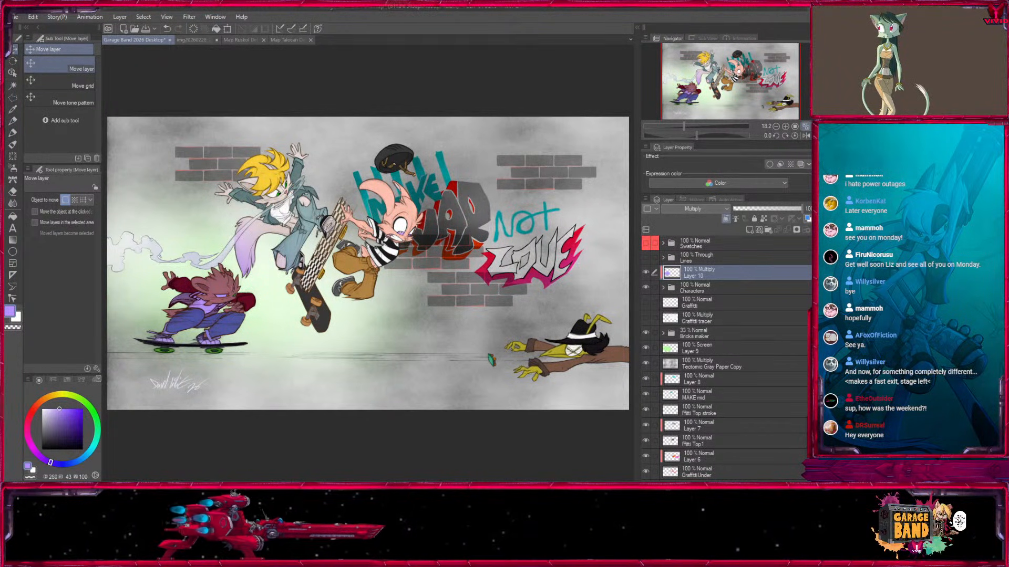
{"action": "mouse_move", "coordinate": [742, 111]}
{"action": "left_mouse_down"}
{"action": "mouse_move", "coordinate": [730, 112]}
{"action": "mouse_move", "coordinate": [746, 112]}
{"action": "left_mouse_up"}
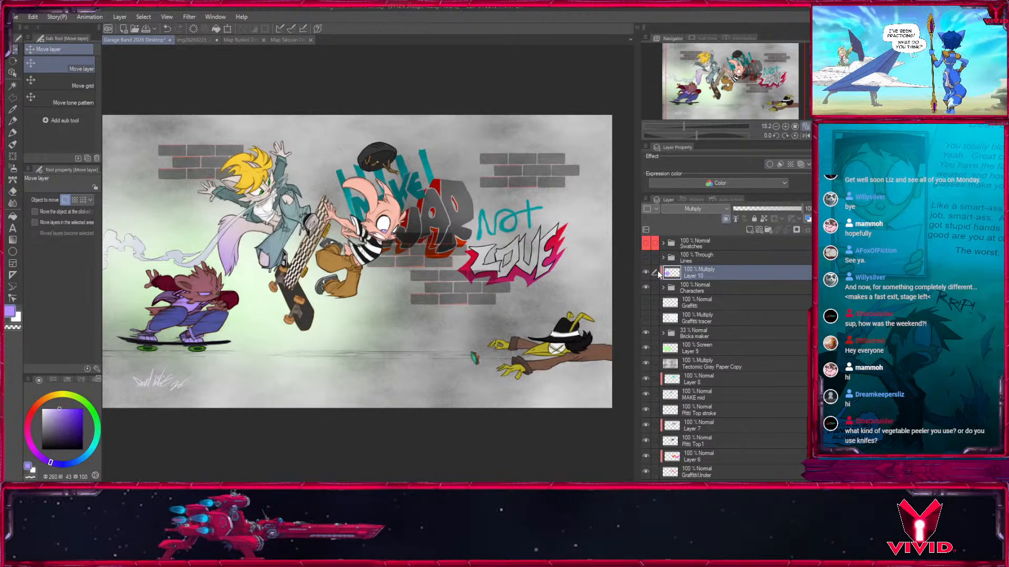
{"action": "left_click_drag", "start_coordinate": [696, 272], "coordinate": [797, 230]}
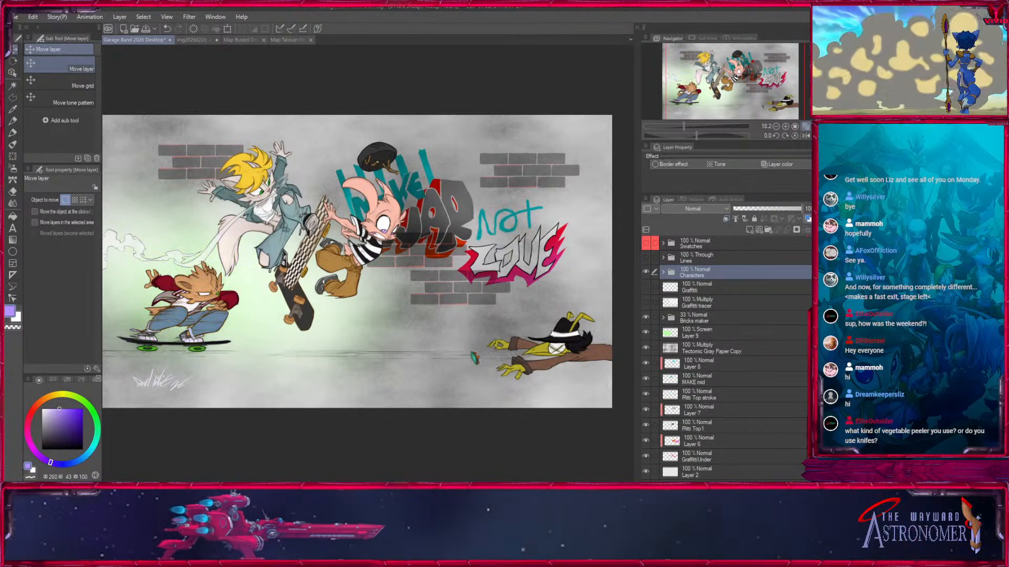
{"action": "left_click", "coordinate": [677, 334]}
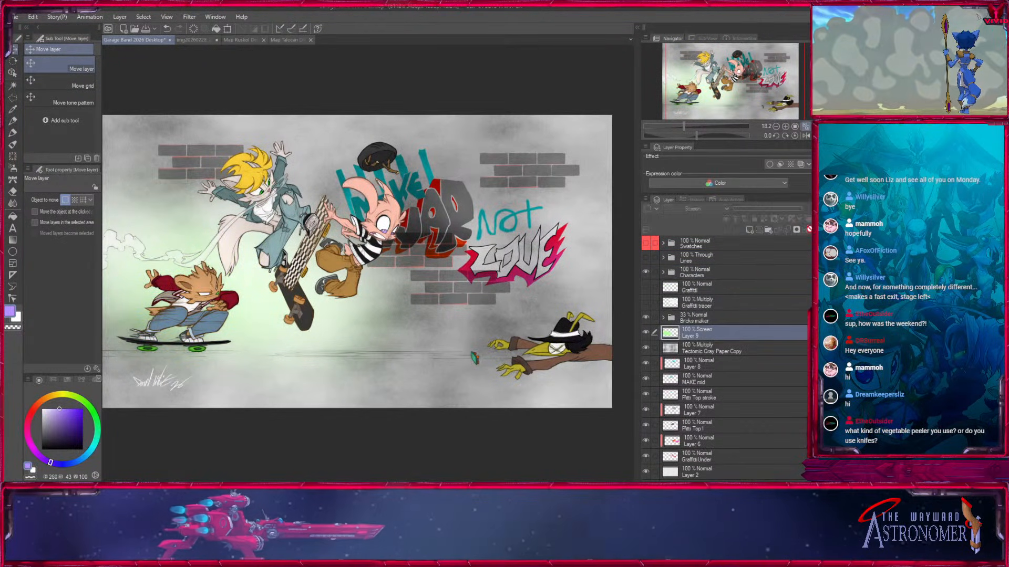
{"action": "key", "text": "ctrl+z"}
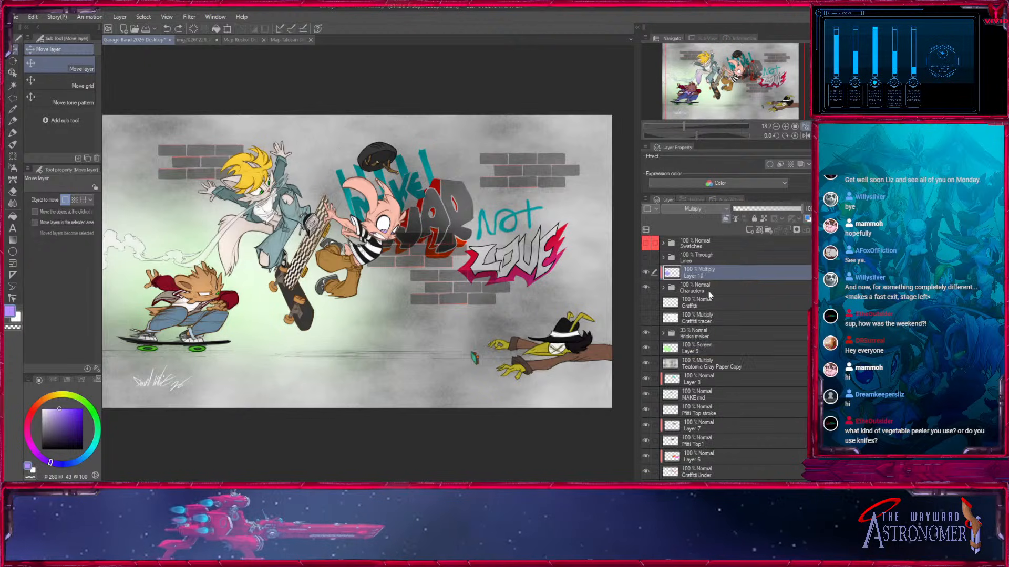
Delete the green Screen layer, Layer 9, and the purple Multiply layer, Layer 10.
{"action": "left_click_drag", "start_coordinate": [741, 328], "coordinate": [814, 230]}
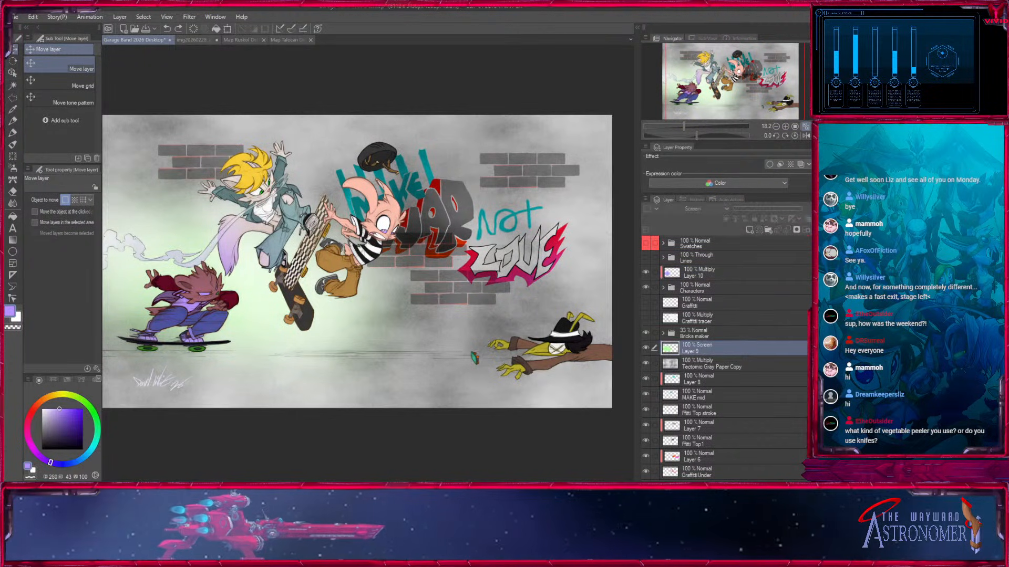
{"action": "left_click", "coordinate": [677, 274]}
{"action": "left_click_drag", "start_coordinate": [678, 274], "coordinate": [808, 229]}
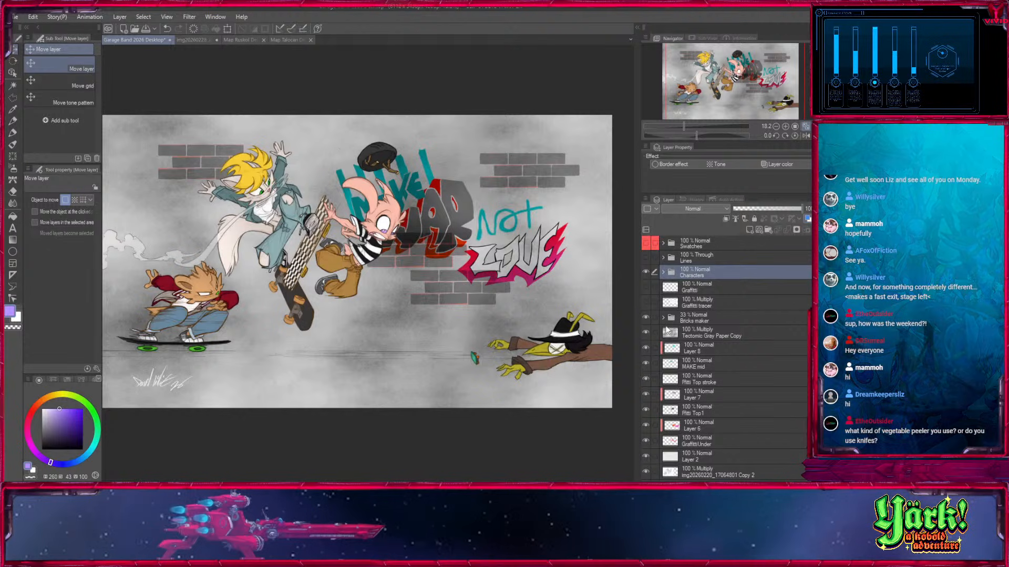
Check what the Tectomic Gray Paper Copy layer and the Bricks maker folder contribute by toggling each one's visibility.
{"action": "left_click", "coordinate": [645, 332]}
{"action": "left_click", "coordinate": [646, 333]}
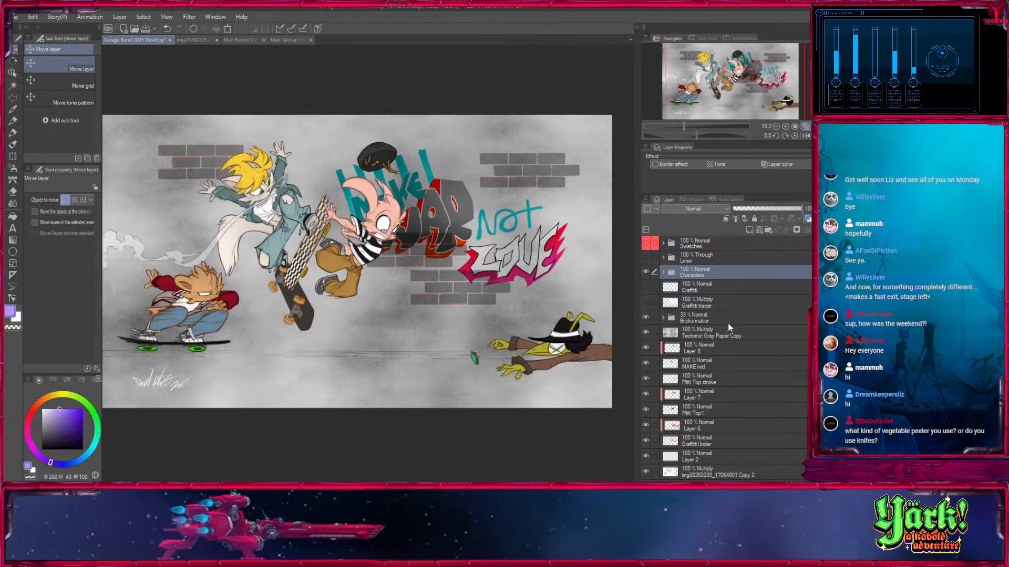
{"action": "left_click", "coordinate": [690, 312]}
{"action": "left_click", "coordinate": [645, 317]}
{"action": "left_click", "coordinate": [645, 317]}
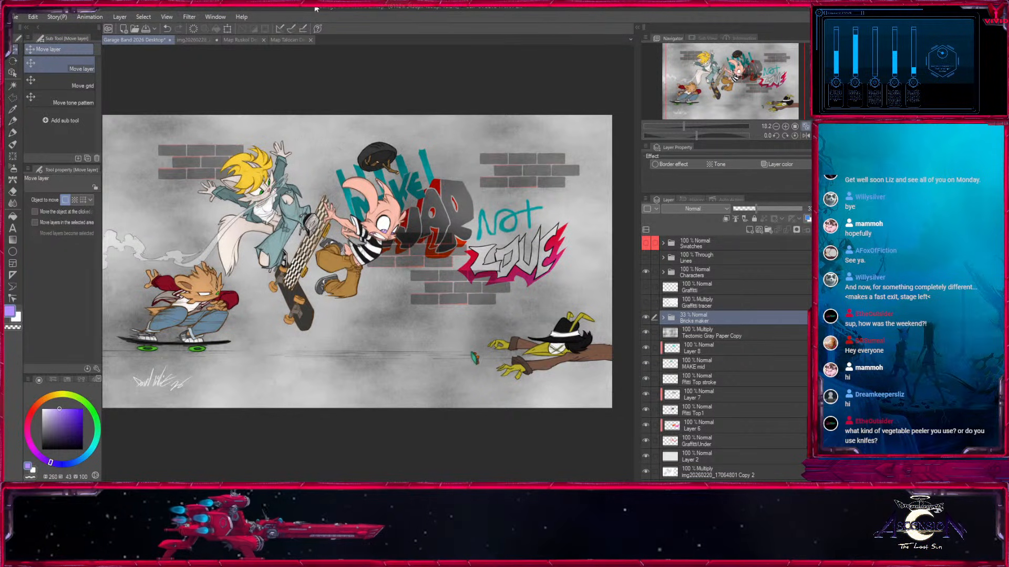
Examine the characters, graffiti and brick wall at several zoom levels.
{"action": "left_click", "coordinate": [784, 126]}
{"action": "left_click", "coordinate": [784, 126]}
{"action": "left_click", "coordinate": [784, 126]}
{"action": "left_click_drag", "start_coordinate": [749, 75], "coordinate": [734, 78]}
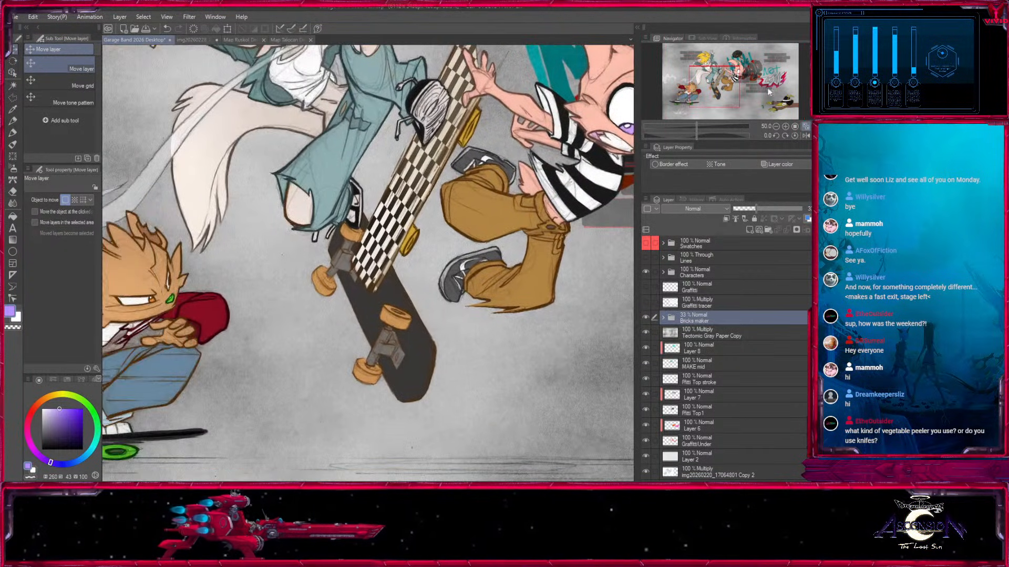
{"action": "left_click", "coordinate": [775, 126]}
{"action": "left_click", "coordinate": [776, 127]}
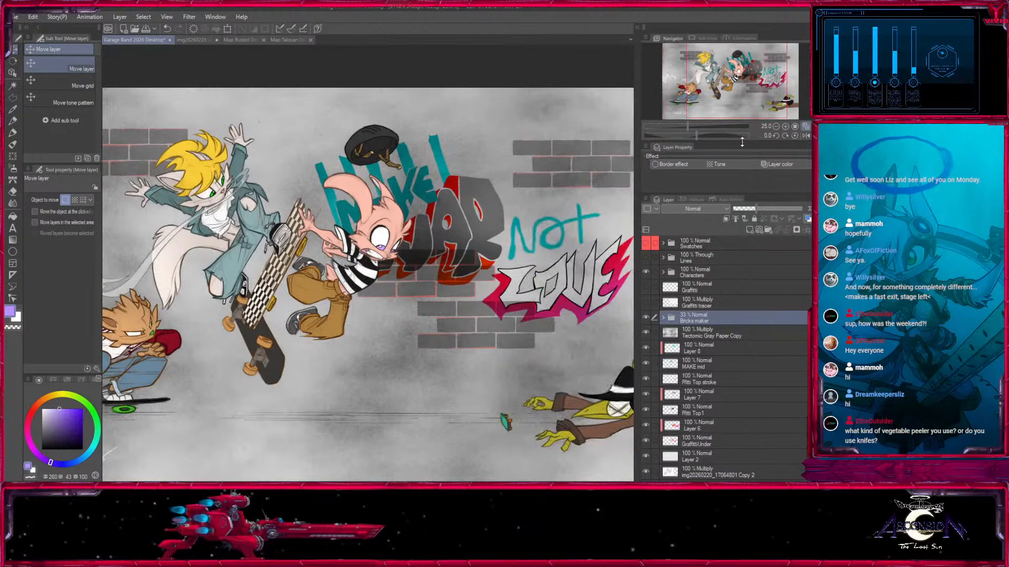
{"action": "left_click", "coordinate": [775, 127]}
{"action": "left_click", "coordinate": [775, 126]}
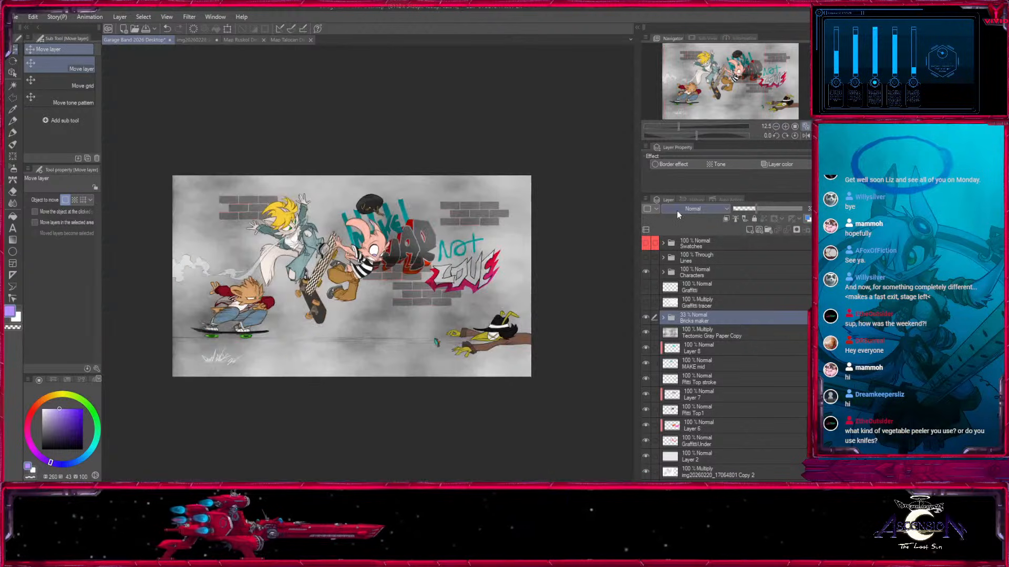
{"action": "left_click", "coordinate": [785, 127]}
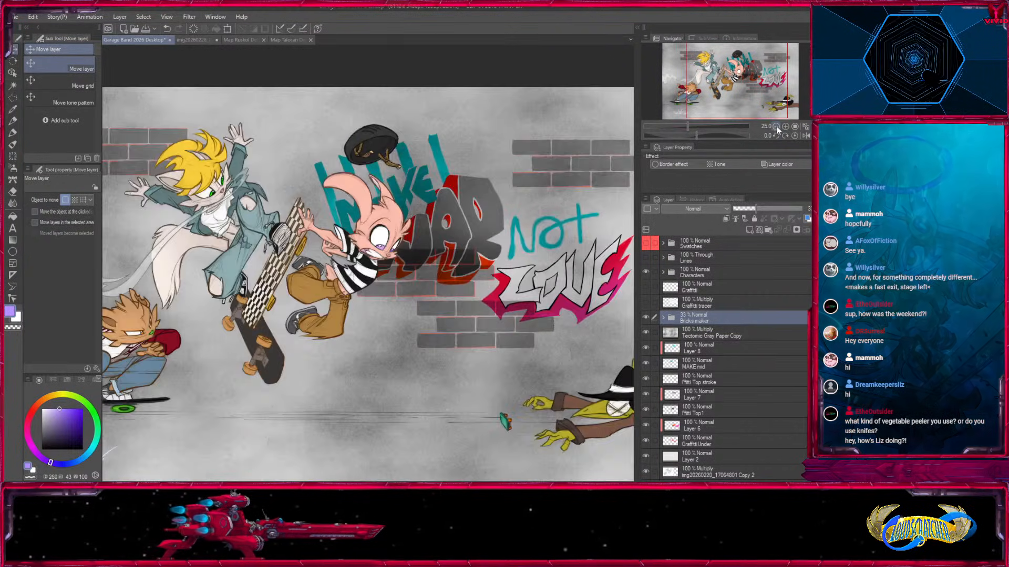
{"action": "mouse_move", "coordinate": [746, 67]}
{"action": "left_mouse_down"}
{"action": "mouse_move", "coordinate": [728, 66]}
{"action": "mouse_move", "coordinate": [757, 64]}
{"action": "mouse_move", "coordinate": [720, 69]}
{"action": "left_mouse_up"}
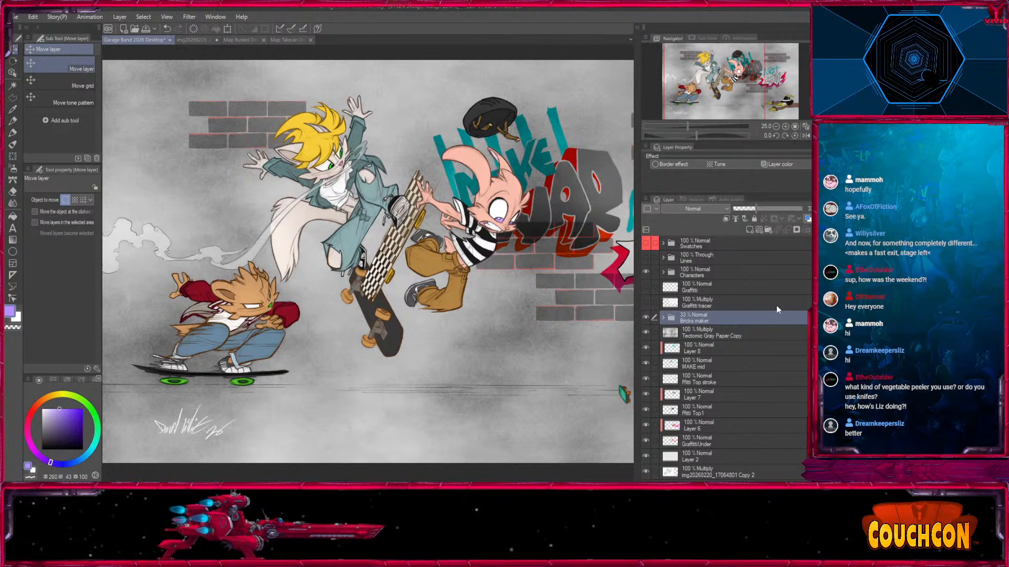
Expand the Bricks maker folder and toggle its layers' visibility to identify the red and black brick layers.
{"action": "left_click", "coordinate": [663, 319]}
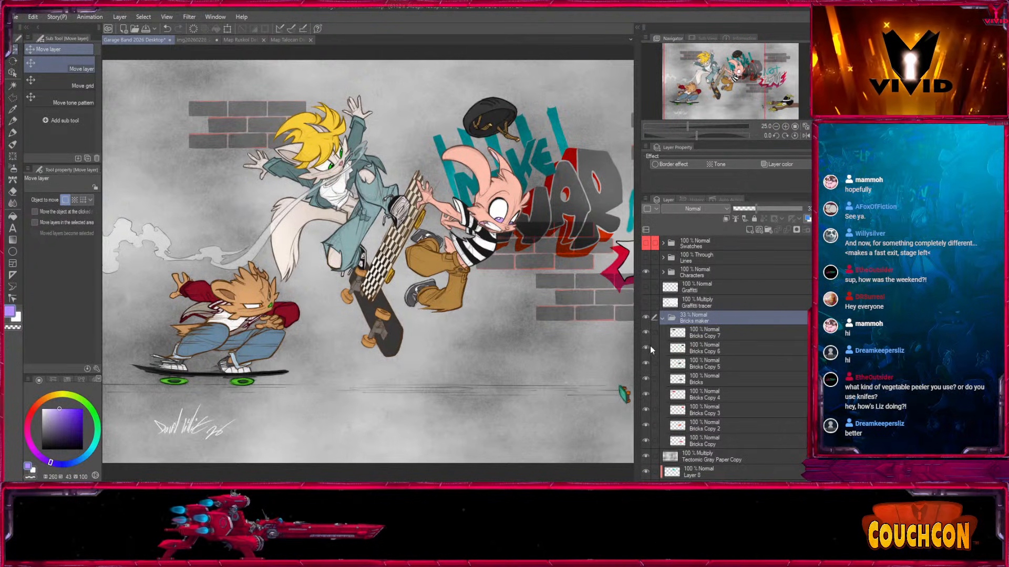
{"action": "left_click_drag", "start_coordinate": [648, 407], "coordinate": [646, 440]}
{"action": "left_click", "coordinate": [645, 441]}
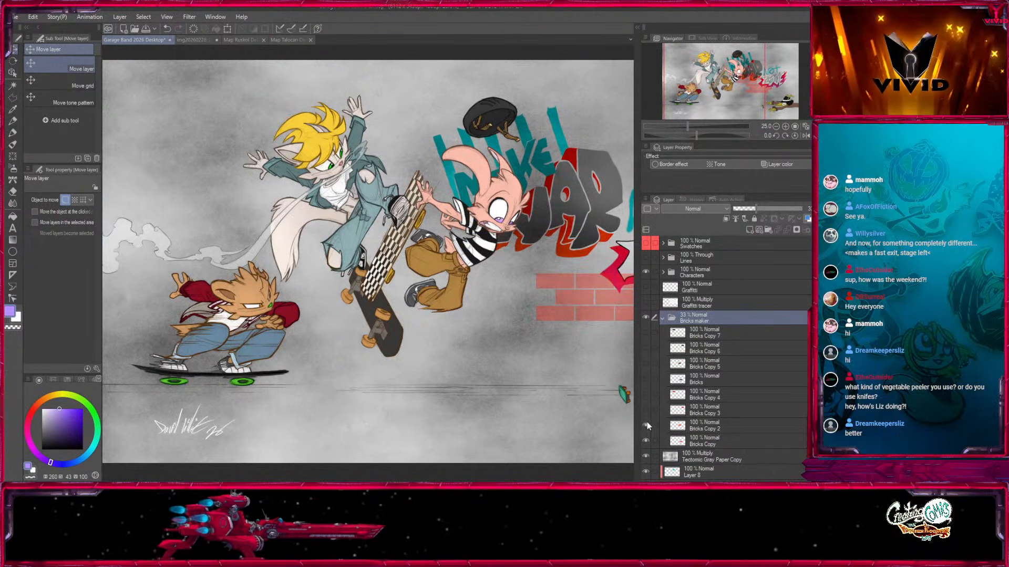
{"action": "left_click", "coordinate": [646, 424]}
{"action": "left_click", "coordinate": [645, 410]}
{"action": "left_click", "coordinate": [644, 393]}
{"action": "left_click", "coordinate": [645, 377]}
{"action": "left_click", "coordinate": [646, 362]}
{"action": "left_click", "coordinate": [646, 364]}
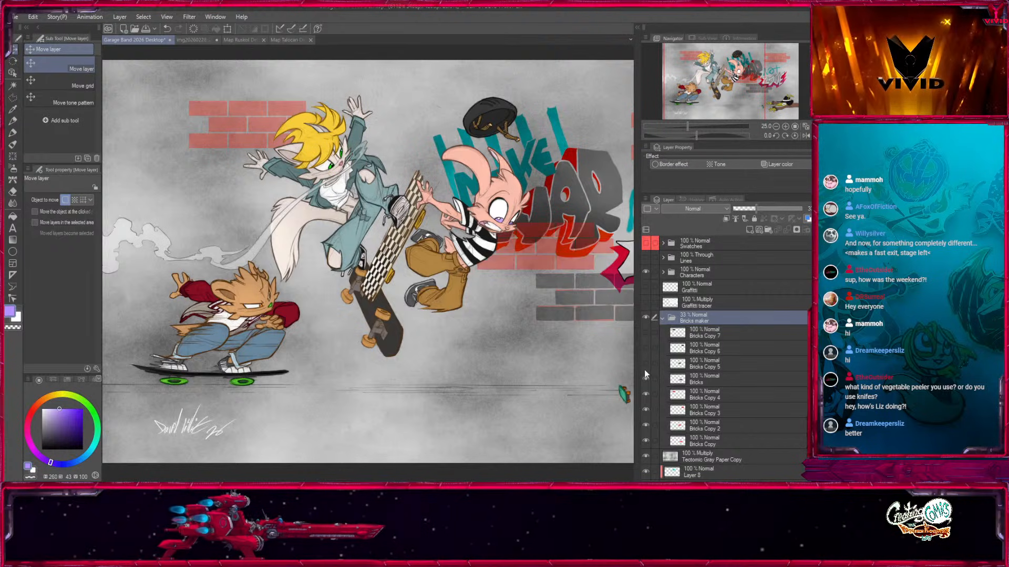
{"action": "left_click", "coordinate": [644, 377]}
{"action": "left_click_drag", "start_coordinate": [646, 378], "coordinate": [646, 332]}
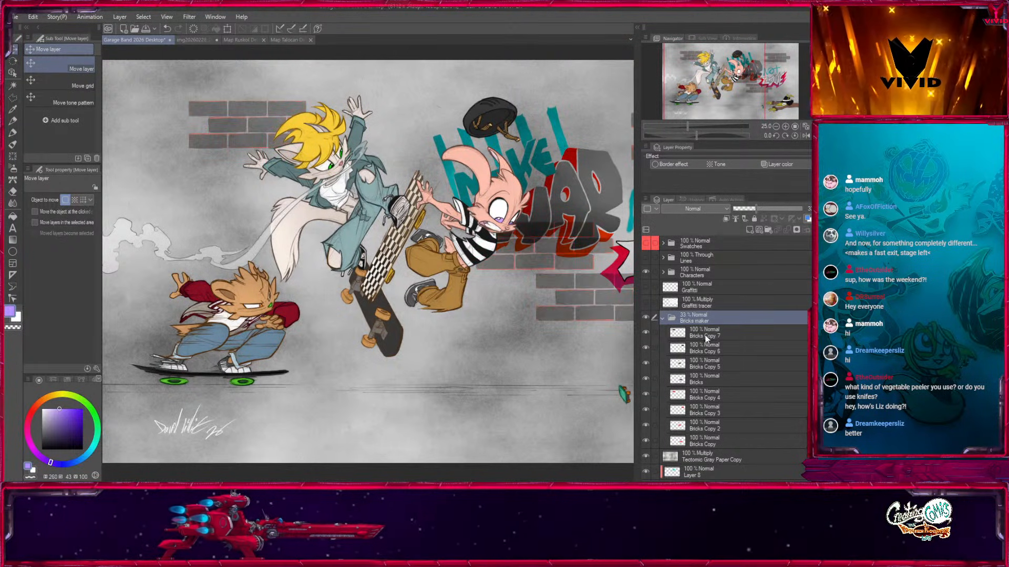
Set the Bricks maker folder's opacity to 100% and select the Bricks Copy 5 layer.
{"action": "left_click", "coordinate": [705, 338]}
{"action": "left_click", "coordinate": [695, 384], "text": "shift"}
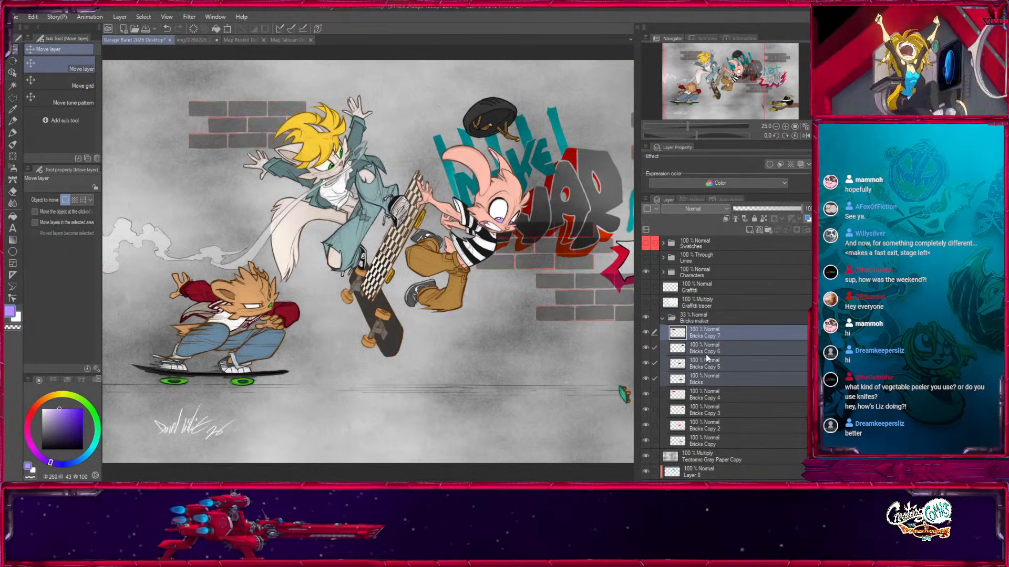
{"action": "left_click", "coordinate": [707, 397]}
{"action": "left_click", "coordinate": [708, 439], "text": "shift"}
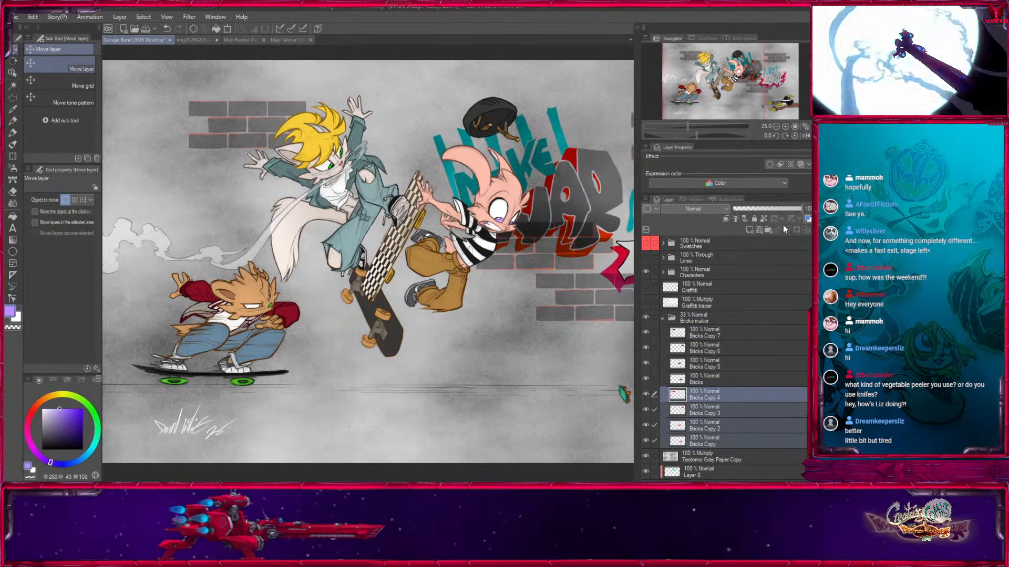
{"action": "left_click", "coordinate": [697, 317]}
{"action": "left_click_drag", "start_coordinate": [786, 209], "coordinate": [805, 209]}
{"action": "left_click", "coordinate": [719, 364]}
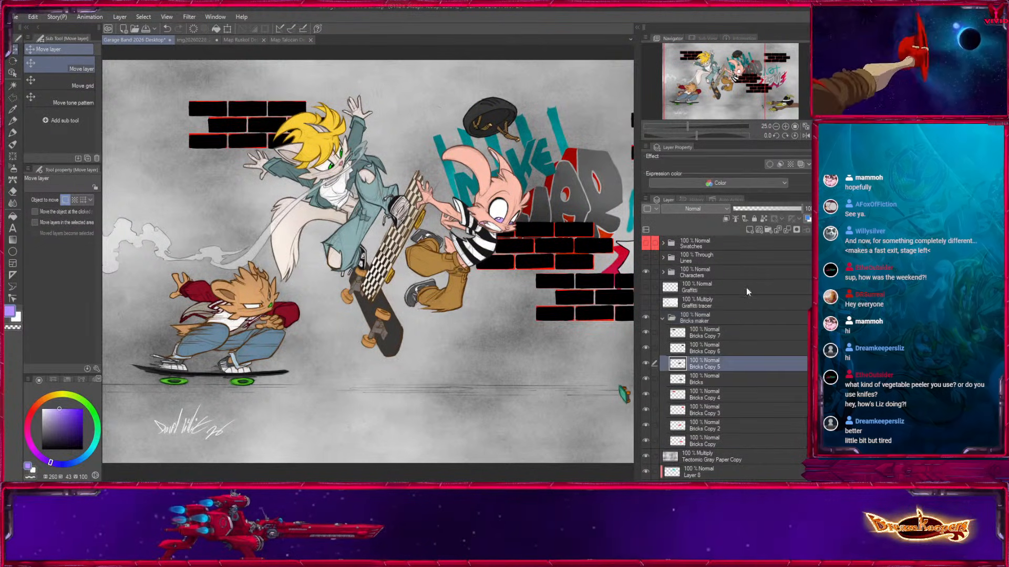
Hide red layers Bricks Copy 2 through 4, keep the black brick layers visible, and select the Bricks layer.
{"action": "left_click_drag", "start_coordinate": [728, 78], "coordinate": [737, 78]}
{"action": "left_click_drag", "start_coordinate": [646, 333], "coordinate": [650, 431]}
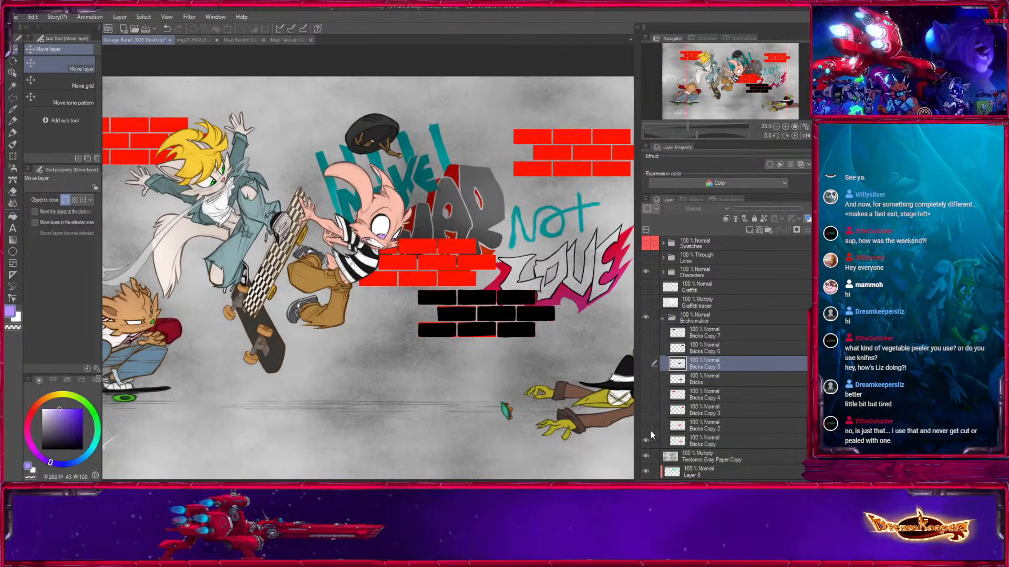
{"action": "left_click", "coordinate": [646, 333]}
{"action": "left_click", "coordinate": [646, 345]}
{"action": "left_click", "coordinate": [647, 363]}
{"action": "left_click", "coordinate": [647, 379]}
{"action": "left_click", "coordinate": [703, 379]}
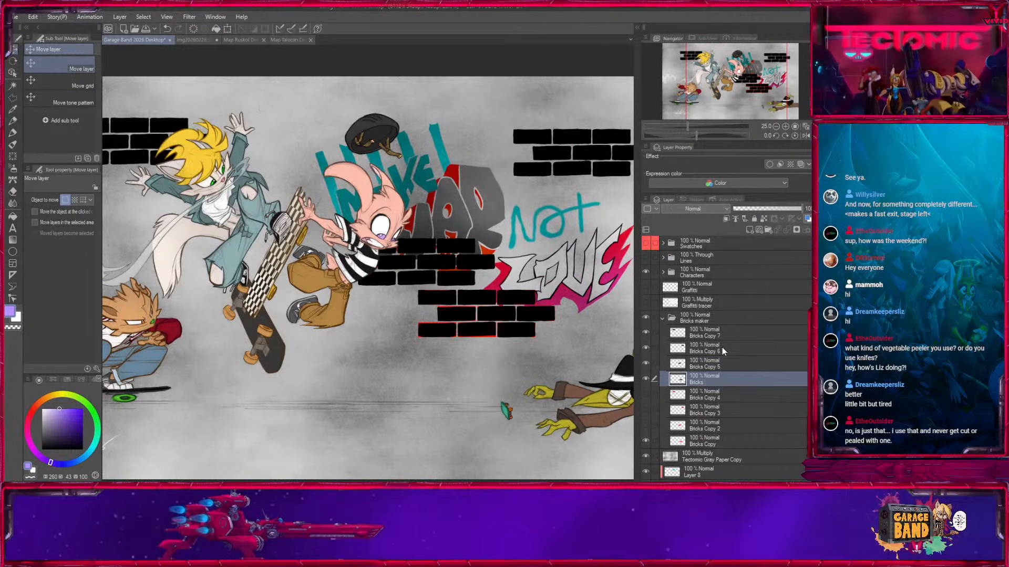
Duplicate the Bricks layer and move the copy to the canvas's left edge, behind the crouching skateboarder.
{"action": "left_click_drag", "start_coordinate": [767, 88], "coordinate": [760, 92]}
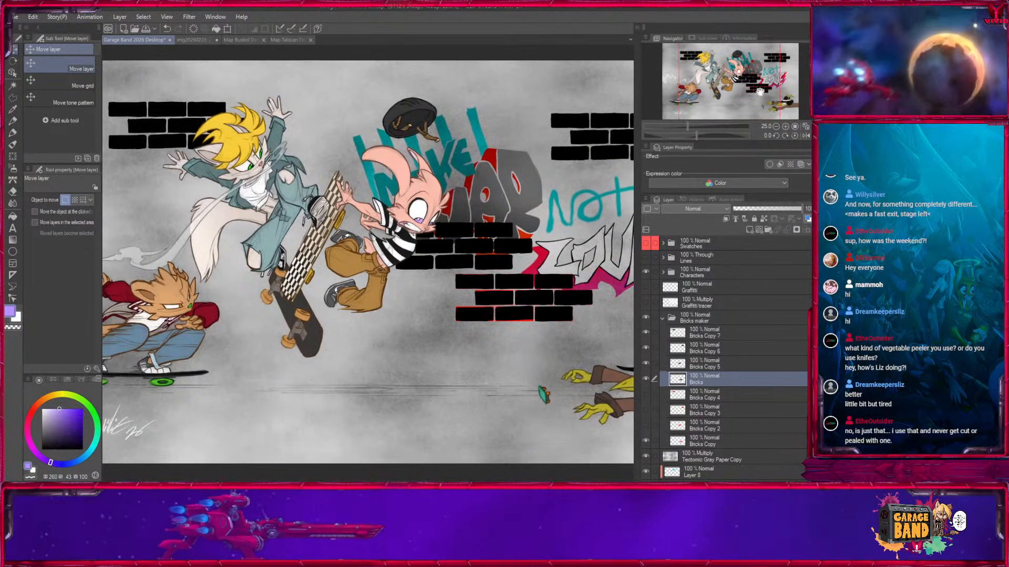
{"action": "left_click", "coordinate": [646, 378]}
{"action": "left_click", "coordinate": [646, 378]}
{"action": "left_click_drag", "start_coordinate": [692, 378], "coordinate": [749, 231]}
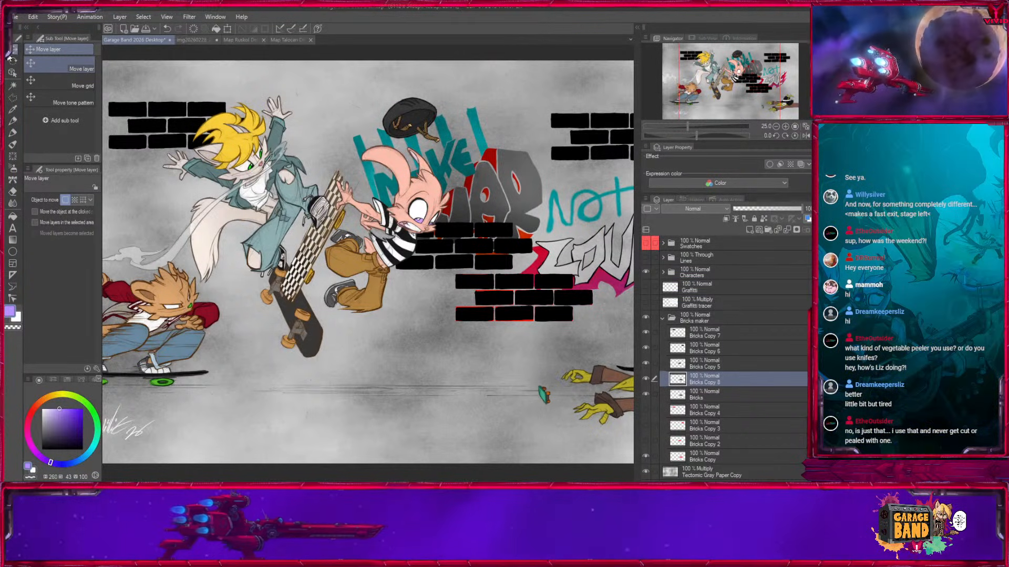
{"action": "left_click_drag", "start_coordinate": [518, 319], "coordinate": [274, 256]}
{"action": "left_click_drag", "start_coordinate": [364, 291], "coordinate": [276, 352]}
Duplicate the left-edge brick block and place the copy on the wall just below the striped-shirt character's boots.
{"action": "left_click_drag", "start_coordinate": [734, 84], "coordinate": [802, 78]}
{"action": "left_click_drag", "start_coordinate": [680, 382], "coordinate": [750, 230]}
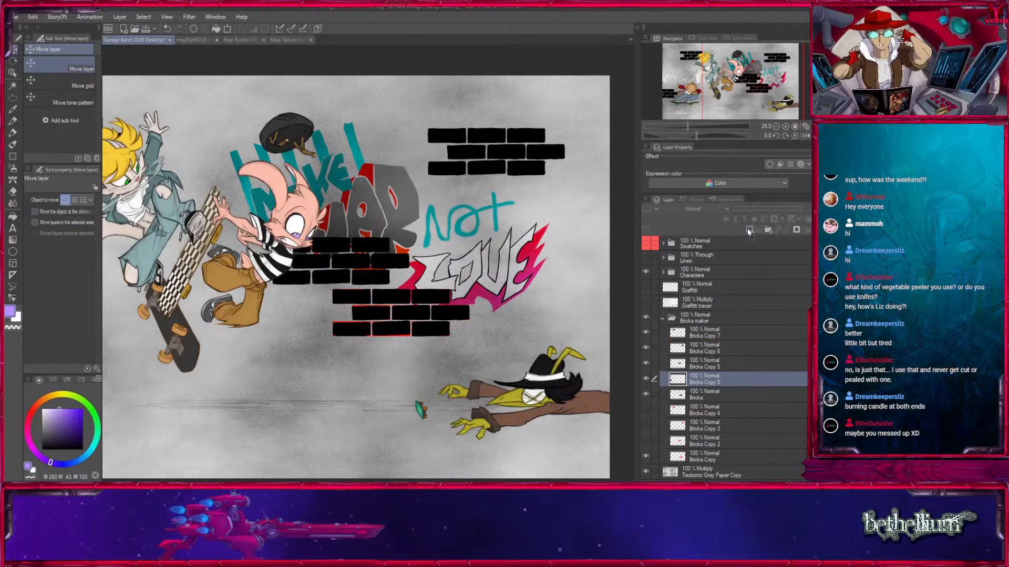
{"action": "left_click_drag", "start_coordinate": [126, 381], "coordinate": [316, 398]}
{"action": "left_click_drag", "start_coordinate": [741, 95], "coordinate": [709, 92]}
{"action": "left_click_drag", "start_coordinate": [311, 403], "coordinate": [450, 407]}
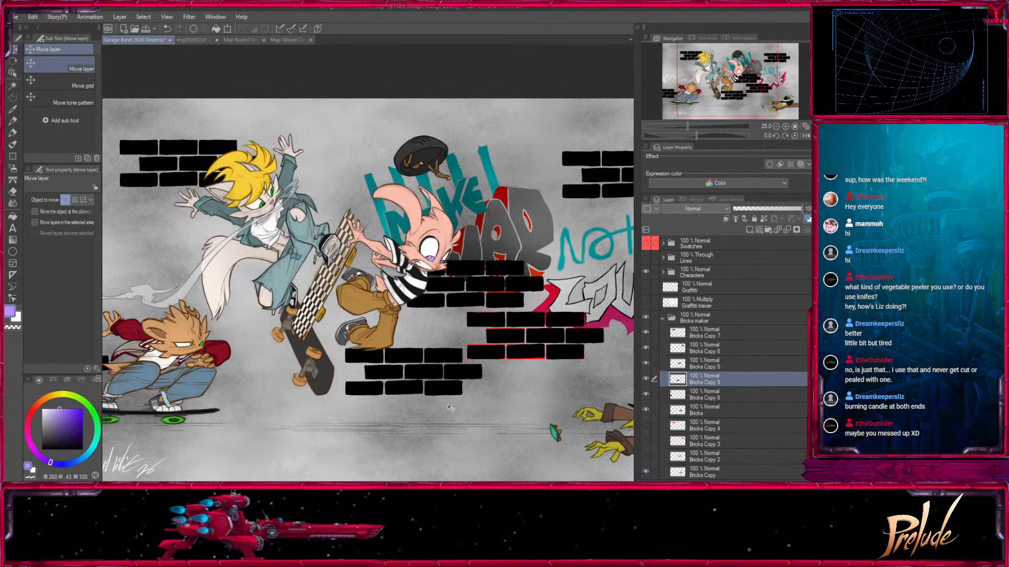
Duplicate Bricks Copy 7 and place the copy directly beneath the original block, behind the blond character.
{"action": "left_click", "coordinate": [777, 127]}
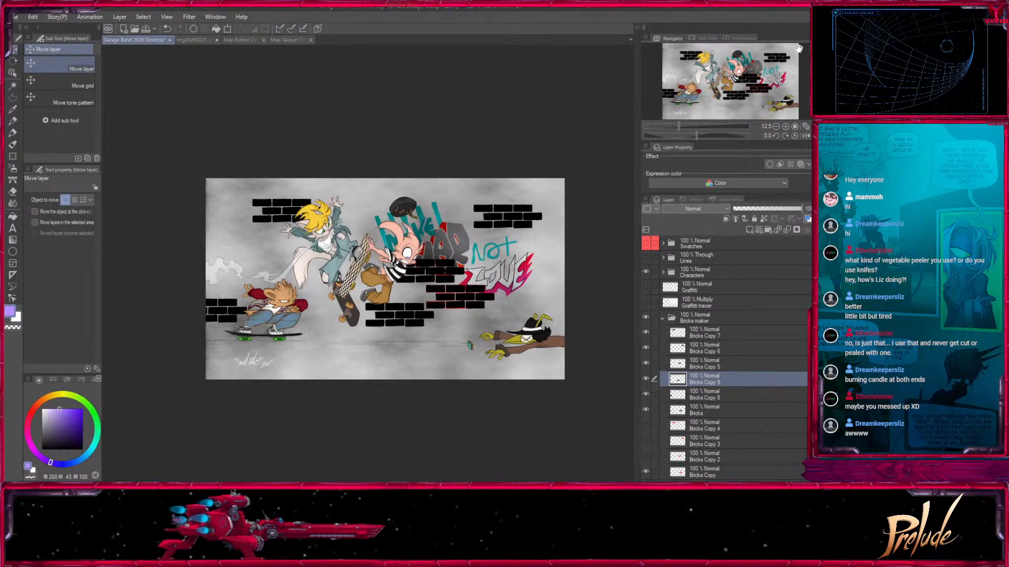
{"action": "left_click", "coordinate": [697, 339]}
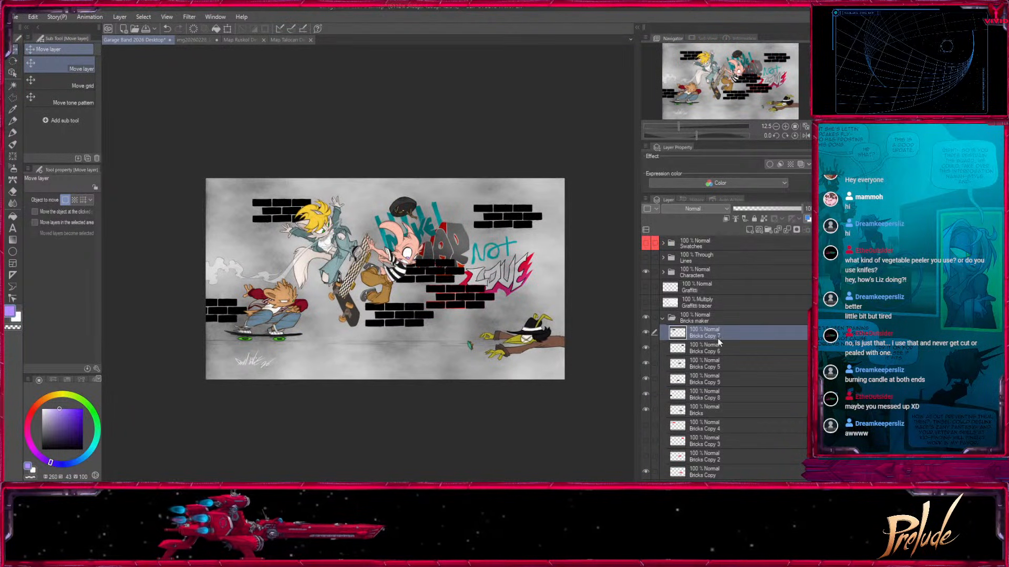
{"action": "left_click_drag", "start_coordinate": [680, 336], "coordinate": [751, 230]}
{"action": "left_click", "coordinate": [785, 127]}
{"action": "left_click", "coordinate": [785, 127]}
{"action": "left_click_drag", "start_coordinate": [284, 231], "coordinate": [476, 356]}
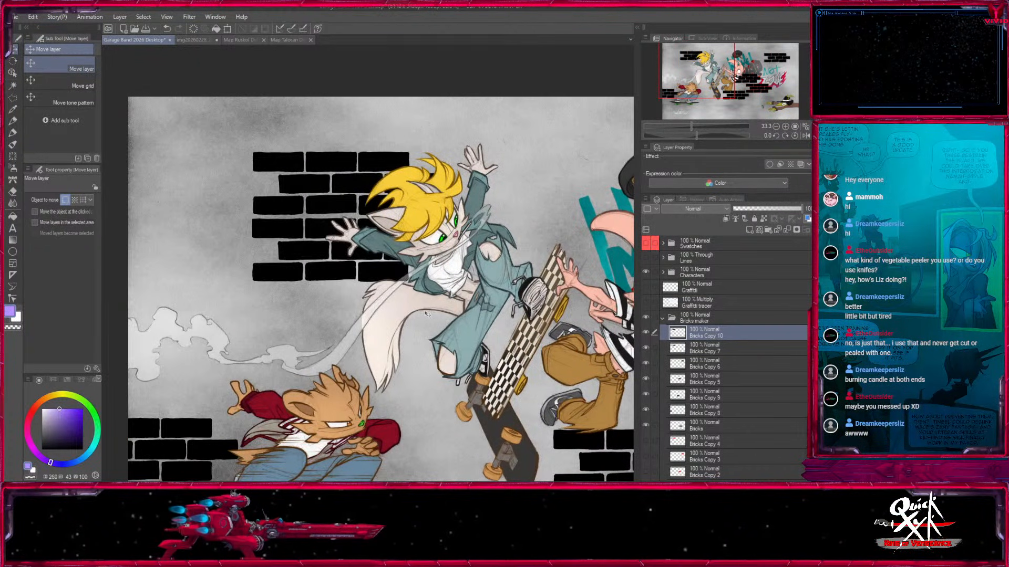
Shift the duplicated brick block left so its rows stagger by half a brick against the block above.
{"action": "left_click", "coordinate": [32, 18]}
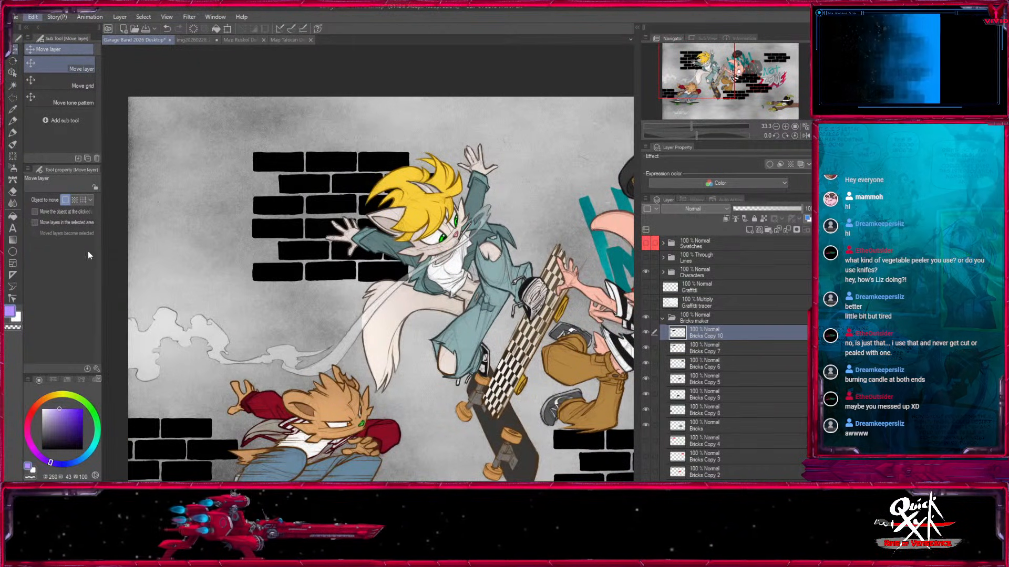
{"action": "left_click", "coordinate": [220, 344]}
{"action": "left_click", "coordinate": [314, 298]}
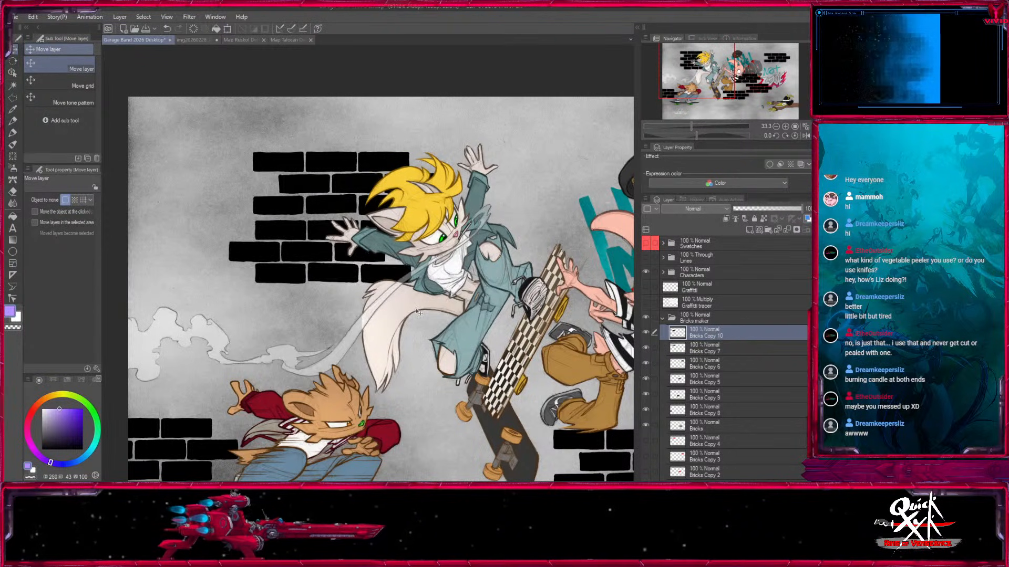
{"action": "left_click_drag", "start_coordinate": [407, 310], "coordinate": [386, 324]}
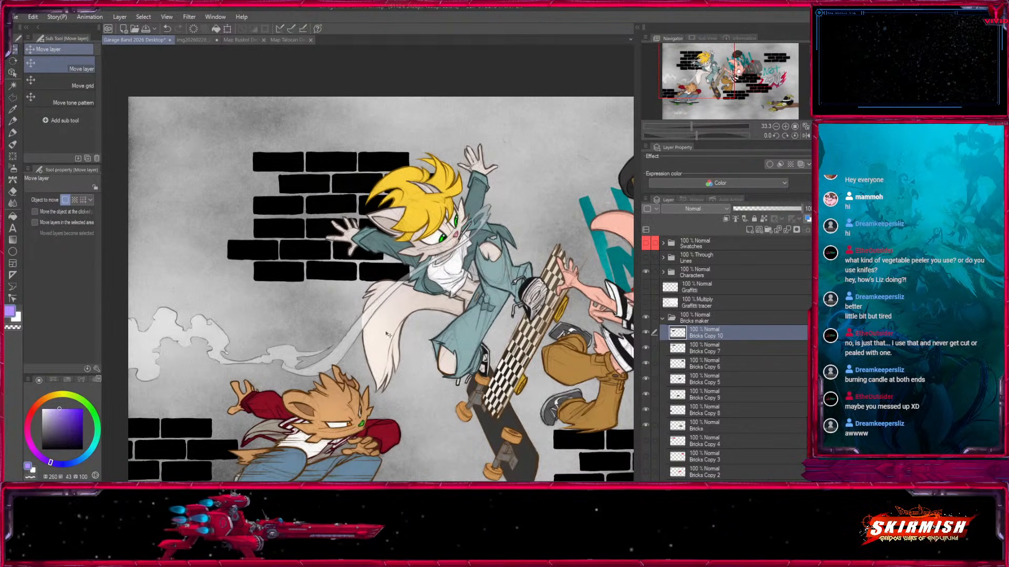
{"action": "key", "text": "shift+Left"}
{"action": "key", "text": "shift+Left"}
{"action": "key", "text": "shift+Left"}
{"action": "key", "text": "shift+Left"}
{"action": "key", "text": "shift+Left"}
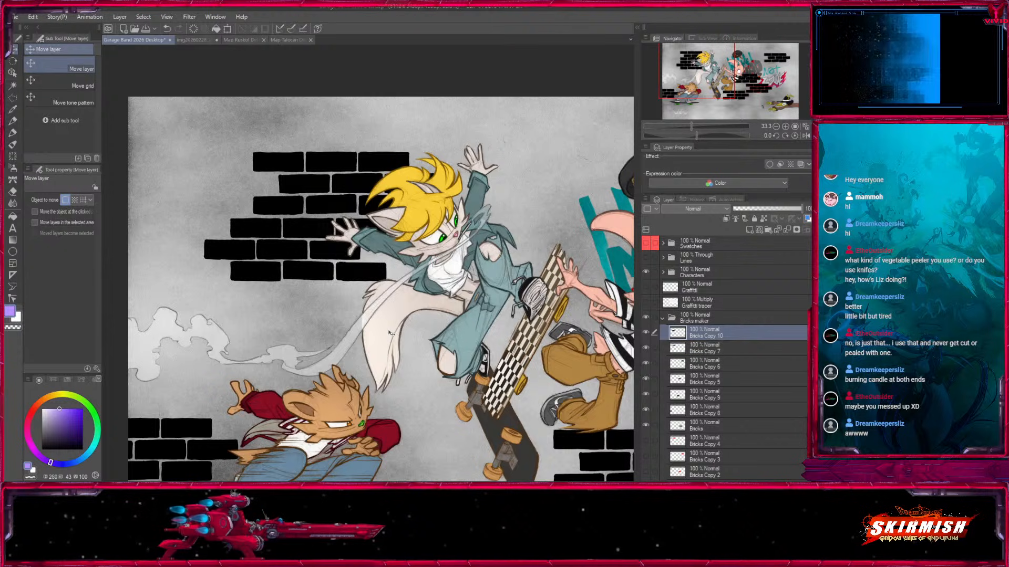
Duplicate Bricks Copy 10 and move the copy lower on the wall, behind the blond character's tail and above the crouching skateboarder.
{"action": "left_click", "coordinate": [776, 126]}
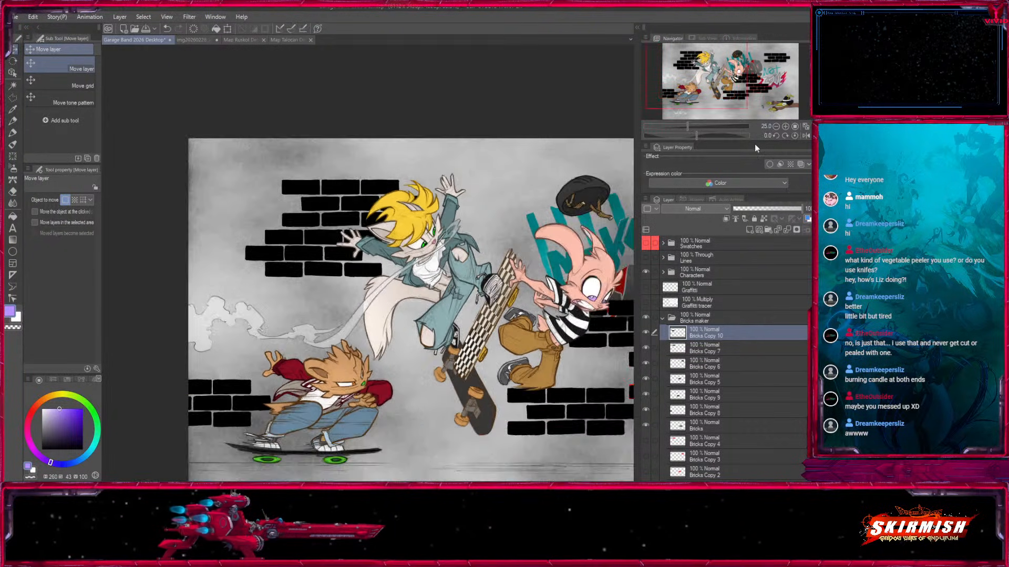
{"action": "left_click_drag", "start_coordinate": [698, 73], "coordinate": [704, 83]}
{"action": "left_click_drag", "start_coordinate": [735, 333], "coordinate": [747, 235]}
{"action": "left_click_drag", "start_coordinate": [317, 266], "coordinate": [387, 347]}
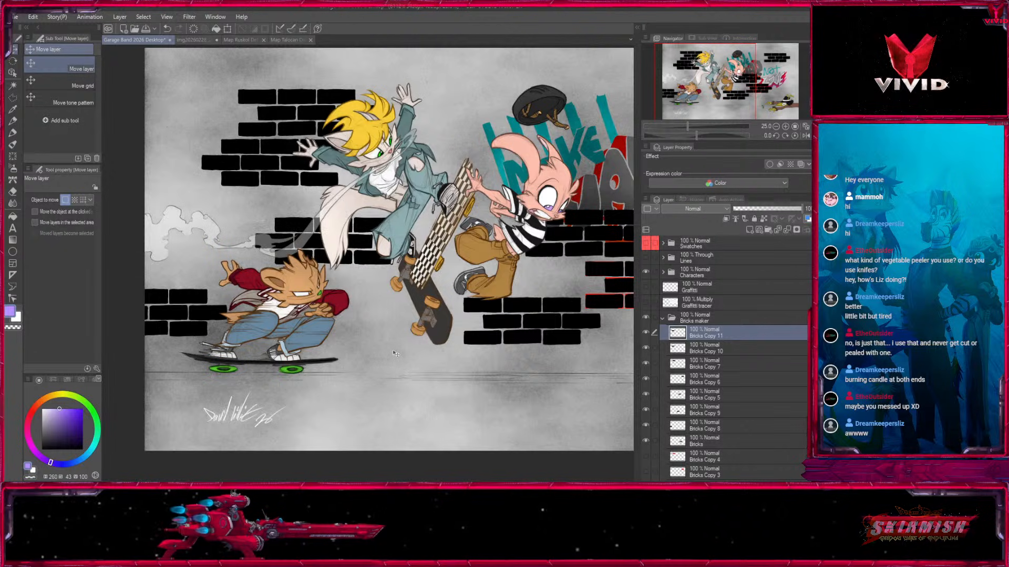
Check which brick layers make up the wall by hiding them and showing Bricks through Bricks Copy 11 again.
{"action": "left_click_drag", "start_coordinate": [705, 77], "coordinate": [751, 78]}
{"action": "left_click_drag", "start_coordinate": [109, 350], "coordinate": [579, 301]}
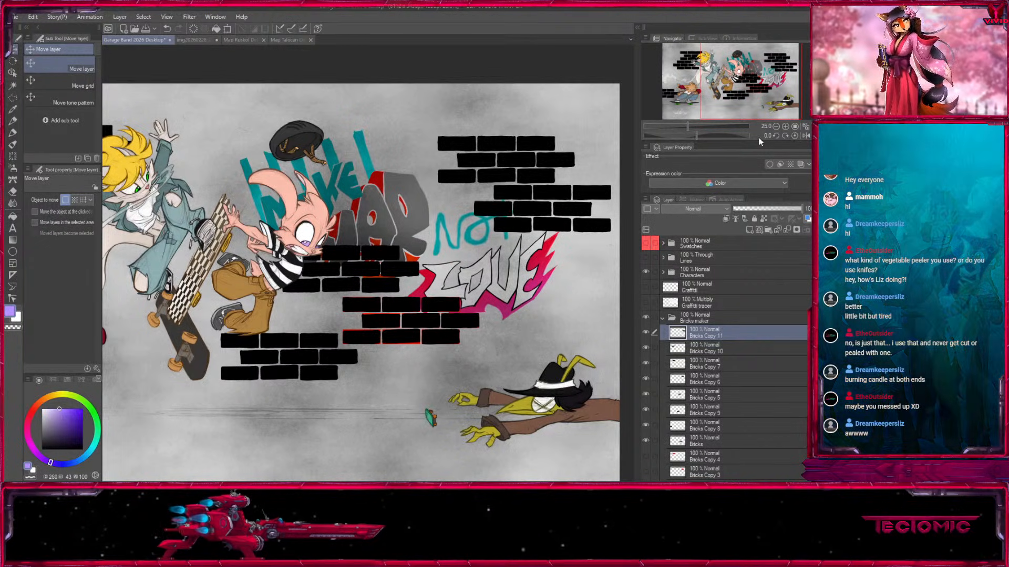
{"action": "scroll", "coordinate": [618, 254], "scroll_direction": "down", "scroll_amount": 3}
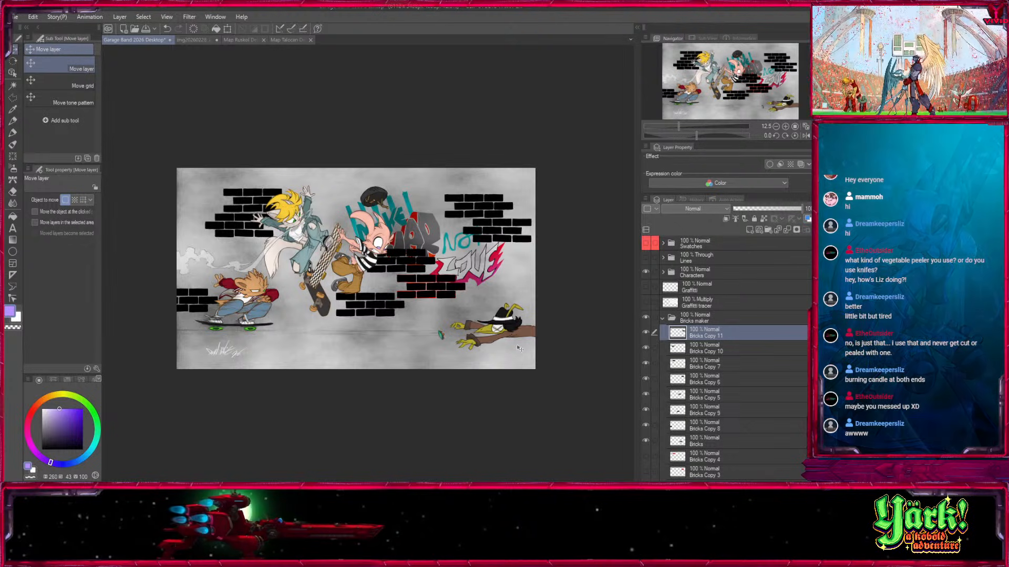
{"action": "left_click_drag", "start_coordinate": [650, 338], "coordinate": [650, 450]}
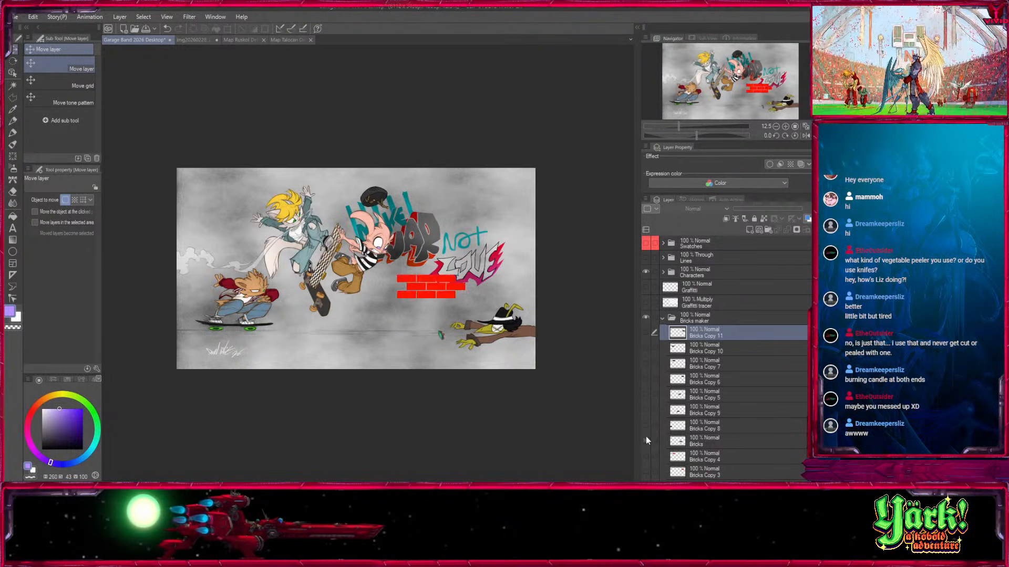
{"action": "scroll", "coordinate": [799, 328], "scroll_direction": "down", "scroll_amount": 3}
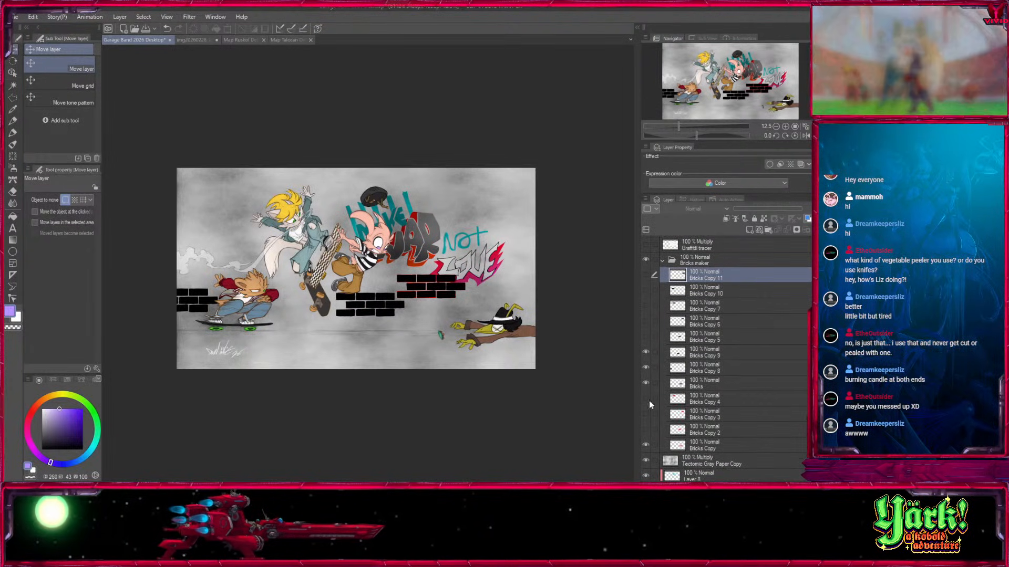
{"action": "left_click", "coordinate": [698, 384]}
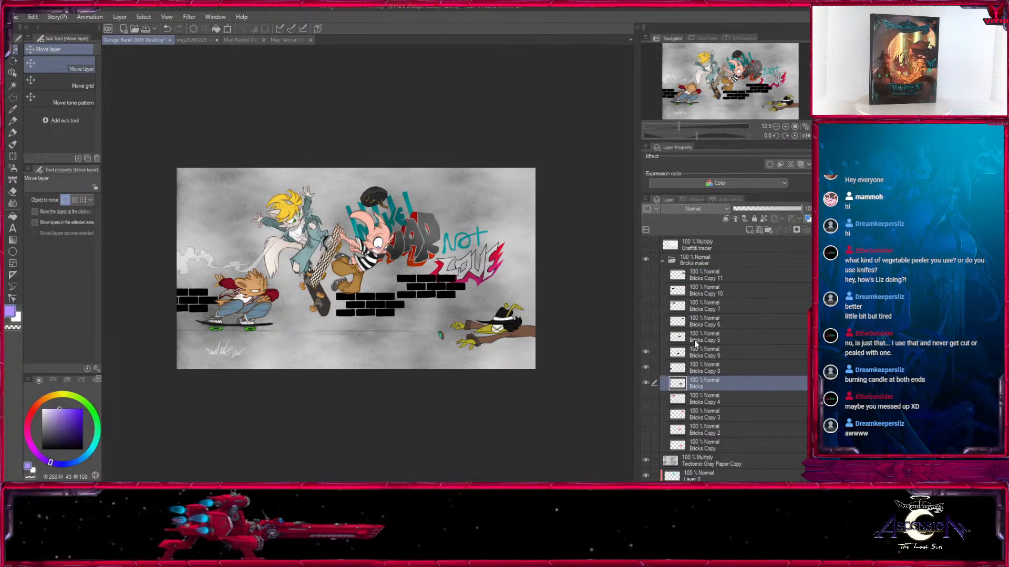
{"action": "left_click_drag", "start_coordinate": [646, 331], "coordinate": [647, 272]}
Merge Bricks Copy 8, 9, 5, 6, 7, 10 and 11 one after another into the Bricks layer.
{"action": "left_click", "coordinate": [704, 368]}
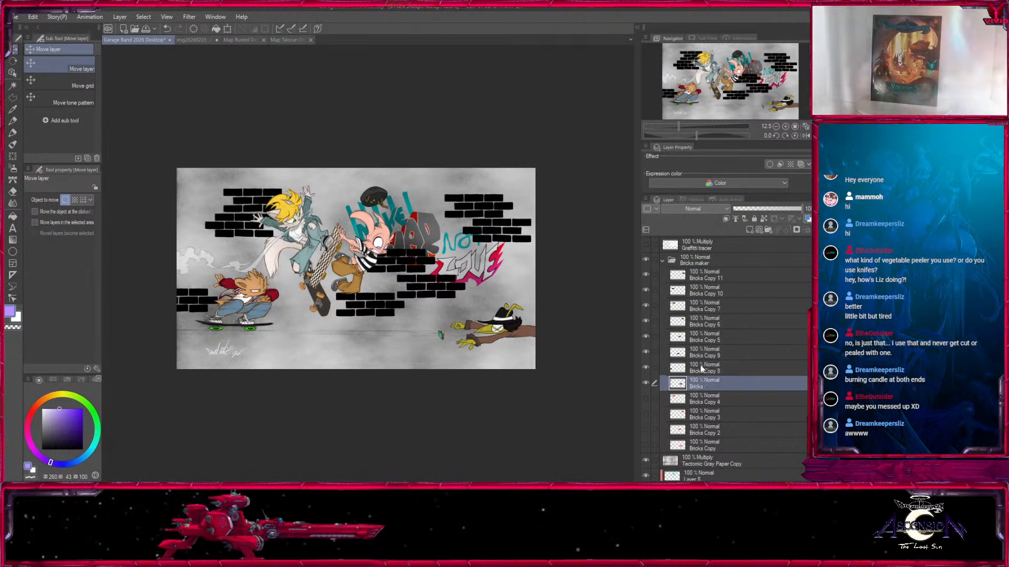
{"action": "key", "text": "ctrl+e"}
{"action": "left_click", "coordinate": [711, 347]}
{"action": "key", "text": "ctrl+e"}
{"action": "left_click", "coordinate": [711, 335]}
{"action": "key", "text": "ctrl+e"}
{"action": "left_click", "coordinate": [712, 323]}
{"action": "key", "text": "ctrl+e"}
{"action": "left_click", "coordinate": [712, 308]}
{"action": "key", "text": "ctrl+e"}
{"action": "left_click", "coordinate": [713, 292]}
{"action": "key", "text": "ctrl+e"}
{"action": "left_click", "coordinate": [714, 277]}
{"action": "key", "text": "ctrl+e"}
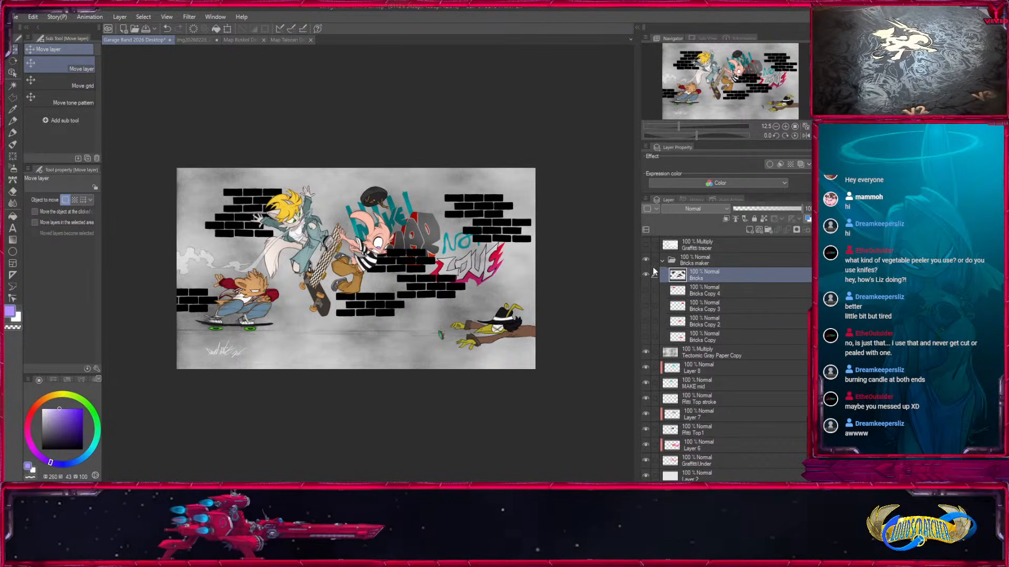
Add a layer clipped to the merged Bricks layer and fill it with white to recolor all the bricks.
{"action": "left_click", "coordinate": [785, 127]}
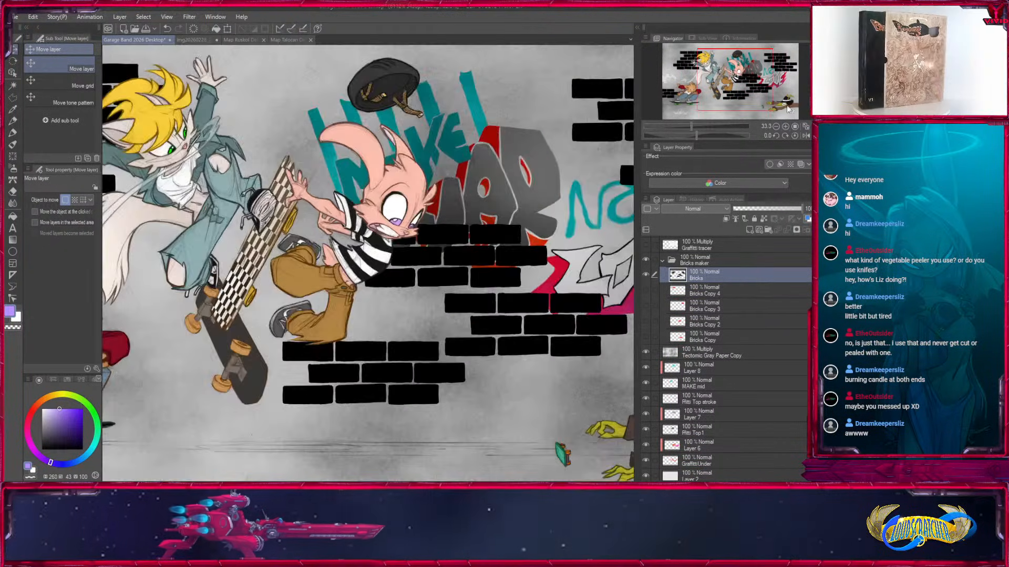
{"action": "left_click", "coordinate": [776, 127]}
{"action": "left_click_drag", "start_coordinate": [764, 98], "coordinate": [741, 94]}
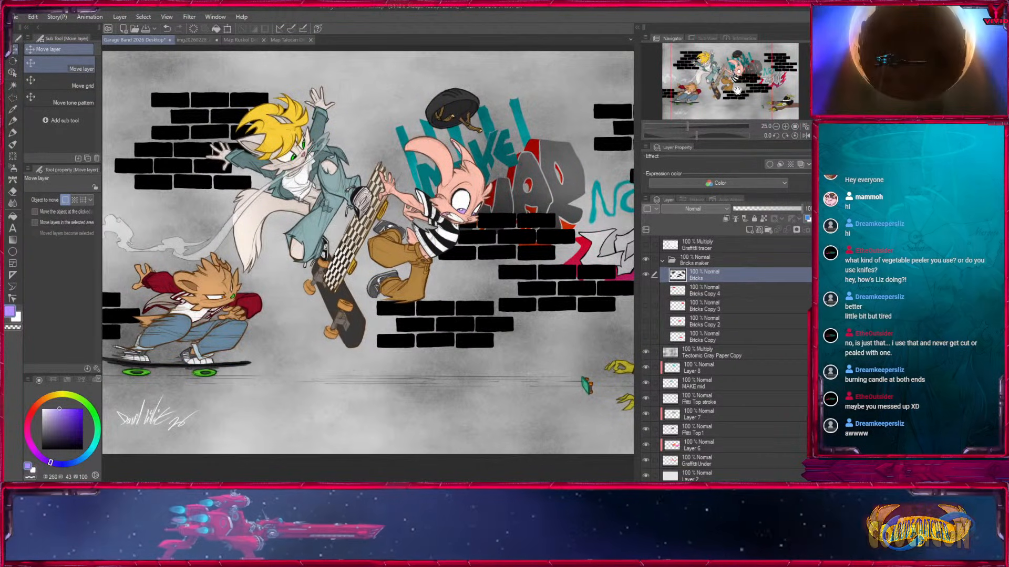
{"action": "left_click", "coordinate": [750, 230]}
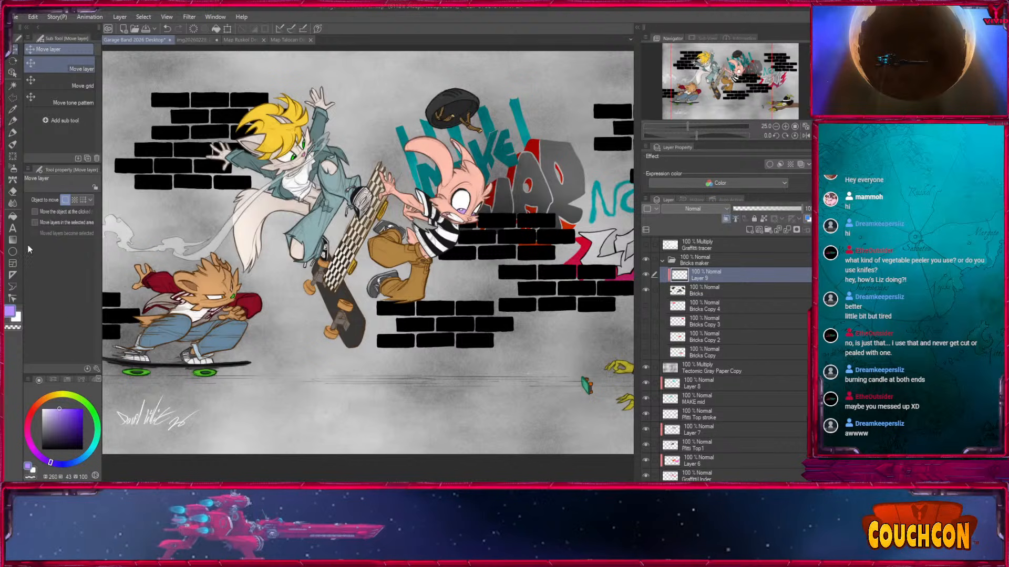
{"action": "key", "text": "g"}
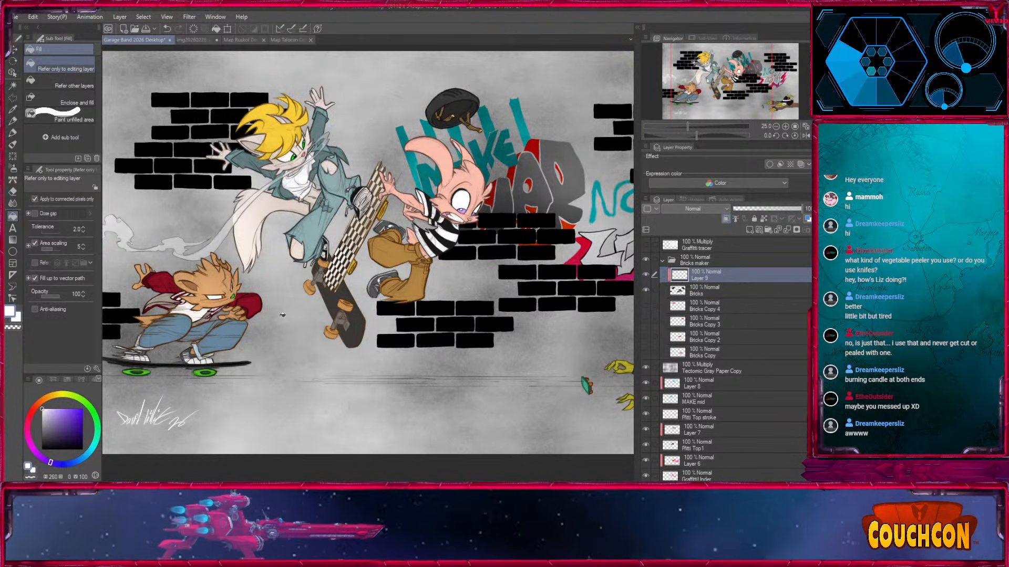
{"action": "left_click", "coordinate": [282, 314]}
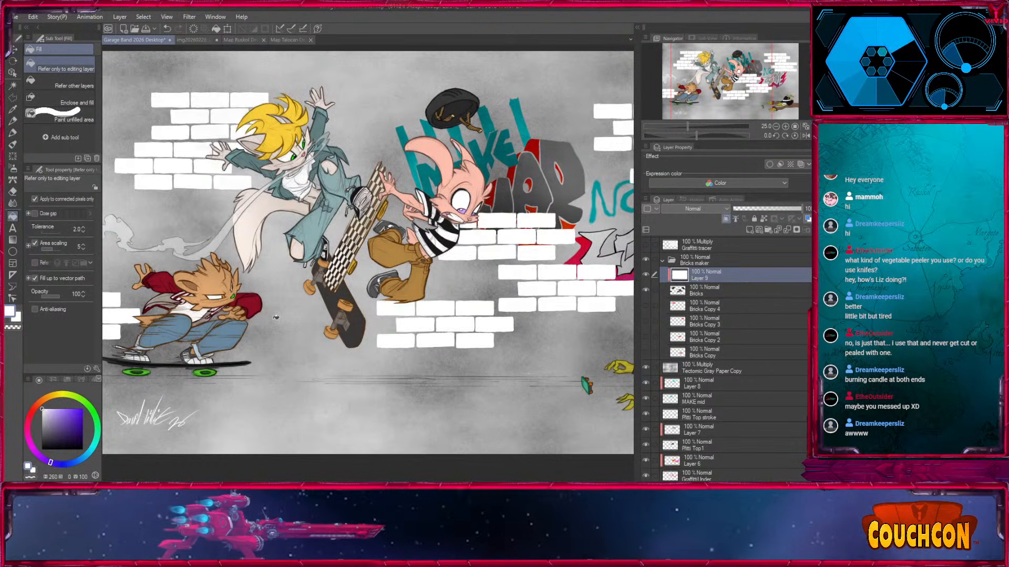
Move the Tectonic Gray Paper Copy layer above the Bricks maker folder and collapse that folder.
{"action": "left_click", "coordinate": [777, 127]}
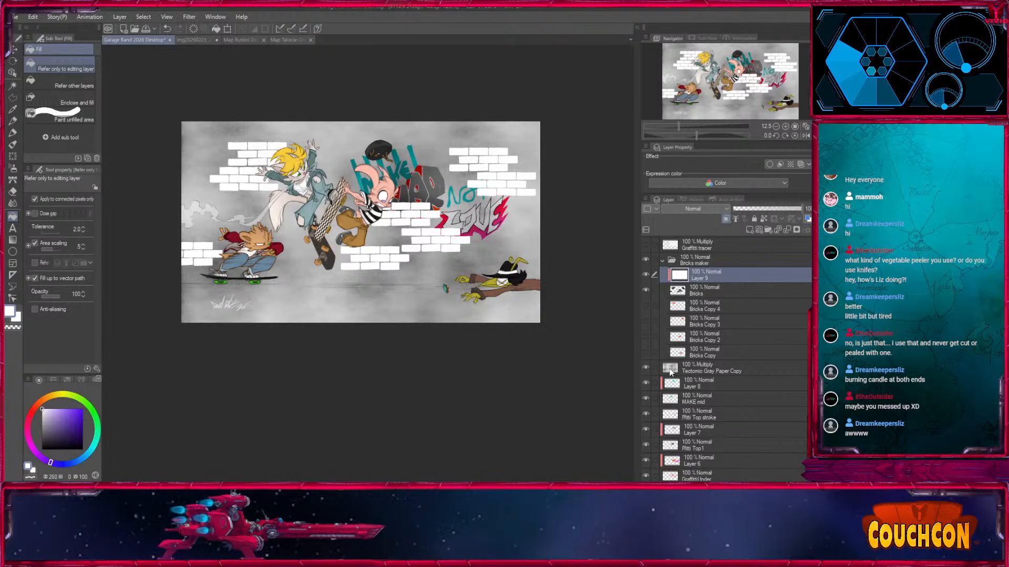
{"action": "left_click", "coordinate": [645, 368]}
{"action": "left_click", "coordinate": [645, 367]}
{"action": "left_click", "coordinate": [694, 368]}
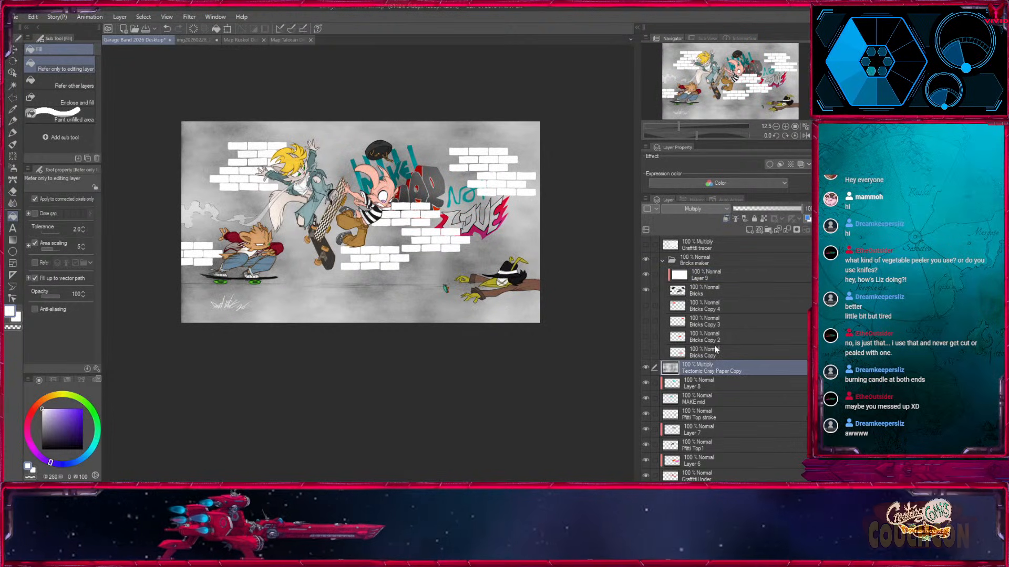
{"action": "left_click", "coordinate": [14, 169]}
{"action": "left_click", "coordinate": [645, 368]}
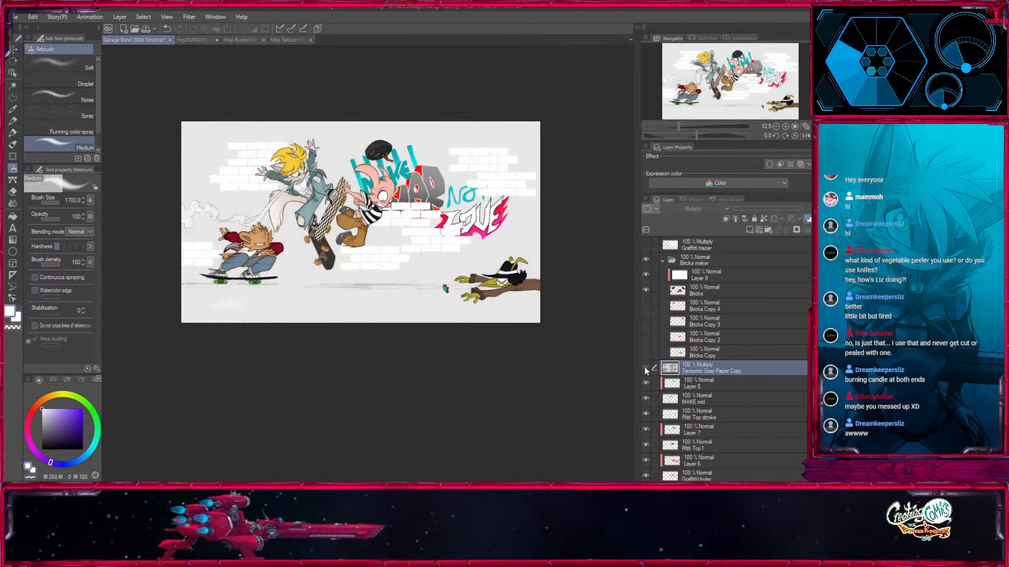
{"action": "left_click", "coordinate": [645, 367]}
{"action": "left_click_drag", "start_coordinate": [670, 371], "coordinate": [726, 258]}
{"action": "left_click", "coordinate": [645, 260]}
{"action": "left_click", "coordinate": [645, 260]}
{"action": "left_click", "coordinate": [663, 276]}
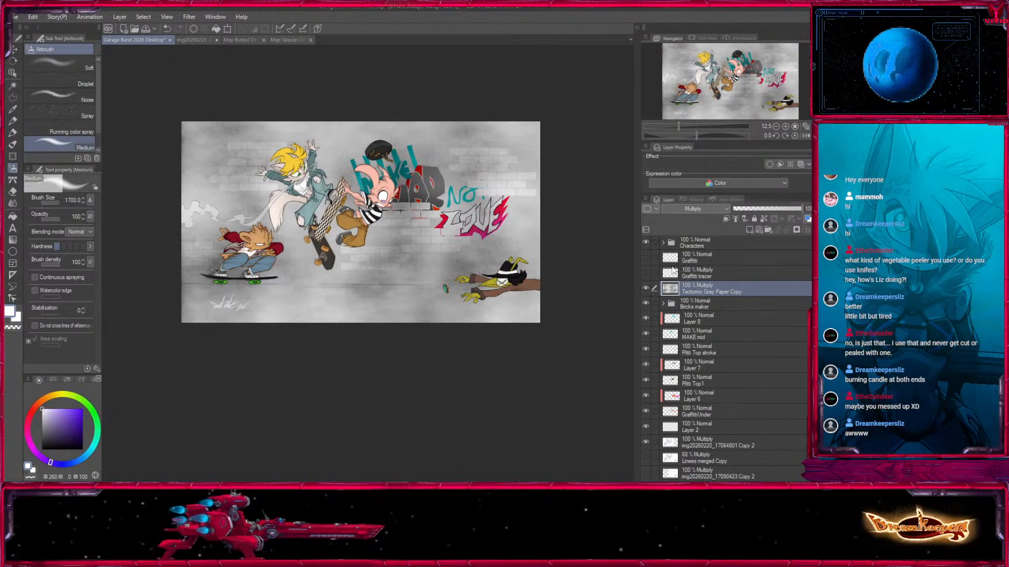
Compare the wall with and without the gray paper texture, leaving the Tectonic Gray Paper Copy layer hidden.
{"action": "left_click", "coordinate": [646, 289]}
{"action": "left_click", "coordinate": [647, 289]}
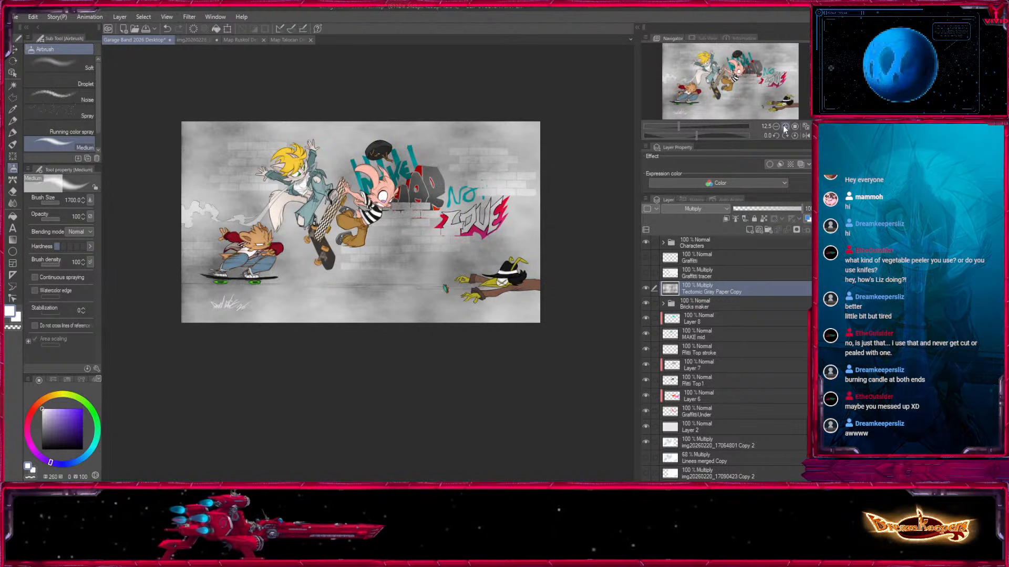
{"action": "scroll", "coordinate": [413, 252], "scroll_direction": "up", "scroll_amount": 4}
{"action": "left_click_drag", "start_coordinate": [412, 252], "coordinate": [390, 383]}
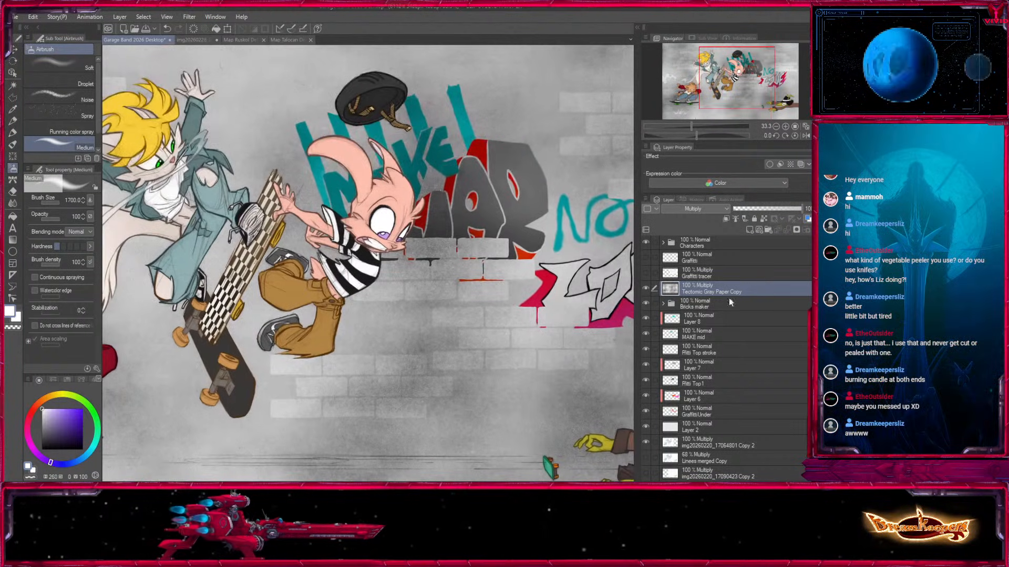
{"action": "left_click", "coordinate": [646, 289]}
{"action": "left_click_drag", "start_coordinate": [743, 80], "coordinate": [721, 81]}
{"action": "left_click", "coordinate": [776, 127]}
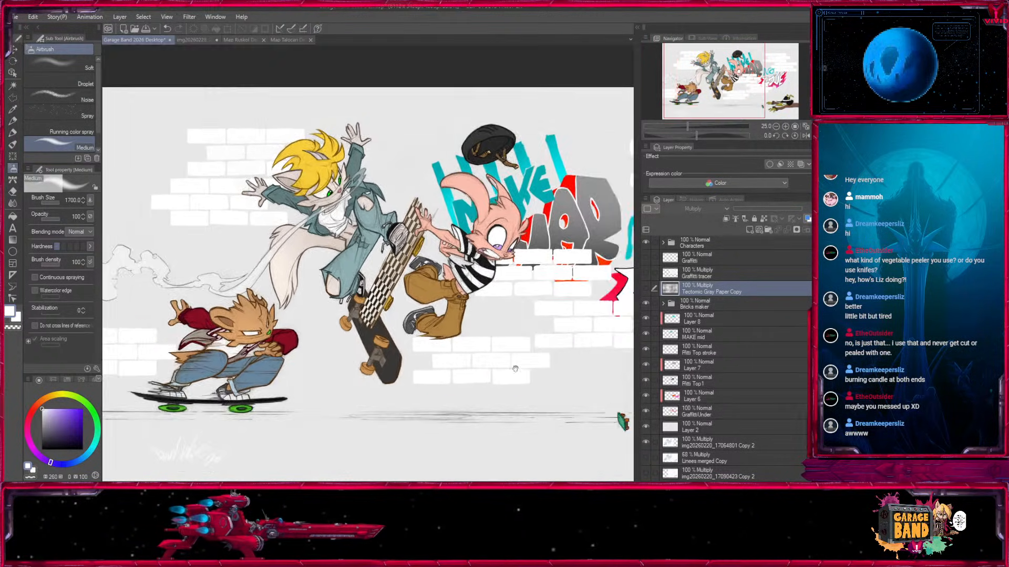
Add a new layer directly above Layer 6, below the top graffiti layers.
{"action": "left_click", "coordinate": [12, 50]}
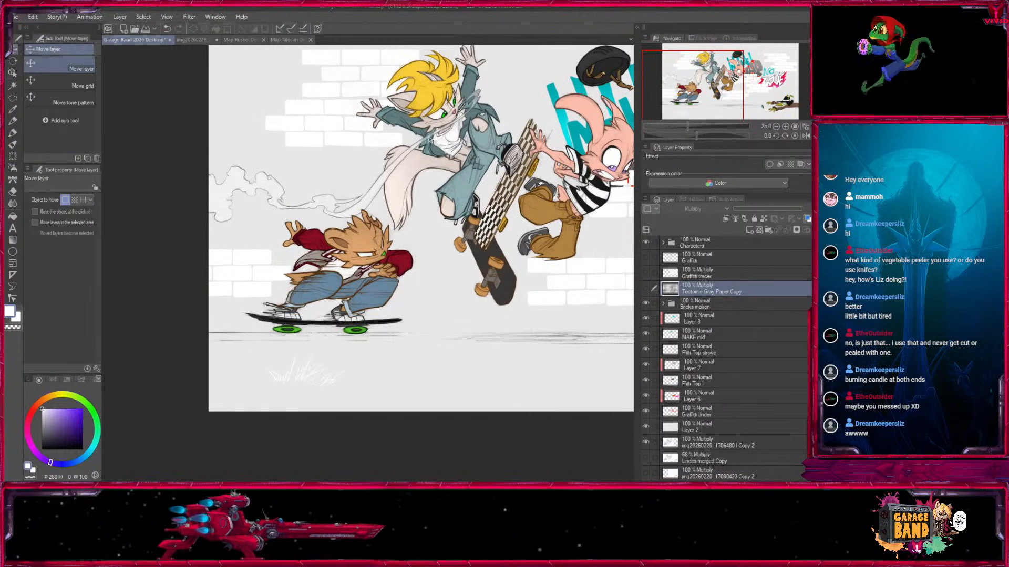
{"action": "left_click_drag", "start_coordinate": [693, 86], "coordinate": [719, 94]}
{"action": "left_click", "coordinate": [726, 430]}
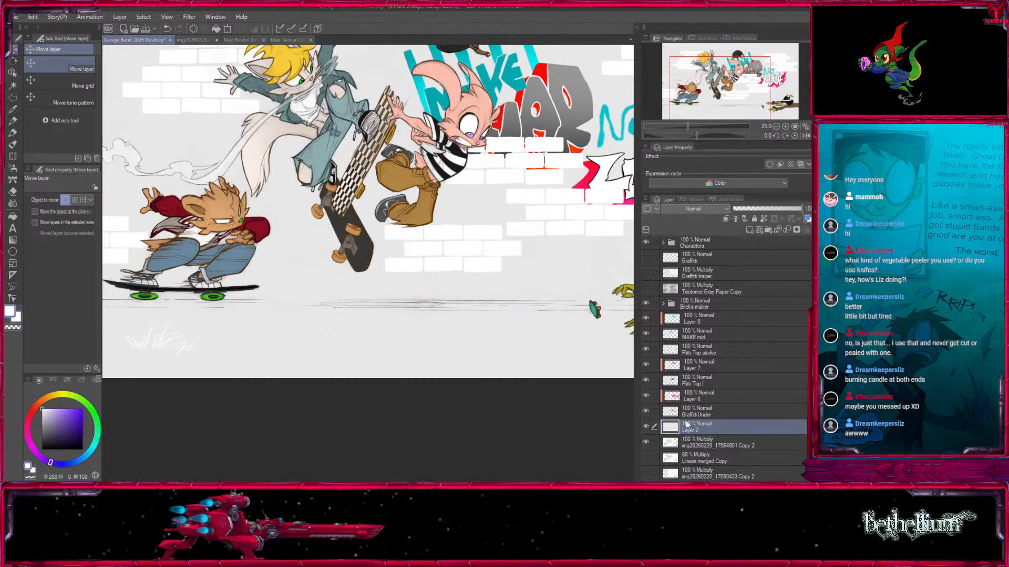
{"action": "left_click", "coordinate": [700, 399]}
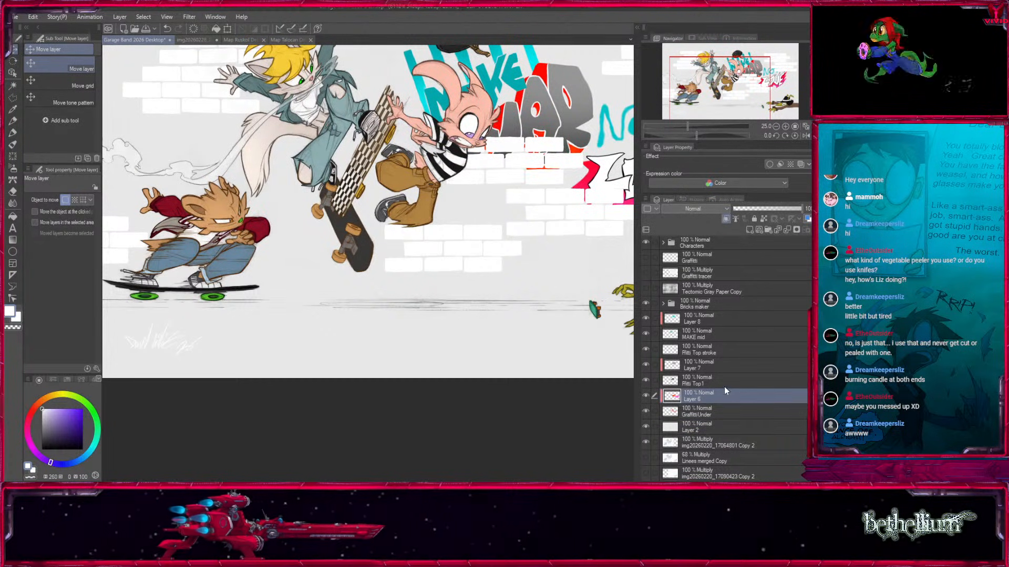
{"action": "left_click", "coordinate": [749, 230]}
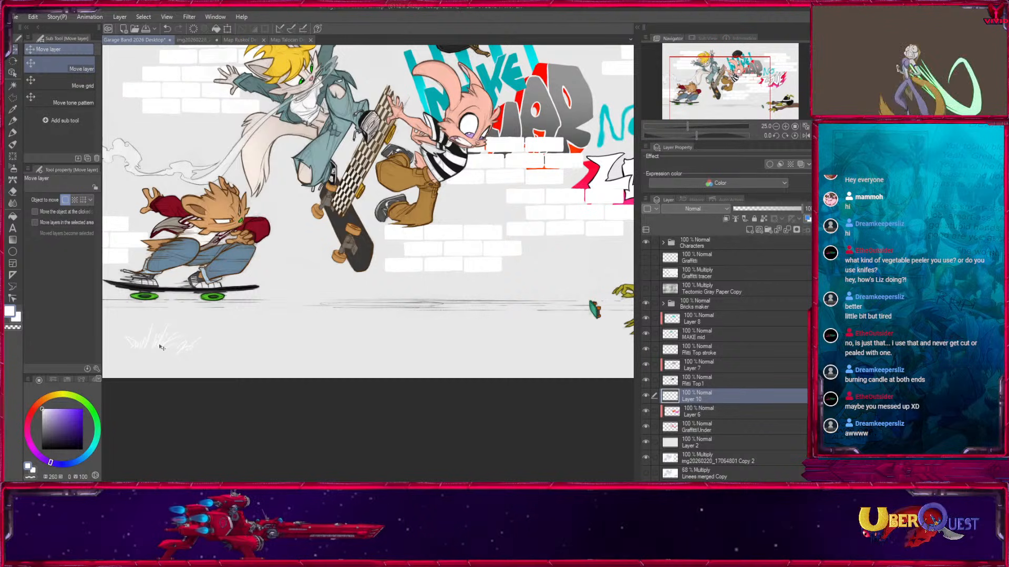
Airbrush white over the ground strip beneath the skateboarders with the Medium airbrush at a reduced brush size.
{"action": "left_click", "coordinate": [13, 169]}
{"action": "key", "text": "bracketleft"}
{"action": "key", "text": "bracketleft"}
{"action": "key", "text": "bracketleft"}
{"action": "key", "text": "bracketleft"}
{"action": "key", "text": "bracketleft"}
{"action": "left_click_drag", "start_coordinate": [345, 349], "coordinate": [510, 348]}
{"action": "key", "text": "bracketright"}
{"action": "key", "text": "bracketright"}
{"action": "mouse_move", "coordinate": [240, 326]}
{"action": "left_mouse_down"}
{"action": "mouse_move", "coordinate": [367, 332]}
{"action": "mouse_move", "coordinate": [372, 321]}
{"action": "mouse_move", "coordinate": [368, 336]}
{"action": "mouse_move", "coordinate": [459, 362]}
{"action": "mouse_move", "coordinate": [389, 356]}
{"action": "mouse_move", "coordinate": [475, 330]}
{"action": "mouse_move", "coordinate": [362, 328]}
{"action": "mouse_move", "coordinate": [397, 317]}
{"action": "mouse_move", "coordinate": [581, 321]}
{"action": "left_mouse_up"}
{"action": "mouse_move", "coordinate": [494, 322]}
{"action": "left_mouse_down"}
{"action": "mouse_move", "coordinate": [288, 318]}
{"action": "mouse_move", "coordinate": [512, 333]}
{"action": "mouse_move", "coordinate": [594, 360]}
{"action": "mouse_move", "coordinate": [365, 348]}
{"action": "mouse_move", "coordinate": [574, 297]}
{"action": "mouse_move", "coordinate": [507, 347]}
{"action": "left_mouse_up"}
Extend the white ground below the reaching character and the crouching skateboarder, enlarging the airbrush up to size 2000.
{"action": "key", "text": "bracketright"}
{"action": "key", "text": "bracketright"}
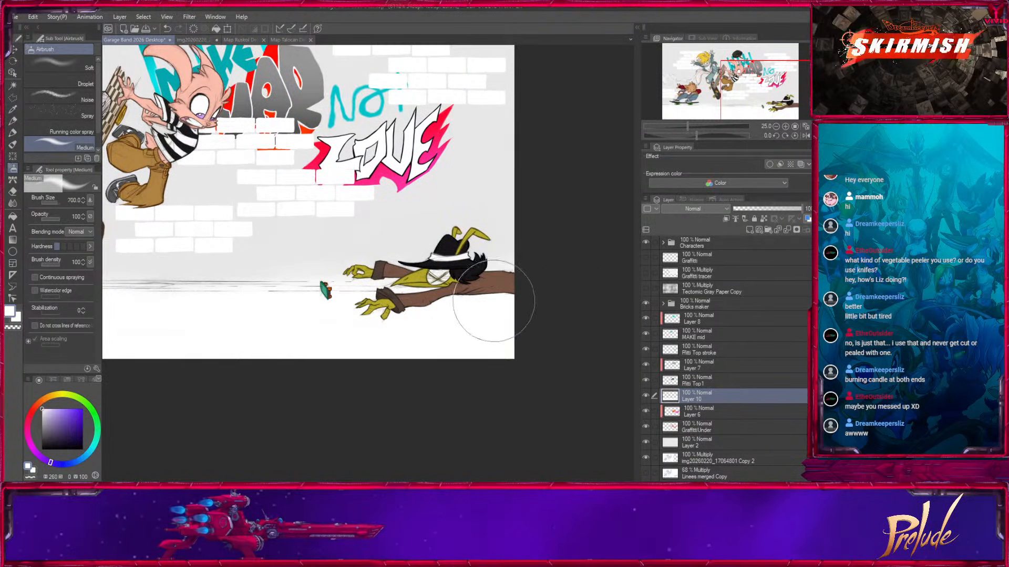
{"action": "key", "text": "bracketright"}
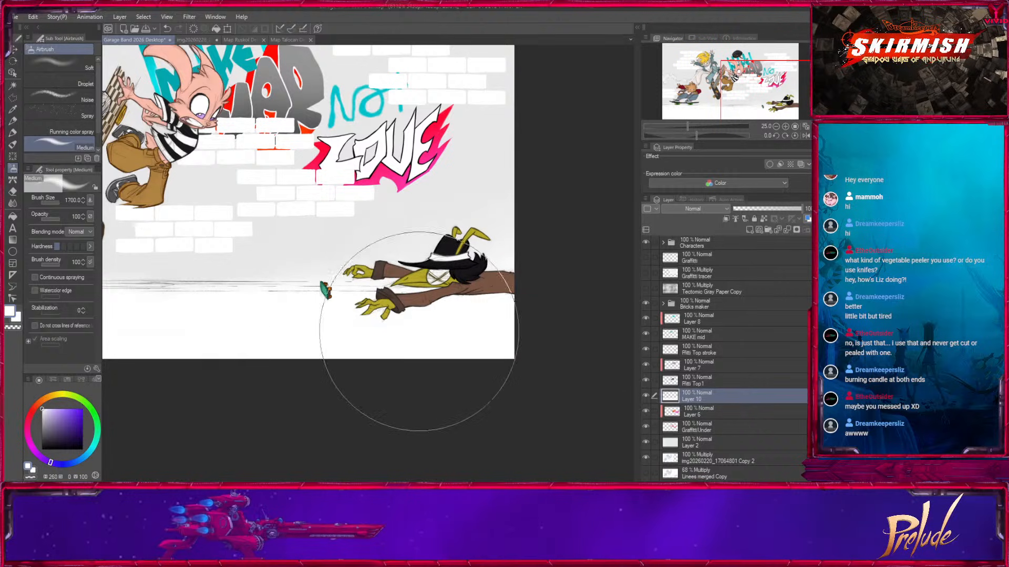
{"action": "left_click_drag", "start_coordinate": [358, 325], "coordinate": [552, 363]}
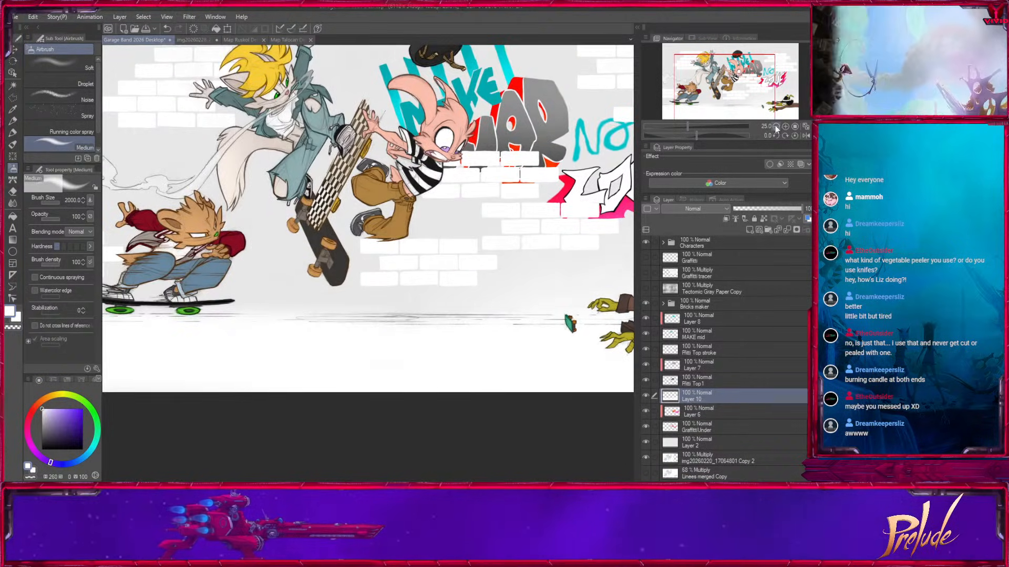
{"action": "left_click", "coordinate": [775, 127]}
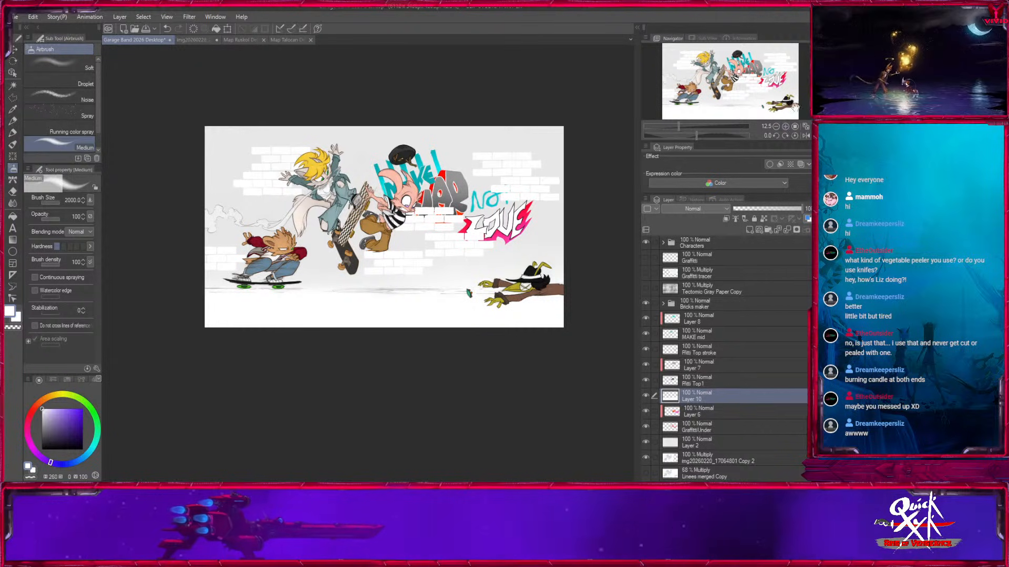
{"action": "left_click", "coordinate": [785, 127]}
{"action": "left_click_drag", "start_coordinate": [287, 367], "coordinate": [499, 392]}
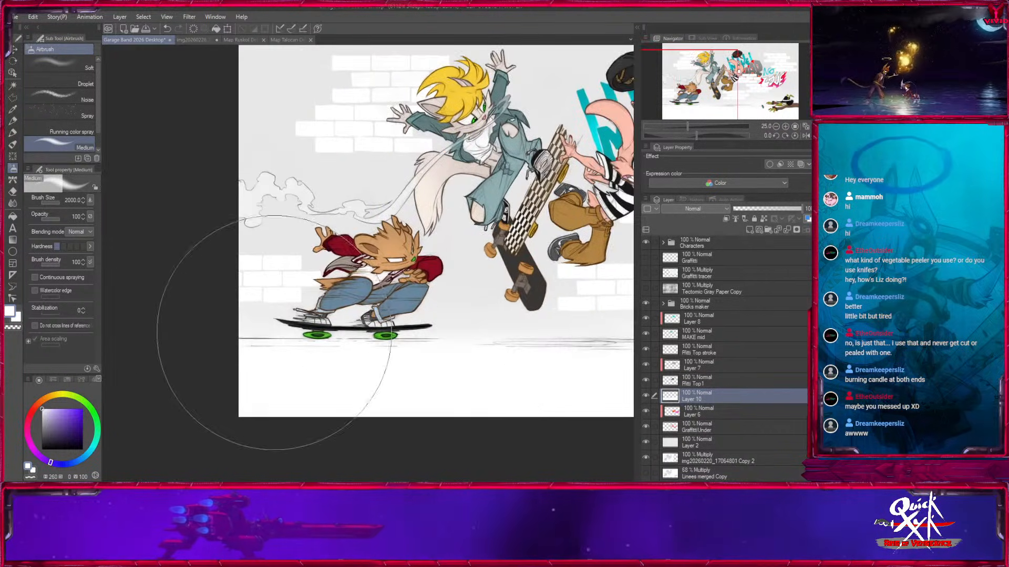
{"action": "left_click_drag", "start_coordinate": [483, 314], "coordinate": [439, 357]}
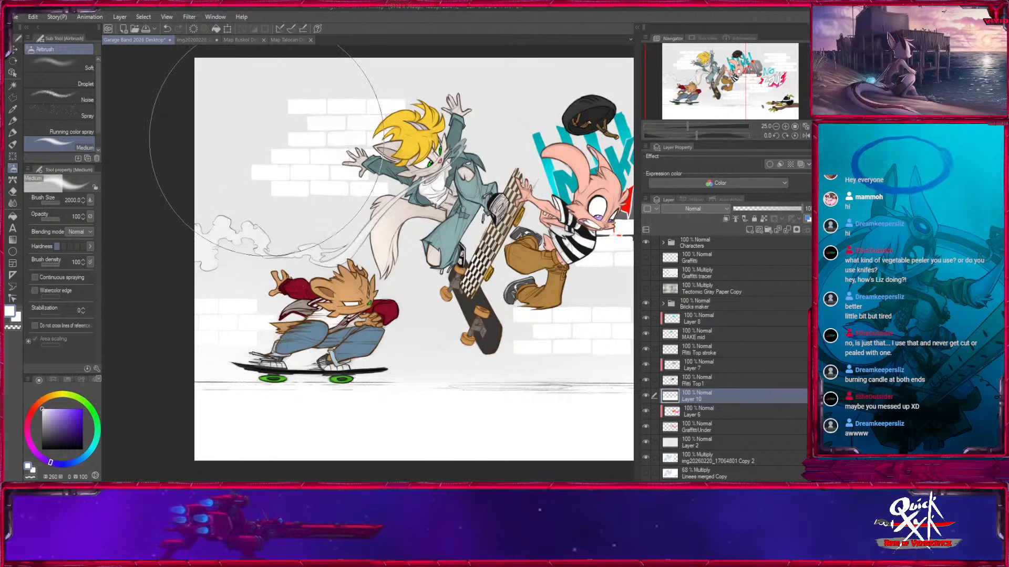
Set the airbrush opacity to 42 and spray a white haze over the wall behind the characters and the graffiti.
{"action": "left_click_drag", "start_coordinate": [49, 220], "coordinate": [44, 220]}
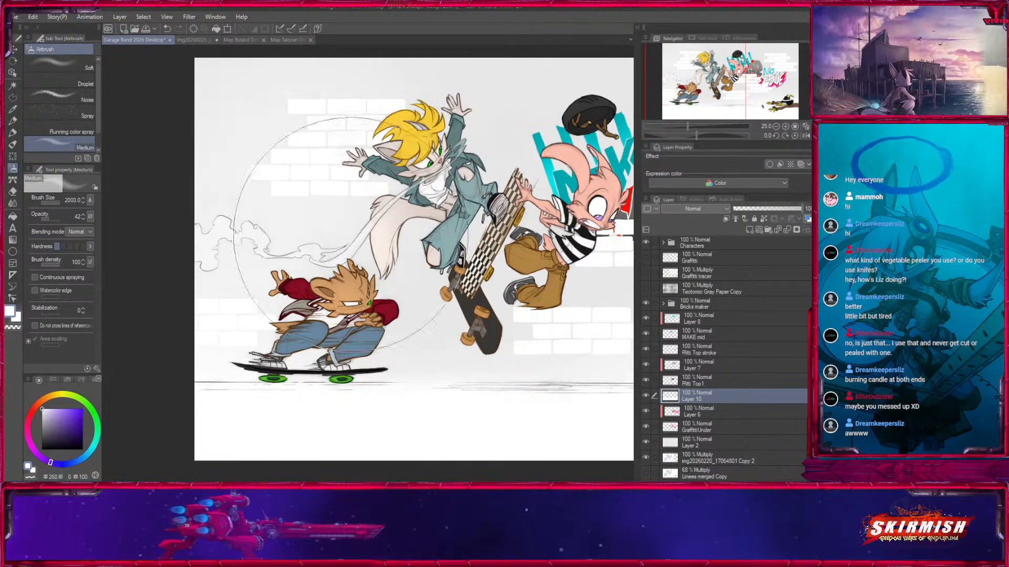
{"action": "left_click_drag", "start_coordinate": [522, 347], "coordinate": [372, 366]}
{"action": "left_click_drag", "start_coordinate": [523, 257], "coordinate": [281, 273]}
{"action": "key", "text": "bracketright"}
{"action": "mouse_move", "coordinate": [315, 270]}
{"action": "left_mouse_down"}
{"action": "mouse_move", "coordinate": [565, 118]}
{"action": "mouse_move", "coordinate": [457, 134]}
{"action": "mouse_move", "coordinate": [410, 99]}
{"action": "mouse_move", "coordinate": [519, 106]}
{"action": "mouse_move", "coordinate": [449, 250]}
{"action": "mouse_move", "coordinate": [542, 175]}
{"action": "mouse_move", "coordinate": [497, 243]}
{"action": "mouse_move", "coordinate": [291, 301]}
{"action": "mouse_move", "coordinate": [439, 288]}
{"action": "mouse_move", "coordinate": [259, 314]}
{"action": "left_mouse_up"}
{"action": "key", "text": "bracketleft"}
{"action": "mouse_move", "coordinate": [342, 294]}
{"action": "left_mouse_down"}
{"action": "mouse_move", "coordinate": [538, 278]}
{"action": "mouse_move", "coordinate": [321, 360]}
{"action": "mouse_move", "coordinate": [368, 366]}
{"action": "left_mouse_up"}
{"action": "key", "text": "bracketleft"}
{"action": "left_click_drag", "start_coordinate": [257, 264], "coordinate": [397, 249]}
{"action": "key", "text": "bracketright"}
{"action": "key", "text": "bracketright"}
{"action": "mouse_move", "coordinate": [317, 180]}
{"action": "left_mouse_down"}
{"action": "mouse_move", "coordinate": [316, 167]}
{"action": "mouse_move", "coordinate": [255, 217]}
{"action": "left_mouse_up"}
{"action": "left_click_drag", "start_coordinate": [504, 231], "coordinate": [271, 195]}
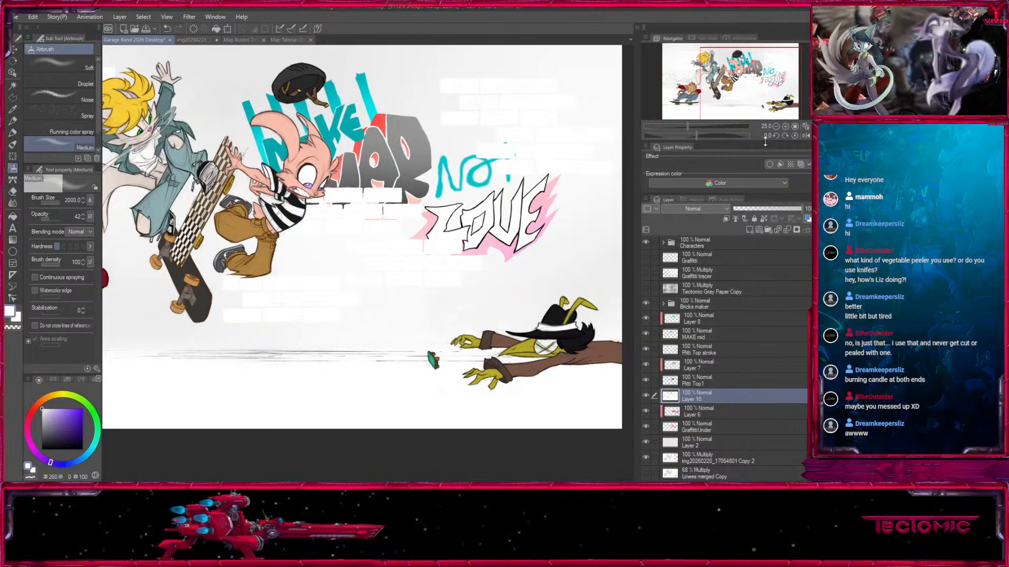
{"action": "left_click", "coordinate": [776, 128]}
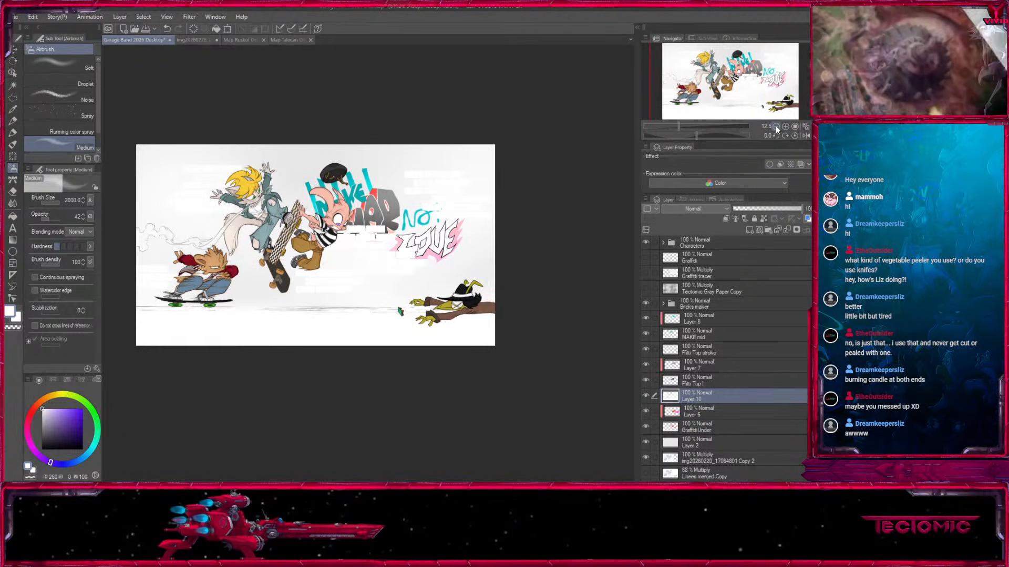
{"action": "left_click", "coordinate": [646, 395]}
{"action": "left_click", "coordinate": [645, 396]}
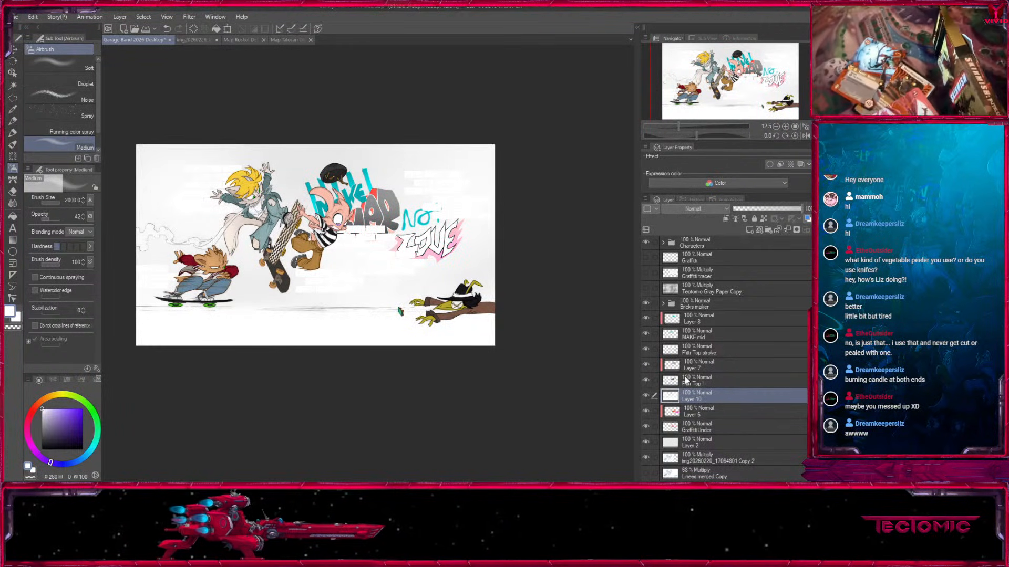
Add a layer named Mult above Layer 10 and airbrush a pale warm gray over the ground below the crouching skateboarder at size 2000.
{"action": "left_click", "coordinate": [749, 230]}
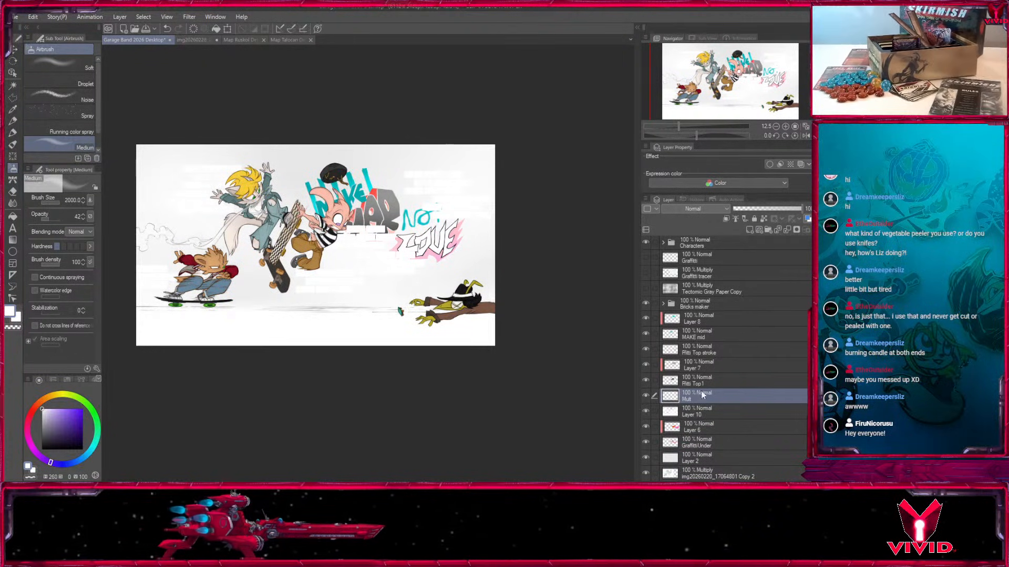
{"action": "left_click", "coordinate": [785, 126]}
{"action": "left_click", "coordinate": [785, 126]}
{"action": "left_click", "coordinate": [785, 127]}
{"action": "left_click_drag", "start_coordinate": [241, 405], "coordinate": [519, 228]}
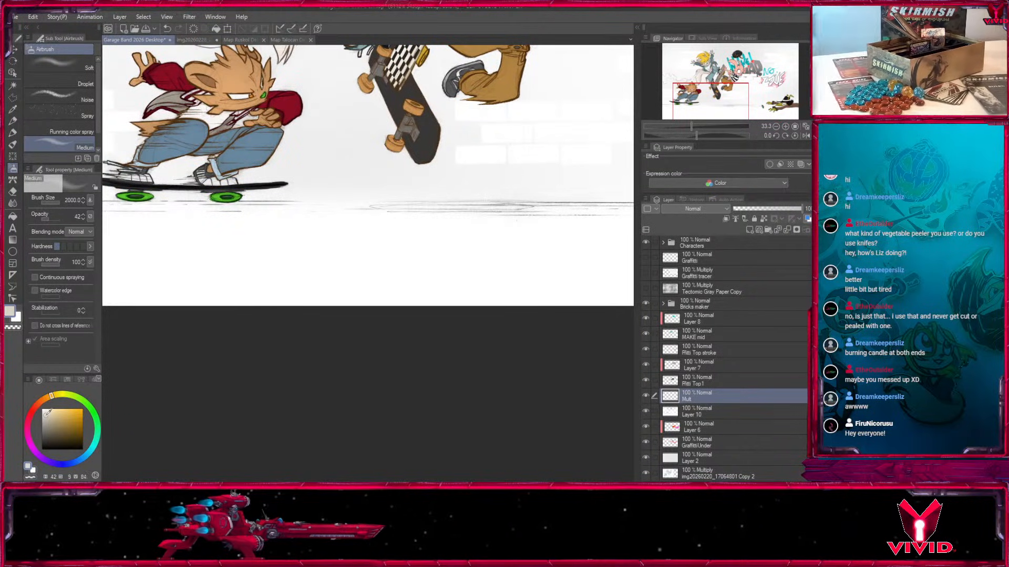
{"action": "left_click", "coordinate": [777, 127]}
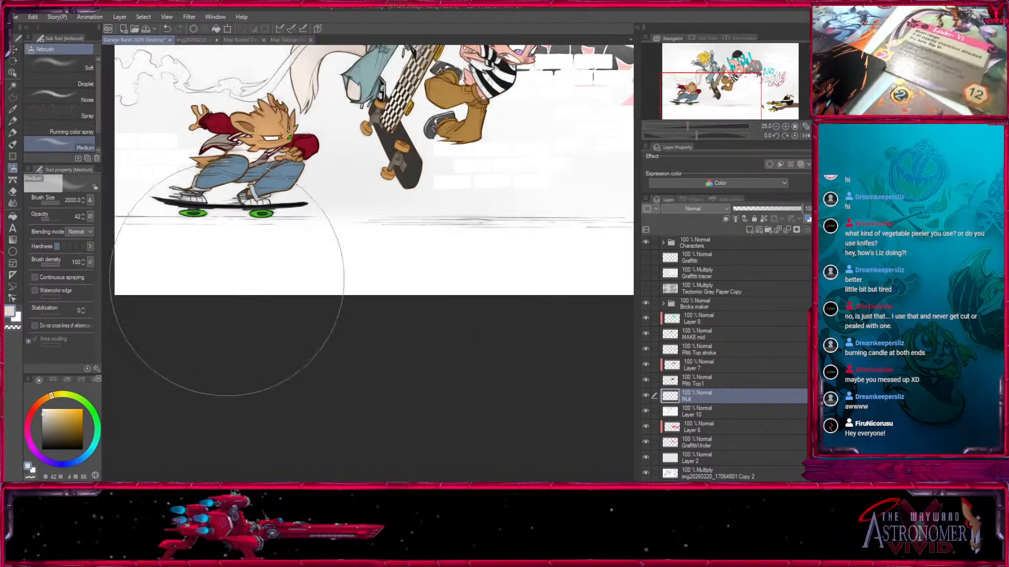
{"action": "mouse_move", "coordinate": [148, 266]}
{"action": "left_mouse_down"}
{"action": "mouse_move", "coordinate": [368, 275]}
{"action": "mouse_move", "coordinate": [243, 277]}
{"action": "mouse_move", "coordinate": [415, 273]}
{"action": "left_mouse_up"}
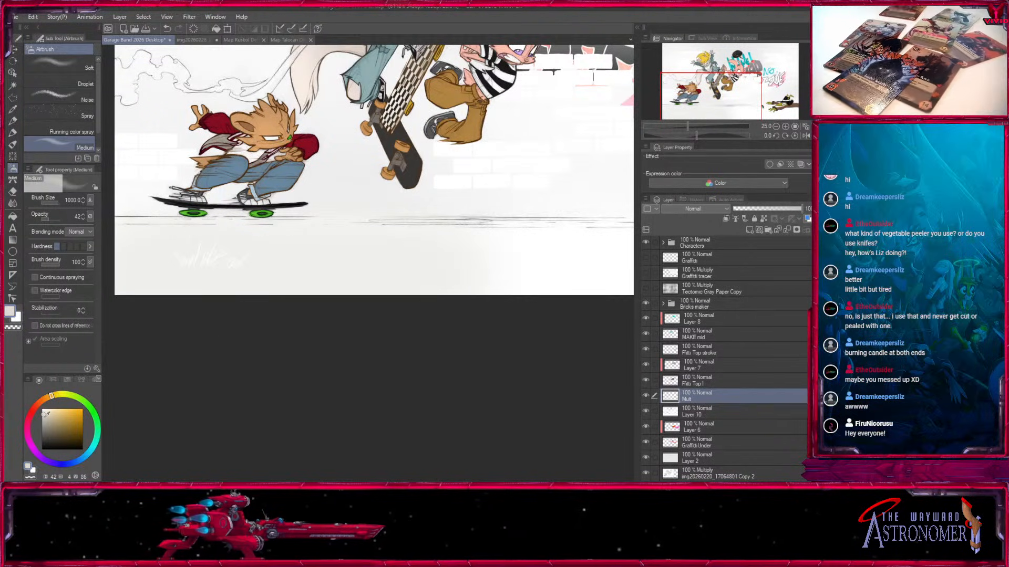
Build up a darker neutral gray across the ground strip with broad airbrush passes, enlarging the brush to 1700.
{"action": "key", "text": "]"}
{"action": "mouse_move", "coordinate": [233, 268]}
{"action": "left_mouse_down"}
{"action": "mouse_move", "coordinate": [293, 275]}
{"action": "mouse_move", "coordinate": [122, 284]}
{"action": "mouse_move", "coordinate": [522, 270]}
{"action": "left_mouse_up"}
{"action": "left_click_drag", "start_coordinate": [263, 298], "coordinate": [384, 317]}
{"action": "mouse_move", "coordinate": [326, 305]}
{"action": "left_mouse_down"}
{"action": "mouse_move", "coordinate": [173, 283]}
{"action": "mouse_move", "coordinate": [537, 304]}
{"action": "left_mouse_up"}
{"action": "mouse_move", "coordinate": [536, 303]}
{"action": "left_mouse_down"}
{"action": "mouse_move", "coordinate": [212, 302]}
{"action": "mouse_move", "coordinate": [356, 299]}
{"action": "left_mouse_up"}
{"action": "left_click_drag", "start_coordinate": [455, 328], "coordinate": [217, 342]}
{"action": "key", "text": "]"}
{"action": "left_click_drag", "start_coordinate": [375, 326], "coordinate": [496, 315]}
{"action": "left_click_drag", "start_coordinate": [216, 347], "coordinate": [538, 341]}
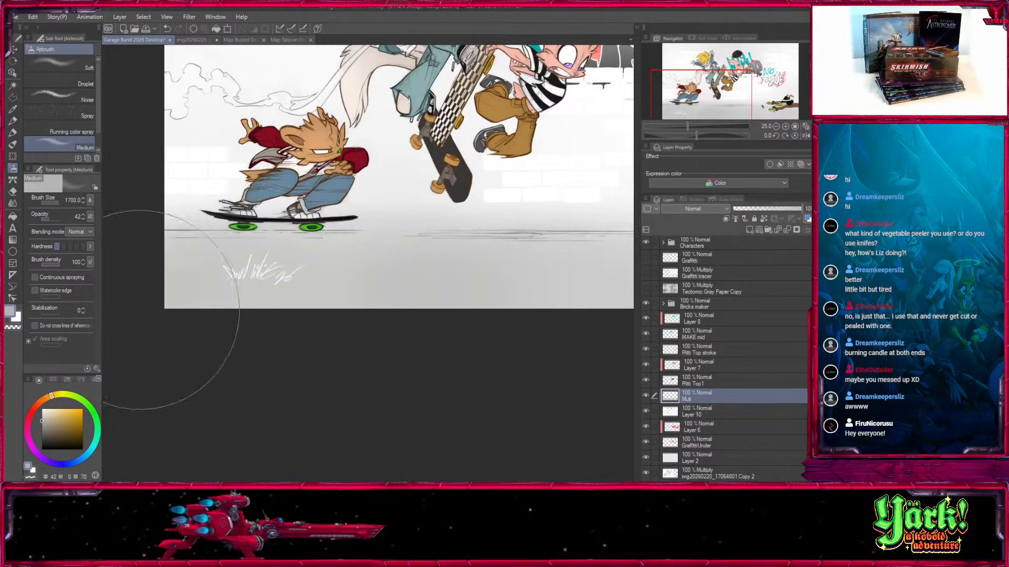
Soften the gray ground shading on the Mult layer with transparent airbrush strokes, reducing the brush size to 400.
{"action": "left_click", "coordinate": [775, 127]}
{"action": "left_click_drag", "start_coordinate": [524, 295], "coordinate": [512, 266]}
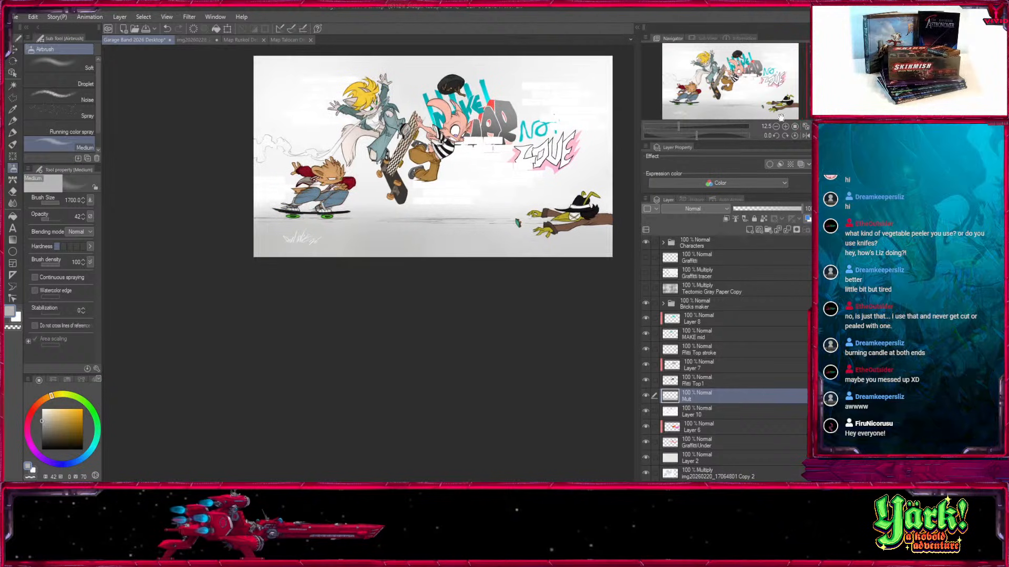
{"action": "left_click", "coordinate": [785, 127]}
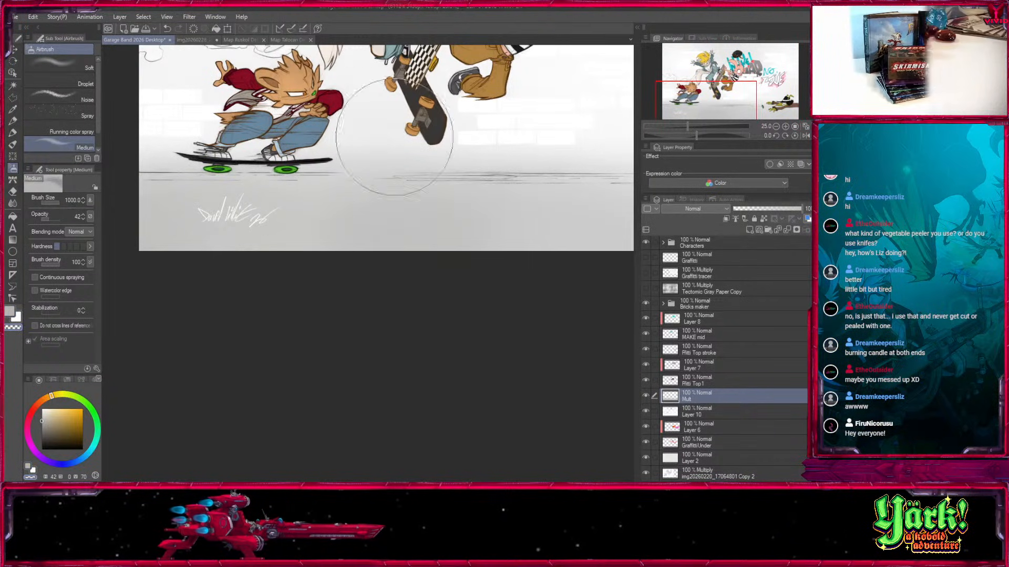
{"action": "key", "text": "["}
{"action": "key", "text": "["}
{"action": "key", "text": "["}
{"action": "key", "text": "["}
{"action": "key", "text": "["}
{"action": "left_click_drag", "start_coordinate": [240, 192], "coordinate": [247, 244]}
{"action": "left_click_drag", "start_coordinate": [617, 299], "coordinate": [320, 335]}
{"action": "mouse_move", "coordinate": [184, 310]}
{"action": "left_mouse_down"}
{"action": "mouse_move", "coordinate": [534, 282]}
{"action": "mouse_move", "coordinate": [599, 319]}
{"action": "left_mouse_up"}
{"action": "left_click", "coordinate": [190, 256], "text": "shift"}
{"action": "key", "text": "bracketright"}
{"action": "key", "text": "bracketright"}
{"action": "left_click_drag", "start_coordinate": [591, 257], "coordinate": [329, 309]}
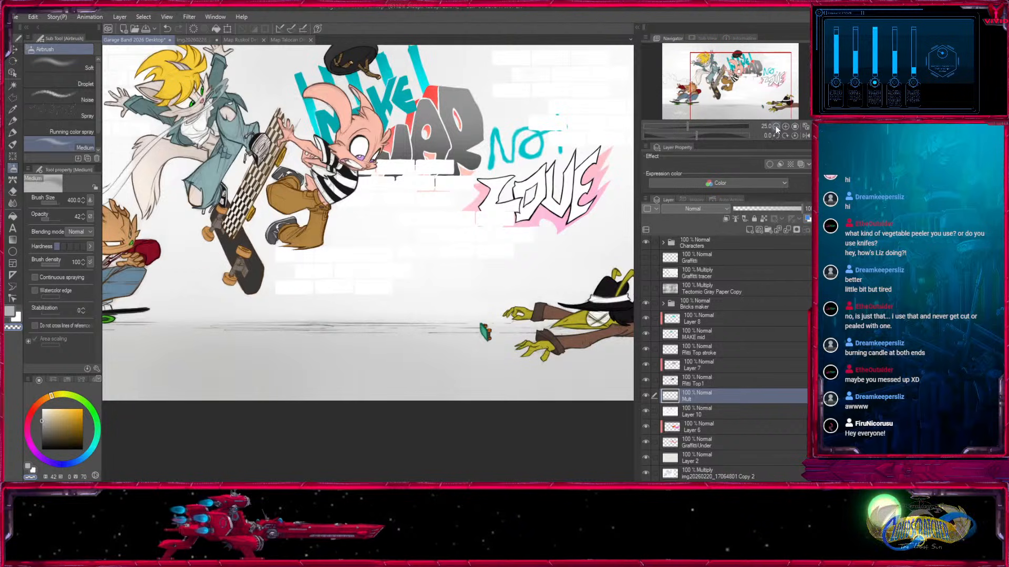
{"action": "left_click", "coordinate": [775, 127]}
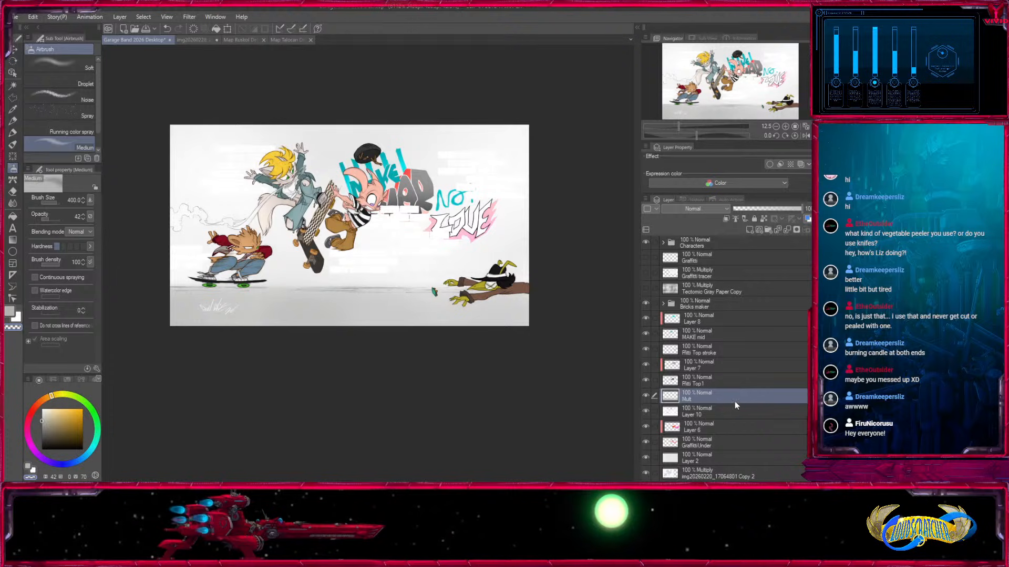
Create a layer folder named Graffiti directly above Layer 8.
{"action": "left_click", "coordinate": [720, 426]}
{"action": "scroll", "coordinate": [721, 427], "scroll_direction": "down", "scroll_amount": 1}
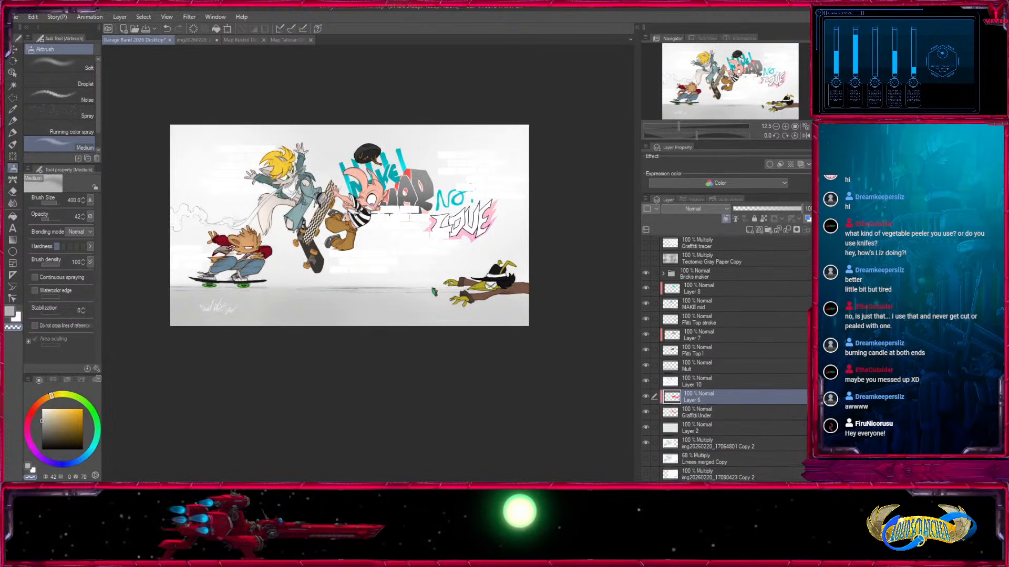
{"action": "left_click", "coordinate": [718, 303]}
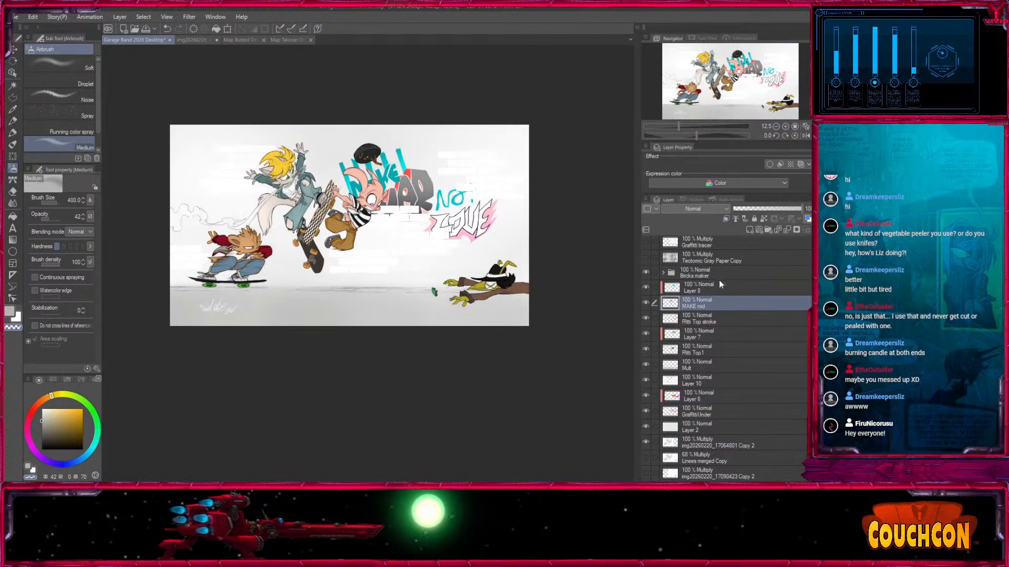
{"action": "left_click", "coordinate": [720, 286]}
{"action": "key", "text": "ctrl+g"}
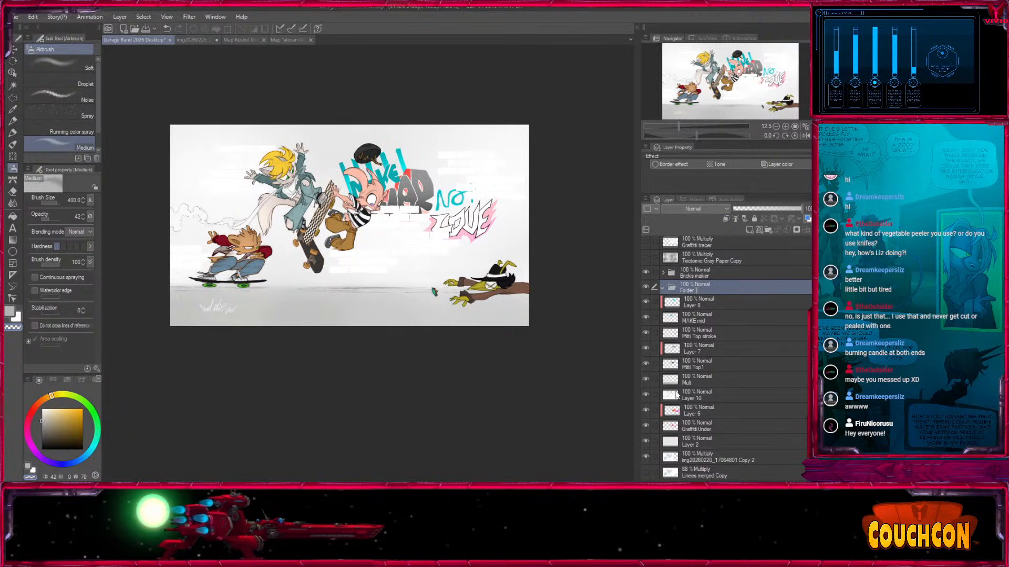
Move the layers from Layer 8 down to GraffitiUnder into the Graffiti folder, keeping Layer 2 outside it.
{"action": "left_click", "coordinate": [693, 303]}
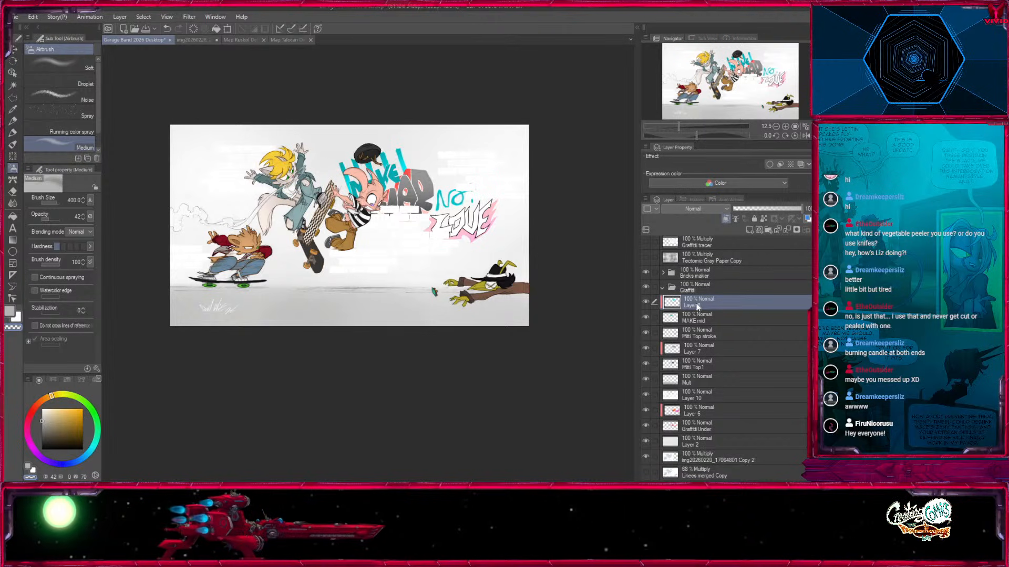
{"action": "left_click", "coordinate": [711, 430], "text": "shift"}
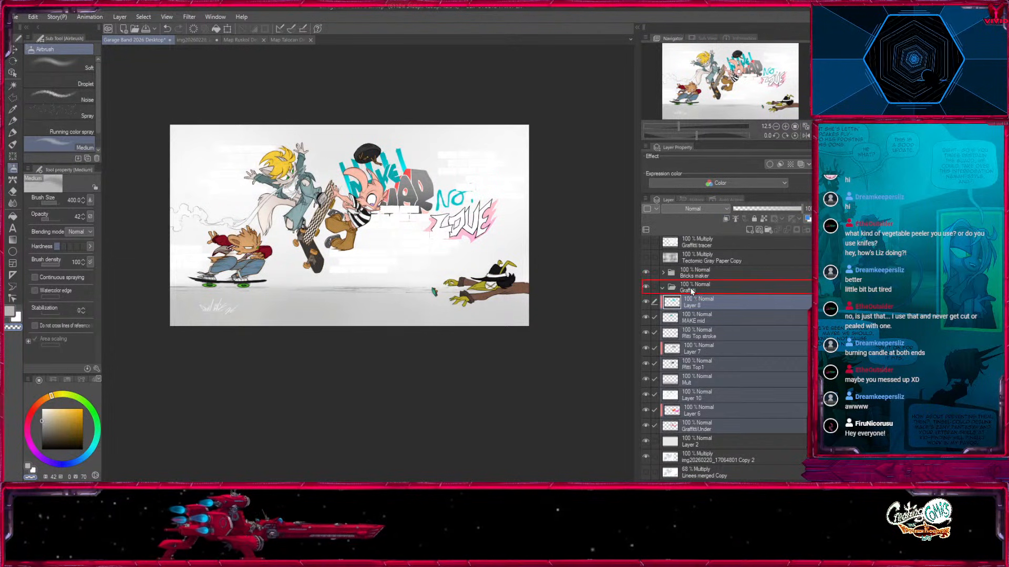
{"action": "left_click_drag", "start_coordinate": [691, 292], "coordinate": [692, 292]}
{"action": "left_click", "coordinate": [691, 349]}
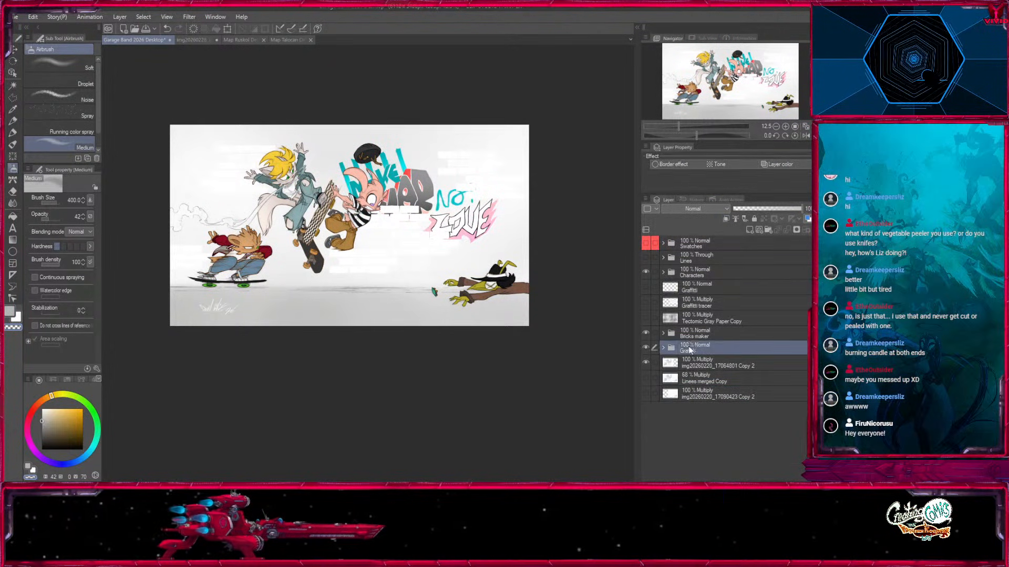
{"action": "key", "text": "ctrl+z"}
{"action": "left_click", "coordinate": [699, 360]}
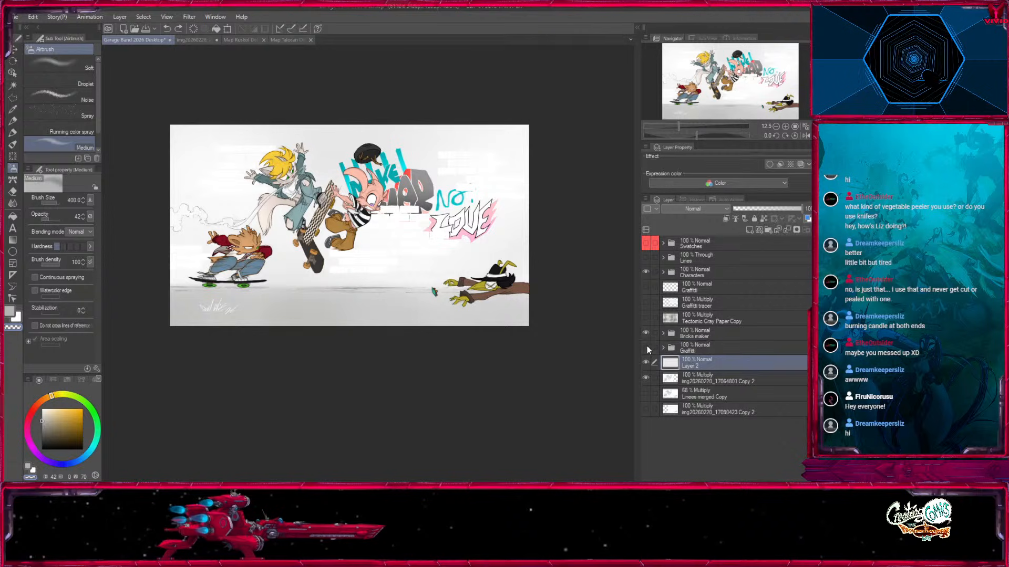
Expand the Graffiti folder and toggle its visibility to check which artwork it contains.
{"action": "left_click", "coordinate": [665, 350]}
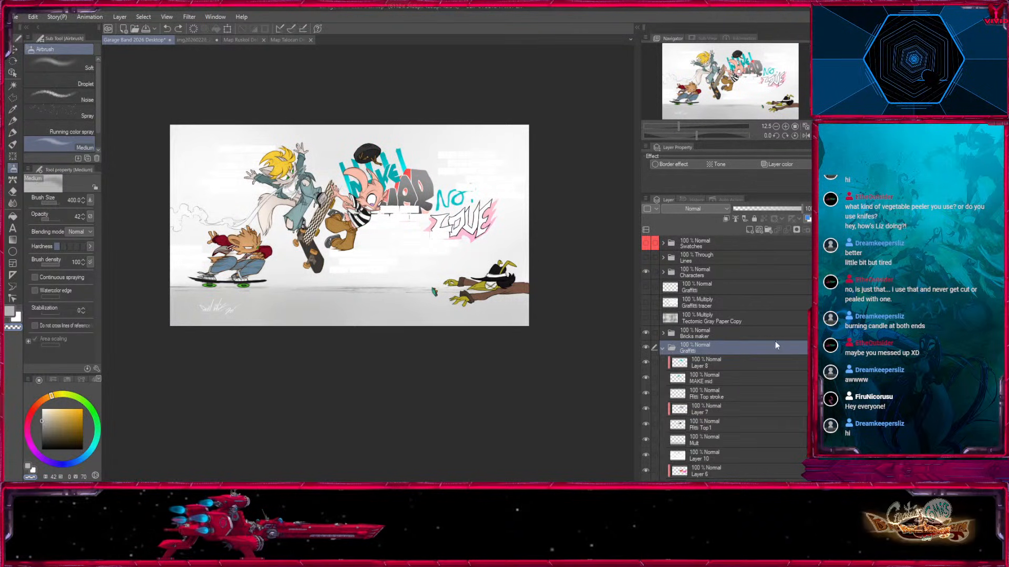
{"action": "left_click", "coordinate": [662, 348]}
{"action": "scroll", "coordinate": [721, 395], "scroll_direction": "down", "scroll_amount": 5}
{"action": "left_click", "coordinate": [717, 413]}
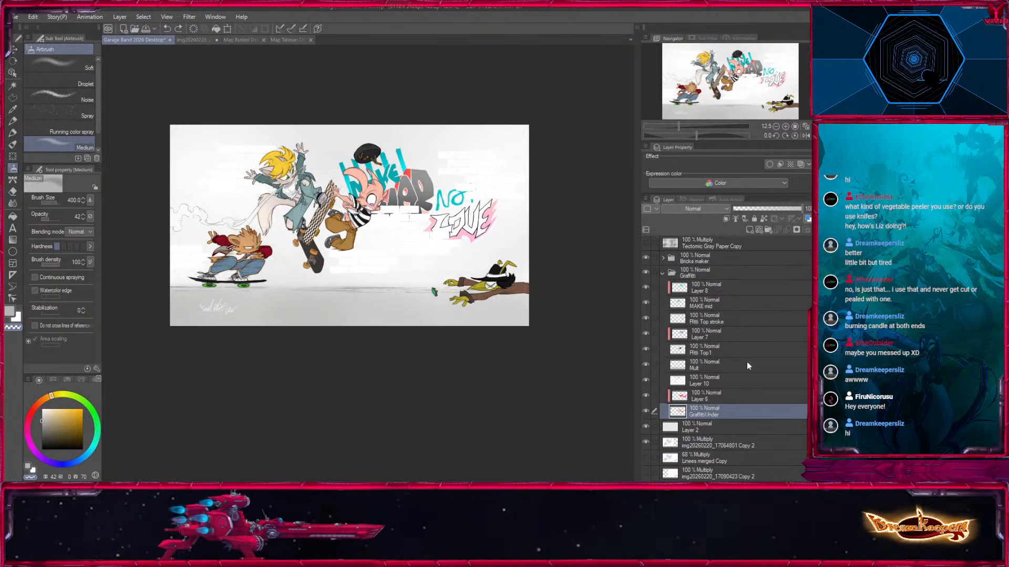
{"action": "left_click", "coordinate": [698, 430]}
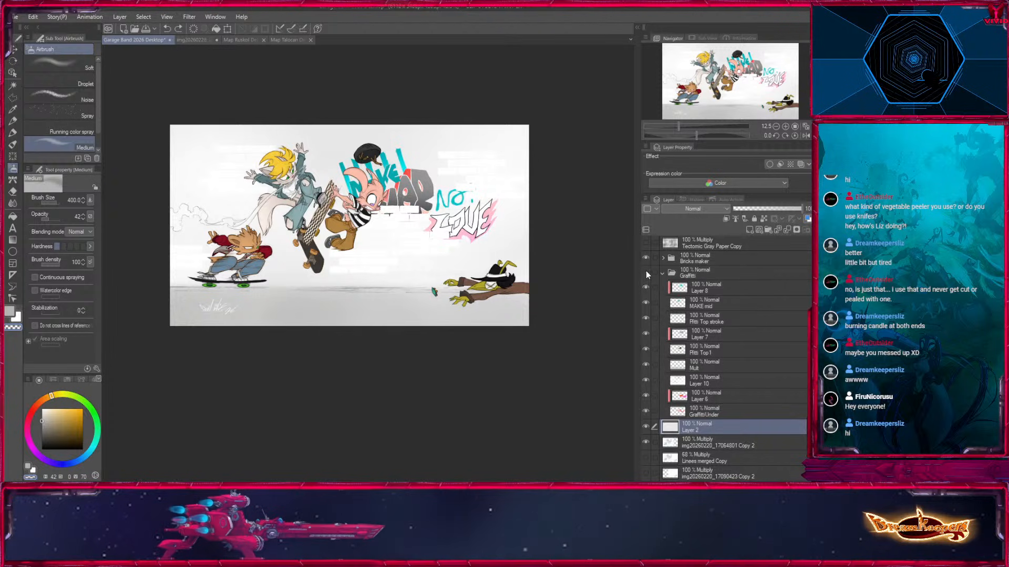
{"action": "left_click", "coordinate": [646, 270]}
{"action": "left_click", "coordinate": [646, 269]}
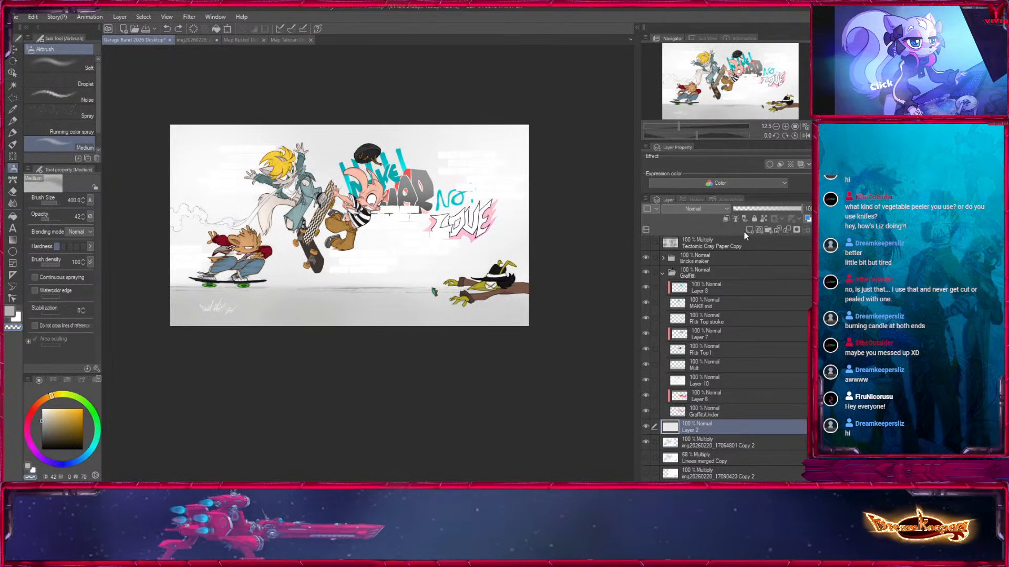
Move the Mult layer and Layer 10 out of the Graffiti folder to directly above Layer 2, checking with the folder's visibility.
{"action": "left_click", "coordinate": [721, 365]}
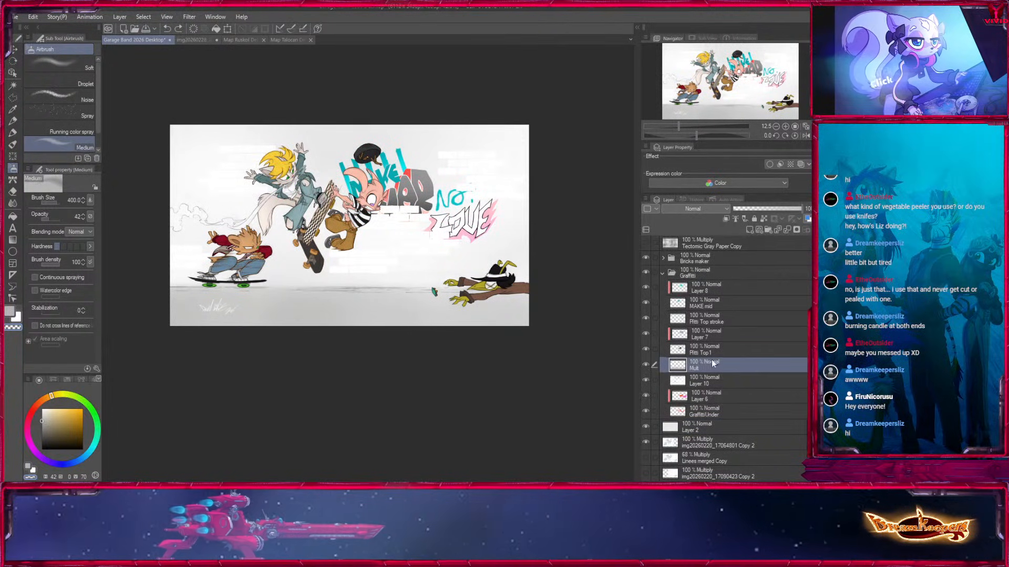
{"action": "left_click", "coordinate": [698, 380]}
{"action": "left_click", "coordinate": [646, 380]}
{"action": "left_click", "coordinate": [646, 380]}
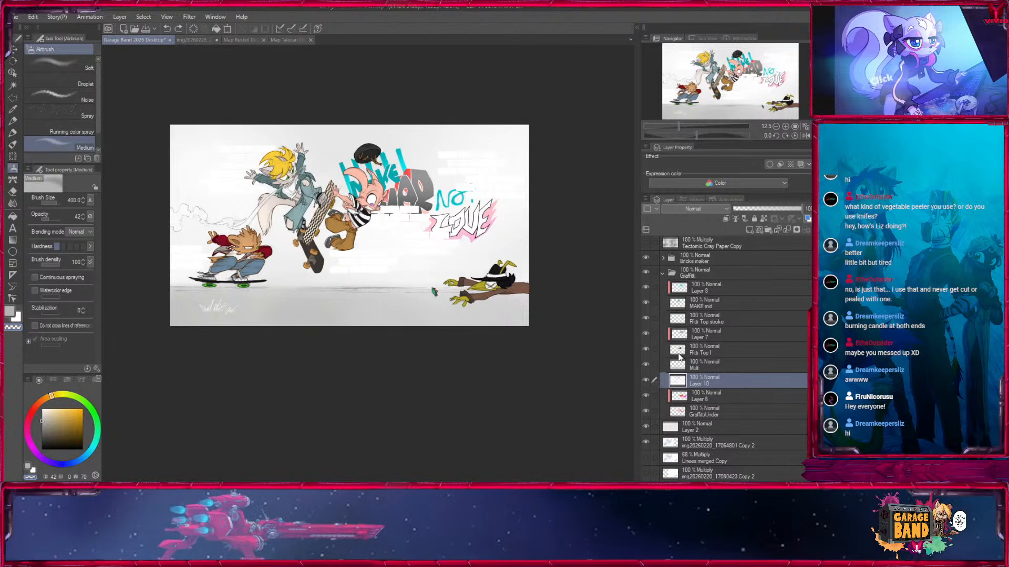
{"action": "left_click", "coordinate": [675, 366], "text": "shift"}
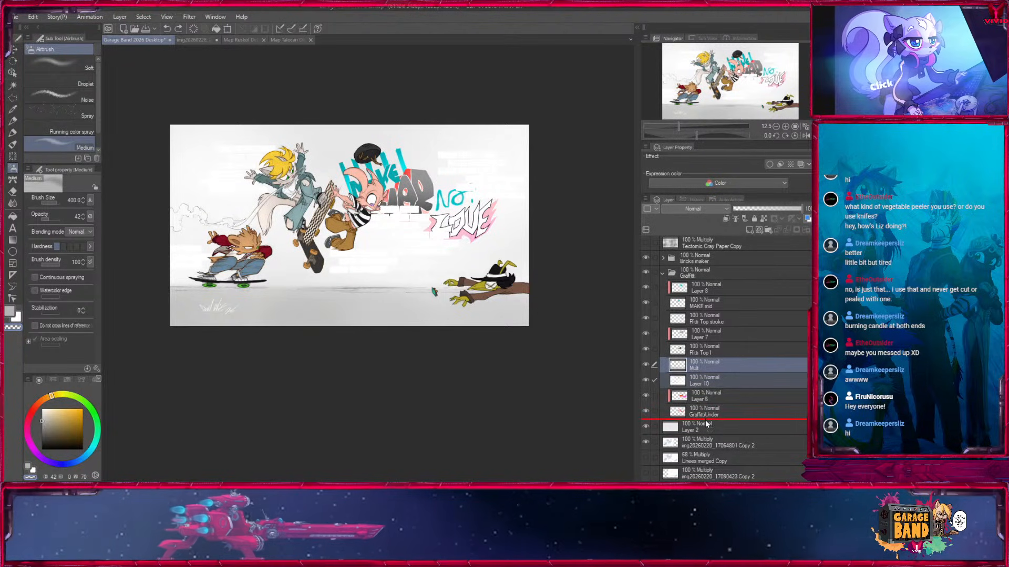
{"action": "left_click_drag", "start_coordinate": [706, 430], "coordinate": [706, 425]}
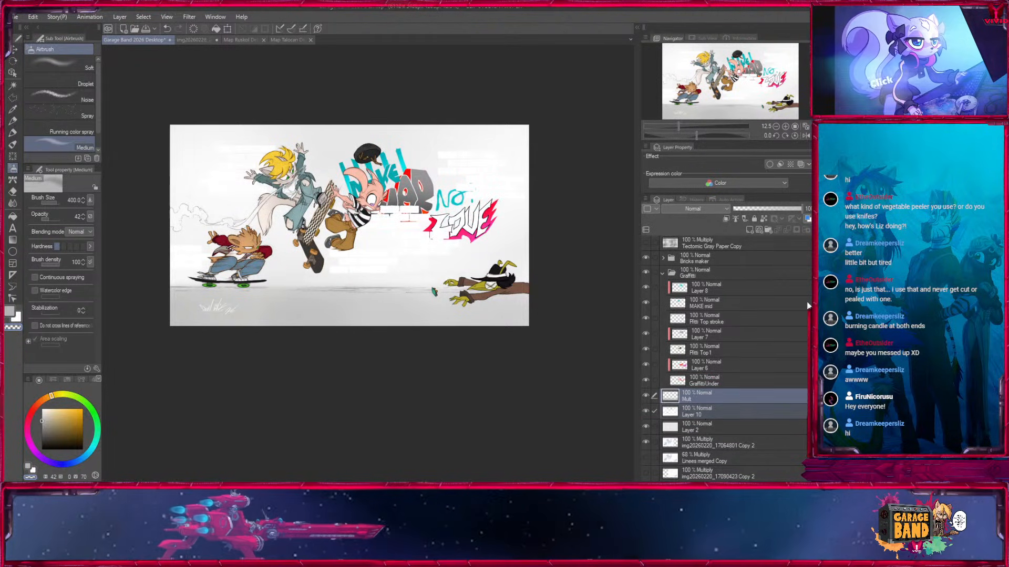
{"action": "left_click", "coordinate": [646, 272]}
{"action": "left_click", "coordinate": [646, 272]}
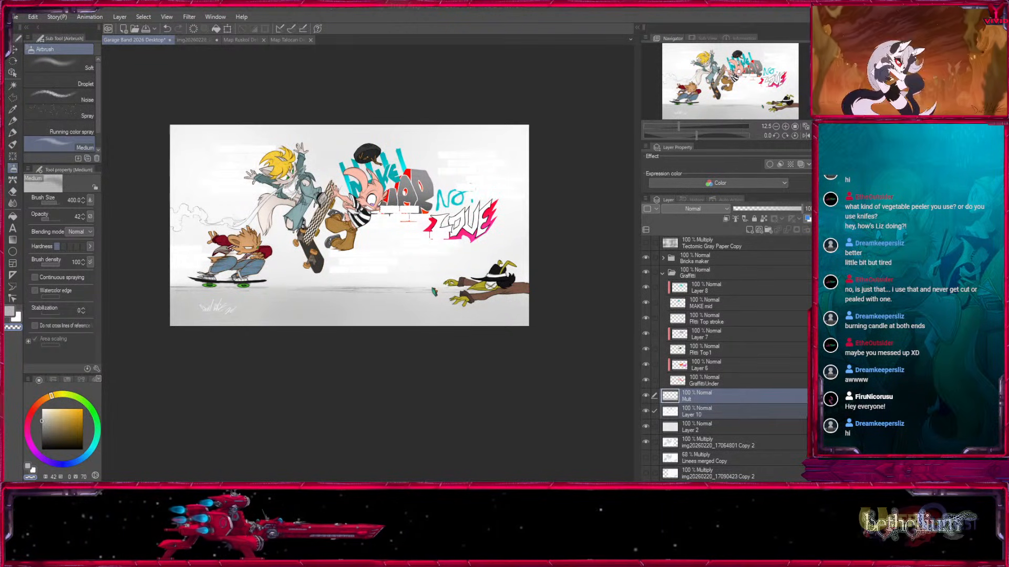
Collapse the Graffiti folder and move it above the Bricks maker folder.
{"action": "double_click", "coordinate": [386, 5]}
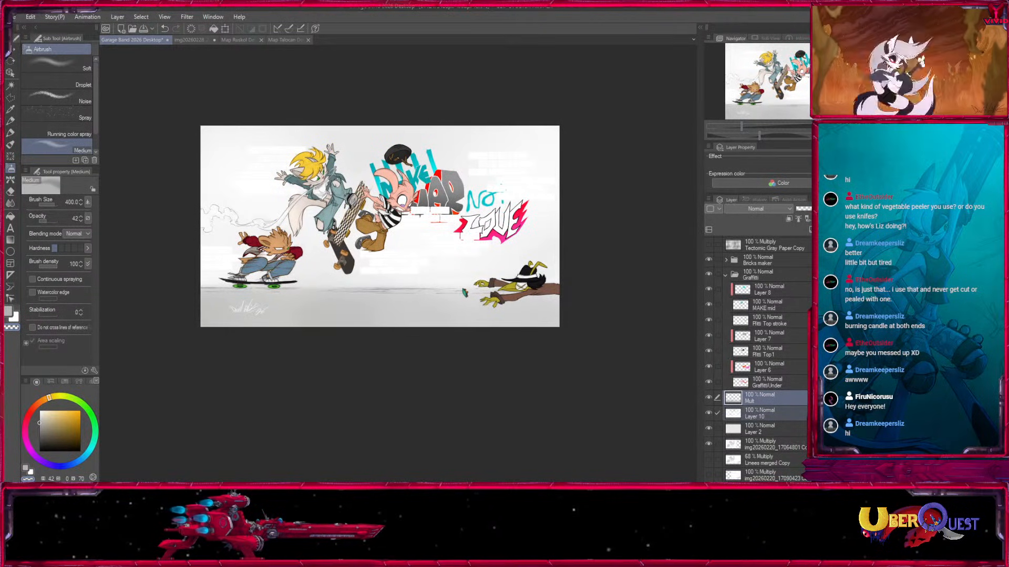
{"action": "key", "text": "ctrl+plus"}
{"action": "left_click", "coordinate": [726, 274]}
{"action": "left_click", "coordinate": [710, 347]}
{"action": "left_click", "coordinate": [710, 347]}
{"action": "left_click", "coordinate": [752, 348]}
{"action": "left_click_drag", "start_coordinate": [556, 266], "coordinate": [513, 411]}
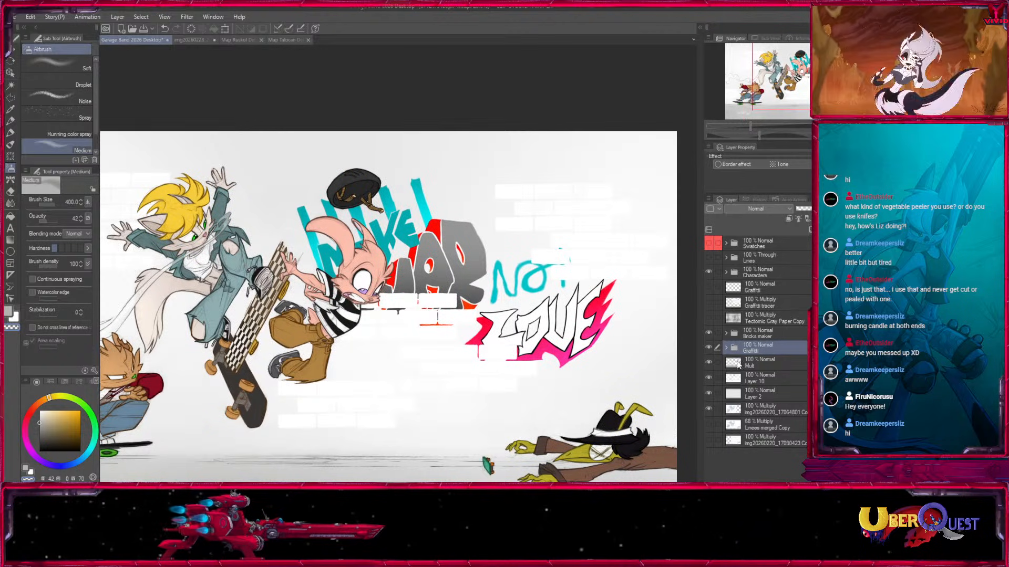
{"action": "left_click", "coordinate": [709, 347]}
{"action": "left_click", "coordinate": [709, 347]}
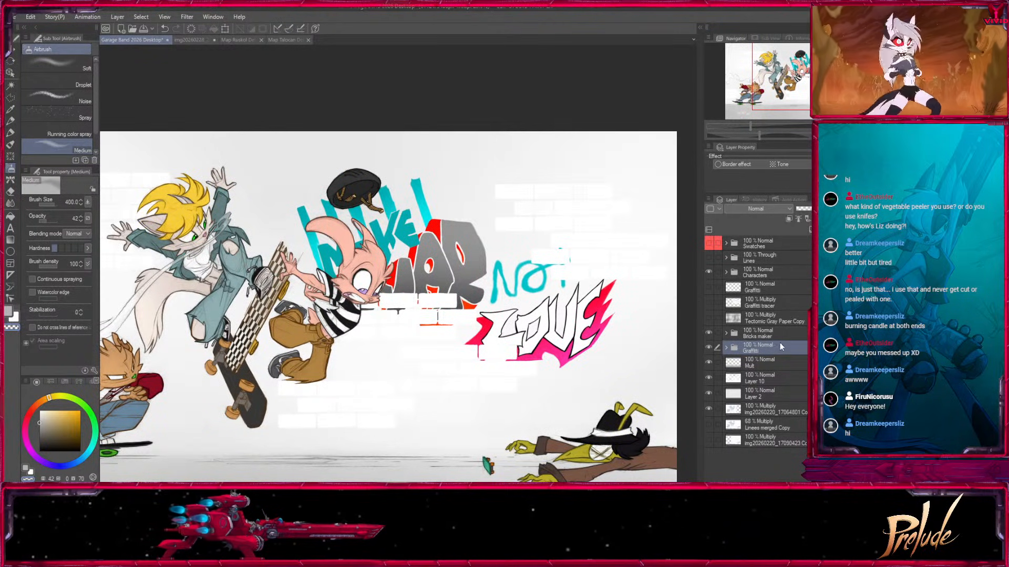
{"action": "left_click_drag", "start_coordinate": [767, 329], "coordinate": [763, 327]}
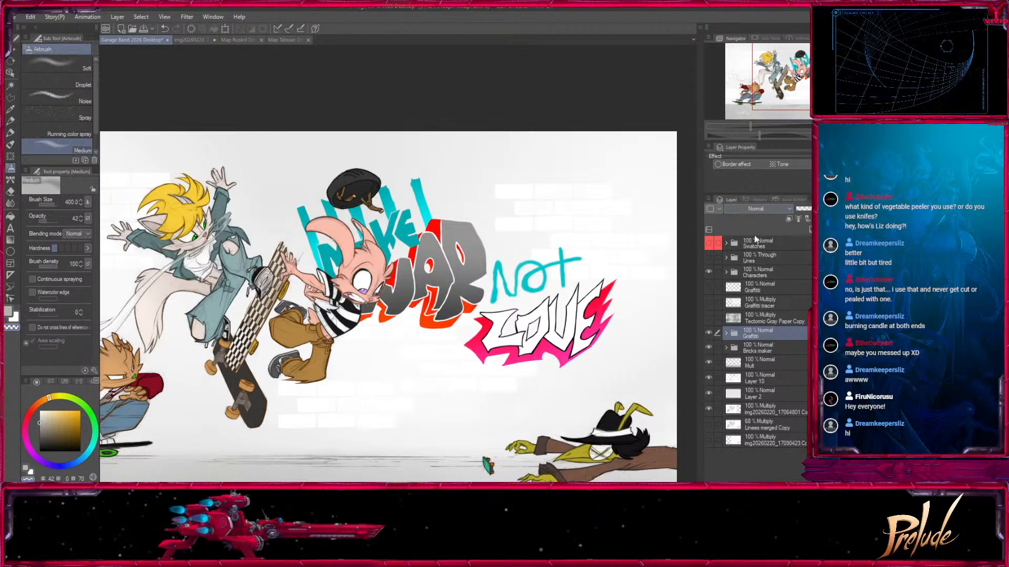
Set the Graffiti folder's blending mode to Multiply and hide the folder.
{"action": "left_click", "coordinate": [752, 243]}
{"action": "left_click_drag", "start_coordinate": [526, 424], "coordinate": [607, 372]}
{"action": "left_click", "coordinate": [709, 332]}
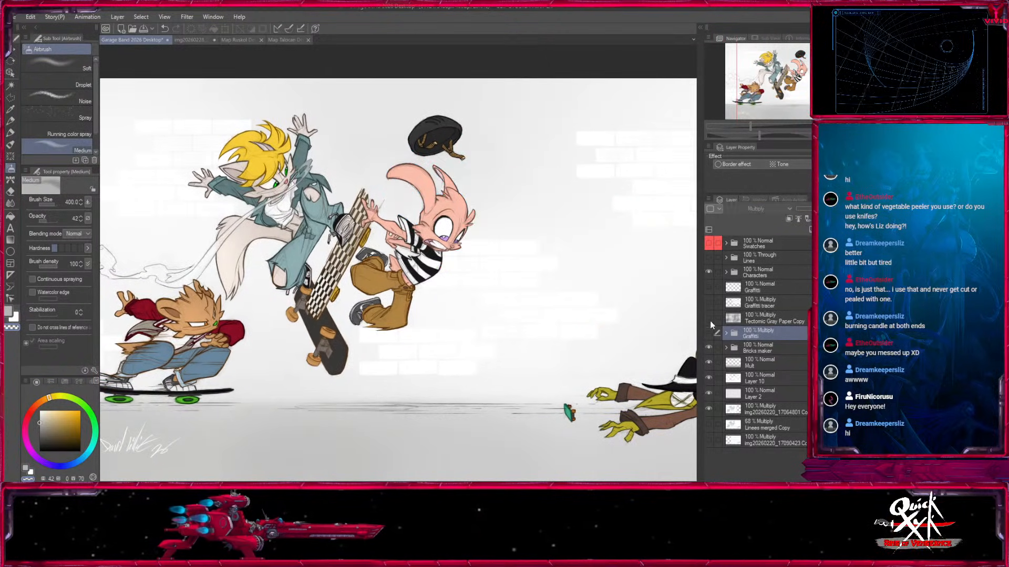
Show the Gray Paper Copy texture layer and lower its opacity to 48%, then switch to the Move layer tool.
{"action": "left_click", "coordinate": [709, 318]}
{"action": "left_click", "coordinate": [778, 320]}
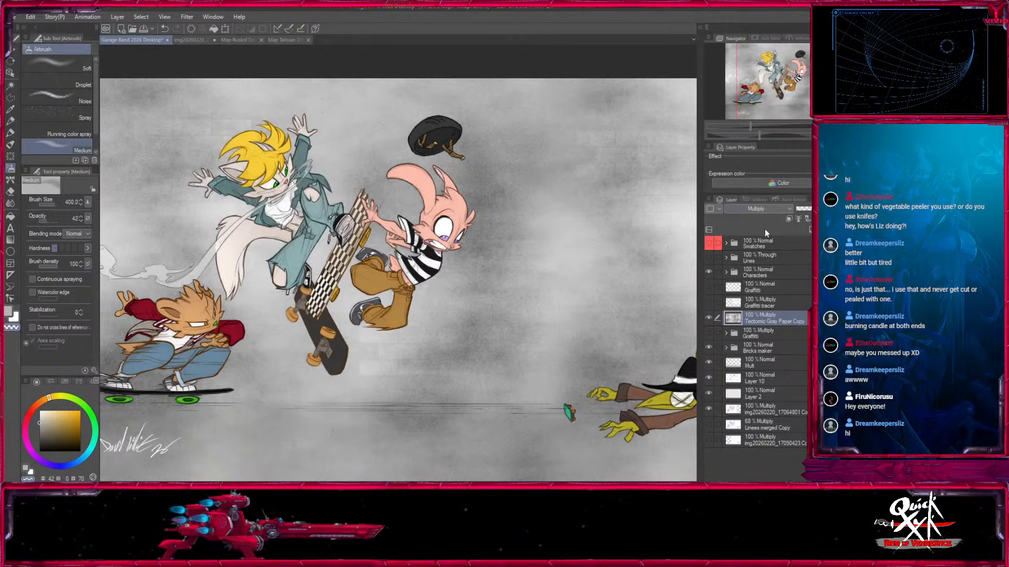
{"action": "left_click", "coordinate": [817, 209]}
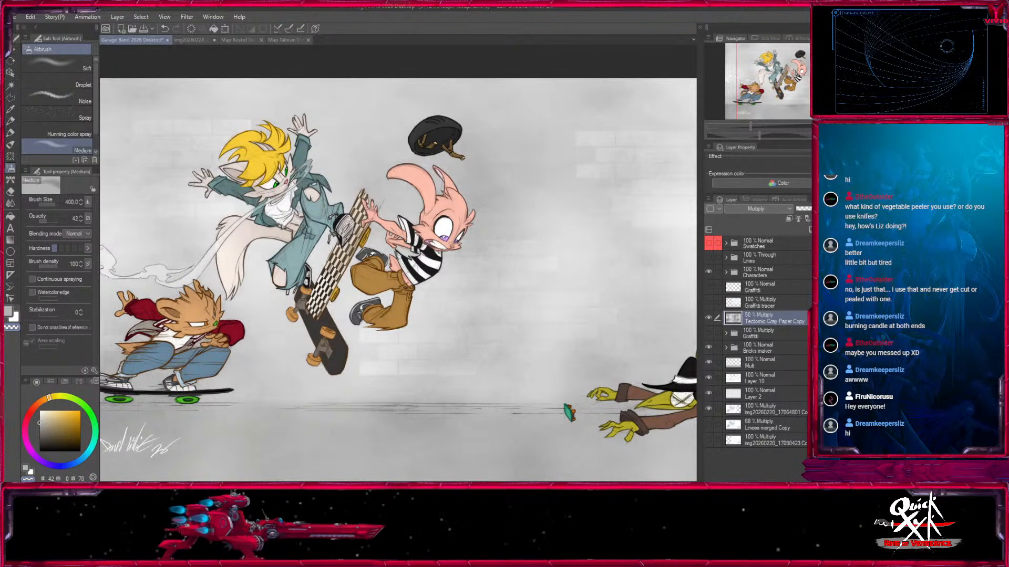
{"action": "key", "text": "ctrl+minus"}
{"action": "key", "text": "ctrl+minus"}
{"action": "key", "text": "ctrl+plus"}
{"action": "key", "text": "ctrl+plus"}
{"action": "left_click_drag", "start_coordinate": [502, 342], "coordinate": [577, 332]}
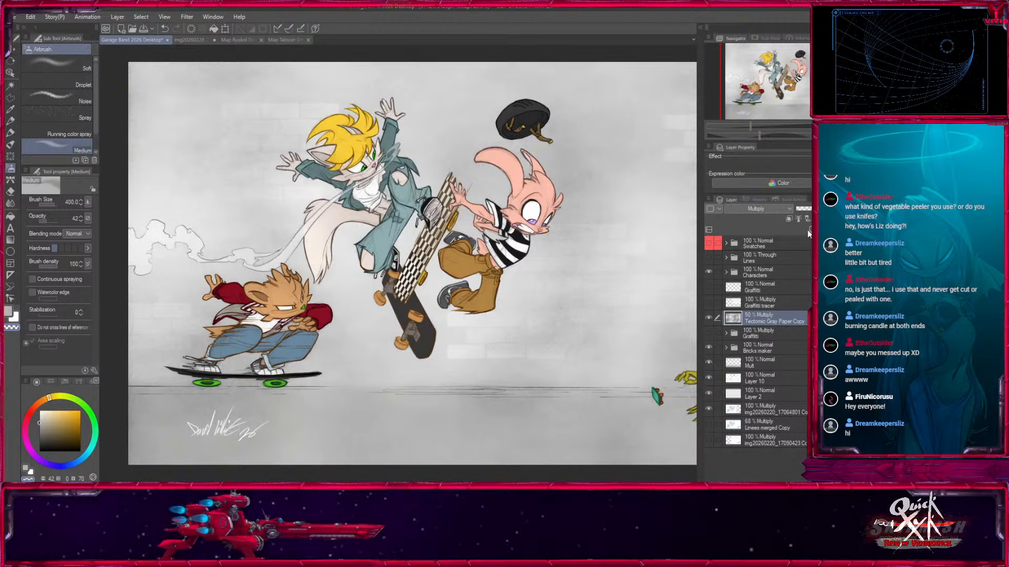
{"action": "mouse_move", "coordinate": [820, 209]}
{"action": "left_mouse_down"}
{"action": "mouse_move", "coordinate": [811, 209]}
{"action": "mouse_move", "coordinate": [819, 209]}
{"action": "left_mouse_up"}
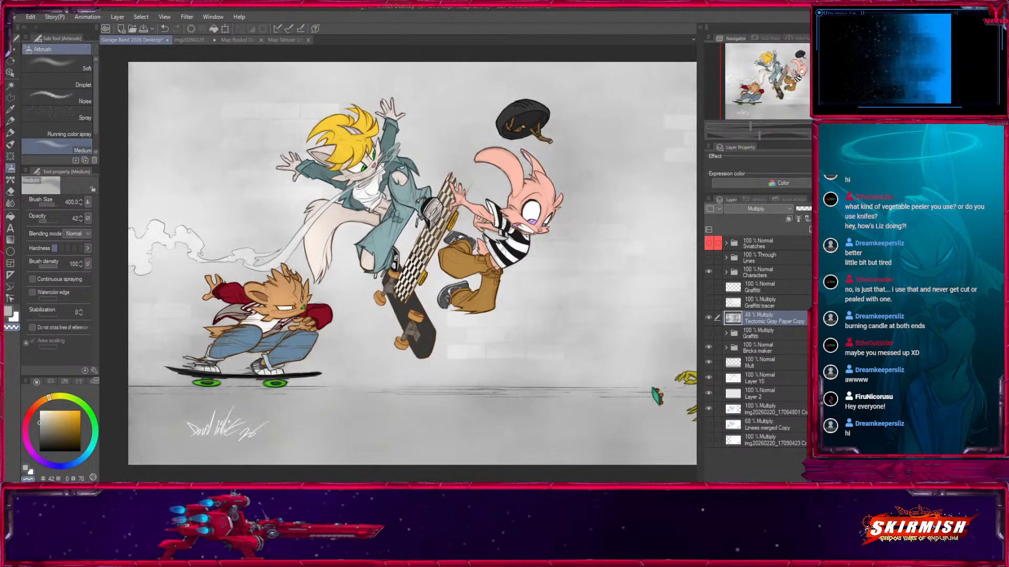
{"action": "key", "text": "k"}
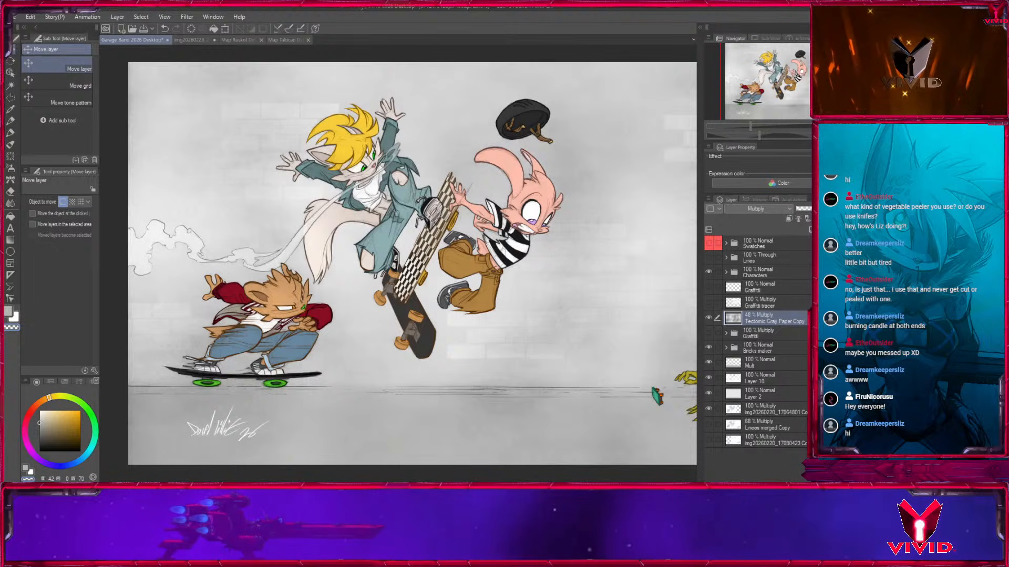
Restore the Tectonic Gray Paper Copy layer to 100% opacity and load the Bricks layer's shapes as a selection for it.
{"action": "left_click", "coordinate": [850, 209]}
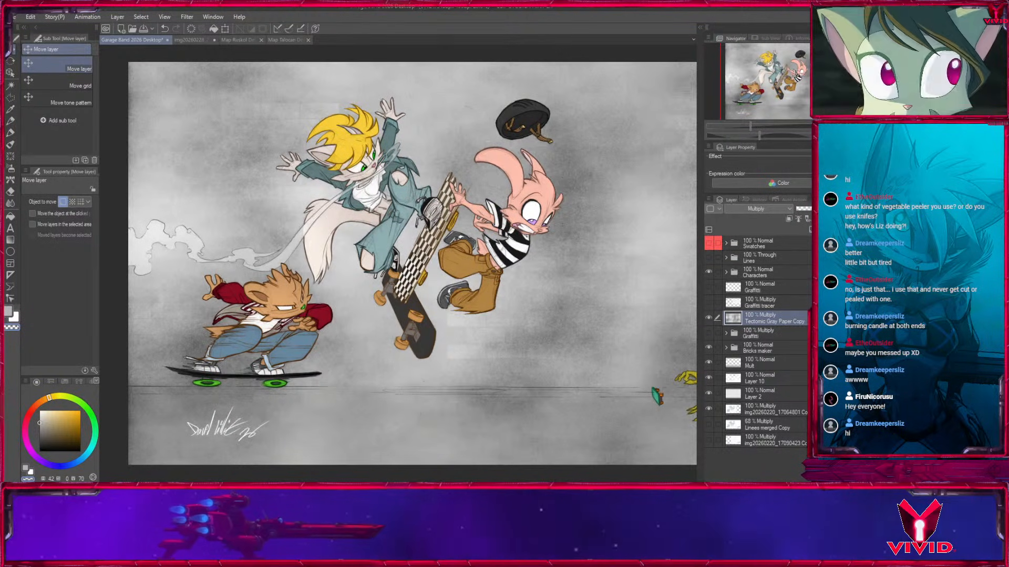
{"action": "left_click", "coordinate": [726, 348]}
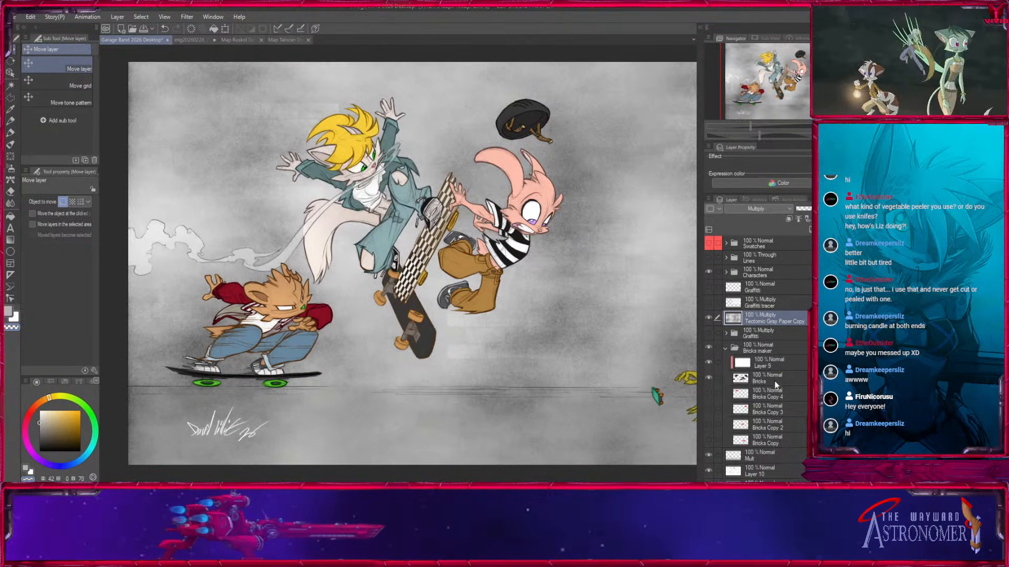
{"action": "left_click", "coordinate": [741, 378], "text": "ctrl"}
{"action": "left_click", "coordinate": [774, 320]}
{"action": "left_click", "coordinate": [857, 229]}
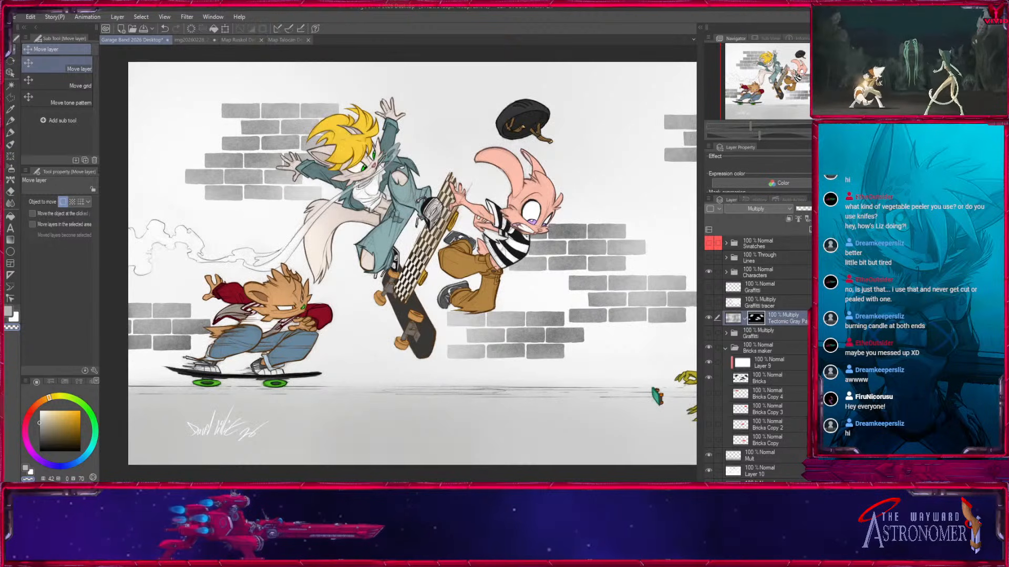
{"action": "left_click_drag", "start_coordinate": [525, 263], "coordinate": [376, 271]}
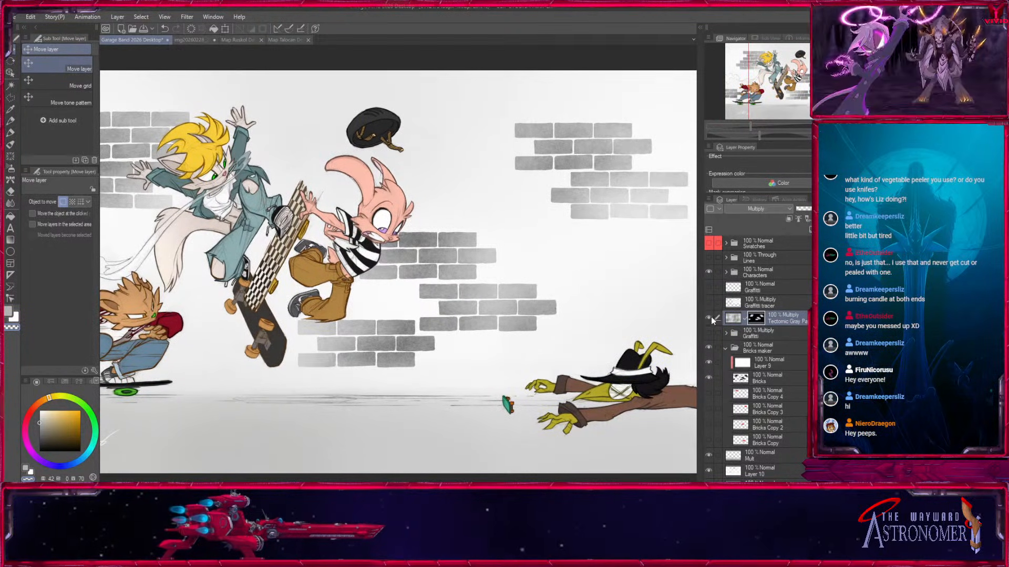
{"action": "key", "text": "ctrl+z"}
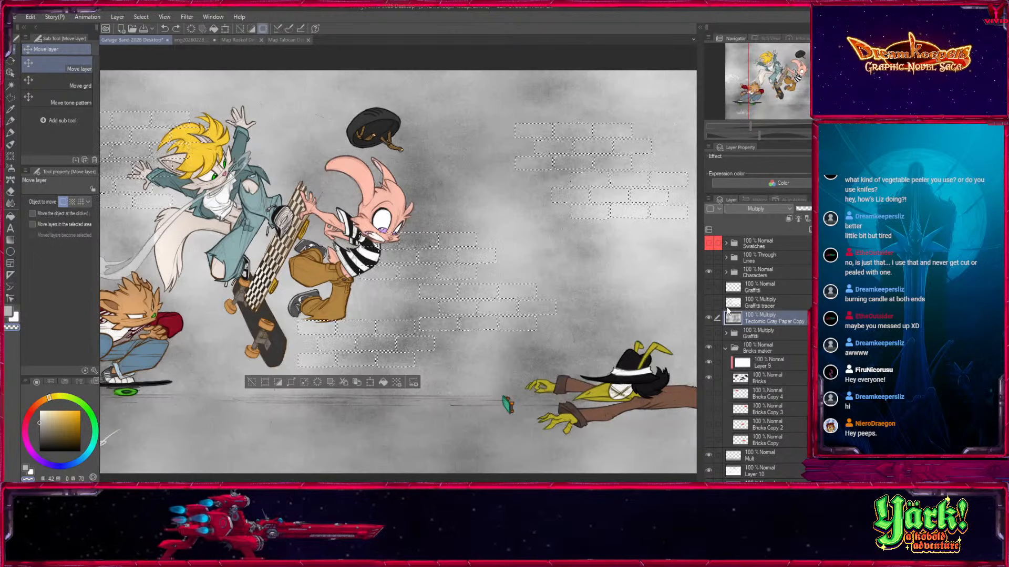
Invert the brick selection, mask the bricks out of the gray paper texture and group the layer in a folder named Grit 1.
{"action": "key", "text": "ctrl+shift+i"}
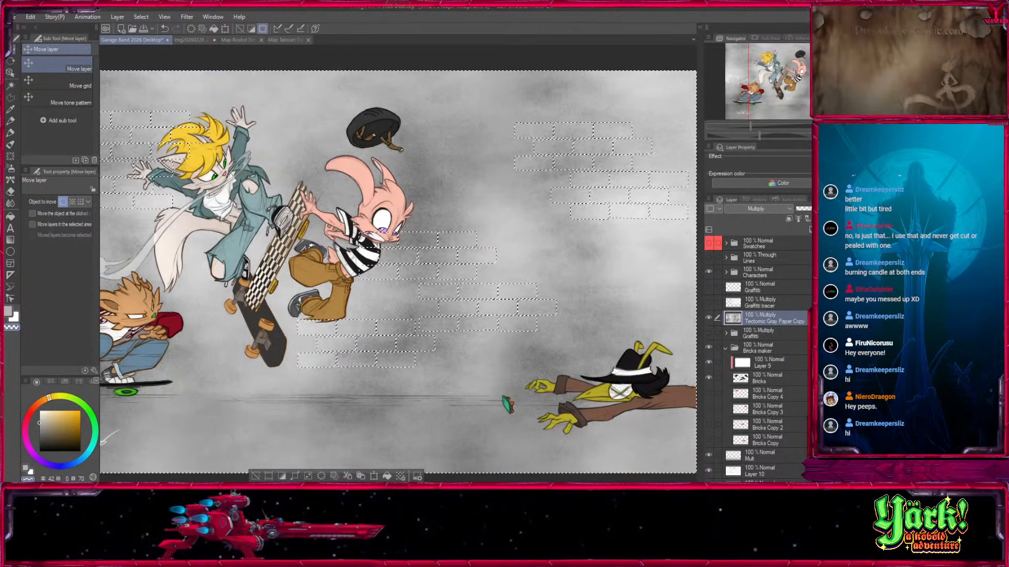
{"action": "left_click", "coordinate": [858, 229]}
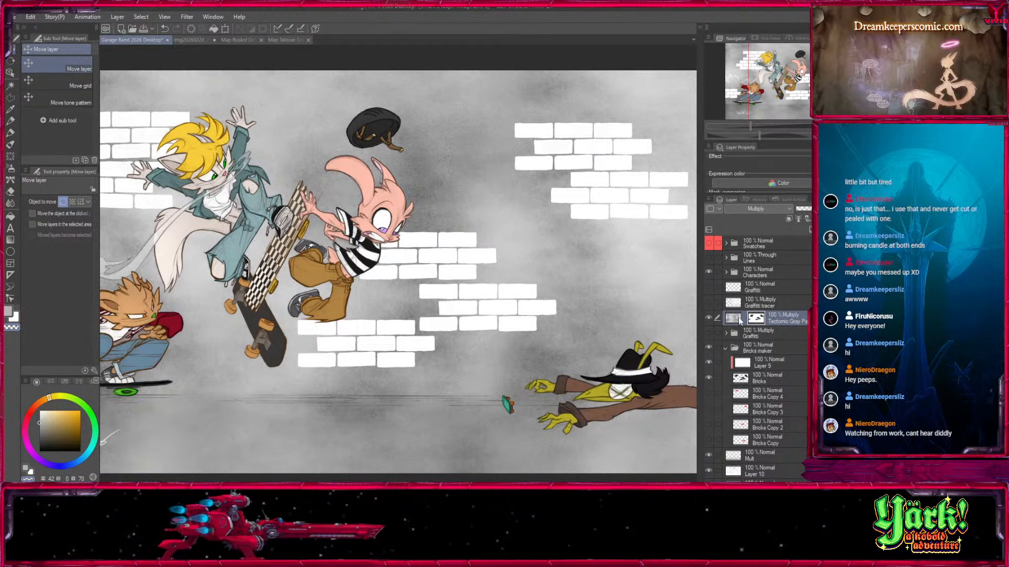
{"action": "key", "text": "ctrl+g"}
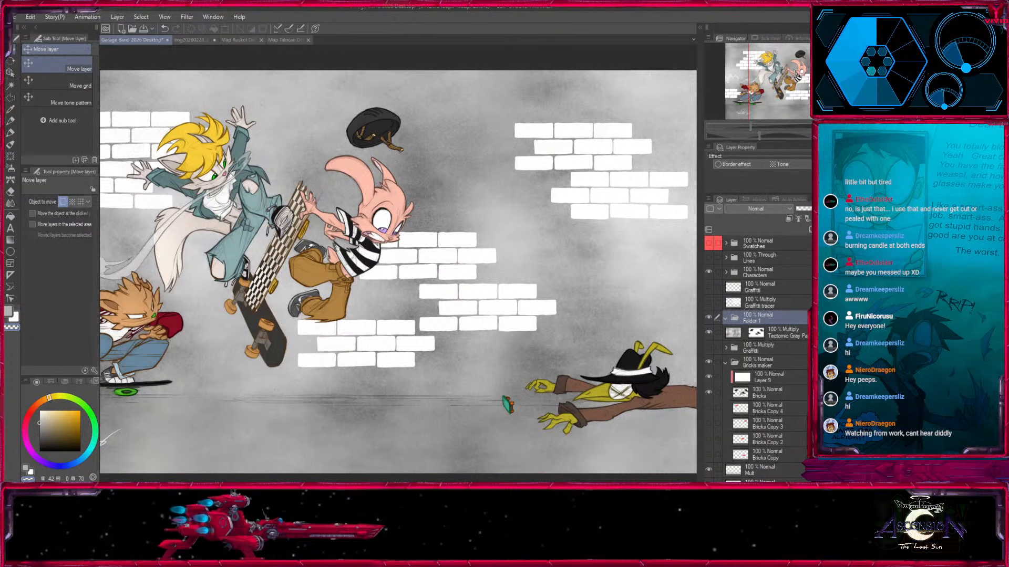
{"action": "left_click", "coordinate": [736, 335]}
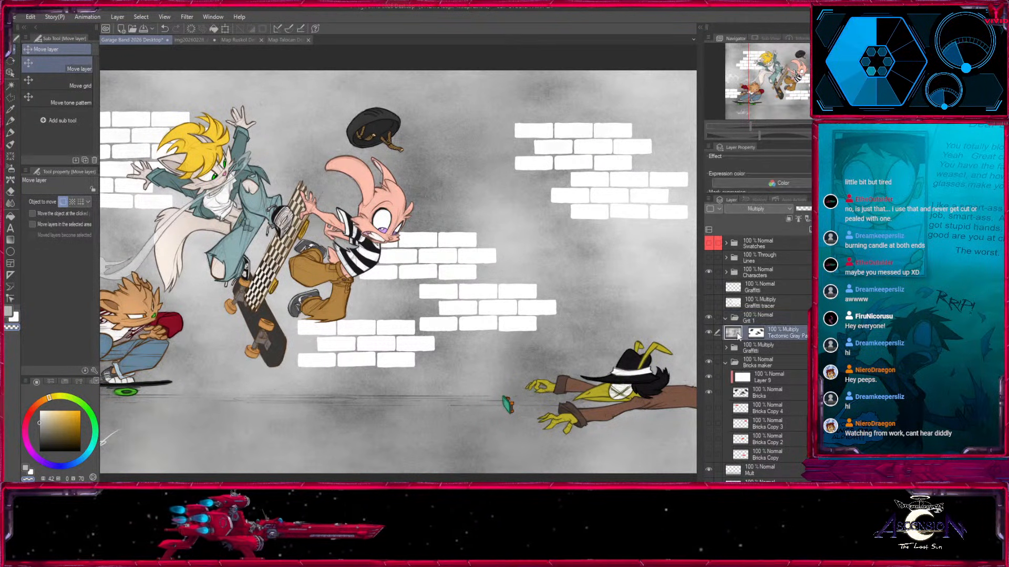
Set the Grit 1 folder's blending mode to Through and give it a layer mask filled entirely with black.
{"action": "left_click", "coordinate": [757, 317]}
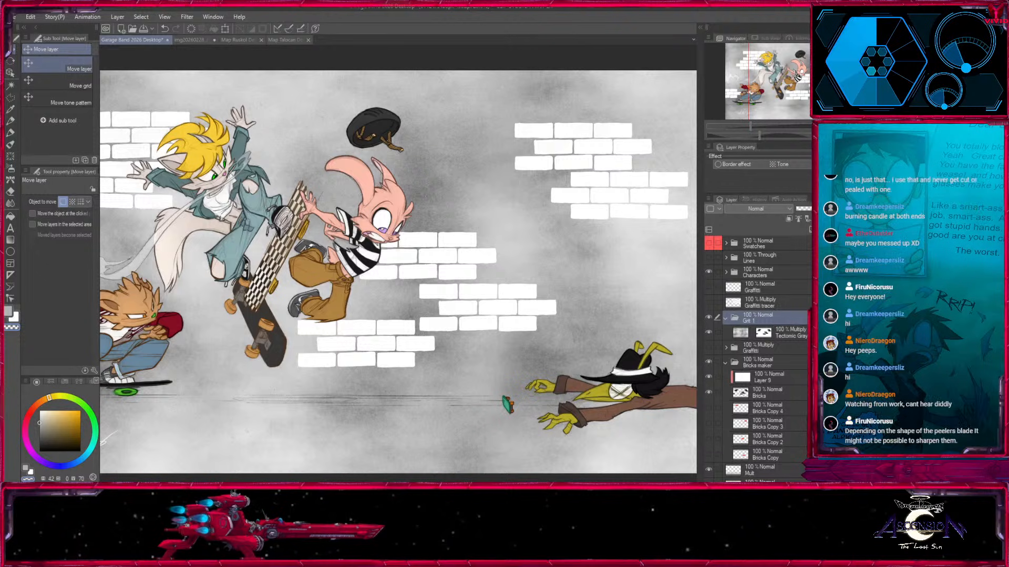
{"action": "left_click", "coordinate": [750, 221]}
{"action": "left_click", "coordinate": [857, 230]}
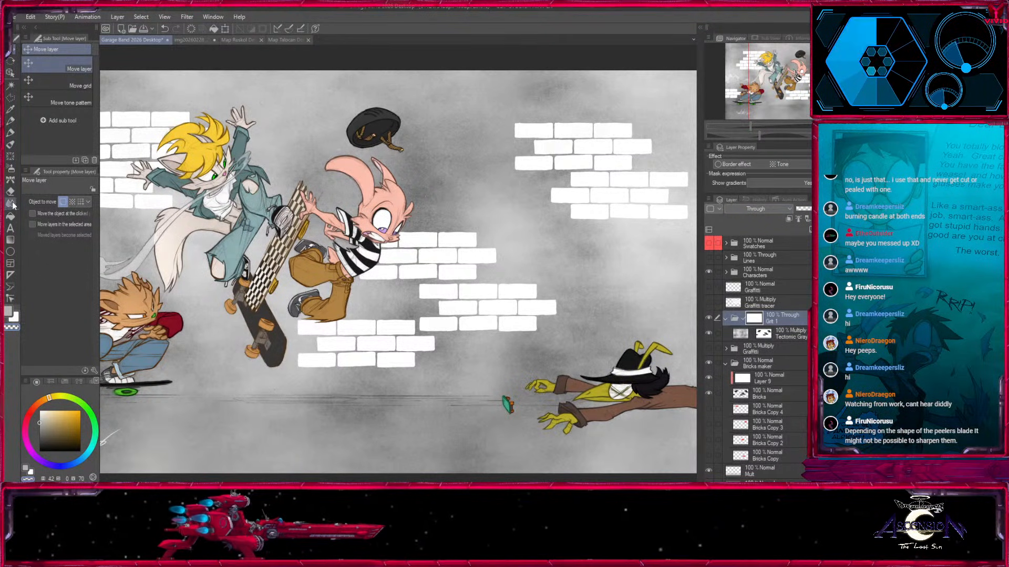
{"action": "key", "text": "b"}
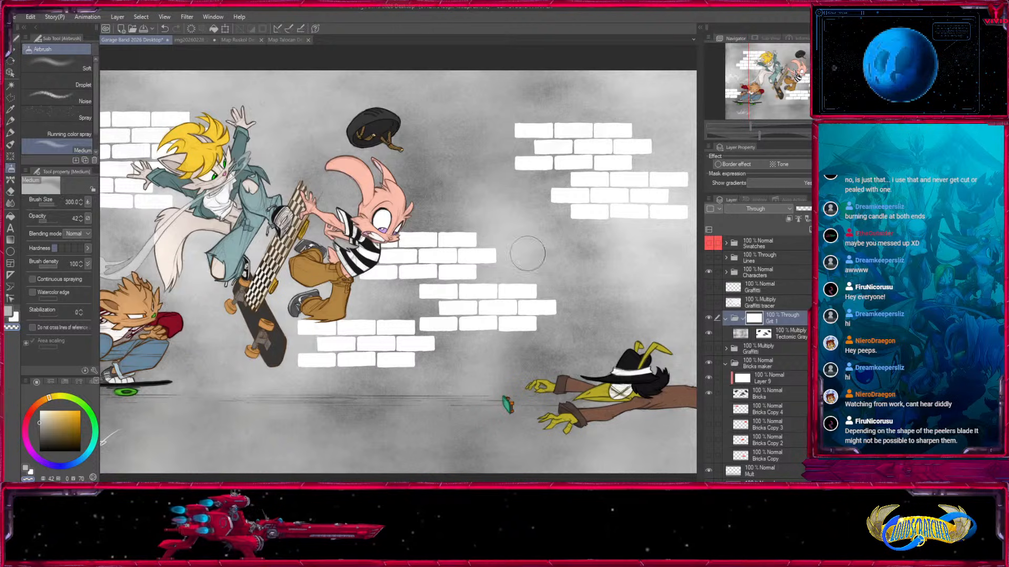
{"action": "left_click", "coordinate": [11, 216]}
{"action": "left_click", "coordinate": [178, 325]}
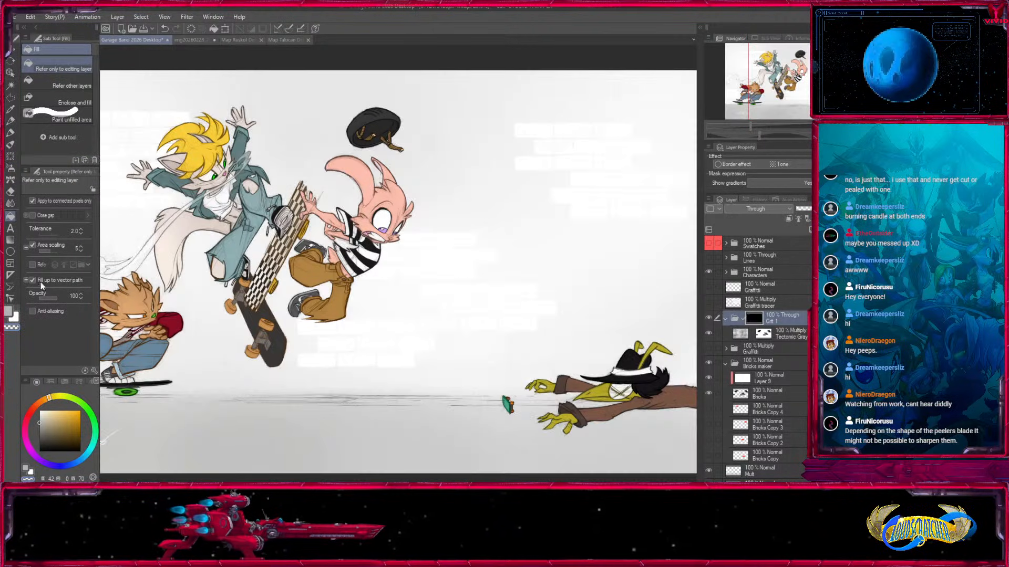
Airbrush the Grit 1 mask with the Medium airbrush to bring grit back along the ground, undoing the first stroke.
{"action": "left_click", "coordinate": [11, 169]}
{"action": "key", "text": "ctrl+0"}
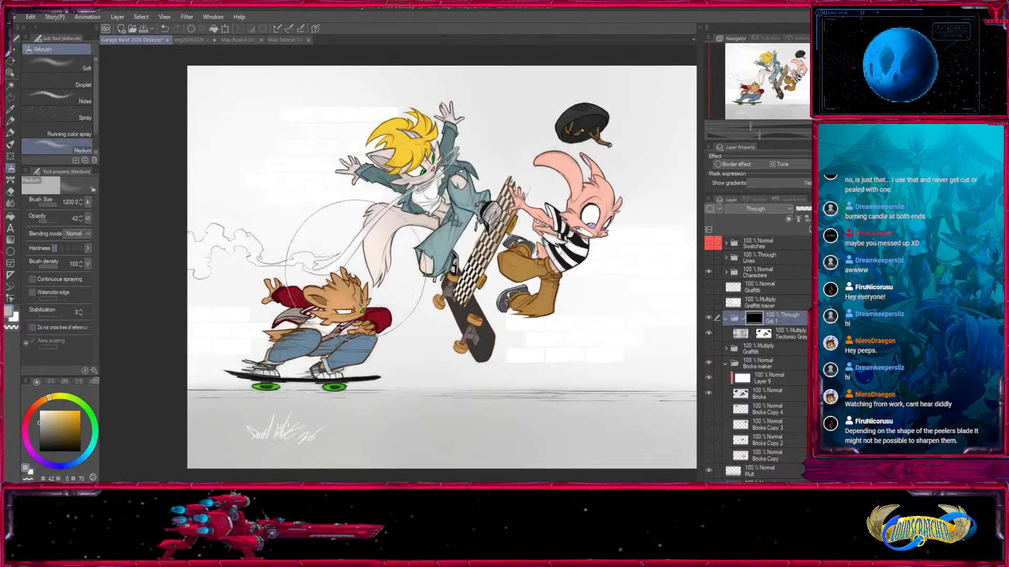
{"action": "mouse_move", "coordinate": [192, 129]}
{"action": "left_mouse_down"}
{"action": "mouse_move", "coordinate": [225, 113]}
{"action": "mouse_move", "coordinate": [195, 330]}
{"action": "mouse_move", "coordinate": [273, 352]}
{"action": "left_mouse_up"}
{"action": "key", "text": "ctrl+z"}
{"action": "key", "text": "["}
{"action": "mouse_move", "coordinate": [238, 315]}
{"action": "left_mouse_down"}
{"action": "mouse_move", "coordinate": [239, 344]}
{"action": "mouse_move", "coordinate": [362, 356]}
{"action": "mouse_move", "coordinate": [388, 403]}
{"action": "left_mouse_up"}
{"action": "left_click_drag", "start_coordinate": [597, 421], "coordinate": [255, 380]}
Reveal soft patches of grit across the wall on the folder mask, using the airbrush at size 2000 and opacity 19.
{"action": "key", "text": "]"}
{"action": "key", "text": "]"}
{"action": "mouse_move", "coordinate": [150, 349]}
{"action": "left_mouse_down"}
{"action": "mouse_move", "coordinate": [558, 342]}
{"action": "mouse_move", "coordinate": [283, 269]}
{"action": "left_mouse_up"}
{"action": "left_click_drag", "start_coordinate": [560, 214], "coordinate": [513, 323]}
{"action": "key", "text": "]"}
{"action": "left_click_drag", "start_coordinate": [584, 164], "coordinate": [489, 322]}
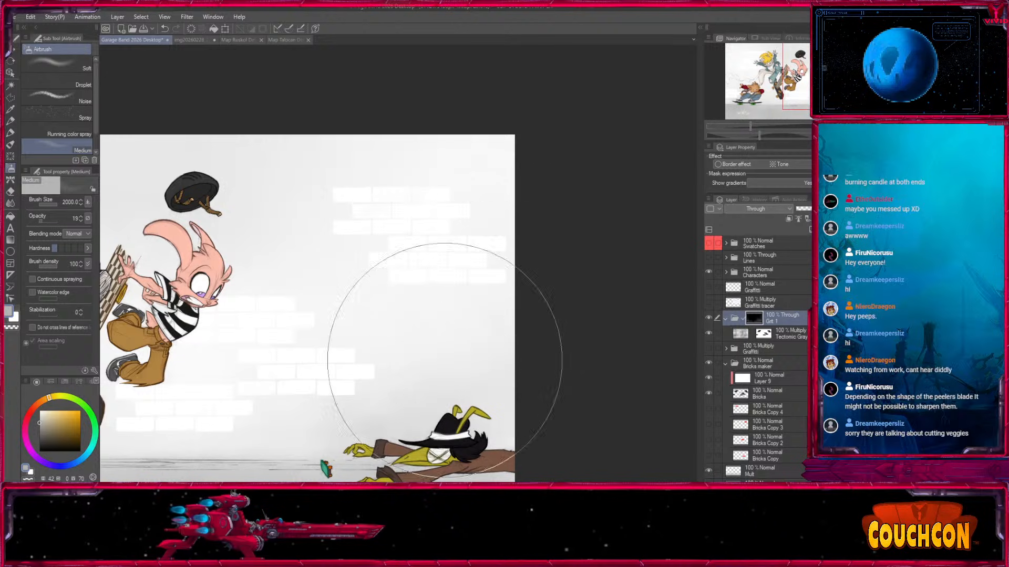
{"action": "left_click_drag", "start_coordinate": [280, 400], "coordinate": [583, 314]}
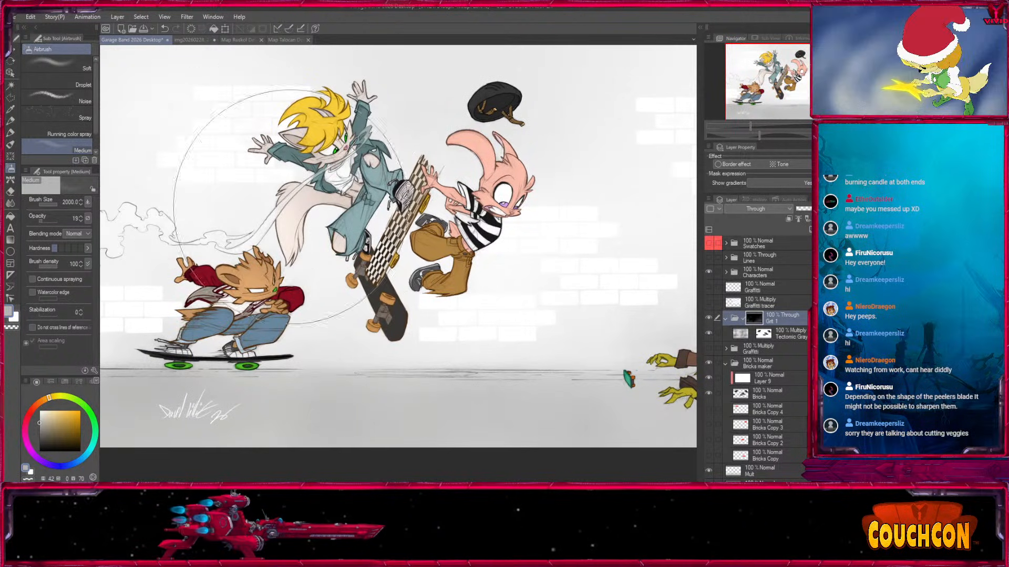
{"action": "left_click_drag", "start_coordinate": [221, 174], "coordinate": [233, 223]}
{"action": "left_click_drag", "start_coordinate": [561, 340], "coordinate": [500, 305]}
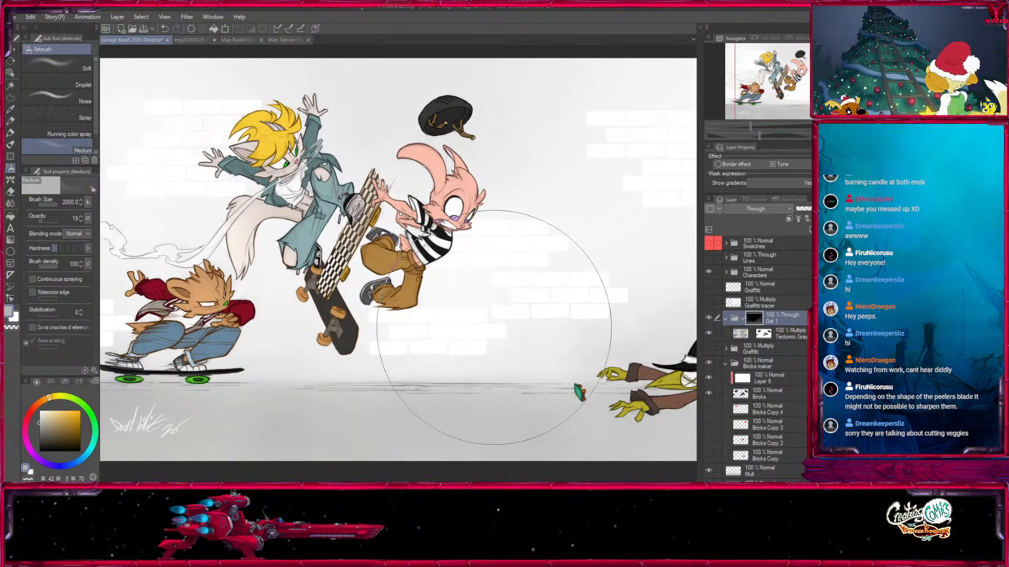
Show the Graffiti folder and set its blending mode to Through.
{"action": "left_click", "coordinate": [708, 348]}
{"action": "left_click", "coordinate": [767, 349]}
{"action": "left_click_drag", "start_coordinate": [614, 356], "coordinate": [503, 383]}
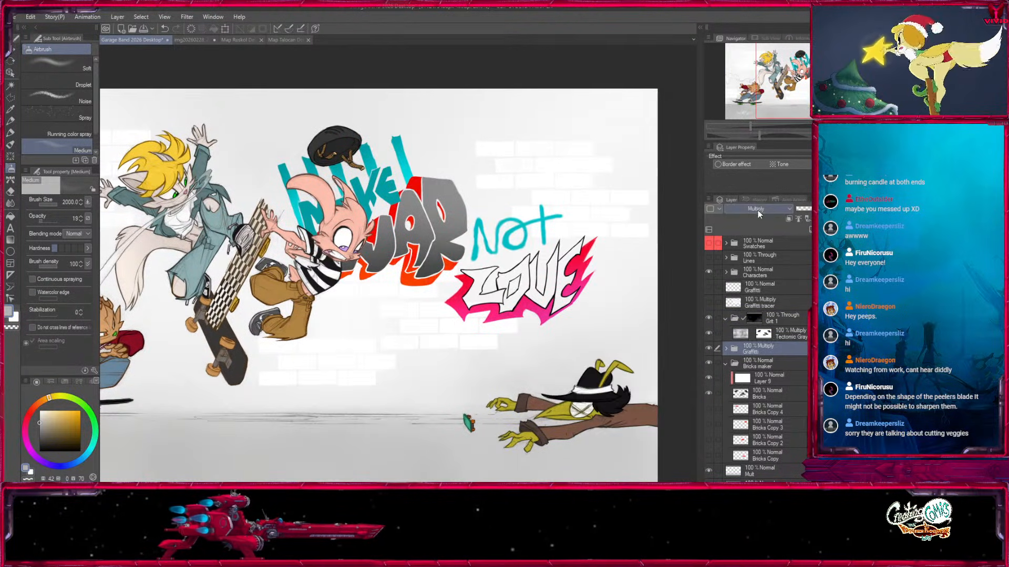
{"action": "scroll", "coordinate": [754, 209], "scroll_direction": "up", "scroll_amount": 3}
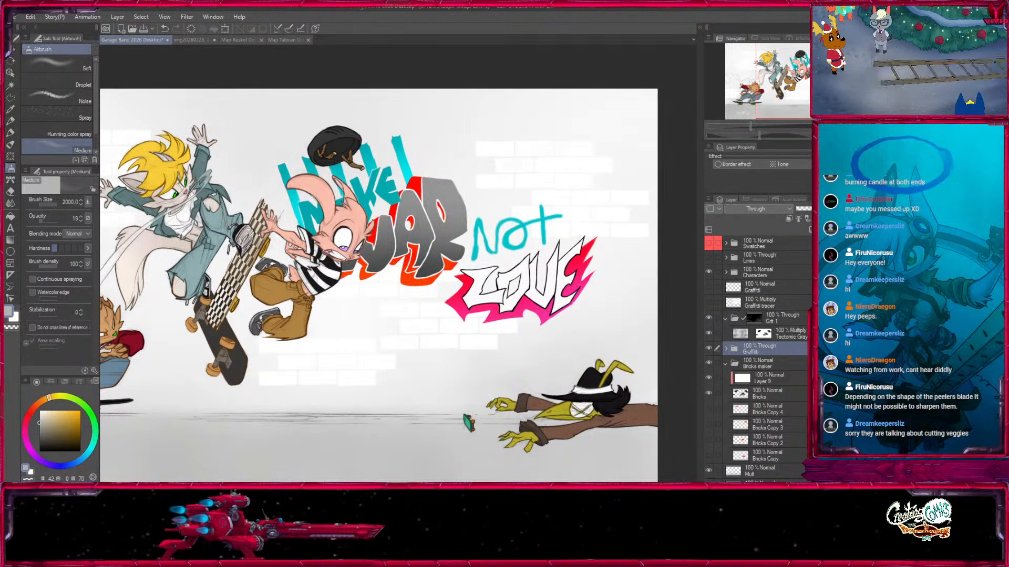
Lower the Graffiti folder's opacity to 20% so the lettering fades into the wall.
{"action": "left_click", "coordinate": [823, 209]}
{"action": "left_click", "coordinate": [807, 209]}
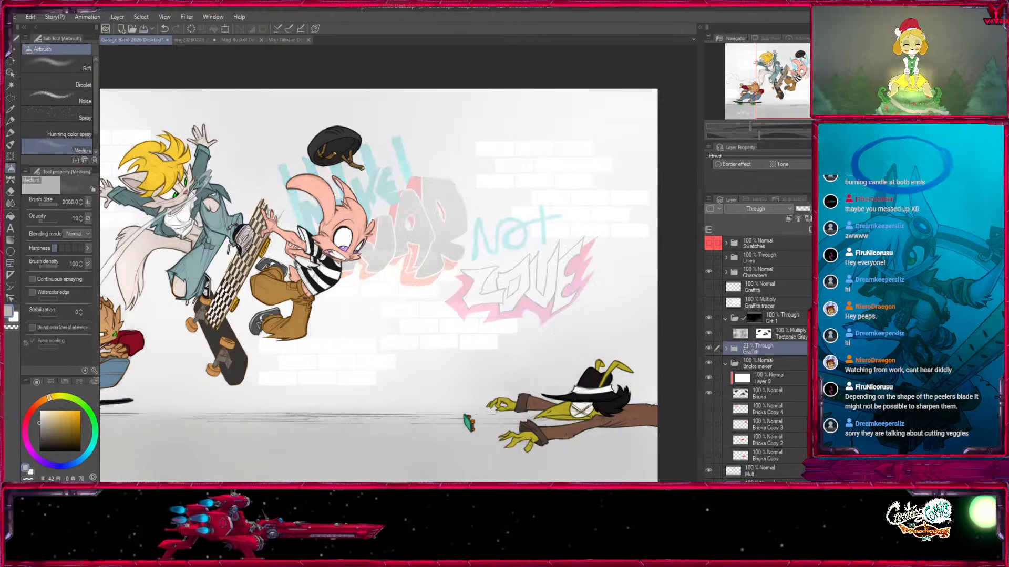
{"action": "mouse_move", "coordinate": [813, 210]}
{"action": "left_mouse_down"}
{"action": "mouse_move", "coordinate": [801, 213]}
{"action": "mouse_move", "coordinate": [821, 212]}
{"action": "mouse_move", "coordinate": [774, 226]}
{"action": "mouse_move", "coordinate": [819, 213]}
{"action": "mouse_move", "coordinate": [809, 212]}
{"action": "left_mouse_up"}
{"action": "mouse_move", "coordinate": [818, 96]}
{"action": "left_mouse_down"}
{"action": "mouse_move", "coordinate": [798, 98]}
{"action": "mouse_move", "coordinate": [810, 102]}
{"action": "left_mouse_up"}
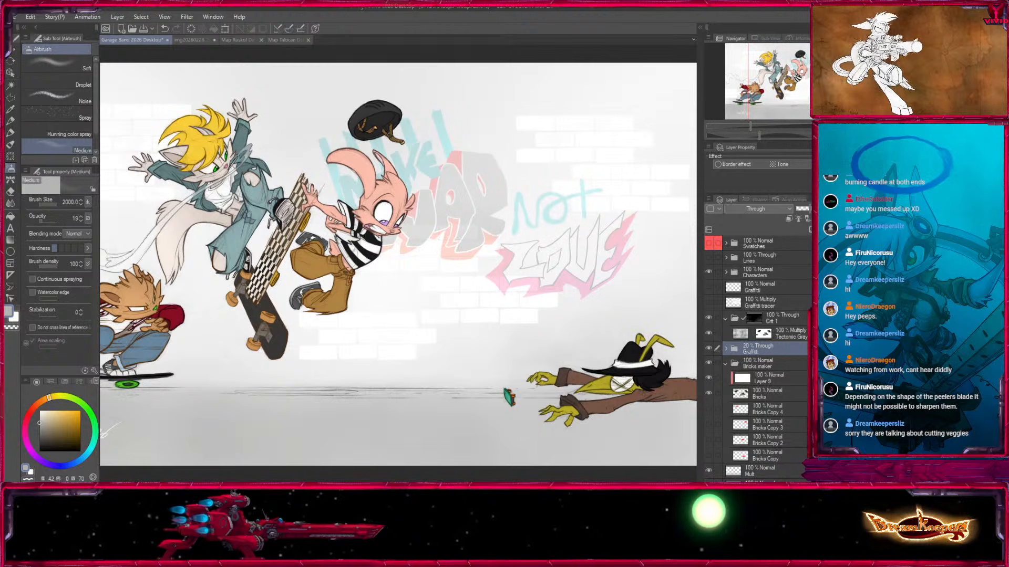
Review the whole composition and save the illustration.
{"action": "key", "text": "ctrl+minus"}
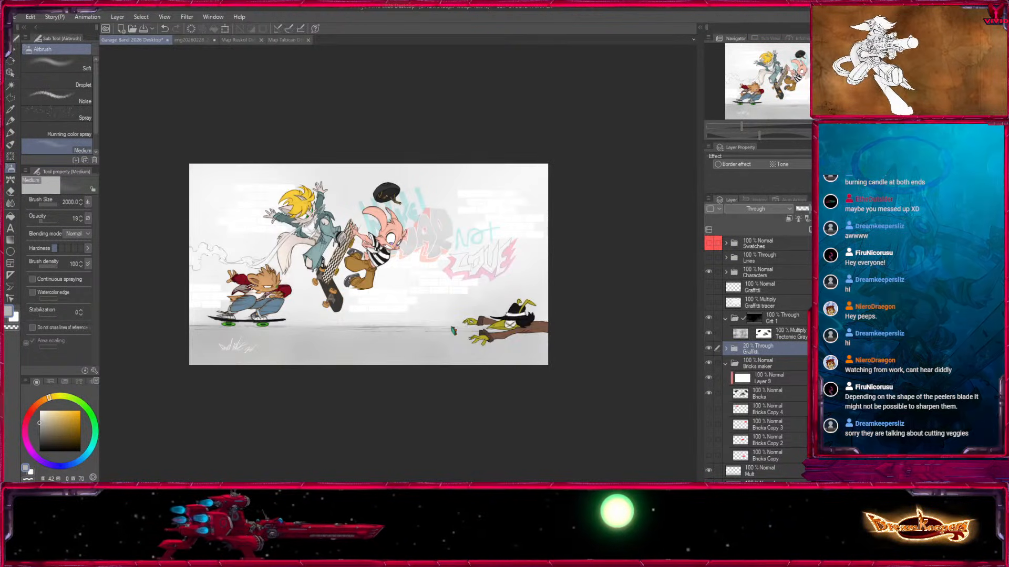
{"action": "key", "text": "ctrl+plus"}
{"action": "left_click", "coordinate": [790, 87]}
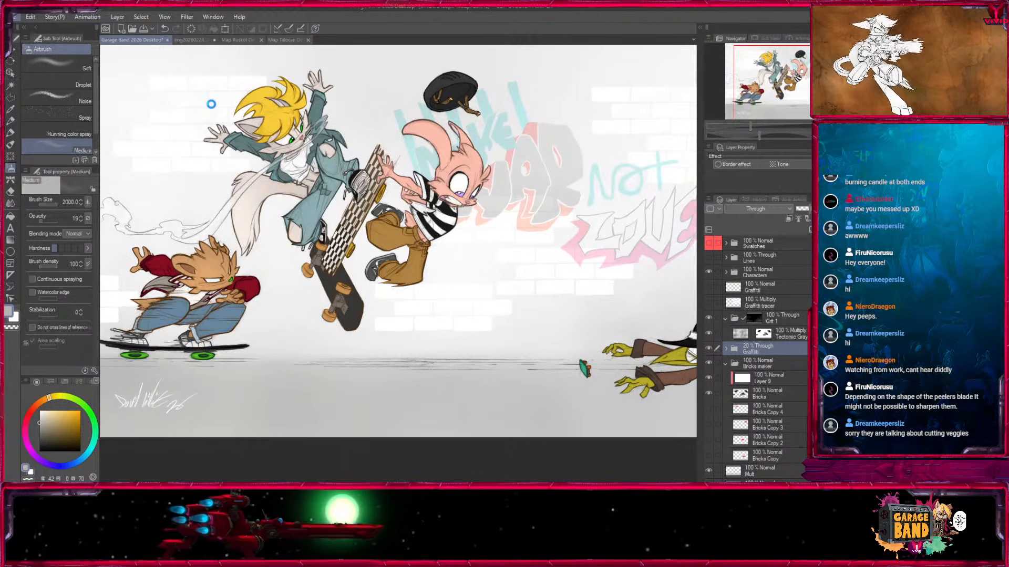
{"action": "key", "text": "ctrl+s"}
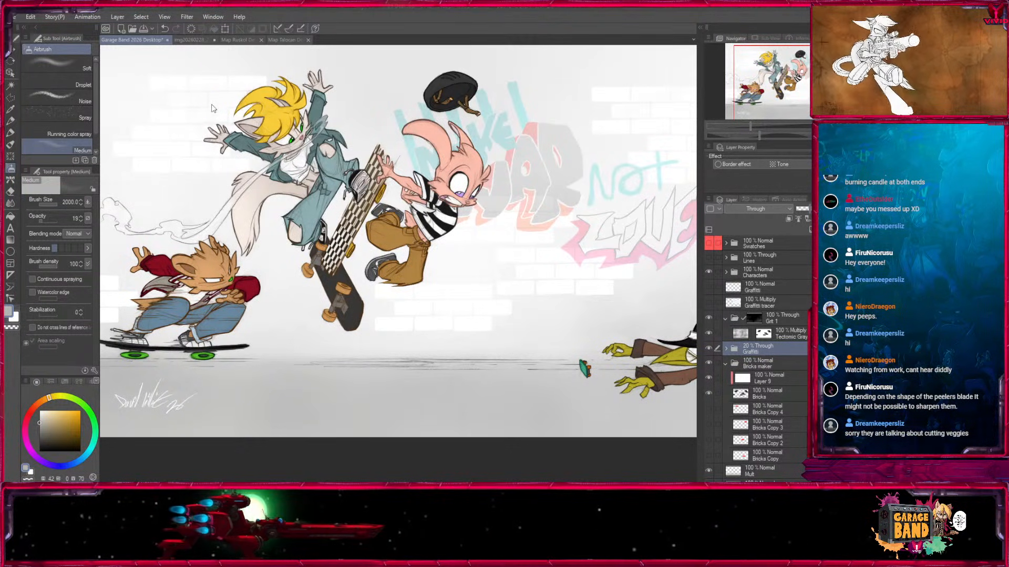
{"action": "mouse_move", "coordinate": [789, 78]}
{"action": "left_mouse_down"}
{"action": "mouse_move", "coordinate": [771, 73]}
{"action": "mouse_move", "coordinate": [821, 69]}
{"action": "mouse_move", "coordinate": [772, 84]}
{"action": "mouse_move", "coordinate": [809, 79]}
{"action": "mouse_move", "coordinate": [786, 76]}
{"action": "left_mouse_up"}
Expand the Characters folder and toggle Layer 1 and Lines Copy to check which artwork each layer holds.
{"action": "left_click", "coordinate": [725, 364]}
{"action": "left_click", "coordinate": [726, 272]}
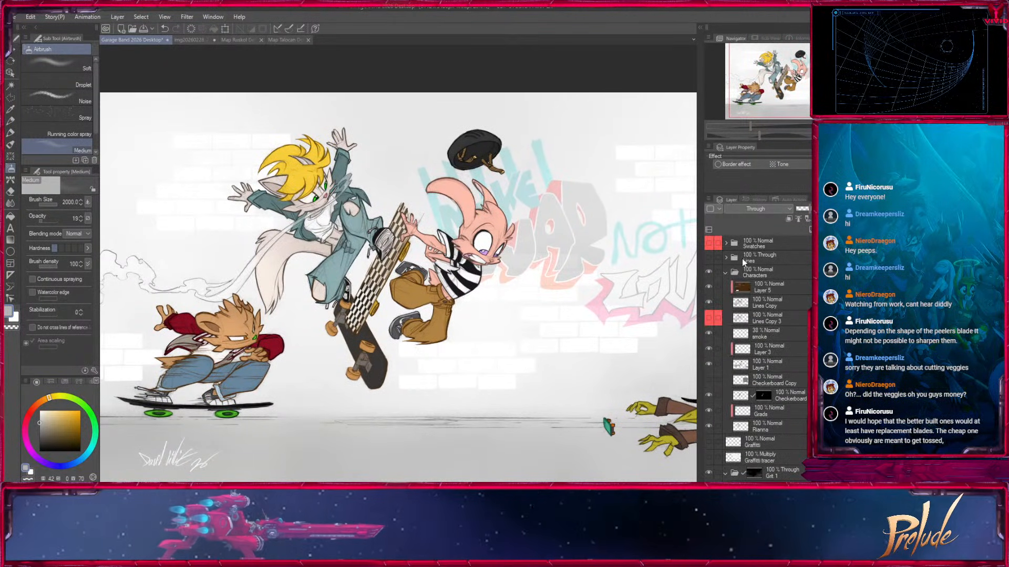
{"action": "left_click", "coordinate": [746, 364]}
{"action": "left_click", "coordinate": [708, 365]}
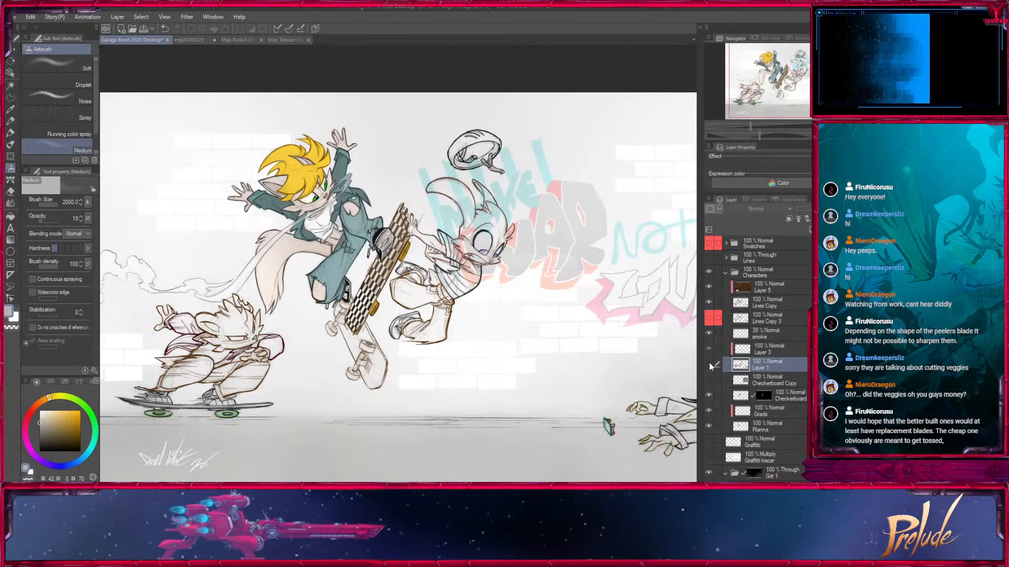
{"action": "left_click", "coordinate": [709, 364]}
{"action": "left_click", "coordinate": [762, 302]}
{"action": "left_click", "coordinate": [709, 302]}
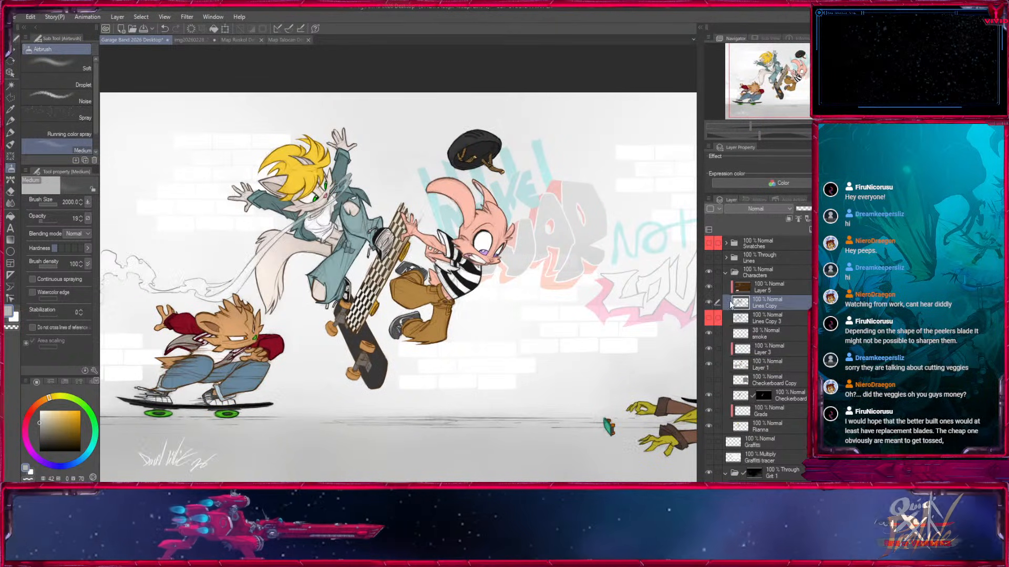
{"action": "left_click", "coordinate": [709, 303]}
Sample the blue of the crouching skater's jeans, darken it and ready the Fill in Mono Pen 3 on Layer 5.
{"action": "key", "text": "ctrl+minus"}
{"action": "key", "text": "ctrl+minus"}
{"action": "key", "text": "ctrl+plus"}
{"action": "key", "text": "ctrl+plus"}
{"action": "key", "text": "ctrl+plus"}
{"action": "key", "text": "ctrl+plus"}
{"action": "key", "text": "ctrl+plus"}
{"action": "left_click_drag", "start_coordinate": [315, 347], "coordinate": [521, 184]}
{"action": "left_click", "coordinate": [11, 108]}
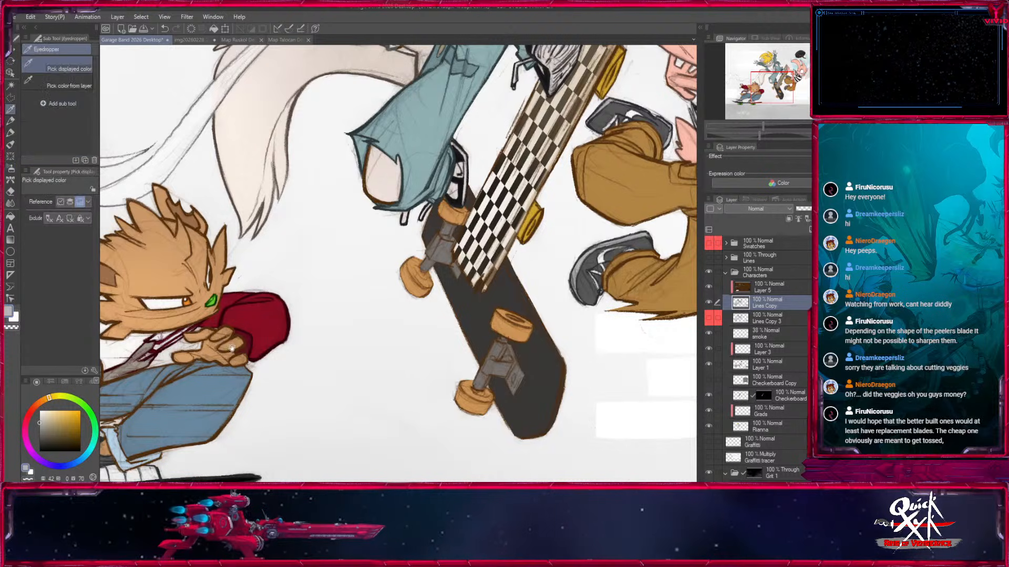
{"action": "left_click_drag", "start_coordinate": [192, 406], "coordinate": [366, 316]}
{"action": "left_click", "coordinate": [375, 285]}
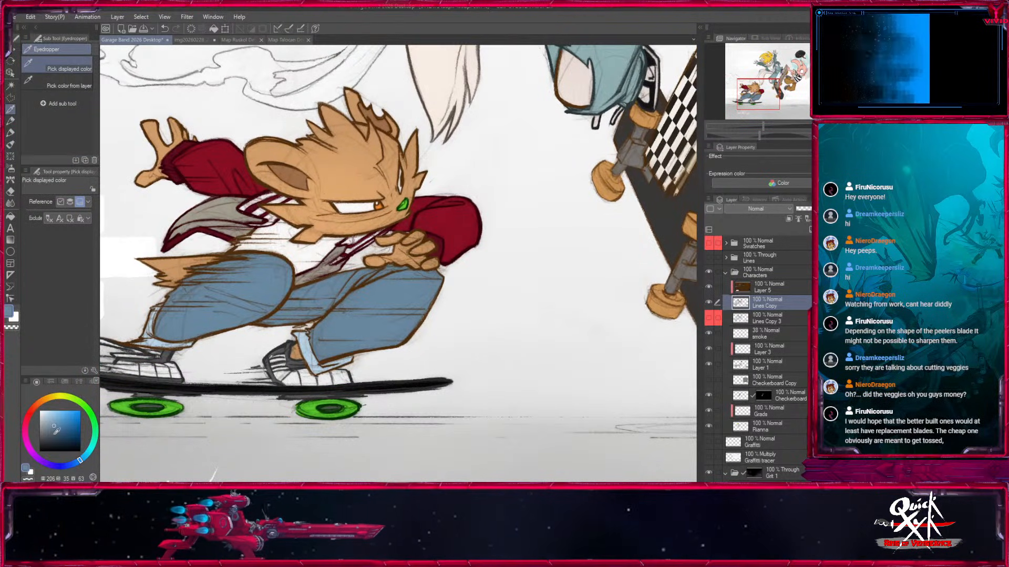
{"action": "left_click", "coordinate": [10, 133]}
{"action": "left_click", "coordinate": [769, 287]}
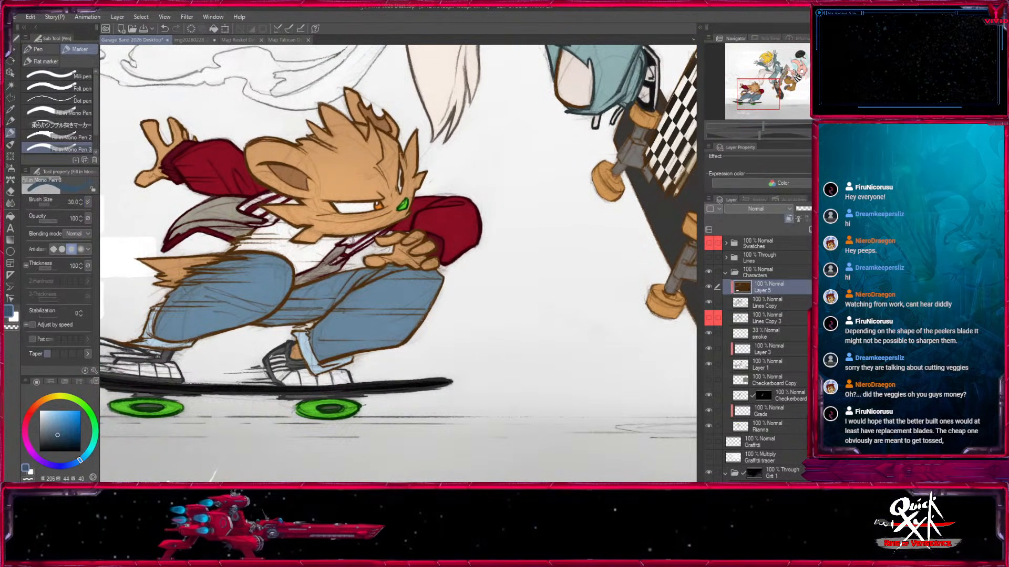
Darken the color to deep navy and recolor the outlines of the jeans' rear knee and inner thigh with a size 25 pen.
{"action": "key", "text": "ctrl+plus"}
{"action": "key", "text": "ctrl+plus"}
{"action": "mouse_move", "coordinate": [499, 295]}
{"action": "left_mouse_down"}
{"action": "mouse_move", "coordinate": [486, 286]}
{"action": "mouse_move", "coordinate": [497, 289]}
{"action": "left_mouse_up"}
{"action": "left_click_drag", "start_coordinate": [214, 344], "coordinate": [372, 244]}
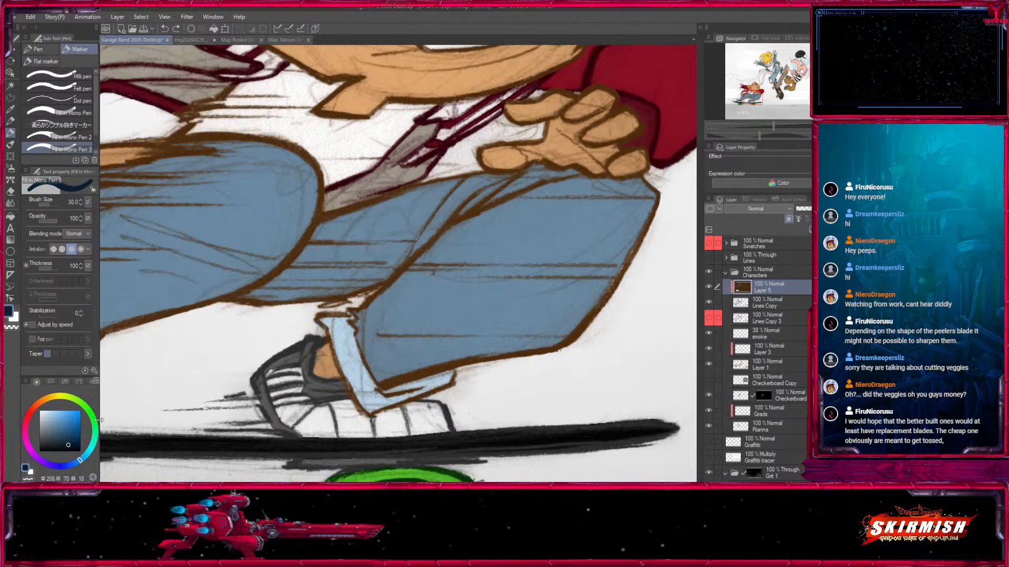
{"action": "key", "text": "["}
{"action": "mouse_move", "coordinate": [224, 310]}
{"action": "left_mouse_down"}
{"action": "mouse_move", "coordinate": [328, 264]}
{"action": "mouse_move", "coordinate": [368, 221]}
{"action": "mouse_move", "coordinate": [316, 233]}
{"action": "mouse_move", "coordinate": [415, 187]}
{"action": "left_mouse_up"}
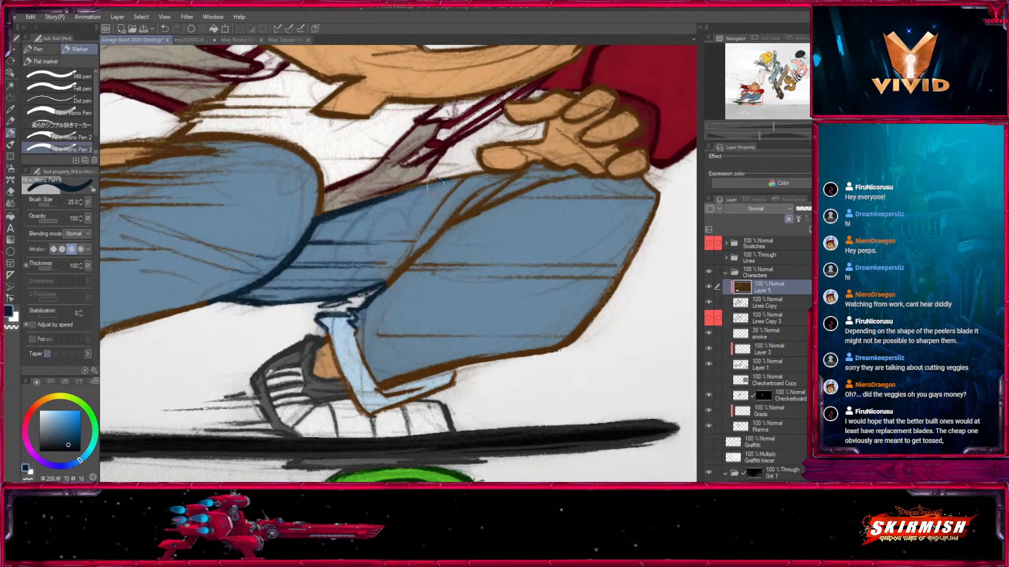
Recolor the front thigh's fold lines and upper knee outline in deep navy, enlarging the pen up to size 50.
{"action": "mouse_move", "coordinate": [481, 176]}
{"action": "left_mouse_down"}
{"action": "mouse_move", "coordinate": [530, 177]}
{"action": "mouse_move", "coordinate": [444, 206]}
{"action": "mouse_move", "coordinate": [374, 256]}
{"action": "mouse_move", "coordinate": [420, 261]}
{"action": "left_mouse_up"}
{"action": "key", "text": "bracketright"}
{"action": "key", "text": "bracketright"}
{"action": "left_click_drag", "start_coordinate": [452, 220], "coordinate": [493, 198]}
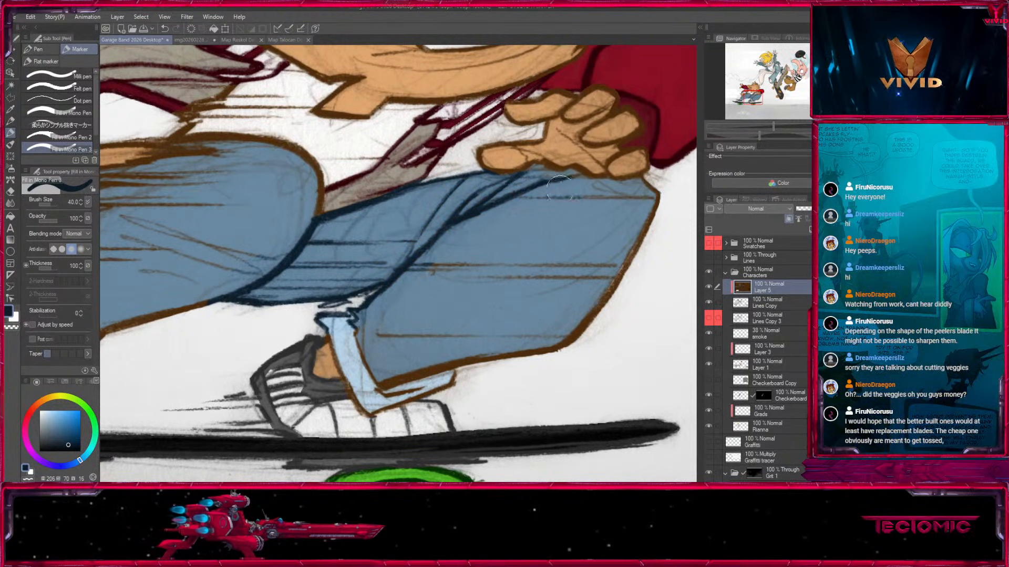
{"action": "left_click_drag", "start_coordinate": [632, 194], "coordinate": [523, 194]}
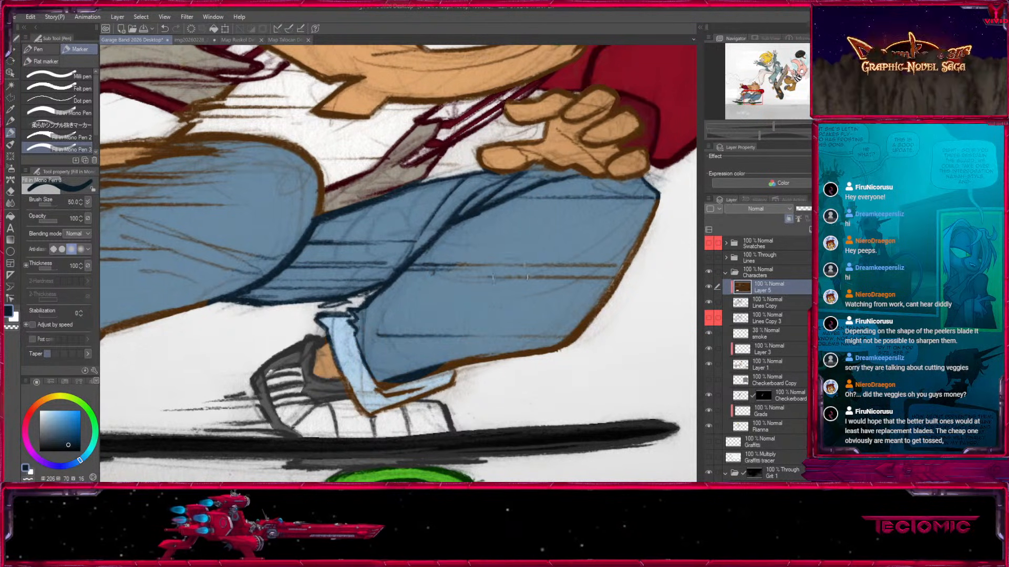
Recolor the front shin outline with a size 25 pen, then the speed lines, hem and cuff outlines at size 60.
{"action": "key", "text": "bracketleft"}
{"action": "key", "text": "bracketleft"}
{"action": "key", "text": "bracketleft"}
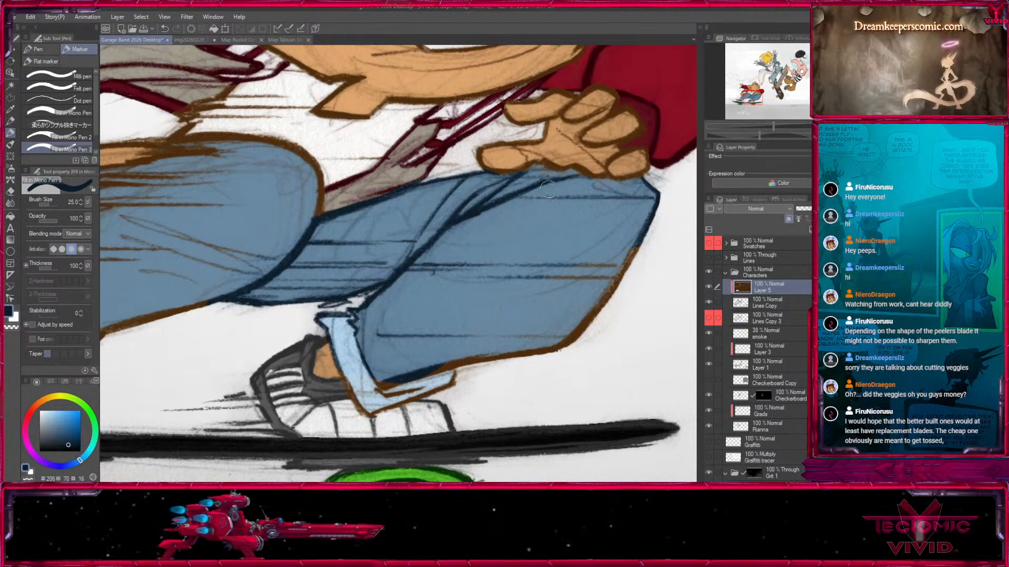
{"action": "mouse_move", "coordinate": [648, 227]}
{"action": "left_mouse_down"}
{"action": "mouse_move", "coordinate": [565, 344]}
{"action": "mouse_move", "coordinate": [602, 293]}
{"action": "left_mouse_up"}
{"action": "key", "text": "bracketright"}
{"action": "key", "text": "bracketright"}
{"action": "left_click_drag", "start_coordinate": [654, 220], "coordinate": [621, 221]}
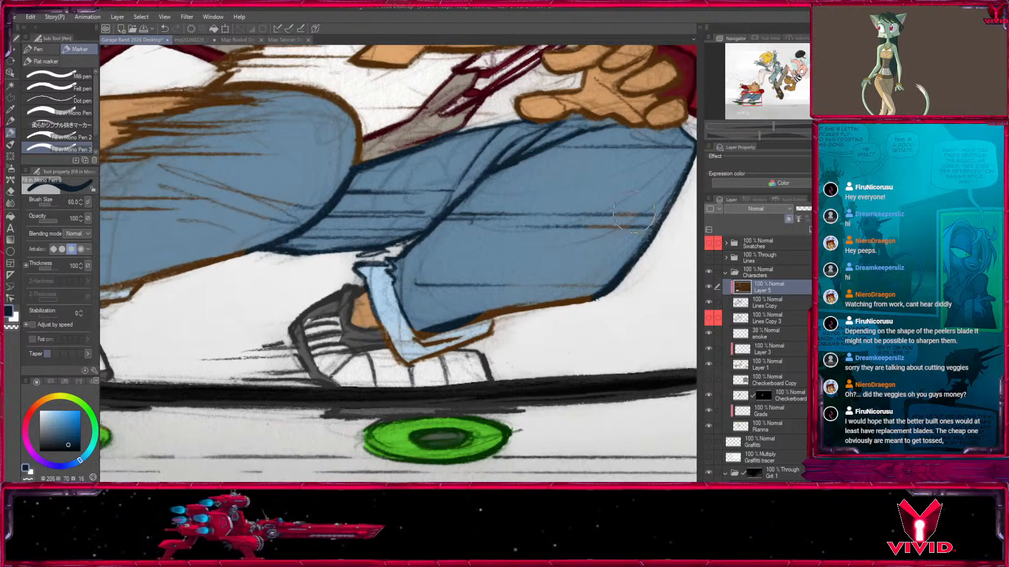
{"action": "key", "text": "bracketright"}
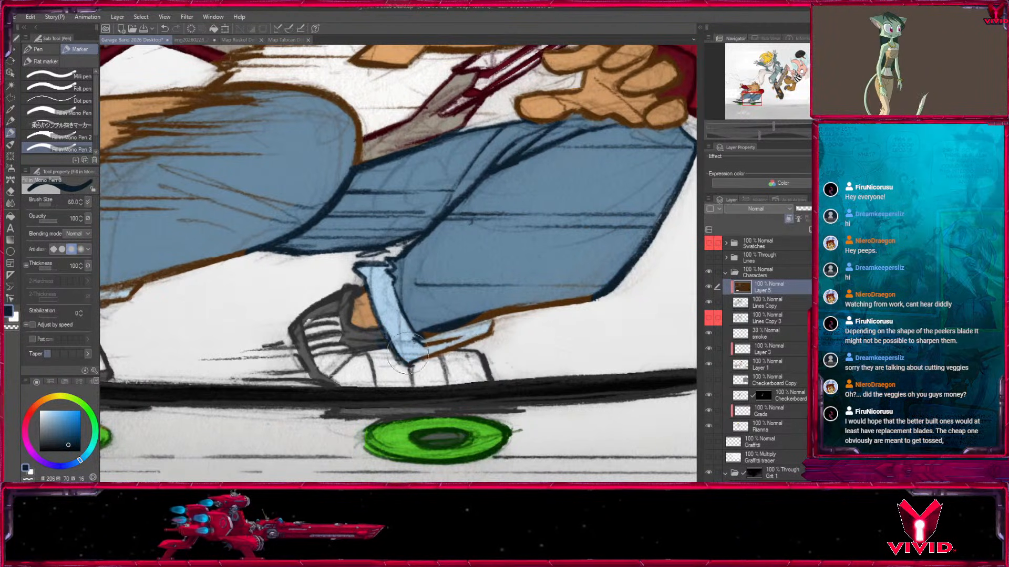
{"action": "left_click_drag", "start_coordinate": [418, 339], "coordinate": [543, 310]}
Auto-select the outline color region around the rear cuff on Layer 5 and return to Fill in Mono Pen 3.
{"action": "left_click_drag", "start_coordinate": [558, 255], "coordinate": [868, 242]}
{"action": "key", "text": "bracketright"}
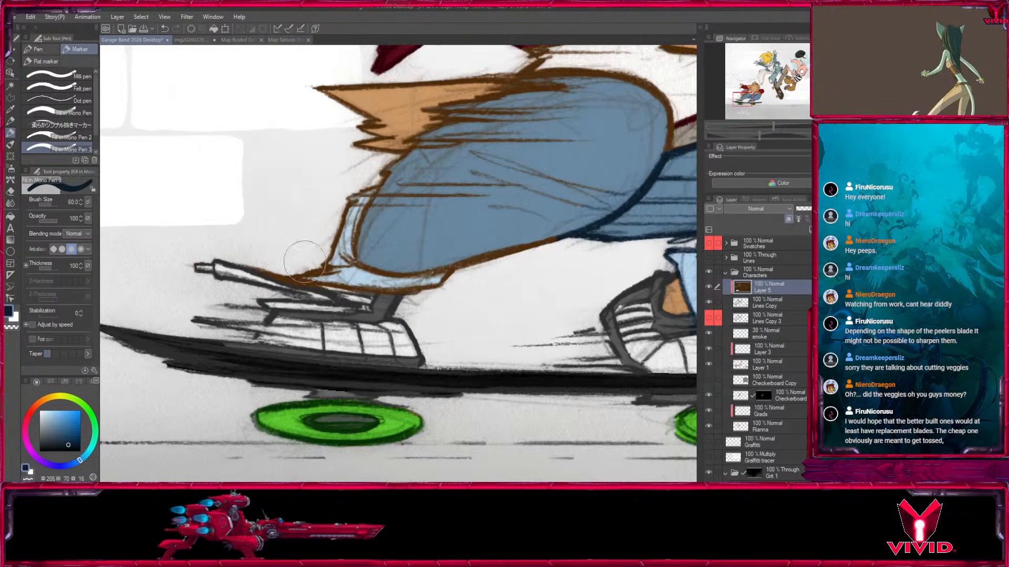
{"action": "left_click", "coordinate": [10, 87]}
{"action": "left_click", "coordinate": [373, 284]}
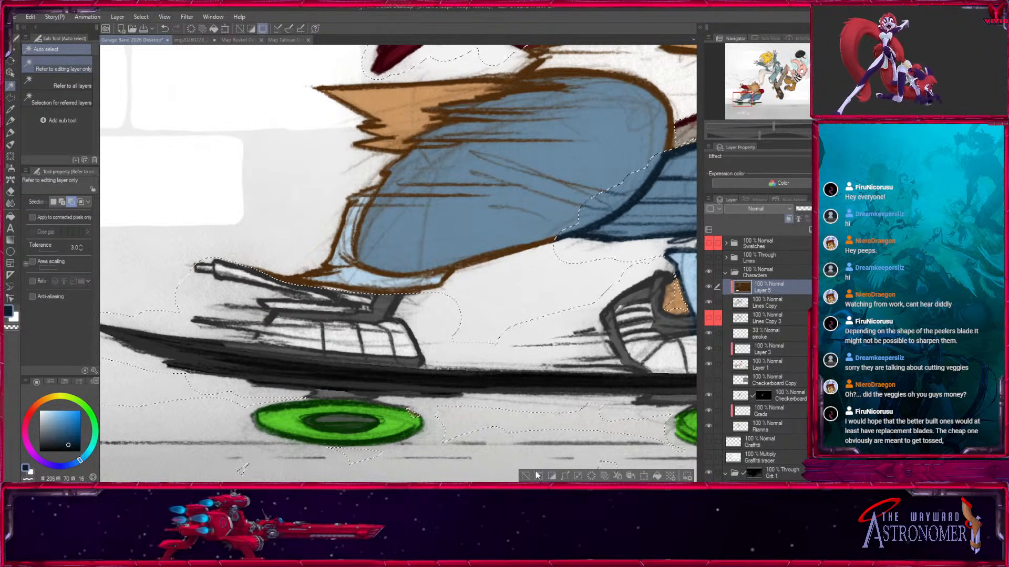
{"action": "key", "text": "p"}
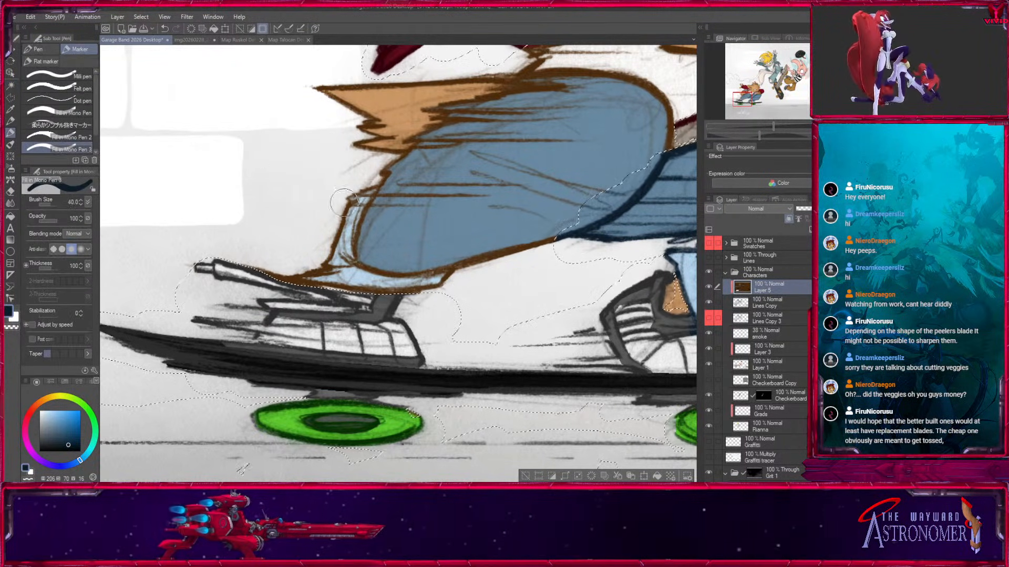
Recolor the outlines of the rear jeans cuff and lower rear leg in deep navy inside the selection.
{"action": "left_click_drag", "start_coordinate": [353, 200], "coordinate": [325, 264]}
{"action": "key", "text": "]"}
{"action": "key", "text": "]"}
{"action": "key", "text": "]"}
{"action": "mouse_move", "coordinate": [382, 183]}
{"action": "left_mouse_down"}
{"action": "mouse_move", "coordinate": [327, 274]}
{"action": "mouse_move", "coordinate": [392, 275]}
{"action": "left_mouse_up"}
{"action": "left_click_drag", "start_coordinate": [399, 223], "coordinate": [351, 338]}
Recolor the rear thigh's jagged upper outline with a size 30 pen and its inner fold lines at size 60.
{"action": "key", "text": "["}
{"action": "key", "text": "["}
{"action": "key", "text": "["}
{"action": "key", "text": "["}
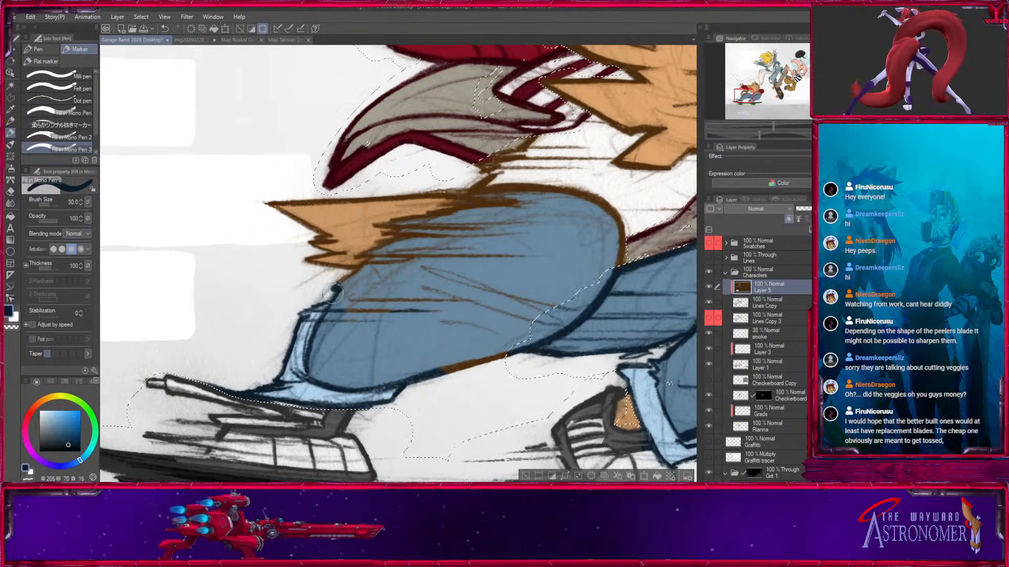
{"action": "mouse_move", "coordinate": [363, 263]}
{"action": "left_mouse_down"}
{"action": "mouse_move", "coordinate": [399, 232]}
{"action": "mouse_move", "coordinate": [522, 192]}
{"action": "mouse_move", "coordinate": [562, 184]}
{"action": "mouse_move", "coordinate": [604, 203]}
{"action": "left_mouse_up"}
{"action": "key", "text": "]"}
{"action": "key", "text": "]"}
{"action": "key", "text": "]"}
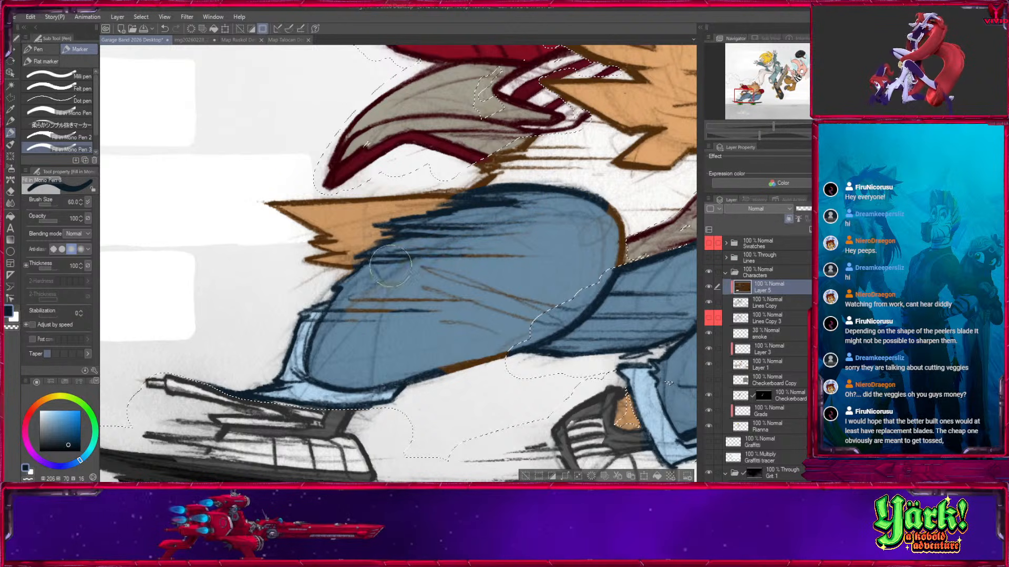
{"action": "left_click_drag", "start_coordinate": [425, 308], "coordinate": [282, 342]}
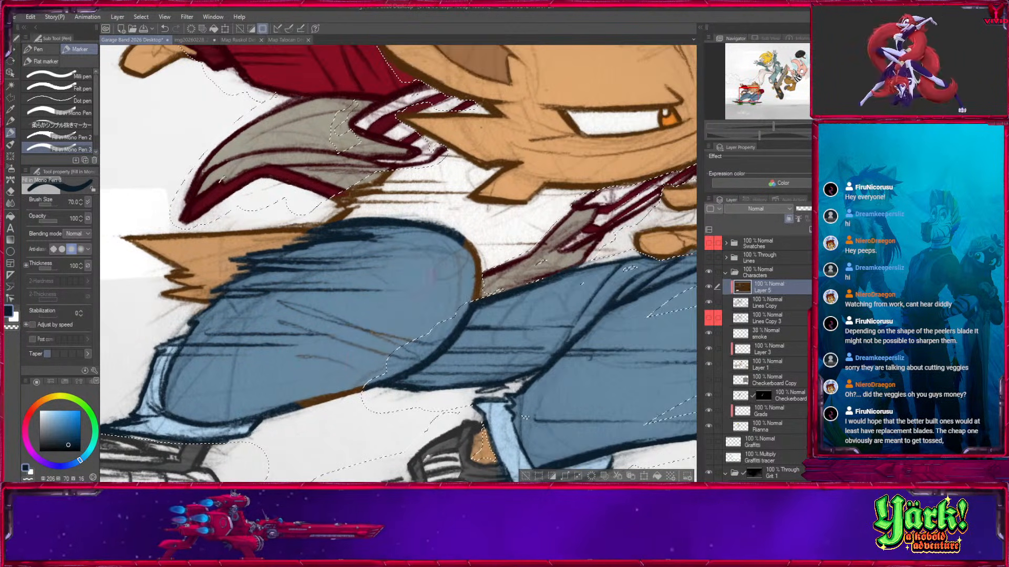
Recolor the remaining brown outlines on the rear knee and the underside of the thigh in navy, then clear the selection.
{"action": "key", "text": "]"}
{"action": "key", "text": "bracketleft"}
{"action": "key", "text": "bracketleft"}
{"action": "key", "text": "bracketleft"}
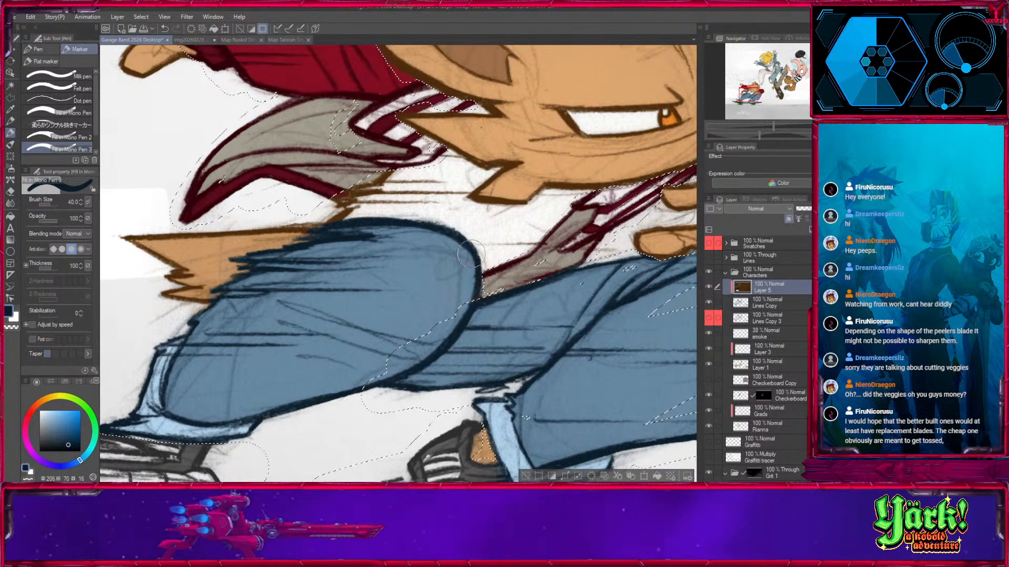
{"action": "key", "text": "bracketright"}
{"action": "key", "text": "bracketright"}
{"action": "left_click_drag", "start_coordinate": [553, 399], "coordinate": [289, 378]}
{"action": "left_click", "coordinate": [526, 476]}
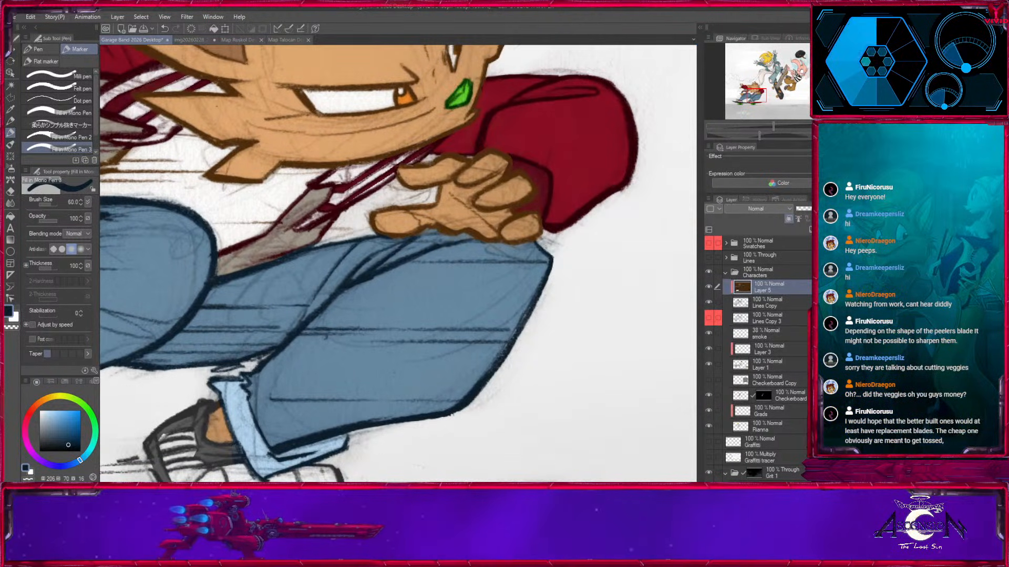
Check the recolored jeans against the other characters and the full composition, and save the illustration.
{"action": "key", "text": "ctrl+minus"}
{"action": "key", "text": "ctrl+minus"}
{"action": "key", "text": "ctrl+minus"}
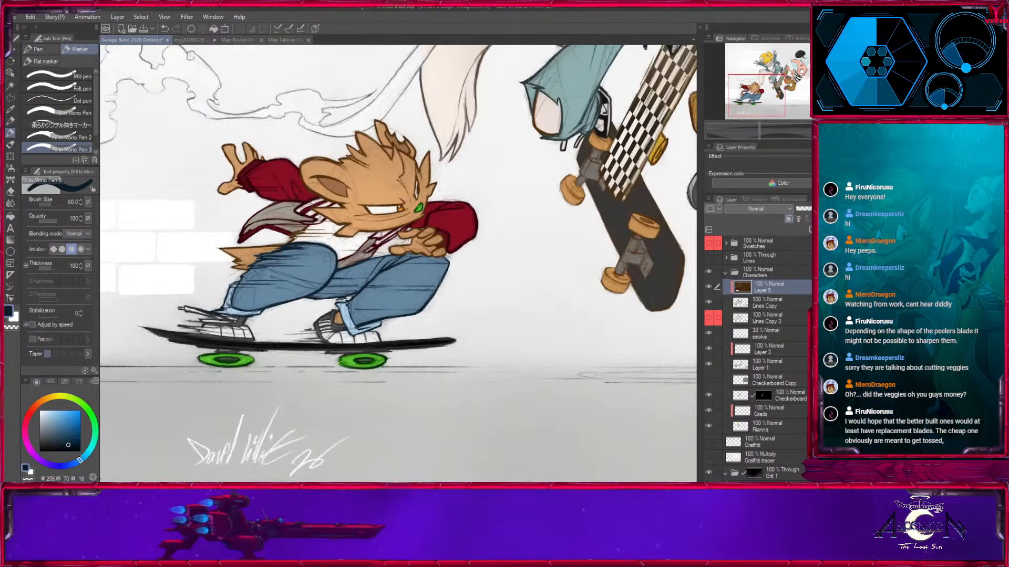
{"action": "key", "text": "ctrl+minus"}
{"action": "key", "text": "ctrl+minus"}
{"action": "mouse_move", "coordinate": [599, 355]}
{"action": "left_mouse_down"}
{"action": "mouse_move", "coordinate": [276, 349]}
{"action": "mouse_move", "coordinate": [401, 341]}
{"action": "mouse_move", "coordinate": [437, 376]}
{"action": "left_mouse_up"}
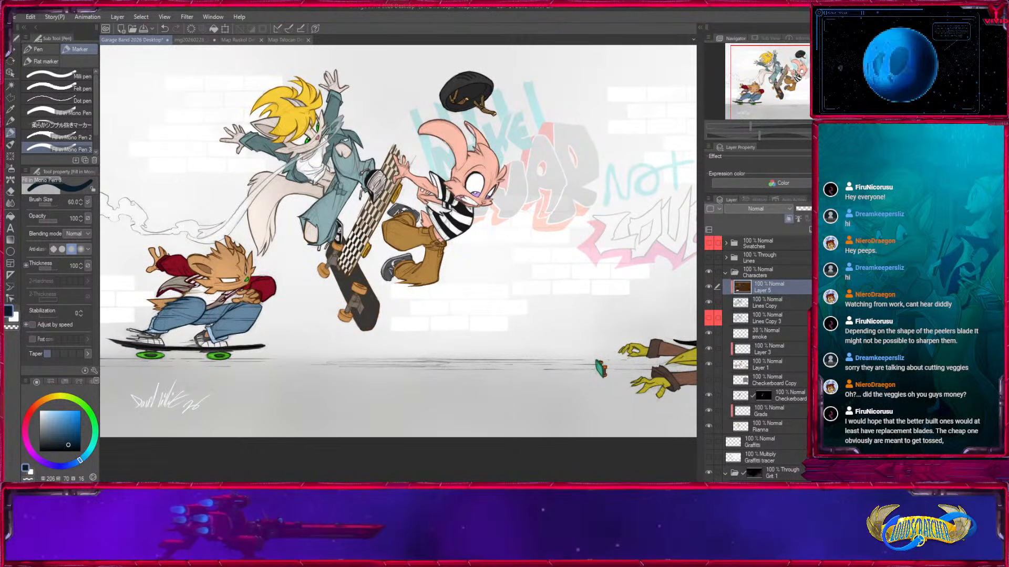
{"action": "key", "text": "ctrl+plus"}
{"action": "key", "text": "ctrl+plus"}
{"action": "left_click_drag", "start_coordinate": [795, 94], "coordinate": [802, 85]}
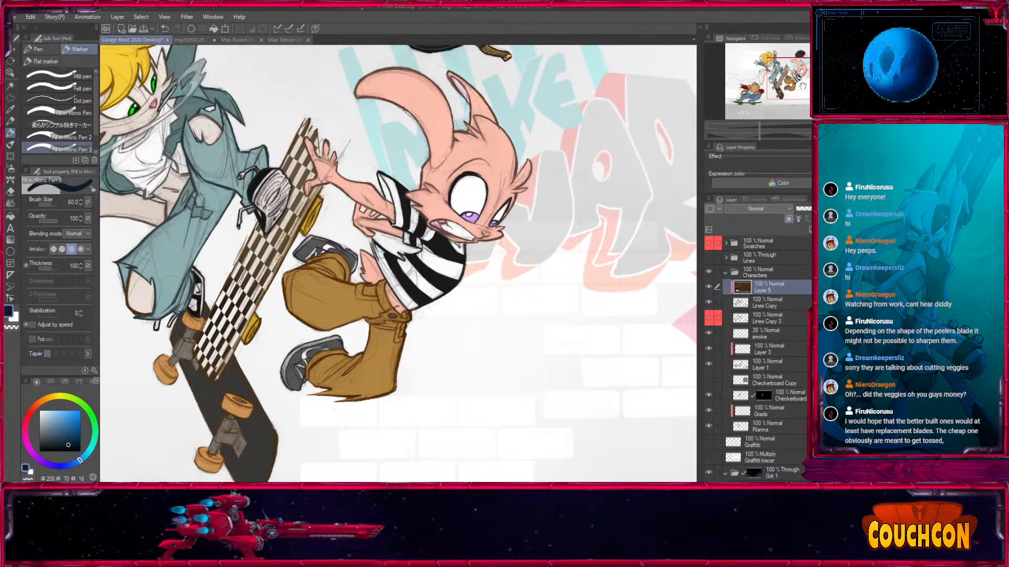
{"action": "scroll", "coordinate": [399, 262], "scroll_direction": "down", "scroll_amount": 4}
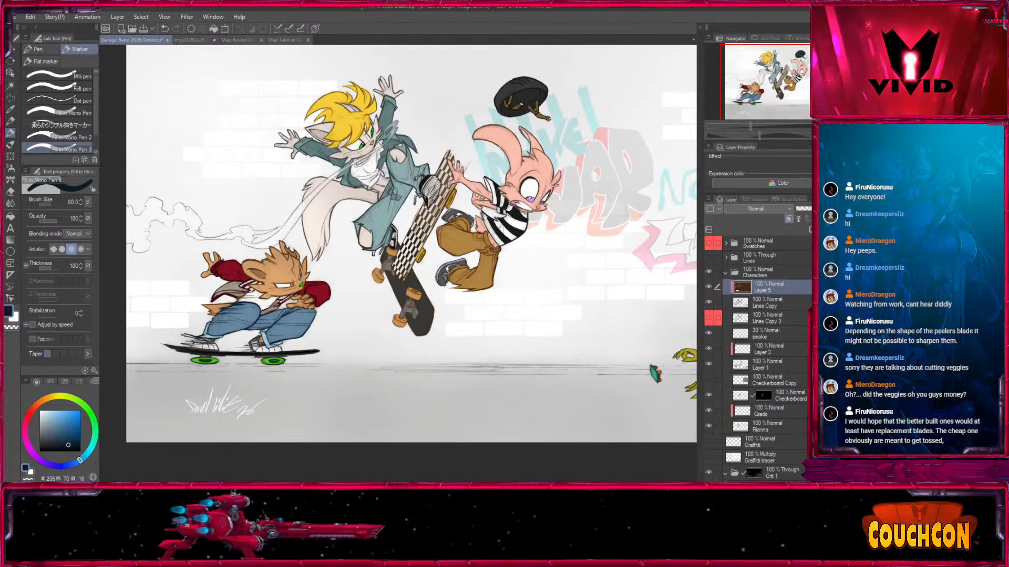
{"action": "left_click_drag", "start_coordinate": [588, 233], "coordinate": [449, 247]}
{"action": "scroll", "coordinate": [448, 246], "scroll_direction": "down", "scroll_amount": 3}
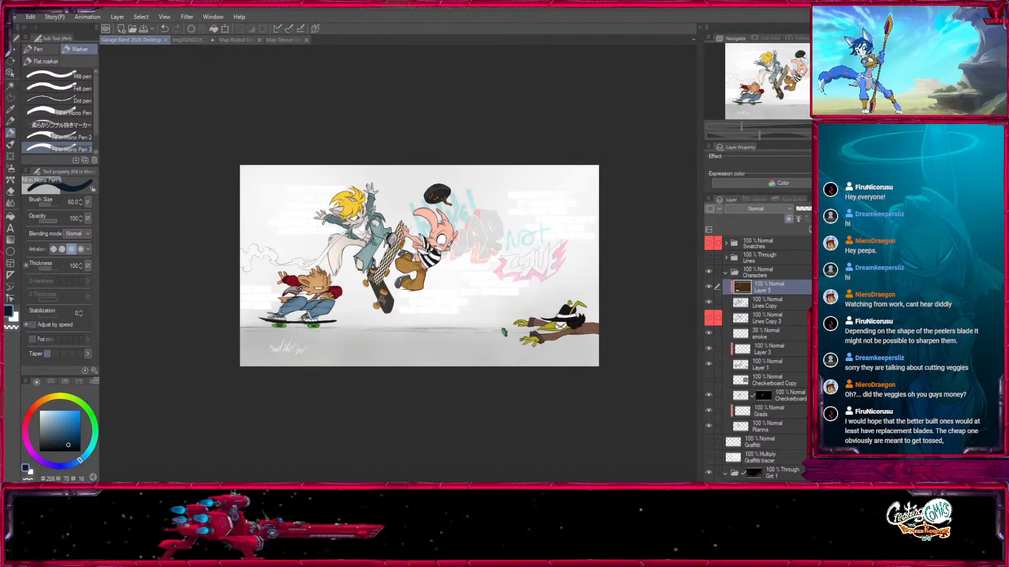
Collapse the Characters folder, duplicate it, and hide the original folder.
{"action": "left_click", "coordinate": [726, 273]}
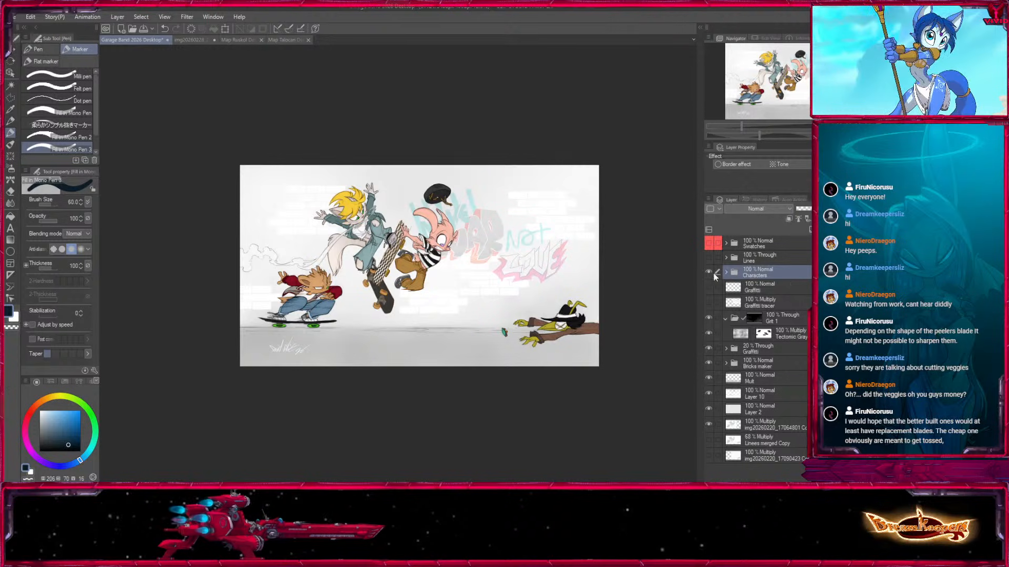
{"action": "left_click_drag", "start_coordinate": [742, 274], "coordinate": [811, 236]}
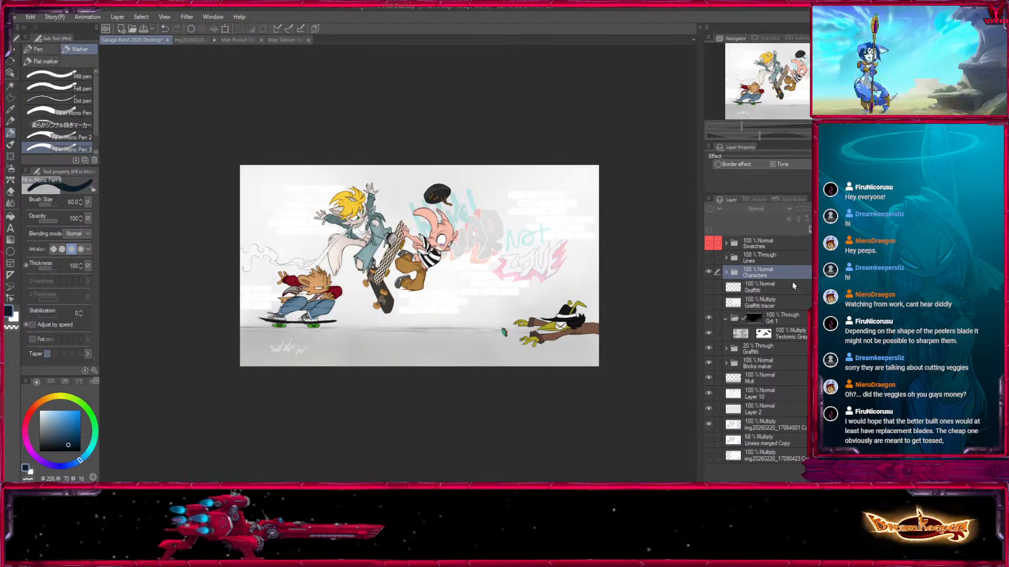
{"action": "left_click", "coordinate": [709, 287]}
{"action": "left_click", "coordinate": [708, 273]}
{"action": "left_click", "coordinate": [709, 272]}
{"action": "left_click", "coordinate": [709, 271]}
{"action": "left_click", "coordinate": [708, 271]}
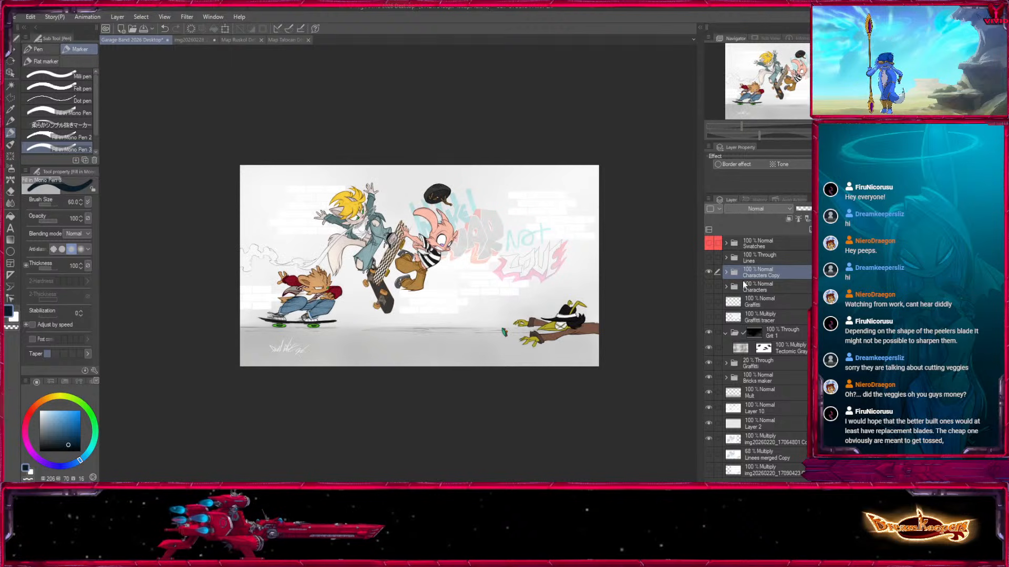
Rename the original folder Characters Flats and expand the Characters Copy folder.
{"action": "left_click", "coordinate": [739, 270]}
{"action": "left_click", "coordinate": [725, 272]}
{"action": "left_click", "coordinate": [768, 287]}
{"action": "type", "text": "Flats"}
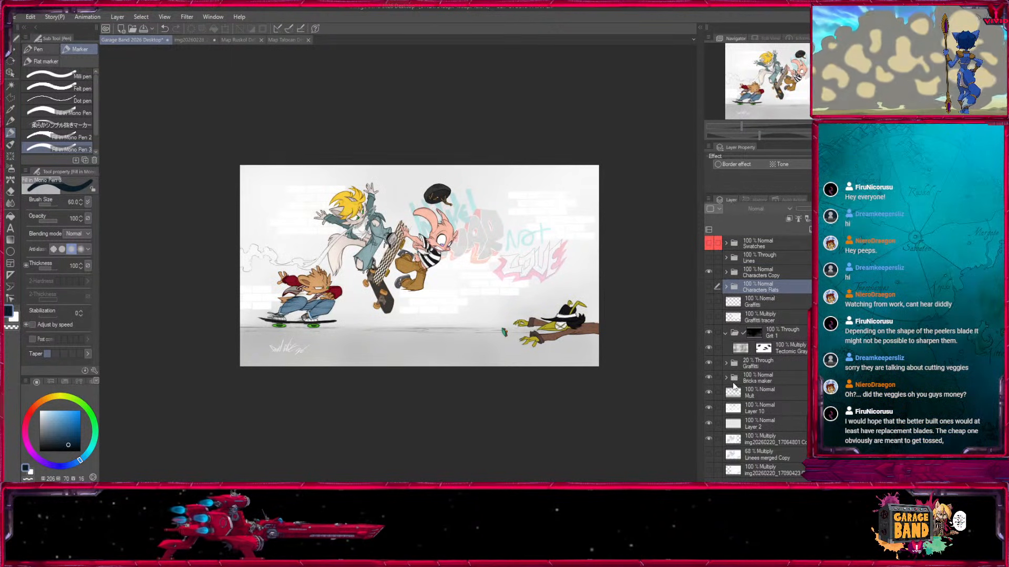
{"action": "key", "text": "Return"}
{"action": "left_click", "coordinate": [726, 272]}
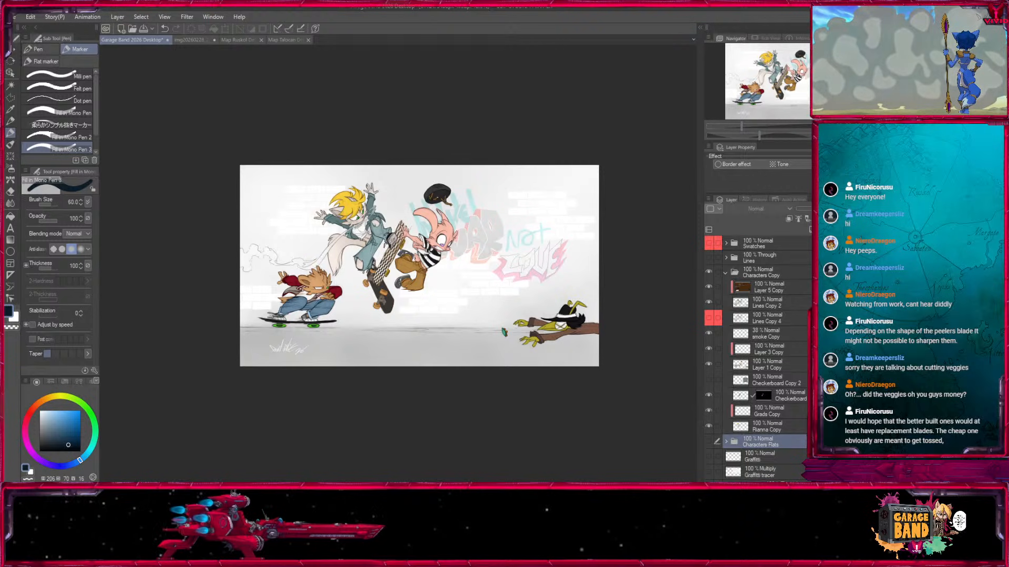
Give the Rianna Copy layer an Edge border effect, set the edge color to black and thicken the edge.
{"action": "key", "text": "ctrl+plus"}
{"action": "key", "text": "ctrl+plus"}
{"action": "left_click_drag", "start_coordinate": [301, 455], "coordinate": [486, 458]}
{"action": "left_click", "coordinate": [788, 428]}
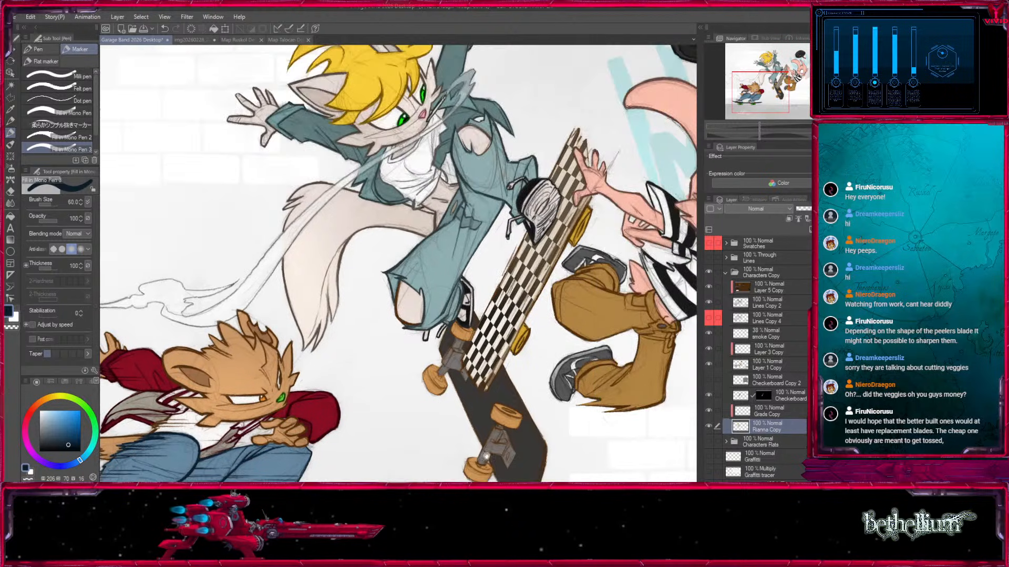
{"action": "left_click_drag", "start_coordinate": [563, 385], "coordinate": [559, 458]}
{"action": "left_click", "coordinate": [820, 157]}
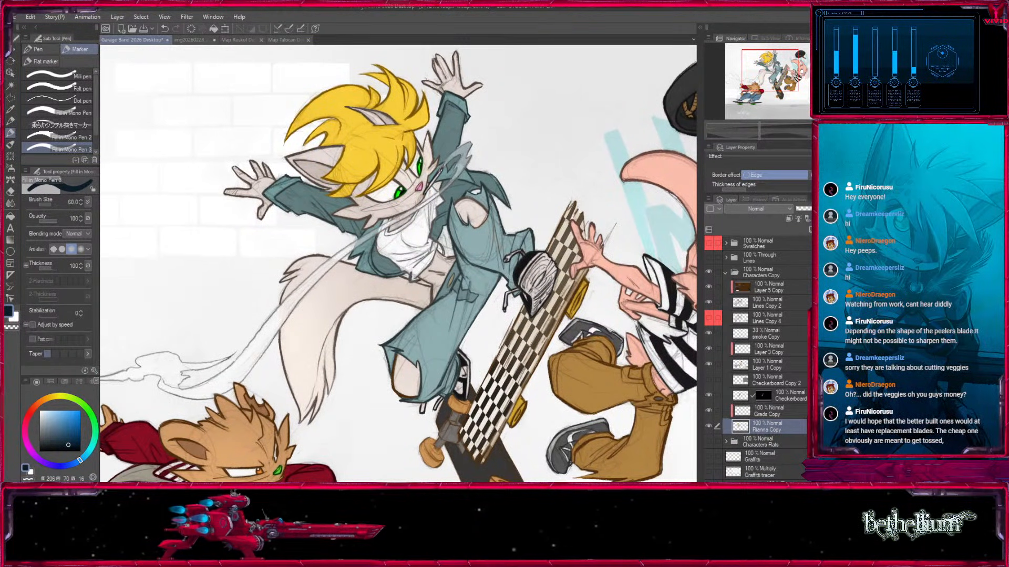
{"action": "left_click_drag", "start_coordinate": [724, 193], "coordinate": [724, 230]}
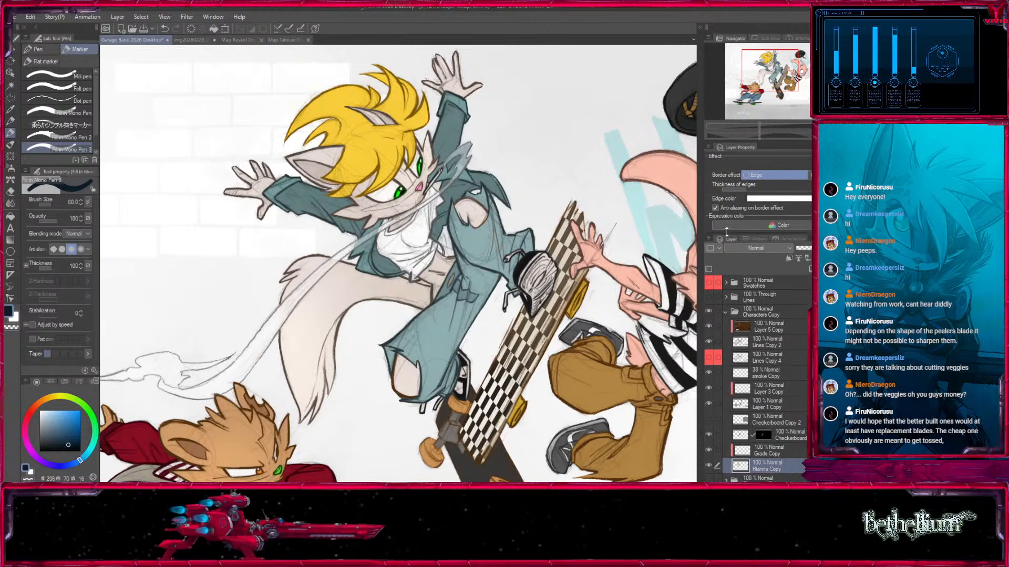
{"action": "key", "text": "Return"}
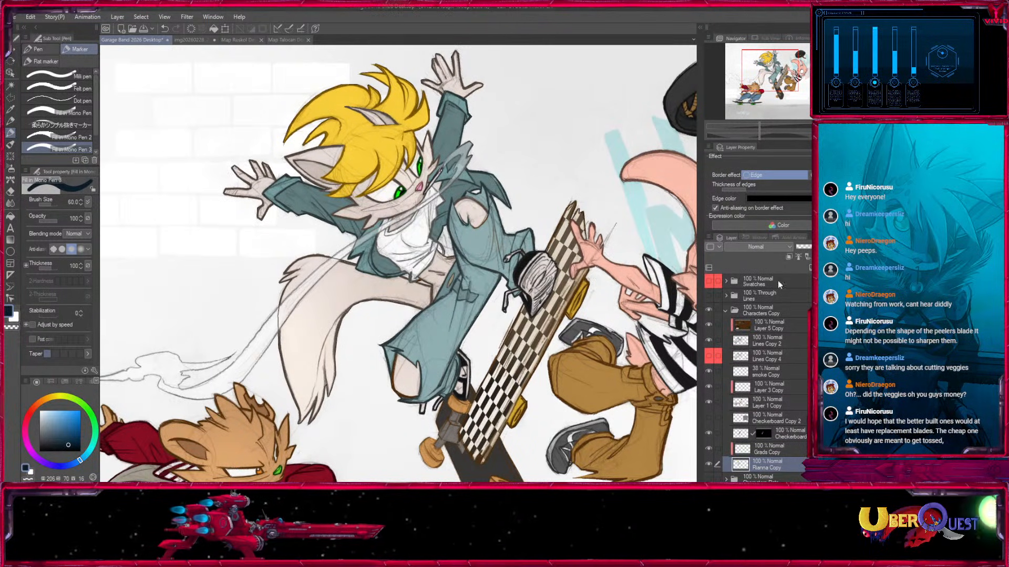
{"action": "left_click_drag", "start_coordinate": [756, 192], "coordinate": [776, 191]}
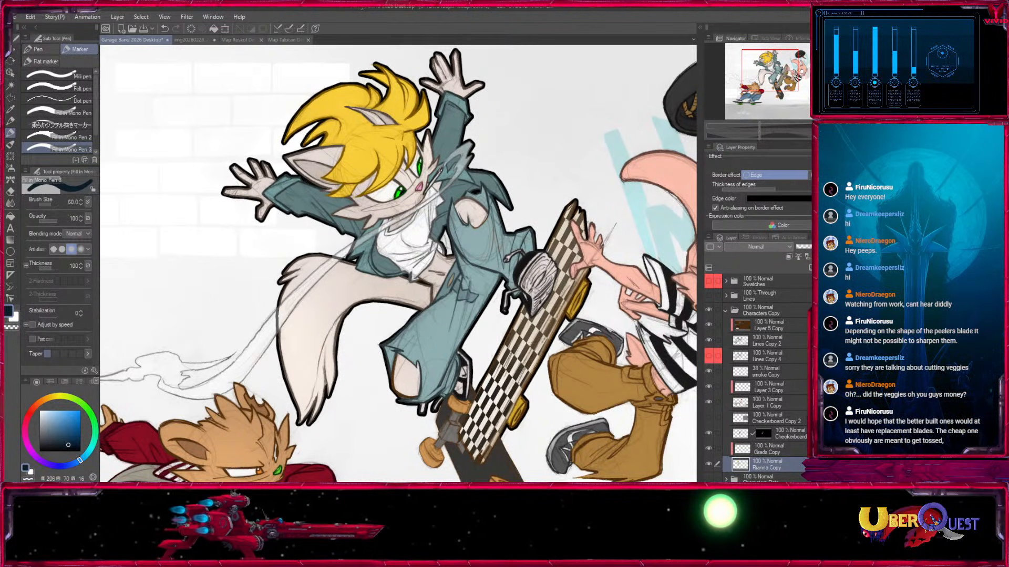
Toggle Layer 1 Copy to check which characters it holds, then give it an Edge border effect in black.
{"action": "key", "text": "ctrl+minus"}
{"action": "left_click_drag", "start_coordinate": [613, 373], "coordinate": [586, 296]}
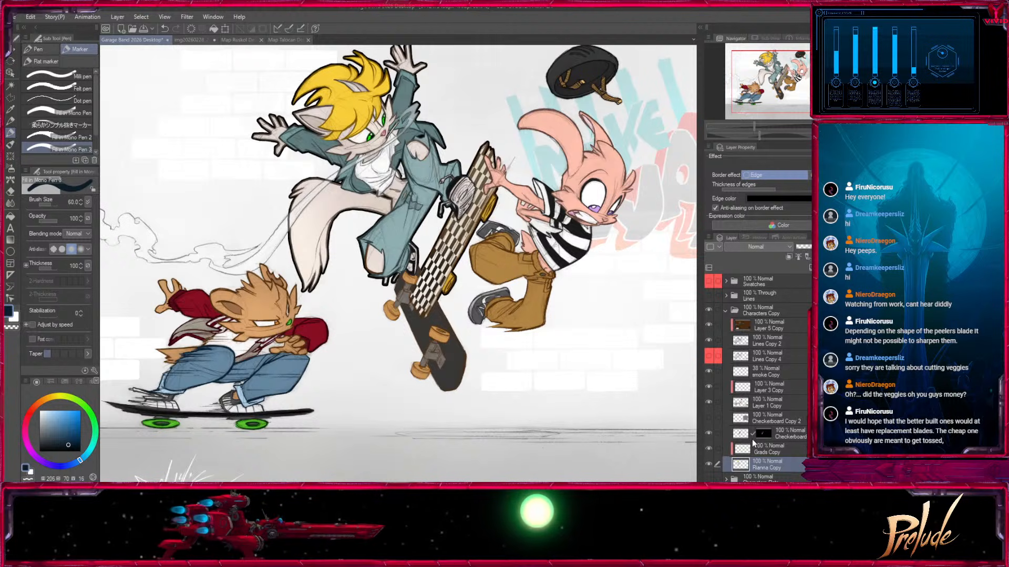
{"action": "left_click", "coordinate": [708, 401]}
{"action": "left_click", "coordinate": [708, 402]}
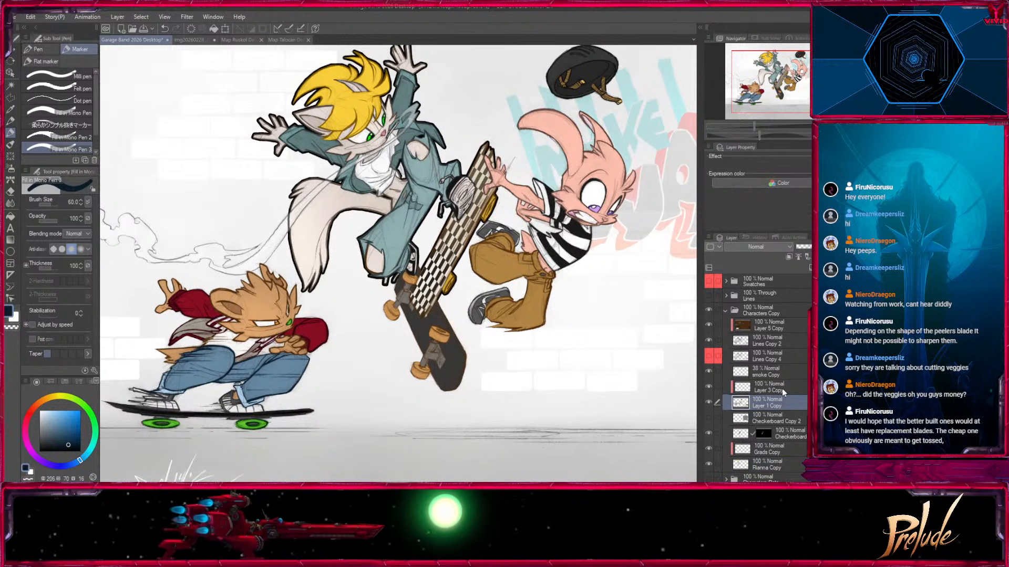
{"action": "left_click", "coordinate": [777, 402]}
{"action": "left_click", "coordinate": [784, 200]}
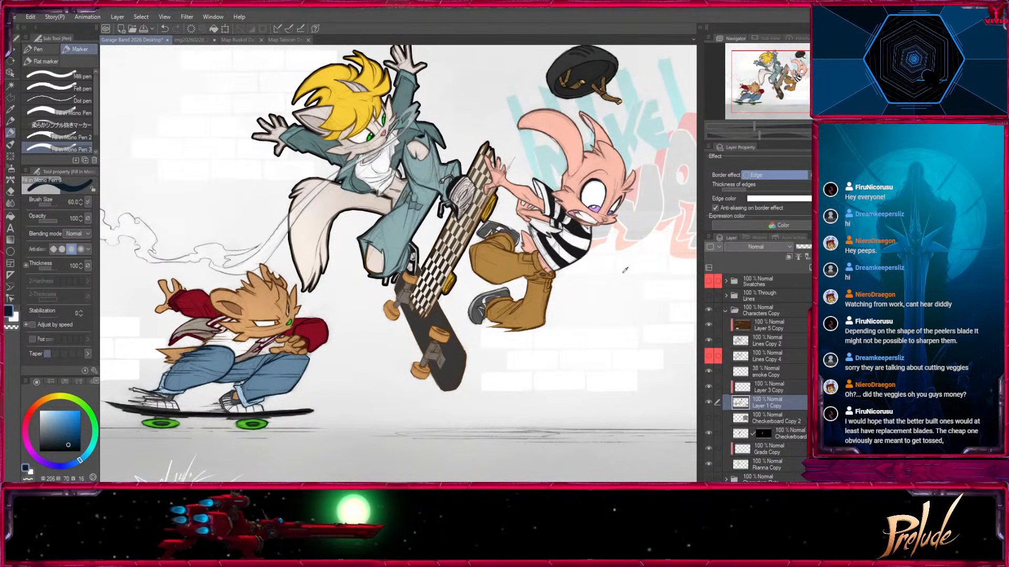
{"action": "left_click", "coordinate": [746, 462]}
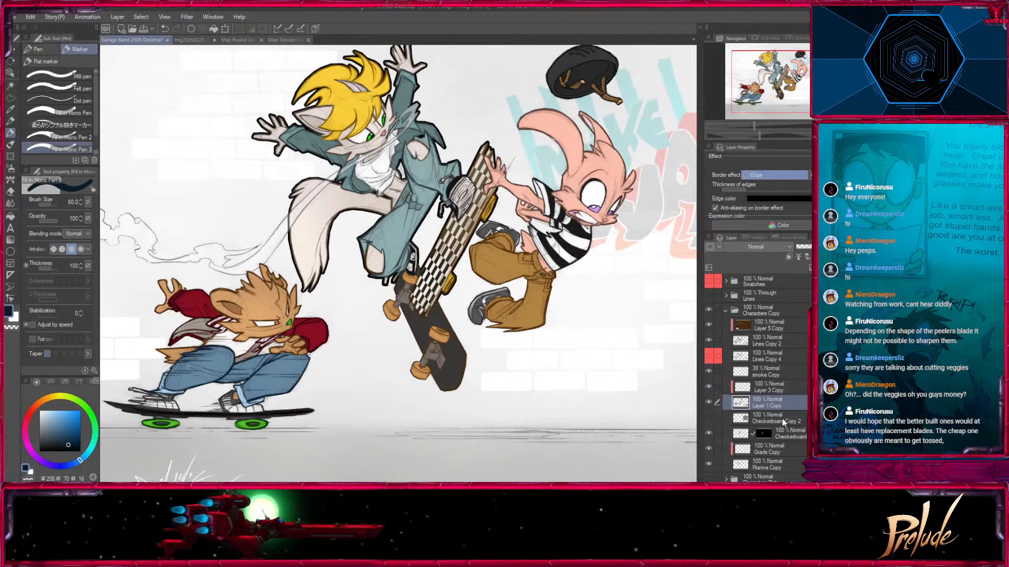
Compare with the border settings of Rianna Copy, thicken the edge on Layer 1 Copy and check the outlined bird character.
{"action": "left_click", "coordinate": [758, 463]}
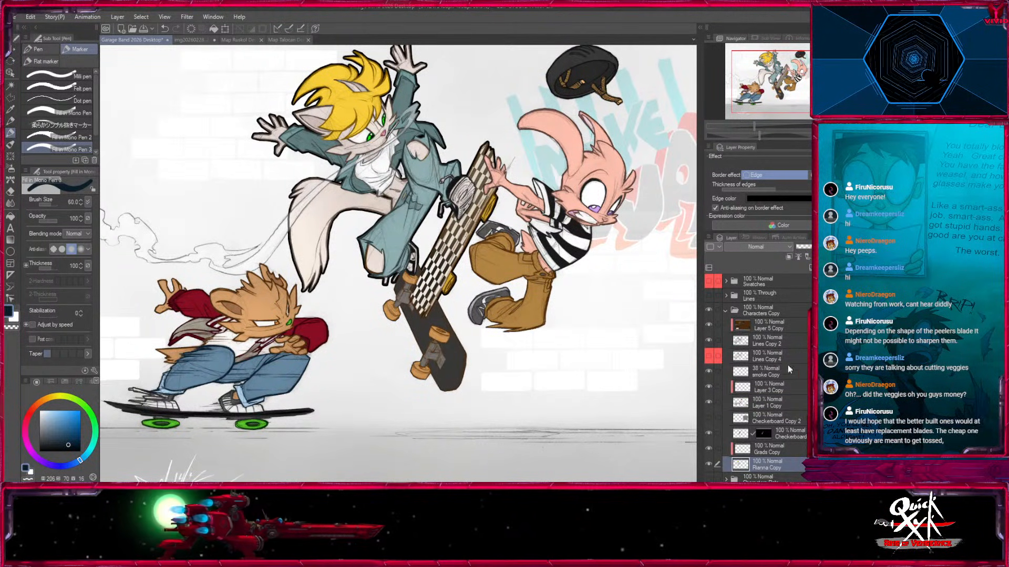
{"action": "left_click", "coordinate": [780, 401]}
{"action": "left_click_drag", "start_coordinate": [762, 190], "coordinate": [773, 191]}
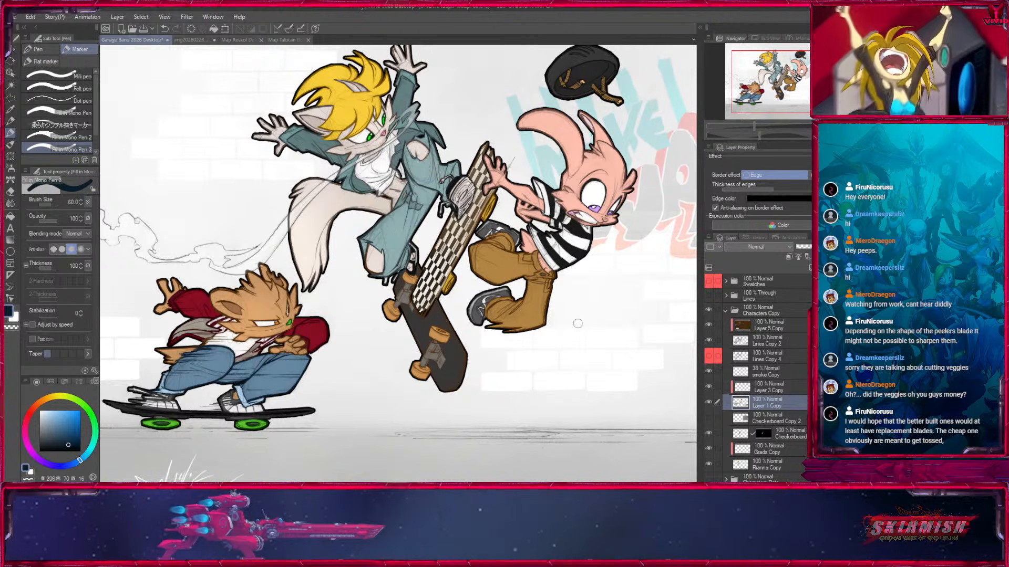
{"action": "left_click_drag", "start_coordinate": [785, 84], "coordinate": [824, 86]}
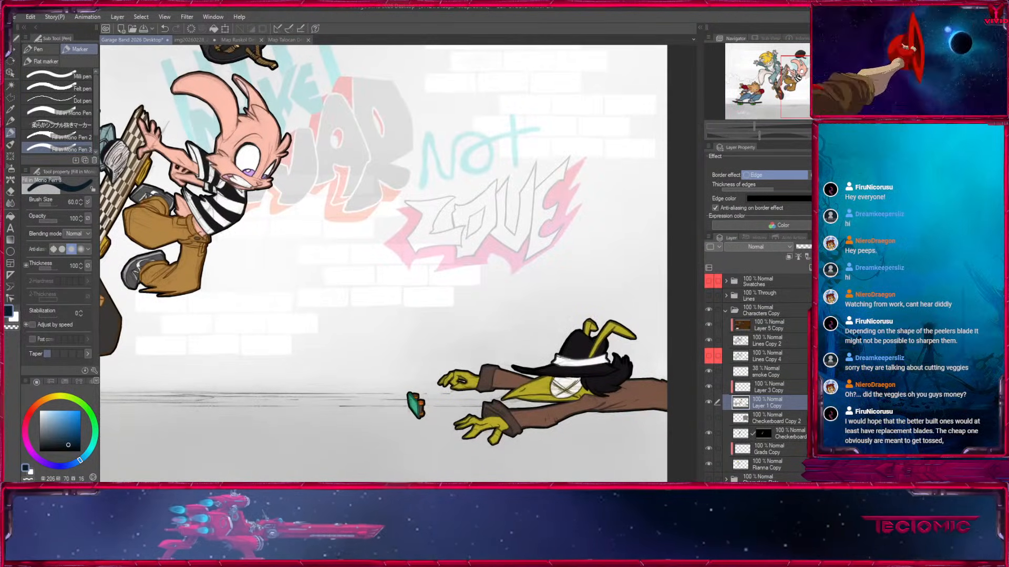
Duplicate Lines Copy 2 together with its Layer 5 Copy color layer and place the copied color layer directly above Lines Copy 2.
{"action": "left_click_drag", "start_coordinate": [154, 223], "coordinate": [561, 270]}
{"action": "left_click", "coordinate": [720, 345]}
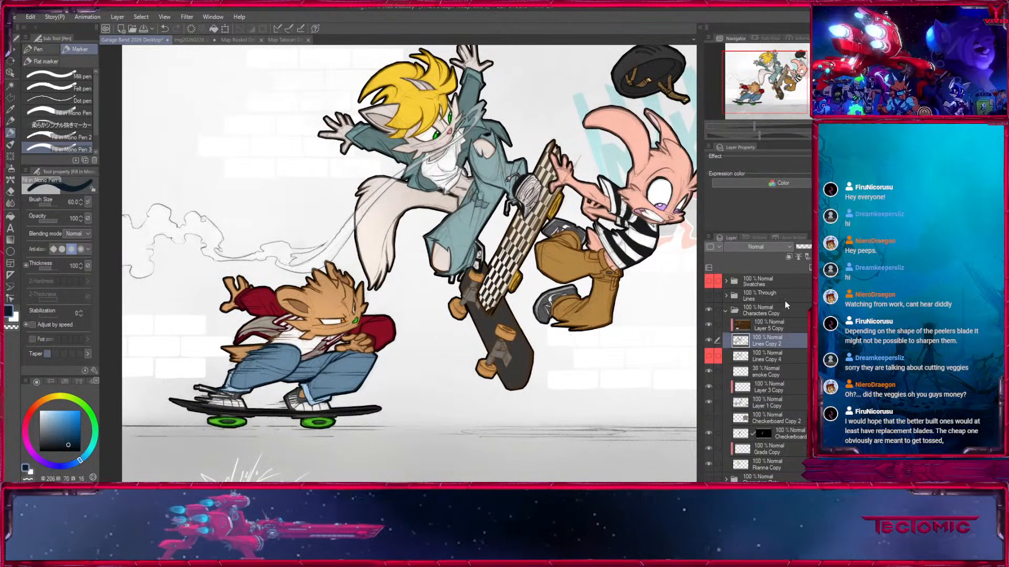
{"action": "left_click", "coordinate": [709, 341]}
{"action": "left_click", "coordinate": [709, 341]}
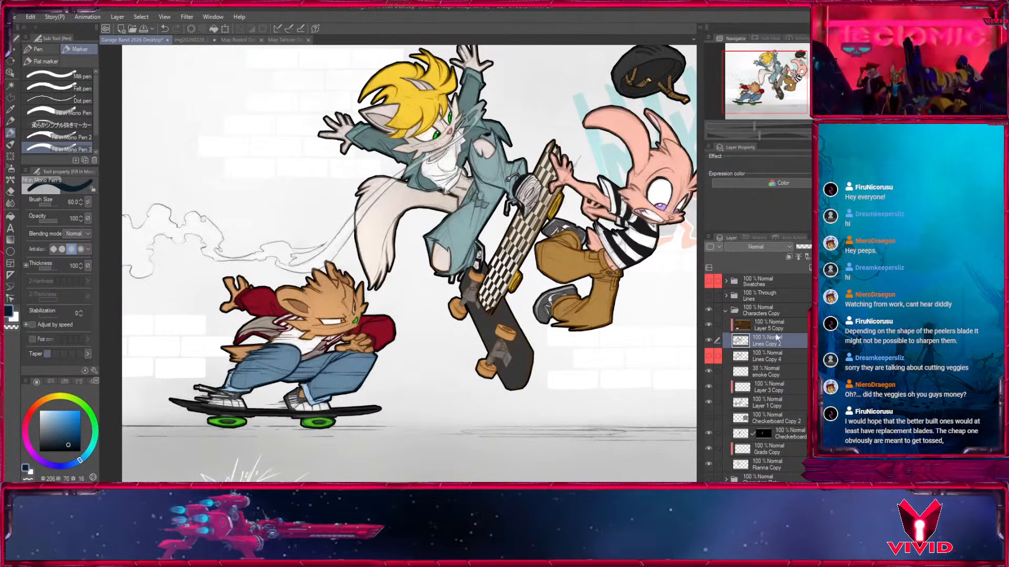
{"action": "left_click", "coordinate": [746, 328], "text": "shift"}
{"action": "key", "text": "ctrl+c"}
{"action": "key", "text": "ctrl+v"}
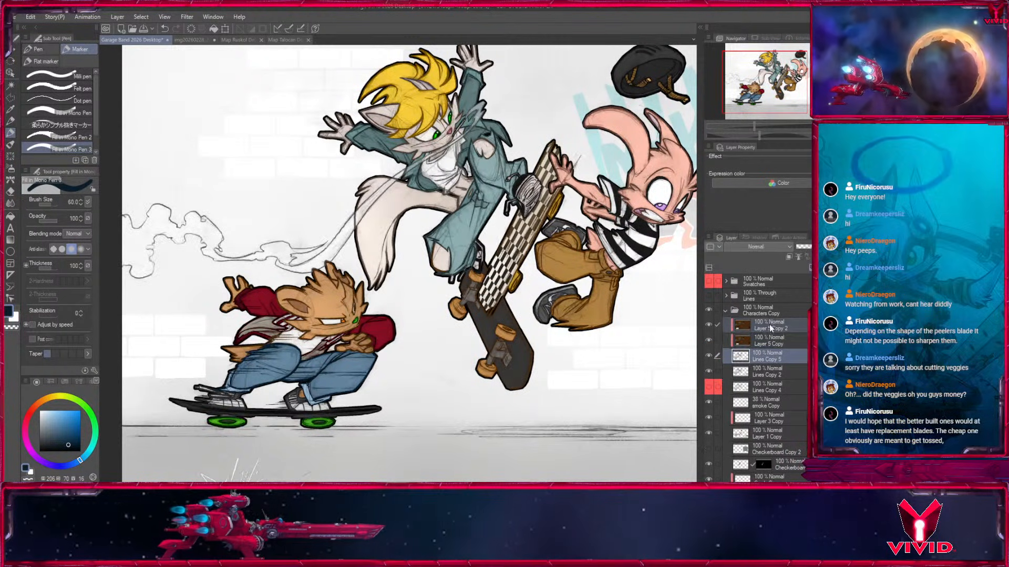
{"action": "left_click", "coordinate": [741, 326]}
{"action": "left_click_drag", "start_coordinate": [741, 326], "coordinate": [746, 363]}
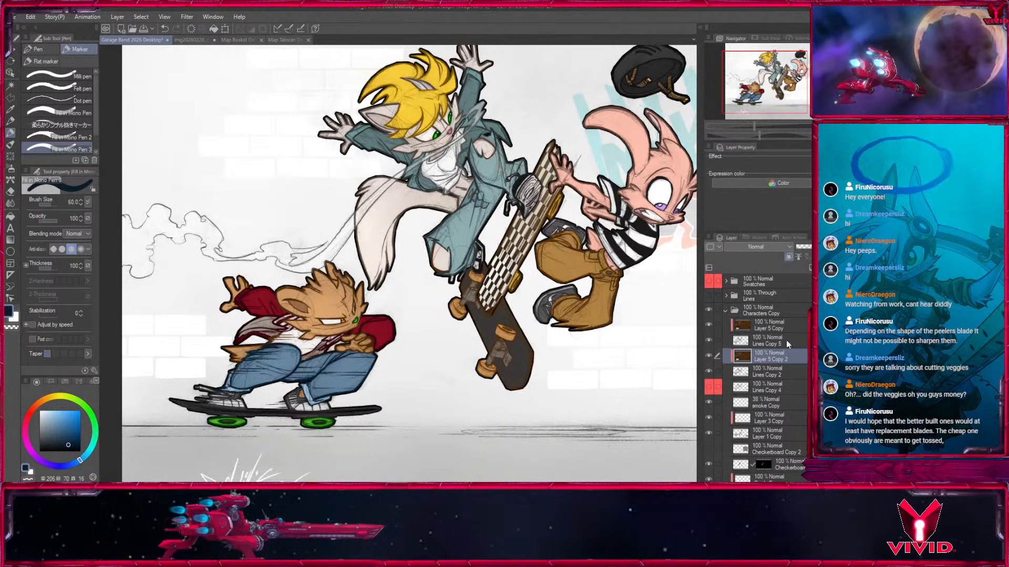
Toggle the duplicated Lines Copy 5 layer off and on to examine how it changes the line art.
{"action": "left_click", "coordinate": [748, 340]}
{"action": "left_click", "coordinate": [709, 341]}
{"action": "left_click", "coordinate": [709, 340]}
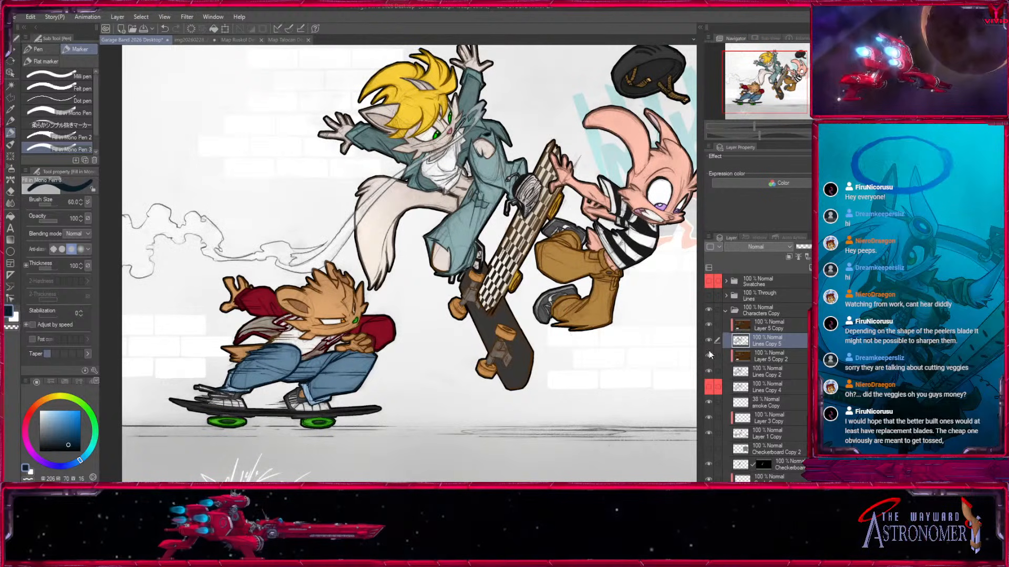
{"action": "left_click", "coordinate": [708, 339]}
{"action": "left_click", "coordinate": [708, 339]}
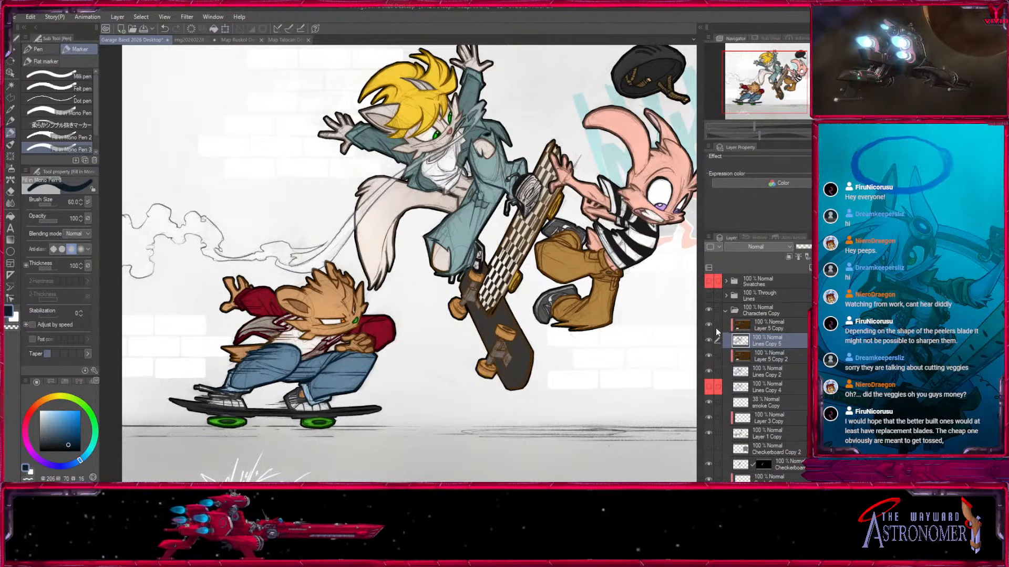
{"action": "key", "text": "ctrl+plus"}
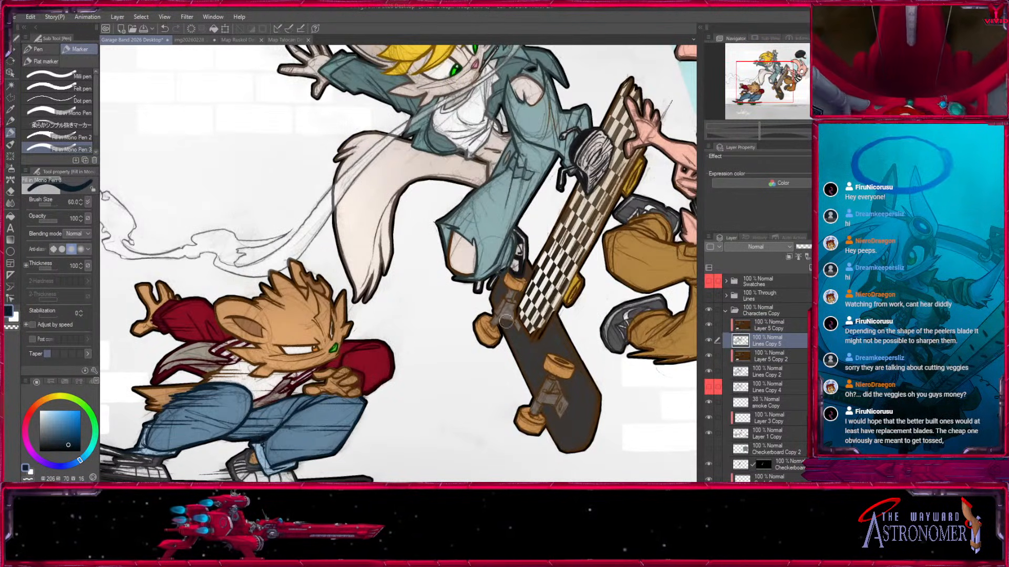
{"action": "left_click", "coordinate": [708, 341]}
{"action": "left_click", "coordinate": [708, 340]}
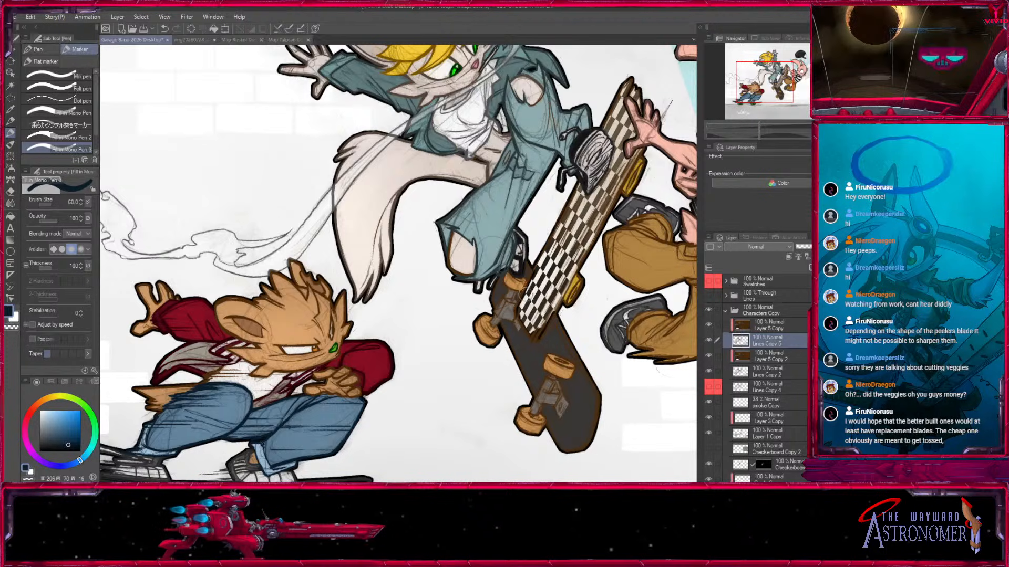
Lower the opacity of Lines Copy 5 to 52% while checking the blonde cat's lines.
{"action": "left_click_drag", "start_coordinate": [519, 304], "coordinate": [462, 469]}
{"action": "left_click", "coordinate": [709, 341]}
{"action": "left_click", "coordinate": [709, 340]}
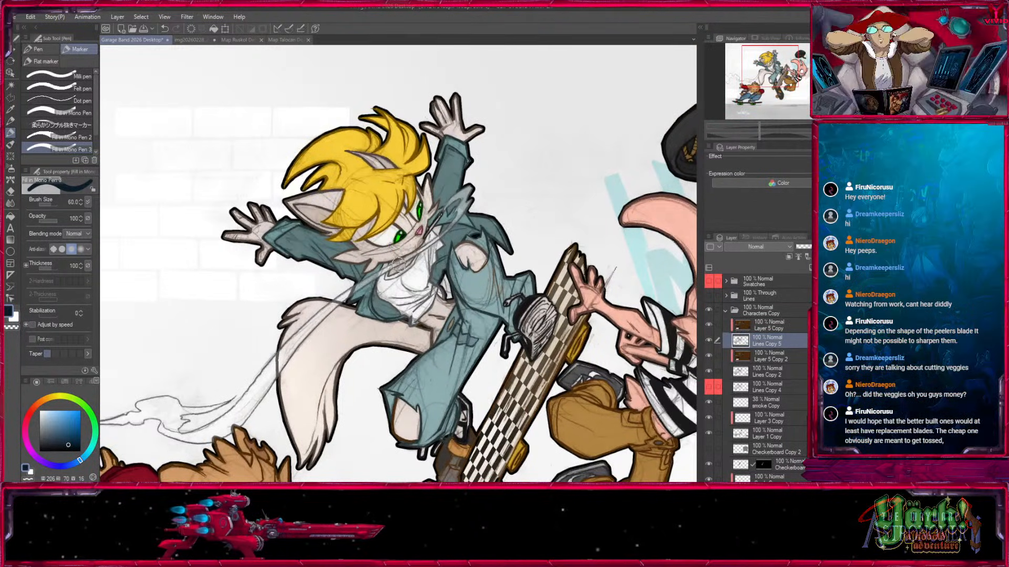
{"action": "mouse_move", "coordinate": [808, 247]}
{"action": "left_mouse_down"}
{"action": "mouse_move", "coordinate": [795, 247]}
{"action": "mouse_move", "coordinate": [827, 249]}
{"action": "left_mouse_up"}
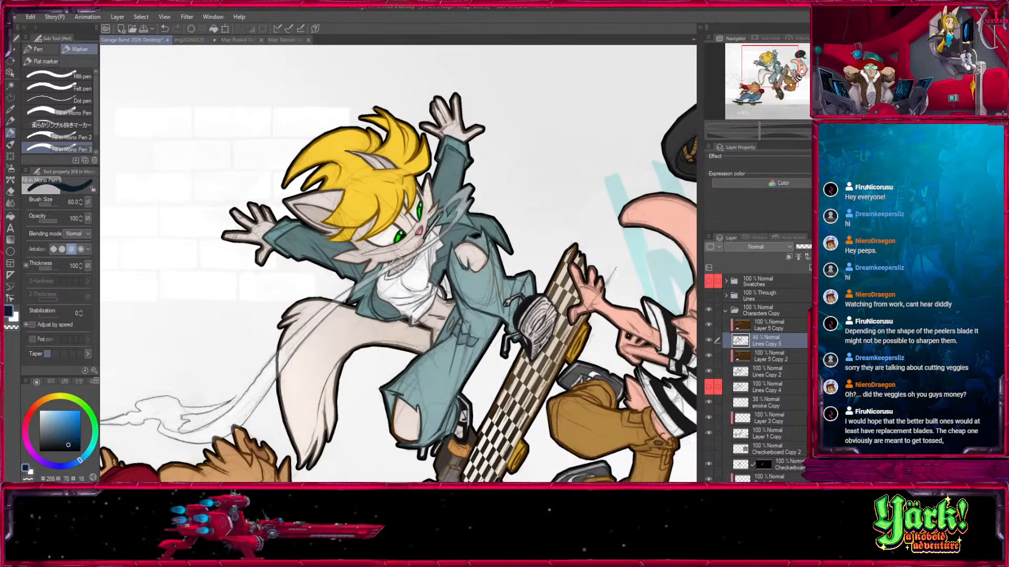
{"action": "left_click", "coordinate": [768, 358]}
{"action": "left_click", "coordinate": [767, 343]}
Examine the line art on all the characters and toggle the Characters Copy folder for comparison.
{"action": "left_click_drag", "start_coordinate": [305, 467], "coordinate": [520, 139]}
{"action": "left_click_drag", "start_coordinate": [639, 113], "coordinate": [117, 409]}
{"action": "left_click_drag", "start_coordinate": [604, 405], "coordinate": [205, 118]}
{"action": "key", "text": "ctrl+plus"}
{"action": "key", "text": "ctrl+plus"}
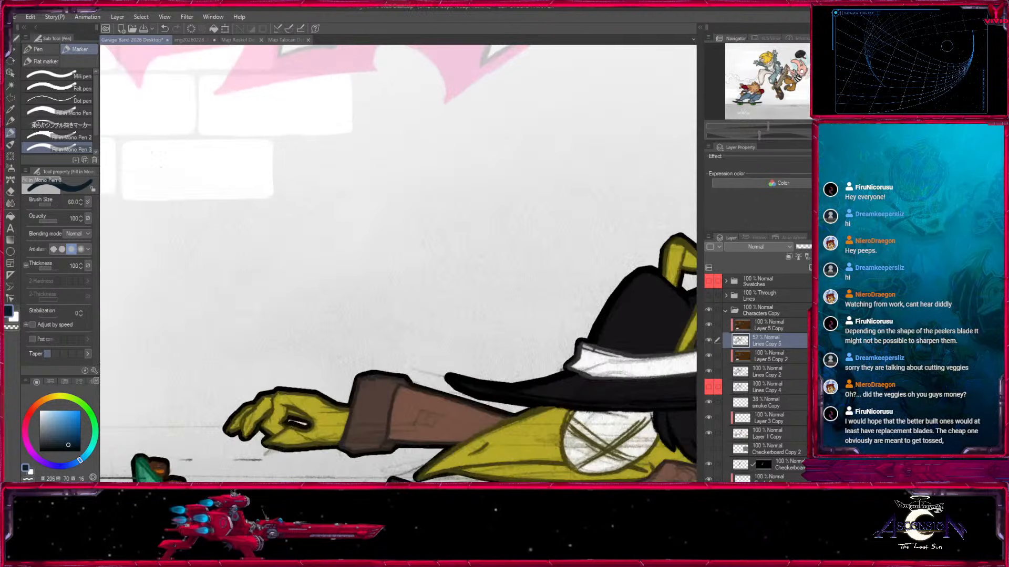
{"action": "left_click_drag", "start_coordinate": [472, 362], "coordinate": [332, 188]}
{"action": "left_click_drag", "start_coordinate": [173, 79], "coordinate": [649, 463]}
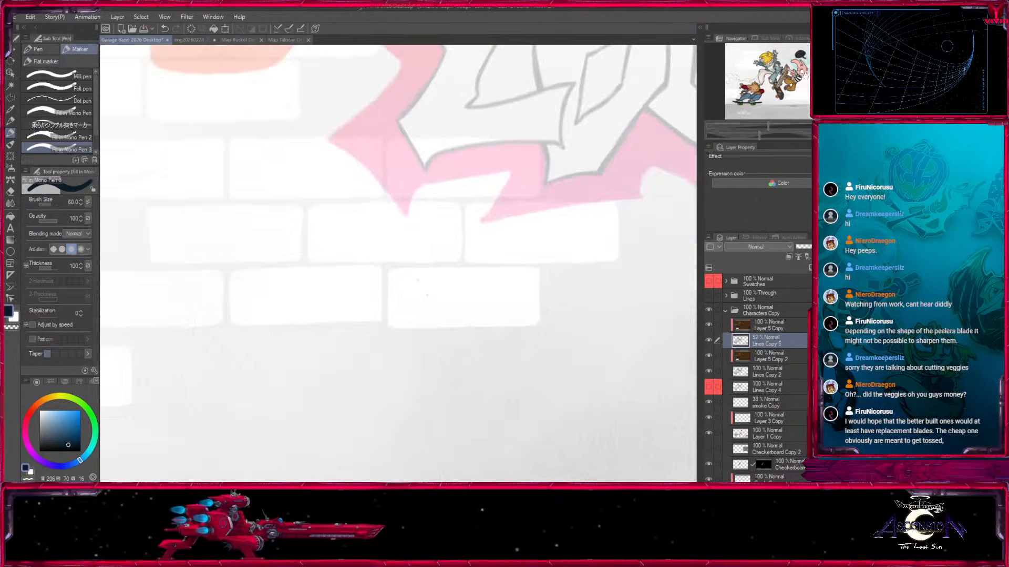
{"action": "left_click_drag", "start_coordinate": [179, 105], "coordinate": [633, 452]}
{"action": "key", "text": "ctrl+minus"}
{"action": "key", "text": "ctrl+minus"}
{"action": "left_click_drag", "start_coordinate": [113, 322], "coordinate": [536, 341]}
{"action": "left_click_drag", "start_coordinate": [371, 405], "coordinate": [500, 297]}
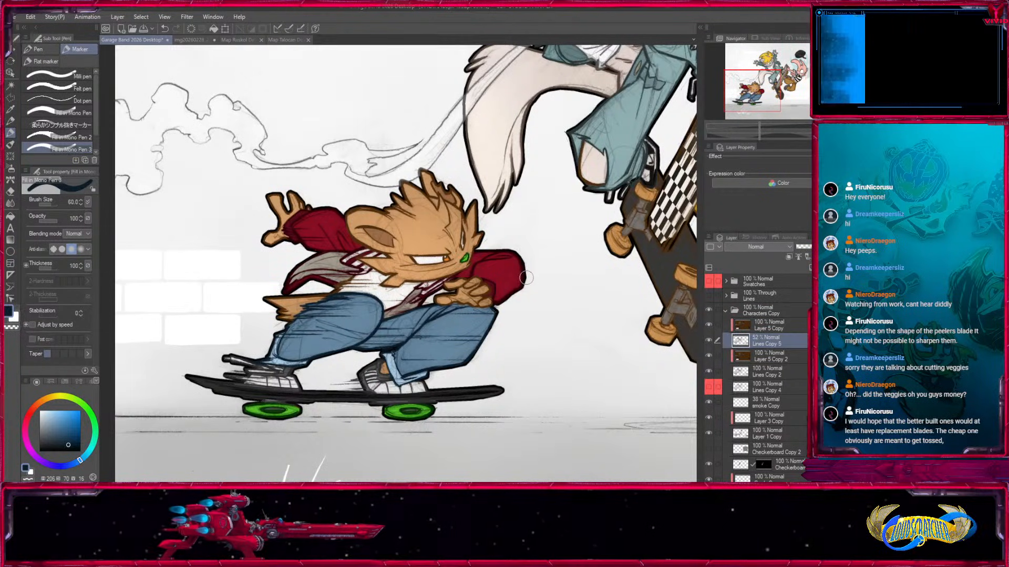
{"action": "left_click_drag", "start_coordinate": [756, 88], "coordinate": [773, 73]}
{"action": "key", "text": "ctrl+minus"}
{"action": "key", "text": "ctrl+minus"}
{"action": "left_click_drag", "start_coordinate": [542, 344], "coordinate": [328, 317]}
{"action": "left_click_drag", "start_coordinate": [272, 390], "coordinate": [323, 397]}
{"action": "left_click_drag", "start_coordinate": [279, 349], "coordinate": [363, 361]}
{"action": "left_click", "coordinate": [748, 314]}
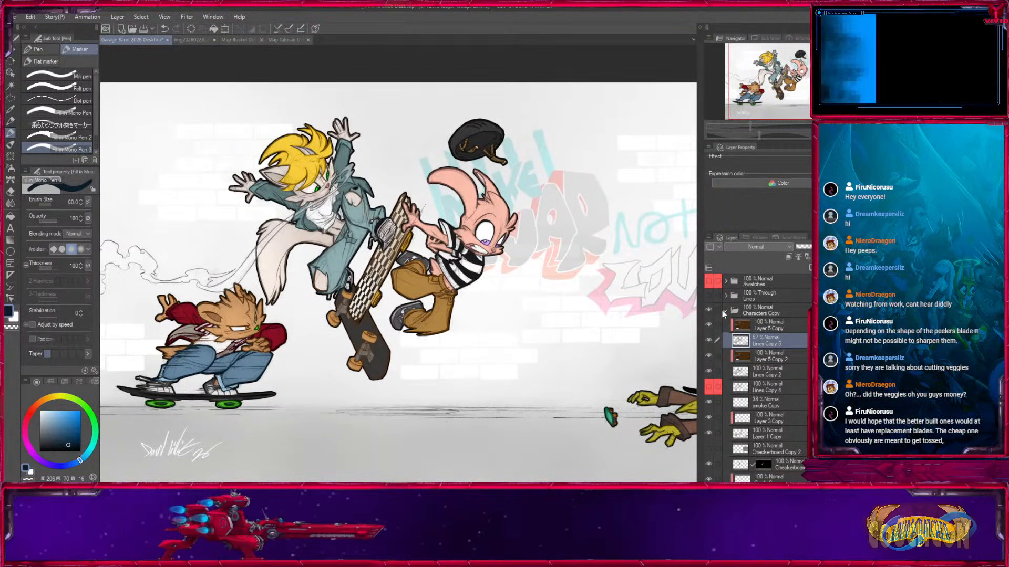
{"action": "left_click", "coordinate": [726, 310]}
{"action": "left_click", "coordinate": [711, 308]}
{"action": "left_click", "coordinate": [712, 309]}
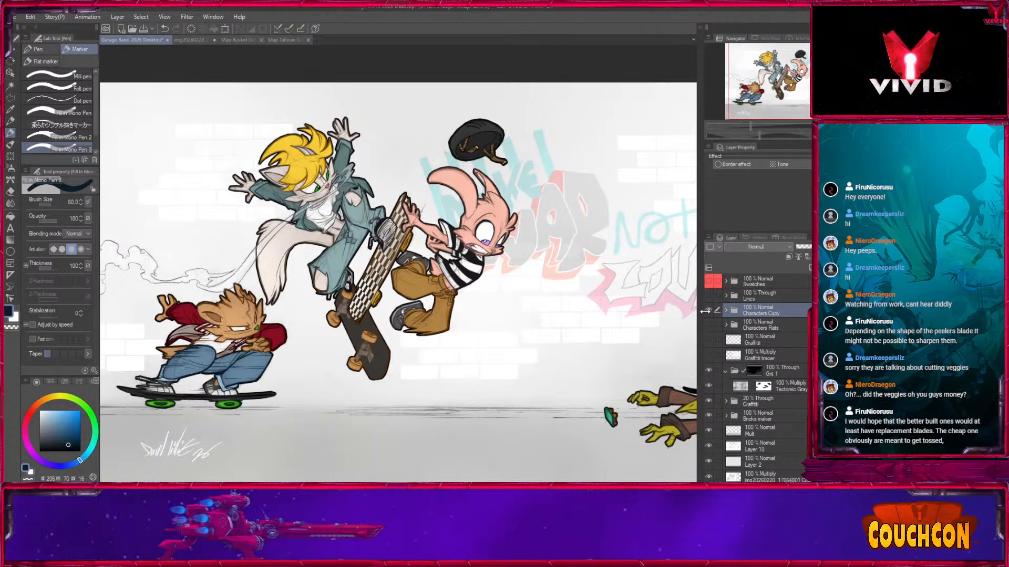
Hide Layer 5 Copy and Lines Copy 5, then target Layer 5 Copy 2 with the marker enlarged to size 400.
{"action": "left_click", "coordinate": [727, 310]}
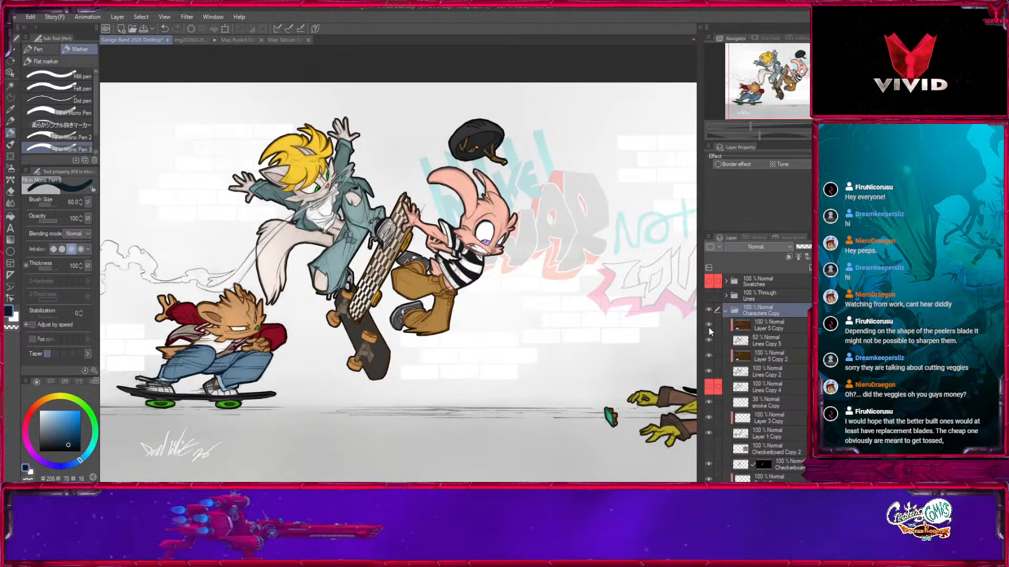
{"action": "left_click_drag", "start_coordinate": [359, 333], "coordinate": [577, 333]}
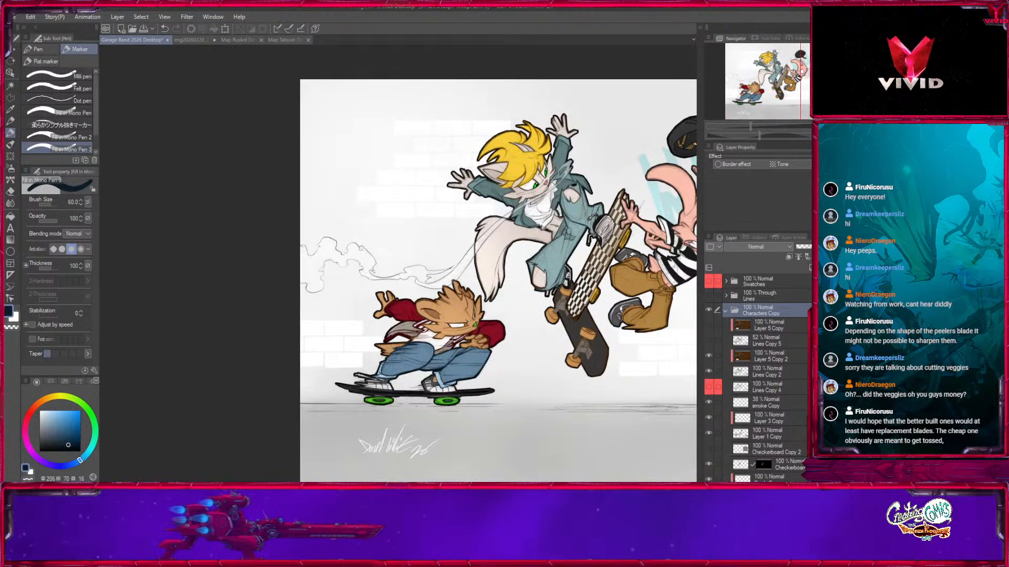
{"action": "key", "text": "ctrl+plus"}
{"action": "key", "text": "ctrl+plus"}
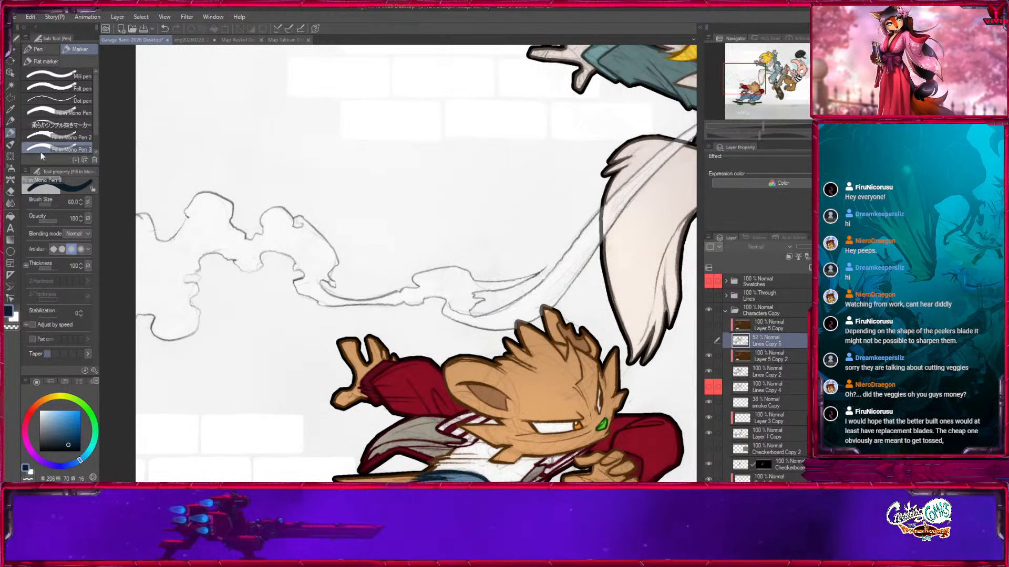
{"action": "left_click", "coordinate": [40, 435]}
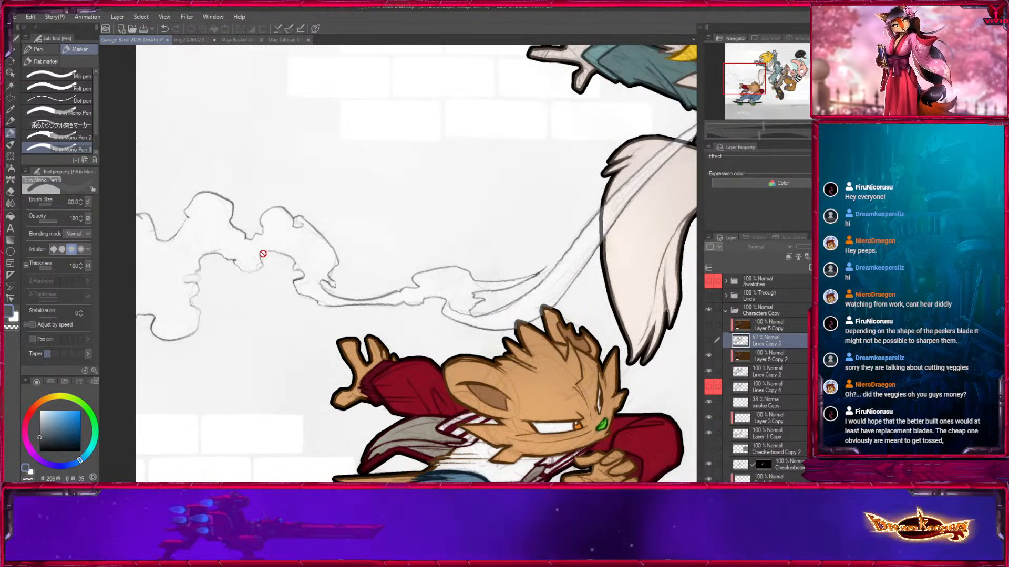
{"action": "key", "text": "bracketright"}
{"action": "key", "text": "bracketright"}
{"action": "key", "text": "bracketright"}
{"action": "key", "text": "bracketright"}
{"action": "left_click", "coordinate": [777, 355]}
{"action": "key", "text": "bracketright"}
{"action": "key", "text": "bracketright"}
{"action": "key", "text": "bracketright"}
{"action": "key", "text": "bracketright"}
{"action": "key", "text": "bracketright"}
{"action": "key", "text": "bracketright"}
{"action": "key", "text": "bracketright"}
{"action": "key", "text": "bracketright"}
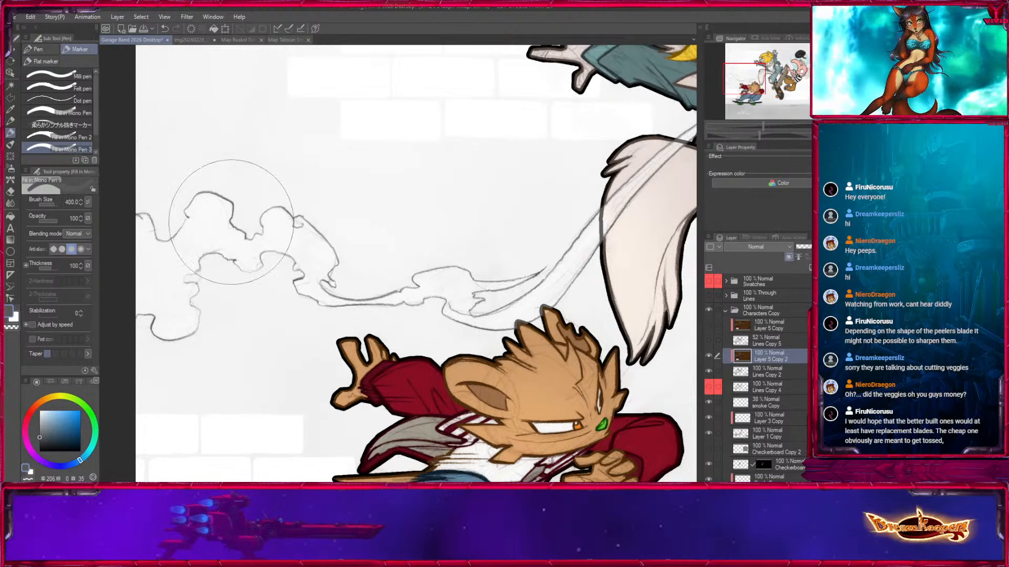
Recolor the smoke trail's outlines light grey on Layer 5 Copy 2, using smaller marker sizes near the characters.
{"action": "left_click", "coordinate": [38, 419]}
{"action": "left_click_drag", "start_coordinate": [38, 419], "coordinate": [39, 422]}
{"action": "key", "text": "bracketleft"}
{"action": "key", "text": "bracketleft"}
{"action": "mouse_move", "coordinate": [142, 302]}
{"action": "left_mouse_down"}
{"action": "mouse_move", "coordinate": [169, 312]}
{"action": "mouse_move", "coordinate": [284, 247]}
{"action": "left_mouse_up"}
{"action": "key", "text": "bracketleft"}
{"action": "key", "text": "bracketleft"}
{"action": "key", "text": "bracketleft"}
{"action": "key", "text": "bracketleft"}
{"action": "left_click_drag", "start_coordinate": [339, 288], "coordinate": [499, 265]}
{"action": "left_click_drag", "start_coordinate": [568, 254], "coordinate": [418, 229]}
Paint the smoke lines light grey where they cross the cat's tail, working within an auto-selected area, and clear the selection.
{"action": "left_click", "coordinate": [11, 85]}
{"action": "left_click", "coordinate": [415, 260]}
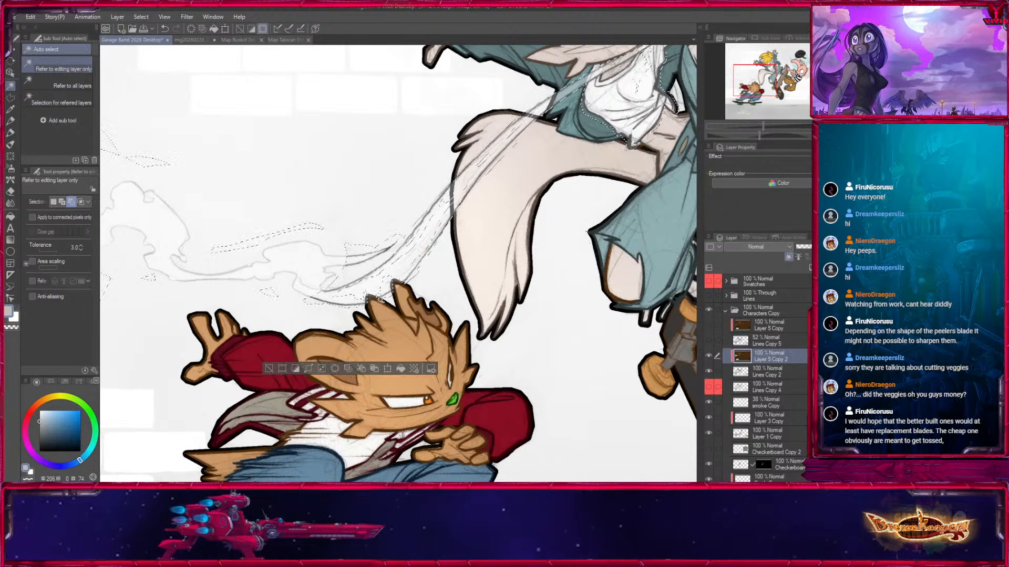
{"action": "left_click", "coordinate": [10, 133]}
{"action": "mouse_move", "coordinate": [473, 181]}
{"action": "left_mouse_down"}
{"action": "mouse_move", "coordinate": [247, 412]}
{"action": "mouse_move", "coordinate": [394, 264]}
{"action": "mouse_move", "coordinate": [365, 274]}
{"action": "left_mouse_up"}
{"action": "key", "text": "ctrl+plus"}
{"action": "key", "text": "bracketleft"}
{"action": "key", "text": "bracketleft"}
{"action": "key", "text": "ctrl+plus"}
{"action": "key", "text": "bracketleft"}
{"action": "key", "text": "bracketleft"}
{"action": "key", "text": "bracketleft"}
{"action": "mouse_move", "coordinate": [409, 232]}
{"action": "left_mouse_down"}
{"action": "mouse_move", "coordinate": [371, 282]}
{"action": "mouse_move", "coordinate": [349, 275]}
{"action": "left_mouse_up"}
{"action": "left_click_drag", "start_coordinate": [317, 322], "coordinate": [422, 146]}
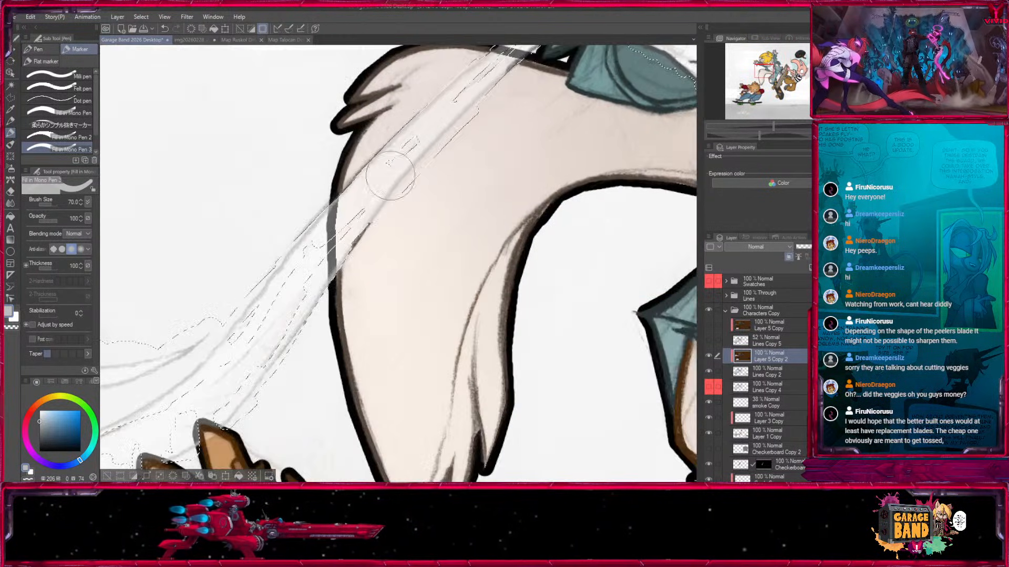
{"action": "key", "text": "bracketright"}
{"action": "key", "text": "ctrl+d"}
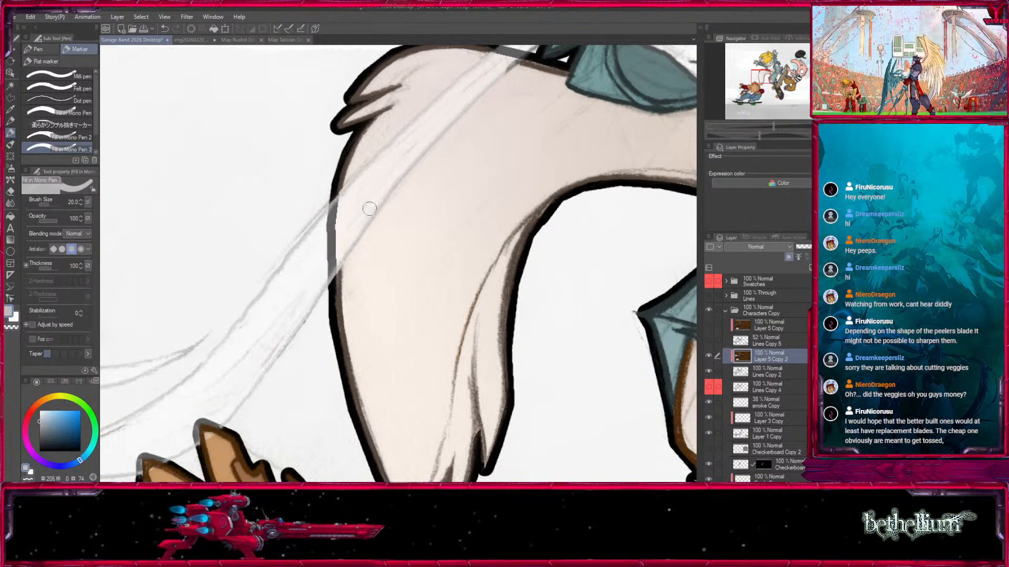
Paint the smoke trail light grey across the tail's edge, the jacket and the white shirt with the marker at size 15.
{"action": "left_click_drag", "start_coordinate": [483, 179], "coordinate": [310, 411]}
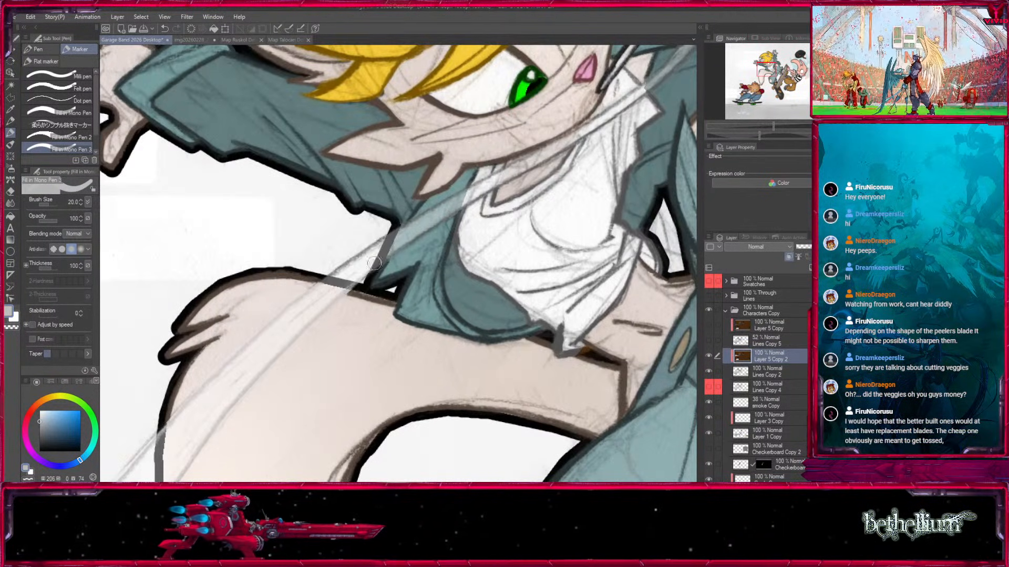
{"action": "key", "text": "bracketleft"}
{"action": "key", "text": "bracketleft"}
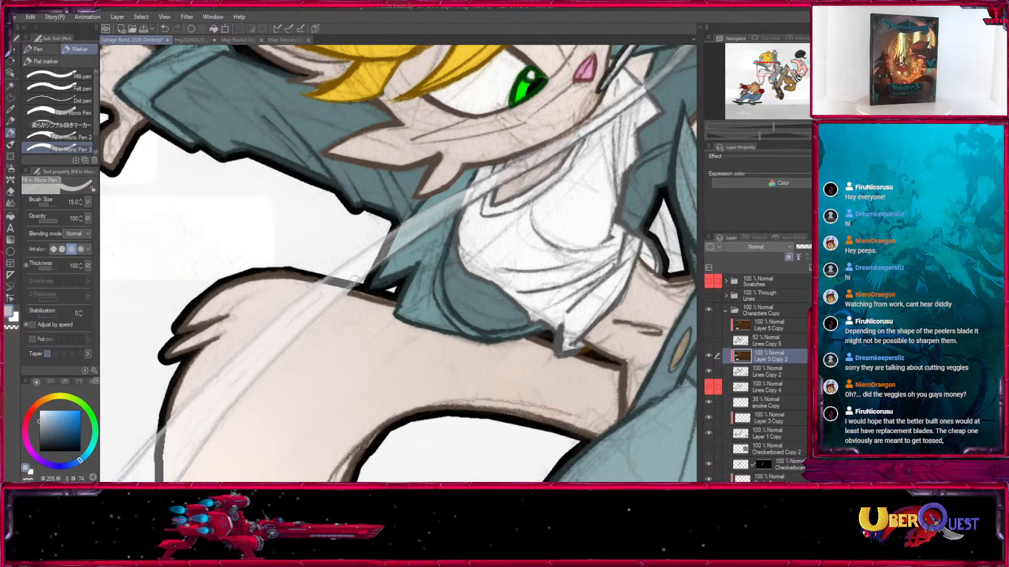
{"action": "left_click_drag", "start_coordinate": [465, 206], "coordinate": [349, 294]}
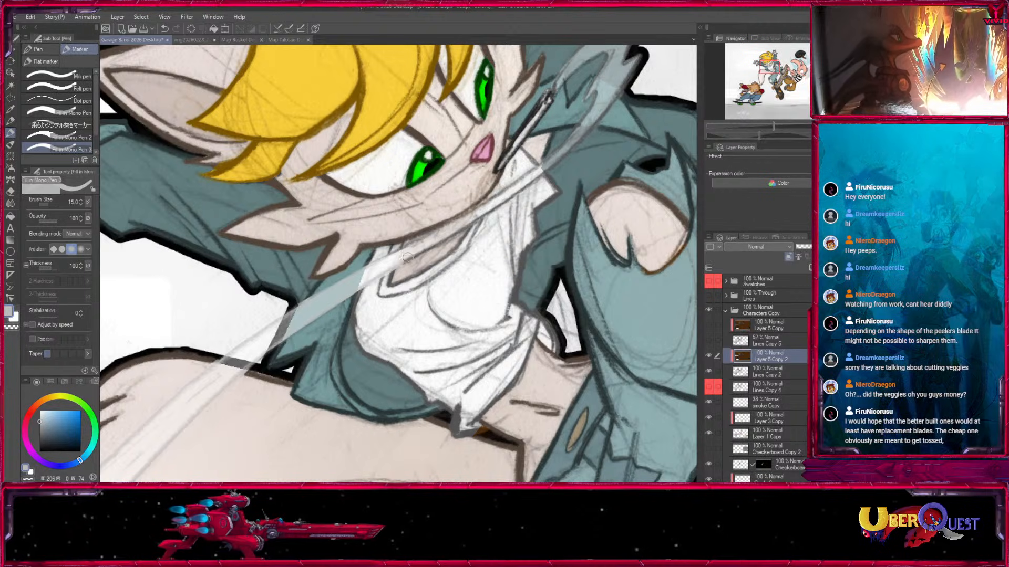
{"action": "mouse_move", "coordinate": [413, 257]}
{"action": "left_mouse_down"}
{"action": "mouse_move", "coordinate": [472, 224]}
{"action": "mouse_move", "coordinate": [316, 402]}
{"action": "left_mouse_up"}
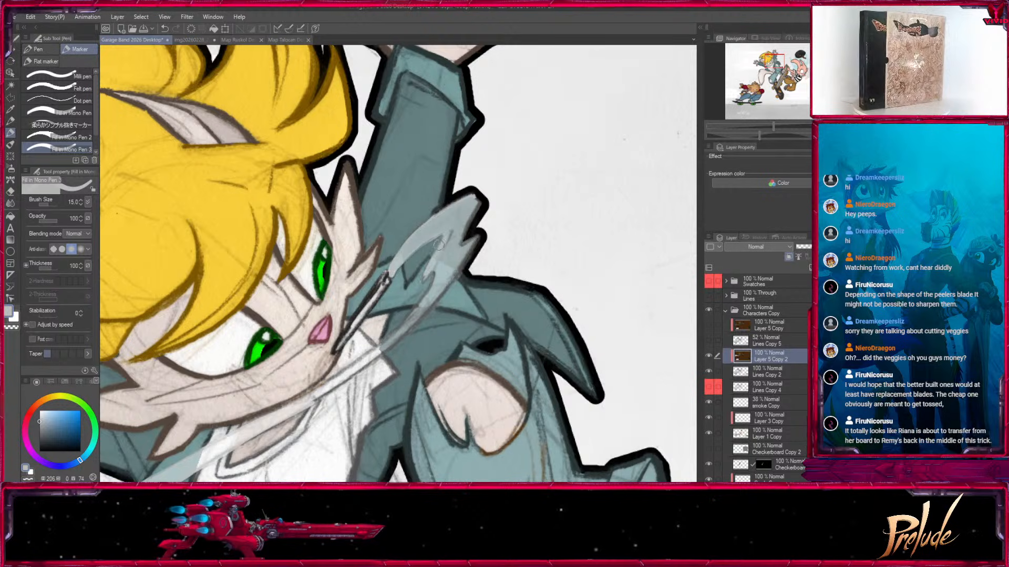
Paint the smoke plume beside the cat's cigarette and over the shirt collar light grey, undoing a stray stroke.
{"action": "key", "text": "bracketright"}
{"action": "left_click_drag", "start_coordinate": [447, 258], "coordinate": [437, 266]}
{"action": "left_click_drag", "start_coordinate": [393, 343], "coordinate": [431, 290]}
{"action": "key", "text": "bracketleft"}
{"action": "left_click_drag", "start_coordinate": [370, 327], "coordinate": [316, 357]}
{"action": "key", "text": "ctrl+z"}
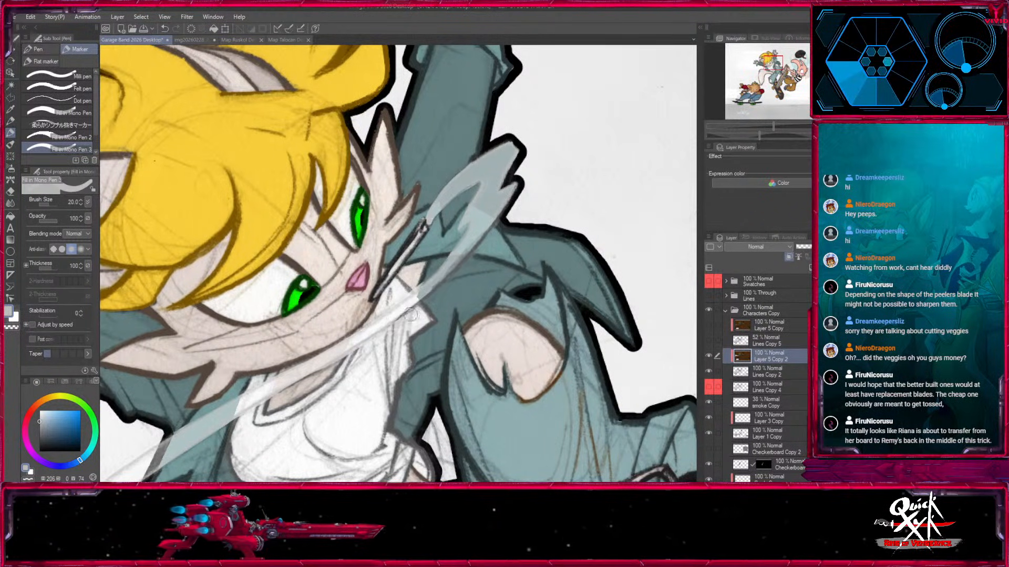
{"action": "key", "text": "bracketleft"}
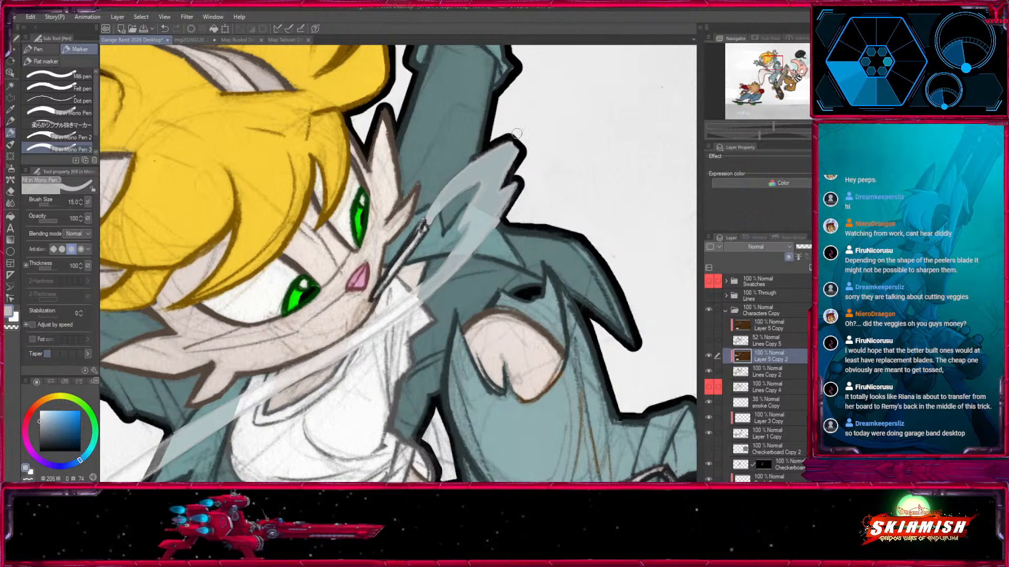
Auto-select the area around the smoke on Layer 5 Copy 2 and carry the selection to Layer 5 Copy, showing it and Lines Copy 5.
{"action": "scroll", "coordinate": [424, 226], "scroll_direction": "down", "scroll_amount": 5}
{"action": "left_click_drag", "start_coordinate": [463, 426], "coordinate": [548, 281]}
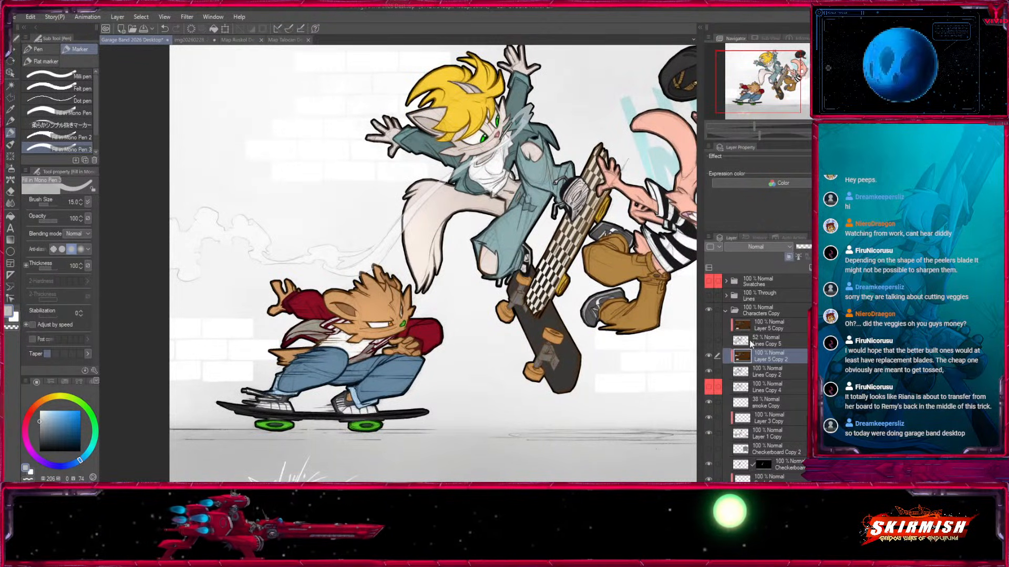
{"action": "left_click", "coordinate": [11, 85]}
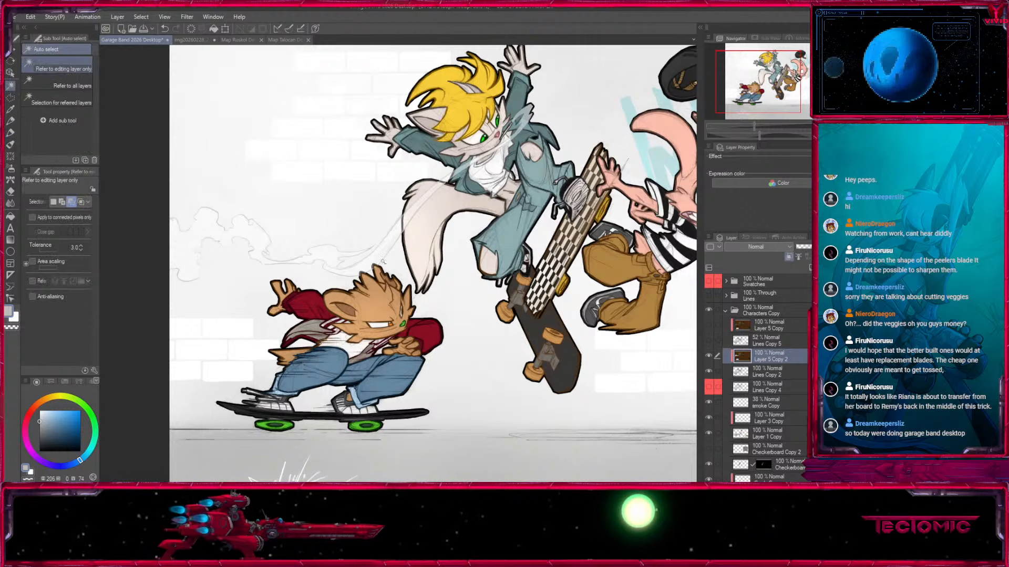
{"action": "left_click", "coordinate": [326, 210]}
{"action": "left_click", "coordinate": [708, 340]}
{"action": "left_click", "coordinate": [708, 325]}
{"action": "left_click", "coordinate": [770, 325]}
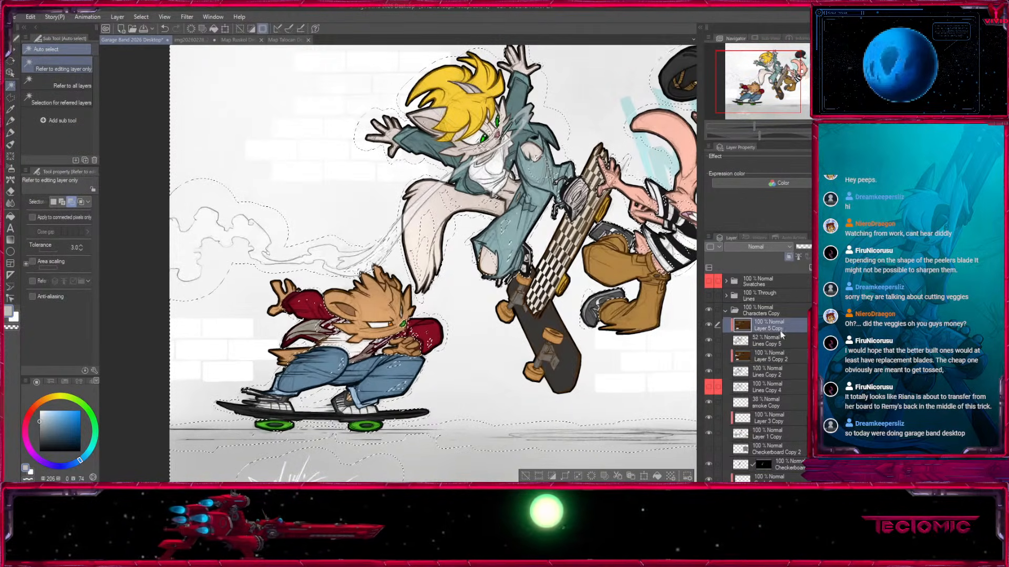
Paint the background smoke lines light grey within the selection on Layer 5 Copy using the marker at size 600, undoing the last stroke.
{"action": "left_click", "coordinate": [11, 122]}
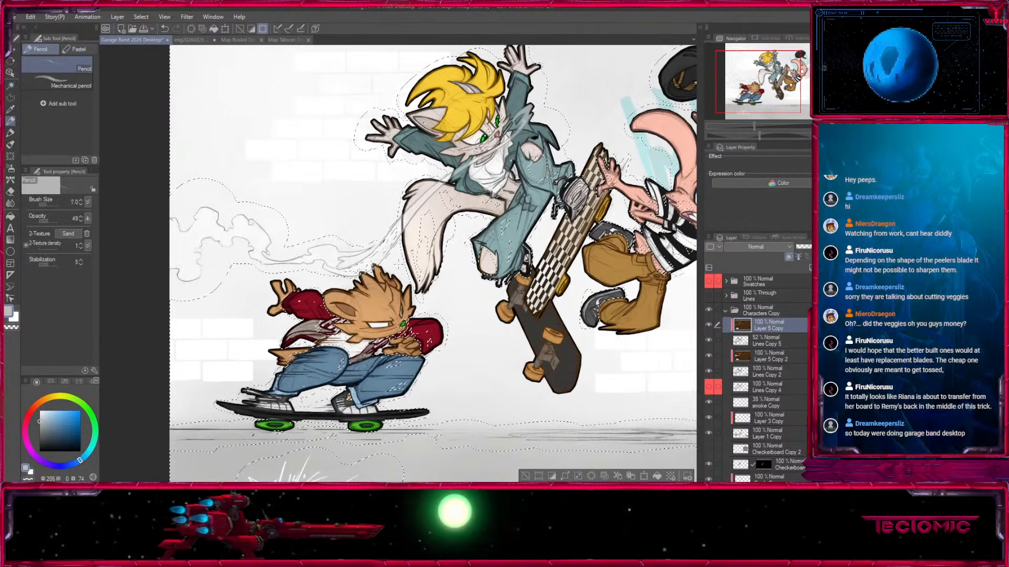
{"action": "key", "text": "ctrl+plus"}
{"action": "key", "text": "ctrl+plus"}
{"action": "left_click_drag", "start_coordinate": [267, 367], "coordinate": [452, 400]}
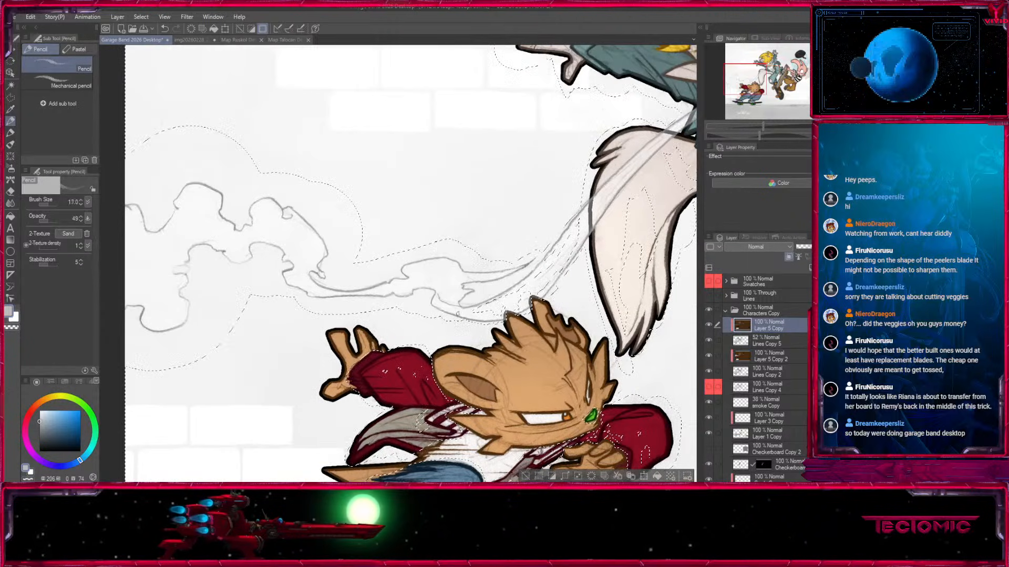
{"action": "left_click", "coordinate": [11, 134]}
{"action": "key", "text": "bracketright"}
{"action": "key", "text": "bracketright"}
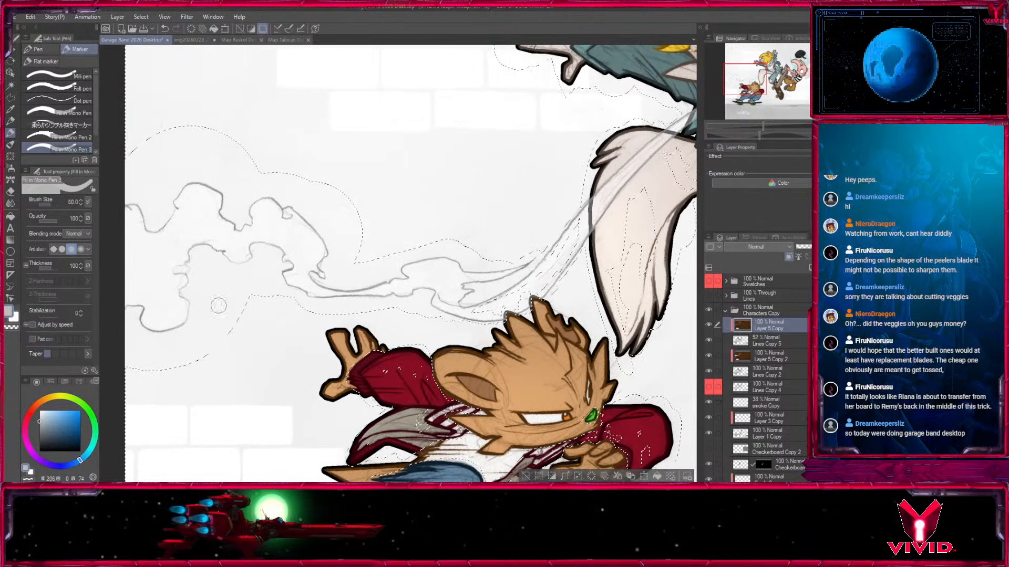
{"action": "key", "text": "bracketright"}
{"action": "key", "text": "bracketright"}
{"action": "key", "text": "bracketright"}
{"action": "key", "text": "bracketright"}
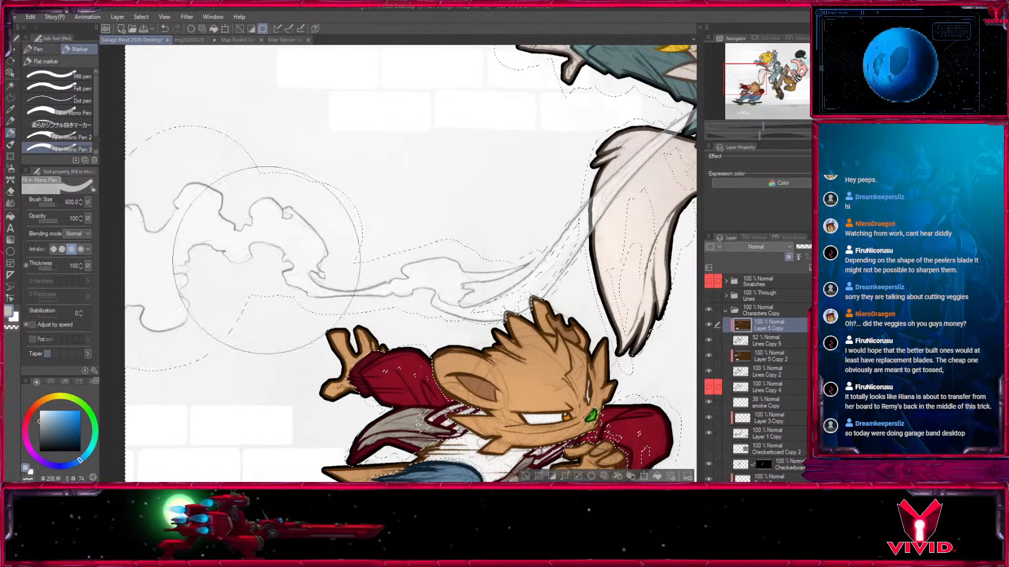
{"action": "key", "text": "bracketright"}
{"action": "key", "text": "bracketright"}
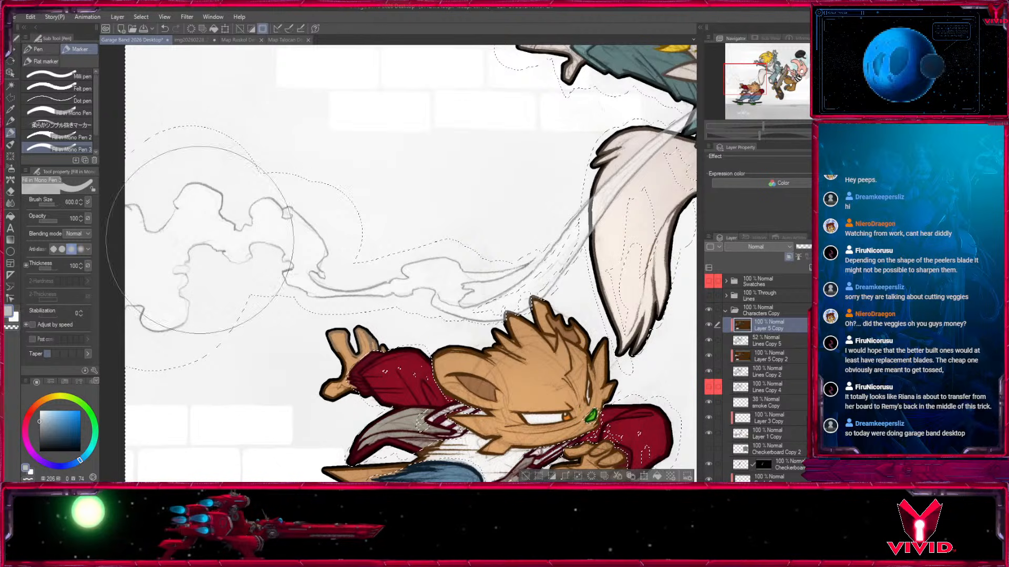
{"action": "mouse_move", "coordinate": [260, 198]}
{"action": "left_mouse_down"}
{"action": "mouse_move", "coordinate": [202, 227]}
{"action": "mouse_move", "coordinate": [430, 276]}
{"action": "mouse_move", "coordinate": [505, 270]}
{"action": "left_mouse_up"}
{"action": "left_click_drag", "start_coordinate": [574, 244], "coordinate": [453, 267]}
{"action": "key", "text": "ctrl+z"}
Paint the smoke trail between the bear's head and the cat's tail light grey with the marker at sizes 200 and 170.
{"action": "key", "text": "bracketleft"}
{"action": "key", "text": "bracketleft"}
{"action": "left_click_drag", "start_coordinate": [171, 301], "coordinate": [300, 295]}
{"action": "key", "text": "bracketleft"}
{"action": "key", "text": "bracketleft"}
{"action": "key", "text": "bracketleft"}
{"action": "key", "text": "bracketleft"}
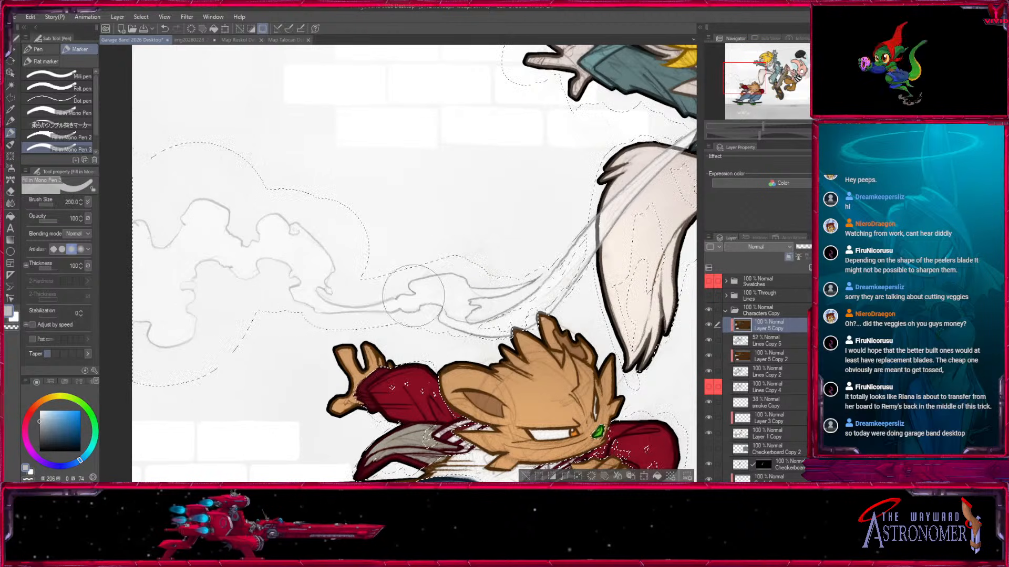
{"action": "left_click_drag", "start_coordinate": [493, 322], "coordinate": [393, 331]}
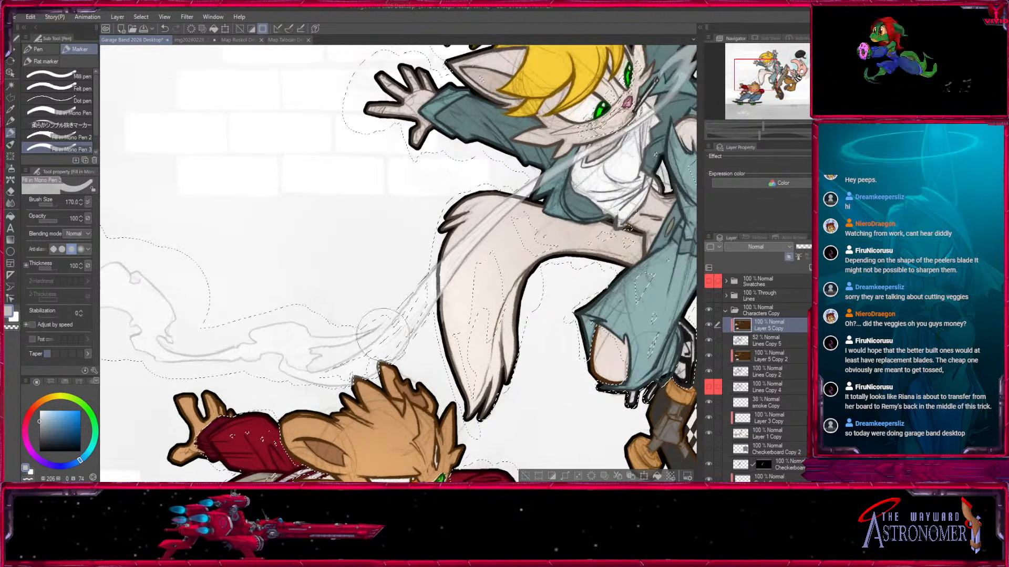
{"action": "left_click_drag", "start_coordinate": [526, 202], "coordinate": [367, 324]}
Paint the smoke trail light grey across the cat's tail and jacket with a smaller marker, undoing a stray stroke.
{"action": "key", "text": "bracketleft"}
{"action": "key", "text": "bracketleft"}
{"action": "key", "text": "bracketleft"}
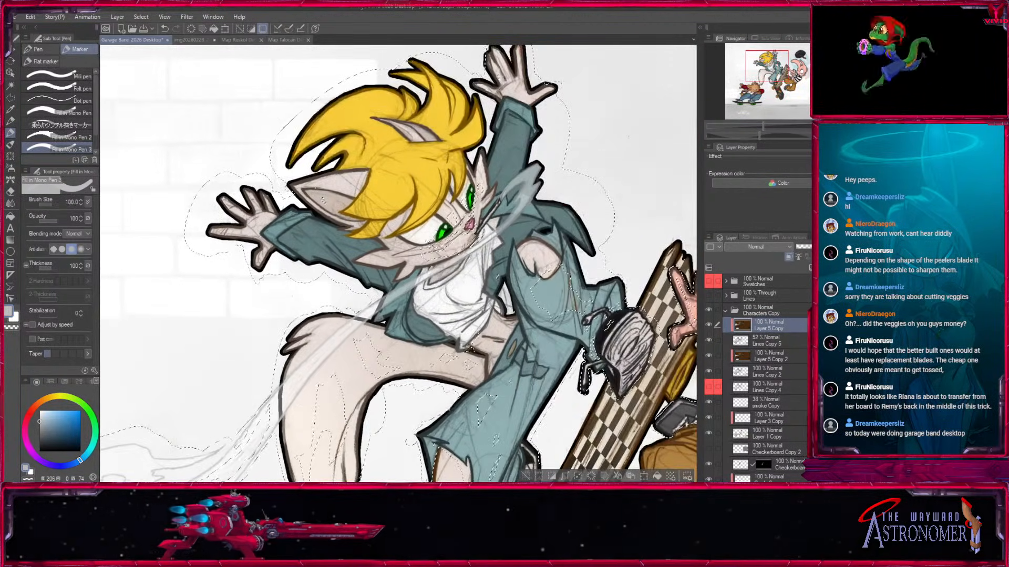
{"action": "scroll", "coordinate": [364, 326], "scroll_direction": "up", "scroll_amount": 4}
{"action": "key", "text": "bracketleft"}
{"action": "left_click_drag", "start_coordinate": [545, 226], "coordinate": [307, 394]}
{"action": "key", "text": "bracketleft"}
{"action": "left_click_drag", "start_coordinate": [313, 330], "coordinate": [495, 215]}
{"action": "key", "text": "ctrl+z"}
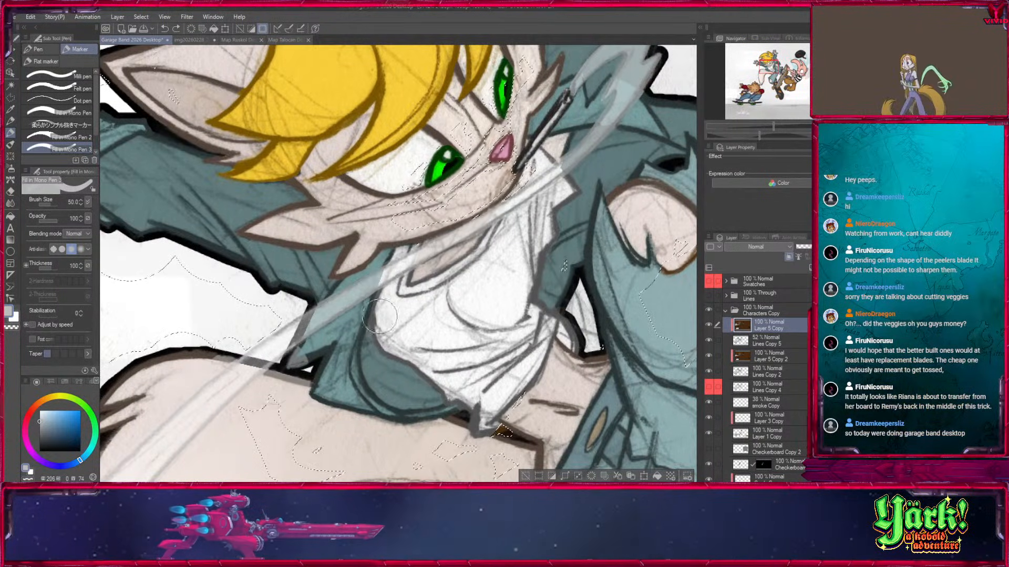
Paint the smoke over the cat's shirt, collar and raised sleeve light grey with the marker at size 20, undoing one stroke.
{"action": "key", "text": "bracketleft"}
{"action": "key", "text": "bracketleft"}
{"action": "key", "text": "bracketleft"}
{"action": "key", "text": "bracketleft"}
{"action": "mouse_move", "coordinate": [316, 330]}
{"action": "left_mouse_down"}
{"action": "mouse_move", "coordinate": [449, 237]}
{"action": "mouse_move", "coordinate": [320, 344]}
{"action": "left_mouse_up"}
{"action": "left_click_drag", "start_coordinate": [273, 380], "coordinate": [439, 275]}
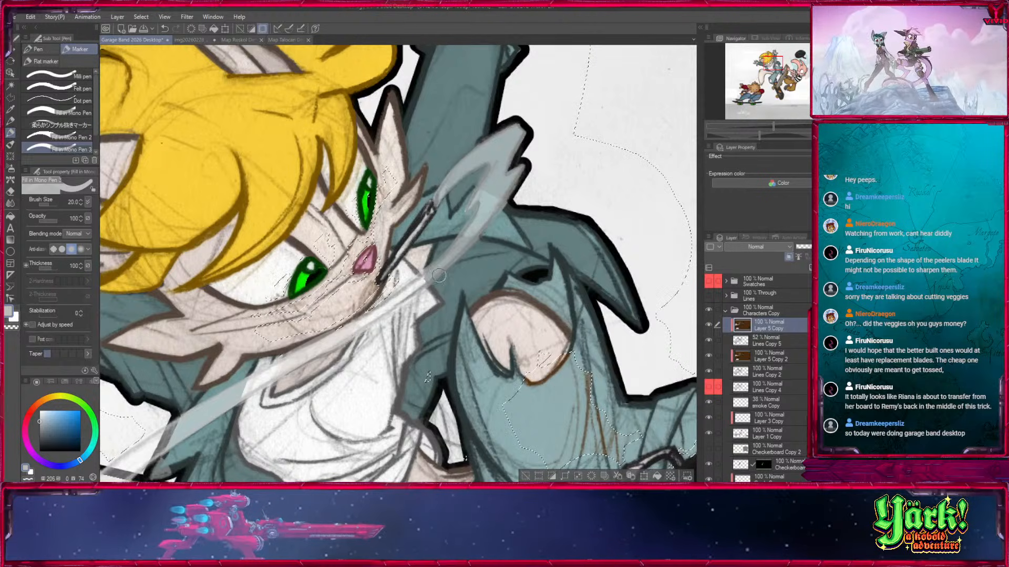
{"action": "key", "text": "ctrl+z"}
{"action": "left_click_drag", "start_coordinate": [390, 303], "coordinate": [303, 354]}
{"action": "mouse_move", "coordinate": [343, 322]}
{"action": "left_mouse_down"}
{"action": "mouse_move", "coordinate": [487, 214]}
{"action": "mouse_move", "coordinate": [453, 249]}
{"action": "mouse_move", "coordinate": [474, 201]}
{"action": "left_mouse_up"}
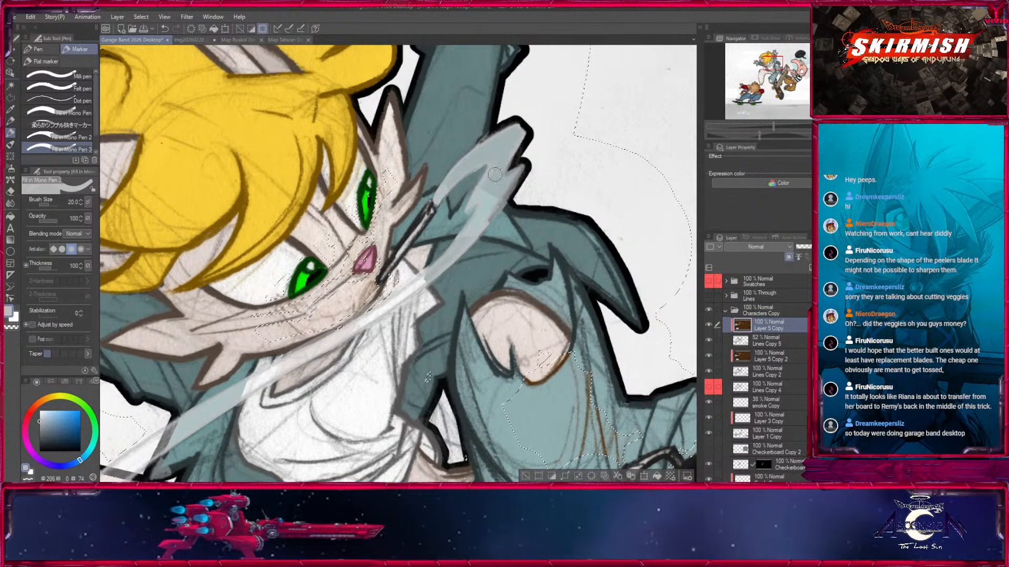
{"action": "left_click_drag", "start_coordinate": [305, 346], "coordinate": [539, 155]}
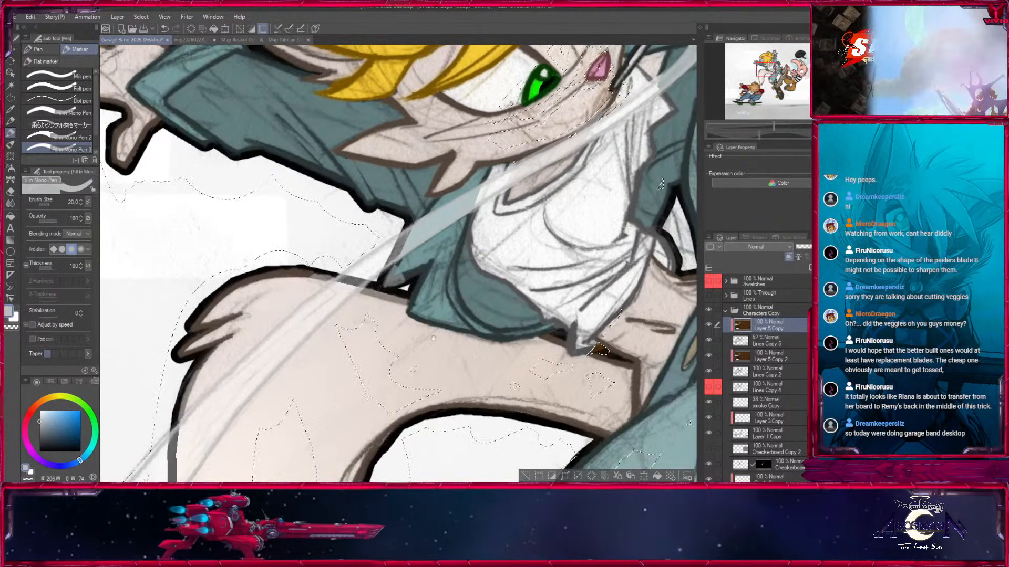
Clear the selection, sample the tail's dark brown from the unclipped Layer 5 Copy, and touch up the cat's tail outline beside the smoke.
{"action": "key", "text": "]"}
{"action": "key", "text": "ctrl+d"}
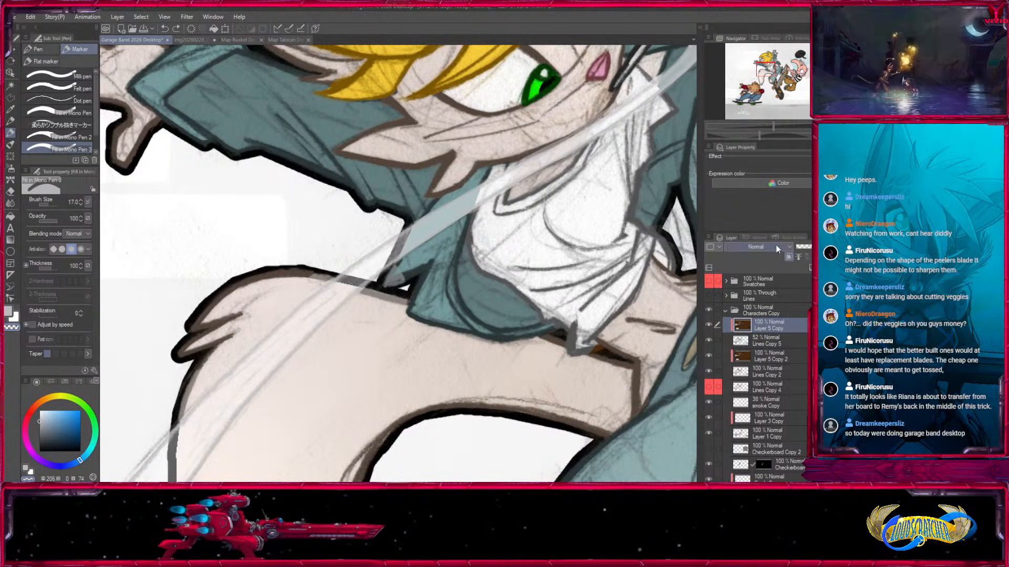
{"action": "left_click", "coordinate": [788, 257]}
{"action": "left_click", "coordinate": [10, 111]}
{"action": "left_click", "coordinate": [288, 258]}
{"action": "left_click", "coordinate": [788, 257]}
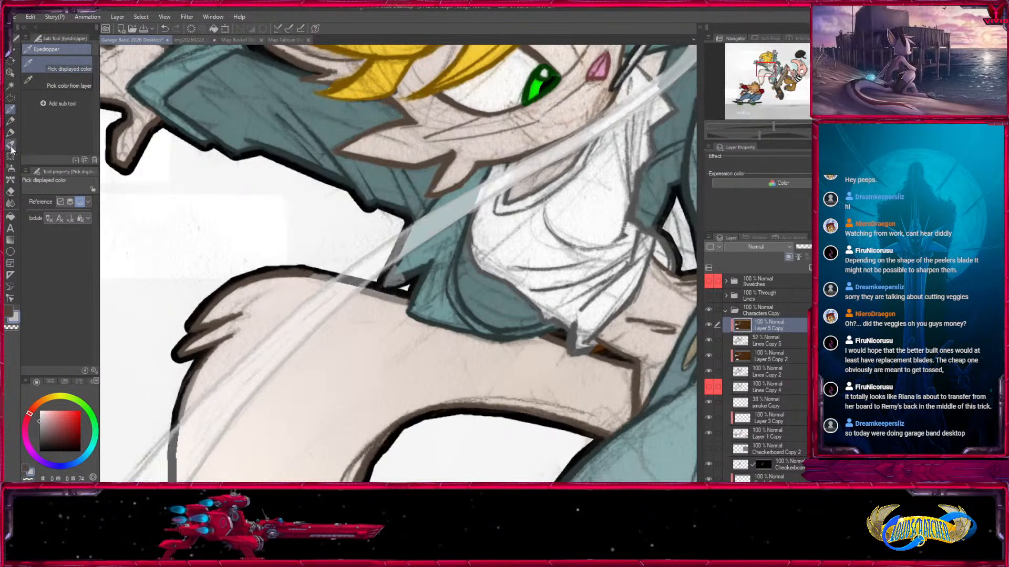
{"action": "left_click", "coordinate": [10, 132]}
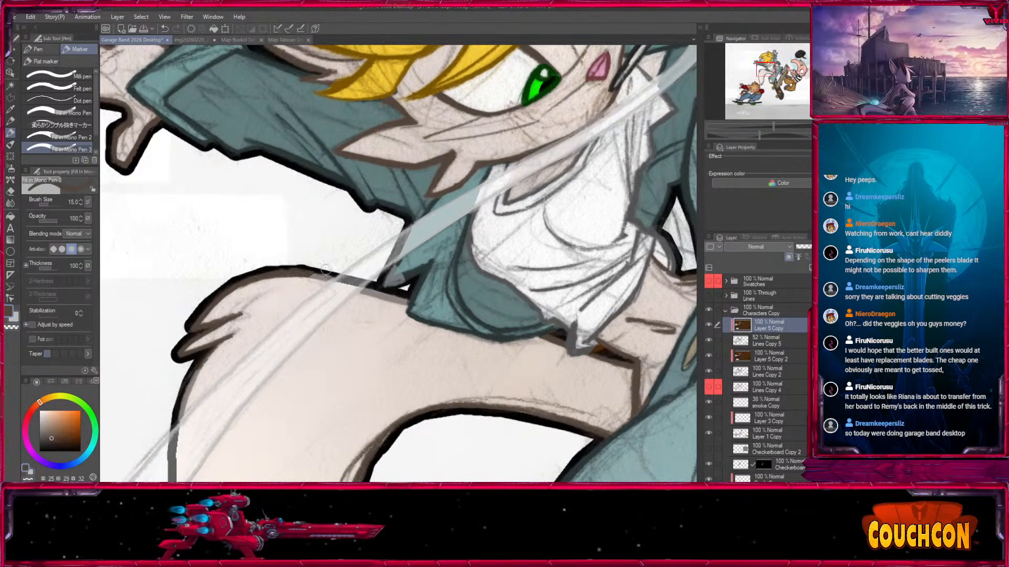
{"action": "left_click_drag", "start_coordinate": [328, 371], "coordinate": [475, 187]}
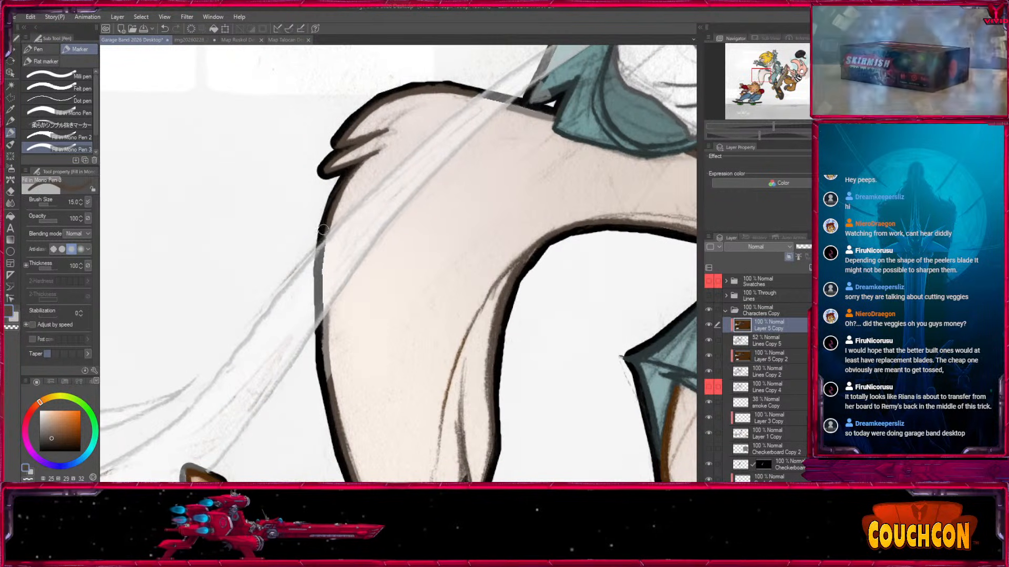
{"action": "mouse_move", "coordinate": [325, 314]}
{"action": "left_mouse_down"}
{"action": "mouse_move", "coordinate": [316, 345]}
{"action": "mouse_move", "coordinate": [314, 368]}
{"action": "mouse_move", "coordinate": [339, 334]}
{"action": "mouse_move", "coordinate": [330, 380]}
{"action": "left_mouse_up"}
{"action": "left_click_drag", "start_coordinate": [412, 457], "coordinate": [430, 183]}
{"action": "left_click_drag", "start_coordinate": [382, 220], "coordinate": [607, 267]}
{"action": "left_click_drag", "start_coordinate": [549, 232], "coordinate": [342, 394]}
{"action": "left_click_drag", "start_coordinate": [624, 184], "coordinate": [465, 379]}
{"action": "left_click_drag", "start_coordinate": [431, 215], "coordinate": [415, 253]}
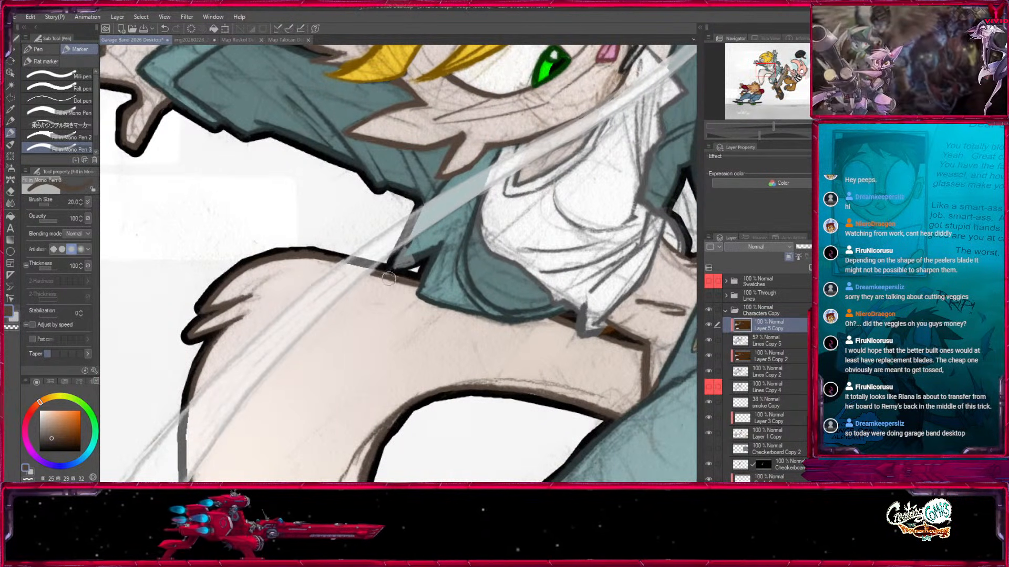
{"action": "left_click_drag", "start_coordinate": [379, 279], "coordinate": [368, 319]}
Sample the jacket's dark teal from the unclipped layer and touch up the jacket lines around the smoke with the marker at size 15.
{"action": "left_click", "coordinate": [798, 258]}
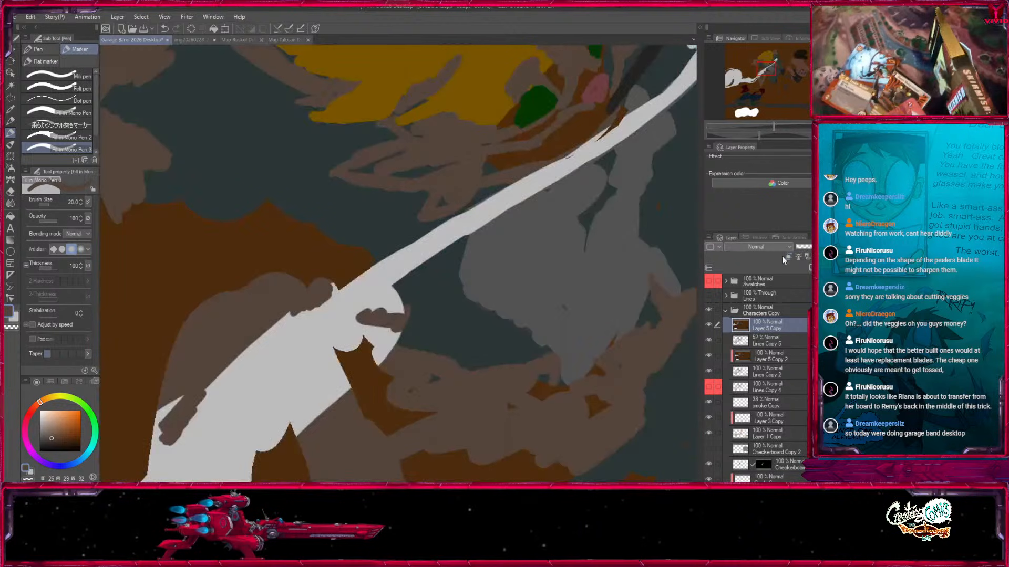
{"action": "left_click", "coordinate": [11, 109]}
{"action": "left_click", "coordinate": [380, 213]}
{"action": "left_click", "coordinate": [789, 256]}
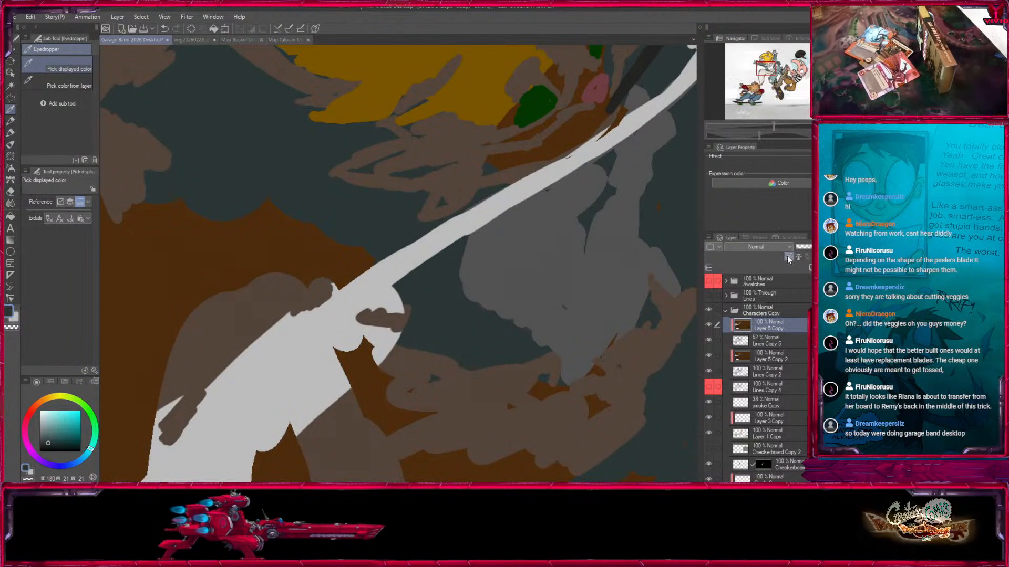
{"action": "key", "text": "p"}
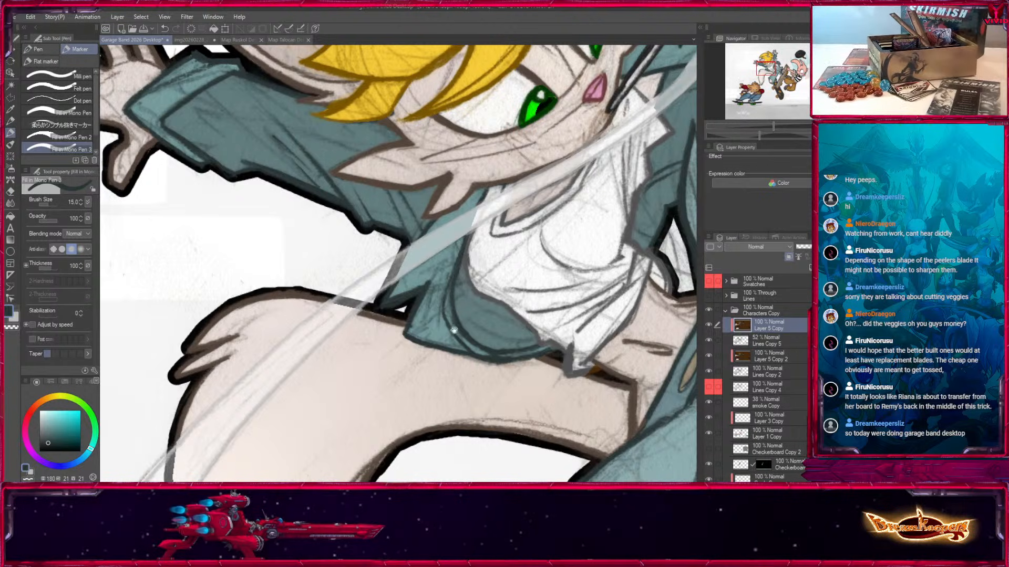
{"action": "left_click_drag", "start_coordinate": [446, 325], "coordinate": [418, 386]}
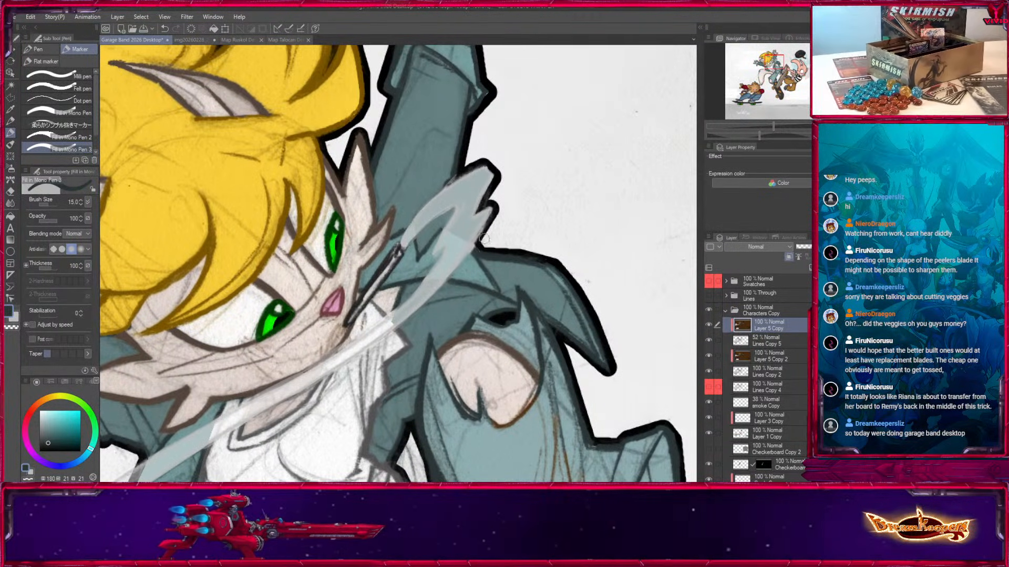
{"action": "left_click_drag", "start_coordinate": [424, 390], "coordinate": [649, 73]}
{"action": "left_click_drag", "start_coordinate": [342, 304], "coordinate": [562, 257]}
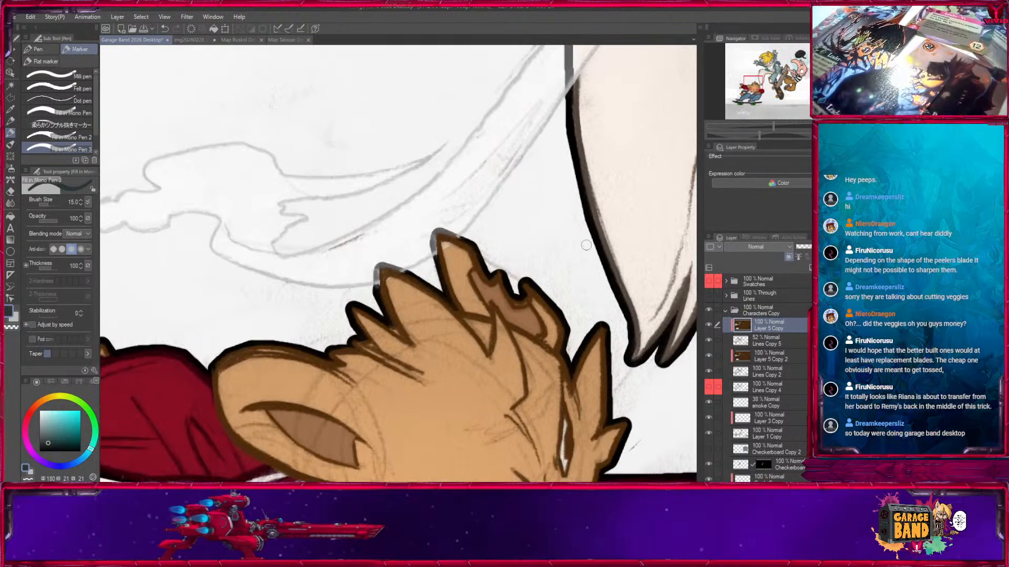
Sample the bear's dark brown from the unclipped layer and touch up its hair tips near the smoke with the marker at size 17.
{"action": "left_click", "coordinate": [788, 257]}
{"action": "key", "text": "i"}
{"action": "left_click", "coordinate": [388, 310]}
{"action": "left_click", "coordinate": [788, 257]}
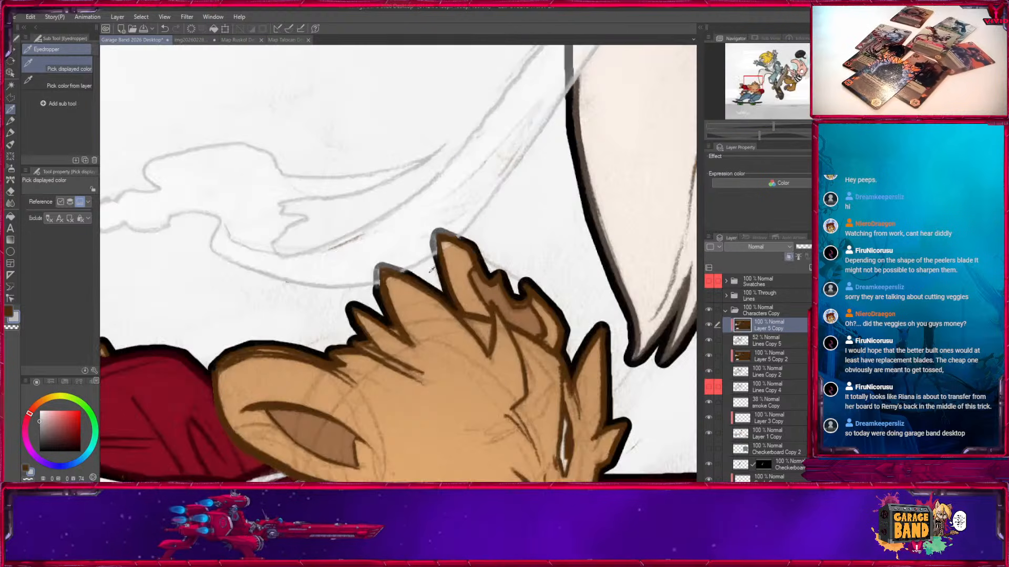
{"action": "left_click", "coordinate": [10, 145]}
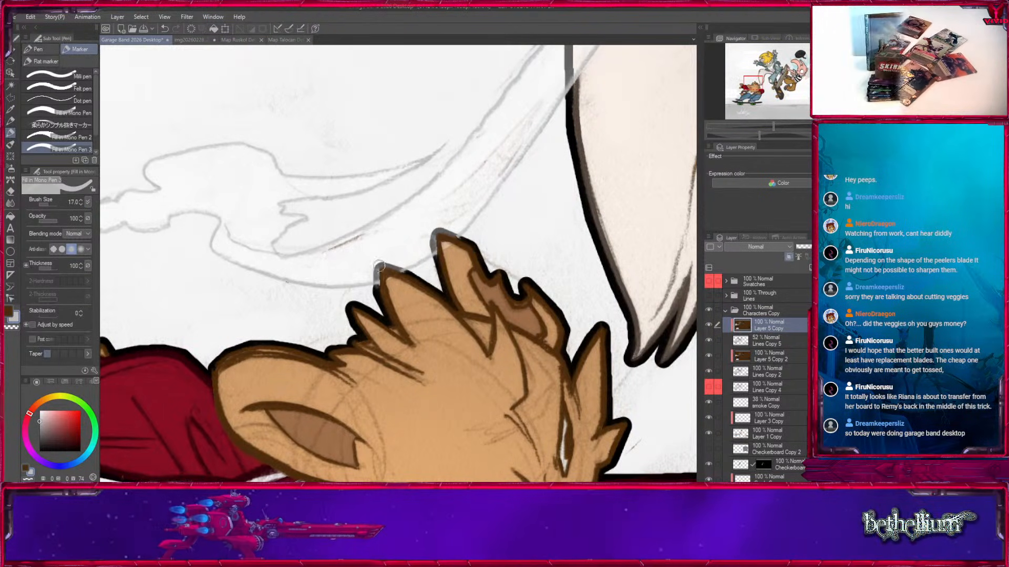
{"action": "key", "text": "x"}
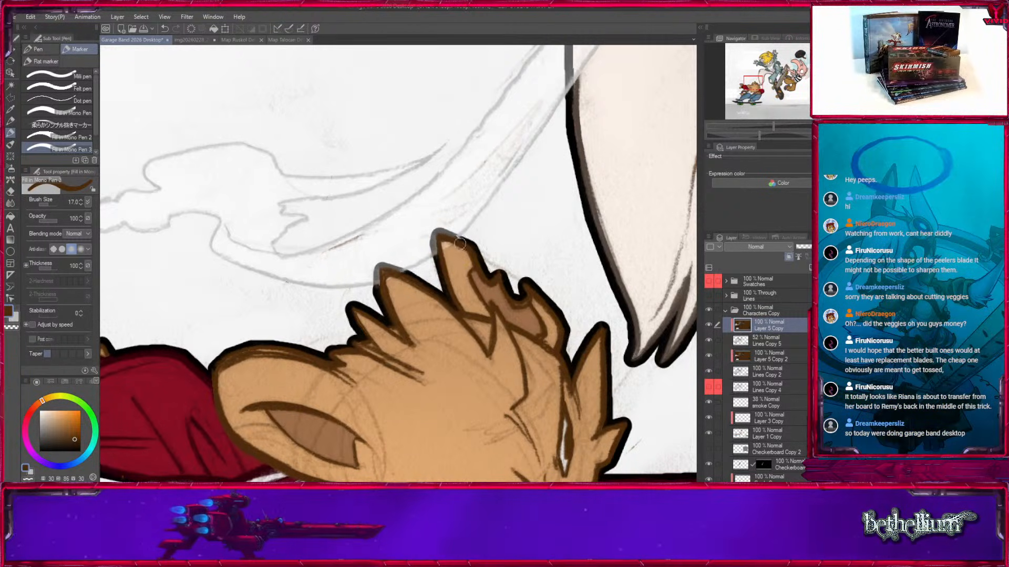
{"action": "key", "text": "x"}
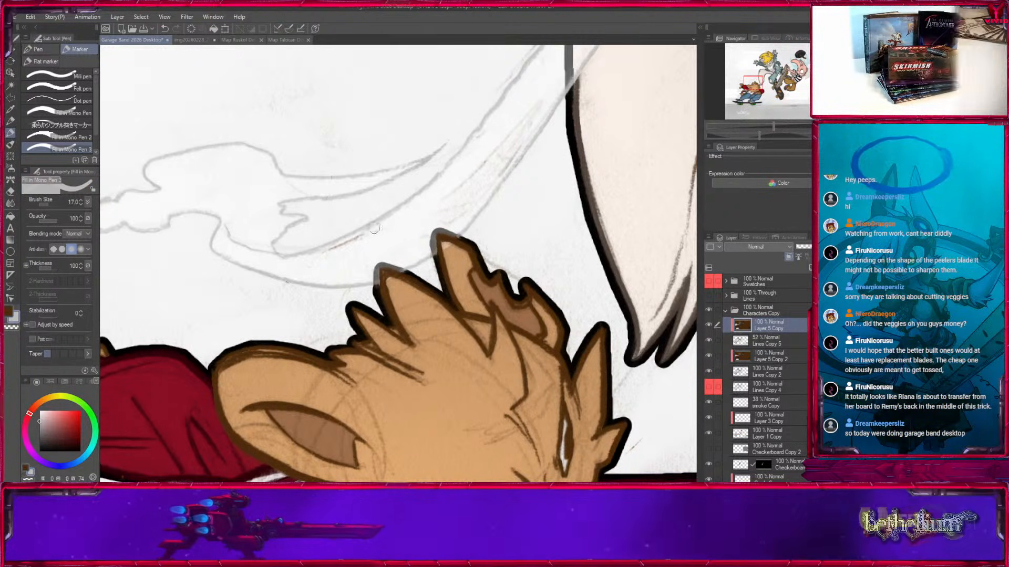
{"action": "left_click_drag", "start_coordinate": [417, 135], "coordinate": [262, 248]}
Collapse the Characters Copy folder, rename it Characters Stroked, and save the illustration.
{"action": "key", "text": "ctrl+minus"}
{"action": "key", "text": "ctrl+minus"}
{"action": "key", "text": "ctrl+minus"}
{"action": "key", "text": "ctrl+minus"}
{"action": "left_click_drag", "start_coordinate": [678, 377], "coordinate": [591, 422]}
{"action": "key", "text": "ctrl+minus"}
{"action": "left_click_drag", "start_coordinate": [599, 349], "coordinate": [461, 345]}
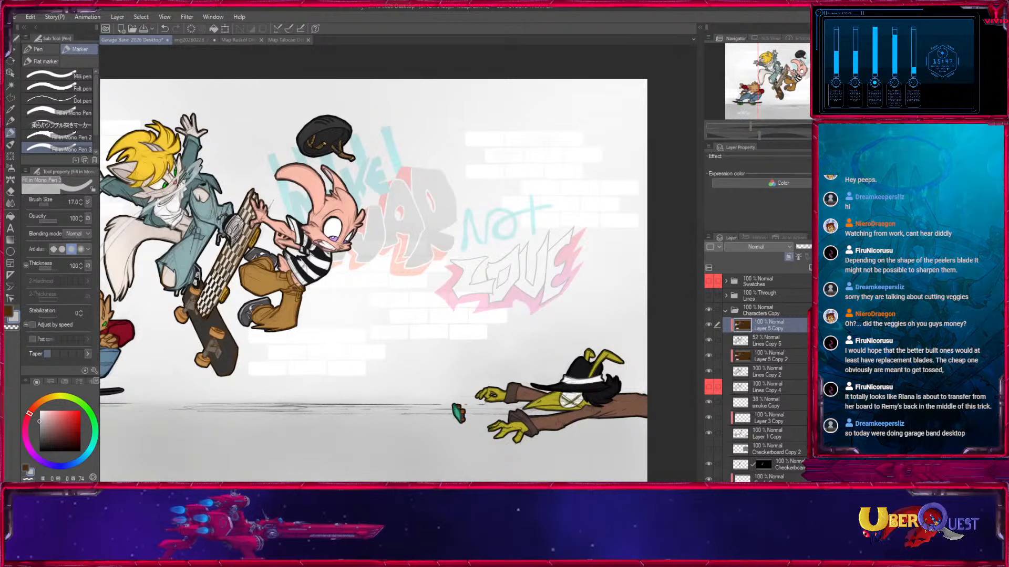
{"action": "left_click", "coordinate": [726, 311]}
{"action": "left_click", "coordinate": [709, 311]}
{"action": "left_click", "coordinate": [710, 311]}
{"action": "left_click_drag", "start_coordinate": [614, 308], "coordinate": [807, 256]}
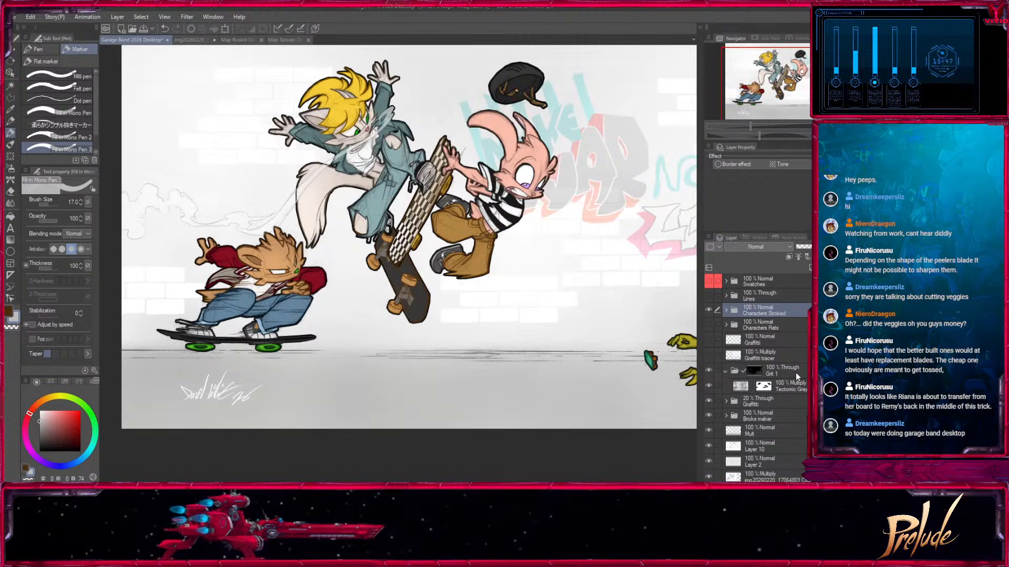
{"action": "left_click_drag", "start_coordinate": [579, 337], "coordinate": [553, 391]}
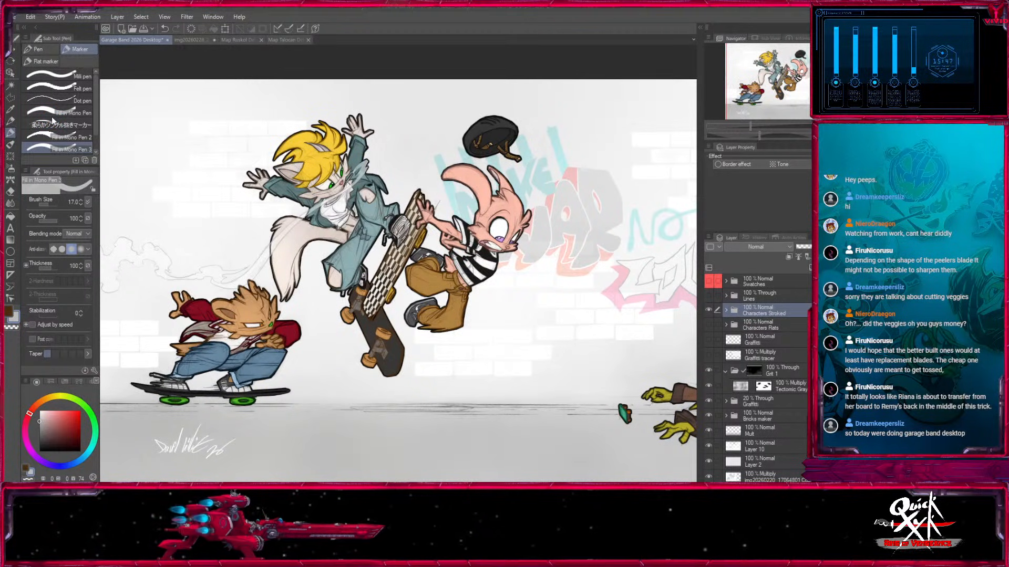
{"action": "key", "text": "ctrl+s"}
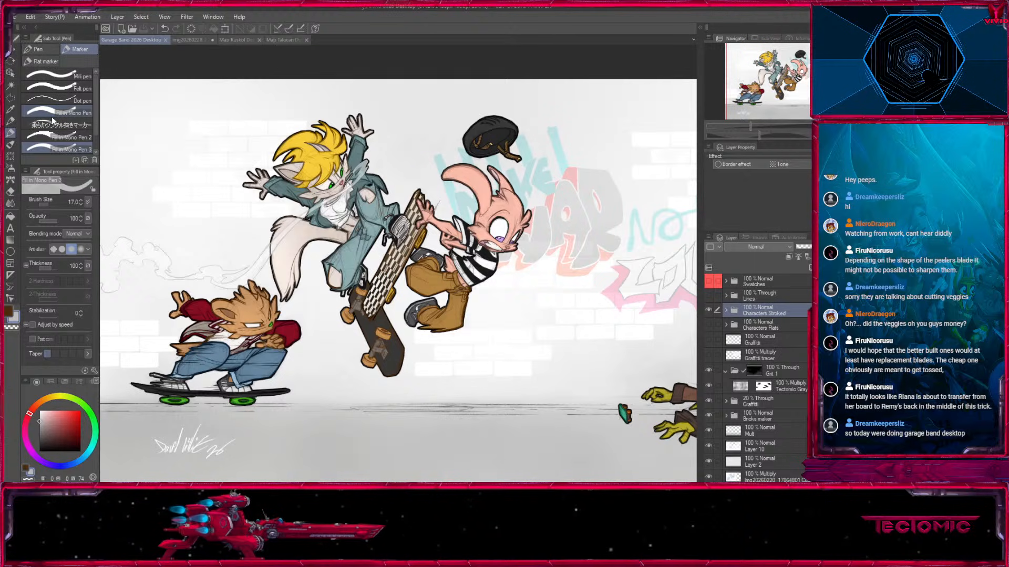
Duplicate the Tectonic Gray Paper layer, delete the copy's mask, and move the copy out above the Grit 1 folder.
{"action": "left_click_drag", "start_coordinate": [446, 273], "coordinate": [403, 272]}
{"action": "left_click", "coordinate": [781, 385]}
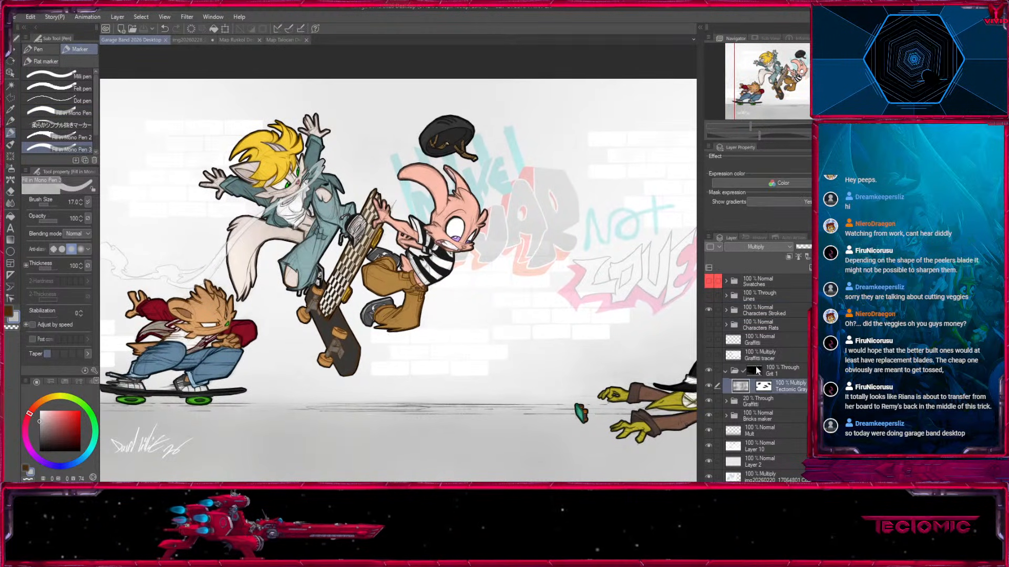
{"action": "left_click", "coordinate": [709, 371]}
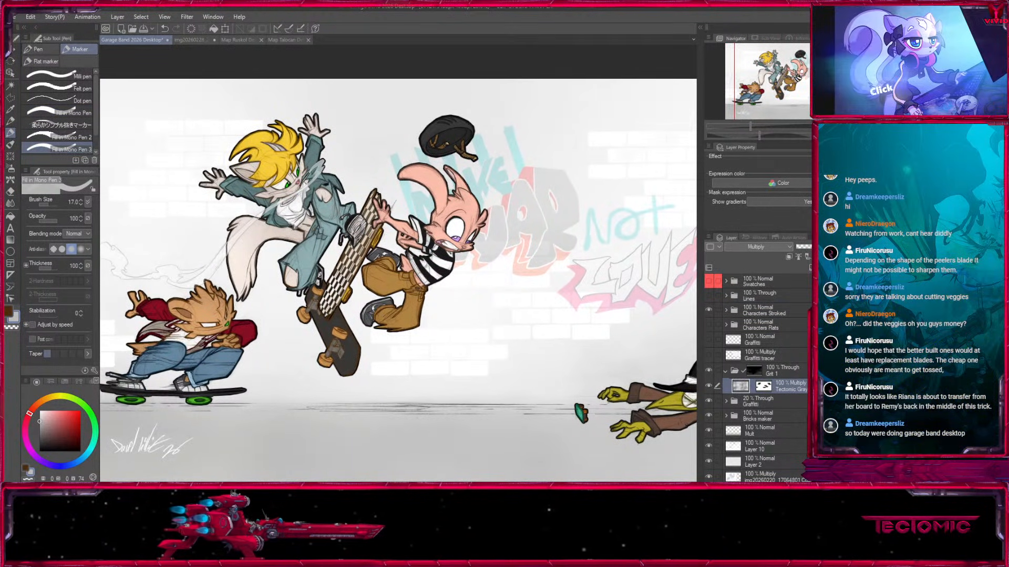
{"action": "key", "text": "ctrl+v"}
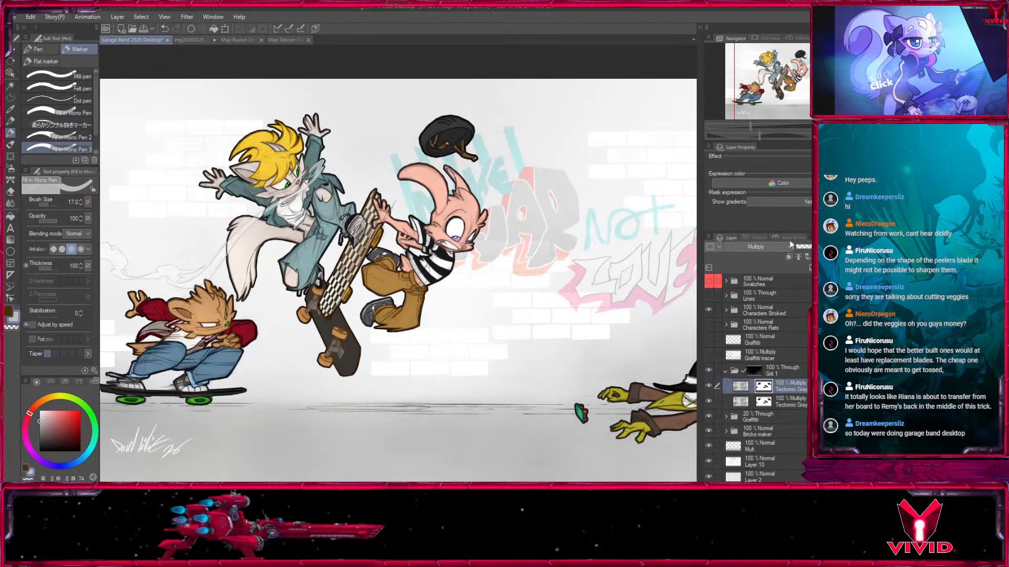
{"action": "left_click", "coordinate": [798, 284]}
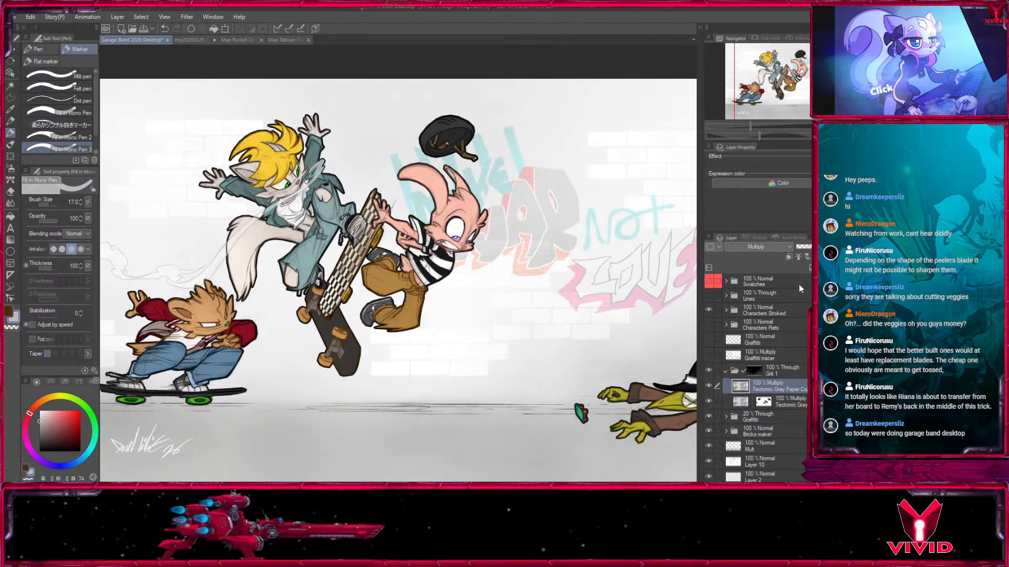
{"action": "left_click_drag", "start_coordinate": [767, 388], "coordinate": [767, 370]}
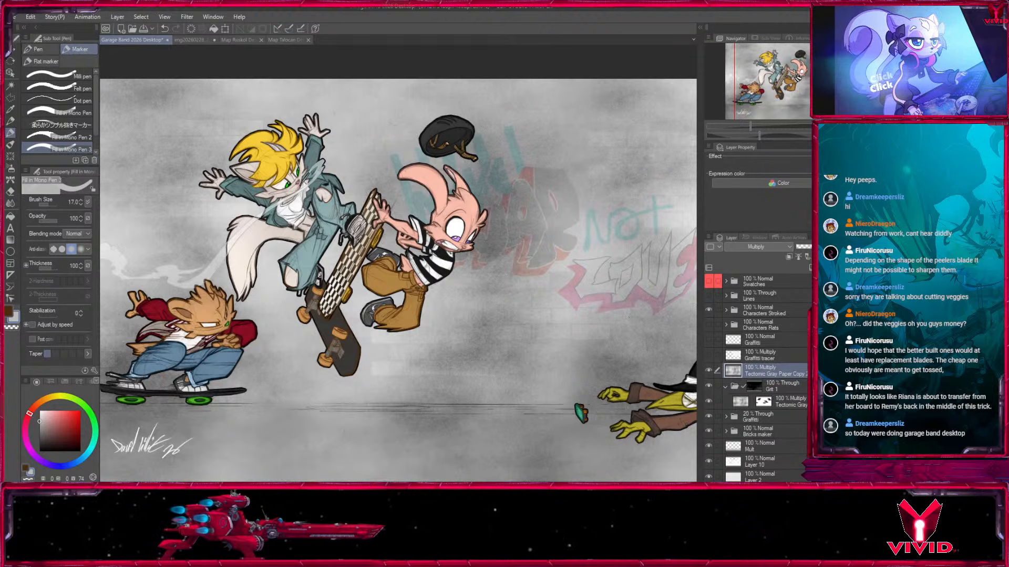
Add a Level Correction layer above the Tectonic Gray Paper copy, adjust its levels for much stronger contrast, and clip it to that layer.
{"action": "left_click_drag", "start_coordinate": [473, 263], "coordinate": [540, 244]}
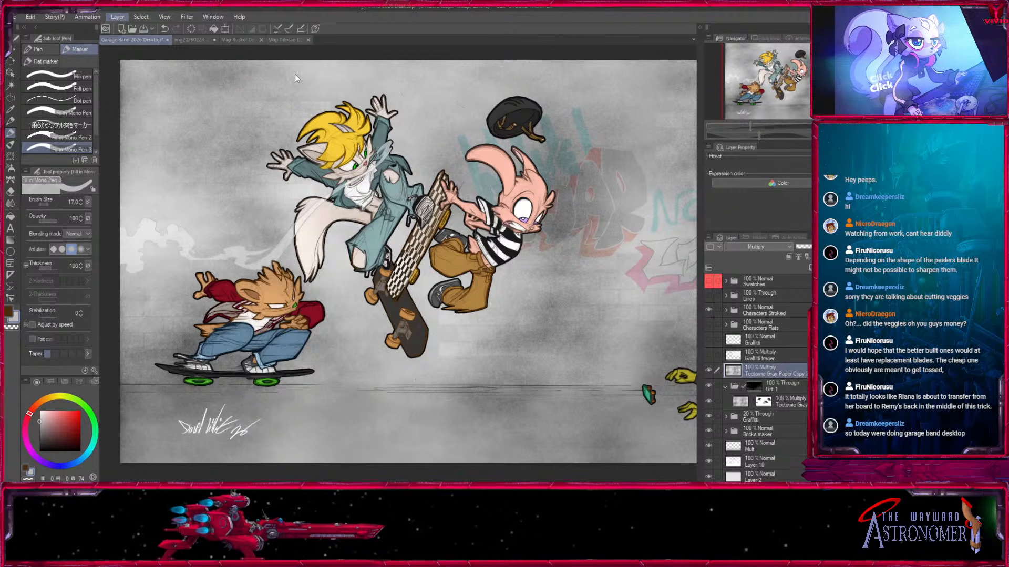
{"action": "left_click", "coordinate": [295, 99]}
{"action": "left_click_drag", "start_coordinate": [231, 167], "coordinate": [202, 166]}
{"action": "left_click_drag", "start_coordinate": [123, 170], "coordinate": [151, 172]}
{"action": "left_click_drag", "start_coordinate": [489, 263], "coordinate": [310, 265]}
{"action": "left_click_drag", "start_coordinate": [204, 170], "coordinate": [211, 169]}
{"action": "left_click_drag", "start_coordinate": [147, 171], "coordinate": [213, 169]}
{"action": "left_click", "coordinate": [250, 123]}
{"action": "mouse_move", "coordinate": [805, 87]}
{"action": "left_mouse_down"}
{"action": "mouse_move", "coordinate": [775, 86]}
{"action": "mouse_move", "coordinate": [799, 77]}
{"action": "left_mouse_up"}
{"action": "left_click", "coordinate": [789, 257]}
Try the Screen blending mode on the Tectonic Gray Paper copy and return it to Multiply.
{"action": "left_click", "coordinate": [741, 386]}
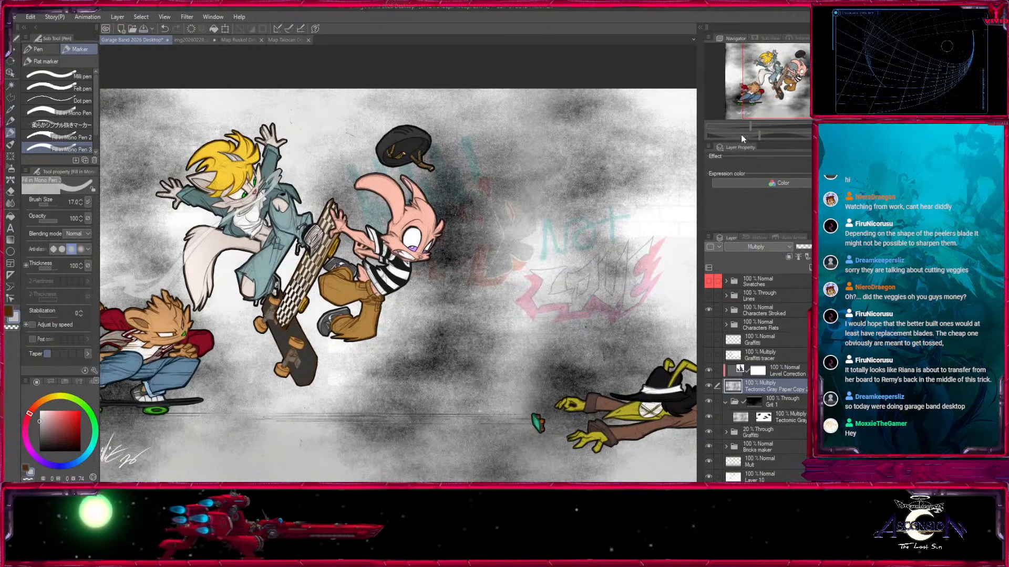
{"action": "left_click", "coordinate": [742, 70]}
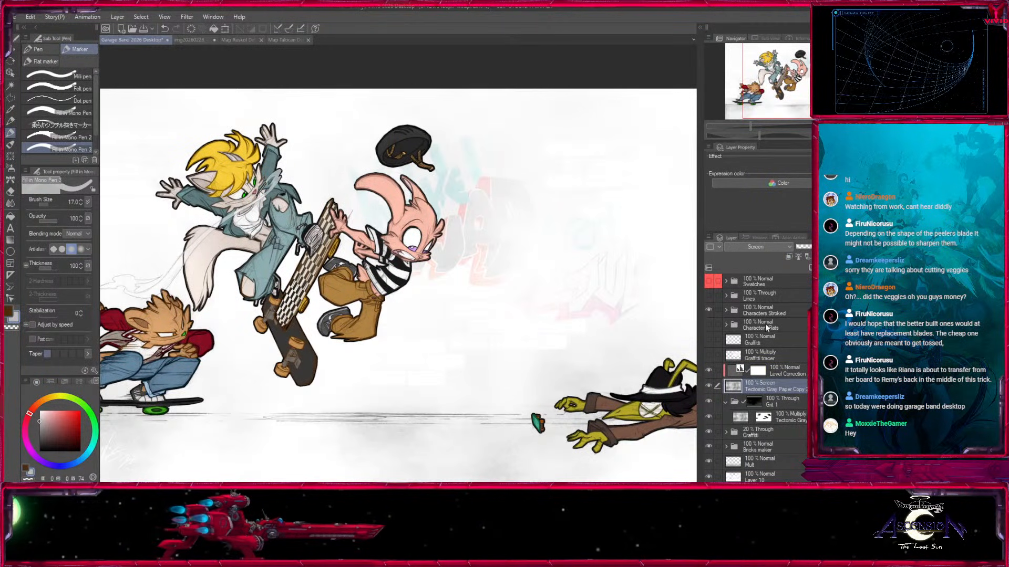
{"action": "left_click", "coordinate": [740, 30]}
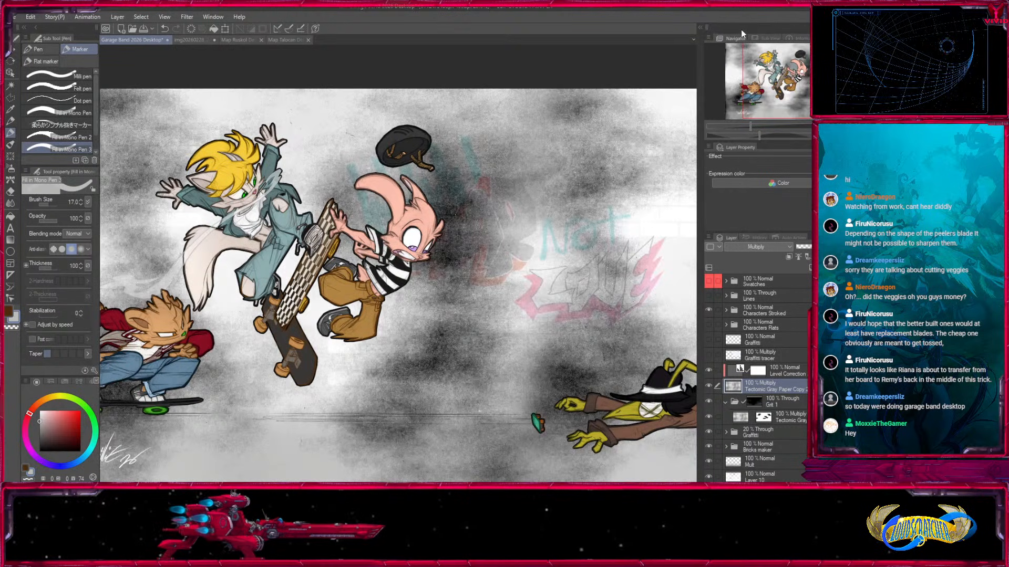
Reopen the clipped Level Correction and fine-tune its levels for bright highlights with dark, grainy patches.
{"action": "double_click", "coordinate": [739, 370]}
{"action": "left_click_drag", "start_coordinate": [163, 169], "coordinate": [198, 170]}
{"action": "left_click", "coordinate": [281, 52]}
{"action": "left_click_drag", "start_coordinate": [326, 263], "coordinate": [441, 269]}
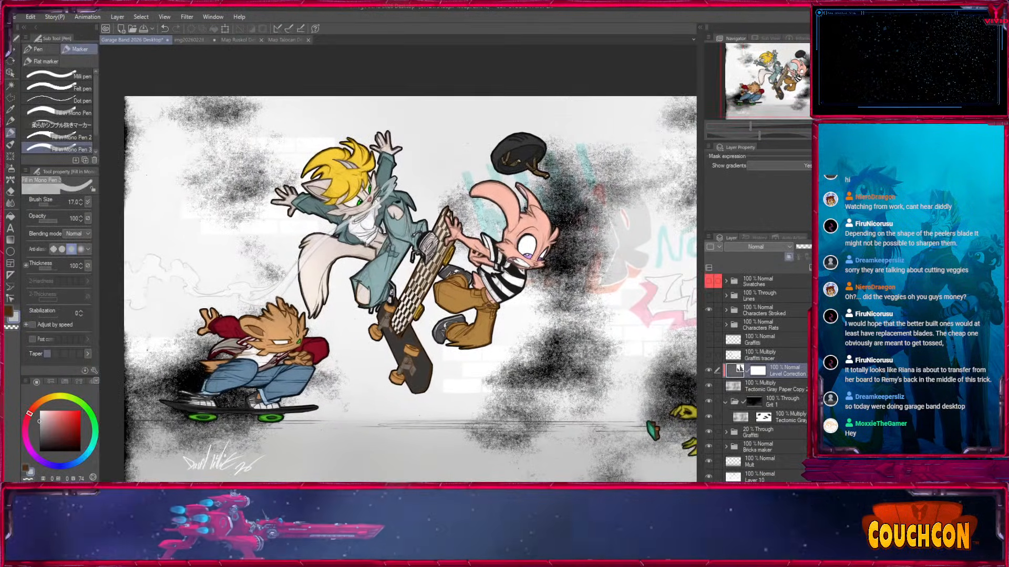
{"action": "double_click", "coordinate": [736, 375]}
{"action": "mouse_move", "coordinate": [202, 169]}
{"action": "left_mouse_down"}
{"action": "mouse_move", "coordinate": [229, 161]}
{"action": "mouse_move", "coordinate": [202, 169]}
{"action": "left_mouse_up"}
{"action": "left_click", "coordinate": [278, 83]}
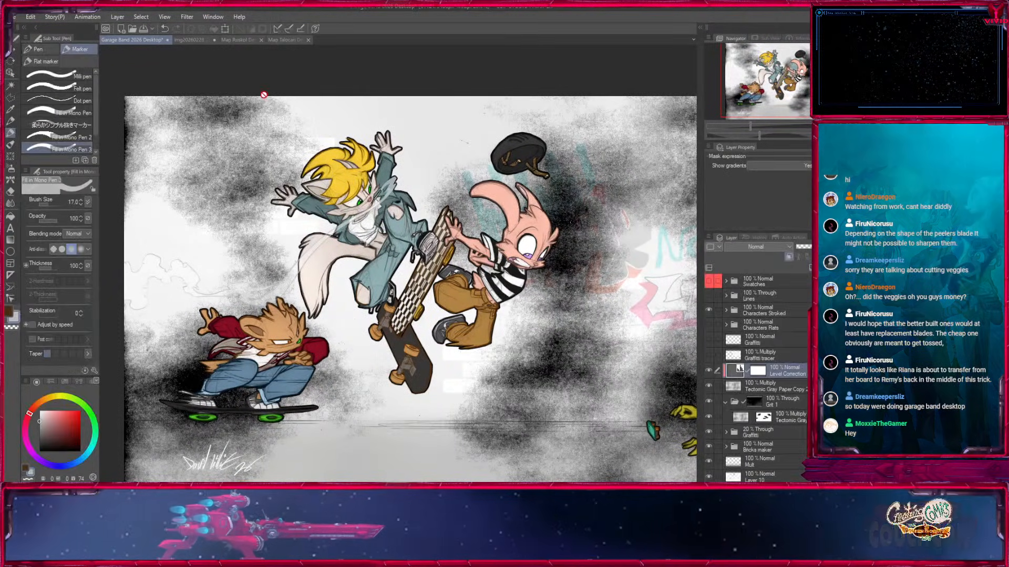
{"action": "left_click_drag", "start_coordinate": [473, 252], "coordinate": [283, 245]}
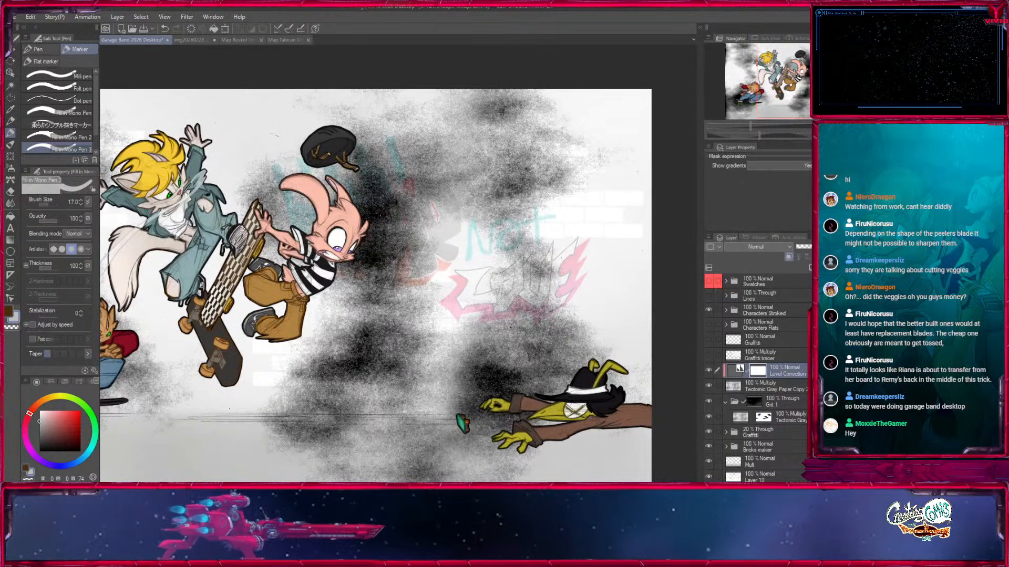
Clone grainy texture over the pale areas on both sides of the Tectonic Gray Paper copy using the Copy stamp at size 1500.
{"action": "left_click", "coordinate": [11, 205]}
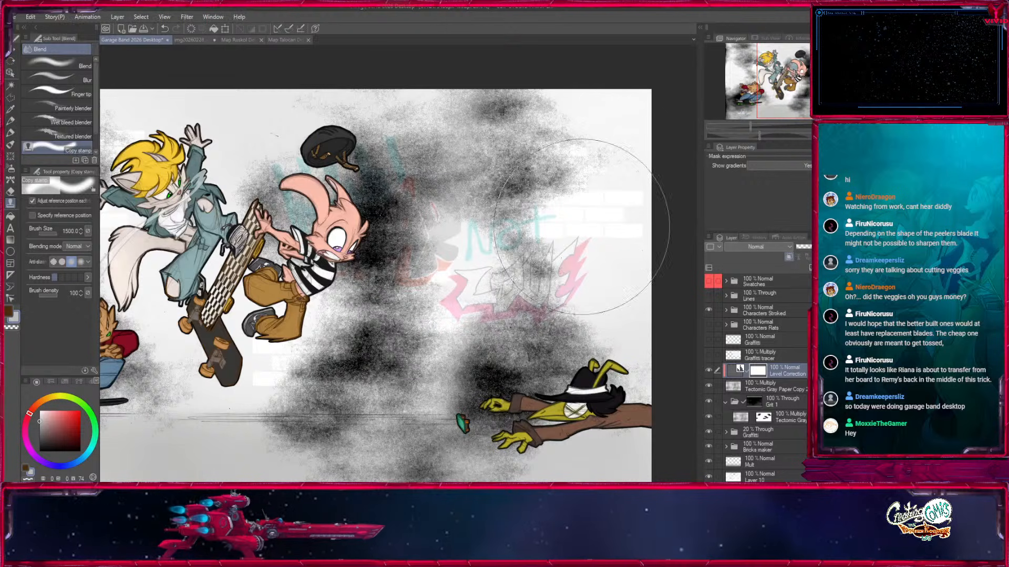
{"action": "left_click", "coordinate": [742, 388]}
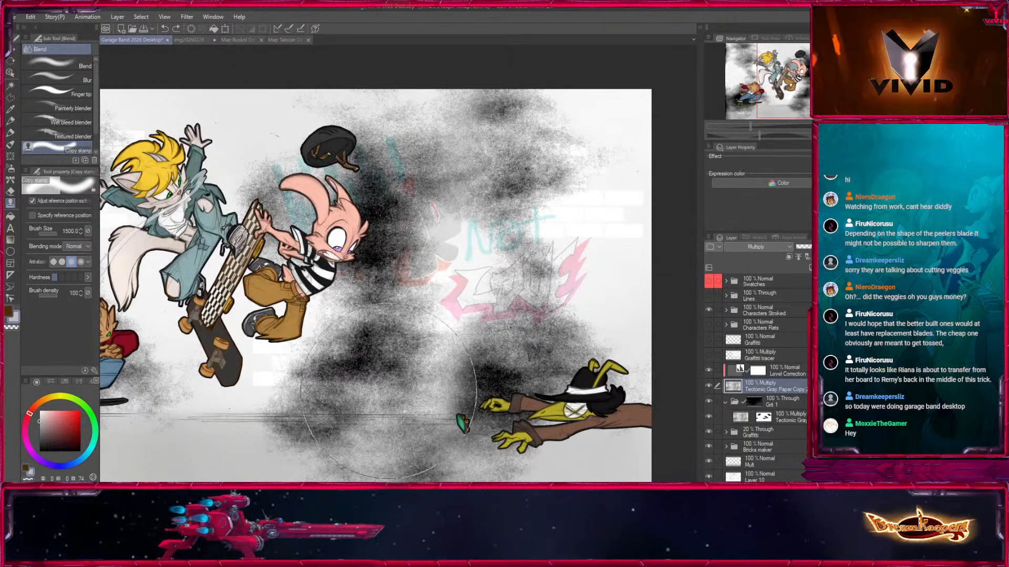
{"action": "mouse_move", "coordinate": [600, 202]}
{"action": "left_mouse_down"}
{"action": "mouse_move", "coordinate": [604, 225]}
{"action": "mouse_move", "coordinate": [647, 66]}
{"action": "mouse_move", "coordinate": [637, 320]}
{"action": "left_mouse_up"}
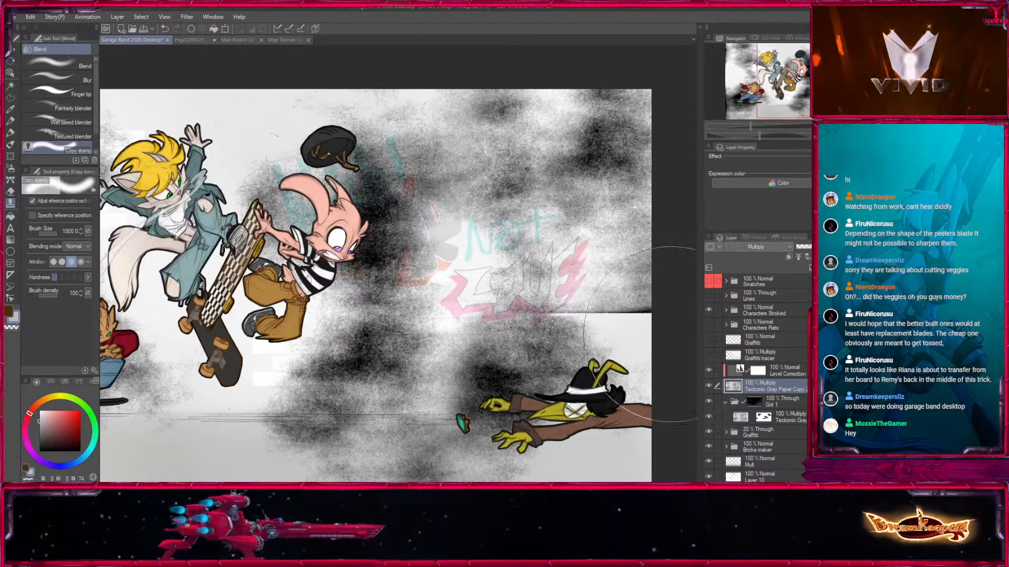
{"action": "mouse_move", "coordinate": [495, 305]}
{"action": "left_mouse_down"}
{"action": "mouse_move", "coordinate": [591, 301]}
{"action": "mouse_move", "coordinate": [607, 314]}
{"action": "left_mouse_up"}
{"action": "left_click_drag", "start_coordinate": [426, 129], "coordinate": [282, 91]}
{"action": "left_click_drag", "start_coordinate": [484, 318], "coordinate": [560, 295]}
{"action": "left_click_drag", "start_coordinate": [158, 210], "coordinate": [171, 297]}
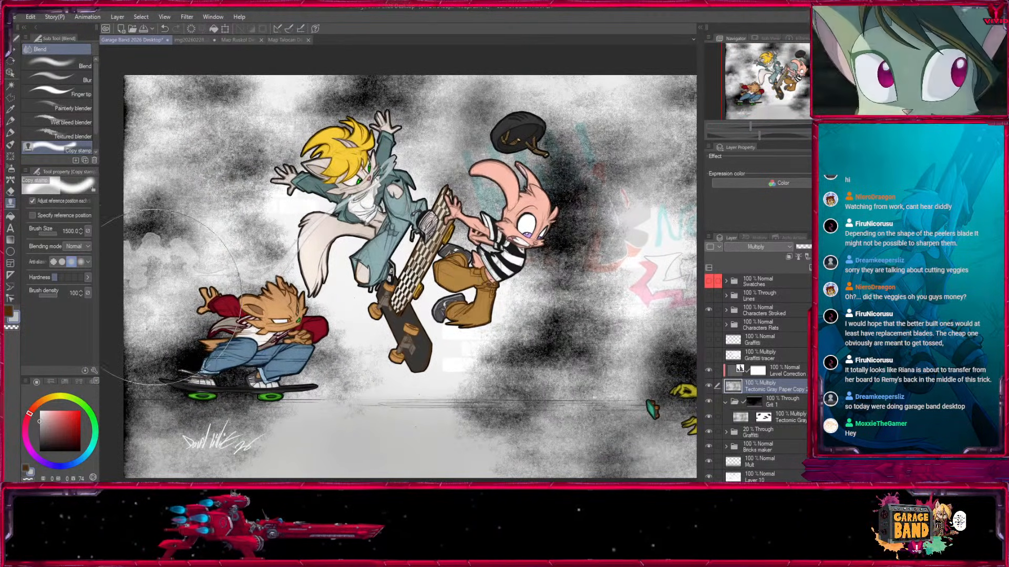
Add a layer mask to the Tectonic Gray Paper copy and fill it so the whole texture is hidden.
{"action": "left_click_drag", "start_coordinate": [802, 105], "coordinate": [819, 111]}
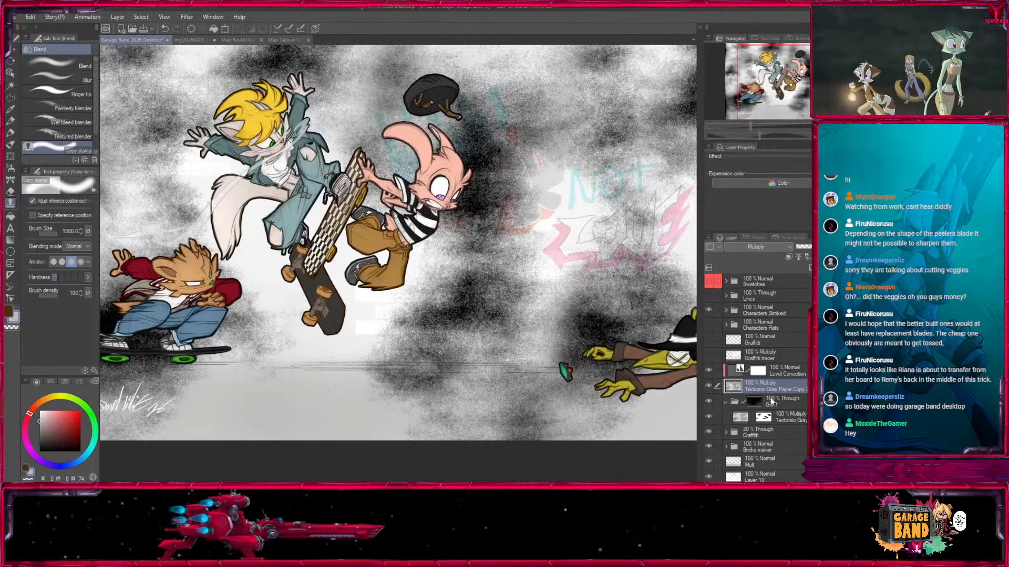
{"action": "key", "text": "g"}
{"action": "left_click", "coordinate": [217, 415]}
Reveal the grainy texture in the upper corners by painting the mask with the Medium airbrush at size 2000 and opacity 72.
{"action": "left_click", "coordinate": [10, 171]}
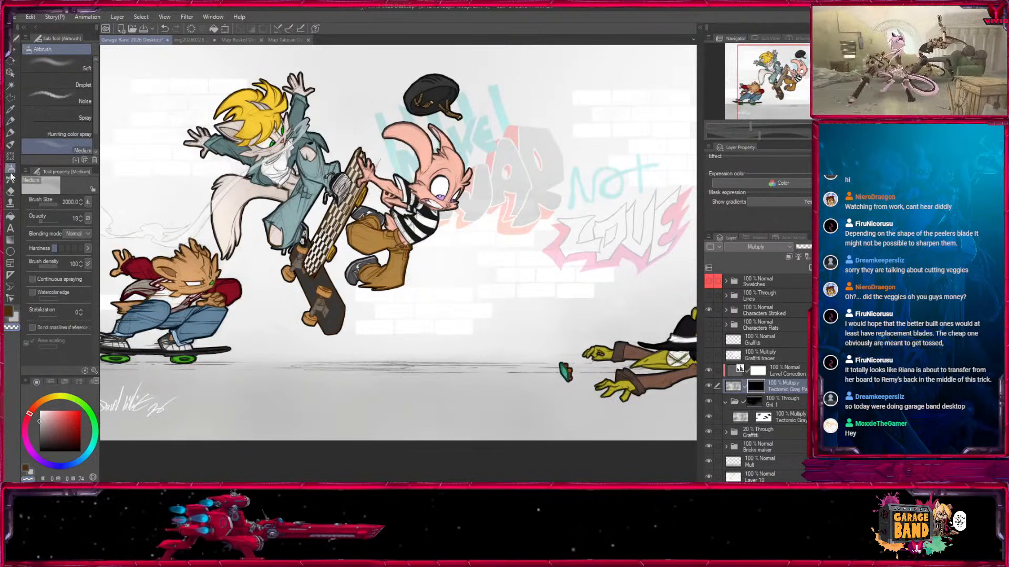
{"action": "left_click_drag", "start_coordinate": [568, 222], "coordinate": [375, 277]}
{"action": "left_click_drag", "start_coordinate": [464, 103], "coordinate": [539, 113]}
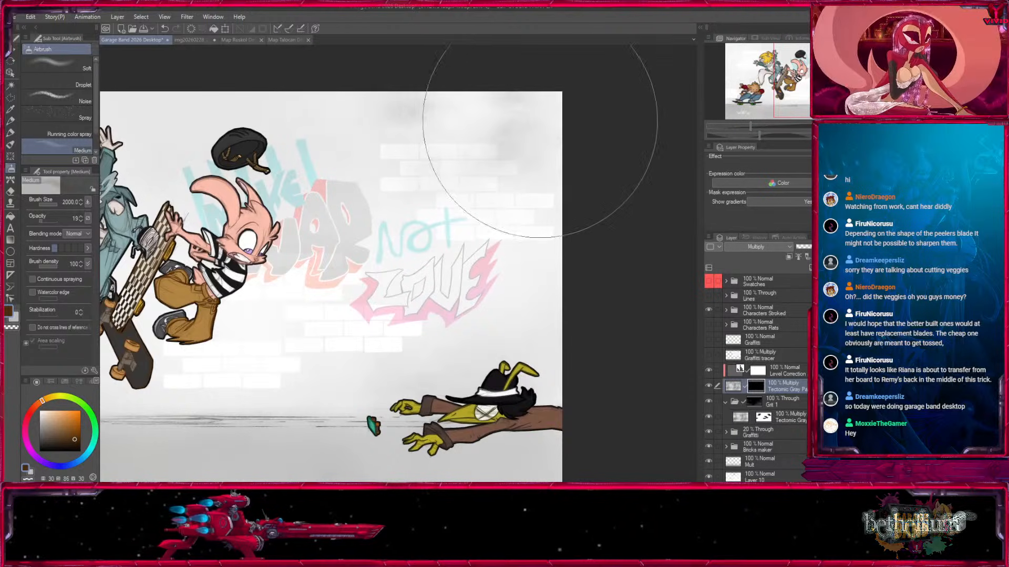
{"action": "key", "text": "ctrl+z"}
{"action": "mouse_move", "coordinate": [392, 70]}
{"action": "left_mouse_down"}
{"action": "mouse_move", "coordinate": [606, 121]}
{"action": "mouse_move", "coordinate": [635, 255]}
{"action": "mouse_move", "coordinate": [615, 326]}
{"action": "left_mouse_up"}
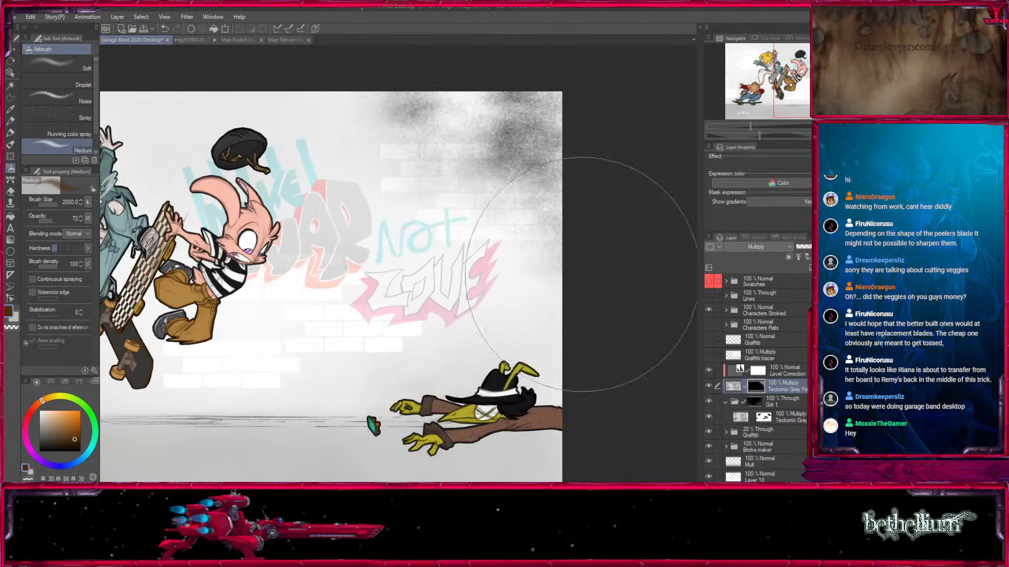
{"action": "left_click_drag", "start_coordinate": [290, 104], "coordinate": [617, 166]}
{"action": "key", "text": "ctrl+z"}
{"action": "mouse_move", "coordinate": [257, 97]}
{"action": "left_mouse_down"}
{"action": "mouse_move", "coordinate": [120, 143]}
{"action": "mouse_move", "coordinate": [132, 252]}
{"action": "mouse_move", "coordinate": [211, 234]}
{"action": "mouse_move", "coordinate": [246, 119]}
{"action": "left_mouse_up"}
{"action": "left_click_drag", "start_coordinate": [152, 446], "coordinate": [133, 267]}
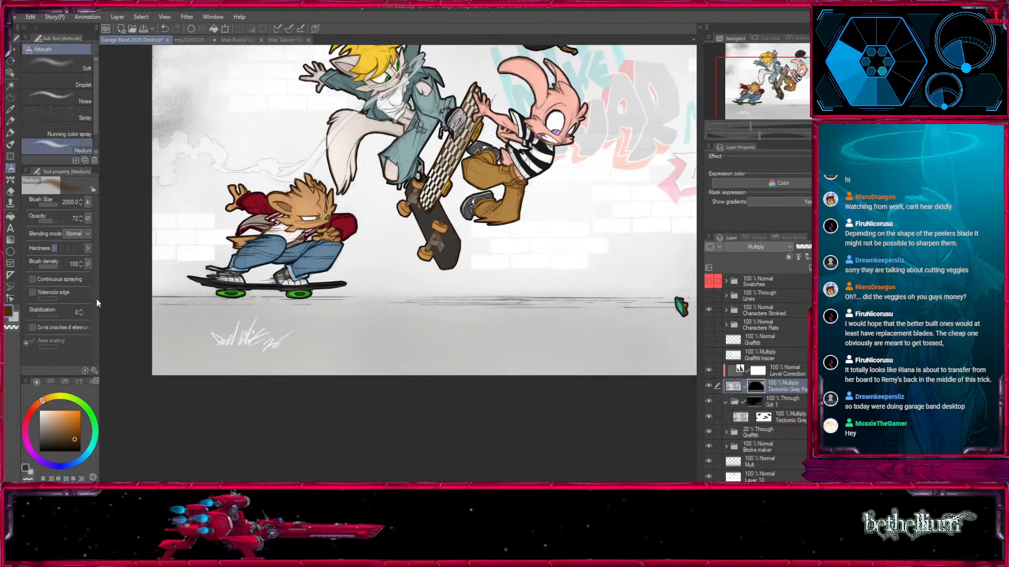
Reduce the airbrush size and paint the mask to bring back grain along the illustration's right edge.
{"action": "left_click_drag", "start_coordinate": [112, 344], "coordinate": [120, 232]}
{"action": "left_click_drag", "start_coordinate": [633, 418], "coordinate": [324, 436]}
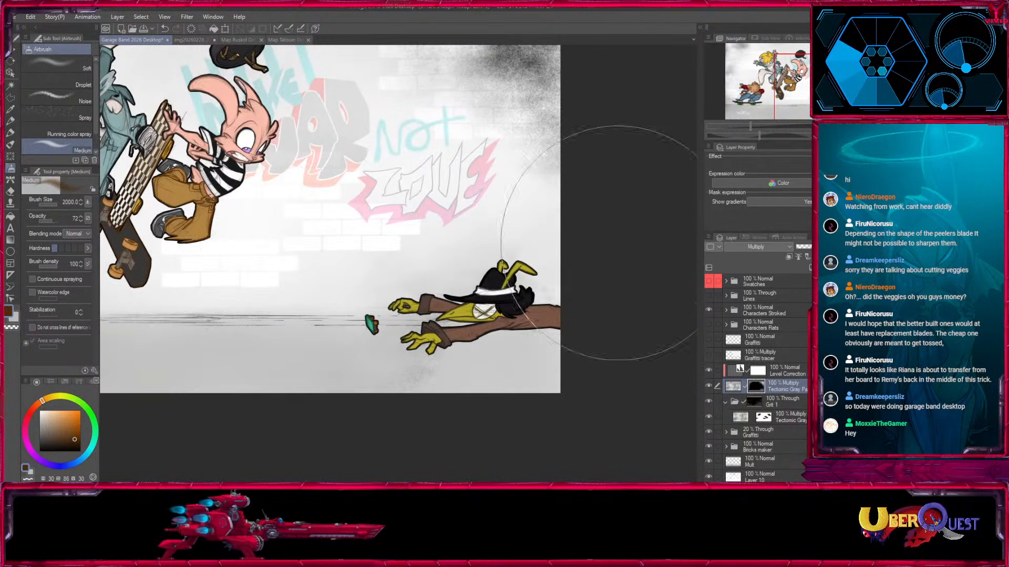
{"action": "key", "text": "["}
{"action": "key", "text": "["}
{"action": "mouse_move", "coordinate": [567, 169]}
{"action": "left_mouse_down"}
{"action": "mouse_move", "coordinate": [499, 261]}
{"action": "mouse_move", "coordinate": [517, 325]}
{"action": "left_mouse_up"}
{"action": "mouse_move", "coordinate": [342, 295]}
{"action": "left_mouse_down"}
{"action": "mouse_move", "coordinate": [467, 304]}
{"action": "mouse_move", "coordinate": [648, 374]}
{"action": "left_mouse_up"}
Paint grain back along the left edge with the airbrush at size 1700, and touch up the lower edge with a smaller brush.
{"action": "key", "text": "]"}
{"action": "mouse_move", "coordinate": [136, 327]}
{"action": "left_mouse_down"}
{"action": "mouse_move", "coordinate": [165, 302]}
{"action": "mouse_move", "coordinate": [140, 323]}
{"action": "left_mouse_up"}
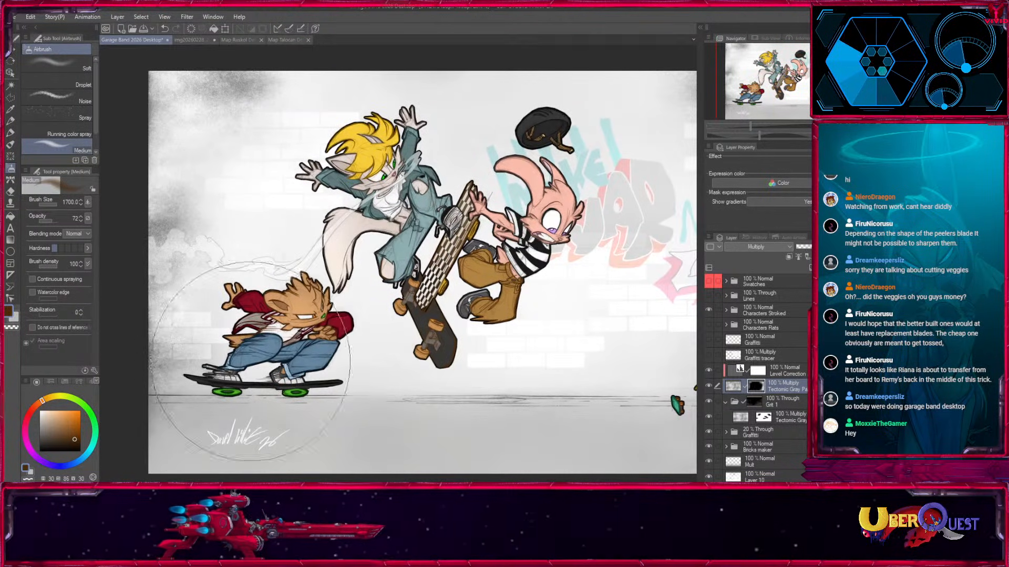
{"action": "left_click_drag", "start_coordinate": [289, 358], "coordinate": [299, 249]}
{"action": "left_click_drag", "start_coordinate": [188, 410], "coordinate": [252, 402]}
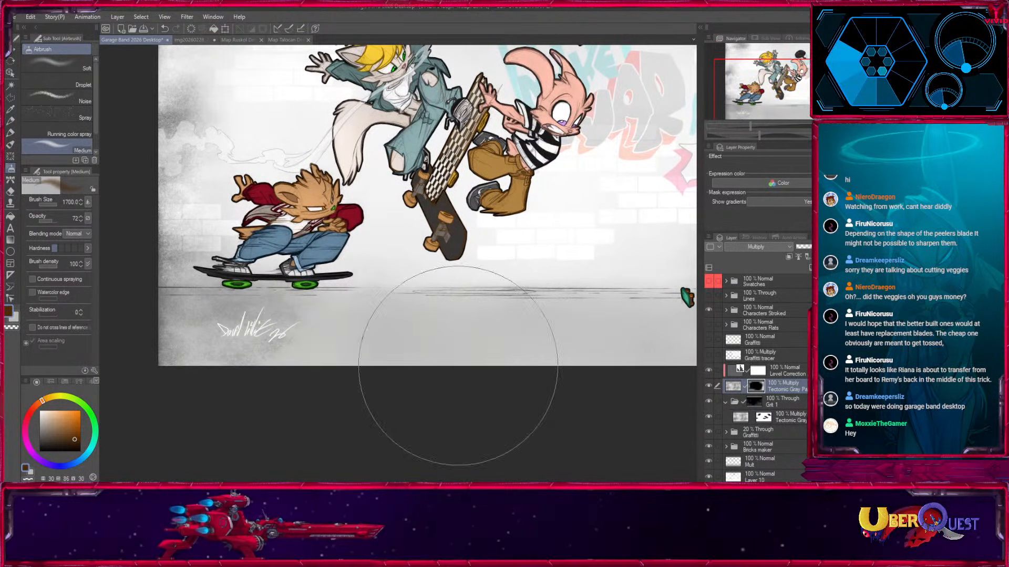
{"action": "key", "text": "["}
{"action": "left_click_drag", "start_coordinate": [618, 367], "coordinate": [283, 432]}
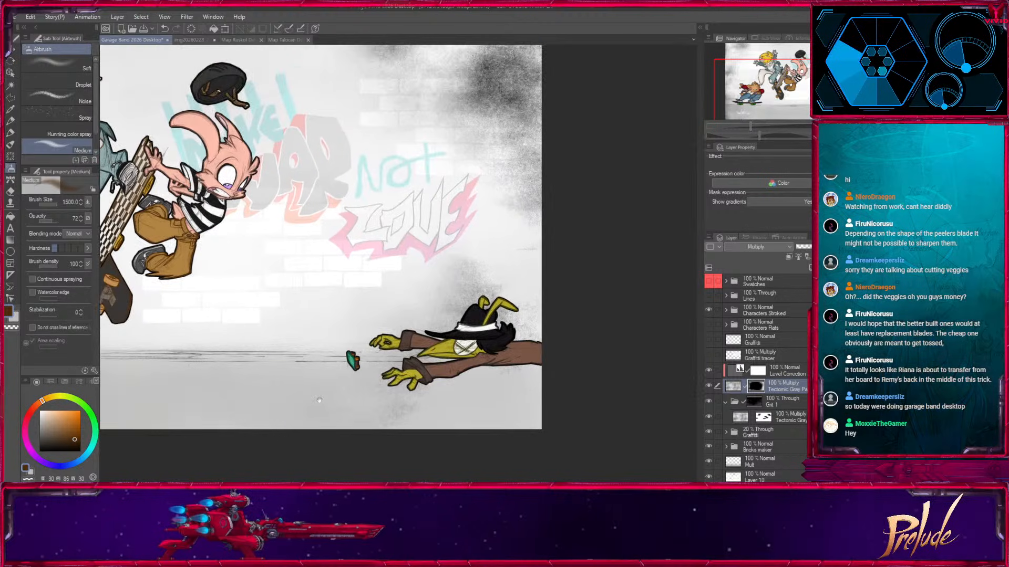
{"action": "mouse_move", "coordinate": [483, 447]}
{"action": "left_mouse_down"}
{"action": "mouse_move", "coordinate": [465, 421]}
{"action": "mouse_move", "coordinate": [283, 447]}
{"action": "left_mouse_up"}
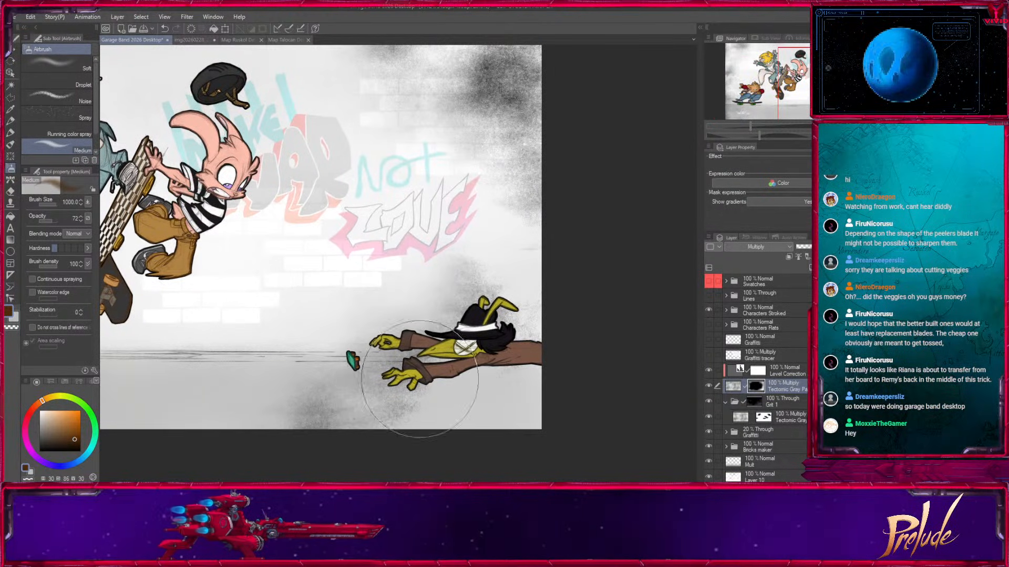
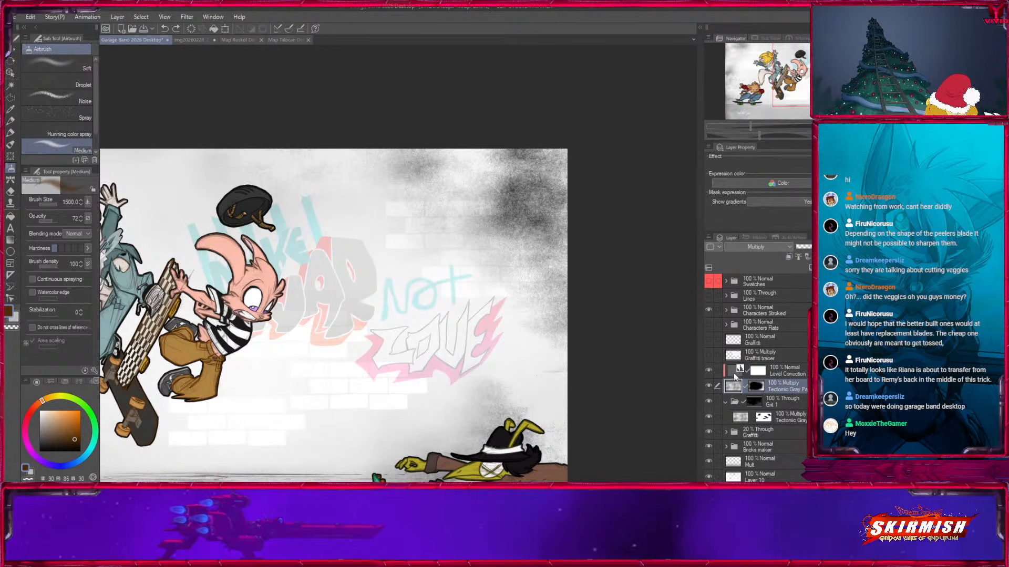
Add a clipped layer above the level correction and set up the Fill in Mono Pen 3 marker with a muted purple.
{"action": "key", "text": "ctrl+shift+n"}
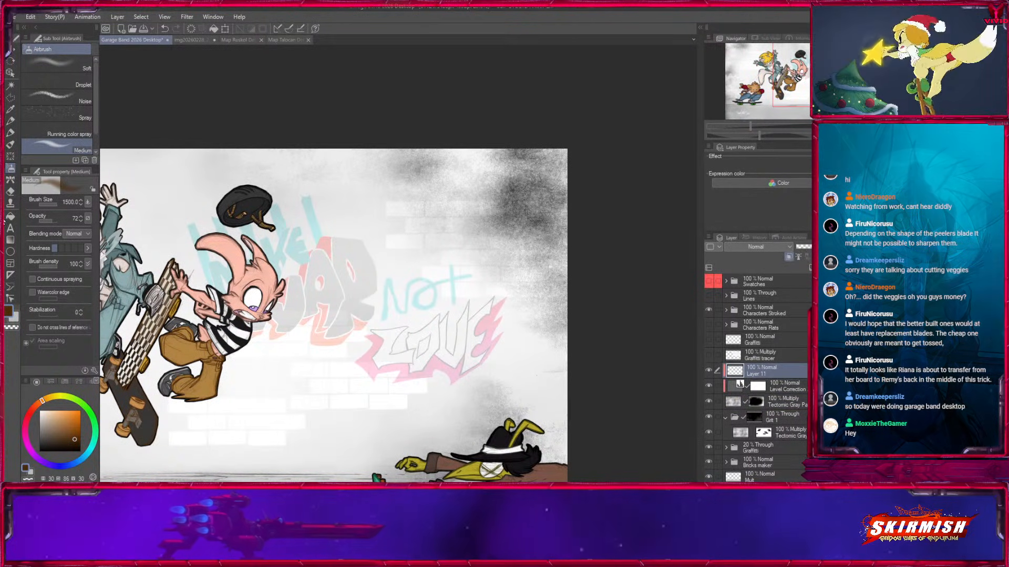
{"action": "left_click", "coordinate": [10, 132]}
{"action": "left_click_drag", "start_coordinate": [58, 416], "coordinate": [32, 428]}
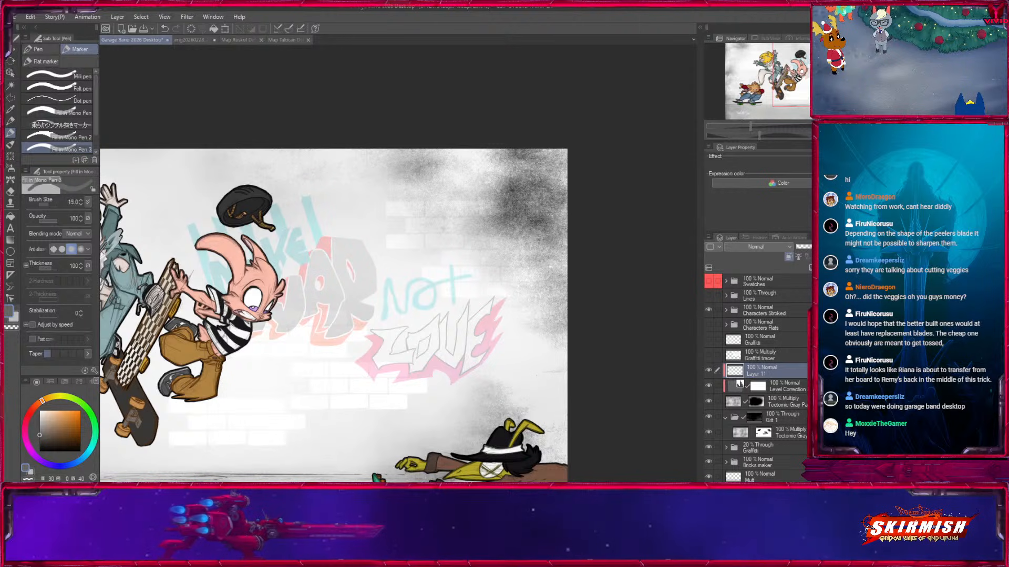
{"action": "key", "text": "]"}
{"action": "key", "text": "]"}
{"action": "key", "text": "]"}
{"action": "key", "text": "]"}
{"action": "key", "text": "]"}
{"action": "key", "text": "]"}
{"action": "key", "text": "]"}
{"action": "key", "text": "]"}
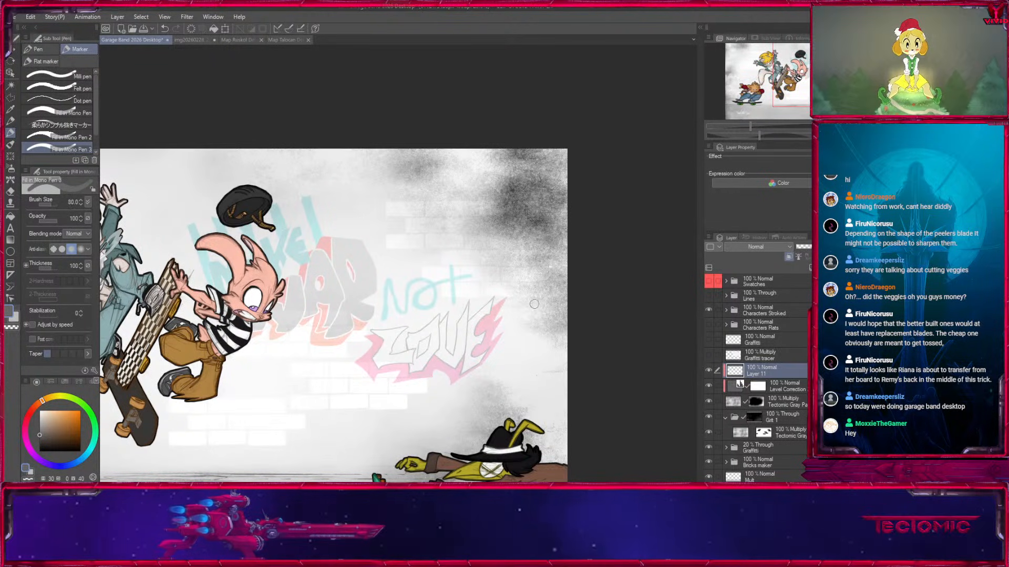
{"action": "left_click_drag", "start_coordinate": [68, 469], "coordinate": [46, 464]}
{"action": "left_click", "coordinate": [54, 424]}
{"action": "key", "text": "]"}
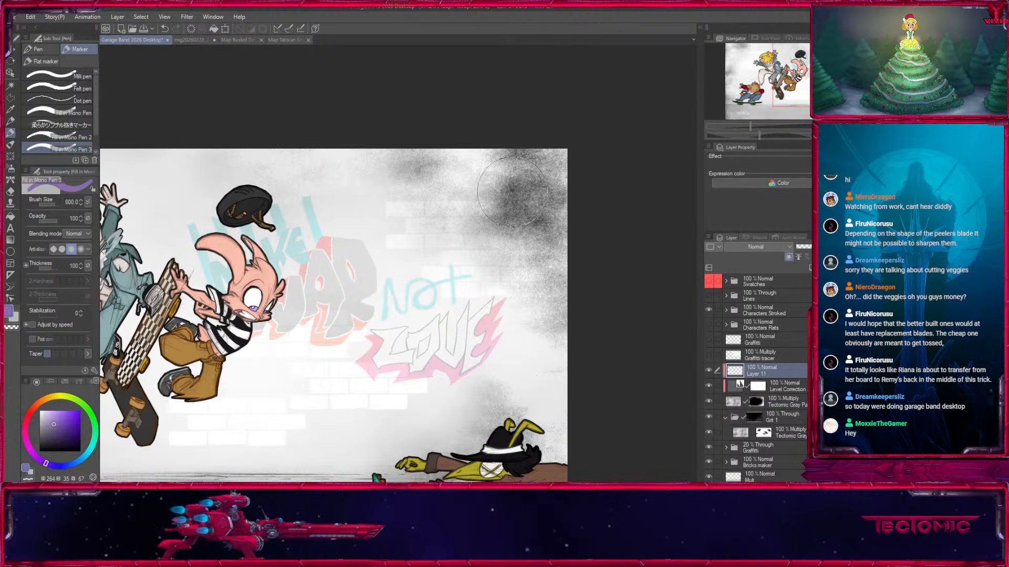
Cover the background with purple using the marker at size 2000 and set the layer's blending mode to Color to tint the grain.
{"action": "key", "text": "]"}
{"action": "key", "text": "]"}
{"action": "key", "text": "]"}
{"action": "key", "text": "]"}
{"action": "key", "text": "]"}
{"action": "key", "text": "]"}
{"action": "key", "text": "]"}
{"action": "key", "text": "]"}
{"action": "key", "text": "]"}
{"action": "left_click_drag", "start_coordinate": [539, 175], "coordinate": [521, 341]}
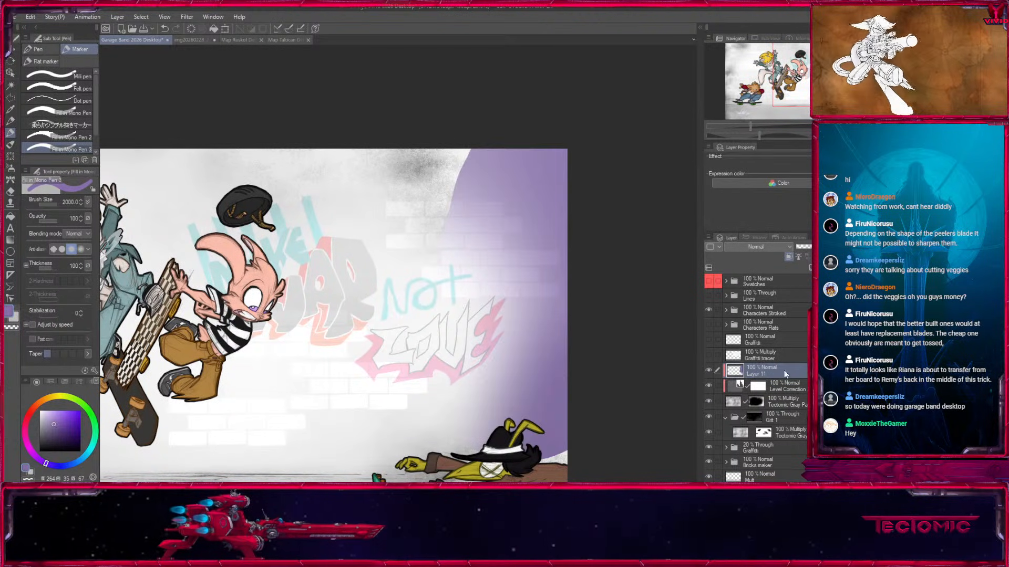
{"action": "left_click", "coordinate": [740, 236]}
{"action": "mouse_move", "coordinate": [540, 328]}
{"action": "left_mouse_down"}
{"action": "mouse_move", "coordinate": [558, 234]}
{"action": "mouse_move", "coordinate": [350, 381]}
{"action": "mouse_move", "coordinate": [474, 289]}
{"action": "left_mouse_up"}
{"action": "left_click_drag", "start_coordinate": [289, 277], "coordinate": [455, 347]}
{"action": "mouse_move", "coordinate": [322, 149]}
{"action": "left_mouse_down"}
{"action": "mouse_move", "coordinate": [493, 162]}
{"action": "mouse_move", "coordinate": [201, 256]}
{"action": "mouse_move", "coordinate": [202, 84]}
{"action": "left_mouse_up"}
{"action": "mouse_move", "coordinate": [202, 85]}
{"action": "left_mouse_down"}
{"action": "mouse_move", "coordinate": [167, 480]}
{"action": "mouse_move", "coordinate": [583, 301]}
{"action": "left_mouse_up"}
{"action": "left_click_drag", "start_coordinate": [500, 345], "coordinate": [279, 418]}
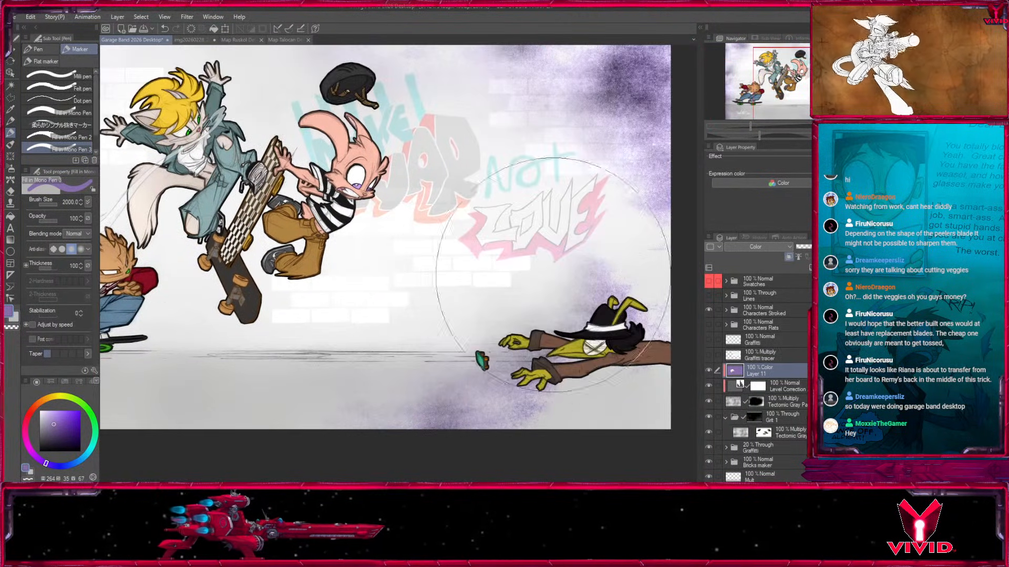
Soften the grain along the right, lower and left edges by painting the Tectonic Gray Paper mask with the Medium airbrush in transparent color.
{"action": "left_click", "coordinate": [772, 408]}
{"action": "key", "text": "b"}
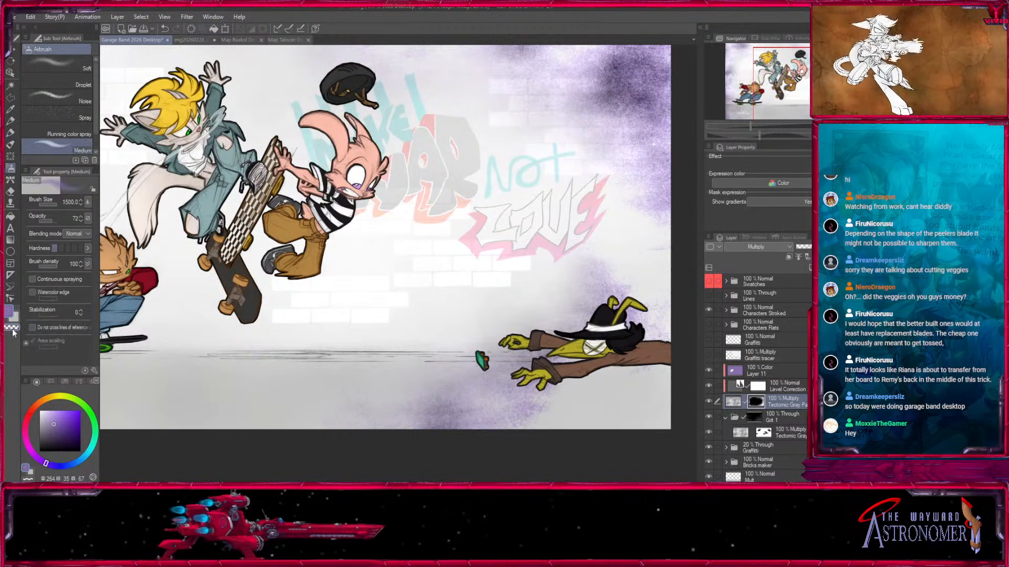
{"action": "left_click", "coordinate": [13, 330]}
{"action": "key", "text": "bracketright"}
{"action": "mouse_move", "coordinate": [654, 76]}
{"action": "left_mouse_down"}
{"action": "mouse_move", "coordinate": [621, 134]}
{"action": "mouse_move", "coordinate": [557, 143]}
{"action": "mouse_move", "coordinate": [624, 289]}
{"action": "mouse_move", "coordinate": [482, 362]}
{"action": "mouse_move", "coordinate": [616, 278]}
{"action": "left_mouse_up"}
{"action": "key", "text": "bracketleft"}
{"action": "left_click_drag", "start_coordinate": [583, 320], "coordinate": [336, 405]}
{"action": "mouse_move", "coordinate": [232, 237]}
{"action": "left_mouse_down"}
{"action": "mouse_move", "coordinate": [333, 301]}
{"action": "mouse_move", "coordinate": [469, 336]}
{"action": "left_mouse_up"}
{"action": "mouse_move", "coordinate": [295, 193]}
{"action": "left_mouse_down"}
{"action": "mouse_move", "coordinate": [221, 240]}
{"action": "mouse_move", "coordinate": [223, 311]}
{"action": "left_mouse_up"}
{"action": "left_click_drag", "start_coordinate": [295, 383], "coordinate": [321, 273]}
{"action": "mouse_move", "coordinate": [295, 294]}
{"action": "left_mouse_down"}
{"action": "mouse_move", "coordinate": [282, 337]}
{"action": "mouse_move", "coordinate": [411, 363]}
{"action": "left_mouse_up"}
{"action": "left_click_drag", "start_coordinate": [620, 255], "coordinate": [458, 358]}
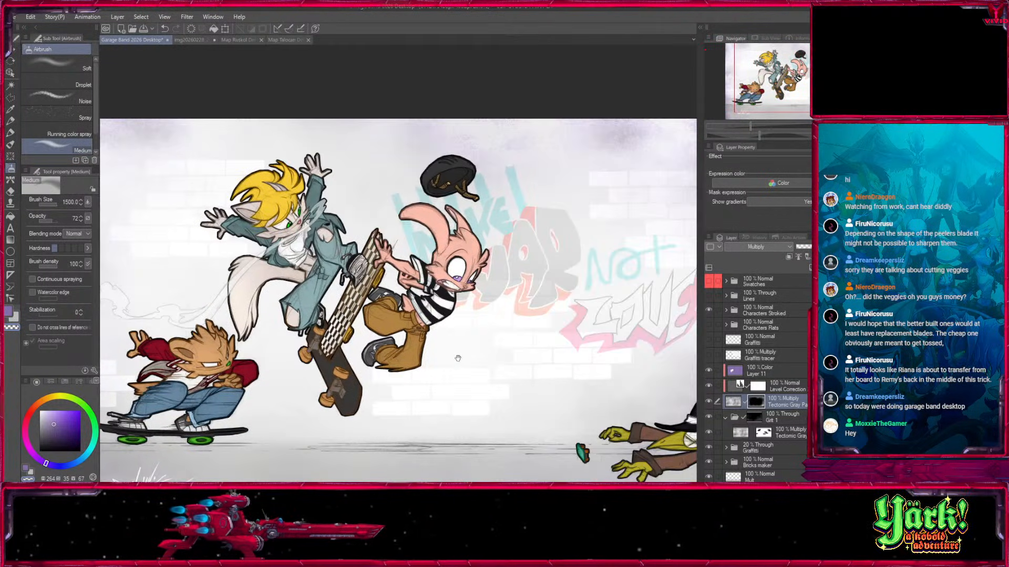
{"action": "scroll", "coordinate": [613, 318], "scroll_direction": "down", "scroll_amount": 3}
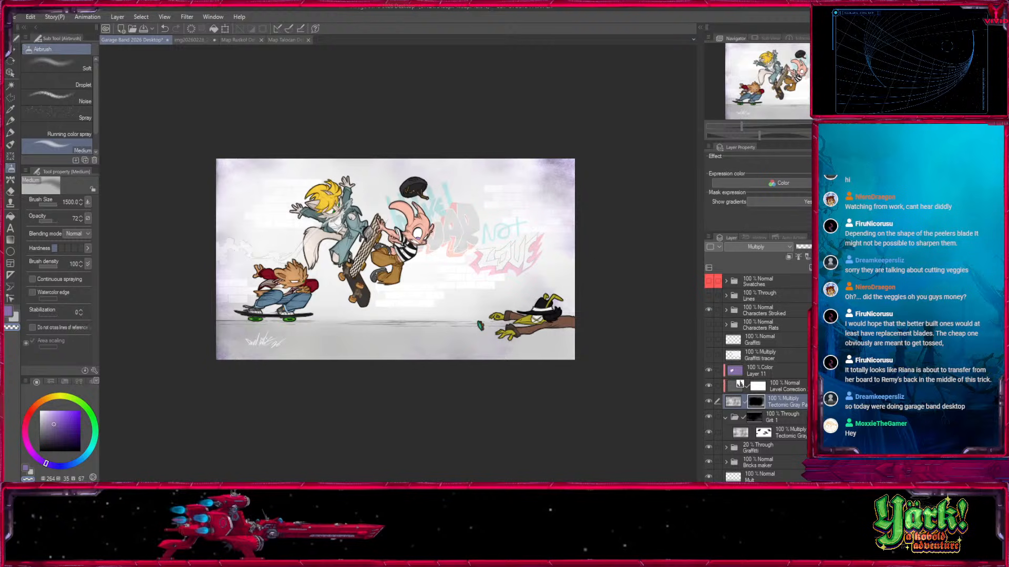
{"action": "key", "text": "ctrl+plus"}
{"action": "key", "text": "ctrl+plus"}
{"action": "left_click_drag", "start_coordinate": [471, 358], "coordinate": [583, 365]}
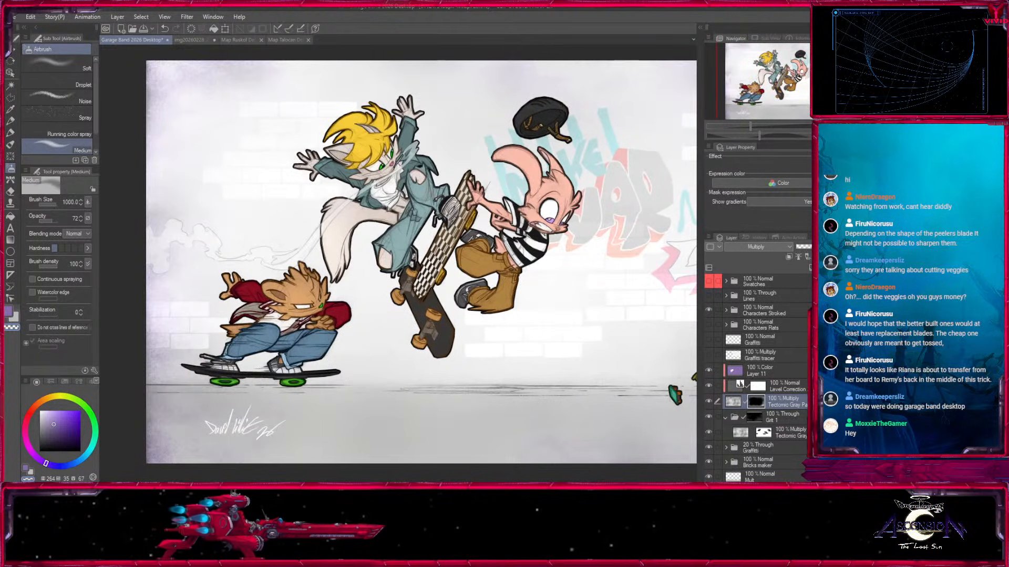
Collapse the Grit 1 folder and add a new layer named Shadow above the purple Color layer.
{"action": "left_click", "coordinate": [709, 310]}
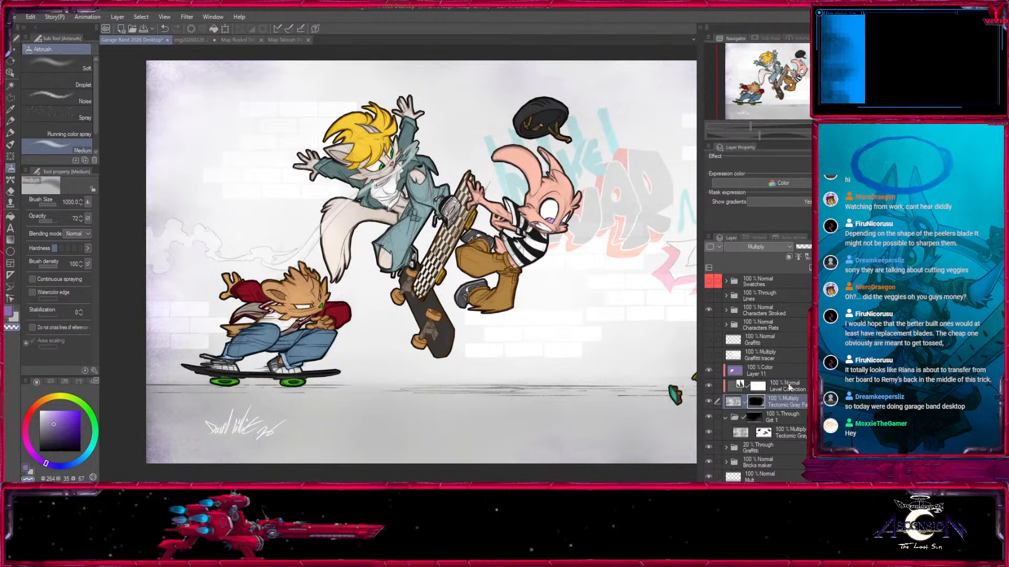
{"action": "left_click", "coordinate": [725, 419]}
{"action": "left_click", "coordinate": [767, 370]}
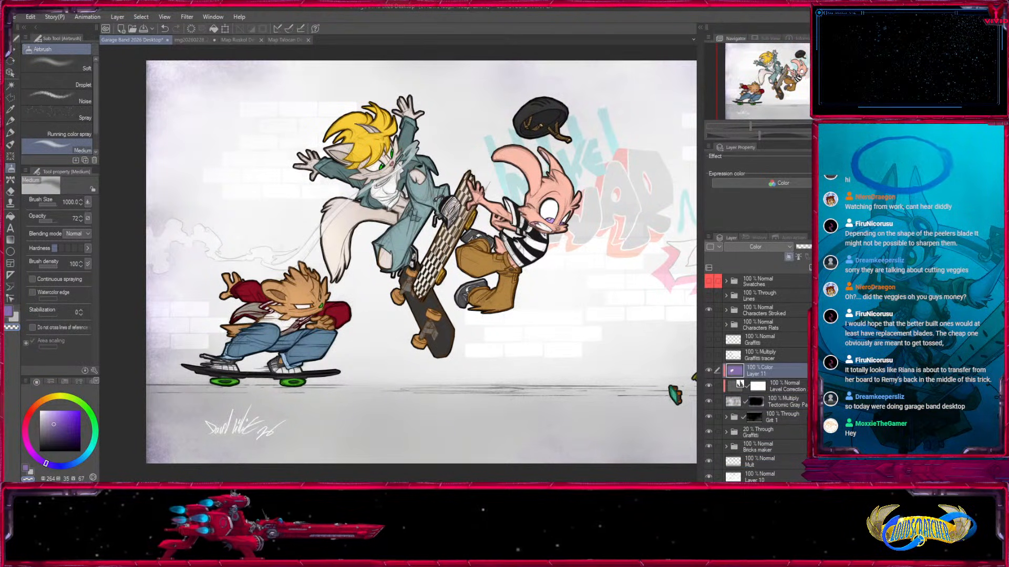
{"action": "key", "text": "ctrl+shift+n"}
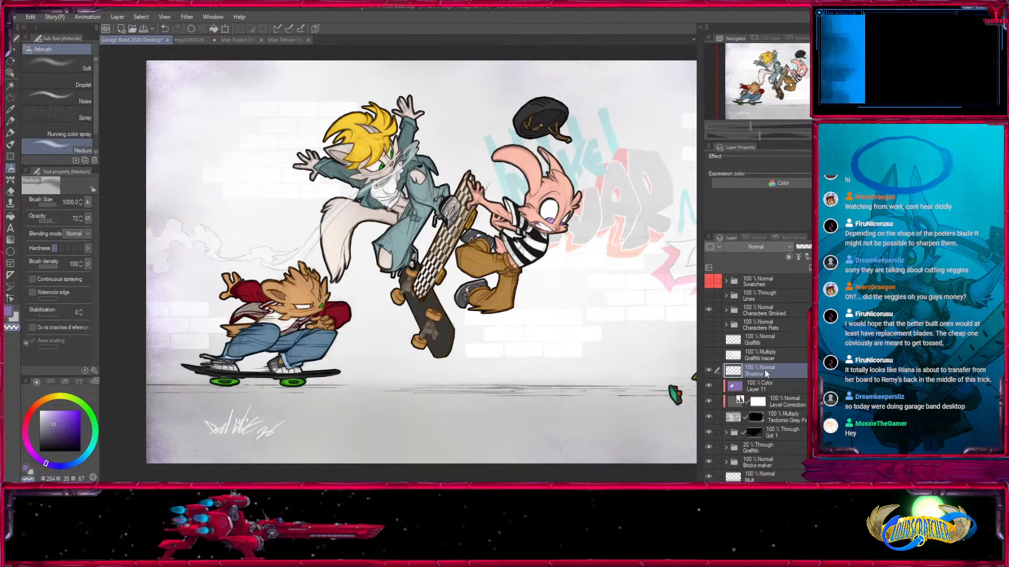
Paint a flat purple ground shadow under the crouching skater's board with the marker reduced to size 40.
{"action": "key", "text": "p"}
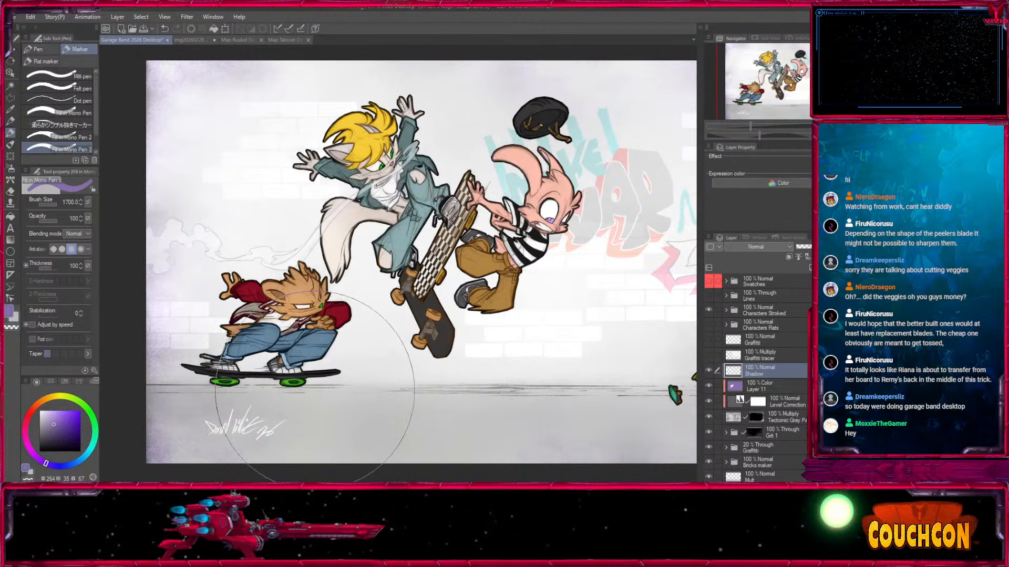
{"action": "left_click_drag", "start_coordinate": [314, 390], "coordinate": [419, 331]}
{"action": "key", "text": "ctrl+plus"}
{"action": "key", "text": "bracketleft"}
{"action": "key", "text": "bracketleft"}
{"action": "key", "text": "bracketleft"}
{"action": "key", "text": "bracketleft"}
{"action": "key", "text": "bracketleft"}
{"action": "key", "text": "bracketleft"}
{"action": "key", "text": "bracketleft"}
{"action": "key", "text": "bracketleft"}
{"action": "key", "text": "bracketleft"}
{"action": "key", "text": "bracketleft"}
{"action": "key", "text": "bracketleft"}
{"action": "key", "text": "bracketleft"}
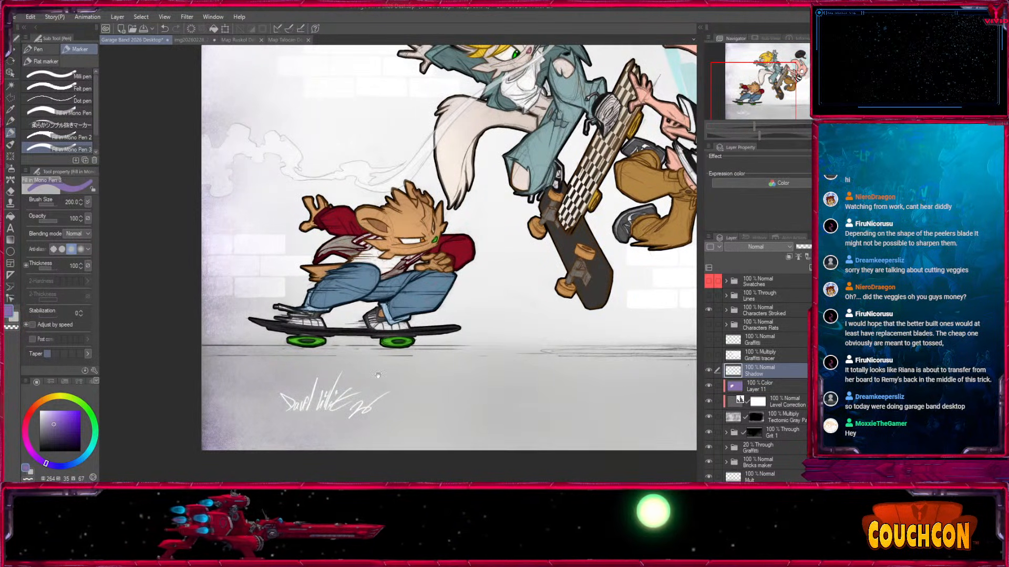
{"action": "left_click_drag", "start_coordinate": [380, 371], "coordinate": [424, 345]}
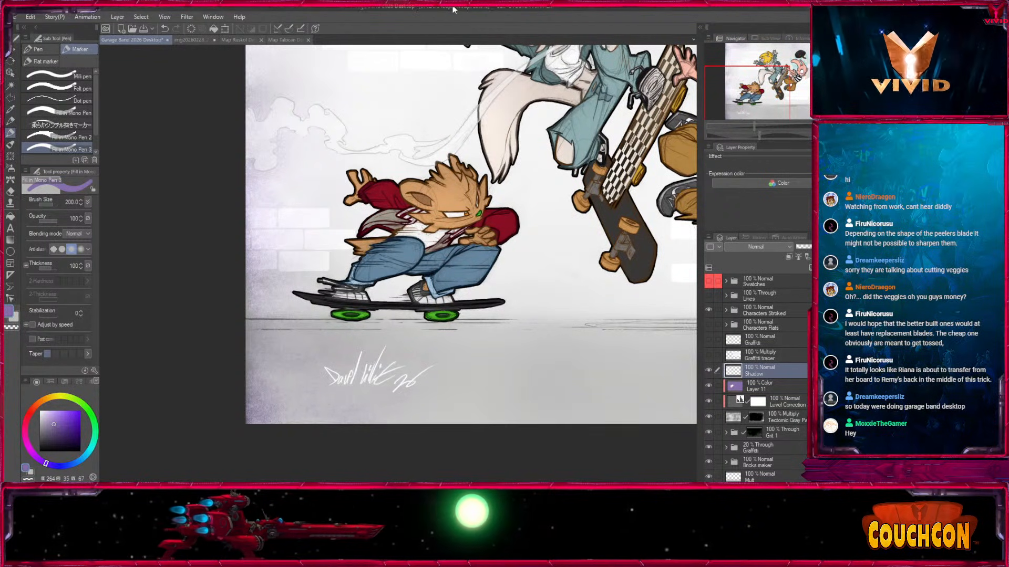
{"action": "key", "text": "bracketleft"}
{"action": "key", "text": "bracketleft"}
{"action": "key", "text": "bracketleft"}
{"action": "key", "text": "bracketleft"}
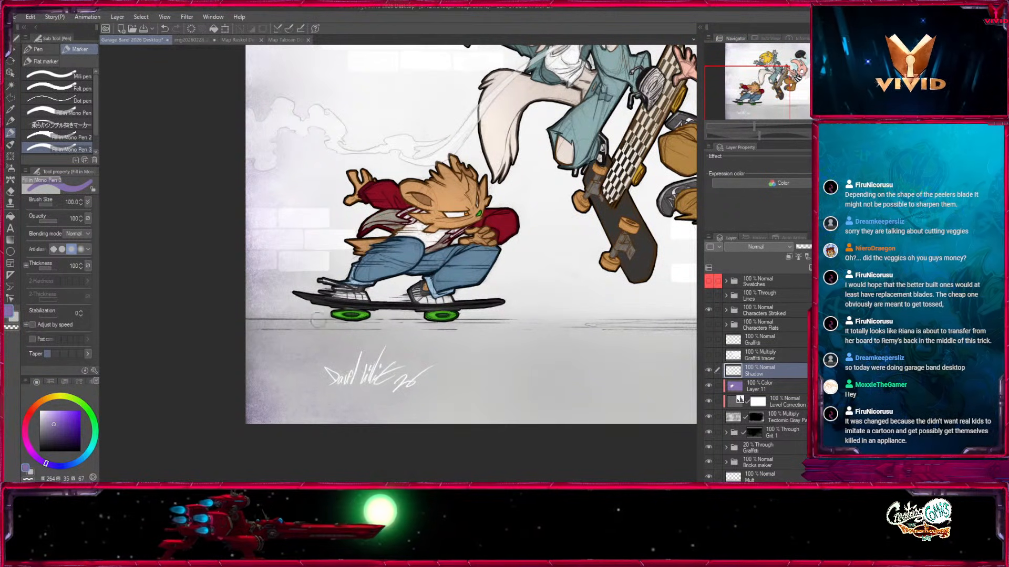
{"action": "scroll", "coordinate": [398, 266], "scroll_direction": "up", "scroll_amount": 2}
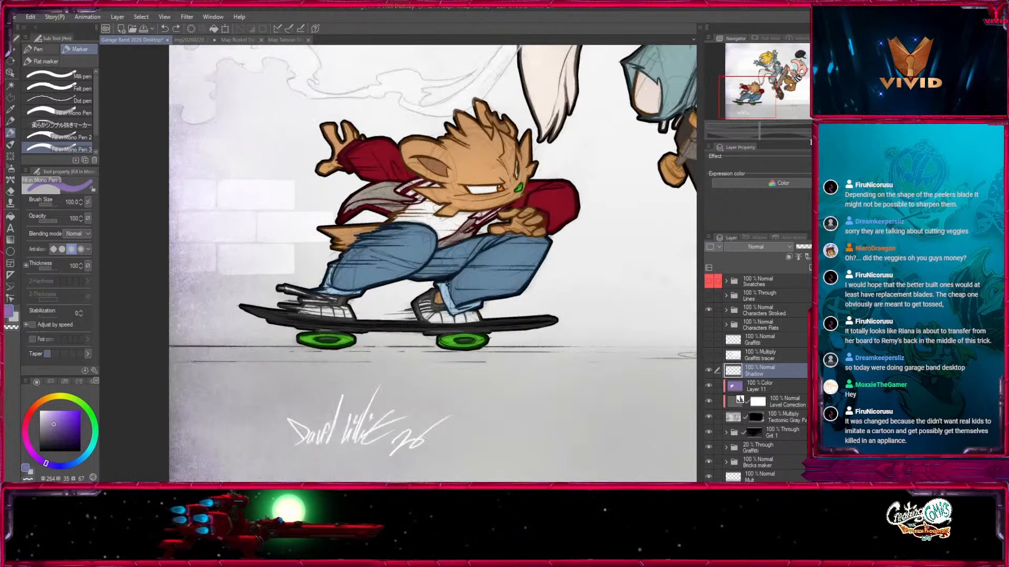
{"action": "left_click_drag", "start_coordinate": [399, 327], "coordinate": [435, 275]}
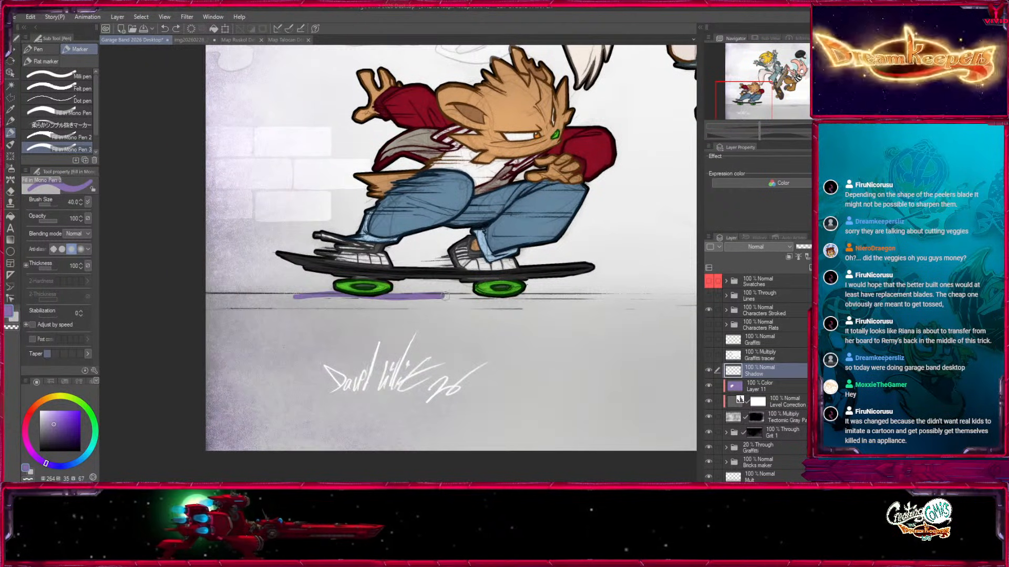
{"action": "mouse_move", "coordinate": [569, 298]}
{"action": "left_mouse_down"}
{"action": "mouse_move", "coordinate": [339, 292]}
{"action": "mouse_move", "coordinate": [455, 301]}
{"action": "left_mouse_up"}
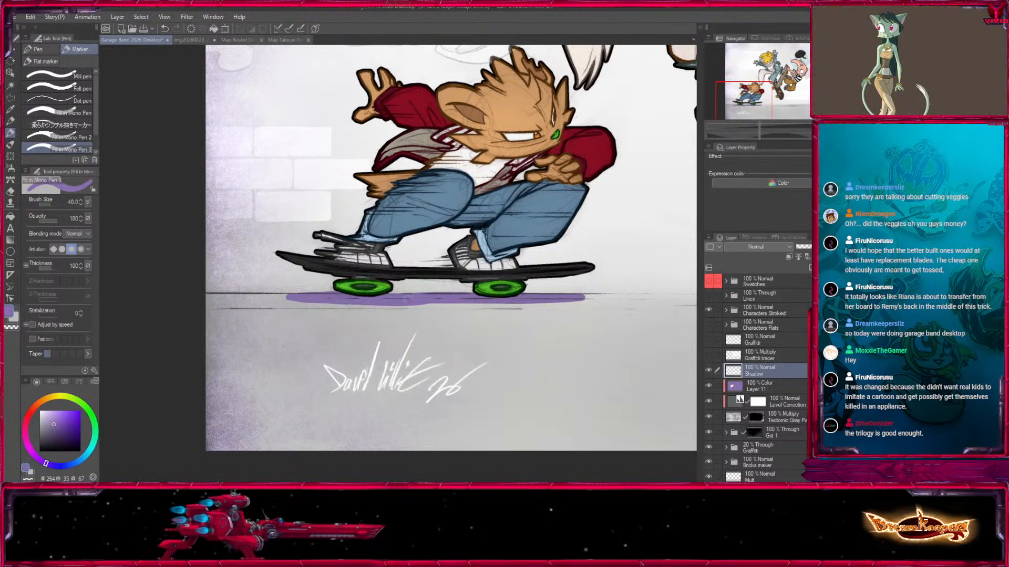
{"action": "left_click_drag", "start_coordinate": [465, 302], "coordinate": [620, 302]}
Paint a long, thin elliptical purple shadow on the ground below the airborne skateboard, tapering its end with the marker at size 15.
{"action": "left_click_drag", "start_coordinate": [678, 272], "coordinate": [370, 291]}
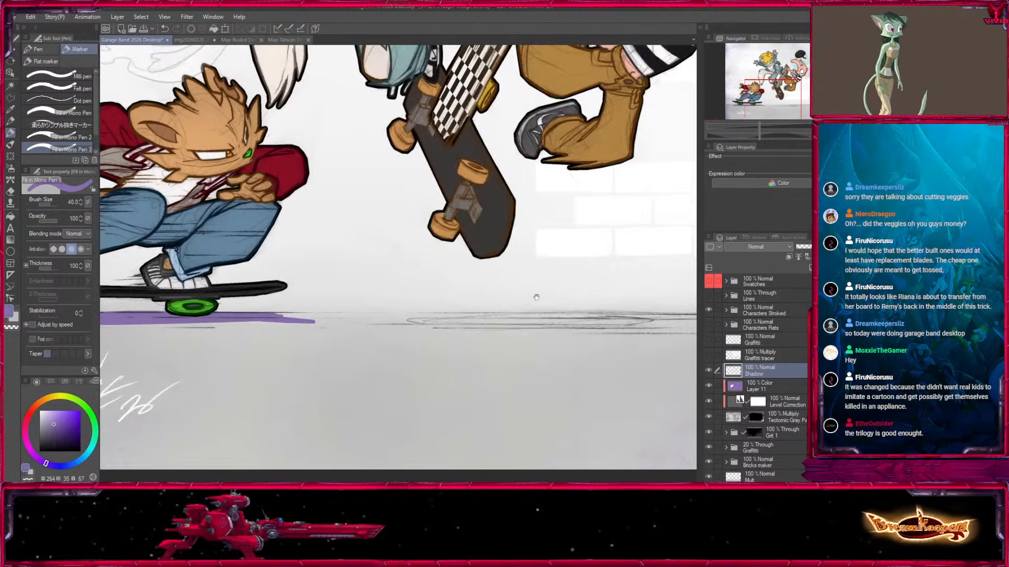
{"action": "left_click_drag", "start_coordinate": [408, 320], "coordinate": [621, 321]}
{"action": "mouse_move", "coordinate": [693, 303]}
{"action": "left_mouse_down"}
{"action": "mouse_move", "coordinate": [437, 352]}
{"action": "mouse_move", "coordinate": [592, 286]}
{"action": "left_mouse_up"}
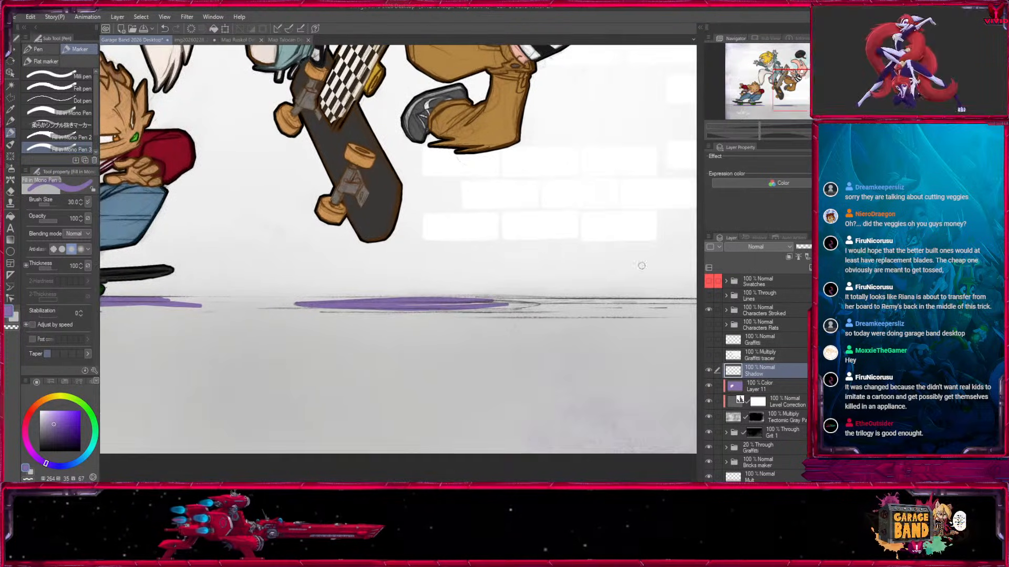
{"action": "key", "text": "bracketleft"}
{"action": "key", "text": "bracketleft"}
{"action": "mouse_move", "coordinate": [497, 300]}
{"action": "left_mouse_down"}
{"action": "mouse_move", "coordinate": [536, 303]}
{"action": "mouse_move", "coordinate": [501, 307]}
{"action": "left_mouse_up"}
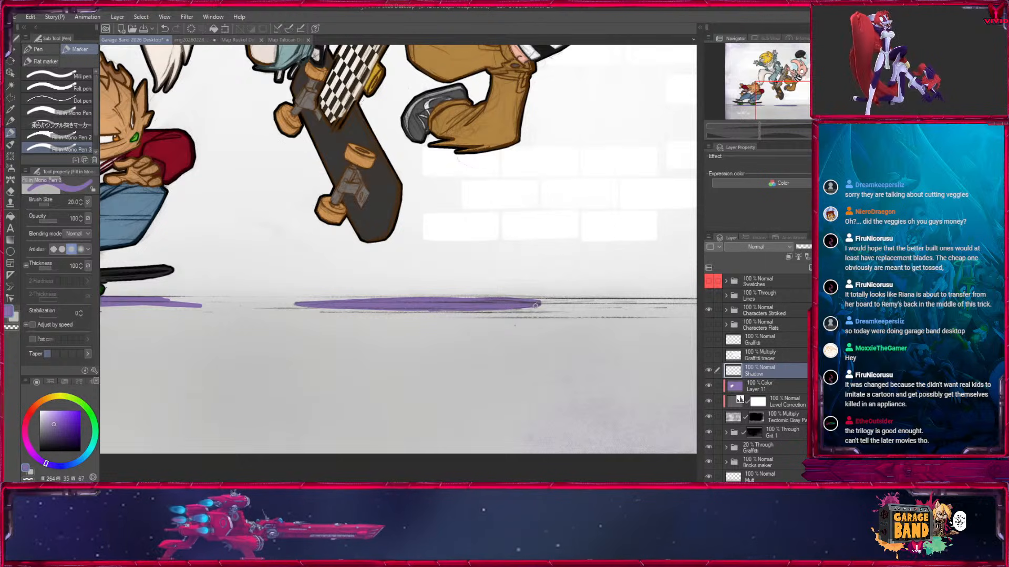
{"action": "key", "text": "bracketleft"}
{"action": "key", "text": "bracketleft"}
{"action": "mouse_move", "coordinate": [528, 301]}
{"action": "left_mouse_down"}
{"action": "mouse_move", "coordinate": [557, 304]}
{"action": "mouse_move", "coordinate": [520, 308]}
{"action": "left_mouse_up"}
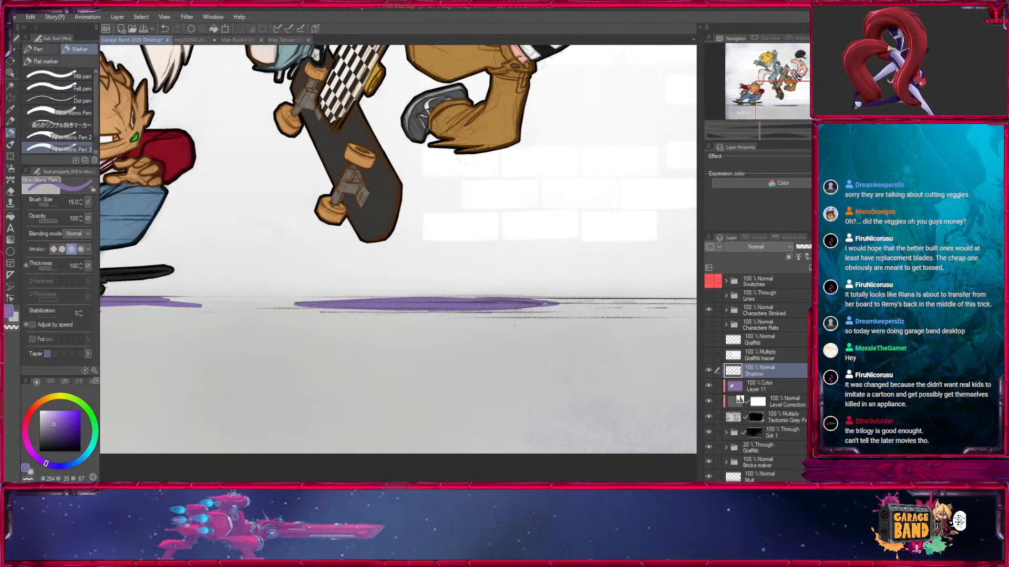
Paint purple shadows beneath the fallen character's two hands, sleeve and beak, adjusting the marker size between 50 and 25.
{"action": "mouse_move", "coordinate": [562, 337]}
{"action": "left_mouse_down"}
{"action": "mouse_move", "coordinate": [219, 382]}
{"action": "mouse_move", "coordinate": [157, 442]}
{"action": "mouse_move", "coordinate": [88, 296]}
{"action": "left_mouse_up"}
{"action": "key", "text": "bracketright"}
{"action": "key", "text": "bracketright"}
{"action": "key", "text": "bracketright"}
{"action": "key", "text": "bracketright"}
{"action": "key", "text": "bracketright"}
{"action": "key", "text": "bracketright"}
{"action": "left_click_drag", "start_coordinate": [407, 248], "coordinate": [508, 255]}
{"action": "key", "text": "bracketleft"}
{"action": "key", "text": "bracketleft"}
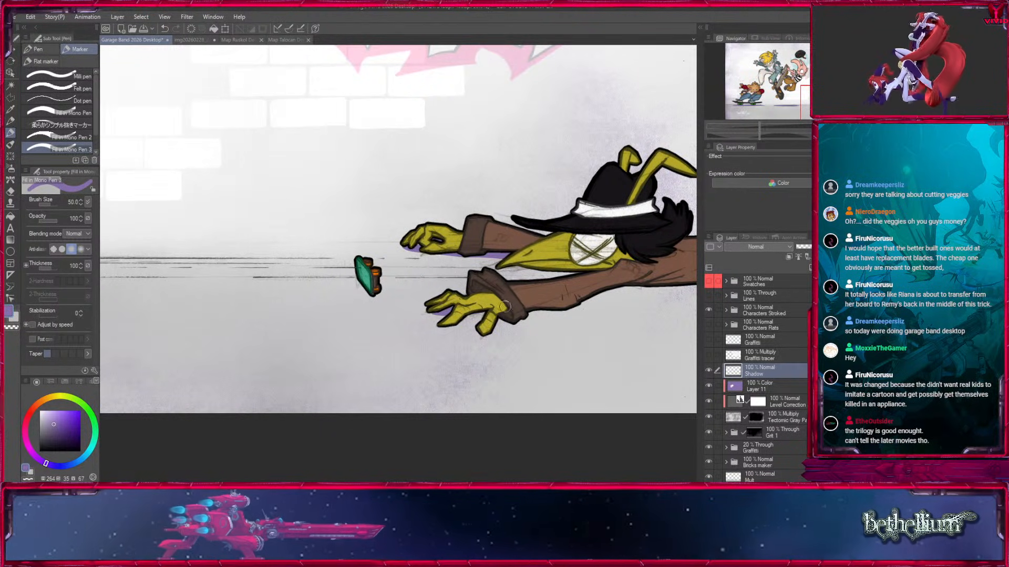
{"action": "left_click_drag", "start_coordinate": [430, 313], "coordinate": [475, 315]}
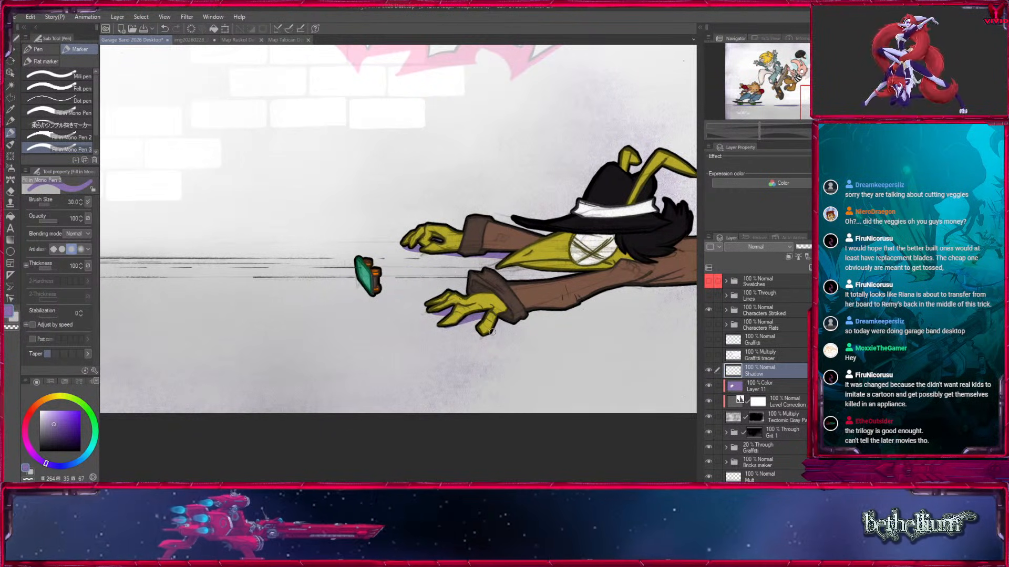
{"action": "key", "text": "bracketright"}
{"action": "key", "text": "bracketleft"}
{"action": "key", "text": "bracketleft"}
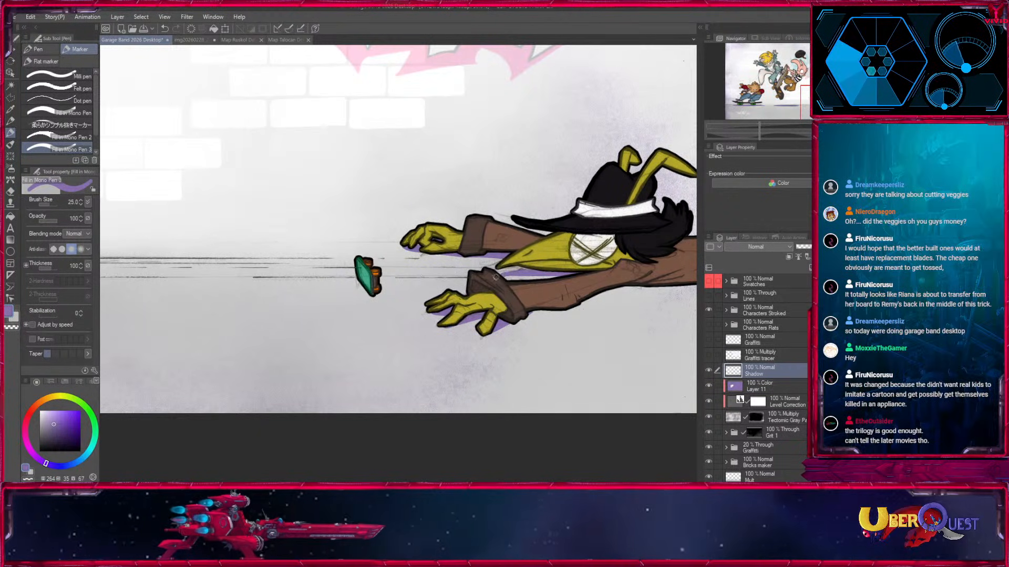
Paint a small rounded purple shadow beneath the tiny teal skateboard with the marker at size 40.
{"action": "key", "text": "bracketright"}
{"action": "key", "text": "bracketright"}
{"action": "key", "text": "bracketright"}
{"action": "key", "text": "bracketright"}
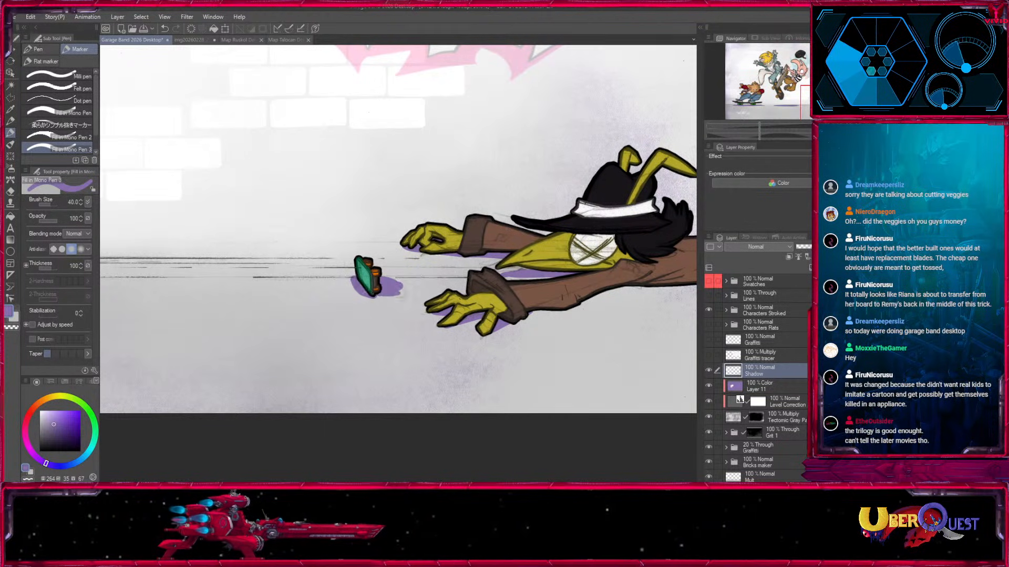
Try painting a wide purple shadow beneath the fallen character's near arm out to the canvas edge.
{"action": "left_click_drag", "start_coordinate": [625, 305], "coordinate": [414, 303]}
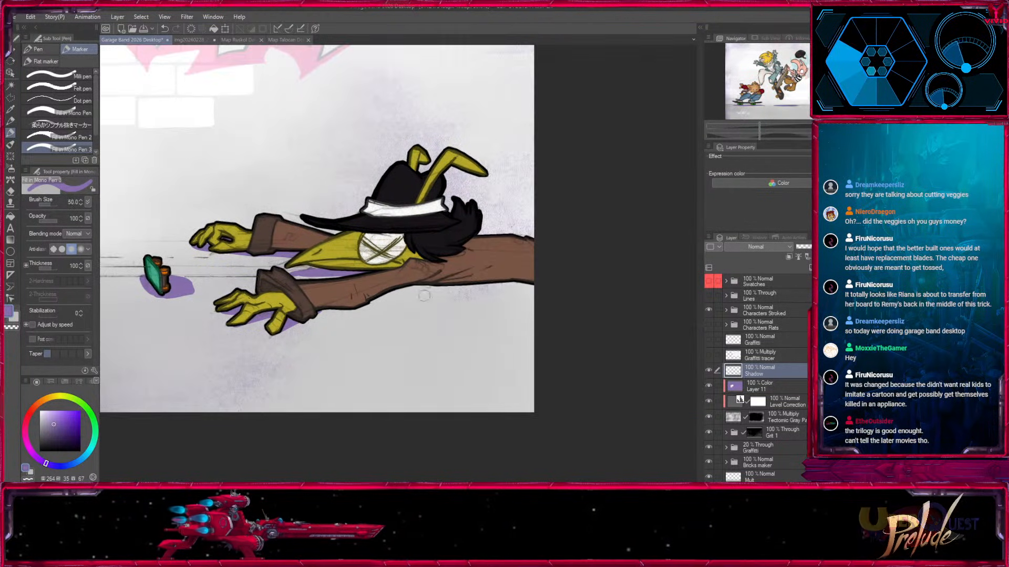
{"action": "key", "text": "bracketright"}
{"action": "key", "text": "bracketright"}
{"action": "key", "text": "bracketright"}
{"action": "left_click_drag", "start_coordinate": [312, 317], "coordinate": [536, 288]}
{"action": "left_click_drag", "start_coordinate": [370, 296], "coordinate": [433, 288]}
{"action": "key", "text": "bracketleft"}
{"action": "key", "text": "bracketleft"}
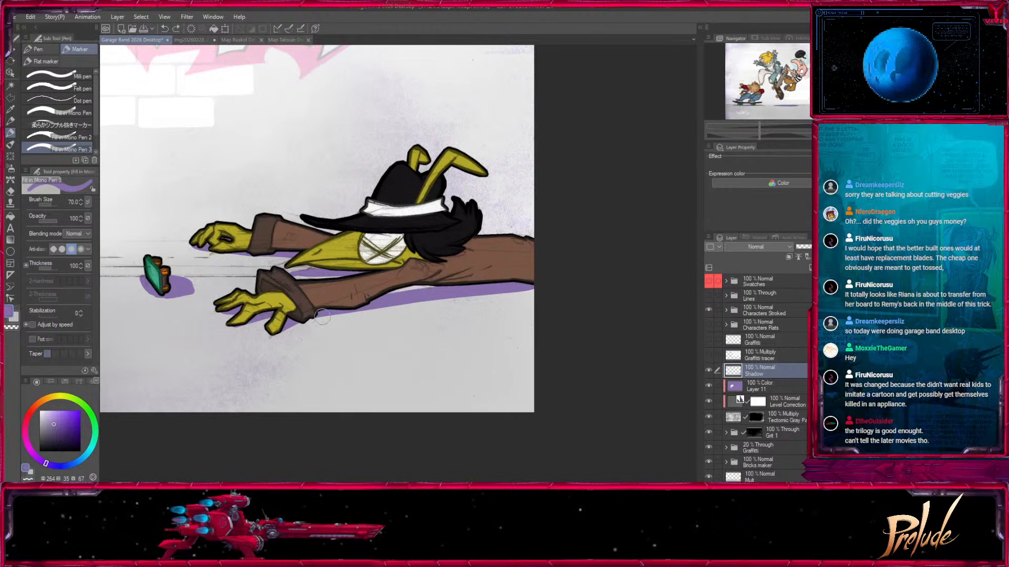
Undo the wide arm shadow and paint a narrower one beneath the fallen character's near arm and body.
{"action": "key", "text": "ctrl+z"}
{"action": "key", "text": "ctrl+z"}
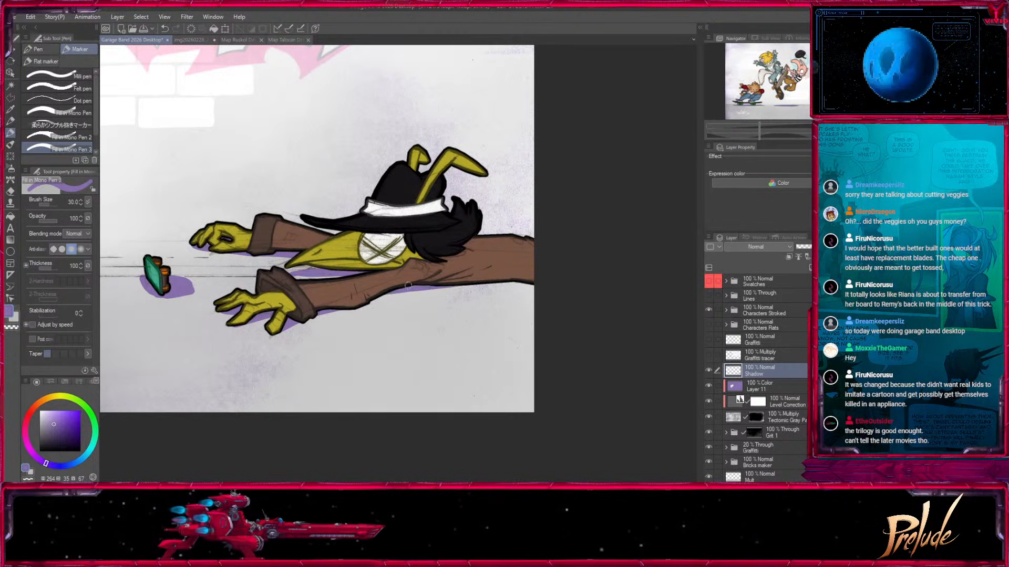
{"action": "left_click_drag", "start_coordinate": [404, 291], "coordinate": [534, 287]}
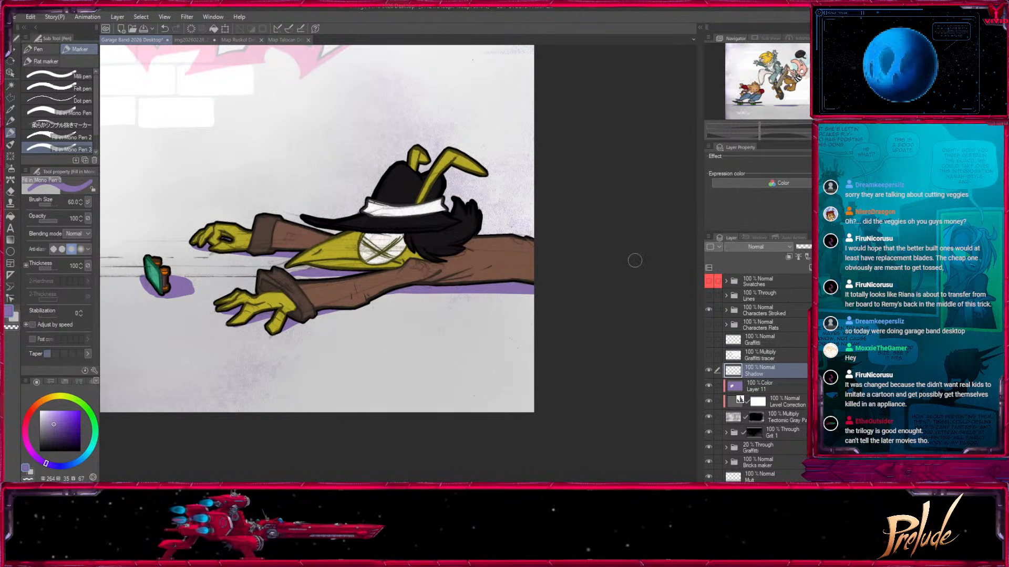
Soften both ends of the purple shadow beneath the crouching character's skateboard using a transparent Pencil at sizes 20 and 30.
{"action": "key", "text": "ctrl+minus"}
{"action": "key", "text": "ctrl+minus"}
{"action": "left_click_drag", "start_coordinate": [297, 342], "coordinate": [644, 345]}
{"action": "mouse_move", "coordinate": [477, 316]}
{"action": "left_mouse_down"}
{"action": "mouse_move", "coordinate": [478, 418]}
{"action": "mouse_move", "coordinate": [656, 319]}
{"action": "left_mouse_up"}
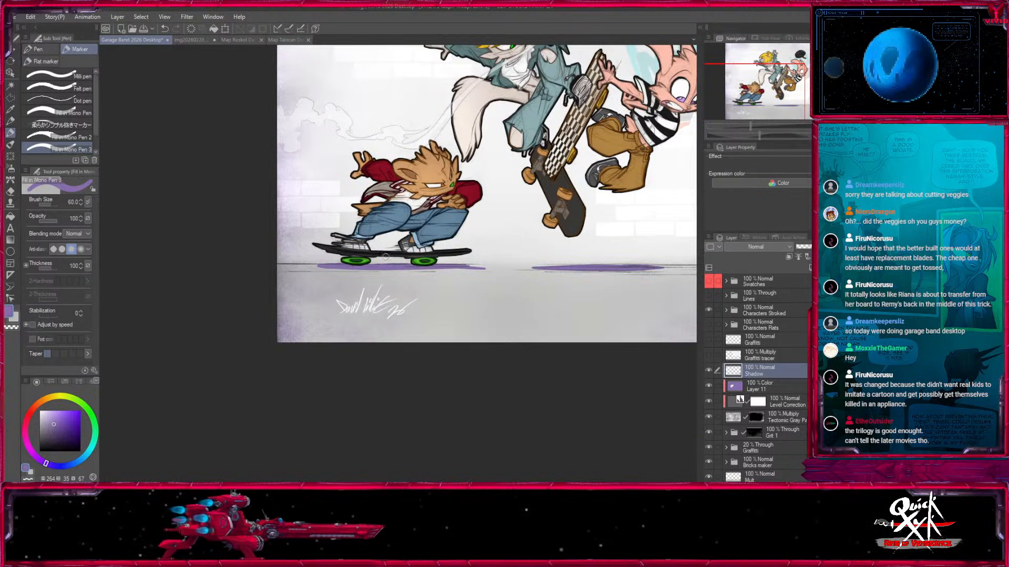
{"action": "key", "text": "ctrl+plus"}
{"action": "key", "text": "ctrl+plus"}
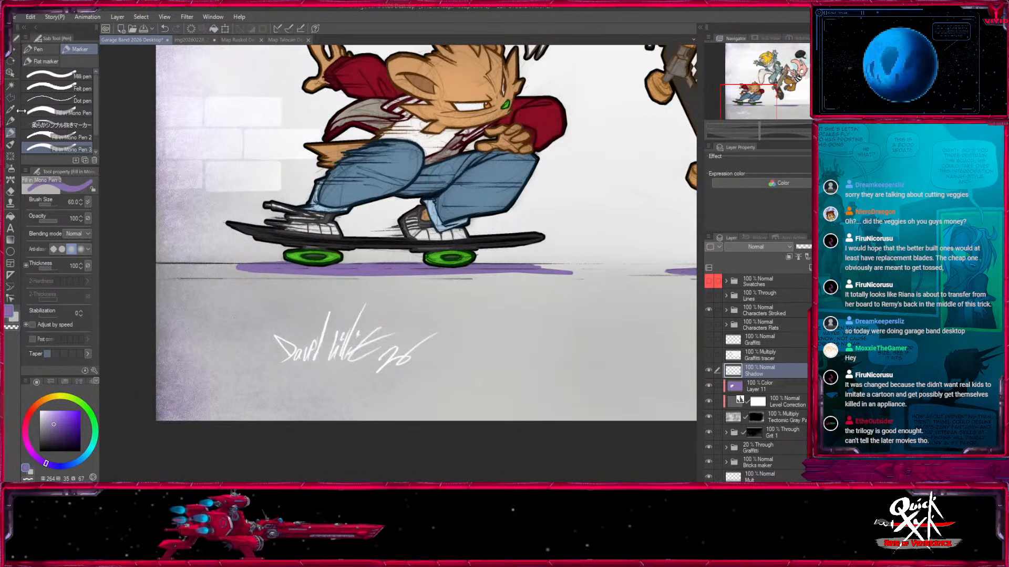
{"action": "left_click", "coordinate": [10, 121]}
{"action": "key", "text": "]"}
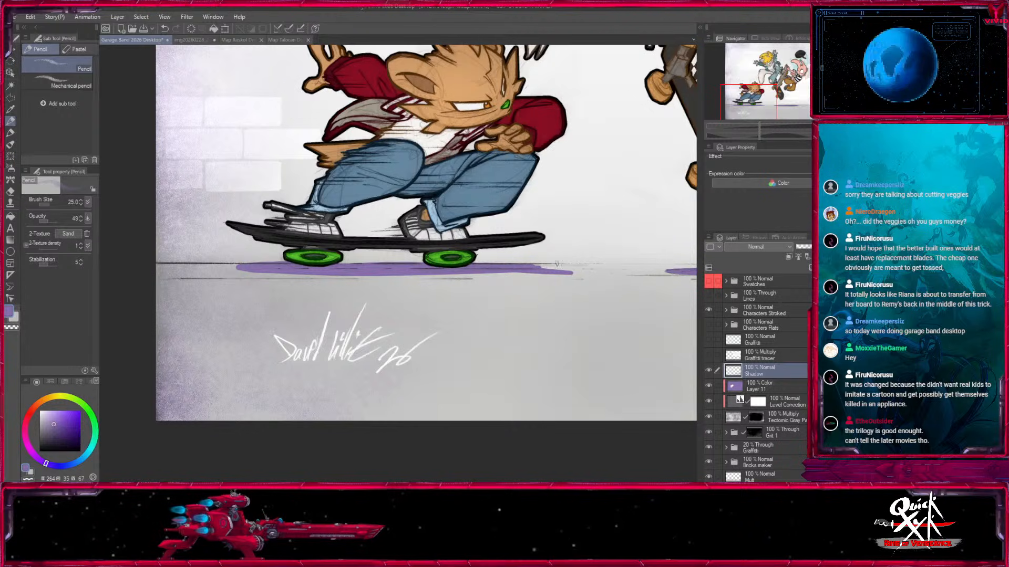
{"action": "left_click_drag", "start_coordinate": [379, 259], "coordinate": [562, 256]}
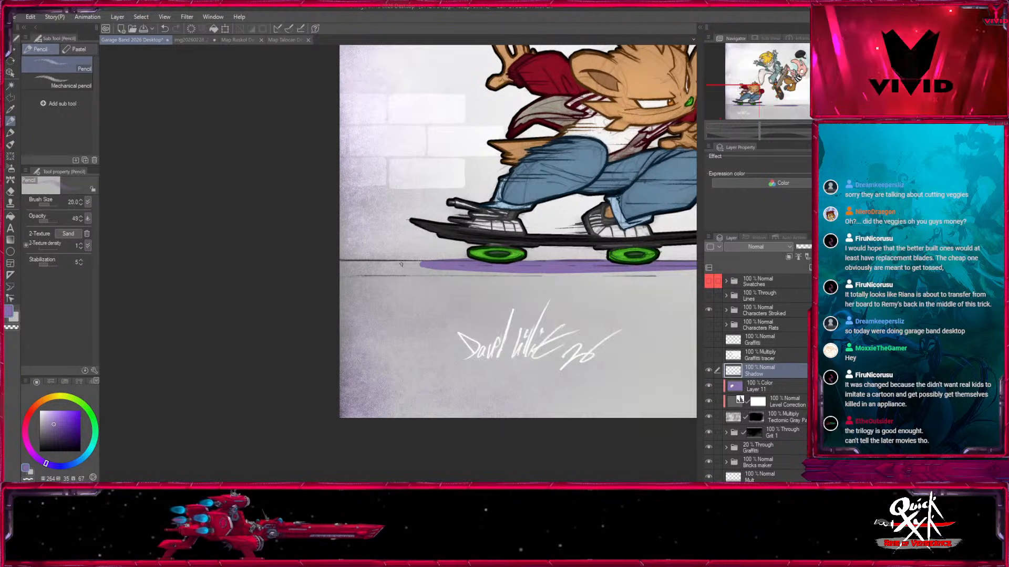
{"action": "left_click_drag", "start_coordinate": [440, 265], "coordinate": [398, 263]}
{"action": "key", "text": "]"}
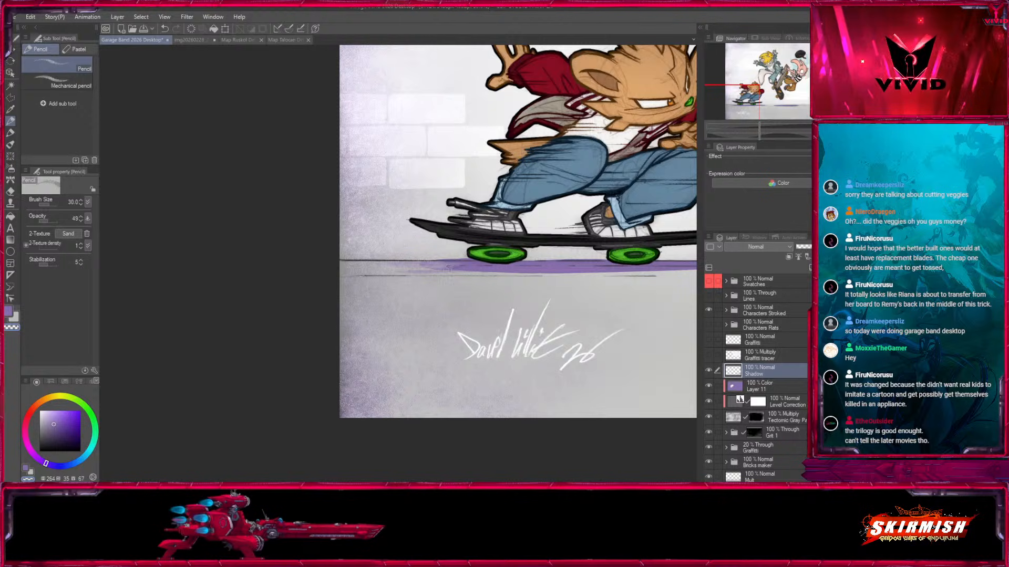
{"action": "left_click_drag", "start_coordinate": [440, 269], "coordinate": [486, 265]}
{"action": "left_click_drag", "start_coordinate": [631, 265], "coordinate": [400, 273]}
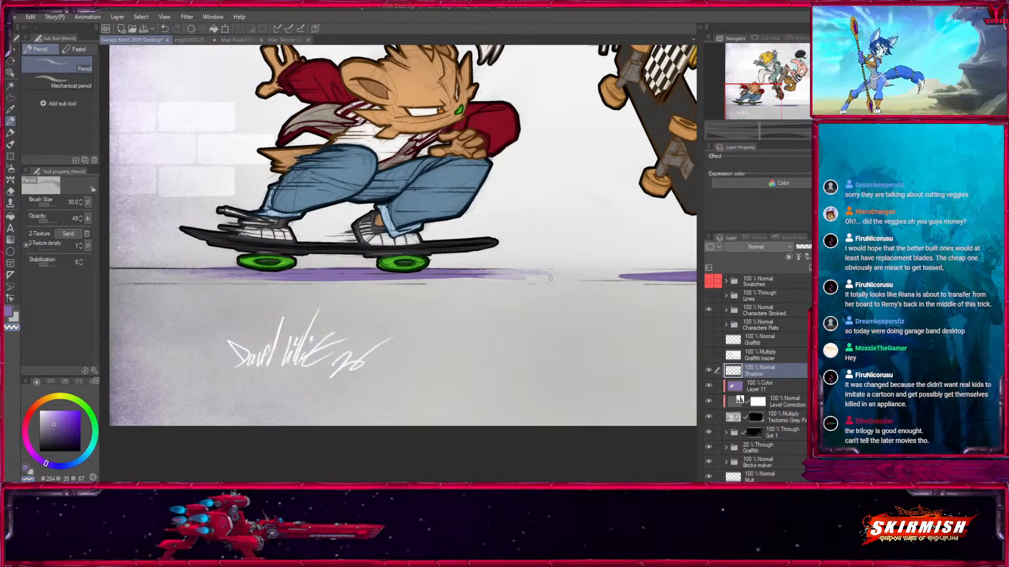
Soften the ends of the purple ground shadow beneath the airborne skateboard using the transparent Pencil at size 40, and save the illustration.
{"action": "left_click_drag", "start_coordinate": [584, 273], "coordinate": [359, 291]}
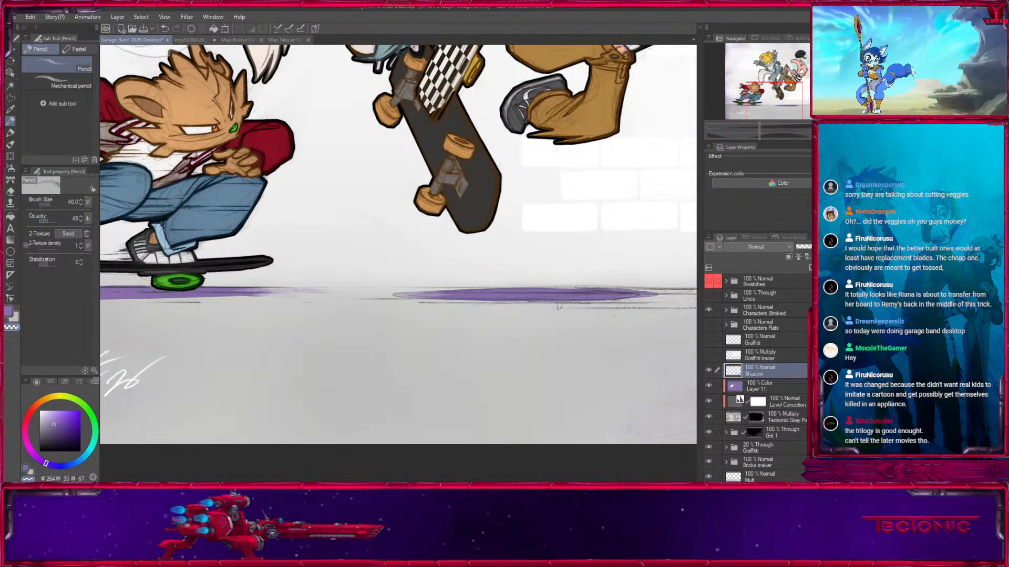
{"action": "left_click_drag", "start_coordinate": [568, 210], "coordinate": [233, 360]}
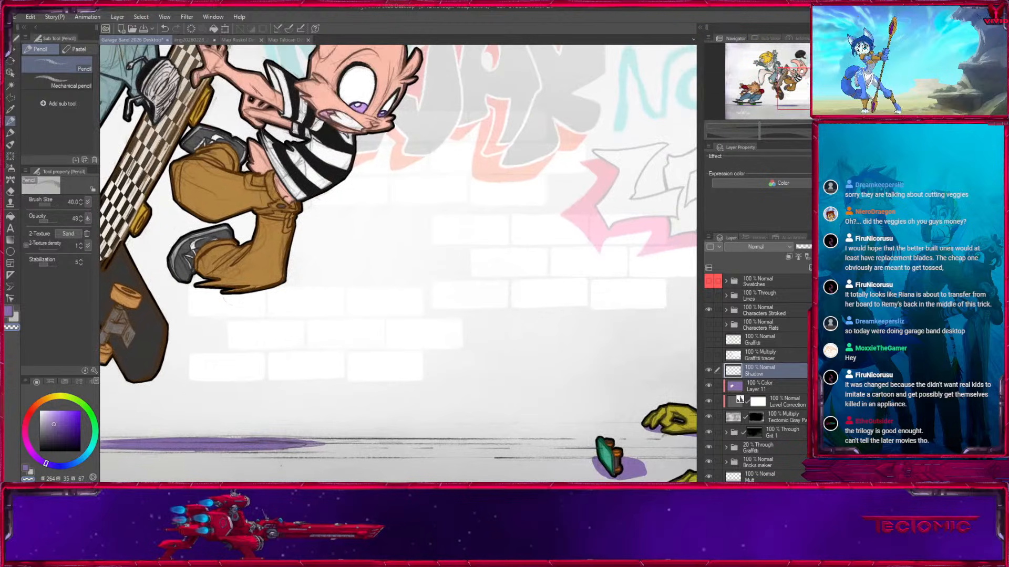
{"action": "key", "text": "ctrl+minus"}
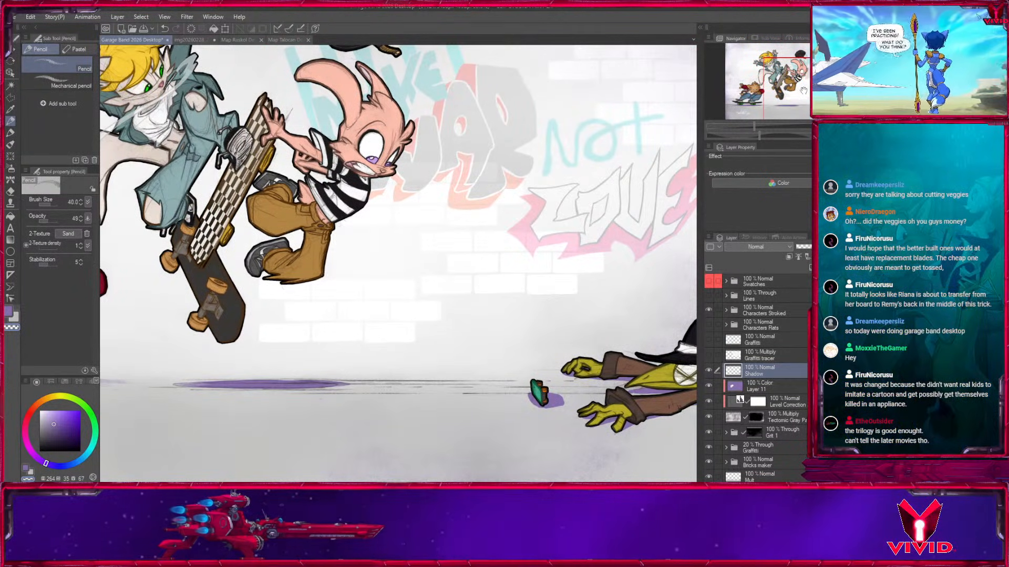
{"action": "left_click_drag", "start_coordinate": [804, 90], "coordinate": [772, 78]}
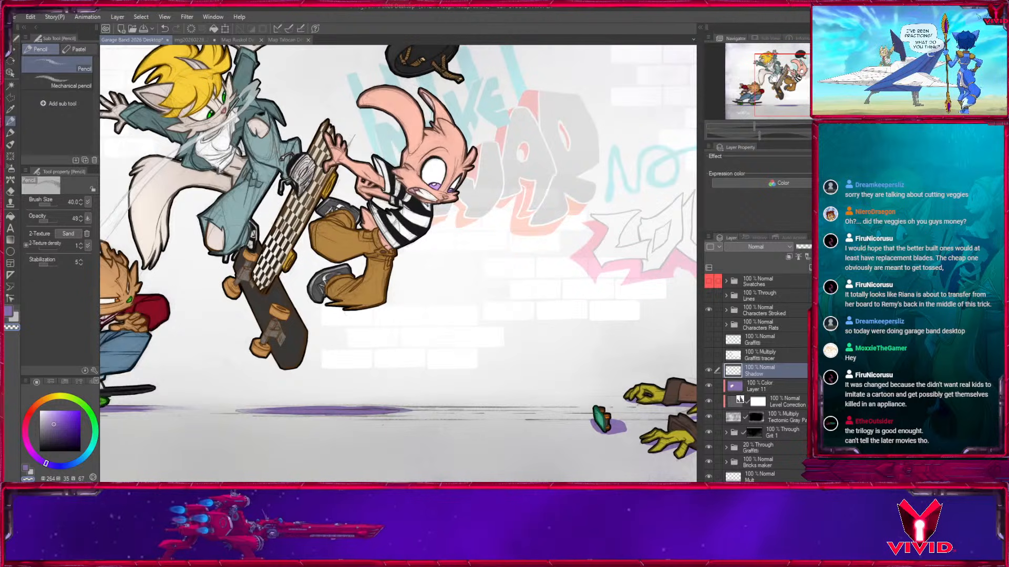
{"action": "key", "text": "k"}
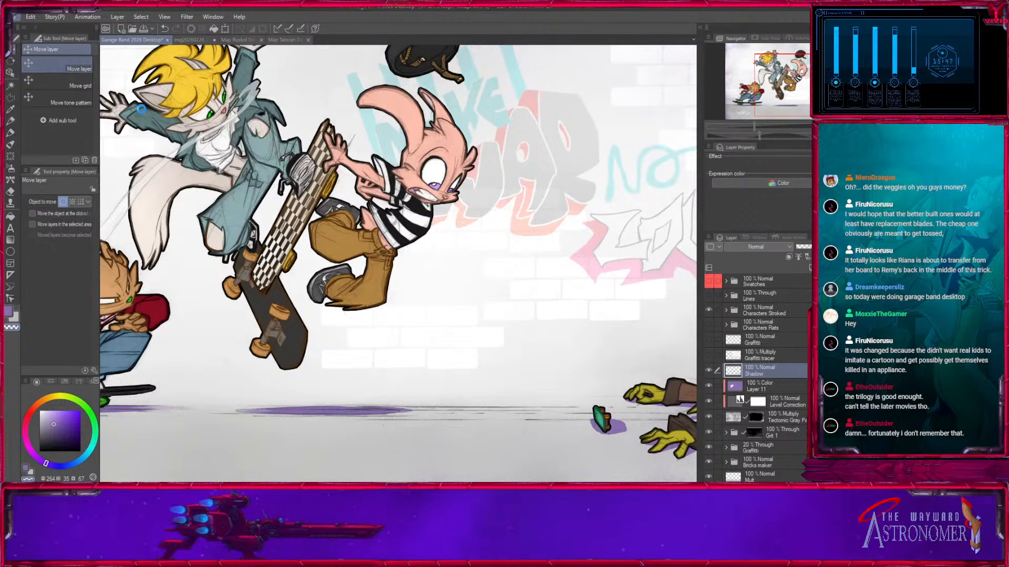
{"action": "key", "text": "ctrl+s"}
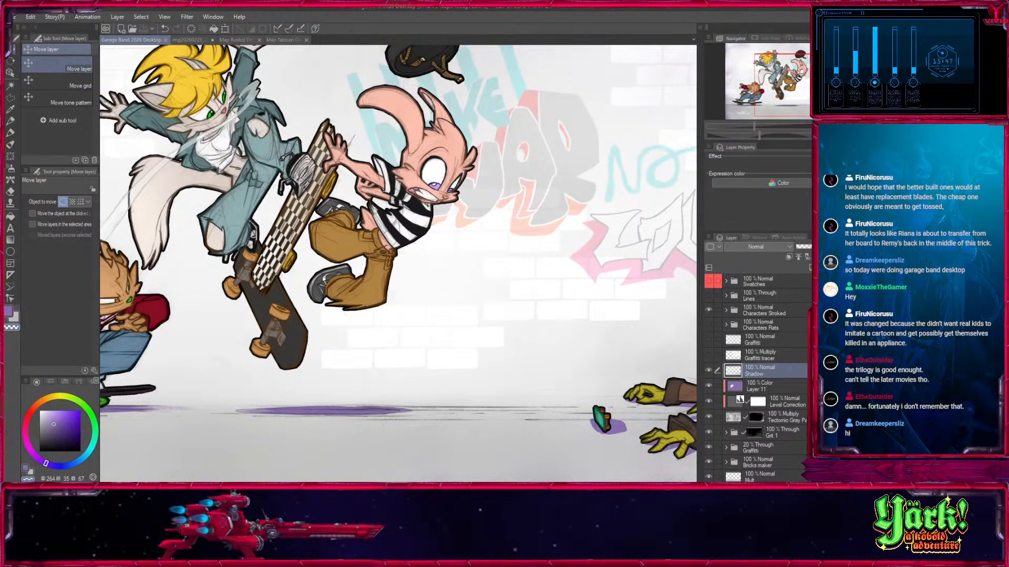
{"action": "key", "text": "ctrl+0"}
{"action": "left_click_drag", "start_coordinate": [799, 79], "coordinate": [792, 86]}
{"action": "scroll", "coordinate": [796, 83], "scroll_direction": "down", "scroll_amount": 3}
{"action": "key", "text": "ctrl+0"}
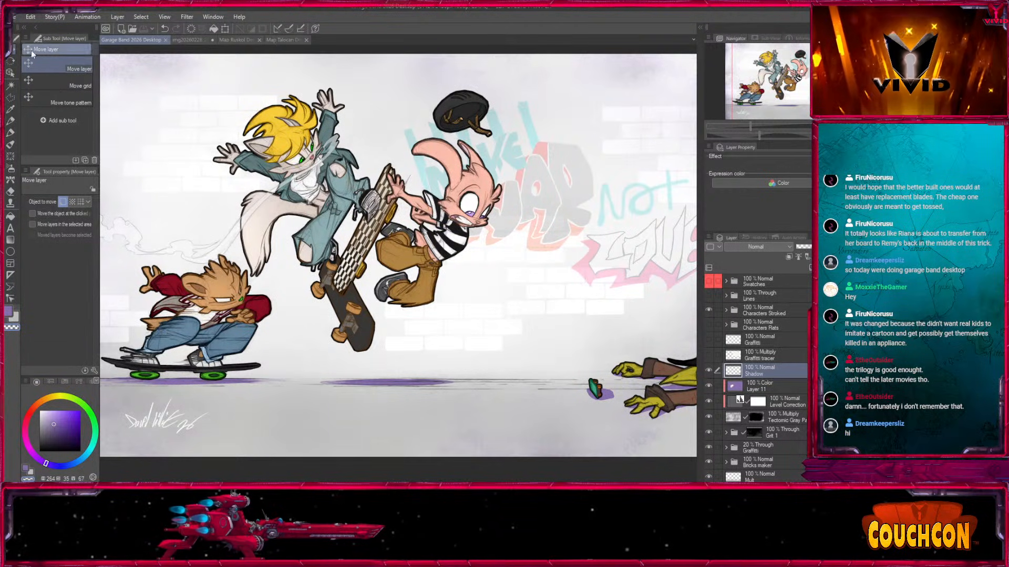
{"action": "mouse_move", "coordinate": [781, 77]}
{"action": "left_mouse_down"}
{"action": "mouse_move", "coordinate": [771, 78]}
{"action": "mouse_move", "coordinate": [803, 78]}
{"action": "mouse_move", "coordinate": [789, 79]}
{"action": "left_mouse_up"}
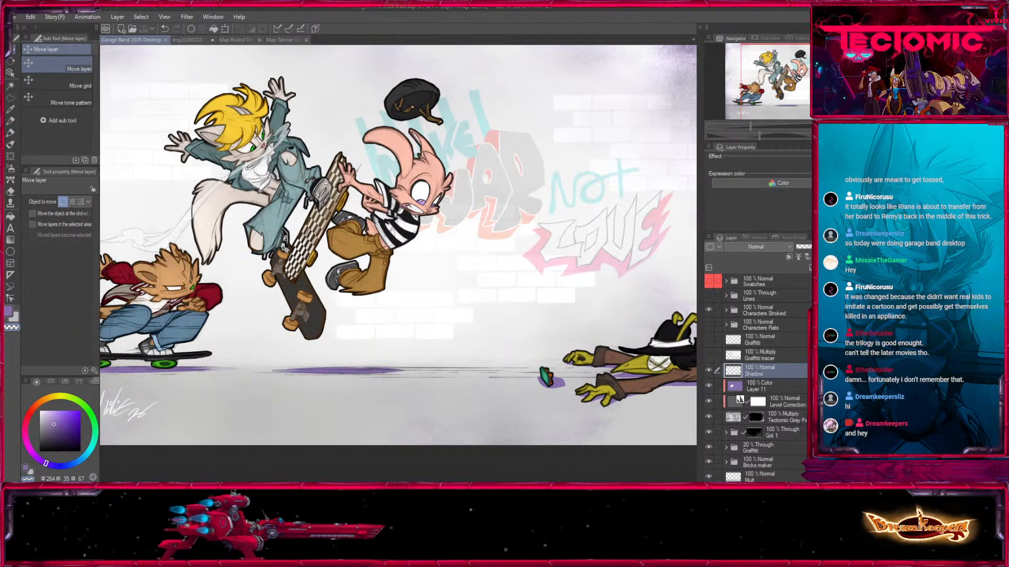
Check the Characters Stroked folder by switching its visibility, and duplicate the folder.
{"action": "left_click", "coordinate": [708, 310]}
{"action": "left_click", "coordinate": [708, 310]}
{"action": "left_click", "coordinate": [756, 311]}
{"action": "key", "text": "ctrl+minus"}
{"action": "key", "text": "ctrl+minus"}
{"action": "left_click_drag", "start_coordinate": [493, 363], "coordinate": [471, 376]}
{"action": "key", "text": "ctrl+plus"}
{"action": "key", "text": "ctrl+plus"}
{"action": "left_click", "coordinate": [709, 309]}
{"action": "left_click", "coordinate": [708, 309]}
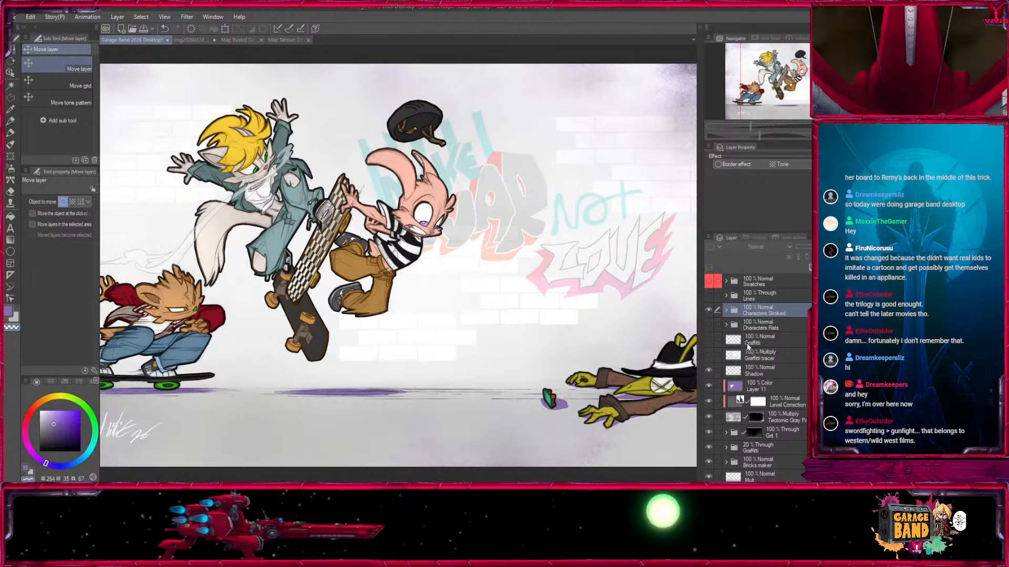
Reduce the Shadow layer's opacity to 59%.
{"action": "left_click", "coordinate": [782, 402]}
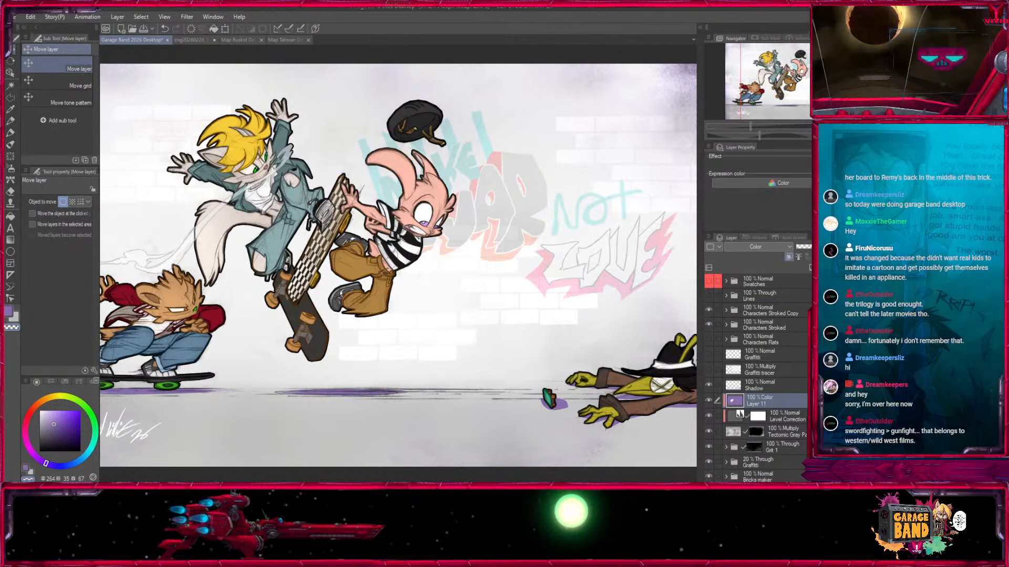
{"action": "left_click", "coordinate": [757, 388]}
{"action": "left_click", "coordinate": [709, 385]}
{"action": "left_click", "coordinate": [709, 385]}
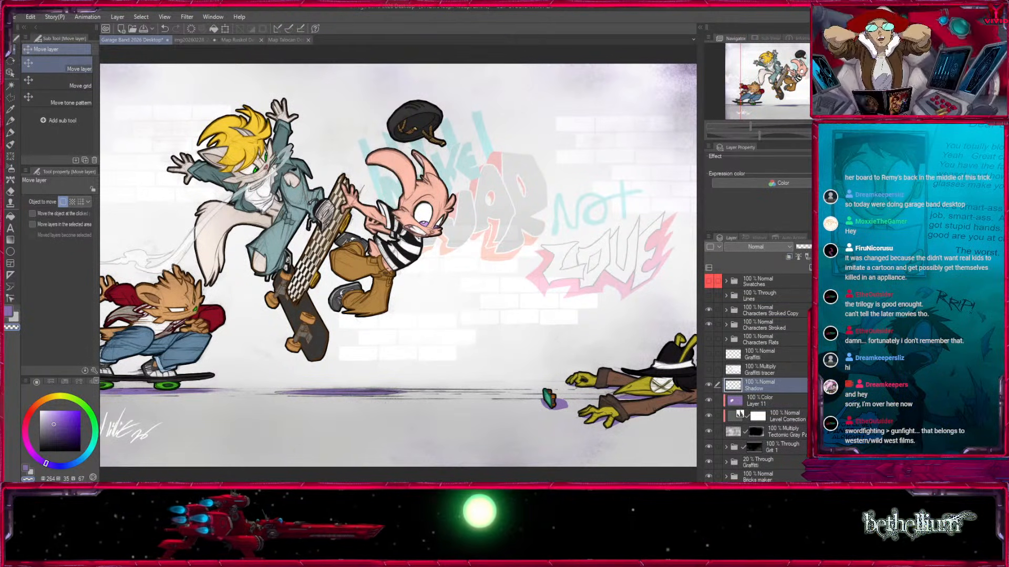
{"action": "left_click", "coordinate": [814, 247]}
{"action": "left_click_drag", "start_coordinate": [469, 398], "coordinate": [229, 396]}
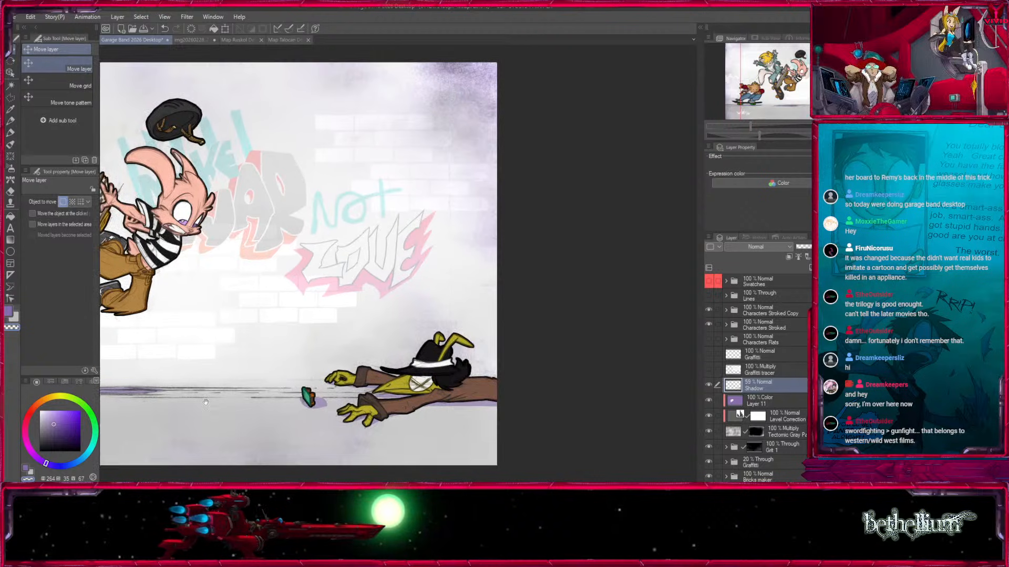
Check the Characters Stroked Copy folder by switching its visibility and merge it into a single layer.
{"action": "key", "text": "ctrl+0"}
{"action": "left_click", "coordinate": [712, 311]}
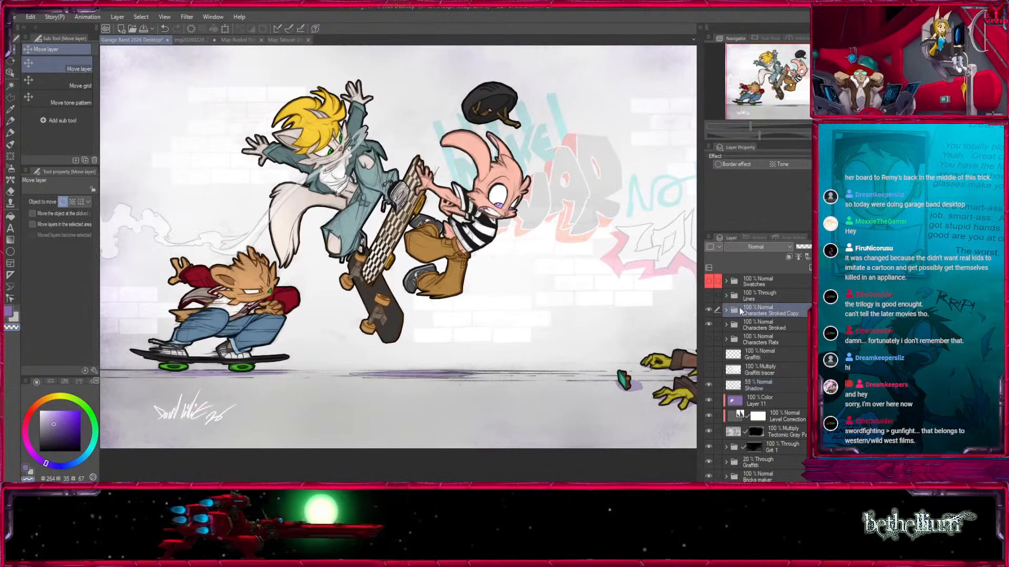
{"action": "left_click", "coordinate": [709, 310]}
{"action": "left_click", "coordinate": [710, 310]}
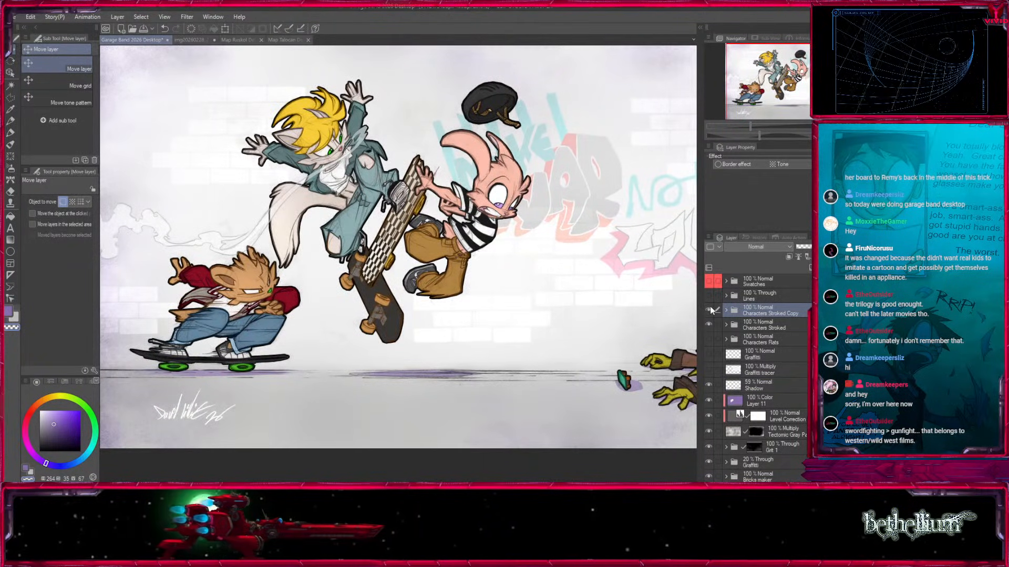
{"action": "left_click_drag", "start_coordinate": [705, 319], "coordinate": [706, 319]}
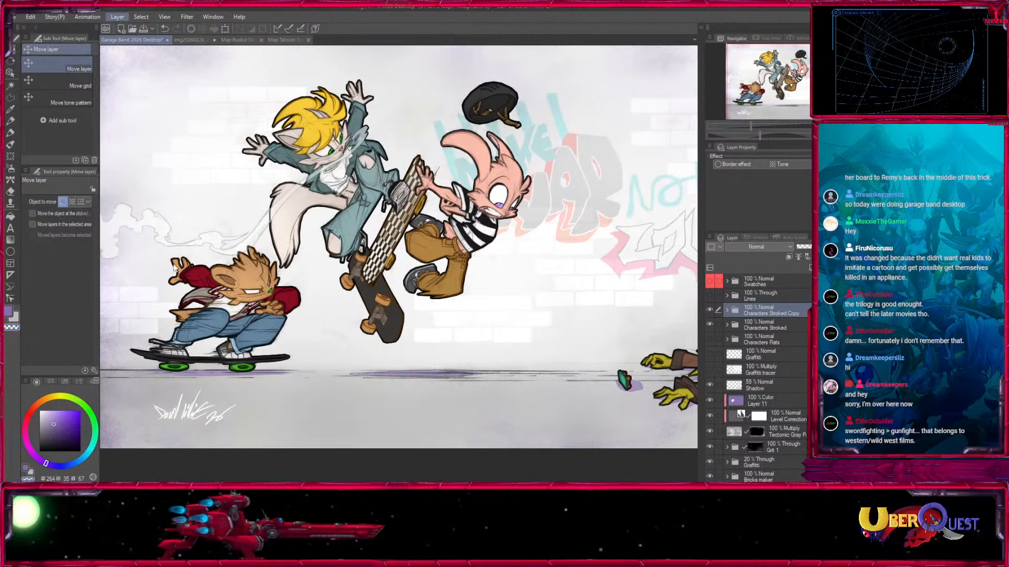
{"action": "left_click", "coordinate": [173, 249]}
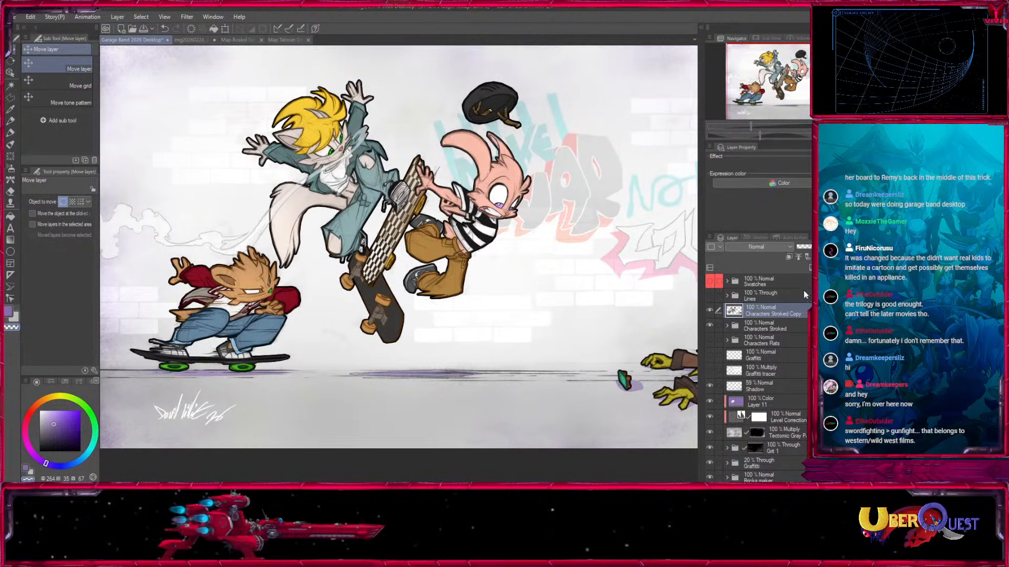
Add a layer named Cel clipped to Characters Stroked Copy and set its blending mode to Multiply.
{"action": "left_click", "coordinate": [809, 268]}
{"action": "left_click", "coordinate": [789, 257]}
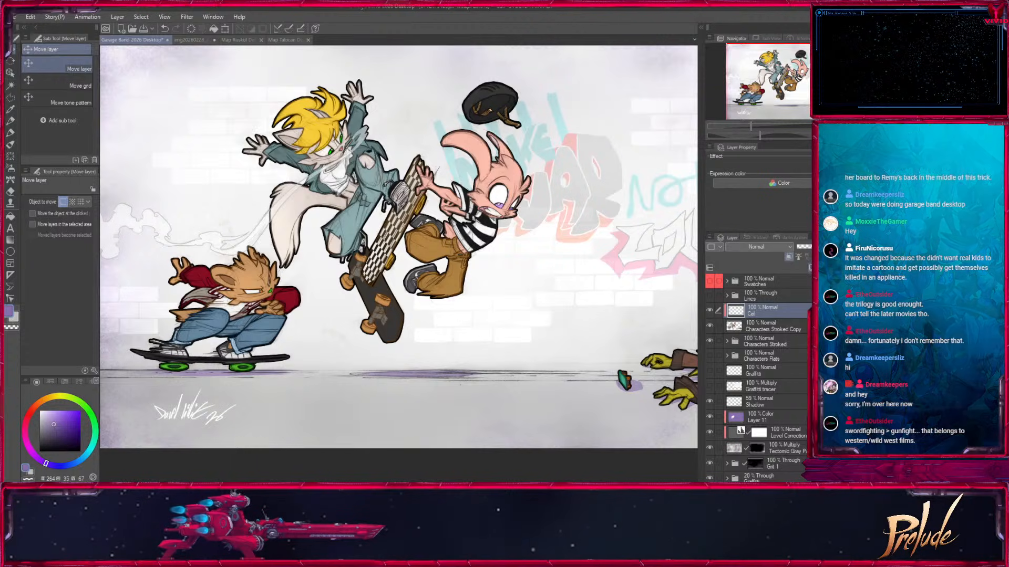
{"action": "left_click", "coordinate": [765, 247]}
{"action": "left_click", "coordinate": [757, 36]}
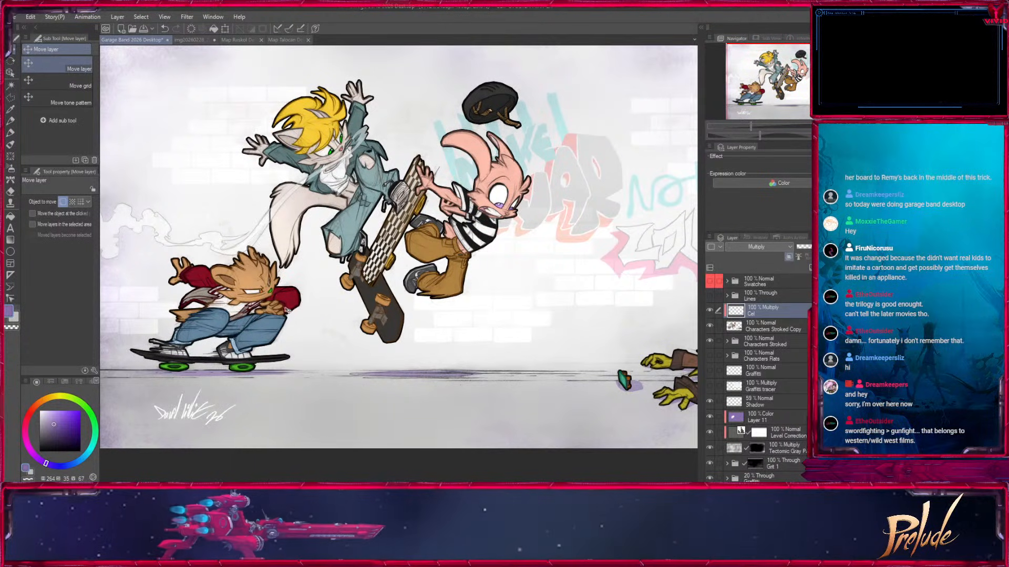
Cover the characters and skateboards with purple on the Cel layer using the marker, undoing the size 400 stroke and enlarging it to 1700.
{"action": "key", "text": "p"}
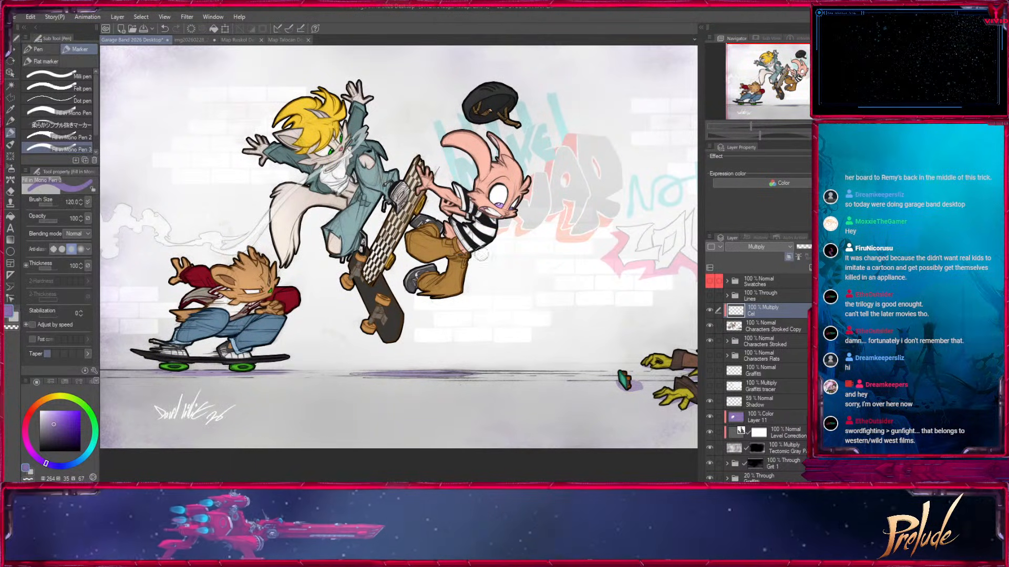
{"action": "key", "text": "]"}
{"action": "key", "text": "]"}
{"action": "key", "text": "]"}
{"action": "key", "text": "]"}
{"action": "key", "text": "]"}
{"action": "key", "text": "]"}
{"action": "key", "text": "]"}
{"action": "key", "text": "]"}
{"action": "mouse_move", "coordinate": [408, 307]}
{"action": "left_mouse_down"}
{"action": "mouse_move", "coordinate": [388, 315]}
{"action": "mouse_move", "coordinate": [387, 333]}
{"action": "left_mouse_up"}
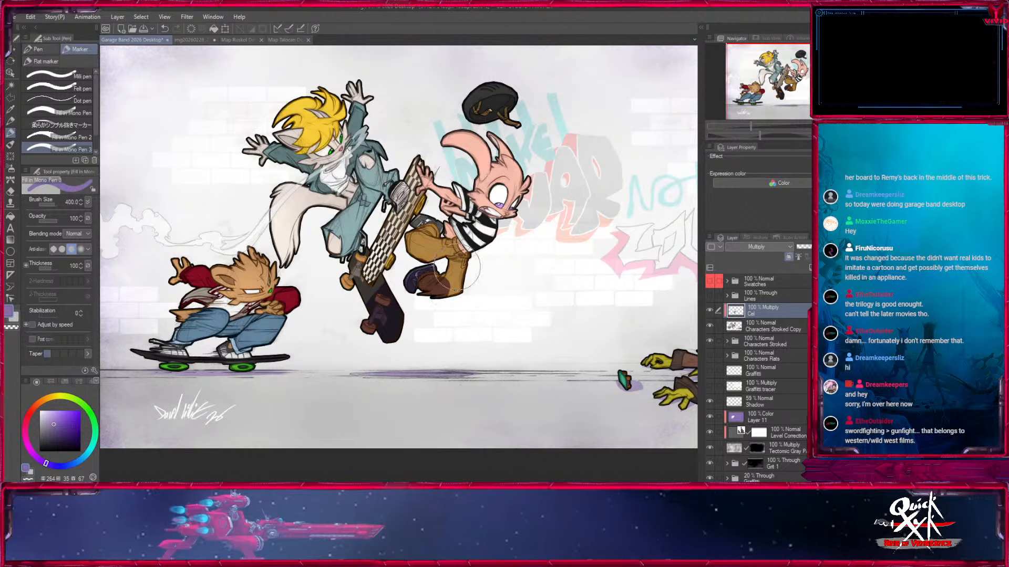
{"action": "key", "text": "ctrl+z"}
{"action": "key", "text": "]"}
{"action": "key", "text": "]"}
{"action": "key", "text": "]"}
{"action": "key", "text": "]"}
{"action": "key", "text": "]"}
{"action": "mouse_move", "coordinate": [239, 368]}
{"action": "left_mouse_down"}
{"action": "mouse_move", "coordinate": [331, 88]}
{"action": "mouse_move", "coordinate": [435, 316]}
{"action": "mouse_move", "coordinate": [448, 301]}
{"action": "mouse_move", "coordinate": [548, 346]}
{"action": "left_mouse_up"}
{"action": "key", "text": "]"}
{"action": "left_click_drag", "start_coordinate": [231, 279], "coordinate": [214, 282]}
{"action": "left_click_drag", "start_coordinate": [604, 363], "coordinate": [340, 314]}
{"action": "key", "text": "]"}
{"action": "key", "text": "]"}
{"action": "left_click_drag", "start_coordinate": [463, 344], "coordinate": [604, 344]}
{"action": "left_click_drag", "start_coordinate": [312, 345], "coordinate": [548, 383]}
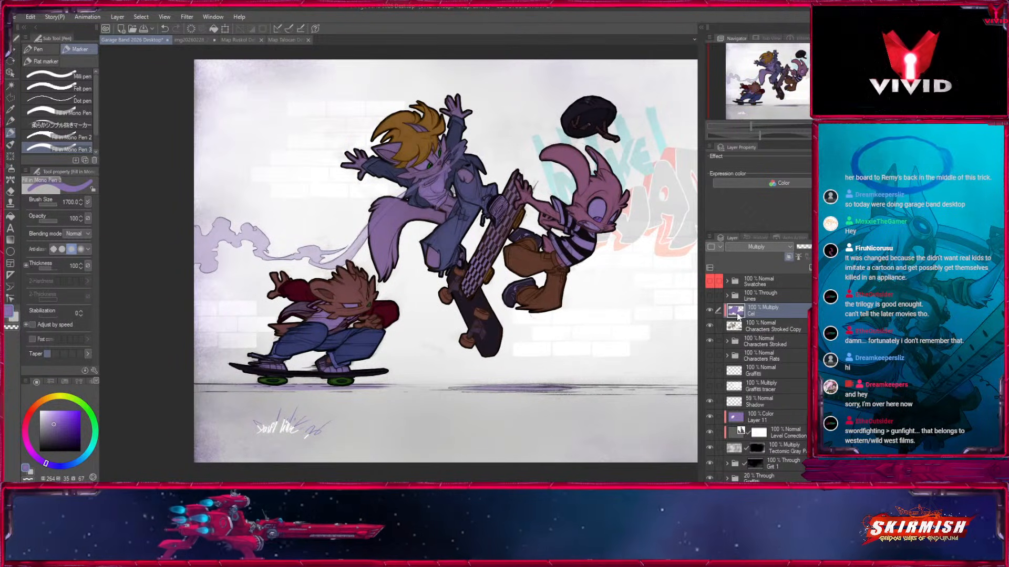
Duplicate the Cel layer and rename the copy Dark.
{"action": "key", "text": "ctrl+c"}
{"action": "key", "text": "ctrl+v"}
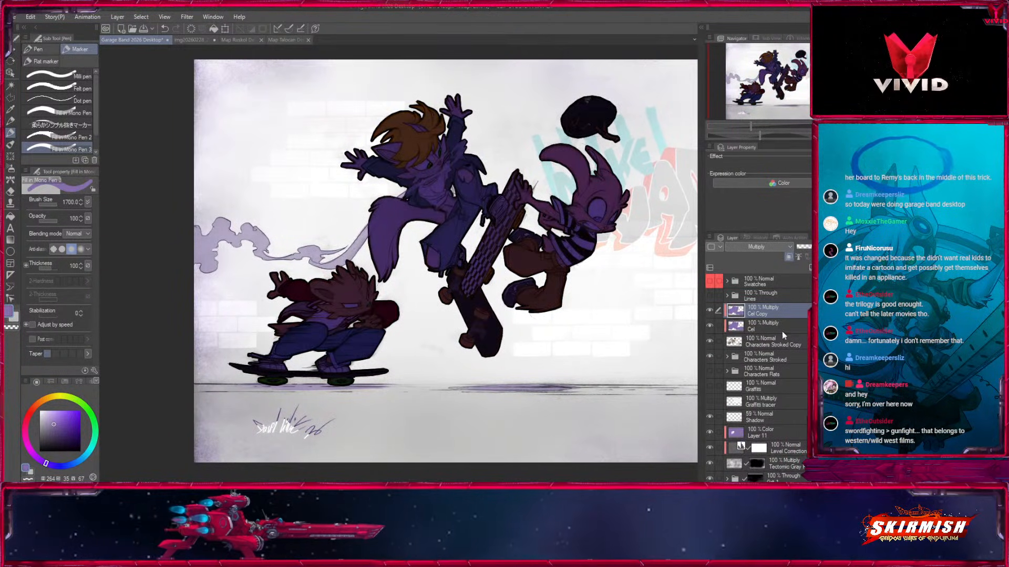
{"action": "type", "text": "Dark"}
{"action": "key", "text": "Return"}
Duplicate the Tectonic Gray Paper texture layer and move the copy above the Dark layer.
{"action": "left_click", "coordinate": [765, 462]}
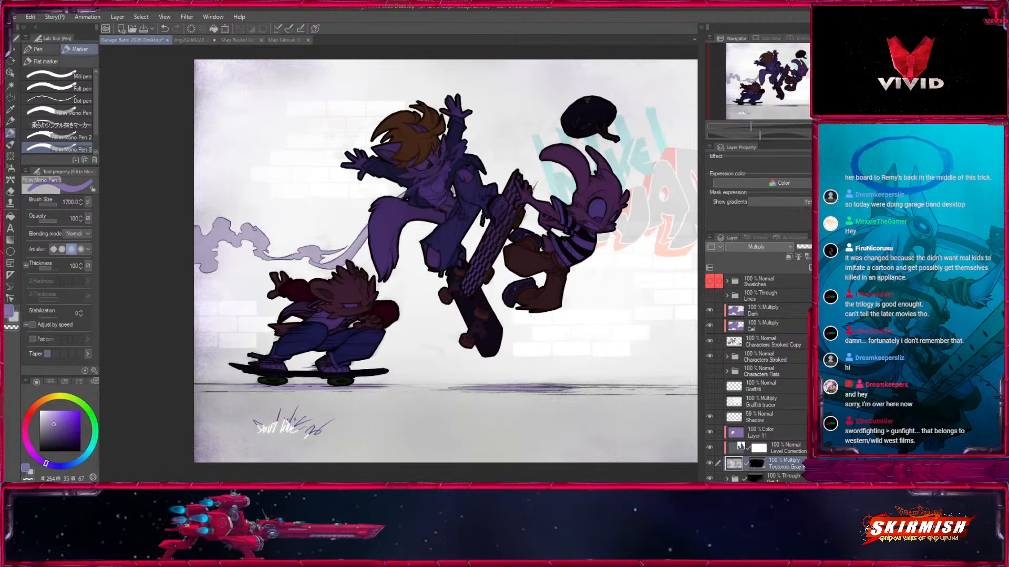
{"action": "key", "text": "ctrl+c"}
{"action": "key", "text": "ctrl+v"}
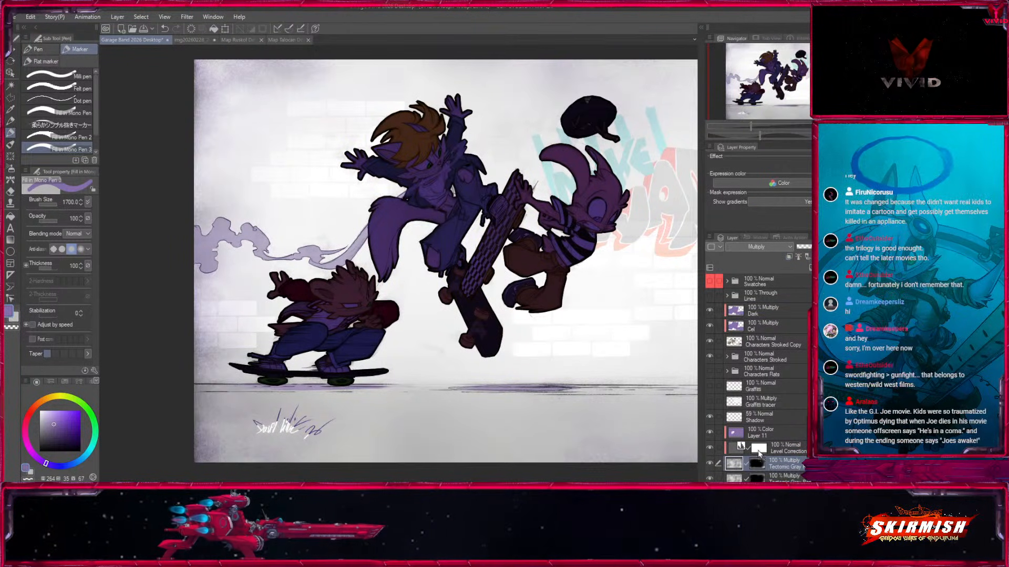
{"action": "left_click_drag", "start_coordinate": [778, 309], "coordinate": [775, 310]}
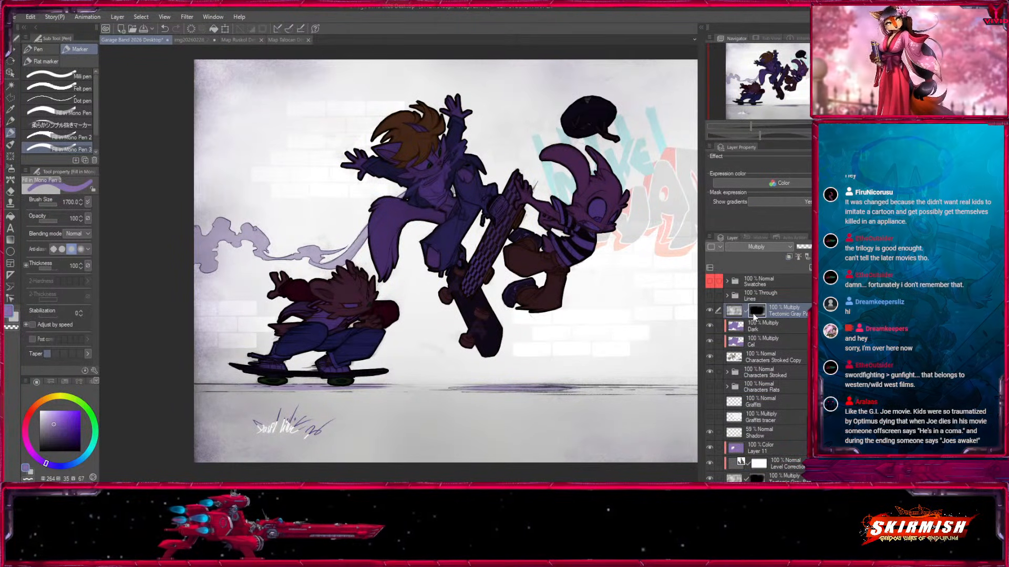
Delete the layer mask from the Tectonic Gray Paper copy and hide the Dark and Cel layers.
{"action": "left_click", "coordinate": [796, 345]}
{"action": "left_click", "coordinate": [710, 325]}
{"action": "left_click", "coordinate": [710, 342]}
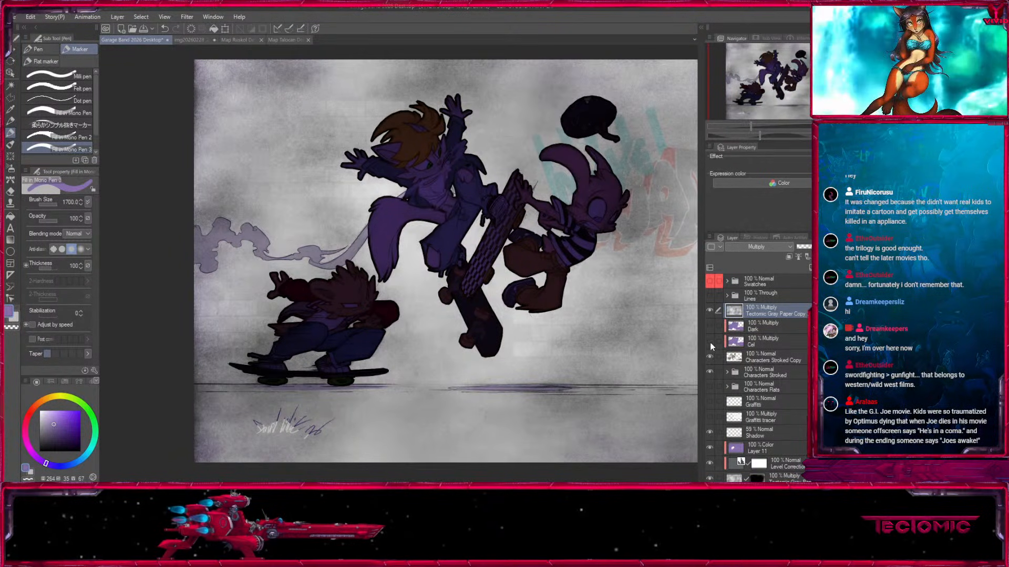
Add a new layer clipped to the Tectonic Gray Paper copy and fill it with purple.
{"action": "left_click", "coordinate": [795, 259]}
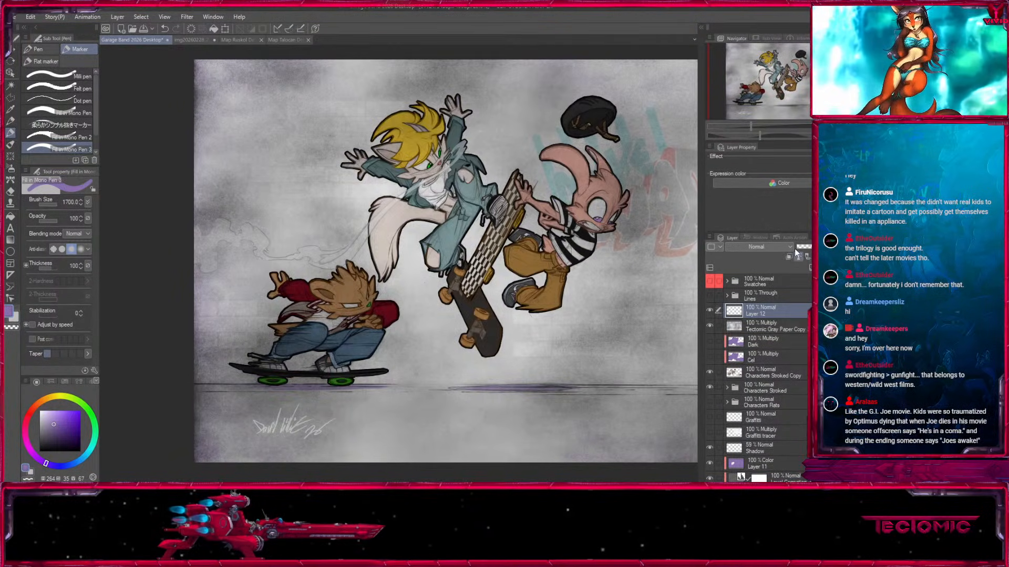
{"action": "left_click", "coordinate": [10, 216]}
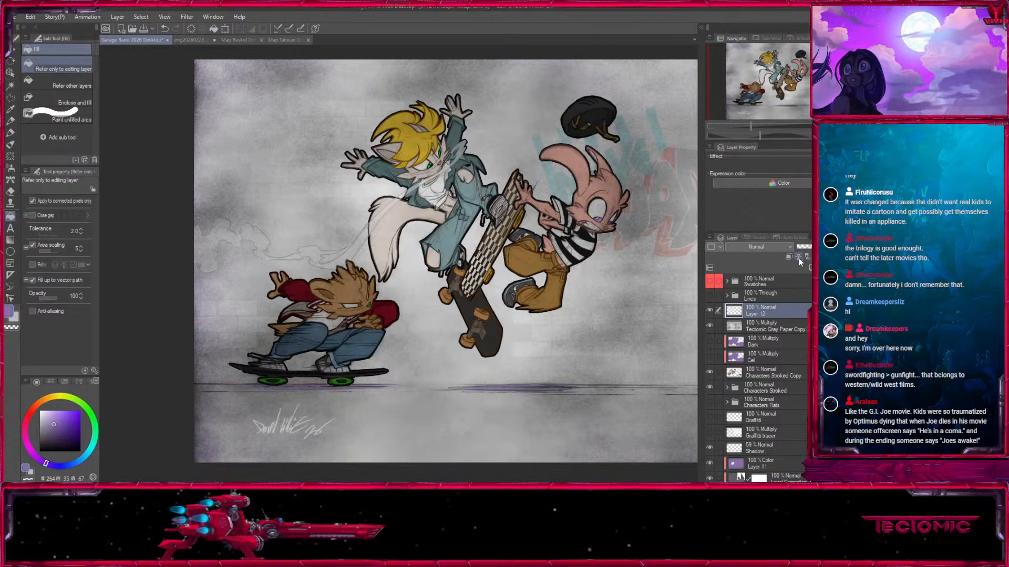
{"action": "left_click", "coordinate": [681, 321]}
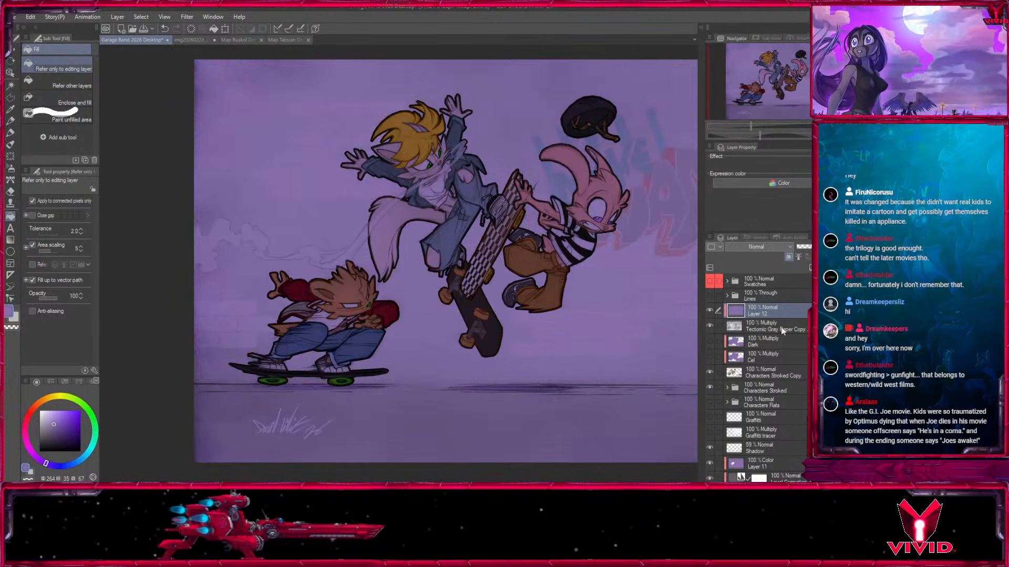
Set the purple fill layer to Color blending and merge it into the Tectonic Gray Paper copy.
{"action": "left_click", "coordinate": [769, 247]}
{"action": "left_click", "coordinate": [747, 236]}
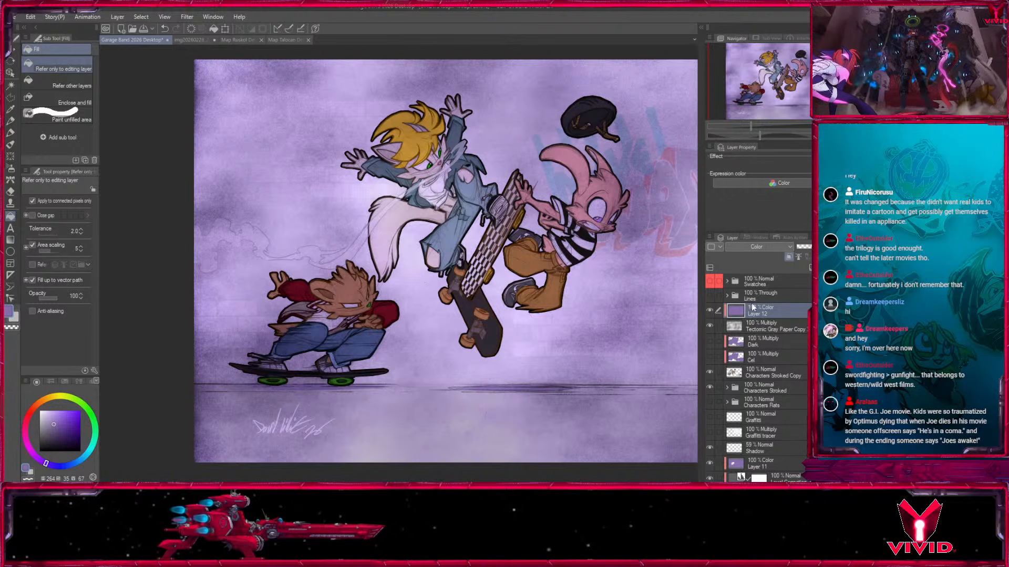
{"action": "key", "text": "Delete"}
Duplicate the purple-tinted paper texture, flip the duplicate horizontally, and merge it down into one texture layer.
{"action": "left_click_drag", "start_coordinate": [810, 271], "coordinate": [810, 269]}
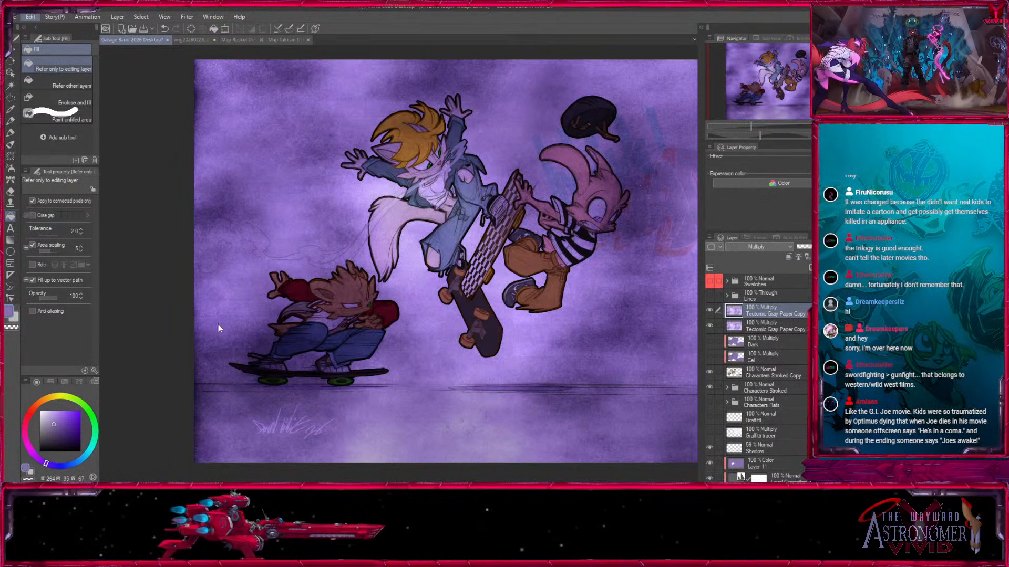
{"action": "left_click", "coordinate": [206, 359]}
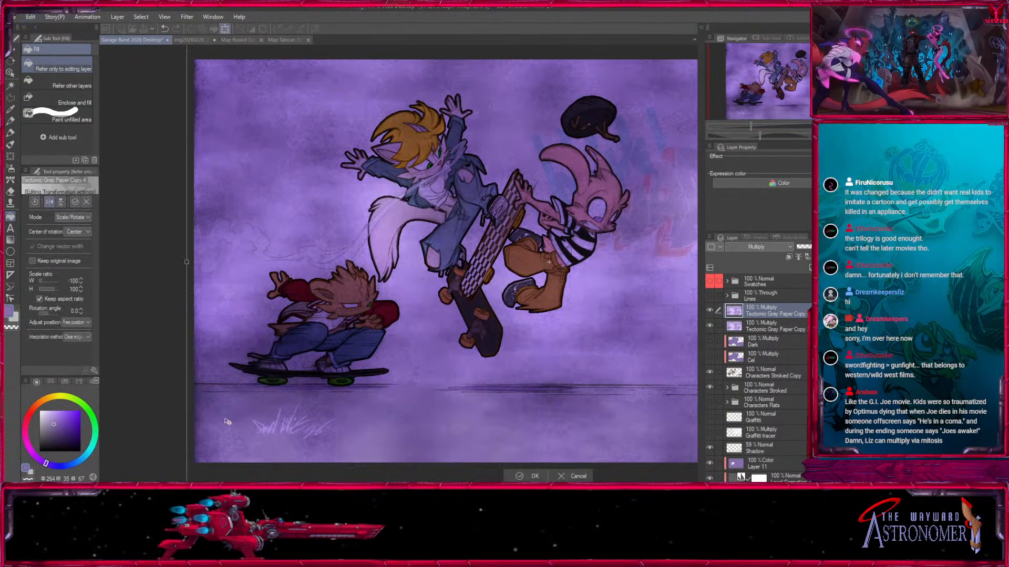
{"action": "left_click", "coordinate": [528, 477]}
{"action": "key", "text": "ctrl+e"}
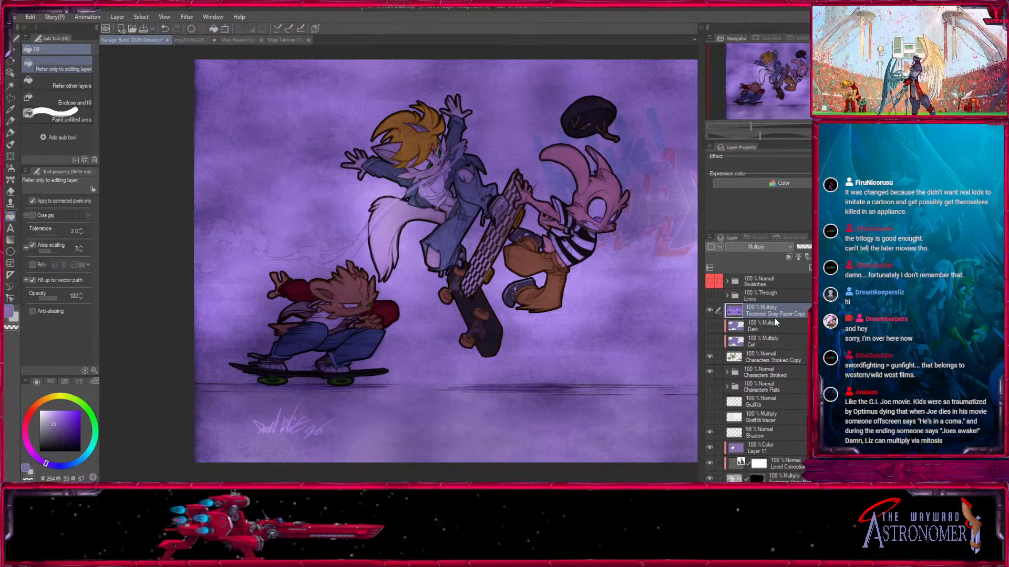
Rename the merged texture layer Darker, move it below the Cel layer, and clip it to the characters.
{"action": "double_click", "coordinate": [775, 317]}
{"action": "type", "text": "Darker"}
{"action": "key", "text": "Return"}
{"action": "left_click_drag", "start_coordinate": [735, 310], "coordinate": [747, 346]}
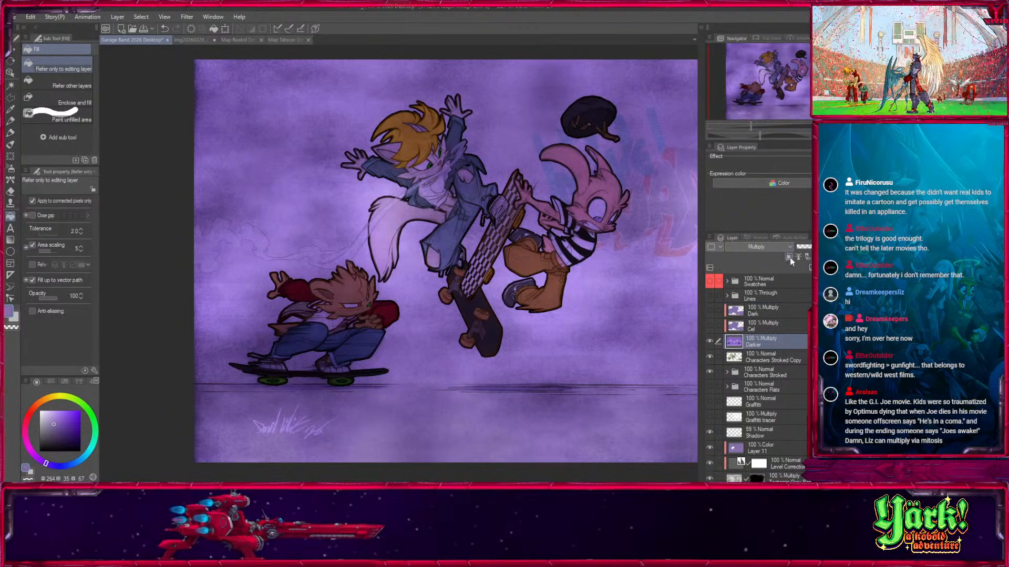
{"action": "left_click", "coordinate": [789, 257]}
Set the Darker layer's opacity to 62%.
{"action": "left_click", "coordinate": [802, 79]}
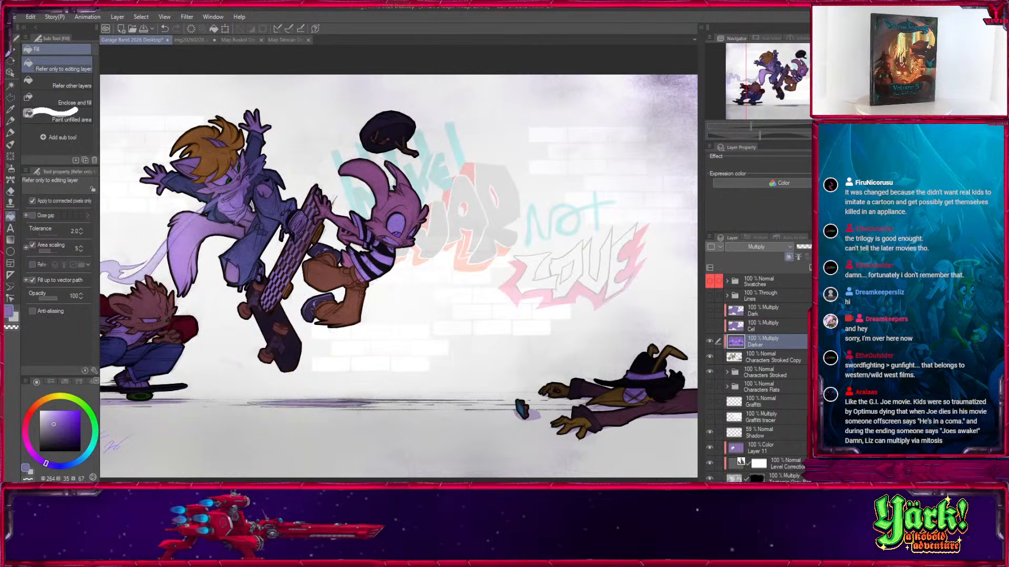
{"action": "key", "text": "ctrl+plus"}
{"action": "key", "text": "ctrl+plus"}
{"action": "left_click_drag", "start_coordinate": [801, 80], "coordinate": [757, 86]}
{"action": "left_click_drag", "start_coordinate": [815, 247], "coordinate": [815, 247]}
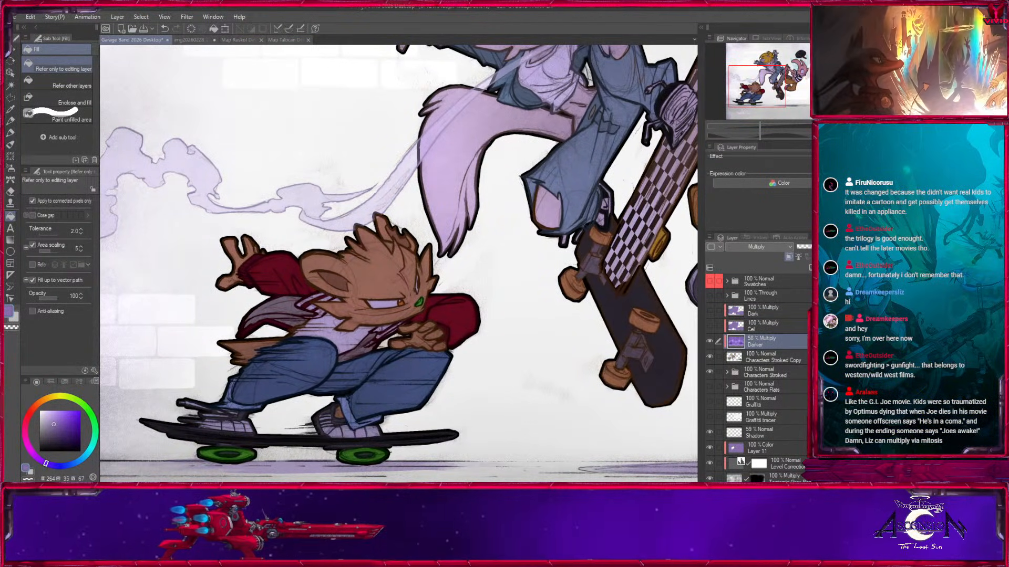
{"action": "left_click_drag", "start_coordinate": [757, 87], "coordinate": [834, 99]}
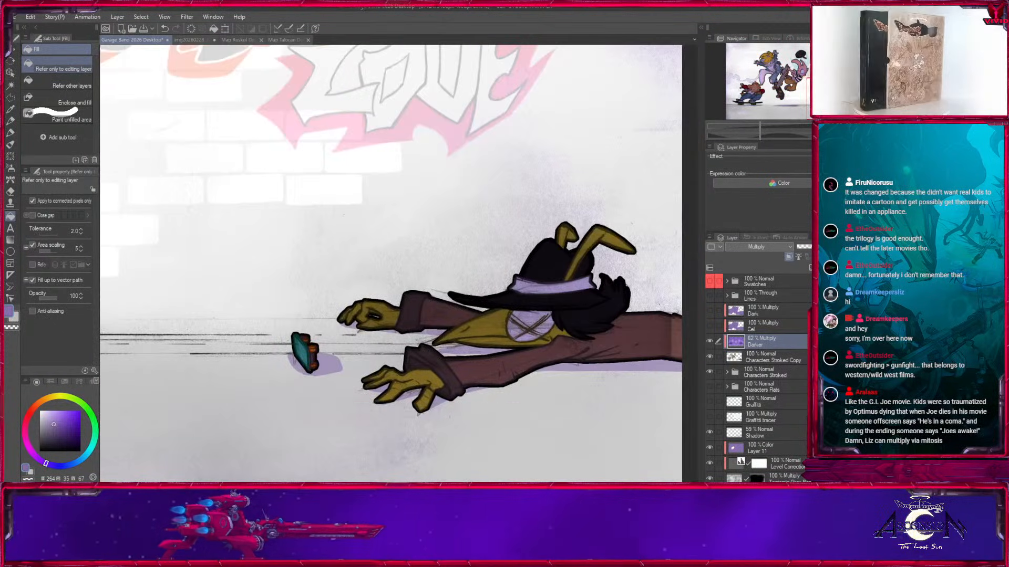
Compare the fallen character's shading with the Cel and Darker layers shown and hidden.
{"action": "left_click", "coordinate": [710, 327]}
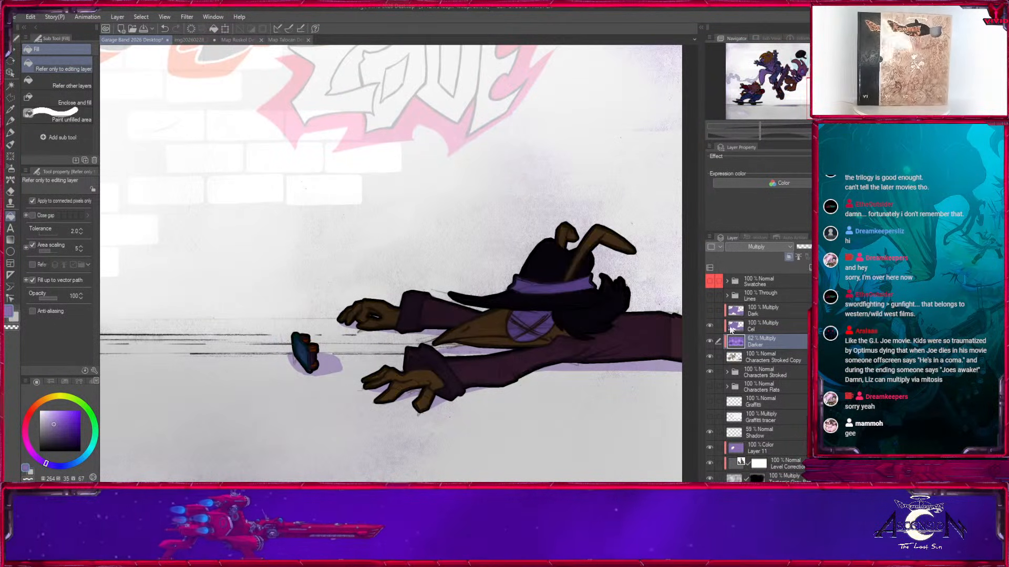
{"action": "left_click_drag", "start_coordinate": [703, 336], "coordinate": [705, 337]}
{"action": "left_click_drag", "start_coordinate": [558, 386], "coordinate": [400, 399]}
{"action": "left_click", "coordinate": [713, 326]}
{"action": "left_click", "coordinate": [711, 341]}
{"action": "left_click", "coordinate": [712, 341]}
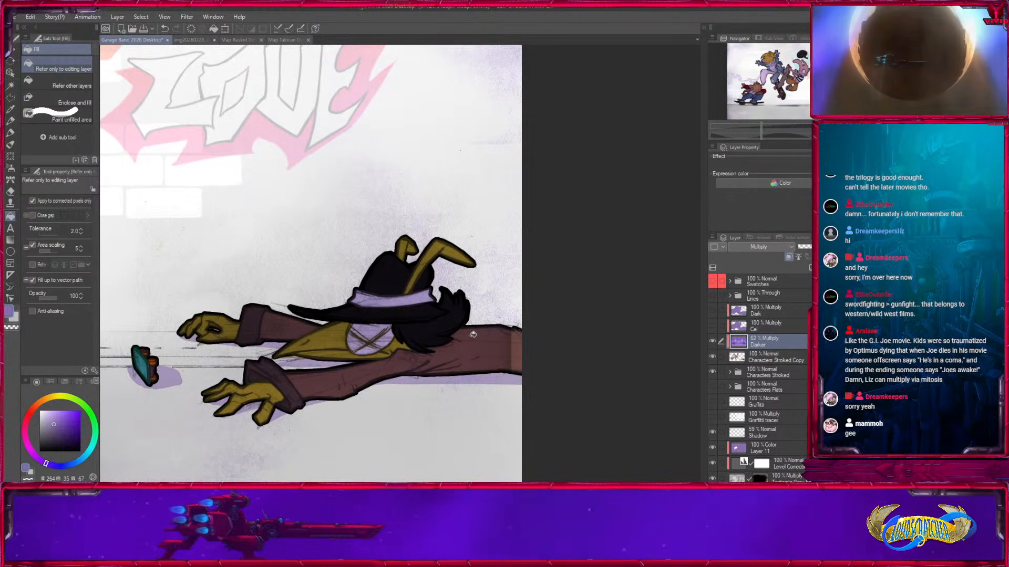
Set the Darker layer's opacity to 50%.
{"action": "key", "text": "k"}
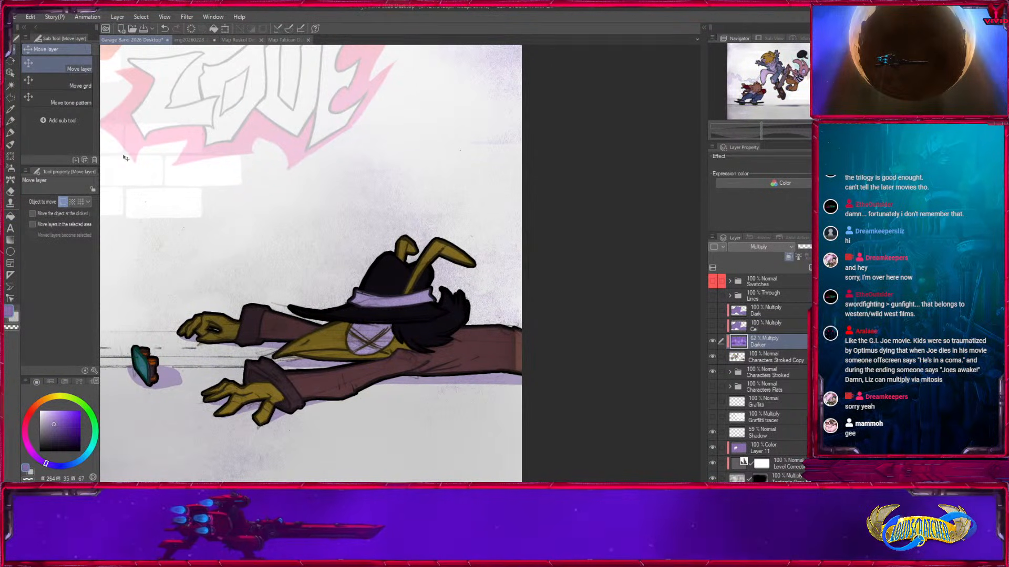
{"action": "left_click", "coordinate": [759, 93]}
{"action": "left_click_drag", "start_coordinate": [760, 93], "coordinate": [805, 62]}
{"action": "key", "text": "ctrl+minus"}
{"action": "key", "text": "ctrl+minus"}
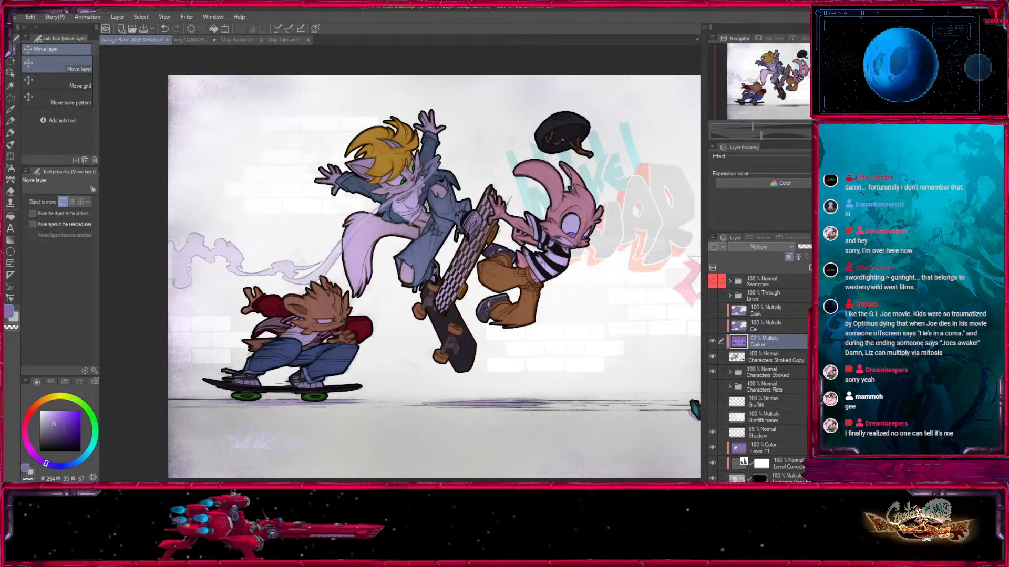
{"action": "left_click", "coordinate": [813, 247]}
{"action": "mouse_move", "coordinate": [815, 248]}
{"action": "left_mouse_down"}
{"action": "mouse_move", "coordinate": [792, 256]}
{"action": "mouse_move", "coordinate": [818, 248]}
{"action": "left_mouse_up"}
Select the Darker layer and add a layer mask to it.
{"action": "left_click_drag", "start_coordinate": [604, 315], "coordinate": [506, 309]}
{"action": "left_click", "coordinate": [769, 362]}
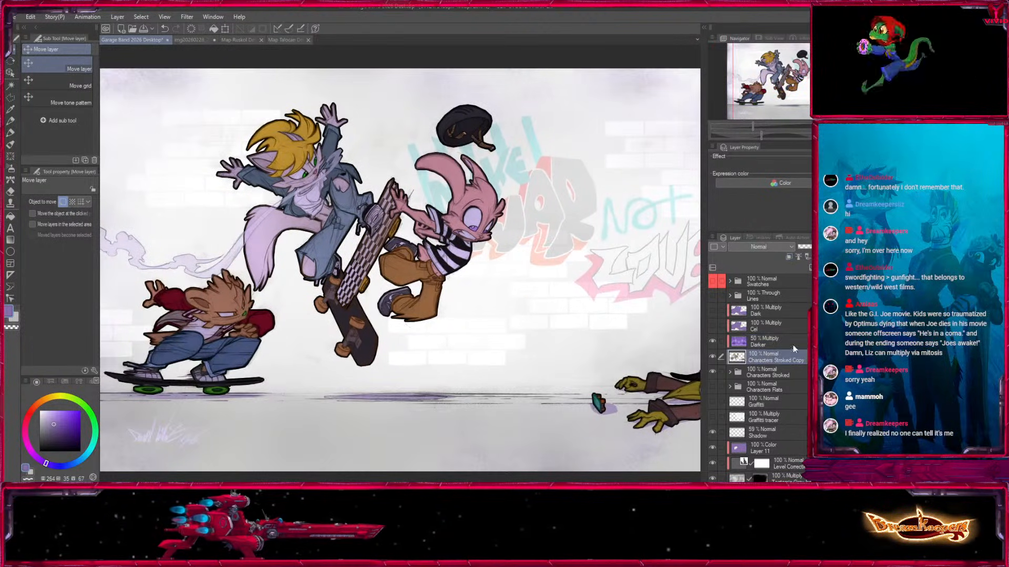
{"action": "left_click", "coordinate": [773, 342]}
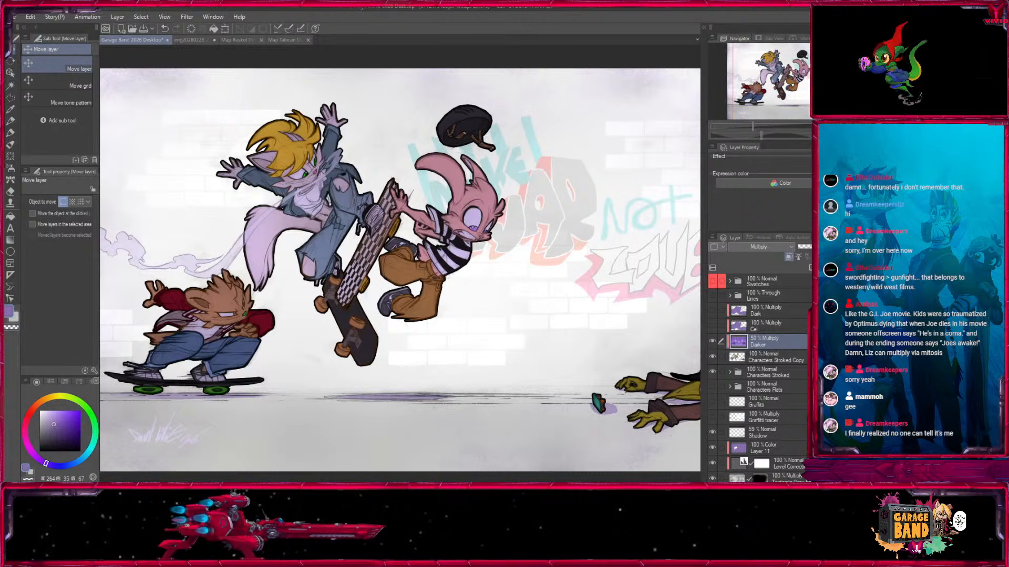
{"action": "left_click", "coordinate": [852, 268]}
Switch to the Fill in Mono Pen 3 marker and set its brush size to 400.
{"action": "left_click", "coordinate": [10, 144]}
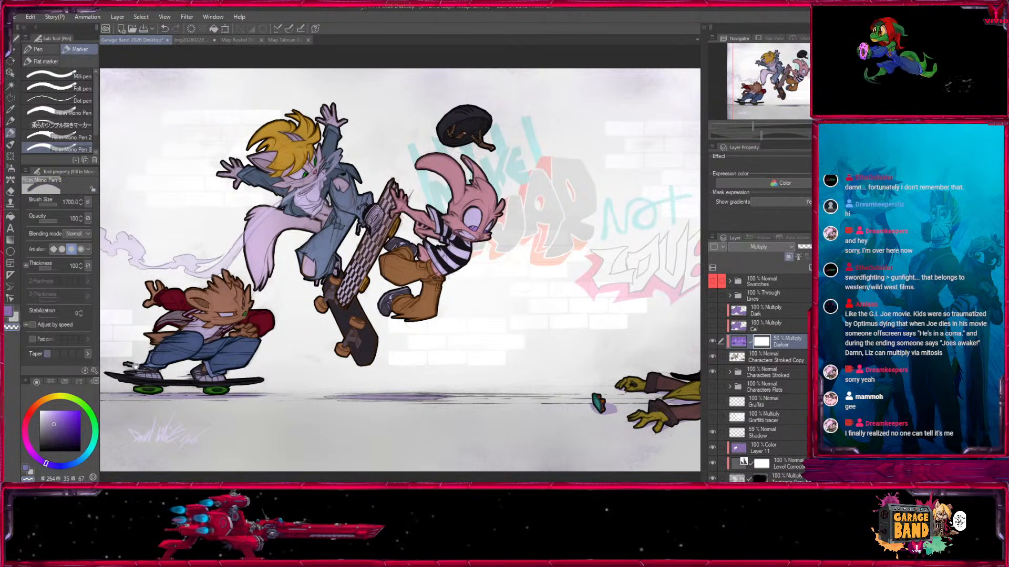
{"action": "left_click_drag", "start_coordinate": [113, 378], "coordinate": [306, 342]}
{"action": "key", "text": "bracketleft"}
{"action": "key", "text": "bracketleft"}
{"action": "key", "text": "bracketleft"}
{"action": "key", "text": "bracketleft"}
{"action": "key", "text": "bracketleft"}
{"action": "left_click_drag", "start_coordinate": [396, 399], "coordinate": [281, 413]}
{"action": "key", "text": "bracketleft"}
{"action": "key", "text": "bracketleft"}
{"action": "key", "text": "bracketleft"}
Show the Cel layer and set its blending mode to Normal.
{"action": "left_click", "coordinate": [765, 326]}
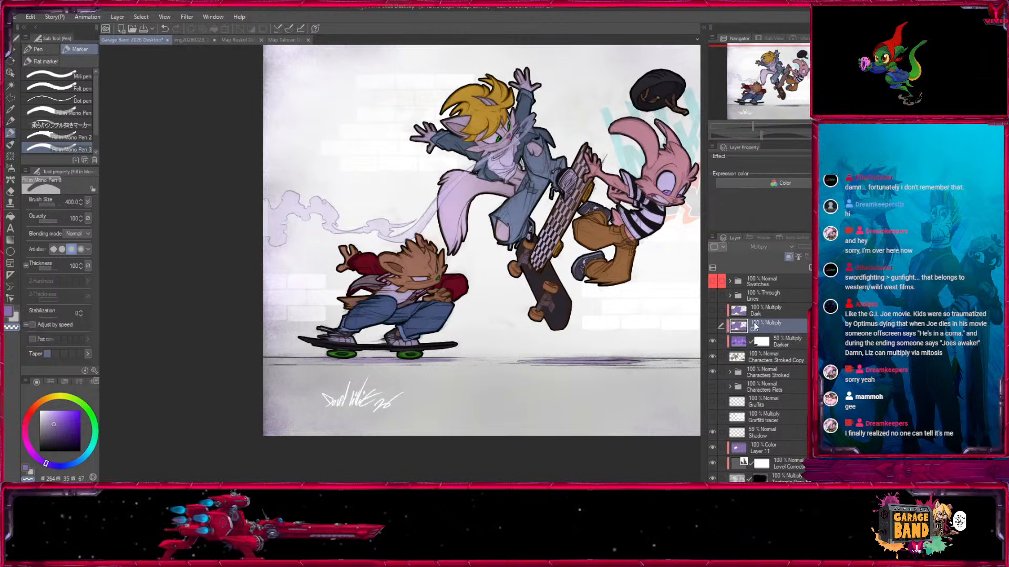
{"action": "left_click", "coordinate": [714, 326]}
{"action": "left_click", "coordinate": [792, 248]}
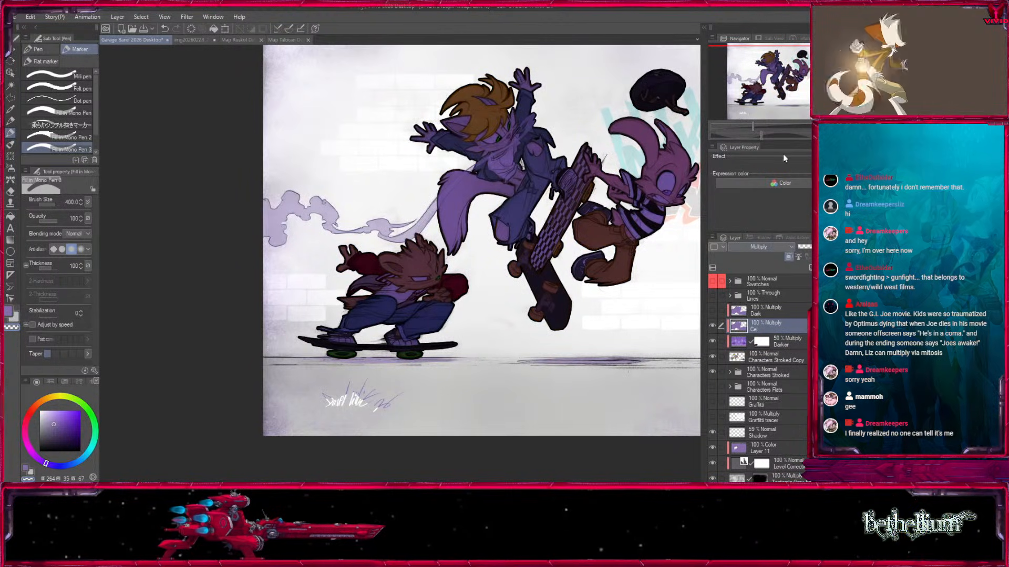
{"action": "left_click", "coordinate": [751, 10]}
Sample the Cel layer's flat purple as the drawing color and return the layer to Multiply blending.
{"action": "left_click", "coordinate": [10, 108]}
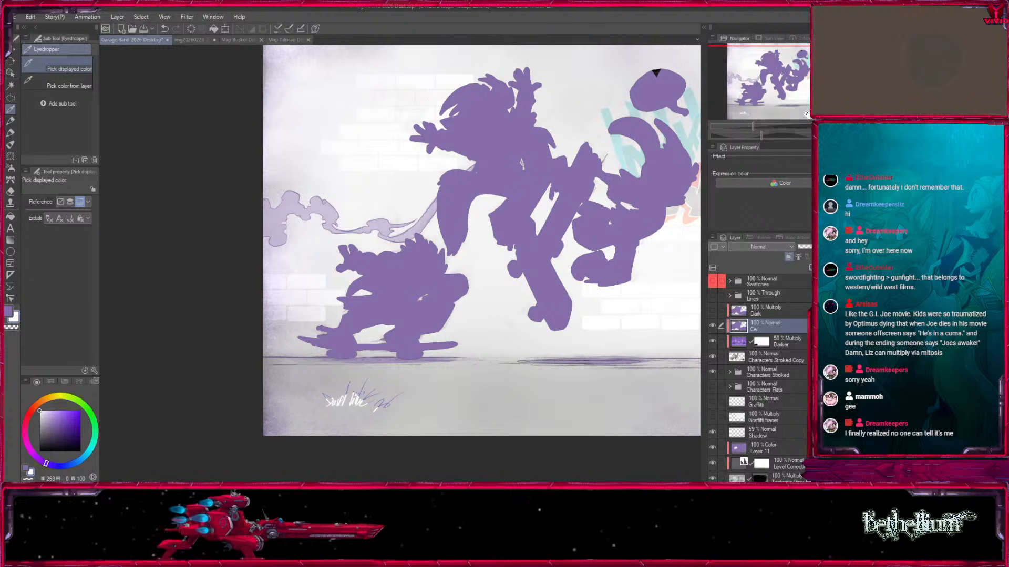
{"action": "left_click_drag", "start_coordinate": [806, 115], "coordinate": [638, 119]}
{"action": "left_click", "coordinate": [10, 132]}
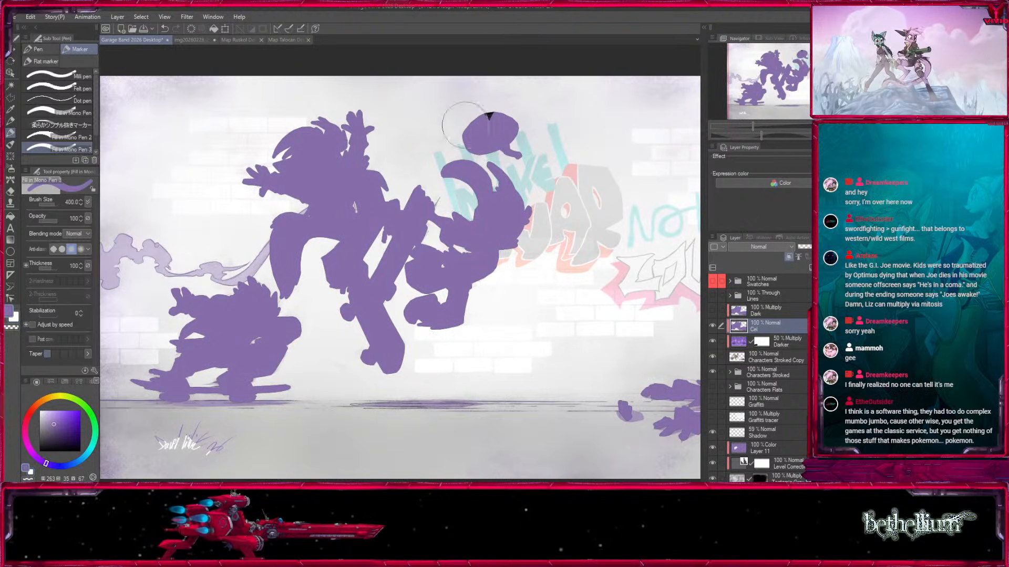
{"action": "left_click_drag", "start_coordinate": [470, 367], "coordinate": [333, 335]}
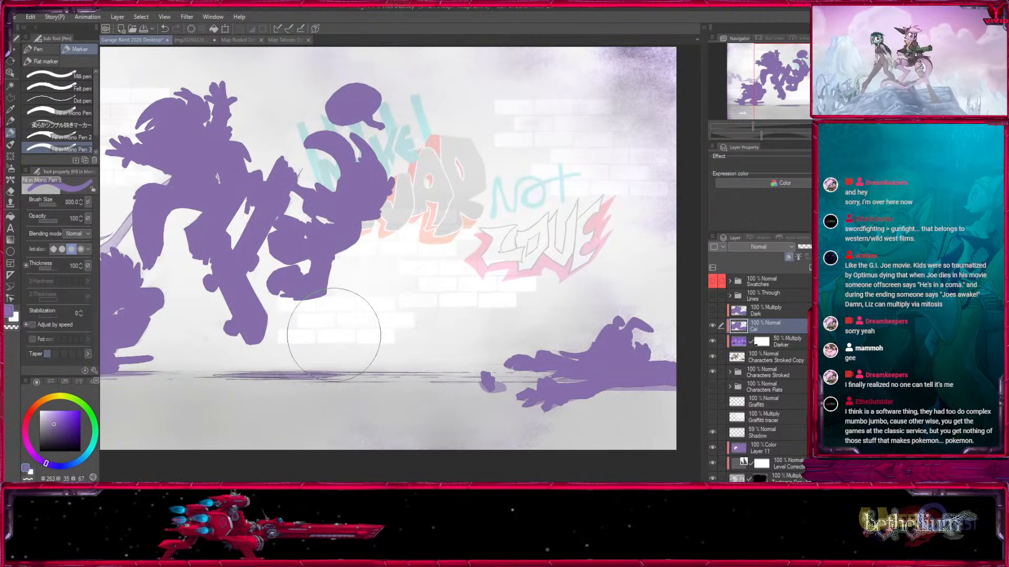
{"action": "left_click", "coordinate": [768, 247]}
{"action": "left_click", "coordinate": [746, 26]}
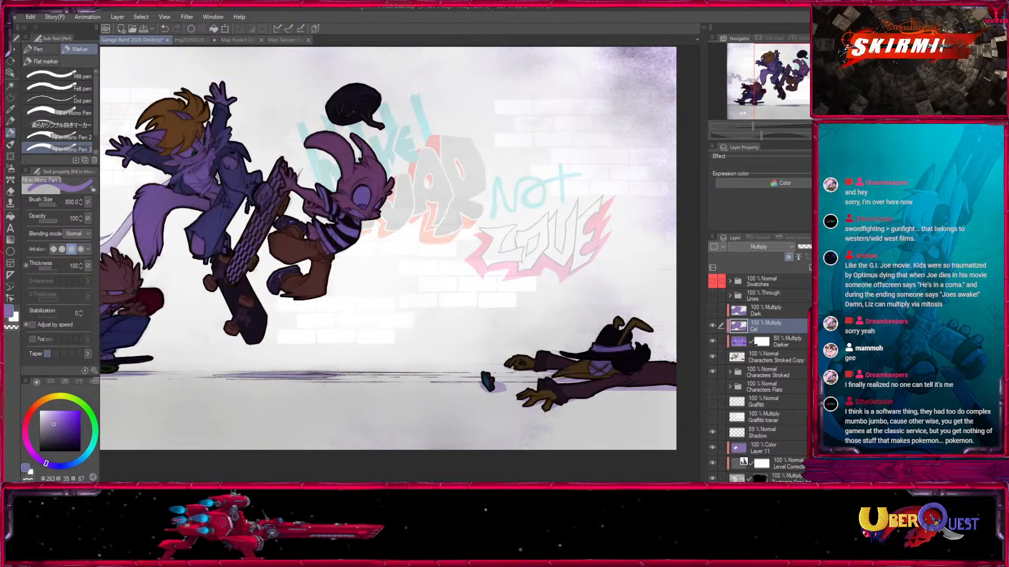
Paint white over the purple on all characters in the Cel layer with the marker enlarged up to size 1700.
{"action": "key", "text": "x"}
{"action": "key", "text": "bracketright"}
{"action": "key", "text": "bracketright"}
{"action": "key", "text": "bracketright"}
{"action": "mouse_move", "coordinate": [195, 167]}
{"action": "left_mouse_down"}
{"action": "mouse_move", "coordinate": [173, 227]}
{"action": "mouse_move", "coordinate": [310, 231]}
{"action": "left_mouse_up"}
{"action": "key", "text": "bracketright"}
{"action": "left_click_drag", "start_coordinate": [426, 316], "coordinate": [323, 345]}
{"action": "left_click_drag", "start_coordinate": [410, 383], "coordinate": [565, 368]}
{"action": "left_click_drag", "start_coordinate": [456, 358], "coordinate": [737, 363]}
{"action": "mouse_move", "coordinate": [404, 322]}
{"action": "left_mouse_down"}
{"action": "mouse_move", "coordinate": [255, 292]}
{"action": "mouse_move", "coordinate": [391, 276]}
{"action": "left_mouse_up"}
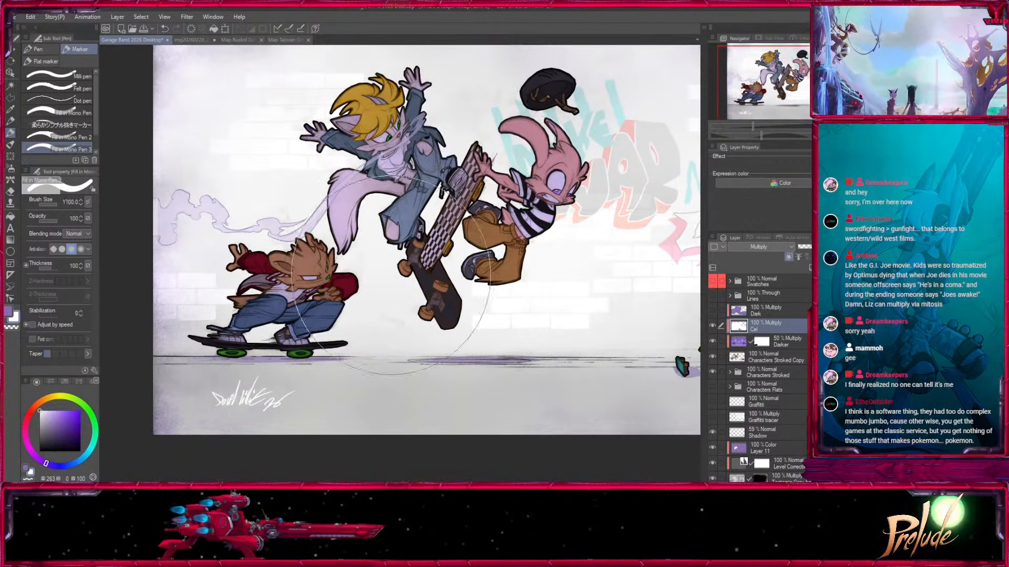
{"action": "left_click_drag", "start_coordinate": [509, 320], "coordinate": [357, 377]}
{"action": "key", "text": "bracketleft"}
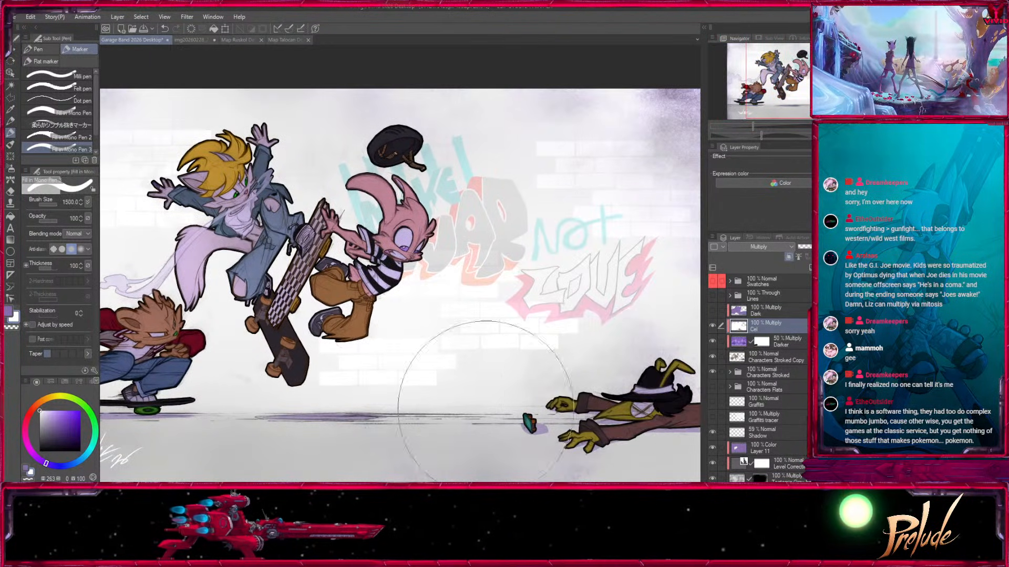
{"action": "left_click_drag", "start_coordinate": [313, 339], "coordinate": [528, 287]}
Switch the marker to the sampled purple and set its size to 150 for shading the crouching skater.
{"action": "key", "text": "ctrl+plus"}
{"action": "key", "text": "ctrl+plus"}
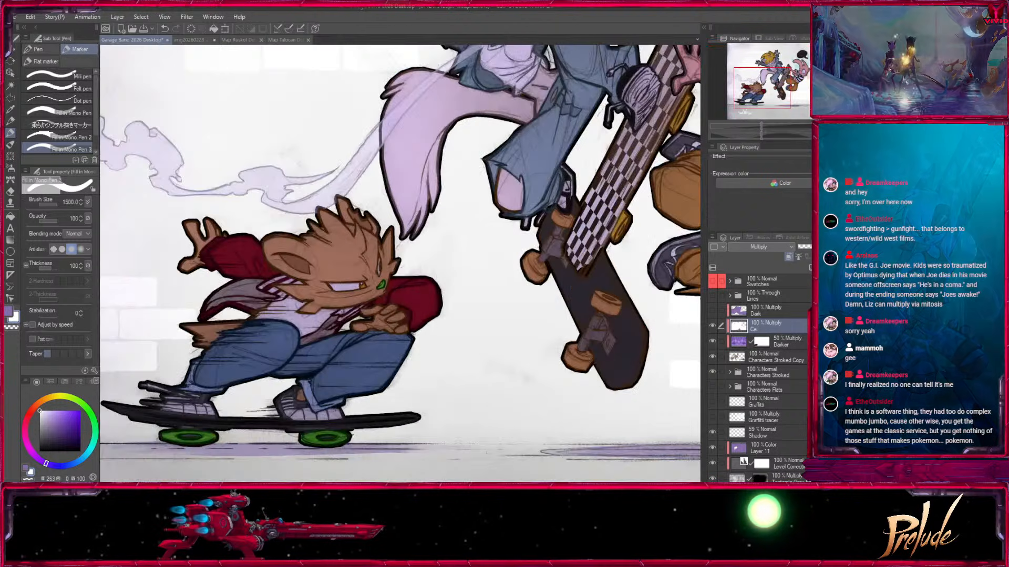
{"action": "key", "text": "ctrl+plus"}
{"action": "key", "text": "bracketleft"}
{"action": "key", "text": "bracketleft"}
{"action": "key", "text": "bracketleft"}
{"action": "key", "text": "bracketleft"}
{"action": "key", "text": "bracketleft"}
{"action": "key", "text": "x"}
{"action": "left_click_drag", "start_coordinate": [349, 308], "coordinate": [397, 354]}
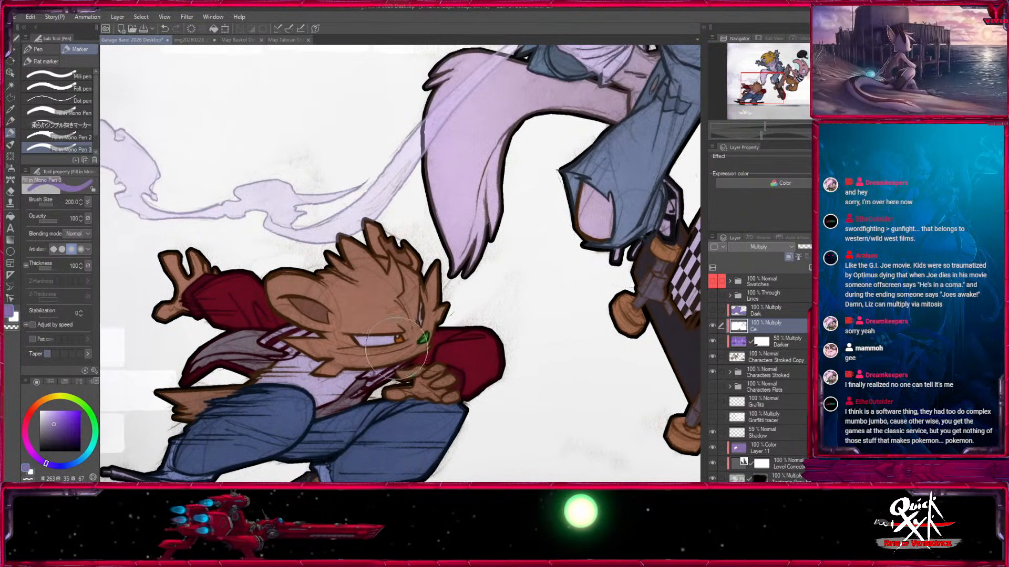
{"action": "key", "text": "bracketleft"}
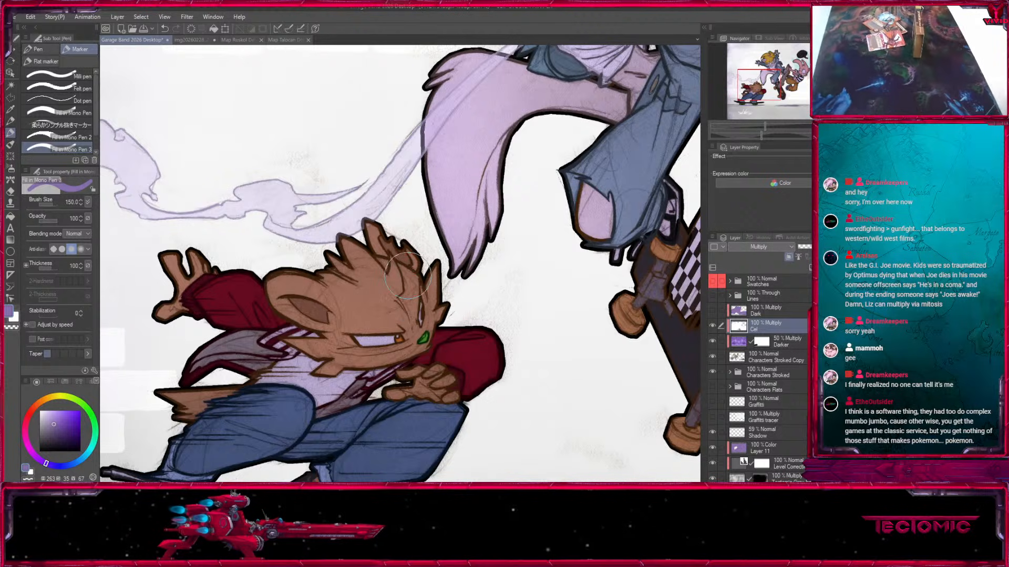
Reduce the marker size to 40 for the crouching skater's raised arm, keeping purple as the active color.
{"action": "key", "text": "ctrl+plus"}
{"action": "key", "text": "ctrl+plus"}
{"action": "left_click_drag", "start_coordinate": [210, 346], "coordinate": [530, 177]}
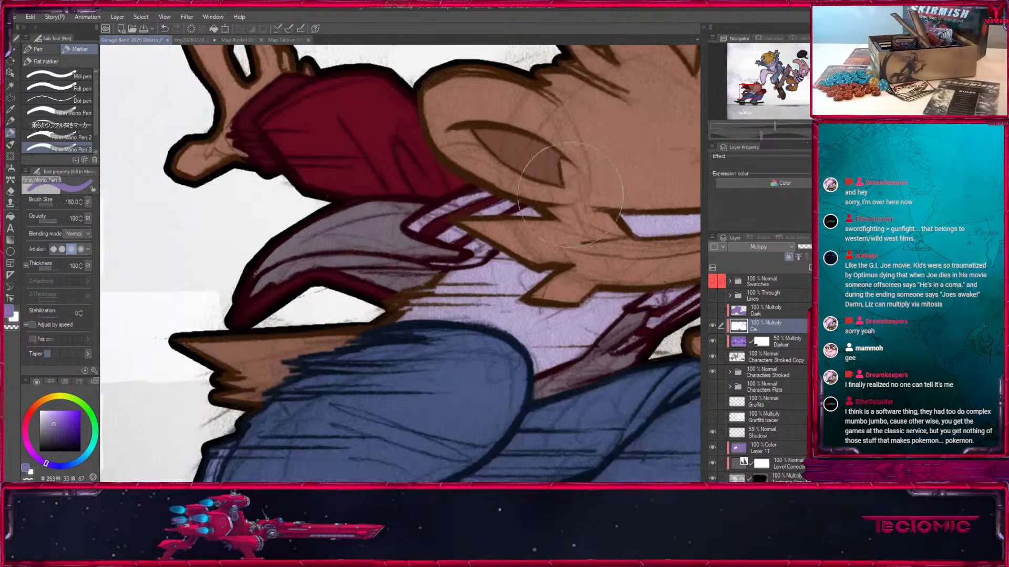
{"action": "key", "text": "bracketleft"}
{"action": "key", "text": "bracketleft"}
{"action": "key", "text": "bracketleft"}
{"action": "key", "text": "bracketleft"}
{"action": "left_click_drag", "start_coordinate": [347, 228], "coordinate": [457, 378]}
{"action": "key", "text": "bracketleft"}
{"action": "key", "text": "bracketleft"}
{"action": "key", "text": "bracketleft"}
{"action": "key", "text": "bracketleft"}
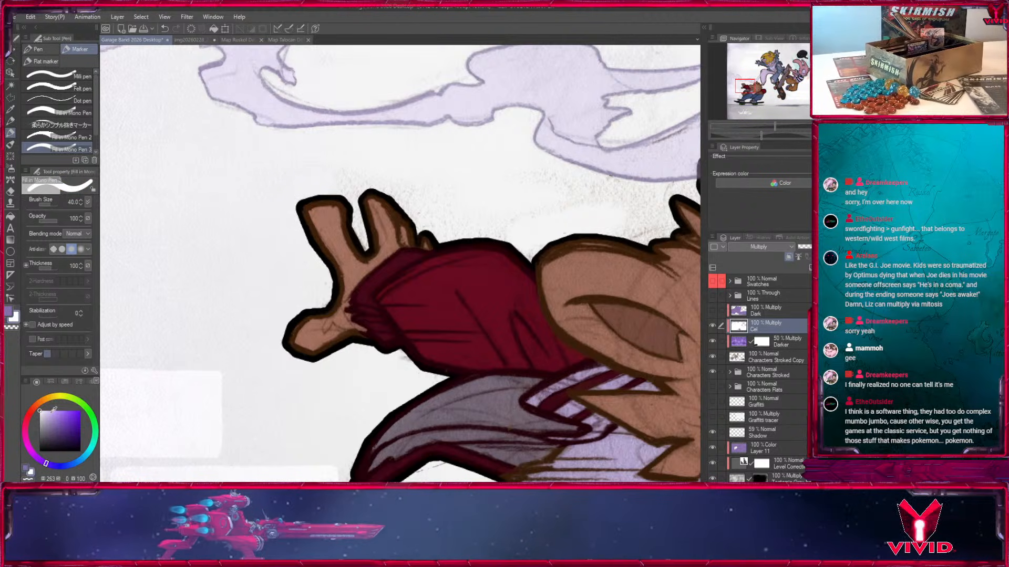
{"action": "key", "text": "x"}
{"action": "key", "text": "x"}
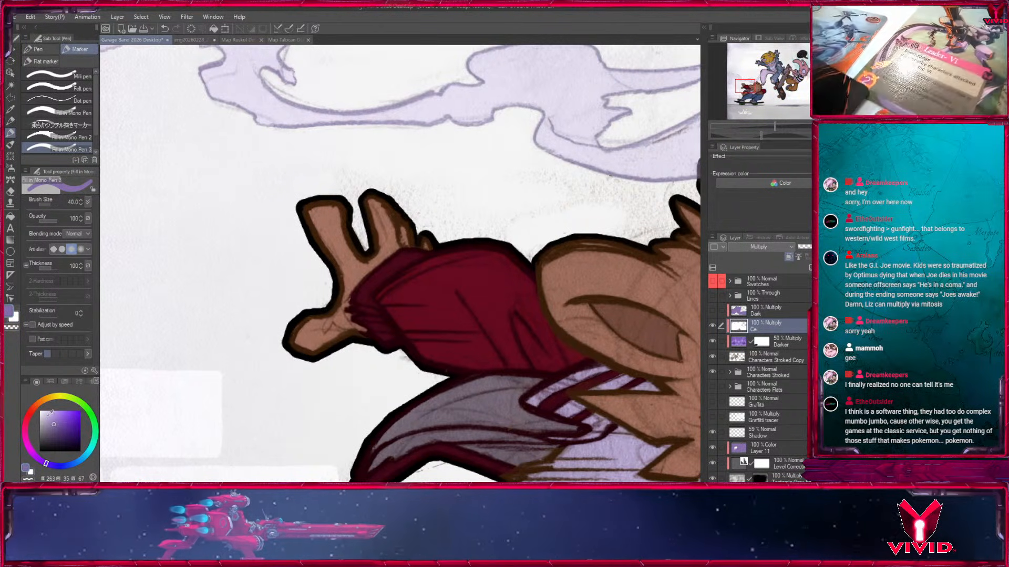
{"action": "key", "text": "x"}
{"action": "key", "text": "x"}
{"action": "key", "text": "x"}
{"action": "key", "text": "x"}
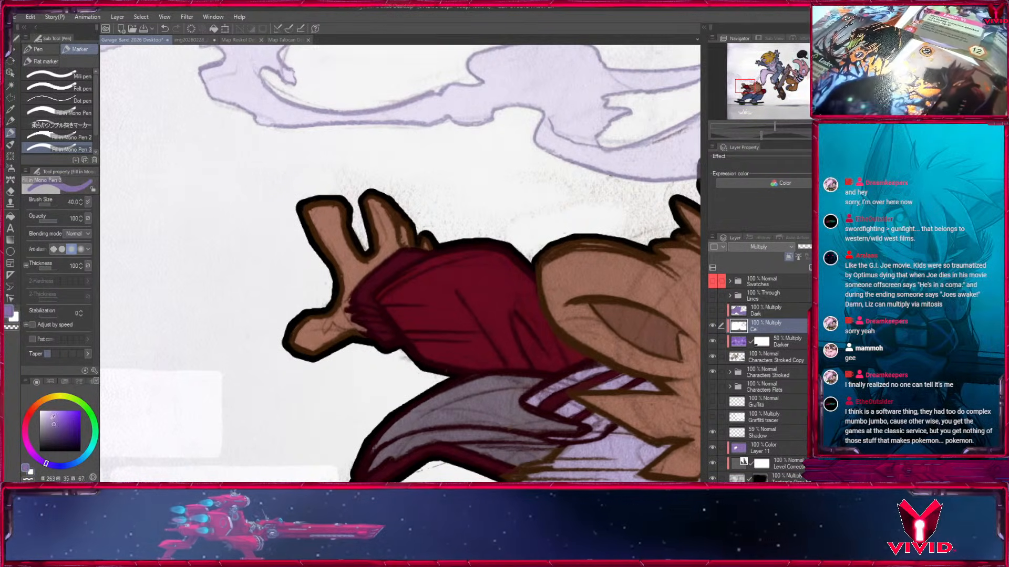
Choose a lighter purple (hue 263, saturation 29, brightness 94) and shade the underside of the skater's raised hand at brush size 20.
{"action": "left_click", "coordinate": [49, 414]}
{"action": "key", "text": "["}
{"action": "key", "text": "["}
{"action": "key", "text": "["}
{"action": "mouse_move", "coordinate": [351, 329]}
{"action": "left_mouse_down"}
{"action": "mouse_move", "coordinate": [305, 357]}
{"action": "mouse_move", "coordinate": [350, 327]}
{"action": "left_mouse_up"}
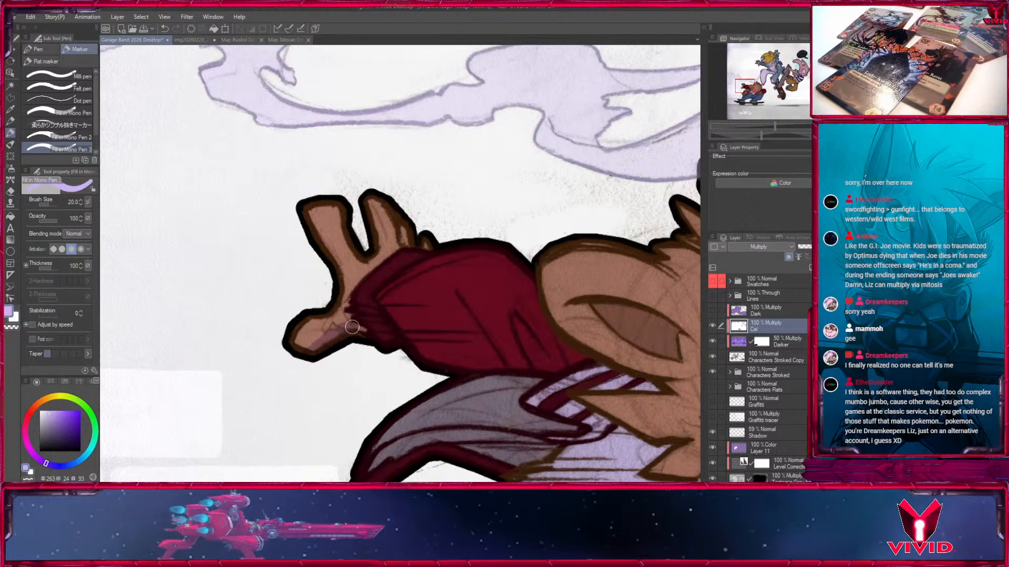
{"action": "left_click_drag", "start_coordinate": [438, 331], "coordinate": [259, 216]}
{"action": "left_click", "coordinate": [53, 418]}
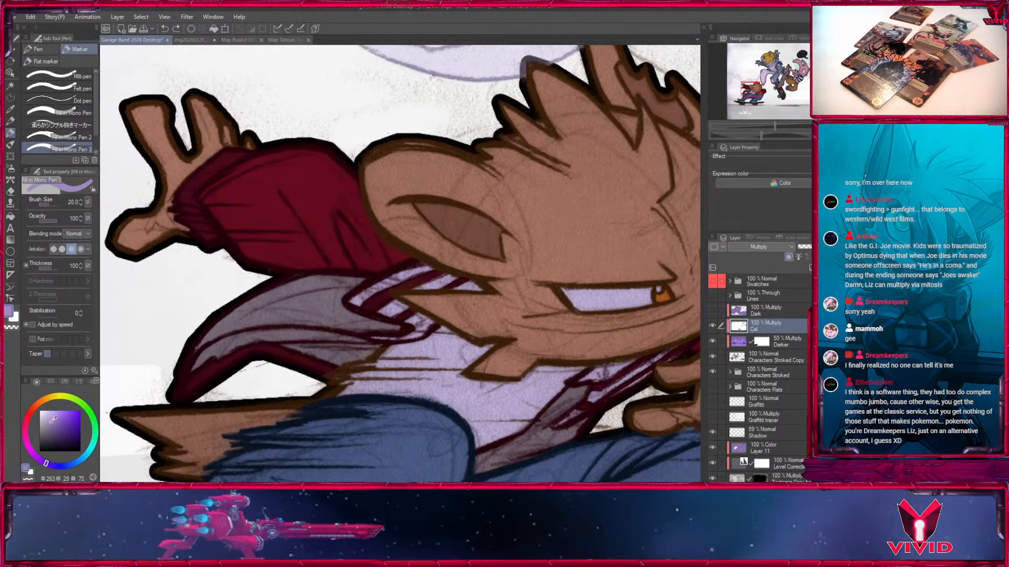
{"action": "left_click", "coordinate": [54, 422]}
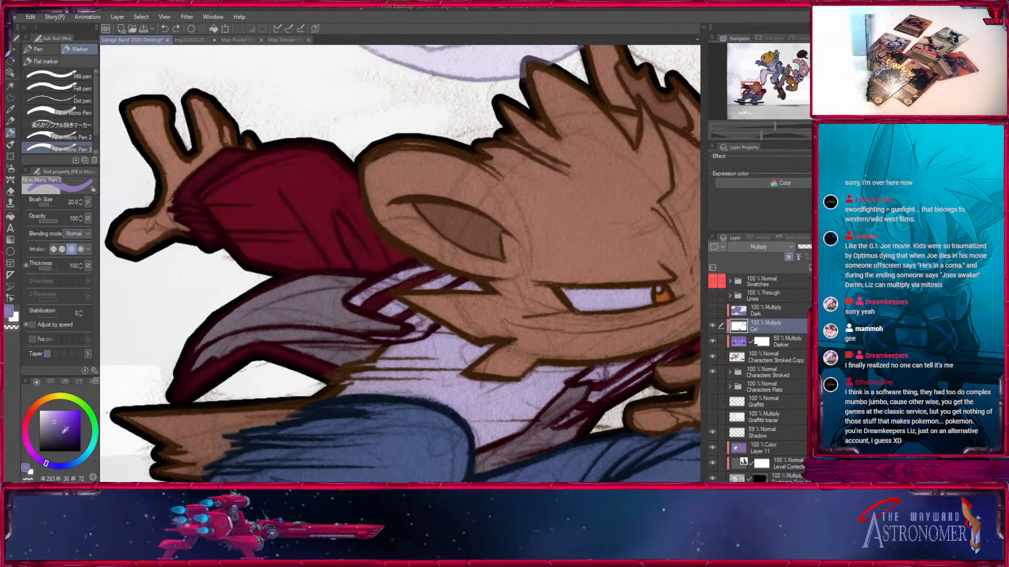
{"action": "left_click", "coordinate": [52, 414]}
{"action": "mouse_move", "coordinate": [131, 248]}
{"action": "left_mouse_down"}
{"action": "mouse_move", "coordinate": [178, 232]}
{"action": "mouse_move", "coordinate": [158, 241]}
{"action": "left_mouse_up"}
Shade the raised arm's red sleeve and hand in the light purple, using marker sizes between 12 and 25.
{"action": "left_click_drag", "start_coordinate": [279, 264], "coordinate": [235, 307]}
{"action": "key", "text": "bracketright"}
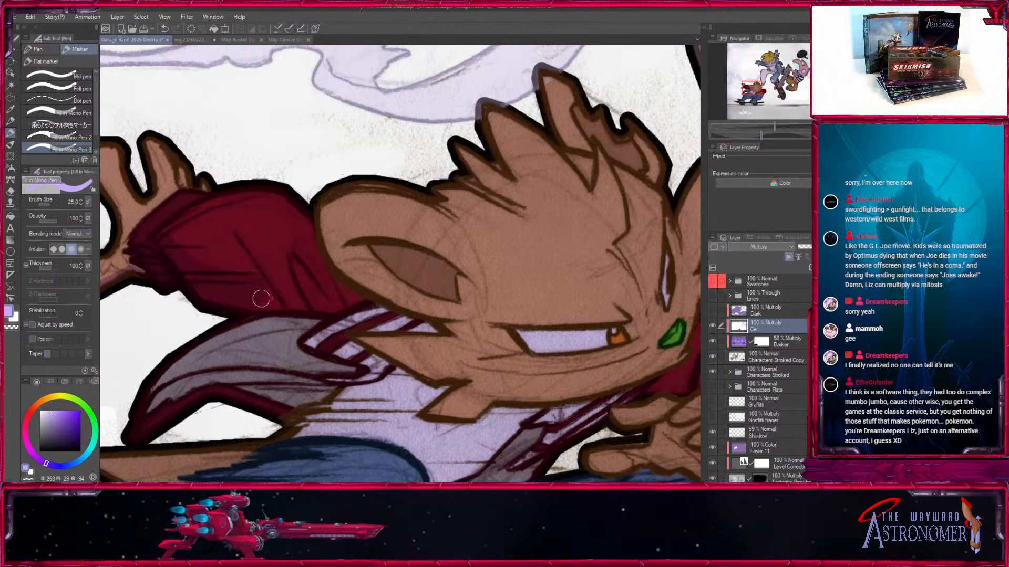
{"action": "key", "text": "bracketleft"}
{"action": "key", "text": "bracketleft"}
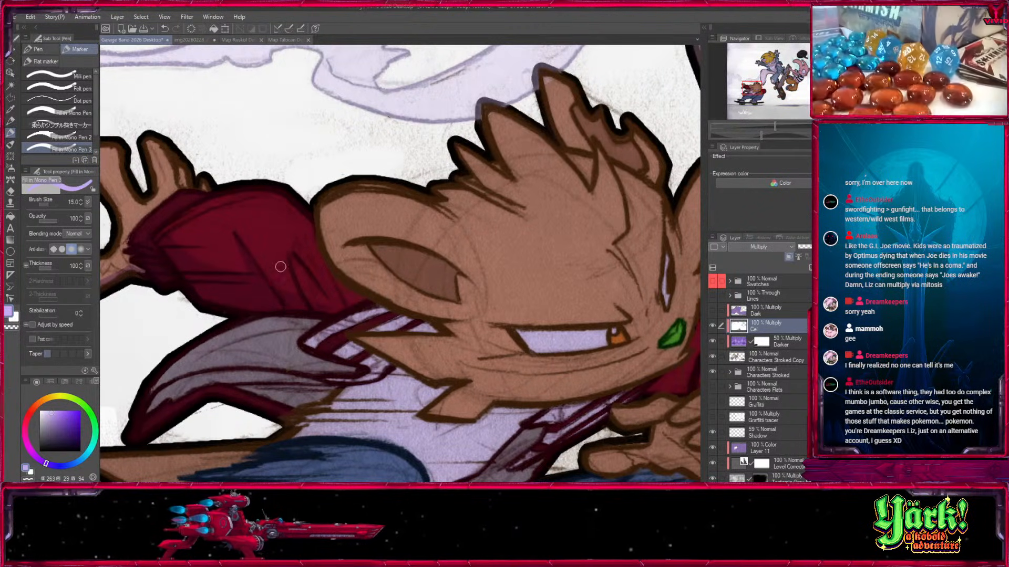
{"action": "key", "text": "bracketleft"}
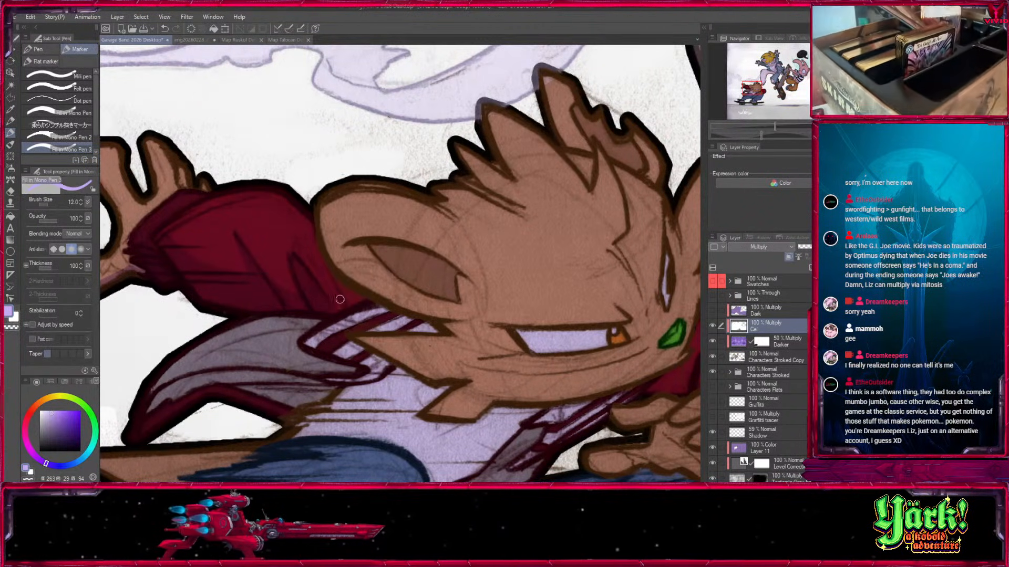
{"action": "left_click_drag", "start_coordinate": [323, 291], "coordinate": [441, 282]}
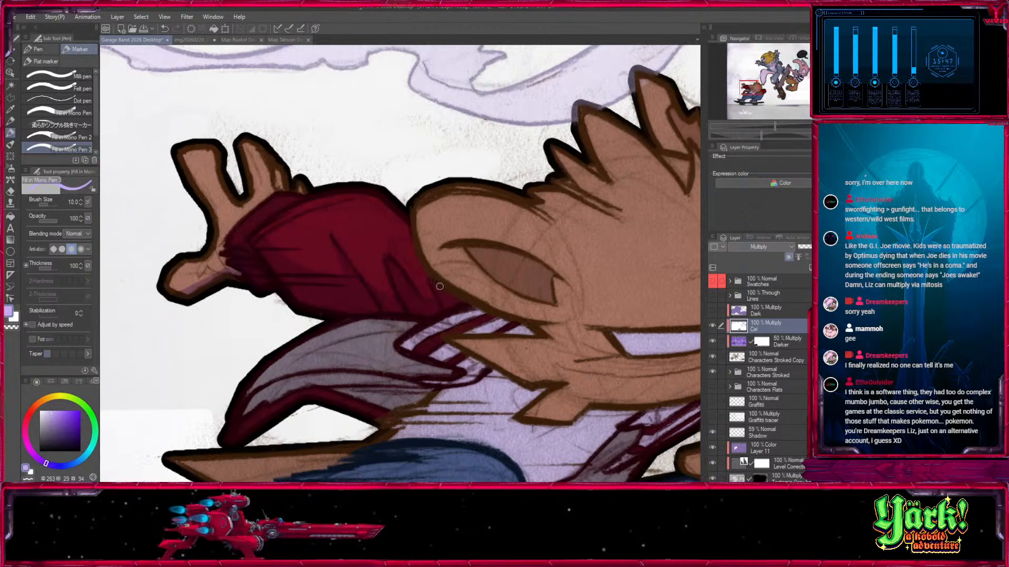
{"action": "left_click_drag", "start_coordinate": [208, 148], "coordinate": [293, 304]}
{"action": "key", "text": "bracketright"}
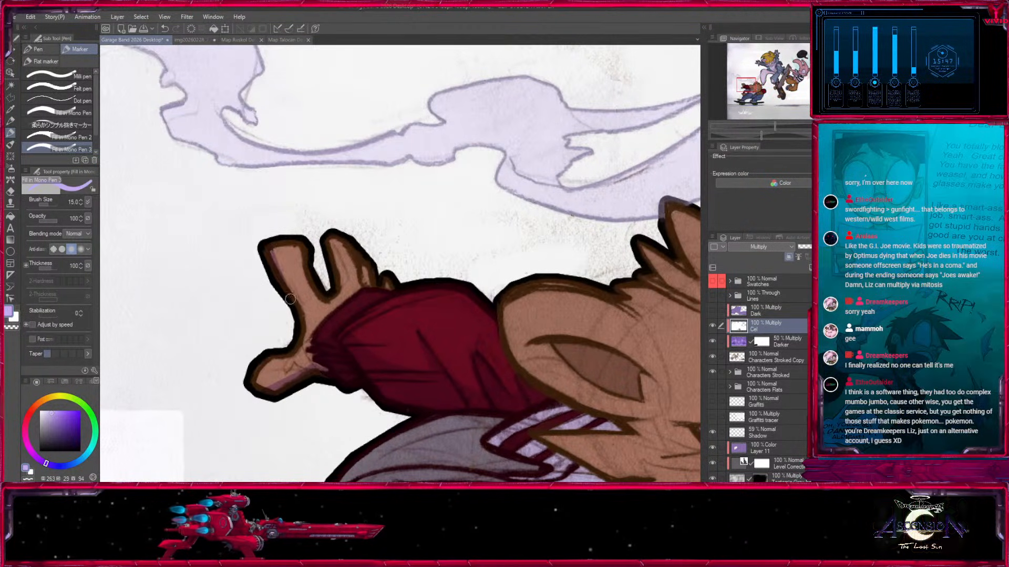
Shade the interior and lower rim of the crouching skater's large ear, using marker sizes up to 20.
{"action": "mouse_move", "coordinate": [555, 307]}
{"action": "left_mouse_down"}
{"action": "mouse_move", "coordinate": [308, 223]}
{"action": "mouse_move", "coordinate": [265, 182]}
{"action": "left_mouse_up"}
{"action": "key", "text": "bracketright"}
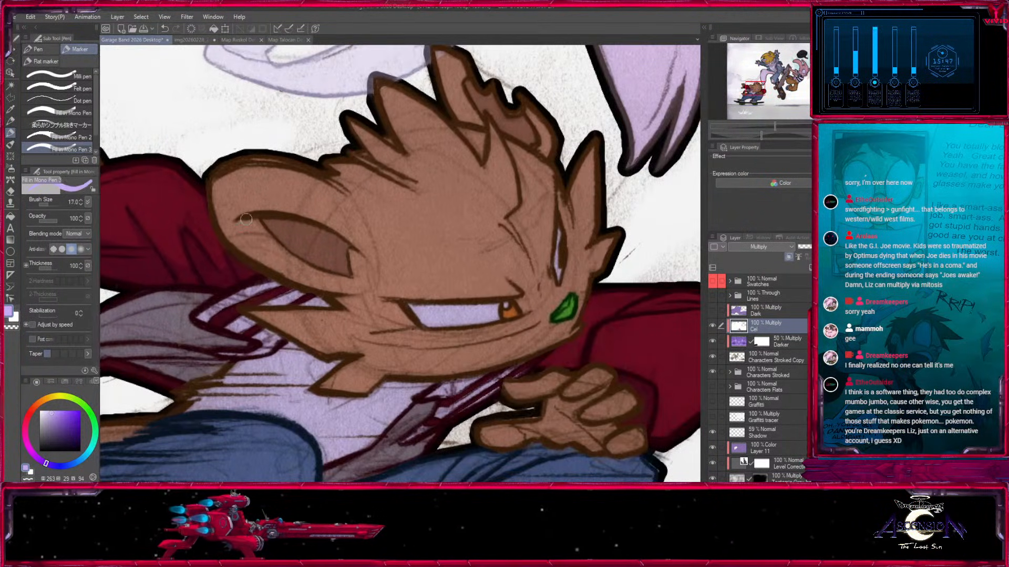
{"action": "mouse_move", "coordinate": [308, 289]}
{"action": "left_mouse_down"}
{"action": "mouse_move", "coordinate": [228, 228]}
{"action": "mouse_move", "coordinate": [353, 244]}
{"action": "left_mouse_up"}
{"action": "key", "text": "bracketright"}
{"action": "key", "text": "bracketright"}
{"action": "mouse_move", "coordinate": [242, 224]}
{"action": "left_mouse_down"}
{"action": "mouse_move", "coordinate": [304, 277]}
{"action": "mouse_move", "coordinate": [339, 280]}
{"action": "mouse_move", "coordinate": [332, 263]}
{"action": "mouse_move", "coordinate": [350, 257]}
{"action": "mouse_move", "coordinate": [338, 290]}
{"action": "left_mouse_up"}
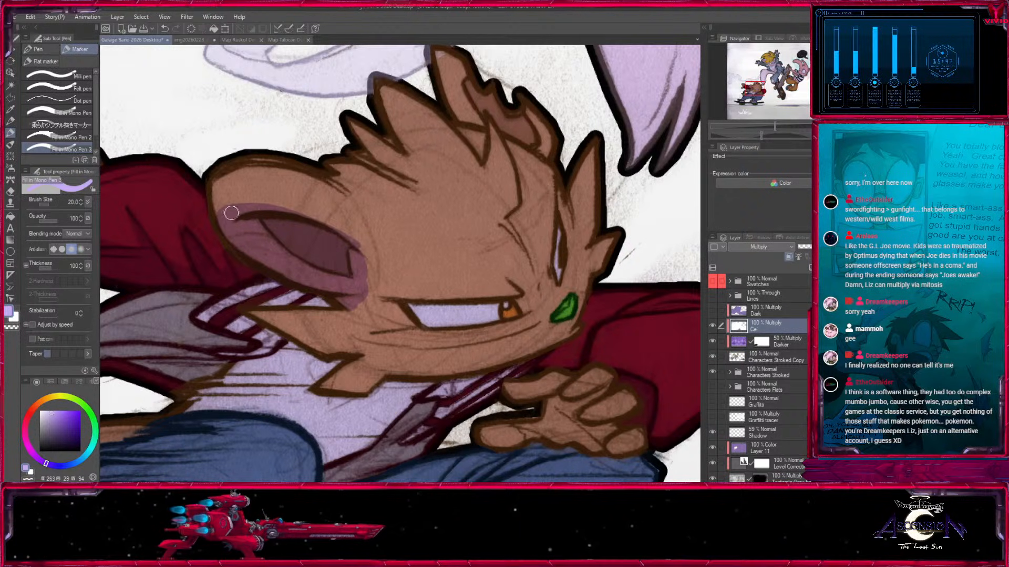
{"action": "mouse_move", "coordinate": [225, 231]}
{"action": "left_mouse_down"}
{"action": "mouse_move", "coordinate": [236, 210]}
{"action": "mouse_move", "coordinate": [297, 213]}
{"action": "mouse_move", "coordinate": [347, 239]}
{"action": "mouse_move", "coordinate": [350, 298]}
{"action": "mouse_move", "coordinate": [373, 295]}
{"action": "mouse_move", "coordinate": [368, 315]}
{"action": "mouse_move", "coordinate": [350, 308]}
{"action": "mouse_move", "coordinate": [361, 288]}
{"action": "mouse_move", "coordinate": [258, 260]}
{"action": "mouse_move", "coordinate": [209, 229]}
{"action": "mouse_move", "coordinate": [266, 252]}
{"action": "mouse_move", "coordinate": [354, 254]}
{"action": "left_mouse_up"}
{"action": "key", "text": "bracketleft"}
{"action": "key", "text": "bracketleft"}
Shade the pointed cheek fur and the side of the face beneath the ear, enlarging the marker to 30.
{"action": "key", "text": "x"}
{"action": "key", "text": "x"}
{"action": "key", "text": "x"}
{"action": "left_click_drag", "start_coordinate": [344, 244], "coordinate": [302, 263]}
{"action": "key", "text": "x"}
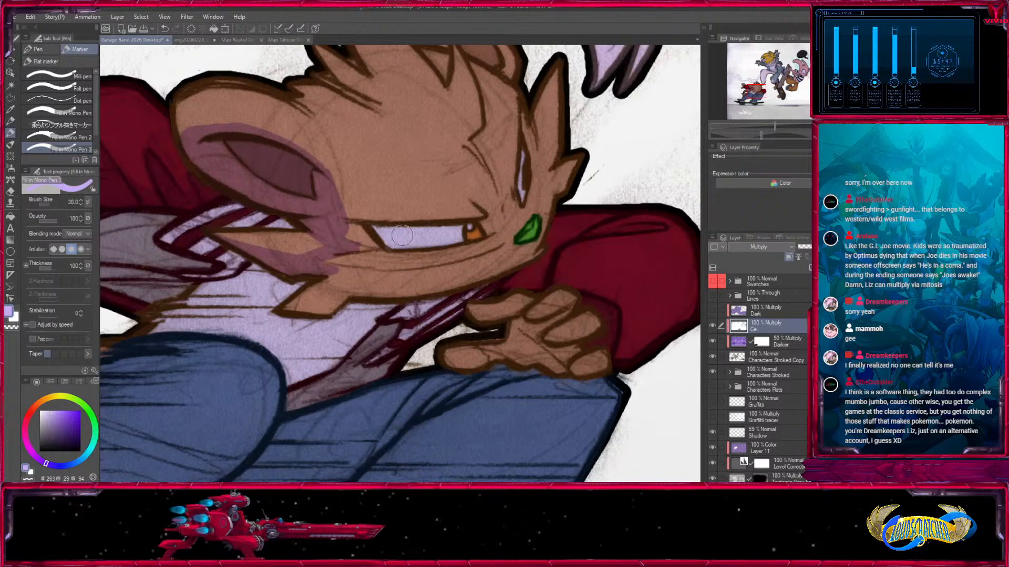
{"action": "key", "text": "bracketleft"}
{"action": "mouse_move", "coordinate": [349, 194]}
{"action": "left_mouse_down"}
{"action": "mouse_move", "coordinate": [331, 172]}
{"action": "mouse_move", "coordinate": [426, 248]}
{"action": "left_mouse_up"}
Shade the temple, the white of the near eye and the bridge of the nose in light purple.
{"action": "key", "text": "bracketright"}
{"action": "key", "text": "bracketright"}
{"action": "left_click_drag", "start_coordinate": [339, 164], "coordinate": [392, 242]}
{"action": "key", "text": "x"}
{"action": "mouse_move", "coordinate": [329, 141]}
{"action": "left_mouse_down"}
{"action": "mouse_move", "coordinate": [384, 183]}
{"action": "mouse_move", "coordinate": [352, 149]}
{"action": "mouse_move", "coordinate": [353, 236]}
{"action": "left_mouse_up"}
{"action": "key", "text": "x"}
{"action": "left_click_drag", "start_coordinate": [451, 235], "coordinate": [477, 355]}
{"action": "mouse_move", "coordinate": [392, 346]}
{"action": "left_mouse_down"}
{"action": "mouse_move", "coordinate": [465, 352]}
{"action": "mouse_move", "coordinate": [535, 349]}
{"action": "left_mouse_up"}
{"action": "key", "text": "bracketleft"}
{"action": "key", "text": "bracketleft"}
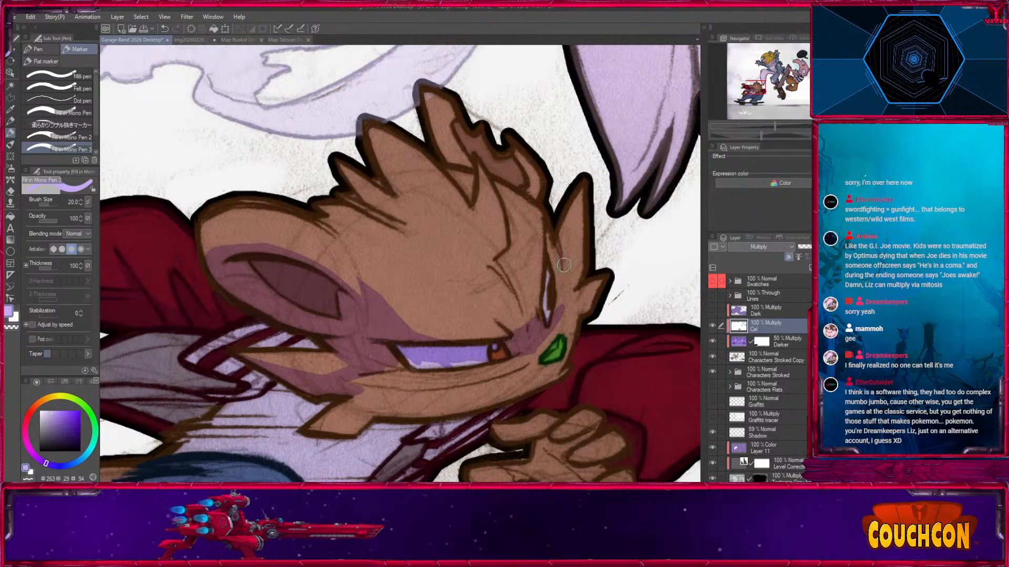
Clean up the near eye in white at marker size 15, leaving only a thin purple shadow along its edges.
{"action": "key", "text": "c"}
{"action": "left_click_drag", "start_coordinate": [563, 306], "coordinate": [521, 362]}
{"action": "key", "text": "c"}
{"action": "mouse_move", "coordinate": [407, 366]}
{"action": "left_mouse_down"}
{"action": "mouse_move", "coordinate": [452, 360]}
{"action": "mouse_move", "coordinate": [438, 352]}
{"action": "left_mouse_up"}
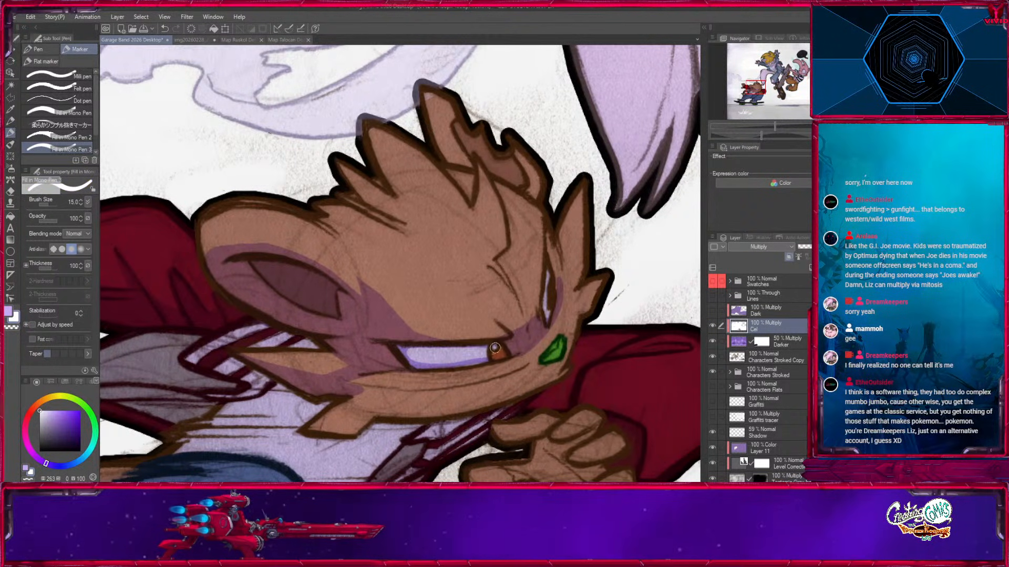
{"action": "left_click_drag", "start_coordinate": [540, 353], "coordinate": [523, 313]}
Shade the far ear and the fur around the far eye and brow, correcting the shadow edges with white.
{"action": "left_click_drag", "start_coordinate": [503, 188], "coordinate": [513, 269]}
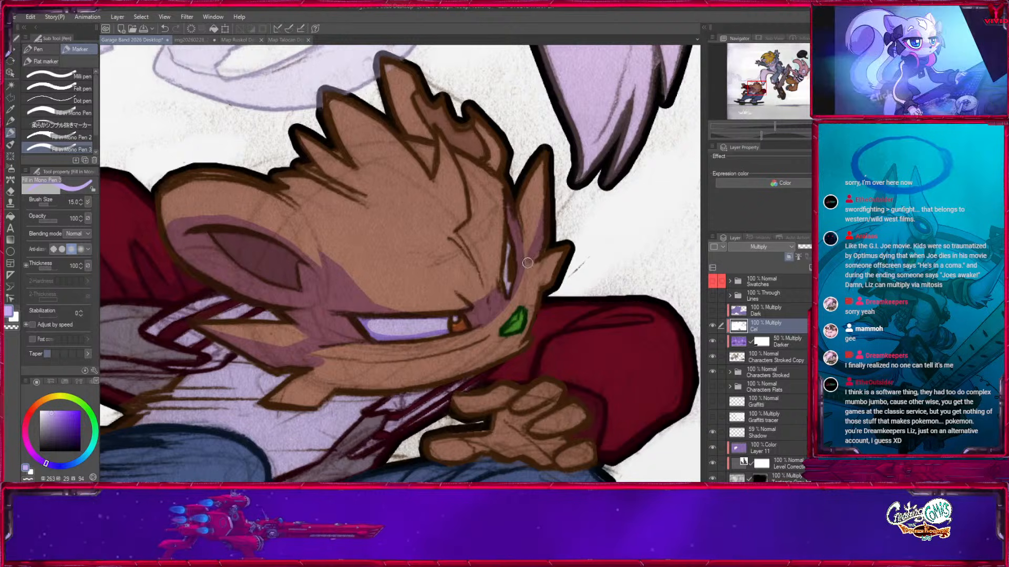
{"action": "key", "text": "x"}
{"action": "key", "text": "x"}
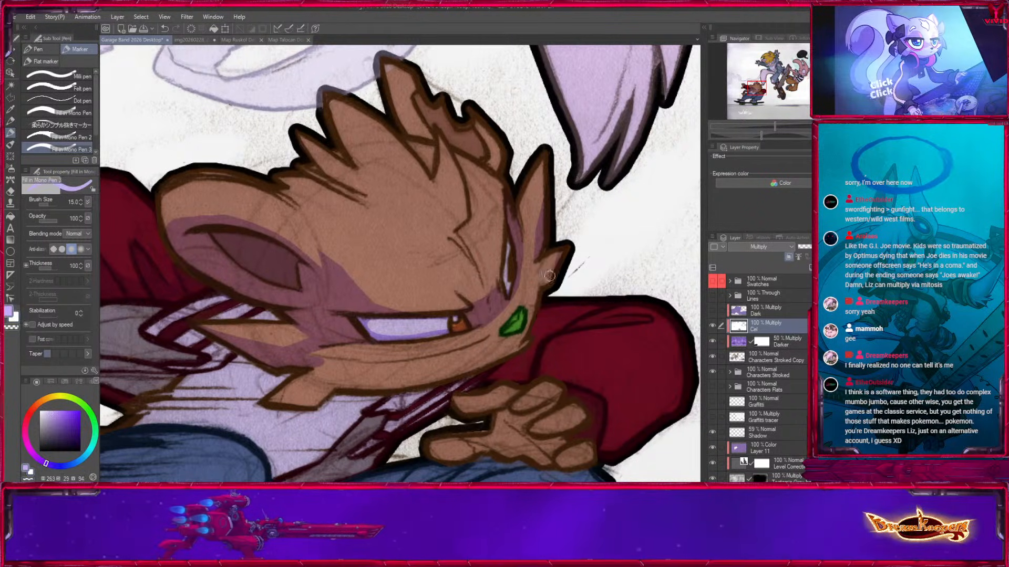
{"action": "left_click_drag", "start_coordinate": [502, 365], "coordinate": [634, 273]}
{"action": "key", "text": "x"}
{"action": "key", "text": "x"}
{"action": "key", "text": "x"}
{"action": "mouse_move", "coordinate": [455, 267]}
{"action": "left_mouse_down"}
{"action": "mouse_move", "coordinate": [445, 282]}
{"action": "mouse_move", "coordinate": [492, 274]}
{"action": "left_mouse_up"}
{"action": "key", "text": "x"}
{"action": "mouse_move", "coordinate": [406, 309]}
{"action": "left_mouse_down"}
{"action": "mouse_move", "coordinate": [464, 282]}
{"action": "mouse_move", "coordinate": [547, 275]}
{"action": "mouse_move", "coordinate": [480, 292]}
{"action": "left_mouse_up"}
Shade the lower jaw and chin from the cheek fur to below the nose at marker size 30.
{"action": "key", "text": "bracketright"}
{"action": "key", "text": "bracketright"}
{"action": "key", "text": "bracketright"}
{"action": "left_click_drag", "start_coordinate": [615, 251], "coordinate": [503, 303]}
{"action": "left_click_drag", "start_coordinate": [398, 329], "coordinate": [536, 303]}
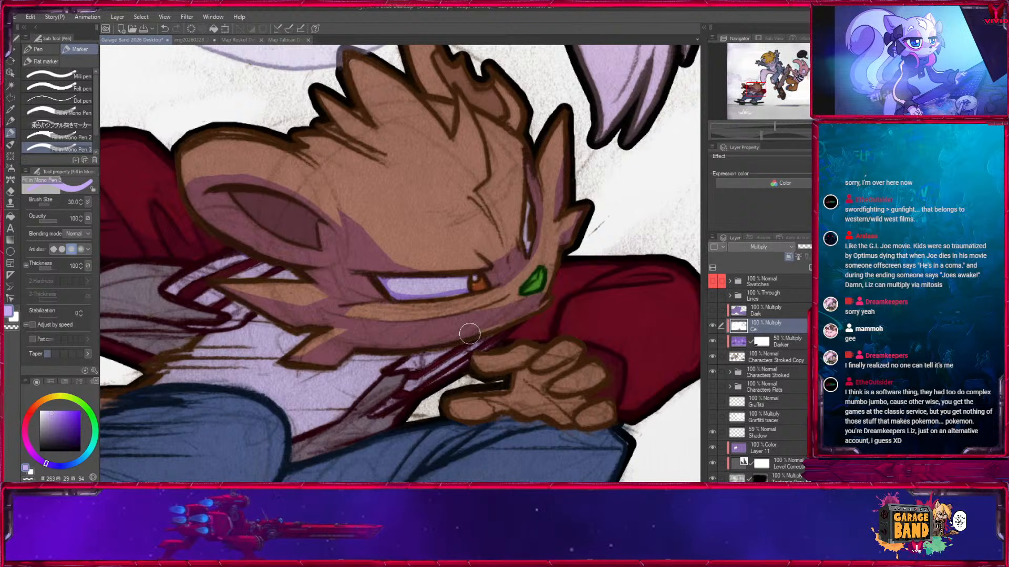
{"action": "left_click_drag", "start_coordinate": [455, 334], "coordinate": [514, 324]}
{"action": "left_click_drag", "start_coordinate": [539, 283], "coordinate": [529, 298]}
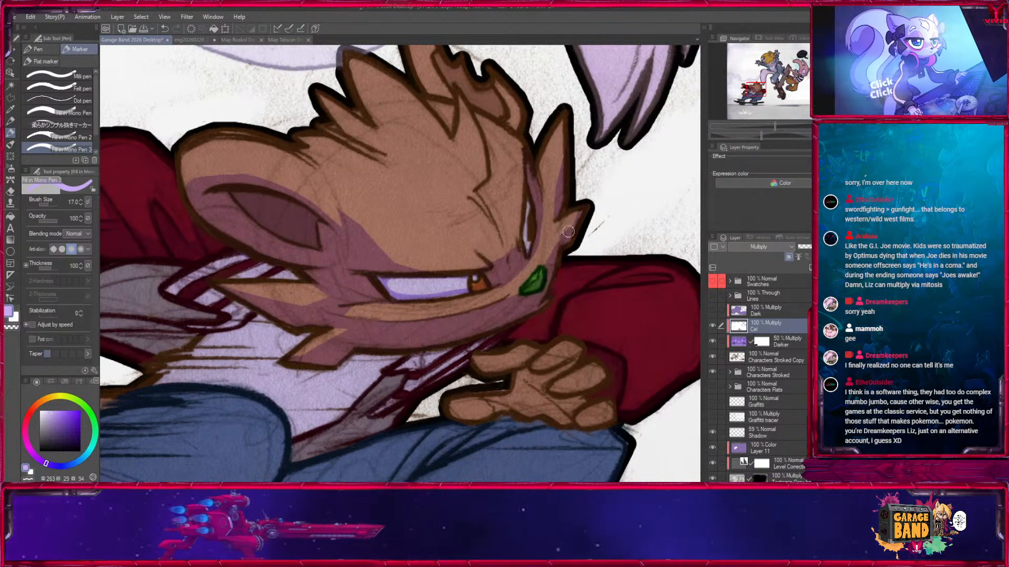
Shade the undersides of the spiky hair tufts on top of the head with a marker of about size 10.
{"action": "left_click_drag", "start_coordinate": [487, 244], "coordinate": [489, 329]}
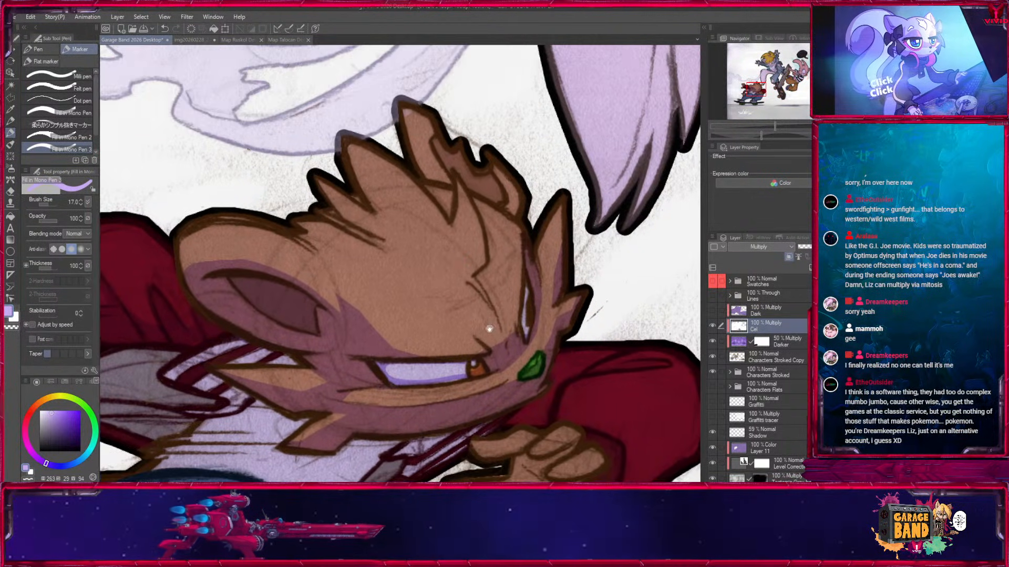
{"action": "left_click_drag", "start_coordinate": [295, 224], "coordinate": [366, 240]}
{"action": "mouse_move", "coordinate": [342, 135]}
{"action": "left_mouse_down"}
{"action": "mouse_move", "coordinate": [366, 188]}
{"action": "mouse_move", "coordinate": [359, 175]}
{"action": "mouse_move", "coordinate": [412, 231]}
{"action": "left_mouse_up"}
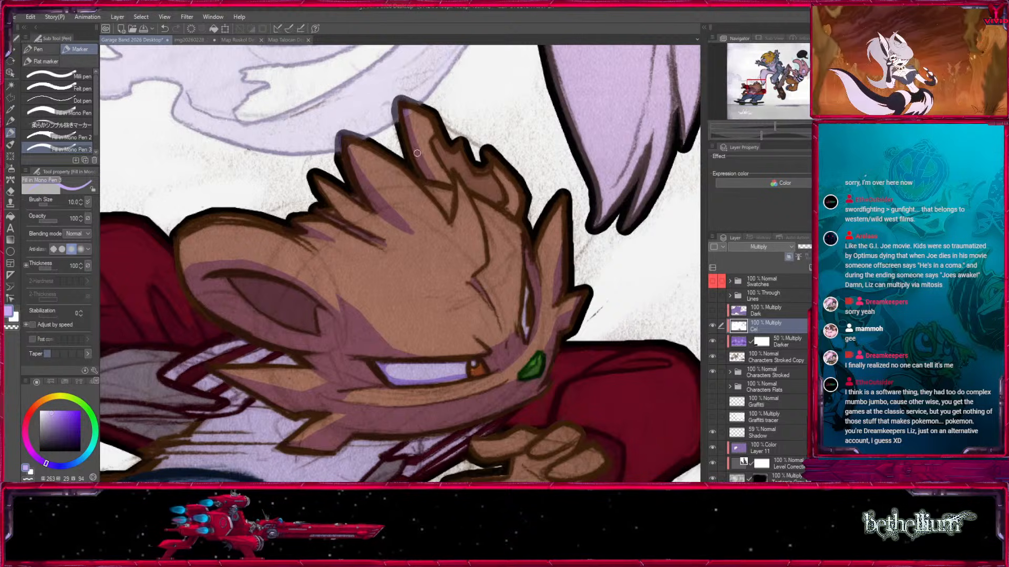
Shade the lower part of the jacket's flying gray lining, then enlarge the marker to 25.
{"action": "left_click_drag", "start_coordinate": [377, 328], "coordinate": [535, 216]}
{"action": "key", "text": "]"}
{"action": "mouse_move", "coordinate": [372, 242]}
{"action": "left_mouse_down"}
{"action": "mouse_move", "coordinate": [334, 263]}
{"action": "mouse_move", "coordinate": [482, 236]}
{"action": "mouse_move", "coordinate": [467, 274]}
{"action": "left_mouse_up"}
{"action": "key", "text": "]"}
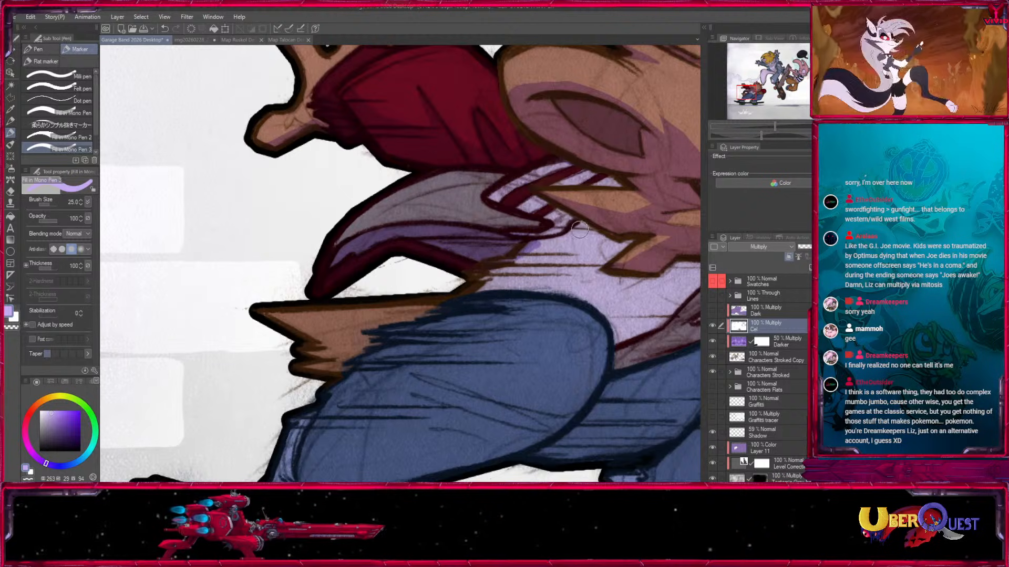
Shade the upper shirt around the collar and beneath the skater's chin, reducing the marker to 15.
{"action": "left_click_drag", "start_coordinate": [575, 234], "coordinate": [532, 254]}
{"action": "key", "text": "["}
{"action": "left_click_drag", "start_coordinate": [619, 177], "coordinate": [520, 266]}
{"action": "mouse_move", "coordinate": [528, 307]}
{"action": "left_mouse_down"}
{"action": "mouse_move", "coordinate": [524, 252]}
{"action": "mouse_move", "coordinate": [516, 325]}
{"action": "mouse_move", "coordinate": [569, 196]}
{"action": "left_mouse_up"}
{"action": "mouse_move", "coordinate": [534, 230]}
{"action": "left_mouse_down"}
{"action": "mouse_move", "coordinate": [454, 256]}
{"action": "mouse_move", "coordinate": [583, 235]}
{"action": "left_mouse_up"}
{"action": "left_click_drag", "start_coordinate": [569, 278], "coordinate": [417, 283]}
{"action": "left_click_drag", "start_coordinate": [475, 260], "coordinate": [528, 272]}
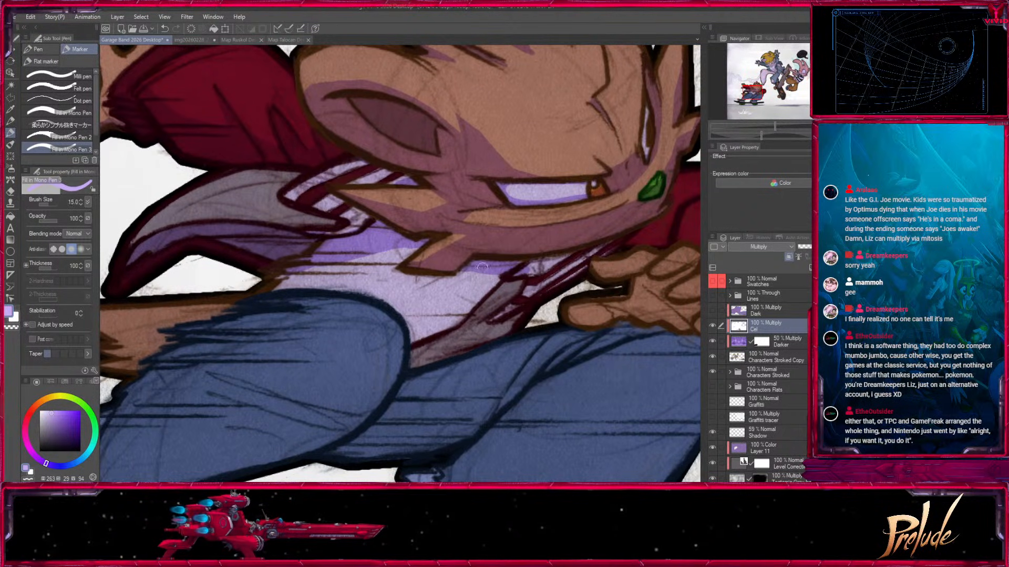
Shade the rest of the shirt and the jacket's front edge, leaving a small light patch near the waist.
{"action": "key", "text": "bracketleft"}
{"action": "key", "text": "bracketleft"}
{"action": "mouse_move", "coordinate": [402, 243]}
{"action": "left_mouse_down"}
{"action": "mouse_move", "coordinate": [353, 293]}
{"action": "mouse_move", "coordinate": [463, 282]}
{"action": "left_mouse_up"}
{"action": "key", "text": "bracketright"}
{"action": "key", "text": "bracketright"}
{"action": "mouse_move", "coordinate": [400, 296]}
{"action": "left_mouse_down"}
{"action": "mouse_move", "coordinate": [434, 348]}
{"action": "mouse_move", "coordinate": [393, 304]}
{"action": "mouse_move", "coordinate": [392, 280]}
{"action": "mouse_move", "coordinate": [424, 317]}
{"action": "mouse_move", "coordinate": [469, 282]}
{"action": "mouse_move", "coordinate": [505, 283]}
{"action": "mouse_move", "coordinate": [490, 324]}
{"action": "mouse_move", "coordinate": [442, 350]}
{"action": "left_mouse_up"}
{"action": "left_click_drag", "start_coordinate": [533, 267], "coordinate": [447, 342]}
Shade the jeans' recessed inner thigh between the two knees, using marker sizes from 50 down to 20.
{"action": "key", "text": "bracketright"}
{"action": "key", "text": "bracketright"}
{"action": "mouse_move", "coordinate": [544, 330]}
{"action": "left_mouse_down"}
{"action": "mouse_move", "coordinate": [439, 371]}
{"action": "mouse_move", "coordinate": [524, 238]}
{"action": "left_mouse_up"}
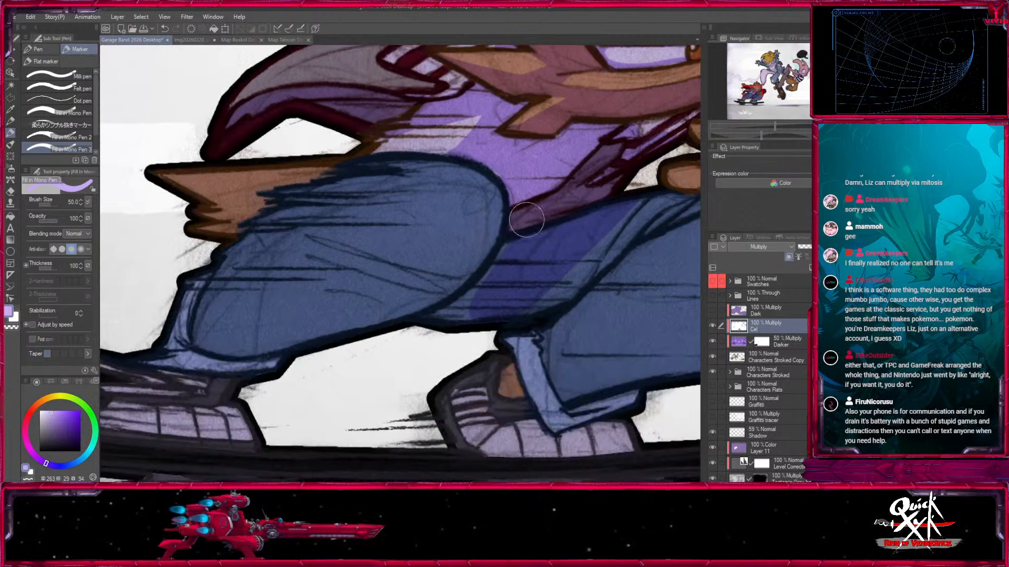
{"action": "left_click_drag", "start_coordinate": [455, 319], "coordinate": [398, 368]}
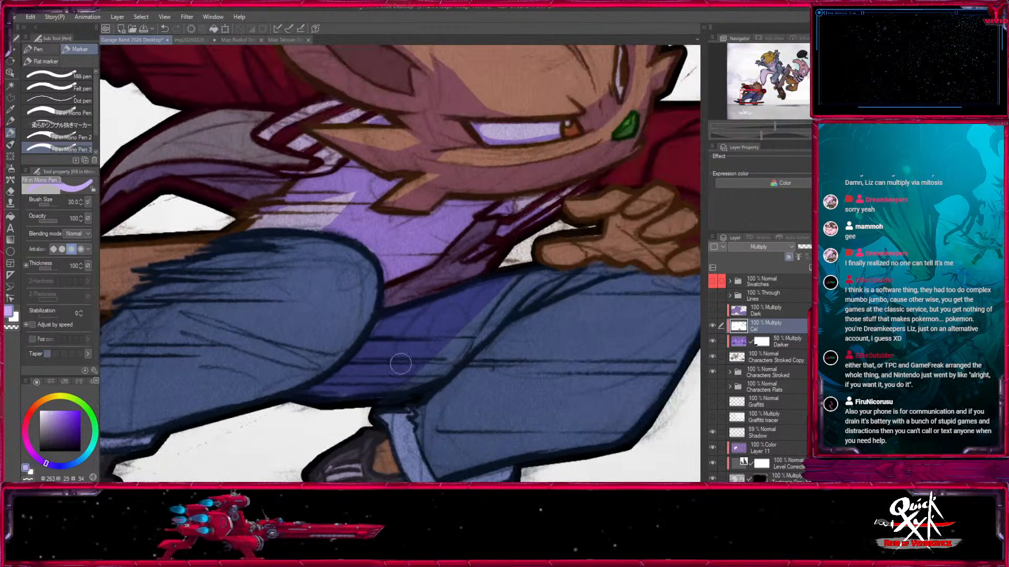
{"action": "mouse_move", "coordinate": [430, 335]}
{"action": "left_mouse_down"}
{"action": "mouse_move", "coordinate": [449, 355]}
{"action": "mouse_move", "coordinate": [440, 372]}
{"action": "mouse_move", "coordinate": [484, 331]}
{"action": "left_mouse_up"}
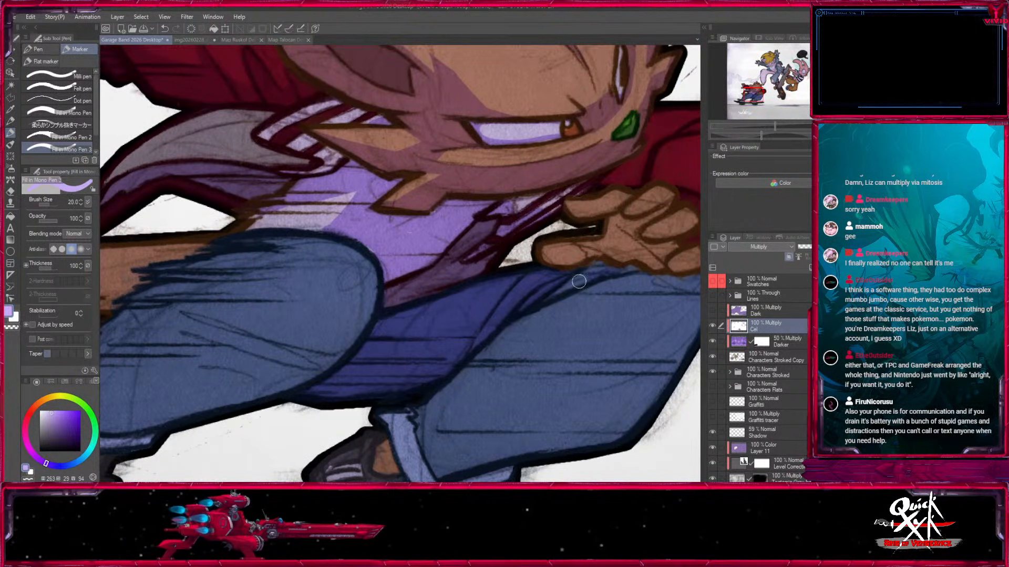
Shade the palm and fingers of the hand resting over the knee, using marker sizes 15 and 17.
{"action": "left_click_drag", "start_coordinate": [567, 238], "coordinate": [340, 384]}
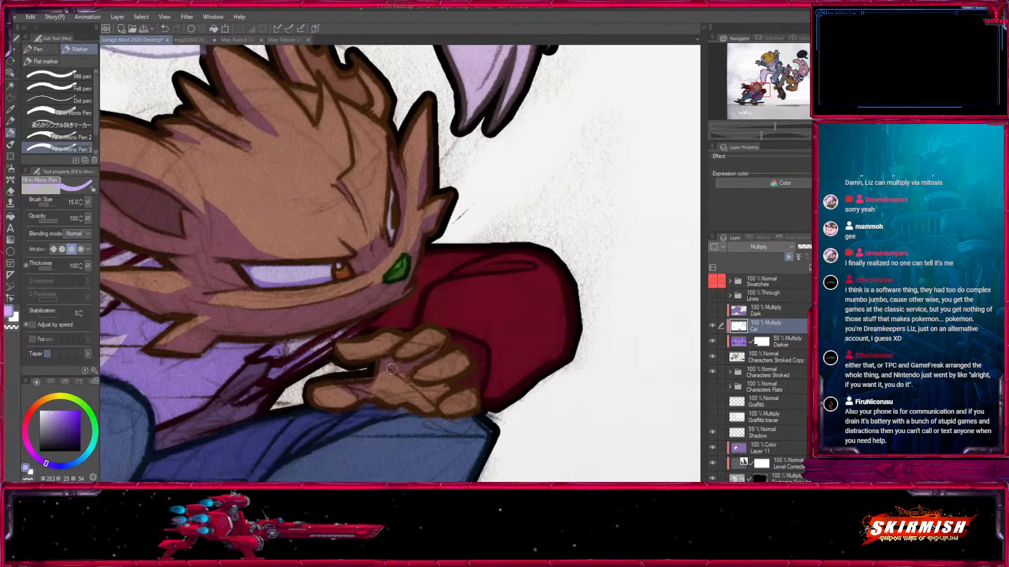
{"action": "mouse_move", "coordinate": [365, 383]}
{"action": "left_mouse_down"}
{"action": "mouse_move", "coordinate": [384, 395]}
{"action": "mouse_move", "coordinate": [402, 375]}
{"action": "mouse_move", "coordinate": [387, 401]}
{"action": "left_mouse_up"}
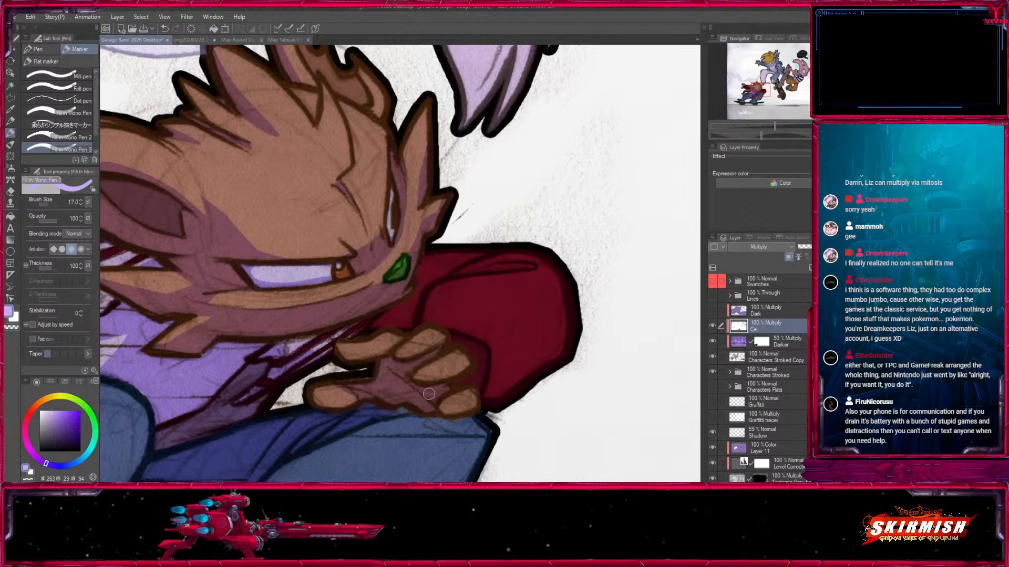
{"action": "key", "text": "]"}
{"action": "key", "text": "]"}
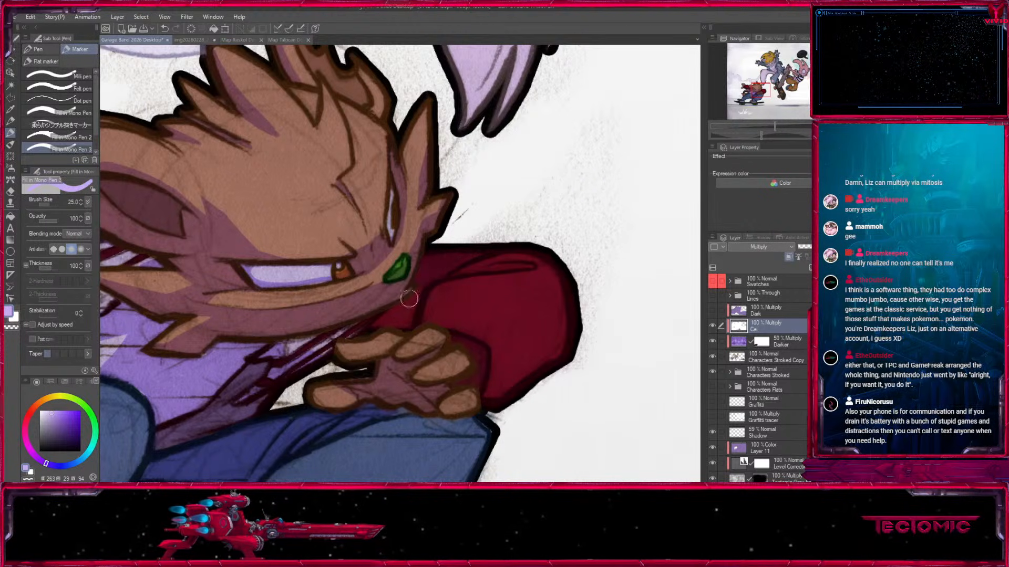
Shade the lower edge and folds of the red sleeve behind the resting hand, using marker sizes 15 to 30.
{"action": "key", "text": "["}
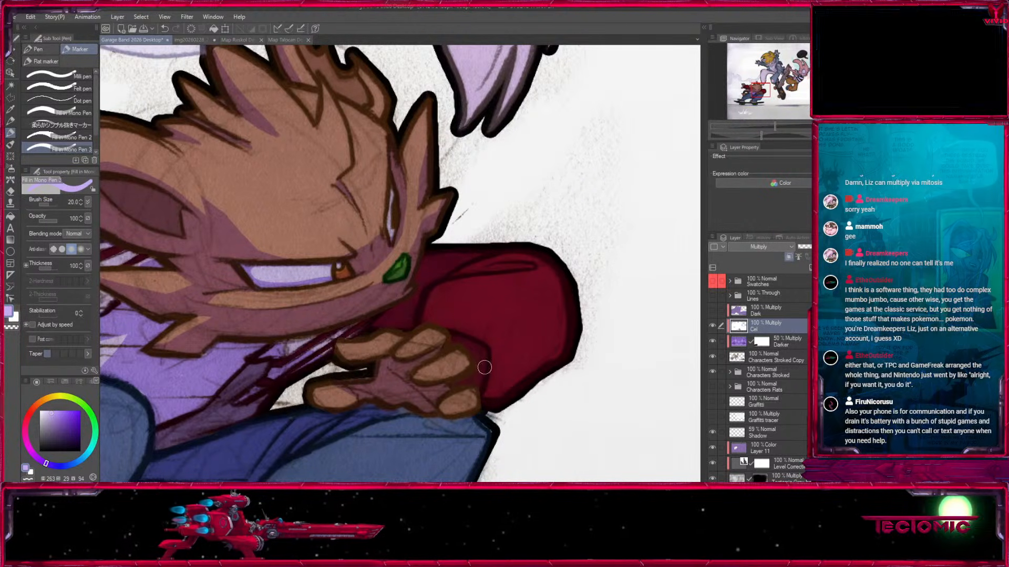
{"action": "key", "text": "]"}
{"action": "key", "text": "]"}
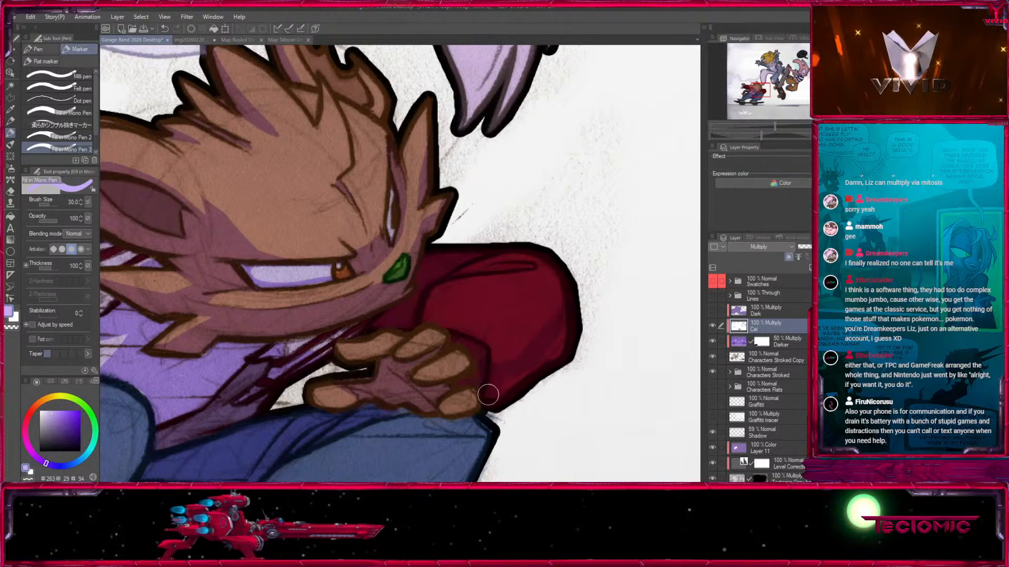
{"action": "key", "text": "["}
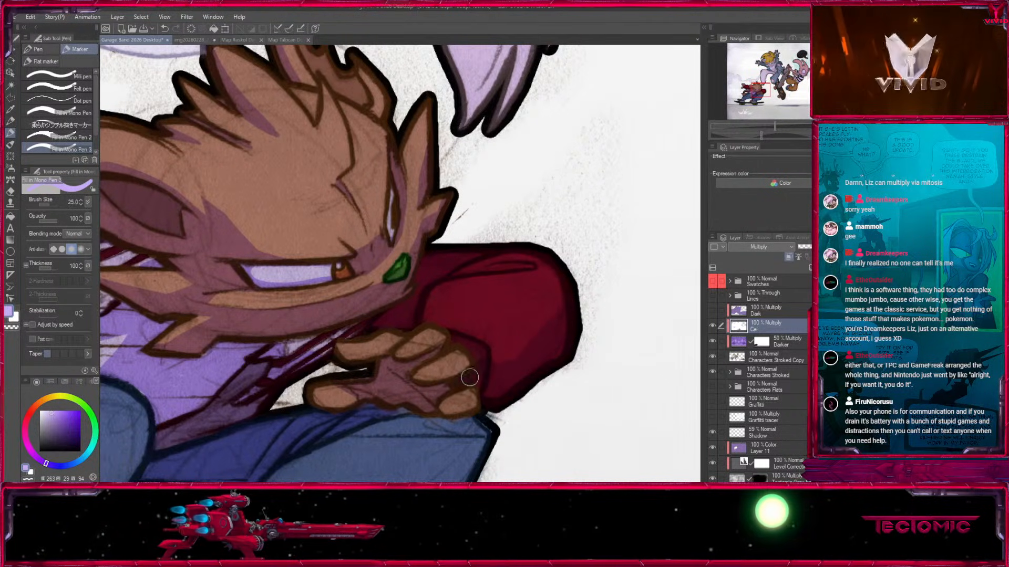
{"action": "key", "text": "["}
{"action": "key", "text": "["}
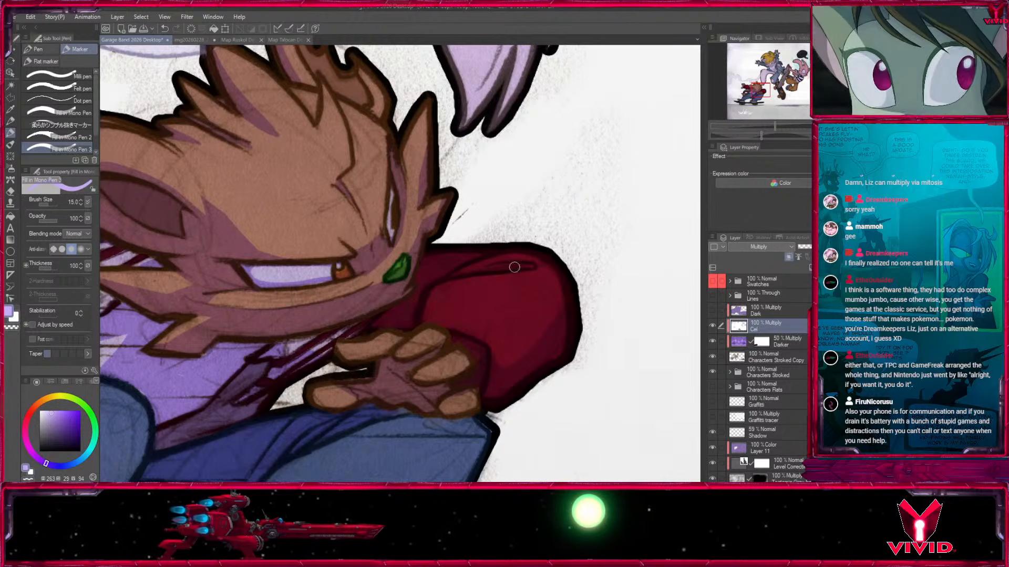
{"action": "left_click_drag", "start_coordinate": [444, 281], "coordinate": [570, 212]}
Draw shadow streaks across the knee and along the shin of the jeans leg below the resting hand.
{"action": "left_click_drag", "start_coordinate": [506, 362], "coordinate": [604, 129]}
{"action": "left_click_drag", "start_coordinate": [515, 303], "coordinate": [400, 367]}
{"action": "key", "text": "]"}
{"action": "mouse_move", "coordinate": [318, 360]}
{"action": "left_mouse_down"}
{"action": "mouse_move", "coordinate": [469, 282]}
{"action": "mouse_move", "coordinate": [558, 281]}
{"action": "left_mouse_up"}
{"action": "key", "text": "["}
{"action": "mouse_move", "coordinate": [460, 261]}
{"action": "left_mouse_down"}
{"action": "mouse_move", "coordinate": [570, 259]}
{"action": "mouse_move", "coordinate": [439, 251]}
{"action": "left_mouse_up"}
{"action": "left_click_drag", "start_coordinate": [503, 228], "coordinate": [586, 228]}
{"action": "key", "text": "c"}
{"action": "left_click_drag", "start_coordinate": [426, 249], "coordinate": [568, 249]}
{"action": "key", "text": "c"}
{"action": "key", "text": "["}
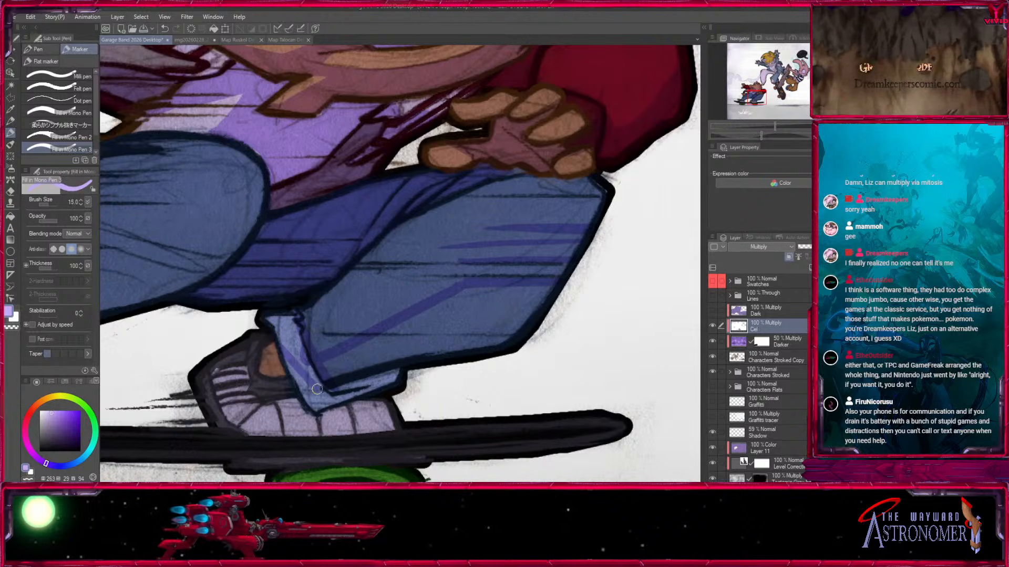
Fill in the shadow on that leg's underside, cuff, ankle and shoe at marker size 20.
{"action": "key", "text": "]"}
{"action": "key", "text": "]"}
{"action": "mouse_move", "coordinate": [283, 363]}
{"action": "left_mouse_down"}
{"action": "mouse_move", "coordinate": [200, 405]}
{"action": "mouse_move", "coordinate": [201, 389]}
{"action": "mouse_move", "coordinate": [274, 367]}
{"action": "mouse_move", "coordinate": [318, 394]}
{"action": "mouse_move", "coordinate": [467, 338]}
{"action": "mouse_move", "coordinate": [330, 393]}
{"action": "mouse_move", "coordinate": [400, 350]}
{"action": "mouse_move", "coordinate": [400, 338]}
{"action": "mouse_move", "coordinate": [478, 300]}
{"action": "mouse_move", "coordinate": [509, 314]}
{"action": "left_mouse_up"}
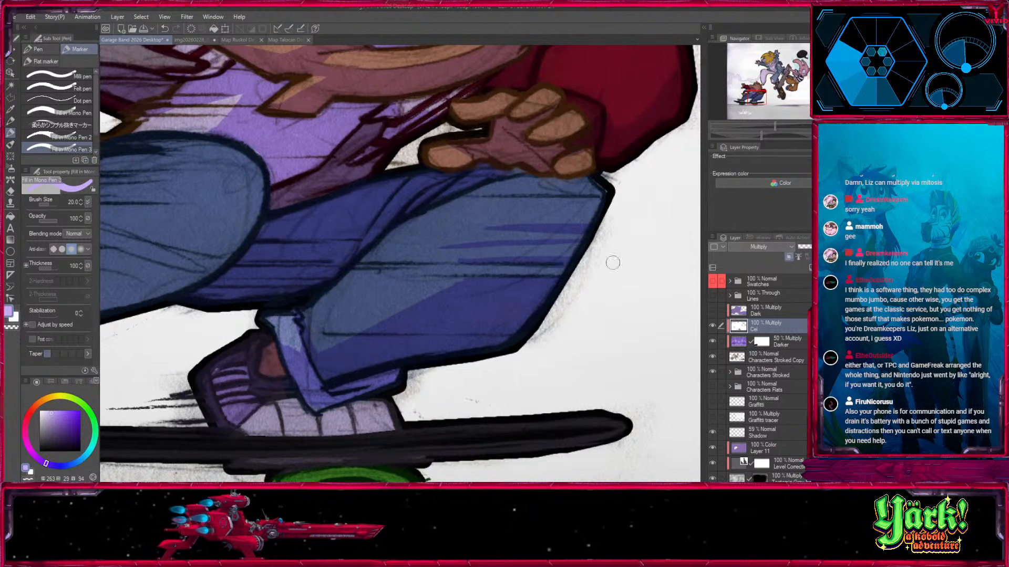
Cut light motion streaks into that leg's shadow with white at size 15, and refine them with purple at 12.
{"action": "key", "text": "x"}
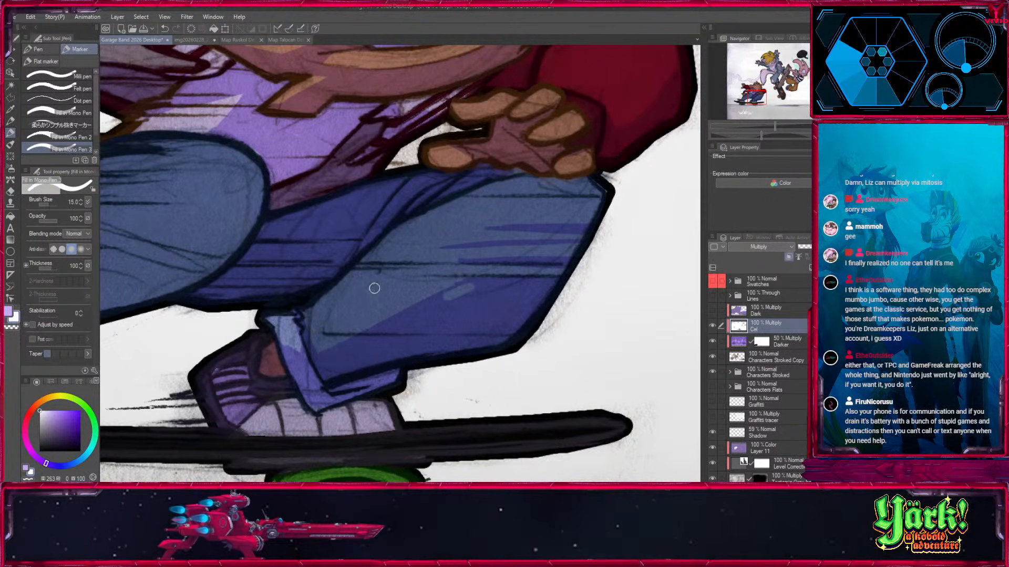
{"action": "left_click_drag", "start_coordinate": [381, 305], "coordinate": [634, 290]}
{"action": "mouse_move", "coordinate": [458, 286]}
{"action": "left_mouse_down"}
{"action": "mouse_move", "coordinate": [579, 292]}
{"action": "mouse_move", "coordinate": [549, 261]}
{"action": "mouse_move", "coordinate": [623, 264]}
{"action": "mouse_move", "coordinate": [494, 267]}
{"action": "mouse_move", "coordinate": [588, 272]}
{"action": "left_mouse_up"}
{"action": "key", "text": "x"}
{"action": "key", "text": "bracketleft"}
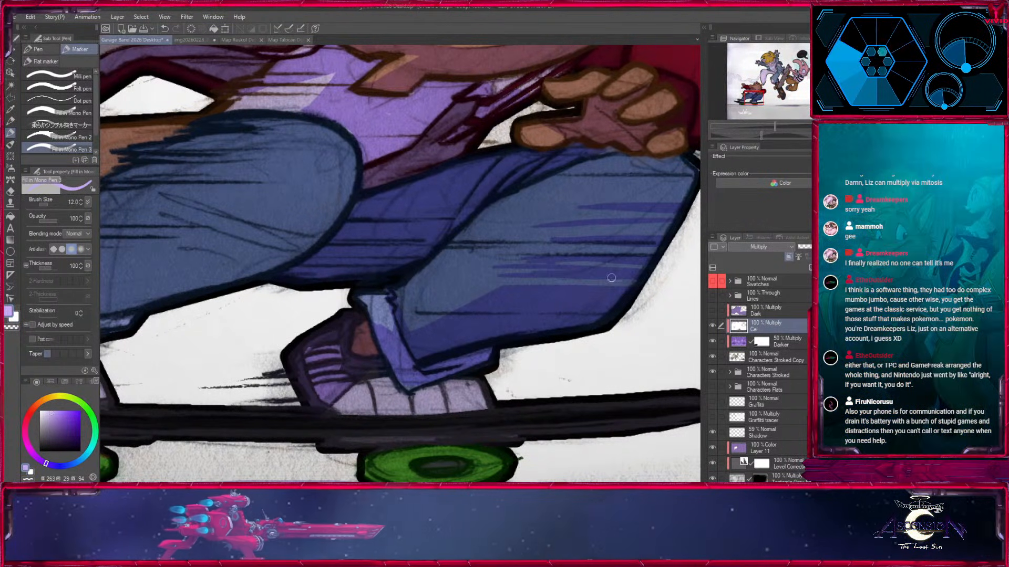
{"action": "left_click_drag", "start_coordinate": [375, 287], "coordinate": [683, 303]}
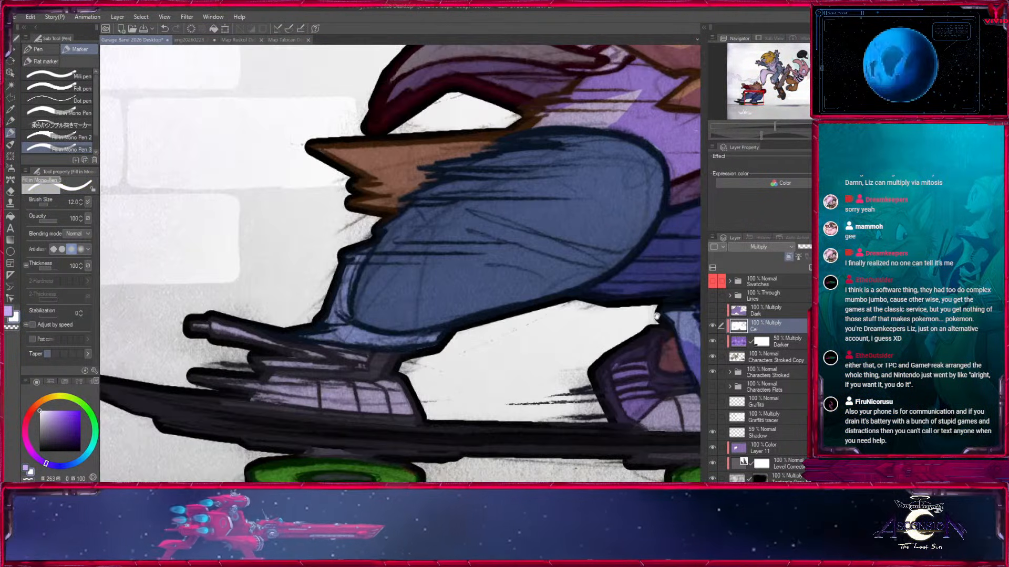
Draw thin purple motion streaks across the thigh and shin of the jeans leg beside the tail.
{"action": "key", "text": "bracketleft"}
{"action": "key", "text": "bracketleft"}
{"action": "mouse_move", "coordinate": [351, 263]}
{"action": "left_mouse_down"}
{"action": "mouse_move", "coordinate": [471, 264]}
{"action": "mouse_move", "coordinate": [491, 248]}
{"action": "left_mouse_up"}
{"action": "left_click_drag", "start_coordinate": [381, 241], "coordinate": [513, 243]}
{"action": "mouse_move", "coordinate": [421, 203]}
{"action": "left_mouse_down"}
{"action": "mouse_move", "coordinate": [558, 203]}
{"action": "mouse_move", "coordinate": [541, 207]}
{"action": "mouse_move", "coordinate": [408, 172]}
{"action": "left_mouse_up"}
{"action": "left_click_drag", "start_coordinate": [497, 207], "coordinate": [429, 242]}
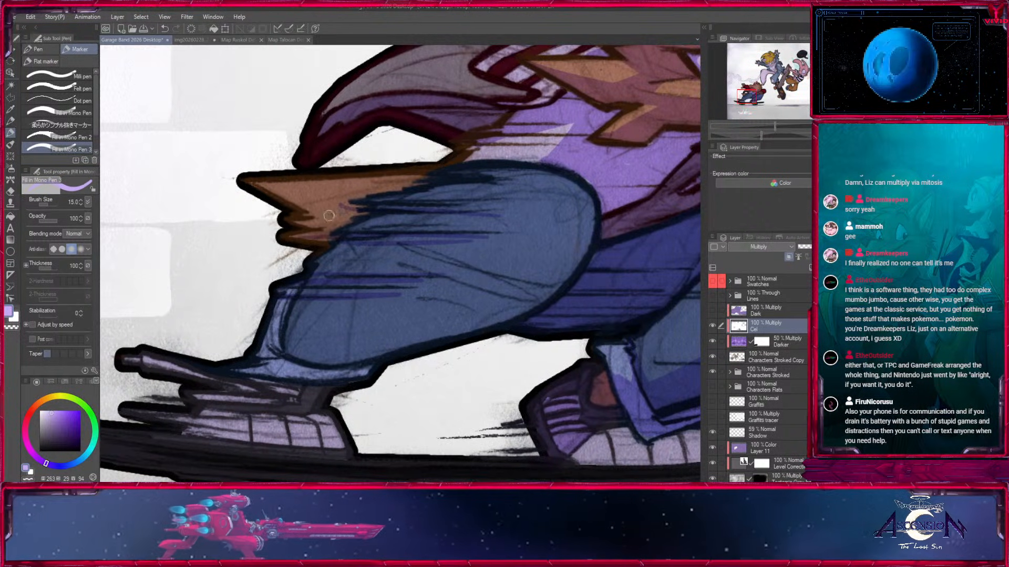
Shade the underside of the skater's tail at marker size 15.
{"action": "key", "text": "bracketright"}
{"action": "mouse_move", "coordinate": [332, 230]}
{"action": "left_mouse_down"}
{"action": "mouse_move", "coordinate": [297, 227]}
{"action": "mouse_move", "coordinate": [365, 212]}
{"action": "mouse_move", "coordinate": [305, 221]}
{"action": "mouse_move", "coordinate": [298, 201]}
{"action": "left_mouse_up"}
{"action": "key", "text": "bracketleft"}
Fill the lower thigh, shin and cuff of the leg beside the tail with shadow, enlarging the marker to 50.
{"action": "left_click_drag", "start_coordinate": [502, 282], "coordinate": [532, 253]}
{"action": "key", "text": "bracketright"}
{"action": "key", "text": "bracketright"}
{"action": "key", "text": "bracketright"}
{"action": "key", "text": "bracketright"}
{"action": "mouse_move", "coordinate": [317, 310]}
{"action": "left_mouse_down"}
{"action": "mouse_move", "coordinate": [485, 234]}
{"action": "mouse_move", "coordinate": [353, 290]}
{"action": "mouse_move", "coordinate": [516, 221]}
{"action": "left_mouse_up"}
{"action": "key", "text": "bracketright"}
{"action": "mouse_move", "coordinate": [419, 236]}
{"action": "left_mouse_down"}
{"action": "mouse_move", "coordinate": [512, 210]}
{"action": "mouse_move", "coordinate": [584, 207]}
{"action": "mouse_move", "coordinate": [549, 282]}
{"action": "mouse_move", "coordinate": [589, 212]}
{"action": "mouse_move", "coordinate": [461, 255]}
{"action": "mouse_move", "coordinate": [327, 325]}
{"action": "mouse_move", "coordinate": [304, 360]}
{"action": "left_mouse_up"}
{"action": "key", "text": "bracketright"}
{"action": "key", "text": "bracketright"}
{"action": "key", "text": "bracketright"}
{"action": "key", "text": "bracketright"}
{"action": "key", "text": "bracketleft"}
{"action": "key", "text": "bracketleft"}
{"action": "key", "text": "bracketleft"}
{"action": "key", "text": "bracketleft"}
{"action": "key", "text": "bracketleft"}
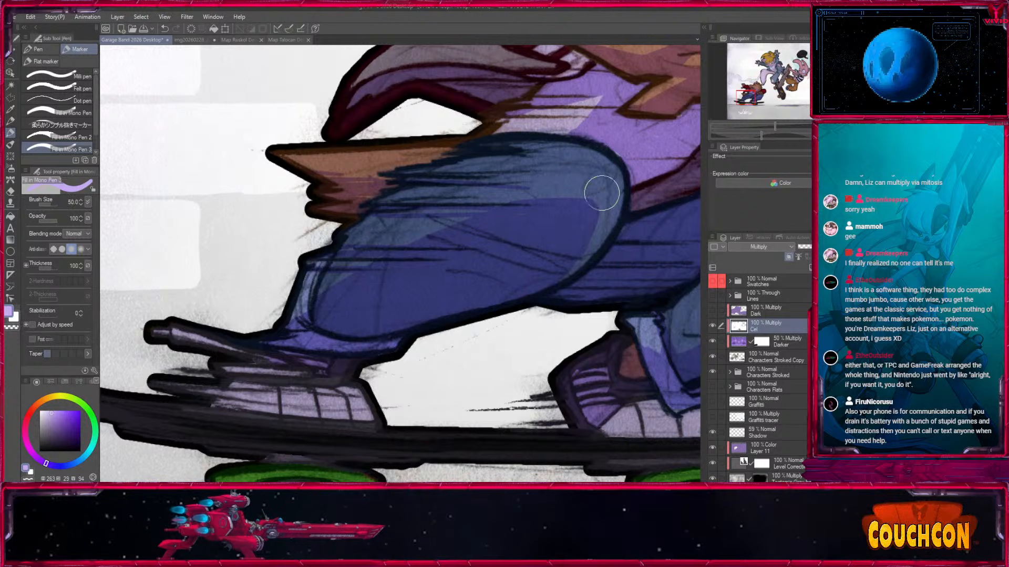
Finish filling the shadow across the crouching skater's jeans, working down both legs to the cuffs and shoes above the skateboard.
{"action": "left_click_drag", "start_coordinate": [441, 289], "coordinate": [581, 195]}
{"action": "left_click_drag", "start_coordinate": [361, 311], "coordinate": [512, 323]}
{"action": "mouse_move", "coordinate": [514, 365]}
{"action": "left_mouse_down"}
{"action": "mouse_move", "coordinate": [514, 345]}
{"action": "mouse_move", "coordinate": [563, 286]}
{"action": "left_mouse_up"}
{"action": "key", "text": "bracketright"}
{"action": "key", "text": "bracketright"}
{"action": "key", "text": "bracketright"}
{"action": "left_click_drag", "start_coordinate": [284, 237], "coordinate": [583, 277]}
{"action": "key", "text": "bracketleft"}
{"action": "left_click_drag", "start_coordinate": [403, 326], "coordinate": [552, 331]}
{"action": "left_click_drag", "start_coordinate": [619, 329], "coordinate": [308, 344]}
{"action": "key", "text": "bracketleft"}
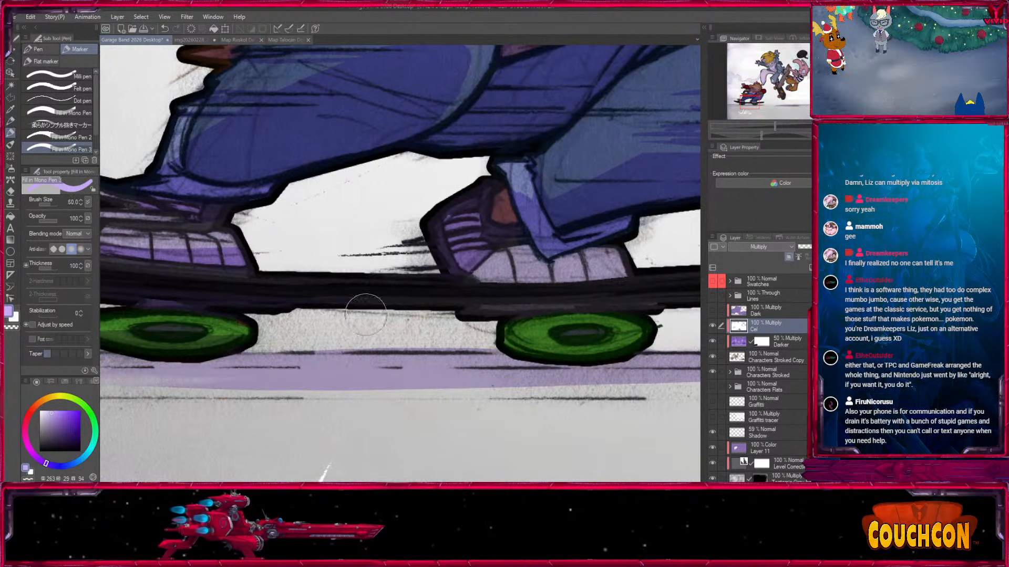
{"action": "mouse_move", "coordinate": [557, 356]}
{"action": "left_mouse_down"}
{"action": "mouse_move", "coordinate": [604, 345]}
{"action": "mouse_move", "coordinate": [326, 345]}
{"action": "left_mouse_up"}
{"action": "key", "text": "bracketleft"}
{"action": "key", "text": "bracketright"}
{"action": "key", "text": "bracketright"}
Shade the undersides of the blonde character's swept hair locks with purple at marker size 17, trimming the shadow edge with white.
{"action": "left_click", "coordinate": [774, 69]}
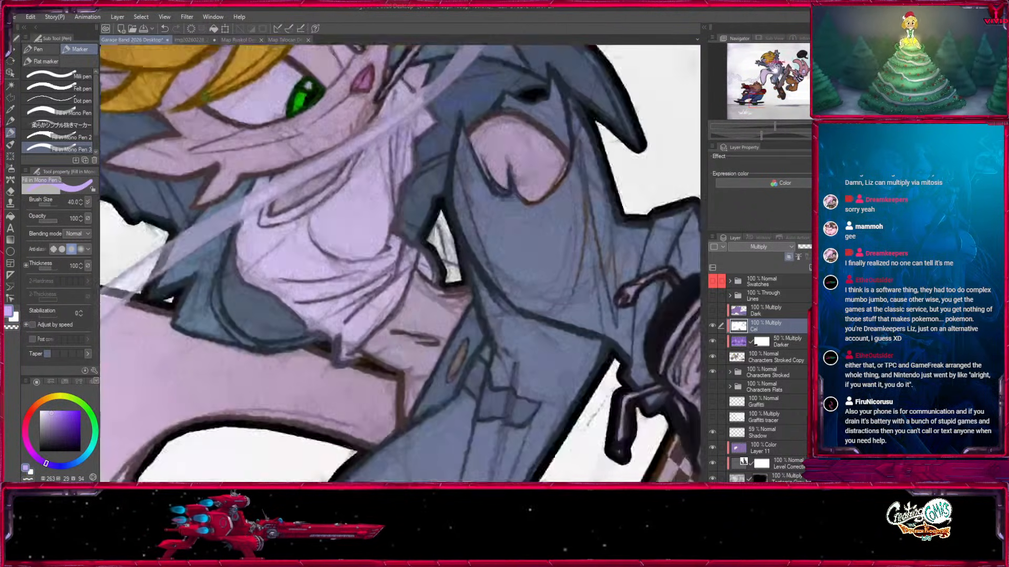
{"action": "left_click_drag", "start_coordinate": [389, 193], "coordinate": [500, 455]}
{"action": "left_click_drag", "start_coordinate": [400, 294], "coordinate": [551, 416]}
{"action": "key", "text": "bracketleft"}
{"action": "left_click_drag", "start_coordinate": [316, 271], "coordinate": [230, 334]}
{"action": "key", "text": "bracketleft"}
{"action": "left_click_drag", "start_coordinate": [360, 255], "coordinate": [257, 289]}
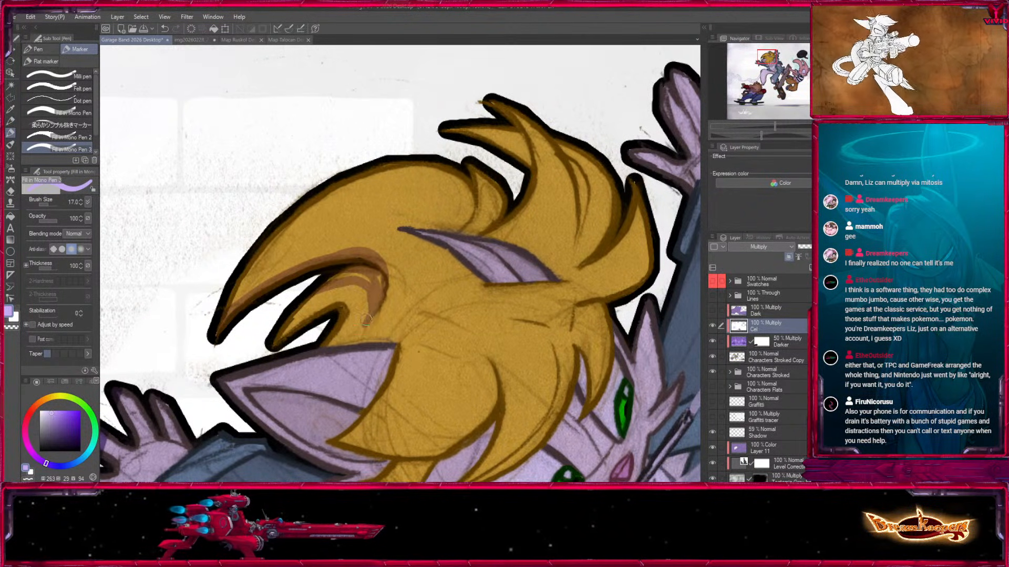
{"action": "key", "text": "x"}
{"action": "mouse_move", "coordinate": [375, 290]}
{"action": "left_mouse_down"}
{"action": "mouse_move", "coordinate": [369, 312]}
{"action": "mouse_move", "coordinate": [363, 288]}
{"action": "left_mouse_up"}
{"action": "key", "text": "x"}
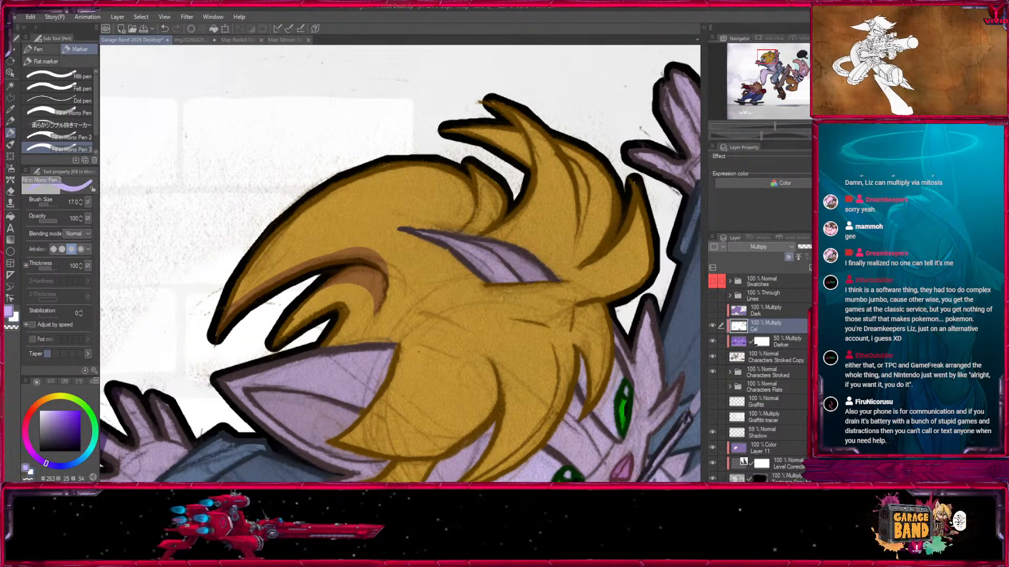
Shade the blonde character's near ear, filling the inner ear and lower rim with purple.
{"action": "left_click_drag", "start_coordinate": [412, 392], "coordinate": [422, 219]}
{"action": "key", "text": "bracketright"}
{"action": "key", "text": "bracketright"}
{"action": "left_click_drag", "start_coordinate": [237, 208], "coordinate": [350, 224]}
{"action": "mouse_move", "coordinate": [247, 214]}
{"action": "left_mouse_down"}
{"action": "mouse_move", "coordinate": [321, 273]}
{"action": "mouse_move", "coordinate": [338, 257]}
{"action": "left_mouse_up"}
{"action": "mouse_move", "coordinate": [257, 216]}
{"action": "left_mouse_down"}
{"action": "mouse_move", "coordinate": [359, 241]}
{"action": "mouse_move", "coordinate": [387, 218]}
{"action": "mouse_move", "coordinate": [419, 228]}
{"action": "mouse_move", "coordinate": [330, 269]}
{"action": "mouse_move", "coordinate": [287, 199]}
{"action": "mouse_move", "coordinate": [343, 228]}
{"action": "left_mouse_up"}
{"action": "key", "text": "bracketleft"}
{"action": "key", "text": "bracketleft"}
{"action": "left_click_drag", "start_coordinate": [283, 206], "coordinate": [353, 227]}
{"action": "left_click_drag", "start_coordinate": [309, 206], "coordinate": [367, 227]}
Paint a band of shadow along the lower edge of the blonde fringe beside the near ear.
{"action": "mouse_move", "coordinate": [352, 227]}
{"action": "left_mouse_down"}
{"action": "mouse_move", "coordinate": [321, 237]}
{"action": "mouse_move", "coordinate": [346, 233]}
{"action": "mouse_move", "coordinate": [475, 131]}
{"action": "left_mouse_up"}
{"action": "key", "text": "x"}
{"action": "key", "text": "x"}
{"action": "left_click_drag", "start_coordinate": [476, 132], "coordinate": [458, 252]}
{"action": "key", "text": "bracketleft"}
{"action": "key", "text": "bracketleft"}
{"action": "key", "text": "bracketleft"}
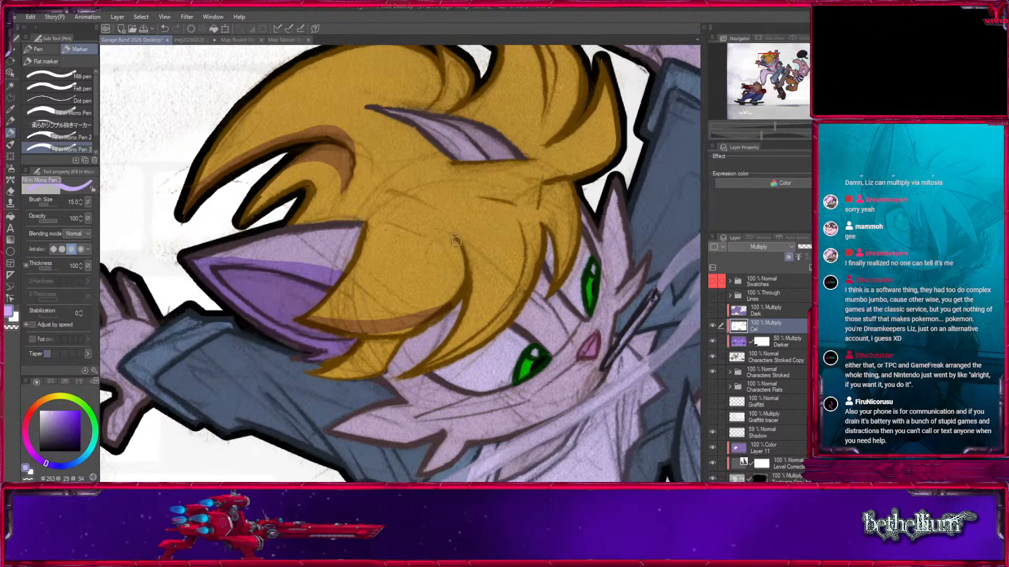
Shade the small hair tuft below the near ear and the skin beside it at marker size 15.
{"action": "key", "text": "x"}
{"action": "key", "text": "x"}
{"action": "left_click_drag", "start_coordinate": [425, 320], "coordinate": [347, 337]}
{"action": "mouse_move", "coordinate": [327, 376]}
{"action": "left_mouse_down"}
{"action": "mouse_move", "coordinate": [359, 299]}
{"action": "mouse_move", "coordinate": [466, 261]}
{"action": "mouse_move", "coordinate": [394, 258]}
{"action": "left_mouse_up"}
{"action": "key", "text": "bracketleft"}
{"action": "key", "text": "bracketleft"}
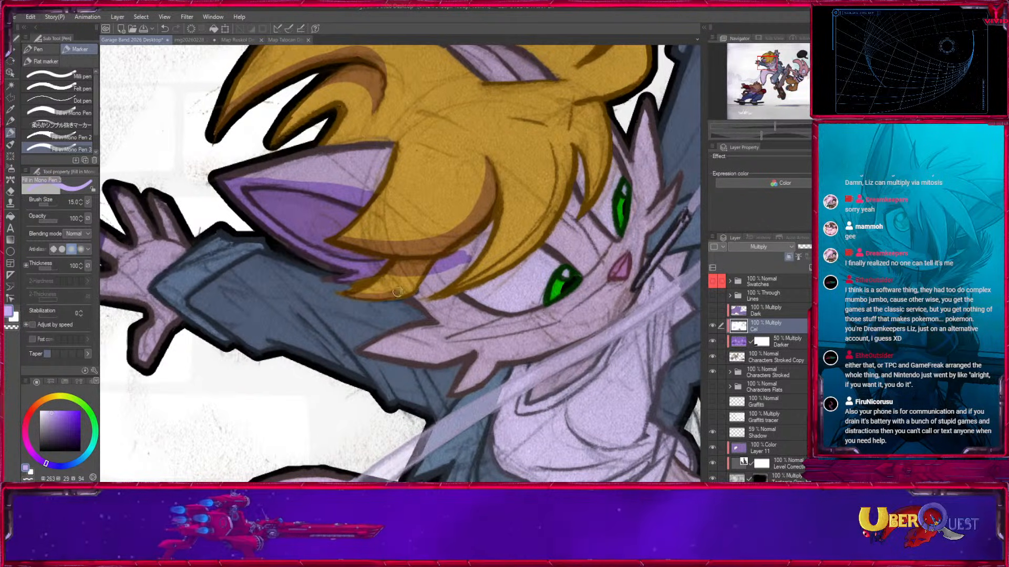
{"action": "left_click_drag", "start_coordinate": [496, 235], "coordinate": [341, 372]}
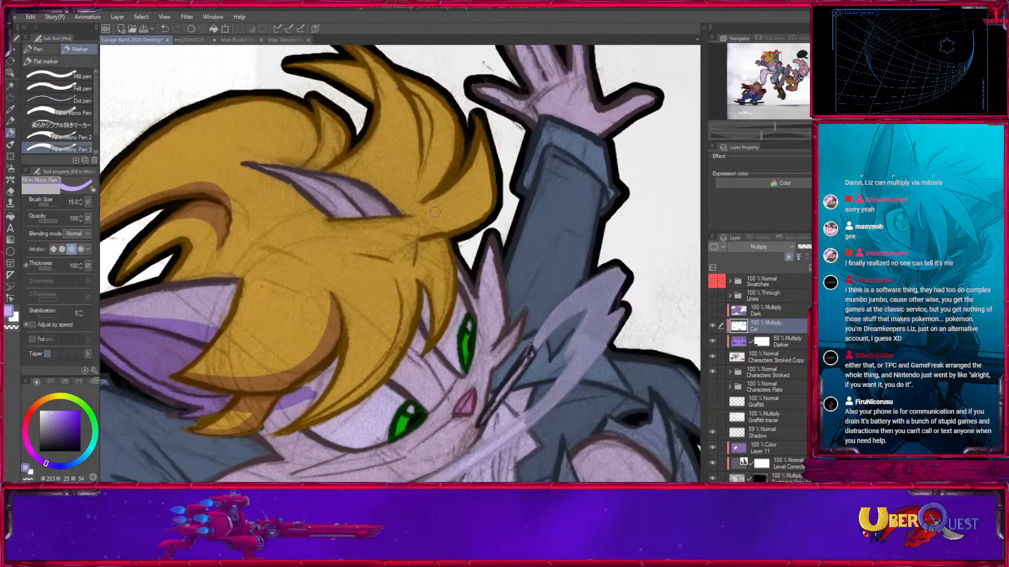
Add shadow streaks to the upswept blonde hair spikes at the back of the head at marker size 15.
{"action": "left_click_drag", "start_coordinate": [403, 81], "coordinate": [409, 181]}
{"action": "left_click_drag", "start_coordinate": [431, 250], "coordinate": [428, 274]}
{"action": "mouse_move", "coordinate": [335, 208]}
{"action": "left_mouse_down"}
{"action": "mouse_move", "coordinate": [337, 262]}
{"action": "mouse_move", "coordinate": [344, 212]}
{"action": "left_mouse_up"}
{"action": "left_click_drag", "start_coordinate": [421, 263], "coordinate": [418, 222]}
{"action": "mouse_move", "coordinate": [489, 220]}
{"action": "left_mouse_down"}
{"action": "mouse_move", "coordinate": [475, 277]}
{"action": "mouse_move", "coordinate": [492, 265]}
{"action": "mouse_move", "coordinate": [505, 137]}
{"action": "left_mouse_up"}
Shade the edge of the far ear and the hair at its base, reducing the marker from 12 to 10.
{"action": "left_click_drag", "start_coordinate": [269, 134], "coordinate": [353, 180]}
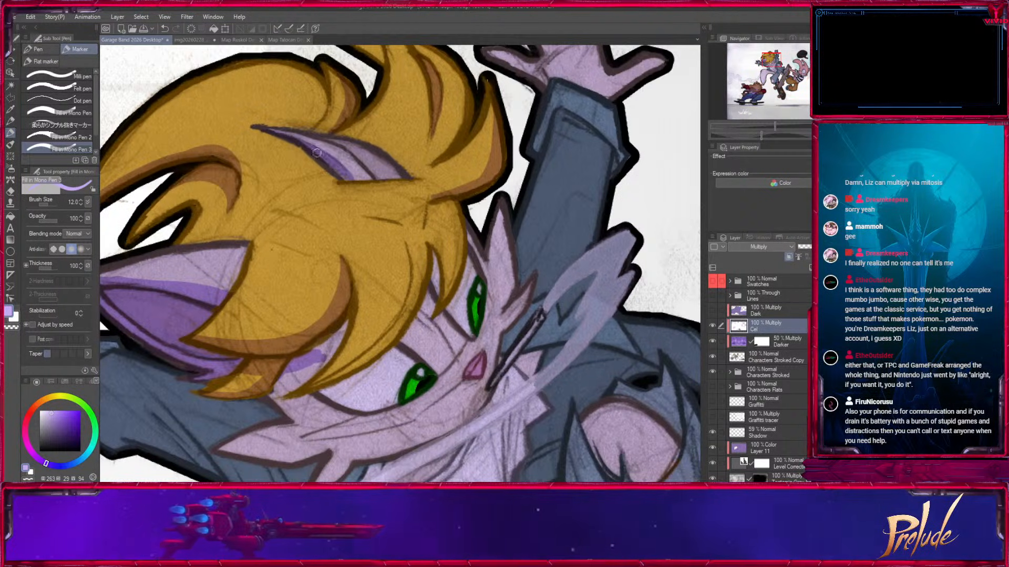
{"action": "left_click_drag", "start_coordinate": [302, 145], "coordinate": [530, 193]}
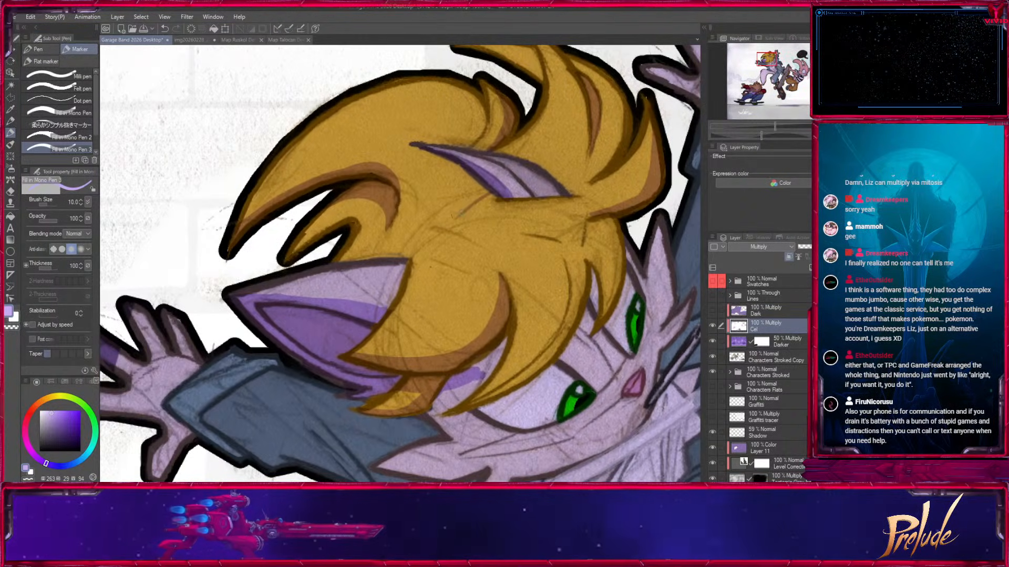
{"action": "left_click_drag", "start_coordinate": [447, 218], "coordinate": [466, 202]}
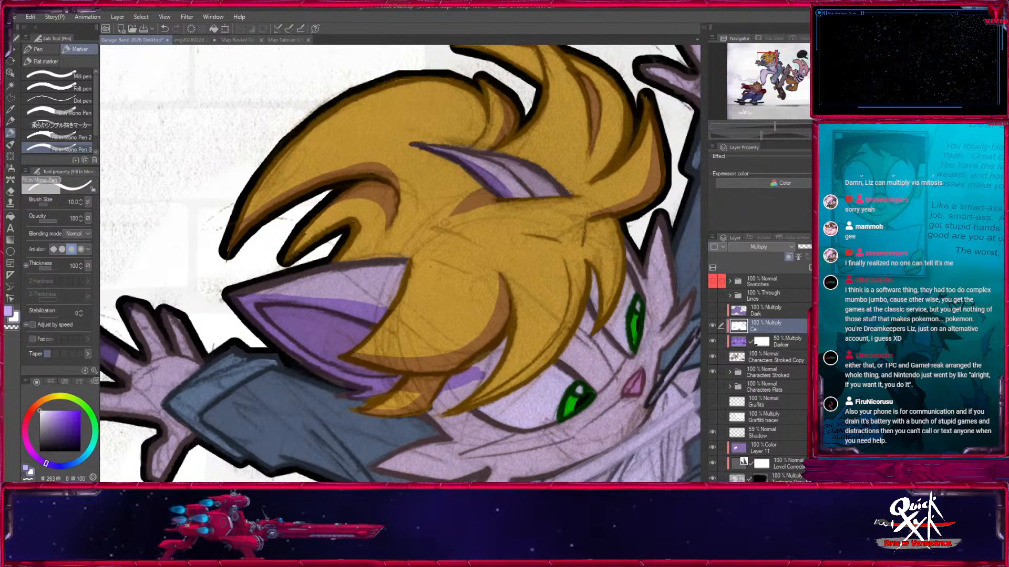
Shade the inner edge of the long forelock hanging over the near eye at marker size 15, and refine its edge.
{"action": "mouse_move", "coordinate": [560, 332]}
{"action": "left_mouse_down"}
{"action": "mouse_move", "coordinate": [570, 263]}
{"action": "mouse_move", "coordinate": [565, 338]}
{"action": "left_mouse_up"}
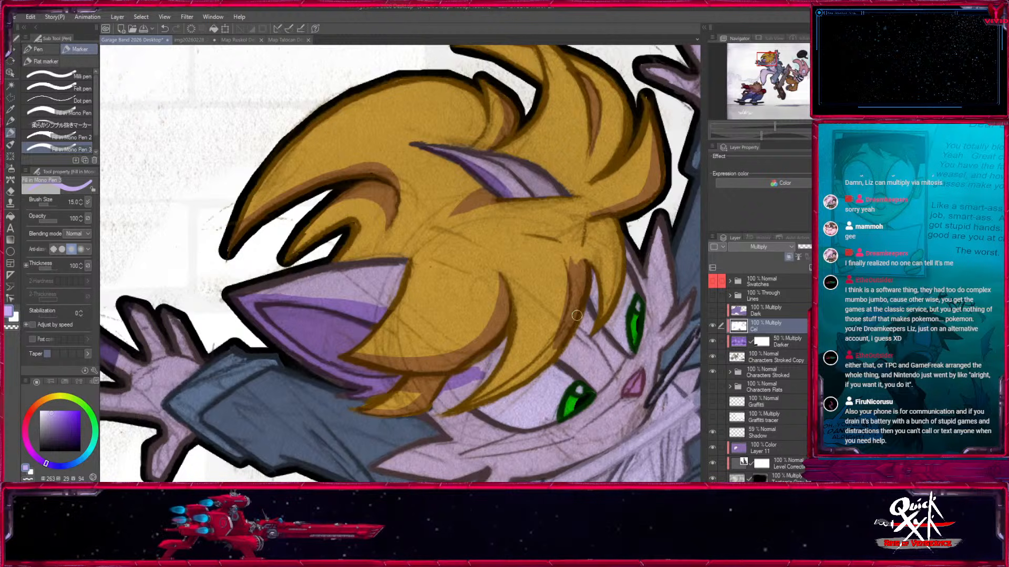
{"action": "left_click_drag", "start_coordinate": [505, 372], "coordinate": [516, 323]}
{"action": "left_click_drag", "start_coordinate": [455, 369], "coordinate": [573, 295]}
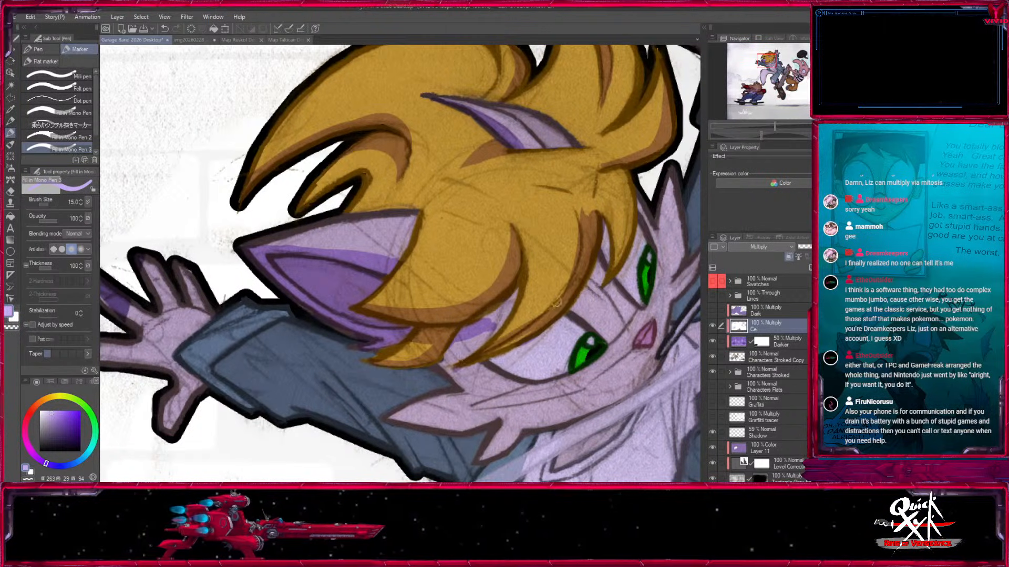
{"action": "left_click_drag", "start_coordinate": [508, 345], "coordinate": [550, 310]}
{"action": "key", "text": "c"}
{"action": "left_click_drag", "start_coordinate": [503, 339], "coordinate": [537, 317]}
{"action": "key", "text": "c"}
Shade the face beneath the fringe, the cheek, jaw and cheek fur, and carry the shadow onto the sleeve behind them.
{"action": "key", "text": "bracketright"}
{"action": "key", "text": "bracketright"}
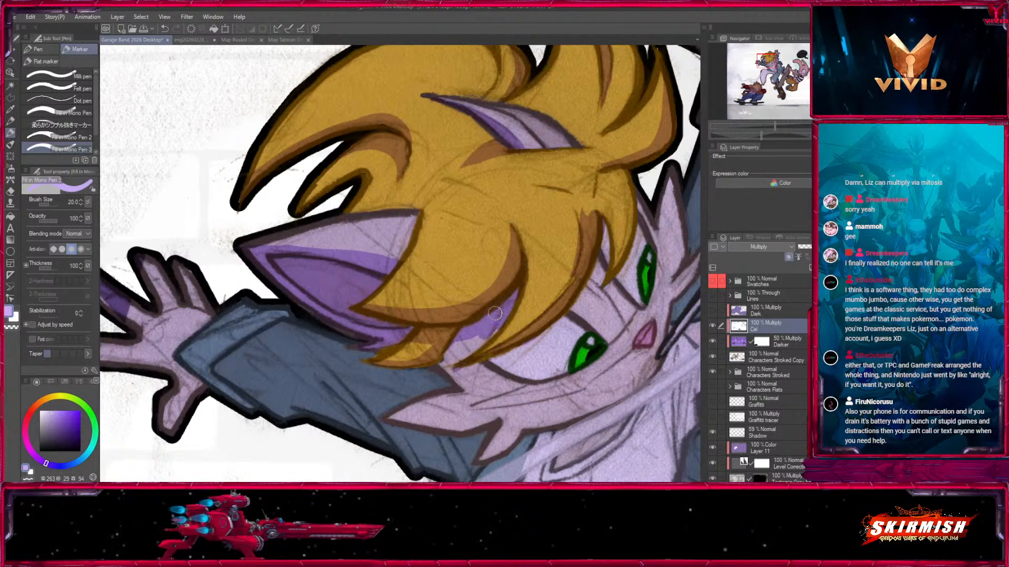
{"action": "mouse_move", "coordinate": [523, 351]}
{"action": "left_mouse_down"}
{"action": "mouse_move", "coordinate": [358, 421]}
{"action": "mouse_move", "coordinate": [329, 353]}
{"action": "mouse_move", "coordinate": [441, 327]}
{"action": "mouse_move", "coordinate": [413, 401]}
{"action": "mouse_move", "coordinate": [453, 307]}
{"action": "left_mouse_up"}
{"action": "left_click_drag", "start_coordinate": [557, 352], "coordinate": [364, 371]}
{"action": "key", "text": "bracketleft"}
{"action": "left_click_drag", "start_coordinate": [461, 326], "coordinate": [338, 360]}
{"action": "left_click_drag", "start_coordinate": [414, 309], "coordinate": [361, 341]}
{"action": "key", "text": "bracketright"}
{"action": "key", "text": "bracketright"}
{"action": "left_click_drag", "start_coordinate": [466, 336], "coordinate": [293, 412]}
{"action": "left_click_drag", "start_coordinate": [347, 379], "coordinate": [299, 390]}
{"action": "left_click_drag", "start_coordinate": [380, 344], "coordinate": [300, 376]}
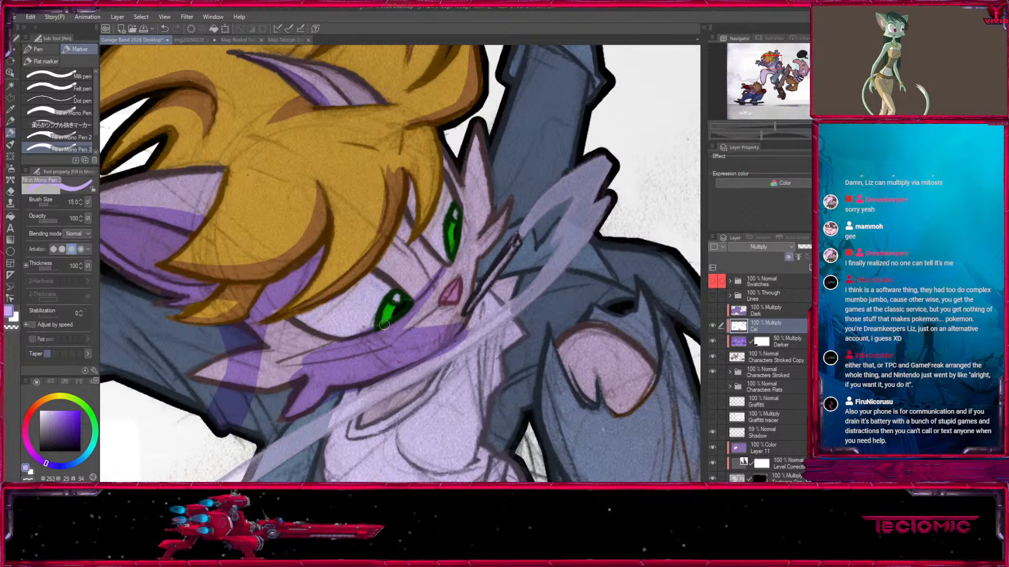
Clean up the shadow beside the muzzle with white, and shade the edge of the pointed far cheek fur at size 10.
{"action": "key", "text": "x"}
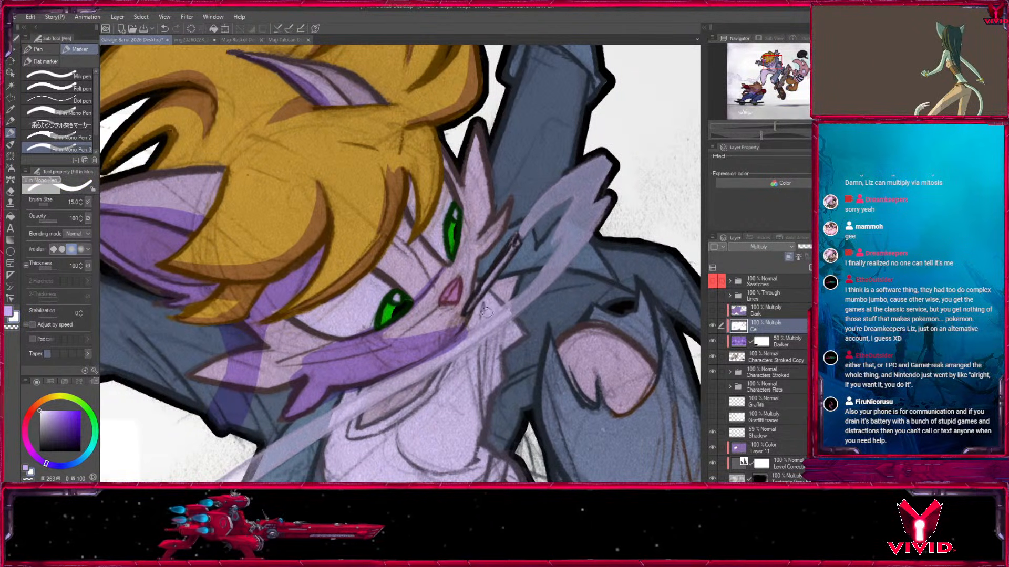
{"action": "key", "text": "x"}
{"action": "key", "text": "bracketleft"}
{"action": "key", "text": "bracketleft"}
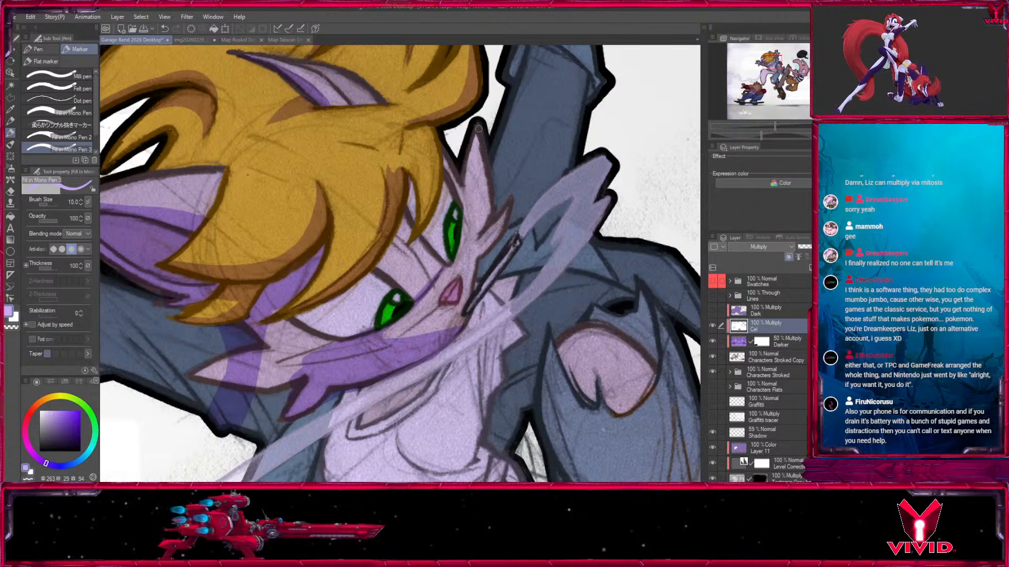
{"action": "left_click_drag", "start_coordinate": [478, 134], "coordinate": [486, 209]}
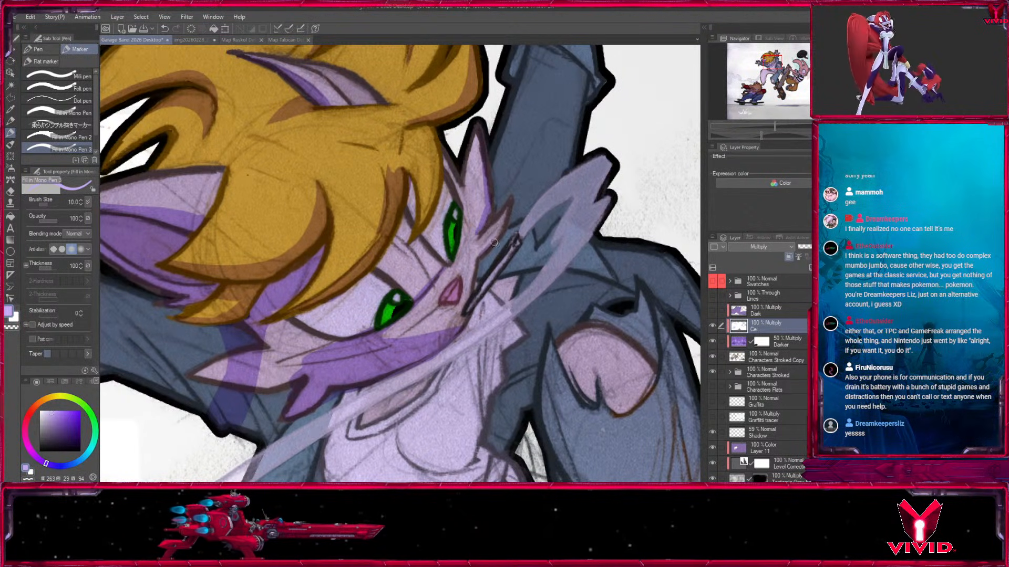
{"action": "left_click_drag", "start_coordinate": [326, 335], "coordinate": [512, 262]}
Draw the shadow edge across the white of the near eye and shade the brow area beneath the forelock.
{"action": "key", "text": "bracketright"}
{"action": "key", "text": "bracketright"}
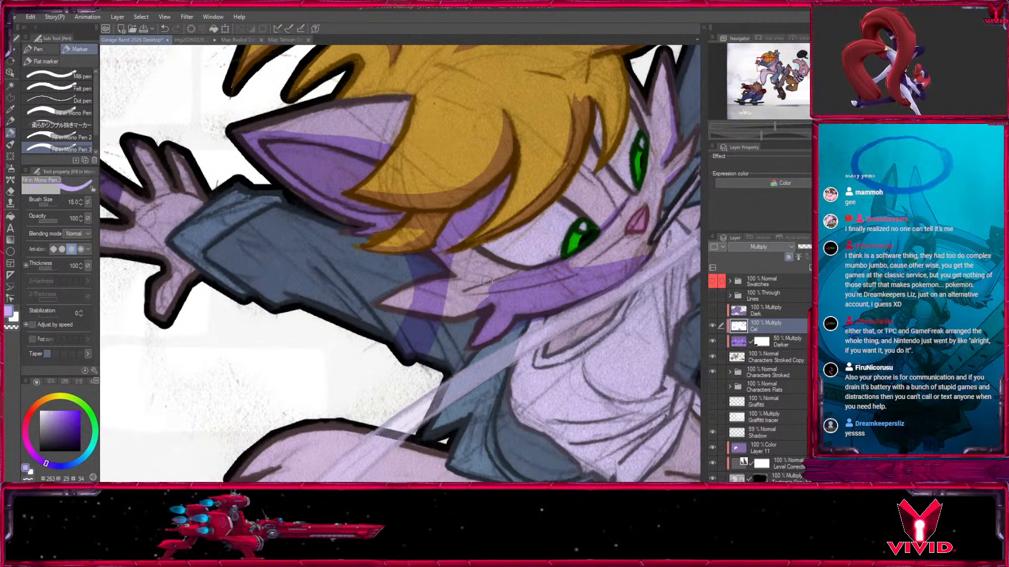
{"action": "key", "text": "bracketleft"}
{"action": "key", "text": "bracketleft"}
{"action": "key", "text": "bracketleft"}
{"action": "left_click_drag", "start_coordinate": [557, 206], "coordinate": [537, 262]}
{"action": "left_click_drag", "start_coordinate": [590, 142], "coordinate": [550, 260]}
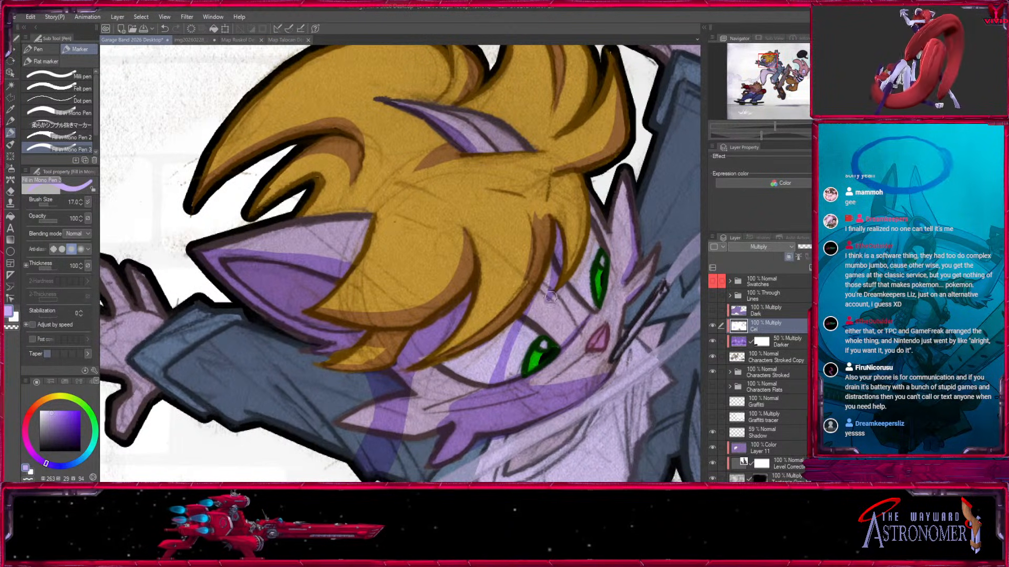
{"action": "key", "text": "bracketleft"}
{"action": "key", "text": "bracketleft"}
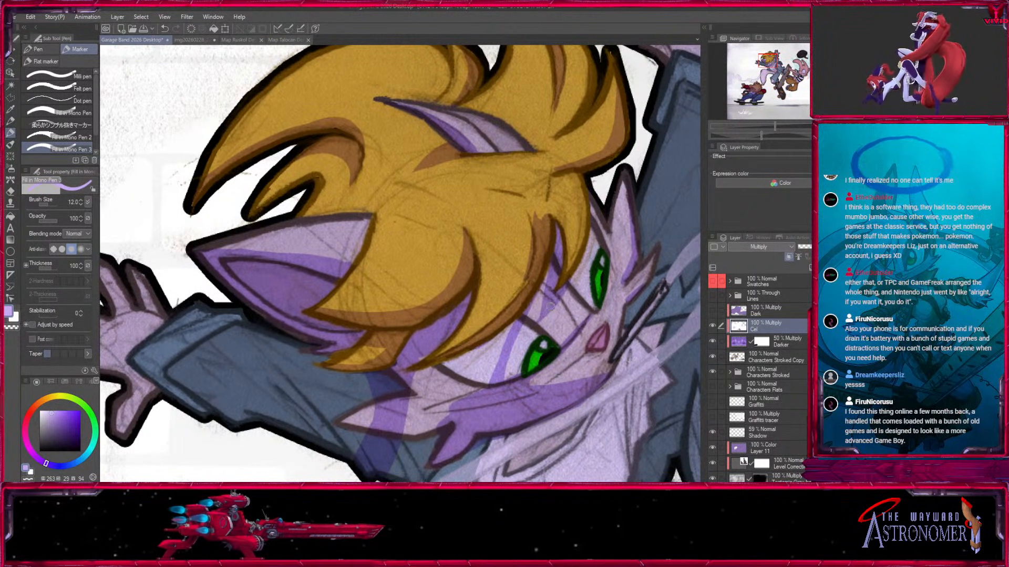
Fill the outer part of the near eye and the surrounding cheek with purple shadow, enlarging the marker to 30.
{"action": "left_click_drag", "start_coordinate": [501, 334], "coordinate": [412, 372]}
{"action": "key", "text": "bracketright"}
{"action": "key", "text": "bracketright"}
{"action": "key", "text": "bracketright"}
{"action": "key", "text": "bracketright"}
{"action": "key", "text": "bracketright"}
{"action": "mouse_move", "coordinate": [417, 389]}
{"action": "left_mouse_down"}
{"action": "mouse_move", "coordinate": [460, 320]}
{"action": "mouse_move", "coordinate": [485, 318]}
{"action": "mouse_move", "coordinate": [471, 360]}
{"action": "left_mouse_up"}
{"action": "key", "text": "bracketleft"}
{"action": "mouse_move", "coordinate": [504, 309]}
{"action": "left_mouse_down"}
{"action": "mouse_move", "coordinate": [542, 274]}
{"action": "mouse_move", "coordinate": [523, 313]}
{"action": "left_mouse_up"}
{"action": "left_click_drag", "start_coordinate": [510, 382], "coordinate": [414, 379]}
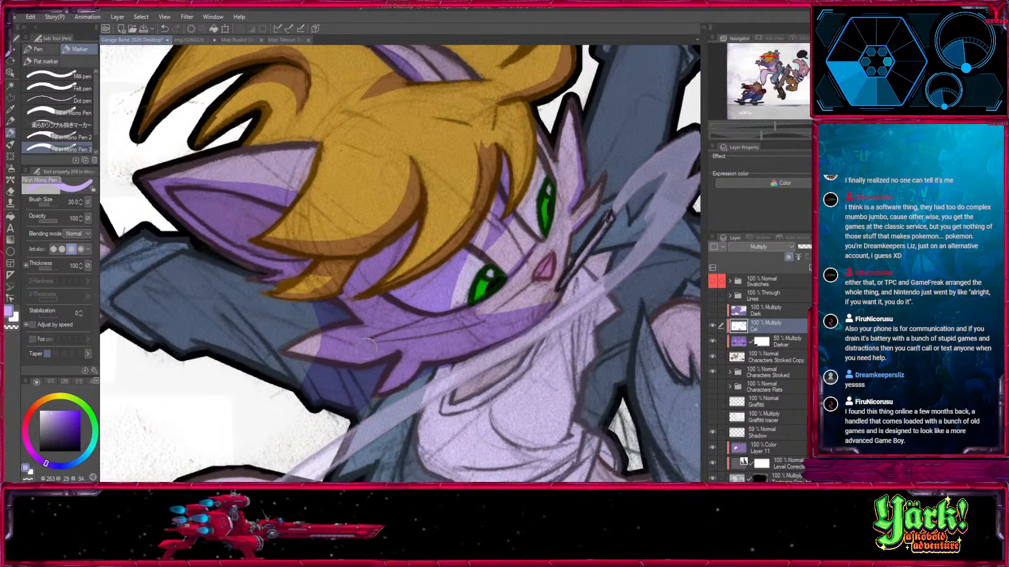
Carve a light strip along the upper cheek and fur tip with white at size 15, and retouch it with purple.
{"action": "key", "text": "bracketleft"}
{"action": "key", "text": "bracketleft"}
{"action": "key", "text": "bracketleft"}
{"action": "key", "text": "bracketleft"}
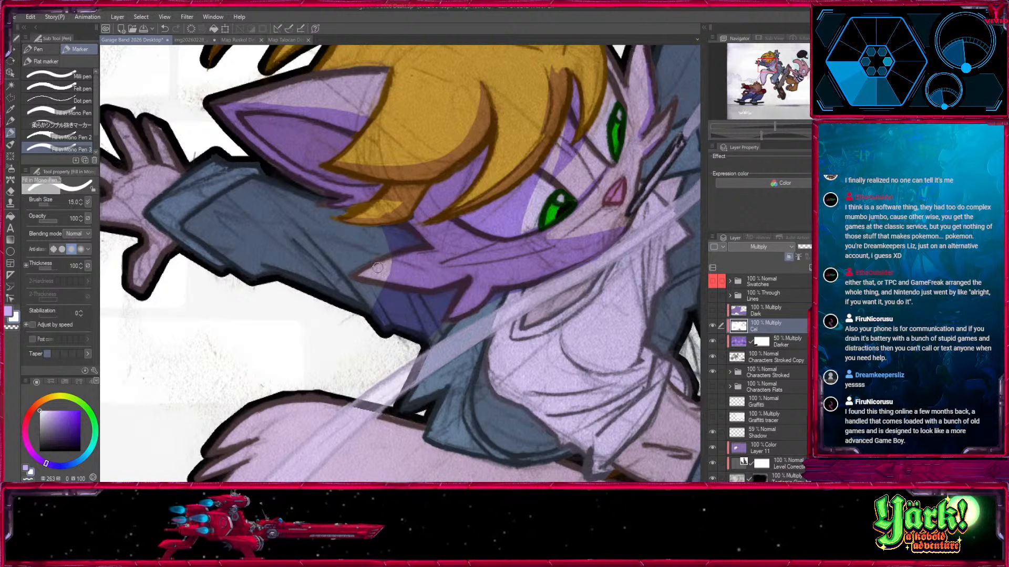
{"action": "mouse_move", "coordinate": [359, 275]}
{"action": "left_mouse_down"}
{"action": "mouse_move", "coordinate": [511, 248]}
{"action": "mouse_move", "coordinate": [556, 237]}
{"action": "mouse_move", "coordinate": [552, 229]}
{"action": "left_mouse_up"}
{"action": "left_click_drag", "start_coordinate": [469, 262], "coordinate": [573, 239]}
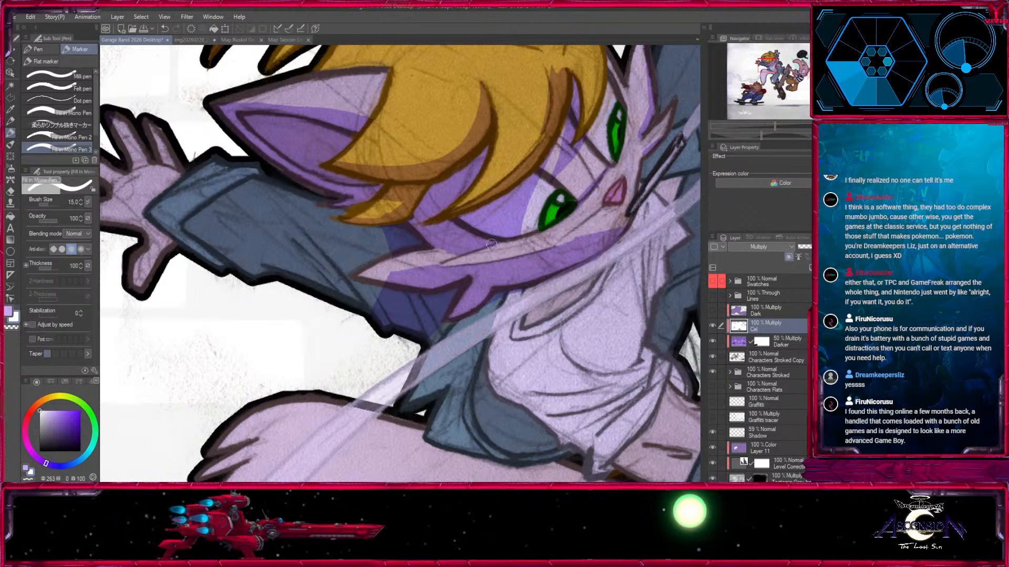
{"action": "key", "text": "x"}
{"action": "left_click_drag", "start_coordinate": [443, 191], "coordinate": [495, 227]}
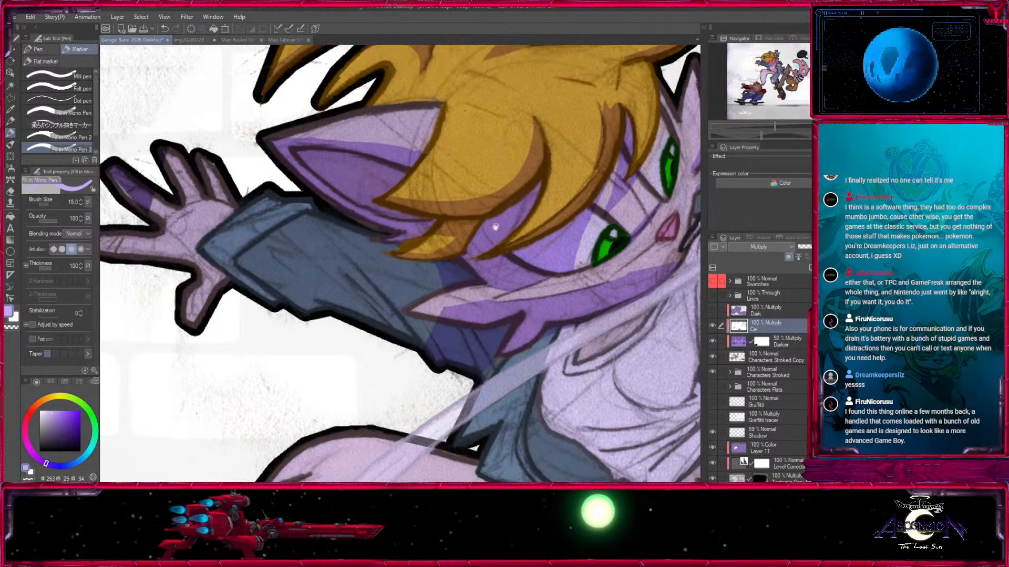
{"action": "mouse_move", "coordinate": [424, 311]}
{"action": "left_mouse_down"}
{"action": "mouse_move", "coordinate": [465, 313]}
{"action": "mouse_move", "coordinate": [417, 322]}
{"action": "mouse_move", "coordinate": [480, 299]}
{"action": "left_mouse_up"}
Remove the purple shadow from the outstretched hand's finger with white at marker size 70.
{"action": "key", "text": "]"}
{"action": "left_click_drag", "start_coordinate": [270, 221], "coordinate": [350, 281]}
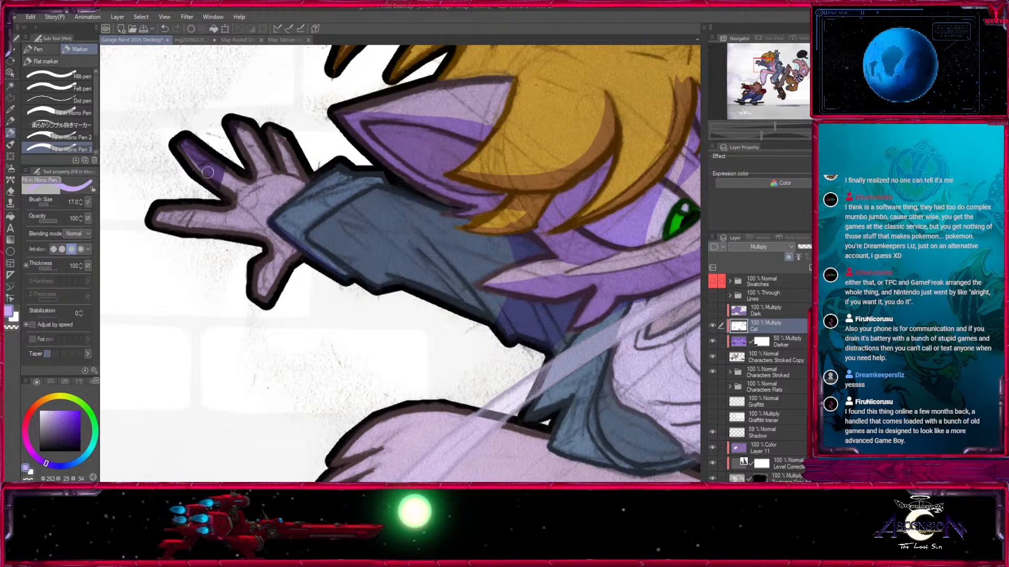
{"action": "key", "text": "x"}
{"action": "key", "text": "]"}
{"action": "key", "text": "]"}
{"action": "key", "text": "]"}
{"action": "key", "text": "]"}
{"action": "key", "text": "]"}
{"action": "key", "text": "]"}
{"action": "key", "text": "]"}
{"action": "left_click_drag", "start_coordinate": [231, 184], "coordinate": [181, 141]}
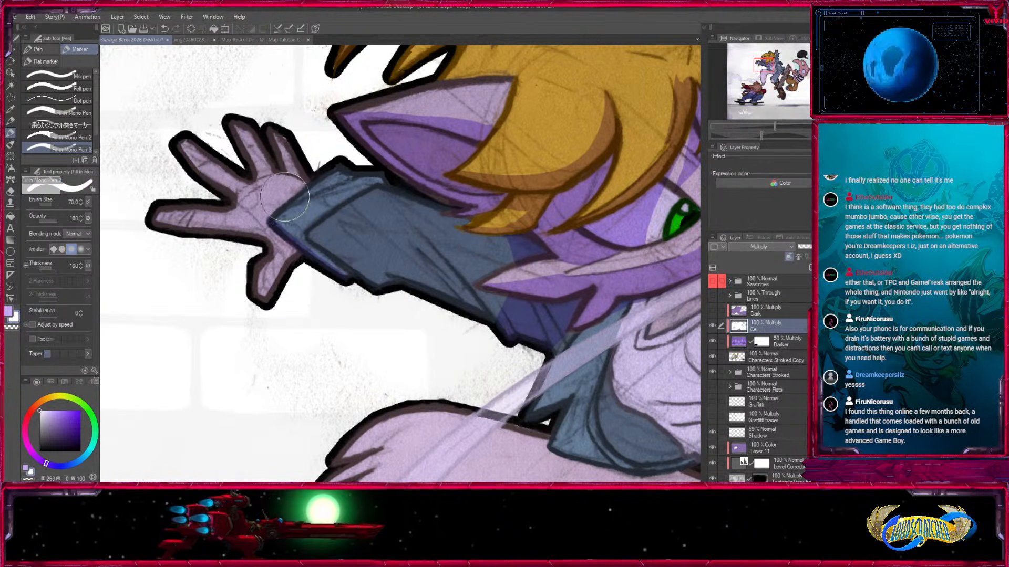
Shade the outstretched hand's thumb and wrist and the underside of the jacket cuff with purple at marker size 17.
{"action": "key", "text": "x"}
{"action": "key", "text": "["}
{"action": "key", "text": "["}
{"action": "key", "text": "["}
{"action": "key", "text": "["}
{"action": "key", "text": "["}
{"action": "key", "text": "["}
{"action": "key", "text": "bracketright"}
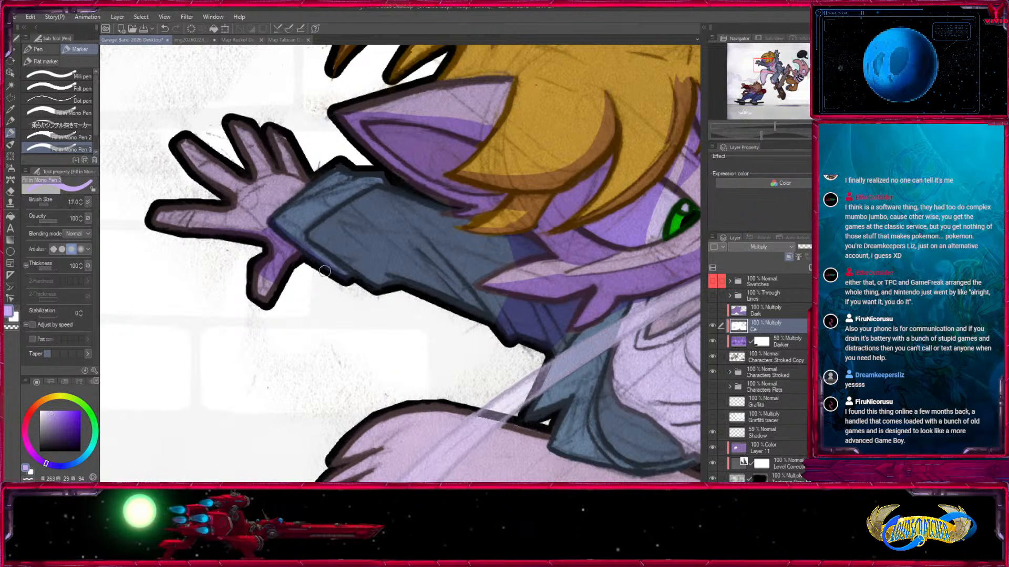
{"action": "key", "text": "bracketleft"}
Shade the jacket sleeve behind the cuff and along its underside, using marker sizes 20 and 30.
{"action": "left_click_drag", "start_coordinate": [382, 188], "coordinate": [324, 225]}
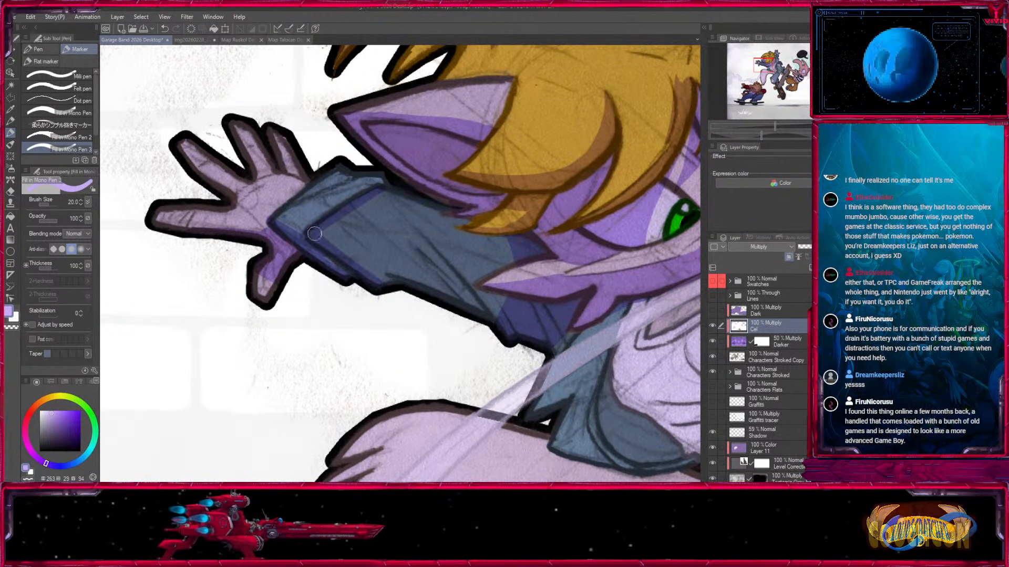
{"action": "key", "text": "bracketright"}
{"action": "key", "text": "bracketright"}
{"action": "key", "text": "bracketleft"}
{"action": "key", "text": "bracketleft"}
{"action": "key", "text": "bracketleft"}
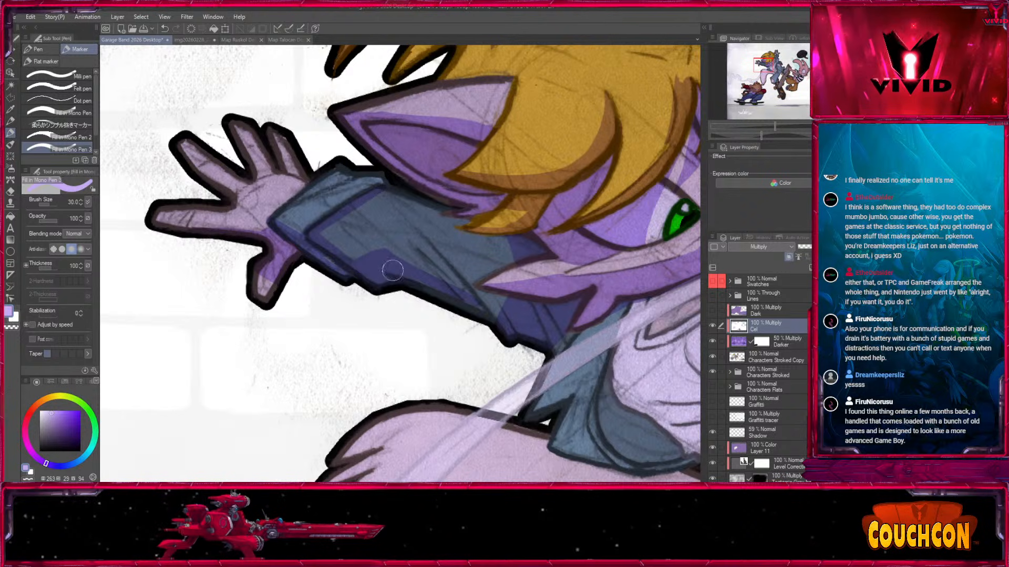
{"action": "key", "text": "bracketleft"}
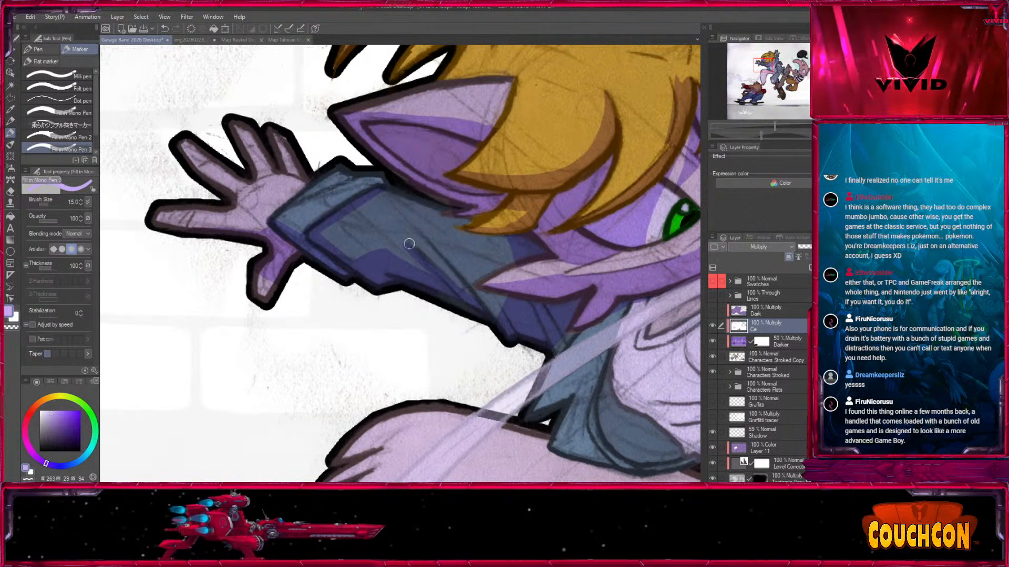
Draw pointed fold shadows along the jacket sleeve at marker size 15, and refine them at size 10.
{"action": "left_click_drag", "start_coordinate": [423, 251], "coordinate": [466, 290]}
{"action": "key", "text": "x"}
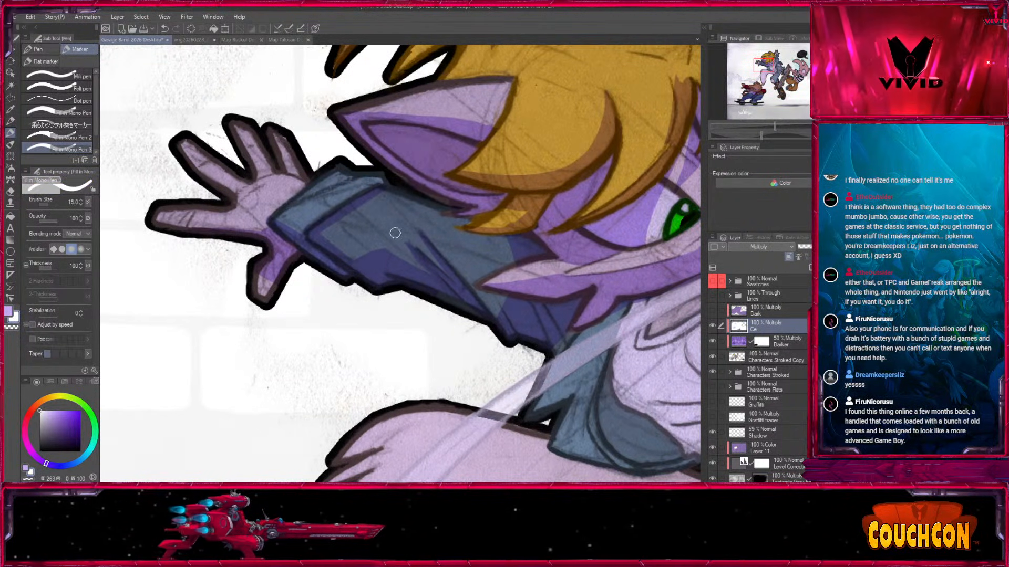
{"action": "key", "text": "x"}
{"action": "key", "text": "bracketleft"}
{"action": "key", "text": "bracketleft"}
{"action": "left_click_drag", "start_coordinate": [475, 288], "coordinate": [509, 300]}
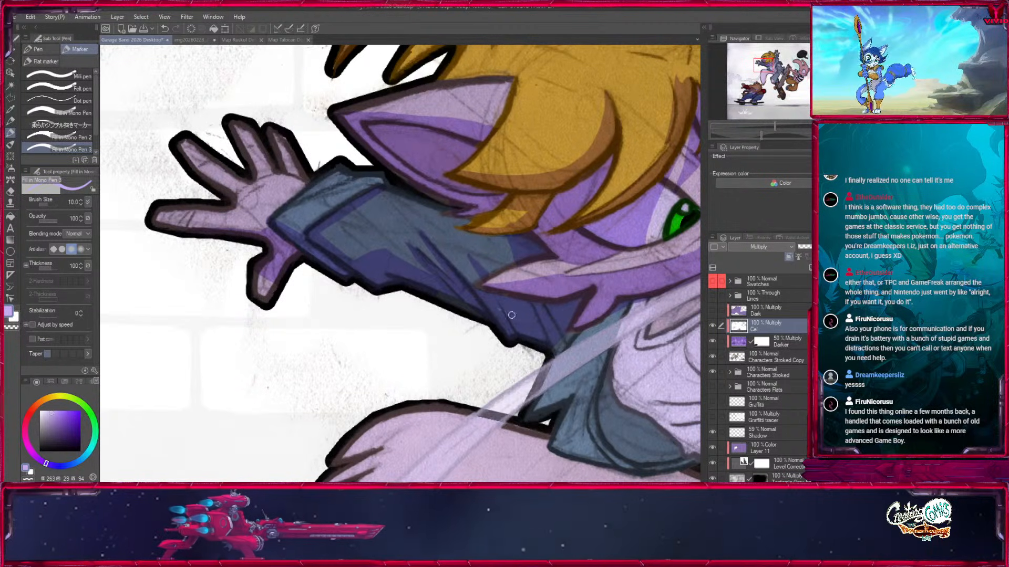
Fill the upper sleeve between the folds and the head with shadow, enlarging the marker to 20.
{"action": "key", "text": "bracketright"}
{"action": "left_click_drag", "start_coordinate": [507, 288], "coordinate": [396, 248]}
{"action": "key", "text": "bracketright"}
{"action": "key", "text": "bracketright"}
{"action": "left_click_drag", "start_coordinate": [462, 291], "coordinate": [447, 309]}
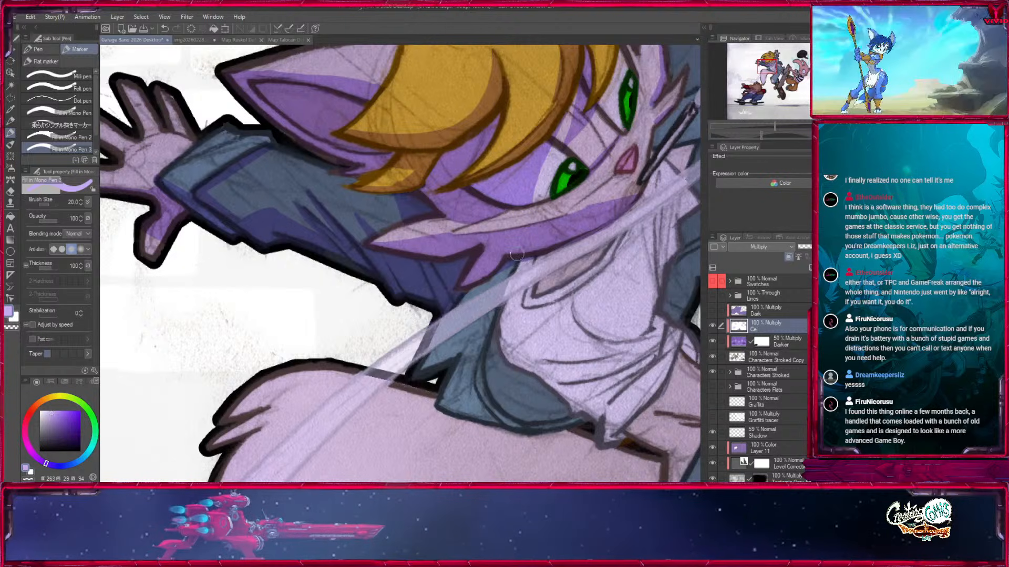
Shade the lower front flap of the open jacket beside the shirt, starting at marker size 20 and trimming in white at 30.
{"action": "left_click_drag", "start_coordinate": [499, 274], "coordinate": [458, 192]}
{"action": "left_click_drag", "start_coordinate": [416, 274], "coordinate": [389, 284]}
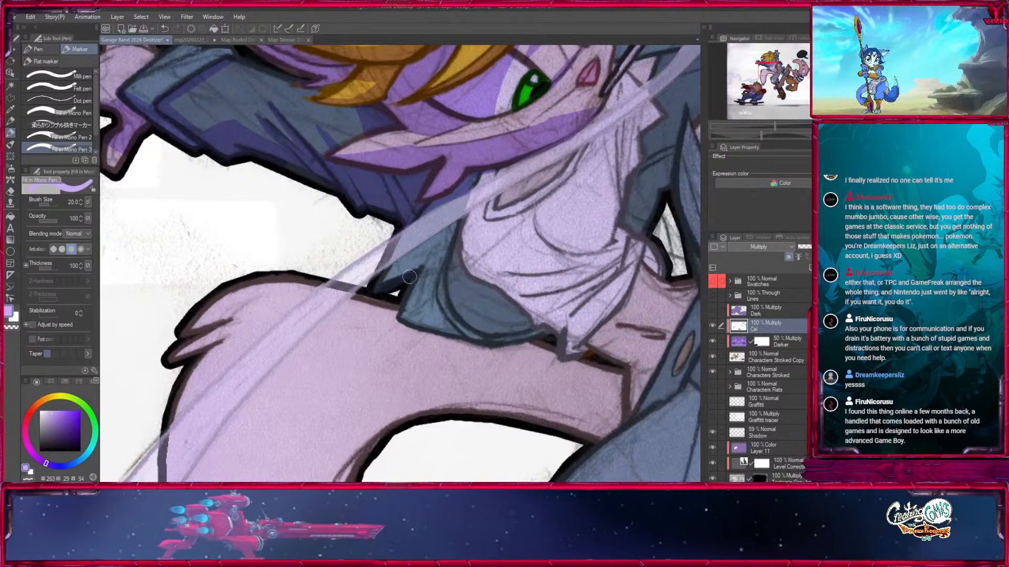
{"action": "key", "text": "bracketright"}
{"action": "left_click_drag", "start_coordinate": [453, 249], "coordinate": [343, 291]}
{"action": "left_click_drag", "start_coordinate": [369, 220], "coordinate": [395, 216]}
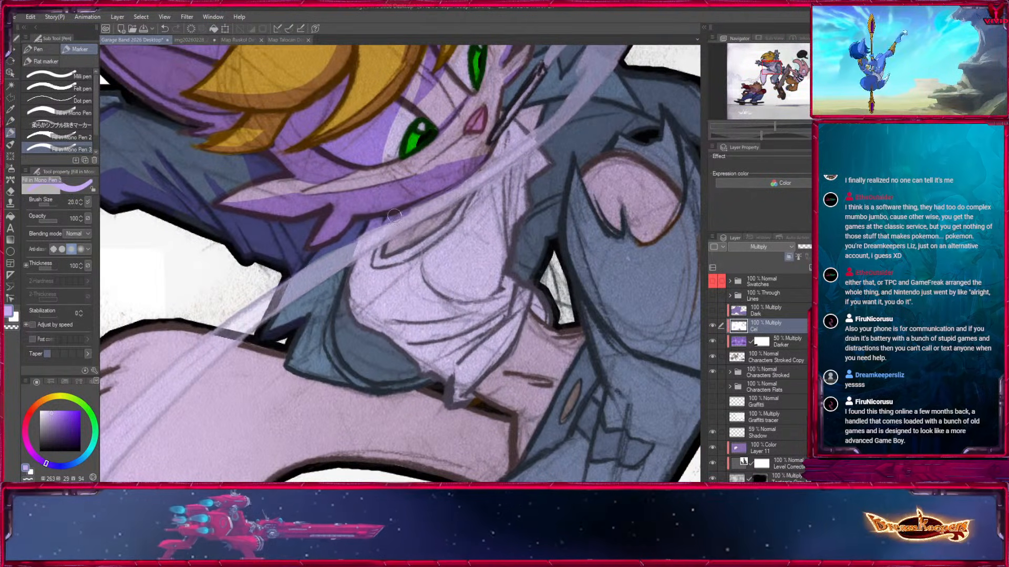
{"action": "key", "text": "bracketleft"}
{"action": "key", "text": "x"}
{"action": "key", "text": "x"}
{"action": "key", "text": "bracketright"}
{"action": "key", "text": "bracketright"}
{"action": "mouse_move", "coordinate": [363, 259]}
{"action": "left_mouse_down"}
{"action": "mouse_move", "coordinate": [341, 304]}
{"action": "mouse_move", "coordinate": [351, 338]}
{"action": "left_mouse_up"}
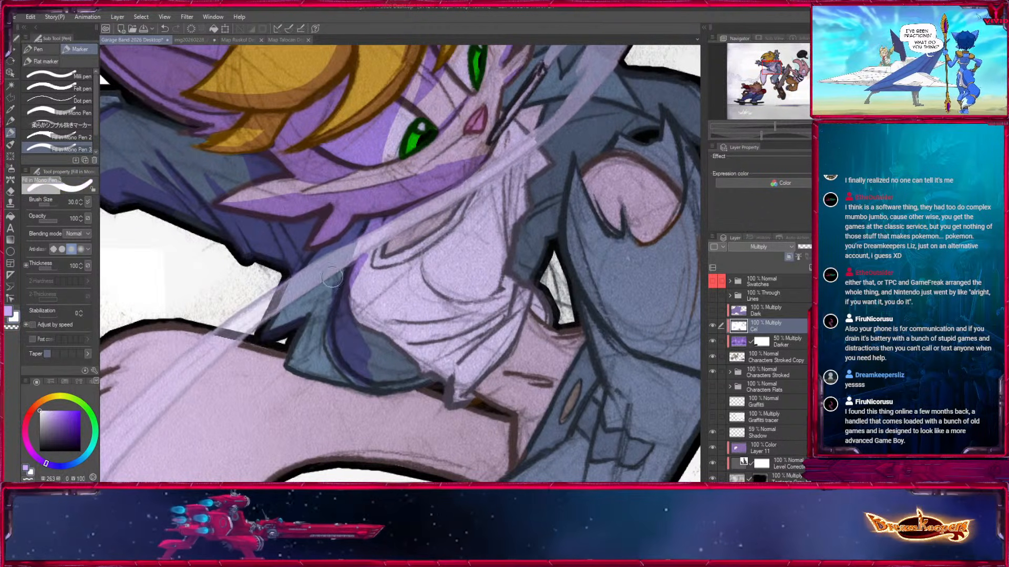
{"action": "key", "text": "bracketleft"}
{"action": "mouse_move", "coordinate": [296, 364]}
{"action": "left_mouse_down"}
{"action": "mouse_move", "coordinate": [337, 351]}
{"action": "mouse_move", "coordinate": [309, 362]}
{"action": "mouse_move", "coordinate": [336, 350]}
{"action": "mouse_move", "coordinate": [331, 337]}
{"action": "mouse_move", "coordinate": [334, 353]}
{"action": "mouse_move", "coordinate": [309, 371]}
{"action": "mouse_move", "coordinate": [367, 381]}
{"action": "mouse_move", "coordinate": [383, 372]}
{"action": "mouse_move", "coordinate": [389, 363]}
{"action": "mouse_move", "coordinate": [365, 341]}
{"action": "mouse_move", "coordinate": [399, 363]}
{"action": "mouse_move", "coordinate": [342, 302]}
{"action": "mouse_move", "coordinate": [349, 334]}
{"action": "mouse_move", "coordinate": [352, 327]}
{"action": "mouse_move", "coordinate": [414, 353]}
{"action": "left_mouse_up"}
Shade the jacket collar beside the neck and along the shoulder seam, using purple at sizes 15 to 20 and white at 12.
{"action": "left_click_drag", "start_coordinate": [617, 105], "coordinate": [487, 328]}
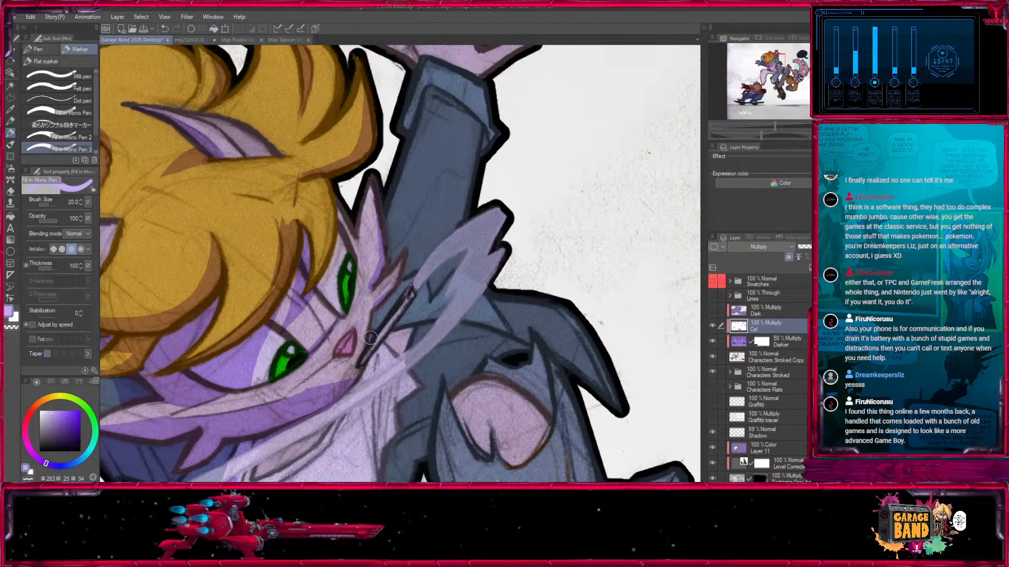
{"action": "mouse_move", "coordinate": [395, 334]}
{"action": "left_mouse_down"}
{"action": "mouse_move", "coordinate": [354, 384]}
{"action": "mouse_move", "coordinate": [393, 337]}
{"action": "mouse_move", "coordinate": [432, 322]}
{"action": "mouse_move", "coordinate": [407, 342]}
{"action": "left_mouse_up"}
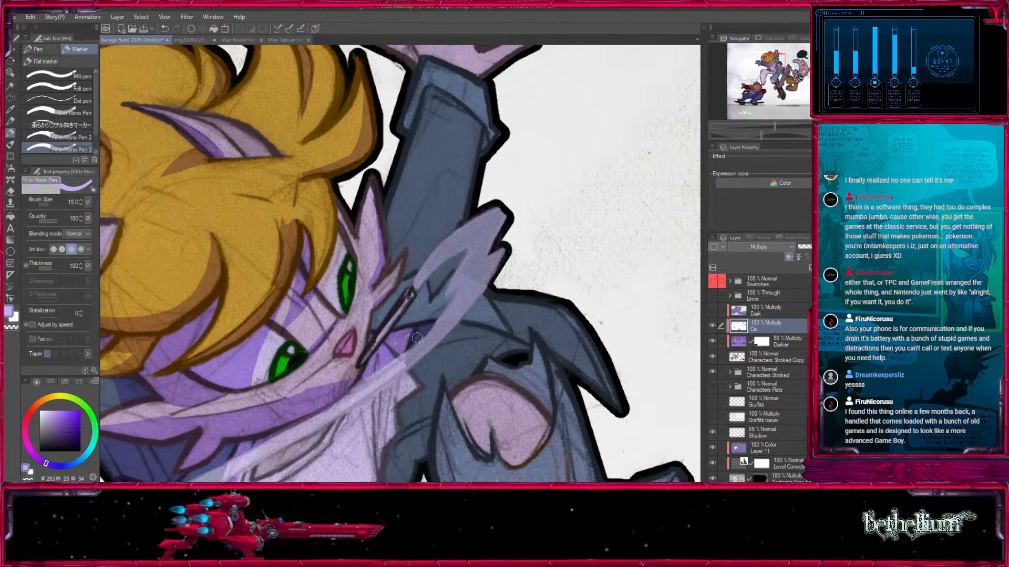
{"action": "key", "text": "]"}
{"action": "left_click_drag", "start_coordinate": [525, 360], "coordinate": [476, 220]}
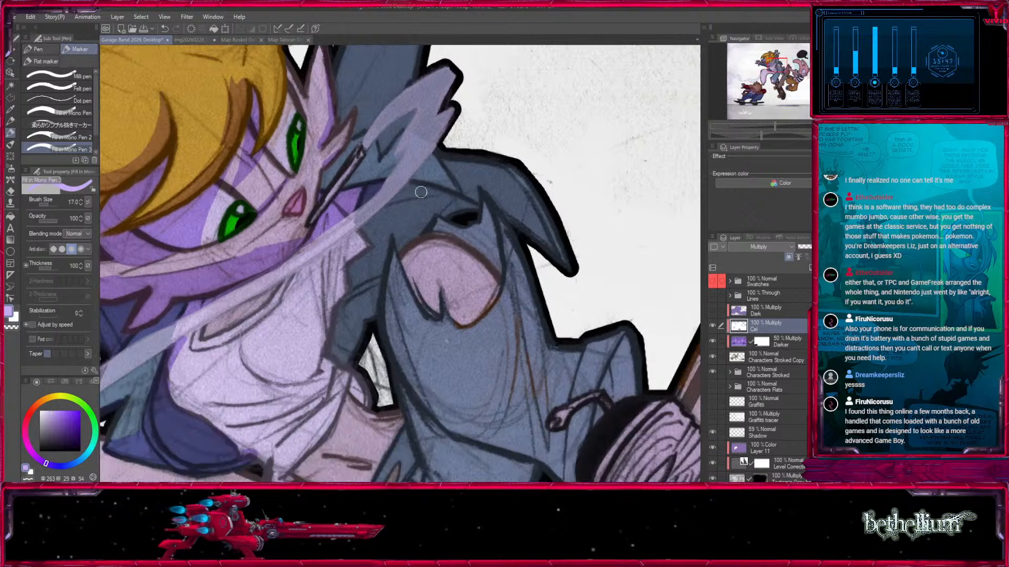
{"action": "key", "text": "x"}
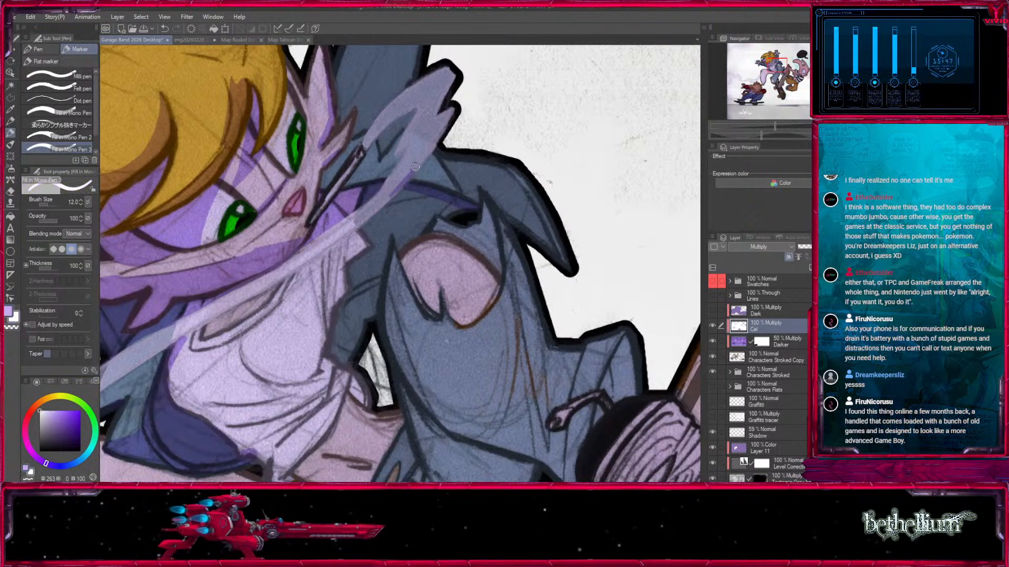
{"action": "left_click_drag", "start_coordinate": [332, 250], "coordinate": [422, 179]}
{"action": "key", "text": "]"}
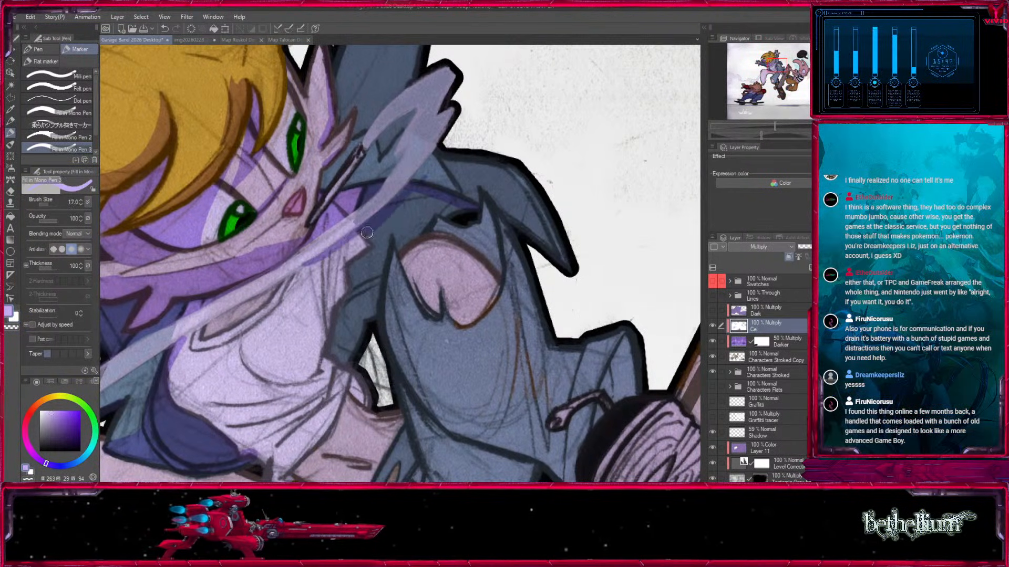
{"action": "left_click_drag", "start_coordinate": [402, 240], "coordinate": [428, 212]}
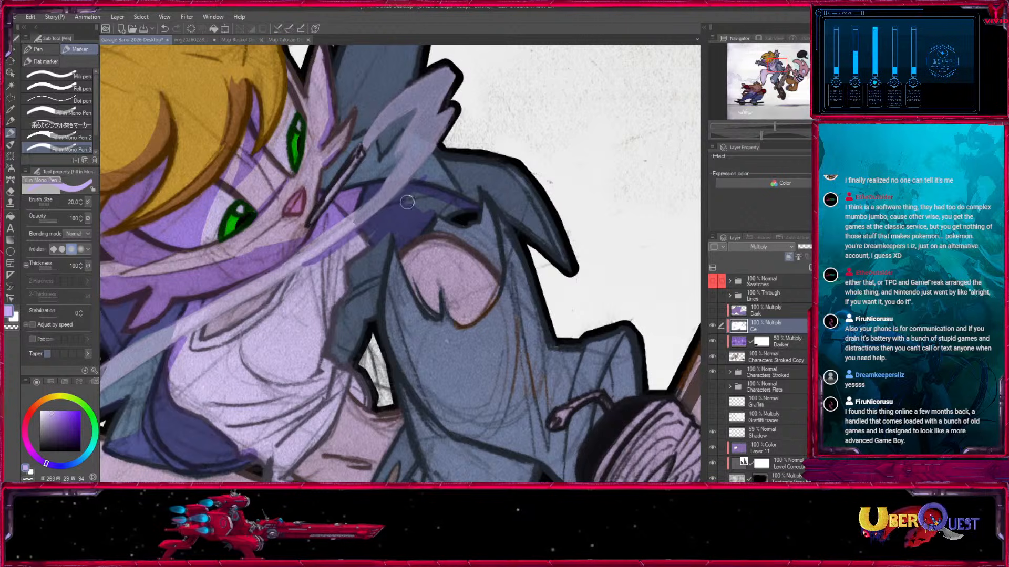
Fill the jacket side between the shirt and the raised leg with purple shadow, enlarging the marker to 25.
{"action": "key", "text": "x"}
{"action": "key", "text": "x"}
{"action": "mouse_move", "coordinate": [380, 223]}
{"action": "left_mouse_down"}
{"action": "mouse_move", "coordinate": [372, 274]}
{"action": "mouse_move", "coordinate": [366, 256]}
{"action": "mouse_move", "coordinate": [355, 276]}
{"action": "mouse_move", "coordinate": [351, 251]}
{"action": "left_mouse_up"}
{"action": "left_click_drag", "start_coordinate": [372, 237], "coordinate": [456, 244]}
Draw a narrow shadow below the chin and down the shirt side nearest the raised leg, at marker size 10.
{"action": "key", "text": "x"}
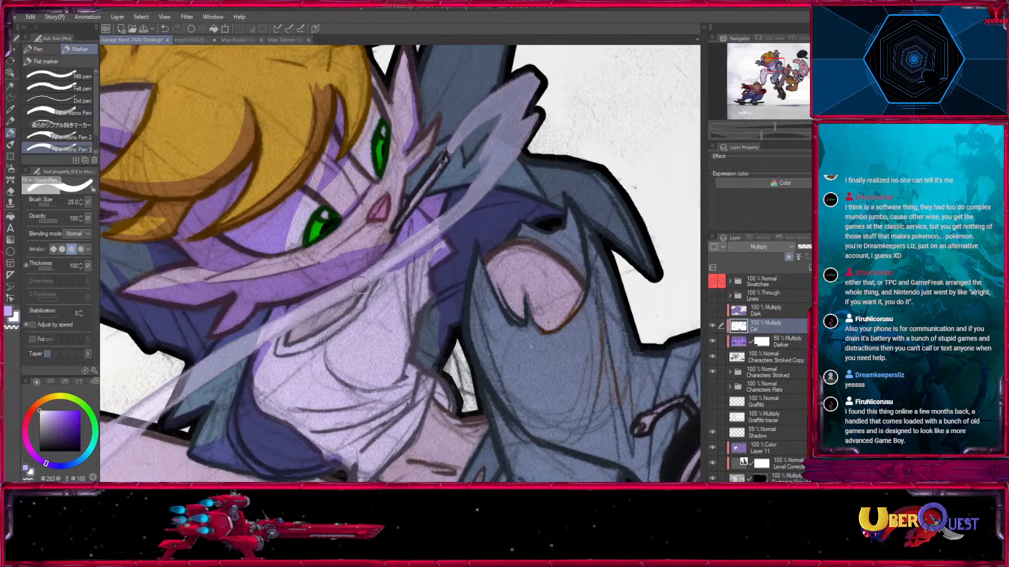
{"action": "key", "text": "x"}
{"action": "key", "text": "x"}
{"action": "key", "text": "x"}
{"action": "key", "text": "bracketleft"}
{"action": "key", "text": "bracketleft"}
{"action": "key", "text": "bracketleft"}
{"action": "key", "text": "bracketleft"}
{"action": "key", "text": "bracketleft"}
{"action": "mouse_move", "coordinate": [406, 309]}
{"action": "left_mouse_down"}
{"action": "mouse_move", "coordinate": [408, 347]}
{"action": "mouse_move", "coordinate": [412, 271]}
{"action": "left_mouse_up"}
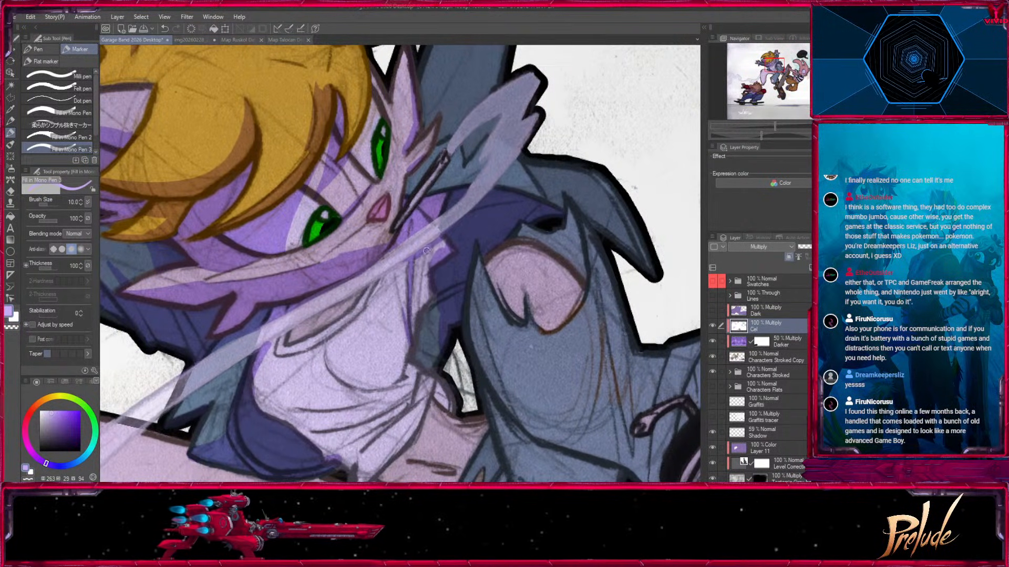
Extend the shirt's side shadow down to the hem and adjacent waist, enlarging the marker to 20.
{"action": "key", "text": "bracketright"}
{"action": "key", "text": "bracketright"}
{"action": "mouse_move", "coordinate": [431, 303]}
{"action": "left_mouse_down"}
{"action": "mouse_move", "coordinate": [420, 353]}
{"action": "mouse_move", "coordinate": [433, 357]}
{"action": "left_mouse_up"}
{"action": "left_click_drag", "start_coordinate": [502, 389], "coordinate": [517, 272]}
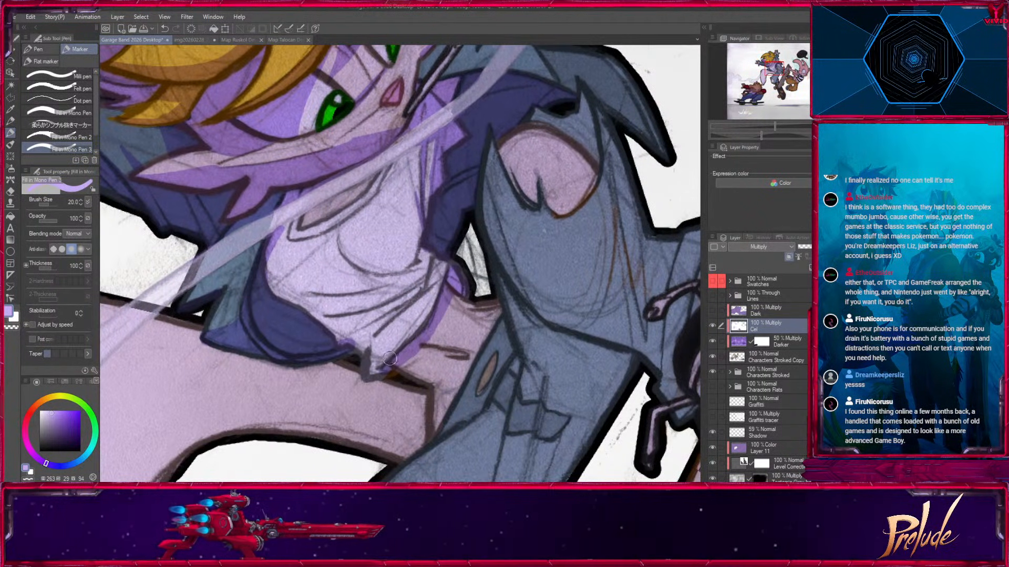
{"action": "left_click_drag", "start_coordinate": [382, 371], "coordinate": [411, 451]}
Shade the chest contour at marker size 8 and the shirt side nearest the jacket flap with a larger marker.
{"action": "key", "text": "bracketleft"}
{"action": "key", "text": "bracketleft"}
{"action": "key", "text": "bracketleft"}
{"action": "key", "text": "bracketleft"}
{"action": "left_click_drag", "start_coordinate": [374, 301], "coordinate": [368, 321]}
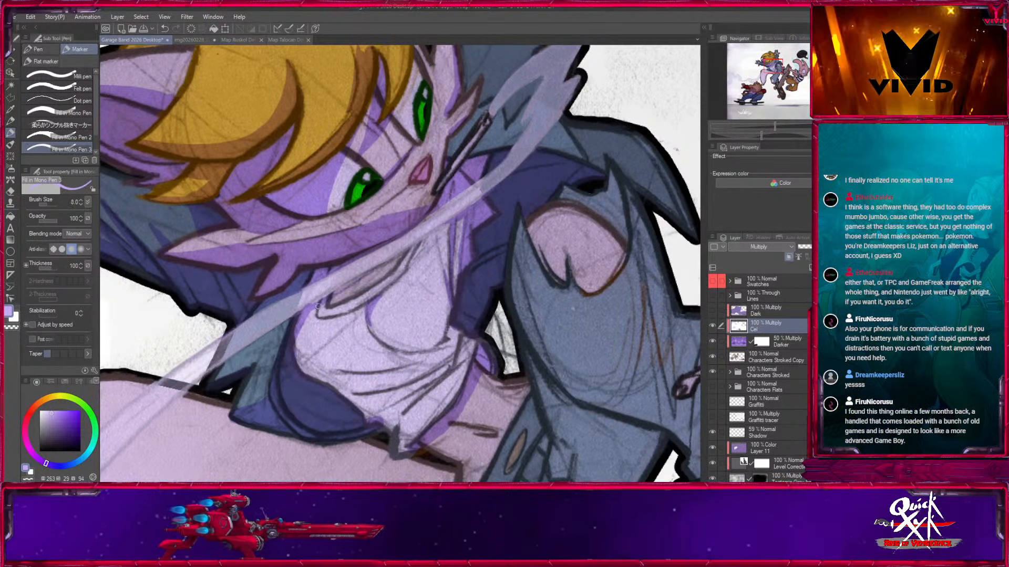
{"action": "left_click_drag", "start_coordinate": [353, 303], "coordinate": [333, 181]}
{"action": "key", "text": "bracketright"}
{"action": "key", "text": "bracketright"}
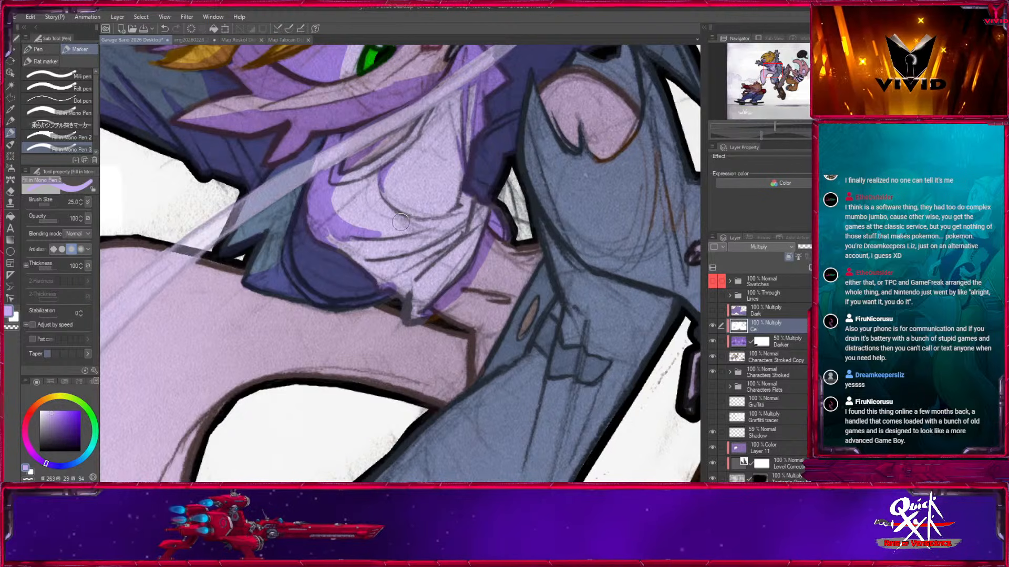
Paint pointed fold shadows across the lower shirt, starting at marker size 10 and enlarging it for the wider folds.
{"action": "mouse_move", "coordinate": [387, 237]}
{"action": "left_mouse_down"}
{"action": "mouse_move", "coordinate": [429, 233]}
{"action": "mouse_move", "coordinate": [388, 257]}
{"action": "left_mouse_up"}
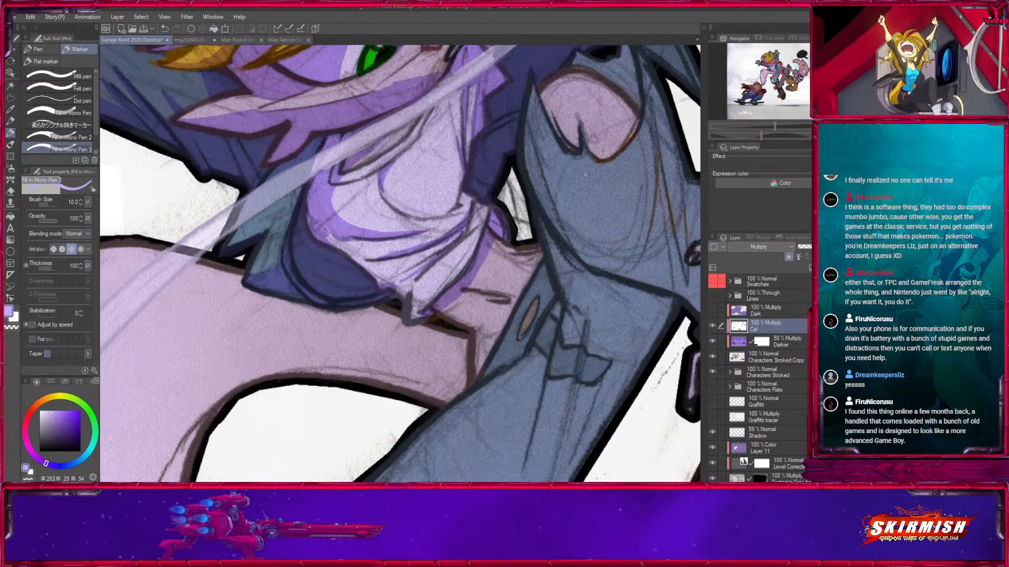
{"action": "key", "text": "bracketright"}
{"action": "key", "text": "bracketright"}
{"action": "key", "text": "bracketright"}
{"action": "mouse_move", "coordinate": [455, 237]}
{"action": "left_mouse_down"}
{"action": "mouse_move", "coordinate": [348, 232]}
{"action": "mouse_move", "coordinate": [345, 248]}
{"action": "mouse_move", "coordinate": [388, 264]}
{"action": "mouse_move", "coordinate": [370, 261]}
{"action": "mouse_move", "coordinate": [379, 258]}
{"action": "mouse_move", "coordinate": [351, 242]}
{"action": "mouse_move", "coordinate": [400, 255]}
{"action": "mouse_move", "coordinate": [361, 263]}
{"action": "mouse_move", "coordinate": [415, 311]}
{"action": "left_mouse_up"}
{"action": "key", "text": "bracketright"}
{"action": "key", "text": "bracketright"}
{"action": "key", "text": "bracketleft"}
{"action": "key", "text": "bracketleft"}
{"action": "key", "text": "bracketleft"}
{"action": "mouse_move", "coordinate": [465, 228]}
{"action": "left_mouse_down"}
{"action": "mouse_move", "coordinate": [412, 261]}
{"action": "mouse_move", "coordinate": [444, 253]}
{"action": "mouse_move", "coordinate": [435, 294]}
{"action": "left_mouse_up"}
{"action": "mouse_move", "coordinate": [476, 248]}
{"action": "left_mouse_down"}
{"action": "mouse_move", "coordinate": [436, 295]}
{"action": "mouse_move", "coordinate": [367, 295]}
{"action": "mouse_move", "coordinate": [402, 282]}
{"action": "mouse_move", "coordinate": [411, 313]}
{"action": "mouse_move", "coordinate": [385, 282]}
{"action": "left_mouse_up"}
Shade the bare waist beneath the shirt hem down to the trousers and tail base, at marker size 25.
{"action": "key", "text": "bracketright"}
{"action": "key", "text": "bracketright"}
{"action": "mouse_move", "coordinate": [405, 320]}
{"action": "left_mouse_down"}
{"action": "mouse_move", "coordinate": [419, 321]}
{"action": "mouse_move", "coordinate": [409, 360]}
{"action": "left_mouse_up"}
{"action": "left_click_drag", "start_coordinate": [441, 293], "coordinate": [448, 280]}
{"action": "key", "text": "x"}
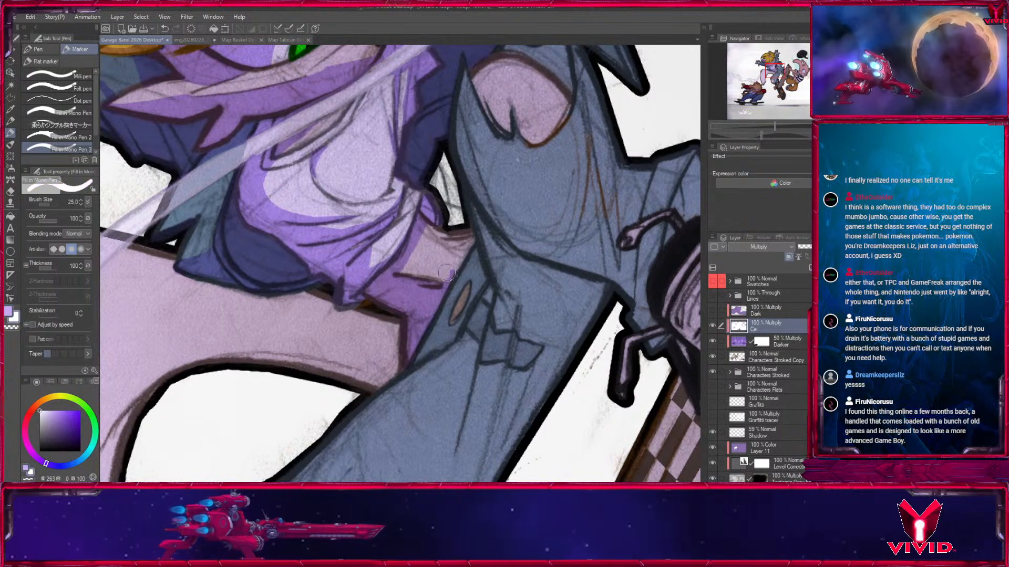
Shade the trouser waist around the hip opening at marker size 20, and trim the shadow's edge in white.
{"action": "key", "text": "x"}
{"action": "key", "text": "bracketleft"}
{"action": "left_click_drag", "start_coordinate": [462, 290], "coordinate": [471, 295]}
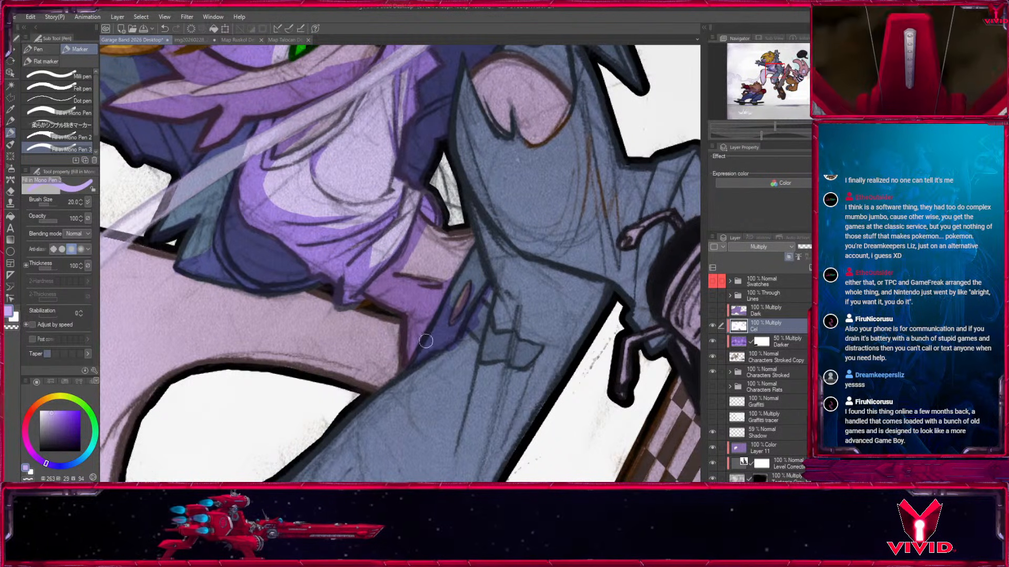
{"action": "key", "text": "x"}
{"action": "left_click_drag", "start_coordinate": [487, 297], "coordinate": [457, 346]}
{"action": "key", "text": "x"}
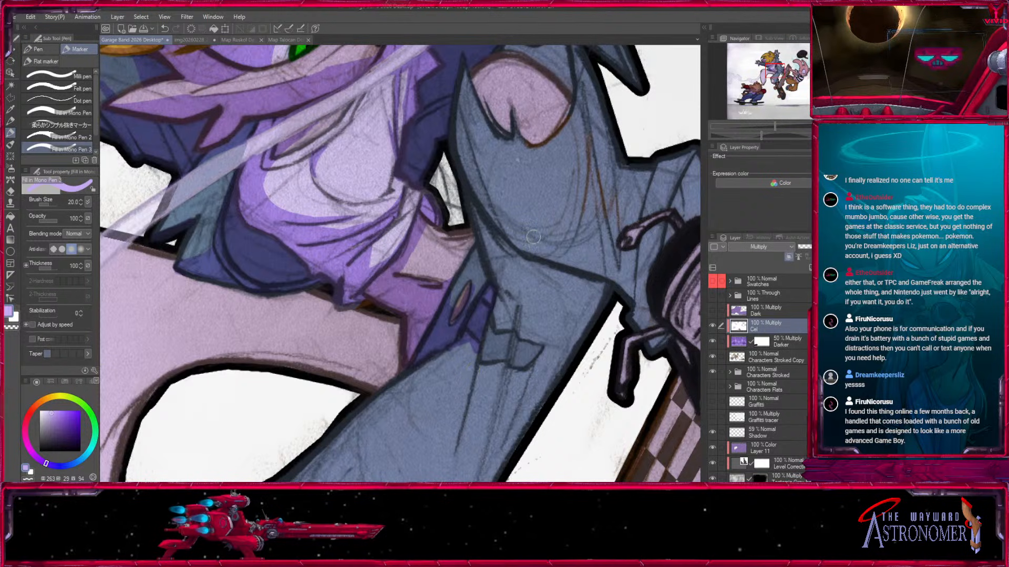
Shade beneath the raised arm's folded cuff and along the sleeve edge nearest the head, using marker sizes up to 25.
{"action": "left_click_drag", "start_coordinate": [535, 227], "coordinate": [422, 467]}
{"action": "mouse_move", "coordinate": [375, 194]}
{"action": "left_mouse_down"}
{"action": "mouse_move", "coordinate": [362, 449]}
{"action": "mouse_move", "coordinate": [395, 487]}
{"action": "left_mouse_up"}
{"action": "key", "text": "bracketright"}
{"action": "key", "text": "bracketright"}
{"action": "left_click_drag", "start_coordinate": [296, 211], "coordinate": [324, 225]}
{"action": "key", "text": "ctrl+z"}
{"action": "key", "text": "bracketleft"}
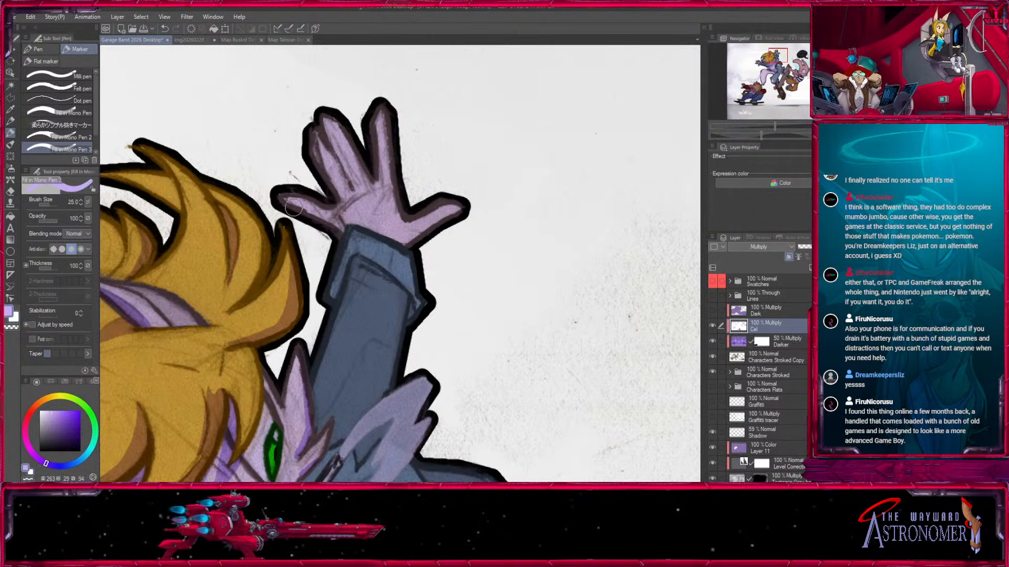
{"action": "key", "text": "bracketleft"}
{"action": "key", "text": "bracketleft"}
{"action": "mouse_move", "coordinate": [352, 243]}
{"action": "left_mouse_down"}
{"action": "mouse_move", "coordinate": [387, 277]}
{"action": "mouse_move", "coordinate": [363, 269]}
{"action": "mouse_move", "coordinate": [414, 312]}
{"action": "left_mouse_up"}
{"action": "mouse_move", "coordinate": [407, 260]}
{"action": "left_mouse_down"}
{"action": "mouse_move", "coordinate": [483, 166]}
{"action": "mouse_move", "coordinate": [391, 262]}
{"action": "left_mouse_up"}
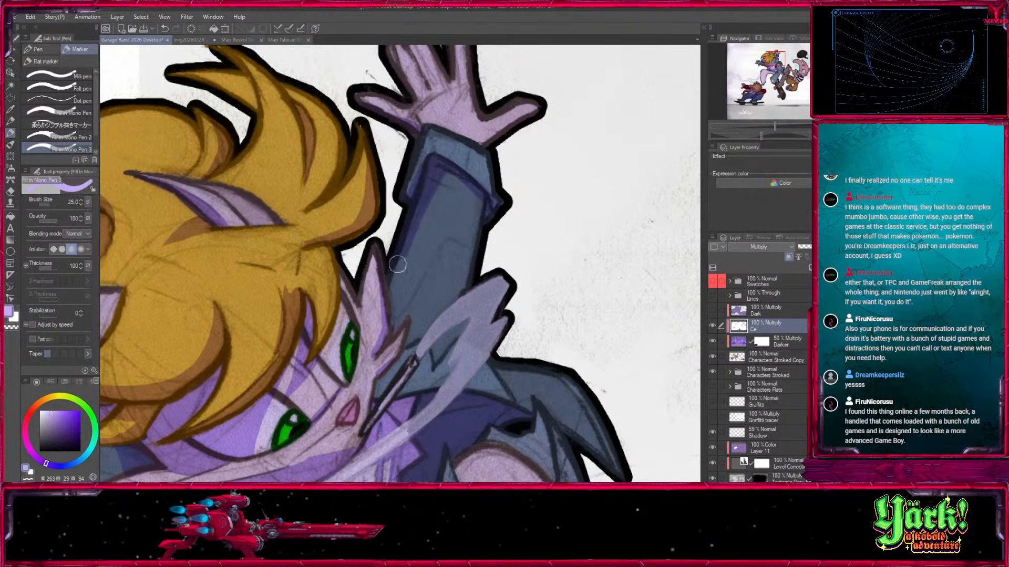
Refine the jacket shoulder shadow behind the ripped knee at marker size 12, and shade the exposed knee at 17.
{"action": "left_click_drag", "start_coordinate": [514, 328], "coordinate": [447, 167]}
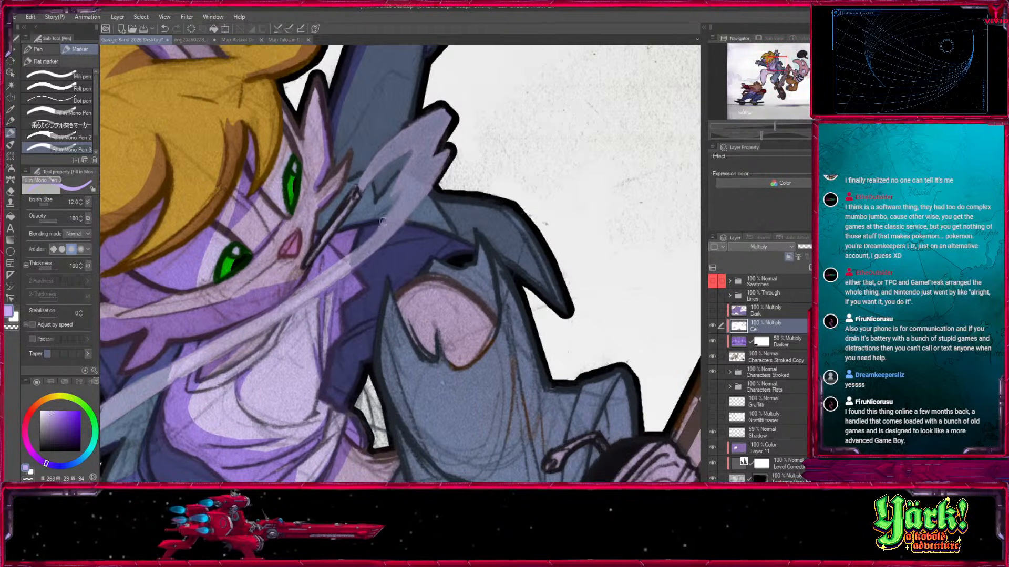
{"action": "key", "text": "x"}
{"action": "left_click_drag", "start_coordinate": [466, 240], "coordinate": [406, 222]}
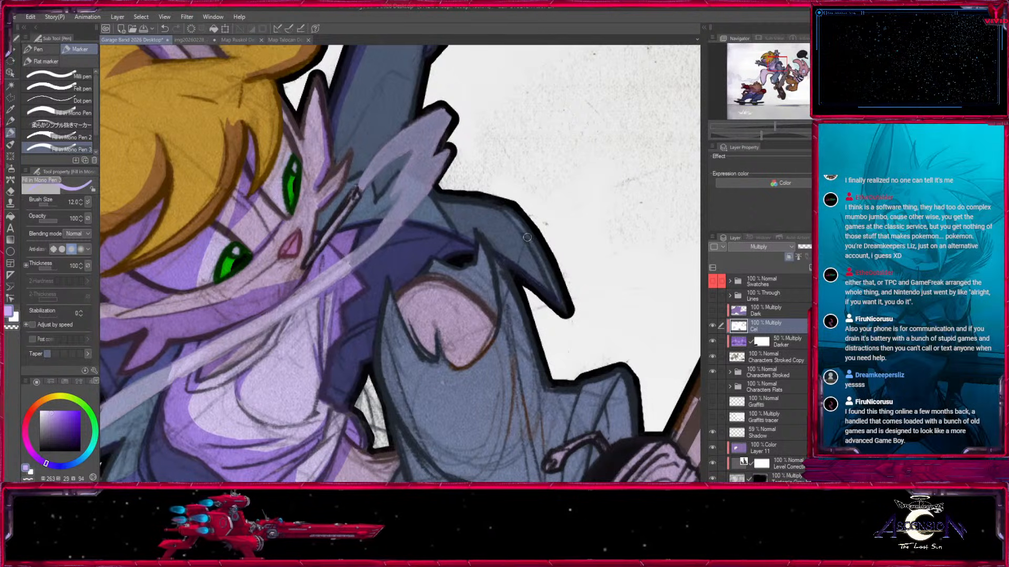
{"action": "key", "text": "]"}
{"action": "mouse_move", "coordinate": [433, 272]}
{"action": "left_mouse_down"}
{"action": "mouse_move", "coordinate": [484, 305]}
{"action": "mouse_move", "coordinate": [473, 132]}
{"action": "left_mouse_up"}
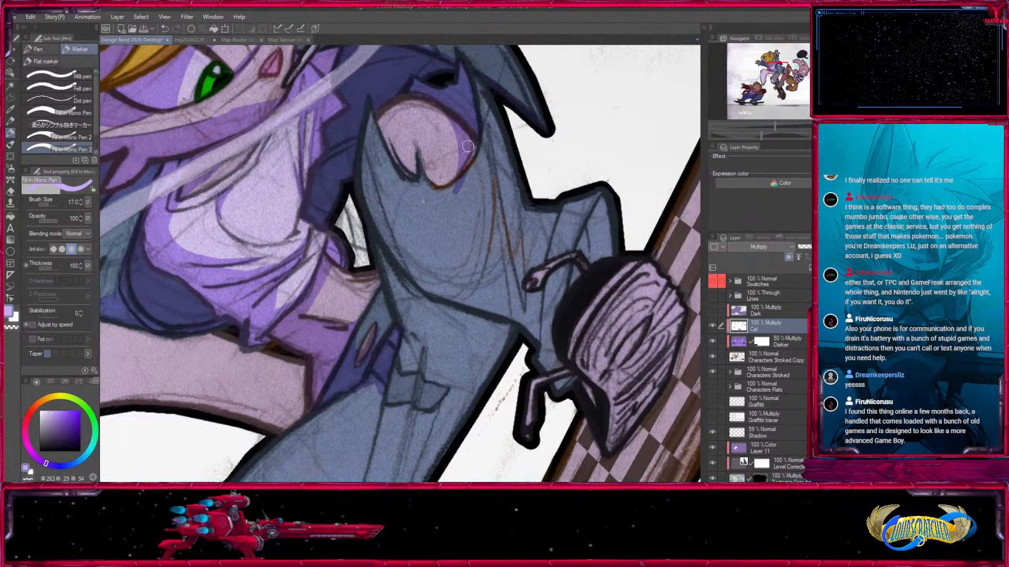
Draw shadow along the raised trouser leg's inner edge and its folds toward the ankle, at marker size 20.
{"action": "key", "text": "]"}
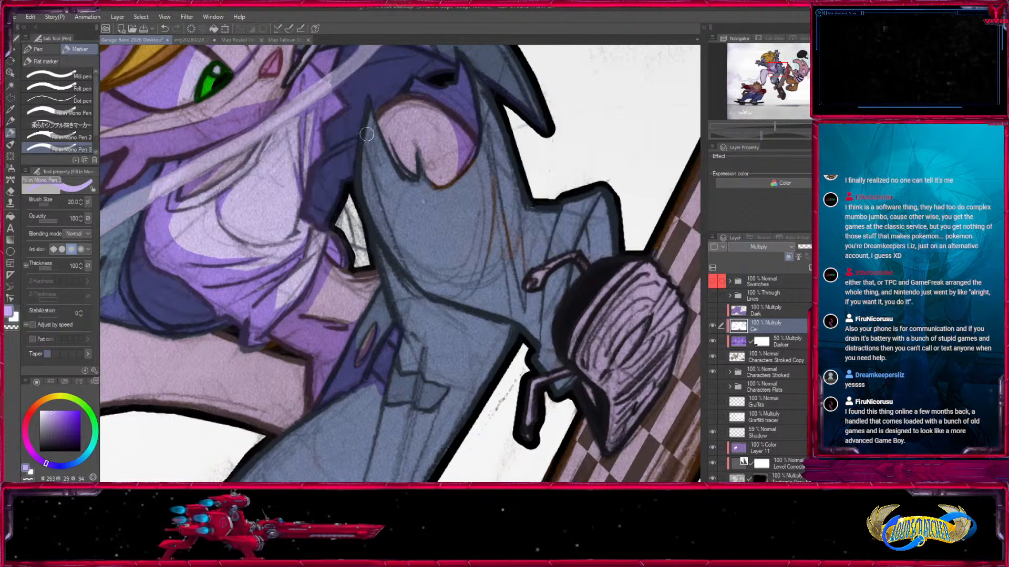
{"action": "left_click_drag", "start_coordinate": [363, 160], "coordinate": [389, 250]}
{"action": "mouse_move", "coordinate": [358, 187]}
{"action": "left_mouse_down"}
{"action": "mouse_move", "coordinate": [405, 271]}
{"action": "mouse_move", "coordinate": [425, 285]}
{"action": "left_mouse_up"}
{"action": "mouse_move", "coordinate": [363, 151]}
{"action": "left_mouse_down"}
{"action": "mouse_move", "coordinate": [454, 298]}
{"action": "mouse_move", "coordinate": [547, 292]}
{"action": "left_mouse_up"}
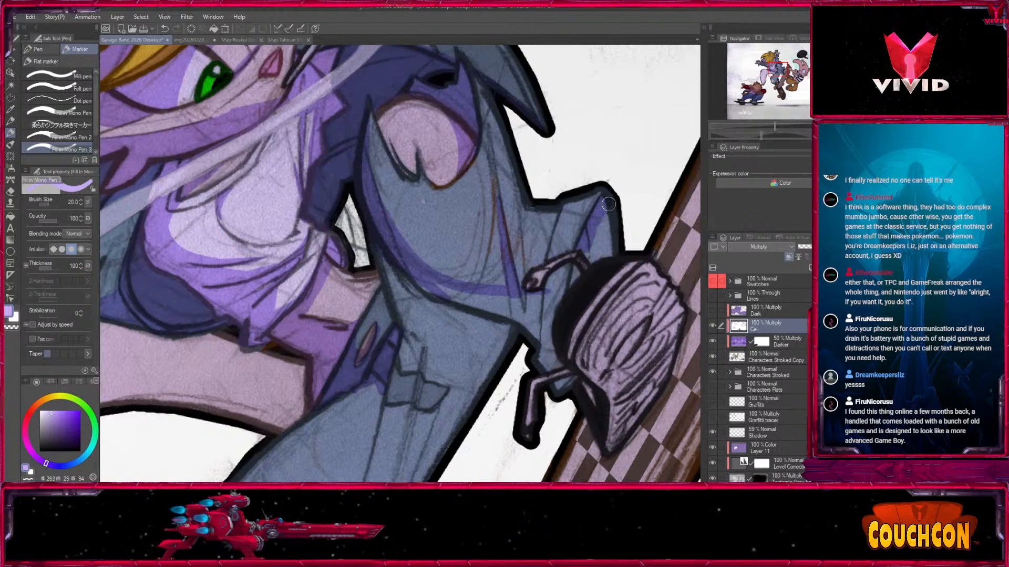
Shade the raised leg's trouser cuff around the shoe with a smaller marker.
{"action": "key", "text": "["}
{"action": "key", "text": "["}
{"action": "key", "text": "["}
{"action": "mouse_move", "coordinate": [596, 248]}
{"action": "left_mouse_down"}
{"action": "mouse_move", "coordinate": [548, 299]}
{"action": "mouse_move", "coordinate": [543, 343]}
{"action": "left_mouse_up"}
{"action": "left_click_drag", "start_coordinate": [546, 297], "coordinate": [540, 343]}
{"action": "left_click_drag", "start_coordinate": [538, 298], "coordinate": [537, 334]}
Fill the underside of the raised leg, the upper part of the other thigh, and the shoe sole with shadow at size 25.
{"action": "key", "text": "]"}
{"action": "key", "text": "]"}
{"action": "key", "text": "]"}
{"action": "key", "text": "]"}
{"action": "key", "text": "]"}
{"action": "key", "text": "]"}
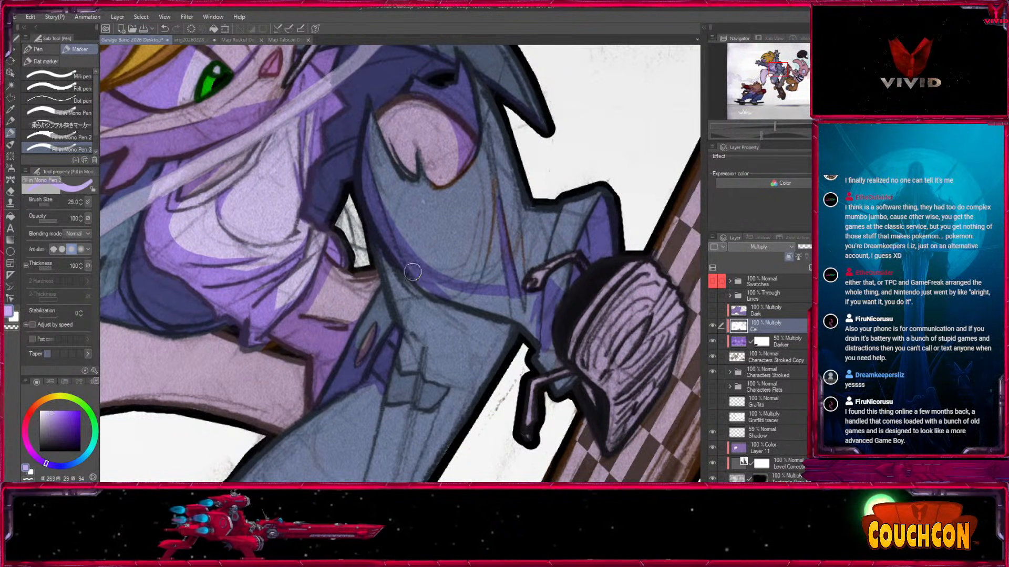
{"action": "left_click_drag", "start_coordinate": [430, 289], "coordinate": [528, 320]}
{"action": "mouse_move", "coordinate": [389, 276]}
{"action": "left_mouse_down"}
{"action": "mouse_move", "coordinate": [425, 344]}
{"action": "mouse_move", "coordinate": [470, 352]}
{"action": "mouse_move", "coordinate": [504, 337]}
{"action": "left_mouse_up"}
{"action": "mouse_move", "coordinate": [489, 302]}
{"action": "left_mouse_down"}
{"action": "mouse_move", "coordinate": [533, 309]}
{"action": "mouse_move", "coordinate": [523, 313]}
{"action": "mouse_move", "coordinate": [497, 437]}
{"action": "mouse_move", "coordinate": [453, 283]}
{"action": "mouse_move", "coordinate": [478, 334]}
{"action": "mouse_move", "coordinate": [476, 316]}
{"action": "mouse_move", "coordinate": [562, 220]}
{"action": "mouse_move", "coordinate": [546, 235]}
{"action": "mouse_move", "coordinate": [581, 246]}
{"action": "mouse_move", "coordinate": [510, 311]}
{"action": "mouse_move", "coordinate": [512, 344]}
{"action": "mouse_move", "coordinate": [489, 326]}
{"action": "mouse_move", "coordinate": [536, 376]}
{"action": "mouse_move", "coordinate": [589, 241]}
{"action": "left_mouse_up"}
{"action": "key", "text": "["}
{"action": "key", "text": "]"}
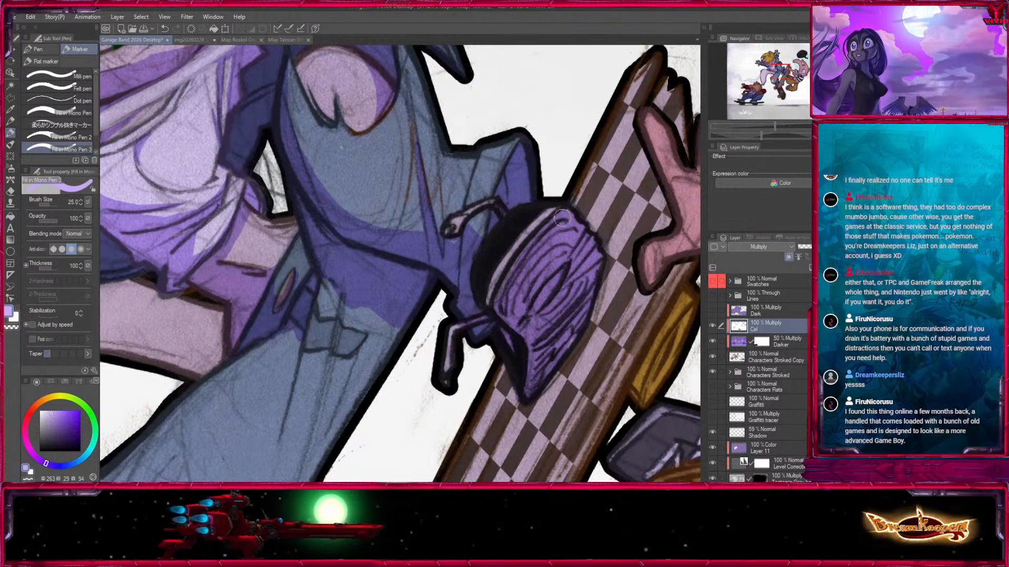
Shade around the patch on the lower trouser leg and draw pointed folds beneath it, using marker sizes 20 and 25.
{"action": "mouse_move", "coordinate": [465, 323]}
{"action": "left_mouse_down"}
{"action": "mouse_move", "coordinate": [446, 357]}
{"action": "mouse_move", "coordinate": [568, 316]}
{"action": "left_mouse_up"}
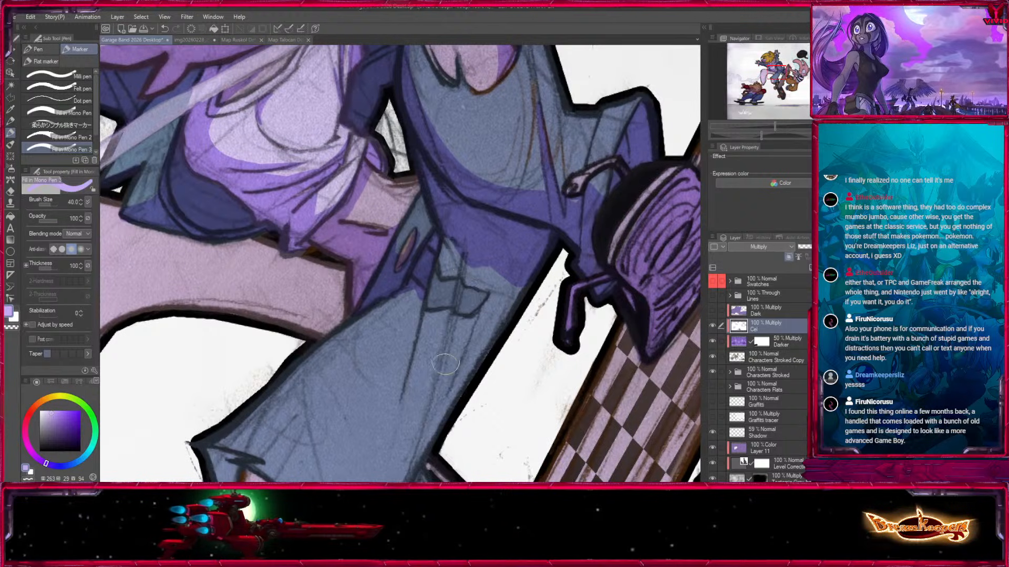
{"action": "left_click_drag", "start_coordinate": [461, 235], "coordinate": [430, 270]}
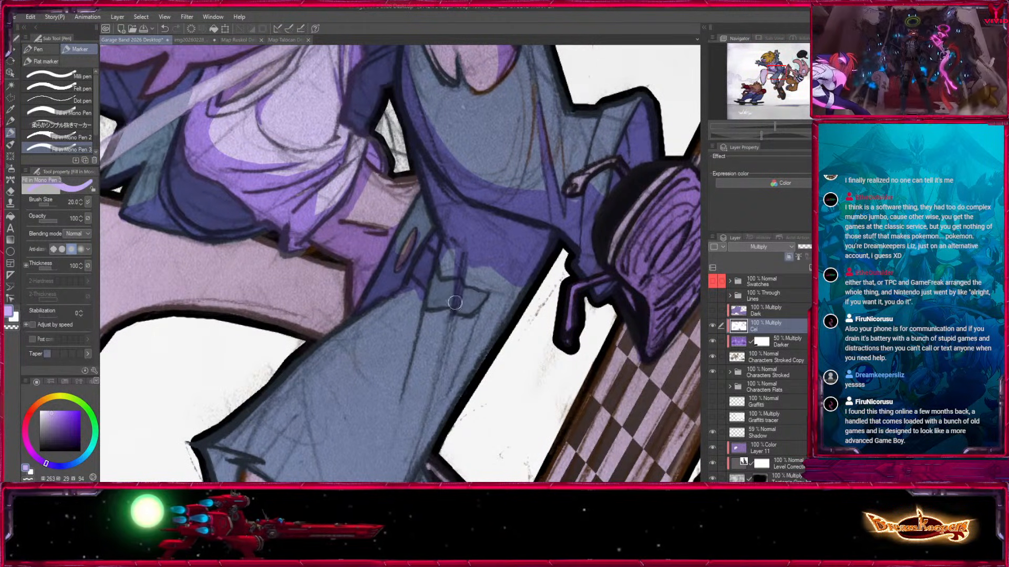
{"action": "key", "text": "]"}
{"action": "mouse_move", "coordinate": [450, 313]}
{"action": "left_mouse_down"}
{"action": "mouse_move", "coordinate": [450, 332]}
{"action": "mouse_move", "coordinate": [474, 294]}
{"action": "mouse_move", "coordinate": [492, 325]}
{"action": "mouse_move", "coordinate": [518, 286]}
{"action": "mouse_move", "coordinate": [473, 334]}
{"action": "left_mouse_up"}
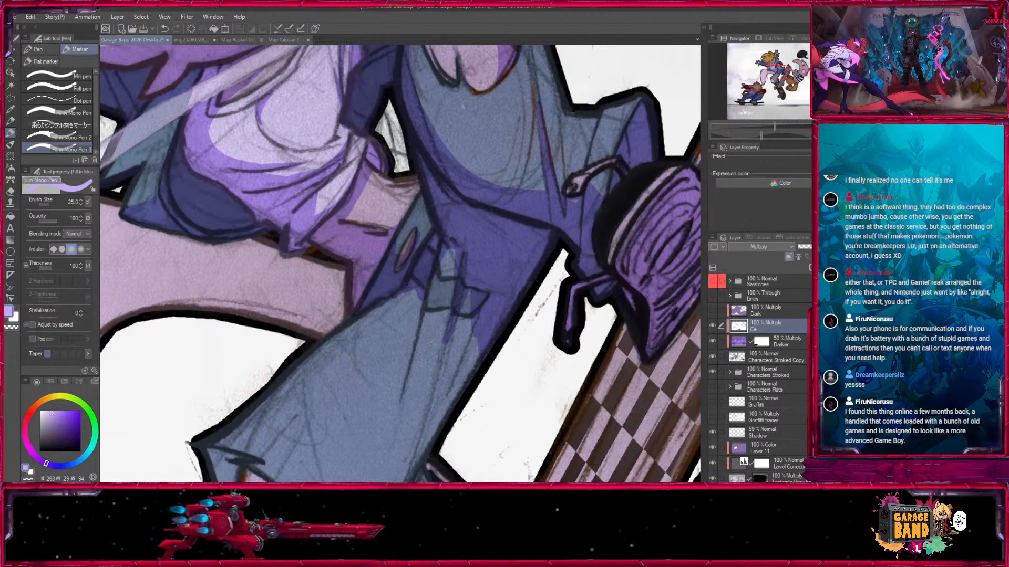
Extend the shadow down the back of the lower trouser leg and over its shoe, enlarging the marker to 40.
{"action": "key", "text": "ctrl+minus"}
{"action": "key", "text": "ctrl+minus"}
{"action": "key", "text": "ctrl+minus"}
{"action": "mouse_move", "coordinate": [459, 368]}
{"action": "left_mouse_down"}
{"action": "mouse_move", "coordinate": [486, 310]}
{"action": "mouse_move", "coordinate": [484, 333]}
{"action": "left_mouse_up"}
{"action": "key", "text": "]"}
{"action": "key", "text": "]"}
{"action": "mouse_move", "coordinate": [433, 245]}
{"action": "left_mouse_down"}
{"action": "mouse_move", "coordinate": [430, 297]}
{"action": "mouse_move", "coordinate": [498, 198]}
{"action": "mouse_move", "coordinate": [472, 308]}
{"action": "left_mouse_up"}
{"action": "key", "text": "]"}
{"action": "key", "text": "["}
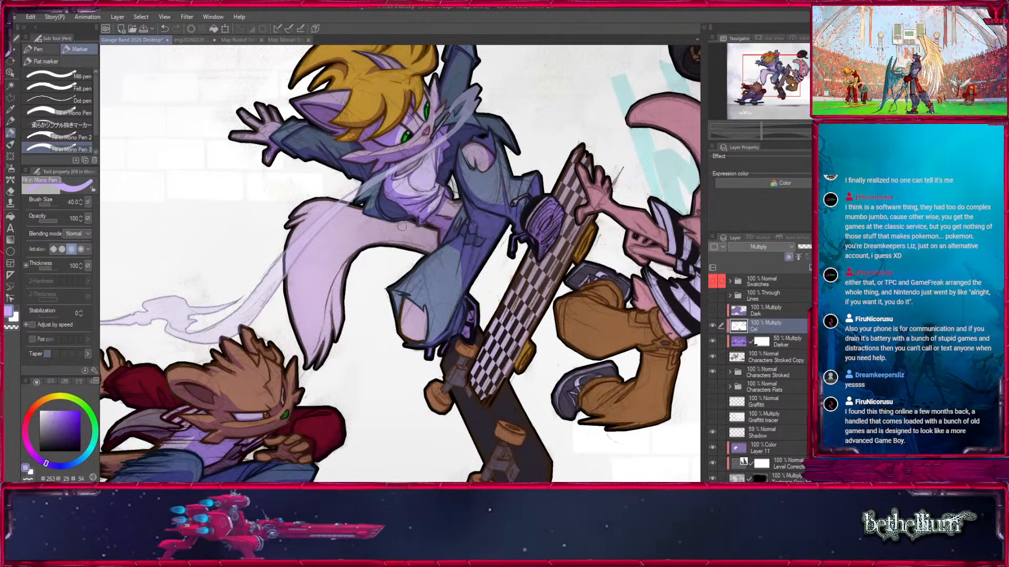
Block in the shadow across the tail base below the jacket, and fill its gaps with marker sizes 40 and 30.
{"action": "key", "text": "]"}
{"action": "key", "text": "]"}
{"action": "key", "text": "]"}
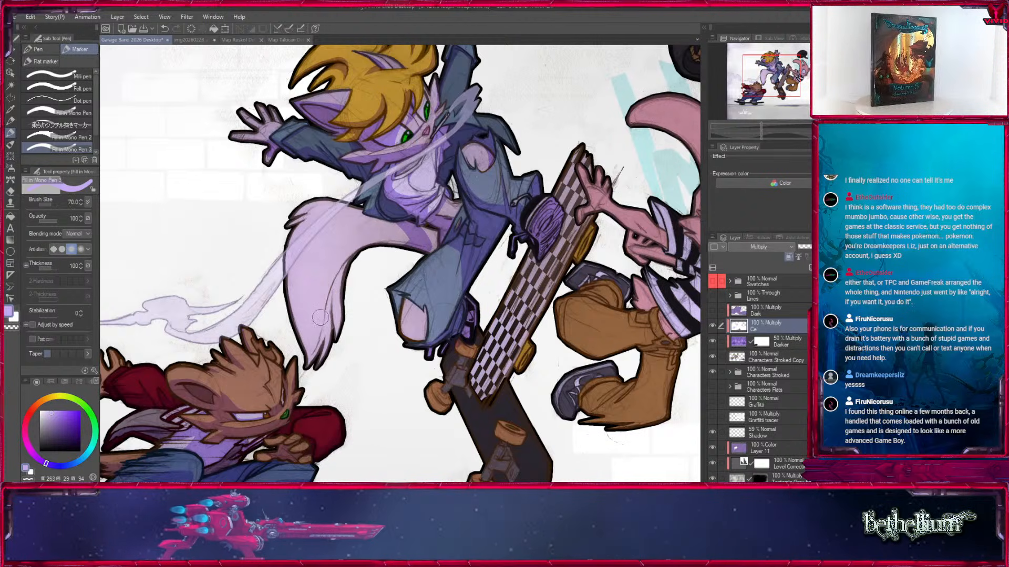
{"action": "key", "text": "ctrl+plus"}
{"action": "key", "text": "bracketleft"}
{"action": "key", "text": "bracketleft"}
{"action": "key", "text": "bracketleft"}
{"action": "key", "text": "bracketleft"}
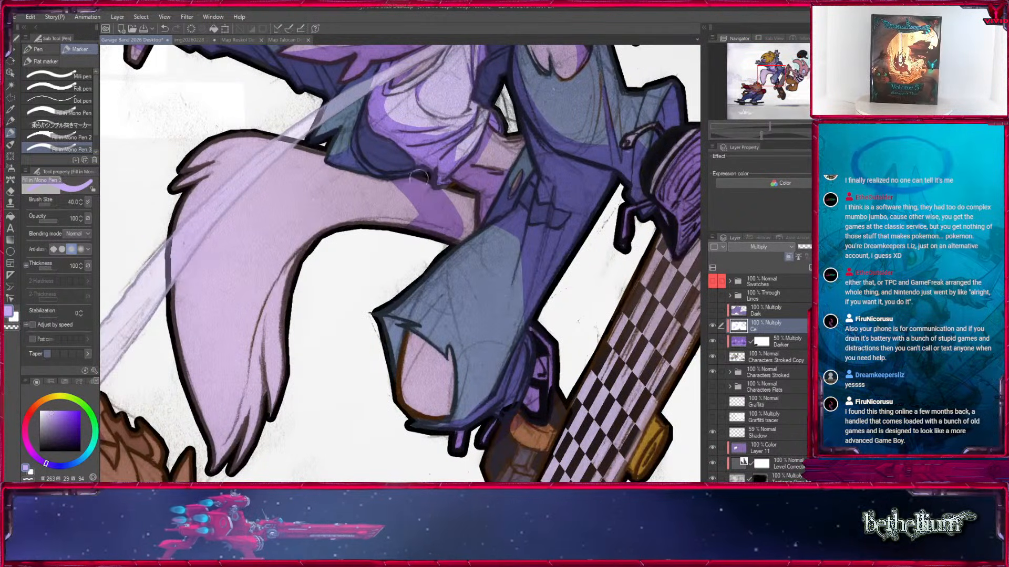
{"action": "left_click", "coordinate": [460, 242]}
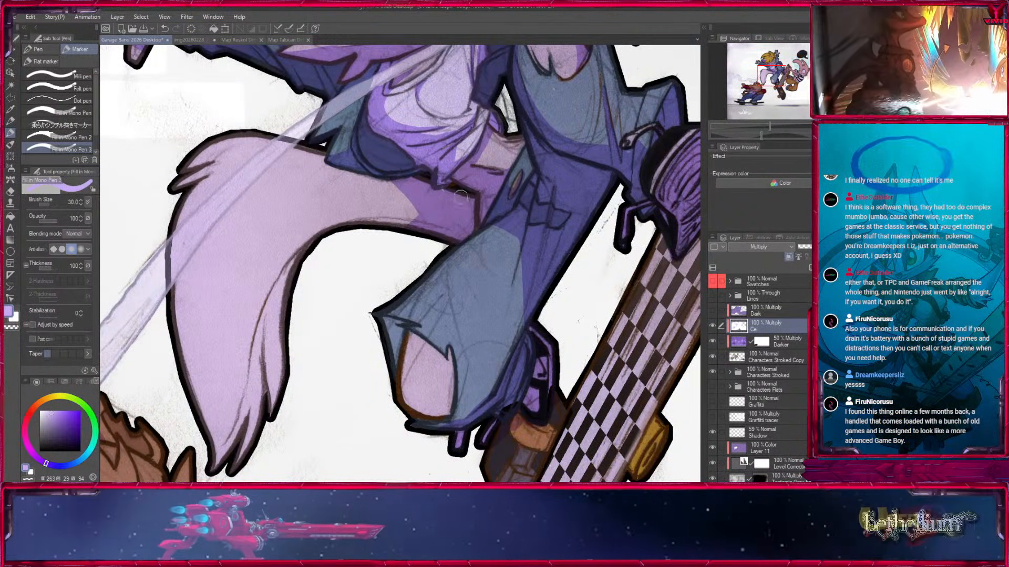
{"action": "left_click", "coordinate": [446, 187]}
Shade the tail's inner edge down to its tufted tip, trimming the shadow's border with the transparent colour at size 25.
{"action": "left_click_drag", "start_coordinate": [368, 279], "coordinate": [503, 217]}
{"action": "mouse_move", "coordinate": [342, 409]}
{"action": "left_mouse_down"}
{"action": "mouse_move", "coordinate": [393, 270]}
{"action": "mouse_move", "coordinate": [386, 352]}
{"action": "mouse_move", "coordinate": [424, 206]}
{"action": "mouse_move", "coordinate": [444, 203]}
{"action": "mouse_move", "coordinate": [444, 182]}
{"action": "left_mouse_up"}
{"action": "mouse_move", "coordinate": [418, 230]}
{"action": "left_mouse_down"}
{"action": "mouse_move", "coordinate": [403, 354]}
{"action": "mouse_move", "coordinate": [368, 406]}
{"action": "left_mouse_up"}
{"action": "key", "text": "x"}
{"action": "key", "text": "bracketright"}
{"action": "key", "text": "bracketright"}
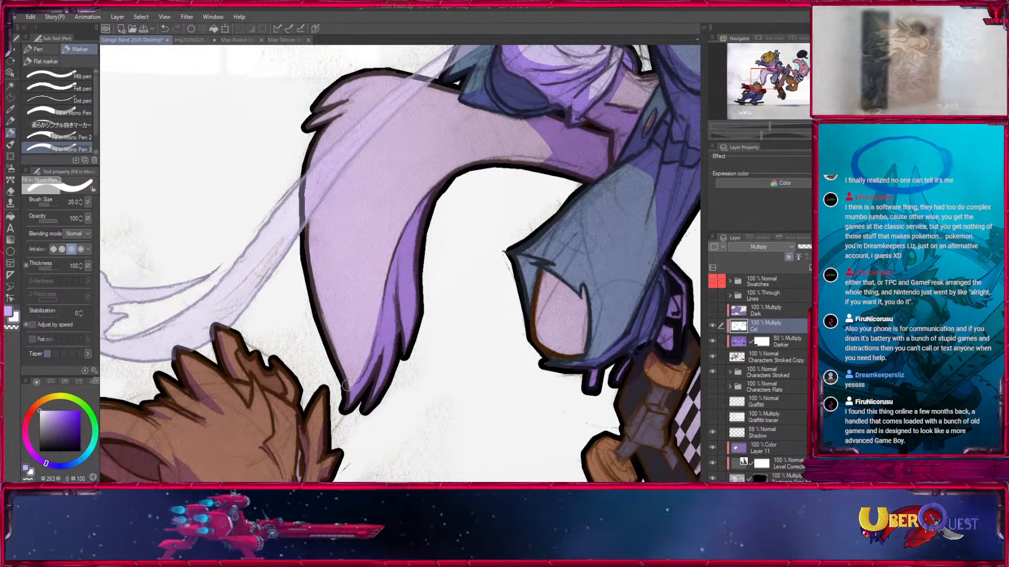
{"action": "key", "text": "x"}
{"action": "key", "text": "bracketleft"}
{"action": "key", "text": "bracketleft"}
{"action": "key", "text": "bracketleft"}
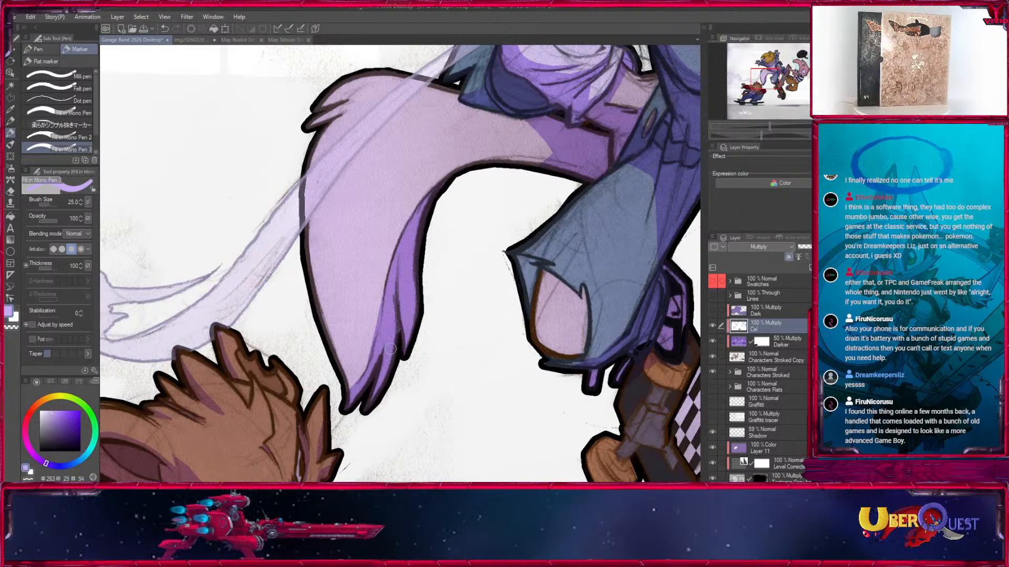
Paint shadow into the gaps of the fur tuft at the tail's upper bend, using marker sizes 15 and 10.
{"action": "left_click_drag", "start_coordinate": [477, 311], "coordinate": [526, 393]}
{"action": "key", "text": "ctrl+plus"}
{"action": "left_click_drag", "start_coordinate": [408, 122], "coordinate": [468, 190]}
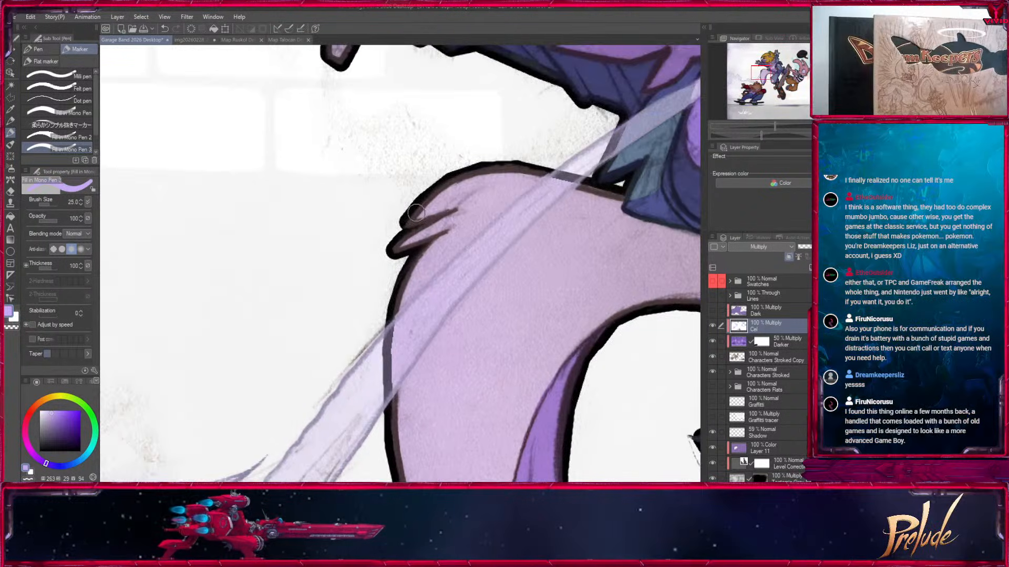
{"action": "key", "text": "bracketright"}
{"action": "mouse_move", "coordinate": [405, 234]}
{"action": "left_mouse_down"}
{"action": "mouse_move", "coordinate": [470, 205]}
{"action": "mouse_move", "coordinate": [403, 222]}
{"action": "mouse_move", "coordinate": [467, 211]}
{"action": "left_mouse_up"}
{"action": "key", "text": "c"}
{"action": "key", "text": "c"}
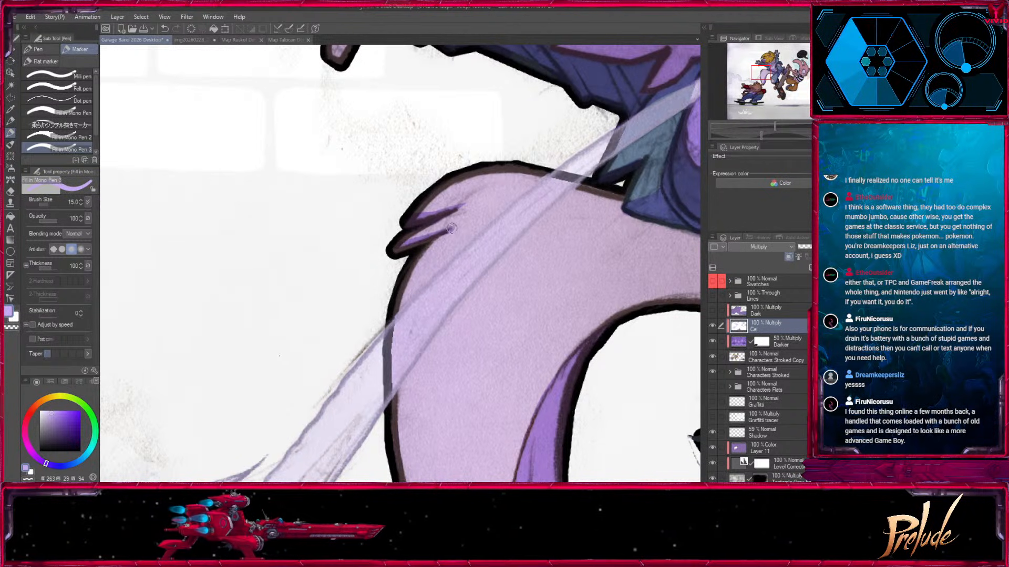
{"action": "key", "text": "bracketleft"}
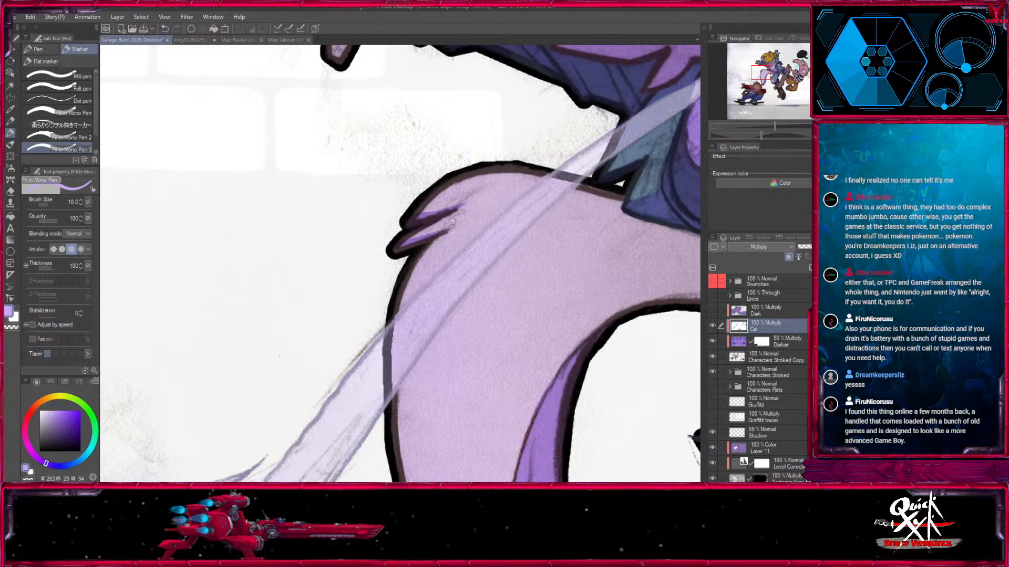
{"action": "mouse_move", "coordinate": [452, 211]}
{"action": "left_mouse_down"}
{"action": "mouse_move", "coordinate": [472, 200]}
{"action": "mouse_move", "coordinate": [403, 287]}
{"action": "left_mouse_up"}
Run a thin shadow along the tail's outer edge from the bend to the tip, refining its border at size 15.
{"action": "key", "text": "x"}
{"action": "key", "text": "x"}
{"action": "left_click_drag", "start_coordinate": [440, 240], "coordinate": [383, 339]}
{"action": "key", "text": "x"}
{"action": "left_click_drag", "start_coordinate": [410, 307], "coordinate": [389, 326]}
{"action": "left_click_drag", "start_coordinate": [421, 334], "coordinate": [468, 128]}
{"action": "key", "text": "x"}
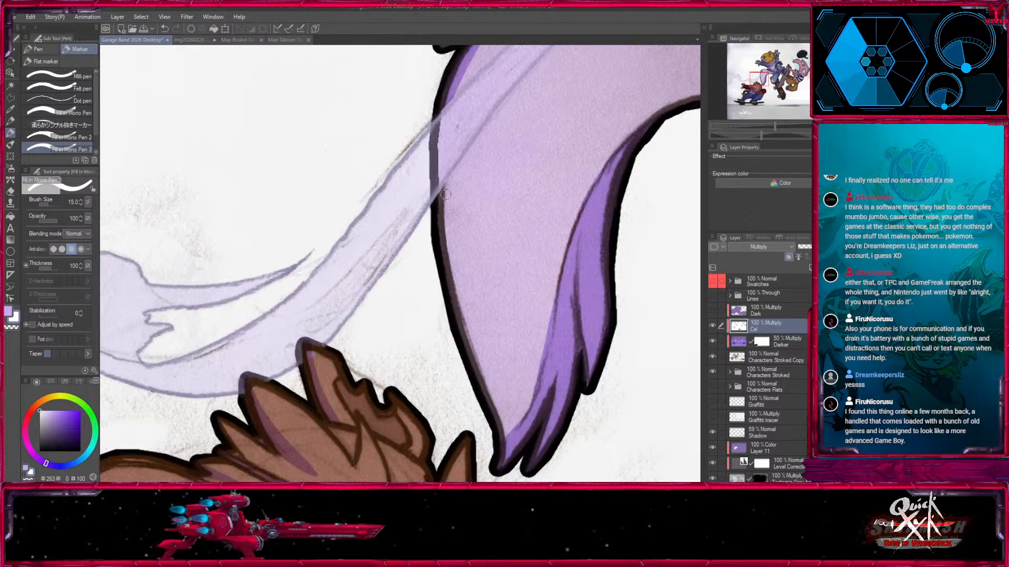
{"action": "mouse_move", "coordinate": [444, 186]}
{"action": "left_mouse_down"}
{"action": "mouse_move", "coordinate": [453, 259]}
{"action": "mouse_move", "coordinate": [447, 179]}
{"action": "mouse_move", "coordinate": [480, 374]}
{"action": "left_mouse_up"}
{"action": "key", "text": "x"}
{"action": "key", "text": "x"}
{"action": "left_click_drag", "start_coordinate": [458, 271], "coordinate": [480, 363]}
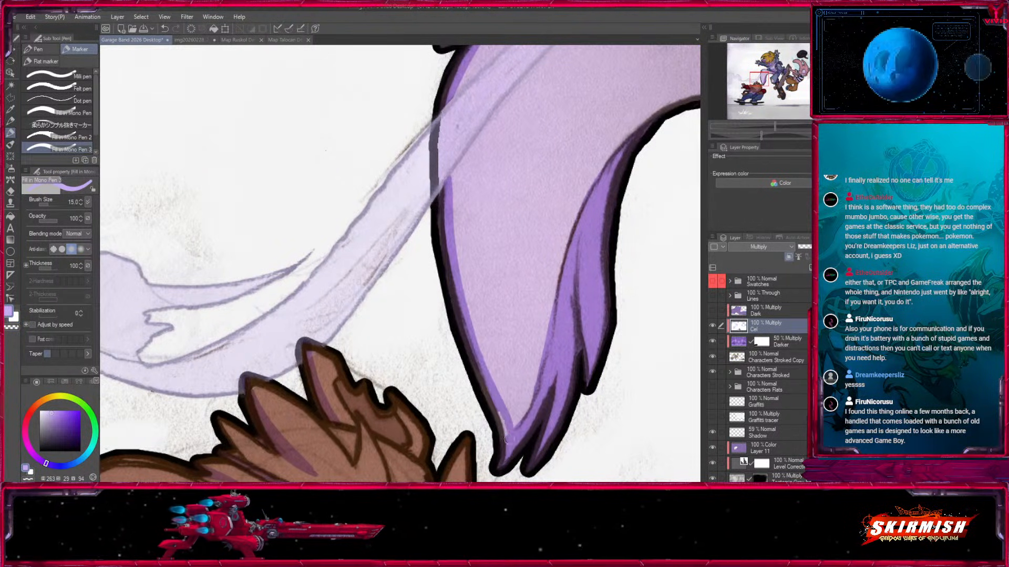
Review the overall shading of the blonde character, then inspect the outstretched hand, sleeve and hair up close.
{"action": "key", "text": "ctrl+minus"}
{"action": "key", "text": "ctrl+minus"}
{"action": "key", "text": "ctrl+minus"}
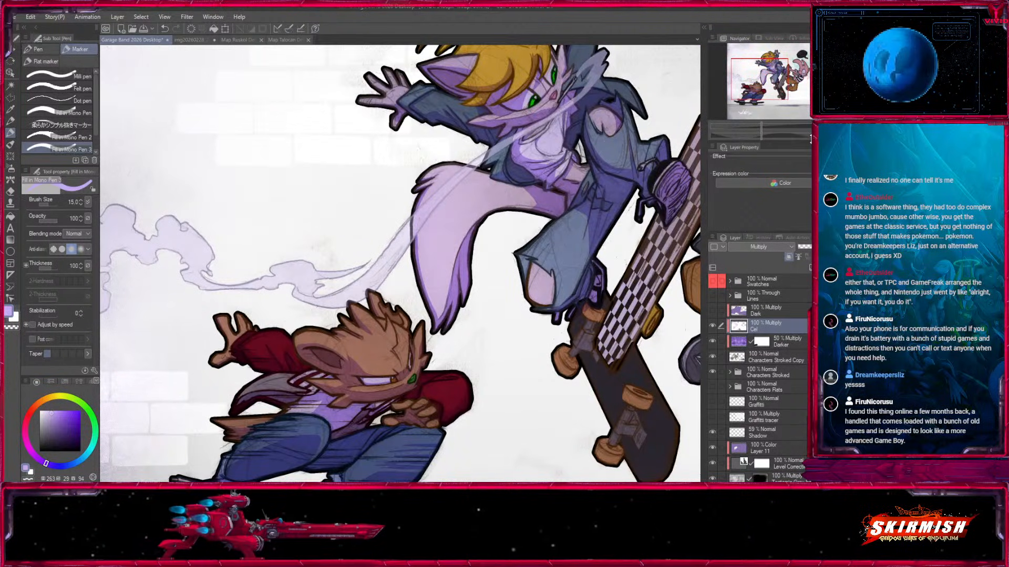
{"action": "key", "text": "ctrl+plus"}
{"action": "key", "text": "ctrl+plus"}
{"action": "key", "text": "ctrl+plus"}
{"action": "left_click_drag", "start_coordinate": [486, 138], "coordinate": [448, 376]}
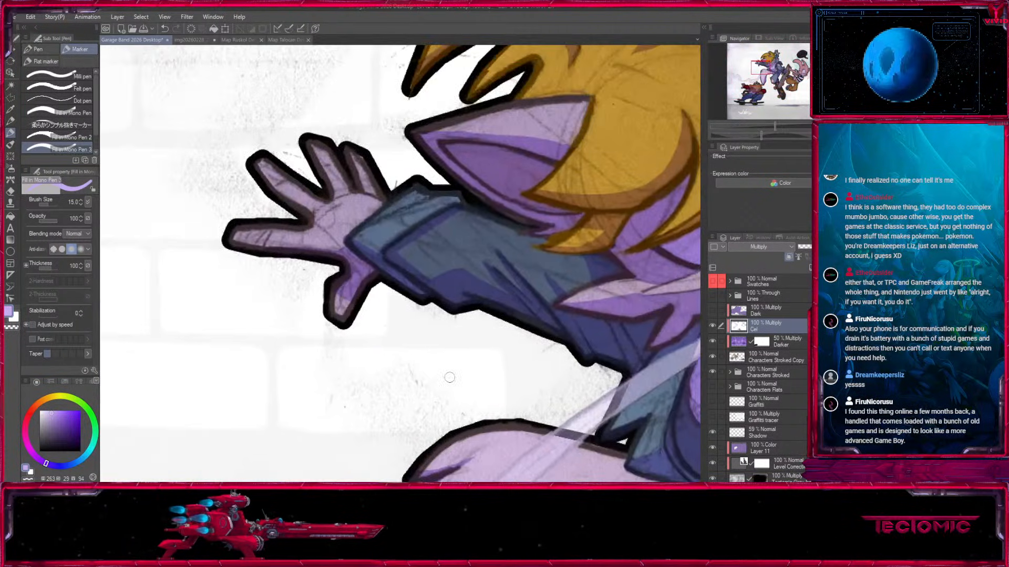
{"action": "mouse_move", "coordinate": [333, 299]}
{"action": "left_mouse_down"}
{"action": "mouse_move", "coordinate": [344, 318]}
{"action": "mouse_move", "coordinate": [309, 226]}
{"action": "mouse_move", "coordinate": [355, 363]}
{"action": "left_mouse_up"}
{"action": "key", "text": "ctrl+minus"}
{"action": "key", "text": "ctrl+minus"}
{"action": "key", "text": "ctrl+minus"}
{"action": "key", "text": "ctrl+plus"}
{"action": "key", "text": "ctrl+plus"}
{"action": "key", "text": "ctrl+plus"}
{"action": "key", "text": "ctrl+plus"}
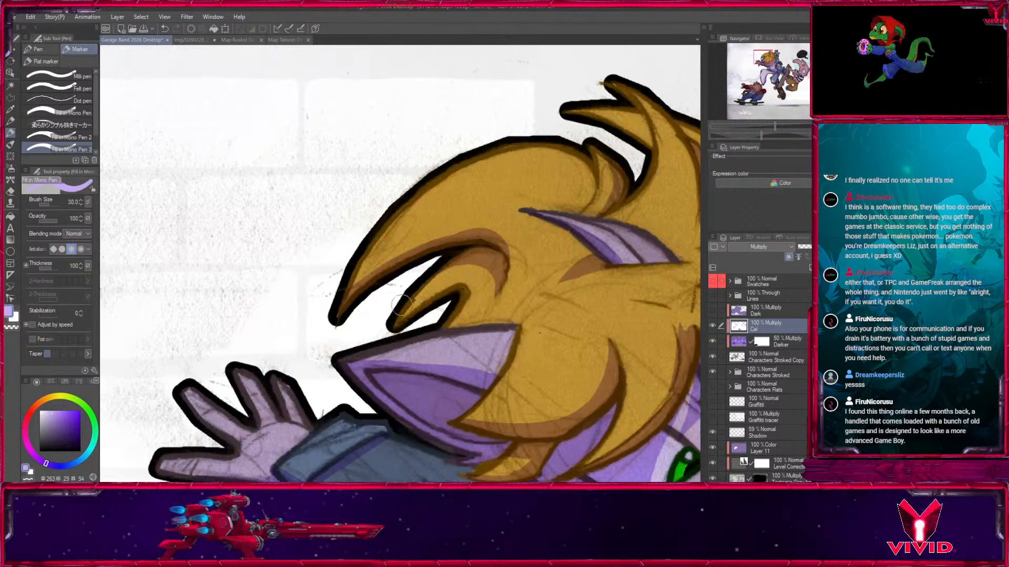
Shade the blonde hair's lower back locks and the base of the upswept tuft, using marker sizes 25 and 15.
{"action": "key", "text": "["}
{"action": "key", "text": "["}
{"action": "left_click_drag", "start_coordinate": [389, 309], "coordinate": [467, 301]}
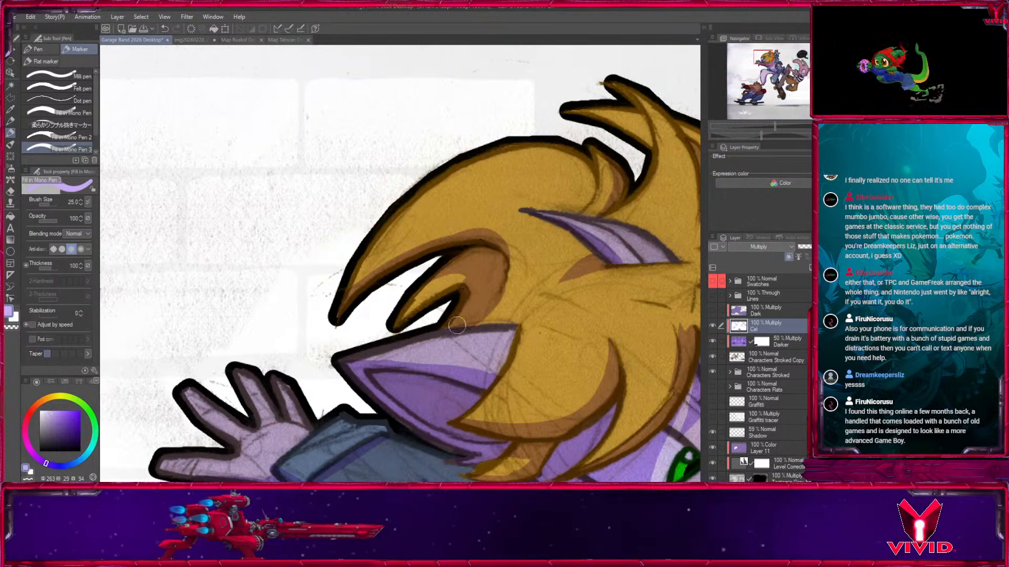
{"action": "left_click_drag", "start_coordinate": [614, 137], "coordinate": [405, 187]}
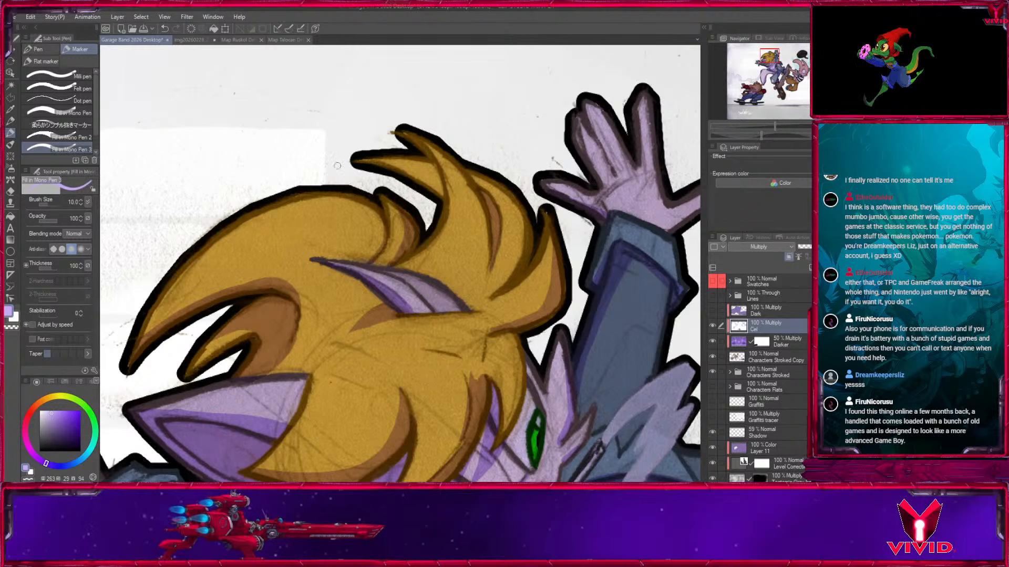
{"action": "mouse_move", "coordinate": [354, 160]}
{"action": "left_mouse_down"}
{"action": "mouse_move", "coordinate": [432, 176]}
{"action": "mouse_move", "coordinate": [399, 174]}
{"action": "mouse_move", "coordinate": [442, 184]}
{"action": "left_mouse_up"}
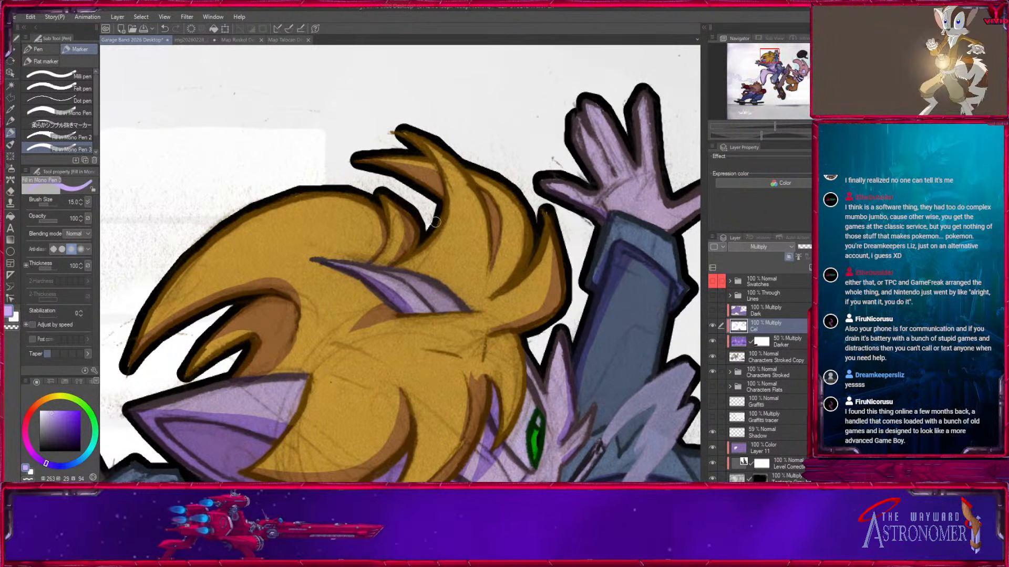
{"action": "mouse_move", "coordinate": [404, 136]}
{"action": "left_mouse_down"}
{"action": "mouse_move", "coordinate": [442, 184]}
{"action": "mouse_move", "coordinate": [430, 221]}
{"action": "left_mouse_up"}
{"action": "mouse_move", "coordinate": [534, 477]}
{"action": "left_mouse_down"}
{"action": "mouse_move", "coordinate": [545, 324]}
{"action": "mouse_move", "coordinate": [539, 342]}
{"action": "left_mouse_up"}
{"action": "key", "text": "["}
{"action": "key", "text": "x"}
{"action": "key", "text": "x"}
{"action": "left_click_drag", "start_coordinate": [492, 240], "coordinate": [482, 235]}
Shade the edges of the fingers, thumb and palm on the pink character's raised hand at size 15.
{"action": "left_click_drag", "start_coordinate": [588, 353], "coordinate": [515, 367]}
{"action": "left_click_drag", "start_coordinate": [648, 324], "coordinate": [536, 130]}
{"action": "mouse_move", "coordinate": [567, 282]}
{"action": "left_mouse_down"}
{"action": "mouse_move", "coordinate": [494, 175]}
{"action": "mouse_move", "coordinate": [316, 68]}
{"action": "left_mouse_up"}
{"action": "left_click_drag", "start_coordinate": [608, 119], "coordinate": [429, 191]}
{"action": "key", "text": "]"}
{"action": "left_click_drag", "start_coordinate": [381, 148], "coordinate": [415, 246]}
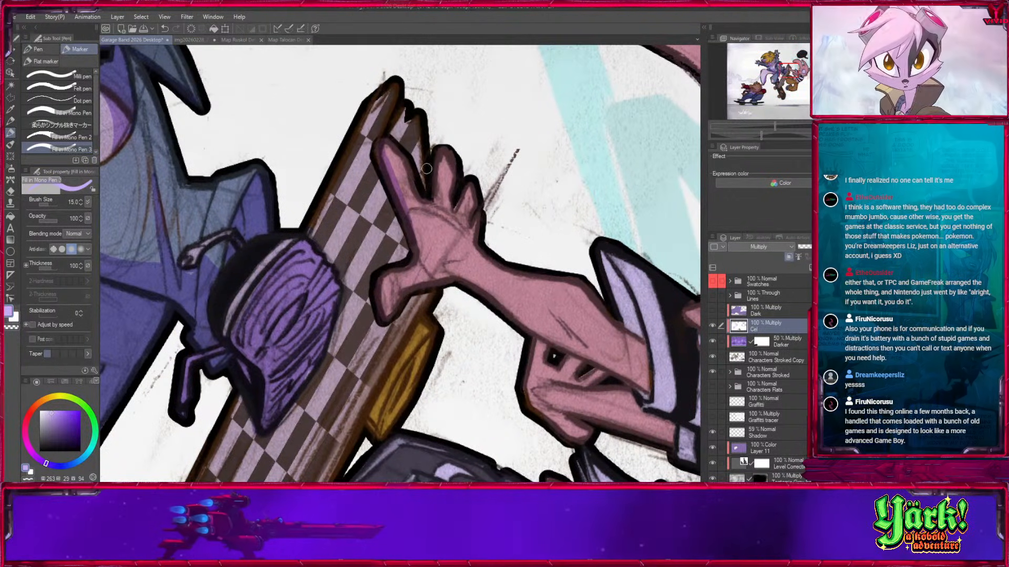
{"action": "mouse_move", "coordinate": [433, 198]}
{"action": "left_mouse_down"}
{"action": "mouse_move", "coordinate": [464, 188]}
{"action": "mouse_move", "coordinate": [458, 210]}
{"action": "left_mouse_up"}
{"action": "mouse_move", "coordinate": [397, 308]}
{"action": "left_mouse_down"}
{"action": "mouse_move", "coordinate": [408, 290]}
{"action": "mouse_move", "coordinate": [449, 281]}
{"action": "mouse_move", "coordinate": [334, 188]}
{"action": "mouse_move", "coordinate": [425, 241]}
{"action": "left_mouse_up"}
{"action": "key", "text": "]"}
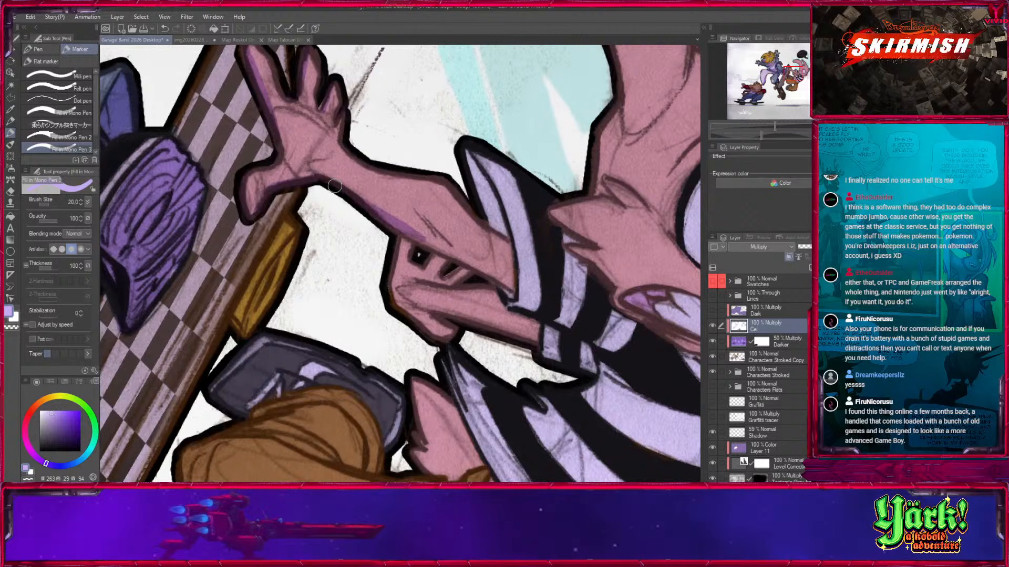
Fill the underside of the pink character's outstretched forearm and the inside of its striped sleeve with shadow at size 20.
{"action": "left_click_drag", "start_coordinate": [312, 165], "coordinate": [446, 246]}
{"action": "left_click_drag", "start_coordinate": [378, 221], "coordinate": [512, 289]}
{"action": "left_click_drag", "start_coordinate": [416, 227], "coordinate": [486, 270]}
{"action": "left_click_drag", "start_coordinate": [469, 172], "coordinate": [507, 241]}
{"action": "left_click_drag", "start_coordinate": [515, 298], "coordinate": [517, 226]}
Shade the pink character's lower hand, forearm and striped cuff plus the cheek fur's point, using marker sizes 17 and 25.
{"action": "key", "text": "c"}
{"action": "key", "text": "c"}
{"action": "mouse_move", "coordinate": [400, 162]}
{"action": "left_mouse_down"}
{"action": "mouse_move", "coordinate": [393, 222]}
{"action": "mouse_move", "coordinate": [444, 263]}
{"action": "mouse_move", "coordinate": [406, 223]}
{"action": "left_mouse_up"}
{"action": "mouse_move", "coordinate": [452, 236]}
{"action": "left_mouse_down"}
{"action": "mouse_move", "coordinate": [394, 175]}
{"action": "mouse_move", "coordinate": [414, 184]}
{"action": "left_mouse_up"}
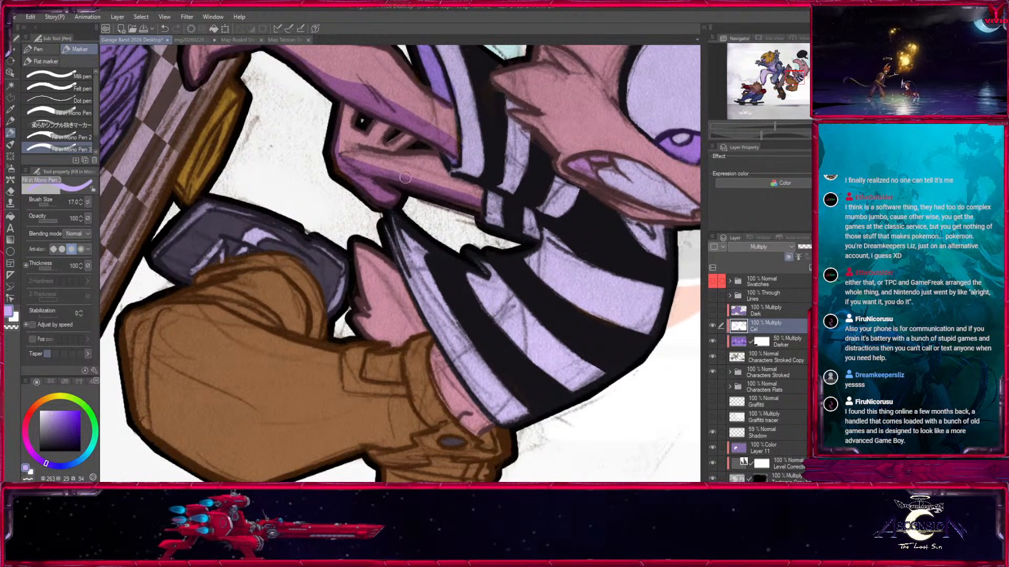
{"action": "key", "text": "bracketright"}
{"action": "key", "text": "bracketright"}
{"action": "mouse_move", "coordinate": [347, 162]}
{"action": "left_mouse_down"}
{"action": "mouse_move", "coordinate": [468, 197]}
{"action": "mouse_move", "coordinate": [435, 179]}
{"action": "mouse_move", "coordinate": [533, 225]}
{"action": "left_mouse_up"}
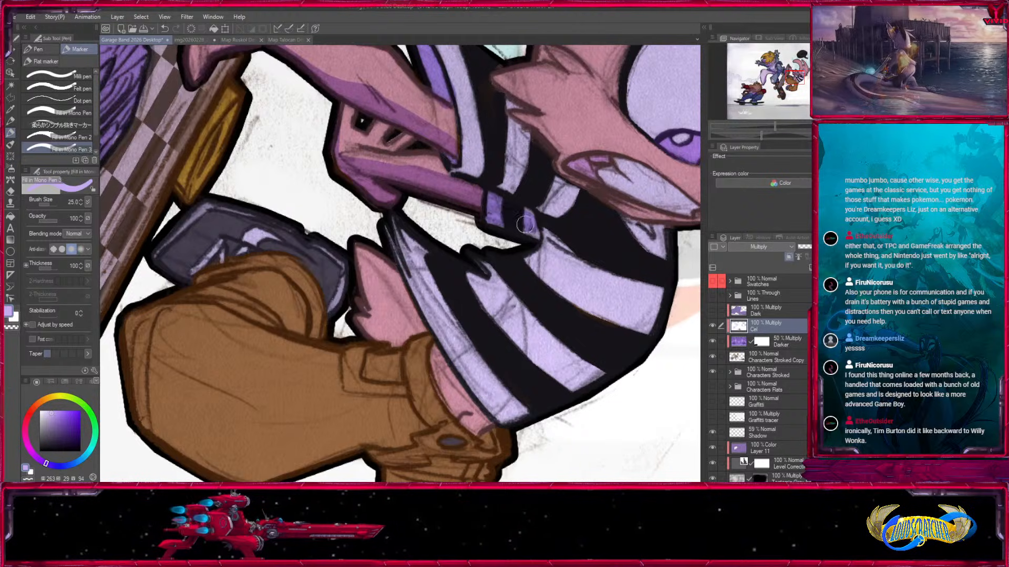
{"action": "left_click_drag", "start_coordinate": [507, 181], "coordinate": [435, 310]}
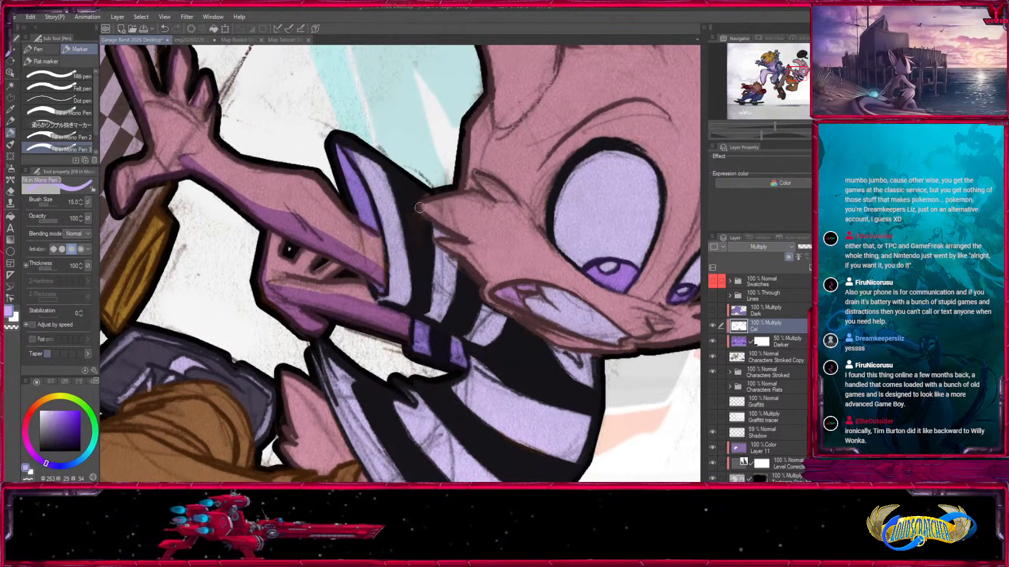
{"action": "left_click_drag", "start_coordinate": [476, 242], "coordinate": [412, 202]}
Shade the inside of the far ear and the tip and inner curve of the near ear, using sizes 20 and 25.
{"action": "left_click_drag", "start_coordinate": [508, 63], "coordinate": [523, 404]}
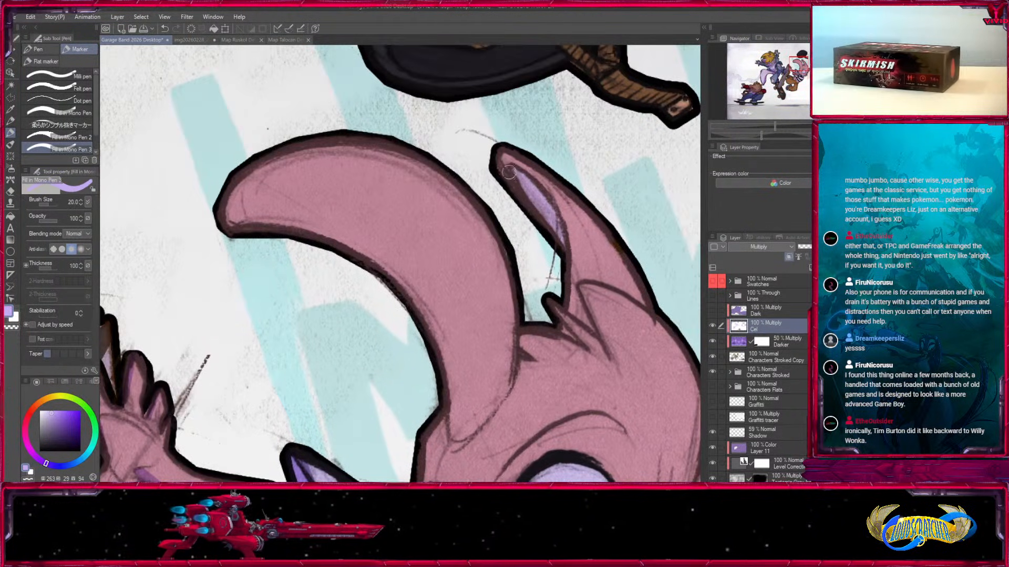
{"action": "left_click_drag", "start_coordinate": [501, 166], "coordinate": [532, 186]}
{"action": "key", "text": "bracketright"}
{"action": "key", "text": "bracketright"}
{"action": "mouse_move", "coordinate": [235, 177]}
{"action": "left_mouse_down"}
{"action": "mouse_move", "coordinate": [239, 221]}
{"action": "mouse_move", "coordinate": [379, 266]}
{"action": "mouse_move", "coordinate": [460, 413]}
{"action": "left_mouse_up"}
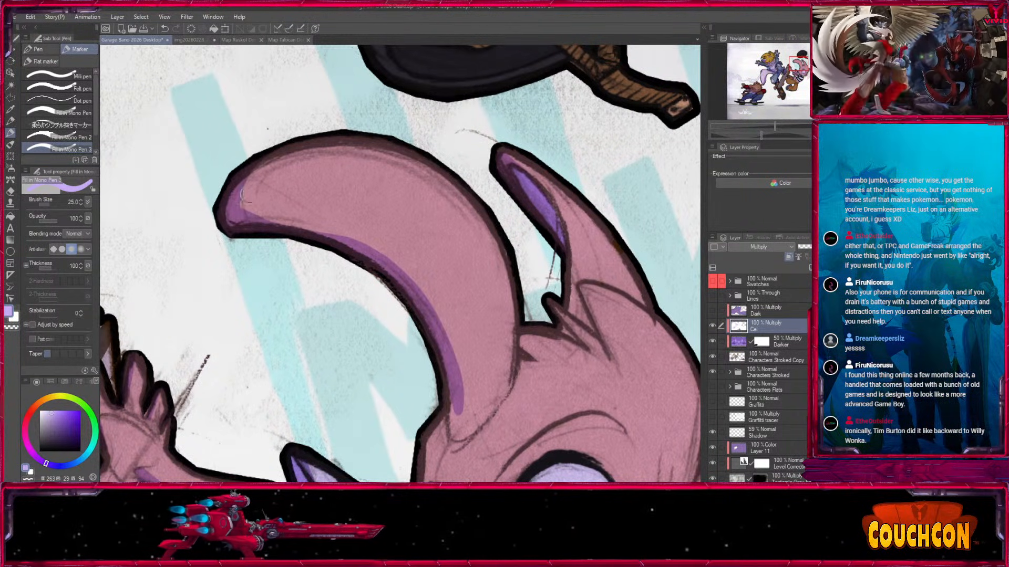
{"action": "left_click_drag", "start_coordinate": [235, 184], "coordinate": [302, 225]}
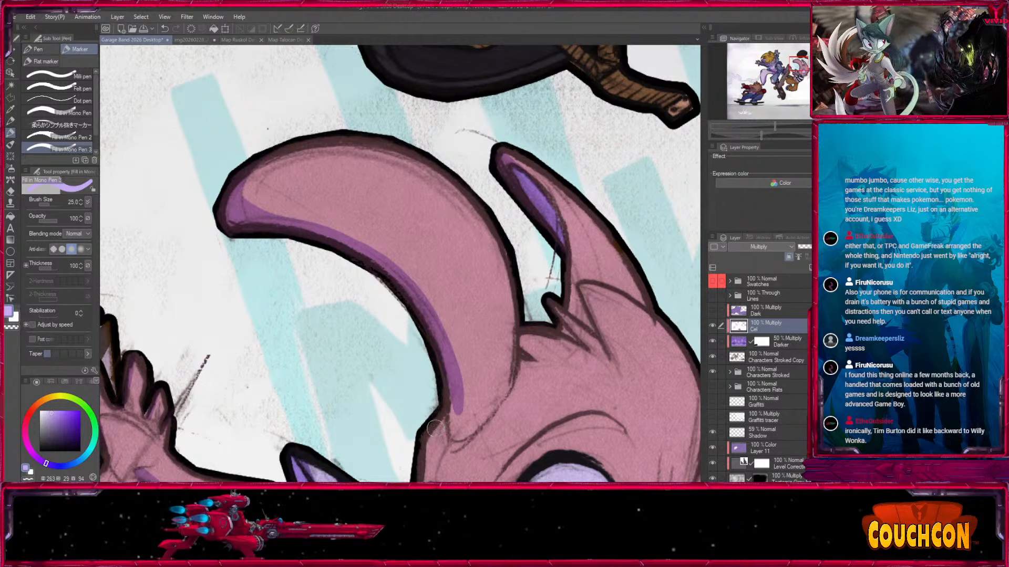
Extend the near ear's shadow around its base to meet the head.
{"action": "scroll", "coordinate": [443, 428], "scroll_direction": "down", "scroll_amount": 2}
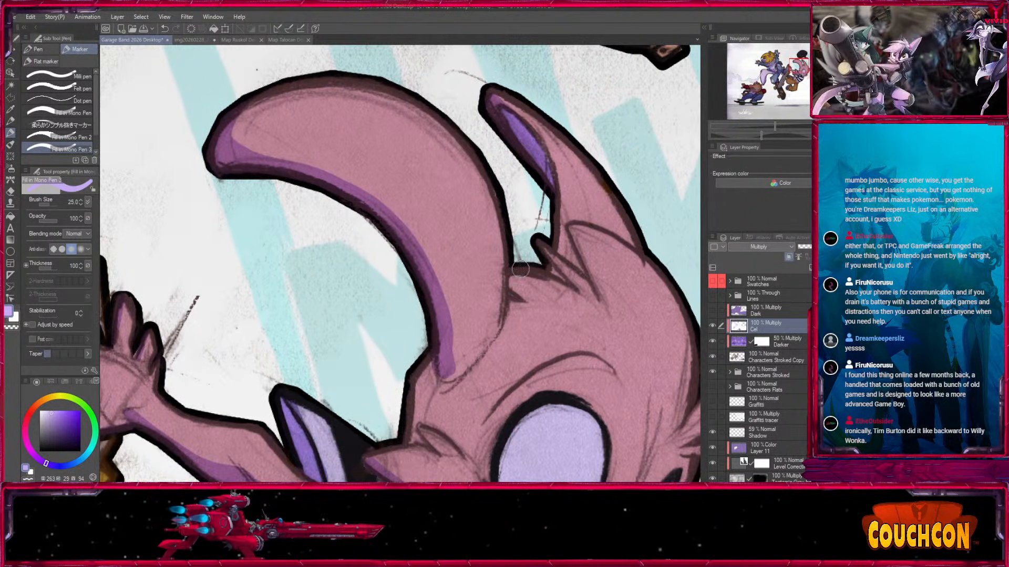
{"action": "key", "text": "["}
{"action": "left_click_drag", "start_coordinate": [507, 257], "coordinate": [444, 356]}
{"action": "mouse_move", "coordinate": [437, 307]}
{"action": "left_mouse_down"}
{"action": "mouse_move", "coordinate": [455, 340]}
{"action": "mouse_move", "coordinate": [478, 341]}
{"action": "mouse_move", "coordinate": [485, 298]}
{"action": "mouse_move", "coordinate": [450, 357]}
{"action": "mouse_move", "coordinate": [477, 338]}
{"action": "left_mouse_up"}
{"action": "key", "text": "]"}
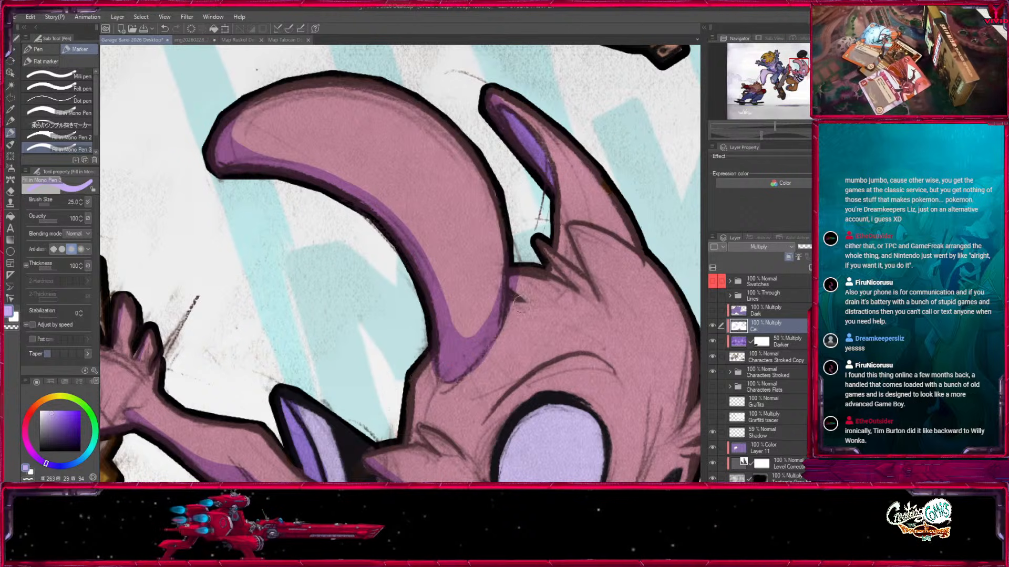
Paint a pointed shadow beneath the forehead fur beside the near ear at size 17, and shade the far cheek's fur tuft.
{"action": "left_click_drag", "start_coordinate": [521, 304], "coordinate": [443, 206]}
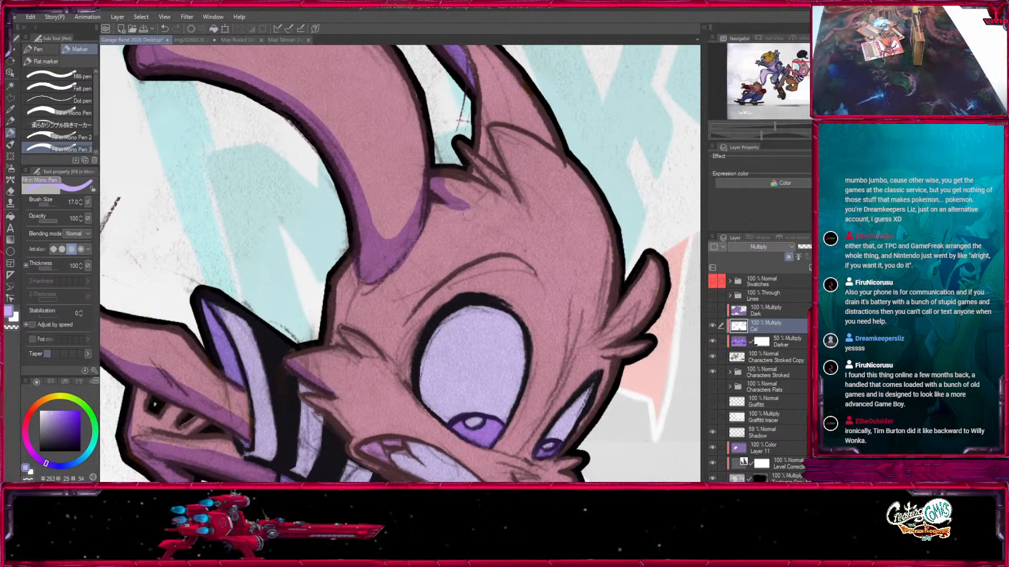
{"action": "key", "text": "x"}
{"action": "left_click_drag", "start_coordinate": [446, 178], "coordinate": [460, 187]}
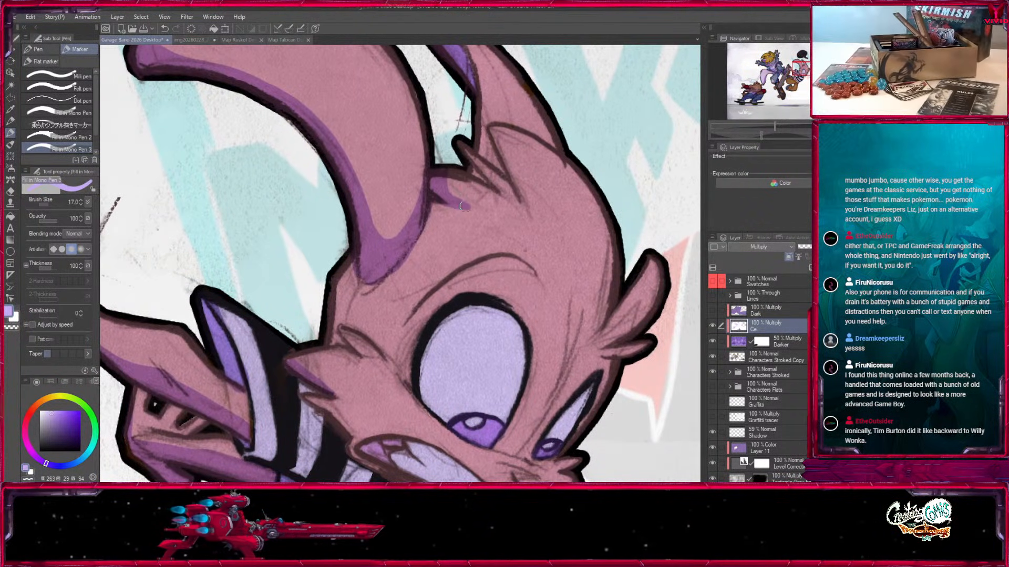
{"action": "key", "text": "x"}
{"action": "key", "text": "x"}
{"action": "key", "text": "bracketleft"}
{"action": "key", "text": "bracketleft"}
{"action": "mouse_move", "coordinate": [587, 307]}
{"action": "left_mouse_down"}
{"action": "mouse_move", "coordinate": [564, 248]}
{"action": "mouse_move", "coordinate": [566, 220]}
{"action": "left_mouse_up"}
{"action": "key", "text": "bracketright"}
Block in and fill the shadow on the side of the head from the ear base to the cheek, using sizes 17 and 25.
{"action": "left_click_drag", "start_coordinate": [420, 135], "coordinate": [506, 202]}
{"action": "key", "text": "bracketright"}
{"action": "key", "text": "bracketright"}
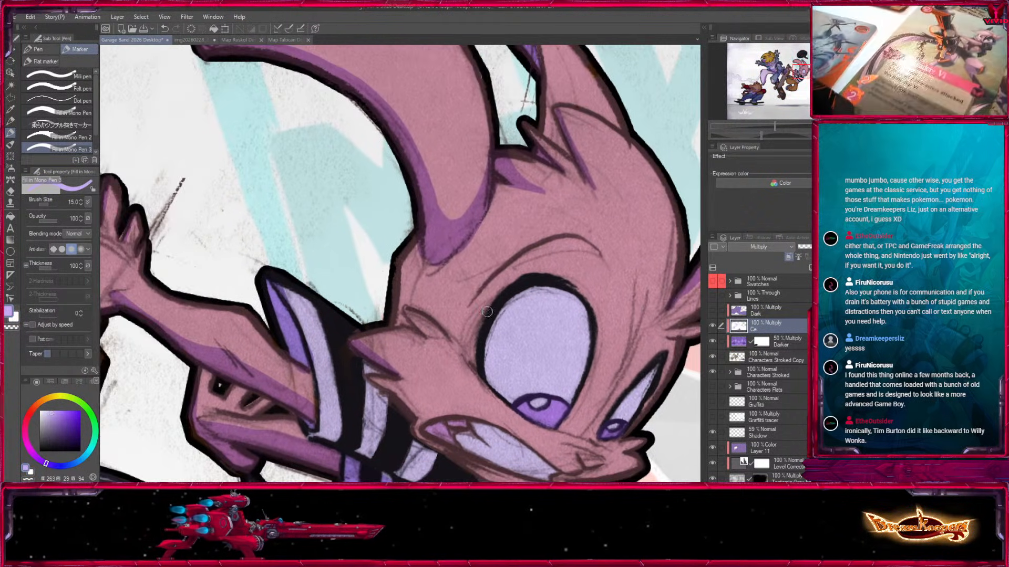
{"action": "left_click_drag", "start_coordinate": [470, 231], "coordinate": [459, 290]}
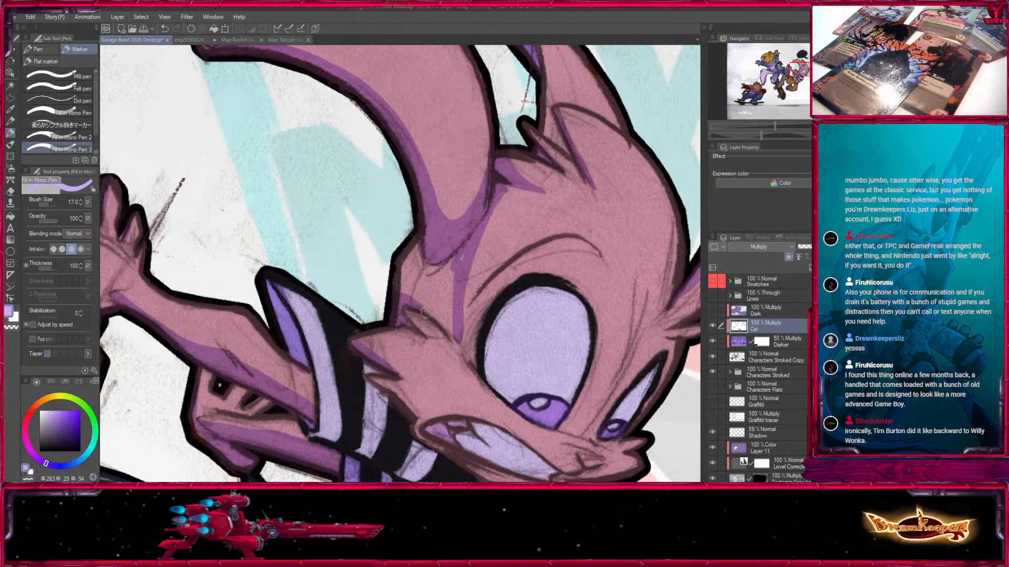
{"action": "mouse_move", "coordinate": [458, 341]}
{"action": "left_mouse_down"}
{"action": "mouse_move", "coordinate": [390, 276]}
{"action": "mouse_move", "coordinate": [419, 249]}
{"action": "mouse_move", "coordinate": [433, 295]}
{"action": "left_mouse_up"}
{"action": "key", "text": "bracketright"}
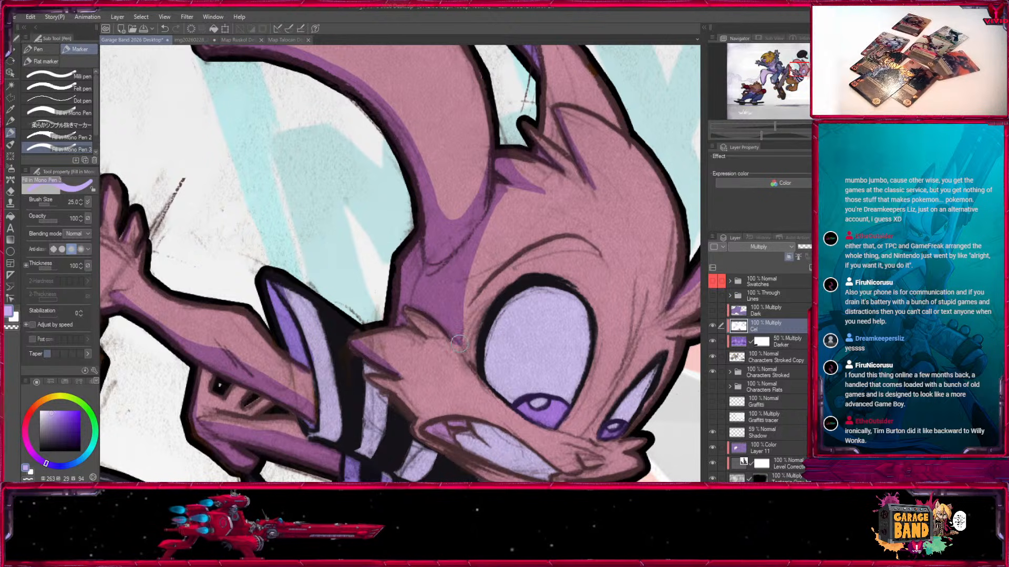
{"action": "left_click_drag", "start_coordinate": [459, 343], "coordinate": [411, 224]}
Shade the underside of the pointed cheek fur toward the mouth corner, refining its edges at size 15.
{"action": "mouse_move", "coordinate": [343, 272]}
{"action": "left_mouse_down"}
{"action": "mouse_move", "coordinate": [412, 325]}
{"action": "mouse_move", "coordinate": [390, 338]}
{"action": "mouse_move", "coordinate": [403, 339]}
{"action": "left_mouse_up"}
{"action": "key", "text": "bracketleft"}
{"action": "key", "text": "x"}
{"action": "key", "text": "x"}
{"action": "mouse_move", "coordinate": [338, 262]}
{"action": "left_mouse_down"}
{"action": "mouse_move", "coordinate": [411, 304]}
{"action": "mouse_move", "coordinate": [409, 332]}
{"action": "left_mouse_up"}
{"action": "key", "text": "x"}
{"action": "key", "text": "x"}
{"action": "key", "text": "x"}
{"action": "key", "text": "x"}
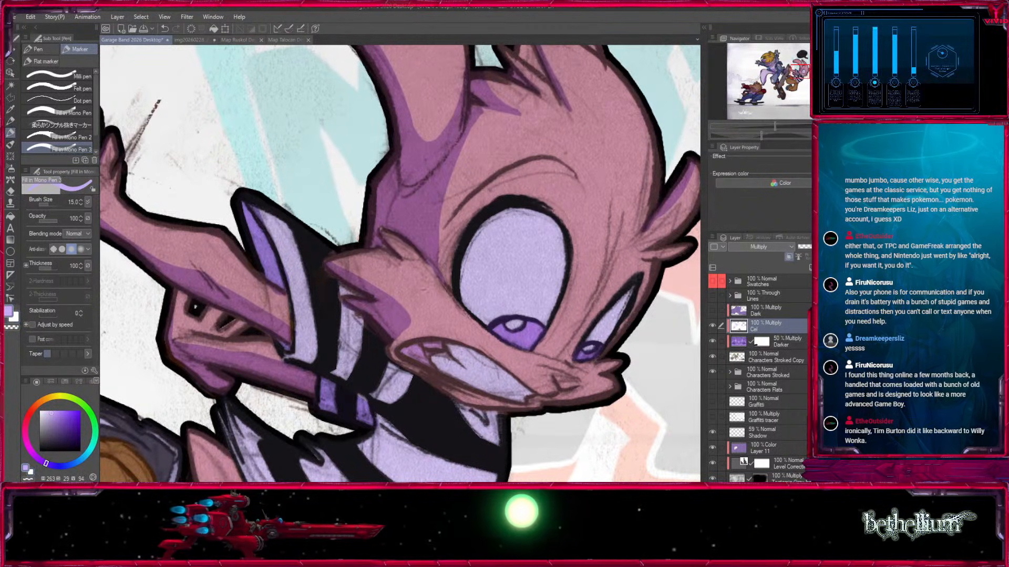
Paint a shadow along the underside of the muzzle tip and chin.
{"action": "left_click_drag", "start_coordinate": [606, 388], "coordinate": [566, 301]}
{"action": "key", "text": "bracketleft"}
{"action": "left_click_drag", "start_coordinate": [513, 320], "coordinate": [579, 302]}
{"action": "left_click_drag", "start_coordinate": [508, 321], "coordinate": [447, 286]}
{"action": "key", "text": "bracketright"}
Shade the mouth corner, the teeth below the upper lip and the lip's front end, using marker sizes 10, 8 and 12.
{"action": "left_click_drag", "start_coordinate": [304, 230], "coordinate": [350, 225]}
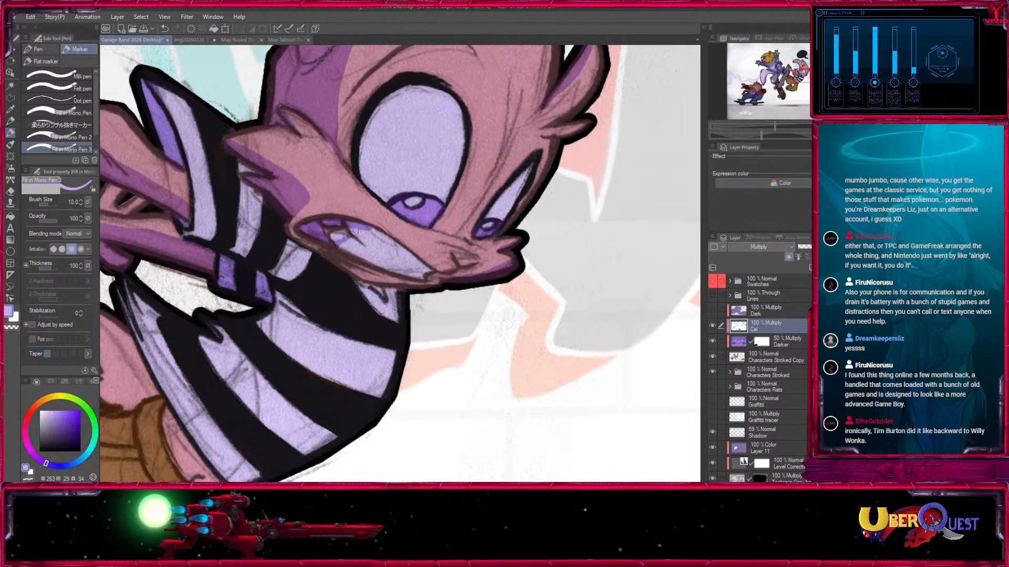
{"action": "key", "text": "bracketleft"}
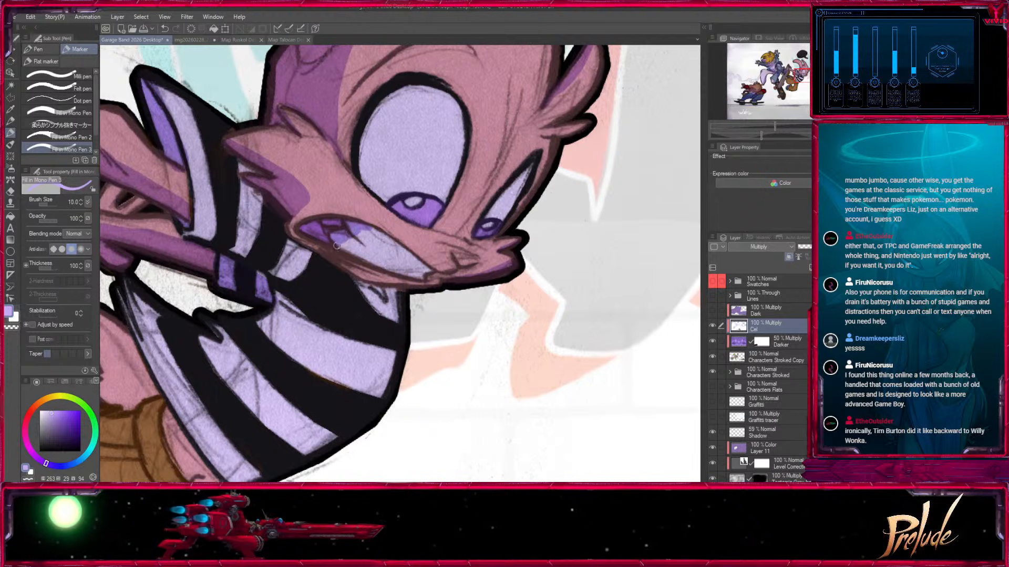
{"action": "key", "text": "bracketleft"}
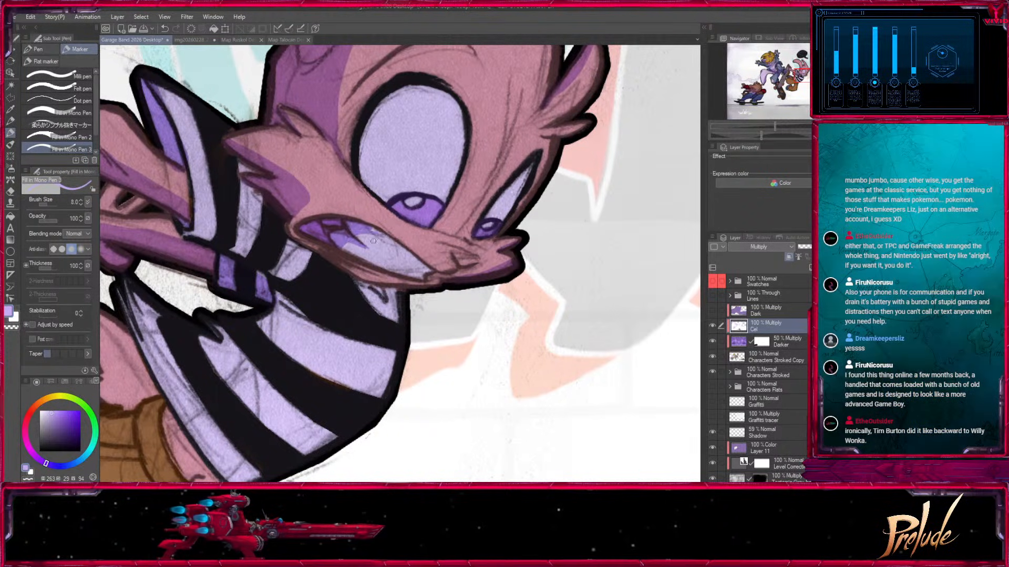
{"action": "left_click_drag", "start_coordinate": [359, 227], "coordinate": [419, 272]}
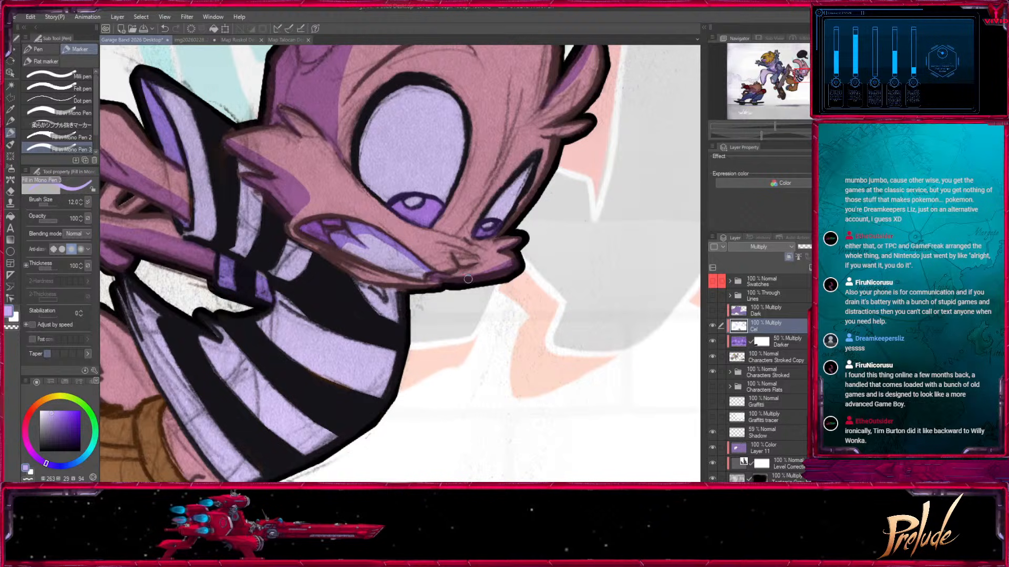
{"action": "mouse_move", "coordinate": [430, 277]}
{"action": "left_mouse_down"}
{"action": "mouse_move", "coordinate": [517, 326]}
{"action": "mouse_move", "coordinate": [497, 291]}
{"action": "left_mouse_up"}
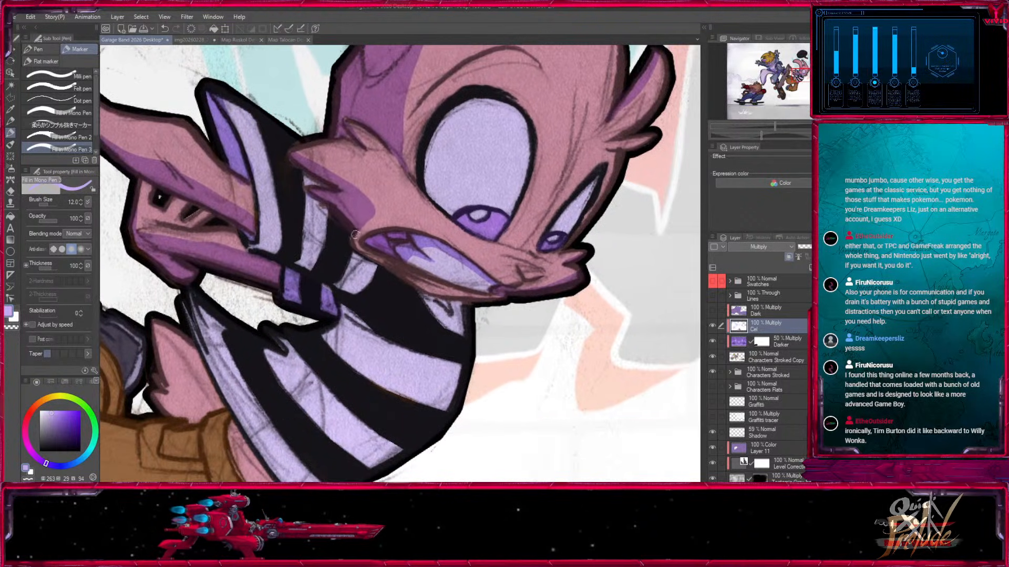
Shade the striped shirt beneath the pink character's cheek and chin with the marker at size 20.
{"action": "key", "text": "bracketright"}
{"action": "key", "text": "bracketright"}
{"action": "left_click_drag", "start_coordinate": [327, 210], "coordinate": [351, 253]}
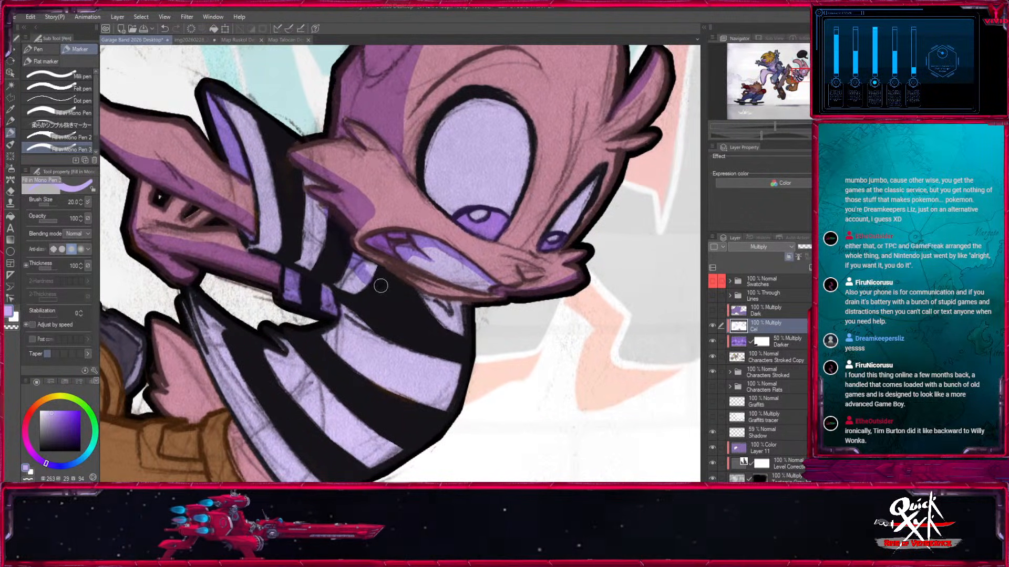
{"action": "left_click_drag", "start_coordinate": [461, 314], "coordinate": [477, 315]}
{"action": "mouse_move", "coordinate": [378, 286]}
{"action": "left_mouse_down"}
{"action": "mouse_move", "coordinate": [430, 279]}
{"action": "mouse_move", "coordinate": [378, 299]}
{"action": "mouse_move", "coordinate": [372, 285]}
{"action": "left_mouse_up"}
{"action": "mouse_move", "coordinate": [257, 320]}
{"action": "left_mouse_down"}
{"action": "mouse_move", "coordinate": [337, 200]}
{"action": "mouse_move", "coordinate": [353, 215]}
{"action": "mouse_move", "coordinate": [378, 306]}
{"action": "left_mouse_up"}
Shade the pink tail behind the shirt and the exposed waist under the shirt hem, using sizes 17 and 15.
{"action": "key", "text": "bracketright"}
{"action": "mouse_move", "coordinate": [299, 264]}
{"action": "left_mouse_down"}
{"action": "mouse_move", "coordinate": [355, 293]}
{"action": "mouse_move", "coordinate": [335, 303]}
{"action": "mouse_move", "coordinate": [350, 264]}
{"action": "mouse_move", "coordinate": [325, 209]}
{"action": "left_mouse_up"}
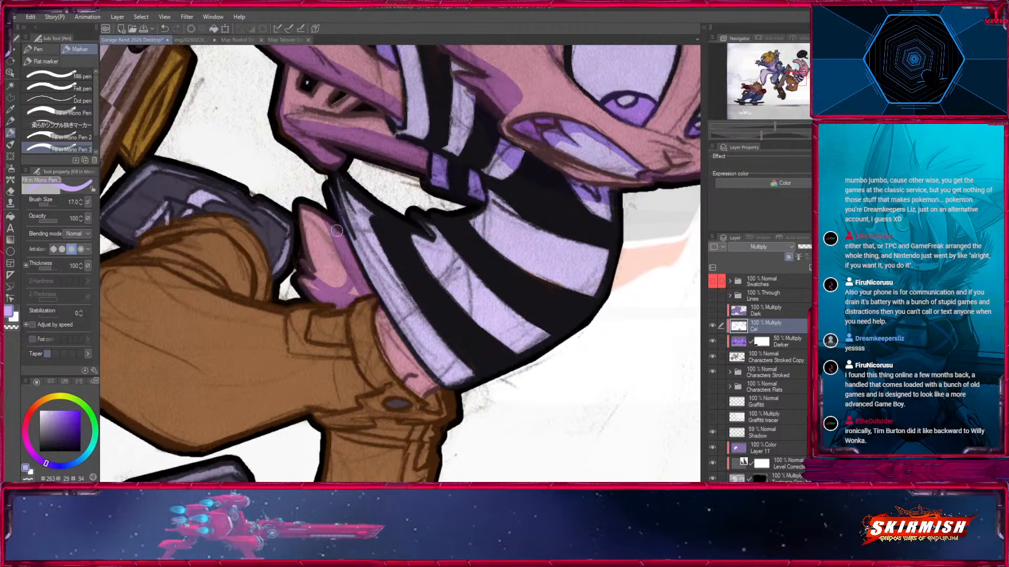
{"action": "mouse_move", "coordinate": [357, 289]}
{"action": "left_mouse_down"}
{"action": "mouse_move", "coordinate": [308, 165]}
{"action": "mouse_move", "coordinate": [391, 267]}
{"action": "mouse_move", "coordinate": [322, 184]}
{"action": "mouse_move", "coordinate": [422, 209]}
{"action": "left_mouse_up"}
{"action": "key", "text": "bracketright"}
{"action": "key", "text": "bracketleft"}
{"action": "key", "text": "bracketleft"}
{"action": "left_click_drag", "start_coordinate": [366, 233], "coordinate": [362, 254]}
{"action": "key", "text": "bracketleft"}
{"action": "mouse_move", "coordinate": [353, 191]}
{"action": "left_mouse_down"}
{"action": "mouse_move", "coordinate": [361, 203]}
{"action": "mouse_move", "coordinate": [352, 166]}
{"action": "left_mouse_up"}
{"action": "key", "text": "bracketright"}
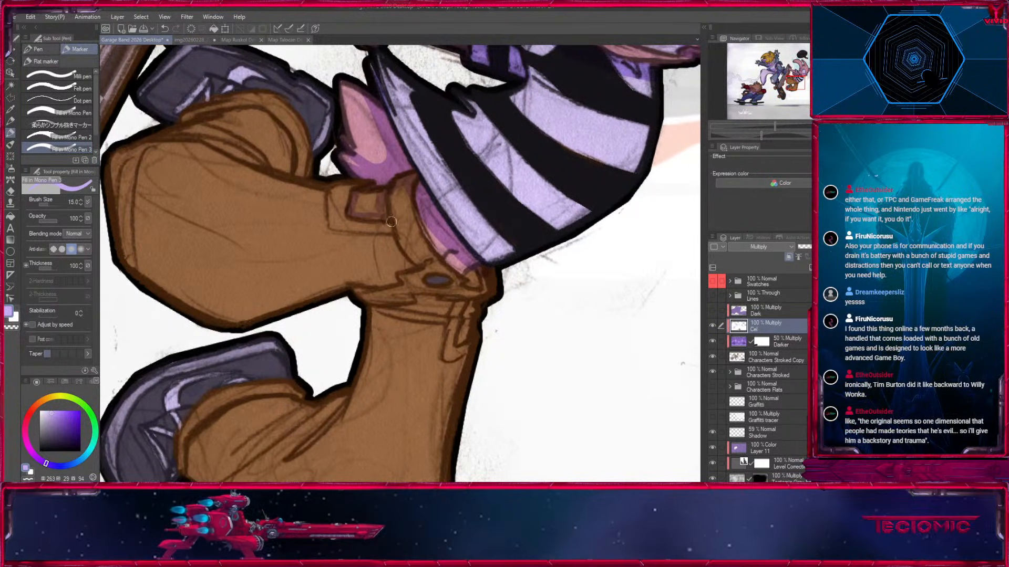
Paint shadow on the brown trousers' waistband and around the adjoining belt loop, using sizes 20 and 17.
{"action": "key", "text": "bracketright"}
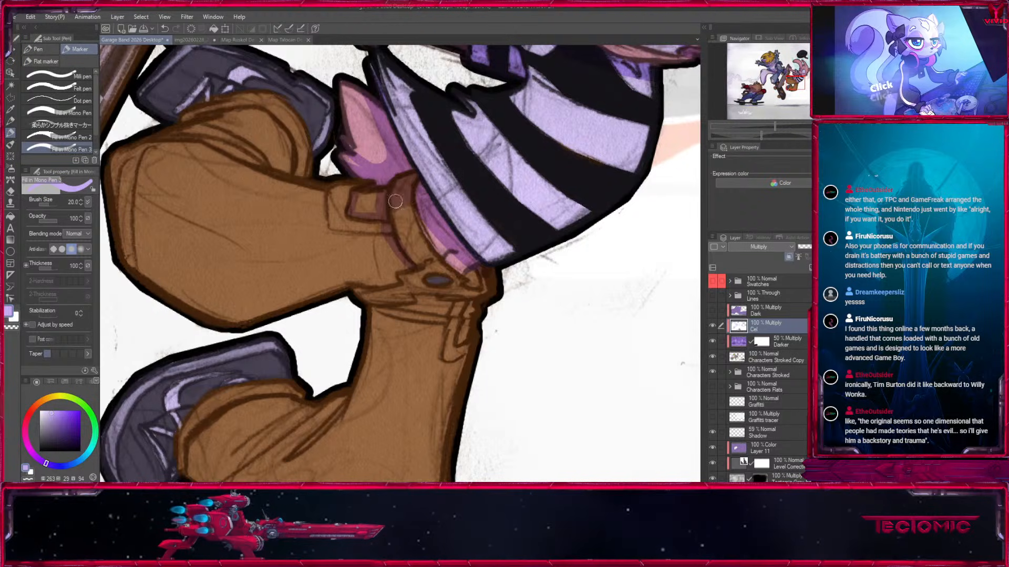
{"action": "key", "text": "bracketleft"}
{"action": "mouse_move", "coordinate": [460, 241]}
{"action": "left_mouse_down"}
{"action": "mouse_move", "coordinate": [408, 210]}
{"action": "mouse_move", "coordinate": [532, 306]}
{"action": "left_mouse_up"}
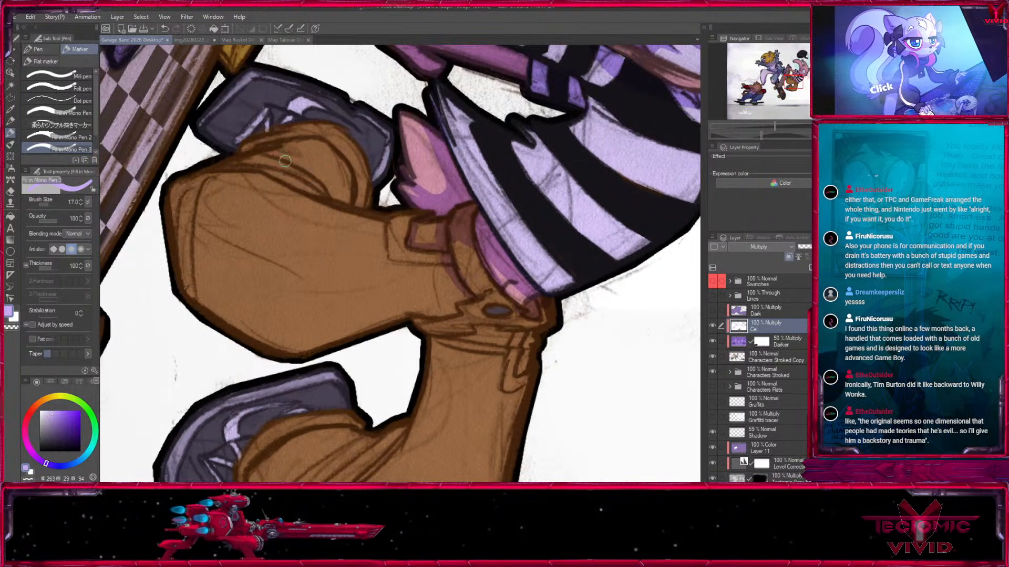
Shade the inner folds of the raised leg's trouser cuff and the edges of the shoe behind it at size 15.
{"action": "key", "text": "bracketleft"}
{"action": "key", "text": "bracketleft"}
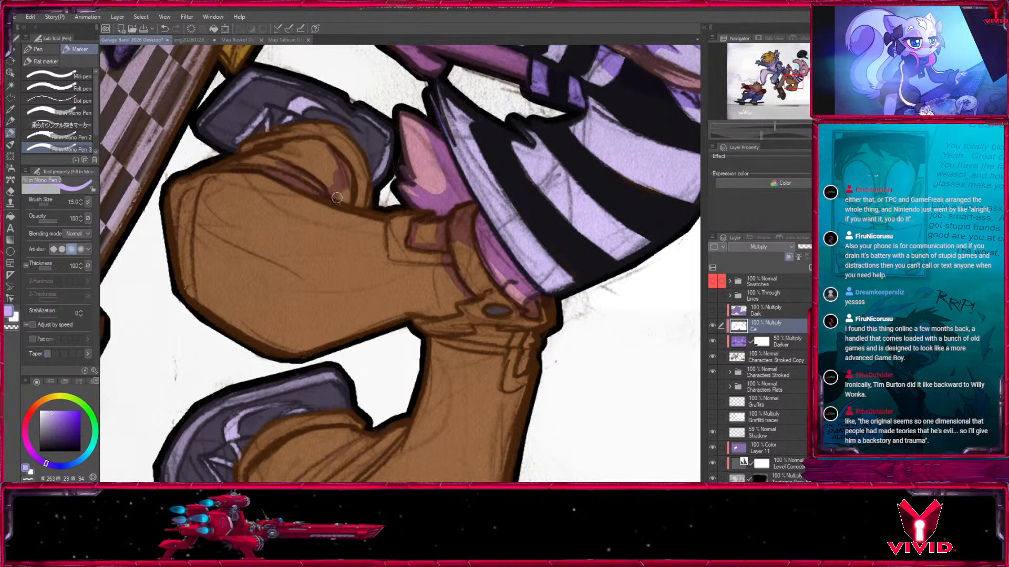
{"action": "key", "text": "x"}
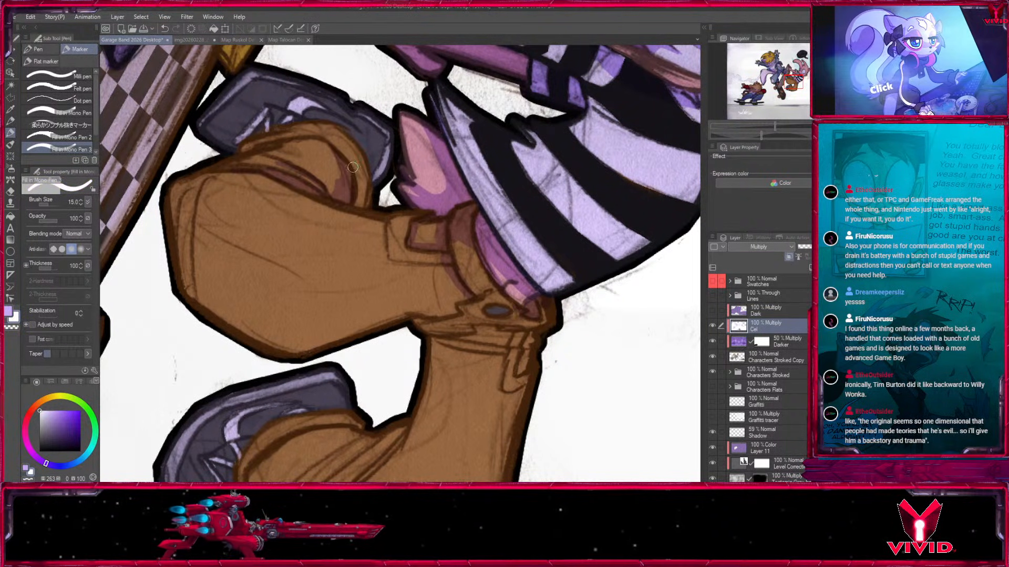
{"action": "key", "text": "x"}
{"action": "left_click_drag", "start_coordinate": [353, 167], "coordinate": [354, 202]}
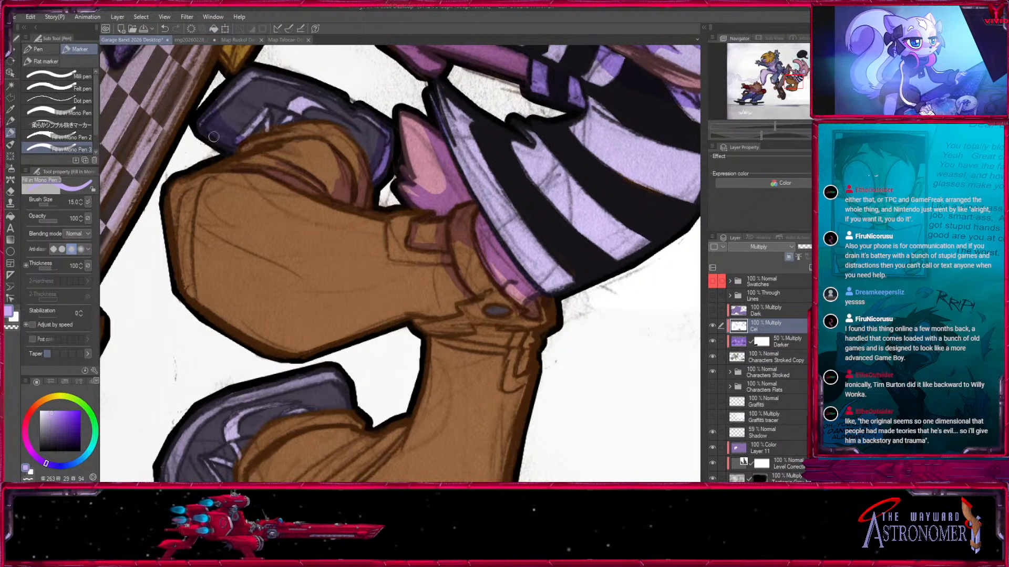
{"action": "left_click_drag", "start_coordinate": [200, 216], "coordinate": [253, 152]}
Outline a shadow along the raised leg's knee and underside at size 25 and fill it at size 40.
{"action": "key", "text": "bracketright"}
{"action": "key", "text": "bracketright"}
{"action": "key", "text": "bracketright"}
{"action": "mouse_move", "coordinate": [225, 117]}
{"action": "left_mouse_down"}
{"action": "mouse_move", "coordinate": [267, 257]}
{"action": "mouse_move", "coordinate": [245, 221]}
{"action": "mouse_move", "coordinate": [365, 266]}
{"action": "left_mouse_up"}
{"action": "left_click_drag", "start_coordinate": [284, 245], "coordinate": [526, 205]}
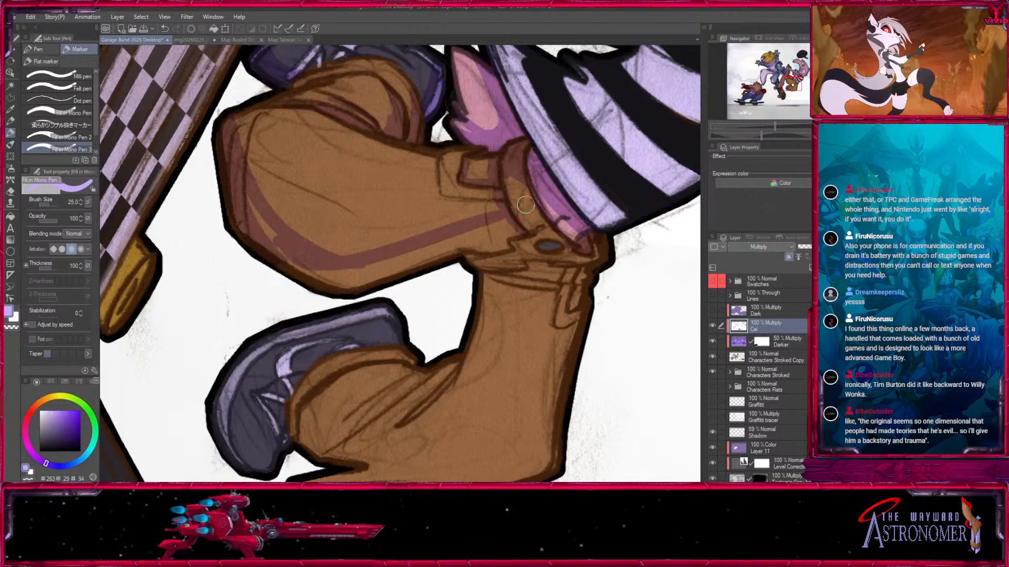
{"action": "left_click_drag", "start_coordinate": [490, 234], "coordinate": [391, 269]}
{"action": "key", "text": "bracketright"}
{"action": "key", "text": "bracketright"}
{"action": "mouse_move", "coordinate": [235, 216]}
{"action": "left_mouse_down"}
{"action": "mouse_move", "coordinate": [310, 274]}
{"action": "mouse_move", "coordinate": [366, 273]}
{"action": "mouse_move", "coordinate": [444, 250]}
{"action": "left_mouse_up"}
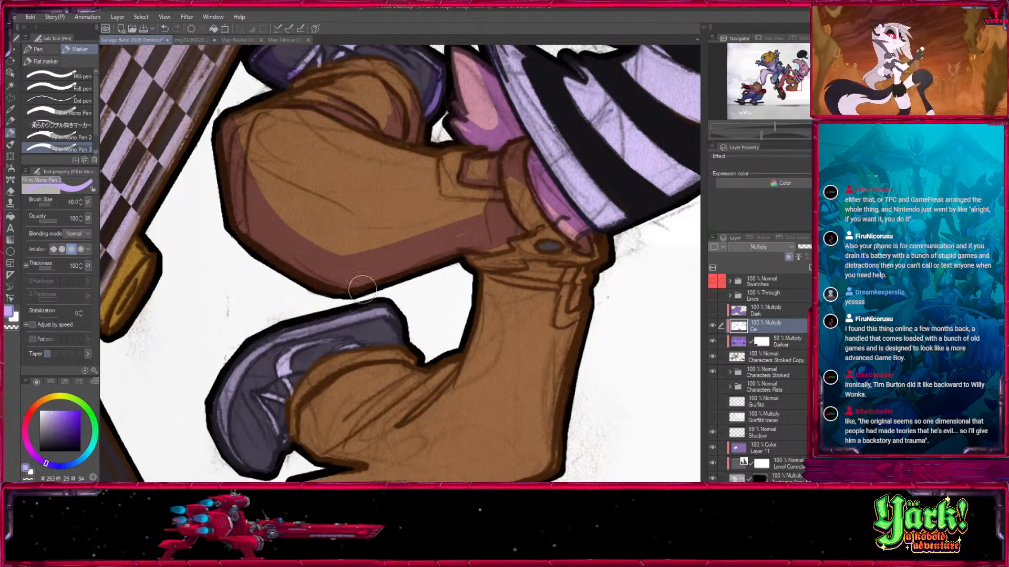
Shade the trousers around the crotch and button and down the top of the lower leg, using sizes 50 and 40.
{"action": "left_click_drag", "start_coordinate": [580, 251], "coordinate": [558, 215]}
{"action": "mouse_move", "coordinate": [512, 213]}
{"action": "left_mouse_down"}
{"action": "mouse_move", "coordinate": [499, 221]}
{"action": "mouse_move", "coordinate": [529, 231]}
{"action": "left_mouse_up"}
{"action": "mouse_move", "coordinate": [493, 225]}
{"action": "left_mouse_down"}
{"action": "mouse_move", "coordinate": [470, 224]}
{"action": "mouse_move", "coordinate": [566, 243]}
{"action": "mouse_move", "coordinate": [554, 262]}
{"action": "left_mouse_up"}
{"action": "key", "text": "bracketright"}
{"action": "key", "text": "bracketright"}
{"action": "key", "text": "x"}
{"action": "key", "text": "x"}
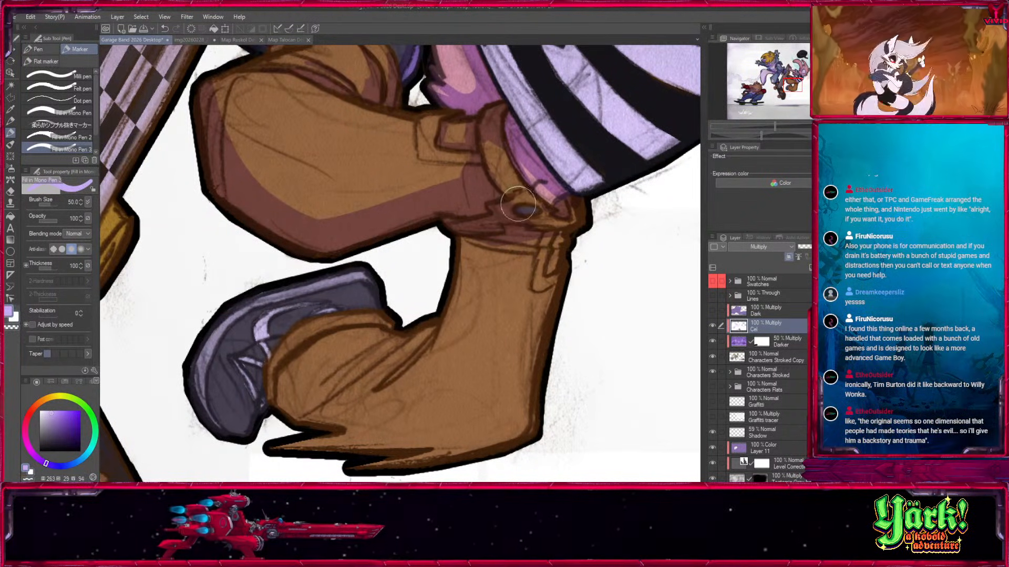
{"action": "mouse_move", "coordinate": [515, 179]}
{"action": "left_mouse_down"}
{"action": "mouse_move", "coordinate": [540, 223]}
{"action": "mouse_move", "coordinate": [570, 216]}
{"action": "mouse_move", "coordinate": [466, 242]}
{"action": "mouse_move", "coordinate": [513, 224]}
{"action": "mouse_move", "coordinate": [557, 236]}
{"action": "mouse_move", "coordinate": [431, 314]}
{"action": "mouse_move", "coordinate": [575, 232]}
{"action": "left_mouse_up"}
{"action": "key", "text": "bracketright"}
{"action": "key", "text": "bracketright"}
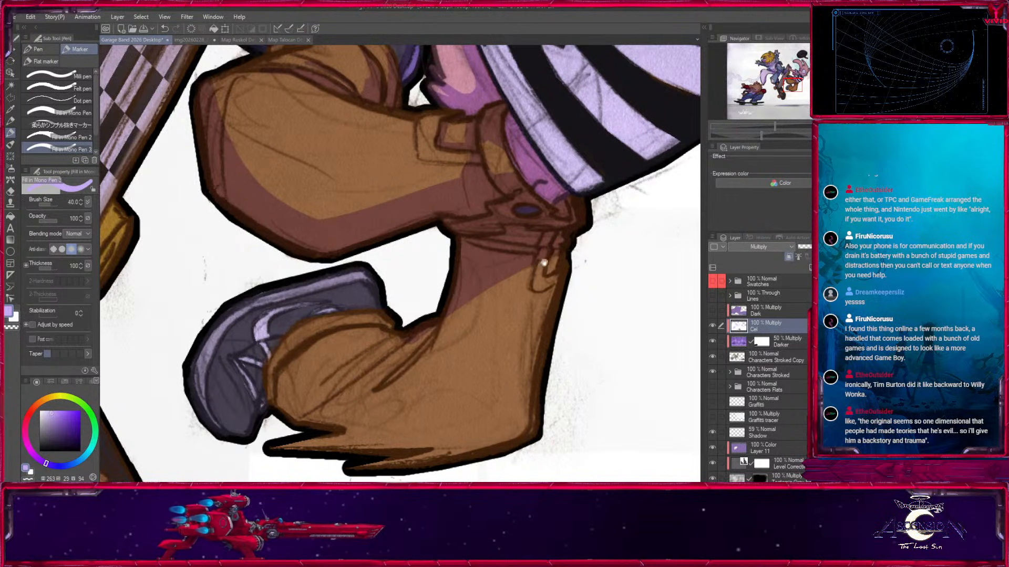
Shade the lower leg's shoe along its laces, toe and sole edge at size 17.
{"action": "left_click_drag", "start_coordinate": [505, 273], "coordinate": [601, 185]}
{"action": "left_click_drag", "start_coordinate": [328, 286], "coordinate": [342, 349]}
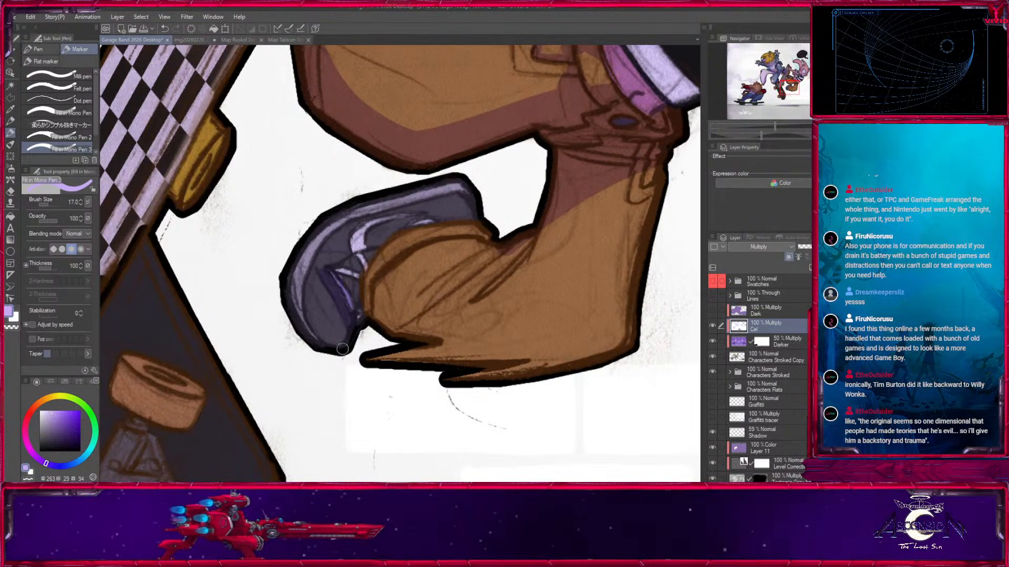
{"action": "mouse_move", "coordinate": [290, 277]}
{"action": "left_mouse_down"}
{"action": "mouse_move", "coordinate": [325, 343]}
{"action": "mouse_move", "coordinate": [292, 300]}
{"action": "mouse_move", "coordinate": [335, 300]}
{"action": "mouse_move", "coordinate": [335, 343]}
{"action": "mouse_move", "coordinate": [347, 332]}
{"action": "mouse_move", "coordinate": [340, 279]}
{"action": "mouse_move", "coordinate": [378, 306]}
{"action": "mouse_move", "coordinate": [335, 271]}
{"action": "mouse_move", "coordinate": [379, 246]}
{"action": "left_mouse_up"}
Paint the shadow under the lower leg's cuff seam and over its end beside the shoe, refining it at size 20.
{"action": "key", "text": "bracketright"}
{"action": "key", "text": "bracketright"}
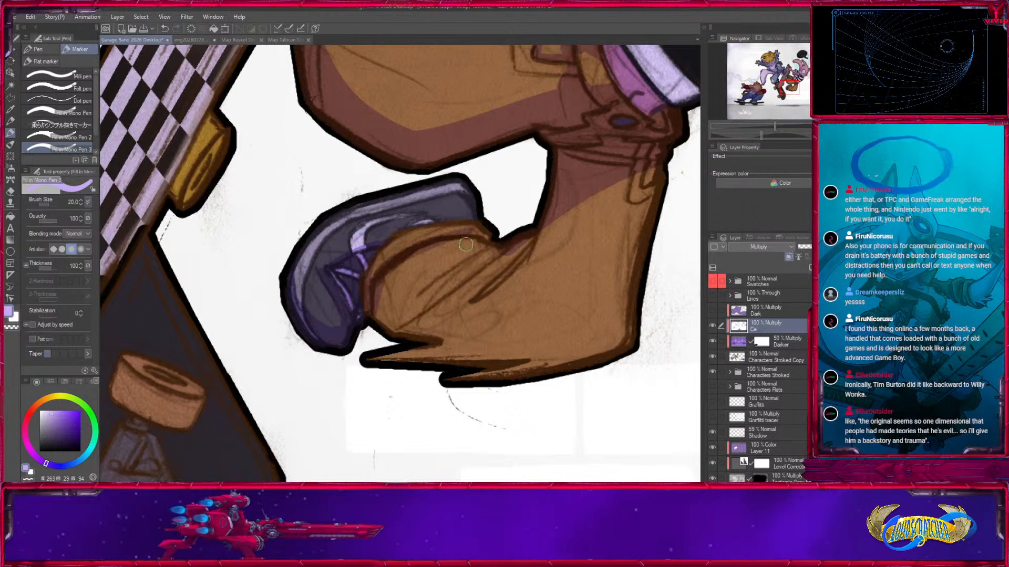
{"action": "key", "text": "bracketright"}
{"action": "key", "text": "bracketright"}
{"action": "mouse_move", "coordinate": [415, 272]}
{"action": "left_mouse_down"}
{"action": "mouse_move", "coordinate": [409, 258]}
{"action": "mouse_move", "coordinate": [375, 270]}
{"action": "left_mouse_up"}
{"action": "key", "text": "bracketleft"}
{"action": "key", "text": "x"}
{"action": "key", "text": "bracketleft"}
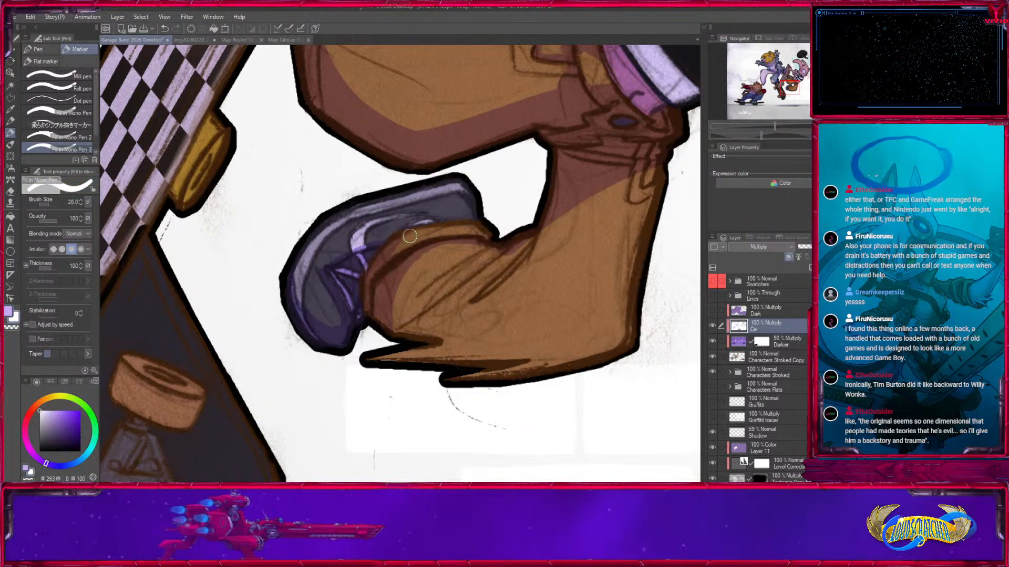
{"action": "key", "text": "x"}
{"action": "mouse_move", "coordinate": [429, 251]}
{"action": "left_mouse_down"}
{"action": "mouse_move", "coordinate": [399, 280]}
{"action": "mouse_move", "coordinate": [429, 262]}
{"action": "mouse_move", "coordinate": [455, 304]}
{"action": "mouse_move", "coordinate": [514, 256]}
{"action": "mouse_move", "coordinate": [434, 282]}
{"action": "mouse_move", "coordinate": [405, 307]}
{"action": "mouse_move", "coordinate": [479, 249]}
{"action": "left_mouse_up"}
Paint pointed fold shadows across the lower trouser leg behind the knee, refining them at size 17.
{"action": "mouse_move", "coordinate": [423, 309]}
{"action": "left_mouse_down"}
{"action": "mouse_move", "coordinate": [499, 249]}
{"action": "mouse_move", "coordinate": [478, 304]}
{"action": "mouse_move", "coordinate": [558, 226]}
{"action": "left_mouse_up"}
{"action": "key", "text": "x"}
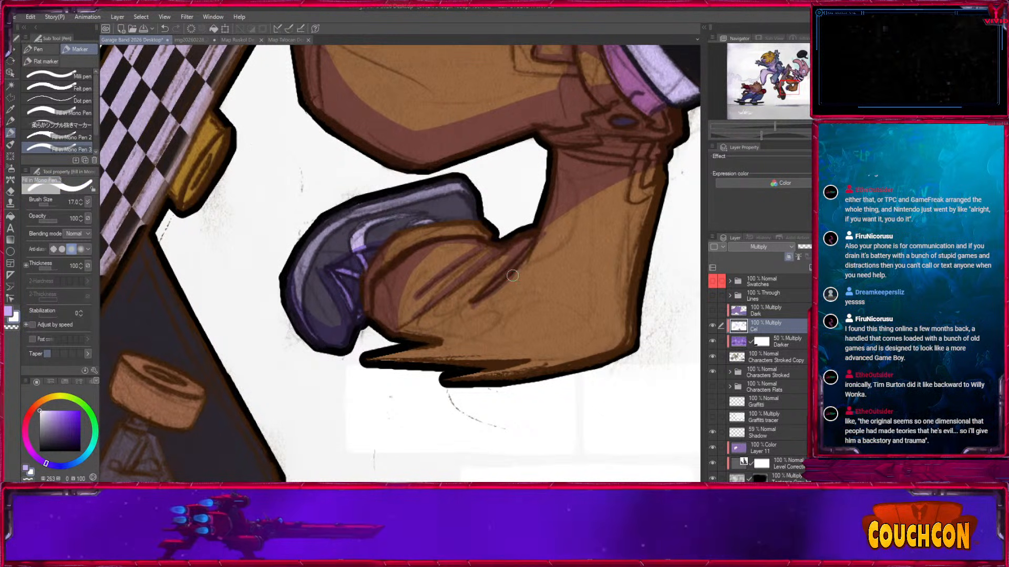
{"action": "key", "text": "x"}
{"action": "left_click_drag", "start_coordinate": [419, 327], "coordinate": [498, 263]}
{"action": "key", "text": "x"}
{"action": "key", "text": "x"}
Block in the large shadow running down the lower leg to the ragged bottom edge, using sizes 25 and 30.
{"action": "key", "text": "bracketright"}
{"action": "key", "text": "bracketright"}
{"action": "left_click_drag", "start_coordinate": [471, 297], "coordinate": [375, 352]}
{"action": "mouse_move", "coordinate": [527, 232]}
{"action": "left_mouse_down"}
{"action": "mouse_move", "coordinate": [447, 305]}
{"action": "mouse_move", "coordinate": [412, 402]}
{"action": "left_mouse_up"}
{"action": "left_click_drag", "start_coordinate": [471, 310], "coordinate": [523, 200]}
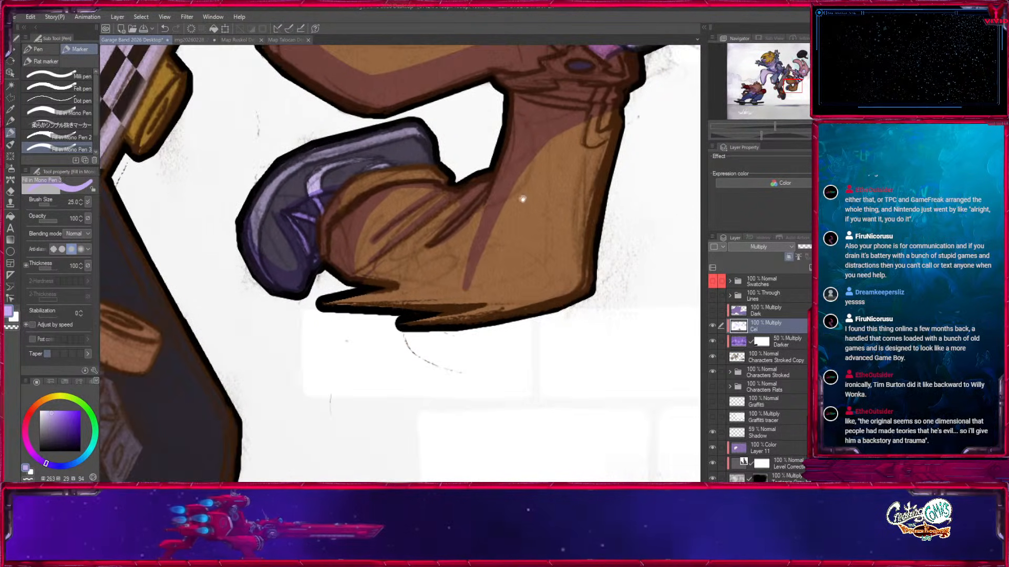
{"action": "left_click_drag", "start_coordinate": [595, 270], "coordinate": [458, 287]}
{"action": "mouse_move", "coordinate": [489, 198]}
{"action": "left_mouse_down"}
{"action": "mouse_move", "coordinate": [420, 300]}
{"action": "mouse_move", "coordinate": [395, 306]}
{"action": "mouse_move", "coordinate": [402, 273]}
{"action": "left_mouse_up"}
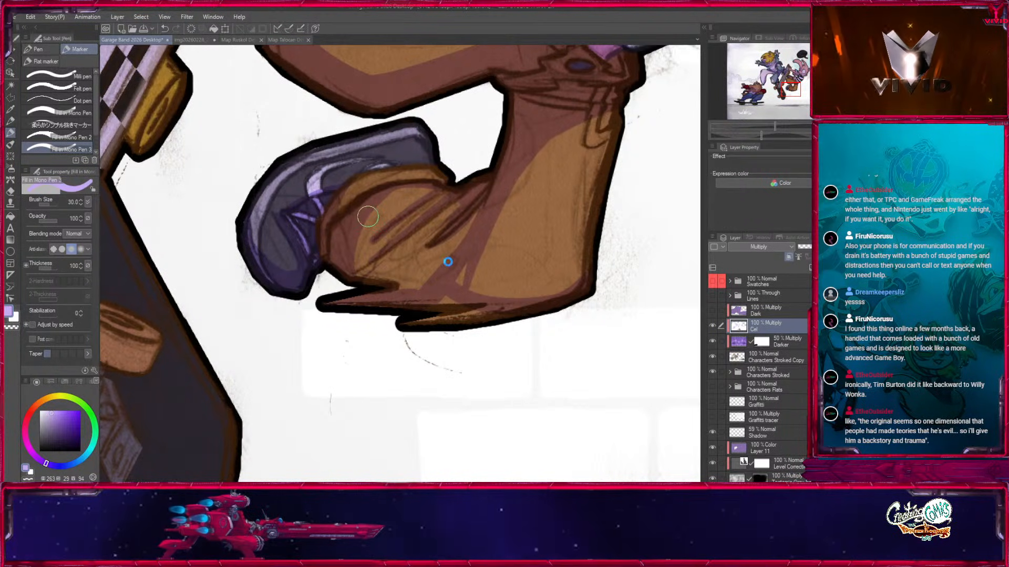
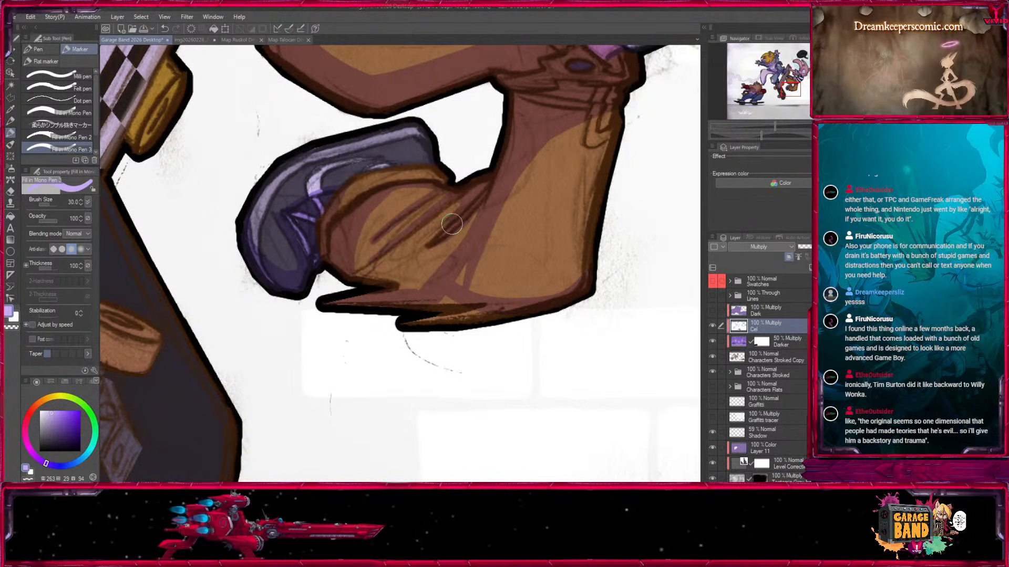
Paint and refine the pointed fold shadows on the lower trouser leg around its cuff beside the shoe, using sizes 12 to 17.
{"action": "key", "text": "bracketleft"}
{"action": "key", "text": "bracketleft"}
{"action": "key", "text": "bracketleft"}
{"action": "left_click_drag", "start_coordinate": [386, 203], "coordinate": [375, 241]}
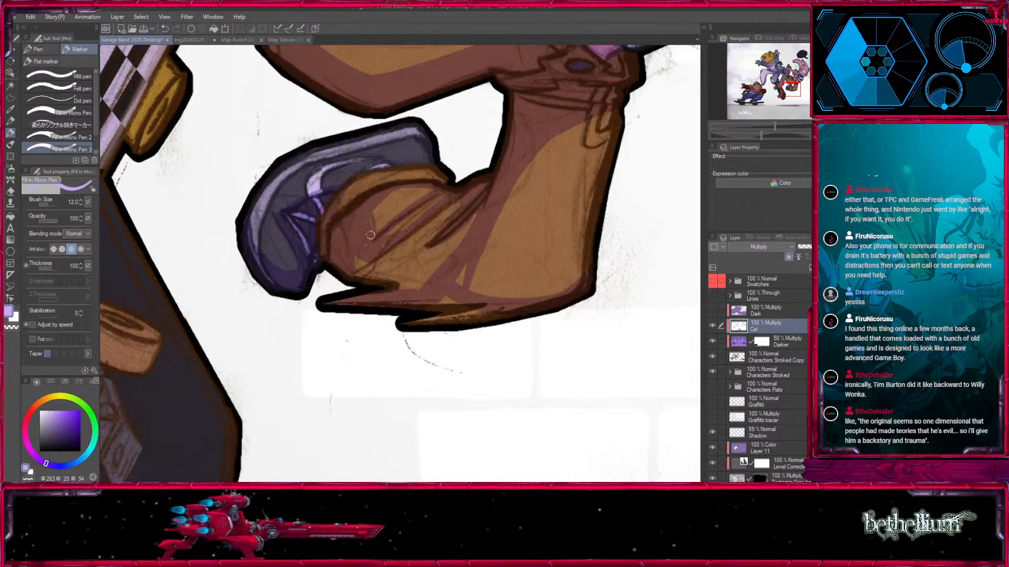
{"action": "key", "text": "bracketleft"}
{"action": "key", "text": "bracketleft"}
{"action": "key", "text": "bracketleft"}
{"action": "left_click_drag", "start_coordinate": [402, 244], "coordinate": [373, 279]}
{"action": "mouse_move", "coordinate": [446, 263]}
{"action": "left_mouse_down"}
{"action": "mouse_move", "coordinate": [421, 269]}
{"action": "mouse_move", "coordinate": [382, 255]}
{"action": "mouse_move", "coordinate": [380, 266]}
{"action": "mouse_move", "coordinate": [441, 278]}
{"action": "left_mouse_up"}
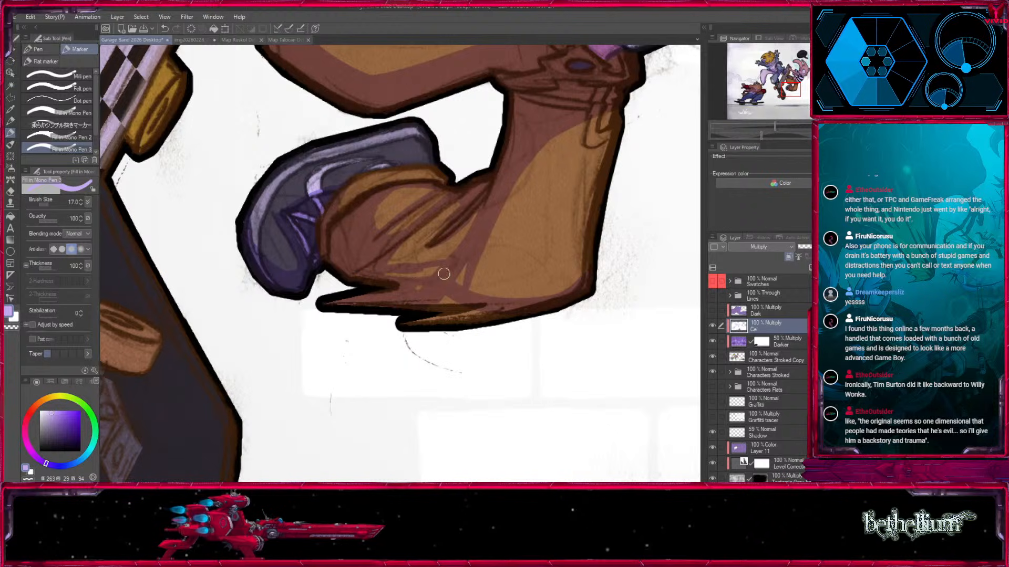
{"action": "key", "text": "bracketright"}
{"action": "key", "text": "bracketright"}
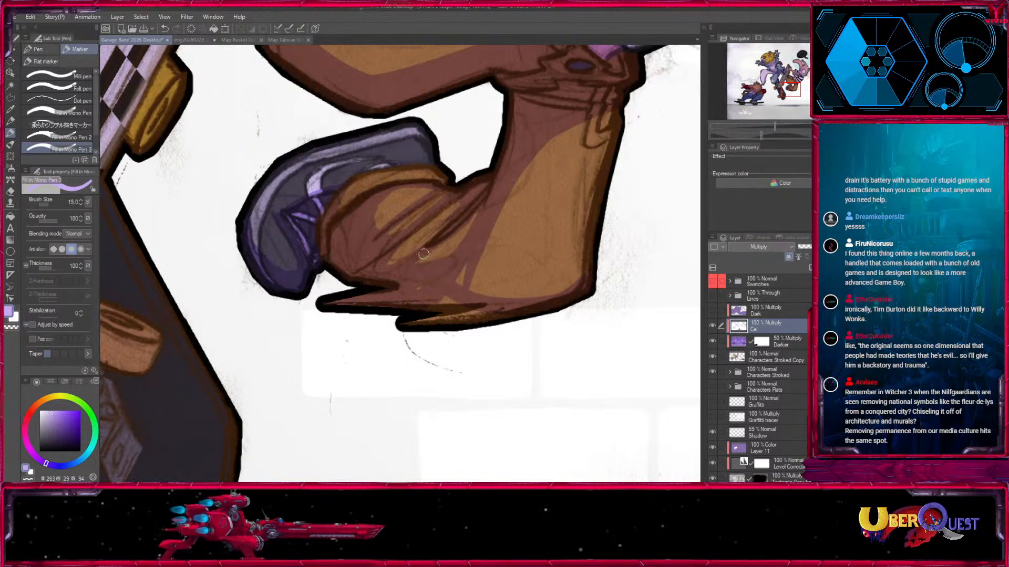
{"action": "key", "text": "bracketleft"}
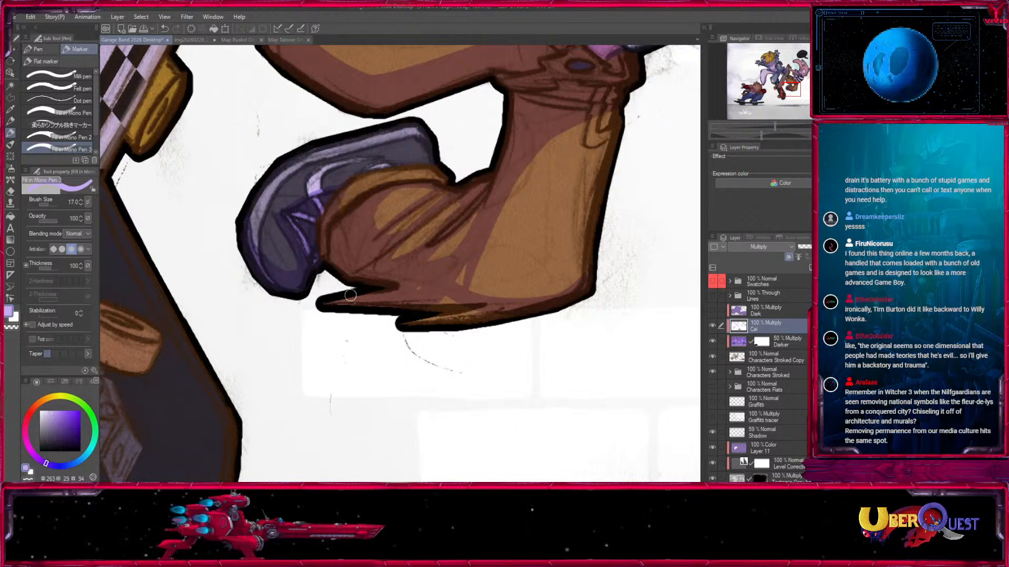
Shade the lower leg along its bottom hem and outer edge below the waist seam, using sizes 17 and 20.
{"action": "left_click_drag", "start_coordinate": [462, 284], "coordinate": [466, 268]}
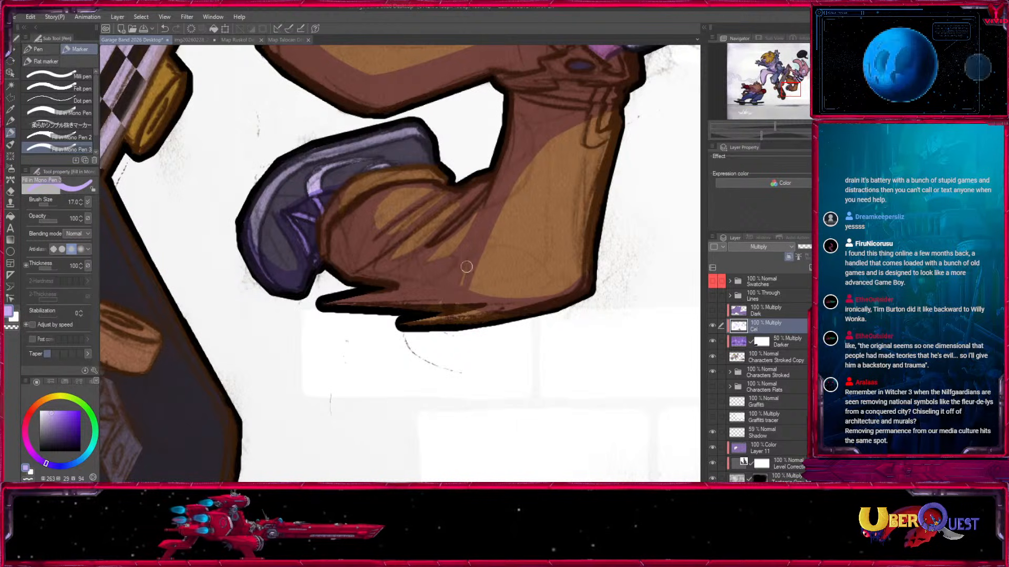
{"action": "mouse_move", "coordinate": [491, 312]}
{"action": "left_mouse_down"}
{"action": "mouse_move", "coordinate": [433, 321]}
{"action": "mouse_move", "coordinate": [571, 292]}
{"action": "left_mouse_up"}
{"action": "mouse_move", "coordinate": [475, 283]}
{"action": "left_mouse_down"}
{"action": "mouse_move", "coordinate": [482, 241]}
{"action": "mouse_move", "coordinate": [587, 267]}
{"action": "mouse_move", "coordinate": [475, 284]}
{"action": "left_mouse_up"}
{"action": "mouse_move", "coordinate": [636, 132]}
{"action": "left_mouse_down"}
{"action": "mouse_move", "coordinate": [532, 256]}
{"action": "mouse_move", "coordinate": [554, 230]}
{"action": "left_mouse_up"}
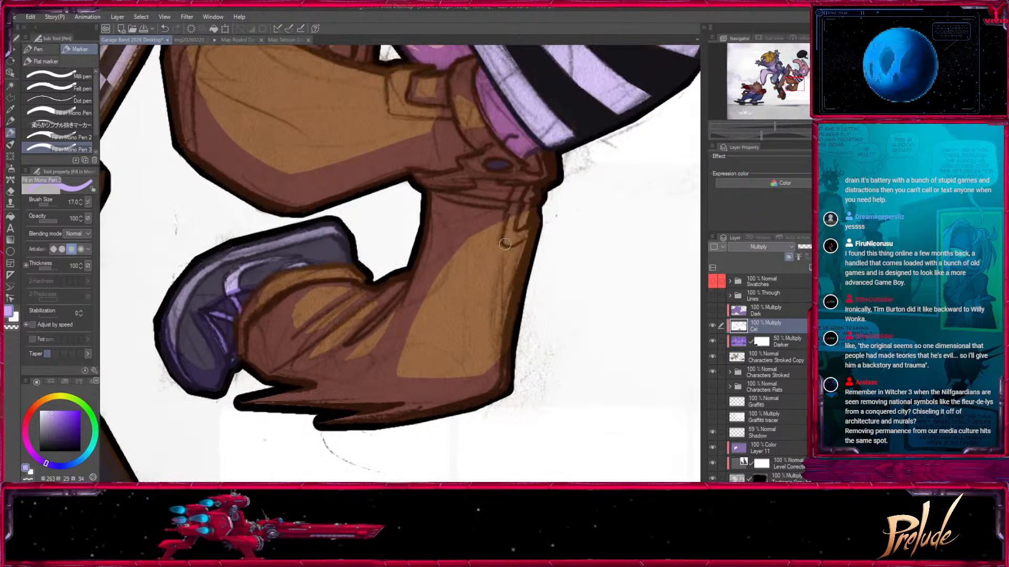
{"action": "key", "text": "bracketright"}
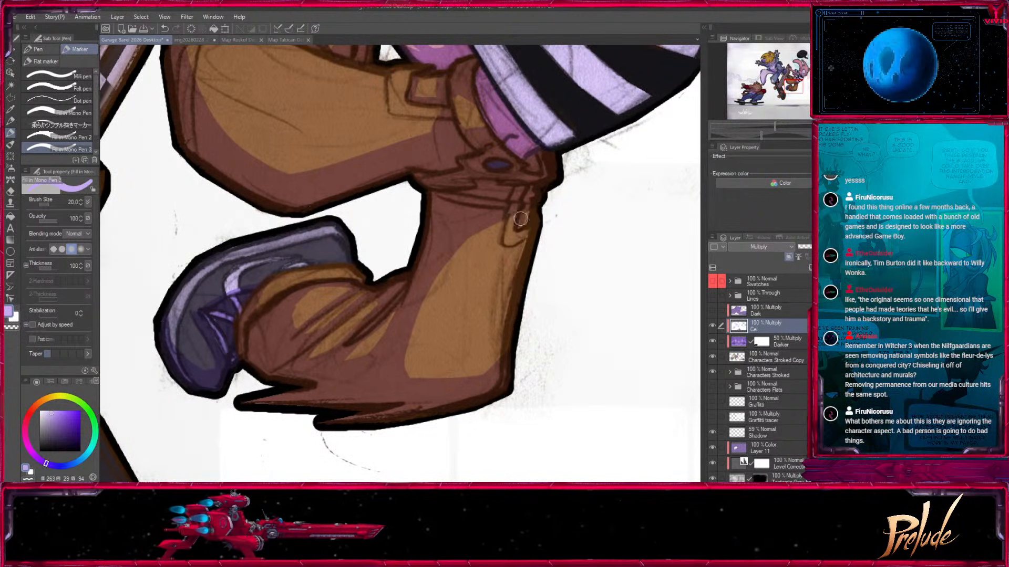
Block in the shadow over the inside and lower rim of the flying helmet, using sizes 120 and 50.
{"action": "key", "text": "ctrl+minus"}
{"action": "key", "text": "ctrl+minus"}
{"action": "key", "text": "ctrl+minus"}
{"action": "key", "text": "ctrl+minus"}
{"action": "left_click_drag", "start_coordinate": [476, 280], "coordinate": [630, 346]}
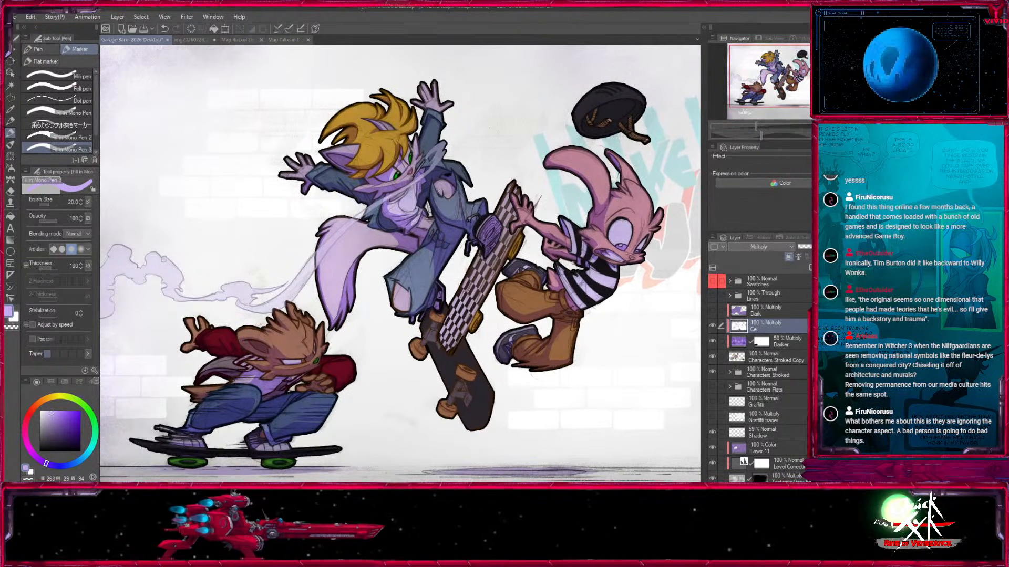
{"action": "left_click_drag", "start_coordinate": [635, 156], "coordinate": [516, 247]}
{"action": "key", "text": "ctrl+plus"}
{"action": "key", "text": "ctrl+plus"}
{"action": "key", "text": "ctrl+plus"}
{"action": "mouse_move", "coordinate": [546, 180]}
{"action": "left_mouse_down"}
{"action": "mouse_move", "coordinate": [524, 205]}
{"action": "mouse_move", "coordinate": [446, 245]}
{"action": "mouse_move", "coordinate": [399, 299]}
{"action": "left_mouse_up"}
{"action": "key", "text": "ctrl+plus"}
{"action": "key", "text": "bracketright"}
{"action": "key", "text": "bracketright"}
{"action": "key", "text": "bracketright"}
{"action": "key", "text": "bracketright"}
{"action": "key", "text": "bracketright"}
{"action": "key", "text": "bracketright"}
{"action": "key", "text": "bracketright"}
{"action": "key", "text": "bracketright"}
{"action": "key", "text": "bracketright"}
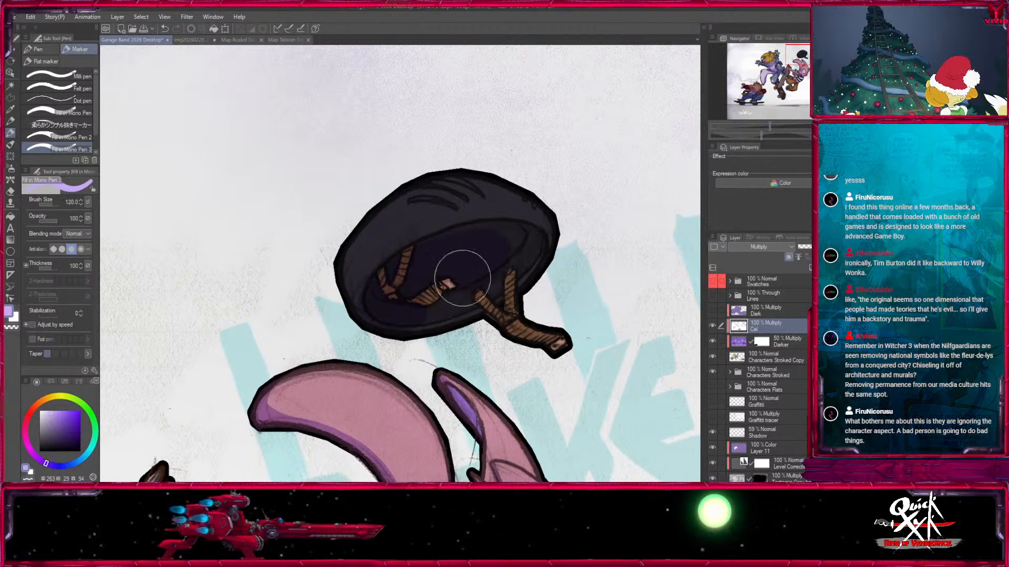
{"action": "key", "text": "bracketleft"}
{"action": "key", "text": "bracketleft"}
{"action": "key", "text": "bracketleft"}
{"action": "key", "text": "bracketleft"}
{"action": "key", "text": "bracketleft"}
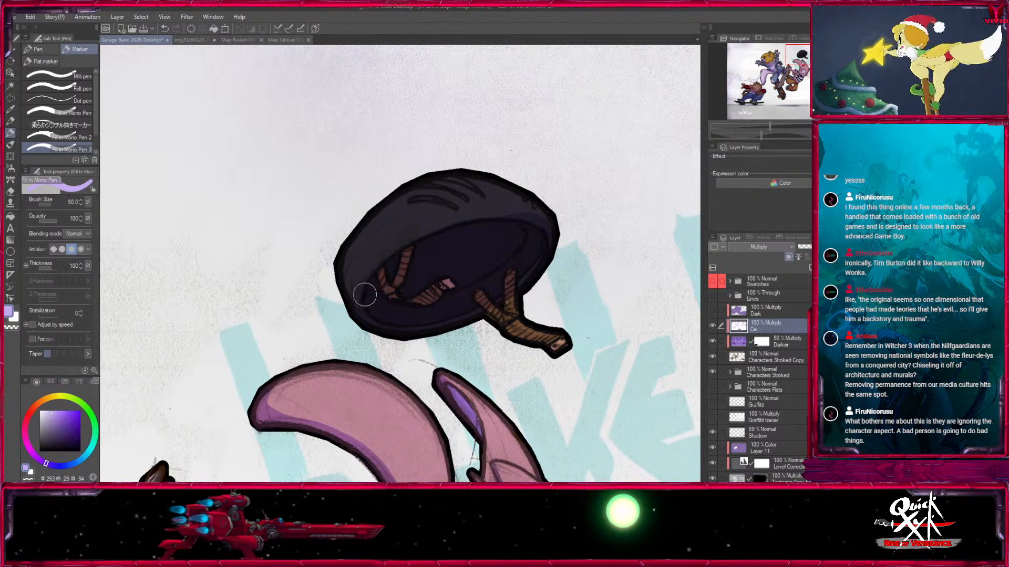
Shade the helmet's hanging chin strap at size 30, and clear the shadow from the inner forked strap with white at size 20.
{"action": "key", "text": "ctrl+plus"}
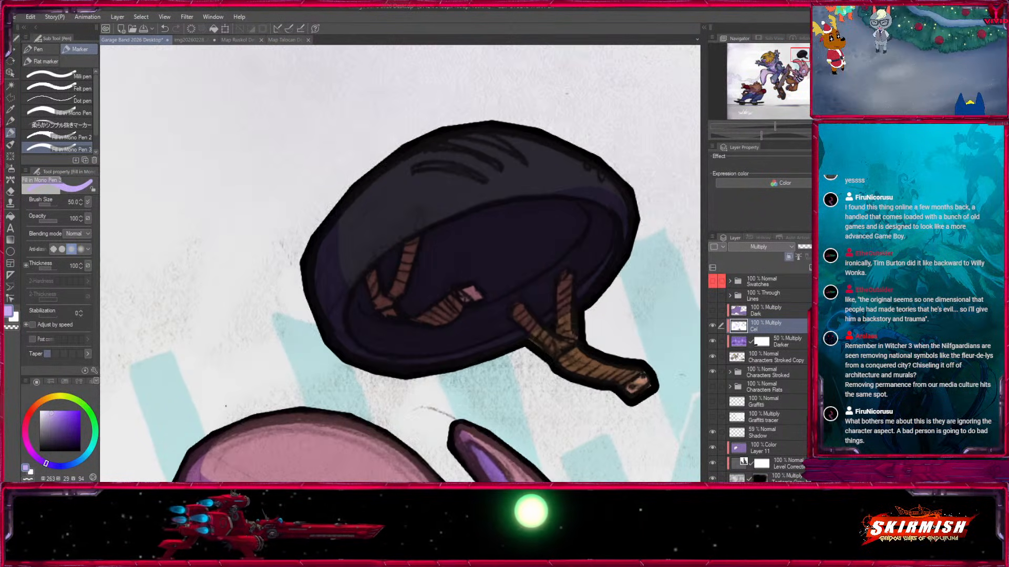
{"action": "key", "text": "bracketleft"}
{"action": "key", "text": "bracketleft"}
{"action": "left_click_drag", "start_coordinate": [571, 299], "coordinate": [450, 288]}
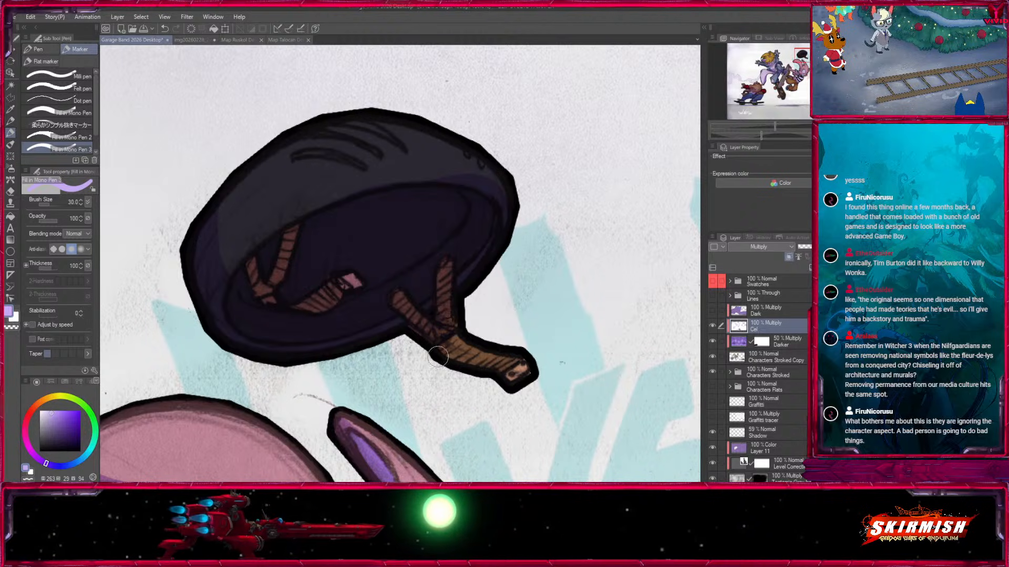
{"action": "left_click_drag", "start_coordinate": [505, 366], "coordinate": [515, 375]}
{"action": "key", "text": "bracketleft"}
{"action": "key", "text": "bracketleft"}
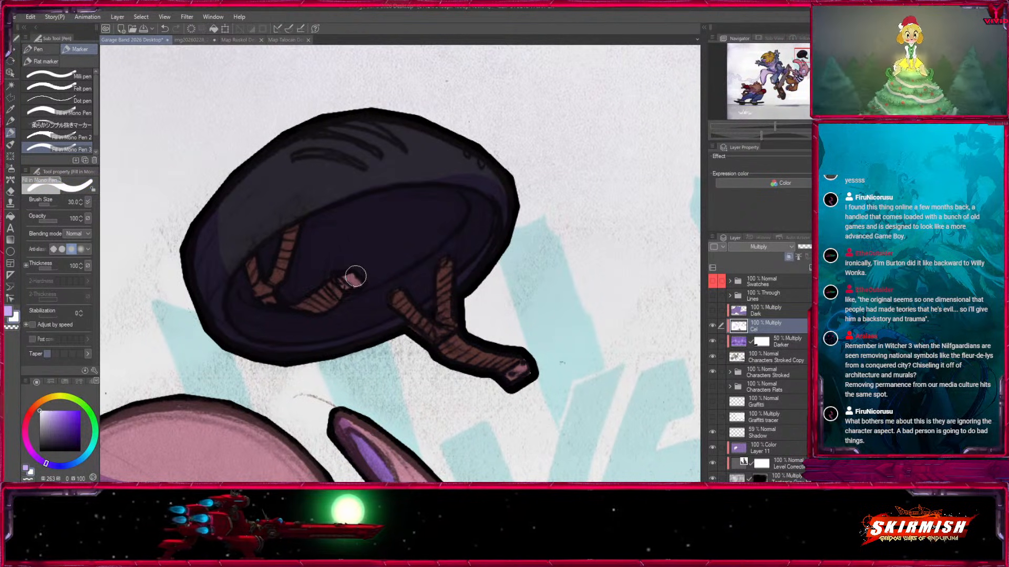
{"action": "key", "text": "x"}
{"action": "left_click_drag", "start_coordinate": [250, 261], "coordinate": [261, 294]}
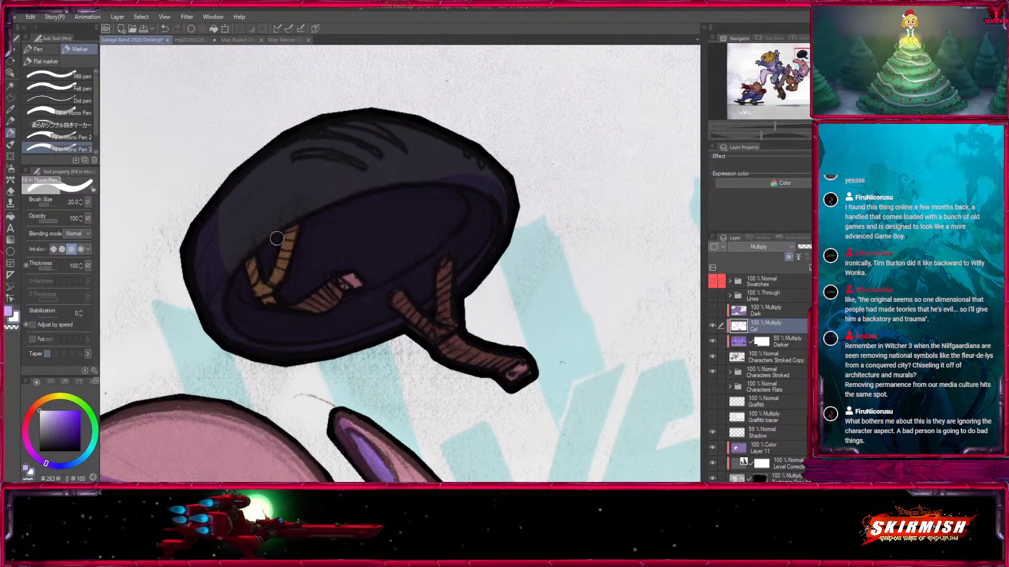
Paint shadows along the helmet's vent lines and shell edge in purple, using sizes 12 and 17.
{"action": "key", "text": "x"}
{"action": "key", "text": "bracketleft"}
{"action": "key", "text": "bracketleft"}
{"action": "key", "text": "bracketleft"}
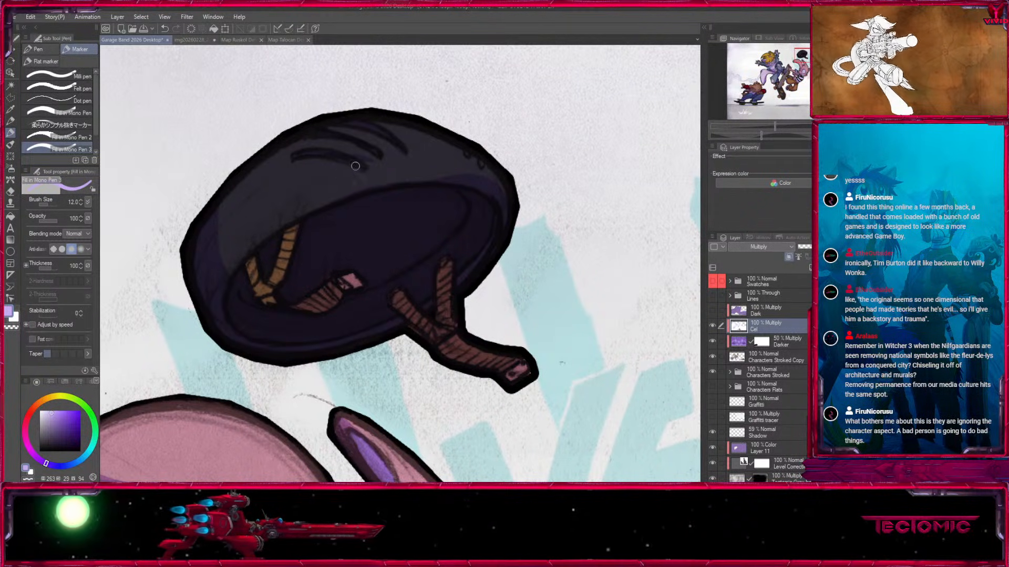
{"action": "key", "text": "x"}
{"action": "key", "text": "x"}
{"action": "key", "text": "bracketright"}
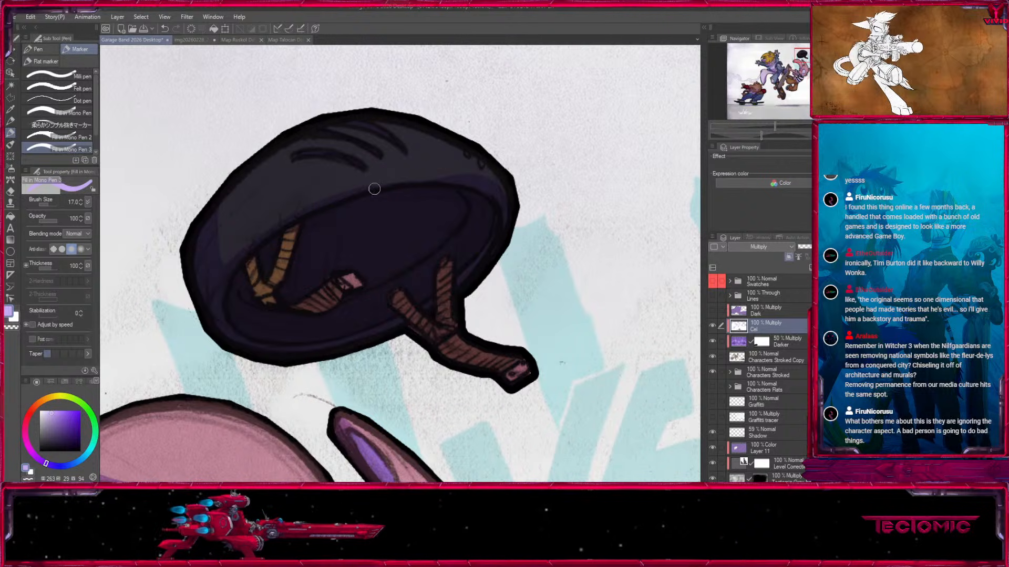
{"action": "key", "text": "x"}
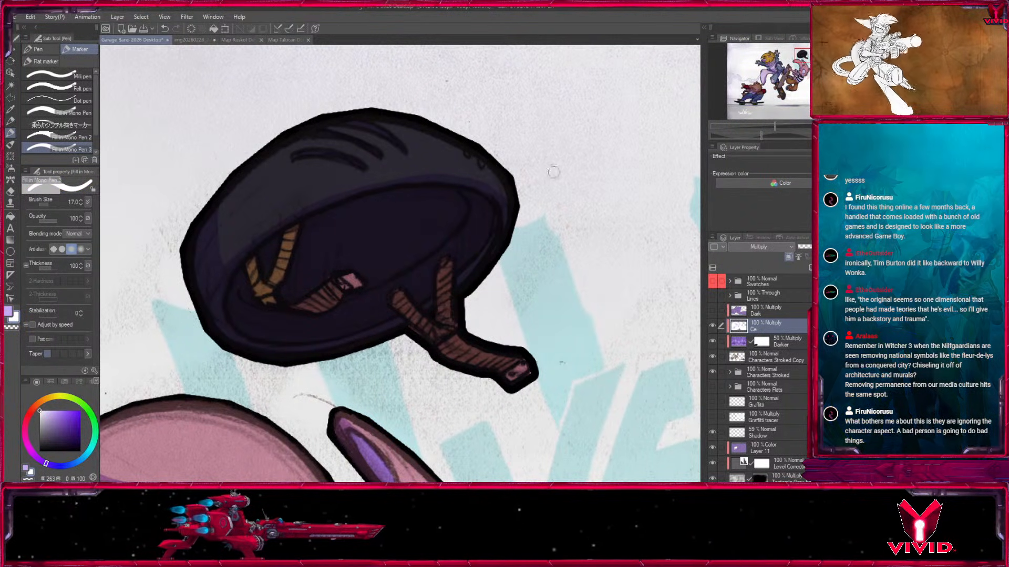
Shade the lying character's two folded yellow ears and the lower edge of the pale hat band in purple.
{"action": "left_click_drag", "start_coordinate": [803, 61], "coordinate": [821, 89]}
{"action": "scroll", "coordinate": [803, 61], "scroll_direction": "down", "scroll_amount": 2}
{"action": "left_click_drag", "start_coordinate": [651, 436], "coordinate": [470, 167]}
{"action": "left_click_drag", "start_coordinate": [529, 338], "coordinate": [428, 313]}
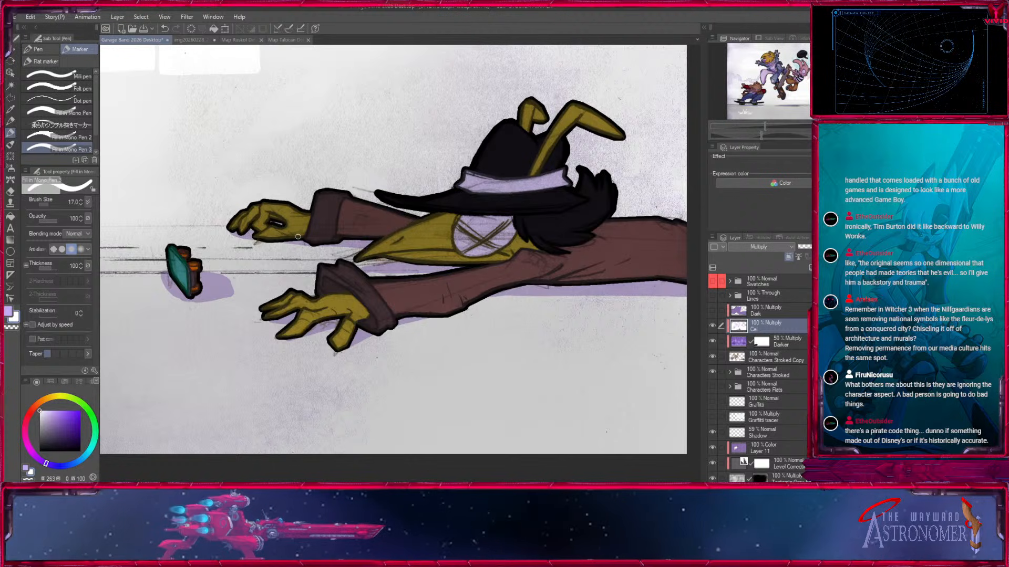
{"action": "key", "text": "ctrl+plus"}
{"action": "key", "text": "ctrl+plus"}
{"action": "left_click_drag", "start_coordinate": [695, 139], "coordinate": [385, 408]}
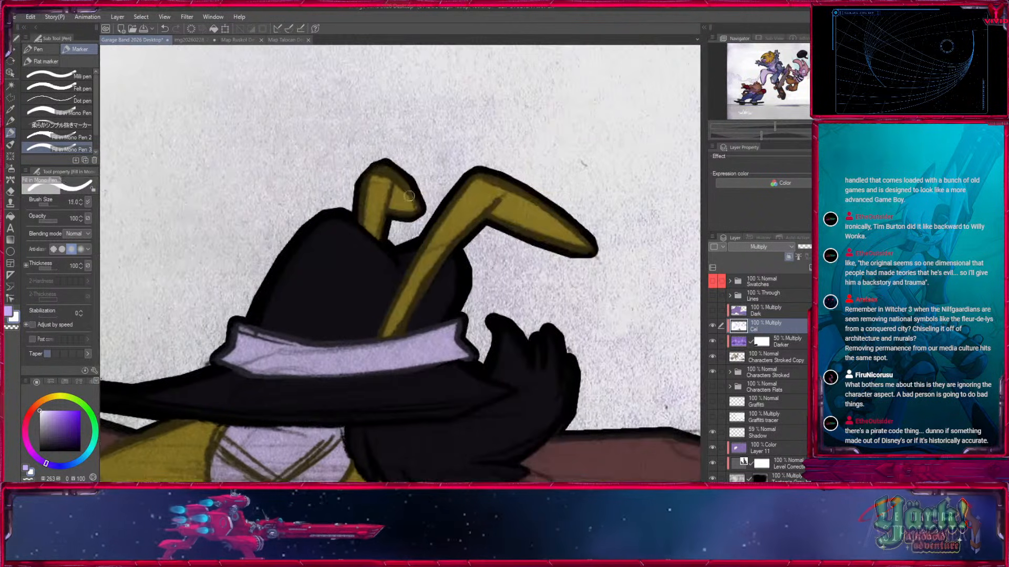
{"action": "key", "text": "x"}
{"action": "key", "text": "bracketright"}
{"action": "mouse_move", "coordinate": [395, 180]}
{"action": "left_mouse_down"}
{"action": "mouse_move", "coordinate": [394, 210]}
{"action": "mouse_move", "coordinate": [399, 179]}
{"action": "mouse_move", "coordinate": [417, 205]}
{"action": "left_mouse_up"}
{"action": "key", "text": "bracketleft"}
{"action": "key", "text": "bracketleft"}
{"action": "mouse_move", "coordinate": [485, 214]}
{"action": "left_mouse_down"}
{"action": "mouse_move", "coordinate": [501, 203]}
{"action": "mouse_move", "coordinate": [582, 247]}
{"action": "mouse_move", "coordinate": [555, 247]}
{"action": "left_mouse_up"}
{"action": "left_click_drag", "start_coordinate": [415, 304], "coordinate": [529, 192]}
{"action": "mouse_move", "coordinate": [322, 244]}
{"action": "left_mouse_down"}
{"action": "mouse_move", "coordinate": [444, 268]}
{"action": "mouse_move", "coordinate": [576, 247]}
{"action": "left_mouse_up"}
Shade the fingers and palm of the lying character's upper hand around the curled opening, using sizes 17 and 25.
{"action": "left_click_drag", "start_coordinate": [449, 286], "coordinate": [670, 221]}
{"action": "left_click_drag", "start_coordinate": [362, 240], "coordinate": [561, 236]}
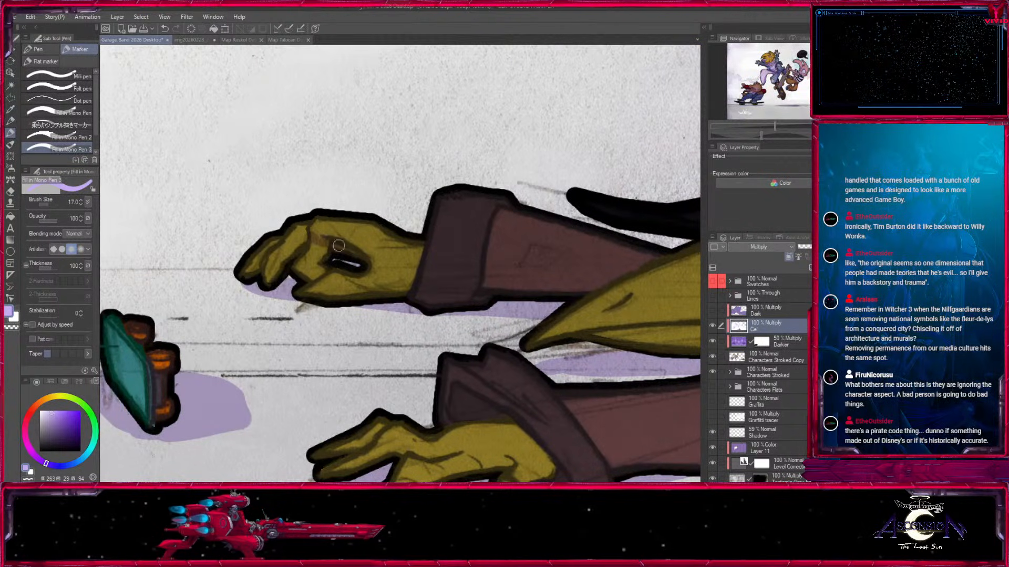
{"action": "left_click_drag", "start_coordinate": [306, 251], "coordinate": [300, 263]}
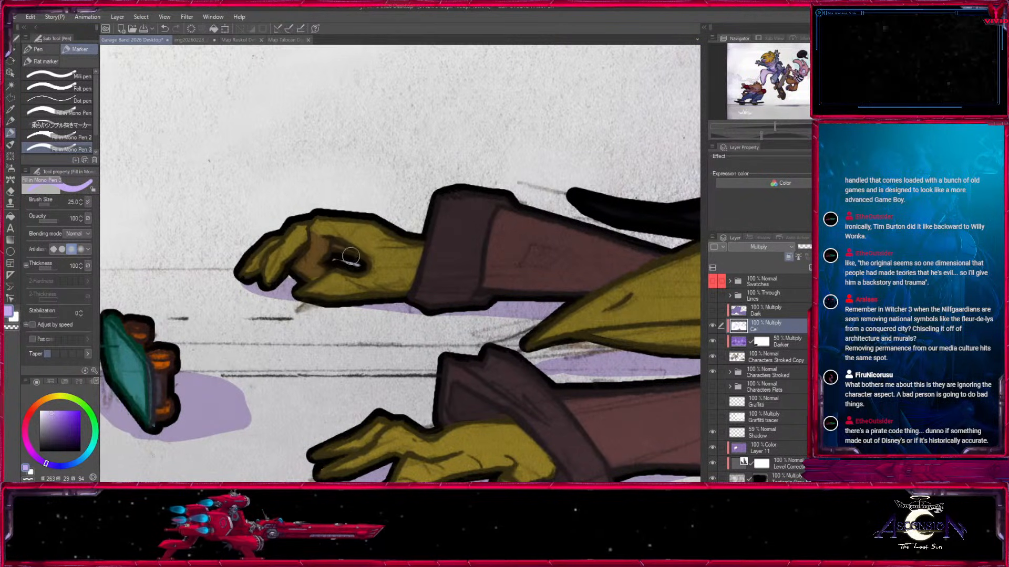
{"action": "key", "text": "["}
{"action": "key", "text": "["}
{"action": "mouse_move", "coordinate": [424, 239]}
{"action": "left_mouse_down"}
{"action": "mouse_move", "coordinate": [424, 205]}
{"action": "mouse_move", "coordinate": [427, 223]}
{"action": "left_mouse_up"}
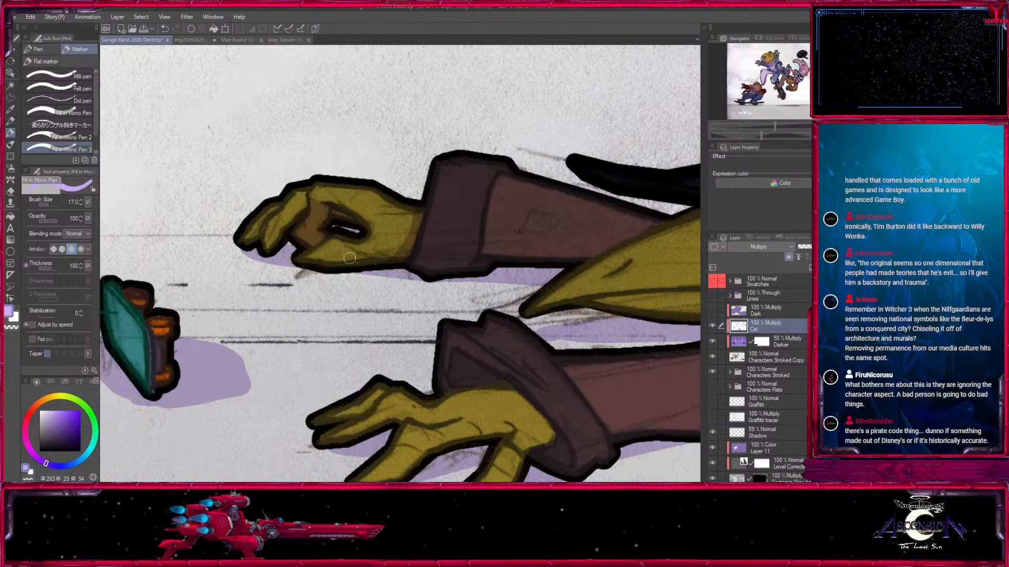
Paint the shadow under the upper arm's cuff and onto the sleeve beside it at size 20.
{"action": "left_click_drag", "start_coordinate": [338, 267], "coordinate": [214, 333]}
{"action": "key", "text": "]"}
{"action": "left_click_drag", "start_coordinate": [283, 331], "coordinate": [359, 334]}
{"action": "mouse_move", "coordinate": [391, 240]}
{"action": "left_mouse_down"}
{"action": "mouse_move", "coordinate": [362, 315]}
{"action": "mouse_move", "coordinate": [373, 251]}
{"action": "mouse_move", "coordinate": [354, 320]}
{"action": "left_mouse_up"}
{"action": "left_click_drag", "start_coordinate": [457, 323], "coordinate": [315, 247]}
{"action": "left_click_drag", "start_coordinate": [247, 231], "coordinate": [291, 244]}
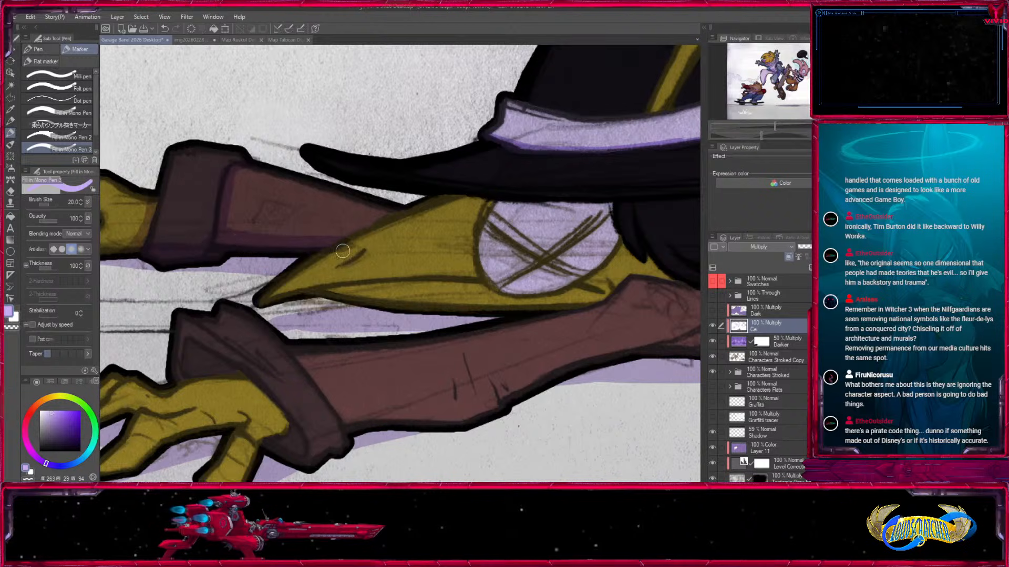
Paint the small shadow at the nostril crease on the lying character's beak at size 12.
{"action": "key", "text": "x"}
{"action": "key", "text": "x"}
{"action": "left_click_drag", "start_coordinate": [365, 253], "coordinate": [338, 266]}
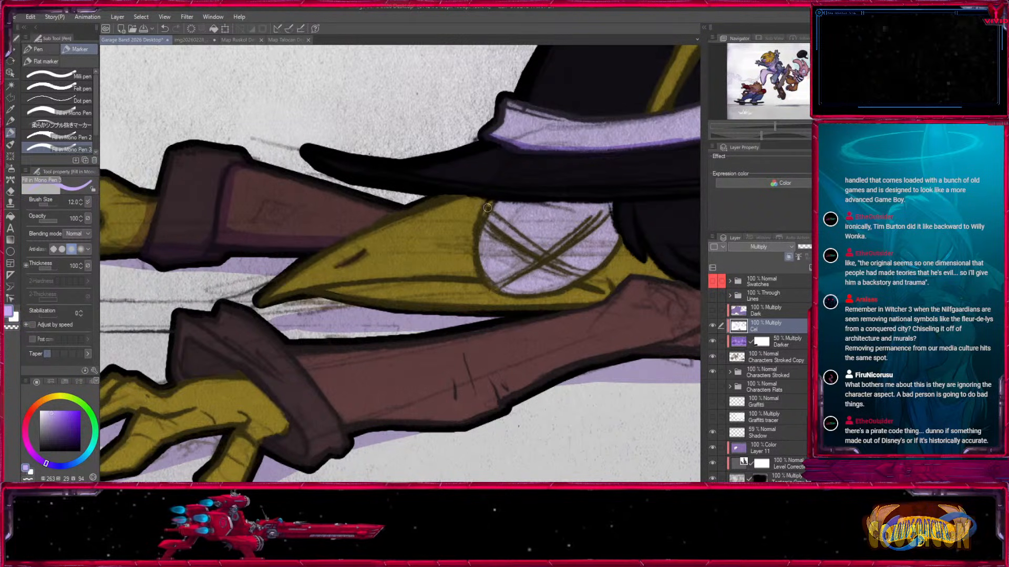
Paint the hat brim's shadow over the crossed-out eye and upper beak at size 40, carving its curved edge with smaller strokes.
{"action": "key", "text": "bracketright"}
{"action": "key", "text": "bracketright"}
{"action": "mouse_move", "coordinate": [414, 209]}
{"action": "left_mouse_down"}
{"action": "mouse_move", "coordinate": [522, 215]}
{"action": "mouse_move", "coordinate": [573, 231]}
{"action": "mouse_move", "coordinate": [383, 248]}
{"action": "left_mouse_up"}
{"action": "key", "text": "bracketright"}
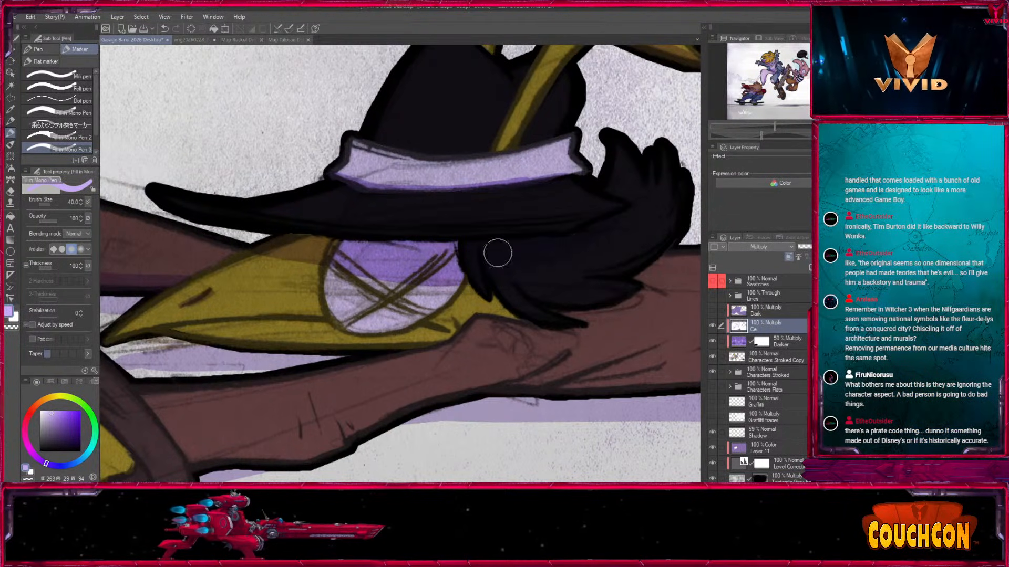
{"action": "key", "text": "c"}
{"action": "mouse_move", "coordinate": [335, 284]}
{"action": "left_mouse_down"}
{"action": "mouse_move", "coordinate": [374, 269]}
{"action": "mouse_move", "coordinate": [451, 298]}
{"action": "left_mouse_up"}
{"action": "key", "text": "c"}
{"action": "key", "text": "bracketleft"}
{"action": "mouse_move", "coordinate": [296, 257]}
{"action": "left_mouse_down"}
{"action": "mouse_move", "coordinate": [352, 238]}
{"action": "mouse_move", "coordinate": [324, 279]}
{"action": "mouse_move", "coordinate": [446, 265]}
{"action": "mouse_move", "coordinate": [328, 288]}
{"action": "mouse_move", "coordinate": [425, 270]}
{"action": "left_mouse_up"}
{"action": "key", "text": "x"}
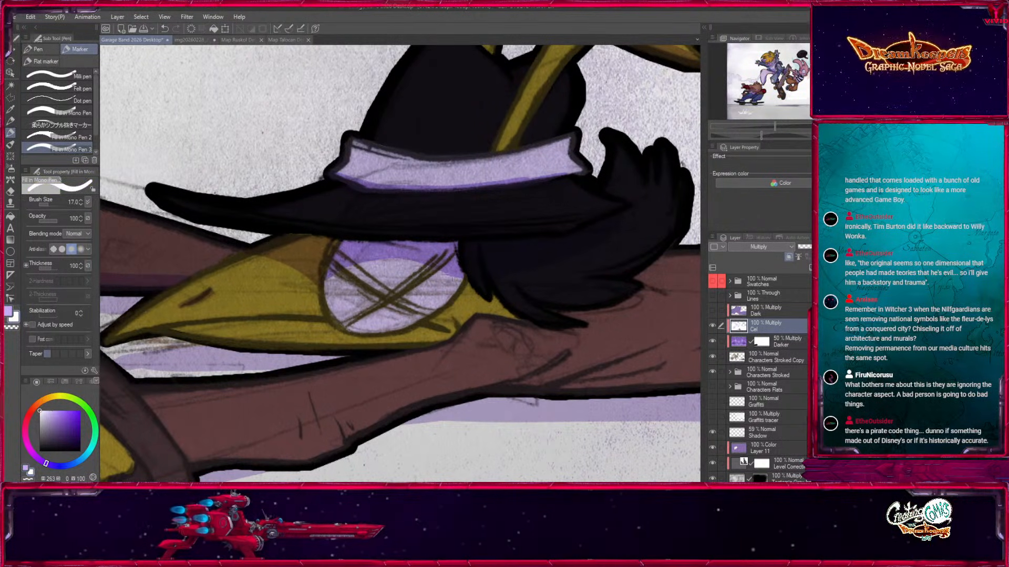
Shade the yellow cheek behind the eye at size 20 and block in the shadow along the lower beak.
{"action": "key", "text": "x"}
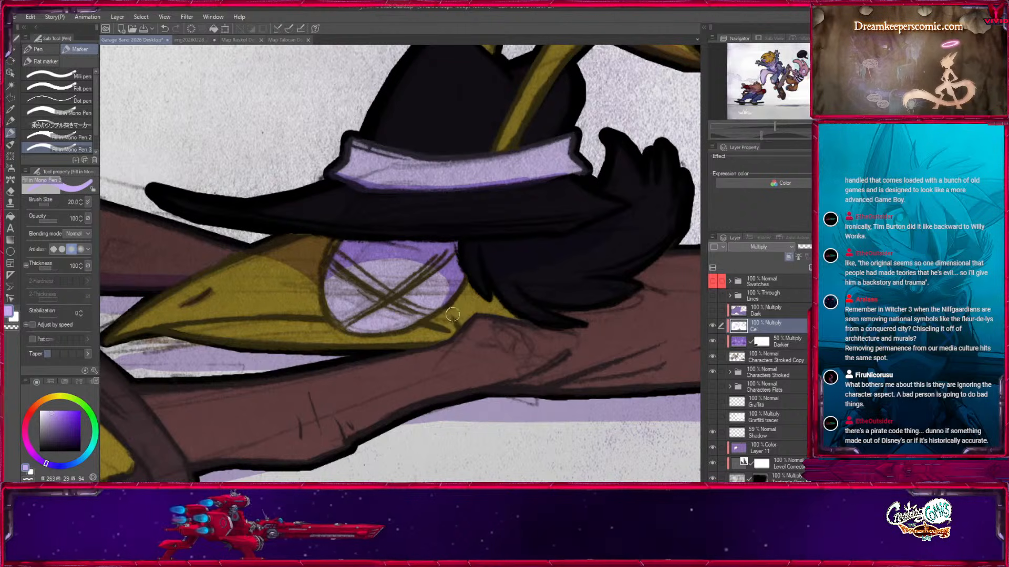
{"action": "left_click_drag", "start_coordinate": [477, 292], "coordinate": [486, 306]}
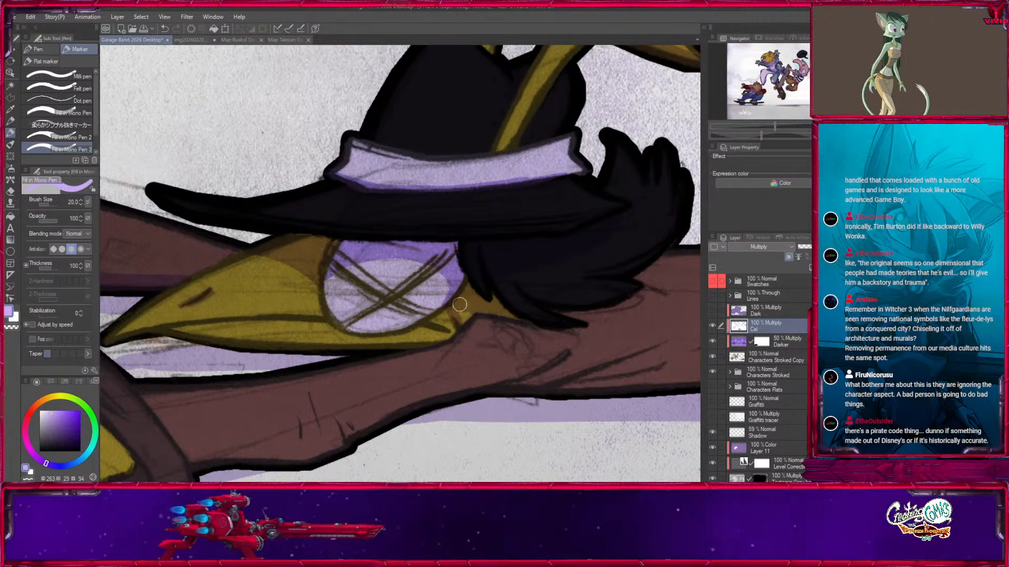
{"action": "left_click_drag", "start_coordinate": [393, 395], "coordinate": [604, 332]}
{"action": "key", "text": "bracketright"}
{"action": "key", "text": "bracketright"}
{"action": "left_click_drag", "start_coordinate": [372, 271], "coordinate": [561, 256]}
Refine the lower beak's shadow edge and the mouth corner, alternating white and purple at size 20.
{"action": "key", "text": "x"}
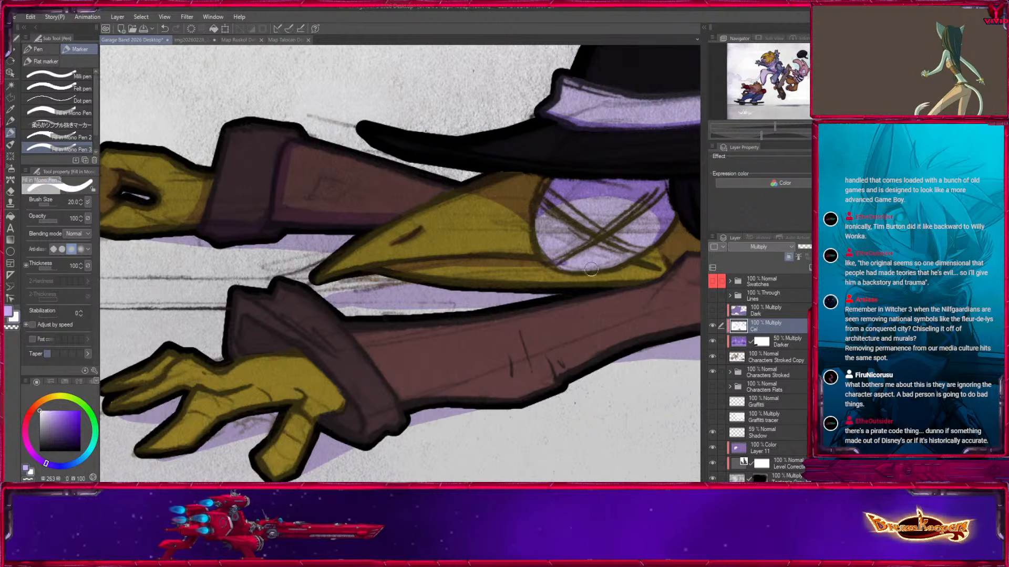
{"action": "key", "text": "x"}
{"action": "left_click_drag", "start_coordinate": [399, 281], "coordinate": [561, 271]}
{"action": "key", "text": "x"}
{"action": "left_click_drag", "start_coordinate": [421, 274], "coordinate": [560, 275]}
{"action": "key", "text": "x"}
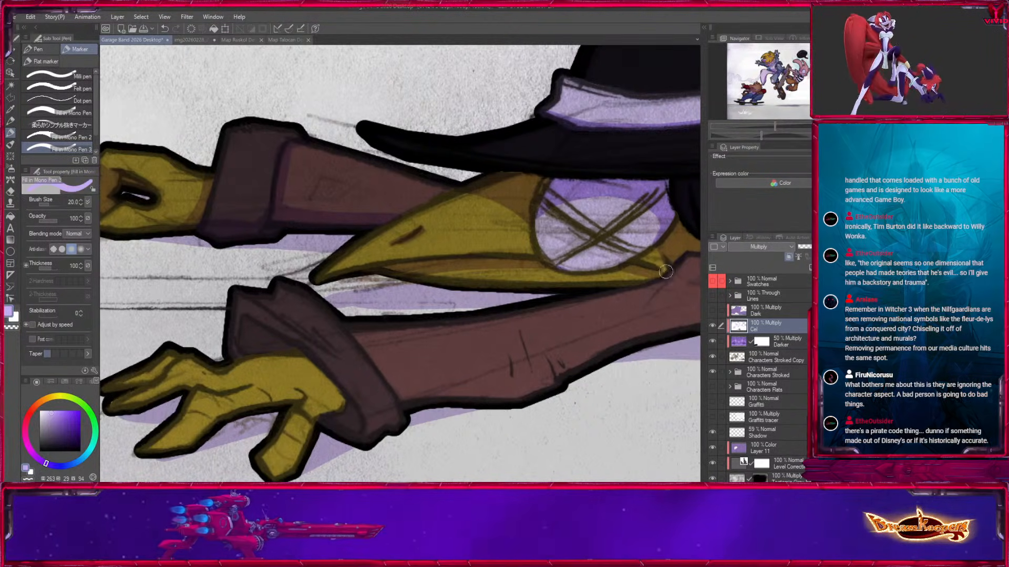
{"action": "key", "text": "x"}
{"action": "left_click_drag", "start_coordinate": [648, 297], "coordinate": [474, 332]}
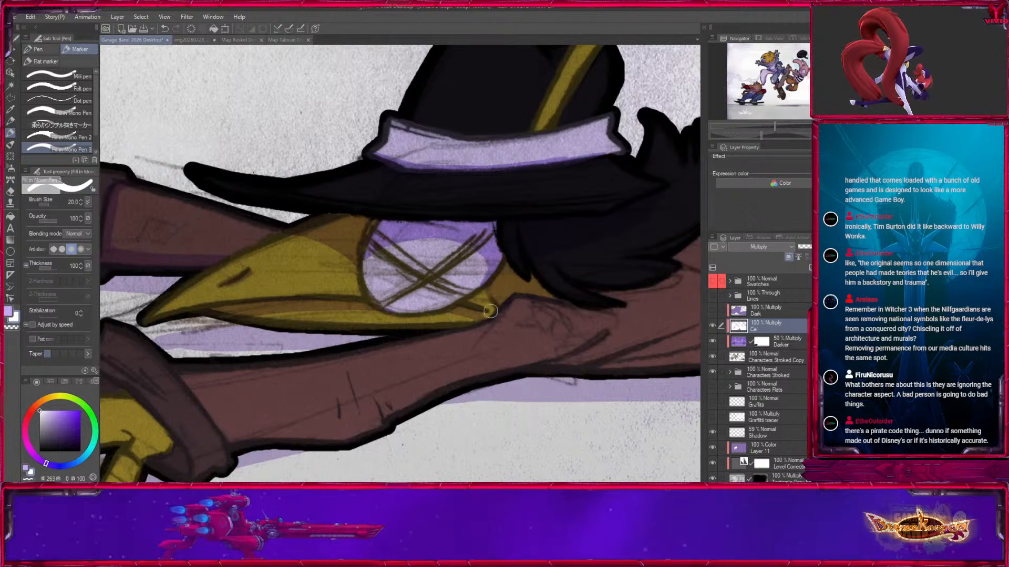
{"action": "key", "text": "x"}
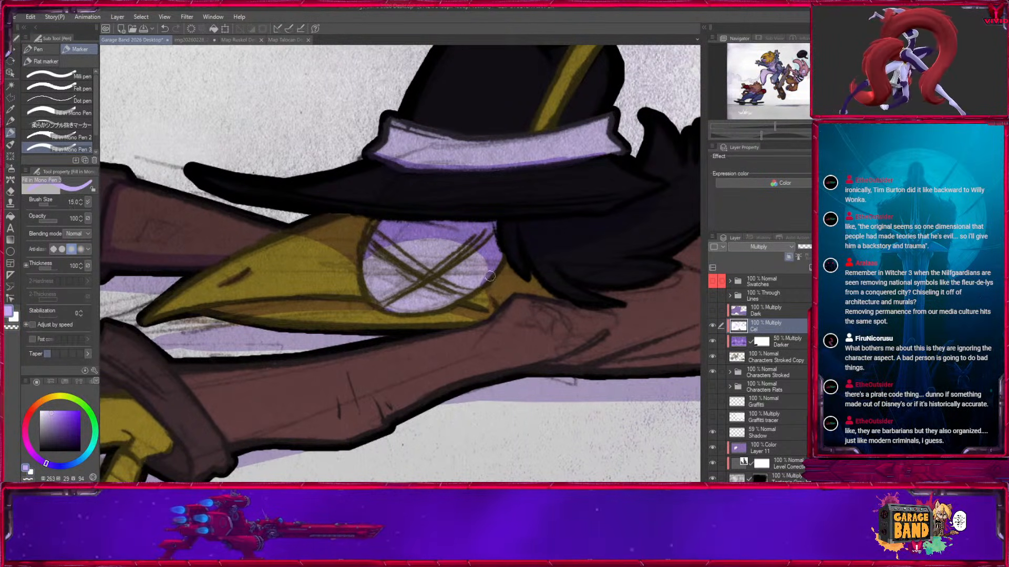
Shade the inside of the lower arm's cuff and the back of the hand beneath it, building up to size 30.
{"action": "left_click_drag", "start_coordinate": [491, 339], "coordinate": [725, 218]}
{"action": "key", "text": "]"}
{"action": "key", "text": "]"}
{"action": "key", "text": "]"}
{"action": "mouse_move", "coordinate": [301, 267]}
{"action": "left_mouse_down"}
{"action": "mouse_move", "coordinate": [296, 247]}
{"action": "mouse_move", "coordinate": [365, 274]}
{"action": "mouse_move", "coordinate": [381, 310]}
{"action": "mouse_move", "coordinate": [421, 332]}
{"action": "left_mouse_up"}
{"action": "key", "text": "]"}
{"action": "key", "text": "]"}
{"action": "key", "text": "x"}
{"action": "key", "text": "x"}
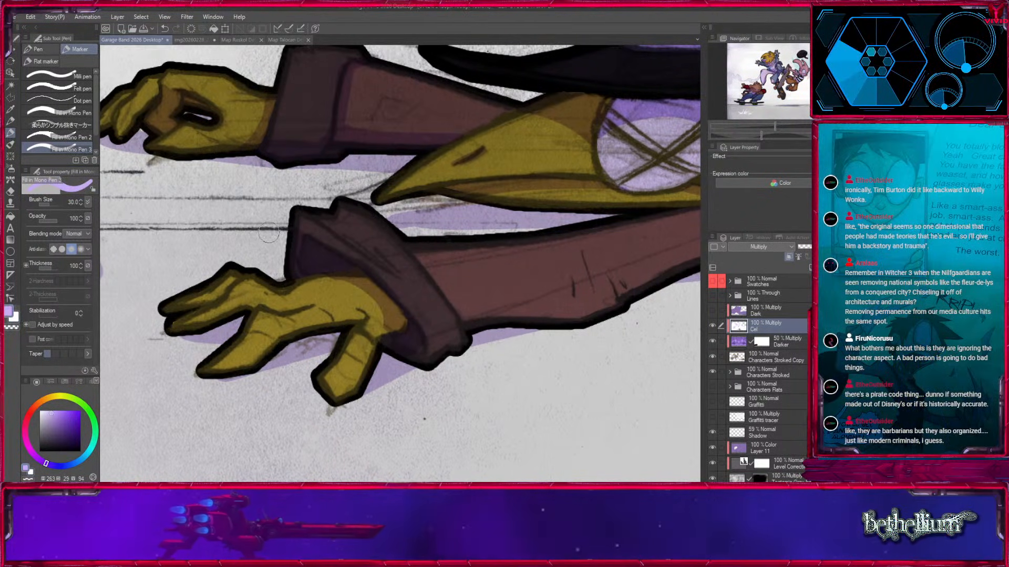
Paint shadows along the lower hand's fingers and knuckles at size 15, trimming the edges with white.
{"action": "mouse_move", "coordinate": [170, 330]}
{"action": "left_mouse_down"}
{"action": "mouse_move", "coordinate": [250, 311]}
{"action": "mouse_move", "coordinate": [322, 311]}
{"action": "left_mouse_up"}
{"action": "mouse_move", "coordinate": [243, 379]}
{"action": "left_mouse_down"}
{"action": "mouse_move", "coordinate": [289, 369]}
{"action": "mouse_move", "coordinate": [314, 343]}
{"action": "left_mouse_up"}
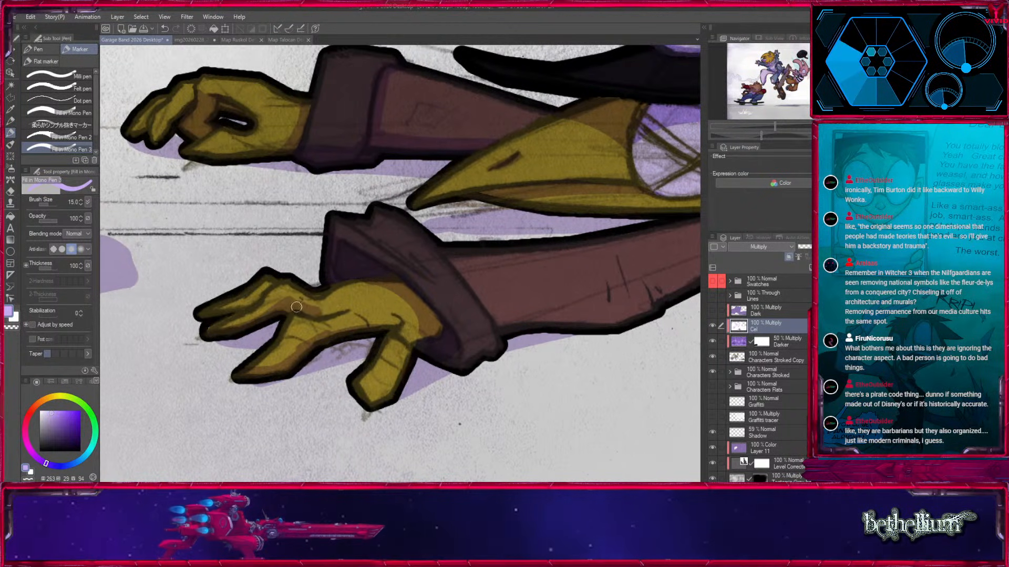
{"action": "key", "text": "x"}
{"action": "mouse_move", "coordinate": [314, 340]}
{"action": "left_mouse_down"}
{"action": "mouse_move", "coordinate": [294, 353]}
{"action": "mouse_move", "coordinate": [369, 326]}
{"action": "left_mouse_up"}
{"action": "key", "text": "x"}
{"action": "left_click_drag", "start_coordinate": [276, 369], "coordinate": [297, 354]}
Shade the lower hand's thumb where it meets the palm and refine the finger shadows at size 15.
{"action": "key", "text": "x"}
{"action": "key", "text": "x"}
{"action": "mouse_move", "coordinate": [352, 376]}
{"action": "left_mouse_down"}
{"action": "mouse_move", "coordinate": [372, 398]}
{"action": "mouse_move", "coordinate": [402, 377]}
{"action": "left_mouse_up"}
{"action": "key", "text": "x"}
{"action": "key", "text": "x"}
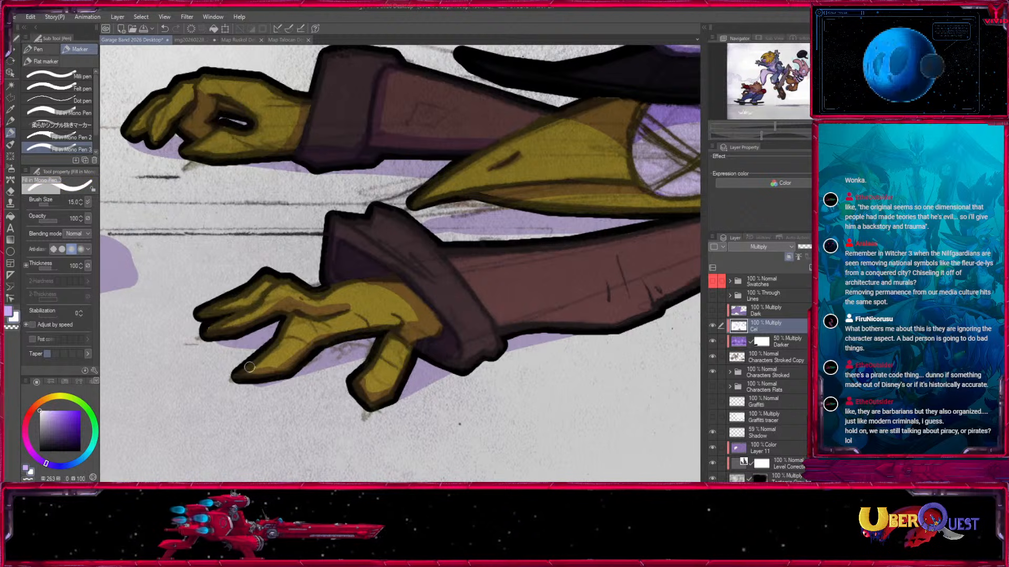
Trim the lower hand's thumb shadow with white and deepen the purple shading on the cuff, working from size 12 up to 20.
{"action": "left_click_drag", "start_coordinate": [395, 321], "coordinate": [387, 316]}
{"action": "key", "text": "x"}
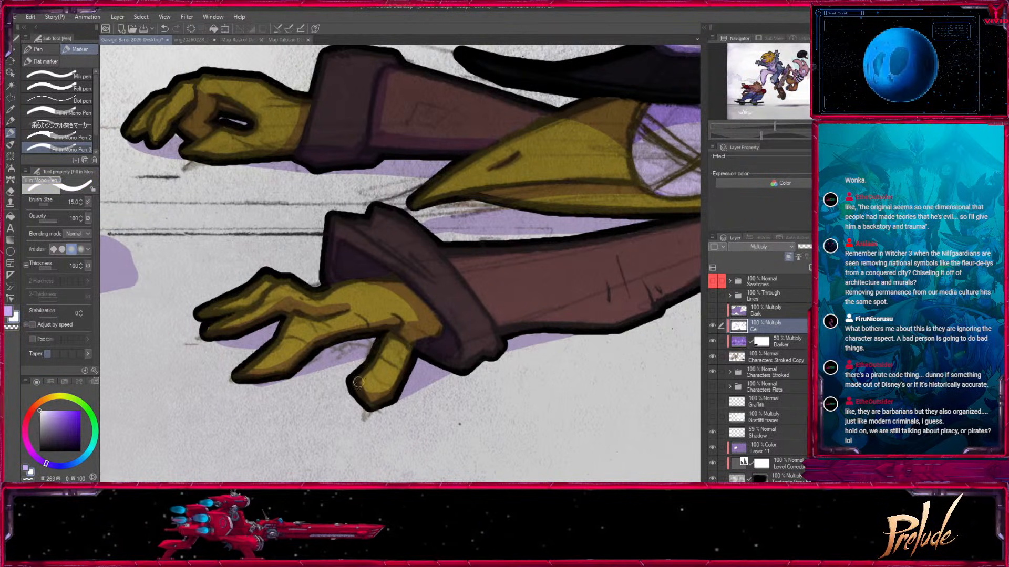
{"action": "left_click_drag", "start_coordinate": [517, 350], "coordinate": [394, 344]}
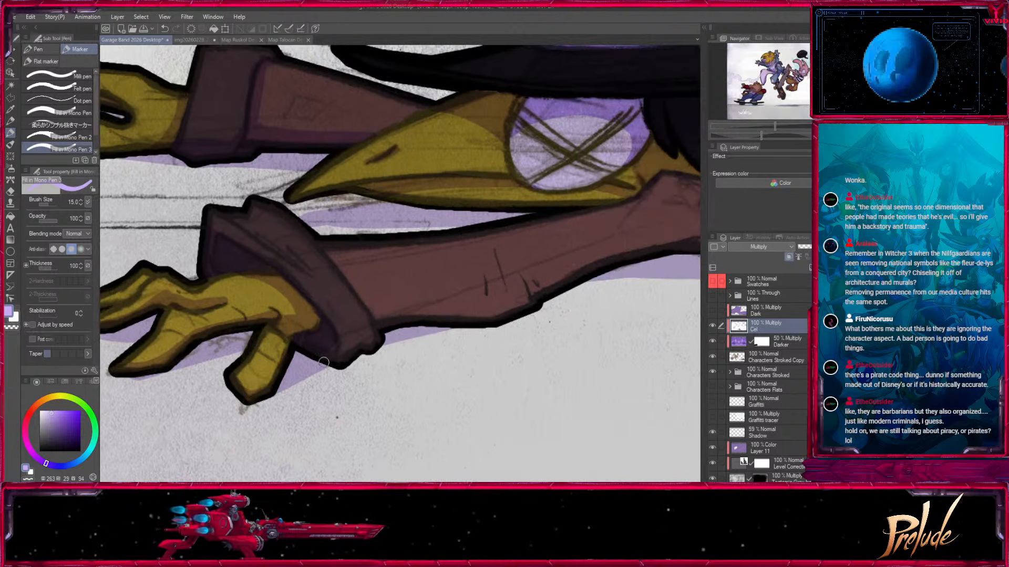
{"action": "key", "text": "x"}
{"action": "key", "text": "bracketright"}
{"action": "key", "text": "bracketright"}
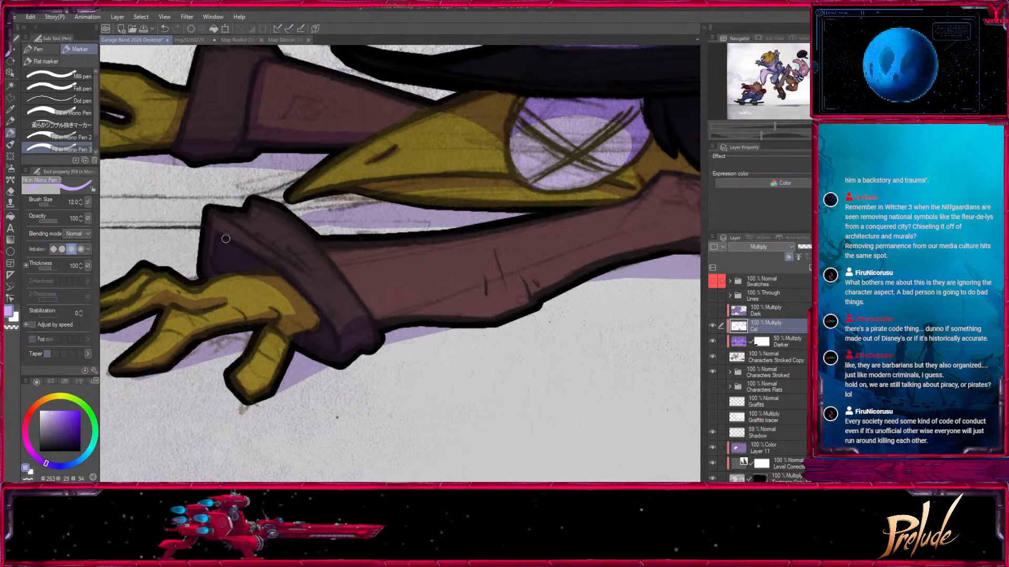
{"action": "key", "text": "bracketright"}
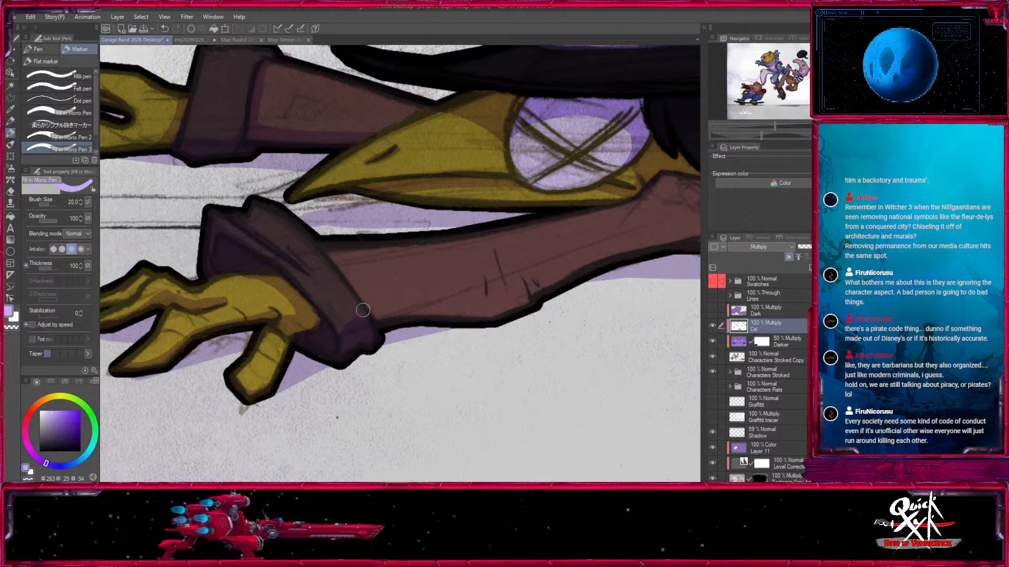
Shade the underside of the lower sleeve from the cuff to the elbow, enlarging the brush for the broad areas.
{"action": "left_click_drag", "start_coordinate": [369, 309], "coordinate": [535, 297]}
{"action": "left_click_drag", "start_coordinate": [542, 303], "coordinate": [387, 369]}
{"action": "key", "text": "bracketright"}
{"action": "key", "text": "bracketright"}
{"action": "key", "text": "bracketright"}
{"action": "left_click_drag", "start_coordinate": [549, 245], "coordinate": [582, 272]}
{"action": "mouse_move", "coordinate": [581, 269]}
{"action": "left_mouse_down"}
{"action": "mouse_move", "coordinate": [499, 278]}
{"action": "mouse_move", "coordinate": [416, 326]}
{"action": "left_mouse_up"}
{"action": "mouse_move", "coordinate": [480, 289]}
{"action": "left_mouse_down"}
{"action": "mouse_move", "coordinate": [491, 311]}
{"action": "mouse_move", "coordinate": [625, 276]}
{"action": "left_mouse_up"}
{"action": "key", "text": "bracketright"}
{"action": "left_click_drag", "start_coordinate": [359, 345], "coordinate": [487, 333]}
Add small fold shadows beside the lower sleeve's creases and refine the elbow shading at size 17.
{"action": "key", "text": "bracketleft"}
{"action": "key", "text": "bracketleft"}
{"action": "key", "text": "bracketleft"}
{"action": "key", "text": "bracketleft"}
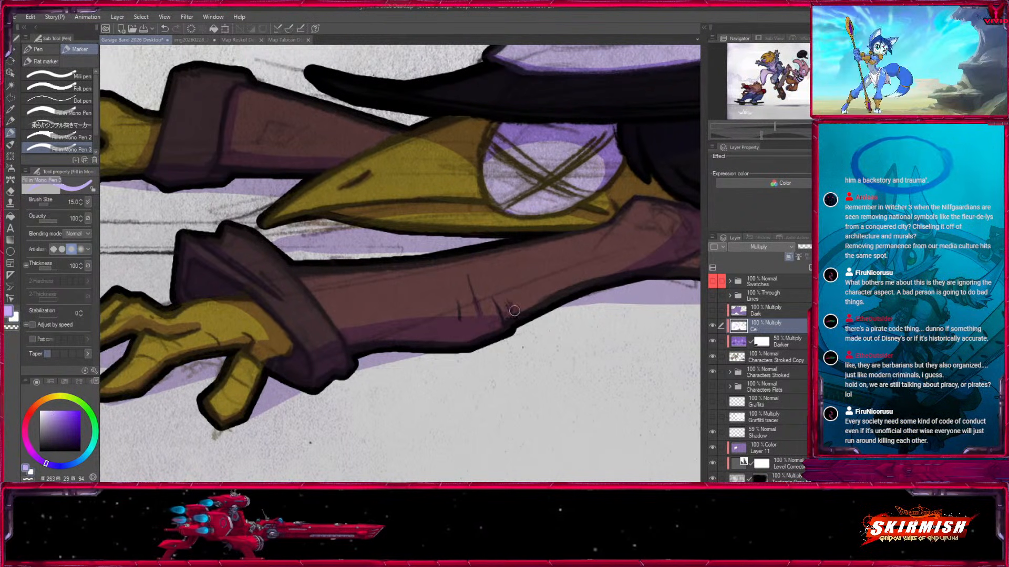
{"action": "left_click_drag", "start_coordinate": [582, 319], "coordinate": [481, 296]}
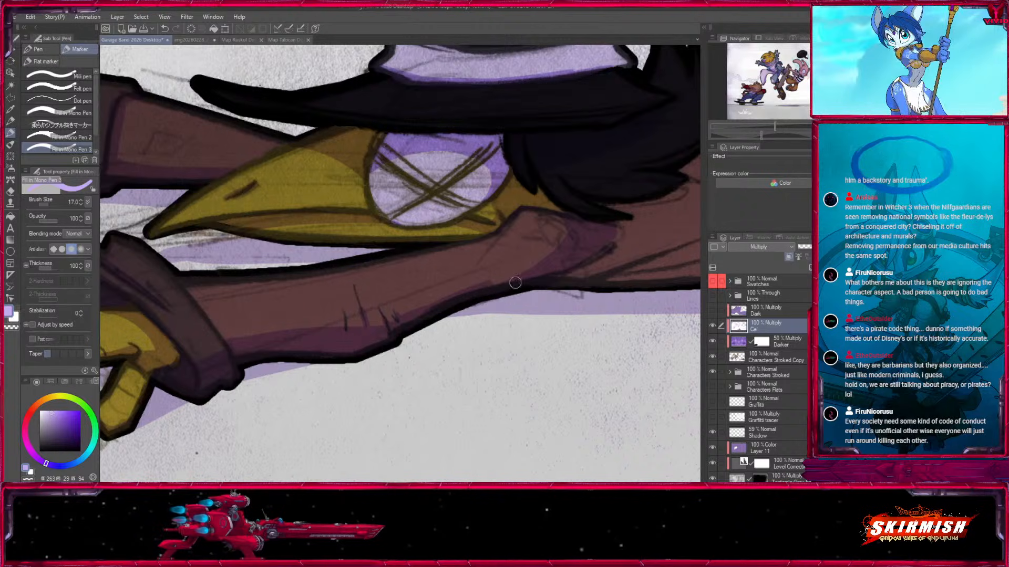
{"action": "left_click_drag", "start_coordinate": [586, 261], "coordinate": [382, 325]}
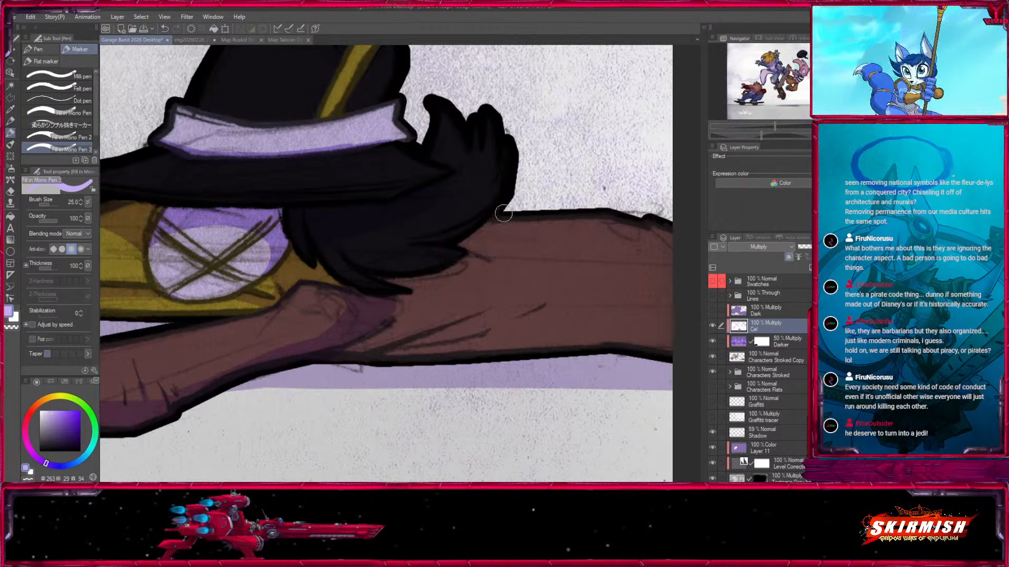
Paint the shadow beneath the black hair on the upper sleeve and shade the creases where the arm bends.
{"action": "key", "text": "bracketright"}
{"action": "key", "text": "bracketright"}
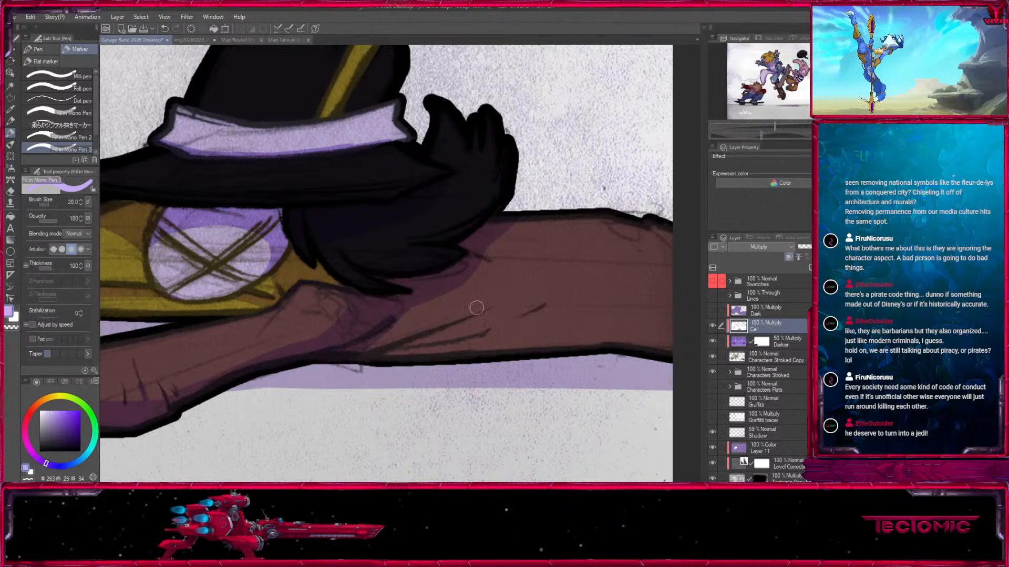
{"action": "left_click_drag", "start_coordinate": [532, 310], "coordinate": [393, 349]}
{"action": "key", "text": "c"}
Extend the shadow along the upper sleeve's underside toward the canvas edge, building up to size 30.
{"action": "key", "text": "c"}
{"action": "mouse_move", "coordinate": [486, 311]}
{"action": "left_mouse_down"}
{"action": "mouse_move", "coordinate": [465, 321]}
{"action": "mouse_move", "coordinate": [536, 348]}
{"action": "mouse_move", "coordinate": [396, 335]}
{"action": "left_mouse_up"}
{"action": "key", "text": "bracketright"}
{"action": "key", "text": "bracketright"}
{"action": "key", "text": "c"}
{"action": "left_click_drag", "start_coordinate": [336, 300], "coordinate": [542, 307]}
{"action": "key", "text": "c"}
{"action": "mouse_move", "coordinate": [353, 339]}
{"action": "left_mouse_down"}
{"action": "mouse_move", "coordinate": [484, 315]}
{"action": "mouse_move", "coordinate": [361, 329]}
{"action": "left_mouse_up"}
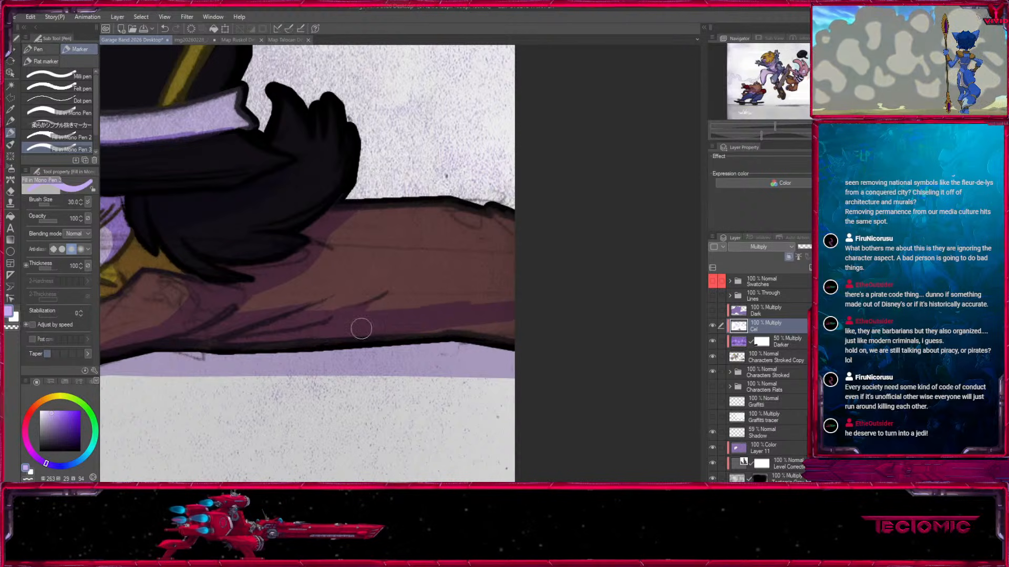
Refine the fold shadows near the upper edge of the shoulder at size 17.
{"action": "key", "text": "bracketleft"}
{"action": "key", "text": "bracketleft"}
{"action": "key", "text": "bracketleft"}
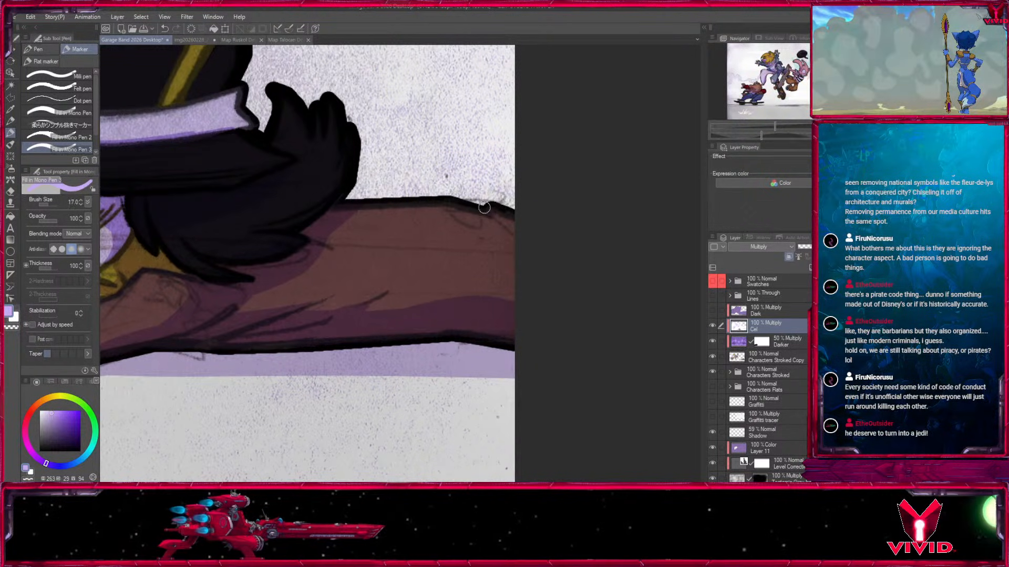
{"action": "left_click", "coordinate": [817, 126]}
{"action": "left_click", "coordinate": [817, 126]}
{"action": "left_click", "coordinate": [818, 127]}
{"action": "left_click", "coordinate": [817, 127]}
Review the whole illustration, comparing it with and without the Darker layer.
{"action": "left_click_drag", "start_coordinate": [211, 298], "coordinate": [545, 424]}
{"action": "key", "text": "ctrl+minus"}
{"action": "left_click_drag", "start_coordinate": [317, 370], "coordinate": [419, 368]}
{"action": "key", "text": "ctrl+minus"}
{"action": "key", "text": "ctrl+minus"}
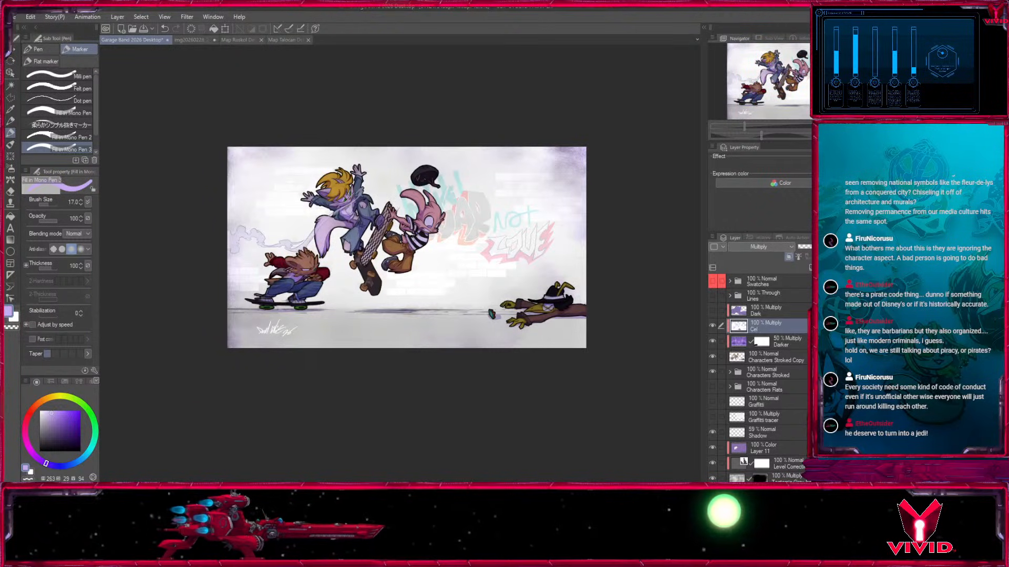
{"action": "left_click", "coordinate": [714, 340]}
{"action": "left_click", "coordinate": [713, 341]}
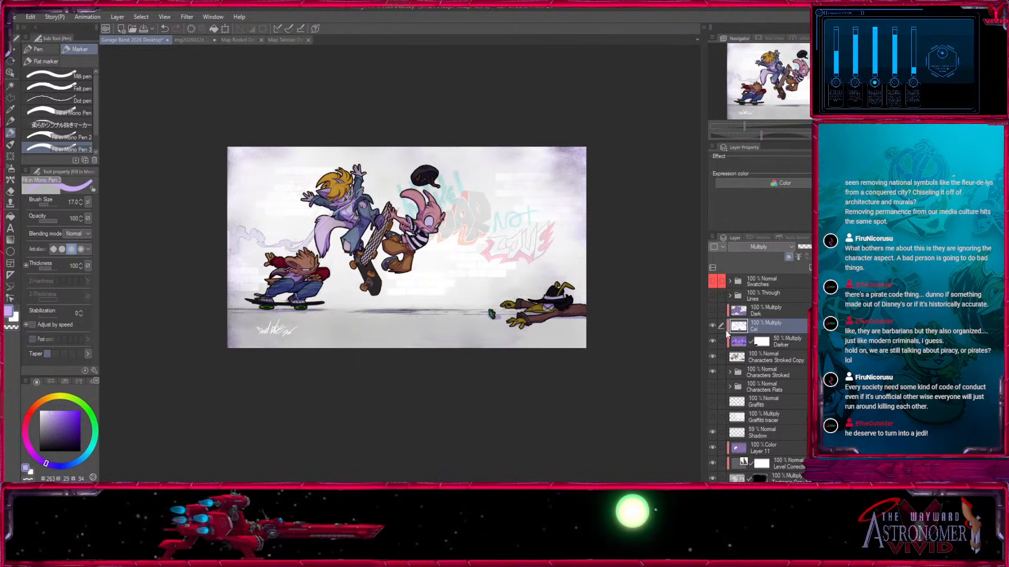
Duplicate the Characters Stroked Copy layer as "Characters HL", place it above the Dark layer and set its blending mode to Screen.
{"action": "left_click", "coordinate": [805, 357]}
{"action": "key", "text": "ctrl+c"}
{"action": "key", "text": "ctrl+v"}
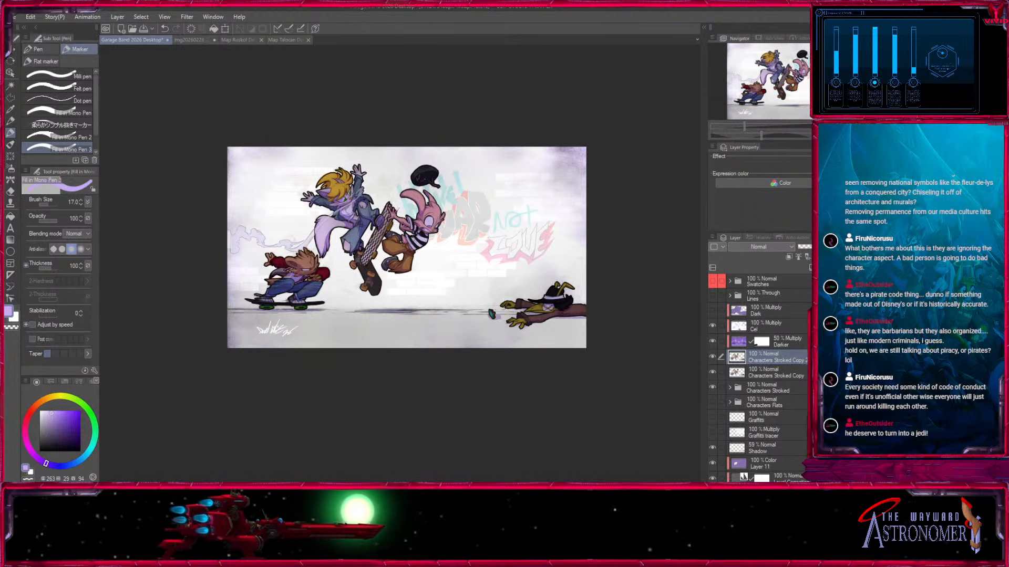
{"action": "type", "text": "Characters HL"}
{"action": "key", "text": "Return"}
{"action": "left_click_drag", "start_coordinate": [792, 356], "coordinate": [767, 305]}
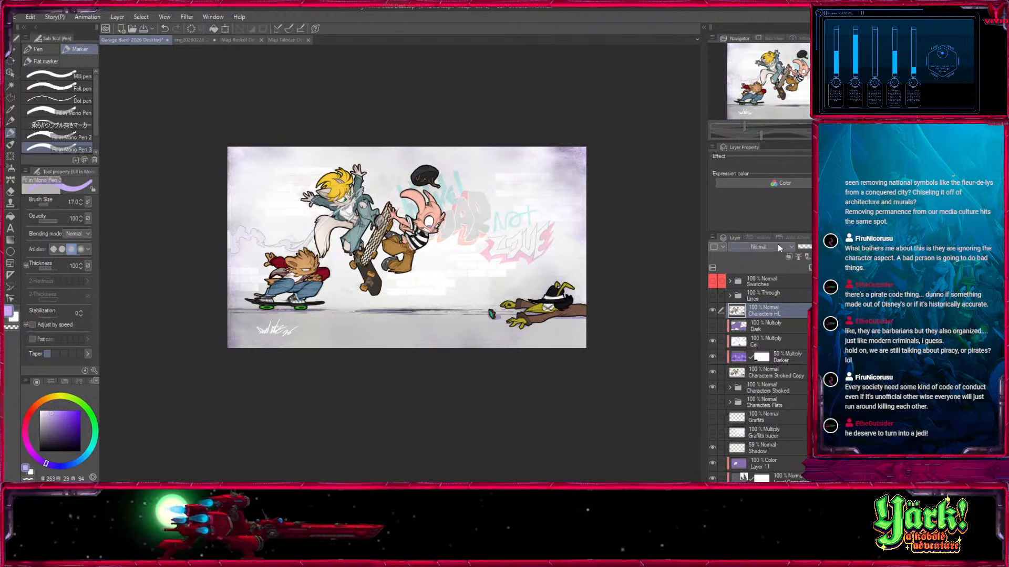
{"action": "left_click", "coordinate": [750, 69]}
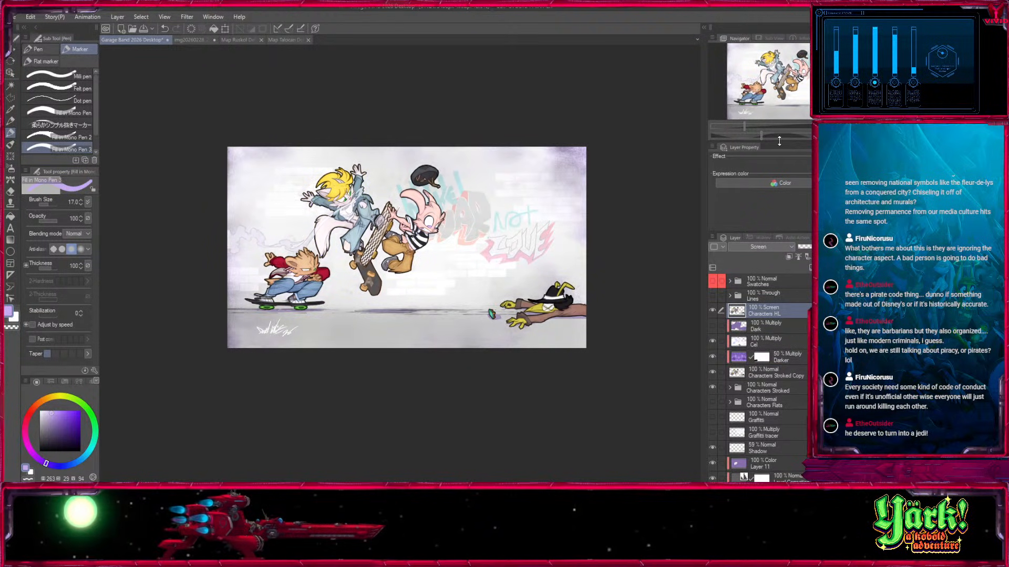
Hide the Characters HL layer and replace the Dark layer with a blank clipped layer named "Overlay".
{"action": "left_click", "coordinate": [713, 311]}
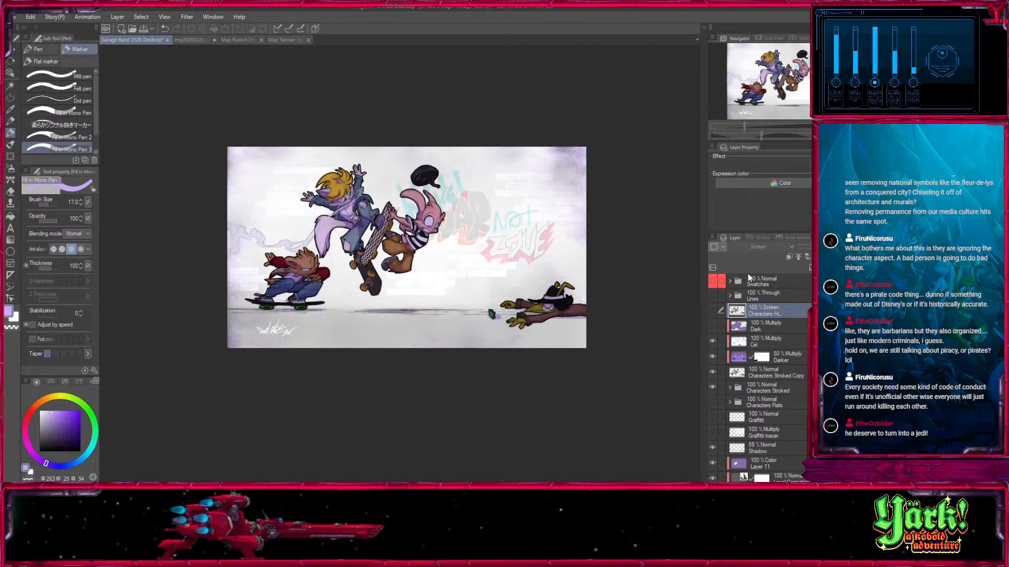
{"action": "left_click", "coordinate": [759, 326]}
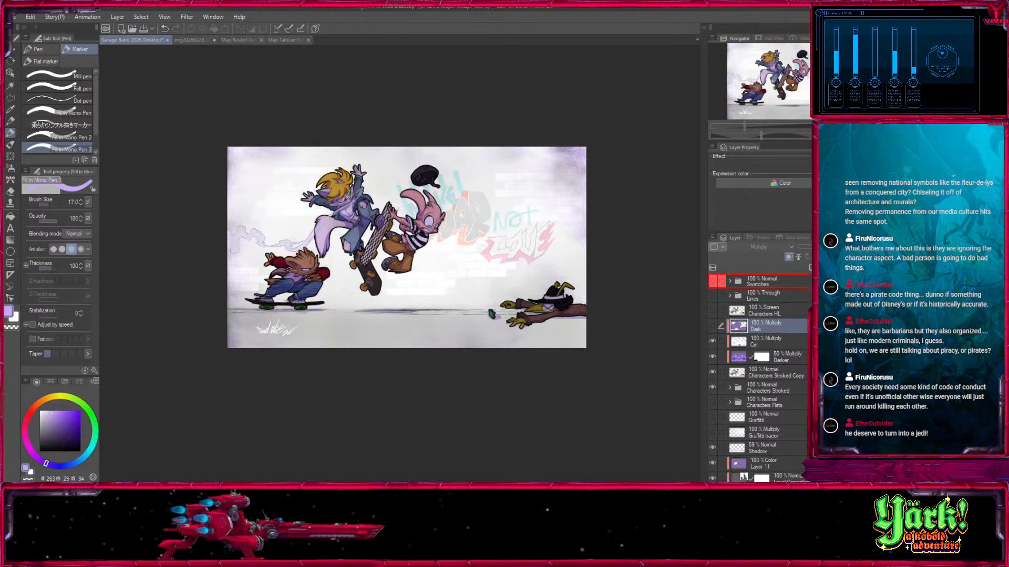
{"action": "left_click", "coordinate": [799, 258]}
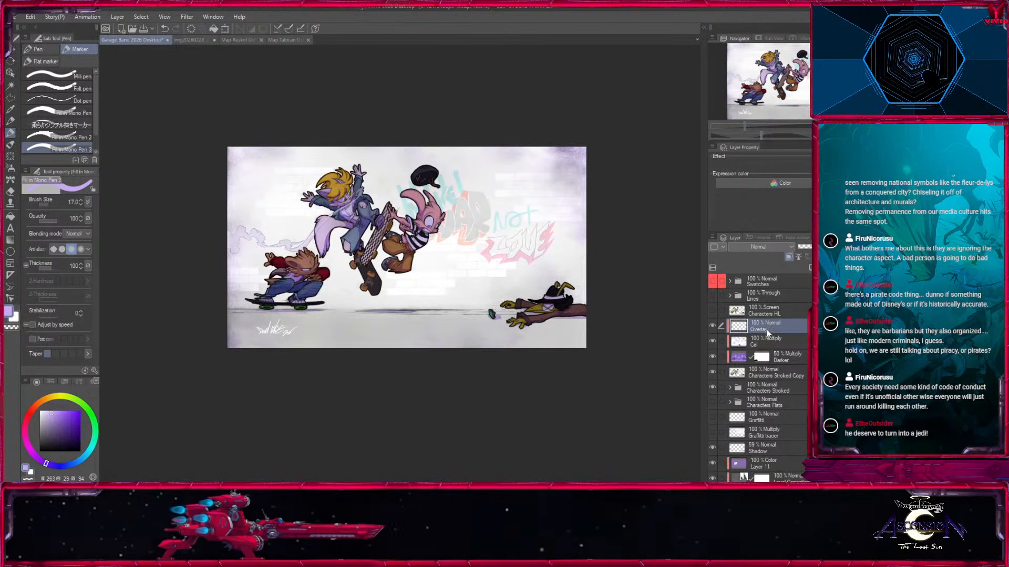
Set up the Medium airbrush at size 800 with a light orange colour of hue 32, saturation 48 and value 100.
{"action": "key", "text": "ctrl+plus"}
{"action": "key", "text": "ctrl+plus"}
{"action": "mouse_move", "coordinate": [277, 257]}
{"action": "left_mouse_down"}
{"action": "mouse_move", "coordinate": [527, 231]}
{"action": "mouse_move", "coordinate": [721, 250]}
{"action": "left_mouse_up"}
{"action": "left_click", "coordinate": [10, 169]}
{"action": "left_click", "coordinate": [60, 414]}
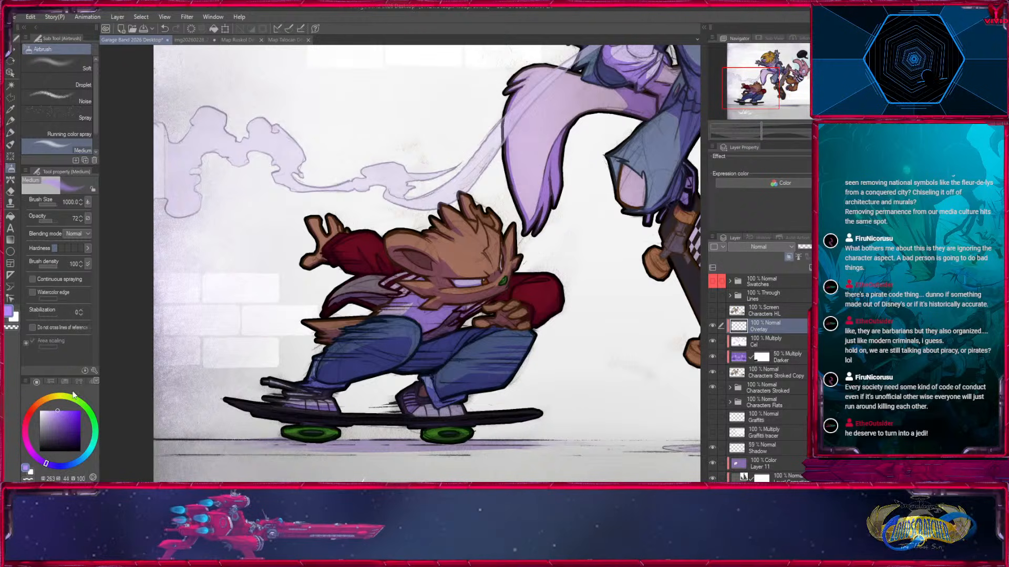
{"action": "key", "text": "["}
{"action": "left_click", "coordinate": [41, 412]}
{"action": "left_click", "coordinate": [47, 402]}
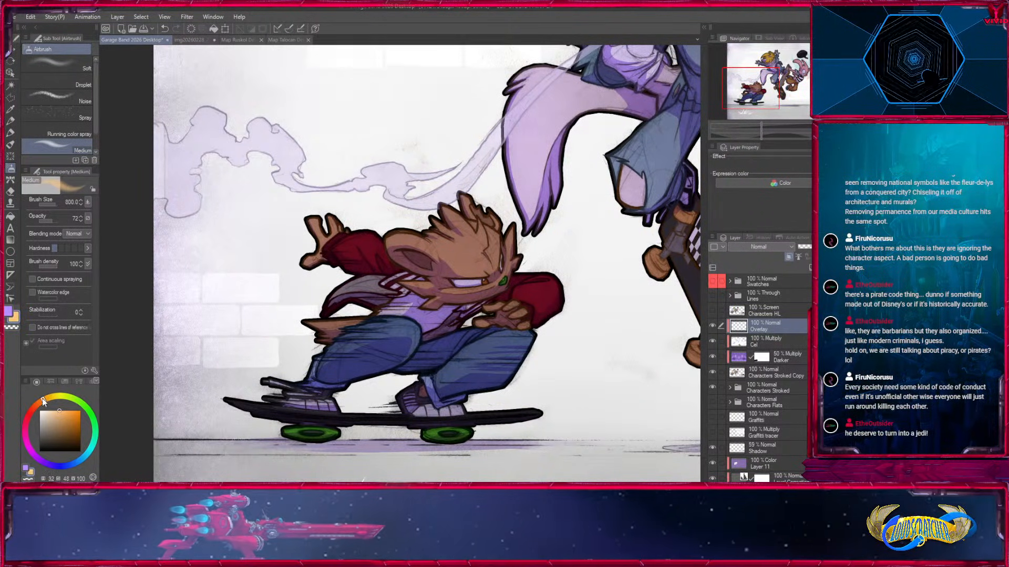
Try spraying orange over the crouching skater at size 1200 in Normal mode and undo the stroke.
{"action": "key", "text": "]"}
{"action": "key", "text": "]"}
{"action": "left_click_drag", "start_coordinate": [420, 237], "coordinate": [503, 263]}
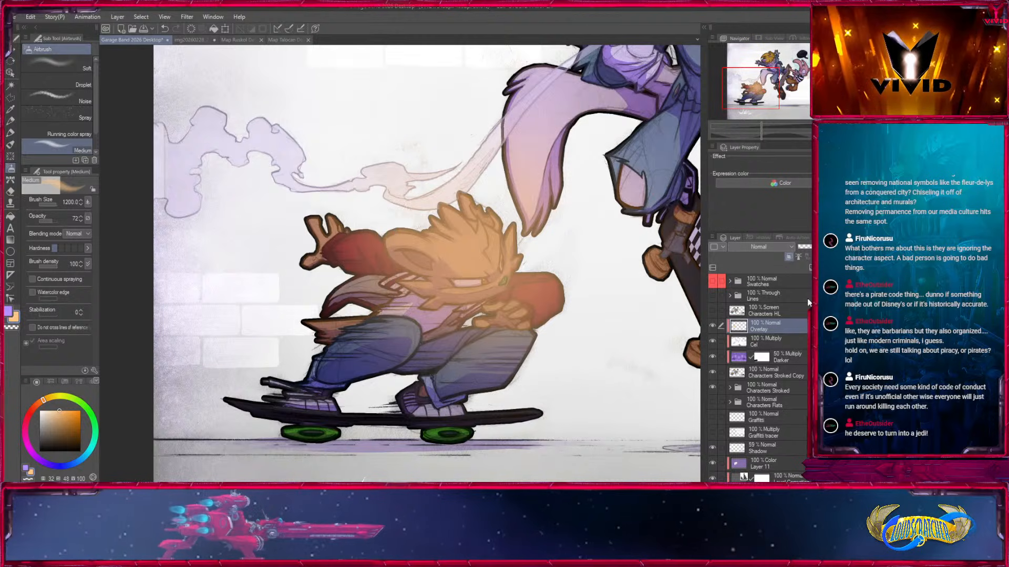
{"action": "key", "text": "ctrl+z"}
Set the Overlay layer's blending mode to Overlay and airbrush soft orange light over the crouching skater's head and upper body, up to size 1700.
{"action": "left_click", "coordinate": [758, 247]}
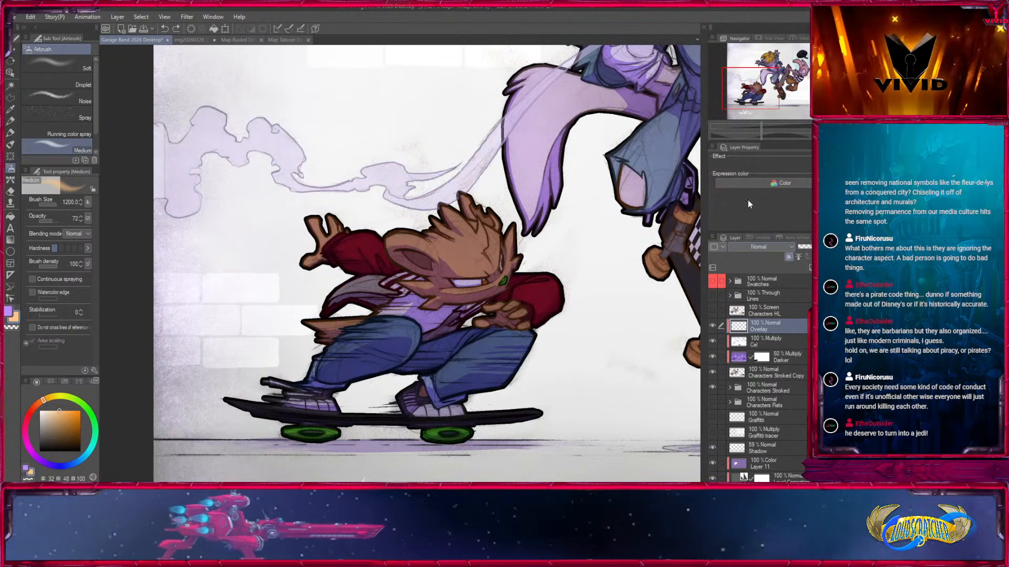
{"action": "left_click", "coordinate": [749, 139]}
{"action": "key", "text": "]"}
{"action": "left_click_drag", "start_coordinate": [432, 239], "coordinate": [470, 268]}
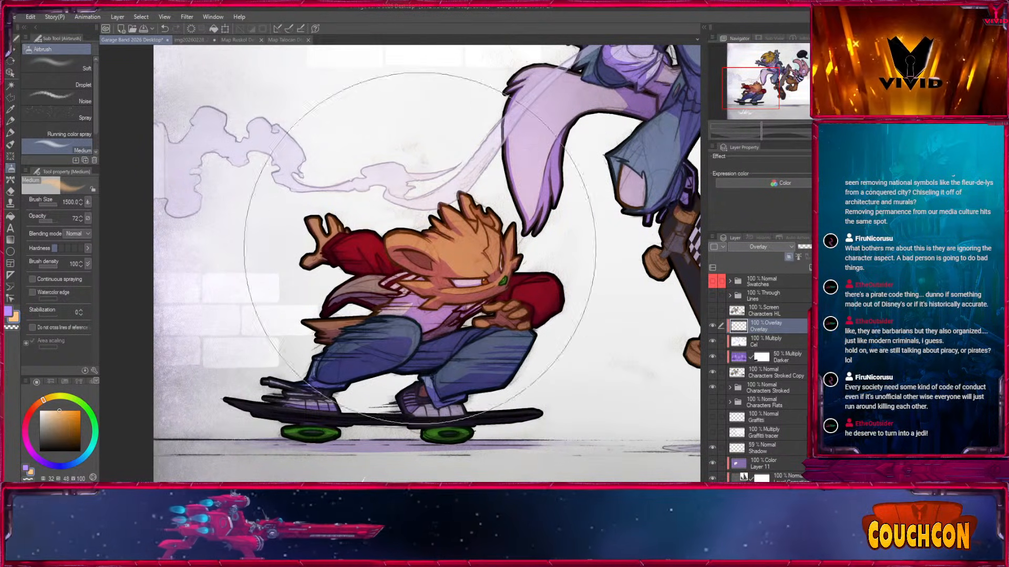
{"action": "key", "text": "ctrl+z"}
{"action": "key", "text": "]"}
{"action": "left_click_drag", "start_coordinate": [389, 268], "coordinate": [431, 271]}
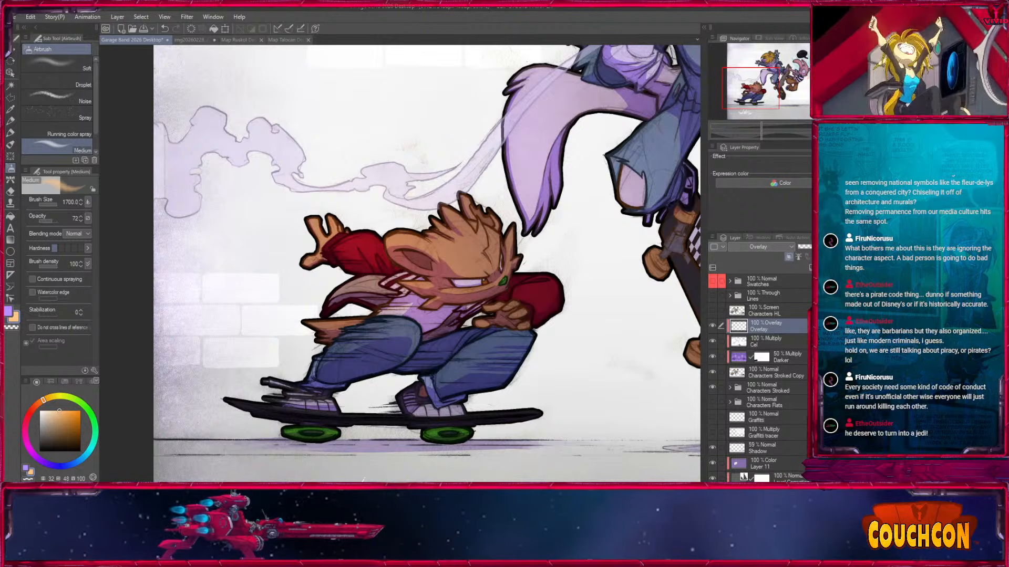
{"action": "left_click_drag", "start_coordinate": [532, 287], "coordinate": [420, 381]}
{"action": "key", "text": "ctrl+minus"}
{"action": "mouse_move", "coordinate": [412, 345]}
{"action": "left_mouse_down"}
{"action": "mouse_move", "coordinate": [388, 355]}
{"action": "mouse_move", "coordinate": [417, 364]}
{"action": "left_mouse_up"}
Airbrush muted purple (263, 44, 64) over the crouching skater's legs and skateboard at size 1200 and opacity 42.
{"action": "key", "text": "["}
{"action": "left_click", "coordinate": [46, 464]}
{"action": "left_click", "coordinate": [52, 220]}
{"action": "left_click", "coordinate": [57, 425]}
{"action": "key", "text": "["}
{"action": "mouse_move", "coordinate": [392, 380]}
{"action": "left_mouse_down"}
{"action": "mouse_move", "coordinate": [322, 386]}
{"action": "mouse_move", "coordinate": [294, 419]}
{"action": "left_mouse_up"}
{"action": "left_click_drag", "start_coordinate": [367, 384], "coordinate": [438, 337]}
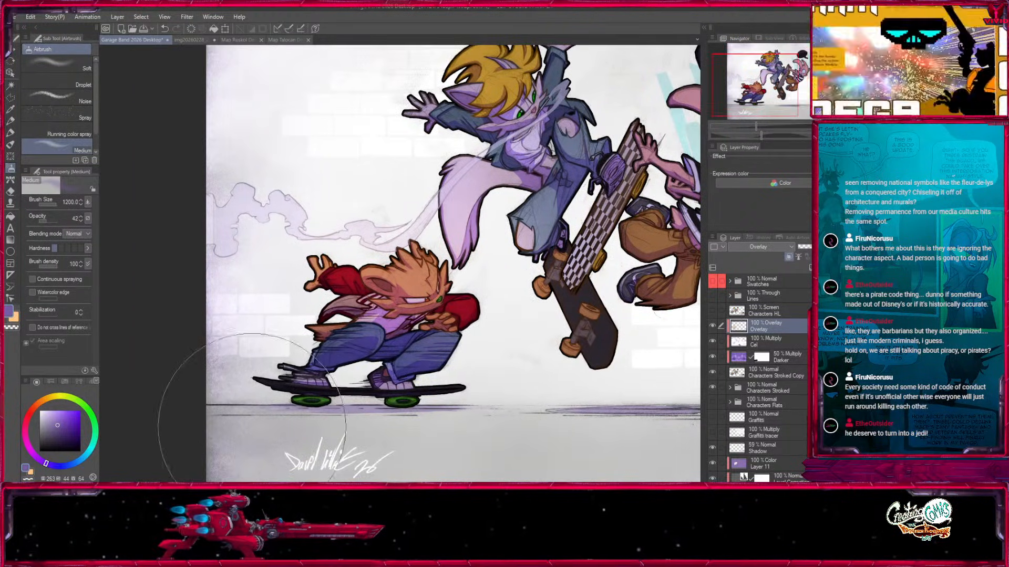
Airbrush orange light over the jumping blond skater's hair, face and raised arm, varying the size between 800 and 1500.
{"action": "left_click_drag", "start_coordinate": [505, 343], "coordinate": [265, 435]}
{"action": "key", "text": "x"}
{"action": "key", "text": "]"}
{"action": "mouse_move", "coordinate": [293, 151]}
{"action": "left_mouse_down"}
{"action": "mouse_move", "coordinate": [313, 123]}
{"action": "mouse_move", "coordinate": [270, 115]}
{"action": "left_mouse_up"}
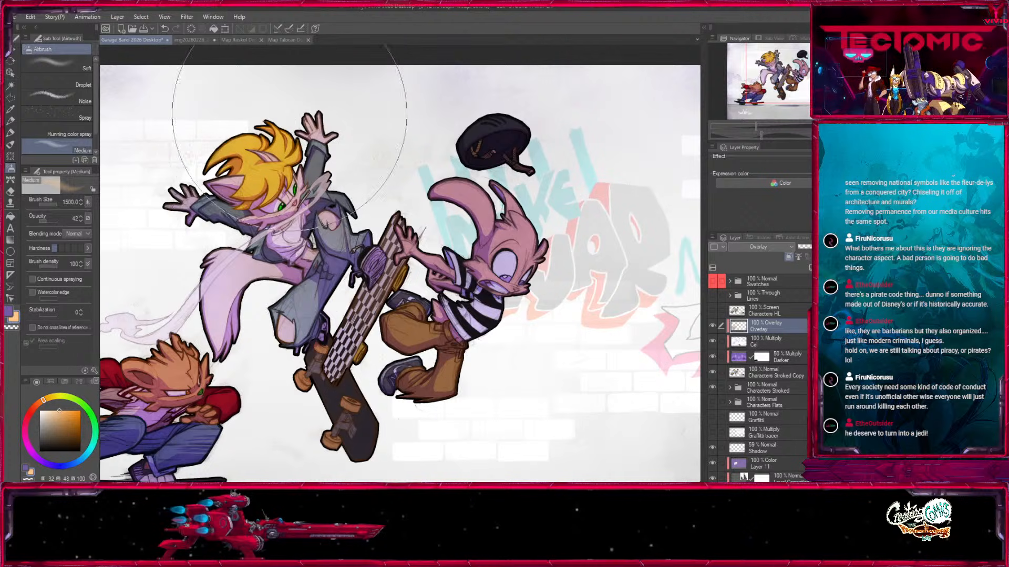
{"action": "key", "text": "["}
{"action": "key", "text": "["}
{"action": "key", "text": "["}
{"action": "key", "text": "["}
{"action": "key", "text": "["}
{"action": "key", "text": "["}
{"action": "key", "text": "["}
{"action": "key", "text": "["}
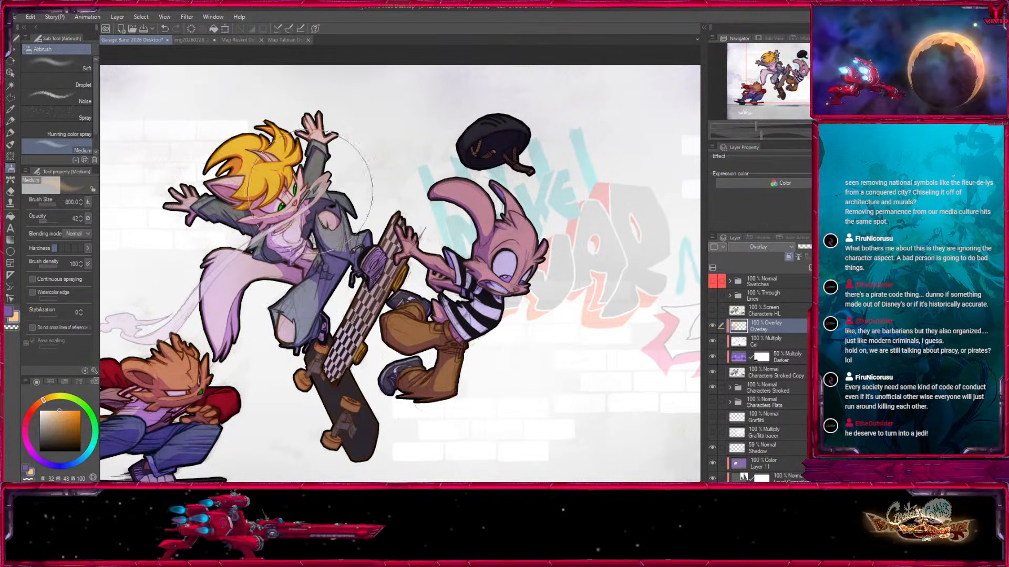
{"action": "key", "text": "]"}
{"action": "key", "text": "]"}
{"action": "key", "text": "]"}
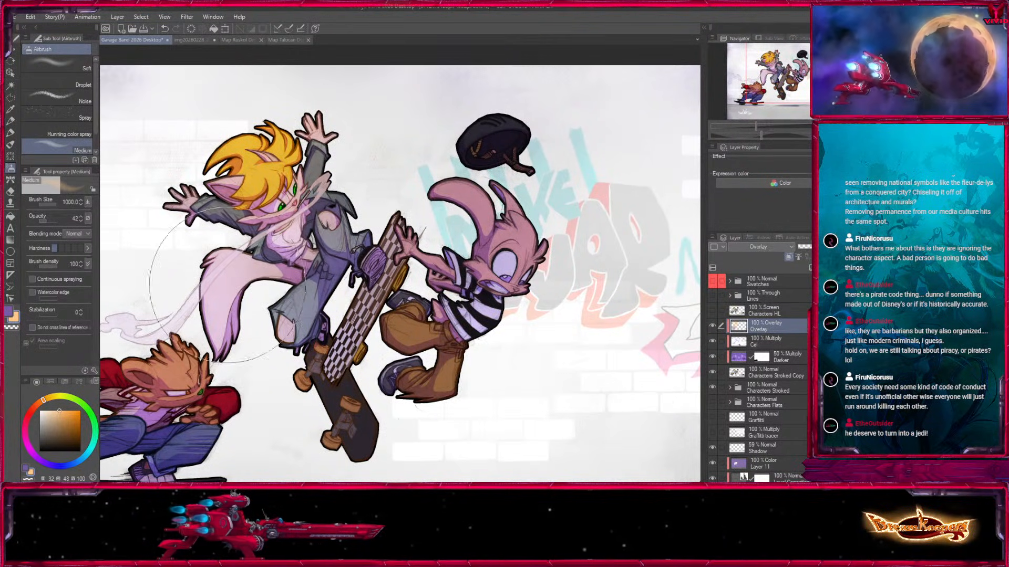
Airbrush purple over the jumping skater's lower body and legs, darkening the colour to 263, 43, 47 and using sizes 600 to 1000.
{"action": "key", "text": "x"}
{"action": "mouse_move", "coordinate": [289, 263]}
{"action": "left_mouse_down"}
{"action": "mouse_move", "coordinate": [280, 236]}
{"action": "mouse_move", "coordinate": [220, 229]}
{"action": "left_mouse_up"}
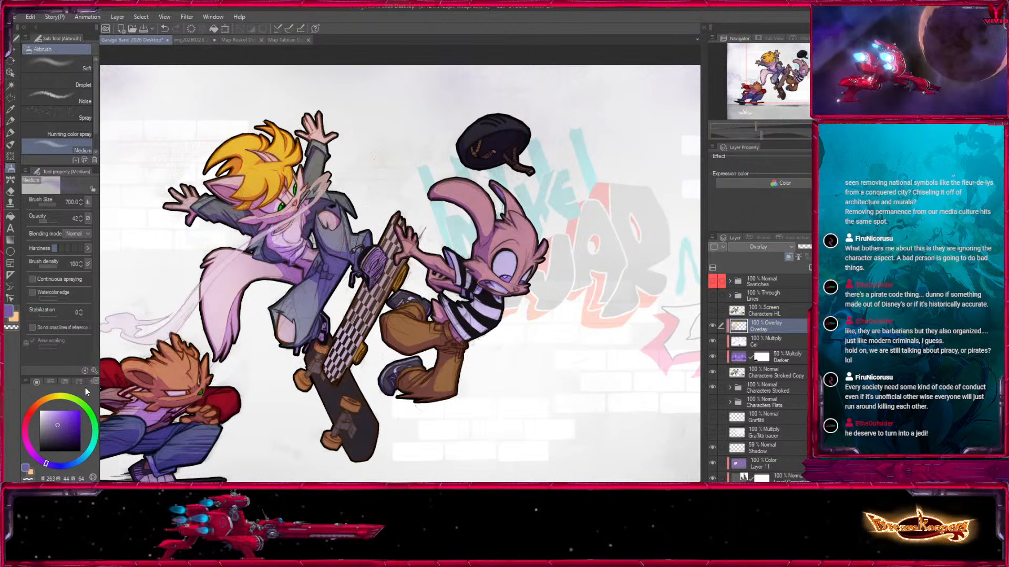
{"action": "key", "text": "bracketright"}
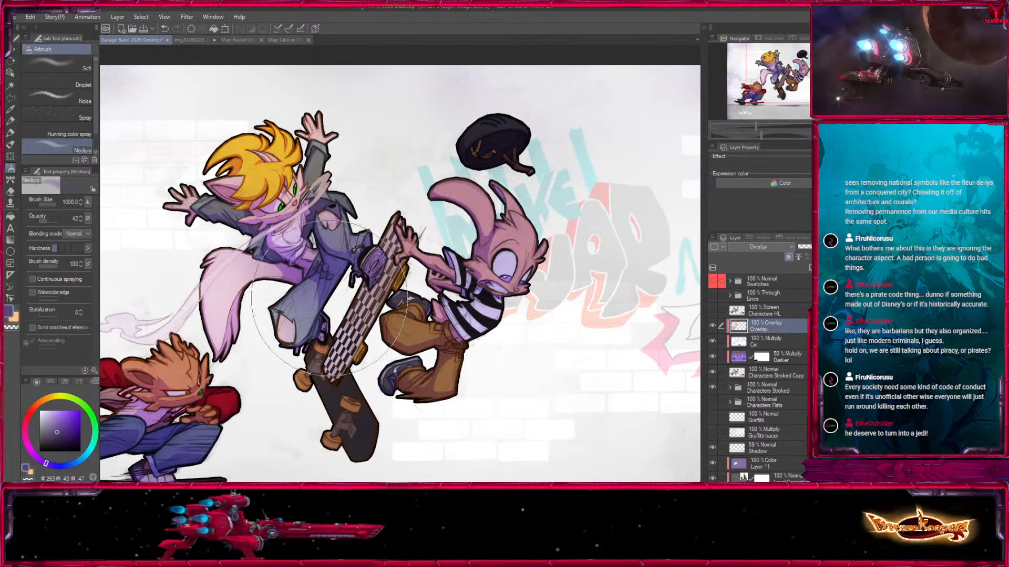
{"action": "key", "text": "bracketright"}
{"action": "key", "text": "bracketright"}
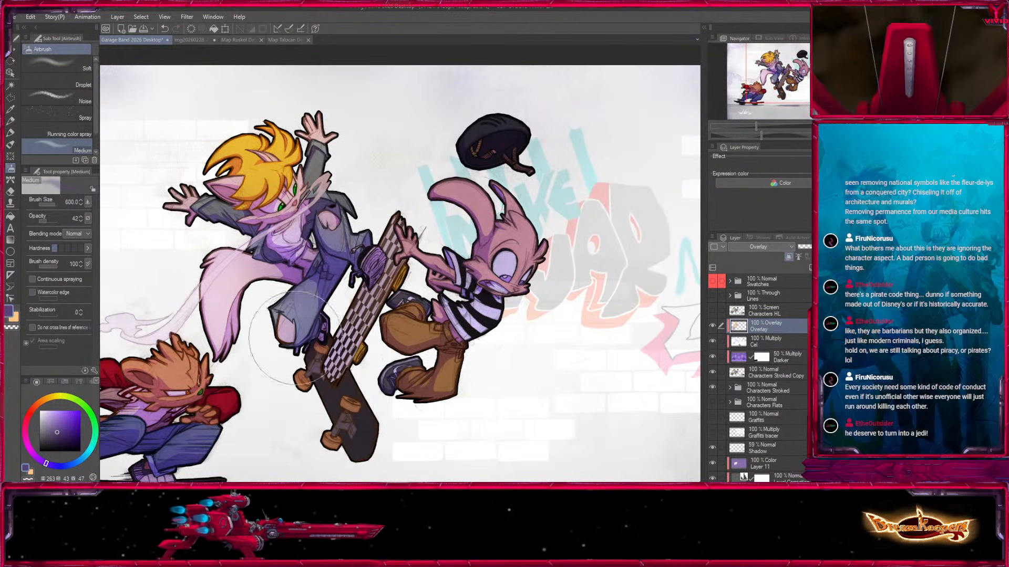
Airbrush orange light over the pink long-eared character's head, ears and striped shirt, ending at size 1000.
{"action": "key", "text": "x"}
{"action": "mouse_move", "coordinate": [310, 310]}
{"action": "left_mouse_down"}
{"action": "mouse_move", "coordinate": [362, 280]}
{"action": "mouse_move", "coordinate": [279, 321]}
{"action": "mouse_move", "coordinate": [295, 335]}
{"action": "left_mouse_up"}
{"action": "mouse_move", "coordinate": [456, 231]}
{"action": "left_mouse_down"}
{"action": "mouse_move", "coordinate": [432, 265]}
{"action": "mouse_move", "coordinate": [482, 339]}
{"action": "left_mouse_up"}
{"action": "key", "text": "bracketright"}
{"action": "key", "text": "bracketright"}
{"action": "key", "text": "bracketright"}
{"action": "key", "text": "bracketright"}
{"action": "key", "text": "bracketleft"}
{"action": "key", "text": "bracketleft"}
Airbrush dark purple over the pink character's trousers and shoes at about size 600.
{"action": "key", "text": "bracketleft"}
{"action": "key", "text": "bracketleft"}
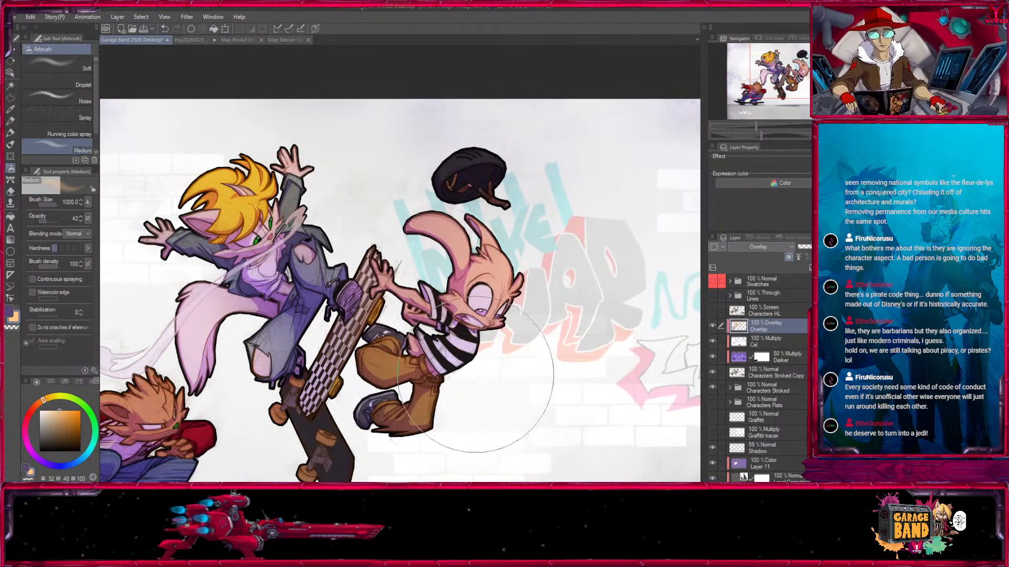
{"action": "key", "text": "x"}
{"action": "key", "text": "bracketleft"}
{"action": "key", "text": "bracketleft"}
{"action": "mouse_move", "coordinate": [405, 374]}
{"action": "left_mouse_down"}
{"action": "mouse_move", "coordinate": [446, 407]}
{"action": "mouse_move", "coordinate": [398, 412]}
{"action": "left_mouse_up"}
{"action": "key", "text": "bracketright"}
{"action": "key", "text": "bracketleft"}
{"action": "left_click_drag", "start_coordinate": [330, 386], "coordinate": [303, 389]}
{"action": "mouse_move", "coordinate": [493, 436]}
{"action": "left_mouse_down"}
{"action": "mouse_move", "coordinate": [569, 277]}
{"action": "mouse_move", "coordinate": [465, 412]}
{"action": "left_mouse_up"}
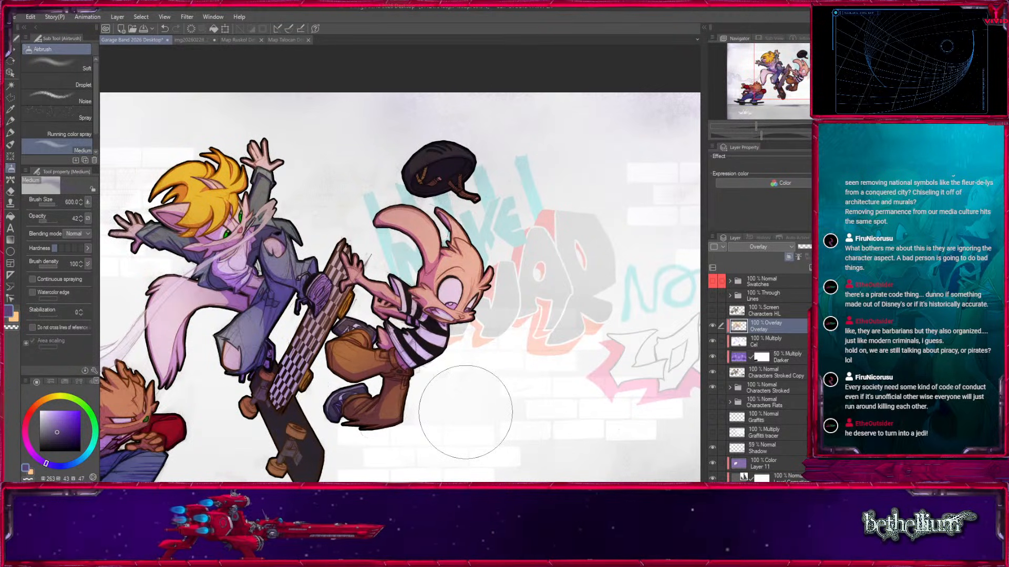
Airbrush orange light over the flying black cap at size 250.
{"action": "key", "text": "bracketleft"}
{"action": "key", "text": "bracketleft"}
{"action": "key", "text": "bracketleft"}
{"action": "key", "text": "bracketleft"}
{"action": "key", "text": "bracketleft"}
{"action": "key", "text": "bracketleft"}
{"action": "key", "text": "bracketleft"}
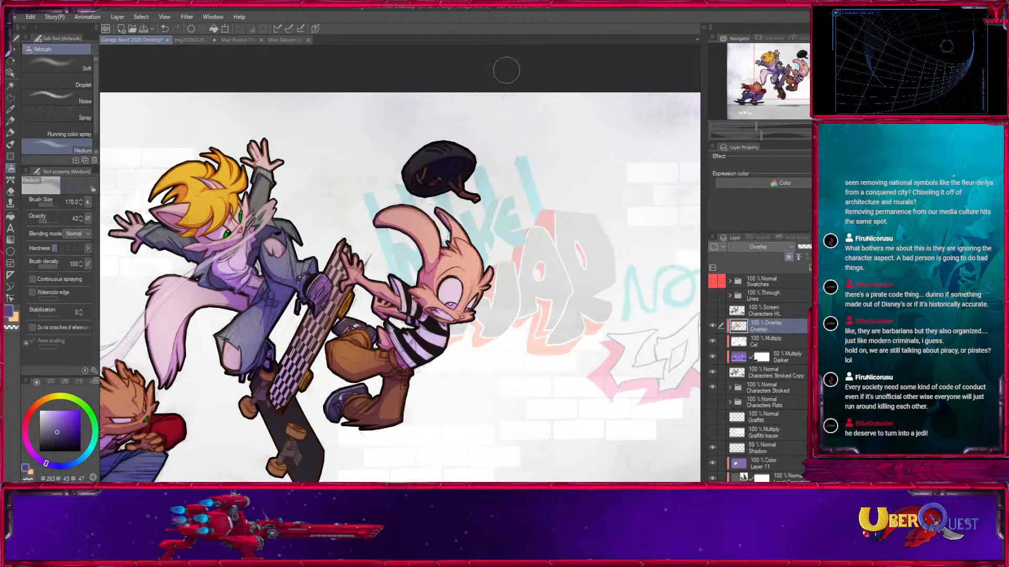
{"action": "key", "text": "x"}
{"action": "key", "text": "bracketright"}
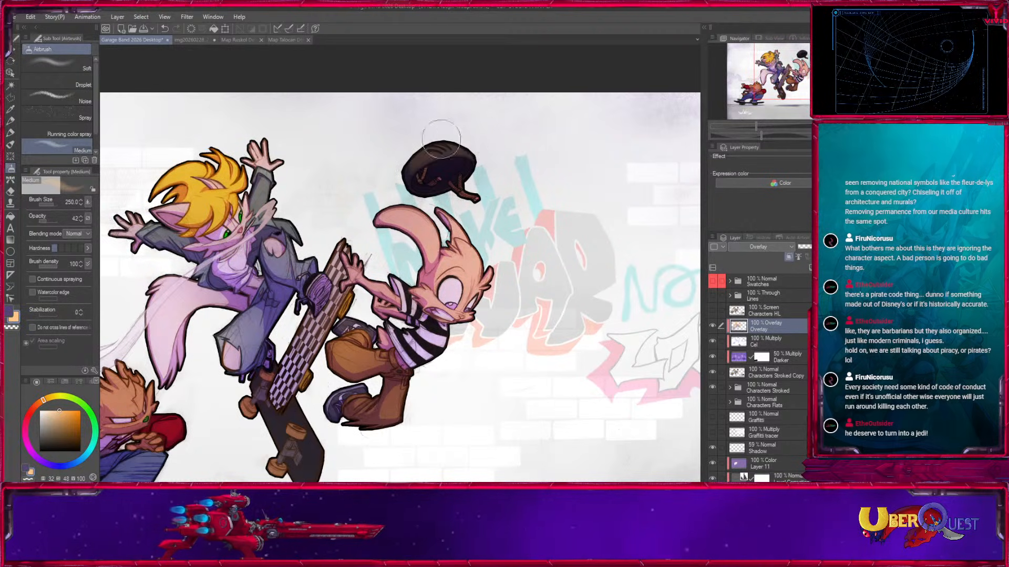
Airbrush orange light over the fallen character in the black hat, raising the size from 400 to 800.
{"action": "left_click_drag", "start_coordinate": [570, 390], "coordinate": [651, 268]}
{"action": "mouse_move", "coordinate": [485, 331]}
{"action": "left_mouse_down"}
{"action": "mouse_move", "coordinate": [322, 339]}
{"action": "mouse_move", "coordinate": [122, 321]}
{"action": "left_mouse_up"}
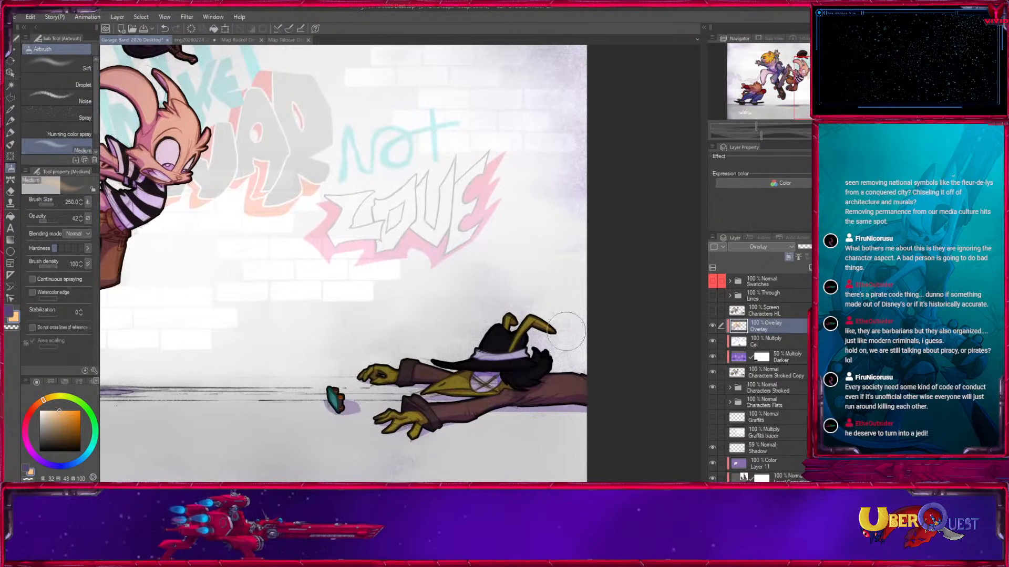
{"action": "key", "text": "bracketright"}
{"action": "key", "text": "bracketright"}
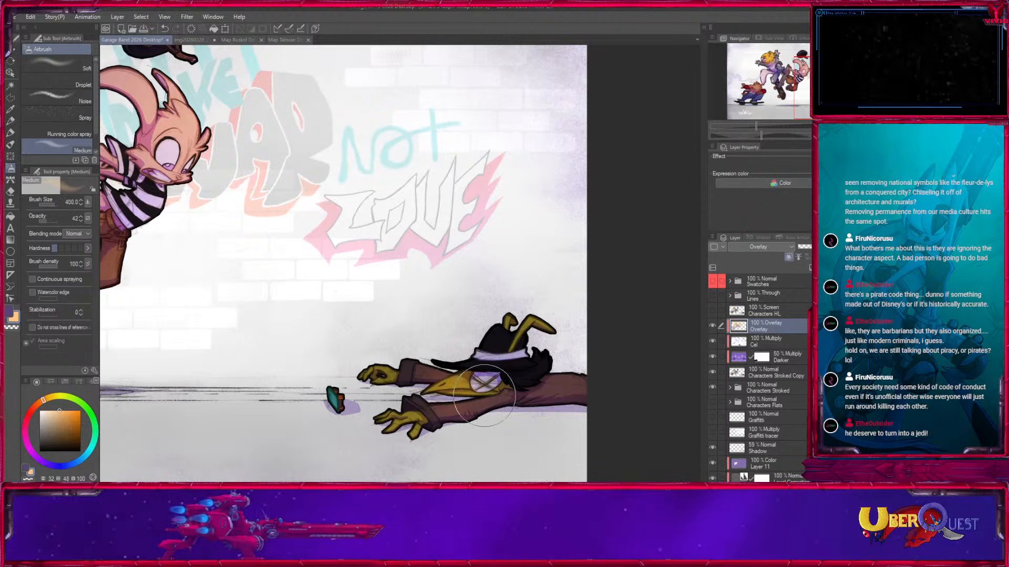
{"action": "key", "text": "bracketright"}
{"action": "key", "text": "bracketright"}
{"action": "key", "text": "bracketright"}
{"action": "key", "text": "bracketright"}
{"action": "key", "text": "bracketright"}
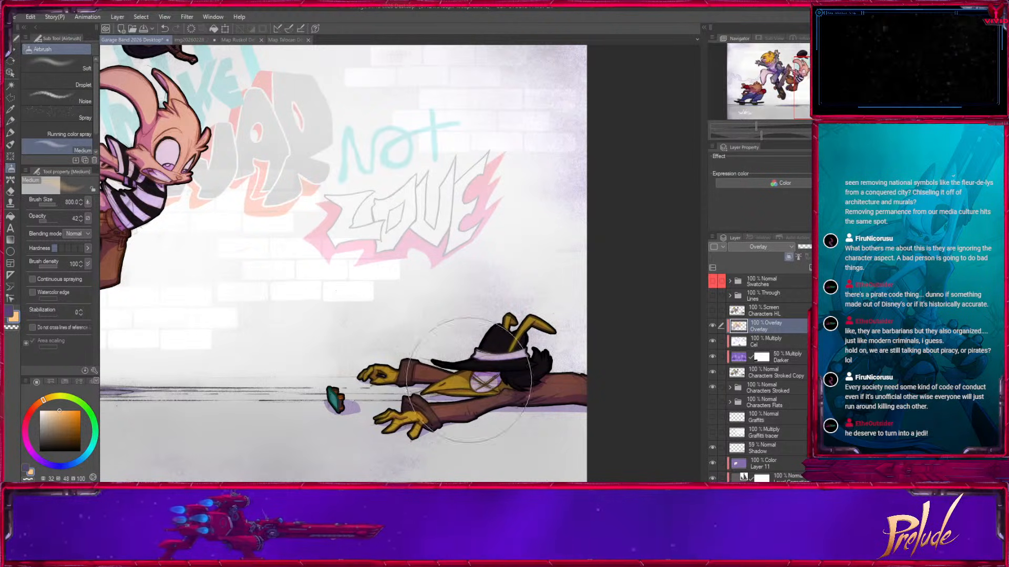
Airbrush dark purple shade over the fallen character's hat and outstretched body at about size 300.
{"action": "key", "text": "x"}
{"action": "key", "text": "bracketleft"}
{"action": "key", "text": "bracketleft"}
{"action": "key", "text": "bracketleft"}
{"action": "key", "text": "bracketleft"}
{"action": "key", "text": "bracketleft"}
{"action": "key", "text": "bracketleft"}
{"action": "key", "text": "bracketleft"}
{"action": "key", "text": "bracketleft"}
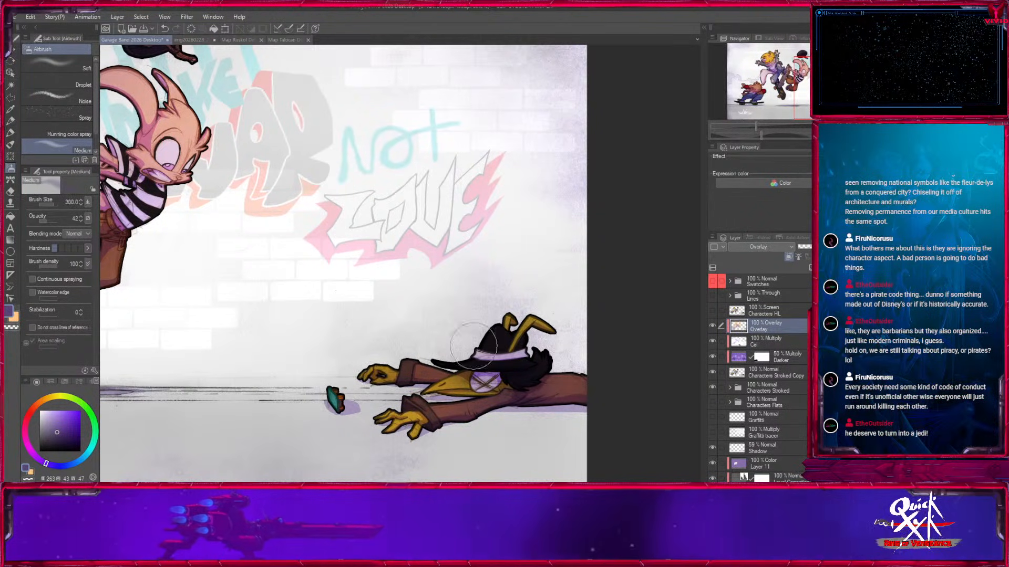
{"action": "key", "text": "bracketright"}
{"action": "key", "text": "bracketright"}
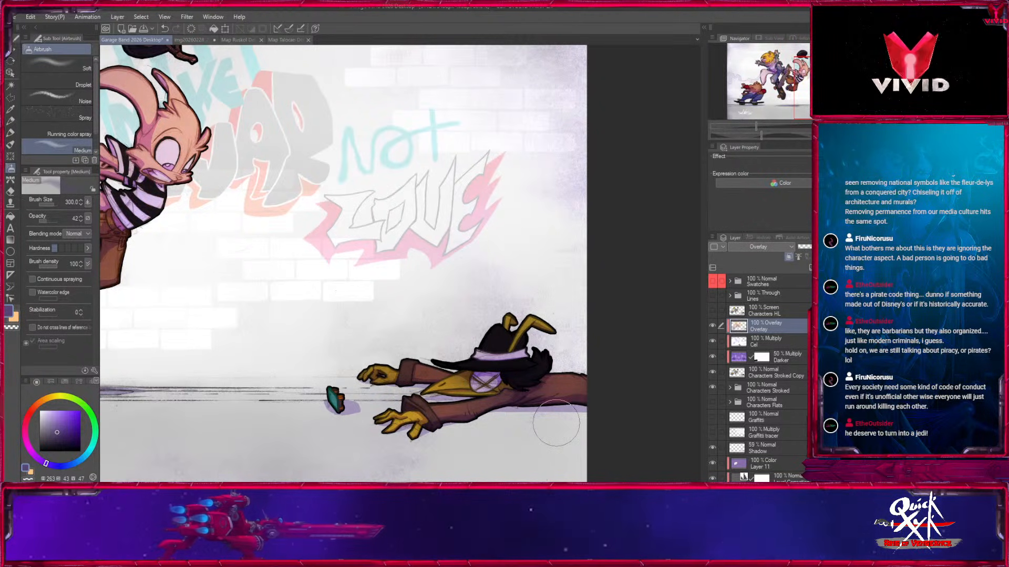
Review the whole illustration and save the file.
{"action": "key", "text": "ctrl+minus"}
{"action": "left_click_drag", "start_coordinate": [197, 316], "coordinate": [354, 395]}
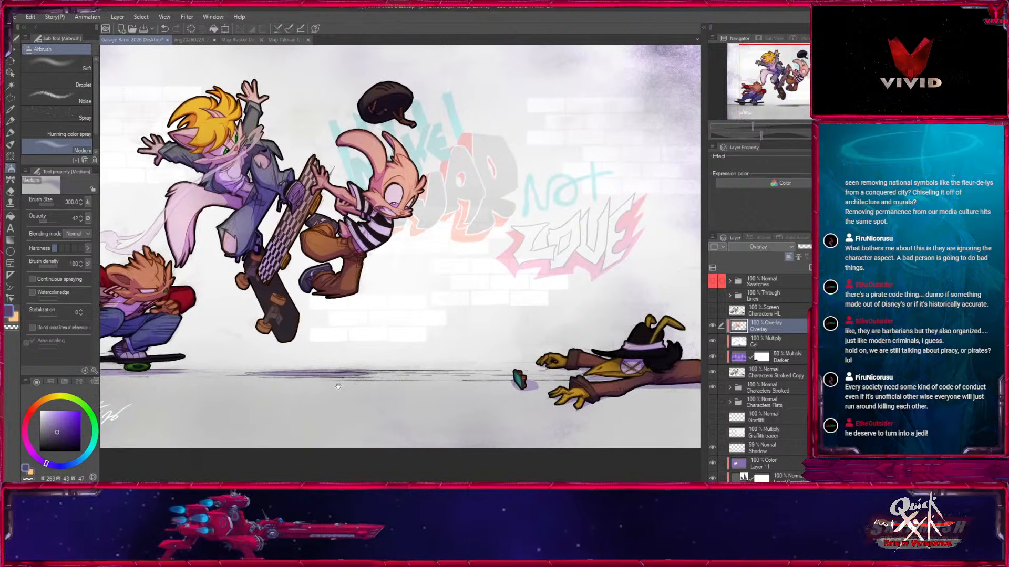
{"action": "key", "text": "ctrl+minus"}
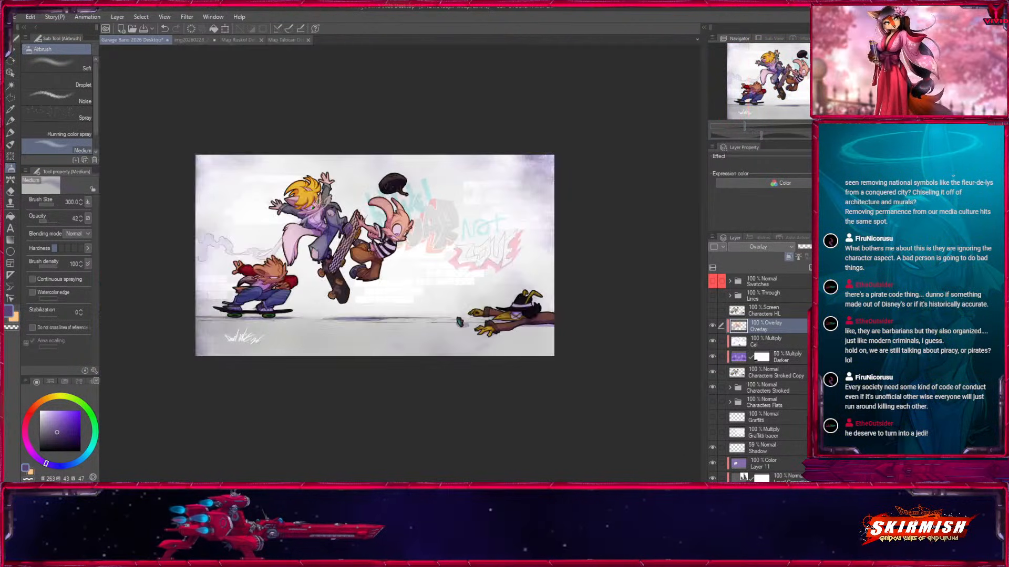
{"action": "key", "text": "ctrl+plus"}
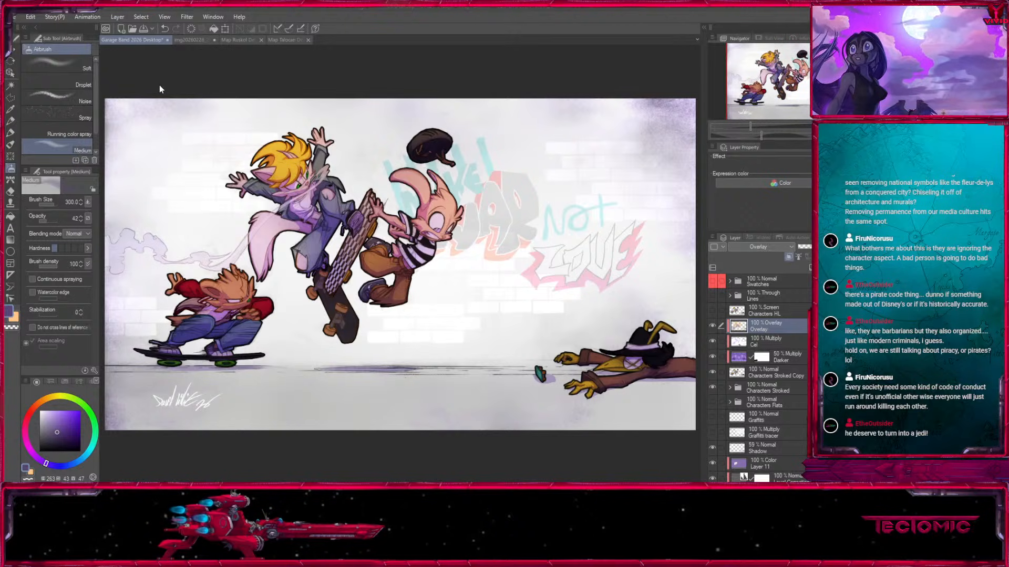
{"action": "key", "text": "ctrl+s"}
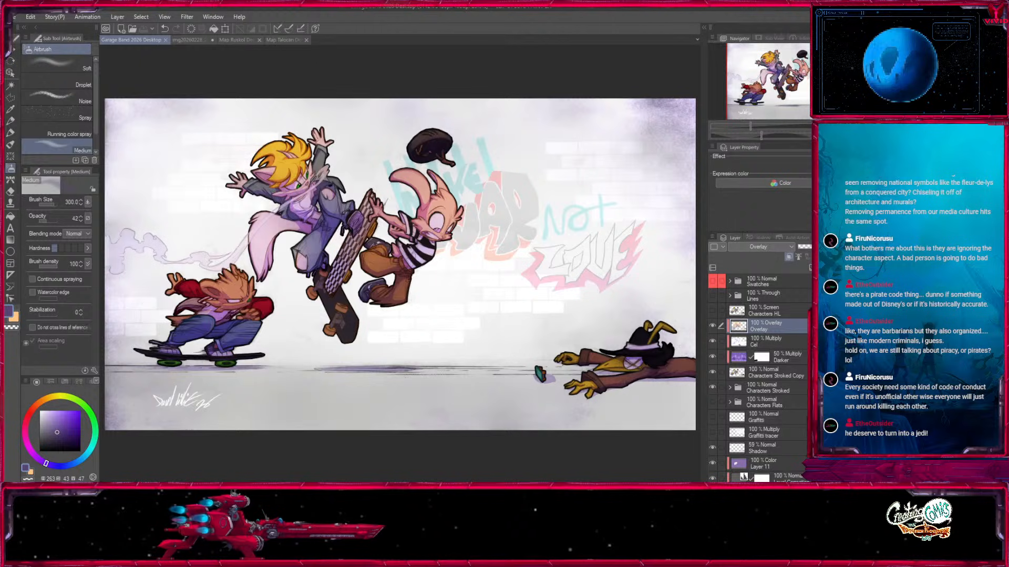
Add a layer named HL above the Overlay layer and set its blending mode to Screen.
{"action": "left_click_drag", "start_coordinate": [750, 126], "coordinate": [765, 128]}
{"action": "left_click_drag", "start_coordinate": [503, 219], "coordinate": [582, 476]}
{"action": "left_click_drag", "start_coordinate": [351, 346], "coordinate": [653, 328]}
{"action": "left_click_drag", "start_coordinate": [486, 415], "coordinate": [640, 87]}
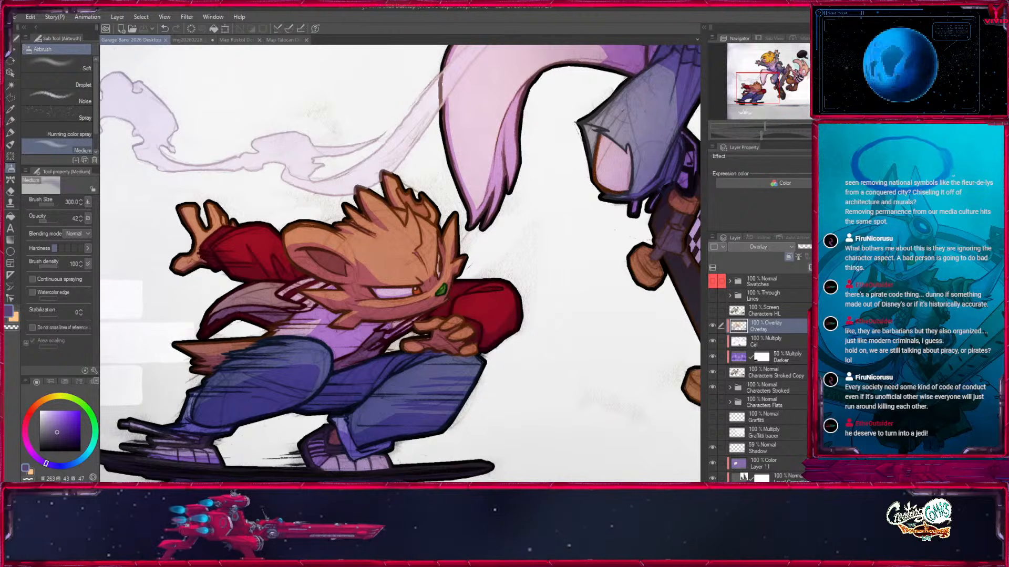
{"action": "key", "text": "ctrl+shift+n"}
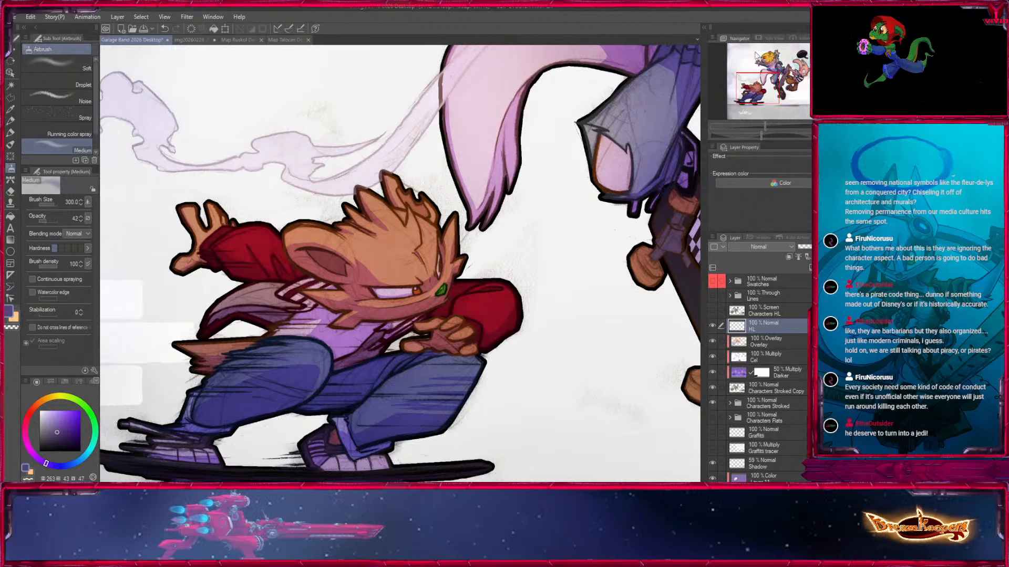
{"action": "key", "text": "ctrl+plus"}
{"action": "key", "text": "ctrl+plus"}
{"action": "key", "text": "ctrl+plus"}
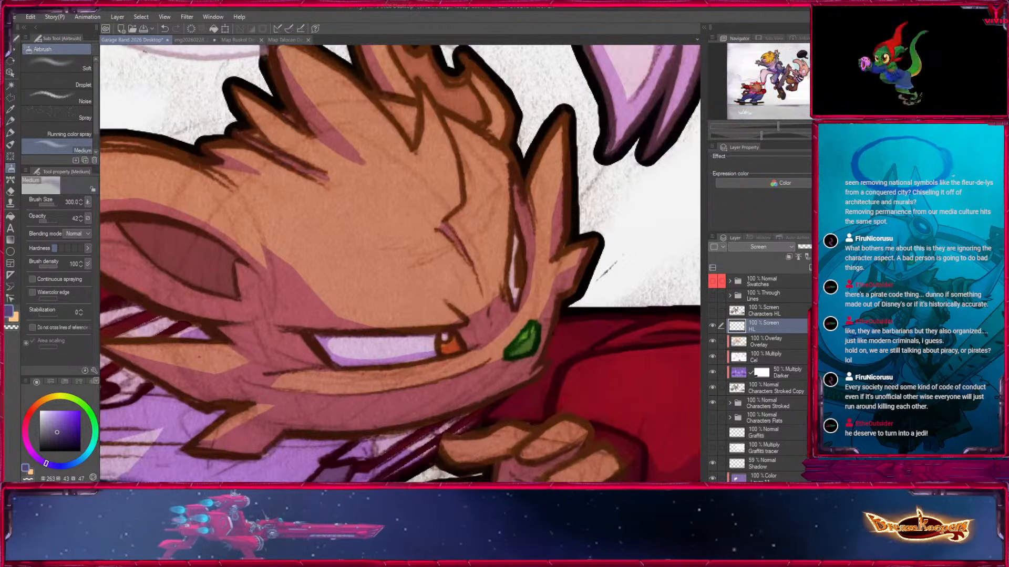
Dot white highlights onto the crouching skater's irises with a tiny airbrush, ending at size 4.
{"action": "left_click", "coordinate": [40, 411]}
{"action": "key", "text": "bracketleft"}
{"action": "key", "text": "bracketleft"}
{"action": "key", "text": "bracketleft"}
{"action": "key", "text": "bracketleft"}
{"action": "key", "text": "bracketleft"}
{"action": "key", "text": "bracketleft"}
{"action": "key", "text": "bracketleft"}
{"action": "key", "text": "bracketleft"}
{"action": "key", "text": "bracketleft"}
{"action": "key", "text": "bracketleft"}
{"action": "key", "text": "bracketleft"}
{"action": "key", "text": "bracketleft"}
{"action": "key", "text": "bracketleft"}
{"action": "key", "text": "bracketleft"}
{"action": "key", "text": "bracketleft"}
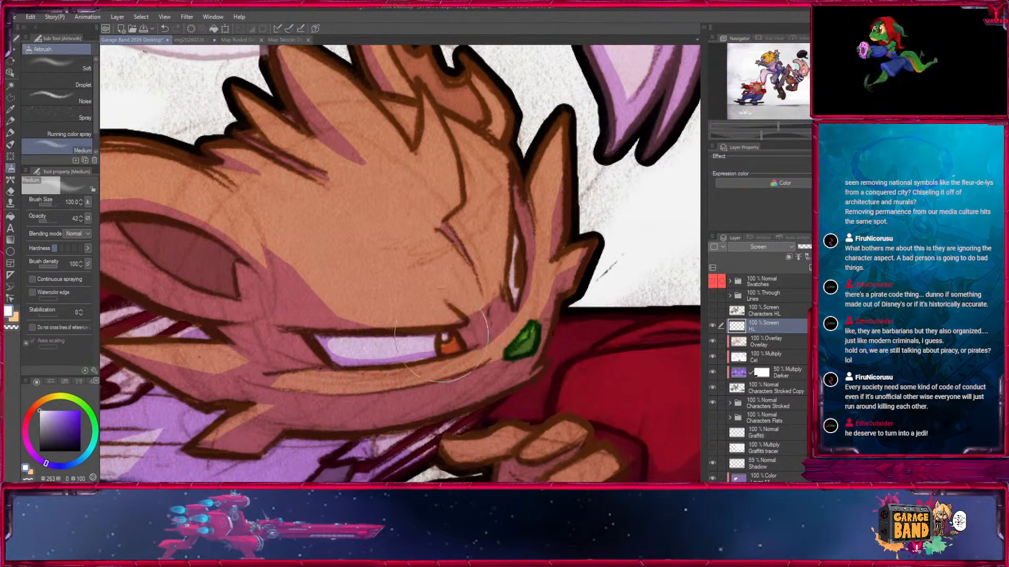
{"action": "key", "text": "bracketleft"}
{"action": "key", "text": "bracketleft"}
{"action": "key", "text": "bracketleft"}
{"action": "key", "text": "bracketleft"}
{"action": "key", "text": "bracketleft"}
{"action": "key", "text": "bracketleft"}
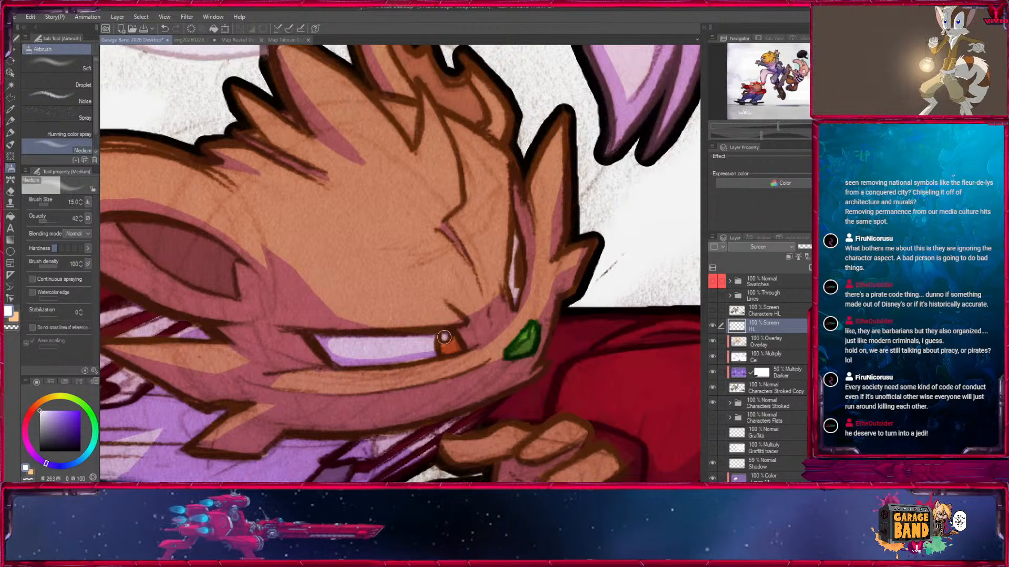
{"action": "key", "text": "bracketleft"}
{"action": "key", "text": "bracketleft"}
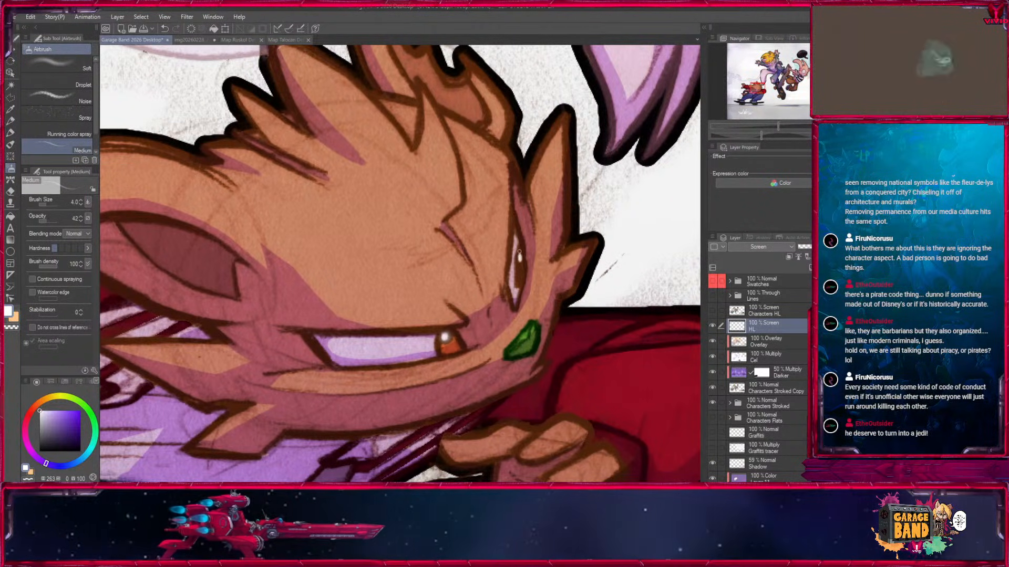
Sample the orange of the crouching skater's iris and add orange glints to both eyes at sizes 4 to 3.
{"action": "key", "text": "bracketright"}
{"action": "key", "text": "x"}
{"action": "key", "text": "i"}
{"action": "left_click", "coordinate": [455, 344]}
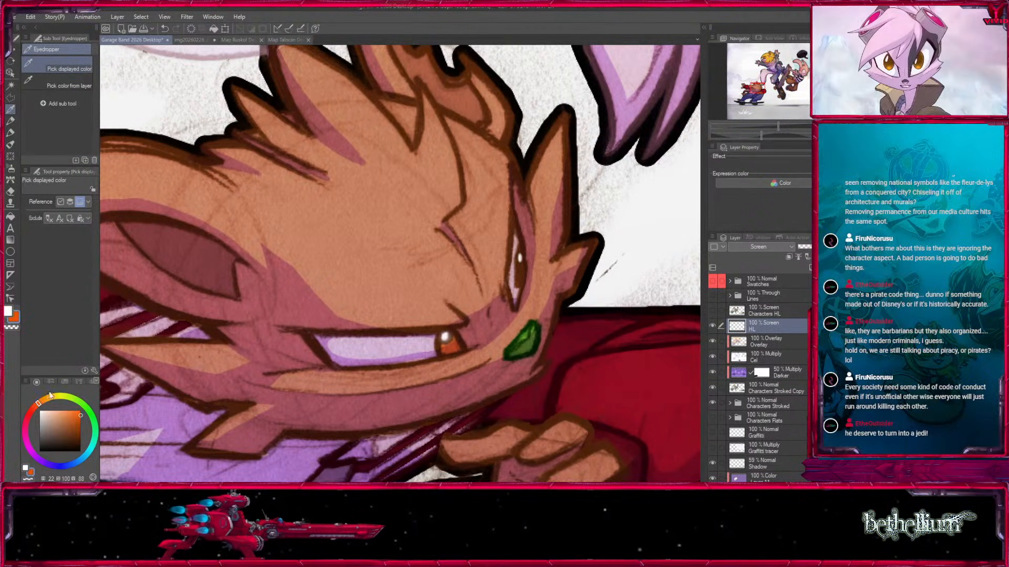
{"action": "left_click", "coordinate": [10, 167]}
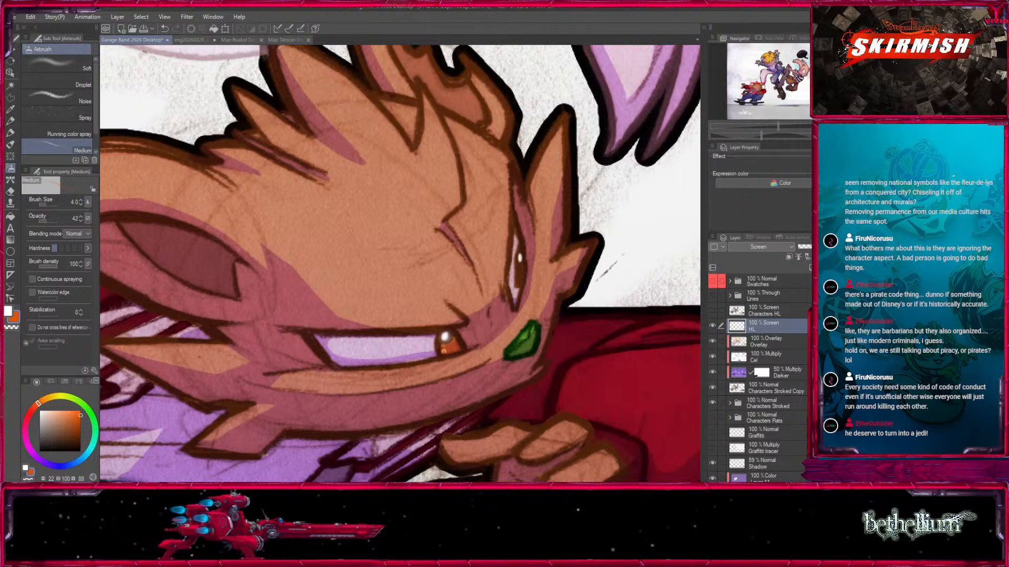
{"action": "key", "text": "bracketleft"}
{"action": "key", "text": "bracketleft"}
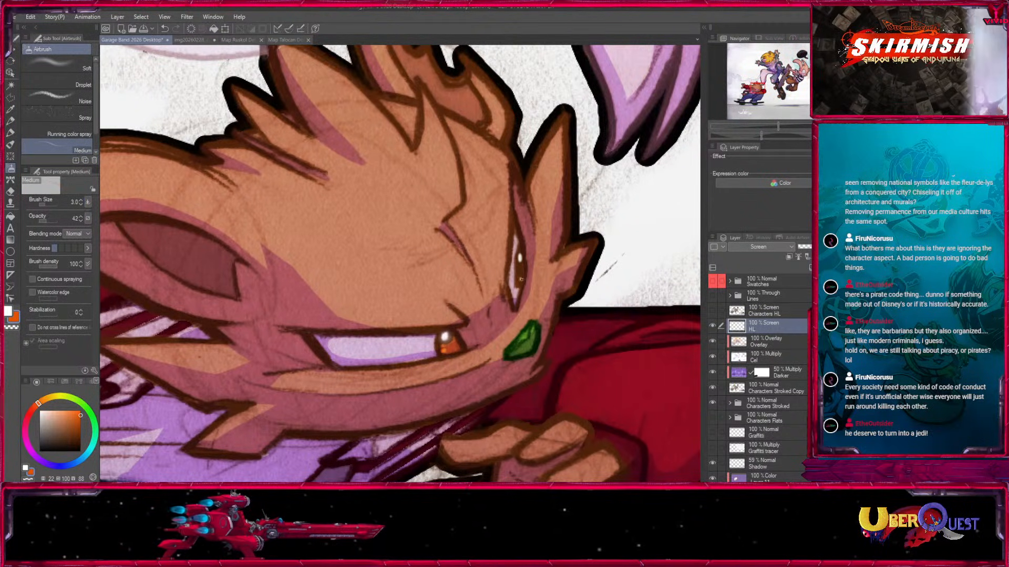
Paint white highlights on the blond skater's green eyes, using sizes up to 12 and raising the opacity to 54.
{"action": "left_click_drag", "start_coordinate": [660, 252], "coordinate": [410, 383]}
{"action": "left_click_drag", "start_coordinate": [525, 184], "coordinate": [336, 336]}
{"action": "left_click_drag", "start_coordinate": [472, 105], "coordinate": [333, 279]}
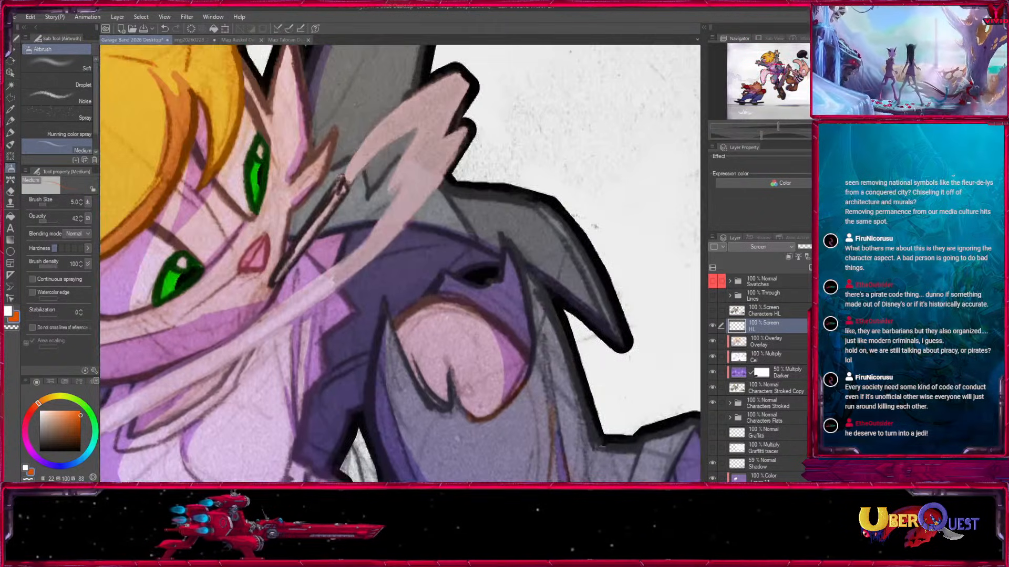
{"action": "left_click_drag", "start_coordinate": [180, 215], "coordinate": [405, 278]}
{"action": "key", "text": "x"}
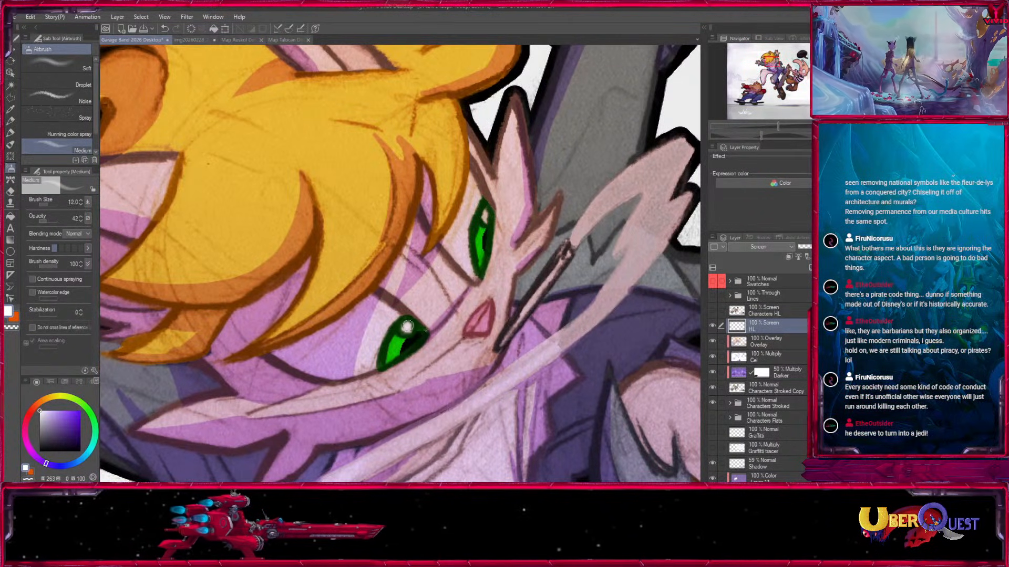
{"action": "left_click", "coordinate": [406, 327]}
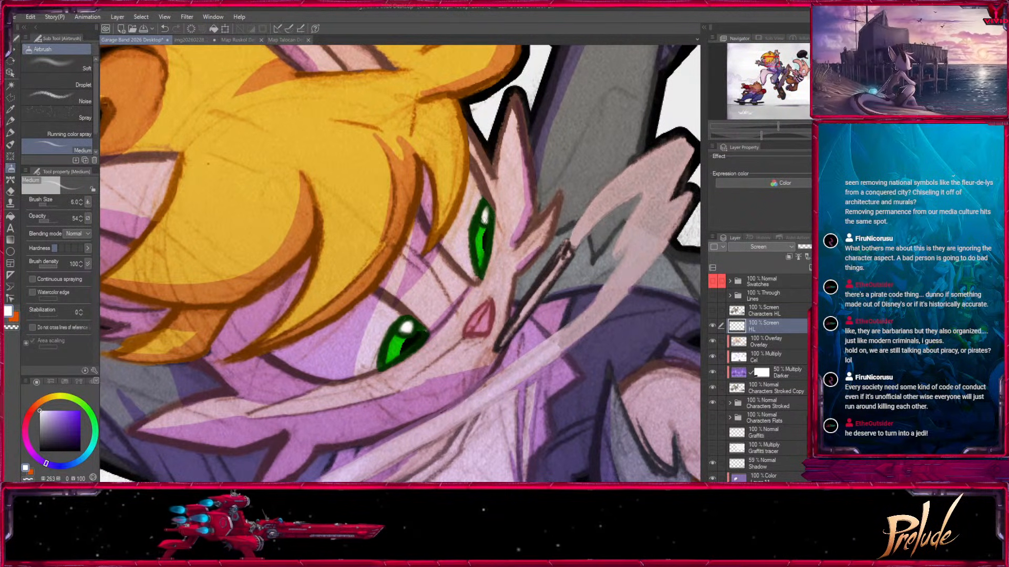
Add green glints (115, 100, 65) to the lower part of the blond skater's irises at sizes 5 to 4.
{"action": "key", "text": "x"}
{"action": "left_click", "coordinate": [89, 411]}
{"action": "left_click", "coordinate": [80, 424]}
{"action": "key", "text": "bracketleft"}
{"action": "key", "text": "bracketleft"}
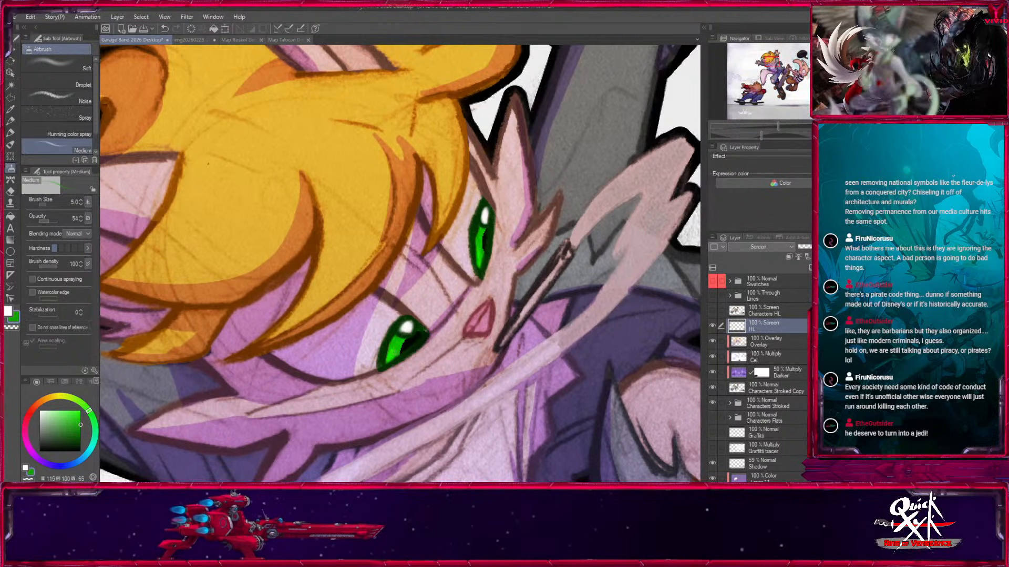
{"action": "key", "text": "bracketright"}
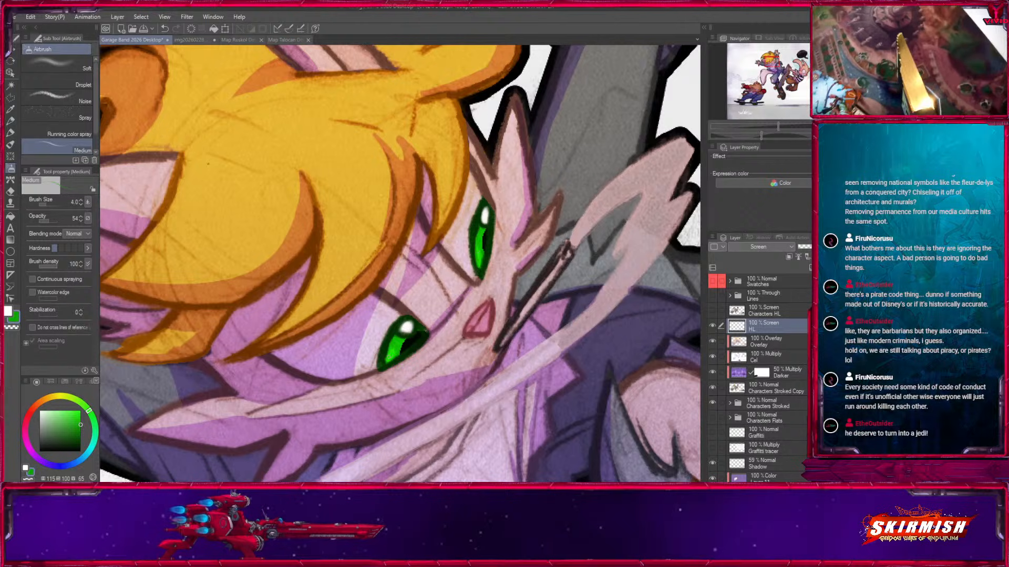
Paint white highlights at sizes 8 to 7 and purple glints (276, 100, 65) at size 6 on the long-eared character's irises.
{"action": "left_click", "coordinate": [801, 75]}
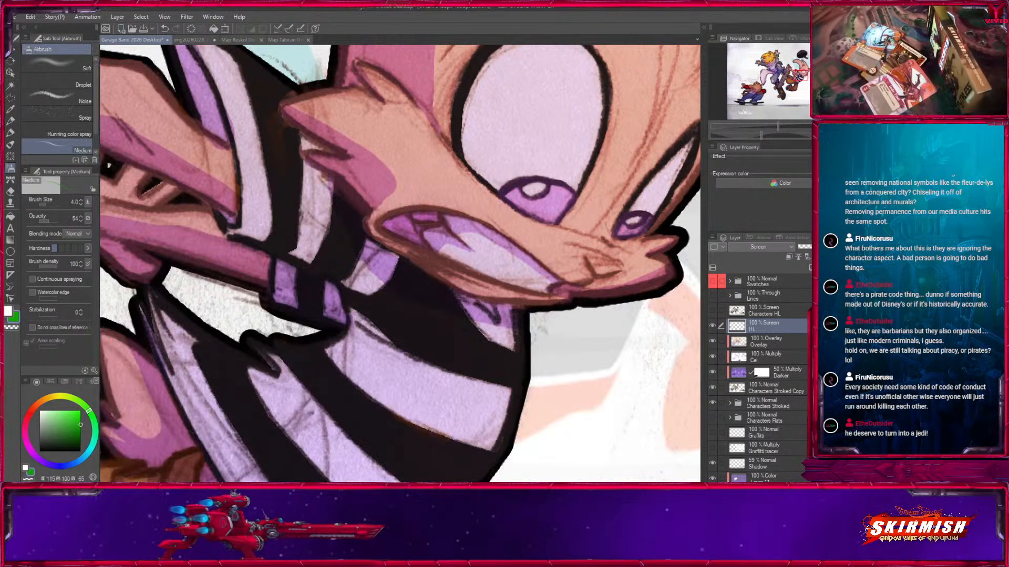
{"action": "left_click_drag", "start_coordinate": [419, 249], "coordinate": [282, 325]}
{"action": "left_click", "coordinate": [39, 459]}
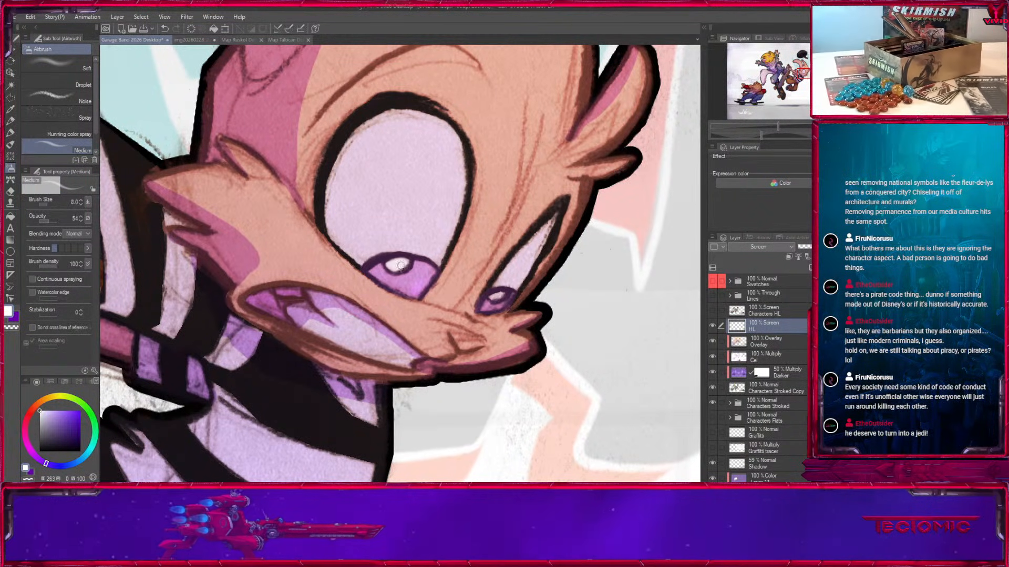
{"action": "key", "text": "bracketleft"}
{"action": "left_click", "coordinate": [493, 298]}
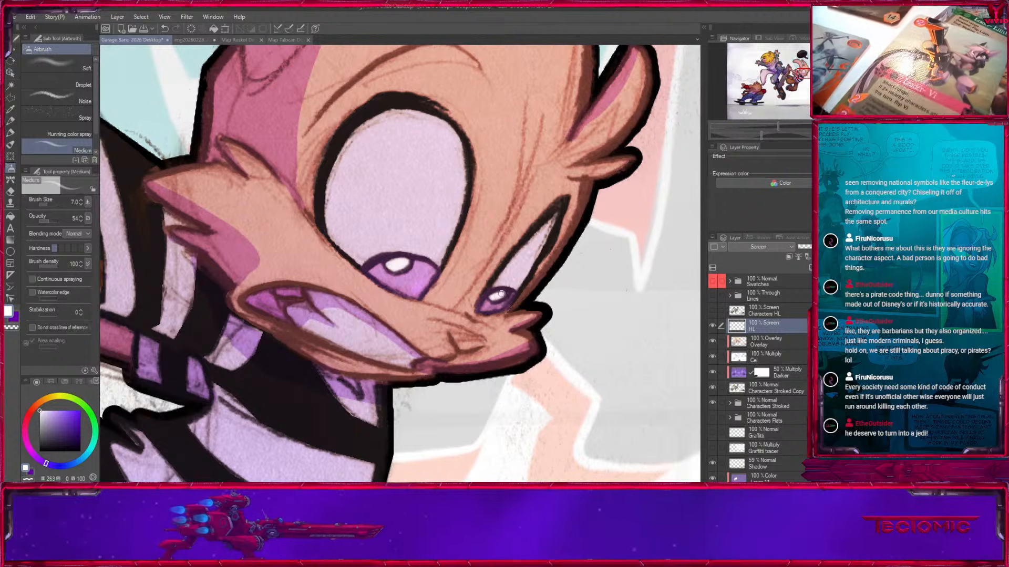
{"action": "key", "text": "bracketleft"}
{"action": "left_click", "coordinate": [502, 306], "text": "alt"}
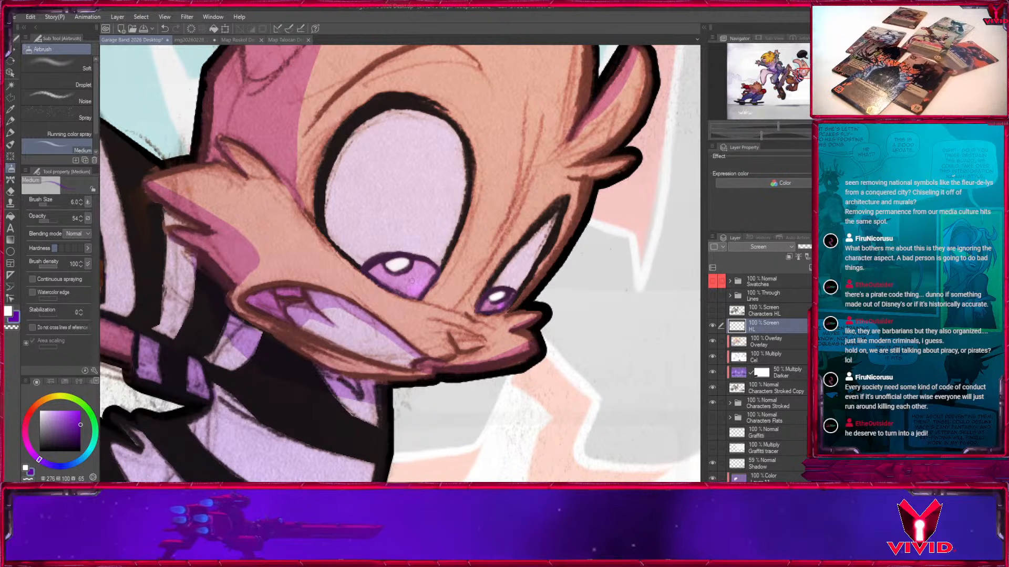
{"action": "left_click", "coordinate": [830, 77]}
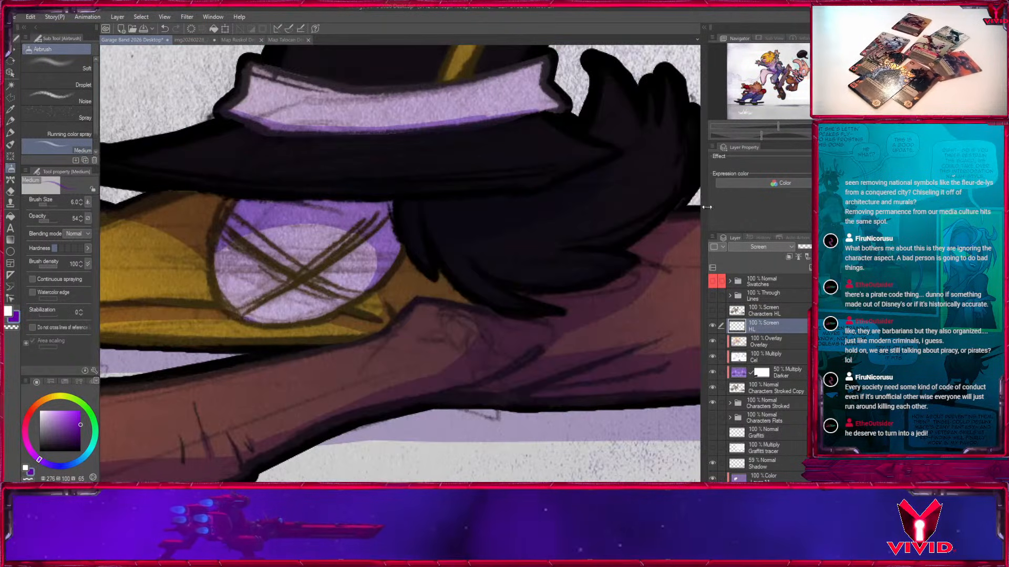
{"action": "key", "text": "ctrl+minus"}
{"action": "key", "text": "ctrl+minus"}
{"action": "key", "text": "ctrl+minus"}
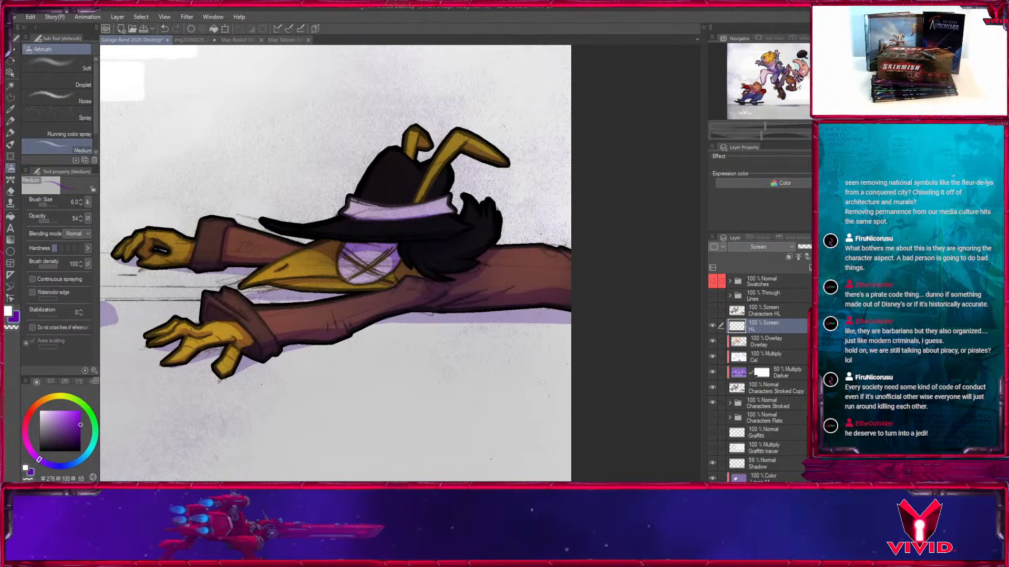
Airbrush an orange ember glow (22, 100, 96) on the tip of the blond skater's cigarette, increasing the size from 5 to 25.
{"action": "left_click", "coordinate": [797, 68]}
{"action": "left_click_drag", "start_coordinate": [512, 238], "coordinate": [689, 260]}
{"action": "key", "text": "x"}
{"action": "key", "text": "ctrl+plus"}
{"action": "key", "text": "ctrl+plus"}
{"action": "key", "text": "ctrl+plus"}
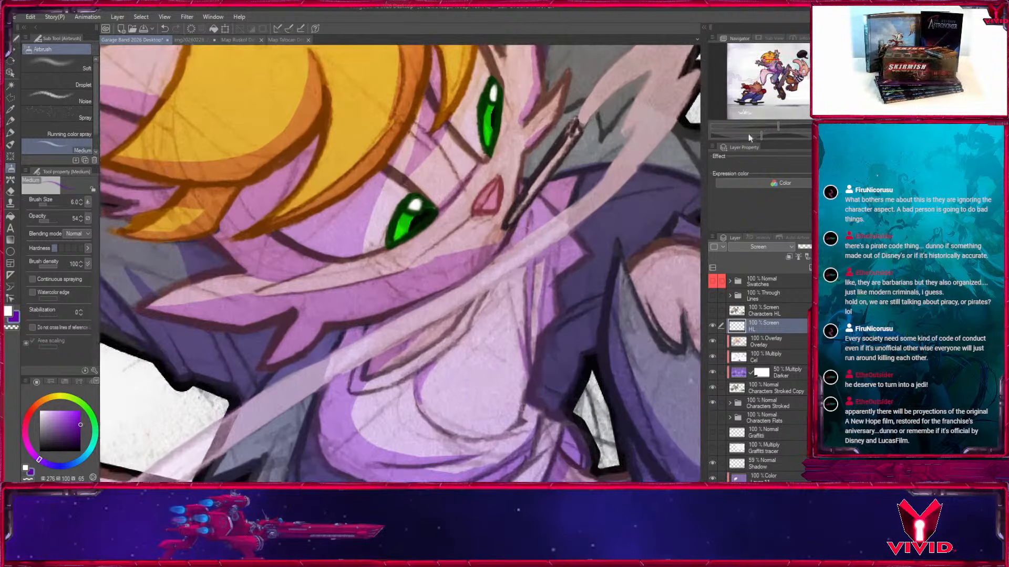
{"action": "left_click_drag", "start_coordinate": [562, 208], "coordinate": [353, 345]}
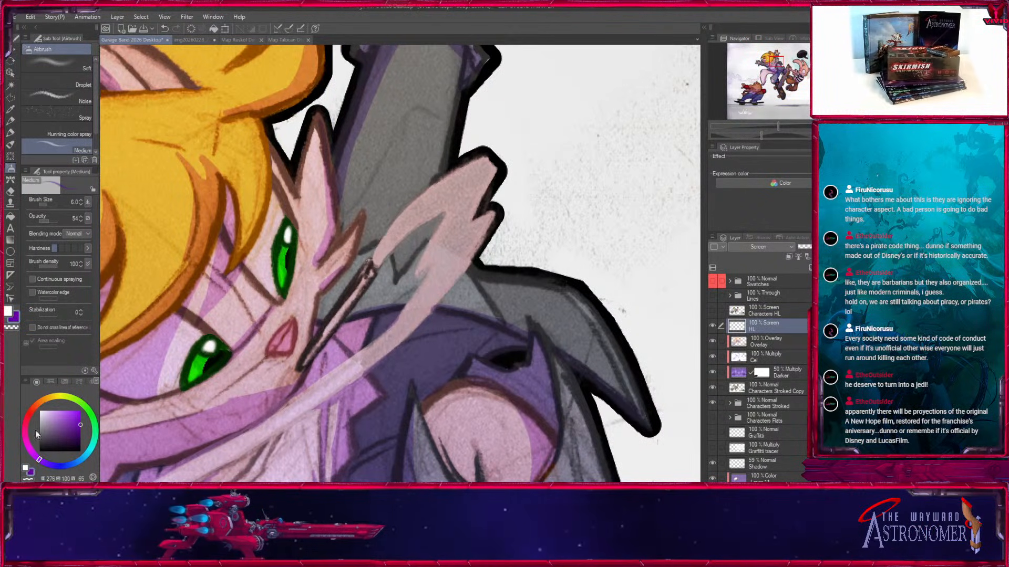
{"action": "left_click", "coordinate": [39, 403]}
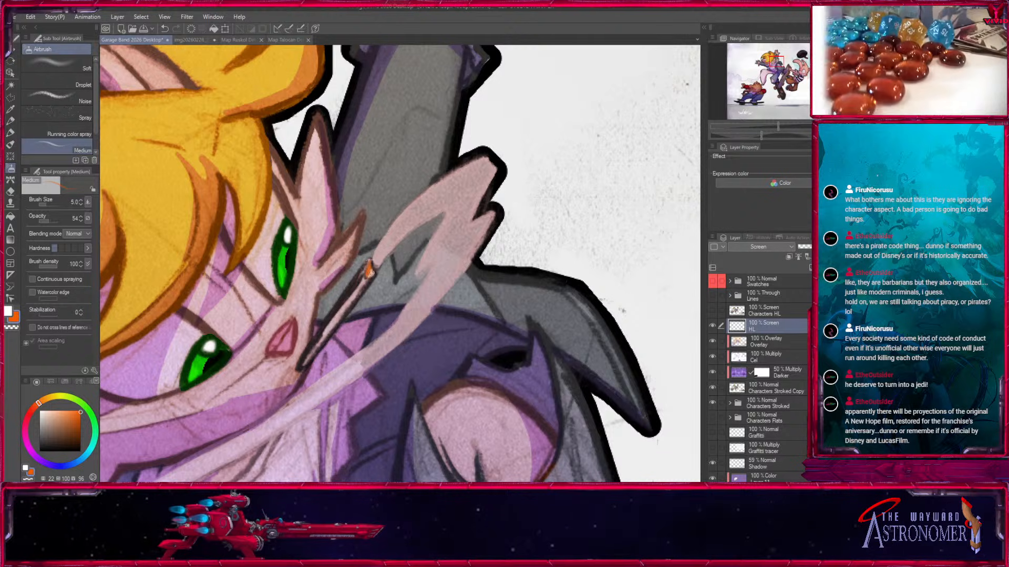
{"action": "key", "text": "bracketright"}
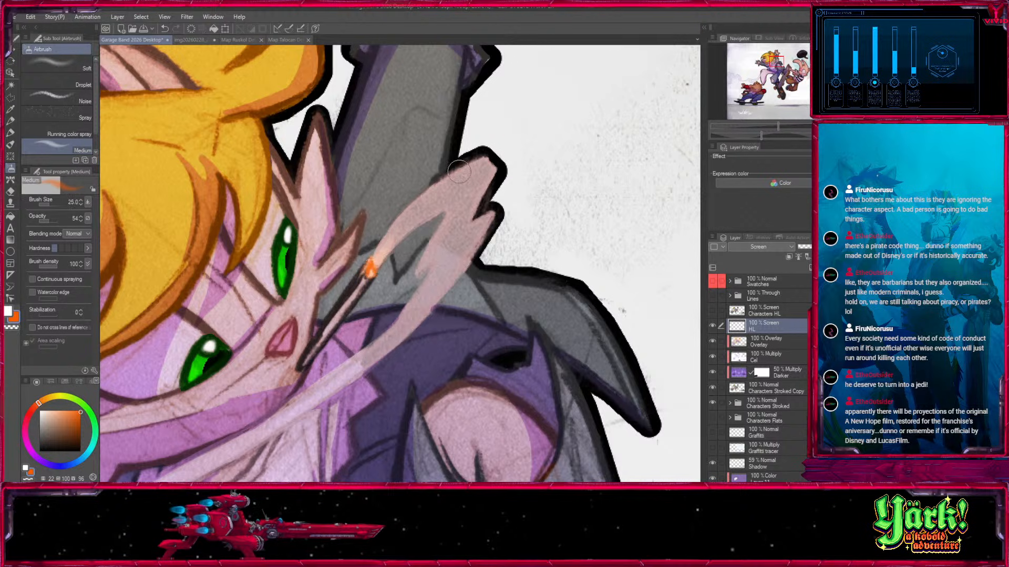
Spread a wider, soft orange airbrush glow around the blond skater's cigarette tip, using sizes up to 60.
{"action": "key", "text": "bracketright"}
{"action": "key", "text": "bracketright"}
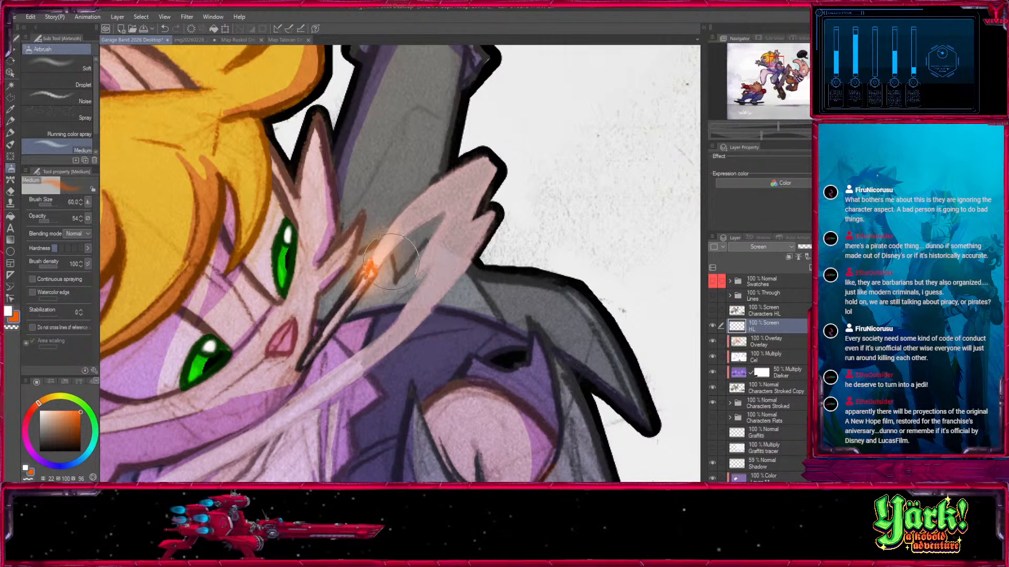
{"action": "scroll", "coordinate": [401, 264], "scroll_direction": "down", "scroll_amount": 5}
{"action": "left_click_drag", "start_coordinate": [518, 476], "coordinate": [407, 363]}
{"action": "scroll", "coordinate": [413, 283], "scroll_direction": "down", "scroll_amount": 1}
{"action": "mouse_move", "coordinate": [390, 432]}
{"action": "left_mouse_down"}
{"action": "mouse_move", "coordinate": [236, 407]}
{"action": "mouse_move", "coordinate": [376, 397]}
{"action": "mouse_move", "coordinate": [378, 434]}
{"action": "left_mouse_up"}
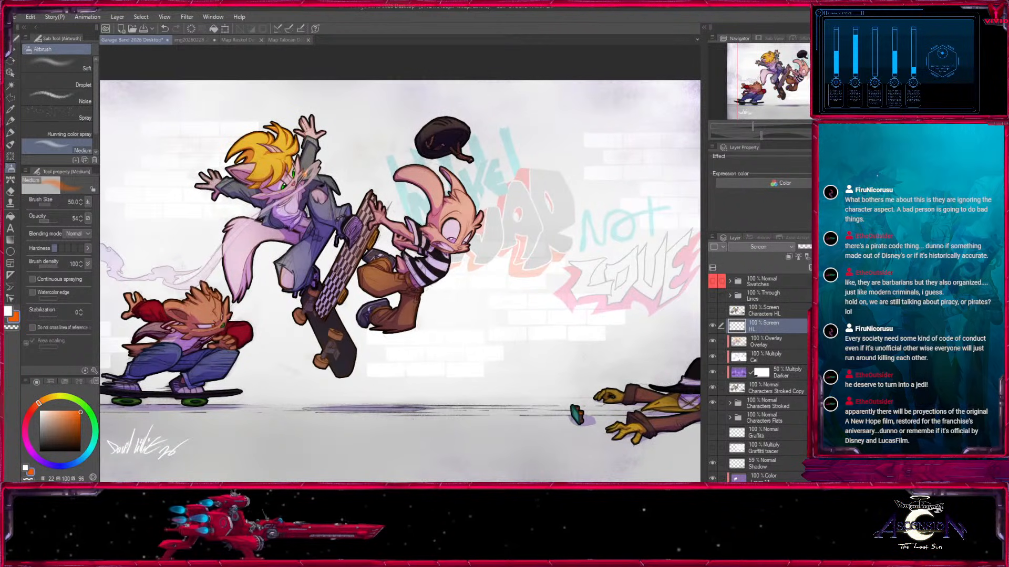
{"action": "key", "text": "ctrl+0"}
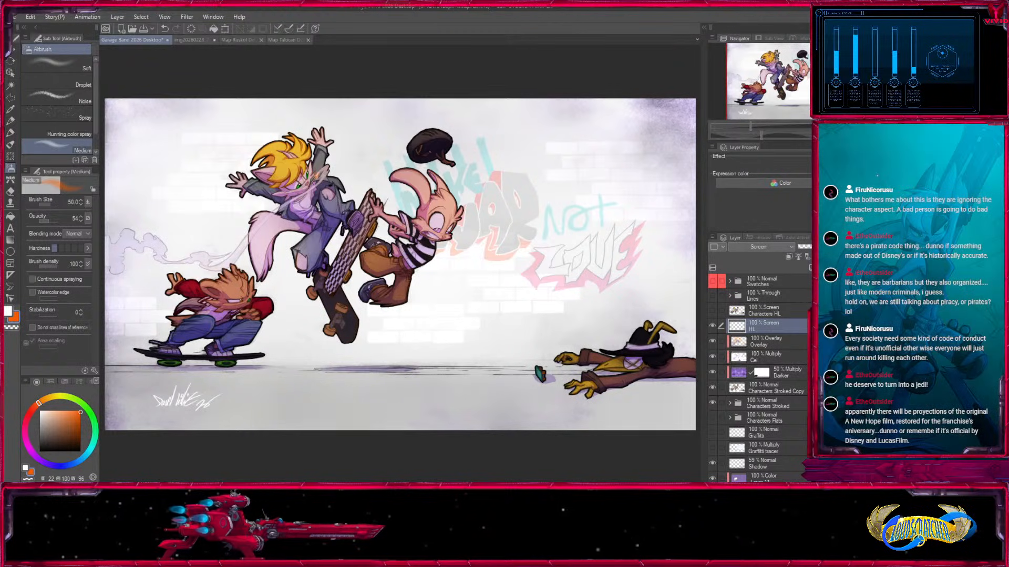
Compare the illustration with and without the Characters Stroked Copy layer and the Darker layer.
{"action": "left_click", "coordinate": [712, 388]}
{"action": "left_click", "coordinate": [712, 389]}
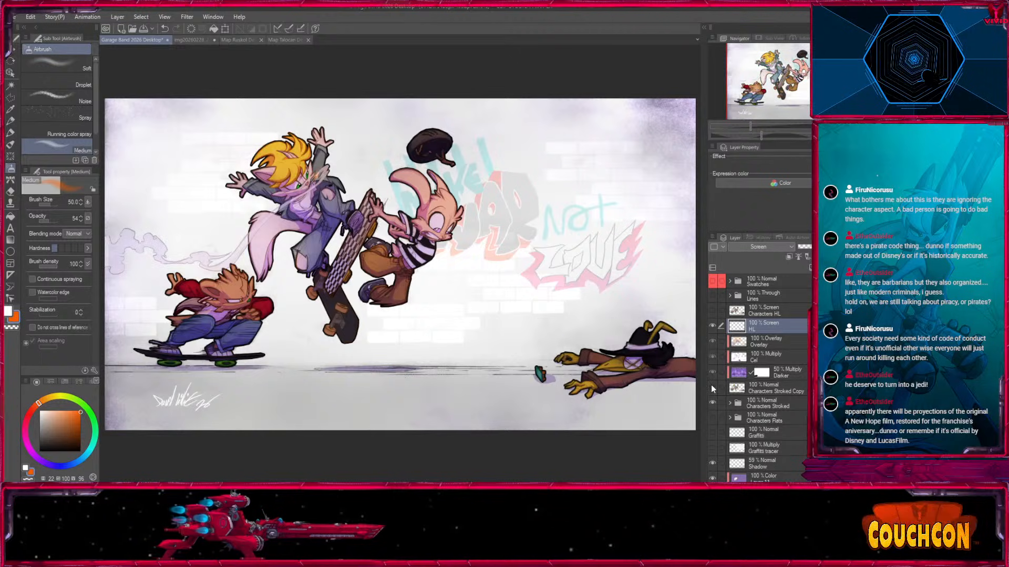
{"action": "left_click", "coordinate": [711, 385]}
{"action": "left_click", "coordinate": [712, 373]}
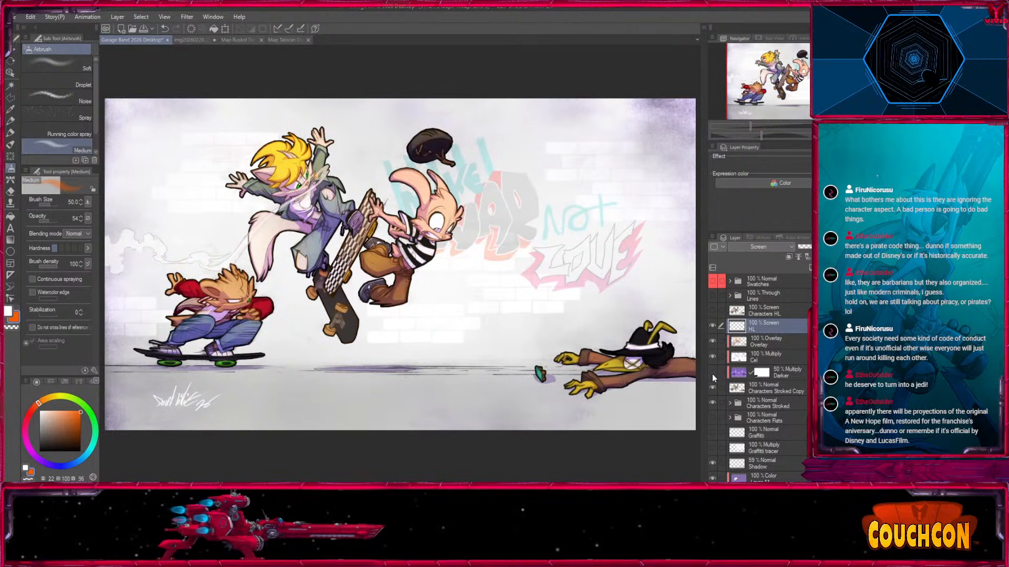
{"action": "left_click", "coordinate": [712, 373]}
Airbrush transparency into the Darker layer's mask around the blond skater at opacity 100, using sizes from 1500 to 1000.
{"action": "left_click", "coordinate": [783, 369]}
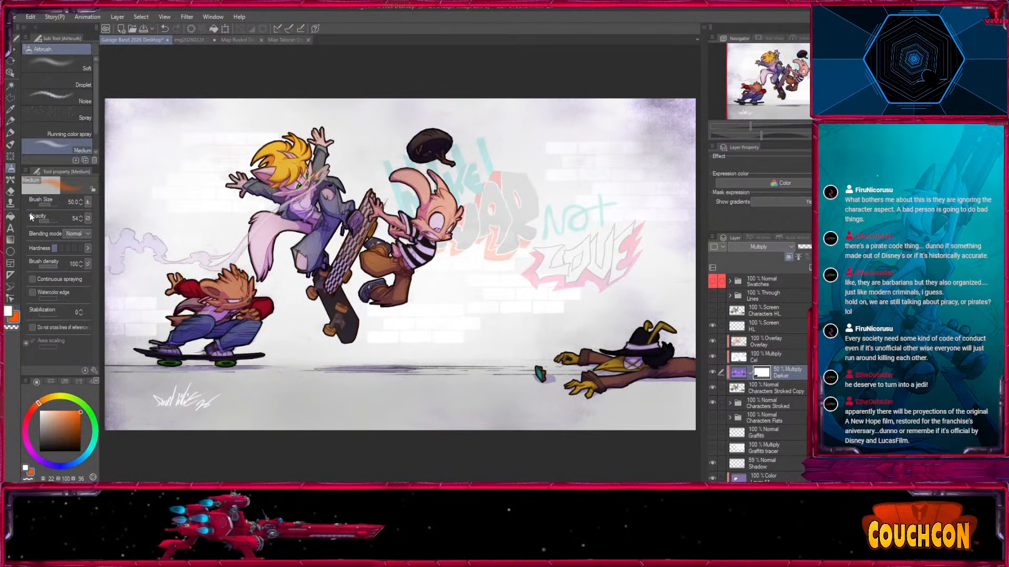
{"action": "key", "text": "bracketright"}
{"action": "key", "text": "bracketright"}
{"action": "key", "text": "bracketright"}
{"action": "key", "text": "bracketright"}
{"action": "key", "text": "bracketright"}
{"action": "key", "text": "bracketright"}
{"action": "key", "text": "bracketright"}
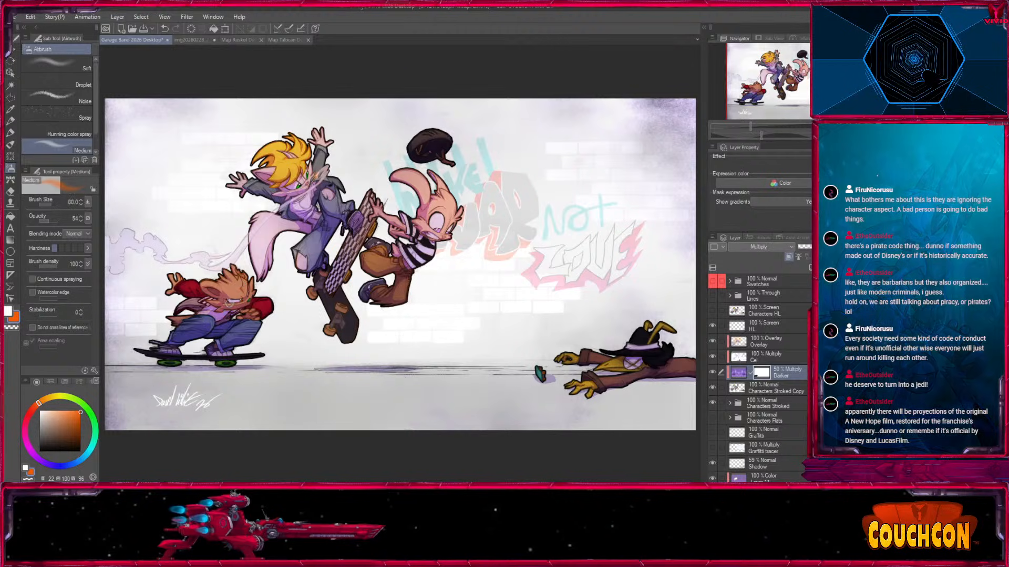
{"action": "key", "text": "bracketright"}
{"action": "key", "text": "bracketright"}
{"action": "key", "text": "bracketright"}
{"action": "key", "text": "bracketright"}
{"action": "key", "text": "bracketright"}
{"action": "key", "text": "bracketright"}
{"action": "key", "text": "bracketright"}
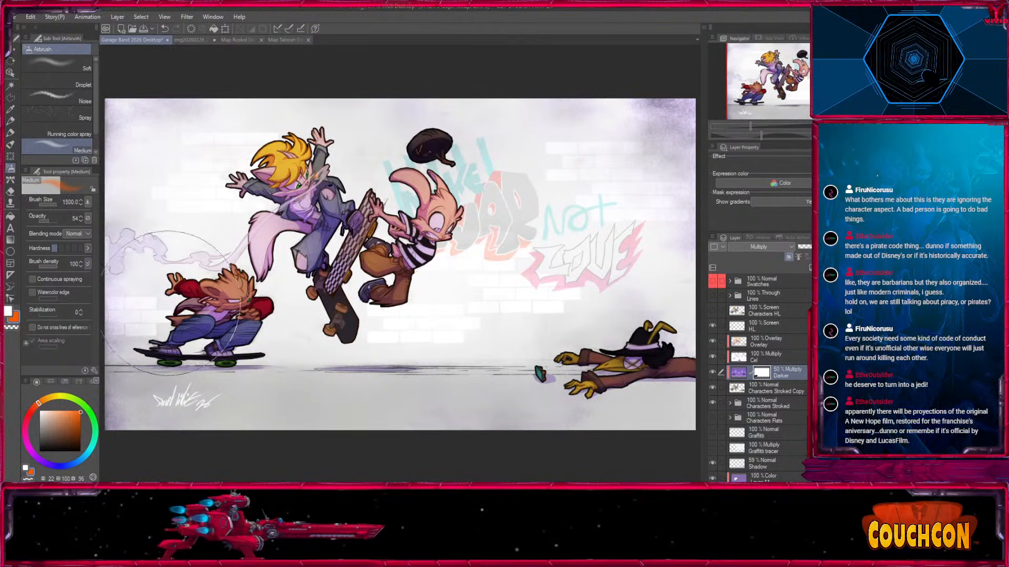
{"action": "left_click_drag", "start_coordinate": [50, 221], "coordinate": [62, 222]}
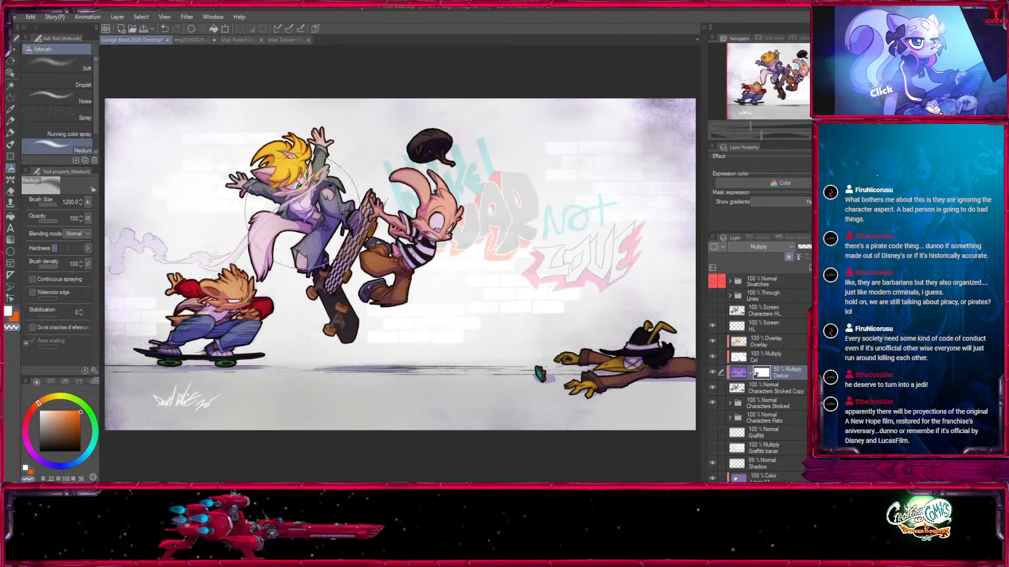
{"action": "key", "text": "bracketleft"}
{"action": "key", "text": "bracketleft"}
{"action": "key", "text": "bracketright"}
{"action": "key", "text": "bracketright"}
{"action": "key", "text": "bracketright"}
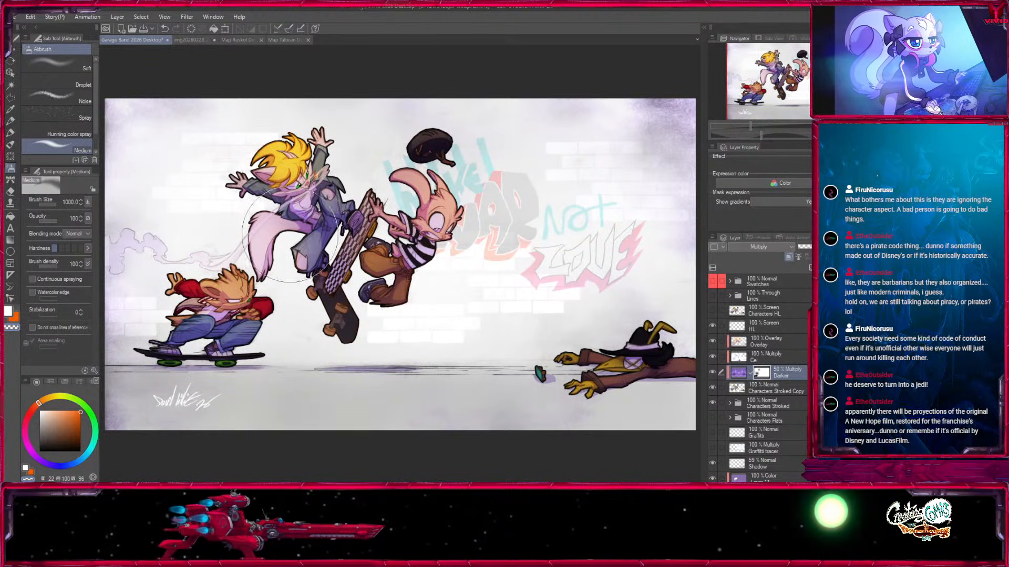
Fade the Darker mask over the long-eared character, the fallen figure and the ground, using sizes up to 1500 and down to 800.
{"action": "mouse_move", "coordinate": [461, 221]}
{"action": "left_mouse_down"}
{"action": "mouse_move", "coordinate": [461, 245]}
{"action": "mouse_move", "coordinate": [445, 263]}
{"action": "left_mouse_up"}
{"action": "key", "text": "bracketleft"}
{"action": "left_click_drag", "start_coordinate": [634, 330], "coordinate": [619, 363]}
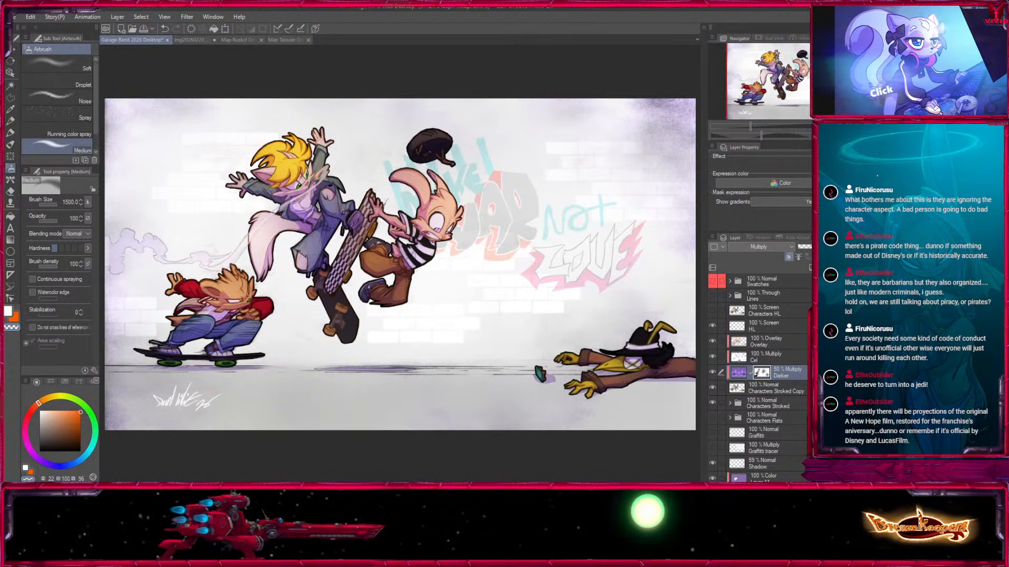
{"action": "mouse_move", "coordinate": [475, 362]}
{"action": "left_mouse_down"}
{"action": "mouse_move", "coordinate": [470, 346]}
{"action": "mouse_move", "coordinate": [469, 374]}
{"action": "left_mouse_up"}
{"action": "key", "text": "bracketleft"}
{"action": "key", "text": "bracketleft"}
{"action": "key", "text": "bracketleft"}
{"action": "mouse_move", "coordinate": [487, 443]}
{"action": "left_mouse_down"}
{"action": "mouse_move", "coordinate": [509, 431]}
{"action": "mouse_move", "coordinate": [504, 437]}
{"action": "left_mouse_up"}
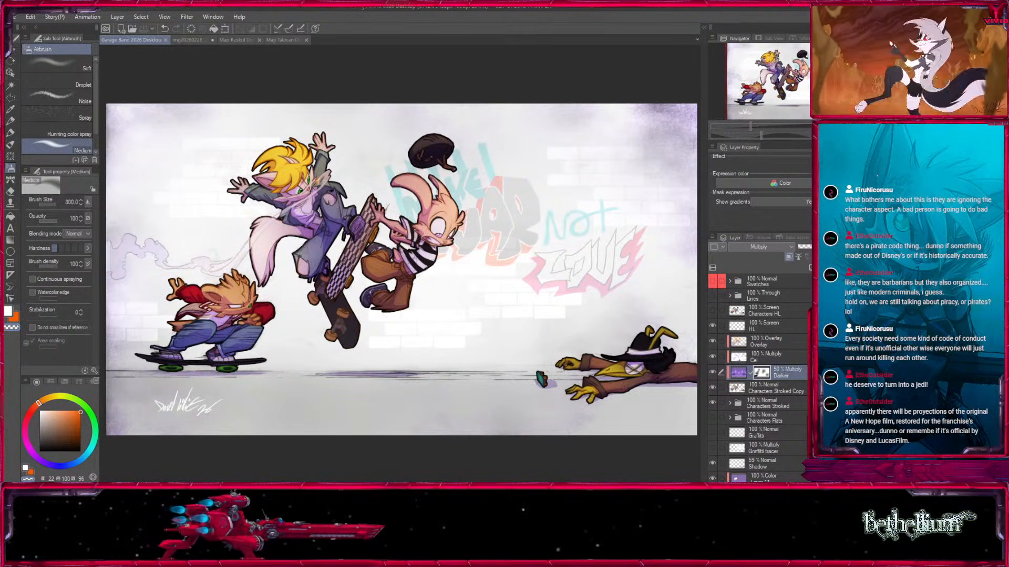
Duplicate the Characters Stroked Copy layer and try a thick white Edge border effect on the lower copy.
{"action": "left_click", "coordinate": [766, 387]}
{"action": "left_click_drag", "start_coordinate": [793, 303], "coordinate": [810, 268]}
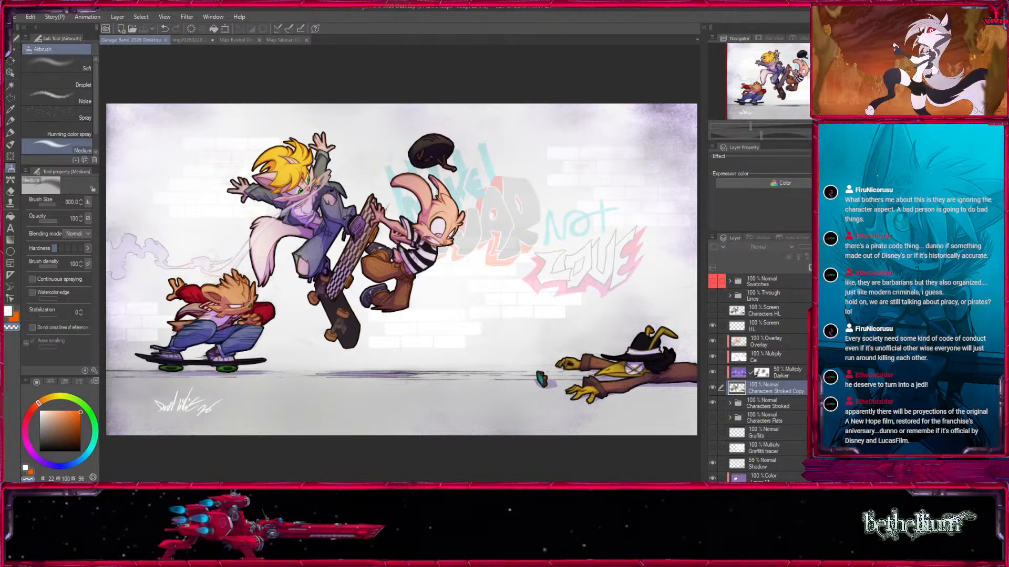
{"action": "left_click", "coordinate": [780, 403]}
{"action": "left_click", "coordinate": [835, 165]}
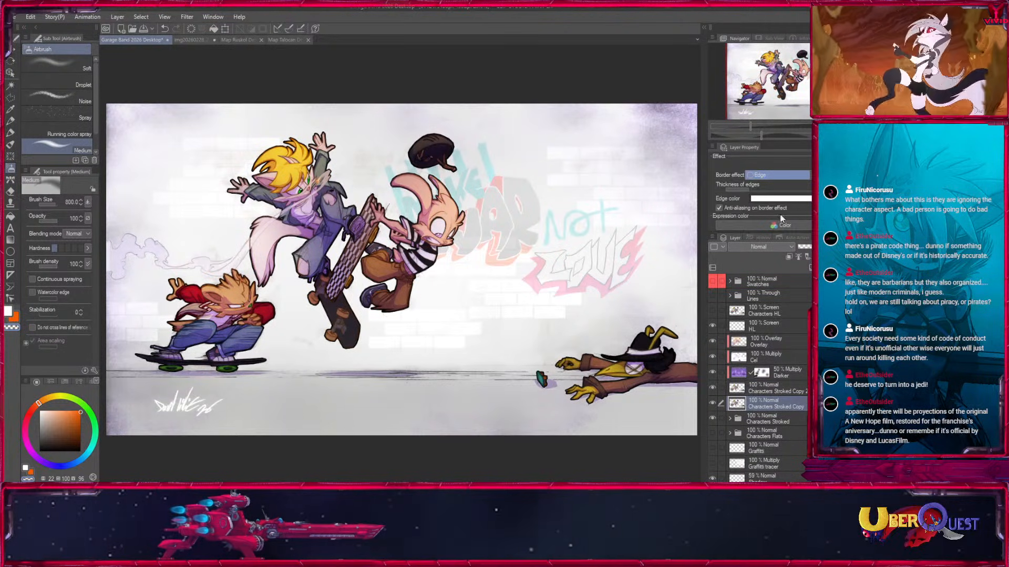
{"action": "left_click_drag", "start_coordinate": [752, 194], "coordinate": [769, 194]}
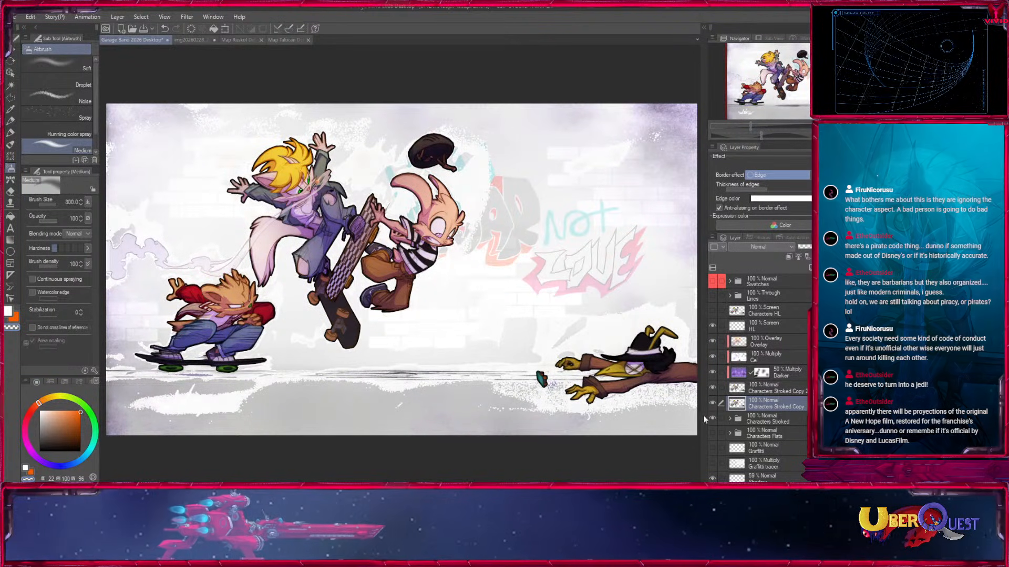
Check the white-edged Characters Stroked Copy layer around the skaters and delete it.
{"action": "left_click", "coordinate": [714, 403]}
{"action": "left_click", "coordinate": [713, 404]}
{"action": "key", "text": "ctrl+plus"}
{"action": "key", "text": "ctrl+plus"}
{"action": "key", "text": "ctrl+plus"}
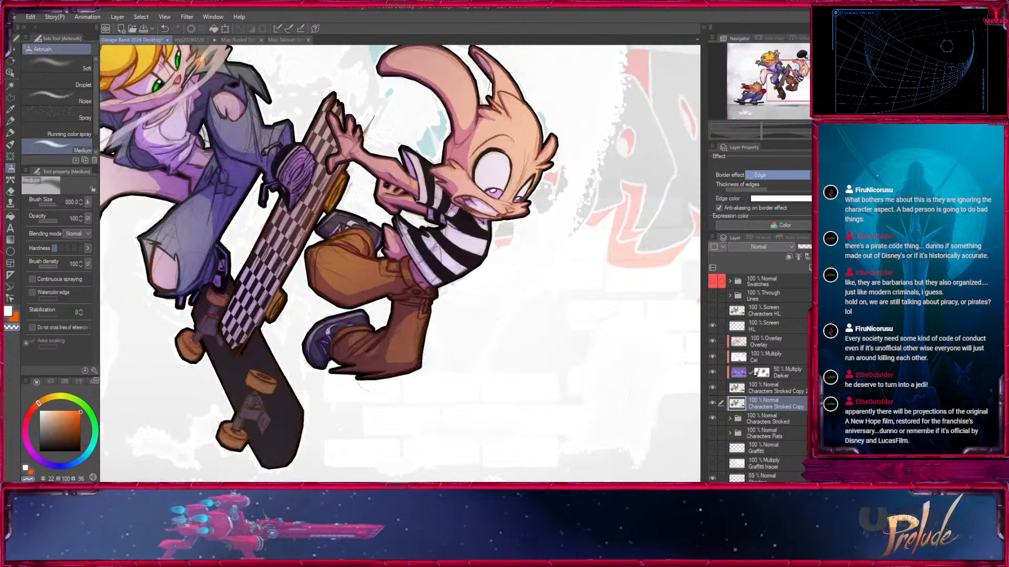
{"action": "left_click_drag", "start_coordinate": [342, 221], "coordinate": [541, 293]}
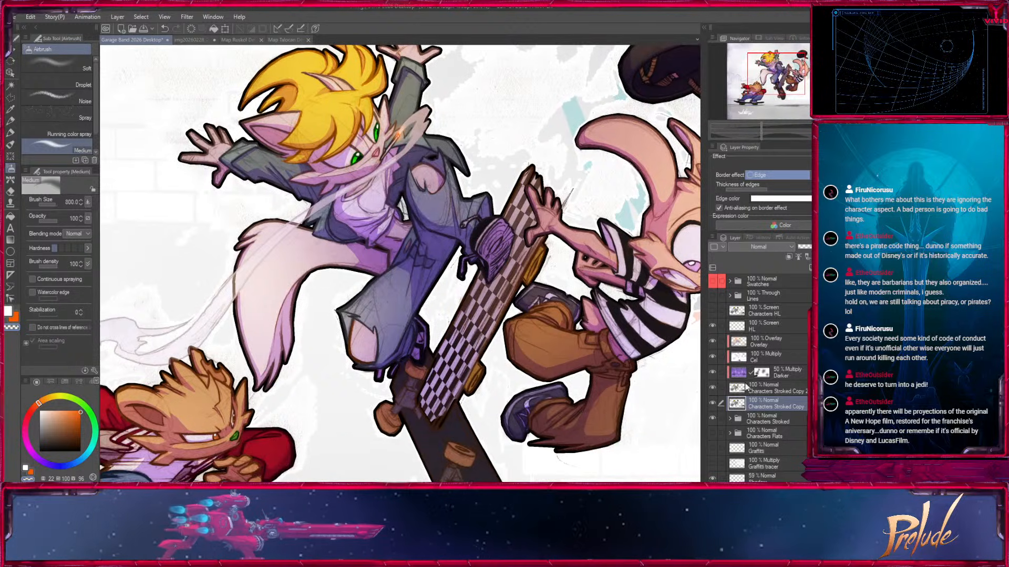
{"action": "key", "text": "Delete"}
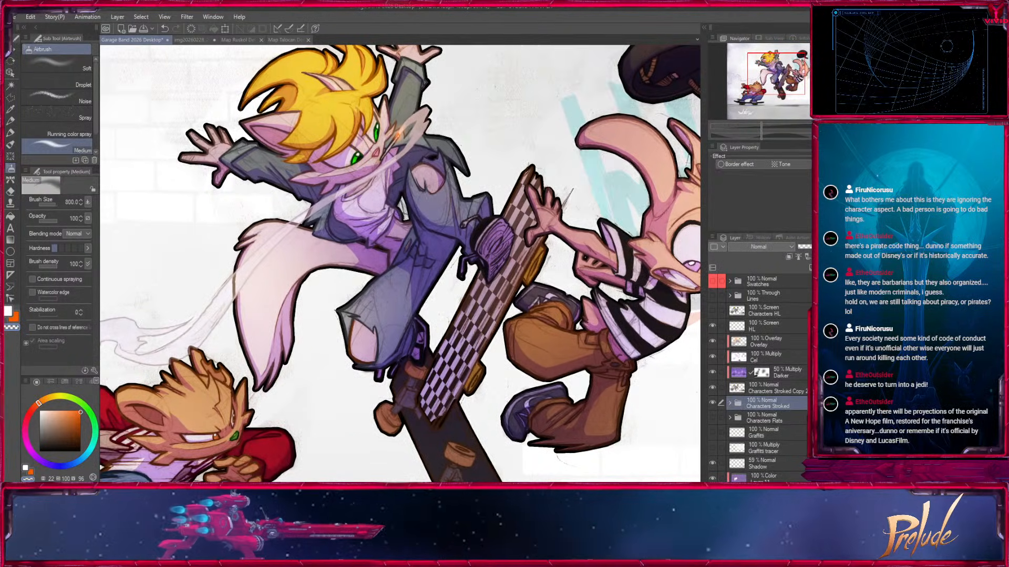
Examine the overall composition and look through the layers inside the Characters Flats folder.
{"action": "key", "text": "ctrl+minus"}
{"action": "key", "text": "ctrl+minus"}
{"action": "key", "text": "ctrl+minus"}
{"action": "key", "text": "ctrl+minus"}
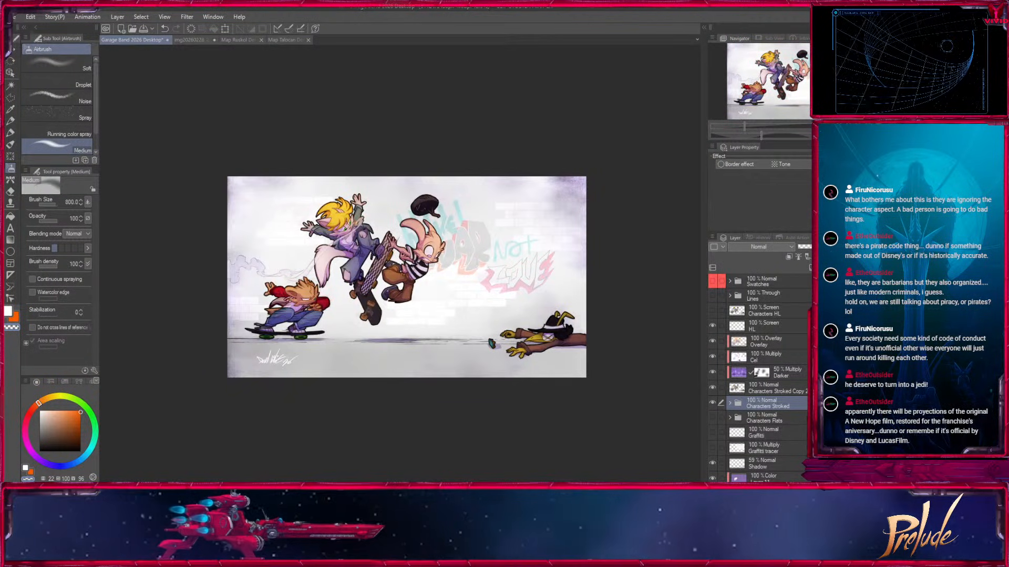
{"action": "key", "text": "ctrl+plus"}
{"action": "key", "text": "ctrl+plus"}
{"action": "key", "text": "ctrl+plus"}
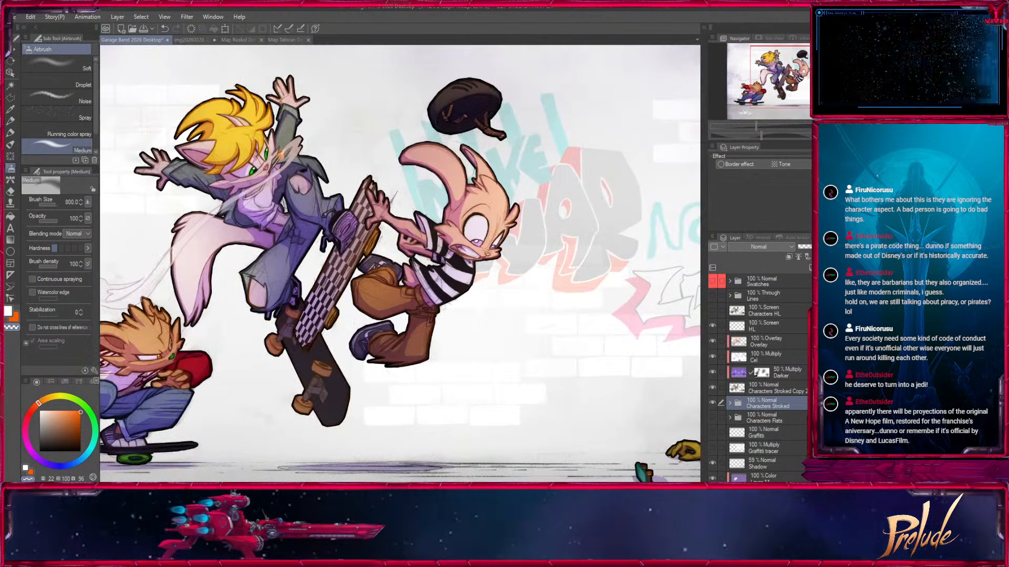
{"action": "left_click", "coordinate": [732, 421]}
{"action": "left_click", "coordinate": [730, 419]}
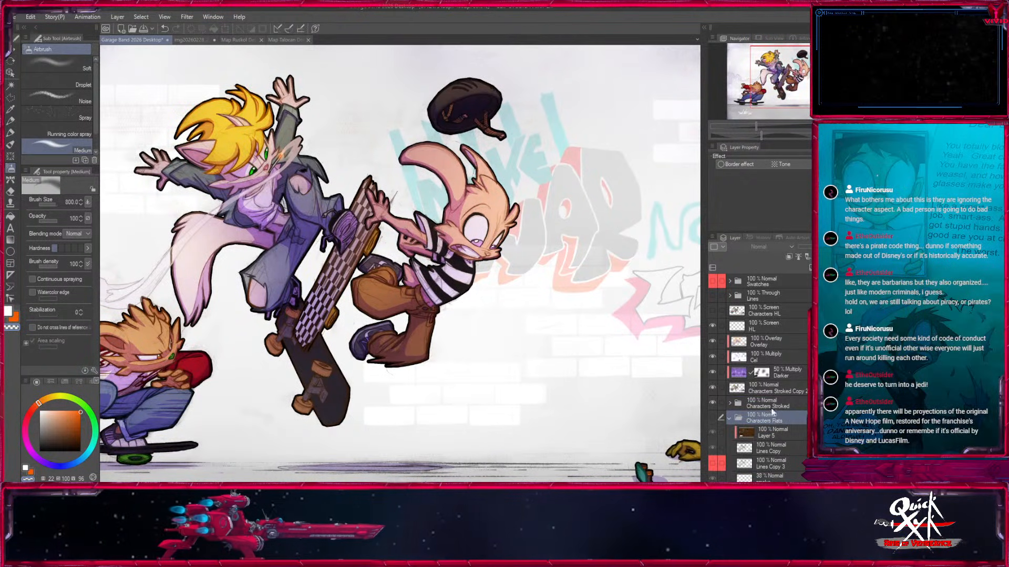
{"action": "left_click", "coordinate": [767, 342]}
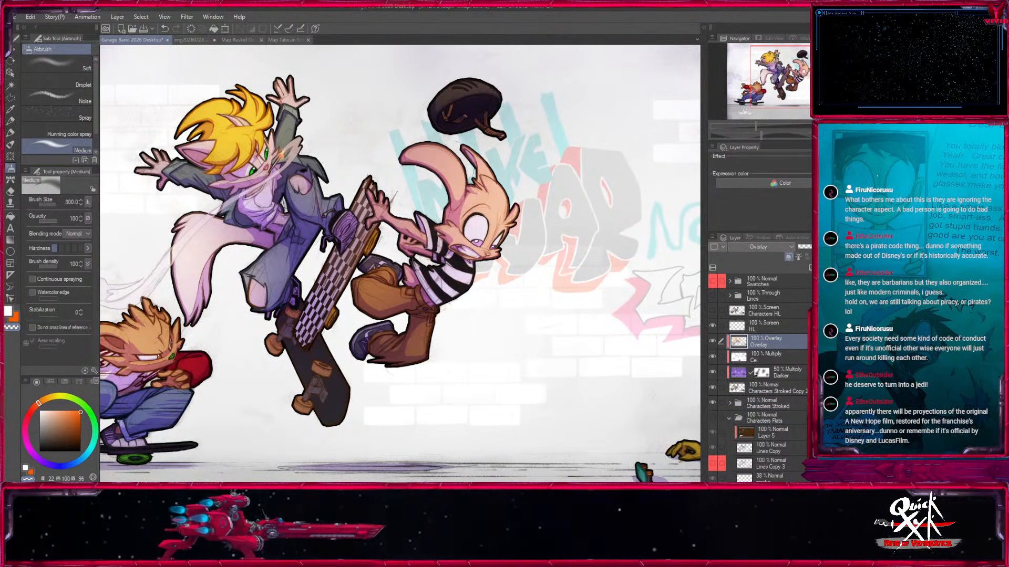
{"action": "scroll", "coordinate": [759, 378], "scroll_direction": "down", "scroll_amount": 5}
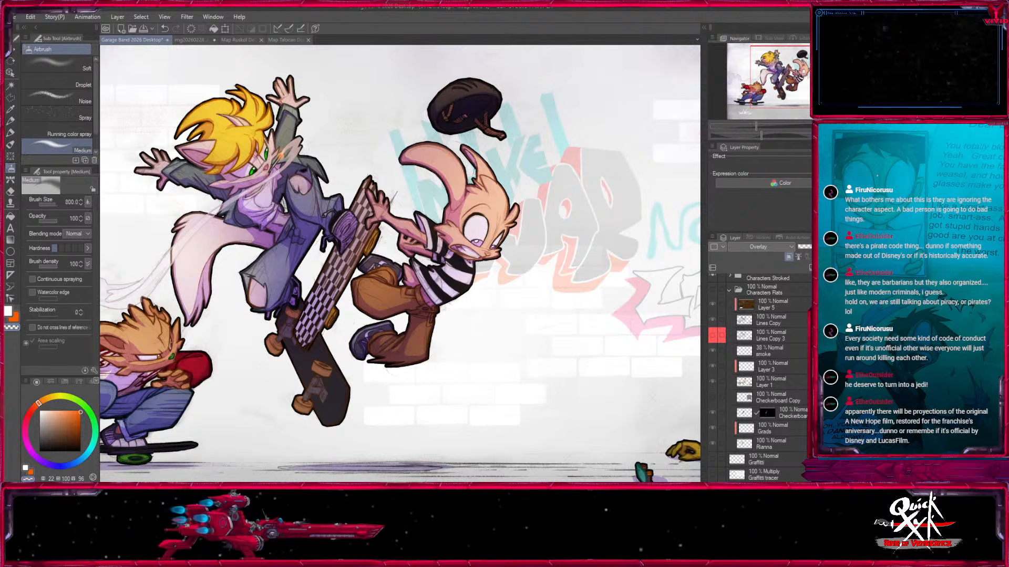
{"action": "scroll", "coordinate": [733, 370], "scroll_direction": "up", "scroll_amount": 3}
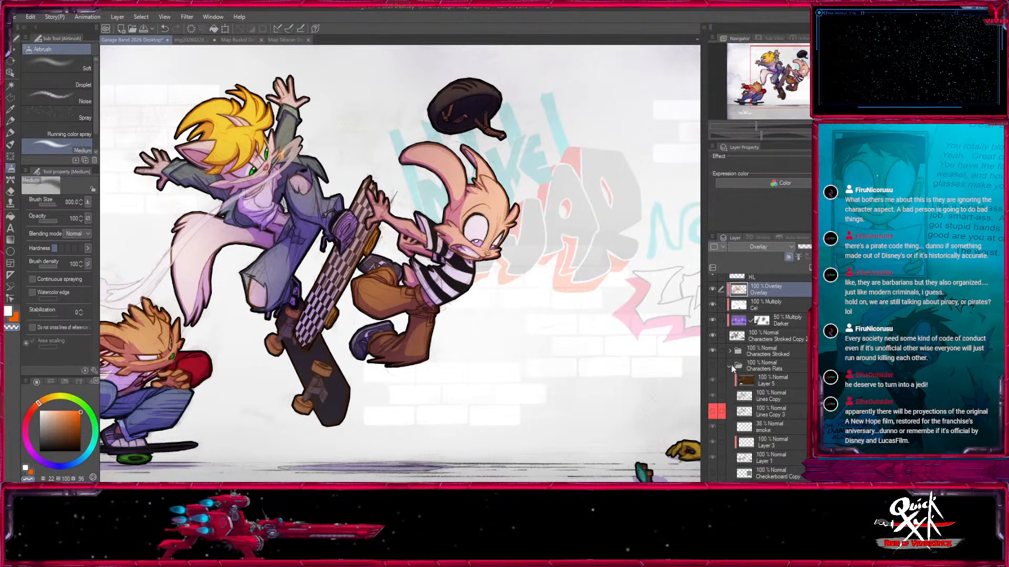
{"action": "left_click", "coordinate": [731, 366]}
{"action": "scroll", "coordinate": [733, 370], "scroll_direction": "up", "scroll_amount": 2}
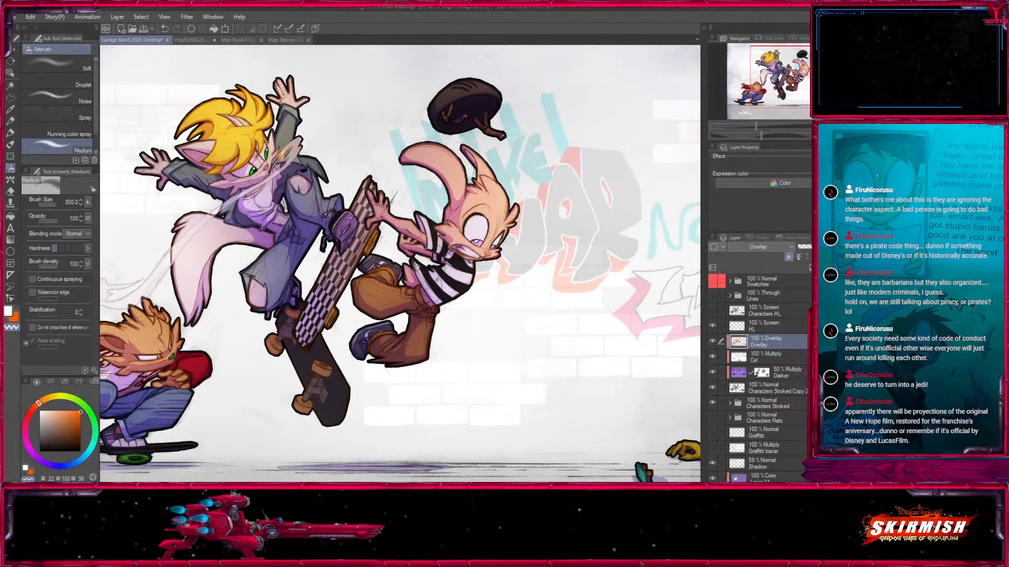
Review the whole canvas and save the illustration.
{"action": "key", "text": "ctrl+0"}
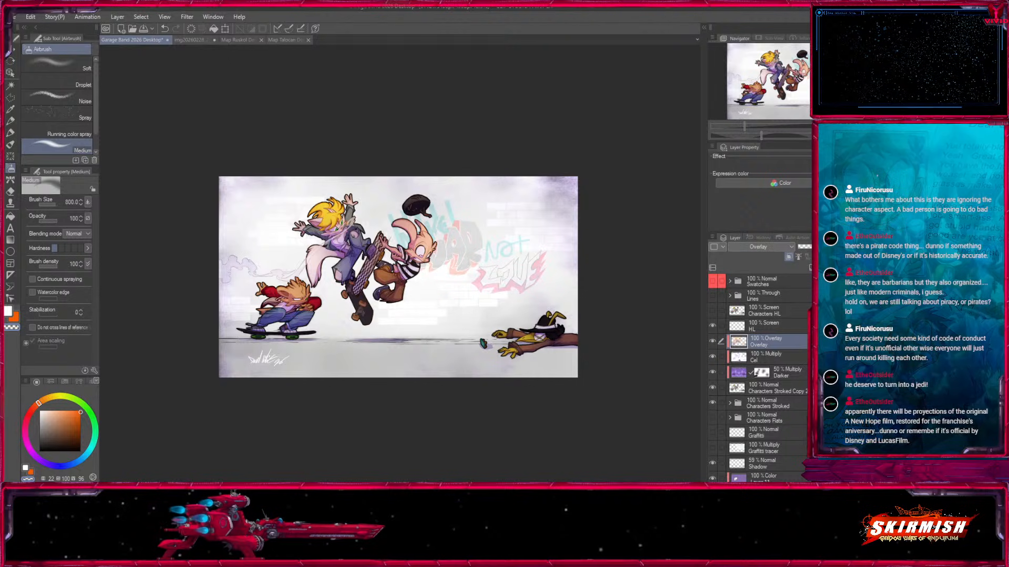
{"action": "key", "text": "ctrl+alt+0"}
{"action": "key", "text": "ctrl+0"}
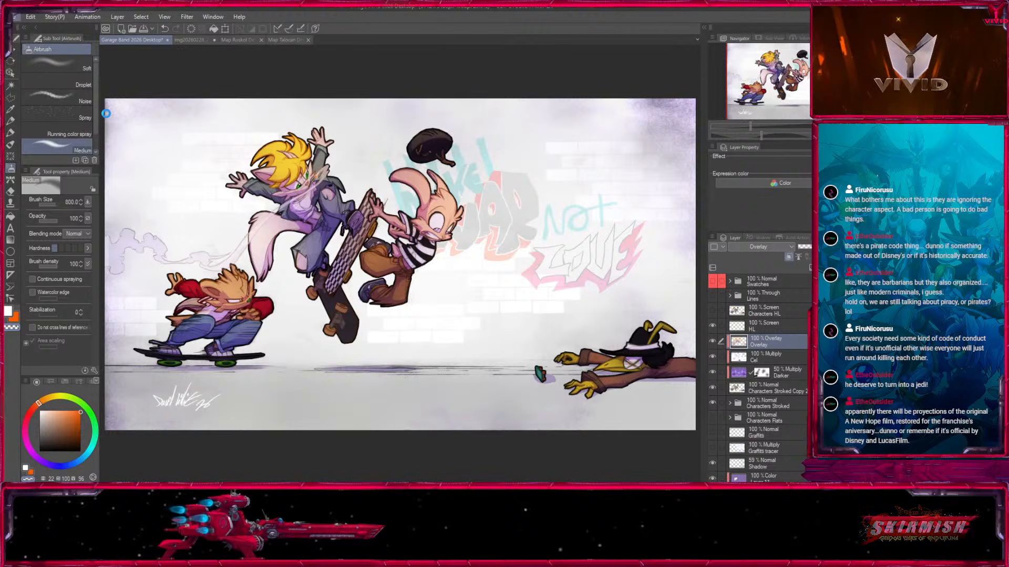
{"action": "key", "text": "ctrl+s"}
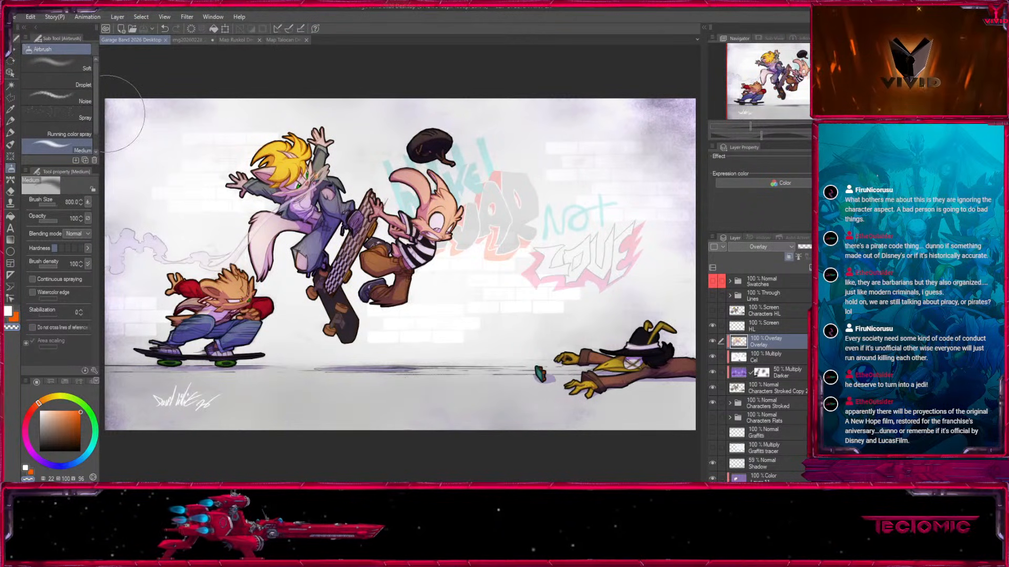
Hide the HL, Overlay and Cel layers to examine the Darker layer's effect around the smoke trail and crouching skater.
{"action": "key", "text": "ctrl+plus"}
{"action": "key", "text": "ctrl+plus"}
{"action": "left_click_drag", "start_coordinate": [237, 283], "coordinate": [566, 290]}
{"action": "key", "text": "ctrl+plus"}
{"action": "key", "text": "ctrl+plus"}
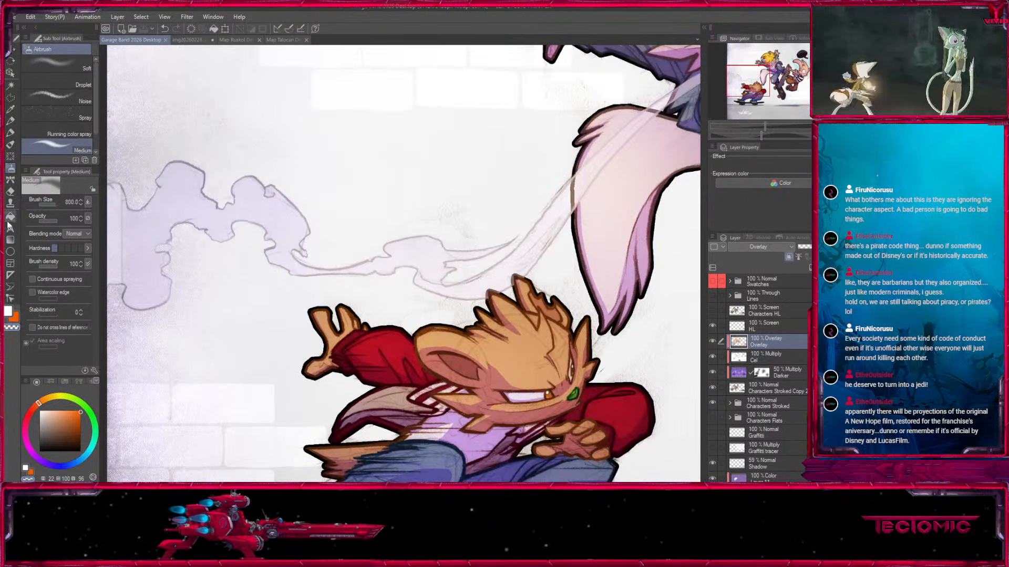
{"action": "left_click", "coordinate": [715, 333]}
{"action": "left_click", "coordinate": [713, 372]}
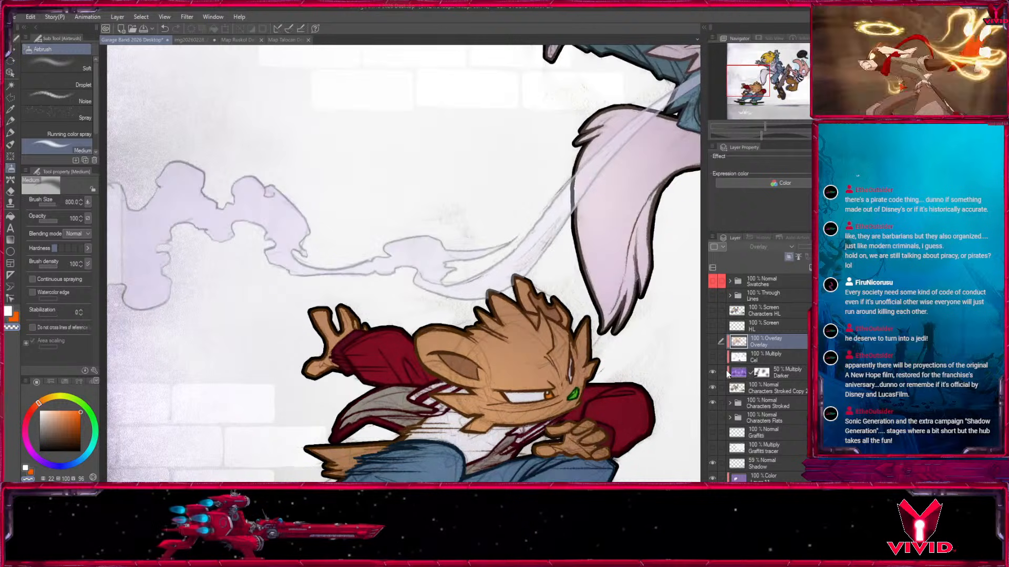
{"action": "left_click", "coordinate": [731, 374]}
{"action": "left_click", "coordinate": [10, 194]}
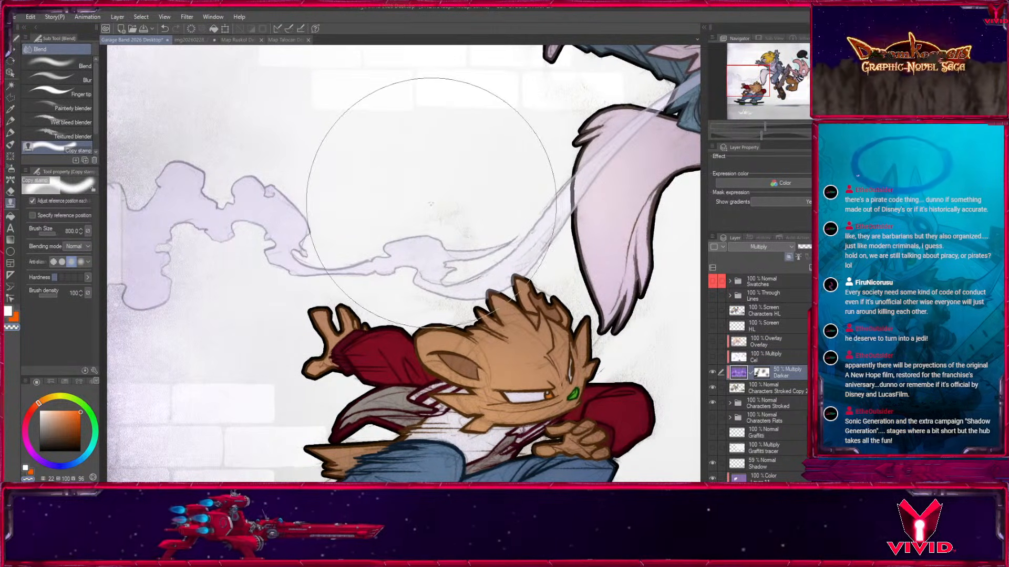
Show the Cel, Overlay and HL layers again, compare the picture with and without Characters HL, and select that layer.
{"action": "left_click_drag", "start_coordinate": [712, 357], "coordinate": [713, 311]}
{"action": "scroll", "coordinate": [388, 268], "scroll_direction": "down", "scroll_amount": 6}
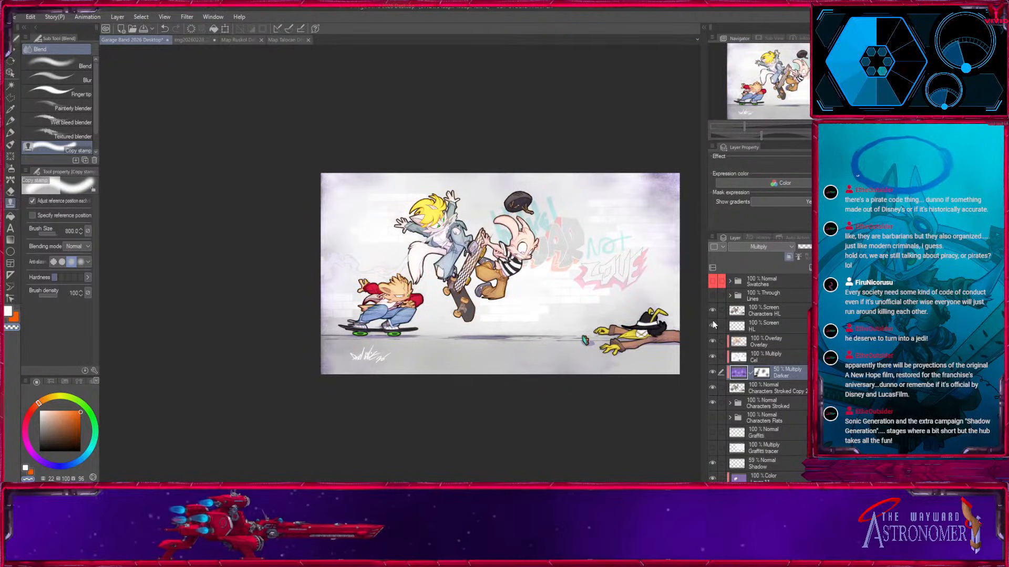
{"action": "left_click", "coordinate": [712, 311]}
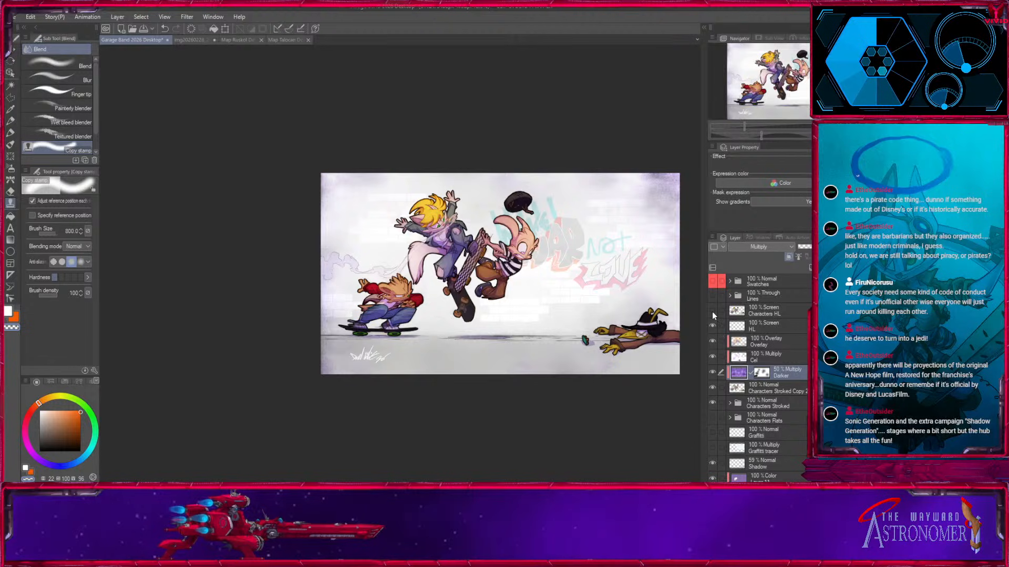
{"action": "left_click", "coordinate": [713, 312]}
{"action": "left_click", "coordinate": [713, 312]}
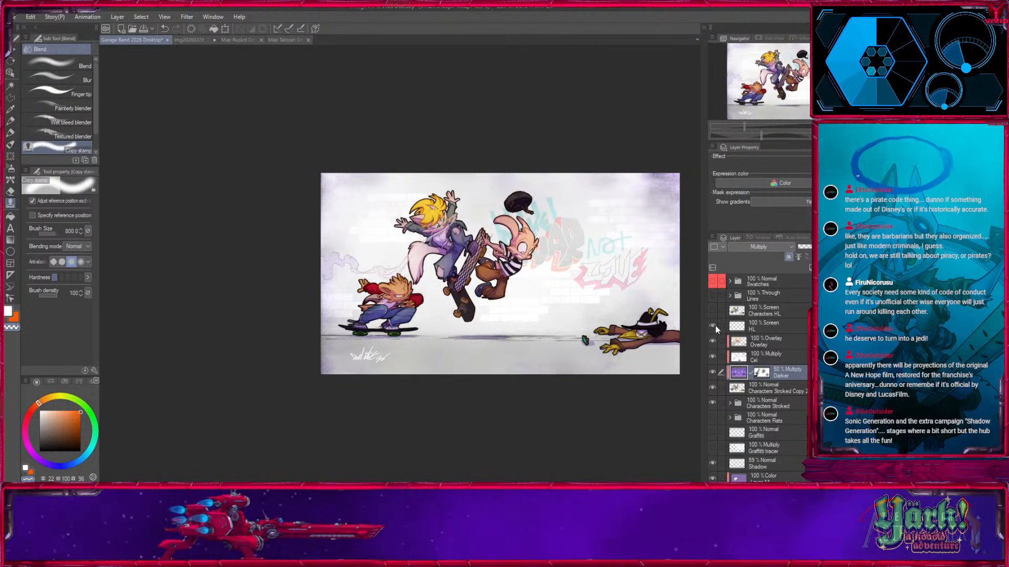
{"action": "left_click", "coordinate": [740, 314]}
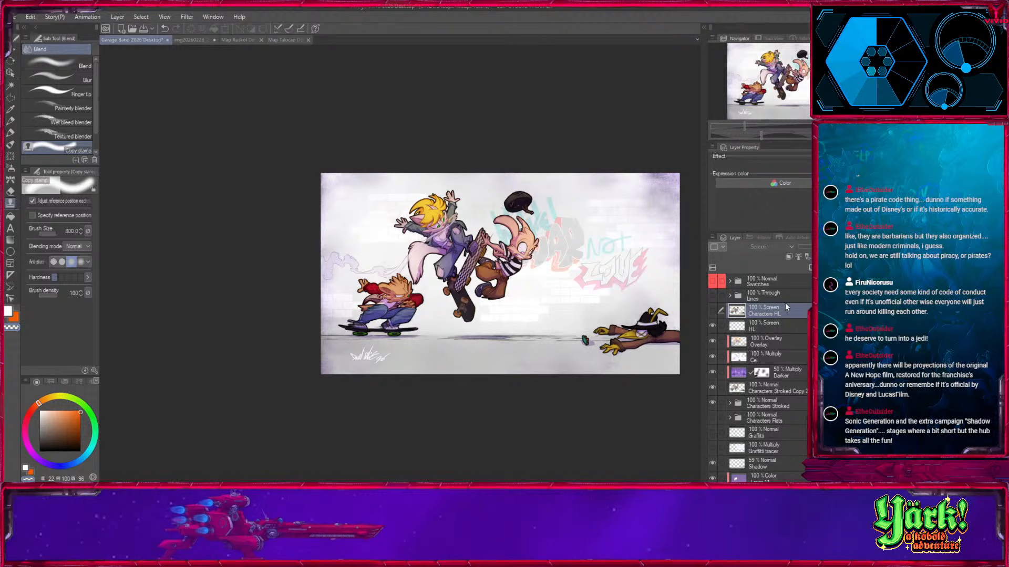
Delete the Characters HL layer and save the illustration.
{"action": "key", "text": "Delete"}
{"action": "key", "text": "ctrl+plus"}
{"action": "left_click_drag", "start_coordinate": [862, 87], "coordinate": [804, 76]}
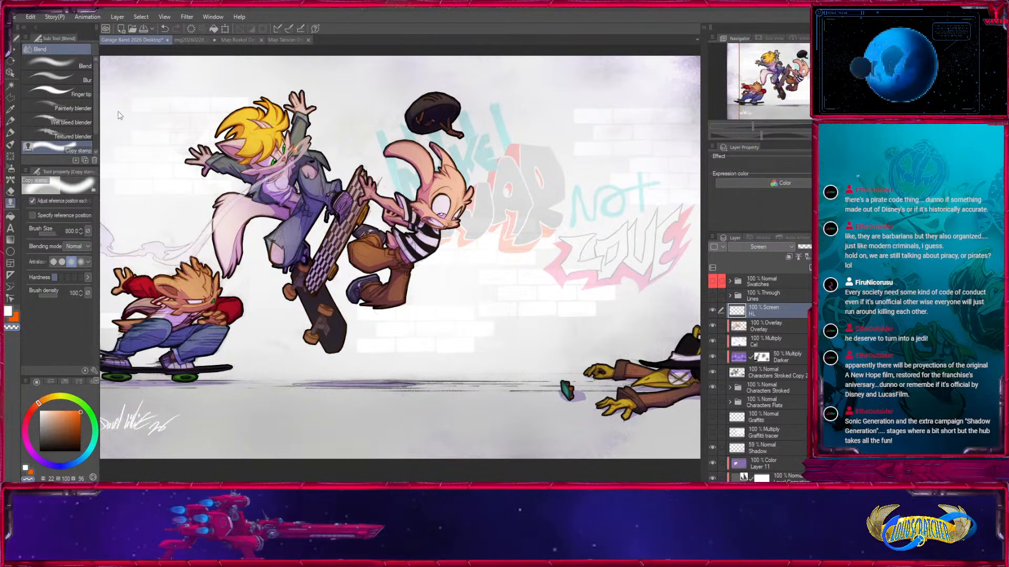
{"action": "key", "text": "ctrl+s"}
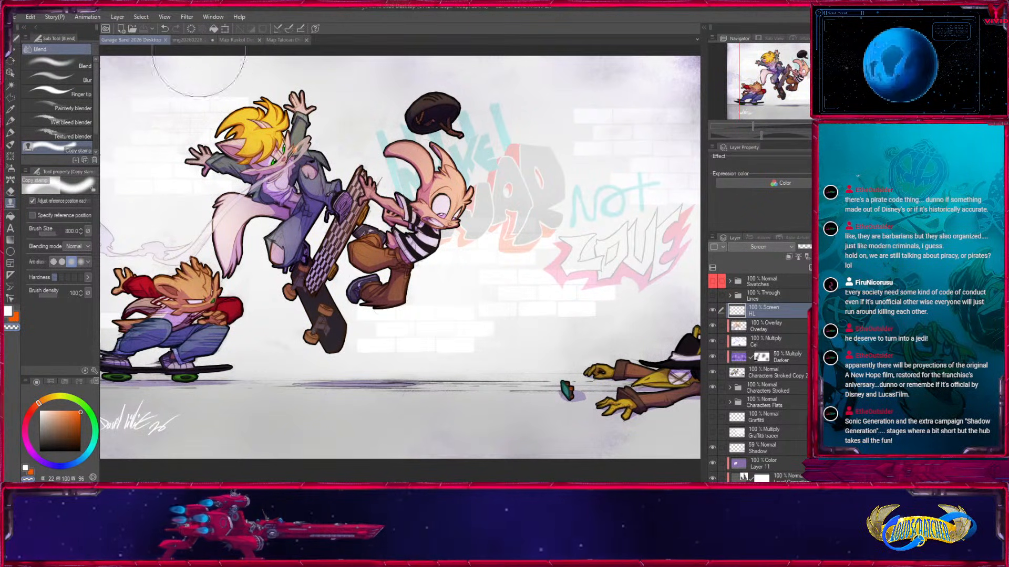
Clear the selection in the scanned map sketch, close that document, and look over the remaining map documents.
{"action": "key", "text": "ctrl+Tab"}
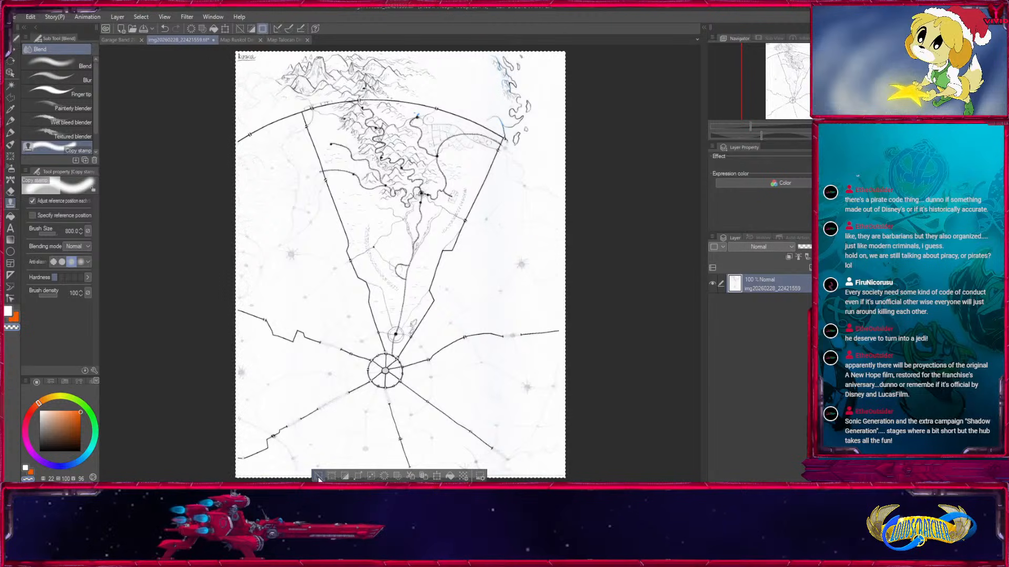
{"action": "key", "text": "ctrl+d"}
{"action": "key", "text": "k"}
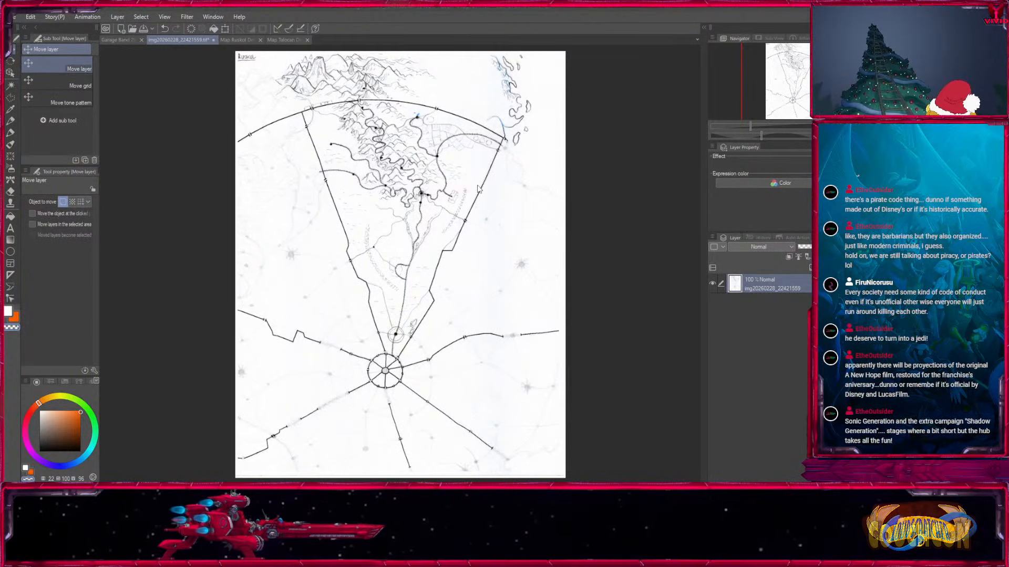
{"action": "key", "text": "ctrl+w"}
{"action": "left_click_drag", "start_coordinate": [232, 298], "coordinate": [260, 289]}
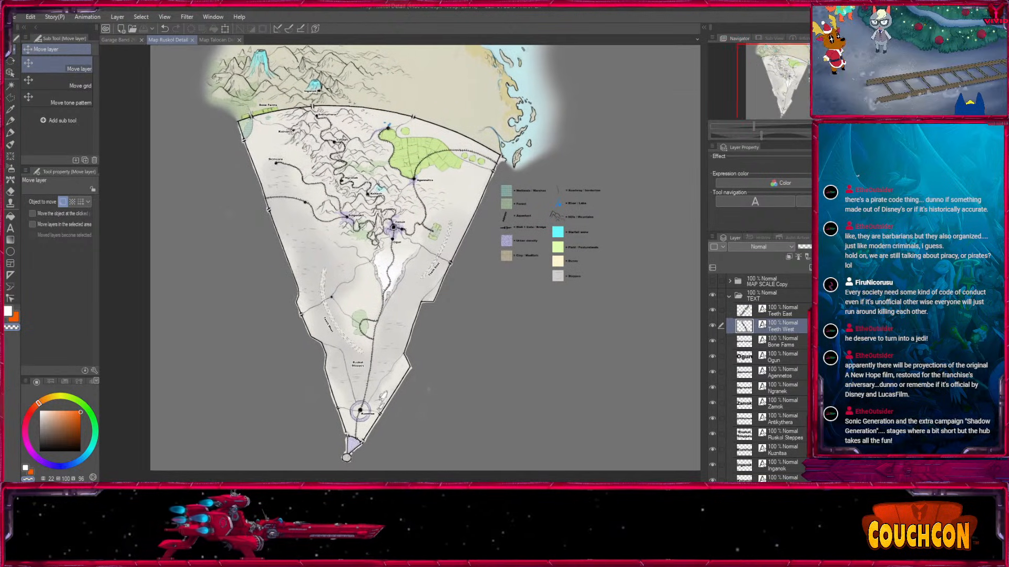
{"action": "left_click", "coordinate": [215, 42]}
{"action": "left_click", "coordinate": [165, 40]}
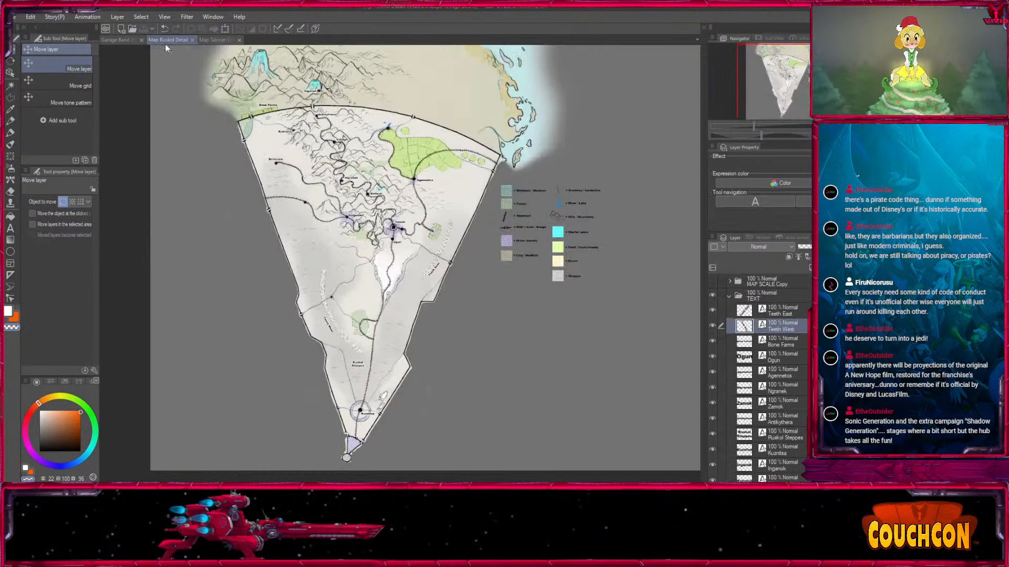
{"action": "left_click", "coordinate": [114, 40]}
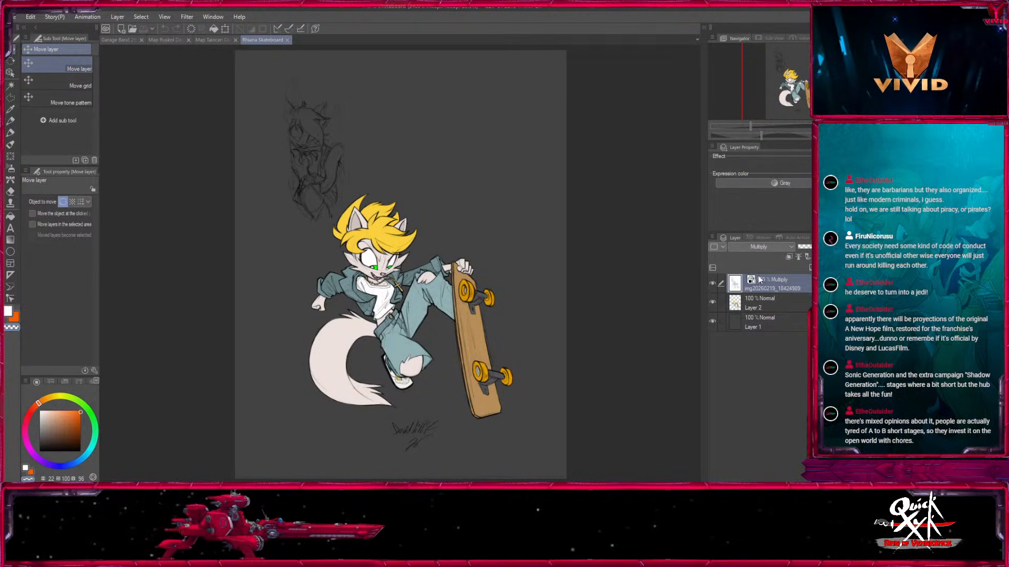
Add a white-filled layer directly above the dark background in Rhiane Skateboard, hiding the flat colours only while filling.
{"action": "left_click", "coordinate": [713, 303]}
{"action": "left_click", "coordinate": [742, 325]}
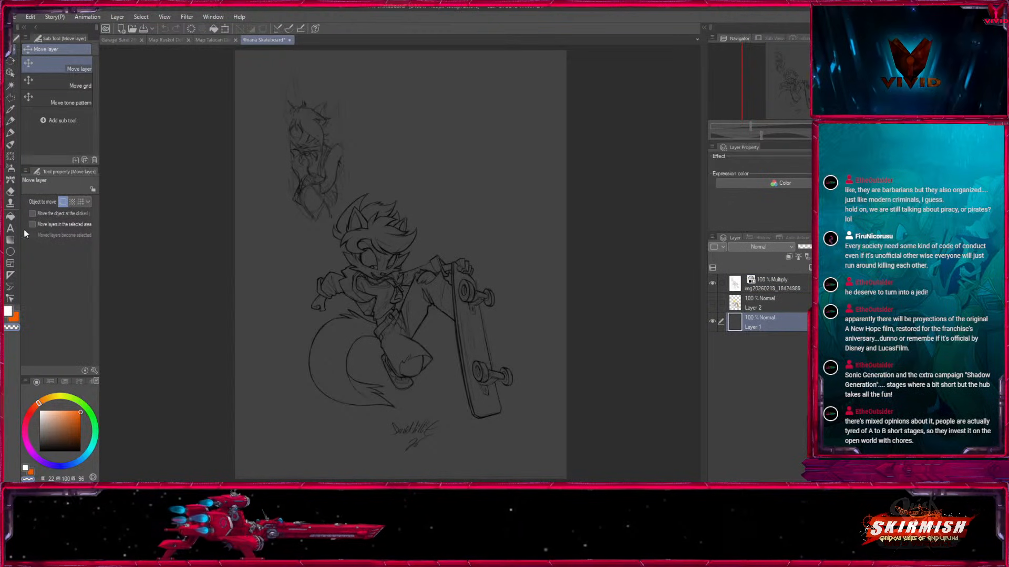
{"action": "key", "text": "g"}
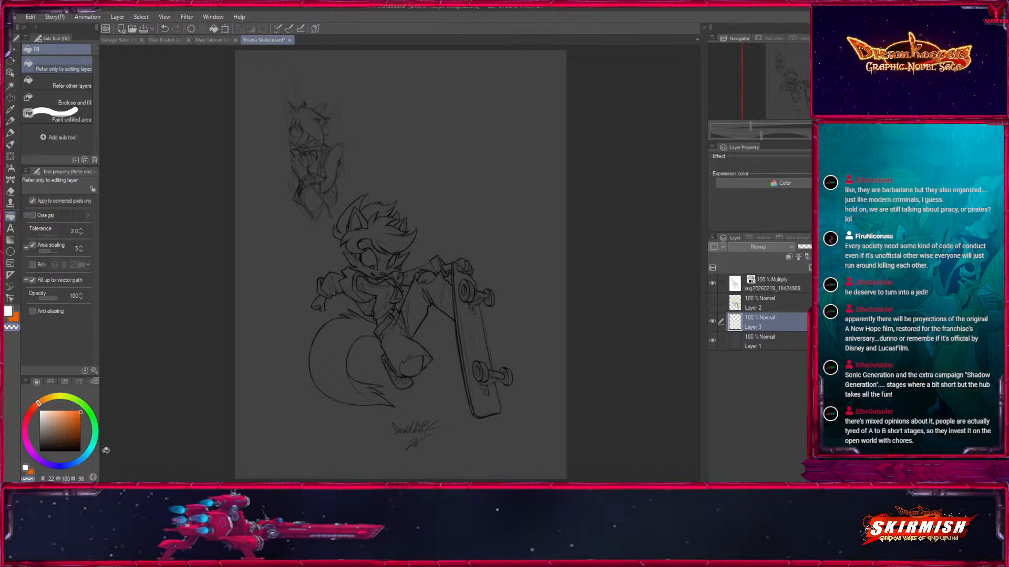
{"action": "left_click", "coordinate": [314, 330]}
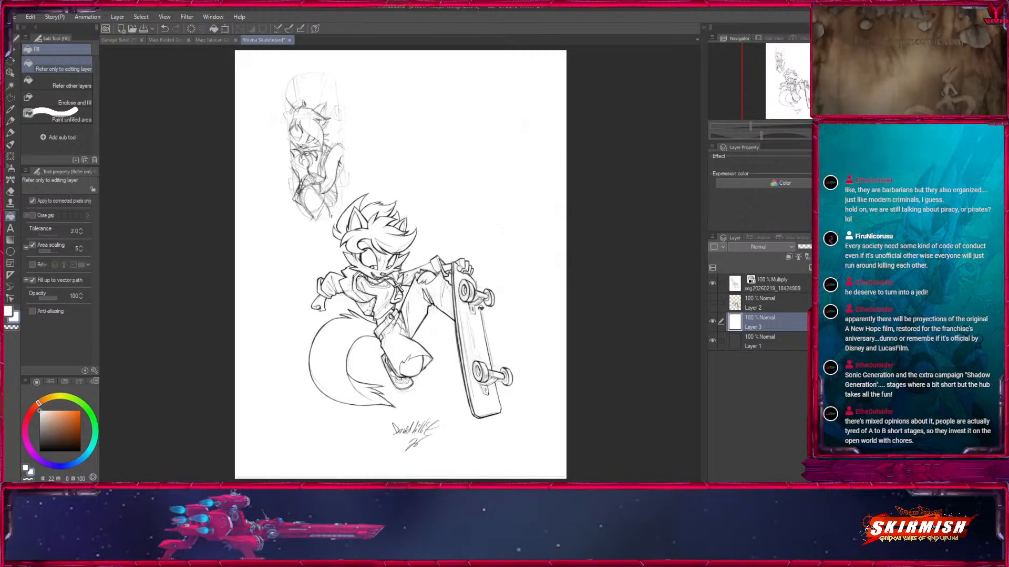
{"action": "left_click", "coordinate": [713, 303]}
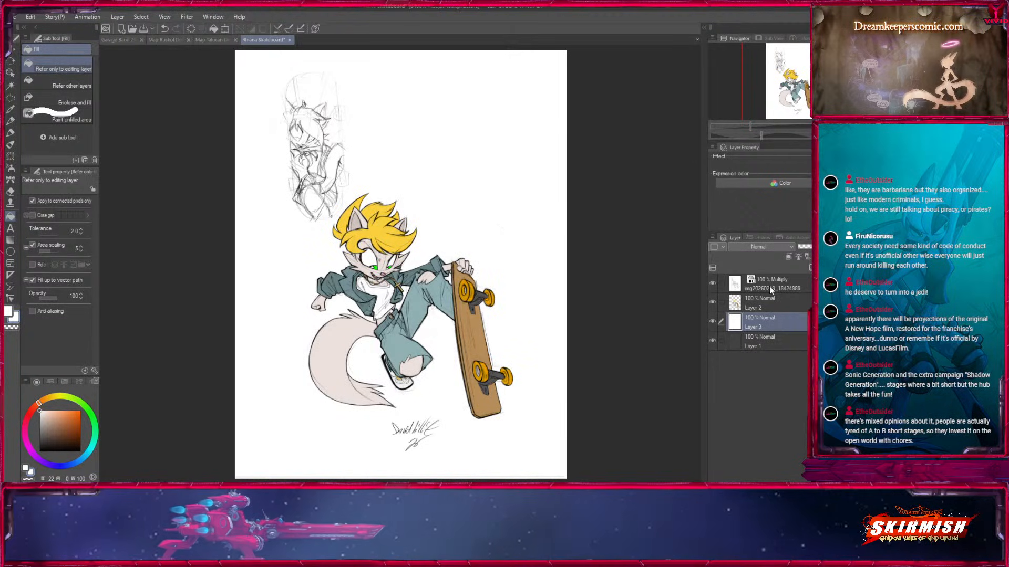
Check the Garage Band illustration for reference and add a clipping layer above the flat colours in Rhiane Skateboard.
{"action": "key", "text": "ctrl+plus"}
{"action": "key", "text": "ctrl+plus"}
{"action": "key", "text": "ctrl+plus"}
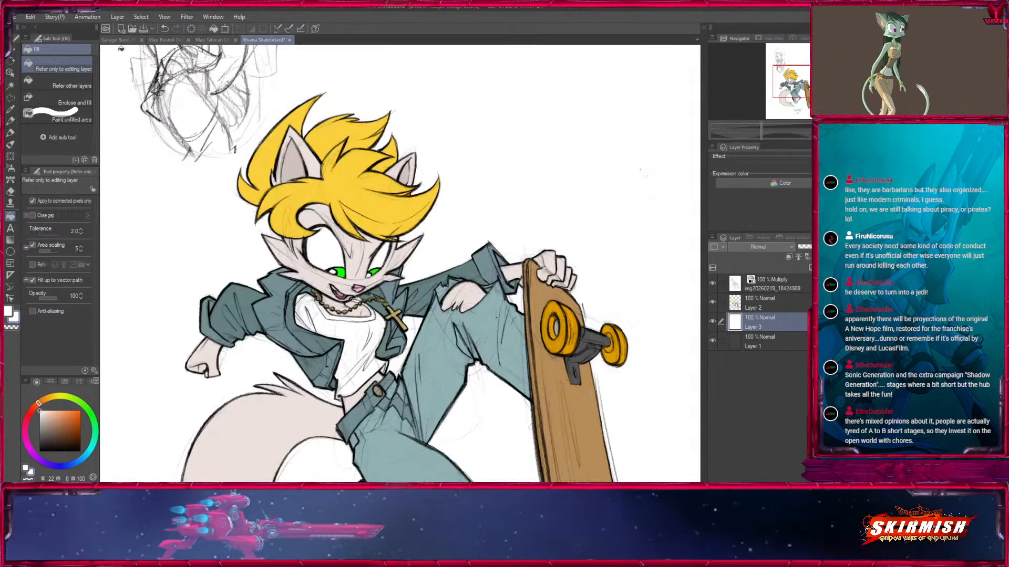
{"action": "left_click", "coordinate": [121, 42]}
{"action": "left_click", "coordinate": [278, 41]}
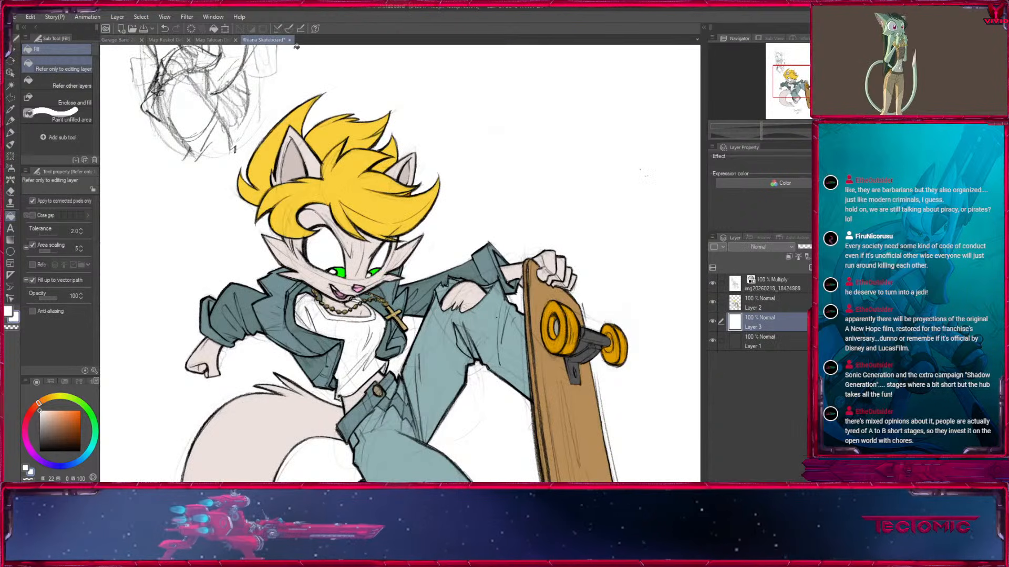
{"action": "left_click", "coordinate": [747, 303]}
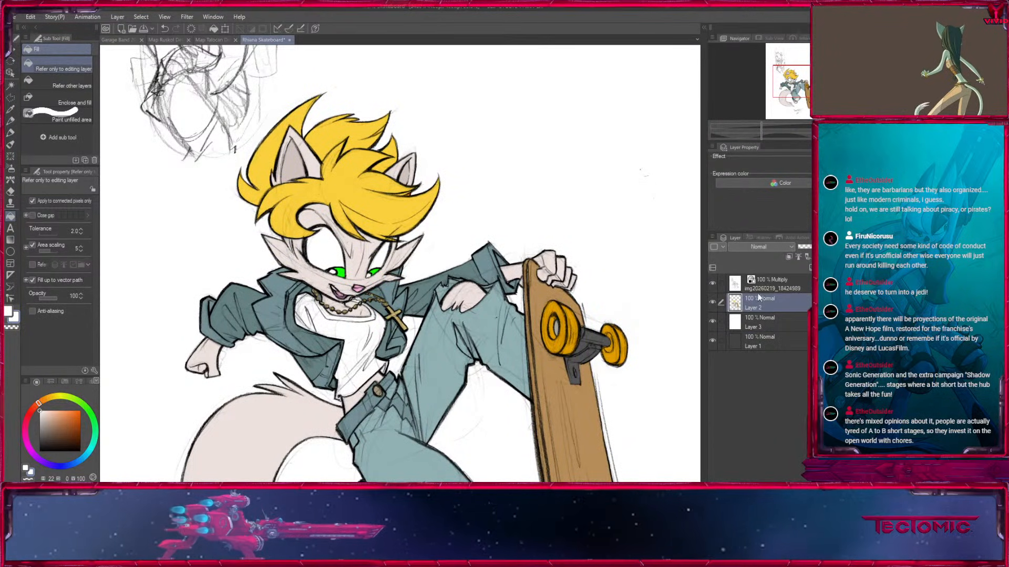
{"action": "left_click", "coordinate": [788, 256]}
Select the green irises of both eyes from the flat colours and make the new clipping layer active.
{"action": "key", "text": "ctrl+plus"}
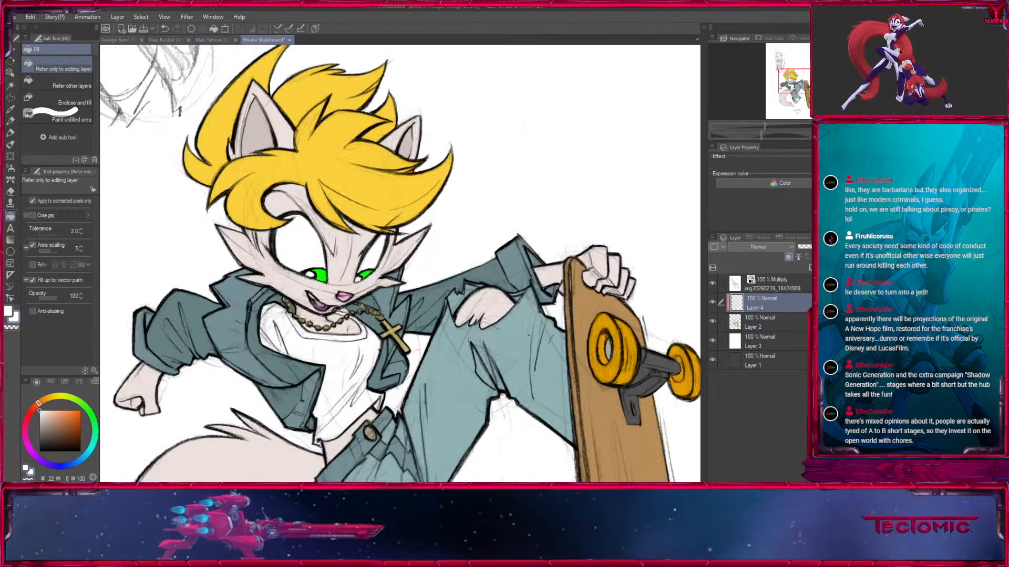
{"action": "key", "text": "ctrl+plus"}
{"action": "key", "text": "ctrl+plus"}
{"action": "key", "text": "ctrl+plus"}
{"action": "left_click_drag", "start_coordinate": [307, 255], "coordinate": [580, 209]}
{"action": "key", "text": "w"}
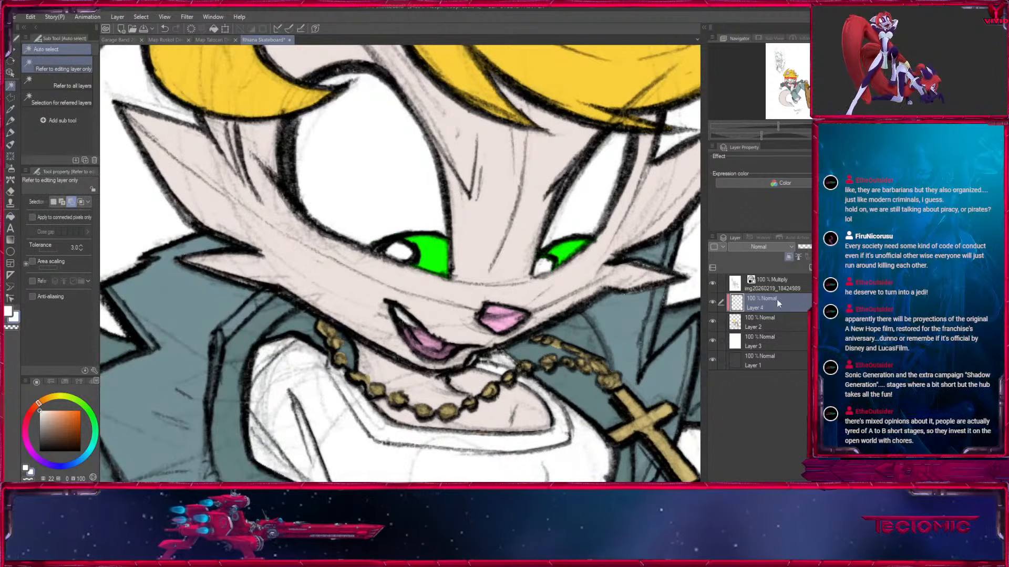
{"action": "left_click", "coordinate": [768, 323]}
{"action": "left_click", "coordinate": [572, 251]}
{"action": "left_click", "coordinate": [777, 309]}
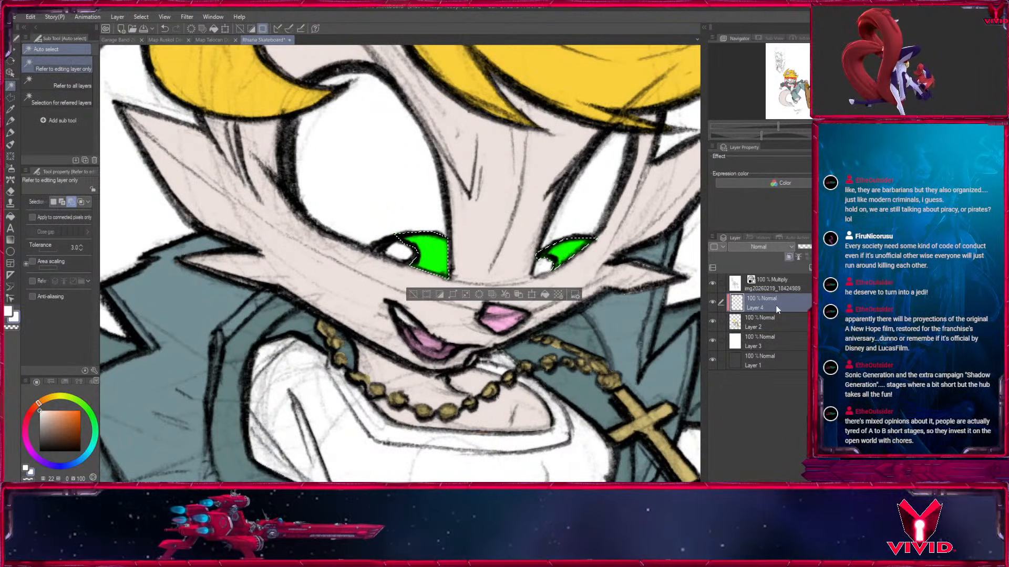
Paint black pupils inside the selected irises with a small pen without anti-aliasing, and clear the selection.
{"action": "key", "text": "p"}
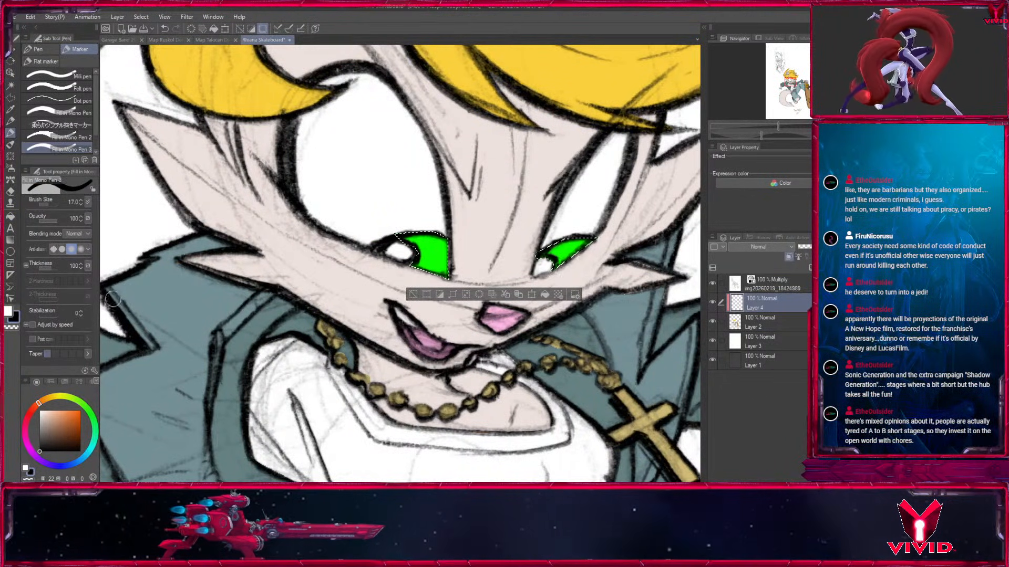
{"action": "left_click", "coordinate": [55, 249]}
{"action": "key", "text": "bracketleft"}
{"action": "mouse_move", "coordinate": [412, 263]}
{"action": "left_mouse_down"}
{"action": "mouse_move", "coordinate": [445, 270]}
{"action": "mouse_move", "coordinate": [447, 262]}
{"action": "left_mouse_up"}
{"action": "key", "text": "bracketleft"}
{"action": "key", "text": "ctrl+d"}
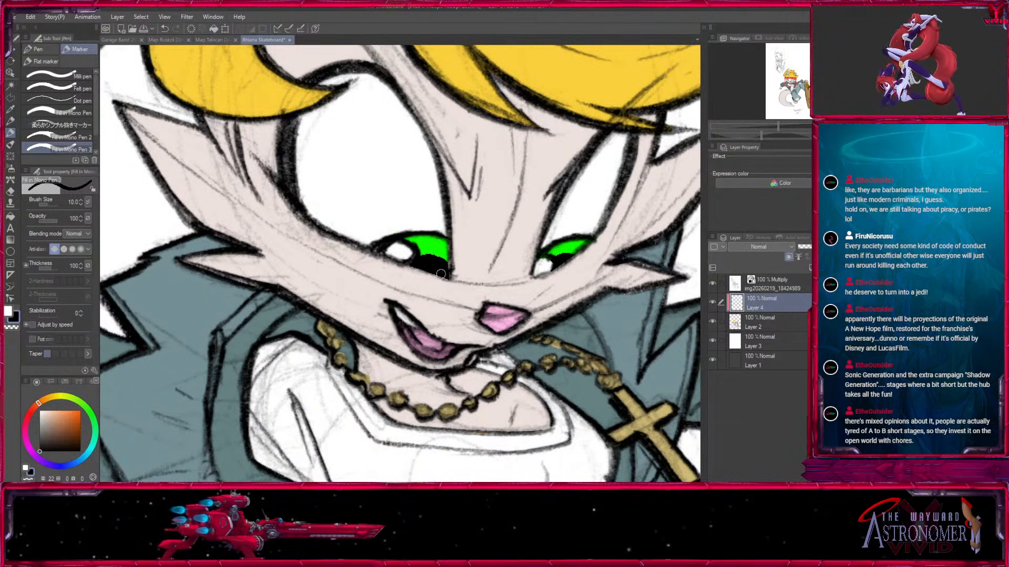
{"action": "key", "text": "ctrl+minus"}
{"action": "key", "text": "ctrl+minus"}
{"action": "key", "text": "ctrl+minus"}
{"action": "key", "text": "ctrl+minus"}
{"action": "key", "text": "ctrl+minus"}
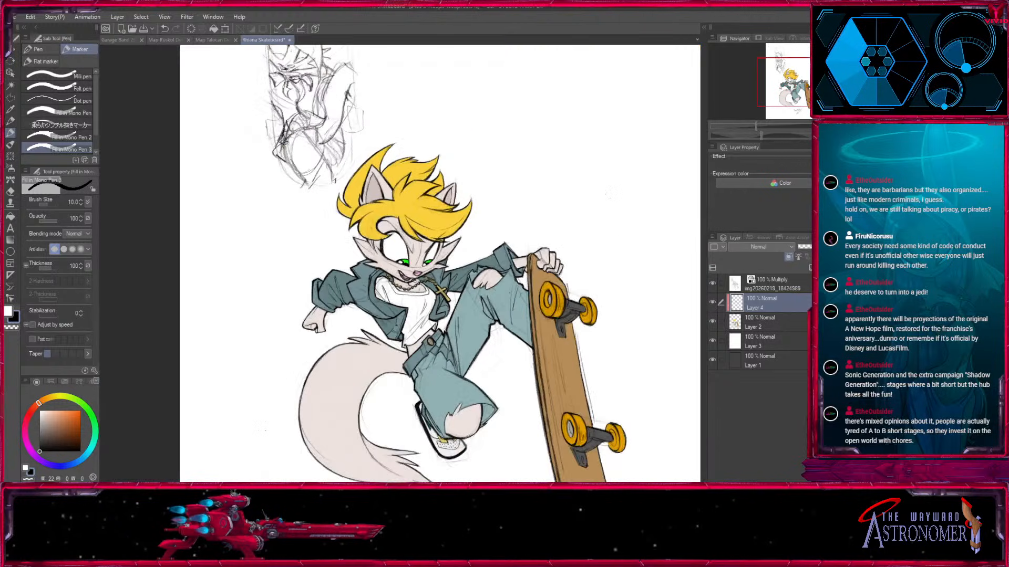
{"action": "left_click_drag", "start_coordinate": [616, 289], "coordinate": [582, 204]}
{"action": "left_click_drag", "start_coordinate": [457, 314], "coordinate": [467, 382]}
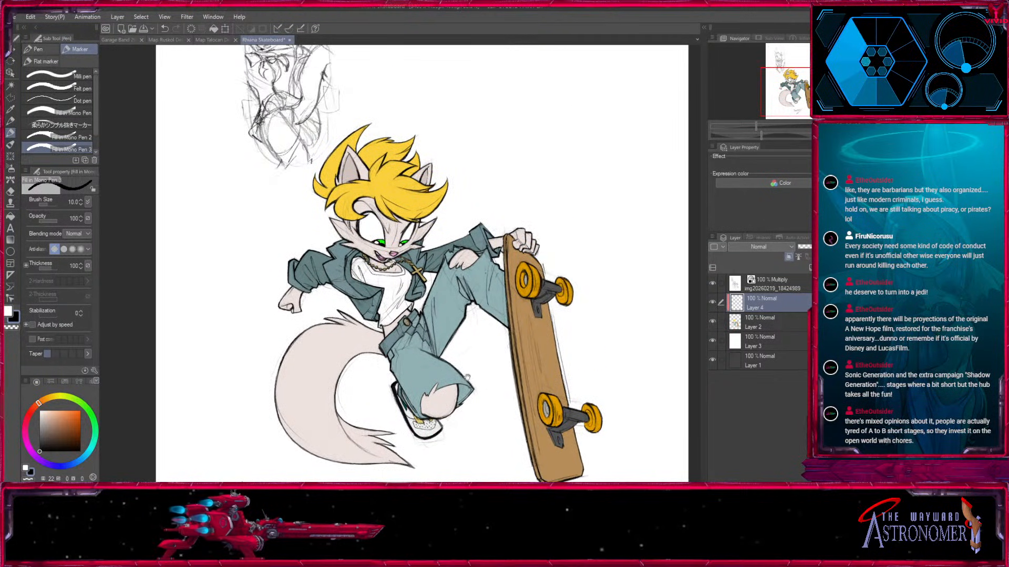
Copy Layer 5 Copy from the Characters Stroked folder of Garage Band into Rhiane Skateboard and reposition its colours on the canvas.
{"action": "left_click", "coordinate": [118, 40]}
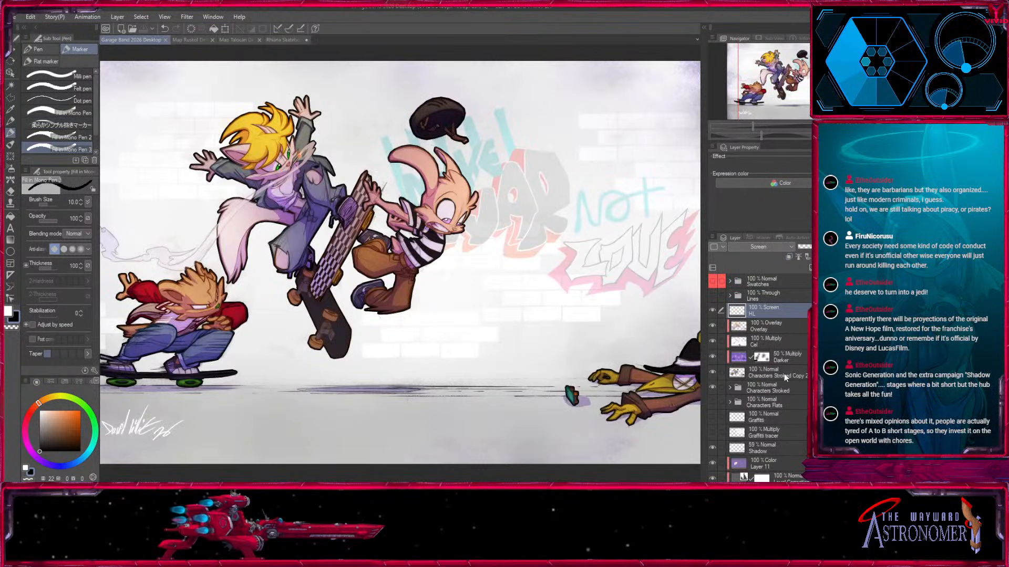
{"action": "left_click", "coordinate": [729, 388]}
{"action": "left_click", "coordinate": [771, 403]}
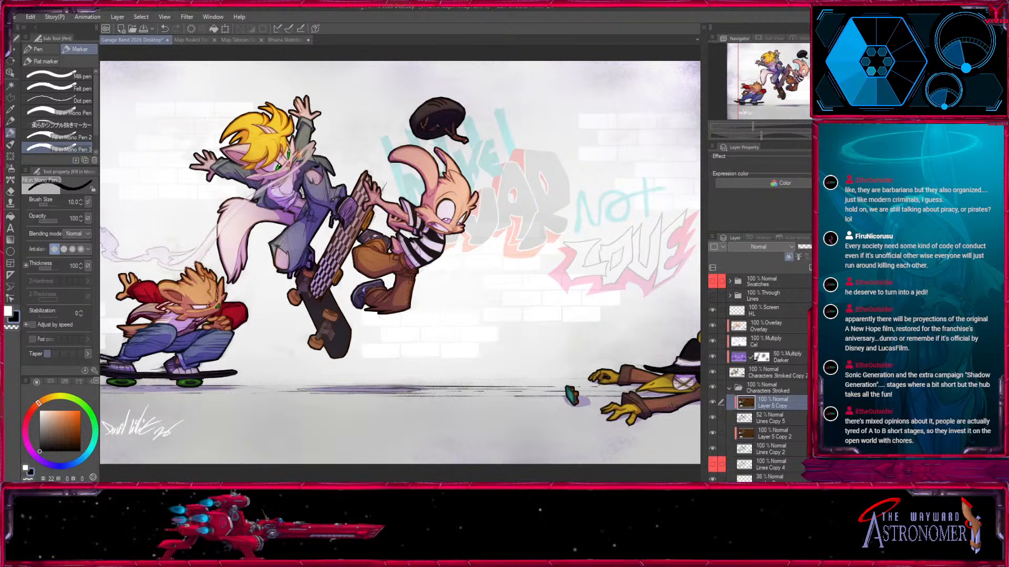
{"action": "left_click", "coordinate": [283, 40]}
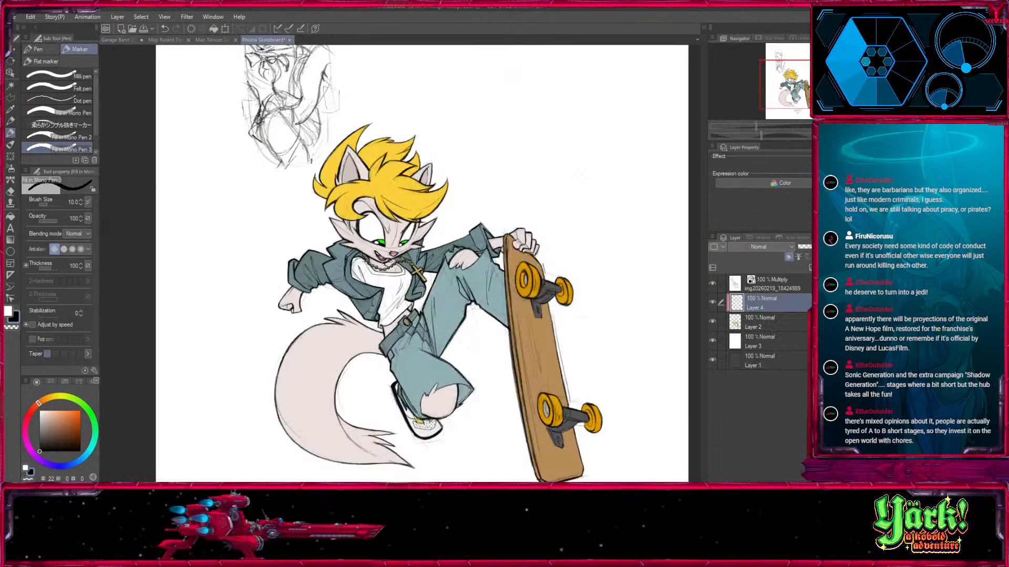
{"action": "key", "text": "ctrl+v"}
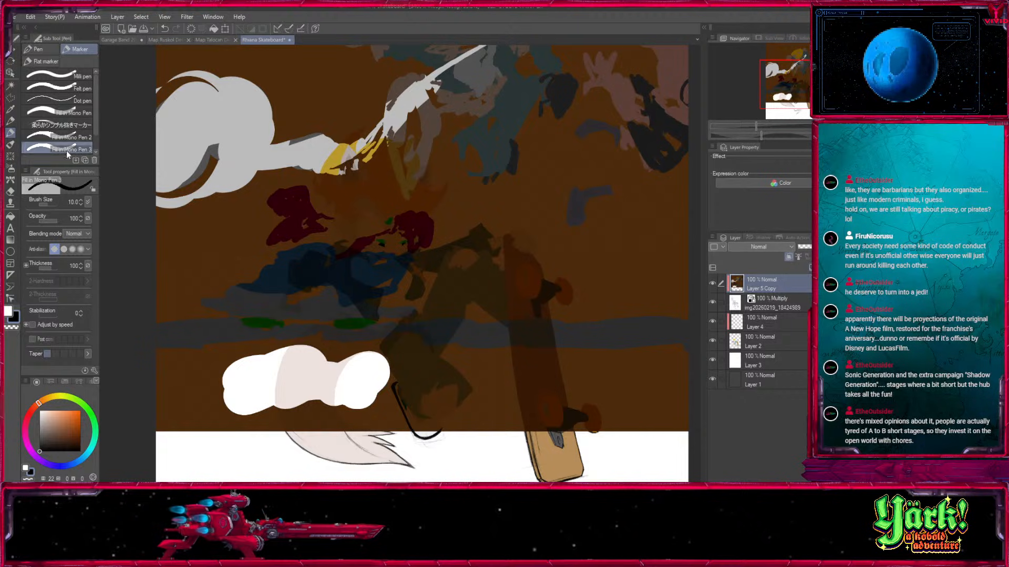
{"action": "key", "text": "k"}
{"action": "left_click", "coordinate": [796, 73]}
{"action": "left_click_drag", "start_coordinate": [549, 286], "coordinate": [675, 319]}
Sample the dark yellow from the jumping skater's hair on the pasted colour layer and hide that layer.
{"action": "key", "text": "i"}
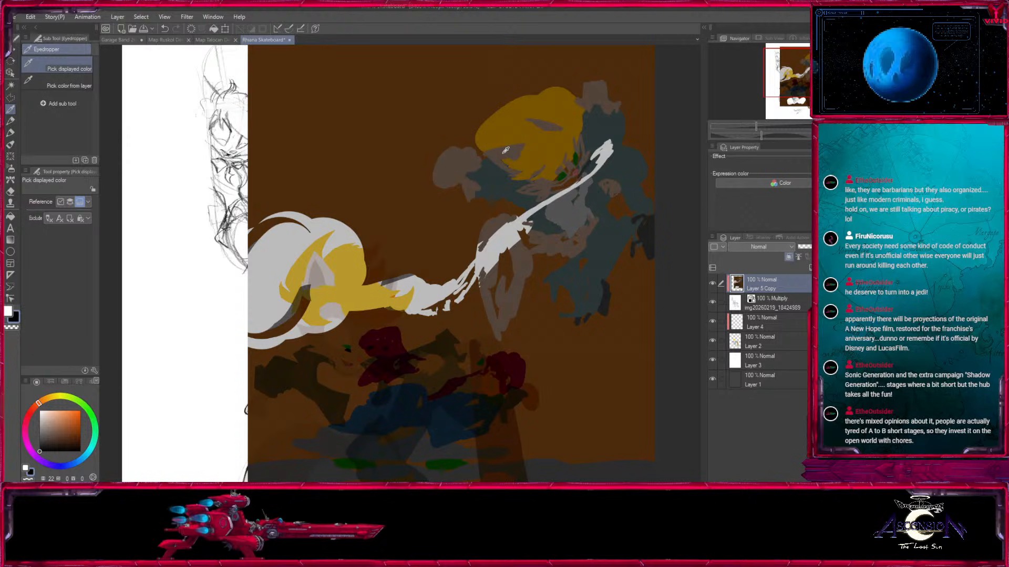
{"action": "left_click", "coordinate": [568, 132]}
{"action": "left_click_drag", "start_coordinate": [714, 285], "coordinate": [711, 304]}
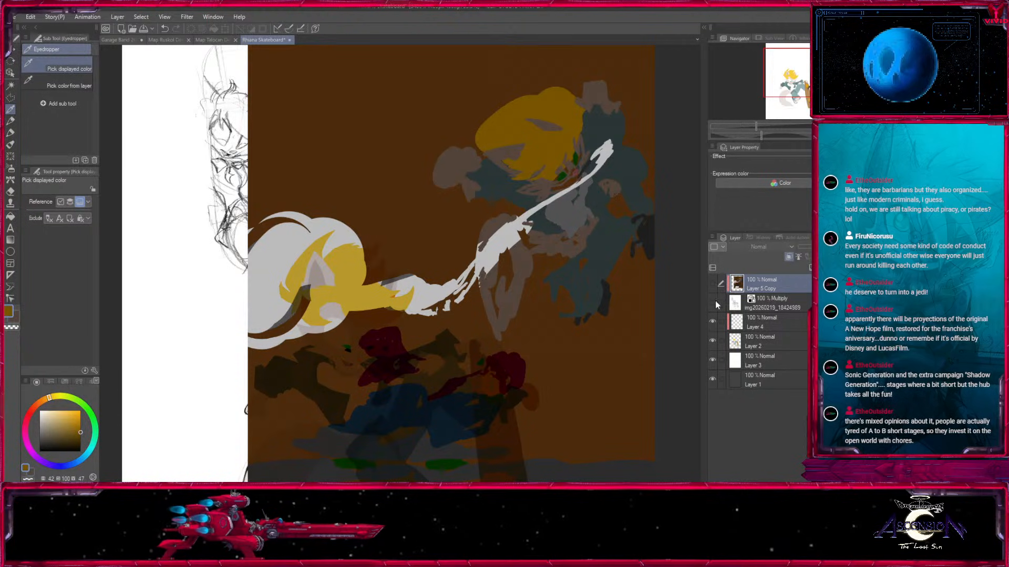
{"action": "left_click", "coordinate": [712, 302]}
Duplicate the scanned line art layer, place the copy beneath the white fill layer, and hide it as a backup.
{"action": "left_click", "coordinate": [758, 302]}
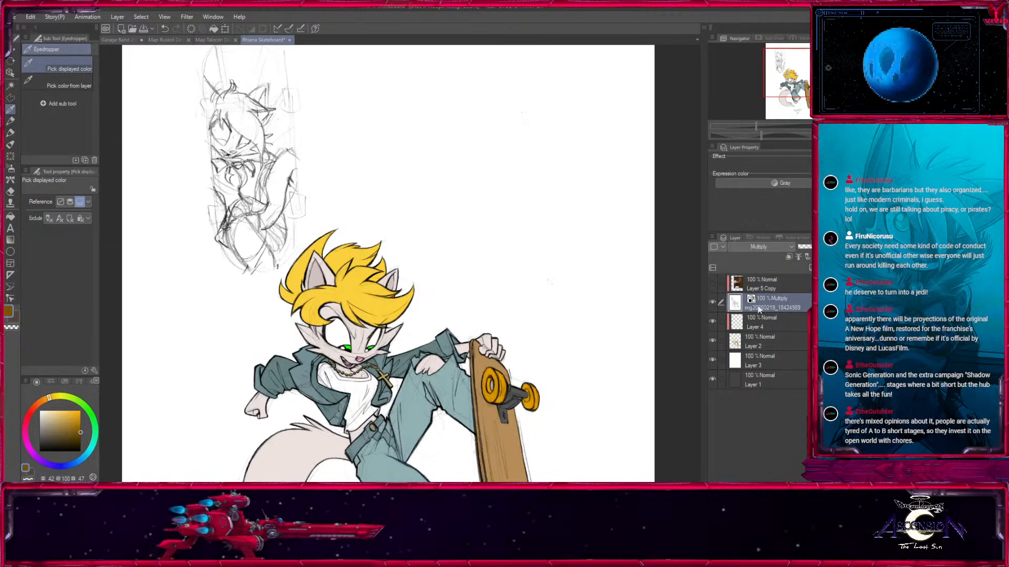
{"action": "left_click_drag", "start_coordinate": [554, 396], "coordinate": [570, 180]}
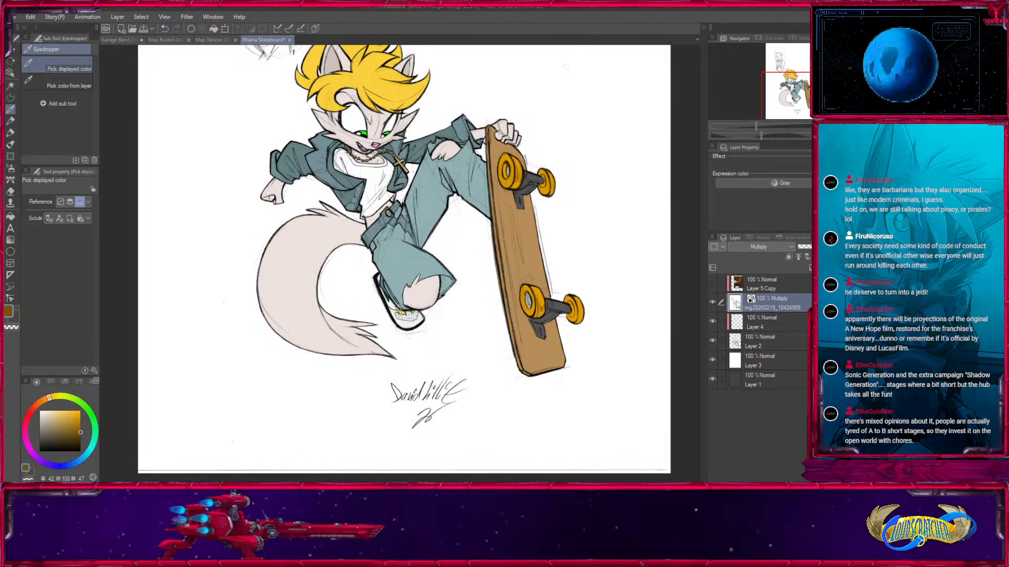
{"action": "key", "text": "ctrl+c"}
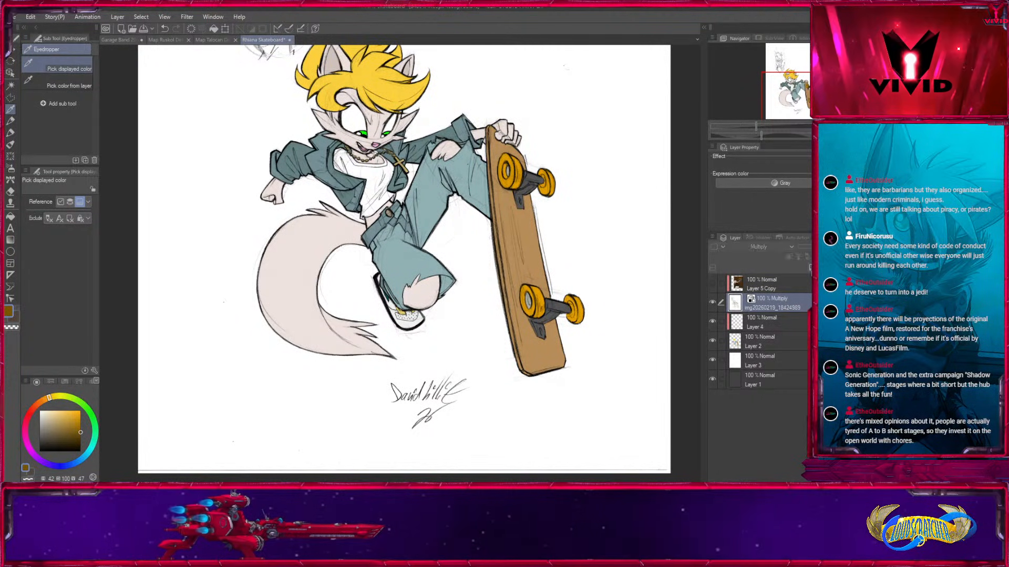
{"action": "key", "text": "ctrl+v"}
{"action": "left_click_drag", "start_coordinate": [738, 301], "coordinate": [762, 409]}
{"action": "left_click_drag", "start_coordinate": [765, 394], "coordinate": [766, 395]}
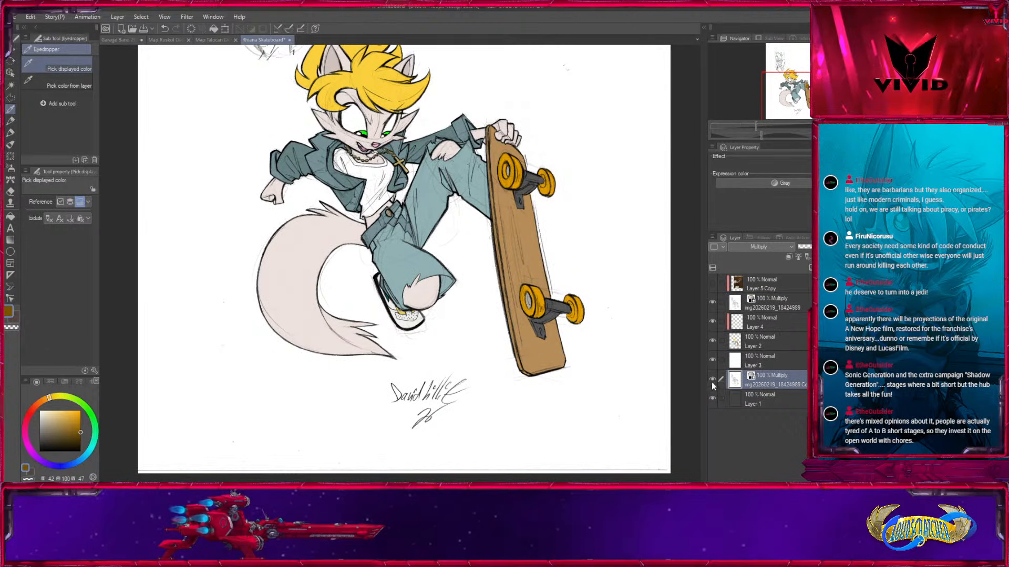
{"action": "left_click_drag", "start_coordinate": [586, 265], "coordinate": [592, 234]}
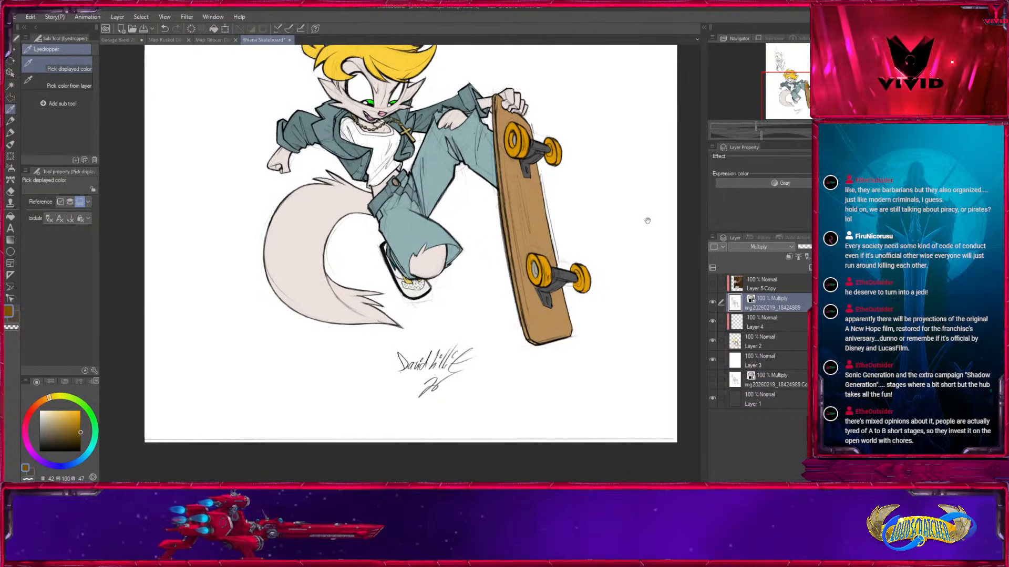
Cover the signature below the skater with white on a new layer above the line art, using the Medium airbrush at size 250.
{"action": "left_click", "coordinate": [789, 257]}
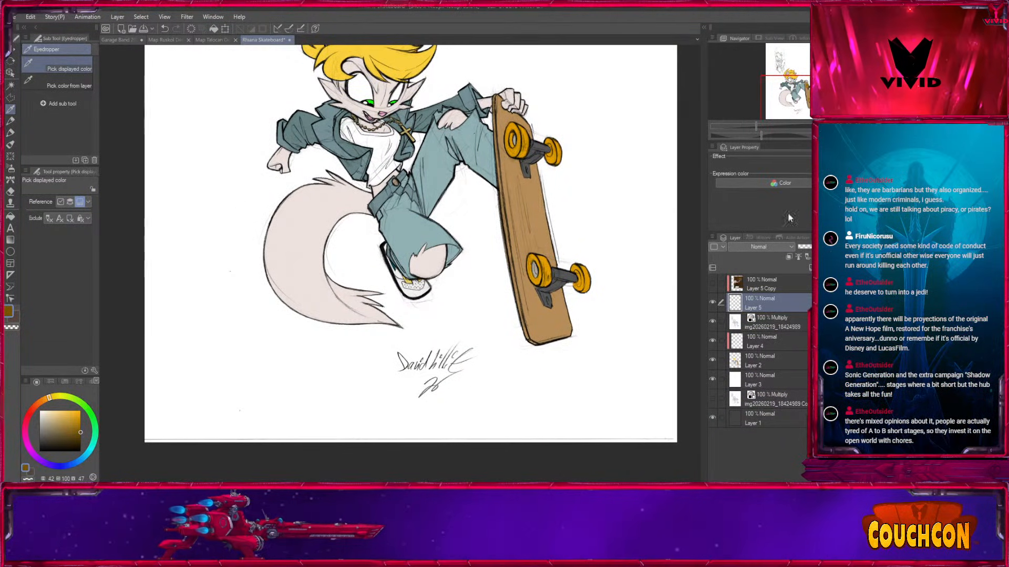
{"action": "left_click", "coordinate": [10, 168]}
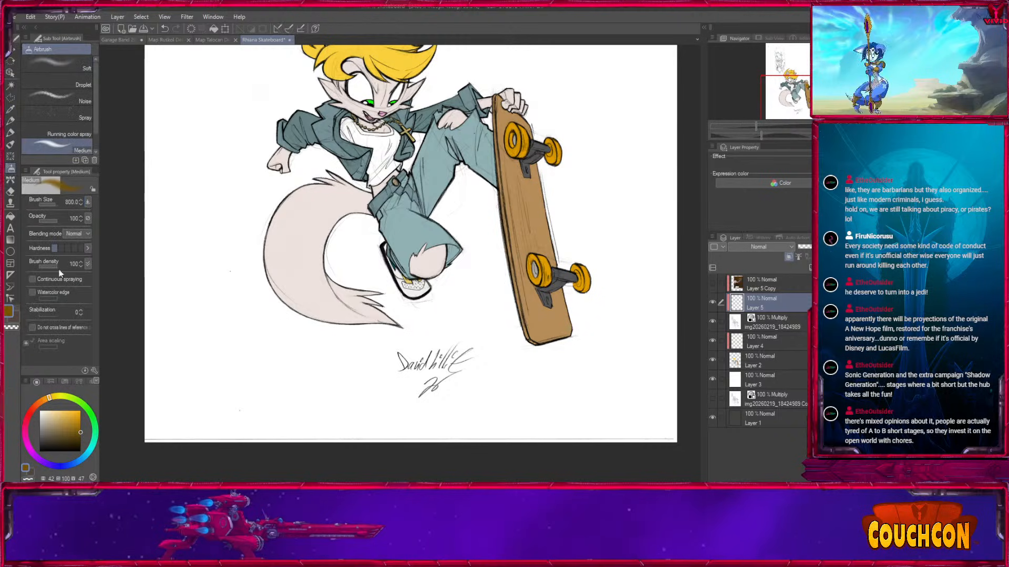
{"action": "key", "text": "bracketright"}
{"action": "key", "text": "bracketright"}
{"action": "key", "text": "bracketleft"}
{"action": "key", "text": "bracketleft"}
{"action": "key", "text": "bracketleft"}
{"action": "key", "text": "bracketleft"}
{"action": "key", "text": "bracketleft"}
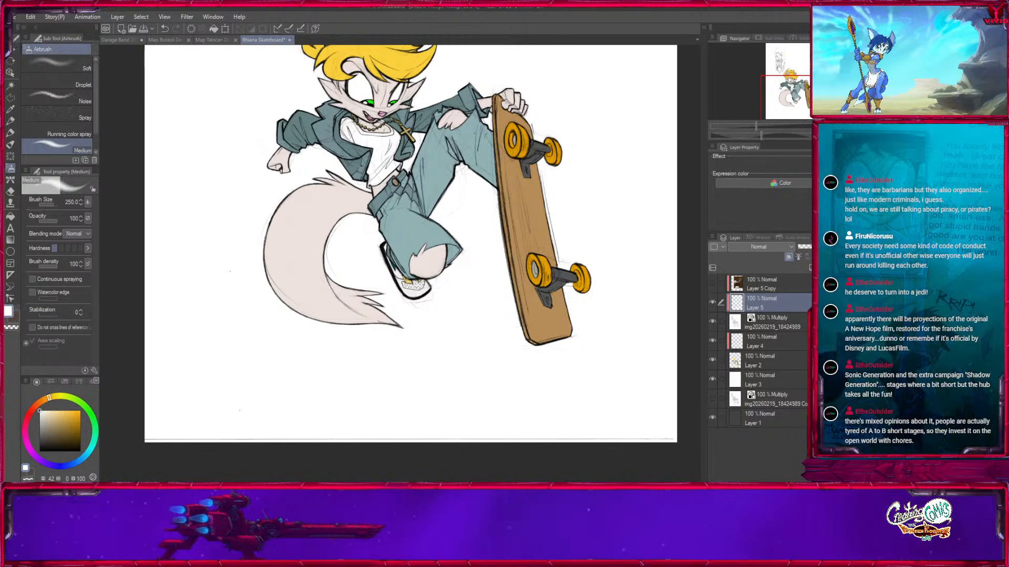
Paint white over the thin scan line running along the canvas's lower edge with an enlarged Medium airbrush.
{"action": "key", "text": "bracketright"}
{"action": "left_click_drag", "start_coordinate": [158, 435], "coordinate": [649, 433]}
{"action": "key", "text": "bracketleft"}
{"action": "key", "text": "bracketleft"}
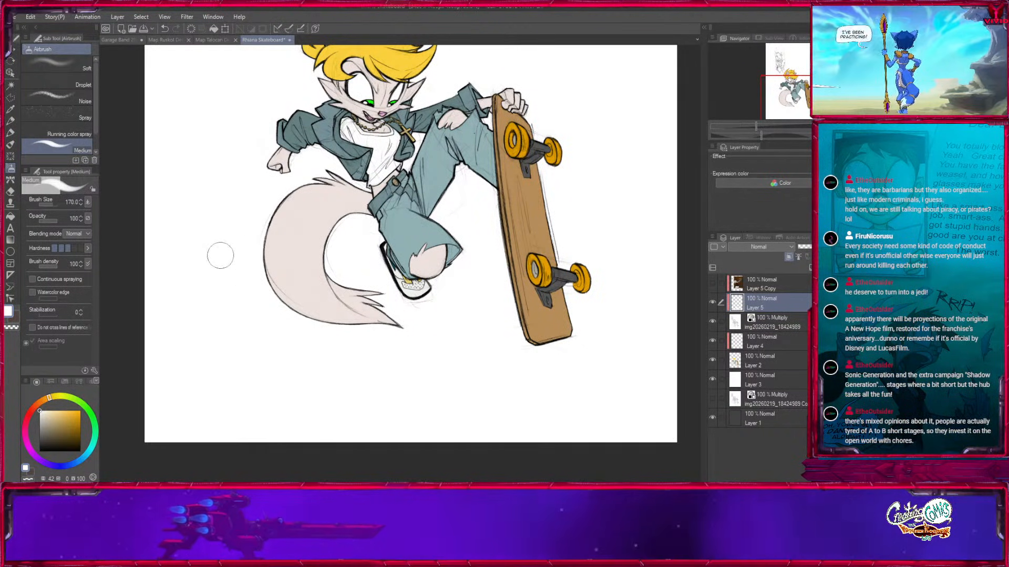
Cover the stray specks in the empty canvas area beside the skater with white at brush size 600.
{"action": "left_click_drag", "start_coordinate": [294, 220], "coordinate": [337, 445]}
{"action": "left_click_drag", "start_coordinate": [331, 272], "coordinate": [330, 457]}
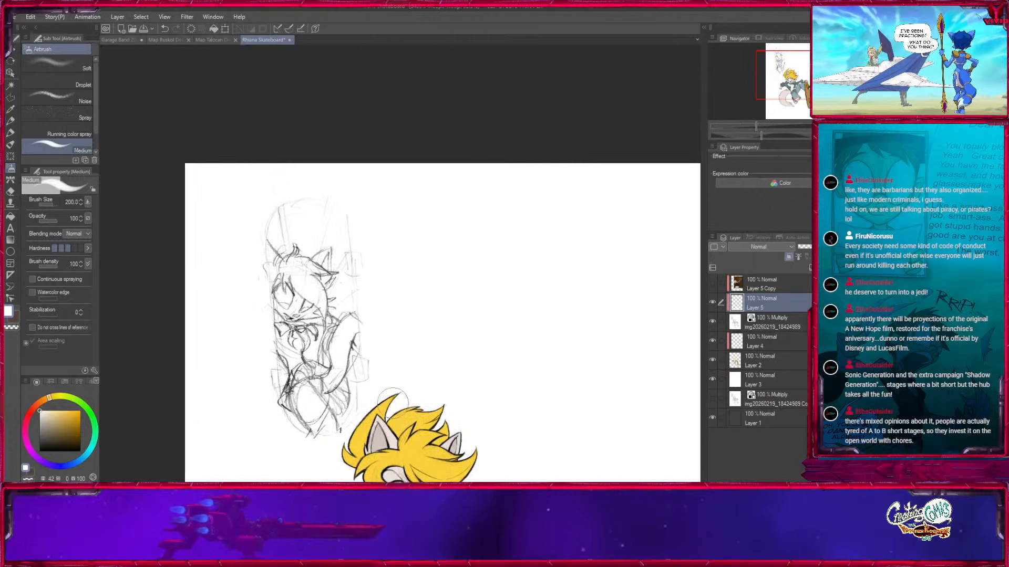
{"action": "key", "text": "bracketright"}
{"action": "key", "text": "bracketright"}
{"action": "key", "text": "bracketright"}
{"action": "left_click_drag", "start_coordinate": [680, 260], "coordinate": [476, 223]}
{"action": "key", "text": "bracketright"}
{"action": "key", "text": "bracketright"}
{"action": "key", "text": "bracketright"}
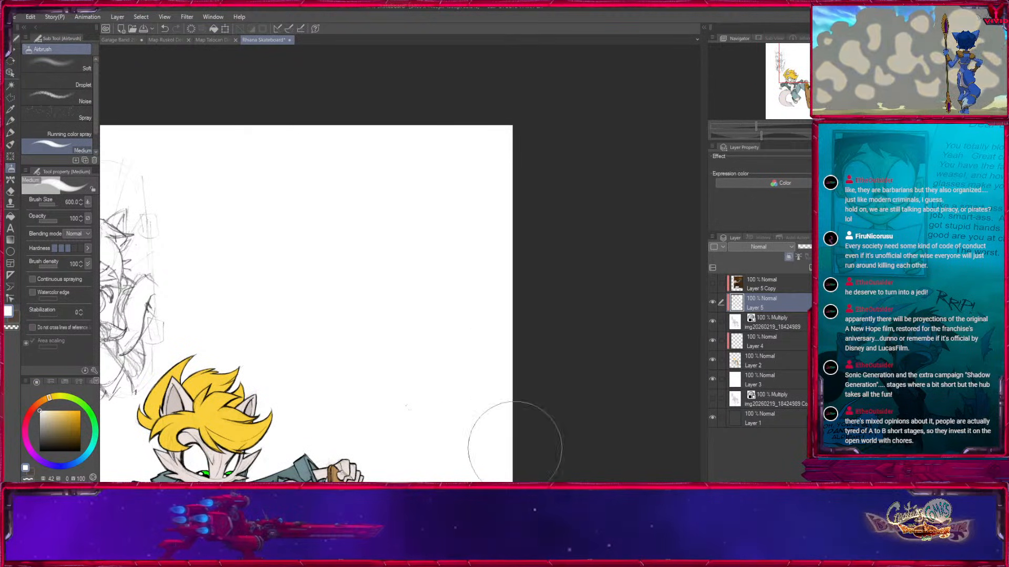
{"action": "left_click_drag", "start_coordinate": [499, 407], "coordinate": [453, 209]}
{"action": "left_click_drag", "start_coordinate": [485, 400], "coordinate": [479, 218]}
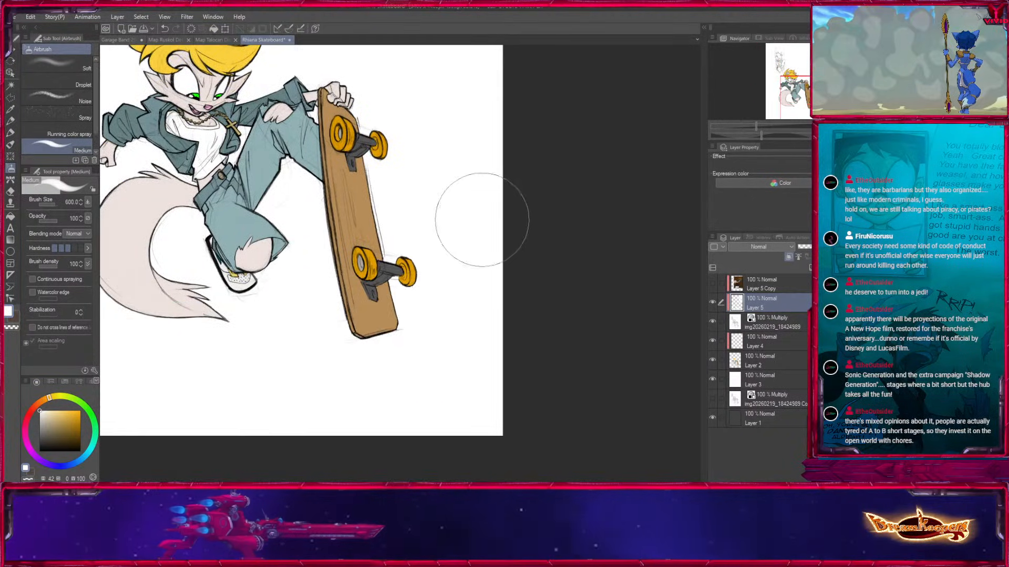
{"action": "key", "text": "bracketleft"}
{"action": "key", "text": "bracketleft"}
Paint white over the faint sketch lines between the legs and the skateboard with brush size 25.
{"action": "left_click_drag", "start_coordinate": [450, 339], "coordinate": [602, 431]}
{"action": "key", "text": "ctrl+plus"}
{"action": "key", "text": "ctrl+plus"}
{"action": "key", "text": "ctrl+plus"}
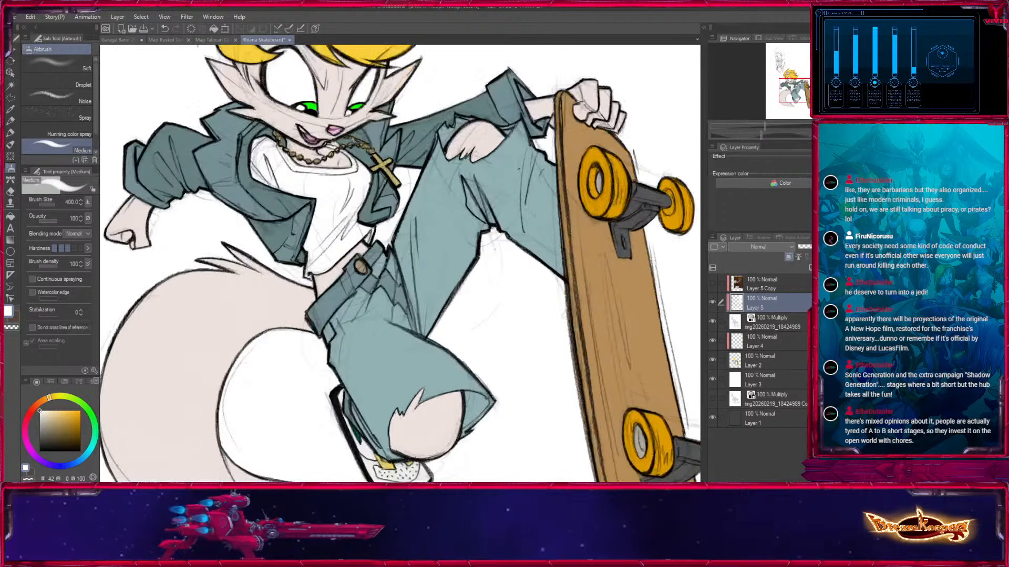
{"action": "key", "text": "bracketleft"}
{"action": "key", "text": "bracketleft"}
{"action": "key", "text": "bracketleft"}
{"action": "key", "text": "bracketleft"}
{"action": "key", "text": "bracketleft"}
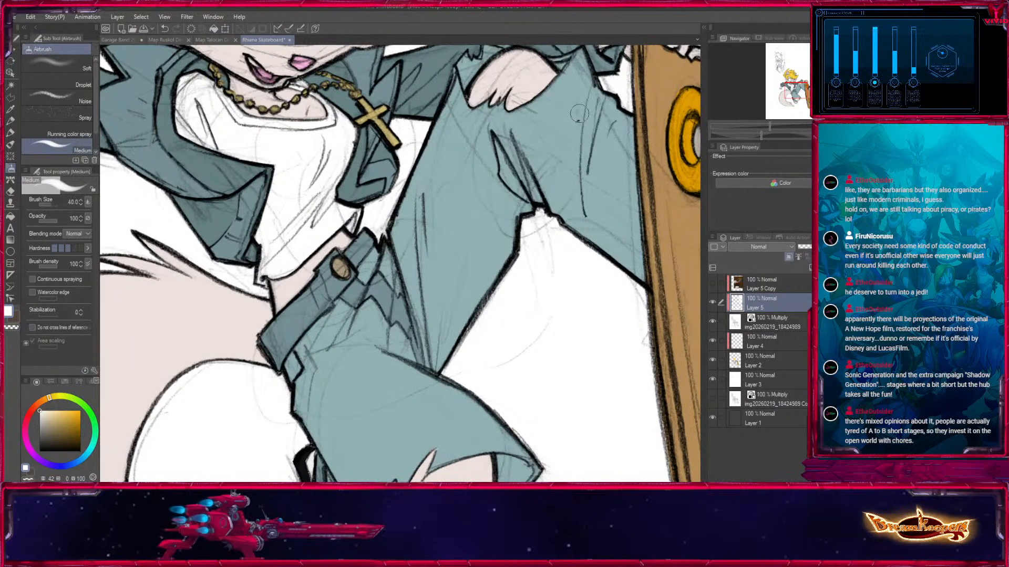
{"action": "key", "text": "bracketright"}
{"action": "key", "text": "bracketright"}
{"action": "key", "text": "bracketright"}
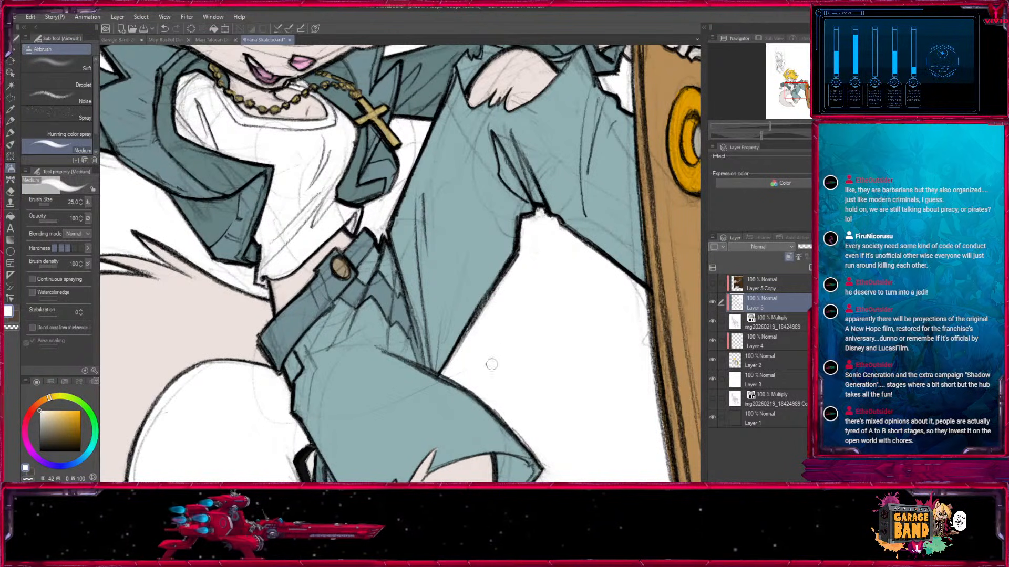
Clear the leftover pencil lines inside the tail's curve with white at brush sizes 20 and 17.
{"action": "left_click_drag", "start_coordinate": [519, 354], "coordinate": [708, 156]}
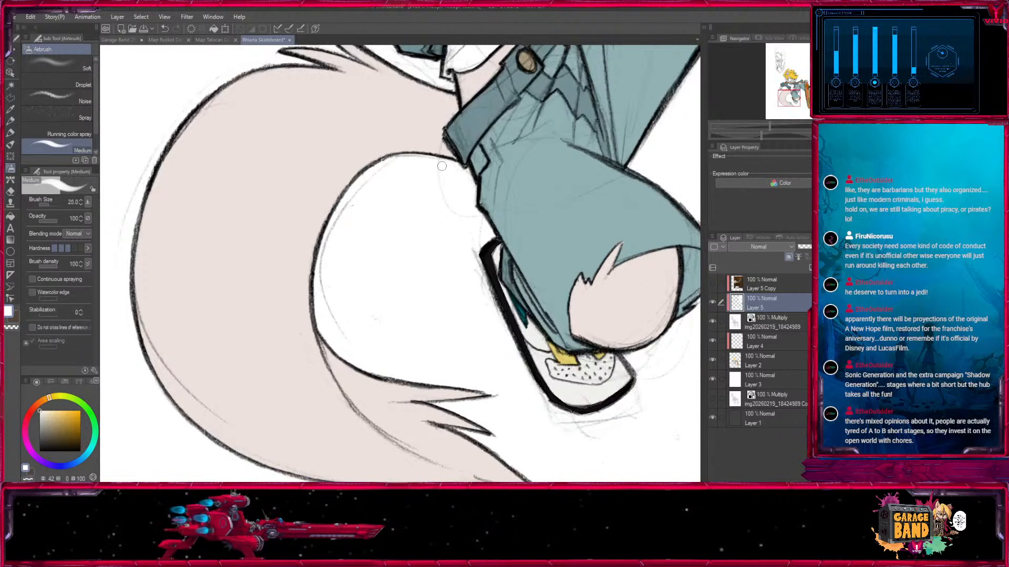
{"action": "key", "text": "bracketleft"}
{"action": "key", "text": "bracketleft"}
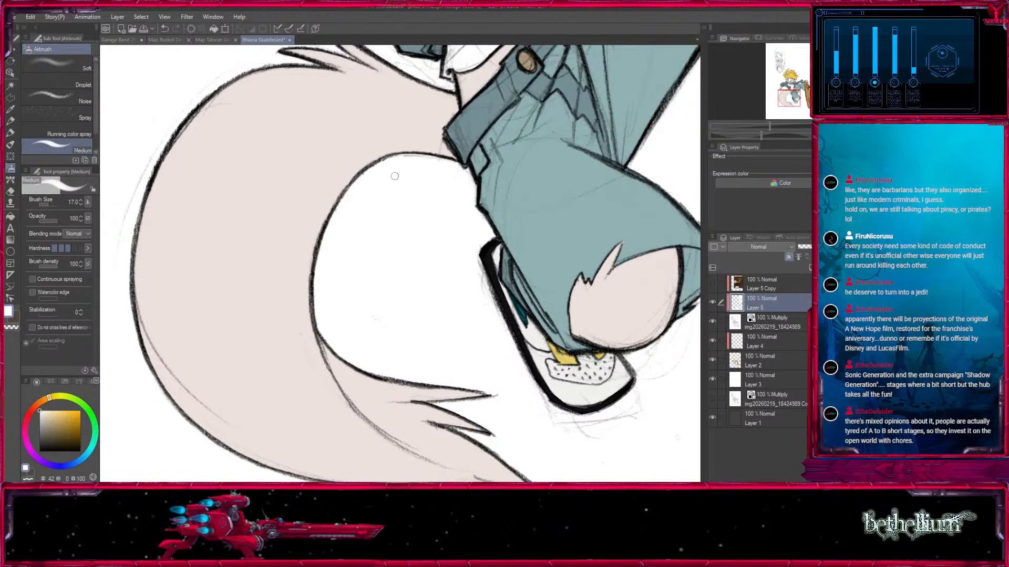
{"action": "left_click_drag", "start_coordinate": [380, 333], "coordinate": [459, 317]}
Whiten the stray pencil marks outside the tail and next to the lowered fist with brush sizes 25 and 20.
{"action": "left_click_drag", "start_coordinate": [310, 183], "coordinate": [245, 352]}
{"action": "left_click_drag", "start_coordinate": [192, 195], "coordinate": [220, 273]}
{"action": "key", "text": "bracketright"}
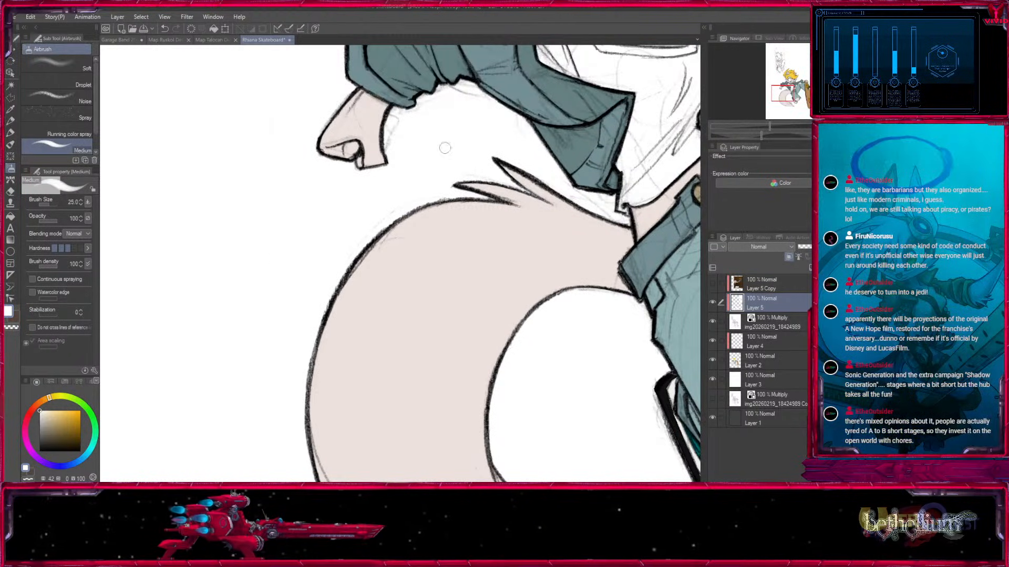
{"action": "key", "text": "bracketleft"}
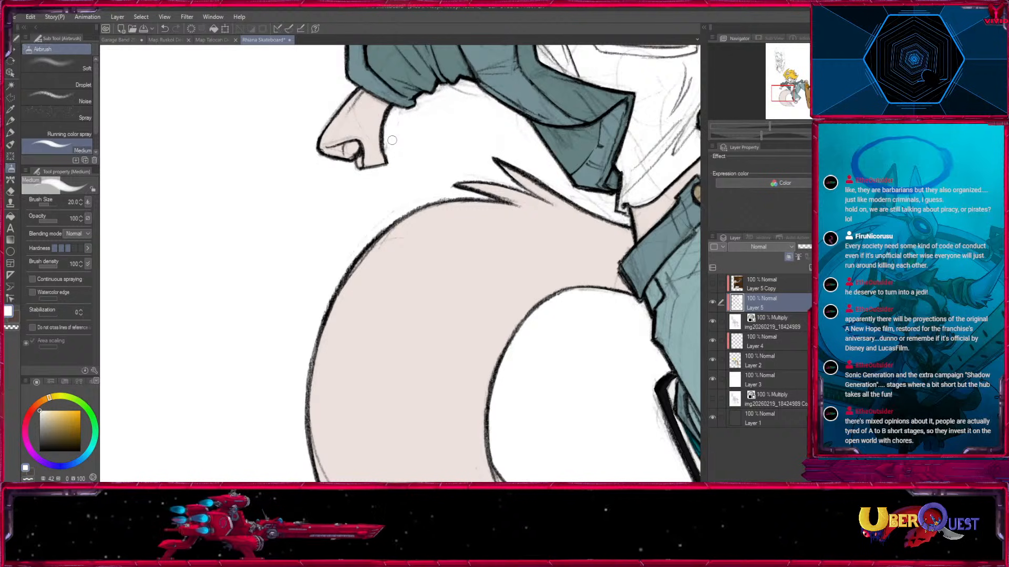
Clean the background along the bent sleeve and the hair's outer edge below the rough sketch with white at brush size 20.
{"action": "left_click_drag", "start_coordinate": [405, 121], "coordinate": [408, 339]}
{"action": "key", "text": "bracketleft"}
{"action": "key", "text": "bracketleft"}
{"action": "left_click_drag", "start_coordinate": [384, 222], "coordinate": [361, 479]}
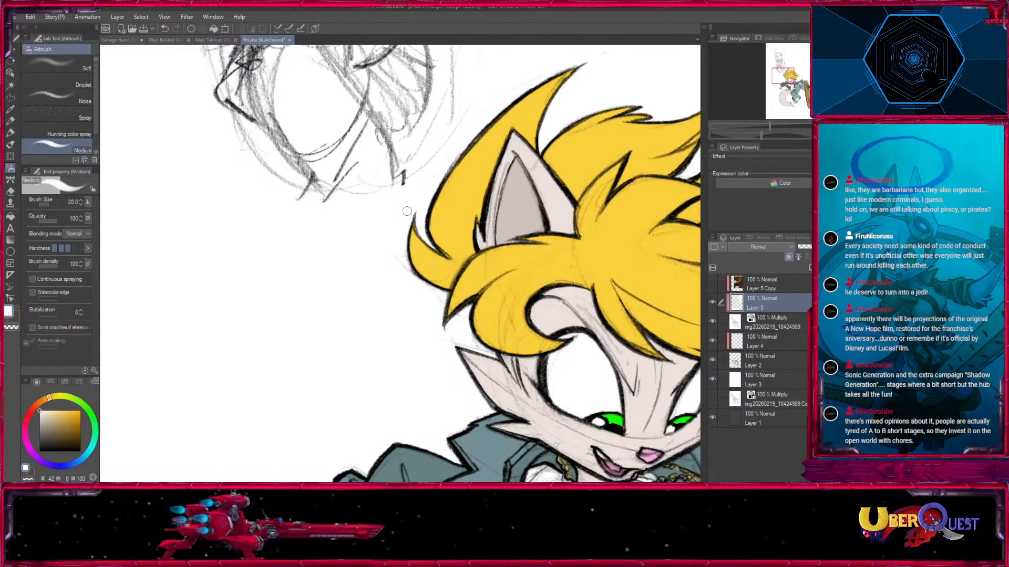
{"action": "left_click_drag", "start_coordinate": [409, 219], "coordinate": [310, 382]}
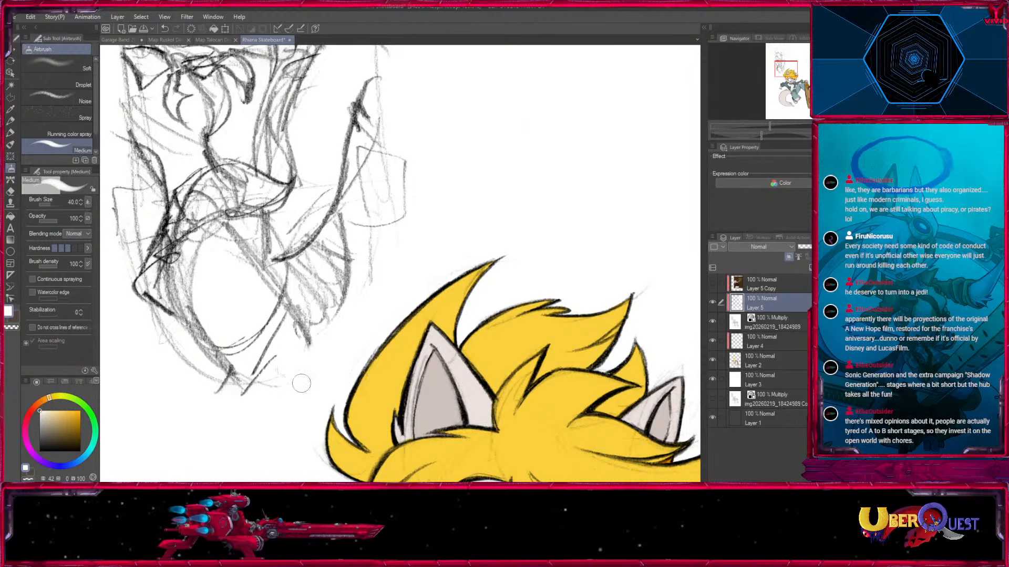
Cover the lower body of the rough character sketch above the skater with white, enlarging the brush from 40 to 150.
{"action": "key", "text": "bracketright"}
{"action": "key", "text": "bracketright"}
{"action": "key", "text": "bracketright"}
{"action": "mouse_move", "coordinate": [372, 283]}
{"action": "left_mouse_down"}
{"action": "mouse_move", "coordinate": [261, 392]}
{"action": "mouse_move", "coordinate": [428, 176]}
{"action": "mouse_move", "coordinate": [246, 379]}
{"action": "left_mouse_up"}
{"action": "left_click_drag", "start_coordinate": [413, 148], "coordinate": [178, 371]}
{"action": "left_click_drag", "start_coordinate": [292, 277], "coordinate": [335, 336]}
{"action": "key", "text": "bracketright"}
{"action": "key", "text": "bracketright"}
{"action": "mouse_move", "coordinate": [247, 368]}
{"action": "left_mouse_down"}
{"action": "mouse_move", "coordinate": [203, 421]}
{"action": "mouse_move", "coordinate": [463, 157]}
{"action": "mouse_move", "coordinate": [244, 219]}
{"action": "mouse_move", "coordinate": [126, 322]}
{"action": "mouse_move", "coordinate": [261, 180]}
{"action": "mouse_move", "coordinate": [286, 191]}
{"action": "mouse_move", "coordinate": [311, 428]}
{"action": "left_mouse_up"}
{"action": "key", "text": "bracketright"}
{"action": "key", "text": "bracketright"}
{"action": "mouse_move", "coordinate": [451, 237]}
{"action": "left_mouse_down"}
{"action": "mouse_move", "coordinate": [238, 395]}
{"action": "mouse_move", "coordinate": [364, 264]}
{"action": "left_mouse_up"}
{"action": "mouse_move", "coordinate": [336, 231]}
{"action": "left_mouse_down"}
{"action": "mouse_move", "coordinate": [421, 157]}
{"action": "mouse_move", "coordinate": [181, 349]}
{"action": "left_mouse_up"}
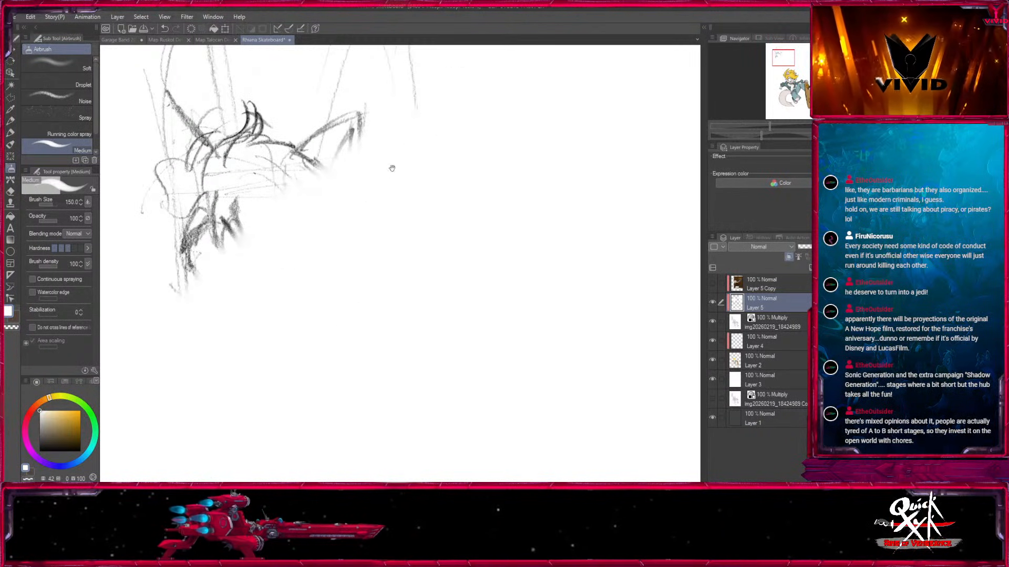
Paint white over the rough sketch's remaining head and guide lines up to the canvas corner, enlarging the brush to 250.
{"action": "left_click_drag", "start_coordinate": [392, 166], "coordinate": [382, 280]}
{"action": "left_click_drag", "start_coordinate": [336, 236], "coordinate": [205, 363]}
{"action": "key", "text": "bracketleft"}
{"action": "mouse_move", "coordinate": [210, 310]}
{"action": "left_mouse_down"}
{"action": "mouse_move", "coordinate": [295, 223]}
{"action": "mouse_move", "coordinate": [110, 310]}
{"action": "mouse_move", "coordinate": [124, 209]}
{"action": "mouse_move", "coordinate": [214, 96]}
{"action": "mouse_move", "coordinate": [421, 88]}
{"action": "mouse_move", "coordinate": [360, 263]}
{"action": "mouse_move", "coordinate": [490, 370]}
{"action": "left_mouse_up"}
{"action": "key", "text": "bracketright"}
{"action": "key", "text": "bracketright"}
{"action": "left_click_drag", "start_coordinate": [182, 333], "coordinate": [452, 331]}
{"action": "key", "text": "bracketright"}
{"action": "key", "text": "bracketleft"}
{"action": "left_click", "coordinate": [823, 79]}
{"action": "mouse_move", "coordinate": [484, 191]}
{"action": "left_mouse_down"}
{"action": "mouse_move", "coordinate": [408, 191]}
{"action": "mouse_move", "coordinate": [567, 289]}
{"action": "left_mouse_up"}
{"action": "key", "text": "bracketright"}
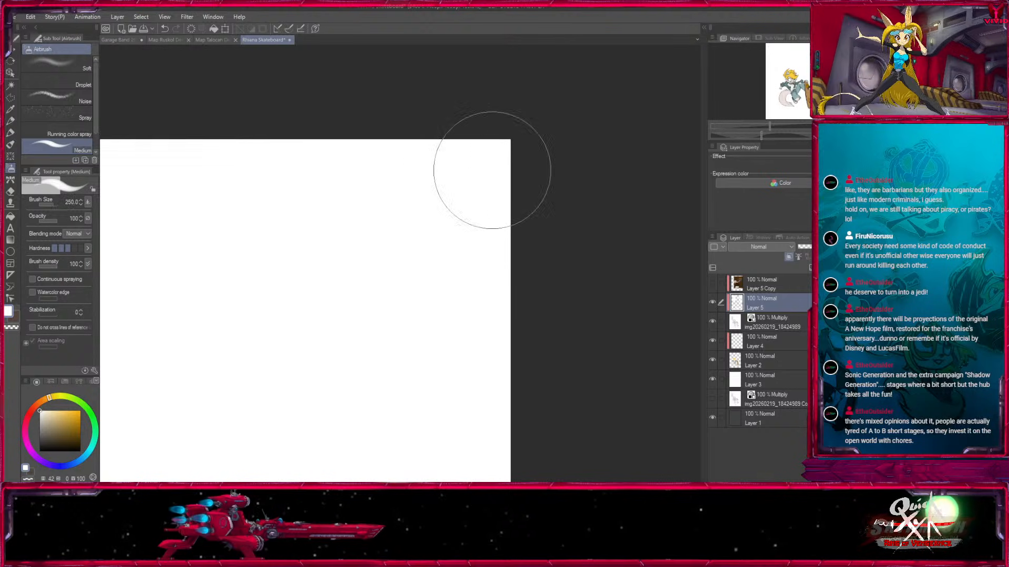
Reduce the brush to size 10 and whiten the stray pencil lines around the hair tips beside the smaller ear.
{"action": "left_click", "coordinate": [799, 84]}
{"action": "left_click", "coordinate": [797, 80]}
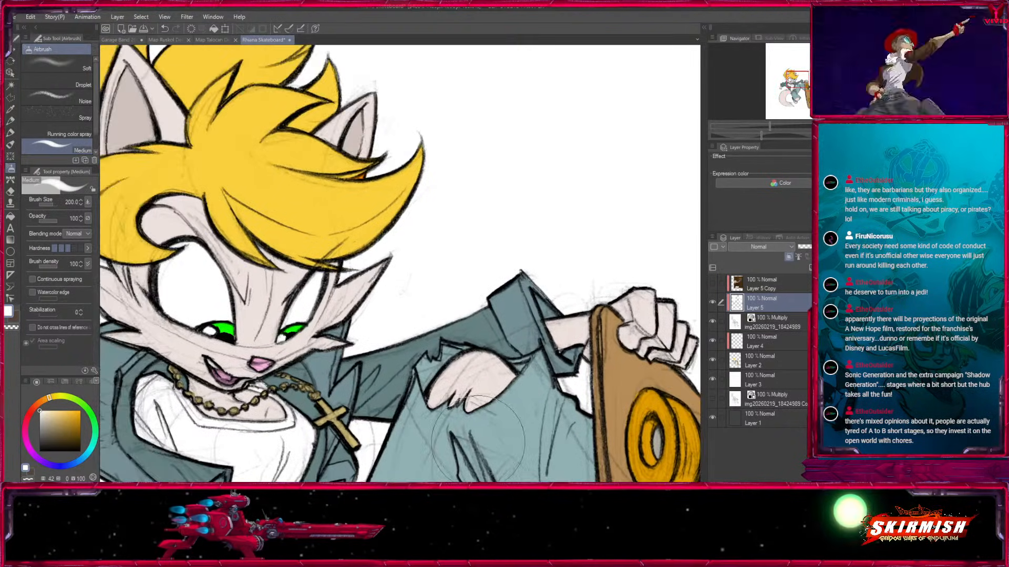
{"action": "key", "text": "bracketleft"}
{"action": "key", "text": "bracketleft"}
{"action": "key", "text": "bracketleft"}
{"action": "key", "text": "bracketleft"}
{"action": "key", "text": "ctrl+plus"}
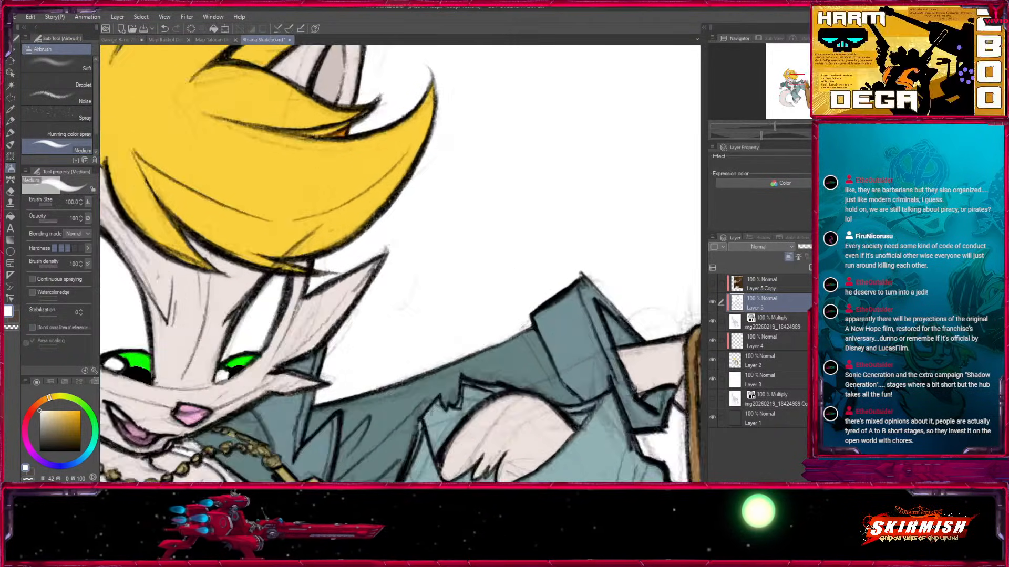
{"action": "left_click", "coordinate": [799, 75]}
{"action": "key", "text": "bracketleft"}
{"action": "key", "text": "bracketleft"}
{"action": "key", "text": "bracketleft"}
{"action": "left_click_drag", "start_coordinate": [268, 160], "coordinate": [369, 350]}
{"action": "key", "text": "bracketleft"}
{"action": "key", "text": "bracketleft"}
{"action": "key", "text": "bracketleft"}
{"action": "key", "text": "bracketleft"}
{"action": "key", "text": "bracketleft"}
{"action": "key", "text": "bracketleft"}
{"action": "left_click_drag", "start_coordinate": [349, 243], "coordinate": [335, 255]}
{"action": "key", "text": "bracketleft"}
{"action": "key", "text": "bracketleft"}
{"action": "key", "text": "bracketleft"}
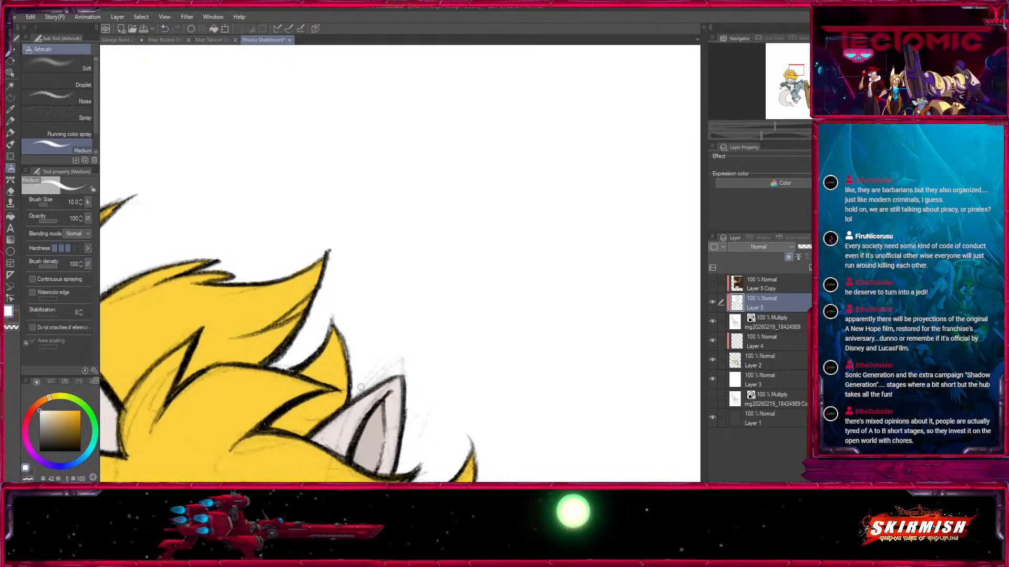
Clear the sketch lines around the smaller ear and the large swept hair lock with white at brush sizes 12 and 17.
{"action": "left_click_drag", "start_coordinate": [380, 367], "coordinate": [363, 241]}
{"action": "key", "text": "bracketright"}
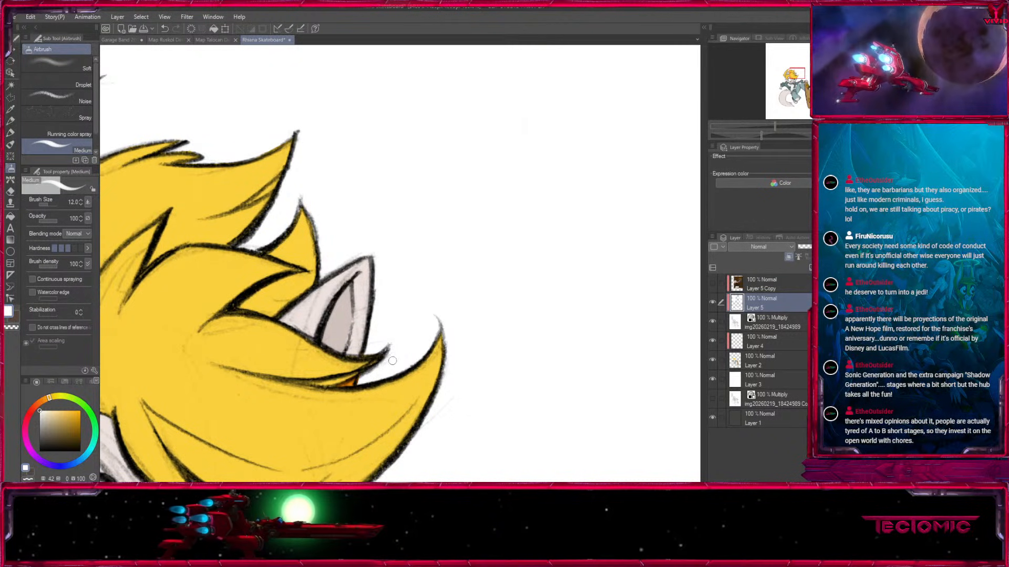
{"action": "left_click_drag", "start_coordinate": [452, 390], "coordinate": [476, 191]}
{"action": "key", "text": "bracketright"}
{"action": "key", "text": "bracketleft"}
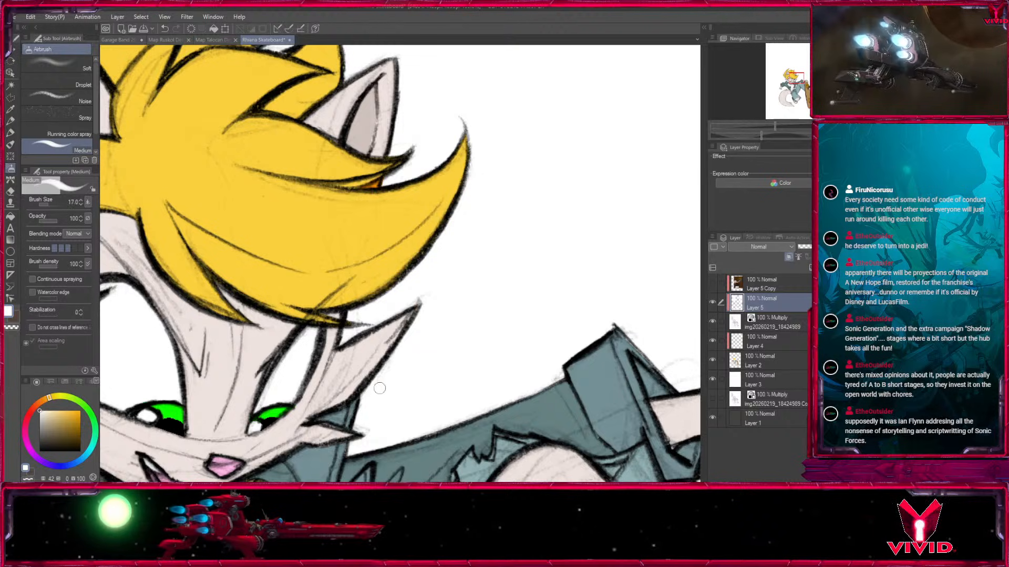
Paint white over the pencil marks between the cheek fur and the outstretched sleeve, reducing the brush to size 10.
{"action": "left_click_drag", "start_coordinate": [533, 356], "coordinate": [309, 381]}
{"action": "key", "text": "bracketright"}
{"action": "key", "text": "bracketleft"}
{"action": "left_click_drag", "start_coordinate": [445, 369], "coordinate": [381, 242]}
{"action": "key", "text": "bracketleft"}
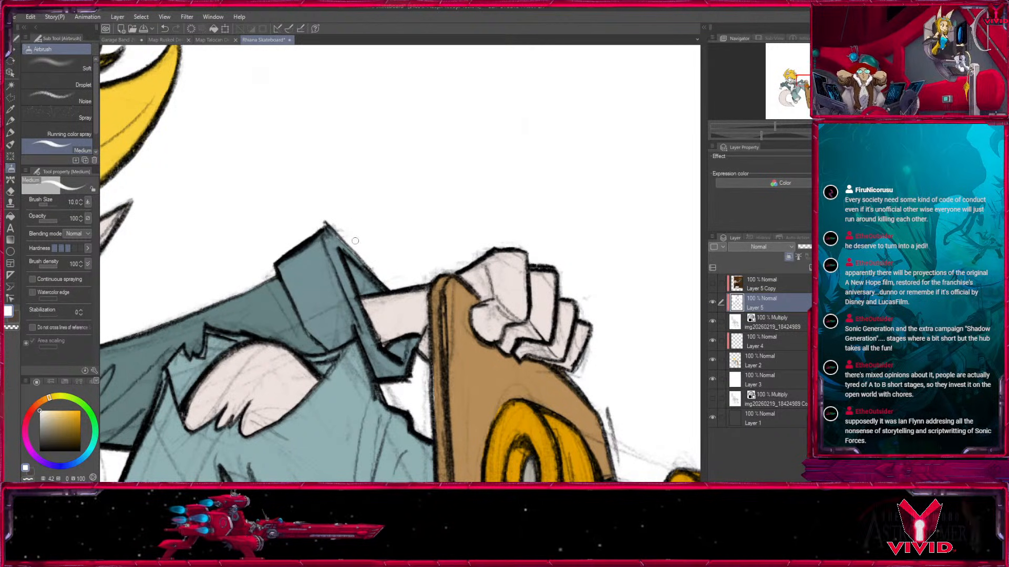
Clean the background around the hand gripping the board and the upper wheels with white at brush sizes 17 and 12.
{"action": "left_click_drag", "start_coordinate": [504, 300], "coordinate": [394, 204]}
{"action": "key", "text": "bracketright"}
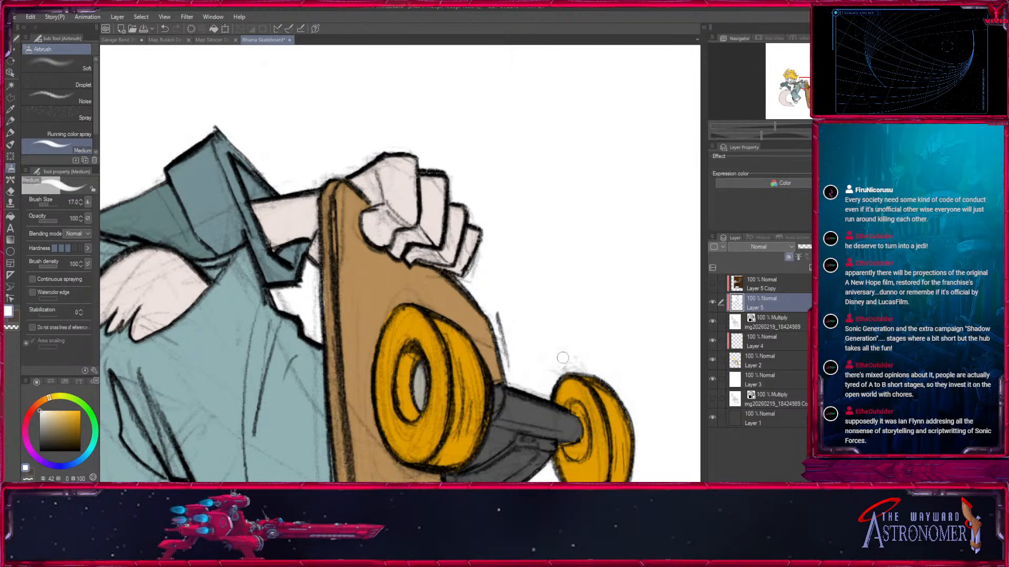
{"action": "left_click_drag", "start_coordinate": [616, 359], "coordinate": [534, 139]}
{"action": "key", "text": "bracketleft"}
{"action": "key", "text": "bracketleft"}
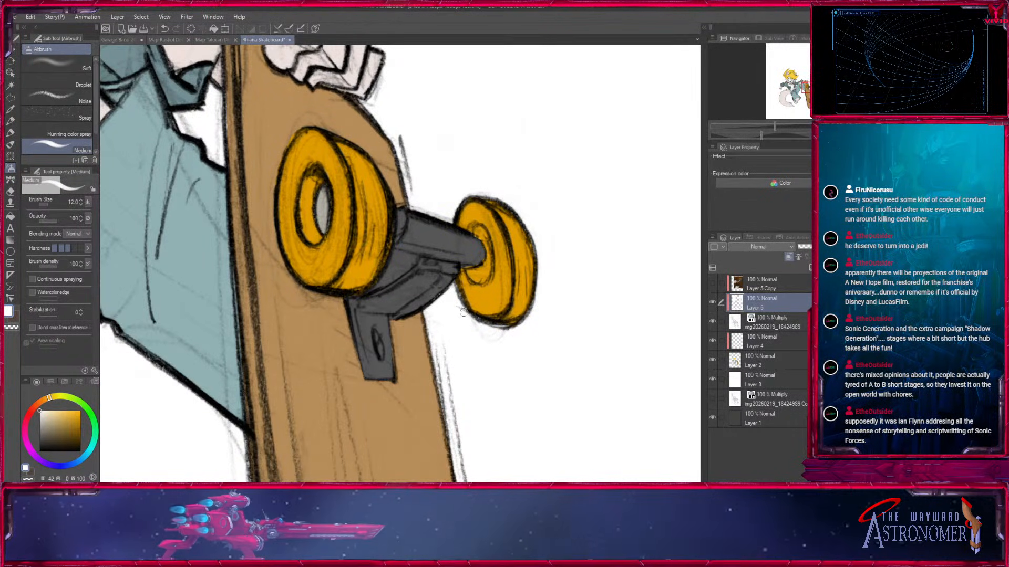
Whiten the remaining pencil marks along the board's edge and the trouser outlines between the legs at brush size 17.
{"action": "left_click_drag", "start_coordinate": [515, 345], "coordinate": [631, 208]}
{"action": "left_click_drag", "start_coordinate": [405, 375], "coordinate": [524, 238]}
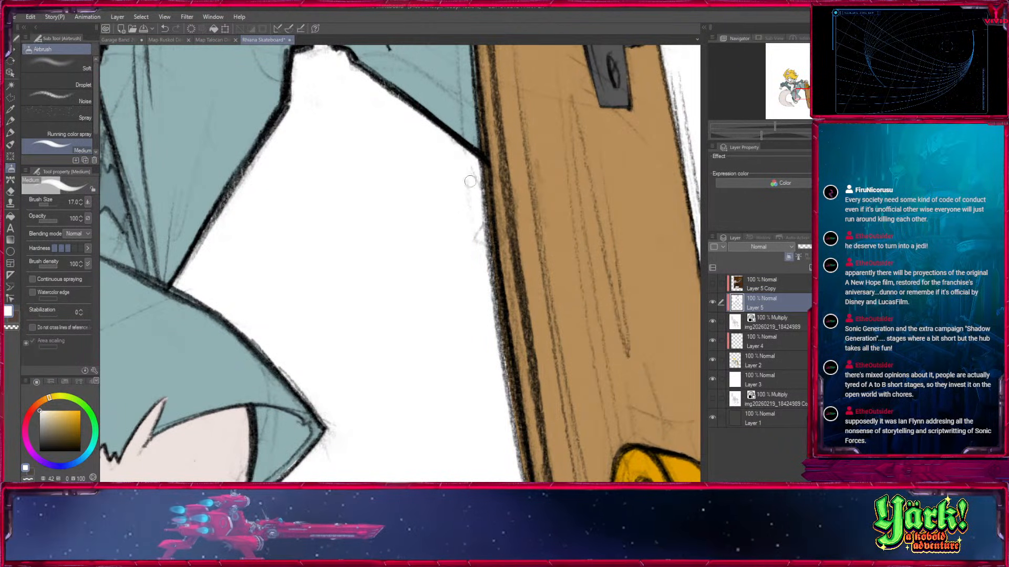
{"action": "left_click_drag", "start_coordinate": [342, 130], "coordinate": [453, 256]}
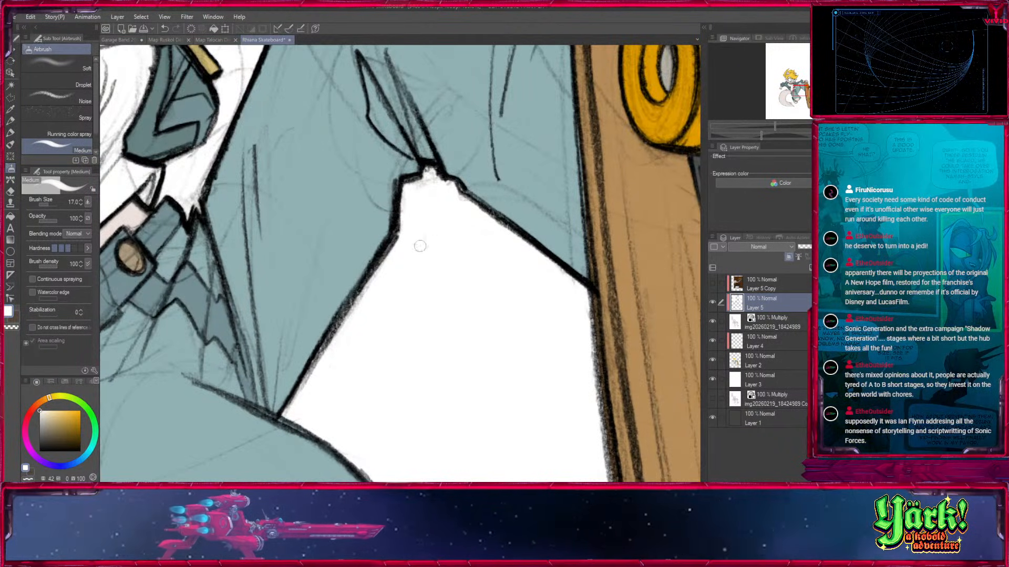
Clear the sketch lines in the gap between the cross pendant, jacket and raised leg with white at brush sizes 12 and 7.
{"action": "left_click_drag", "start_coordinate": [378, 153], "coordinate": [492, 447]}
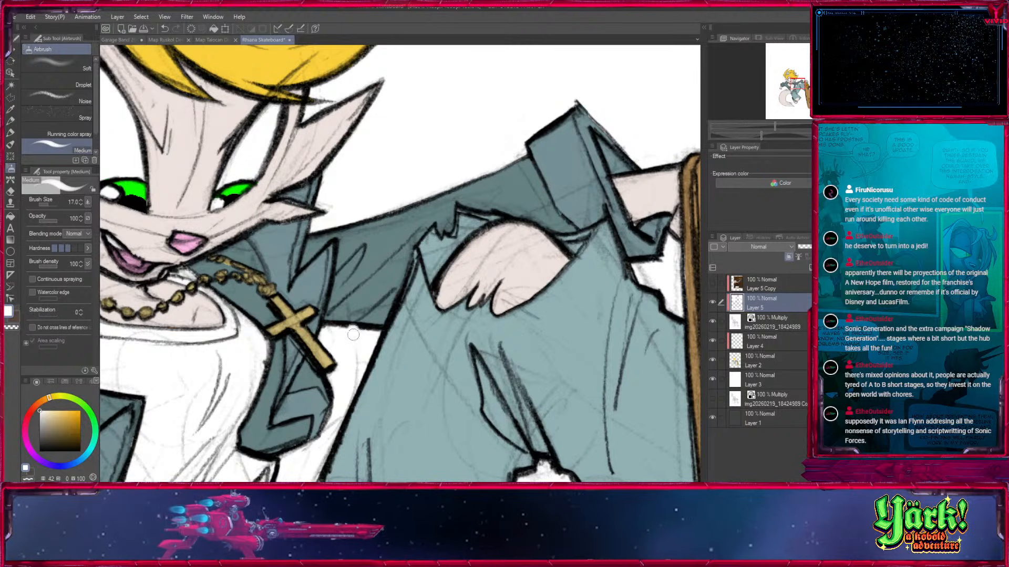
{"action": "key", "text": "bracketleft"}
{"action": "key", "text": "bracketleft"}
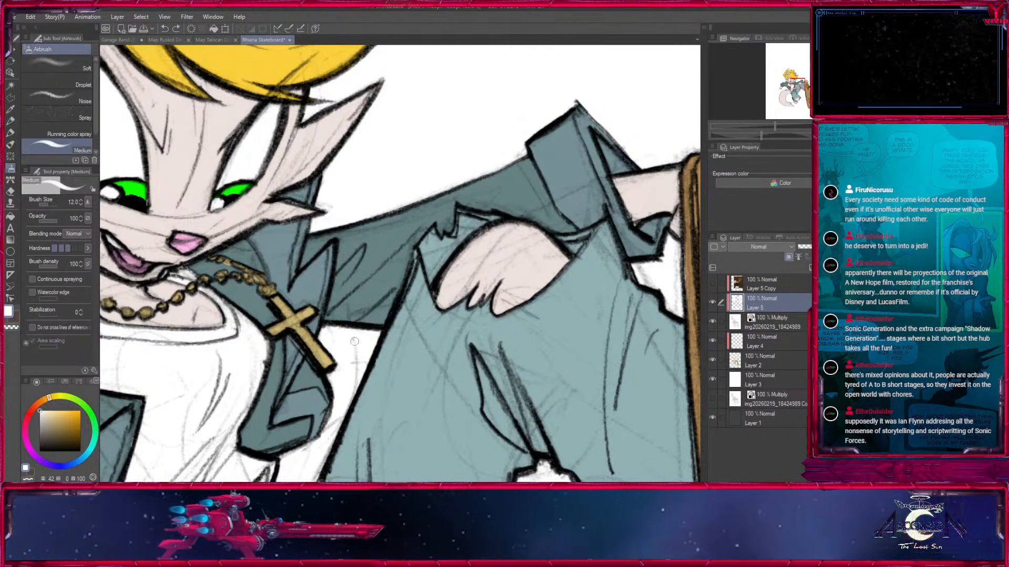
{"action": "left_click_drag", "start_coordinate": [347, 365], "coordinate": [405, 239]}
{"action": "key", "text": "bracketleft"}
{"action": "key", "text": "bracketleft"}
{"action": "key", "text": "bracketleft"}
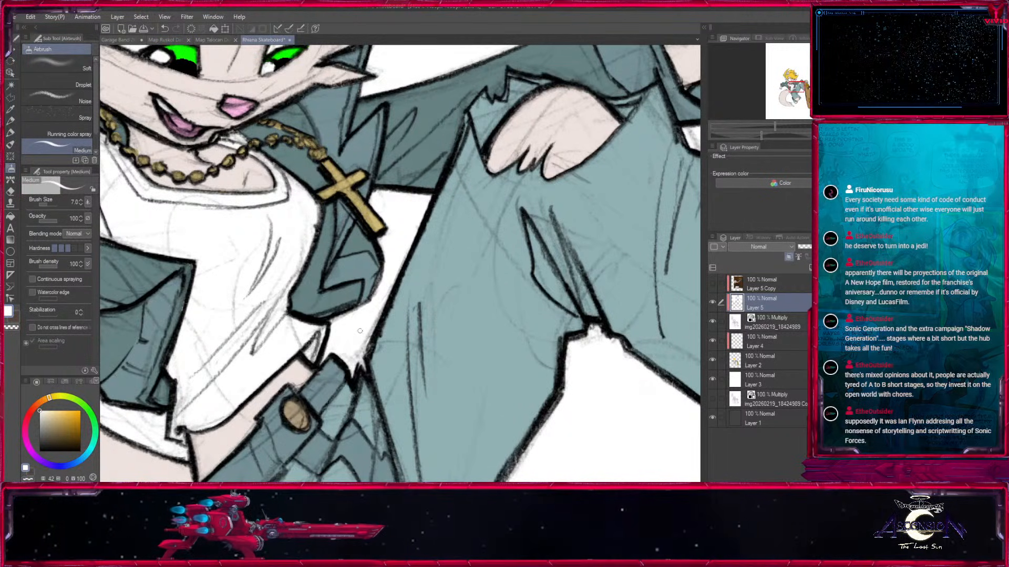
Paint white over the stray lines beneath the bent sleeve and jacket with brush size 15.
{"action": "left_click_drag", "start_coordinate": [362, 368], "coordinate": [659, 121]}
{"action": "left_click_drag", "start_coordinate": [434, 256], "coordinate": [614, 416]}
{"action": "key", "text": "bracketright"}
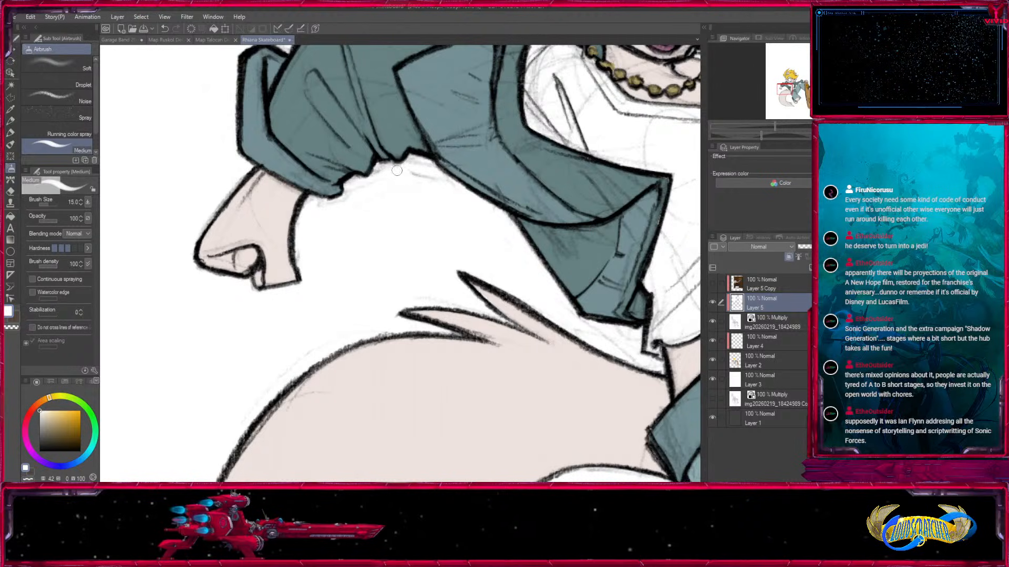
{"action": "left_click_drag", "start_coordinate": [308, 95], "coordinate": [446, 301]}
Whiten the pencil marks outside the hair locks beside the larger ear, reducing the brush to size 10.
{"action": "left_click_drag", "start_coordinate": [537, 252], "coordinate": [408, 459]}
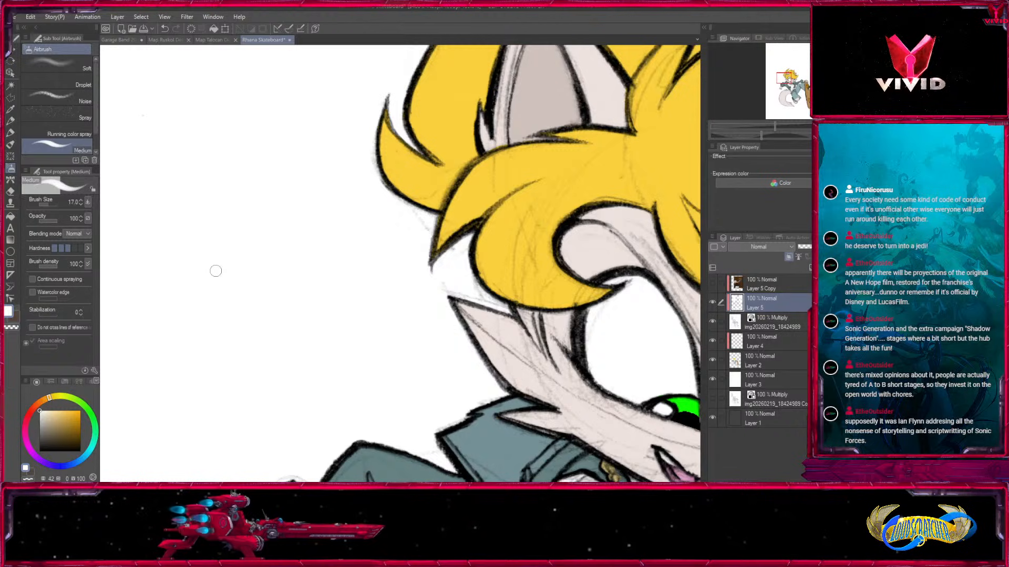
{"action": "key", "text": "bracketleft"}
{"action": "key", "text": "bracketleft"}
{"action": "key", "text": "bracketleft"}
{"action": "left_click_drag", "start_coordinate": [410, 210], "coordinate": [426, 229]}
{"action": "left_click_drag", "start_coordinate": [354, 249], "coordinate": [511, 343]}
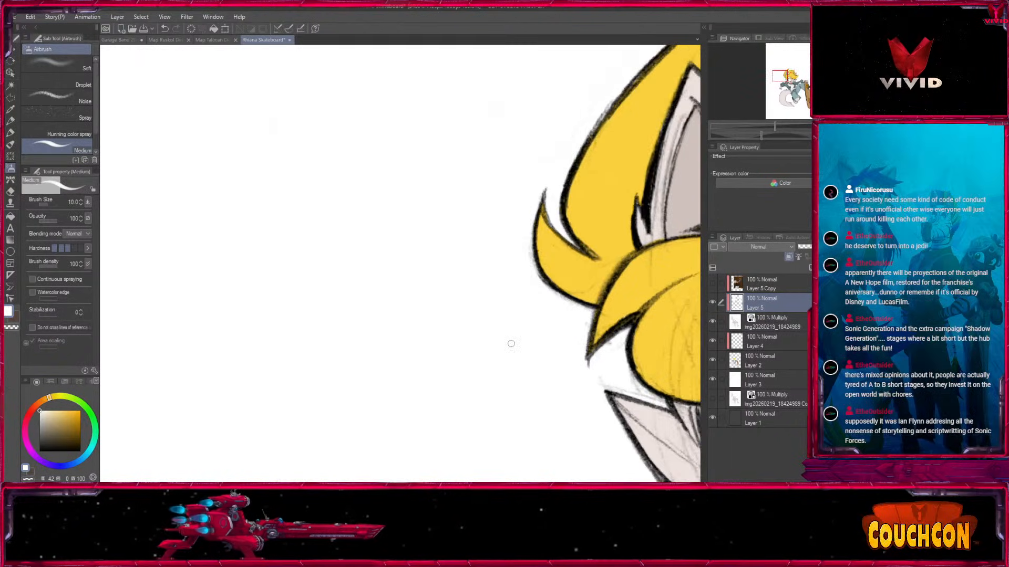
Clean the background from the bent sleeve's outer edge down to the lowered fist with white at brush size 15.
{"action": "left_click_drag", "start_coordinate": [345, 349], "coordinate": [468, 424]}
{"action": "left_click_drag", "start_coordinate": [430, 318], "coordinate": [531, 112]}
{"action": "left_click_drag", "start_coordinate": [536, 340], "coordinate": [399, 53]}
{"action": "left_click_drag", "start_coordinate": [568, 357], "coordinate": [430, 169]}
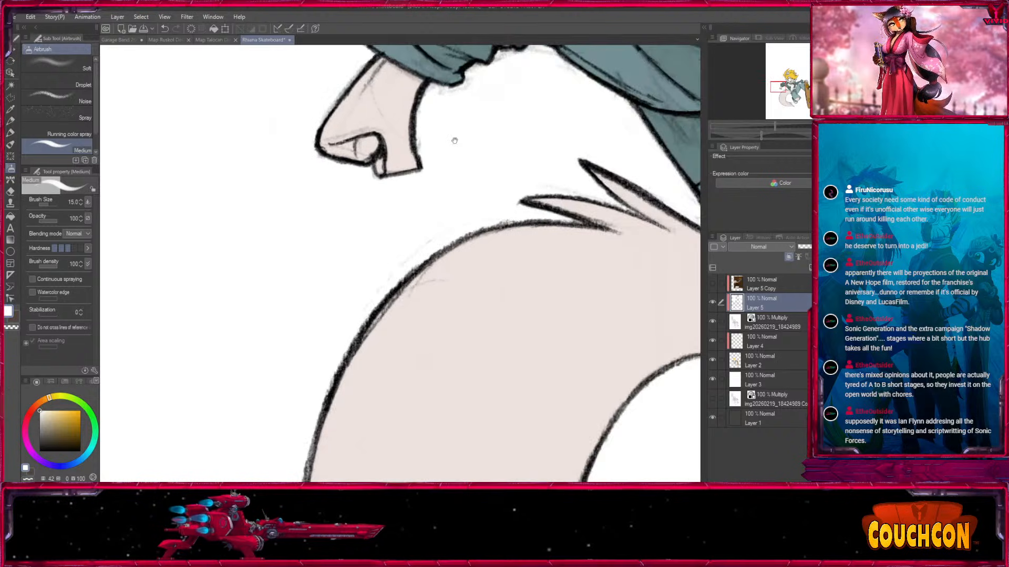
Cover the stray lines between the jacket hem, tail base and belt with white at brush sizes 12 and 8.
{"action": "mouse_move", "coordinate": [583, 280]}
{"action": "left_mouse_down"}
{"action": "mouse_move", "coordinate": [511, 273]}
{"action": "mouse_move", "coordinate": [353, 172]}
{"action": "left_mouse_up"}
{"action": "left_click_drag", "start_coordinate": [514, 271], "coordinate": [362, 444]}
{"action": "key", "text": "bracketleft"}
{"action": "key", "text": "bracketleft"}
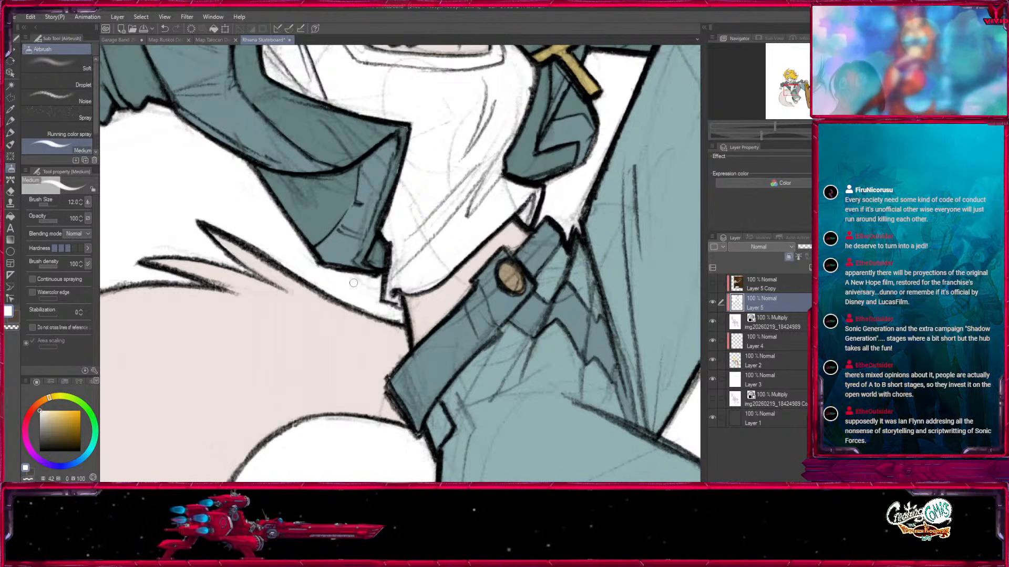
{"action": "left_click_drag", "start_coordinate": [333, 416], "coordinate": [415, 240]}
{"action": "left_click_drag", "start_coordinate": [415, 352], "coordinate": [379, 398]}
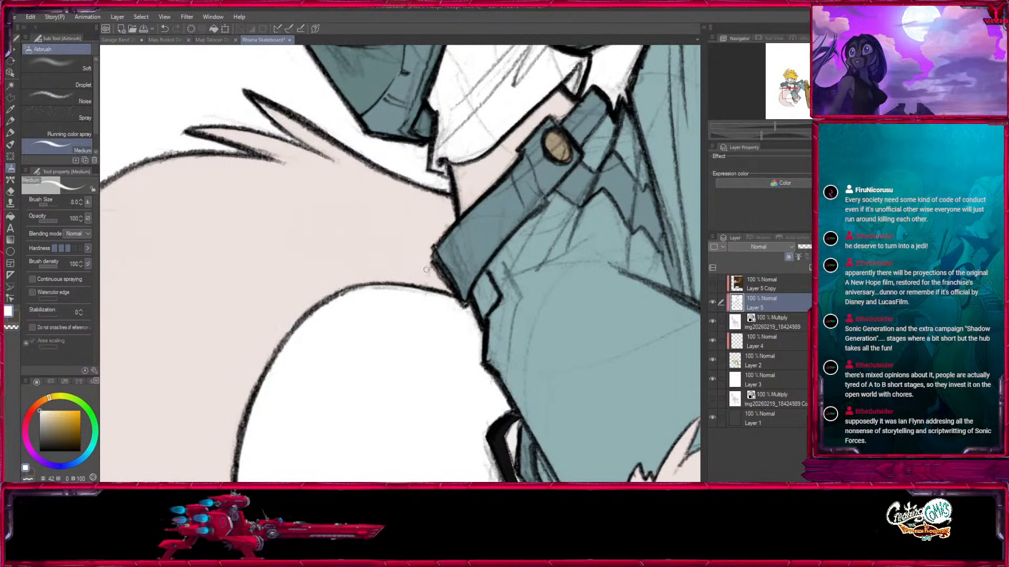
{"action": "left_click_drag", "start_coordinate": [216, 415], "coordinate": [517, 172]}
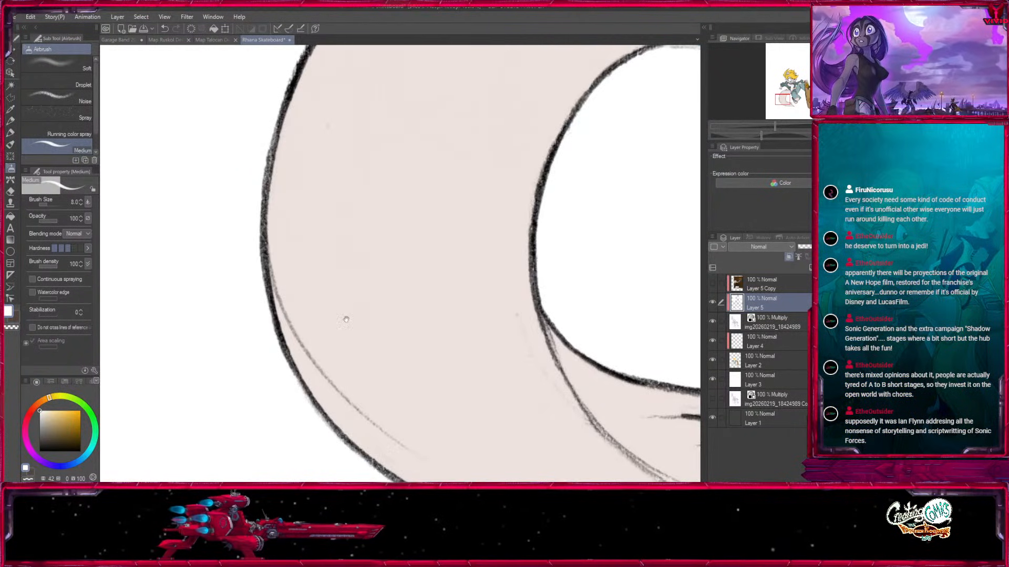
Clean the stray pencil lines around the tail and beneath the lower shoe with white, raising the brush size to 25.
{"action": "left_click_drag", "start_coordinate": [528, 295], "coordinate": [319, 121]}
{"action": "key", "text": "]"}
{"action": "mouse_move", "coordinate": [579, 406]}
{"action": "left_mouse_down"}
{"action": "mouse_move", "coordinate": [550, 299]}
{"action": "mouse_move", "coordinate": [272, 361]}
{"action": "left_mouse_up"}
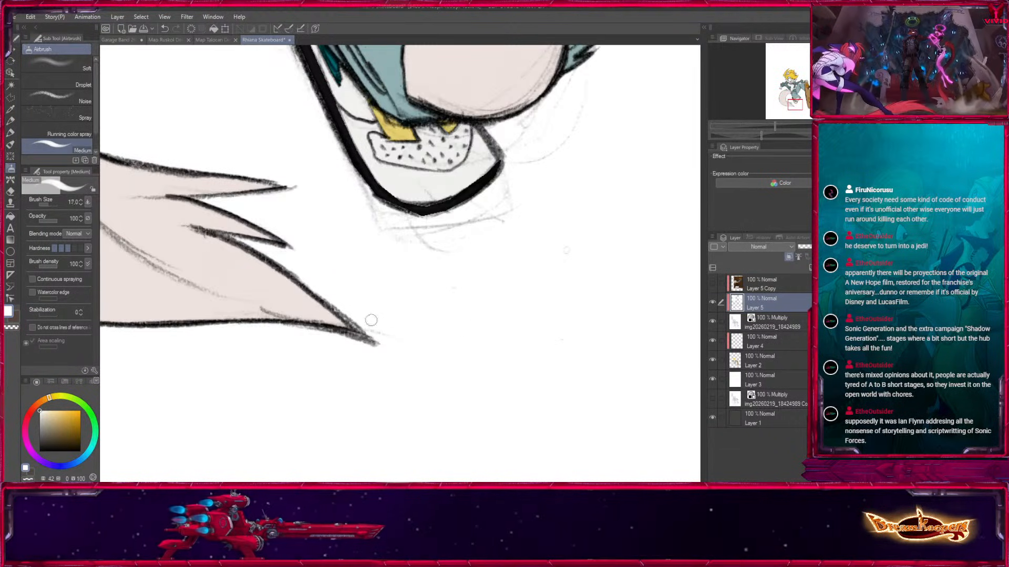
{"action": "left_click_drag", "start_coordinate": [389, 284], "coordinate": [429, 404]}
{"action": "key", "text": "]"}
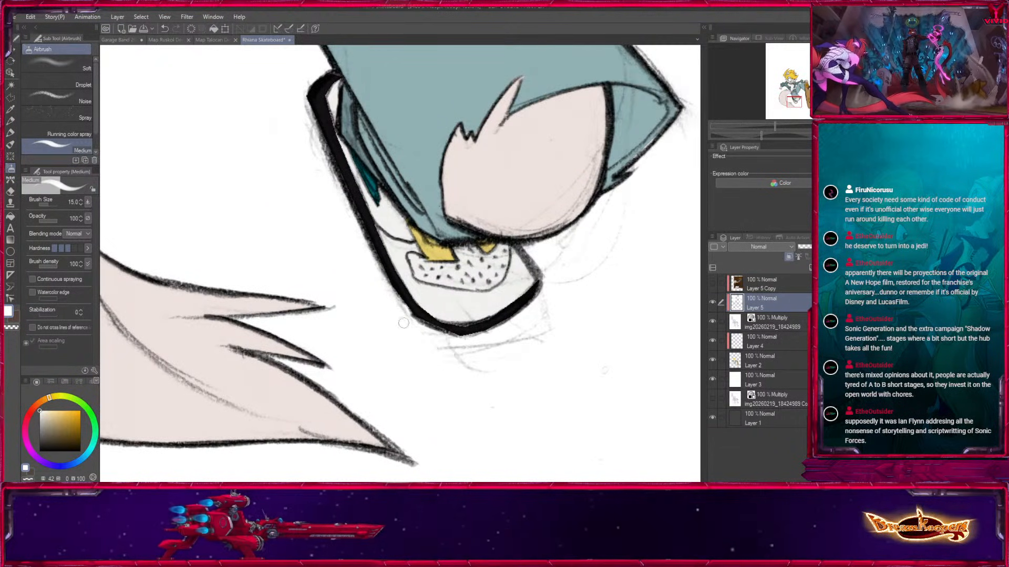
{"action": "key", "text": "]"}
{"action": "key", "text": "]"}
{"action": "key", "text": "]"}
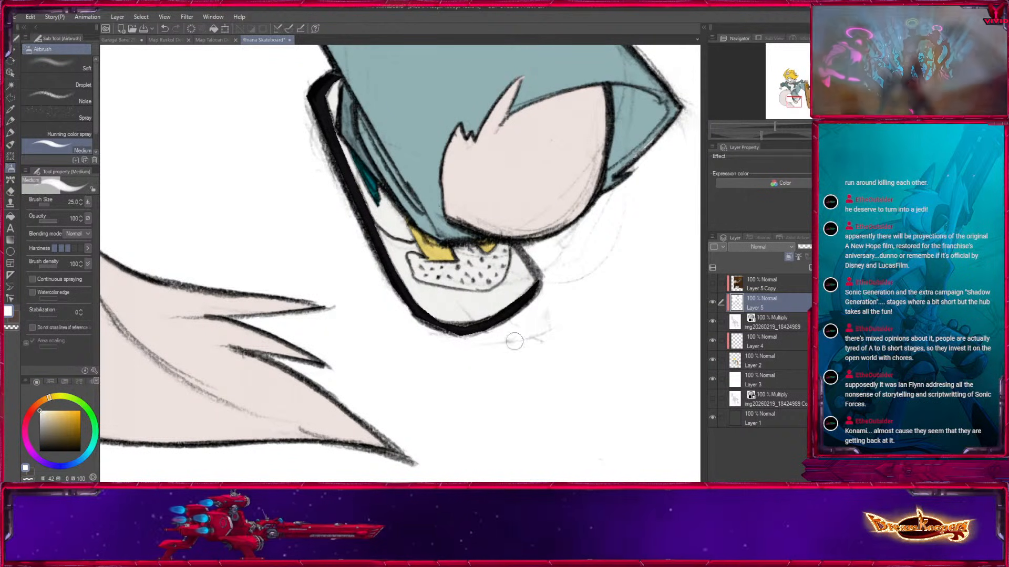
Cover the stray lines outside the bent knee and torn trouser leg with white at brush size 15.
{"action": "left_click_drag", "start_coordinate": [579, 305], "coordinate": [466, 422]}
{"action": "key", "text": "["}
{"action": "key", "text": "["}
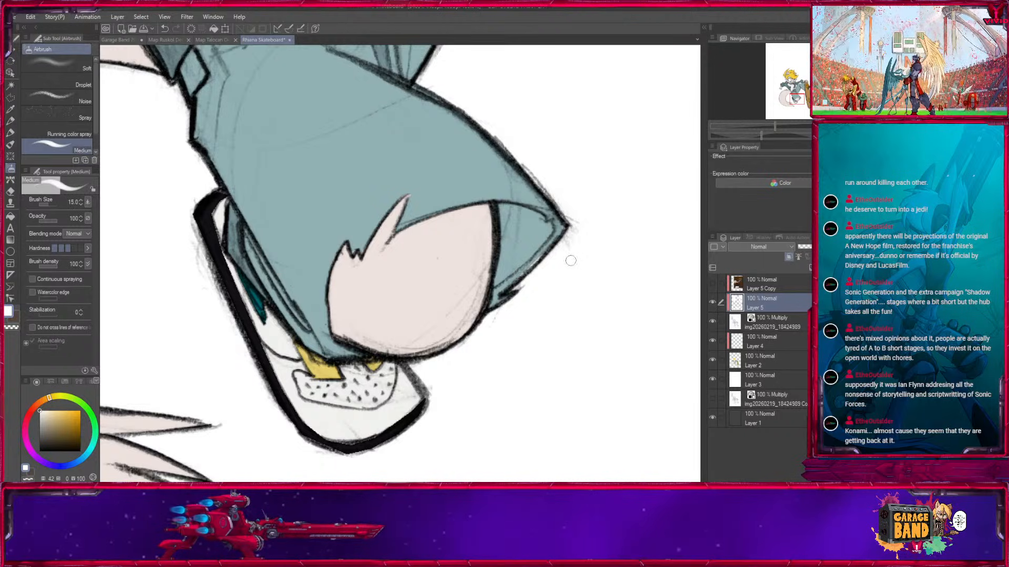
{"action": "mouse_move", "coordinate": [329, 263]}
{"action": "left_mouse_down"}
{"action": "mouse_move", "coordinate": [496, 337]}
{"action": "mouse_move", "coordinate": [586, 394]}
{"action": "left_mouse_up"}
{"action": "left_click_drag", "start_coordinate": [504, 202], "coordinate": [390, 376]}
{"action": "left_click_drag", "start_coordinate": [421, 165], "coordinate": [364, 389]}
{"action": "left_click_drag", "start_coordinate": [358, 191], "coordinate": [446, 378]}
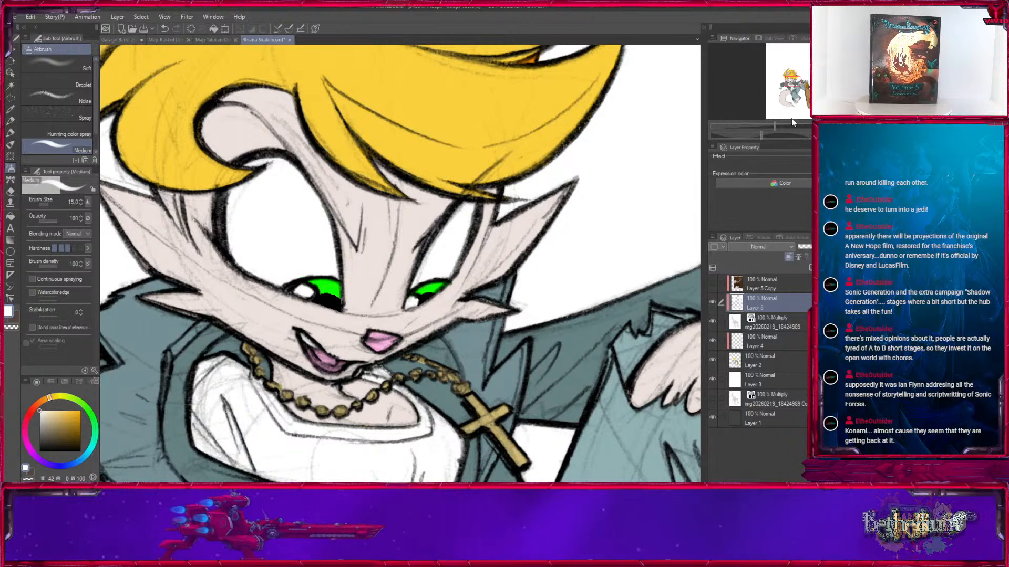
Activate Layer 2 and try isolating the mouth interior with Auto select for painting with the marker pen.
{"action": "left_click", "coordinate": [761, 360]}
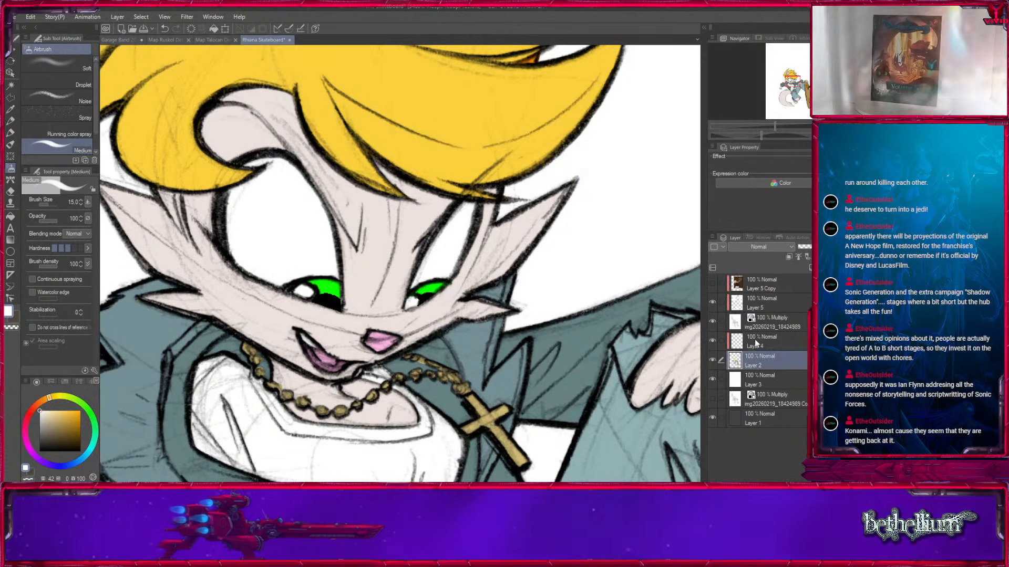
{"action": "left_click", "coordinate": [10, 85]}
{"action": "left_click", "coordinate": [320, 357]}
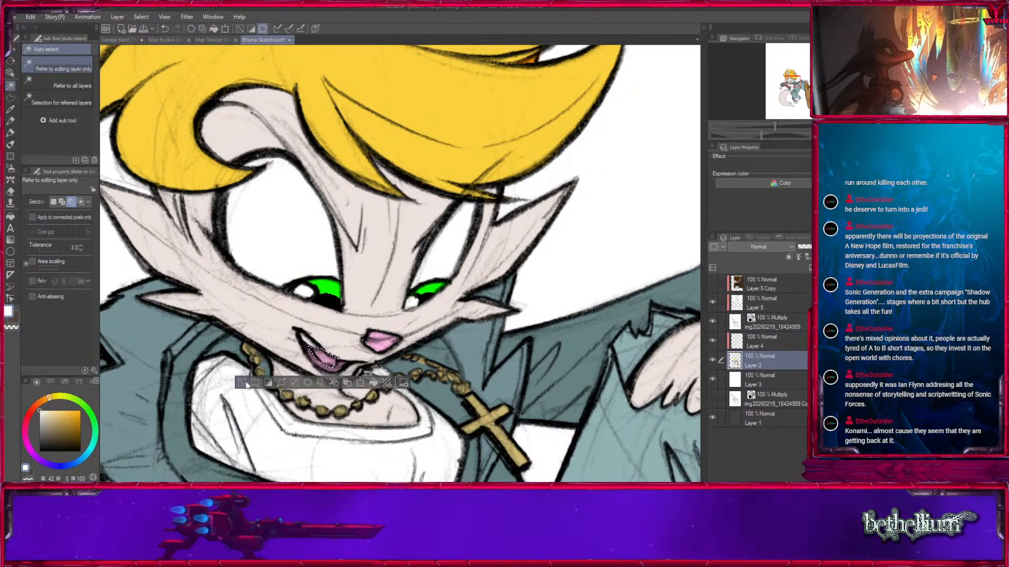
{"action": "key", "text": "ctrl+d"}
{"action": "left_click", "coordinate": [334, 367]}
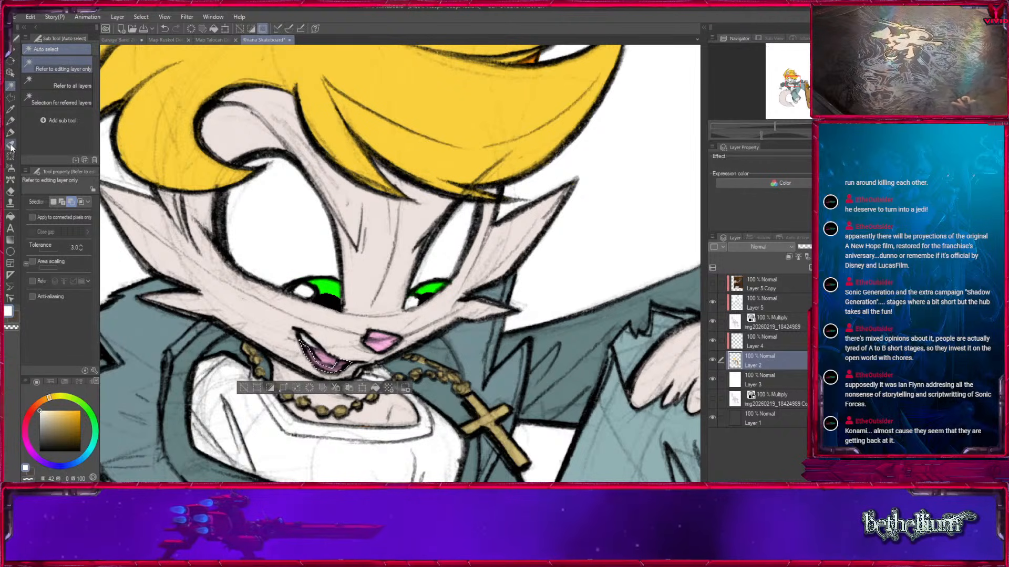
{"action": "left_click", "coordinate": [10, 132]}
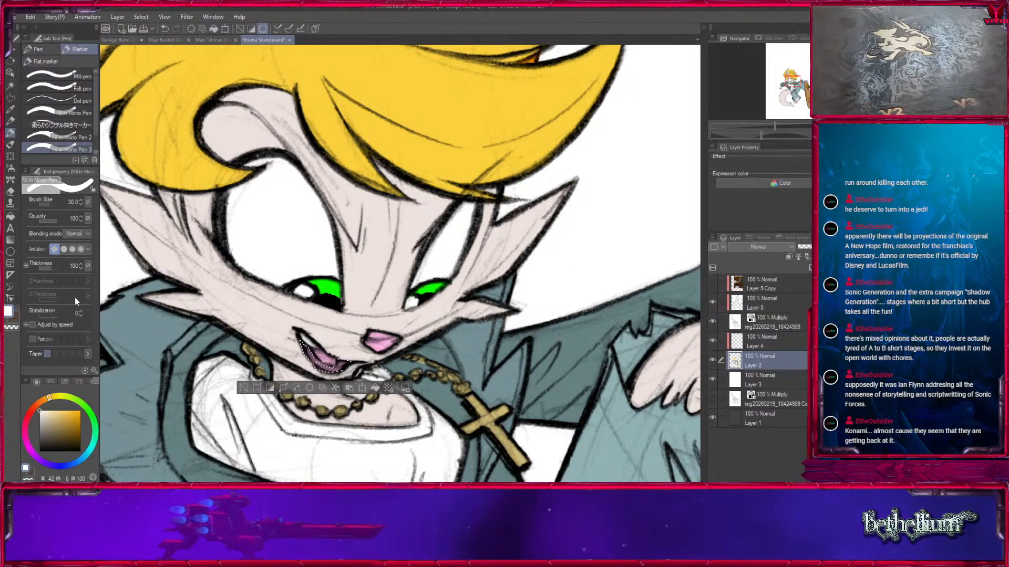
{"action": "left_click", "coordinate": [10, 85]}
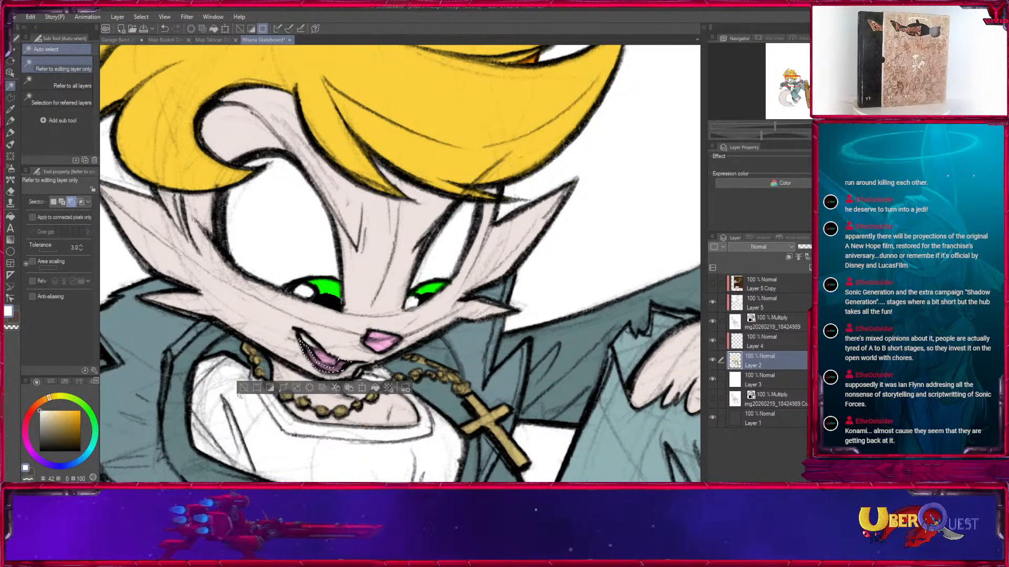
{"action": "left_click", "coordinate": [10, 144]}
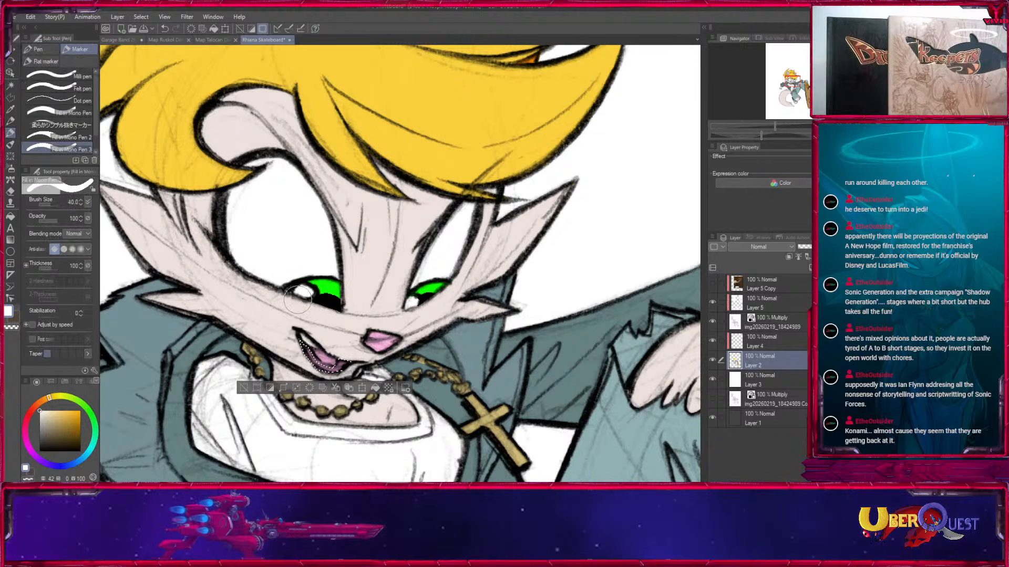
{"action": "key", "text": "ctrl+d"}
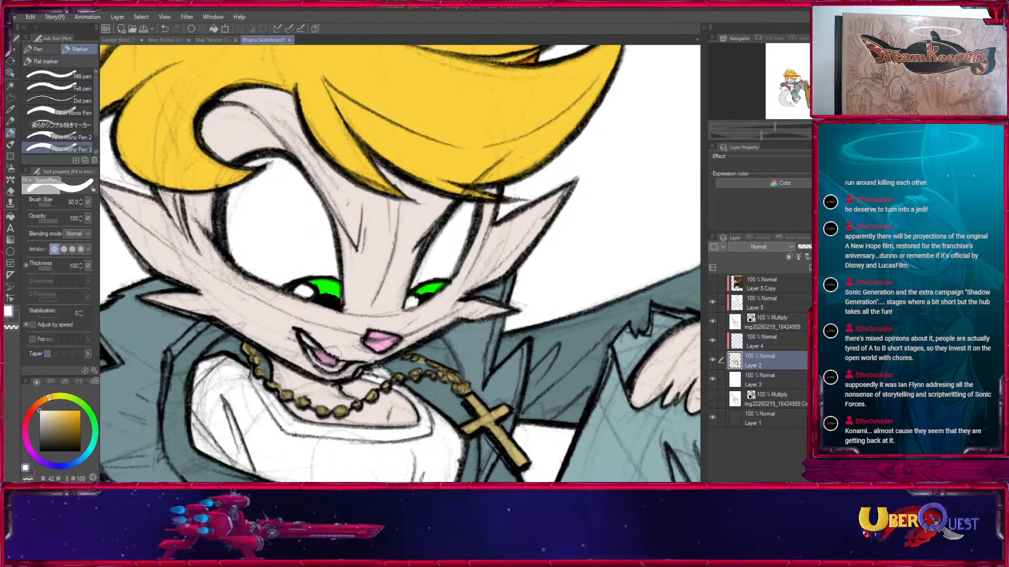
Fill the tongue with a muted red of hue 352, saturation 32 and value 62.
{"action": "key", "text": "bracketleft"}
{"action": "key", "text": "bracketleft"}
{"action": "key", "text": "bracketleft"}
{"action": "key", "text": "bracketleft"}
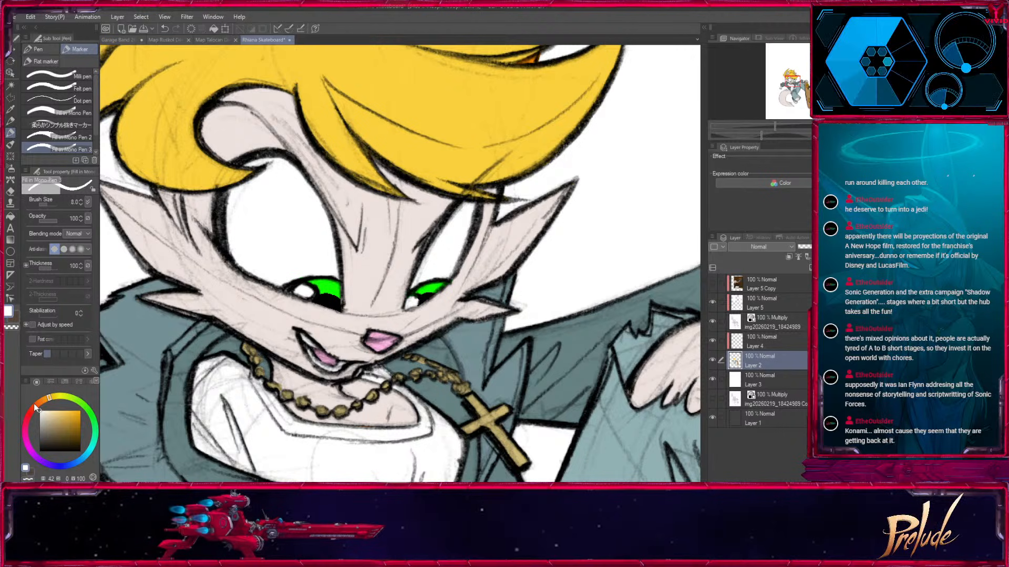
{"action": "left_click", "coordinate": [26, 421]}
{"action": "left_click", "coordinate": [51, 428]}
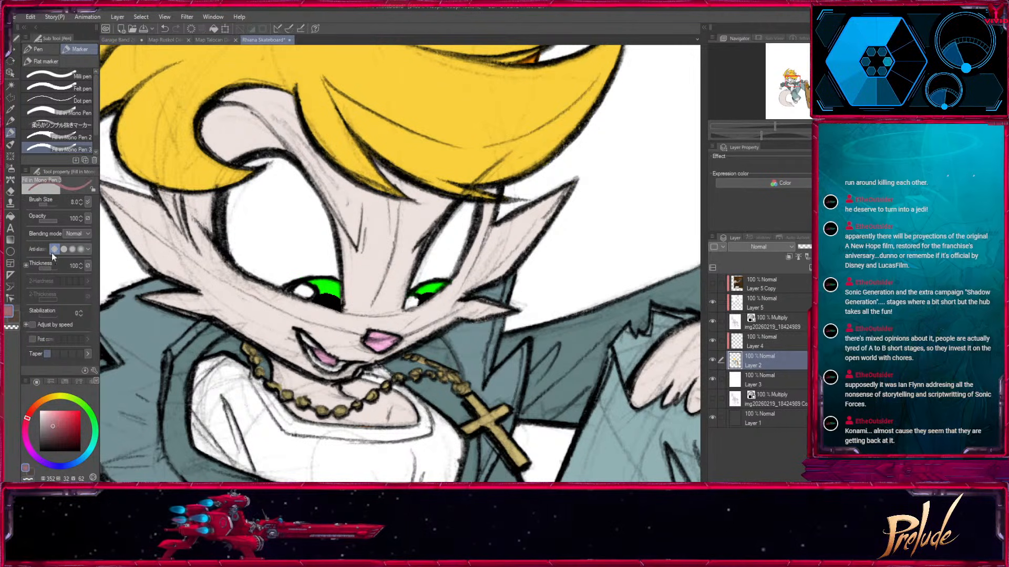
{"action": "left_click", "coordinate": [11, 215]}
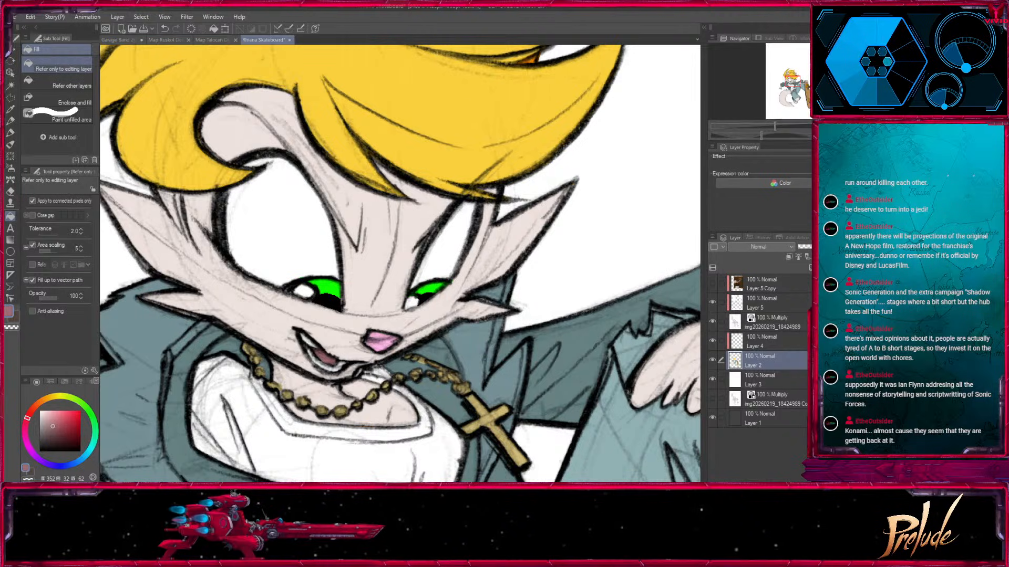
{"action": "key", "text": "ctrl+minus"}
{"action": "key", "text": "ctrl+minus"}
{"action": "key", "text": "ctrl+minus"}
{"action": "key", "text": "ctrl+minus"}
{"action": "left_click_drag", "start_coordinate": [614, 343], "coordinate": [595, 263]}
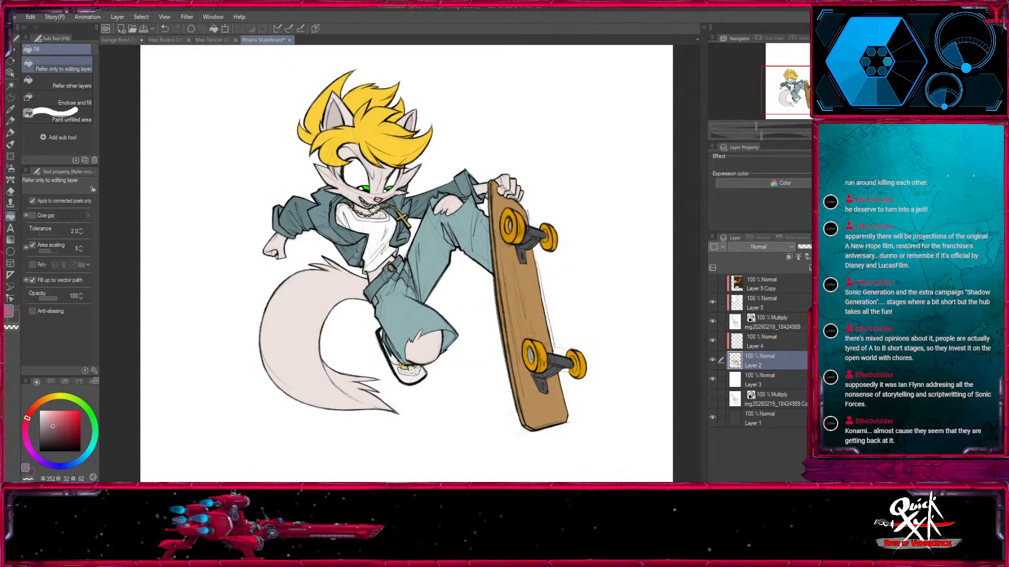
Sample the jacket's dark teal and select the jacket's colour areas on Layer 2 for painting with the marker pen.
{"action": "key", "text": "ctrl+plus"}
{"action": "key", "text": "ctrl+plus"}
{"action": "key", "text": "ctrl+plus"}
{"action": "key", "text": "ctrl+plus"}
{"action": "left_click_drag", "start_coordinate": [363, 168], "coordinate": [524, 379]}
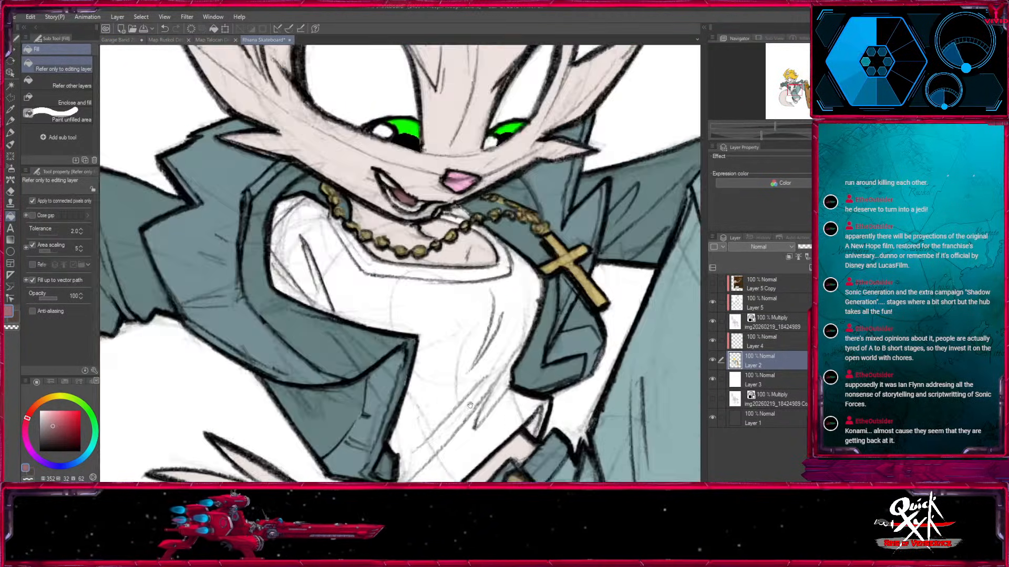
{"action": "left_click", "coordinate": [10, 109]}
{"action": "left_click", "coordinate": [120, 208]}
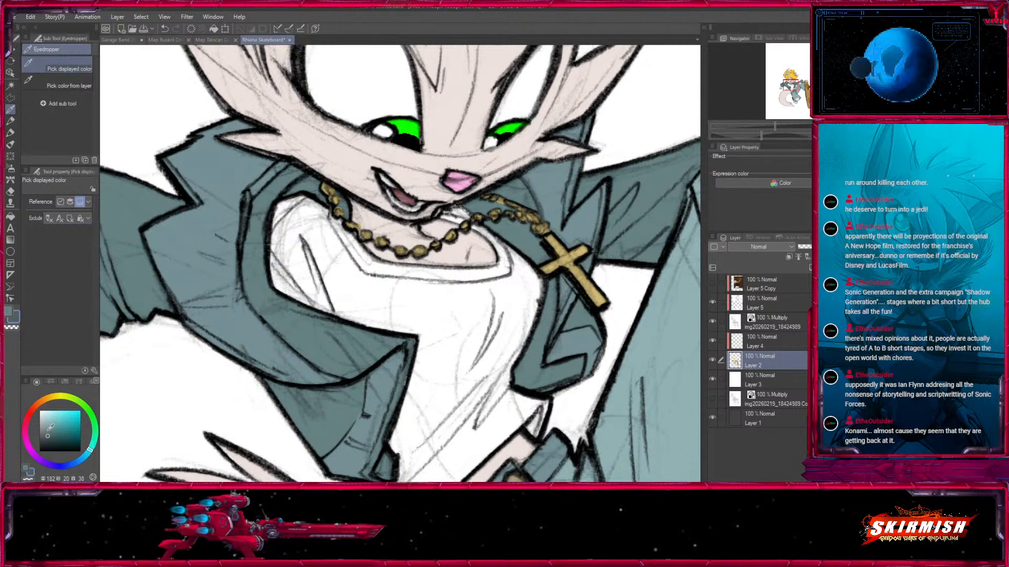
{"action": "left_click", "coordinate": [10, 86]}
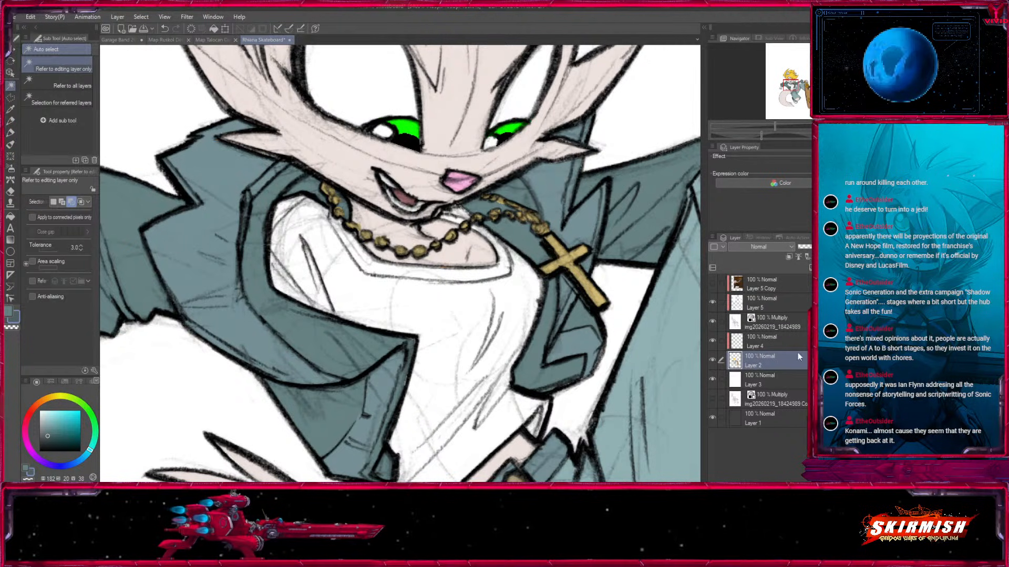
{"action": "left_click", "coordinate": [549, 320]}
{"action": "key", "text": "p"}
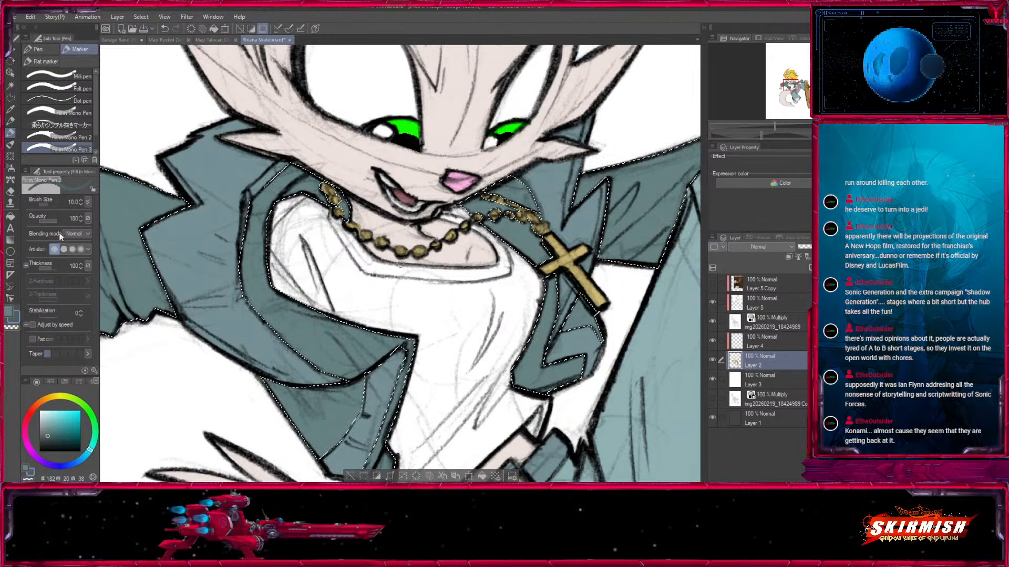
Paint the darker teal along the jacket's inner lining beside the shirt neckline, raising the brush size to 30.
{"action": "key", "text": "bracketright"}
{"action": "key", "text": "bracketright"}
{"action": "key", "text": "bracketright"}
{"action": "key", "text": "bracketright"}
{"action": "key", "text": "bracketright"}
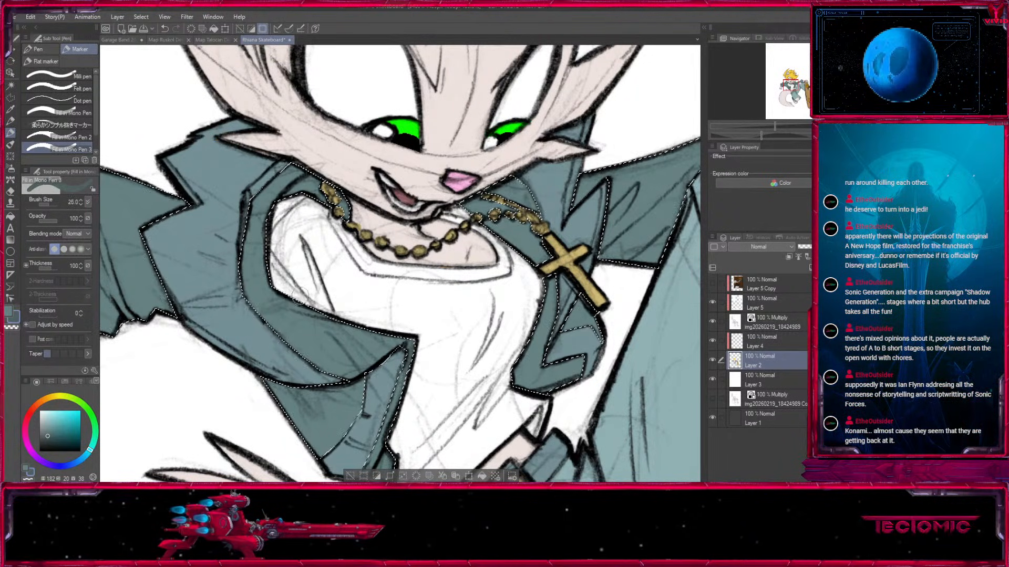
{"action": "key", "text": "bracketleft"}
{"action": "key", "text": "bracketleft"}
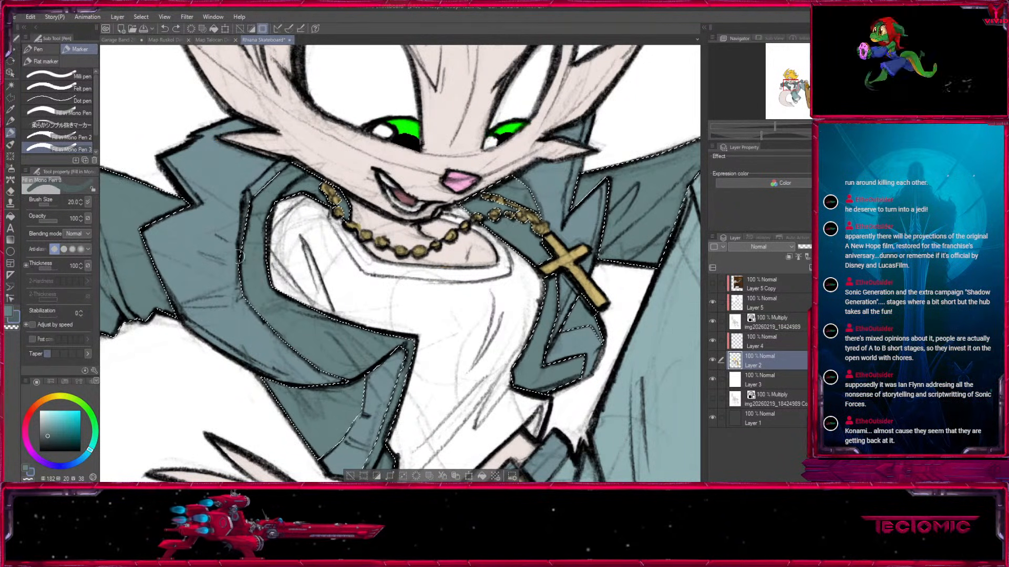
{"action": "key", "text": "bracketright"}
{"action": "key", "text": "bracketright"}
{"action": "left_click_drag", "start_coordinate": [258, 278], "coordinate": [246, 243]}
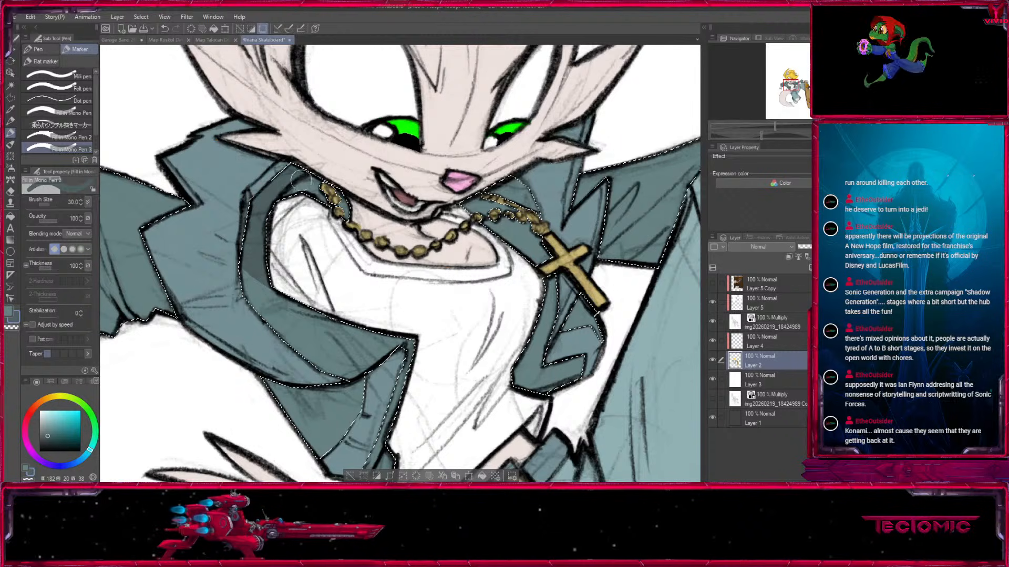
Continue the dark teal shading on the jacket's inside near the cross pendant, reducing the brush size to 25.
{"action": "left_click_drag", "start_coordinate": [531, 298], "coordinate": [435, 322]}
{"action": "key", "text": "bracketright"}
{"action": "key", "text": "bracketright"}
{"action": "left_click_drag", "start_coordinate": [389, 232], "coordinate": [420, 229]}
{"action": "mouse_move", "coordinate": [448, 311]}
{"action": "left_mouse_down"}
{"action": "mouse_move", "coordinate": [419, 419]}
{"action": "mouse_move", "coordinate": [439, 419]}
{"action": "left_mouse_up"}
{"action": "key", "text": "bracketleft"}
{"action": "key", "text": "bracketleft"}
{"action": "key", "text": "bracketleft"}
{"action": "left_click_drag", "start_coordinate": [585, 329], "coordinate": [657, 345]}
Set the main drawing colour to hue 182, saturation 29, value 36 and clear the jacket selection.
{"action": "key", "text": "x"}
{"action": "left_click", "coordinate": [50, 441]}
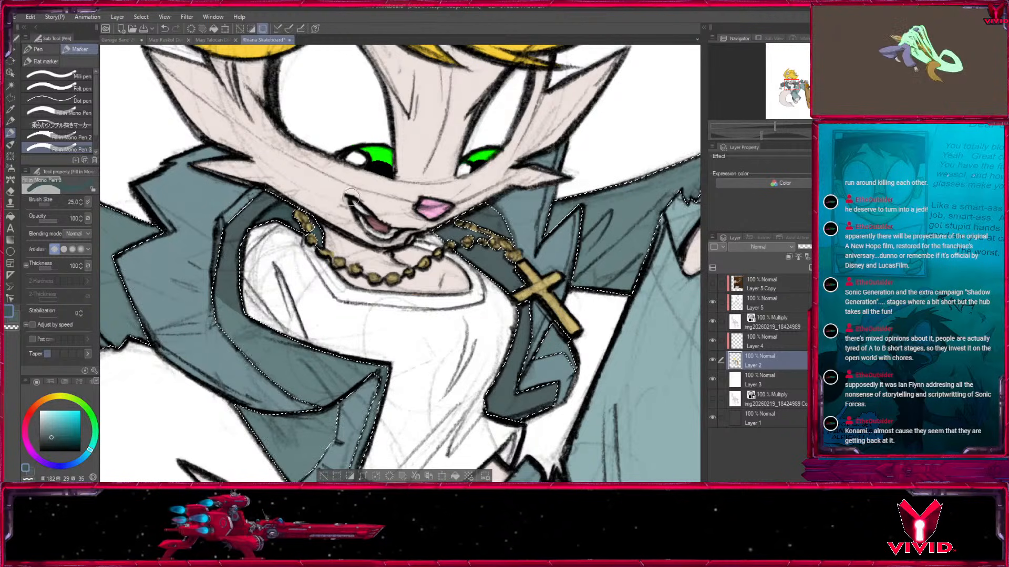
{"action": "left_click_drag", "start_coordinate": [541, 381], "coordinate": [512, 324]}
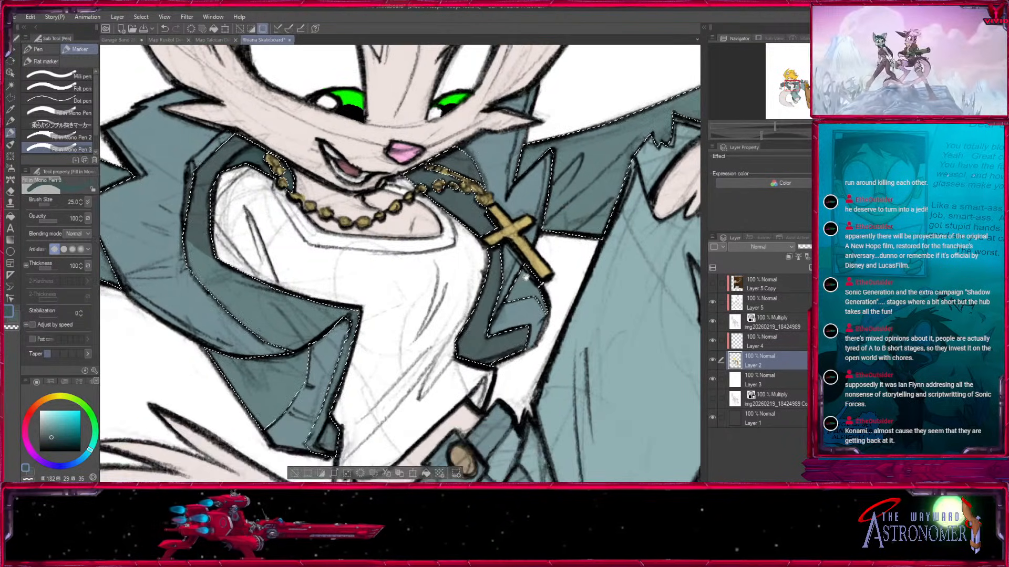
{"action": "left_click", "coordinate": [295, 472]}
{"action": "key", "text": "x"}
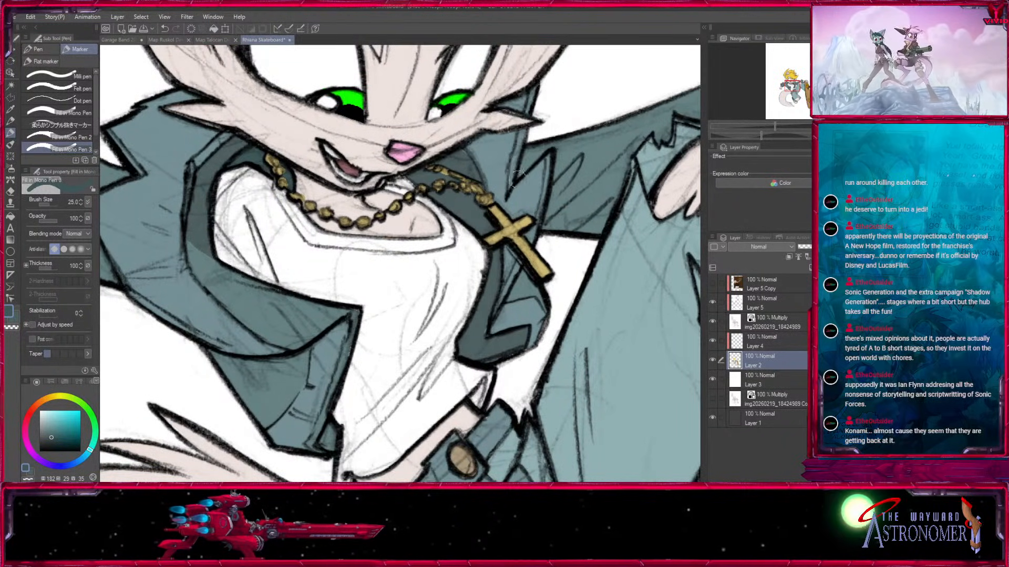
Touch up the dark teal on the collar beside the bead chain, reducing the brush size to 10.
{"action": "key", "text": "bracketright"}
{"action": "key", "text": "bracketright"}
{"action": "key", "text": "bracketleft"}
{"action": "key", "text": "bracketleft"}
{"action": "key", "text": "bracketleft"}
{"action": "key", "text": "bracketleft"}
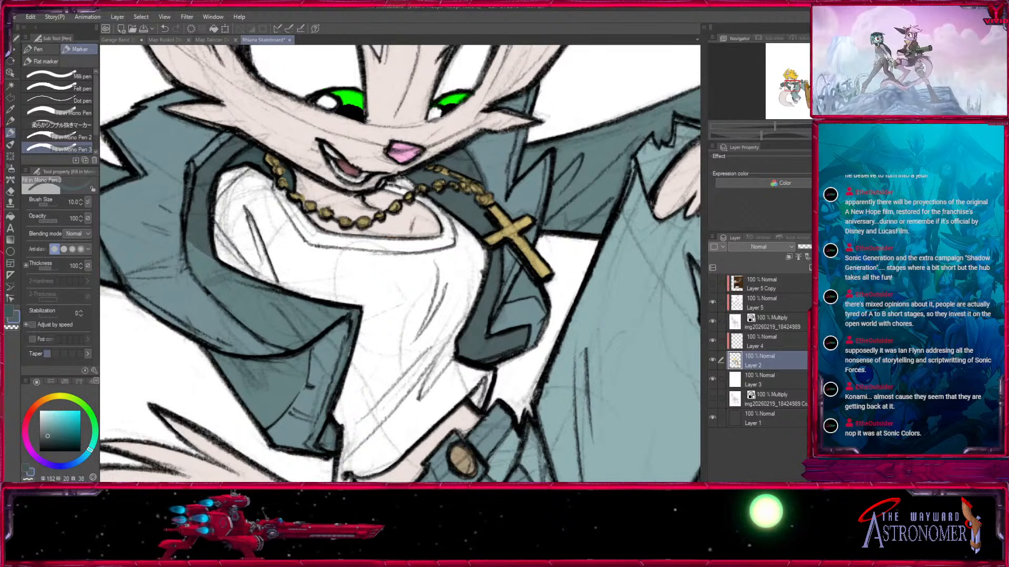
{"action": "key", "text": "ctrl+minus"}
{"action": "key", "text": "ctrl+minus"}
{"action": "key", "text": "ctrl+minus"}
{"action": "key", "text": "ctrl+minus"}
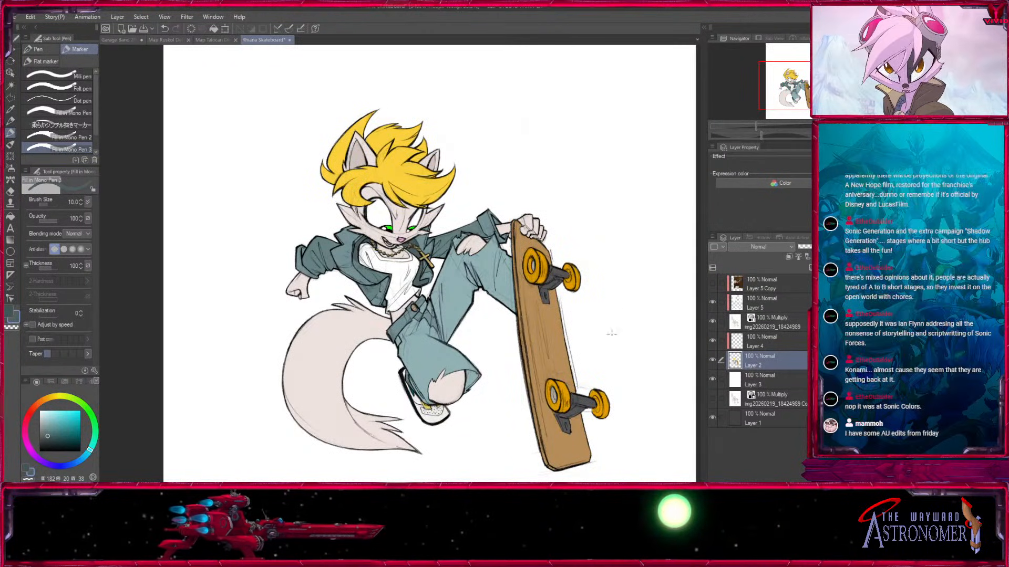
{"action": "left_click_drag", "start_coordinate": [587, 360], "coordinate": [582, 290]}
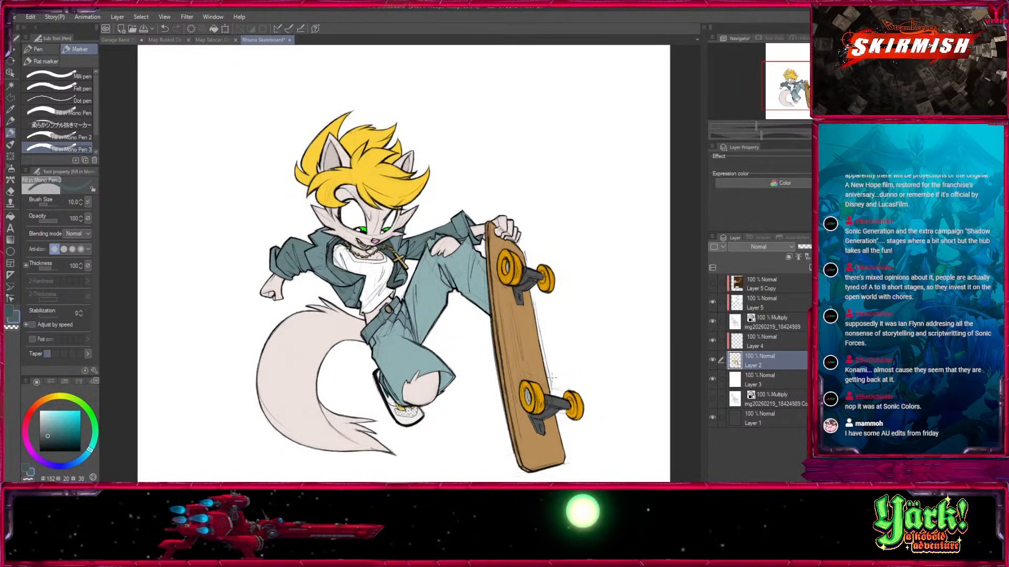
Select the jacket's front panel area and darken the small inner corner at its hem beside the shirt at brush size 10.
{"action": "key", "text": "ctrl+plus"}
{"action": "key", "text": "ctrl+plus"}
{"action": "key", "text": "w"}
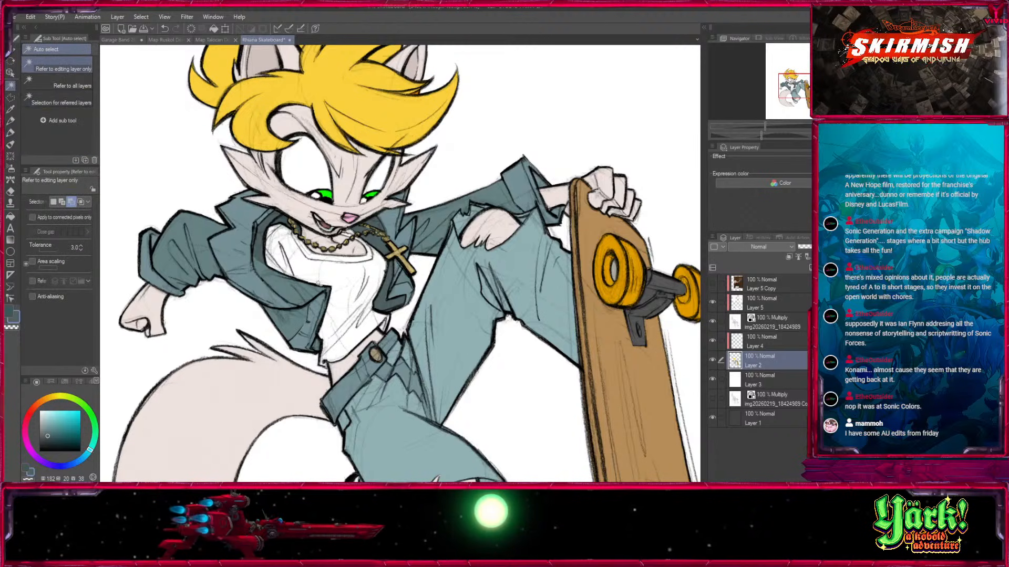
{"action": "left_click", "coordinate": [303, 345]}
{"action": "scroll", "coordinate": [304, 344], "scroll_direction": "up", "scroll_amount": 2}
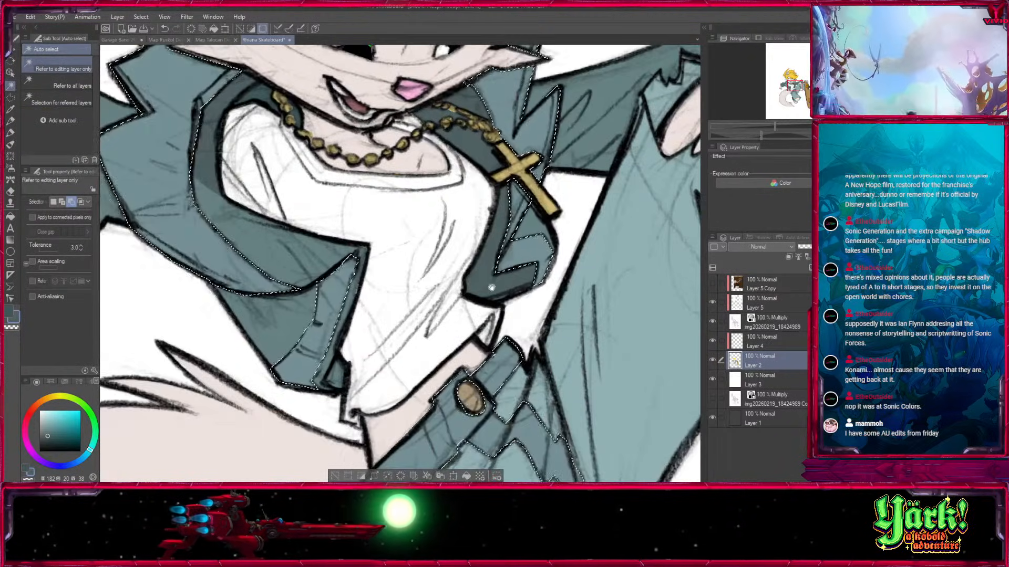
{"action": "left_click", "coordinate": [335, 477]}
{"action": "left_click", "coordinate": [288, 321]}
{"action": "left_click", "coordinate": [10, 133]}
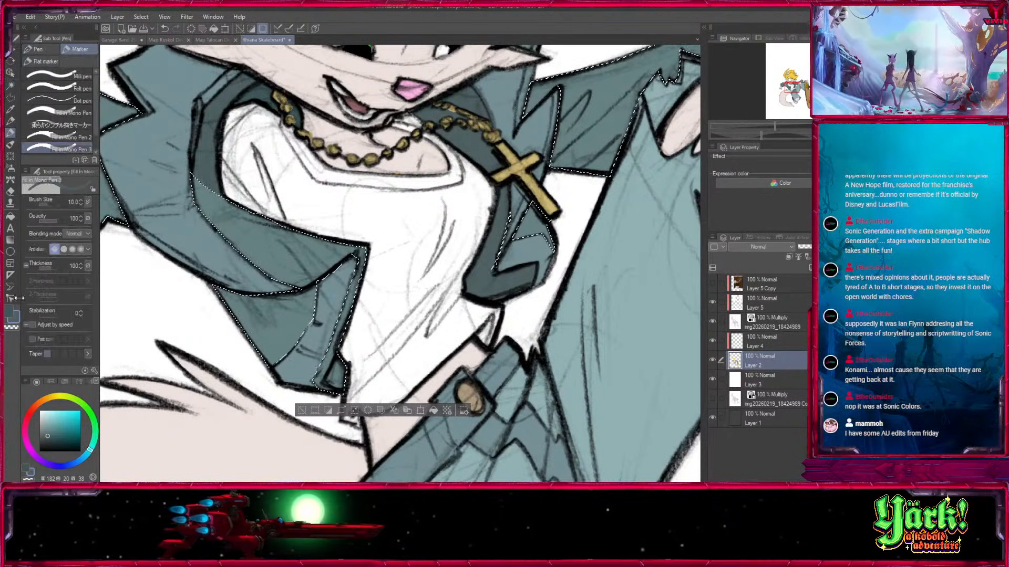
{"action": "left_click", "coordinate": [9, 311]}
{"action": "left_click_drag", "start_coordinate": [341, 363], "coordinate": [338, 376]}
{"action": "left_click", "coordinate": [302, 411]}
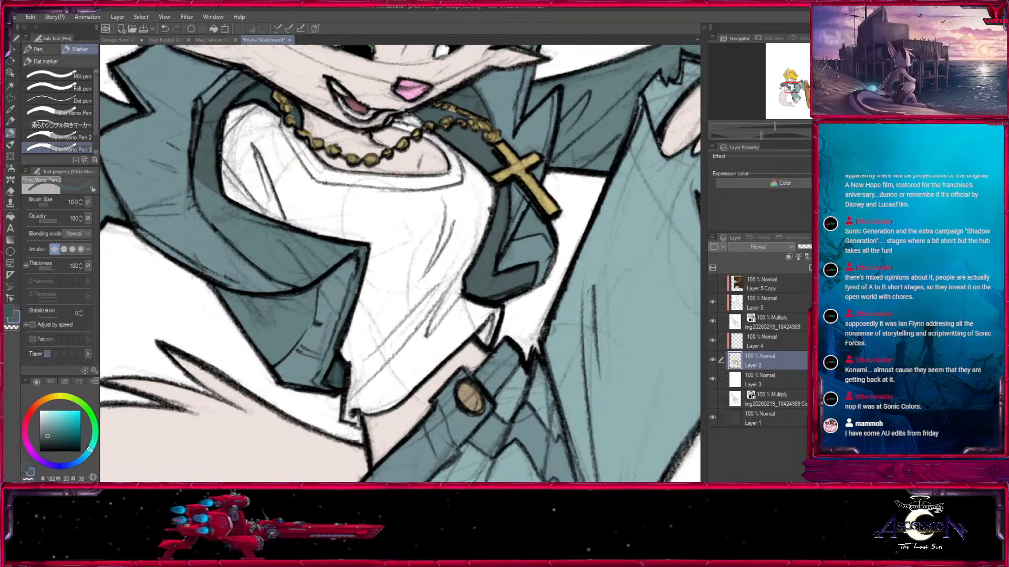
Select the gold necklace area and brighten the cross pendant with pale yellow (hue 52, saturation 37, value 100), then clear the selection.
{"action": "key", "text": "ctrl+minus"}
{"action": "key", "text": "ctrl+minus"}
{"action": "key", "text": "ctrl+minus"}
{"action": "key", "text": "ctrl+minus"}
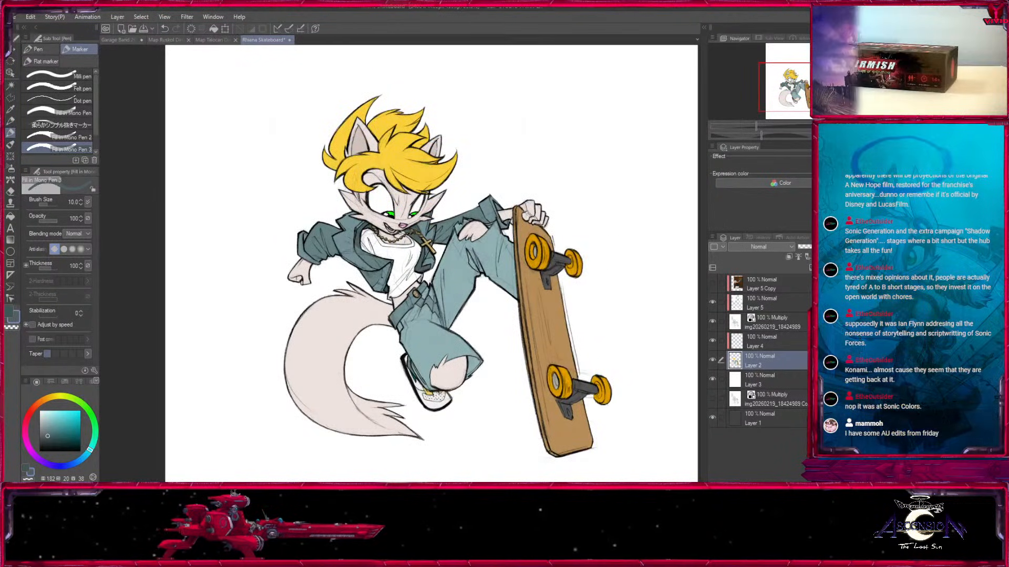
{"action": "key", "text": "ctrl+plus"}
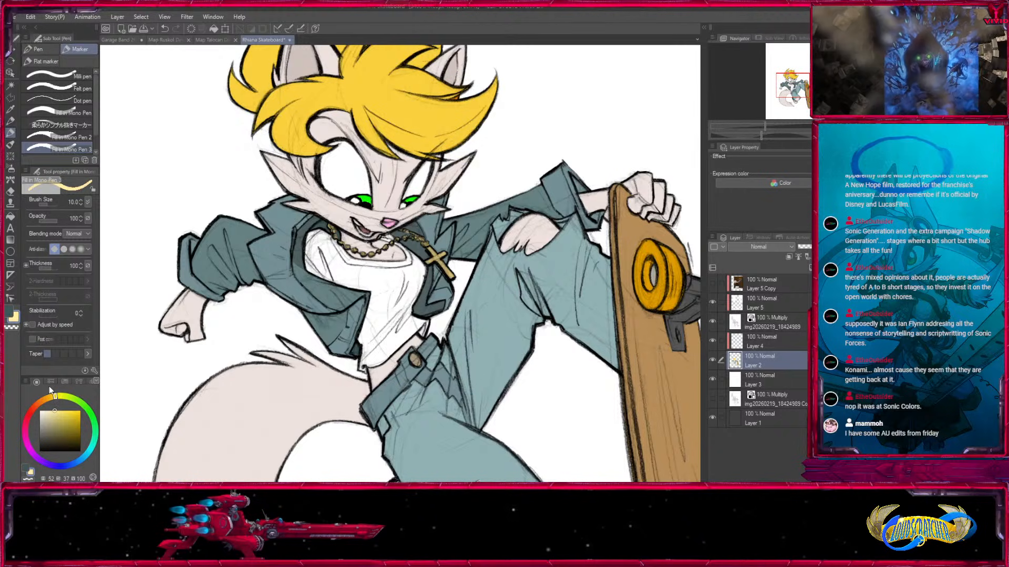
{"action": "left_click", "coordinate": [12, 86]}
{"action": "left_click", "coordinate": [438, 253]}
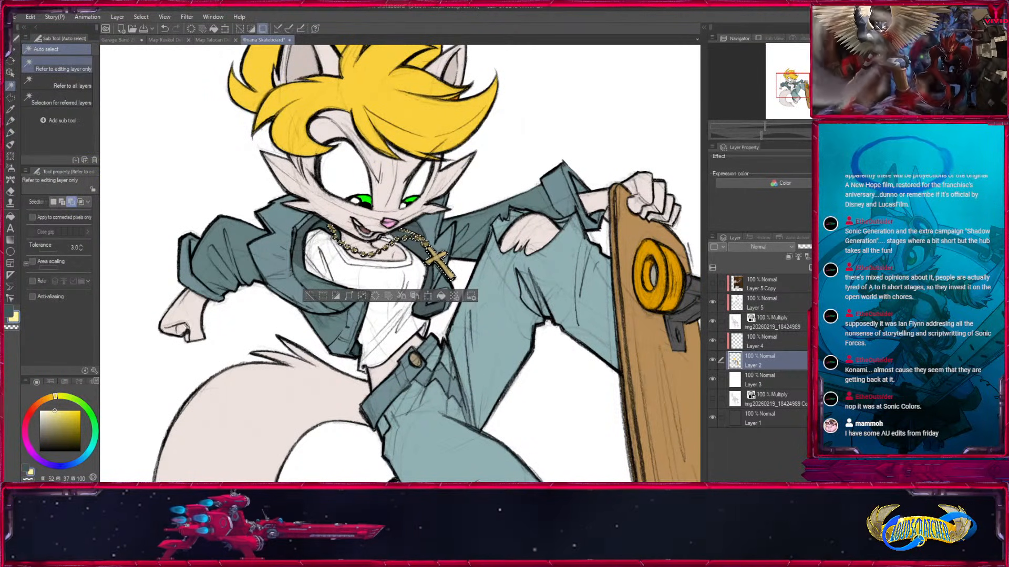
{"action": "left_click", "coordinate": [9, 133]}
{"action": "key", "text": "bracketright"}
{"action": "key", "text": "bracketright"}
{"action": "key", "text": "bracketright"}
{"action": "key", "text": "bracketright"}
{"action": "key", "text": "bracketright"}
{"action": "key", "text": "bracketright"}
{"action": "key", "text": "bracketright"}
{"action": "key", "text": "bracketright"}
{"action": "mouse_move", "coordinate": [443, 256]}
{"action": "left_mouse_down"}
{"action": "mouse_move", "coordinate": [423, 249]}
{"action": "mouse_move", "coordinate": [456, 267]}
{"action": "left_mouse_up"}
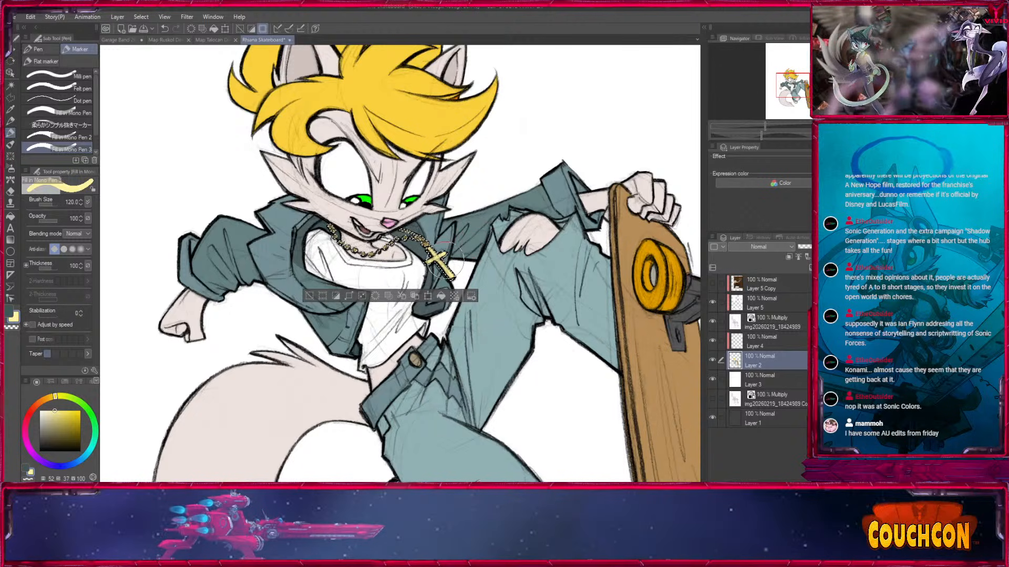
{"action": "scroll", "coordinate": [401, 265], "scroll_direction": "up", "scroll_amount": 3}
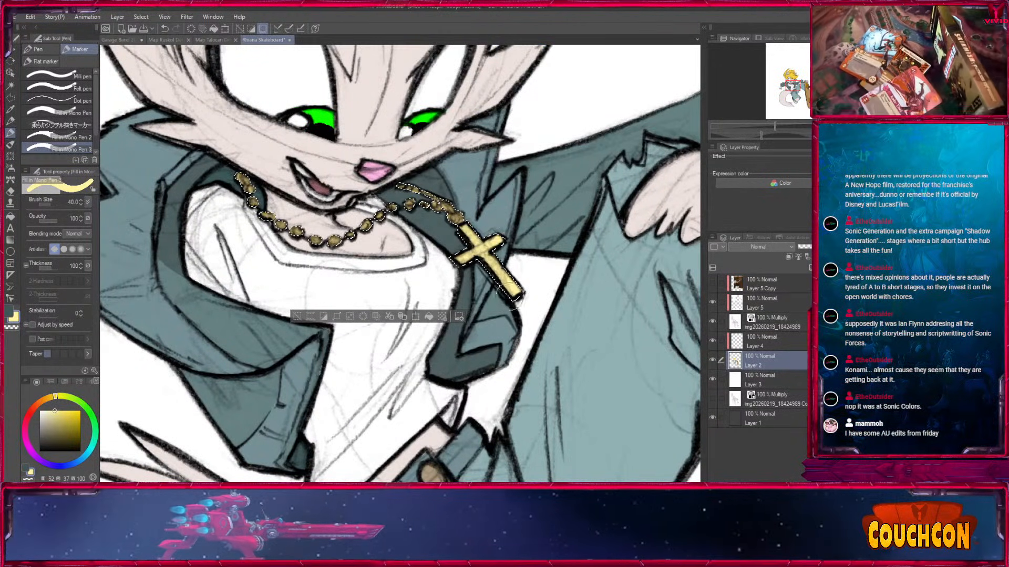
{"action": "key", "text": "ctrl+d"}
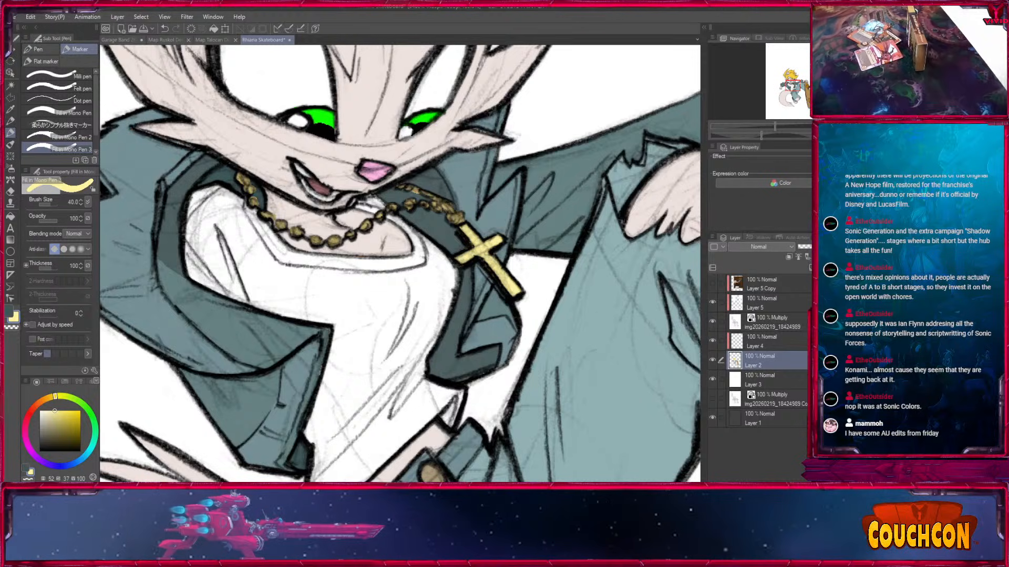
Switch to the Garage Band illustration and copy the Checkerboard Copy layer from its Characters Flats folder.
{"action": "key", "text": "ctrl+minus"}
{"action": "key", "text": "ctrl+minus"}
{"action": "key", "text": "ctrl+minus"}
{"action": "key", "text": "ctrl+minus"}
{"action": "key", "text": "ctrl+minus"}
{"action": "left_click_drag", "start_coordinate": [666, 326], "coordinate": [612, 320]}
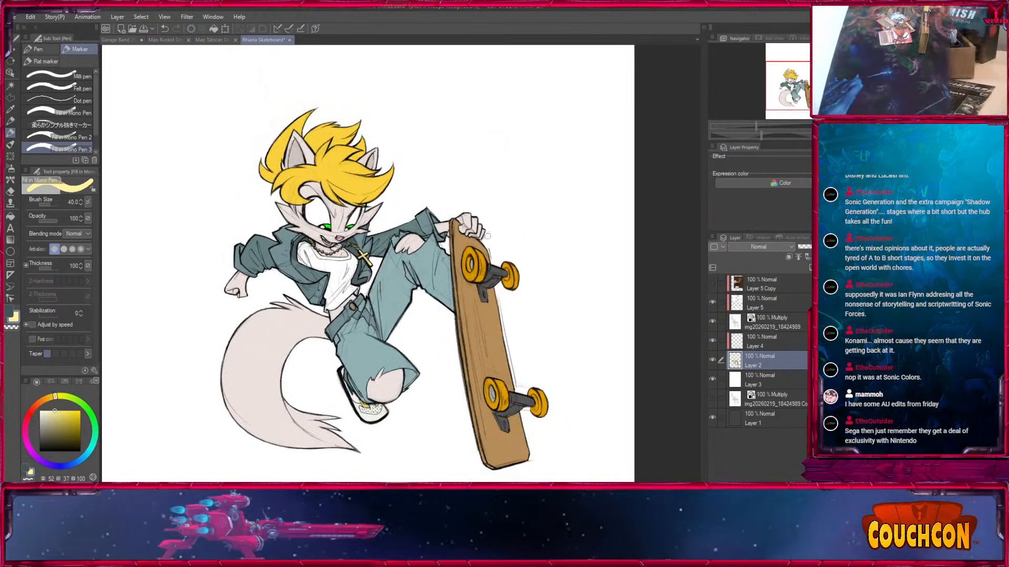
{"action": "left_click", "coordinate": [212, 41]}
{"action": "left_click", "coordinate": [166, 40]}
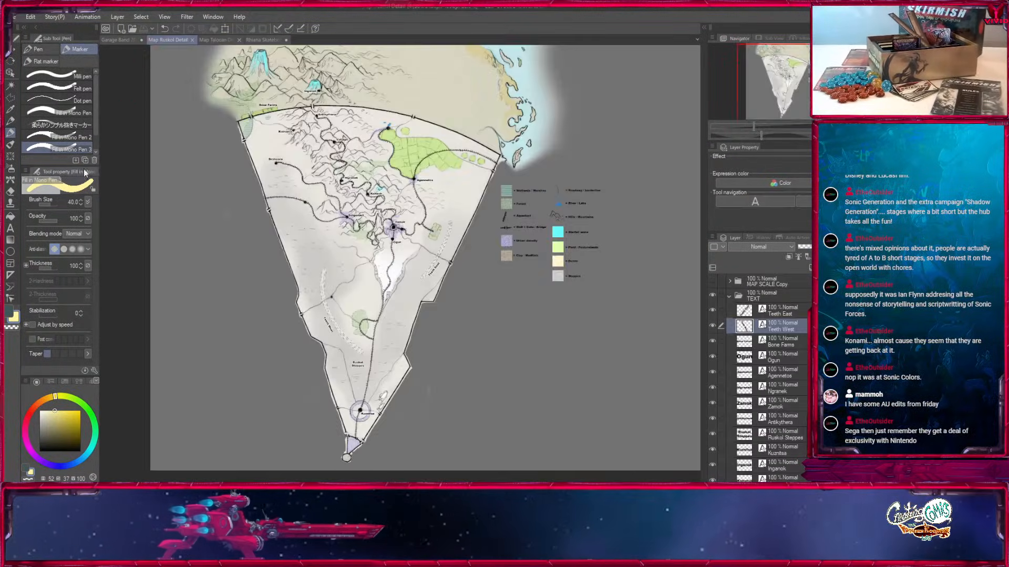
{"action": "left_click", "coordinate": [120, 40]}
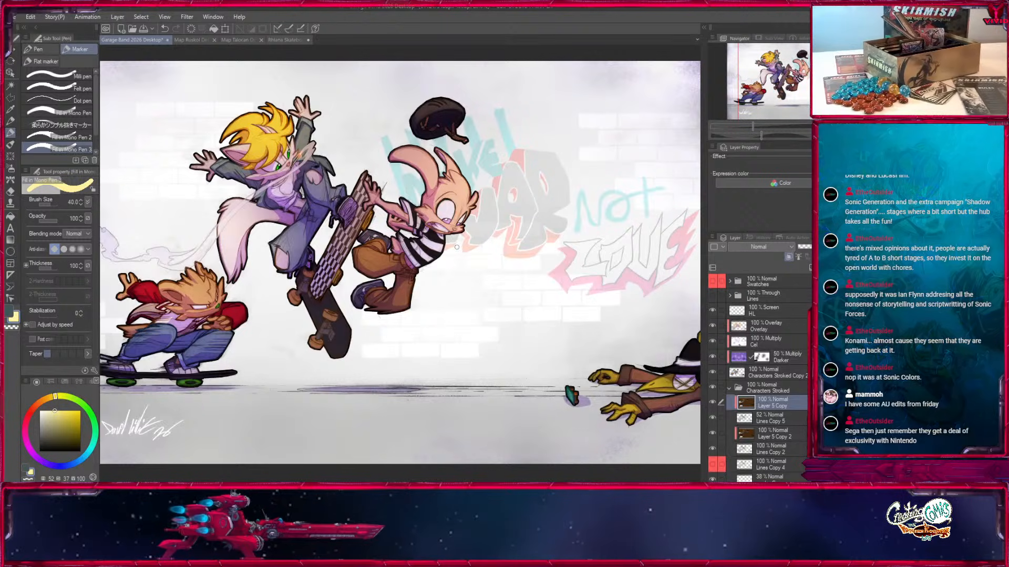
{"action": "left_click", "coordinate": [730, 388]}
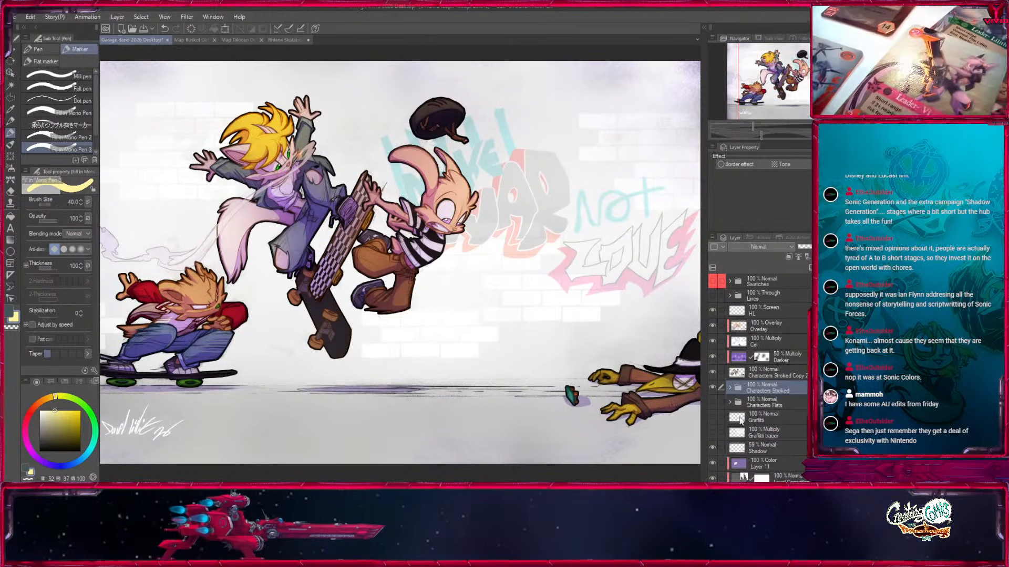
{"action": "scroll", "coordinate": [714, 340], "scroll_direction": "down", "scroll_amount": 4}
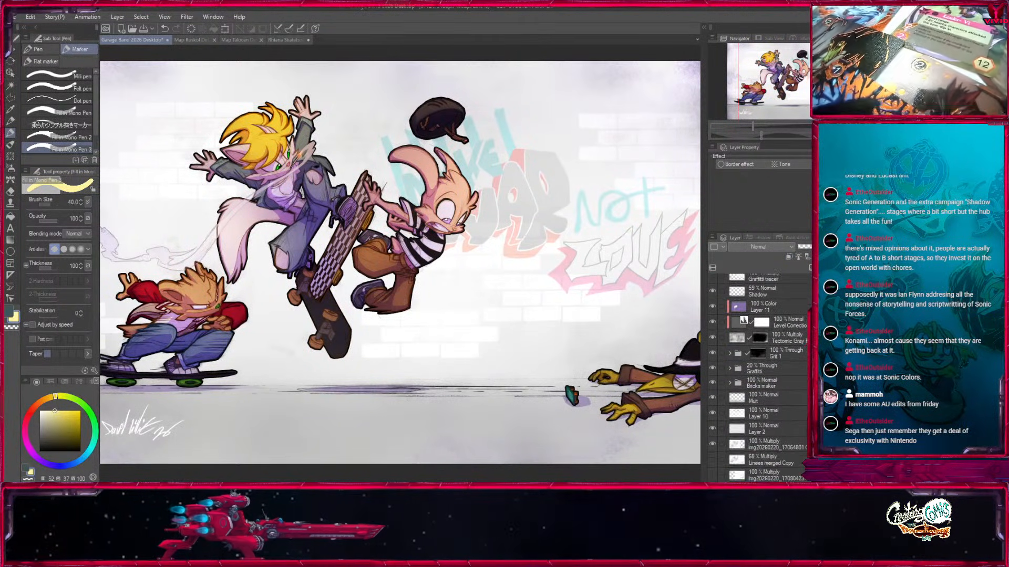
{"action": "left_click", "coordinate": [730, 336]}
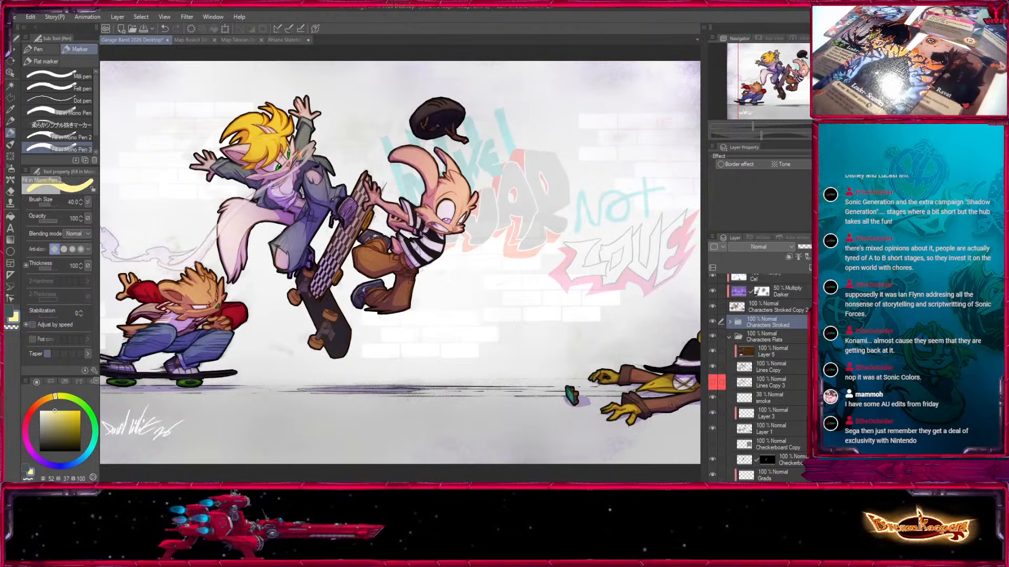
{"action": "left_click", "coordinate": [788, 442]}
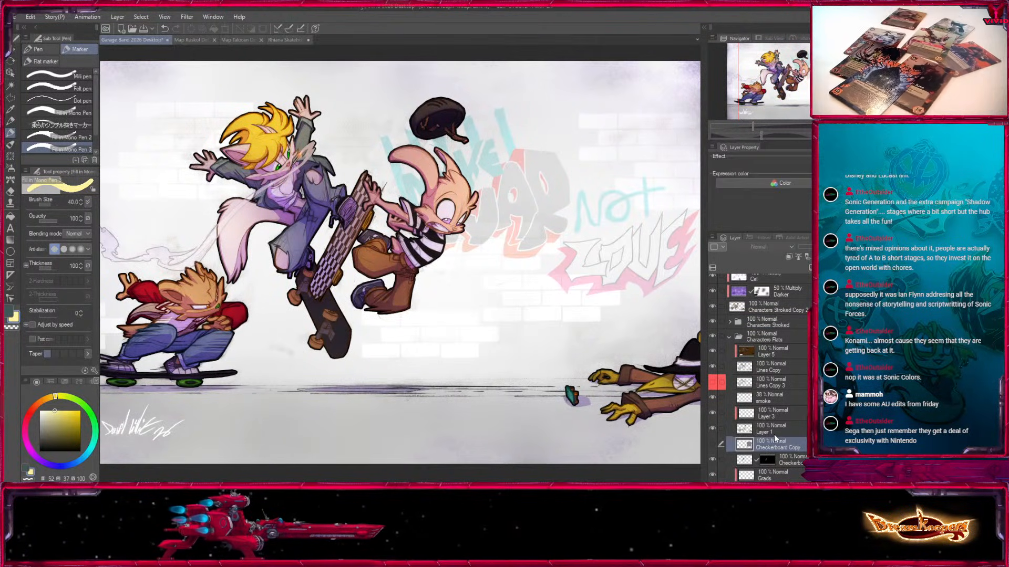
Paste the checkerboard layer above Layer 4 in the Rhiane Skateboard drawing, show it and paste a second copy.
{"action": "left_click", "coordinate": [282, 41]}
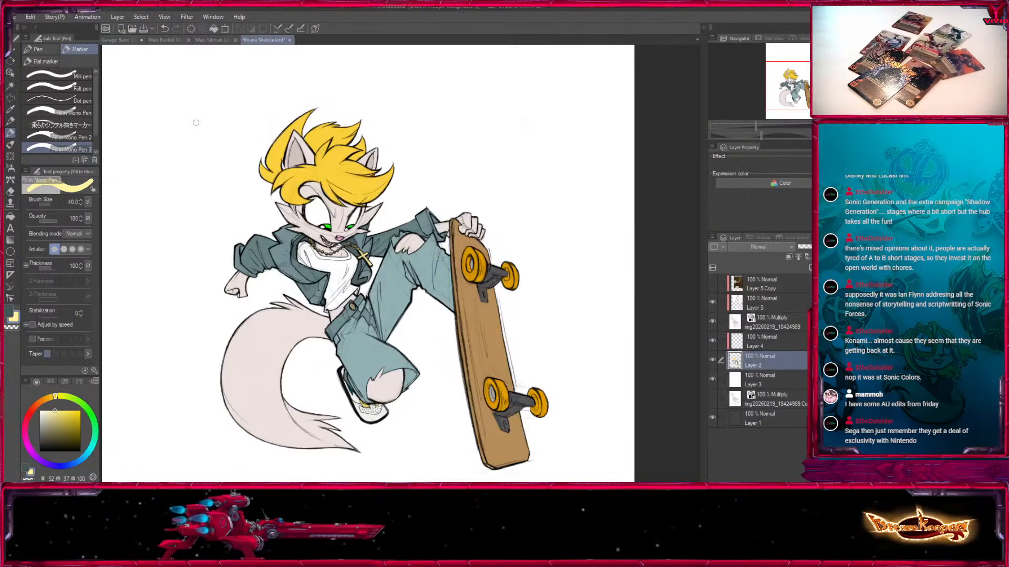
{"action": "left_click", "coordinate": [783, 345]}
{"action": "key", "text": "ctrl+v"}
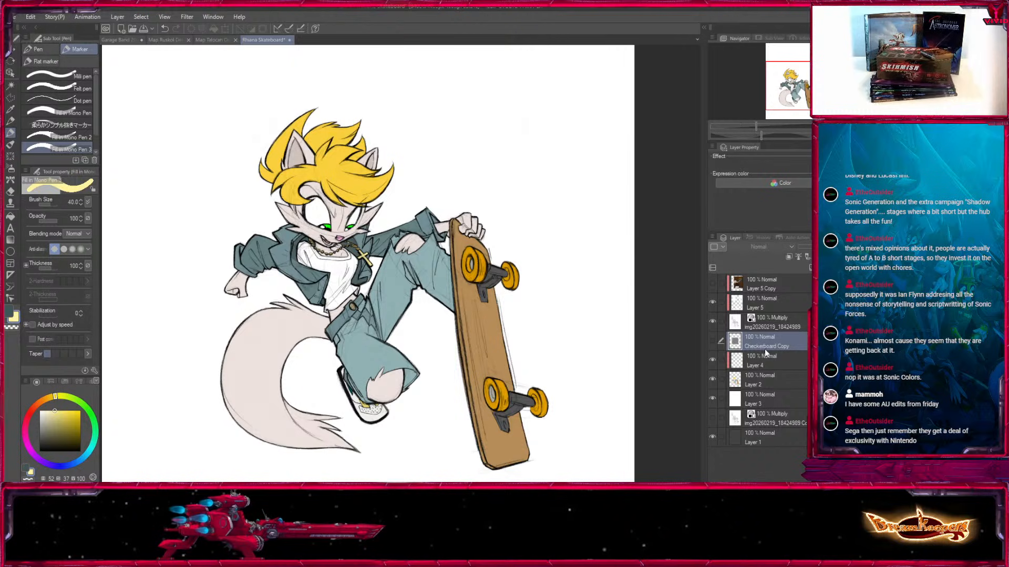
{"action": "left_click", "coordinate": [712, 341]}
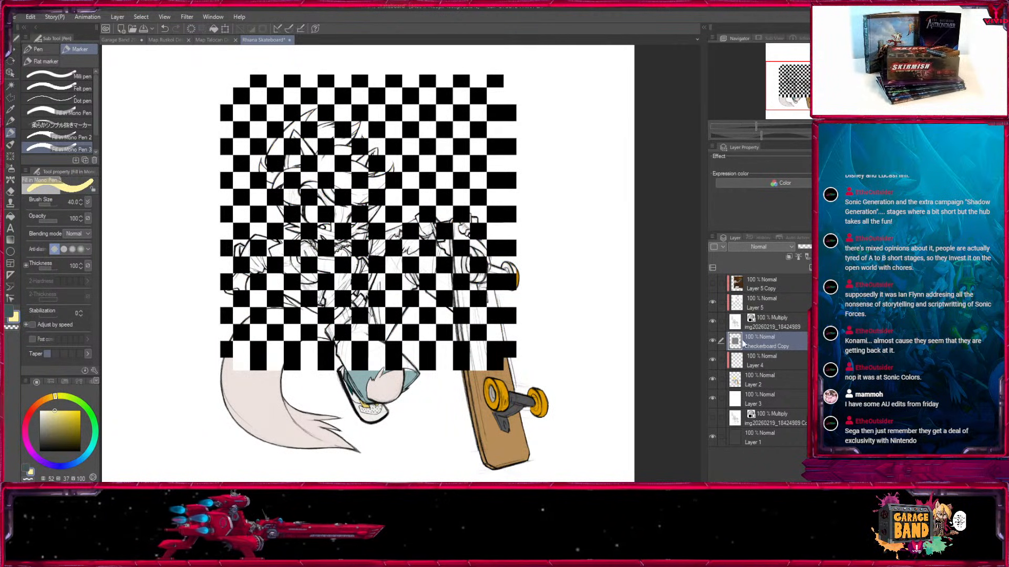
{"action": "key", "text": "ctrl+v"}
Move the lower checkerboard layer down over the skateboard and hide the Checkerboard Copy 2 layer.
{"action": "left_click", "coordinate": [752, 356]}
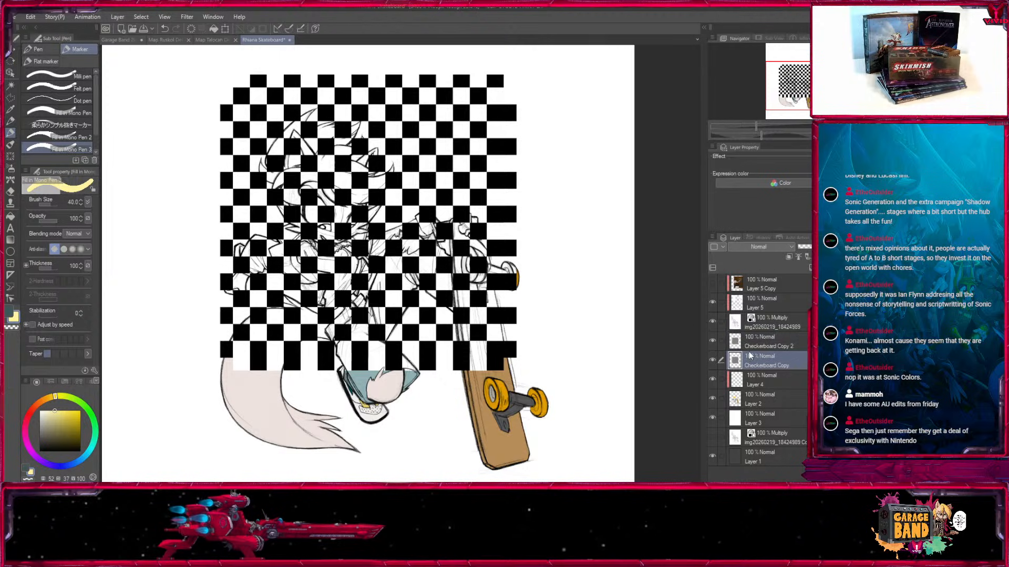
{"action": "left_click", "coordinate": [11, 51]}
{"action": "left_click_drag", "start_coordinate": [336, 226], "coordinate": [363, 322]}
{"action": "left_click", "coordinate": [713, 341]}
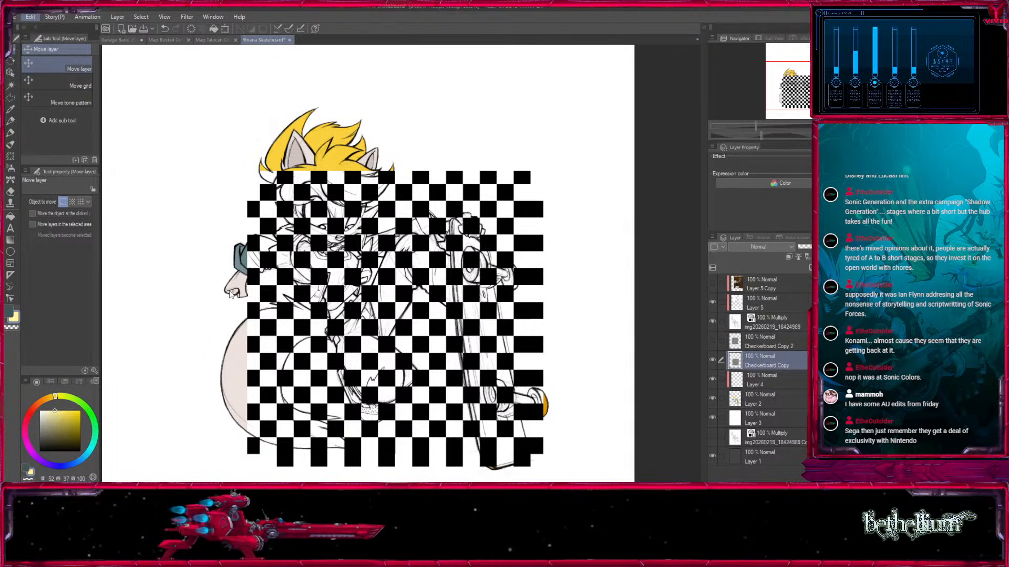
Free-transform the checkerboard into a tall, narrow slanted shape matching the skateboard deck's perspective.
{"action": "key", "text": "ctrl+shift+t"}
{"action": "left_click_drag", "start_coordinate": [248, 318], "coordinate": [384, 295]}
{"action": "left_click", "coordinate": [800, 95]}
{"action": "left_click_drag", "start_coordinate": [386, 341], "coordinate": [446, 387]}
{"action": "left_click_drag", "start_coordinate": [539, 353], "coordinate": [527, 351]}
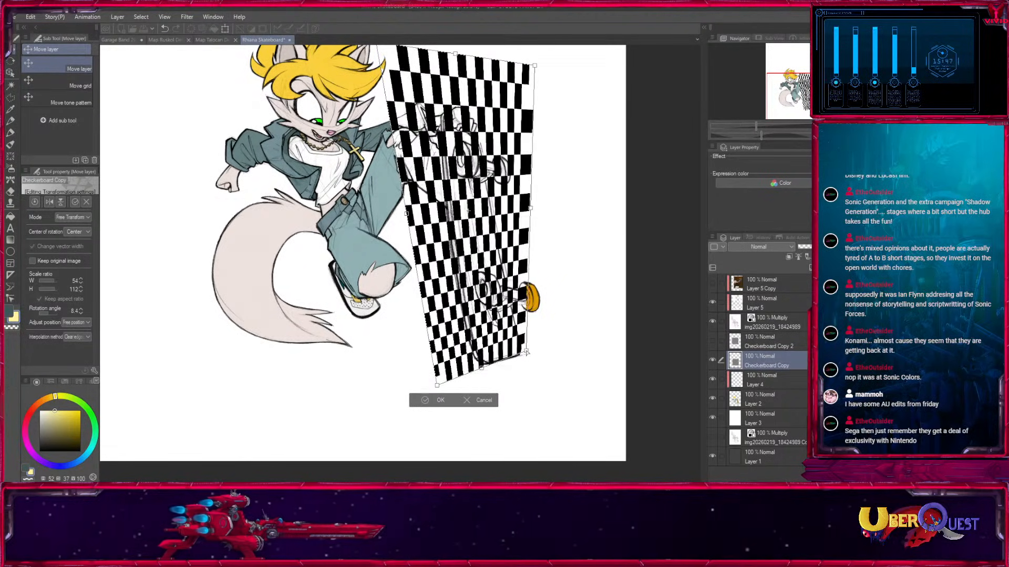
{"action": "left_click_drag", "start_coordinate": [437, 386], "coordinate": [454, 375]}
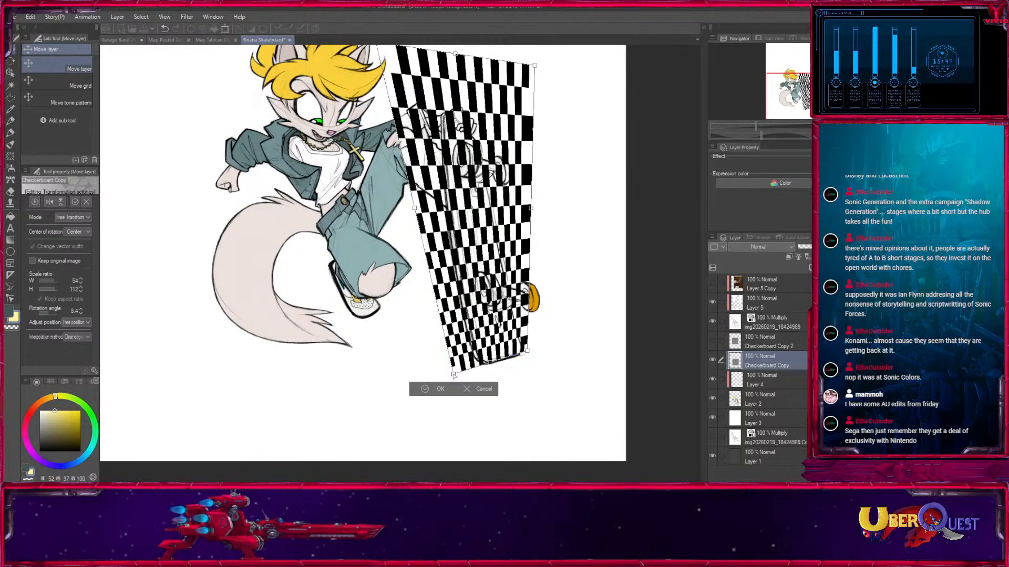
{"action": "left_click_drag", "start_coordinate": [548, 53], "coordinate": [551, 141]}
{"action": "left_click_drag", "start_coordinate": [380, 131], "coordinate": [444, 177]}
{"action": "left_click_drag", "start_coordinate": [538, 156], "coordinate": [499, 230]}
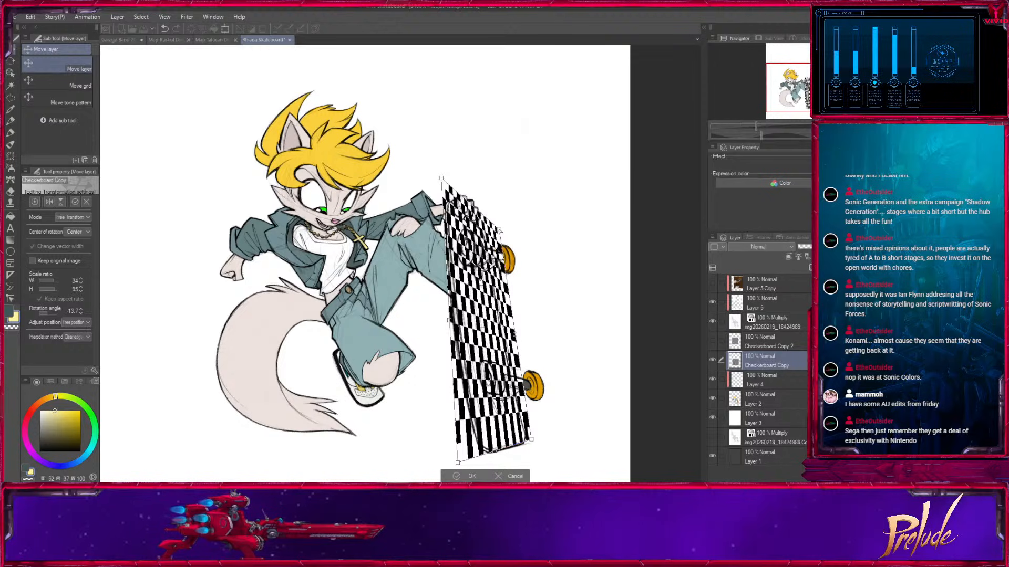
Refine the checkerboard's corners so the pattern extends past the deck's tail, and apply the transformation.
{"action": "left_click_drag", "start_coordinate": [486, 315], "coordinate": [490, 343]}
{"action": "left_click_drag", "start_coordinate": [518, 421], "coordinate": [531, 327]}
{"action": "left_click_drag", "start_coordinate": [549, 374], "coordinate": [549, 363]}
{"action": "left_click_drag", "start_coordinate": [517, 161], "coordinate": [513, 135]}
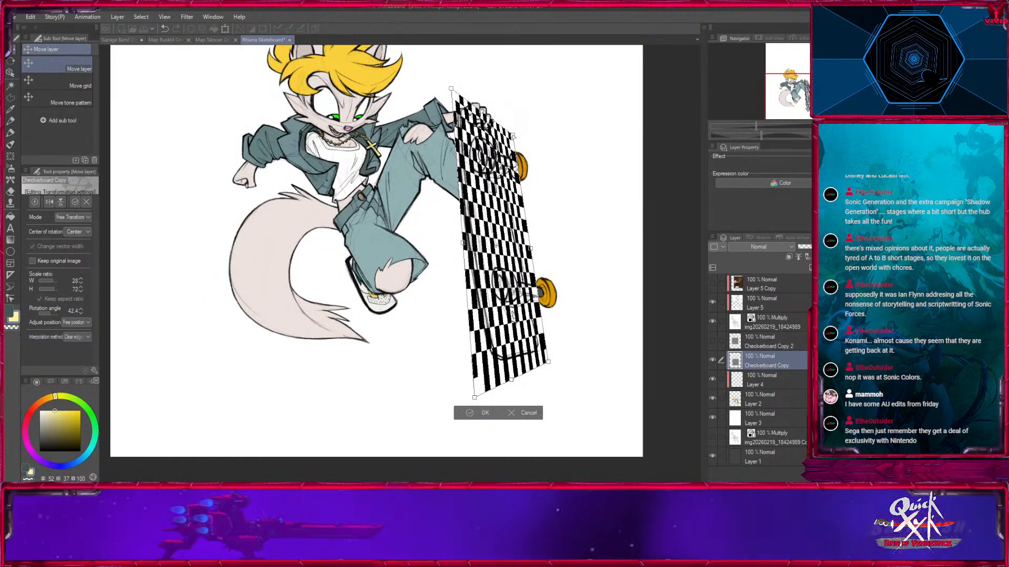
{"action": "left_click", "coordinate": [470, 414]}
Select the skateboard deck area on Layer 2 and mask the Checkerboard Copy layer to it.
{"action": "left_click", "coordinate": [769, 403]}
{"action": "left_click", "coordinate": [9, 87]}
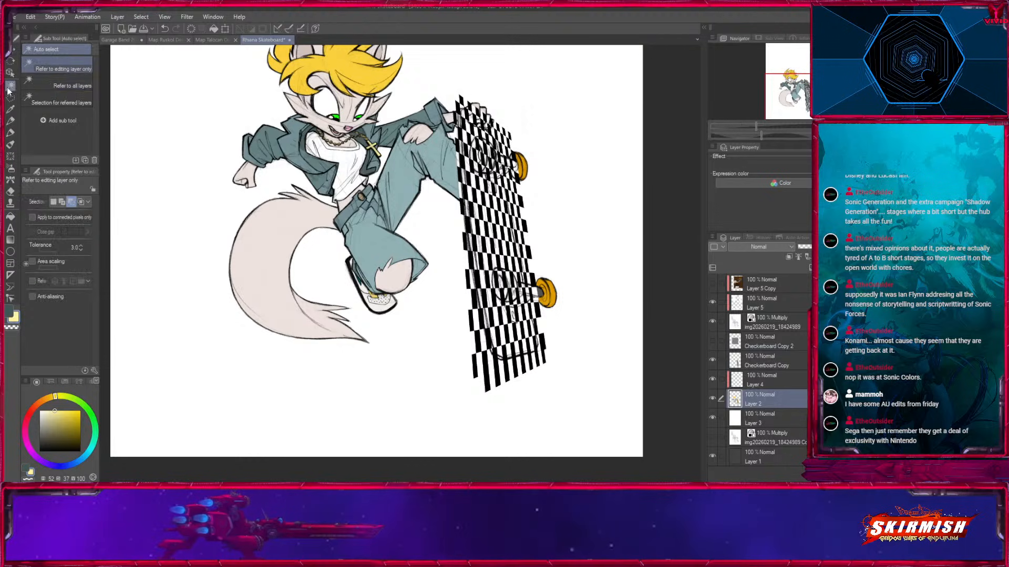
{"action": "left_click", "coordinate": [517, 346]}
{"action": "left_click", "coordinate": [776, 347]}
{"action": "left_click", "coordinate": [778, 362]}
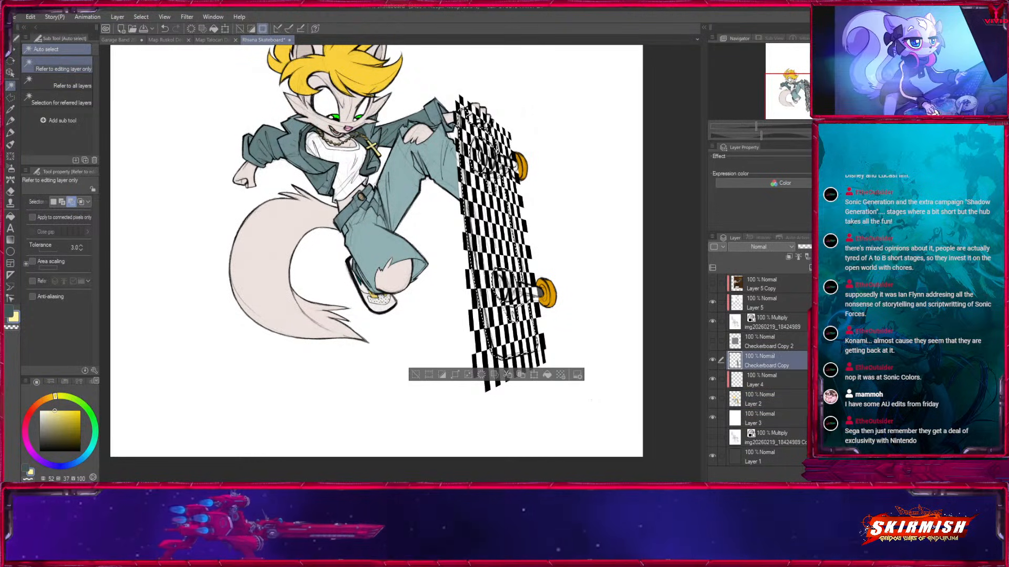
{"action": "left_click", "coordinate": [856, 268]}
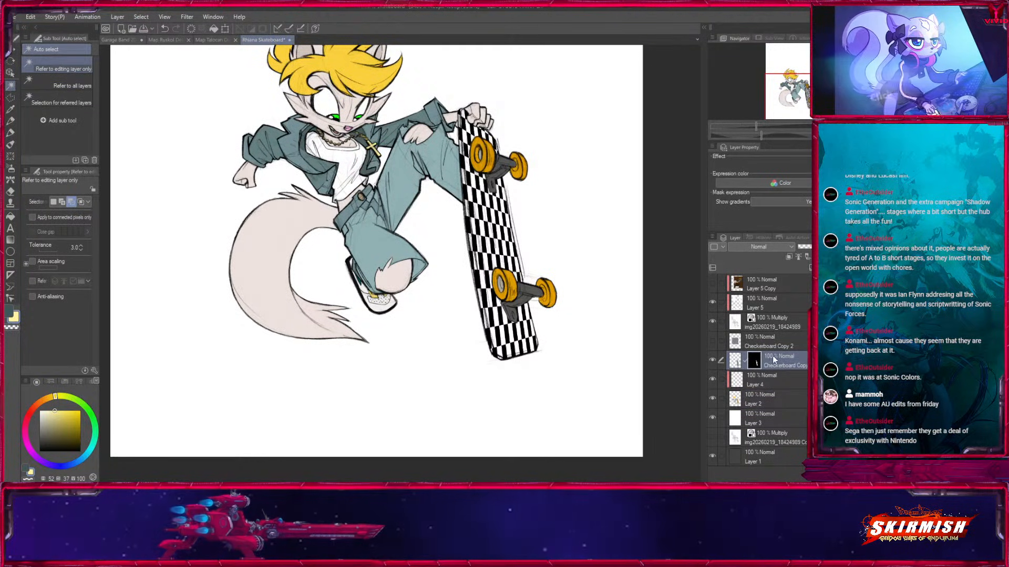
Hide the white background on Layer 3 to check the character and board colours against dark.
{"action": "key", "text": "ctrl+plus"}
{"action": "key", "text": "ctrl+plus"}
{"action": "key", "text": "ctrl+plus"}
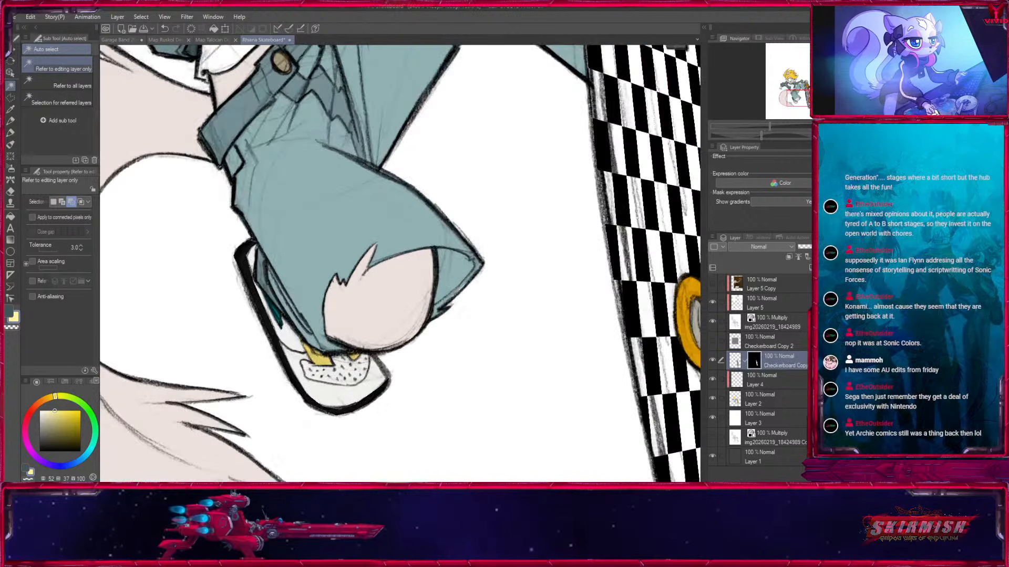
{"action": "left_click", "coordinate": [11, 122]}
{"action": "left_click", "coordinate": [713, 418]}
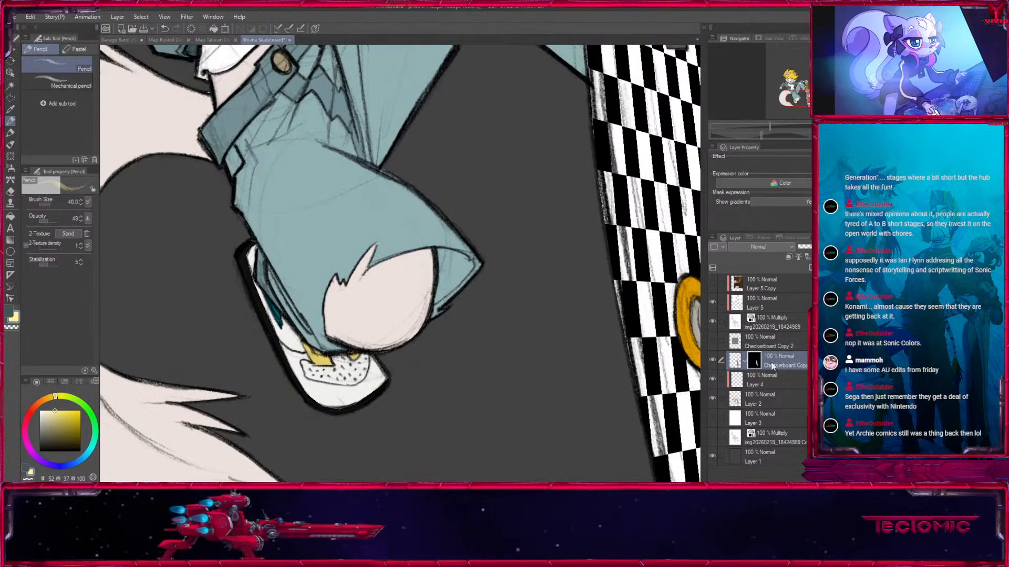
Remove the checkerboard from the deck's wooden side edge near the gripping hand using Fill in Mono Pen 3 with transparent colour at size 20.
{"action": "left_click_drag", "start_coordinate": [648, 76], "coordinate": [414, 356]}
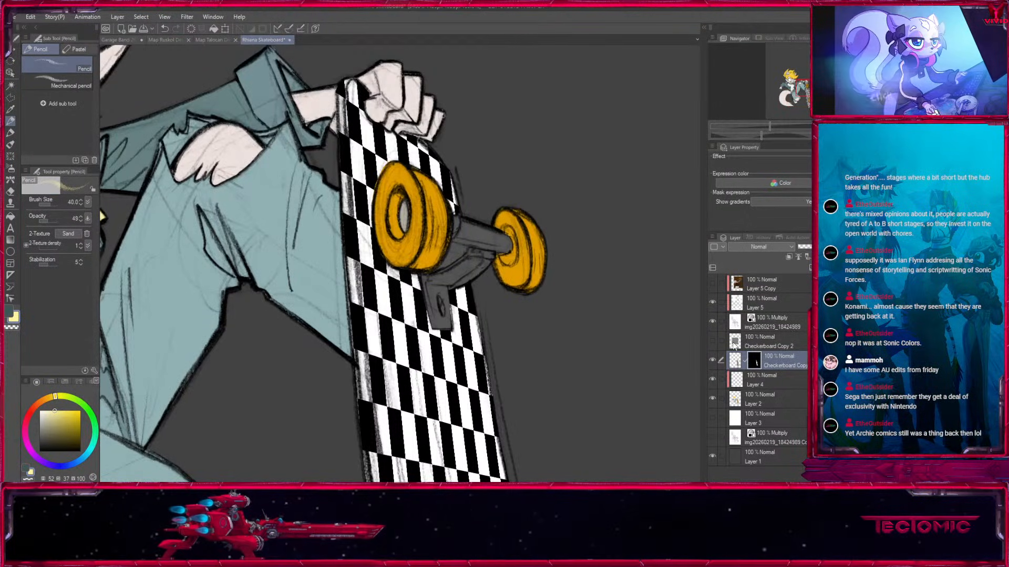
{"action": "left_click", "coordinate": [10, 132]}
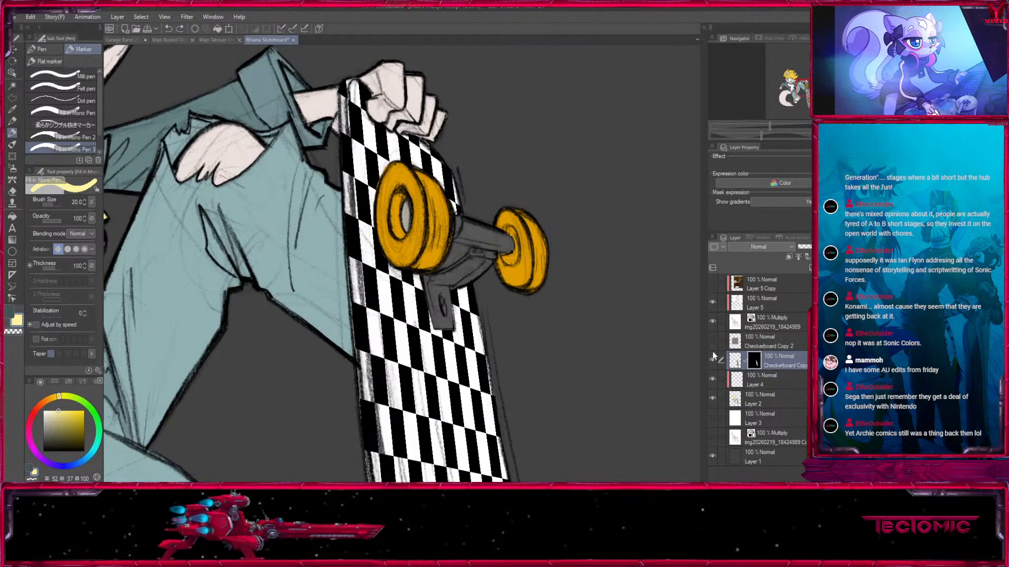
{"action": "left_click", "coordinate": [14, 331]}
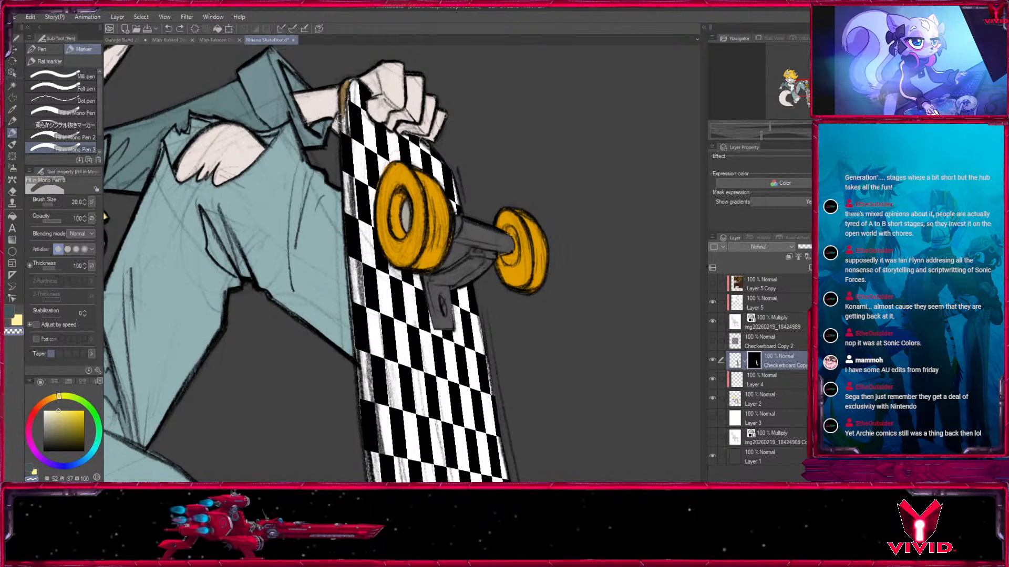
{"action": "mouse_move", "coordinate": [342, 120]}
{"action": "left_mouse_down"}
{"action": "mouse_move", "coordinate": [340, 175]}
{"action": "mouse_move", "coordinate": [343, 94]}
{"action": "left_mouse_up"}
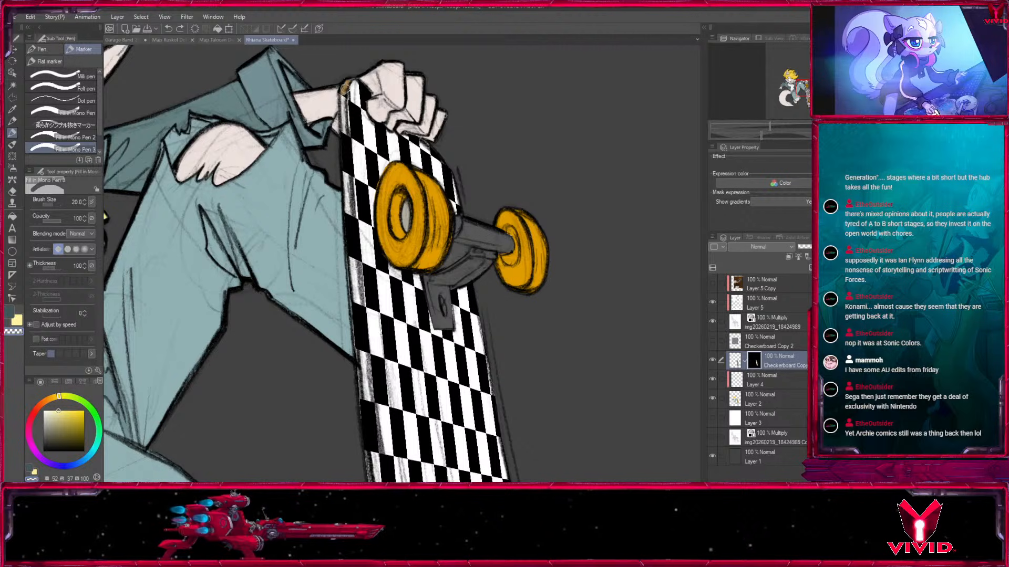
{"action": "left_click_drag", "start_coordinate": [342, 164], "coordinate": [347, 215]}
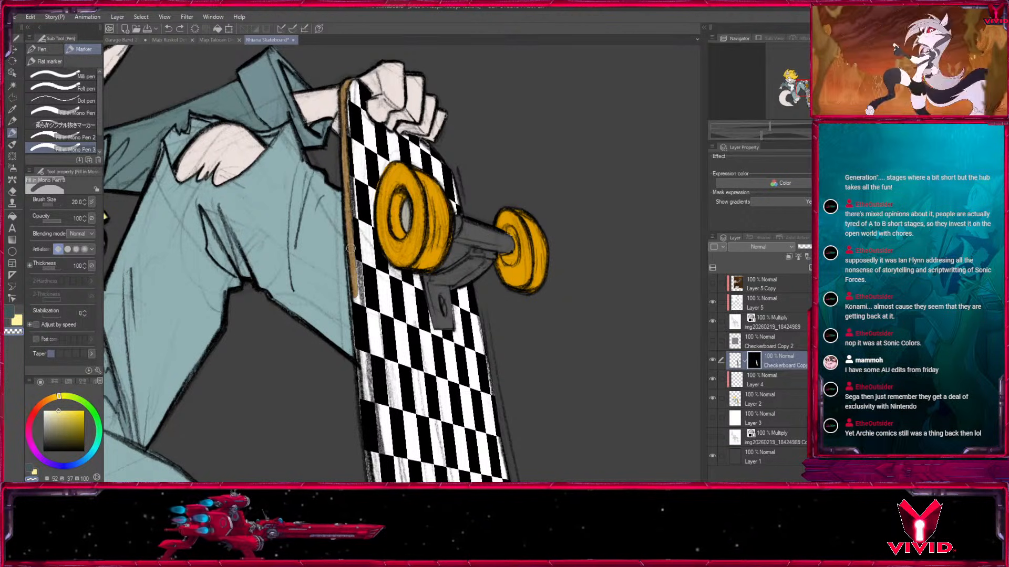
{"action": "left_click_drag", "start_coordinate": [361, 348], "coordinate": [363, 398]}
Continue clearing the checkerboard from the deck's side edge down to the tail corner, with brush sizes between 15 and 20.
{"action": "left_click_drag", "start_coordinate": [363, 398], "coordinate": [355, 274]}
{"action": "key", "text": "["}
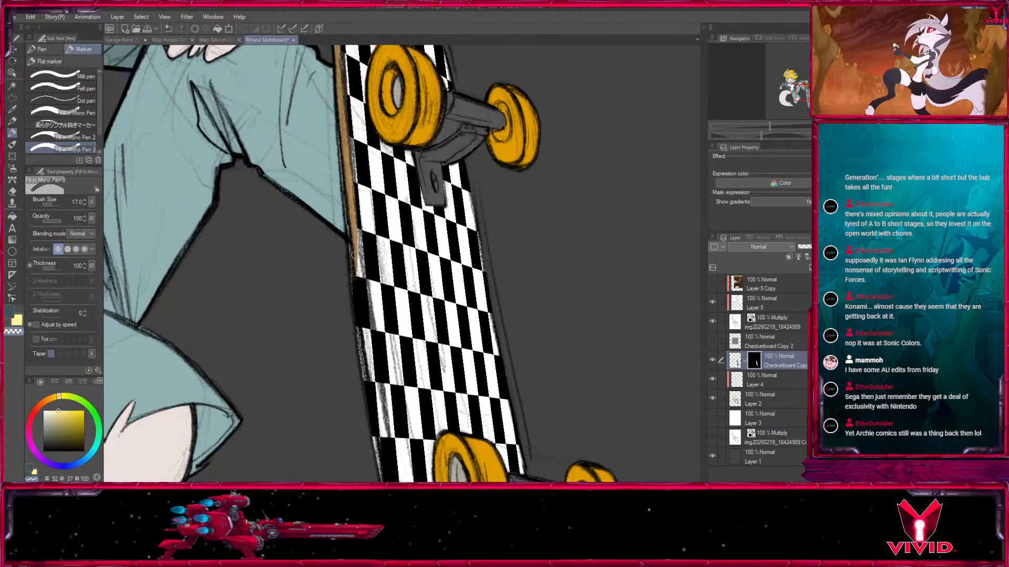
{"action": "key", "text": "bracketleft"}
{"action": "key", "text": "bracketleft"}
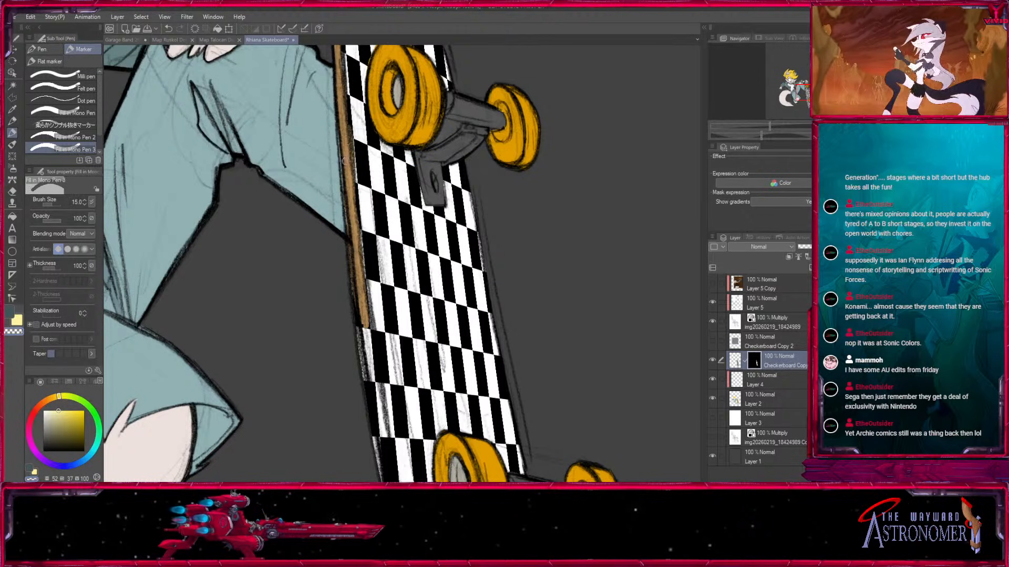
{"action": "left_click_drag", "start_coordinate": [364, 315], "coordinate": [339, 202]}
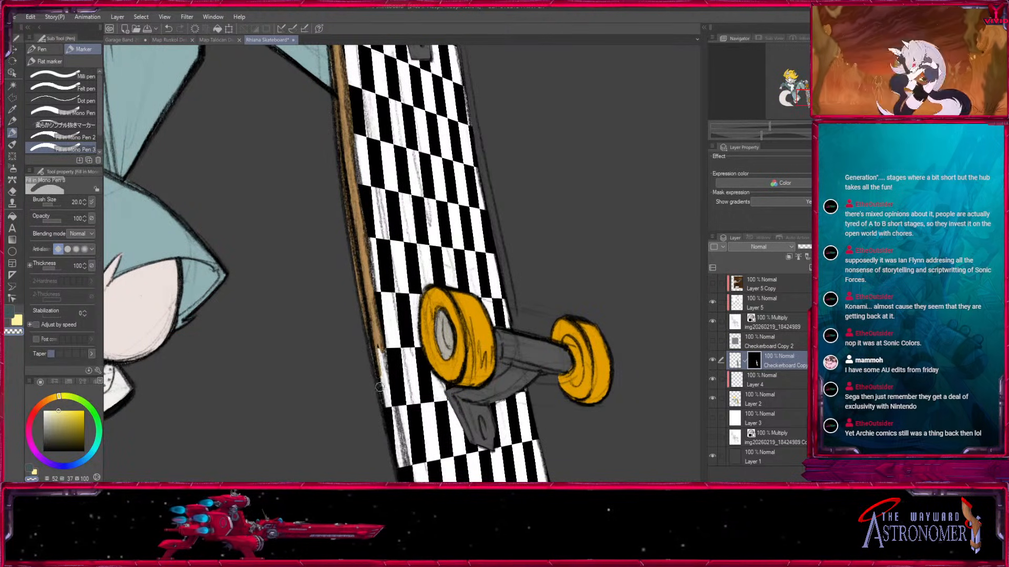
{"action": "left_click_drag", "start_coordinate": [358, 314], "coordinate": [338, 158]}
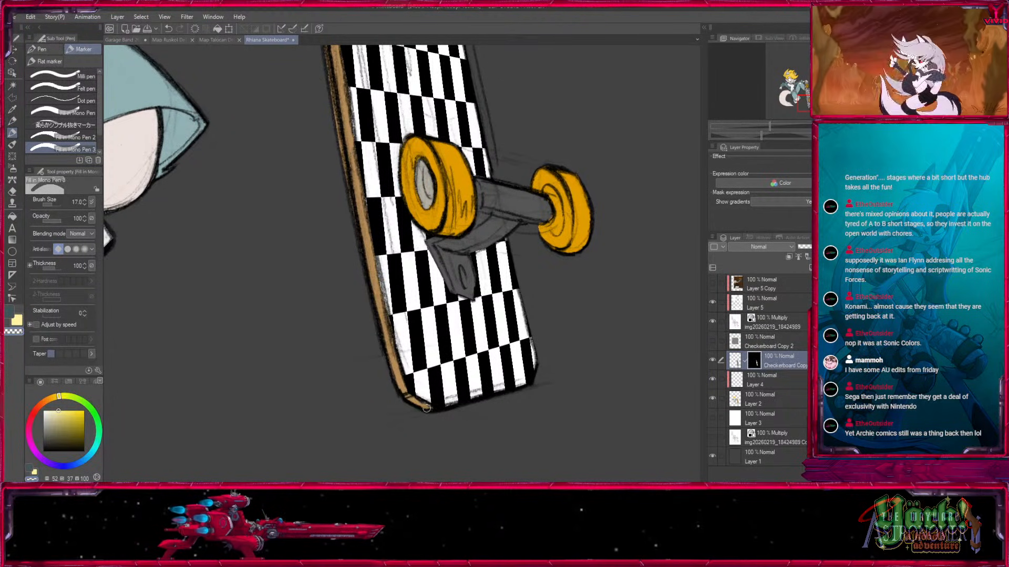
{"action": "mouse_move", "coordinate": [349, 191]}
{"action": "left_mouse_down"}
{"action": "mouse_move", "coordinate": [366, 392]}
{"action": "mouse_move", "coordinate": [322, 431]}
{"action": "mouse_move", "coordinate": [333, 471]}
{"action": "left_mouse_up"}
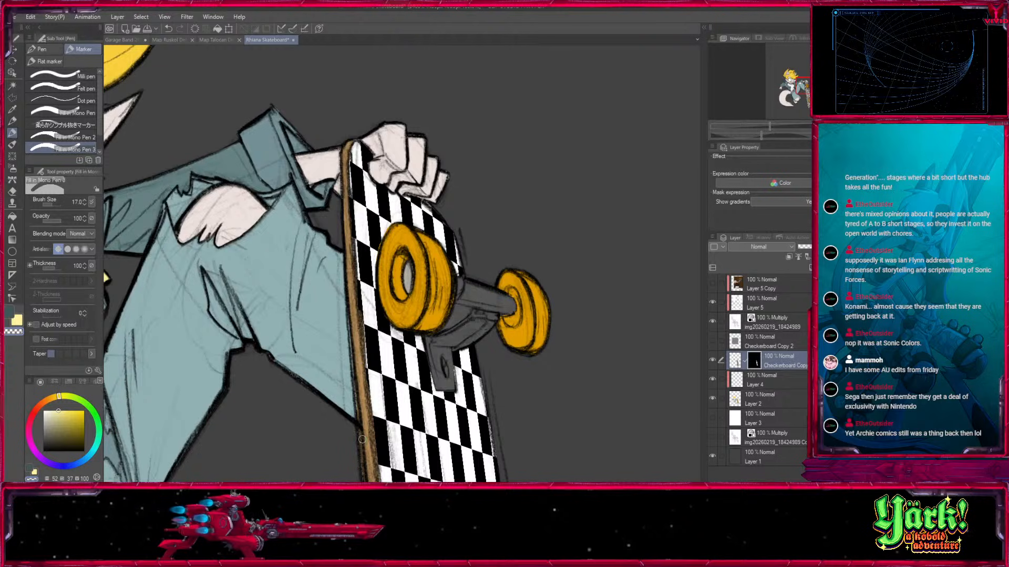
{"action": "scroll", "coordinate": [542, 340], "scroll_direction": "down", "scroll_amount": 8}
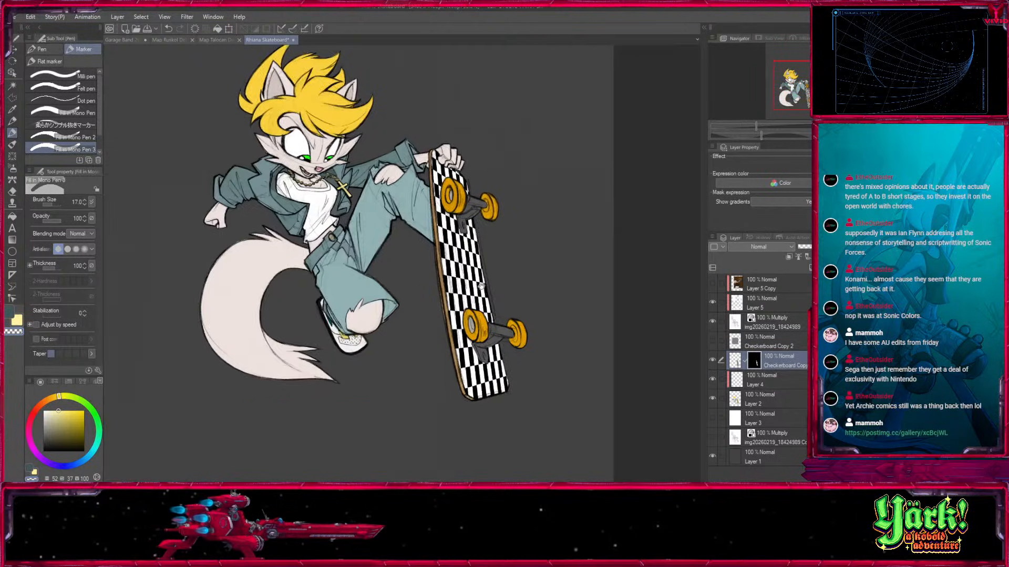
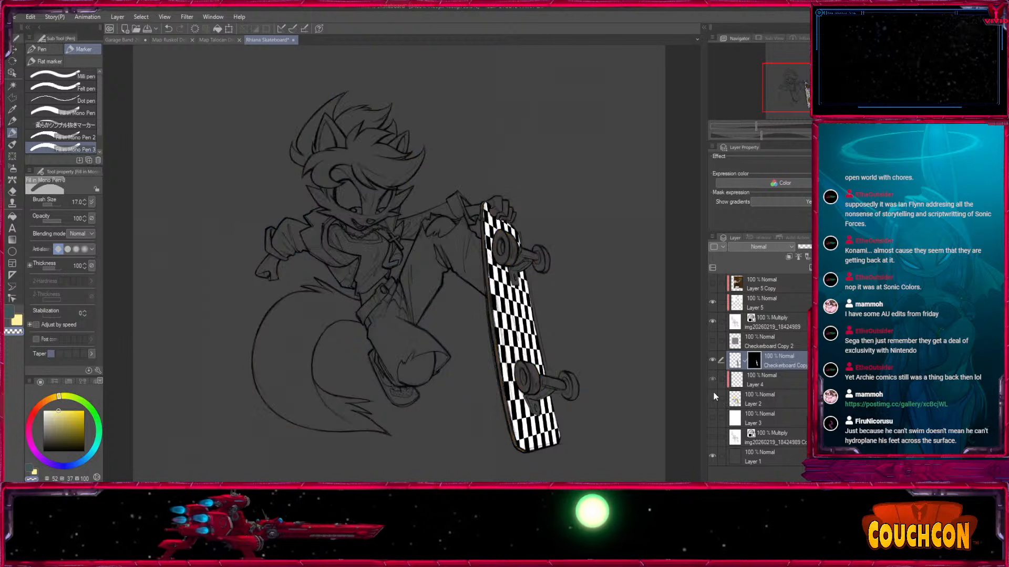
Make Layer 2 active and sample the grey hub and orange wheel colours from the skateboard, with the multiply sketch layer temporarily hidden.
{"action": "left_click", "coordinate": [757, 383]}
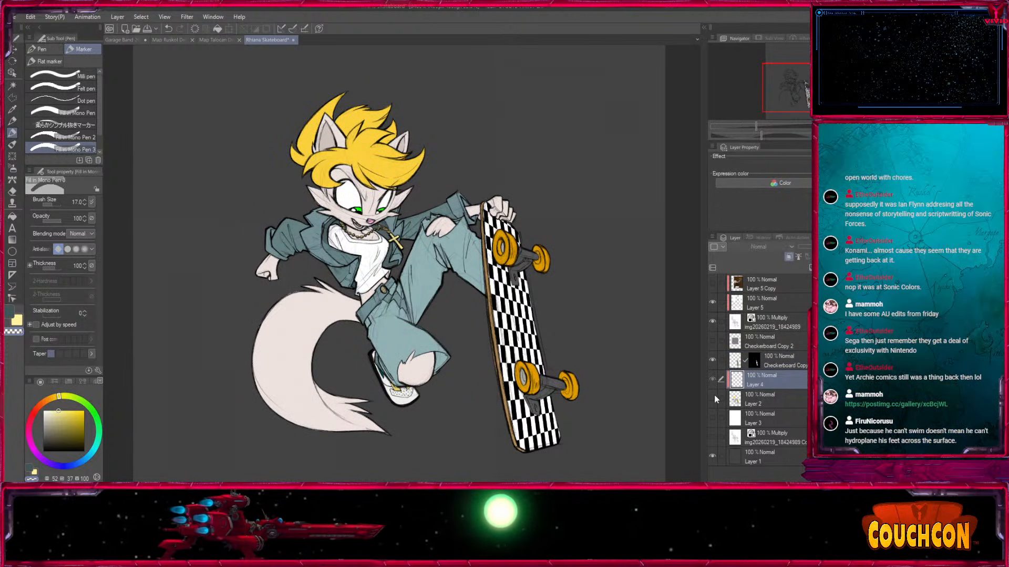
{"action": "left_click", "coordinate": [759, 398]}
{"action": "key", "text": "ctrl+plus"}
{"action": "key", "text": "ctrl+plus"}
{"action": "key", "text": "ctrl+plus"}
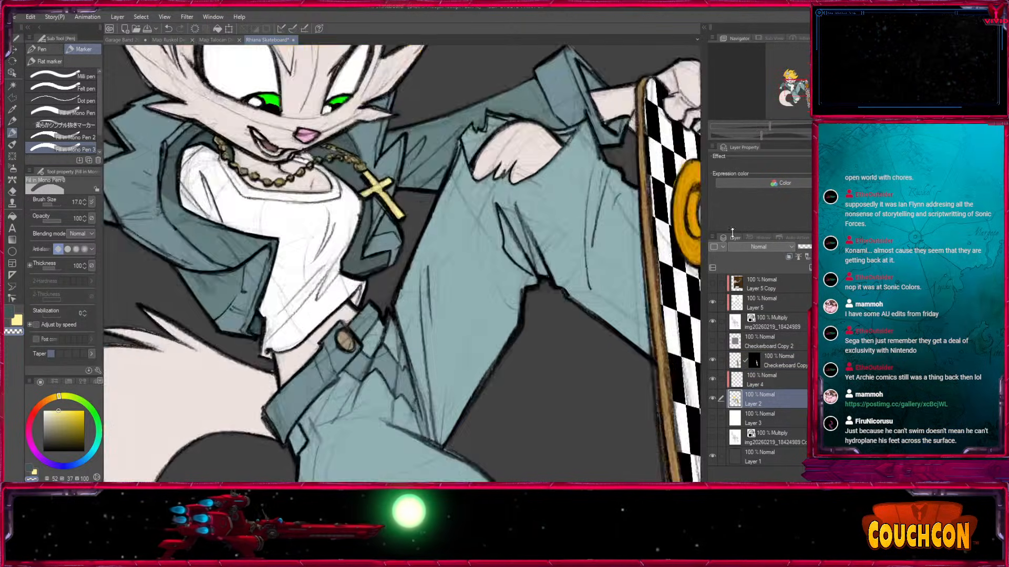
{"action": "left_click_drag", "start_coordinate": [444, 251], "coordinate": [67, 173]}
{"action": "key", "text": "i"}
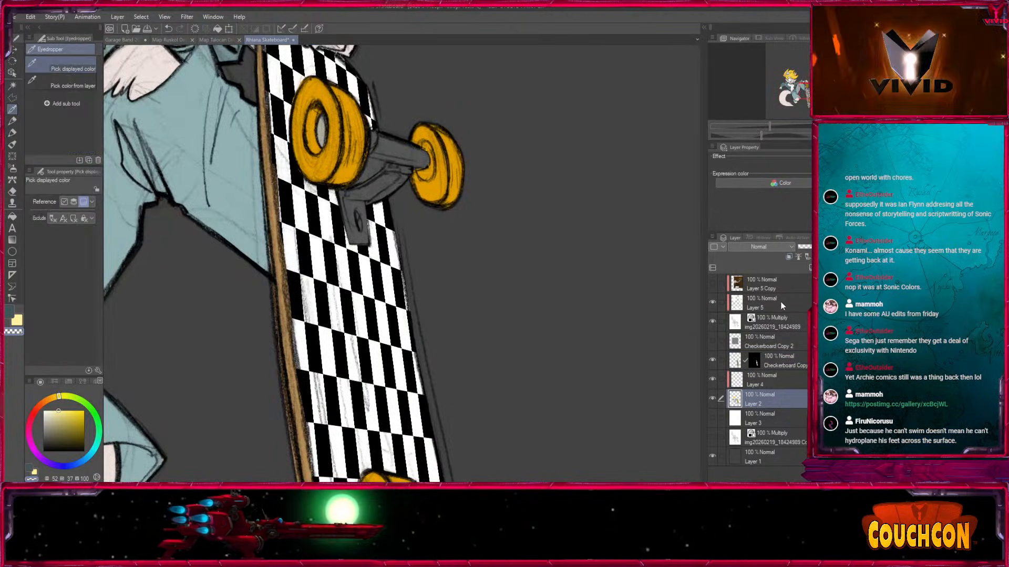
{"action": "left_click", "coordinate": [713, 322]}
{"action": "left_click", "coordinate": [322, 133]}
{"action": "key", "text": "x"}
{"action": "left_click", "coordinate": [350, 142]}
{"action": "left_click", "coordinate": [713, 321]}
{"action": "scroll", "coordinate": [395, 133], "scroll_direction": "up", "scroll_amount": 3}
{"action": "left_click", "coordinate": [12, 134]}
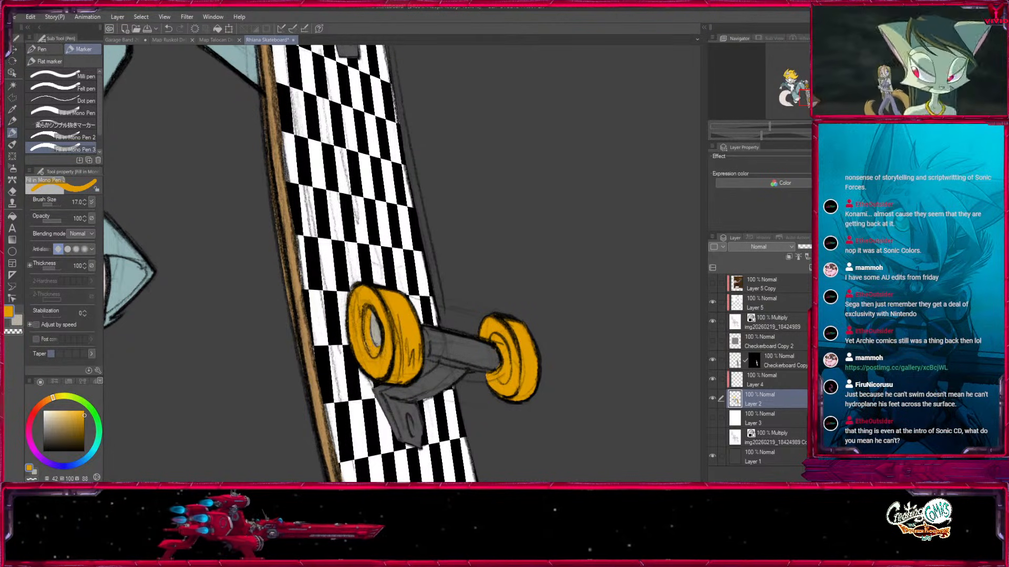
Select the orange wheel areas on Layer 2 with Auto select, referring to the editing layer only.
{"action": "key", "text": "m"}
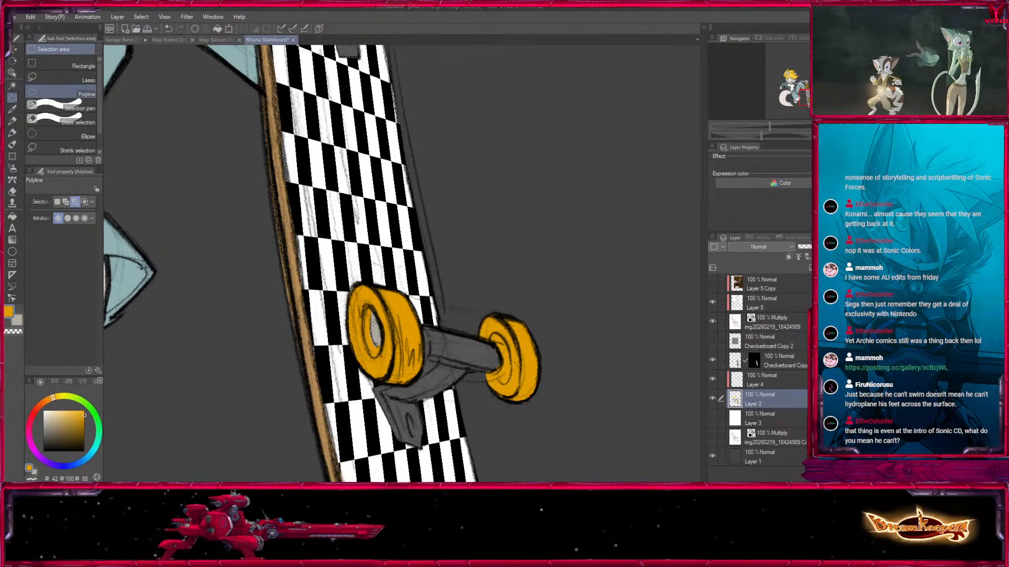
{"action": "double_click", "coordinate": [389, 355]}
{"action": "left_click", "coordinate": [297, 371]}
{"action": "left_click", "coordinate": [12, 86]}
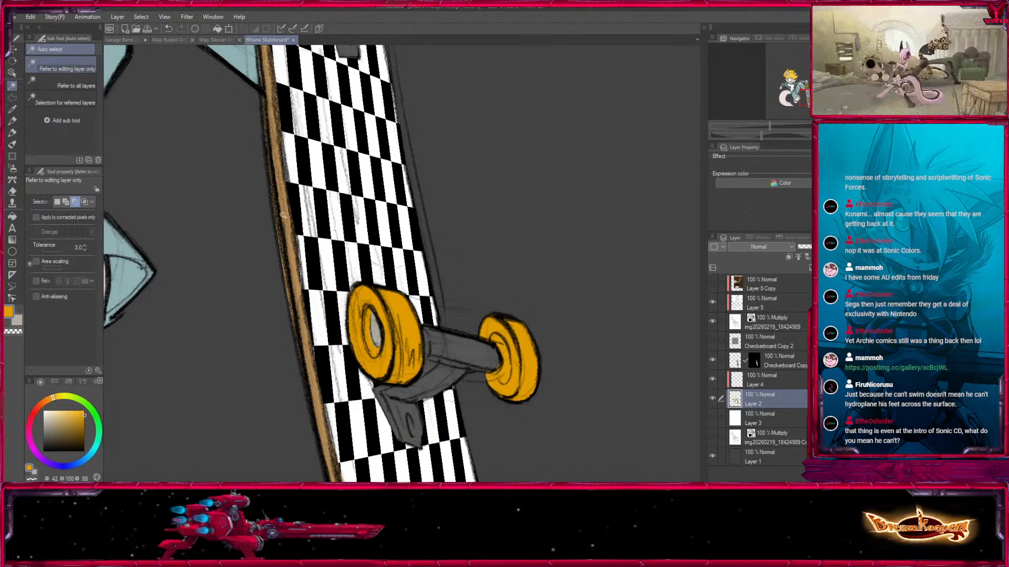
{"action": "left_click", "coordinate": [382, 361]}
Paint the inner rims of the lower pair of wheels dark brown with Fill in Mono Pen 3 at sizes 25 and 20.
{"action": "left_click", "coordinate": [12, 109]}
{"action": "left_click", "coordinate": [369, 309]}
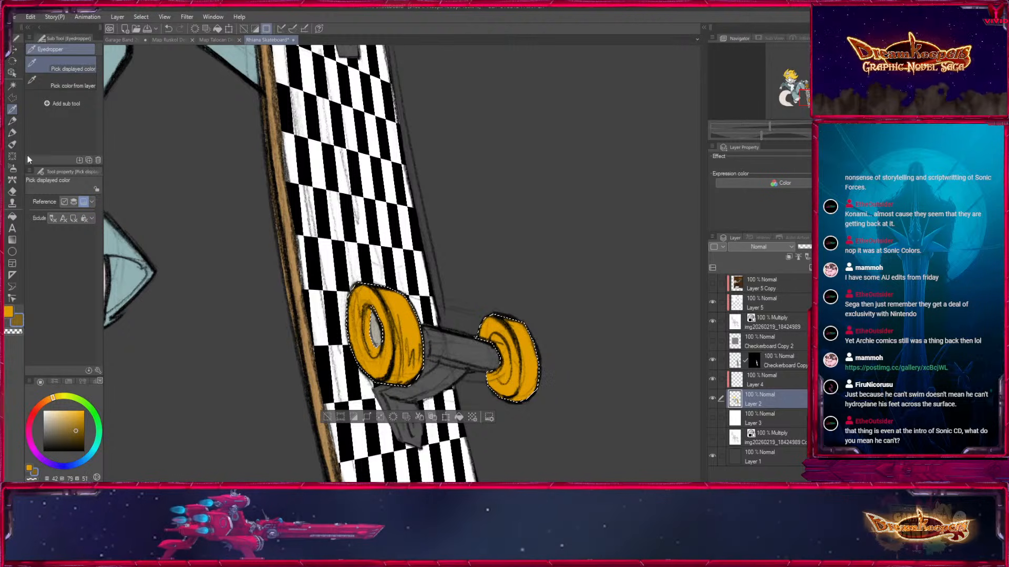
{"action": "left_click", "coordinate": [12, 133]}
{"action": "left_click_drag", "start_coordinate": [371, 311], "coordinate": [373, 353]}
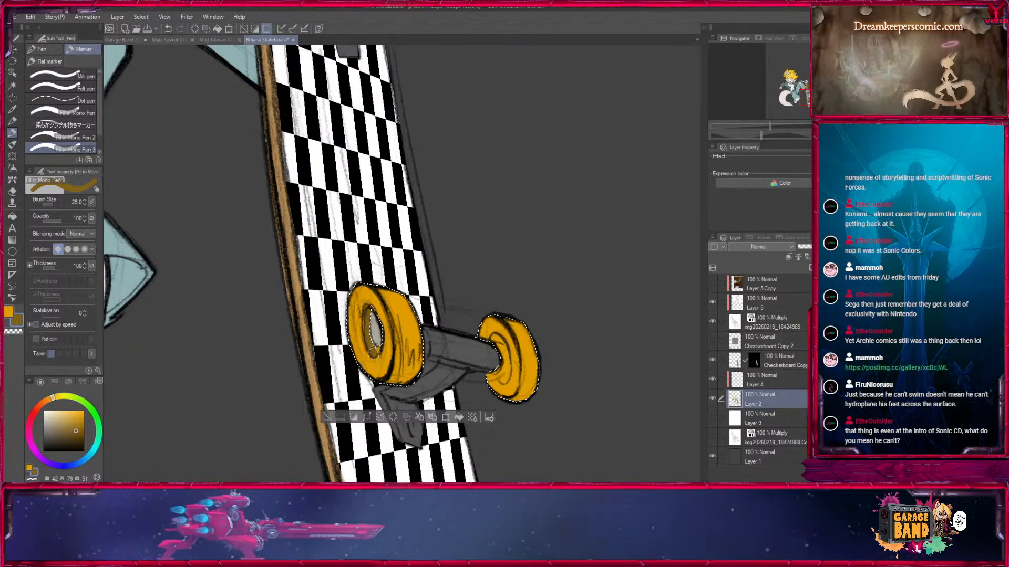
{"action": "key", "text": "bracketleft"}
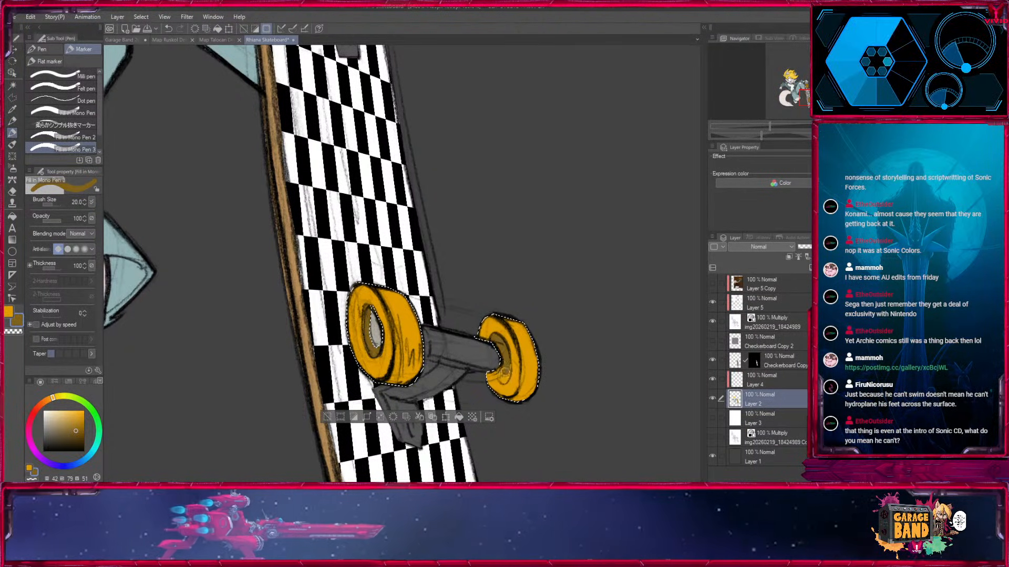
{"action": "mouse_move", "coordinate": [495, 225]}
{"action": "left_mouse_down"}
{"action": "mouse_move", "coordinate": [475, 294]}
{"action": "mouse_move", "coordinate": [489, 368]}
{"action": "left_mouse_up"}
Paint the inner rims of the upper pair of wheels dark brown at brush size 17, and clear the selection.
{"action": "scroll", "coordinate": [397, 252], "scroll_direction": "up", "scroll_amount": 3}
{"action": "key", "text": "bracketleft"}
{"action": "mouse_move", "coordinate": [526, 319]}
{"action": "left_mouse_down"}
{"action": "mouse_move", "coordinate": [545, 339]}
{"action": "mouse_move", "coordinate": [539, 371]}
{"action": "mouse_move", "coordinate": [518, 360]}
{"action": "left_mouse_up"}
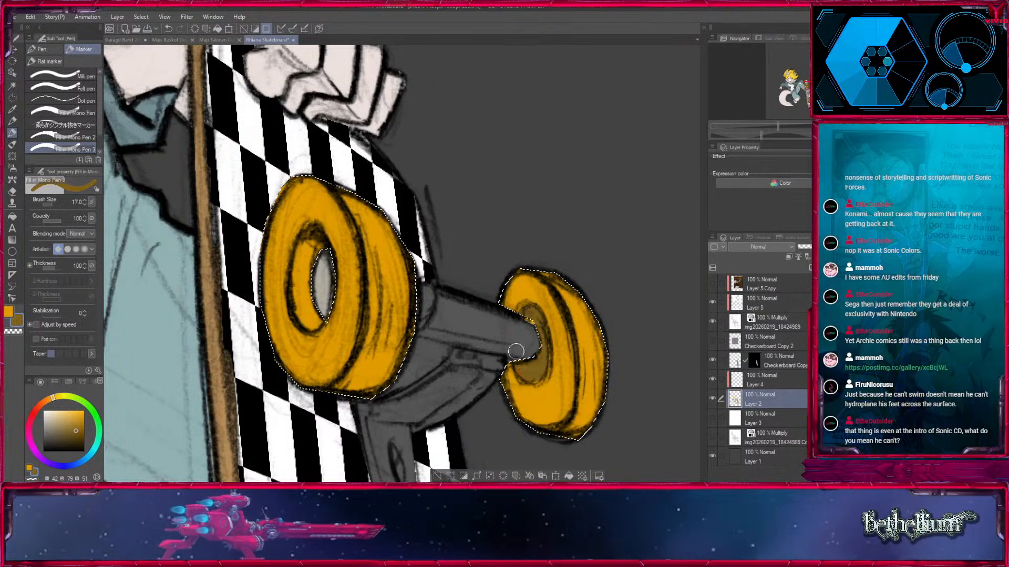
{"action": "mouse_move", "coordinate": [305, 255]}
{"action": "left_mouse_down"}
{"action": "mouse_move", "coordinate": [298, 285]}
{"action": "mouse_move", "coordinate": [310, 249]}
{"action": "mouse_move", "coordinate": [315, 316]}
{"action": "left_mouse_up"}
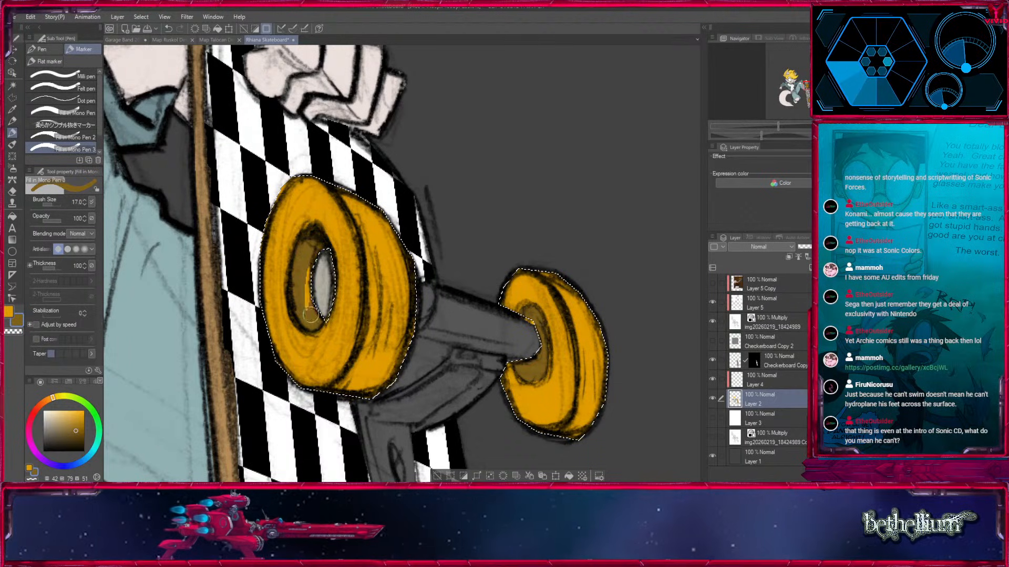
{"action": "left_click", "coordinate": [438, 476]}
{"action": "key", "text": "bracketleft"}
{"action": "key", "text": "bracketleft"}
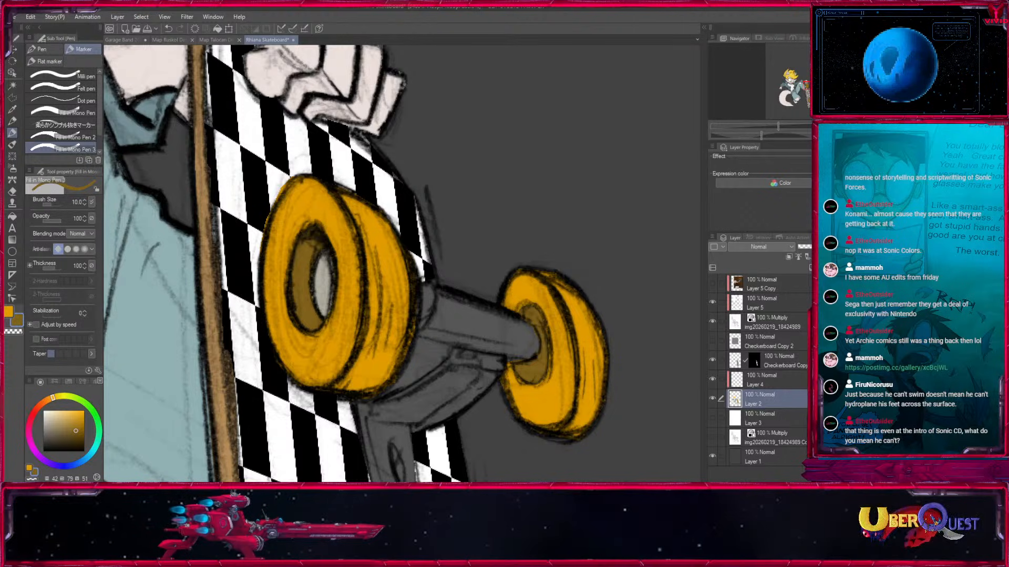
Move the hidden Checkerboard Copy 2 layer beneath Layer 1 and make Layer 1 active.
{"action": "scroll", "coordinate": [604, 285], "scroll_direction": "down", "scroll_amount": 8}
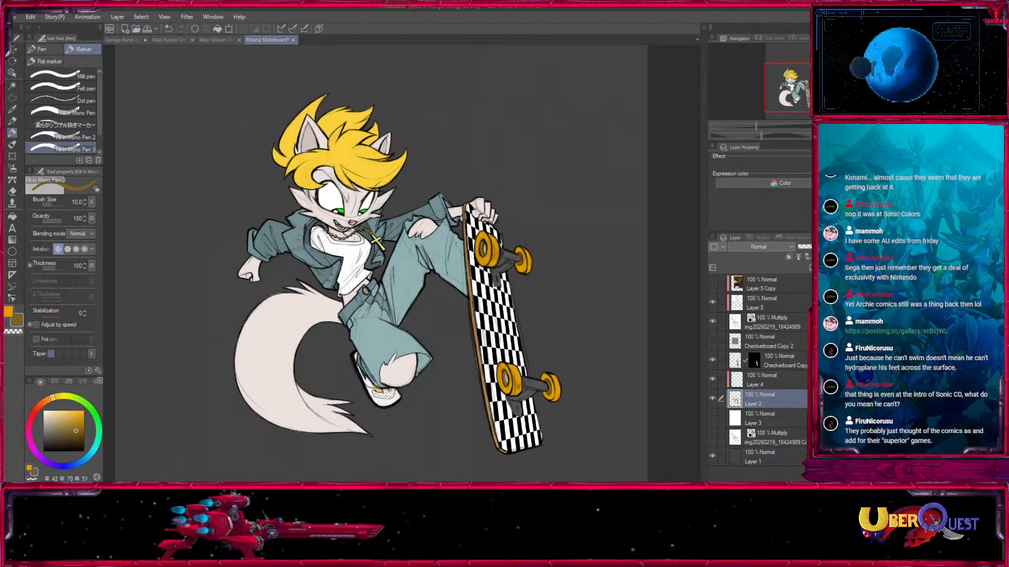
{"action": "left_click", "coordinate": [748, 339]}
{"action": "left_click_drag", "start_coordinate": [763, 459], "coordinate": [762, 462]}
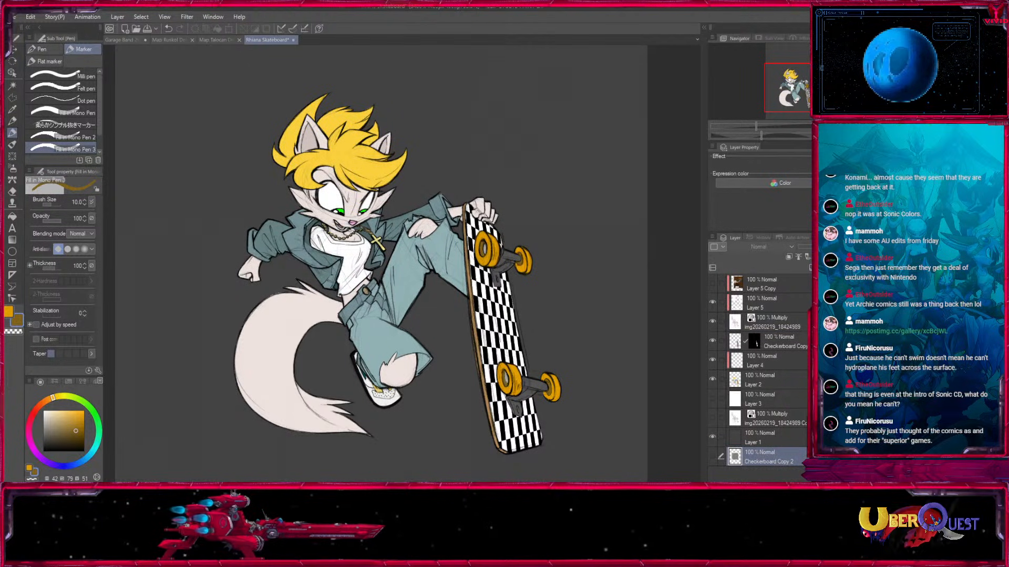
{"action": "left_click", "coordinate": [758, 438]}
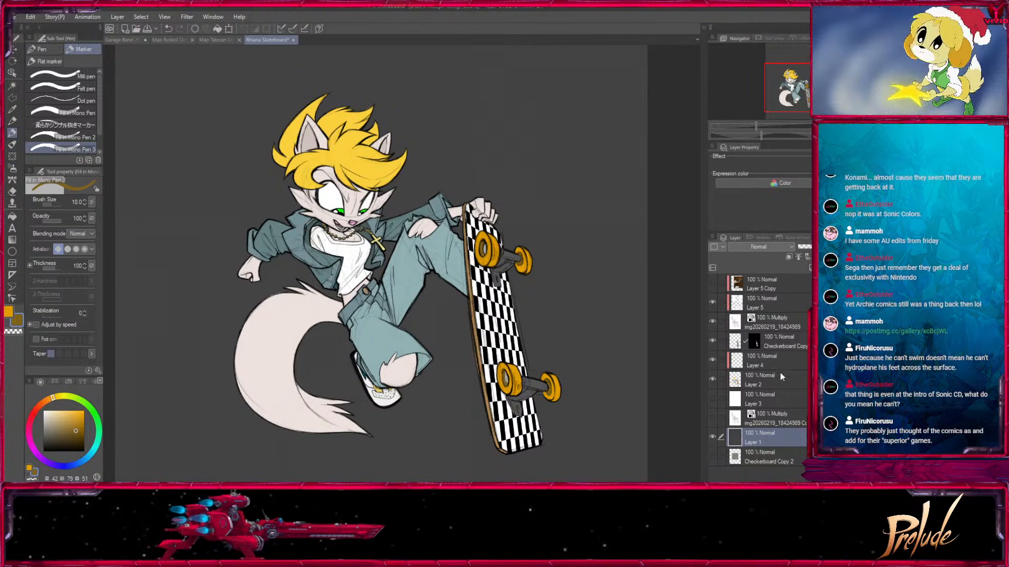
Choose a green with hue 106, saturation 63 and value 88 as the colour for the Fill tool.
{"action": "left_click", "coordinate": [12, 109]}
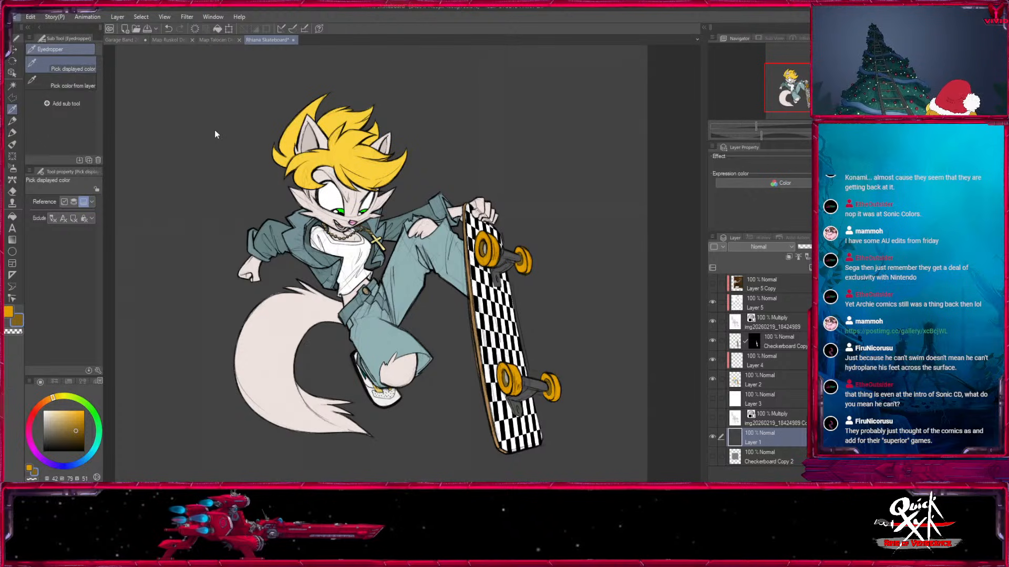
{"action": "mouse_move", "coordinate": [78, 397]}
{"action": "left_mouse_down"}
{"action": "mouse_move", "coordinate": [88, 410]}
{"action": "mouse_move", "coordinate": [77, 397]}
{"action": "left_mouse_up"}
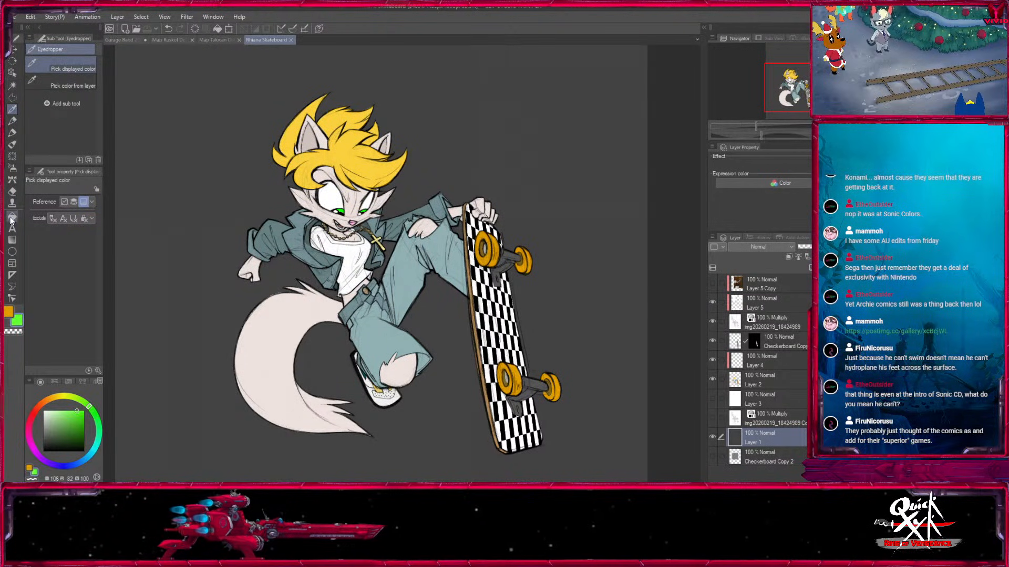
{"action": "left_click", "coordinate": [12, 216]}
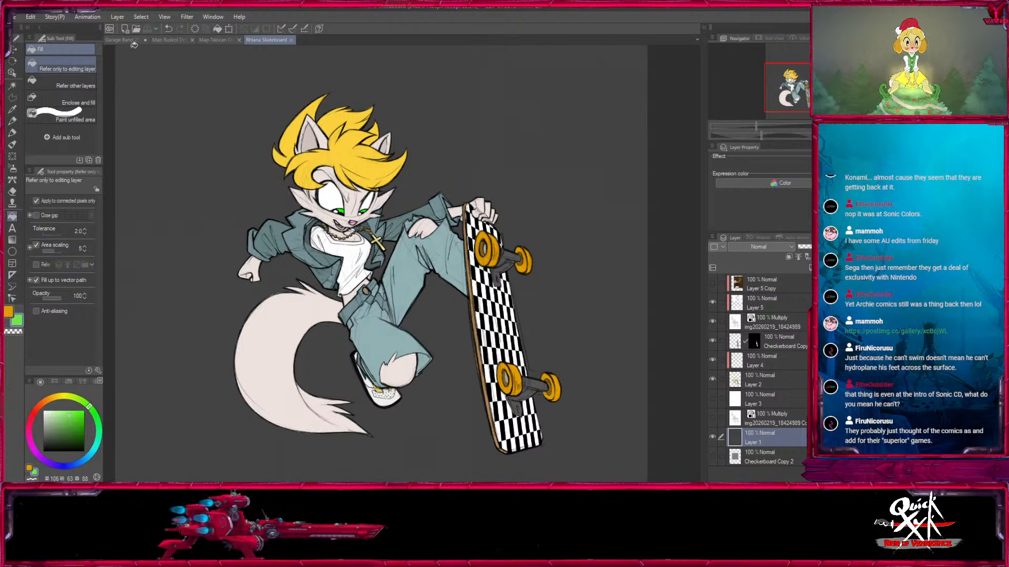
Copy the Darker layer from the Garage Band illustration into the Rhiane Skateboard drawing, directly above Layer 1.
{"action": "left_click", "coordinate": [126, 40]}
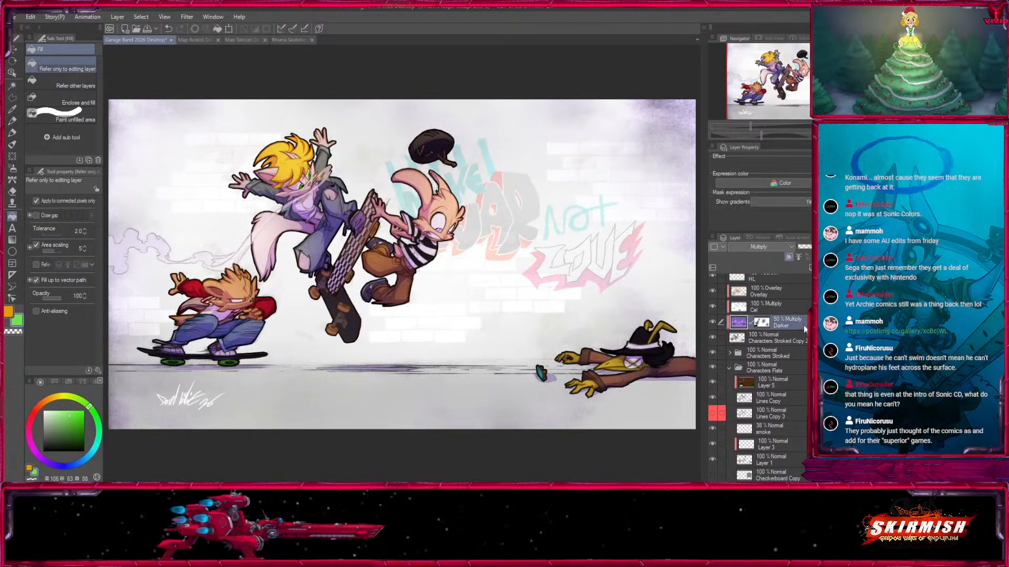
{"action": "left_click", "coordinate": [286, 41]}
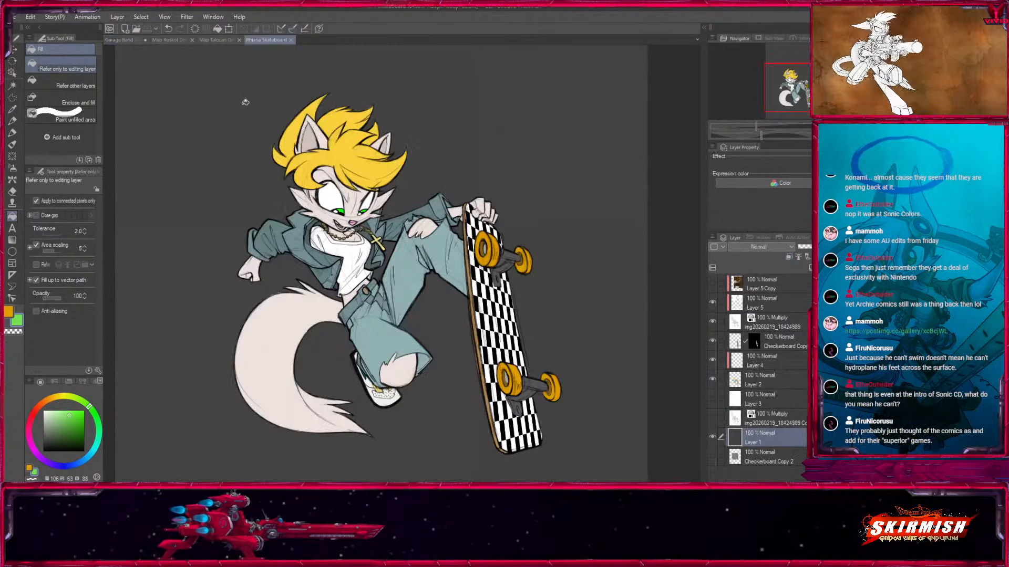
{"action": "key", "text": "ctrl+v"}
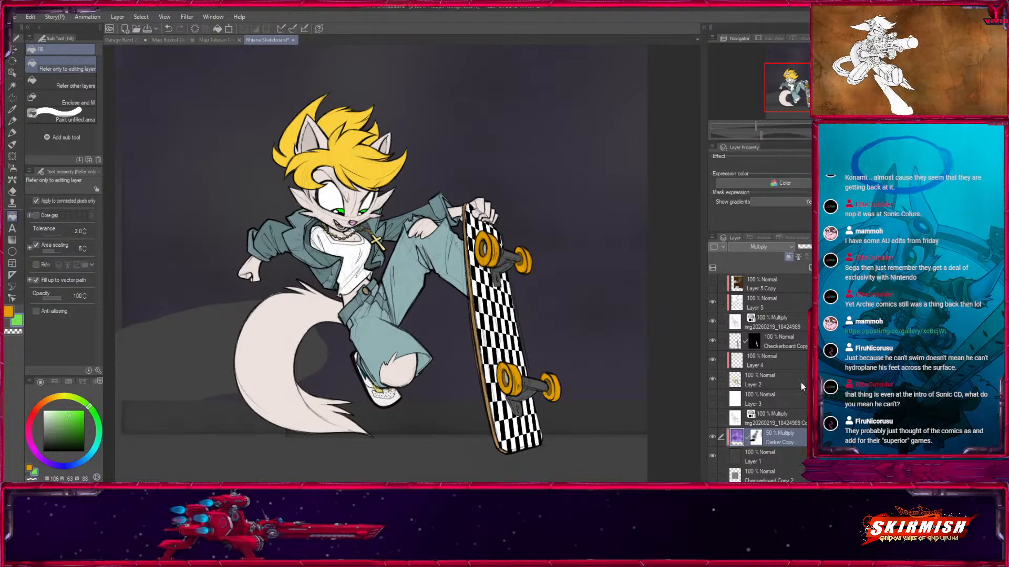
Remove the mask from the Darker Copy layer and set it to Normal blending at 100% opacity.
{"action": "left_click", "coordinate": [786, 331]}
{"action": "left_click", "coordinate": [768, 246]}
{"action": "left_click", "coordinate": [743, 8]}
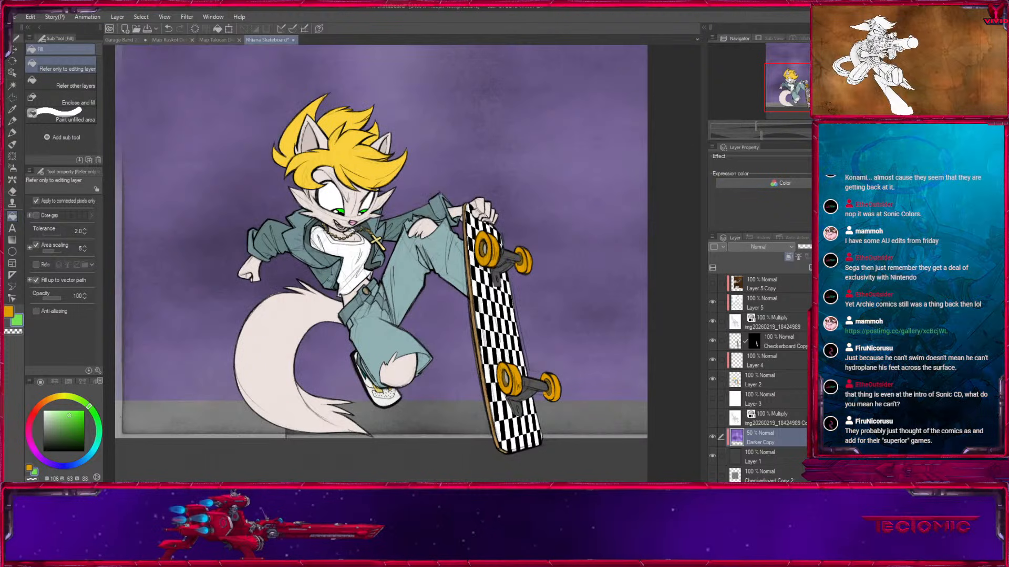
{"action": "left_click", "coordinate": [831, 246]}
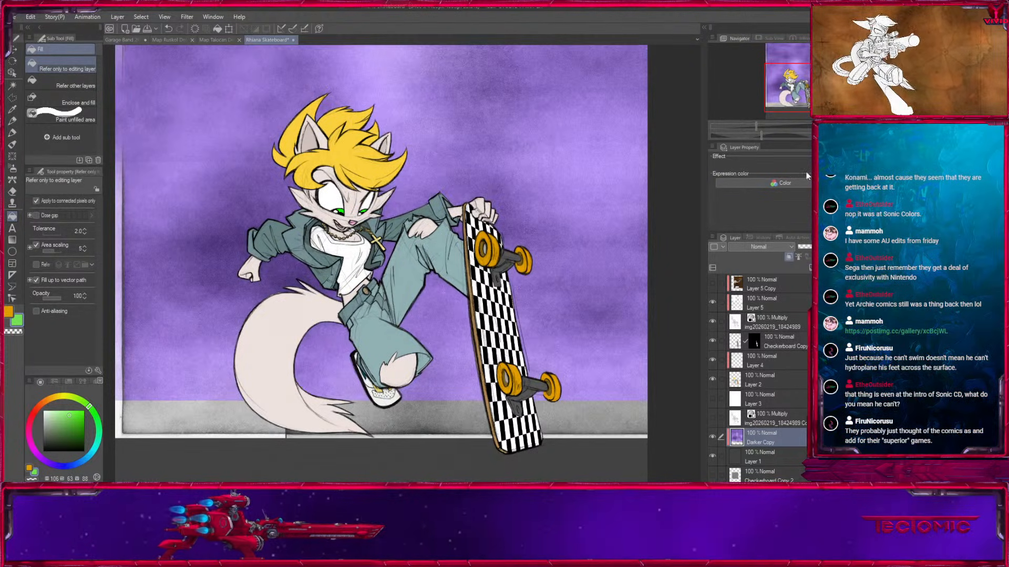
Rotate the purple texture layer 90 degrees and position it so its clean area covers the whole canvas.
{"action": "key", "text": "ctrl+minus"}
{"action": "left_click", "coordinate": [14, 50]}
{"action": "left_click_drag", "start_coordinate": [603, 145], "coordinate": [490, 241]}
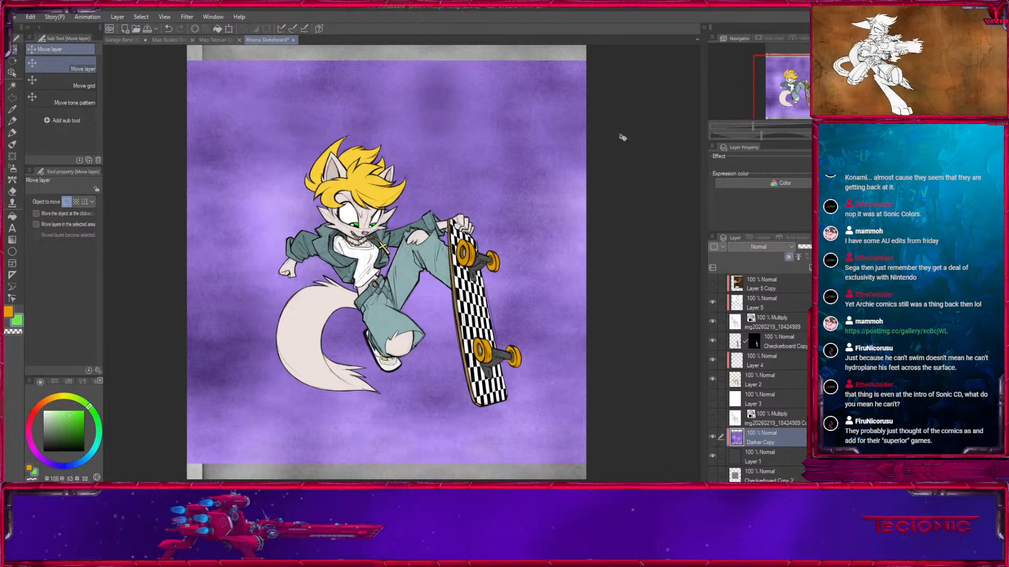
{"action": "key", "text": "ctrl+t"}
{"action": "key", "text": "ctrl+minus"}
{"action": "left_click_drag", "start_coordinate": [620, 194], "coordinate": [593, 324]}
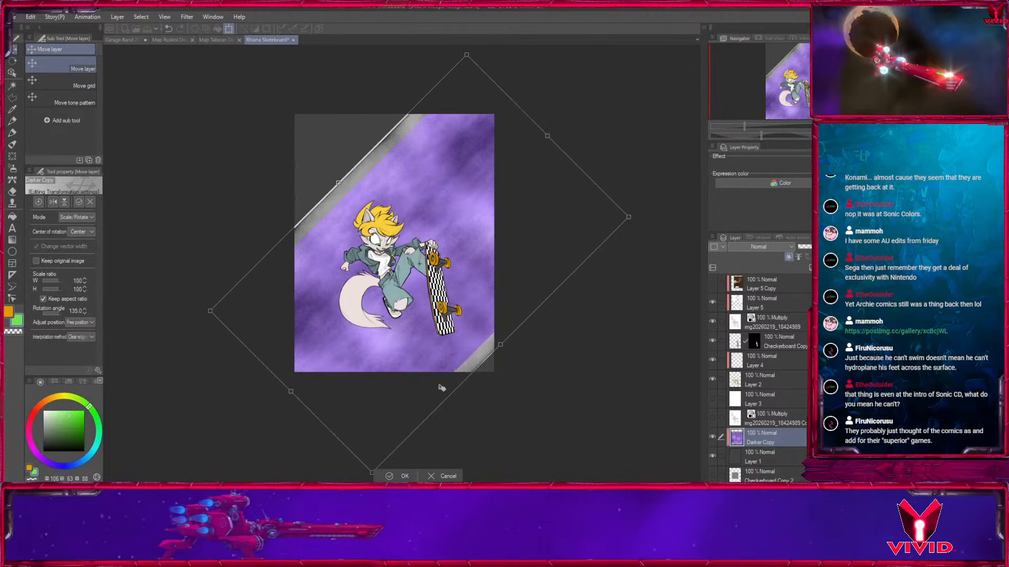
{"action": "left_click_drag", "start_coordinate": [646, 212], "coordinate": [581, 78]}
{"action": "left_click_drag", "start_coordinate": [487, 309], "coordinate": [458, 299]}
{"action": "left_click_drag", "start_coordinate": [435, 373], "coordinate": [395, 386]}
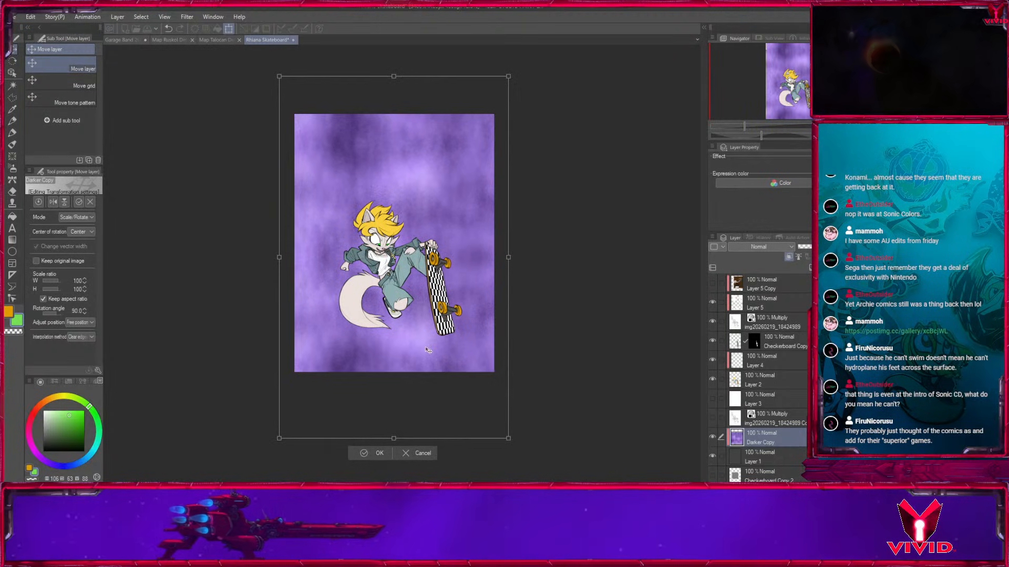
{"action": "left_click", "coordinate": [369, 452]}
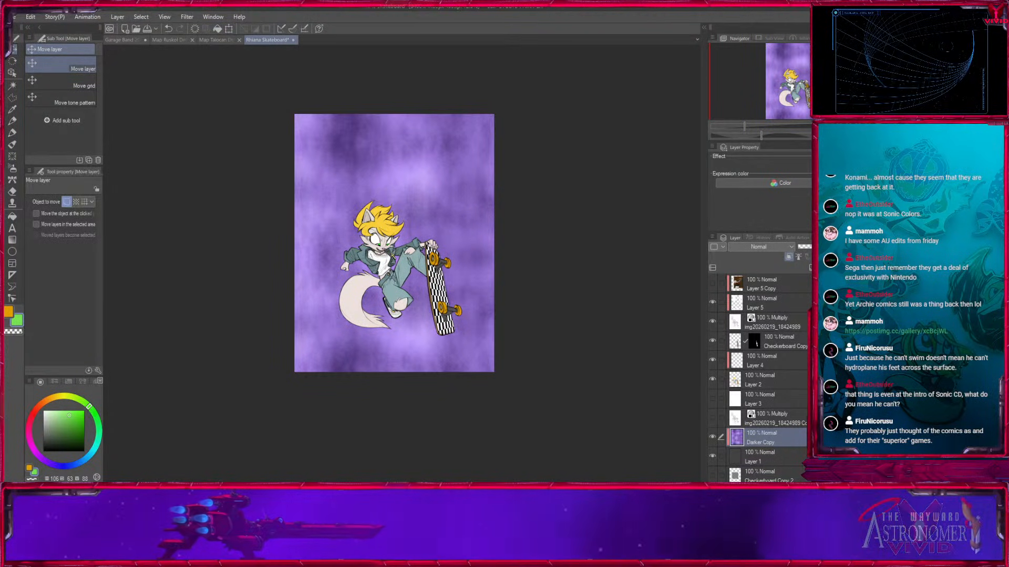
Duplicate the Darker Copy texture layer and turn off the duplicate's clipping to the layer below.
{"action": "key", "text": "ctrl+plus"}
{"action": "key", "text": "ctrl+plus"}
{"action": "left_click_drag", "start_coordinate": [533, 287], "coordinate": [574, 355]}
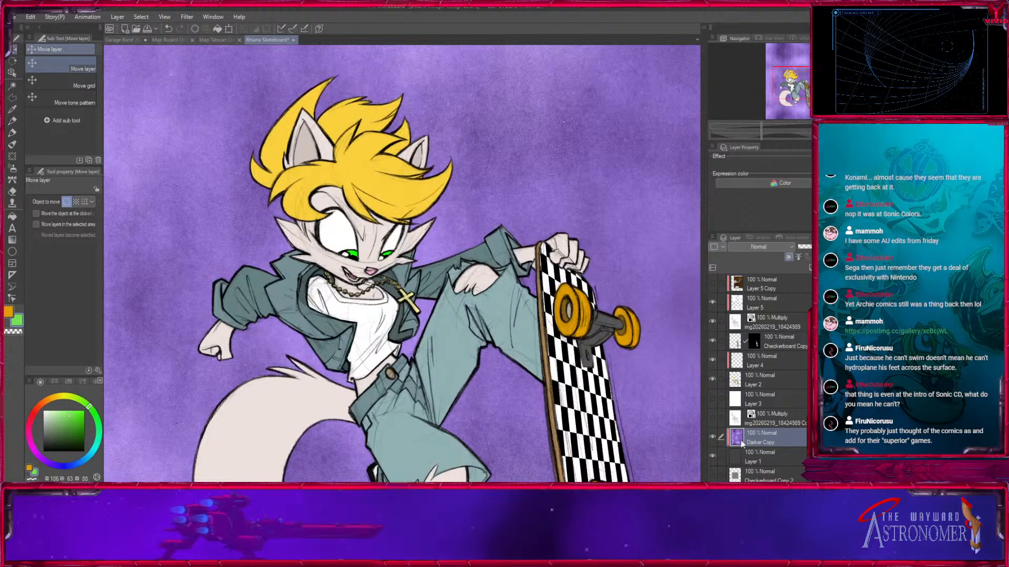
{"action": "key", "text": "ctrl+c"}
{"action": "key", "text": "ctrl+v"}
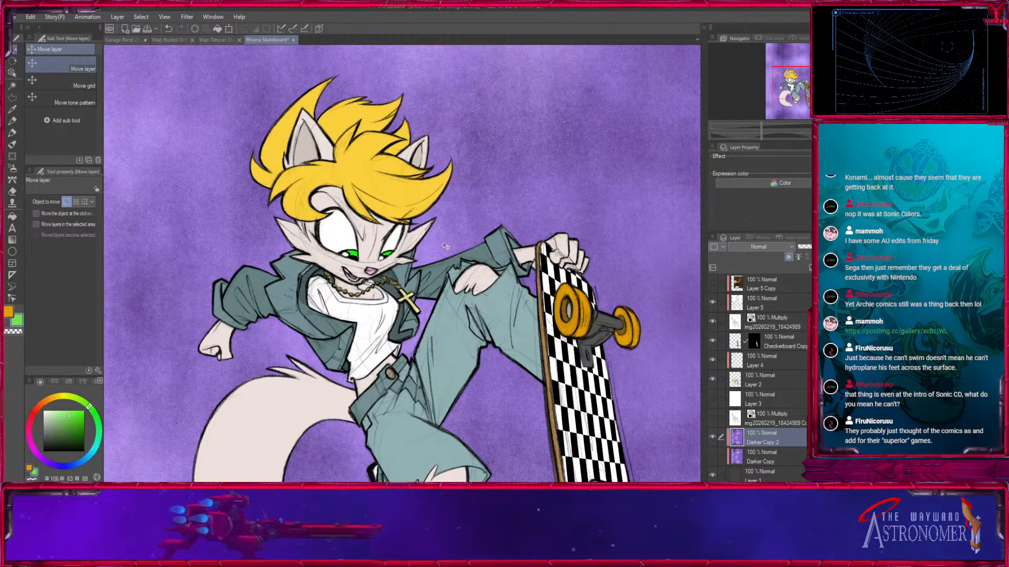
{"action": "left_click", "coordinate": [790, 258]}
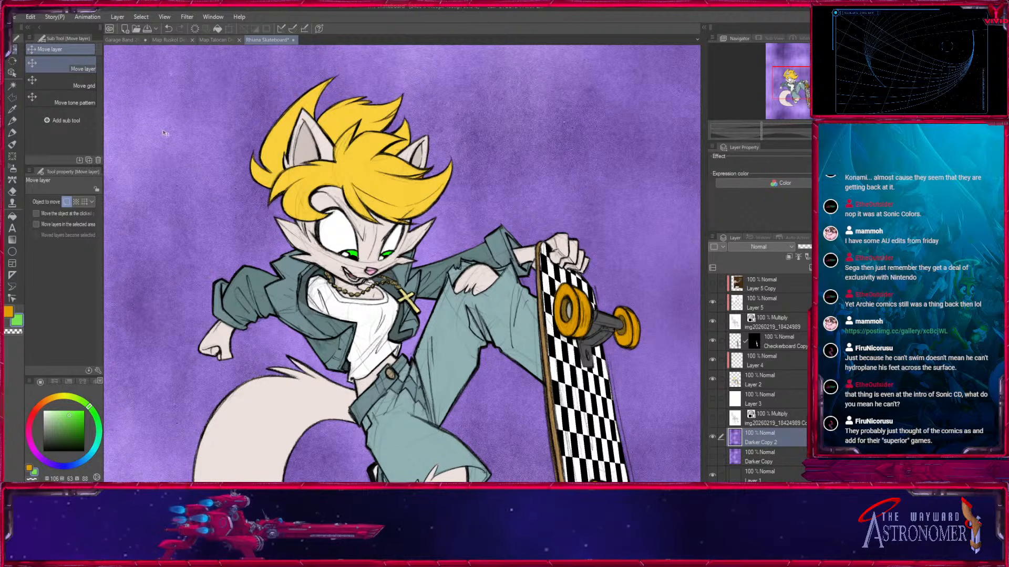
Add a new layer clipped to the purple texture and fill it with the chosen green.
{"action": "left_click", "coordinate": [790, 257]}
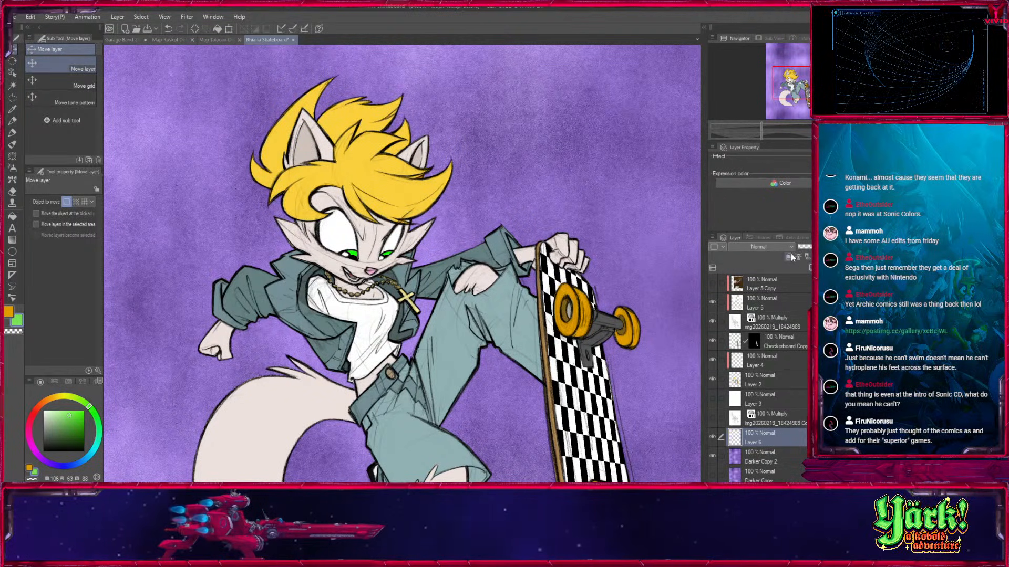
{"action": "left_click", "coordinate": [13, 215]}
{"action": "left_click", "coordinate": [192, 268]}
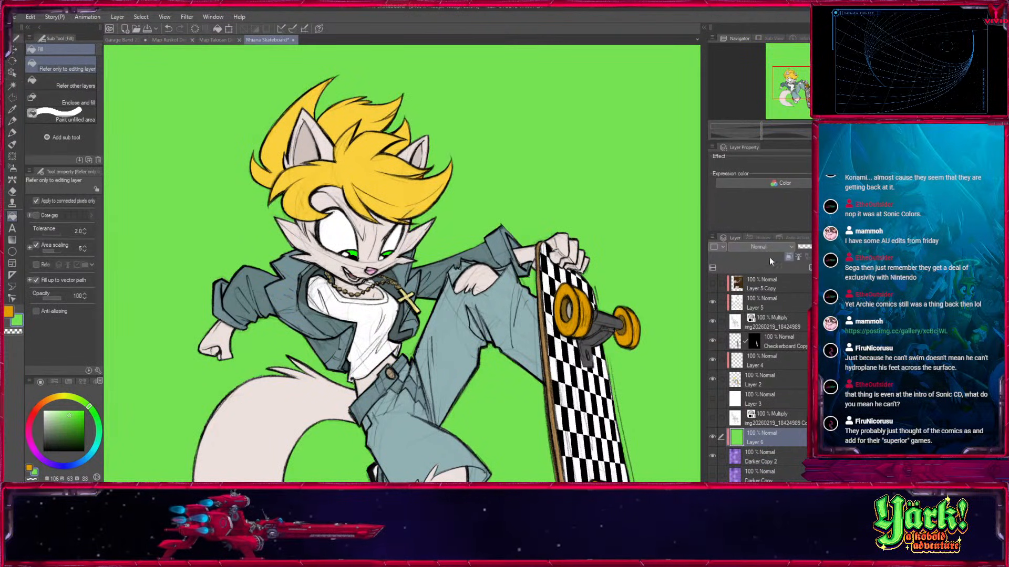
Set Layer 6's blending mode to Color and refill it with a cooler green at hue 140.
{"action": "left_click", "coordinate": [752, 226]}
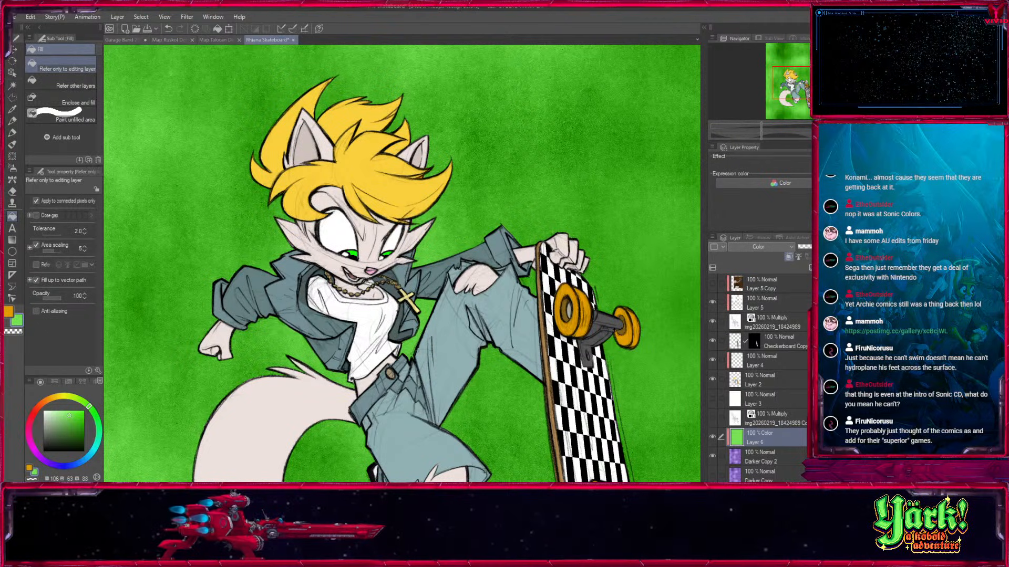
{"action": "key", "text": "ctrl+0"}
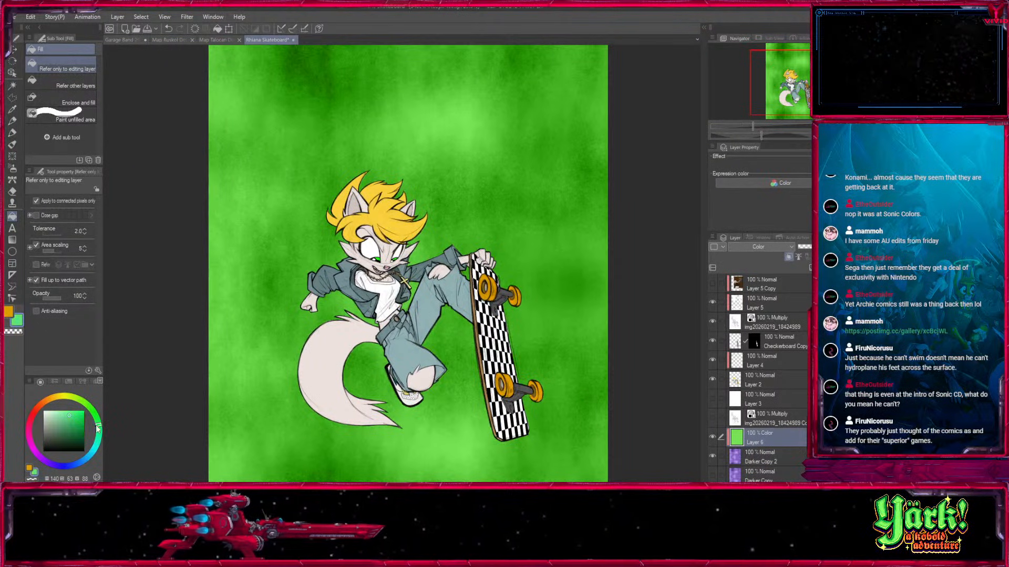
{"action": "left_click", "coordinate": [280, 345]}
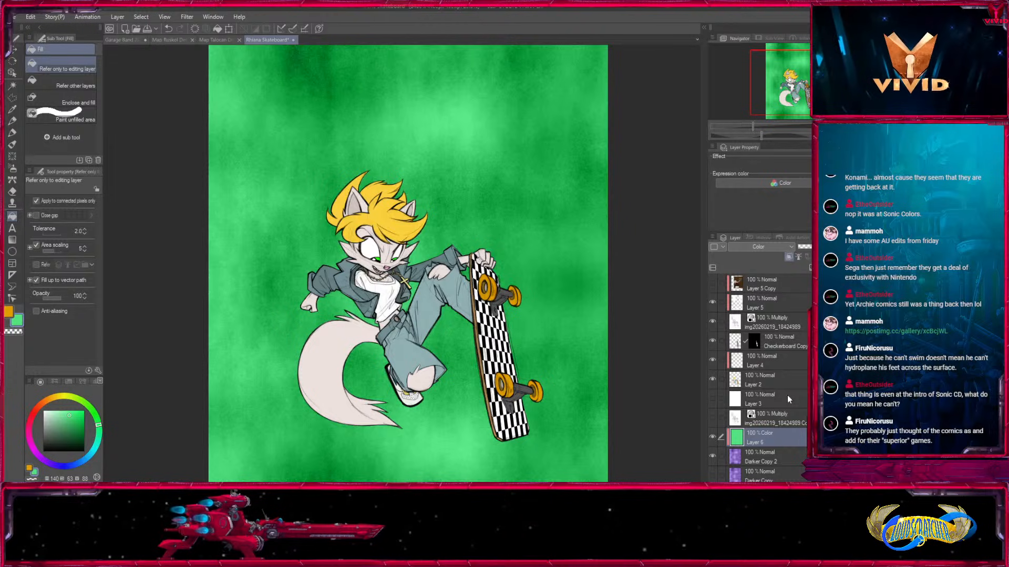
Toggle the visibility of the green tint layer and the texture beneath it to compare the background's looks.
{"action": "left_click", "coordinate": [712, 437]}
{"action": "left_click", "coordinate": [712, 437]}
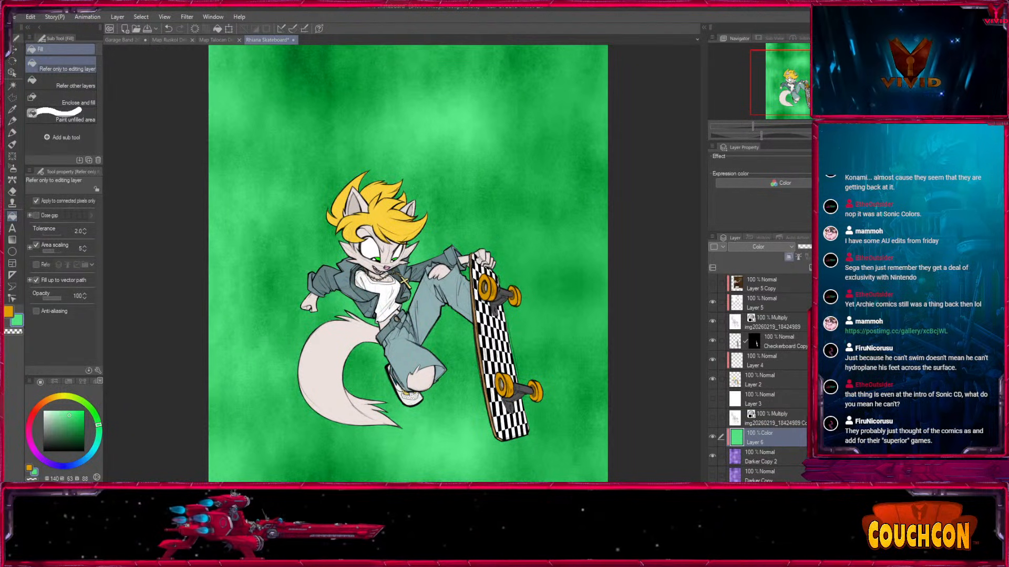
{"action": "left_click", "coordinate": [713, 437]}
{"action": "left_click", "coordinate": [713, 437]}
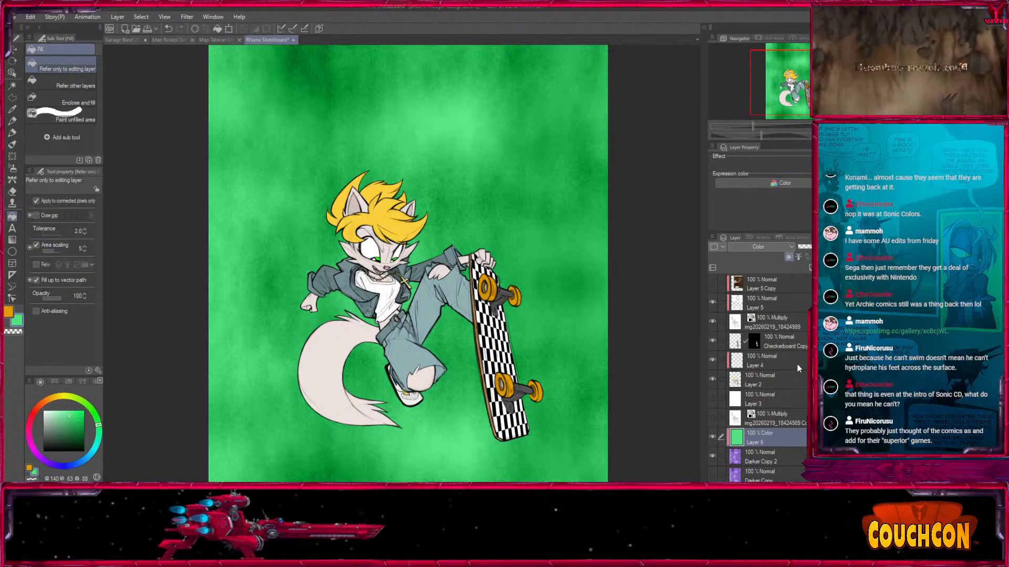
{"action": "left_click", "coordinate": [713, 437]}
{"action": "left_click", "coordinate": [713, 436]}
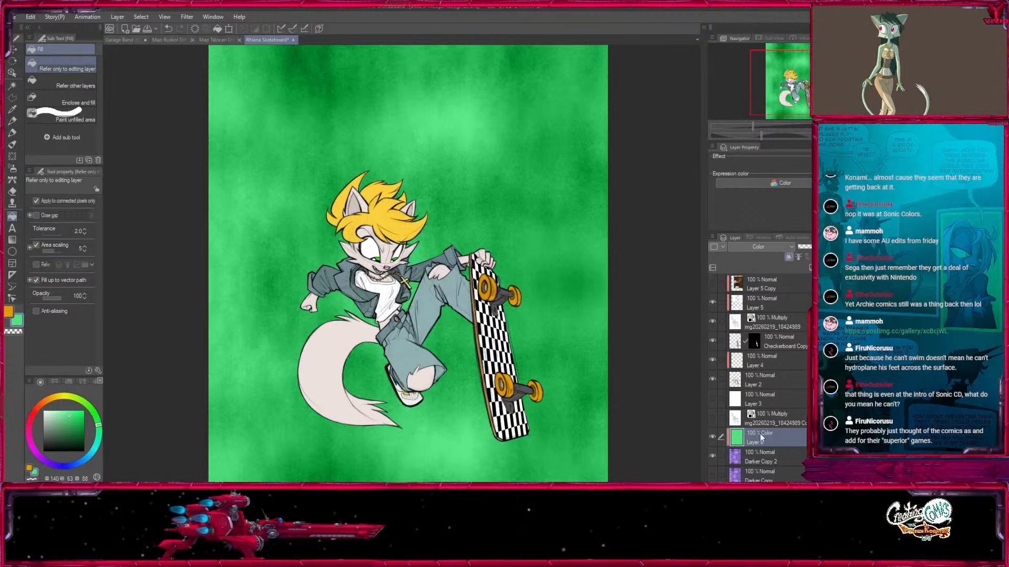
{"action": "left_click", "coordinate": [712, 455]}
{"action": "left_click", "coordinate": [713, 436]}
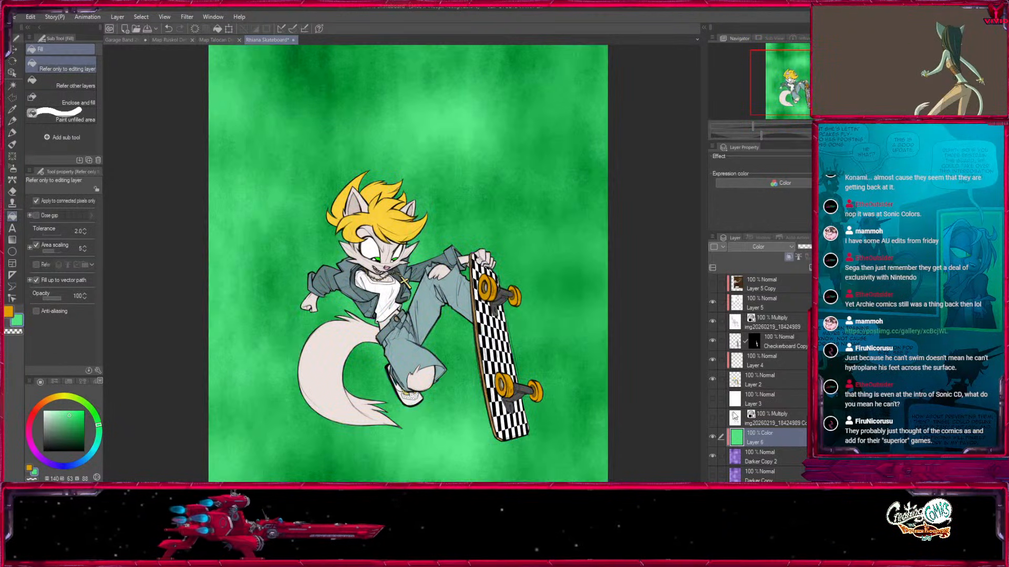
Refill Layer 6 with a cooler green at hue 154 and merge it into the Darker Copy 2 texture below.
{"action": "left_click", "coordinate": [99, 438]}
{"action": "left_click", "coordinate": [566, 357]}
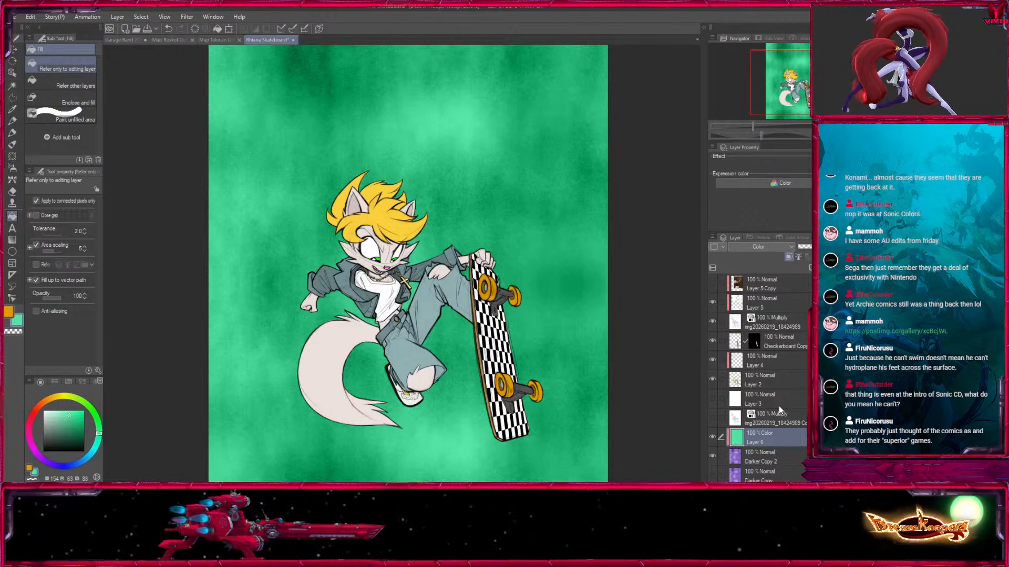
{"action": "key", "text": "ctrl+e"}
Duplicate the merged green texture layer and set the copy's blending mode to Multiply.
{"action": "key", "text": "ctrl+c"}
{"action": "key", "text": "ctrl+v"}
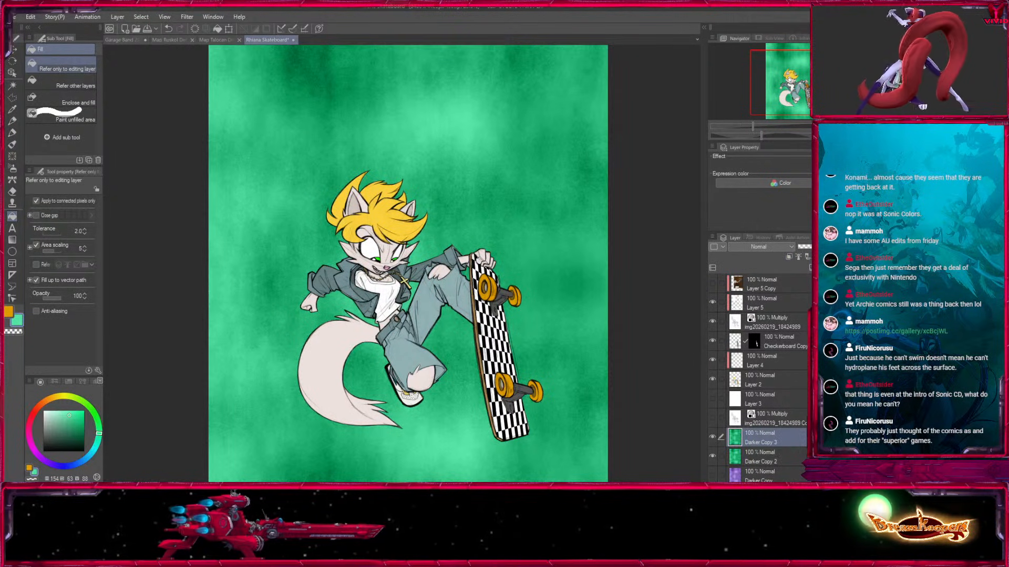
{"action": "left_click", "coordinate": [762, 249]}
{"action": "left_click", "coordinate": [761, 270]}
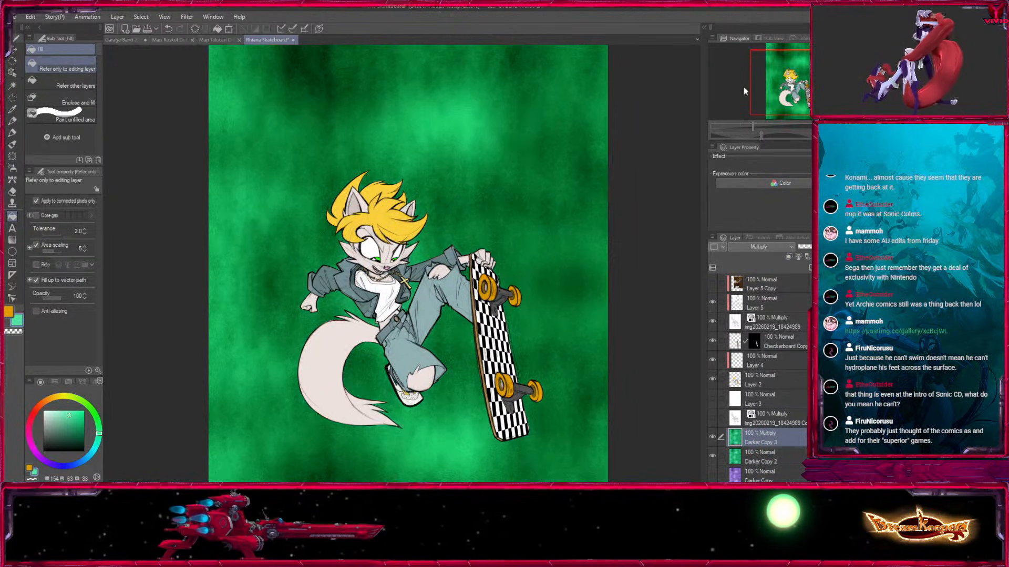
Add a new layer filled with teal at hue 172, using the Color blending mode at 69% opacity.
{"action": "left_click", "coordinate": [97, 446]}
{"action": "left_click_drag", "start_coordinate": [78, 430], "coordinate": [76, 424]}
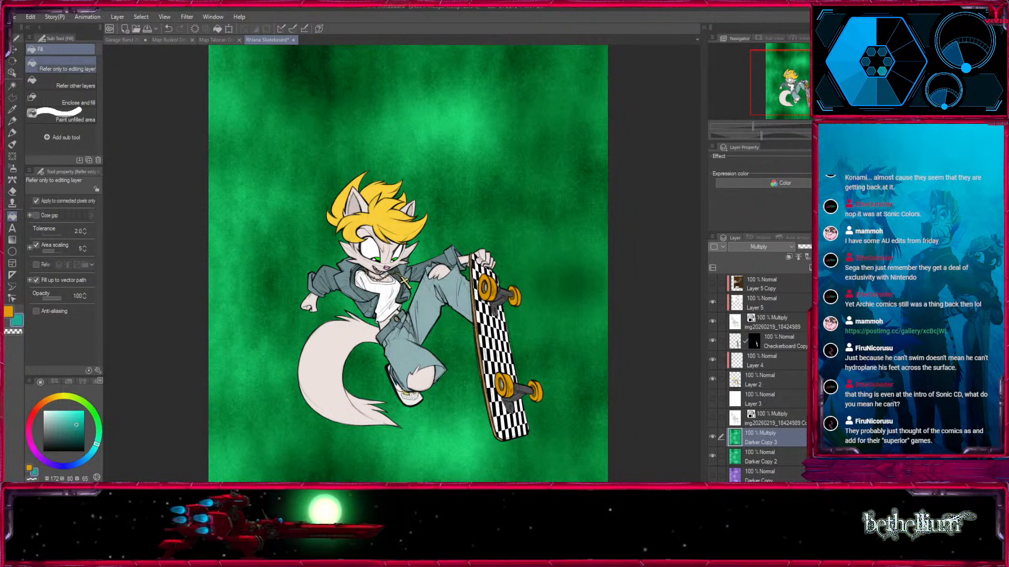
{"action": "left_click", "coordinate": [810, 268]}
{"action": "key", "text": "alt+Delete"}
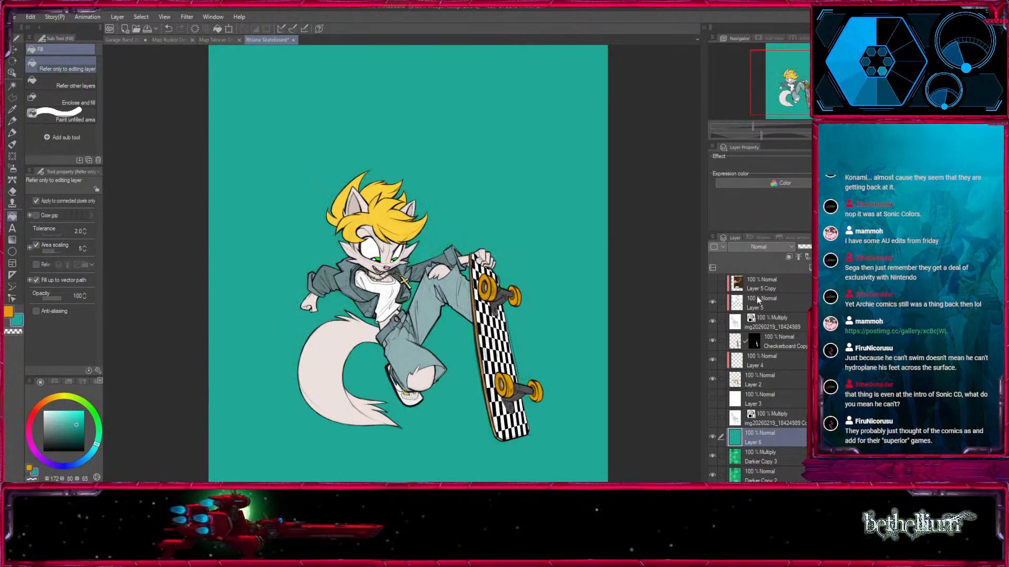
{"action": "left_click", "coordinate": [759, 203]}
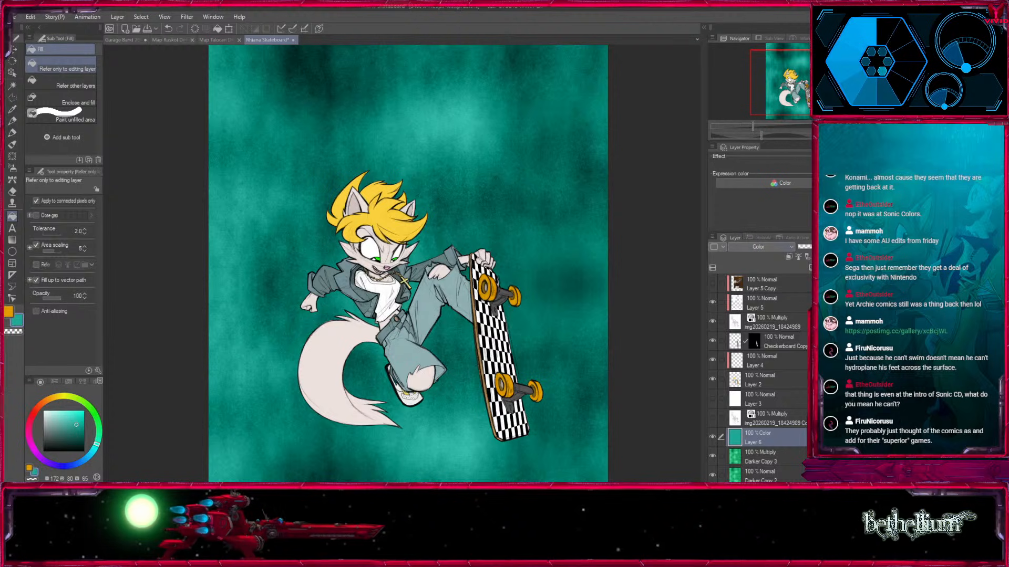
{"action": "left_click", "coordinate": [817, 247]}
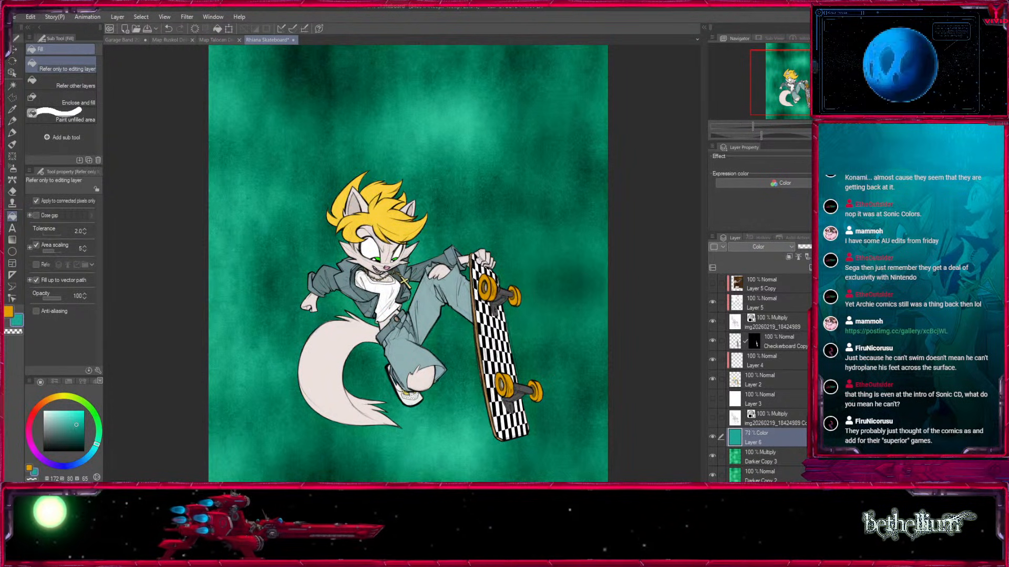
Set Darker Copy 3 back to Normal blending and merge the teal tint layer into it.
{"action": "left_click", "coordinate": [747, 456]}
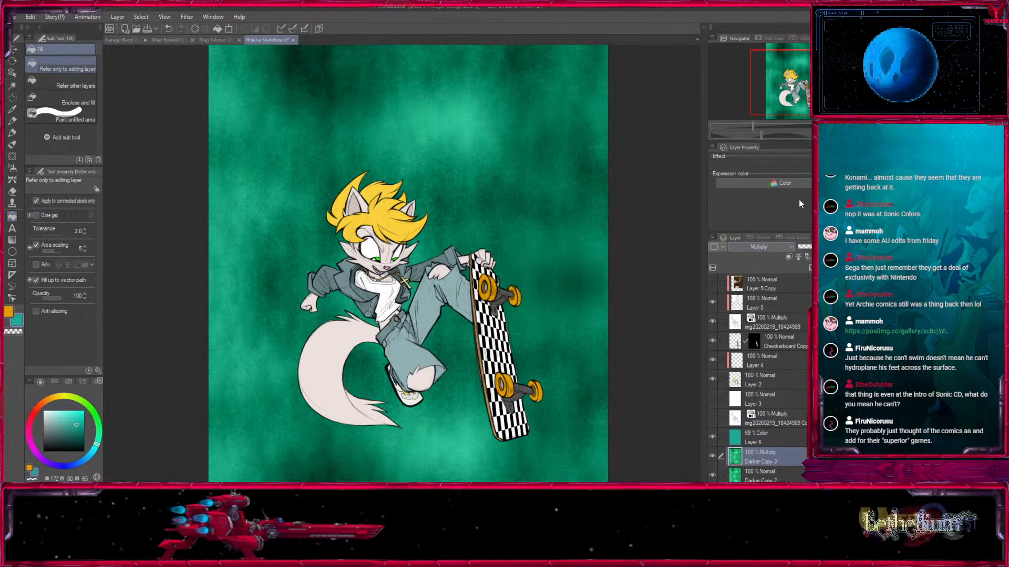
{"action": "left_click", "coordinate": [786, 247]}
{"action": "left_click", "coordinate": [788, 254]}
{"action": "left_click", "coordinate": [770, 440]}
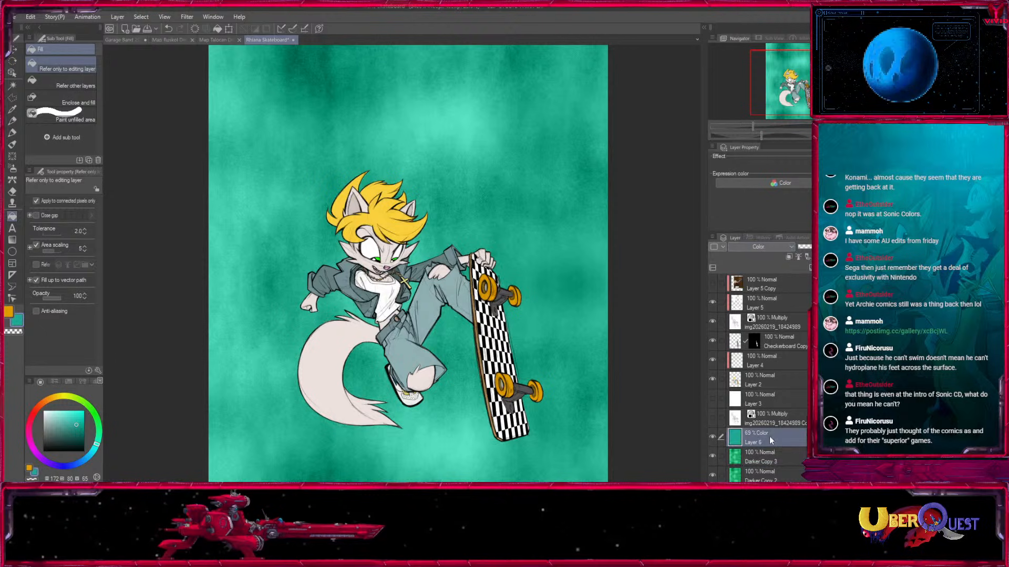
{"action": "key", "text": "ctrl+e"}
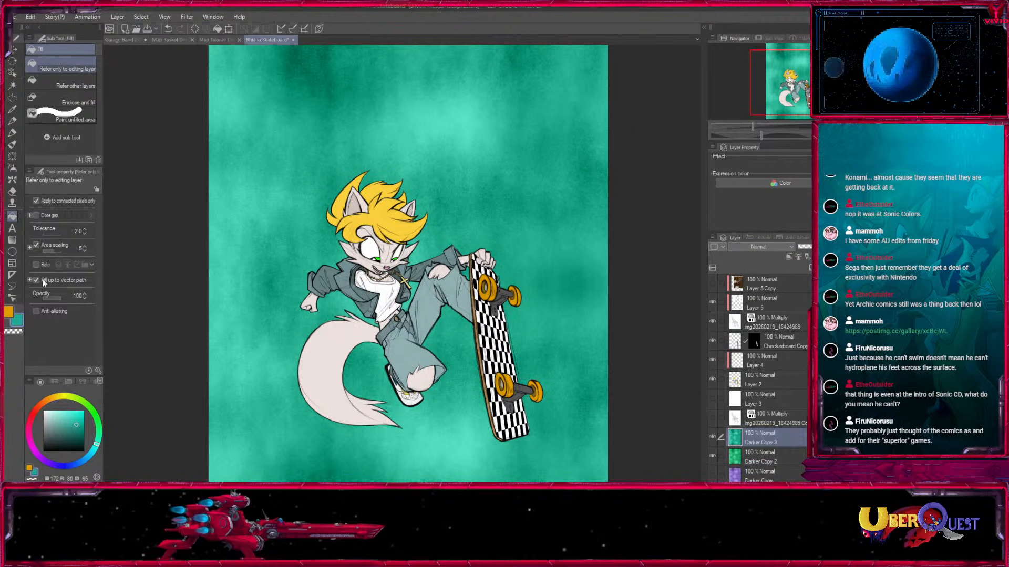
Pick a bright green at hue 150 and draw scattered focus lines centred on the character.
{"action": "left_click", "coordinate": [14, 240]}
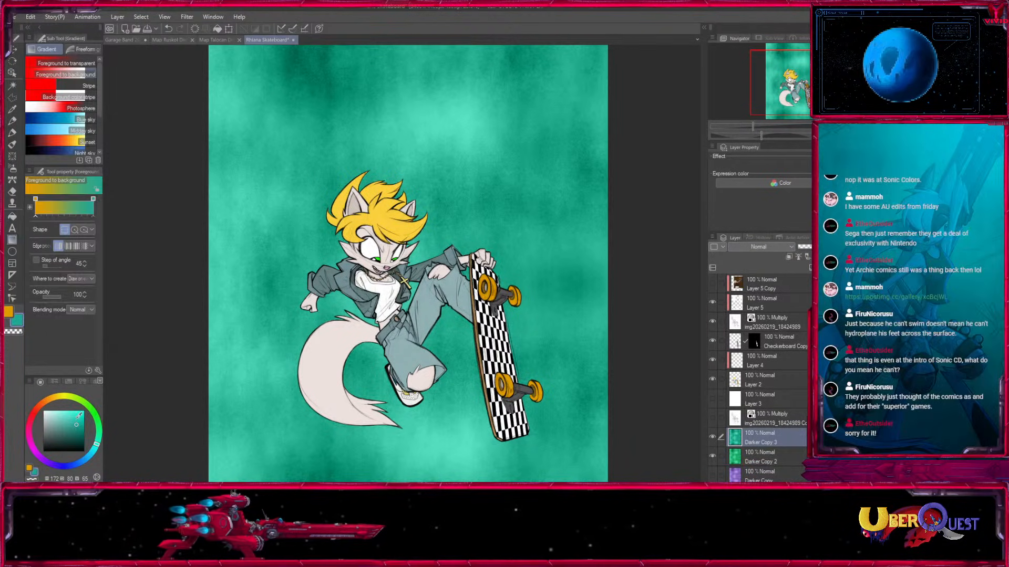
{"action": "left_click_drag", "start_coordinate": [80, 414], "coordinate": [83, 405]}
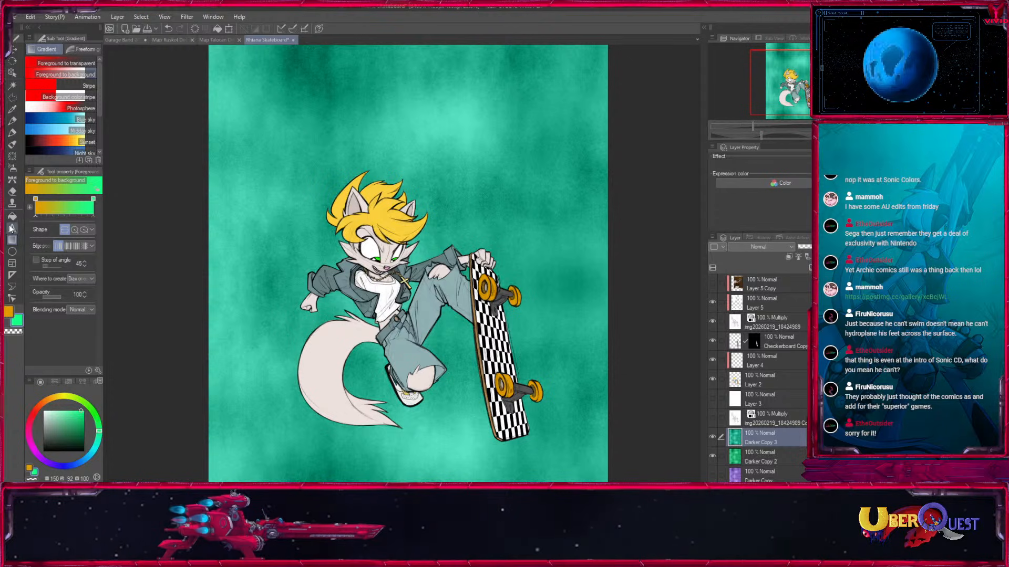
{"action": "left_click", "coordinate": [13, 252]}
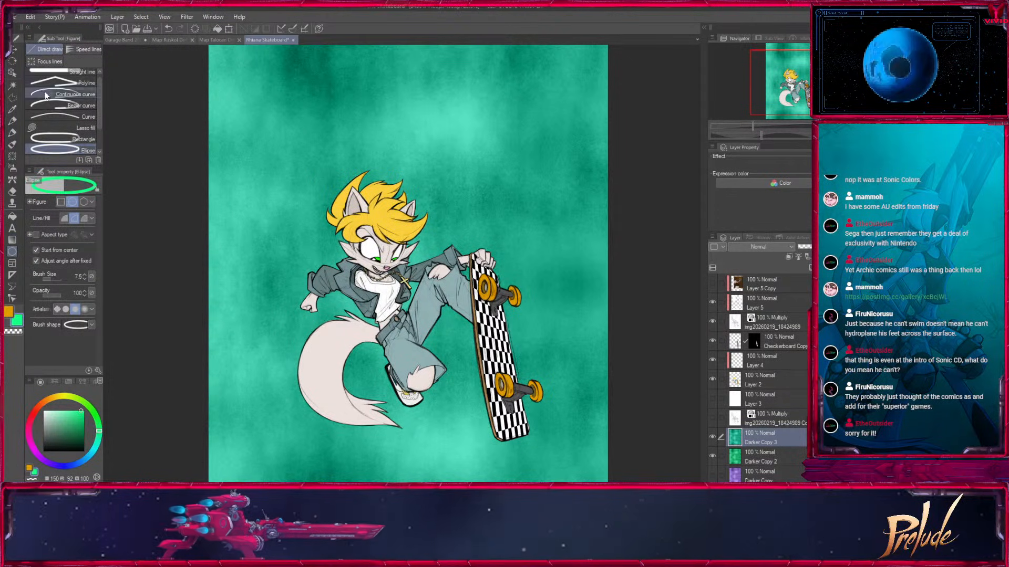
{"action": "left_click", "coordinate": [84, 49]}
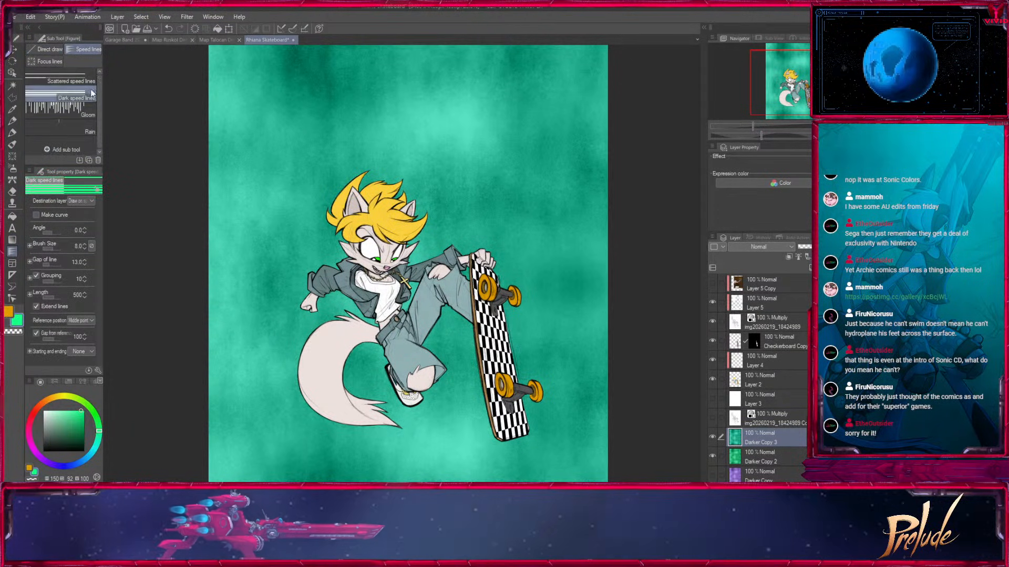
{"action": "left_click", "coordinate": [50, 61]}
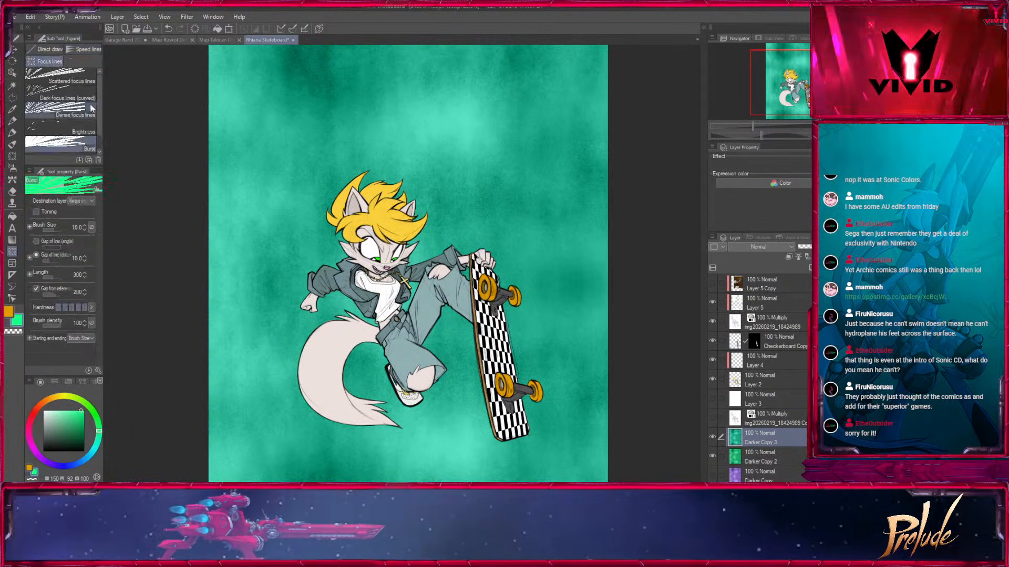
{"action": "left_click", "coordinate": [61, 76]}
{"action": "left_click_drag", "start_coordinate": [402, 286], "coordinate": [439, 334]}
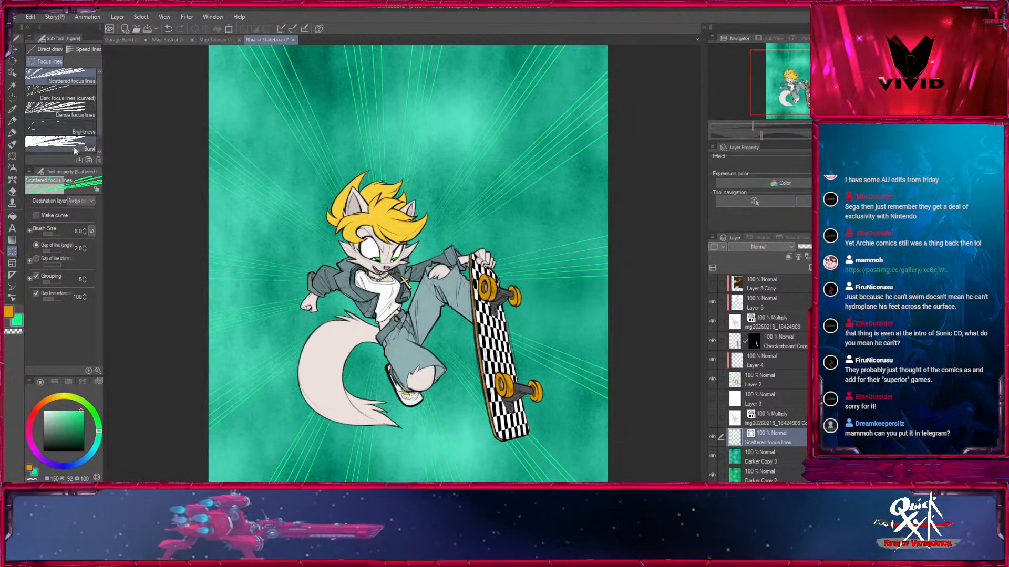
Draw dense focus lines centred on the character and delete the scattered focus lines layer.
{"action": "left_click", "coordinate": [62, 108]}
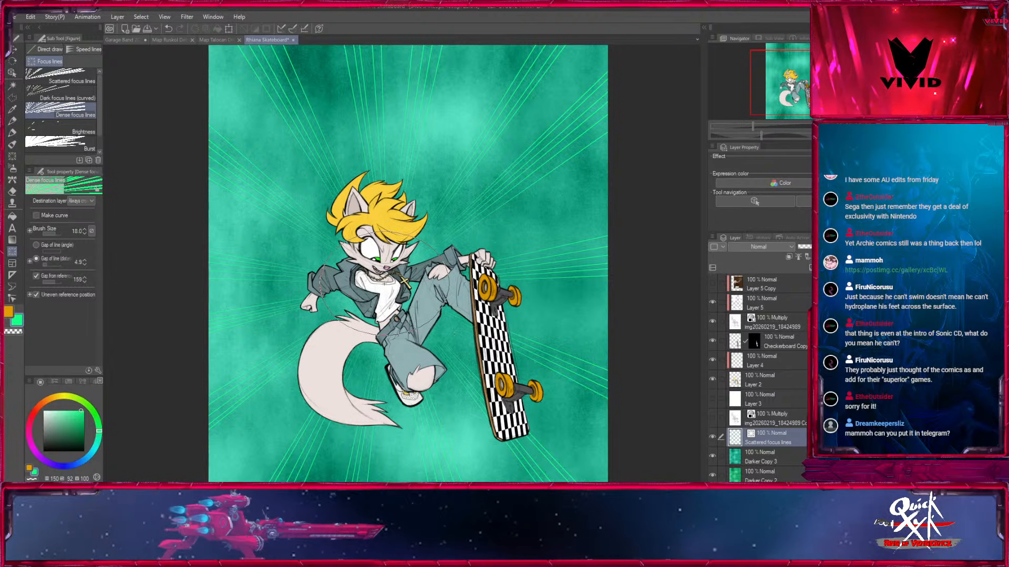
{"action": "left_click_drag", "start_coordinate": [400, 287], "coordinate": [455, 337]}
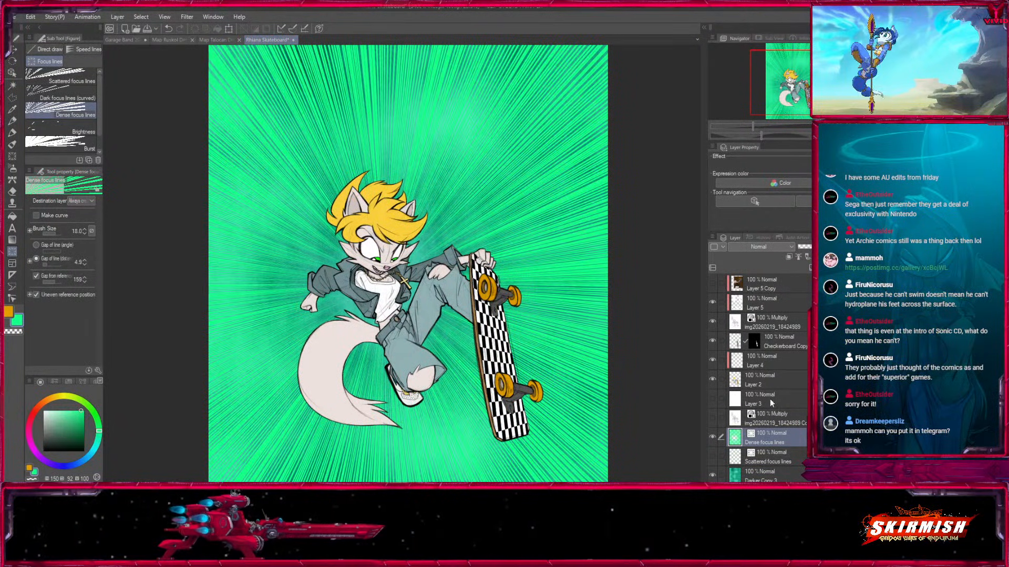
{"action": "left_click", "coordinate": [750, 459]}
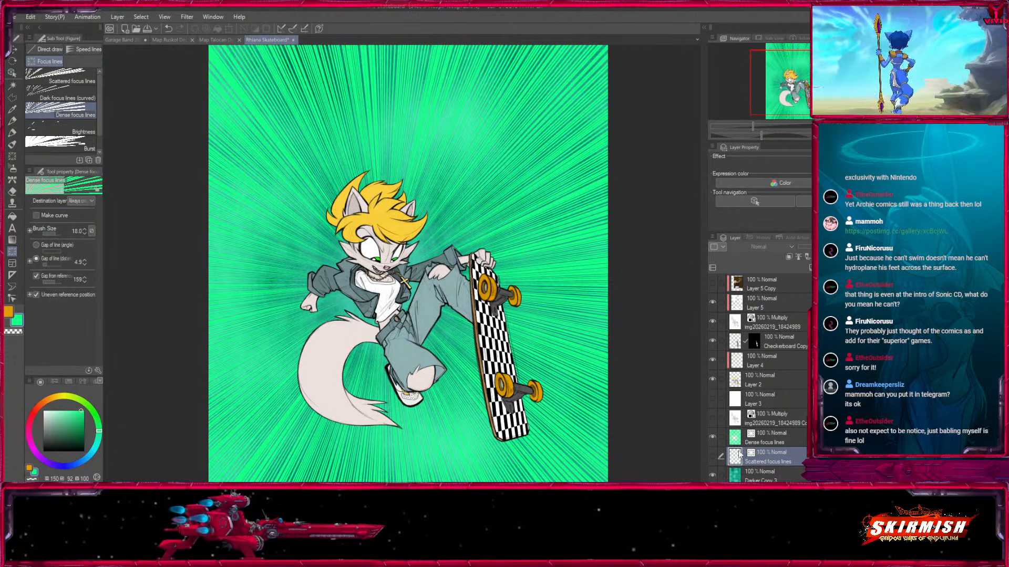
{"action": "left_click", "coordinate": [875, 267]}
Duplicate the dense focus lines layer and rotate the copy by about 58.4 degrees.
{"action": "left_click", "coordinate": [781, 439]}
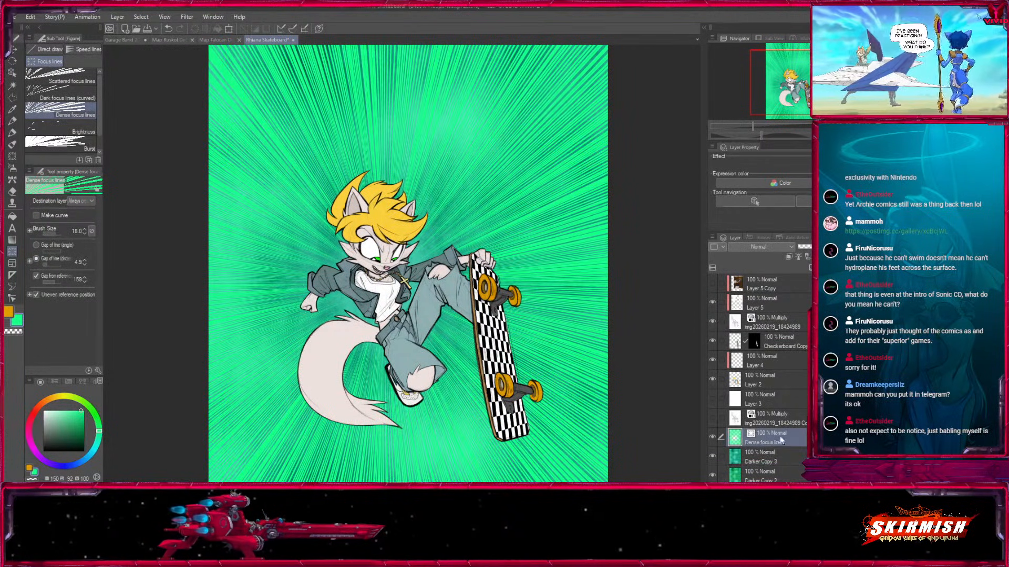
{"action": "left_click_drag", "start_coordinate": [781, 439], "coordinate": [810, 270]}
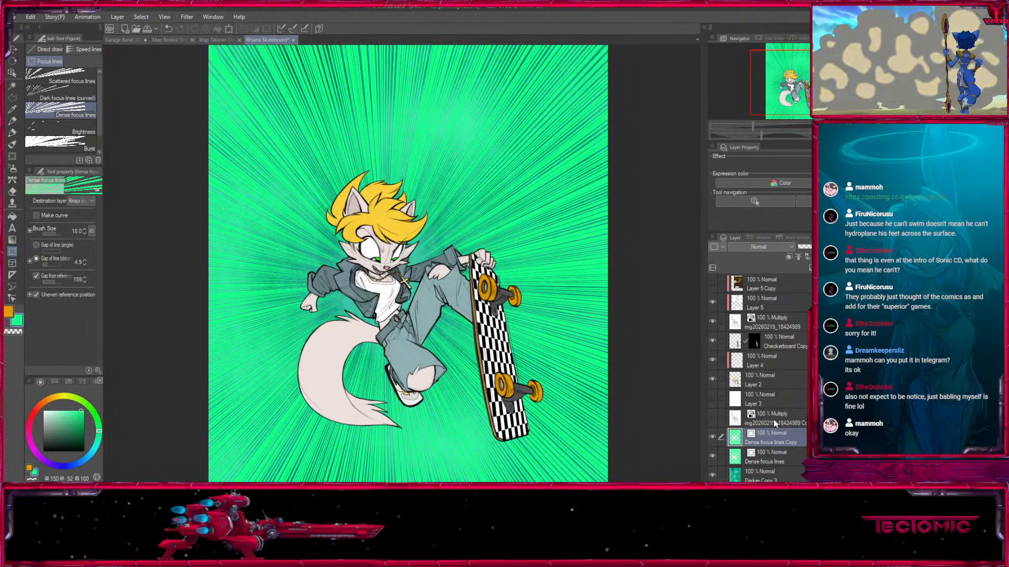
{"action": "key", "text": "k"}
{"action": "key", "text": "ctrl+t"}
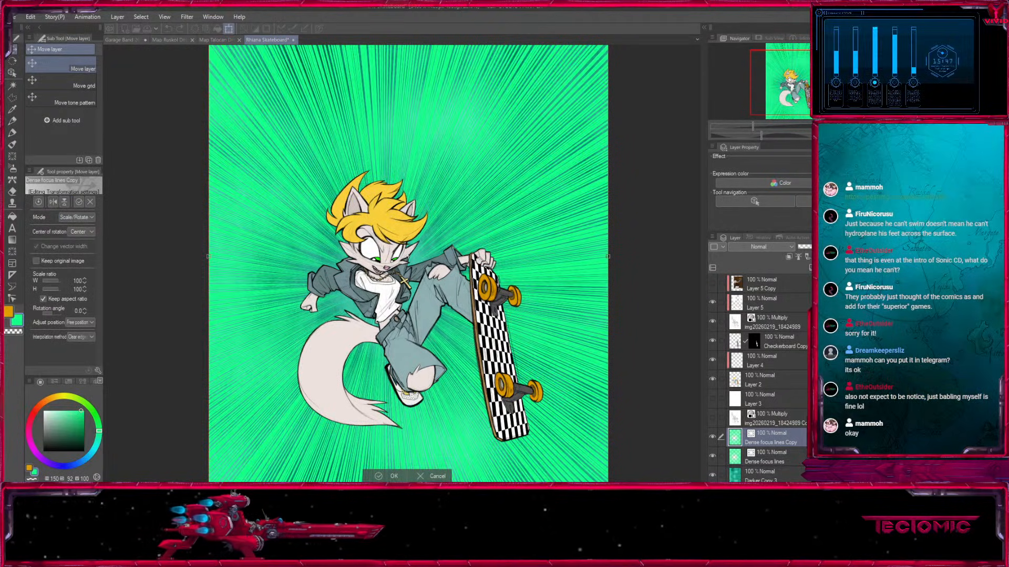
{"action": "key", "text": "ctrl+minus"}
{"action": "key", "text": "ctrl+minus"}
{"action": "left_click_drag", "start_coordinate": [553, 178], "coordinate": [607, 216]}
{"action": "left_click_drag", "start_coordinate": [621, 265], "coordinate": [631, 219]}
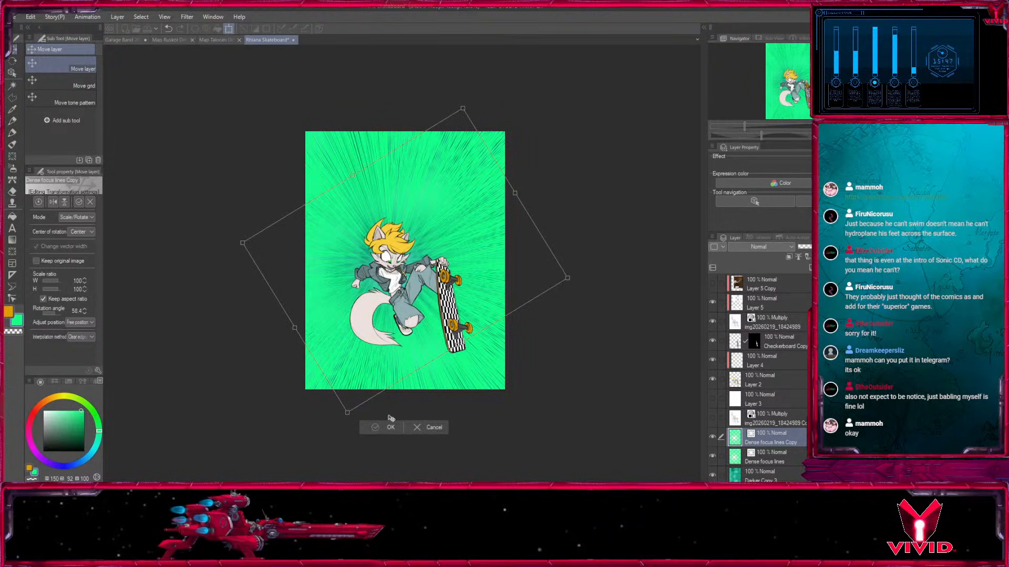
{"action": "key", "text": "Return"}
Add a new layer clipped to the dense focus lines copy and fill it with vivid purple at hue 288.
{"action": "left_click", "coordinate": [792, 257]}
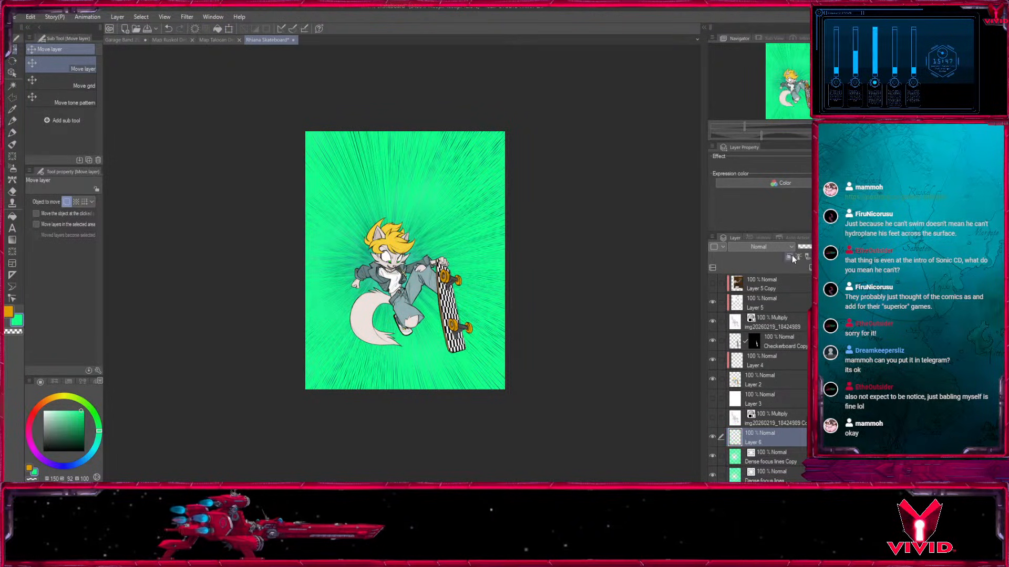
{"action": "left_click", "coordinate": [38, 455]}
{"action": "left_click", "coordinate": [85, 410]}
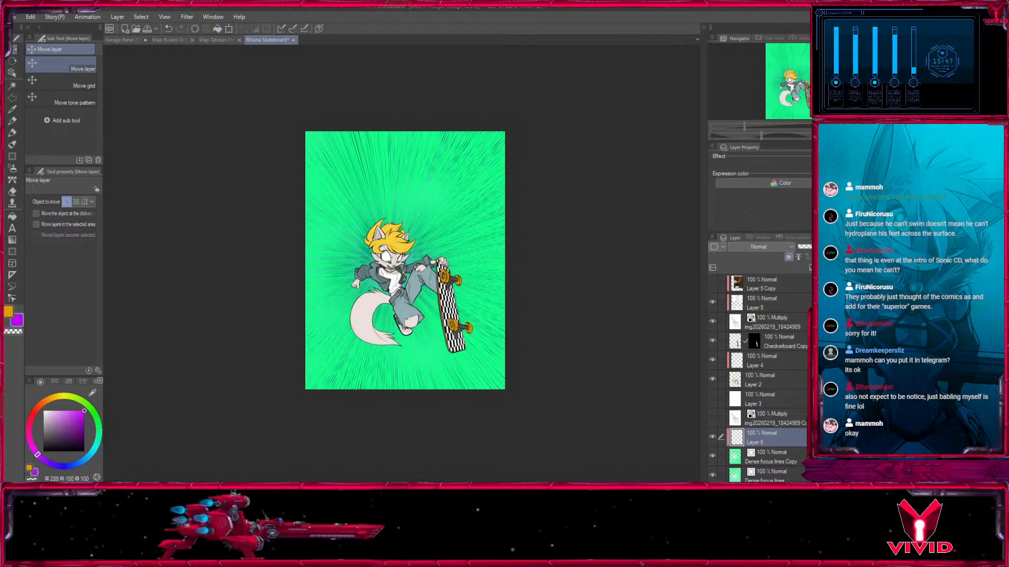
{"action": "left_click", "coordinate": [12, 217]}
{"action": "left_click", "coordinate": [340, 274]}
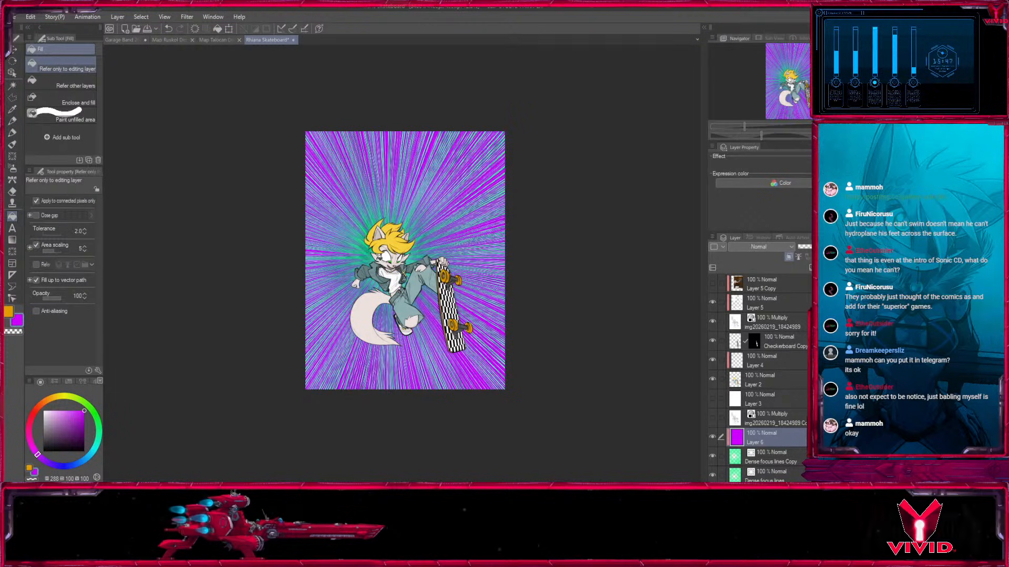
Shift the purple dense focus lines copy slightly down and to the right against the green lines.
{"action": "key", "text": "ctrl+plus"}
{"action": "key", "text": "ctrl+plus"}
{"action": "key", "text": "ctrl+plus"}
{"action": "key", "text": "ctrl+plus"}
{"action": "left_click_drag", "start_coordinate": [474, 330], "coordinate": [517, 301]}
{"action": "left_click", "coordinate": [771, 456]}
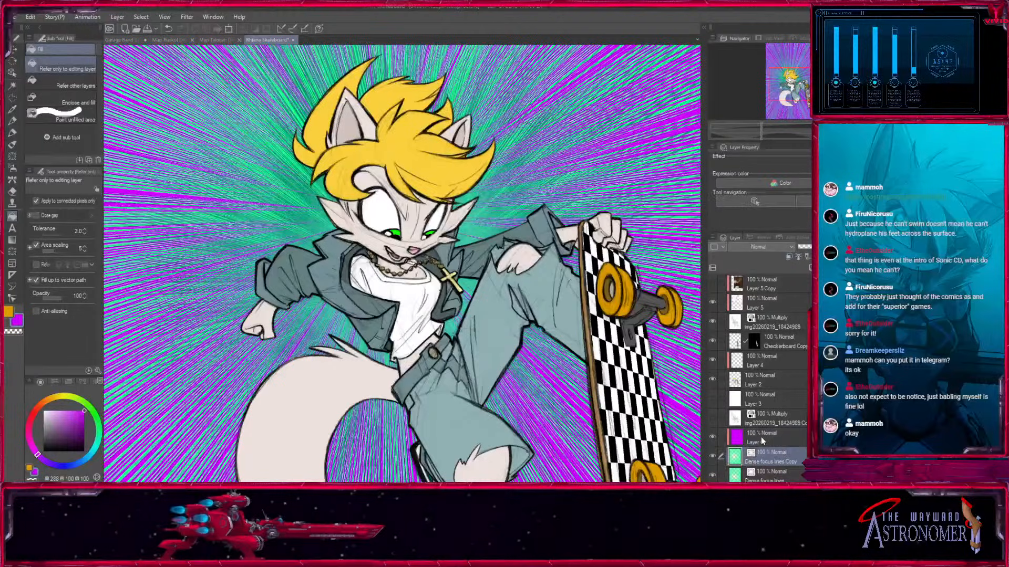
{"action": "left_click", "coordinate": [12, 51]}
{"action": "left_click_drag", "start_coordinate": [549, 294], "coordinate": [568, 331]}
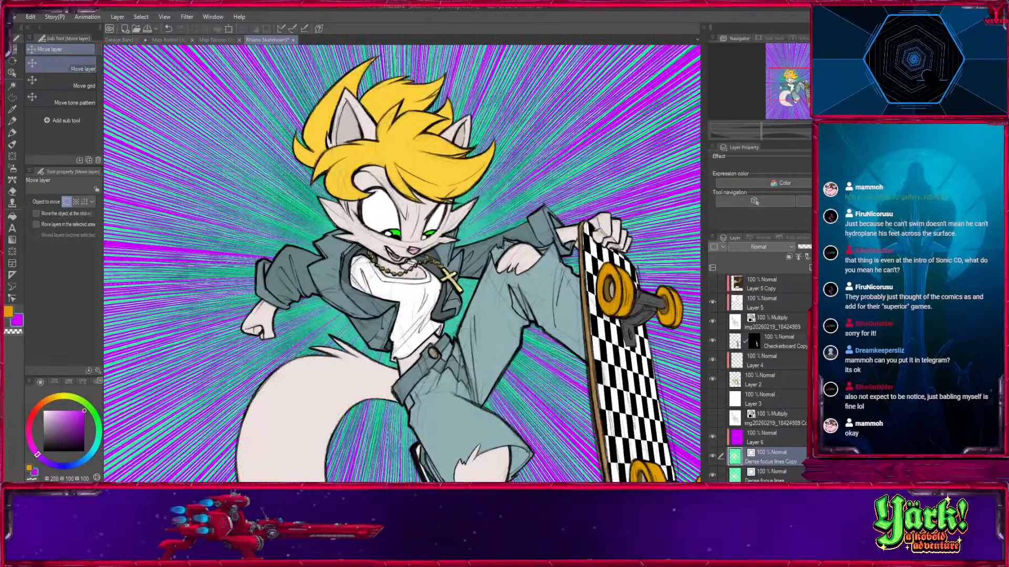
{"action": "key", "text": "ctrl+minus"}
{"action": "key", "text": "ctrl+minus"}
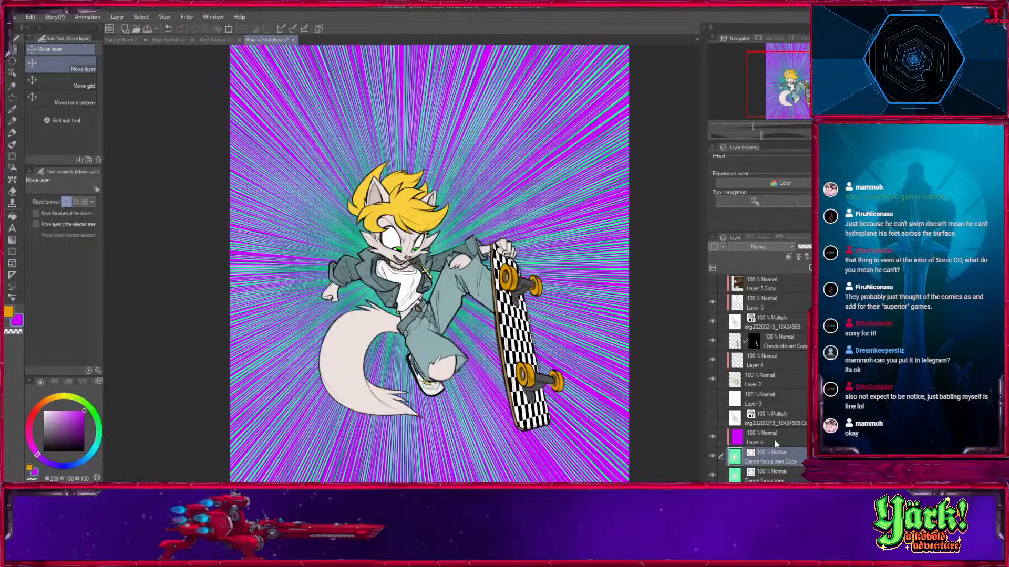
Move the dense focus lines copy and its purple fill layer below the original green dense focus lines layer.
{"action": "left_click", "coordinate": [775, 442], "text": "ctrl"}
{"action": "scroll", "coordinate": [790, 388], "scroll_direction": "down", "scroll_amount": 3}
{"action": "left_click_drag", "start_coordinate": [790, 387], "coordinate": [757, 417]}
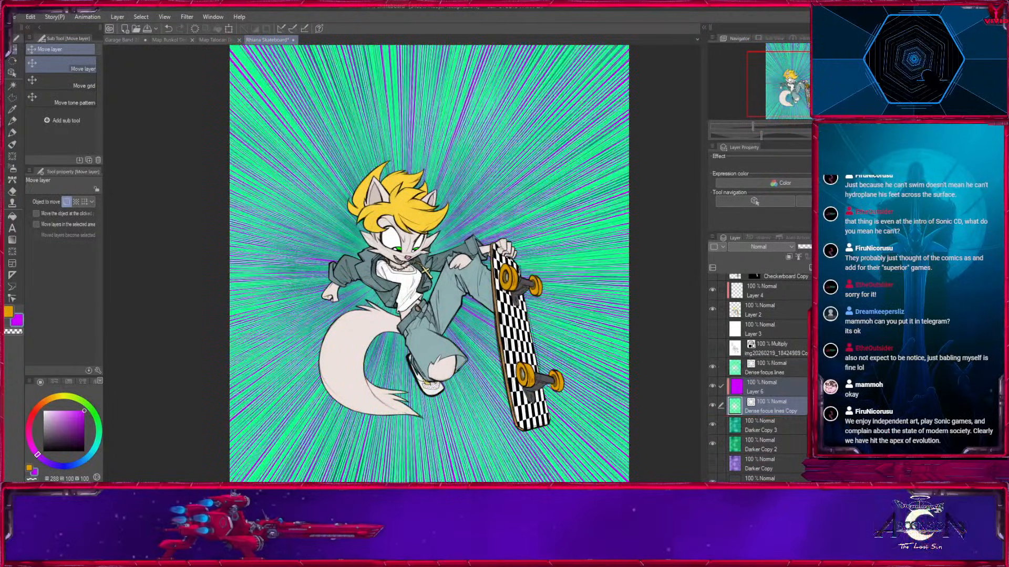
{"action": "key", "text": "ctrl+plus"}
{"action": "key", "text": "ctrl+plus"}
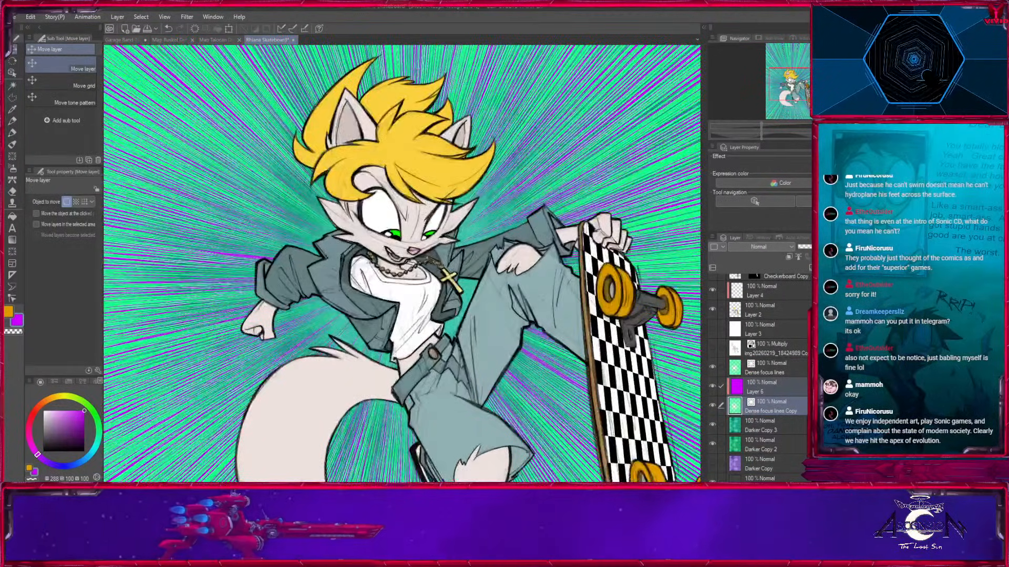
Compare the background with and without the purple fill and the original dense focus lines across the whole canvas.
{"action": "key", "text": "ctrl+minus"}
{"action": "key", "text": "ctrl+minus"}
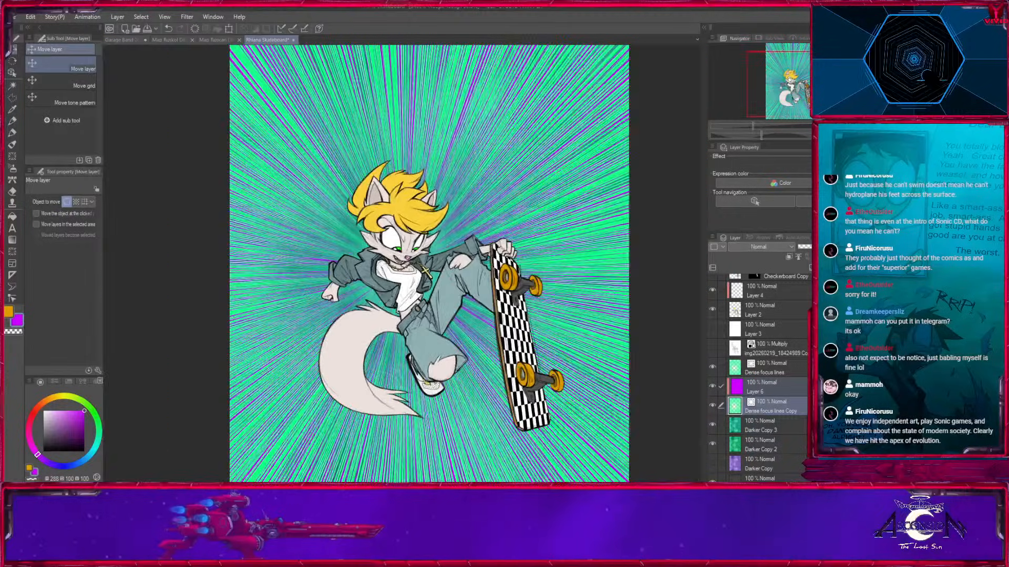
{"action": "left_click", "coordinate": [712, 386]}
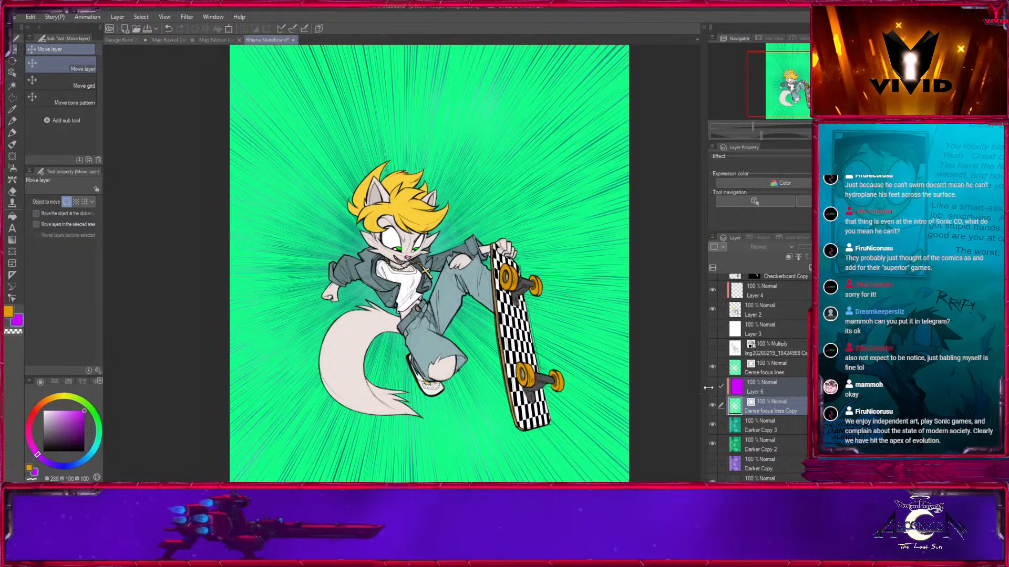
{"action": "left_click", "coordinate": [712, 387]}
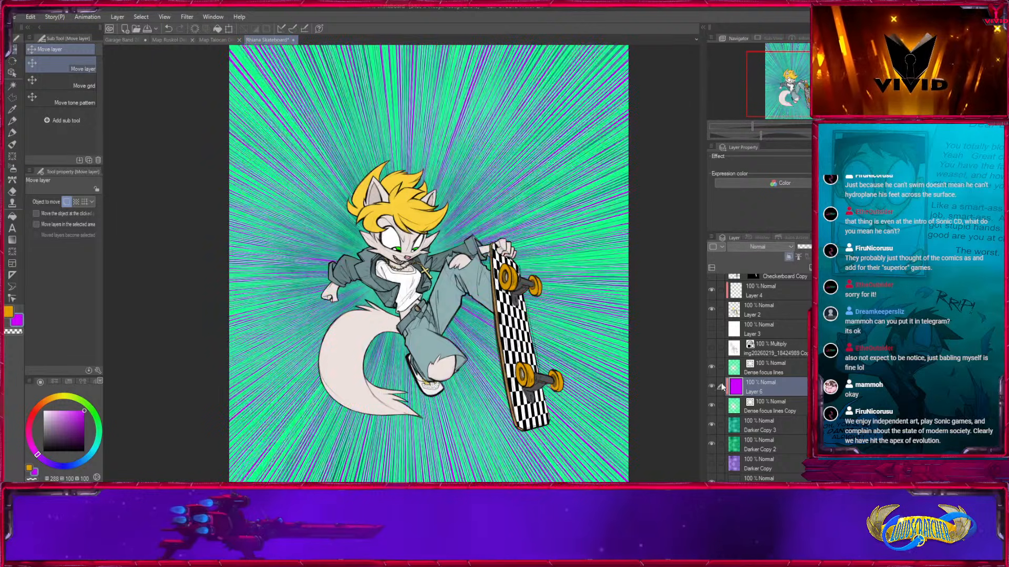
{"action": "left_click", "coordinate": [711, 366]}
{"action": "left_click", "coordinate": [711, 366]}
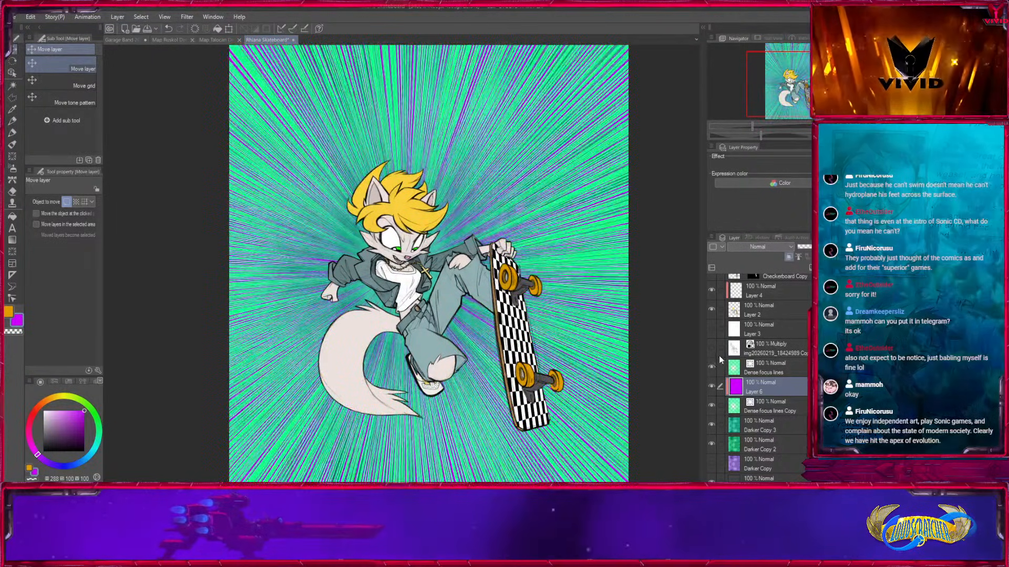
{"action": "key", "text": "ctrl+plus"}
{"action": "key", "text": "ctrl+plus"}
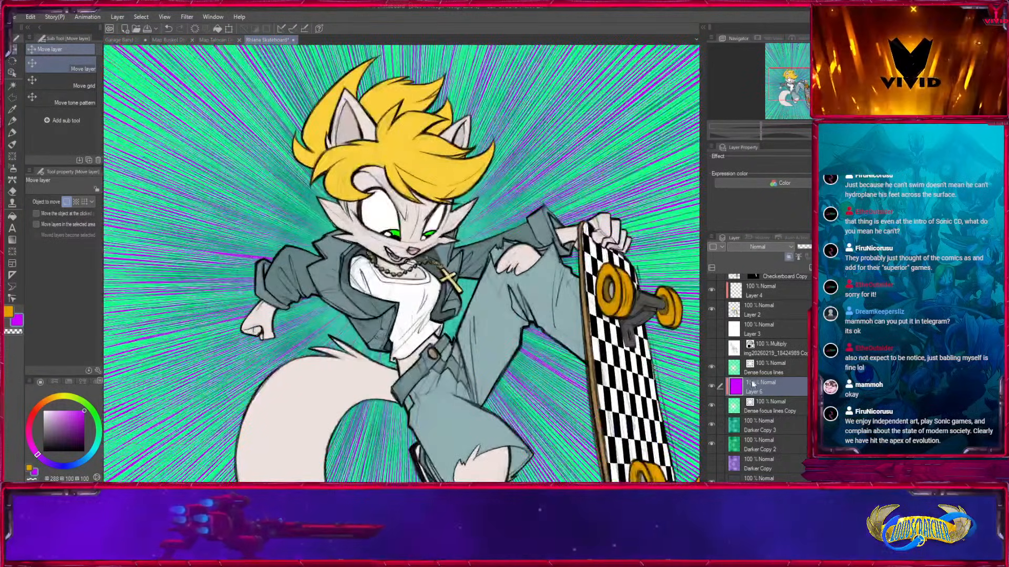
Refill the purple clipped layer over the dense focus lines copy with dark teal at hue 185, saturation 100, brightness 56.
{"action": "left_click", "coordinate": [95, 447]}
{"action": "left_click", "coordinate": [12, 216]}
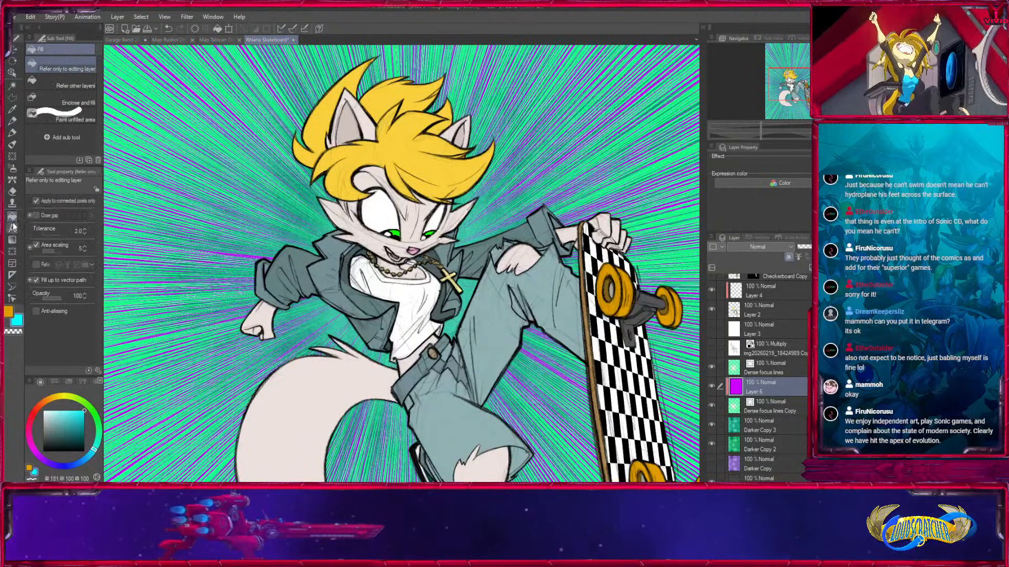
{"action": "left_click", "coordinate": [227, 314]}
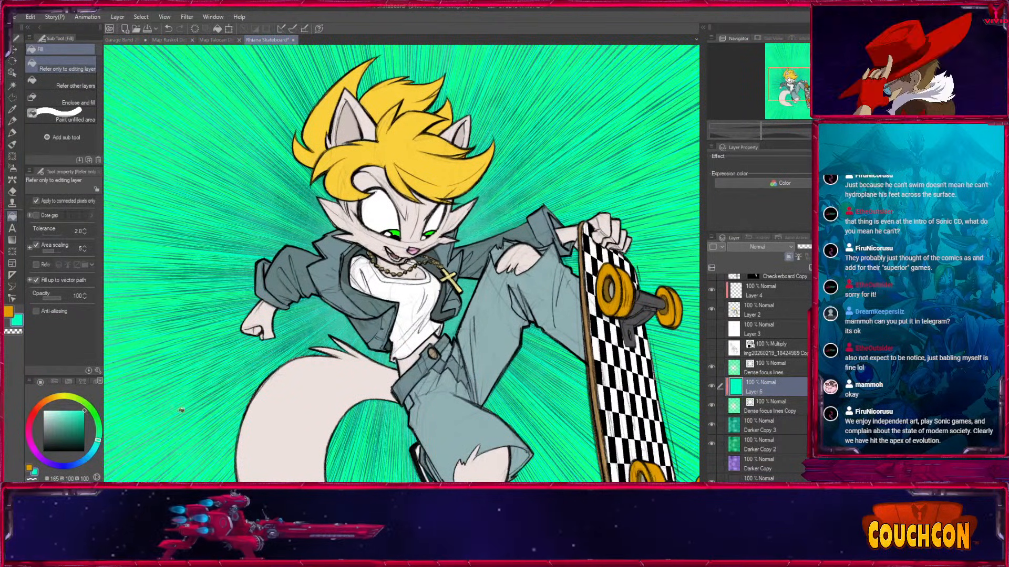
{"action": "left_click", "coordinate": [180, 384]}
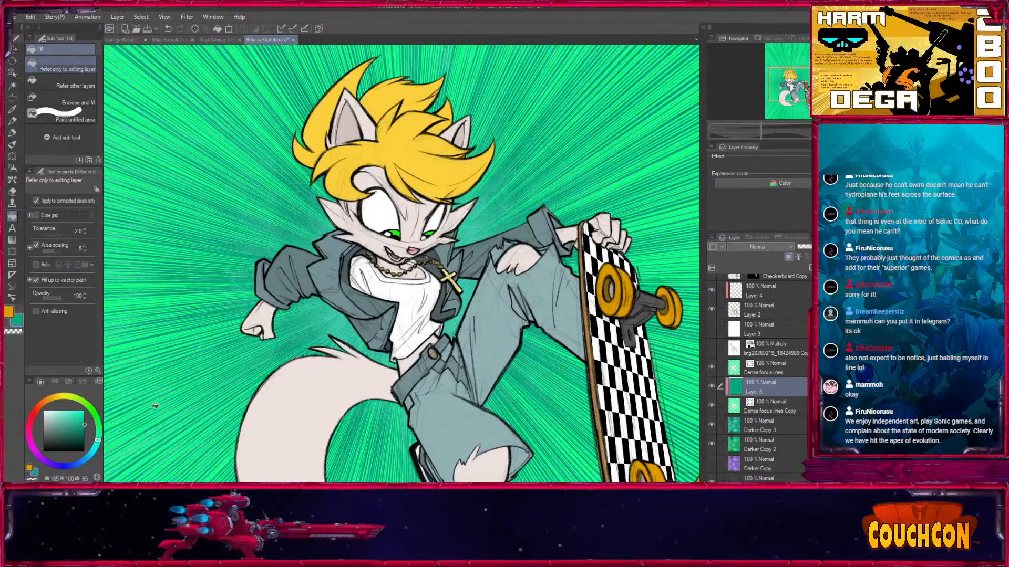
{"action": "left_click", "coordinate": [92, 451]}
{"action": "left_click", "coordinate": [84, 429]}
{"action": "left_click", "coordinate": [252, 362]}
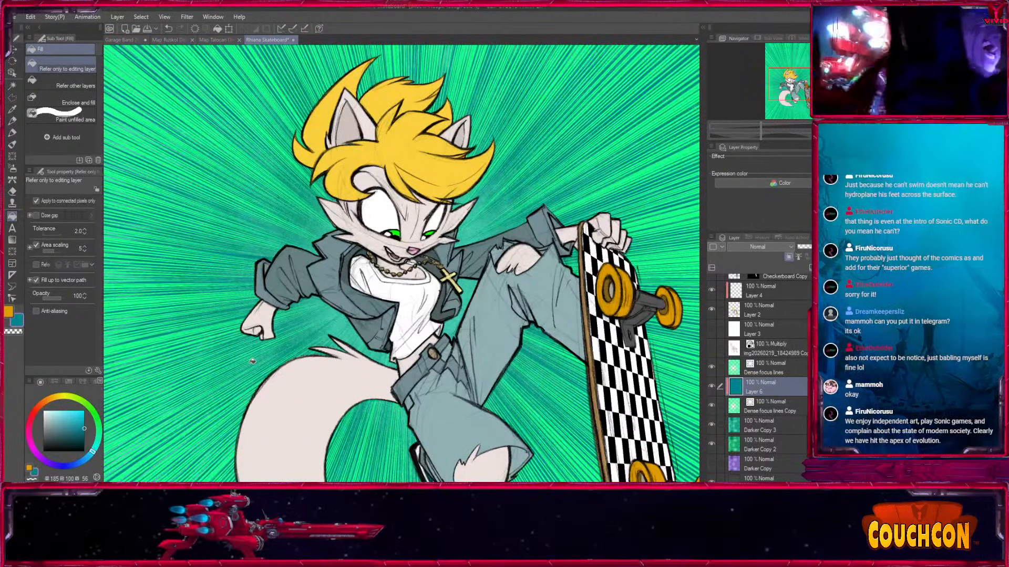
{"action": "left_click_drag", "start_coordinate": [428, 347], "coordinate": [578, 449]}
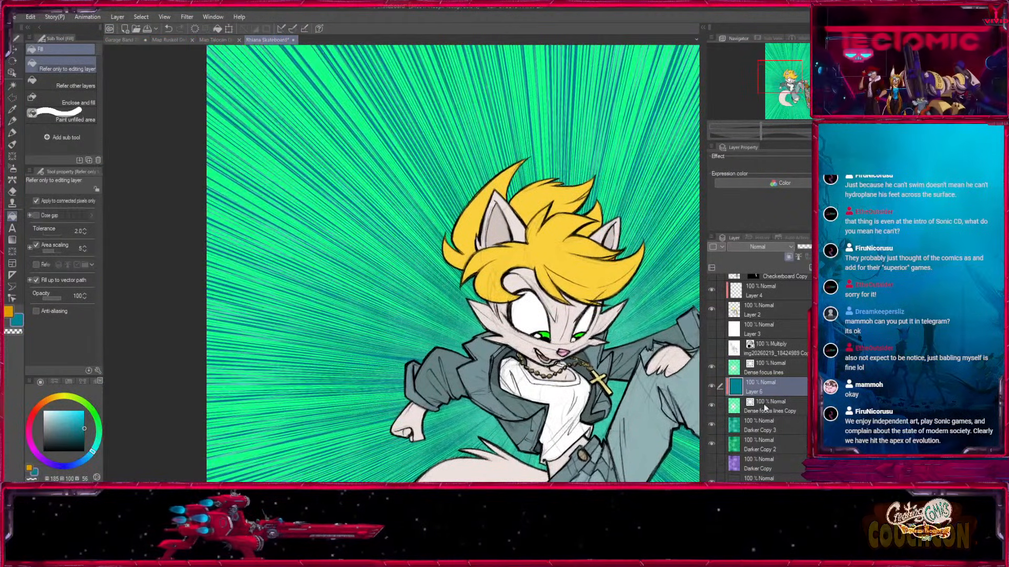
Set the blending mode of the dense focus lines copy layer to Multiply.
{"action": "left_click", "coordinate": [711, 406]}
{"action": "left_click", "coordinate": [712, 406]}
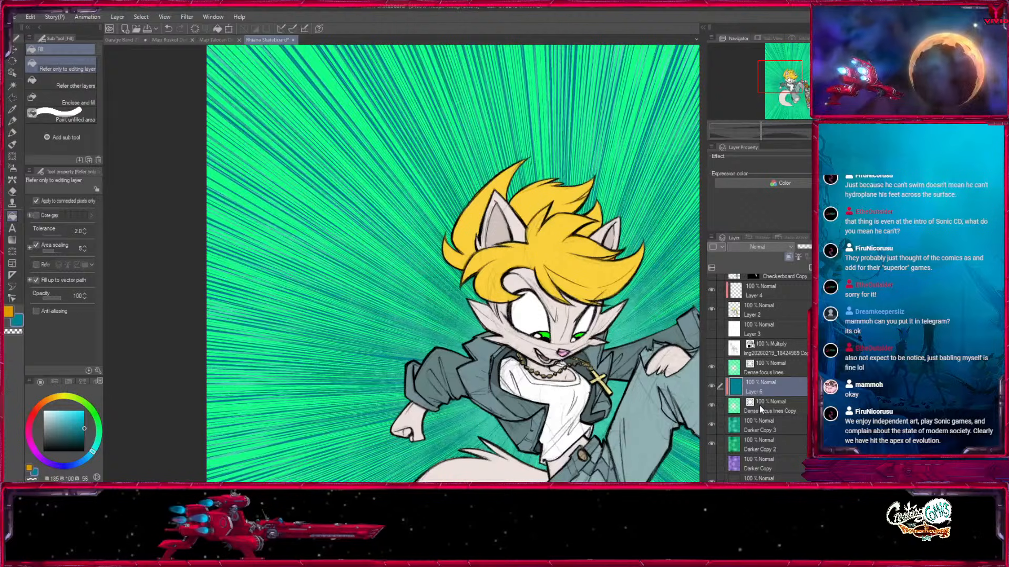
{"action": "left_click", "coordinate": [761, 408]}
{"action": "left_click", "coordinate": [749, 32]}
{"action": "left_click_drag", "start_coordinate": [652, 415], "coordinate": [493, 369]}
Add a new layer above the dense focus lines, sample the bright background green and ready the Spray airbrush at size 300.
{"action": "left_click", "coordinate": [777, 369]}
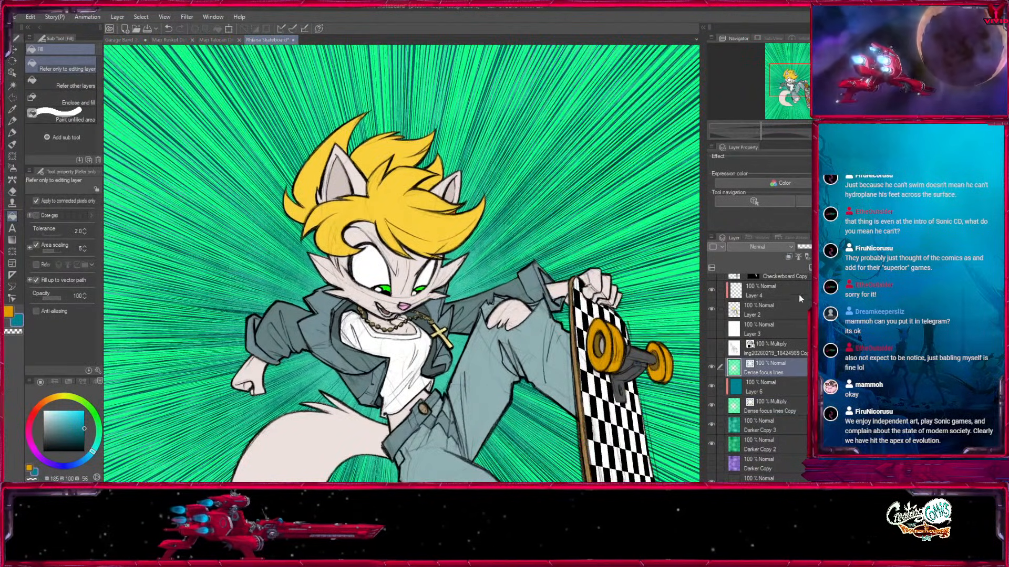
{"action": "key", "text": "ctrl+shift+n"}
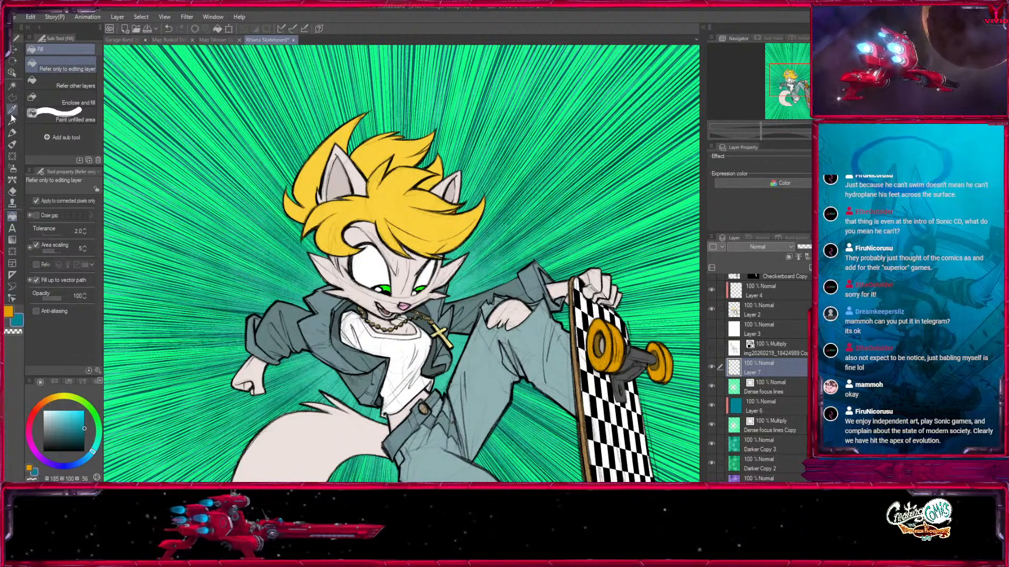
{"action": "key", "text": "i"}
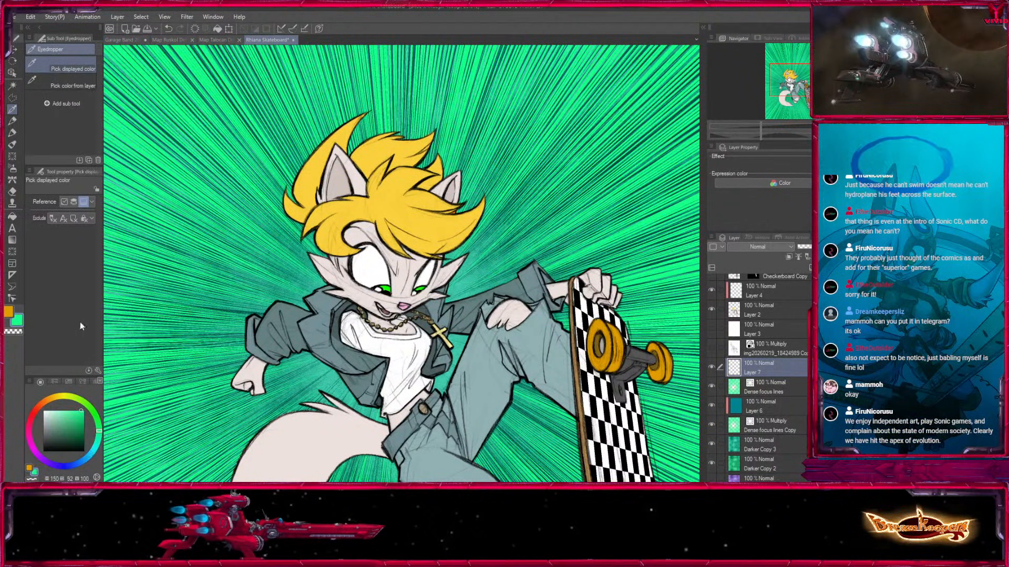
{"action": "key", "text": "b"}
{"action": "left_click", "coordinate": [86, 115]}
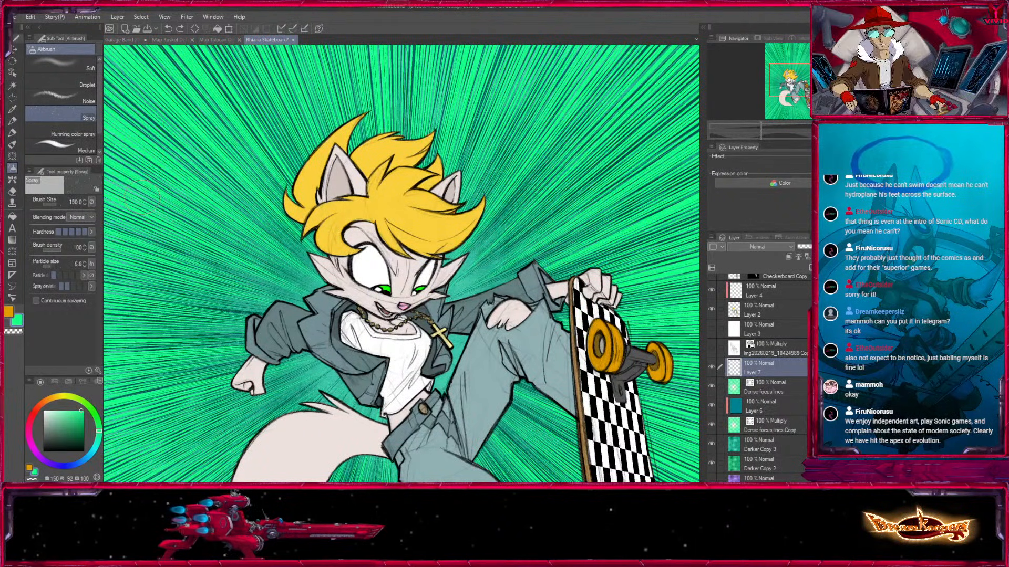
{"action": "key", "text": "bracketright"}
{"action": "key", "text": "bracketright"}
{"action": "key", "text": "bracketright"}
{"action": "left_click_drag", "start_coordinate": [99, 111], "coordinate": [99, 149]}
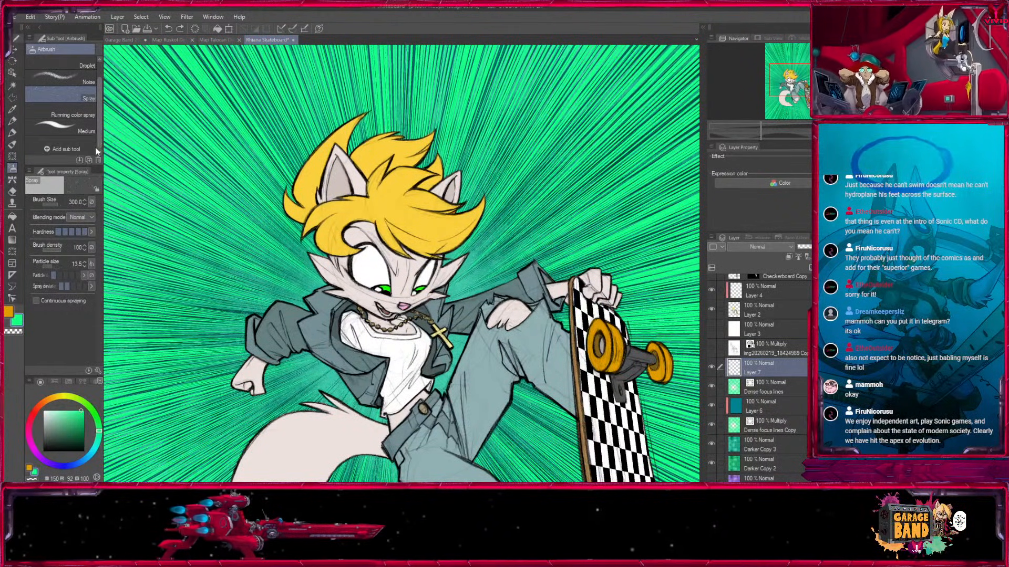
{"action": "scroll", "coordinate": [91, 117], "scroll_direction": "up", "scroll_amount": 1}
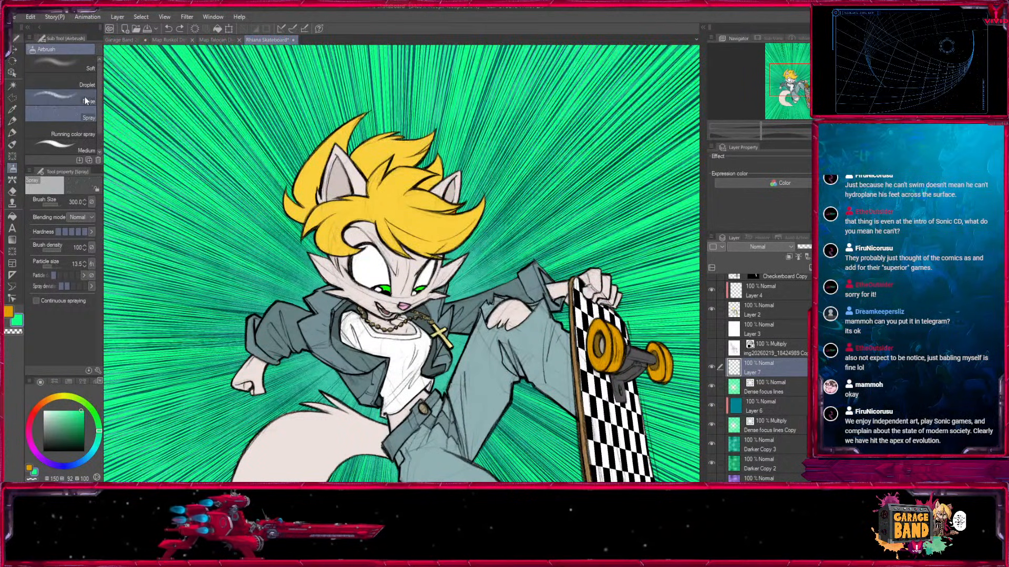
Spray bright green dots over the focus lines around the character's head, arms and tail, enlarging the brush between strokes.
{"action": "mouse_move", "coordinate": [263, 203]}
{"action": "left_mouse_down"}
{"action": "mouse_move", "coordinate": [287, 226]}
{"action": "mouse_move", "coordinate": [315, 310]}
{"action": "mouse_move", "coordinate": [310, 191]}
{"action": "left_mouse_up"}
{"action": "key", "text": "ctrl+z"}
{"action": "key", "text": "bracketleft"}
{"action": "key", "text": "bracketright"}
{"action": "key", "text": "bracketright"}
{"action": "mouse_move", "coordinate": [210, 315]}
{"action": "left_mouse_down"}
{"action": "mouse_move", "coordinate": [369, 168]}
{"action": "mouse_move", "coordinate": [547, 195]}
{"action": "mouse_move", "coordinate": [307, 401]}
{"action": "left_mouse_up"}
{"action": "left_click_drag", "start_coordinate": [530, 342], "coordinate": [435, 221]}
{"action": "key", "text": "bracketright"}
{"action": "left_click_drag", "start_coordinate": [453, 366], "coordinate": [581, 218]}
{"action": "key", "text": "bracketright"}
{"action": "mouse_move", "coordinate": [288, 247]}
{"action": "left_mouse_down"}
{"action": "mouse_move", "coordinate": [271, 281]}
{"action": "mouse_move", "coordinate": [545, 315]}
{"action": "left_mouse_up"}
{"action": "left_click_drag", "start_coordinate": [480, 331], "coordinate": [354, 542]}
{"action": "left_click", "coordinate": [68, 131]}
{"action": "key", "text": "bracketright"}
{"action": "key", "text": "bracketright"}
{"action": "key", "text": "bracketright"}
{"action": "key", "text": "bracketright"}
{"action": "key", "text": "bracketleft"}
{"action": "key", "text": "bracketleft"}
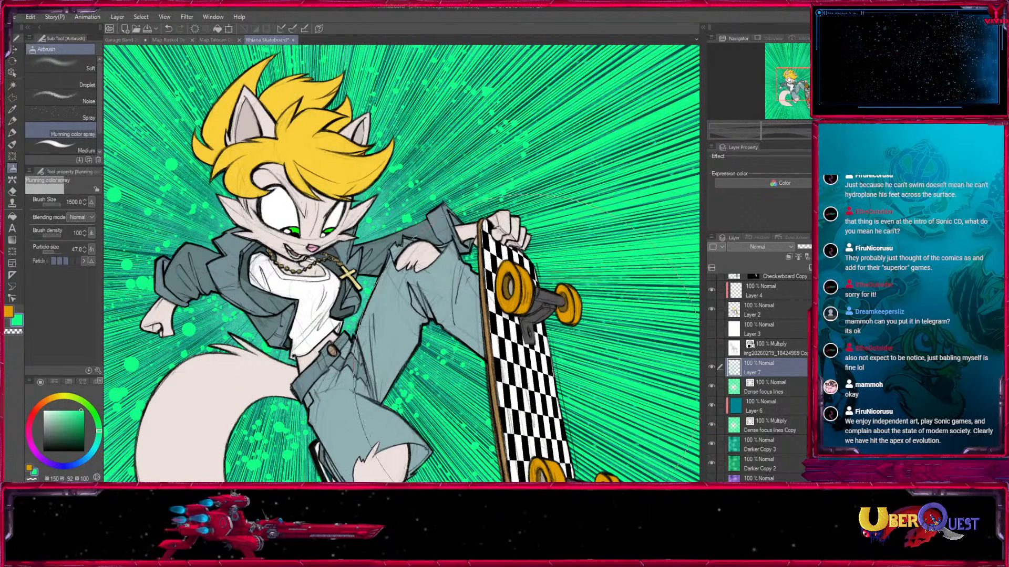
Switch to the Droplet airbrush at brush size 1000 and greatly increase its particle size.
{"action": "left_click", "coordinate": [68, 81]}
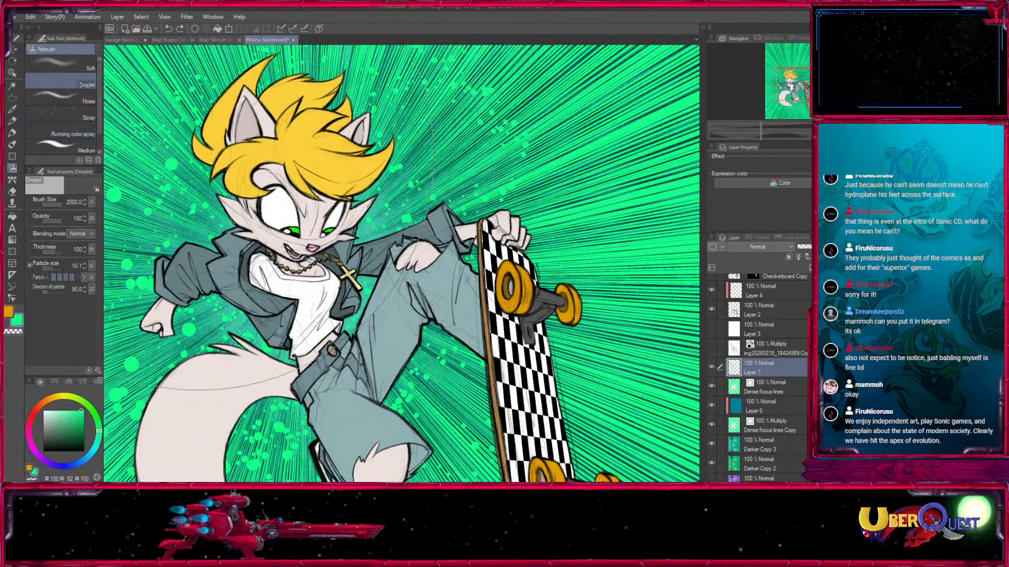
{"action": "key", "text": "bracketleft"}
{"action": "key", "text": "bracketleft"}
{"action": "key", "text": "bracketleft"}
{"action": "key", "text": "bracketleft"}
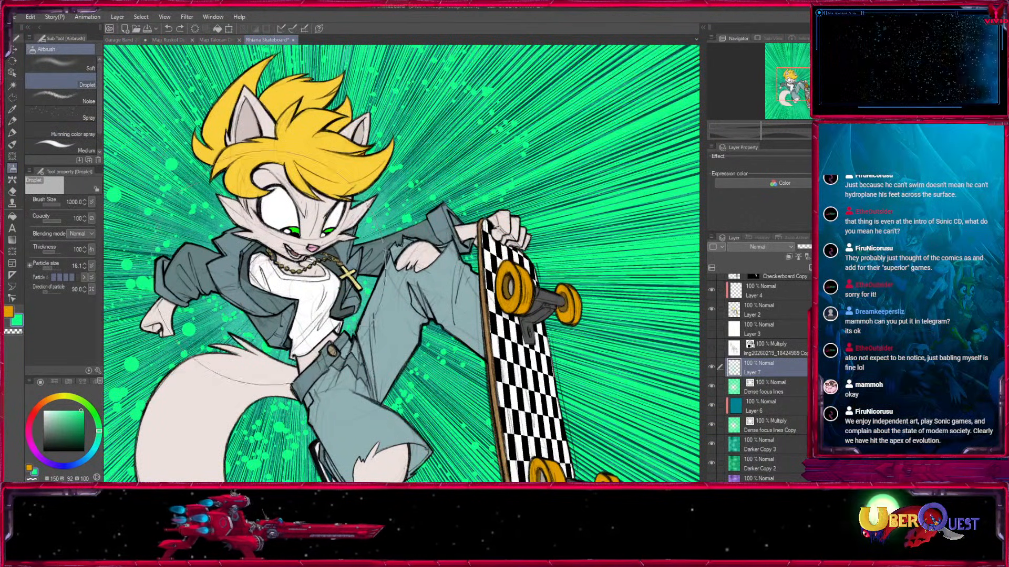
{"action": "left_click", "coordinate": [57, 269]}
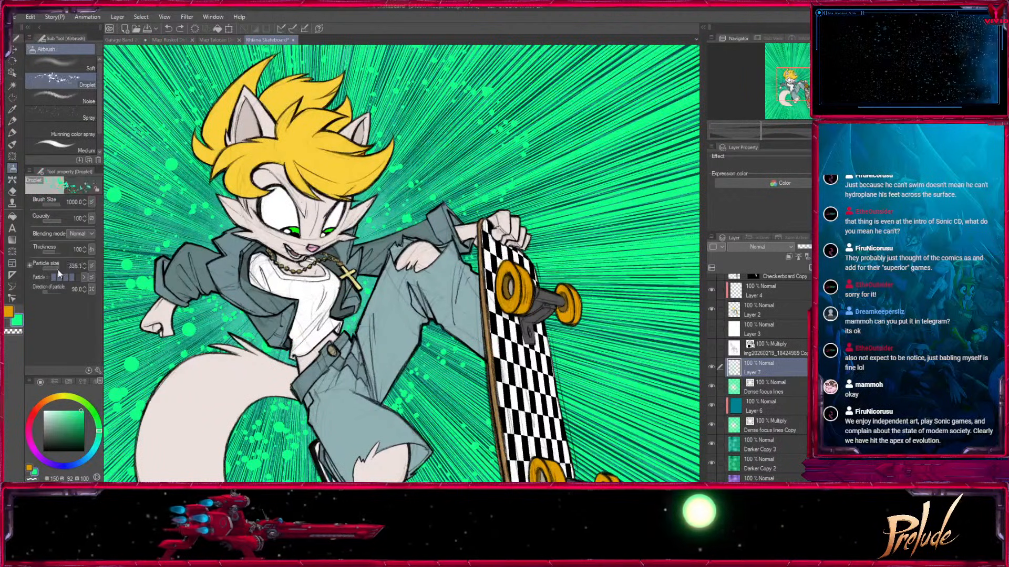
Splatter bright green droplets around the character's head, tail and feet, varying the brush size between 800 and 1200.
{"action": "left_click", "coordinate": [477, 197]}
{"action": "left_click", "coordinate": [475, 197]}
{"action": "key", "text": "bracketleft"}
{"action": "key", "text": "bracketleft"}
{"action": "key", "text": "bracketleft"}
{"action": "key", "text": "bracketleft"}
{"action": "left_click_drag", "start_coordinate": [582, 378], "coordinate": [648, 265]}
{"action": "left_click_drag", "start_coordinate": [547, 337], "coordinate": [468, 378]}
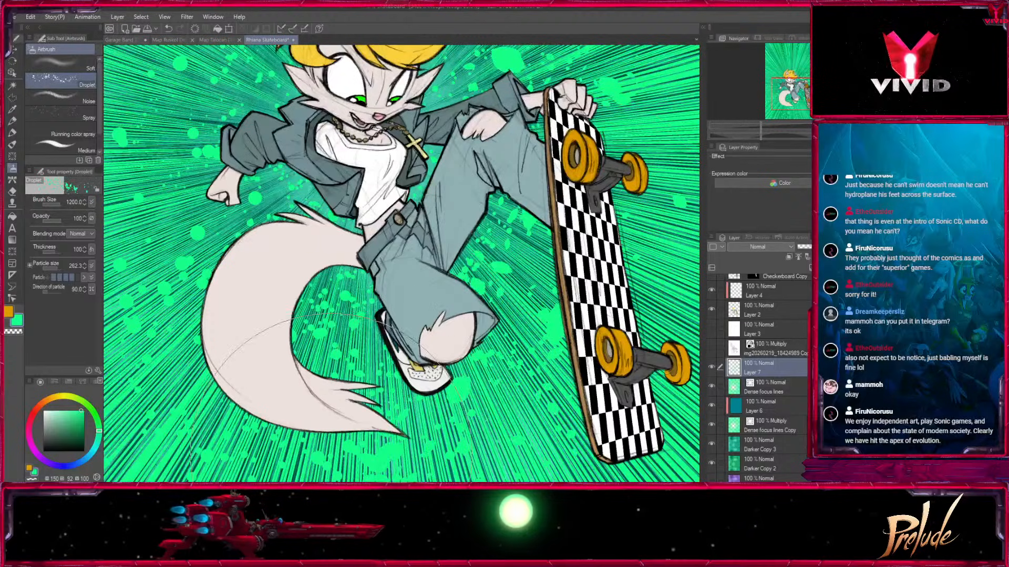
{"action": "left_click_drag", "start_coordinate": [336, 132], "coordinate": [404, 271]}
{"action": "key", "text": "bracketright"}
{"action": "left_click_drag", "start_coordinate": [347, 215], "coordinate": [294, 173]}
{"action": "left_click_drag", "start_coordinate": [275, 78], "coordinate": [285, 232]}
{"action": "key", "text": "bracketleft"}
{"action": "key", "text": "bracketleft"}
{"action": "left_click", "coordinate": [415, 134]}
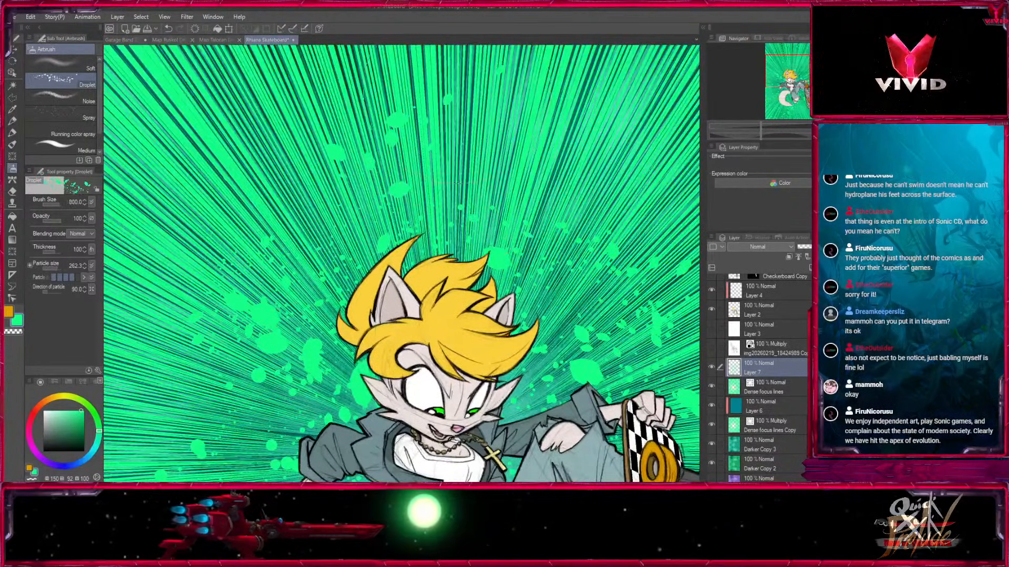
Splatter more green droplets across the upper background, beside the tail and below the character at brush size 1000.
{"action": "key", "text": "ctrl+minus"}
{"action": "left_click_drag", "start_coordinate": [420, 263], "coordinate": [426, 196]}
{"action": "key", "text": "bracketright"}
{"action": "left_click", "coordinate": [286, 100]}
{"action": "left_click_drag", "start_coordinate": [561, 252], "coordinate": [453, 333]}
{"action": "left_click_drag", "start_coordinate": [505, 153], "coordinate": [294, 137]}
{"action": "left_click_drag", "start_coordinate": [226, 462], "coordinate": [351, 171]}
{"action": "key", "text": "bracketleft"}
{"action": "key", "text": "bracketleft"}
{"action": "key", "text": "bracketright"}
{"action": "key", "text": "bracketright"}
{"action": "mouse_move", "coordinate": [275, 357]}
{"action": "left_mouse_down"}
{"action": "mouse_move", "coordinate": [485, 390]}
{"action": "mouse_move", "coordinate": [496, 376]}
{"action": "left_mouse_up"}
{"action": "left_click_drag", "start_coordinate": [557, 263], "coordinate": [379, 355]}
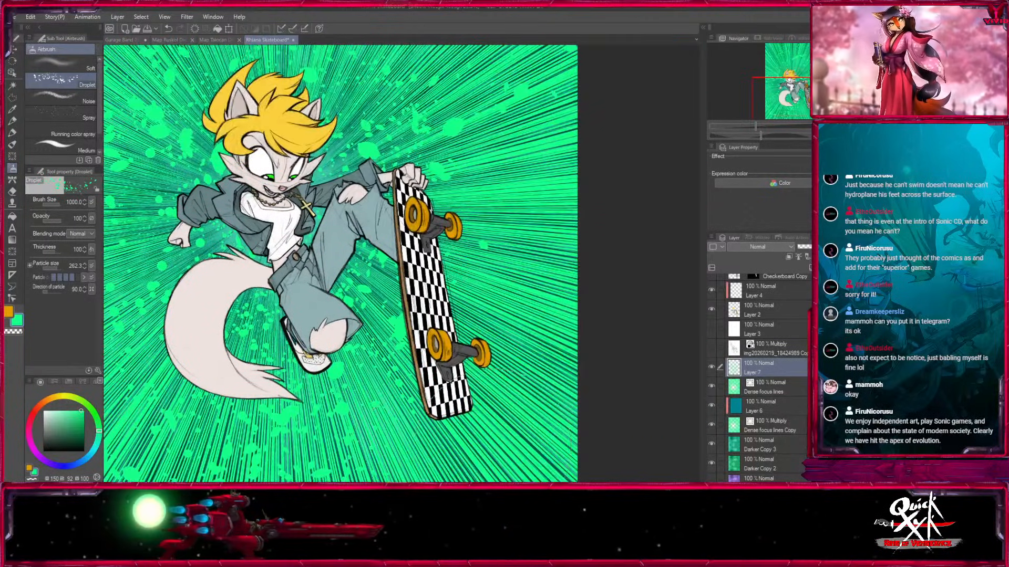
Fill the sparse background beside the skateboard and above the character with green droplets at brush size 1000.
{"action": "left_click_drag", "start_coordinate": [536, 363], "coordinate": [528, 303]}
{"action": "left_click_drag", "start_coordinate": [503, 194], "coordinate": [587, 322]}
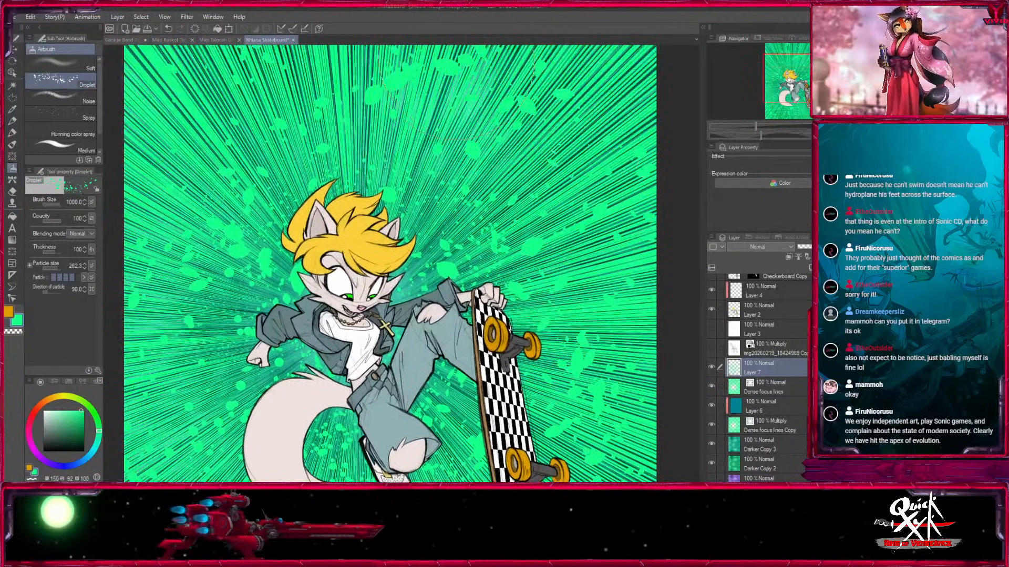
{"action": "left_click_drag", "start_coordinate": [410, 158], "coordinate": [514, 260]}
{"action": "left_click_drag", "start_coordinate": [421, 147], "coordinate": [461, 130]}
{"action": "mouse_move", "coordinate": [569, 88]}
{"action": "left_mouse_down"}
{"action": "mouse_move", "coordinate": [335, 211]}
{"action": "mouse_move", "coordinate": [580, 311]}
{"action": "left_mouse_up"}
{"action": "left_click_drag", "start_coordinate": [620, 337], "coordinate": [780, 63]}
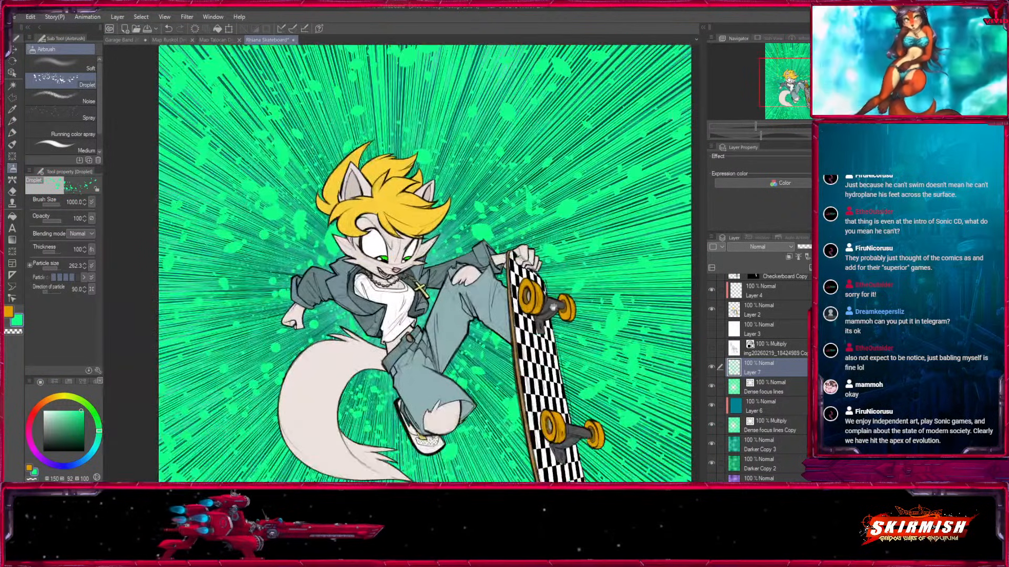
Rename the droplet layer as Splatter 1 and add a new layer above it with the Screen blending mode.
{"action": "left_click_drag", "start_coordinate": [565, 313], "coordinate": [568, 275]}
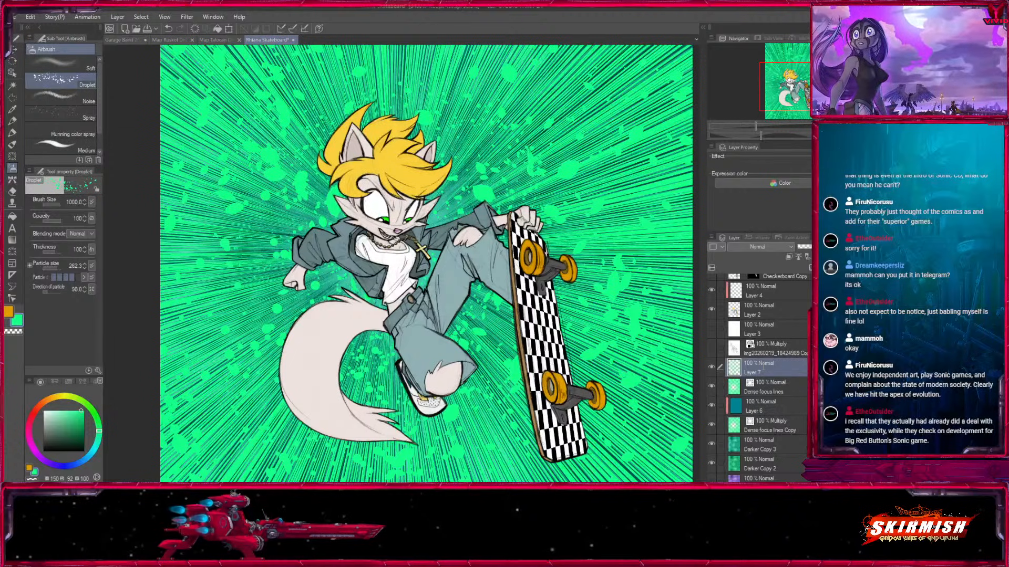
{"action": "type", "text": "Splatter 1"}
{"action": "key", "text": "Return"}
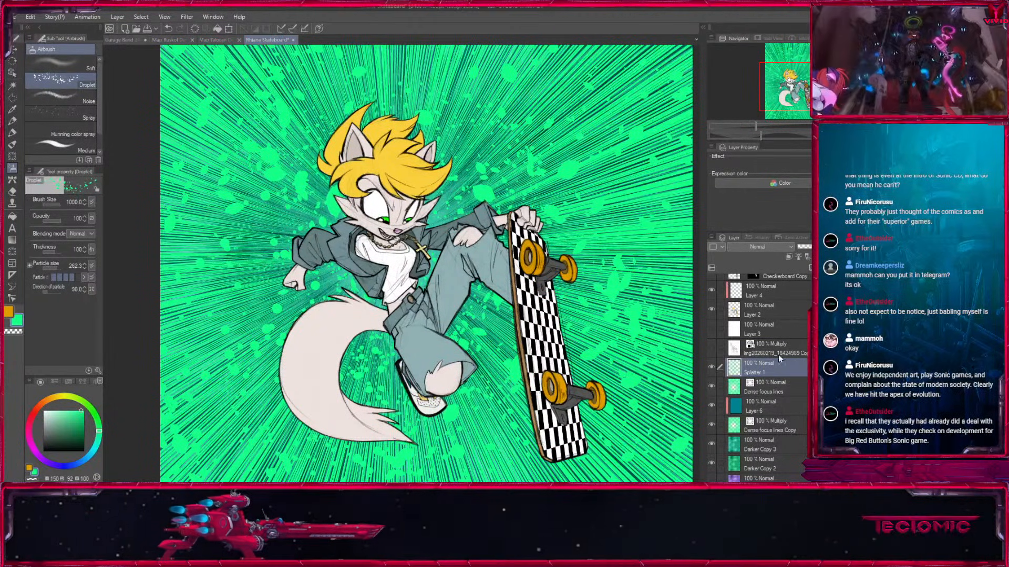
{"action": "left_click", "coordinate": [789, 256]}
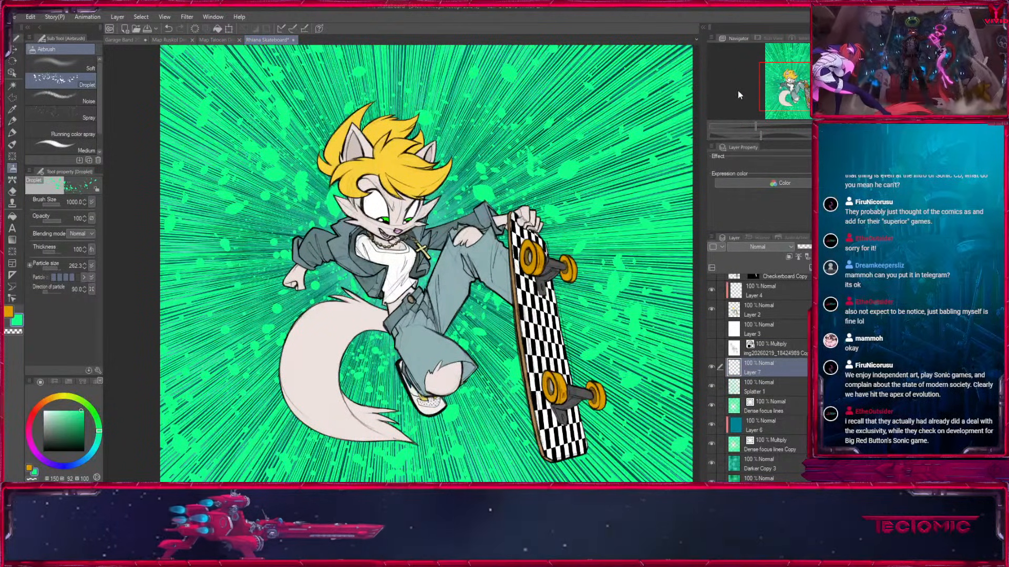
{"action": "left_click", "coordinate": [746, 68]}
Set the colour to light green at hue 118 and try splattering droplets near the head at brush size 1500.
{"action": "mouse_move", "coordinate": [406, 133]}
{"action": "left_mouse_down"}
{"action": "mouse_move", "coordinate": [316, 294]}
{"action": "mouse_move", "coordinate": [390, 343]}
{"action": "left_mouse_up"}
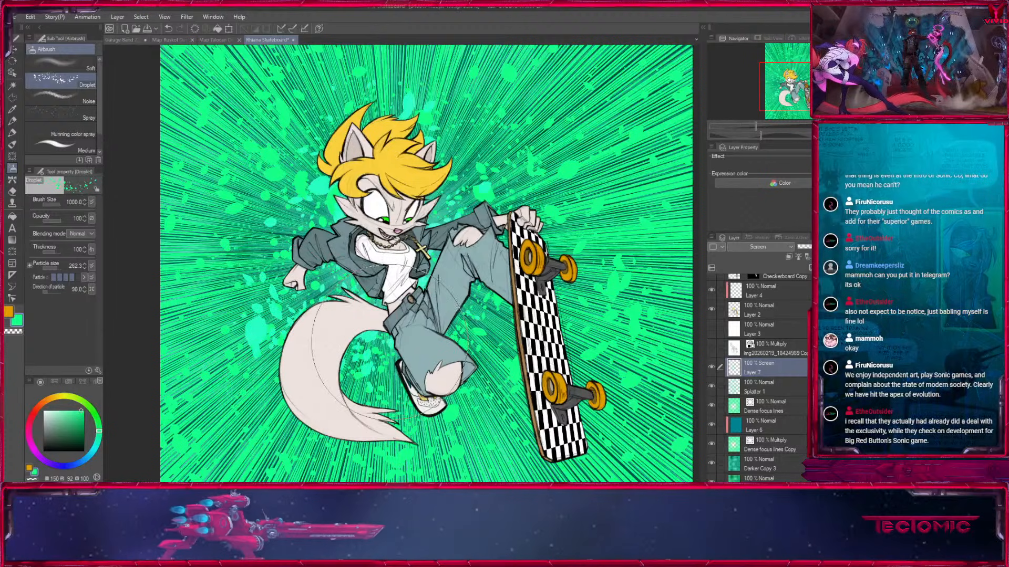
{"action": "key", "text": "ctrl+z"}
{"action": "left_click", "coordinate": [94, 413]}
{"action": "left_click", "coordinate": [68, 411]}
{"action": "key", "text": "bracketright"}
{"action": "key", "text": "bracketright"}
{"action": "left_click_drag", "start_coordinate": [420, 147], "coordinate": [313, 217]}
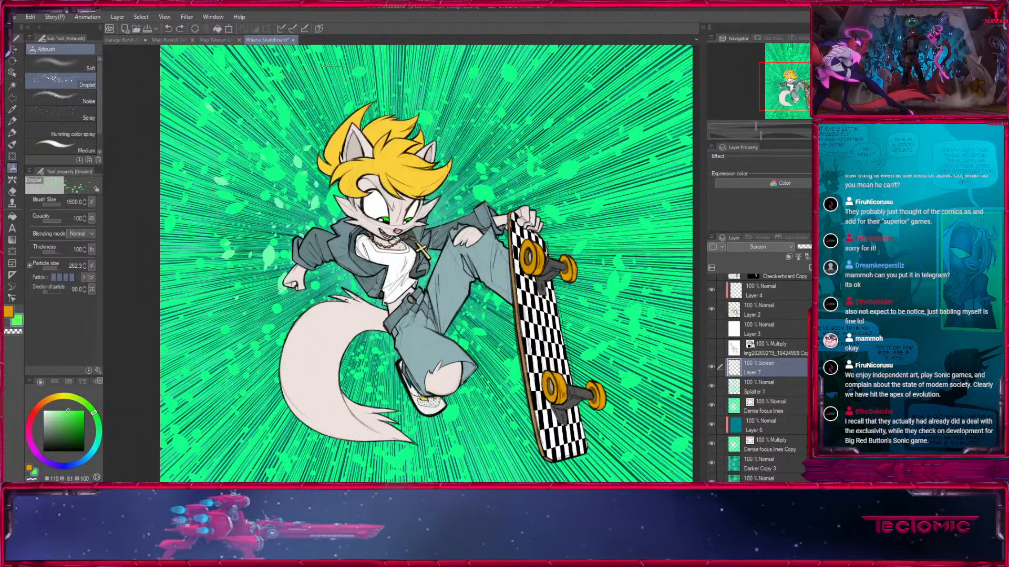
Spray light green dots around the character on the Screen layer using the Spray airbrush at size 1700.
{"action": "left_click", "coordinate": [88, 118]}
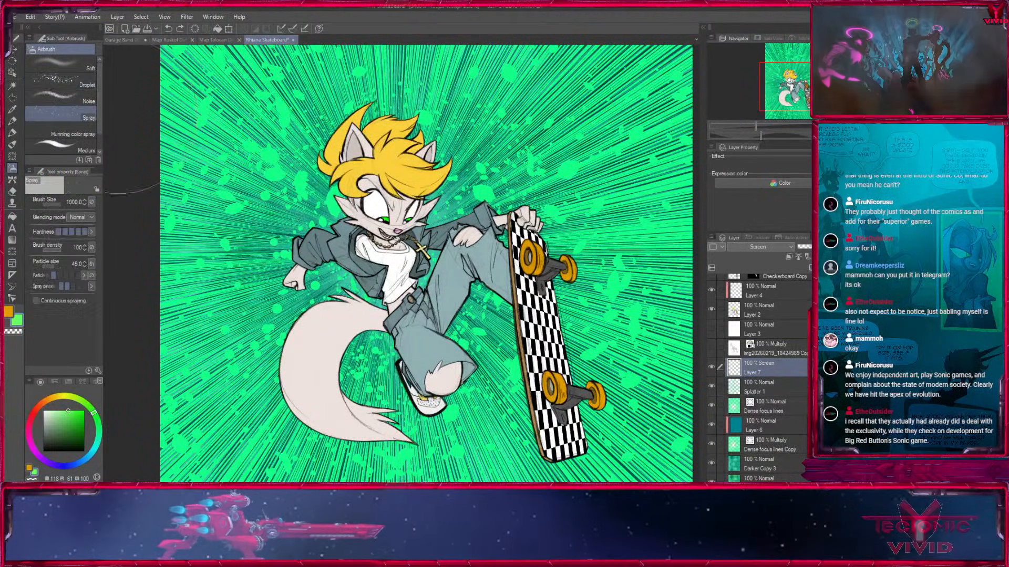
{"action": "key", "text": "bracketright"}
{"action": "key", "text": "bracketright"}
{"action": "mouse_move", "coordinate": [253, 285]}
{"action": "left_mouse_down"}
{"action": "mouse_move", "coordinate": [281, 197]}
{"action": "mouse_move", "coordinate": [231, 115]}
{"action": "mouse_move", "coordinate": [625, 117]}
{"action": "left_mouse_up"}
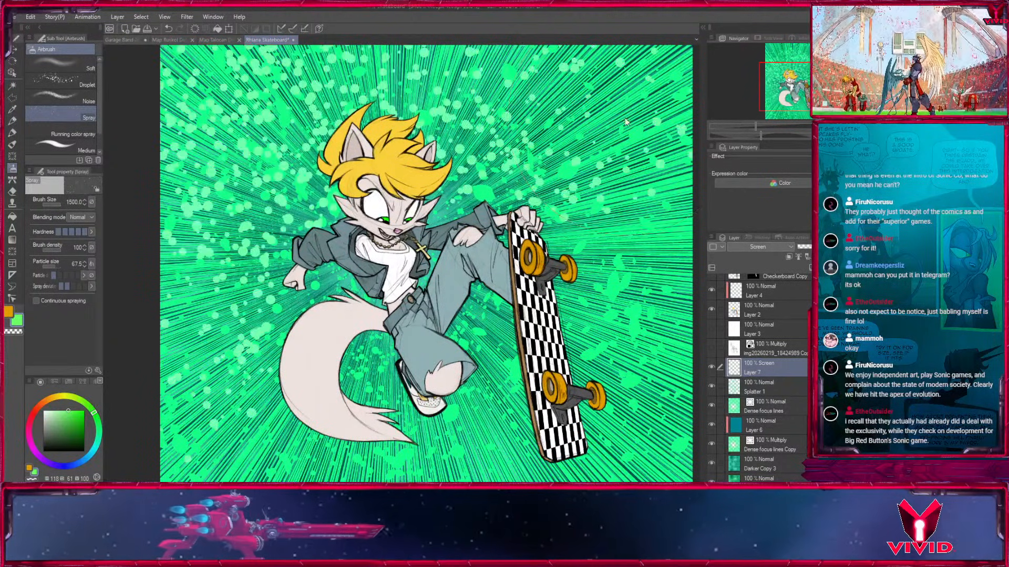
{"action": "key", "text": "ctrl+z"}
{"action": "key", "text": "bracketright"}
{"action": "left_click_drag", "start_coordinate": [486, 153], "coordinate": [491, 309]}
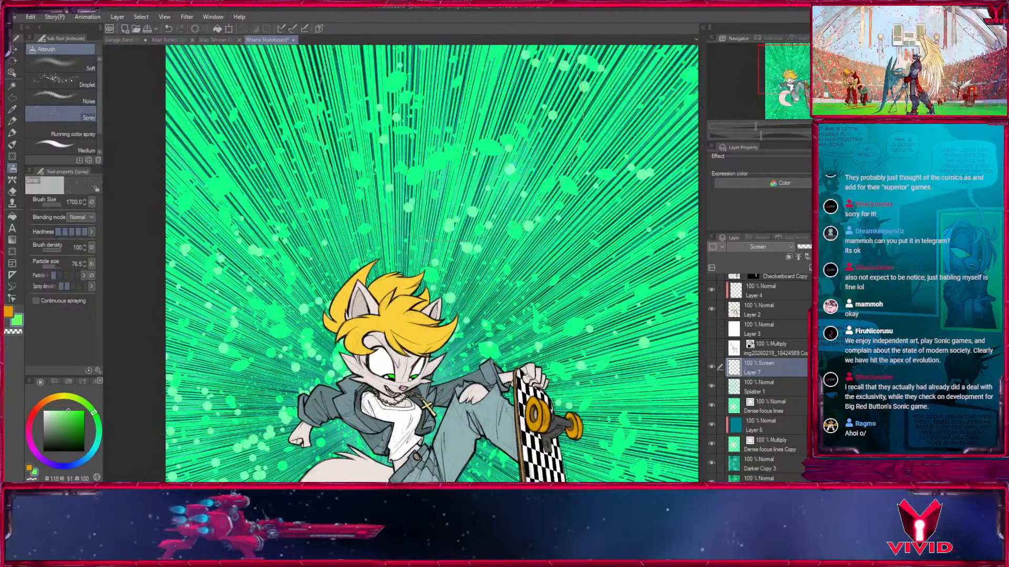
Spray more light green dots over the upper background and beside the skateboard, reducing the brush size to 1200.
{"action": "left_click_drag", "start_coordinate": [491, 131], "coordinate": [578, 157]}
{"action": "key", "text": "bracketleft"}
{"action": "key", "text": "bracketleft"}
{"action": "left_click_drag", "start_coordinate": [583, 420], "coordinate": [556, 307]}
{"action": "left_click_drag", "start_coordinate": [577, 381], "coordinate": [596, 303]}
{"action": "left_click_drag", "start_coordinate": [473, 173], "coordinate": [437, 291]}
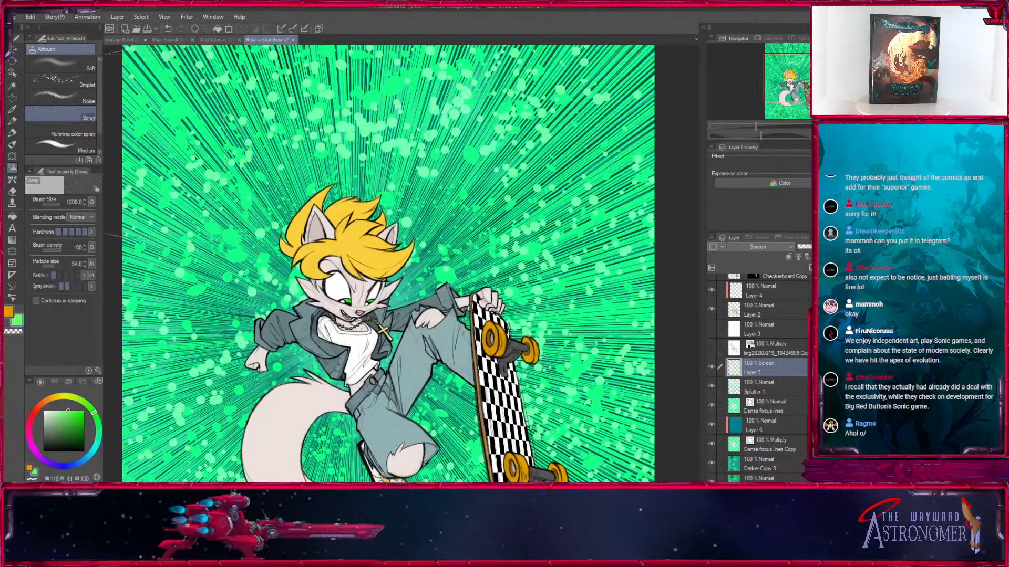
Clear all the light green spray dots from the Screen layer.
{"action": "left_click_drag", "start_coordinate": [588, 352], "coordinate": [591, 266]}
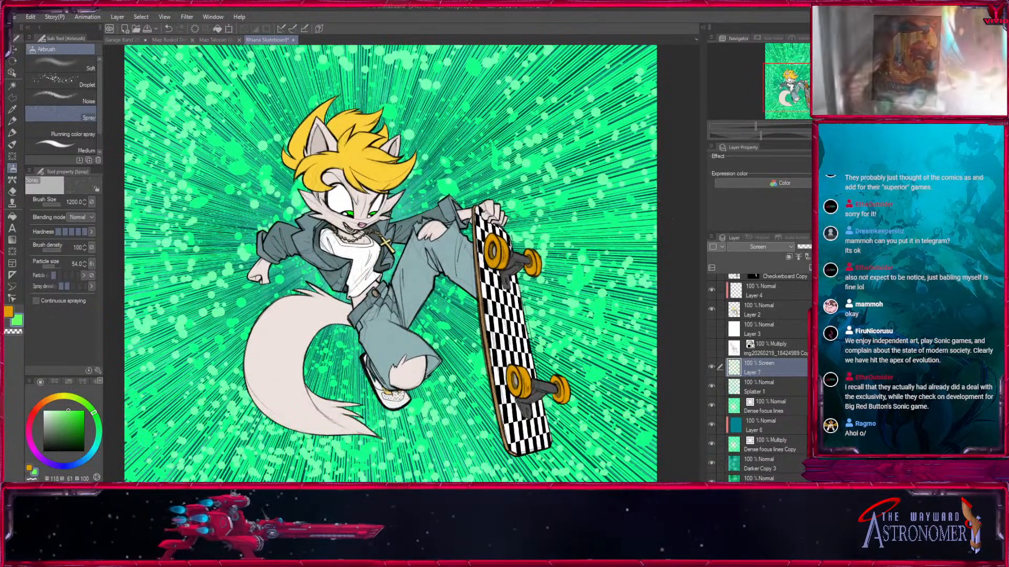
{"action": "key", "text": "ctrl+a"}
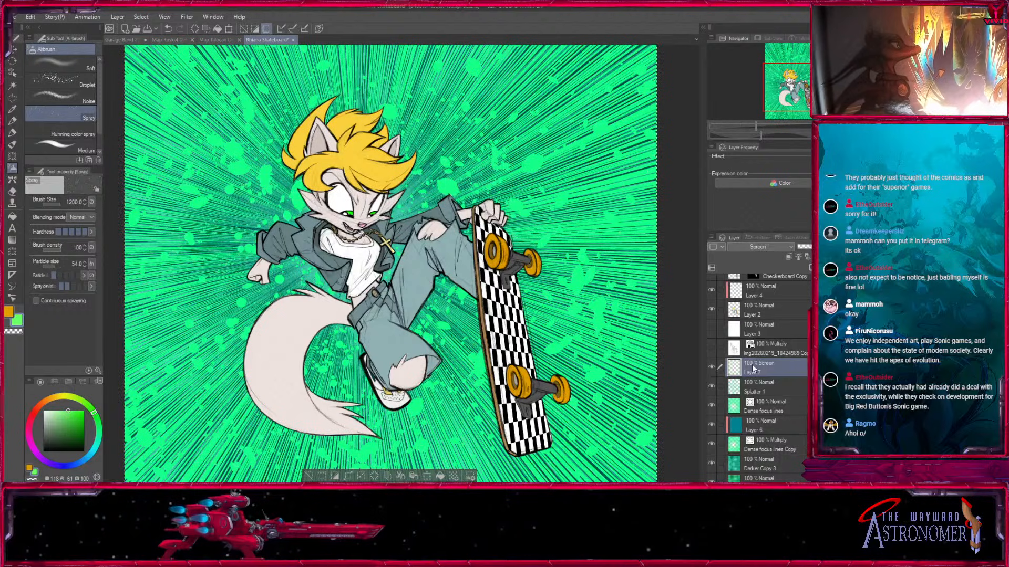
{"action": "key", "text": "ctrl+d"}
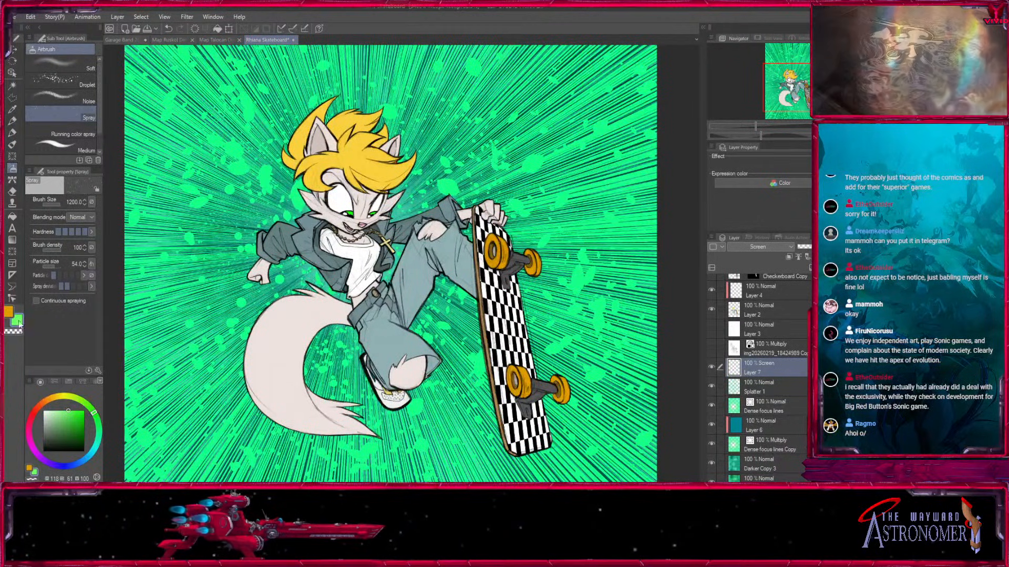
Switch to the Medium airbrush at size 2000 and try a soft green glow at hue 118 around the character.
{"action": "left_click", "coordinate": [60, 147]}
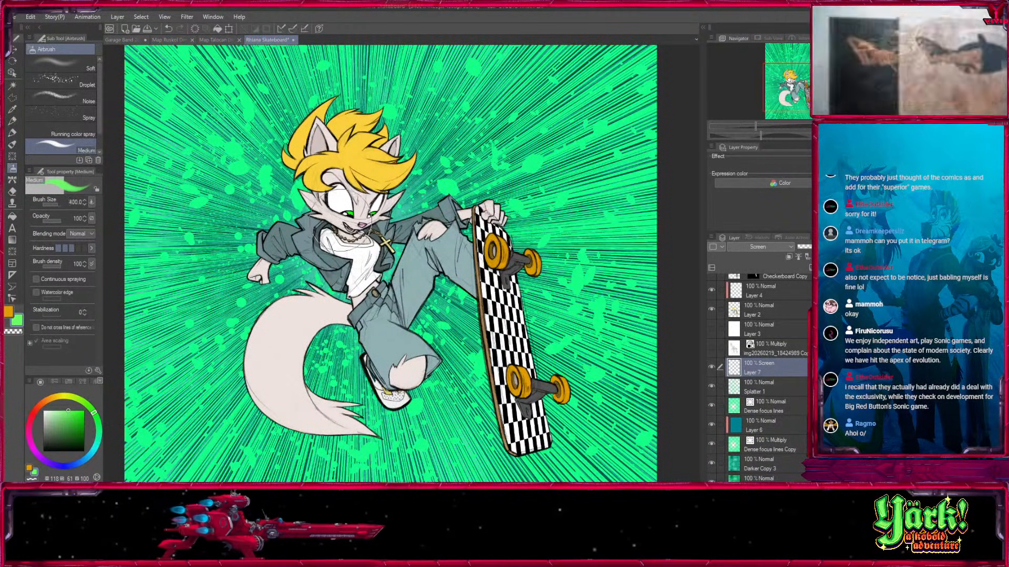
{"action": "mouse_move", "coordinate": [305, 163]}
{"action": "left_mouse_down"}
{"action": "mouse_move", "coordinate": [249, 276]}
{"action": "mouse_move", "coordinate": [441, 240]}
{"action": "left_mouse_up"}
{"action": "key", "text": "ctrl+z"}
{"action": "left_click", "coordinate": [81, 410]}
{"action": "left_click_drag", "start_coordinate": [81, 408], "coordinate": [85, 410]}
{"action": "mouse_move", "coordinate": [286, 183]}
{"action": "left_mouse_down"}
{"action": "mouse_move", "coordinate": [278, 221]}
{"action": "mouse_move", "coordinate": [425, 162]}
{"action": "left_mouse_up"}
{"action": "key", "text": "ctrl+z"}
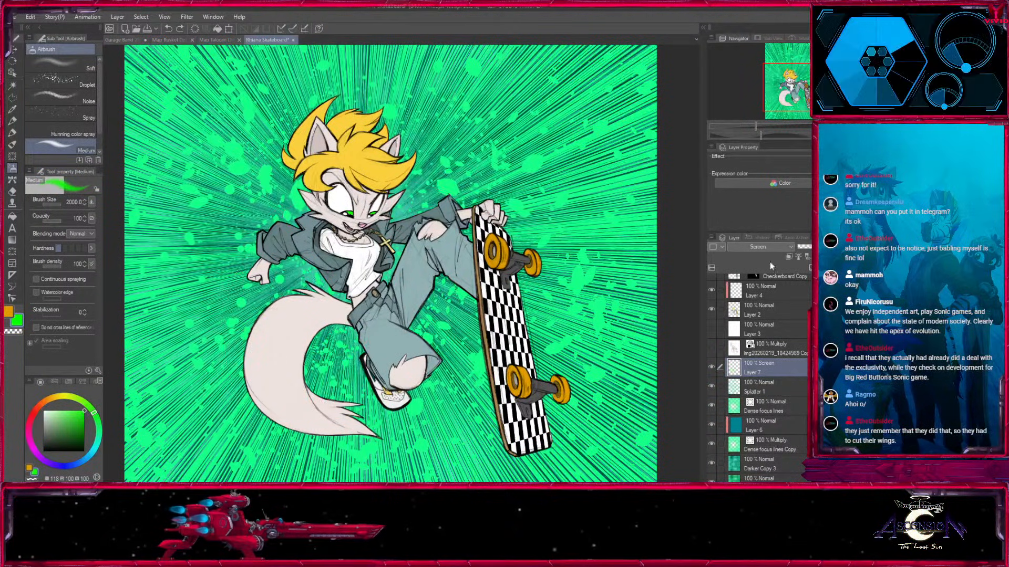
Try a soft teal-green airbrush glow at hue 161 across the background behind the character.
{"action": "left_click_drag", "start_coordinate": [376, 325], "coordinate": [365, 369]}
{"action": "left_click", "coordinate": [99, 434]}
{"action": "mouse_move", "coordinate": [322, 99]}
{"action": "left_mouse_down"}
{"action": "mouse_move", "coordinate": [336, 263]}
{"action": "mouse_move", "coordinate": [376, 315]}
{"action": "left_mouse_up"}
{"action": "key", "text": "ctrl+z"}
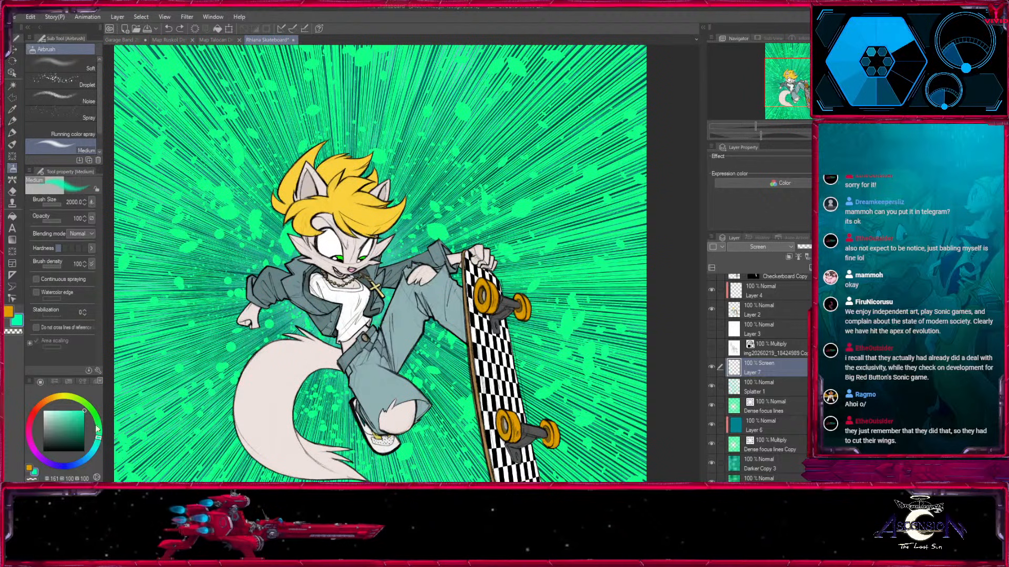
{"action": "mouse_move", "coordinate": [216, 358]}
{"action": "left_mouse_down"}
{"action": "mouse_move", "coordinate": [210, 295]}
{"action": "mouse_move", "coordinate": [404, 142]}
{"action": "mouse_move", "coordinate": [509, 210]}
{"action": "left_mouse_up"}
{"action": "key", "text": "ctrl+z"}
Try a darker green glow at hue 121 and an orange glow at hue 42 behind the character.
{"action": "left_click_drag", "start_coordinate": [83, 416], "coordinate": [95, 427]}
{"action": "mouse_move", "coordinate": [218, 337]}
{"action": "left_mouse_down"}
{"action": "mouse_move", "coordinate": [236, 283]}
{"action": "mouse_move", "coordinate": [483, 189]}
{"action": "mouse_move", "coordinate": [389, 378]}
{"action": "mouse_move", "coordinate": [226, 326]}
{"action": "left_mouse_up"}
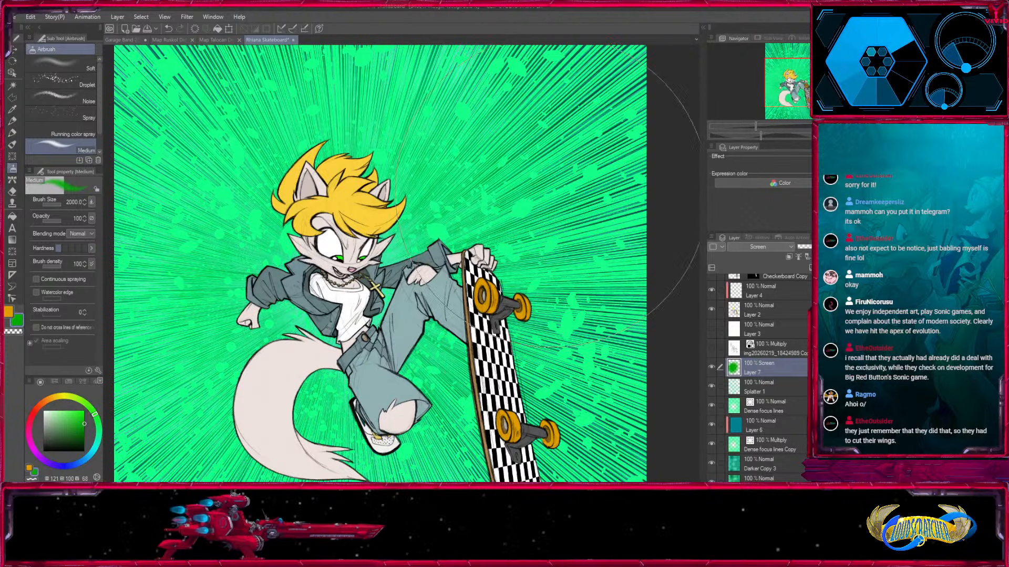
{"action": "key", "text": "ctrl+z"}
{"action": "mouse_move", "coordinate": [216, 289]}
{"action": "left_mouse_down"}
{"action": "mouse_move", "coordinate": [347, 174]}
{"action": "mouse_move", "coordinate": [347, 373]}
{"action": "left_mouse_up"}
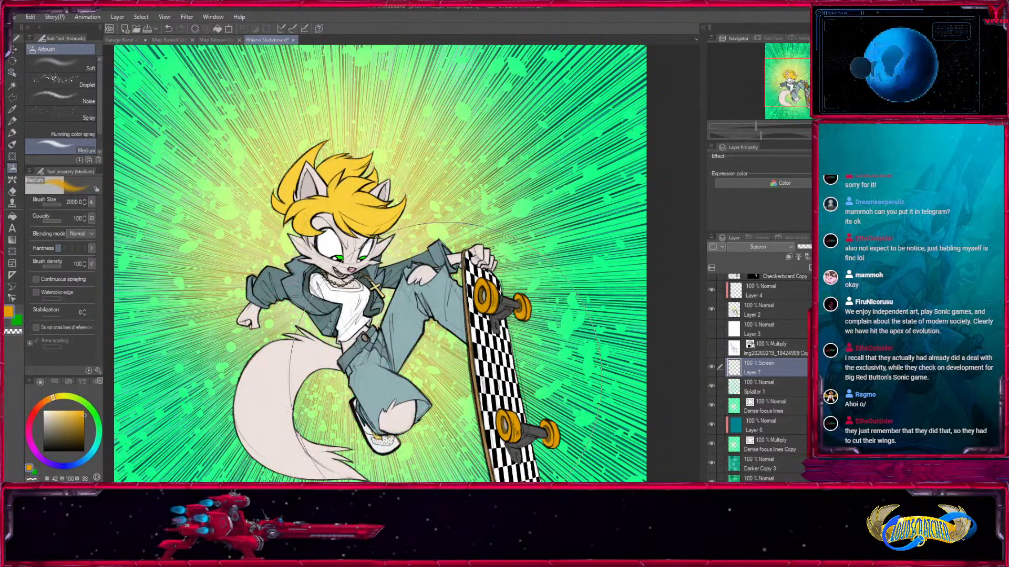
{"action": "key", "text": "ctrl+z"}
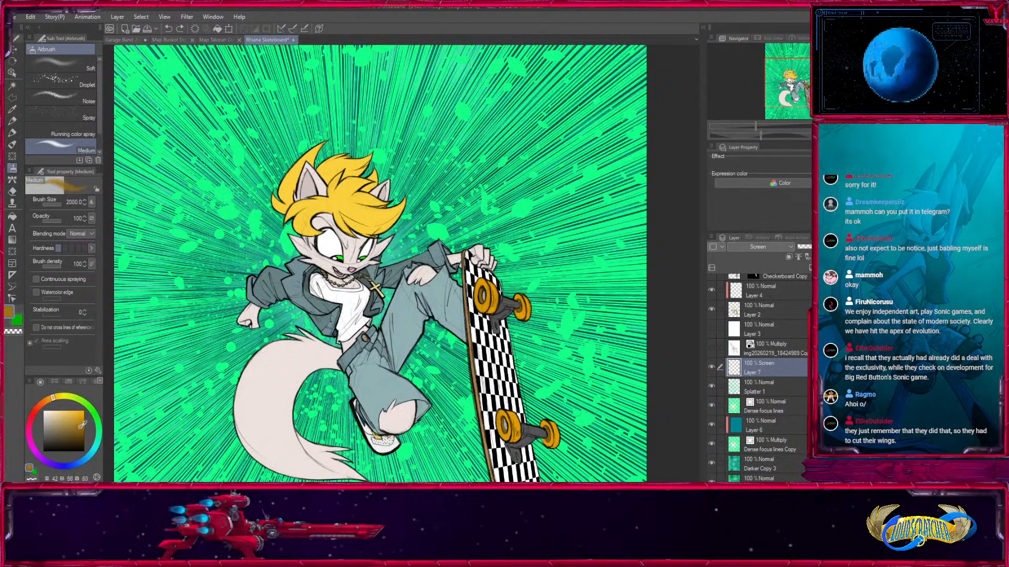
Lower the airbrush opacity to 49 and try a darker orange glow behind the character.
{"action": "left_click", "coordinate": [51, 221]}
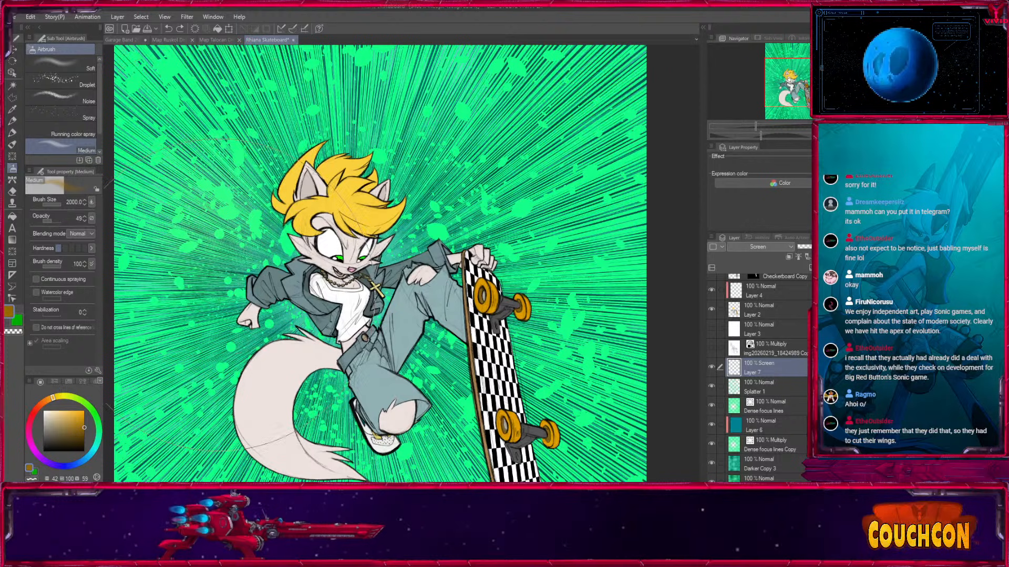
{"action": "left_click_drag", "start_coordinate": [224, 315], "coordinate": [346, 370]}
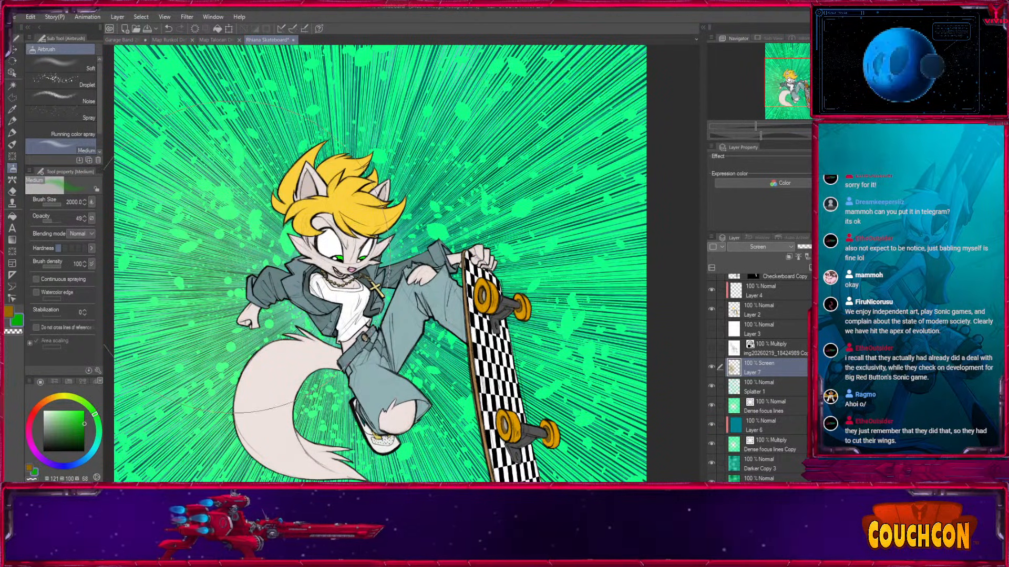
{"action": "key", "text": "ctrl+z"}
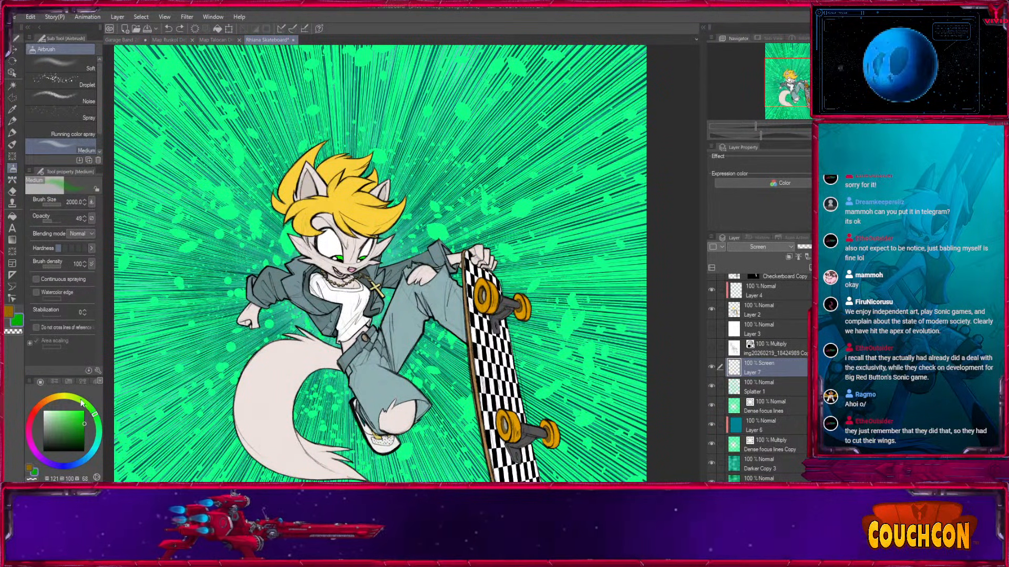
Airbrush a soft teal glow at hue 177 around the character's head on the Screen layer.
{"action": "key", "text": "x"}
{"action": "left_click_drag", "start_coordinate": [95, 451], "coordinate": [95, 448]}
{"action": "left_click_drag", "start_coordinate": [336, 237], "coordinate": [473, 162]}
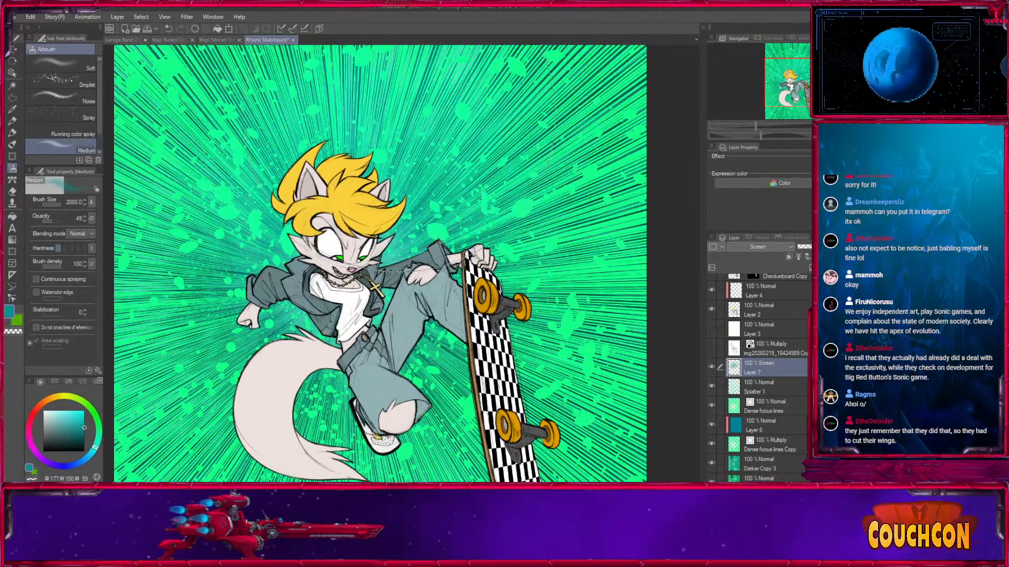
{"action": "left_click_drag", "start_coordinate": [347, 137], "coordinate": [326, 263]}
Airbrush a yellow-green glow at hue 91 beside the character and tail with the brush size at 1500.
{"action": "key", "text": "x"}
{"action": "key", "text": "bracketleft"}
{"action": "key", "text": "bracketleft"}
{"action": "mouse_move", "coordinate": [257, 226]}
{"action": "left_mouse_down"}
{"action": "mouse_move", "coordinate": [363, 378]}
{"action": "mouse_move", "coordinate": [400, 412]}
{"action": "mouse_move", "coordinate": [360, 413]}
{"action": "mouse_move", "coordinate": [224, 217]}
{"action": "left_mouse_up"}
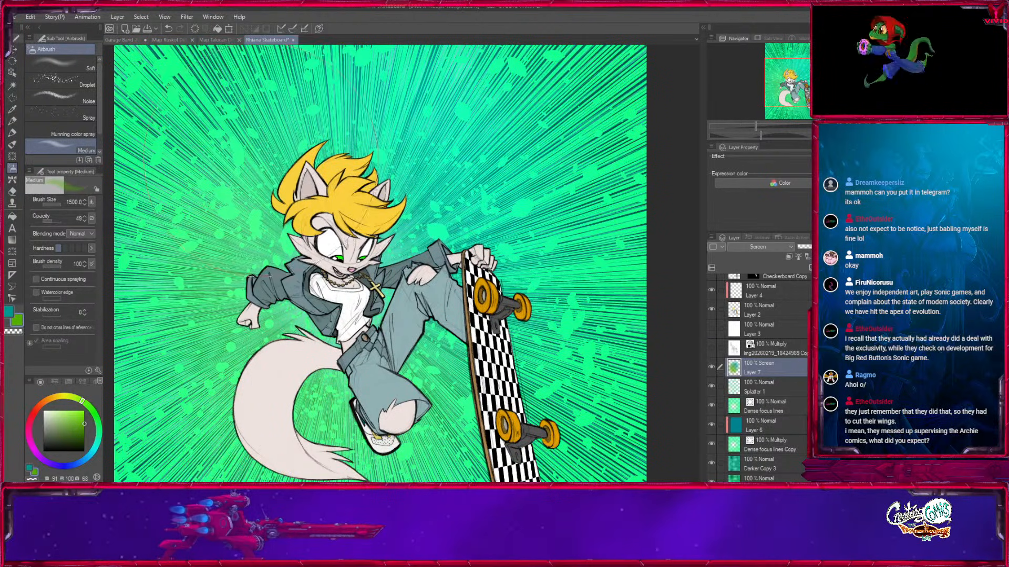
{"action": "left_click_drag", "start_coordinate": [196, 355], "coordinate": [202, 412]}
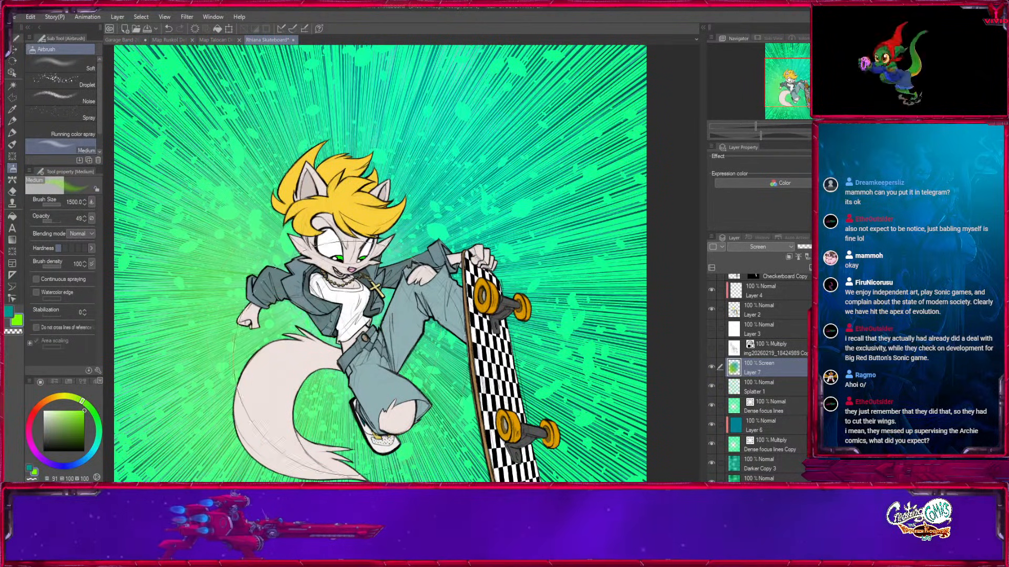
Undo the last yellow-green airbrush stroke and reduce the brush size to 700.
{"action": "key", "text": "ctrl+z"}
{"action": "key", "text": "bracketleft"}
{"action": "key", "text": "bracketleft"}
{"action": "key", "text": "bracketleft"}
{"action": "mouse_move", "coordinate": [361, 374]}
{"action": "left_mouse_down"}
{"action": "mouse_move", "coordinate": [323, 392]}
{"action": "mouse_move", "coordinate": [358, 304]}
{"action": "left_mouse_up"}
{"action": "key", "text": "bracketleft"}
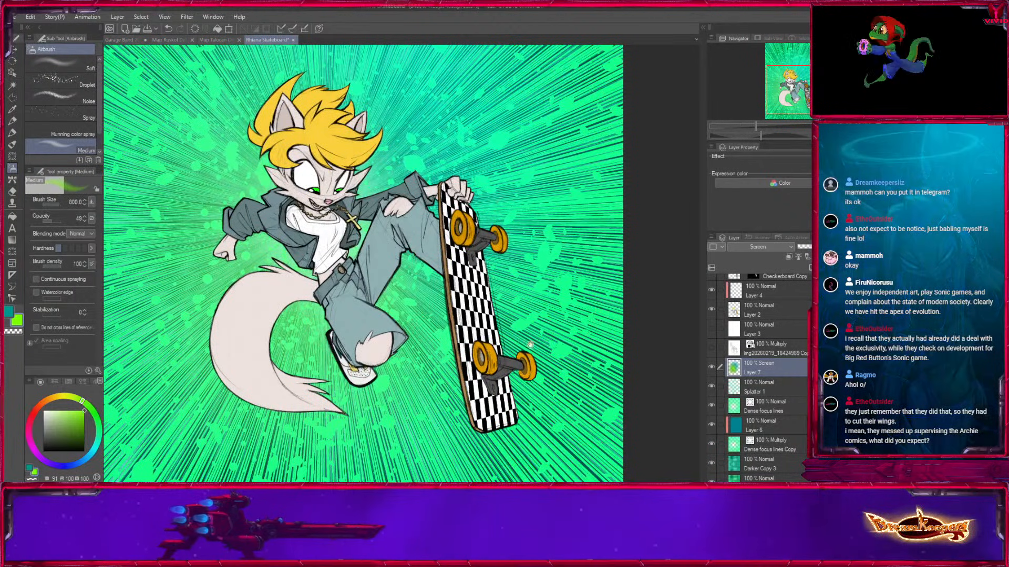
{"action": "left_click_drag", "start_coordinate": [514, 338], "coordinate": [518, 365]}
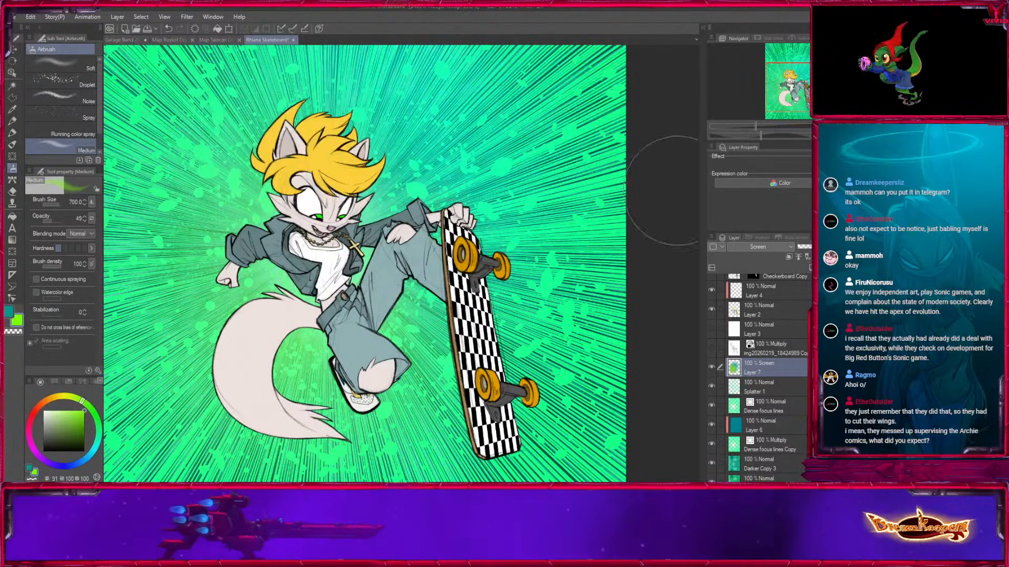
Group the layers from Layer 5 Copy down to Layer 2 in a Char flats folder with the Through blending mode.
{"action": "scroll", "coordinate": [767, 362], "scroll_direction": "up", "scroll_amount": 1}
{"action": "scroll", "coordinate": [767, 342], "scroll_direction": "up", "scroll_amount": 4}
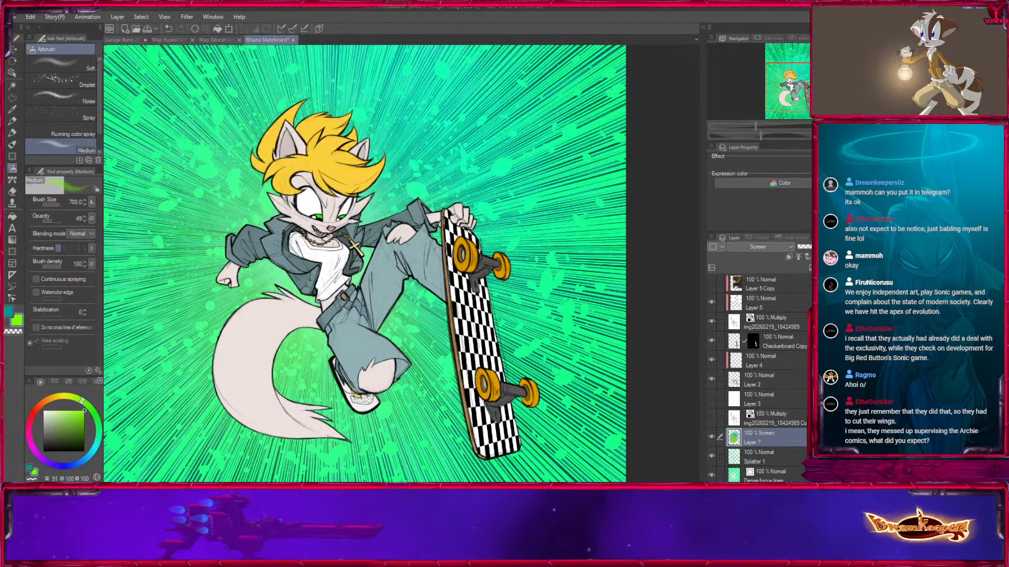
{"action": "left_click", "coordinate": [761, 284]}
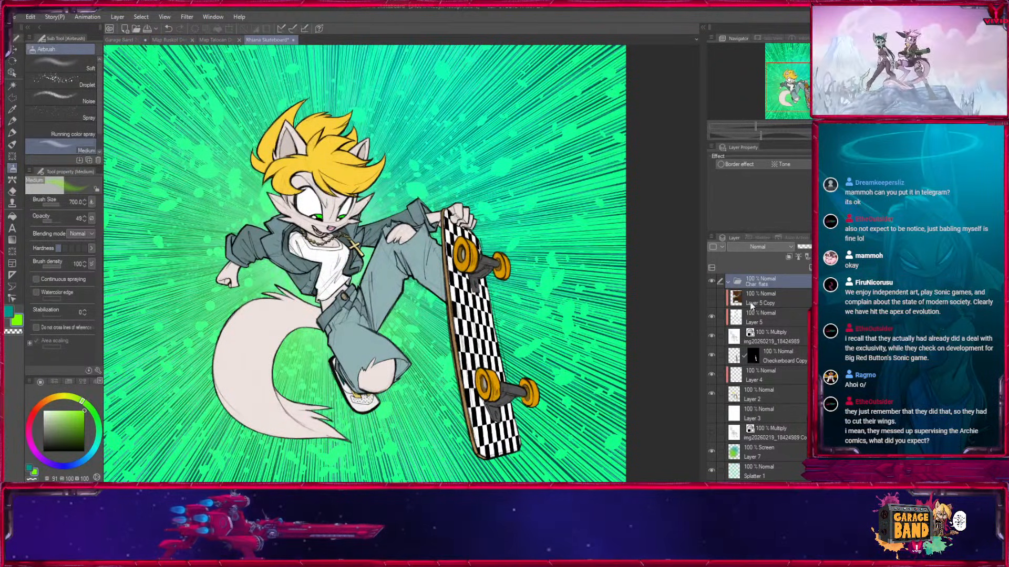
{"action": "left_click", "coordinate": [767, 299]}
{"action": "left_click", "coordinate": [765, 396], "text": "shift"}
{"action": "left_click_drag", "start_coordinate": [762, 338], "coordinate": [763, 283]}
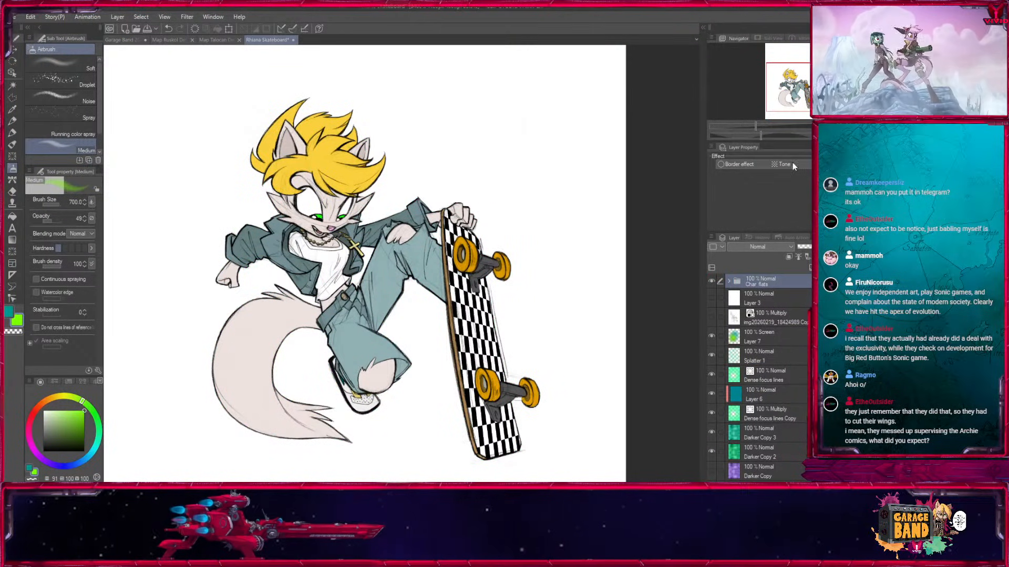
{"action": "left_click", "coordinate": [755, 27]}
{"action": "left_click", "coordinate": [729, 283]}
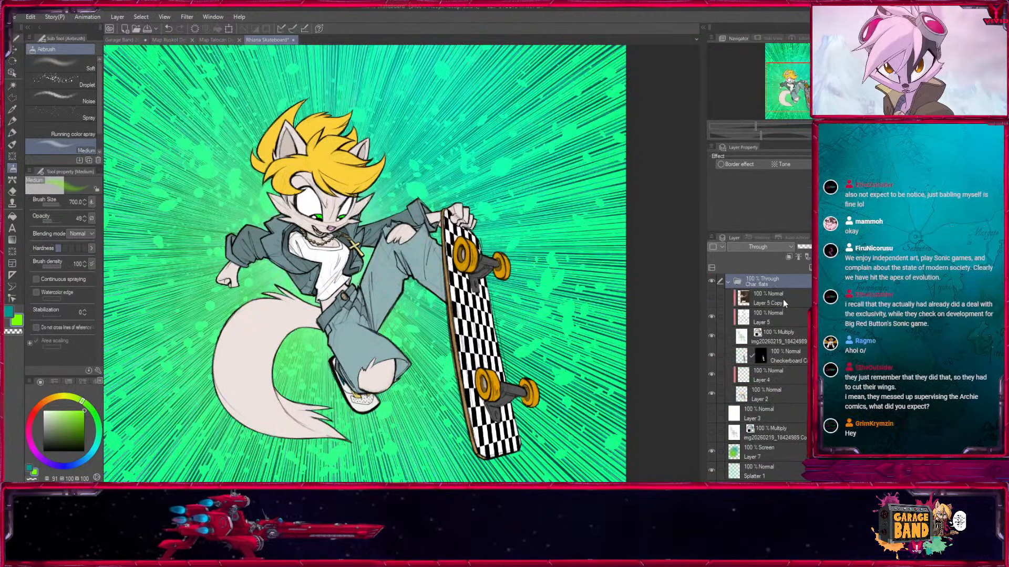
Merge Layer 5 down into the Multiply line art layer inside the Char flats folder.
{"action": "left_click", "coordinate": [767, 317]}
{"action": "left_click", "coordinate": [711, 336]}
{"action": "left_click", "coordinate": [712, 336]}
{"action": "left_click", "coordinate": [757, 334]}
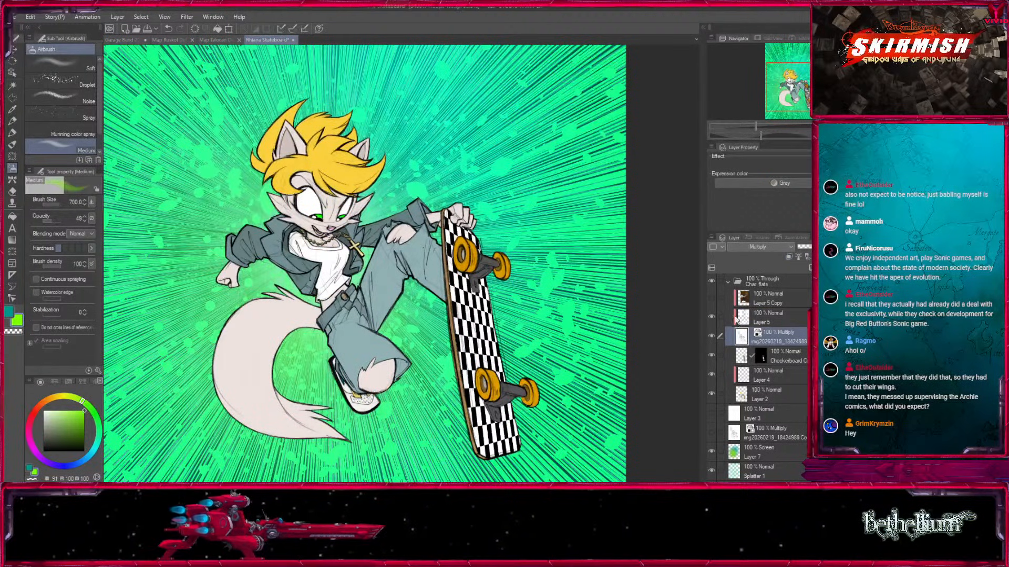
{"action": "left_click", "coordinate": [755, 322]}
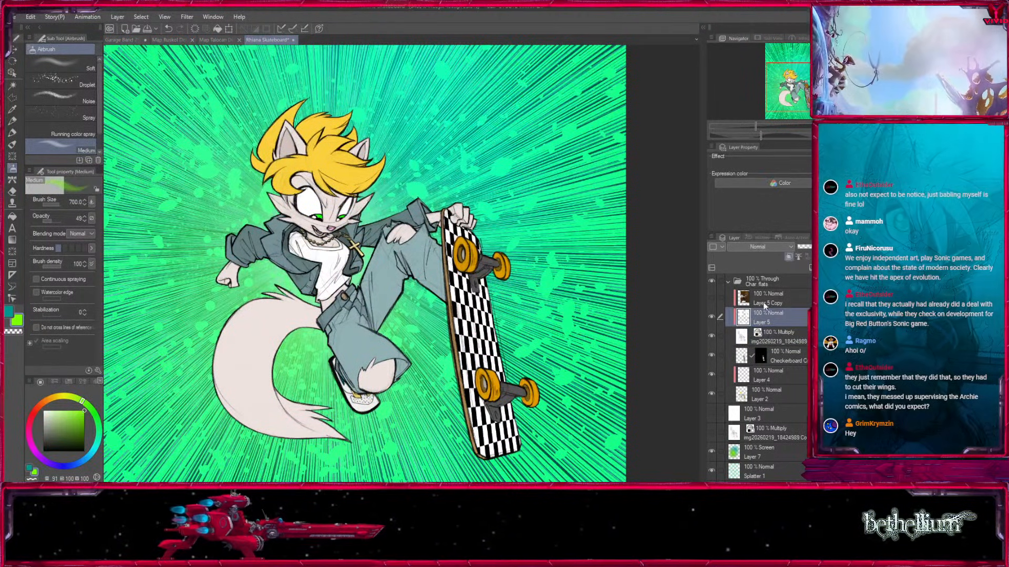
{"action": "key", "text": "ctrl+e"}
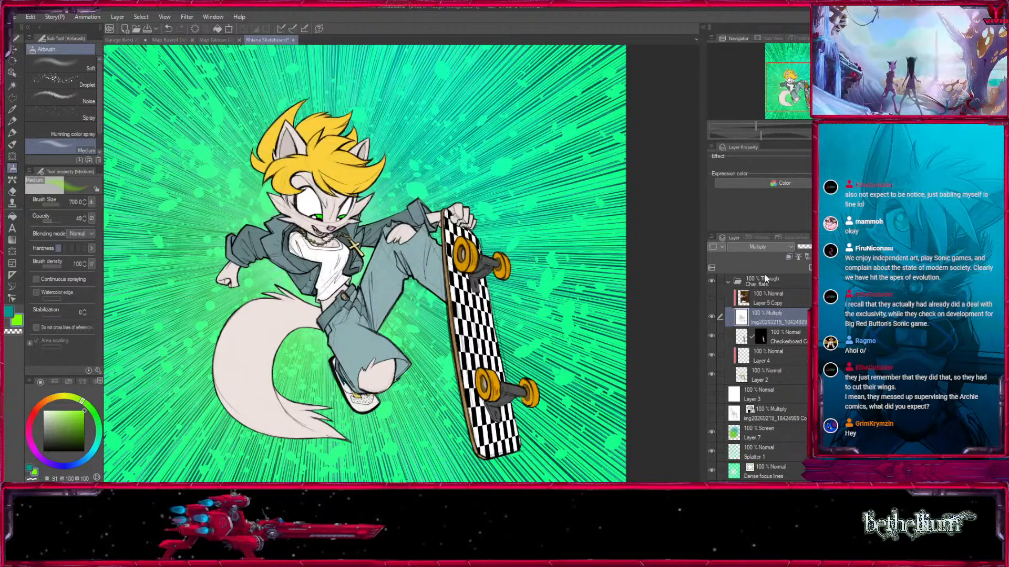
{"action": "key", "text": "ctrl+z"}
{"action": "key", "text": "ctrl+e"}
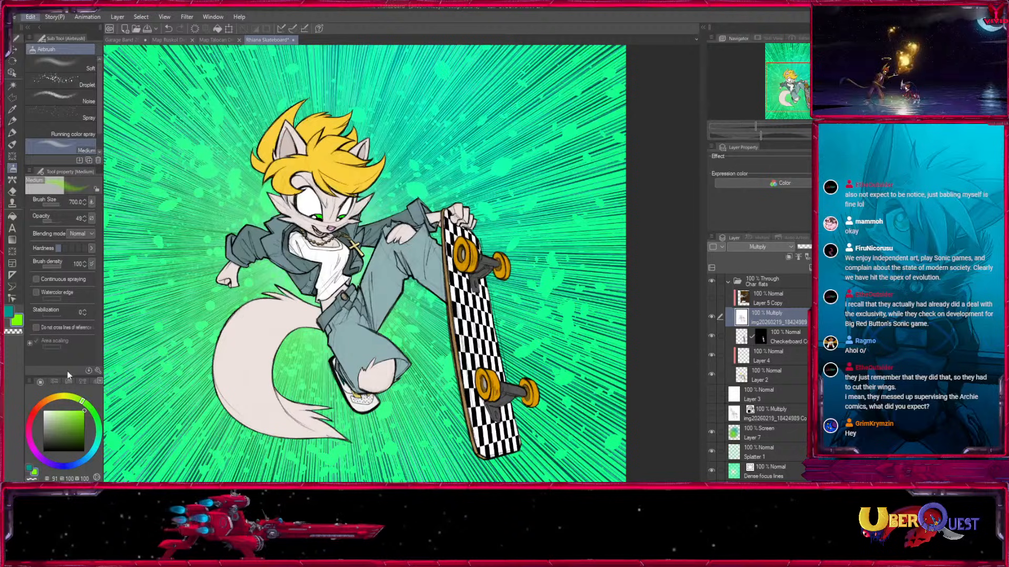
Show Layer 5 Copy, unclip it, and sample its dark yellow and dark grey-brown outline colours.
{"action": "left_click", "coordinate": [712, 300]}
{"action": "left_click", "coordinate": [768, 300]}
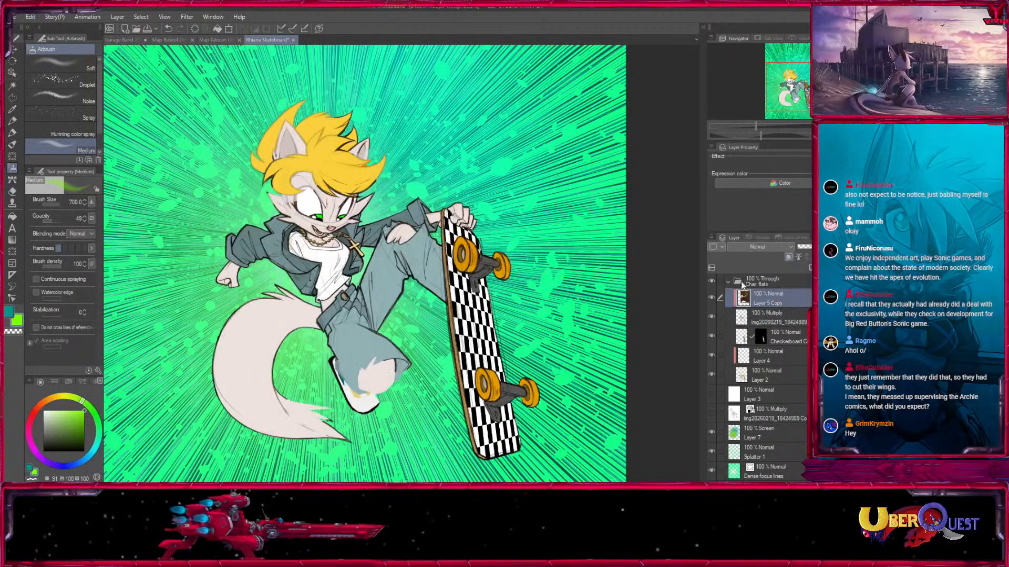
{"action": "left_click", "coordinate": [788, 258]}
{"action": "left_click", "coordinate": [12, 110]}
{"action": "left_click_drag", "start_coordinate": [594, 89], "coordinate": [547, 174]}
{"action": "left_click", "coordinate": [462, 95]}
{"action": "key", "text": "x"}
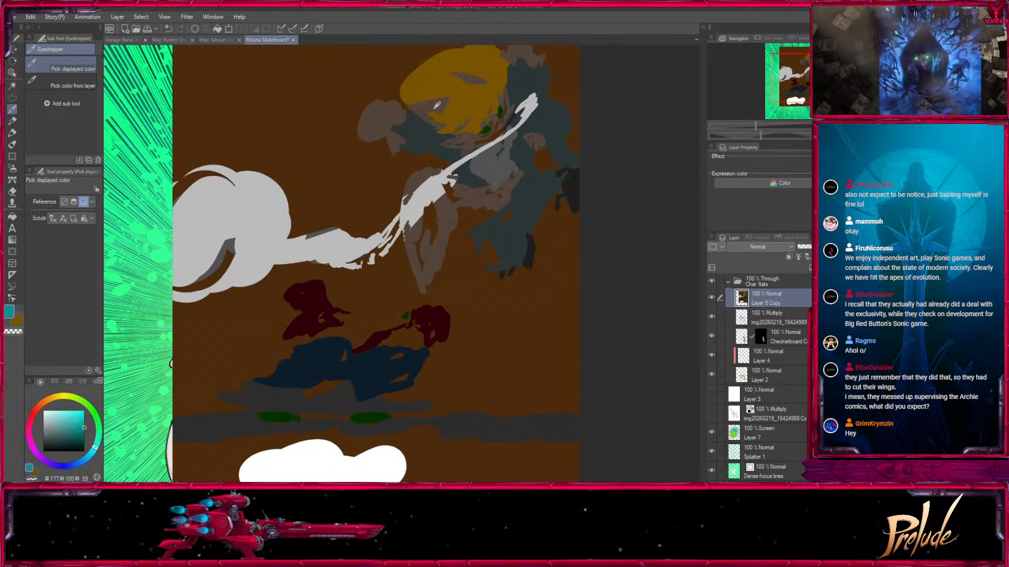
{"action": "left_click", "coordinate": [441, 105]}
Hide Layer 5 Copy, add a layer clipped to the line art, and fill it with the dark grey-brown.
{"action": "left_click", "coordinate": [782, 317]}
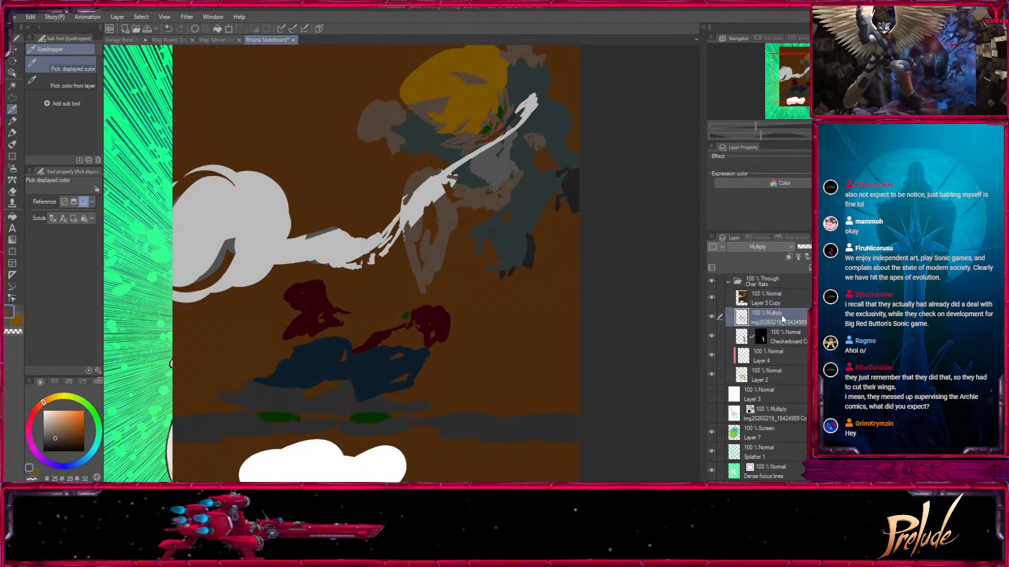
{"action": "left_click", "coordinate": [712, 298]}
{"action": "left_click", "coordinate": [811, 268]}
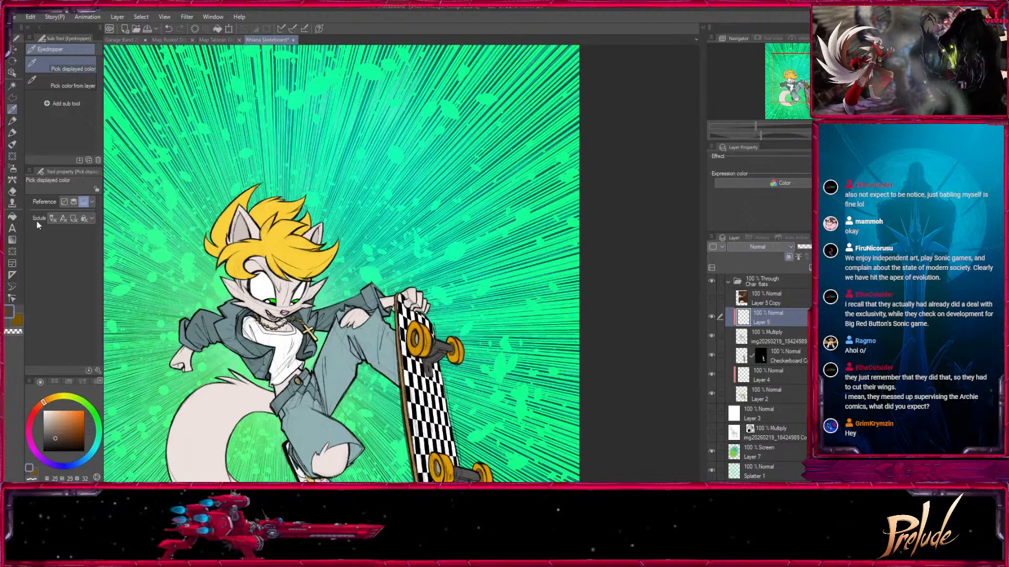
{"action": "left_click", "coordinate": [12, 217]}
{"action": "left_click", "coordinate": [210, 283]}
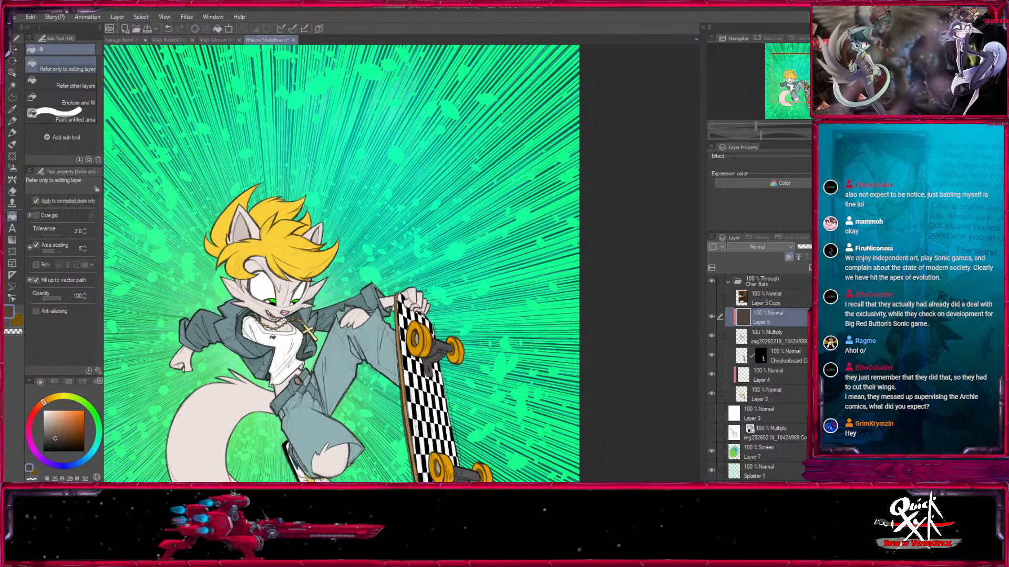
Change the line art layer's blending mode from Multiply to Normal.
{"action": "left_click", "coordinate": [777, 337]}
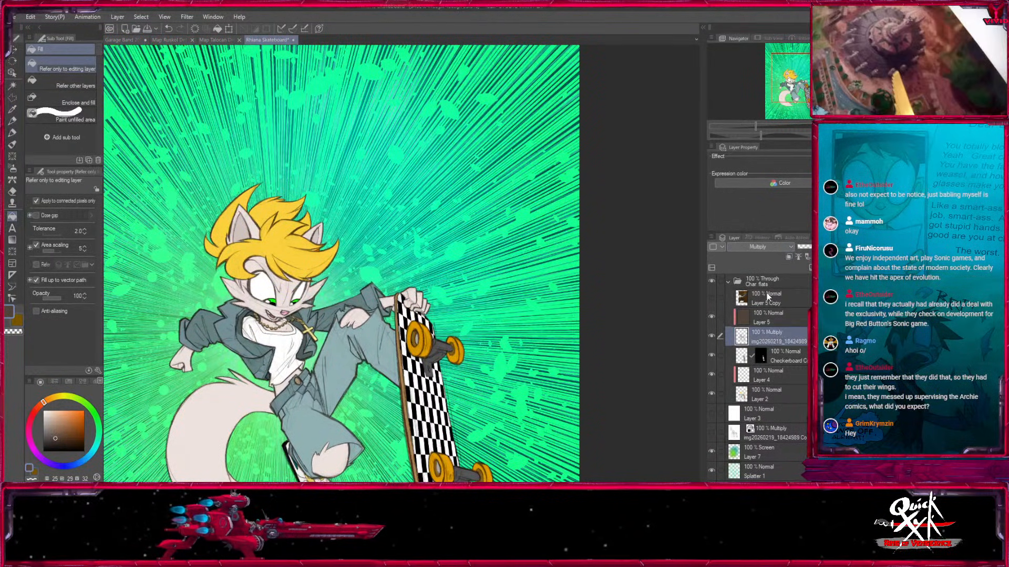
{"action": "left_click", "coordinate": [775, 248]}
{"action": "left_click", "coordinate": [752, 13]}
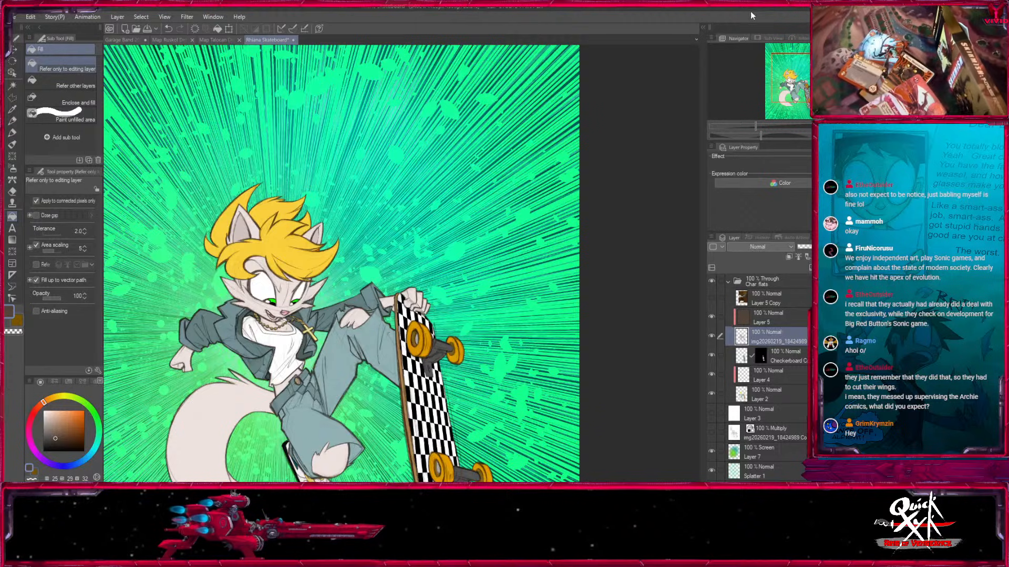
On the clipped Layer 5, recolour the outline of the tall left hair tuft dark yellow with the Fill in Mono Pen 3 marker at size 50.
{"action": "left_click", "coordinate": [777, 322]}
{"action": "key", "text": "ctrl+plus"}
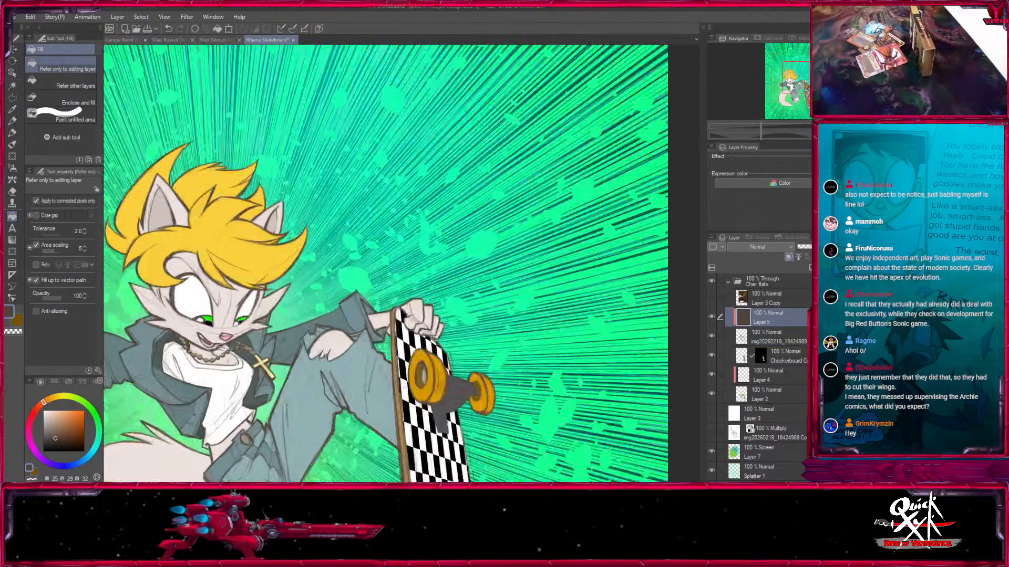
{"action": "key", "text": "ctrl+plus"}
{"action": "key", "text": "ctrl+plus"}
{"action": "key", "text": "ctrl+plus"}
{"action": "left_click_drag", "start_coordinate": [126, 231], "coordinate": [670, 307]}
{"action": "left_click_drag", "start_coordinate": [315, 237], "coordinate": [487, 287]}
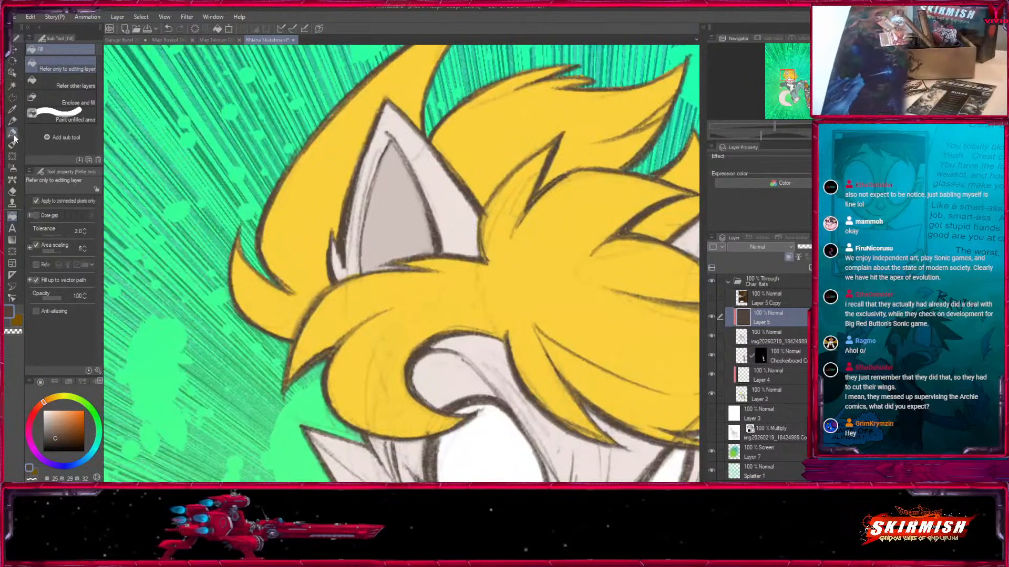
{"action": "left_click", "coordinate": [13, 134]}
{"action": "key", "text": "bracketright"}
{"action": "key", "text": "bracketright"}
{"action": "key", "text": "bracketright"}
{"action": "mouse_move", "coordinate": [237, 247]}
{"action": "left_mouse_down"}
{"action": "mouse_move", "coordinate": [289, 357]}
{"action": "mouse_move", "coordinate": [317, 360]}
{"action": "left_mouse_up"}
{"action": "left_click_drag", "start_coordinate": [357, 220], "coordinate": [285, 386]}
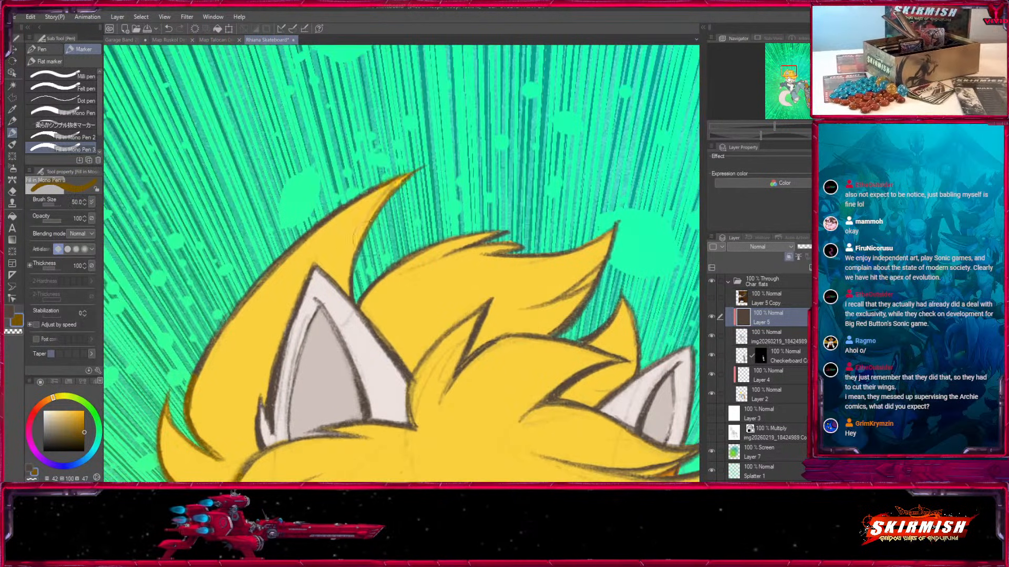
{"action": "left_click_drag", "start_coordinate": [339, 206], "coordinate": [194, 371]}
Recolour the outlines of the hair spikes behind the left ear dark yellow, varying the brush size between 15 and 60.
{"action": "key", "text": "bracketleft"}
{"action": "key", "text": "bracketleft"}
{"action": "key", "text": "bracketleft"}
{"action": "key", "text": "bracketleft"}
{"action": "key", "text": "bracketleft"}
{"action": "key", "text": "bracketleft"}
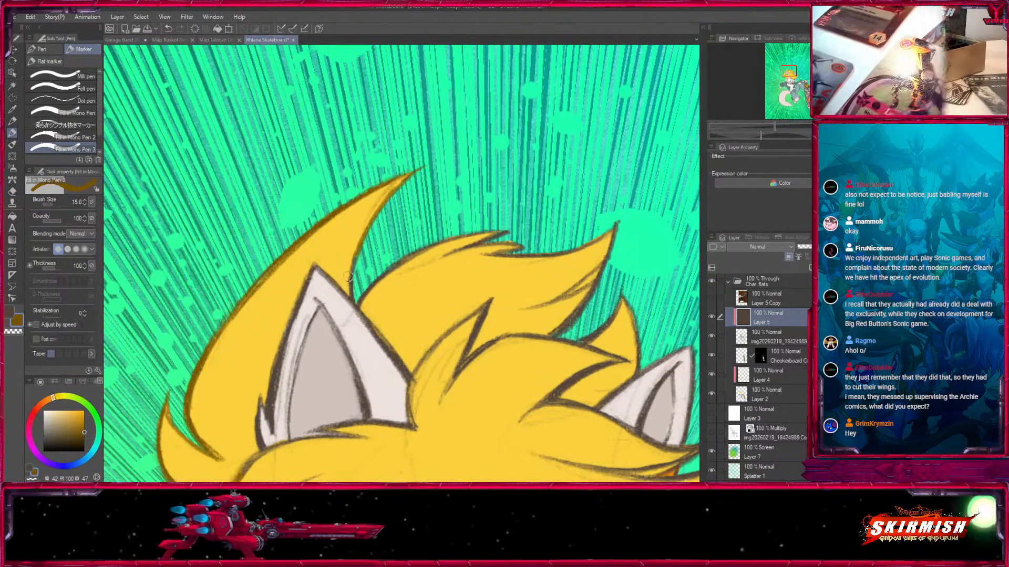
{"action": "key", "text": "bracketright"}
{"action": "key", "text": "bracketright"}
{"action": "key", "text": "bracketright"}
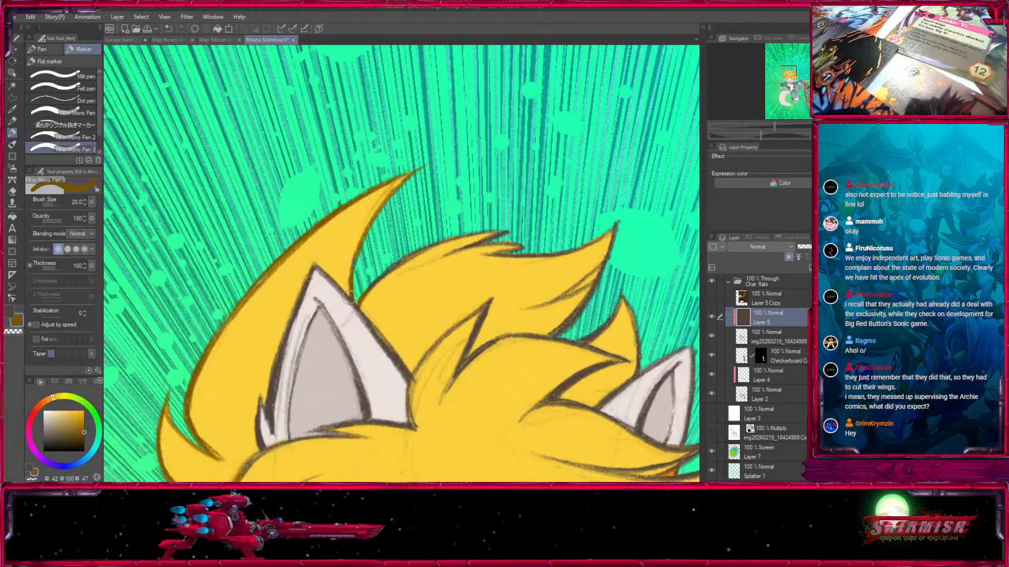
{"action": "key", "text": "bracketright"}
{"action": "key", "text": "bracketright"}
{"action": "key", "text": "bracketright"}
{"action": "key", "text": "bracketright"}
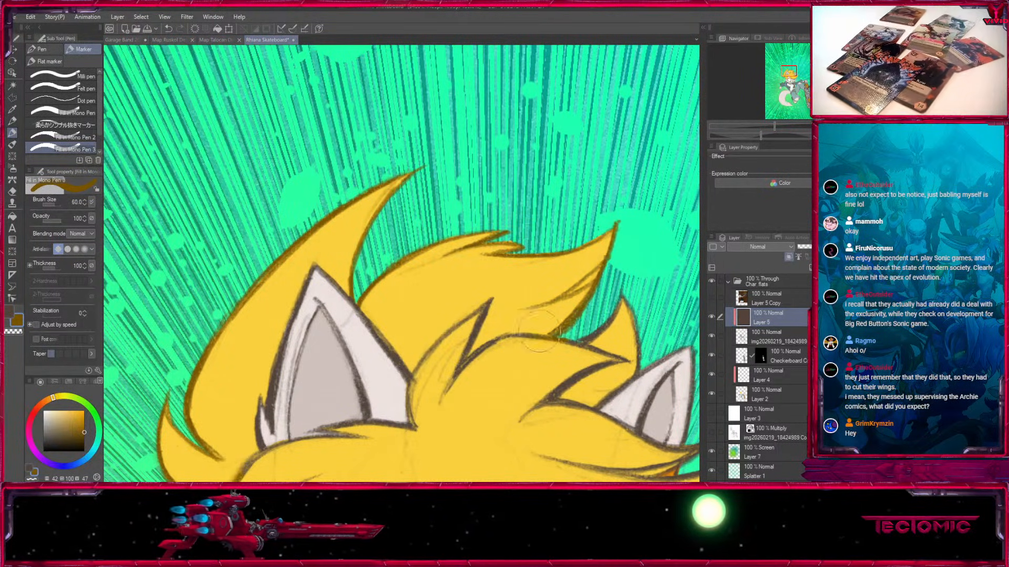
Paint the central forelock lines and the strand edges beside the right ear dark yellow with brush sizes from 20 to 40.
{"action": "left_click_drag", "start_coordinate": [422, 370], "coordinate": [420, 409]}
{"action": "key", "text": "bracketleft"}
{"action": "key", "text": "bracketleft"}
{"action": "key", "text": "bracketleft"}
{"action": "key", "text": "bracketleft"}
{"action": "key", "text": "bracketleft"}
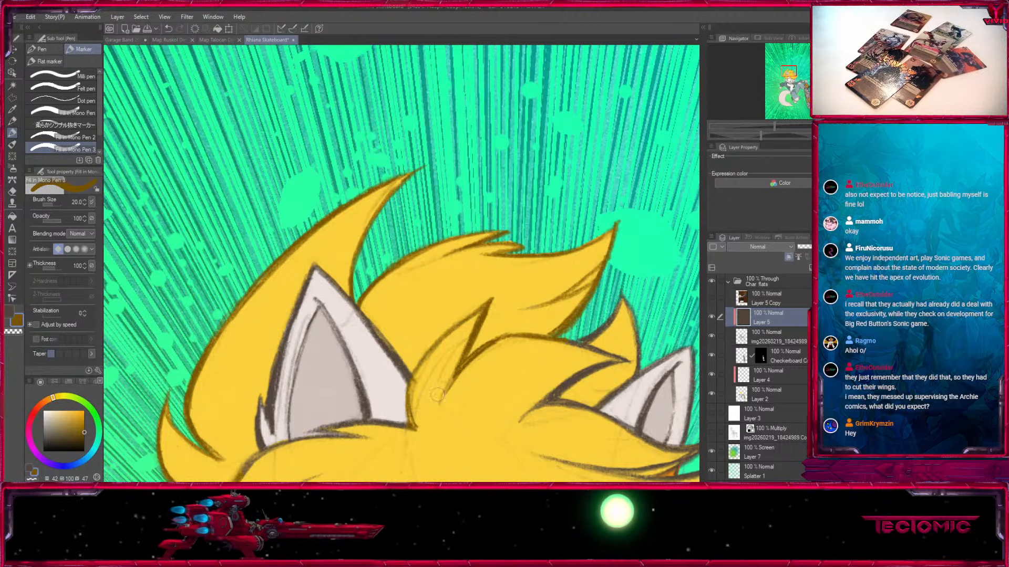
{"action": "left_click_drag", "start_coordinate": [548, 374], "coordinate": [384, 342]}
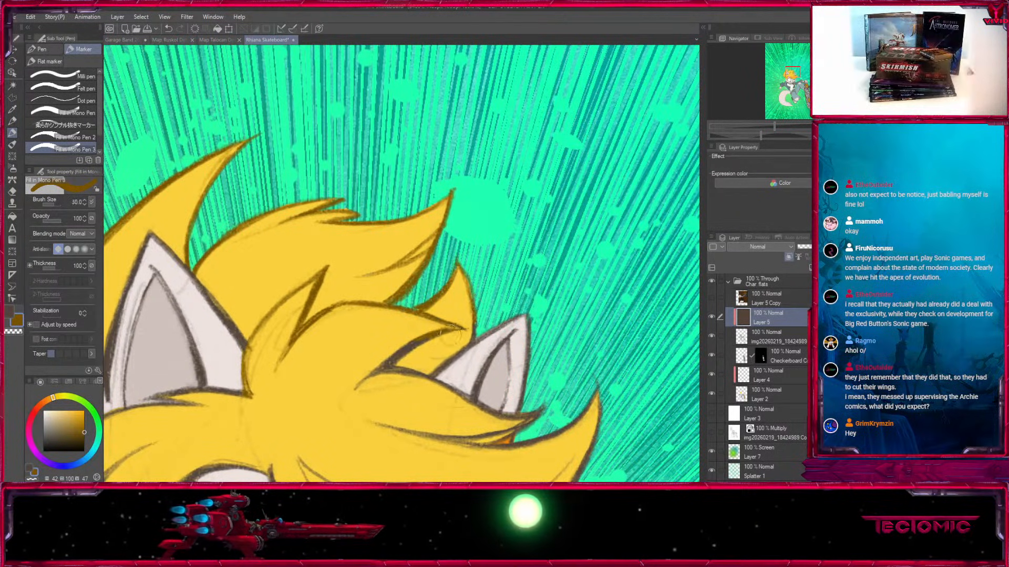
{"action": "mouse_move", "coordinate": [427, 342]}
{"action": "left_mouse_down"}
{"action": "mouse_move", "coordinate": [391, 364]}
{"action": "mouse_move", "coordinate": [342, 241]}
{"action": "left_mouse_up"}
{"action": "key", "text": "bracketright"}
{"action": "key", "text": "bracketright"}
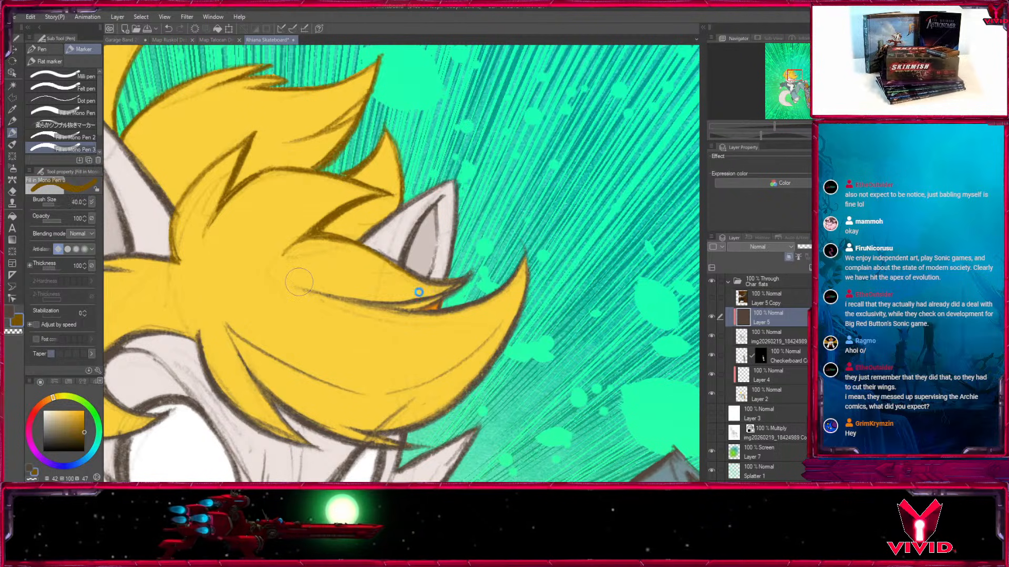
Recolour the hair strand lines sweeping under the right ear dark yellow, using brush size 17 for the narrow parts and larger sizes elsewhere.
{"action": "key", "text": "bracketleft"}
{"action": "key", "text": "bracketleft"}
{"action": "key", "text": "bracketleft"}
{"action": "key", "text": "bracketleft"}
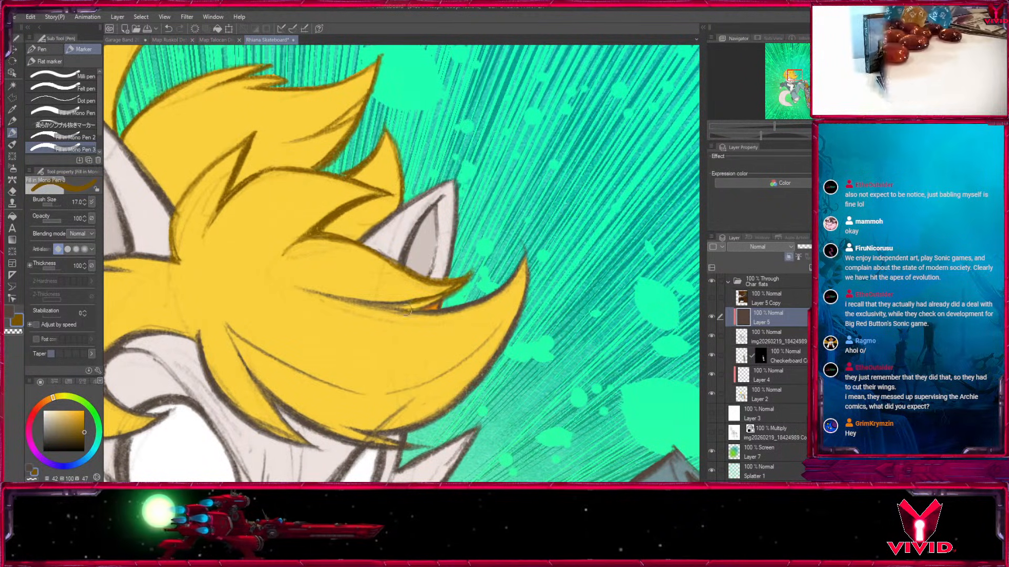
{"action": "key", "text": "bracketright"}
{"action": "key", "text": "bracketright"}
{"action": "key", "text": "bracketright"}
{"action": "key", "text": "bracketright"}
{"action": "key", "text": "bracketright"}
{"action": "key", "text": "bracketright"}
{"action": "key", "text": "bracketright"}
{"action": "key", "text": "bracketright"}
Paint the line art of the left fringe and its curl beside the eye dark yellow at brush sizes 25 and 20.
{"action": "left_click_drag", "start_coordinate": [449, 379], "coordinate": [714, 342]}
{"action": "key", "text": "bracketleft"}
{"action": "key", "text": "bracketleft"}
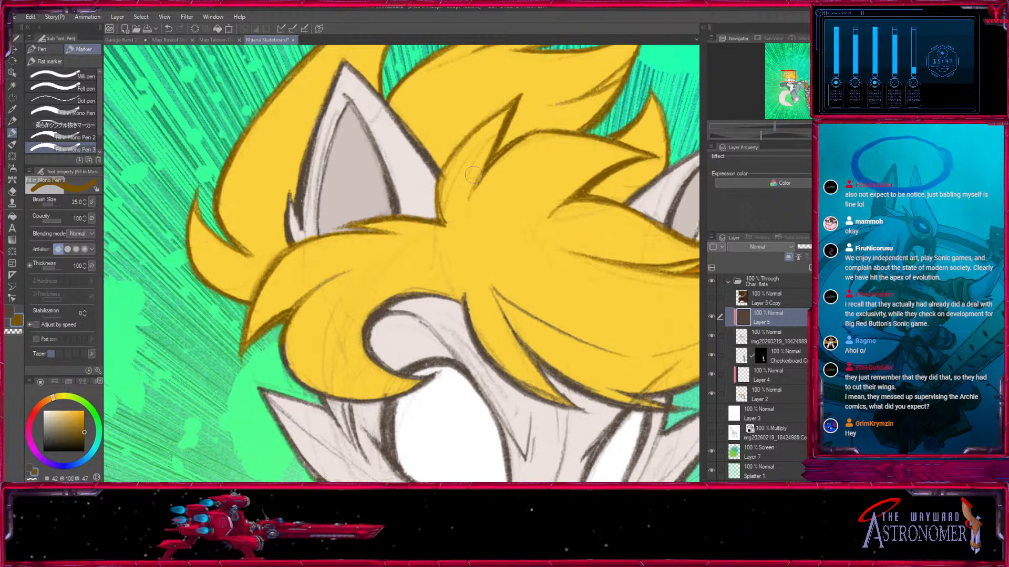
{"action": "left_click_drag", "start_coordinate": [425, 324], "coordinate": [395, 258]}
{"action": "key", "text": "bracketleft"}
{"action": "key", "text": "bracketleft"}
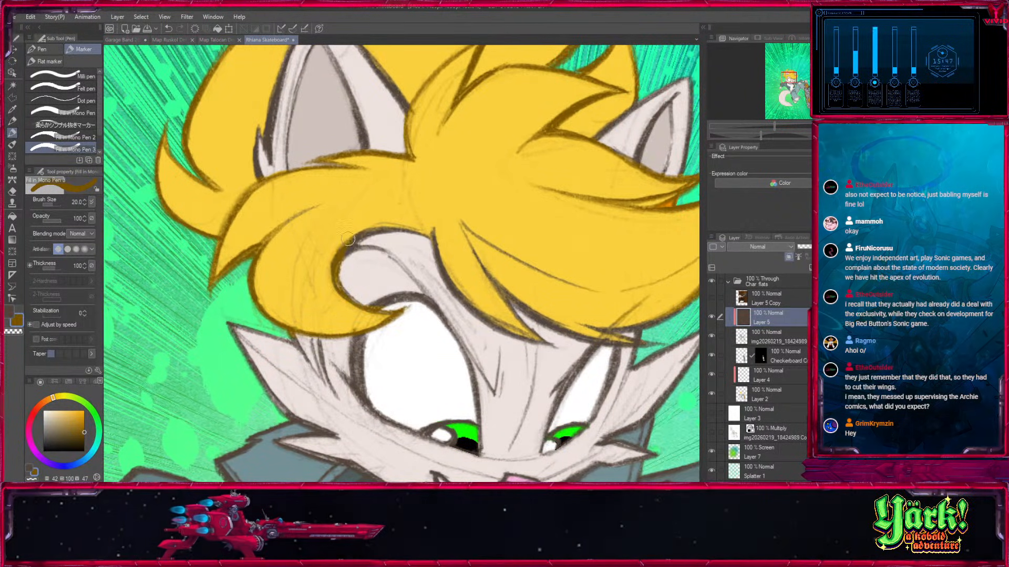
Recolour the fringe edges and strand tips over the forehead and eyes dark yellow, reducing the brush from 20 to 12.
{"action": "left_click_drag", "start_coordinate": [493, 295], "coordinate": [356, 245]}
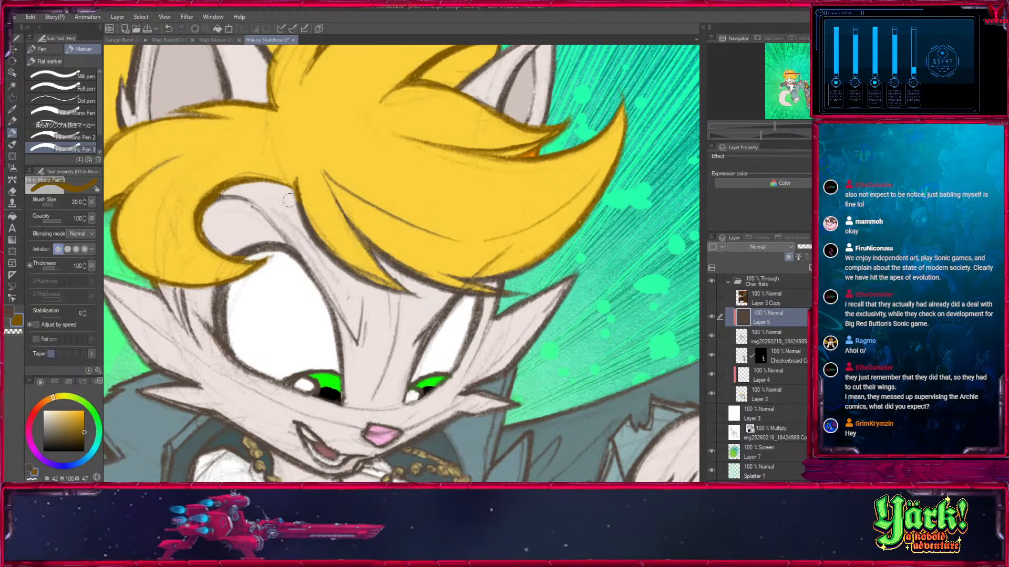
{"action": "key", "text": "bracketleft"}
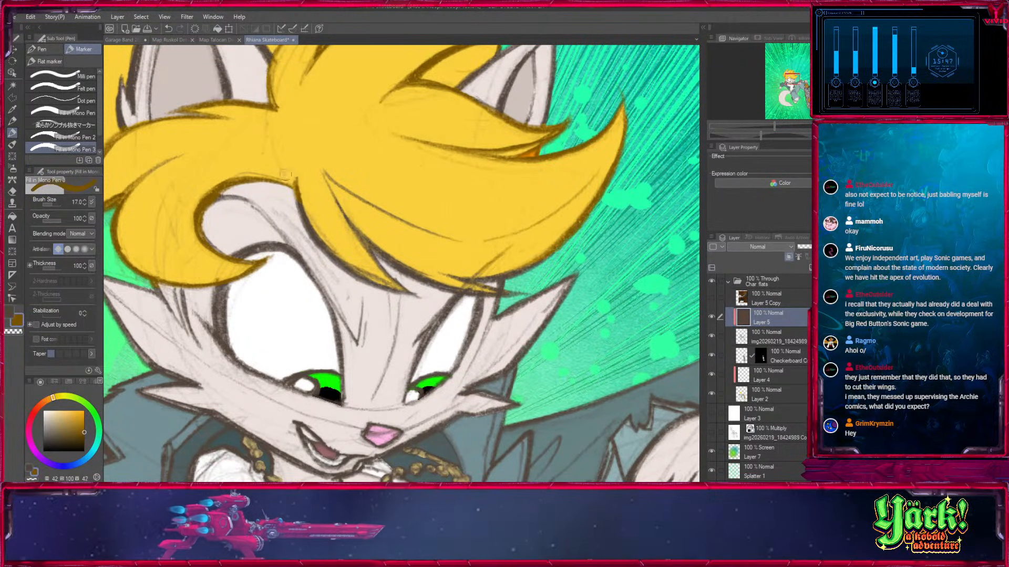
{"action": "key", "text": "bracketright"}
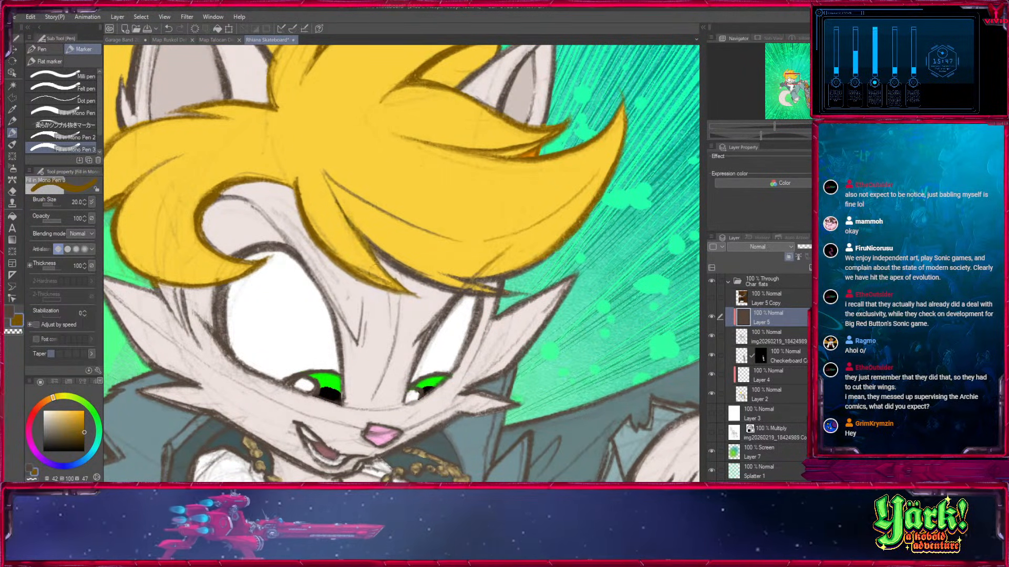
{"action": "key", "text": "bracketleft"}
{"action": "left_click_drag", "start_coordinate": [482, 291], "coordinate": [331, 227]}
{"action": "key", "text": "bracketleft"}
{"action": "key", "text": "bracketleft"}
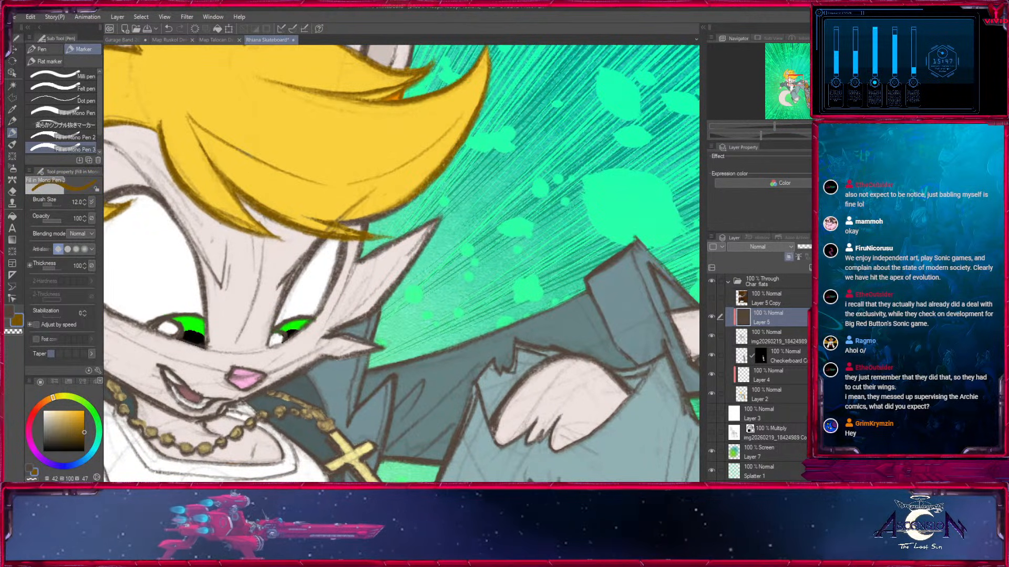
Paint the right fringe's lower edge dark yellow at brush size 20 and its inner strand lines at size 50.
{"action": "key", "text": "bracketright"}
{"action": "key", "text": "bracketright"}
{"action": "key", "text": "bracketright"}
{"action": "left_click_drag", "start_coordinate": [439, 206], "coordinate": [460, 283]}
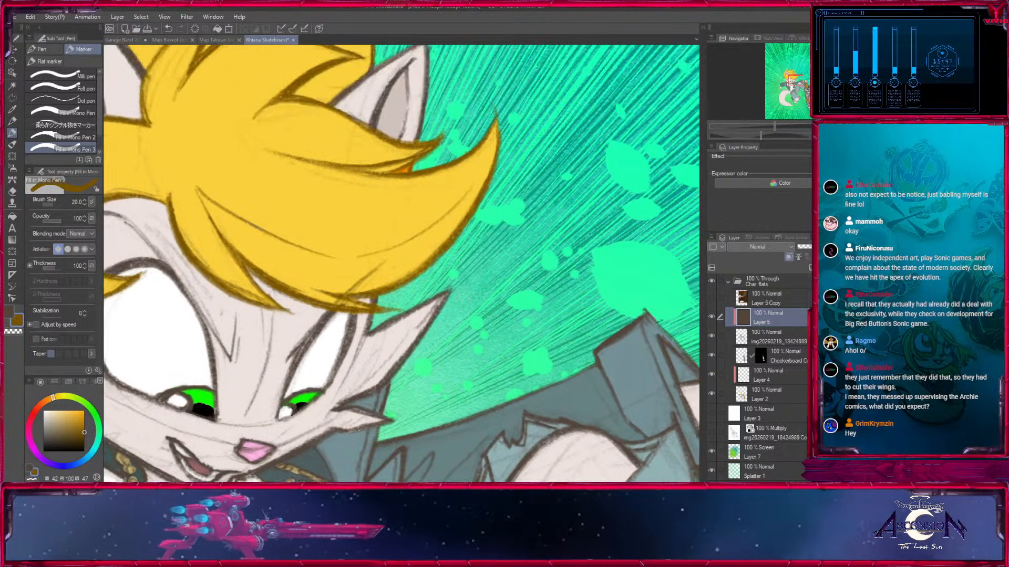
{"action": "left_click_drag", "start_coordinate": [369, 242], "coordinate": [514, 337]}
{"action": "key", "text": "bracketright"}
{"action": "key", "text": "bracketright"}
{"action": "key", "text": "bracketright"}
{"action": "key", "text": "bracketright"}
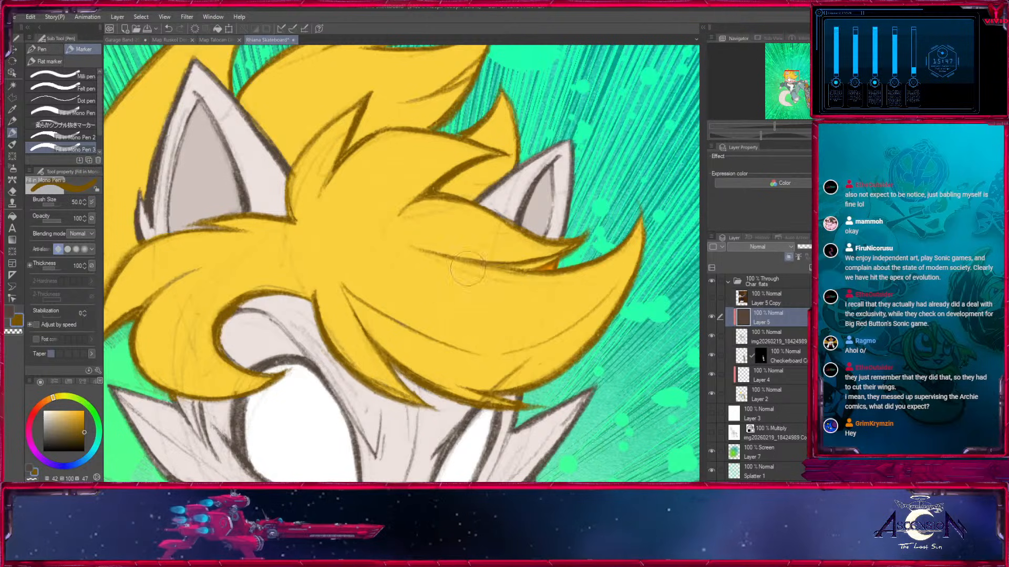
Recolour the necklace's bead outlines dark yellow at brush size 20.
{"action": "left_click_drag", "start_coordinate": [420, 315], "coordinate": [494, 108]}
{"action": "left_click_drag", "start_coordinate": [521, 333], "coordinate": [483, 209]}
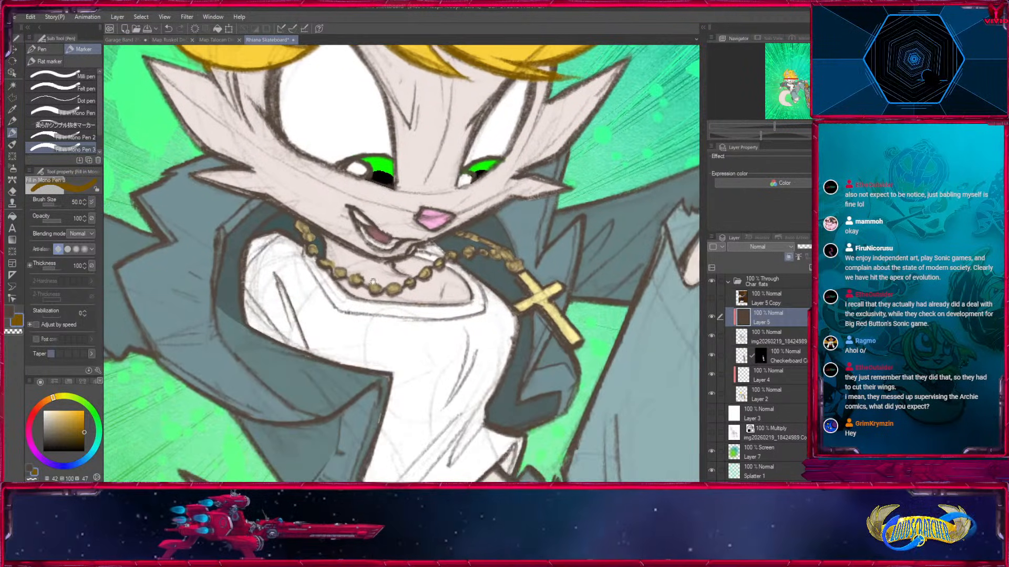
{"action": "key", "text": "bracketleft"}
{"action": "key", "text": "bracketleft"}
{"action": "key", "text": "bracketleft"}
{"action": "key", "text": "bracketleft"}
{"action": "mouse_move", "coordinate": [344, 277]}
{"action": "left_mouse_down"}
{"action": "mouse_move", "coordinate": [414, 266]}
{"action": "mouse_move", "coordinate": [400, 289]}
{"action": "mouse_move", "coordinate": [431, 266]}
{"action": "left_mouse_up"}
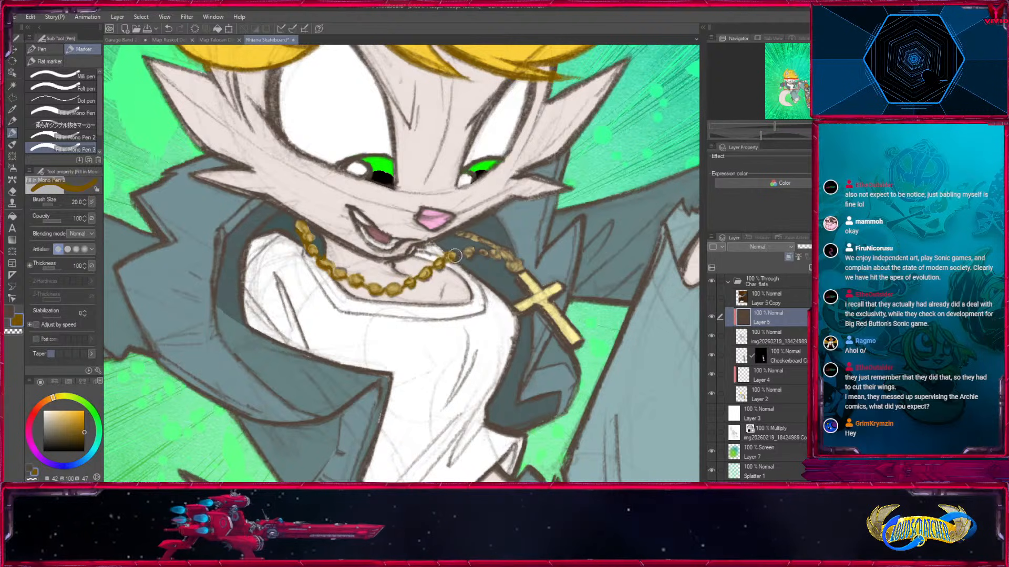
Paint the rest of the chain and the cross pendant's outline dark yellow at brush size 17, redoing the stroke at the cross's centre.
{"action": "left_click_drag", "start_coordinate": [561, 286], "coordinate": [391, 231]}
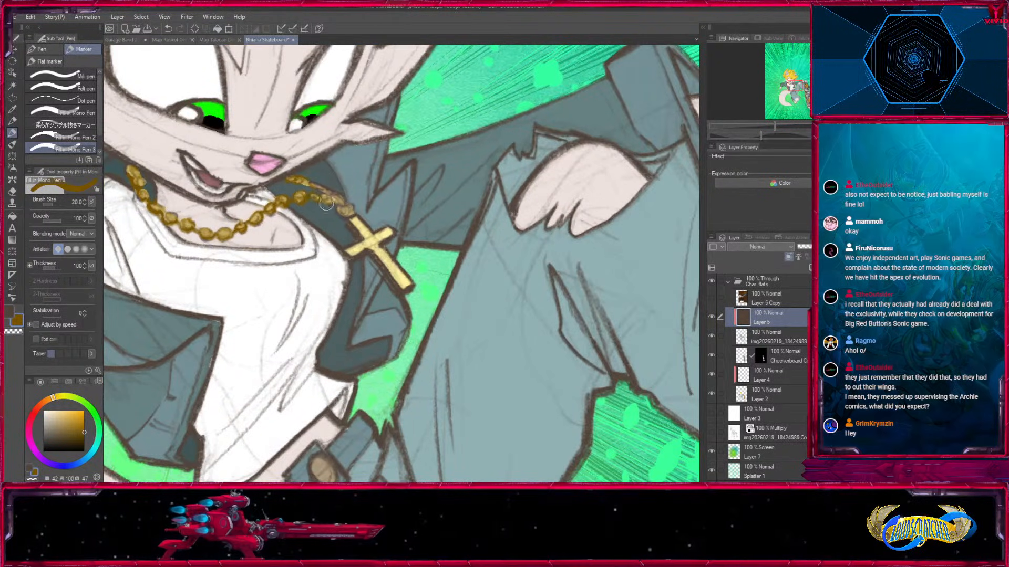
{"action": "key", "text": "bracketleft"}
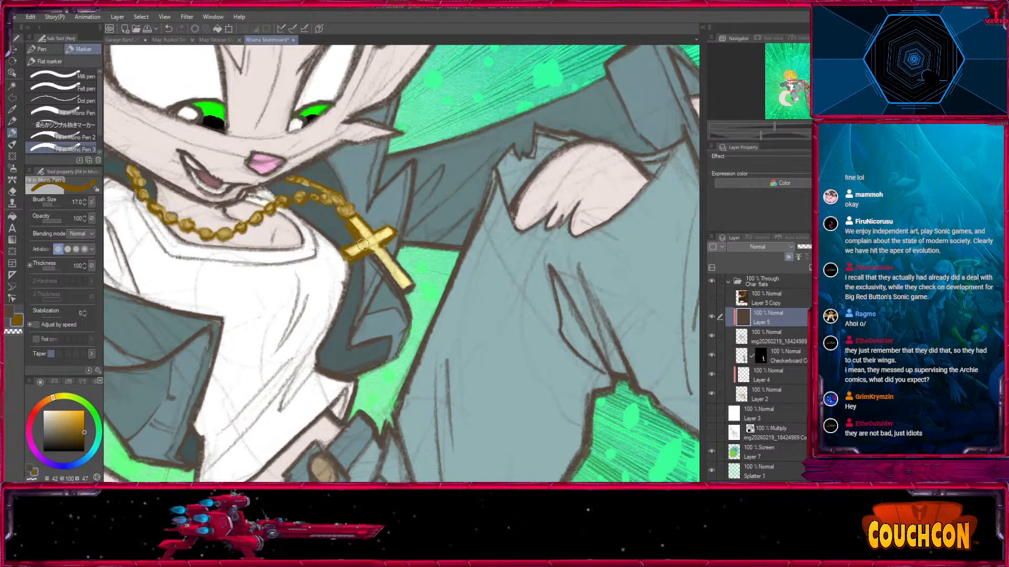
{"action": "key", "text": "ctrl+z"}
{"action": "left_click_drag", "start_coordinate": [368, 246], "coordinate": [376, 240]}
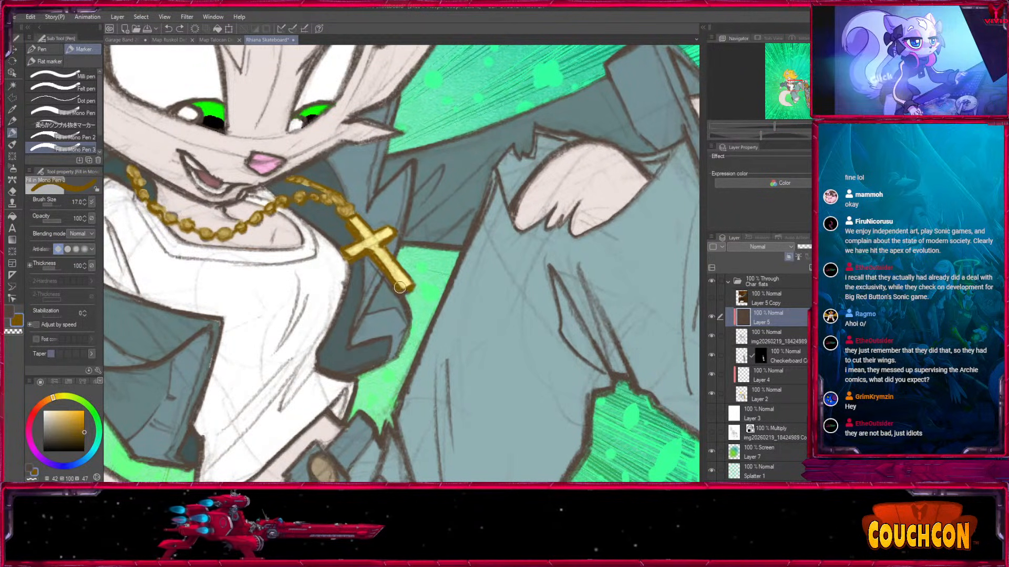
{"action": "left_click_drag", "start_coordinate": [413, 276], "coordinate": [546, 336]}
{"action": "key", "text": "ctrl+minus"}
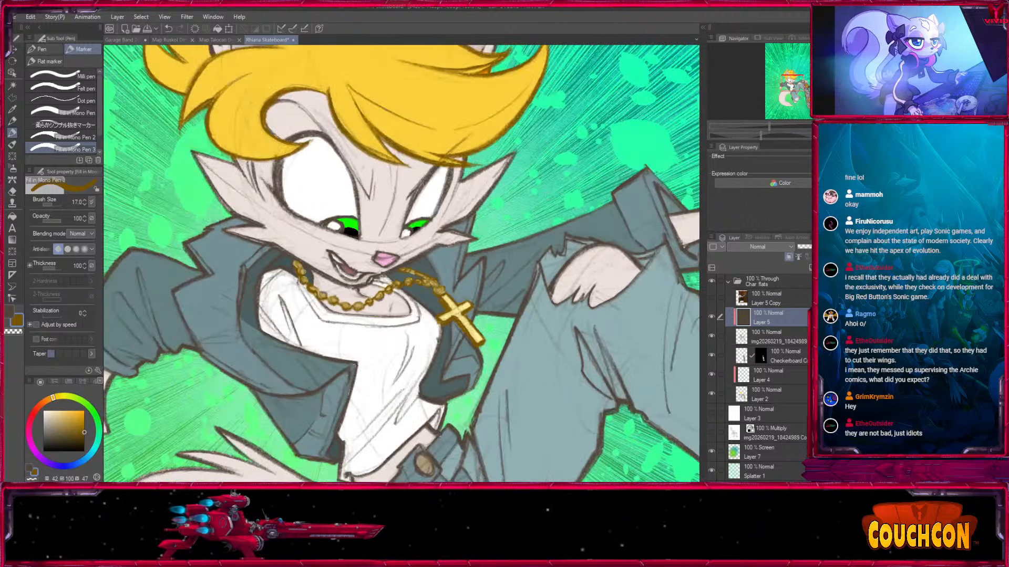
Open the GB KS 2026 Stickers and Group shot images and sample the teal of the central cat's nose.
{"action": "left_click", "coordinate": [129, 40]}
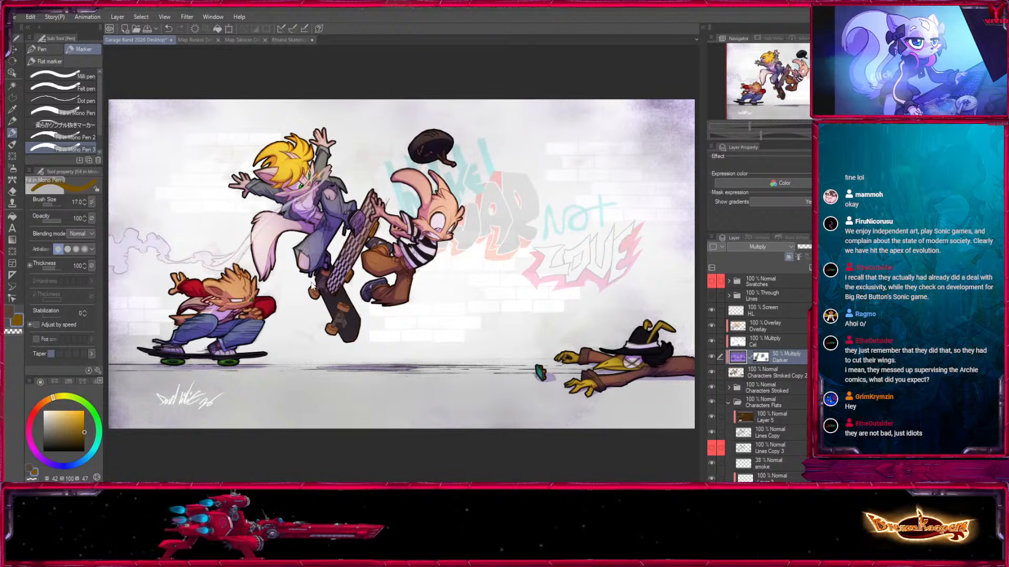
{"action": "left_click", "coordinate": [643, 430]}
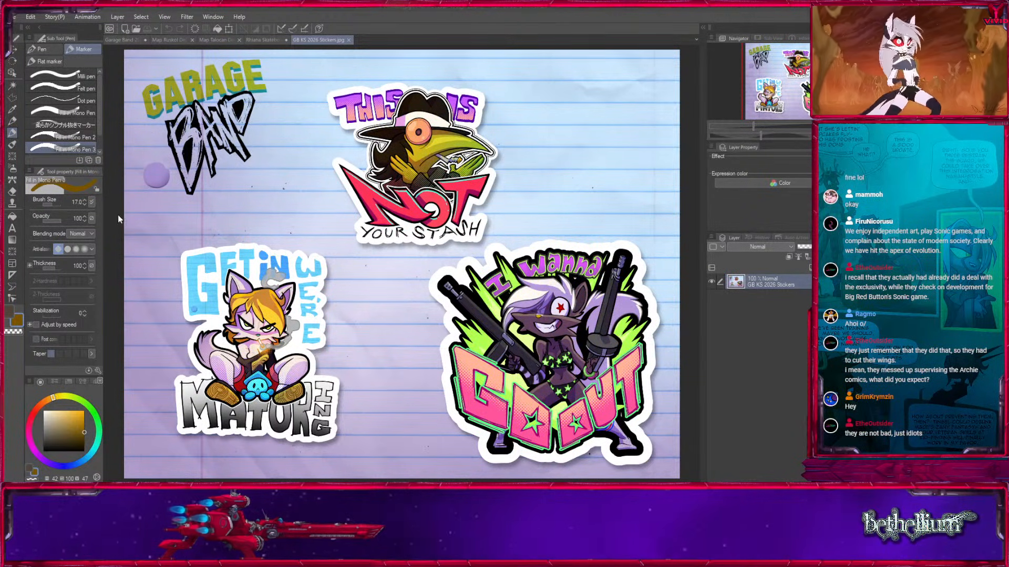
{"action": "left_click", "coordinate": [635, 431]}
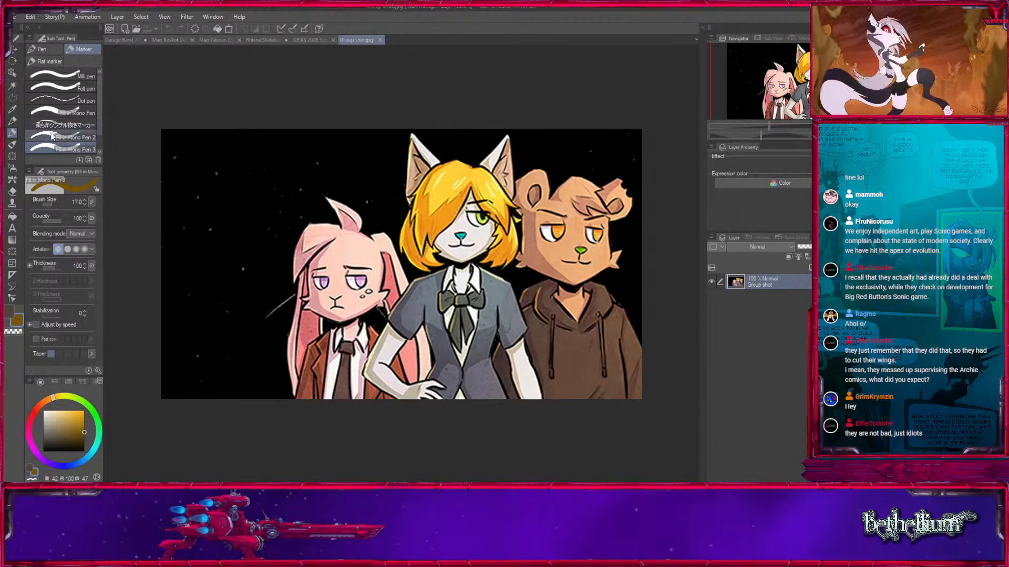
{"action": "left_click", "coordinate": [13, 110]}
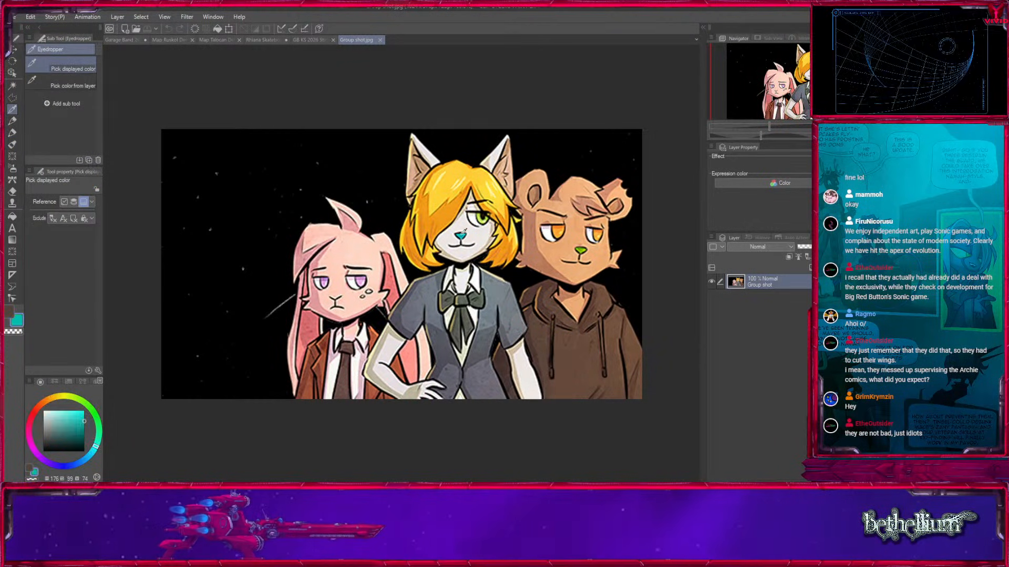
In the Garage Band 2026 Desktop drawing, add a layer above HL and name it "Nose color patch".
{"action": "left_click", "coordinate": [121, 41]}
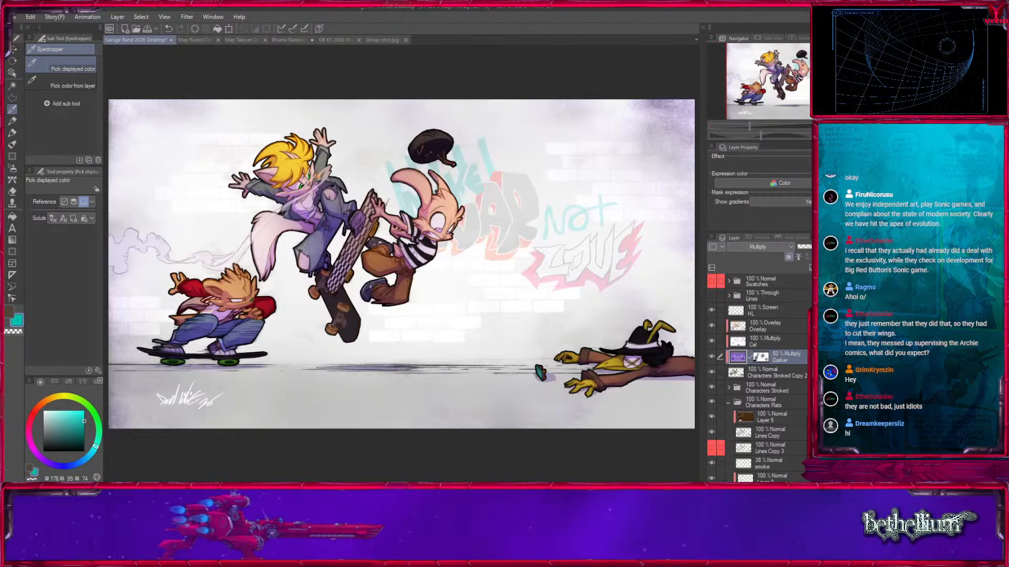
{"action": "key", "text": "ctrl+plus"}
{"action": "key", "text": "ctrl+plus"}
{"action": "key", "text": "ctrl+plus"}
{"action": "key", "text": "ctrl+plus"}
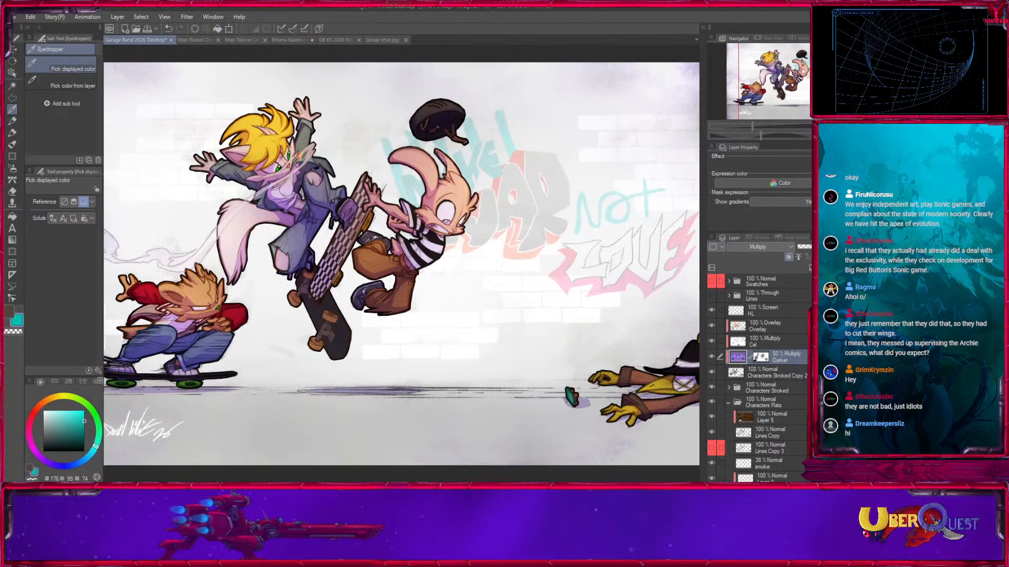
{"action": "left_click_drag", "start_coordinate": [333, 305], "coordinate": [408, 384]}
{"action": "left_click_drag", "start_coordinate": [291, 186], "coordinate": [487, 371]}
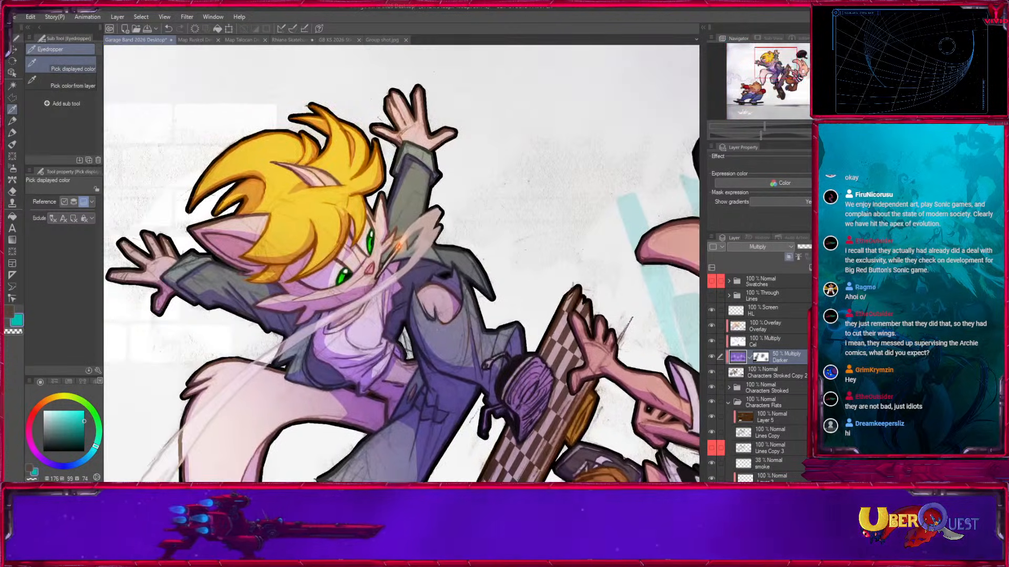
{"action": "key", "text": "ctrl+plus"}
{"action": "key", "text": "ctrl+plus"}
{"action": "key", "text": "ctrl+plus"}
{"action": "left_click", "coordinate": [766, 310]}
{"action": "key", "text": "ctrl+shift+n"}
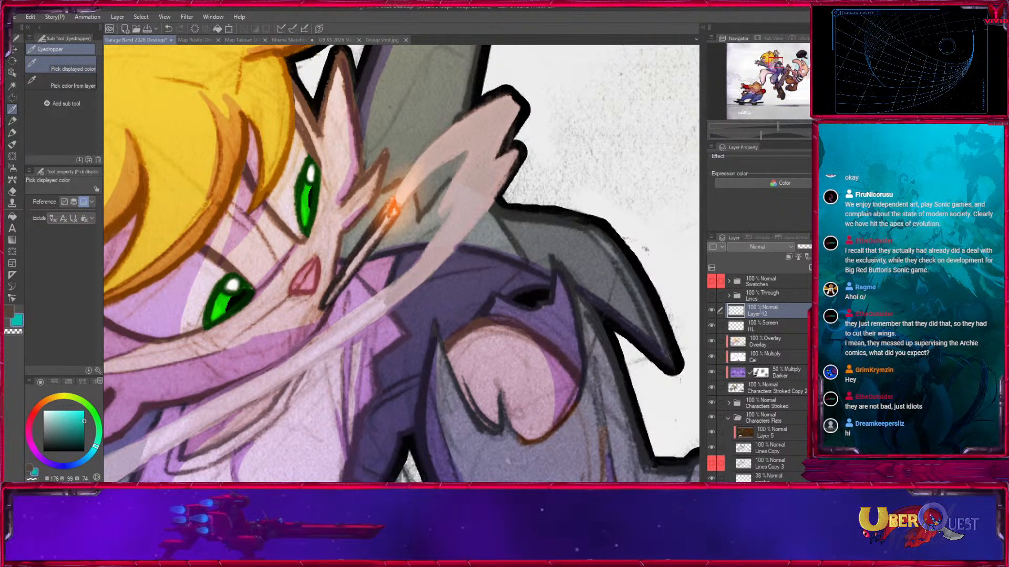
{"action": "double_click", "coordinate": [761, 313]}
{"action": "type", "text": "Nose color patch"}
{"action": "key", "text": "Return"}
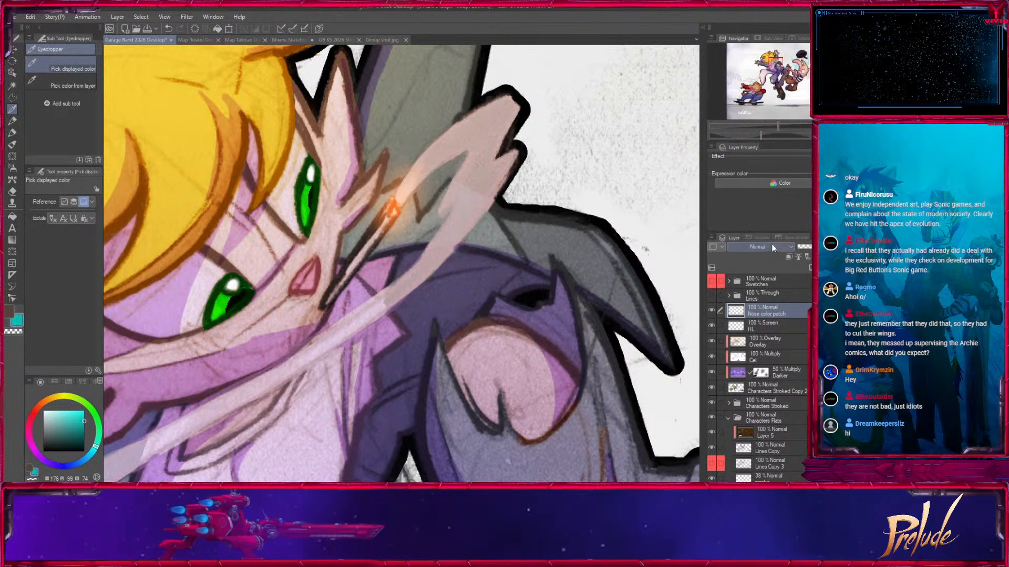
Set the Nose color patch layer to Color blending and paint over the blond character's nose in teal with a small marker.
{"action": "left_click", "coordinate": [13, 133]}
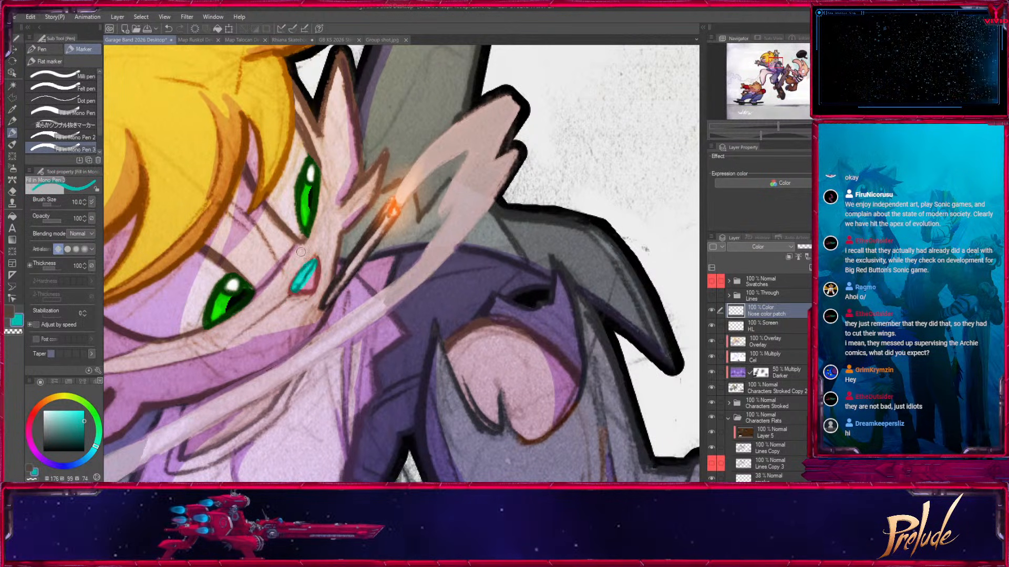
{"action": "mouse_move", "coordinate": [297, 278]}
{"action": "left_mouse_down"}
{"action": "mouse_move", "coordinate": [317, 257]}
{"action": "mouse_move", "coordinate": [305, 292]}
{"action": "mouse_move", "coordinate": [317, 261]}
{"action": "left_mouse_up"}
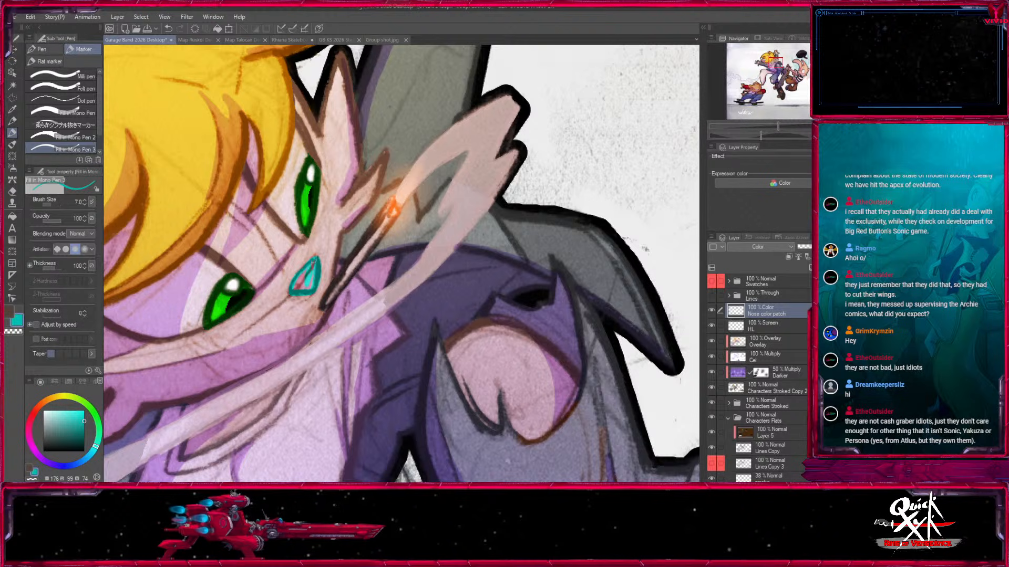
{"action": "key", "text": "bracketleft"}
{"action": "key", "text": "bracketleft"}
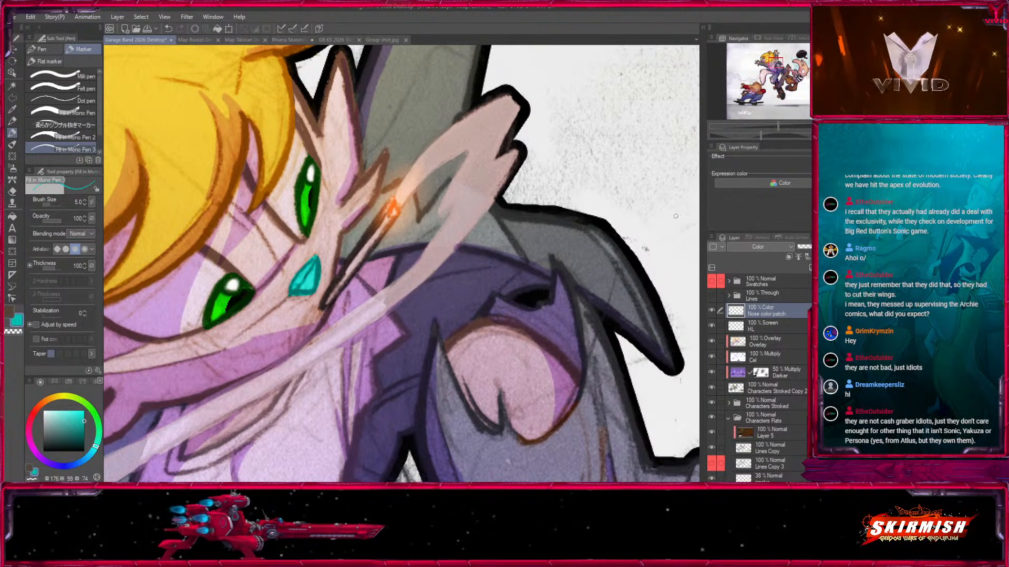
Duplicate the Nose color patch layer, set the copy to Multiply at 42% opacity, and save the Garage Band drawing.
{"action": "scroll", "coordinate": [401, 264], "scroll_direction": "down", "scroll_amount": 4}
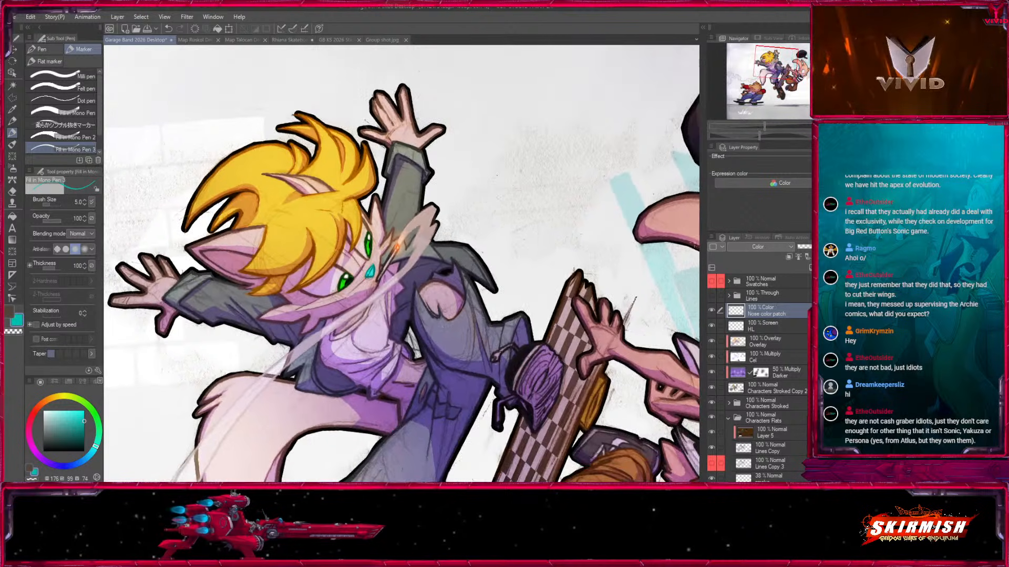
{"action": "key", "text": "ctrl+c"}
{"action": "key", "text": "ctrl+v"}
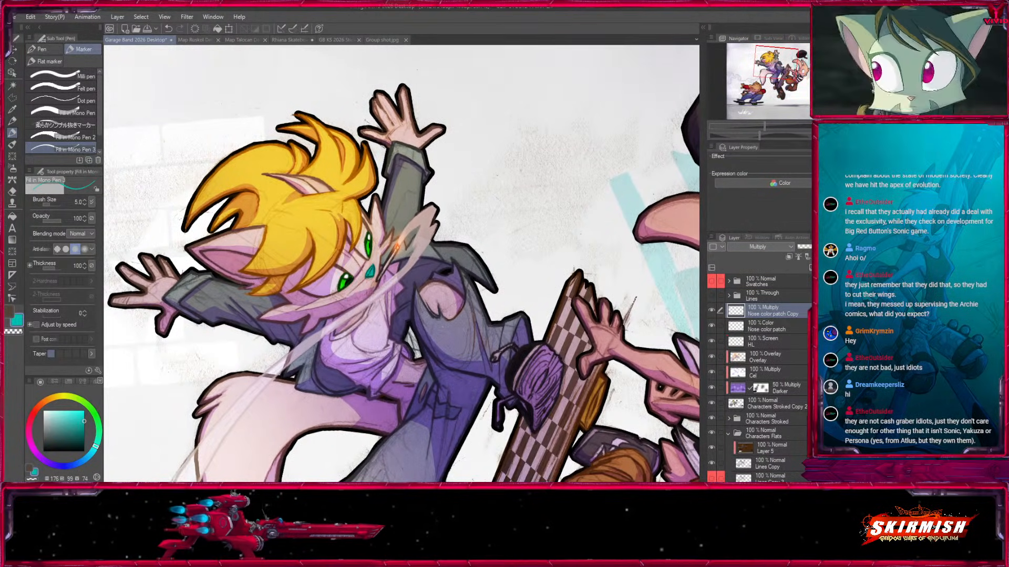
{"action": "left_click", "coordinate": [821, 247]}
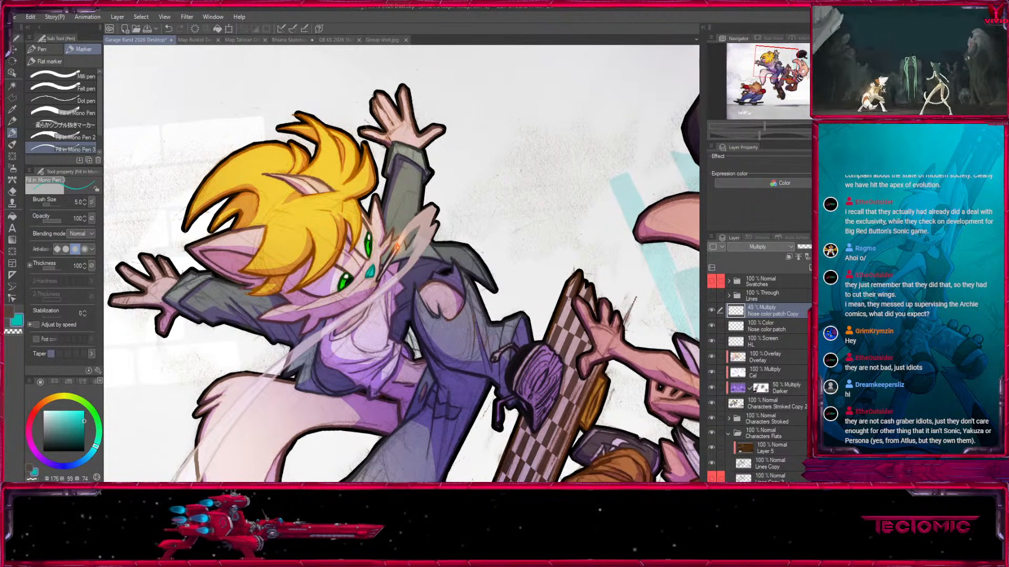
{"action": "scroll", "coordinate": [402, 263], "scroll_direction": "down", "scroll_amount": 3}
{"action": "left_click_drag", "start_coordinate": [612, 387], "coordinate": [539, 272]}
{"action": "key", "text": "ctrl+at"}
{"action": "left_click_drag", "start_coordinate": [315, 270], "coordinate": [291, 329]}
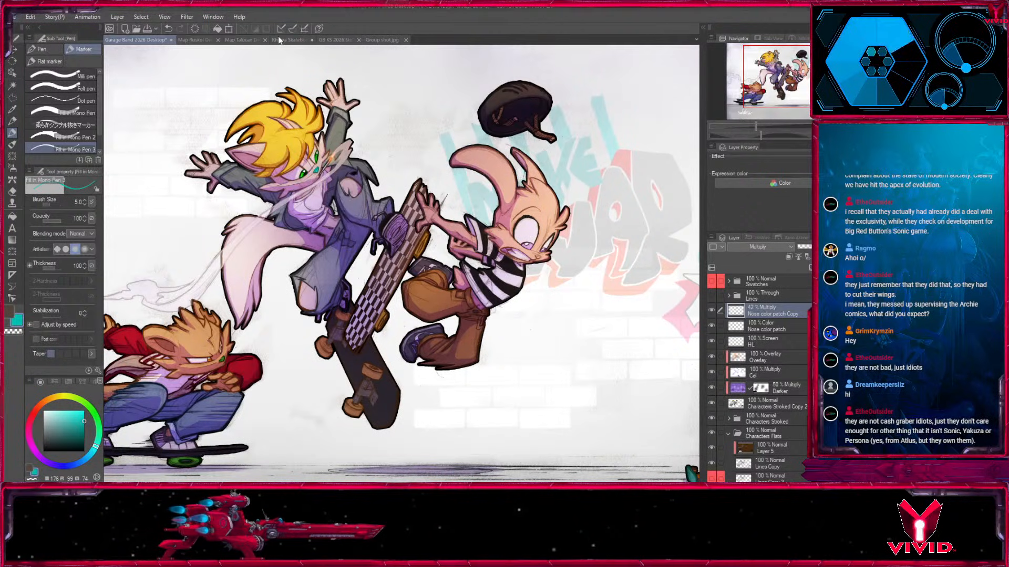
{"action": "key", "text": "ctrl+s"}
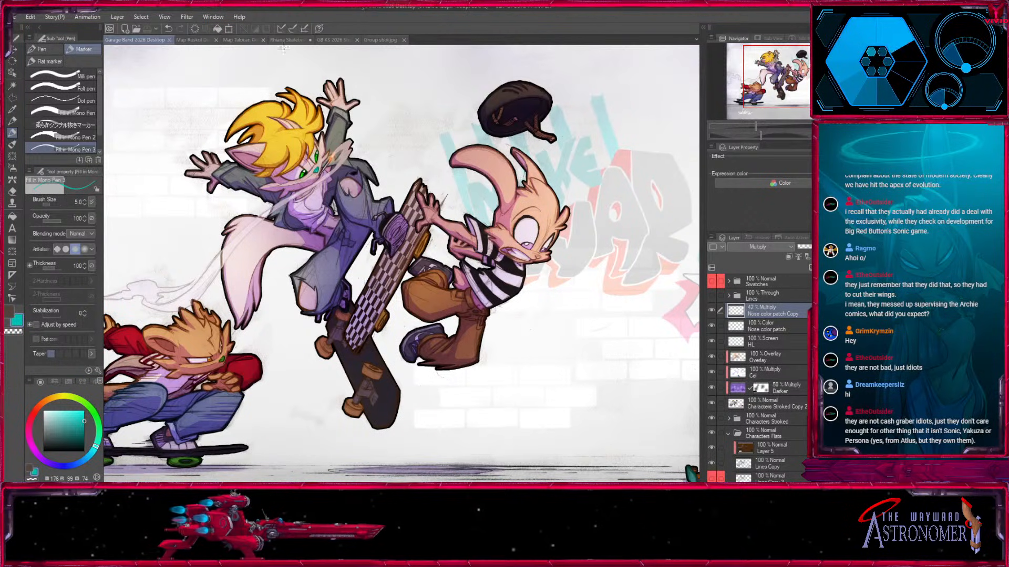
In the Rhiane Skateboard drawing, fill the character's nose teal on Layer 2 and touch up its edges at brush size 6.
{"action": "left_click", "coordinate": [286, 40]}
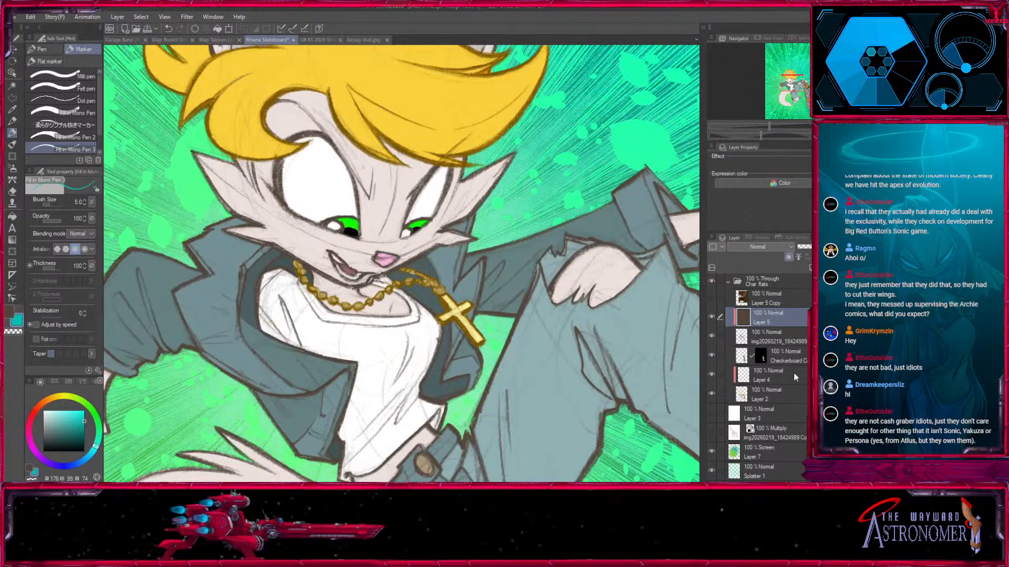
{"action": "left_click", "coordinate": [778, 395]}
{"action": "left_click", "coordinate": [11, 217]}
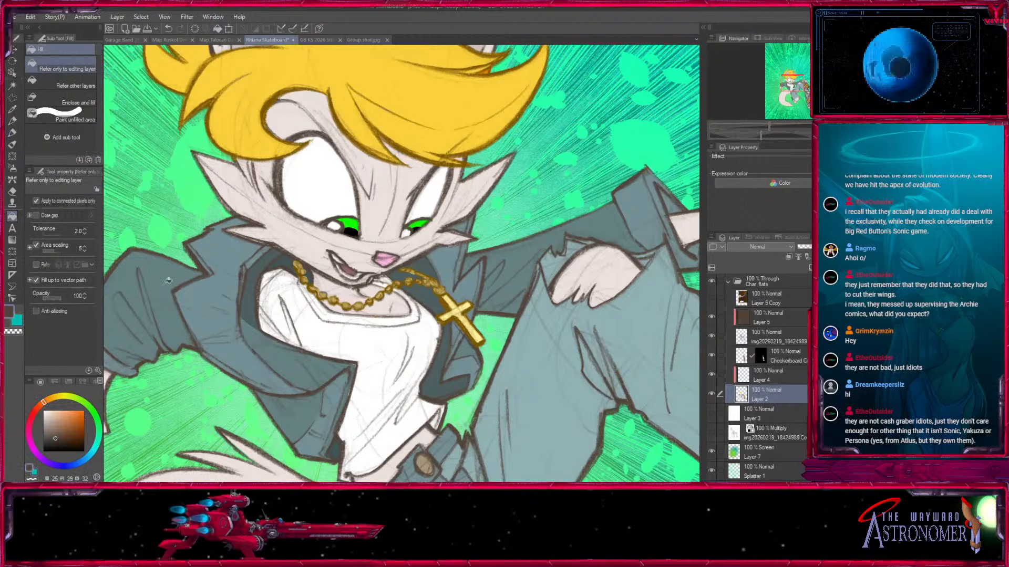
{"action": "left_click", "coordinate": [387, 257]}
{"action": "left_click_drag", "start_coordinate": [465, 256], "coordinate": [476, 288]}
{"action": "left_click_drag", "start_coordinate": [769, 127], "coordinate": [786, 126]}
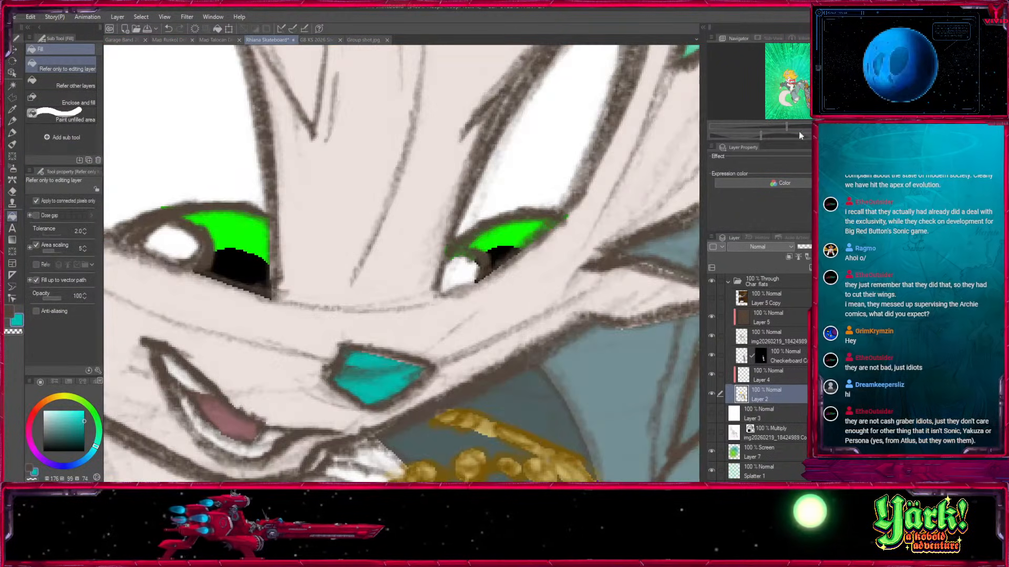
{"action": "left_click", "coordinate": [12, 133]}
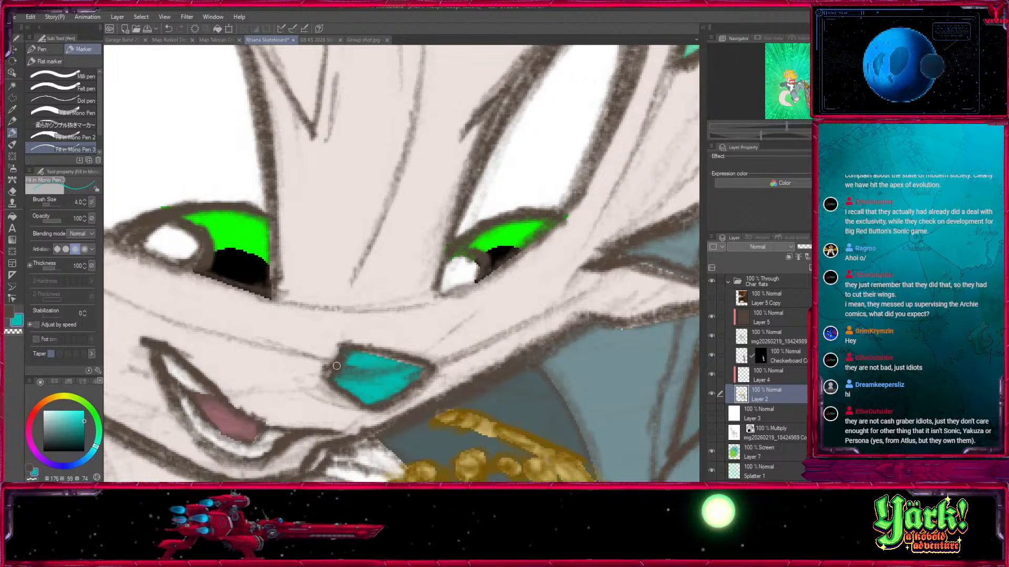
{"action": "key", "text": "bracketright"}
{"action": "left_click_drag", "start_coordinate": [420, 369], "coordinate": [416, 381]}
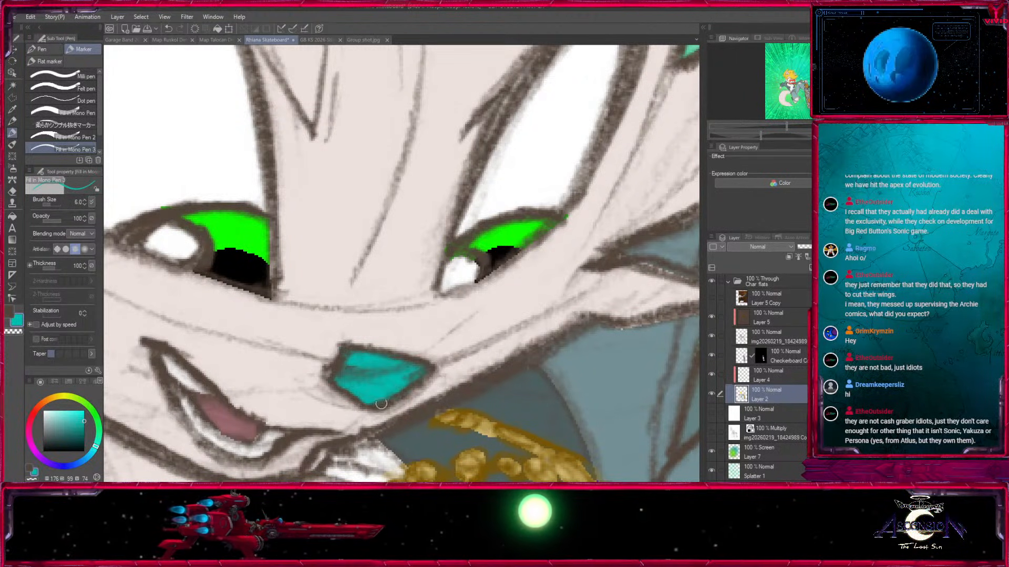
On Layer 5, recolour the nose's outline dark teal at brush size 12.
{"action": "left_click", "coordinate": [772, 318]}
{"action": "key", "text": "ctrl+minus"}
{"action": "key", "text": "ctrl+minus"}
{"action": "left_click", "coordinate": [85, 434]}
{"action": "key", "text": "bracketright"}
{"action": "key", "text": "bracketright"}
{"action": "key", "text": "bracketright"}
{"action": "key", "text": "bracketright"}
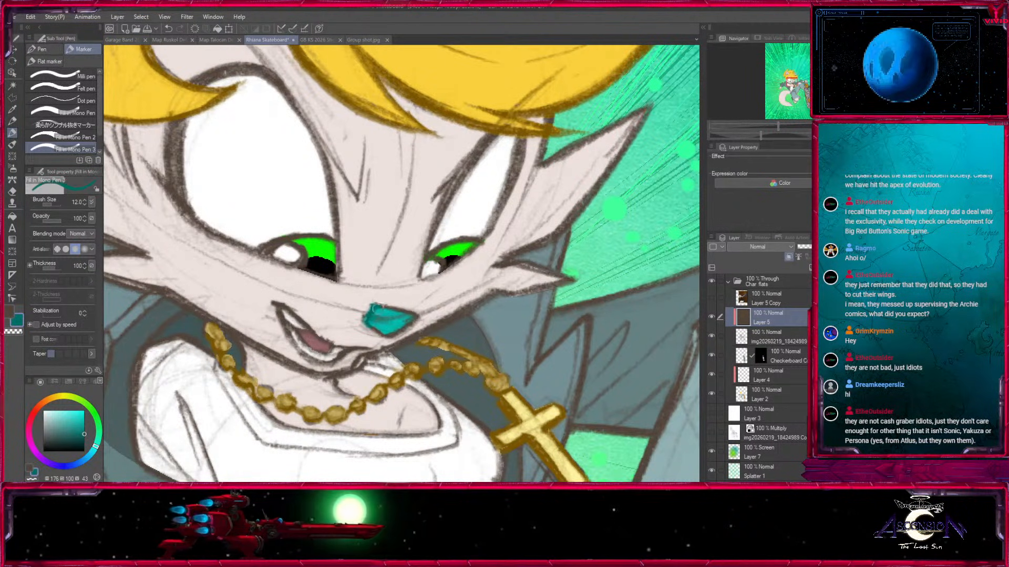
{"action": "left_click", "coordinate": [84, 439]}
{"action": "left_click", "coordinate": [84, 437]}
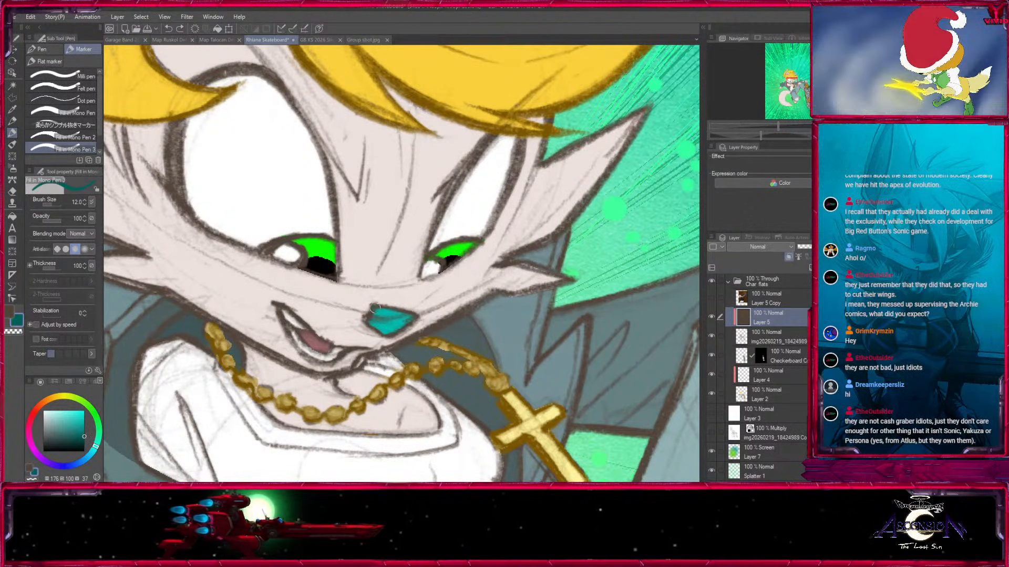
{"action": "mouse_move", "coordinate": [372, 307]}
{"action": "left_mouse_down"}
{"action": "mouse_move", "coordinate": [365, 319]}
{"action": "mouse_move", "coordinate": [404, 314]}
{"action": "mouse_move", "coordinate": [381, 334]}
{"action": "left_mouse_up"}
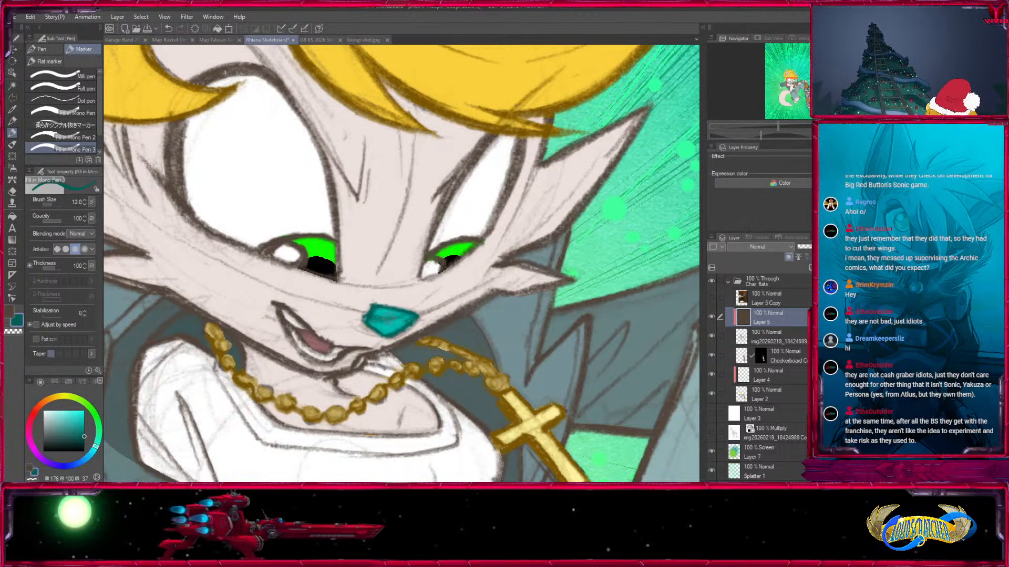
{"action": "key", "text": "bracketleft"}
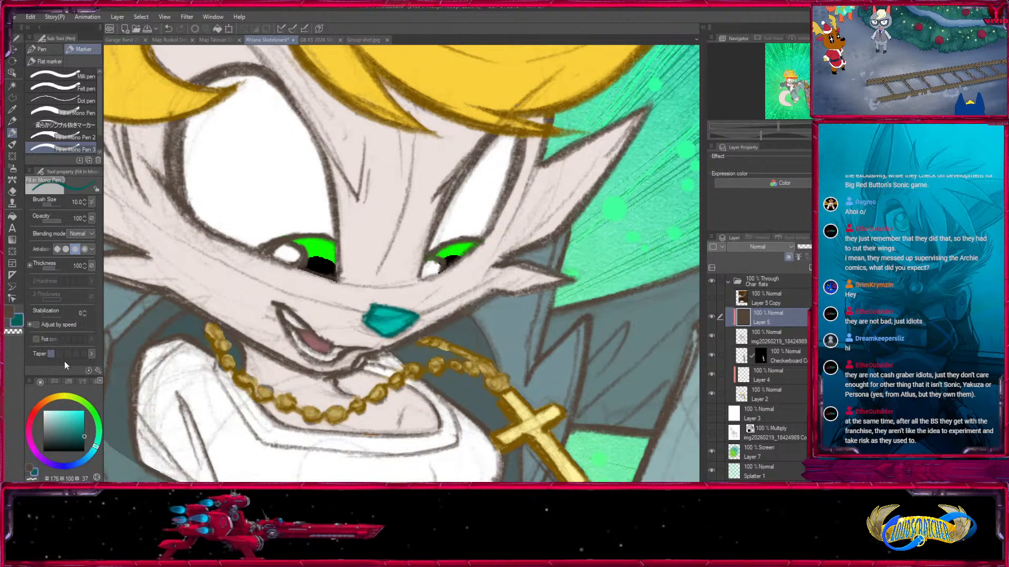
Recolour the iris outlines of both eyes dark green on Layer 5.
{"action": "left_click", "coordinate": [101, 423]}
{"action": "key", "text": "bracketright"}
{"action": "key", "text": "bracketright"}
{"action": "mouse_move", "coordinate": [279, 246]}
{"action": "left_mouse_down"}
{"action": "mouse_move", "coordinate": [262, 250]}
{"action": "mouse_move", "coordinate": [305, 262]}
{"action": "left_mouse_up"}
{"action": "key", "text": "bracketleft"}
{"action": "key", "text": "bracketleft"}
{"action": "key", "text": "bracketleft"}
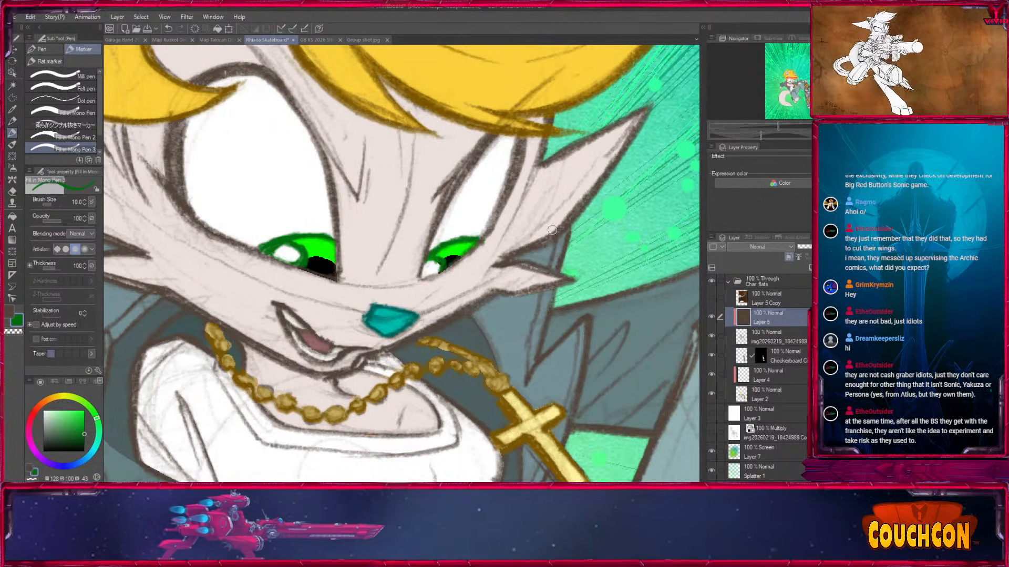
{"action": "key", "text": "bracketleft"}
Open the sneaker reference photo, sample its yellow, then select and copy the whole image.
{"action": "scroll", "coordinate": [388, 261], "scroll_direction": "down", "scroll_amount": 5}
{"action": "left_click_drag", "start_coordinate": [402, 336], "coordinate": [394, 151]}
{"action": "left_click_drag", "start_coordinate": [511, 287], "coordinate": [504, 400]}
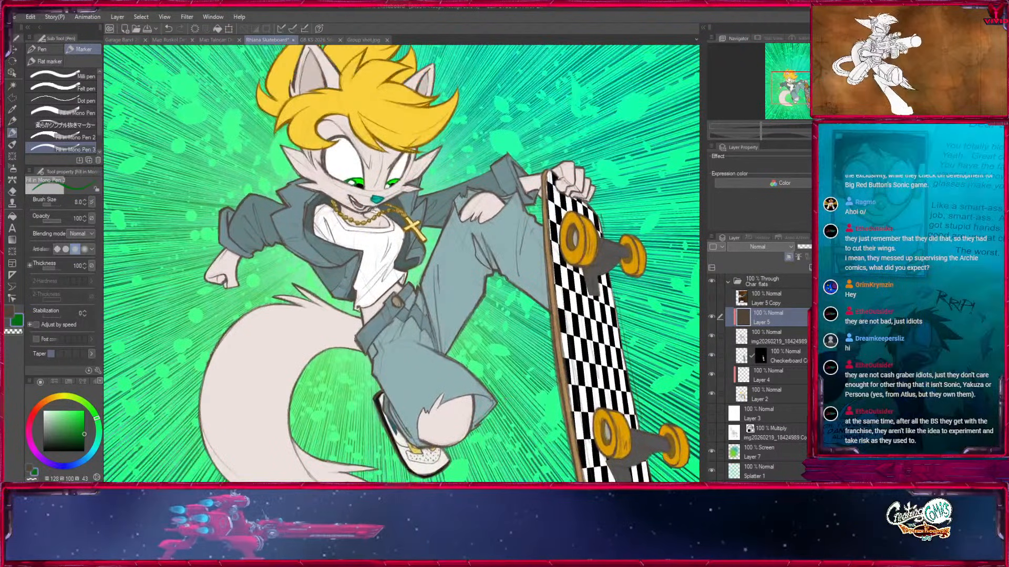
{"action": "left_click_drag", "start_coordinate": [532, 422], "coordinate": [502, 372]}
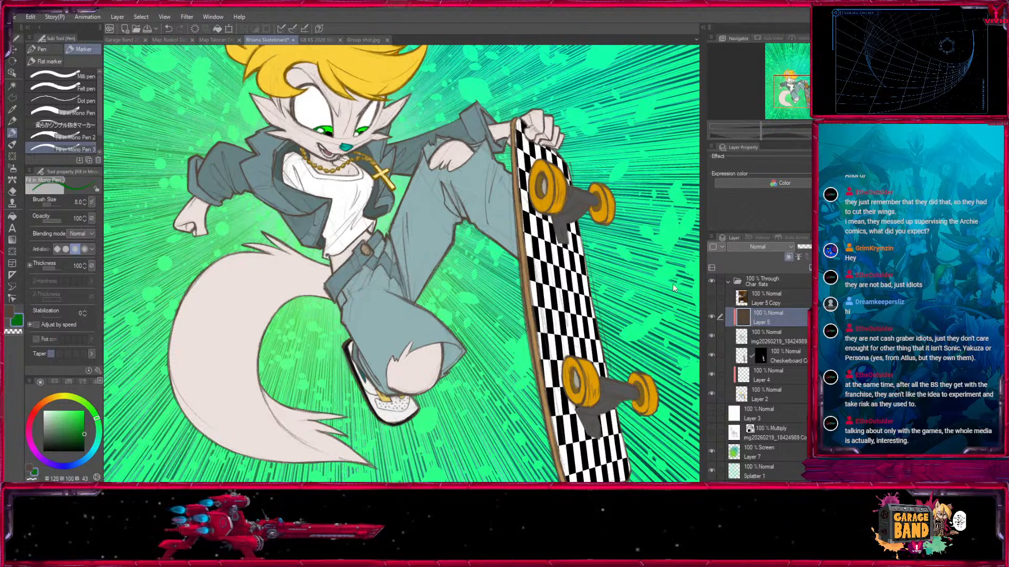
{"action": "left_click", "coordinate": [645, 432]}
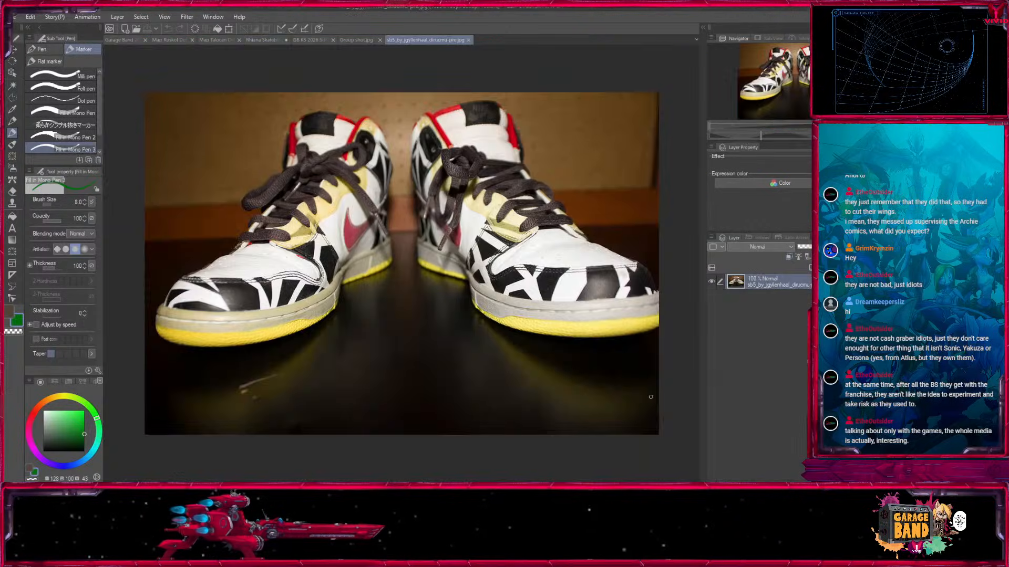
{"action": "key", "text": "i"}
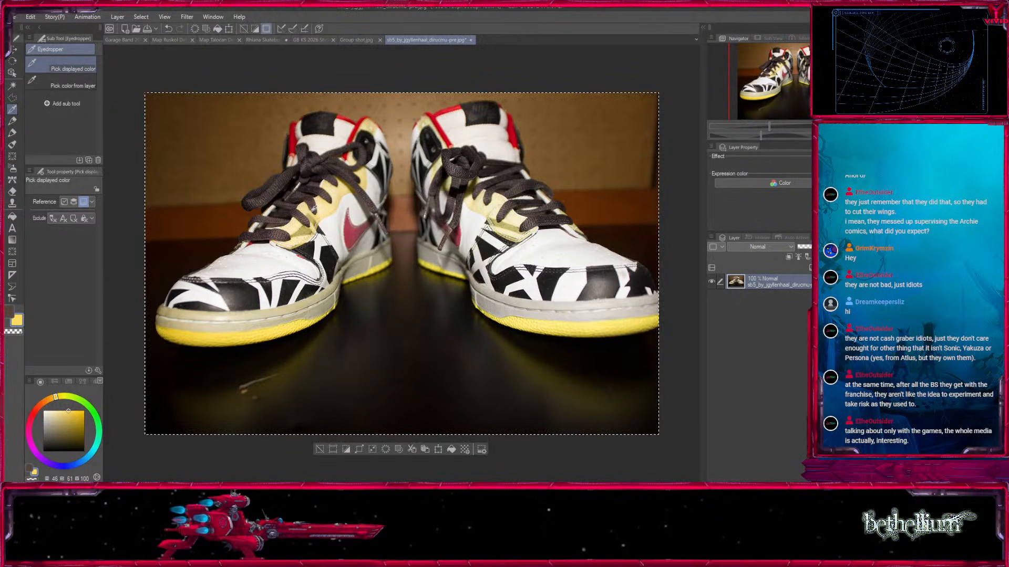
Close the Group shot and GB KS 2026 Stickers images.
{"action": "left_click", "coordinate": [356, 40]}
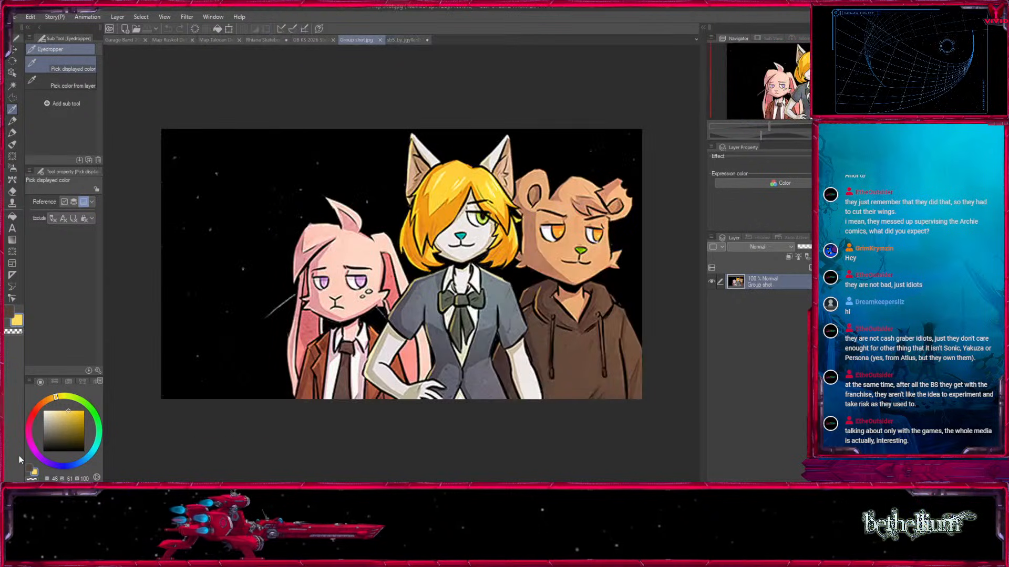
{"action": "left_click", "coordinate": [380, 41]}
{"action": "left_click", "coordinate": [315, 40]}
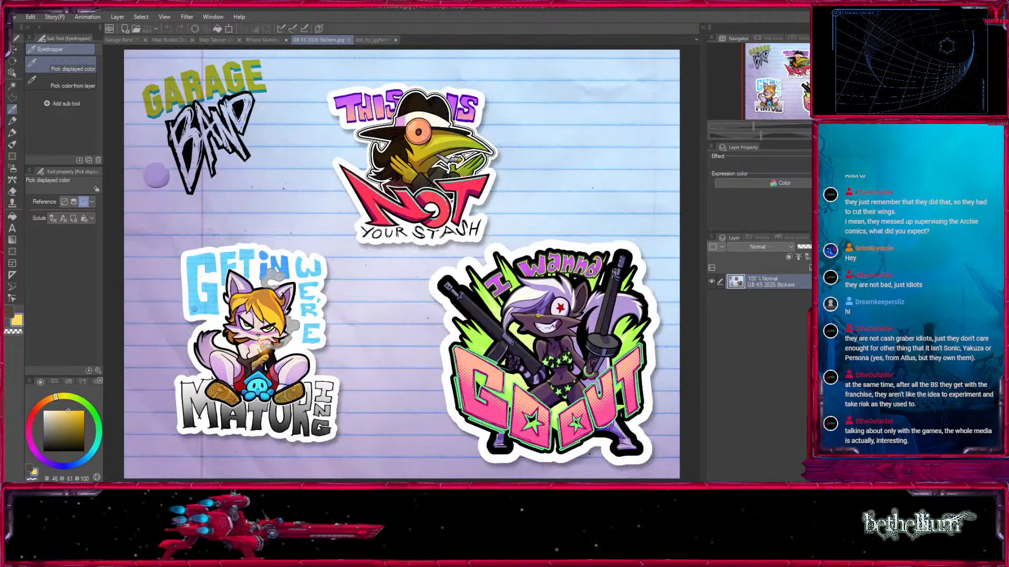
{"action": "left_click", "coordinate": [348, 40]}
Paste the sneaker photo into the Rhiane Skateboard drawing and place it over the tail, beside the character's torso.
{"action": "left_click", "coordinate": [267, 40]}
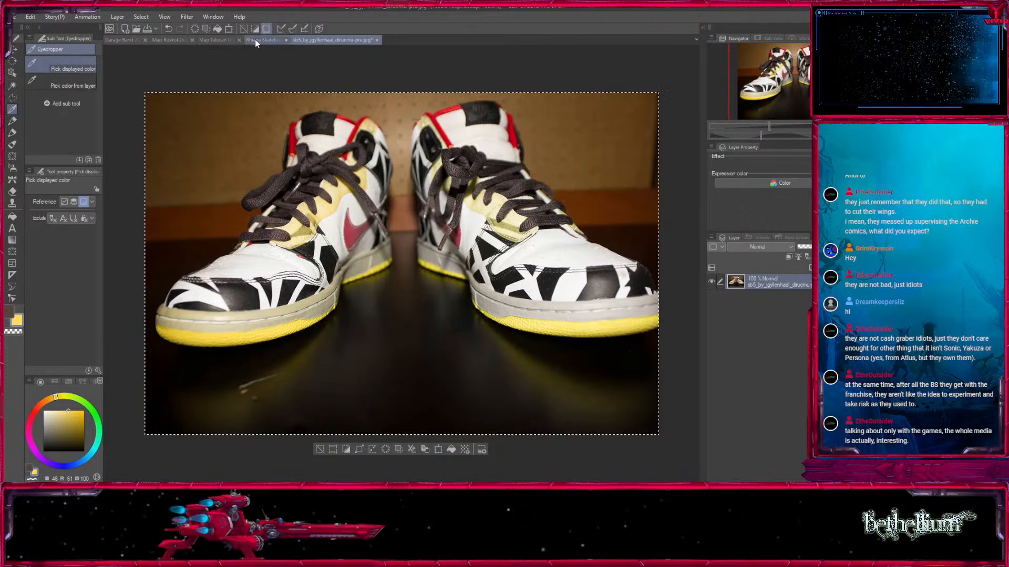
{"action": "key", "text": "ctrl+v"}
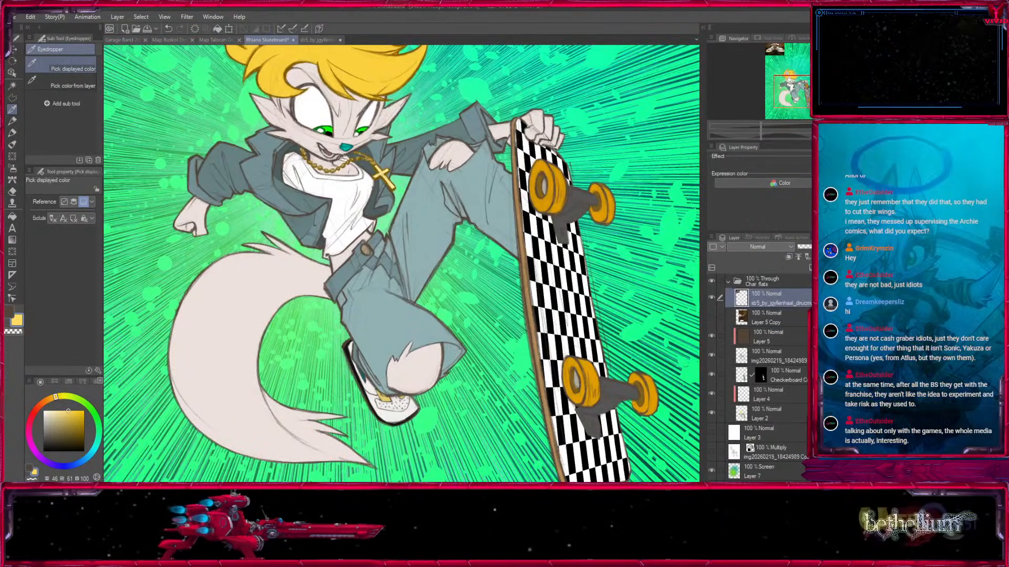
{"action": "left_click", "coordinate": [14, 50]}
{"action": "left_click_drag", "start_coordinate": [462, 78], "coordinate": [396, 416]}
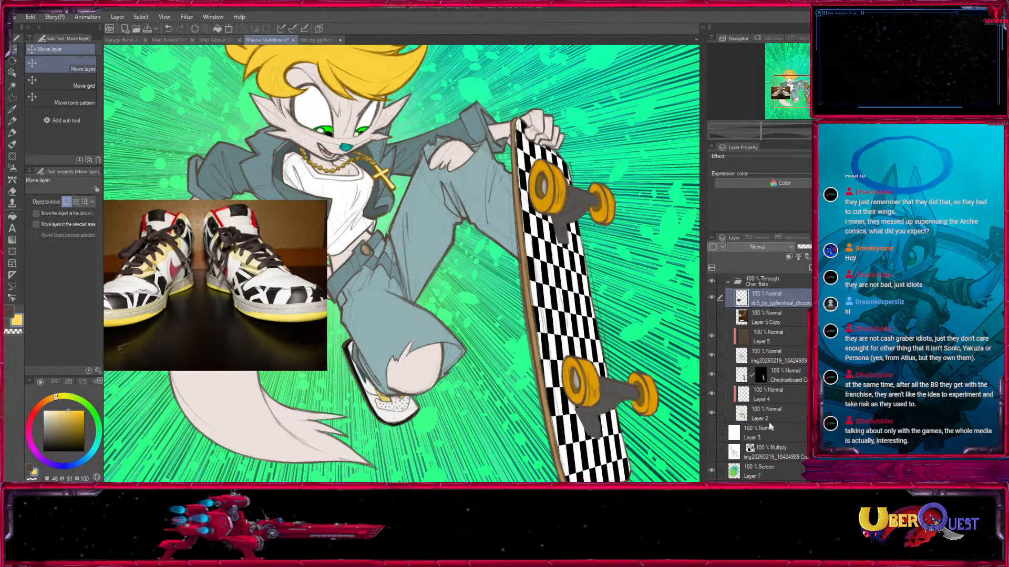
Auto-select the black sole of the character's shoe on Layer 2, referring only to the editing layer.
{"action": "left_click", "coordinate": [753, 412]}
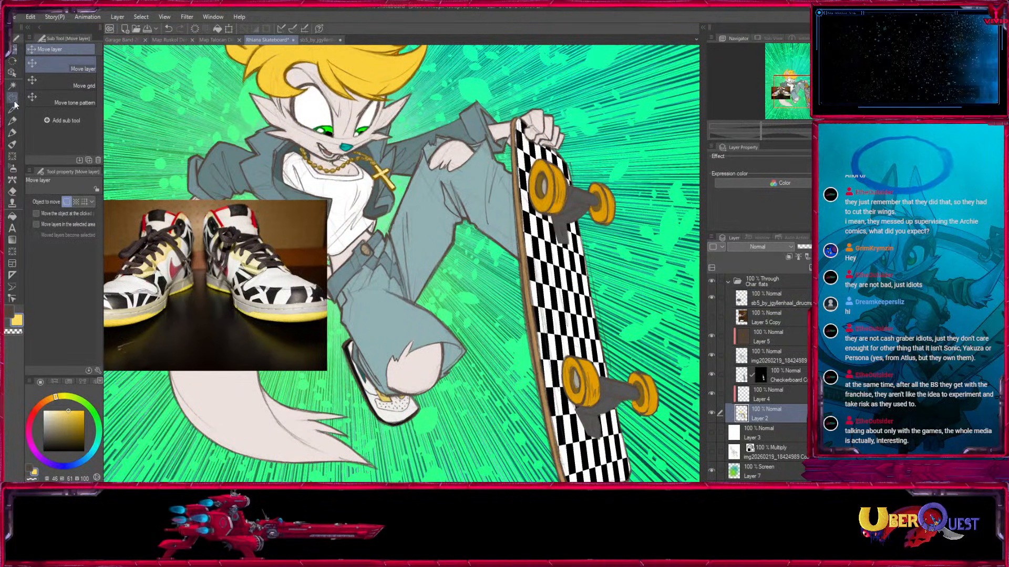
{"action": "left_click", "coordinate": [13, 100]}
{"action": "left_click_drag", "start_coordinate": [388, 400], "coordinate": [401, 354]}
{"action": "key", "text": "ctrl+plus"}
{"action": "key", "text": "ctrl+plus"}
{"action": "key", "text": "ctrl+plus"}
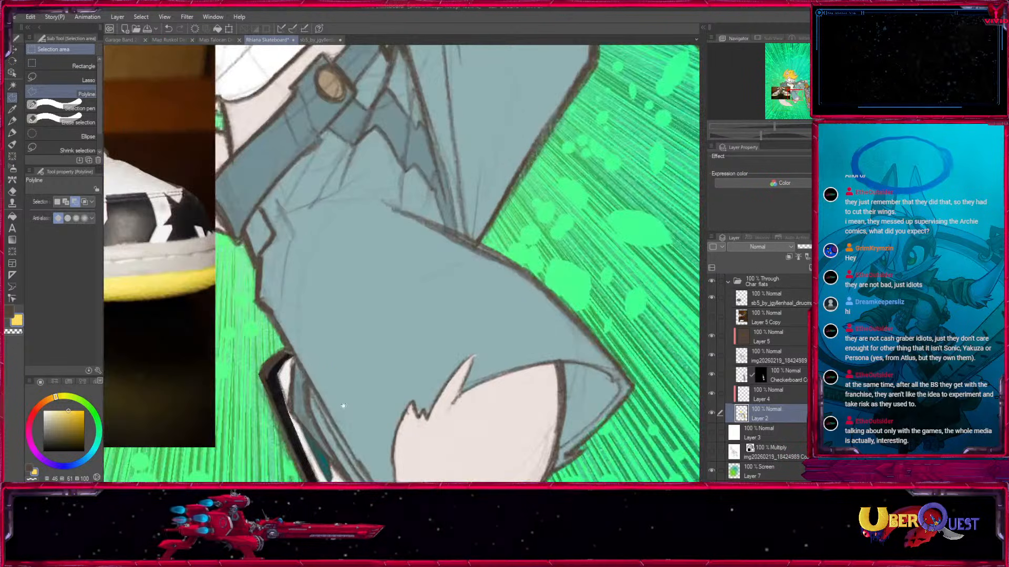
{"action": "left_click_drag", "start_coordinate": [371, 390], "coordinate": [604, 156]}
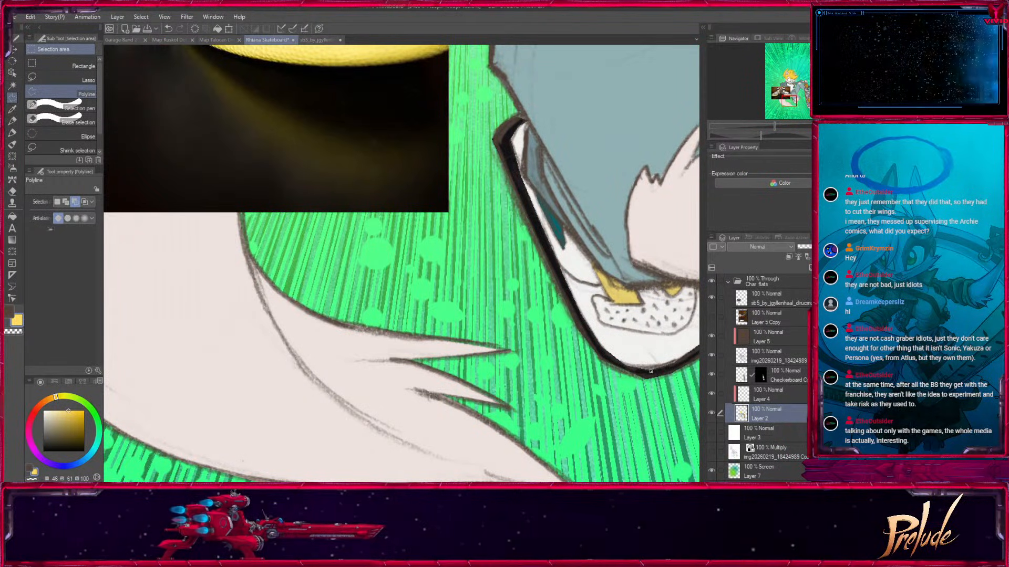
{"action": "left_click", "coordinate": [13, 85]}
{"action": "left_click_drag", "start_coordinate": [690, 318], "coordinate": [440, 347]}
{"action": "left_click", "coordinate": [443, 388]}
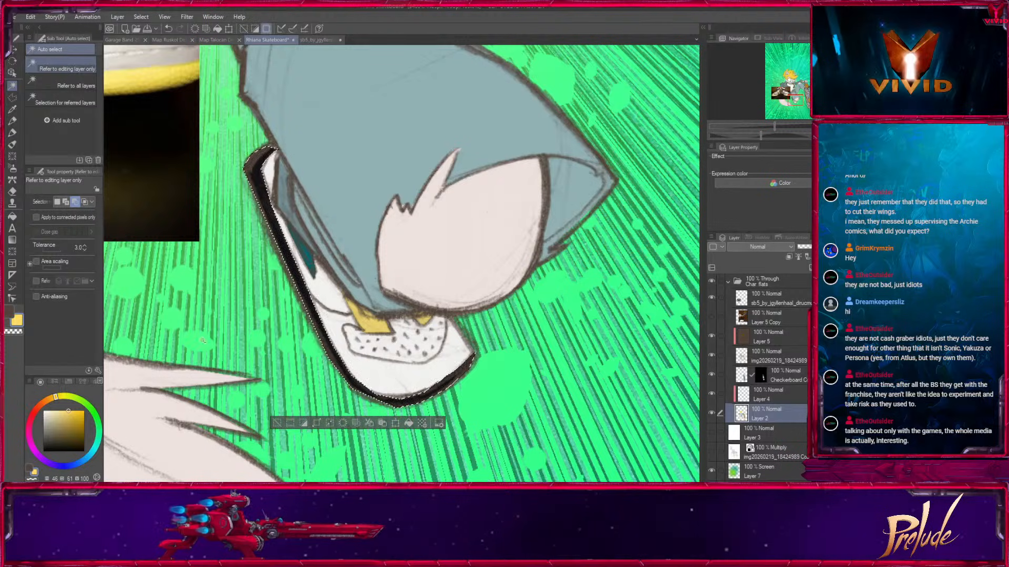
Paint the selected shoe sole with the sampled yellow at brush size 100, then deselect.
{"action": "left_click", "coordinate": [13, 136]}
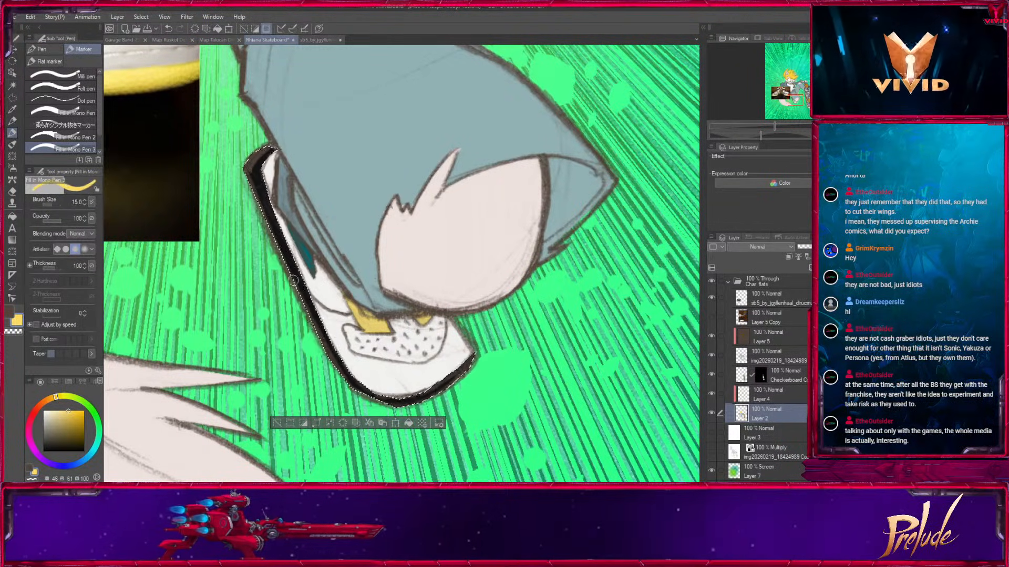
{"action": "key", "text": "bracketright"}
{"action": "key", "text": "bracketright"}
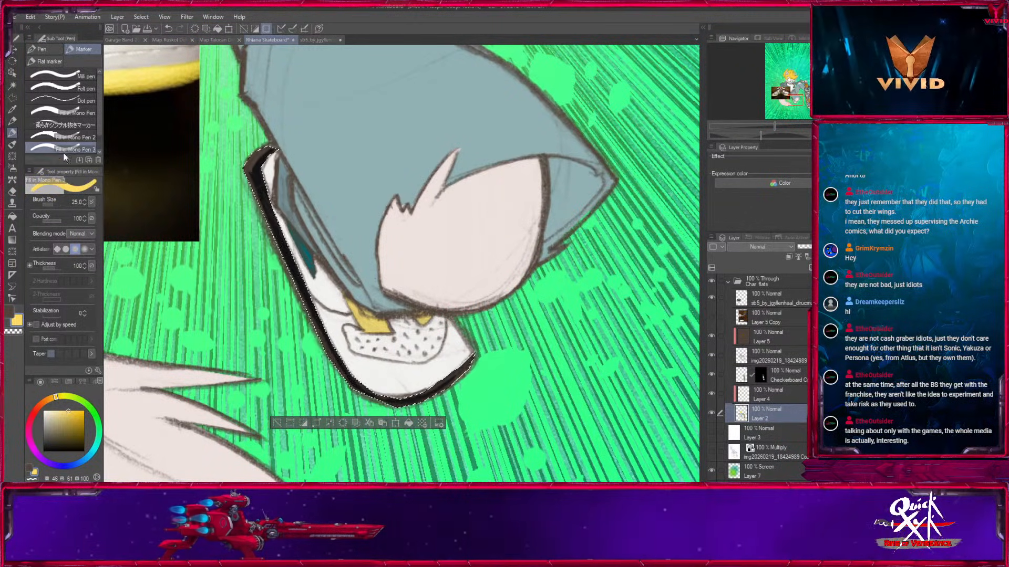
{"action": "key", "text": "bracketright"}
{"action": "key", "text": "bracketright"}
{"action": "key", "text": "bracketright"}
{"action": "key", "text": "bracketright"}
{"action": "key", "text": "bracketright"}
{"action": "key", "text": "bracketright"}
{"action": "key", "text": "bracketright"}
{"action": "mouse_move", "coordinate": [266, 148]}
{"action": "left_mouse_down"}
{"action": "mouse_move", "coordinate": [258, 155]}
{"action": "mouse_move", "coordinate": [356, 380]}
{"action": "mouse_move", "coordinate": [444, 388]}
{"action": "mouse_move", "coordinate": [517, 461]}
{"action": "left_mouse_up"}
{"action": "key", "text": "ctrl+d"}
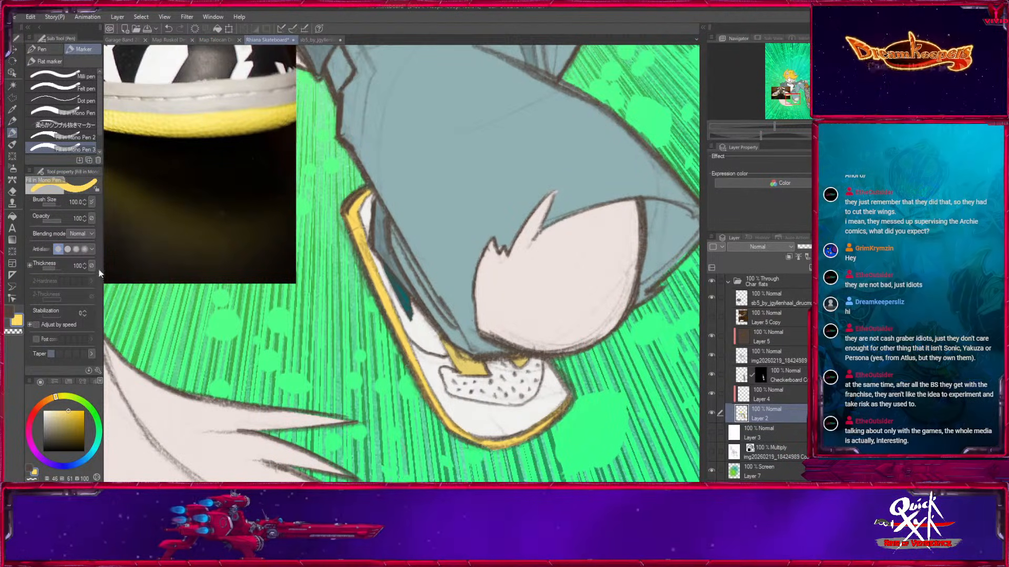
Auto-select the white areas of the character's shoe on Layer 2, referring only to the editing layer.
{"action": "left_click", "coordinate": [12, 85]}
{"action": "mouse_move", "coordinate": [354, 207]}
{"action": "left_mouse_down"}
{"action": "mouse_move", "coordinate": [493, 218]}
{"action": "mouse_move", "coordinate": [592, 424]}
{"action": "mouse_move", "coordinate": [399, 207]}
{"action": "left_mouse_up"}
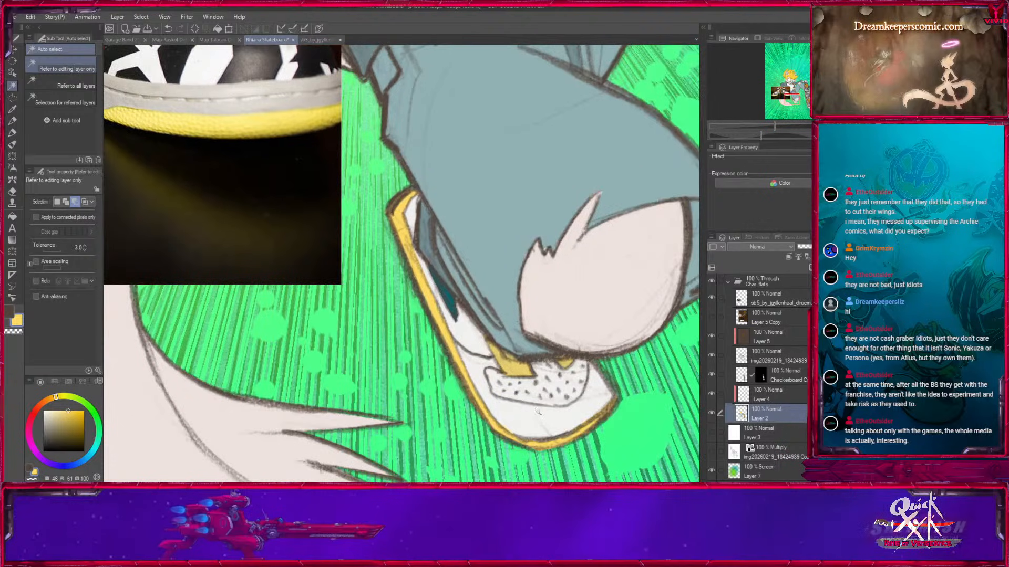
{"action": "left_click", "coordinate": [473, 373]}
Paint dark grey strokes beside the shoe's speckled toe patch within the selection, using the fill-in mono pen at brush size 15.
{"action": "left_click", "coordinate": [12, 136]}
{"action": "key", "text": "x"}
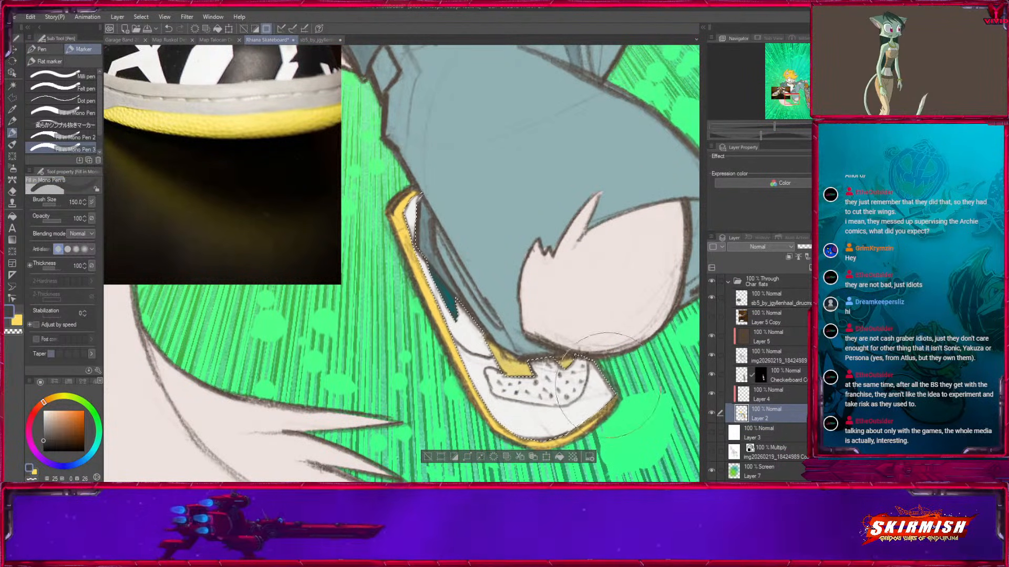
{"action": "key", "text": "bracketleft"}
{"action": "key", "text": "bracketleft"}
{"action": "key", "text": "bracketleft"}
{"action": "key", "text": "bracketleft"}
{"action": "key", "text": "bracketleft"}
{"action": "key", "text": "bracketleft"}
{"action": "key", "text": "bracketleft"}
{"action": "key", "text": "bracketleft"}
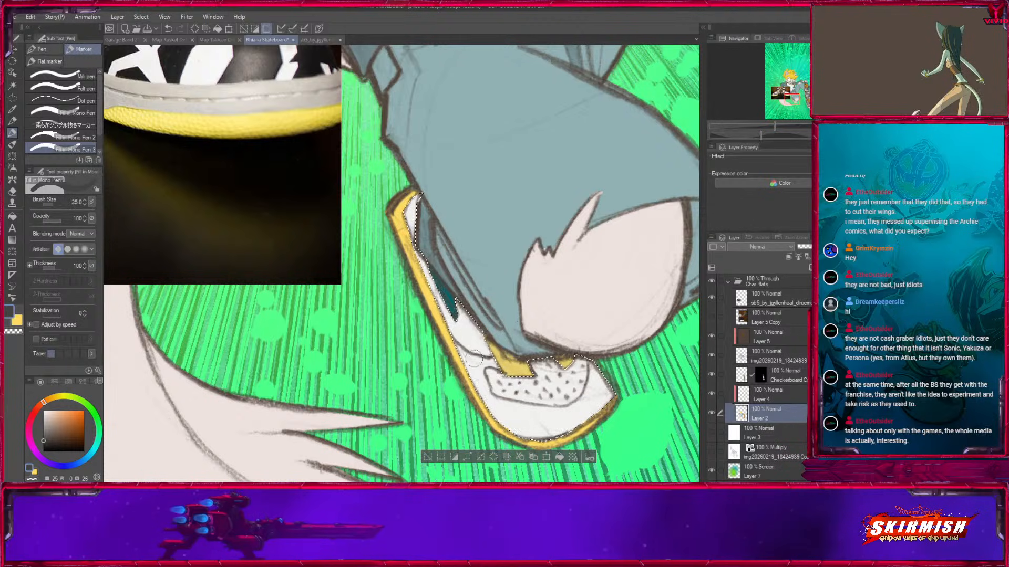
{"action": "key", "text": "bracketleft"}
{"action": "key", "text": "bracketleft"}
{"action": "key", "text": "bracketleft"}
{"action": "key", "text": "bracketleft"}
{"action": "key", "text": "bracketleft"}
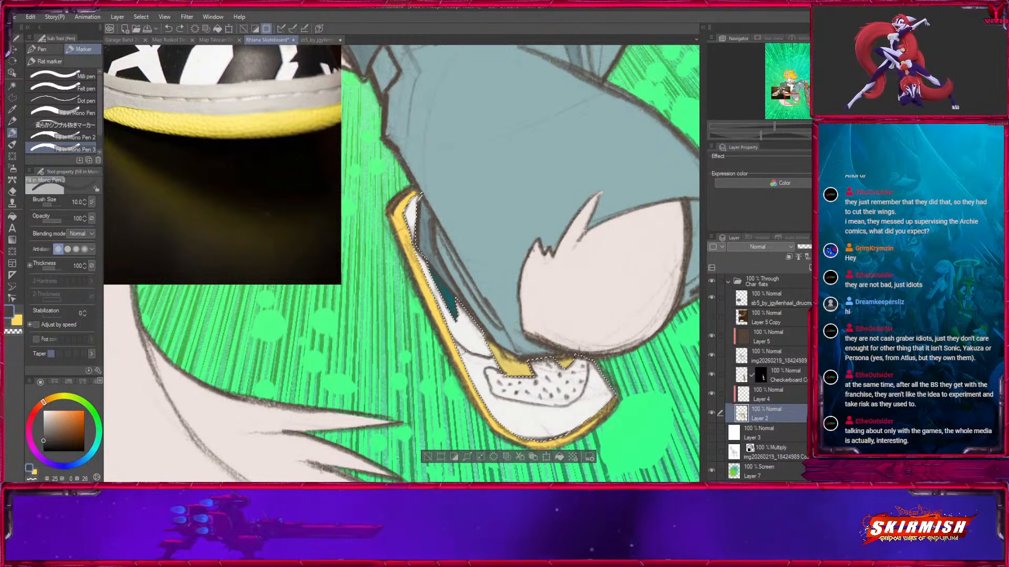
{"action": "left_click_drag", "start_coordinate": [455, 348], "coordinate": [502, 363]}
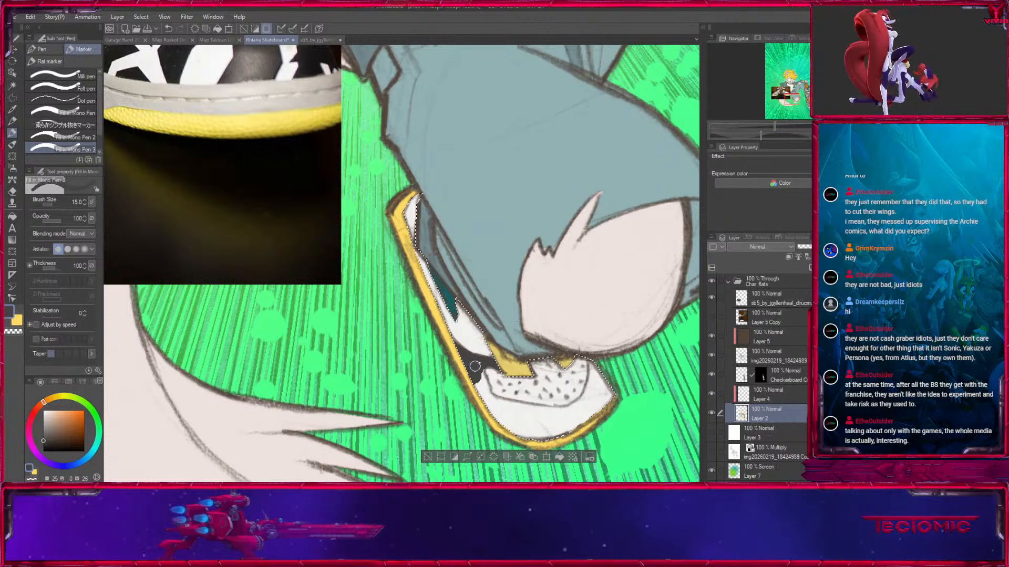
{"action": "left_click_drag", "start_coordinate": [493, 413], "coordinate": [450, 354]}
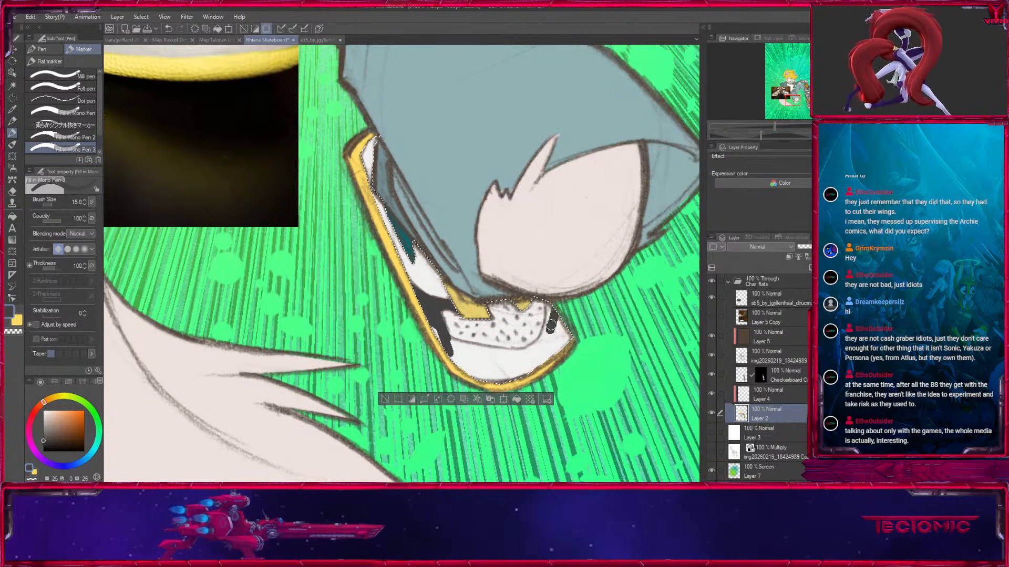
{"action": "left_click_drag", "start_coordinate": [548, 321], "coordinate": [546, 338]}
{"action": "left_click_drag", "start_coordinate": [435, 303], "coordinate": [419, 234]}
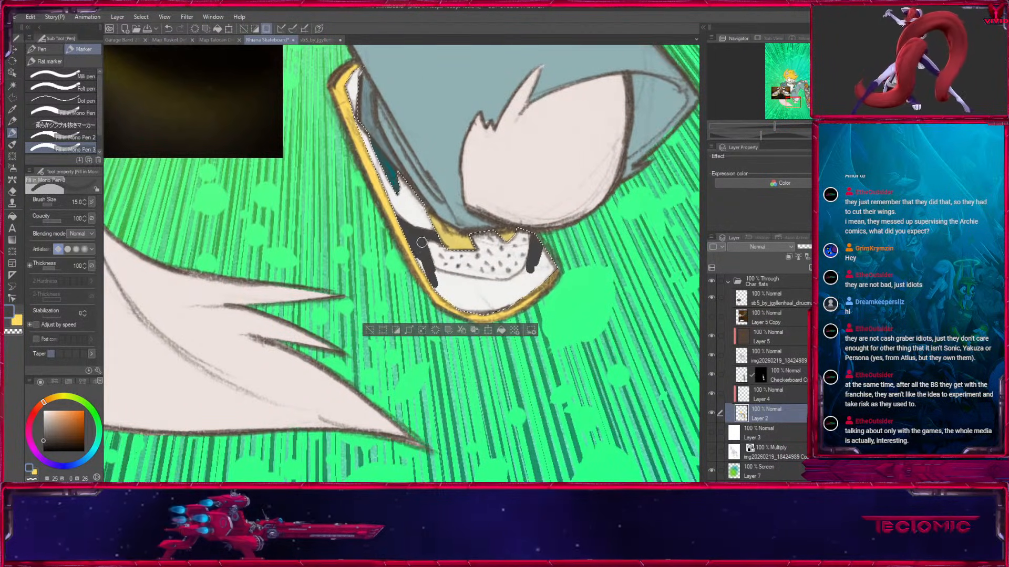
Fill the rest of the shoe's toe area below the speckled patch with dark grey, enlarging the brush up to size 30, then deselect.
{"action": "left_click_drag", "start_coordinate": [432, 274], "coordinate": [509, 287]}
{"action": "key", "text": "]"}
{"action": "key", "text": "]"}
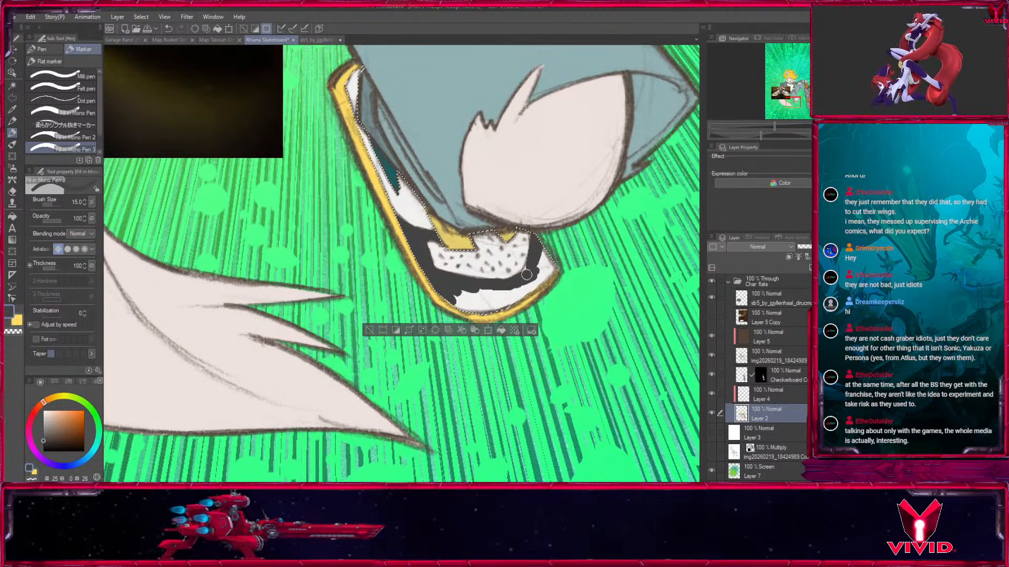
{"action": "left_click_drag", "start_coordinate": [539, 260], "coordinate": [545, 297]}
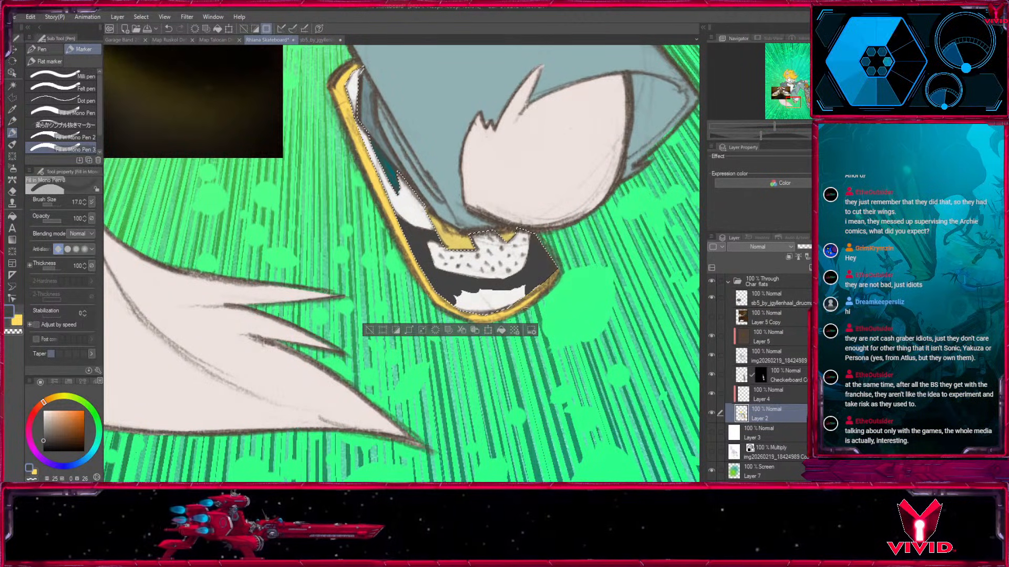
{"action": "mouse_move", "coordinate": [442, 292]}
{"action": "left_mouse_down"}
{"action": "mouse_move", "coordinate": [549, 283]}
{"action": "mouse_move", "coordinate": [648, 469]}
{"action": "mouse_move", "coordinate": [631, 367]}
{"action": "left_mouse_up"}
{"action": "key", "text": "["}
{"action": "left_click", "coordinate": [453, 421]}
Recolour the teal strip on the shoe's side with the dark red sampled from the sneaker photo at brush size 70, then deselect.
{"action": "left_click_drag", "start_coordinate": [454, 263], "coordinate": [574, 427]}
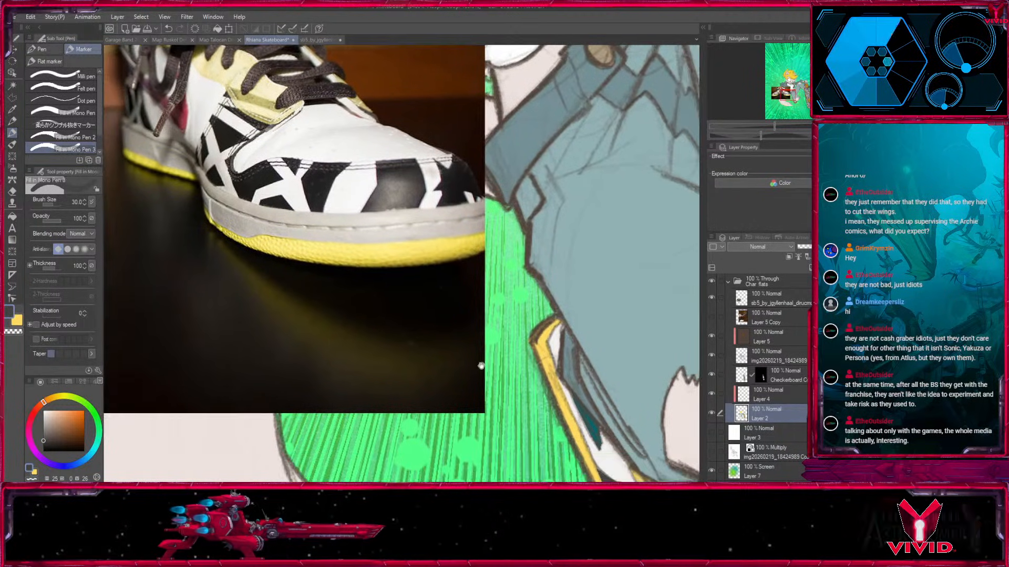
{"action": "left_click", "coordinate": [12, 109]}
{"action": "left_click", "coordinate": [183, 124]}
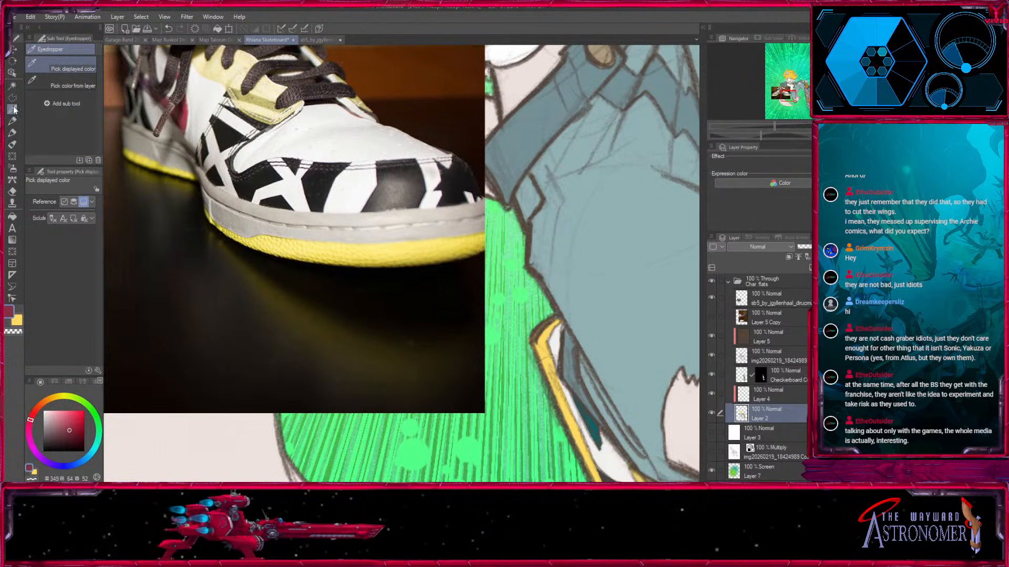
{"action": "left_click", "coordinate": [13, 85]}
{"action": "left_click_drag", "start_coordinate": [583, 376], "coordinate": [394, 221]}
{"action": "left_click", "coordinate": [404, 276]}
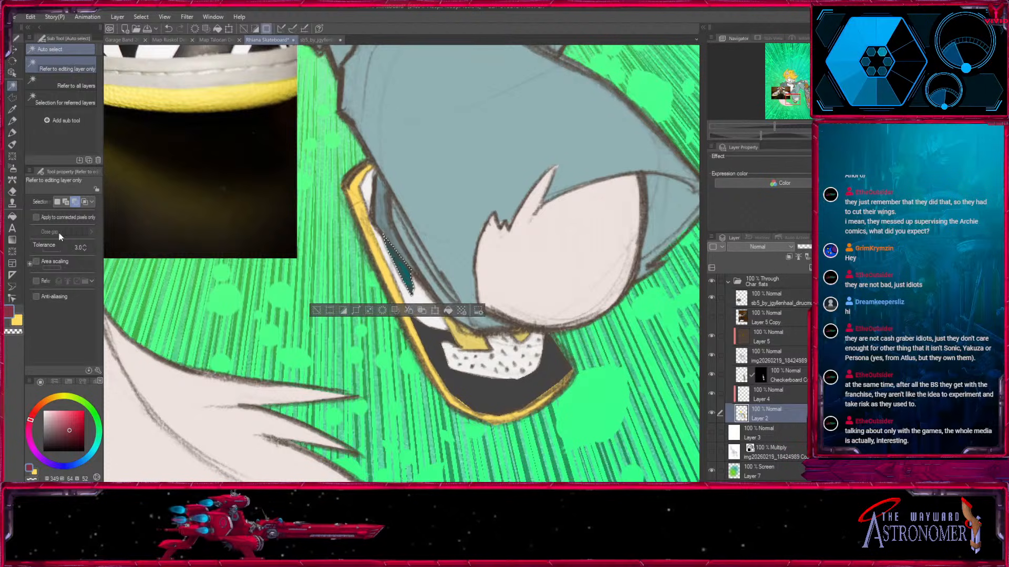
{"action": "left_click", "coordinate": [12, 134]}
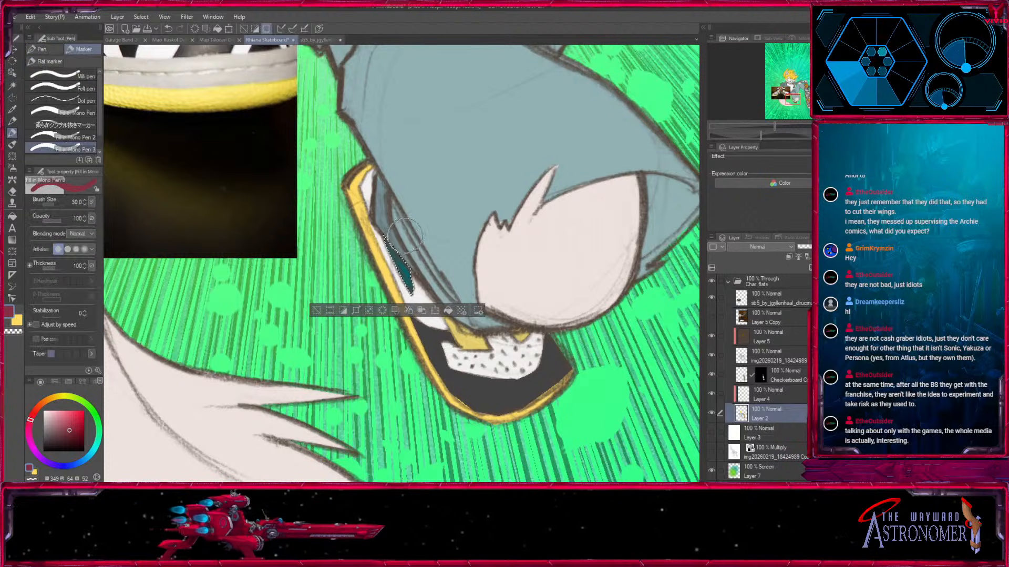
{"action": "left_click", "coordinate": [320, 311]}
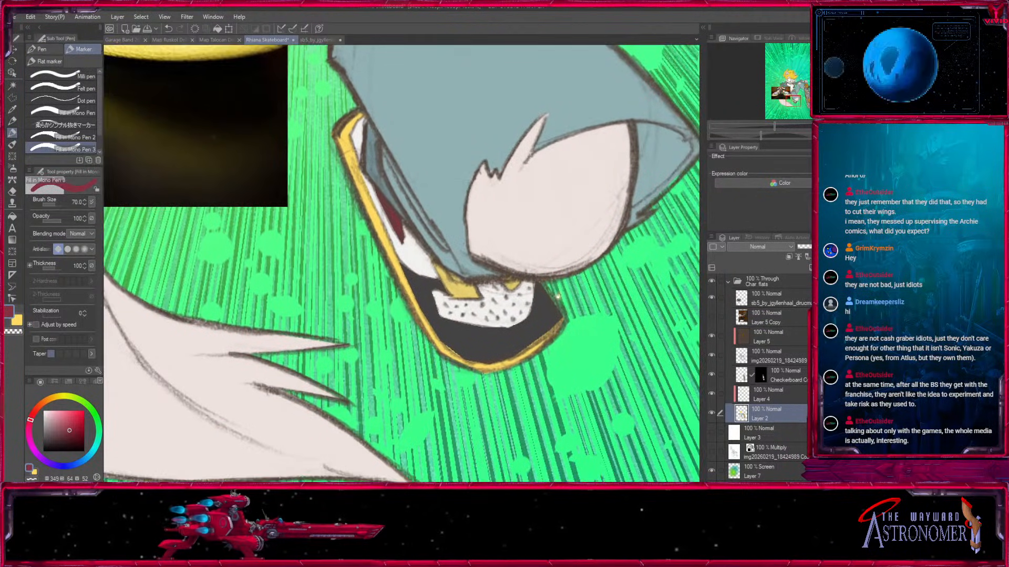
Auto-select the shoe's dark grey toe area and sample the toe patch's white with the line art layer temporarily hidden.
{"action": "left_click_drag", "start_coordinate": [558, 296], "coordinate": [520, 292]}
{"action": "left_click", "coordinate": [13, 85]}
{"action": "left_click", "coordinate": [469, 336]}
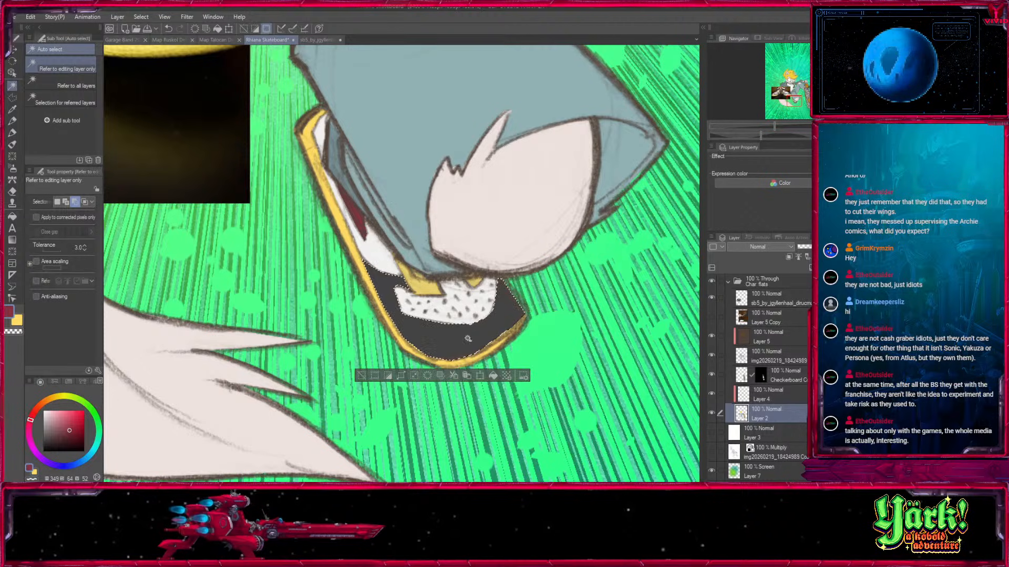
{"action": "key", "text": "i"}
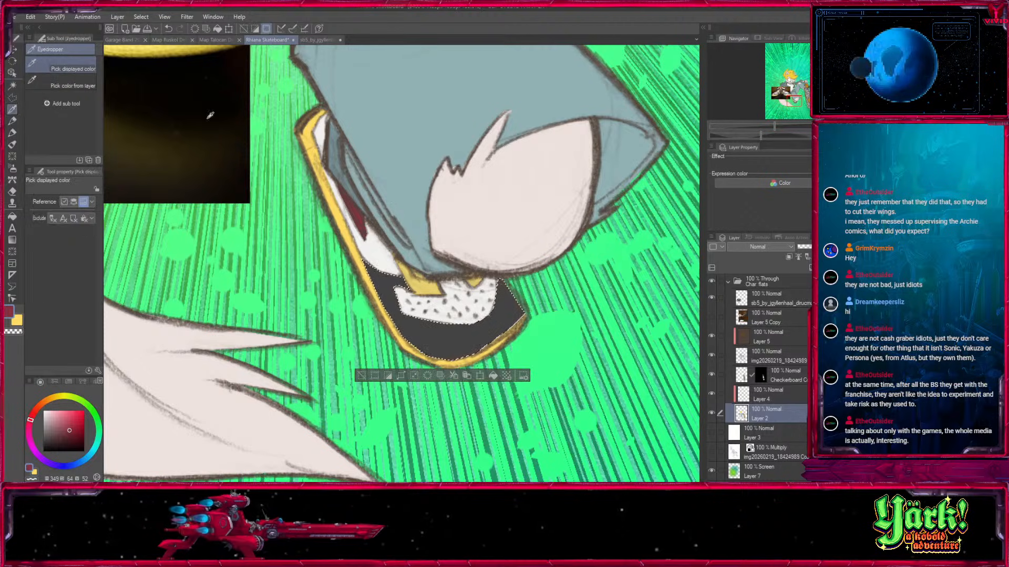
{"action": "left_click", "coordinate": [712, 355]}
{"action": "left_click", "coordinate": [453, 315]}
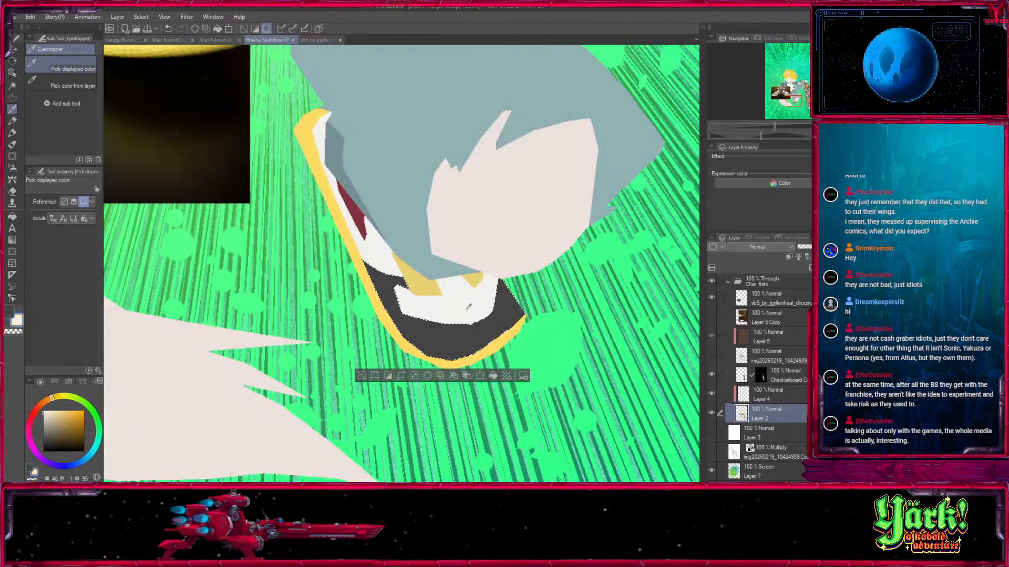
{"action": "left_click", "coordinate": [711, 355]}
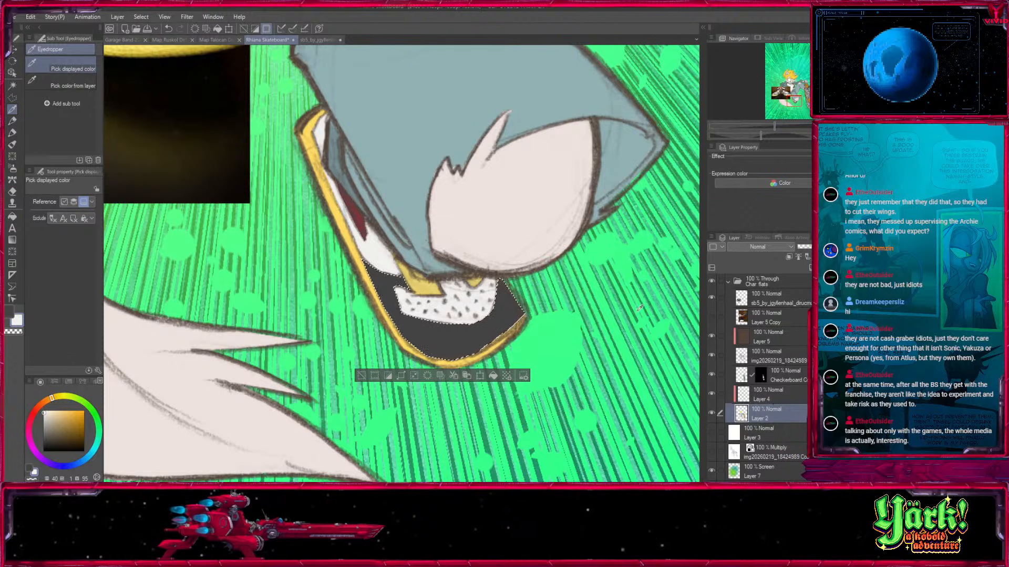
Draw white criss-crossing lines over the selected dark toe area with the fill-in mono pen at brush sizes 8 and 5, then deselect.
{"action": "left_click", "coordinate": [13, 133]}
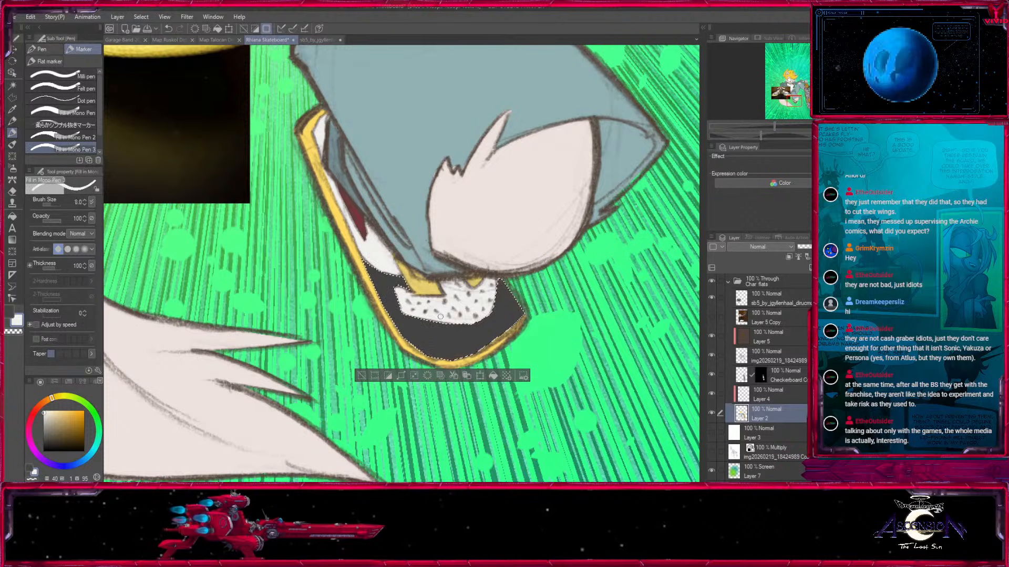
{"action": "left_click_drag", "start_coordinate": [449, 341], "coordinate": [458, 358]}
{"action": "mouse_move", "coordinate": [489, 316]}
{"action": "left_mouse_down"}
{"action": "mouse_move", "coordinate": [511, 327]}
{"action": "mouse_move", "coordinate": [514, 299]}
{"action": "left_mouse_up"}
{"action": "key", "text": "bracketleft"}
{"action": "left_click_drag", "start_coordinate": [467, 327], "coordinate": [487, 333]}
{"action": "mouse_move", "coordinate": [392, 283]}
{"action": "left_mouse_down"}
{"action": "mouse_move", "coordinate": [375, 297]}
{"action": "mouse_move", "coordinate": [401, 334]}
{"action": "left_mouse_up"}
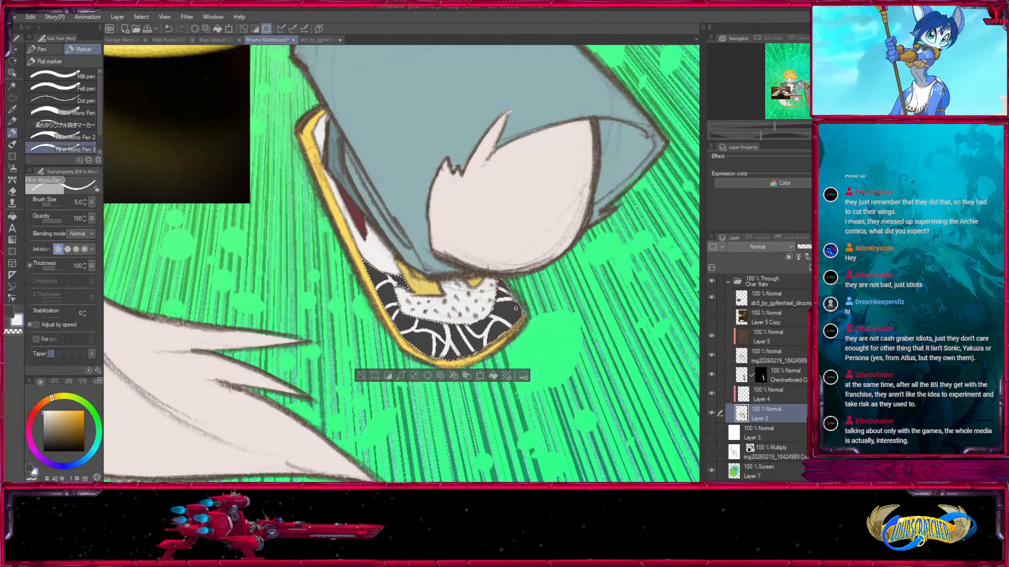
{"action": "key", "text": "ctrl+minus"}
{"action": "key", "text": "ctrl+minus"}
{"action": "key", "text": "ctrl+minus"}
{"action": "left_click_drag", "start_coordinate": [333, 306], "coordinate": [427, 449]}
{"action": "key", "text": "ctrl+d"}
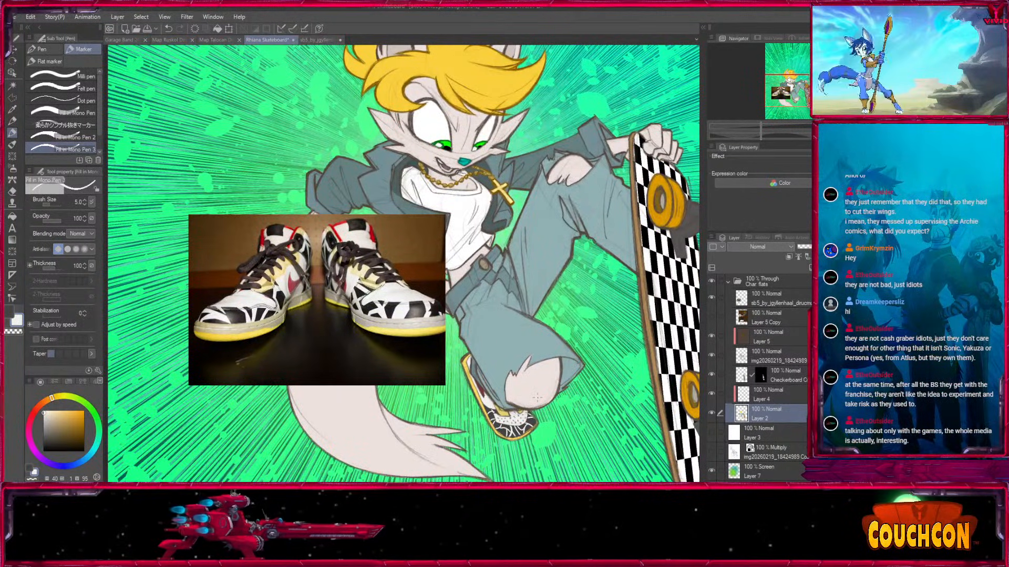
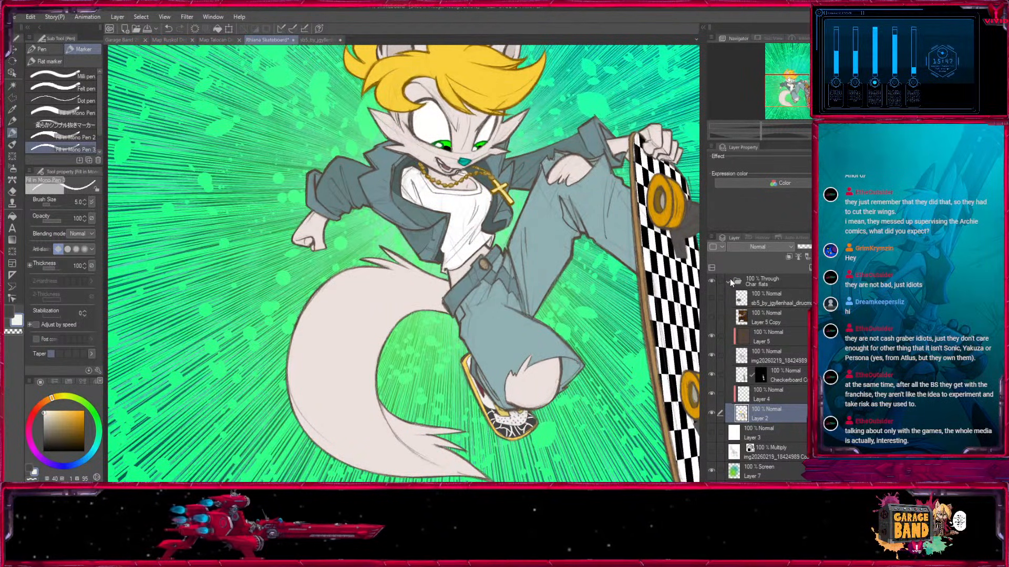
Show Layer 5 Copy, sample the dark teal and brown from its colour patches, and hide the layer again.
{"action": "left_click", "coordinate": [712, 317]}
{"action": "left_click", "coordinate": [771, 312]}
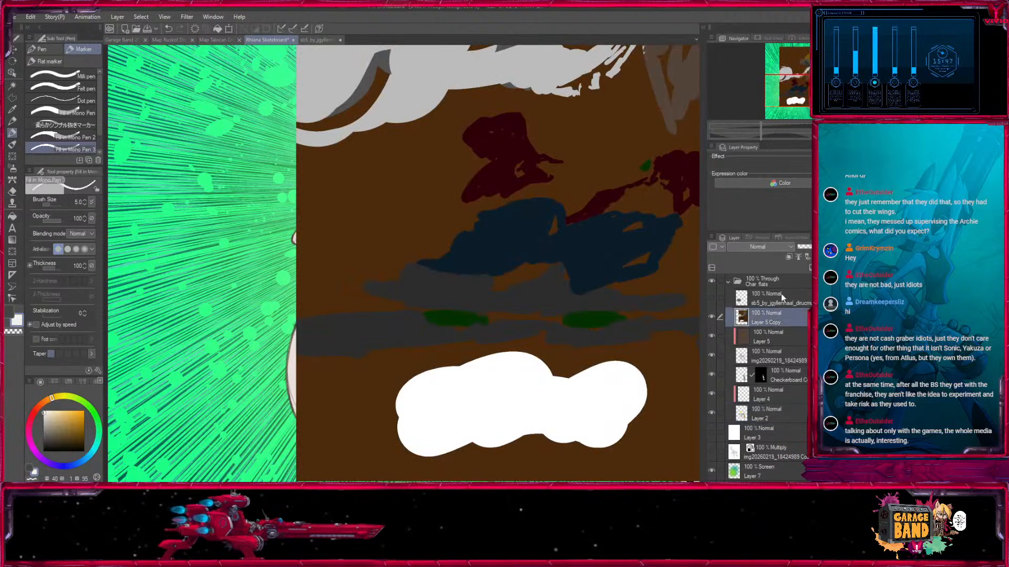
{"action": "left_click", "coordinate": [12, 111]}
{"action": "left_click_drag", "start_coordinate": [786, 90], "coordinate": [808, 62]}
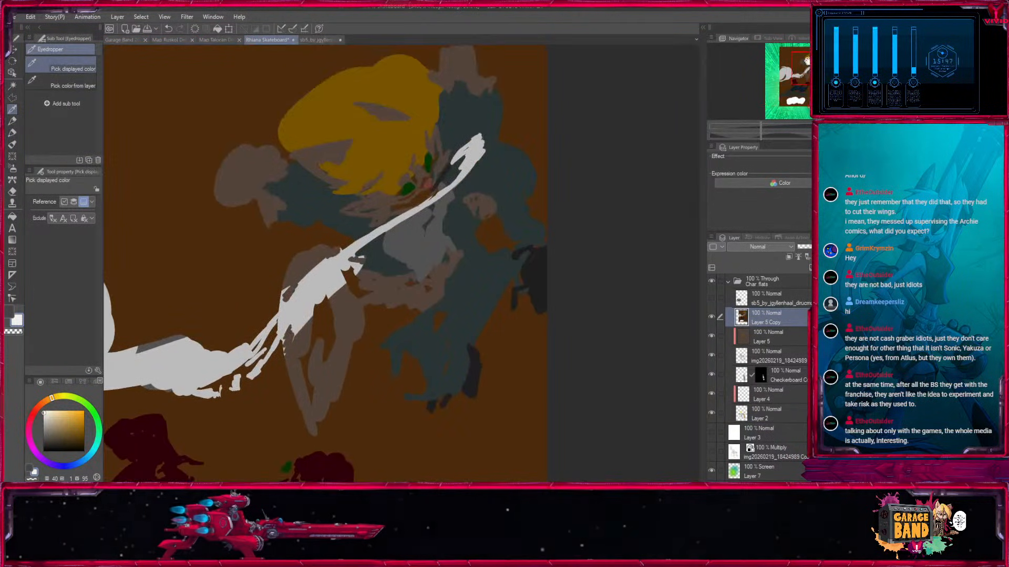
{"action": "left_click", "coordinate": [271, 161]}
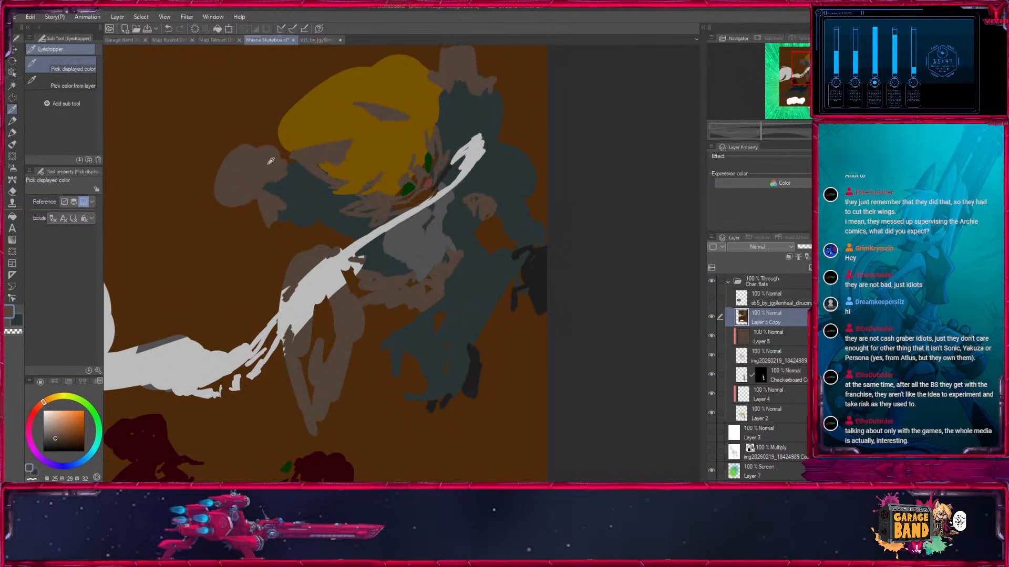
{"action": "left_click", "coordinate": [711, 317]}
Make Layer 5 active and set up the Fill in Mono Pen 3 marker at size 18 with the sampled dark teal.
{"action": "left_click_drag", "start_coordinate": [805, 75], "coordinate": [797, 83]}
{"action": "left_click", "coordinate": [13, 86]}
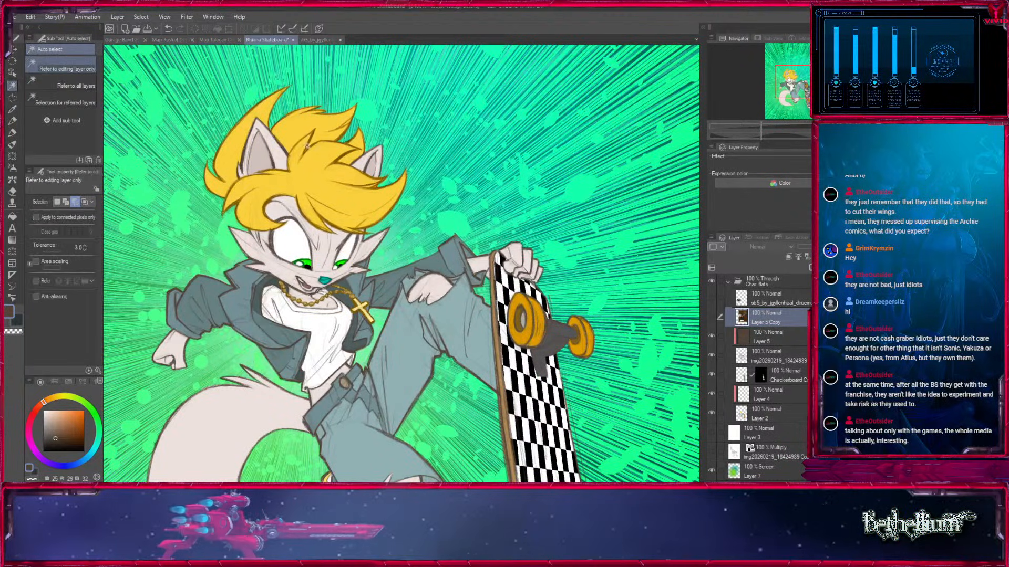
{"action": "left_click_drag", "start_coordinate": [457, 258], "coordinate": [554, 213]}
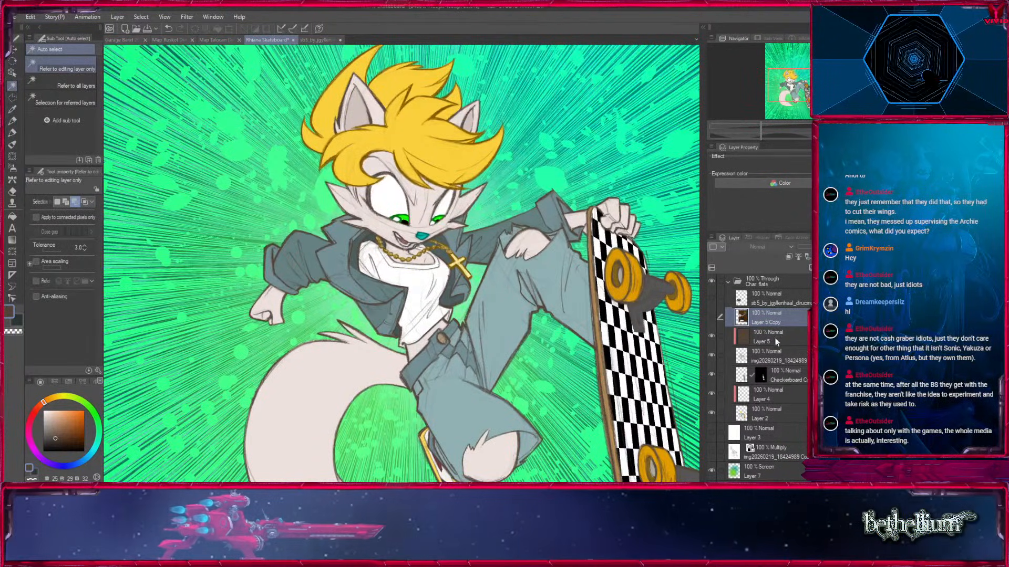
{"action": "left_click", "coordinate": [795, 329]}
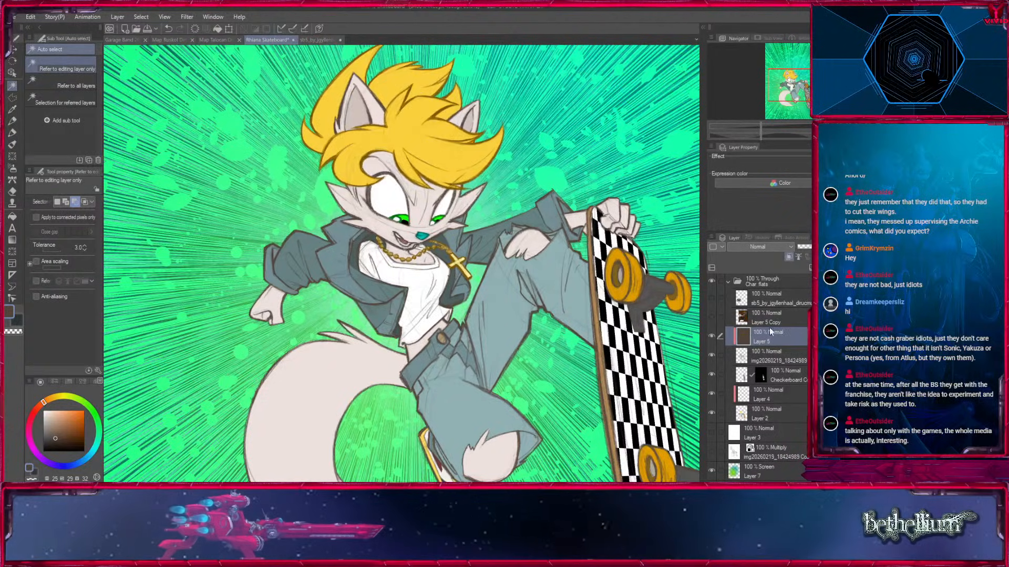
{"action": "key", "text": "ctrl+plus"}
{"action": "key", "text": "ctrl+plus"}
{"action": "key", "text": "ctrl+plus"}
{"action": "left_click", "coordinate": [12, 133]}
{"action": "mouse_move", "coordinate": [165, 241]}
{"action": "left_mouse_down"}
{"action": "mouse_move", "coordinate": [218, 263]}
{"action": "mouse_move", "coordinate": [426, 296]}
{"action": "left_mouse_up"}
{"action": "key", "text": "bracketright"}
{"action": "key", "text": "bracketright"}
{"action": "key", "text": "bracketright"}
{"action": "key", "text": "bracketright"}
{"action": "key", "text": "bracketright"}
{"action": "key", "text": "bracketright"}
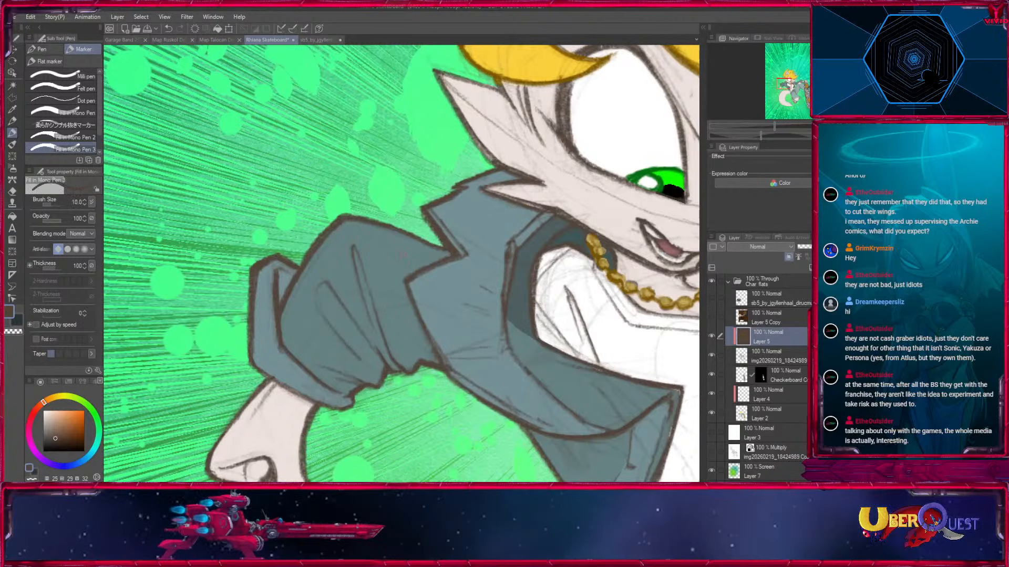
{"action": "key", "text": "x"}
{"action": "left_click", "coordinate": [13, 85]}
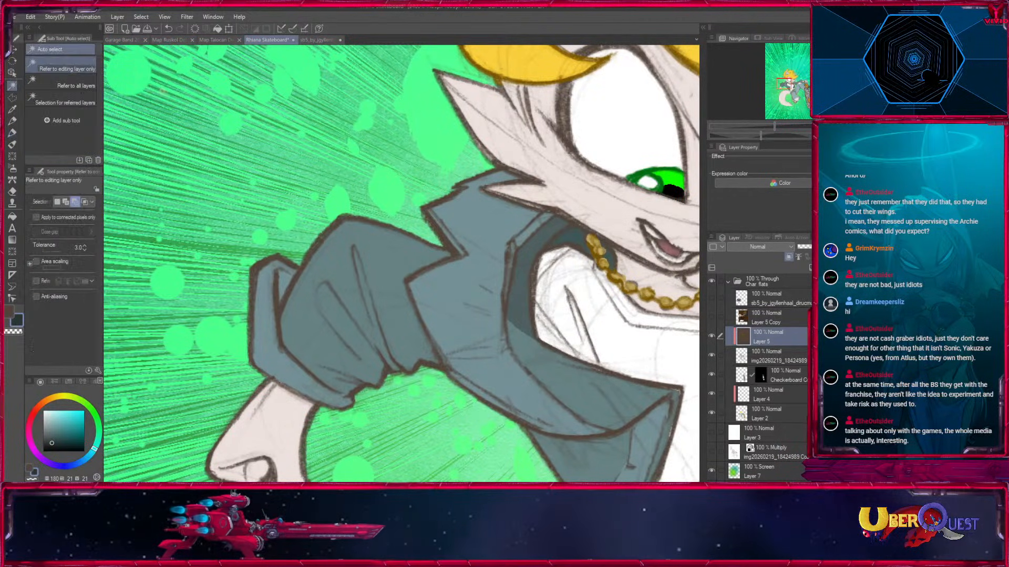
{"action": "left_click", "coordinate": [667, 192]}
{"action": "key", "text": "ctrl+plus"}
{"action": "left_click_drag", "start_coordinate": [375, 332], "coordinate": [429, 248]}
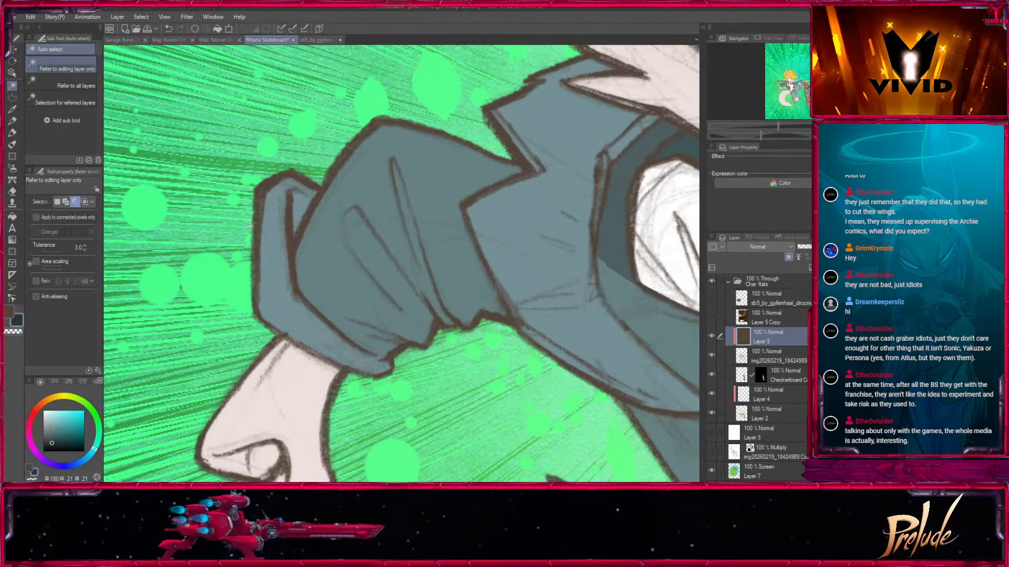
{"action": "left_click", "coordinate": [12, 133]}
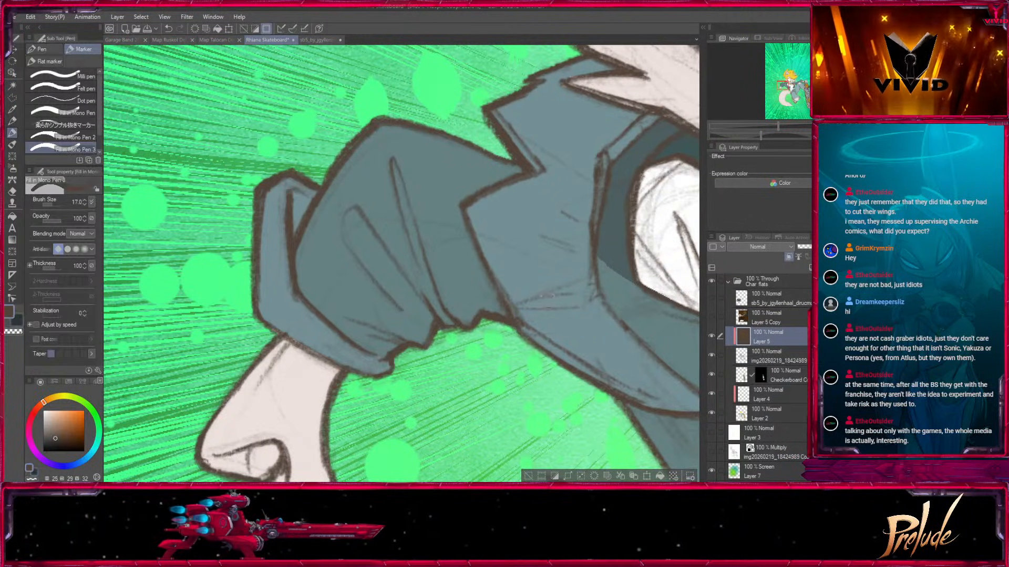
{"action": "left_click", "coordinate": [528, 476]}
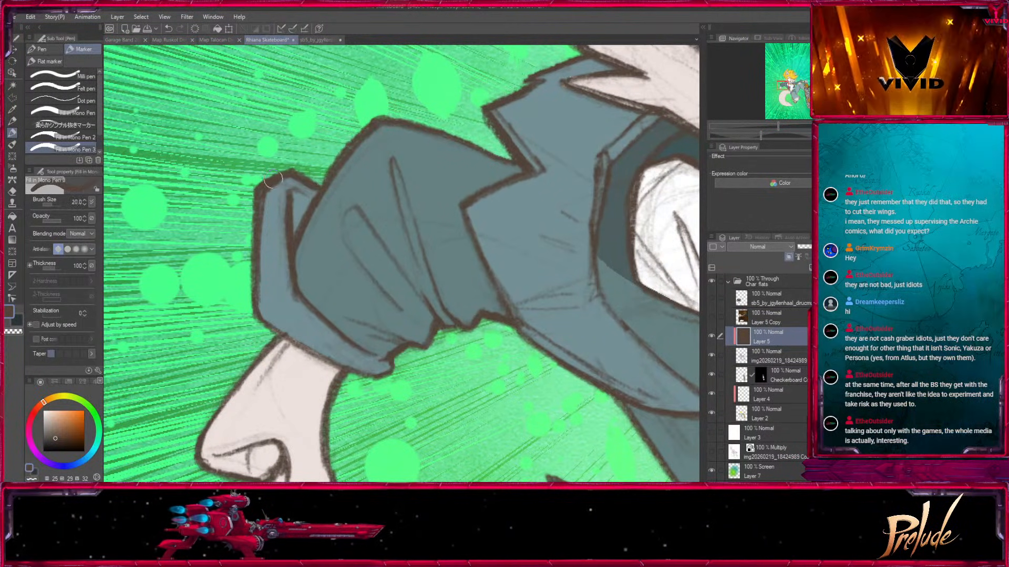
Recolour the outlines of the jacket's bent-arm sleeve and rolled cuff on Layer 5 in dark teal.
{"action": "key", "text": "x"}
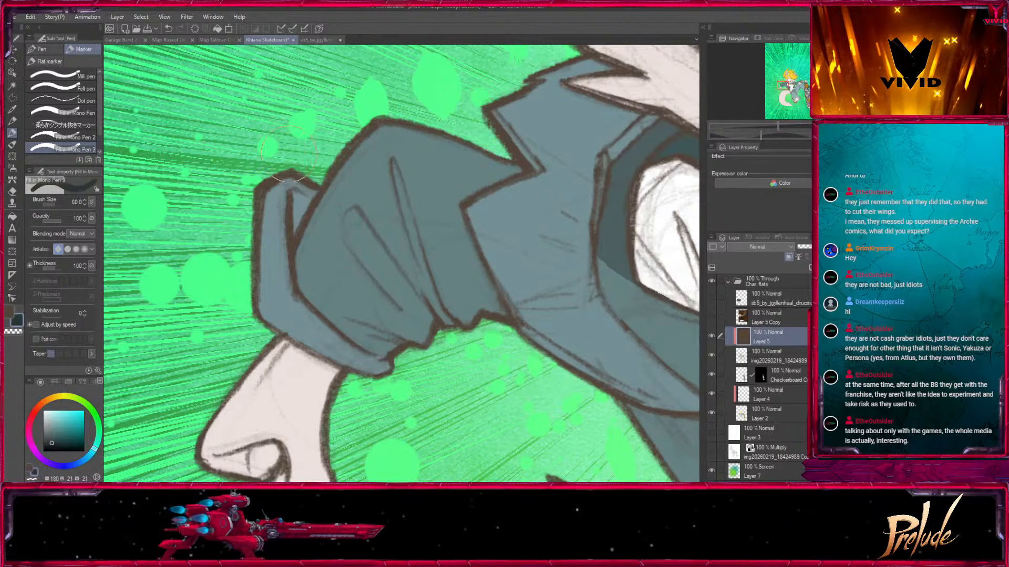
{"action": "mouse_move", "coordinate": [278, 180]}
{"action": "left_mouse_down"}
{"action": "mouse_move", "coordinate": [303, 161]}
{"action": "mouse_move", "coordinate": [354, 150]}
{"action": "left_mouse_up"}
{"action": "key", "text": "bracketleft"}
{"action": "key", "text": "bracketleft"}
{"action": "left_click_drag", "start_coordinate": [278, 281], "coordinate": [297, 300]}
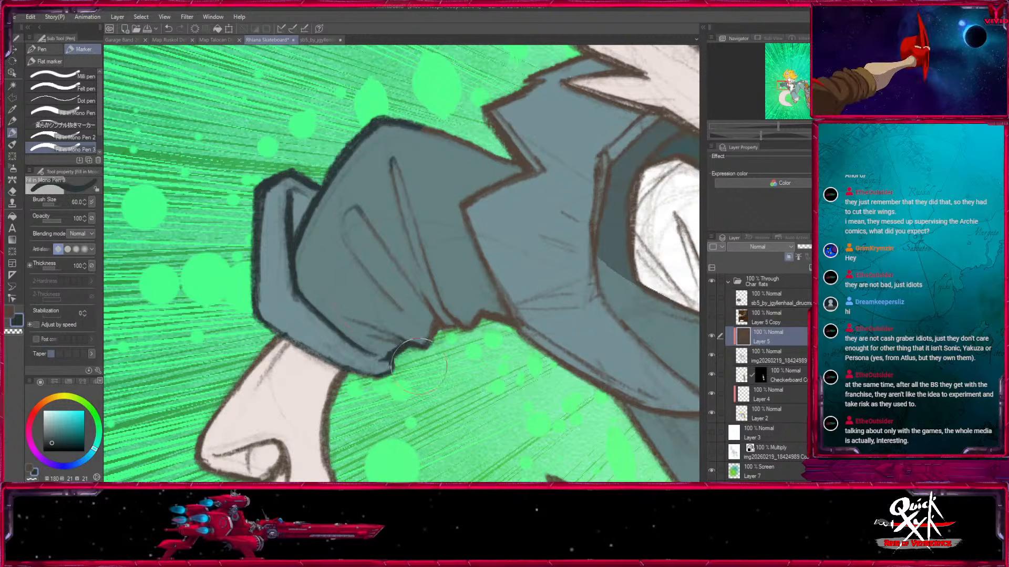
{"action": "mouse_move", "coordinate": [462, 359]}
{"action": "left_mouse_down"}
{"action": "mouse_move", "coordinate": [500, 124]}
{"action": "mouse_move", "coordinate": [340, 248]}
{"action": "left_mouse_up"}
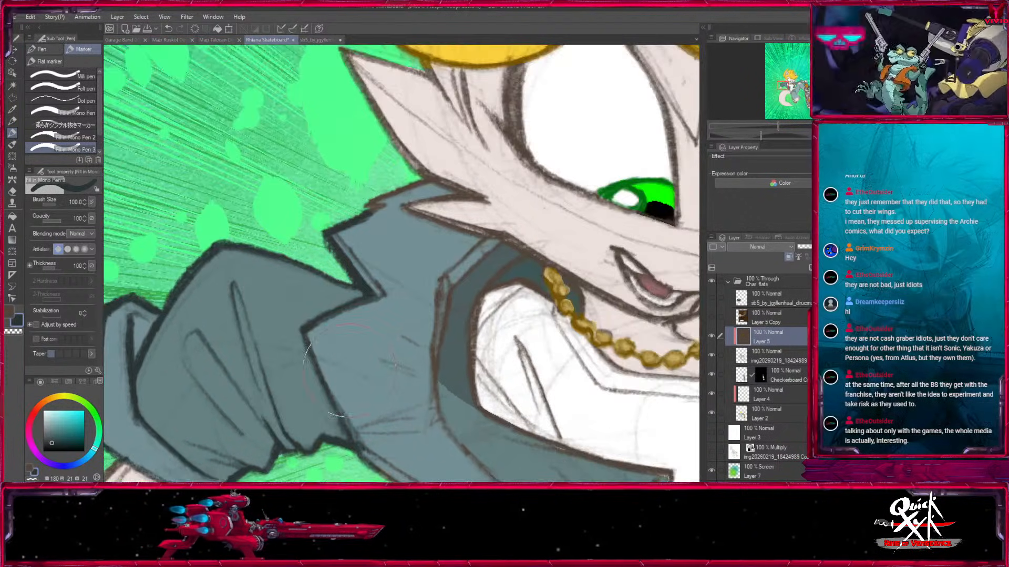
Auto-select the brown base area of Layer 5 and recolour the jacket collar's upper fold outline dark teal.
{"action": "left_click", "coordinate": [13, 86]}
{"action": "left_click", "coordinate": [427, 298]}
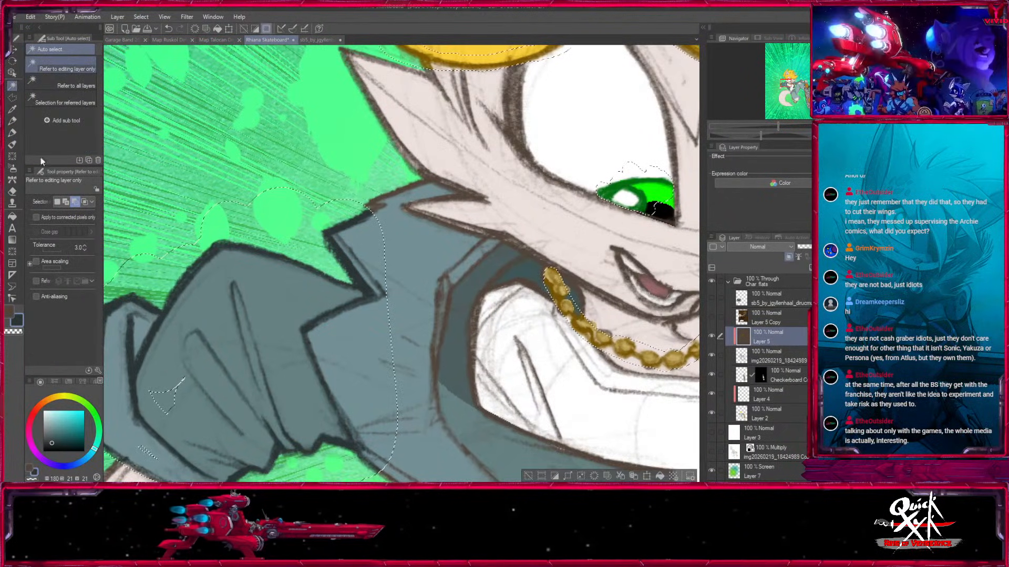
{"action": "left_click", "coordinate": [12, 132]}
{"action": "key", "text": "bracketleft"}
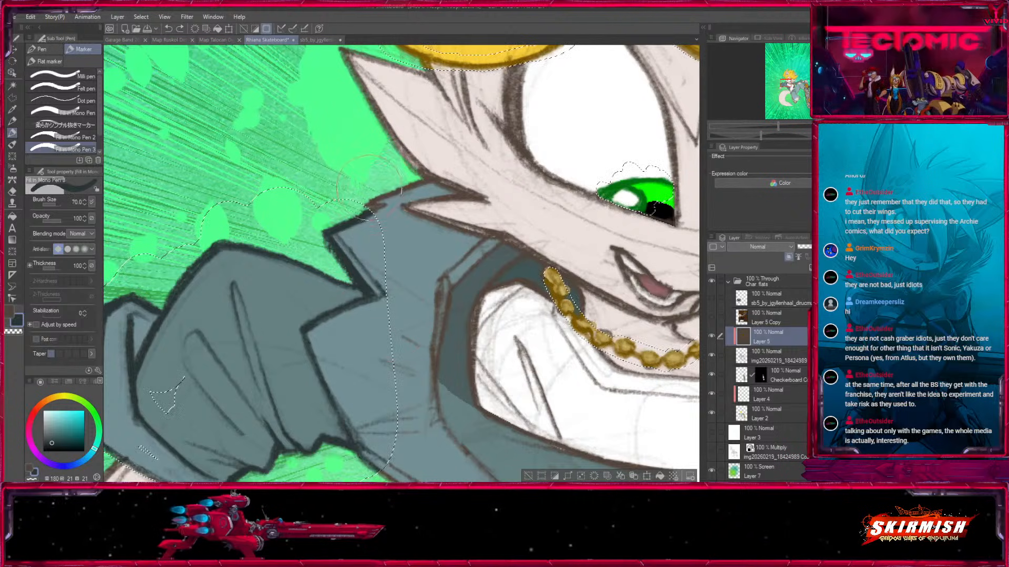
{"action": "key", "text": "bracketleft"}
{"action": "key", "text": "bracketleft"}
{"action": "key", "text": "bracketleft"}
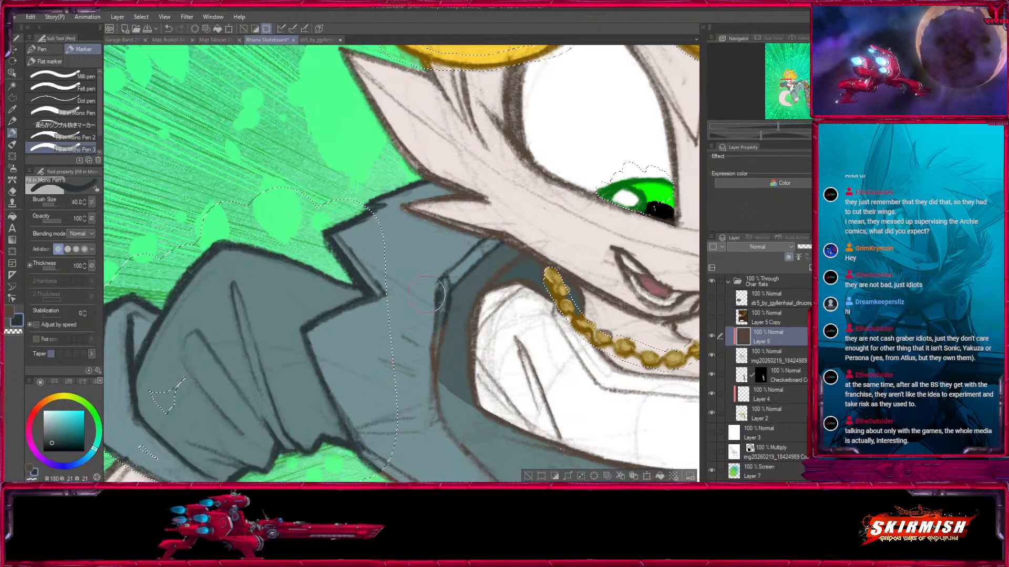
Recolour the jacket's inner lapel edge and neckline outlines dark teal with a brush size up to 40.
{"action": "left_click_drag", "start_coordinate": [443, 305], "coordinate": [436, 388]}
{"action": "key", "text": "bracketleft"}
{"action": "key", "text": "bracketleft"}
{"action": "key", "text": "bracketleft"}
{"action": "left_click_drag", "start_coordinate": [521, 260], "coordinate": [465, 298]}
{"action": "mouse_move", "coordinate": [536, 304]}
{"action": "left_mouse_down"}
{"action": "mouse_move", "coordinate": [467, 252]}
{"action": "mouse_move", "coordinate": [447, 220]}
{"action": "left_mouse_up"}
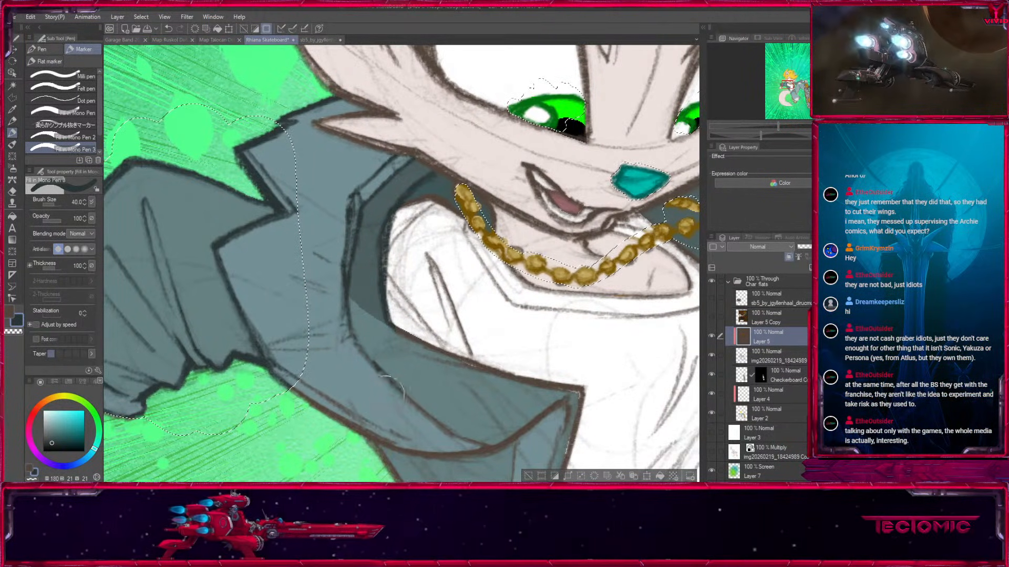
Paint dark teal over the lower lapel fold and the jacket's front edge beside the white shirt.
{"action": "key", "text": "bracketright"}
{"action": "key", "text": "bracketright"}
{"action": "key", "text": "bracketright"}
{"action": "key", "text": "bracketright"}
{"action": "mouse_move", "coordinate": [339, 353]}
{"action": "left_mouse_down"}
{"action": "mouse_move", "coordinate": [324, 293]}
{"action": "mouse_move", "coordinate": [340, 362]}
{"action": "mouse_move", "coordinate": [416, 366]}
{"action": "left_mouse_up"}
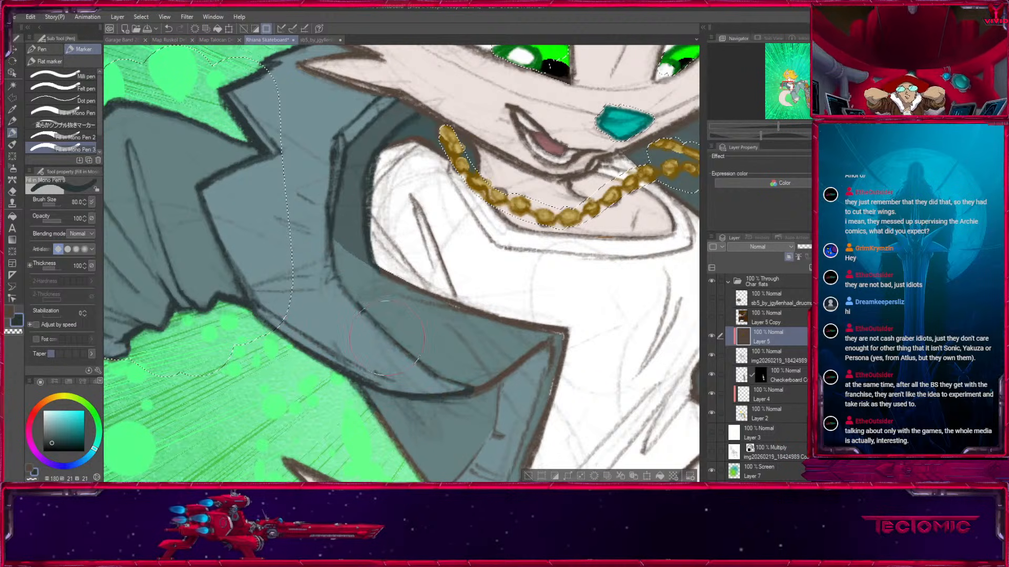
{"action": "key", "text": "bracketleft"}
{"action": "key", "text": "bracketleft"}
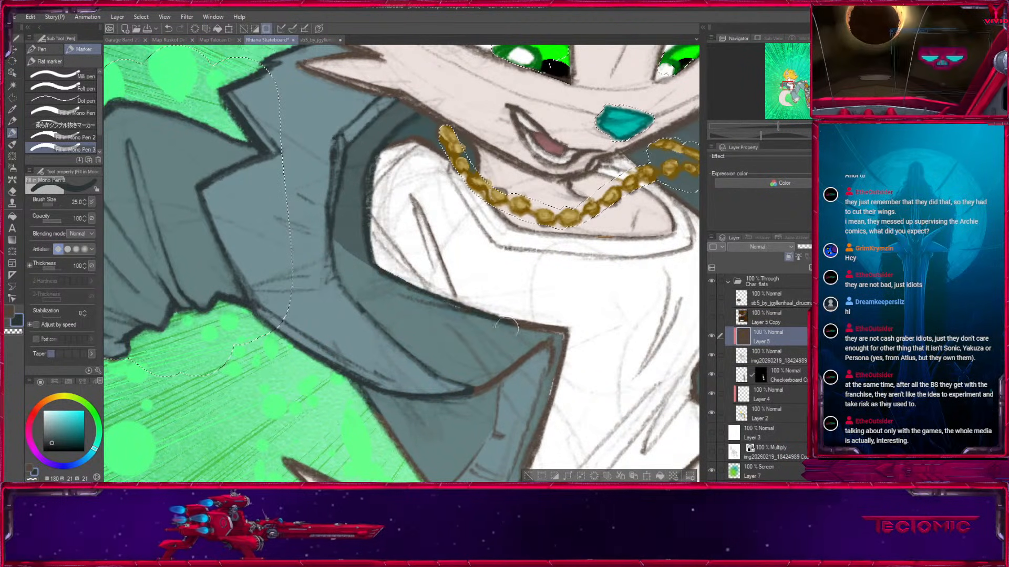
{"action": "left_click_drag", "start_coordinate": [562, 341], "coordinate": [505, 259]}
Recolour the outlines of the jacket's lower front panel and hem dark teal, reducing the brush to 15 for the corner.
{"action": "key", "text": "bracketright"}
{"action": "left_click_drag", "start_coordinate": [305, 330], "coordinate": [383, 438]}
{"action": "mouse_move", "coordinate": [421, 306]}
{"action": "left_mouse_down"}
{"action": "mouse_move", "coordinate": [479, 268]}
{"action": "mouse_move", "coordinate": [467, 347]}
{"action": "mouse_move", "coordinate": [457, 230]}
{"action": "left_mouse_up"}
{"action": "key", "text": "bracketleft"}
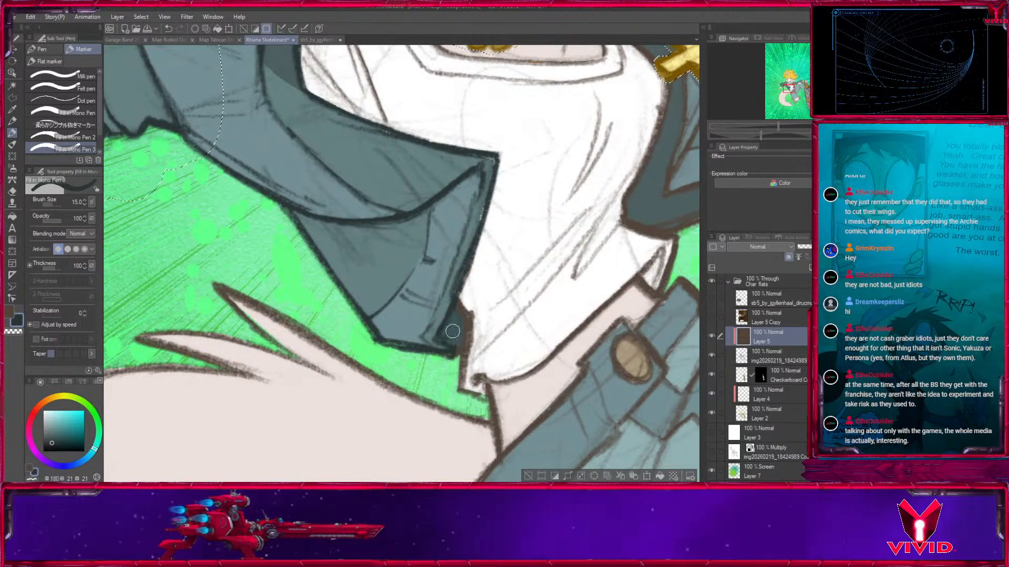
Recolour the jacket outlines beside the cross pendant and the collar behind the cheek fur dark teal.
{"action": "left_click_drag", "start_coordinate": [607, 338], "coordinate": [388, 463]}
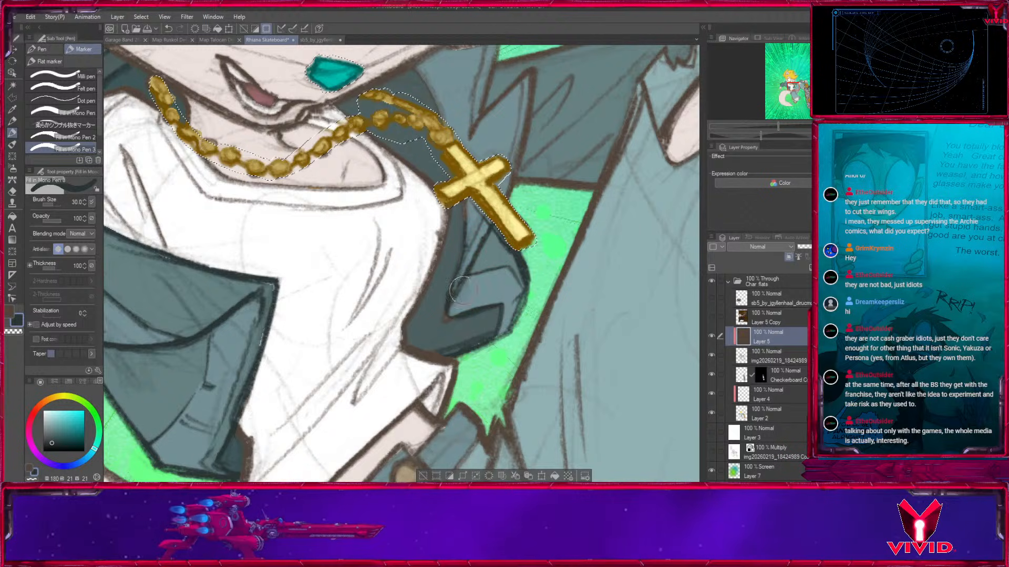
{"action": "left_click_drag", "start_coordinate": [471, 189], "coordinate": [473, 378]}
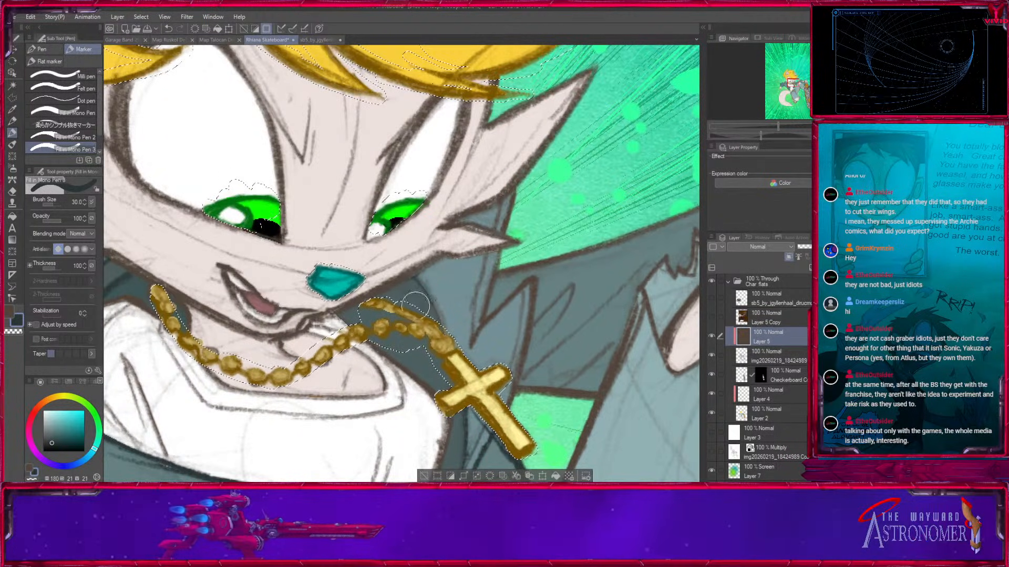
{"action": "key", "text": "bracketleft"}
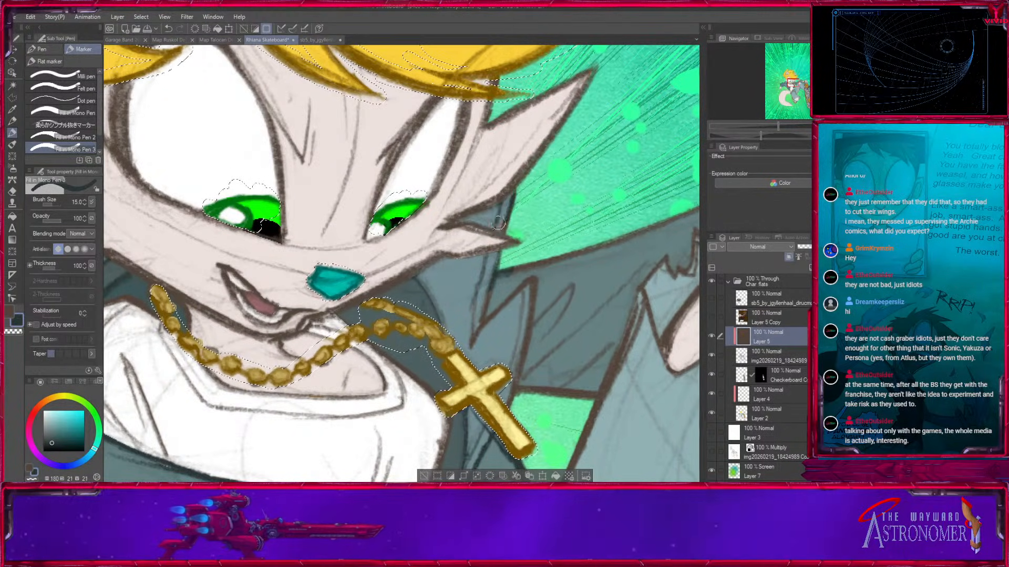
{"action": "key", "text": "bracketright"}
{"action": "key", "text": "bracketright"}
{"action": "key", "text": "bracketright"}
{"action": "key", "text": "bracketright"}
{"action": "key", "text": "bracketright"}
{"action": "left_click_drag", "start_coordinate": [519, 298], "coordinate": [464, 209]}
{"action": "left_click_drag", "start_coordinate": [477, 221], "coordinate": [460, 315]}
Paint dark teal over the outlines and folds of the jacket's shoulder and extended sleeve.
{"action": "key", "text": "bracketright"}
{"action": "key", "text": "bracketright"}
{"action": "key", "text": "bracketright"}
{"action": "key", "text": "bracketright"}
{"action": "mouse_move", "coordinate": [525, 307]}
{"action": "left_mouse_down"}
{"action": "mouse_move", "coordinate": [523, 330]}
{"action": "mouse_move", "coordinate": [581, 220]}
{"action": "left_mouse_up"}
{"action": "left_click_drag", "start_coordinate": [566, 260], "coordinate": [340, 405]}
{"action": "mouse_move", "coordinate": [362, 347]}
{"action": "left_mouse_down"}
{"action": "mouse_move", "coordinate": [400, 289]}
{"action": "mouse_move", "coordinate": [468, 292]}
{"action": "left_mouse_up"}
Recolour the extended sleeve's rolled cuff and the torn denim edge above the exposed knee dark teal.
{"action": "key", "text": "bracketleft"}
{"action": "key", "text": "bracketleft"}
{"action": "left_click_drag", "start_coordinate": [491, 227], "coordinate": [576, 153]}
{"action": "mouse_move", "coordinate": [512, 220]}
{"action": "left_mouse_down"}
{"action": "mouse_move", "coordinate": [515, 258]}
{"action": "mouse_move", "coordinate": [353, 210]}
{"action": "left_mouse_up"}
{"action": "key", "text": "bracketleft"}
{"action": "key", "text": "bracketleft"}
{"action": "mouse_move", "coordinate": [402, 260]}
{"action": "left_mouse_down"}
{"action": "mouse_move", "coordinate": [459, 303]}
{"action": "mouse_move", "coordinate": [448, 154]}
{"action": "left_mouse_up"}
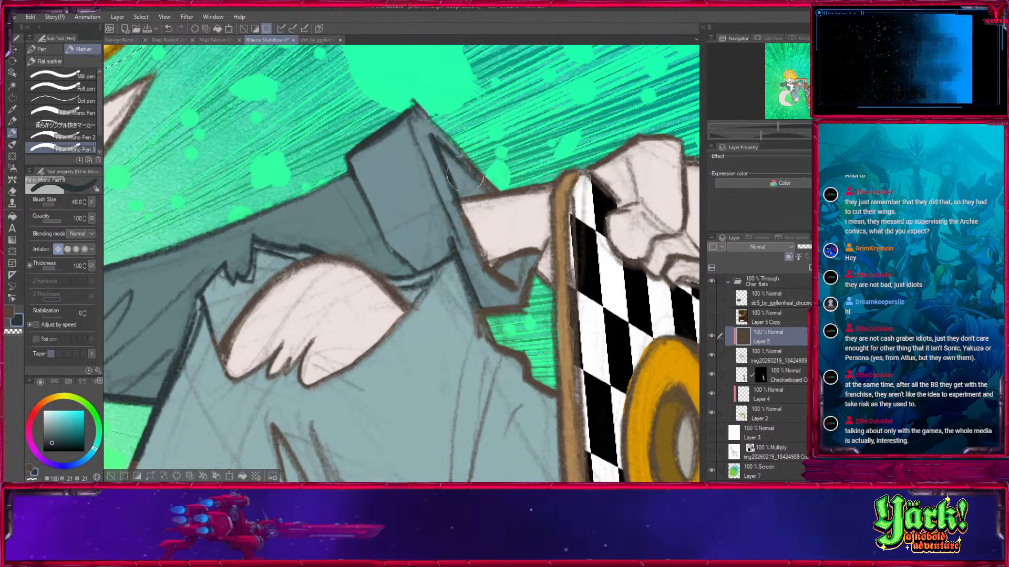
Finish the extended arm's cuff outline and recolour the jeans edge running to the skateboard dark teal.
{"action": "key", "text": "bracketright"}
{"action": "key", "text": "bracketright"}
{"action": "key", "text": "bracketright"}
{"action": "key", "text": "bracketright"}
{"action": "mouse_move", "coordinate": [460, 205]}
{"action": "left_mouse_down"}
{"action": "mouse_move", "coordinate": [486, 267]}
{"action": "mouse_move", "coordinate": [525, 306]}
{"action": "mouse_move", "coordinate": [485, 312]}
{"action": "mouse_move", "coordinate": [507, 350]}
{"action": "mouse_move", "coordinate": [451, 234]}
{"action": "left_mouse_up"}
{"action": "key", "text": "bracketright"}
Paint dark teal over the crease lines on the raised thigh of the jeans.
{"action": "key", "text": "bracketright"}
{"action": "key", "text": "bracketright"}
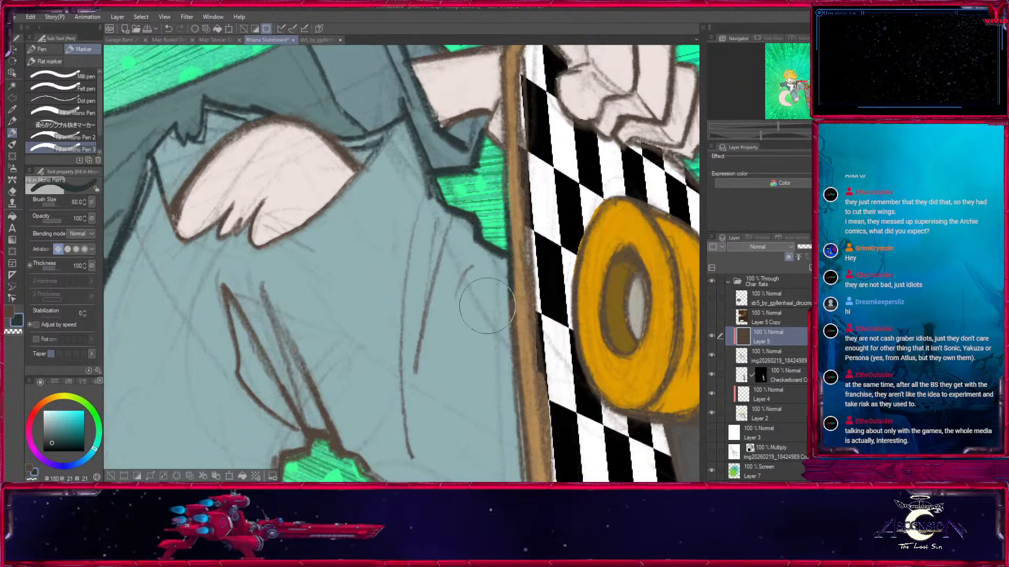
{"action": "left_click_drag", "start_coordinate": [481, 273], "coordinate": [461, 281]}
{"action": "mouse_move", "coordinate": [404, 311]}
{"action": "left_mouse_down"}
{"action": "mouse_move", "coordinate": [408, 421]}
{"action": "mouse_move", "coordinate": [428, 284]}
{"action": "left_mouse_up"}
{"action": "key", "text": "bracketright"}
{"action": "mouse_move", "coordinate": [439, 365]}
{"action": "left_mouse_down"}
{"action": "mouse_move", "coordinate": [346, 203]}
{"action": "mouse_move", "coordinate": [313, 311]}
{"action": "left_mouse_up"}
{"action": "left_click_drag", "start_coordinate": [331, 253], "coordinate": [448, 441]}
{"action": "key", "text": "bracketleft"}
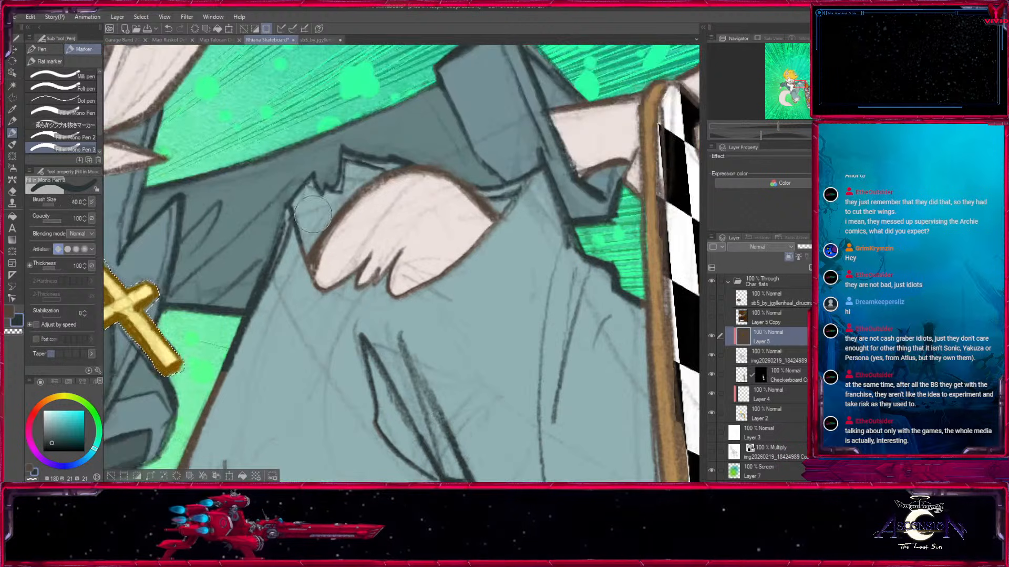
Recolour the exposed knee's lower fur outline and the start of the raised leg's underside dark teal.
{"action": "mouse_move", "coordinate": [385, 282]}
{"action": "left_mouse_down"}
{"action": "mouse_move", "coordinate": [452, 276]}
{"action": "mouse_move", "coordinate": [500, 234]}
{"action": "left_mouse_up"}
{"action": "key", "text": "bracketright"}
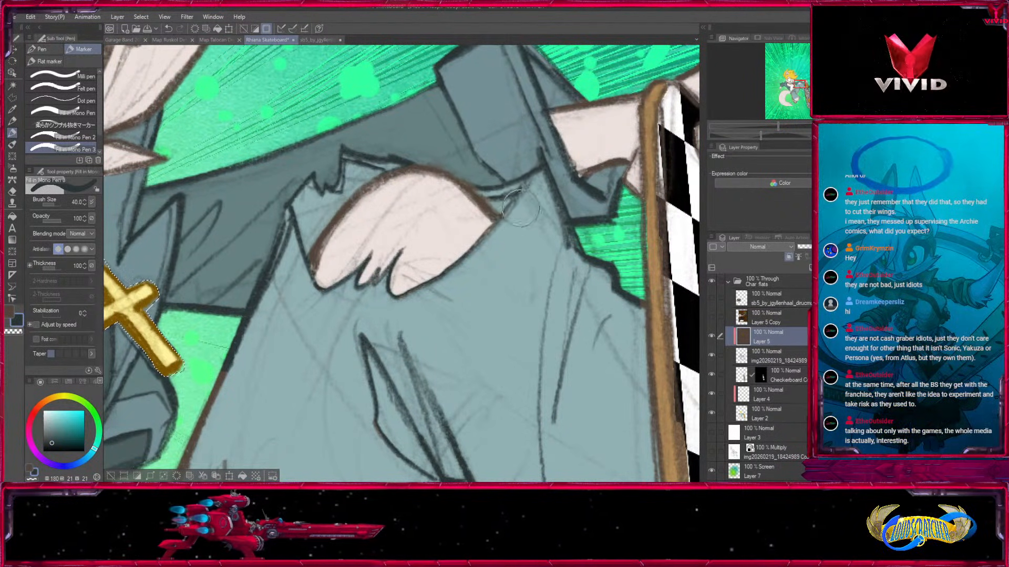
{"action": "key", "text": "bracketleft"}
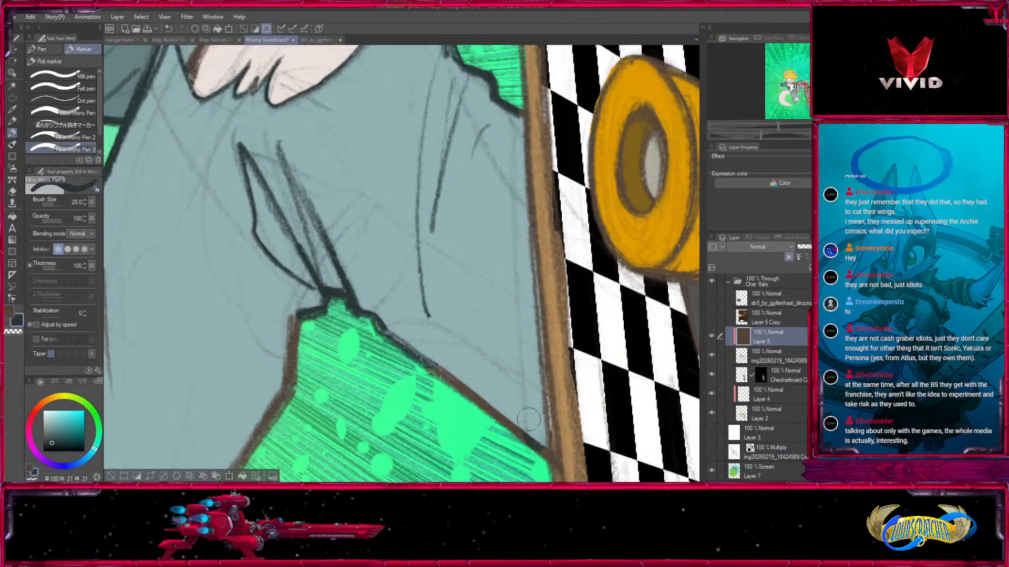
Recolour the raised leg's underside outline down to the skateboard edge and around the bend dark teal.
{"action": "key", "text": "bracketright"}
{"action": "mouse_move", "coordinate": [527, 466]}
{"action": "left_mouse_down"}
{"action": "mouse_move", "coordinate": [517, 342]}
{"action": "mouse_move", "coordinate": [420, 241]}
{"action": "left_mouse_up"}
{"action": "left_click_drag", "start_coordinate": [354, 201], "coordinate": [536, 361]}
{"action": "key", "text": "bracketright"}
{"action": "mouse_move", "coordinate": [462, 367]}
{"action": "left_mouse_down"}
{"action": "mouse_move", "coordinate": [406, 434]}
{"action": "mouse_move", "coordinate": [416, 374]}
{"action": "left_mouse_up"}
{"action": "key", "text": "bracketleft"}
{"action": "key", "text": "bracketleft"}
Paint dark teal over the raised thigh's front edge down to the jeans waist beside the jacket.
{"action": "left_click_drag", "start_coordinate": [302, 212], "coordinate": [250, 344]}
{"action": "left_click_drag", "start_coordinate": [248, 308], "coordinate": [405, 148]}
{"action": "key", "text": "bracketleft"}
{"action": "mouse_move", "coordinate": [431, 86]}
{"action": "left_mouse_down"}
{"action": "mouse_move", "coordinate": [358, 268]}
{"action": "mouse_move", "coordinate": [332, 260]}
{"action": "left_mouse_up"}
{"action": "key", "text": "bracketleft"}
{"action": "key", "text": "bracketleft"}
{"action": "key", "text": "bracketleft"}
Recolour the outlines of the jeans waistband and the flap around its button dark teal.
{"action": "mouse_move", "coordinate": [246, 285]}
{"action": "left_mouse_down"}
{"action": "mouse_move", "coordinate": [256, 263]}
{"action": "mouse_move", "coordinate": [282, 287]}
{"action": "mouse_move", "coordinate": [285, 260]}
{"action": "mouse_move", "coordinate": [323, 221]}
{"action": "mouse_move", "coordinate": [285, 304]}
{"action": "mouse_move", "coordinate": [332, 220]}
{"action": "mouse_move", "coordinate": [335, 234]}
{"action": "mouse_move", "coordinate": [253, 372]}
{"action": "left_mouse_up"}
{"action": "key", "text": "bracketright"}
{"action": "key", "text": "bracketright"}
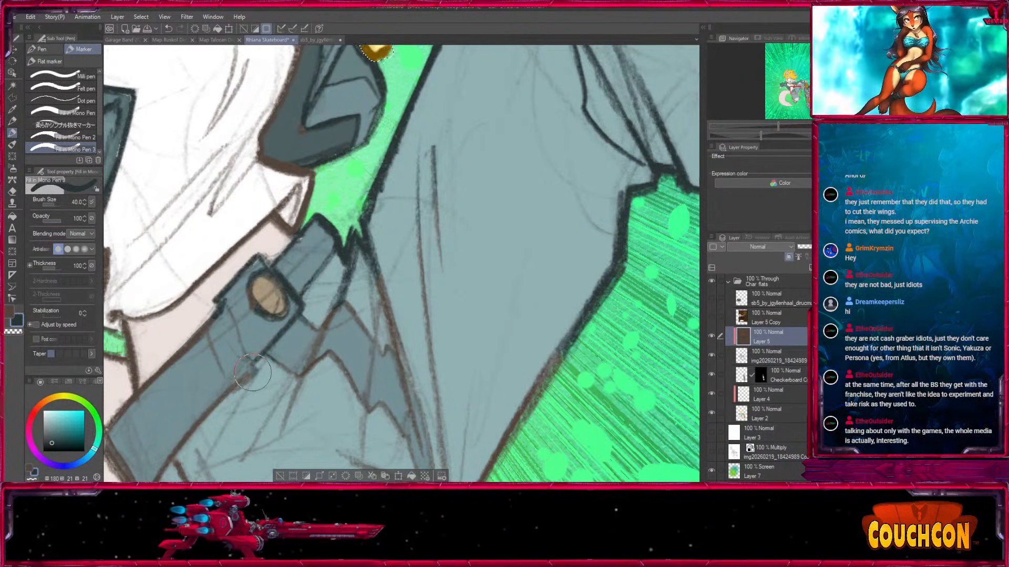
{"action": "left_click_drag", "start_coordinate": [222, 315], "coordinate": [194, 345]}
{"action": "left_click_drag", "start_coordinate": [210, 342], "coordinate": [370, 270]}
{"action": "key", "text": "bracketleft"}
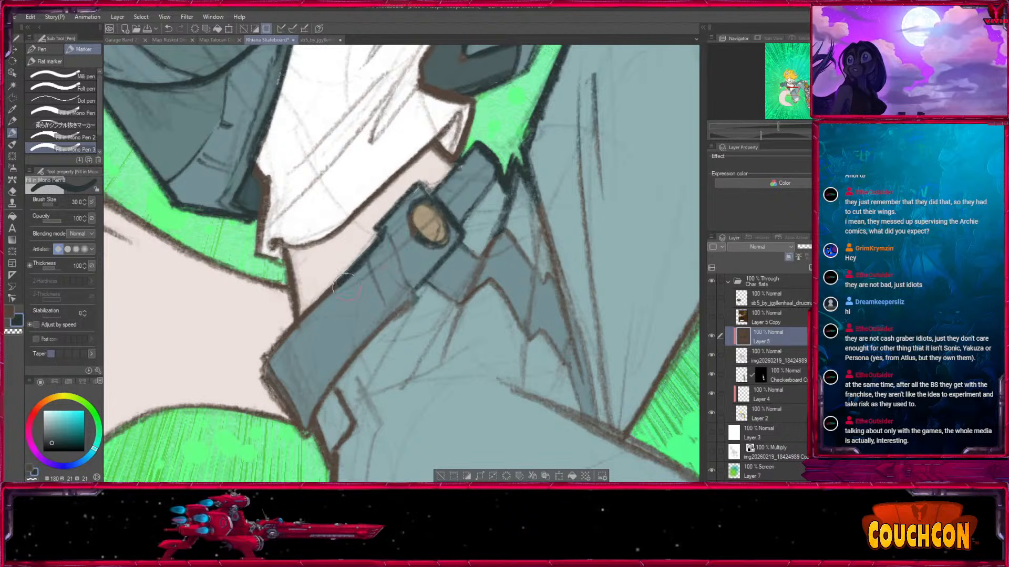
{"action": "mouse_move", "coordinate": [285, 409]}
{"action": "left_mouse_down"}
{"action": "mouse_move", "coordinate": [310, 432]}
{"action": "mouse_move", "coordinate": [405, 310]}
{"action": "mouse_move", "coordinate": [341, 362]}
{"action": "left_mouse_up"}
Recolour the jeans' fly folds and the long thigh creases near the crotch dark teal with a larger brush.
{"action": "key", "text": "bracketright"}
{"action": "key", "text": "bracketright"}
{"action": "key", "text": "bracketright"}
{"action": "key", "text": "bracketright"}
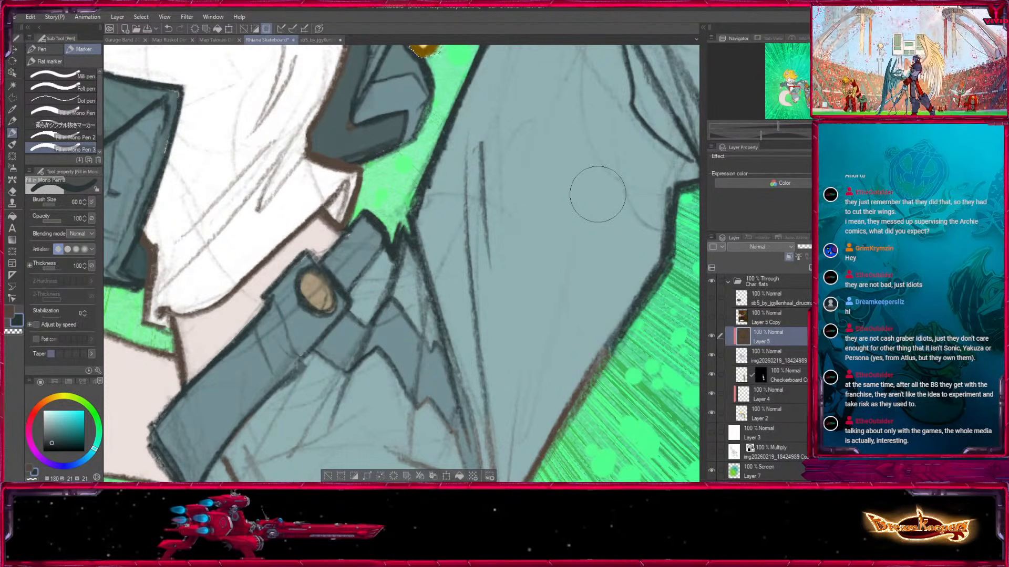
{"action": "left_click_drag", "start_coordinate": [419, 302], "coordinate": [485, 90]}
{"action": "key", "text": "bracketright"}
{"action": "key", "text": "bracketright"}
{"action": "mouse_move", "coordinate": [517, 263]}
{"action": "left_mouse_down"}
{"action": "mouse_move", "coordinate": [578, 323]}
{"action": "mouse_move", "coordinate": [594, 214]}
{"action": "left_mouse_up"}
Paint dark teal over the hip and outer edge outlines of the jeans' lower leg.
{"action": "mouse_move", "coordinate": [311, 229]}
{"action": "left_mouse_down"}
{"action": "mouse_move", "coordinate": [319, 291]}
{"action": "mouse_move", "coordinate": [287, 364]}
{"action": "left_mouse_up"}
{"action": "left_click_drag", "start_coordinate": [425, 324], "coordinate": [365, 115]}
{"action": "key", "text": "bracketleft"}
{"action": "key", "text": "bracketleft"}
{"action": "mouse_move", "coordinate": [294, 254]}
{"action": "left_mouse_down"}
{"action": "mouse_move", "coordinate": [288, 318]}
{"action": "mouse_move", "coordinate": [303, 276]}
{"action": "mouse_move", "coordinate": [333, 367]}
{"action": "mouse_move", "coordinate": [267, 199]}
{"action": "mouse_move", "coordinate": [312, 280]}
{"action": "mouse_move", "coordinate": [311, 248]}
{"action": "mouse_move", "coordinate": [321, 282]}
{"action": "mouse_move", "coordinate": [348, 305]}
{"action": "mouse_move", "coordinate": [419, 310]}
{"action": "mouse_move", "coordinate": [394, 298]}
{"action": "mouse_move", "coordinate": [370, 309]}
{"action": "mouse_move", "coordinate": [408, 310]}
{"action": "left_mouse_up"}
{"action": "key", "text": "bracketleft"}
Recolour the bent leg's knee outline and the trouser cuff opening dark teal.
{"action": "key", "text": "bracketleft"}
{"action": "key", "text": "bracketleft"}
{"action": "key", "text": "bracketright"}
{"action": "key", "text": "bracketright"}
{"action": "mouse_move", "coordinate": [351, 244]}
{"action": "left_mouse_down"}
{"action": "mouse_move", "coordinate": [353, 194]}
{"action": "mouse_move", "coordinate": [389, 153]}
{"action": "mouse_move", "coordinate": [404, 170]}
{"action": "mouse_move", "coordinate": [413, 137]}
{"action": "mouse_move", "coordinate": [513, 102]}
{"action": "mouse_move", "coordinate": [386, 253]}
{"action": "mouse_move", "coordinate": [424, 245]}
{"action": "mouse_move", "coordinate": [488, 301]}
{"action": "mouse_move", "coordinate": [413, 373]}
{"action": "left_mouse_up"}
{"action": "key", "text": "bracketleft"}
{"action": "key", "text": "bracketright"}
{"action": "key", "text": "bracketright"}
{"action": "mouse_move", "coordinate": [489, 269]}
{"action": "left_mouse_down"}
{"action": "mouse_move", "coordinate": [502, 408]}
{"action": "mouse_move", "coordinate": [344, 257]}
{"action": "left_mouse_up"}
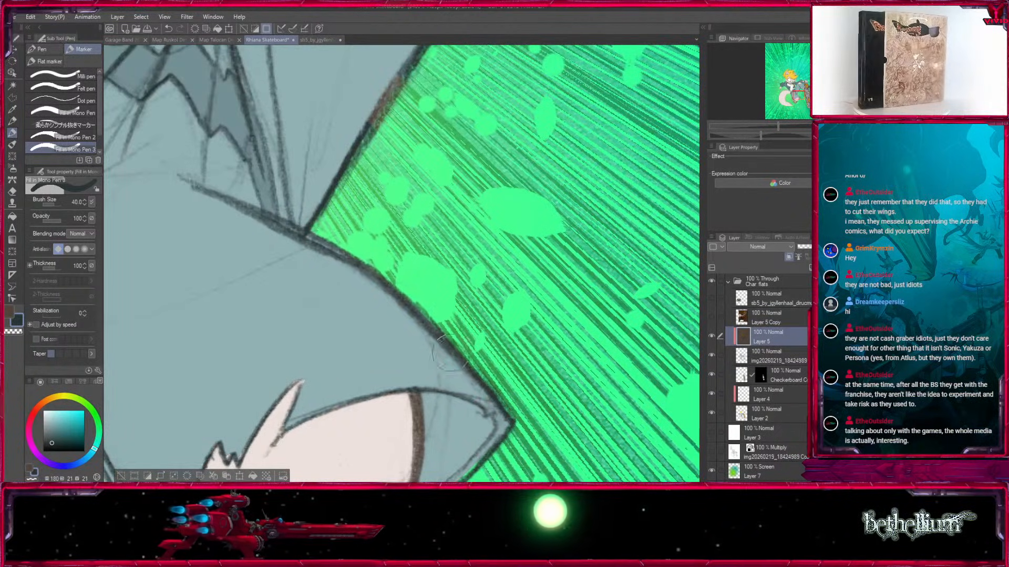
Recolour the remaining brown segments along the jeans' bent knee and the raised leg's inner edge dark teal.
{"action": "left_click_drag", "start_coordinate": [436, 344], "coordinate": [624, 364]}
{"action": "key", "text": "bracketright"}
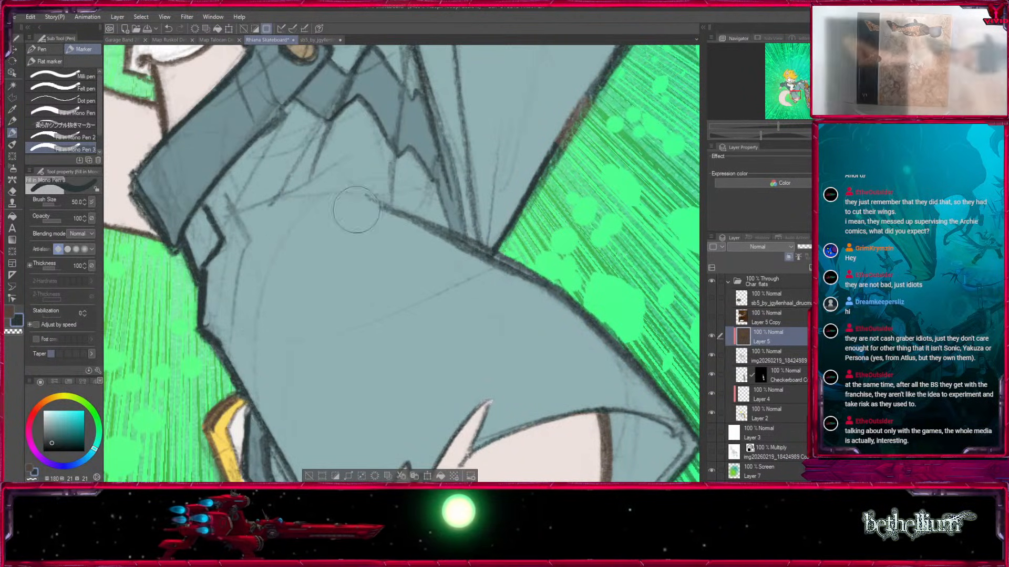
{"action": "left_click_drag", "start_coordinate": [328, 210], "coordinate": [166, 392]}
{"action": "left_click_drag", "start_coordinate": [407, 327], "coordinate": [440, 270]}
{"action": "key", "text": "bracketright"}
{"action": "key", "text": "bracketright"}
{"action": "left_click_drag", "start_coordinate": [421, 211], "coordinate": [335, 419]}
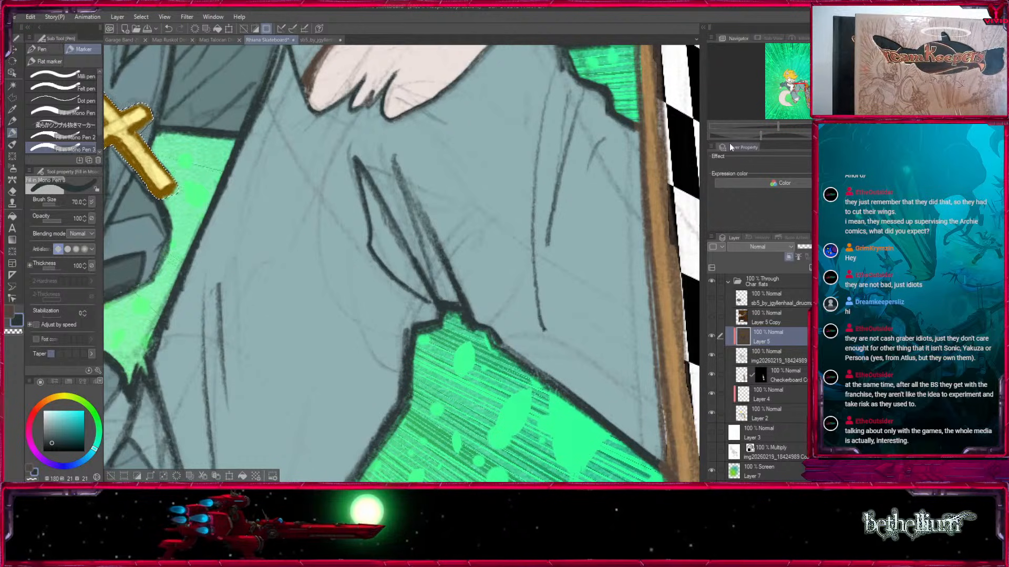
Finish the dark teal line recolouring along the raised leg's thigh and clear the active selection.
{"action": "left_click_drag", "start_coordinate": [340, 267], "coordinate": [414, 386]}
{"action": "key", "text": "bracketleft"}
{"action": "key", "text": "bracketleft"}
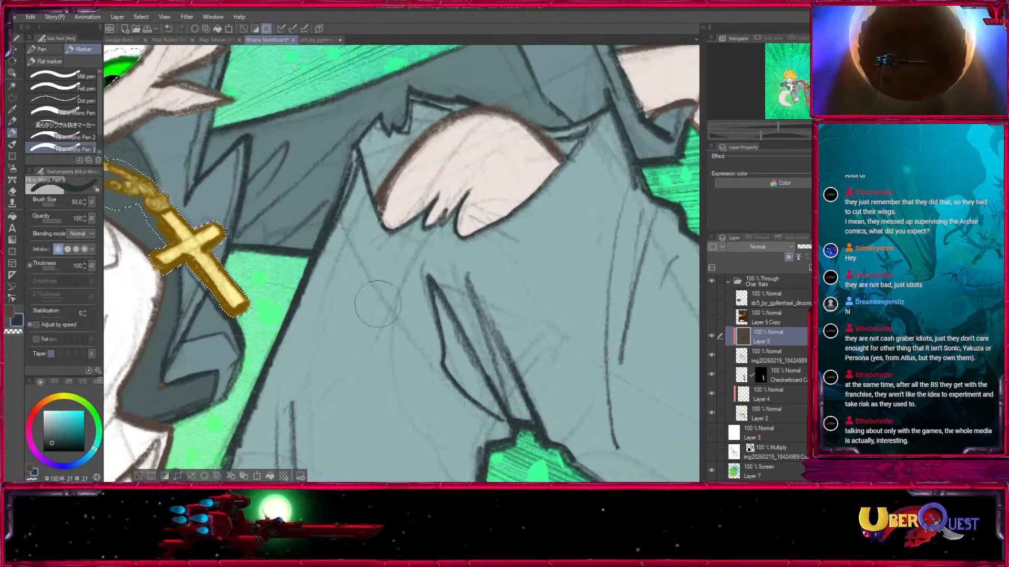
{"action": "left_click_drag", "start_coordinate": [343, 405], "coordinate": [469, 241]}
{"action": "key", "text": "bracketright"}
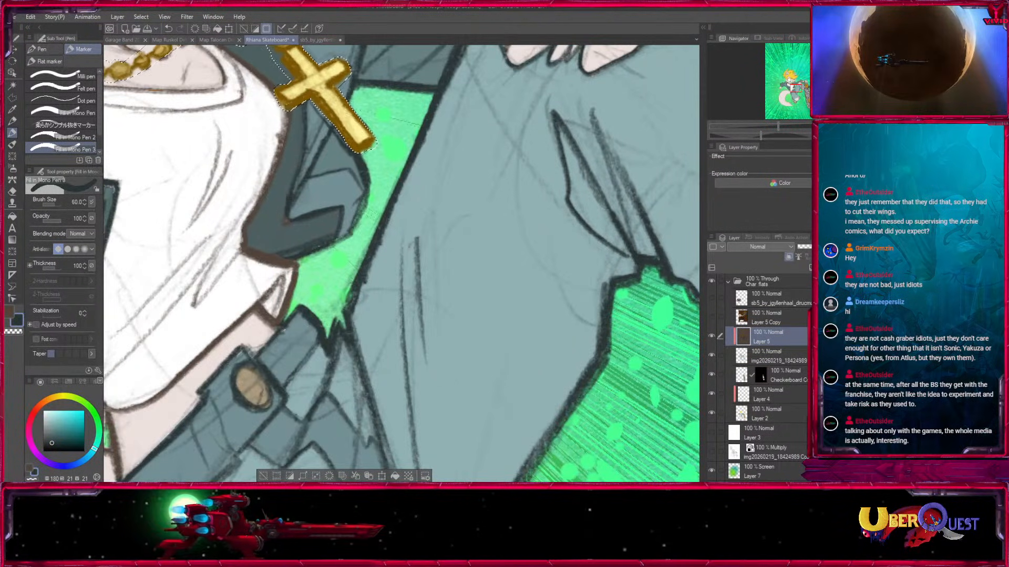
{"action": "key", "text": "ctrl+minus"}
{"action": "key", "text": "ctrl+minus"}
{"action": "key", "text": "ctrl+minus"}
{"action": "left_click_drag", "start_coordinate": [698, 476], "coordinate": [640, 310]}
{"action": "left_click", "coordinate": [236, 476]}
Auto-select the colour area around the shirt on Layer 5 and ready the marker with a dark neutral grey.
{"action": "mouse_move", "coordinate": [465, 126]}
{"action": "left_mouse_down"}
{"action": "mouse_move", "coordinate": [469, 304]}
{"action": "mouse_move", "coordinate": [555, 353]}
{"action": "mouse_move", "coordinate": [552, 187]}
{"action": "mouse_move", "coordinate": [610, 350]}
{"action": "left_mouse_up"}
{"action": "key", "text": "ctrl+plus"}
{"action": "key", "text": "ctrl+plus"}
{"action": "key", "text": "ctrl+plus"}
{"action": "key", "text": "ctrl+plus"}
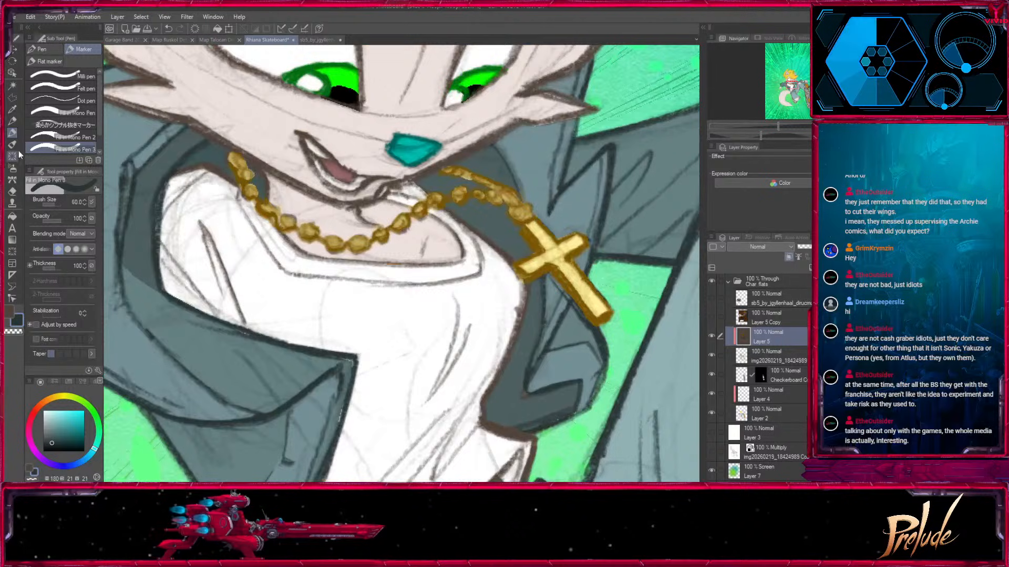
{"action": "left_click", "coordinate": [12, 88]}
{"action": "left_click_drag", "start_coordinate": [516, 393], "coordinate": [550, 186]}
{"action": "left_click", "coordinate": [518, 449]}
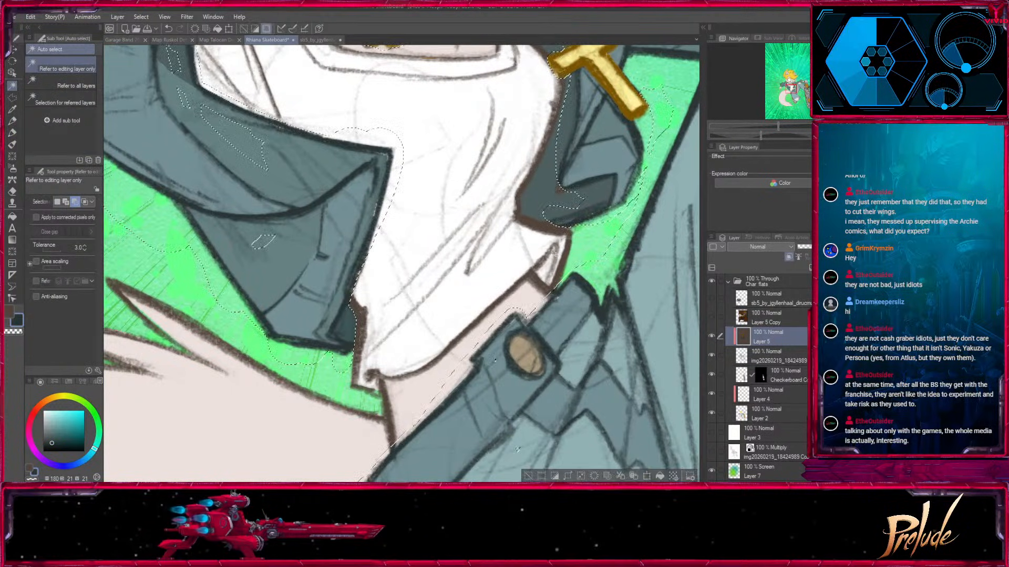
{"action": "left_click", "coordinate": [9, 312]}
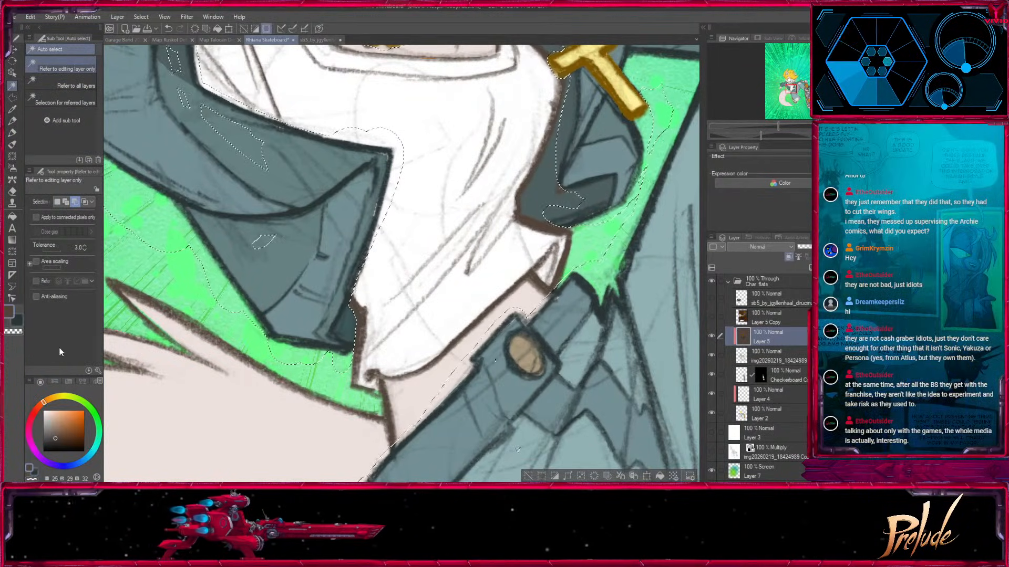
{"action": "left_click", "coordinate": [43, 441]}
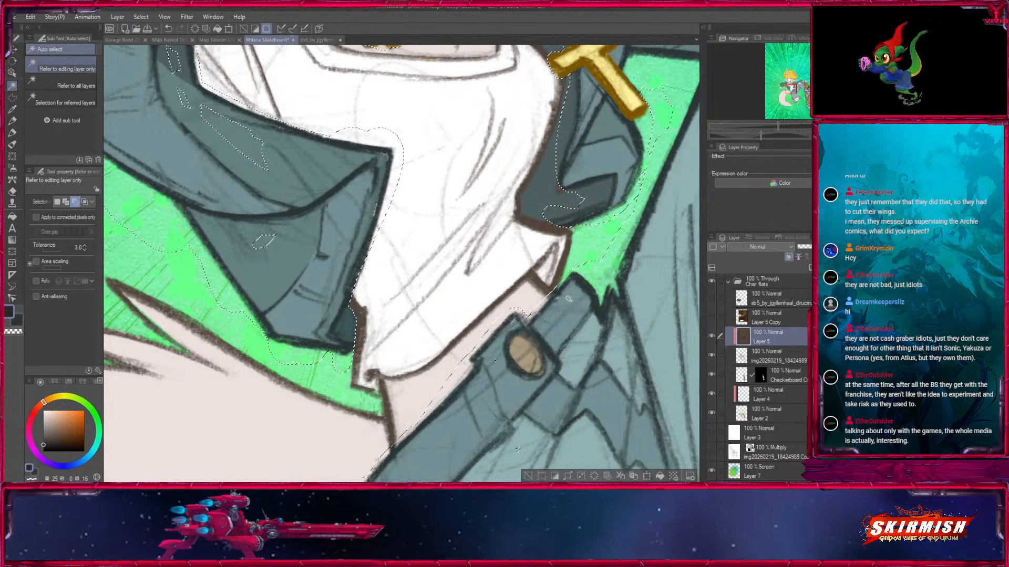
{"action": "left_click", "coordinate": [15, 133]}
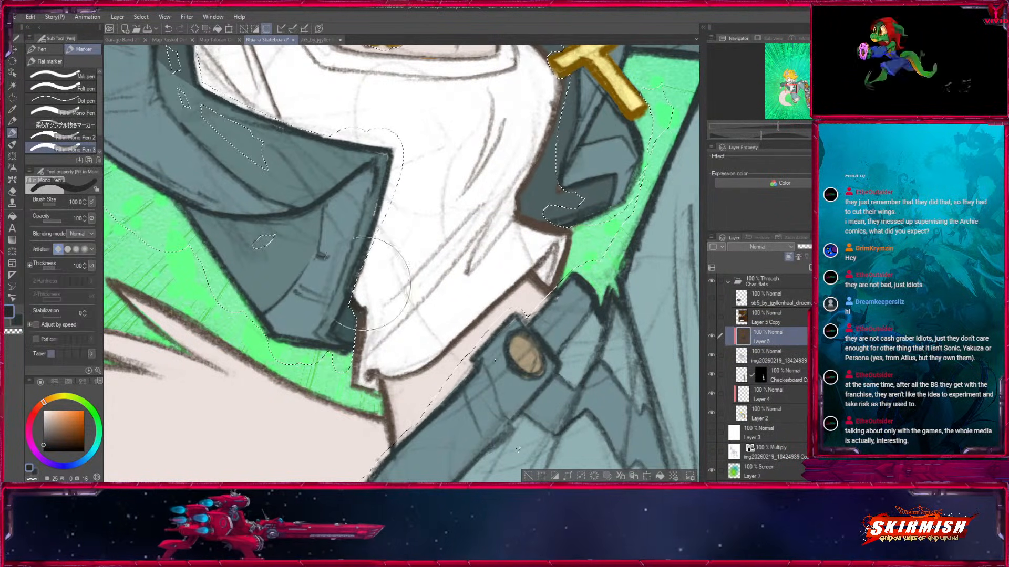
{"action": "left_click", "coordinate": [43, 443]}
Recolour the brown outline at the shirt's lower hem beside the open jacket dark grey, reducing the brush size.
{"action": "key", "text": "bracketleft"}
{"action": "key", "text": "bracketleft"}
{"action": "key", "text": "bracketleft"}
{"action": "key", "text": "bracketleft"}
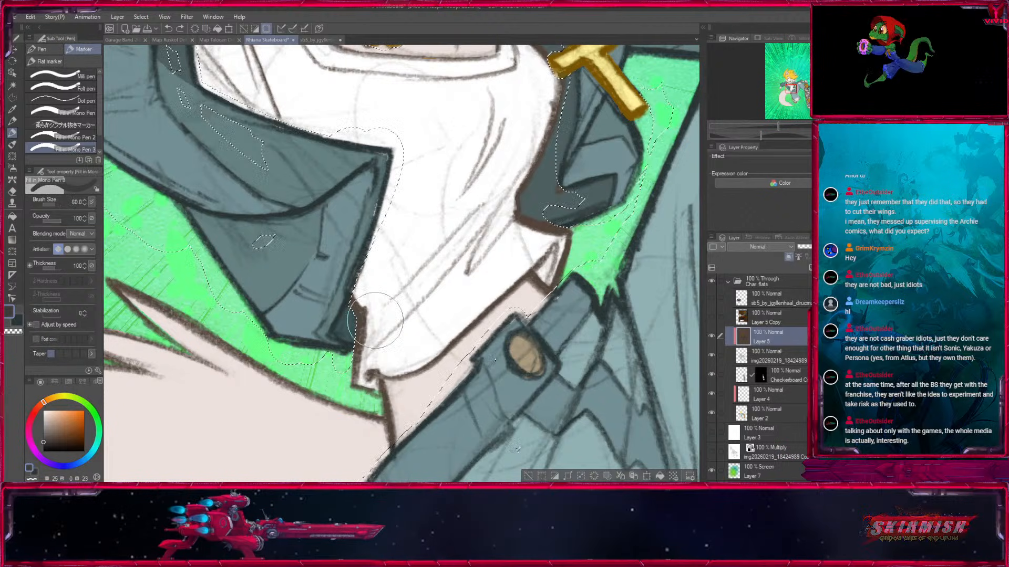
{"action": "left_click_drag", "start_coordinate": [360, 311], "coordinate": [374, 388]}
{"action": "key", "text": "bracketleft"}
{"action": "key", "text": "bracketleft"}
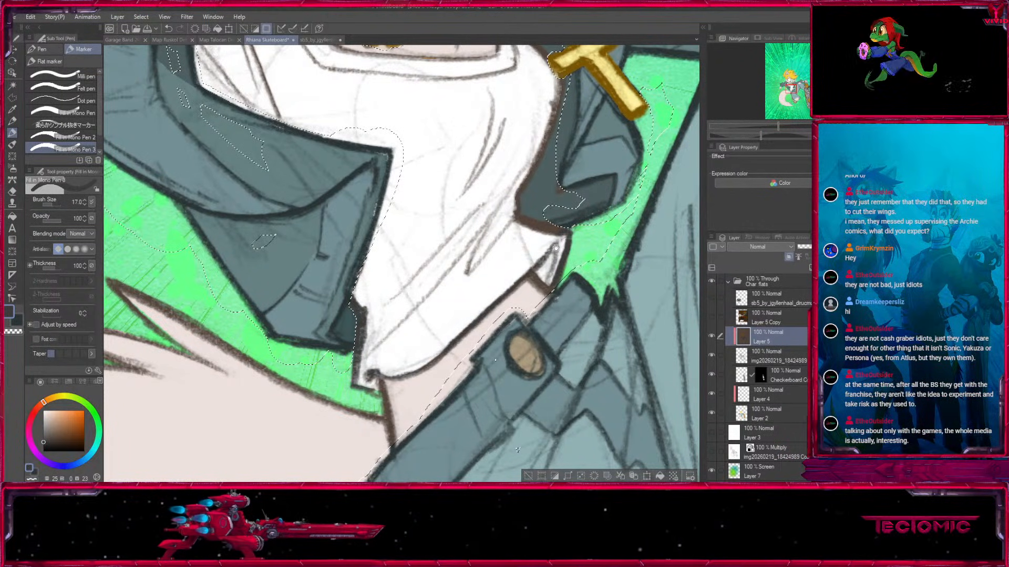
Paint the shirt's bottom hem and the side outline beneath the cross pendant dark grey.
{"action": "mouse_move", "coordinate": [552, 291]}
{"action": "left_mouse_down"}
{"action": "mouse_move", "coordinate": [507, 395]}
{"action": "mouse_move", "coordinate": [457, 448]}
{"action": "left_mouse_up"}
{"action": "key", "text": "bracketright"}
{"action": "key", "text": "bracketright"}
{"action": "key", "text": "bracketright"}
{"action": "key", "text": "bracketright"}
{"action": "mouse_move", "coordinate": [467, 388]}
{"action": "left_mouse_down"}
{"action": "mouse_move", "coordinate": [424, 367]}
{"action": "mouse_move", "coordinate": [460, 236]}
{"action": "left_mouse_up"}
{"action": "left_click_drag", "start_coordinate": [413, 164], "coordinate": [431, 275]}
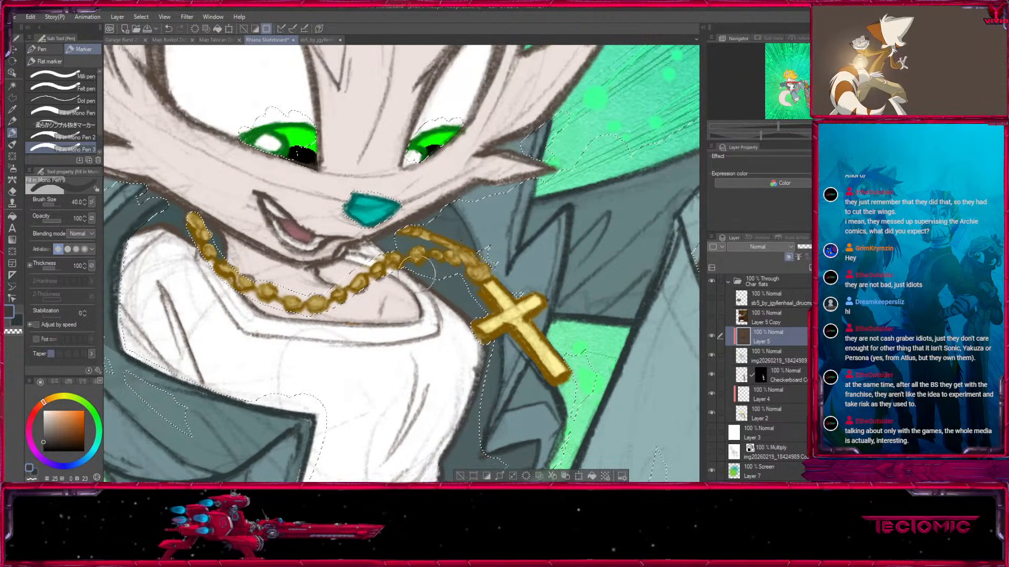
Recolour the shirt's neckline around the gold chain dark grey, using a small brush of 20 to 30.
{"action": "key", "text": "bracketleft"}
{"action": "key", "text": "bracketleft"}
{"action": "key", "text": "bracketleft"}
{"action": "key", "text": "bracketleft"}
{"action": "key", "text": "bracketleft"}
{"action": "key", "text": "bracketright"}
{"action": "key", "text": "bracketright"}
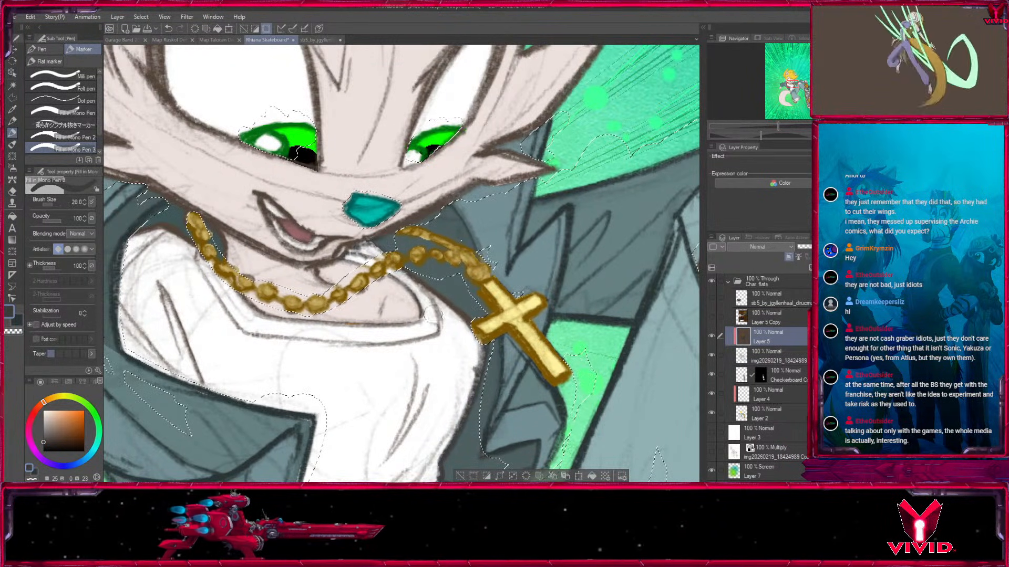
{"action": "left_click_drag", "start_coordinate": [455, 305], "coordinate": [557, 337]}
{"action": "key", "text": "bracketright"}
{"action": "key", "text": "bracketright"}
{"action": "key", "text": "bracketright"}
{"action": "key", "text": "bracketright"}
{"action": "key", "text": "bracketright"}
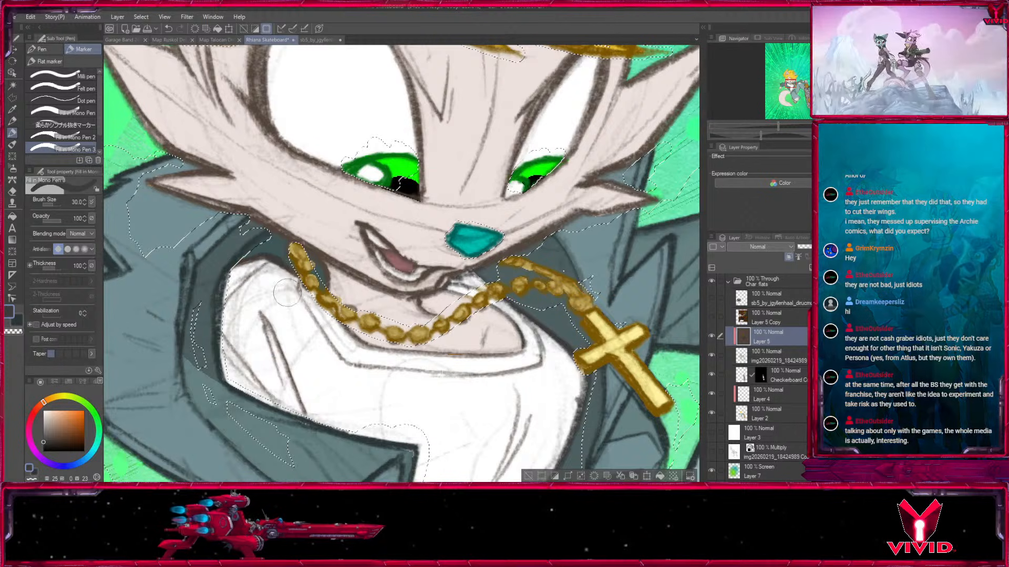
Recolour the shirt's remaining shoulder and torso creases dark grey with brush size 70 and clear the selection.
{"action": "key", "text": "bracketright"}
{"action": "key", "text": "bracketright"}
{"action": "key", "text": "bracketright"}
{"action": "key", "text": "bracketright"}
{"action": "left_click_drag", "start_coordinate": [556, 371], "coordinate": [553, 242]}
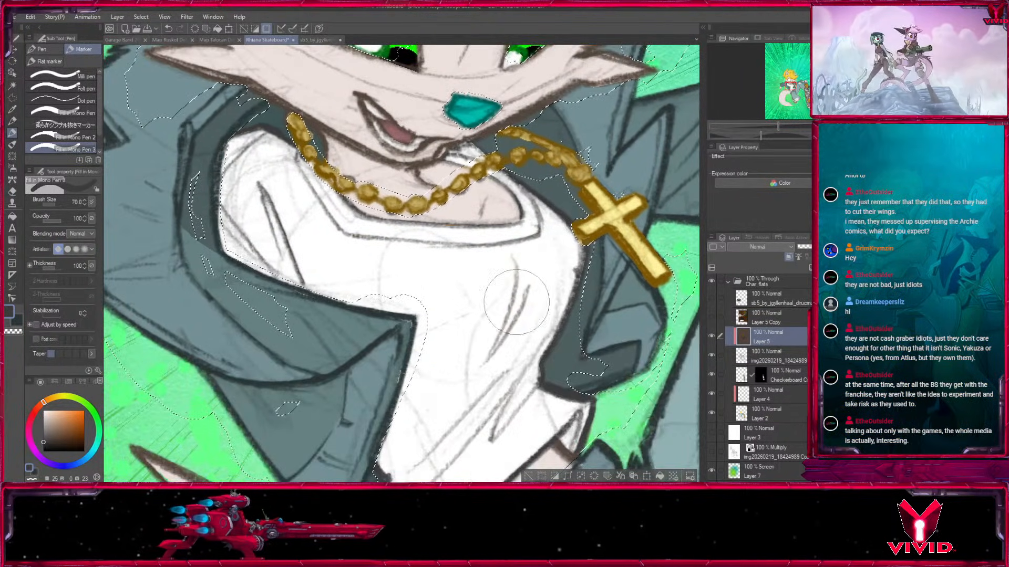
{"action": "left_click_drag", "start_coordinate": [478, 324], "coordinate": [472, 241]}
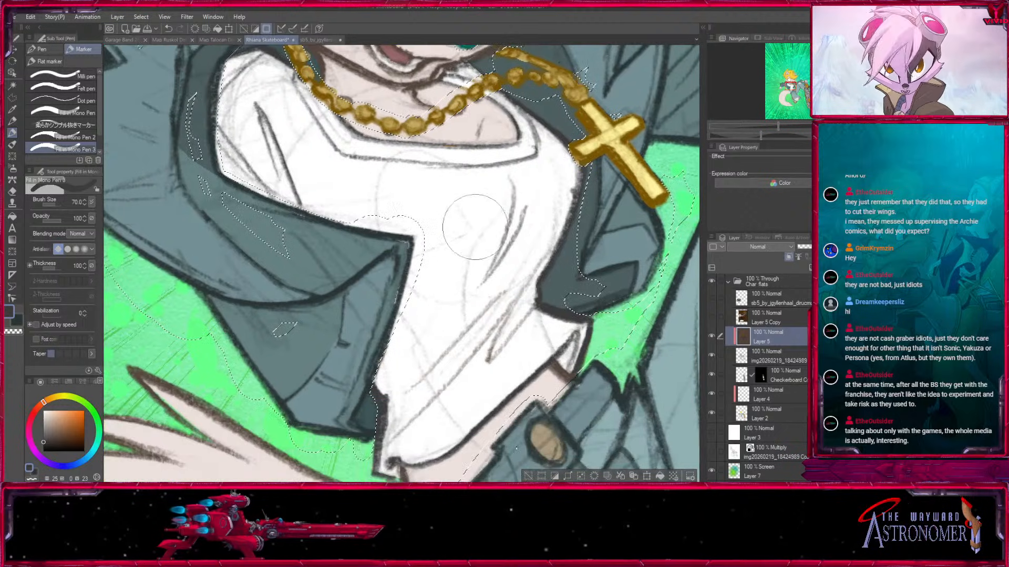
{"action": "left_click", "coordinate": [528, 476]}
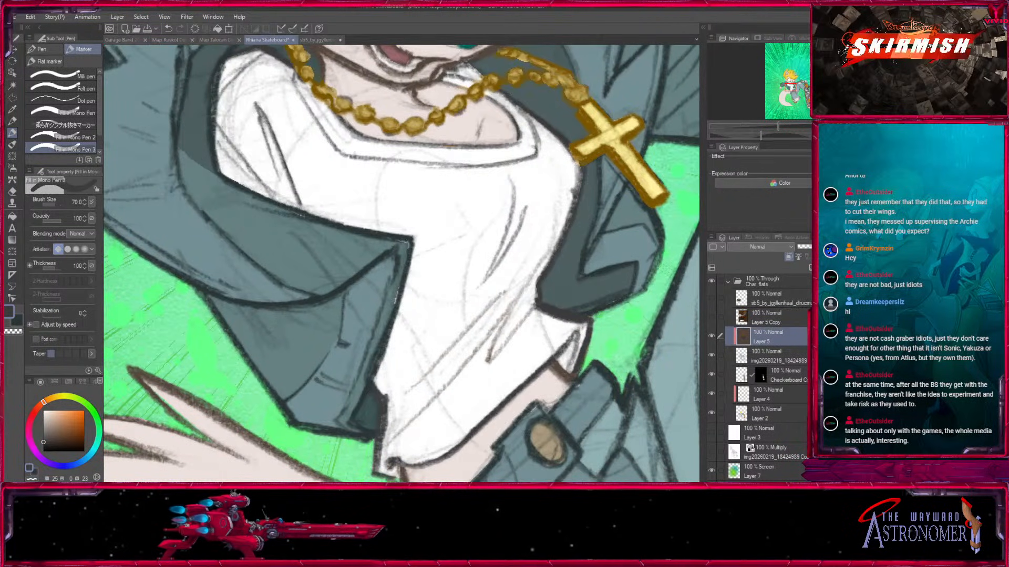
Review the whole figure, comparing it with the scanned line image layer and the Char flats group hidden and shown.
{"action": "key", "text": "ctrl+minus"}
{"action": "key", "text": "ctrl+minus"}
{"action": "key", "text": "ctrl+minus"}
{"action": "key", "text": "ctrl+minus"}
{"action": "key", "text": "ctrl+minus"}
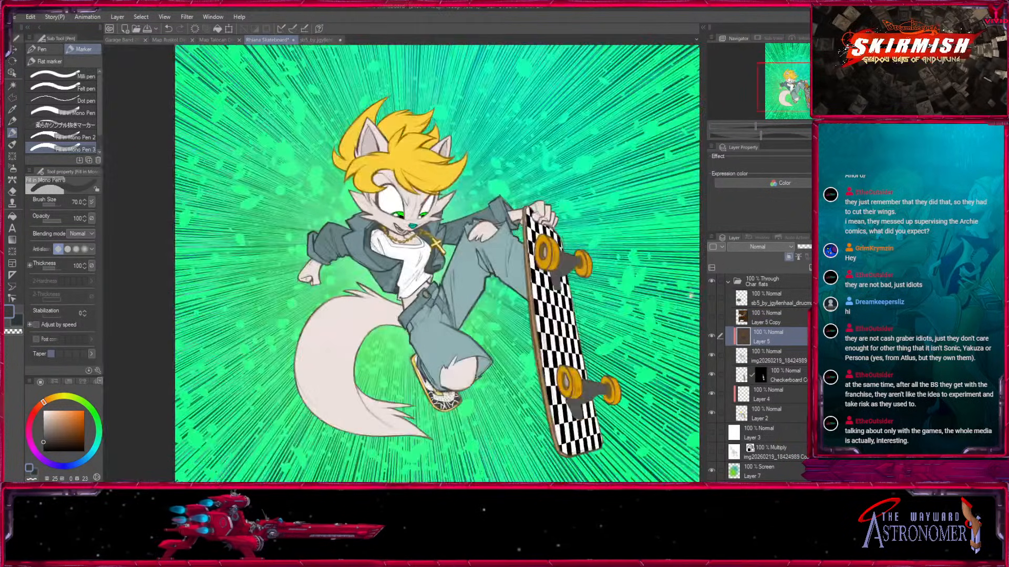
{"action": "left_click_drag", "start_coordinate": [651, 318], "coordinate": [630, 292]}
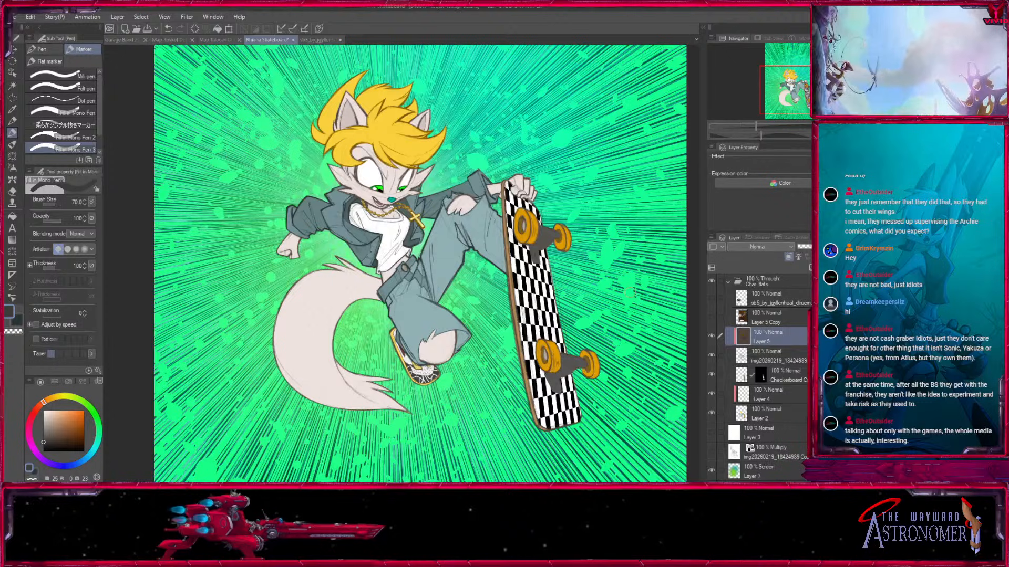
{"action": "left_click", "coordinate": [711, 354]}
{"action": "left_click", "coordinate": [710, 355]}
{"action": "left_click", "coordinate": [771, 356]}
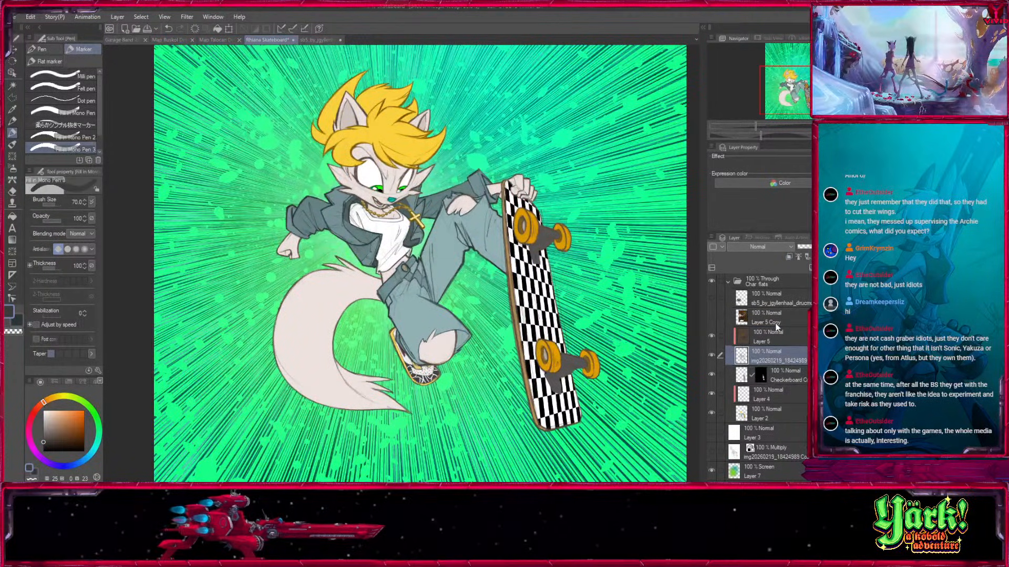
{"action": "left_click", "coordinate": [728, 282]}
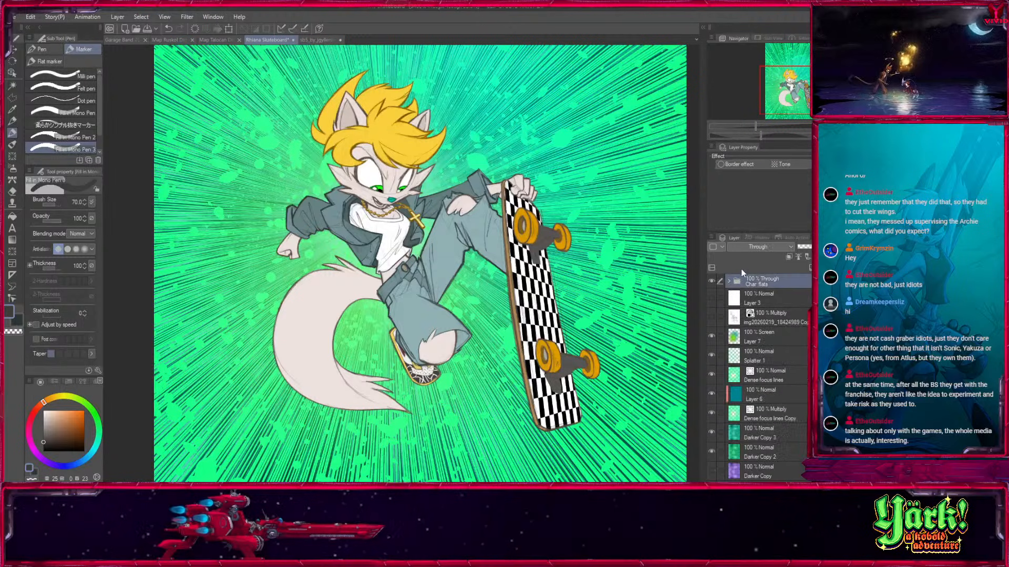
{"action": "left_click", "coordinate": [711, 280]}
{"action": "left_click", "coordinate": [711, 281]}
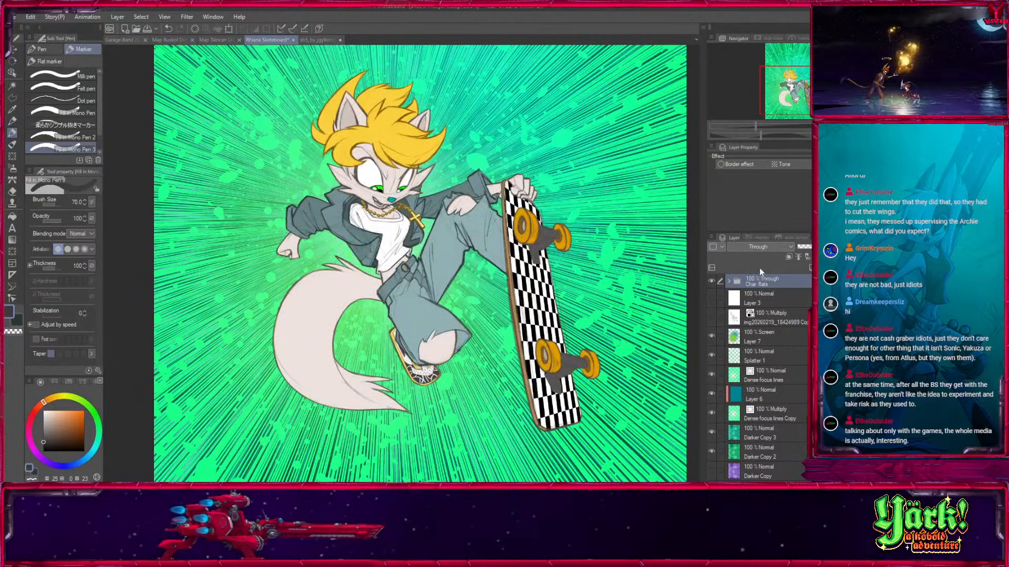
{"action": "left_click", "coordinate": [729, 282]}
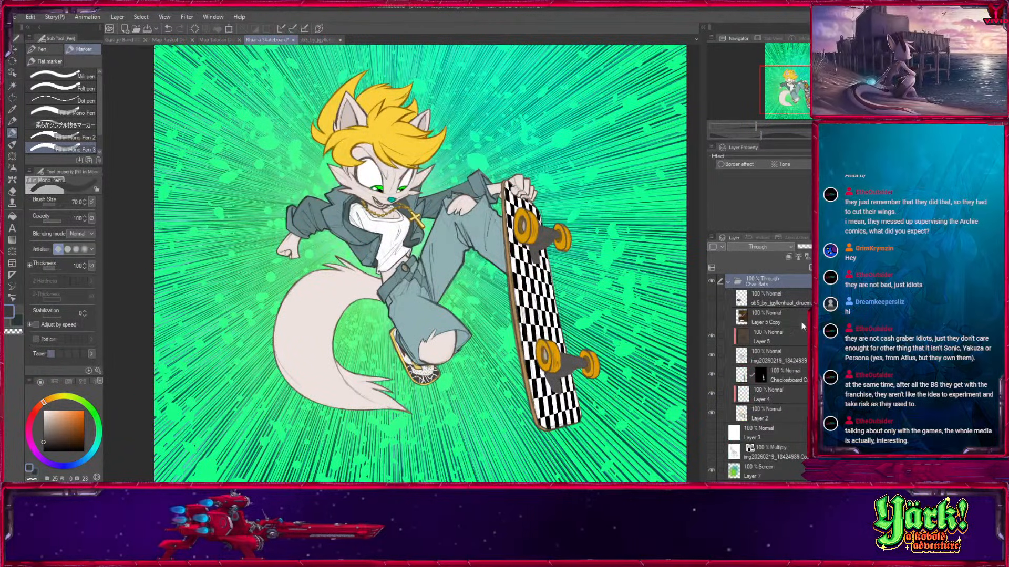
Add a layer named Grads above Layer 4, with the pale fur areas selected from Layer 2.
{"action": "left_click", "coordinate": [773, 397]}
{"action": "key", "text": "ctrl+shift+n"}
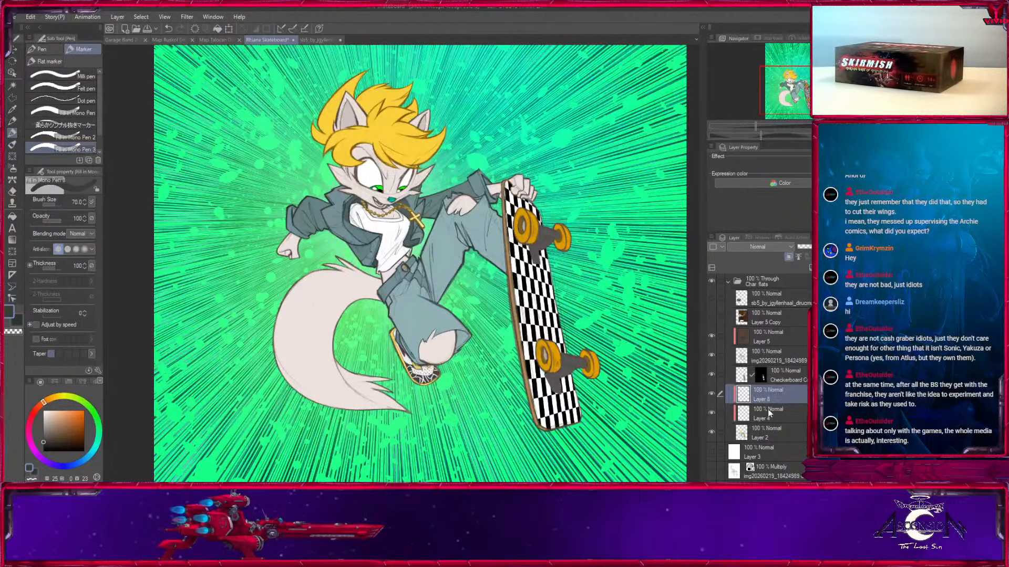
{"action": "left_click", "coordinate": [764, 435]}
{"action": "key", "text": "w"}
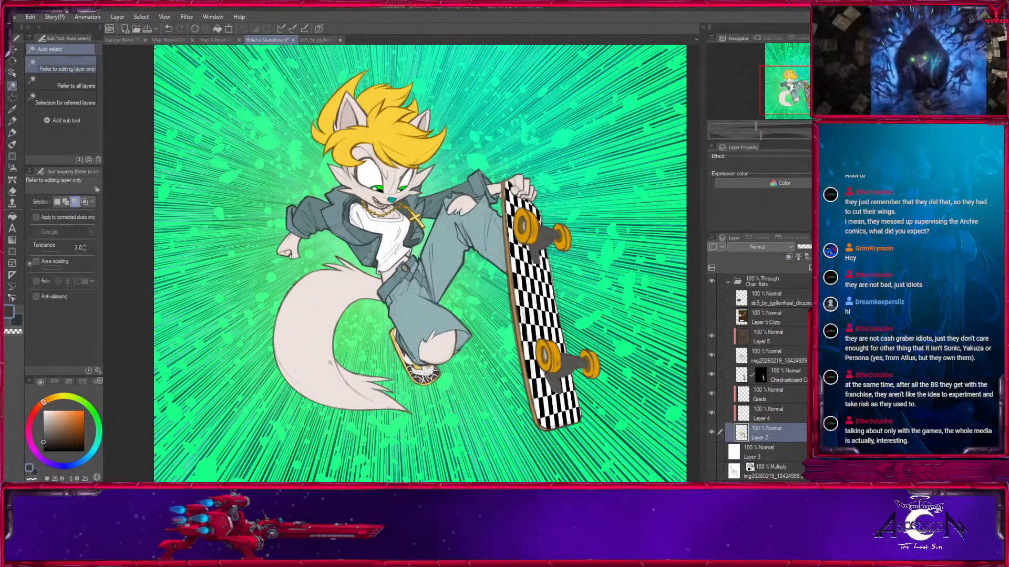
{"action": "left_click", "coordinate": [328, 359]}
{"action": "left_click", "coordinate": [775, 419]}
{"action": "left_click", "coordinate": [773, 397]}
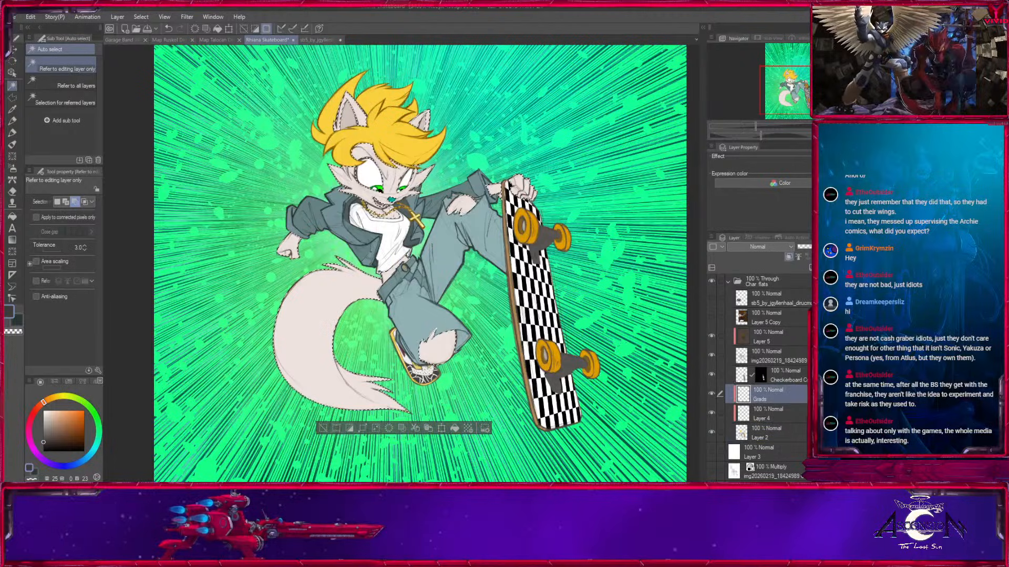
Sample the tail's fur colour into both colour slots and lighten the main colour to a near-white tint.
{"action": "key", "text": "ctrl+plus"}
{"action": "key", "text": "ctrl+plus"}
{"action": "key", "text": "ctrl+plus"}
{"action": "left_click", "coordinate": [13, 109]}
{"action": "left_click", "coordinate": [131, 336]}
{"action": "left_click", "coordinate": [18, 321]}
{"action": "left_click", "coordinate": [131, 336]}
{"action": "left_click", "coordinate": [46, 415]}
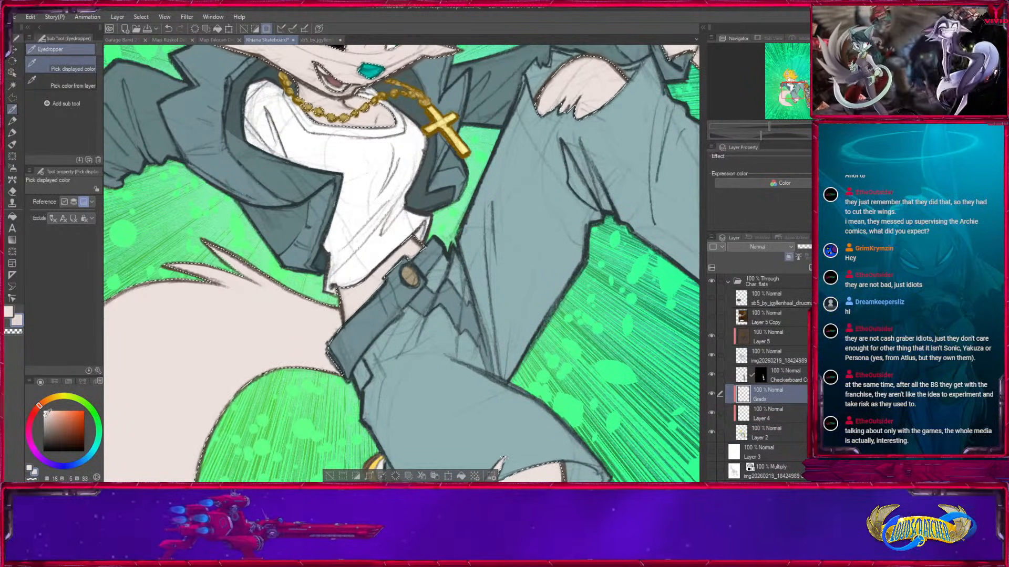
{"action": "left_click_drag", "start_coordinate": [48, 413], "coordinate": [49, 406]}
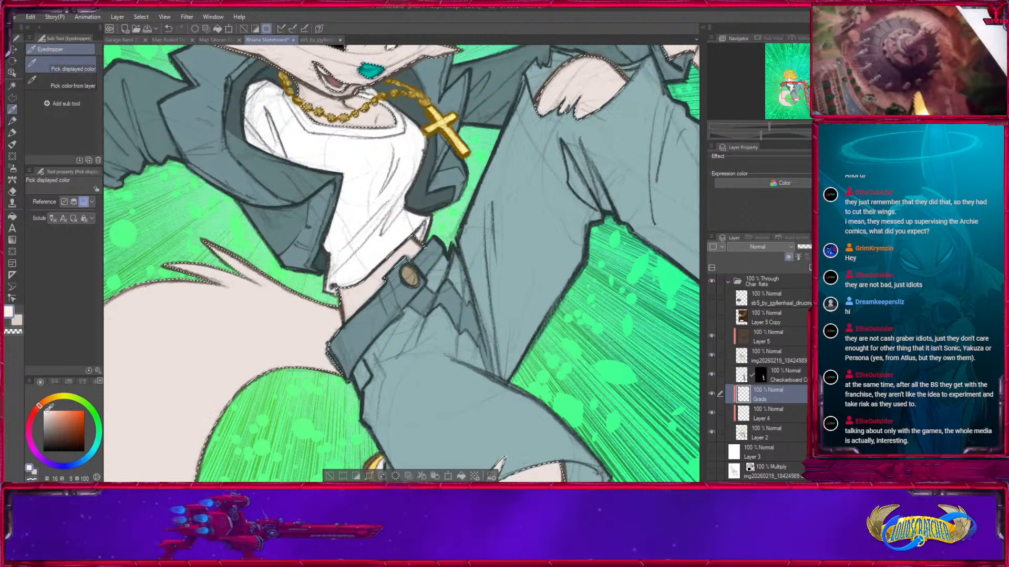
Apply a soft pale gradient to the tail on the Grads layer with the Medium airbrush.
{"action": "left_click", "coordinate": [12, 169]}
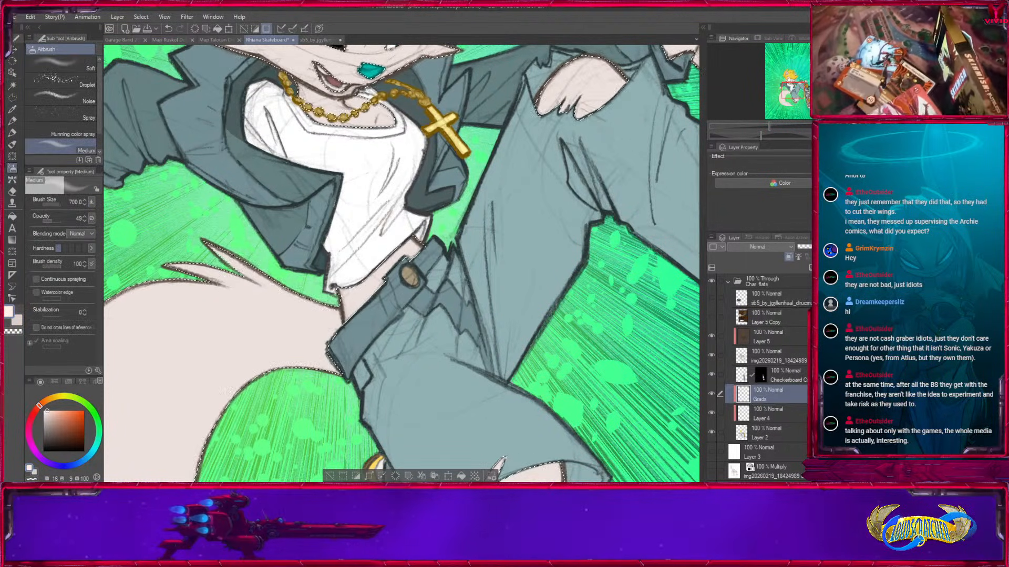
{"action": "scroll", "coordinate": [402, 263], "scroll_direction": "down", "scroll_amount": 3}
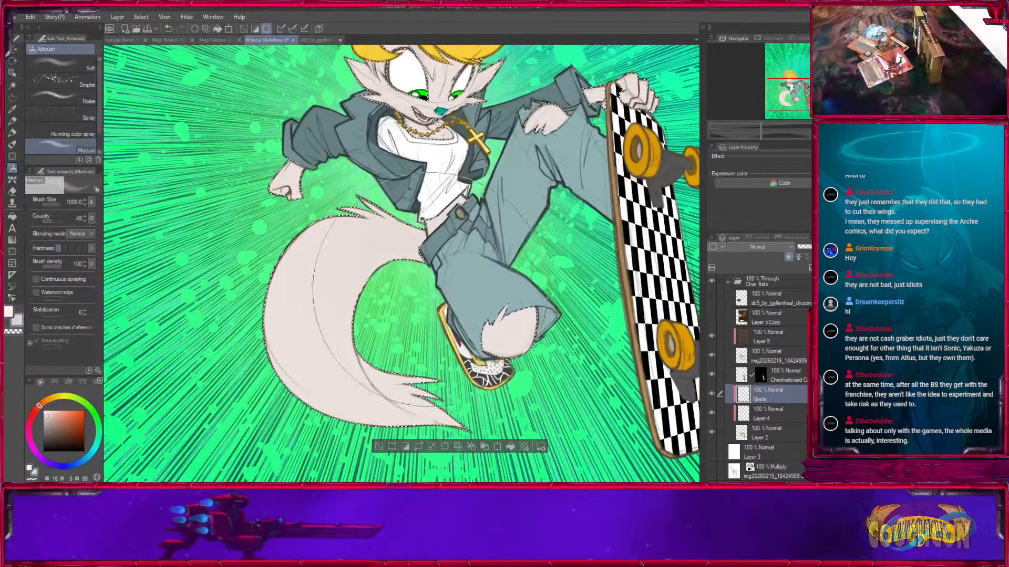
{"action": "scroll", "coordinate": [402, 263], "scroll_direction": "down", "scroll_amount": 2}
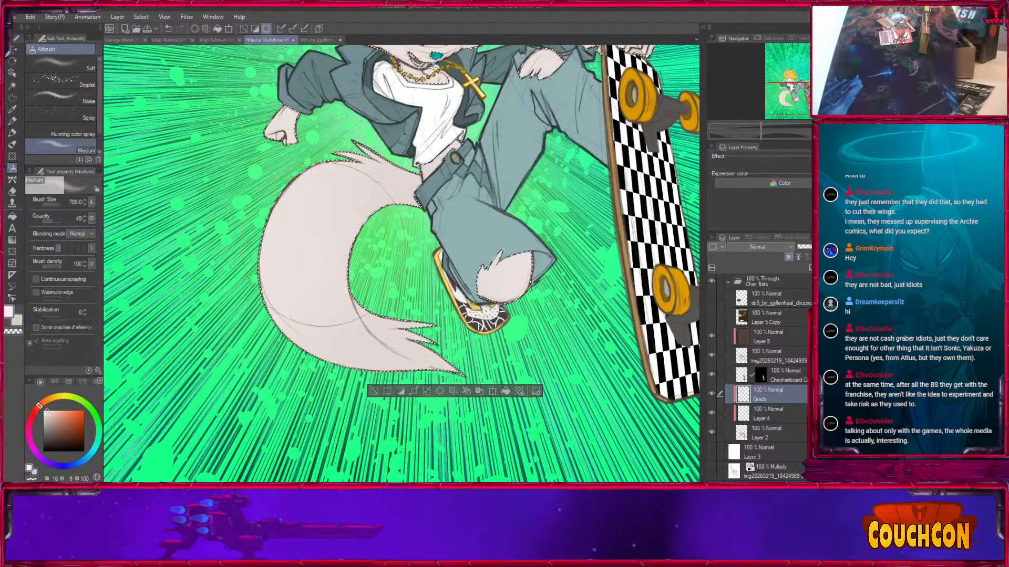
Airbrush a soft gradient on the fur showing through the lower knee hole with brush size 250.
{"action": "key", "text": "bracketleft"}
{"action": "key", "text": "bracketleft"}
{"action": "key", "text": "bracketleft"}
{"action": "key", "text": "bracketleft"}
{"action": "key", "text": "bracketleft"}
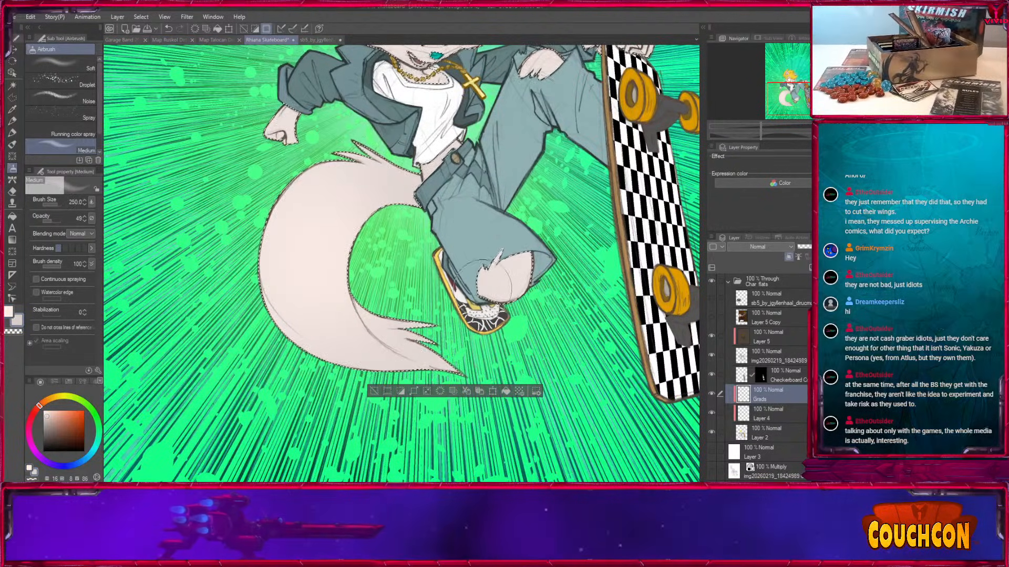
{"action": "key", "text": "x"}
{"action": "left_click_drag", "start_coordinate": [526, 257], "coordinate": [504, 294]}
{"action": "left_click_drag", "start_coordinate": [569, 244], "coordinate": [534, 421]}
Airbrush soft gradients over the upper body's fur with the two fur tones at up to size 300, deselect, and compare Grads hidden and shown.
{"action": "key", "text": "x"}
{"action": "key", "text": "bracketright"}
{"action": "key", "text": "bracketright"}
{"action": "key", "text": "bracketleft"}
{"action": "key", "text": "bracketleft"}
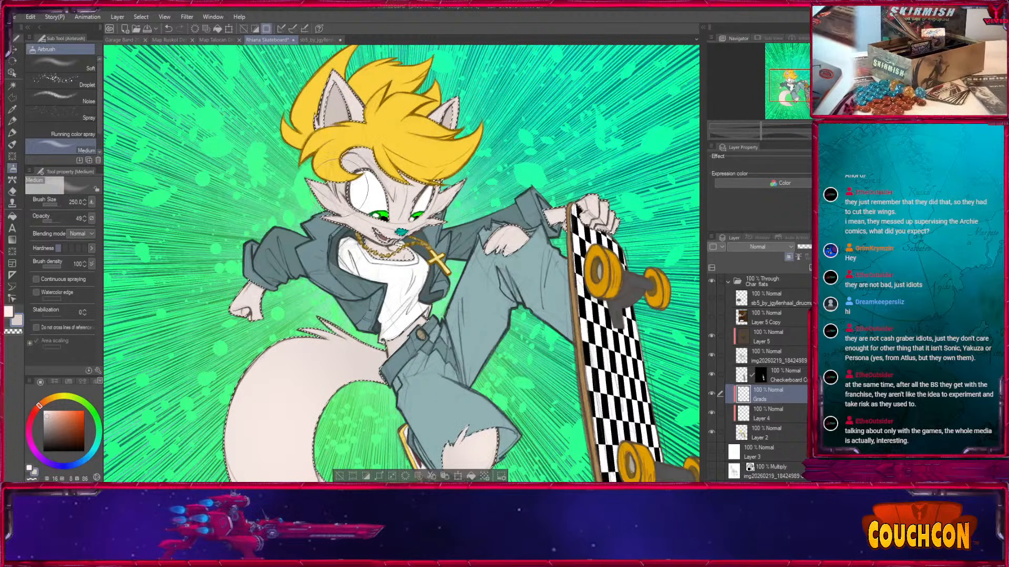
{"action": "key", "text": "x"}
{"action": "key", "text": "bracketright"}
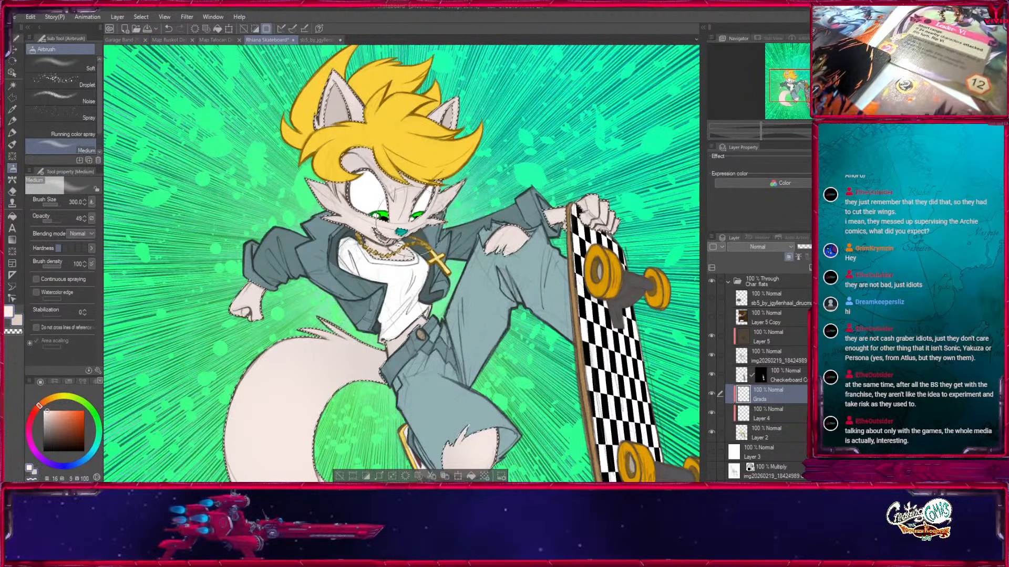
{"action": "key", "text": "x"}
{"action": "key", "text": "x"}
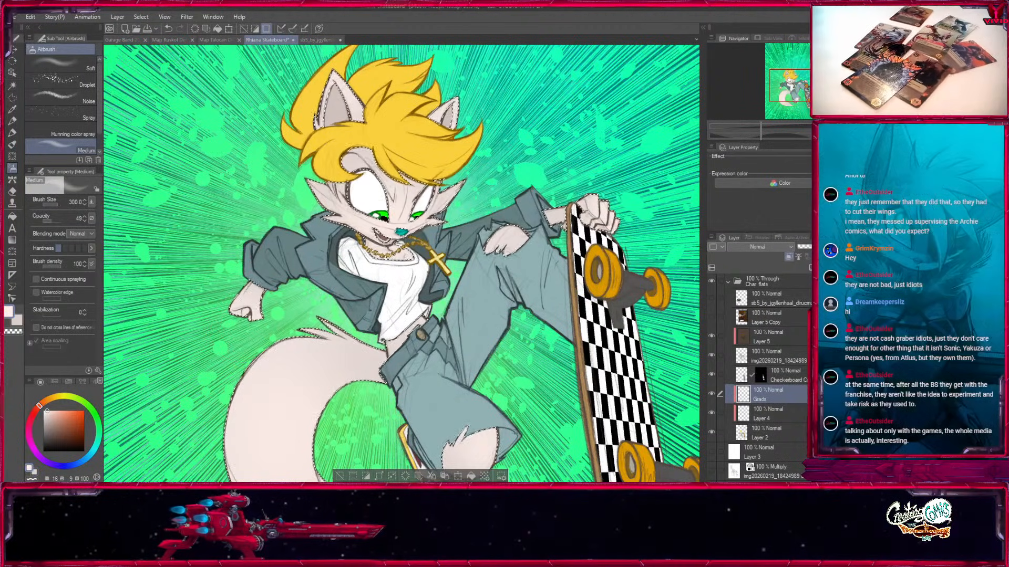
{"action": "key", "text": "ctrl+d"}
{"action": "left_click", "coordinate": [712, 394]}
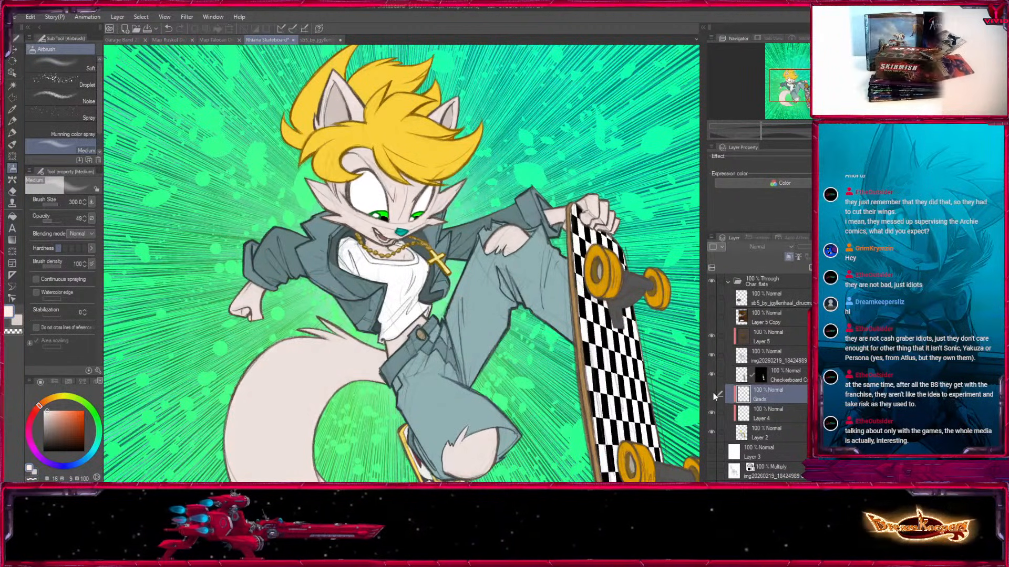
{"action": "left_click", "coordinate": [713, 393]}
Select the yellow hair area from the flats on Layer 2 and make the Grads layer active.
{"action": "left_click", "coordinate": [762, 419]}
{"action": "left_click", "coordinate": [762, 433]}
{"action": "left_click", "coordinate": [12, 85]}
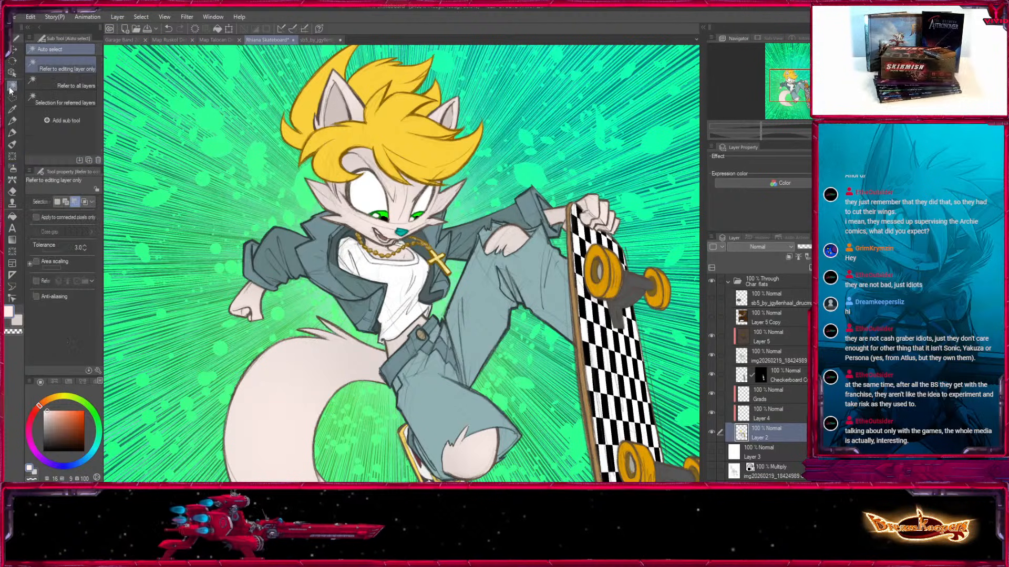
{"action": "key", "text": "alt+]"}
{"action": "key", "text": "alt+]"}
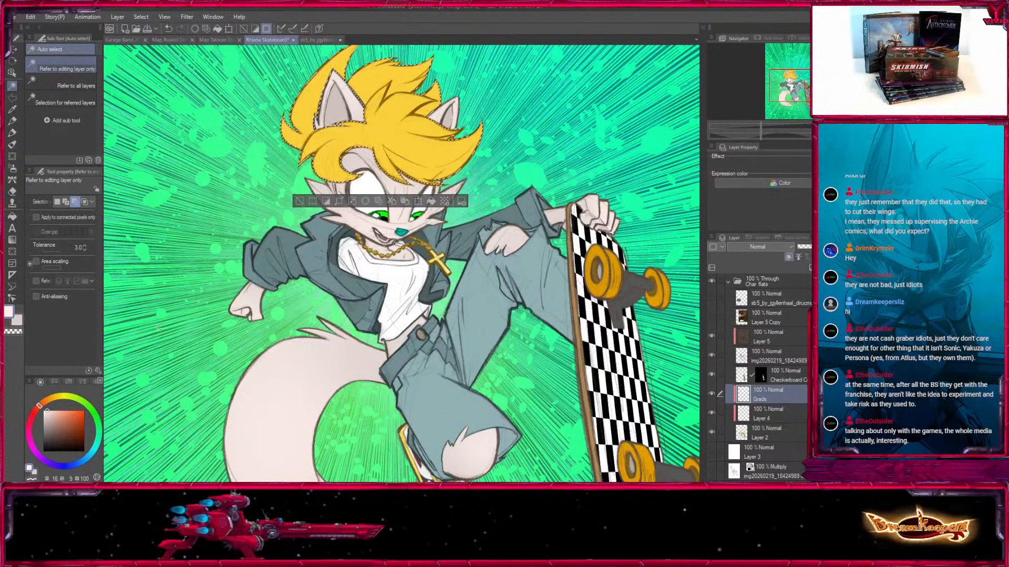
Sample the hair's yellow into both colour slots, making one a lighter yellow and the main one a darker, fully saturated gold.
{"action": "left_click", "coordinate": [12, 110]}
{"action": "left_click", "coordinate": [330, 142]}
{"action": "left_click", "coordinate": [18, 320]}
{"action": "left_click", "coordinate": [329, 143]}
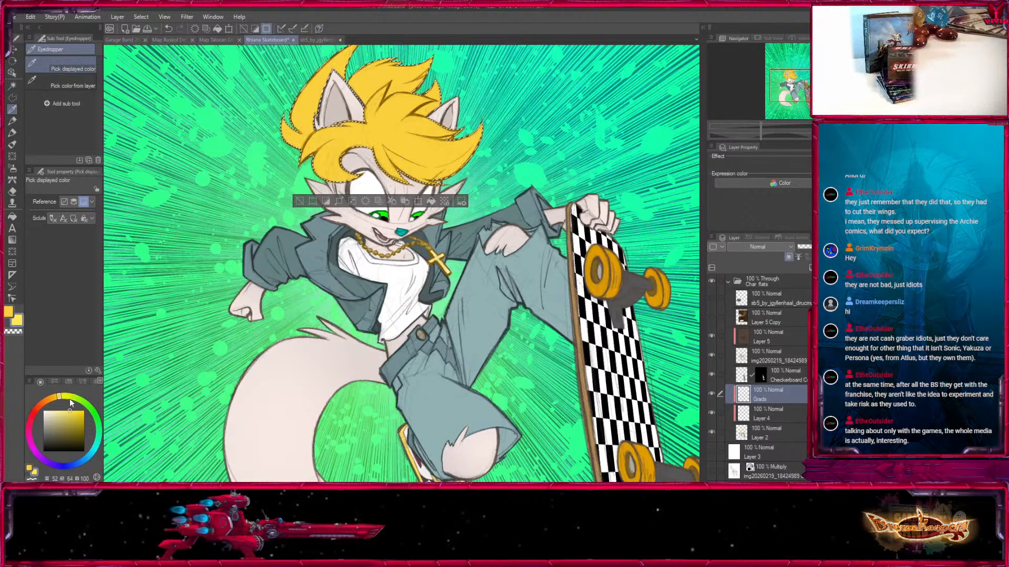
{"action": "left_click", "coordinate": [84, 417]}
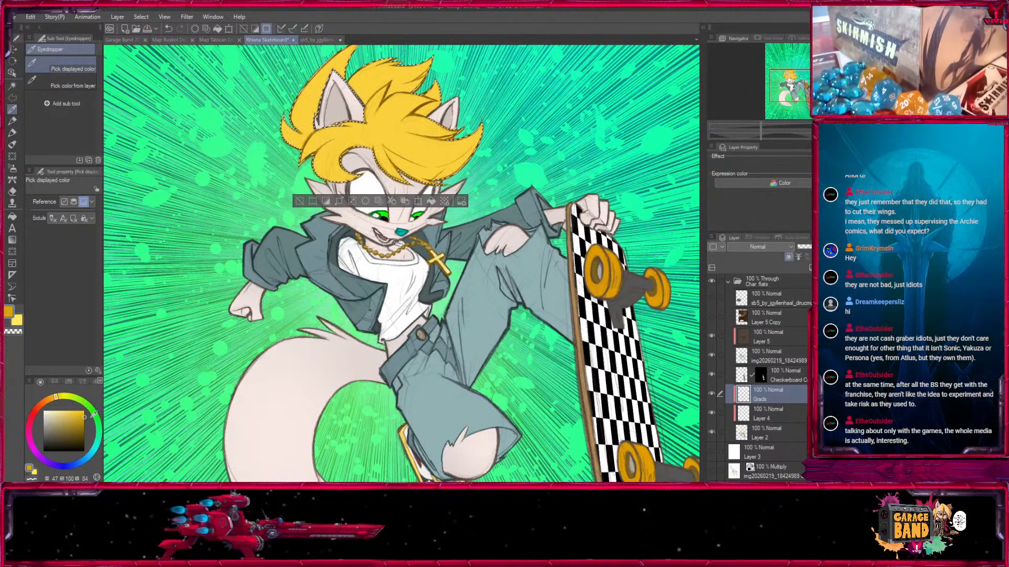
Set the Medium airbrush to size 1000, try a dark gold gradient on the hair, and undo it.
{"action": "left_click", "coordinate": [13, 169]}
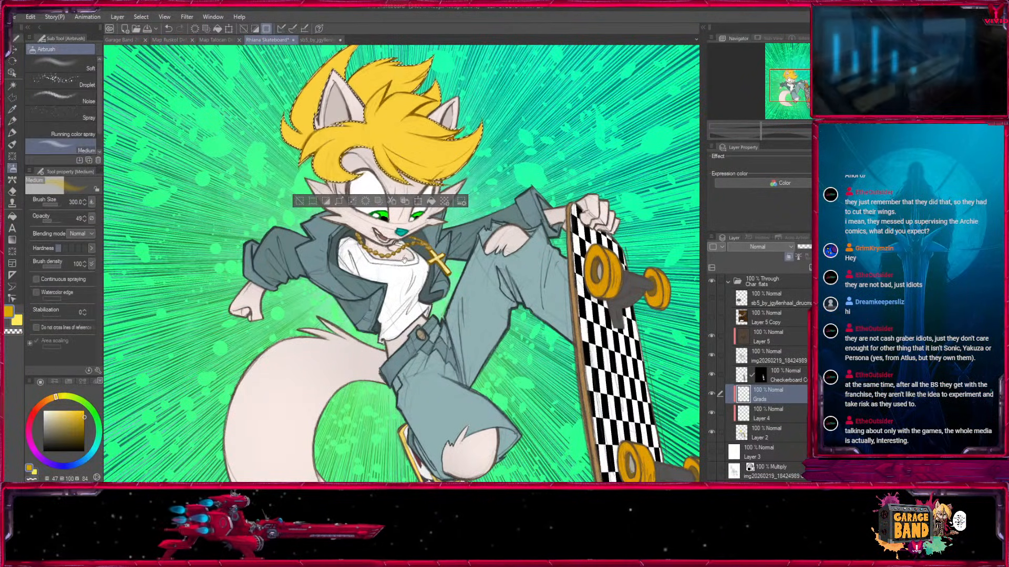
{"action": "left_click_drag", "start_coordinate": [399, 241], "coordinate": [394, 374]}
{"action": "key", "text": "bracketright"}
{"action": "key", "text": "bracketright"}
{"action": "key", "text": "bracketright"}
{"action": "key", "text": "bracketright"}
{"action": "key", "text": "bracketright"}
{"action": "key", "text": "bracketright"}
{"action": "left_click_drag", "start_coordinate": [416, 300], "coordinate": [392, 340]}
{"action": "key", "text": "ctrl+z"}
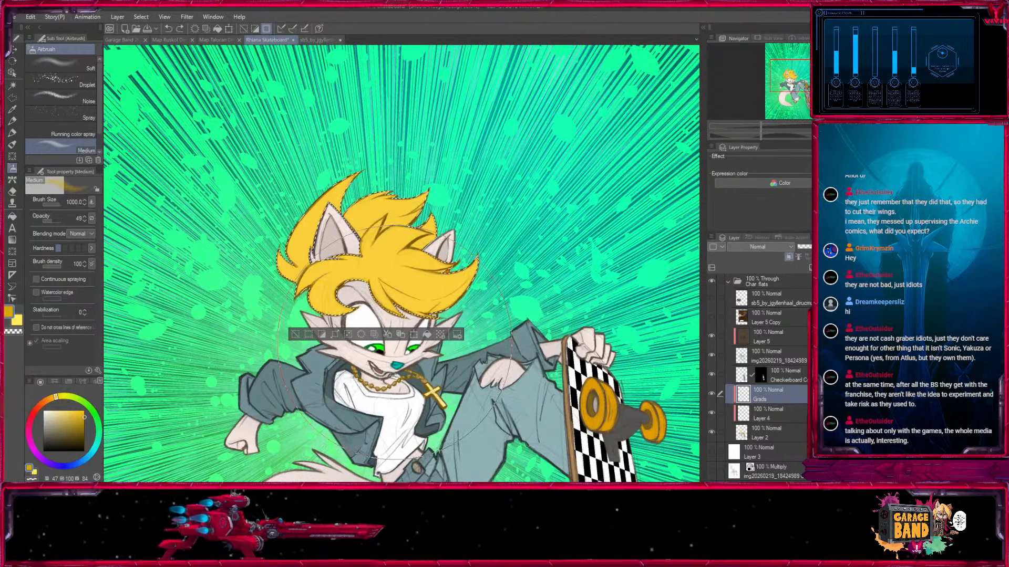
Airbrush the hair with a warmer orange and the light yellow at brush sizes from 500 to 1000, and deselect.
{"action": "left_click", "coordinate": [53, 399]}
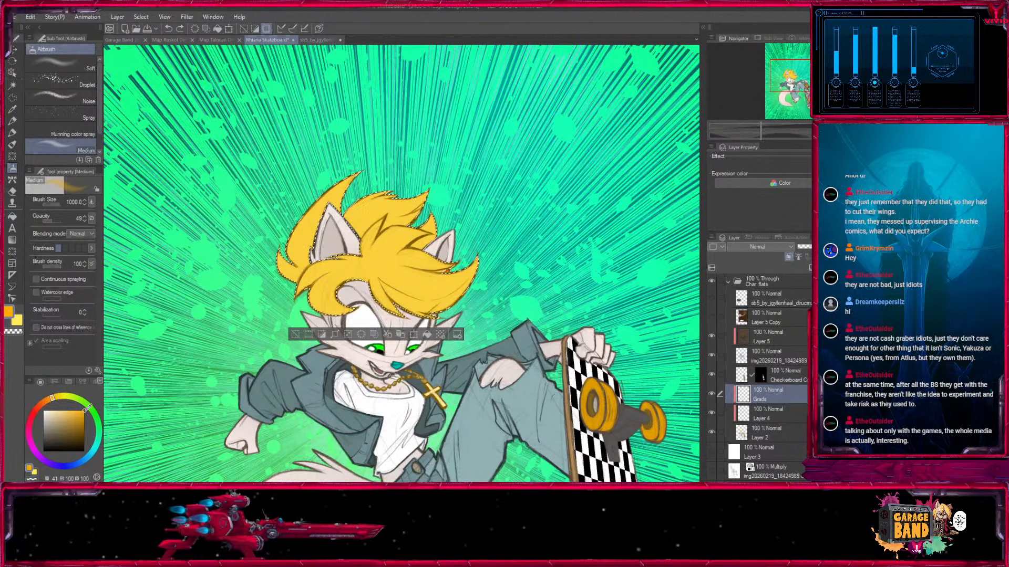
{"action": "left_click_drag", "start_coordinate": [426, 415], "coordinate": [413, 370]}
{"action": "key", "text": "x"}
{"action": "key", "text": "bracketleft"}
{"action": "key", "text": "bracketleft"}
{"action": "key", "text": "bracketleft"}
{"action": "key", "text": "x"}
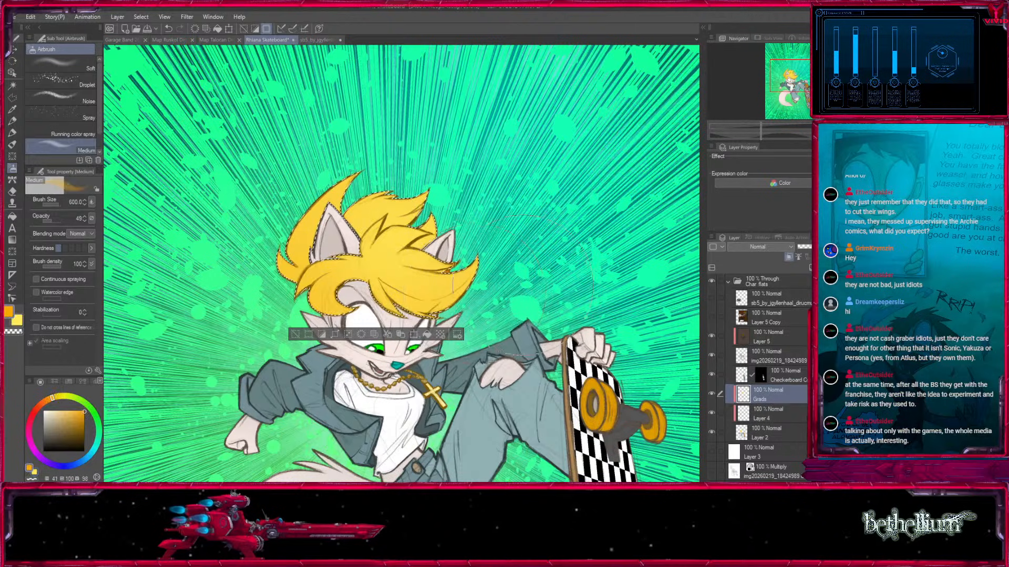
{"action": "key", "text": "bracketleft"}
{"action": "key", "text": "bracketleft"}
{"action": "key", "text": "bracketright"}
{"action": "key", "text": "x"}
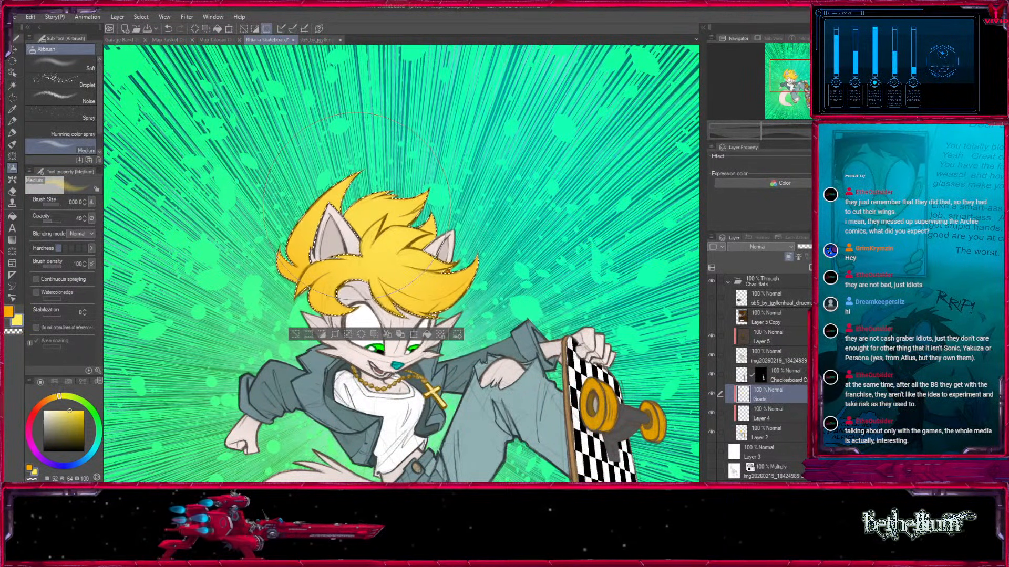
{"action": "left_click", "coordinate": [295, 335]}
{"action": "scroll", "coordinate": [574, 199], "scroll_direction": "down", "scroll_amount": 3}
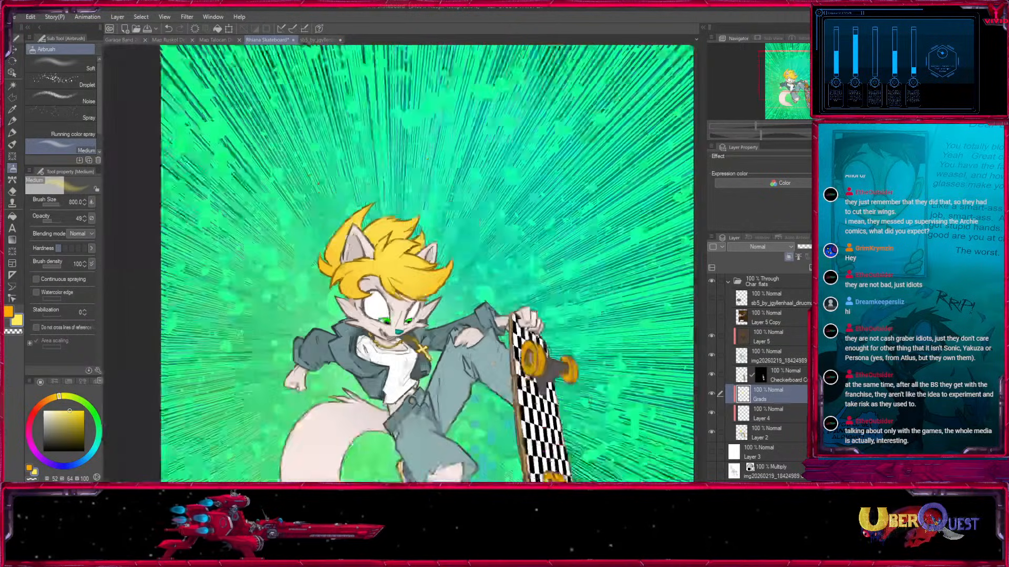
{"action": "left_click_drag", "start_coordinate": [574, 199], "coordinate": [558, 374]}
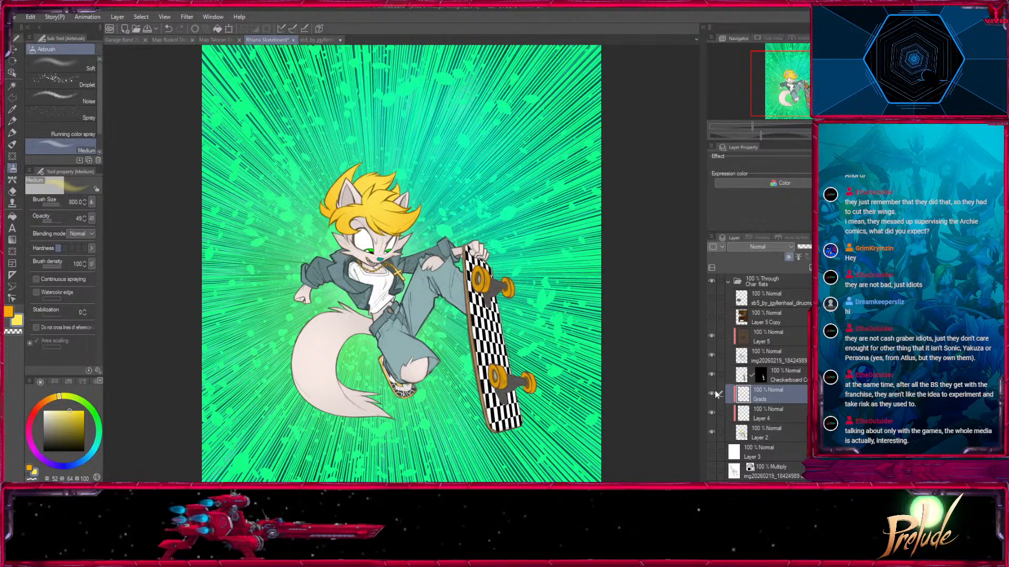
Duplicate the Char flats folder, hide the original, and check the copy's visibility and contents.
{"action": "left_click", "coordinate": [729, 281]}
{"action": "left_click", "coordinate": [711, 282]}
{"action": "left_click", "coordinate": [711, 281]}
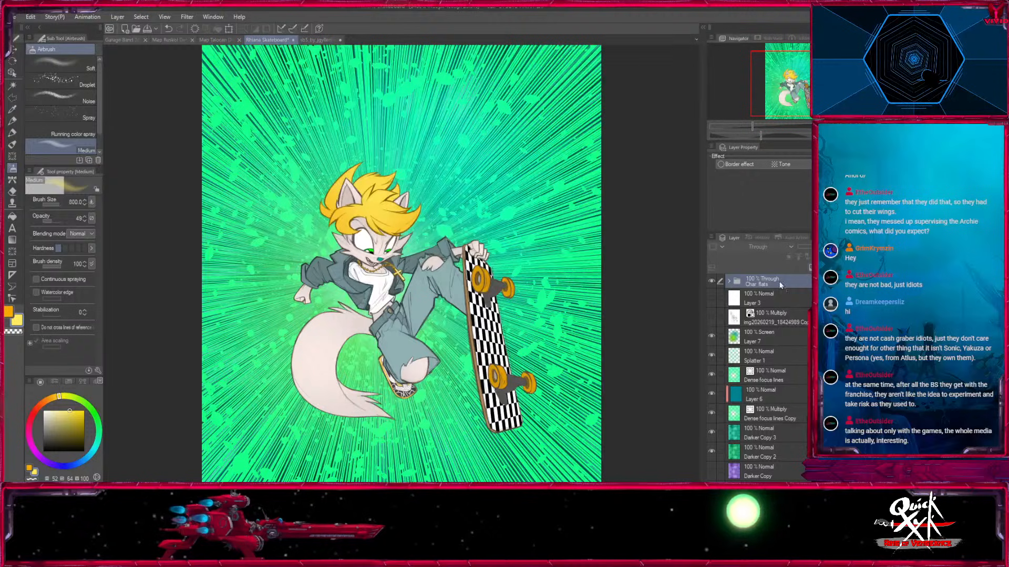
{"action": "key", "text": "ctrl+v"}
{"action": "left_click", "coordinate": [712, 296]}
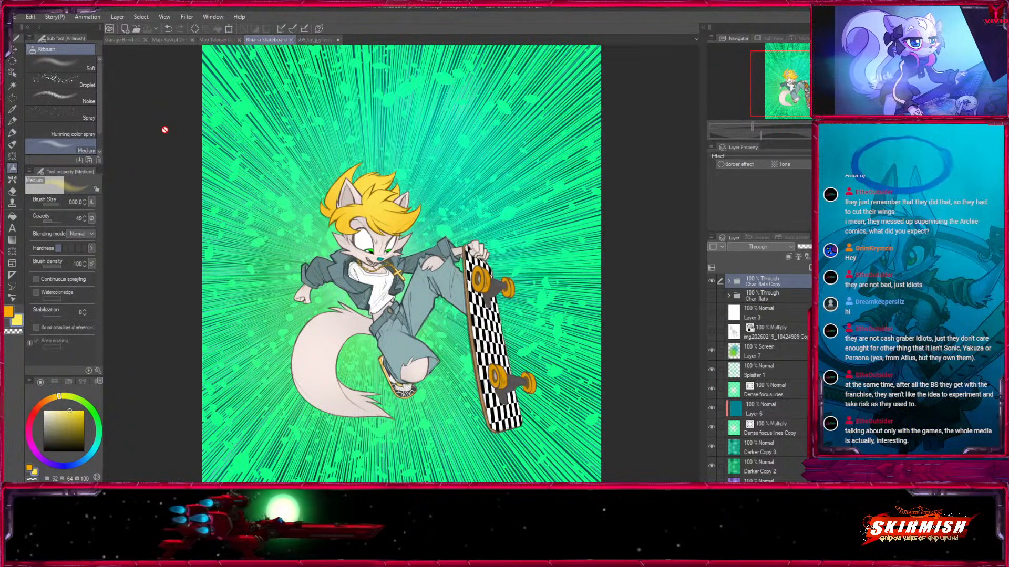
{"action": "left_click", "coordinate": [712, 281]}
{"action": "left_click", "coordinate": [711, 281]}
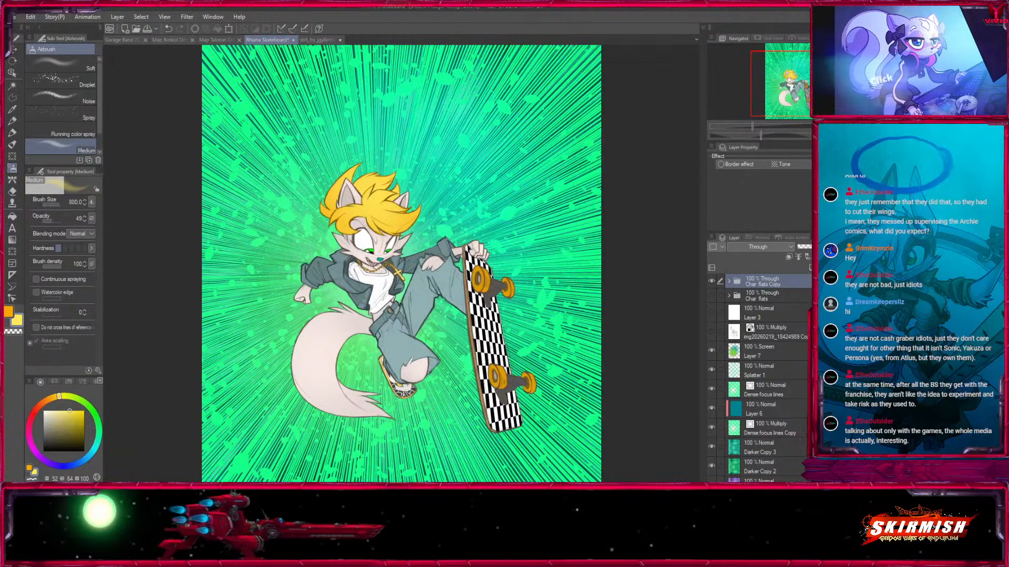
{"action": "left_click", "coordinate": [730, 282]}
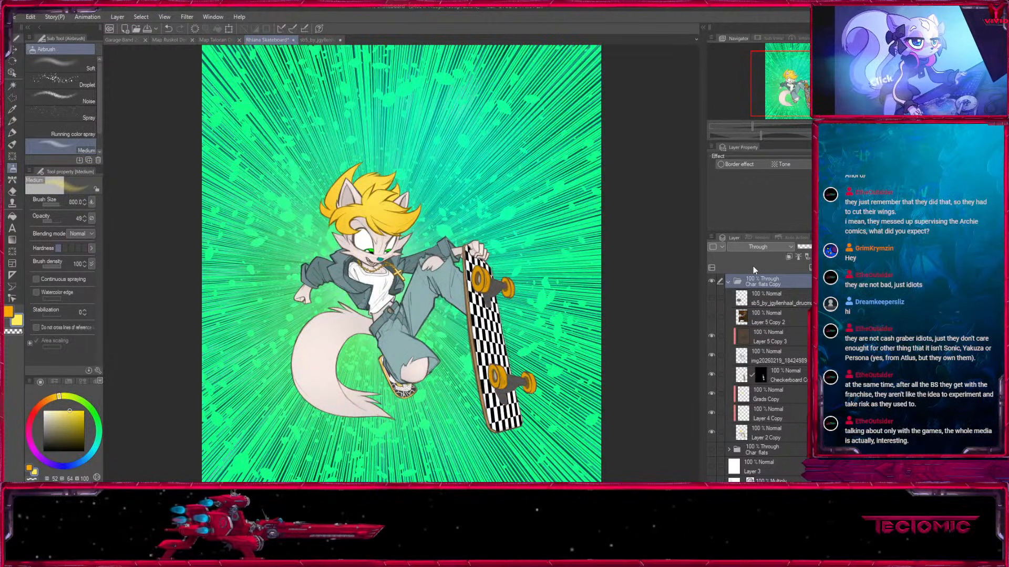
{"action": "left_click", "coordinate": [729, 283]}
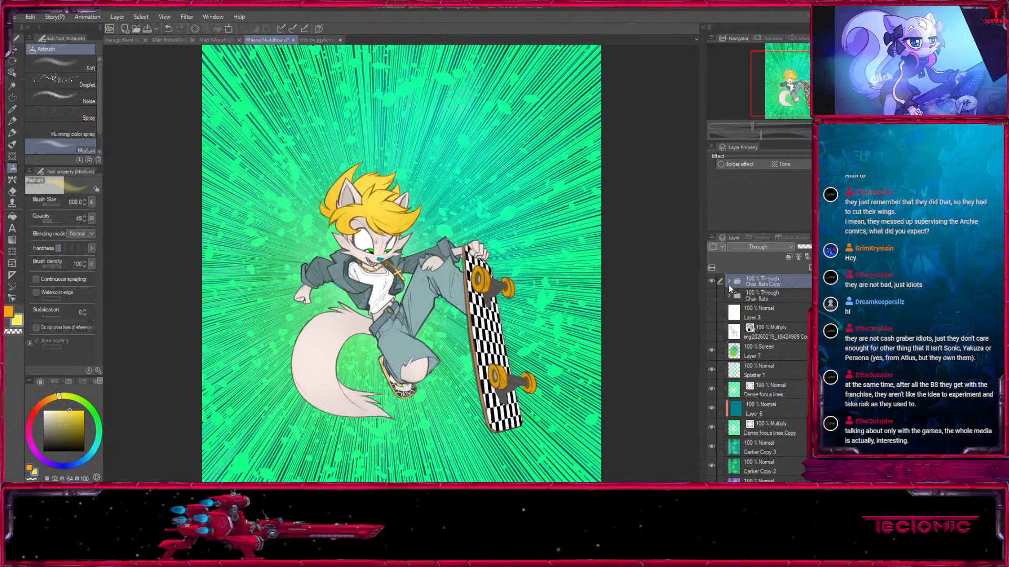
{"action": "left_click", "coordinate": [729, 281]}
{"action": "left_click", "coordinate": [729, 282]}
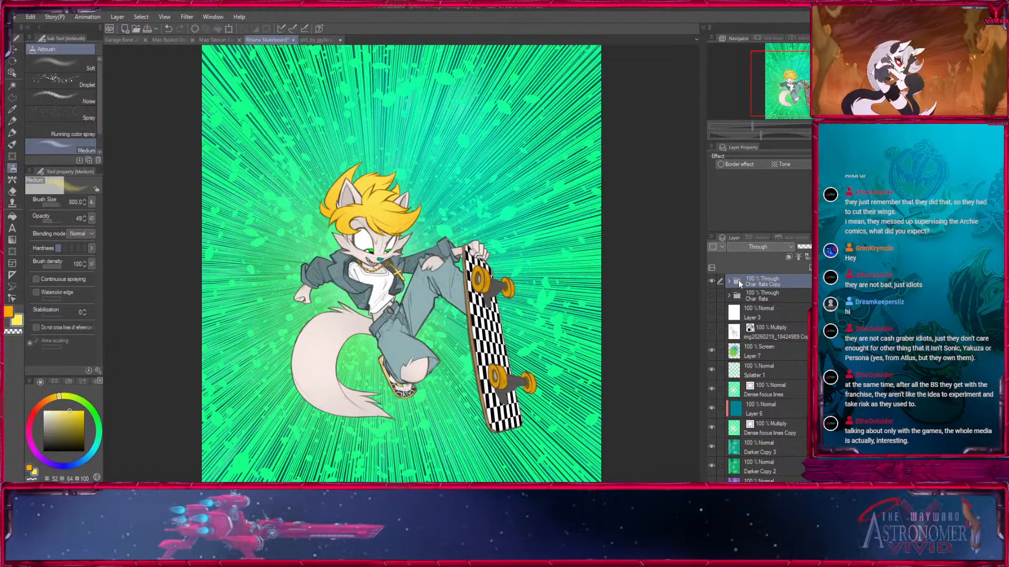
Choose the Fill in Mono Pen 3 marker and set its brush size to 50.
{"action": "key", "text": "ctrl+plus"}
{"action": "key", "text": "ctrl+plus"}
{"action": "key", "text": "ctrl+plus"}
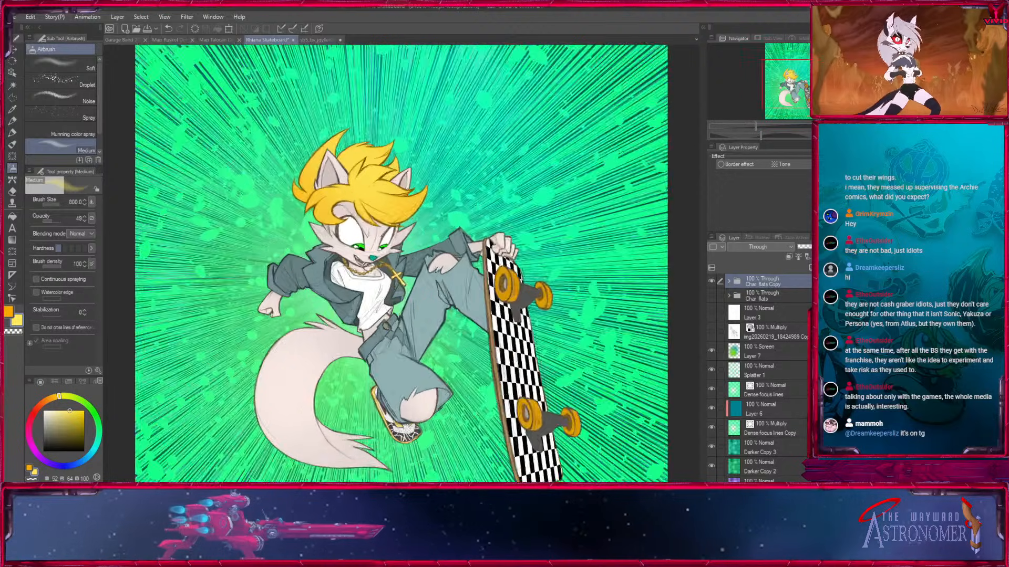
{"action": "left_click", "coordinate": [11, 133]}
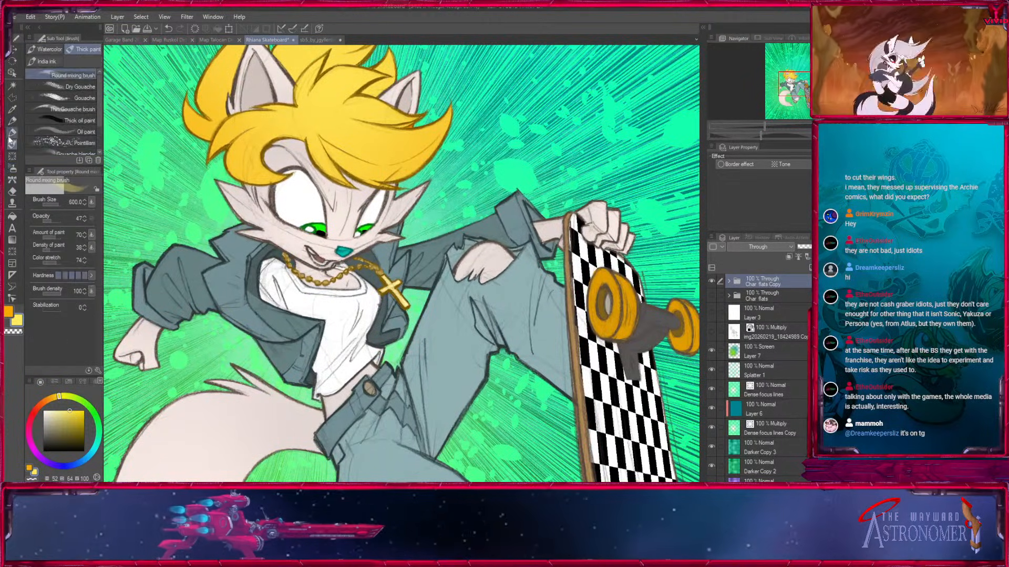
{"action": "left_click", "coordinate": [11, 133]}
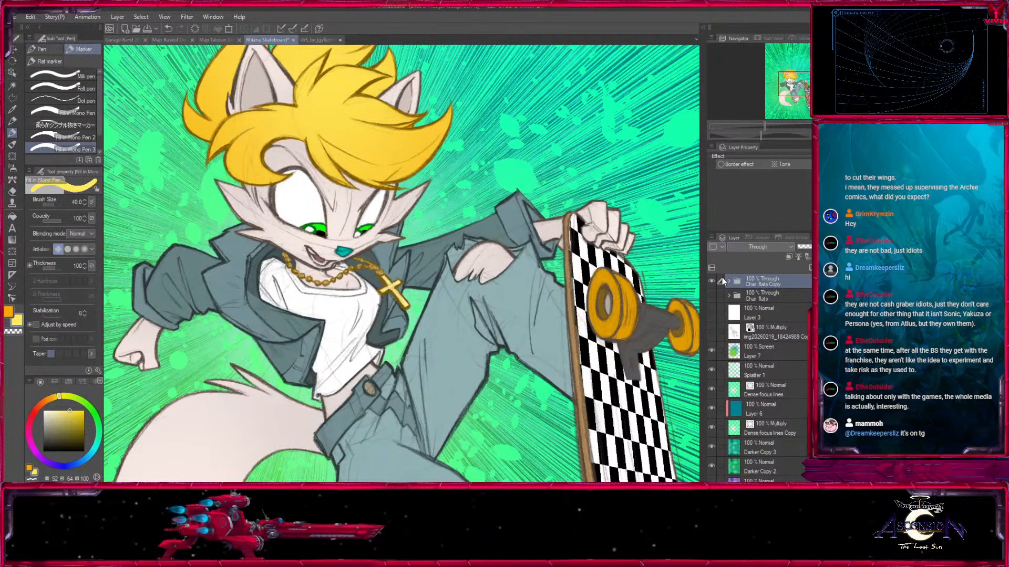
{"action": "scroll", "coordinate": [455, 276], "scroll_direction": "down", "scroll_amount": 1}
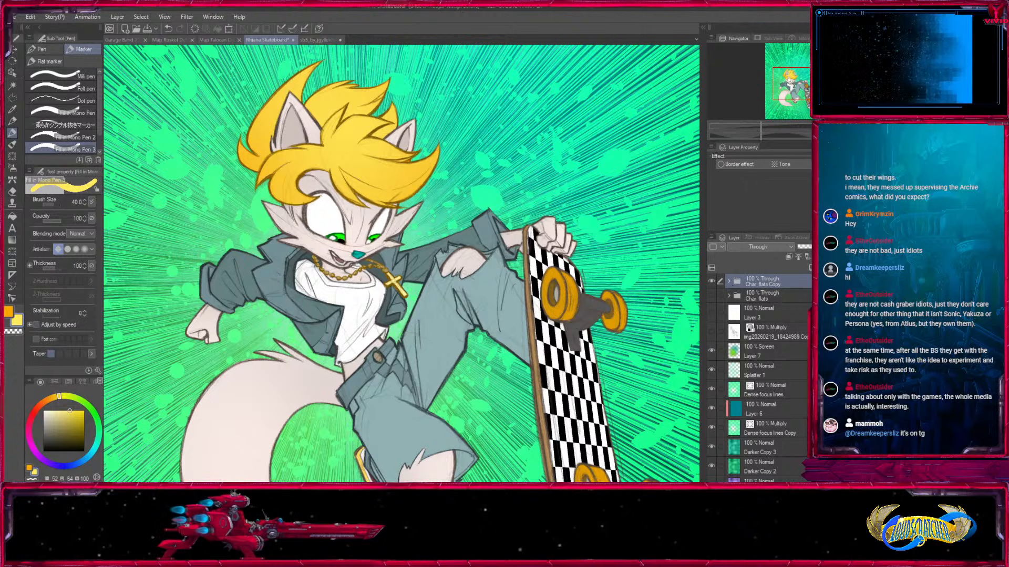
{"action": "key", "text": "ctrl+plus"}
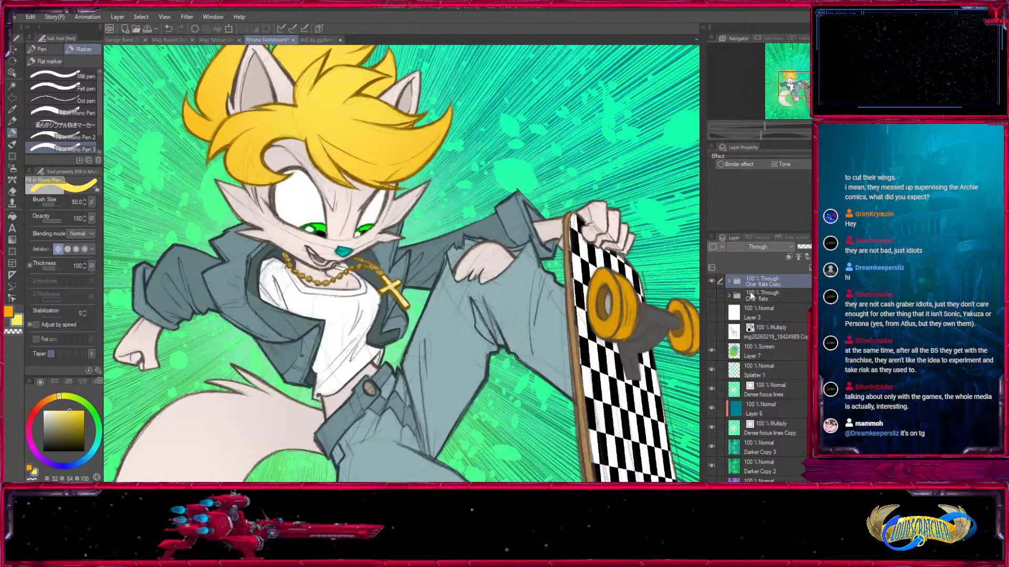
Examine the layers inside the Char flats Copy folder and compare the artwork with the folder hidden and shown.
{"action": "left_click", "coordinate": [712, 281]}
{"action": "left_click", "coordinate": [712, 281]}
{"action": "left_click", "coordinate": [729, 282]}
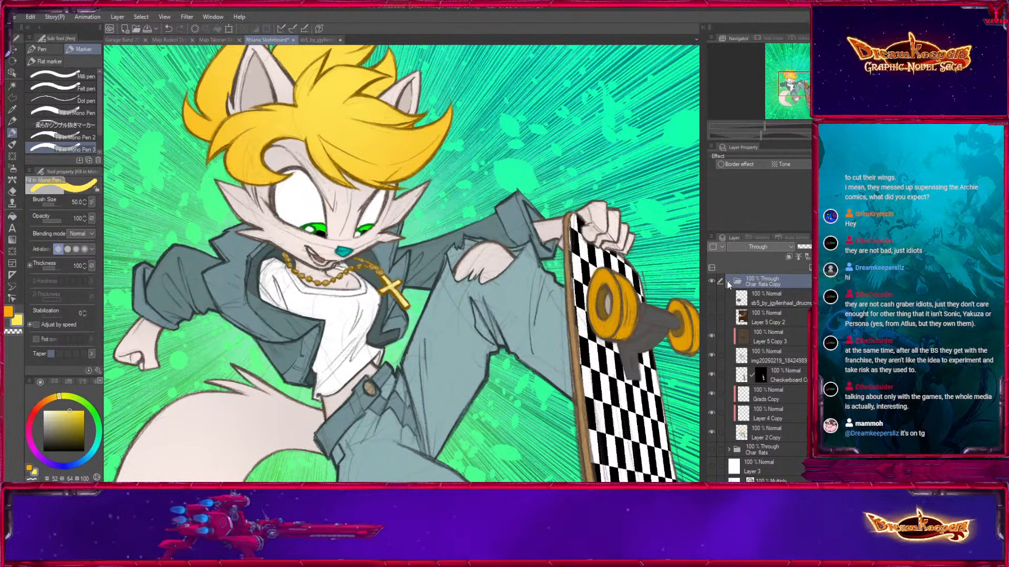
{"action": "scroll", "coordinate": [799, 78], "scroll_direction": "down", "scroll_amount": 1}
{"action": "left_click_drag", "start_coordinate": [800, 78], "coordinate": [797, 78]}
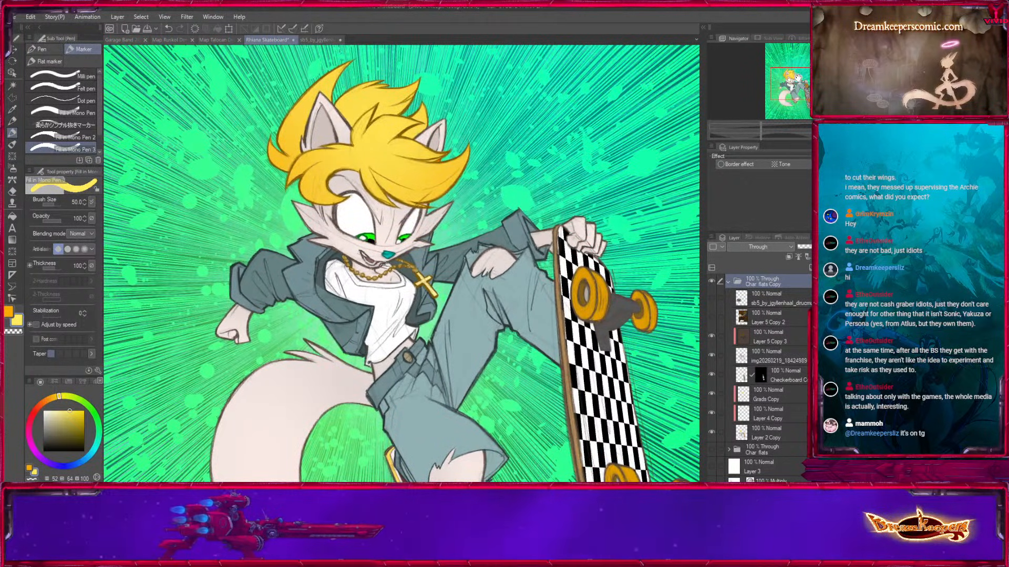
{"action": "left_click", "coordinate": [712, 282]}
{"action": "left_click", "coordinate": [711, 282]}
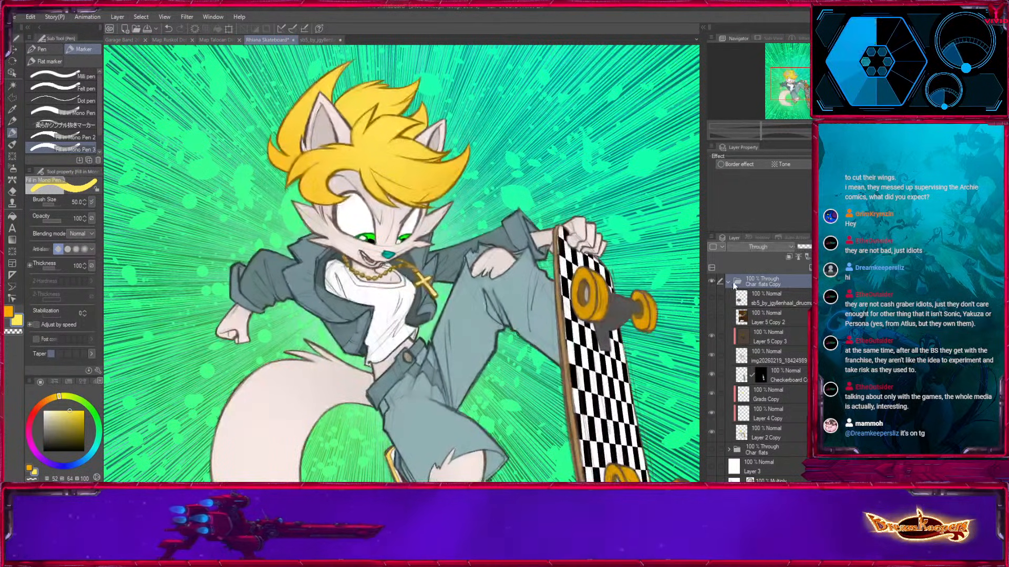
{"action": "left_click", "coordinate": [735, 283]}
{"action": "mouse_move", "coordinate": [792, 83]}
{"action": "left_mouse_down"}
{"action": "mouse_move", "coordinate": [792, 96]}
{"action": "mouse_move", "coordinate": [794, 83]}
{"action": "left_mouse_up"}
{"action": "left_click", "coordinate": [711, 282]}
{"action": "left_click", "coordinate": [711, 282]}
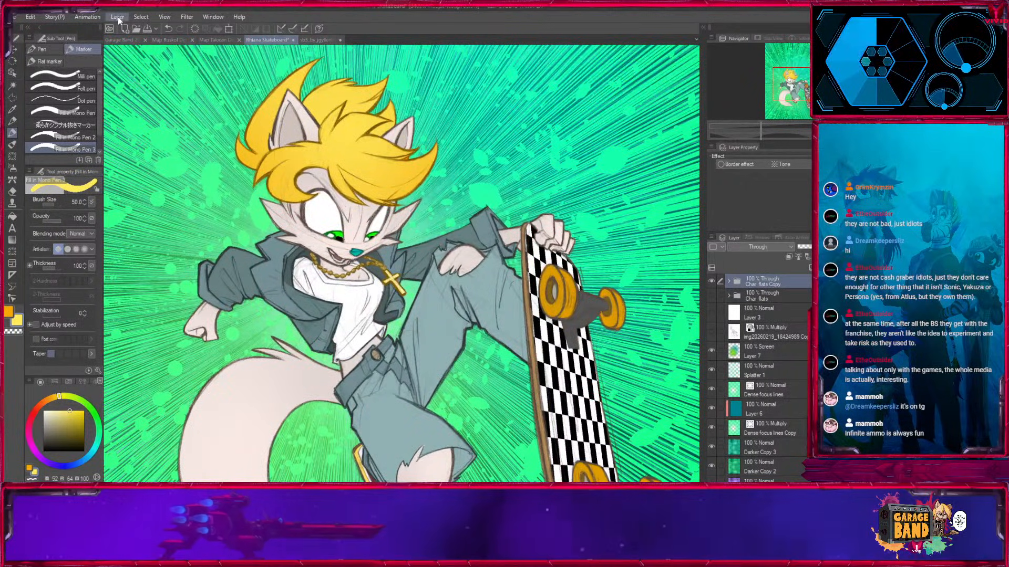
Merge the Char flats Copy folder into a single layer and add a thickened white Edge border effect to it.
{"action": "left_click", "coordinate": [170, 254]}
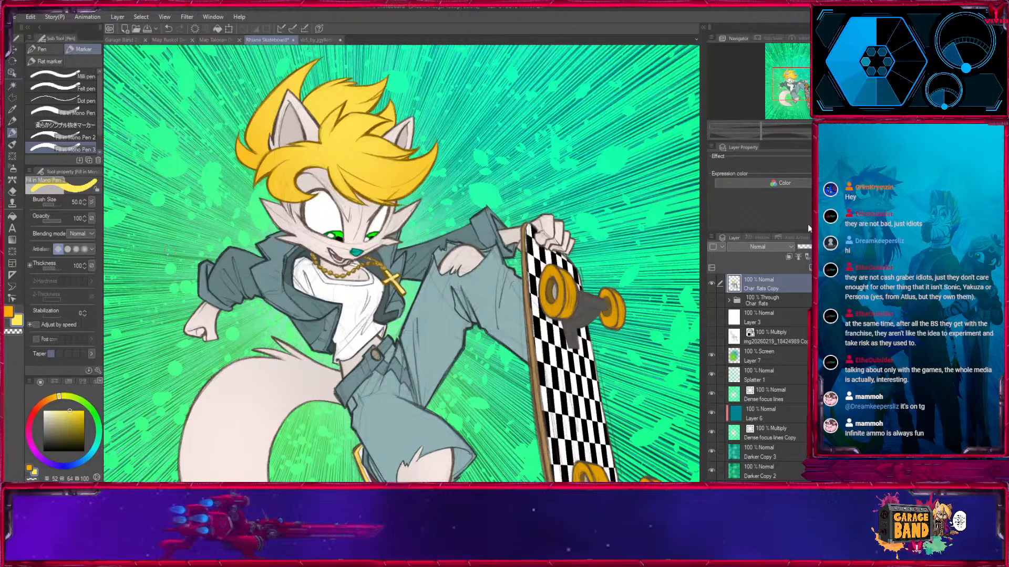
{"action": "left_click", "coordinate": [818, 164]}
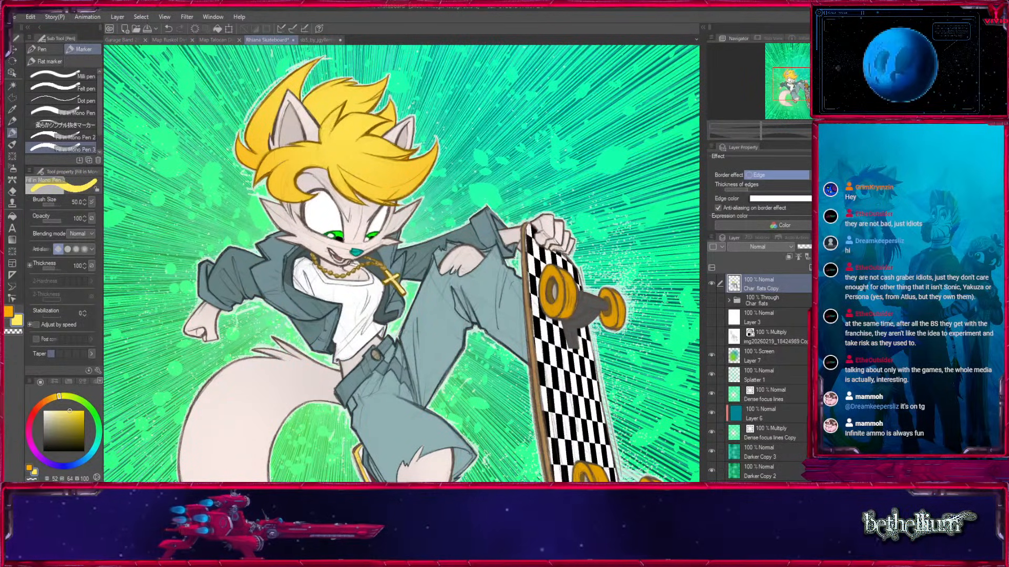
{"action": "left_click", "coordinate": [758, 191]}
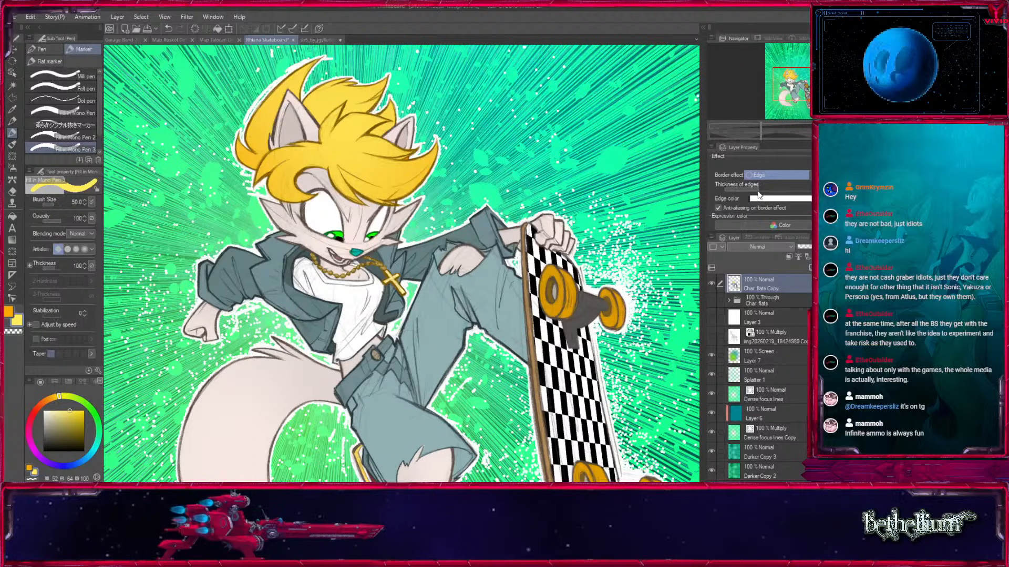
{"action": "left_click_drag", "start_coordinate": [526, 409], "coordinate": [539, 372]}
Duplicate the outlined character layer, rename the lower one Char Stroke, and hide the upper copy.
{"action": "key", "text": "ctrl+c"}
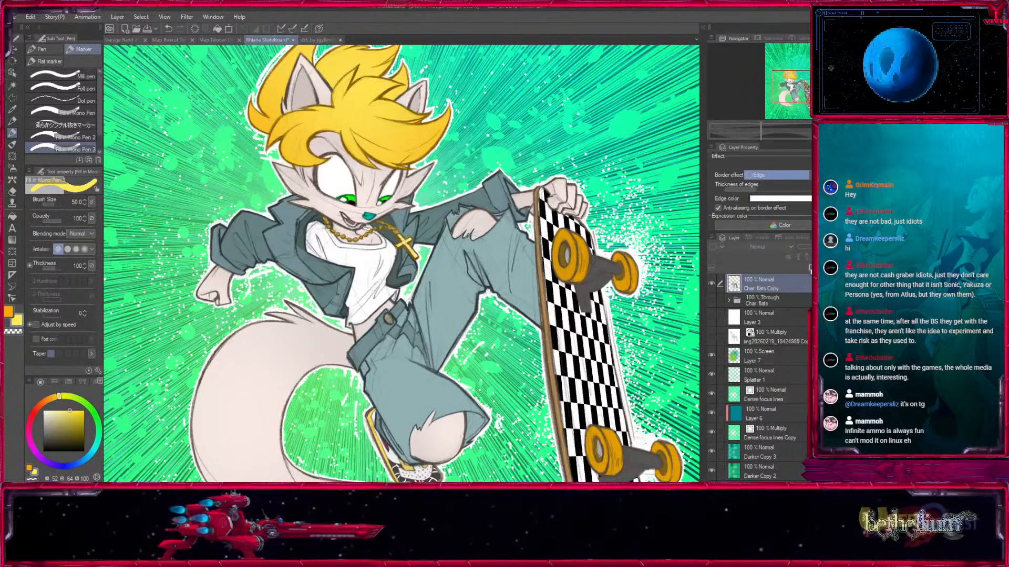
{"action": "key", "text": "ctrl+v"}
{"action": "left_click", "coordinate": [764, 306]}
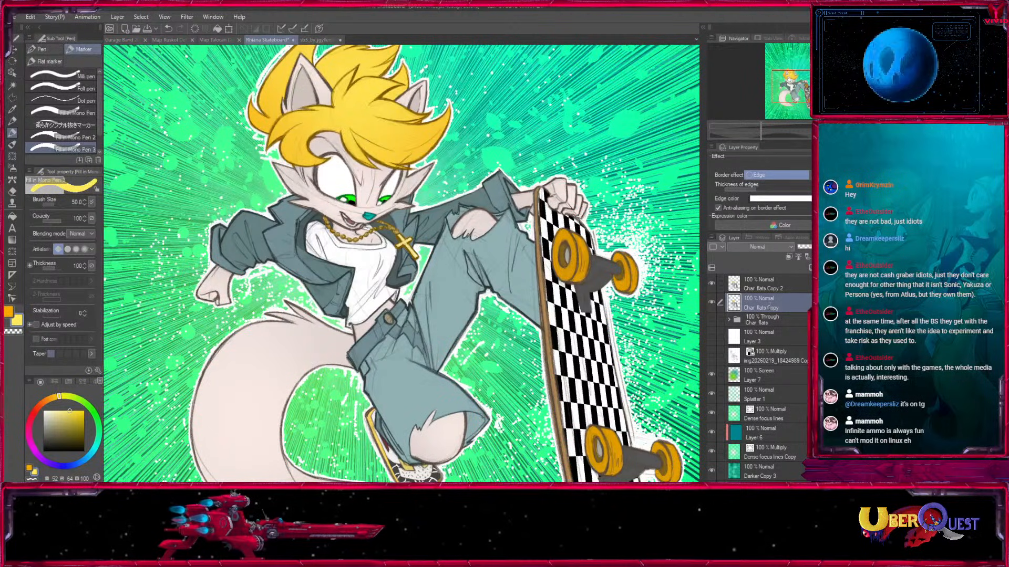
{"action": "left_click", "coordinate": [712, 284]}
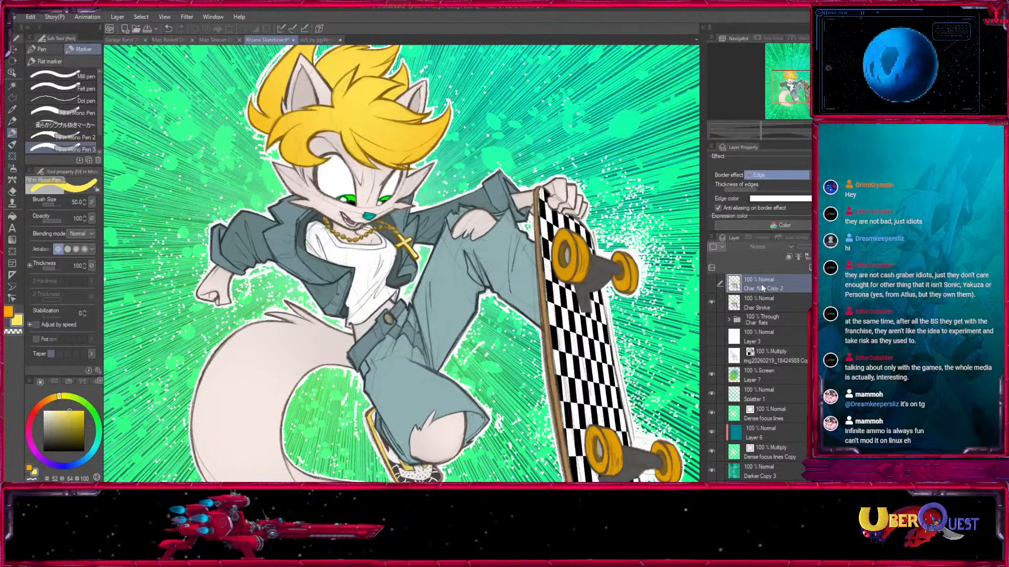
Rename the hidden upper copy Char Stroke and leave it as the active layer.
{"action": "double_click", "coordinate": [764, 288]}
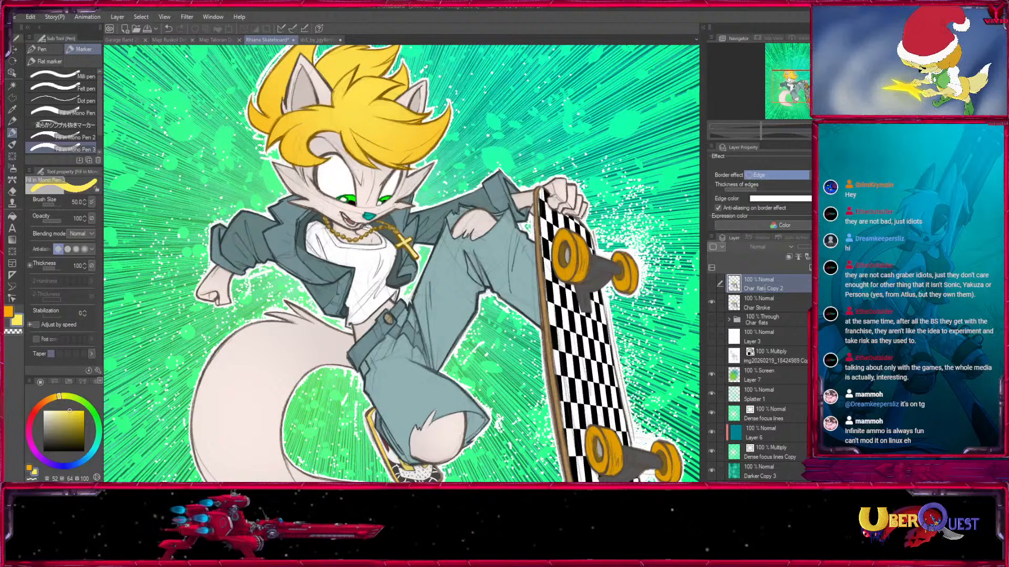
{"action": "key", "text": "ctrl+v"}
{"action": "left_click", "coordinate": [765, 303]}
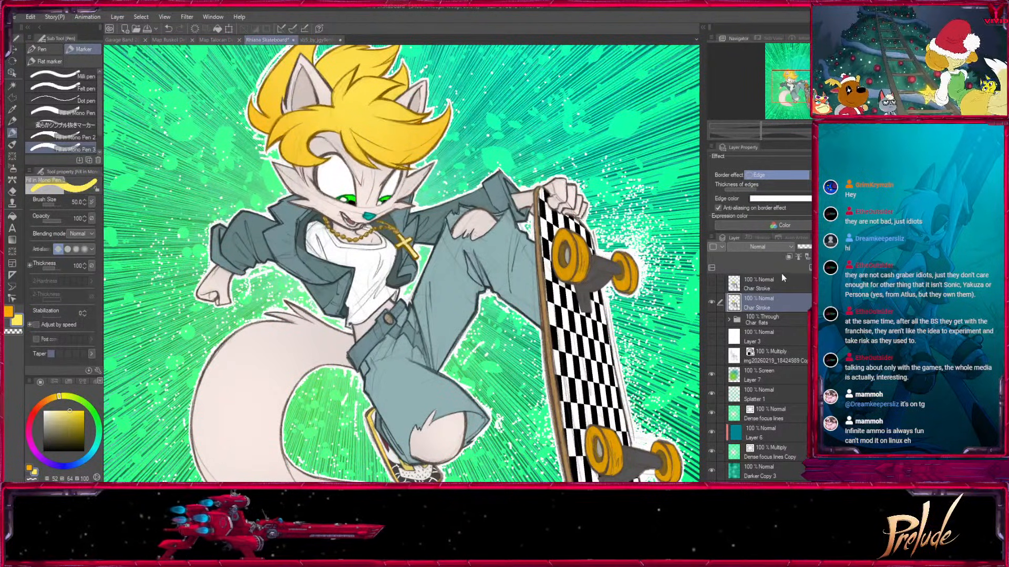
{"action": "left_click", "coordinate": [742, 285]}
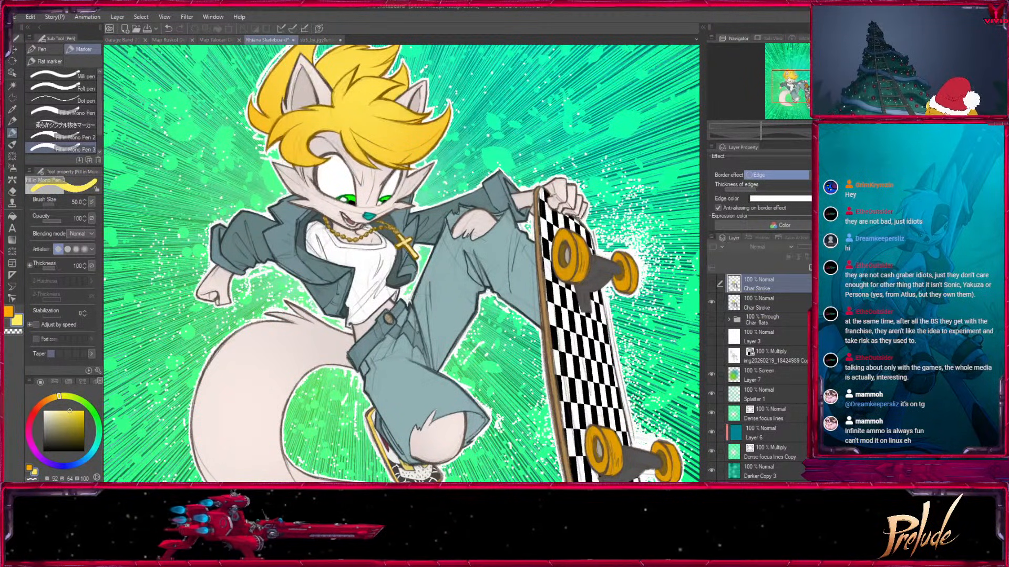
Duplicate the Char Stroke layer, place the copy beneath the original, and set the copy's edge color to black.
{"action": "left_click", "coordinate": [876, 267]}
{"action": "key", "text": "ctrl+c"}
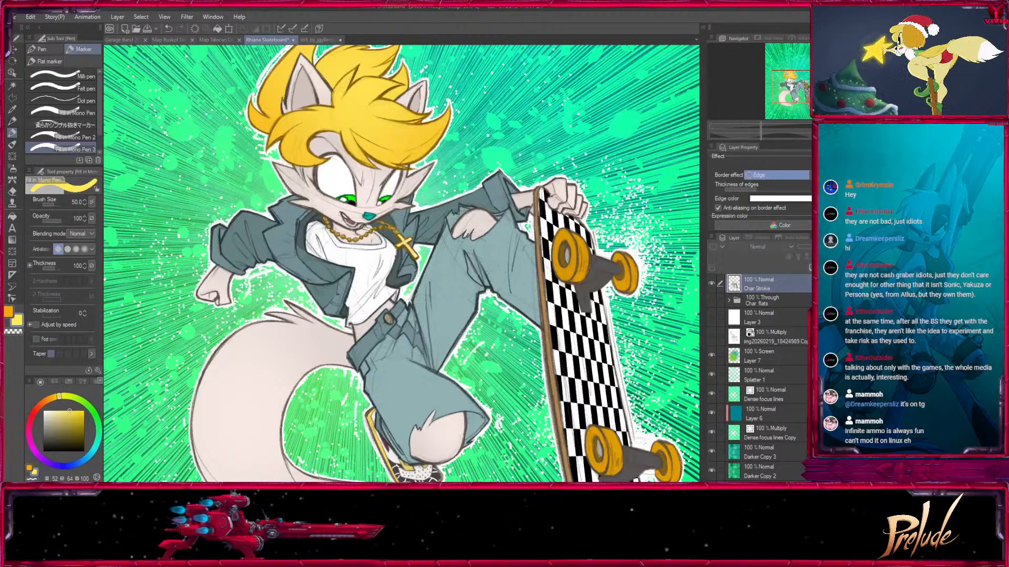
{"action": "key", "text": "ctrl+v"}
{"action": "left_click_drag", "start_coordinate": [735, 287], "coordinate": [748, 312]}
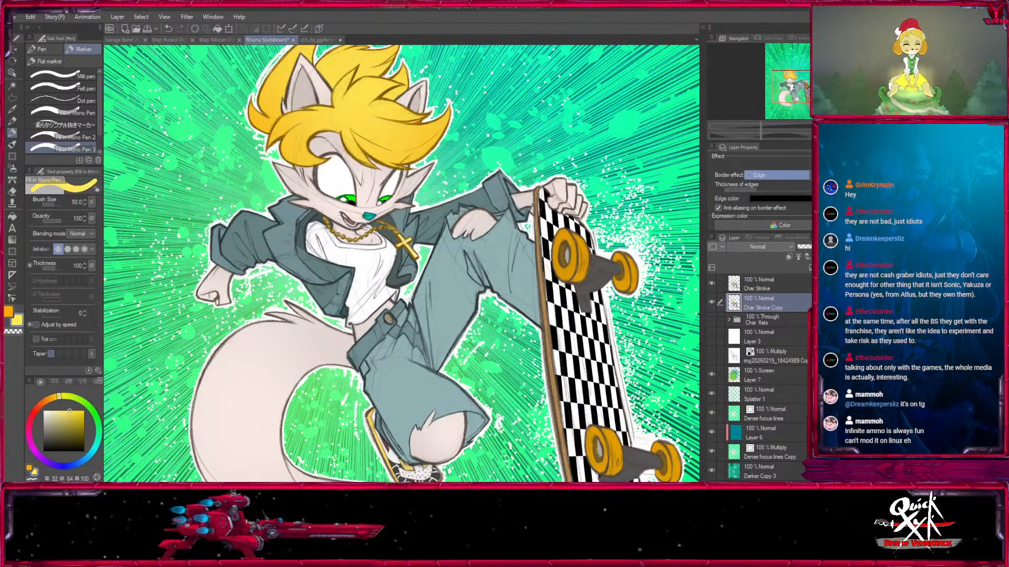
Thicken the black edge on Char Stroke Copy so it extends beyond the white outline around the character.
{"action": "left_click", "coordinate": [15, 62]}
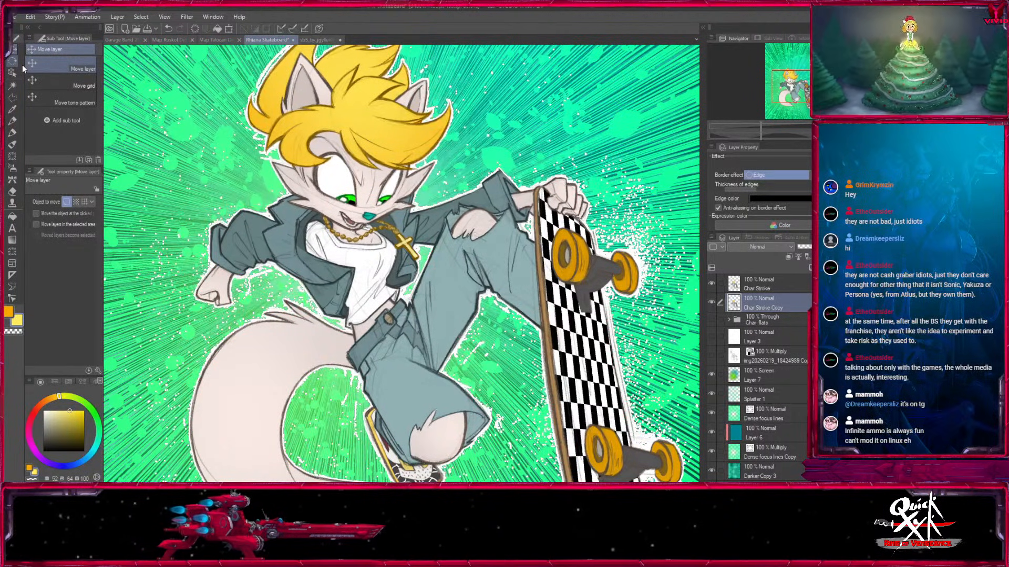
{"action": "key", "text": "Up"}
{"action": "key", "text": "Up"}
{"action": "key", "text": "Up"}
{"action": "key", "text": "Up"}
{"action": "key", "text": "ctrl+z"}
{"action": "key", "text": "Up"}
{"action": "key", "text": "Up"}
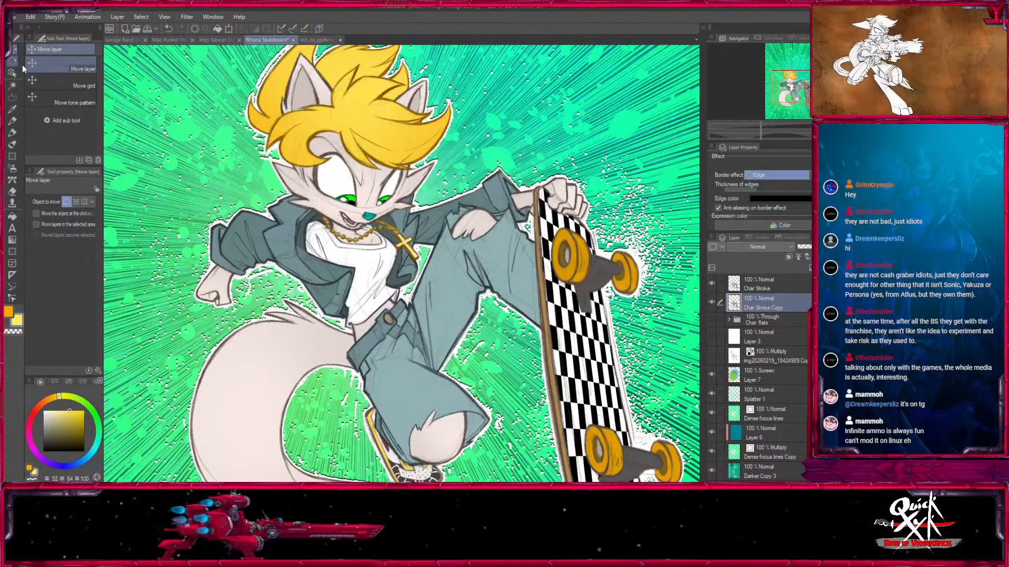
{"action": "key", "text": "Left"}
{"action": "key", "text": "Left"}
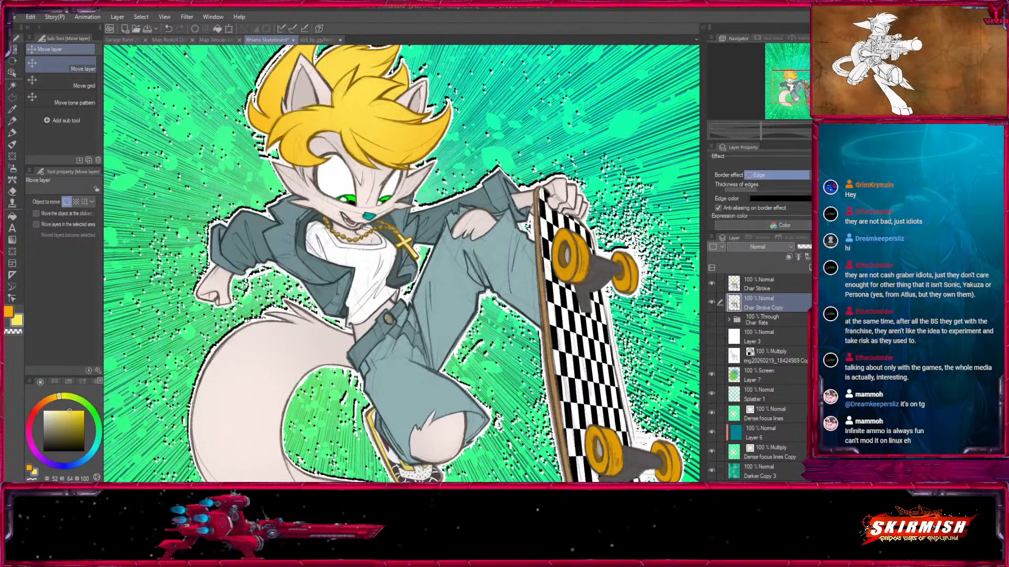
{"action": "left_click_drag", "start_coordinate": [758, 194], "coordinate": [771, 196]}
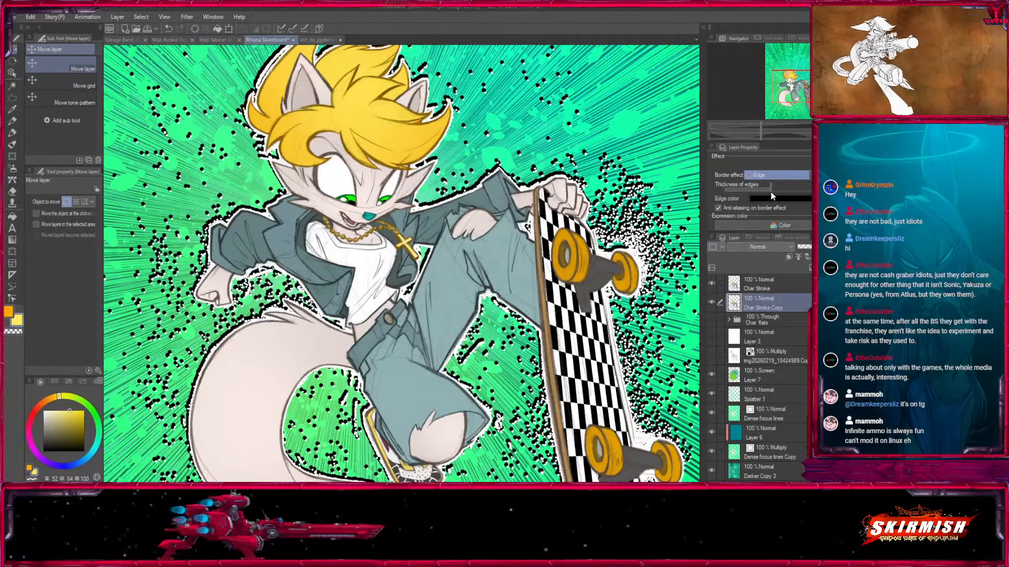
{"action": "mouse_move", "coordinate": [800, 82]}
{"action": "left_mouse_down"}
{"action": "mouse_move", "coordinate": [791, 107]}
{"action": "mouse_move", "coordinate": [800, 83]}
{"action": "left_mouse_up"}
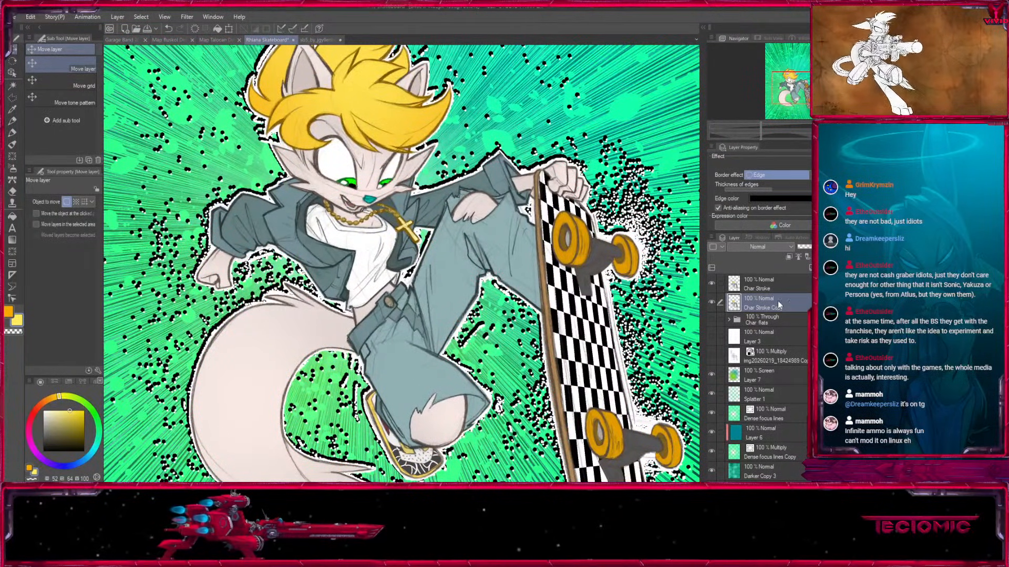
Thicken the white edge on the upper Char Stroke layer and compare the artwork with that layer hidden and shown.
{"action": "left_click", "coordinate": [772, 289]}
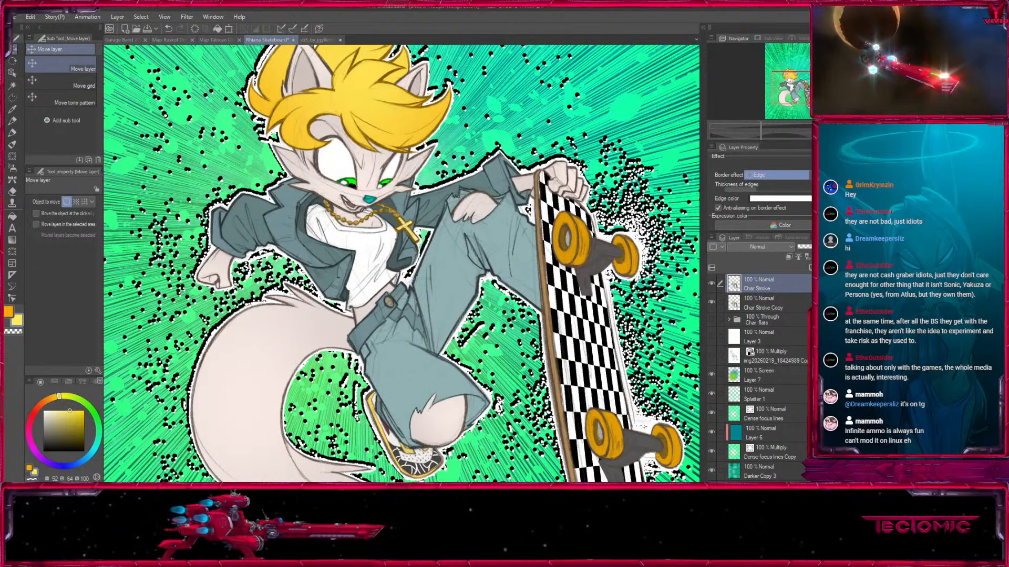
{"action": "left_click_drag", "start_coordinate": [756, 190], "coordinate": [765, 190]}
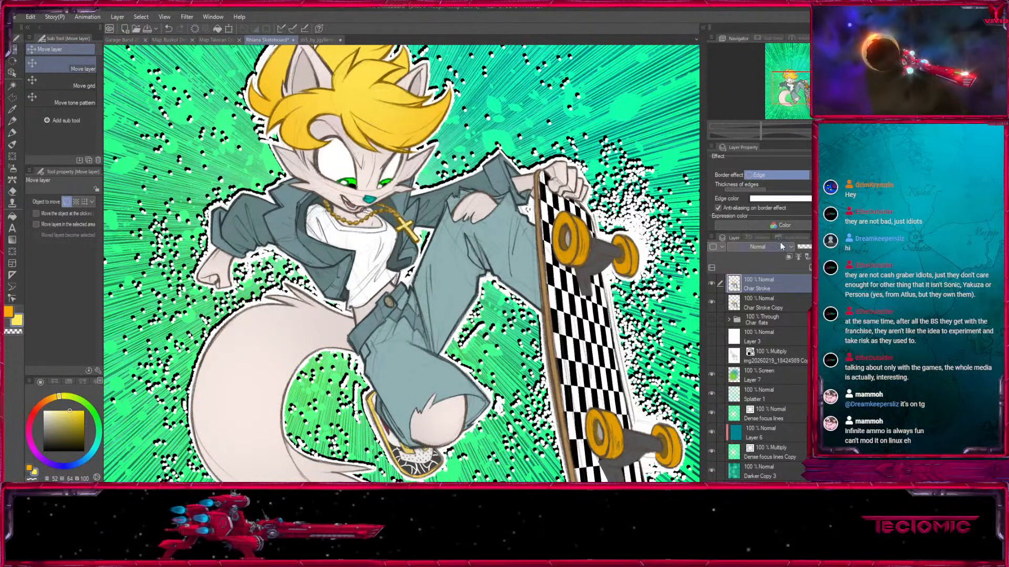
{"action": "left_click", "coordinate": [733, 290], "text": "ctrl"}
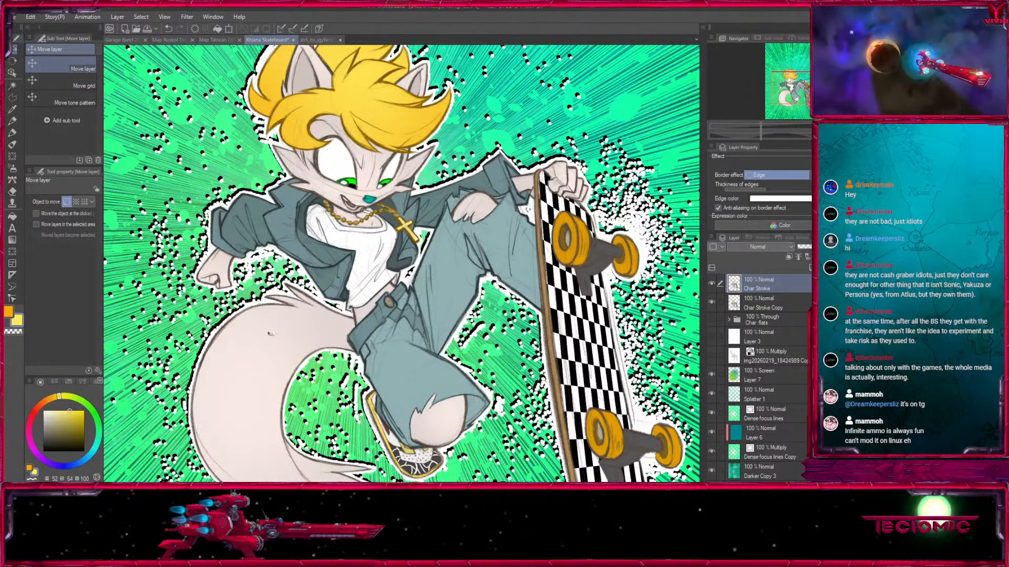
{"action": "left_click", "coordinate": [711, 284]}
{"action": "left_click", "coordinate": [712, 284]}
{"action": "key", "text": "ctrl+d"}
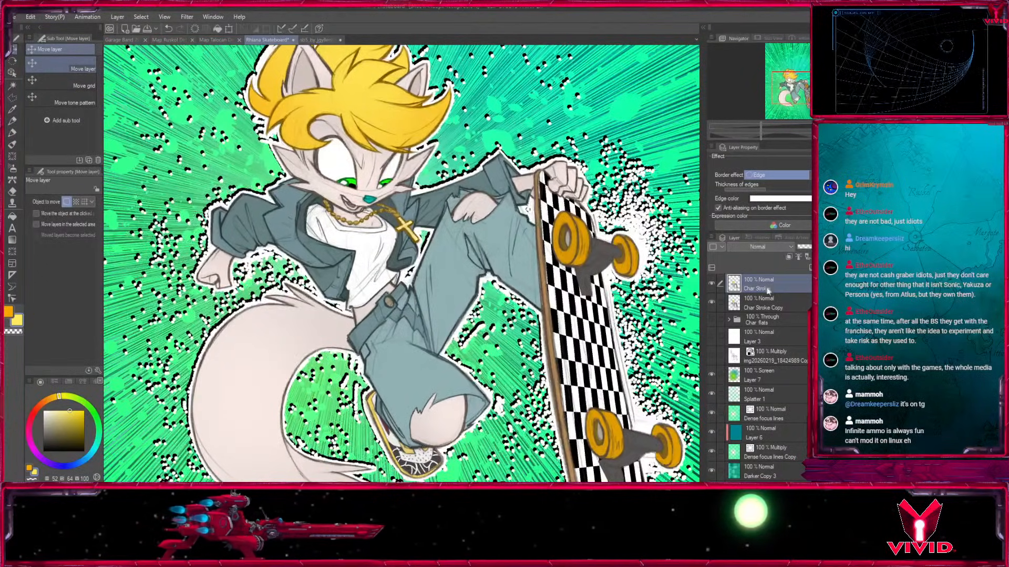
Hide the black-edged Char Stroke Copy and try clearing stray specks with a selection made from the Char Stroke layer's contents.
{"action": "left_click", "coordinate": [733, 284], "text": "ctrl"}
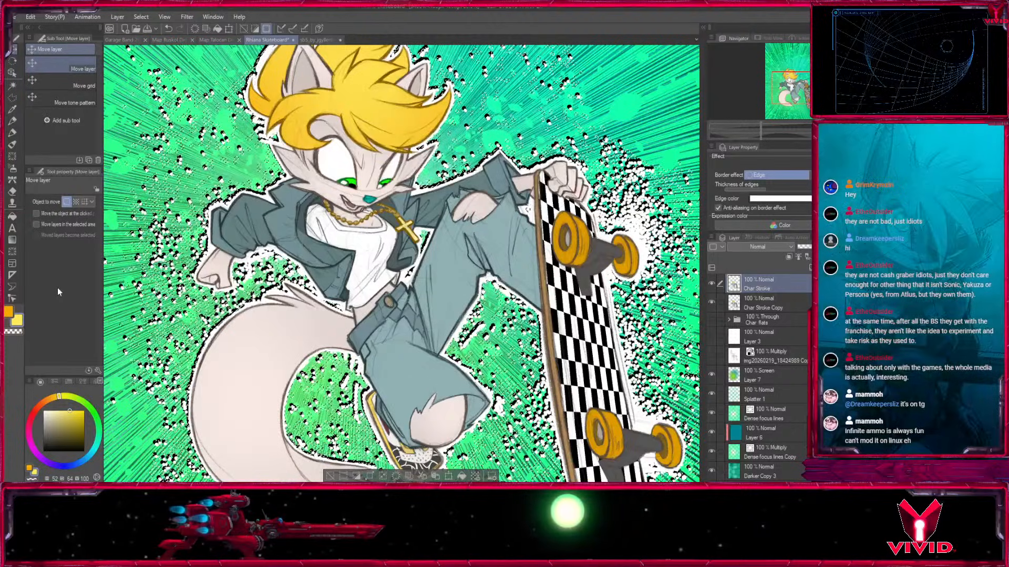
{"action": "left_click", "coordinate": [332, 476]}
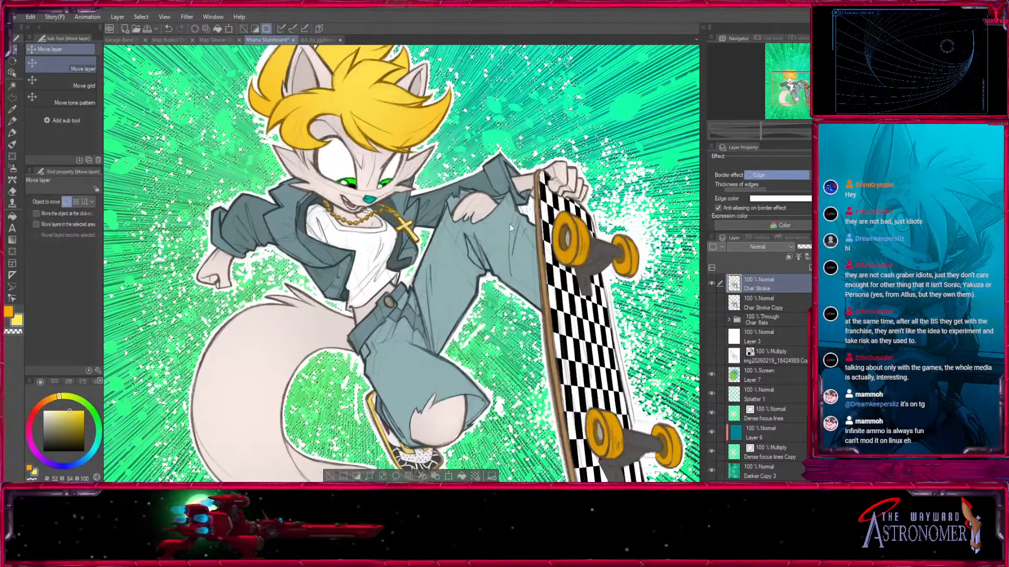
{"action": "key", "text": "Delete"}
{"action": "key", "text": "ctrl+z"}
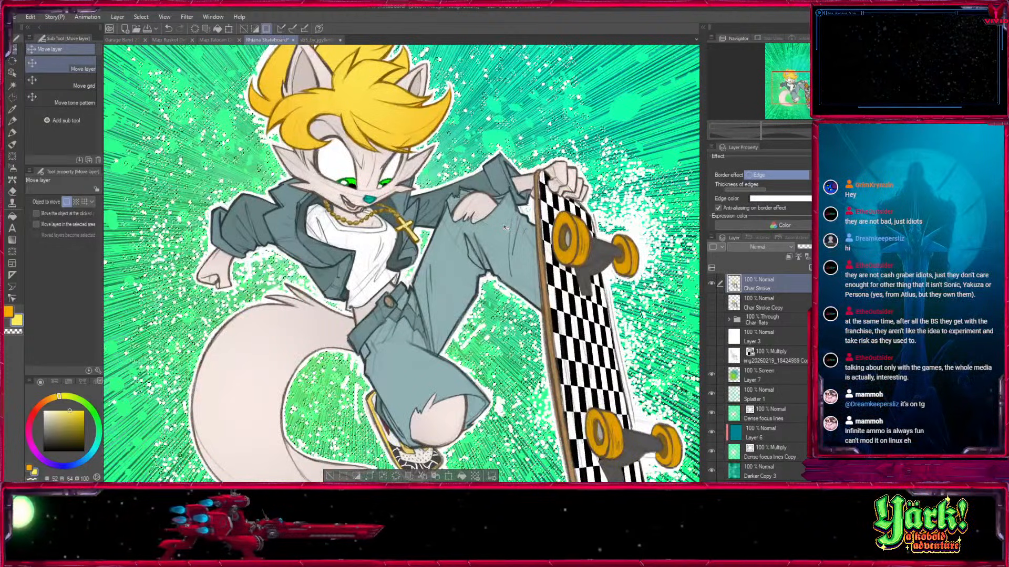
{"action": "key", "text": "ctrl+d"}
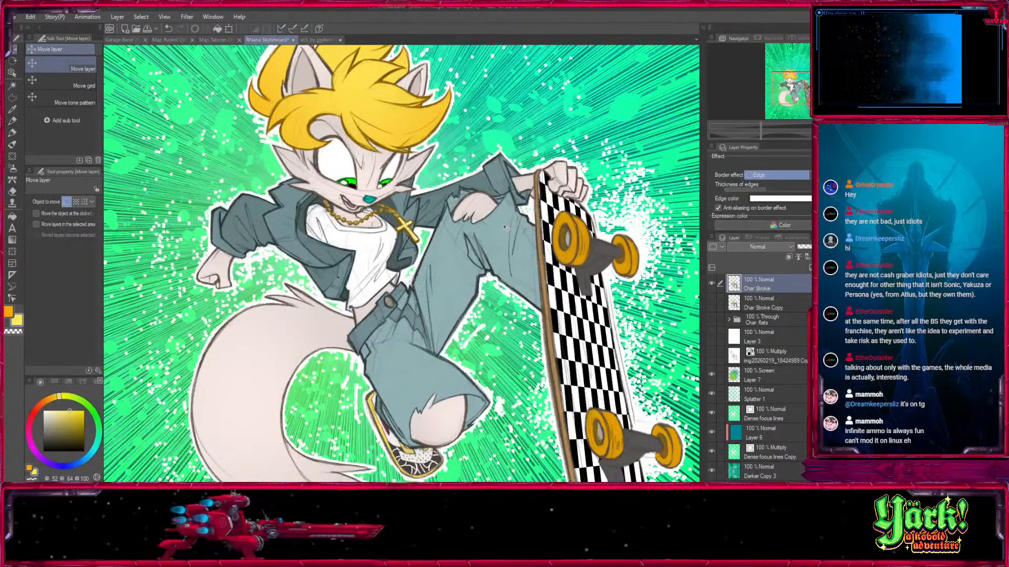
{"action": "key", "text": "ctrl+z"}
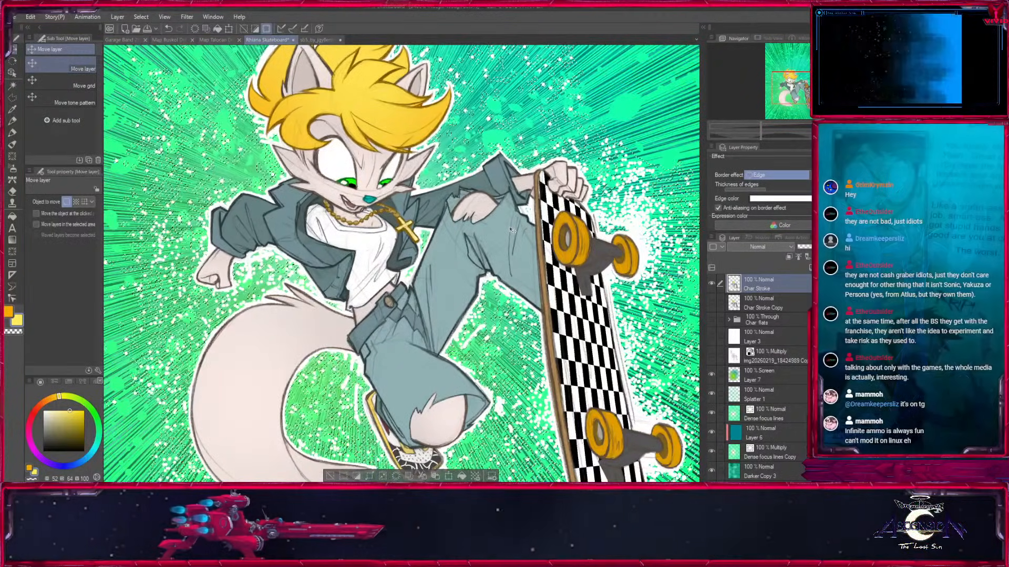
{"action": "key", "text": "ctrl+d"}
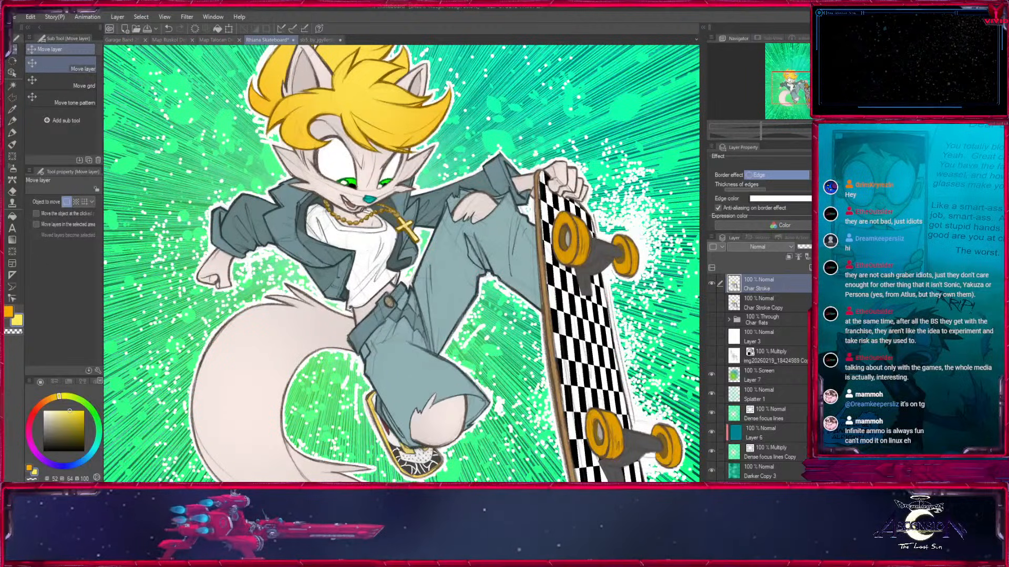
Examine the white outline and scattered specks around the character and skateboard, both up close and on the whole canvas.
{"action": "key", "text": "minus"}
{"action": "key", "text": "ctrl+plus"}
{"action": "key", "text": "ctrl+plus"}
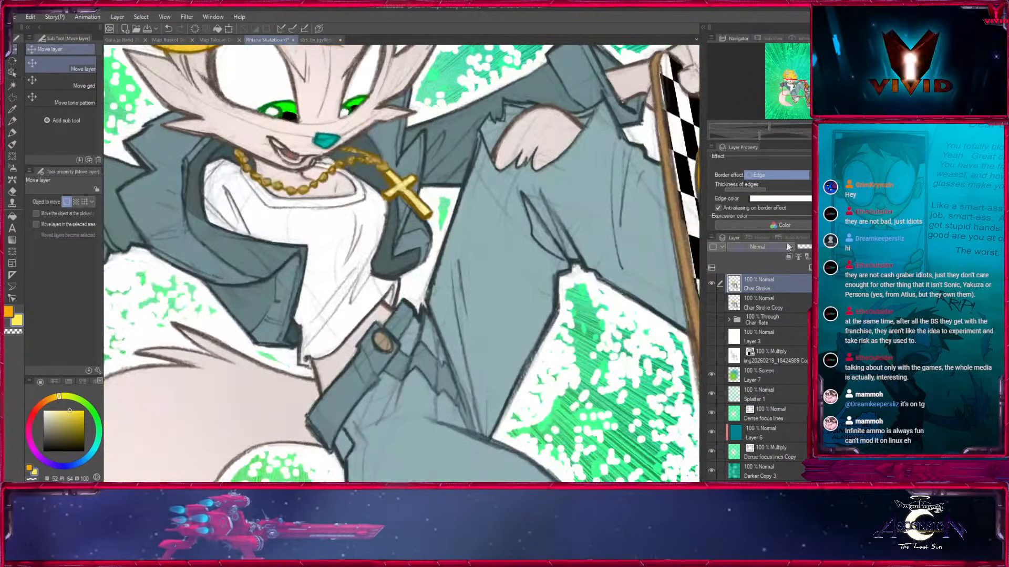
{"action": "key", "text": "ctrl+minus"}
{"action": "key", "text": "ctrl+0"}
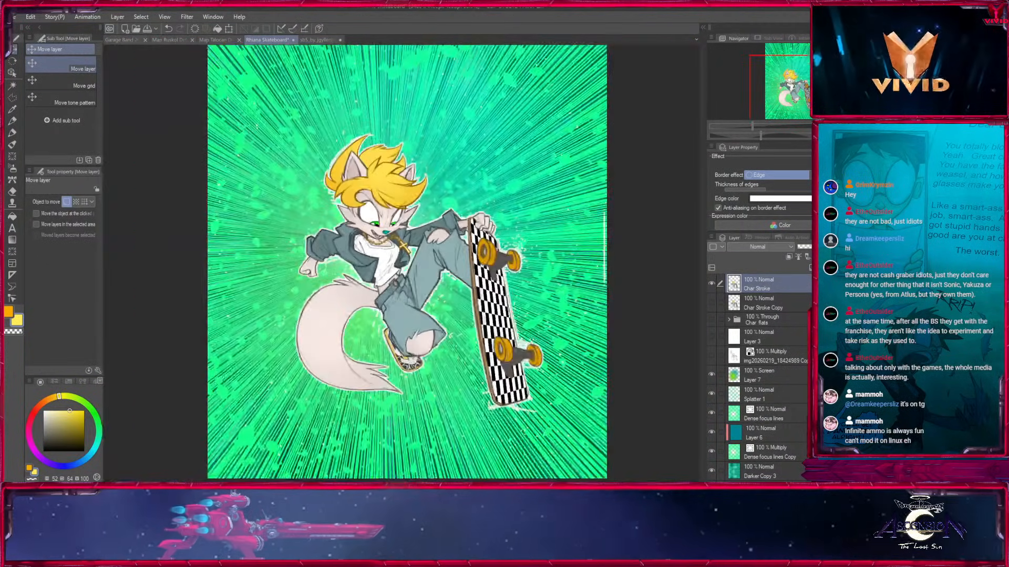
{"action": "left_click", "coordinate": [804, 94]}
{"action": "key", "text": "ctrl+plus"}
{"action": "key", "text": "ctrl+plus"}
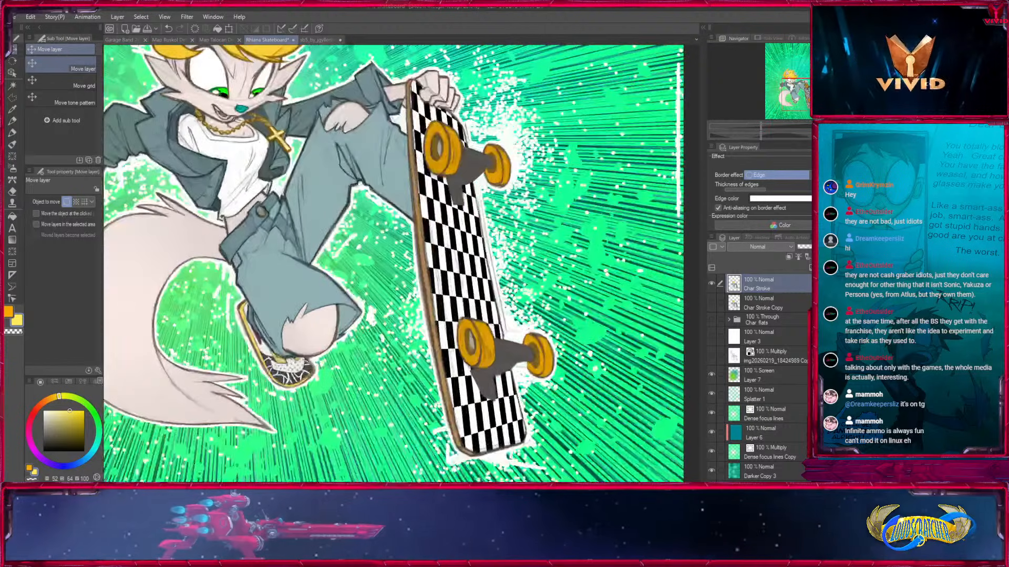
Select the Char Stroke layer's contents, invert the selection, and clear the faint specks outside the solid pixels.
{"action": "left_click", "coordinate": [734, 394], "text": "ctrl"}
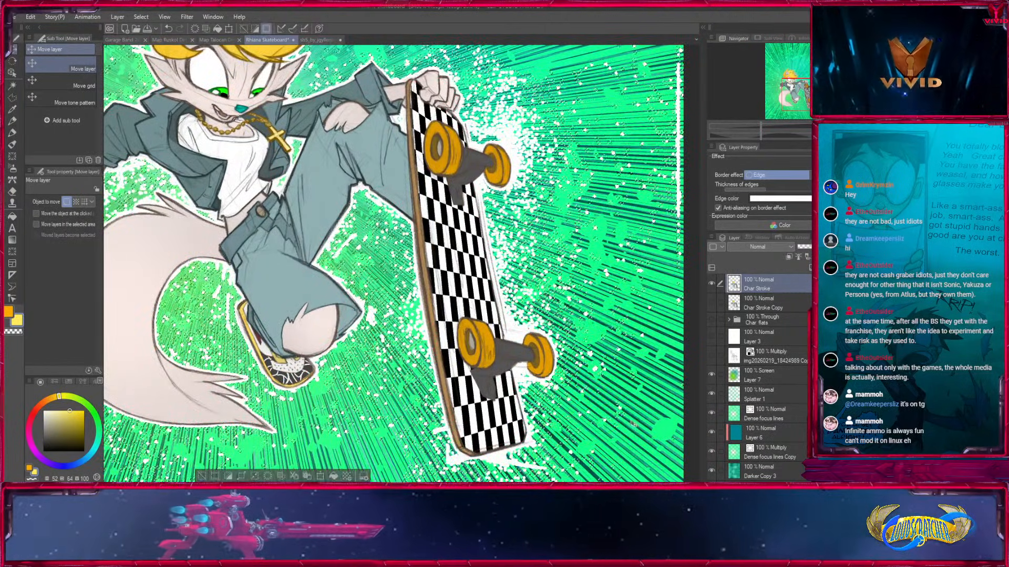
{"action": "left_click_drag", "start_coordinate": [505, 262], "coordinate": [434, 161]}
{"action": "key", "text": "ctrl+plus"}
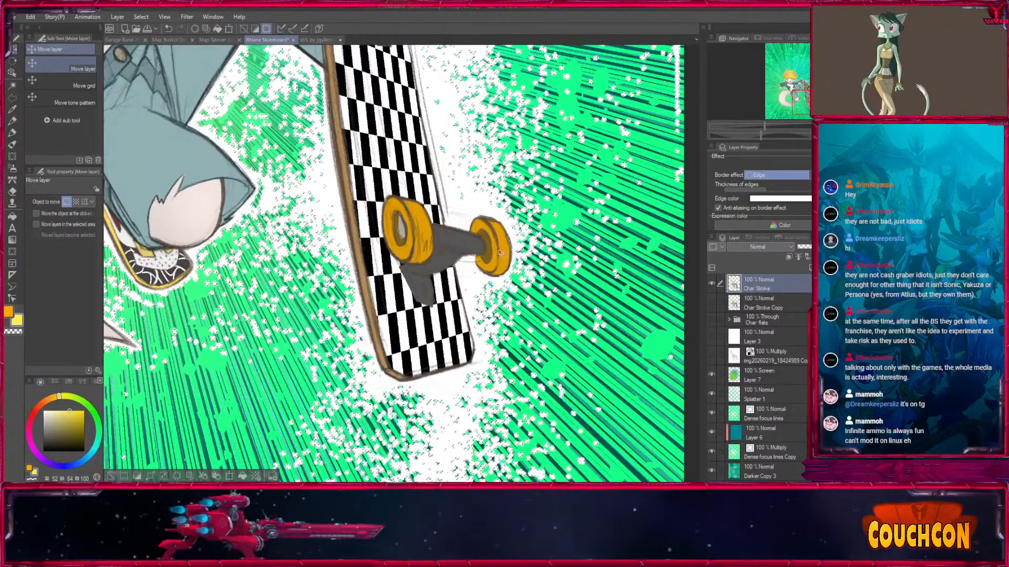
{"action": "key", "text": "Delete"}
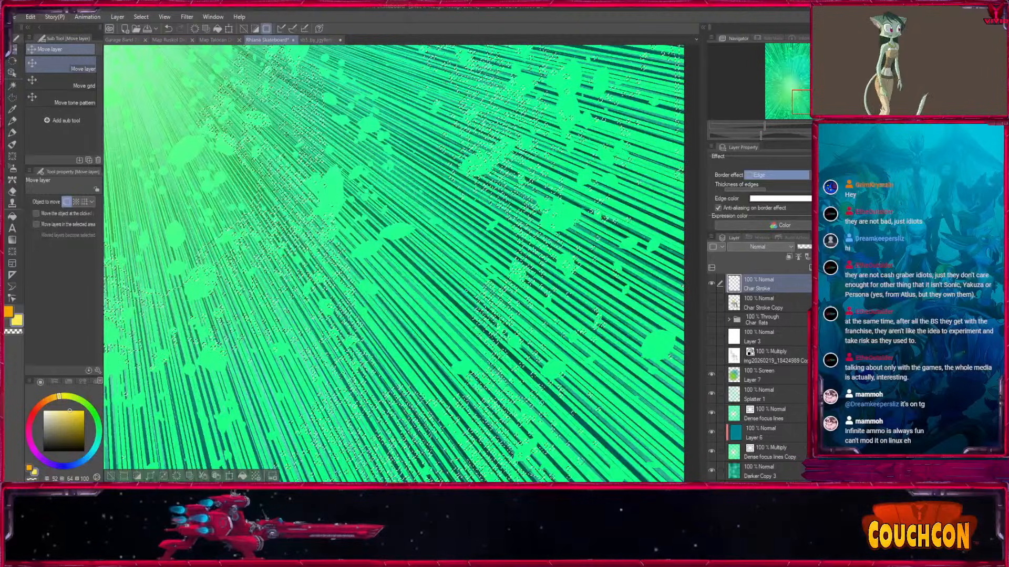
{"action": "key", "text": "ctrl+z"}
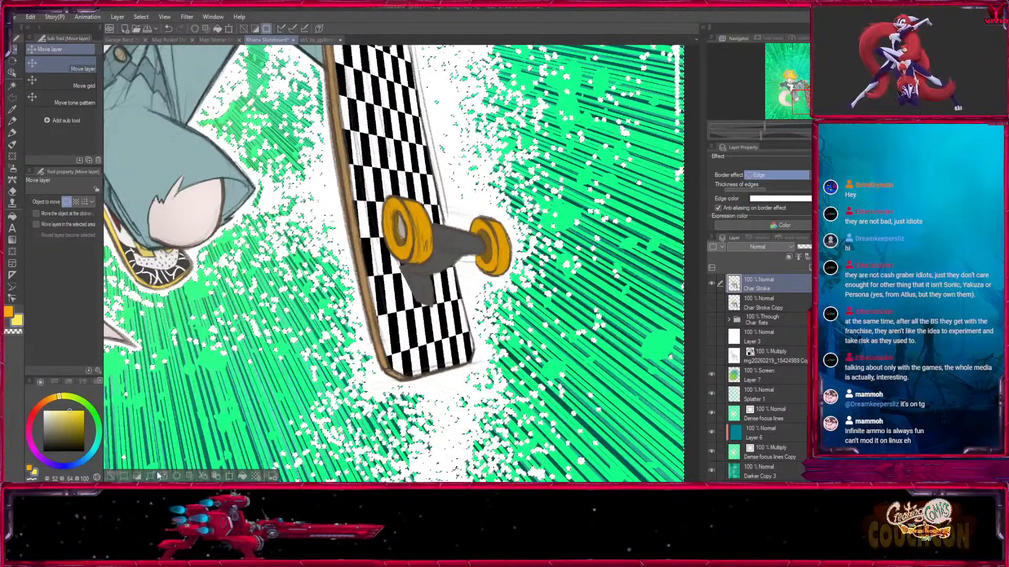
{"action": "left_click", "coordinate": [505, 237]}
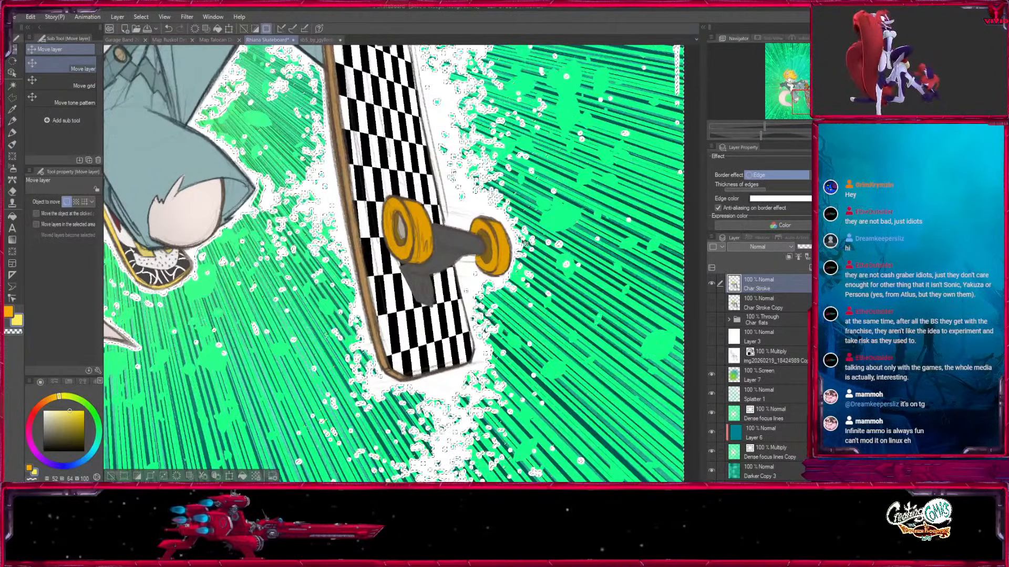
{"action": "key", "text": "ctrl+0"}
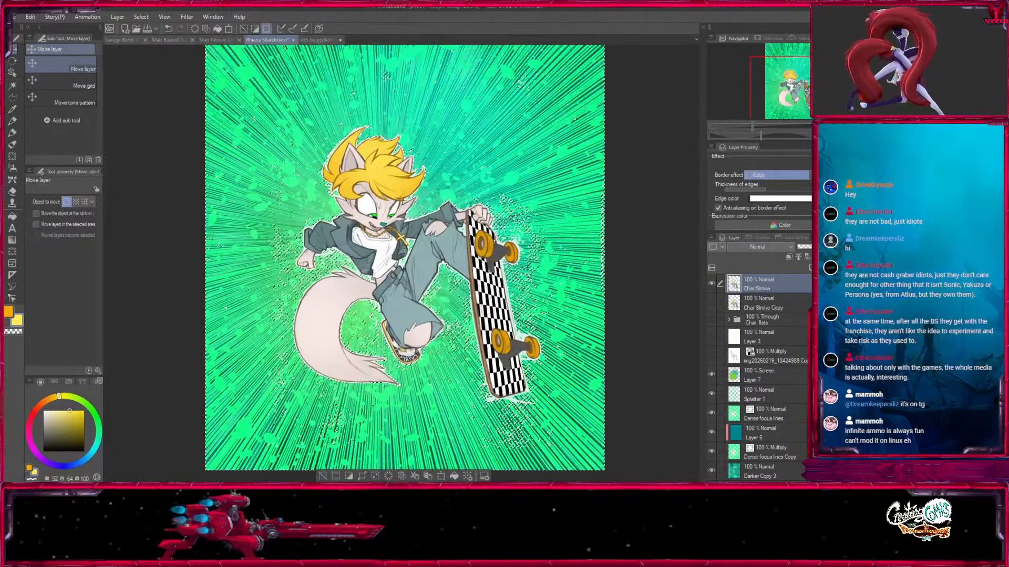
{"action": "left_click", "coordinate": [711, 284]}
{"action": "left_click", "coordinate": [711, 284]}
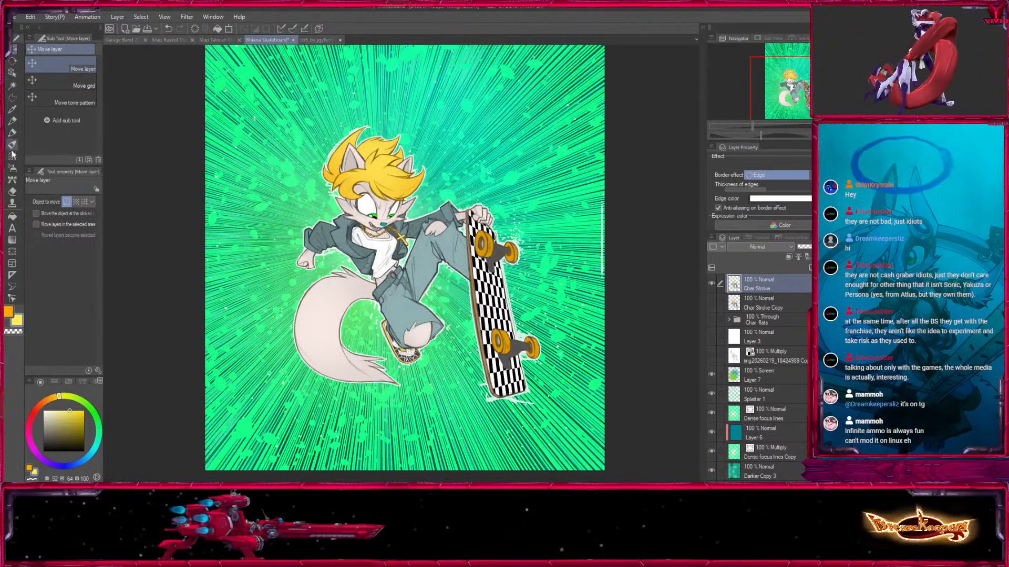
Erase the stray white line along the canvas's right edge using Fill in Mono Pen 3 with transparent color.
{"action": "key", "text": "p"}
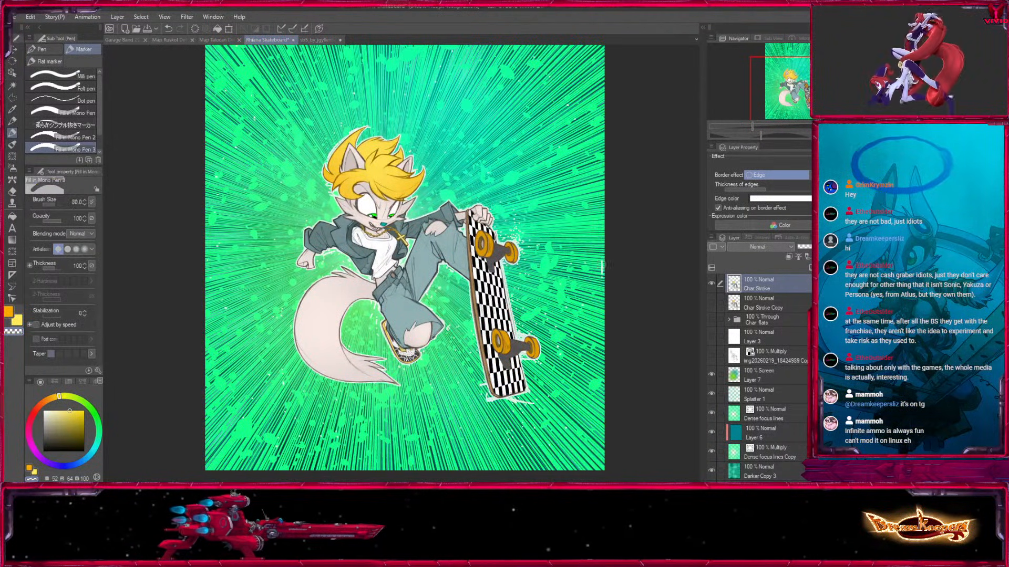
{"action": "left_click_drag", "start_coordinate": [585, 377], "coordinate": [627, 213]}
{"action": "scroll", "coordinate": [496, 315], "scroll_direction": "up", "scroll_amount": 5}
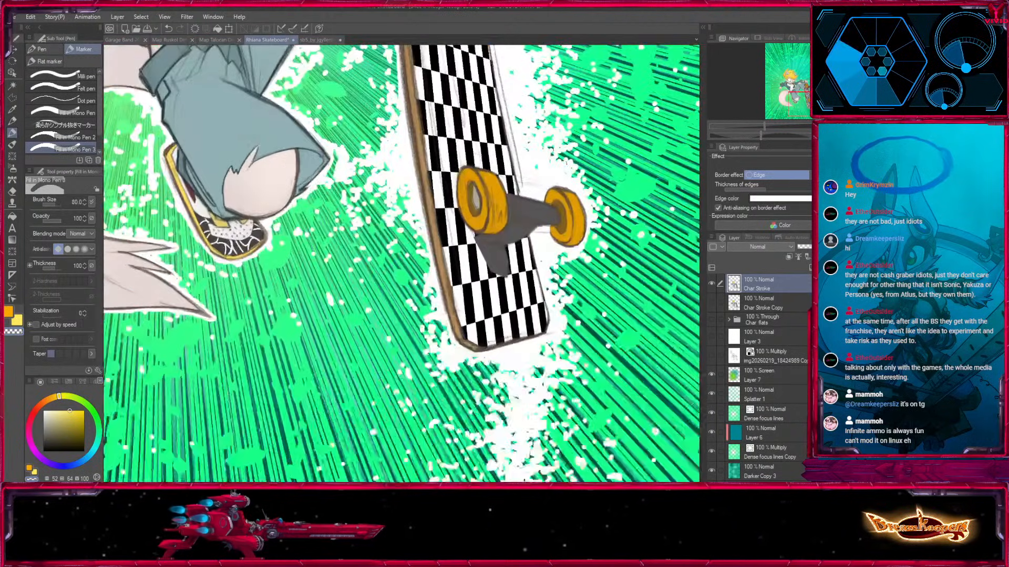
Try erasing the white specks below the skateboard's lower end with the brush size raised to 170, and undo the stroke.
{"action": "left_click_drag", "start_coordinate": [536, 328], "coordinate": [511, 256]}
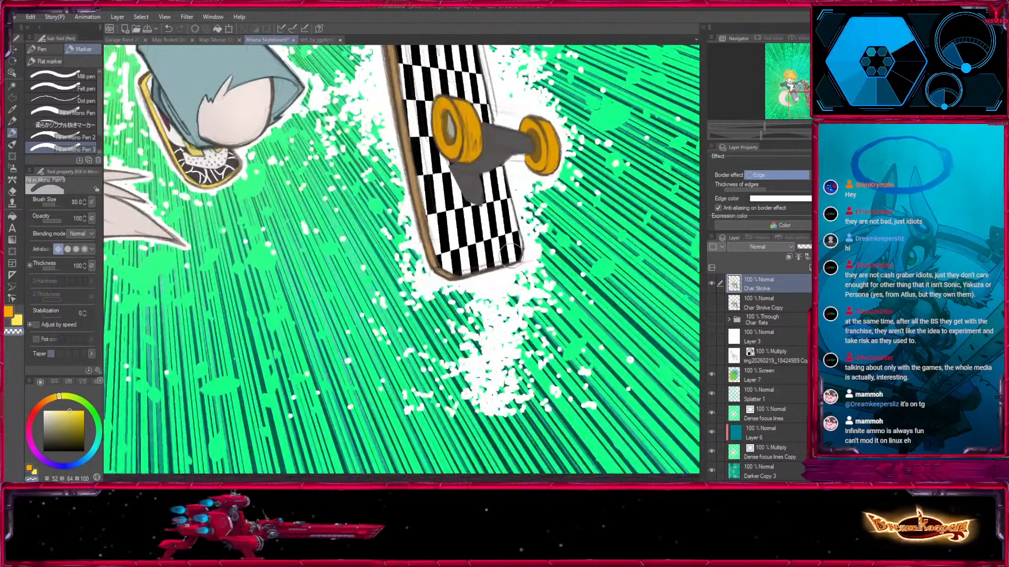
{"action": "left_click", "coordinate": [711, 283]}
{"action": "left_click", "coordinate": [712, 284]}
{"action": "key", "text": "bracketright"}
{"action": "key", "text": "bracketright"}
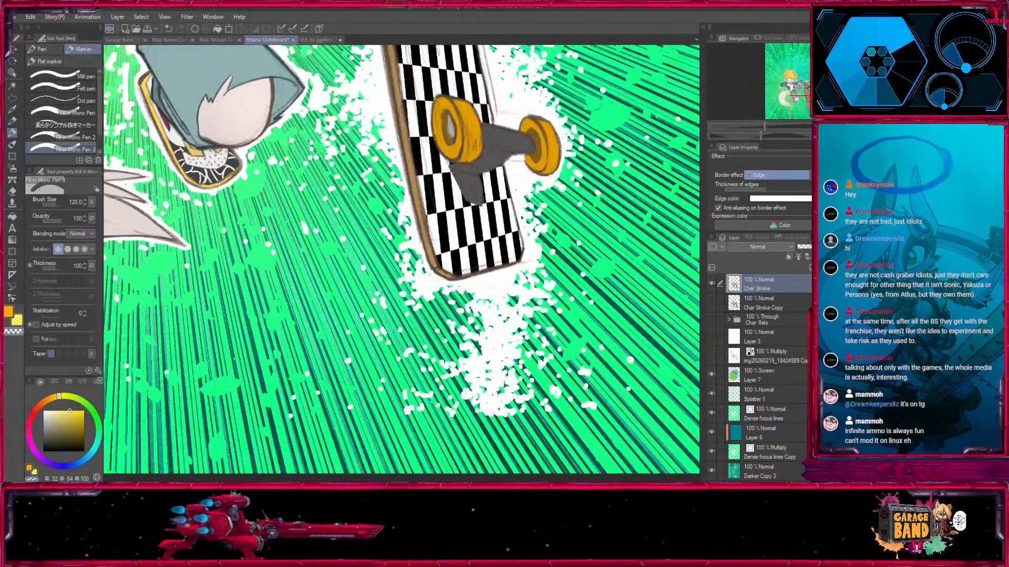
{"action": "key", "text": "ctrl+plus"}
{"action": "key", "text": "bracketright"}
{"action": "key", "text": "bracketright"}
{"action": "left_click_drag", "start_coordinate": [415, 315], "coordinate": [515, 368]}
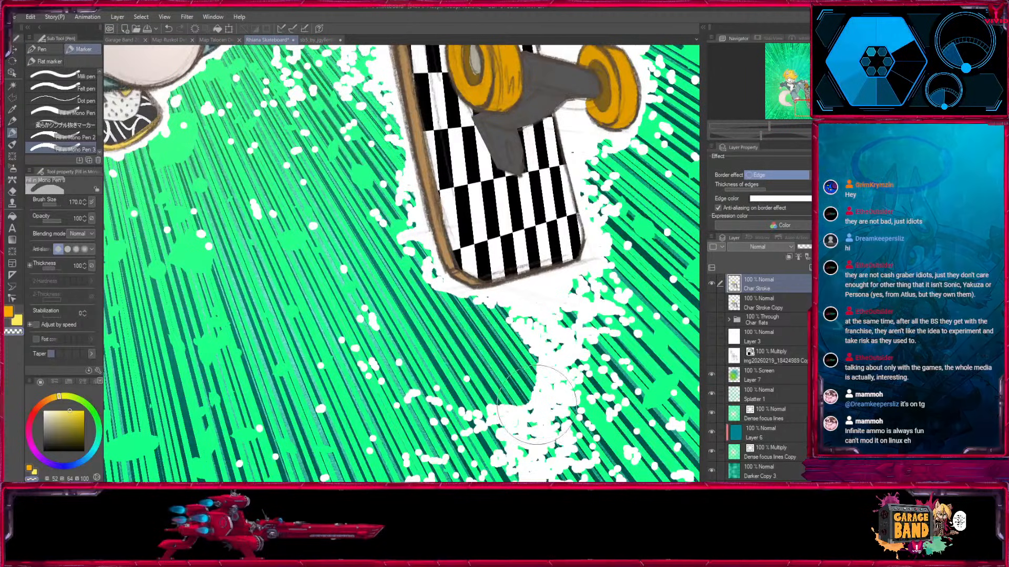
{"action": "key", "text": "ctrl+z"}
{"action": "key", "text": "ctrl+minus"}
{"action": "key", "text": "ctrl+minus"}
{"action": "key", "text": "ctrl+minus"}
{"action": "left_click_drag", "start_coordinate": [446, 190], "coordinate": [573, 382]}
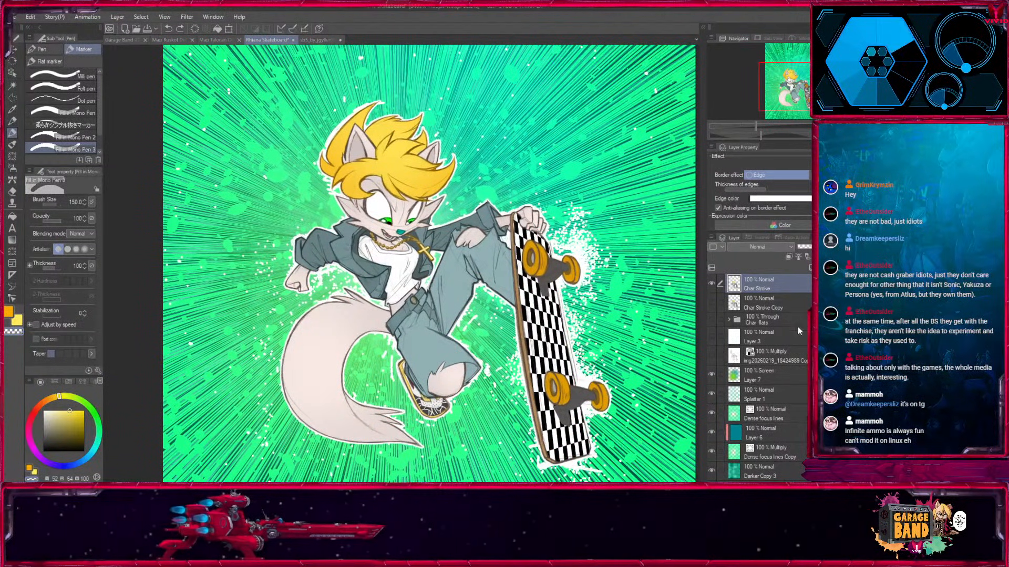
Delete the Char Stroke Copy layer, and show and expand the Char flats folder.
{"action": "left_click", "coordinate": [767, 303]}
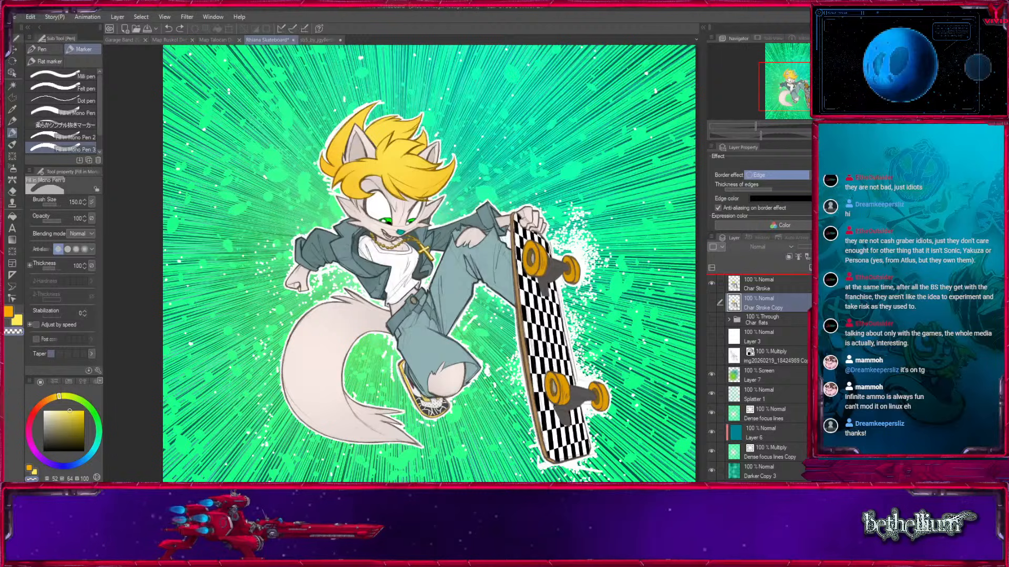
{"action": "key", "text": "Delete"}
{"action": "left_click", "coordinate": [711, 300]}
{"action": "left_click", "coordinate": [728, 301]}
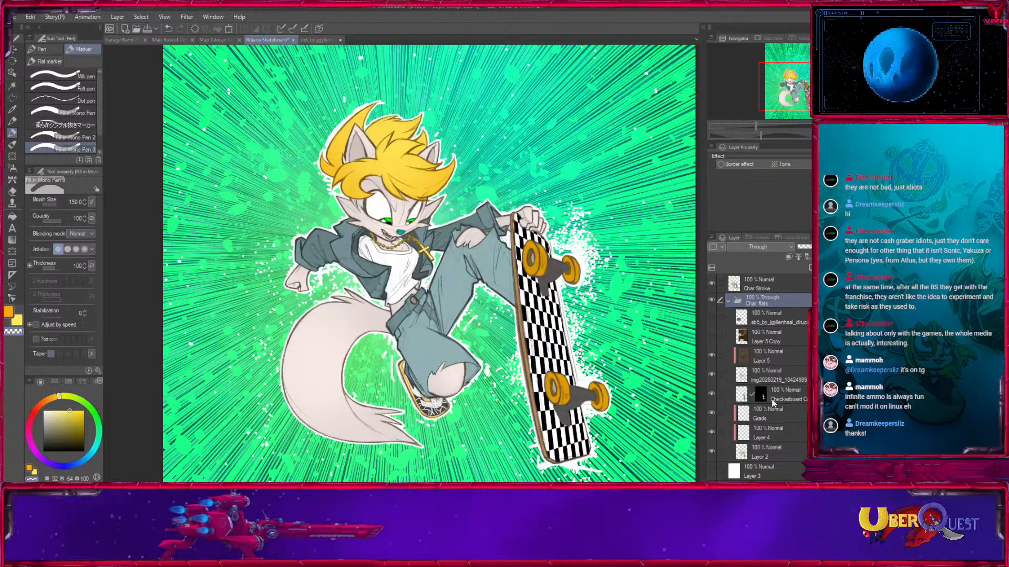
Duplicate Layer 2, place the copy above the Char flats folder, rename it "Flats stroke", and collapse the folder.
{"action": "left_click", "coordinate": [773, 449]}
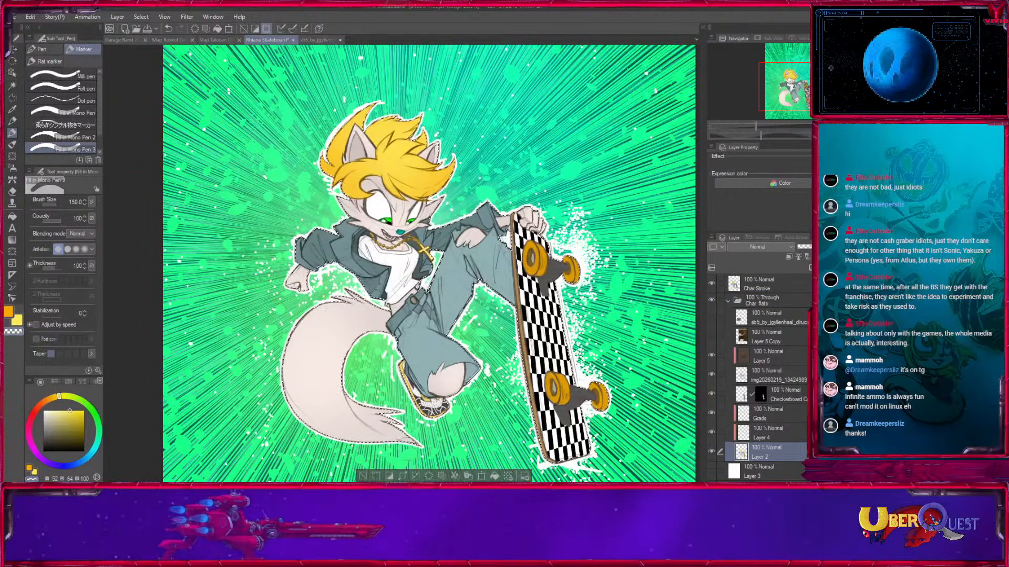
{"action": "left_click_drag", "start_coordinate": [798, 449], "coordinate": [810, 268]}
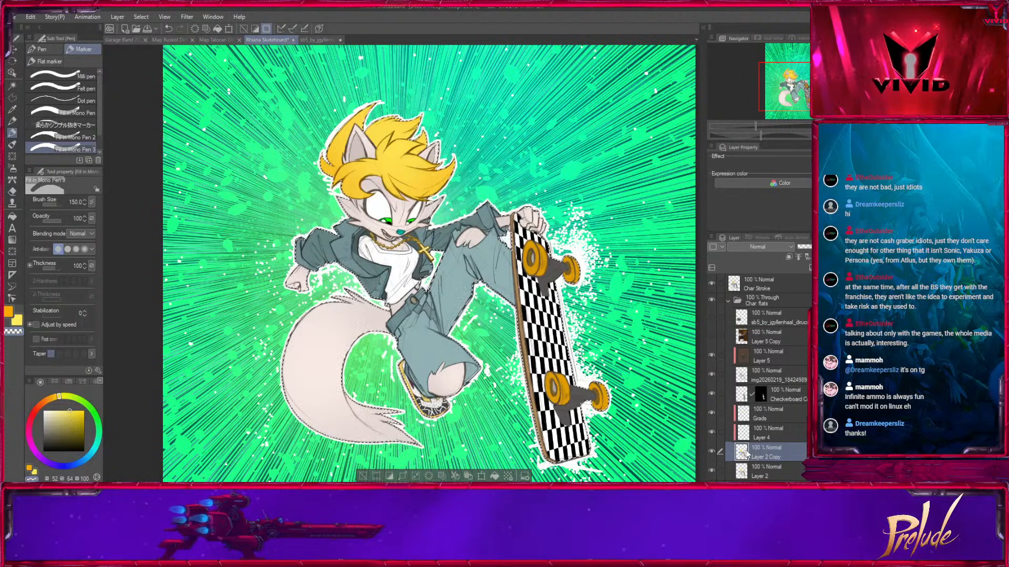
{"action": "mouse_move", "coordinate": [759, 460]}
{"action": "left_mouse_down"}
{"action": "mouse_move", "coordinate": [720, 294]}
{"action": "mouse_move", "coordinate": [717, 321]}
{"action": "left_mouse_up"}
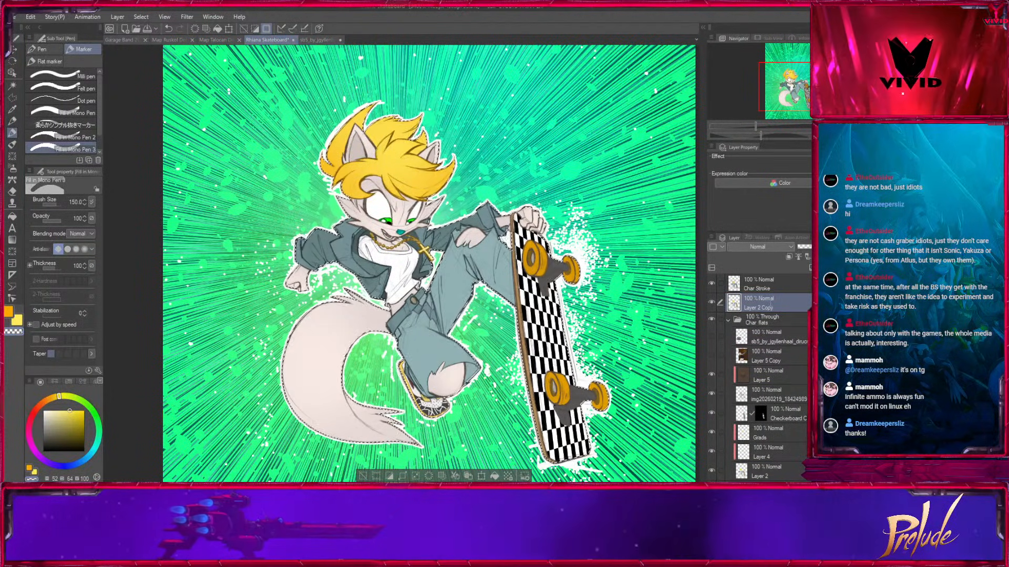
{"action": "type", "text": "Flats stroke"}
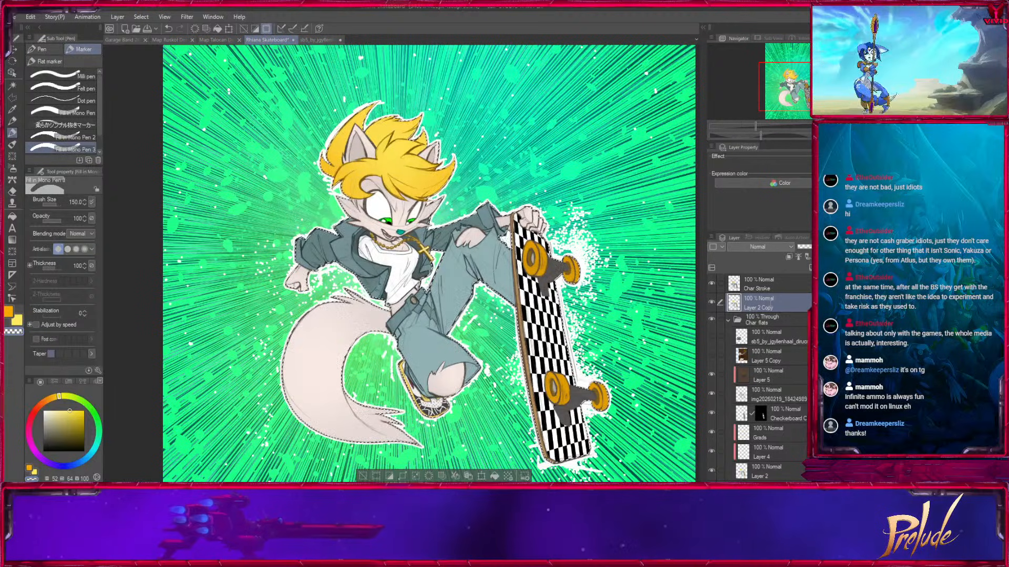
{"action": "left_click", "coordinate": [772, 320]}
{"action": "left_click", "coordinate": [728, 320]}
{"action": "left_click", "coordinate": [773, 297]}
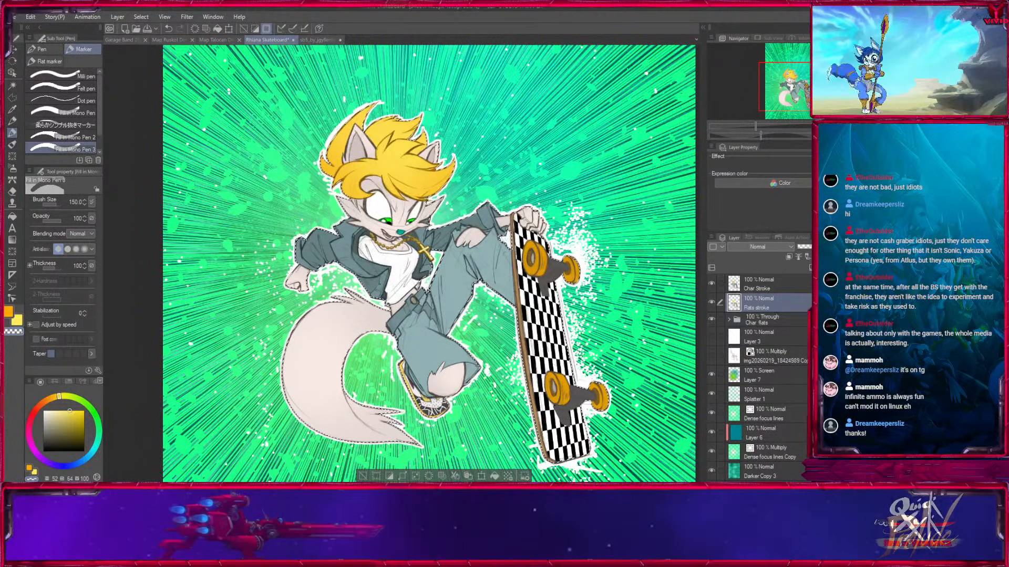
Clear the selection and give the Flats stroke layer a black edge border effect thick enough to extend beyond the white outline.
{"action": "key", "text": "ctrl+d"}
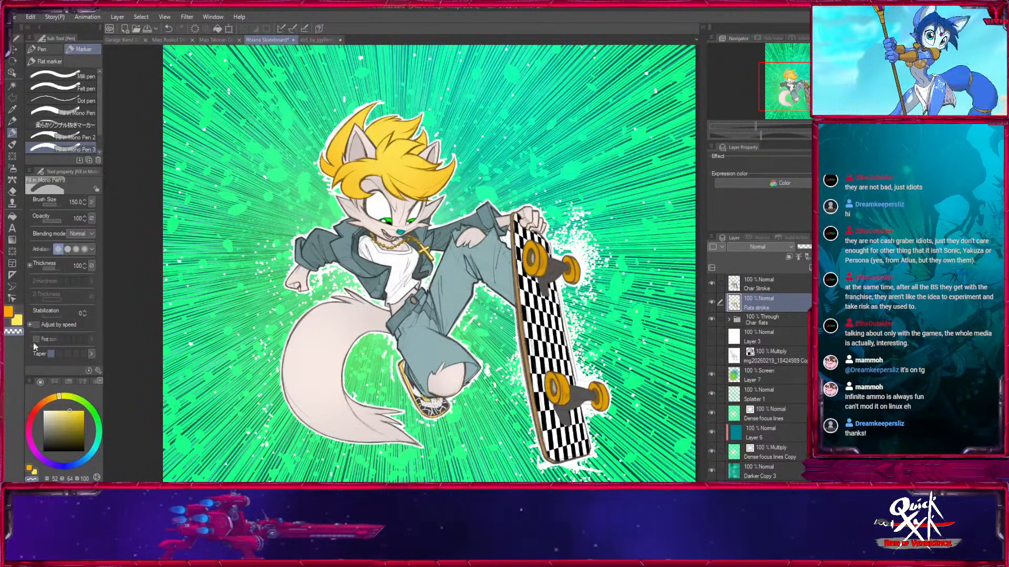
{"action": "left_click", "coordinate": [43, 451]}
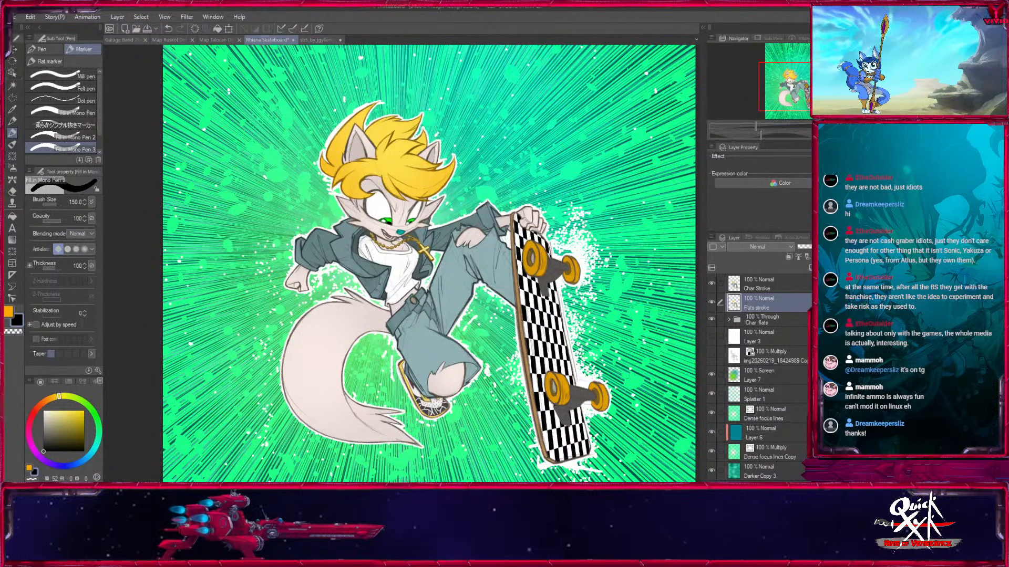
{"action": "left_click", "coordinate": [818, 165]}
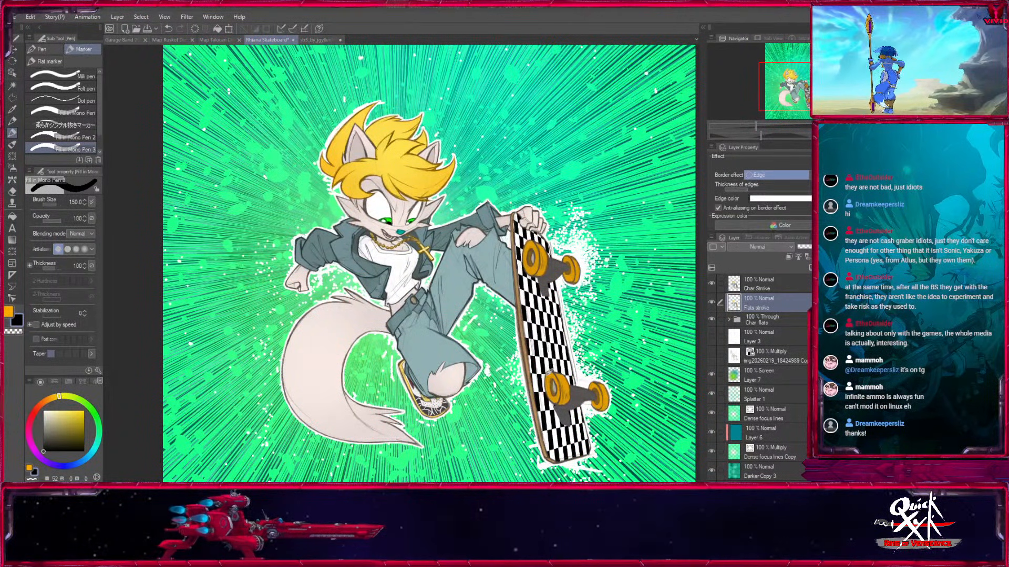
{"action": "left_click", "coordinate": [818, 198]}
{"action": "left_click_drag", "start_coordinate": [749, 190], "coordinate": [764, 190]}
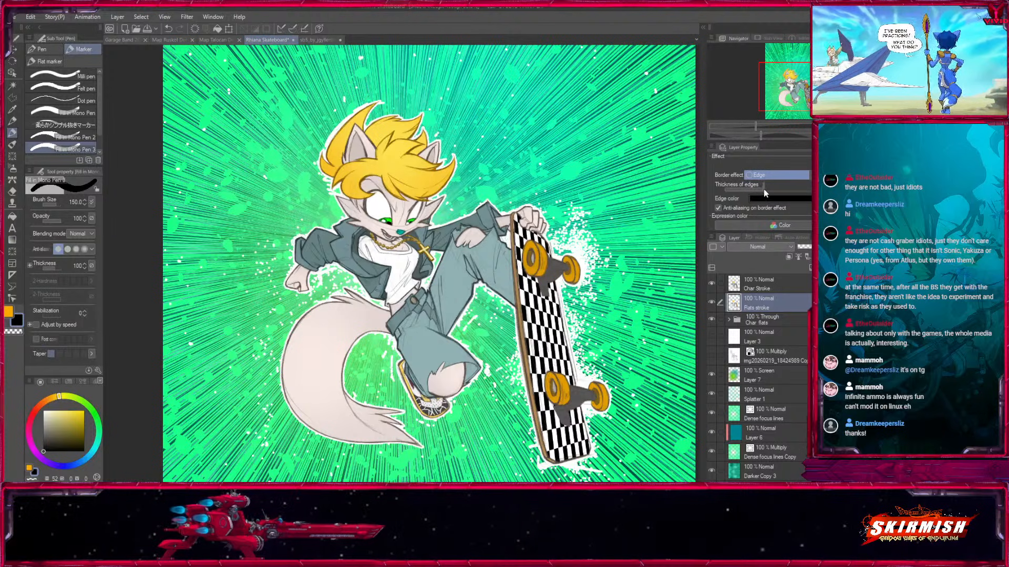
{"action": "left_click", "coordinate": [711, 284]}
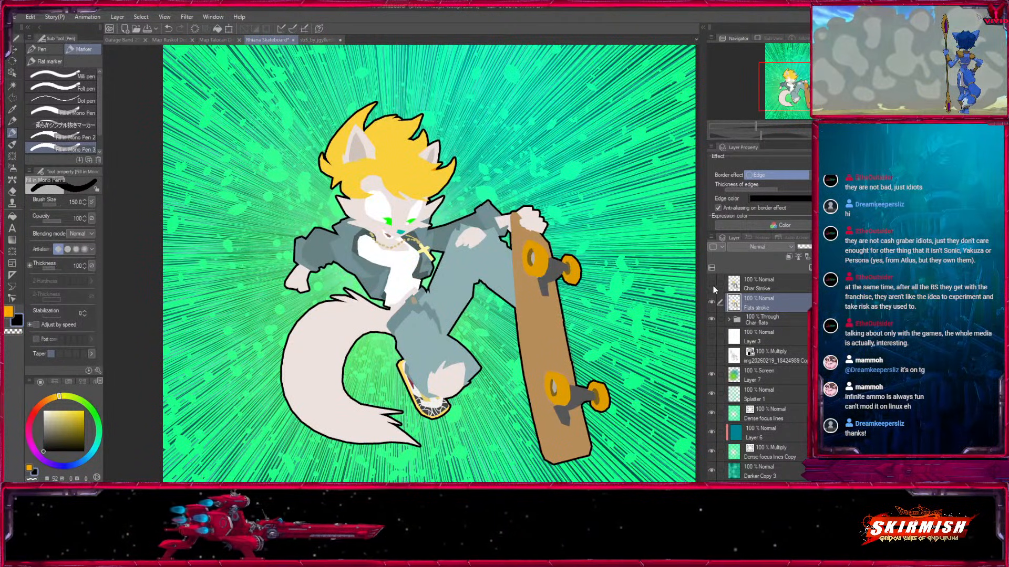
{"action": "left_click", "coordinate": [712, 285]}
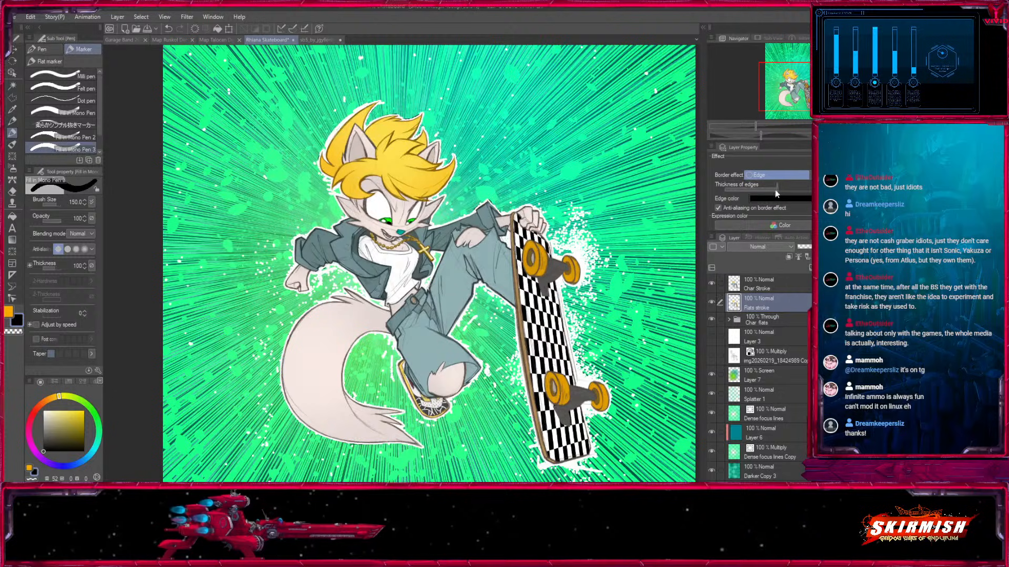
{"action": "left_click_drag", "start_coordinate": [778, 187], "coordinate": [798, 187]}
{"action": "key", "text": "ctrl+plus"}
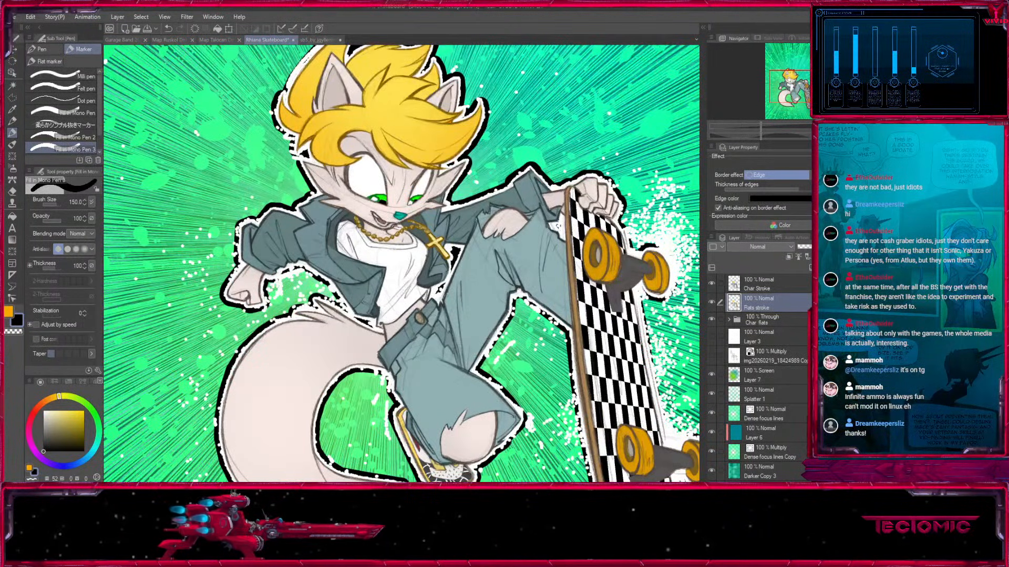
Hide the Char Stroke layer, duplicate the Char flats folder, and merge the copy into one layer above Flats stroke.
{"action": "left_click", "coordinate": [758, 286]}
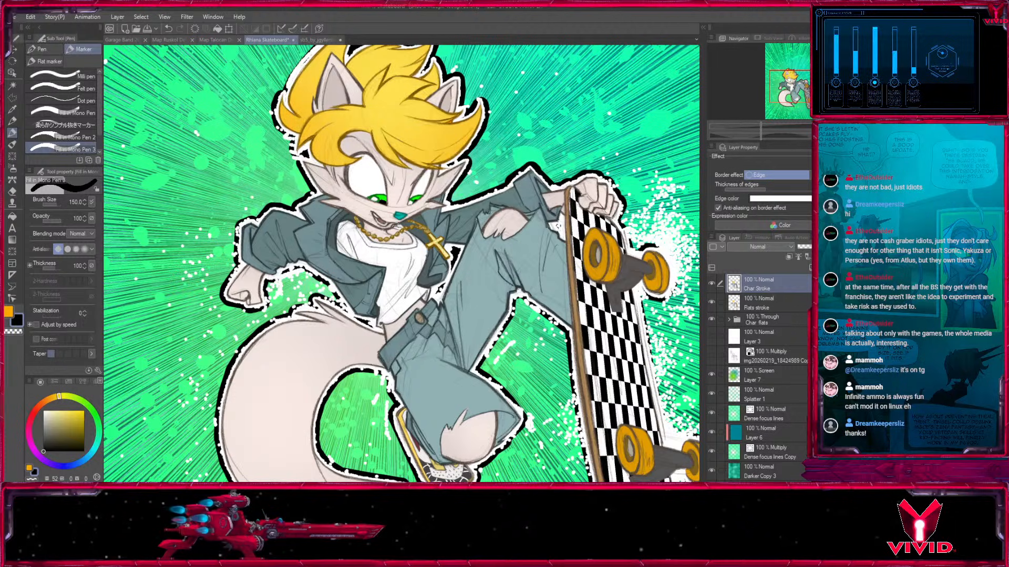
{"action": "left_click", "coordinate": [713, 284]}
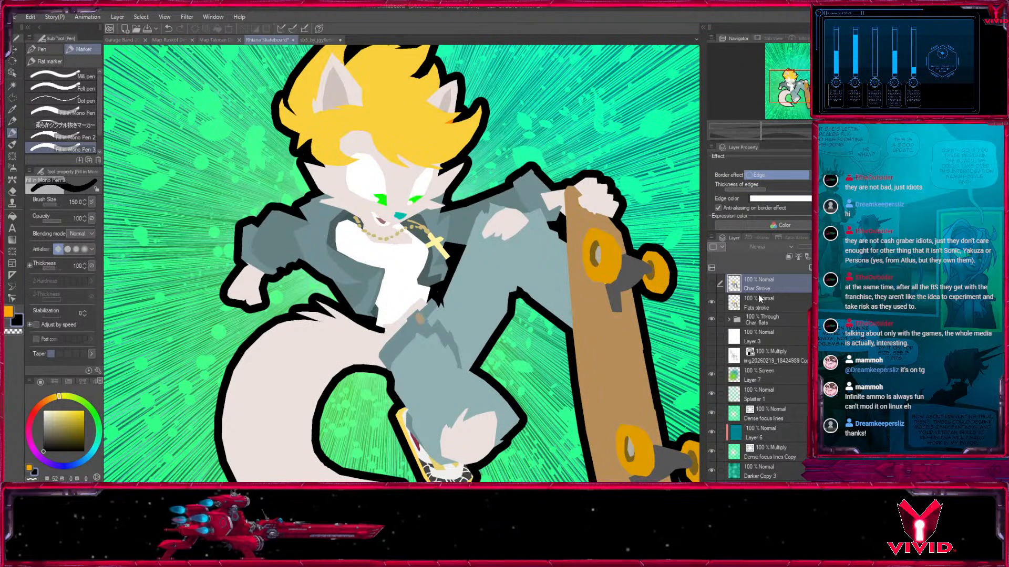
{"action": "left_click", "coordinate": [762, 299]}
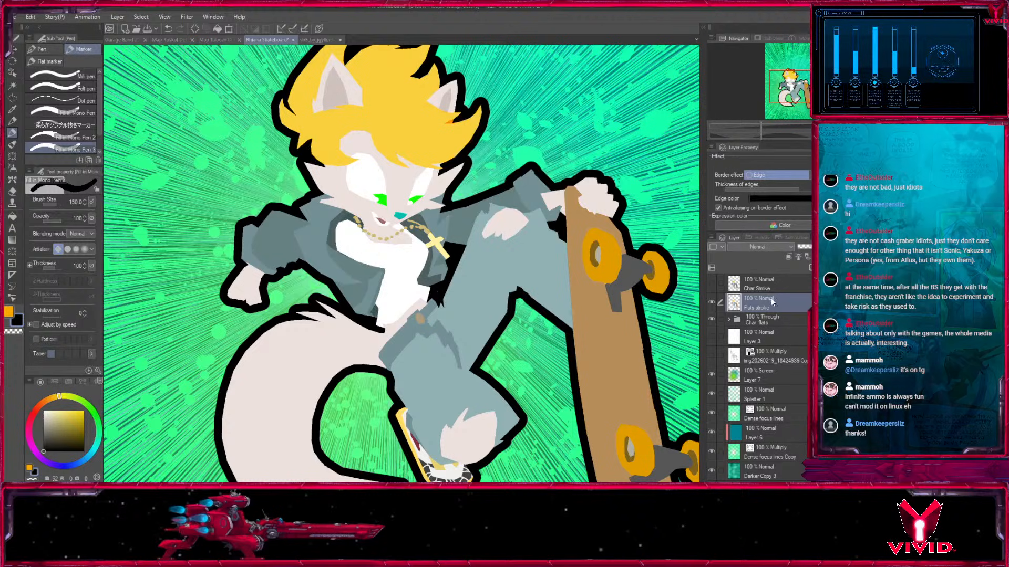
{"action": "left_click", "coordinate": [762, 319]}
{"action": "left_click_drag", "start_coordinate": [810, 271], "coordinate": [810, 269]}
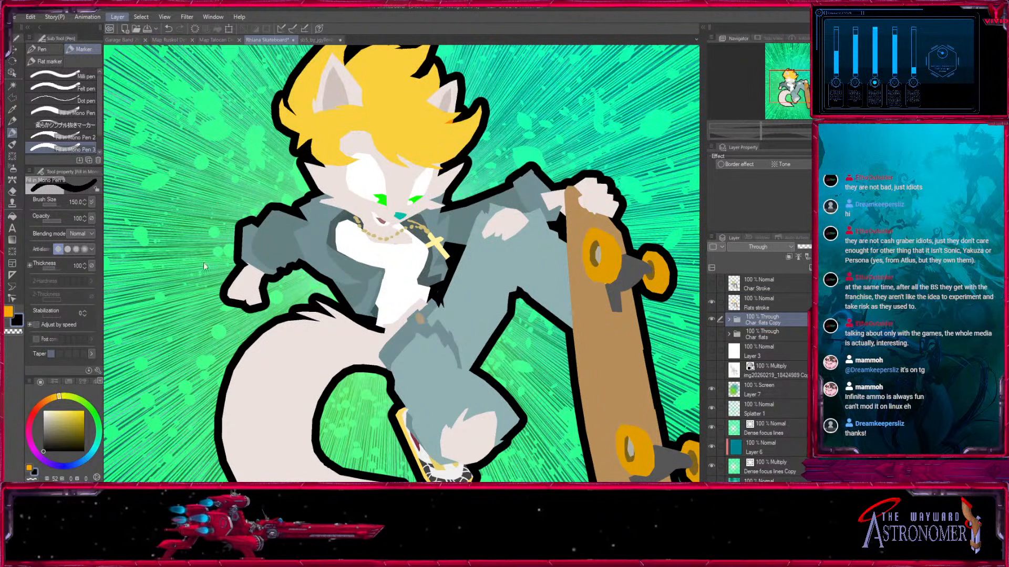
{"action": "key", "text": "ctrl+shift+e"}
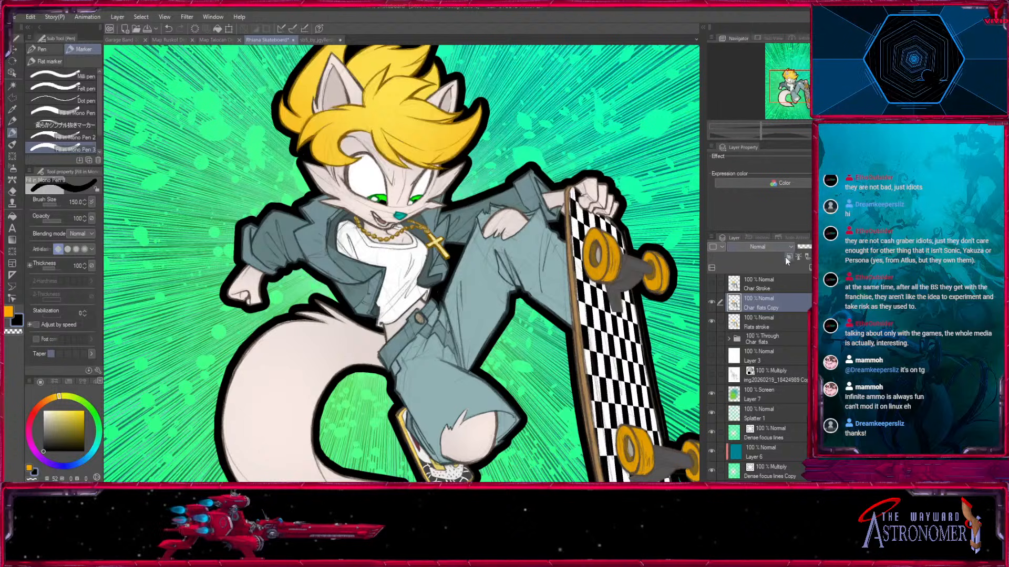
Duplicate the Flats stroke layer and give the copy a white edge thinner than the black one.
{"action": "left_click", "coordinate": [783, 316]}
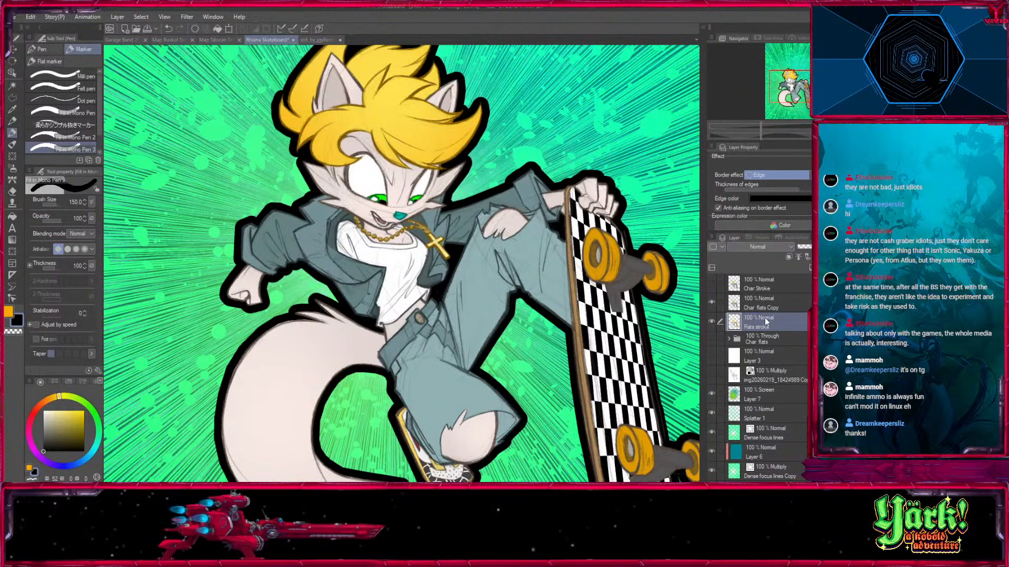
{"action": "left_click_drag", "start_coordinate": [792, 293], "coordinate": [777, 311]}
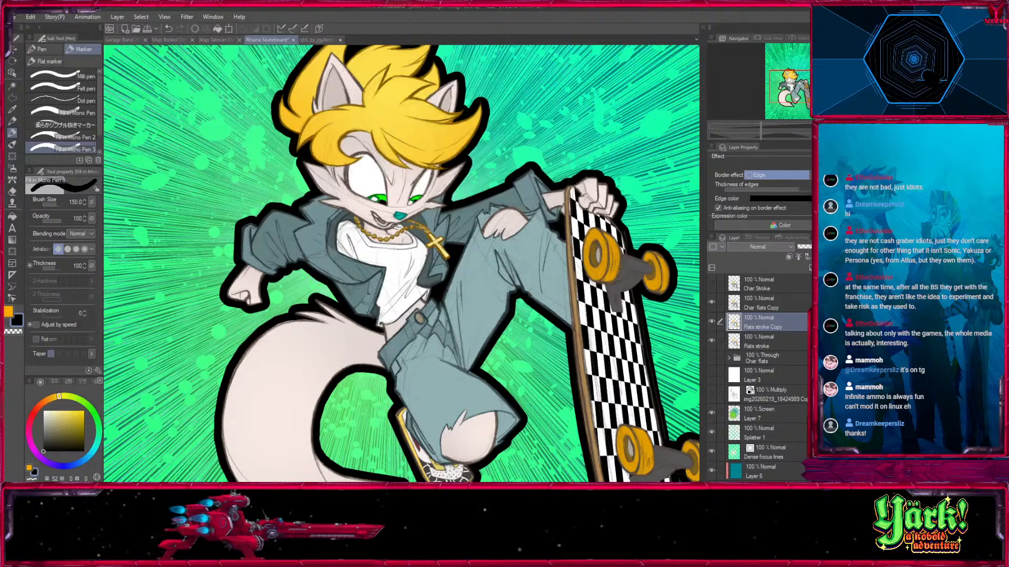
{"action": "left_click", "coordinate": [802, 200]}
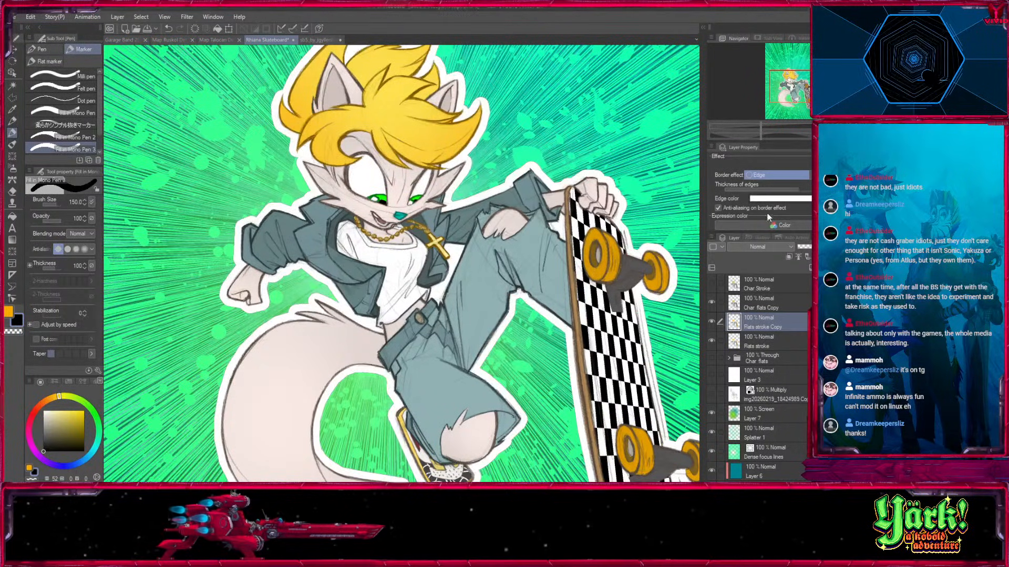
{"action": "left_click_drag", "start_coordinate": [798, 191], "coordinate": [774, 193]}
{"action": "left_click_drag", "start_coordinate": [792, 78], "coordinate": [790, 77]}
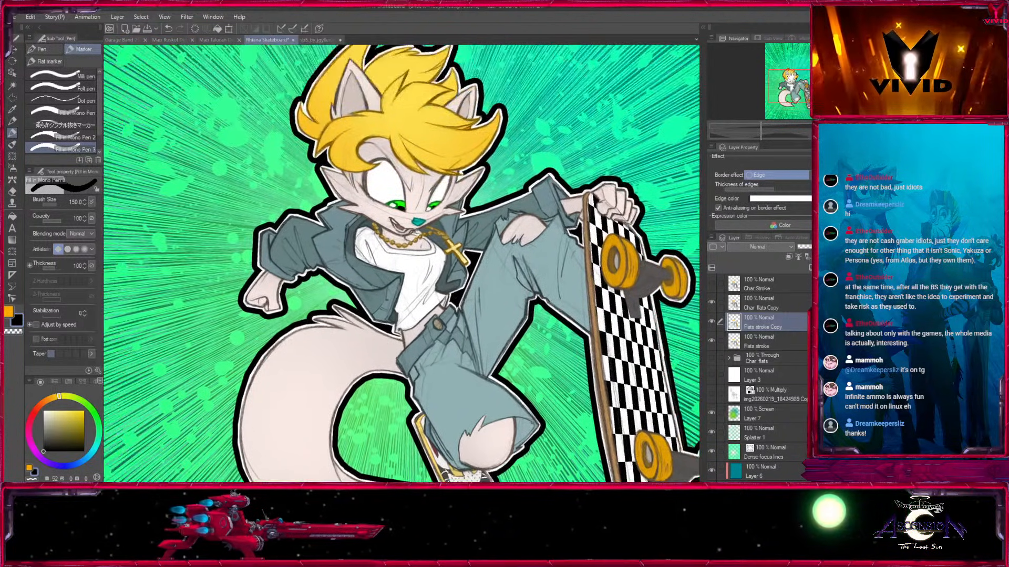
Move the Char Stroke layer directly below Flats stroke and make it visible again.
{"action": "left_click", "coordinate": [741, 285]}
{"action": "mouse_move", "coordinate": [741, 285]}
{"action": "left_mouse_down"}
{"action": "mouse_move", "coordinate": [767, 336]}
{"action": "mouse_move", "coordinate": [764, 326]}
{"action": "mouse_move", "coordinate": [737, 338]}
{"action": "mouse_move", "coordinate": [742, 347]}
{"action": "left_mouse_up"}
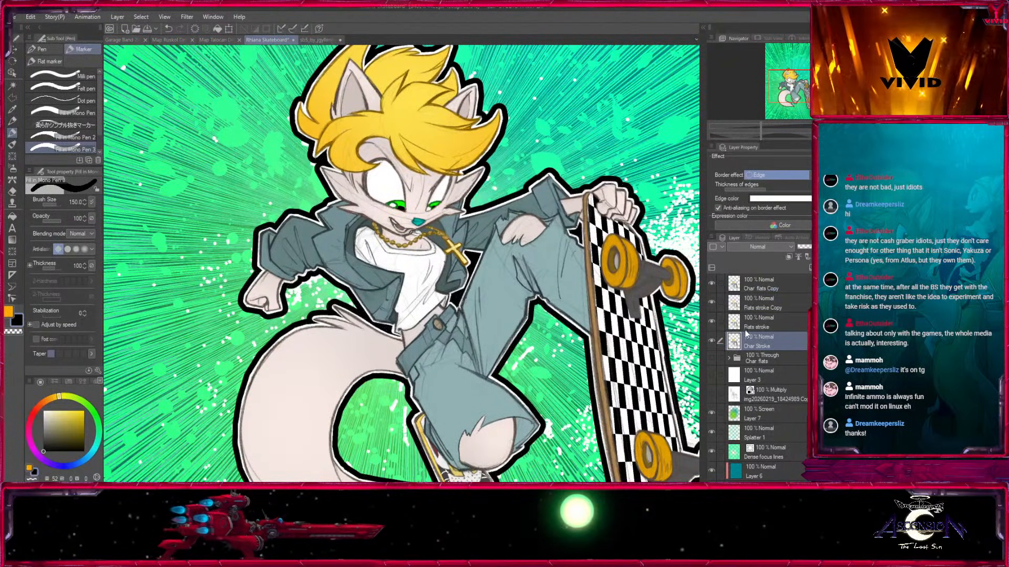
{"action": "left_click_drag", "start_coordinate": [431, 316], "coordinate": [390, 351]}
{"action": "key", "text": "ctrl+minus"}
{"action": "left_click_drag", "start_coordinate": [426, 445], "coordinate": [442, 402]}
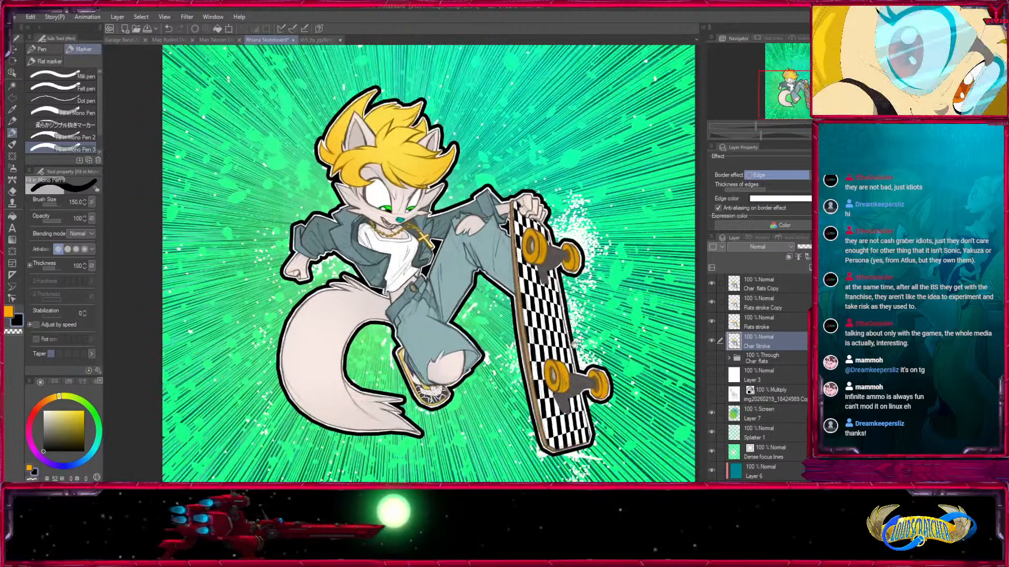
Move the purple Darker Copy layer from the background layers to the top of the stack, above Char flats Copy.
{"action": "left_click", "coordinate": [760, 283]}
{"action": "left_click", "coordinate": [712, 284]}
{"action": "left_click", "coordinate": [711, 283]}
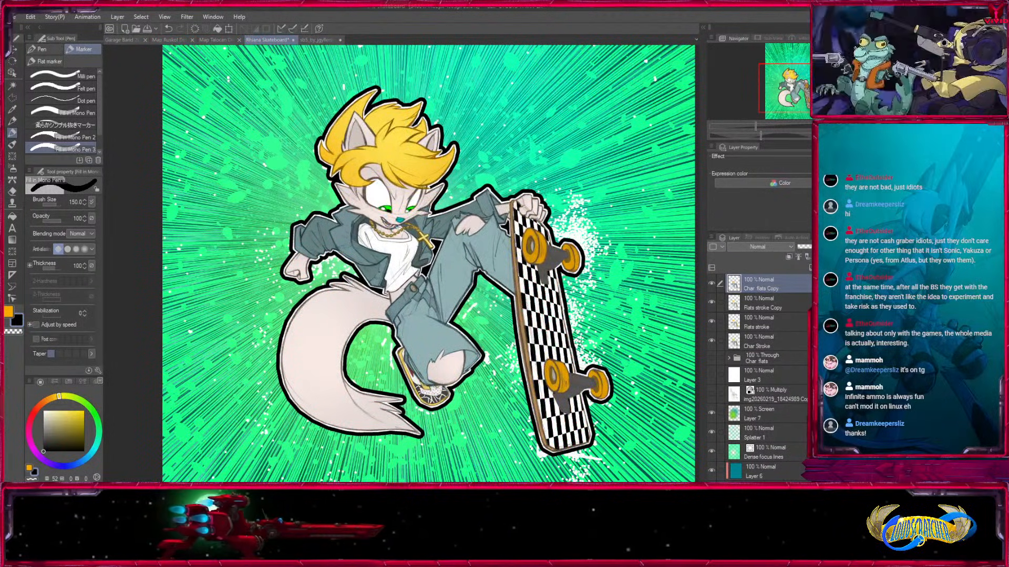
{"action": "left_click", "coordinate": [729, 358]}
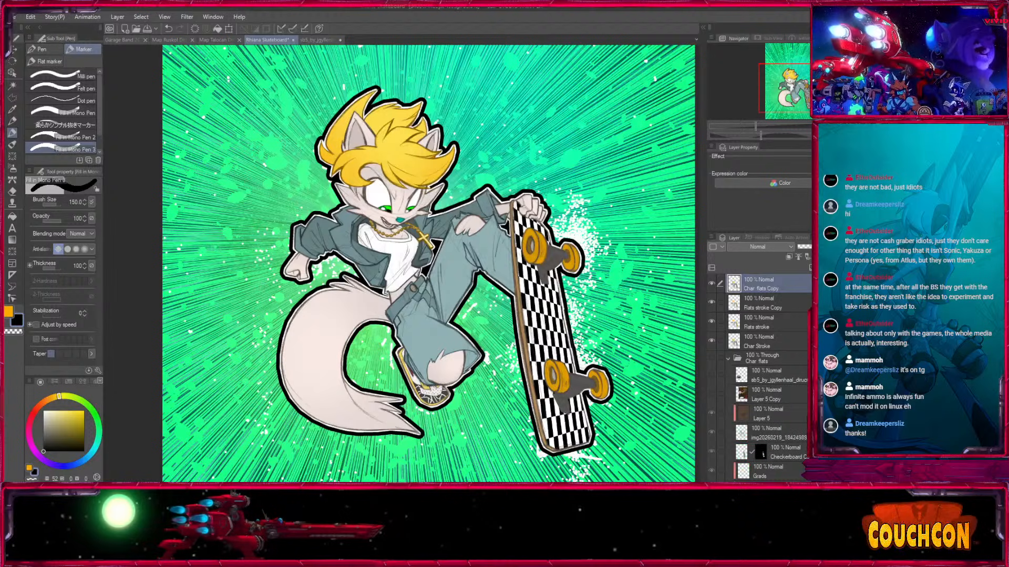
{"action": "scroll", "coordinate": [756, 367], "scroll_direction": "down", "scroll_amount": 5}
{"action": "scroll", "coordinate": [789, 408], "scroll_direction": "down", "scroll_amount": 2}
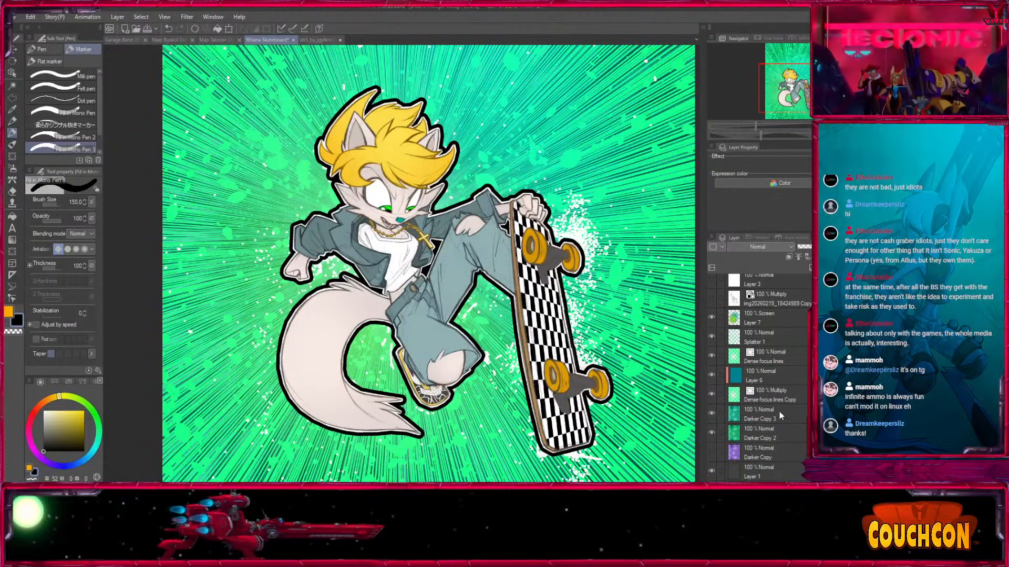
{"action": "left_click", "coordinate": [775, 445]}
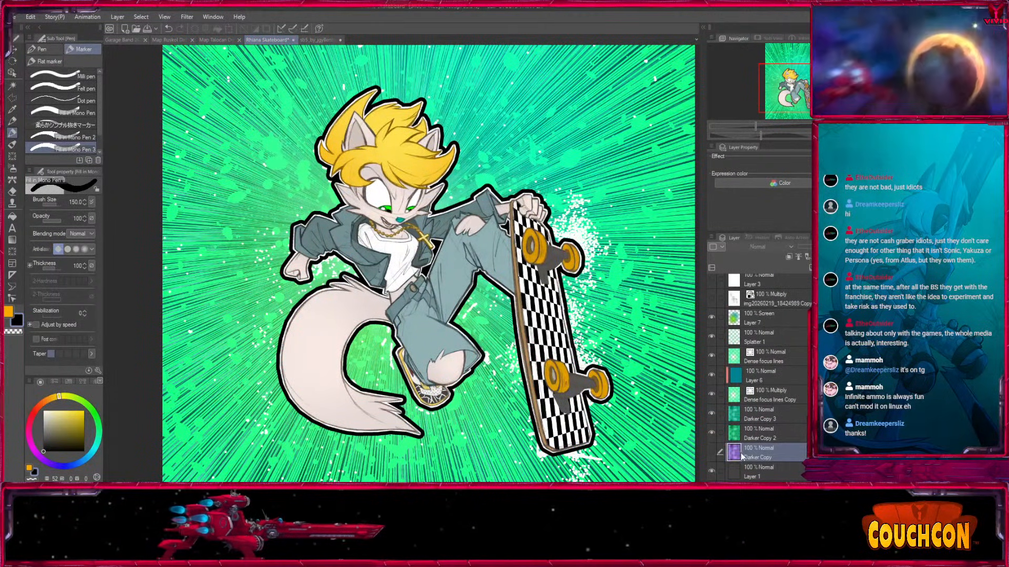
{"action": "scroll", "coordinate": [796, 281], "scroll_direction": "up", "scroll_amount": 5}
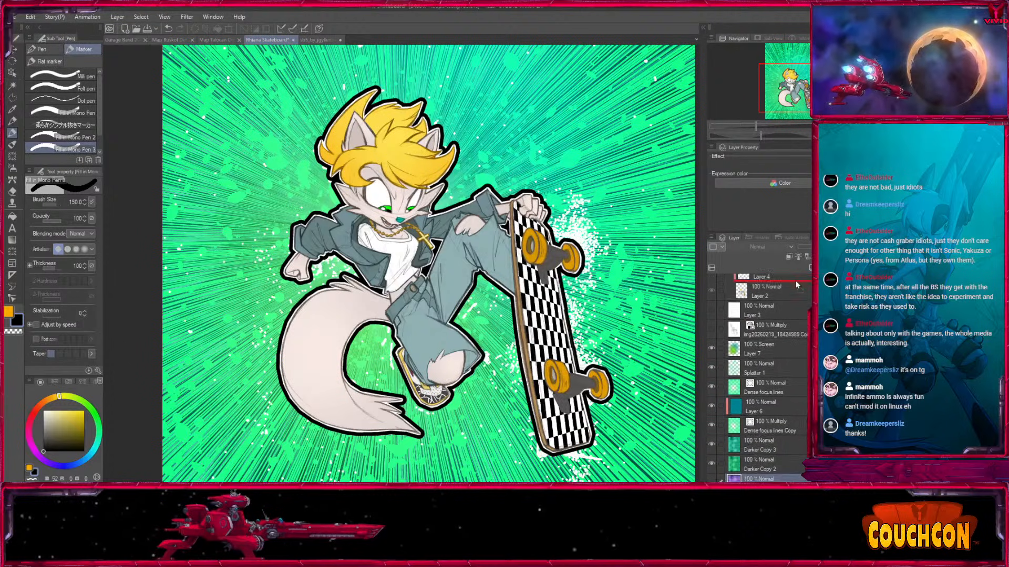
{"action": "scroll", "coordinate": [793, 278], "scroll_direction": "up", "scroll_amount": 4}
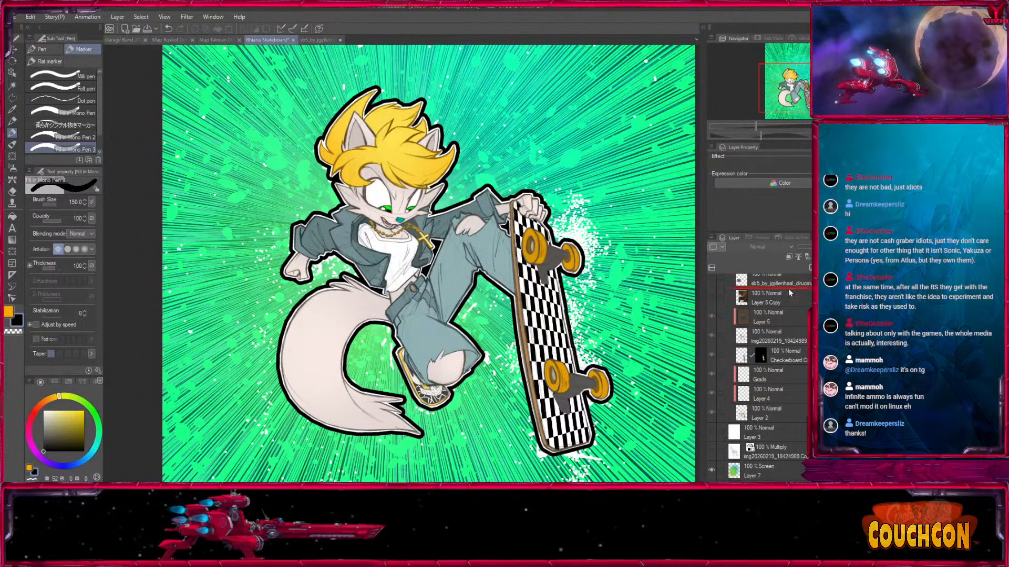
{"action": "scroll", "coordinate": [781, 284], "scroll_direction": "up", "scroll_amount": 4}
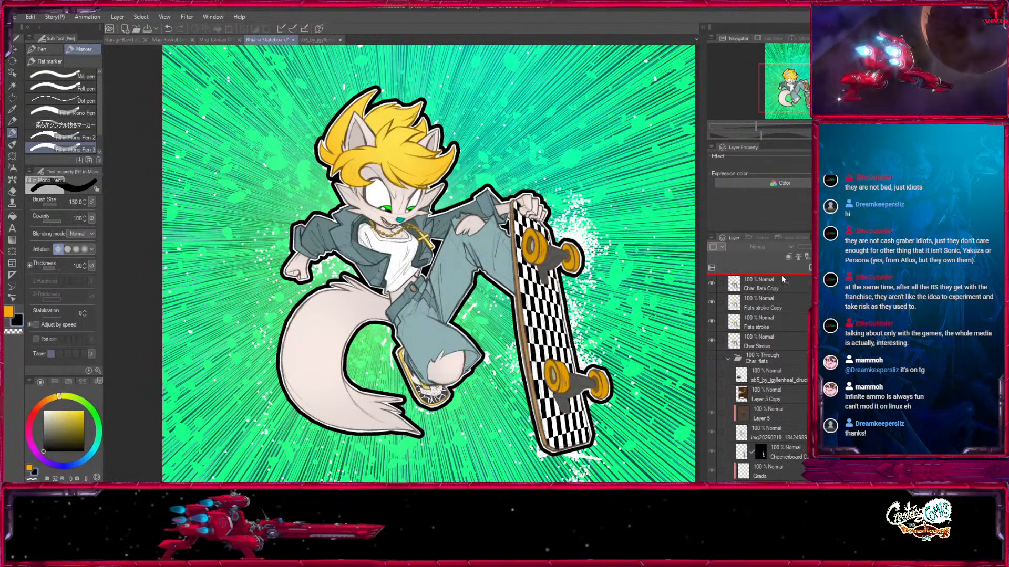
{"action": "scroll", "coordinate": [769, 284], "scroll_direction": "up", "scroll_amount": 1}
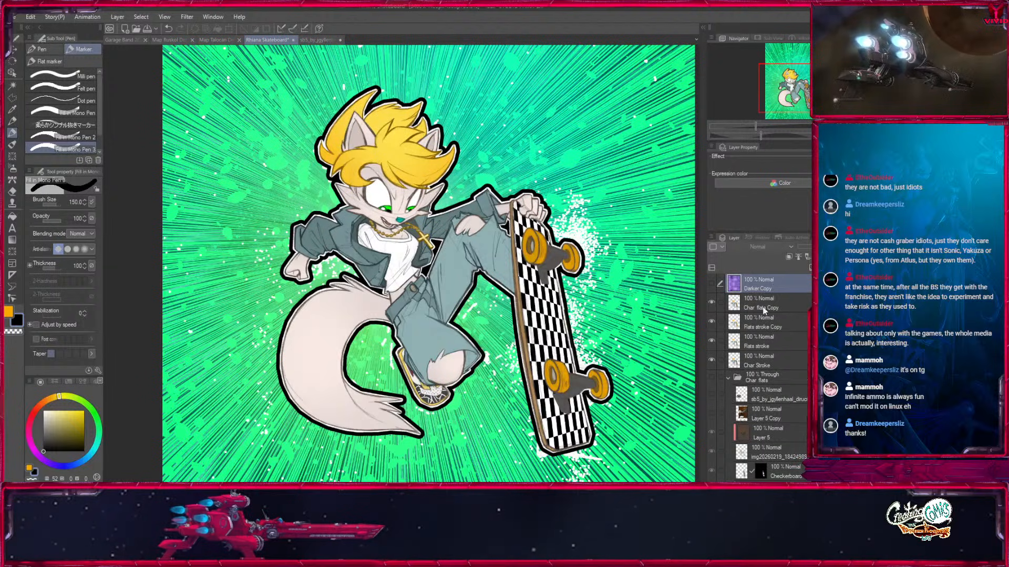
Show the Darker Copy layer and clip it to the Char flats Copy layer below.
{"action": "left_click", "coordinate": [750, 307]}
{"action": "left_click", "coordinate": [711, 283]}
{"action": "left_click", "coordinate": [767, 280]}
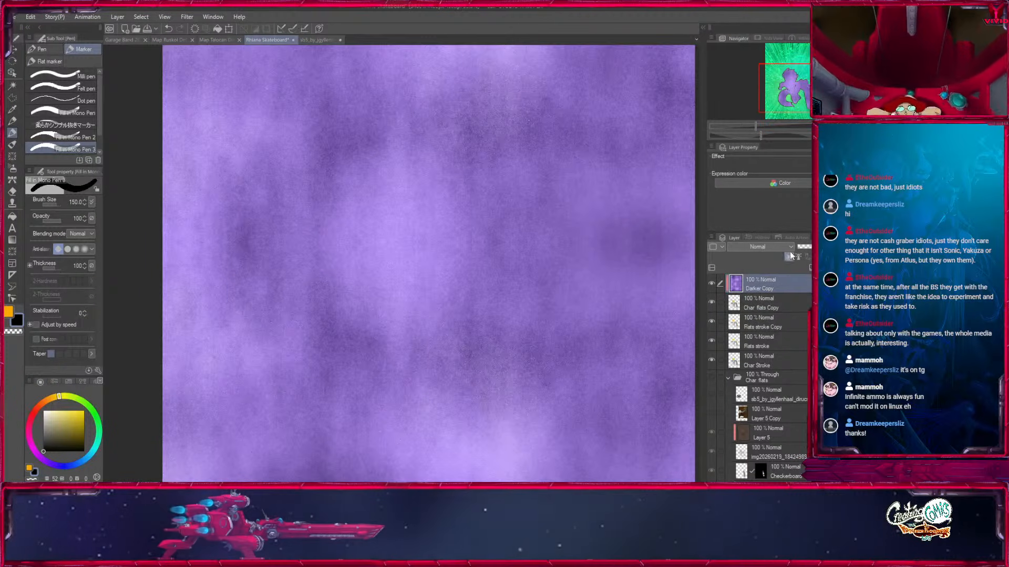
{"action": "left_click", "coordinate": [789, 257]}
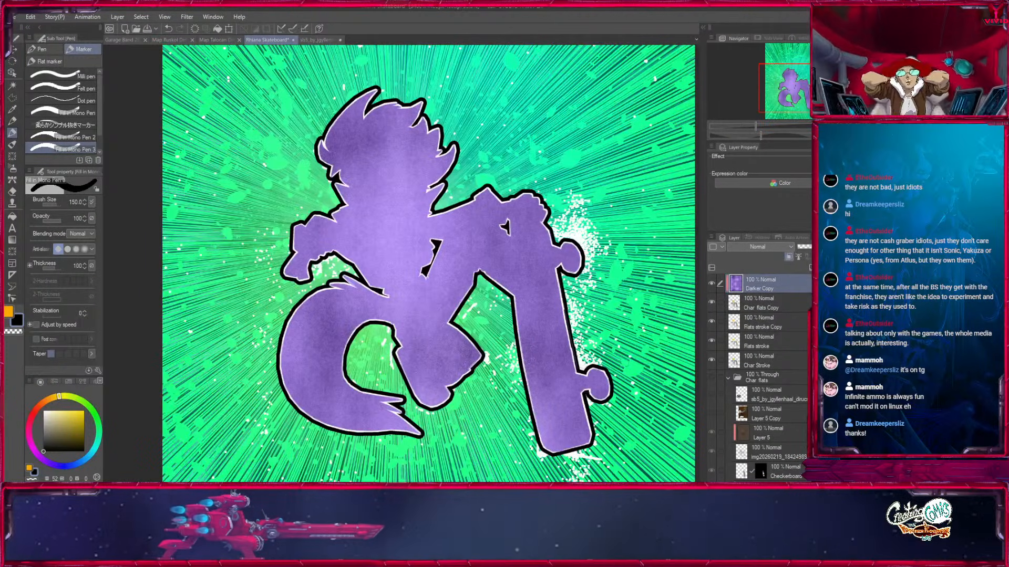
Set the Darker Copy layer's blending mode to Multiply and its opacity to 52%, and select the Char flats Copy layer.
{"action": "left_click", "coordinate": [755, 23]}
{"action": "left_click", "coordinate": [827, 247]}
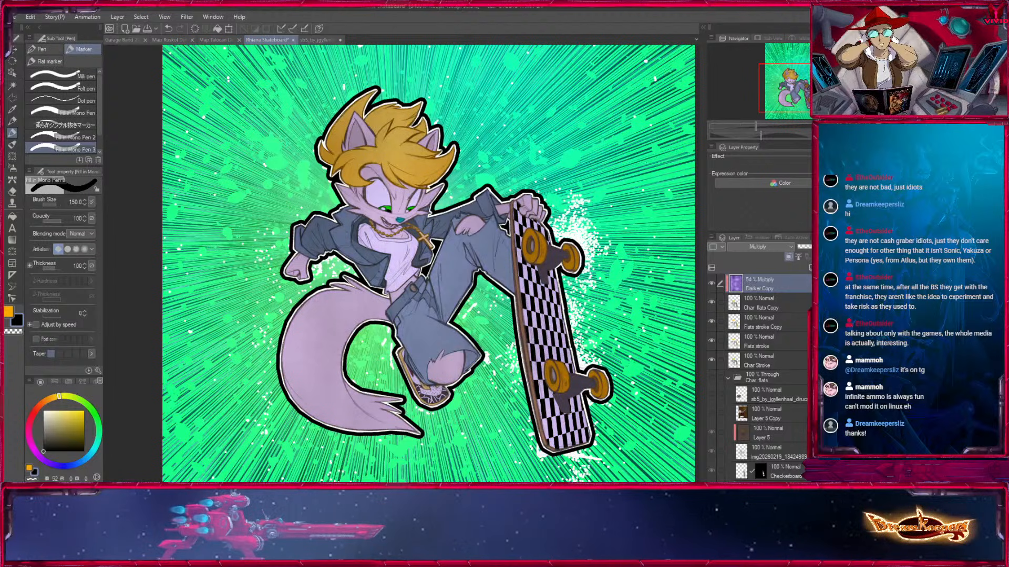
{"action": "left_click_drag", "start_coordinate": [828, 247], "coordinate": [829, 247]}
{"action": "left_click", "coordinate": [762, 303]}
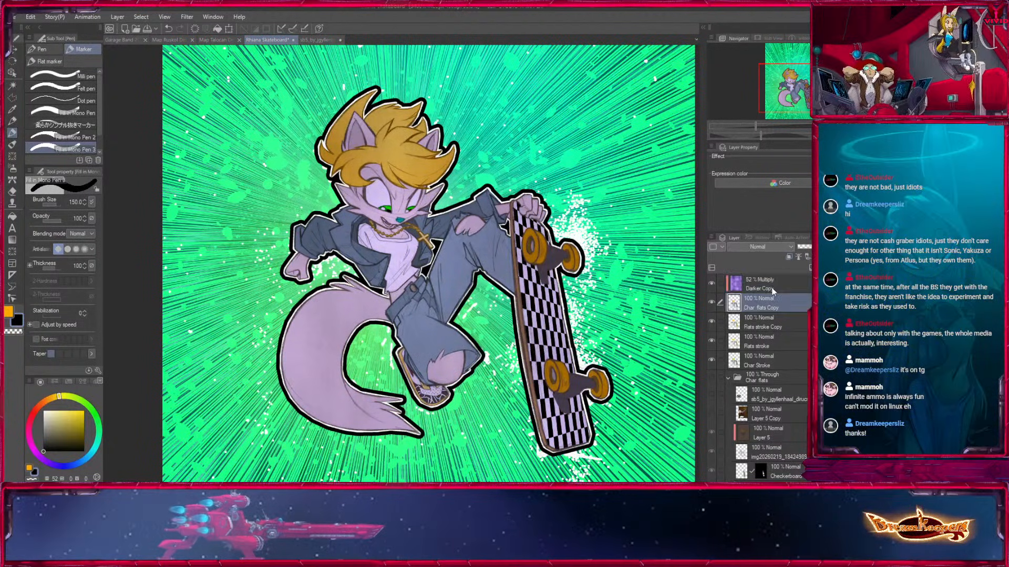
Add a new layer above Darker Copy and name it Cel.
{"action": "left_click", "coordinate": [762, 284]}
{"action": "key", "text": "ctrl+shift+n"}
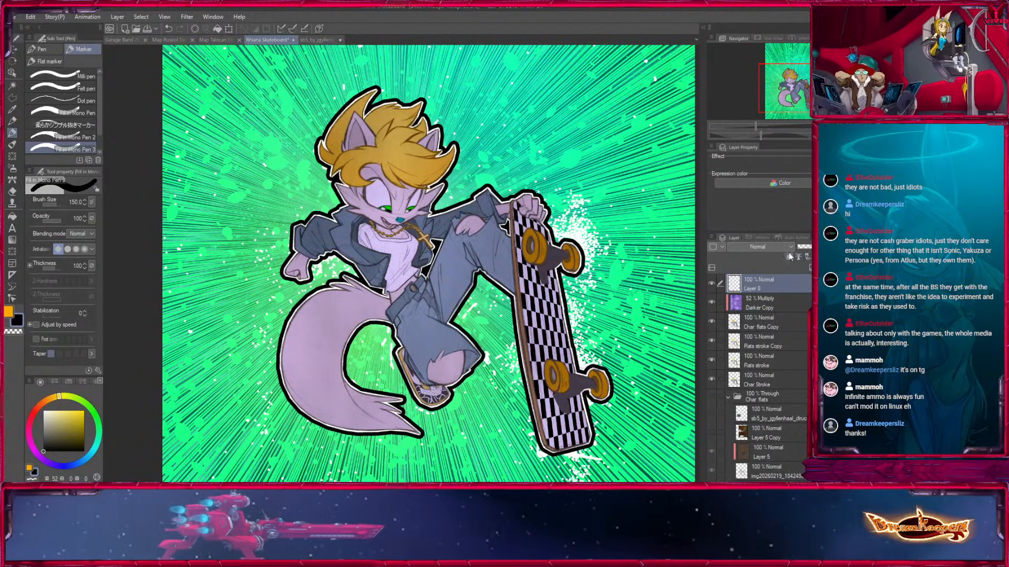
{"action": "double_click", "coordinate": [757, 289]}
{"action": "type", "text": "Cel"}
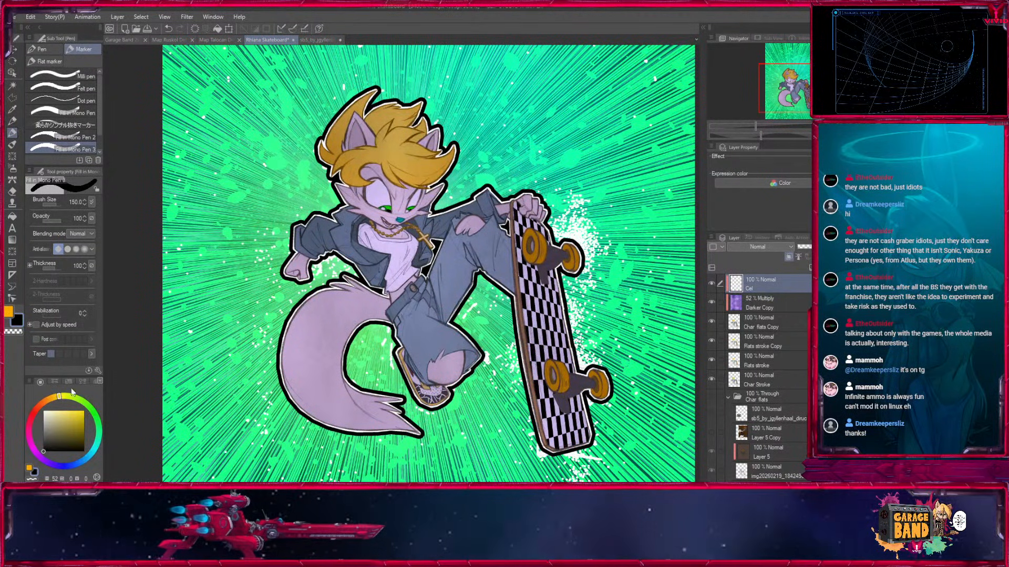
Pick a light purple as the drawing colour and set the Cel layer's blending mode to Multiply.
{"action": "left_click", "coordinate": [44, 411]}
{"action": "left_click", "coordinate": [30, 467]}
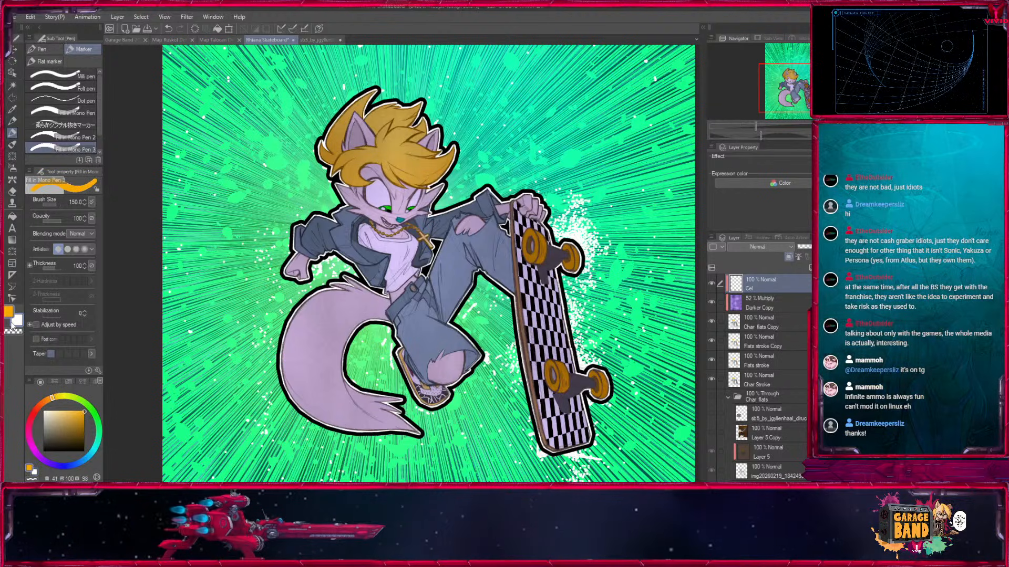
{"action": "left_click", "coordinate": [45, 461]}
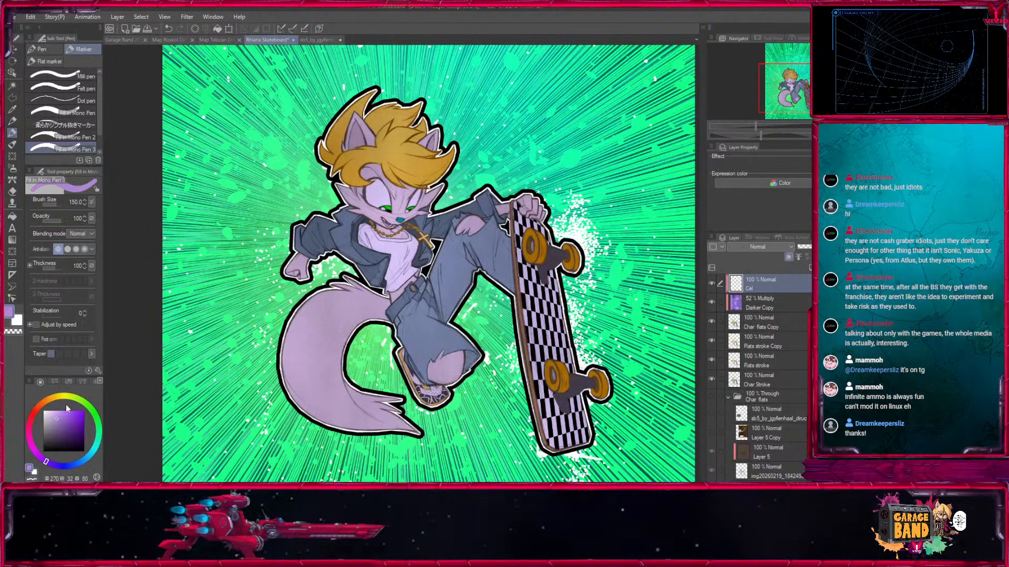
{"action": "key", "text": "ctrl+plus"}
{"action": "key", "text": "ctrl+plus"}
{"action": "key", "text": "ctrl+plus"}
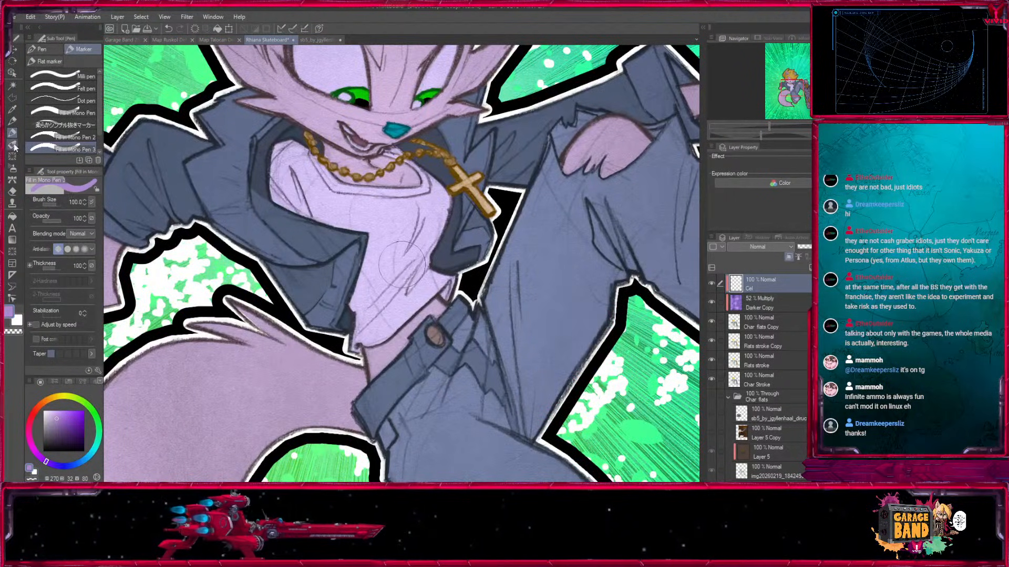
{"action": "left_click_drag", "start_coordinate": [389, 157], "coordinate": [415, 416]}
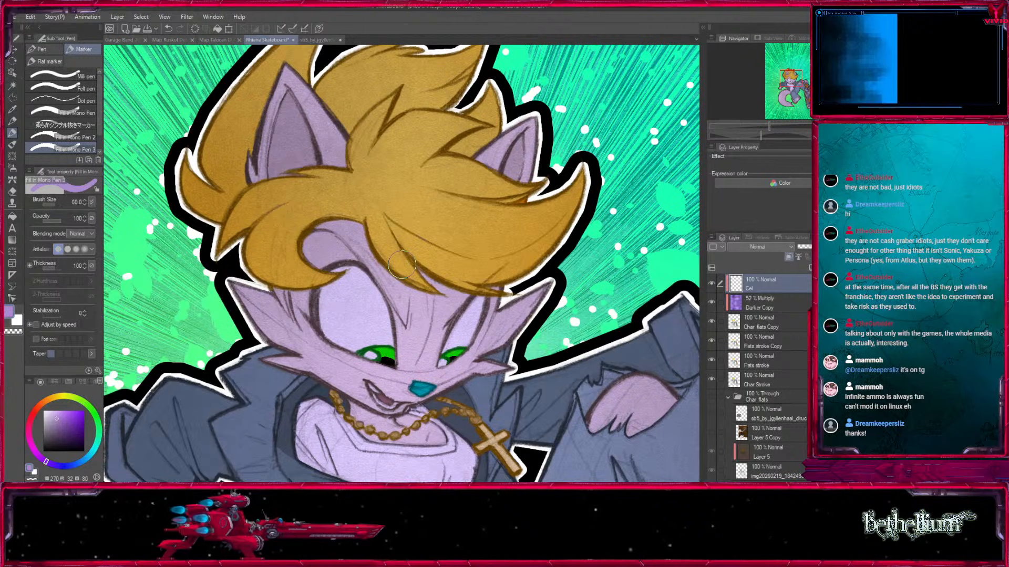
{"action": "left_click_drag", "start_coordinate": [375, 233], "coordinate": [433, 388]}
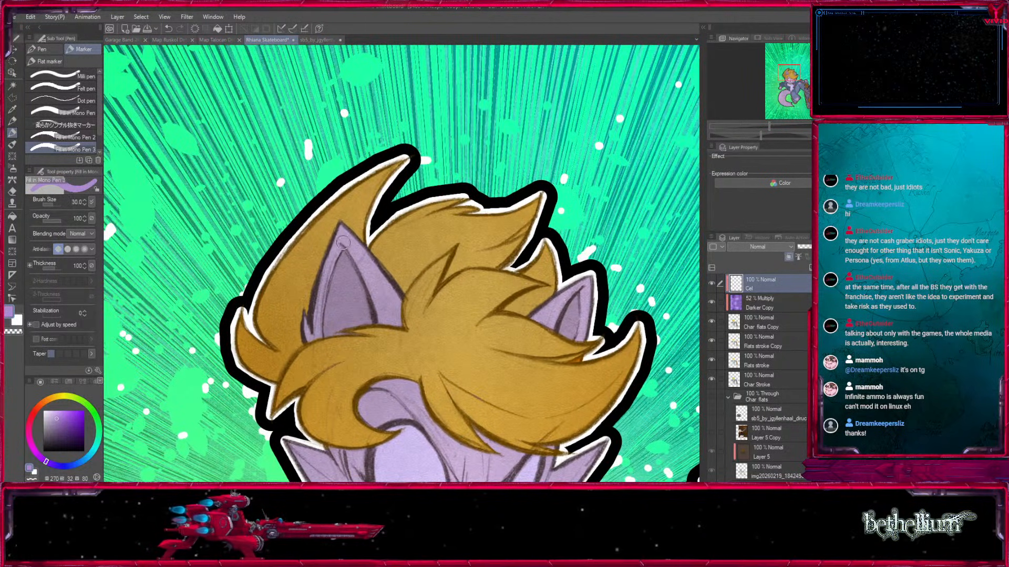
{"action": "left_click", "coordinate": [779, 249]}
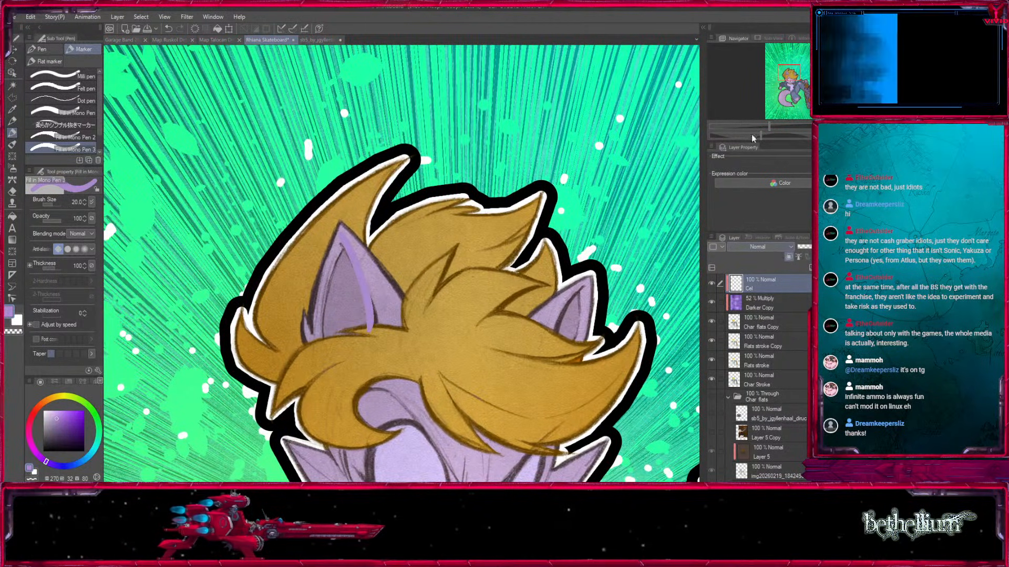
{"action": "left_click", "coordinate": [753, 21]}
Raise the pen's anti-aliasing and paint curved purple shadow bands inside the large ear, along both inner edges.
{"action": "key", "text": "ctrl+plus"}
{"action": "key", "text": "ctrl+plus"}
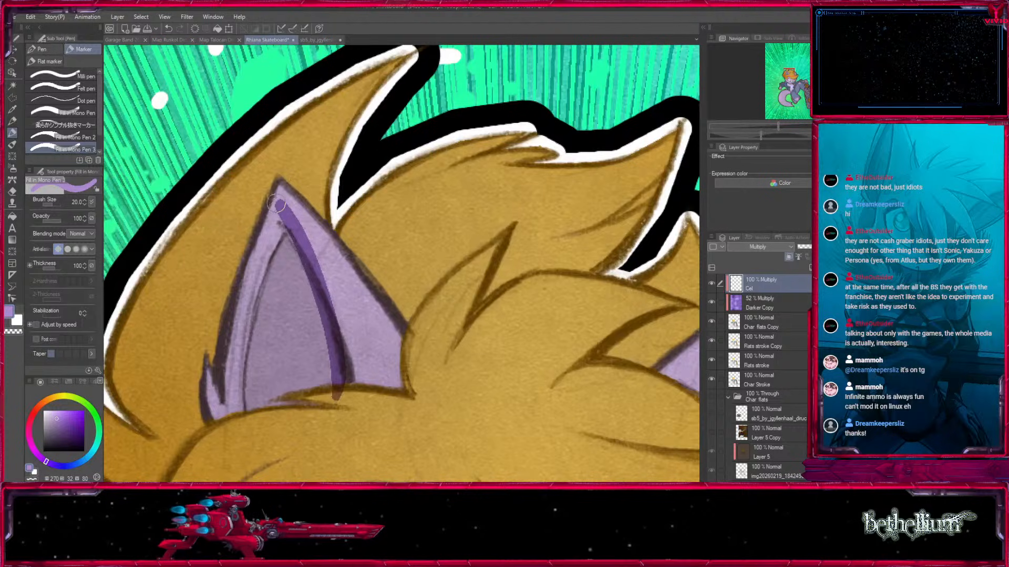
{"action": "left_click", "coordinate": [78, 252]}
{"action": "key", "text": "bracketleft"}
{"action": "mouse_move", "coordinate": [275, 196]}
{"action": "left_mouse_down"}
{"action": "mouse_move", "coordinate": [368, 402]}
{"action": "mouse_move", "coordinate": [297, 250]}
{"action": "mouse_move", "coordinate": [353, 397]}
{"action": "mouse_move", "coordinate": [343, 404]}
{"action": "left_mouse_up"}
{"action": "key", "text": "bracketright"}
{"action": "key", "text": "bracketright"}
{"action": "left_click_drag", "start_coordinate": [329, 440], "coordinate": [382, 406]}
{"action": "left_click_drag", "start_coordinate": [302, 181], "coordinate": [389, 390]}
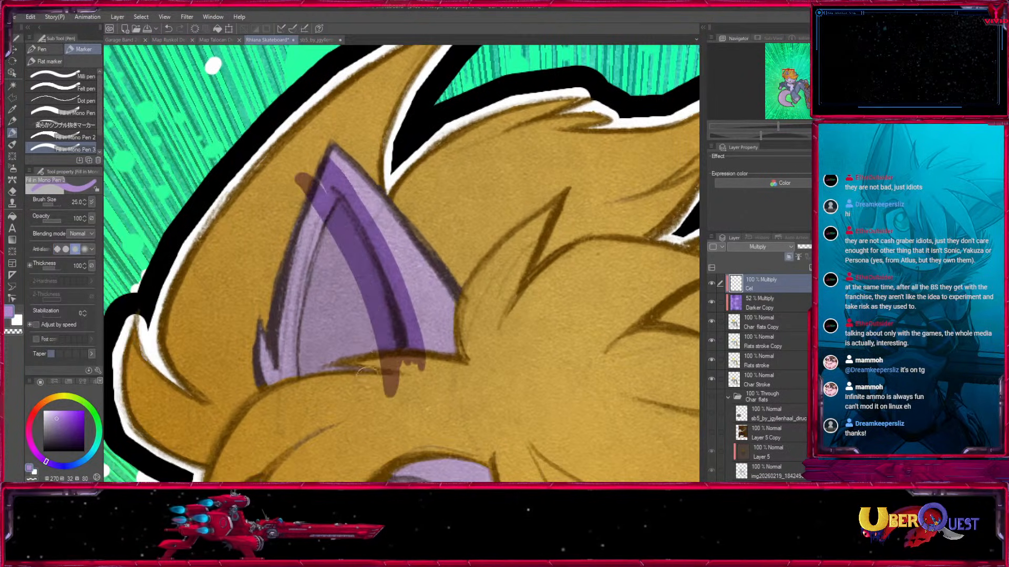
{"action": "left_click_drag", "start_coordinate": [295, 382], "coordinate": [345, 249]}
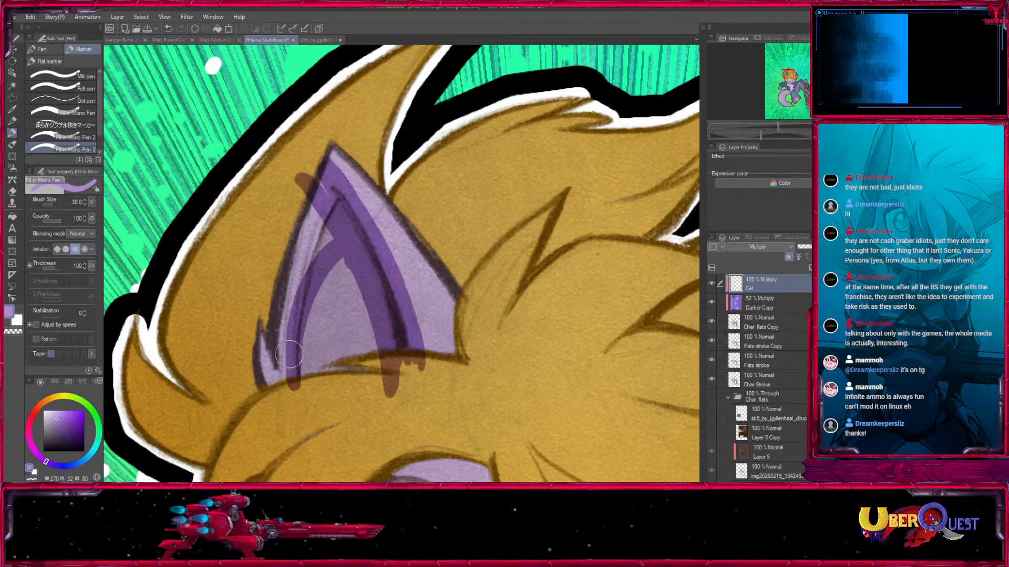
Fill the gap between the ear's shadow bands and cover the spill on the surrounding hair with white.
{"action": "key", "text": "x"}
{"action": "left_click_drag", "start_coordinate": [328, 141], "coordinate": [313, 180]}
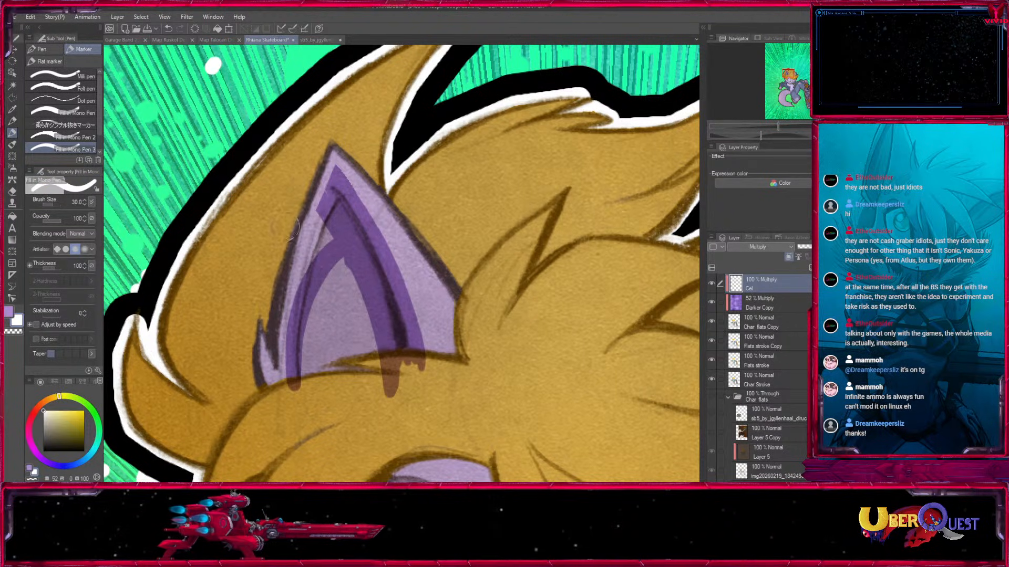
{"action": "key", "text": "x"}
{"action": "key", "text": "bracketleft"}
{"action": "key", "text": "bracketleft"}
{"action": "key", "text": "bracketleft"}
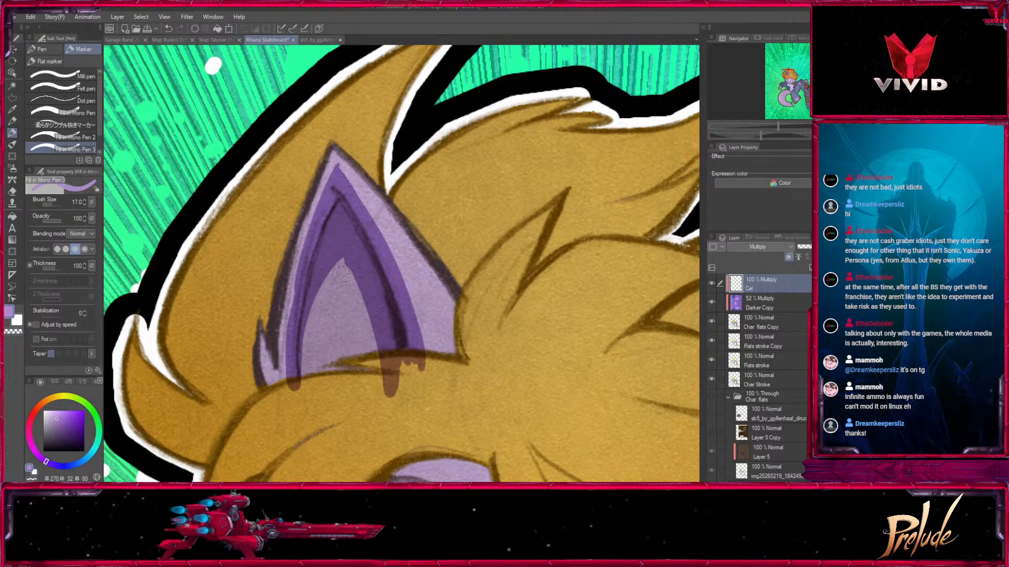
{"action": "key", "text": "x"}
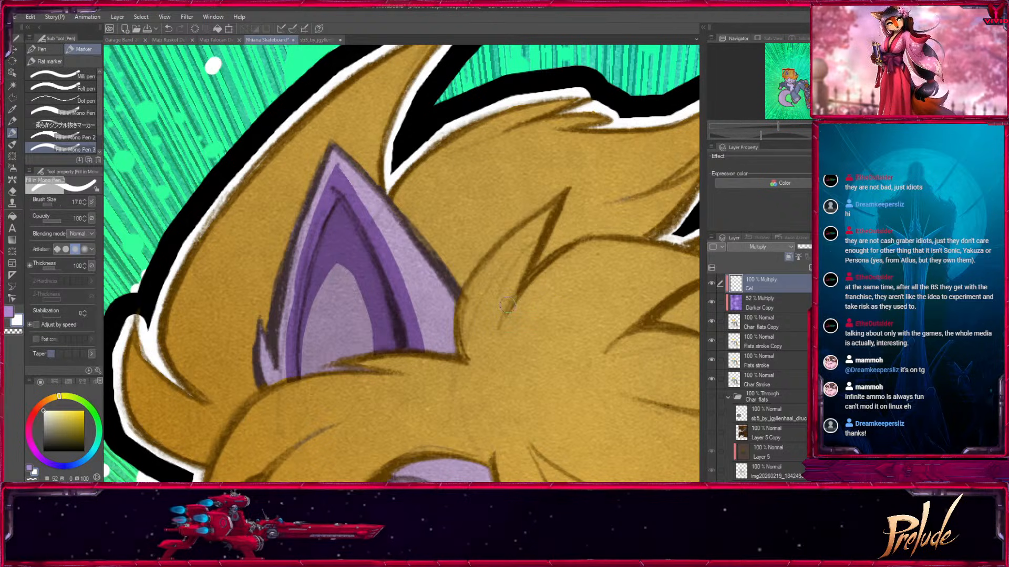
{"action": "key", "text": "bracketleft"}
{"action": "key", "text": "bracketleft"}
{"action": "left_click_drag", "start_coordinate": [328, 169], "coordinate": [362, 194]}
Paint a narrow shadow along the edge of the hair strand beside the base of the large ear.
{"action": "mouse_move", "coordinate": [583, 371]}
{"action": "left_mouse_down"}
{"action": "mouse_move", "coordinate": [450, 350]}
{"action": "mouse_move", "coordinate": [462, 375]}
{"action": "left_mouse_up"}
{"action": "key", "text": "x"}
{"action": "mouse_move", "coordinate": [353, 363]}
{"action": "left_mouse_down"}
{"action": "mouse_move", "coordinate": [337, 335]}
{"action": "mouse_move", "coordinate": [367, 374]}
{"action": "mouse_move", "coordinate": [551, 113]}
{"action": "mouse_move", "coordinate": [504, 164]}
{"action": "left_mouse_up"}
{"action": "key", "text": "x"}
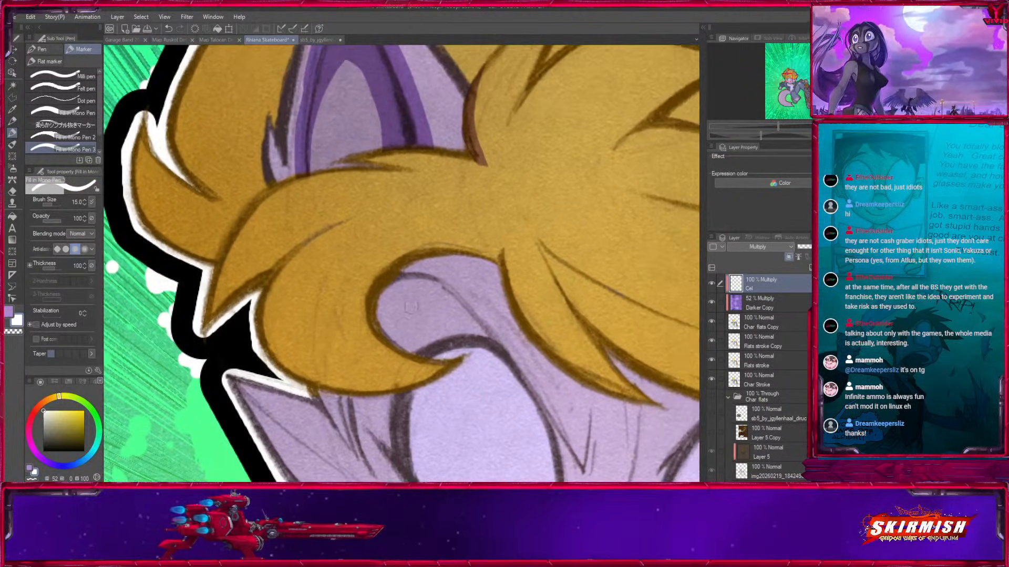
Paint a crescent shadow along the outer and lower edge of the hair curl above the eye.
{"action": "key", "text": "x"}
{"action": "mouse_move", "coordinate": [345, 222]}
{"action": "left_mouse_down"}
{"action": "mouse_move", "coordinate": [269, 295]}
{"action": "mouse_move", "coordinate": [303, 354]}
{"action": "left_mouse_up"}
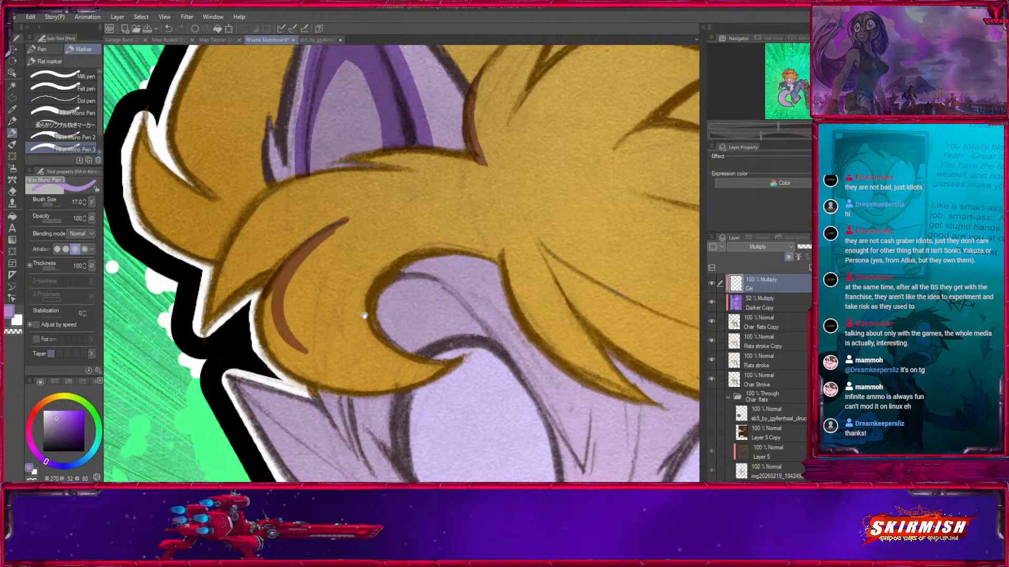
{"action": "left_click_drag", "start_coordinate": [366, 315], "coordinate": [304, 214]}
{"action": "left_click_drag", "start_coordinate": [205, 186], "coordinate": [229, 271]}
{"action": "left_click_drag", "start_coordinate": [198, 193], "coordinate": [217, 261]}
{"action": "mouse_move", "coordinate": [213, 211]}
{"action": "left_mouse_down"}
{"action": "mouse_move", "coordinate": [343, 286]}
{"action": "mouse_move", "coordinate": [227, 279]}
{"action": "left_mouse_up"}
{"action": "key", "text": "["}
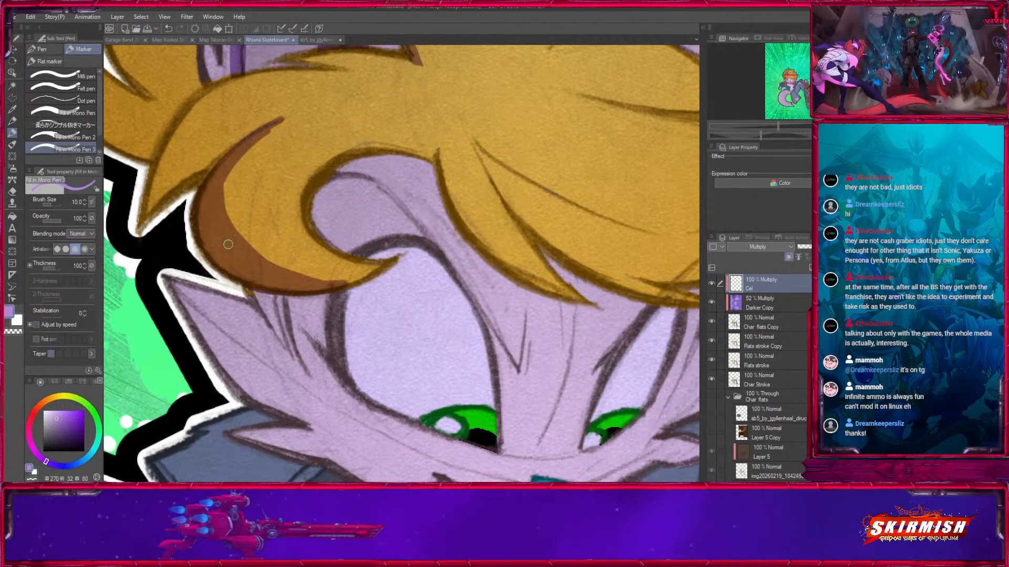
{"action": "left_click_drag", "start_coordinate": [400, 255], "coordinate": [550, 277]}
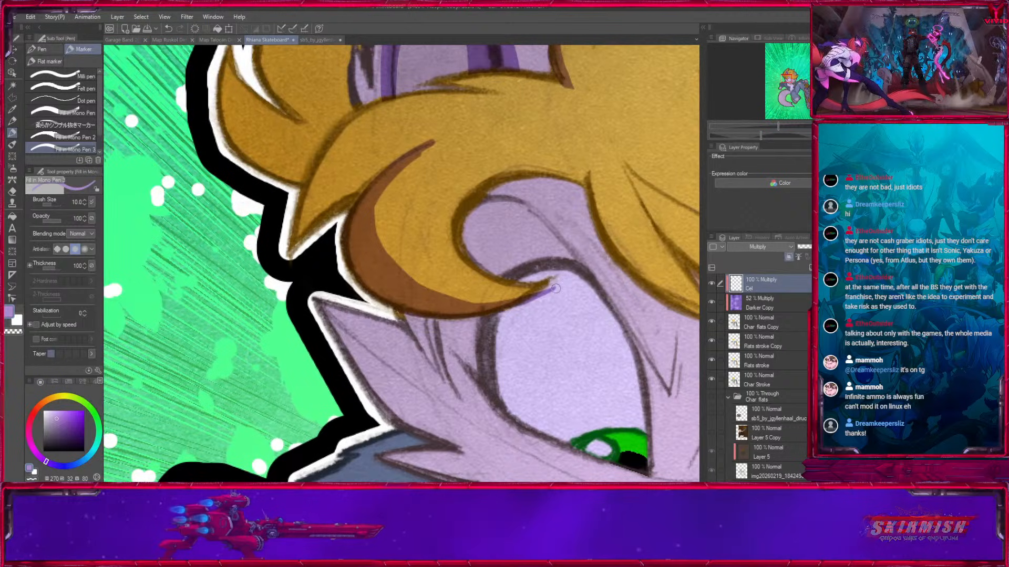
Paint the purple shadow that the hair curl casts on the face fur and upper eye.
{"action": "key", "text": "x"}
{"action": "key", "text": "]"}
{"action": "left_click_drag", "start_coordinate": [546, 310], "coordinate": [371, 318]}
{"action": "left_click_drag", "start_coordinate": [345, 253], "coordinate": [242, 181]}
{"action": "key", "text": "]"}
{"action": "key", "text": "]"}
{"action": "mouse_move", "coordinate": [282, 249]}
{"action": "left_mouse_down"}
{"action": "mouse_move", "coordinate": [370, 263]}
{"action": "mouse_move", "coordinate": [402, 245]}
{"action": "left_mouse_up"}
{"action": "key", "text": "["}
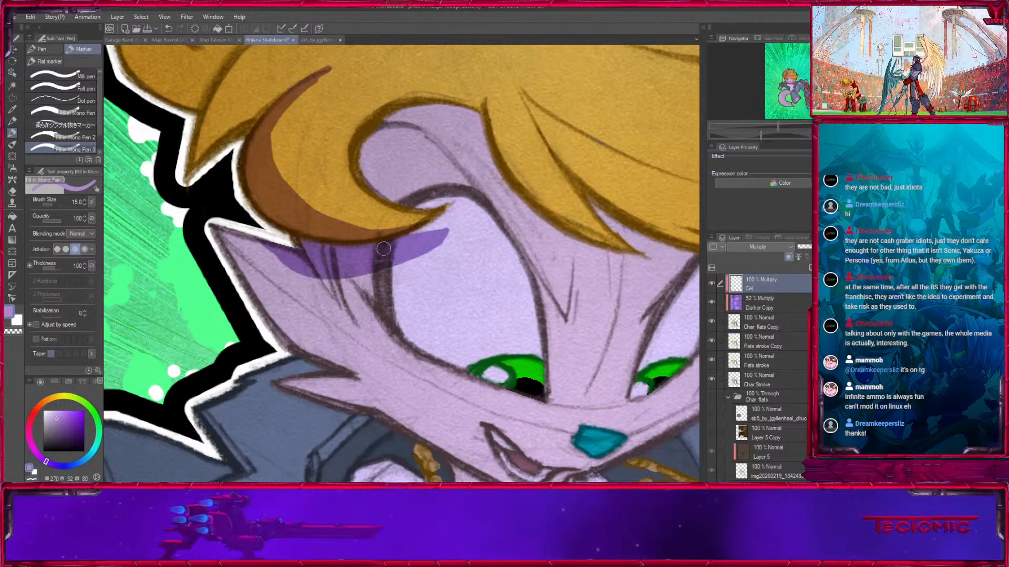
Refine the face shadow beneath the curl, tapering its end on the eye and smoothing its lower edge.
{"action": "key", "text": "x"}
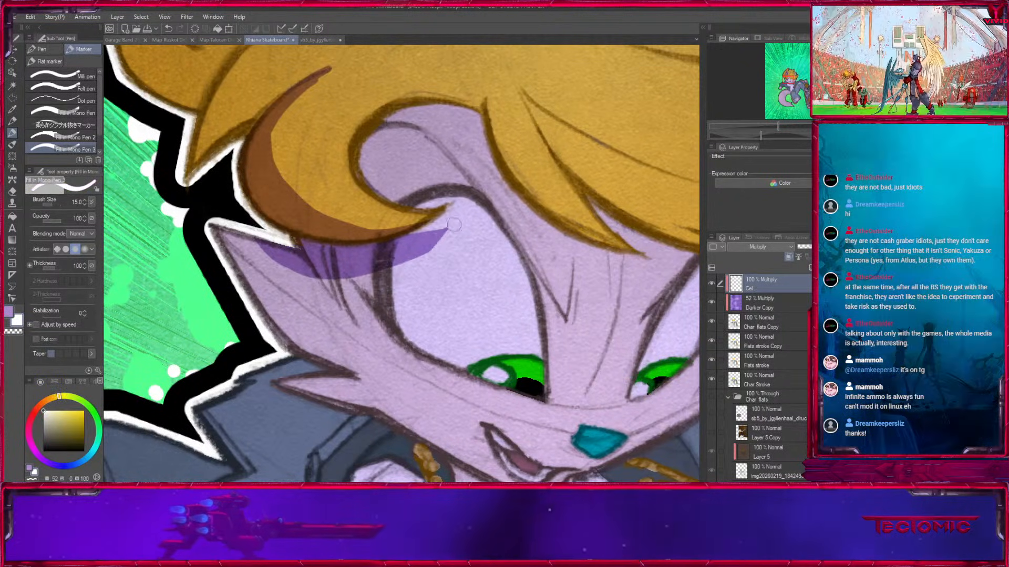
{"action": "key", "text": "["}
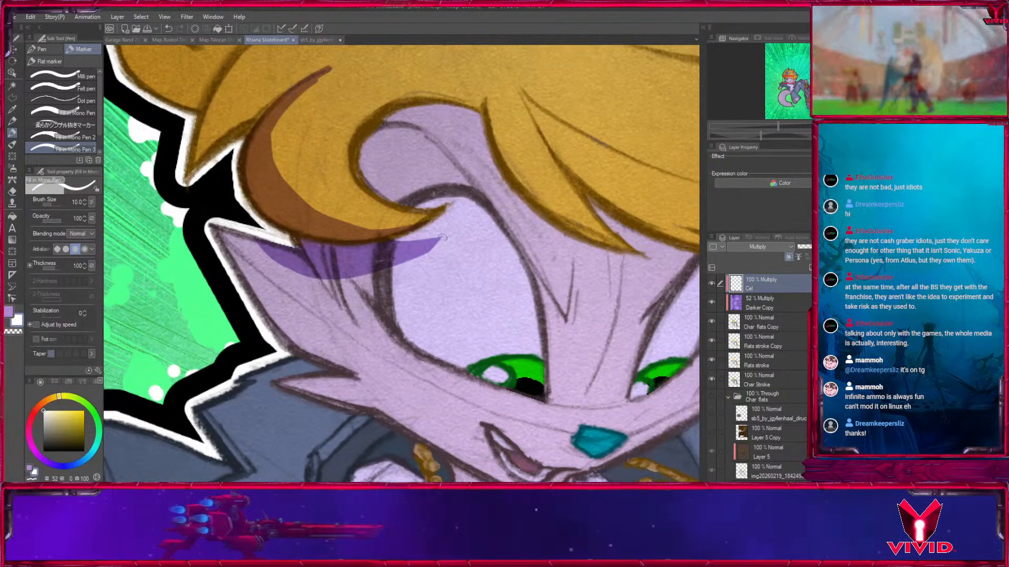
{"action": "key", "text": "x"}
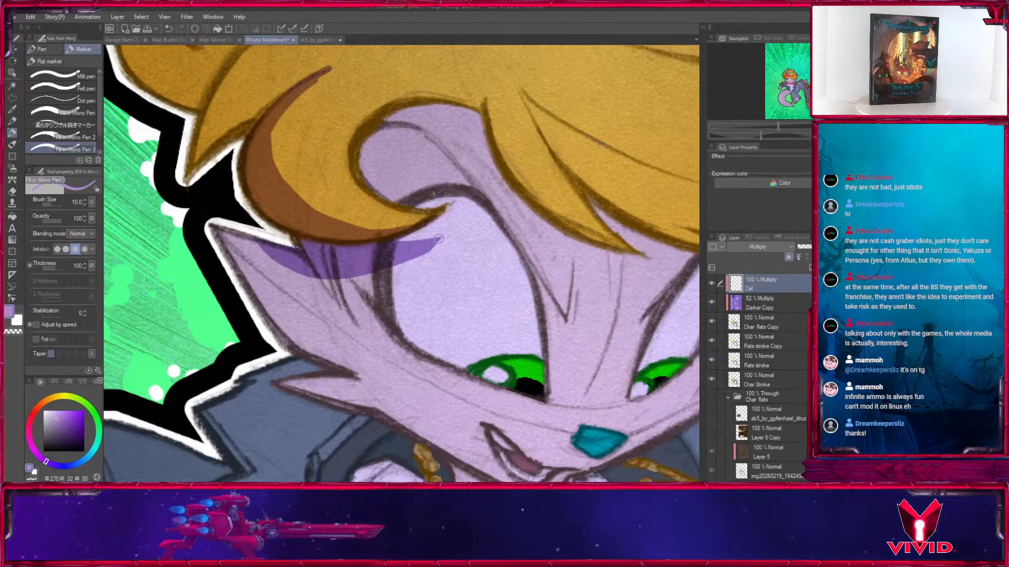
{"action": "left_click_drag", "start_coordinate": [350, 231], "coordinate": [380, 241]}
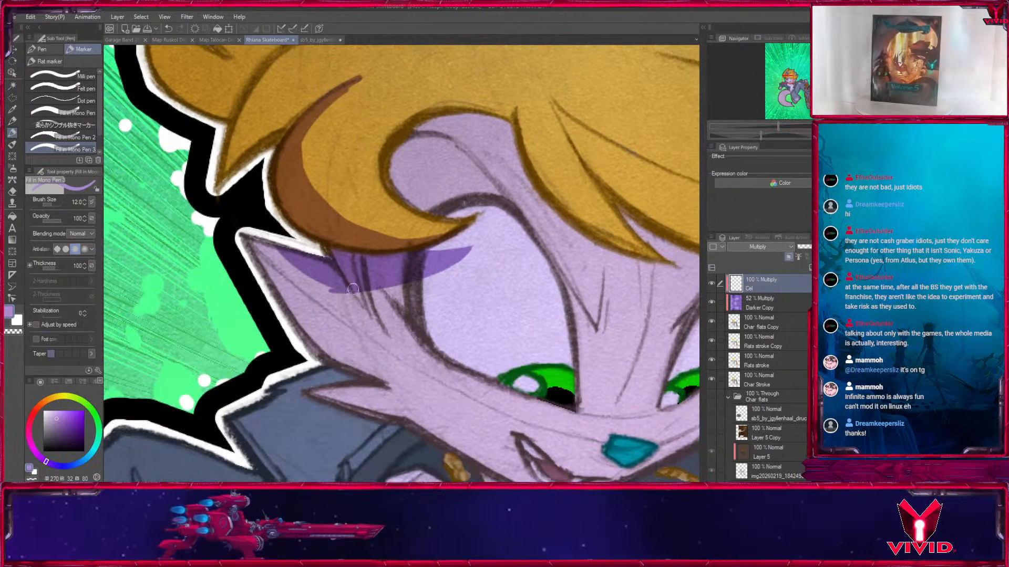
{"action": "key", "text": "x"}
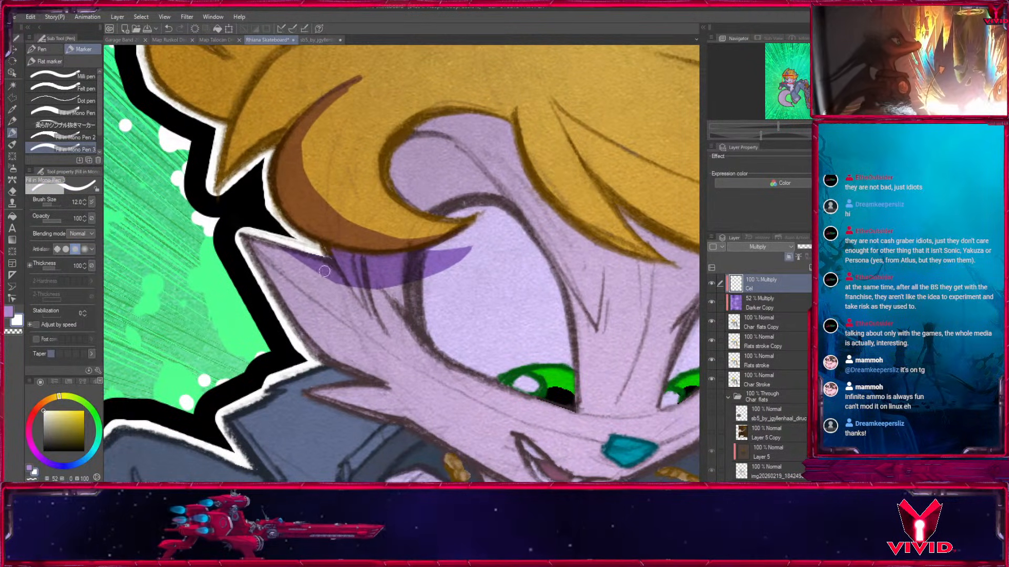
{"action": "key", "text": "x"}
Sharpen the upper tip of the curl's shadow and shade the underside of the adjoining pointed lock.
{"action": "left_click_drag", "start_coordinate": [460, 182], "coordinate": [593, 335]}
{"action": "key", "text": "x"}
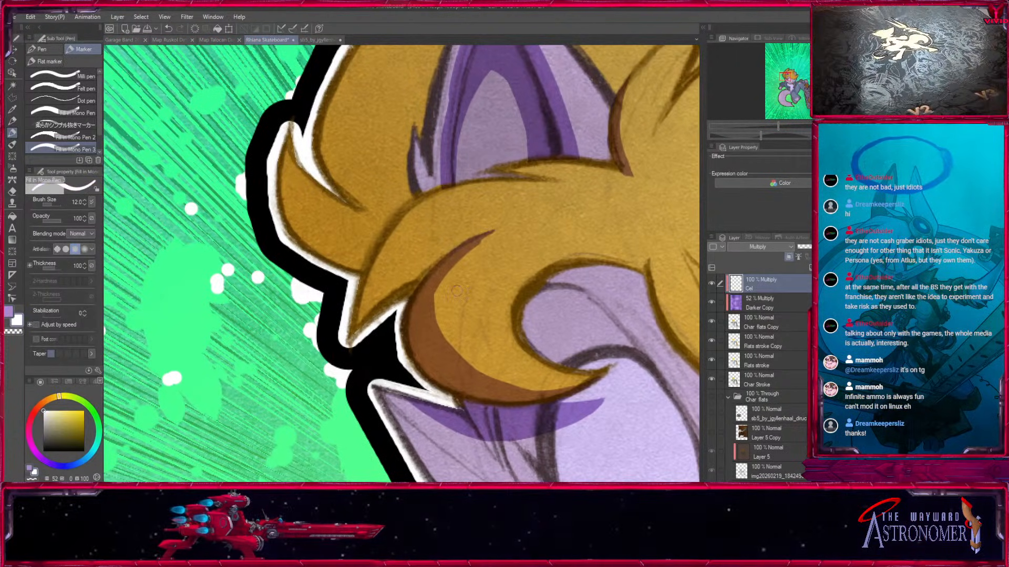
{"action": "key", "text": "x"}
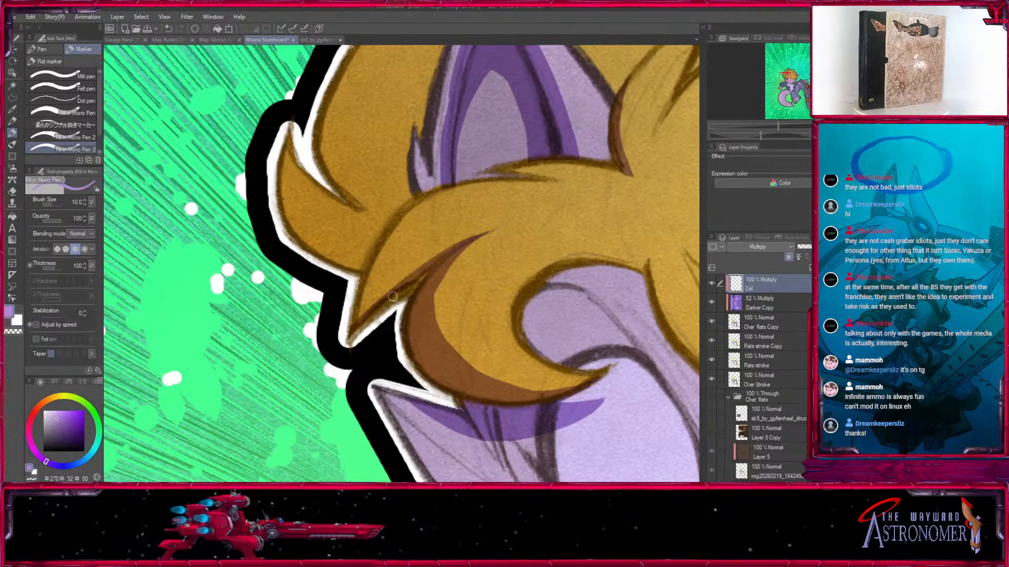
{"action": "key", "text": "bracketright"}
{"action": "key", "text": "bracketright"}
{"action": "key", "text": "bracketright"}
{"action": "mouse_move", "coordinate": [441, 251]}
{"action": "left_mouse_down"}
{"action": "mouse_move", "coordinate": [352, 316]}
{"action": "mouse_move", "coordinate": [378, 303]}
{"action": "mouse_move", "coordinate": [360, 338]}
{"action": "left_mouse_up"}
Shade the lower edge of the outermost upturned hair lock beside the large ear.
{"action": "key", "text": "bracketright"}
{"action": "mouse_move", "coordinate": [262, 171]}
{"action": "left_mouse_down"}
{"action": "mouse_move", "coordinate": [284, 267]}
{"action": "mouse_move", "coordinate": [331, 284]}
{"action": "left_mouse_up"}
{"action": "mouse_move", "coordinate": [260, 223]}
{"action": "left_mouse_down"}
{"action": "mouse_move", "coordinate": [314, 307]}
{"action": "mouse_move", "coordinate": [324, 307]}
{"action": "mouse_move", "coordinate": [308, 286]}
{"action": "mouse_move", "coordinate": [342, 292]}
{"action": "mouse_move", "coordinate": [298, 273]}
{"action": "mouse_move", "coordinate": [323, 280]}
{"action": "left_mouse_up"}
{"action": "key", "text": "bracketleft"}
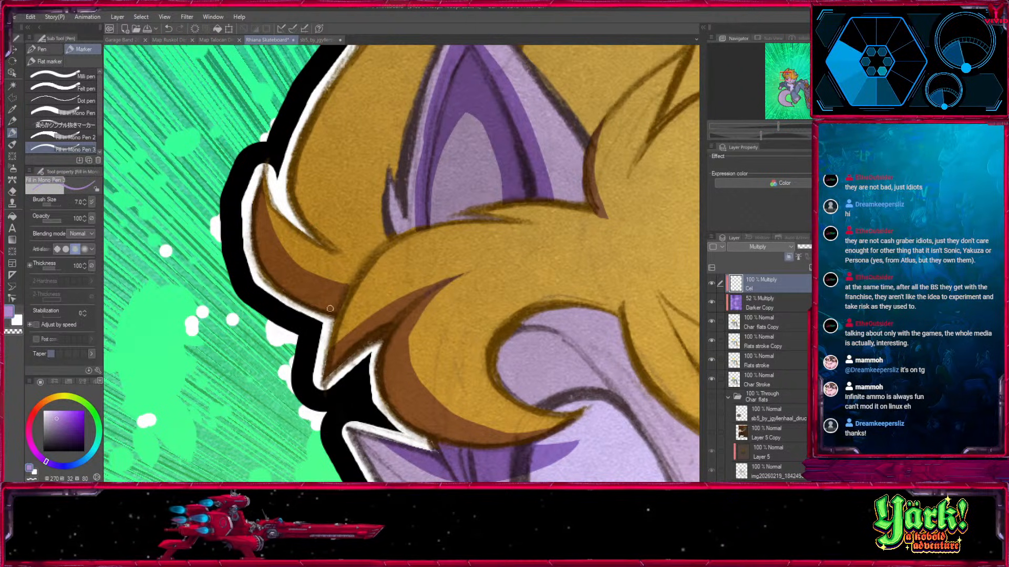
Paint a shadow along the lower edge of the hair mass behind the large ear.
{"action": "left_click_drag", "start_coordinate": [539, 182], "coordinate": [478, 400]}
{"action": "left_click_drag", "start_coordinate": [444, 349], "coordinate": [494, 207]}
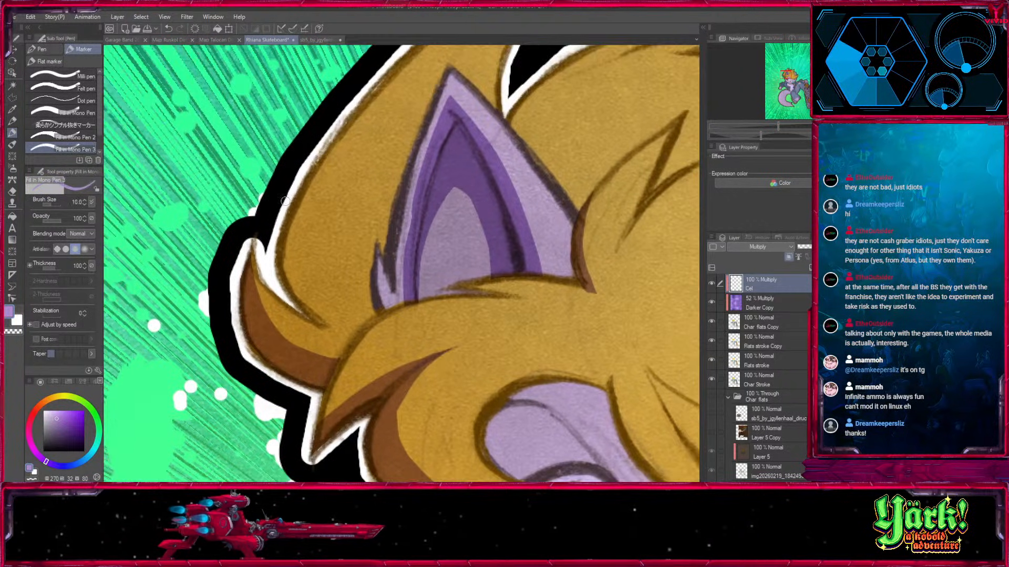
{"action": "left_click_drag", "start_coordinate": [285, 201], "coordinate": [341, 321]}
{"action": "left_click_drag", "start_coordinate": [277, 263], "coordinate": [350, 325]}
{"action": "left_click_drag", "start_coordinate": [295, 294], "coordinate": [332, 325]}
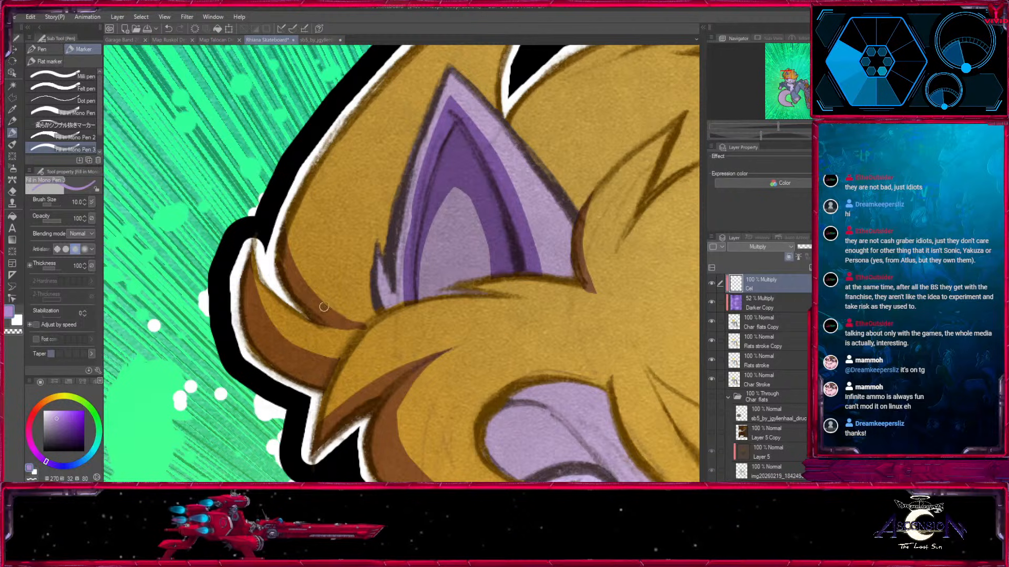
{"action": "left_click", "coordinate": [378, 317], "text": "alt"}
Shade the underside of the pointed hair tuft at the back of the head, between the two ears.
{"action": "mouse_move", "coordinate": [652, 198]}
{"action": "left_mouse_down"}
{"action": "mouse_move", "coordinate": [576, 347]}
{"action": "mouse_move", "coordinate": [394, 265]}
{"action": "left_mouse_up"}
{"action": "left_click_drag", "start_coordinate": [598, 220], "coordinate": [572, 310]}
{"action": "key", "text": "x"}
{"action": "left_click_drag", "start_coordinate": [448, 285], "coordinate": [565, 187]}
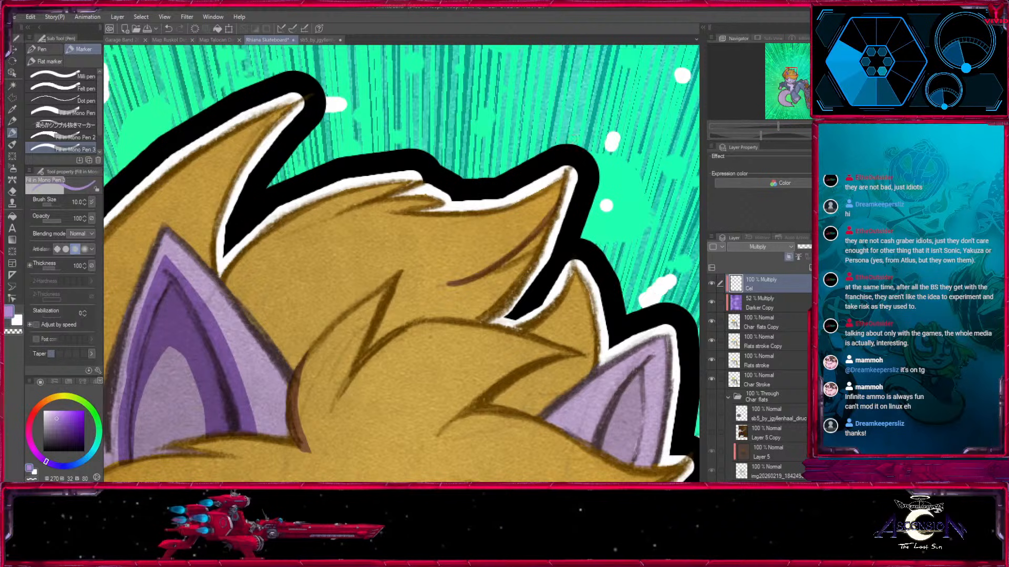
{"action": "key", "text": "]"}
{"action": "key", "text": "]"}
{"action": "left_click_drag", "start_coordinate": [482, 275], "coordinate": [553, 225]}
{"action": "left_click_drag", "start_coordinate": [544, 246], "coordinate": [502, 271]}
{"action": "key", "text": "["}
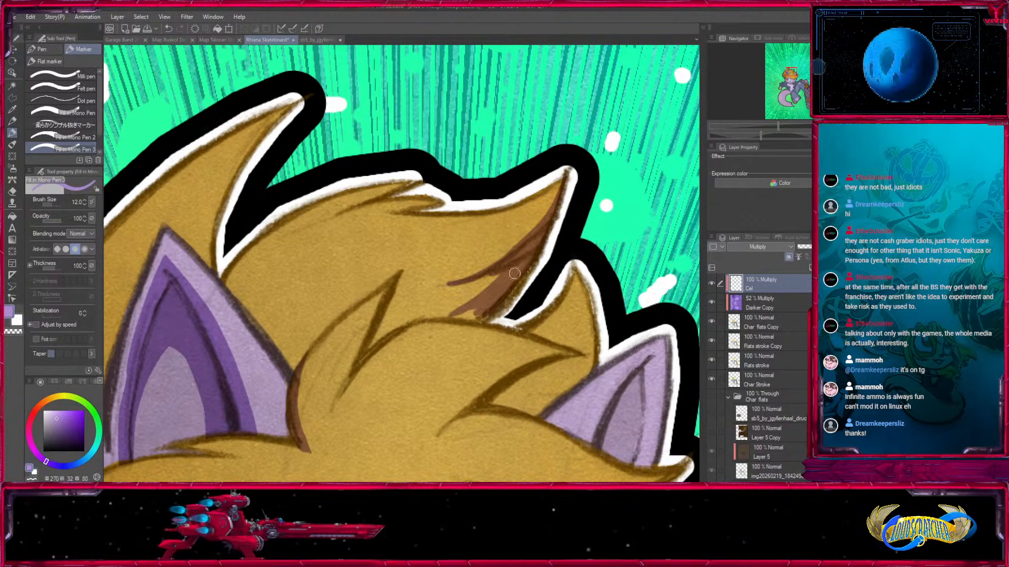
{"action": "left_click_drag", "start_coordinate": [485, 311], "coordinate": [530, 272]}
Paint a tapered shadow under the central hair tuft that points toward the small ear.
{"action": "left_click_drag", "start_coordinate": [517, 299], "coordinate": [592, 216]}
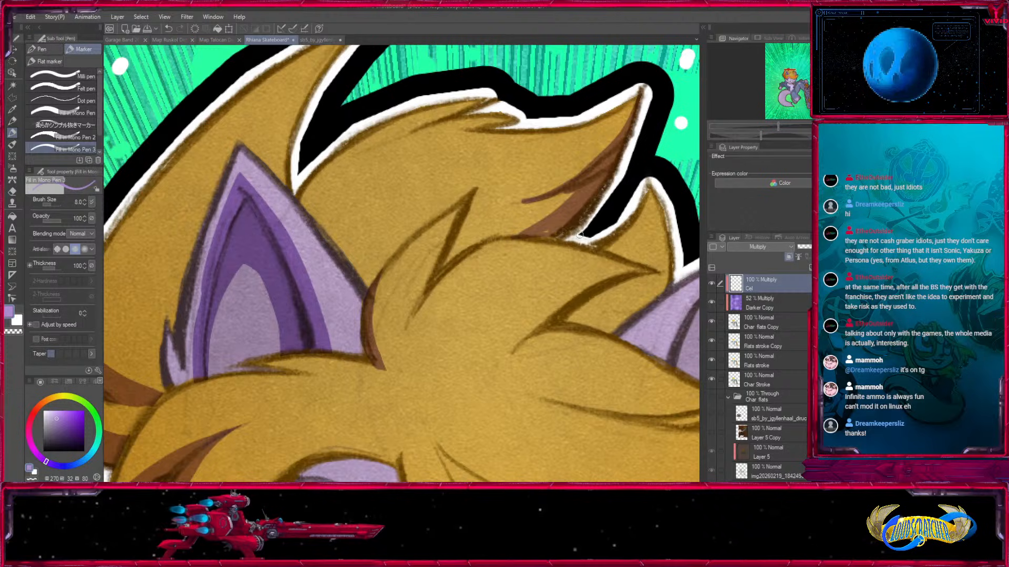
{"action": "mouse_move", "coordinate": [526, 294]}
{"action": "left_mouse_down"}
{"action": "mouse_move", "coordinate": [550, 211]}
{"action": "mouse_move", "coordinate": [403, 275]}
{"action": "left_mouse_up"}
{"action": "key", "text": "]"}
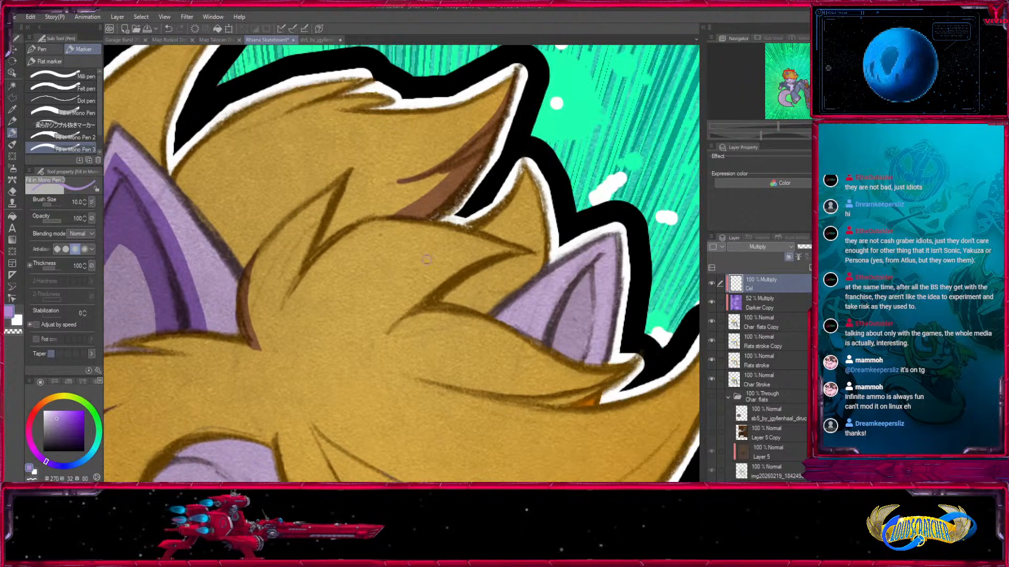
{"action": "left_click_drag", "start_coordinate": [391, 327], "coordinate": [546, 251]}
{"action": "key", "text": "["}
{"action": "key", "text": "["}
{"action": "mouse_move", "coordinate": [405, 310]}
{"action": "left_mouse_down"}
{"action": "mouse_move", "coordinate": [436, 276]}
{"action": "mouse_move", "coordinate": [491, 262]}
{"action": "left_mouse_up"}
{"action": "key", "text": "x"}
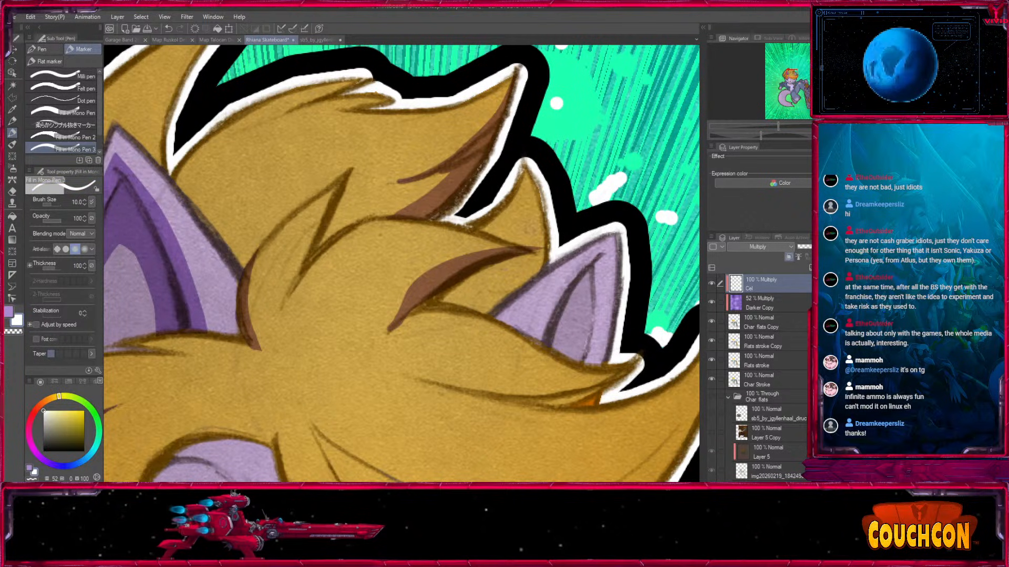
{"action": "left_click_drag", "start_coordinate": [575, 243], "coordinate": [521, 208]}
{"action": "key", "text": "x"}
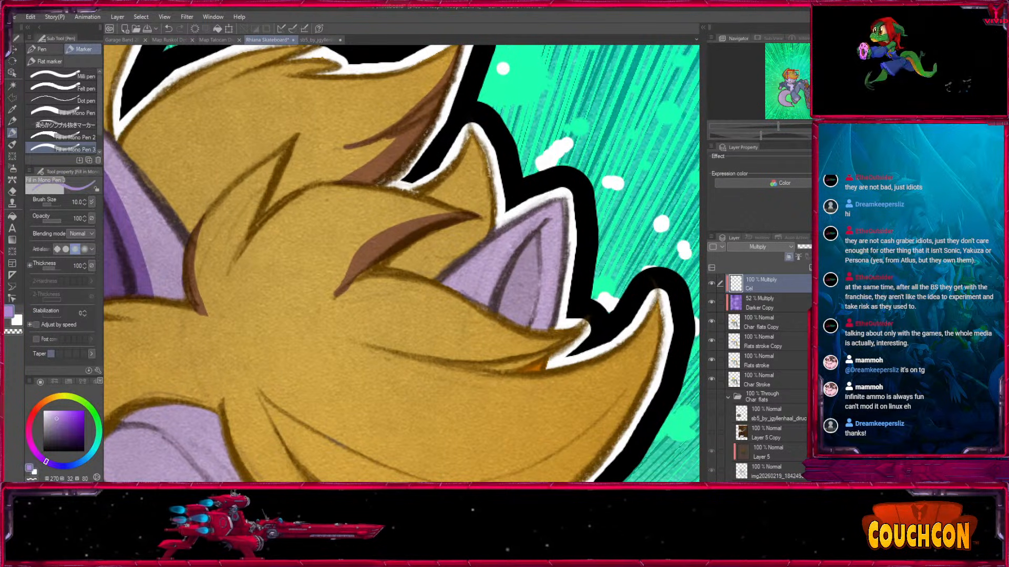
Shade the upright pointed hair tuft standing behind the central tuft at the back of the head.
{"action": "key", "text": "x"}
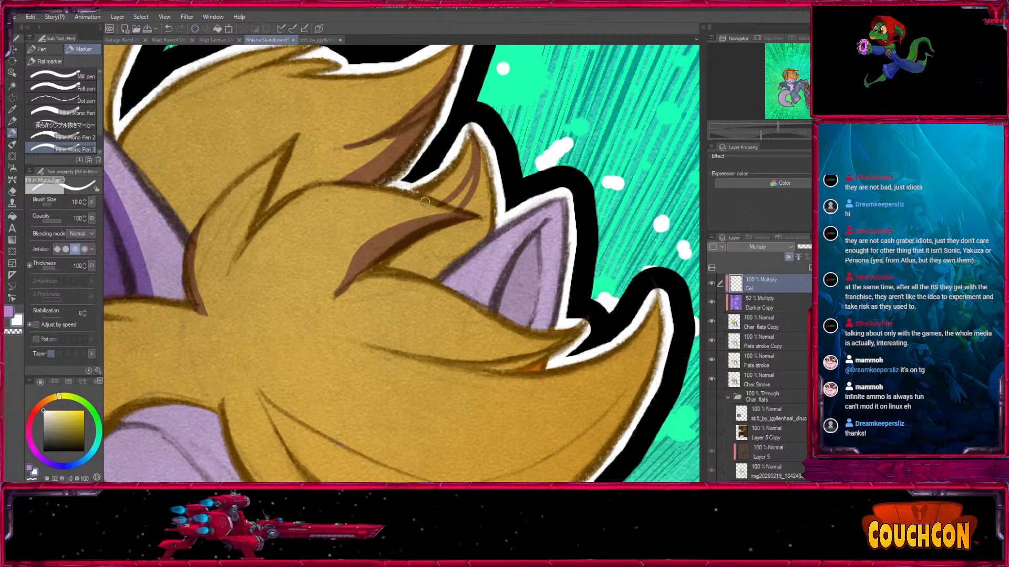
{"action": "key", "text": "x"}
{"action": "key", "text": "bracketright"}
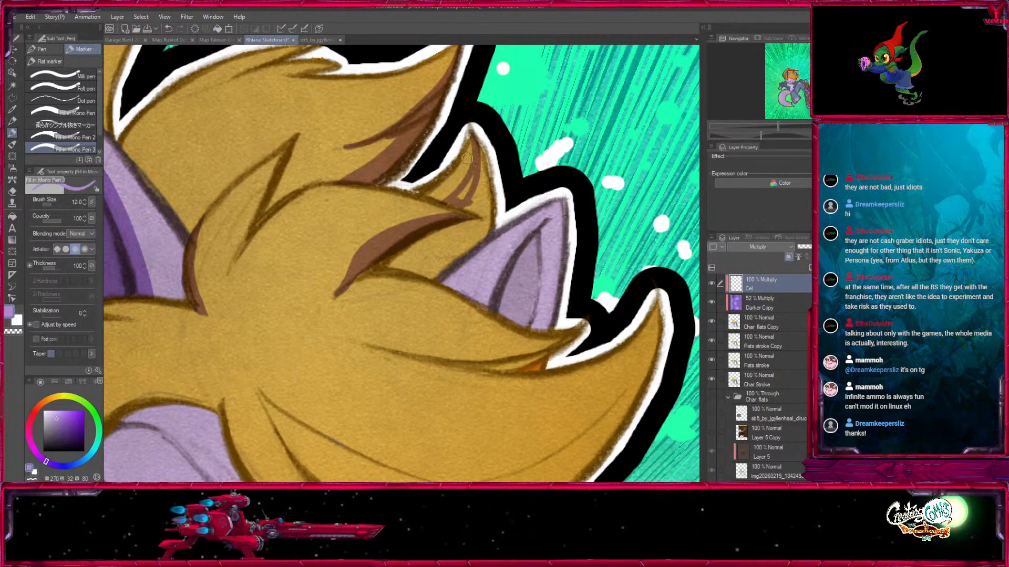
{"action": "key", "text": "bracketright"}
{"action": "mouse_move", "coordinate": [479, 149]}
{"action": "left_mouse_down"}
{"action": "mouse_move", "coordinate": [487, 182]}
{"action": "mouse_move", "coordinate": [477, 175]}
{"action": "mouse_move", "coordinate": [462, 203]}
{"action": "mouse_move", "coordinate": [488, 220]}
{"action": "left_mouse_up"}
{"action": "left_click_drag", "start_coordinate": [487, 184], "coordinate": [486, 226]}
{"action": "mouse_move", "coordinate": [362, 270]}
{"action": "left_mouse_down"}
{"action": "mouse_move", "coordinate": [417, 257]}
{"action": "mouse_move", "coordinate": [441, 271]}
{"action": "mouse_move", "coordinate": [393, 264]}
{"action": "left_mouse_up"}
Fill the patch of hair between the central tuft and the small ear with shadow.
{"action": "key", "text": "bracketleft"}
{"action": "key", "text": "bracketleft"}
{"action": "mouse_move", "coordinate": [484, 231]}
{"action": "left_mouse_down"}
{"action": "mouse_move", "coordinate": [440, 262]}
{"action": "mouse_move", "coordinate": [487, 236]}
{"action": "mouse_move", "coordinate": [480, 223]}
{"action": "mouse_move", "coordinate": [405, 255]}
{"action": "mouse_move", "coordinate": [466, 238]}
{"action": "mouse_move", "coordinate": [436, 268]}
{"action": "left_mouse_up"}
{"action": "key", "text": "bracketright"}
{"action": "key", "text": "bracketright"}
{"action": "key", "text": "bracketright"}
{"action": "left_click_drag", "start_coordinate": [488, 217], "coordinate": [425, 172]}
{"action": "key", "text": "bracketleft"}
{"action": "key", "text": "bracketleft"}
Shade the inner ear and outer edge of the small far ear.
{"action": "mouse_move", "coordinate": [380, 241]}
{"action": "left_mouse_down"}
{"action": "mouse_move", "coordinate": [444, 261]}
{"action": "mouse_move", "coordinate": [450, 274]}
{"action": "mouse_move", "coordinate": [475, 193]}
{"action": "left_mouse_up"}
{"action": "key", "text": "bracketright"}
{"action": "left_click_drag", "start_coordinate": [499, 157], "coordinate": [429, 255]}
{"action": "key", "text": "bracketright"}
{"action": "mouse_move", "coordinate": [481, 188]}
{"action": "left_mouse_down"}
{"action": "mouse_move", "coordinate": [446, 237]}
{"action": "mouse_move", "coordinate": [462, 276]}
{"action": "mouse_move", "coordinate": [476, 209]}
{"action": "mouse_move", "coordinate": [475, 243]}
{"action": "mouse_move", "coordinate": [459, 270]}
{"action": "mouse_move", "coordinate": [479, 279]}
{"action": "left_mouse_up"}
{"action": "key", "text": "bracketright"}
{"action": "key", "text": "bracketleft"}
{"action": "key", "text": "bracketleft"}
Paint a thin tapered shadow along the crease under the hair lock below the small ear and trim its edge.
{"action": "scroll", "coordinate": [286, 137], "scroll_direction": "down", "scroll_amount": 5}
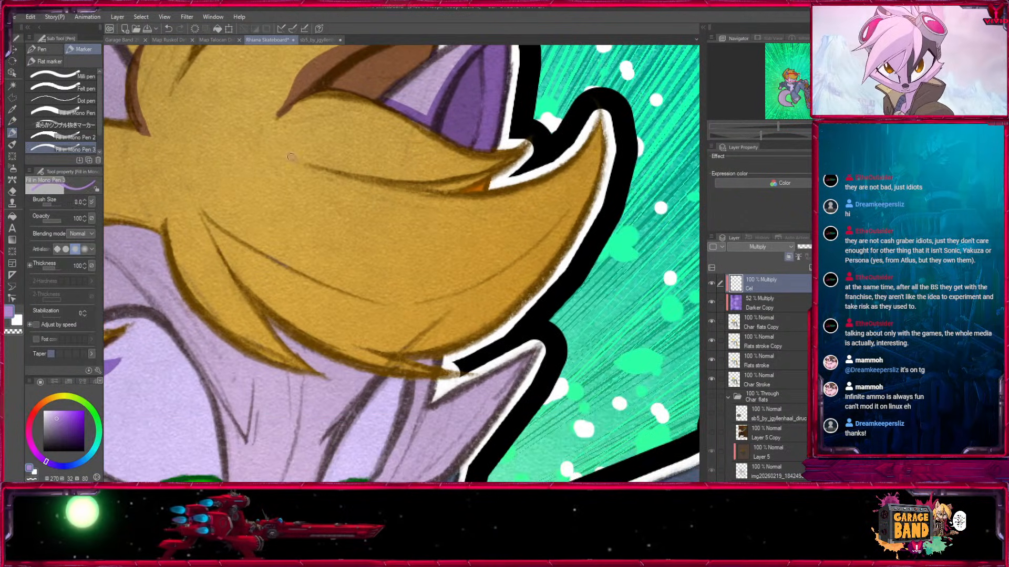
{"action": "key", "text": "bracketright"}
{"action": "key", "text": "bracketright"}
{"action": "mouse_move", "coordinate": [290, 157]}
{"action": "left_mouse_down"}
{"action": "mouse_move", "coordinate": [413, 184]}
{"action": "mouse_move", "coordinate": [479, 187]}
{"action": "left_mouse_up"}
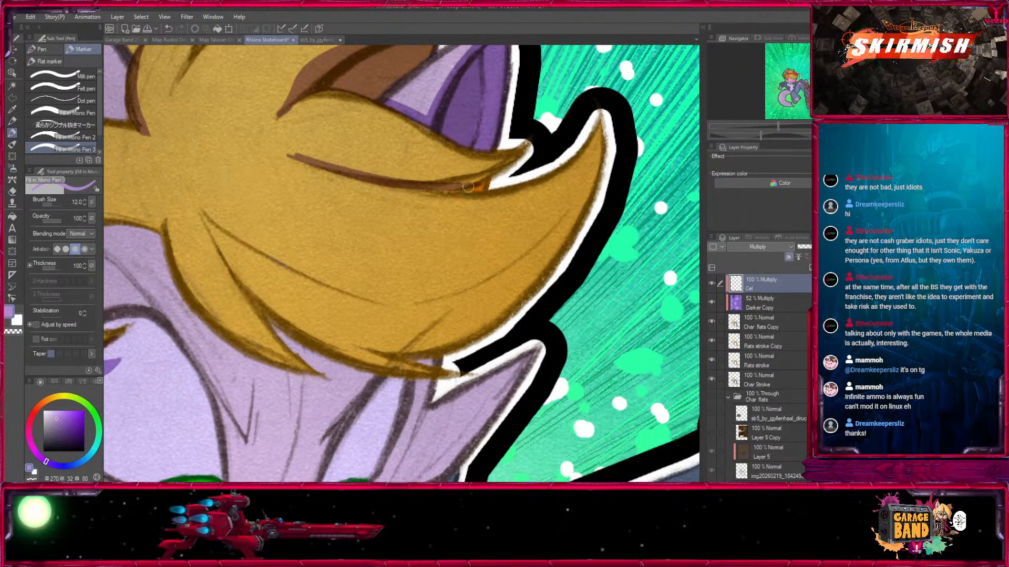
{"action": "key", "text": "x"}
{"action": "left_click_drag", "start_coordinate": [286, 153], "coordinate": [348, 169]}
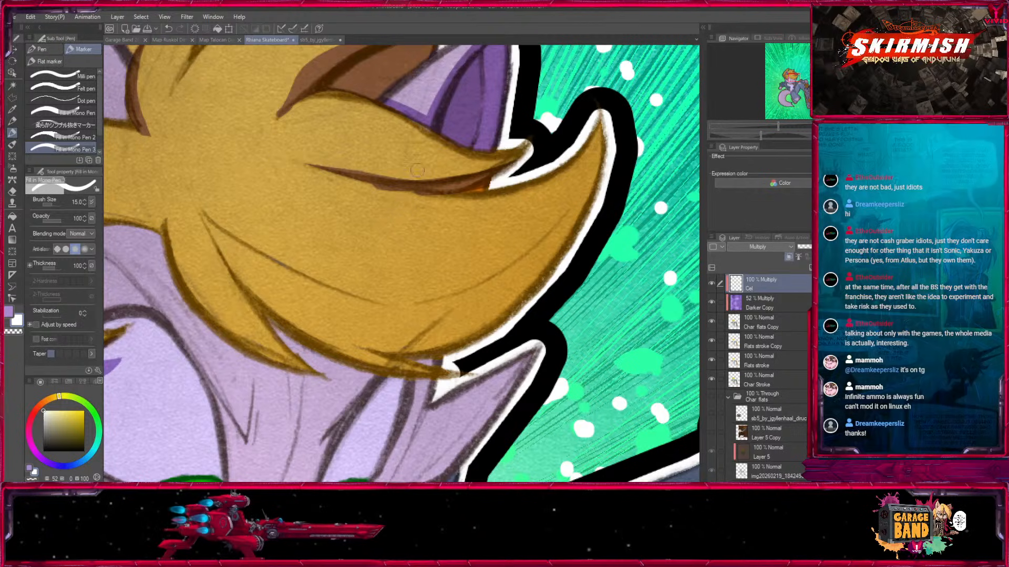
{"action": "key", "text": "x"}
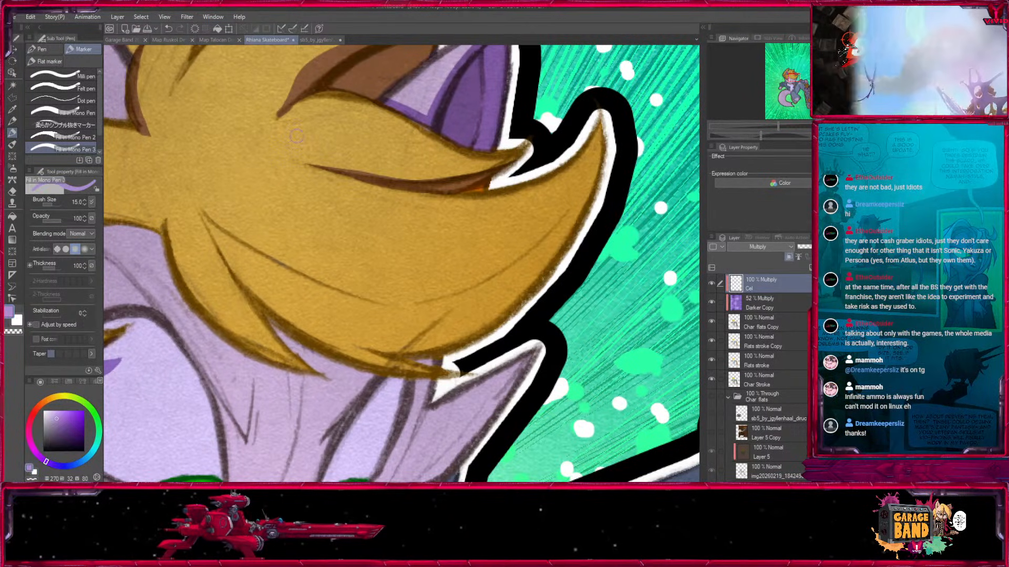
Shade the underside of the large sweeping front lock, from its root over the forehead toward the upturned tip.
{"action": "mouse_move", "coordinate": [514, 366]}
{"action": "left_mouse_down"}
{"action": "mouse_move", "coordinate": [541, 242]}
{"action": "mouse_move", "coordinate": [577, 390]}
{"action": "left_mouse_up"}
{"action": "key", "text": "bracketleft"}
{"action": "key", "text": "bracketleft"}
{"action": "key", "text": "bracketleft"}
{"action": "mouse_move", "coordinate": [259, 232]}
{"action": "left_mouse_down"}
{"action": "mouse_move", "coordinate": [357, 324]}
{"action": "mouse_move", "coordinate": [403, 318]}
{"action": "left_mouse_up"}
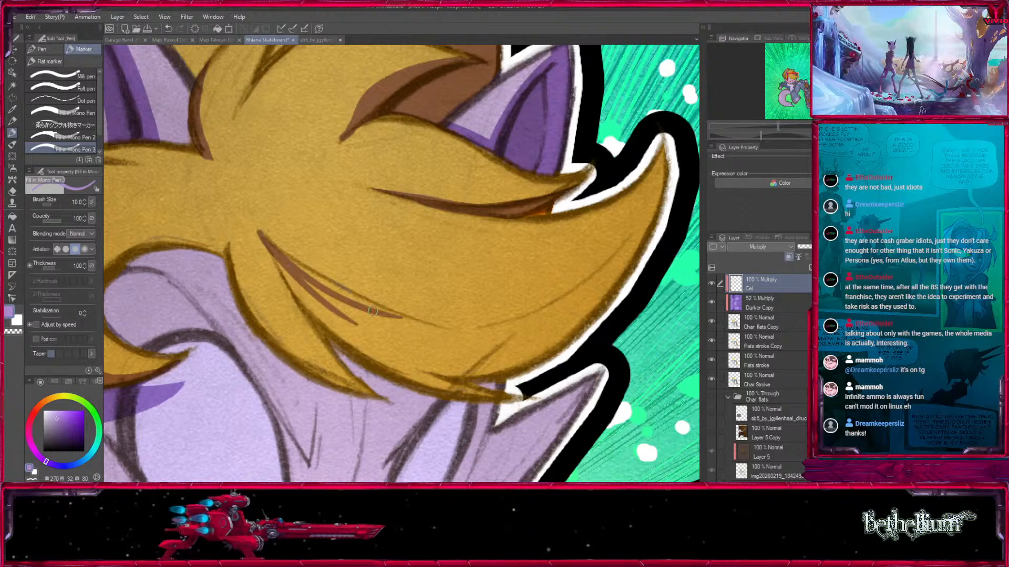
{"action": "key", "text": "x"}
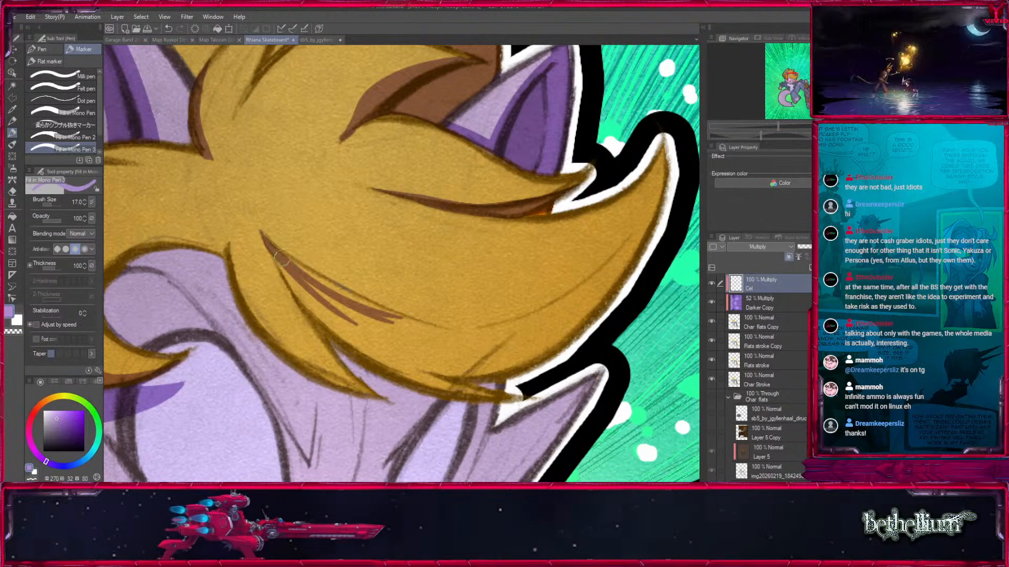
{"action": "left_click_drag", "start_coordinate": [287, 262], "coordinate": [321, 286]}
{"action": "mouse_move", "coordinate": [280, 255]}
{"action": "left_mouse_down"}
{"action": "mouse_move", "coordinate": [334, 331]}
{"action": "mouse_move", "coordinate": [370, 357]}
{"action": "mouse_move", "coordinate": [422, 371]}
{"action": "mouse_move", "coordinate": [462, 362]}
{"action": "mouse_move", "coordinate": [430, 342]}
{"action": "mouse_move", "coordinate": [543, 324]}
{"action": "mouse_move", "coordinate": [643, 252]}
{"action": "left_mouse_up"}
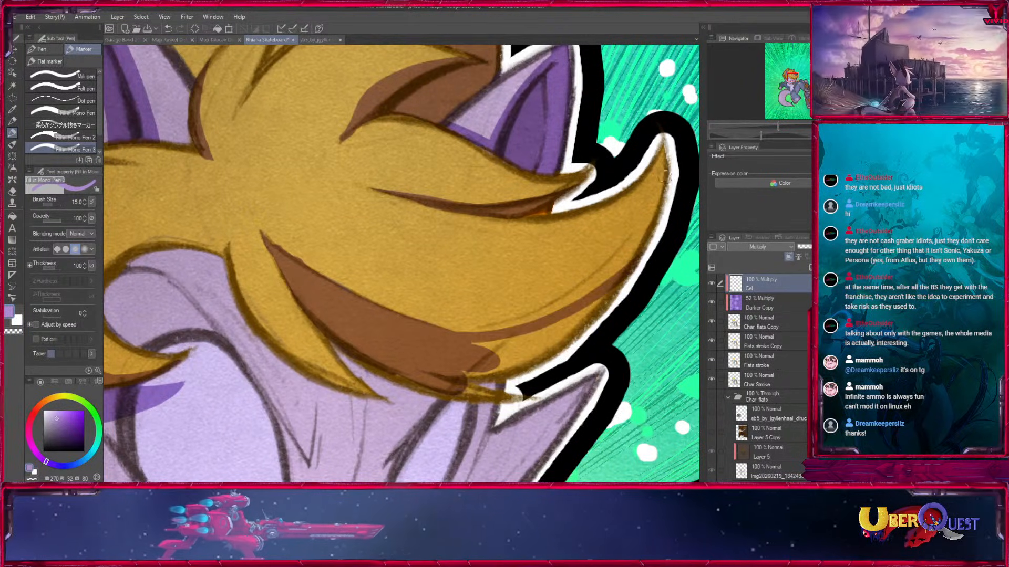
Widen the large front lock's shadow along its outer edge up to the upturned tip.
{"action": "key", "text": "bracketright"}
{"action": "left_click_drag", "start_coordinate": [675, 155], "coordinate": [528, 338]}
{"action": "left_click_drag", "start_coordinate": [657, 215], "coordinate": [469, 358]}
{"action": "left_click_drag", "start_coordinate": [598, 288], "coordinate": [499, 353]}
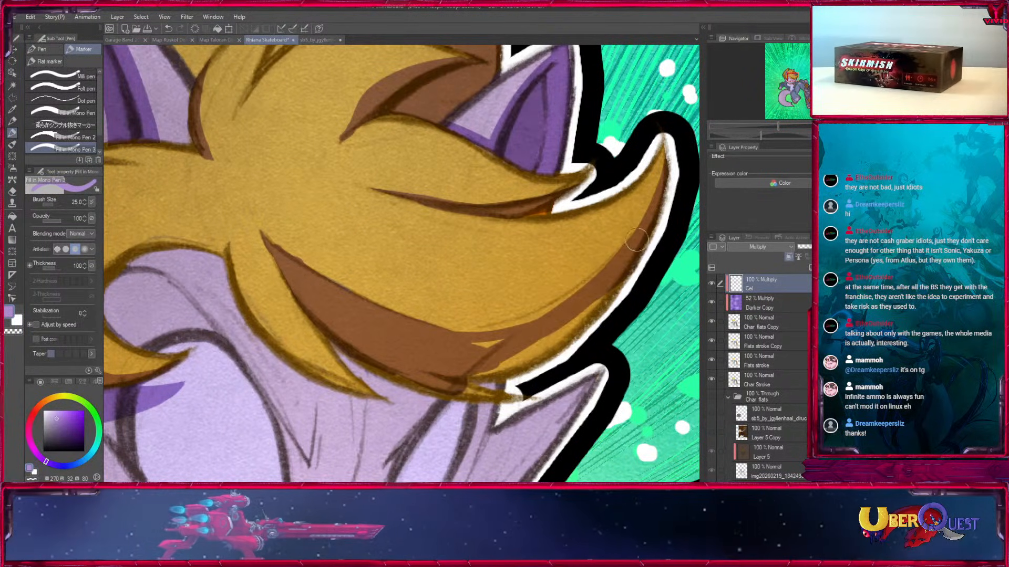
Smooth the upper boundary of the large front lock's shadow into one continuous curve toward the tip.
{"action": "left_click_drag", "start_coordinate": [638, 243], "coordinate": [546, 324]}
{"action": "mouse_move", "coordinate": [613, 271]}
{"action": "left_mouse_down"}
{"action": "mouse_move", "coordinate": [468, 336]}
{"action": "mouse_move", "coordinate": [654, 245]}
{"action": "left_mouse_up"}
{"action": "key", "text": "ctrl+z"}
{"action": "key", "text": "bracketleft"}
{"action": "key", "text": "bracketleft"}
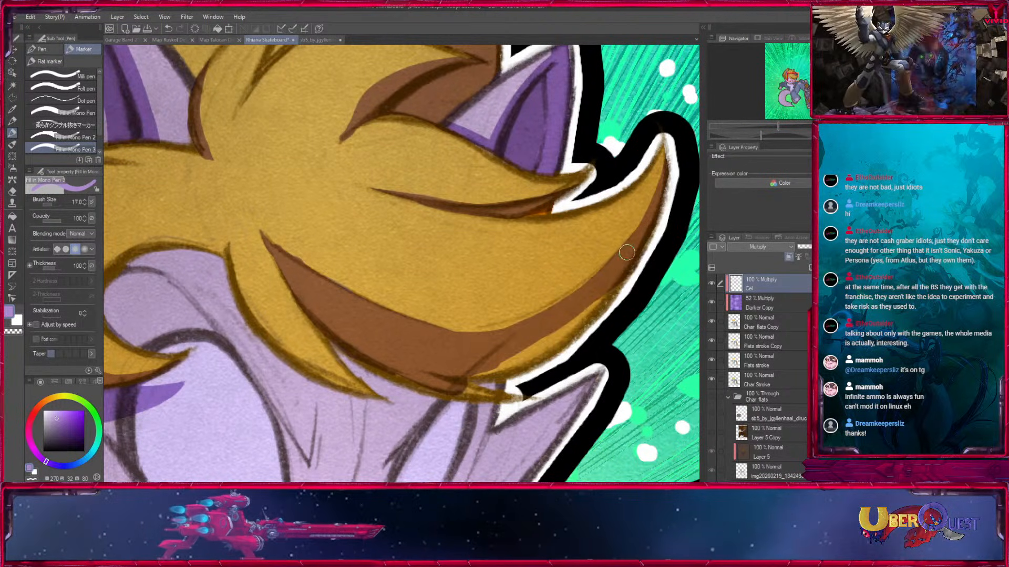
{"action": "left_click_drag", "start_coordinate": [489, 330], "coordinate": [625, 252]}
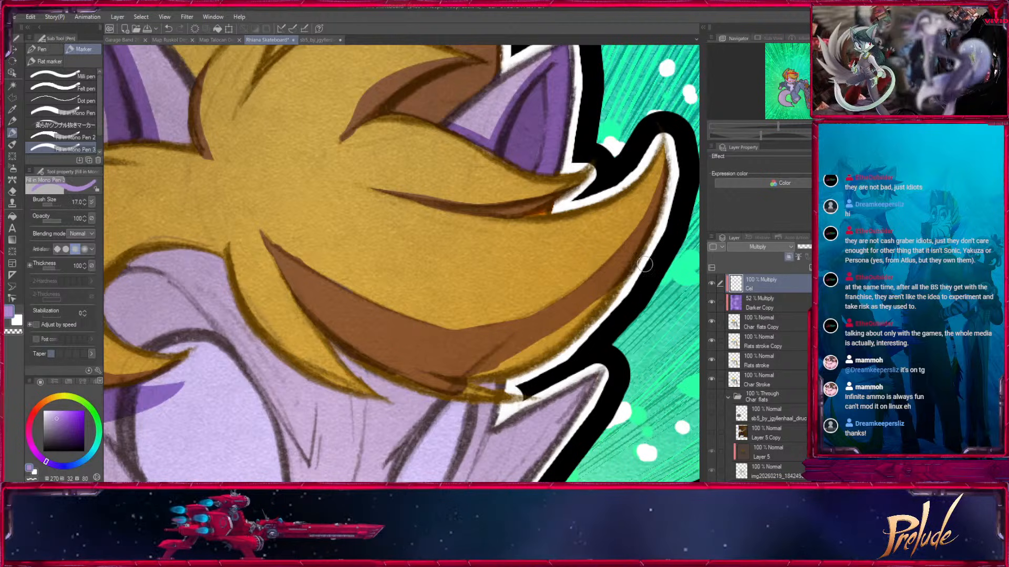
Paint a narrow shadow along the lower edge of the thin bang hanging between the eyes.
{"action": "scroll", "coordinate": [401, 329], "scroll_direction": "down", "scroll_amount": 3}
{"action": "left_click_drag", "start_coordinate": [267, 168], "coordinate": [355, 236]}
{"action": "mouse_move", "coordinate": [308, 166]}
{"action": "left_mouse_down"}
{"action": "mouse_move", "coordinate": [376, 284]}
{"action": "mouse_move", "coordinate": [411, 299]}
{"action": "left_mouse_up"}
{"action": "key", "text": "["}
{"action": "left_click_drag", "start_coordinate": [308, 186], "coordinate": [433, 310]}
{"action": "left_click_drag", "start_coordinate": [353, 260], "coordinate": [453, 314]}
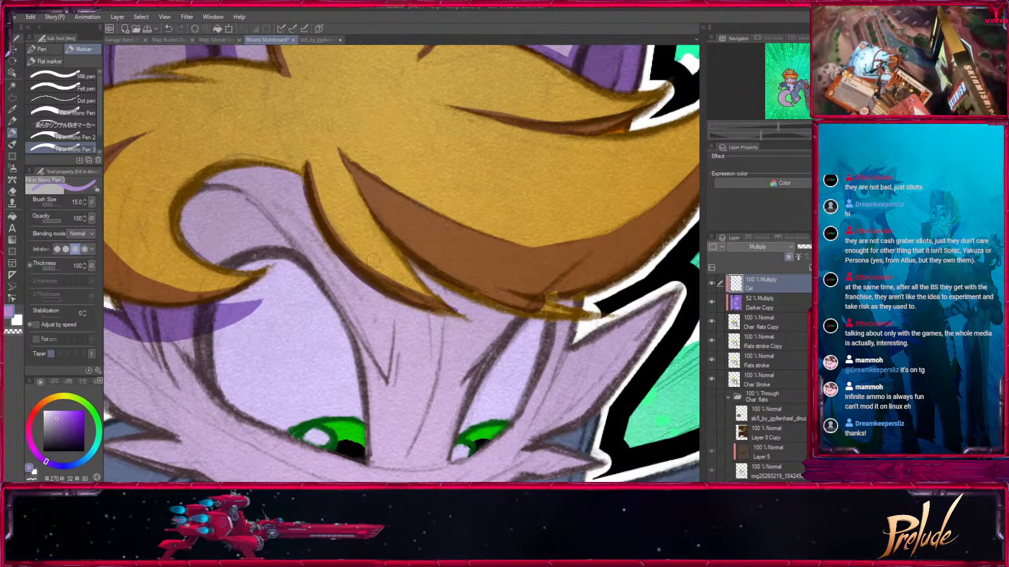
Paint the thin bang's cast shadow on the forehead and clean it up into a pointed end.
{"action": "mouse_move", "coordinate": [291, 172]}
{"action": "left_mouse_down"}
{"action": "mouse_move", "coordinate": [298, 241]}
{"action": "mouse_move", "coordinate": [349, 292]}
{"action": "left_mouse_up"}
{"action": "mouse_move", "coordinate": [301, 198]}
{"action": "left_mouse_down"}
{"action": "mouse_move", "coordinate": [369, 295]}
{"action": "mouse_move", "coordinate": [473, 347]}
{"action": "left_mouse_up"}
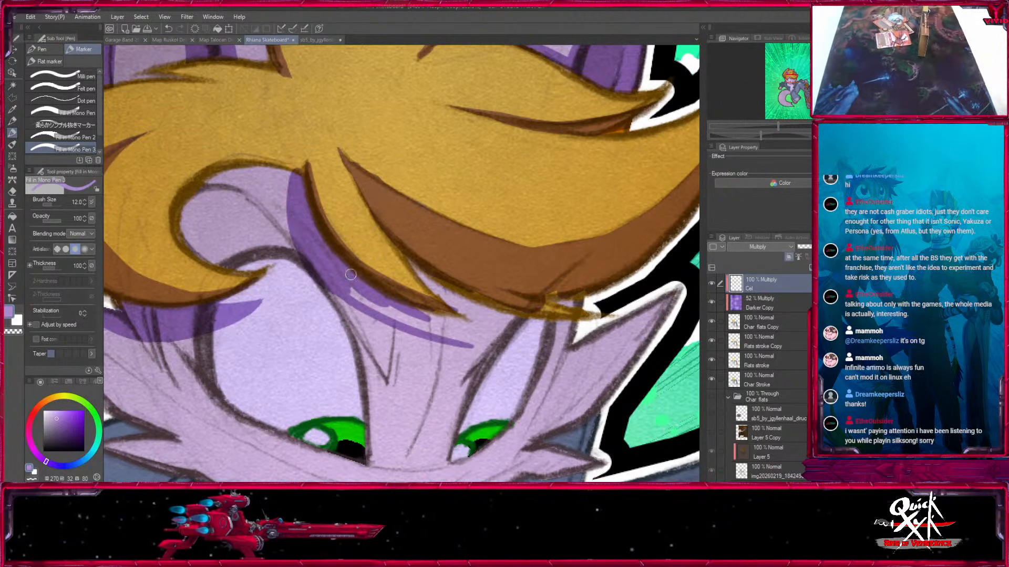
{"action": "left_click_drag", "start_coordinate": [424, 320], "coordinate": [487, 350]}
{"action": "left_click_drag", "start_coordinate": [328, 294], "coordinate": [388, 323]}
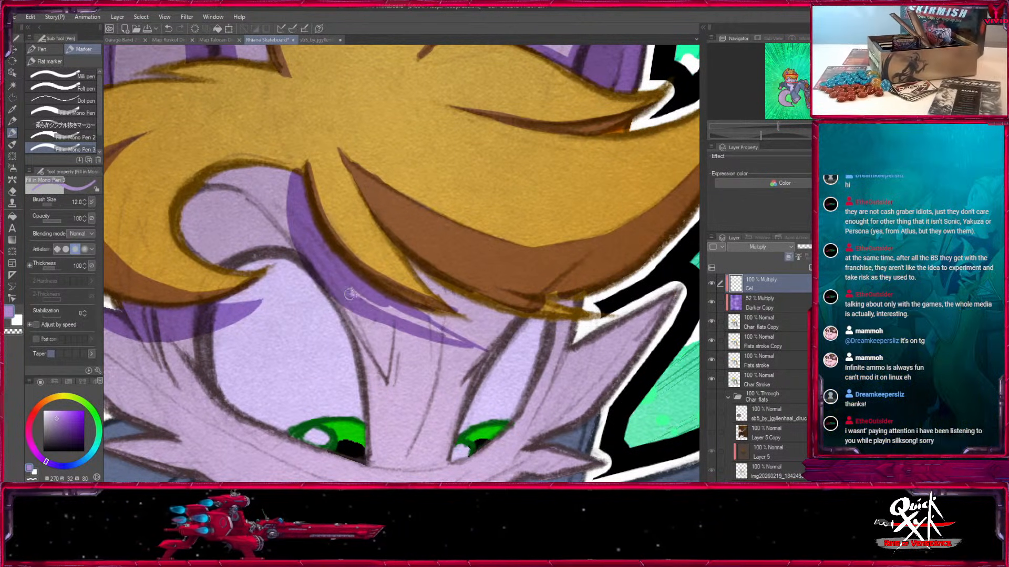
{"action": "key", "text": "x"}
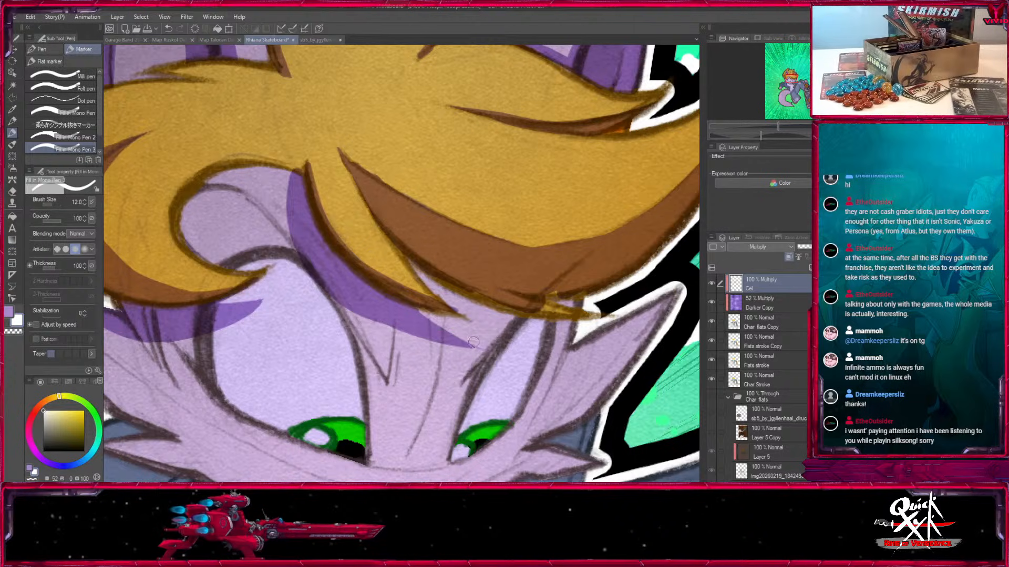
{"action": "key", "text": "x"}
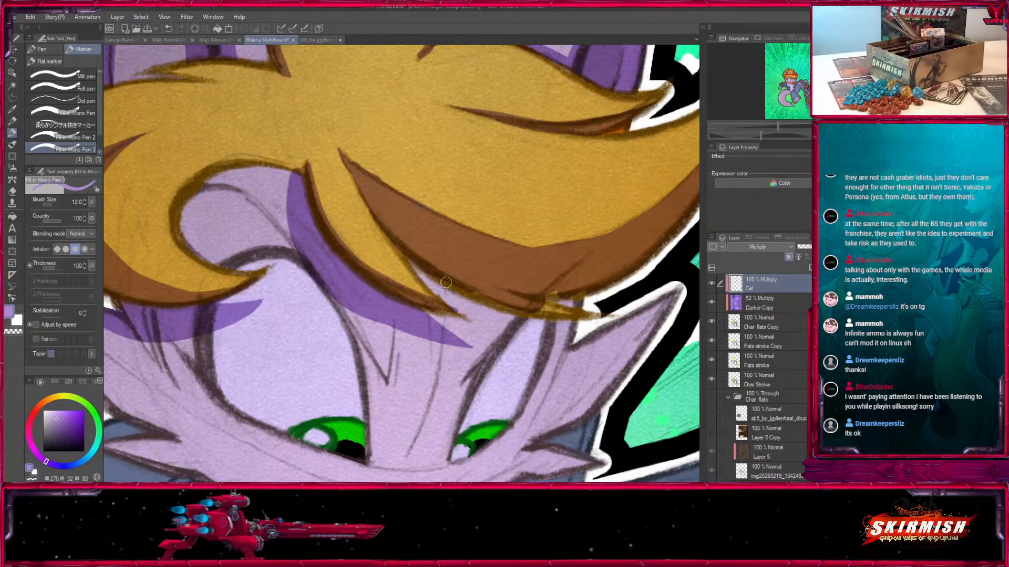
Paint the large front lock's cast shadow across the brow and the top of the far eye.
{"action": "key", "text": "bracketright"}
{"action": "mouse_move", "coordinate": [399, 242]}
{"action": "left_mouse_down"}
{"action": "mouse_move", "coordinate": [465, 310]}
{"action": "mouse_move", "coordinate": [343, 267]}
{"action": "left_mouse_up"}
{"action": "key", "text": "bracketright"}
{"action": "left_click_drag", "start_coordinate": [303, 223], "coordinate": [452, 299]}
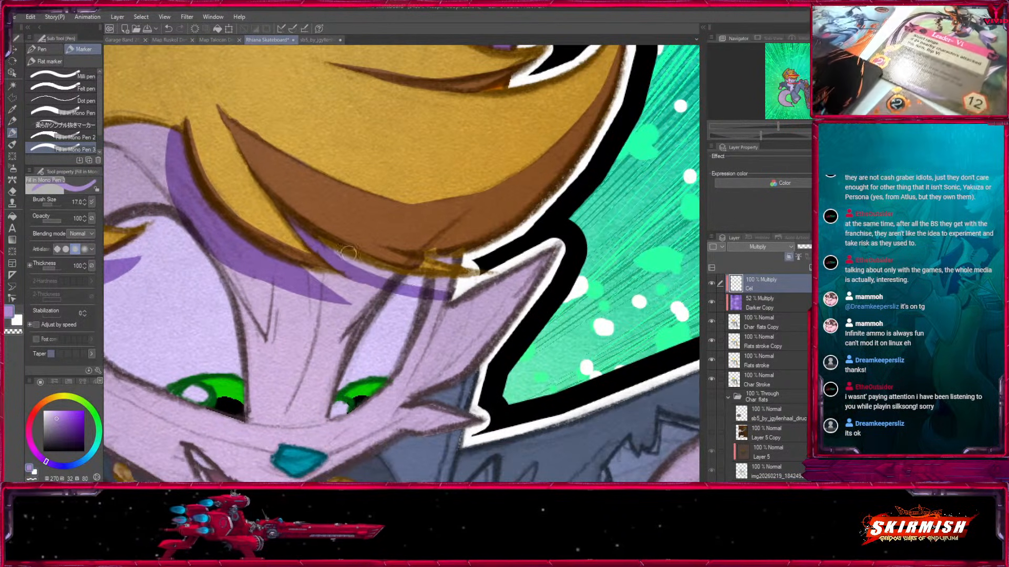
{"action": "left_click_drag", "start_coordinate": [323, 245], "coordinate": [450, 286]}
{"action": "key", "text": "bracketright"}
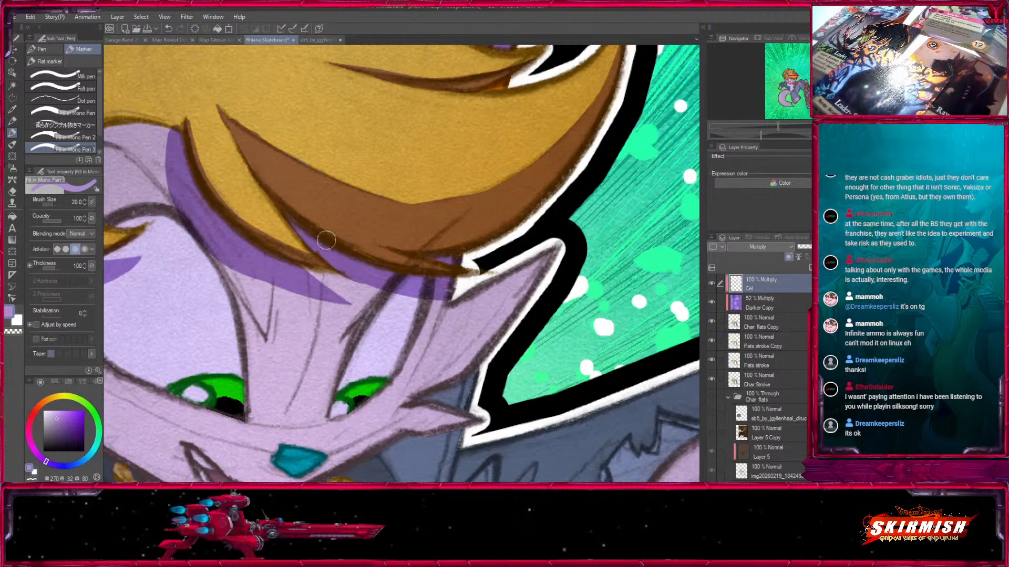
{"action": "left_click_drag", "start_coordinate": [323, 279], "coordinate": [428, 294]}
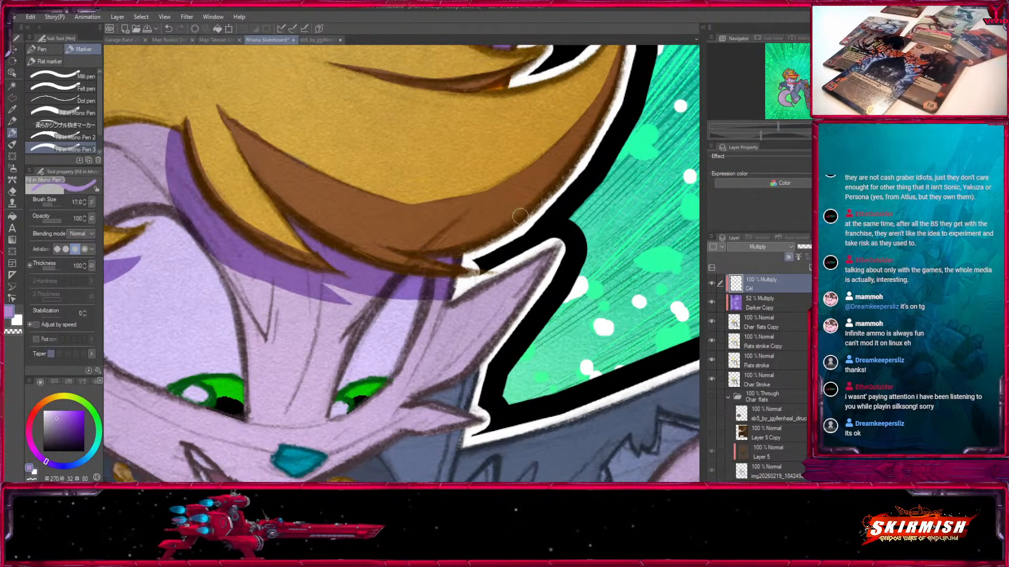
Shade the lower edge of the large pointed cheek tuft beside the far eye.
{"action": "mouse_move", "coordinate": [540, 247]}
{"action": "left_mouse_down"}
{"action": "mouse_move", "coordinate": [604, 233]}
{"action": "mouse_move", "coordinate": [595, 210]}
{"action": "left_mouse_up"}
{"action": "key", "text": "bracketright"}
{"action": "key", "text": "bracketleft"}
{"action": "left_click_drag", "start_coordinate": [522, 334], "coordinate": [610, 210]}
{"action": "mouse_move", "coordinate": [475, 342]}
{"action": "left_mouse_down"}
{"action": "mouse_move", "coordinate": [537, 321]}
{"action": "mouse_move", "coordinate": [518, 330]}
{"action": "left_mouse_up"}
Shade the lower edges of the large and small cheek tufts on the near side of the face.
{"action": "left_click_drag", "start_coordinate": [400, 364], "coordinate": [556, 361]}
{"action": "mouse_move", "coordinate": [126, 212]}
{"action": "left_mouse_down"}
{"action": "mouse_move", "coordinate": [234, 323]}
{"action": "mouse_move", "coordinate": [282, 338]}
{"action": "left_mouse_up"}
{"action": "left_click_drag", "start_coordinate": [273, 337], "coordinate": [232, 263]}
{"action": "mouse_move", "coordinate": [150, 241]}
{"action": "left_mouse_down"}
{"action": "mouse_move", "coordinate": [215, 272]}
{"action": "mouse_move", "coordinate": [199, 250]}
{"action": "mouse_move", "coordinate": [224, 261]}
{"action": "mouse_move", "coordinate": [209, 254]}
{"action": "mouse_move", "coordinate": [319, 314]}
{"action": "left_mouse_up"}
{"action": "mouse_move", "coordinate": [241, 263]}
{"action": "left_mouse_down"}
{"action": "mouse_move", "coordinate": [308, 317]}
{"action": "mouse_move", "coordinate": [355, 326]}
{"action": "left_mouse_up"}
{"action": "left_click_drag", "start_coordinate": [137, 276], "coordinate": [396, 337]}
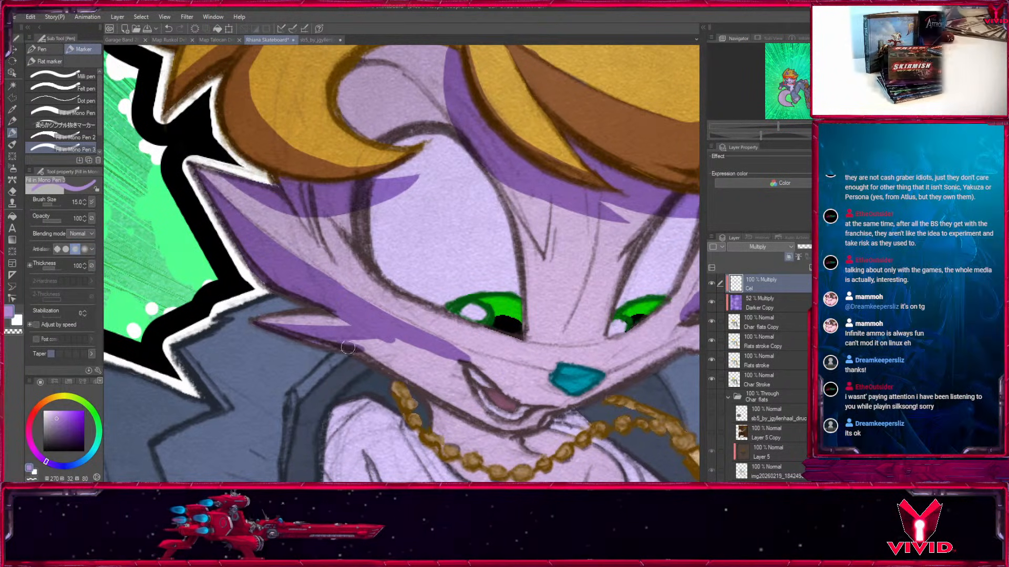
{"action": "mouse_move", "coordinate": [355, 351]}
{"action": "left_mouse_down"}
{"action": "mouse_move", "coordinate": [235, 271]}
{"action": "mouse_move", "coordinate": [344, 305]}
{"action": "mouse_move", "coordinate": [252, 278]}
{"action": "mouse_move", "coordinate": [396, 335]}
{"action": "left_mouse_up"}
Extend the near cheek's shadow across the muzzle to the nose.
{"action": "key", "text": "]"}
{"action": "key", "text": "]"}
{"action": "key", "text": "]"}
{"action": "key", "text": "["}
{"action": "key", "text": "["}
{"action": "key", "text": "["}
{"action": "left_click_drag", "start_coordinate": [204, 203], "coordinate": [362, 281]}
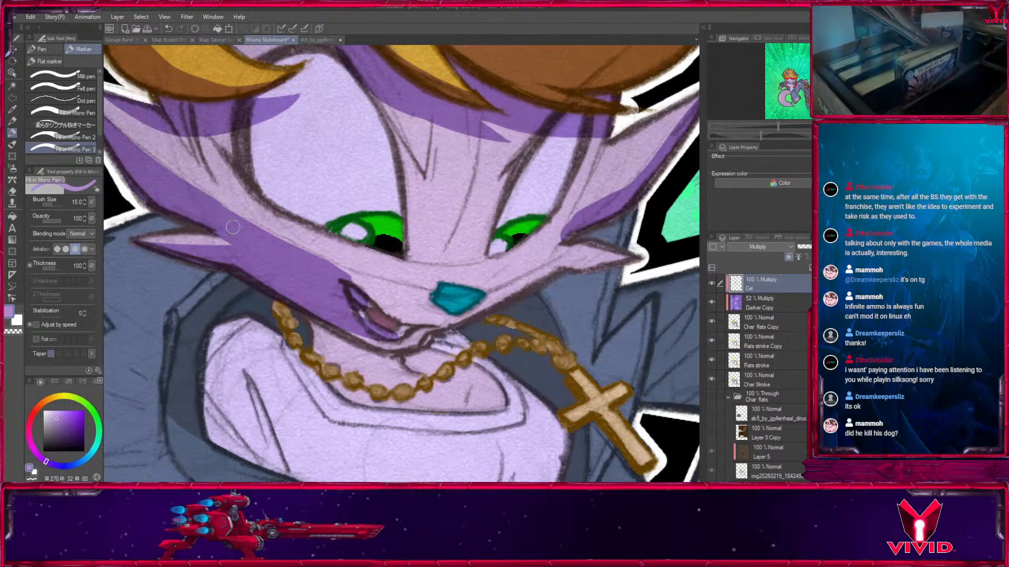
{"action": "mouse_move", "coordinate": [256, 229]}
{"action": "left_mouse_down"}
{"action": "mouse_move", "coordinate": [355, 289]}
{"action": "mouse_move", "coordinate": [427, 299]}
{"action": "left_mouse_up"}
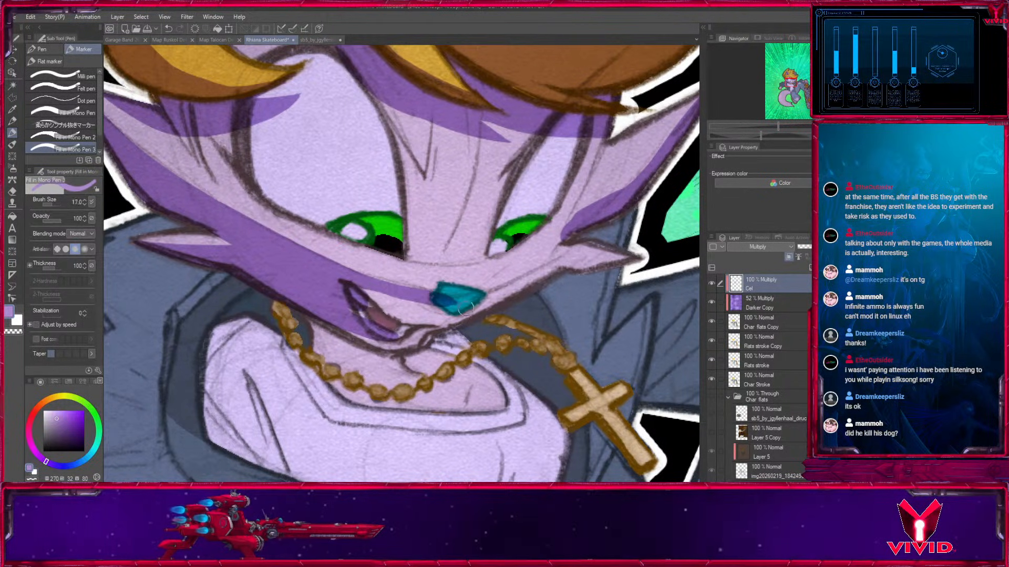
Shade the lower part of the nose and fill the muzzle, mouth area and chin with shadow.
{"action": "mouse_move", "coordinate": [359, 297]}
{"action": "left_mouse_down"}
{"action": "mouse_move", "coordinate": [502, 298]}
{"action": "mouse_move", "coordinate": [431, 300]}
{"action": "mouse_move", "coordinate": [559, 263]}
{"action": "mouse_move", "coordinate": [484, 304]}
{"action": "left_mouse_up"}
{"action": "key", "text": "["}
{"action": "key", "text": "["}
Refine the jaw shadow where it runs from the nose toward the small cheek tuft on the far side.
{"action": "key", "text": "["}
{"action": "left_click_drag", "start_coordinate": [397, 336], "coordinate": [484, 306]}
{"action": "left_click_drag", "start_coordinate": [363, 313], "coordinate": [398, 327]}
{"action": "left_click_drag", "start_coordinate": [363, 341], "coordinate": [442, 345]}
{"action": "left_click_drag", "start_coordinate": [571, 288], "coordinate": [461, 369]}
{"action": "key", "text": "["}
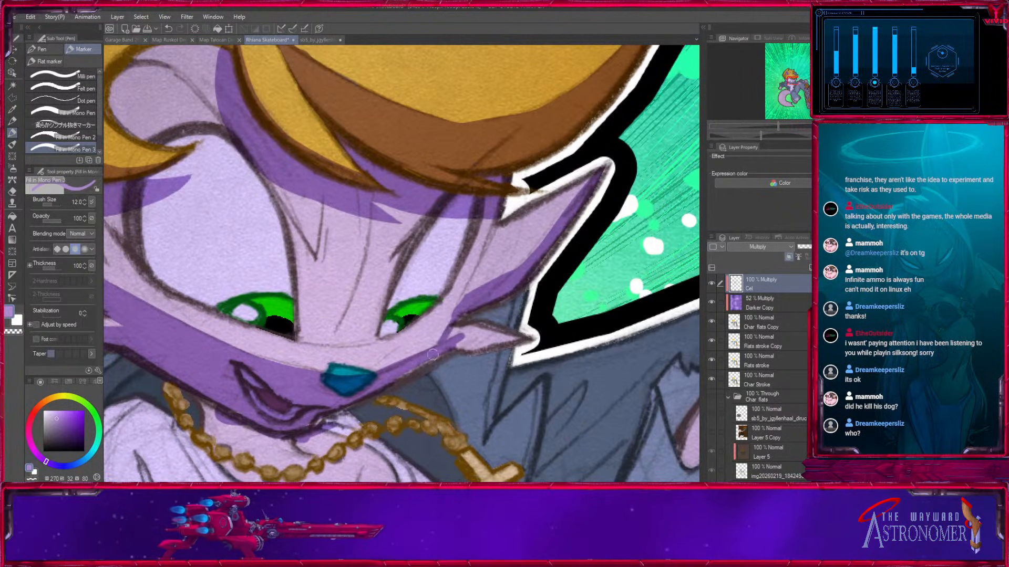
{"action": "key", "text": "x"}
{"action": "key", "text": "x"}
{"action": "left_click_drag", "start_coordinate": [375, 382], "coordinate": [473, 289]}
{"action": "key", "text": "ctrl+z"}
{"action": "key", "text": "bracketleft"}
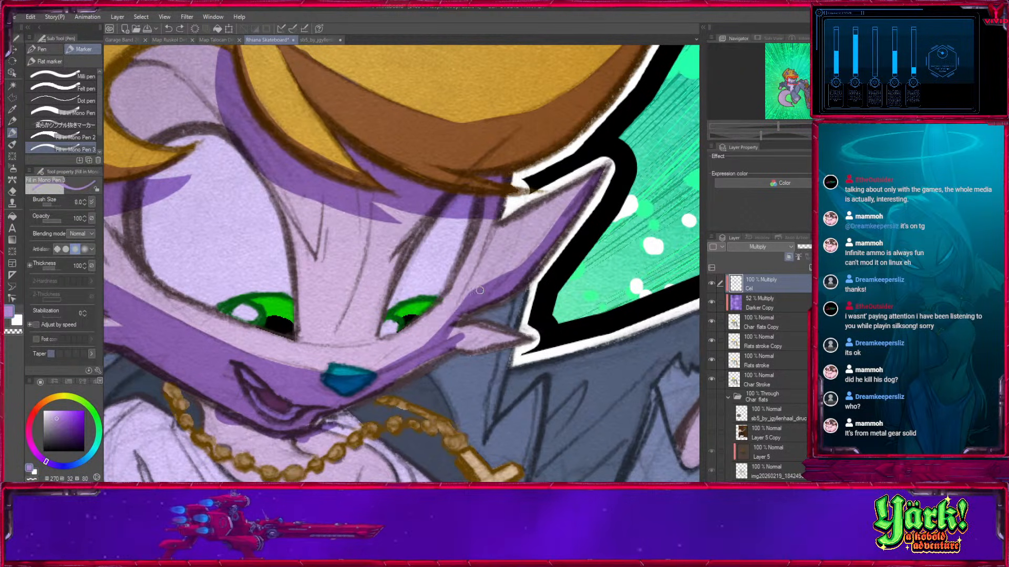
Trim the shadow on the large far cheek tuft and shade the small tuft beneath it.
{"action": "key", "text": "x"}
{"action": "mouse_move", "coordinate": [472, 287]}
{"action": "left_mouse_down"}
{"action": "mouse_move", "coordinate": [465, 292]}
{"action": "mouse_move", "coordinate": [508, 273]}
{"action": "mouse_move", "coordinate": [532, 213]}
{"action": "left_mouse_up"}
{"action": "key", "text": "x"}
{"action": "key", "text": "bracketright"}
{"action": "mouse_move", "coordinate": [471, 245]}
{"action": "left_mouse_down"}
{"action": "mouse_move", "coordinate": [357, 325]}
{"action": "mouse_move", "coordinate": [533, 248]}
{"action": "mouse_move", "coordinate": [477, 245]}
{"action": "mouse_move", "coordinate": [546, 258]}
{"action": "mouse_move", "coordinate": [459, 258]}
{"action": "mouse_move", "coordinate": [545, 256]}
{"action": "left_mouse_up"}
Shade the lower edge of the bent arm's jacket cuff and the sleeve edge overlapping it.
{"action": "key", "text": "bracketright"}
{"action": "key", "text": "bracketright"}
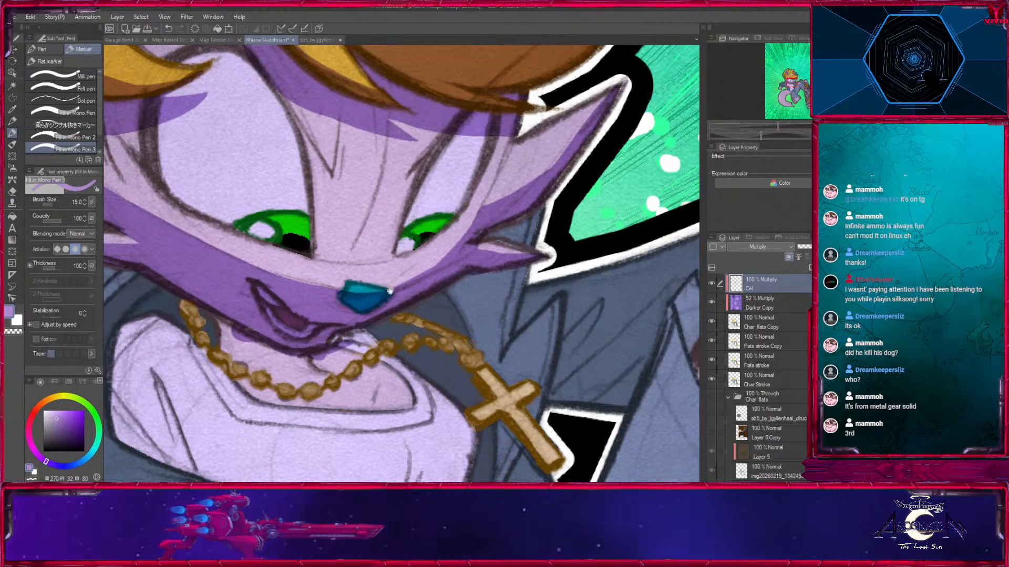
{"action": "left_click_drag", "start_coordinate": [382, 291], "coordinate": [513, 319]}
{"action": "left_click_drag", "start_coordinate": [395, 366], "coordinate": [624, 88]}
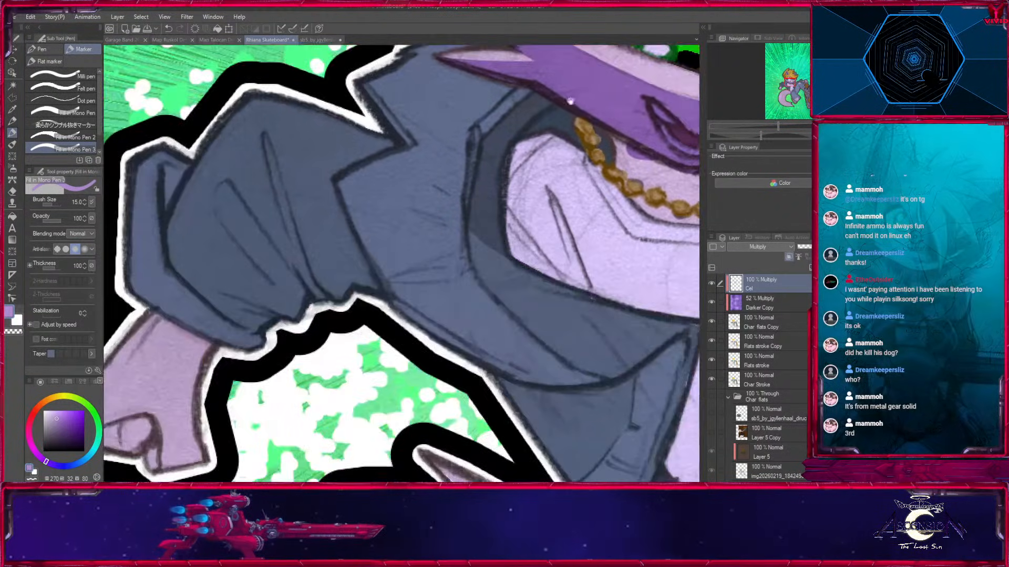
{"action": "left_click_drag", "start_coordinate": [248, 247], "coordinate": [350, 274]}
{"action": "left_click_drag", "start_coordinate": [222, 311], "coordinate": [370, 360]}
{"action": "key", "text": "bracketleft"}
{"action": "mouse_move", "coordinate": [270, 287]}
{"action": "left_mouse_down"}
{"action": "mouse_move", "coordinate": [298, 311]}
{"action": "mouse_move", "coordinate": [370, 342]}
{"action": "left_mouse_up"}
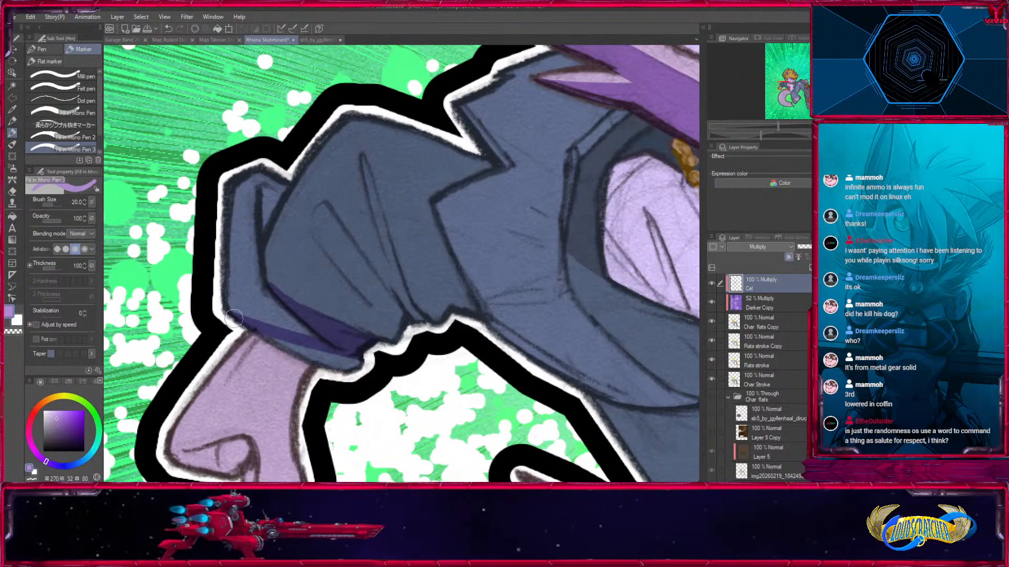
{"action": "left_click_drag", "start_coordinate": [239, 322], "coordinate": [306, 348]}
Paint the first sleeve fold shadow above the cuff and a trimmed shadow wedge at the cuff's upper inner edge.
{"action": "left_click_drag", "start_coordinate": [335, 231], "coordinate": [382, 307]}
{"action": "key", "text": "bracketleft"}
{"action": "left_click_drag", "start_coordinate": [280, 294], "coordinate": [387, 319]}
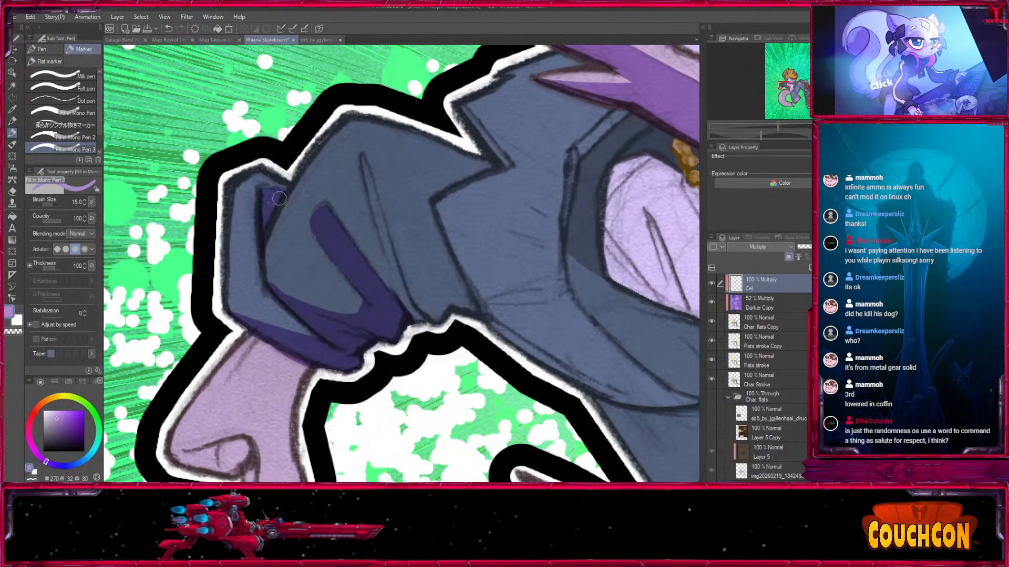
{"action": "key", "text": "x"}
{"action": "left_click_drag", "start_coordinate": [263, 175], "coordinate": [281, 187]}
{"action": "key", "text": "x"}
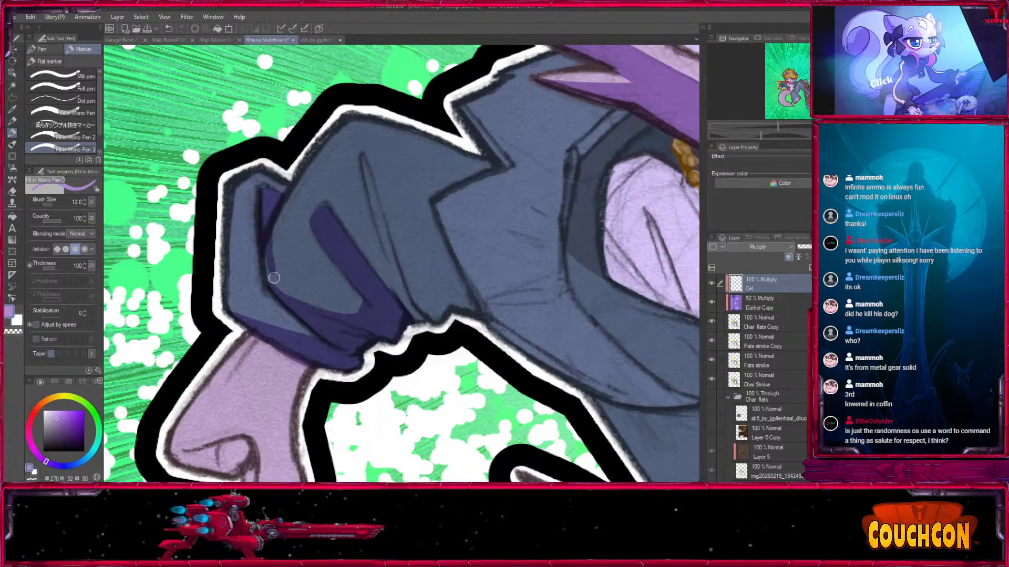
Paint pointed shadows along the remaining folds of the bent sleeve and trim them into sharp spikes.
{"action": "left_click_drag", "start_coordinate": [364, 165], "coordinate": [412, 317]}
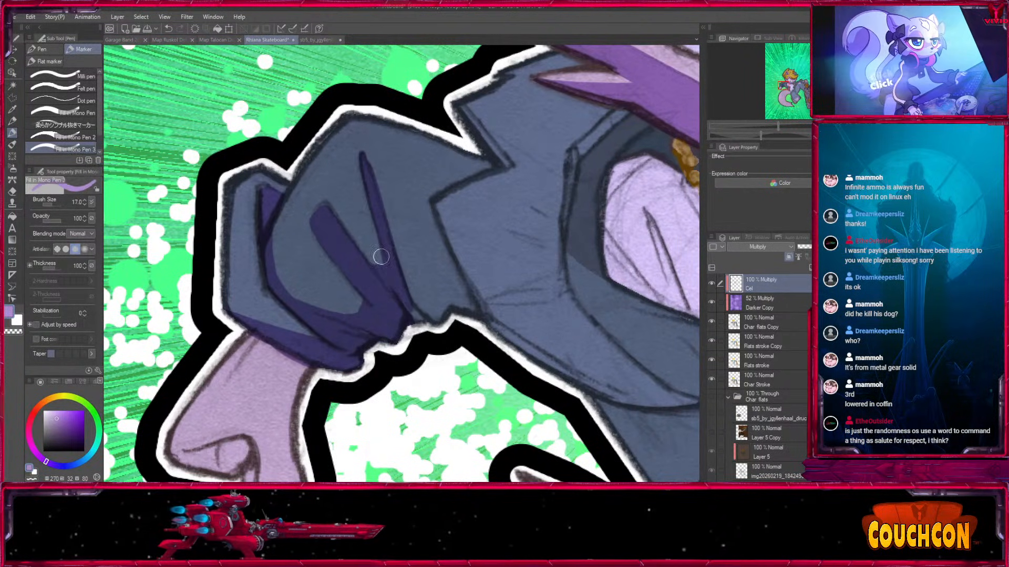
{"action": "left_click_drag", "start_coordinate": [374, 237], "coordinate": [380, 257]}
{"action": "key", "text": "["}
{"action": "mouse_move", "coordinate": [386, 214]}
{"action": "left_mouse_down"}
{"action": "mouse_move", "coordinate": [432, 291]}
{"action": "mouse_move", "coordinate": [433, 248]}
{"action": "left_mouse_up"}
{"action": "key", "text": "["}
{"action": "left_click_drag", "start_coordinate": [455, 310], "coordinate": [435, 207]}
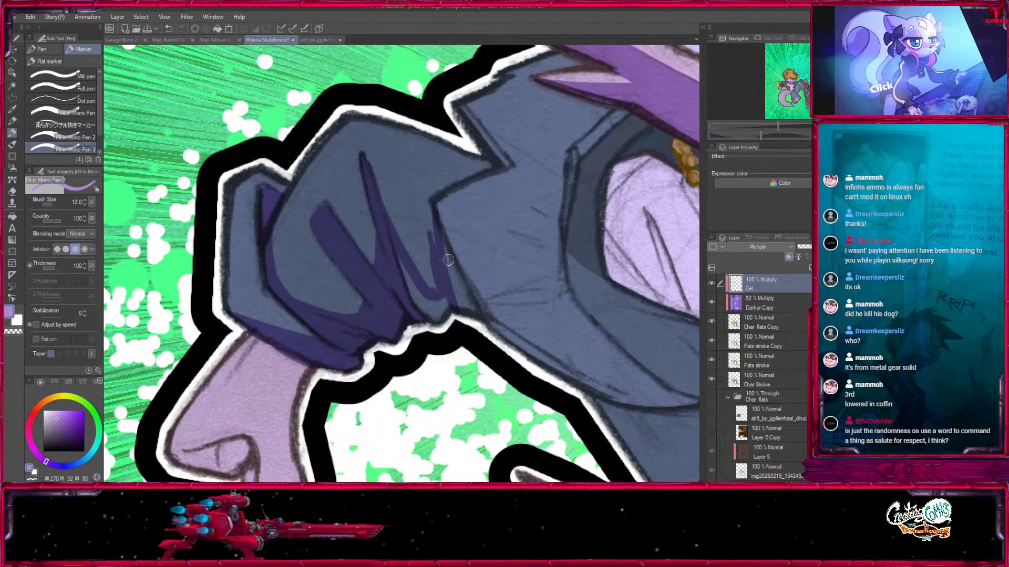
{"action": "key", "text": "x"}
{"action": "mouse_move", "coordinate": [440, 271]}
{"action": "left_mouse_down"}
{"action": "mouse_move", "coordinate": [433, 249]}
{"action": "mouse_move", "coordinate": [423, 304]}
{"action": "left_mouse_up"}
{"action": "key", "text": "x"}
Shade the jacket's lower edge beside the sleeve and cast a curved shadow beneath the turned-out lapel.
{"action": "key", "text": "]"}
{"action": "key", "text": "]"}
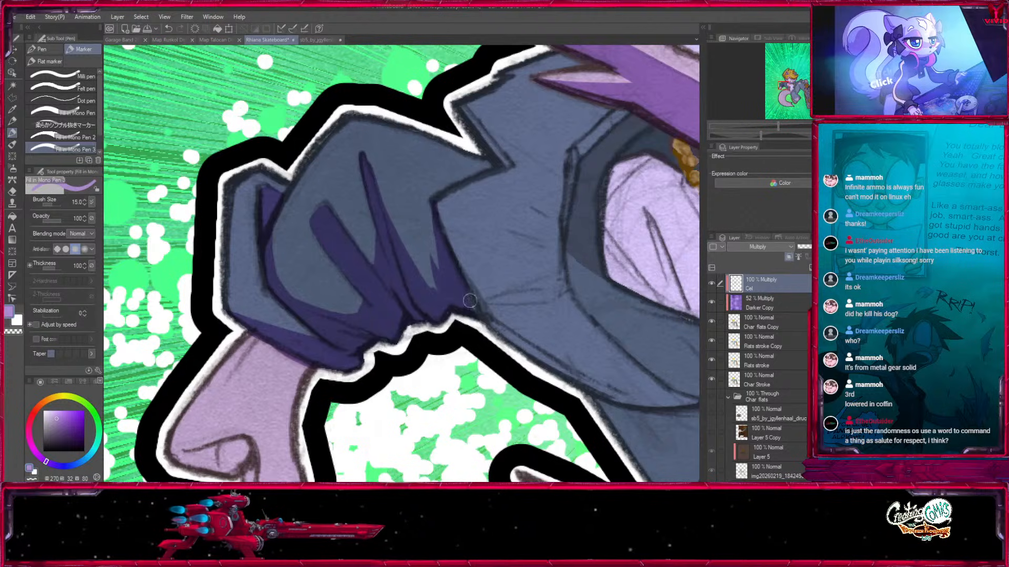
{"action": "mouse_move", "coordinate": [438, 217]}
{"action": "left_mouse_down"}
{"action": "mouse_move", "coordinate": [500, 337]}
{"action": "mouse_move", "coordinate": [256, 250]}
{"action": "mouse_move", "coordinate": [342, 297]}
{"action": "left_mouse_up"}
{"action": "left_click_drag", "start_coordinate": [234, 235], "coordinate": [355, 297]}
{"action": "left_click_drag", "start_coordinate": [523, 251], "coordinate": [547, 283]}
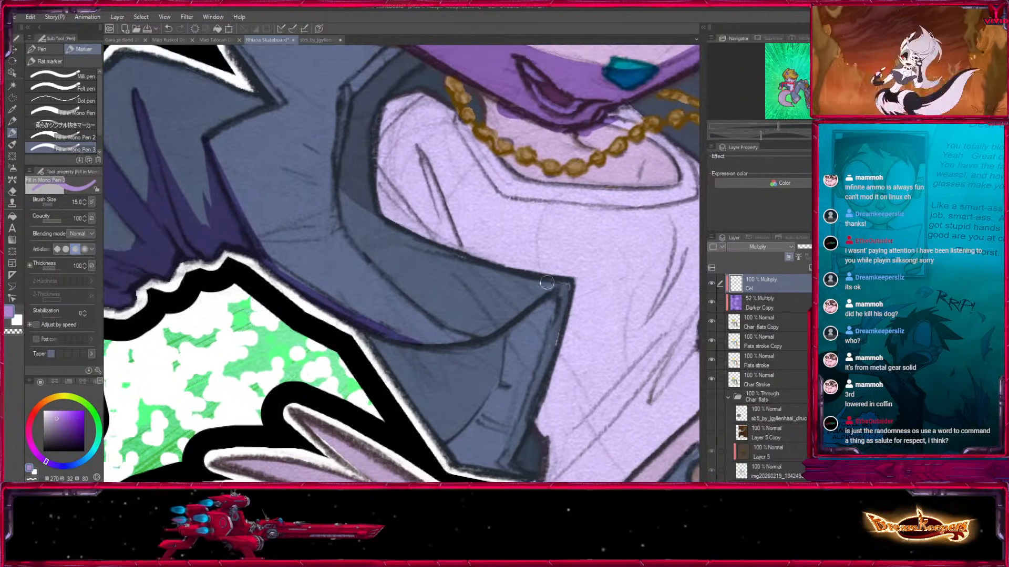
{"action": "mouse_move", "coordinate": [384, 341]}
{"action": "left_mouse_down"}
{"action": "mouse_move", "coordinate": [517, 325]}
{"action": "mouse_move", "coordinate": [548, 301]}
{"action": "left_mouse_up"}
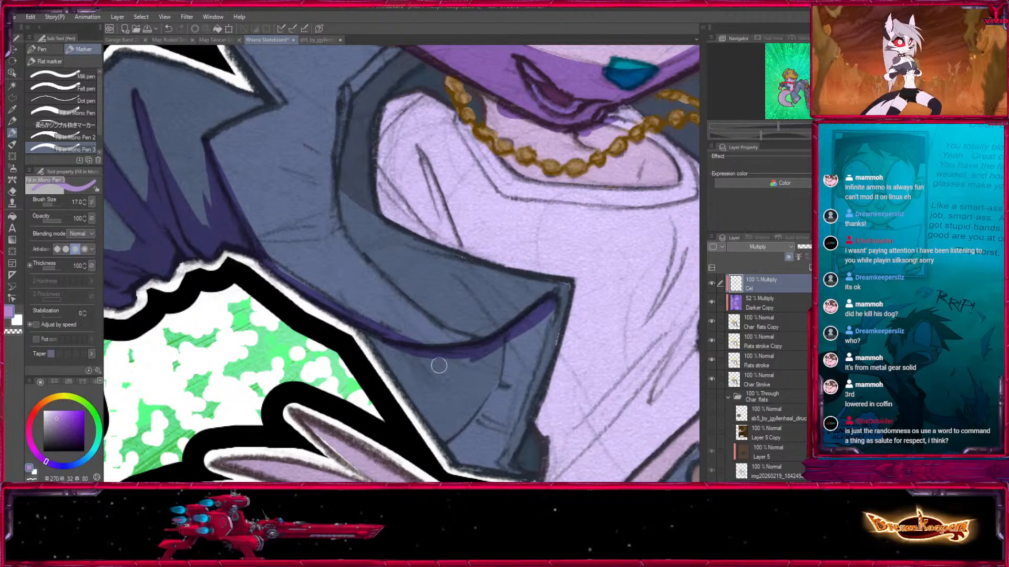
Shade the folded edge of the jacket collar and cast the head's shadow across the near shoulder.
{"action": "key", "text": "bracketleft"}
{"action": "key", "text": "bracketleft"}
{"action": "left_click_drag", "start_coordinate": [274, 263], "coordinate": [304, 284]}
{"action": "left_click_drag", "start_coordinate": [347, 124], "coordinate": [368, 285]}
{"action": "key", "text": "bracketright"}
{"action": "mouse_move", "coordinate": [353, 342]}
{"action": "left_mouse_down"}
{"action": "mouse_move", "coordinate": [366, 252]}
{"action": "mouse_move", "coordinate": [424, 211]}
{"action": "mouse_move", "coordinate": [376, 247]}
{"action": "left_mouse_up"}
{"action": "key", "text": "bracketright"}
{"action": "key", "text": "bracketright"}
{"action": "left_click_drag", "start_coordinate": [294, 188], "coordinate": [413, 214]}
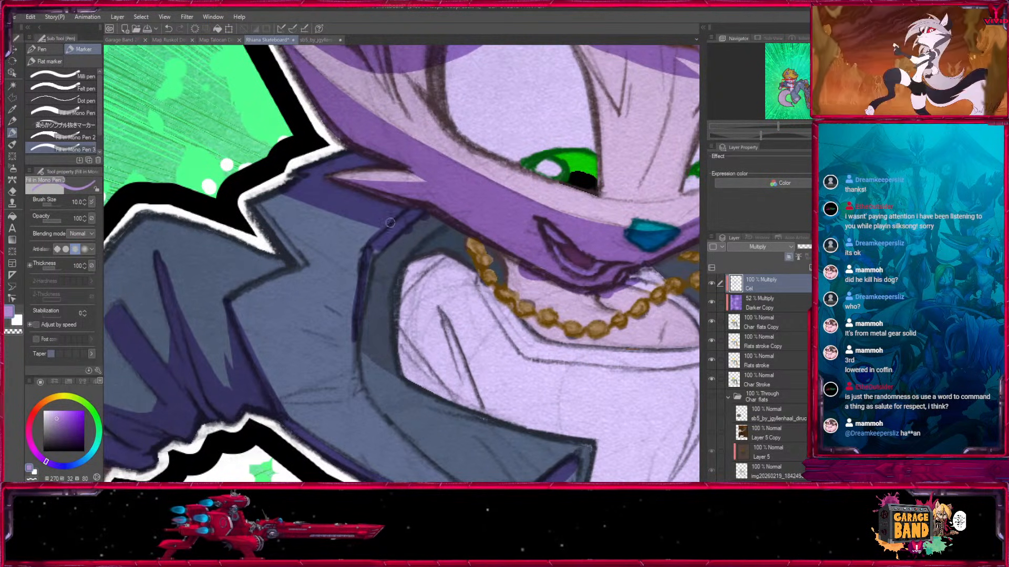
Shade the inside of the jacket collar around the neck and thicken the shadow down its folded edge.
{"action": "key", "text": "bracketright"}
{"action": "key", "text": "bracketright"}
{"action": "key", "text": "bracketright"}
{"action": "key", "text": "bracketright"}
{"action": "mouse_move", "coordinate": [446, 231]}
{"action": "left_mouse_down"}
{"action": "mouse_move", "coordinate": [435, 229]}
{"action": "mouse_move", "coordinate": [370, 313]}
{"action": "left_mouse_up"}
{"action": "key", "text": "bracketleft"}
{"action": "key", "text": "bracketleft"}
{"action": "key", "text": "bracketleft"}
{"action": "key", "text": "bracketleft"}
{"action": "left_click_drag", "start_coordinate": [360, 361], "coordinate": [370, 267]}
{"action": "left_click_drag", "start_coordinate": [371, 295], "coordinate": [371, 325]}
{"action": "left_click_drag", "start_coordinate": [374, 364], "coordinate": [306, 261]}
{"action": "key", "text": "bracketleft"}
{"action": "key", "text": "bracketleft"}
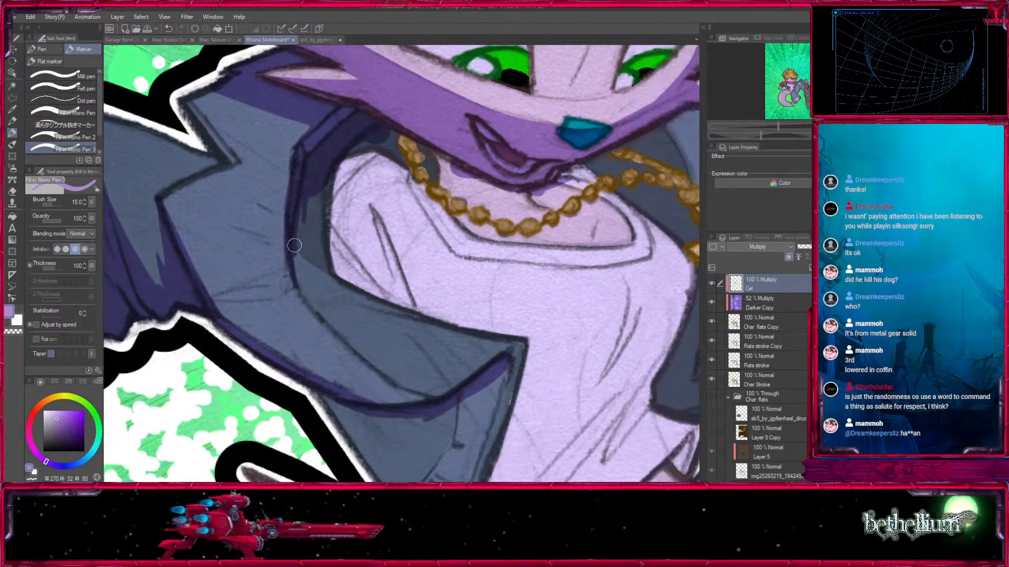
Refine the shadow along the jacket's folded collar edge and shade the adjoining side of the white shirt.
{"action": "mouse_move", "coordinate": [323, 322]}
{"action": "left_mouse_down"}
{"action": "mouse_move", "coordinate": [305, 298]}
{"action": "mouse_move", "coordinate": [300, 263]}
{"action": "mouse_move", "coordinate": [283, 250]}
{"action": "left_mouse_up"}
{"action": "key", "text": "x"}
{"action": "key", "text": "x"}
{"action": "mouse_move", "coordinate": [315, 307]}
{"action": "left_mouse_down"}
{"action": "mouse_move", "coordinate": [300, 239]}
{"action": "mouse_move", "coordinate": [333, 277]}
{"action": "mouse_move", "coordinate": [374, 299]}
{"action": "left_mouse_up"}
{"action": "key", "text": "bracketright"}
{"action": "left_click_drag", "start_coordinate": [295, 256], "coordinate": [320, 264]}
{"action": "left_click_drag", "start_coordinate": [301, 248], "coordinate": [374, 294]}
Paint the cast shadow across the shirt's shoulder and along its neckline beneath the gold chain.
{"action": "key", "text": "bracketright"}
{"action": "key", "text": "bracketright"}
{"action": "key", "text": "bracketright"}
{"action": "key", "text": "bracketright"}
{"action": "key", "text": "bracketright"}
{"action": "key", "text": "bracketright"}
{"action": "mouse_move", "coordinate": [370, 156]}
{"action": "left_mouse_down"}
{"action": "mouse_move", "coordinate": [340, 231]}
{"action": "mouse_move", "coordinate": [374, 292]}
{"action": "mouse_move", "coordinate": [318, 232]}
{"action": "mouse_move", "coordinate": [373, 140]}
{"action": "mouse_move", "coordinate": [407, 165]}
{"action": "left_mouse_up"}
{"action": "key", "text": "bracketleft"}
{"action": "key", "text": "bracketleft"}
{"action": "key", "text": "bracketleft"}
{"action": "key", "text": "bracketleft"}
{"action": "mouse_move", "coordinate": [407, 165]}
{"action": "left_mouse_down"}
{"action": "mouse_move", "coordinate": [388, 137]}
{"action": "mouse_move", "coordinate": [462, 205]}
{"action": "mouse_move", "coordinate": [499, 220]}
{"action": "mouse_move", "coordinate": [489, 228]}
{"action": "left_mouse_up"}
{"action": "key", "text": "bracketright"}
{"action": "key", "text": "bracketright"}
Check the whole character with the Cel layer's shading hidden and shown again.
{"action": "key", "text": "ctrl+minus"}
{"action": "key", "text": "ctrl+minus"}
{"action": "key", "text": "ctrl+minus"}
{"action": "key", "text": "ctrl+minus"}
{"action": "key", "text": "ctrl+minus"}
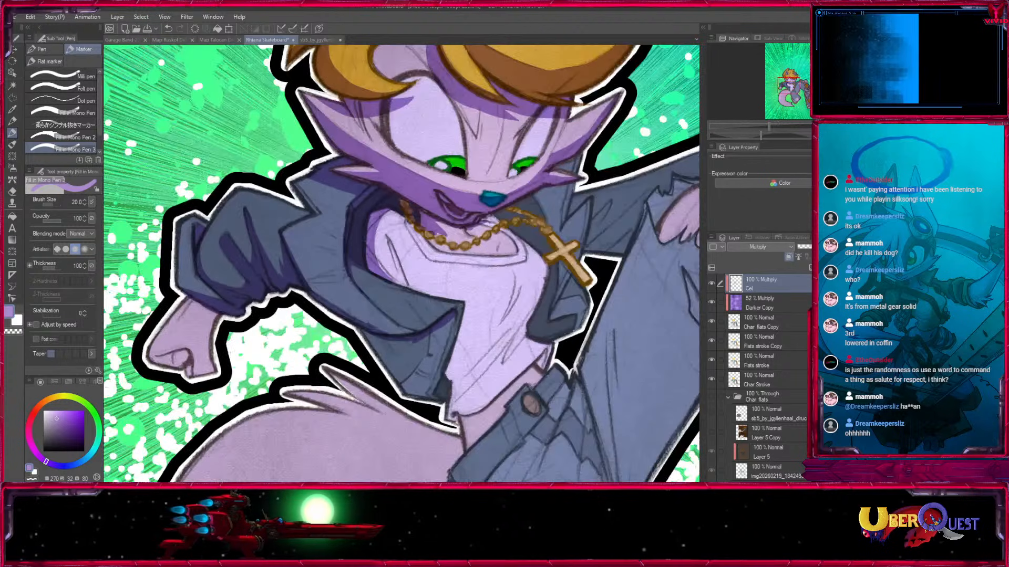
{"action": "left_click_drag", "start_coordinate": [593, 372], "coordinate": [579, 297]}
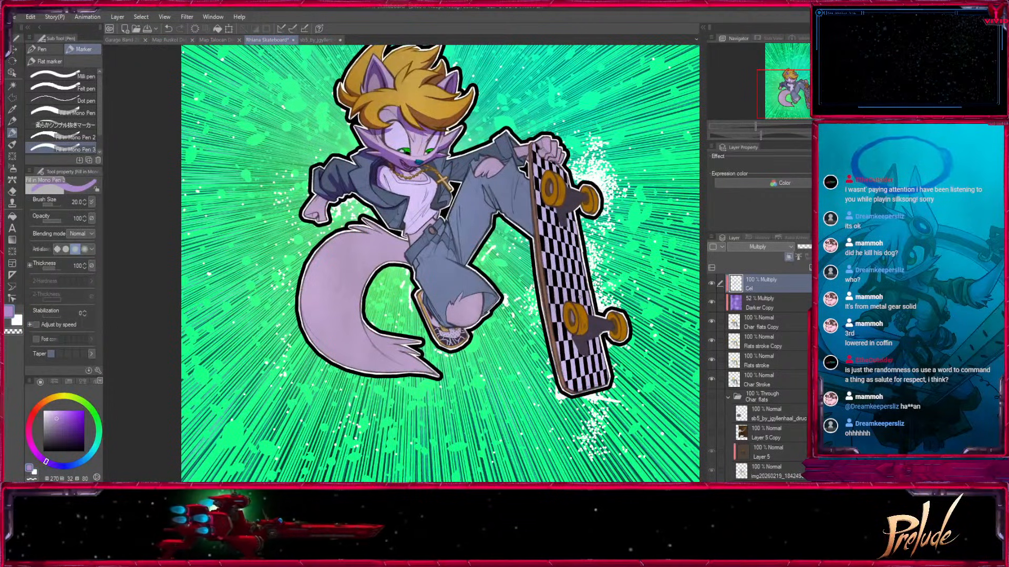
{"action": "left_click", "coordinate": [712, 284]}
{"action": "left_click", "coordinate": [712, 284]}
{"action": "mouse_move", "coordinate": [594, 226]}
{"action": "left_mouse_down"}
{"action": "mouse_move", "coordinate": [580, 346]}
{"action": "mouse_move", "coordinate": [590, 310]}
{"action": "left_mouse_up"}
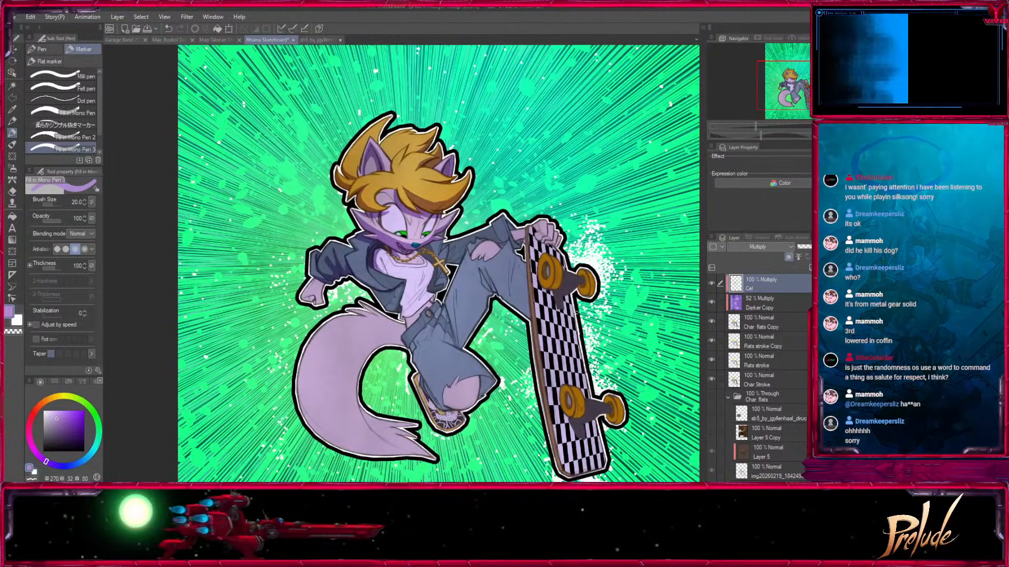
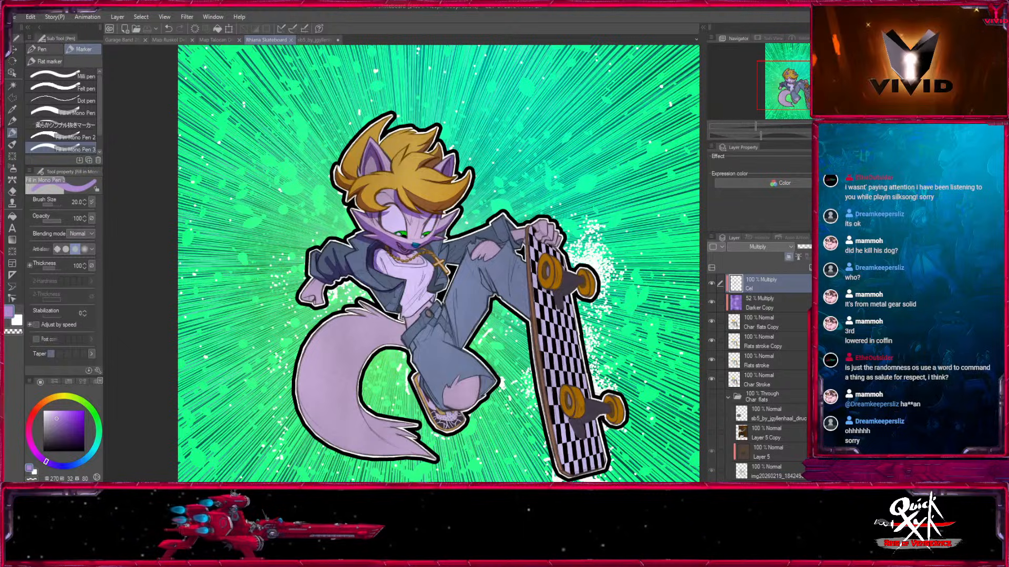
Shade the inner jacket collar behind the gold chain and cross, beside the character's neck.
{"action": "key", "text": "ctrl+plus"}
{"action": "key", "text": "ctrl+plus"}
{"action": "key", "text": "ctrl+plus"}
{"action": "key", "text": "ctrl+plus"}
{"action": "left_click_drag", "start_coordinate": [576, 212], "coordinate": [339, 338]}
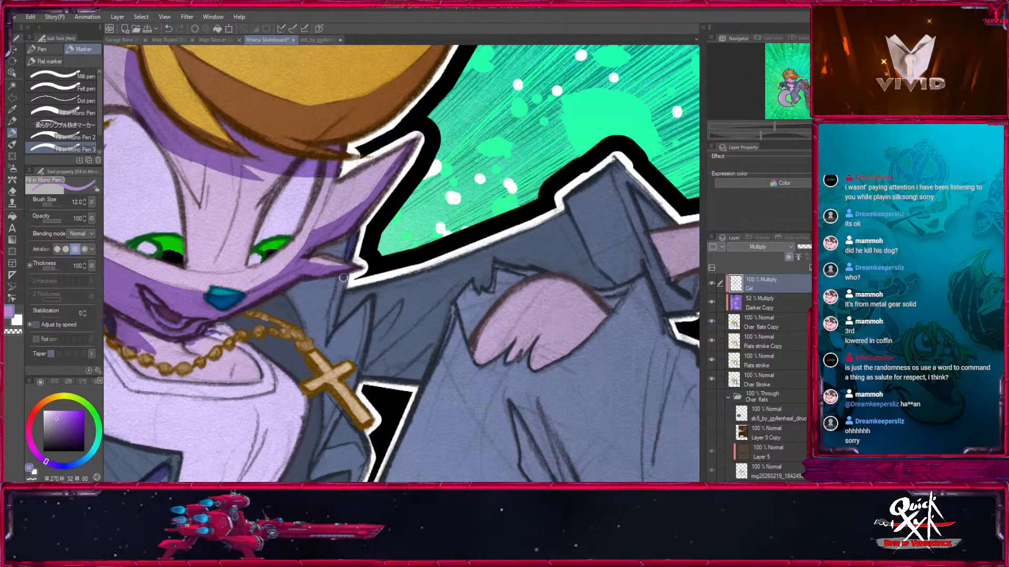
{"action": "left_click_drag", "start_coordinate": [327, 332], "coordinate": [435, 270]}
{"action": "key", "text": "bracketright"}
{"action": "key", "text": "bracketright"}
{"action": "key", "text": "bracketright"}
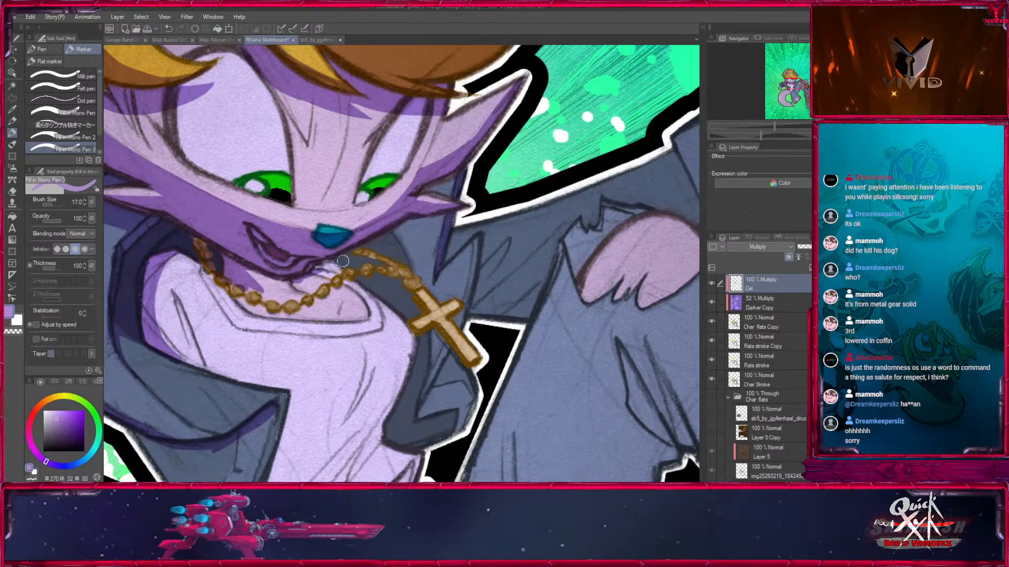
{"action": "left_click_drag", "start_coordinate": [394, 239], "coordinate": [416, 312]}
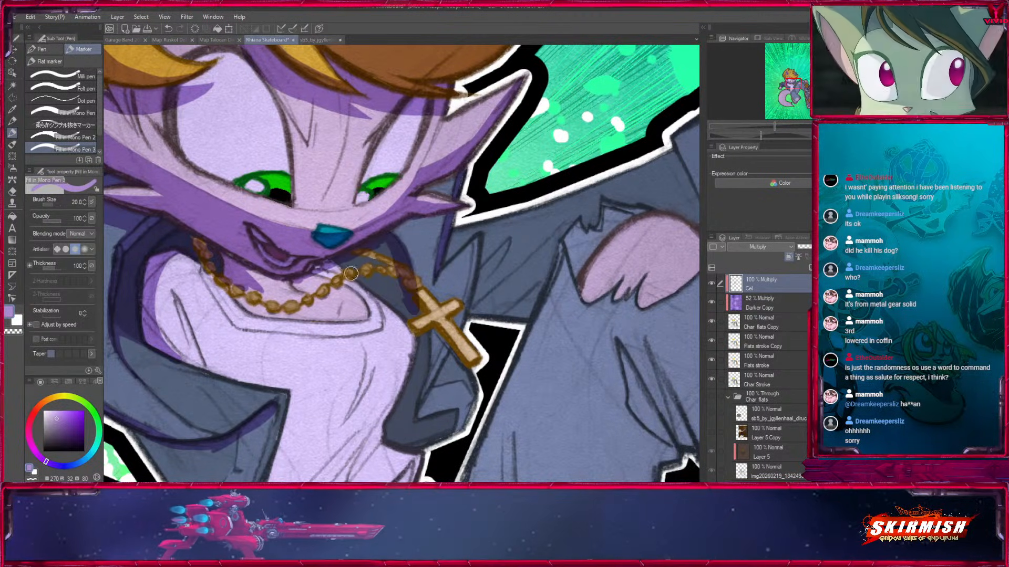
{"action": "left_click_drag", "start_coordinate": [341, 269], "coordinate": [400, 304]}
Paint the head's cast shadow over the neck, gold chain and inner collar down to the shirt's neckline.
{"action": "key", "text": "bracketright"}
{"action": "key", "text": "bracketright"}
{"action": "key", "text": "bracketright"}
{"action": "key", "text": "bracketleft"}
{"action": "left_click_drag", "start_coordinate": [161, 260], "coordinate": [207, 269]}
{"action": "left_click_drag", "start_coordinate": [250, 294], "coordinate": [284, 305]}
{"action": "left_click_drag", "start_coordinate": [204, 273], "coordinate": [300, 310]}
{"action": "mouse_move", "coordinate": [301, 302]}
{"action": "left_mouse_down"}
{"action": "mouse_move", "coordinate": [244, 276]}
{"action": "mouse_move", "coordinate": [361, 287]}
{"action": "left_mouse_up"}
{"action": "mouse_move", "coordinate": [315, 299]}
{"action": "left_mouse_down"}
{"action": "mouse_move", "coordinate": [368, 268]}
{"action": "mouse_move", "coordinate": [337, 274]}
{"action": "left_mouse_up"}
{"action": "mouse_move", "coordinate": [353, 253]}
{"action": "left_mouse_down"}
{"action": "mouse_move", "coordinate": [393, 276]}
{"action": "mouse_move", "coordinate": [396, 263]}
{"action": "left_mouse_up"}
{"action": "key", "text": "bracketleft"}
{"action": "key", "text": "bracketleft"}
{"action": "key", "text": "bracketleft"}
{"action": "left_click_drag", "start_coordinate": [368, 298], "coordinate": [346, 301]}
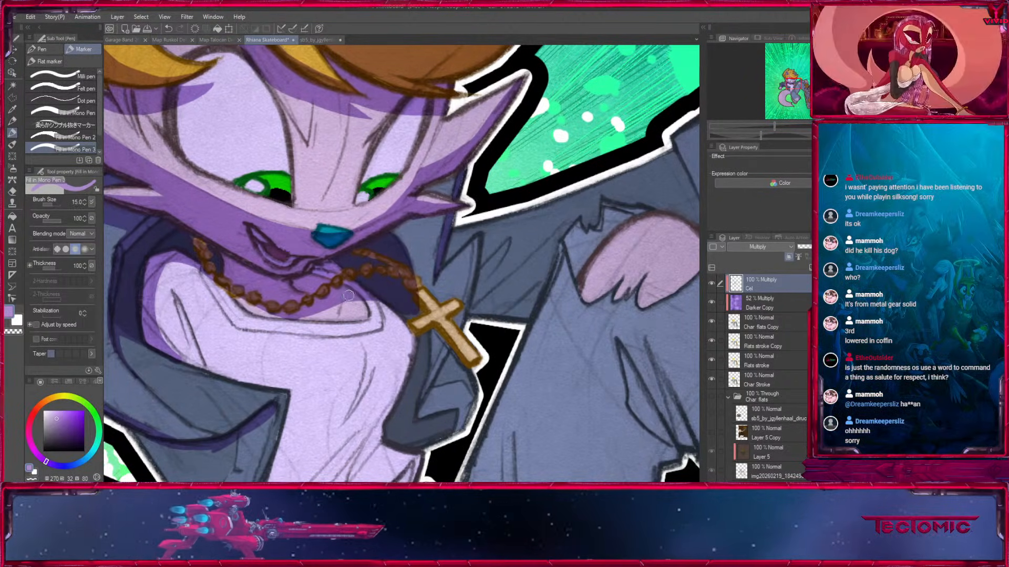
Clean up the shadow over the chain's beads and shade the jacket's far lapel below the cross.
{"action": "key", "text": "bracketleft"}
{"action": "key", "text": "x"}
{"action": "key", "text": "bracketleft"}
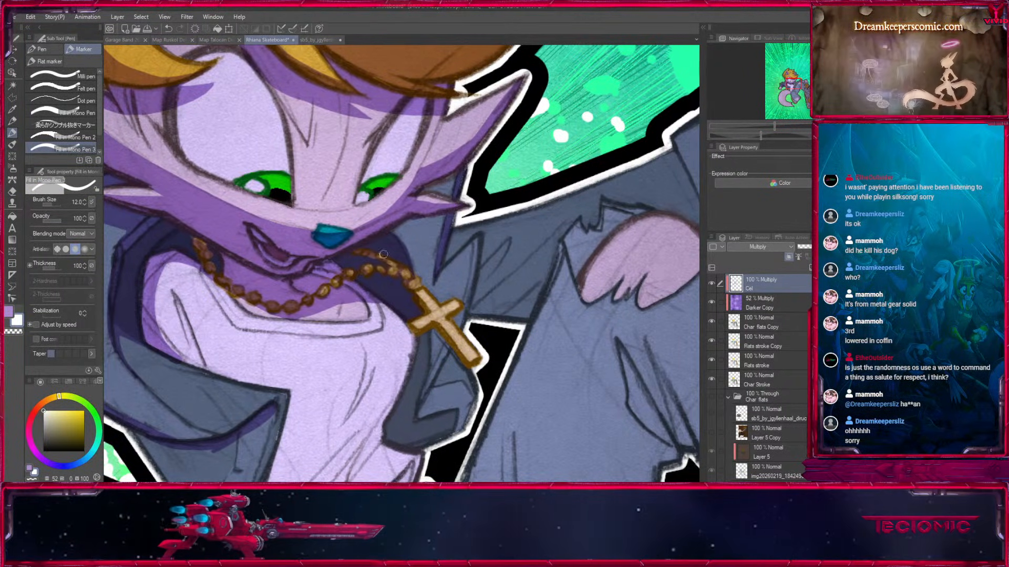
{"action": "left_click_drag", "start_coordinate": [379, 256], "coordinate": [368, 220]}
{"action": "key", "text": "x"}
{"action": "key", "text": "bracketright"}
{"action": "mouse_move", "coordinate": [413, 301]}
{"action": "left_mouse_down"}
{"action": "mouse_move", "coordinate": [407, 359]}
{"action": "mouse_move", "coordinate": [388, 389]}
{"action": "mouse_move", "coordinate": [444, 303]}
{"action": "mouse_move", "coordinate": [457, 317]}
{"action": "mouse_move", "coordinate": [501, 288]}
{"action": "left_mouse_up"}
{"action": "key", "text": "bracketright"}
{"action": "key", "text": "bracketright"}
{"action": "key", "text": "bracketright"}
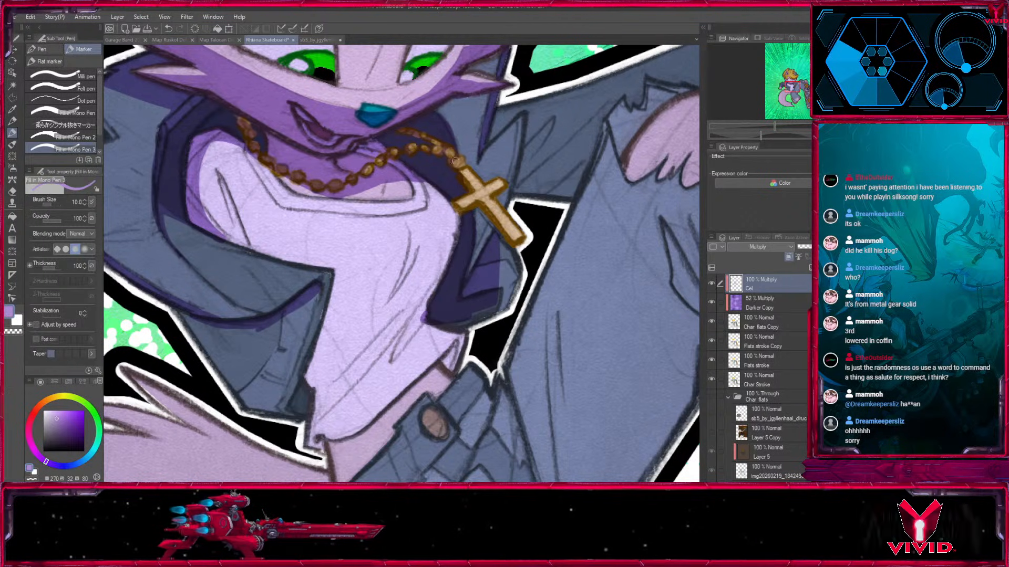
Shade the shadowed edges of the gold cross pendant and clean up its lit faces.
{"action": "key", "text": "bracketleft"}
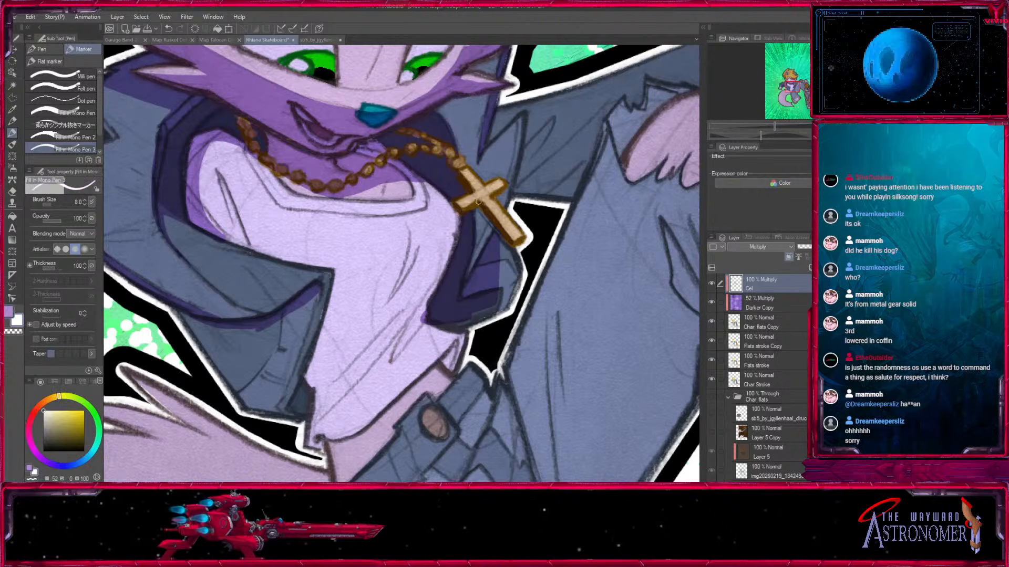
{"action": "key", "text": "bracketright"}
{"action": "key", "text": "bracketright"}
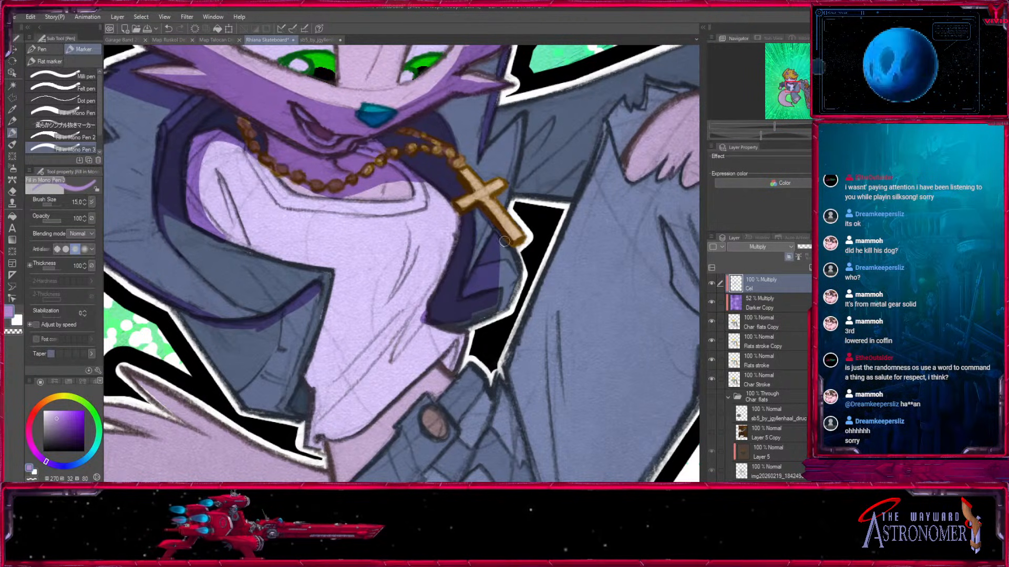
{"action": "key", "text": "x"}
{"action": "mouse_move", "coordinate": [506, 241]}
{"action": "left_mouse_down"}
{"action": "mouse_move", "coordinate": [498, 285]}
{"action": "mouse_move", "coordinate": [508, 304]}
{"action": "mouse_move", "coordinate": [581, 325]}
{"action": "left_mouse_up"}
{"action": "key", "text": "x"}
{"action": "key", "text": "bracketleft"}
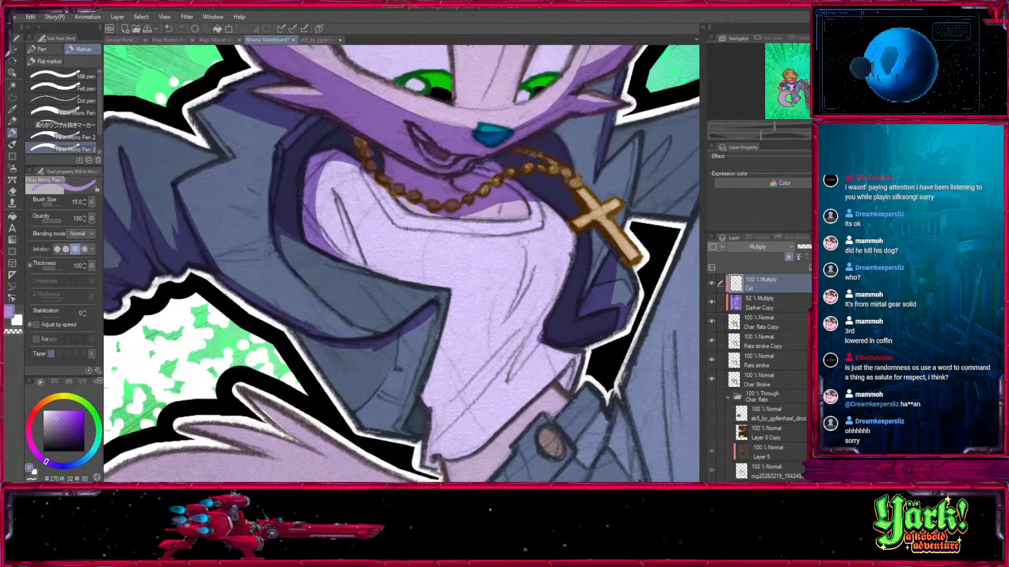
Paint a tapered, curved fold shadow on the white shirt's chest below the neckline.
{"action": "left_click_drag", "start_coordinate": [523, 243], "coordinate": [499, 331]}
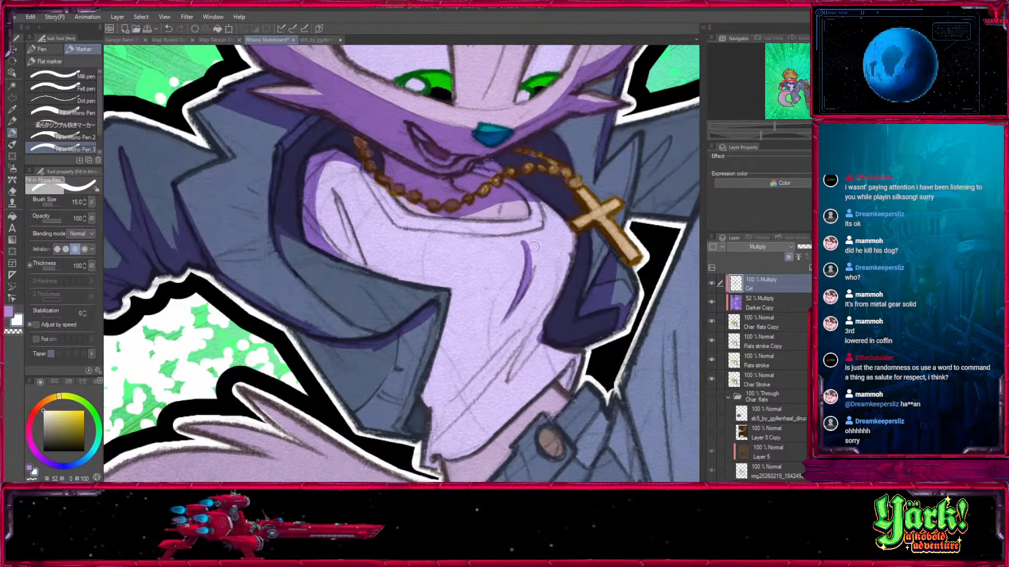
{"action": "key", "text": "x"}
{"action": "mouse_move", "coordinate": [518, 237]}
{"action": "left_mouse_down"}
{"action": "mouse_move", "coordinate": [544, 275]}
{"action": "mouse_move", "coordinate": [536, 259]}
{"action": "mouse_move", "coordinate": [579, 238]}
{"action": "mouse_move", "coordinate": [558, 278]}
{"action": "left_mouse_up"}
{"action": "key", "text": "x"}
{"action": "key", "text": "x"}
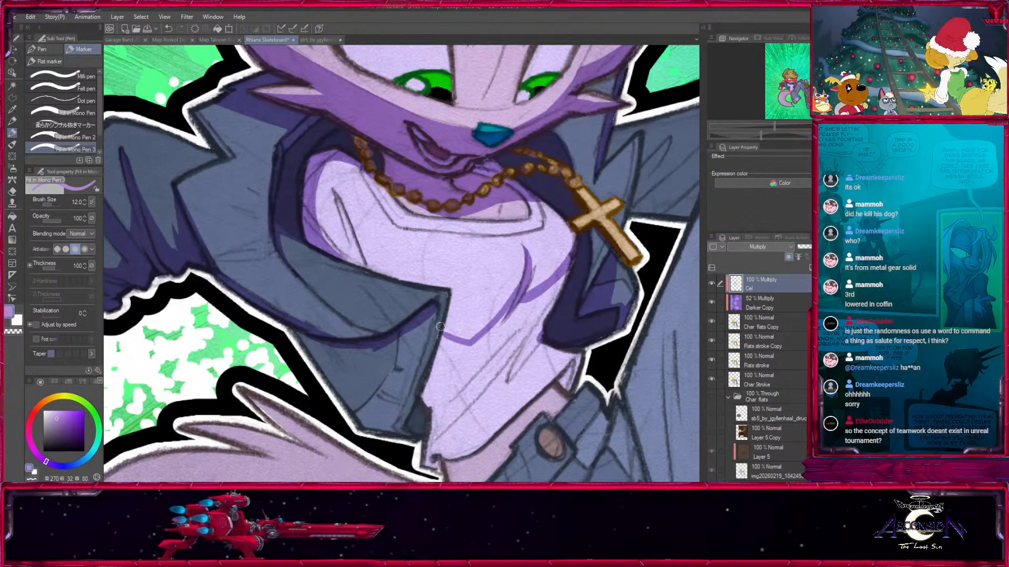
Fill the shadow across the shirt's lower torso, from the chest fold down along the jacket's edge.
{"action": "left_click_drag", "start_coordinate": [444, 343], "coordinate": [426, 404]}
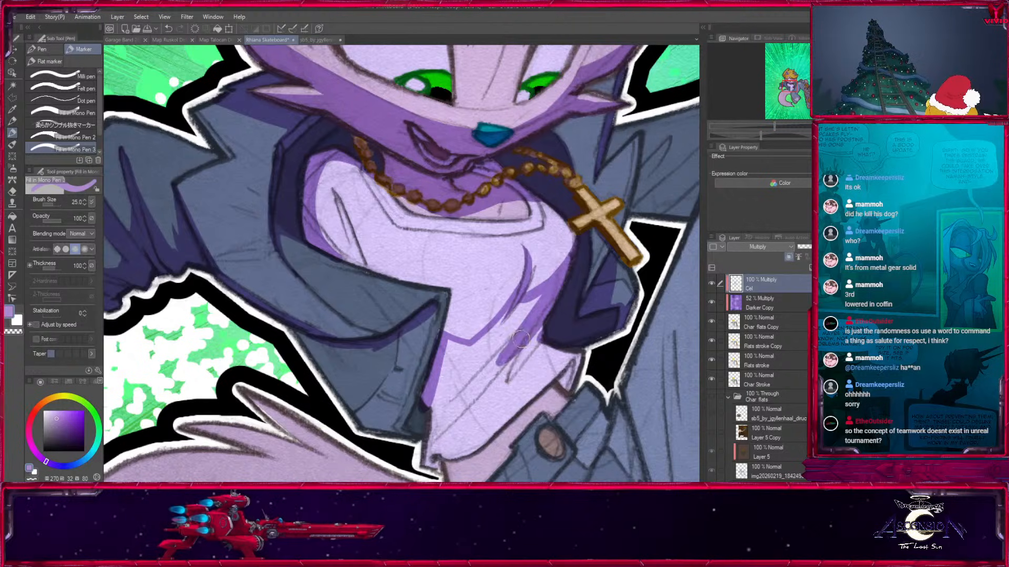
{"action": "left_click_drag", "start_coordinate": [504, 357], "coordinate": [429, 441]}
{"action": "mouse_move", "coordinate": [520, 297]}
{"action": "left_mouse_down"}
{"action": "mouse_move", "coordinate": [463, 378]}
{"action": "mouse_move", "coordinate": [488, 331]}
{"action": "mouse_move", "coordinate": [467, 370]}
{"action": "mouse_move", "coordinate": [451, 357]}
{"action": "mouse_move", "coordinate": [437, 411]}
{"action": "left_mouse_up"}
{"action": "key", "text": "bracketright"}
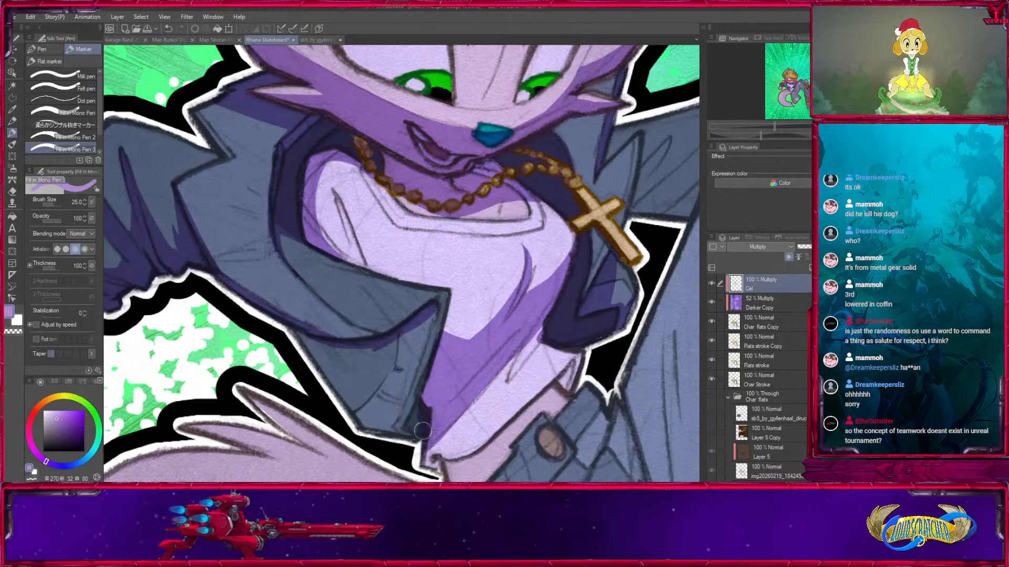
Shade the jacket's lower flap beneath the folded lapel and its inner edge against the shirt.
{"action": "left_click_drag", "start_coordinate": [456, 362], "coordinate": [461, 288]}
{"action": "left_click_drag", "start_coordinate": [423, 324], "coordinate": [410, 357]}
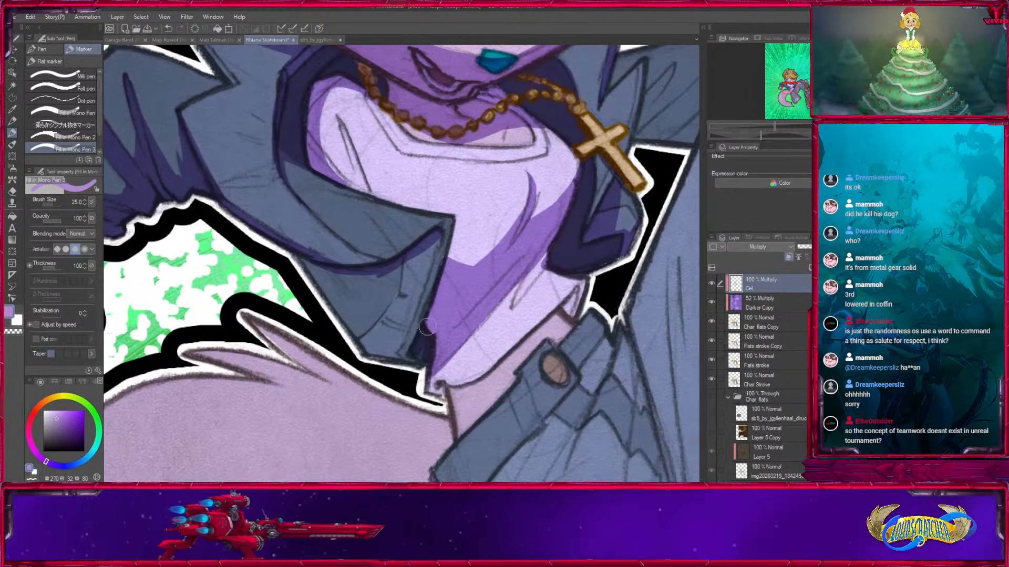
{"action": "left_click_drag", "start_coordinate": [305, 275], "coordinate": [425, 307]}
{"action": "mouse_move", "coordinate": [398, 273]}
{"action": "left_mouse_down"}
{"action": "mouse_move", "coordinate": [427, 267]}
{"action": "mouse_move", "coordinate": [439, 246]}
{"action": "mouse_move", "coordinate": [430, 279]}
{"action": "left_mouse_up"}
{"action": "key", "text": "bracketleft"}
{"action": "left_click_drag", "start_coordinate": [420, 323], "coordinate": [435, 272]}
{"action": "key", "text": "x"}
{"action": "key", "text": "bracketleft"}
{"action": "key", "text": "bracketleft"}
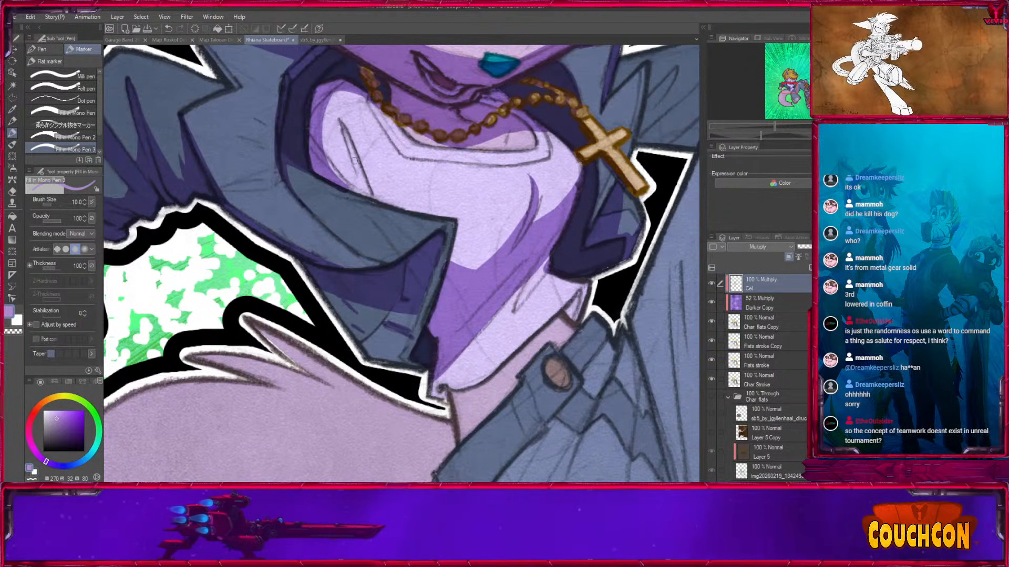
Shade the fold at the shirt's far hem and start the shadow on the skin beneath the hem.
{"action": "key", "text": "bracketright"}
{"action": "key", "text": "bracketright"}
{"action": "key", "text": "bracketright"}
{"action": "mouse_move", "coordinate": [444, 377]}
{"action": "left_mouse_down"}
{"action": "mouse_move", "coordinate": [430, 397]}
{"action": "mouse_move", "coordinate": [472, 389]}
{"action": "left_mouse_up"}
{"action": "key", "text": "bracketleft"}
{"action": "key", "text": "bracketleft"}
{"action": "left_click_drag", "start_coordinate": [514, 311], "coordinate": [525, 288]}
{"action": "key", "text": "bracketright"}
Complete the cast shadow on the bare waist between the shirt hem and the belt.
{"action": "mouse_move", "coordinate": [438, 374]}
{"action": "left_mouse_down"}
{"action": "mouse_move", "coordinate": [485, 386]}
{"action": "mouse_move", "coordinate": [458, 390]}
{"action": "mouse_move", "coordinate": [591, 284]}
{"action": "mouse_move", "coordinate": [577, 294]}
{"action": "mouse_move", "coordinate": [579, 319]}
{"action": "mouse_move", "coordinate": [438, 359]}
{"action": "mouse_move", "coordinate": [446, 333]}
{"action": "left_mouse_up"}
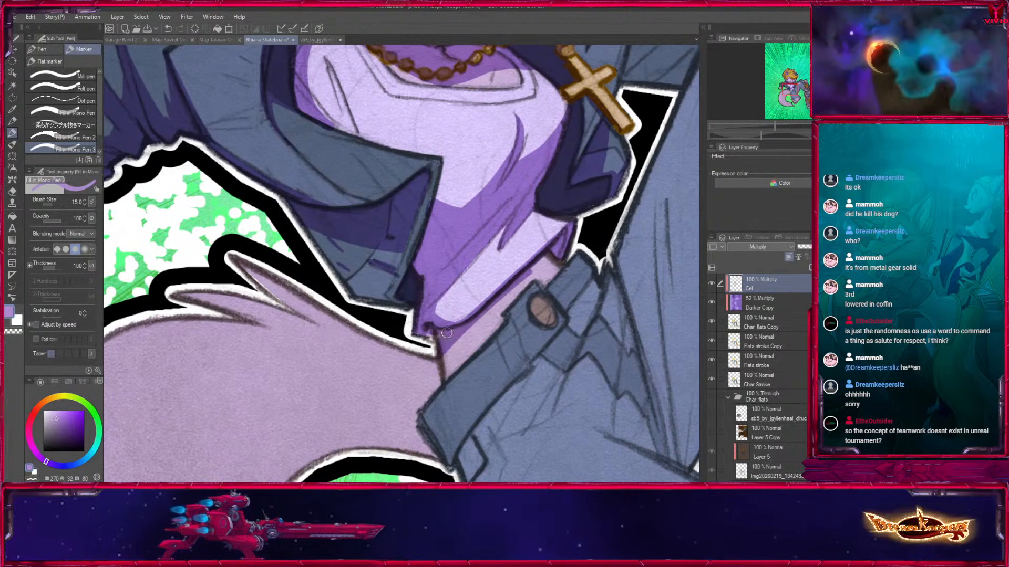
{"action": "left_click", "coordinate": [430, 355], "text": "alt"}
{"action": "key", "text": "x"}
{"action": "key", "text": "x"}
{"action": "left_click_drag", "start_coordinate": [456, 330], "coordinate": [444, 363]}
{"action": "key", "text": "x"}
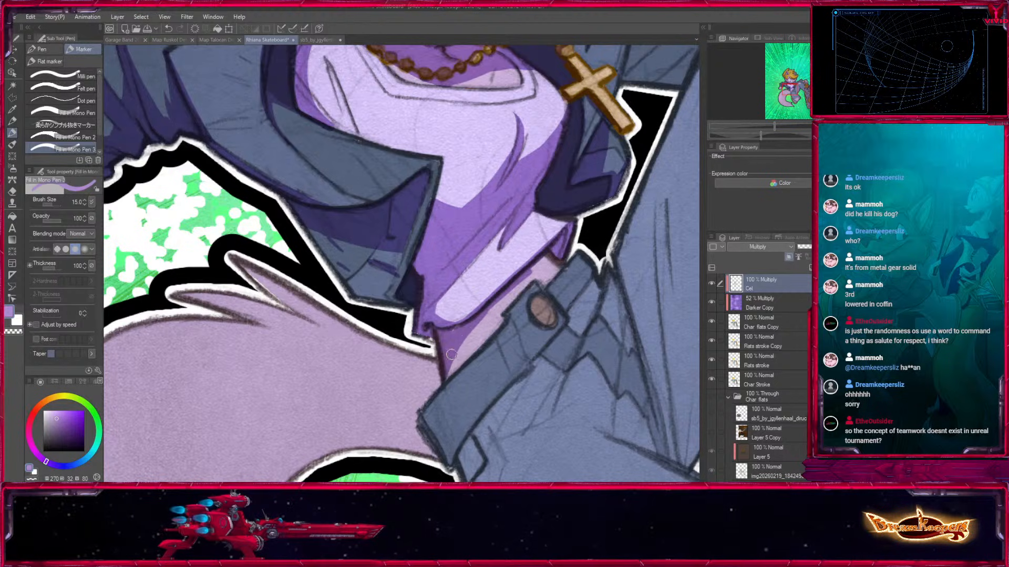
{"action": "left_click_drag", "start_coordinate": [476, 318], "coordinate": [546, 259]}
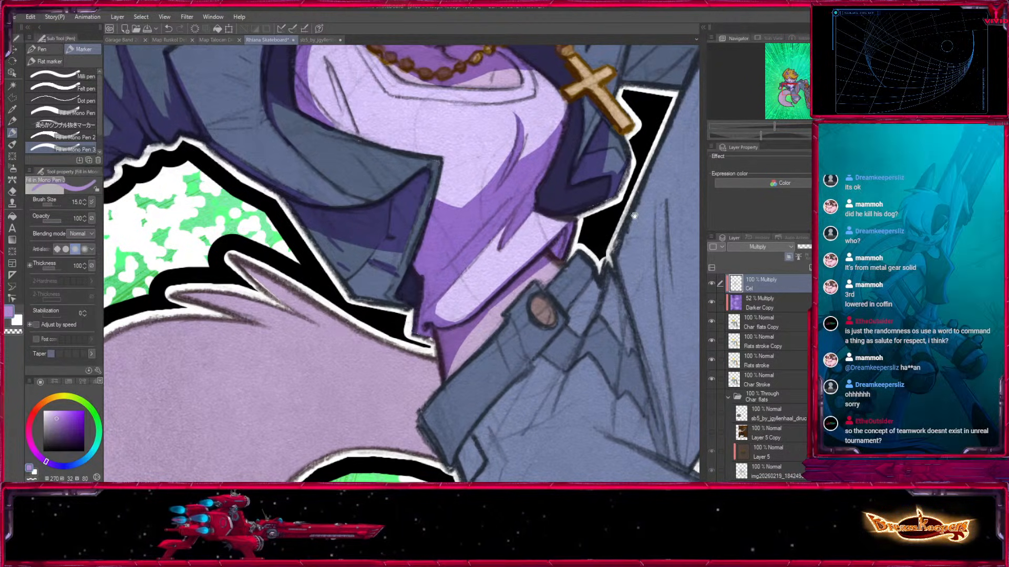
Paint pointed fold shadows on the jacket sleeve between the face and the raised, torn knee.
{"action": "left_click_drag", "start_coordinate": [617, 234], "coordinate": [484, 466]}
{"action": "left_click_drag", "start_coordinate": [527, 337], "coordinate": [494, 409]}
{"action": "key", "text": "bracketright"}
{"action": "left_click_drag", "start_coordinate": [442, 301], "coordinate": [424, 337]}
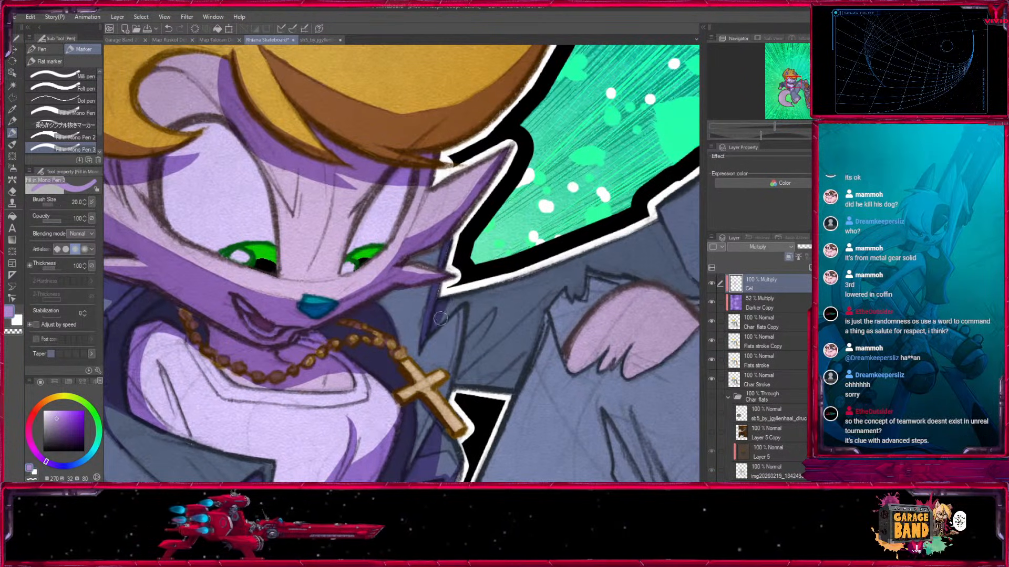
{"action": "left_click_drag", "start_coordinate": [472, 295], "coordinate": [462, 381]}
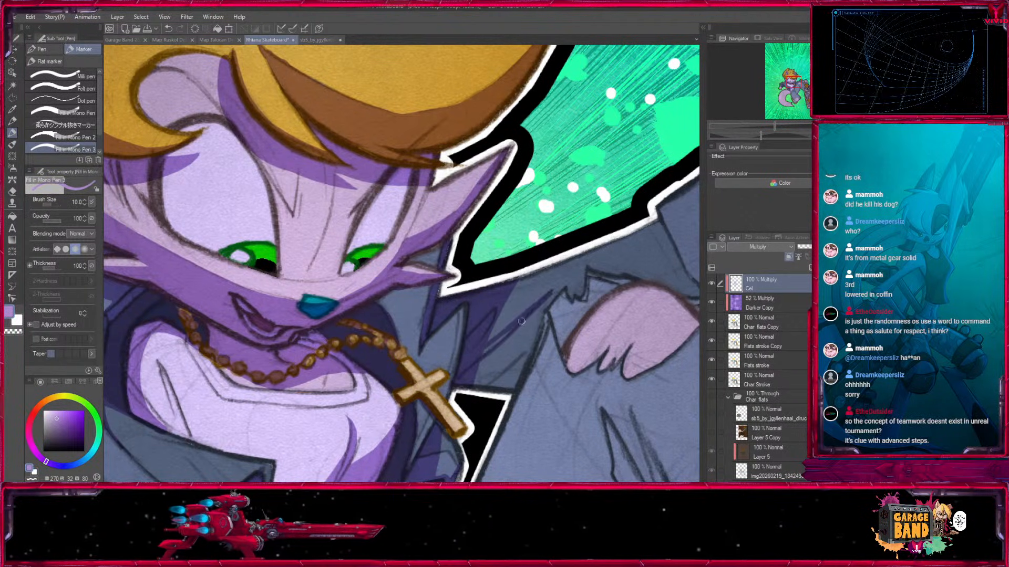
{"action": "key", "text": "bracketright"}
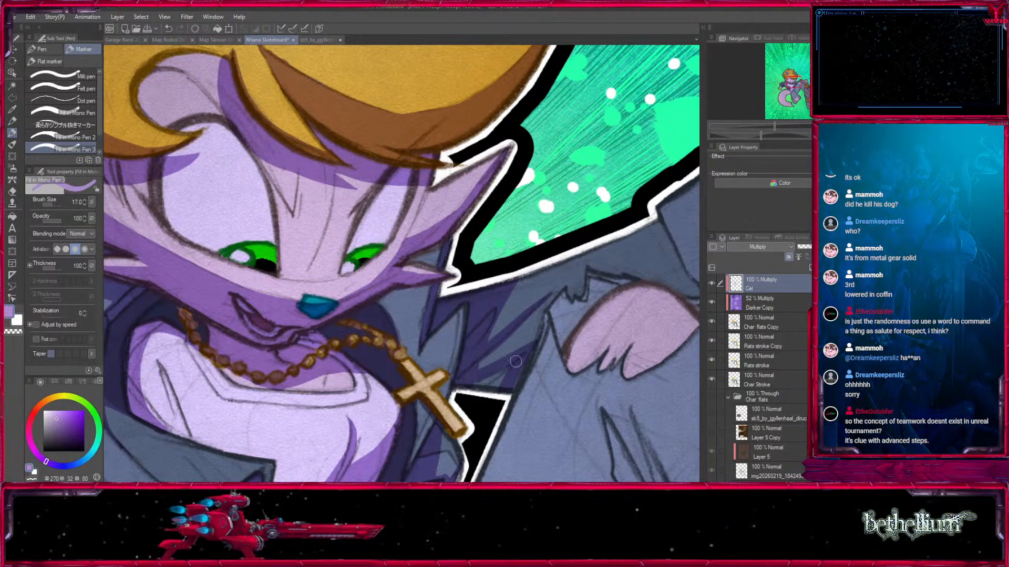
Shade the edge and inside of the rolled sleeve cuff and the wrist coming out of it.
{"action": "left_click_drag", "start_coordinate": [675, 244], "coordinate": [406, 248]}
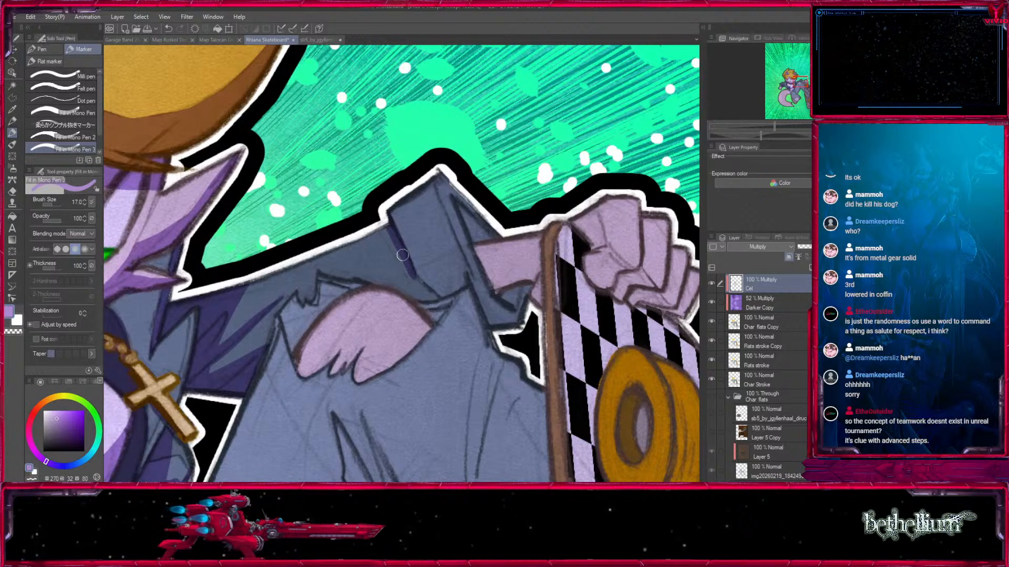
{"action": "mouse_move", "coordinate": [451, 201]}
{"action": "left_mouse_down"}
{"action": "mouse_move", "coordinate": [473, 245]}
{"action": "mouse_move", "coordinate": [483, 240]}
{"action": "left_mouse_up"}
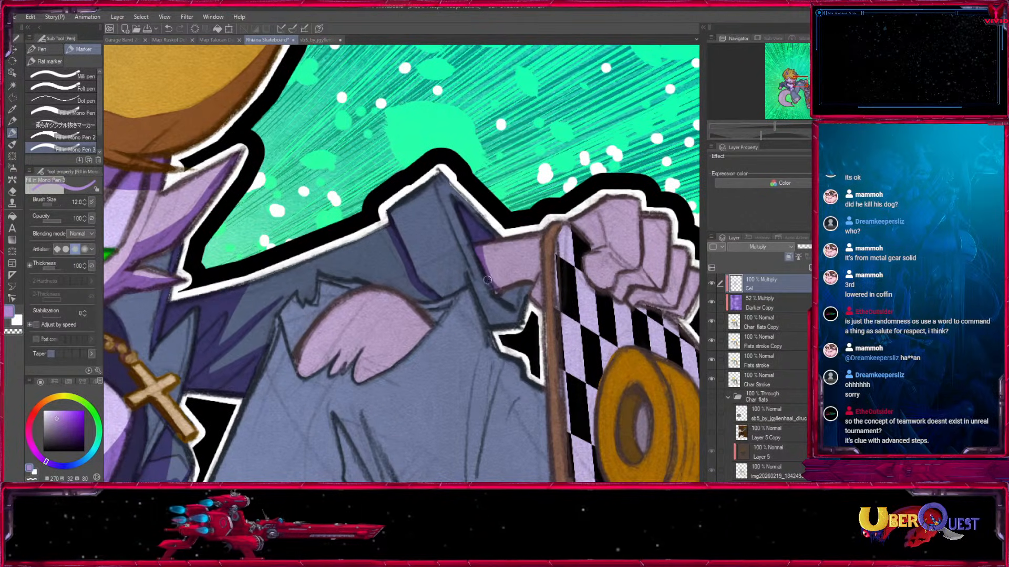
{"action": "key", "text": "bracketright"}
{"action": "key", "text": "bracketright"}
{"action": "mouse_move", "coordinate": [496, 287]}
{"action": "left_mouse_down"}
{"action": "mouse_move", "coordinate": [535, 272]}
{"action": "mouse_move", "coordinate": [511, 273]}
{"action": "left_mouse_up"}
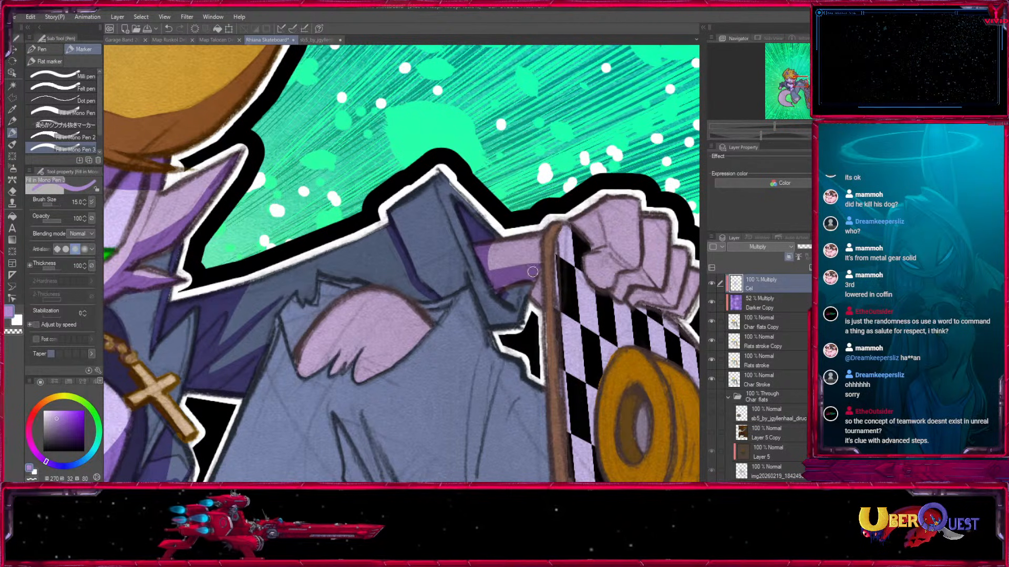
Fill the shadow on the lower part of the sleeve cuff beneath the wrist.
{"action": "key", "text": "bracketleft"}
{"action": "key", "text": "bracketleft"}
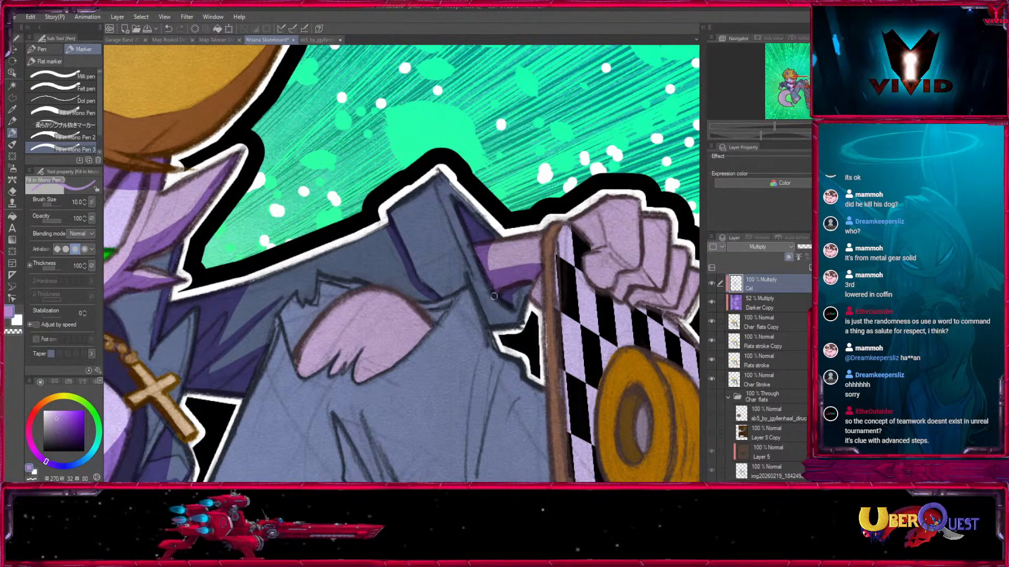
{"action": "left_click_drag", "start_coordinate": [483, 304], "coordinate": [495, 329]}
{"action": "key", "text": "bracketright"}
{"action": "key", "text": "bracketright"}
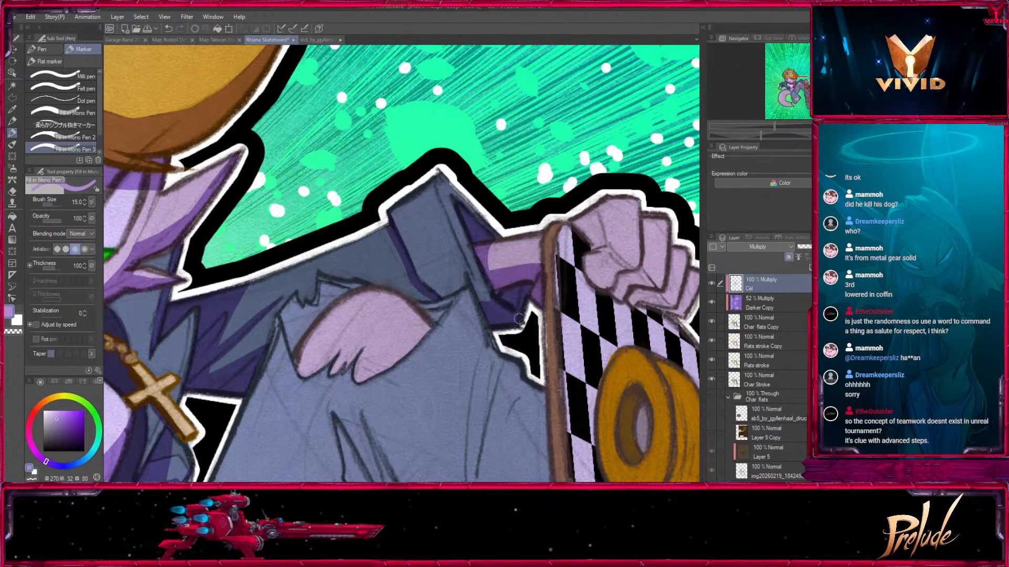
Start shading the thumb side of the hand gripping the top of the skateboard.
{"action": "left_click_drag", "start_coordinate": [498, 292], "coordinate": [314, 330]}
{"action": "key", "text": "bracketright"}
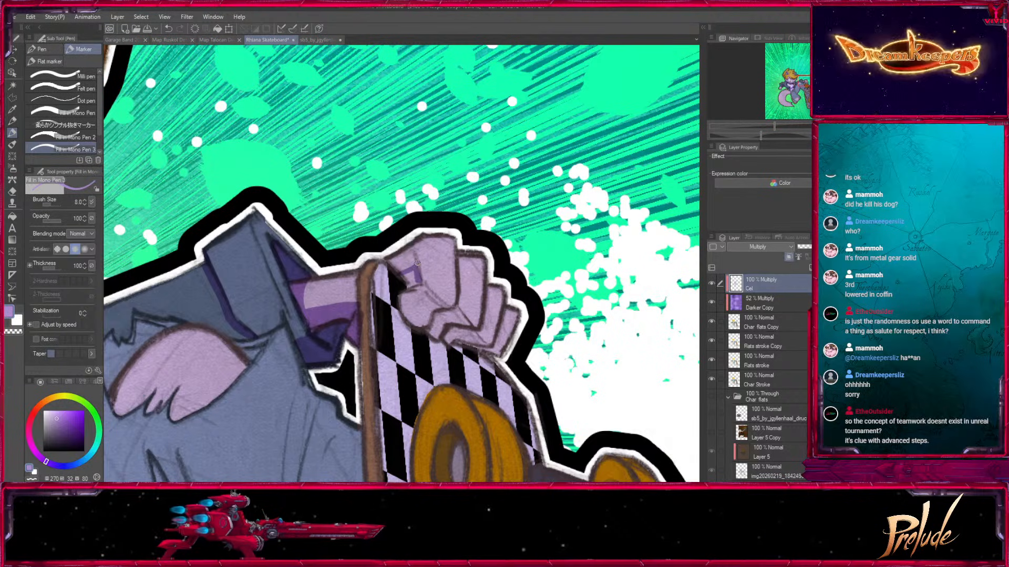
{"action": "left_click_drag", "start_coordinate": [410, 284], "coordinate": [374, 225]}
{"action": "key", "text": "bracketright"}
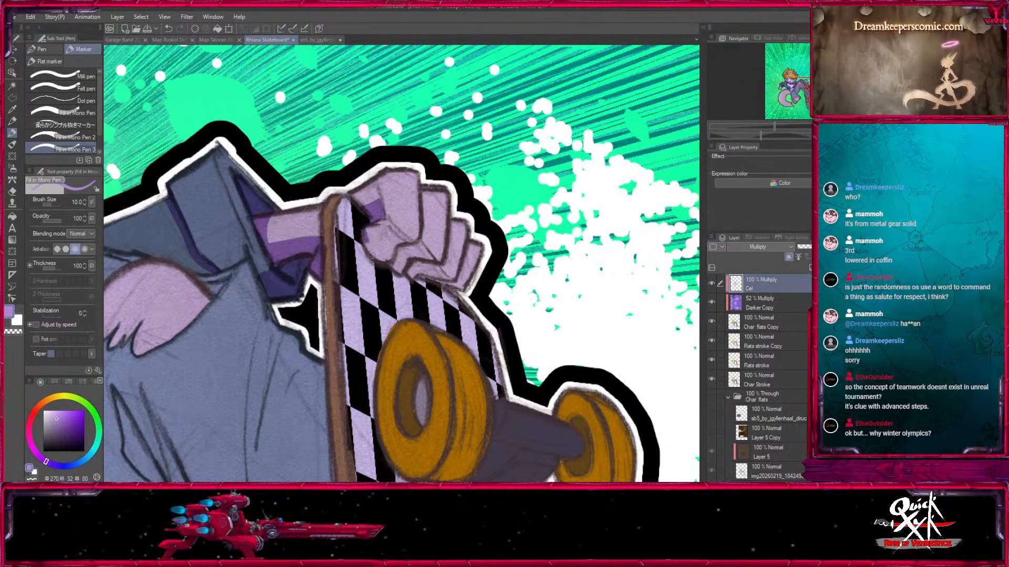
{"action": "mouse_move", "coordinate": [372, 228]}
{"action": "left_mouse_down"}
{"action": "mouse_move", "coordinate": [414, 247]}
{"action": "mouse_move", "coordinate": [400, 240]}
{"action": "mouse_move", "coordinate": [398, 262]}
{"action": "mouse_move", "coordinate": [401, 249]}
{"action": "mouse_move", "coordinate": [437, 263]}
{"action": "left_mouse_up"}
{"action": "key", "text": "bracketright"}
Shade the undersides of the gripping fingers and cast their shadow onto the checkered deck.
{"action": "mouse_move", "coordinate": [378, 229]}
{"action": "left_mouse_down"}
{"action": "mouse_move", "coordinate": [382, 258]}
{"action": "mouse_move", "coordinate": [386, 229]}
{"action": "mouse_move", "coordinate": [425, 275]}
{"action": "mouse_move", "coordinate": [414, 274]}
{"action": "mouse_move", "coordinate": [428, 263]}
{"action": "mouse_move", "coordinate": [458, 286]}
{"action": "left_mouse_up"}
{"action": "key", "text": "bracketleft"}
{"action": "key", "text": "bracketleft"}
{"action": "mouse_move", "coordinate": [360, 224]}
{"action": "left_mouse_down"}
{"action": "mouse_move", "coordinate": [398, 225]}
{"action": "mouse_move", "coordinate": [410, 273]}
{"action": "mouse_move", "coordinate": [448, 314]}
{"action": "mouse_move", "coordinate": [439, 282]}
{"action": "mouse_move", "coordinate": [477, 327]}
{"action": "left_mouse_up"}
{"action": "key", "text": "bracketright"}
{"action": "key", "text": "bracketright"}
{"action": "left_click_drag", "start_coordinate": [387, 201], "coordinate": [396, 237]}
Shade the inside of the nearer upper wheel's centre hole.
{"action": "left_click_drag", "start_coordinate": [418, 300], "coordinate": [421, 160]}
{"action": "mouse_move", "coordinate": [440, 256]}
{"action": "left_mouse_down"}
{"action": "mouse_move", "coordinate": [452, 253]}
{"action": "mouse_move", "coordinate": [453, 226]}
{"action": "mouse_move", "coordinate": [454, 253]}
{"action": "left_mouse_up"}
{"action": "key", "text": "bracketleft"}
{"action": "key", "text": "bracketleft"}
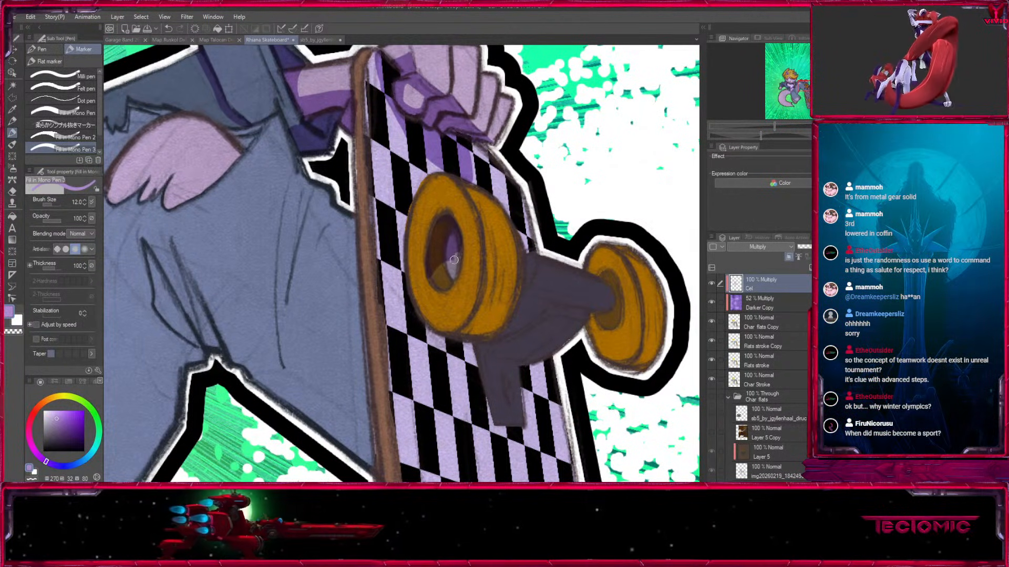
{"action": "left_click", "coordinate": [444, 269], "text": "alt"}
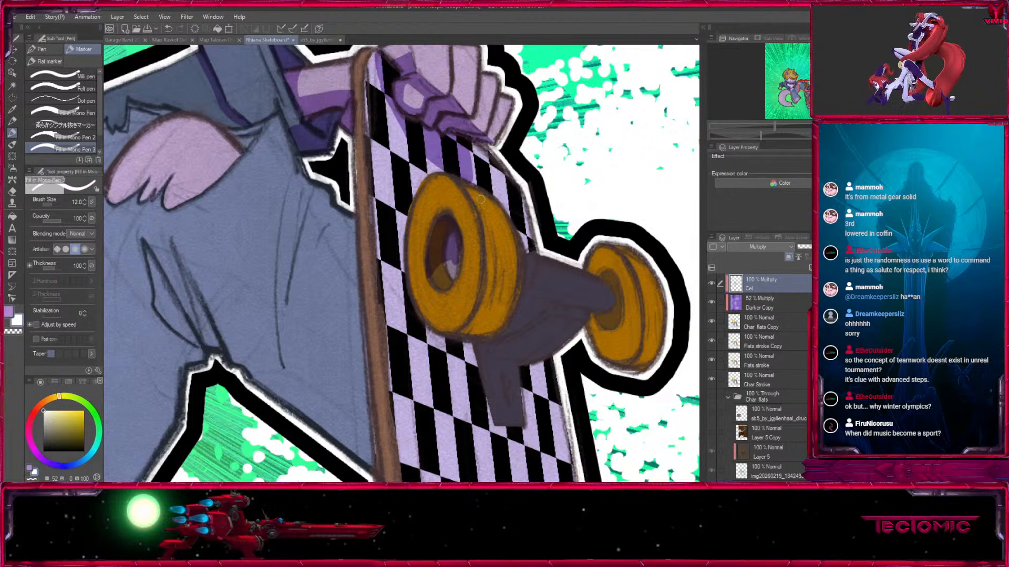
{"action": "key", "text": "x"}
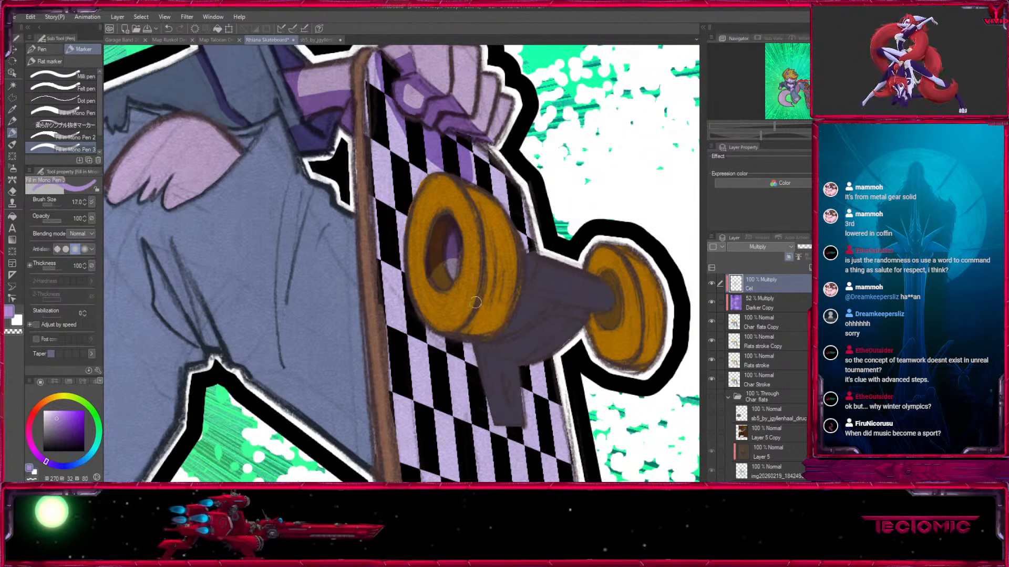
Paint streaked shadows along the lower tread of the nearer upper wheel.
{"action": "key", "text": "bracketleft"}
{"action": "key", "text": "bracketleft"}
{"action": "key", "text": "bracketleft"}
{"action": "key", "text": "bracketleft"}
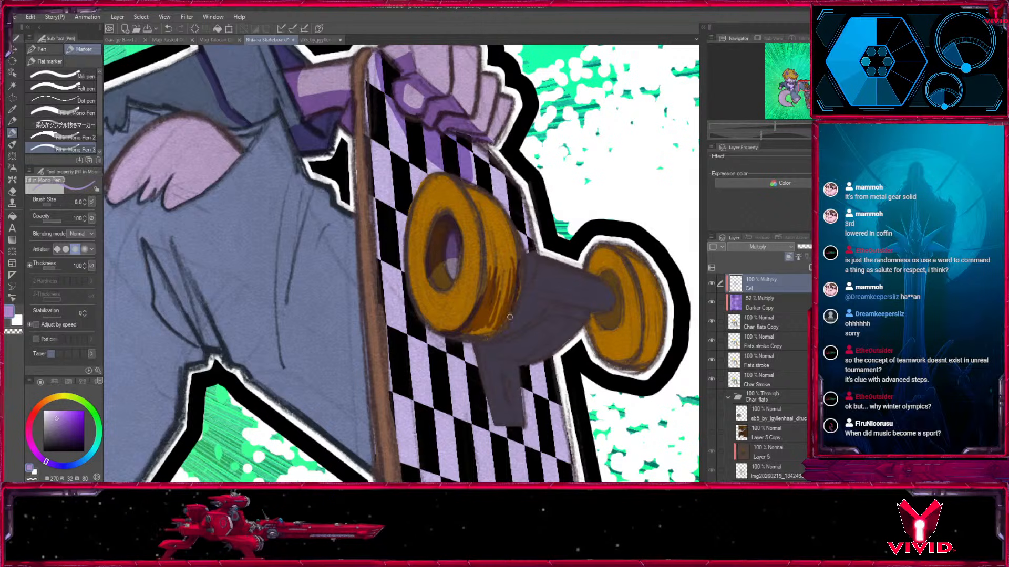
{"action": "left_click_drag", "start_coordinate": [516, 297], "coordinate": [484, 320]}
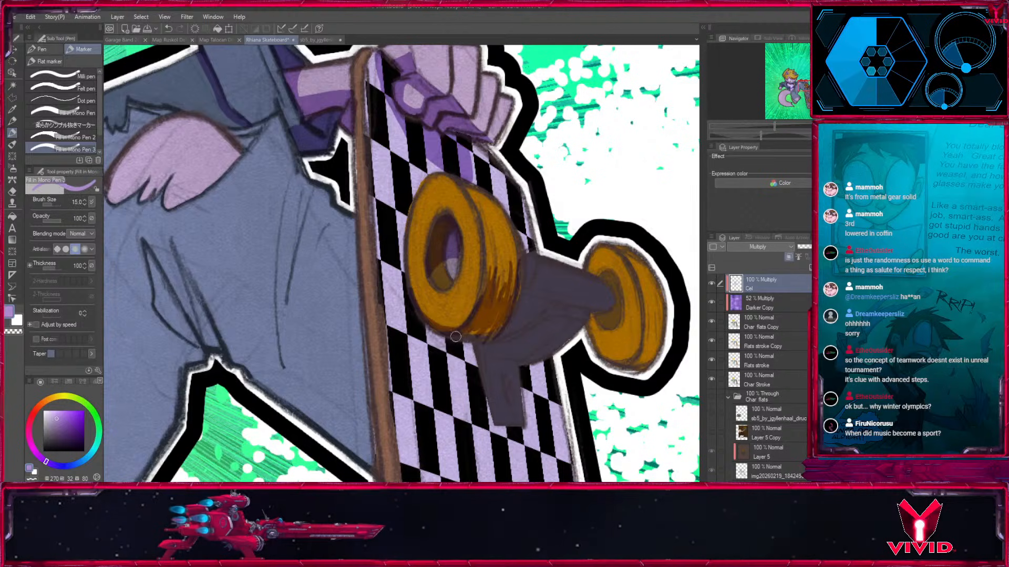
Paint thin streaked shadows along the lower tread of the farther upper wheel.
{"action": "mouse_move", "coordinate": [625, 330]}
{"action": "left_mouse_down"}
{"action": "mouse_move", "coordinate": [510, 345]}
{"action": "mouse_move", "coordinate": [529, 384]}
{"action": "left_mouse_up"}
{"action": "key", "text": "bracketleft"}
{"action": "key", "text": "bracketleft"}
{"action": "key", "text": "bracketleft"}
{"action": "left_click_drag", "start_coordinate": [545, 335], "coordinate": [538, 377]}
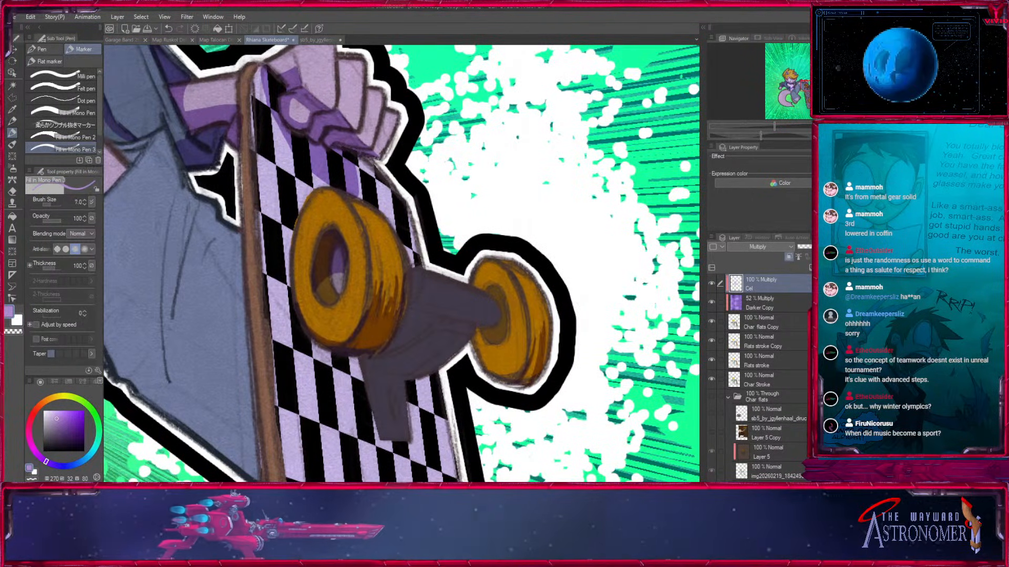
{"action": "key", "text": "bracketleft"}
{"action": "key", "text": "bracketleft"}
{"action": "left_click_drag", "start_coordinate": [527, 317], "coordinate": [530, 360]}
{"action": "left_click_drag", "start_coordinate": [536, 327], "coordinate": [528, 376]}
Enlarge the pen to size 15 and shade the underside of the upper truck's axle.
{"action": "key", "text": "bracketright"}
{"action": "key", "text": "bracketright"}
{"action": "key", "text": "bracketright"}
{"action": "key", "text": "bracketright"}
{"action": "mouse_move", "coordinate": [486, 297]}
{"action": "left_mouse_down"}
{"action": "mouse_move", "coordinate": [496, 290]}
{"action": "mouse_move", "coordinate": [506, 313]}
{"action": "left_mouse_up"}
{"action": "left_click_drag", "start_coordinate": [417, 310], "coordinate": [502, 325]}
{"action": "left_click_drag", "start_coordinate": [410, 297], "coordinate": [418, 269]}
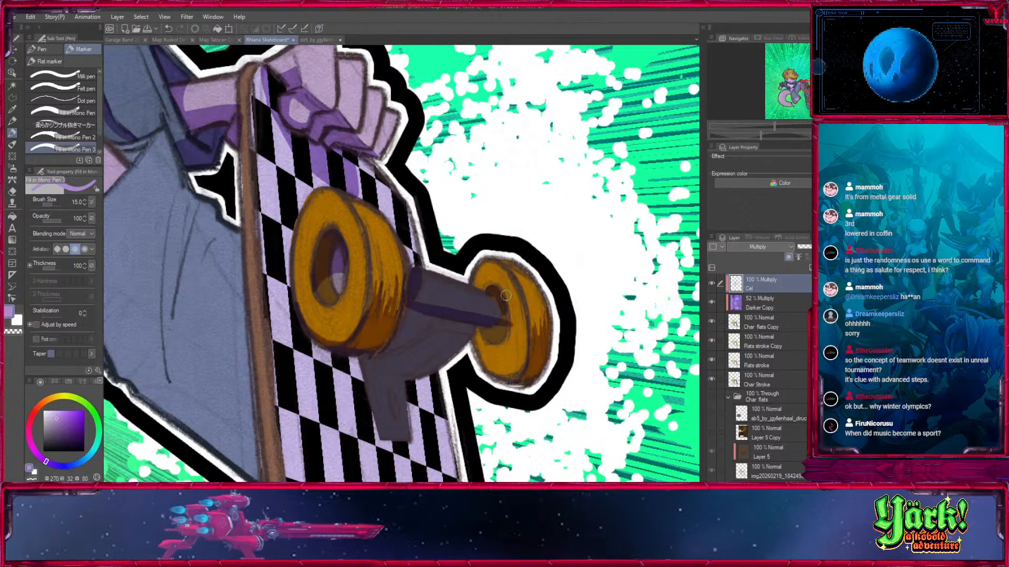
Shade the lower part of the farther upper wheel's inner face and hub.
{"action": "mouse_move", "coordinate": [506, 310]}
{"action": "left_mouse_down"}
{"action": "mouse_move", "coordinate": [494, 335]}
{"action": "mouse_move", "coordinate": [515, 321]}
{"action": "mouse_move", "coordinate": [484, 351]}
{"action": "mouse_move", "coordinate": [516, 379]}
{"action": "left_mouse_up"}
{"action": "left_click", "coordinate": [515, 321], "text": "alt"}
{"action": "mouse_move", "coordinate": [508, 341]}
{"action": "left_mouse_down"}
{"action": "mouse_move", "coordinate": [517, 377]}
{"action": "mouse_move", "coordinate": [496, 355]}
{"action": "mouse_move", "coordinate": [506, 363]}
{"action": "mouse_move", "coordinate": [570, 340]}
{"action": "left_mouse_up"}
Shade the underside of the upper truck's hanger below the axle with a size 20 pen.
{"action": "key", "text": "["}
{"action": "key", "text": "]"}
{"action": "key", "text": "]"}
{"action": "mouse_move", "coordinate": [471, 327]}
{"action": "left_mouse_down"}
{"action": "mouse_move", "coordinate": [429, 341]}
{"action": "mouse_move", "coordinate": [513, 322]}
{"action": "mouse_move", "coordinate": [496, 326]}
{"action": "mouse_move", "coordinate": [514, 298]}
{"action": "mouse_move", "coordinate": [499, 325]}
{"action": "mouse_move", "coordinate": [560, 292]}
{"action": "mouse_move", "coordinate": [545, 314]}
{"action": "left_mouse_up"}
{"action": "key", "text": "]"}
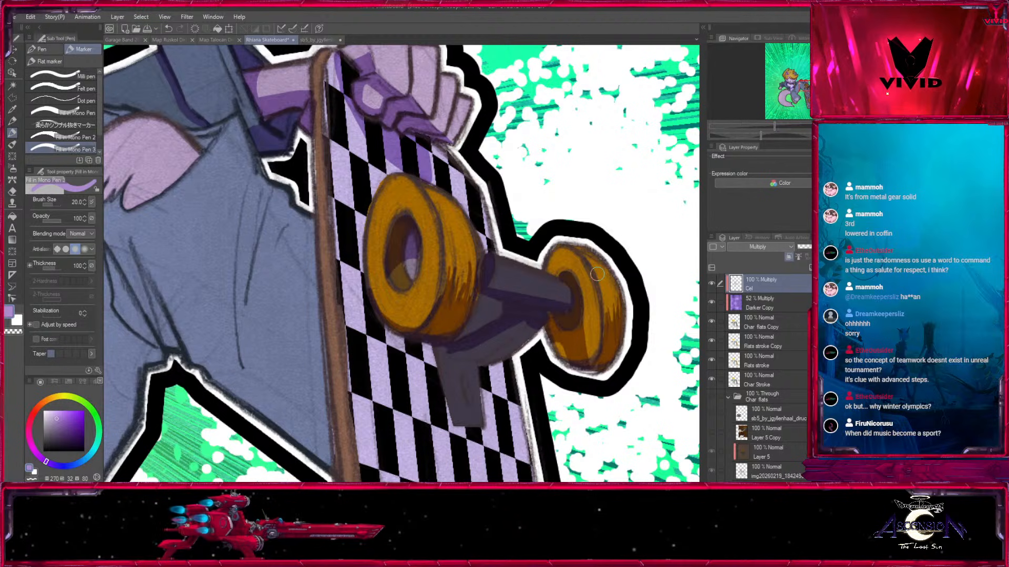
Shade the upper truck's base at pen size 30 and cast its long shadow down the checkered deck.
{"action": "left_click_drag", "start_coordinate": [477, 304], "coordinate": [437, 197]}
{"action": "key", "text": "]"}
{"action": "key", "text": "]"}
{"action": "left_click_drag", "start_coordinate": [406, 246], "coordinate": [413, 323]}
{"action": "left_click_drag", "start_coordinate": [407, 279], "coordinate": [408, 251]}
{"action": "mouse_move", "coordinate": [466, 221]}
{"action": "left_mouse_down"}
{"action": "mouse_move", "coordinate": [494, 207]}
{"action": "mouse_move", "coordinate": [419, 254]}
{"action": "mouse_move", "coordinate": [436, 265]}
{"action": "mouse_move", "coordinate": [445, 384]}
{"action": "left_mouse_up"}
{"action": "key", "text": "["}
{"action": "key", "text": "]"}
{"action": "mouse_move", "coordinate": [392, 242]}
{"action": "left_mouse_down"}
{"action": "mouse_move", "coordinate": [412, 367]}
{"action": "mouse_move", "coordinate": [439, 444]}
{"action": "left_mouse_up"}
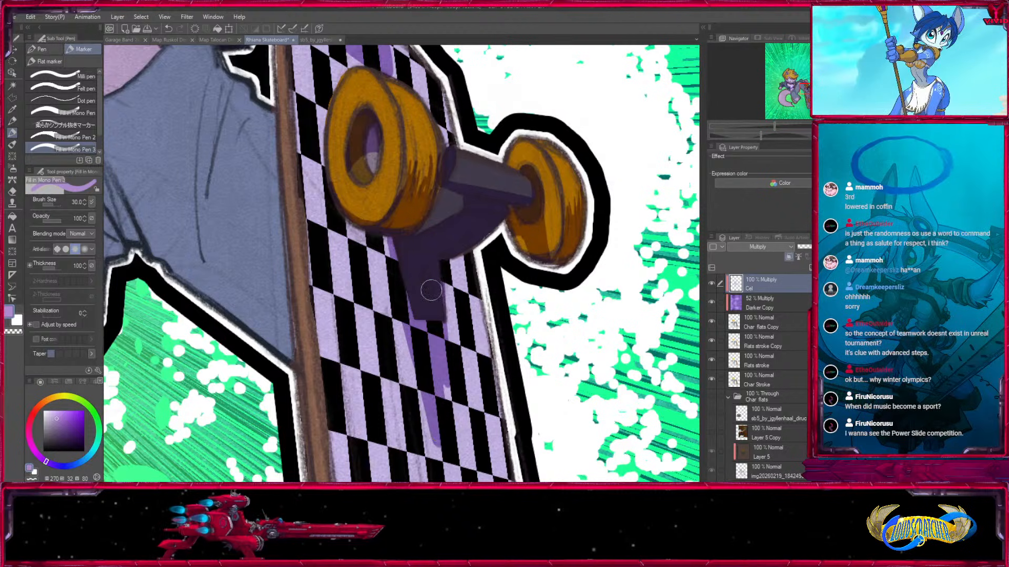
Shade the inside of the nearer lower wheel's centre hole.
{"action": "left_click_drag", "start_coordinate": [444, 284], "coordinate": [486, 158]}
{"action": "left_click_drag", "start_coordinate": [475, 447], "coordinate": [481, 131]}
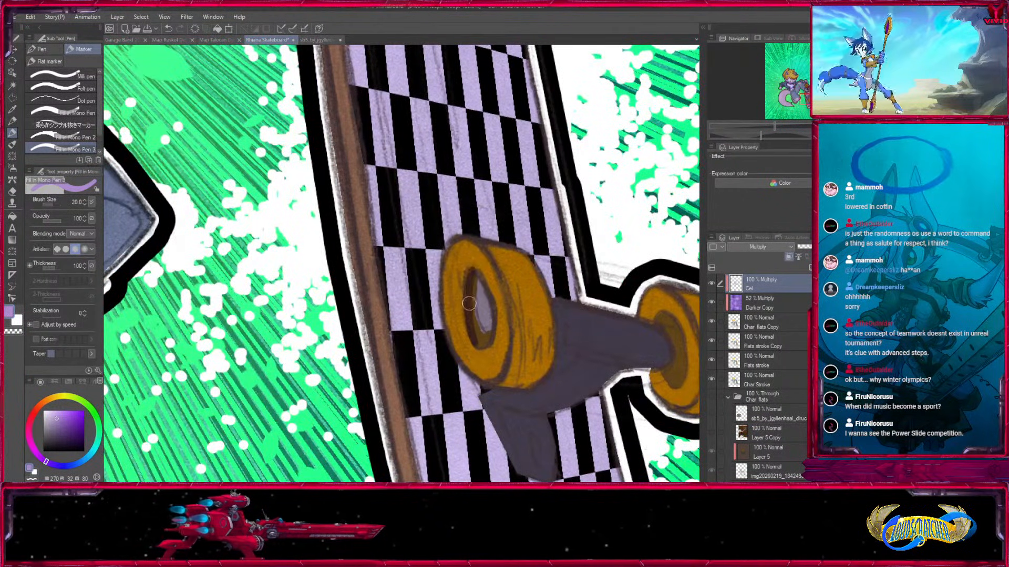
{"action": "left_click_drag", "start_coordinate": [480, 298], "coordinate": [495, 397]}
Paint streaked shadows along the lower tread of the nearer lower wheel.
{"action": "key", "text": "["}
{"action": "key", "text": "["}
{"action": "key", "text": "["}
{"action": "key", "text": "["}
{"action": "key", "text": "["}
{"action": "left_click_drag", "start_coordinate": [529, 317], "coordinate": [531, 369]}
{"action": "mouse_move", "coordinate": [540, 301]}
{"action": "left_mouse_down"}
{"action": "mouse_move", "coordinate": [545, 379]}
{"action": "mouse_move", "coordinate": [517, 345]}
{"action": "mouse_move", "coordinate": [518, 323]}
{"action": "mouse_move", "coordinate": [527, 387]}
{"action": "left_mouse_up"}
{"action": "key", "text": "x"}
{"action": "key", "text": "x"}
{"action": "key", "text": "]"}
{"action": "key", "text": "]"}
{"action": "key", "text": "]"}
{"action": "mouse_move", "coordinate": [538, 337]}
{"action": "left_mouse_down"}
{"action": "mouse_move", "coordinate": [537, 379]}
{"action": "mouse_move", "coordinate": [531, 321]}
{"action": "left_mouse_up"}
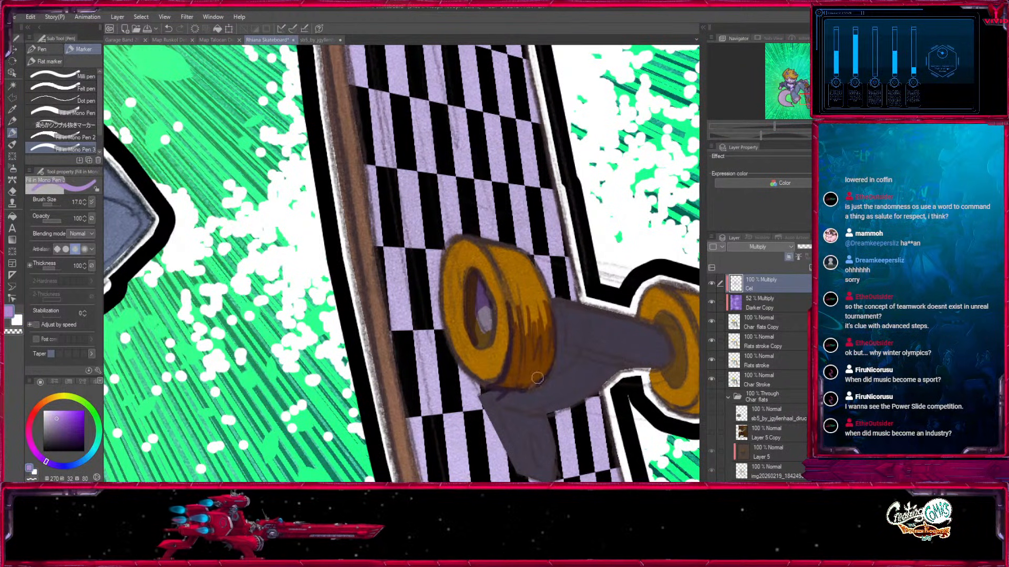
{"action": "left_click_drag", "start_coordinate": [546, 364], "coordinate": [552, 328]}
{"action": "key", "text": "x"}
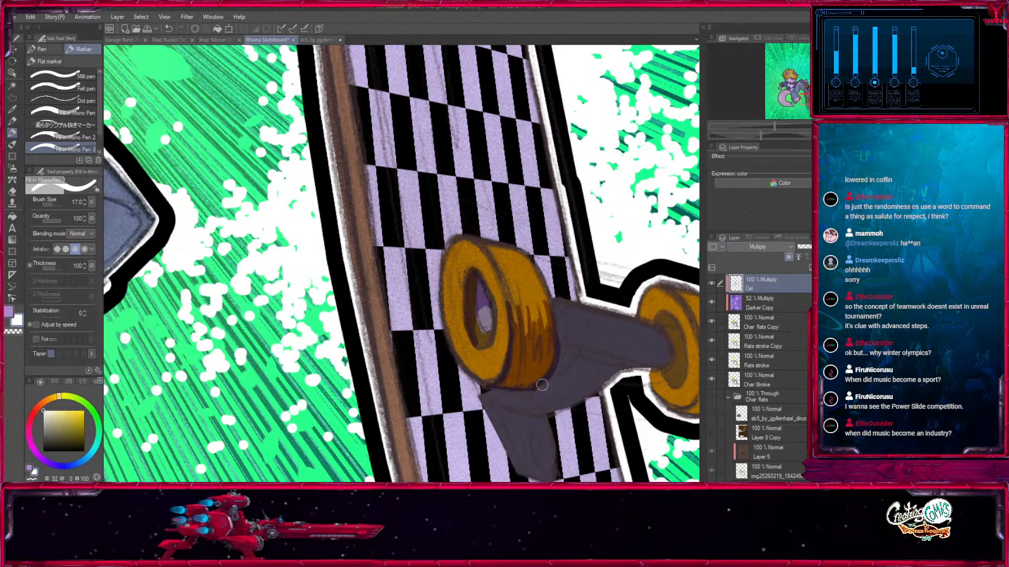
{"action": "key", "text": "x"}
Paint streaked shadows along the lower tread of the farther lower wheel.
{"action": "left_click_drag", "start_coordinate": [683, 357], "coordinate": [471, 352]}
{"action": "key", "text": "x"}
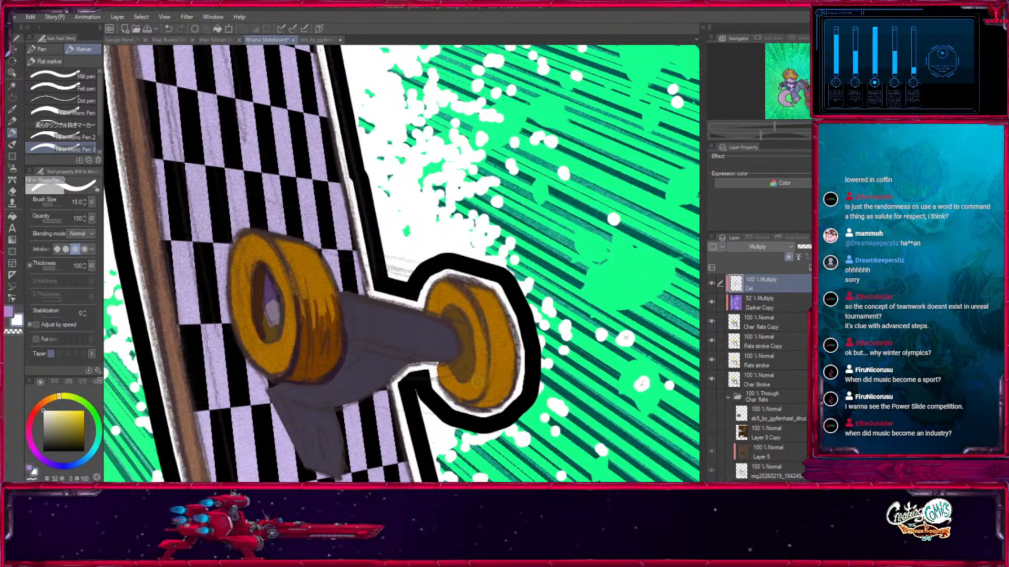
{"action": "key", "text": "x"}
{"action": "key", "text": "bracketleft"}
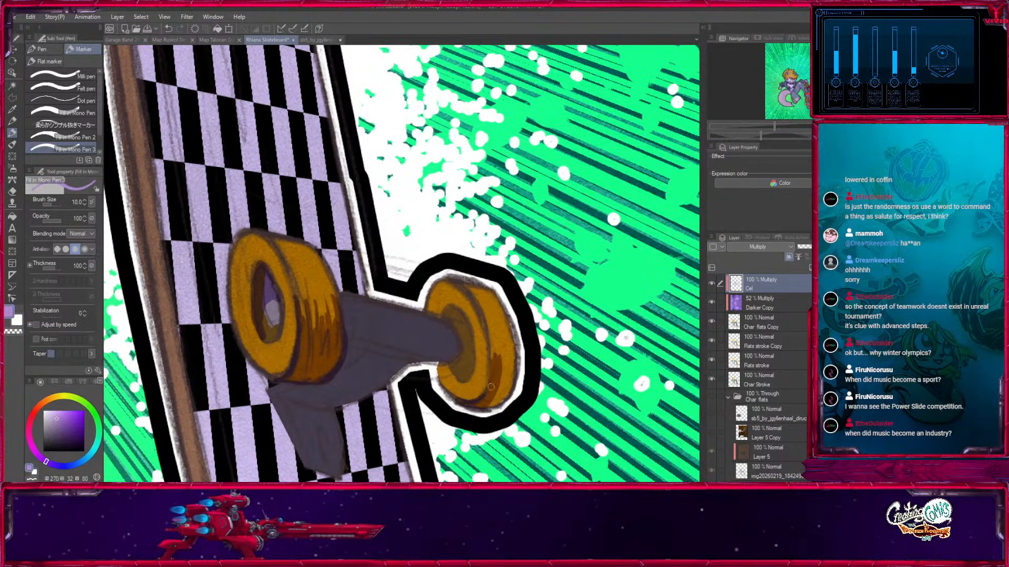
{"action": "key", "text": "bracketright"}
{"action": "mouse_move", "coordinate": [494, 370]}
{"action": "left_mouse_down"}
{"action": "mouse_move", "coordinate": [498, 361]}
{"action": "mouse_move", "coordinate": [510, 385]}
{"action": "mouse_move", "coordinate": [517, 380]}
{"action": "left_mouse_up"}
Shade the lower part of the farther lower wheel's inner face and hub.
{"action": "left_click_drag", "start_coordinate": [458, 340], "coordinate": [468, 405]}
{"action": "key", "text": "x"}
{"action": "key", "text": "x"}
{"action": "left_click_drag", "start_coordinate": [455, 328], "coordinate": [456, 359]}
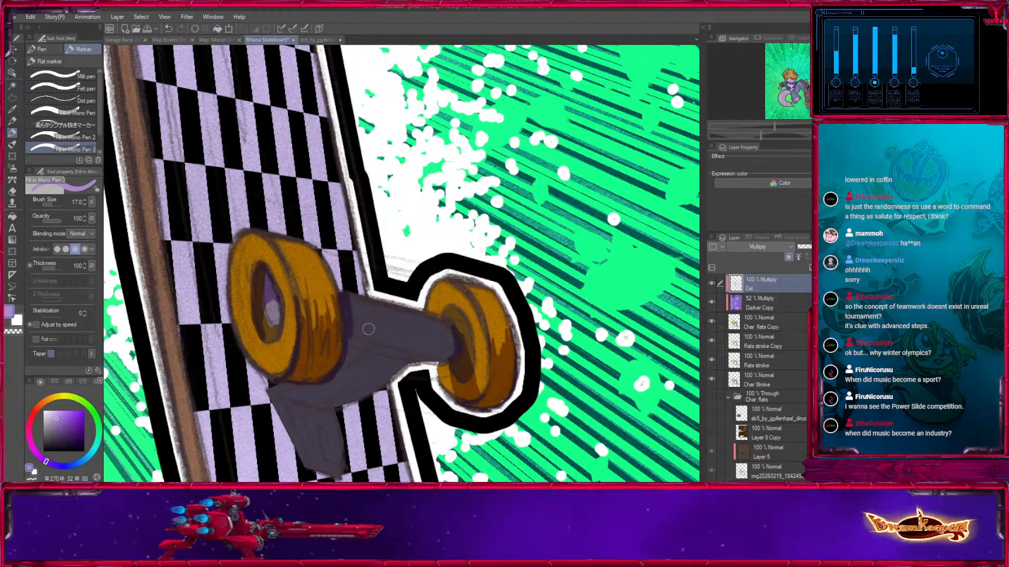
Shade the underside of the lower truck's axle and fill its hanger with shadow.
{"action": "left_click_drag", "start_coordinate": [354, 321], "coordinate": [448, 347]}
{"action": "mouse_move", "coordinate": [351, 345]}
{"action": "left_mouse_down"}
{"action": "mouse_move", "coordinate": [426, 353]}
{"action": "mouse_move", "coordinate": [565, 312]}
{"action": "left_mouse_up"}
{"action": "key", "text": "bracketright"}
{"action": "key", "text": "bracketright"}
{"action": "left_click_drag", "start_coordinate": [503, 292], "coordinate": [459, 320]}
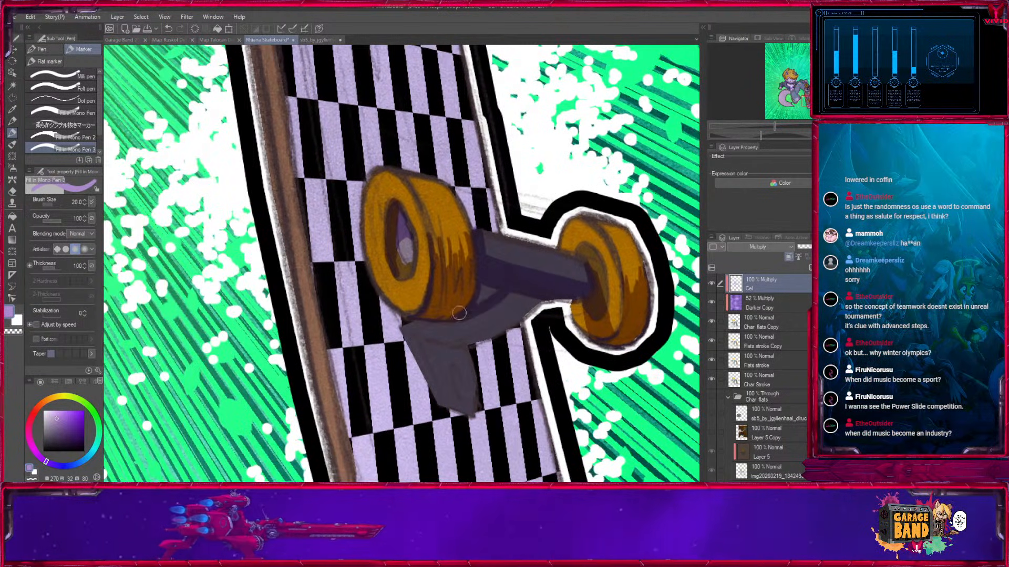
{"action": "left_click_drag", "start_coordinate": [515, 285], "coordinate": [536, 296]}
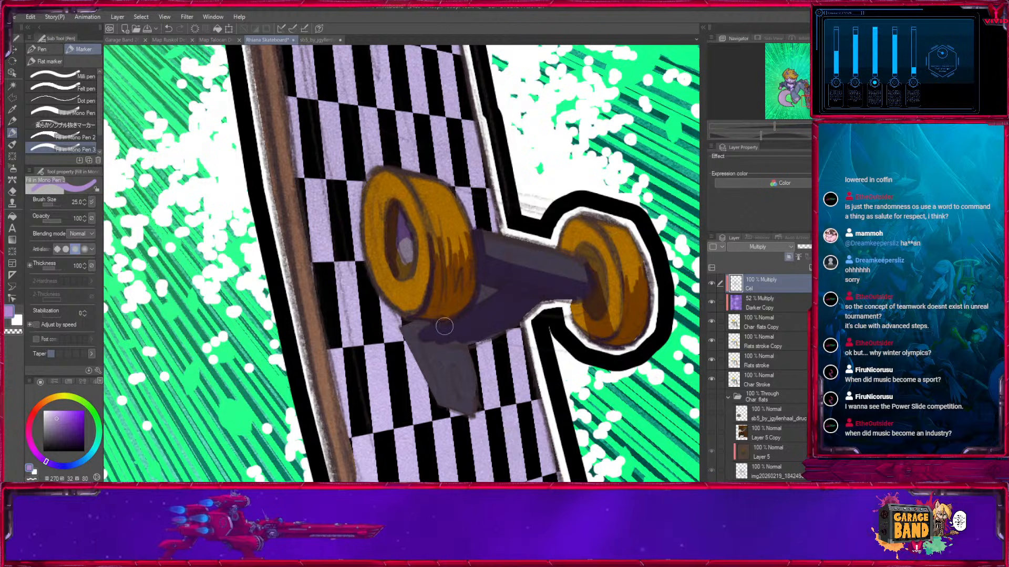
Shade the lower truck's base at pen size 25 and cast its pointed shadow onto the checkered deck.
{"action": "mouse_move", "coordinate": [402, 303]}
{"action": "left_mouse_down"}
{"action": "mouse_move", "coordinate": [356, 193]}
{"action": "mouse_move", "coordinate": [405, 325]}
{"action": "mouse_move", "coordinate": [401, 255]}
{"action": "mouse_move", "coordinate": [415, 240]}
{"action": "mouse_move", "coordinate": [430, 334]}
{"action": "left_mouse_up"}
{"action": "key", "text": "bracketright"}
{"action": "key", "text": "bracketright"}
{"action": "key", "text": "bracketleft"}
{"action": "key", "text": "bracketleft"}
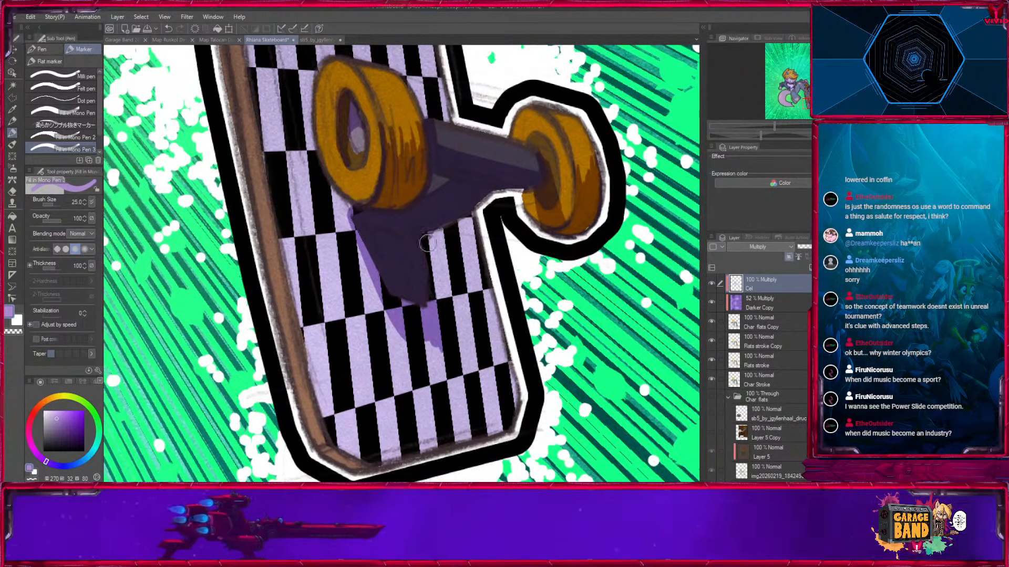
{"action": "left_click_drag", "start_coordinate": [427, 231], "coordinate": [450, 384]}
{"action": "mouse_move", "coordinate": [358, 230]}
{"action": "left_mouse_down"}
{"action": "mouse_move", "coordinate": [440, 405]}
{"action": "mouse_move", "coordinate": [450, 391]}
{"action": "left_mouse_up"}
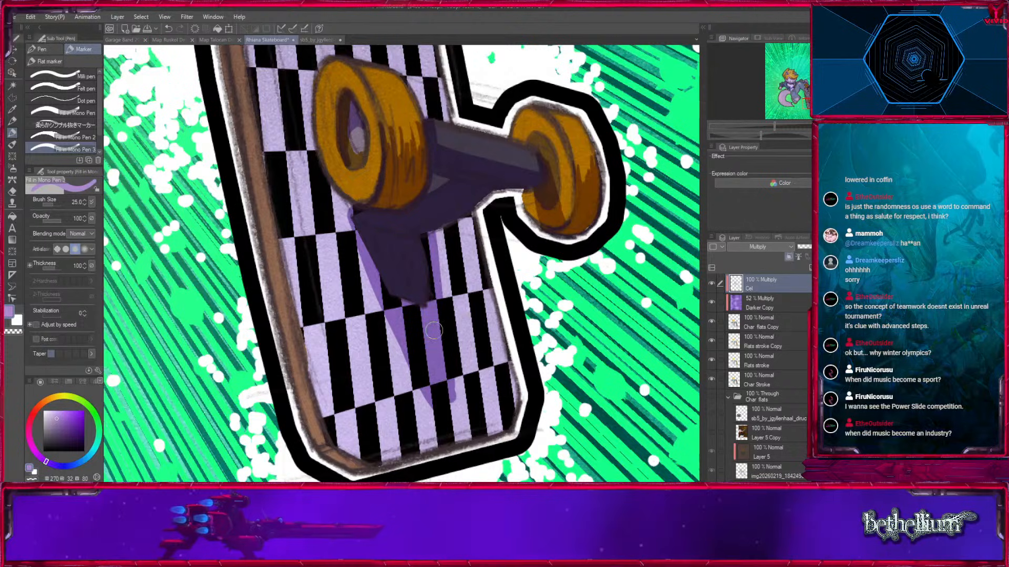
Shade the trouser lining inside the ripped knee hole around the exposed fur.
{"action": "mouse_move", "coordinate": [321, 463]}
{"action": "left_mouse_down"}
{"action": "mouse_move", "coordinate": [362, 474]}
{"action": "mouse_move", "coordinate": [498, 321]}
{"action": "mouse_move", "coordinate": [624, 290]}
{"action": "left_mouse_up"}
{"action": "key", "text": "bracketright"}
{"action": "key", "text": "bracketright"}
{"action": "left_click_drag", "start_coordinate": [624, 290], "coordinate": [498, 318]}
{"action": "left_click_drag", "start_coordinate": [598, 143], "coordinate": [493, 338]}
{"action": "left_click_drag", "start_coordinate": [472, 173], "coordinate": [480, 323]}
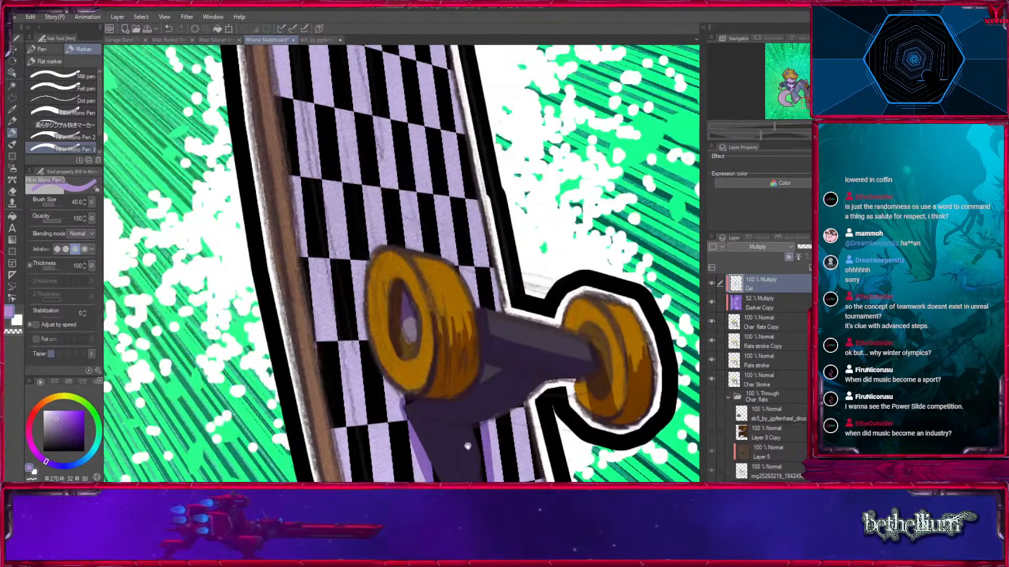
{"action": "left_click_drag", "start_coordinate": [337, 173], "coordinate": [357, 337]}
{"action": "left_click_drag", "start_coordinate": [281, 158], "coordinate": [349, 383]}
{"action": "left_click_drag", "start_coordinate": [284, 218], "coordinate": [403, 374]}
{"action": "left_click_drag", "start_coordinate": [368, 341], "coordinate": [471, 383]}
{"action": "key", "text": "bracketleft"}
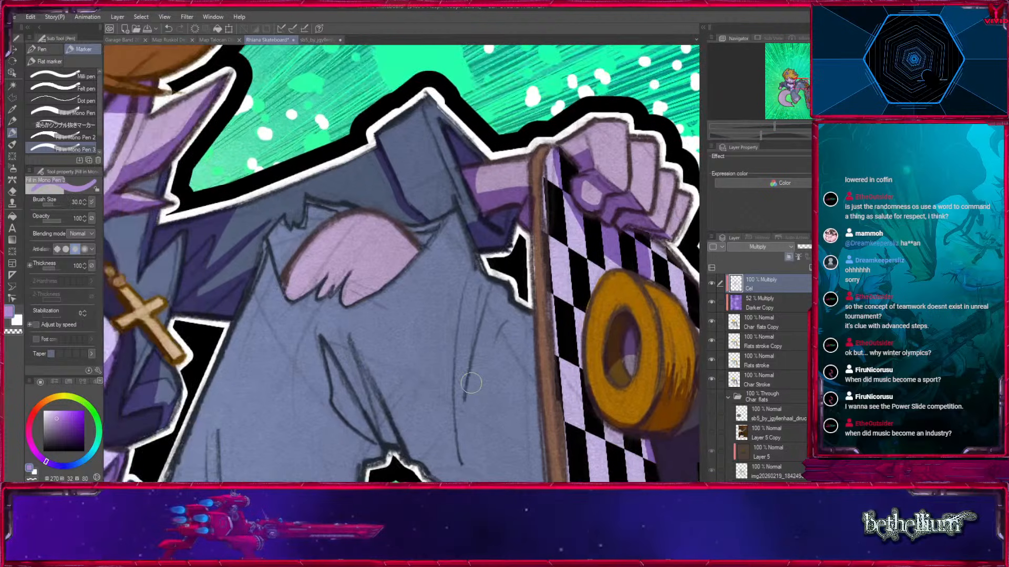
{"action": "key", "text": "bracketleft"}
{"action": "key", "text": "bracketleft"}
{"action": "key", "text": "bracketleft"}
{"action": "key", "text": "bracketleft"}
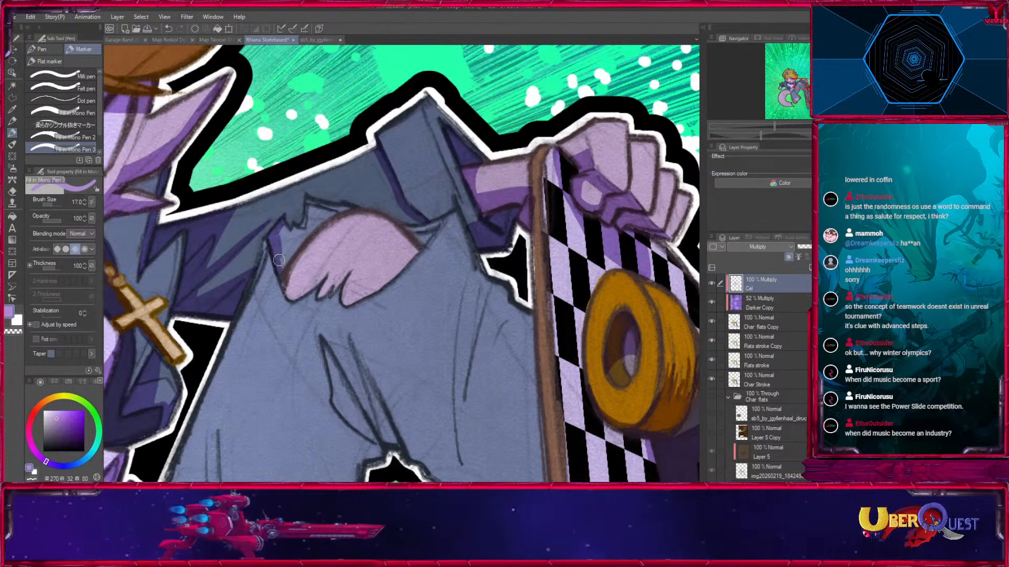
{"action": "left_click_drag", "start_coordinate": [284, 265], "coordinate": [308, 206]}
{"action": "key", "text": "bracketleft"}
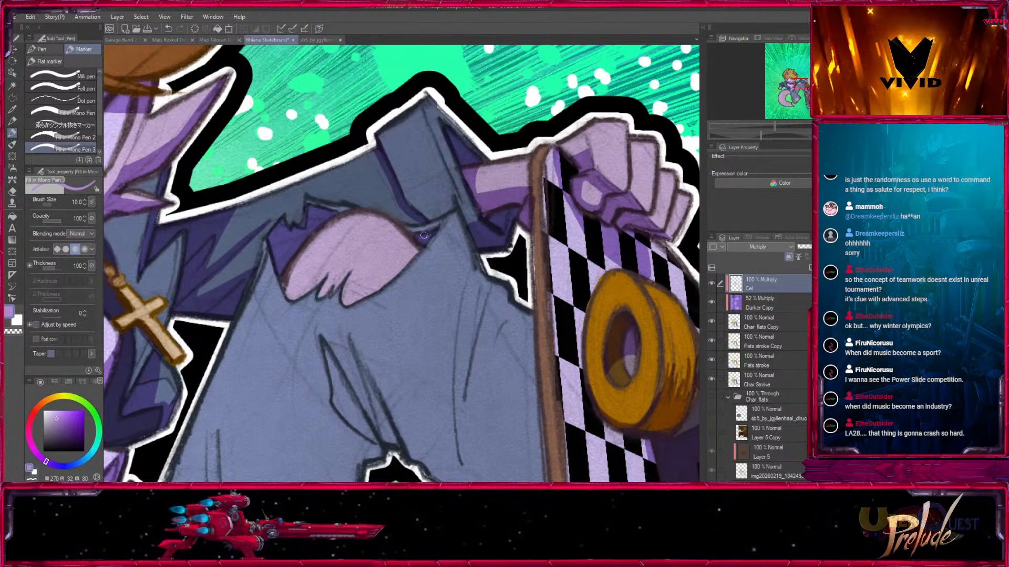
Paint slim shadows along the long vertical trouser folds on the lower leg beside the skateboard.
{"action": "left_click_drag", "start_coordinate": [490, 366], "coordinate": [439, 218]}
{"action": "left_click_drag", "start_coordinate": [411, 151], "coordinate": [415, 353]}
{"action": "key", "text": "bracketright"}
{"action": "key", "text": "bracketright"}
{"action": "left_click_drag", "start_coordinate": [434, 138], "coordinate": [416, 356]}
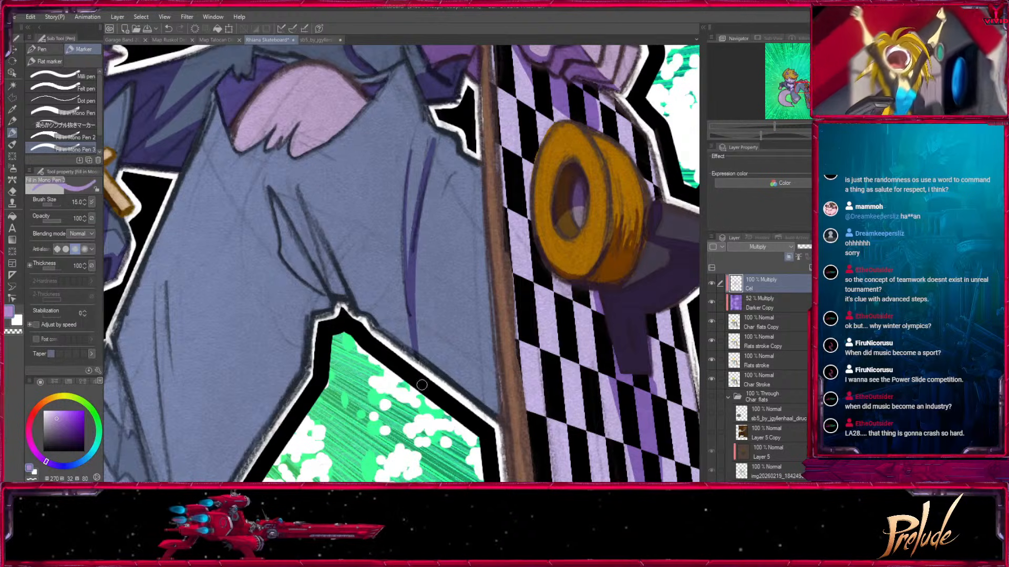
Fill the lower leg between the vertical fold and the skateboard with a jagged-edged shadow.
{"action": "mouse_move", "coordinate": [421, 265]}
{"action": "left_mouse_down"}
{"action": "mouse_move", "coordinate": [460, 315]}
{"action": "mouse_move", "coordinate": [488, 289]}
{"action": "left_mouse_up"}
{"action": "mouse_move", "coordinate": [486, 248]}
{"action": "left_mouse_down"}
{"action": "mouse_move", "coordinate": [467, 309]}
{"action": "mouse_move", "coordinate": [496, 409]}
{"action": "left_mouse_up"}
{"action": "key", "text": "bracketright"}
{"action": "mouse_move", "coordinate": [483, 295]}
{"action": "left_mouse_down"}
{"action": "mouse_move", "coordinate": [498, 420]}
{"action": "mouse_move", "coordinate": [465, 355]}
{"action": "left_mouse_up"}
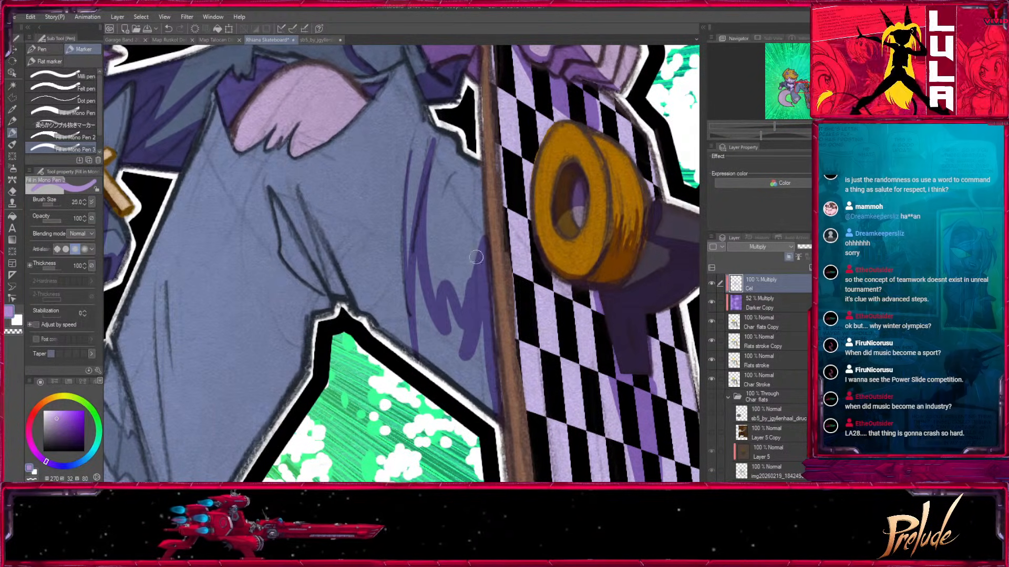
{"action": "left_click_drag", "start_coordinate": [482, 240], "coordinate": [445, 374]}
{"action": "mouse_move", "coordinate": [469, 337]}
{"action": "left_mouse_down"}
{"action": "mouse_move", "coordinate": [477, 409]}
{"action": "mouse_move", "coordinate": [490, 410]}
{"action": "left_mouse_up"}
{"action": "mouse_move", "coordinate": [418, 251]}
{"action": "left_mouse_down"}
{"action": "mouse_move", "coordinate": [447, 397]}
{"action": "mouse_move", "coordinate": [447, 300]}
{"action": "mouse_move", "coordinate": [466, 381]}
{"action": "left_mouse_up"}
{"action": "key", "text": "bracketleft"}
{"action": "key", "text": "bracketleft"}
Shade the pointed trouser creases behind the bent knee and trim their edges.
{"action": "left_click_drag", "start_coordinate": [419, 329], "coordinate": [477, 428]}
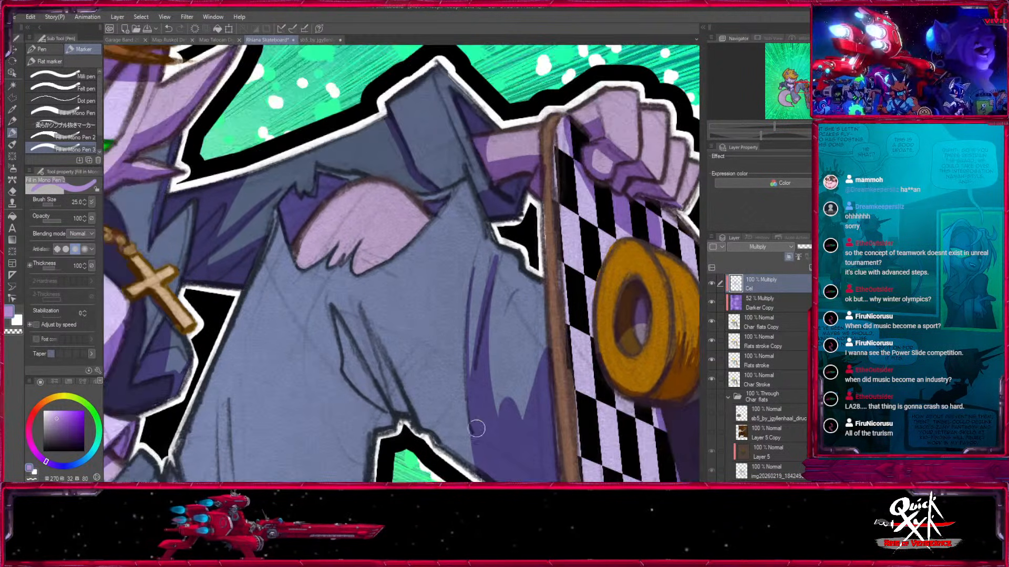
{"action": "left_click_drag", "start_coordinate": [362, 304], "coordinate": [385, 370]}
{"action": "left_click_drag", "start_coordinate": [332, 312], "coordinate": [389, 410]}
{"action": "mouse_move", "coordinate": [347, 347]}
{"action": "left_mouse_down"}
{"action": "mouse_move", "coordinate": [348, 371]}
{"action": "mouse_move", "coordinate": [393, 417]}
{"action": "left_mouse_up"}
{"action": "key", "text": "x"}
{"action": "left_click_drag", "start_coordinate": [366, 305], "coordinate": [394, 363]}
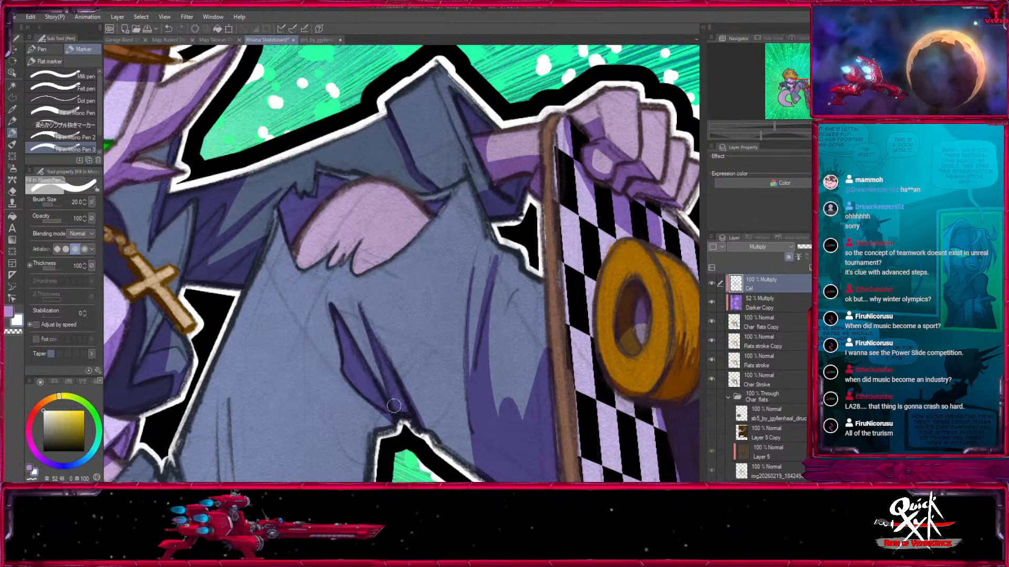
{"action": "key", "text": "x"}
{"action": "mouse_move", "coordinate": [366, 321]}
{"action": "left_mouse_down"}
{"action": "mouse_move", "coordinate": [425, 361]}
{"action": "mouse_move", "coordinate": [466, 416]}
{"action": "mouse_move", "coordinate": [425, 309]}
{"action": "mouse_move", "coordinate": [420, 364]}
{"action": "left_mouse_up"}
Fill a zigzag shadow between the creases behind the knee and the lower leg's vertical fold.
{"action": "key", "text": "["}
{"action": "key", "text": "]"}
{"action": "key", "text": "]"}
{"action": "key", "text": "]"}
{"action": "mouse_move", "coordinate": [416, 306]}
{"action": "left_mouse_down"}
{"action": "mouse_move", "coordinate": [442, 362]}
{"action": "mouse_move", "coordinate": [453, 352]}
{"action": "left_mouse_up"}
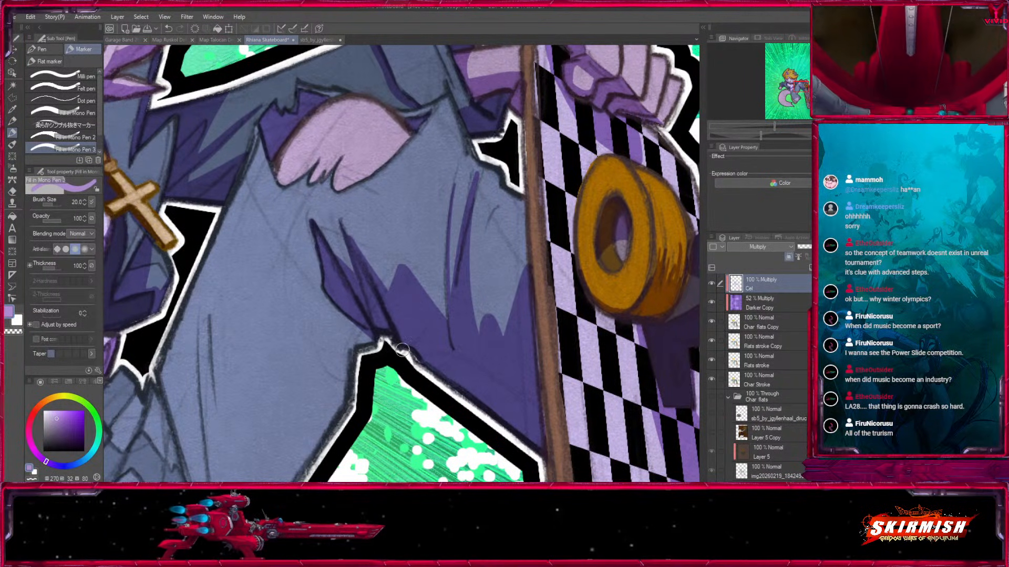
Touch up the shading around the creases behind the knee and undo the last stroke.
{"action": "left_click_drag", "start_coordinate": [362, 295], "coordinate": [407, 195]}
{"action": "key", "text": "]"}
{"action": "key", "text": "]"}
{"action": "left_click_drag", "start_coordinate": [297, 189], "coordinate": [346, 345]}
{"action": "left_click_drag", "start_coordinate": [417, 200], "coordinate": [374, 419]}
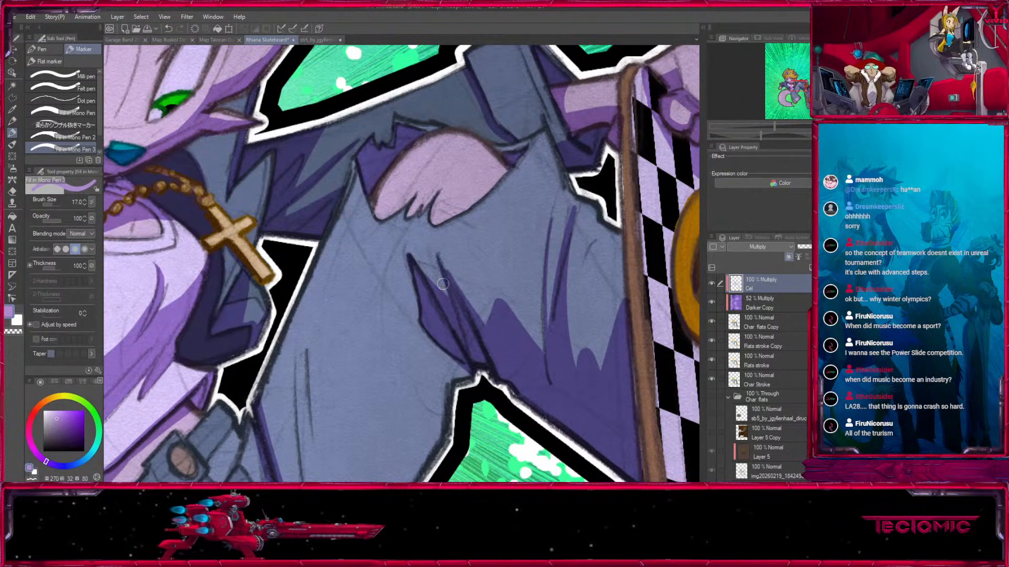
{"action": "left_click_drag", "start_coordinate": [436, 300], "coordinate": [445, 227]}
{"action": "mouse_move", "coordinate": [440, 289]}
{"action": "left_mouse_down"}
{"action": "mouse_move", "coordinate": [490, 309]}
{"action": "mouse_move", "coordinate": [450, 272]}
{"action": "mouse_move", "coordinate": [498, 308]}
{"action": "left_mouse_up"}
{"action": "key", "text": "ctrl+z"}
Paint narrow shadows along the thigh's long folds leading down towards the waistband.
{"action": "key", "text": "]"}
{"action": "key", "text": "]"}
{"action": "mouse_move", "coordinate": [456, 270]}
{"action": "left_mouse_down"}
{"action": "mouse_move", "coordinate": [495, 315]}
{"action": "mouse_move", "coordinate": [496, 301]}
{"action": "mouse_move", "coordinate": [484, 299]}
{"action": "mouse_move", "coordinate": [435, 315]}
{"action": "mouse_move", "coordinate": [370, 412]}
{"action": "left_mouse_up"}
{"action": "key", "text": "["}
{"action": "key", "text": "["}
{"action": "mouse_move", "coordinate": [325, 242]}
{"action": "left_mouse_down"}
{"action": "mouse_move", "coordinate": [374, 420]}
{"action": "mouse_move", "coordinate": [378, 407]}
{"action": "mouse_move", "coordinate": [414, 425]}
{"action": "mouse_move", "coordinate": [451, 371]}
{"action": "left_mouse_up"}
{"action": "key", "text": "]"}
{"action": "key", "text": "]"}
{"action": "key", "text": "["}
{"action": "key", "text": "["}
{"action": "key", "text": "["}
{"action": "left_click_drag", "start_coordinate": [358, 228], "coordinate": [382, 418]}
{"action": "mouse_move", "coordinate": [369, 218]}
{"action": "left_mouse_down"}
{"action": "mouse_move", "coordinate": [383, 391]}
{"action": "mouse_move", "coordinate": [406, 456]}
{"action": "left_mouse_up"}
Fill the shadow at the base of the thigh where its folds meet the hip.
{"action": "key", "text": "]"}
{"action": "key", "text": "]"}
Block in a broad shadow along the underside of the thigh, from behind the knee to the hip.
{"action": "key", "text": "]"}
{"action": "key", "text": "]"}
{"action": "left_click_drag", "start_coordinate": [362, 392], "coordinate": [381, 467]}
{"action": "left_click_drag", "start_coordinate": [390, 406], "coordinate": [425, 427]}
{"action": "key", "text": "]"}
{"action": "key", "text": "]"}
{"action": "mouse_move", "coordinate": [463, 308]}
{"action": "left_mouse_down"}
{"action": "mouse_move", "coordinate": [403, 377]}
{"action": "mouse_move", "coordinate": [482, 281]}
{"action": "left_mouse_up"}
{"action": "key", "text": "]"}
{"action": "key", "text": "]"}
{"action": "mouse_move", "coordinate": [488, 215]}
{"action": "left_mouse_down"}
{"action": "mouse_move", "coordinate": [479, 325]}
{"action": "mouse_move", "coordinate": [496, 298]}
{"action": "mouse_move", "coordinate": [463, 291]}
{"action": "left_mouse_up"}
{"action": "left_click_drag", "start_coordinate": [487, 230], "coordinate": [449, 303]}
{"action": "key", "text": "["}
{"action": "key", "text": "["}
{"action": "key", "text": "["}
{"action": "key", "text": "["}
{"action": "key", "text": "["}
{"action": "key", "text": "["}
{"action": "key", "text": "["}
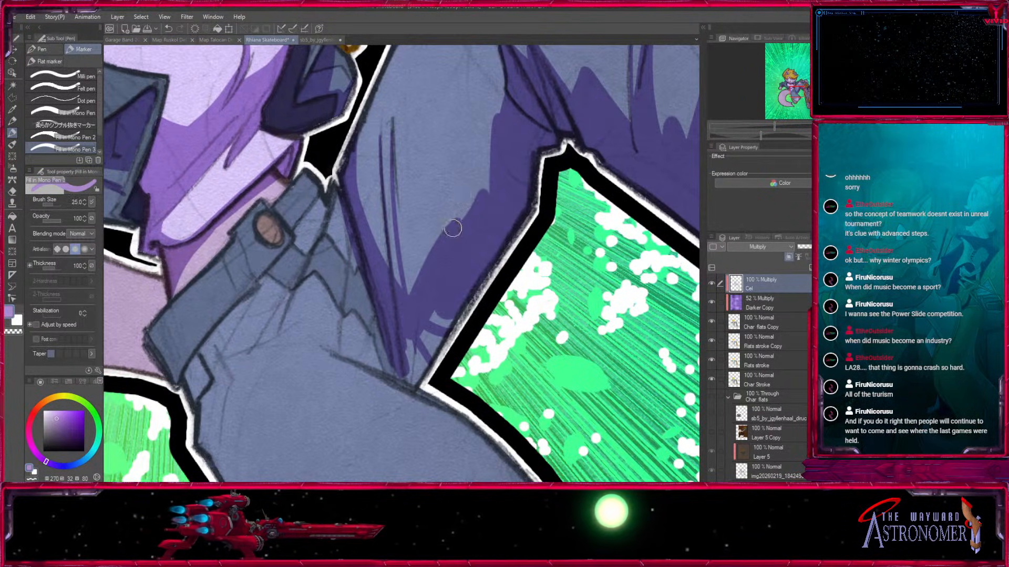
Extend the thigh shadow's upper edge and fill the small gaps along it.
{"action": "left_click_drag", "start_coordinate": [488, 167], "coordinate": [419, 267]}
{"action": "key", "text": "]"}
{"action": "key", "text": "]"}
{"action": "left_click_drag", "start_coordinate": [488, 172], "coordinate": [453, 225]}
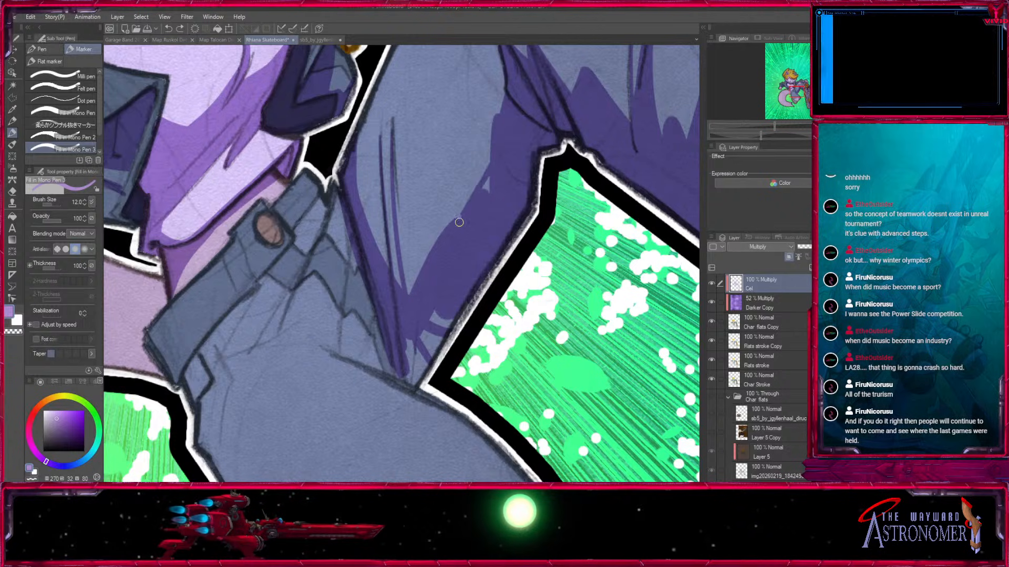
{"action": "left_click_drag", "start_coordinate": [500, 154], "coordinate": [479, 195]}
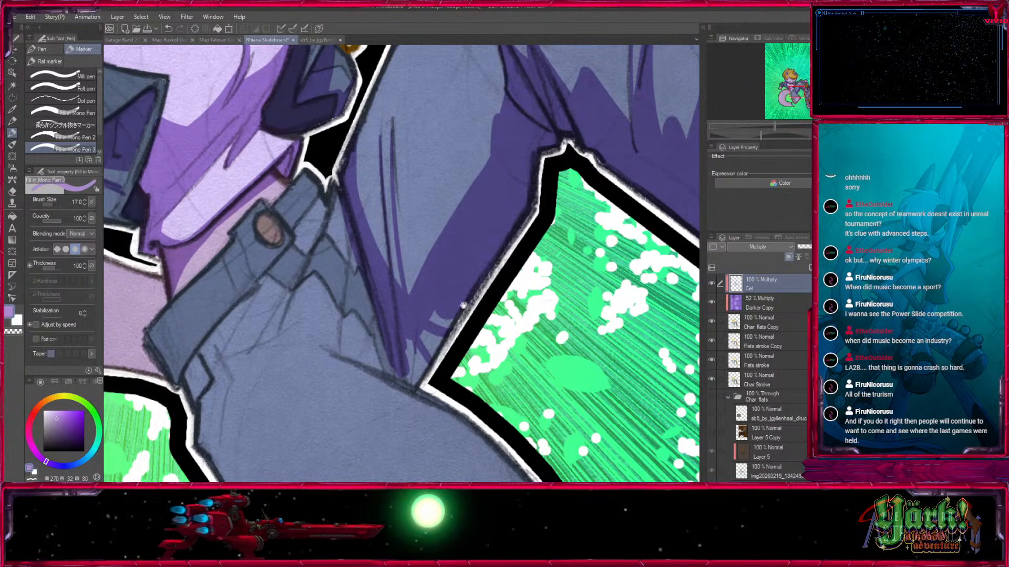
Fill the remaining gaps at the lower end of the thigh's underside shadow.
{"action": "left_click_drag", "start_coordinate": [446, 254], "coordinate": [456, 181]}
{"action": "key", "text": "]"}
{"action": "key", "text": "]"}
Paint narrow shadows on the waistband beside the button and along the belt loop.
{"action": "mouse_move", "coordinate": [415, 279]}
{"action": "left_mouse_down"}
{"action": "mouse_move", "coordinate": [423, 306]}
{"action": "mouse_move", "coordinate": [425, 279]}
{"action": "mouse_move", "coordinate": [443, 274]}
{"action": "mouse_move", "coordinate": [453, 245]}
{"action": "mouse_move", "coordinate": [517, 399]}
{"action": "mouse_move", "coordinate": [638, 396]}
{"action": "left_mouse_up"}
{"action": "key", "text": "bracketleft"}
{"action": "key", "text": "bracketleft"}
{"action": "key", "text": "bracketleft"}
{"action": "key", "text": "bracketleft"}
{"action": "left_click_drag", "start_coordinate": [418, 309], "coordinate": [437, 346]}
{"action": "key", "text": "bracketleft"}
{"action": "mouse_move", "coordinate": [439, 303]}
{"action": "left_mouse_down"}
{"action": "mouse_move", "coordinate": [457, 317]}
{"action": "mouse_move", "coordinate": [491, 276]}
{"action": "mouse_move", "coordinate": [491, 284]}
{"action": "mouse_move", "coordinate": [473, 304]}
{"action": "mouse_move", "coordinate": [530, 207]}
{"action": "left_mouse_up"}
Shade the rear end of the waistband and block in a shadow across the base of the tail.
{"action": "key", "text": "bracketright"}
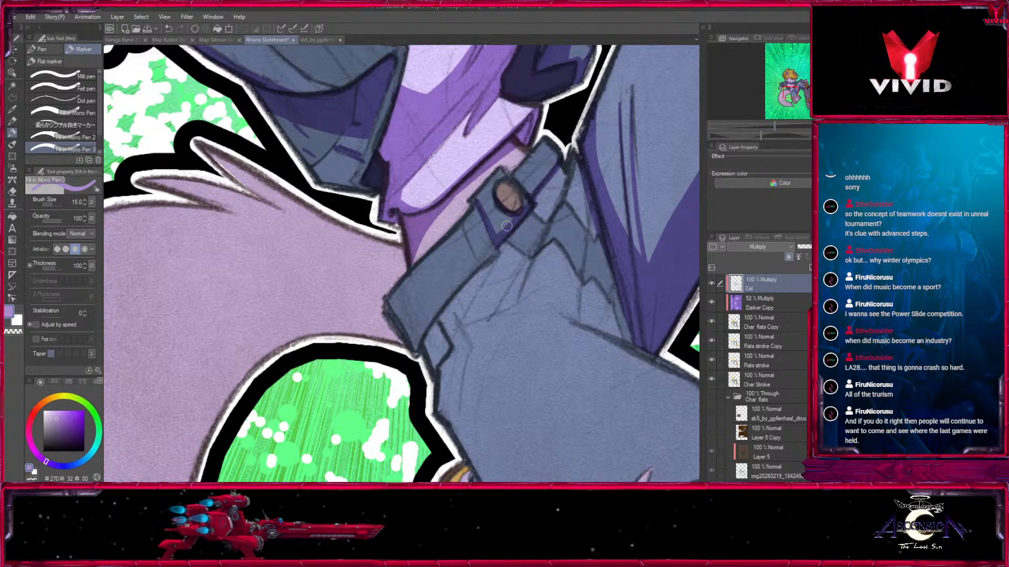
{"action": "key", "text": "bracketright"}
{"action": "key", "text": "bracketright"}
{"action": "mouse_move", "coordinate": [426, 265]}
{"action": "left_mouse_down"}
{"action": "mouse_move", "coordinate": [447, 305]}
{"action": "mouse_move", "coordinate": [393, 303]}
{"action": "left_mouse_up"}
{"action": "key", "text": "bracketright"}
Widen and fill the shadow covering the rear end of the waistband.
{"action": "key", "text": "bracketright"}
{"action": "mouse_move", "coordinate": [364, 227]}
{"action": "left_mouse_down"}
{"action": "mouse_move", "coordinate": [342, 339]}
{"action": "mouse_move", "coordinate": [391, 264]}
{"action": "mouse_move", "coordinate": [384, 301]}
{"action": "mouse_move", "coordinate": [395, 331]}
{"action": "left_mouse_up"}
{"action": "key", "text": "bracketright"}
{"action": "key", "text": "bracketright"}
{"action": "key", "text": "bracketleft"}
{"action": "key", "text": "bracketleft"}
{"action": "left_click_drag", "start_coordinate": [407, 288], "coordinate": [423, 339]}
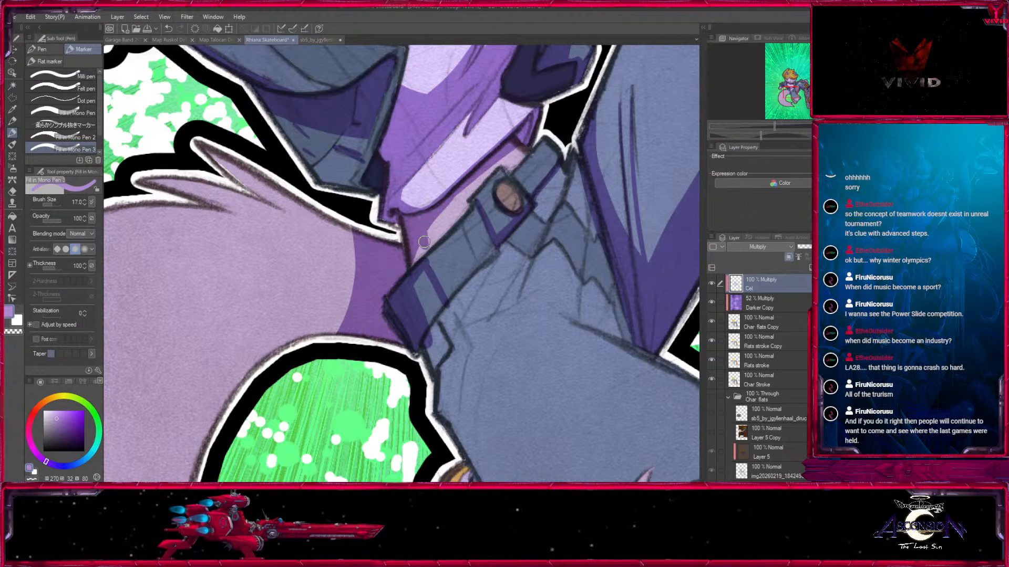
{"action": "key", "text": "bracketright"}
{"action": "mouse_move", "coordinate": [417, 269]}
{"action": "left_mouse_down"}
{"action": "mouse_move", "coordinate": [430, 302]}
{"action": "mouse_move", "coordinate": [418, 283]}
{"action": "left_mouse_up"}
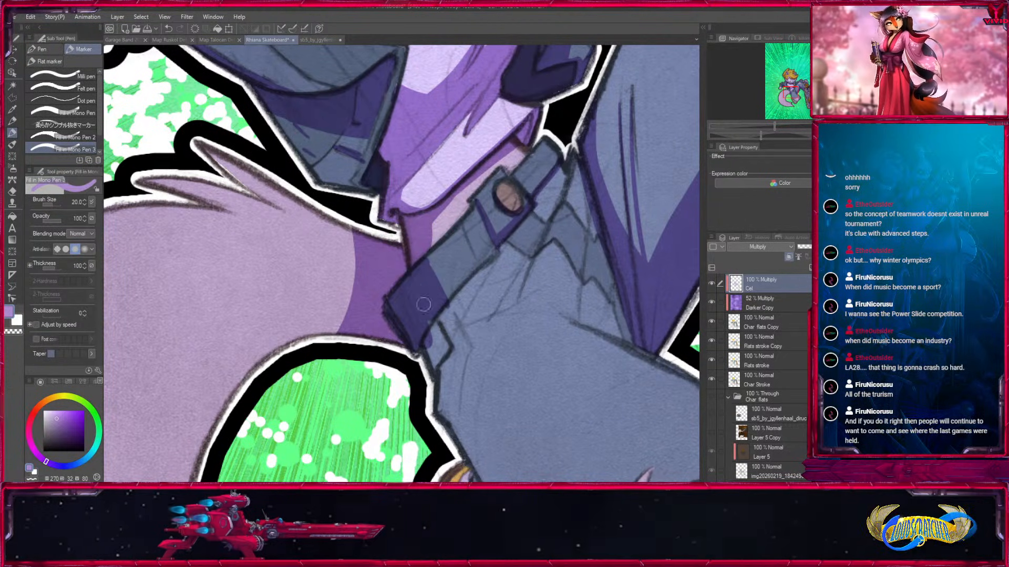
Paint a shadow along the underside of the waistband and narrow fold shadows running down beside the fly.
{"action": "left_click_drag", "start_coordinate": [430, 347], "coordinate": [527, 224]}
{"action": "mouse_move", "coordinate": [559, 168]}
{"action": "left_mouse_down"}
{"action": "mouse_move", "coordinate": [532, 215]}
{"action": "mouse_move", "coordinate": [365, 399]}
{"action": "left_mouse_up"}
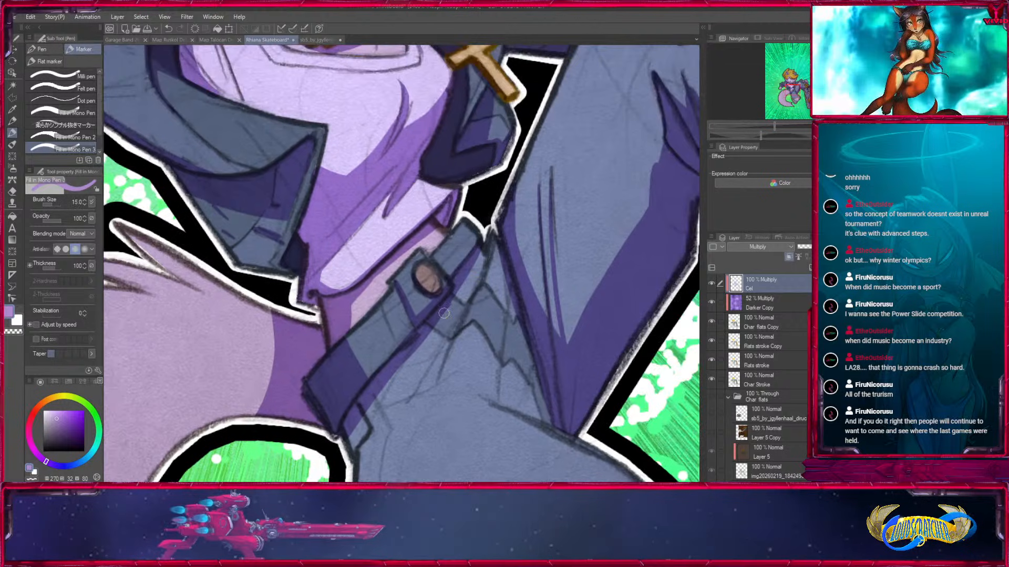
{"action": "key", "text": "bracketleft"}
{"action": "left_click_drag", "start_coordinate": [428, 383], "coordinate": [480, 266]}
{"action": "left_click_drag", "start_coordinate": [458, 315], "coordinate": [482, 247]}
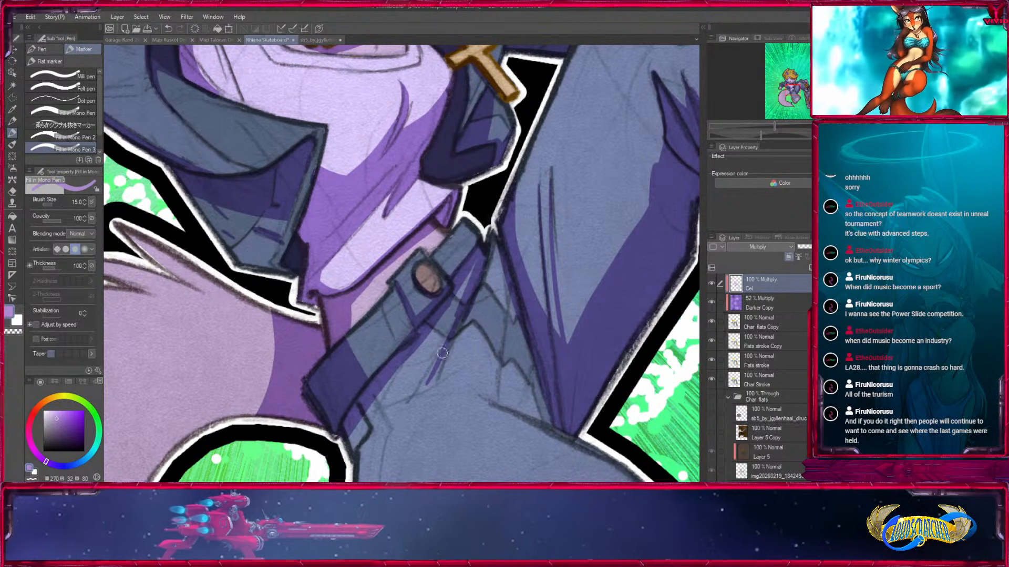
Trim the fold shadow beside the fly with transparent colour and refine it using a thinner brush.
{"action": "left_click", "coordinate": [479, 231], "text": "alt"}
{"action": "key", "text": "x"}
{"action": "left_click_drag", "start_coordinate": [467, 280], "coordinate": [480, 253]}
{"action": "key", "text": "bracketleft"}
{"action": "key", "text": "bracketleft"}
{"action": "key", "text": "bracketleft"}
{"action": "mouse_move", "coordinate": [462, 317]}
{"action": "left_mouse_down"}
{"action": "mouse_move", "coordinate": [480, 245]}
{"action": "mouse_move", "coordinate": [433, 218]}
{"action": "left_mouse_up"}
Paint a thin shadow down the trouser seam between the legs and trim its lower end.
{"action": "key", "text": "bracketright"}
{"action": "key", "text": "bracketright"}
{"action": "left_click_drag", "start_coordinate": [451, 268], "coordinate": [459, 179]}
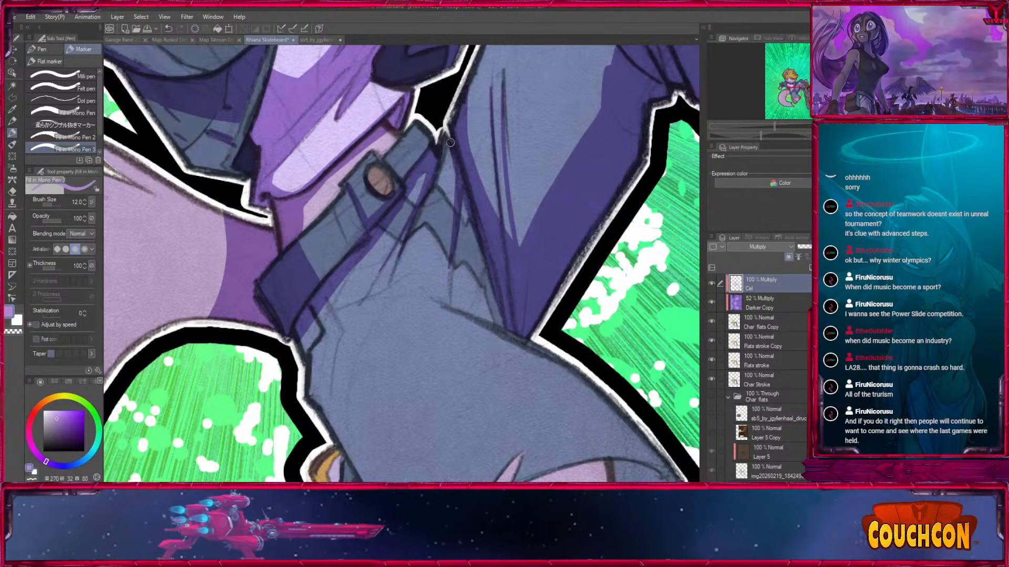
{"action": "left_click_drag", "start_coordinate": [449, 308], "coordinate": [457, 225]}
{"action": "key", "text": "x"}
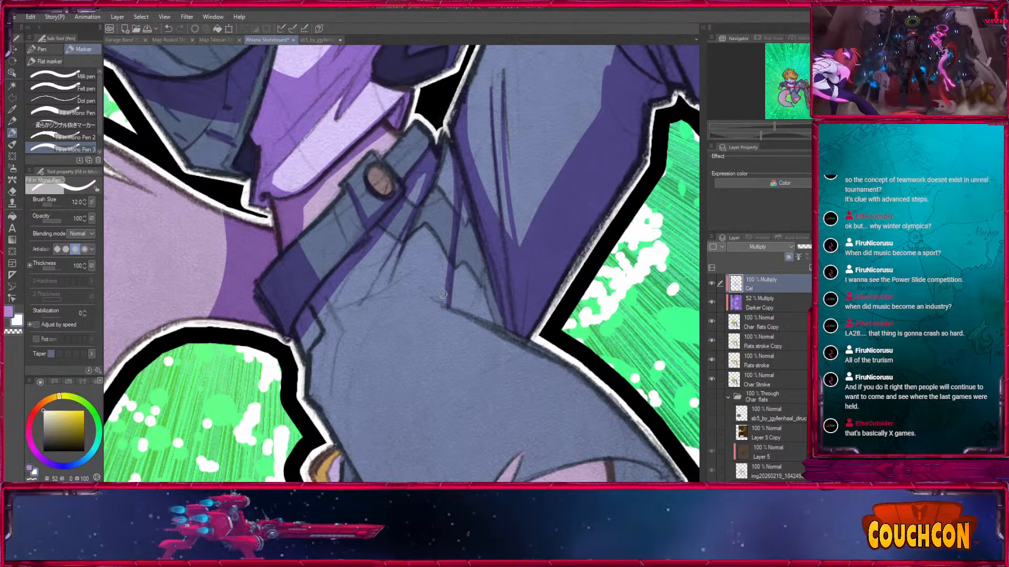
{"action": "left_click_drag", "start_coordinate": [445, 262], "coordinate": [448, 310]}
{"action": "left_click_drag", "start_coordinate": [336, 317], "coordinate": [399, 226]}
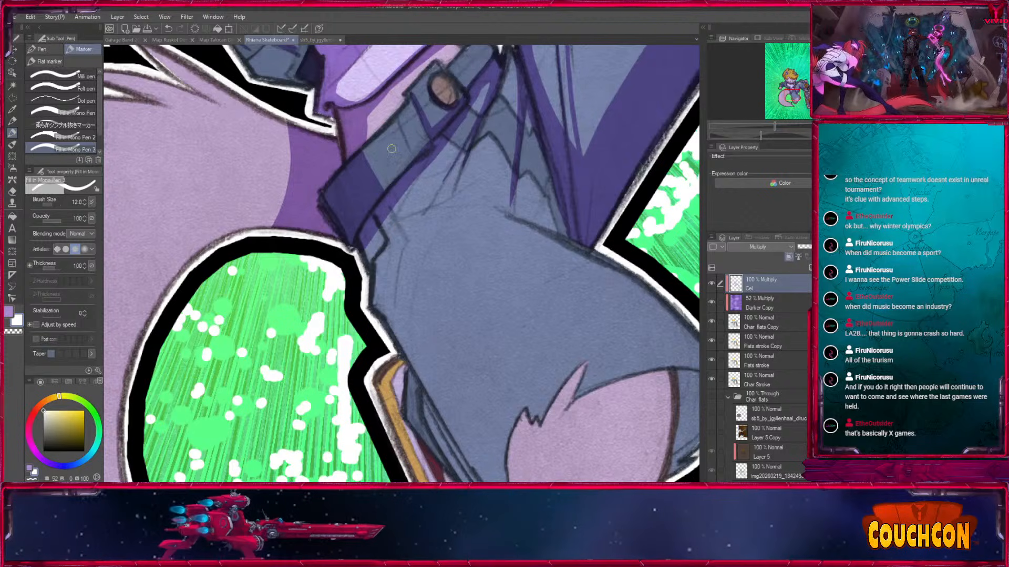
Extend the shadow beneath the rear of the waistband down over the hip pocket.
{"action": "key", "text": "x"}
{"action": "key", "text": "bracketright"}
{"action": "key", "text": "bracketright"}
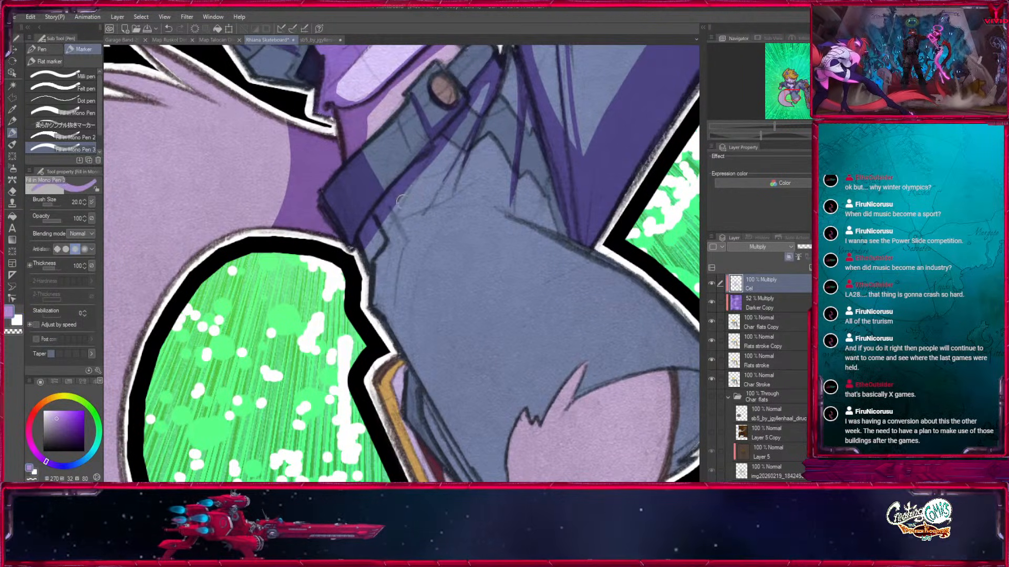
{"action": "left_click_drag", "start_coordinate": [432, 165], "coordinate": [368, 254]}
{"action": "mouse_move", "coordinate": [433, 226]}
{"action": "left_mouse_down"}
{"action": "mouse_move", "coordinate": [385, 83]}
{"action": "mouse_move", "coordinate": [296, 186]}
{"action": "mouse_move", "coordinate": [337, 315]}
{"action": "mouse_move", "coordinate": [427, 456]}
{"action": "left_mouse_up"}
Block in a broad shadow down the back of the bent lower leg and across the rear side of the shoe.
{"action": "key", "text": "bracketright"}
{"action": "key", "text": "bracketright"}
{"action": "mouse_move", "coordinate": [283, 183]}
{"action": "left_mouse_down"}
{"action": "mouse_move", "coordinate": [275, 241]}
{"action": "mouse_move", "coordinate": [266, 231]}
{"action": "mouse_move", "coordinate": [353, 369]}
{"action": "left_mouse_up"}
{"action": "mouse_move", "coordinate": [291, 282]}
{"action": "left_mouse_down"}
{"action": "mouse_move", "coordinate": [251, 187]}
{"action": "mouse_move", "coordinate": [368, 362]}
{"action": "mouse_move", "coordinate": [300, 294]}
{"action": "mouse_move", "coordinate": [290, 321]}
{"action": "left_mouse_up"}
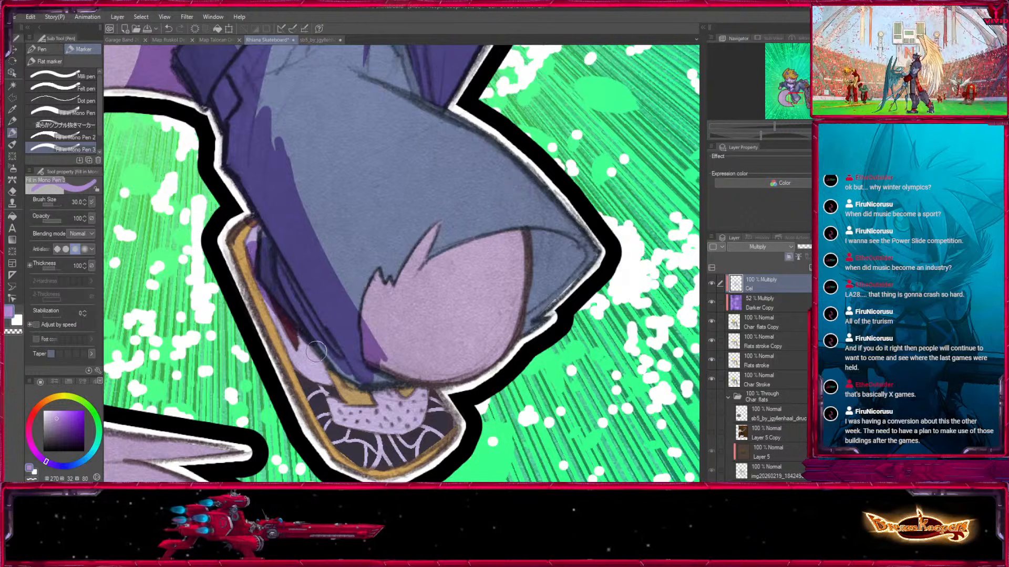
{"action": "left_click_drag", "start_coordinate": [251, 214], "coordinate": [348, 463]}
{"action": "left_click_drag", "start_coordinate": [391, 402], "coordinate": [403, 413]}
Shade the small area of trouser fabric beyond the exposed fur of the bent leg.
{"action": "key", "text": "bracketleft"}
{"action": "key", "text": "bracketleft"}
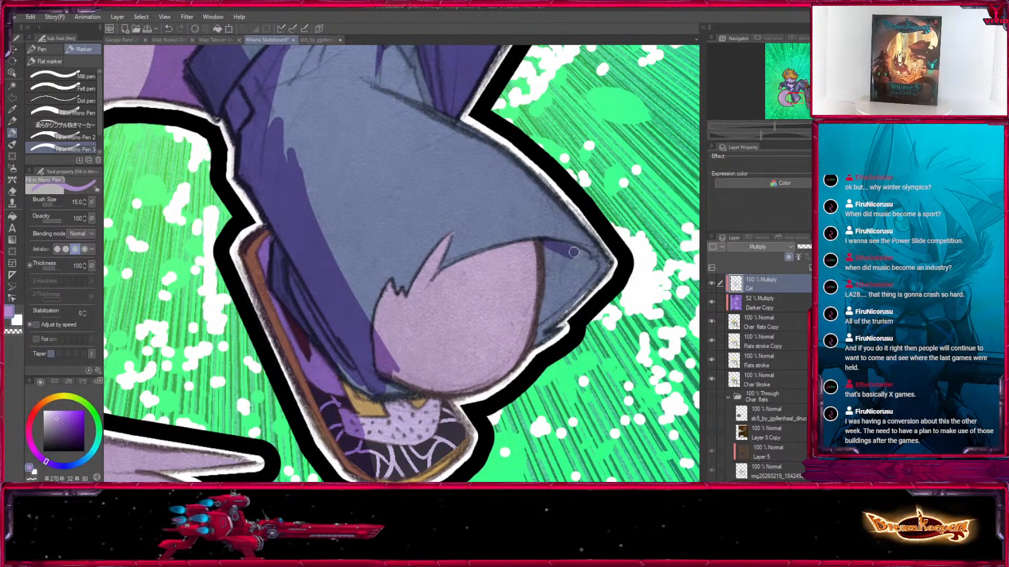
{"action": "left_click_drag", "start_coordinate": [552, 249], "coordinate": [531, 336]}
{"action": "key", "text": "bracketleft"}
{"action": "key", "text": "bracketleft"}
{"action": "left_click_drag", "start_coordinate": [561, 261], "coordinate": [565, 309]}
Shade the pointed fur tufts at the edge of the torn trouser opening.
{"action": "key", "text": "x"}
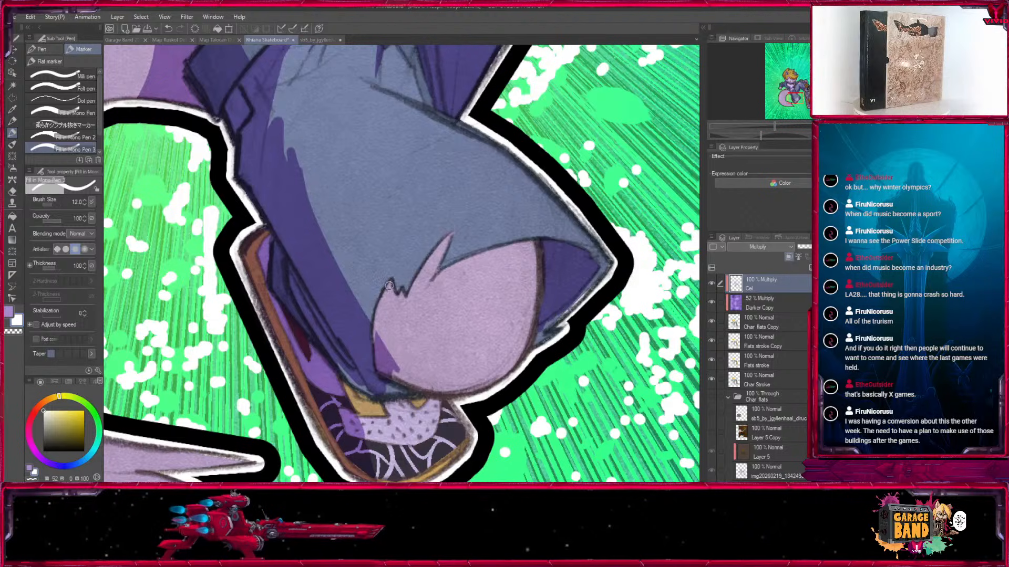
{"action": "key", "text": "x"}
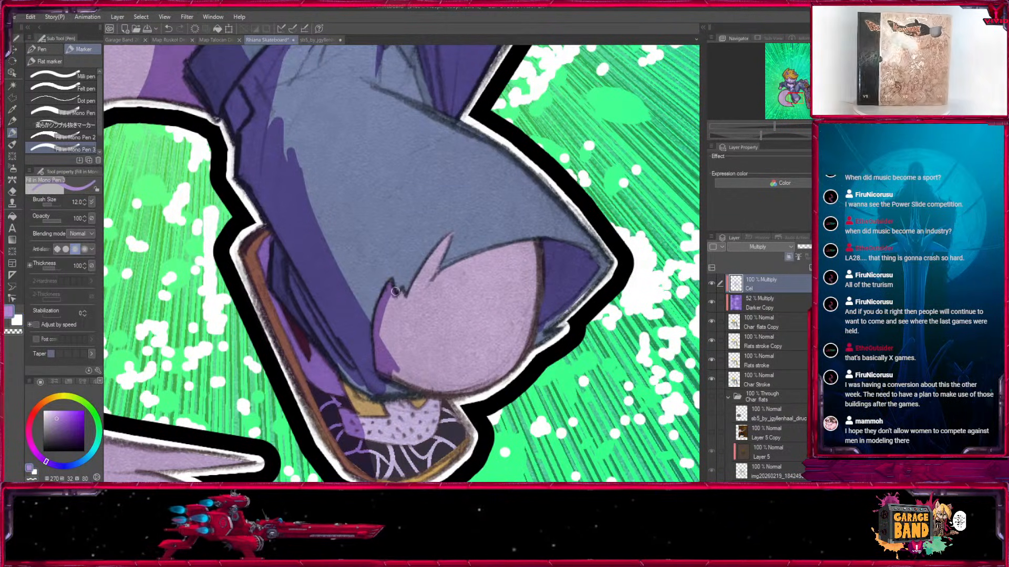
{"action": "mouse_move", "coordinate": [404, 290]}
{"action": "left_mouse_down"}
{"action": "mouse_move", "coordinate": [440, 242]}
{"action": "mouse_move", "coordinate": [422, 268]}
{"action": "left_mouse_up"}
{"action": "key", "text": "x"}
{"action": "key", "text": "]"}
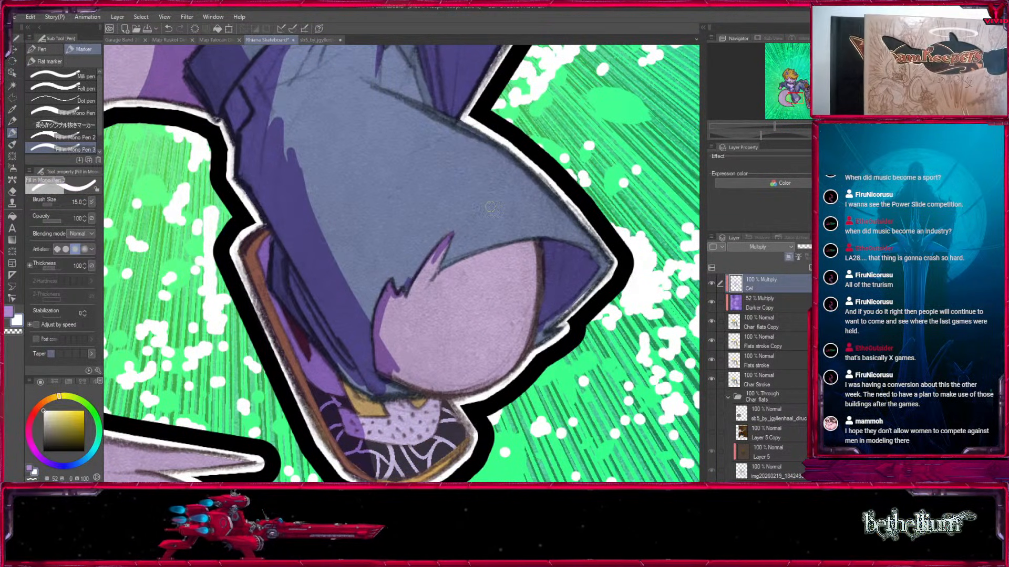
{"action": "key", "text": "x"}
Paint a shadow band along the upper edge of the exposed fur and add small spikes beneath its tufts.
{"action": "key", "text": "["}
{"action": "left_click_drag", "start_coordinate": [430, 294], "coordinate": [510, 257]}
{"action": "left_click_drag", "start_coordinate": [433, 281], "coordinate": [543, 245]}
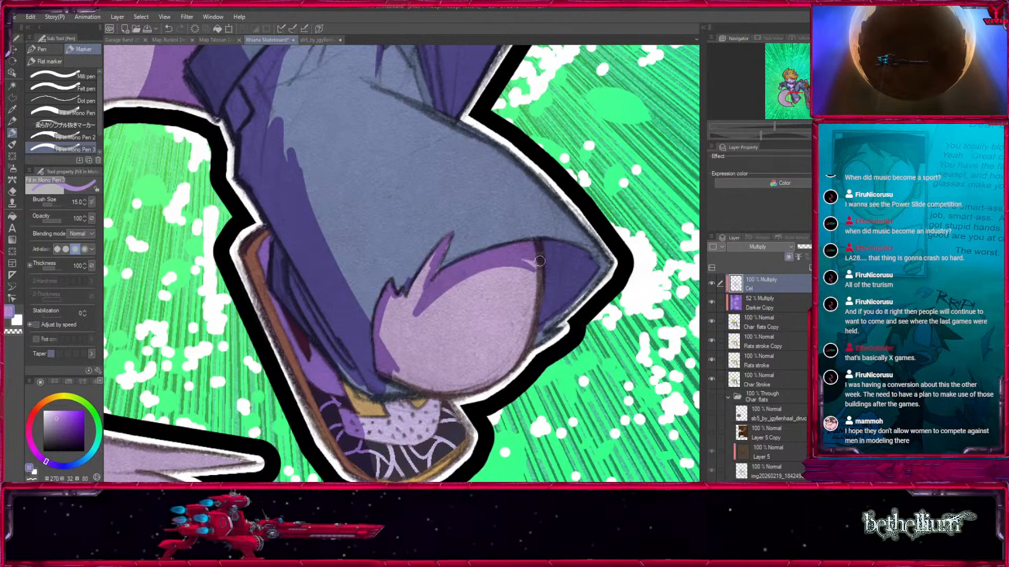
{"action": "key", "text": "]"}
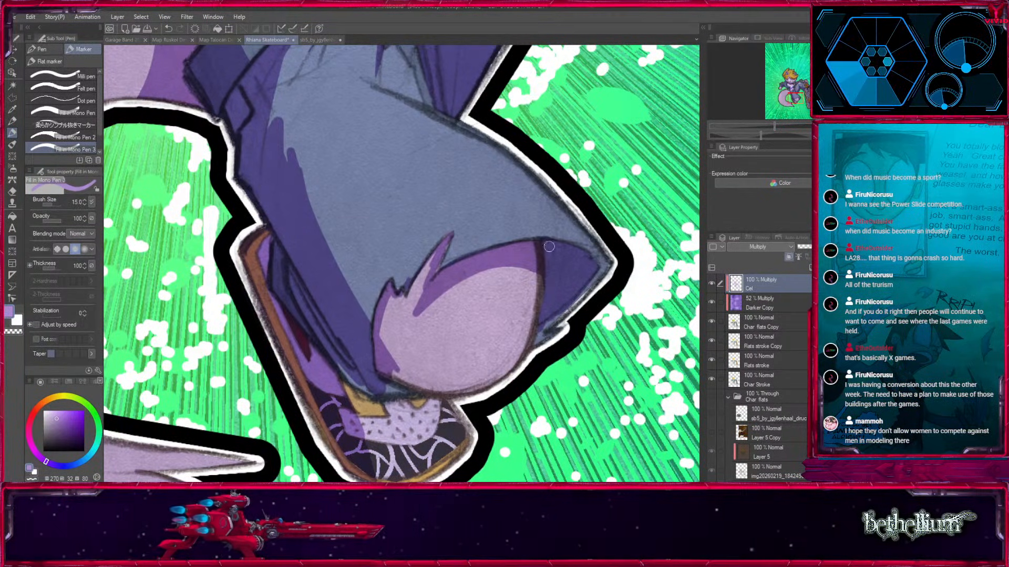
{"action": "left_click_drag", "start_coordinate": [424, 267], "coordinate": [399, 310]}
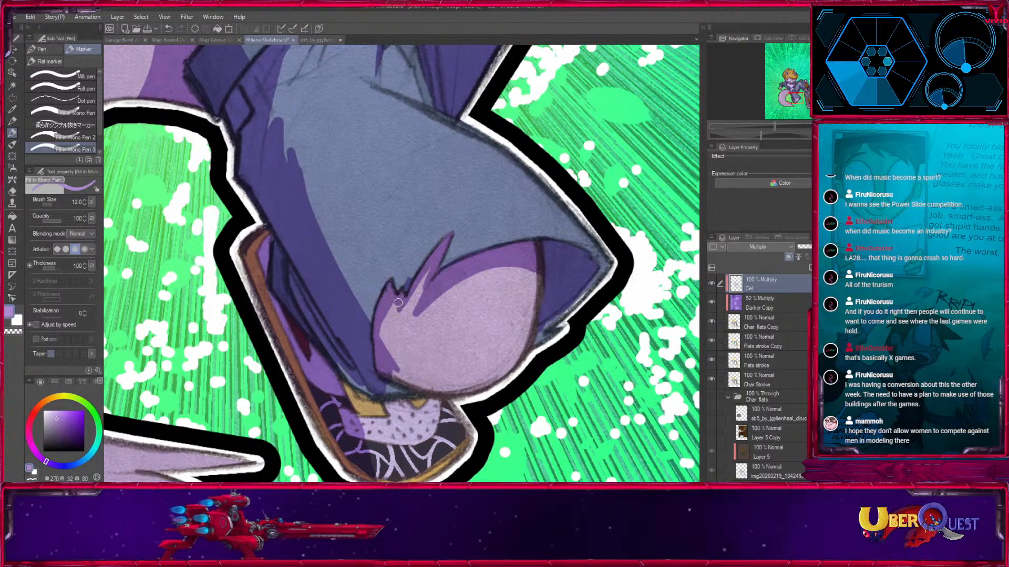
{"action": "key", "text": "x"}
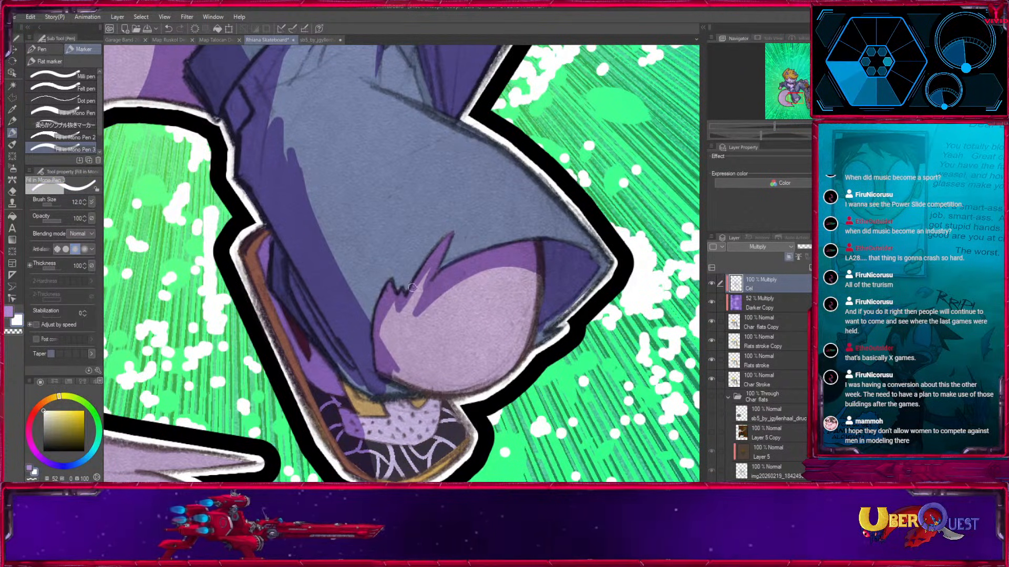
{"action": "key", "text": "x"}
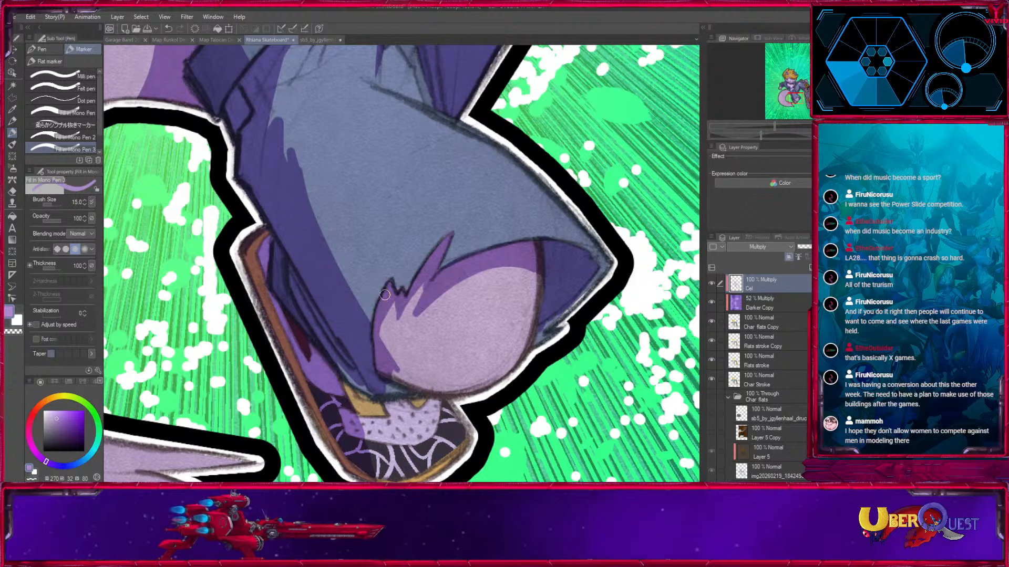
Paint a crescent shadow around the lower edge of the exposed fur patch.
{"action": "left_click_drag", "start_coordinate": [388, 344], "coordinate": [447, 396]}
{"action": "mouse_move", "coordinate": [394, 374]}
{"action": "left_mouse_down"}
{"action": "mouse_move", "coordinate": [420, 391]}
{"action": "mouse_move", "coordinate": [355, 389]}
{"action": "left_mouse_up"}
{"action": "mouse_move", "coordinate": [381, 310]}
{"action": "left_mouse_down"}
{"action": "mouse_move", "coordinate": [517, 371]}
{"action": "mouse_move", "coordinate": [436, 388]}
{"action": "mouse_move", "coordinate": [473, 388]}
{"action": "left_mouse_up"}
Fill in the shadow on the trouser fabric beyond the fur patch, out to its outer edge.
{"action": "key", "text": "]"}
{"action": "key", "text": "]"}
{"action": "key", "text": "]"}
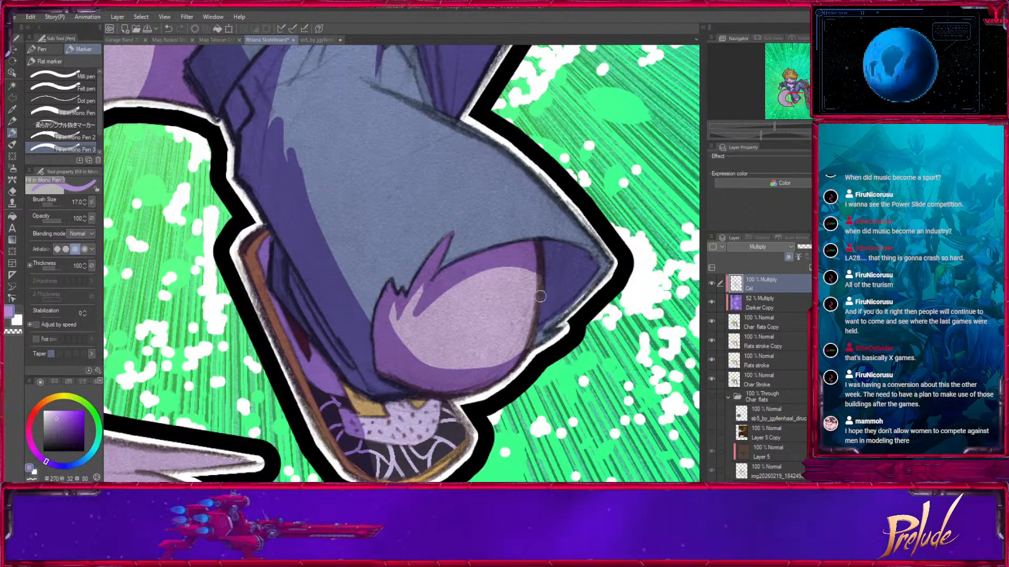
{"action": "left_click", "coordinate": [554, 323], "text": "alt"}
{"action": "left_click_drag", "start_coordinate": [594, 284], "coordinate": [561, 309]}
{"action": "left_click_drag", "start_coordinate": [446, 362], "coordinate": [516, 276]}
Paint a thin curved shadow along the far edge of the shoe's dotted area.
{"action": "key", "text": "x"}
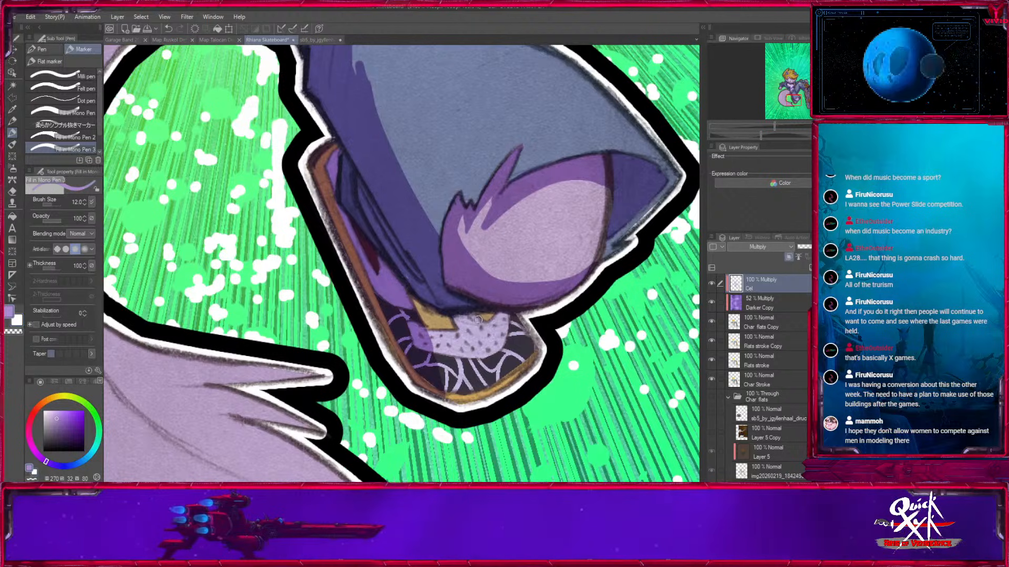
{"action": "key", "text": "bracketleft"}
{"action": "key", "text": "bracketleft"}
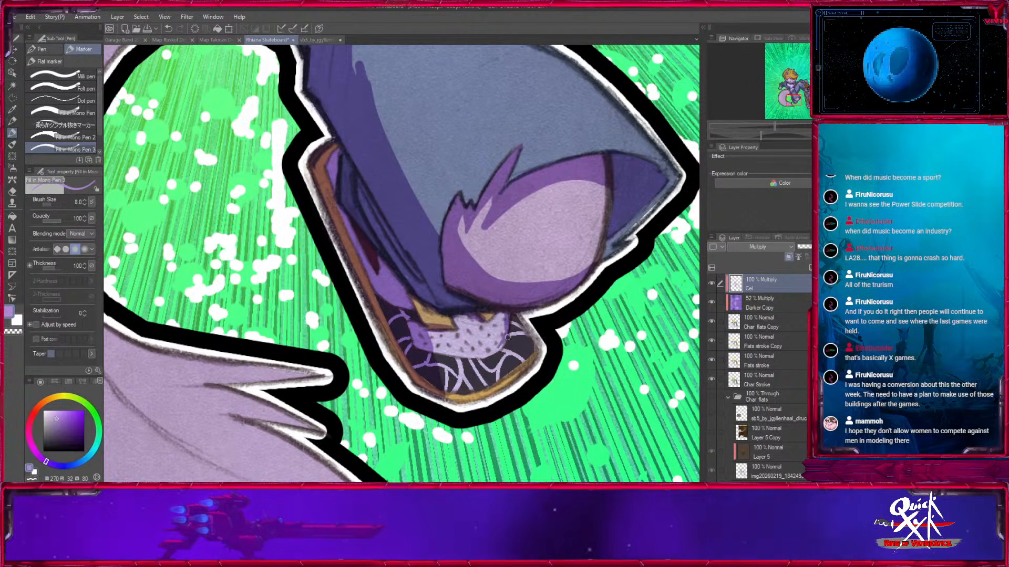
{"action": "left_click_drag", "start_coordinate": [510, 314], "coordinate": [497, 354]}
{"action": "left_click_drag", "start_coordinate": [497, 354], "coordinate": [457, 284]}
Extend the shoe's shadow around the lower edge of the dotted area and over the web-patterned toe.
{"action": "key", "text": "bracketright"}
{"action": "key", "text": "bracketright"}
{"action": "left_click_drag", "start_coordinate": [384, 274], "coordinate": [436, 283]}
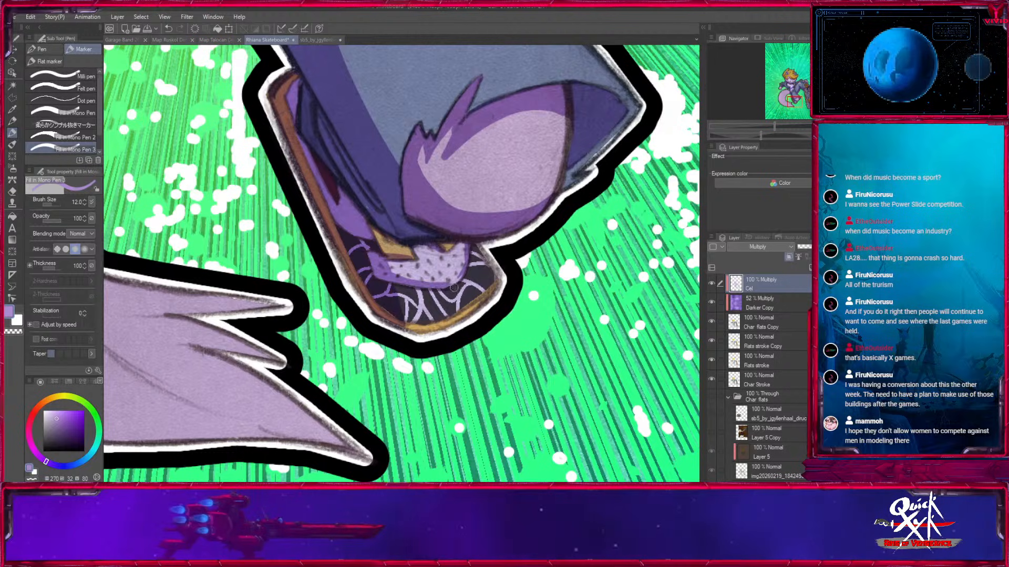
{"action": "key", "text": "bracketright"}
{"action": "key", "text": "bracketright"}
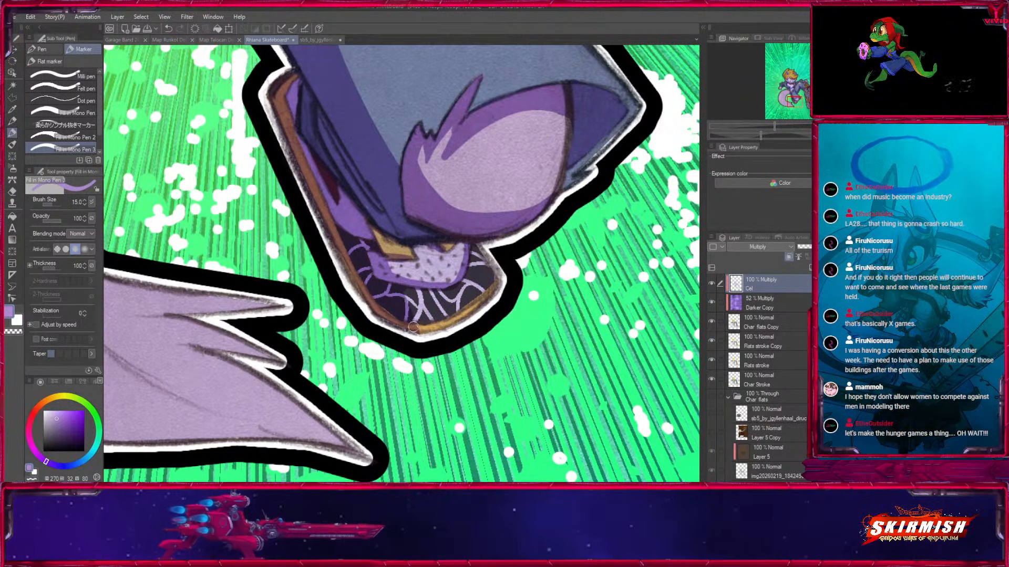
{"action": "left_click_drag", "start_coordinate": [612, 224], "coordinate": [508, 473]}
{"action": "left_click_drag", "start_coordinate": [567, 126], "coordinate": [337, 423]}
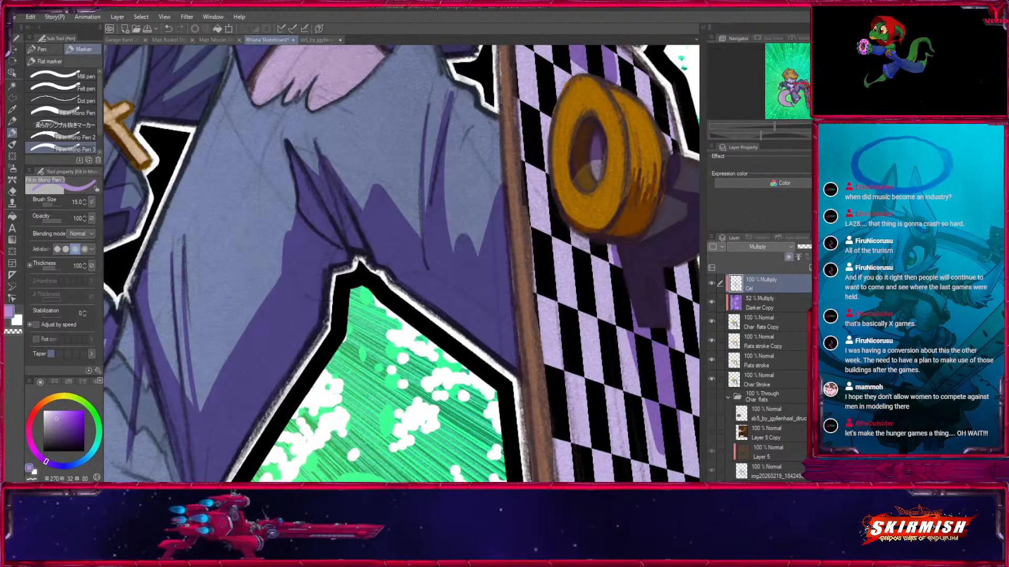
Enlarge the shadow at the base of the tail with a size 40 brush, giving it a curved outer edge.
{"action": "key", "text": "ctrl+minus"}
{"action": "key", "text": "ctrl+minus"}
{"action": "key", "text": "ctrl+minus"}
{"action": "key", "text": "ctrl+minus"}
{"action": "left_click_drag", "start_coordinate": [378, 284], "coordinate": [494, 239]}
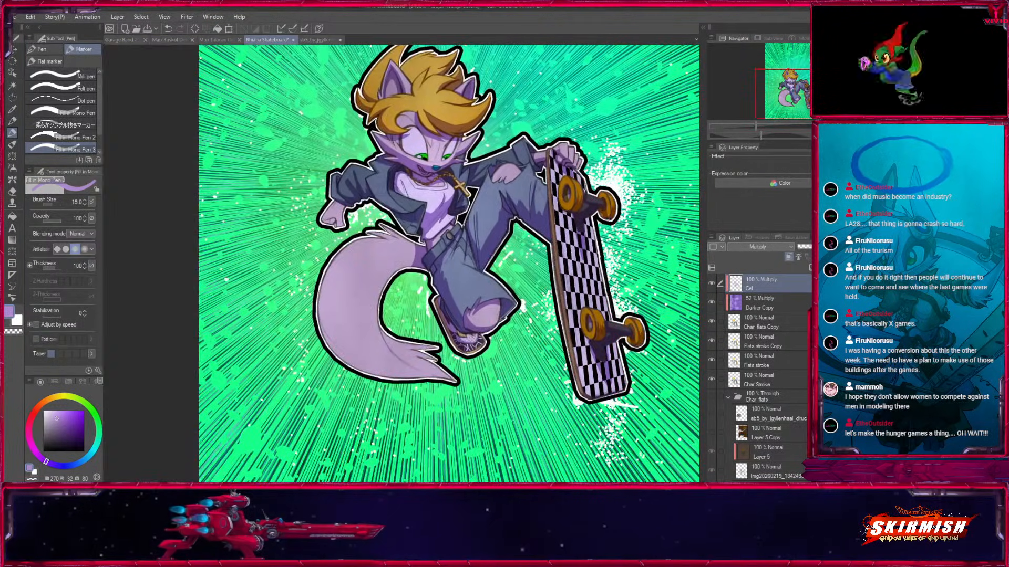
{"action": "key", "text": "ctrl+plus"}
{"action": "key", "text": "ctrl+plus"}
{"action": "key", "text": "ctrl+plus"}
{"action": "key", "text": "bracketright"}
{"action": "key", "text": "bracketright"}
{"action": "key", "text": "bracketright"}
{"action": "key", "text": "bracketright"}
{"action": "key", "text": "bracketright"}
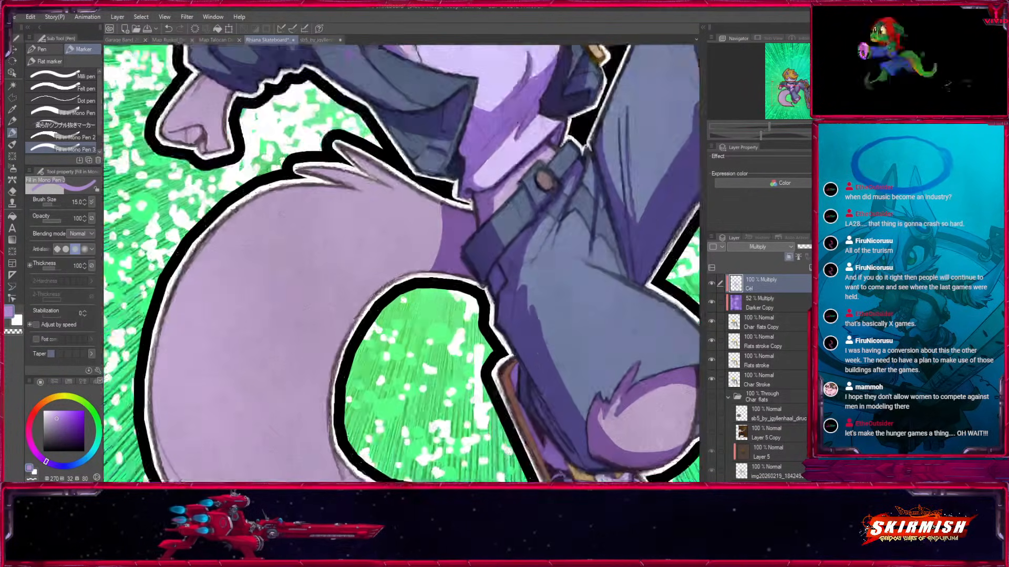
{"action": "left_click_drag", "start_coordinate": [403, 179], "coordinate": [432, 269]}
{"action": "key", "text": "ctrl+z"}
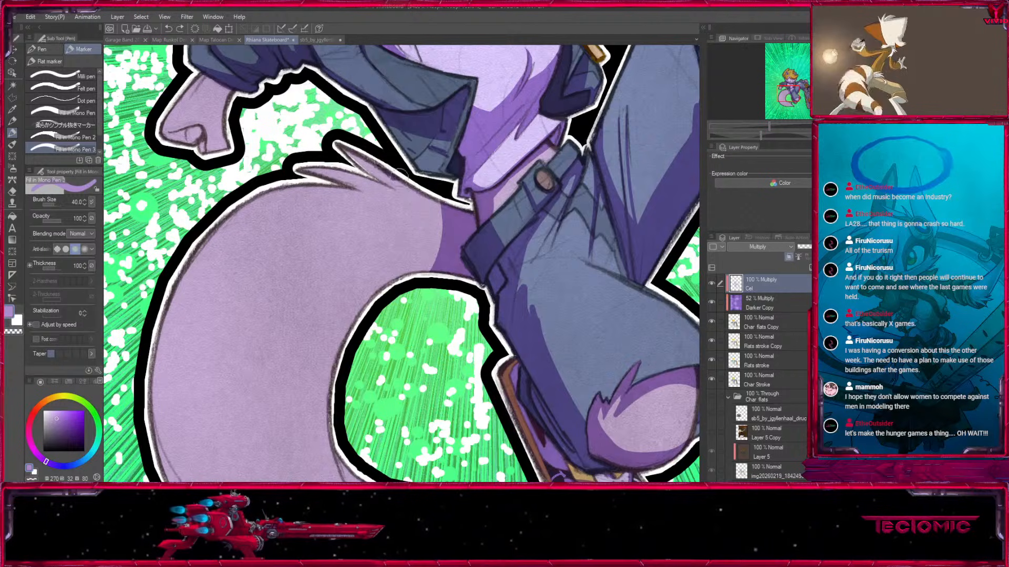
{"action": "left_click_drag", "start_coordinate": [399, 176], "coordinate": [432, 269]}
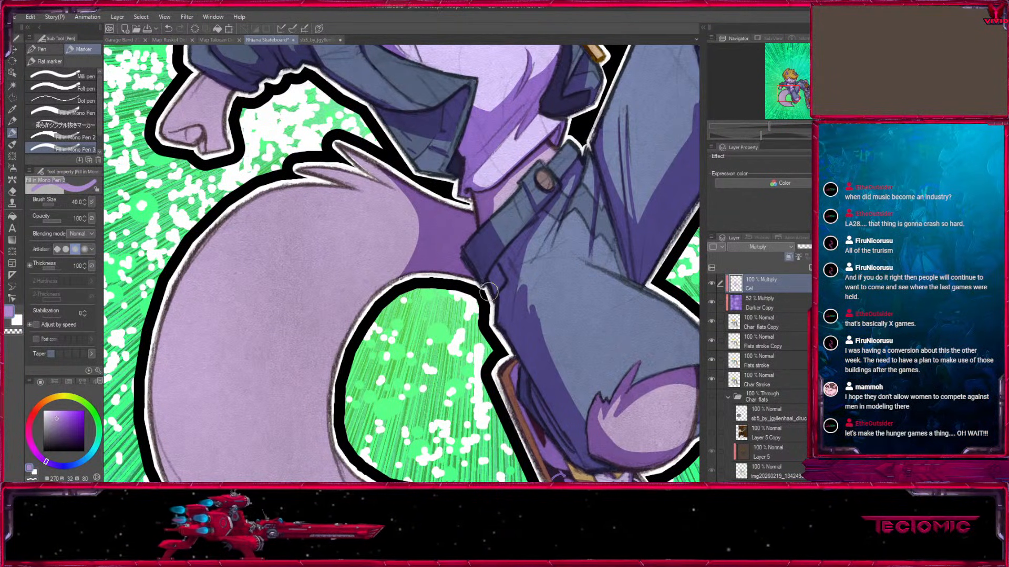
Paint a long curved shadow band along the tail's lower outer edge towards its tip.
{"action": "left_click_drag", "start_coordinate": [517, 319], "coordinate": [518, 75]}
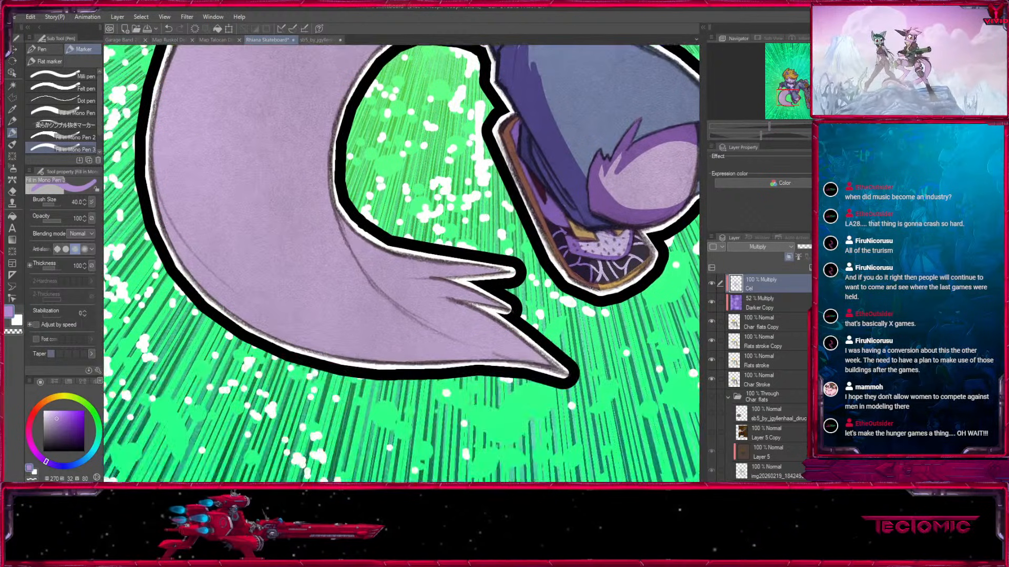
{"action": "left_click_drag", "start_coordinate": [146, 186], "coordinate": [211, 305]}
{"action": "mouse_move", "coordinate": [255, 337]}
{"action": "left_mouse_down"}
{"action": "mouse_move", "coordinate": [141, 152]}
{"action": "mouse_move", "coordinate": [263, 326]}
{"action": "left_mouse_up"}
{"action": "key", "text": "ctrl+z"}
{"action": "mouse_move", "coordinate": [149, 182]}
{"action": "left_mouse_down"}
{"action": "mouse_move", "coordinate": [277, 323]}
{"action": "mouse_move", "coordinate": [358, 351]}
{"action": "left_mouse_up"}
{"action": "mouse_move", "coordinate": [204, 278]}
{"action": "left_mouse_down"}
{"action": "mouse_move", "coordinate": [337, 353]}
{"action": "mouse_move", "coordinate": [400, 361]}
{"action": "left_mouse_up"}
{"action": "left_click_drag", "start_coordinate": [267, 329], "coordinate": [467, 341]}
{"action": "left_click_drag", "start_coordinate": [312, 344], "coordinate": [516, 330]}
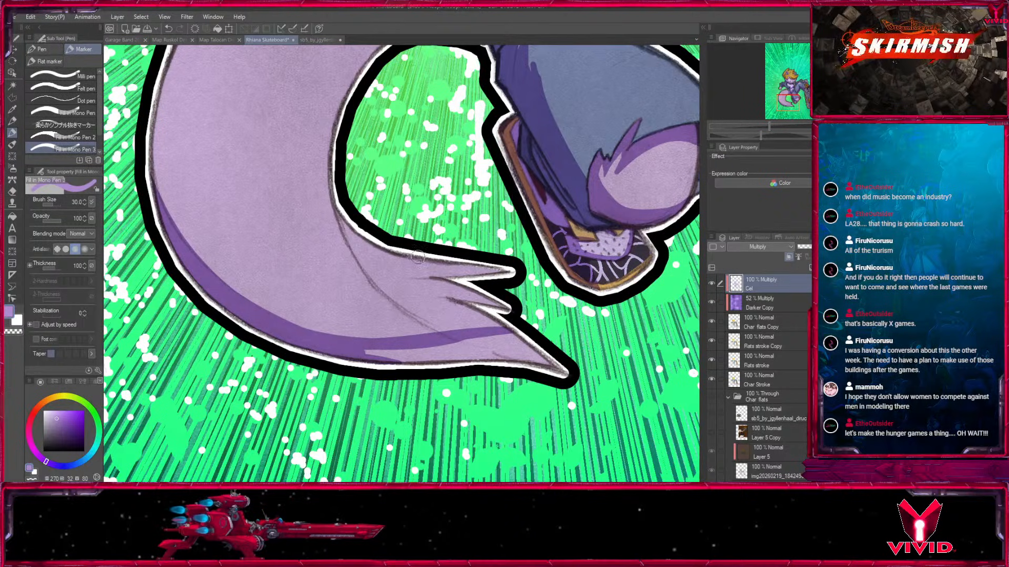
Paint small pointed shadows between the fur tufts at the tail's tip.
{"action": "key", "text": "bracketleft"}
{"action": "key", "text": "bracketleft"}
{"action": "key", "text": "bracketleft"}
{"action": "key", "text": "bracketleft"}
{"action": "left_click_drag", "start_coordinate": [412, 279], "coordinate": [468, 286]}
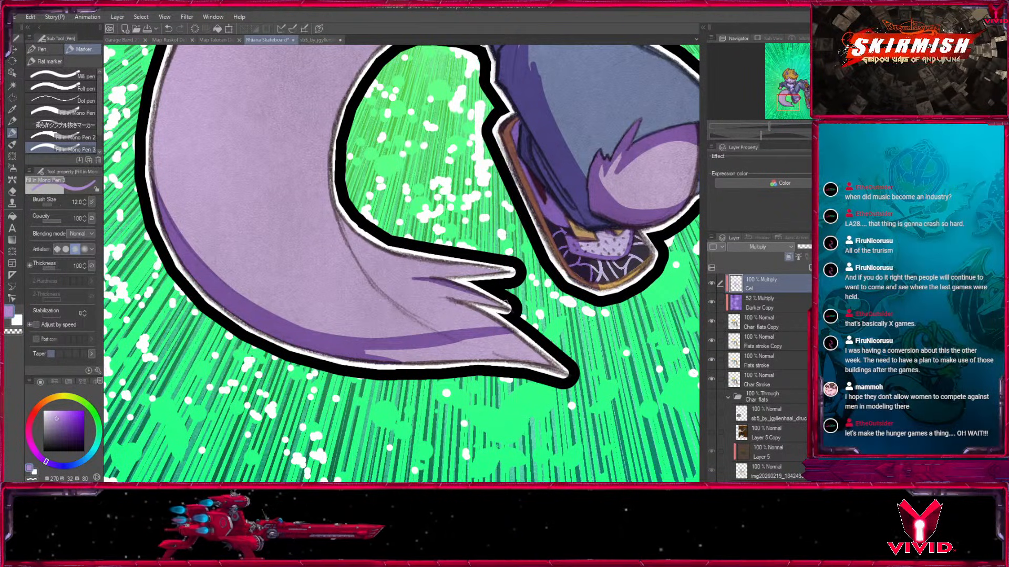
{"action": "left_click_drag", "start_coordinate": [493, 325], "coordinate": [525, 349]}
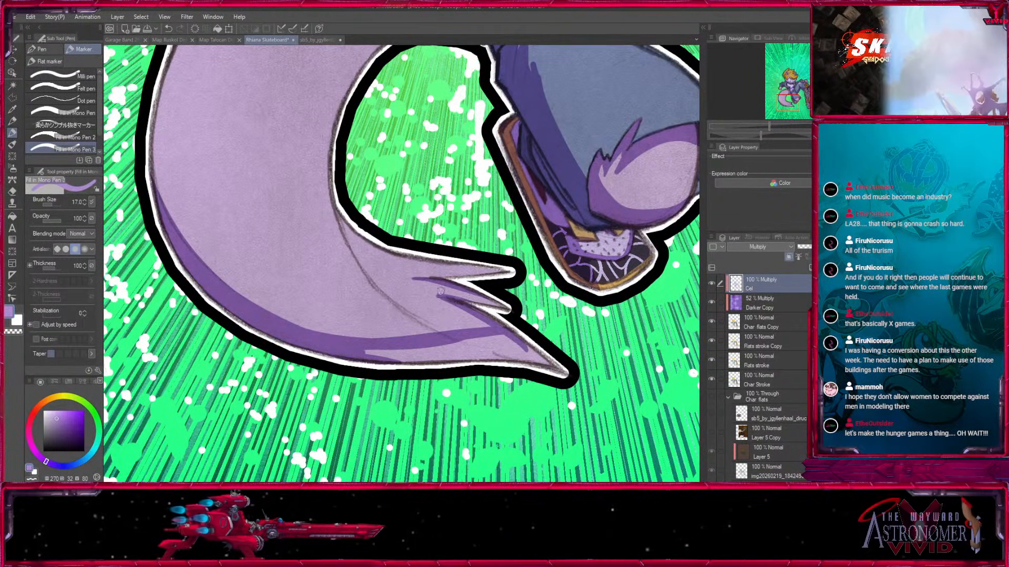
Fill the shadow along the underside of the tail's tip, joining it to the long outer band.
{"action": "key", "text": "bracketright"}
{"action": "key", "text": "bracketright"}
{"action": "mouse_move", "coordinate": [370, 355]}
{"action": "left_mouse_down"}
{"action": "mouse_move", "coordinate": [526, 351]}
{"action": "mouse_move", "coordinate": [517, 357]}
{"action": "mouse_move", "coordinate": [581, 380]}
{"action": "left_mouse_up"}
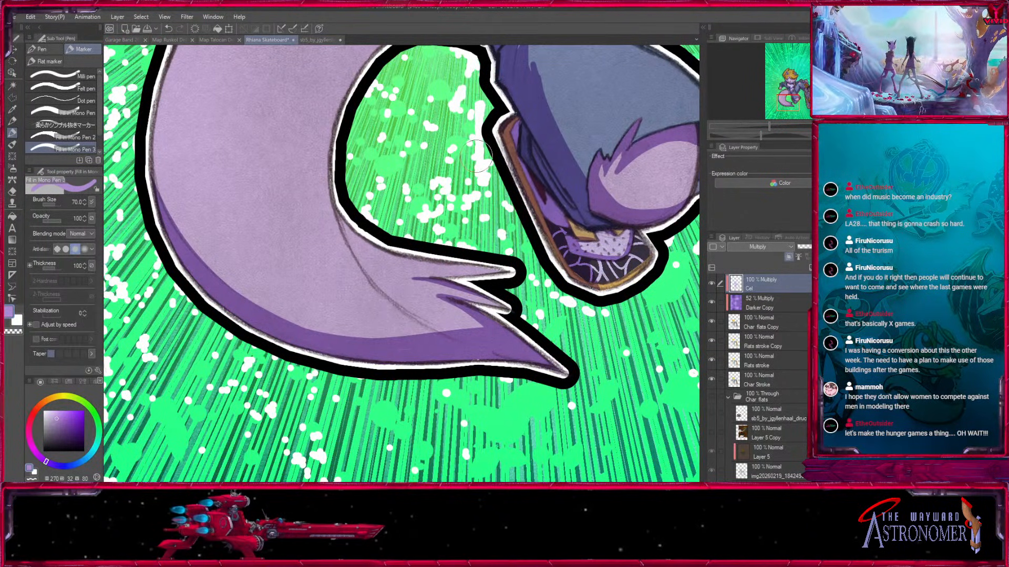
{"action": "key", "text": "ctrl+minus"}
{"action": "key", "text": "ctrl+minus"}
{"action": "left_click_drag", "start_coordinate": [616, 117], "coordinate": [532, 289]}
{"action": "key", "text": "ctrl+minus"}
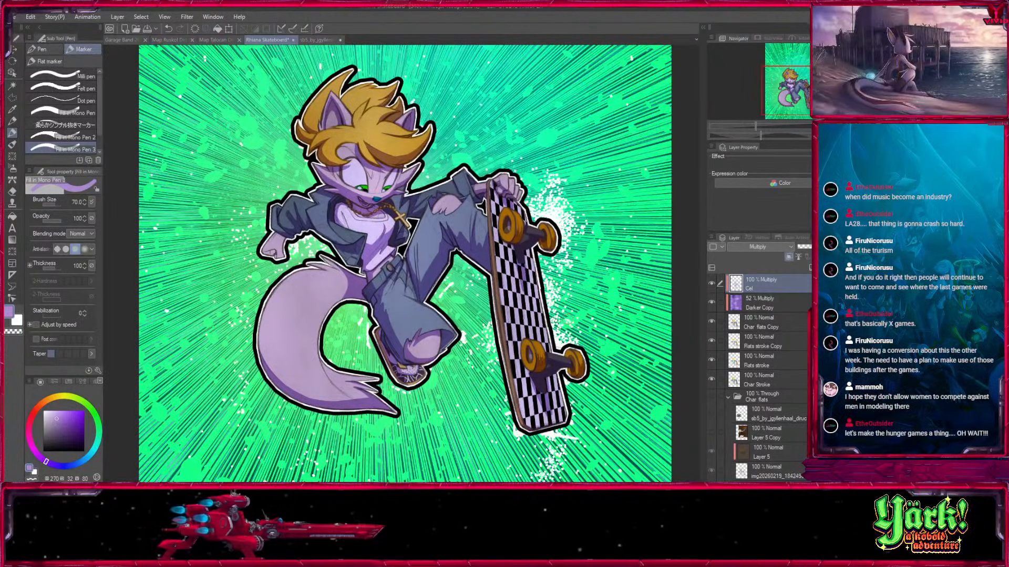
Paint a curved shadow on the forehead inside the hair curl with a size 17 brush.
{"action": "key", "text": "ctrl+plus"}
{"action": "key", "text": "ctrl+plus"}
{"action": "key", "text": "ctrl+plus"}
{"action": "left_click_drag", "start_coordinate": [349, 180], "coordinate": [549, 470]}
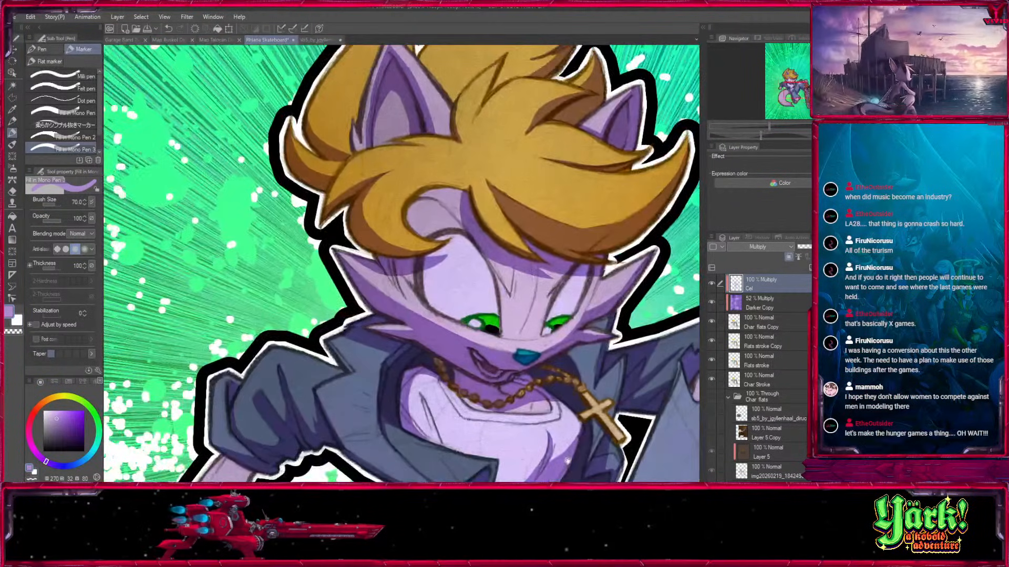
{"action": "key", "text": "ctrl+plus"}
{"action": "left_click_drag", "start_coordinate": [492, 221], "coordinate": [494, 312]}
{"action": "key", "text": "bracketleft"}
{"action": "key", "text": "bracketleft"}
{"action": "left_click_drag", "start_coordinate": [428, 311], "coordinate": [492, 267]}
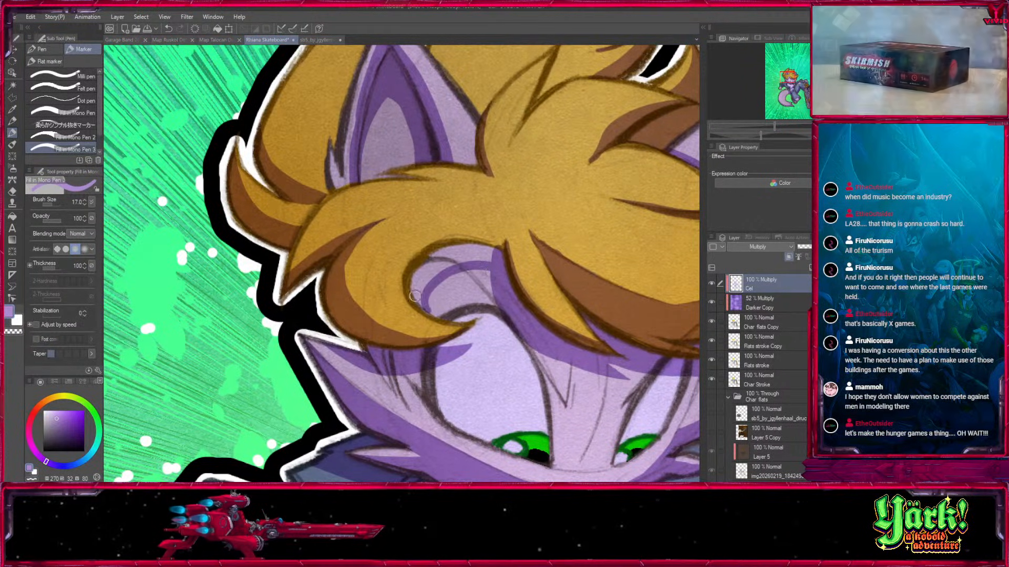
Fill and refine the forehead shadow along the inner edge of the hair curl, reducing the brush to size 10.
{"action": "key", "text": "bracketleft"}
{"action": "key", "text": "bracketleft"}
{"action": "key", "text": "bracketleft"}
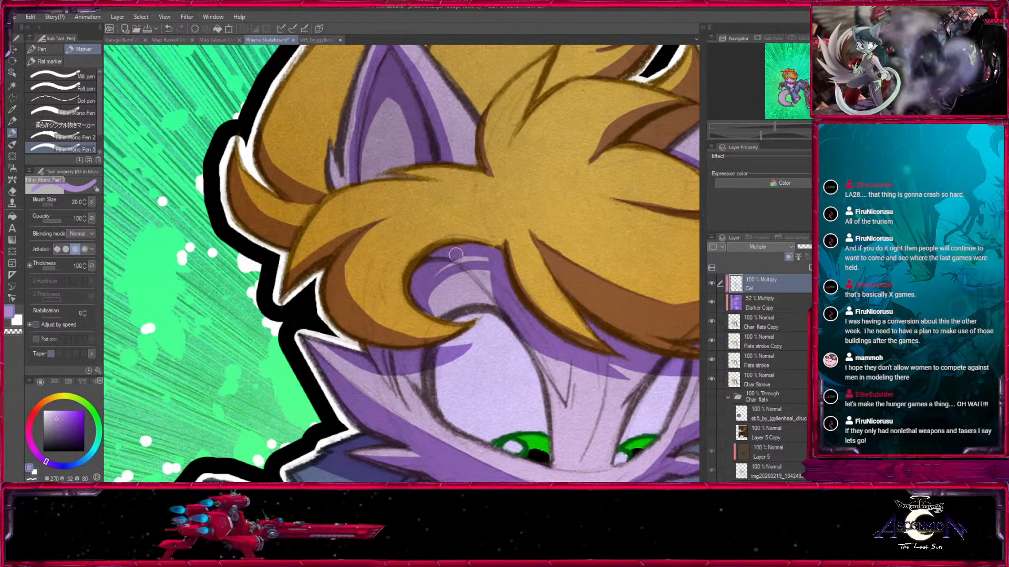
{"action": "key", "text": "["}
{"action": "key", "text": "["}
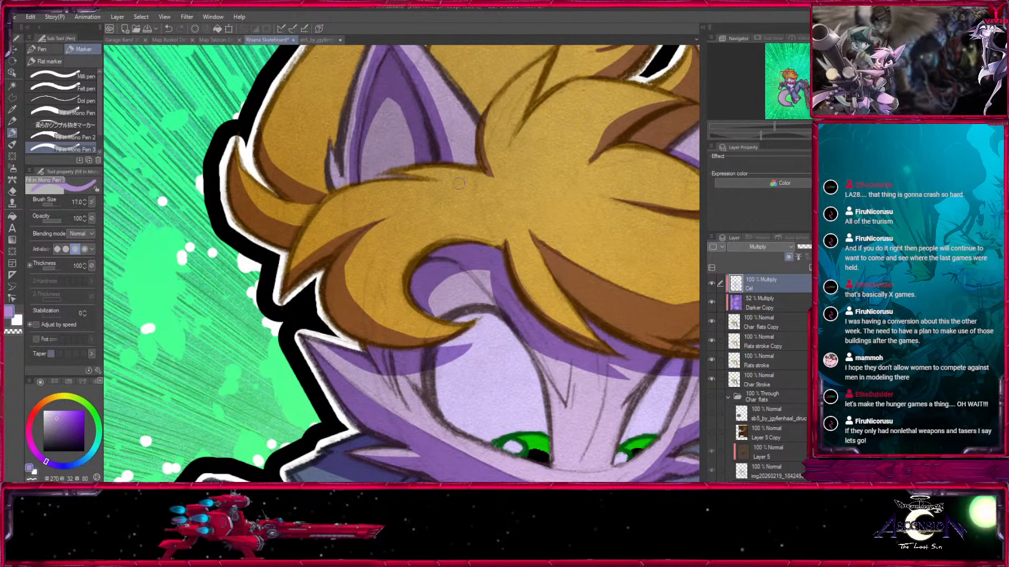
{"action": "left_click_drag", "start_coordinate": [435, 249], "coordinate": [494, 243]}
{"action": "key", "text": "["}
{"action": "key", "text": "["}
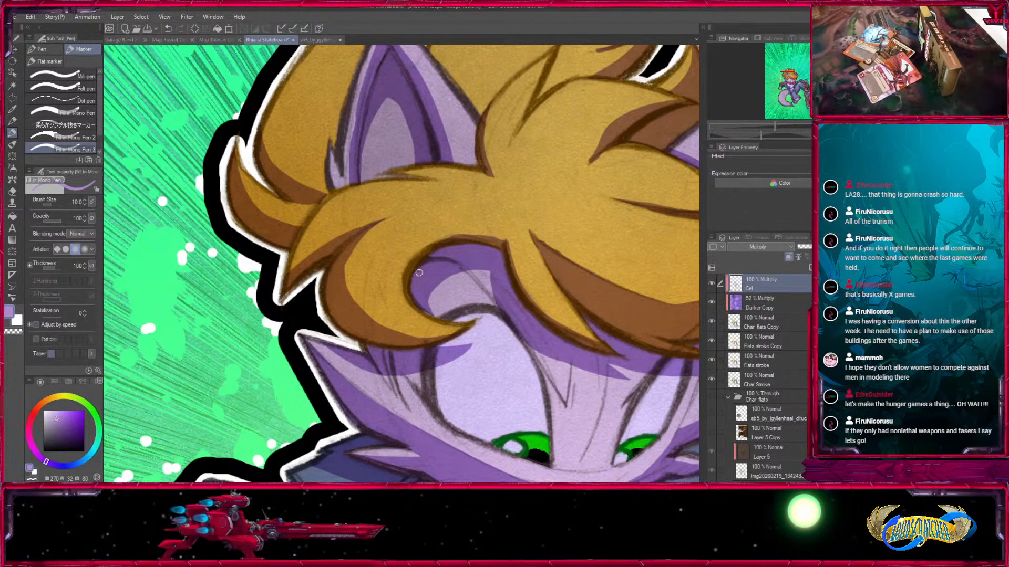
{"action": "key", "text": "x"}
{"action": "left_click_drag", "start_coordinate": [429, 303], "coordinate": [432, 315]}
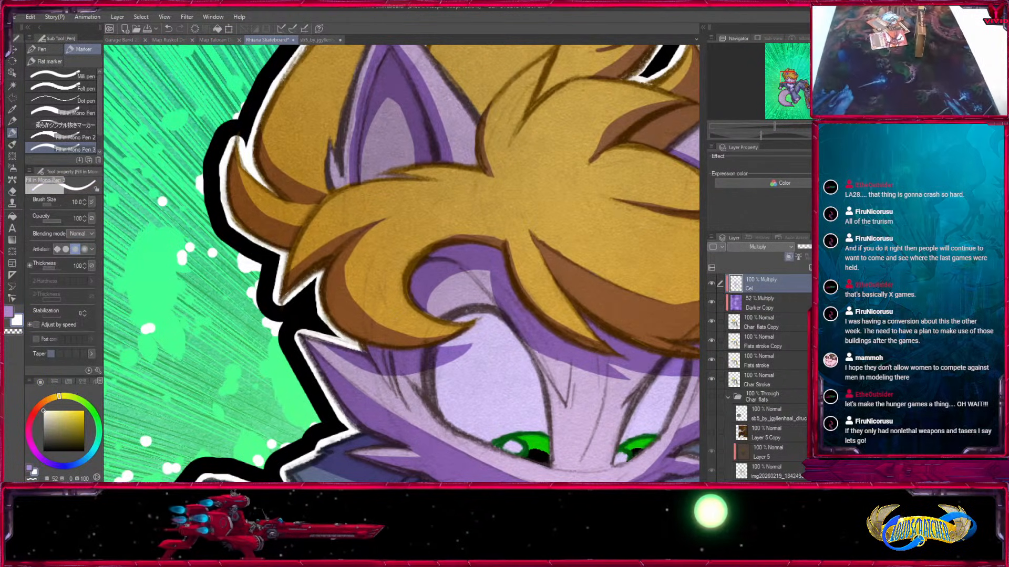
Add a layer mask to the Darker Copy layer.
{"action": "key", "text": "ctrl+minus"}
{"action": "key", "text": "ctrl+minus"}
{"action": "key", "text": "ctrl+minus"}
{"action": "key", "text": "ctrl+minus"}
{"action": "left_click_drag", "start_coordinate": [599, 372], "coordinate": [547, 305]}
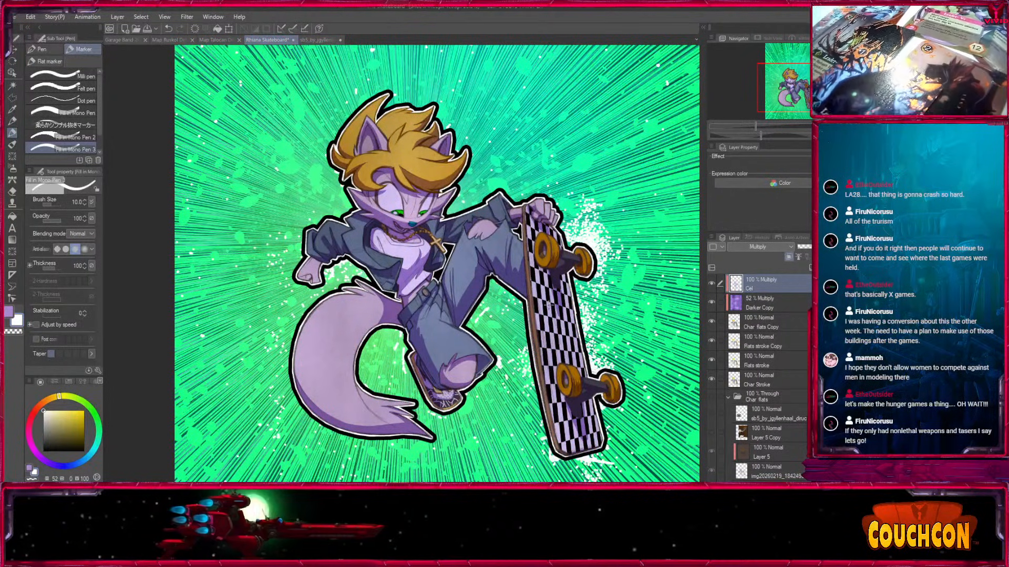
{"action": "left_click_drag", "start_coordinate": [713, 284], "coordinate": [712, 303]}
{"action": "left_click", "coordinate": [763, 303]}
{"action": "left_click", "coordinate": [861, 268]}
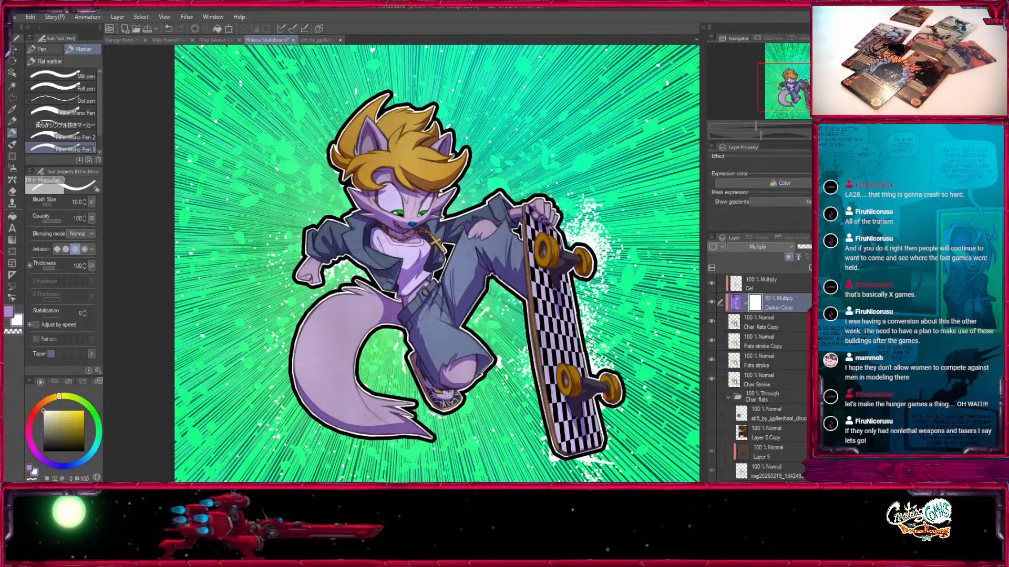
Mask the Darker Copy tint out of both eye whites using a size 30 brush at 52 opacity.
{"action": "key", "text": "ctrl+plus"}
{"action": "key", "text": "ctrl+plus"}
{"action": "key", "text": "ctrl+plus"}
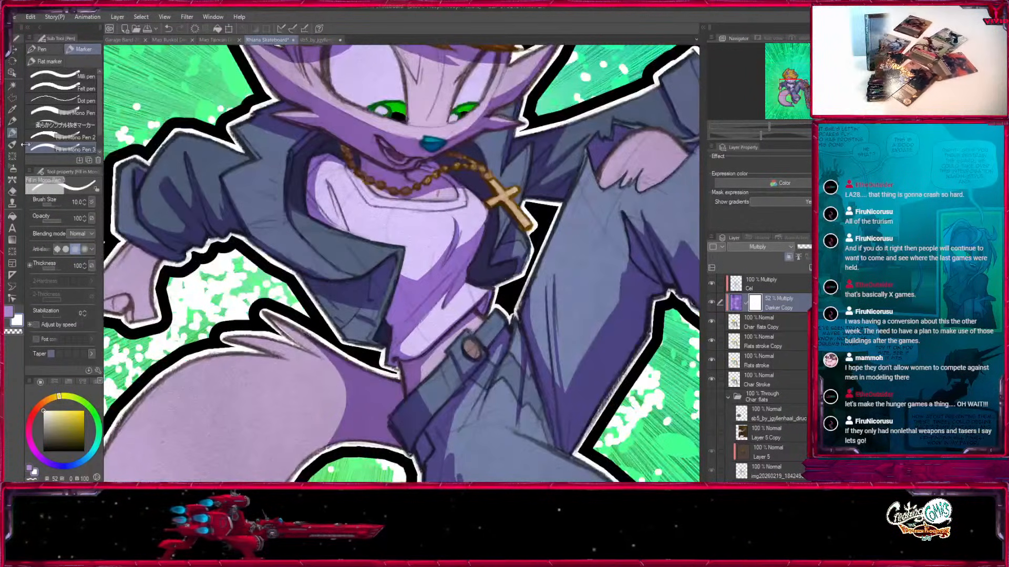
{"action": "left_click_drag", "start_coordinate": [439, 193], "coordinate": [427, 407]}
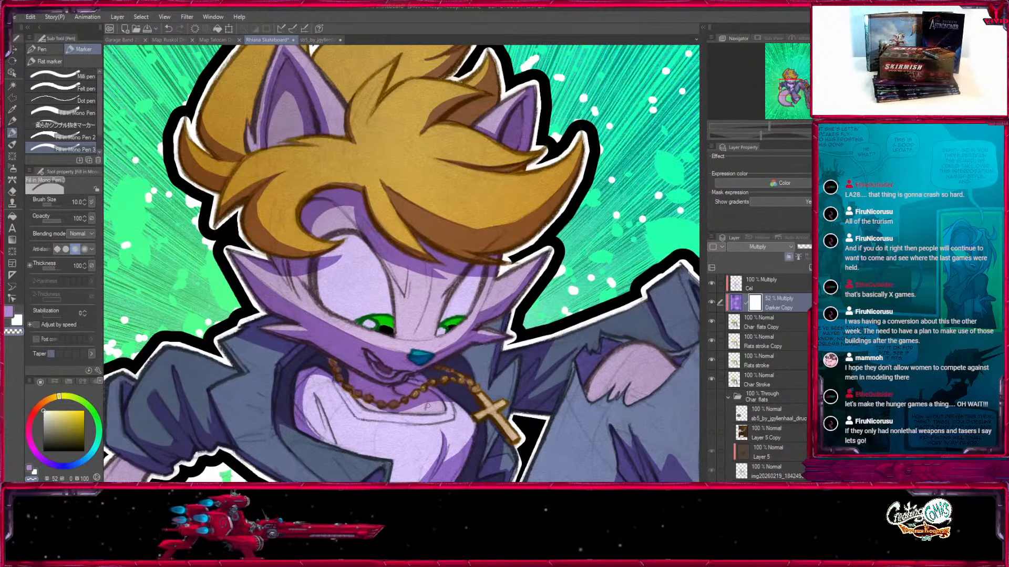
{"action": "key", "text": "ctrl+plus"}
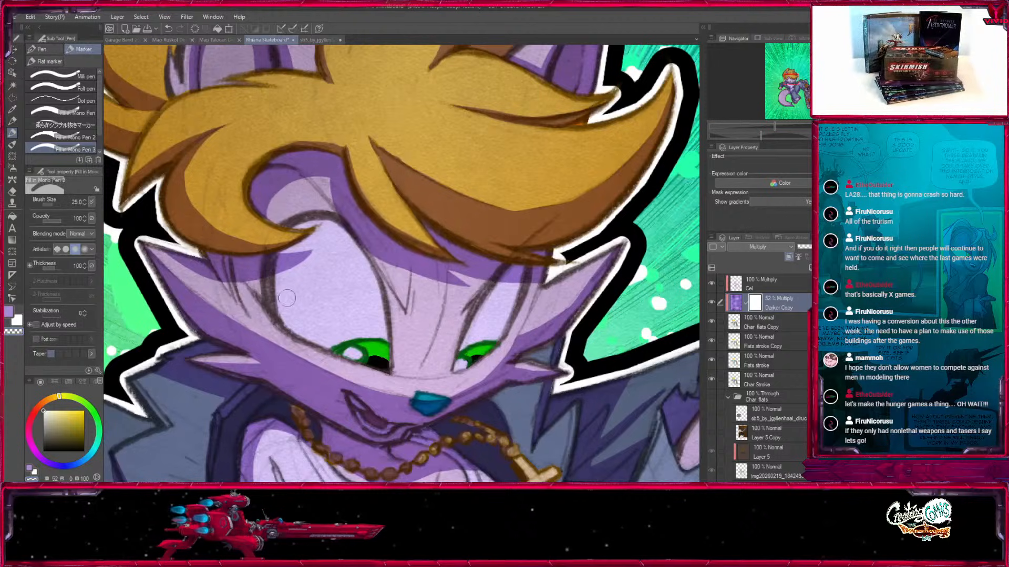
{"action": "mouse_move", "coordinate": [296, 267]}
{"action": "left_mouse_down"}
{"action": "mouse_move", "coordinate": [310, 319]}
{"action": "mouse_move", "coordinate": [287, 252]}
{"action": "mouse_move", "coordinate": [336, 232]}
{"action": "mouse_move", "coordinate": [357, 310]}
{"action": "mouse_move", "coordinate": [295, 297]}
{"action": "mouse_move", "coordinate": [357, 336]}
{"action": "mouse_move", "coordinate": [352, 268]}
{"action": "mouse_move", "coordinate": [362, 299]}
{"action": "left_mouse_up"}
{"action": "key", "text": "ctrl+z"}
{"action": "key", "text": "bracketright"}
{"action": "left_click", "coordinate": [53, 221]}
{"action": "key", "text": "bracketleft"}
{"action": "key", "text": "bracketleft"}
{"action": "mouse_move", "coordinate": [502, 294]}
{"action": "left_mouse_down"}
{"action": "mouse_move", "coordinate": [468, 347]}
{"action": "mouse_move", "coordinate": [514, 290]}
{"action": "left_mouse_up"}
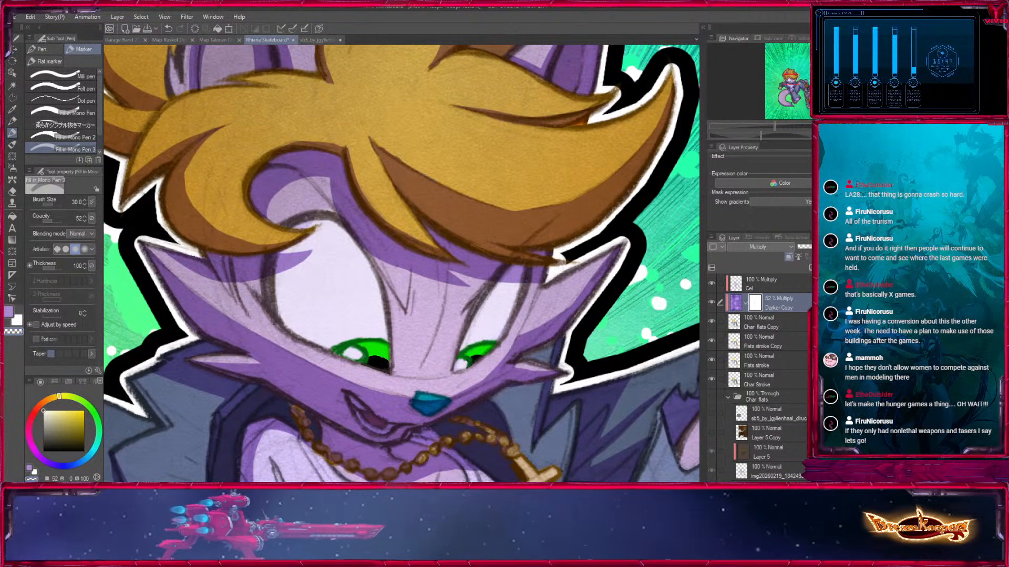
On the Cel layer, paint a shadow on the shirt between the jacket's inner edge and the fold line, using size 17 at 100 opacity.
{"action": "key", "text": "ctrl+minus"}
{"action": "key", "text": "ctrl+minus"}
{"action": "key", "text": "ctrl+minus"}
{"action": "key", "text": "ctrl+minus"}
{"action": "key", "text": "ctrl+minus"}
{"action": "left_click_drag", "start_coordinate": [431, 326], "coordinate": [410, 266]}
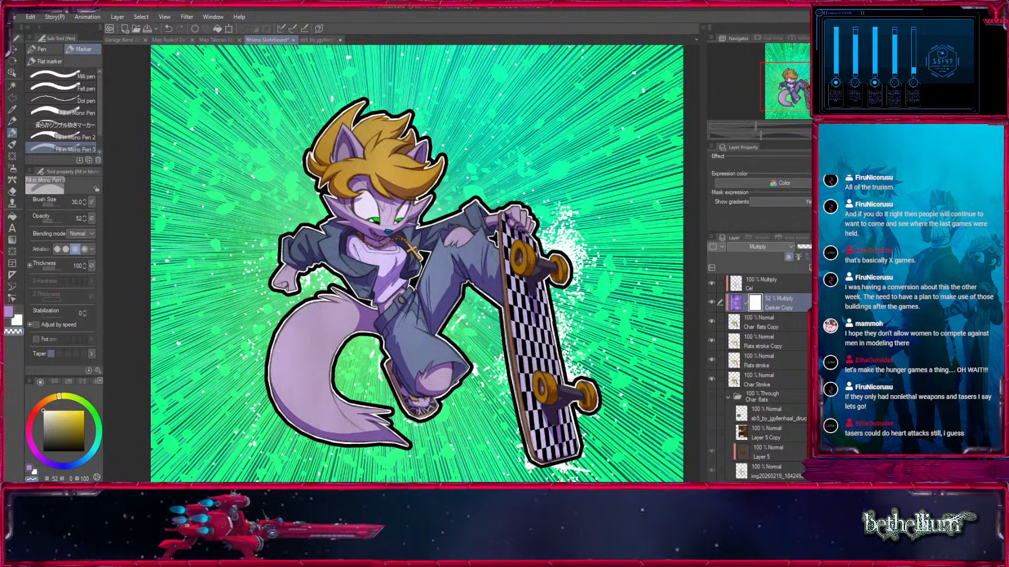
{"action": "left_click", "coordinate": [788, 284]}
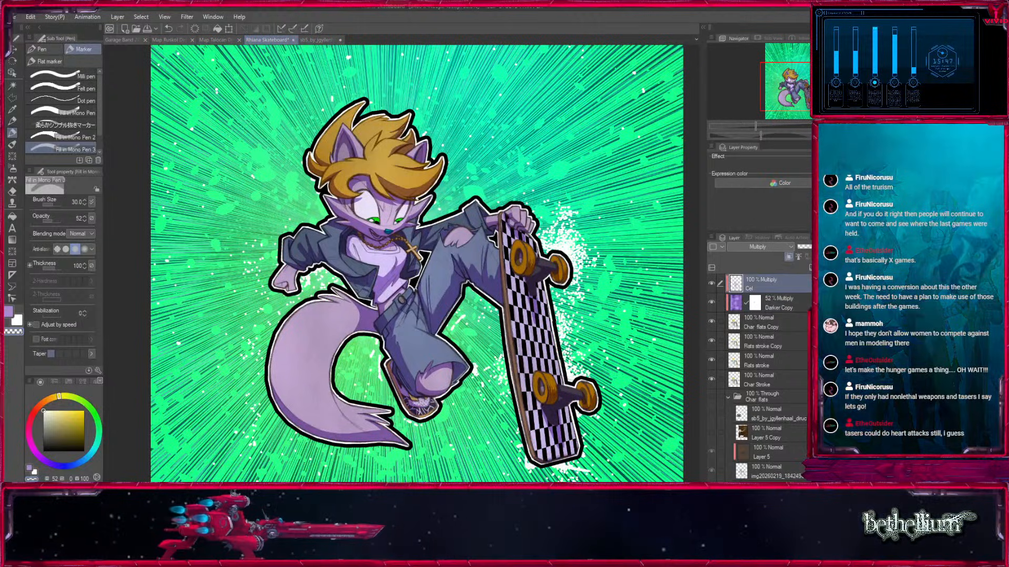
{"action": "key", "text": "ctrl+plus"}
{"action": "key", "text": "ctrl+plus"}
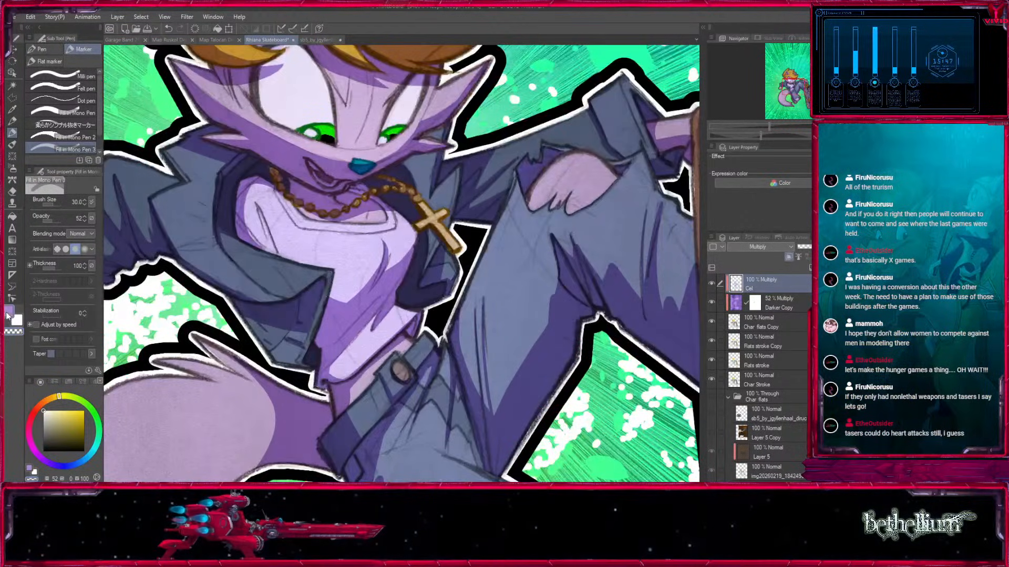
{"action": "key", "text": "ctrl+plus"}
{"action": "key", "text": "ctrl+plus"}
{"action": "left_click_drag", "start_coordinate": [165, 274], "coordinate": [439, 349]}
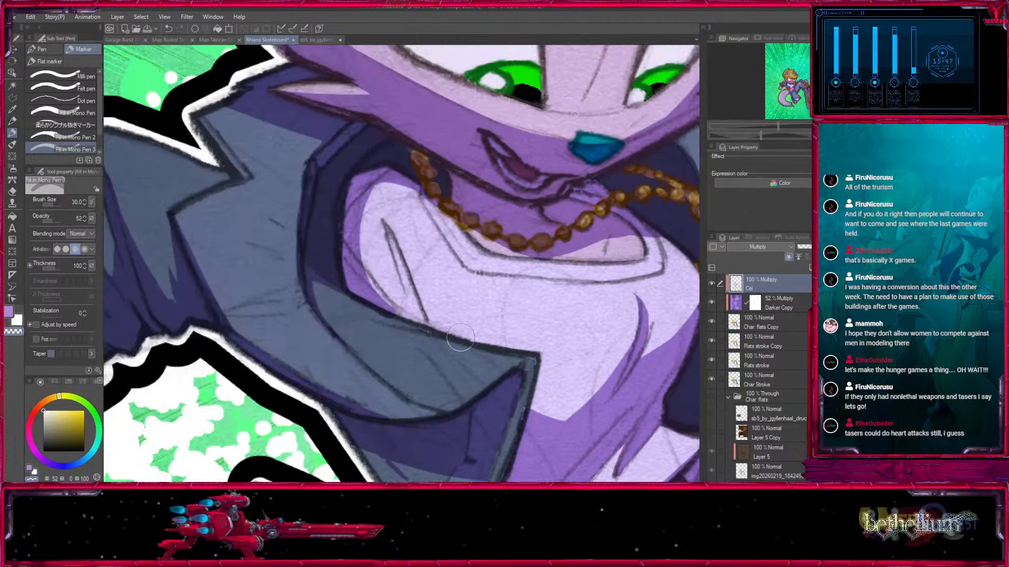
{"action": "left_click", "coordinate": [6, 316]}
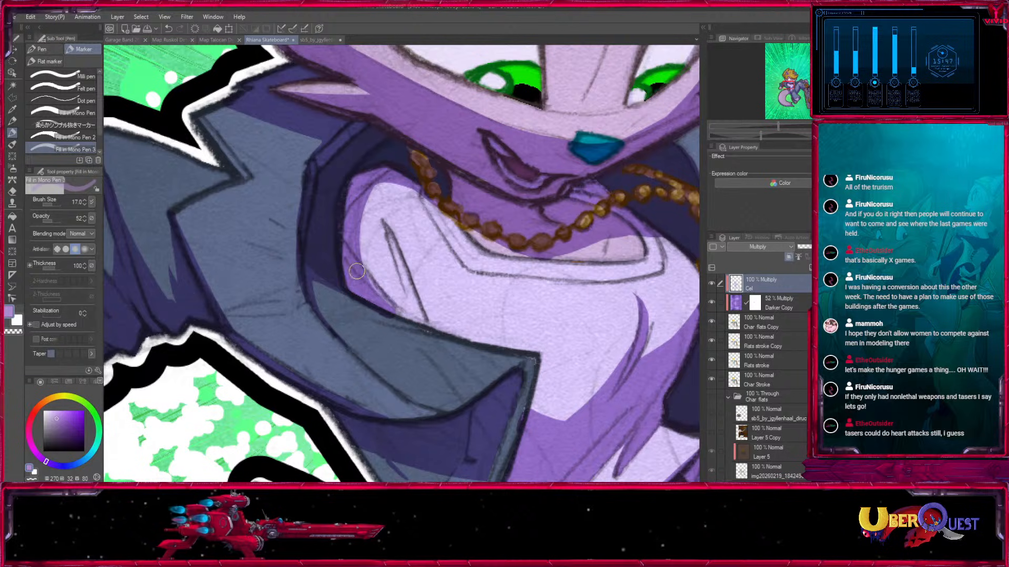
{"action": "left_click_drag", "start_coordinate": [55, 227], "coordinate": [140, 200]}
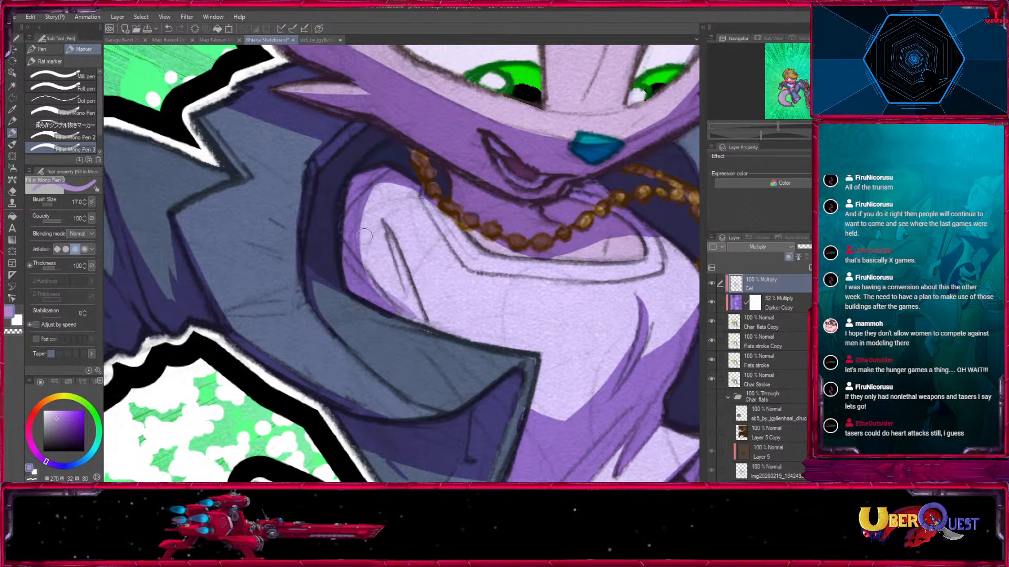
{"action": "left_click_drag", "start_coordinate": [388, 233], "coordinate": [415, 314]}
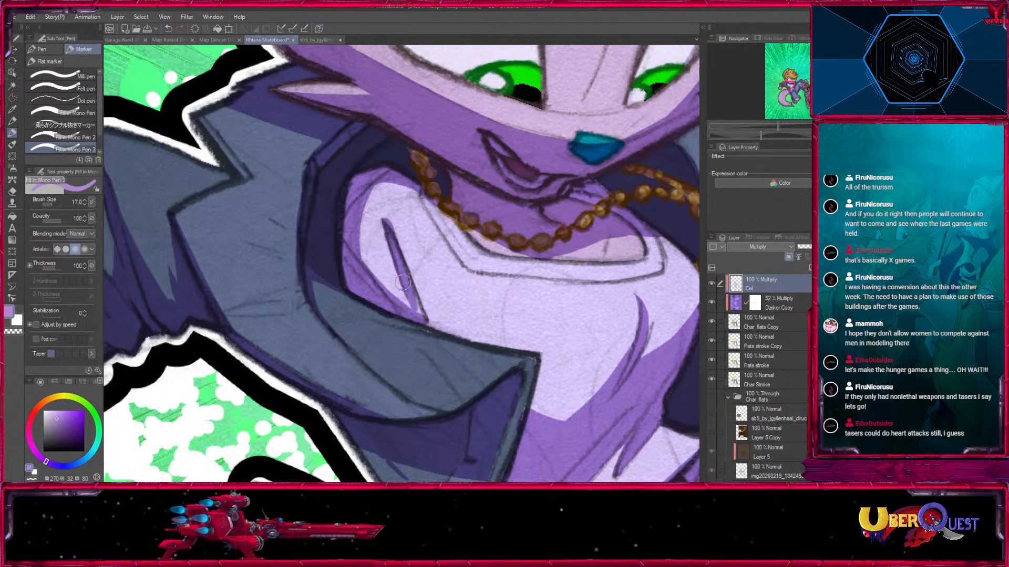
Extend the shirt shadow past the fold line in a point along the jacket lapel with a size 8 brush.
{"action": "key", "text": "bracketleft"}
{"action": "key", "text": "bracketleft"}
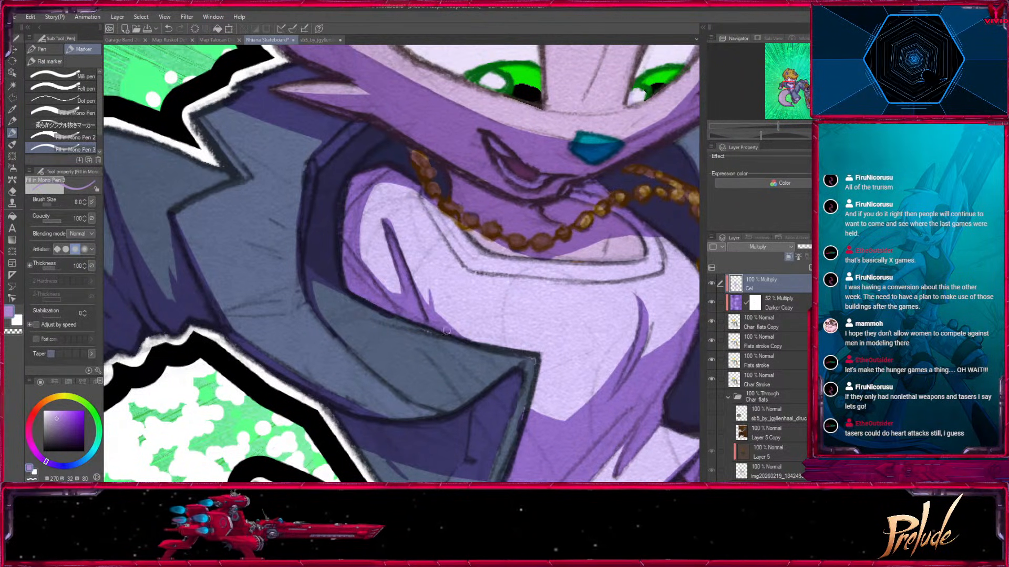
{"action": "key", "text": "x"}
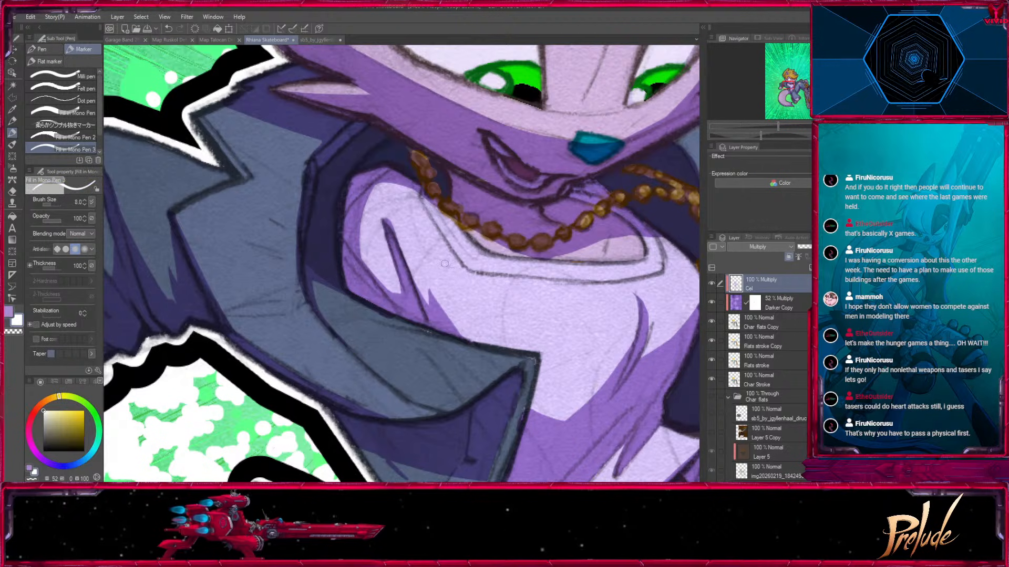
Collapse the Char flats folder and duplicate it.
{"action": "key", "text": "ctrl+minus"}
{"action": "key", "text": "ctrl+minus"}
{"action": "key", "text": "ctrl+minus"}
{"action": "key", "text": "ctrl+minus"}
{"action": "left_click_drag", "start_coordinate": [588, 327], "coordinate": [517, 284]}
{"action": "key", "text": "ctrl+minus"}
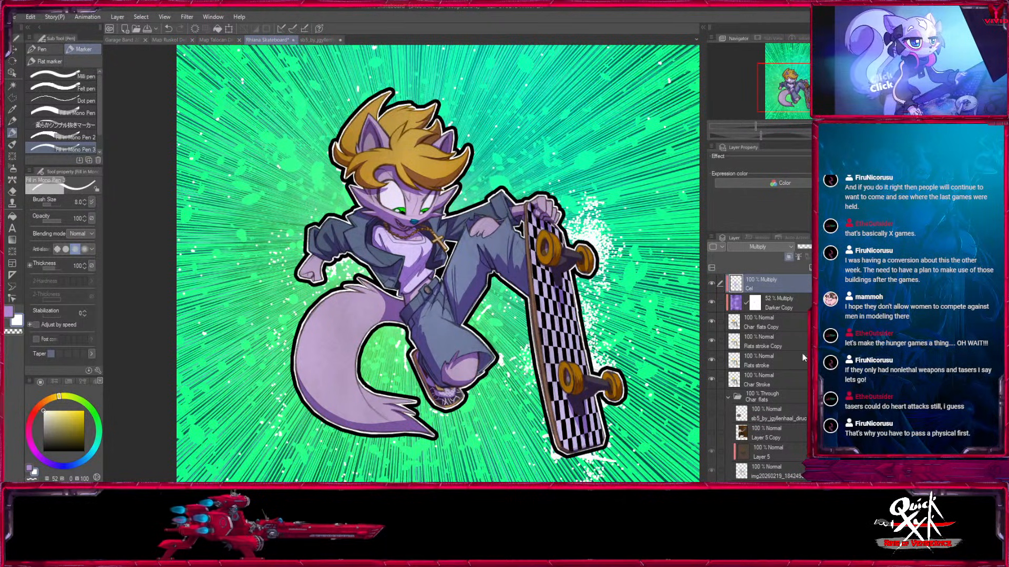
{"action": "left_click", "coordinate": [728, 397]}
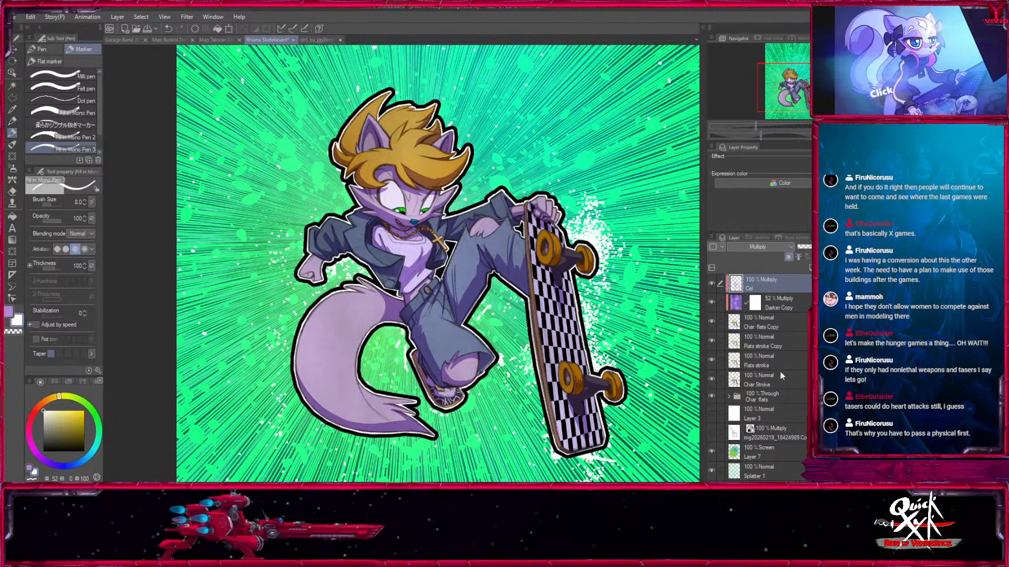
{"action": "left_click", "coordinate": [766, 396]}
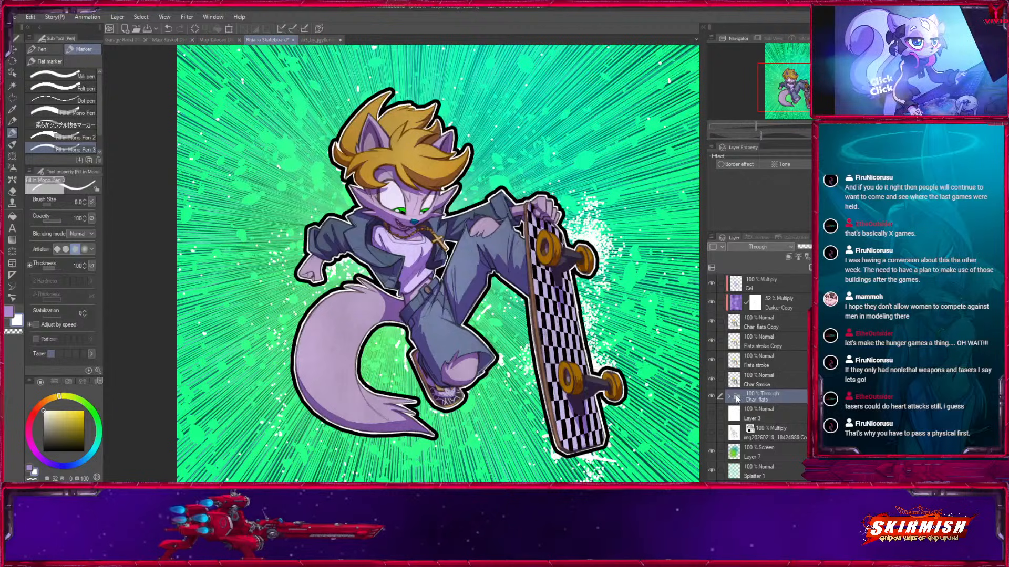
{"action": "left_click", "coordinate": [809, 269]}
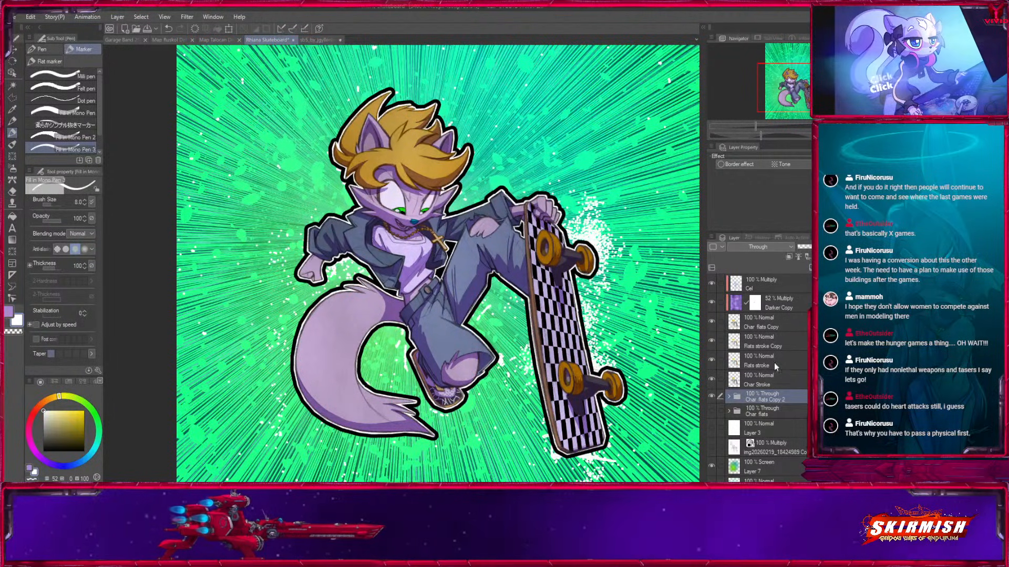
Hide Layer 5 Copy 3 inside the Char flats Copy 2 folder, then collapse the folder.
{"action": "left_click", "coordinate": [729, 396]}
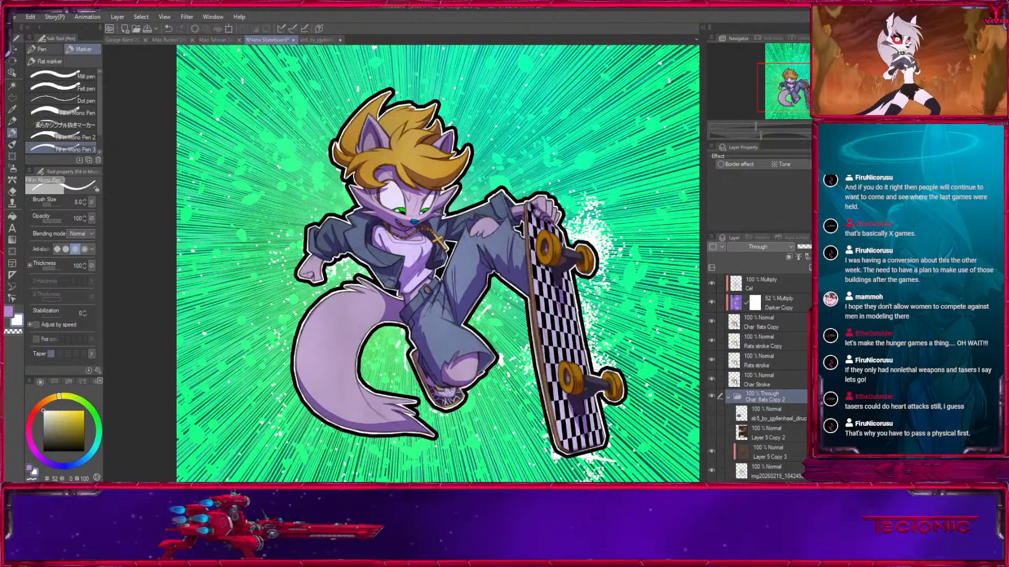
{"action": "scroll", "coordinate": [778, 368], "scroll_direction": "down", "scroll_amount": 4}
{"action": "left_click", "coordinate": [778, 368]}
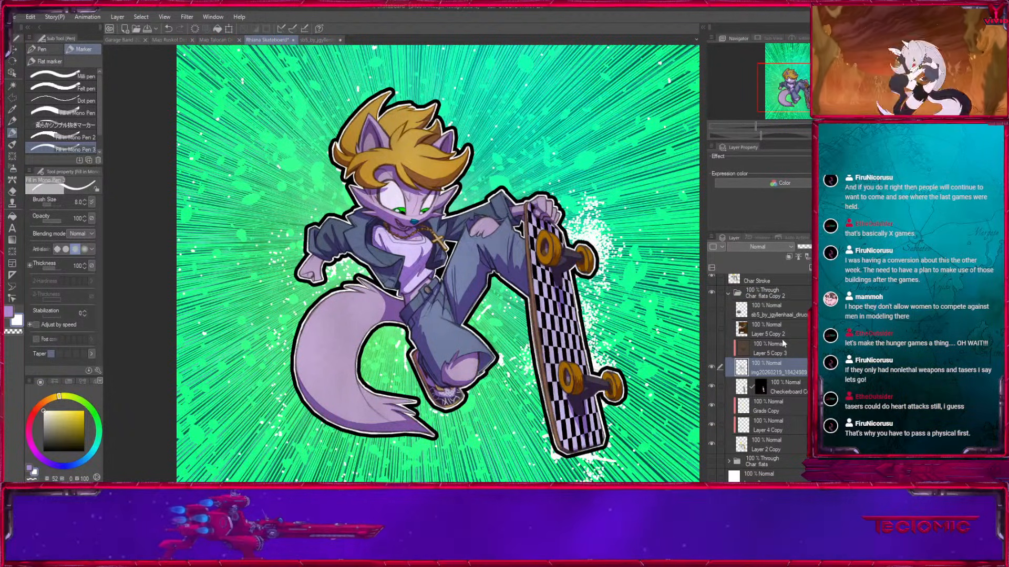
{"action": "left_click", "coordinate": [726, 295]}
{"action": "left_click", "coordinate": [747, 290]}
{"action": "scroll", "coordinate": [737, 410], "scroll_direction": "up", "scroll_amount": 3}
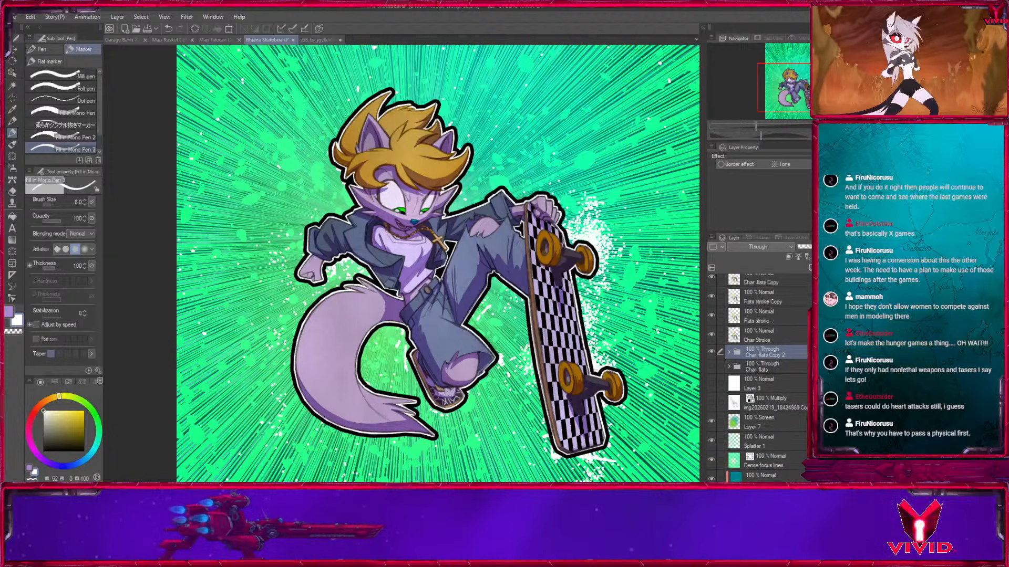
Check the layers inside the Char flats Copy 2 folder and merge the folder into a single layer.
{"action": "left_click", "coordinate": [728, 396]}
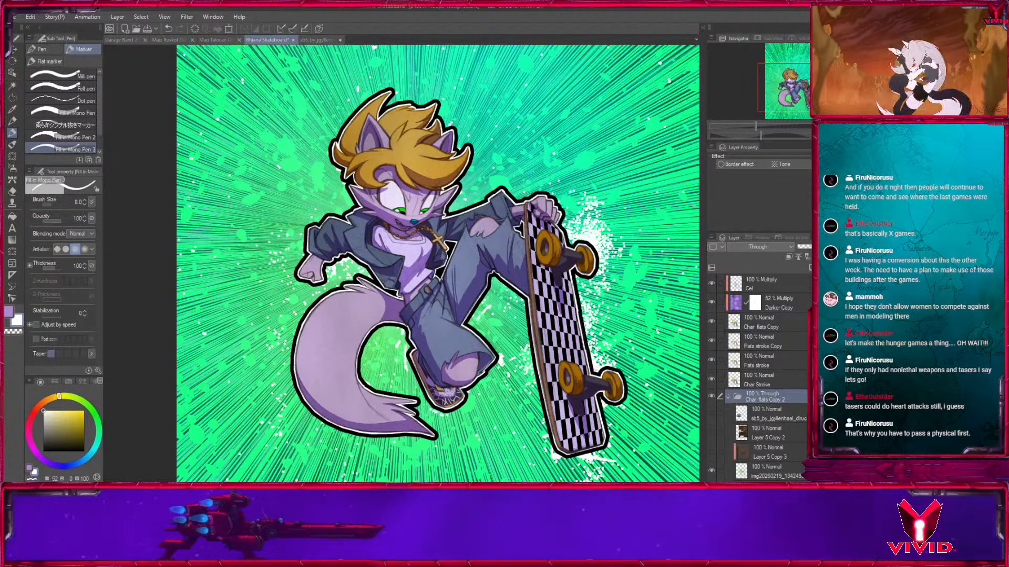
{"action": "scroll", "coordinate": [767, 379], "scroll_direction": "down", "scroll_amount": 3}
{"action": "scroll", "coordinate": [746, 371], "scroll_direction": "up", "scroll_amount": 3}
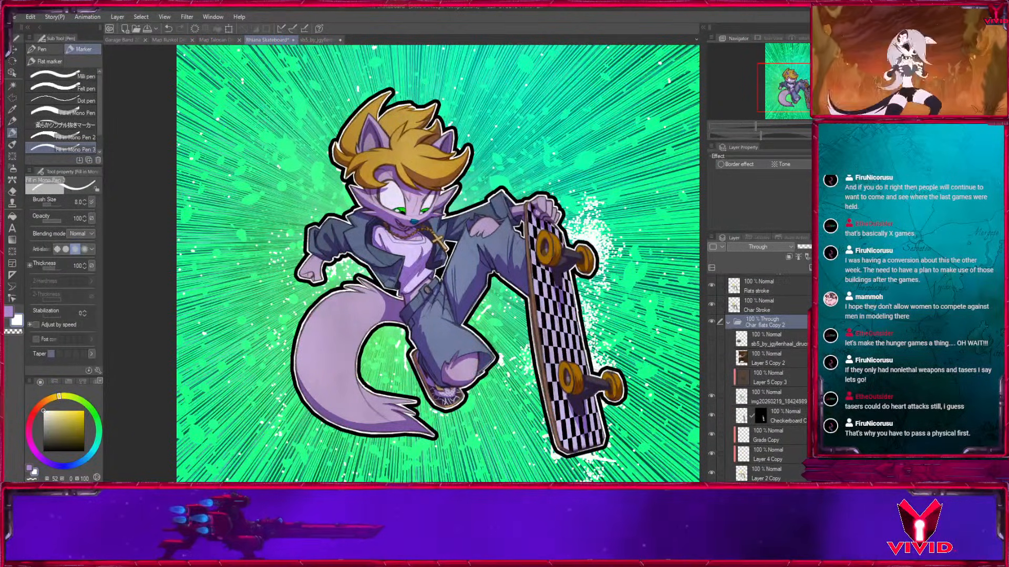
{"action": "left_click", "coordinate": [728, 375]}
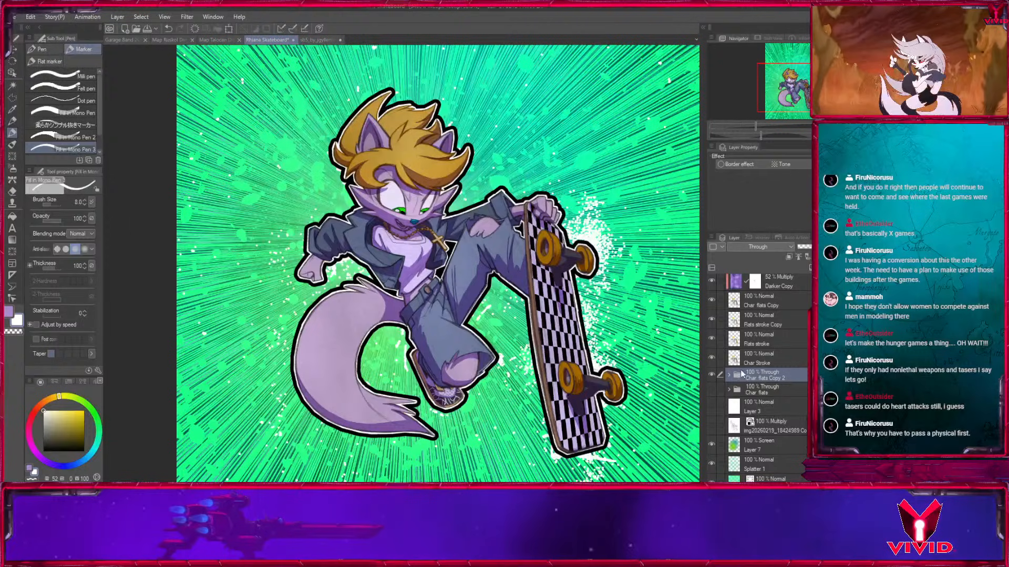
{"action": "left_click", "coordinate": [729, 376]}
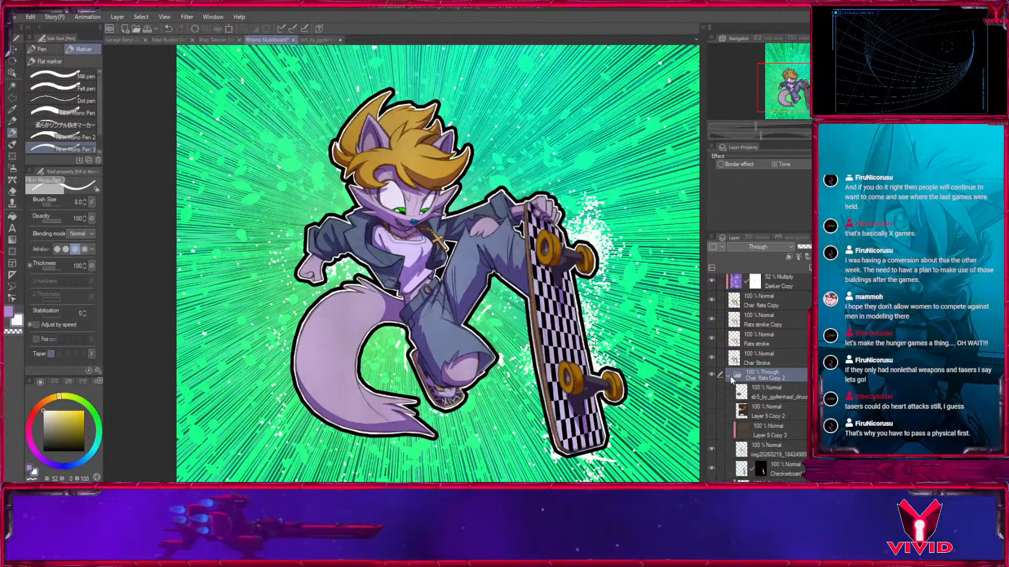
{"action": "left_click", "coordinate": [801, 455]}
{"action": "left_click_drag", "start_coordinate": [761, 443], "coordinate": [810, 269]}
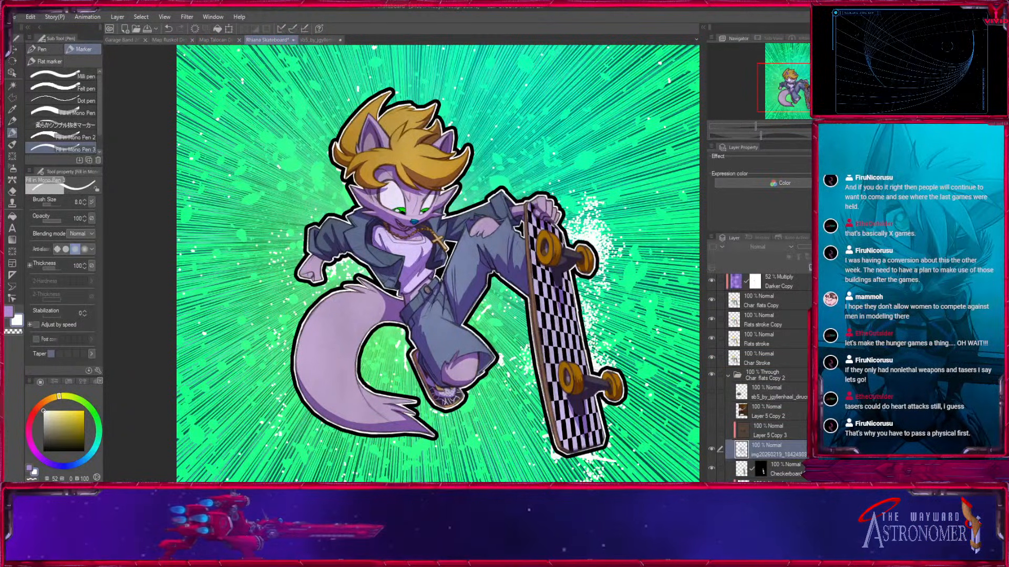
{"action": "left_click", "coordinate": [730, 377]}
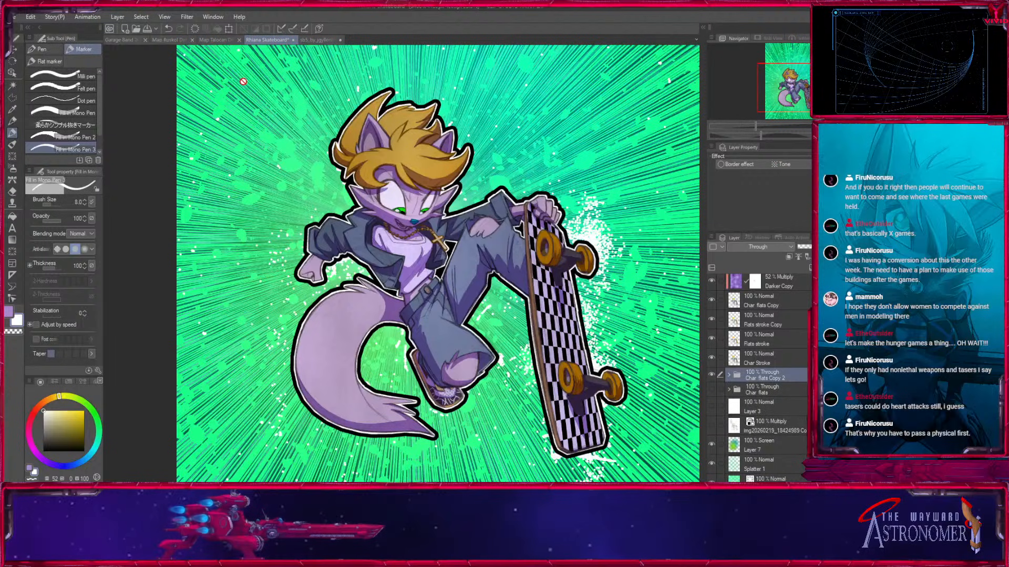
{"action": "left_click", "coordinate": [180, 245]}
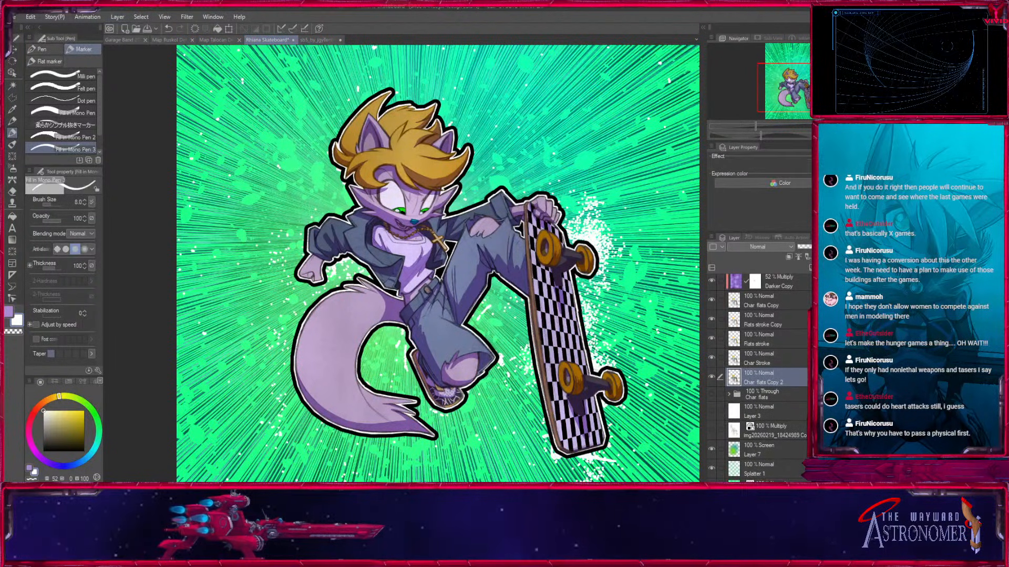
Move the merged Char flats Copy 2 layer above the Cel layer and compare the artwork with it hidden and shown.
{"action": "scroll", "coordinate": [760, 377], "scroll_direction": "up", "scroll_amount": 1}
{"action": "left_click_drag", "start_coordinate": [768, 280], "coordinate": [770, 276]}
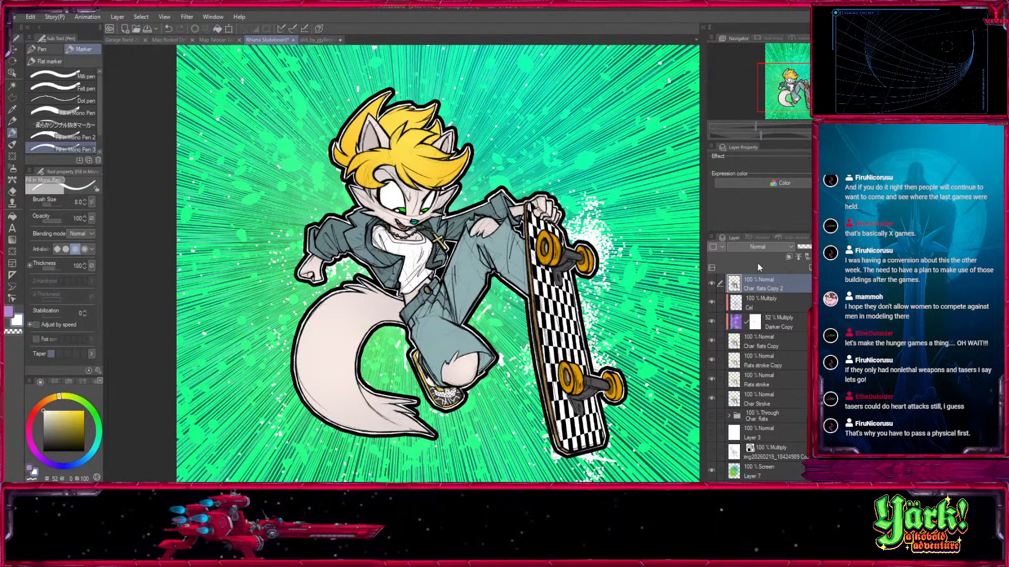
{"action": "left_click", "coordinate": [713, 283]}
{"action": "left_click", "coordinate": [712, 283]}
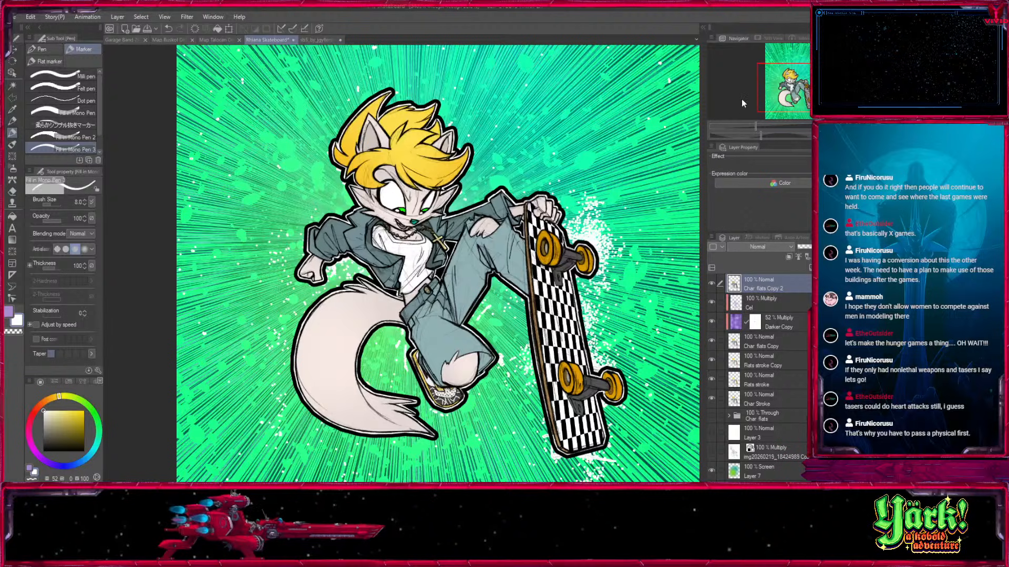
Try the Screen blending mode on Char flats Copy 2, compare it hidden and shown, and return it to Normal.
{"action": "left_click", "coordinate": [747, 70]}
{"action": "left_click", "coordinate": [713, 284]}
{"action": "left_click", "coordinate": [712, 284]}
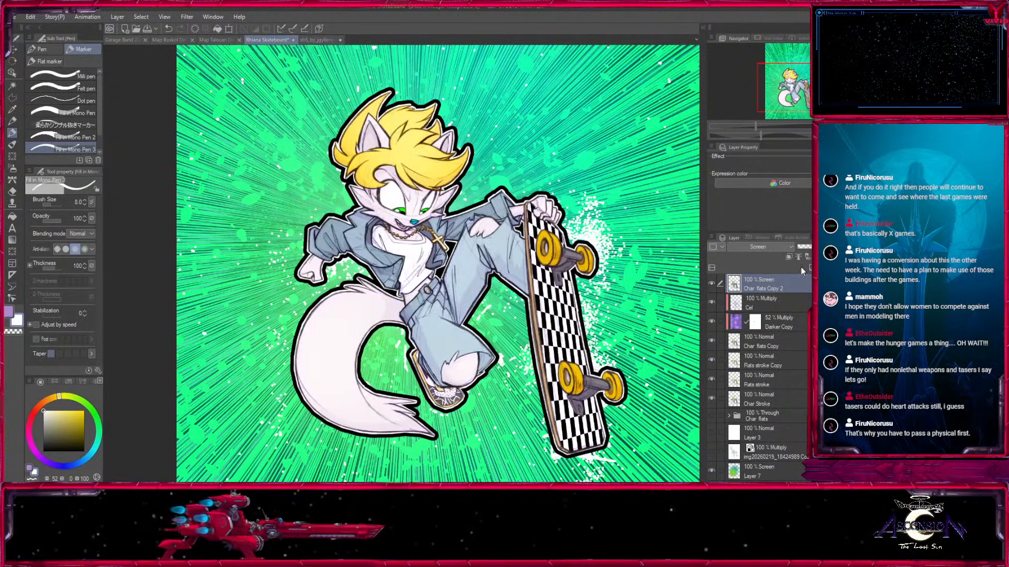
{"action": "left_click", "coordinate": [712, 283]}
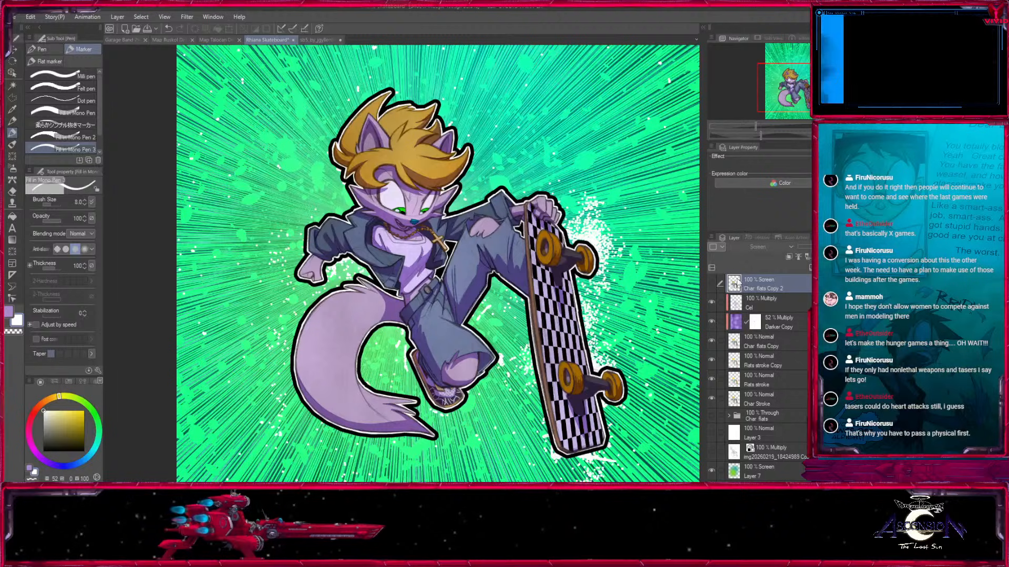
{"action": "left_click", "coordinate": [712, 284]}
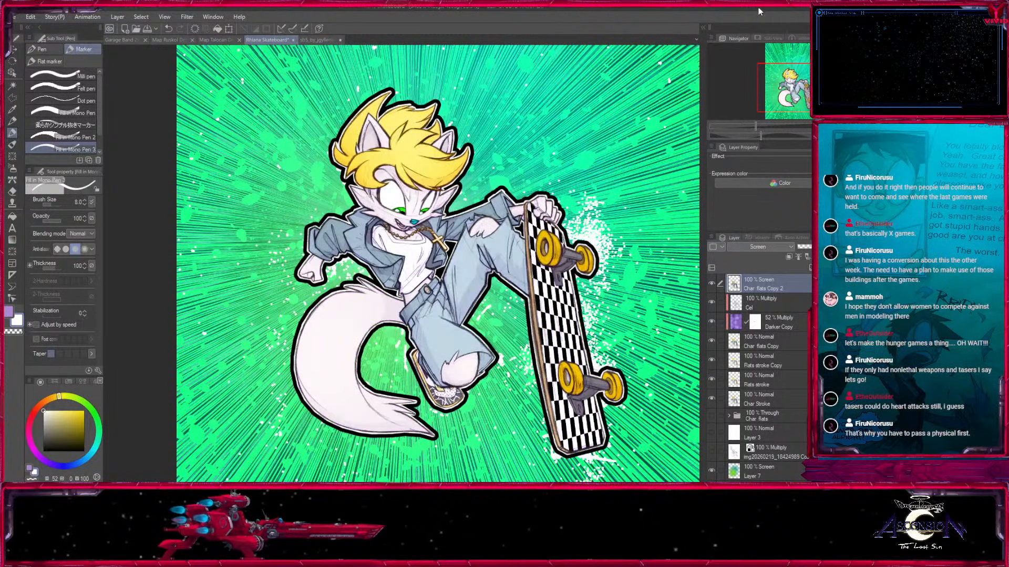
{"action": "left_click", "coordinate": [760, 246]}
{"action": "left_click", "coordinate": [757, 259]}
Move Char flats Copy 2 directly below the Darker Copy layer and compare the artwork with it hidden and shown.
{"action": "left_click_drag", "start_coordinate": [767, 319], "coordinate": [769, 337]}
{"action": "left_click", "coordinate": [713, 324]}
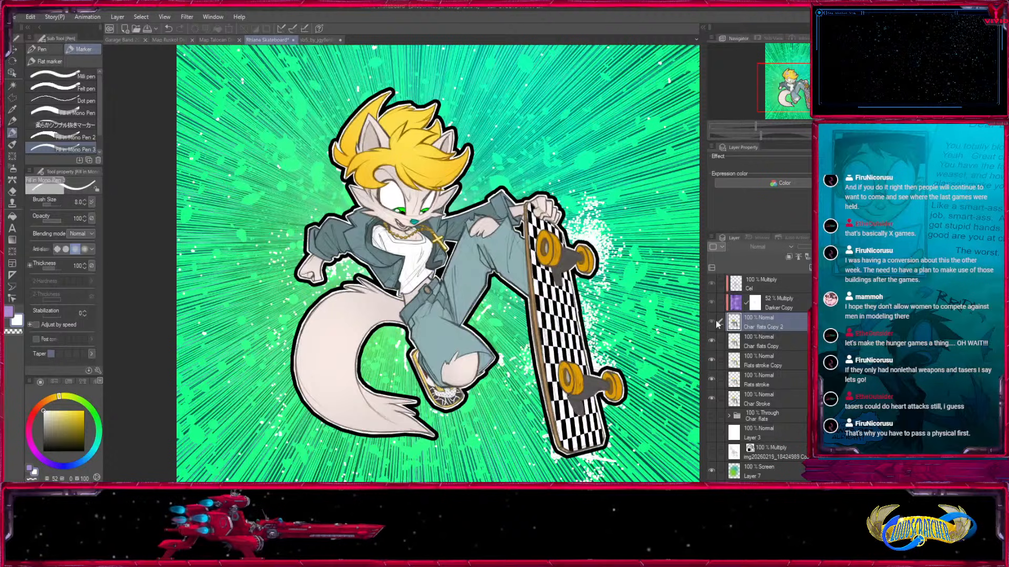
{"action": "left_click", "coordinate": [714, 322]}
{"action": "left_click", "coordinate": [712, 322]}
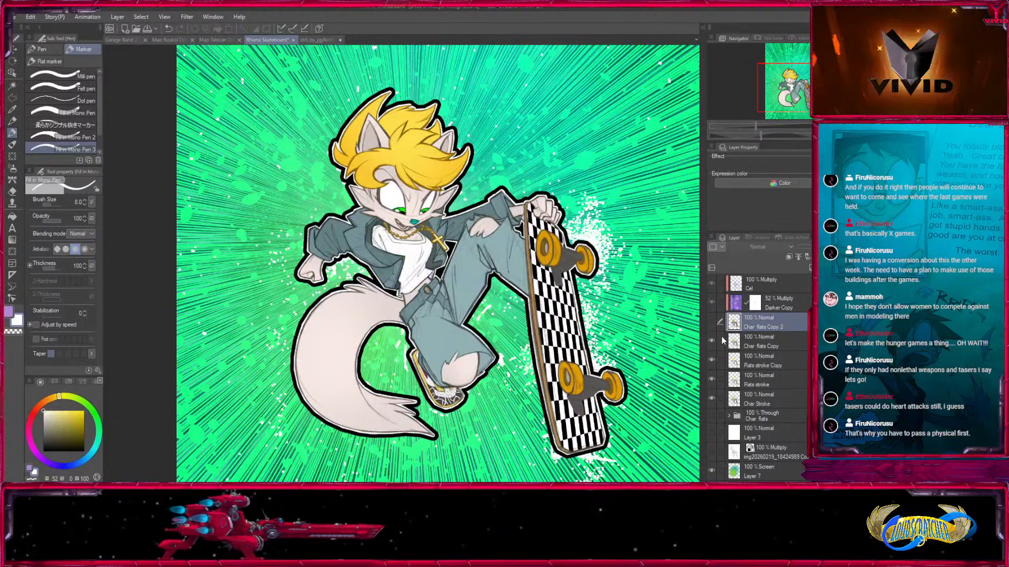
Clip Char flats Copy 2 to the layer below and give it a layer mask filled to hide the whole layer.
{"action": "left_click", "coordinate": [712, 322]}
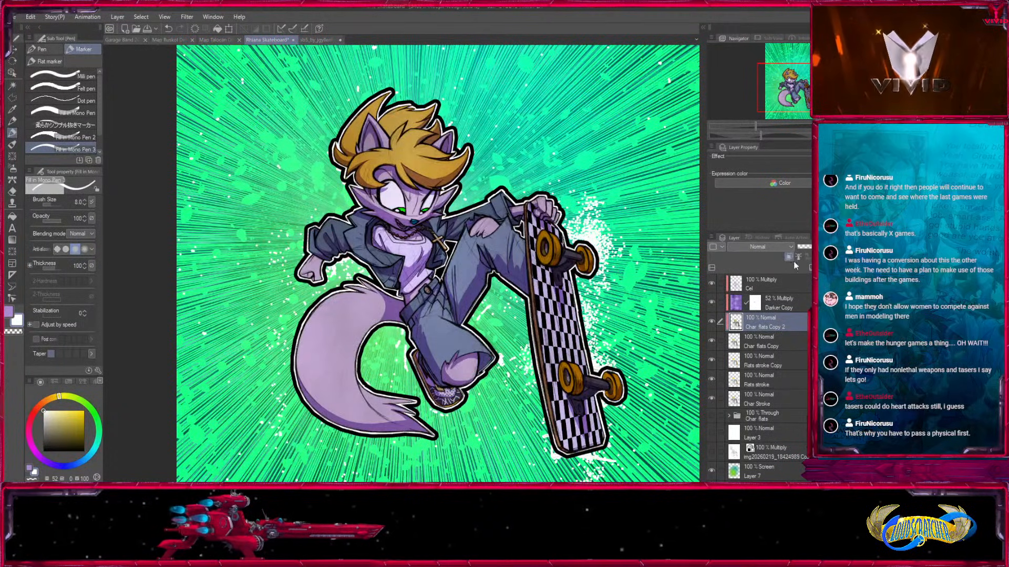
{"action": "left_click", "coordinate": [712, 321]}
{"action": "left_click", "coordinate": [711, 321]}
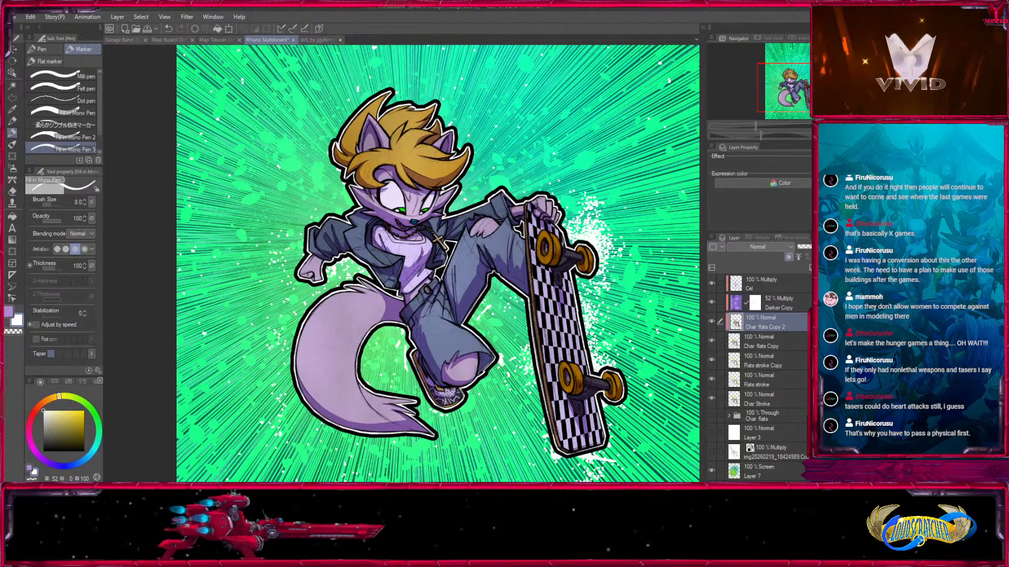
{"action": "left_click", "coordinate": [859, 268]}
{"action": "left_click", "coordinate": [12, 216]}
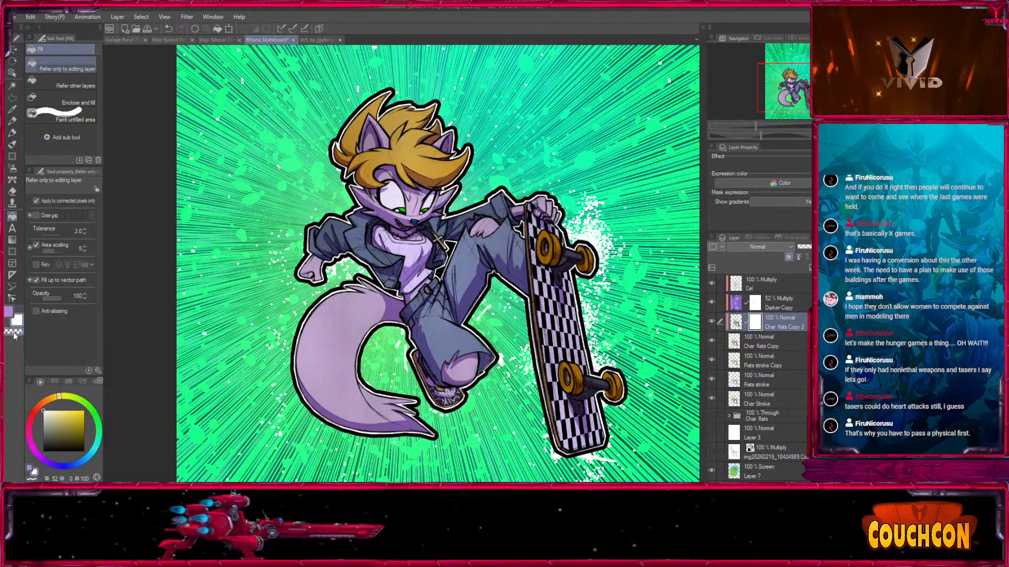
{"action": "left_click", "coordinate": [201, 266]}
Paint on the Char flats Copy 2 mask with a large Medium airbrush to softly reveal the layer over the upper body.
{"action": "left_click", "coordinate": [12, 171]}
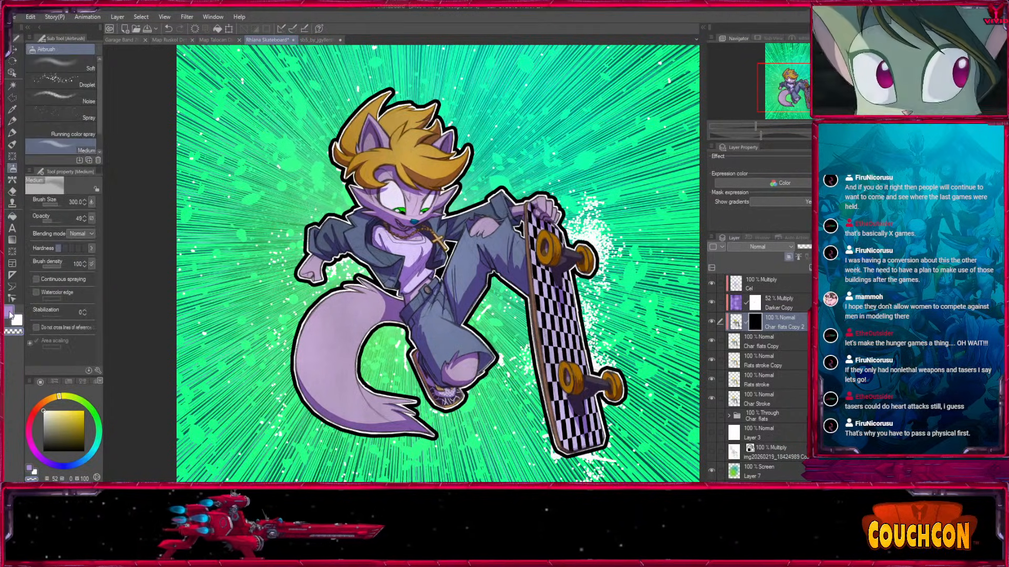
{"action": "scroll", "coordinate": [423, 236], "scroll_direction": "up", "scroll_amount": 4}
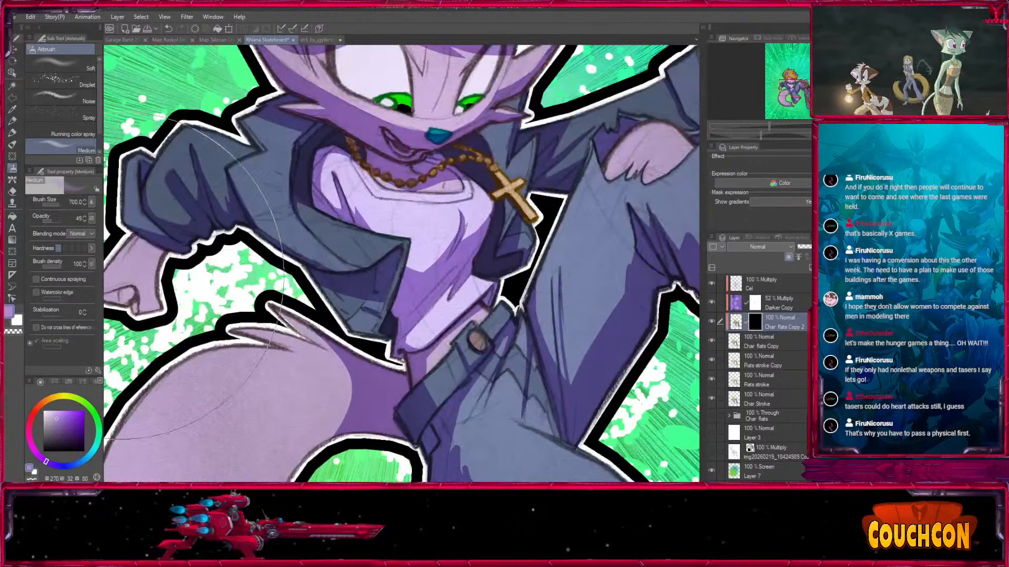
{"action": "left_click", "coordinate": [54, 222]}
{"action": "mouse_move", "coordinate": [452, 160]}
{"action": "left_mouse_down"}
{"action": "mouse_move", "coordinate": [446, 394]}
{"action": "mouse_move", "coordinate": [483, 323]}
{"action": "mouse_move", "coordinate": [511, 181]}
{"action": "left_mouse_up"}
{"action": "key", "text": "bracketright"}
{"action": "key", "text": "bracketright"}
{"action": "left_click_drag", "start_coordinate": [399, 252], "coordinate": [516, 124]}
{"action": "left_click_drag", "start_coordinate": [609, 157], "coordinate": [357, 292]}
{"action": "mouse_move", "coordinate": [591, 189]}
{"action": "left_mouse_down"}
{"action": "mouse_move", "coordinate": [516, 270]}
{"action": "mouse_move", "coordinate": [417, 338]}
{"action": "left_mouse_up"}
Reveal more of Char flats Copy 2 around the torso and face by painting its mask with airbrush sizes down to 250.
{"action": "key", "text": "bracketleft"}
{"action": "key", "text": "bracketleft"}
{"action": "key", "text": "bracketleft"}
{"action": "key", "text": "bracketleft"}
{"action": "left_click_drag", "start_coordinate": [303, 329], "coordinate": [582, 369]}
{"action": "left_click_drag", "start_coordinate": [533, 203], "coordinate": [501, 361]}
{"action": "key", "text": "bracketleft"}
{"action": "key", "text": "bracketleft"}
{"action": "left_click_drag", "start_coordinate": [502, 323], "coordinate": [569, 165]}
{"action": "key", "text": "bracketleft"}
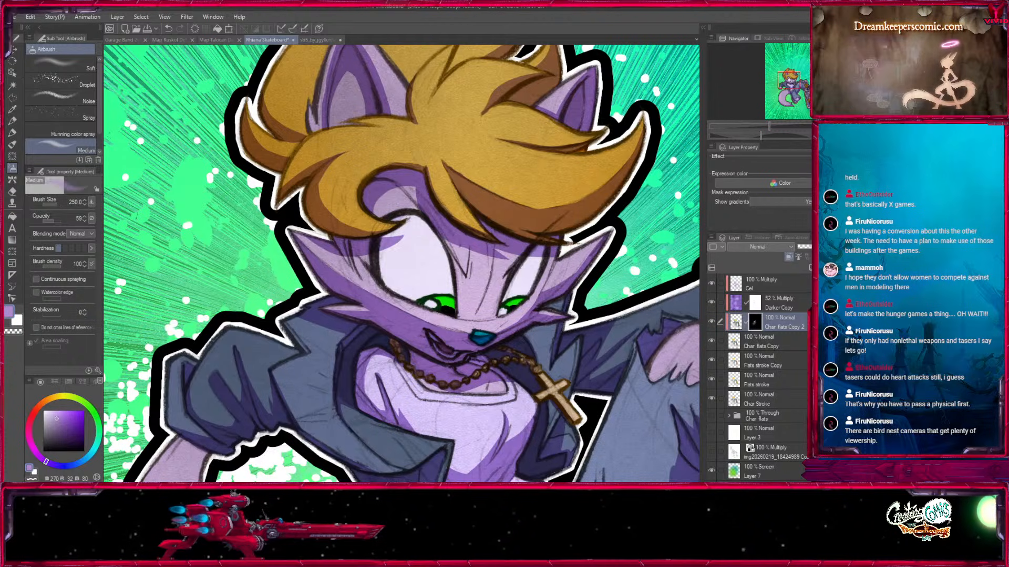
{"action": "key", "text": "ctrl+minus"}
{"action": "key", "text": "ctrl+minus"}
{"action": "left_click_drag", "start_coordinate": [536, 468], "coordinate": [525, 444]}
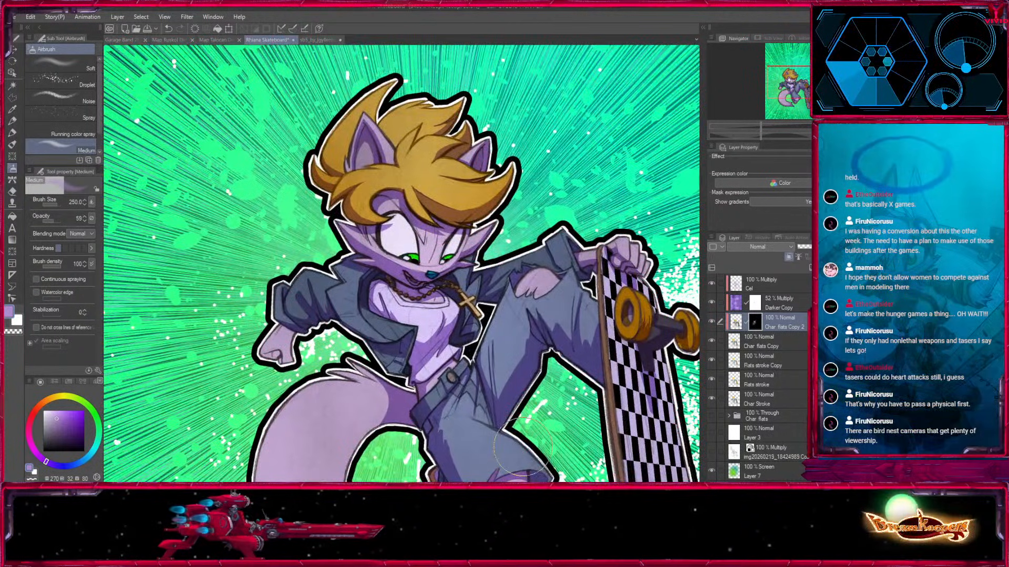
Select the Char flats folder and save the illustration.
{"action": "left_click", "coordinate": [759, 417]}
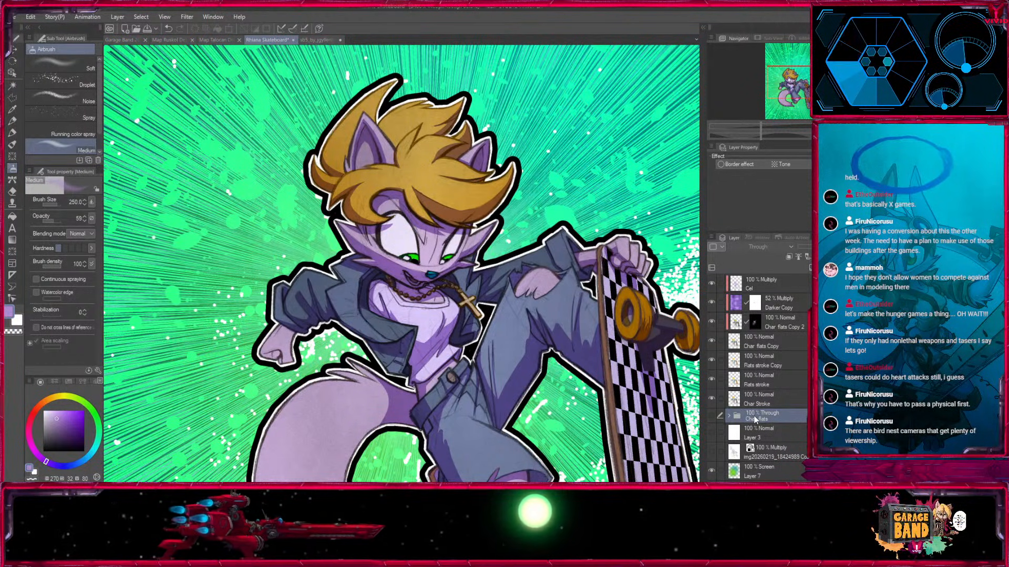
{"action": "left_click_drag", "start_coordinate": [452, 273], "coordinate": [411, 252]}
{"action": "key", "text": "ctrl+minus"}
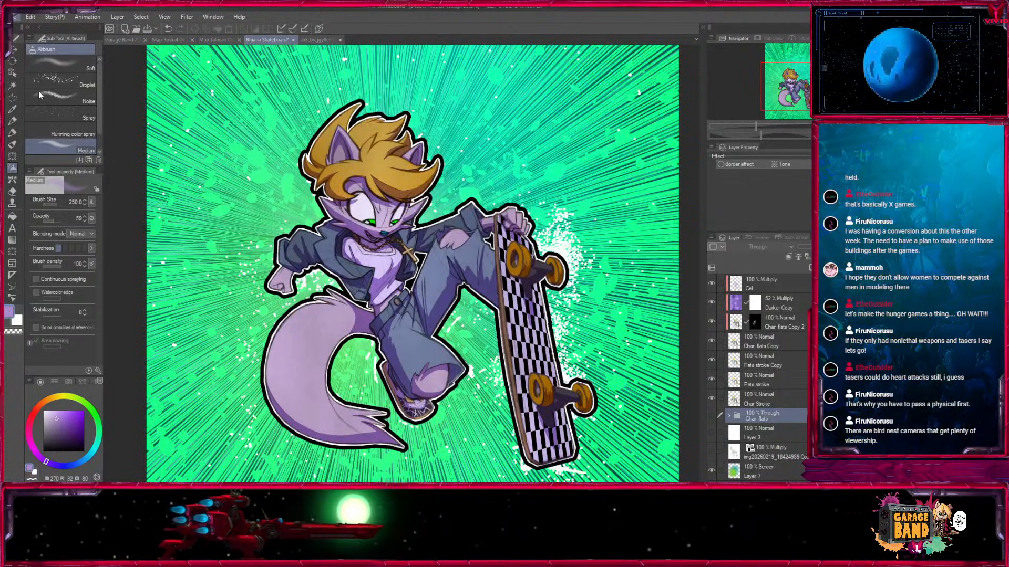
{"action": "key", "text": "ctrl+s"}
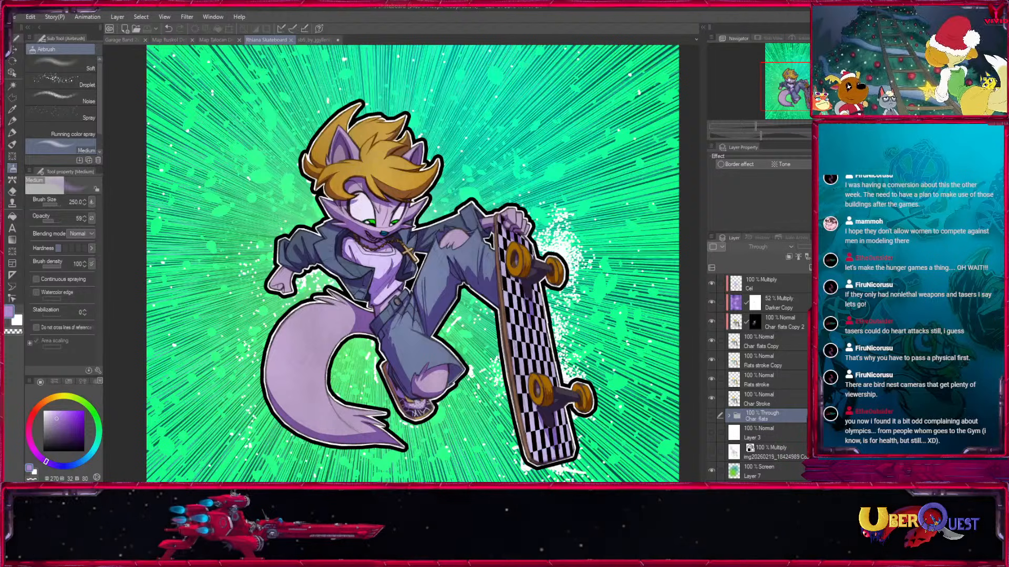
Make a merged single-layer duplicate of the Char flats folder and place it above the Cel layer.
{"action": "mouse_move", "coordinate": [744, 417]}
{"action": "left_mouse_down"}
{"action": "mouse_move", "coordinate": [739, 355]}
{"action": "mouse_move", "coordinate": [736, 413]}
{"action": "left_mouse_up"}
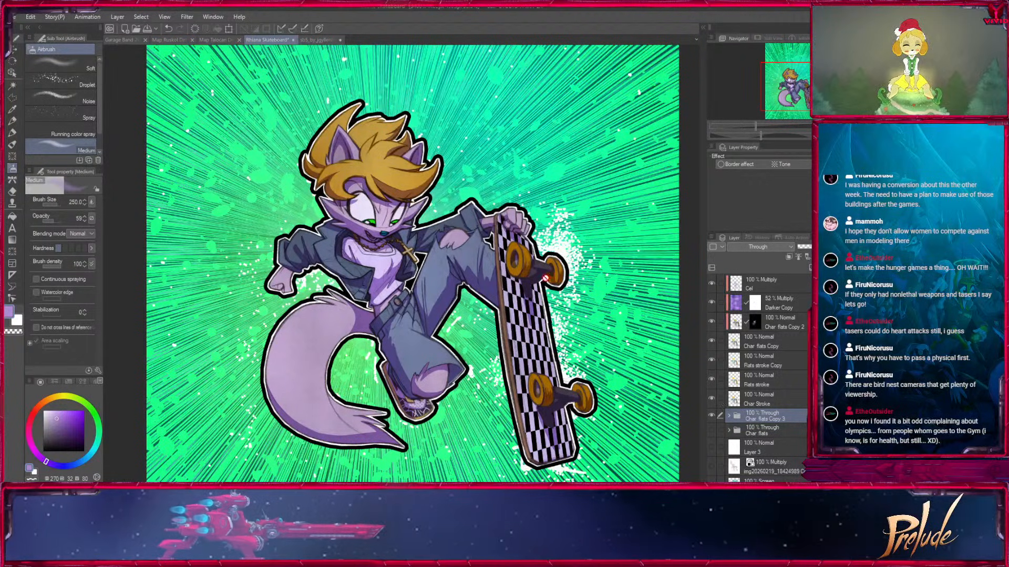
{"action": "left_click", "coordinate": [172, 244]}
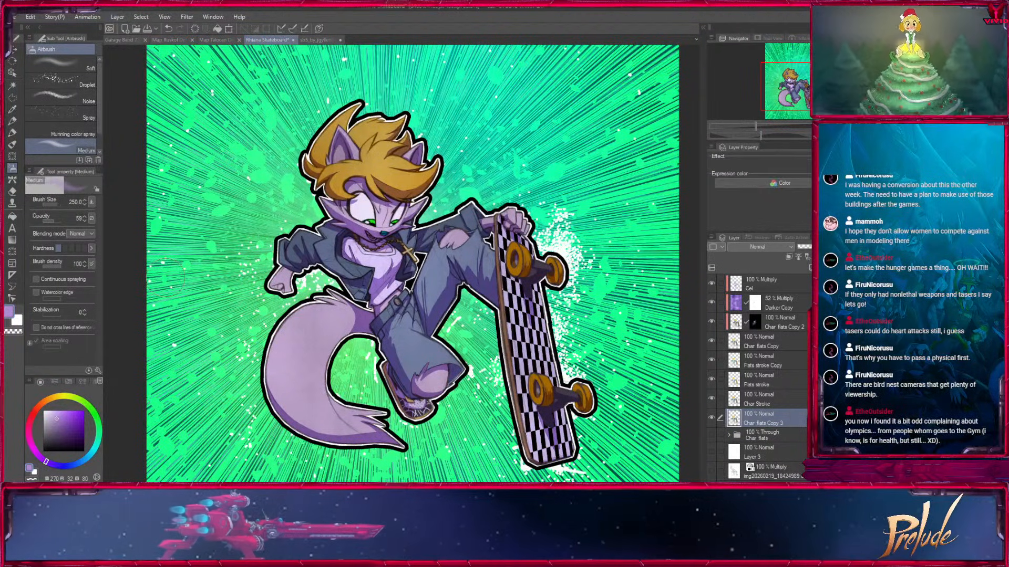
{"action": "left_click_drag", "start_coordinate": [765, 419], "coordinate": [777, 278]}
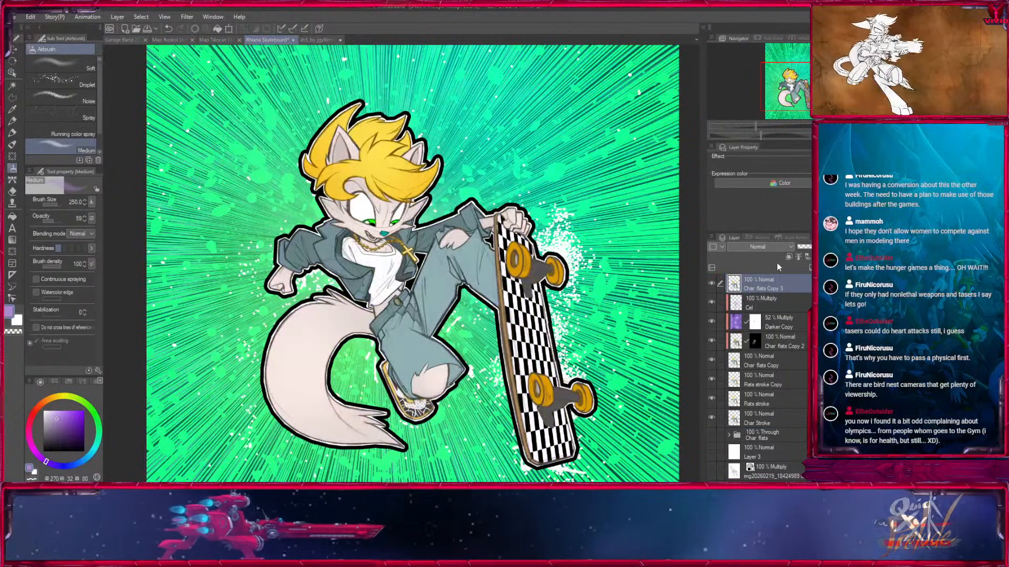
Toggle the Char flats Copy 3 layer to compare the flats with the shaded character, and leave it hidden.
{"action": "left_click", "coordinate": [711, 283]}
{"action": "left_click", "coordinate": [711, 284]}
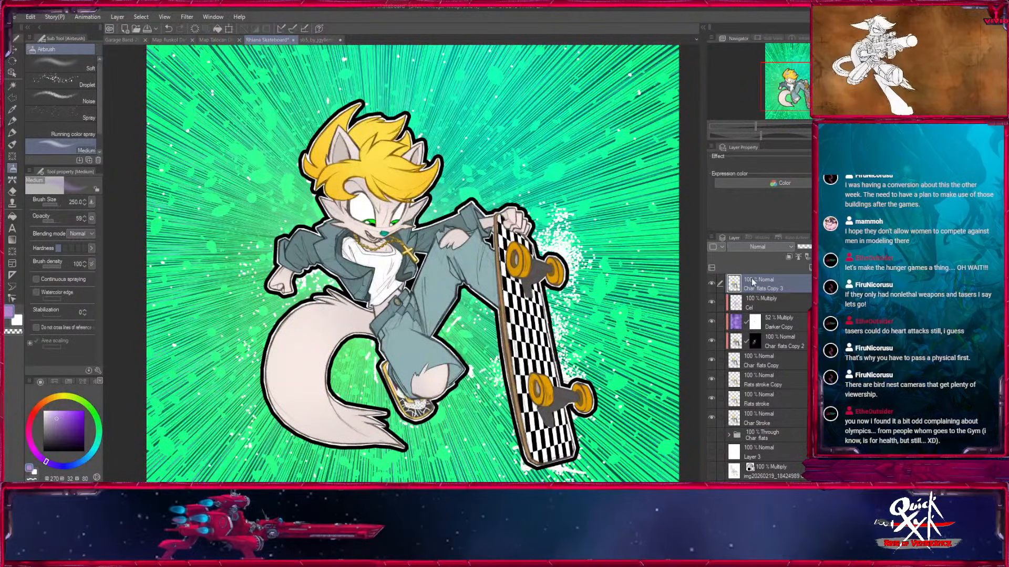
{"action": "left_click", "coordinate": [711, 282]}
{"action": "left_click", "coordinate": [714, 283]}
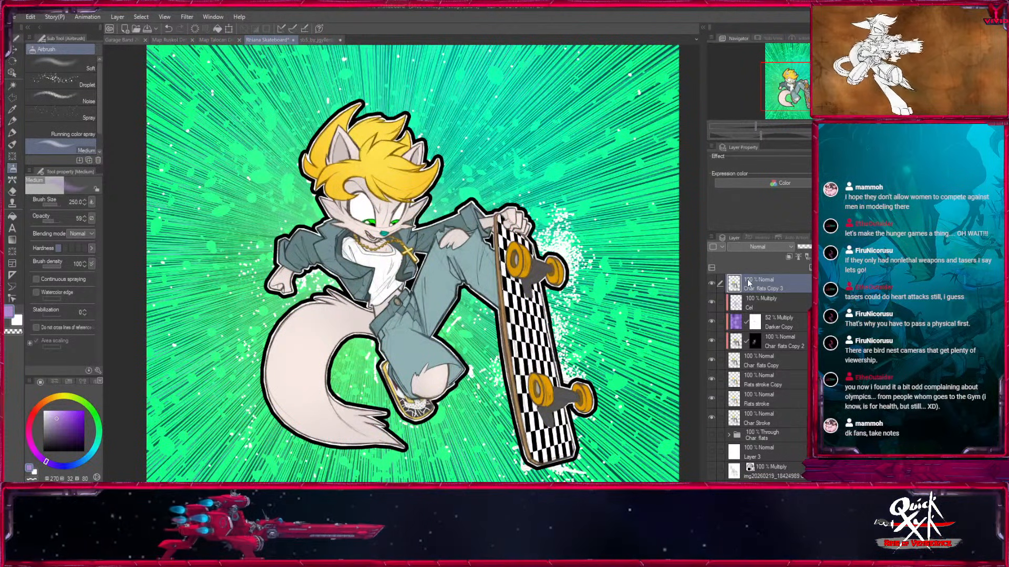
{"action": "left_click", "coordinate": [713, 283]}
{"action": "left_click", "coordinate": [714, 283]}
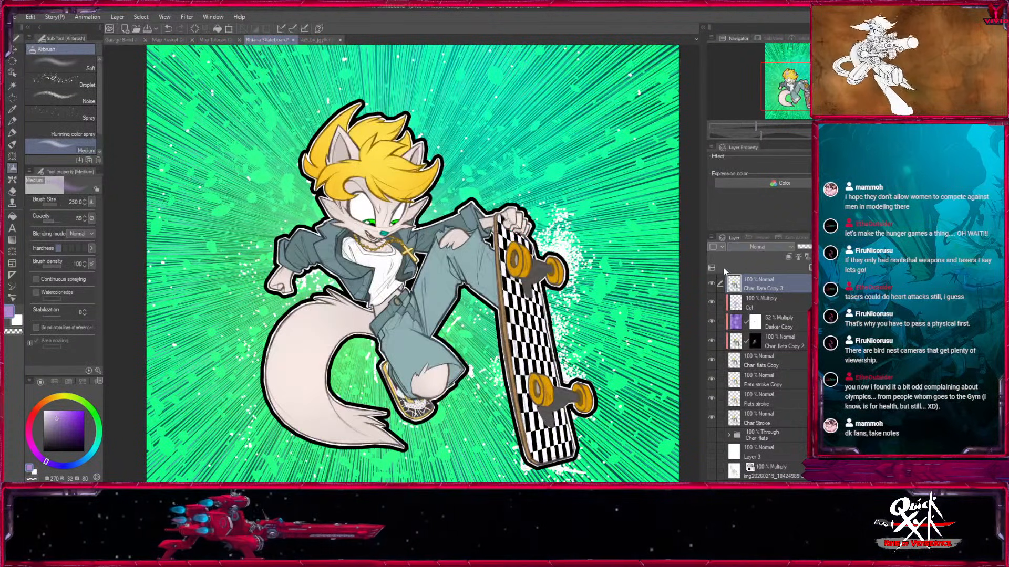
{"action": "left_click", "coordinate": [711, 284]}
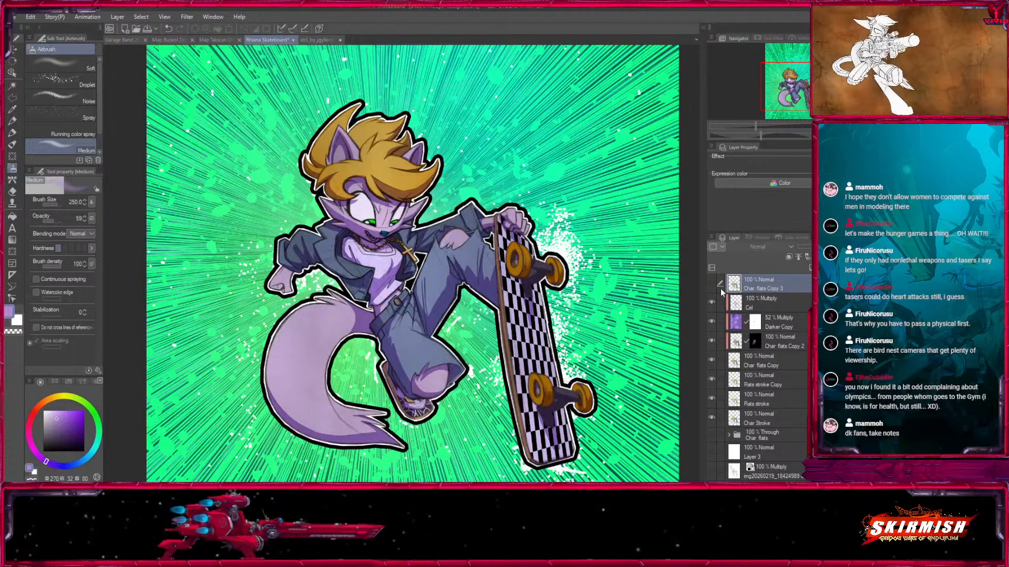
{"action": "left_click", "coordinate": [713, 283]}
{"action": "left_click", "coordinate": [714, 285]}
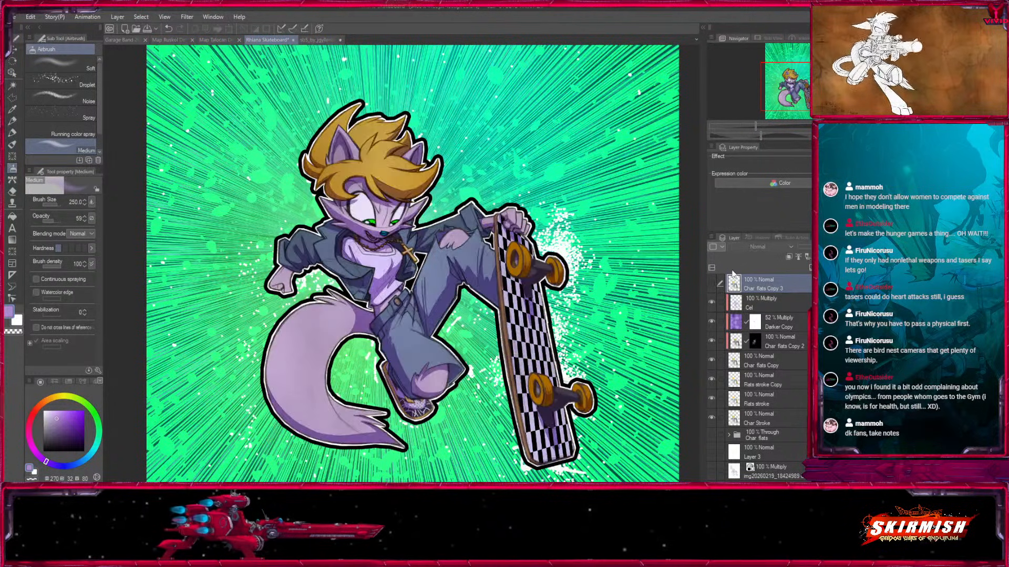
Add a clipped layer named Overlay above the Cel layer and set its blending mode to Overlay.
{"action": "left_click", "coordinate": [756, 300]}
{"action": "key", "text": "ctrl+shift+n"}
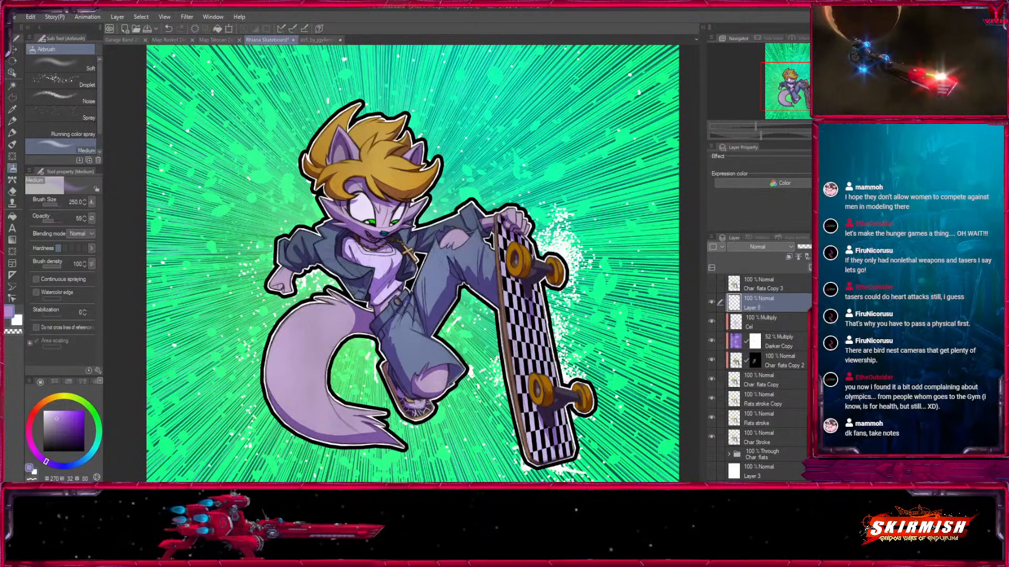
{"action": "double_click", "coordinate": [757, 299]}
{"action": "type", "text": "Overlay"}
{"action": "key", "text": "Return"}
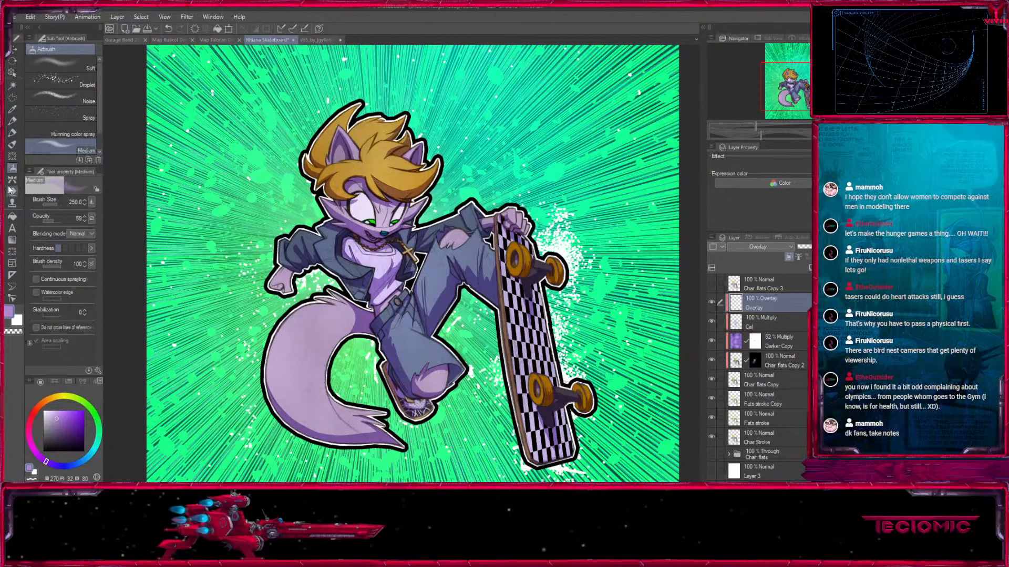
Pick a light orange drawing color and enlarge the Medium airbrush.
{"action": "left_click", "coordinate": [59, 397]}
{"action": "left_click", "coordinate": [69, 411]}
{"action": "left_click", "coordinate": [52, 399]}
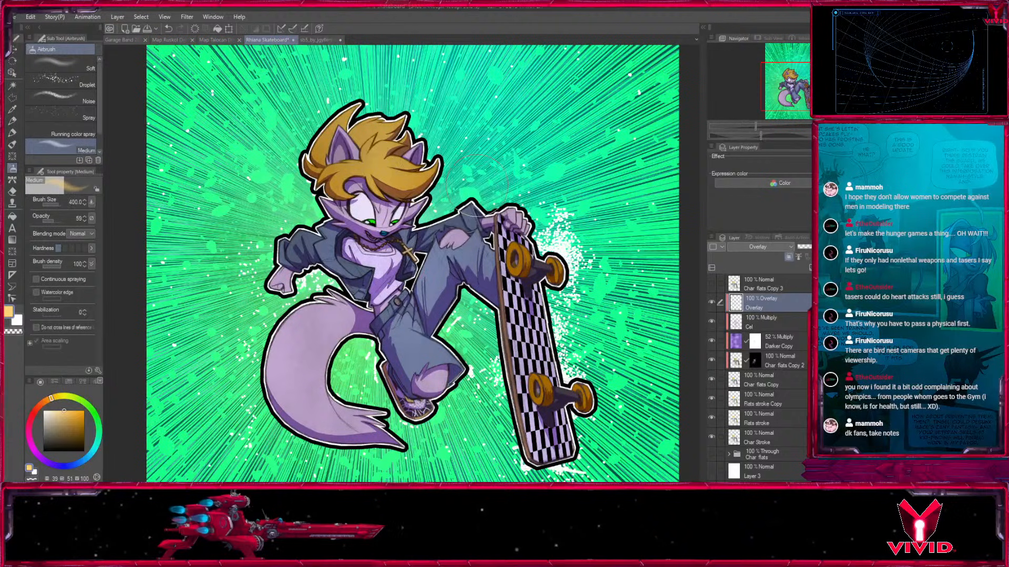
{"action": "key", "text": "]"}
{"action": "key", "text": "]"}
{"action": "left_click_drag", "start_coordinate": [376, 164], "coordinate": [390, 209]}
{"action": "key", "text": "ctrl+z"}
{"action": "mouse_move", "coordinate": [393, 158]}
{"action": "left_mouse_down"}
{"action": "mouse_move", "coordinate": [406, 162]}
{"action": "mouse_move", "coordinate": [415, 226]}
{"action": "left_mouse_up"}
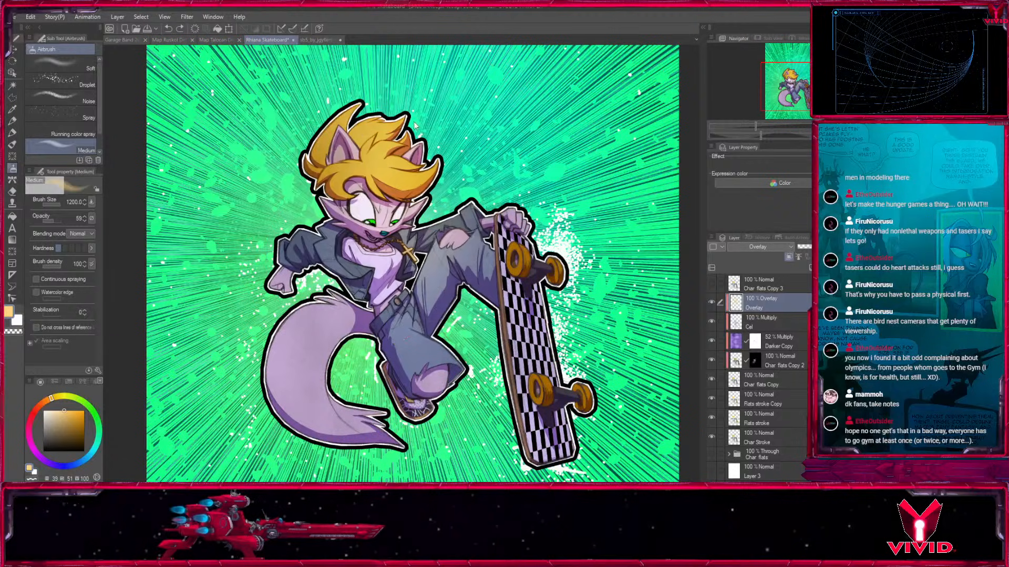
{"action": "key", "text": "ctrl+z"}
Airbrush light orange over the head, raised arm and legs on the Overlay layer with a size 1500 brush.
{"action": "key", "text": "]"}
{"action": "mouse_move", "coordinate": [393, 162]}
{"action": "left_mouse_down"}
{"action": "mouse_move", "coordinate": [404, 176]}
{"action": "mouse_move", "coordinate": [542, 217]}
{"action": "left_mouse_up"}
{"action": "mouse_move", "coordinate": [341, 280]}
{"action": "left_mouse_down"}
{"action": "mouse_move", "coordinate": [334, 297]}
{"action": "mouse_move", "coordinate": [433, 367]}
{"action": "left_mouse_up"}
Set the secondary color to a dark violet with hue 260, saturation 72 and value 41.
{"action": "key", "text": "x"}
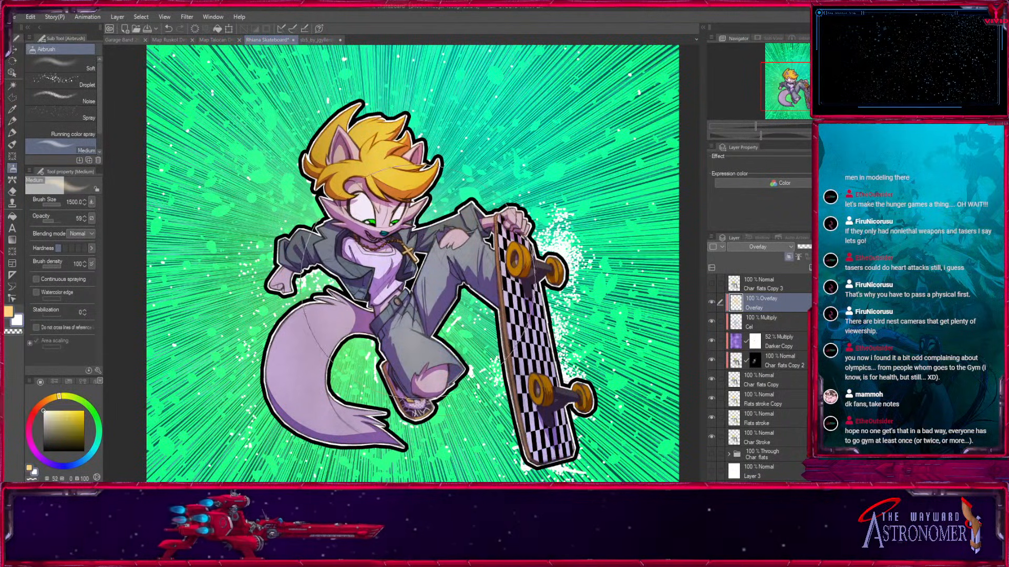
{"action": "left_click", "coordinate": [52, 464]}
{"action": "left_click_drag", "start_coordinate": [404, 278], "coordinate": [414, 246]}
{"action": "key", "text": "ctrl+z"}
{"action": "key", "text": "["}
{"action": "key", "text": "["}
{"action": "key", "text": "["}
{"action": "key", "text": "["}
{"action": "mouse_move", "coordinate": [363, 321]}
{"action": "left_mouse_down"}
{"action": "mouse_move", "coordinate": [391, 272]}
{"action": "mouse_move", "coordinate": [426, 252]}
{"action": "left_mouse_up"}
{"action": "key", "text": "ctrl+z"}
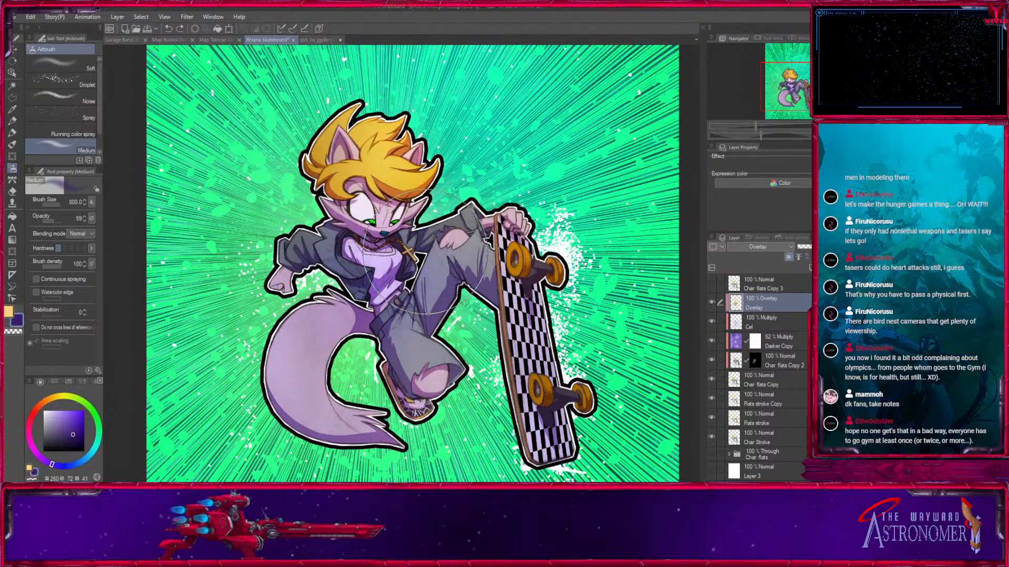
Lower the airbrush opacity to 34, airbrush dark tones over the waist and thighs, and enlarge the brush to 1200.
{"action": "left_click_drag", "start_coordinate": [49, 221], "coordinate": [49, 222]}
{"action": "mouse_move", "coordinate": [410, 263]}
{"action": "left_mouse_down"}
{"action": "mouse_move", "coordinate": [347, 257]}
{"action": "mouse_move", "coordinate": [443, 310]}
{"action": "left_mouse_up"}
{"action": "key", "text": "]"}
{"action": "key", "text": "]"}
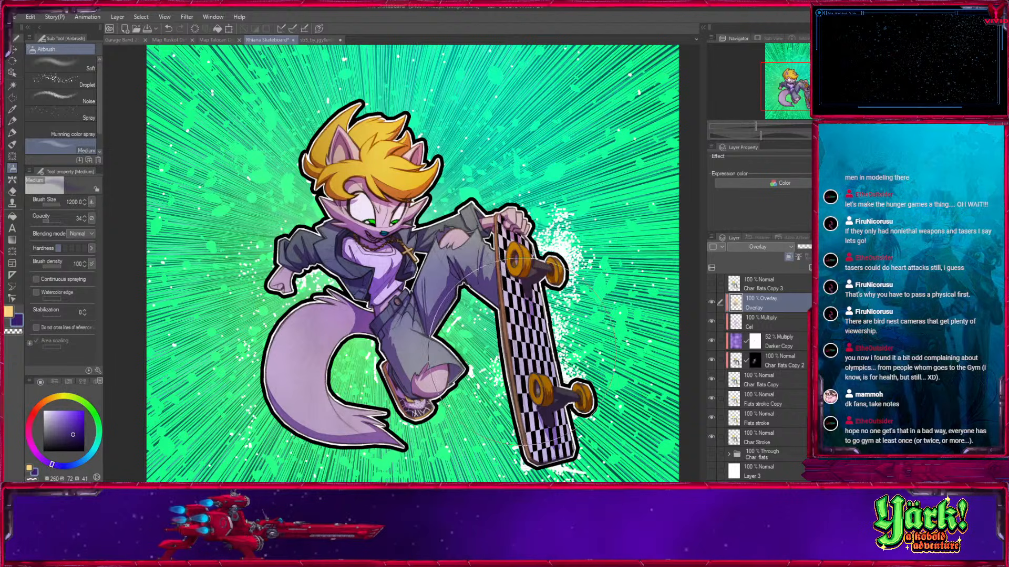
Toggle the Overlay and Darker Copy layers to compare their effect on the character.
{"action": "left_click", "coordinate": [711, 303]}
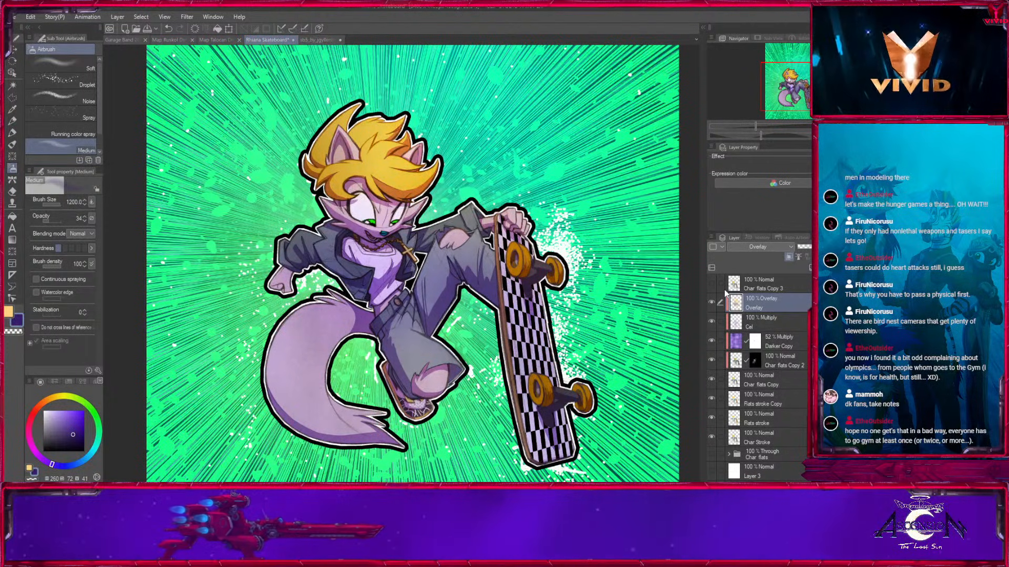
{"action": "left_click_drag", "start_coordinate": [504, 335], "coordinate": [476, 350]}
{"action": "left_click", "coordinate": [712, 340]}
{"action": "left_click", "coordinate": [711, 340]}
{"action": "left_click", "coordinate": [775, 337]}
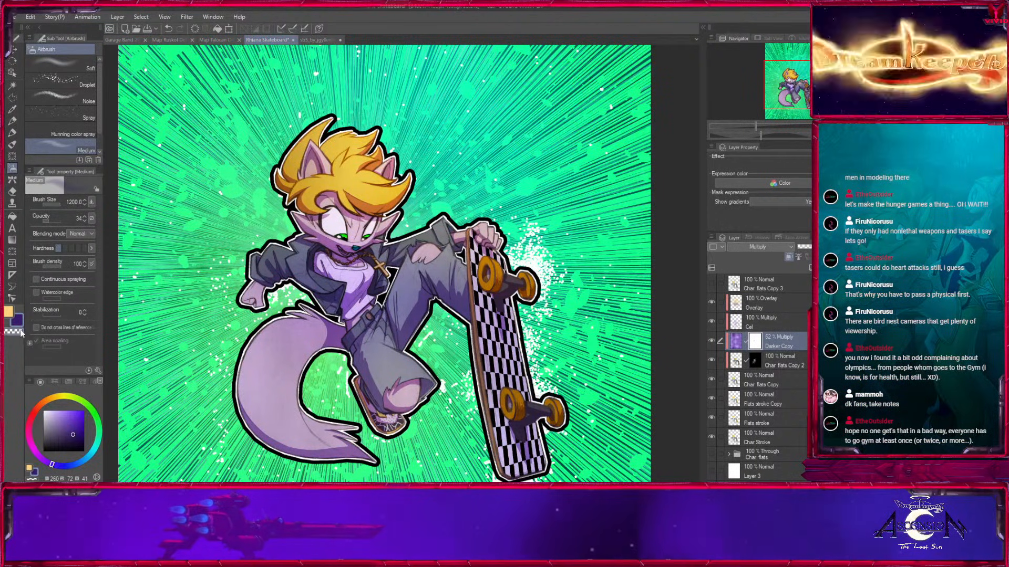
{"action": "key", "text": "]"}
{"action": "left_click", "coordinate": [410, 310]}
{"action": "key", "text": "ctrl+z"}
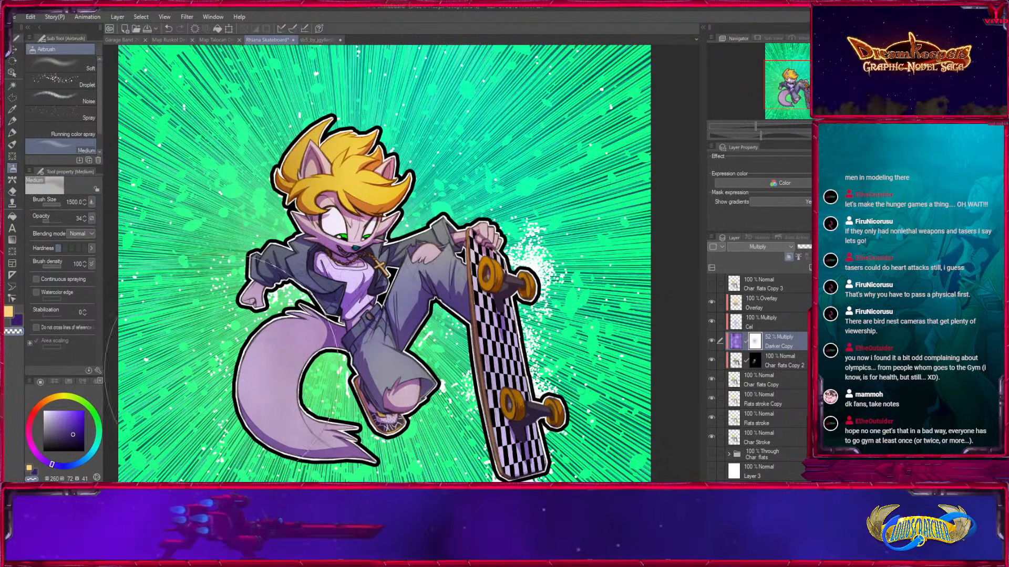
Add a layer mask to the Cel layer and try a first airbrush dab on it over the chest.
{"action": "left_click", "coordinate": [767, 322]}
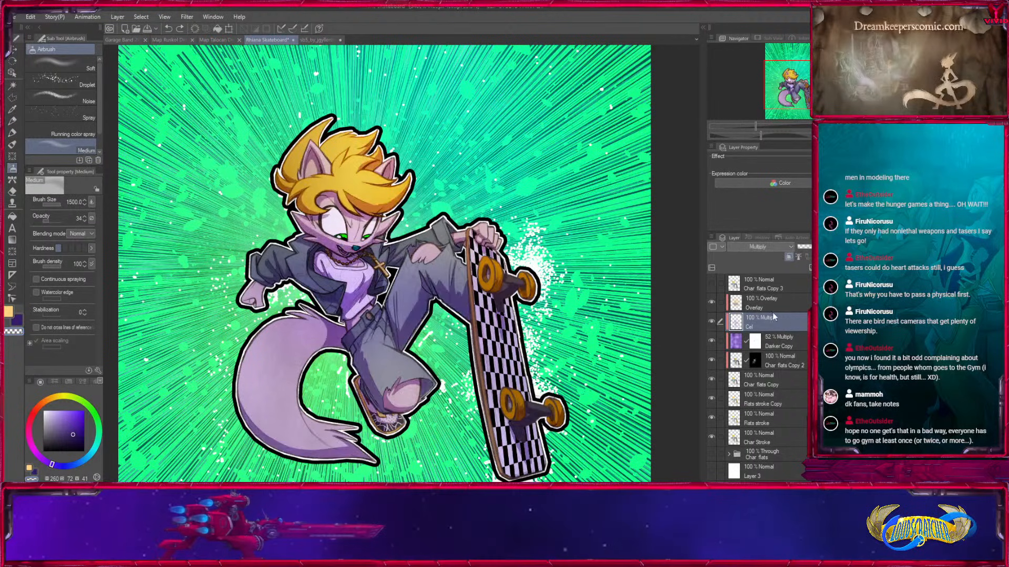
{"action": "left_click", "coordinate": [857, 268]}
{"action": "key", "text": "["}
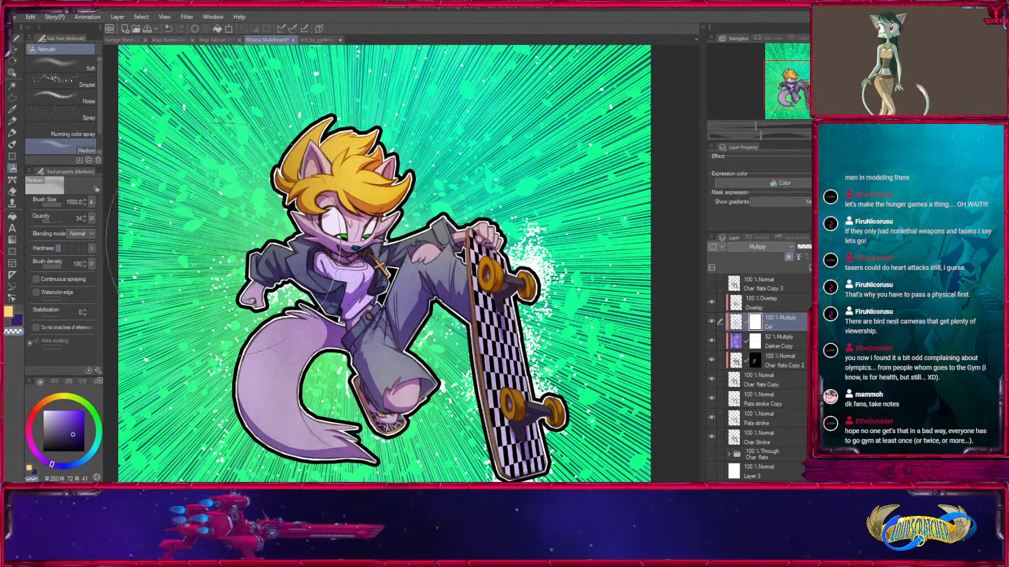
{"action": "left_click", "coordinate": [365, 256]}
{"action": "key", "text": "ctrl+z"}
Raise the airbrush opacity to 57 and soften the Cel layer's mask over the torso with a size 600 brush.
{"action": "left_click", "coordinate": [53, 221]}
{"action": "key", "text": "["}
{"action": "key", "text": "["}
{"action": "key", "text": "["}
{"action": "key", "text": "["}
{"action": "mouse_move", "coordinate": [345, 270]}
{"action": "left_mouse_down"}
{"action": "mouse_move", "coordinate": [299, 270]}
{"action": "mouse_move", "coordinate": [407, 285]}
{"action": "mouse_move", "coordinate": [384, 233]}
{"action": "mouse_move", "coordinate": [397, 231]}
{"action": "mouse_move", "coordinate": [405, 275]}
{"action": "mouse_move", "coordinate": [364, 319]}
{"action": "left_mouse_up"}
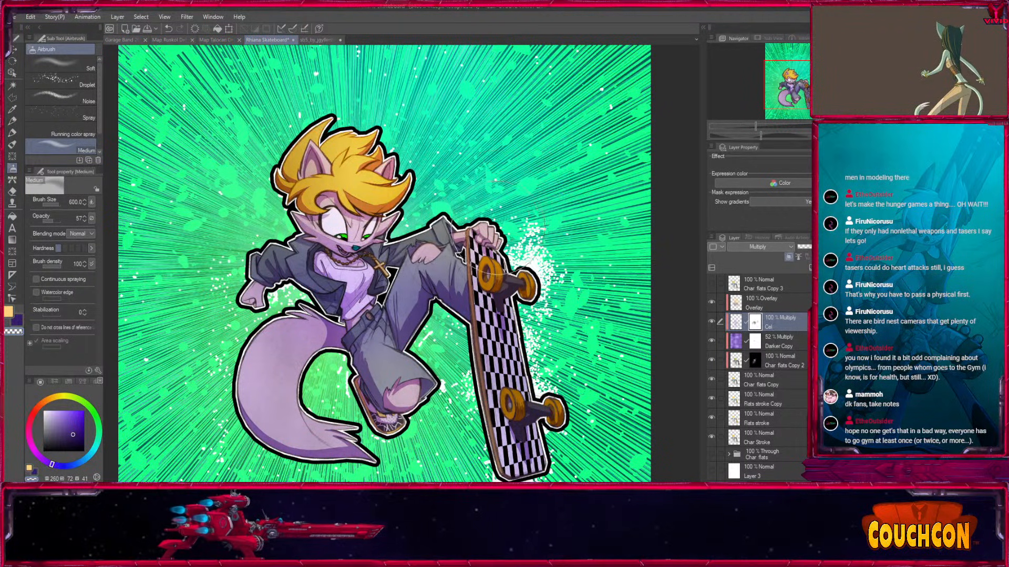
Soften the Cel layer's mask over the lower leg and thigh with brush sizes 1000 and 800.
{"action": "key", "text": "bracketright"}
{"action": "key", "text": "bracketright"}
{"action": "key", "text": "bracketright"}
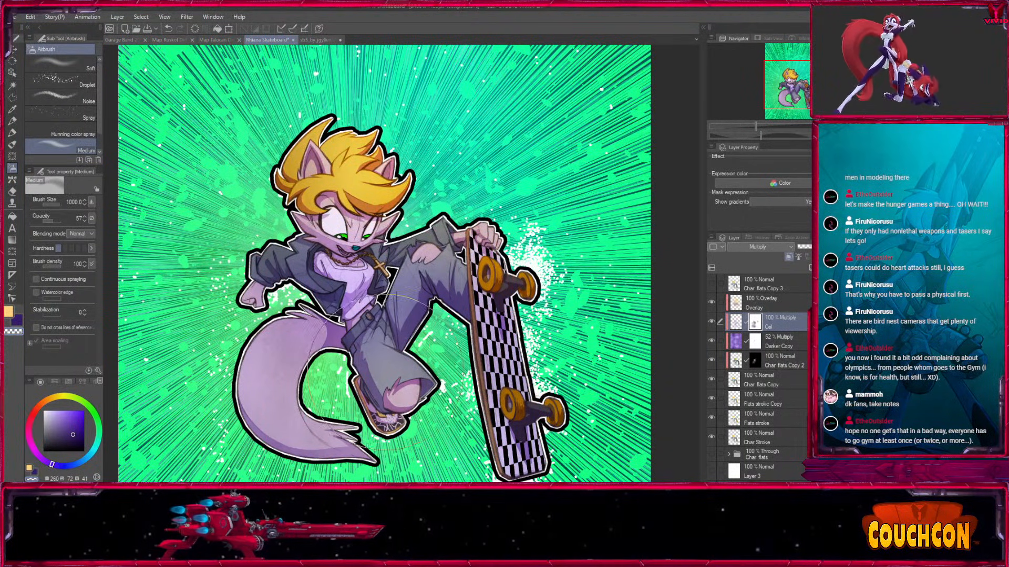
{"action": "left_click_drag", "start_coordinate": [385, 372], "coordinate": [375, 310]}
{"action": "key", "text": "bracketleft"}
{"action": "mouse_move", "coordinate": [435, 252]}
{"action": "left_mouse_down"}
{"action": "mouse_move", "coordinate": [446, 223]}
{"action": "mouse_move", "coordinate": [433, 317]}
{"action": "left_mouse_up"}
{"action": "left_click_drag", "start_coordinate": [578, 322], "coordinate": [581, 252]}
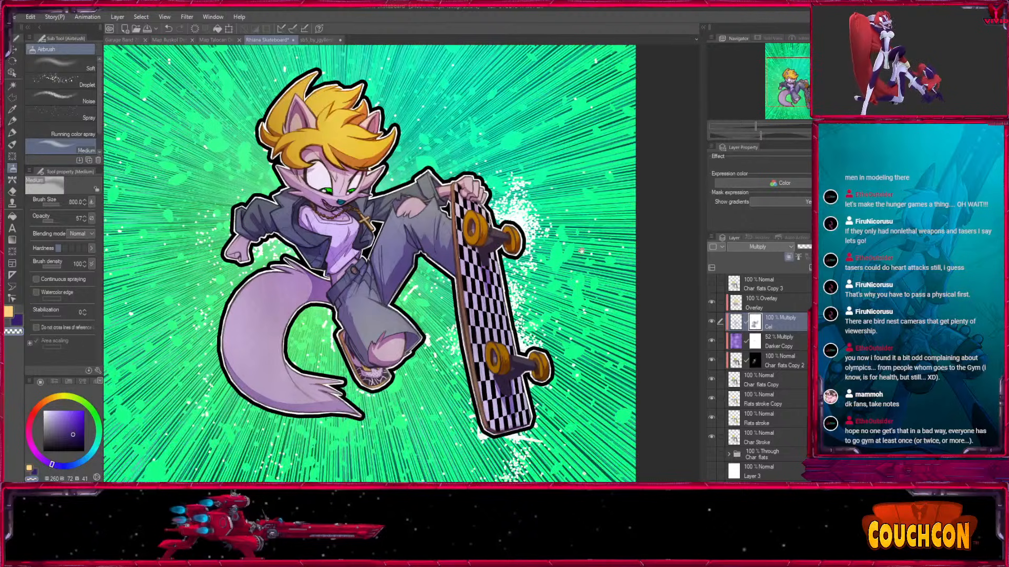
Select the Overlay layer and toggle its visibility to compare its effect on the whole character.
{"action": "left_click", "coordinate": [748, 298]}
{"action": "left_click", "coordinate": [712, 303]}
{"action": "key", "text": "x"}
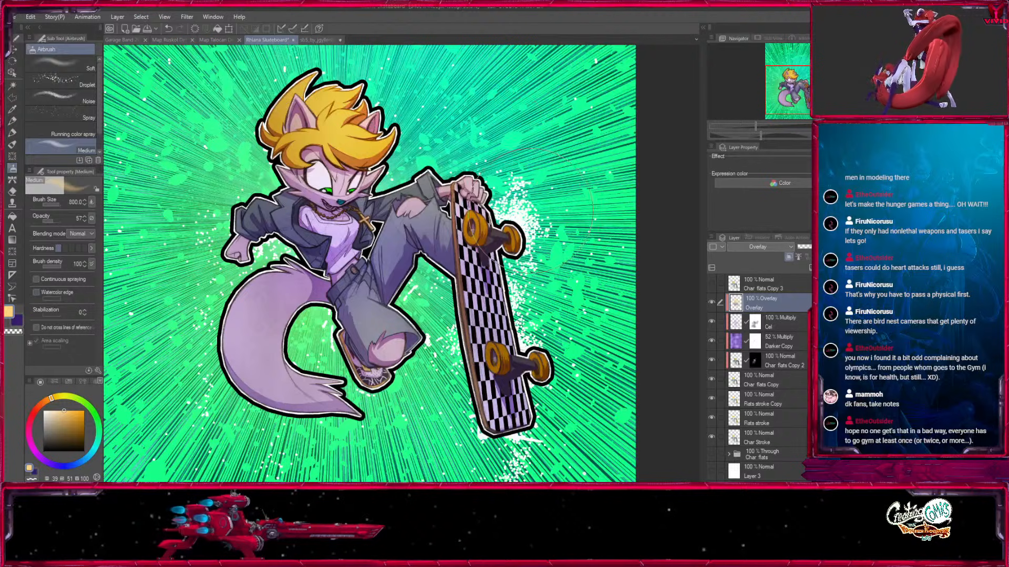
{"action": "left_click_drag", "start_coordinate": [479, 267], "coordinate": [487, 295]}
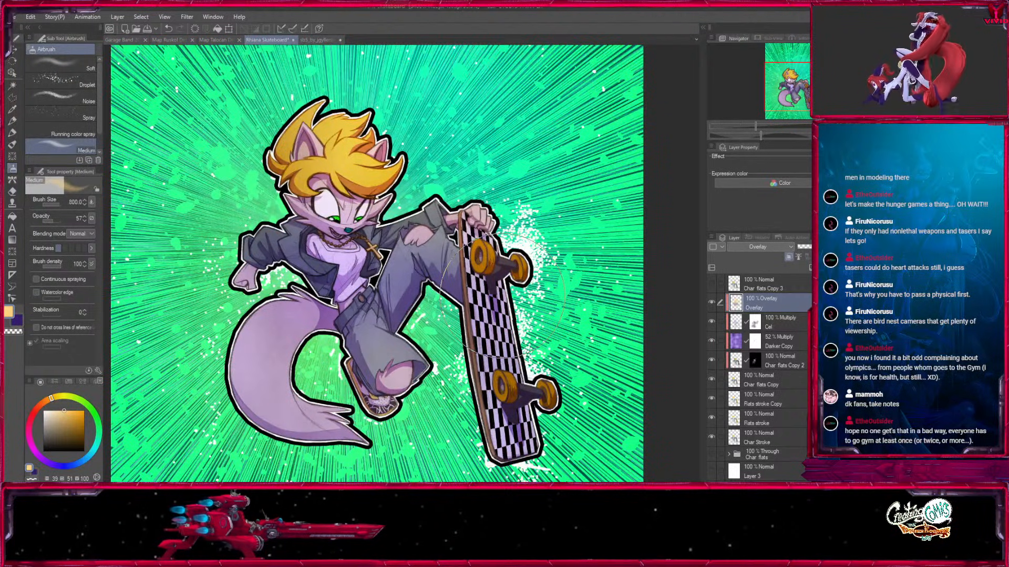
{"action": "left_click", "coordinate": [712, 304]}
{"action": "left_click", "coordinate": [712, 303]}
{"action": "left_click_drag", "start_coordinate": [805, 91], "coordinate": [807, 90]}
{"action": "key", "text": "ctrl+minus"}
{"action": "mouse_move", "coordinate": [511, 404]}
{"action": "left_mouse_down"}
{"action": "mouse_move", "coordinate": [517, 230]}
{"action": "mouse_move", "coordinate": [522, 403]}
{"action": "left_mouse_up"}
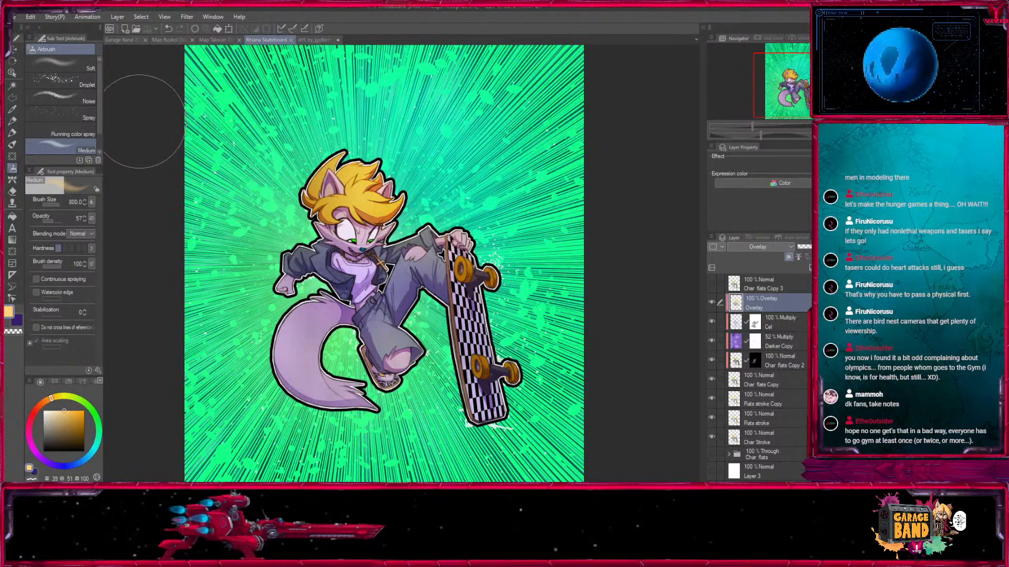
Create a new layer above the Overlay layer and name it Screen.
{"action": "scroll", "coordinate": [405, 272], "scroll_direction": "up", "scroll_amount": 4}
{"action": "key", "text": "bracketleft"}
{"action": "key", "text": "bracketleft"}
{"action": "mouse_move", "coordinate": [341, 292]}
{"action": "left_mouse_down"}
{"action": "mouse_move", "coordinate": [436, 392]}
{"action": "mouse_move", "coordinate": [463, 392]}
{"action": "left_mouse_up"}
{"action": "key", "text": "bracketleft"}
{"action": "key", "text": "bracketleft"}
{"action": "left_click", "coordinate": [811, 268]}
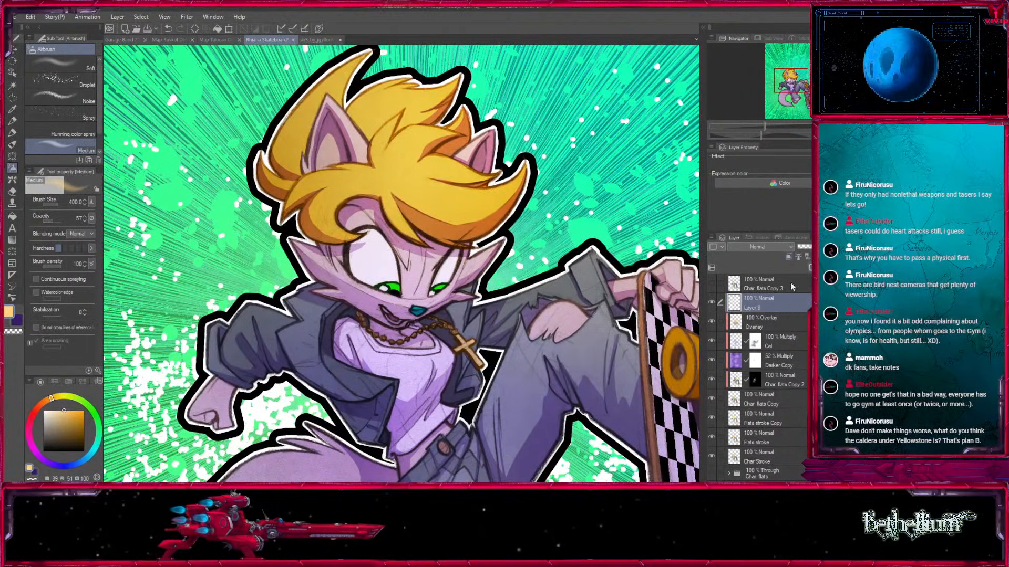
{"action": "double_click", "coordinate": [758, 309]}
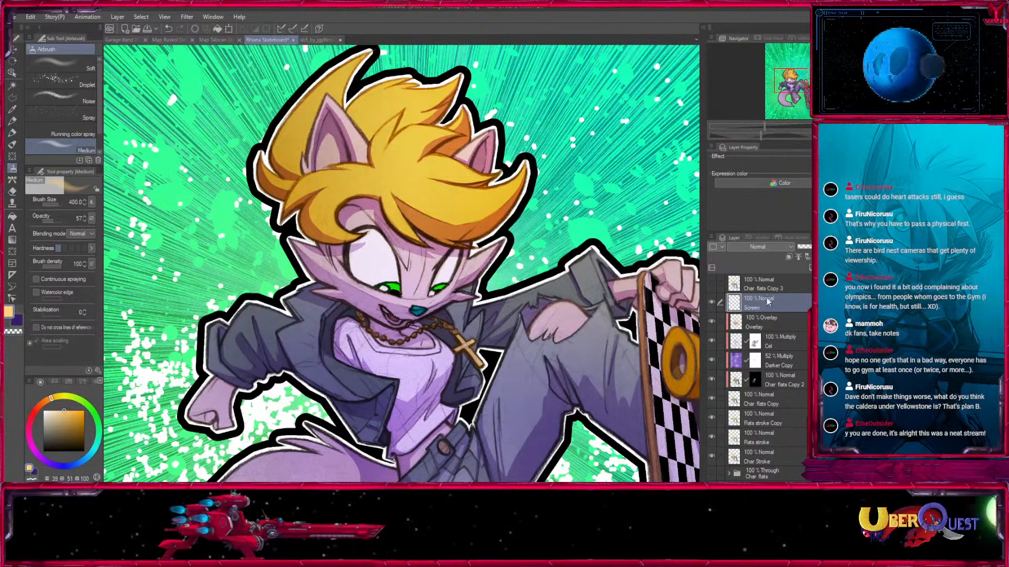
{"action": "type", "text": "Screen"}
{"action": "key", "text": "Return"}
Choose white with an airbrush size of 70 and set the Screen layer's blend mode to Screen.
{"action": "key", "text": "ctrl+plus"}
{"action": "key", "text": "ctrl+plus"}
{"action": "key", "text": "ctrl+plus"}
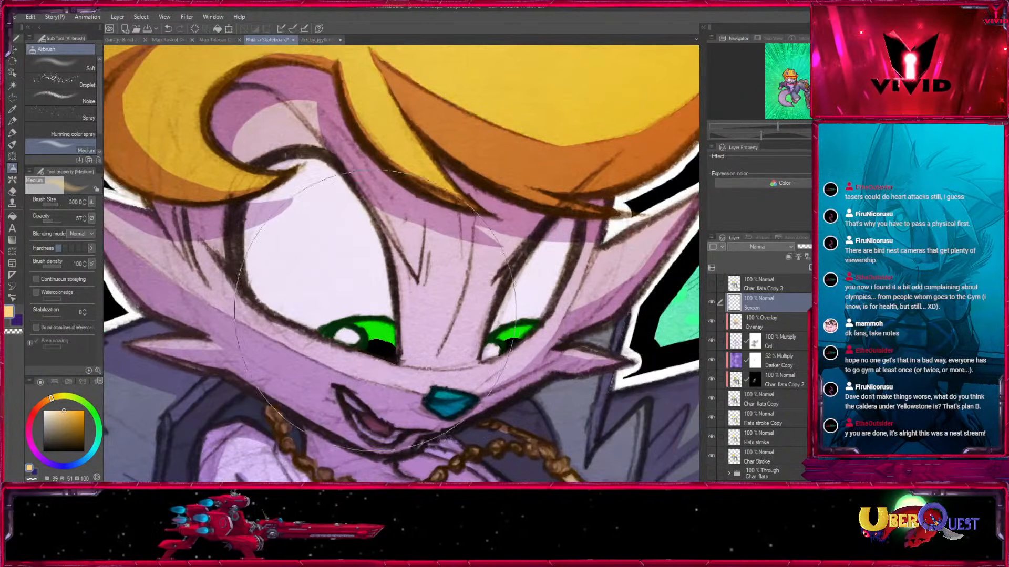
{"action": "left_click_drag", "start_coordinate": [280, 351], "coordinate": [268, 309]}
{"action": "left_click", "coordinate": [43, 411]}
{"action": "key", "text": "bracketleft"}
{"action": "key", "text": "bracketleft"}
{"action": "key", "text": "bracketleft"}
{"action": "key", "text": "bracketleft"}
{"action": "key", "text": "bracketleft"}
{"action": "key", "text": "bracketleft"}
{"action": "key", "text": "bracketleft"}
{"action": "key", "text": "bracketleft"}
{"action": "key", "text": "bracketleft"}
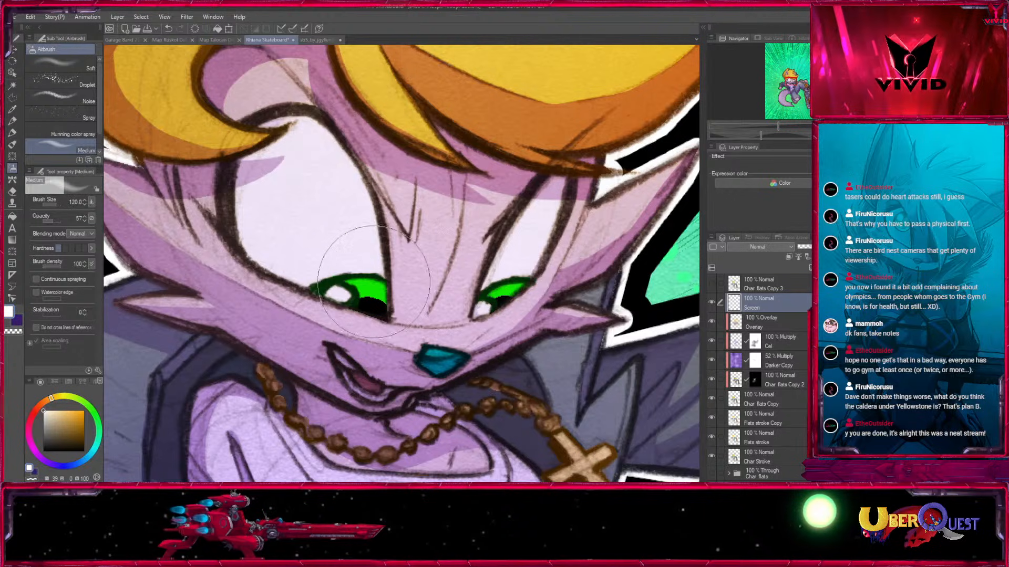
{"action": "key", "text": "ctrl+plus"}
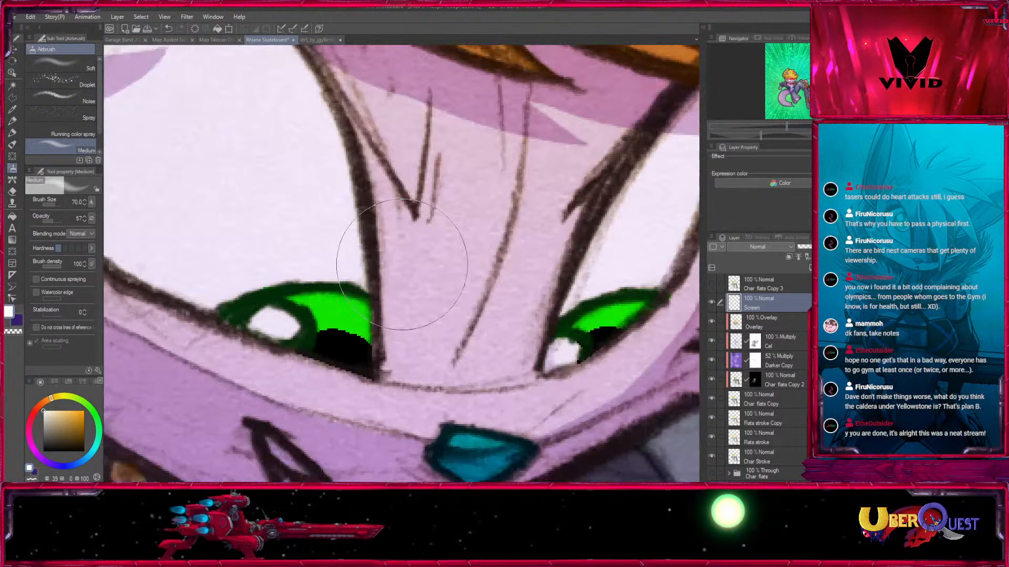
{"action": "left_click", "coordinate": [748, 69]}
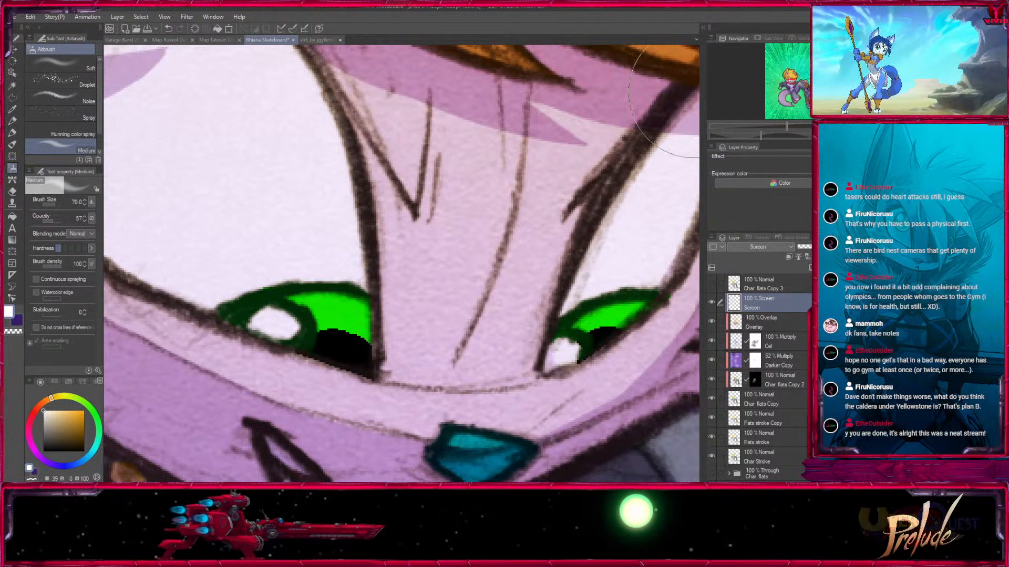
Airbrush soft white glows over the highlights in both eyes with a smaller brush.
{"action": "key", "text": "bracketleft"}
{"action": "key", "text": "bracketleft"}
{"action": "key", "text": "bracketleft"}
{"action": "key", "text": "bracketleft"}
{"action": "mouse_move", "coordinate": [267, 321]}
{"action": "left_mouse_down"}
{"action": "mouse_move", "coordinate": [289, 327]}
{"action": "mouse_move", "coordinate": [265, 320]}
{"action": "left_mouse_up"}
{"action": "key", "text": "ctrl+z"}
{"action": "key", "text": "bracketleft"}
{"action": "key", "text": "bracketleft"}
{"action": "key", "text": "bracketleft"}
{"action": "left_click_drag", "start_coordinate": [610, 288], "coordinate": [526, 252]}
{"action": "left_click_drag", "start_coordinate": [486, 311], "coordinate": [473, 323]}
{"action": "key", "text": "bracketright"}
{"action": "key", "text": "bracketright"}
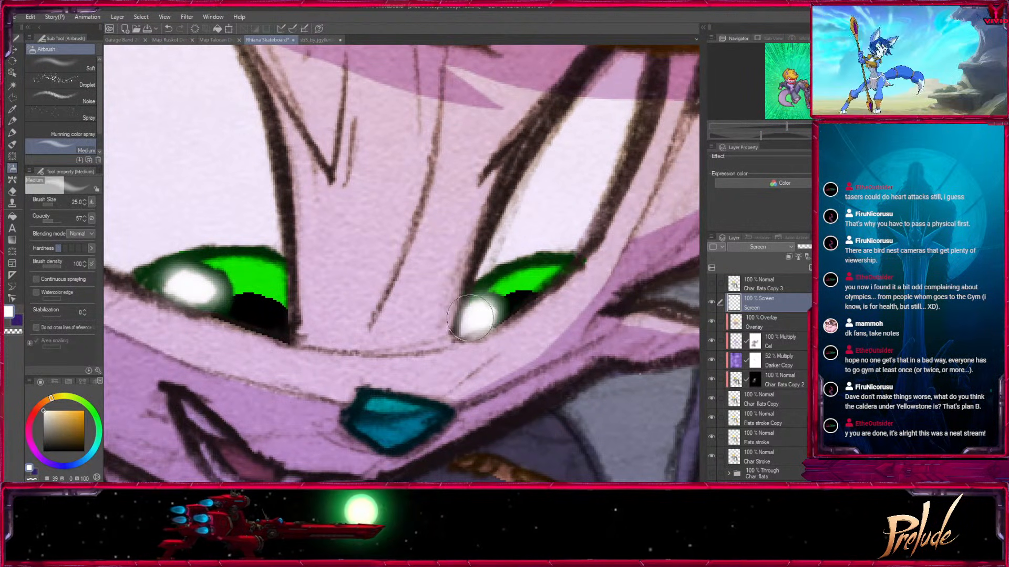
Airbrush the green of both irises brighter with hue 110, saturation 100 and value 100 at brush sizes 8 and 10.
{"action": "key", "text": "x"}
{"action": "left_click", "coordinate": [91, 409]}
{"action": "left_click", "coordinate": [77, 424]}
{"action": "left_click", "coordinate": [84, 410]}
{"action": "key", "text": "bracketleft"}
{"action": "key", "text": "bracketleft"}
{"action": "key", "text": "bracketleft"}
{"action": "key", "text": "bracketleft"}
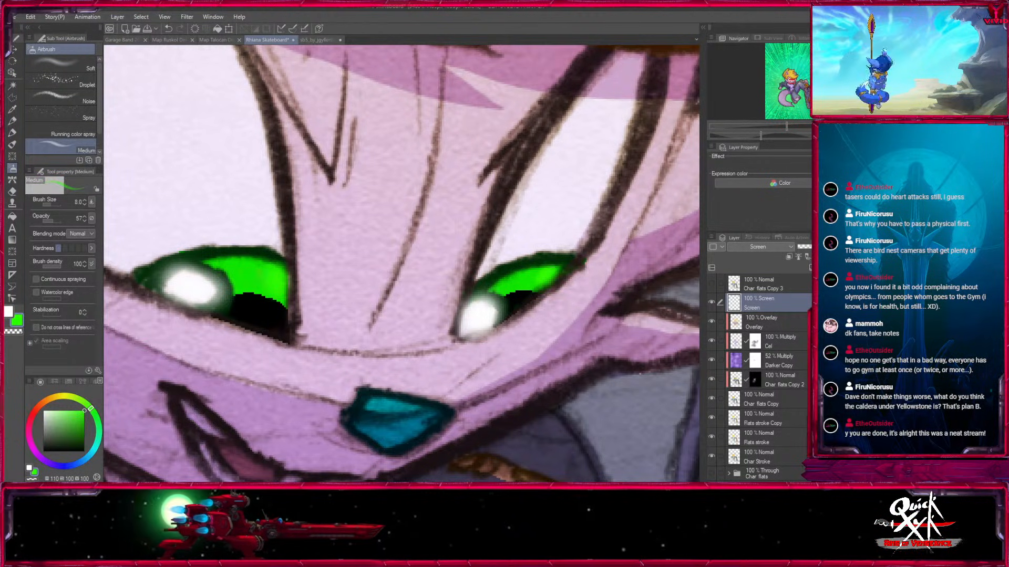
{"action": "key", "text": "bracketright"}
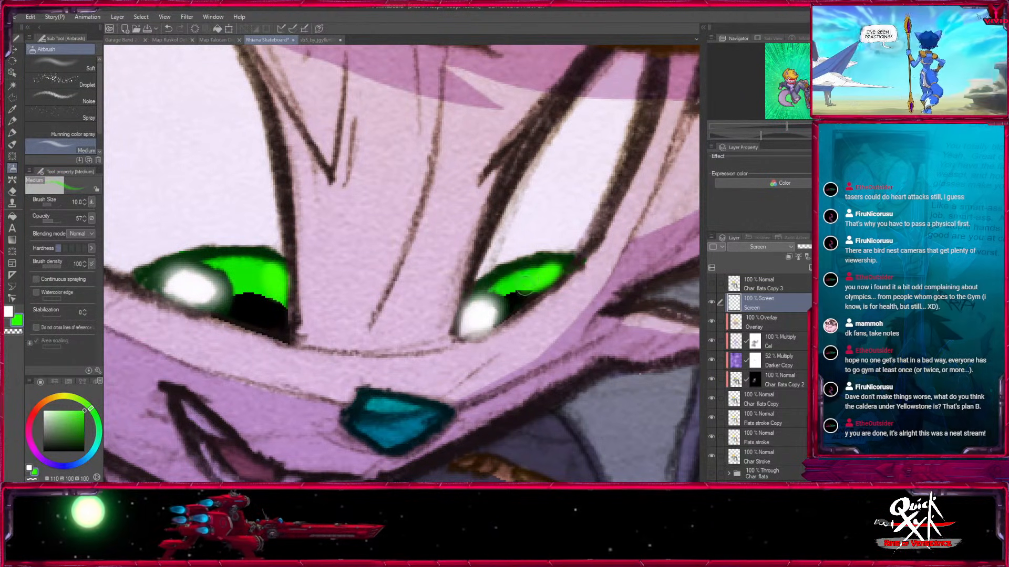
Airbrush golden yellow with hue 45, saturation 100 and value 100 at the top of the cross pendant.
{"action": "key", "text": "ctrl+minus"}
{"action": "key", "text": "ctrl+minus"}
{"action": "key", "text": "ctrl+minus"}
{"action": "key", "text": "ctrl+minus"}
{"action": "key", "text": "ctrl+minus"}
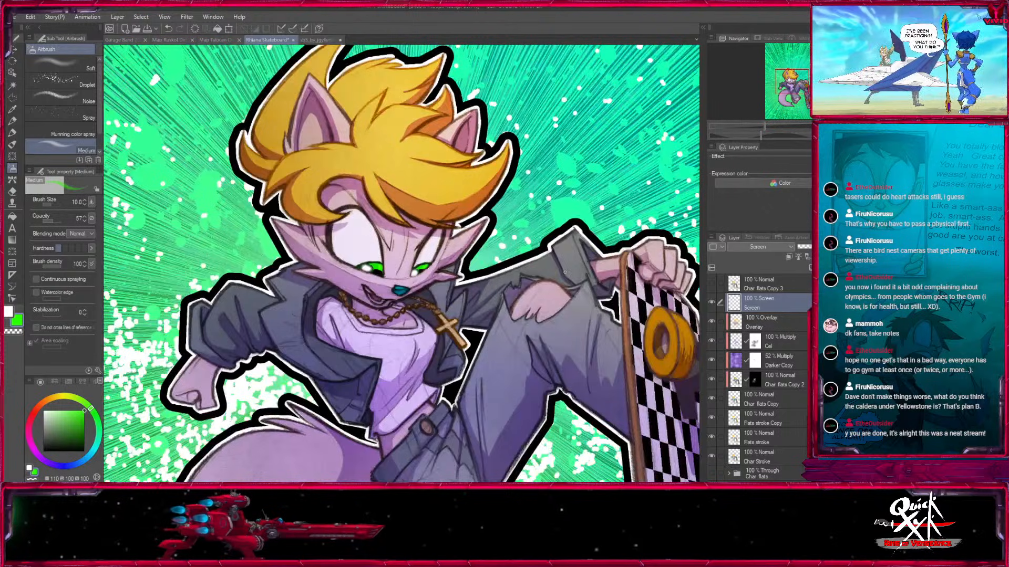
{"action": "key", "text": "ctrl+plus"}
{"action": "key", "text": "ctrl+plus"}
{"action": "key", "text": "ctrl+plus"}
{"action": "key", "text": "ctrl+plus"}
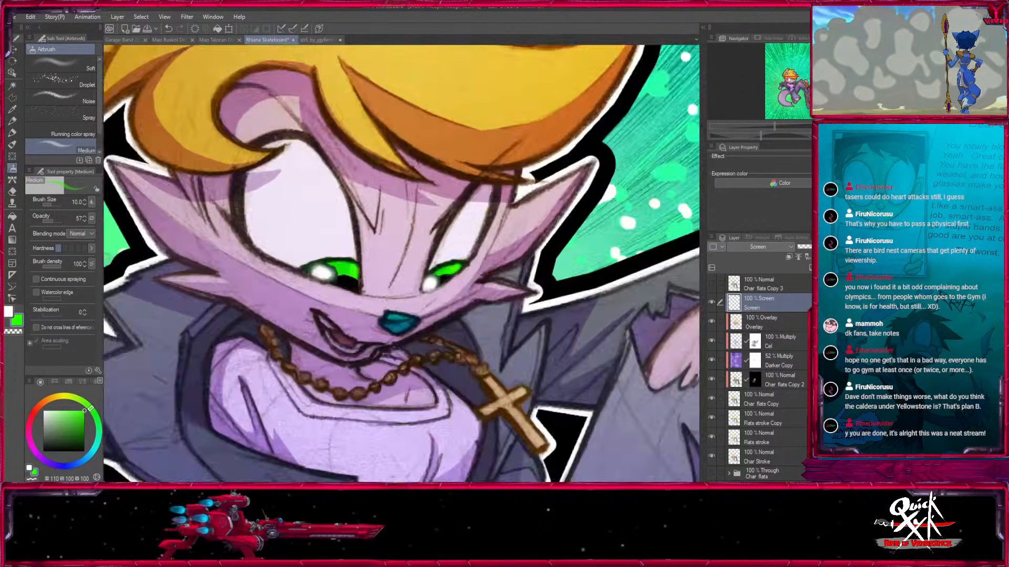
{"action": "left_click", "coordinate": [389, 232], "text": "alt"}
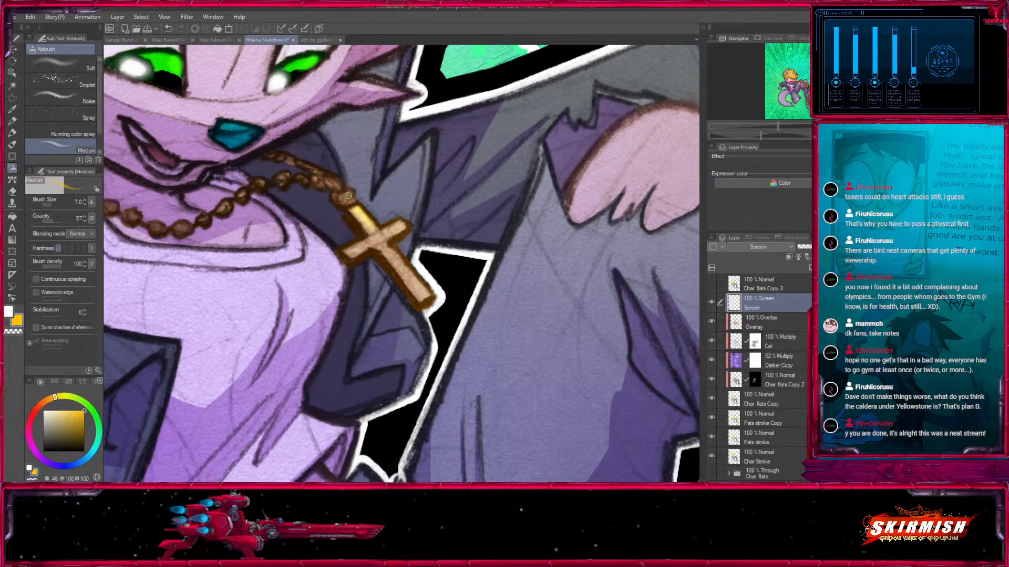
Airbrush bright golden highlights along the long bar and the crossbar of the pendant.
{"action": "key", "text": "bracketright"}
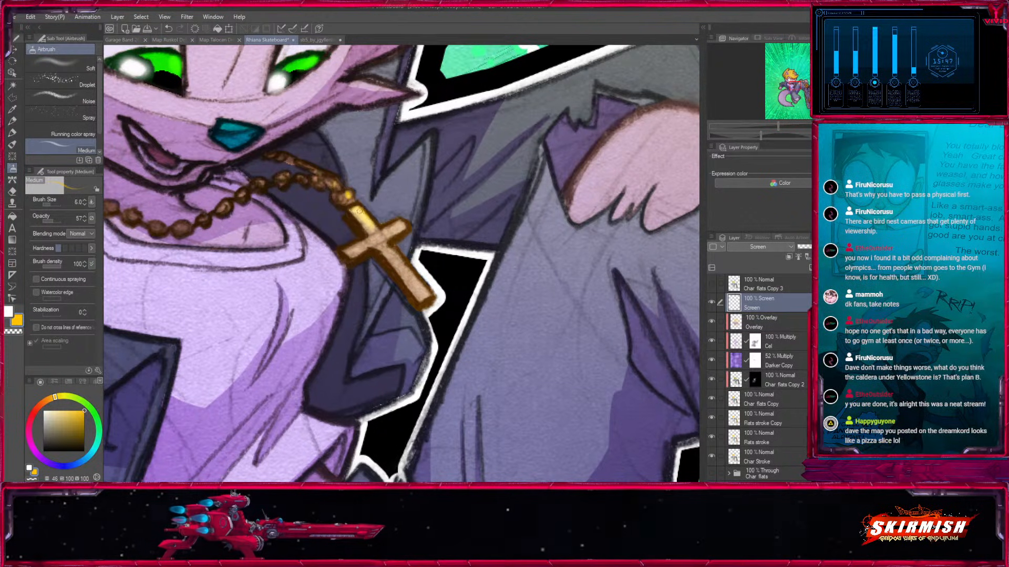
{"action": "key", "text": "bracketright"}
{"action": "left_click_drag", "start_coordinate": [377, 243], "coordinate": [423, 294]}
{"action": "left_click_drag", "start_coordinate": [363, 211], "coordinate": [424, 297]}
{"action": "key", "text": "bracketleft"}
{"action": "left_click_drag", "start_coordinate": [382, 237], "coordinate": [345, 258]}
{"action": "left_click_drag", "start_coordinate": [403, 227], "coordinate": [352, 253]}
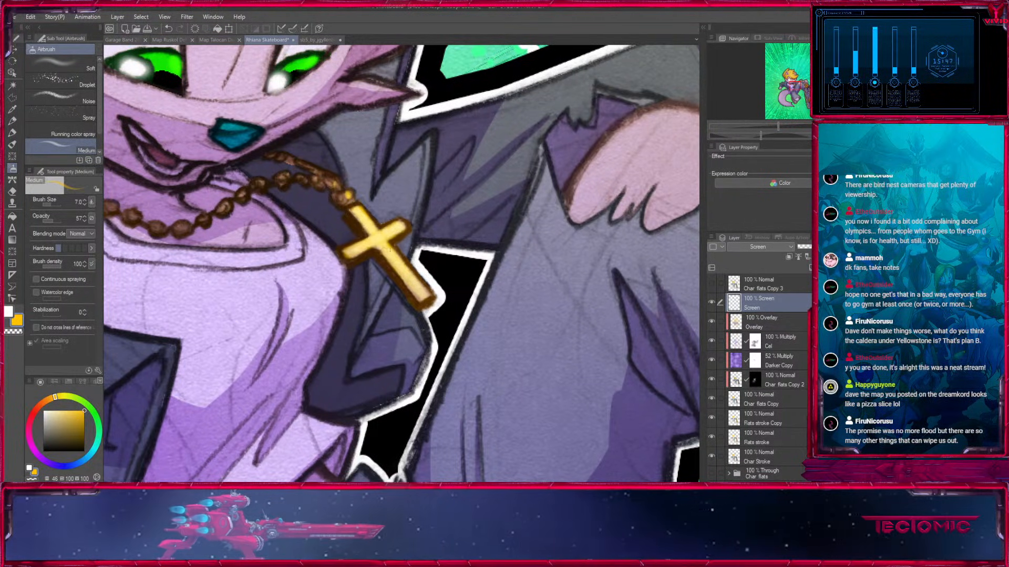
Refine the cross pendant's shine with small brush sizes and a paler yellow of hue 45, saturation 60 and value 100.
{"action": "key", "text": "bracketleft"}
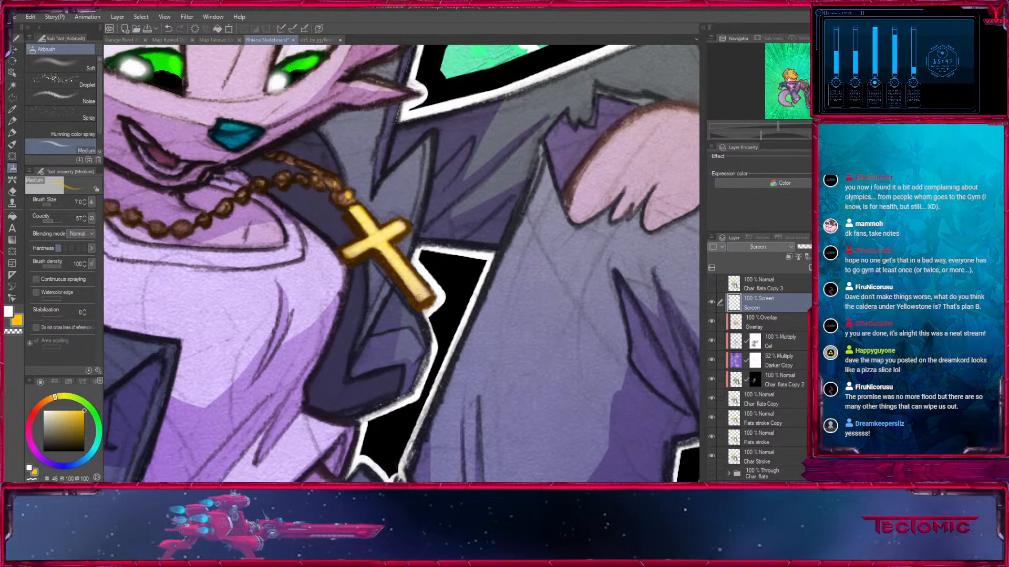
{"action": "key", "text": "bracketright"}
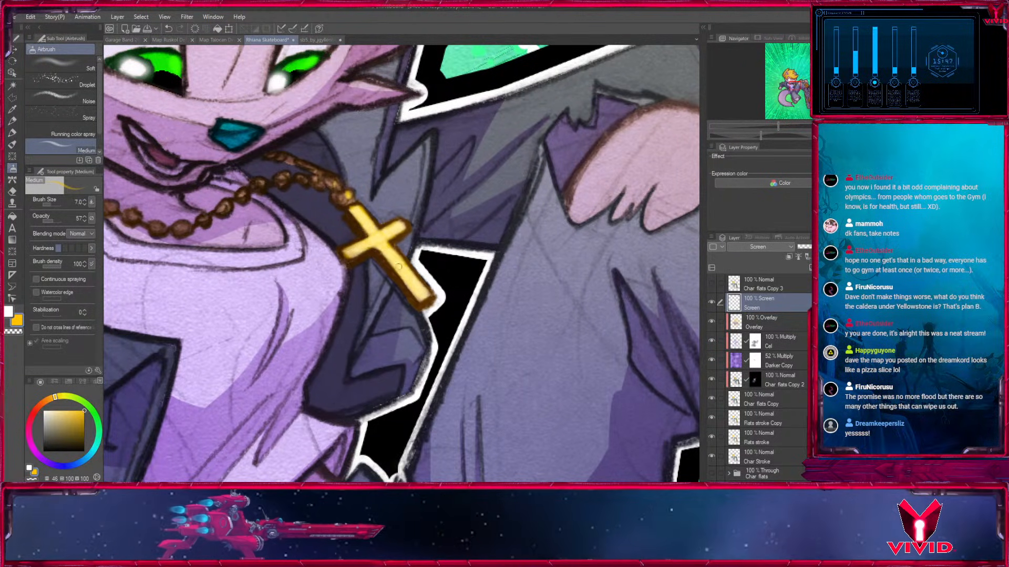
{"action": "key", "text": "bracketleft"}
{"action": "key", "text": "bracketright"}
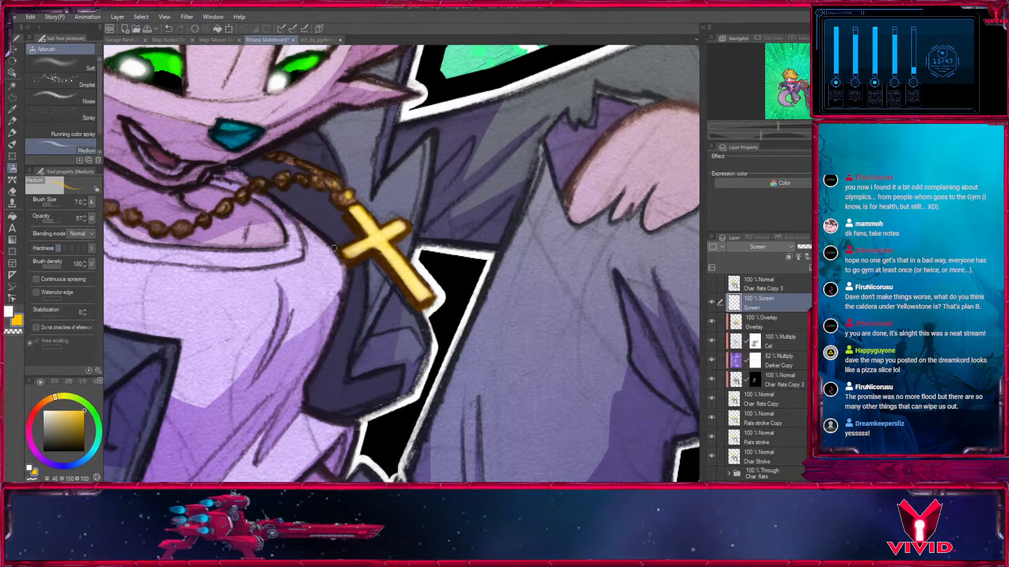
{"action": "left_click", "coordinate": [67, 411]}
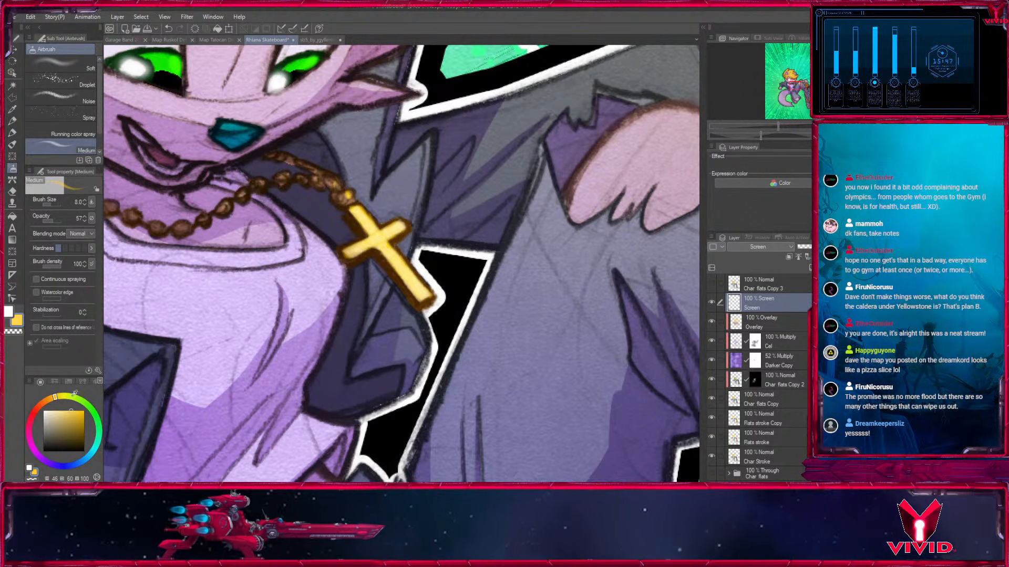
{"action": "key", "text": "bracketright"}
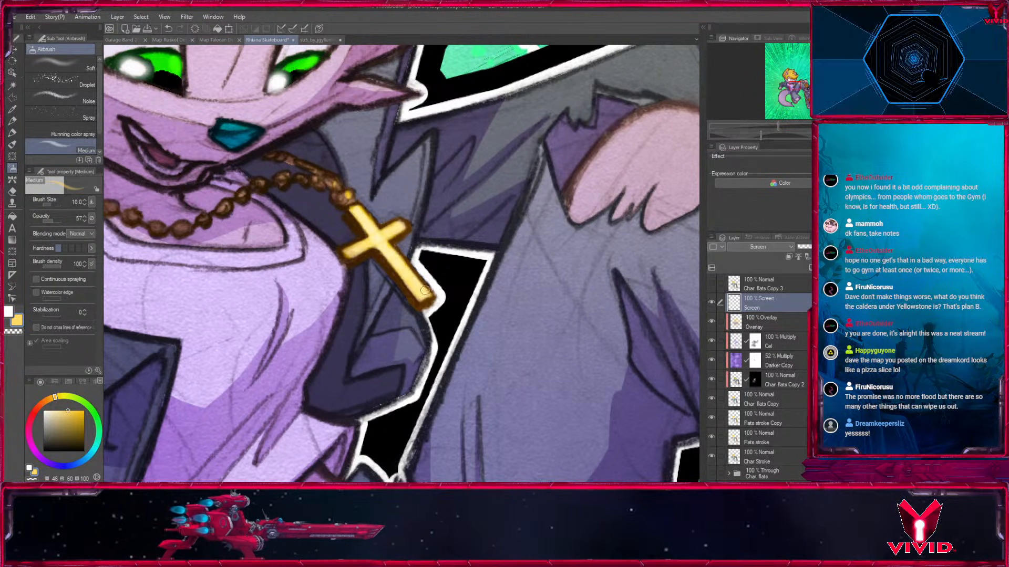
{"action": "key", "text": "bracketright"}
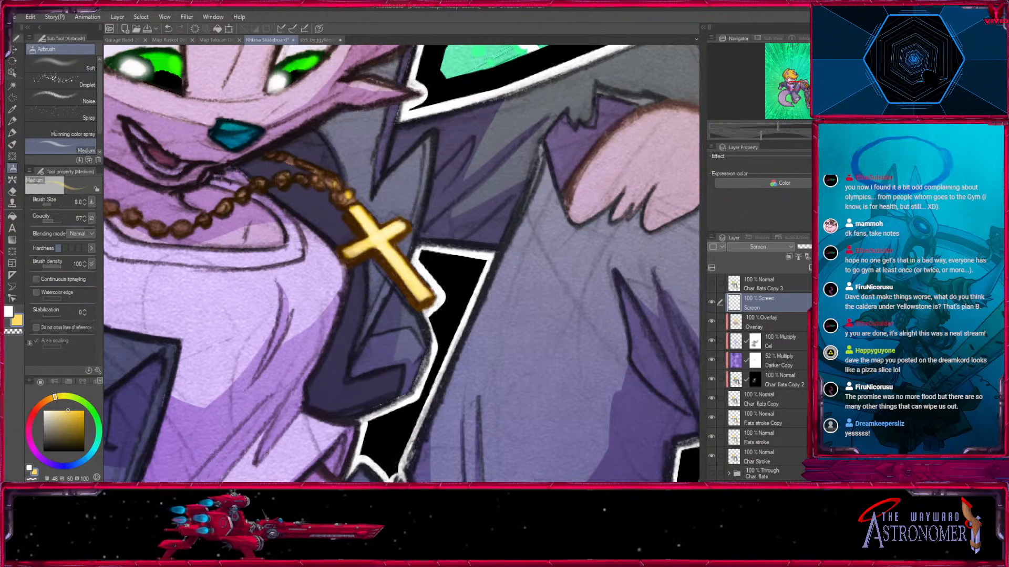
Create a layer named Screen 2 above the Screen layer and set its blend mode to Screen.
{"action": "key", "text": "ctrl+minus"}
{"action": "key", "text": "ctrl+minus"}
{"action": "key", "text": "ctrl+minus"}
{"action": "key", "text": "ctrl+minus"}
{"action": "mouse_move", "coordinate": [571, 323]}
{"action": "left_mouse_down"}
{"action": "mouse_move", "coordinate": [568, 339]}
{"action": "mouse_move", "coordinate": [568, 311]}
{"action": "left_mouse_up"}
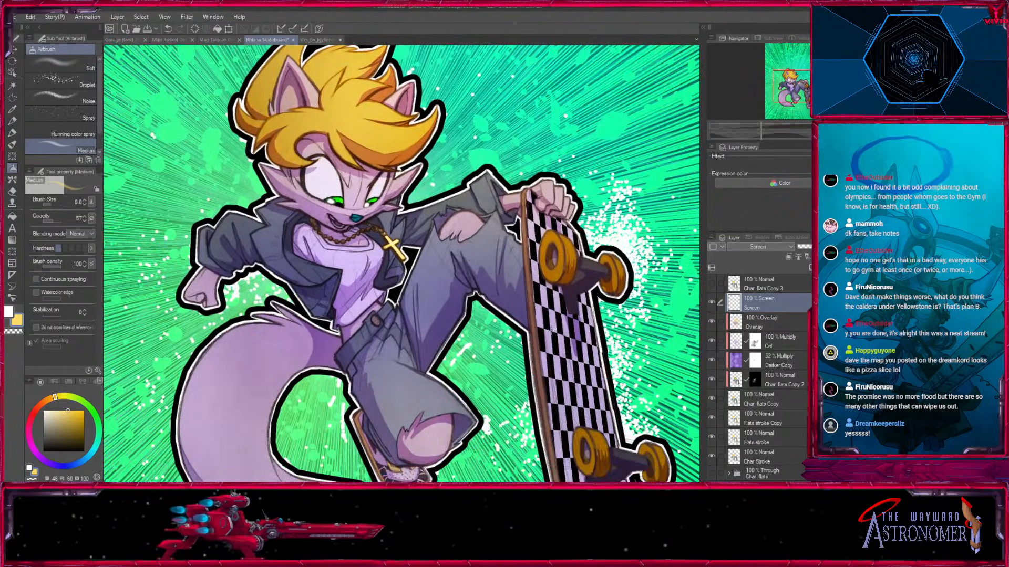
{"action": "key", "text": "ctrl+shift+n"}
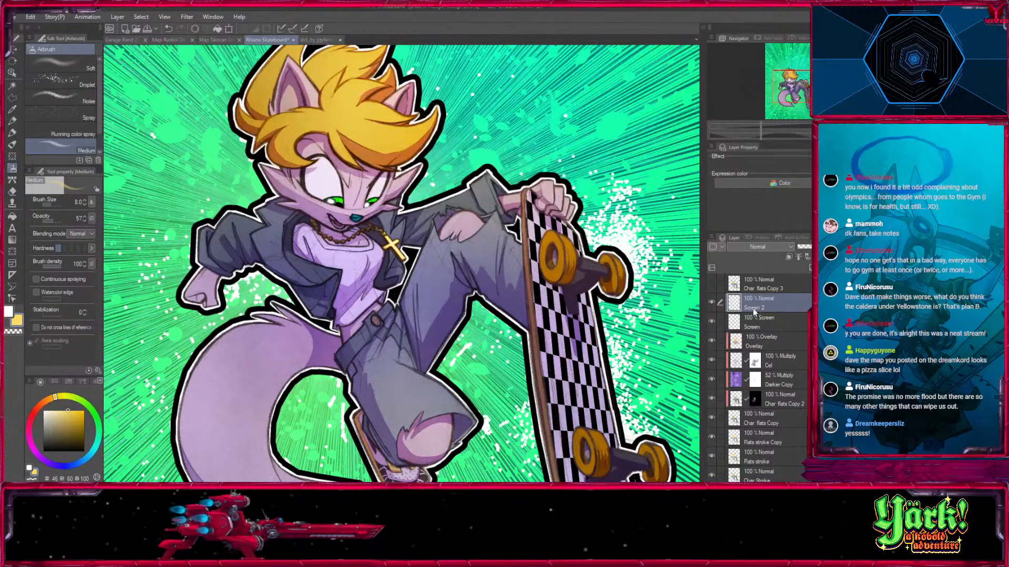
{"action": "left_click", "coordinate": [747, 64]}
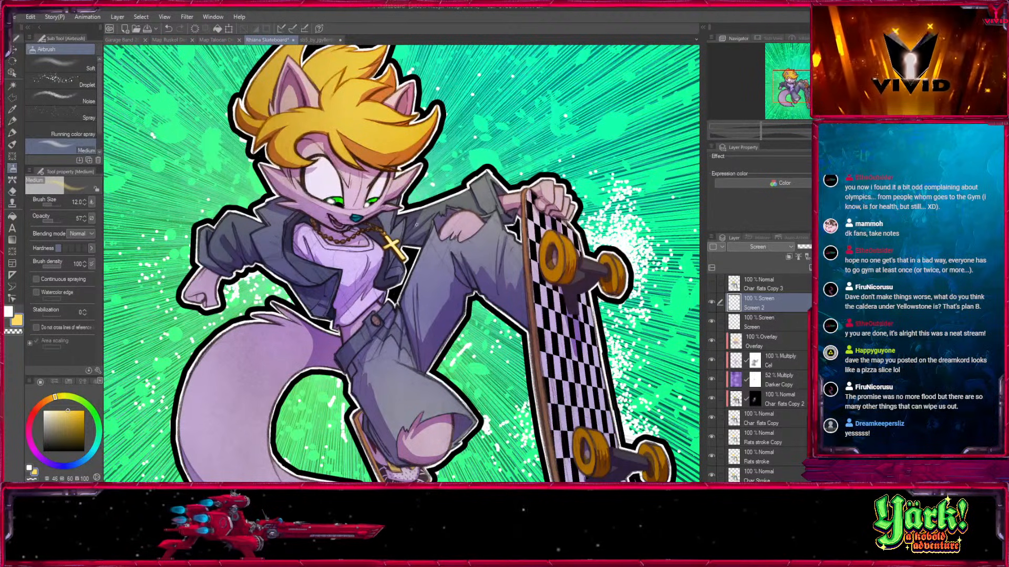
Airbrush an orange-gold glow with hue 40, saturation 78 and value 100 over the cross pendant.
{"action": "left_click", "coordinate": [75, 410]}
{"action": "key", "text": "bracketright"}
{"action": "key", "text": "bracketright"}
{"action": "key", "text": "bracketright"}
{"action": "key", "text": "bracketright"}
{"action": "key", "text": "bracketright"}
{"action": "key", "text": "bracketright"}
{"action": "key", "text": "bracketright"}
{"action": "key", "text": "bracketright"}
{"action": "key", "text": "bracketright"}
{"action": "left_click", "coordinate": [395, 245]}
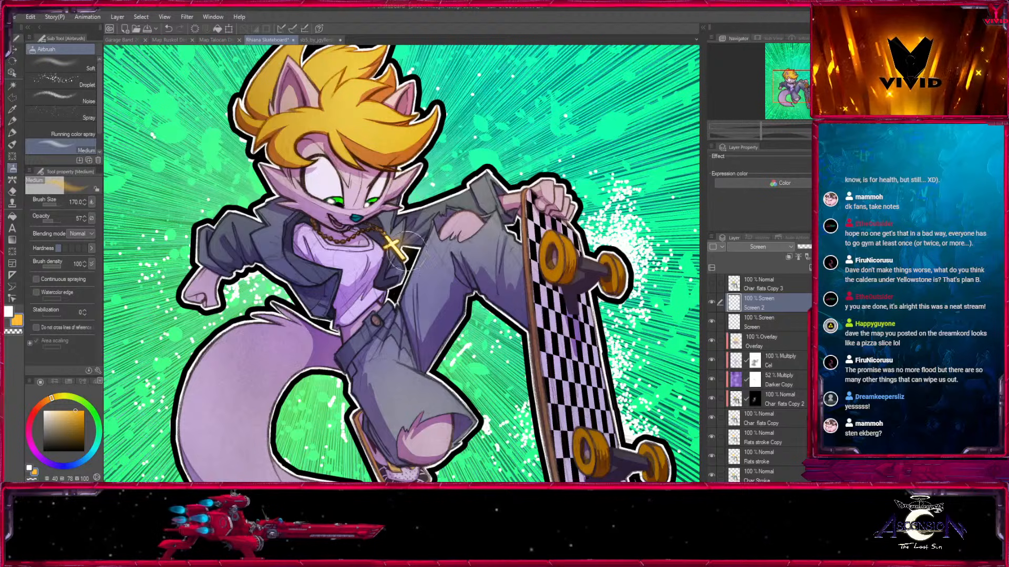
Try a larger glow over the cross pendant, undo it, and airbrush a wider glow with a size 250 brush.
{"action": "key", "text": "bracketright"}
{"action": "key", "text": "bracketright"}
{"action": "key", "text": "bracketright"}
{"action": "left_click", "coordinate": [405, 236]}
{"action": "key", "text": "ctrl+z"}
{"action": "key", "text": "bracketleft"}
{"action": "key", "text": "bracketleft"}
{"action": "left_click", "coordinate": [398, 242]}
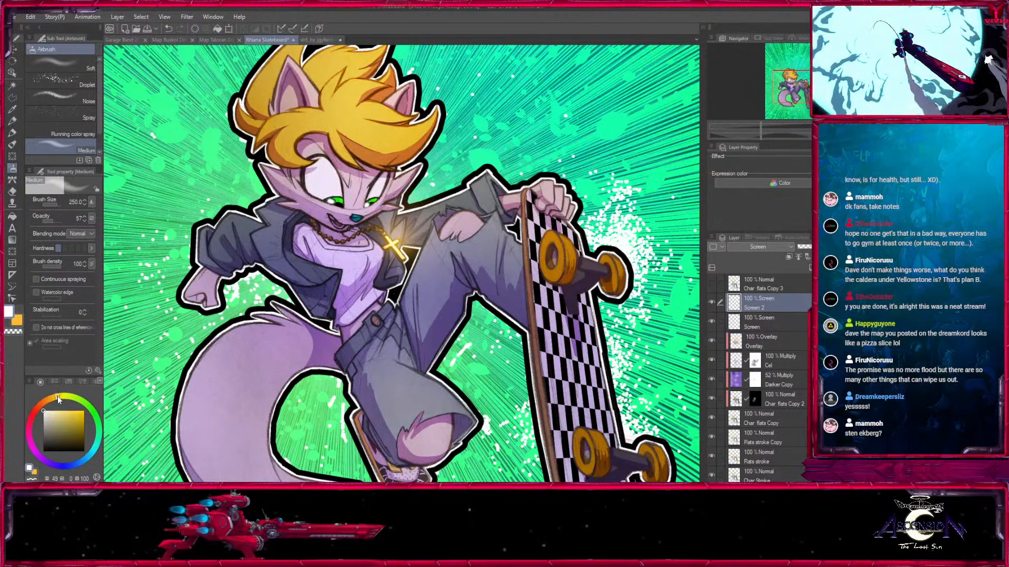
Airbrush a paler yellow glow of hue 53, saturation 37 and value 100 over the cross pendant at brush size 150.
{"action": "key", "text": "bracketleft"}
{"action": "left_click", "coordinate": [397, 248]}
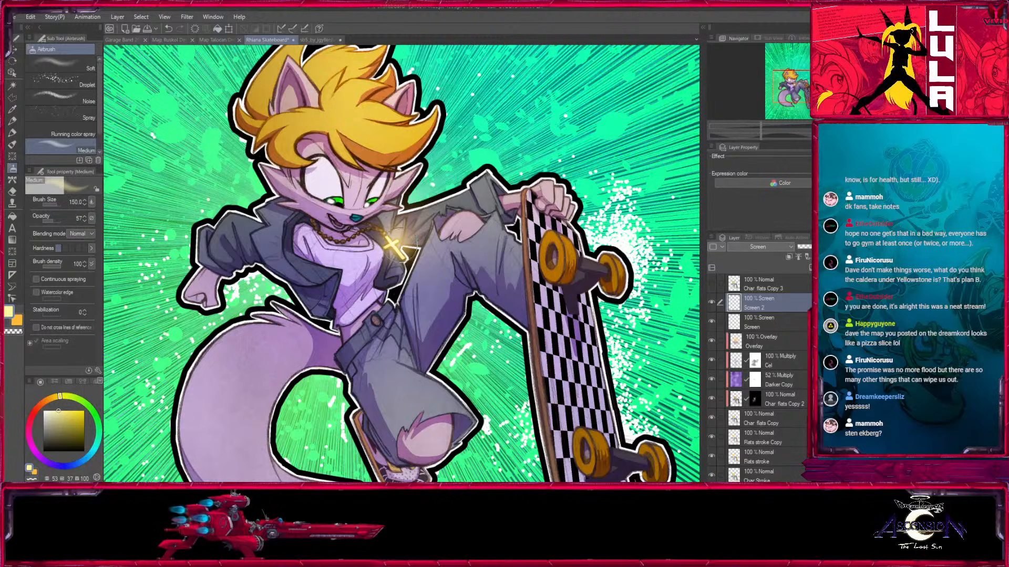
{"action": "scroll", "coordinate": [401, 263], "scroll_direction": "up", "scroll_amount": 5}
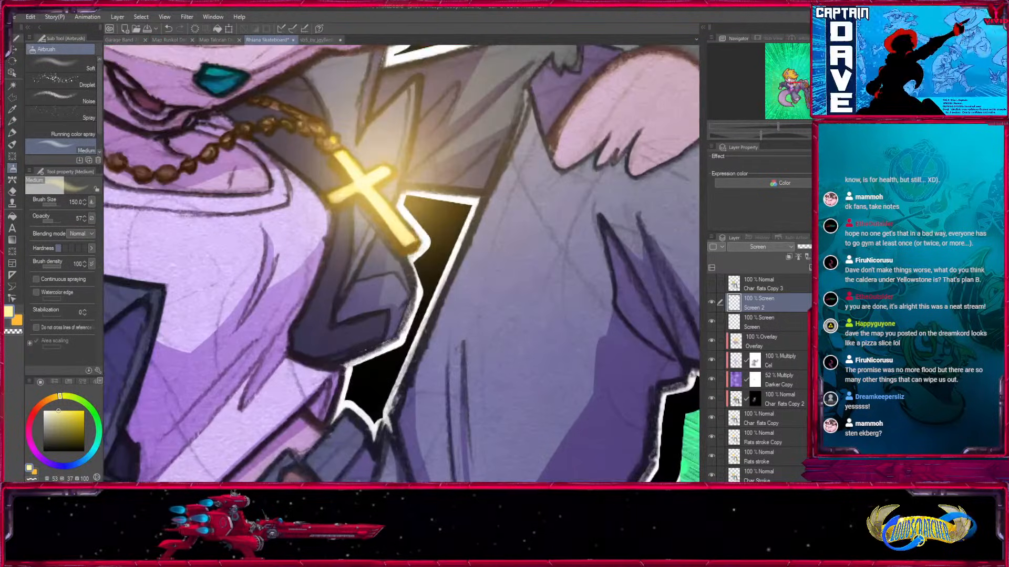
Erase the glow spilling onto the jacket below the cross with Fill in Mono Pen 3, using varied brush sizes from 5 upward.
{"action": "left_click", "coordinate": [12, 134]}
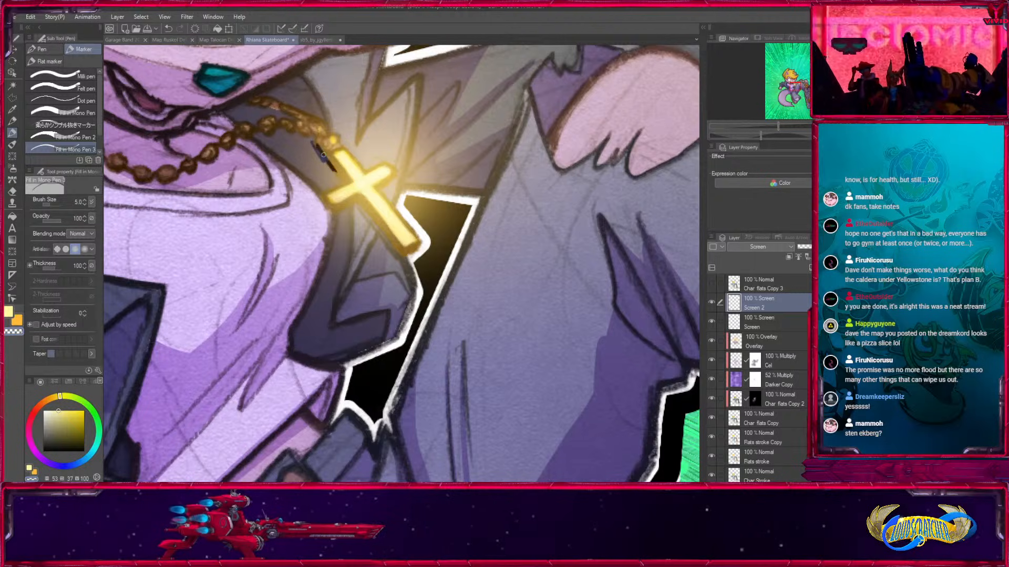
{"action": "mouse_move", "coordinate": [318, 193]}
{"action": "left_mouse_down"}
{"action": "mouse_move", "coordinate": [333, 222]}
{"action": "mouse_move", "coordinate": [337, 214]}
{"action": "left_mouse_up"}
{"action": "key", "text": "bracketright"}
{"action": "key", "text": "bracketright"}
{"action": "key", "text": "bracketright"}
{"action": "key", "text": "bracketright"}
{"action": "key", "text": "bracketright"}
{"action": "key", "text": "bracketright"}
{"action": "key", "text": "bracketright"}
{"action": "key", "text": "bracketright"}
{"action": "key", "text": "bracketright"}
{"action": "mouse_move", "coordinate": [328, 261]}
{"action": "left_mouse_down"}
{"action": "mouse_move", "coordinate": [330, 214]}
{"action": "mouse_move", "coordinate": [352, 208]}
{"action": "mouse_move", "coordinate": [324, 216]}
{"action": "mouse_move", "coordinate": [349, 207]}
{"action": "mouse_move", "coordinate": [339, 210]}
{"action": "mouse_move", "coordinate": [383, 232]}
{"action": "left_mouse_up"}
{"action": "key", "text": "bracketleft"}
{"action": "key", "text": "bracketleft"}
{"action": "key", "text": "bracketleft"}
{"action": "mouse_move", "coordinate": [360, 199]}
{"action": "left_mouse_down"}
{"action": "mouse_move", "coordinate": [413, 270]}
{"action": "mouse_move", "coordinate": [356, 213]}
{"action": "mouse_move", "coordinate": [325, 299]}
{"action": "left_mouse_up"}
{"action": "key", "text": "bracketright"}
{"action": "key", "text": "bracketright"}
{"action": "key", "text": "bracketright"}
{"action": "key", "text": "bracketright"}
{"action": "key", "text": "bracketright"}
{"action": "mouse_move", "coordinate": [349, 334]}
{"action": "left_mouse_down"}
{"action": "mouse_move", "coordinate": [370, 276]}
{"action": "mouse_move", "coordinate": [393, 315]}
{"action": "mouse_move", "coordinate": [363, 231]}
{"action": "left_mouse_up"}
{"action": "key", "text": "bracketleft"}
{"action": "key", "text": "bracketleft"}
{"action": "mouse_move", "coordinate": [399, 278]}
{"action": "left_mouse_down"}
{"action": "mouse_move", "coordinate": [363, 226]}
{"action": "mouse_move", "coordinate": [424, 301]}
{"action": "left_mouse_up"}
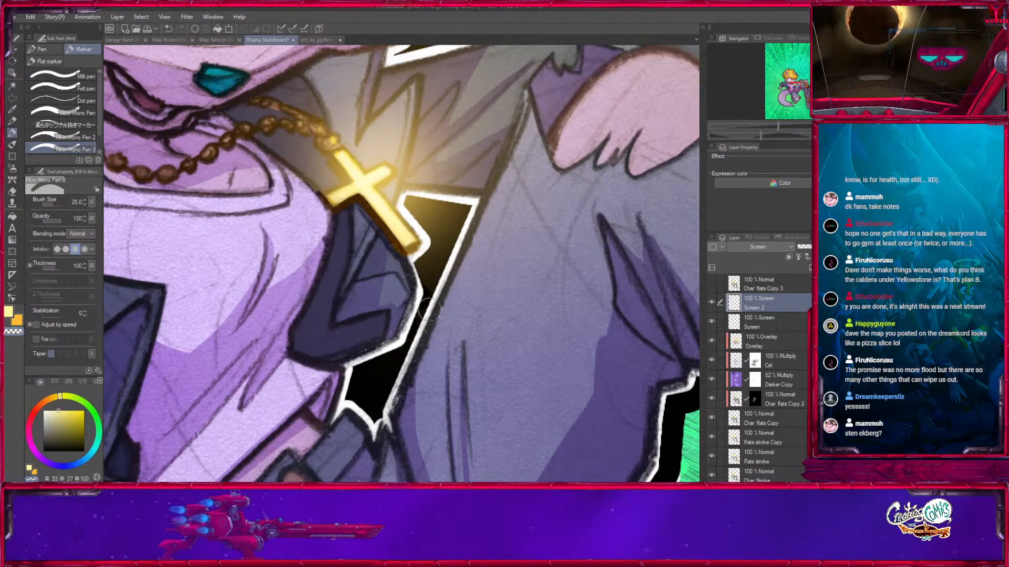
Clean the glow around the cross's lower tip and the adjoining jacket folds with a size 10 brush.
{"action": "key", "text": "bracketleft"}
{"action": "key", "text": "bracketleft"}
{"action": "key", "text": "bracketleft"}
{"action": "key", "text": "bracketleft"}
{"action": "key", "text": "bracketleft"}
{"action": "left_click_drag", "start_coordinate": [419, 244], "coordinate": [411, 248]}
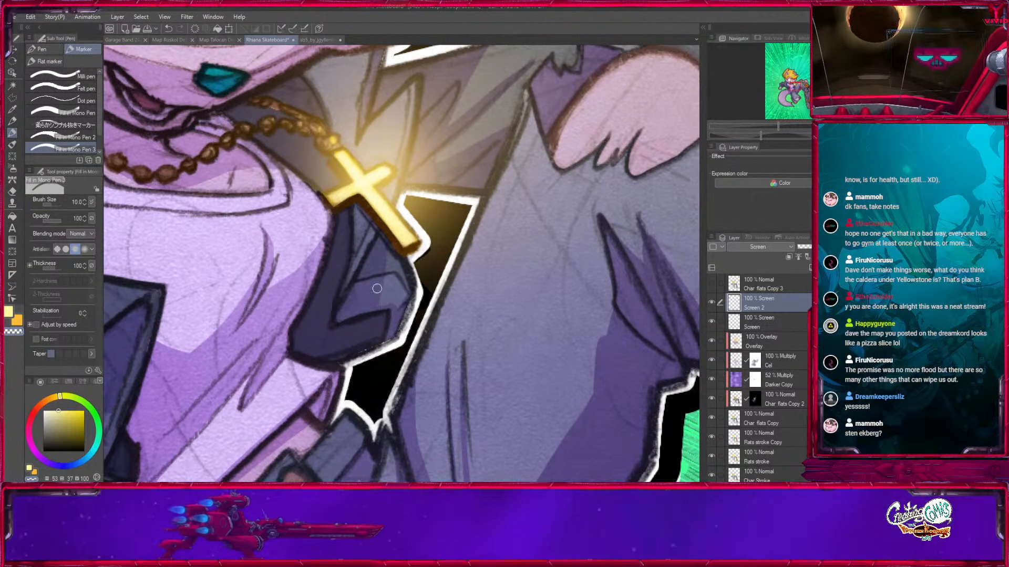
{"action": "left_click_drag", "start_coordinate": [377, 289], "coordinate": [397, 356]}
Partly erase the glow on the jacket between the chain and cross at opacity 34, with brush sizes 7 to 25.
{"action": "left_click", "coordinate": [69, 218]}
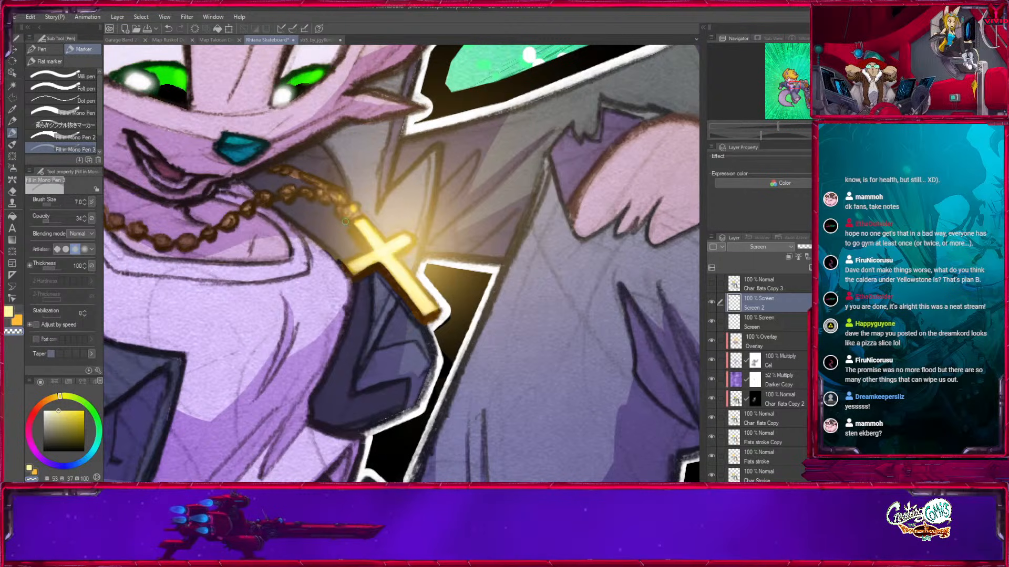
{"action": "key", "text": "bracketright"}
{"action": "key", "text": "bracketright"}
{"action": "key", "text": "bracketright"}
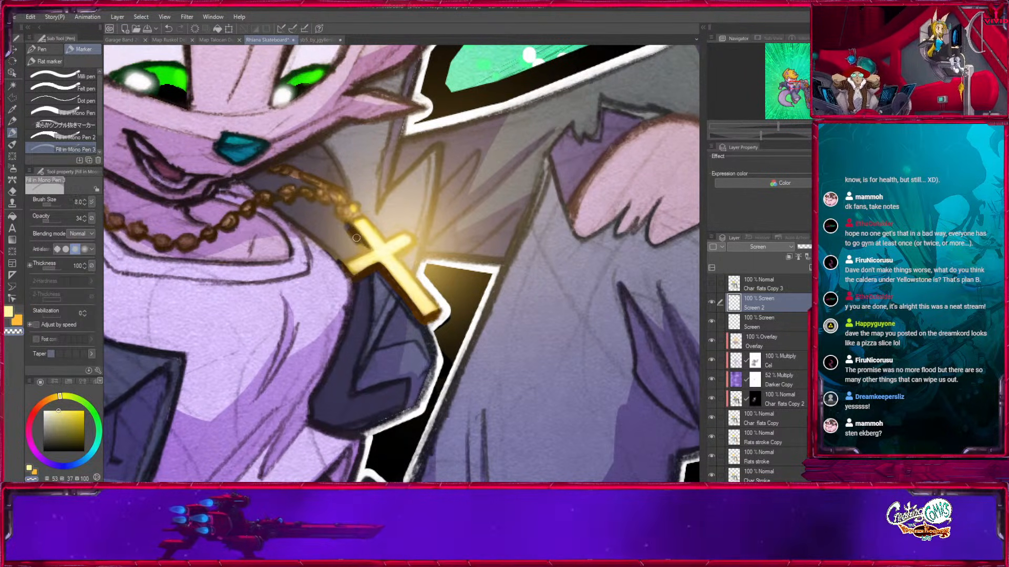
{"action": "key", "text": "bracketright"}
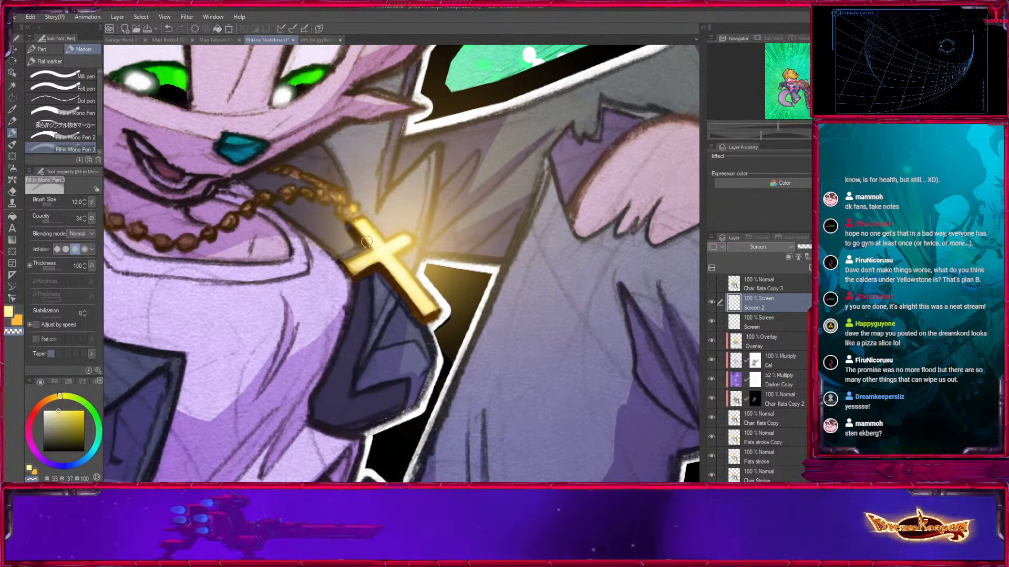
{"action": "key", "text": "bracketright"}
{"action": "key", "text": "bracketright"}
{"action": "key", "text": "bracketright"}
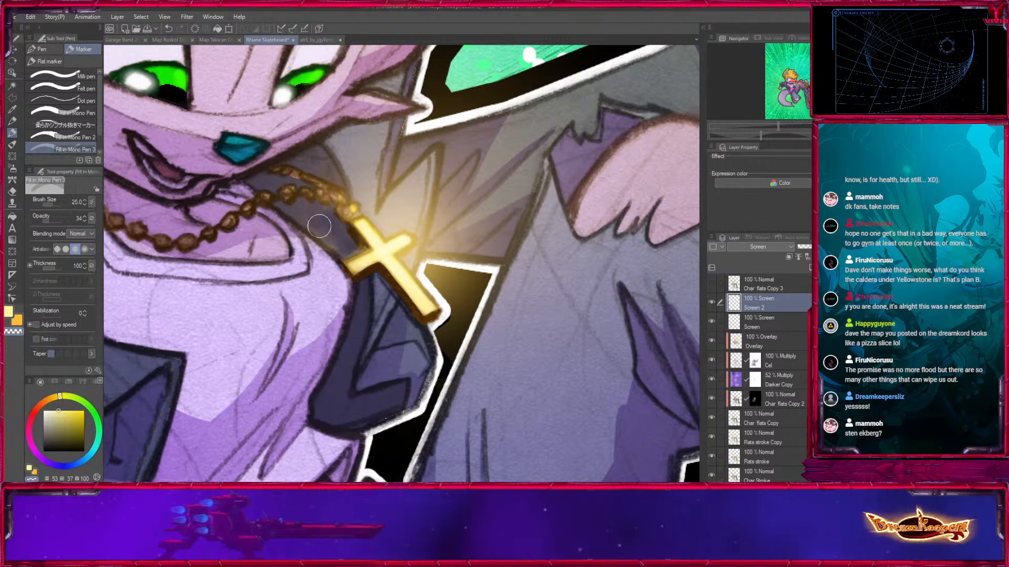
Fully erase the glow on the dark jacket area under the chain at opacity 100 with a size 50 brush.
{"action": "left_click", "coordinate": [62, 221]}
{"action": "key", "text": "bracketright"}
{"action": "key", "text": "bracketright"}
{"action": "key", "text": "bracketright"}
{"action": "key", "text": "bracketright"}
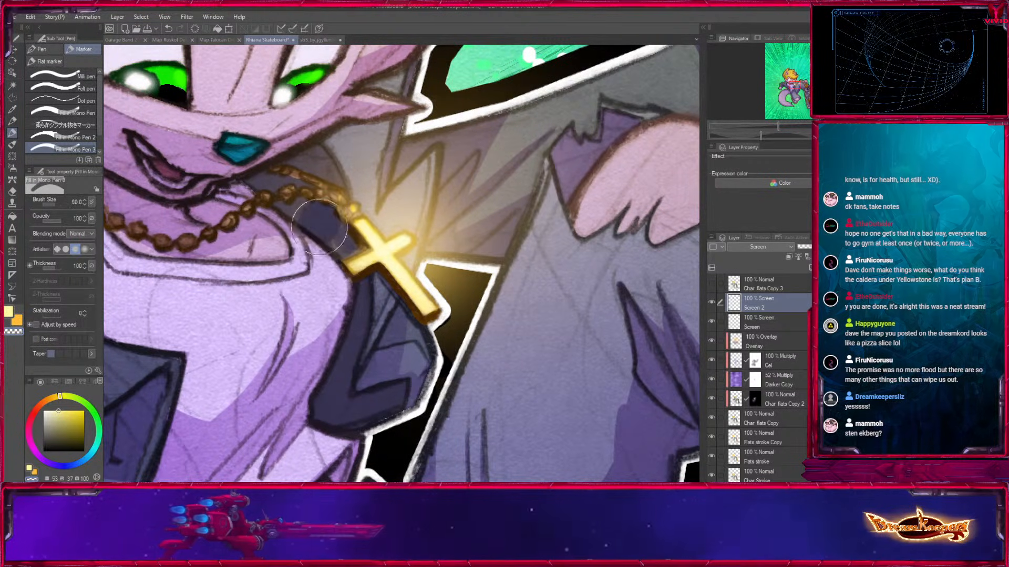
{"action": "left_click_drag", "start_coordinate": [324, 226], "coordinate": [289, 230]}
Tidy the glow along the cross's upper-left edge with brush sizes 12, 8 and 30.
{"action": "key", "text": "bracketleft"}
{"action": "key", "text": "bracketleft"}
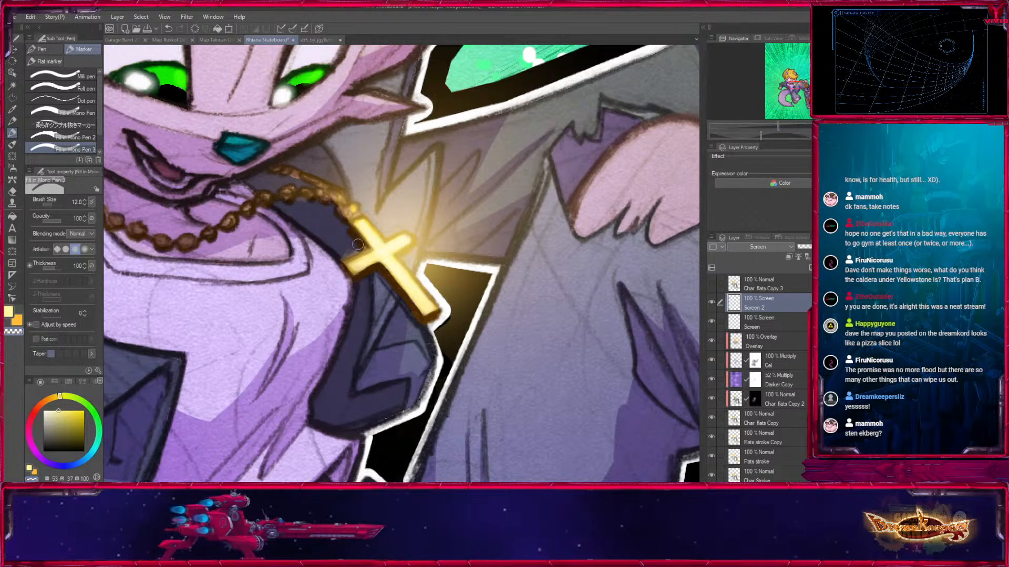
{"action": "key", "text": "bracketleft"}
{"action": "key", "text": "bracketleft"}
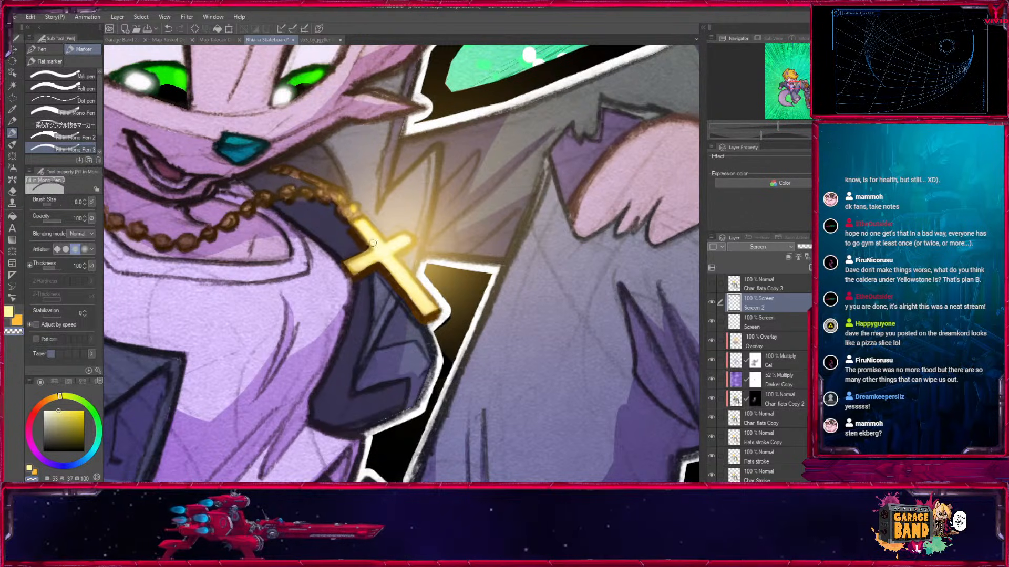
{"action": "key", "text": "bracketright"}
{"action": "key", "text": "bracketright"}
{"action": "key", "text": "bracketright"}
{"action": "key", "text": "bracketright"}
{"action": "key", "text": "bracketright"}
{"action": "key", "text": "bracketright"}
{"action": "key", "text": "bracketright"}
{"action": "key", "text": "bracketright"}
{"action": "key", "text": "bracketleft"}
Retouch the cross pendant's arm with the Round mixing brush at size 7.
{"action": "key", "text": "ctrl+minus"}
{"action": "key", "text": "ctrl+minus"}
{"action": "key", "text": "ctrl+minus"}
{"action": "key", "text": "ctrl+minus"}
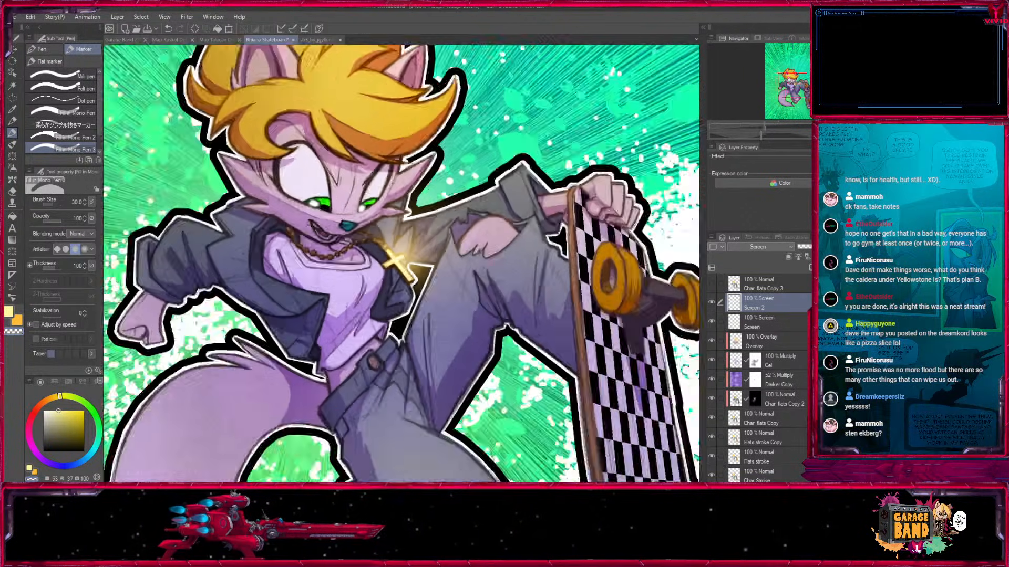
{"action": "left_click_drag", "start_coordinate": [674, 210], "coordinate": [675, 239]}
{"action": "key", "text": "ctrl+plus"}
{"action": "key", "text": "ctrl+plus"}
{"action": "key", "text": "ctrl+plus"}
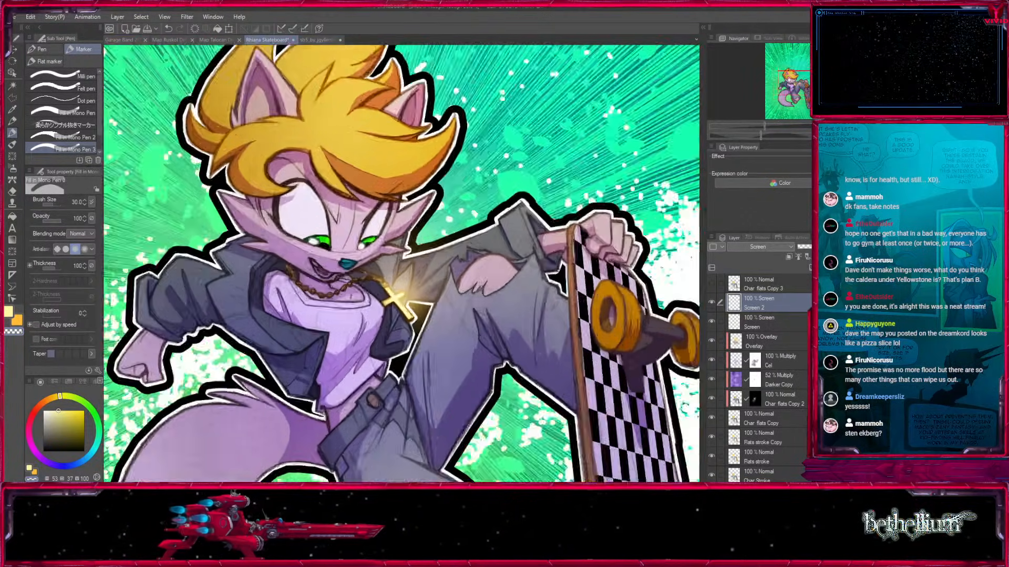
{"action": "key", "text": "b"}
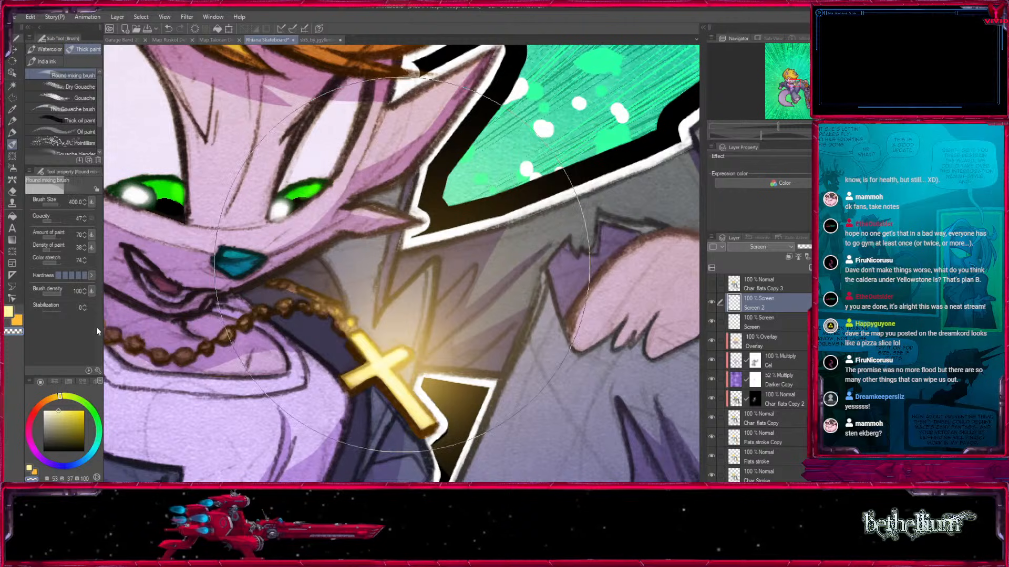
{"action": "key", "text": "bracketleft"}
{"action": "key", "text": "bracketleft"}
{"action": "key", "text": "bracketleft"}
{"action": "key", "text": "bracketleft"}
{"action": "key", "text": "bracketleft"}
{"action": "key", "text": "bracketleft"}
{"action": "key", "text": "bracketleft"}
{"action": "key", "text": "bracketleft"}
{"action": "key", "text": "bracketleft"}
{"action": "key", "text": "bracketleft"}
{"action": "key", "text": "bracketleft"}
{"action": "key", "text": "bracketleft"}
{"action": "key", "text": "bracketleft"}
{"action": "key", "text": "bracketleft"}
{"action": "key", "text": "bracketleft"}
{"action": "key", "text": "bracketleft"}
{"action": "left_click_drag", "start_coordinate": [409, 359], "coordinate": [398, 366]}
Compare the character with the Screen 2 glow layer hidden and shown, both in full view and close up.
{"action": "key", "text": "ctrl+minus"}
{"action": "key", "text": "ctrl+minus"}
{"action": "key", "text": "ctrl+minus"}
{"action": "key", "text": "ctrl+minus"}
{"action": "key", "text": "ctrl+minus"}
{"action": "left_click_drag", "start_coordinate": [401, 315], "coordinate": [349, 283]}
{"action": "left_click", "coordinate": [711, 302]}
{"action": "left_click", "coordinate": [712, 303]}
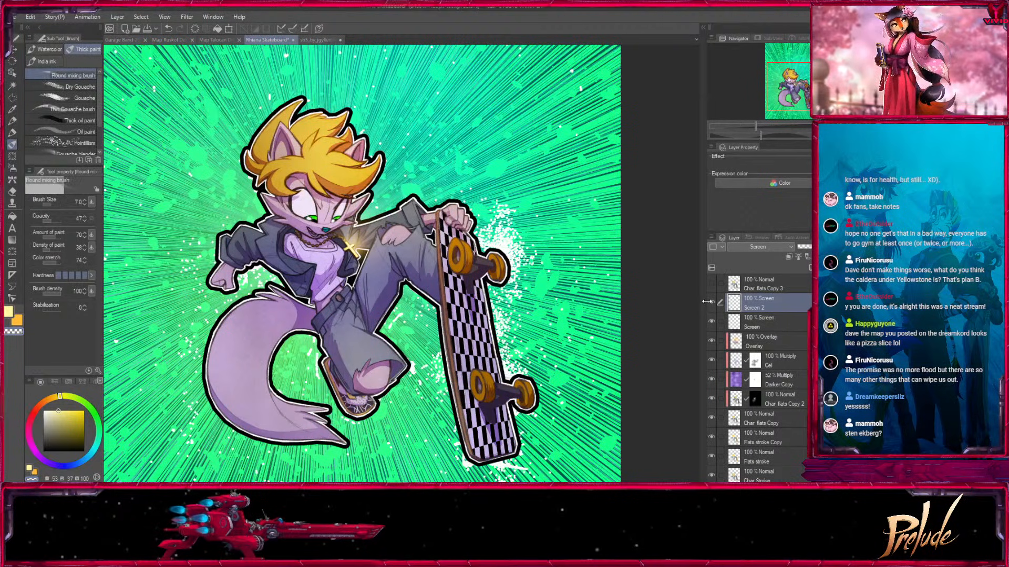
{"action": "mouse_move", "coordinate": [711, 309]}
{"action": "left_mouse_down"}
{"action": "mouse_move", "coordinate": [712, 320]}
{"action": "mouse_move", "coordinate": [714, 305]}
{"action": "left_mouse_up"}
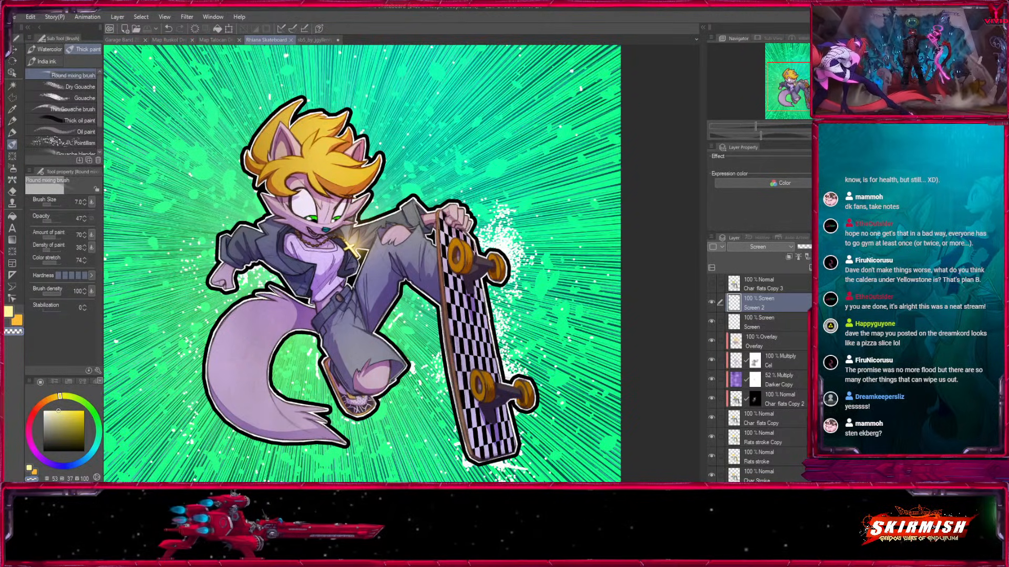
{"action": "key", "text": "ctrl+plus"}
{"action": "key", "text": "ctrl+plus"}
{"action": "left_click_drag", "start_coordinate": [792, 79], "coordinate": [786, 78]}
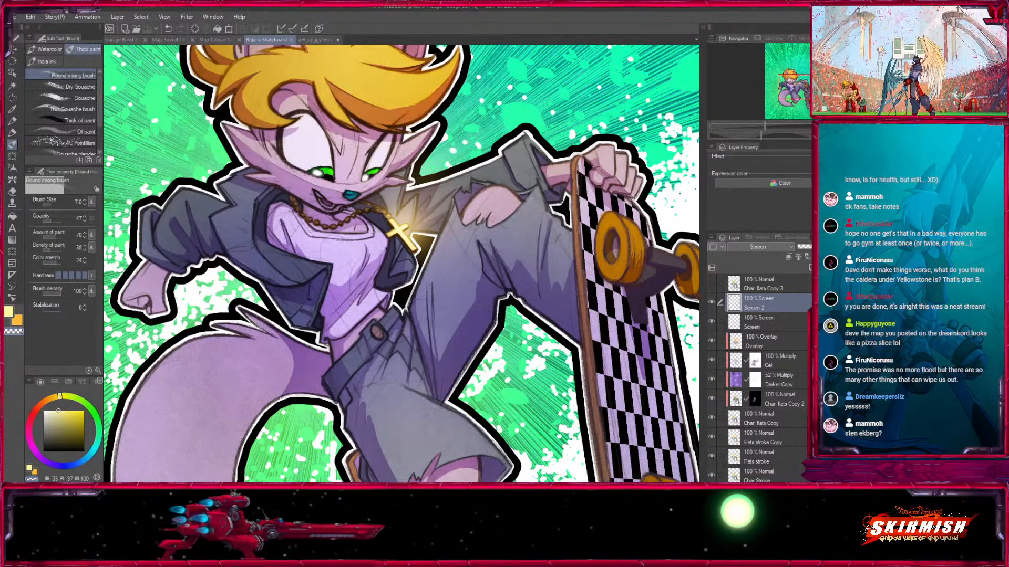
{"action": "key", "text": "ctrl+minus"}
{"action": "left_click_drag", "start_coordinate": [799, 93], "coordinate": [797, 91]}
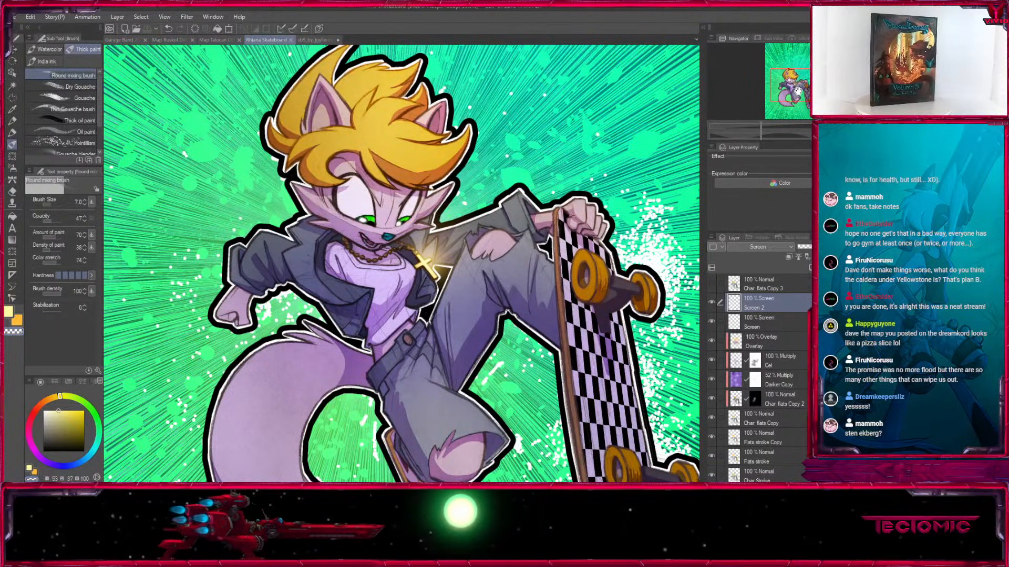
{"action": "left_click_drag", "start_coordinate": [798, 91], "coordinate": [797, 88]}
{"action": "left_click", "coordinate": [712, 303]}
{"action": "left_click", "coordinate": [712, 303]}
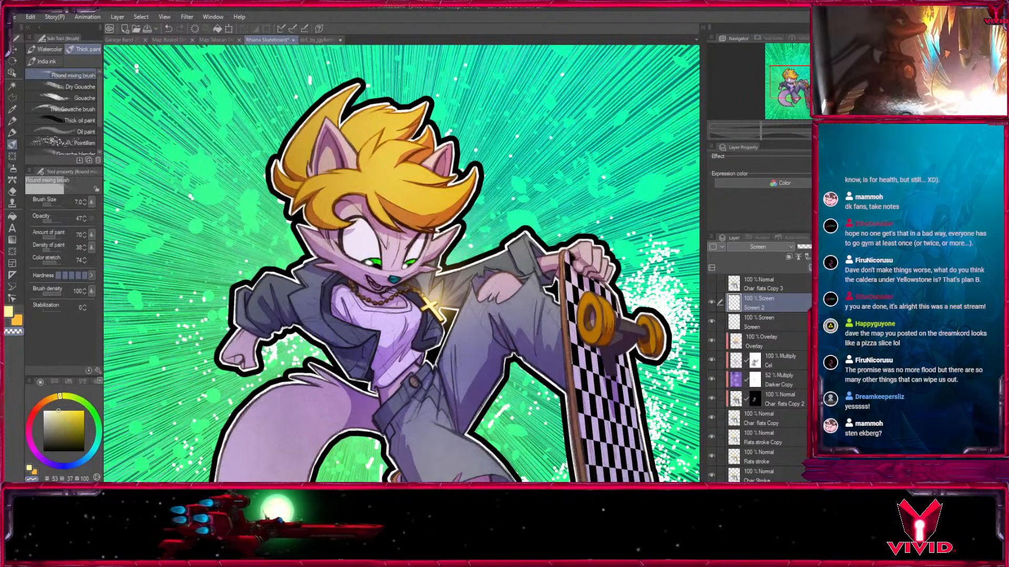
Create a layer named Hair gloss above the Screen 2 layer.
{"action": "key", "text": "ctrl+shift+n"}
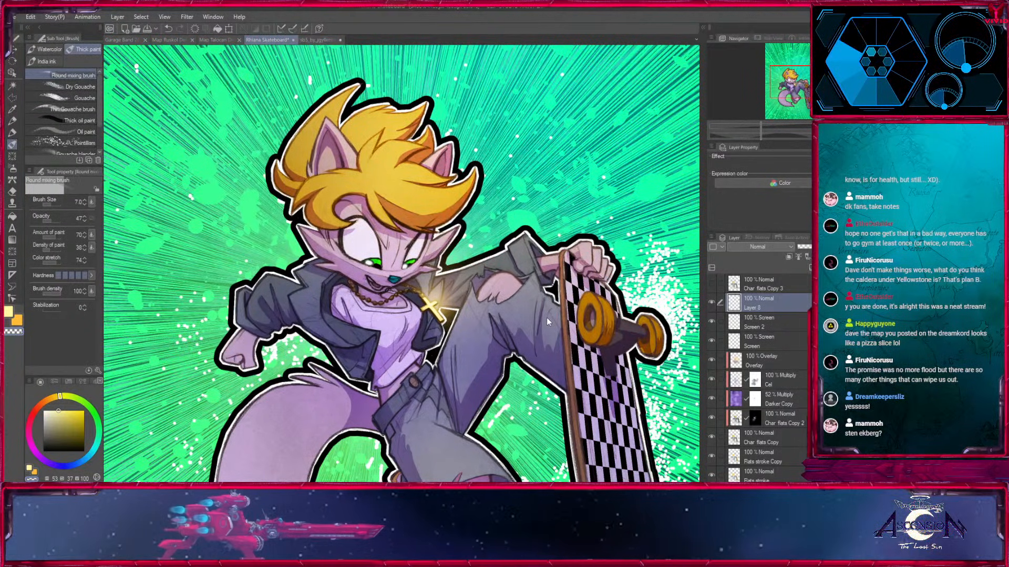
{"action": "double_click", "coordinate": [764, 302]}
{"action": "type", "text": "Hair gloss"}
{"action": "key", "text": "Return"}
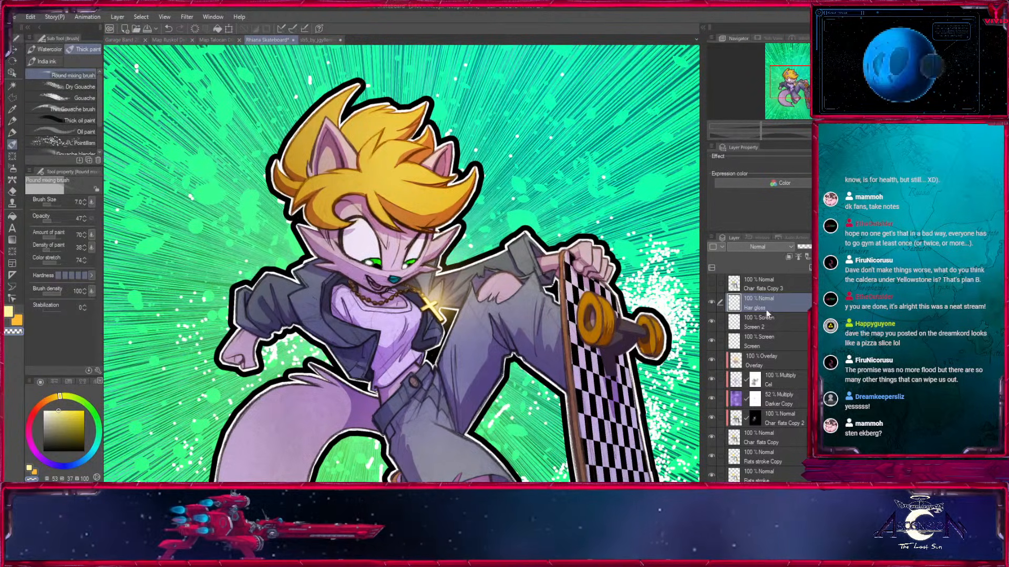
Set the Hair gloss layer's blend mode to Screen and ready the Round mixing brush with the orange-gold colour.
{"action": "scroll", "coordinate": [393, 226], "scroll_direction": "up", "scroll_amount": 4}
{"action": "left_click_drag", "start_coordinate": [393, 226], "coordinate": [414, 446]}
{"action": "left_click", "coordinate": [12, 133]}
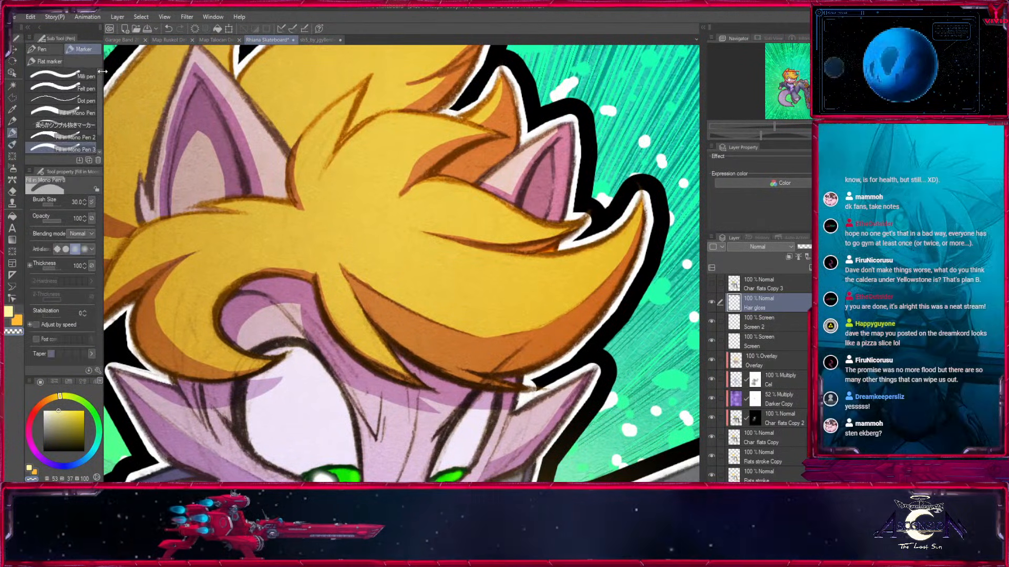
{"action": "left_click", "coordinate": [12, 145]}
{"action": "left_click", "coordinate": [17, 320]}
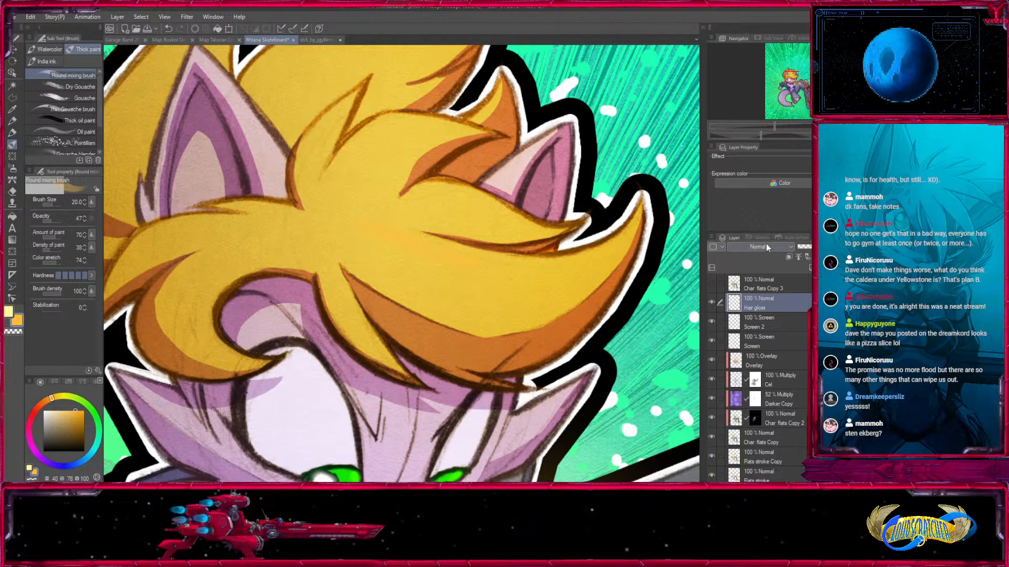
{"action": "left_click", "coordinate": [750, 72]}
Paint soft gloss streaks on the swept fringe locks beside the far ear with brush sizes 20 to 25.
{"action": "left_click_drag", "start_coordinate": [396, 229], "coordinate": [514, 267]}
{"action": "left_click_drag", "start_coordinate": [424, 191], "coordinate": [488, 298]}
{"action": "key", "text": "bracketright"}
{"action": "key", "text": "bracketright"}
{"action": "key", "text": "bracketright"}
{"action": "mouse_move", "coordinate": [577, 314]}
{"action": "left_mouse_down"}
{"action": "mouse_move", "coordinate": [511, 297]}
{"action": "mouse_move", "coordinate": [465, 315]}
{"action": "left_mouse_up"}
{"action": "left_click_drag", "start_coordinate": [549, 311], "coordinate": [457, 324]}
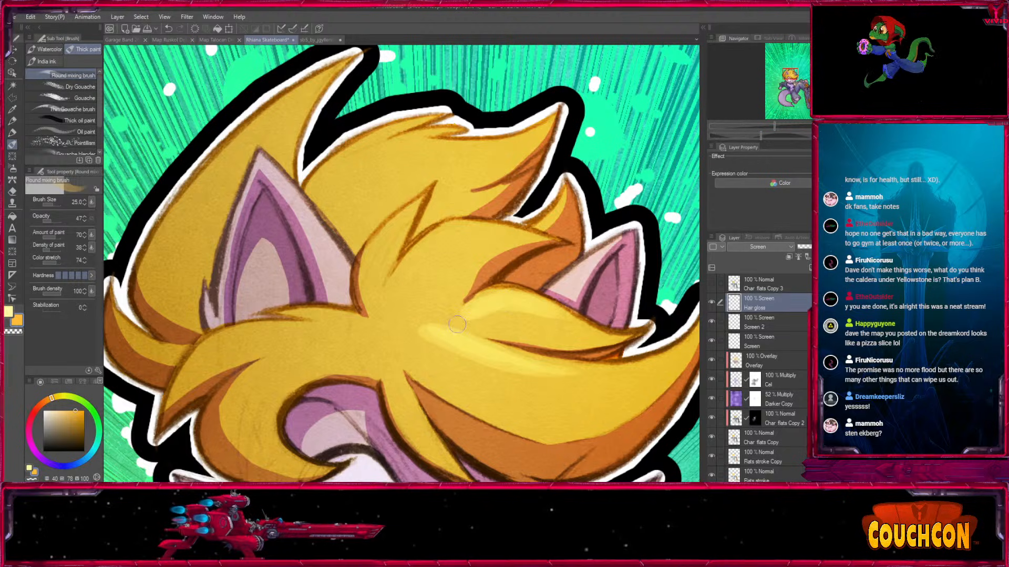
Add gloss to the central hair tuft and the fringe lock beneath the near ear.
{"action": "mouse_move", "coordinate": [513, 235]}
{"action": "left_mouse_down"}
{"action": "mouse_move", "coordinate": [446, 234]}
{"action": "mouse_move", "coordinate": [391, 287]}
{"action": "left_mouse_up"}
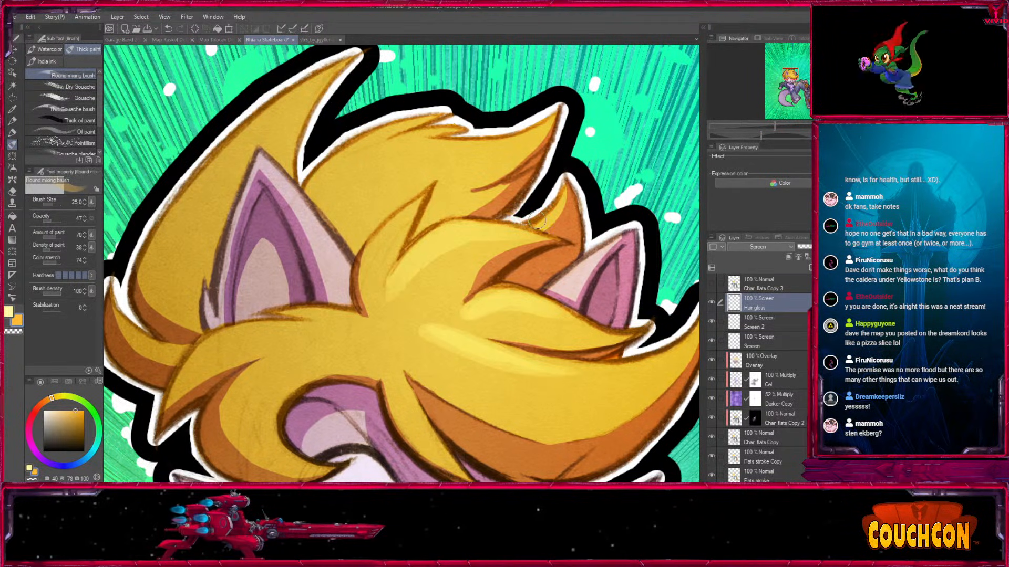
{"action": "key", "text": "bracketleft"}
{"action": "left_click_drag", "start_coordinate": [387, 247], "coordinate": [545, 104]}
{"action": "left_click_drag", "start_coordinate": [293, 279], "coordinate": [431, 196]}
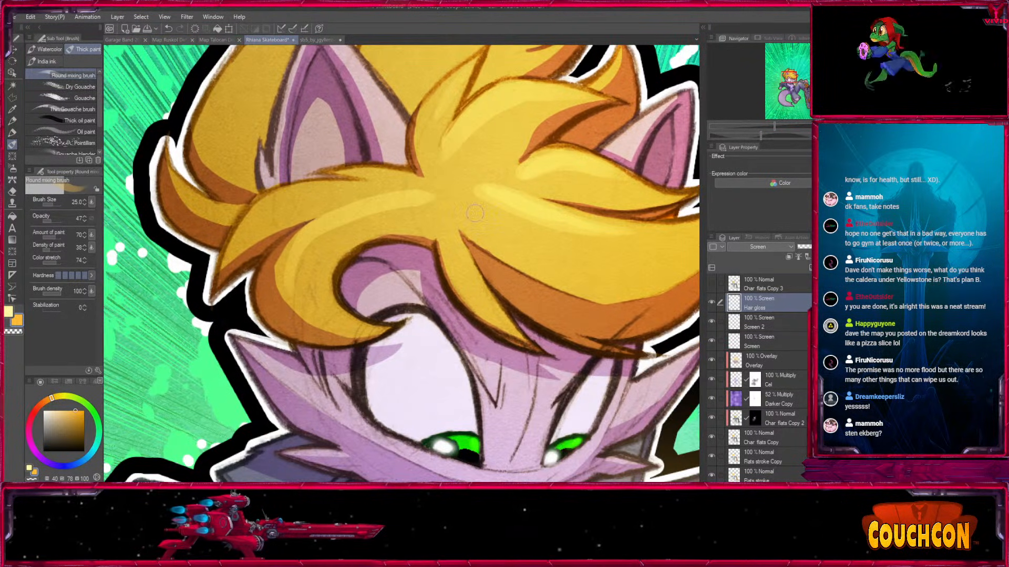
Paint gloss on the curled fringe and the narrow lock between the eyes, undoing one stroke and reducing the brush to 17.
{"action": "left_click_drag", "start_coordinate": [265, 208], "coordinate": [374, 194]}
{"action": "left_click_drag", "start_coordinate": [525, 269], "coordinate": [387, 272]}
{"action": "key", "text": "ctrl+z"}
{"action": "key", "text": "bracketleft"}
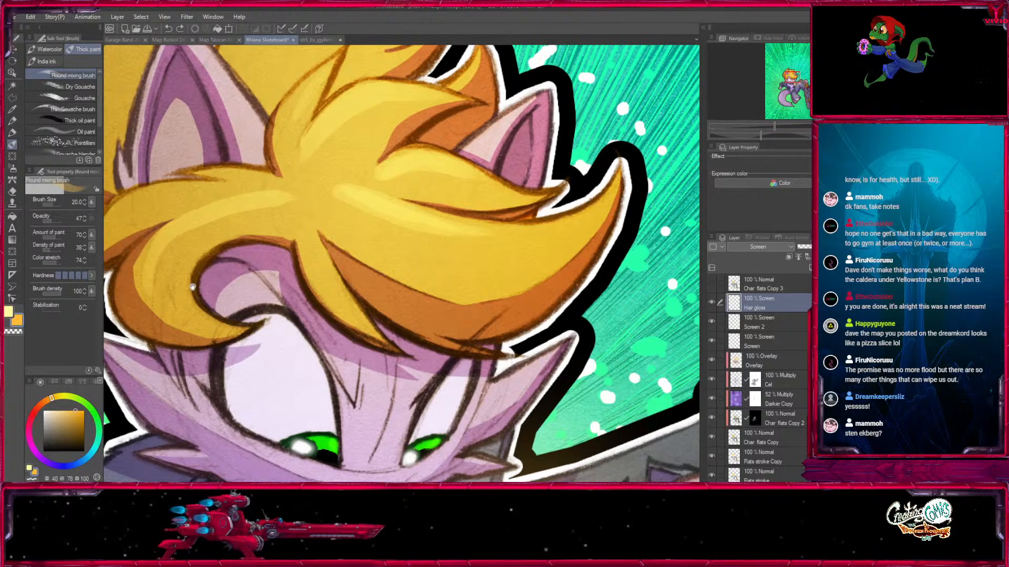
{"action": "left_click_drag", "start_coordinate": [232, 309], "coordinate": [374, 390]}
{"action": "mouse_move", "coordinate": [226, 340]}
{"action": "left_mouse_down"}
{"action": "mouse_move", "coordinate": [323, 274]}
{"action": "mouse_move", "coordinate": [399, 274]}
{"action": "left_mouse_up"}
{"action": "key", "text": "bracketleft"}
{"action": "left_click_drag", "start_coordinate": [451, 318], "coordinate": [465, 345]}
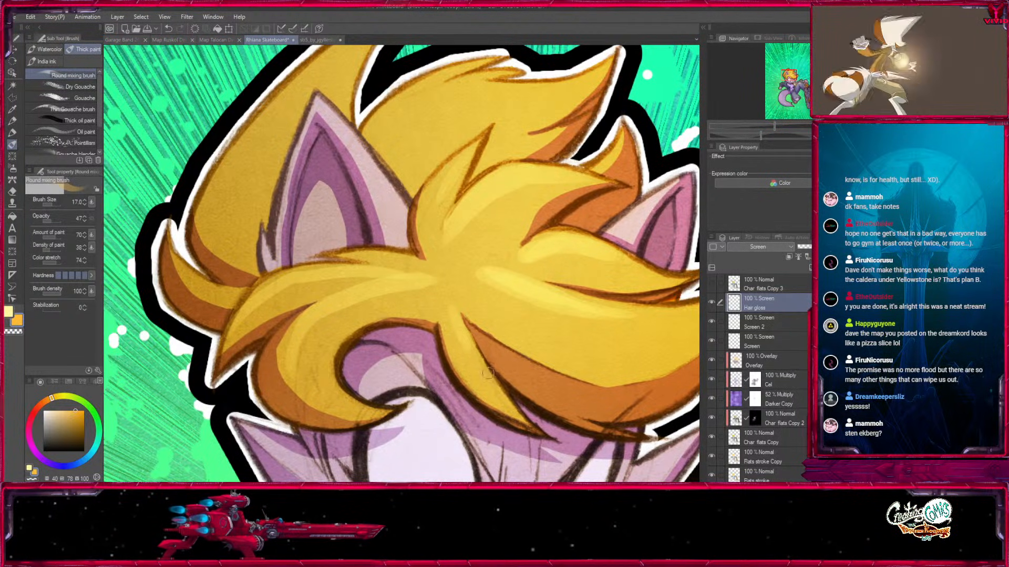
Paint gloss along the back hair tufts and the tall spike behind the near ear with brush sizes 17 and 20.
{"action": "left_click_drag", "start_coordinate": [648, 83], "coordinate": [591, 229]}
{"action": "mouse_move", "coordinate": [504, 223]}
{"action": "left_mouse_down"}
{"action": "mouse_move", "coordinate": [424, 231]}
{"action": "mouse_move", "coordinate": [331, 280]}
{"action": "mouse_move", "coordinate": [494, 225]}
{"action": "left_mouse_up"}
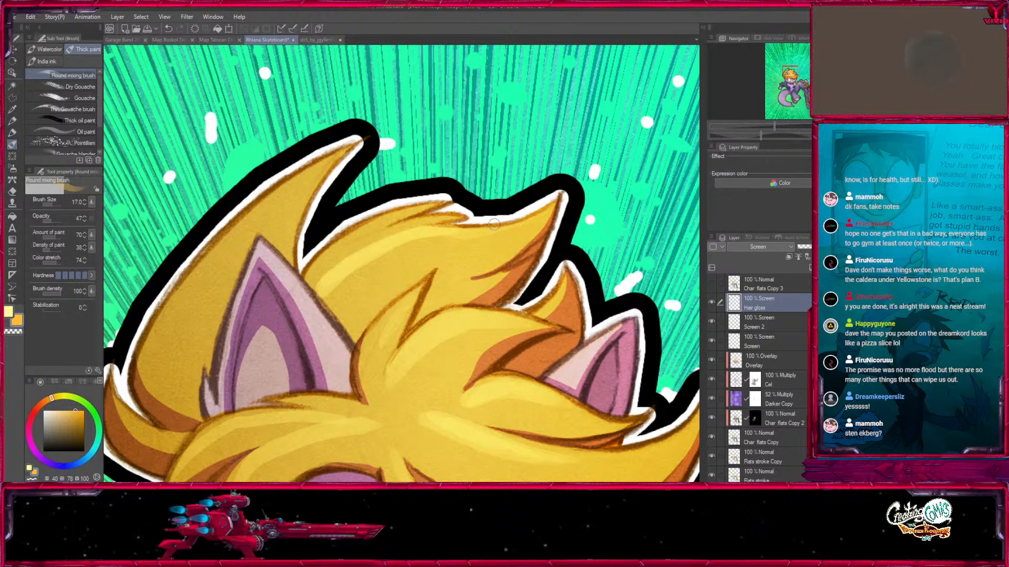
{"action": "mouse_move", "coordinate": [341, 255]}
{"action": "left_mouse_down"}
{"action": "mouse_move", "coordinate": [312, 281]}
{"action": "mouse_move", "coordinate": [392, 218]}
{"action": "mouse_move", "coordinate": [418, 214]}
{"action": "left_mouse_up"}
{"action": "left_click_drag", "start_coordinate": [183, 288], "coordinate": [260, 210]}
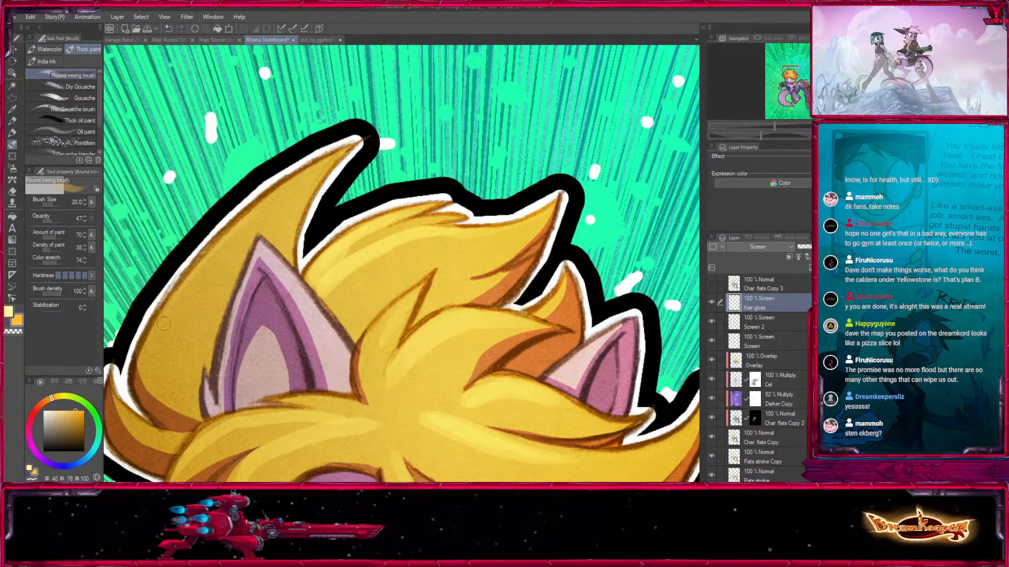
{"action": "left_click_drag", "start_coordinate": [171, 315], "coordinate": [369, 129]}
Extend the gloss along the long swept fringe toward its pointed tip with a size 20 brush.
{"action": "left_click_drag", "start_coordinate": [595, 339], "coordinate": [481, 144]}
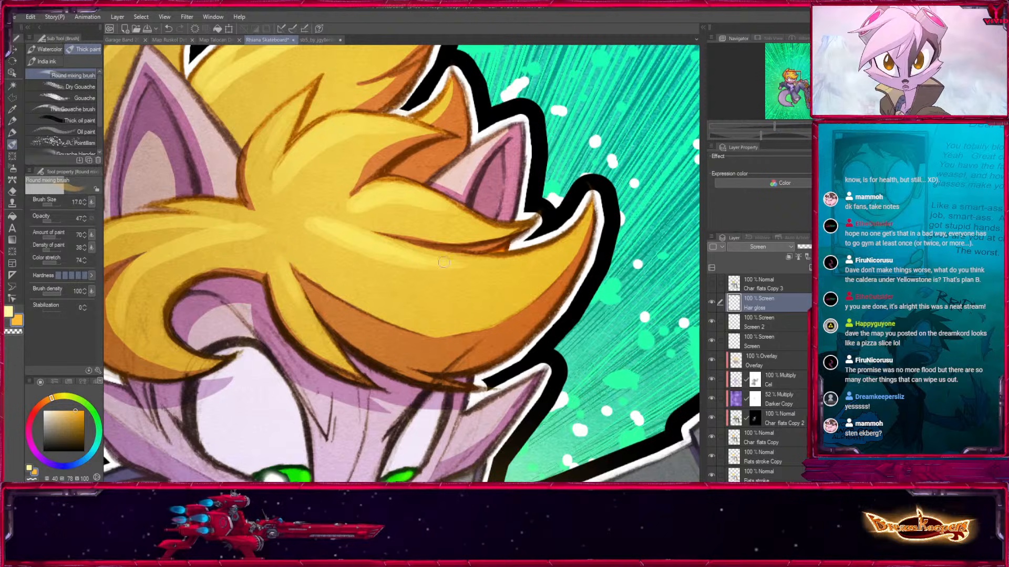
{"action": "key", "text": "bracketright"}
{"action": "mouse_move", "coordinate": [345, 230]}
{"action": "left_mouse_down"}
{"action": "mouse_move", "coordinate": [419, 254]}
{"action": "mouse_move", "coordinate": [532, 259]}
{"action": "left_mouse_up"}
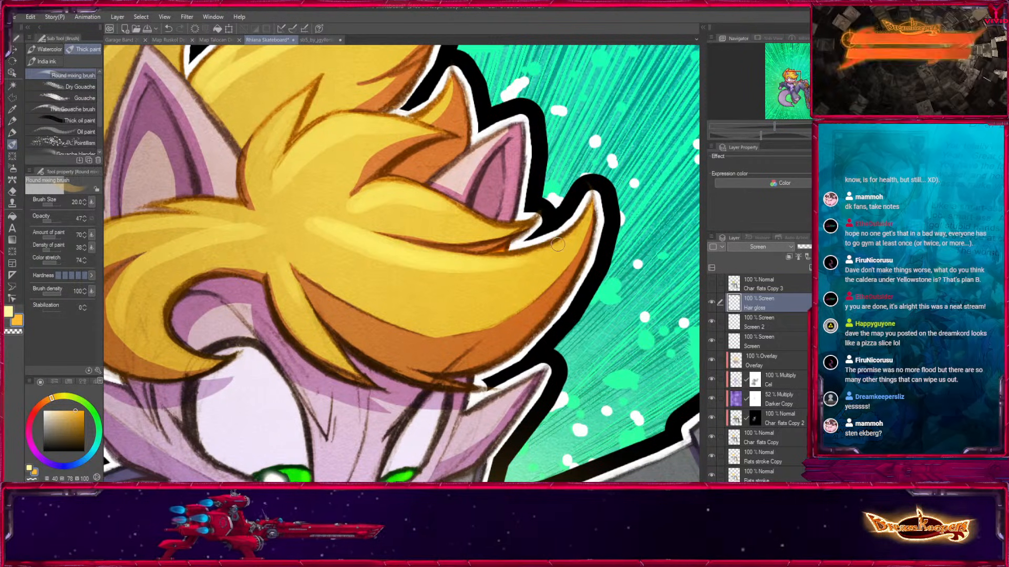
{"action": "key", "text": "ctrl+minus"}
{"action": "key", "text": "ctrl+minus"}
{"action": "key", "text": "ctrl+minus"}
{"action": "key", "text": "ctrl+minus"}
{"action": "left_click_drag", "start_coordinate": [406, 336], "coordinate": [401, 187]}
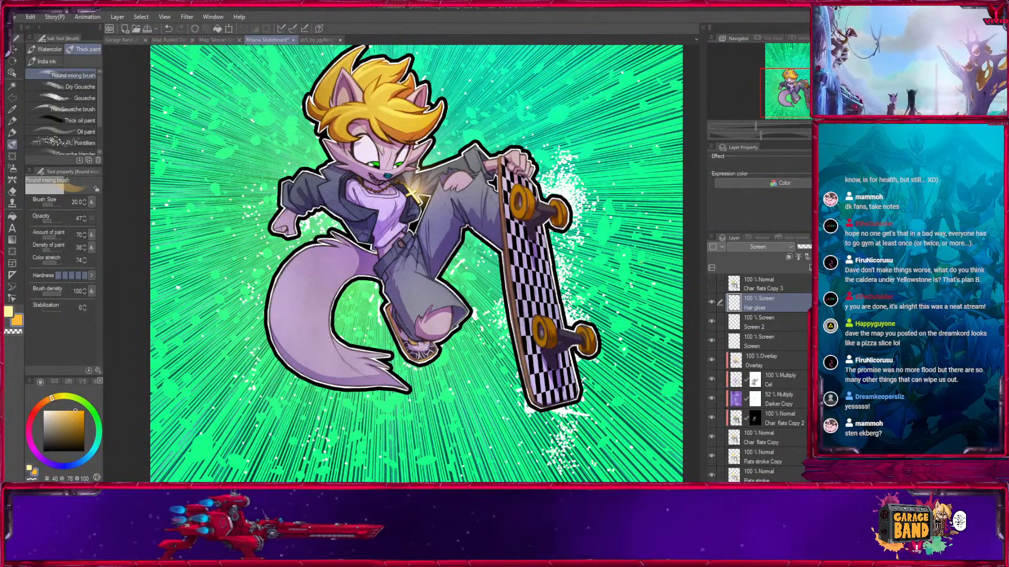
{"action": "left_click_drag", "start_coordinate": [452, 259], "coordinate": [440, 312]}
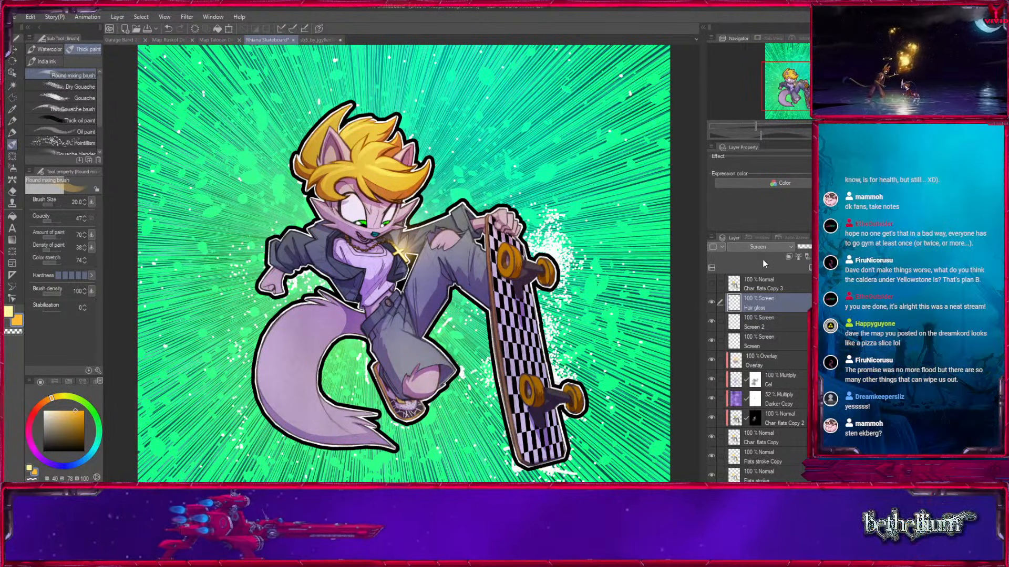
Examine the hair gloss, face and cross pendant glow up close and against the full illustration.
{"action": "key", "text": "ctrl+plus"}
{"action": "key", "text": "ctrl+plus"}
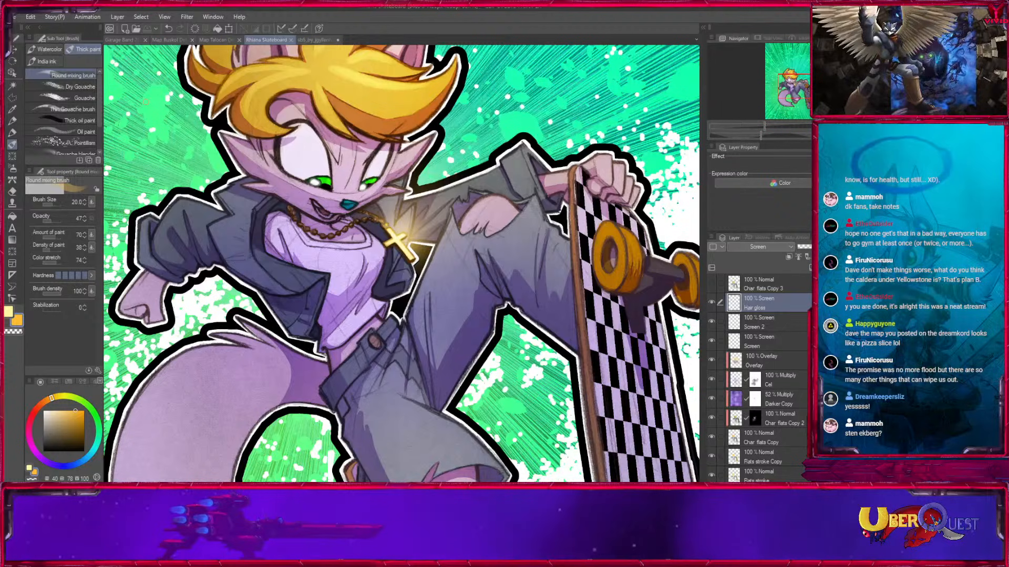
{"action": "key", "text": "ctrl+minus"}
{"action": "left_click", "coordinate": [794, 78]}
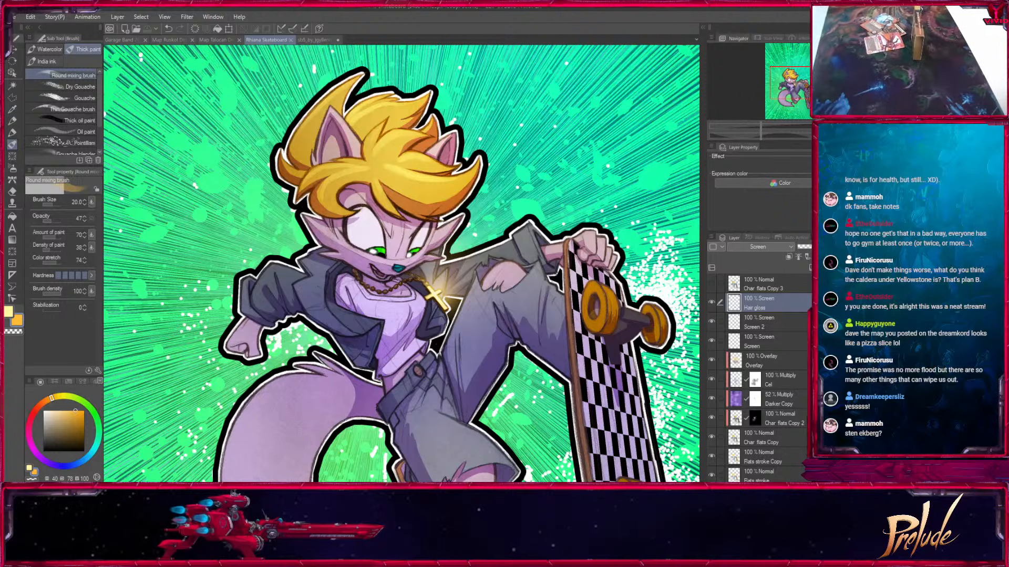
{"action": "key", "text": "ctrl+minus"}
{"action": "left_click_drag", "start_coordinate": [794, 99], "coordinate": [794, 90]}
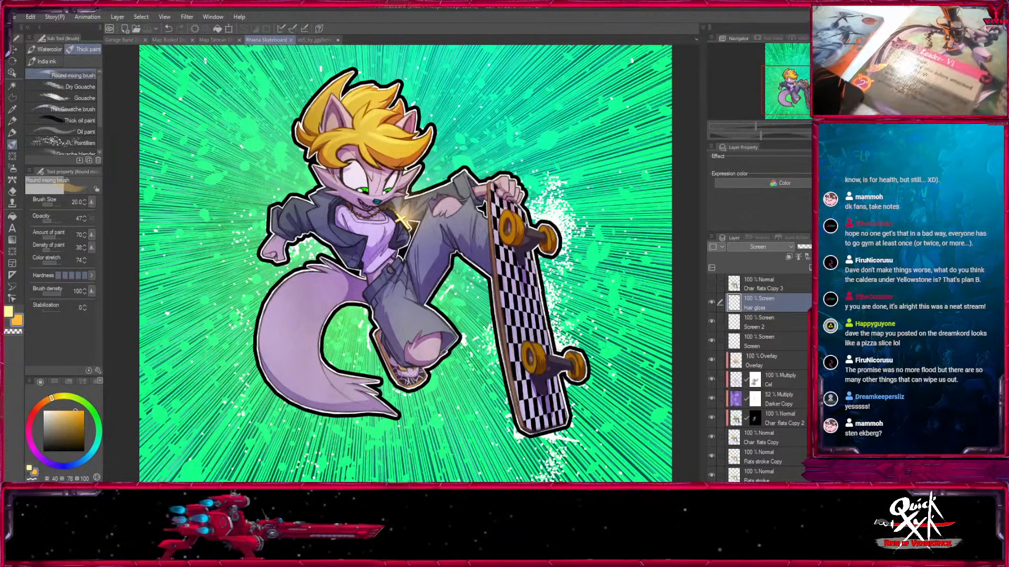
{"action": "key", "text": "ctrl+plus"}
{"action": "key", "text": "ctrl+plus"}
{"action": "key", "text": "ctrl+plus"}
{"action": "left_click_drag", "start_coordinate": [450, 198], "coordinate": [518, 433]}
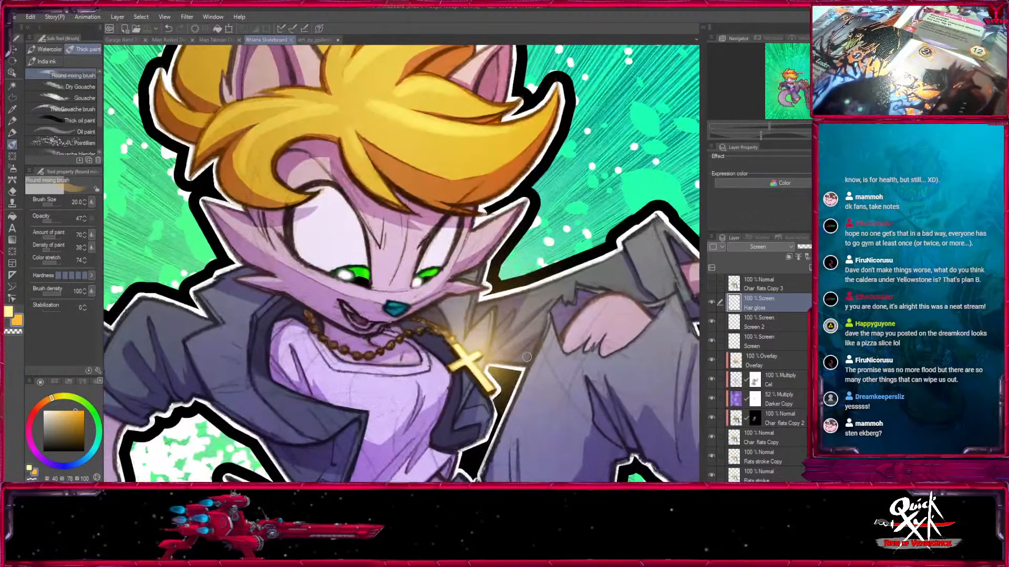
{"action": "key", "text": "ctrl+minus"}
{"action": "key", "text": "ctrl+minus"}
{"action": "key", "text": "ctrl+minus"}
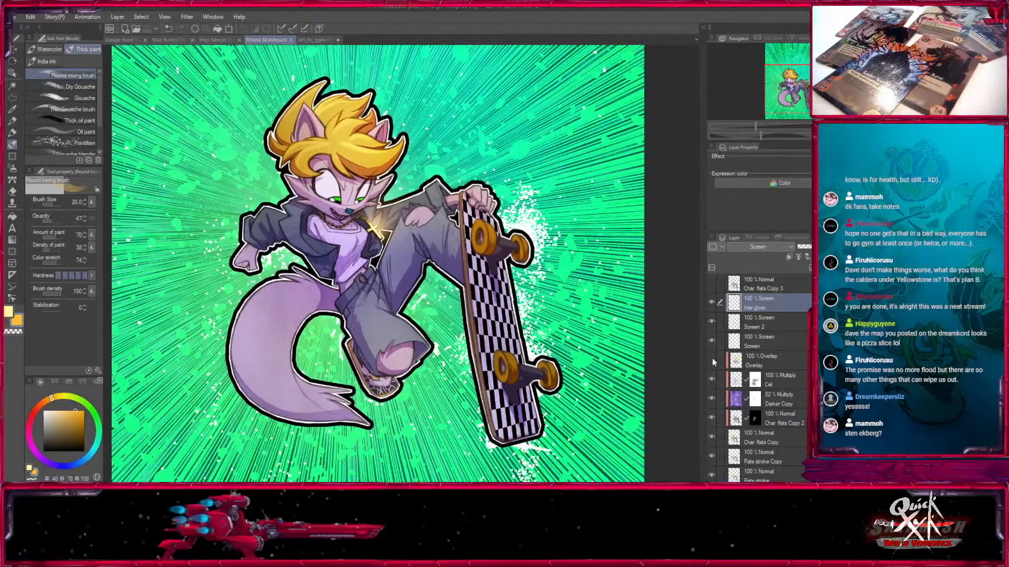
Add a brightening Level Correction layer directly above the Overlay layer and clip it to the character.
{"action": "left_click", "coordinate": [739, 359]}
{"action": "key", "text": "ctrl+c"}
{"action": "key", "text": "ctrl+v"}
{"action": "key", "text": "ctrl+z"}
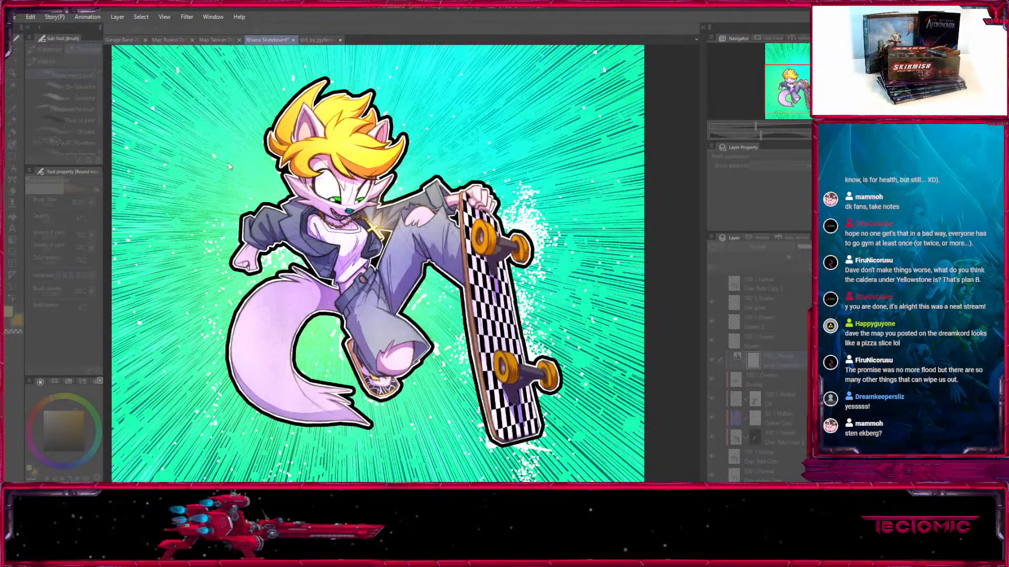
{"action": "left_click", "coordinate": [264, 87]}
{"action": "left_click", "coordinate": [789, 256]}
{"action": "left_click", "coordinate": [735, 364]}
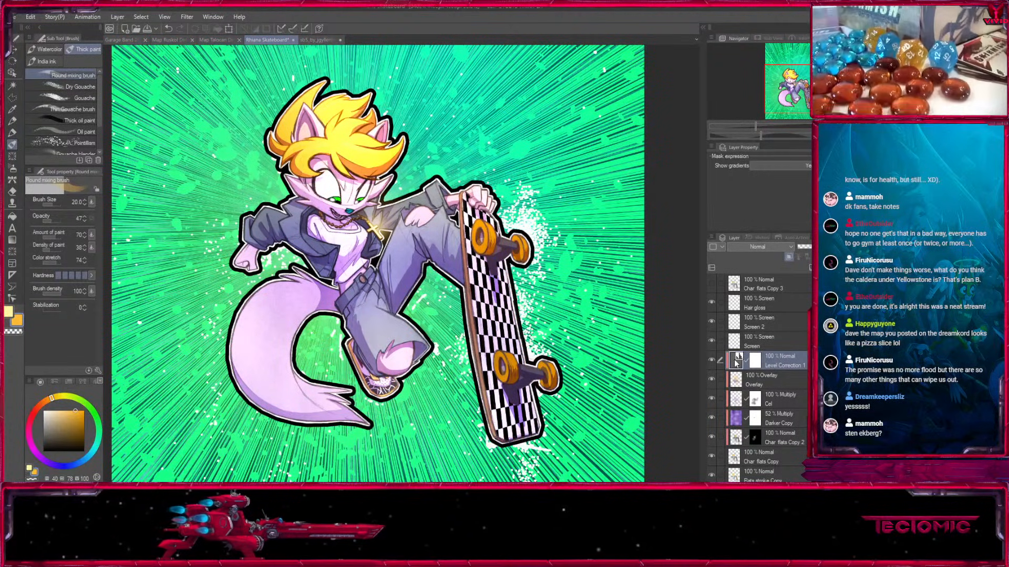
Readjust the Level Correction's levels for stronger contrast on the character and compare the artwork with and without it.
{"action": "double_click", "coordinate": [735, 360]}
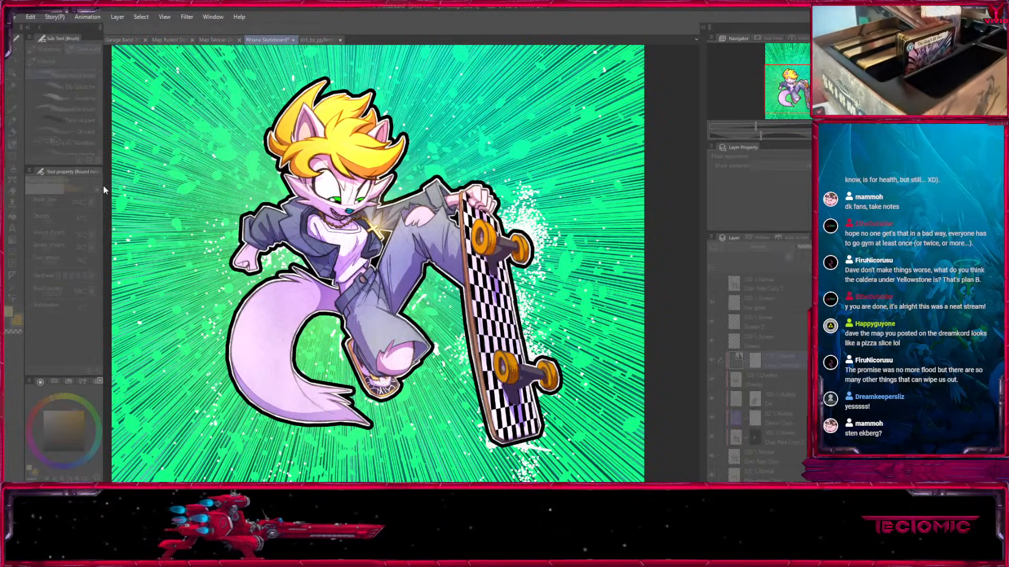
{"action": "left_click_drag", "start_coordinate": [80, 223], "coordinate": [90, 223]}
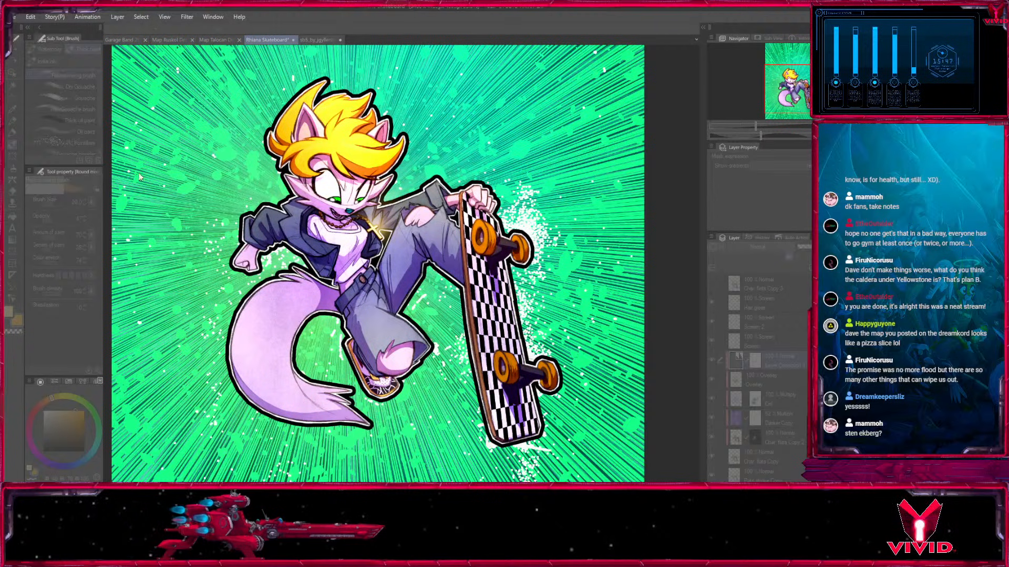
{"action": "left_click_drag", "start_coordinate": [210, 170], "coordinate": [199, 171]}
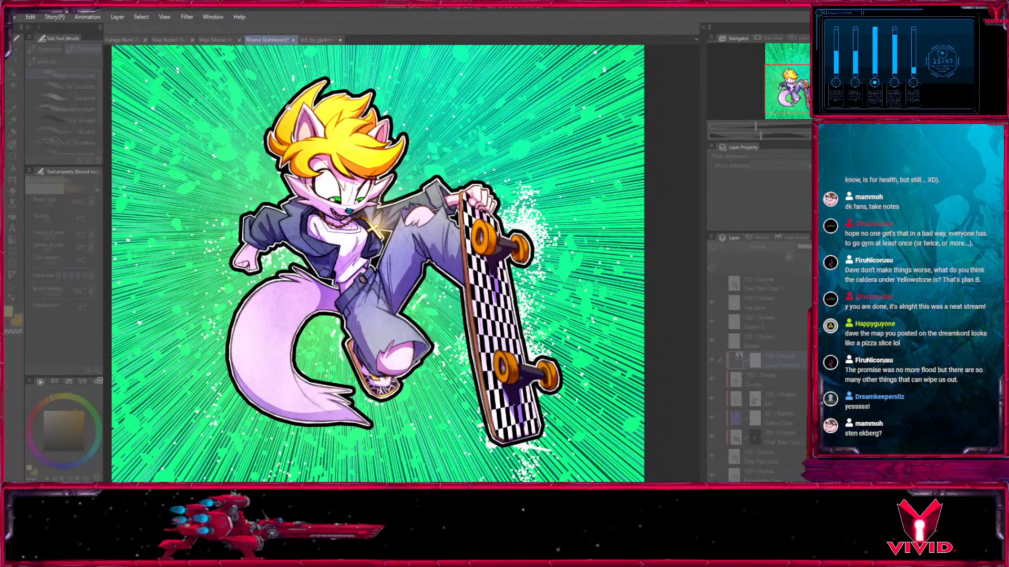
{"action": "left_click", "coordinate": [322, 74]}
{"action": "left_click", "coordinate": [711, 359]}
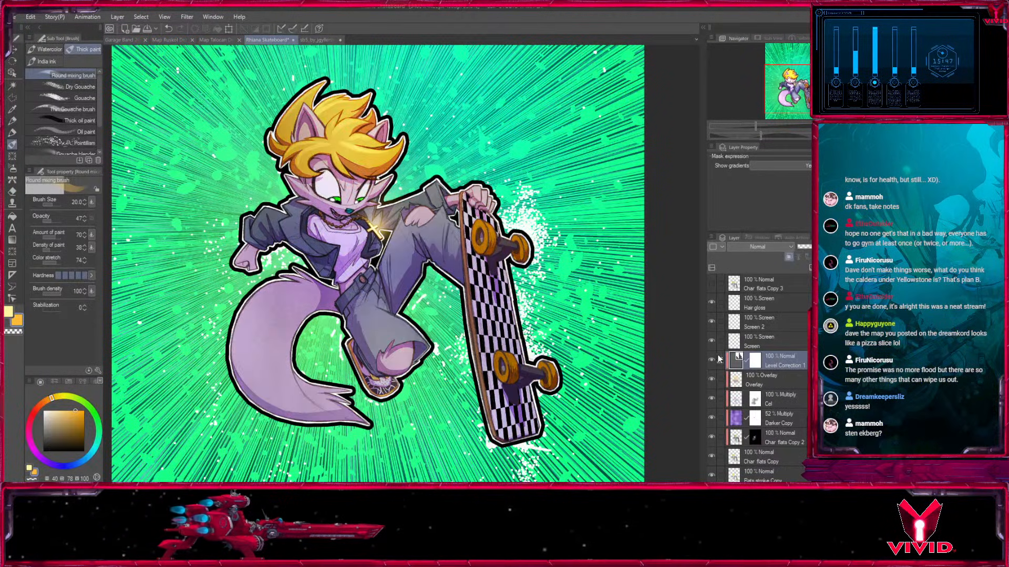
{"action": "left_click", "coordinate": [711, 358]}
Fill the Level Correction layer's mask completely so the correction is hidden.
{"action": "left_click", "coordinate": [755, 361]}
{"action": "left_click", "coordinate": [12, 216]}
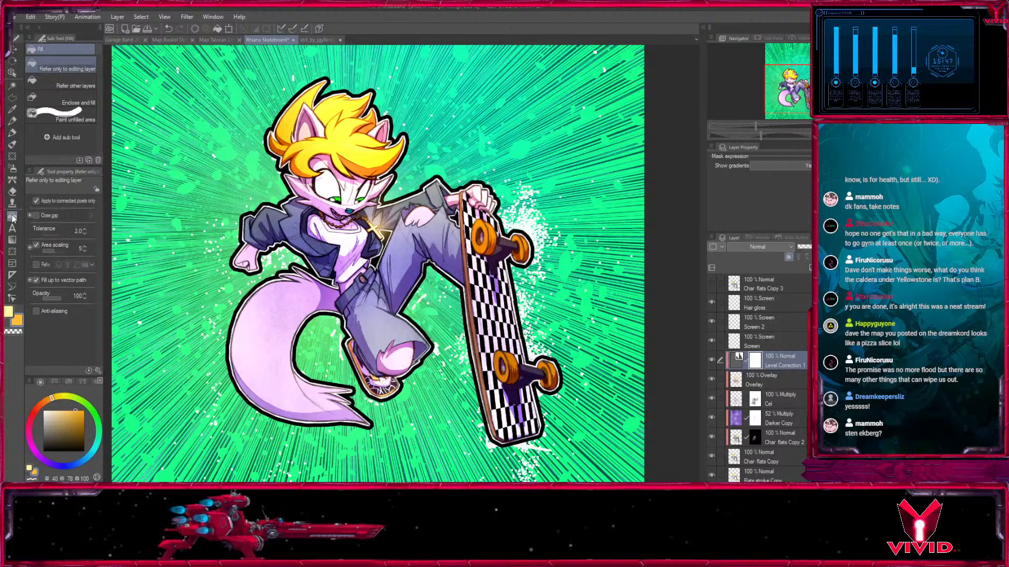
{"action": "left_click", "coordinate": [340, 447]}
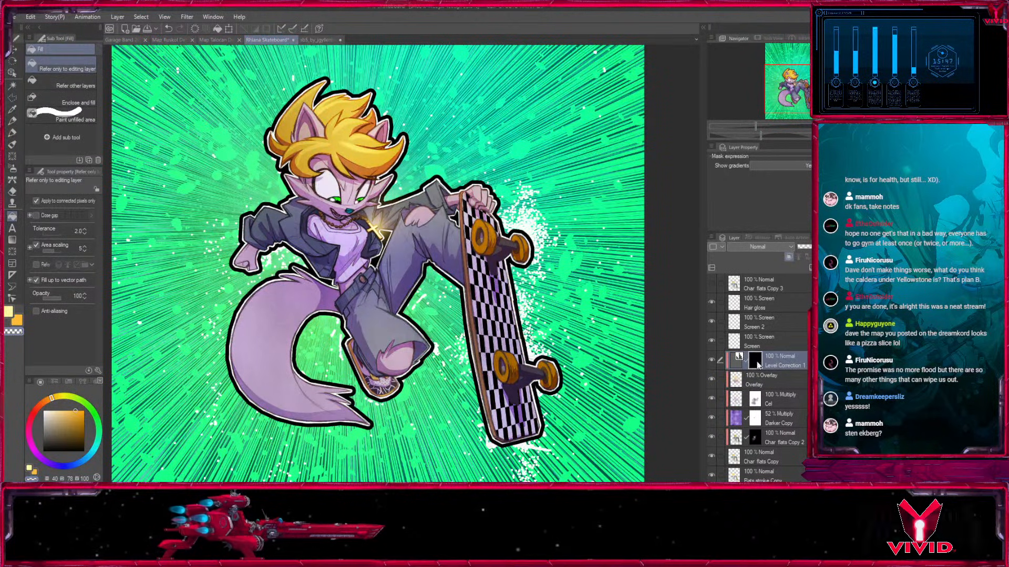
Reveal the level correction on the hair, face, torso and legs by painting its mask with the large Medium airbrush at opacity 67.
{"action": "key", "text": "b"}
{"action": "key", "text": "bracketright"}
{"action": "key", "text": "bracketright"}
{"action": "key", "text": "bracketright"}
{"action": "key", "text": "bracketright"}
{"action": "left_click_drag", "start_coordinate": [53, 219], "coordinate": [54, 220]}
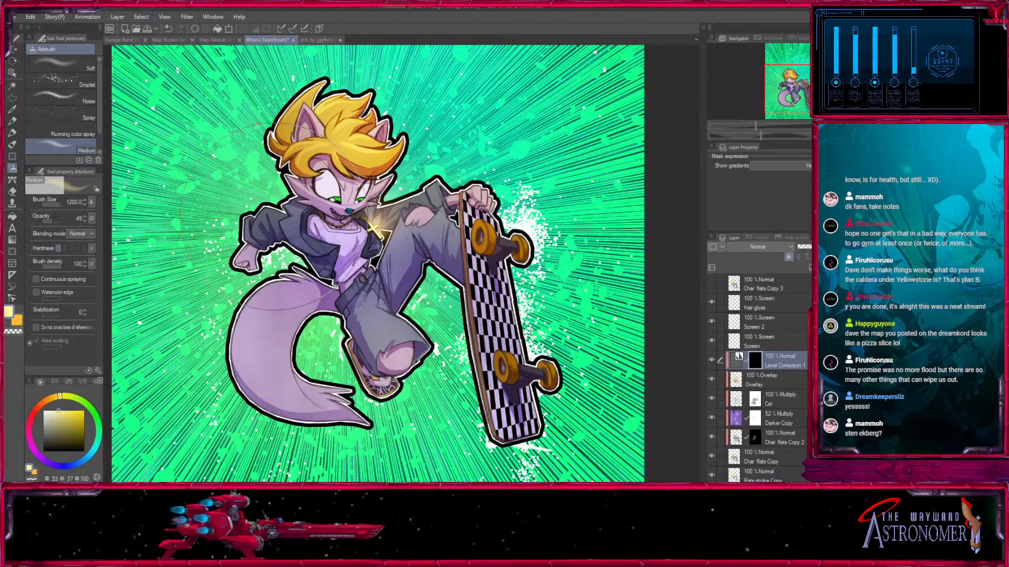
{"action": "key", "text": "bracketright"}
{"action": "key", "text": "bracketright"}
{"action": "left_click_drag", "start_coordinate": [344, 155], "coordinate": [408, 242]}
{"action": "left_click_drag", "start_coordinate": [386, 353], "coordinate": [391, 336]}
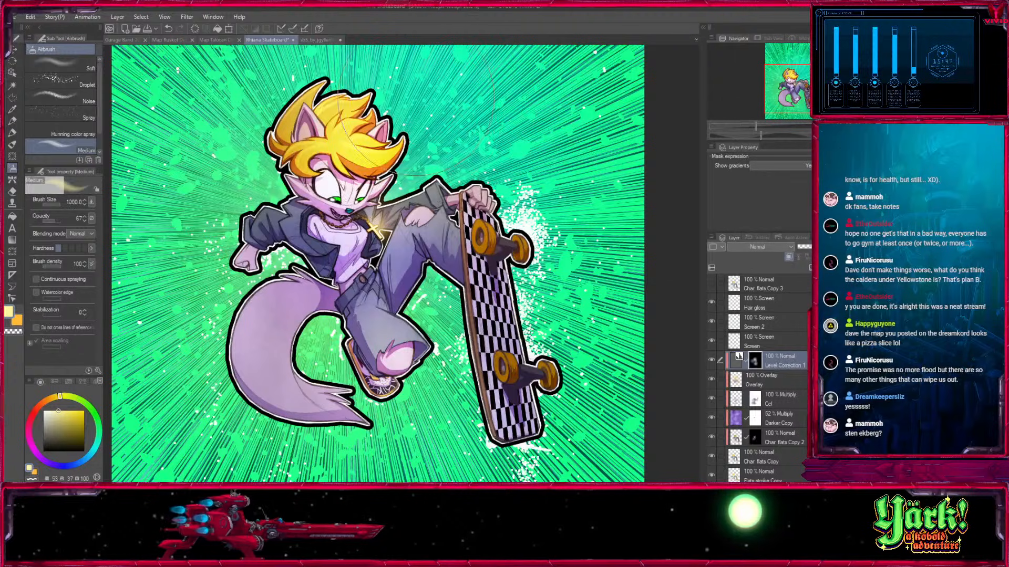
Extend the revealed level correction along the tail and skateboard with the Medium airbrush at size 700.
{"action": "key", "text": "bracketleft"}
{"action": "key", "text": "bracketleft"}
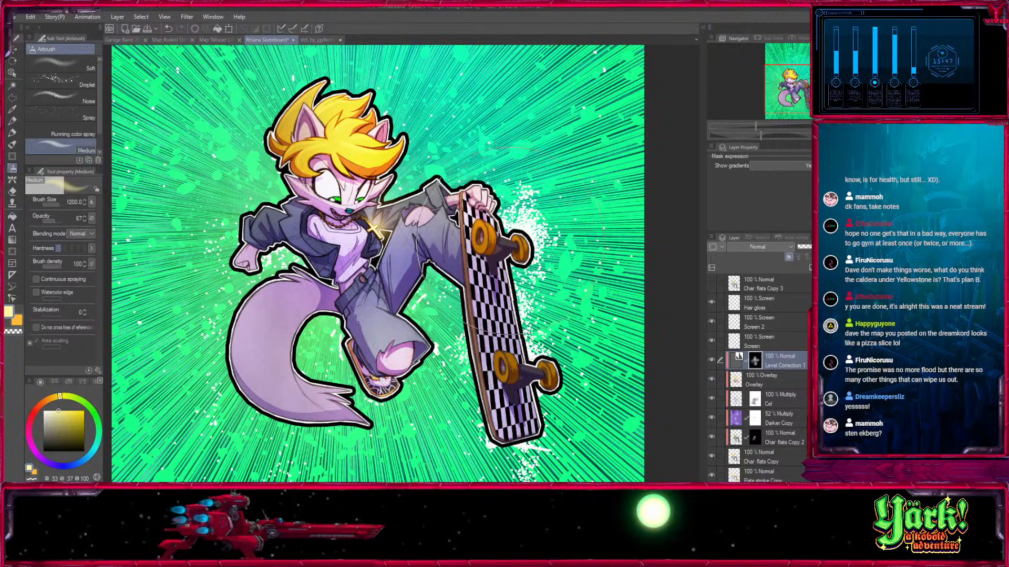
{"action": "key", "text": "bracketright"}
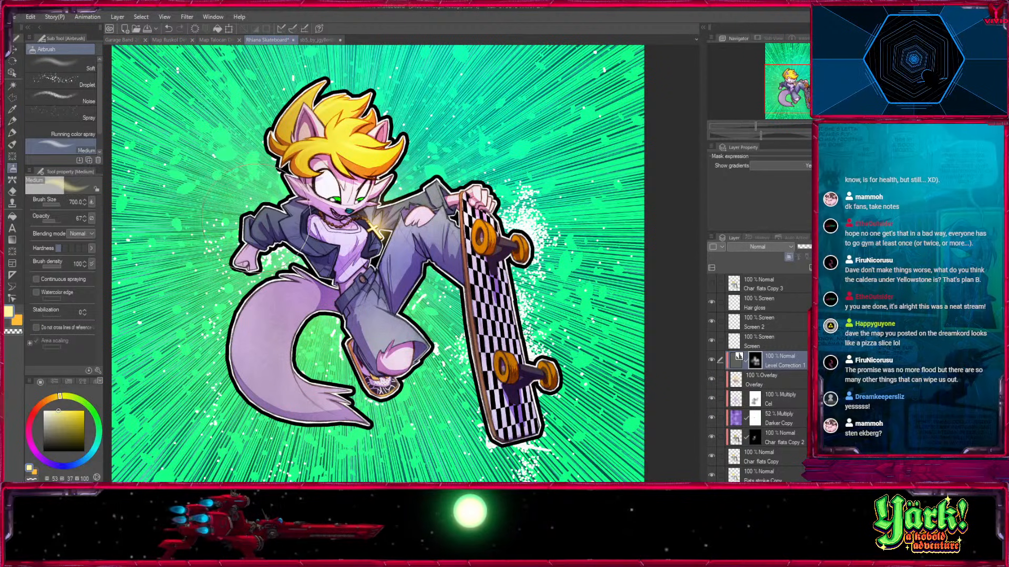
{"action": "key", "text": "bracketleft"}
{"action": "key", "text": "bracketleft"}
{"action": "mouse_move", "coordinate": [271, 321]}
{"action": "left_mouse_down"}
{"action": "mouse_move", "coordinate": [299, 376]}
{"action": "mouse_move", "coordinate": [292, 391]}
{"action": "left_mouse_up"}
{"action": "left_click_drag", "start_coordinate": [516, 341], "coordinate": [513, 342]}
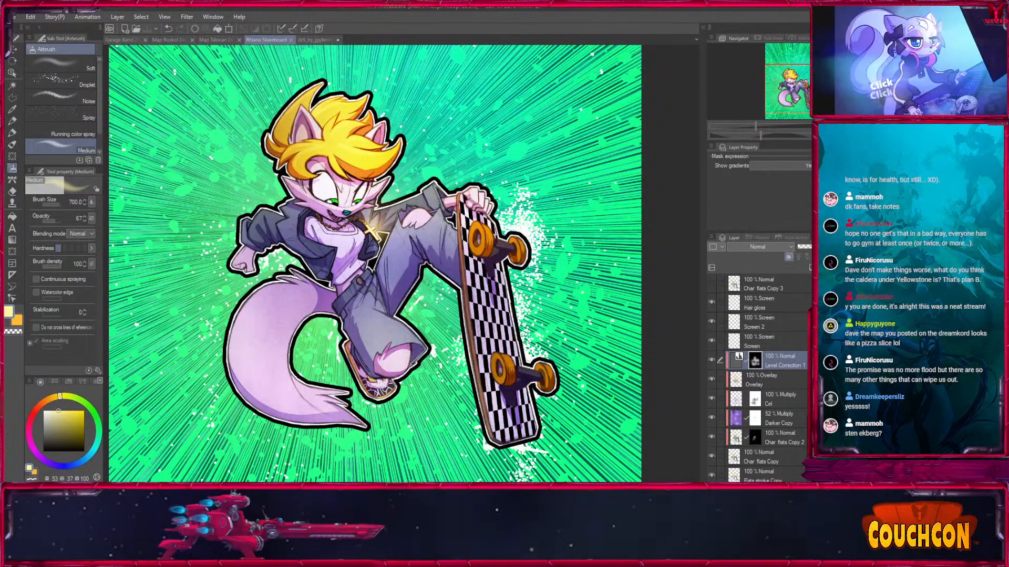
Compare the character with and without the Level Correction layer and save the illustration.
{"action": "left_click", "coordinate": [712, 360]}
{"action": "left_click", "coordinate": [712, 360]}
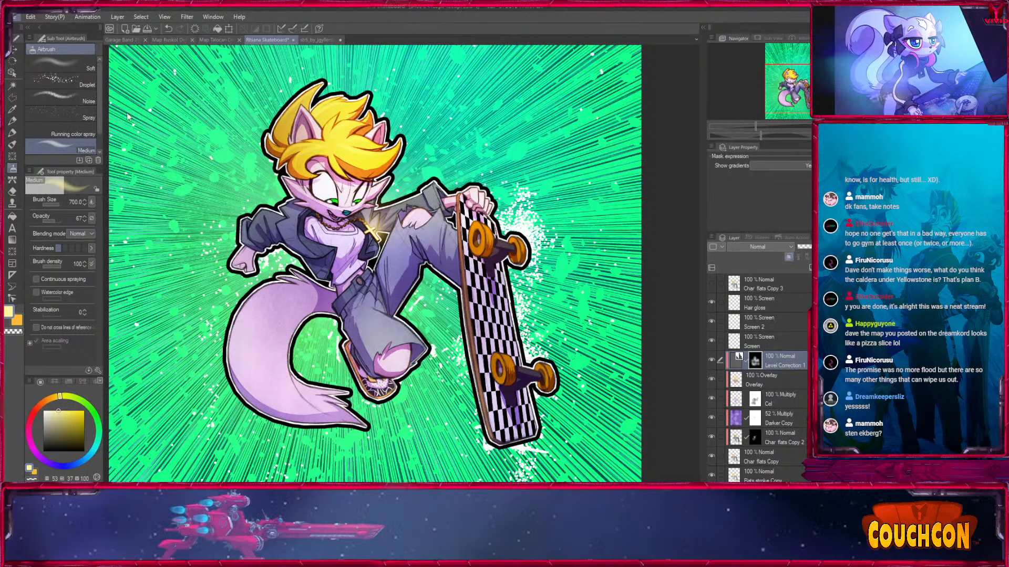
{"action": "key", "text": "ctrl+s"}
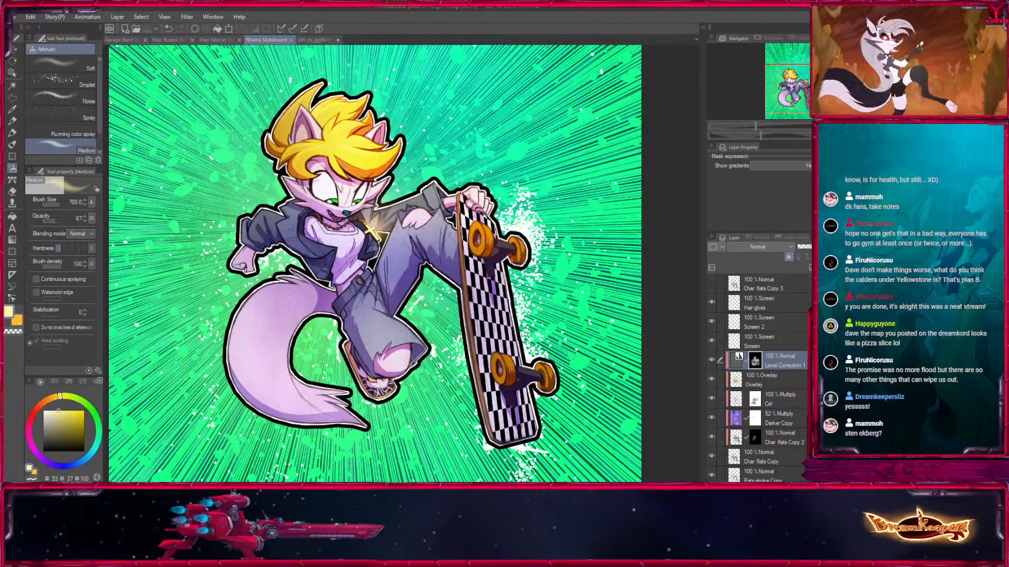
Check the Level Correction's effect on the upper body and in the full view by toggling it, and save again.
{"action": "key", "text": "ctrl+plus"}
{"action": "left_click_drag", "start_coordinate": [804, 85], "coordinate": [802, 80]}
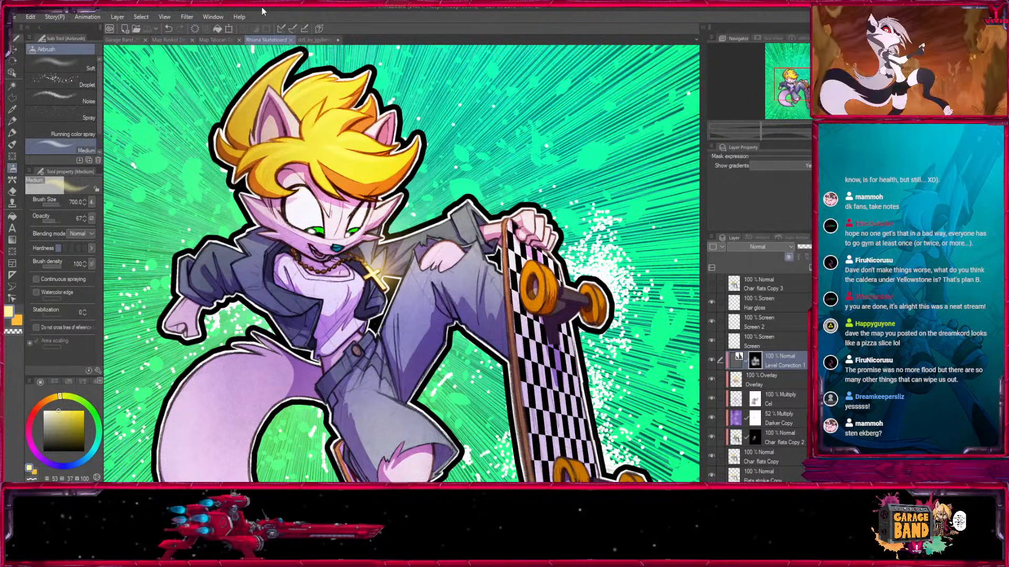
{"action": "left_click", "coordinate": [712, 361]}
{"action": "left_click", "coordinate": [711, 360]}
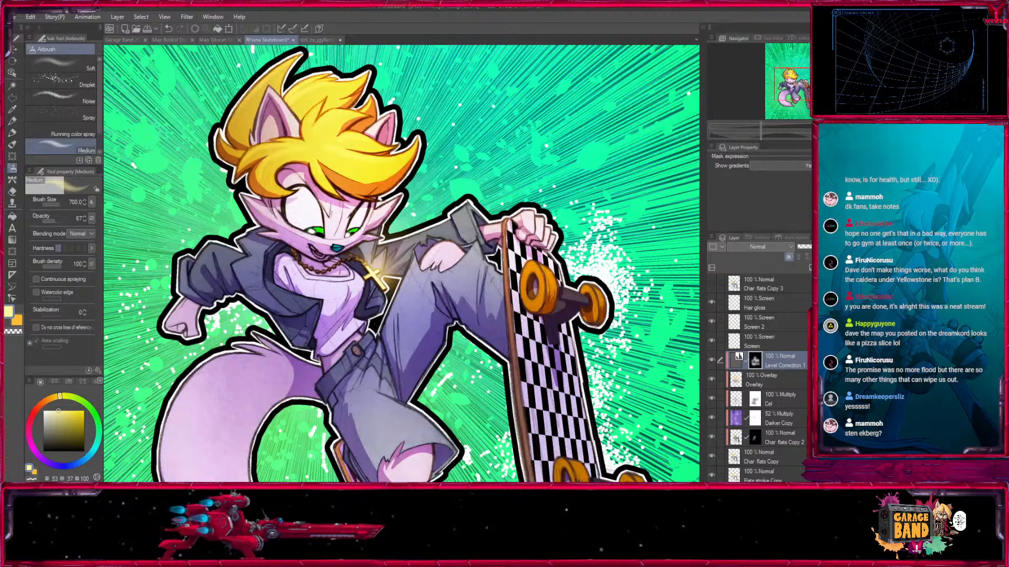
{"action": "key", "text": "ctrl+minus"}
{"action": "left_click_drag", "start_coordinate": [565, 357], "coordinate": [567, 324]}
{"action": "left_click", "coordinate": [711, 360]}
{"action": "left_click", "coordinate": [711, 360]}
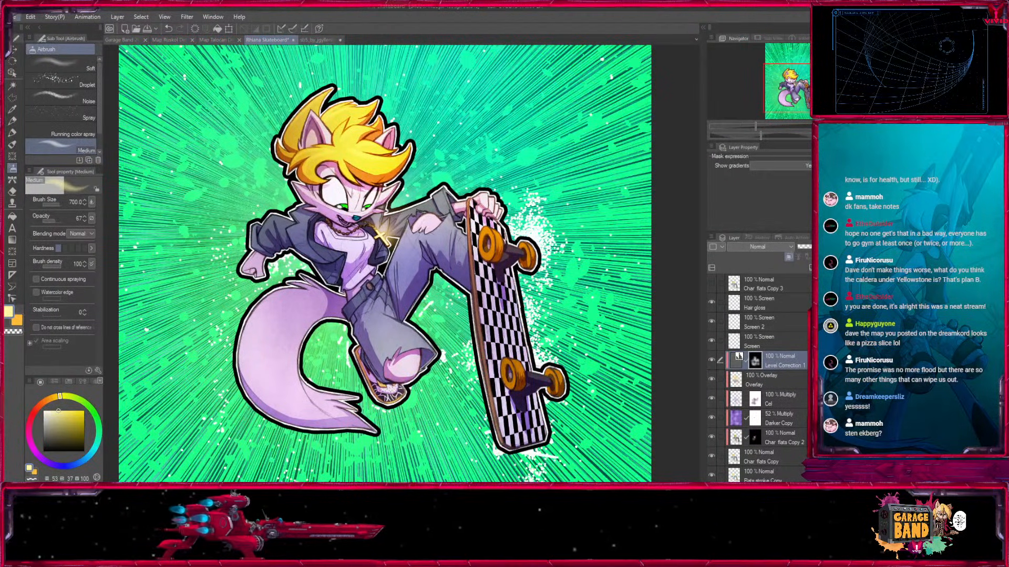
{"action": "key", "text": "ctrl+s"}
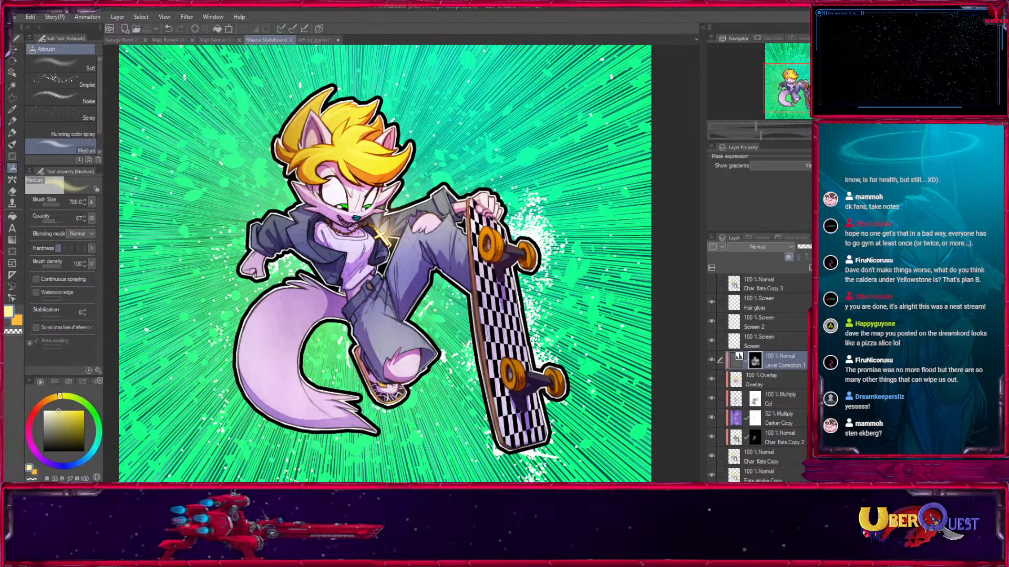
Compare the level correction up close on the legs and skateboard, save the file and return to the full view.
{"action": "key", "text": "ctrl+plus"}
{"action": "left_click", "coordinate": [713, 359]}
{"action": "left_click", "coordinate": [712, 359]}
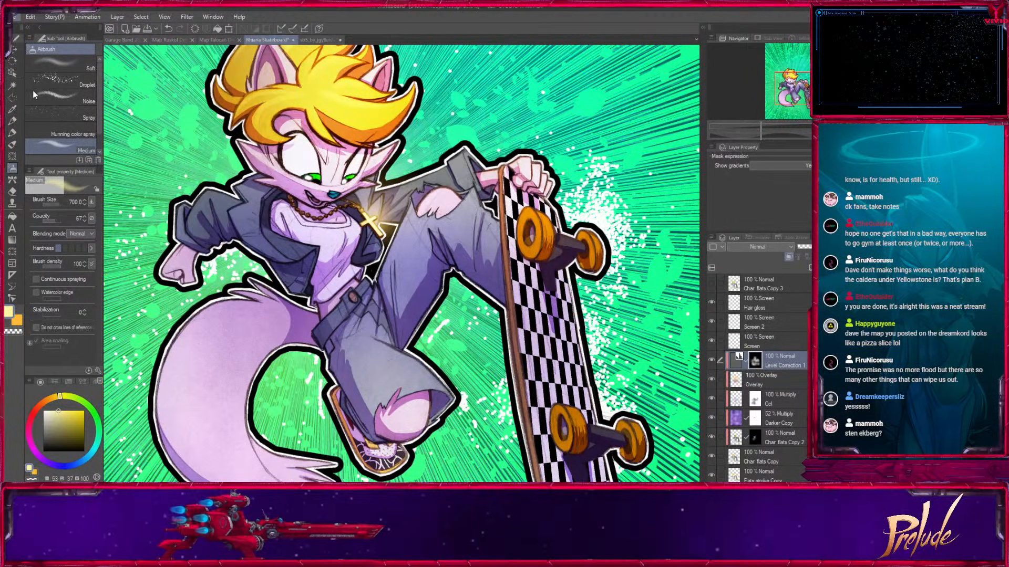
{"action": "key", "text": "ctrl+s"}
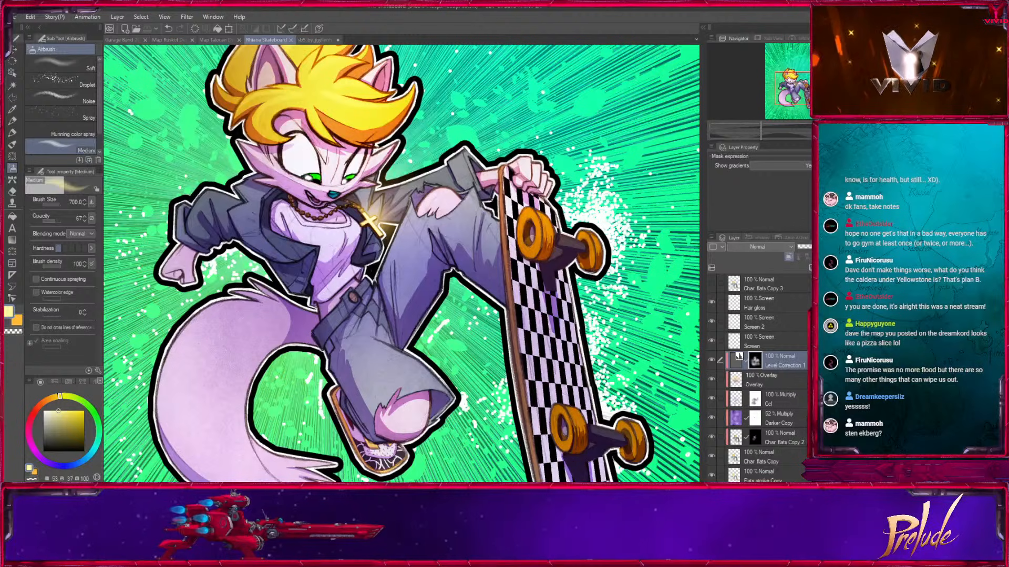
{"action": "key", "text": "ctrl+0"}
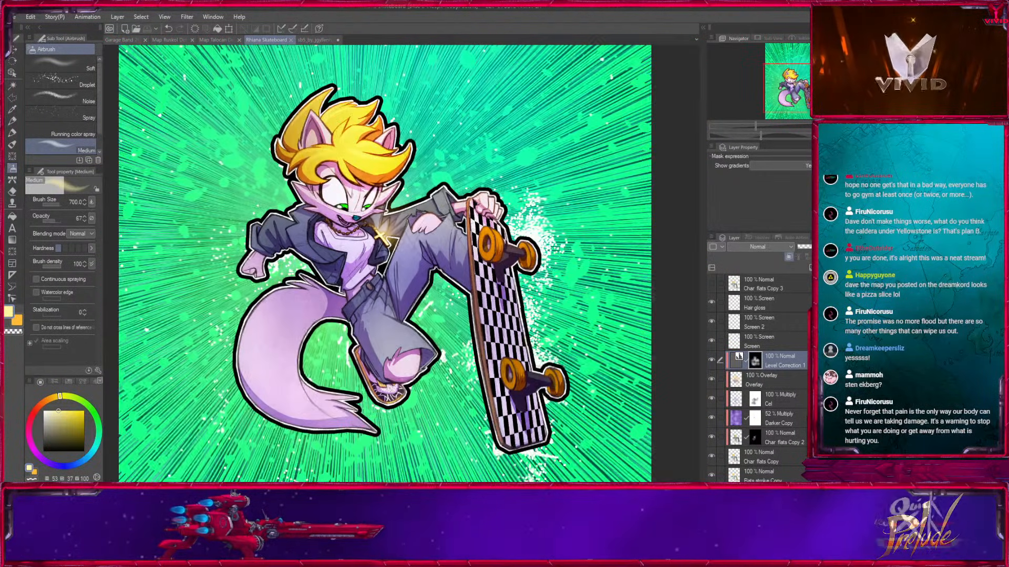
Reduce the Medium airbrush to size 100 for mask work around the raised knee of the jeans.
{"action": "key", "text": "["}
{"action": "key", "text": "["}
{"action": "key", "text": "["}
{"action": "key", "text": "["}
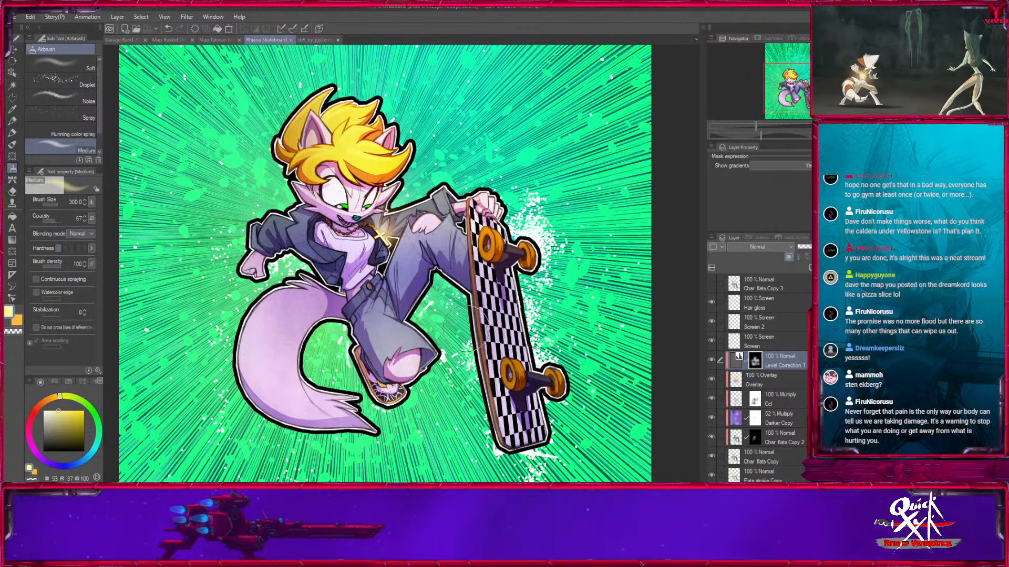
{"action": "key", "text": "ctrl+plus"}
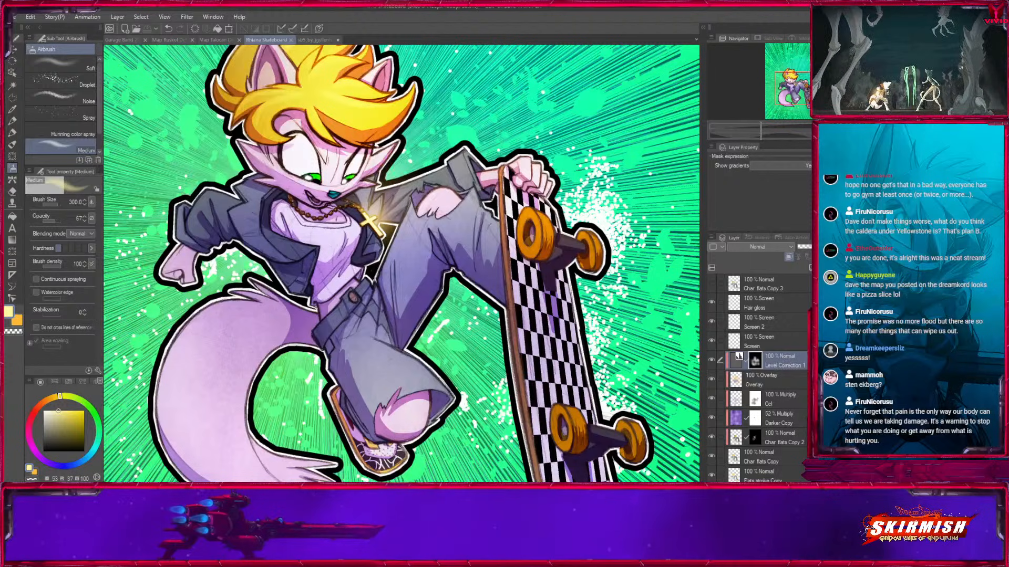
{"action": "left_click_drag", "start_coordinate": [804, 90], "coordinate": [806, 84]}
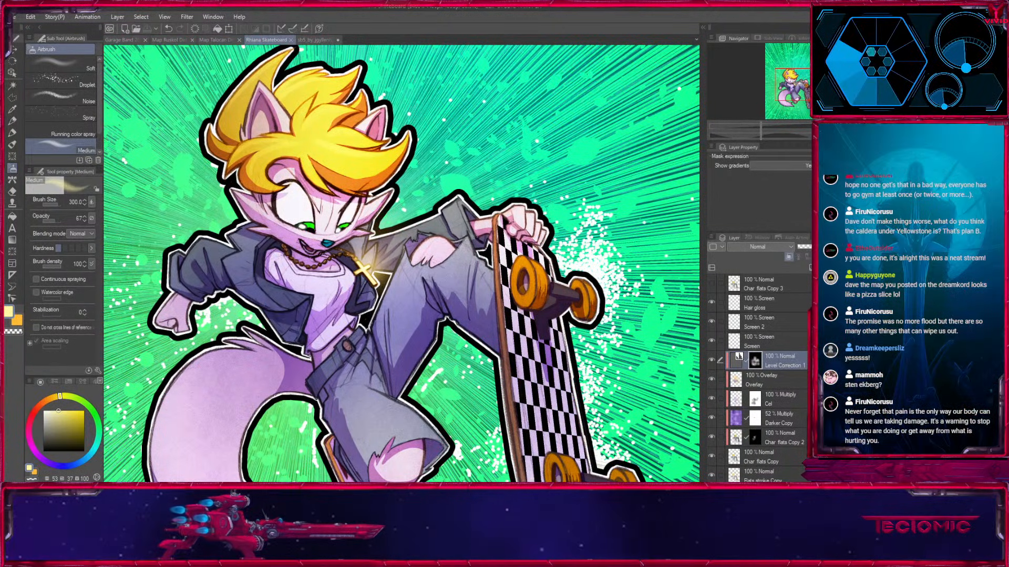
{"action": "scroll", "coordinate": [520, 200], "scroll_direction": "down", "scroll_amount": 3}
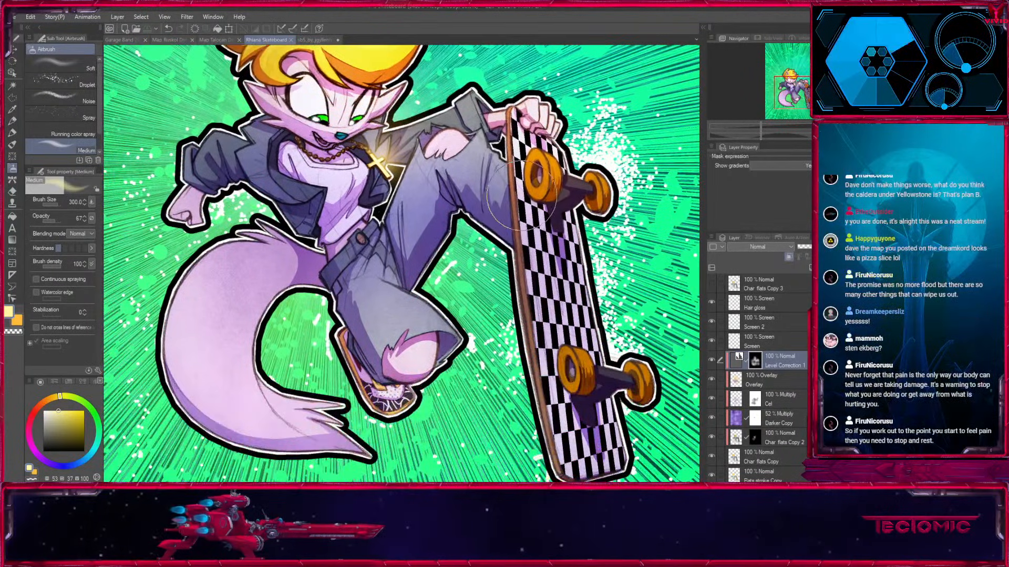
{"action": "key", "text": "bracketleft"}
{"action": "key", "text": "bracketleft"}
{"action": "key", "text": "bracketleft"}
{"action": "key", "text": "bracketleft"}
{"action": "left_click_drag", "start_coordinate": [466, 146], "coordinate": [454, 249]}
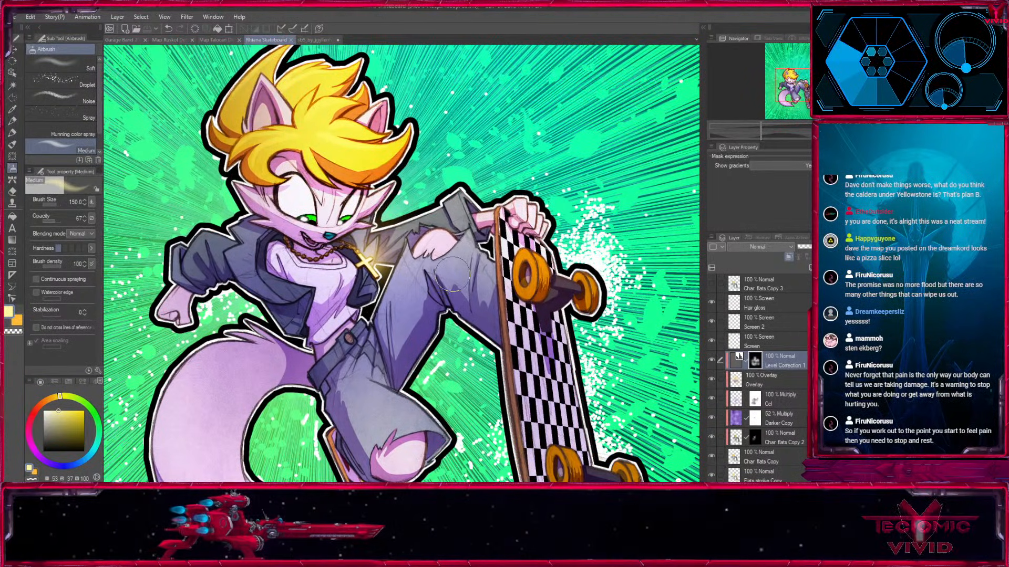
{"action": "key", "text": "bracketleft"}
{"action": "key", "text": "bracketleft"}
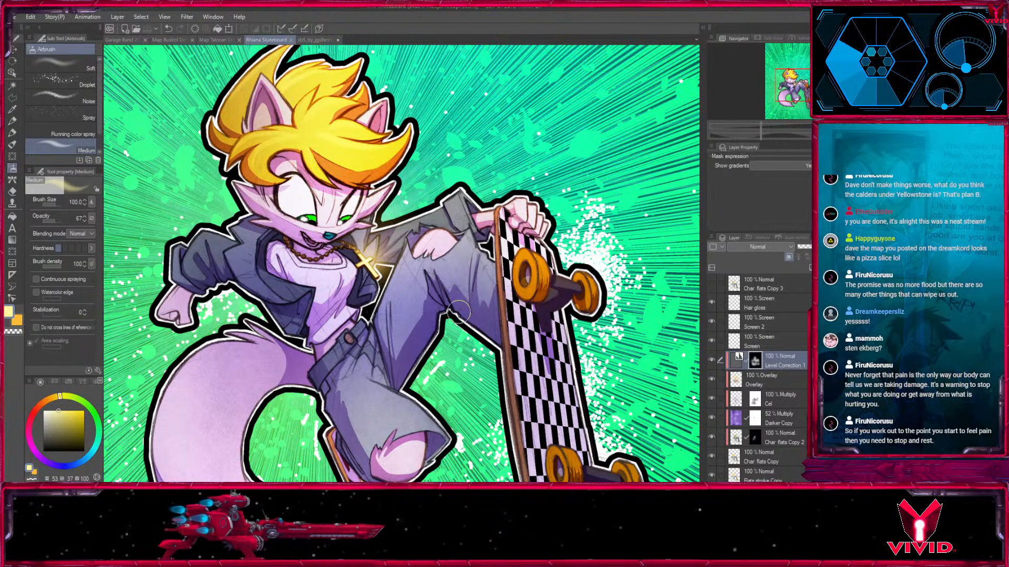
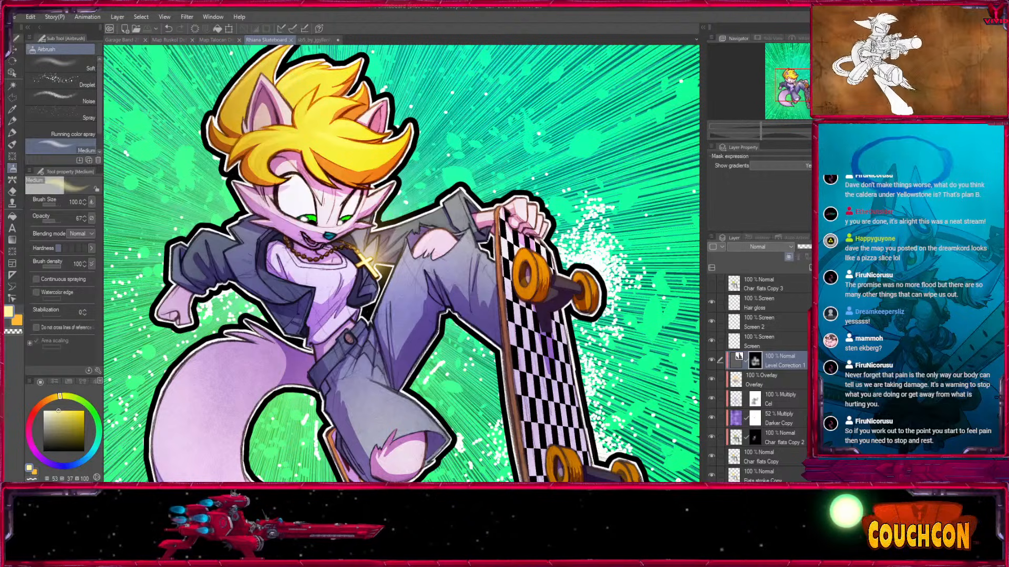
Compare the character with and without the Level Correction, both zoomed in and in the wider view.
{"action": "left_click_drag", "start_coordinate": [402, 292], "coordinate": [395, 236]}
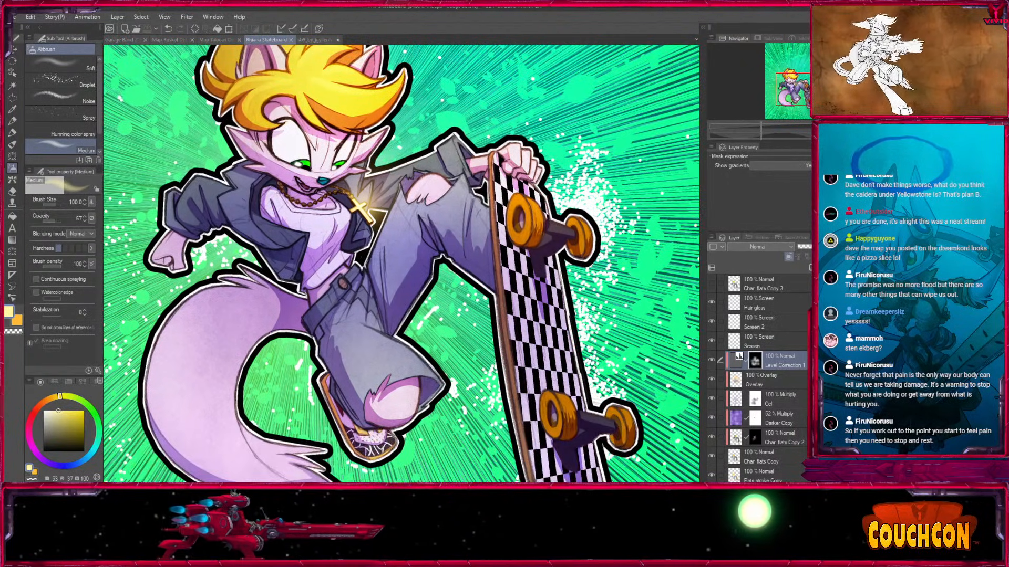
{"action": "scroll", "coordinate": [539, 309], "scroll_direction": "down", "scroll_amount": 3}
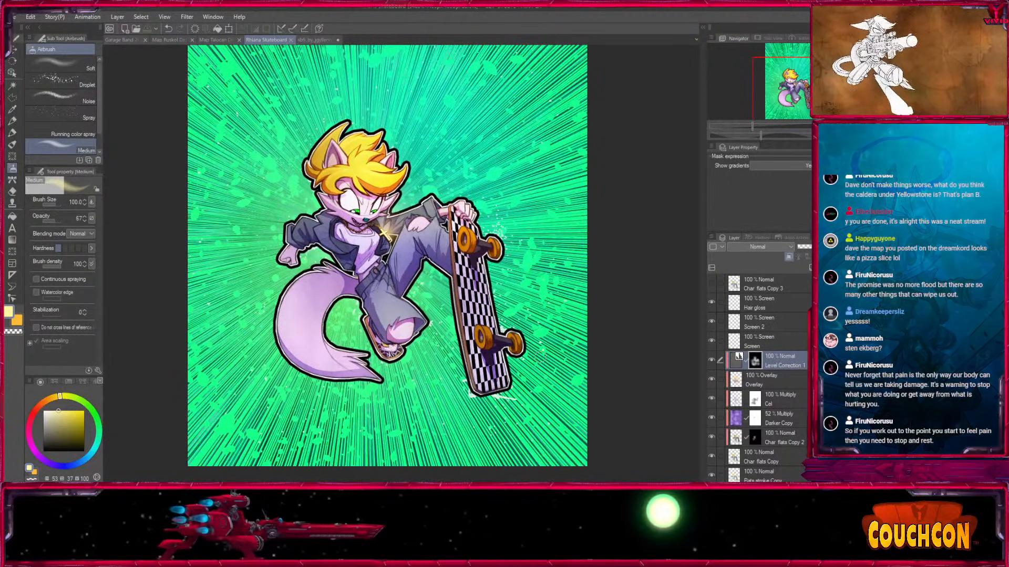
{"action": "left_click", "coordinate": [712, 360]}
{"action": "left_click", "coordinate": [711, 360]}
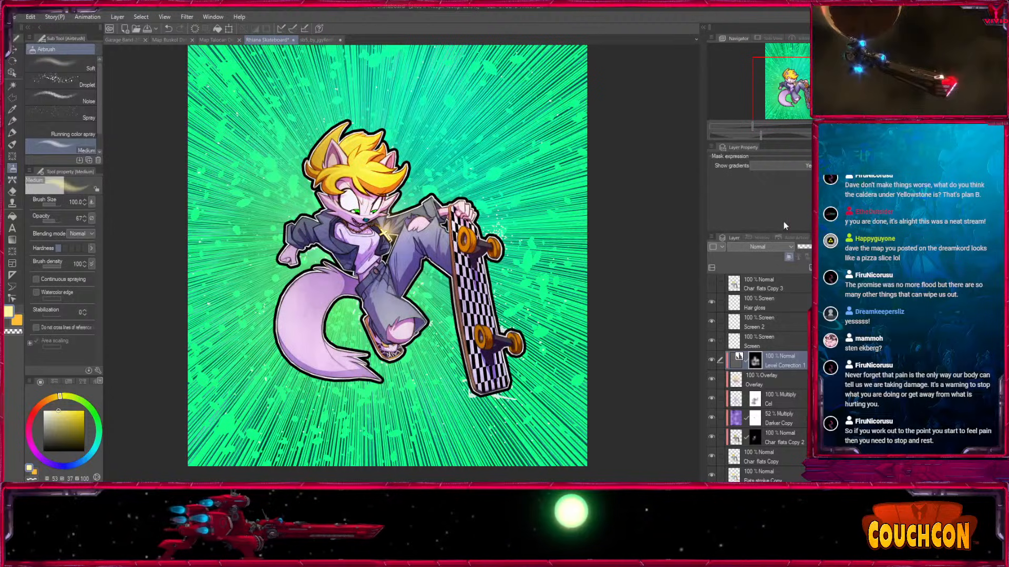
{"action": "scroll", "coordinate": [410, 261], "scroll_direction": "up", "scroll_amount": 3}
{"action": "scroll", "coordinate": [433, 253], "scroll_direction": "down", "scroll_amount": 3}
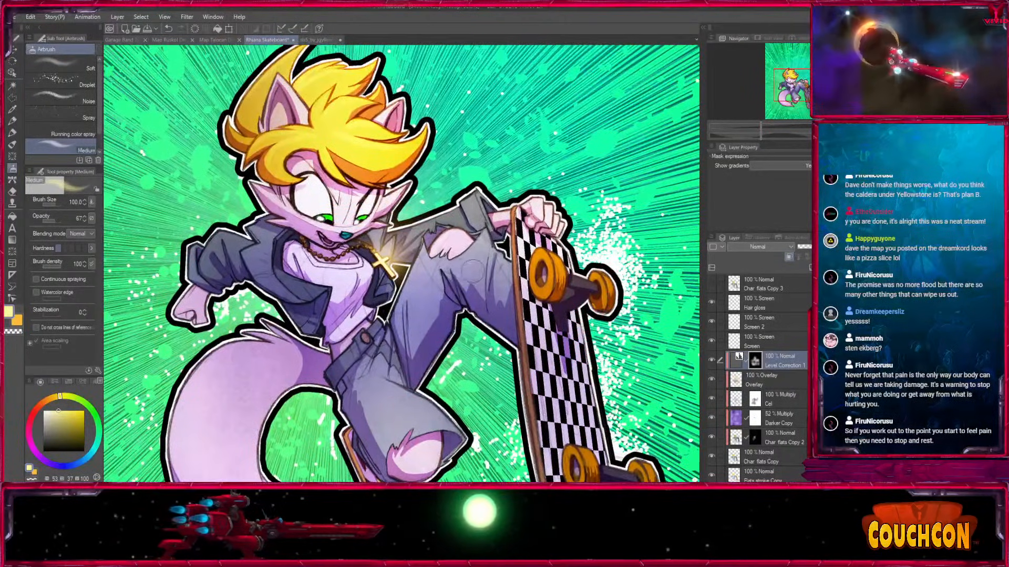
{"action": "scroll", "coordinate": [378, 364], "scroll_direction": "up", "scroll_amount": 3}
{"action": "scroll", "coordinate": [378, 364], "scroll_direction": "down", "scroll_amount": 2}
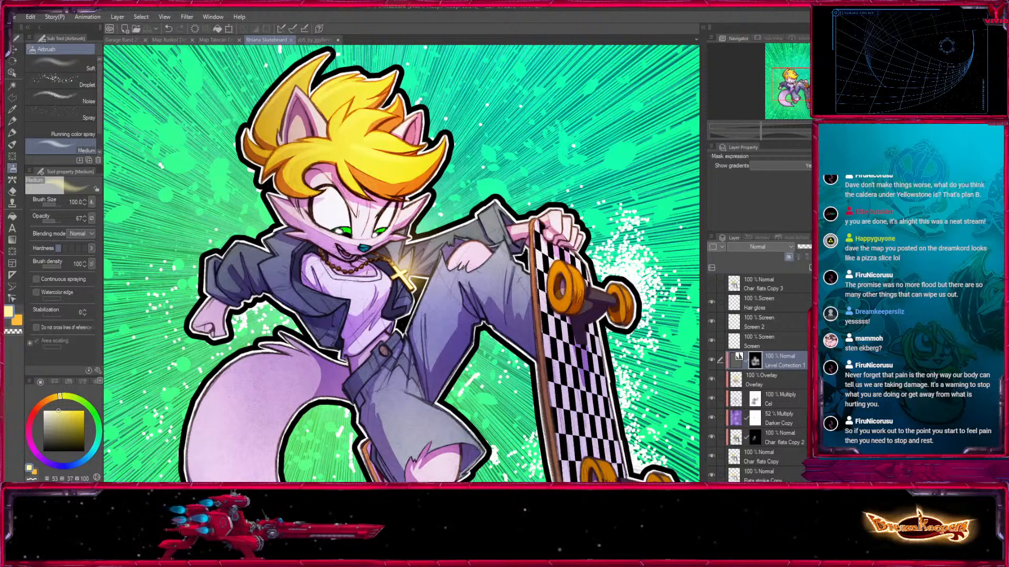
{"action": "key", "text": "ctrl+minus"}
{"action": "left_click_drag", "start_coordinate": [401, 273], "coordinate": [398, 234]}
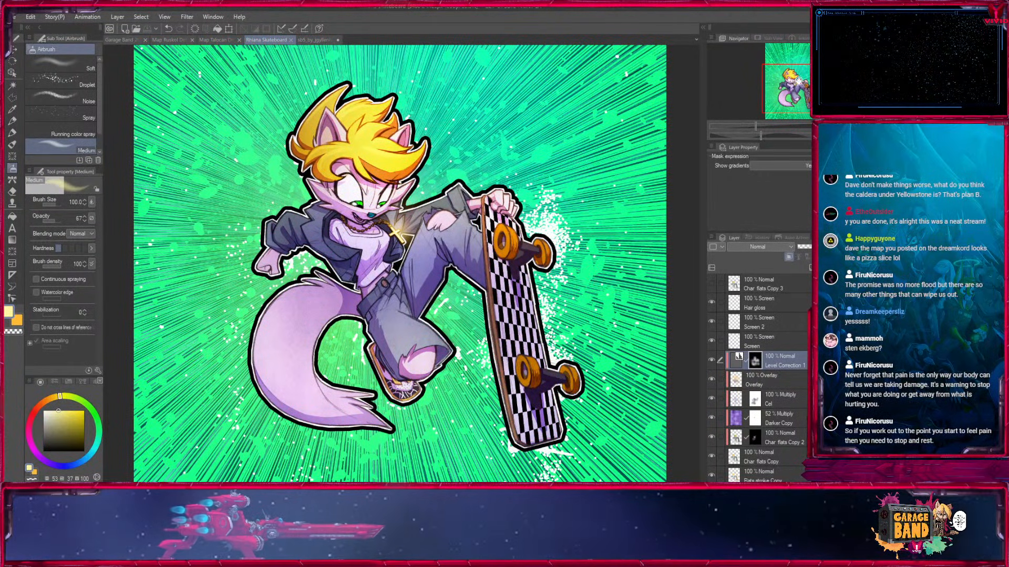
{"action": "left_click_drag", "start_coordinate": [802, 82], "coordinate": [803, 83]}
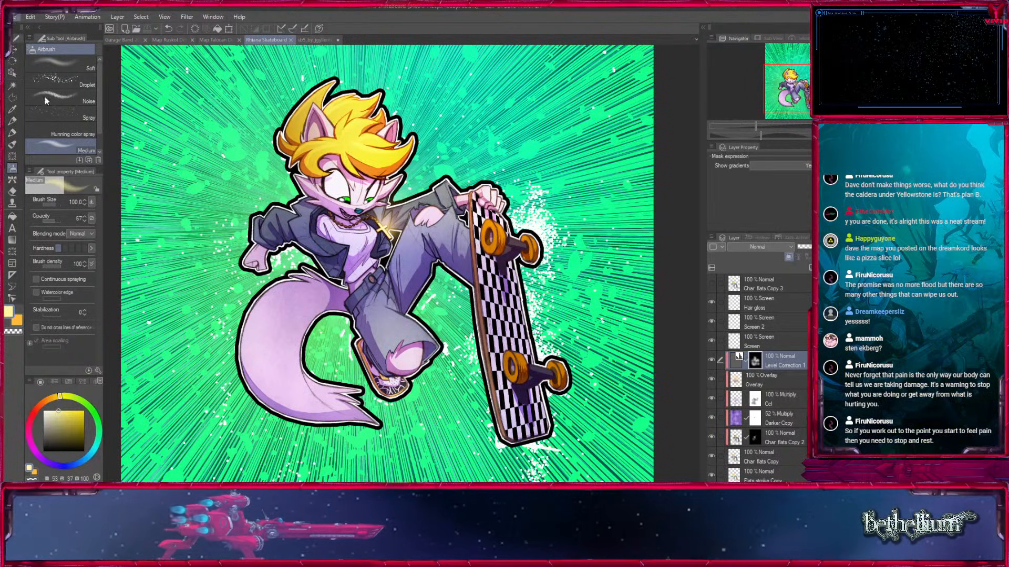
{"action": "left_click", "coordinate": [793, 102]}
{"action": "left_click_drag", "start_coordinate": [793, 103], "coordinate": [792, 83]}
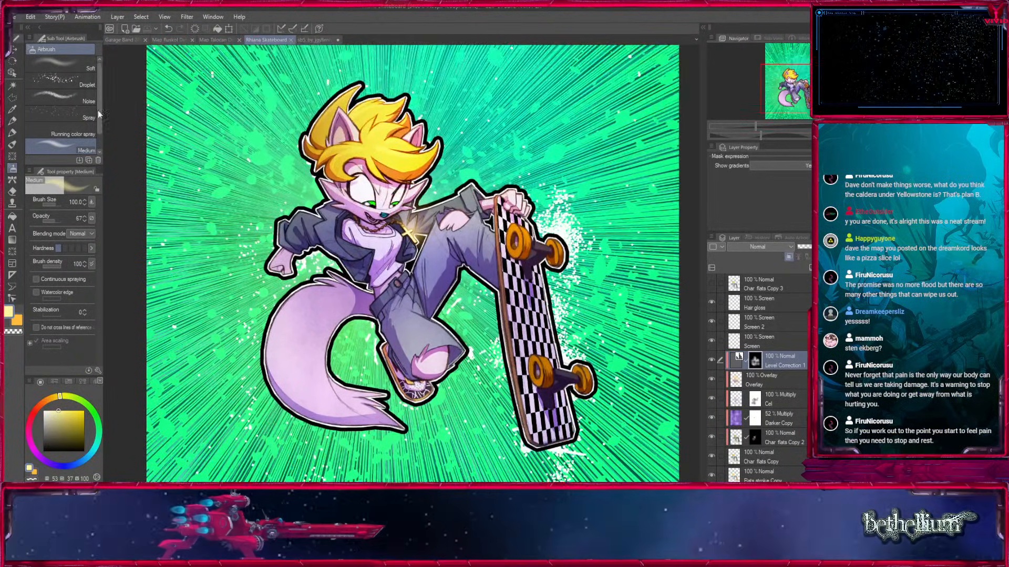
Clear the selection in the sneaker reference photo, close the photo and return to the skateboard illustration.
{"action": "left_click", "coordinate": [13, 50]}
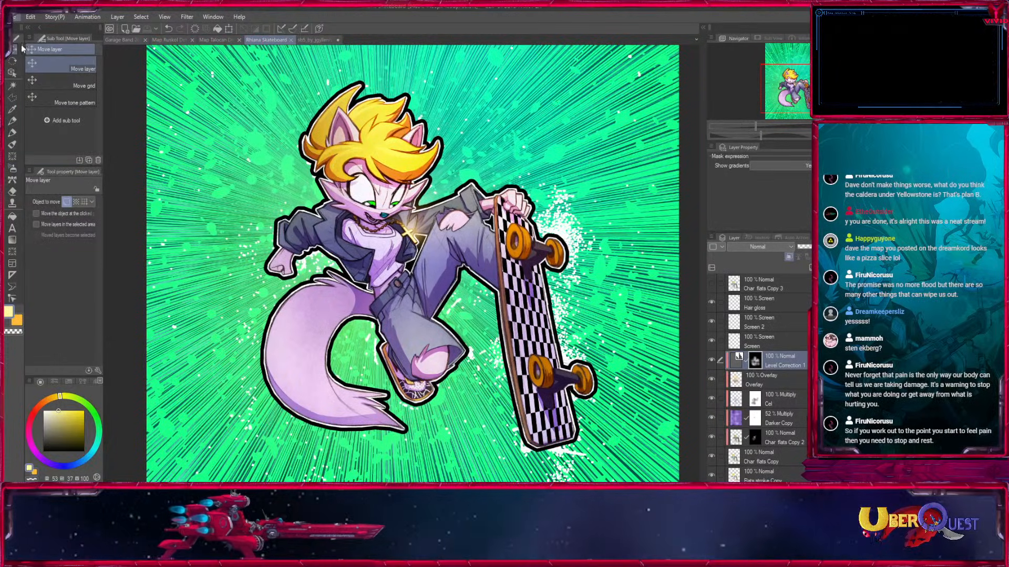
{"action": "left_click", "coordinate": [317, 42]}
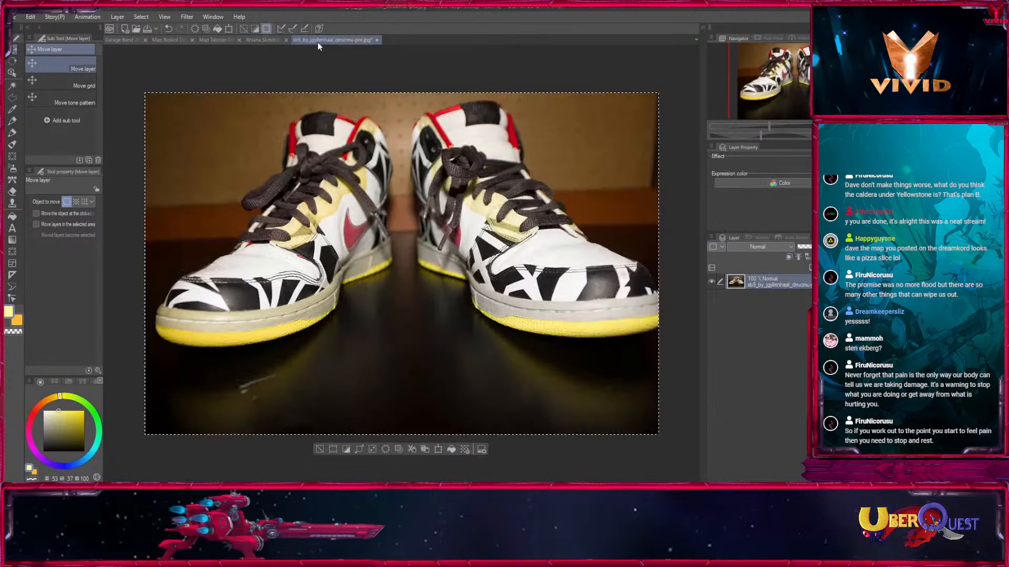
{"action": "key", "text": "ctrl+d"}
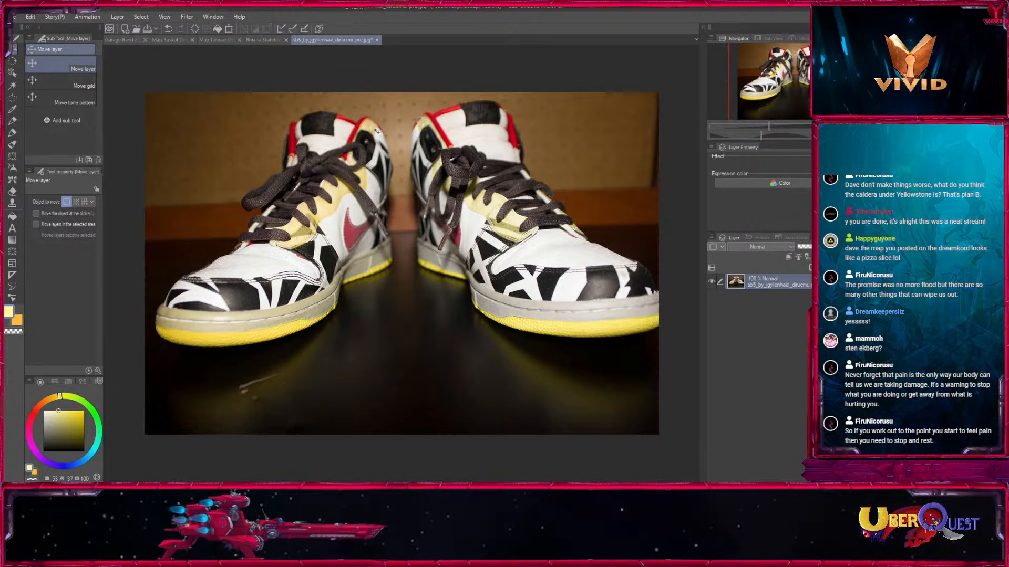
{"action": "key", "text": "ctrl+w"}
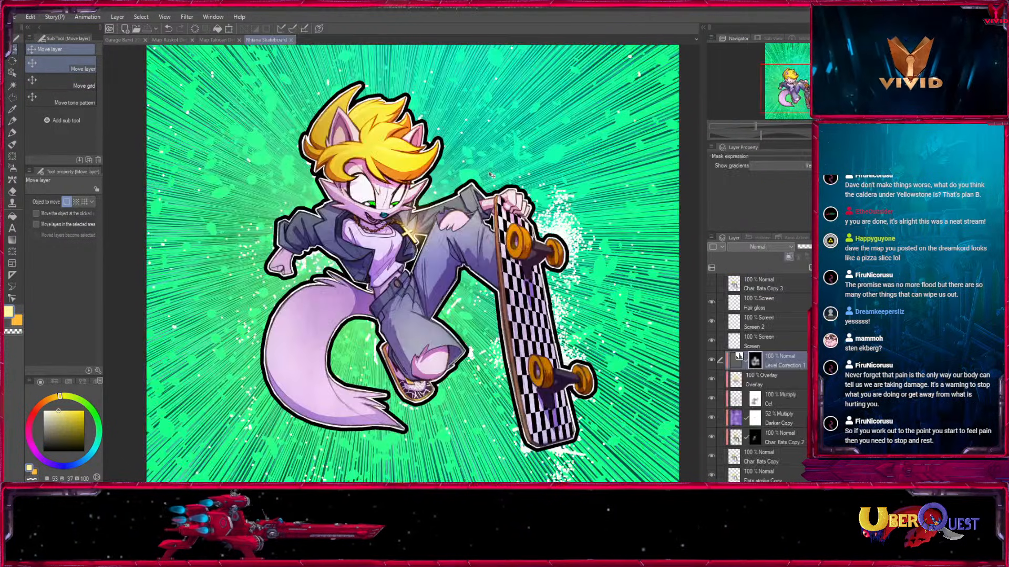
{"action": "left_click", "coordinate": [217, 40]}
{"action": "left_click", "coordinate": [269, 40]}
Check what the Char flats Copy and Char Stroke layers contribute by toggling their visibility in the full view.
{"action": "key", "text": "ctrl+minus"}
{"action": "mouse_move", "coordinate": [611, 310]}
{"action": "left_mouse_down"}
{"action": "mouse_move", "coordinate": [607, 286]}
{"action": "mouse_move", "coordinate": [600, 299]}
{"action": "left_mouse_up"}
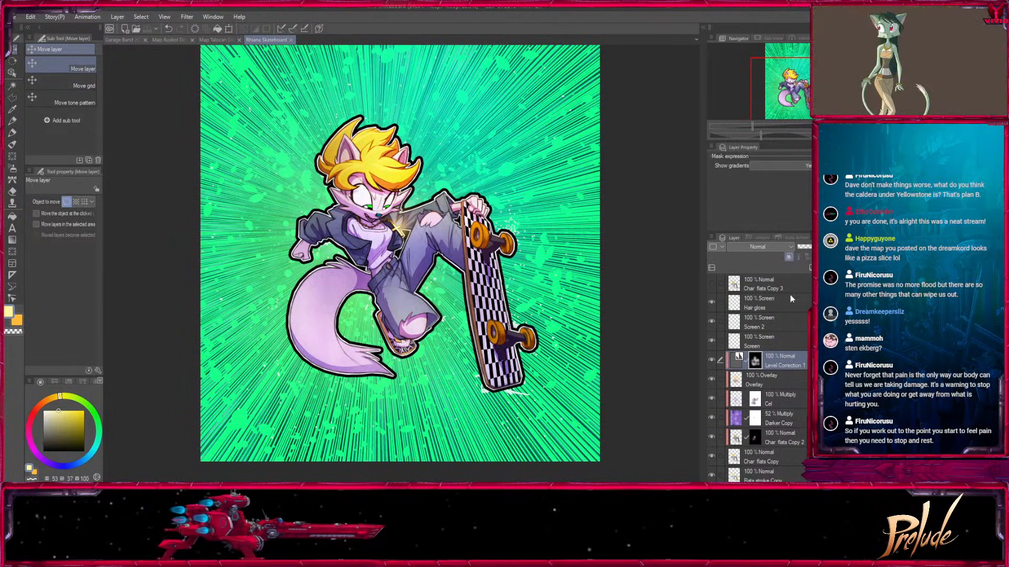
{"action": "left_click", "coordinate": [730, 457]}
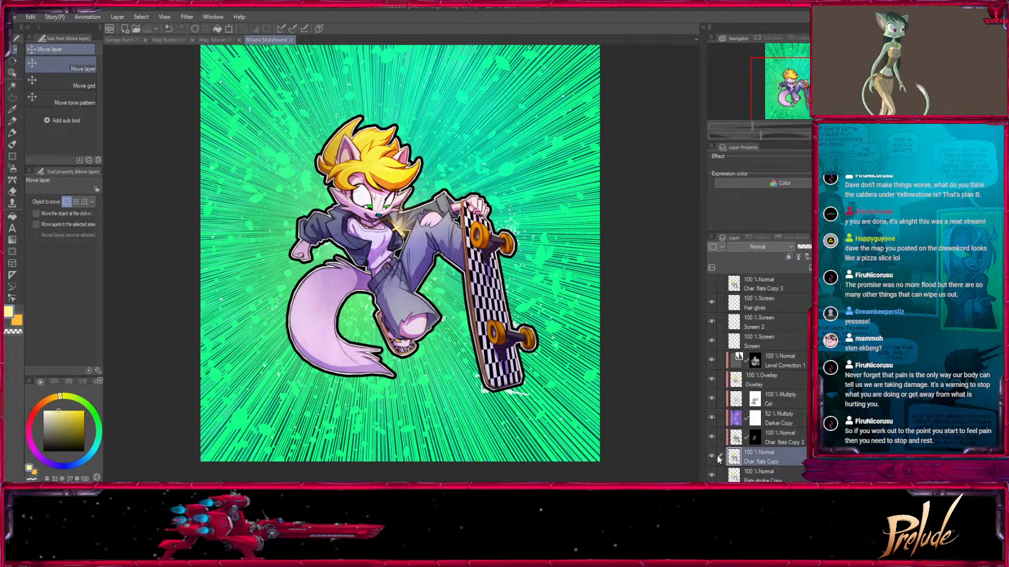
{"action": "left_click", "coordinate": [713, 455]}
{"action": "left_click", "coordinate": [713, 455]}
{"action": "scroll", "coordinate": [757, 378], "scroll_direction": "down", "scroll_amount": 3}
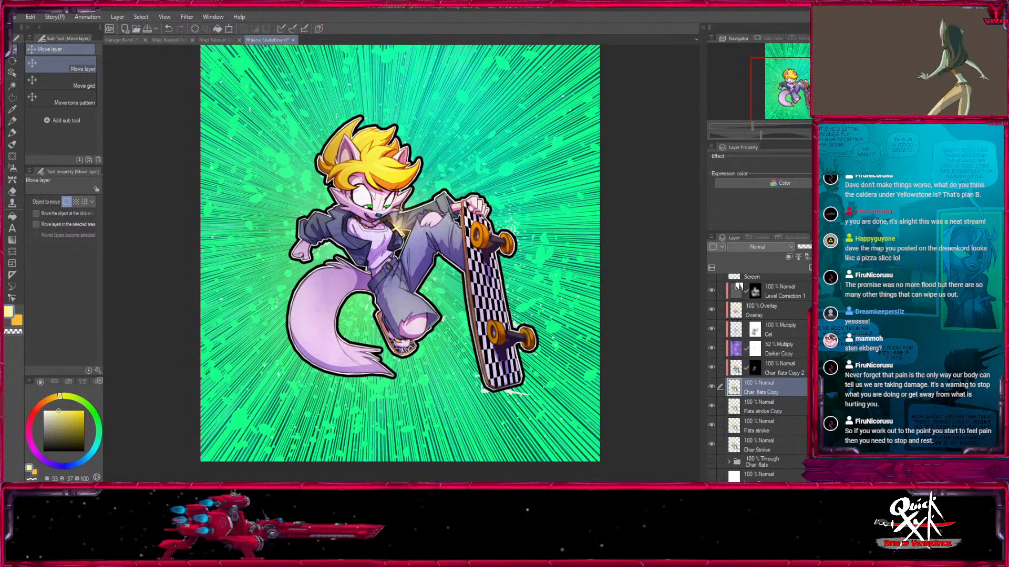
{"action": "left_click", "coordinate": [799, 445]}
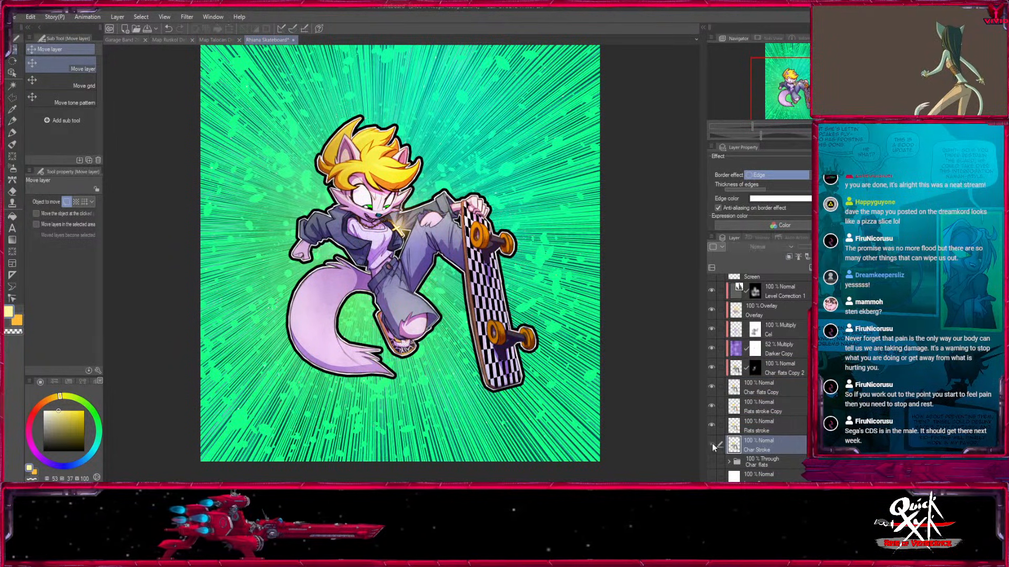
Duplicate the Flats stroke layer and mark all three flats stroke layers with the red palette color.
{"action": "left_click", "coordinate": [764, 431]}
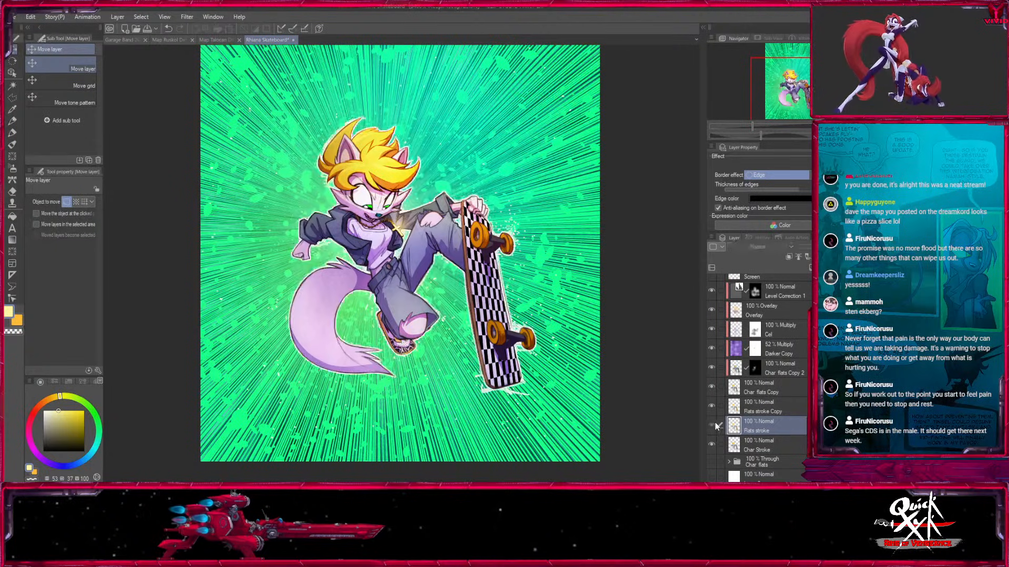
{"action": "left_click_drag", "start_coordinate": [809, 271], "coordinate": [812, 268]}
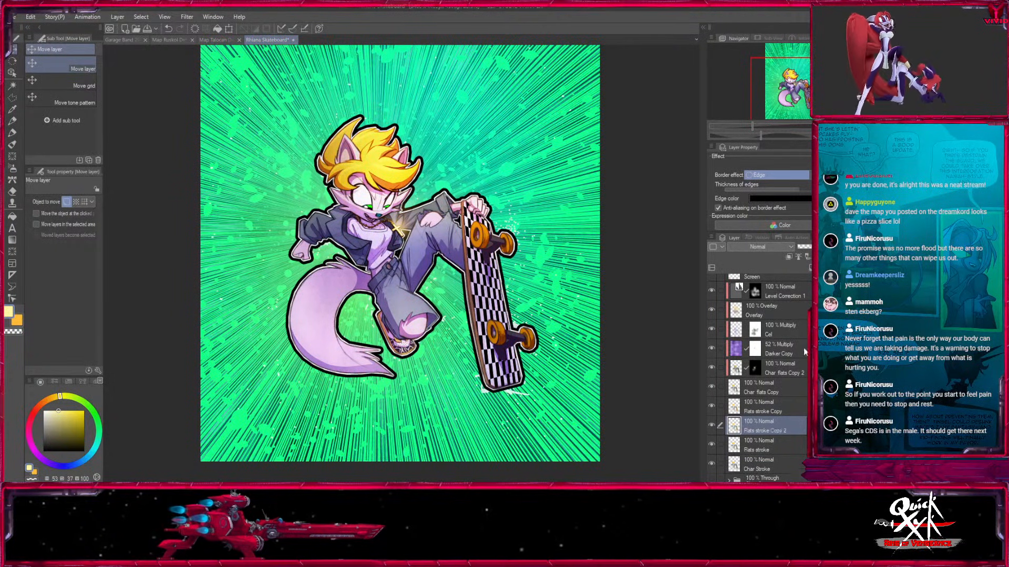
{"action": "left_click", "coordinate": [762, 407]}
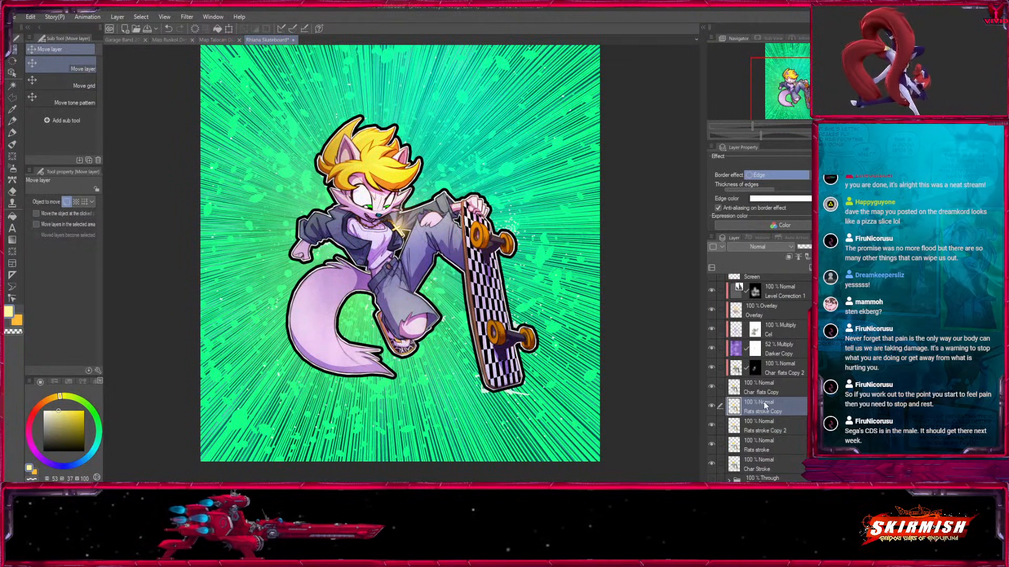
{"action": "left_click", "coordinate": [723, 246]}
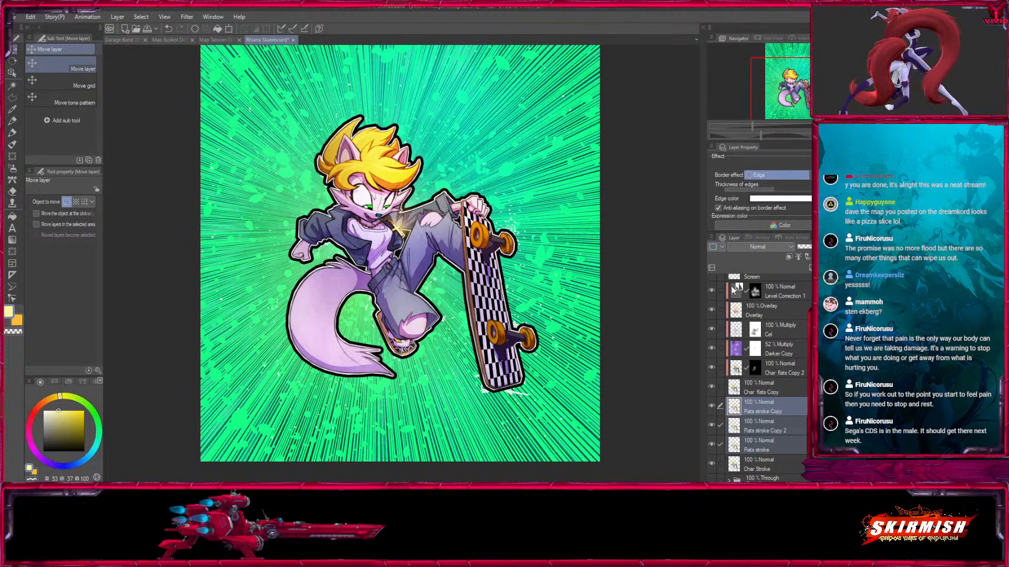
{"action": "left_click", "coordinate": [731, 271]}
Thicken the black edge on the lowest Flats stroke layer into a wide band around the character.
{"action": "left_click", "coordinate": [760, 446]}
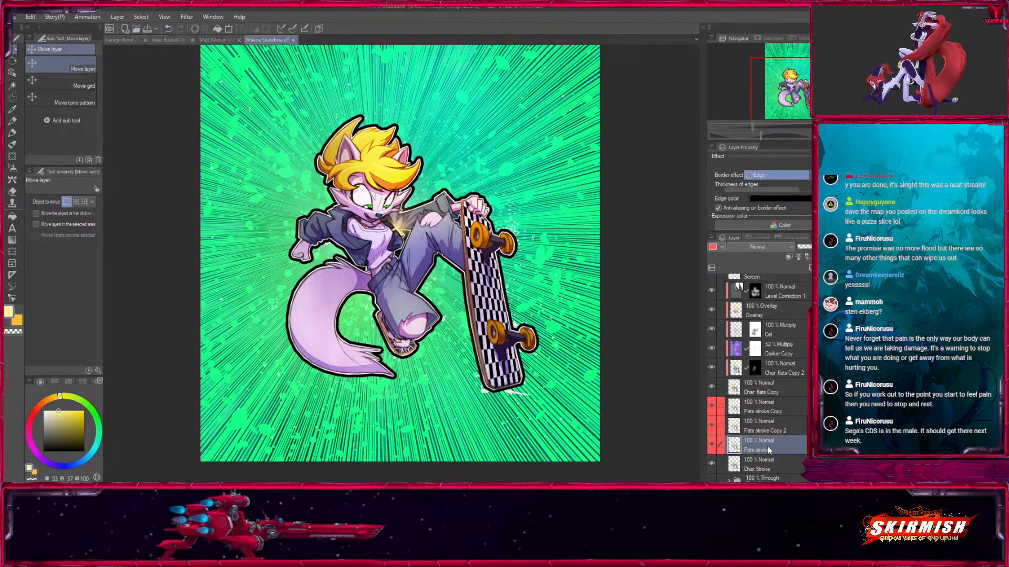
{"action": "mouse_move", "coordinate": [799, 190]}
{"action": "left_mouse_down"}
{"action": "mouse_move", "coordinate": [826, 190]}
{"action": "mouse_move", "coordinate": [800, 190]}
{"action": "left_mouse_up"}
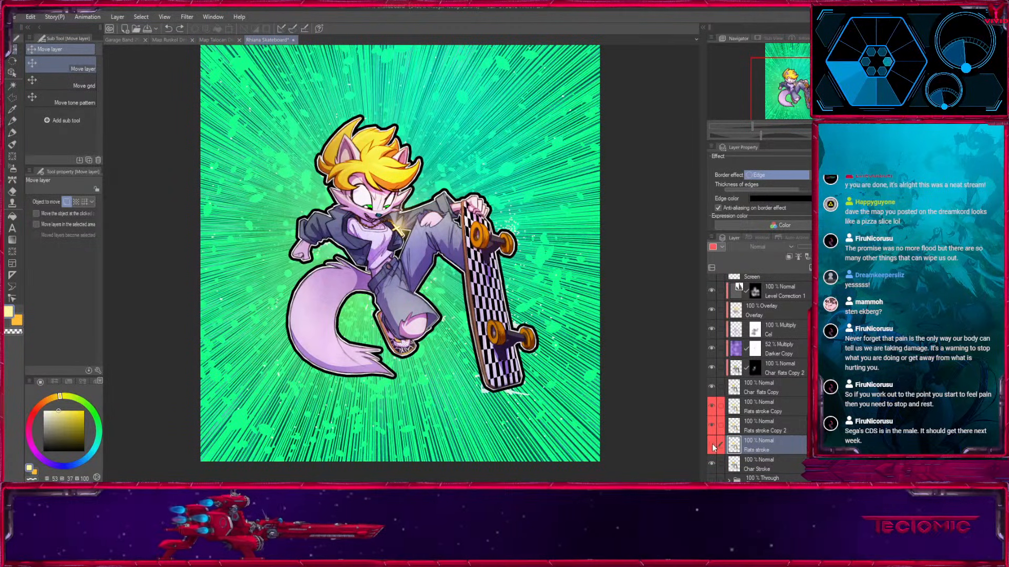
{"action": "mouse_move", "coordinate": [801, 190]}
{"action": "left_mouse_down"}
{"action": "mouse_move", "coordinate": [823, 189]}
{"action": "mouse_move", "coordinate": [813, 190]}
{"action": "left_mouse_up"}
Duplicate the thickened Flats stroke layer, set the copy's edge color to white and clip it to the layer below.
{"action": "key", "text": "ctrl+c"}
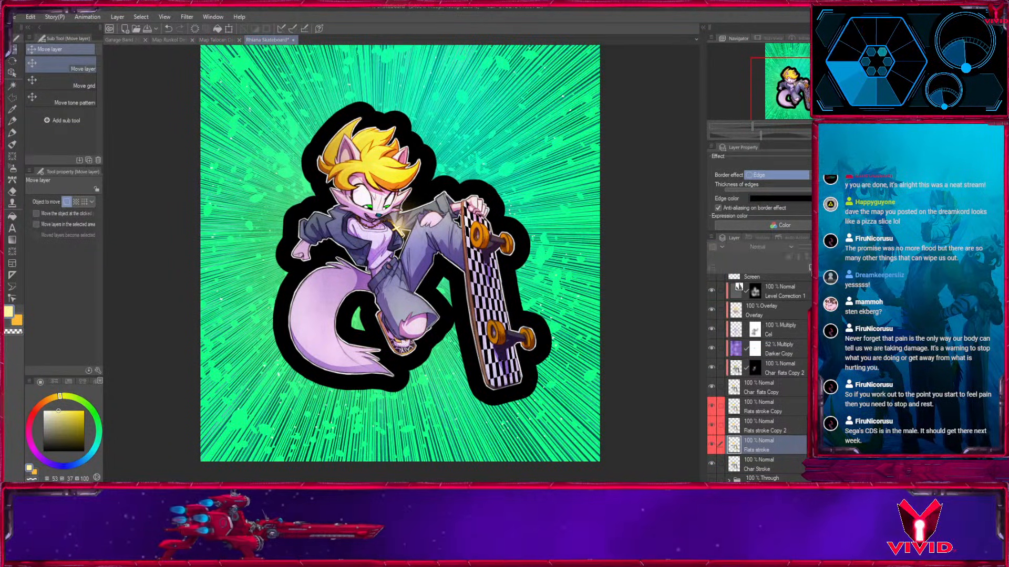
{"action": "key", "text": "ctrl+v"}
{"action": "left_click", "coordinate": [787, 200]}
{"action": "left_click", "coordinate": [612, 201]}
{"action": "left_click", "coordinate": [825, 162]}
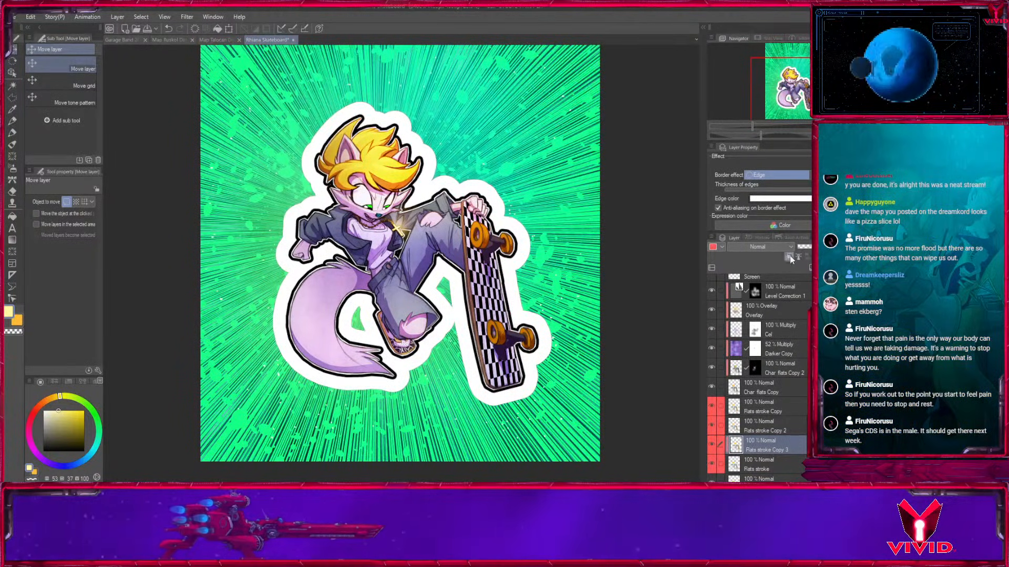
Set the Flats stroke layer to Multiply and reduce the edge thickness of both it and its clipped white copy.
{"action": "left_click", "coordinate": [759, 468]}
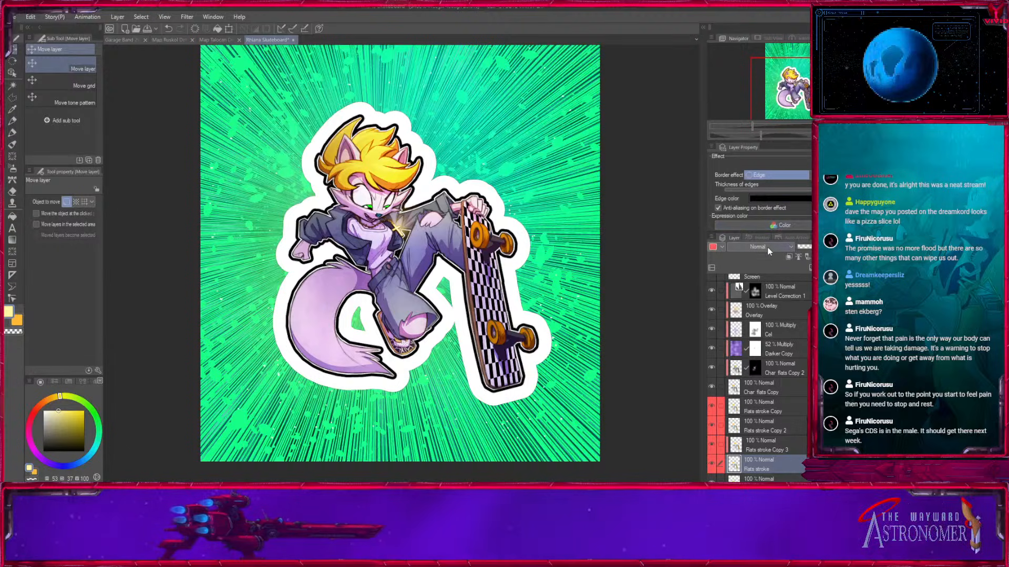
{"action": "left_click", "coordinate": [746, 25]}
{"action": "left_click", "coordinate": [772, 446]}
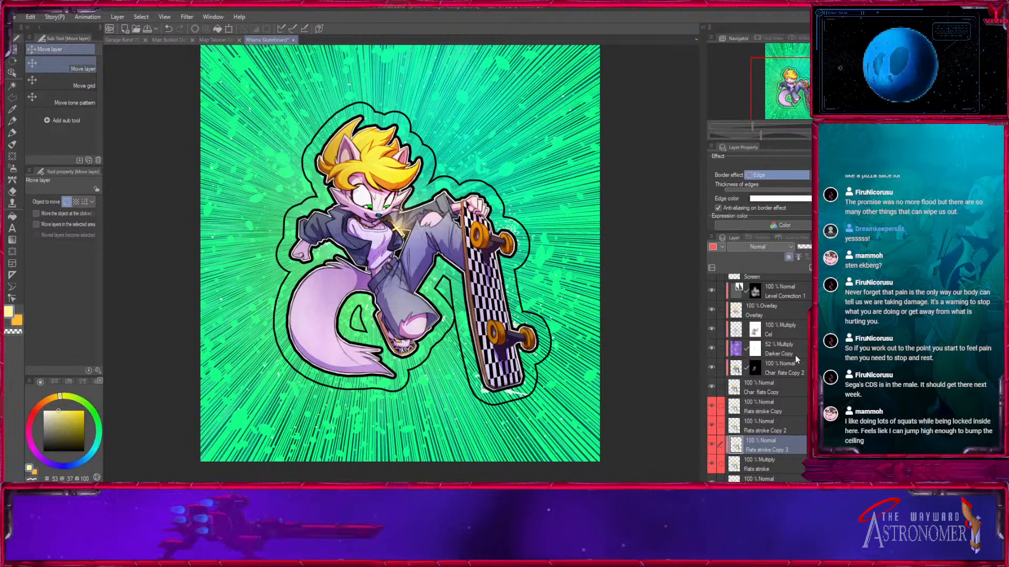
{"action": "left_click", "coordinate": [820, 189]}
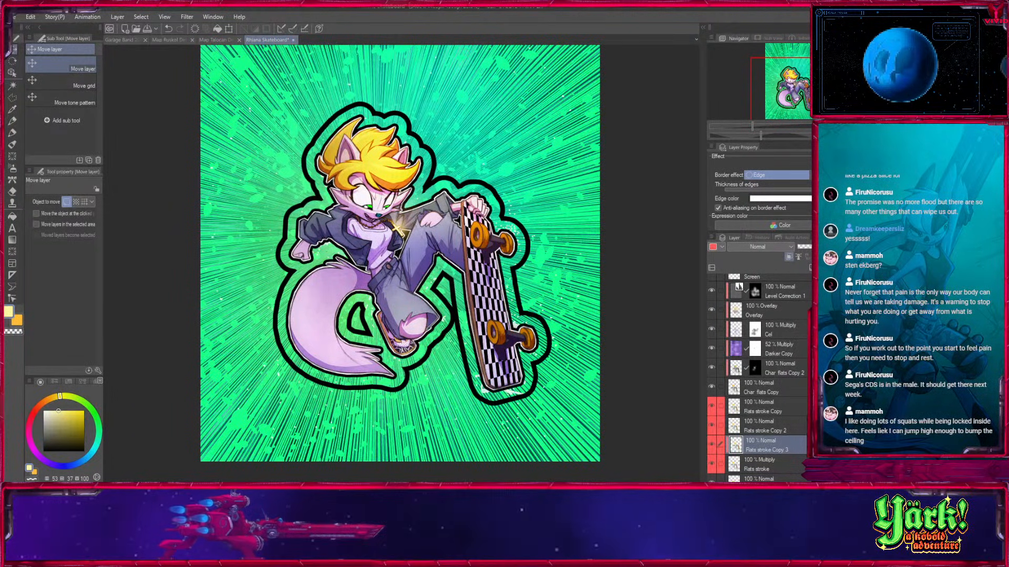
{"action": "left_click", "coordinate": [770, 464]}
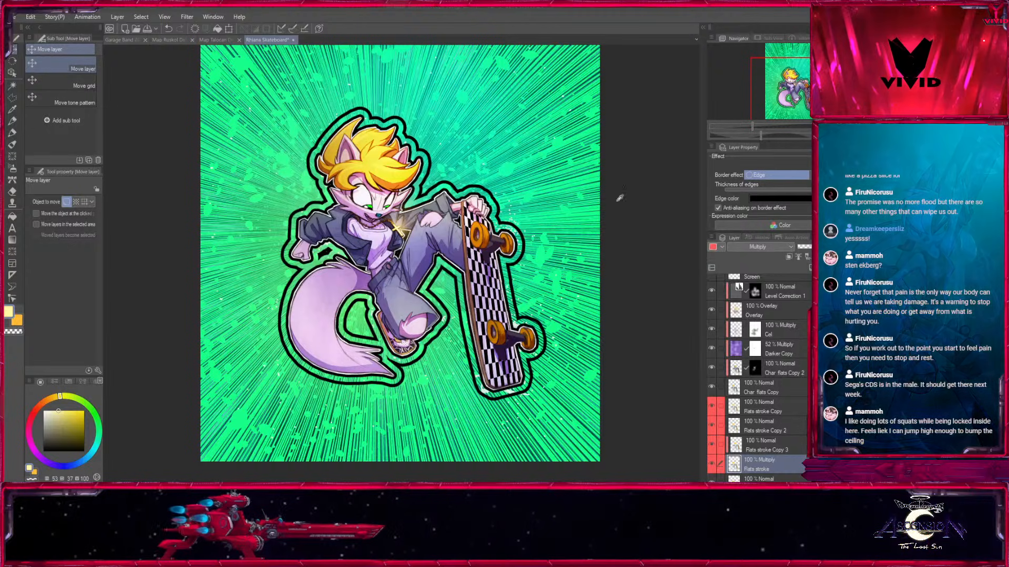
Try green, pale mint, white and dark teal edge colors on the Multiply Flats stroke outline.
{"action": "left_click", "coordinate": [508, 169]}
{"action": "key", "text": "Return"}
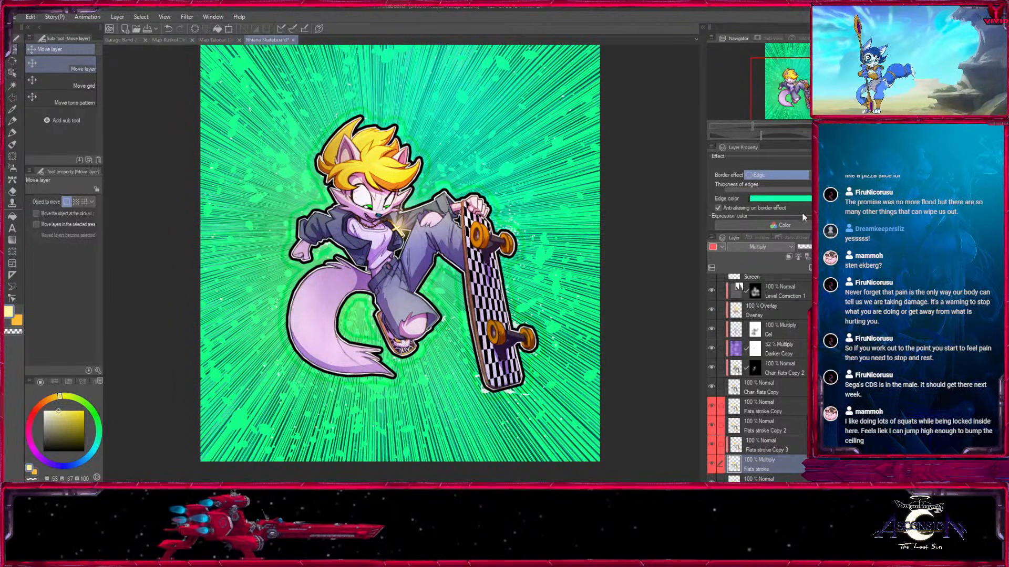
{"action": "key", "text": "Return"}
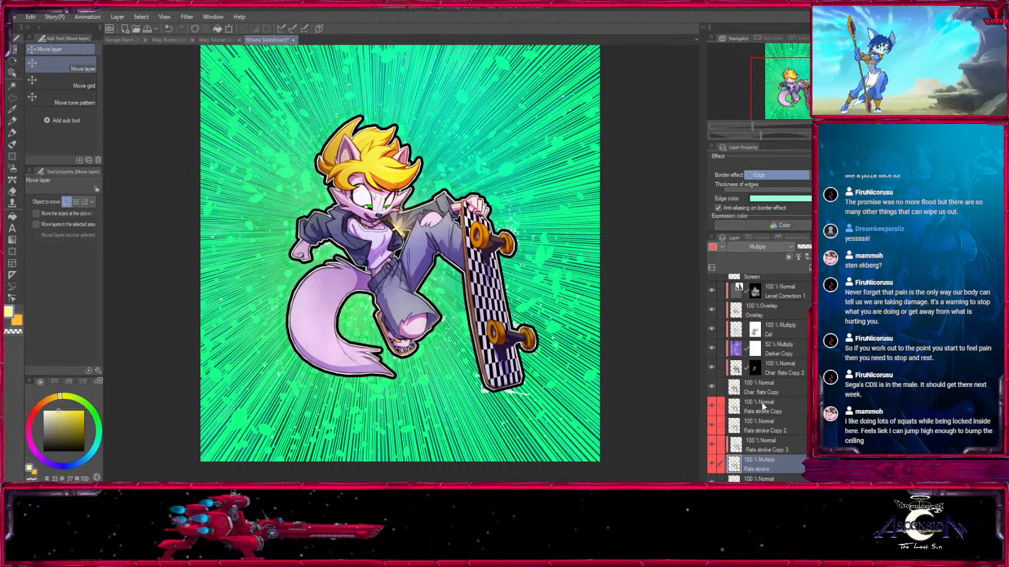
{"action": "left_click", "coordinate": [803, 200]}
{"action": "key", "text": "Return"}
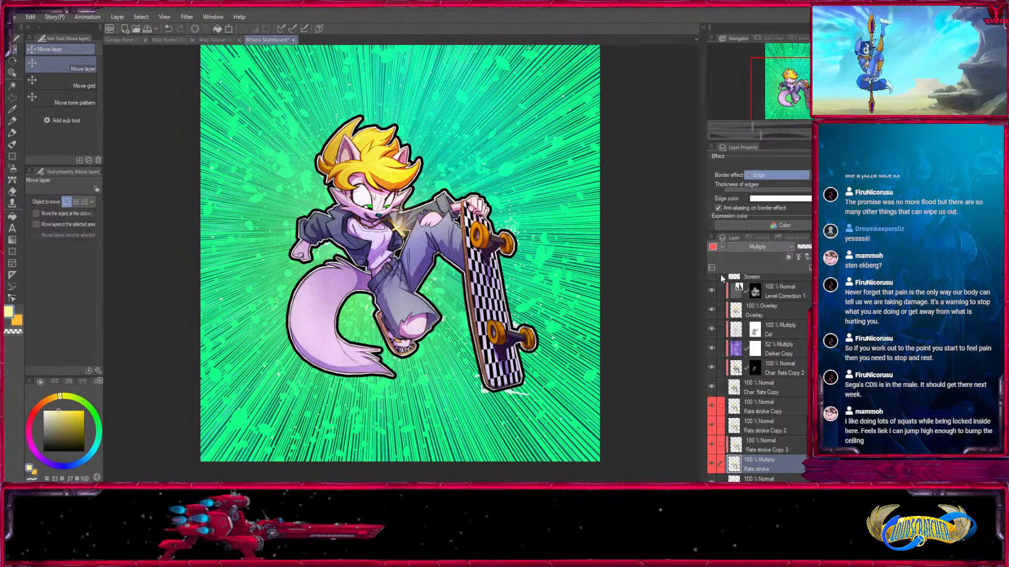
{"action": "key", "text": "Return"}
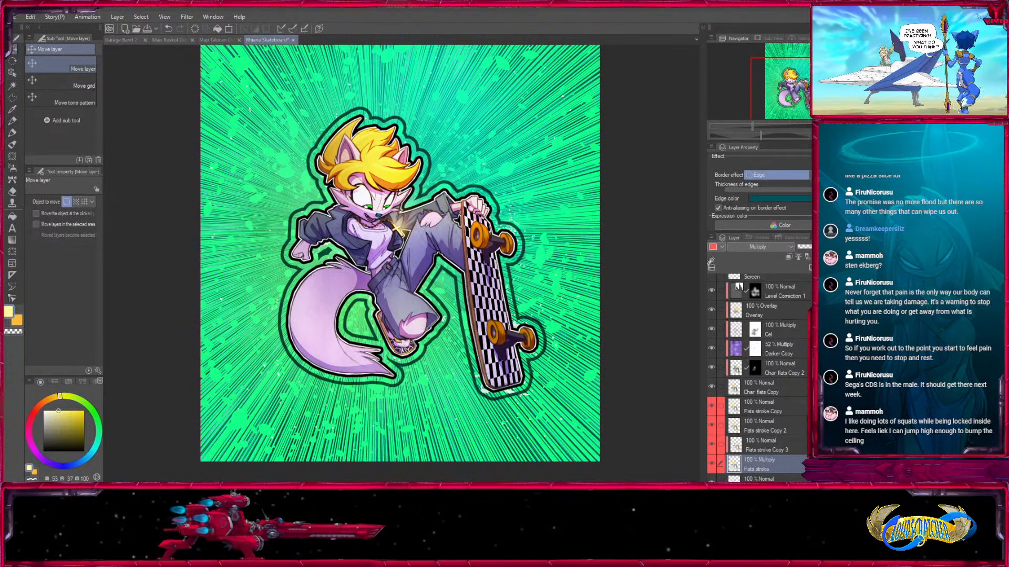
{"action": "key", "text": "Return"}
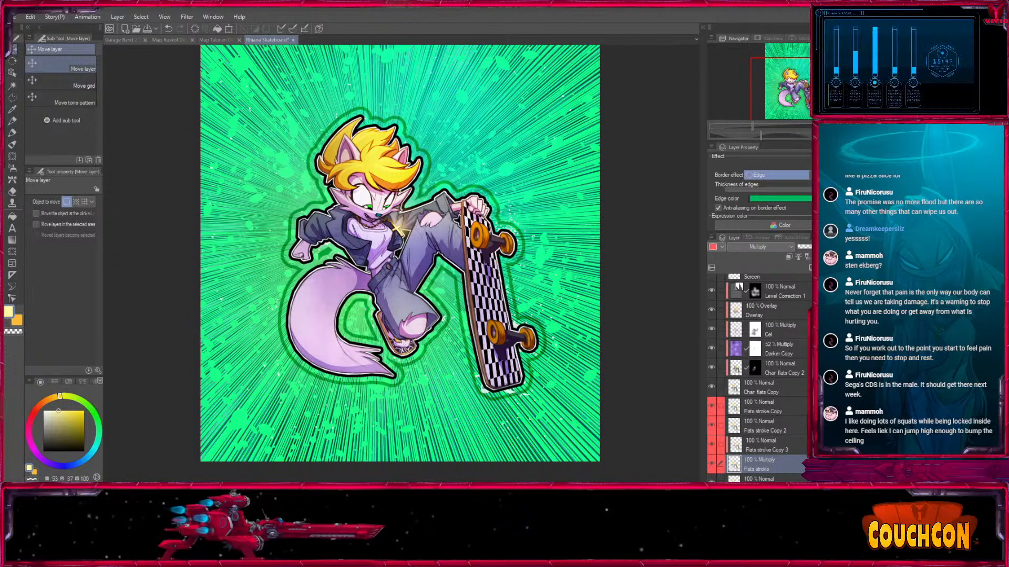
{"action": "key", "text": "Return"}
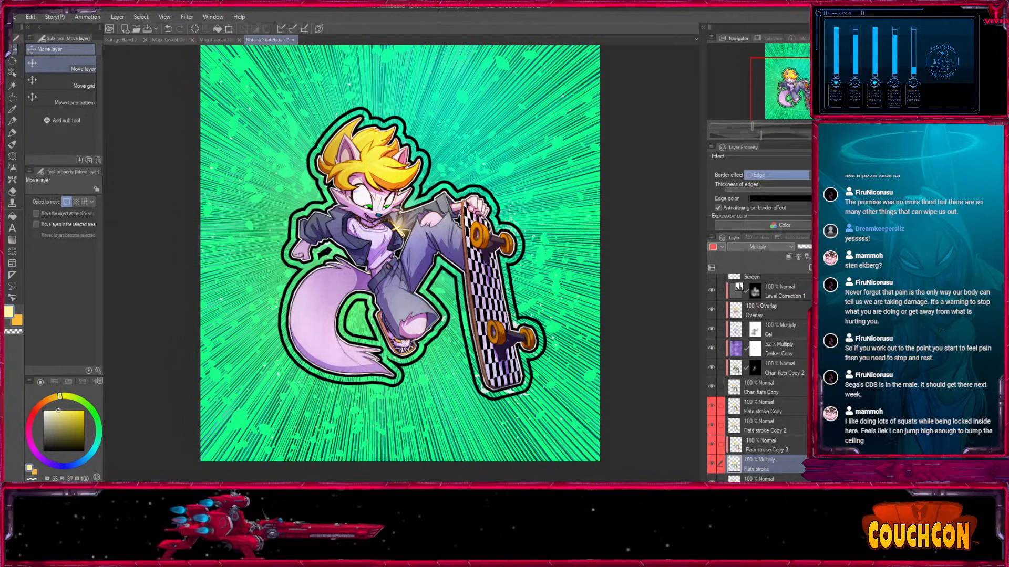
Try grouping the Multiply Flats stroke layer and its clipped white copy in a folder, and undo it.
{"action": "key", "text": "ctrl+plus"}
{"action": "left_click", "coordinate": [751, 447]}
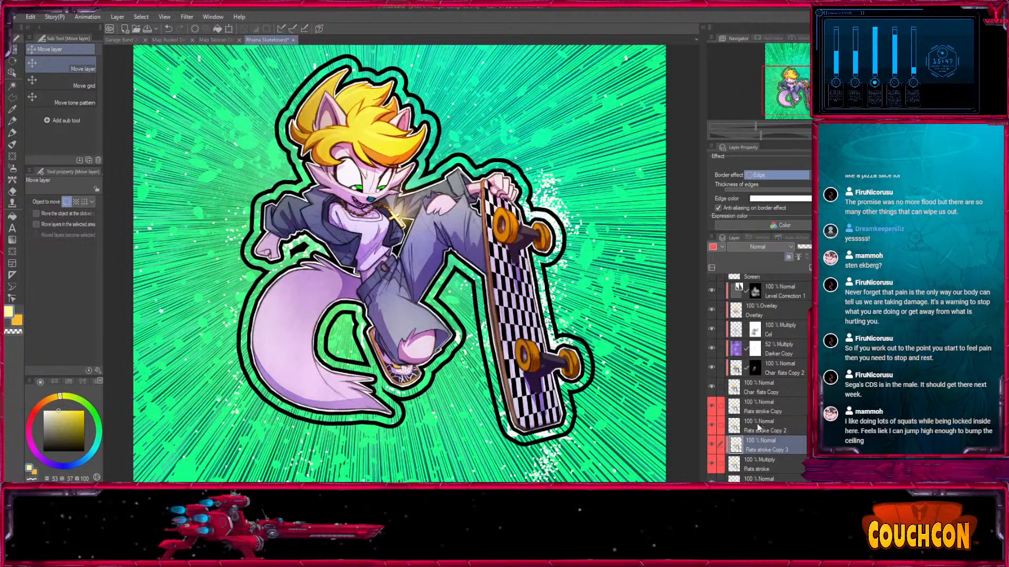
{"action": "left_click", "coordinate": [751, 466]}
{"action": "left_click", "coordinate": [751, 446]}
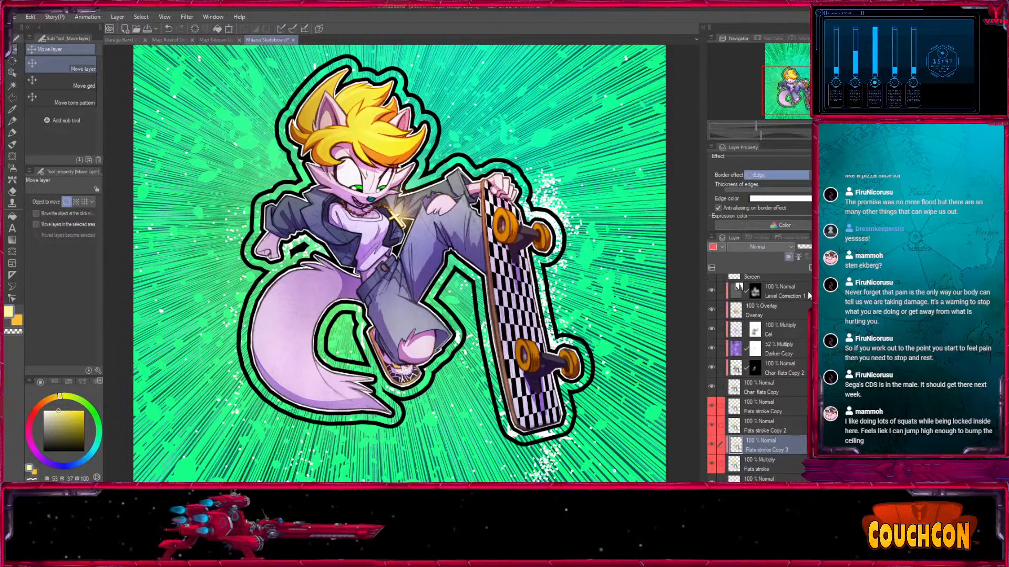
{"action": "left_click", "coordinate": [834, 268]}
{"action": "left_click", "coordinate": [758, 461]}
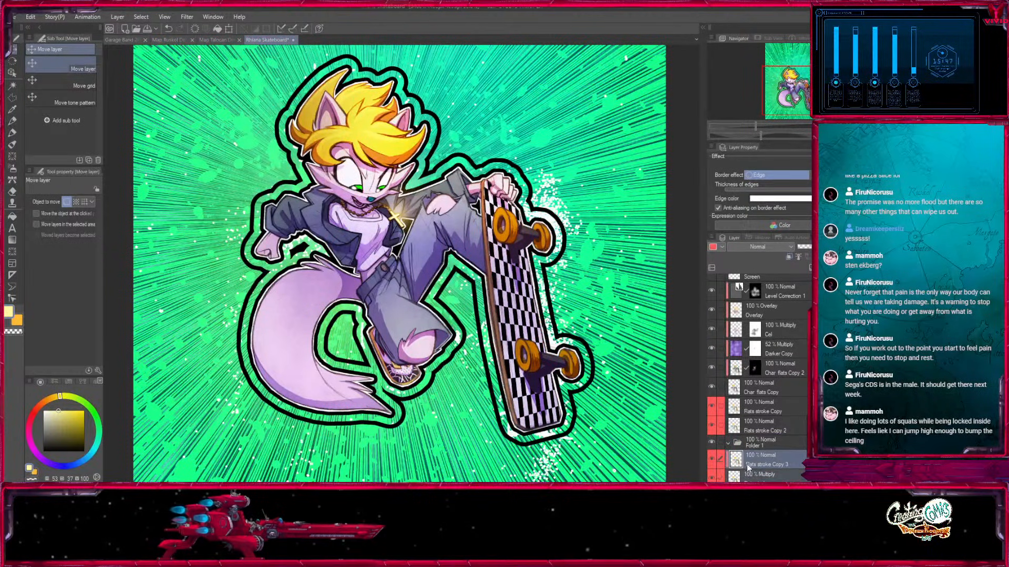
{"action": "left_click_drag", "start_coordinate": [757, 448], "coordinate": [757, 444]}
{"action": "left_click", "coordinate": [753, 443]}
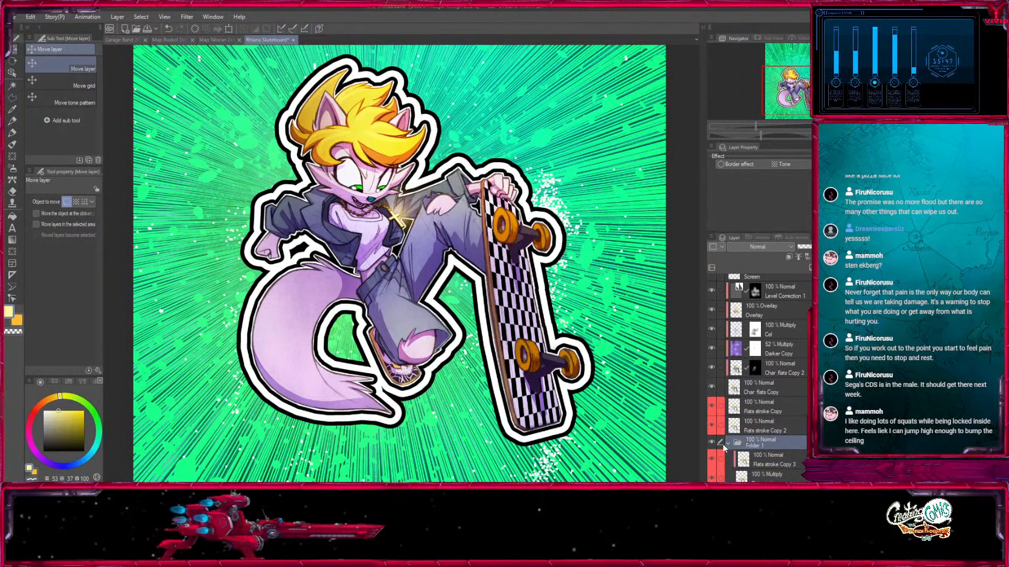
{"action": "key", "text": "ctrl+z"}
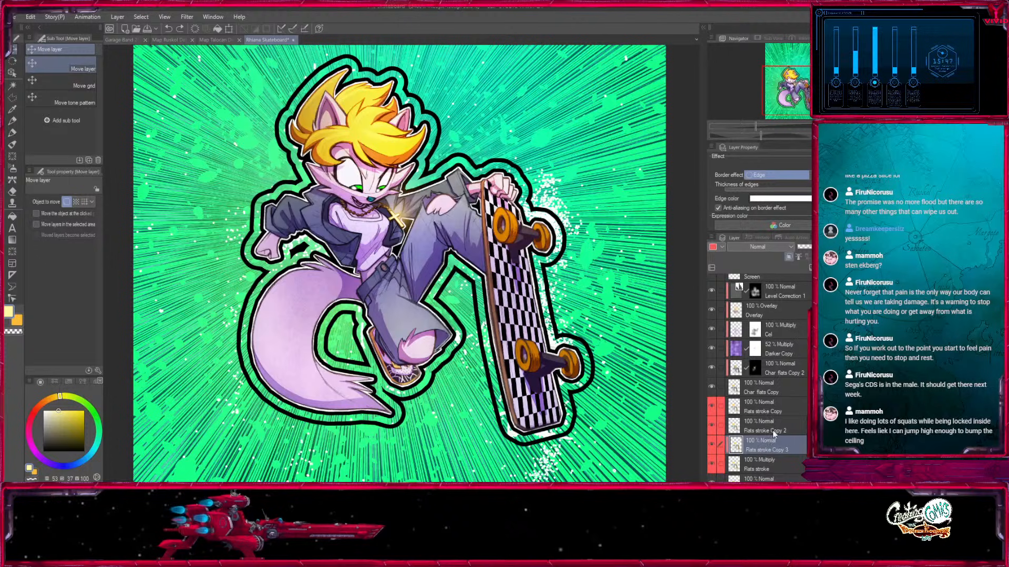
Duplicate the Flats stroke layer and its clipped white copy, stack the duplicates above the originals and hide them.
{"action": "left_click", "coordinate": [751, 458]}
{"action": "left_click", "coordinate": [751, 445]}
{"action": "left_click", "coordinate": [712, 444]}
{"action": "left_click", "coordinate": [712, 445]}
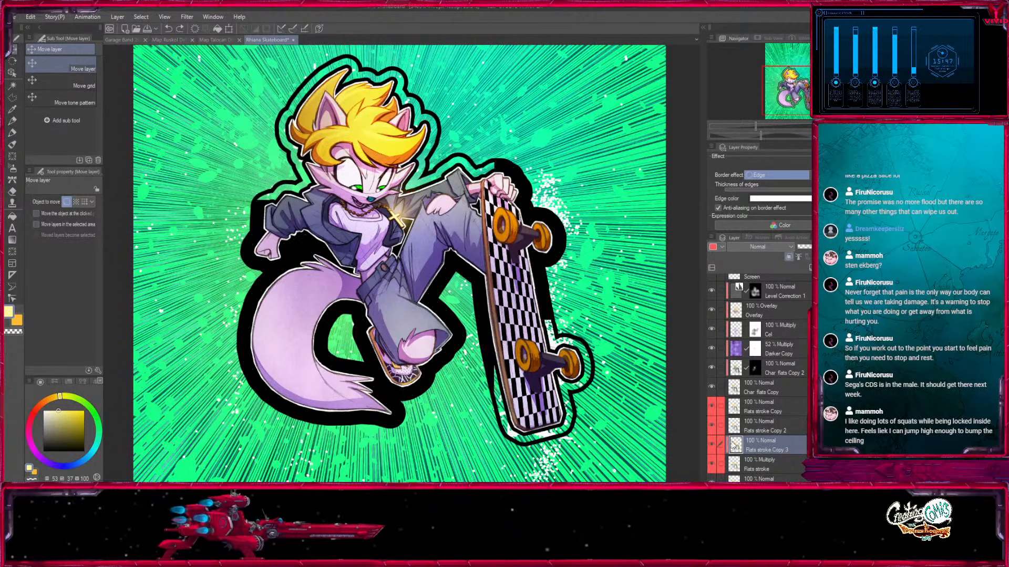
{"action": "left_click", "coordinate": [752, 462]}
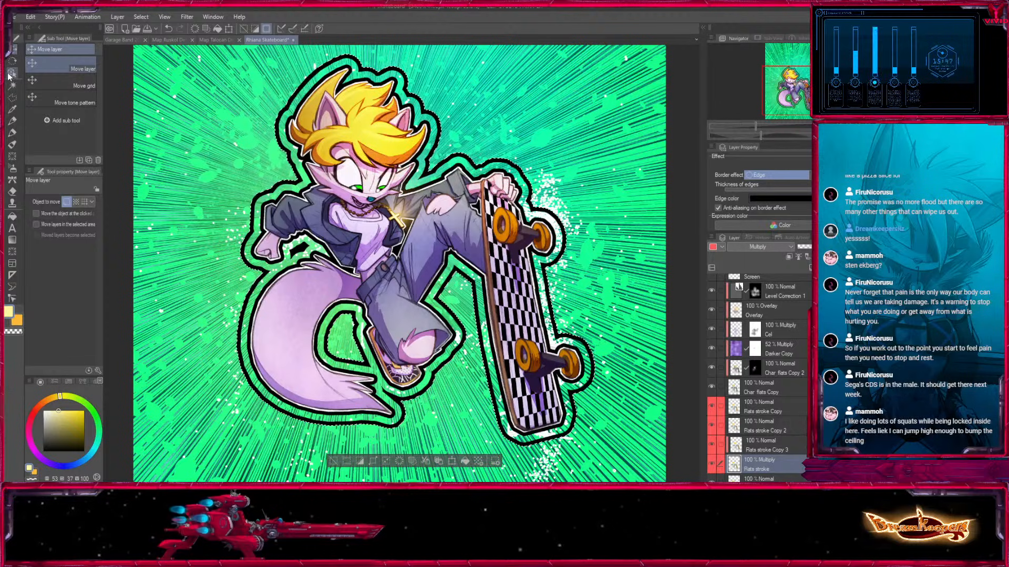
{"action": "left_click", "coordinate": [765, 451], "text": "shift"}
{"action": "left_click_drag", "start_coordinate": [765, 449], "coordinate": [812, 268]}
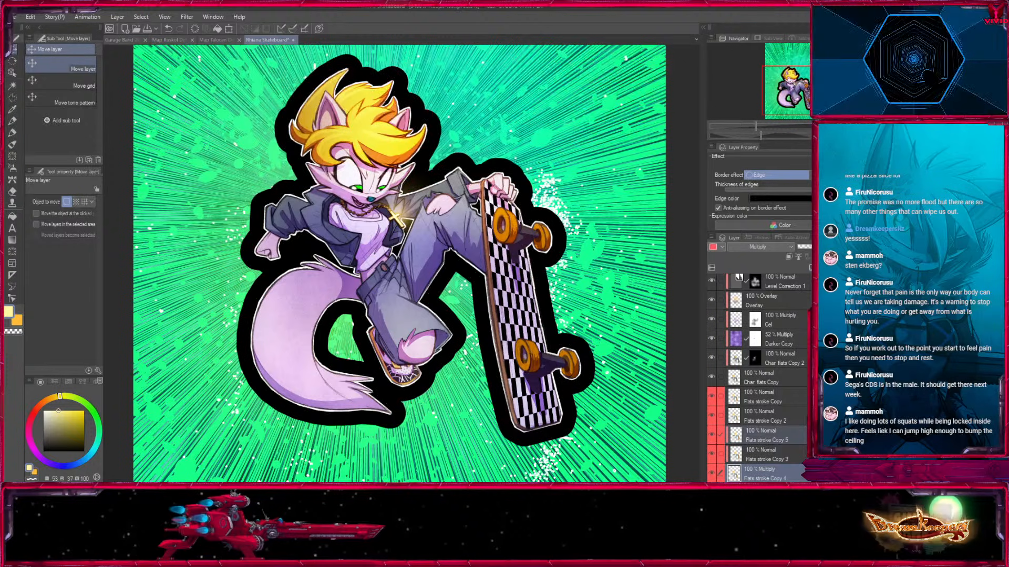
{"action": "left_click", "coordinate": [761, 468]}
{"action": "left_click_drag", "start_coordinate": [739, 474], "coordinate": [740, 447]}
{"action": "left_click_drag", "start_coordinate": [711, 454], "coordinate": [711, 435]}
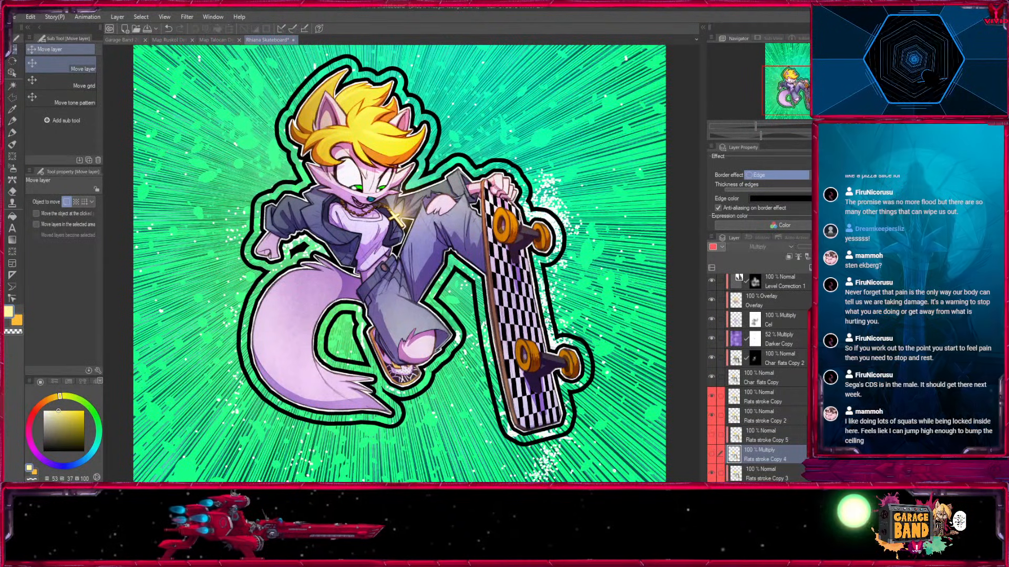
Merge the original white Flats stroke copy into the Multiply Flats stroke layer and auto-select its black outer outline.
{"action": "scroll", "coordinate": [762, 383], "scroll_direction": "down", "scroll_amount": 3}
{"action": "left_click", "coordinate": [762, 361]}
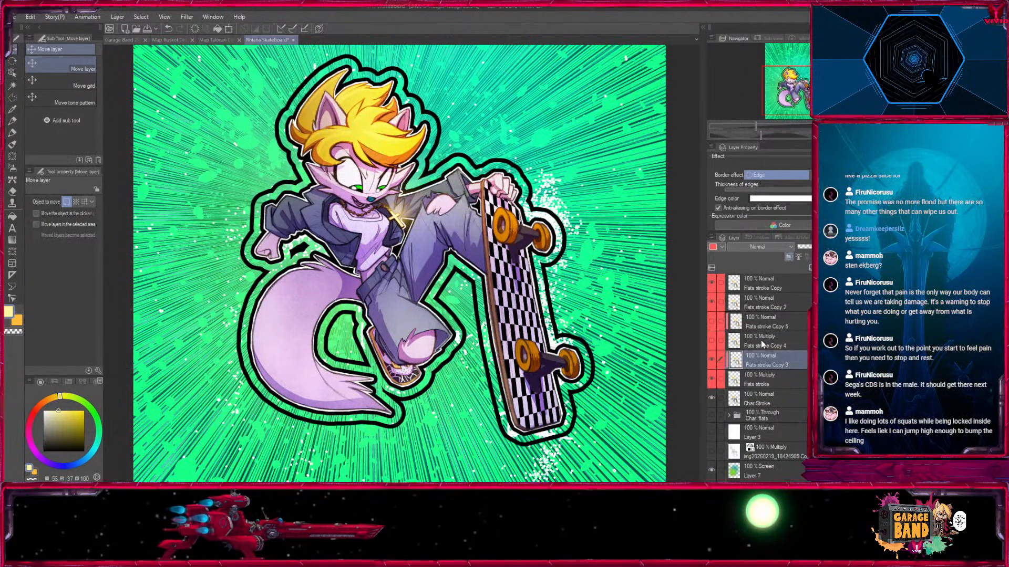
{"action": "key", "text": "Delete"}
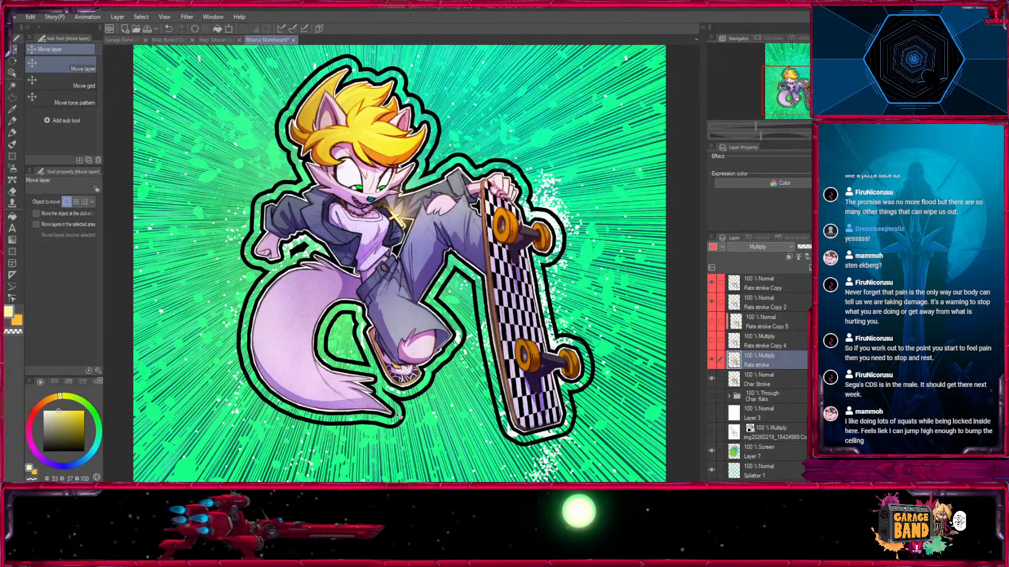
{"action": "key", "text": "w"}
{"action": "left_click", "coordinate": [410, 465]}
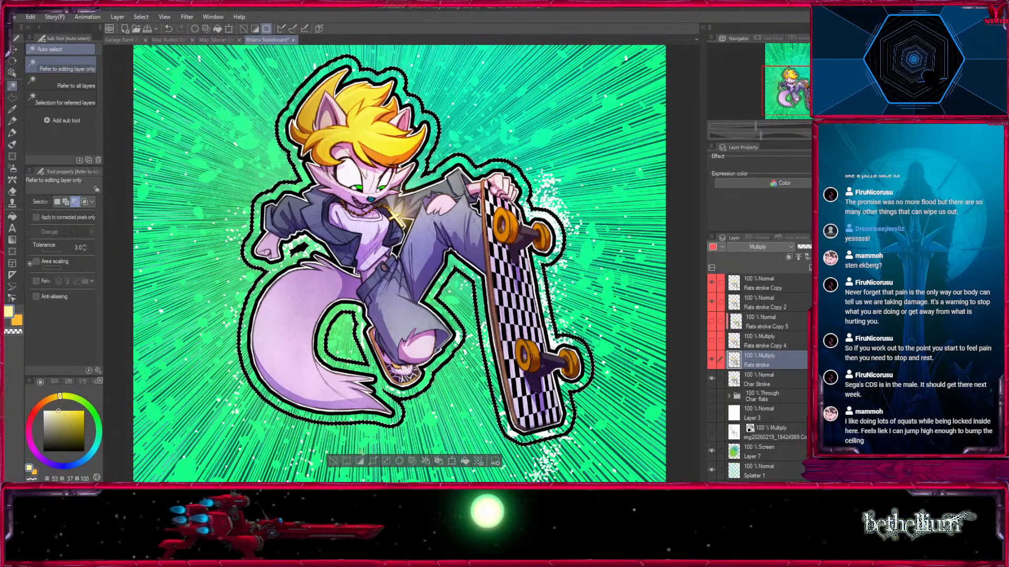
Try the Normal blending mode on the merged Flats stroke layer and undo it.
{"action": "left_click", "coordinate": [785, 246]}
{"action": "left_click", "coordinate": [755, 12]}
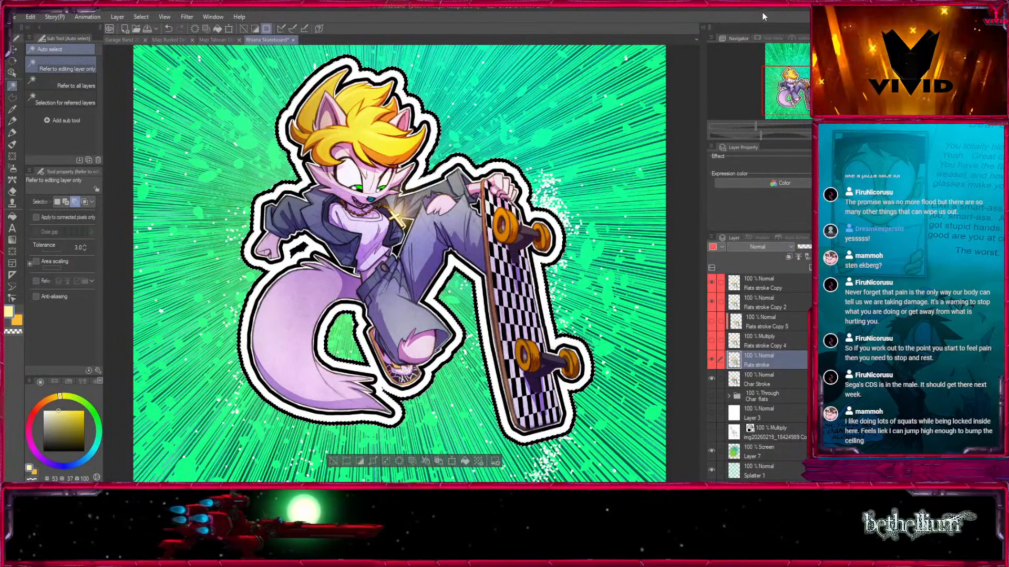
{"action": "key", "text": "ctrl+z"}
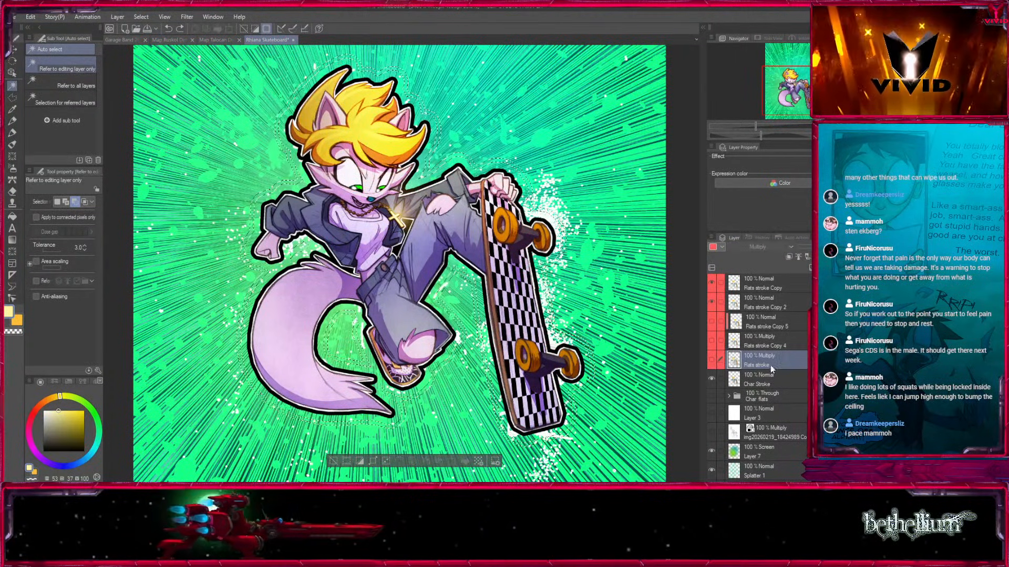
Hide the merged Flats stroke layer, fill the selected outline with pale yellow on a new Xtra stroke layer and deselect.
{"action": "key", "text": "ctrl+shift+n"}
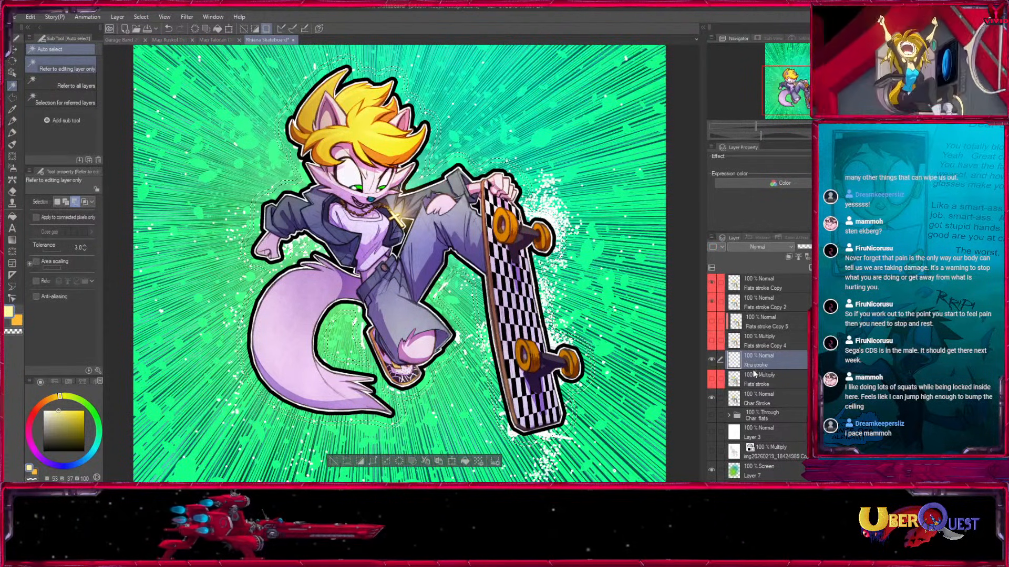
{"action": "left_click", "coordinate": [99, 425]}
{"action": "left_click", "coordinate": [57, 399]}
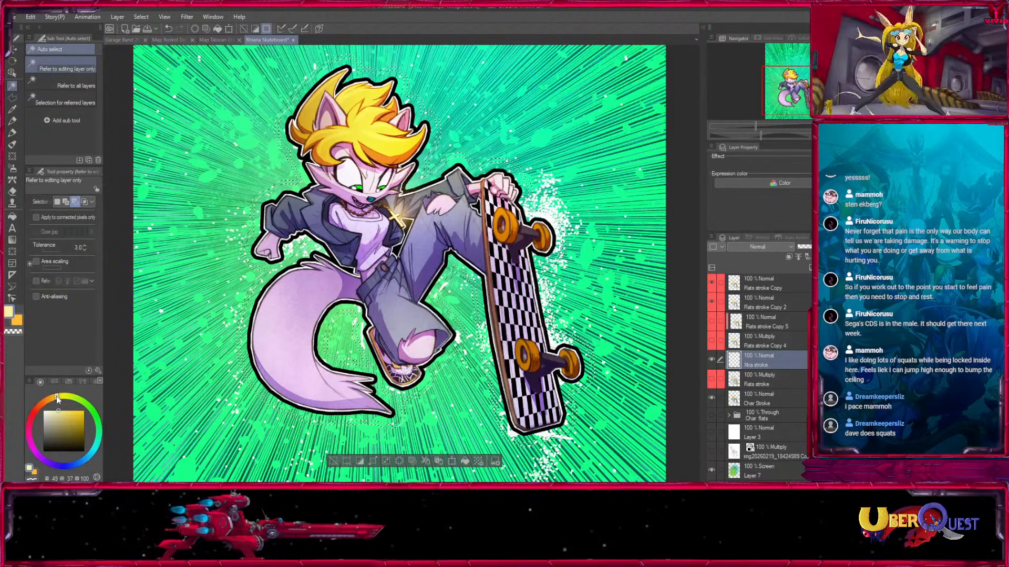
{"action": "left_click", "coordinate": [12, 216]}
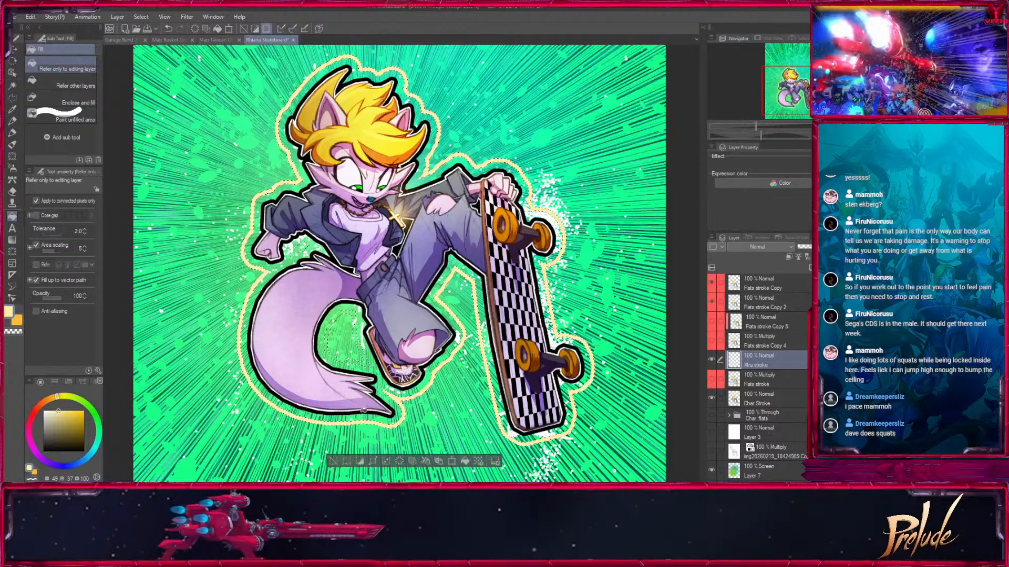
{"action": "left_click", "coordinate": [333, 461]}
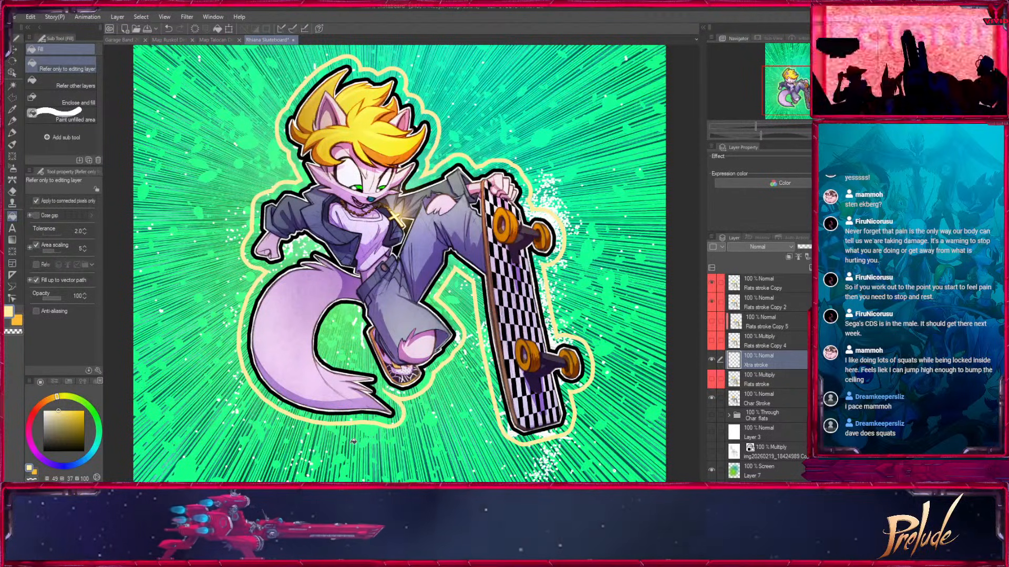
Restore the outline selection, paint its unfilled inner gaps pale yellow with the Fill-in Mono Pen 3 marker, and deselect.
{"action": "key", "text": "ctrl+z"}
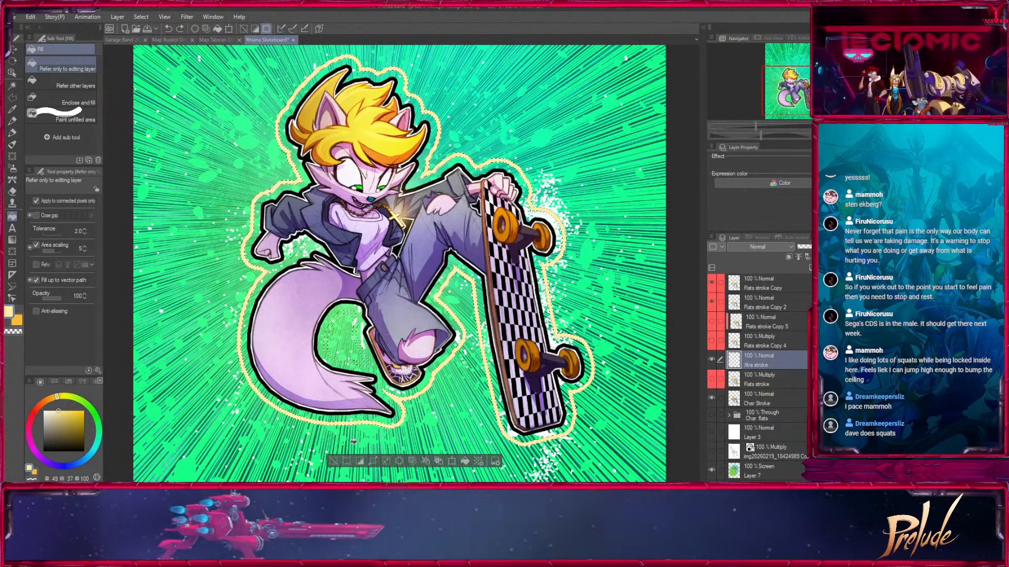
{"action": "left_click", "coordinate": [13, 132]}
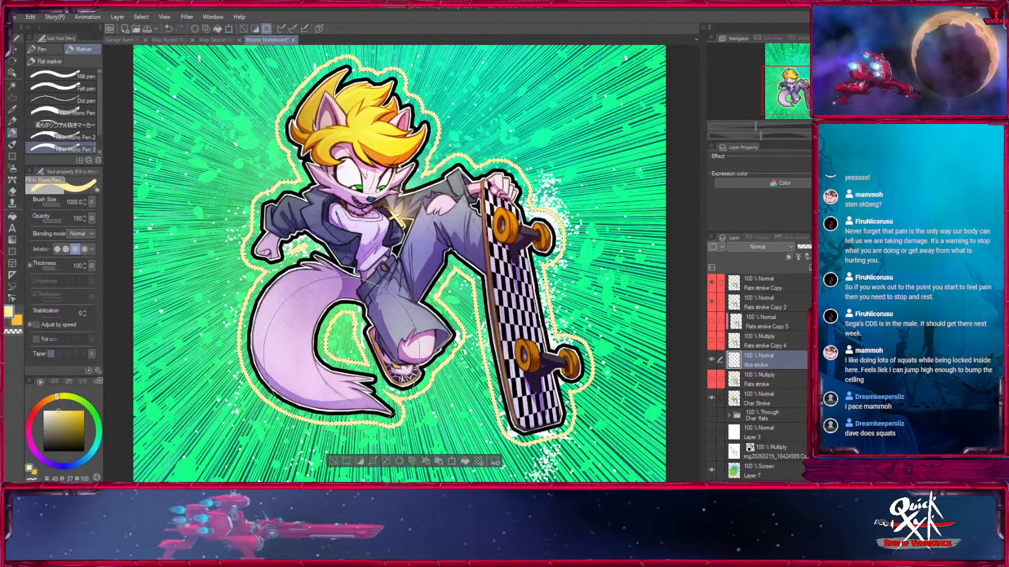
{"action": "left_click", "coordinate": [335, 462]}
{"action": "key", "text": "bracketleft"}
{"action": "key", "text": "bracketleft"}
{"action": "left_click_drag", "start_coordinate": [604, 349], "coordinate": [585, 367]}
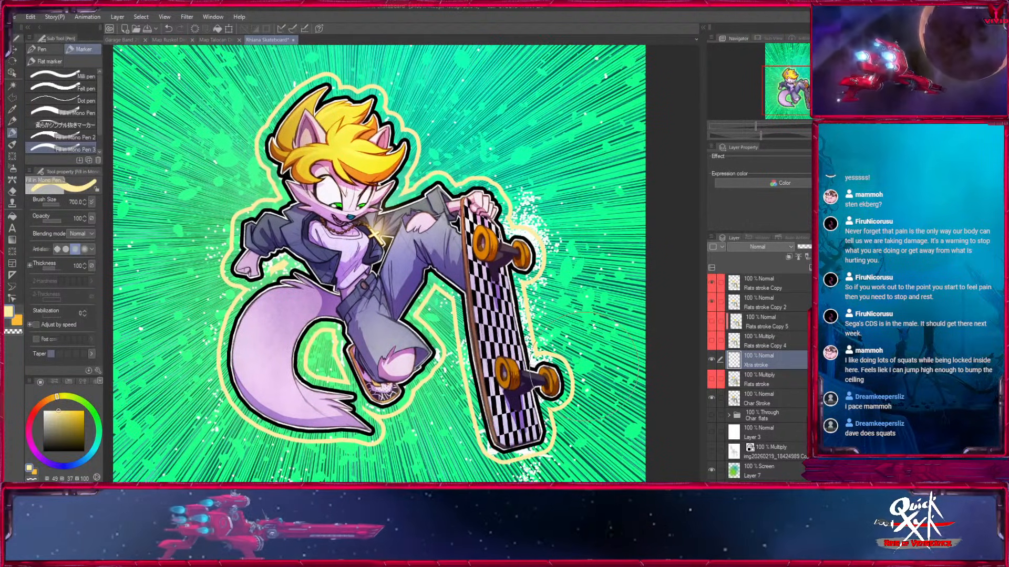
{"action": "key", "text": "bracketleft"}
{"action": "key", "text": "bracketleft"}
{"action": "key", "text": "bracketleft"}
{"action": "key", "text": "bracketleft"}
{"action": "key", "text": "bracketleft"}
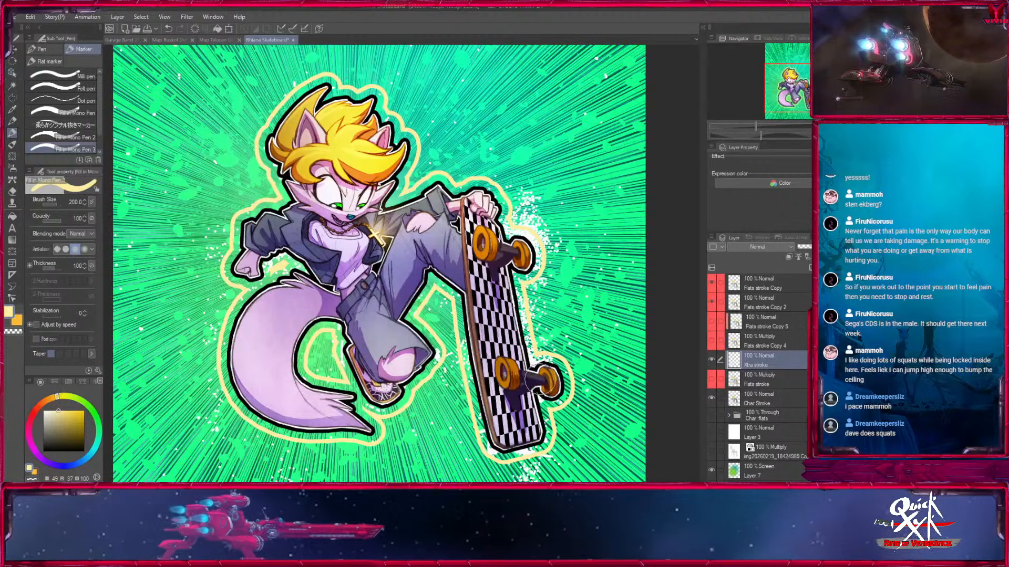
{"action": "key", "text": "bracketleft"}
{"action": "mouse_move", "coordinate": [541, 381]}
{"action": "left_mouse_down"}
{"action": "mouse_move", "coordinate": [549, 364]}
{"action": "mouse_move", "coordinate": [544, 388]}
{"action": "mouse_move", "coordinate": [541, 372]}
{"action": "left_mouse_up"}
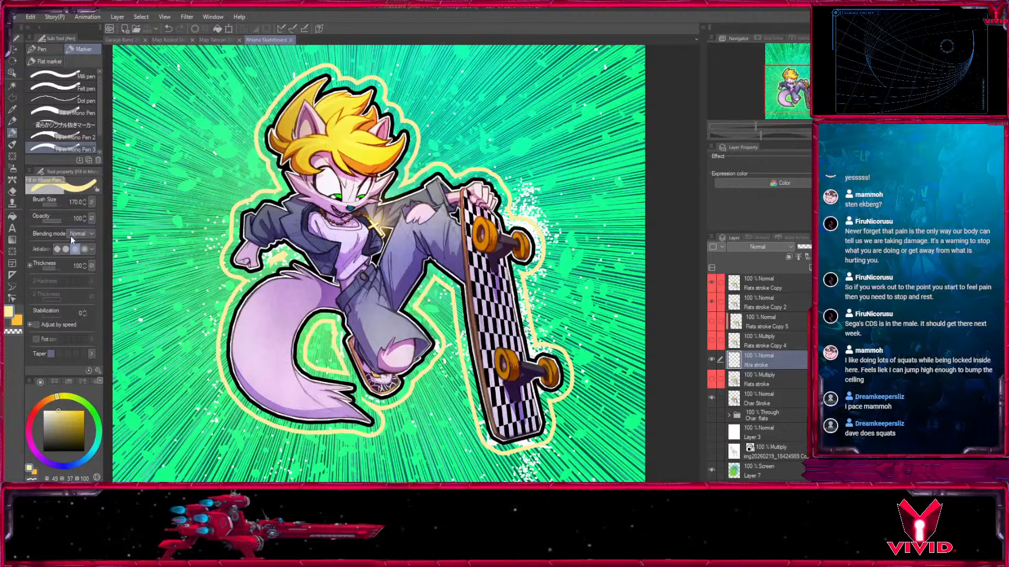
{"action": "left_click", "coordinate": [15, 50]}
{"action": "left_click", "coordinate": [216, 40]}
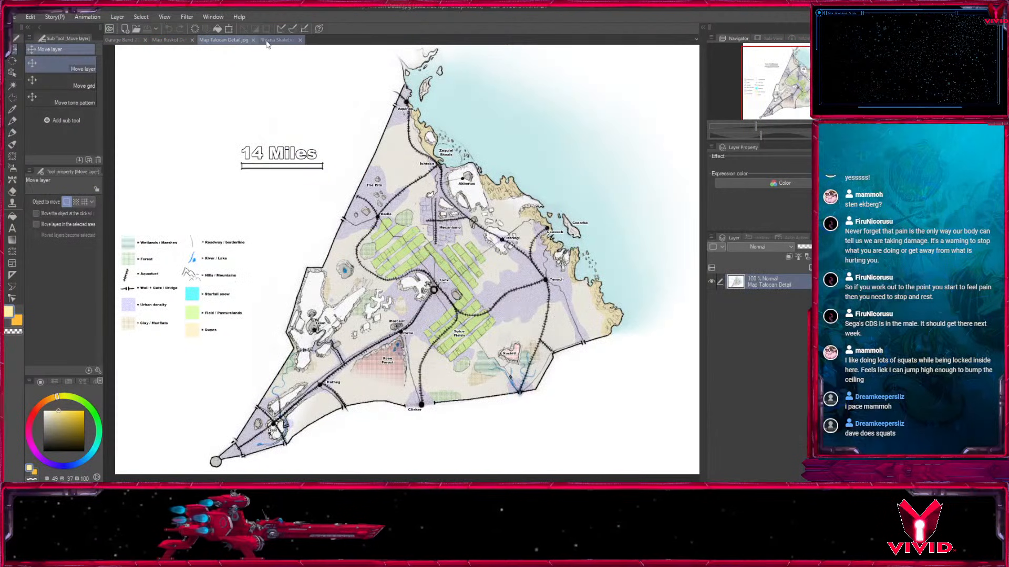
{"action": "left_click", "coordinate": [266, 40]}
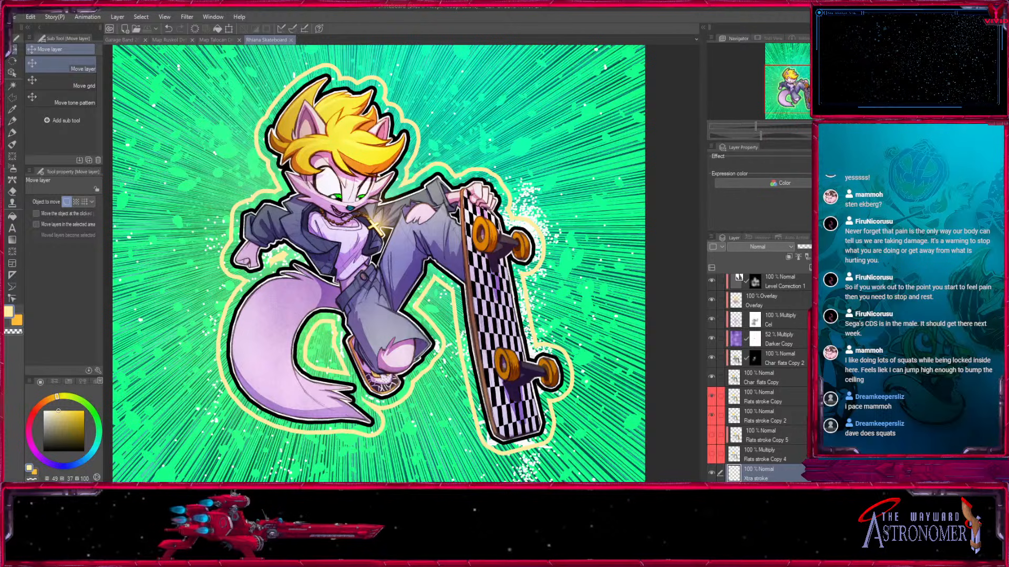
Check the Xtra stroke layer's visibility and add a new layer clipped to it.
{"action": "left_click", "coordinate": [713, 472]}
{"action": "left_click", "coordinate": [713, 472]}
{"action": "scroll", "coordinate": [738, 475], "scroll_direction": "down", "scroll_amount": 3}
{"action": "left_click", "coordinate": [711, 416]}
{"action": "left_click", "coordinate": [711, 417]}
{"action": "key", "text": "ctrl+shift+n"}
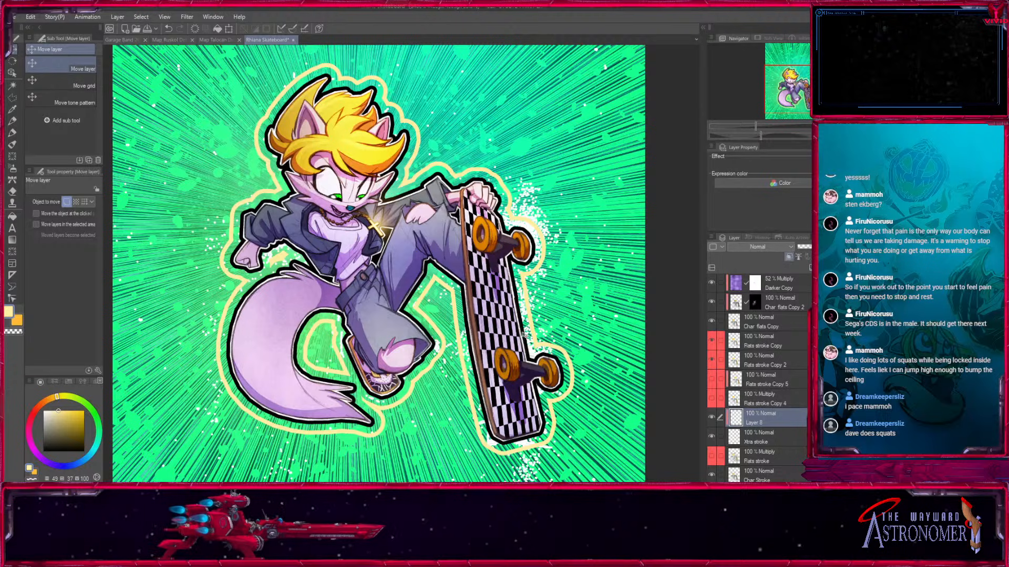
Airbrush light green over the outline's skateboard side on the clipped layer, using the Medium airbrush at size 1700 and opacity 100.
{"action": "key", "text": "i"}
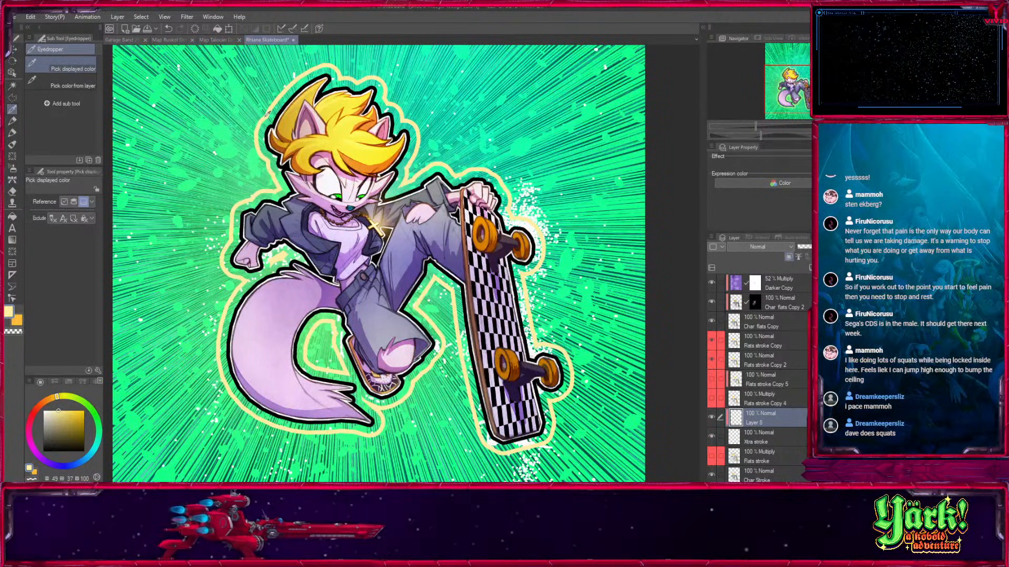
{"action": "key", "text": "b"}
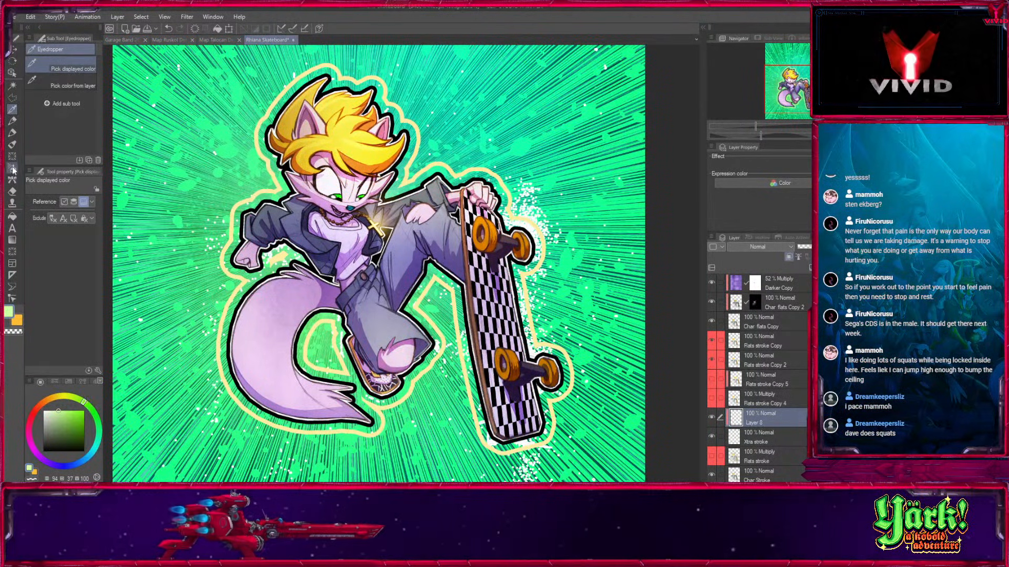
{"action": "key", "text": "bracketright"}
{"action": "key", "text": "bracketright"}
{"action": "key", "text": "bracketright"}
{"action": "key", "text": "bracketright"}
{"action": "key", "text": "bracketright"}
{"action": "key", "text": "bracketright"}
{"action": "key", "text": "bracketright"}
{"action": "key", "text": "bracketright"}
{"action": "key", "text": "bracketright"}
{"action": "key", "text": "bracketright"}
{"action": "key", "text": "bracketright"}
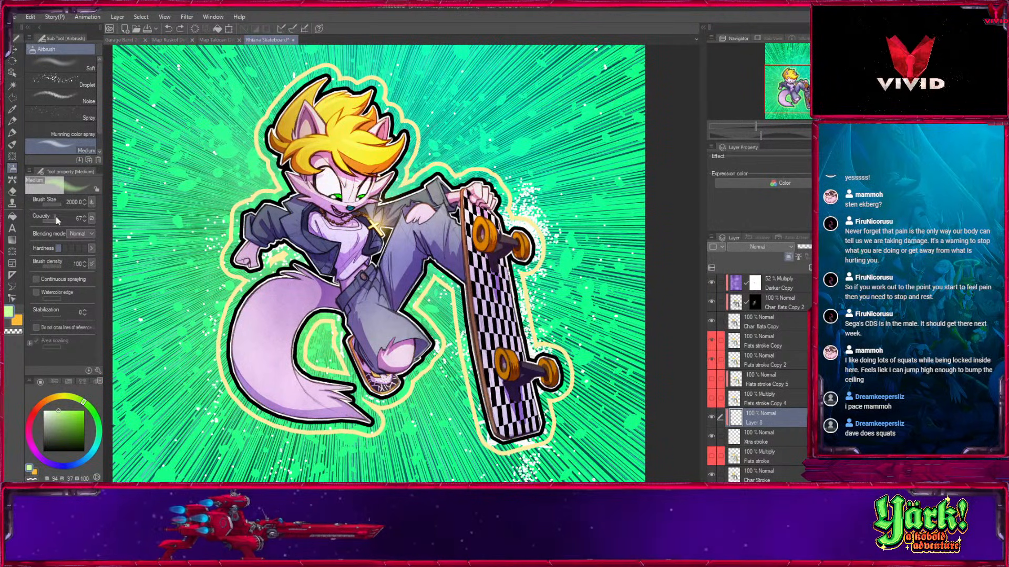
{"action": "left_click_drag", "start_coordinate": [58, 220], "coordinate": [64, 221]}
{"action": "key", "text": "bracketleft"}
{"action": "left_click_drag", "start_coordinate": [547, 276], "coordinate": [452, 153]}
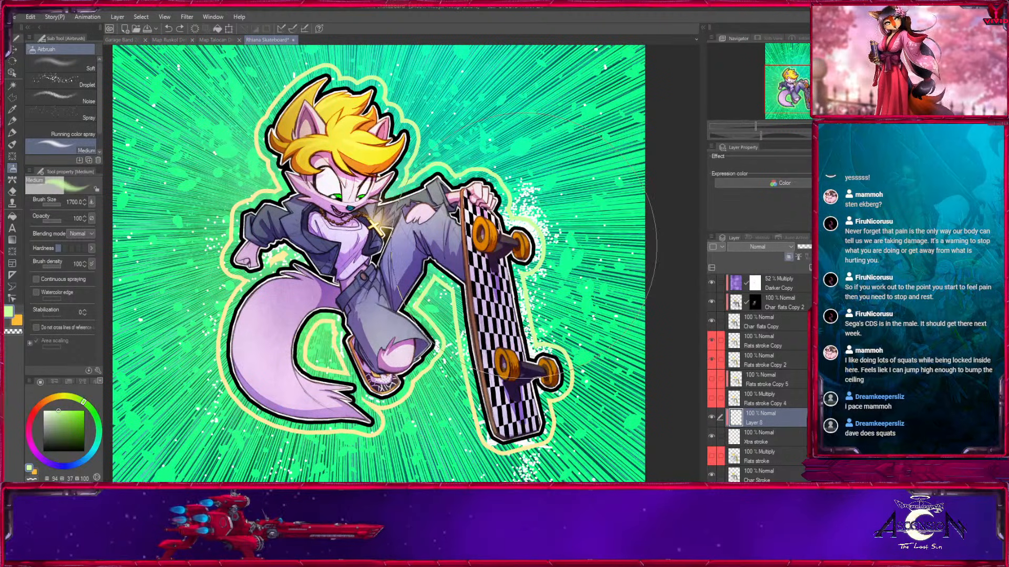
Shift the paint color to pale mint green, airbrush more of it over the outline's skateboard side and save the file.
{"action": "left_click", "coordinate": [91, 409]}
{"action": "key", "text": "bracketright"}
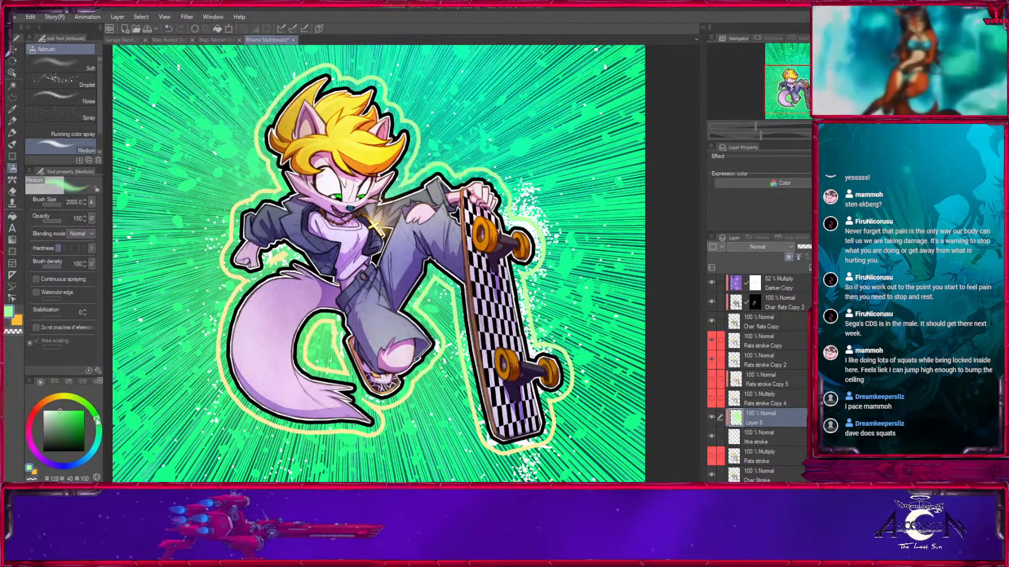
{"action": "key", "text": "bracketleft"}
{"action": "key", "text": "bracketleft"}
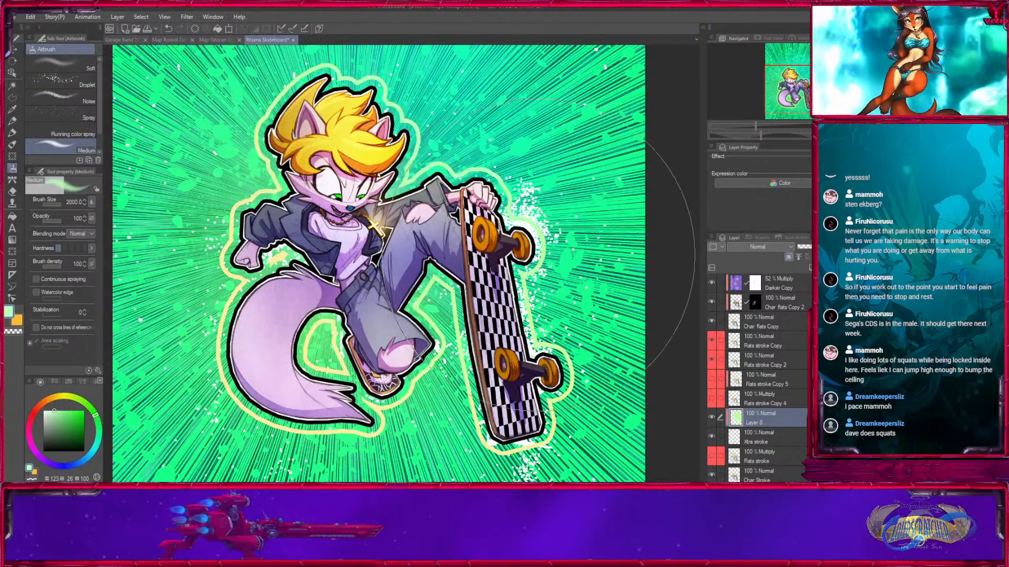
{"action": "left_click_drag", "start_coordinate": [555, 338], "coordinate": [563, 339]}
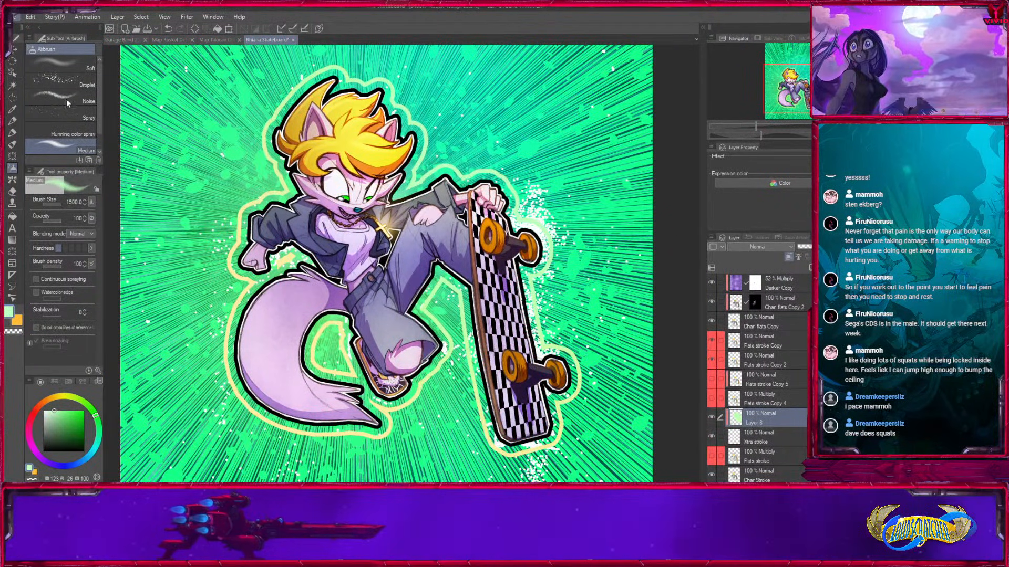
{"action": "key", "text": "ctrl+s"}
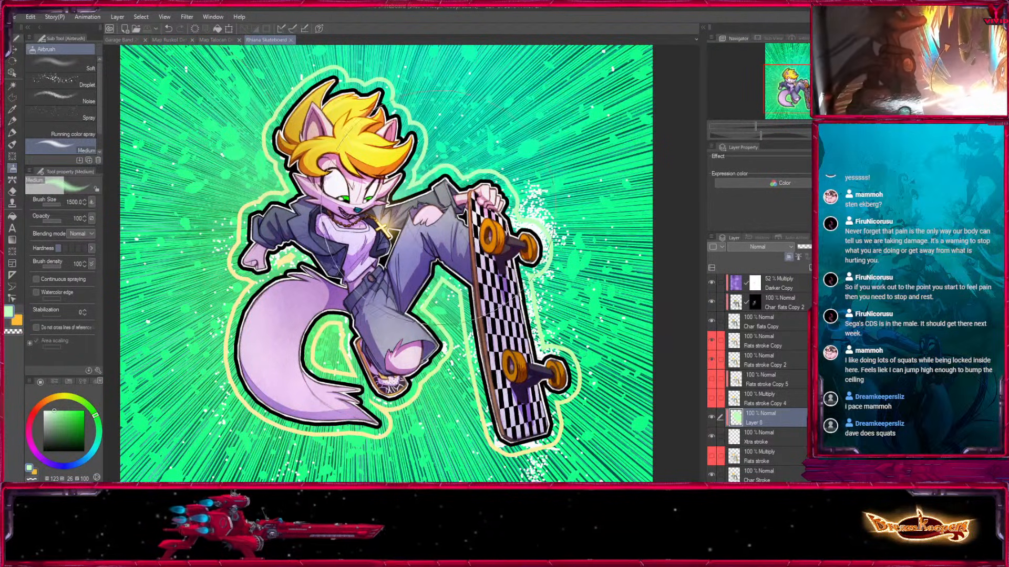
Reduce the airbrush size to 100 and look over the whole Garage Band 2026 Desktop drawing.
{"action": "key", "text": "["}
{"action": "key", "text": "["}
{"action": "key", "text": "["}
{"action": "key", "text": "["}
{"action": "key", "text": "["}
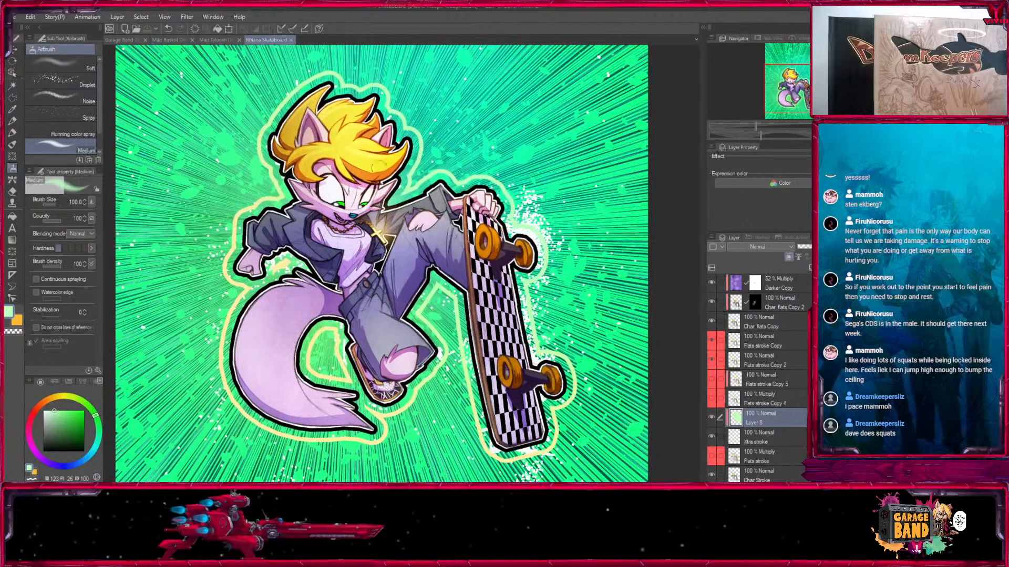
{"action": "left_click", "coordinate": [119, 41]}
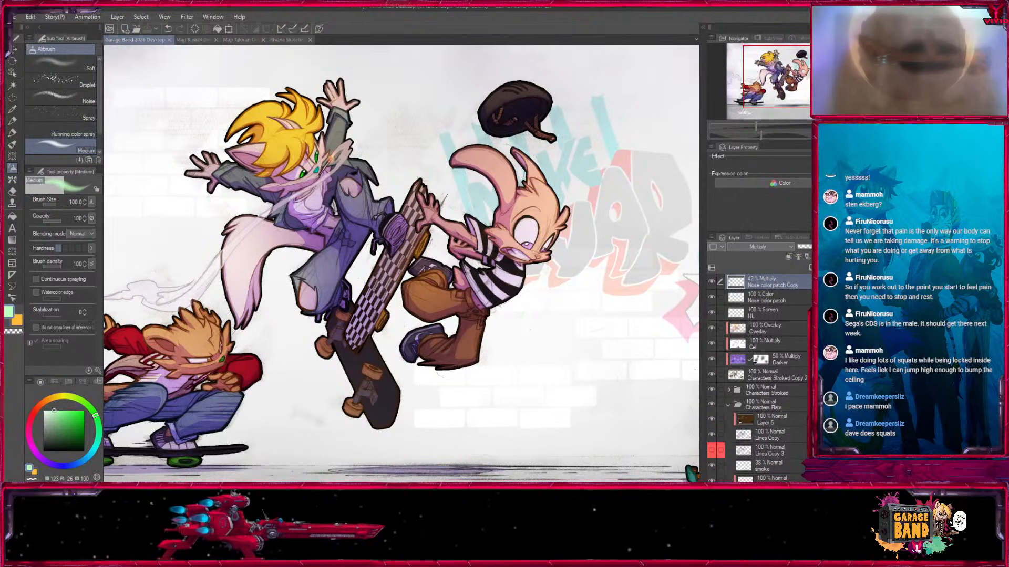
{"action": "key", "text": "ctrl+minus"}
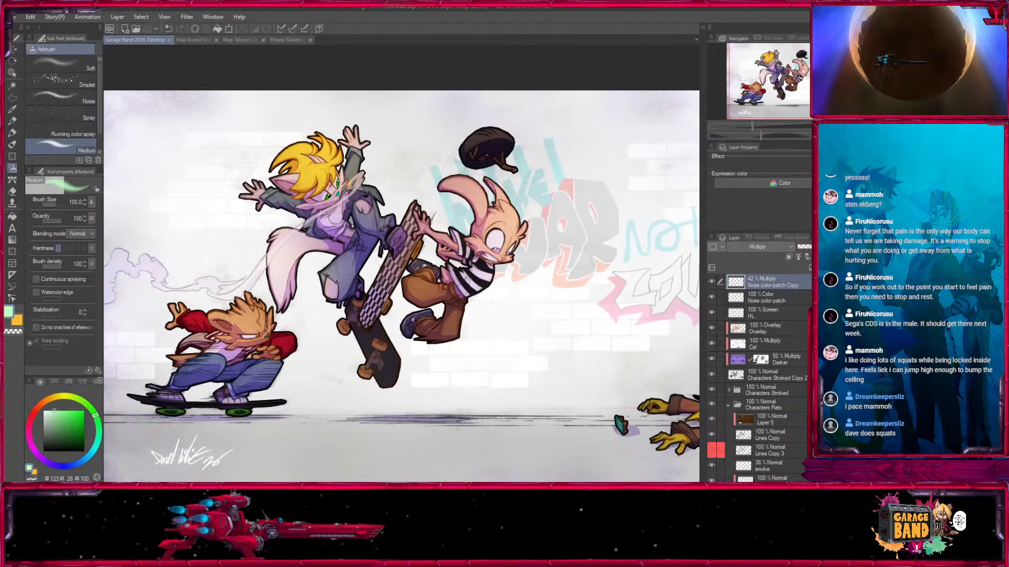
{"action": "left_click_drag", "start_coordinate": [540, 399], "coordinate": [394, 350]}
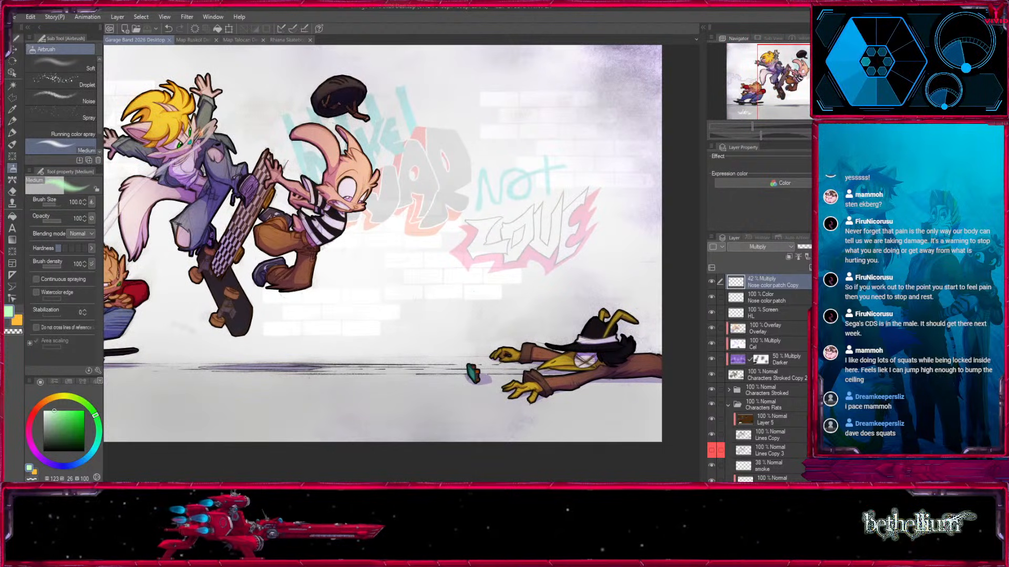
{"action": "key", "text": "ctrl+0"}
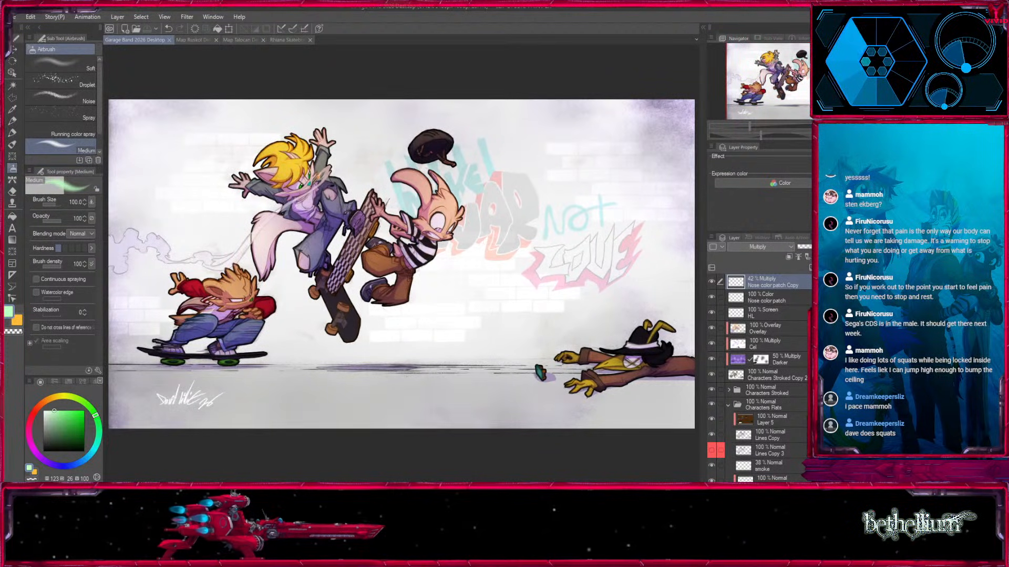
Reorder the open documents so the skateboard illustration sits directly after the Garage Band drawing, and view its full figure.
{"action": "left_click", "coordinate": [202, 40]}
{"action": "left_click", "coordinate": [227, 40]}
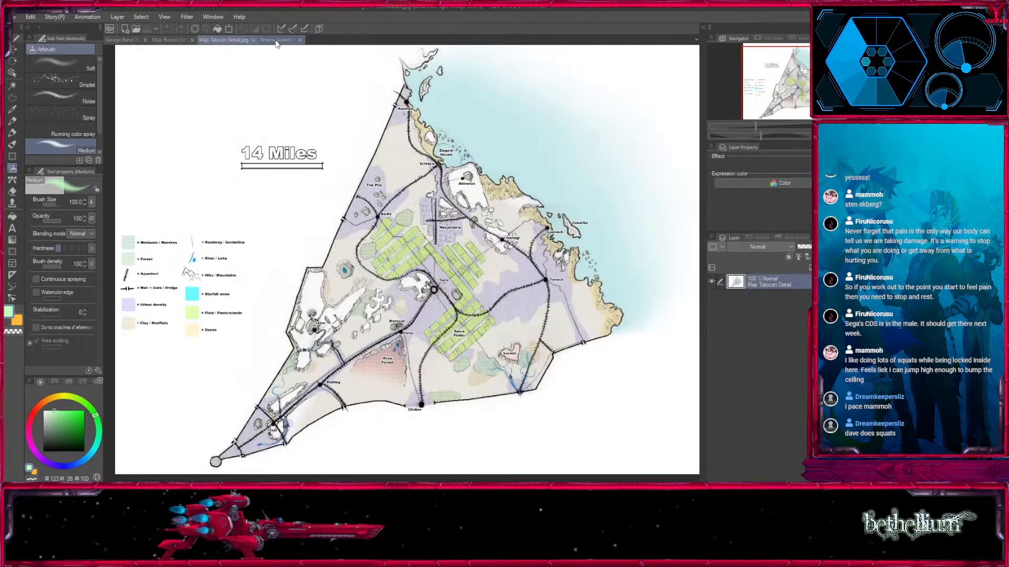
{"action": "left_click", "coordinate": [277, 41]}
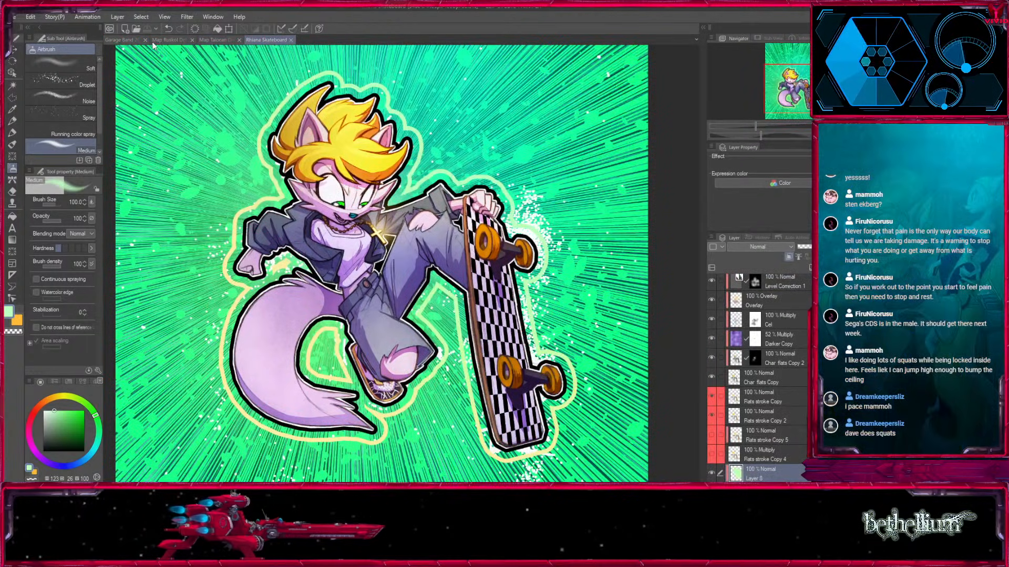
{"action": "left_click_drag", "start_coordinate": [153, 45], "coordinate": [158, 41]}
{"action": "key", "text": "ctrl+minus"}
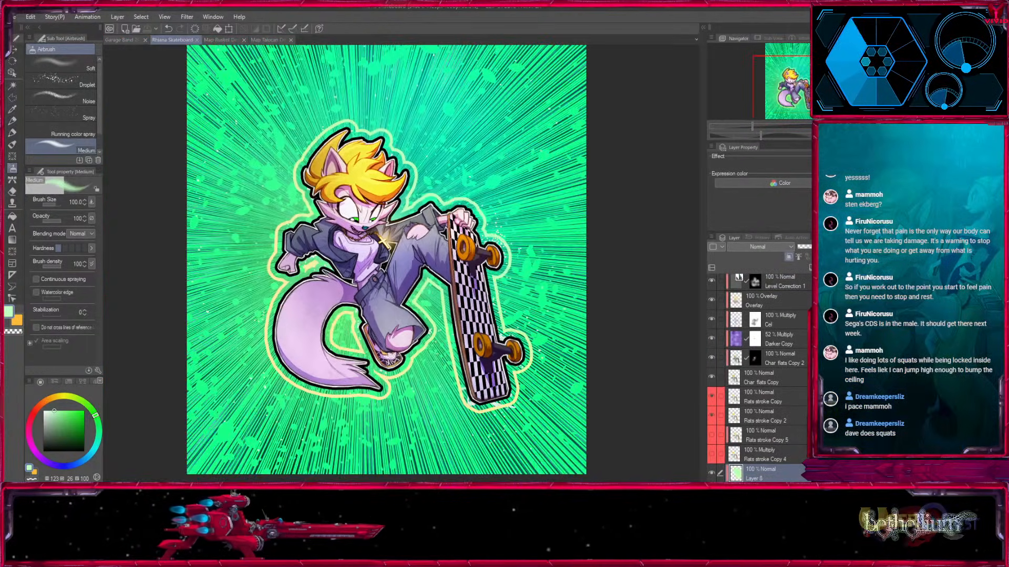
{"action": "left_click_drag", "start_coordinate": [379, 262], "coordinate": [333, 276]}
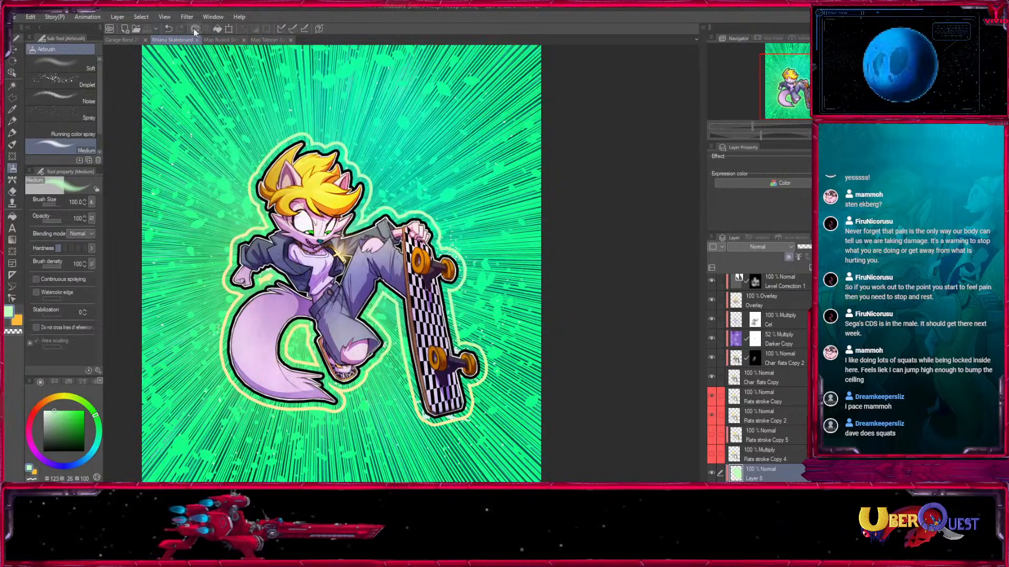
Compare the skateboard illustration with the Garage Band drawing's airborne skaters and the Map Ruskol Detail document.
{"action": "left_click", "coordinate": [119, 40]}
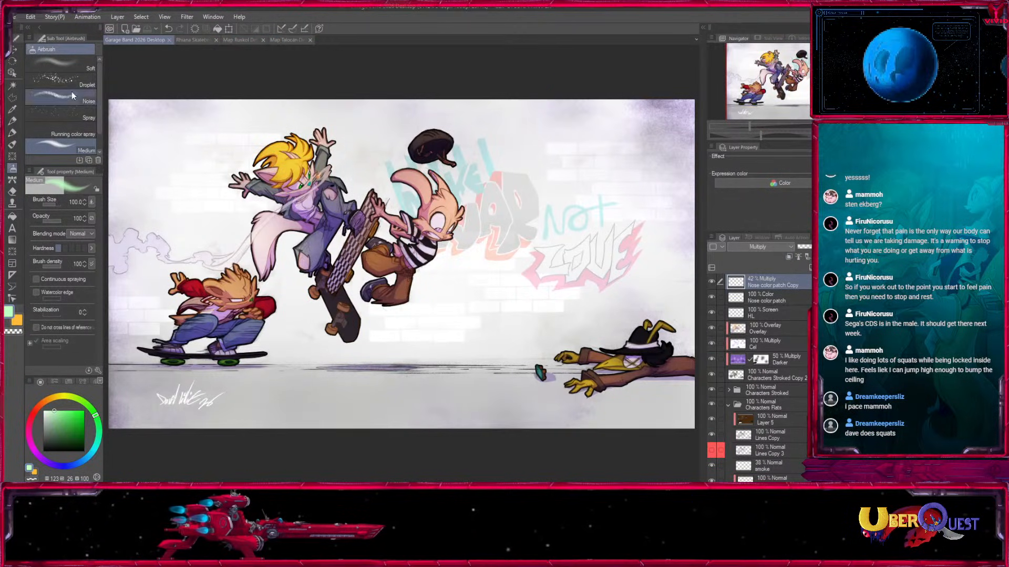
{"action": "key", "text": "k"}
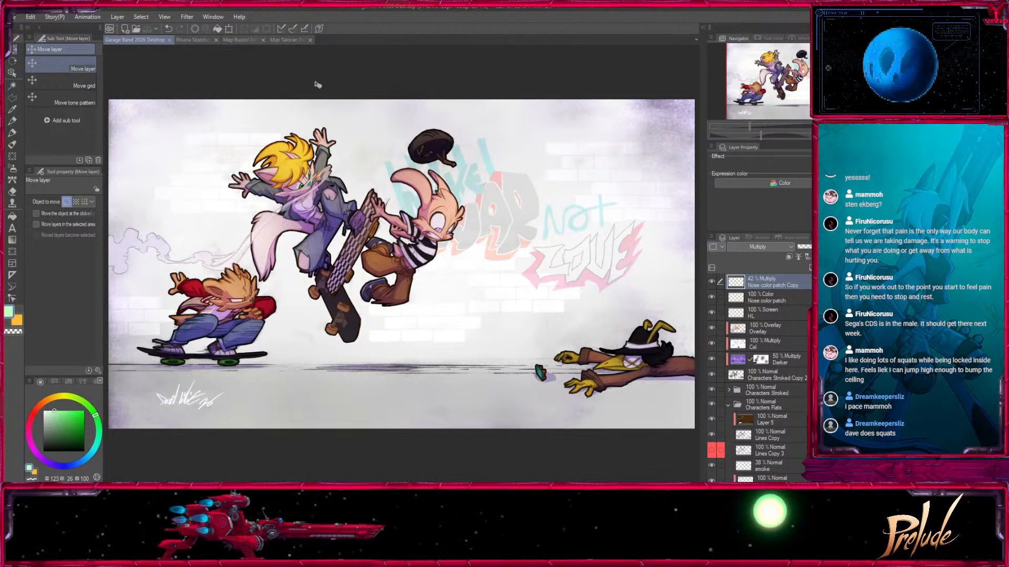
{"action": "left_click", "coordinate": [243, 42]}
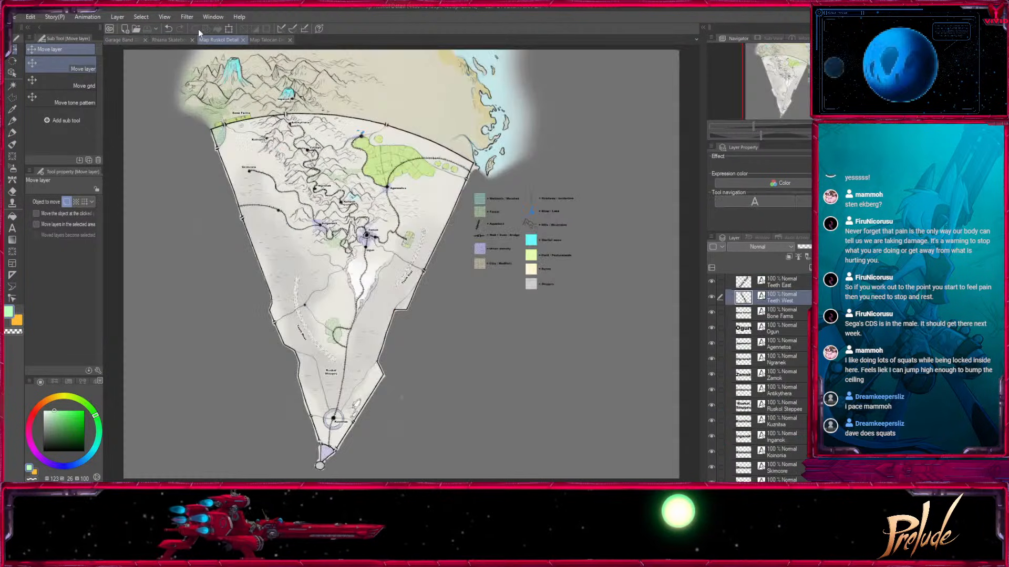
{"action": "left_click", "coordinate": [166, 40]}
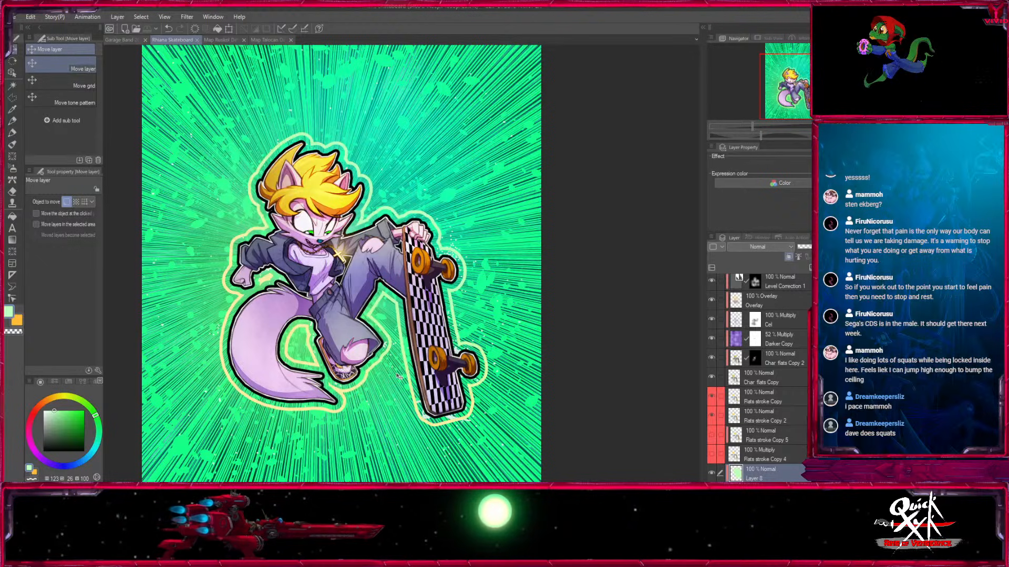
{"action": "left_click_drag", "start_coordinate": [801, 81], "coordinate": [803, 60]}
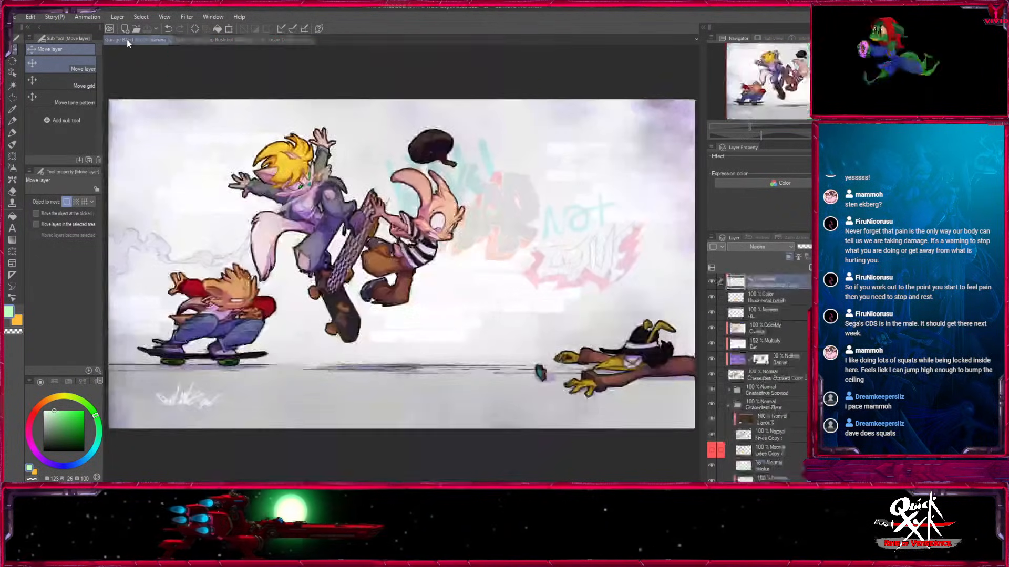
{"action": "left_click", "coordinate": [127, 39]}
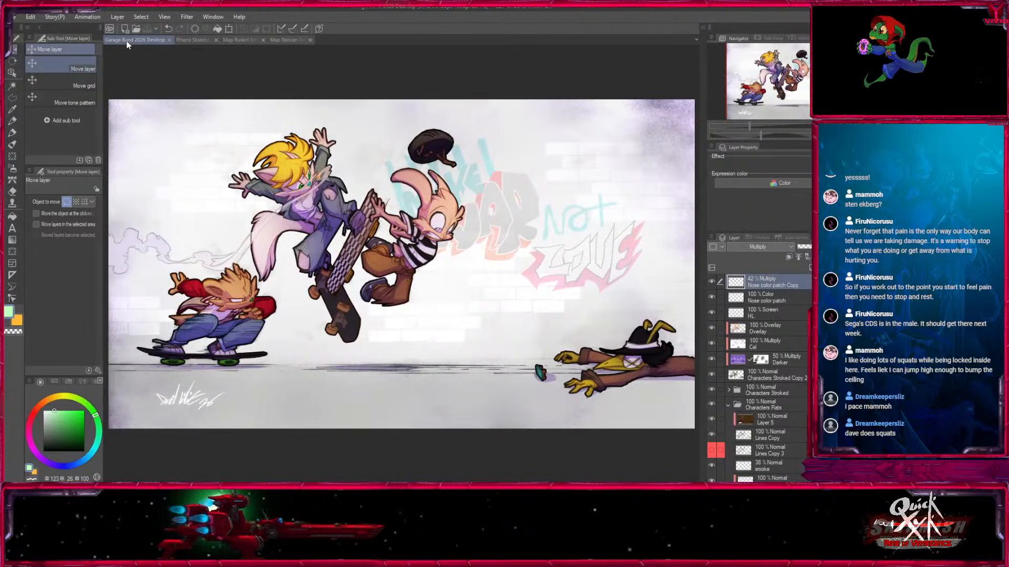
{"action": "key", "text": "ctrl+plus"}
{"action": "key", "text": "ctrl+plus"}
{"action": "left_click_drag", "start_coordinate": [400, 253], "coordinate": [472, 282]}
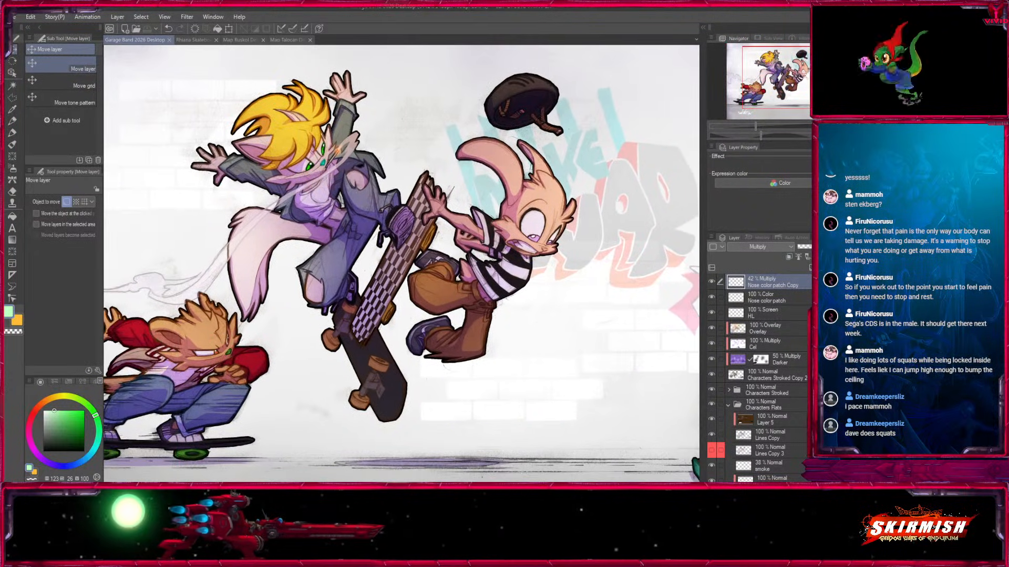
{"action": "left_click_drag", "start_coordinate": [809, 81], "coordinate": [803, 76]}
{"action": "left_click", "coordinate": [190, 41]}
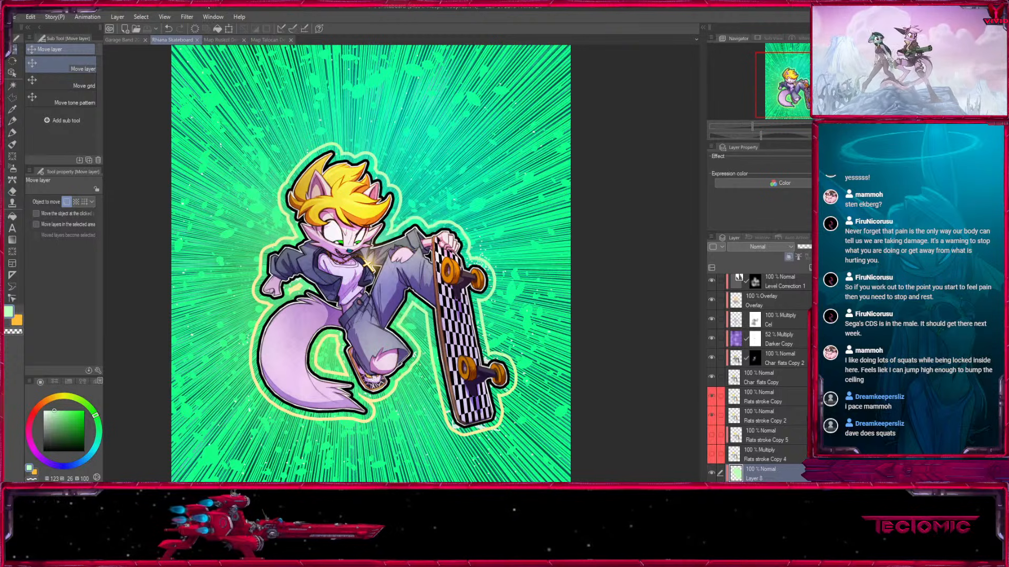
{"action": "left_click", "coordinate": [220, 41]}
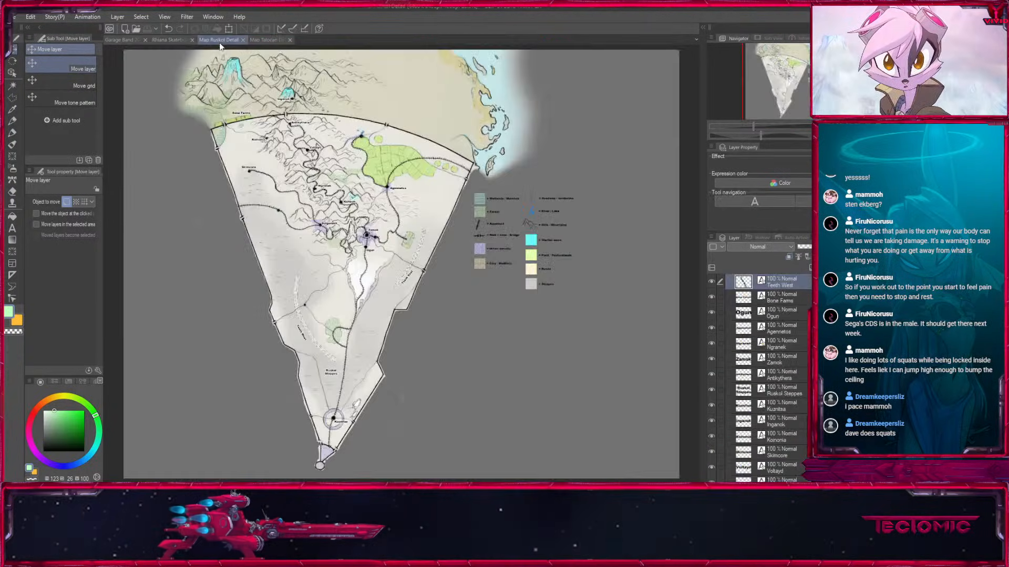
{"action": "left_click", "coordinate": [171, 40]}
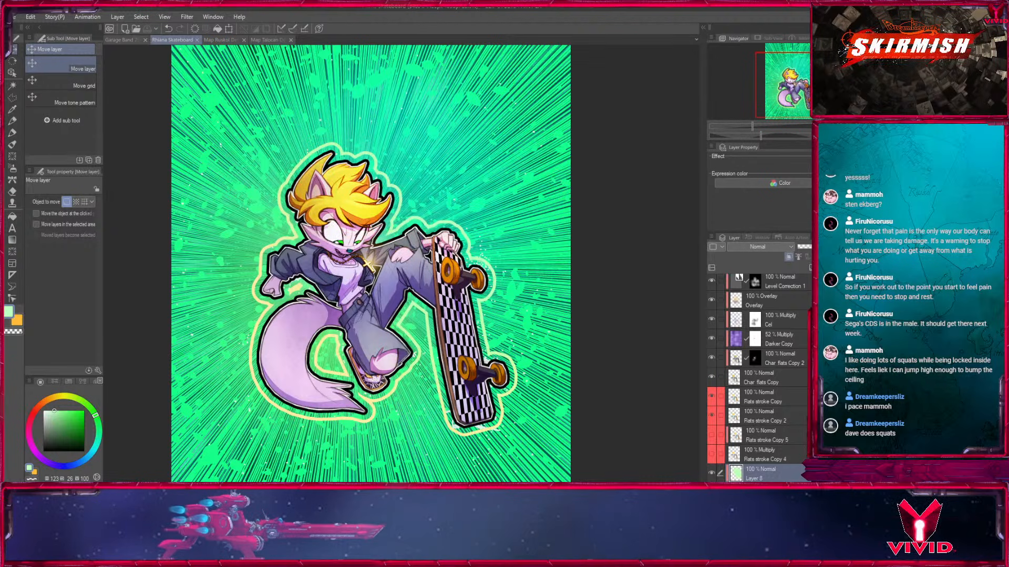
Review the skateboard illustration's layer stack and inspect the outlined figure up close, with the Dense focus lines tool active.
{"action": "left_click", "coordinate": [11, 241]}
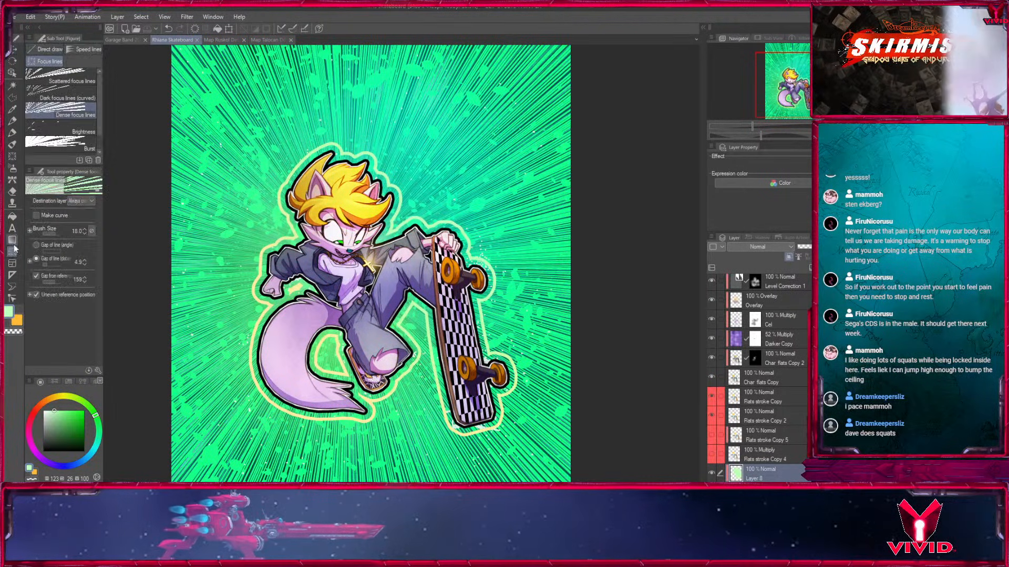
{"action": "left_click", "coordinate": [11, 242]}
{"action": "left_click", "coordinate": [11, 252]}
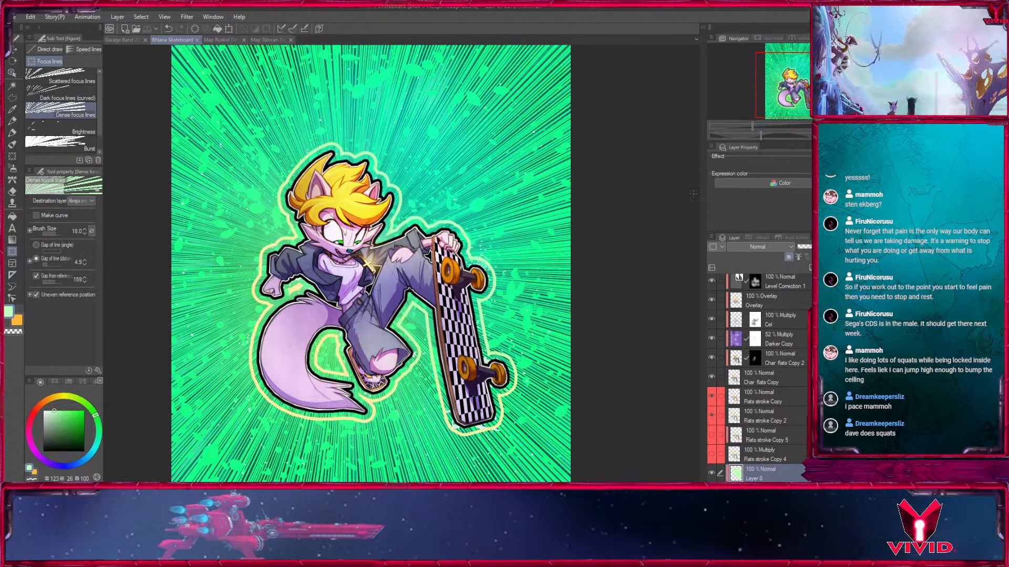
{"action": "scroll", "coordinate": [760, 379], "scroll_direction": "down", "scroll_amount": 2}
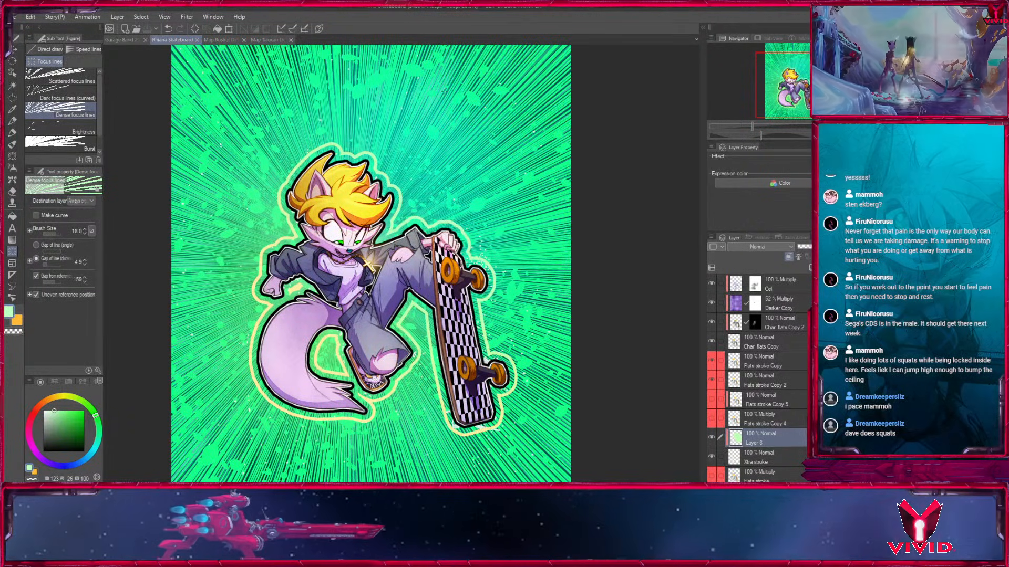
{"action": "scroll", "coordinate": [759, 379], "scroll_direction": "up", "scroll_amount": 6}
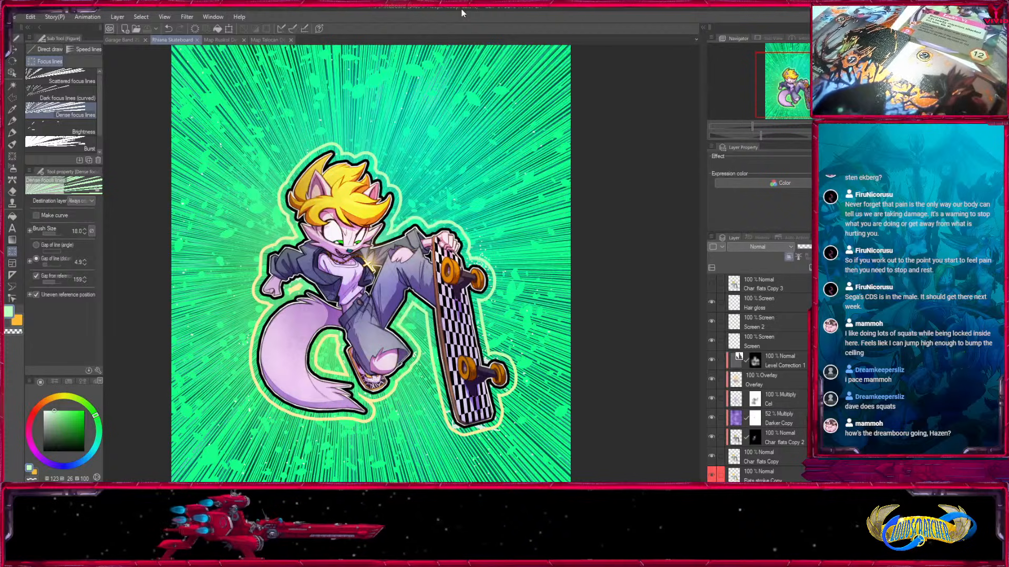
{"action": "left_click_drag", "start_coordinate": [788, 86], "coordinate": [780, 67]}
{"action": "scroll", "coordinate": [803, 87], "scroll_direction": "up", "scroll_amount": 4}
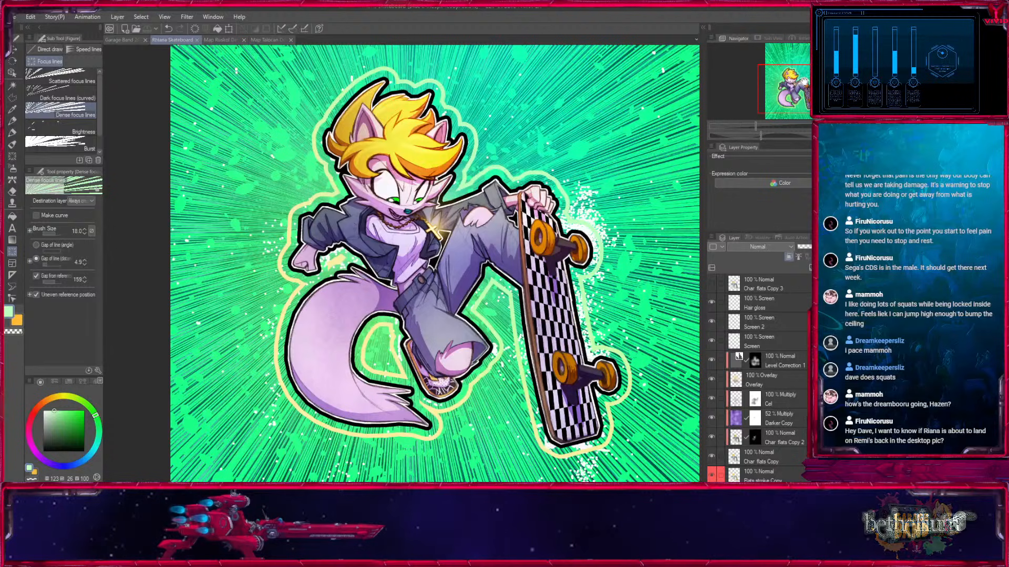
{"action": "left_click_drag", "start_coordinate": [435, 263], "coordinate": [410, 288]}
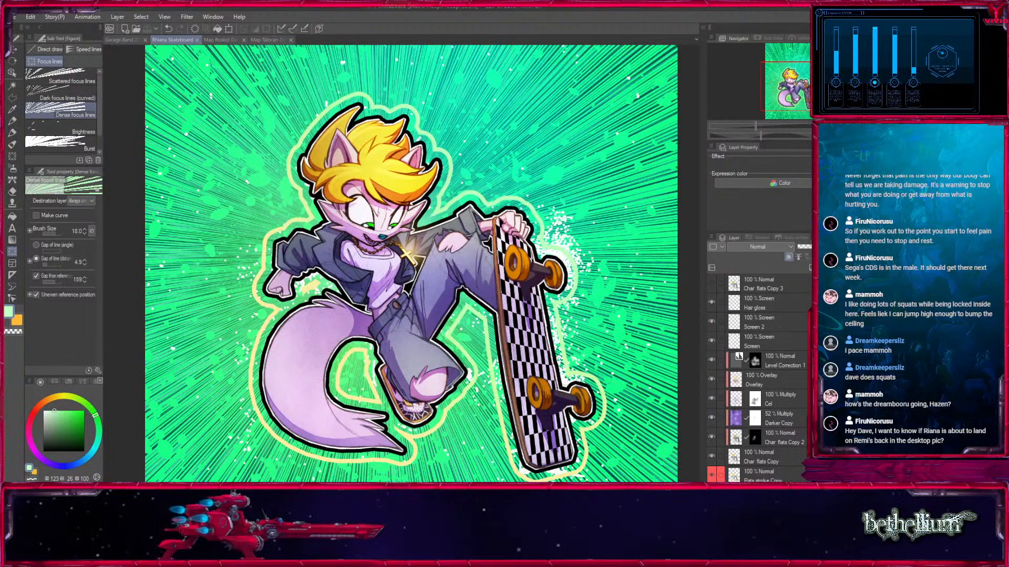
{"action": "left_click_drag", "start_coordinate": [141, 211], "coordinate": [129, 189]}
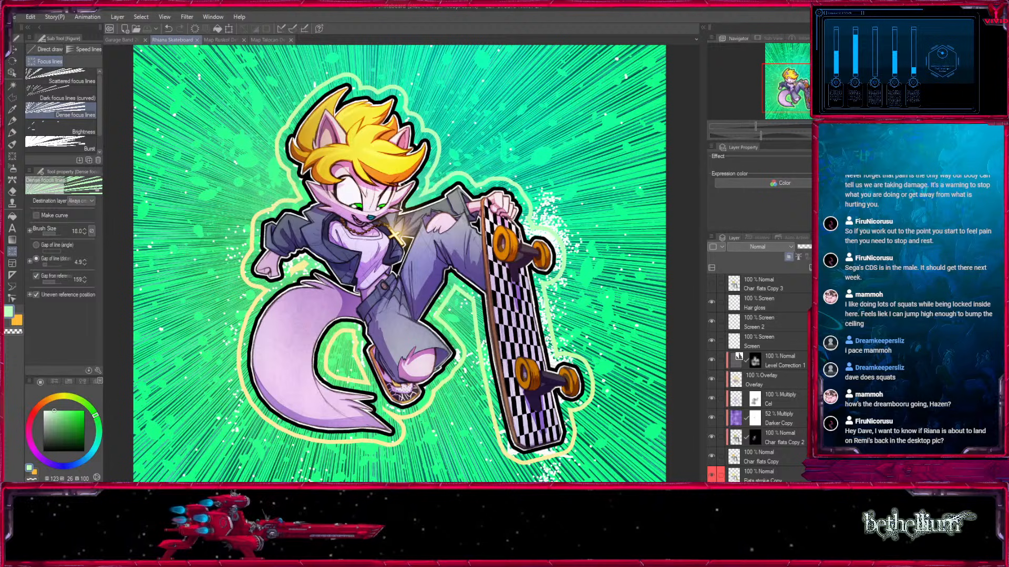
Examine how the airborne skater is positioned over the crouching one in the Garage Band drawing, and return to the skateboard illustration.
{"action": "key", "text": "k"}
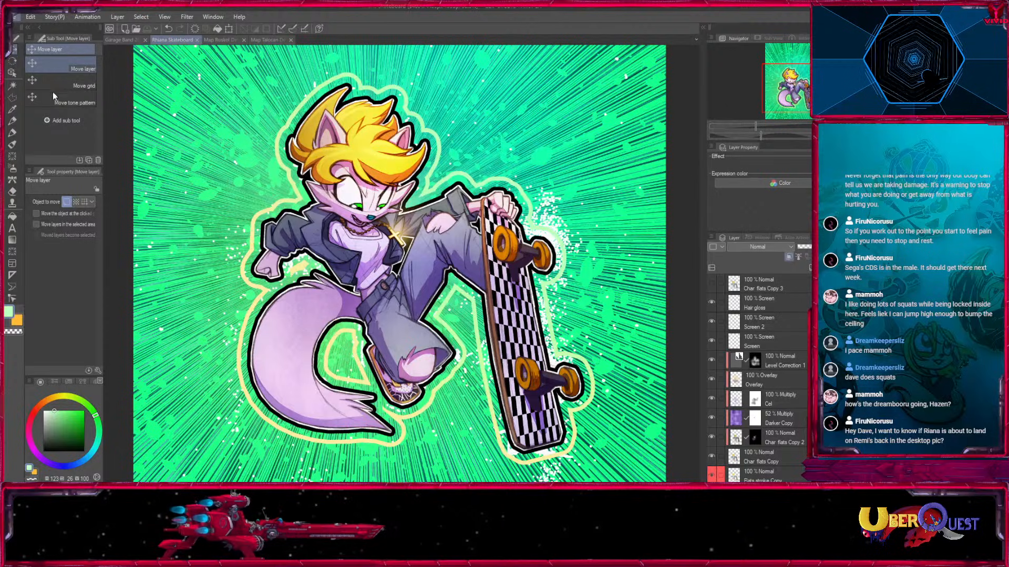
{"action": "left_click", "coordinate": [122, 39]}
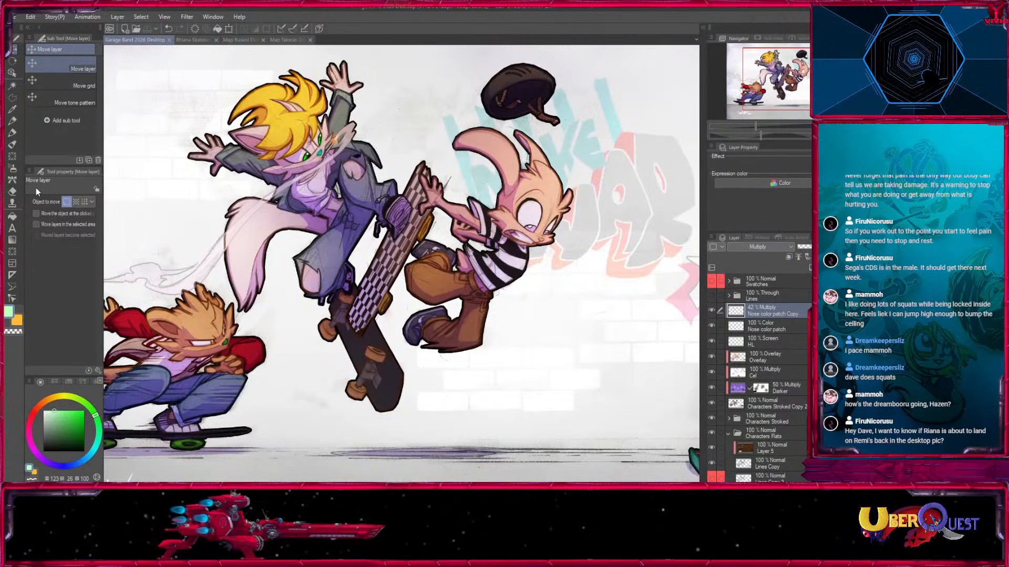
{"action": "left_click_drag", "start_coordinate": [810, 87], "coordinate": [803, 88]}
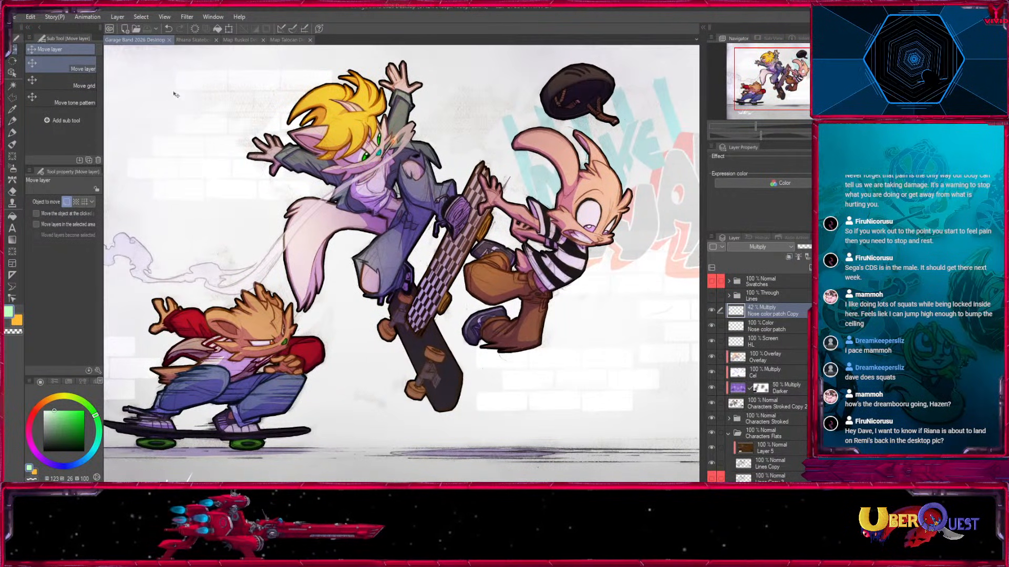
{"action": "left_click", "coordinate": [196, 40]}
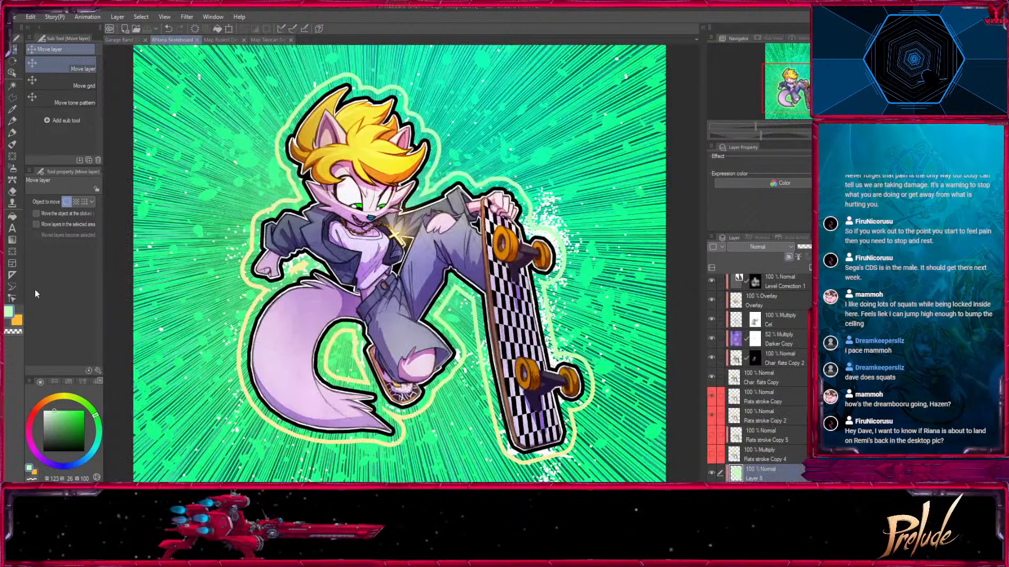
Examine the Map Ruskol Detail document's labelled towns, rail lines, mountains and legend, and switch to the Fill-in Mono Pen 3 marker.
{"action": "left_click", "coordinate": [224, 41]}
{"action": "left_click_drag", "start_coordinate": [819, 84], "coordinate": [803, 59]}
{"action": "key", "text": "ctrl+plus"}
{"action": "key", "text": "ctrl+plus"}
{"action": "key", "text": "ctrl+plus"}
{"action": "key", "text": "ctrl+minus"}
{"action": "key", "text": "ctrl+plus"}
{"action": "key", "text": "ctrl+plus"}
{"action": "left_click_drag", "start_coordinate": [170, 189], "coordinate": [475, 394]}
{"action": "key", "text": "ctrl+minus"}
{"action": "mouse_move", "coordinate": [786, 45]}
{"action": "left_mouse_down"}
{"action": "mouse_move", "coordinate": [787, 65]}
{"action": "mouse_move", "coordinate": [800, 70]}
{"action": "mouse_move", "coordinate": [794, 96]}
{"action": "mouse_move", "coordinate": [787, 60]}
{"action": "left_mouse_up"}
{"action": "key", "text": "ctrl+minus"}
{"action": "left_click_drag", "start_coordinate": [570, 328], "coordinate": [494, 185]}
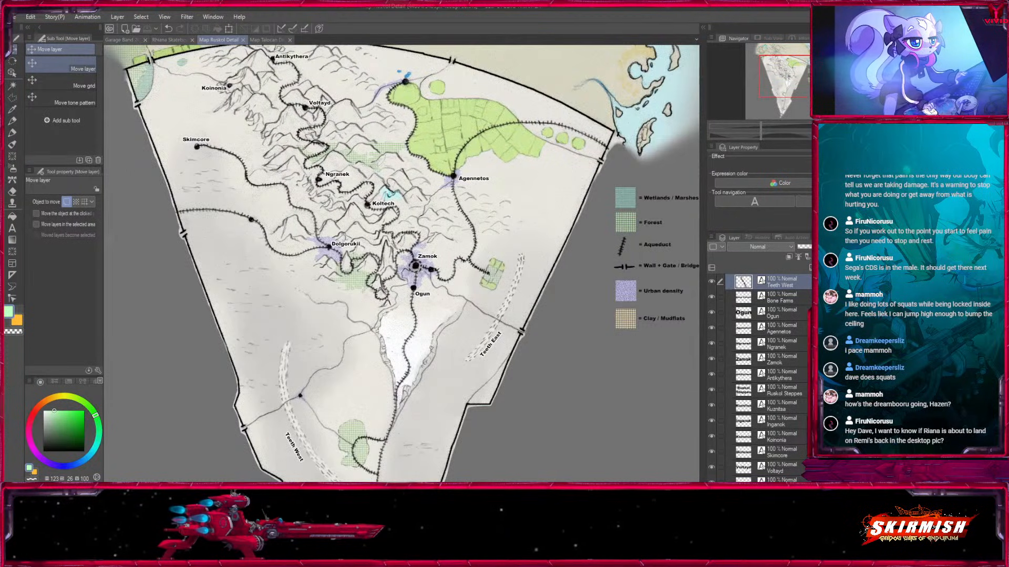
{"action": "left_click", "coordinate": [817, 126]}
{"action": "left_click_drag", "start_coordinate": [512, 310], "coordinate": [520, 383]}
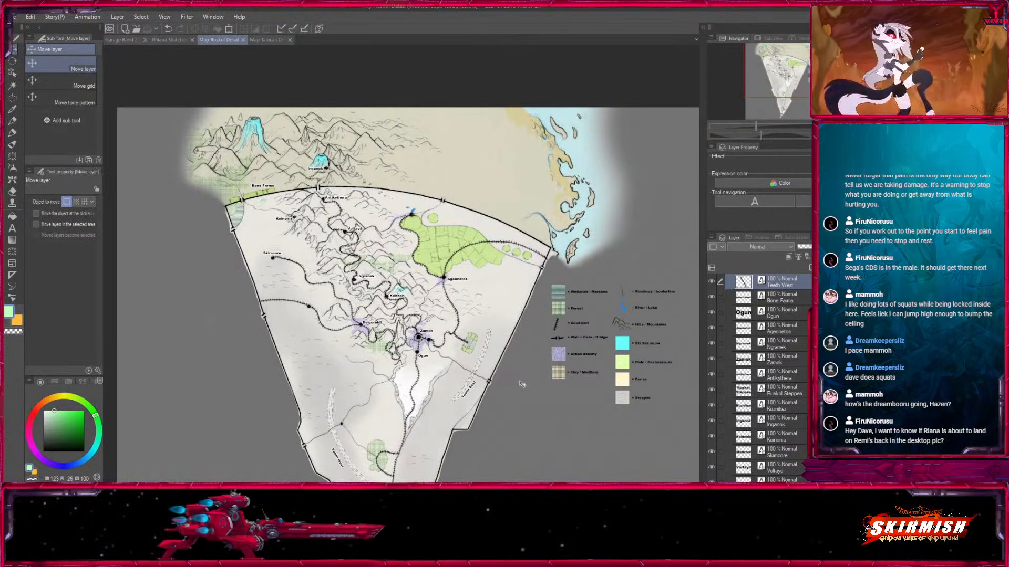
{"action": "key", "text": "ctrl+plus"}
{"action": "key", "text": "ctrl+plus"}
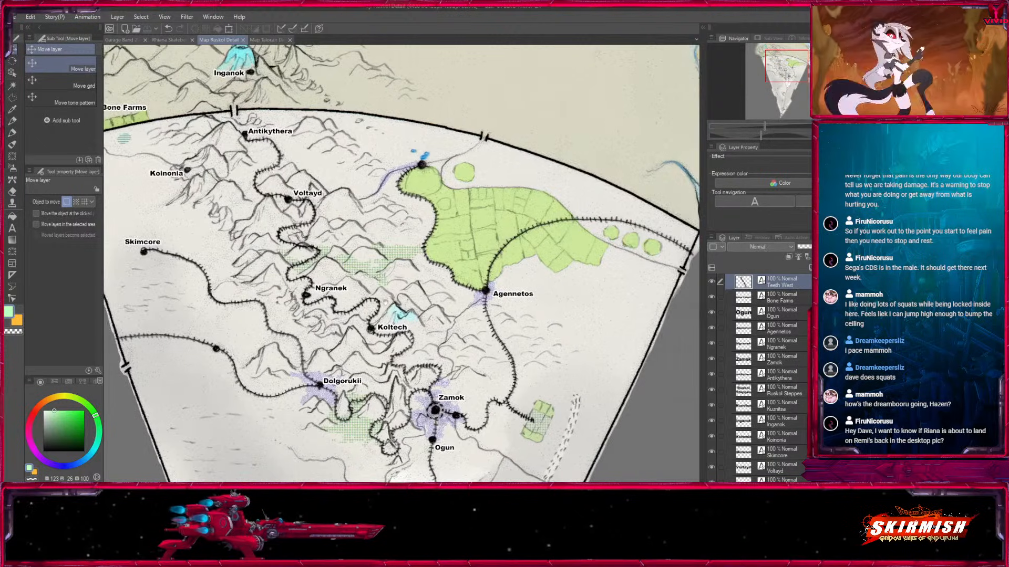
{"action": "left_click_drag", "start_coordinate": [464, 277], "coordinate": [563, 249]}
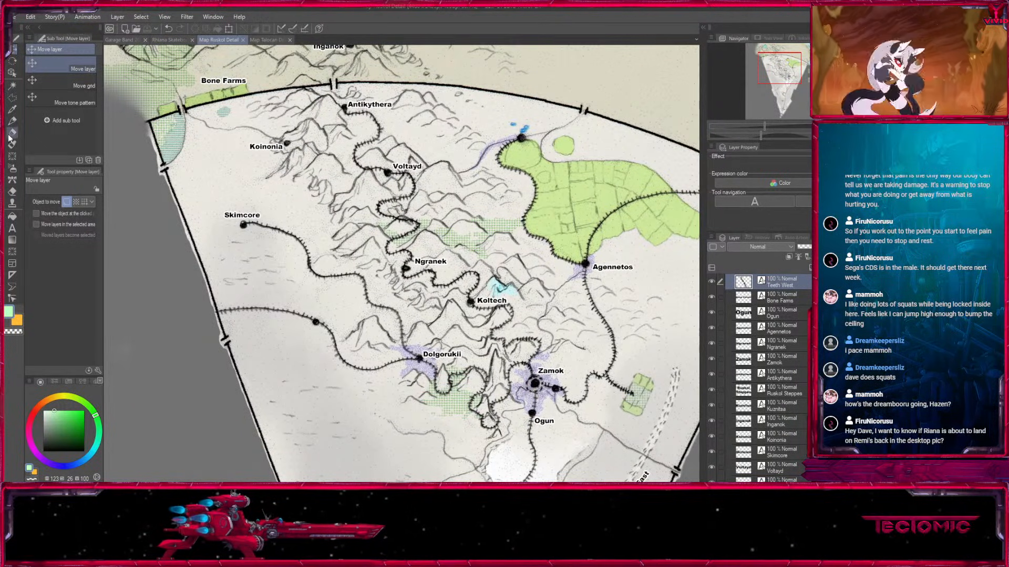
{"action": "key", "text": "p"}
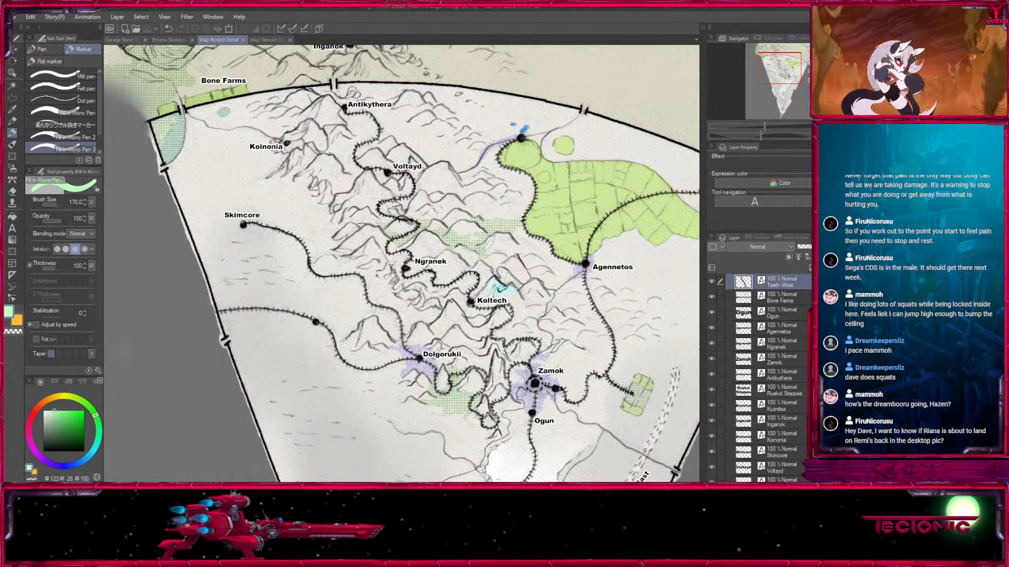
Examine the Map Ruskol Detail legend up close, from the wetlands, forest and aqueduct symbols to the dunes and steppes swatches.
{"action": "key", "text": "ctrl+minus"}
{"action": "left_click_drag", "start_coordinate": [613, 356], "coordinate": [447, 300]}
{"action": "left_click_drag", "start_coordinate": [583, 428], "coordinate": [416, 384]}
{"action": "key", "text": "ctrl+plus"}
{"action": "key", "text": "ctrl+plus"}
{"action": "left_click_drag", "start_coordinate": [609, 381], "coordinate": [509, 383]}
{"action": "key", "text": "["}
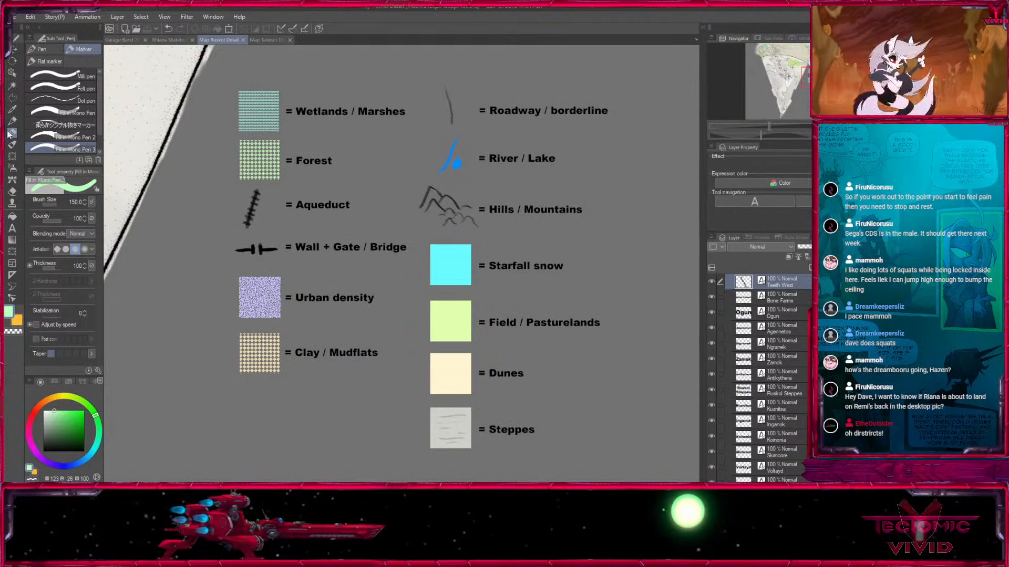
{"action": "left_click_drag", "start_coordinate": [475, 362], "coordinate": [507, 356]}
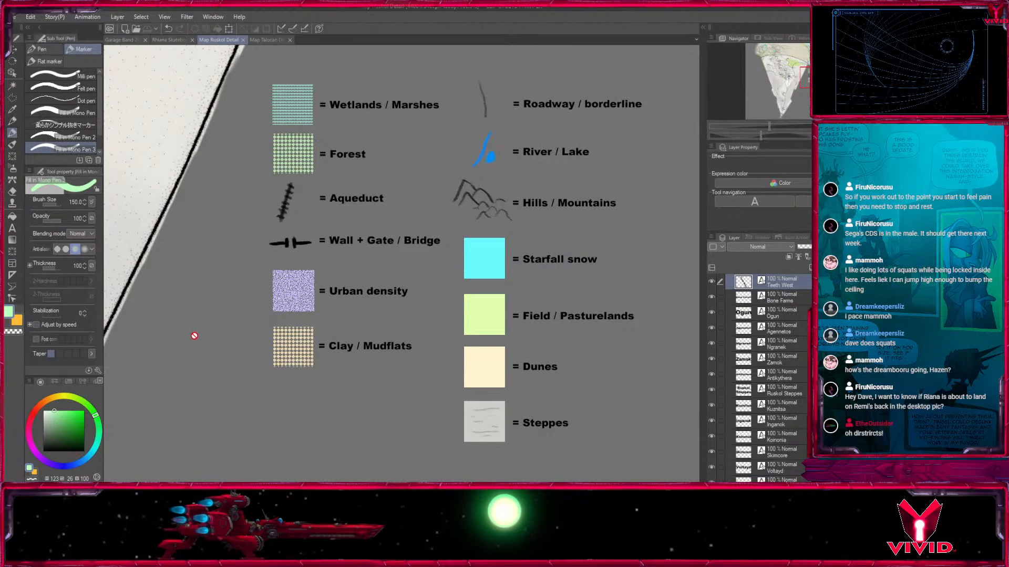
{"action": "left_click_drag", "start_coordinate": [165, 322], "coordinate": [277, 385]}
{"action": "left_click_drag", "start_coordinate": [176, 330], "coordinate": [565, 291]}
Survey the Ruskol territory from the walled northern arc and sea corner past Agennetos and Teeth East to the southern tip.
{"action": "key", "text": "ctrl+minus"}
{"action": "key", "text": "ctrl+minus"}
{"action": "mouse_move", "coordinate": [467, 265]}
{"action": "left_mouse_down"}
{"action": "mouse_move", "coordinate": [422, 374]}
{"action": "mouse_move", "coordinate": [515, 226]}
{"action": "left_mouse_up"}
{"action": "mouse_move", "coordinate": [502, 358]}
{"action": "left_mouse_down"}
{"action": "mouse_move", "coordinate": [500, 142]}
{"action": "mouse_move", "coordinate": [460, 549]}
{"action": "left_mouse_up"}
{"action": "left_click_drag", "start_coordinate": [561, 400], "coordinate": [562, 227]}
{"action": "left_click_drag", "start_coordinate": [513, 182], "coordinate": [533, 351]}
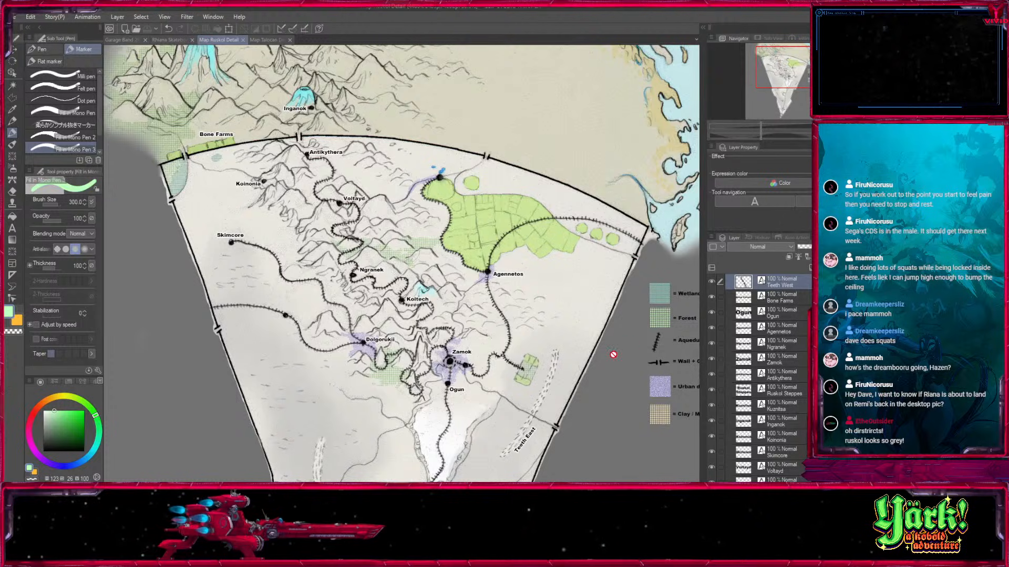
{"action": "left_click_drag", "start_coordinate": [601, 418], "coordinate": [580, 216]}
{"action": "left_click_drag", "start_coordinate": [516, 338], "coordinate": [482, 286]}
{"action": "left_click_drag", "start_coordinate": [572, 239], "coordinate": [316, 366]}
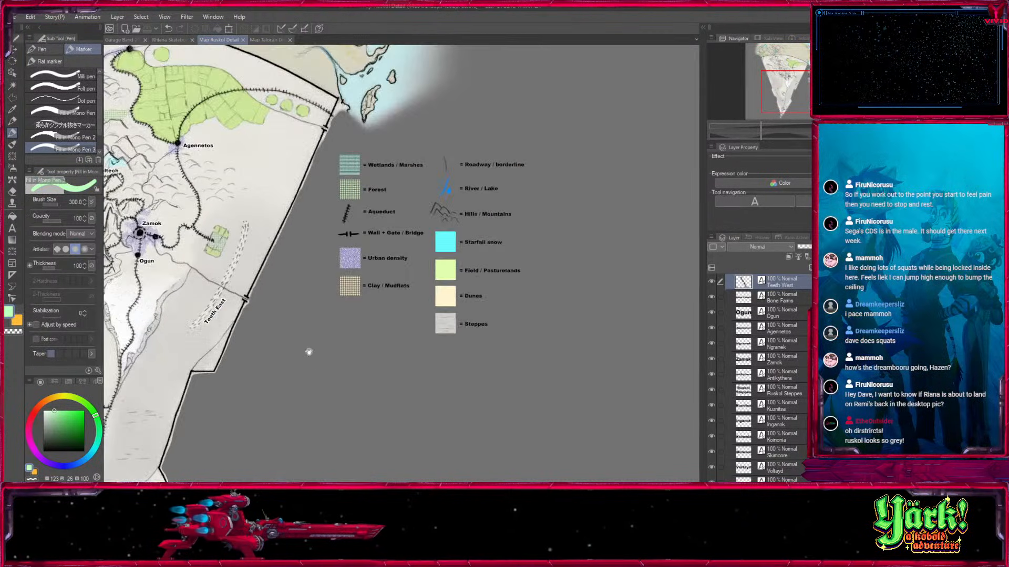
{"action": "key", "text": "bracketleft"}
{"action": "key", "text": "bracketleft"}
{"action": "mouse_move", "coordinate": [274, 414]}
{"action": "left_mouse_down"}
{"action": "mouse_move", "coordinate": [437, 328]}
{"action": "mouse_move", "coordinate": [471, 286]}
{"action": "left_mouse_up"}
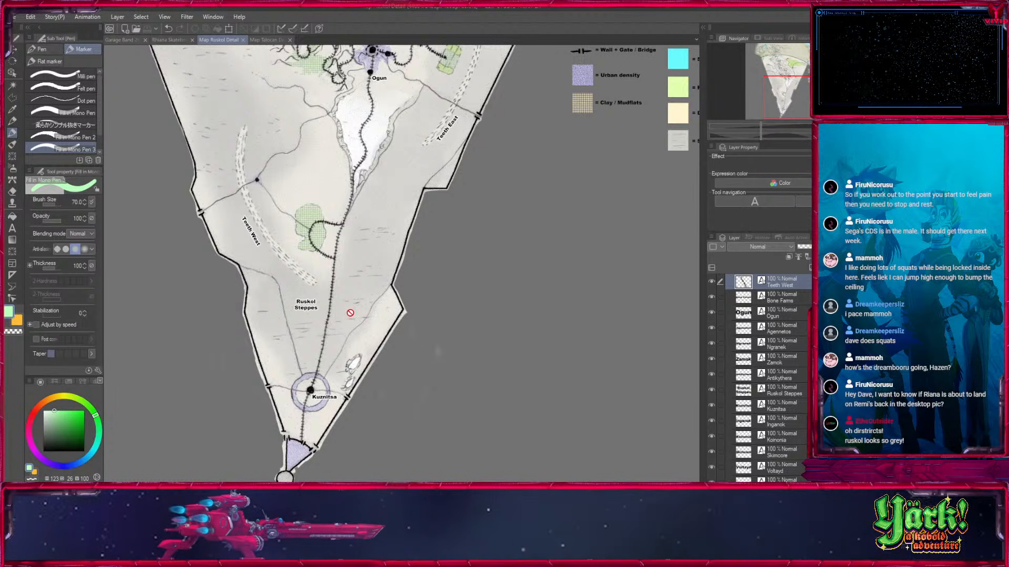
Switch to the Round mixing brush and examine the Ruskol map around Teeth West, Ruskol Steppes and the pale area below Ogun.
{"action": "key", "text": "b"}
{"action": "left_click_drag", "start_coordinate": [387, 177], "coordinate": [417, 409]}
{"action": "left_click_drag", "start_coordinate": [459, 468], "coordinate": [491, 273]}
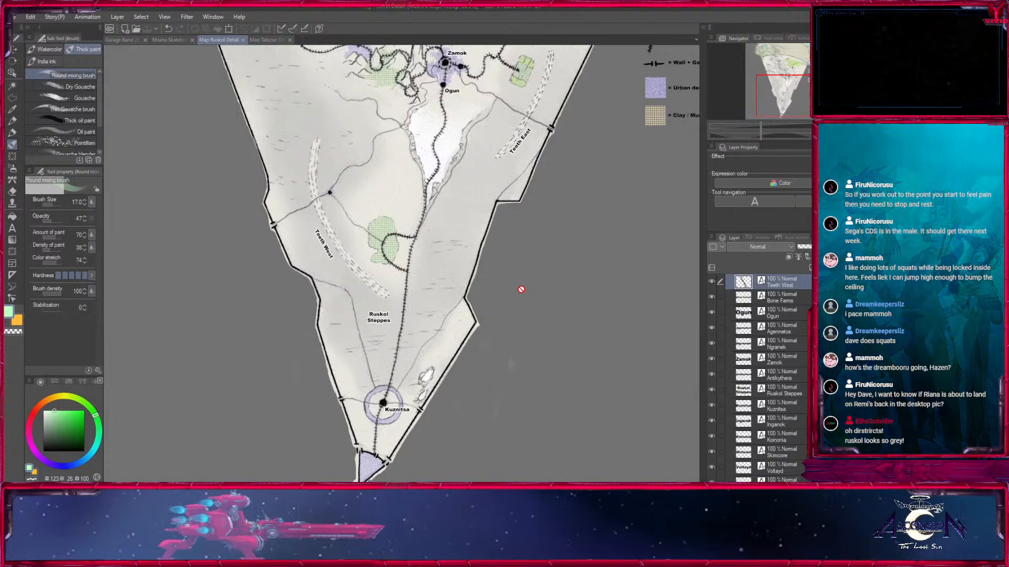
{"action": "key", "text": "ctrl+plus"}
{"action": "key", "text": "ctrl+plus"}
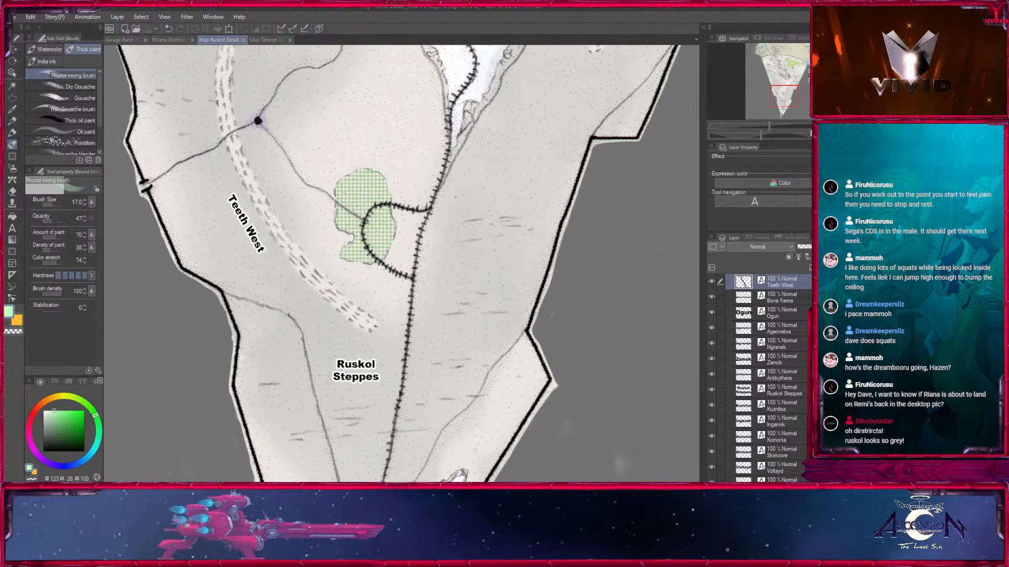
{"action": "left_click_drag", "start_coordinate": [489, 230], "coordinate": [513, 456]}
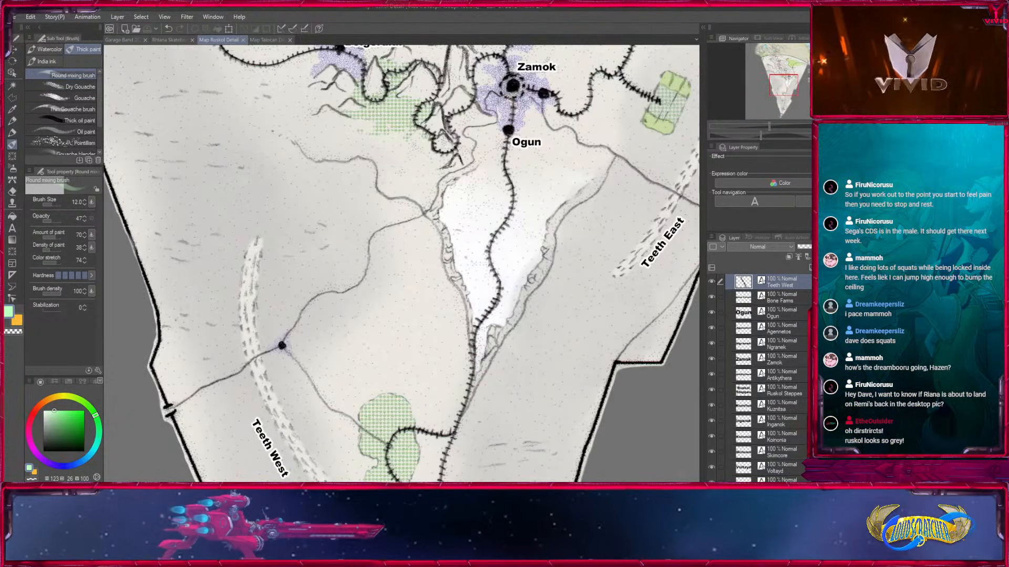
{"action": "key", "text": "ctrl+minus"}
{"action": "key", "text": "ctrl+minus"}
{"action": "left_click_drag", "start_coordinate": [575, 309], "coordinate": [582, 147]}
{"action": "left_click_drag", "start_coordinate": [518, 210], "coordinate": [497, 475]}
{"action": "mouse_move", "coordinate": [509, 424]}
{"action": "left_mouse_down"}
{"action": "mouse_move", "coordinate": [509, 349]}
{"action": "mouse_move", "coordinate": [503, 431]}
{"action": "left_mouse_up"}
{"action": "key", "text": "bracketleft"}
{"action": "mouse_move", "coordinate": [800, 83]}
{"action": "left_mouse_down"}
{"action": "mouse_move", "coordinate": [795, 76]}
{"action": "mouse_move", "coordinate": [806, 84]}
{"action": "mouse_move", "coordinate": [784, 94]}
{"action": "mouse_move", "coordinate": [798, 85]}
{"action": "mouse_move", "coordinate": [798, 68]}
{"action": "mouse_move", "coordinate": [792, 77]}
{"action": "left_mouse_up"}
Compare the Ruskol map with the Map Talocan Detail document, and return to the Ruskol map.
{"action": "key", "text": "ctrl+plus"}
{"action": "key", "text": "ctrl+plus"}
{"action": "key", "text": "ctrl+minus"}
{"action": "key", "text": "ctrl+minus"}
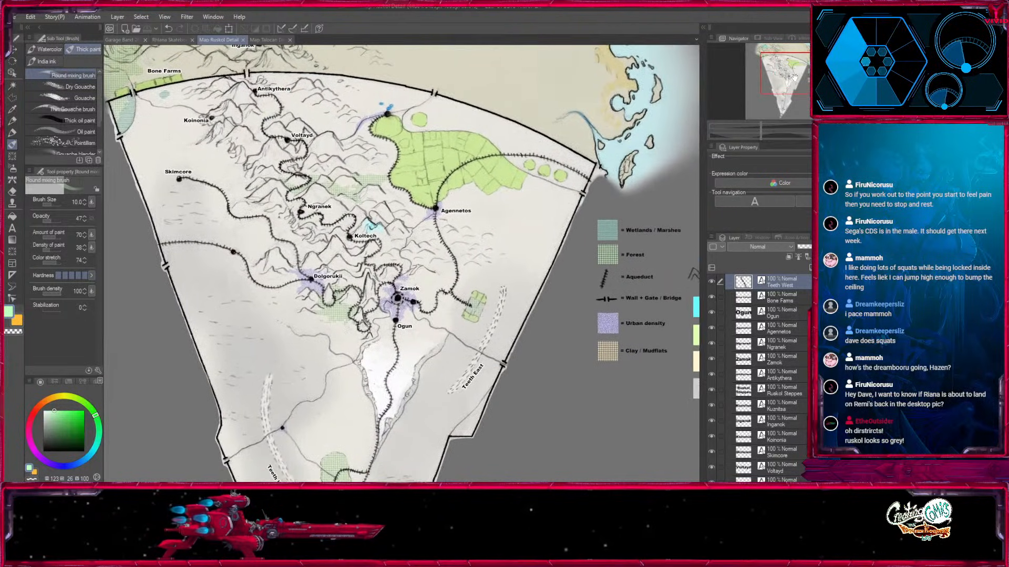
{"action": "key", "text": "ctrl+minus"}
{"action": "left_click", "coordinate": [258, 40]}
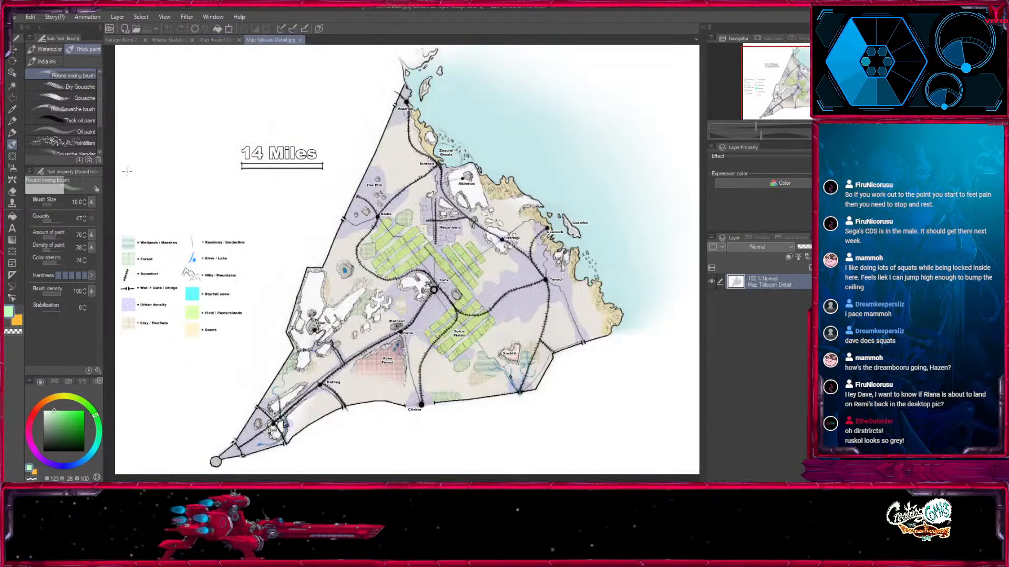
{"action": "left_click", "coordinate": [214, 40]}
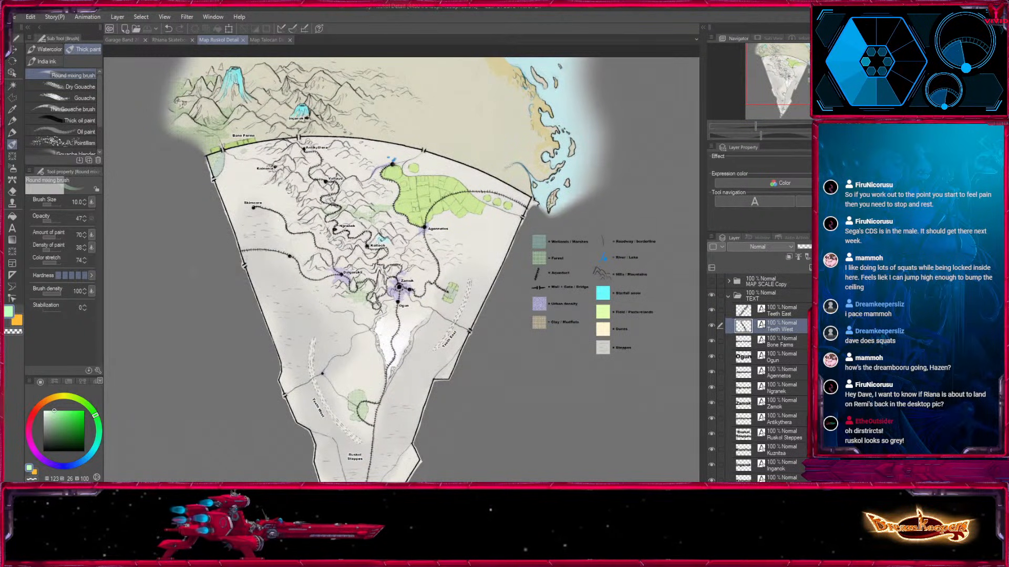
Examine the Ruskol map's aqueduct routes around Zamok and the northern towns up to Inganok and Bone Farms.
{"action": "key", "text": "ctrl+plus"}
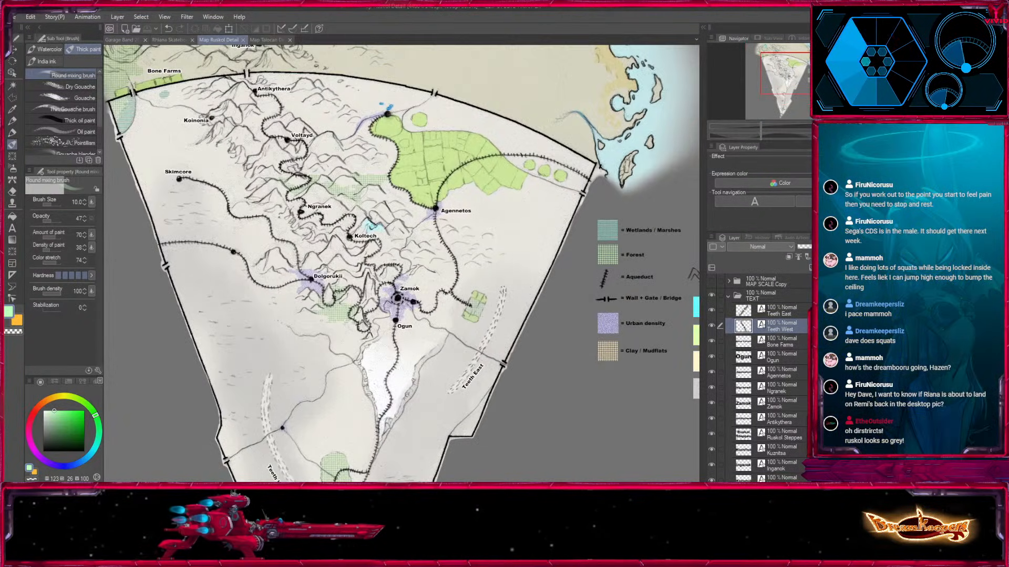
{"action": "left_click_drag", "start_coordinate": [445, 365], "coordinate": [560, 281]}
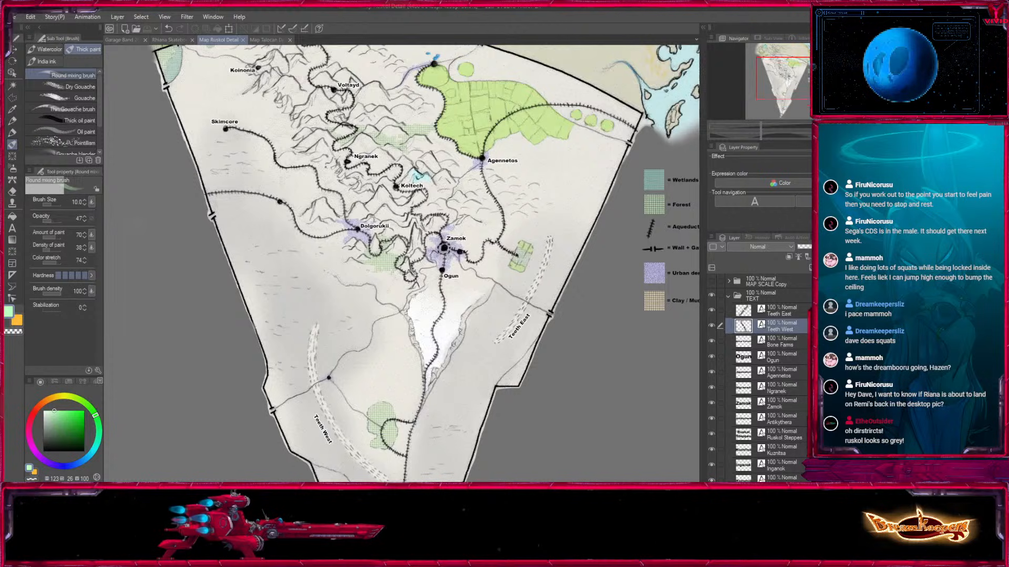
{"action": "key", "text": "ctrl+minus"}
{"action": "left_click_drag", "start_coordinate": [610, 342], "coordinate": [597, 261]}
{"action": "left_click_drag", "start_coordinate": [549, 322], "coordinate": [551, 389]}
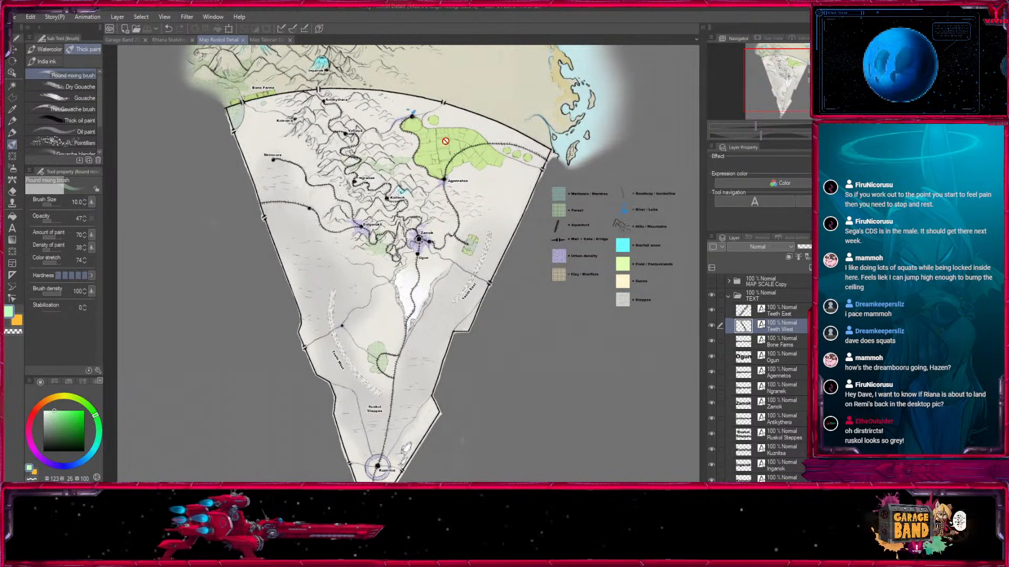
{"action": "key", "text": "ctrl+plus"}
{"action": "key", "text": "ctrl+plus"}
{"action": "left_click_drag", "start_coordinate": [576, 202], "coordinate": [619, 404]}
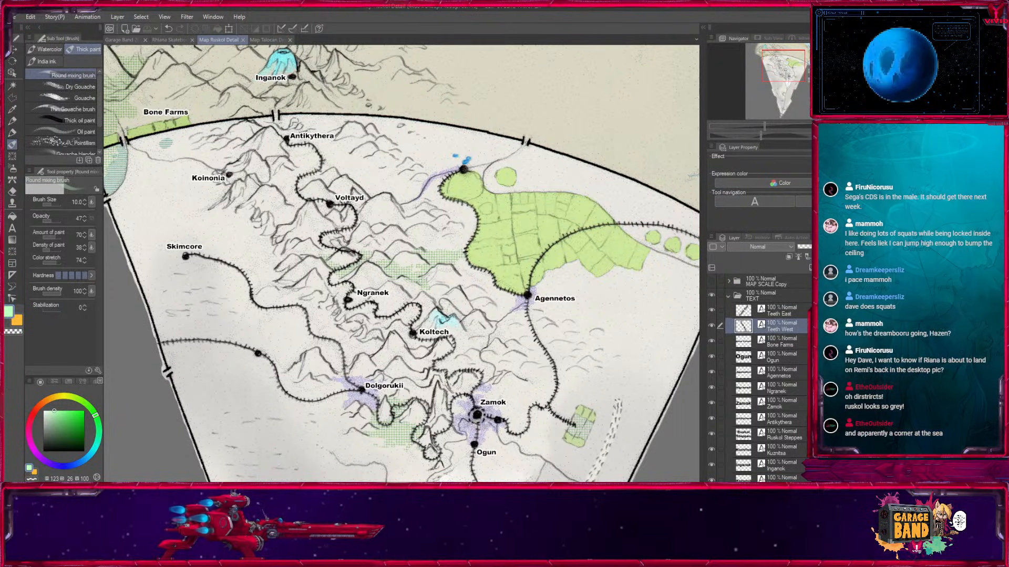
{"action": "left_click_drag", "start_coordinate": [210, 328], "coordinate": [328, 411]}
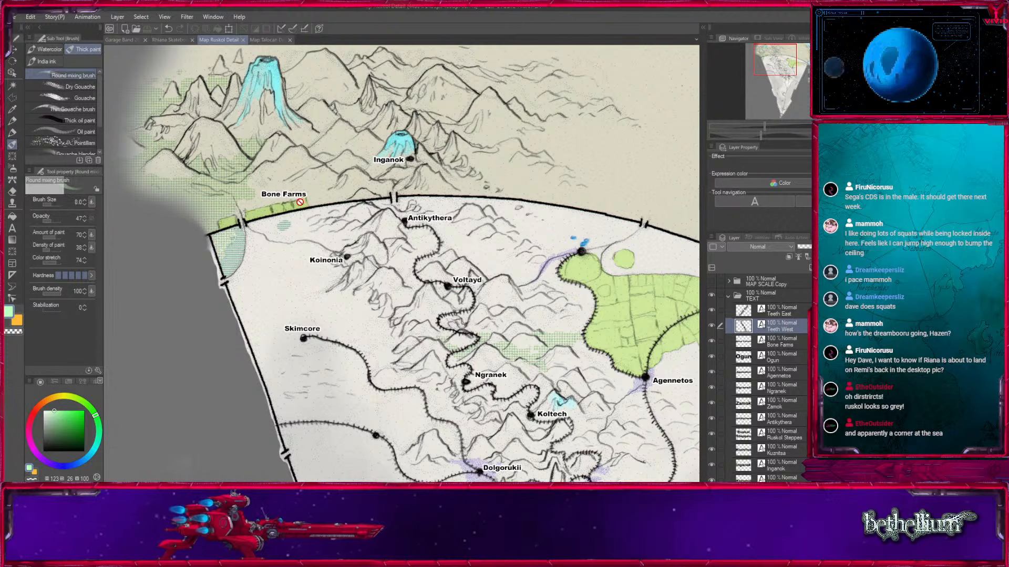
Switch to the Move layer tool and inspect the Bone Farms fields and wetlands at the territory's northwestern corner.
{"action": "left_click", "coordinate": [14, 51]}
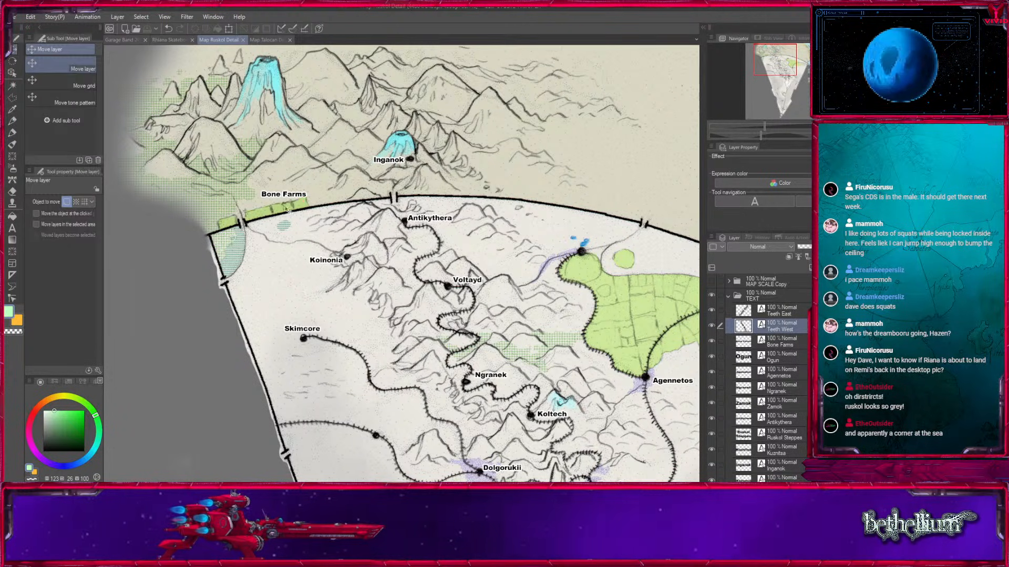
{"action": "left_click_drag", "start_coordinate": [259, 244], "coordinate": [292, 256]}
{"action": "key", "text": "ctrl+plus"}
{"action": "left_click_drag", "start_coordinate": [202, 214], "coordinate": [277, 261]}
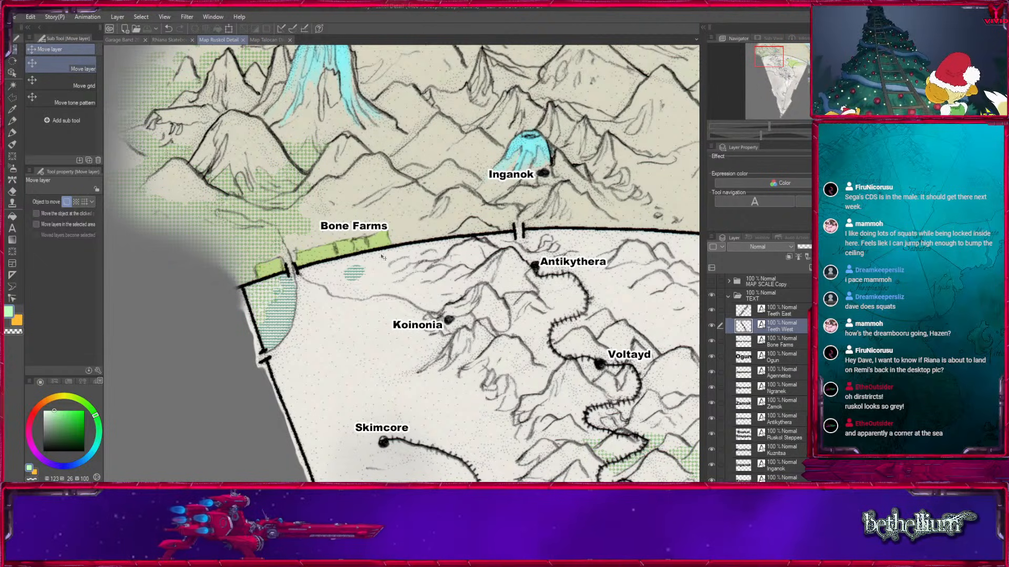
{"action": "key", "text": "ctrl+minus"}
{"action": "key", "text": "ctrl+minus"}
{"action": "left_click_drag", "start_coordinate": [526, 404], "coordinate": [364, 317]}
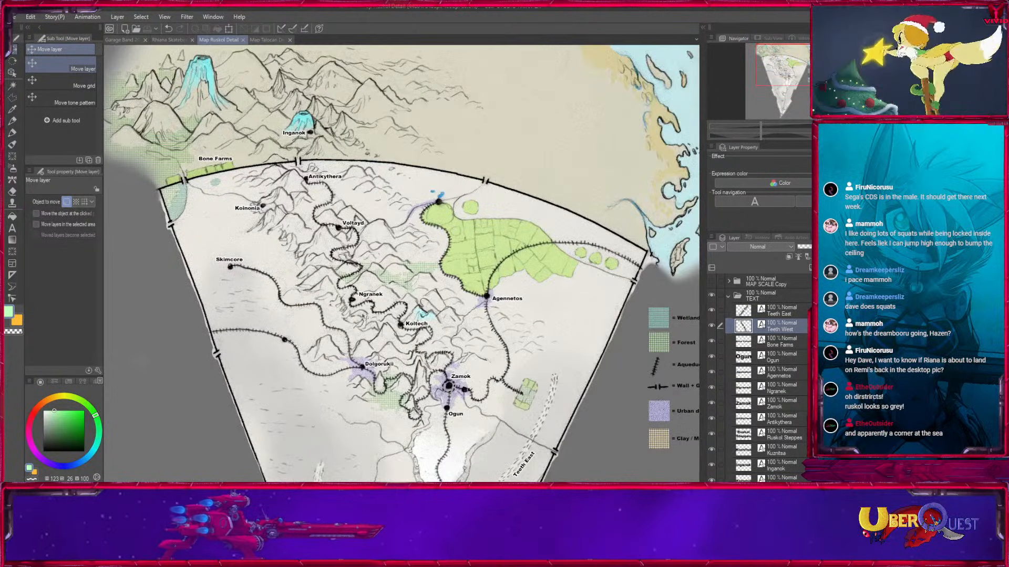
View the whole Ruskol wedge, and inspect the mountain chain between Inganok, Antikythera and Koltech.
{"action": "left_click_drag", "start_coordinate": [615, 228], "coordinate": [589, 115]}
{"action": "key", "text": "ctrl+minus"}
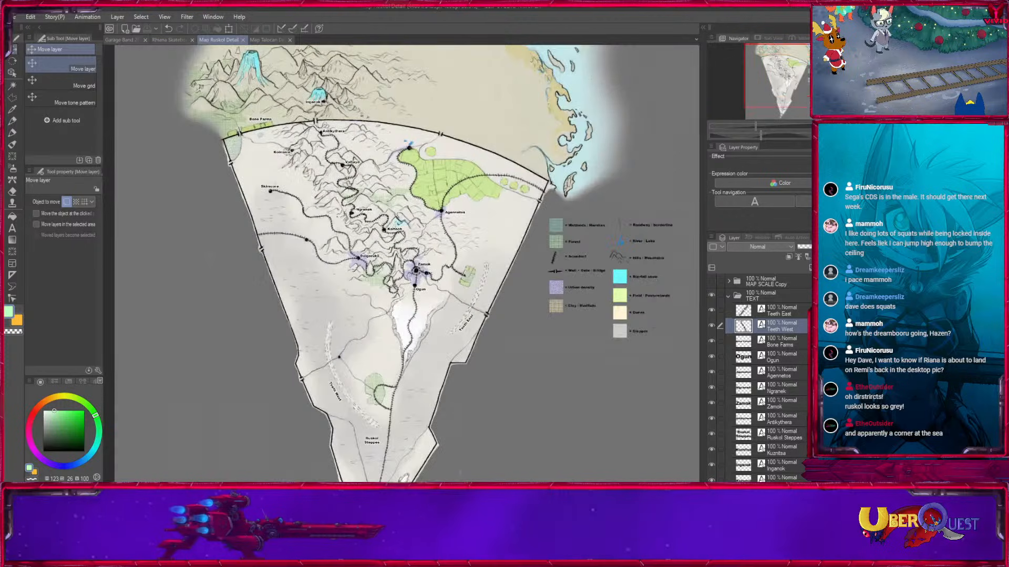
{"action": "left_click_drag", "start_coordinate": [481, 382], "coordinate": [481, 281]}
{"action": "left_click_drag", "start_coordinate": [503, 248], "coordinate": [554, 370]}
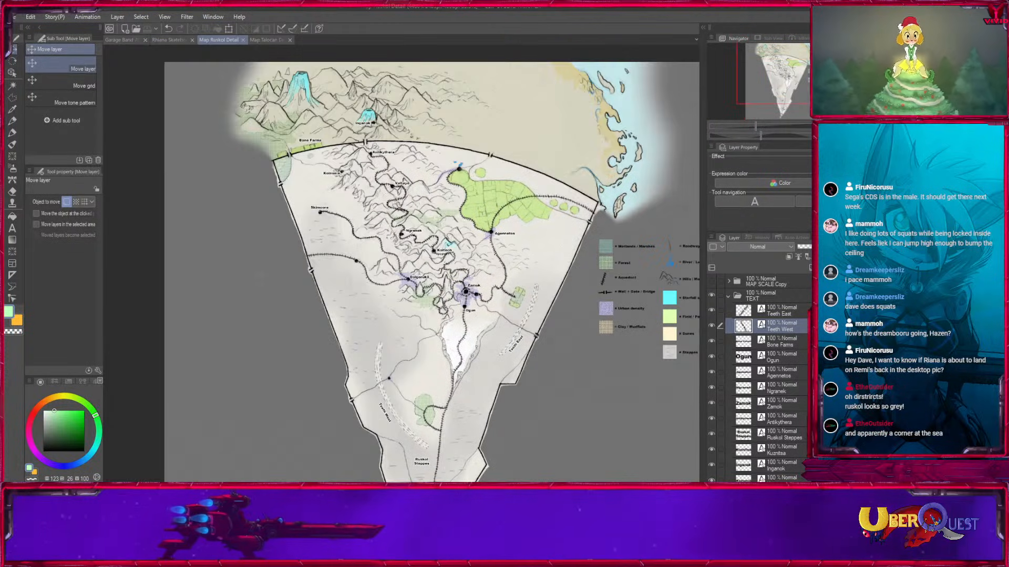
{"action": "key", "text": "ctrl+plus"}
{"action": "key", "text": "ctrl+plus"}
{"action": "left_click_drag", "start_coordinate": [639, 65], "coordinate": [636, 225]}
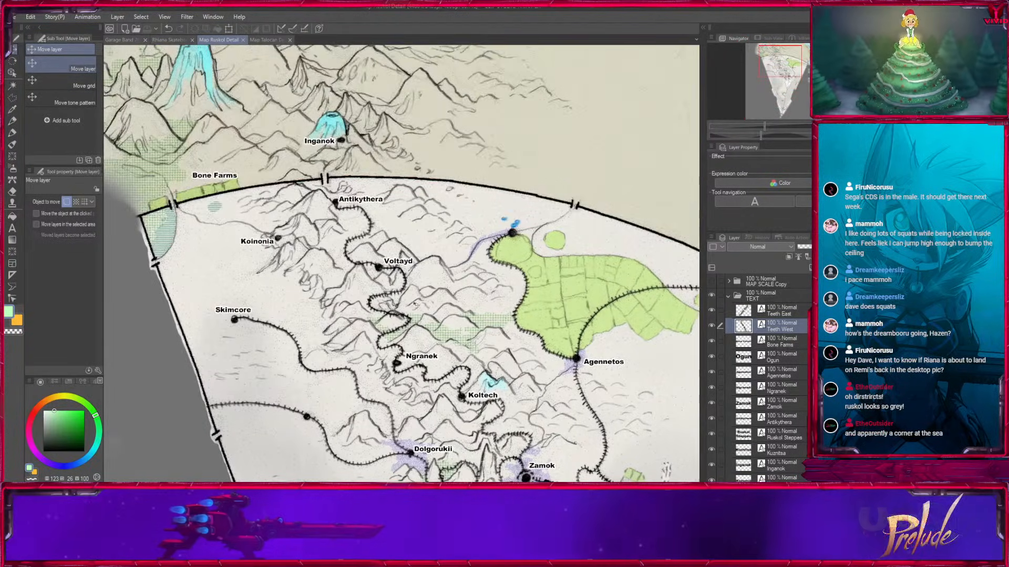
Survey the full Ruskol territory between the northern mountains and the narrow tip below Kuznitsa.
{"action": "key", "text": "ctrl+minus"}
{"action": "left_click_drag", "start_coordinate": [390, 420], "coordinate": [376, 211]}
{"action": "left_click_drag", "start_coordinate": [376, 354], "coordinate": [383, 217]}
{"action": "left_click_drag", "start_coordinate": [556, 91], "coordinate": [539, 282]}
{"action": "key", "text": "ctrl+minus"}
{"action": "left_click_drag", "start_coordinate": [560, 324], "coordinate": [552, 222]}
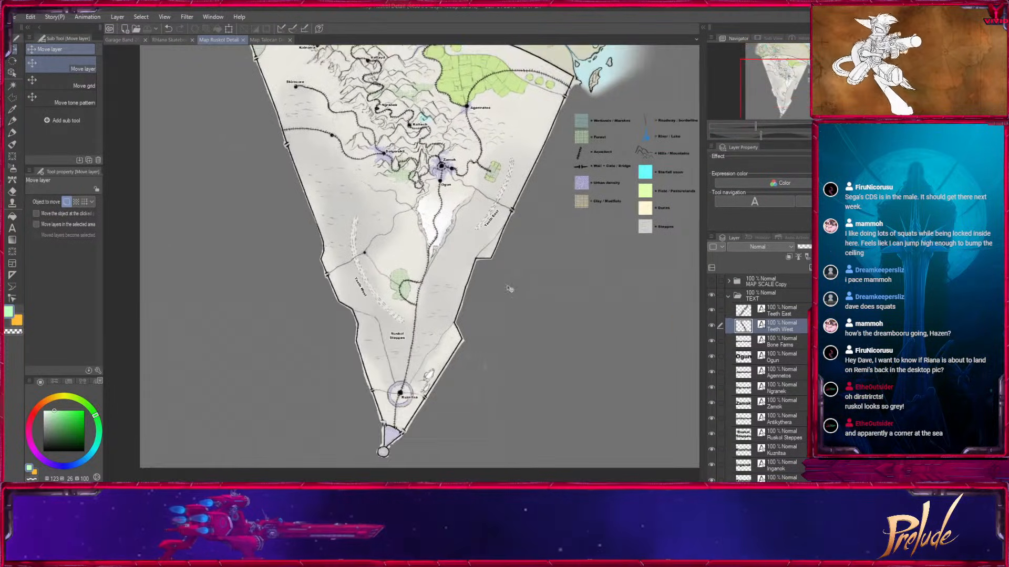
{"action": "left_click_drag", "start_coordinate": [483, 250], "coordinate": [468, 344]}
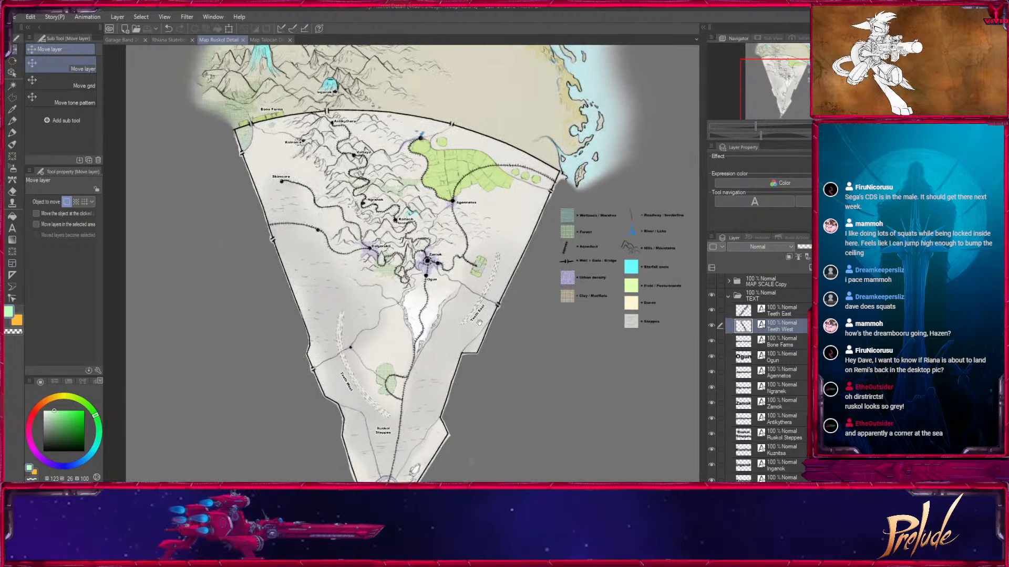
{"action": "left_click_drag", "start_coordinate": [489, 268], "coordinate": [468, 240]}
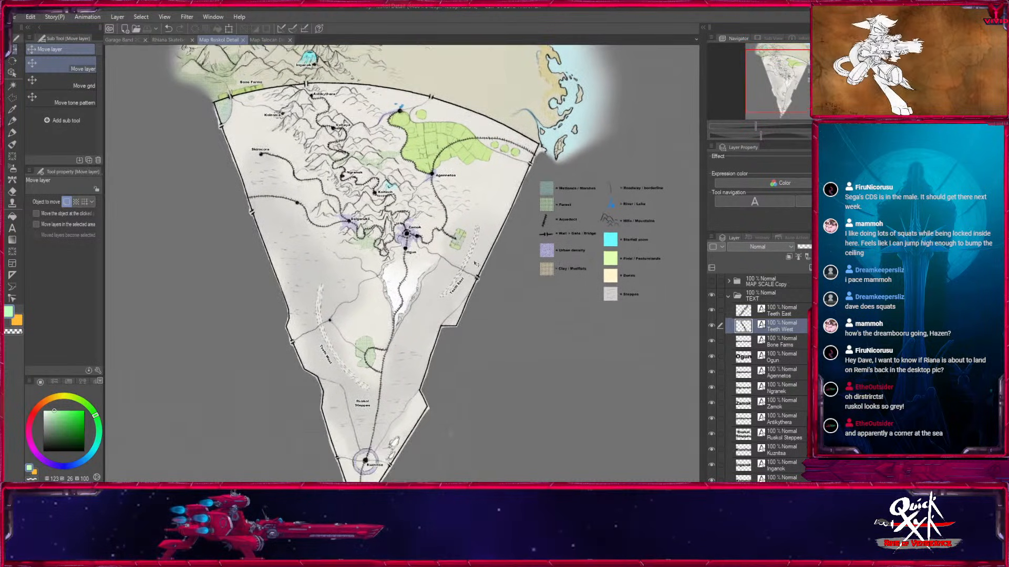
{"action": "left_click_drag", "start_coordinate": [441, 289], "coordinate": [444, 353]}
{"action": "left_click_drag", "start_coordinate": [493, 431], "coordinate": [491, 370]}
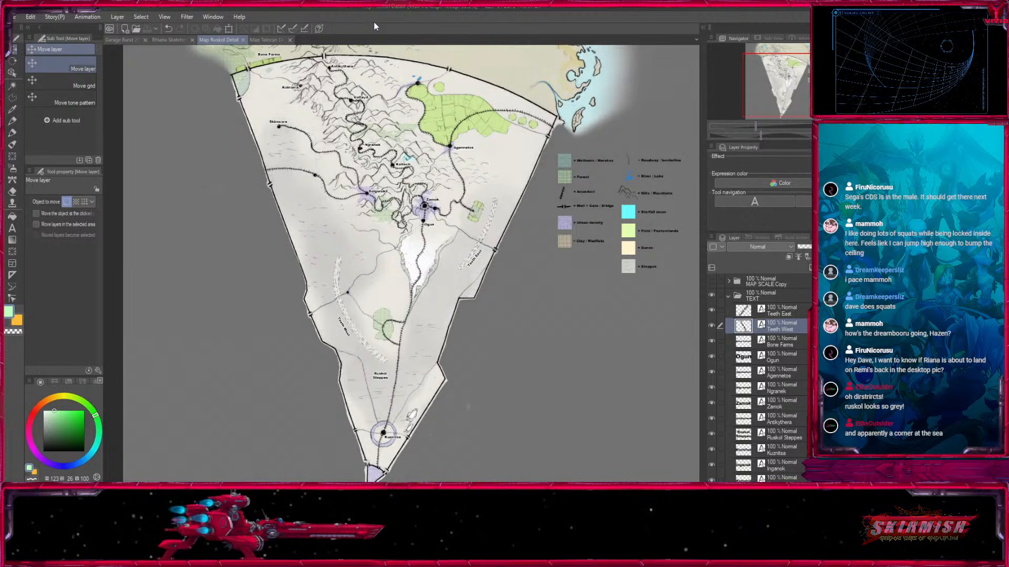
Examine the southern steppes against the northern mountains and farmland, and bring the wedge's southern half back into view.
{"action": "left_click_drag", "start_coordinate": [804, 88], "coordinate": [803, 95]}
{"action": "key", "text": "ctrl+plus"}
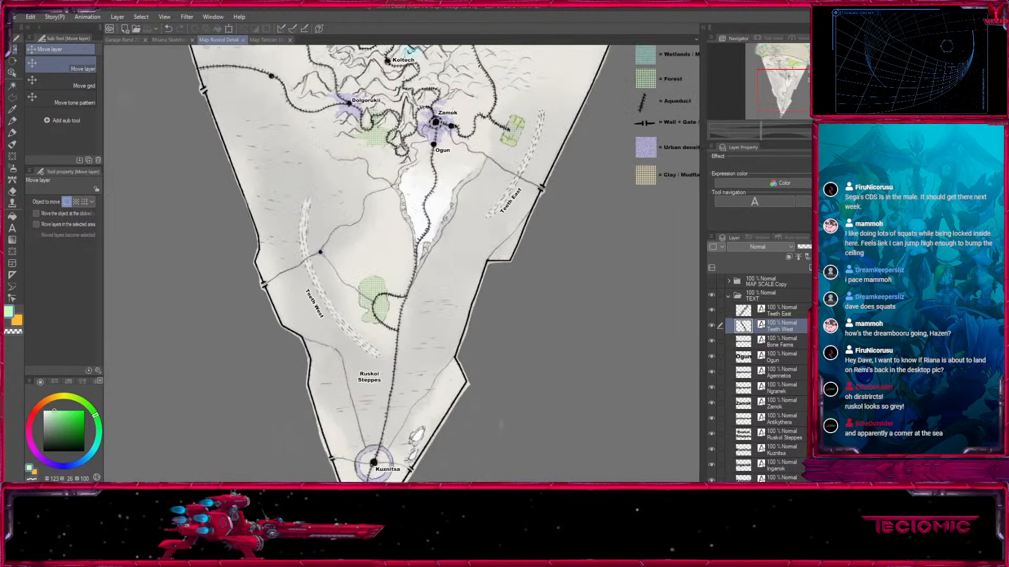
{"action": "mouse_move", "coordinate": [800, 86]}
{"action": "left_mouse_down"}
{"action": "mouse_move", "coordinate": [803, 62]}
{"action": "mouse_move", "coordinate": [797, 69]}
{"action": "left_mouse_up"}
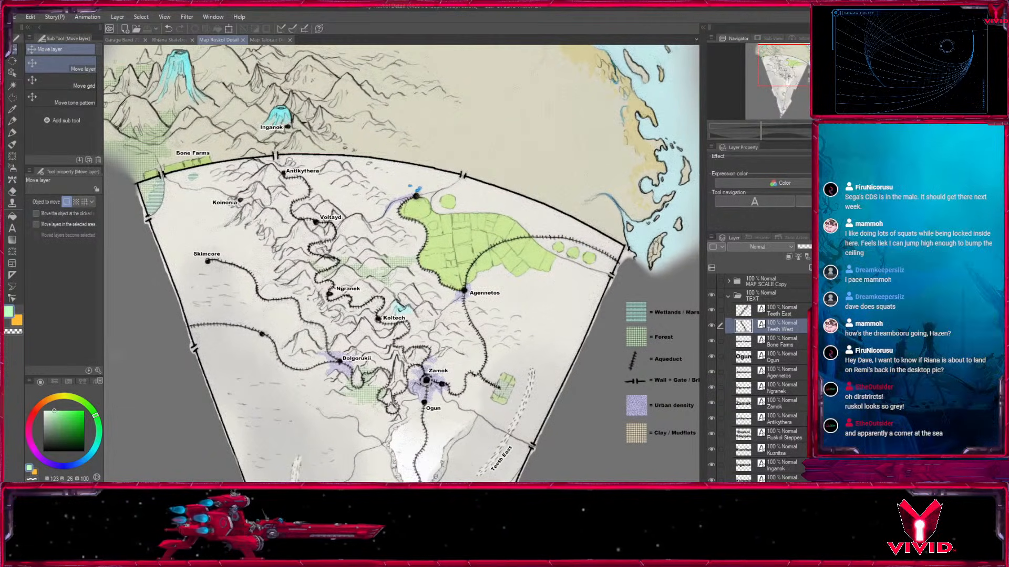
{"action": "key", "text": "ctrl+plus"}
{"action": "left_click_drag", "start_coordinate": [786, 65], "coordinate": [779, 64]}
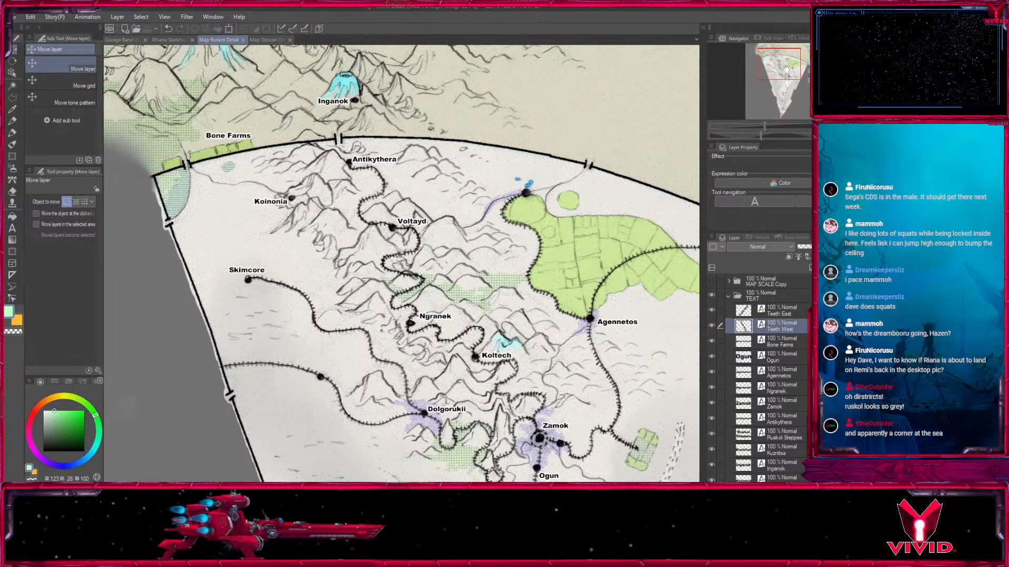
{"action": "left_click_drag", "start_coordinate": [791, 64], "coordinate": [789, 62]}
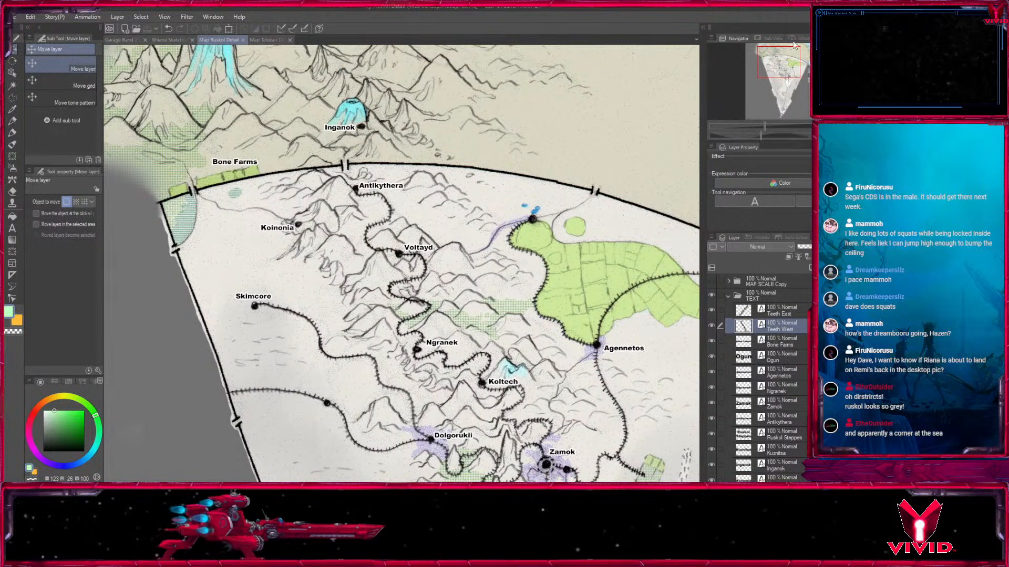
{"action": "left_click_drag", "start_coordinate": [781, 64], "coordinate": [802, 103]}
{"action": "key", "text": "ctrl+minus"}
{"action": "left_click_drag", "start_coordinate": [622, 78], "coordinate": [562, 239]}
{"action": "key", "text": "ctrl+minus"}
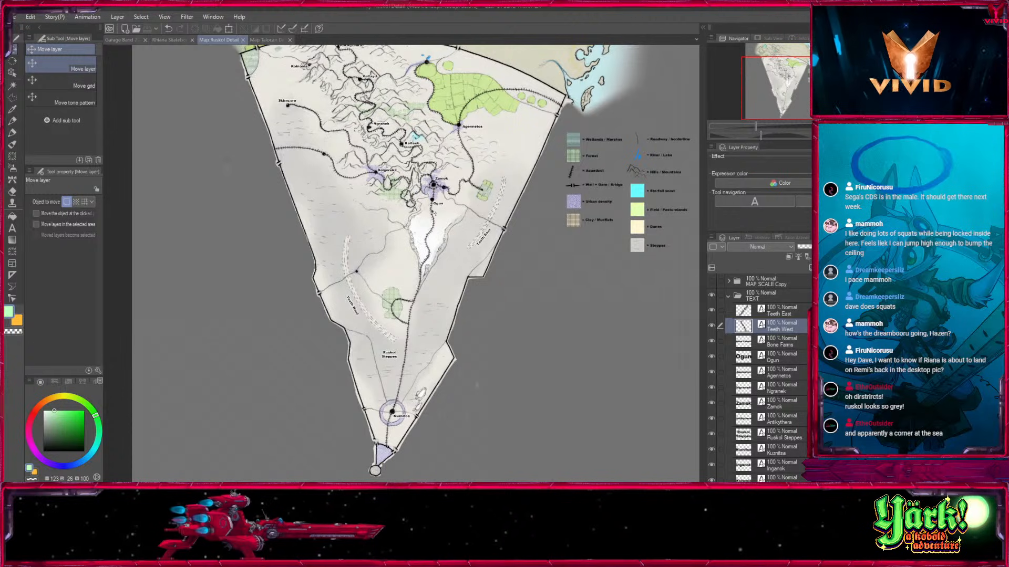
Inspect the aqueduct line from Ogun to Kuznitsa, and switch to the Map Talocan Detail document to view its whole territory.
{"action": "left_click_drag", "start_coordinate": [483, 289], "coordinate": [452, 303]}
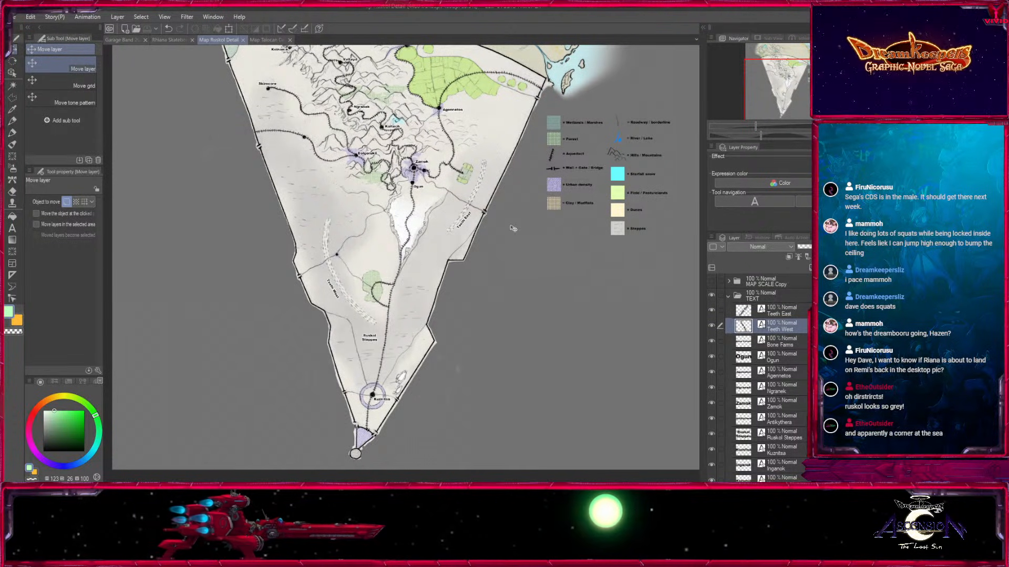
{"action": "key", "text": "ctrl+plus"}
{"action": "left_click_drag", "start_coordinate": [401, 264], "coordinate": [406, 269]}
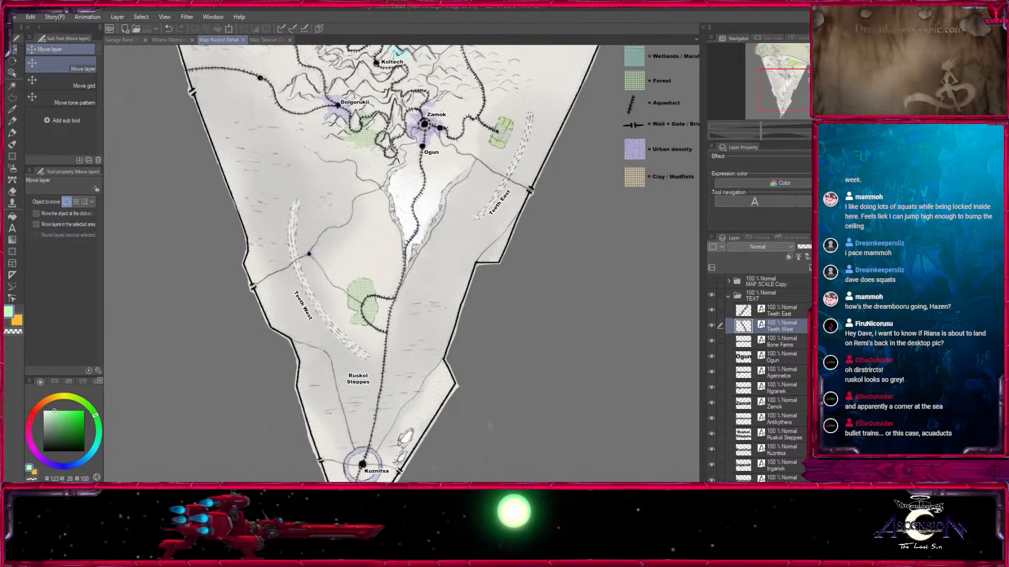
{"action": "key", "text": "ctrl+minus"}
{"action": "left_click_drag", "start_coordinate": [412, 210], "coordinate": [346, 324]}
{"action": "left_click", "coordinate": [267, 40]}
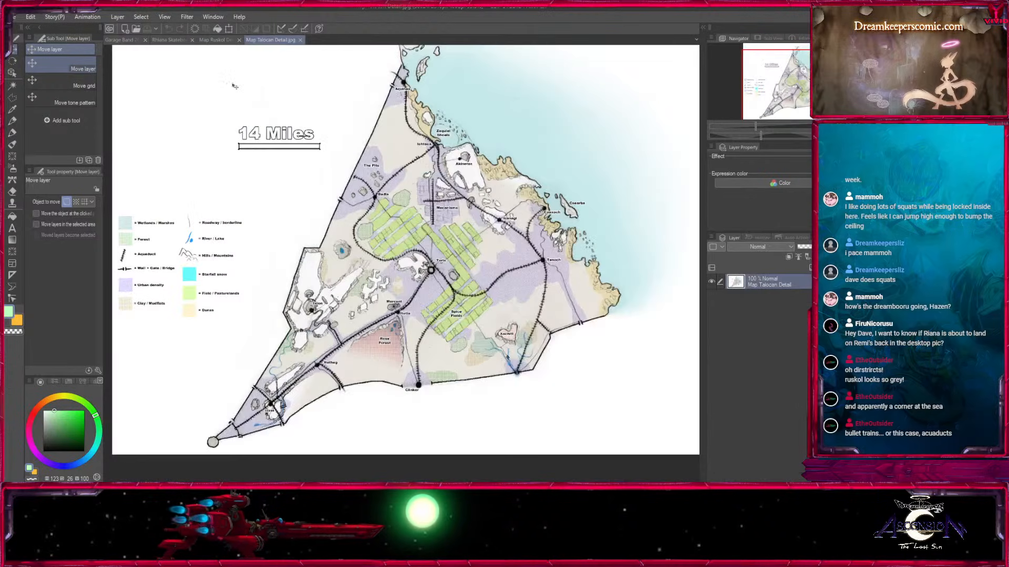
{"action": "left_click_drag", "start_coordinate": [325, 195], "coordinate": [364, 214]}
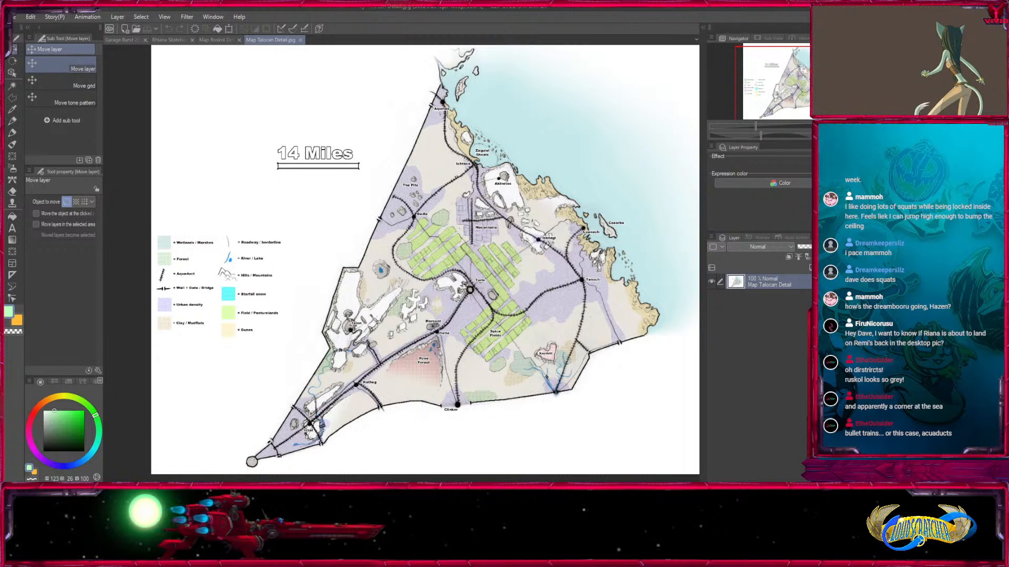
Examine the Talocan districts around Torix, Mecanismo and the Spice Fields, and switch back to the Map Ruskol Detail document.
{"action": "key", "text": "ctrl+plus"}
{"action": "key", "text": "ctrl+plus"}
{"action": "left_click_drag", "start_coordinate": [483, 310], "coordinate": [242, 190]}
{"action": "left_click_drag", "start_coordinate": [153, 152], "coordinate": [302, 207]}
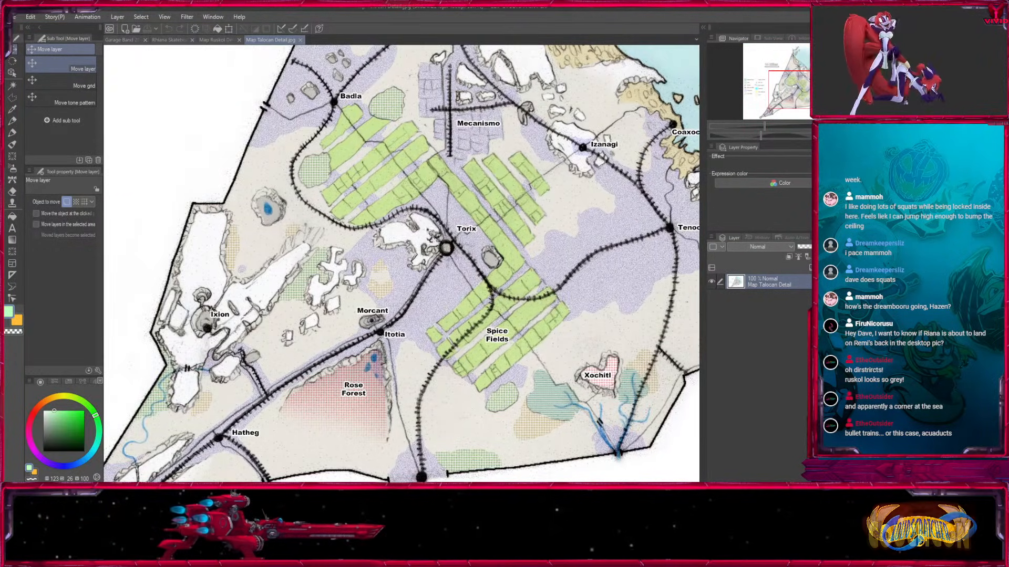
{"action": "mouse_move", "coordinate": [792, 93]}
{"action": "left_mouse_down"}
{"action": "mouse_move", "coordinate": [774, 105]}
{"action": "mouse_move", "coordinate": [807, 82]}
{"action": "mouse_move", "coordinate": [796, 83]}
{"action": "left_mouse_up"}
{"action": "left_click", "coordinate": [221, 41]}
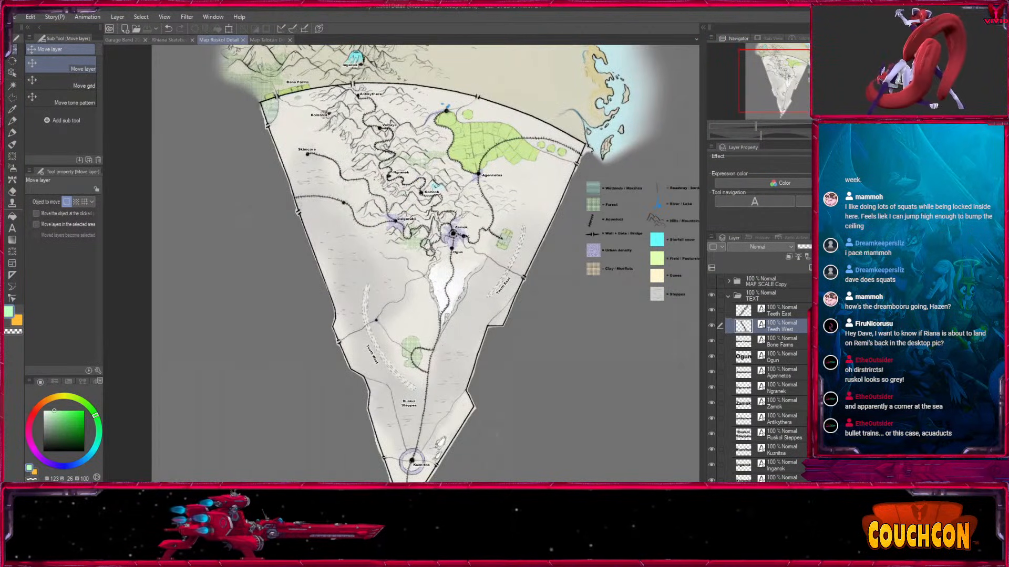
Inspect Zamok, Ogun and the white basin below them up close, and return to a view of nearly the whole Ruskol wedge.
{"action": "key", "text": "ctrl+plus"}
{"action": "key", "text": "ctrl+plus"}
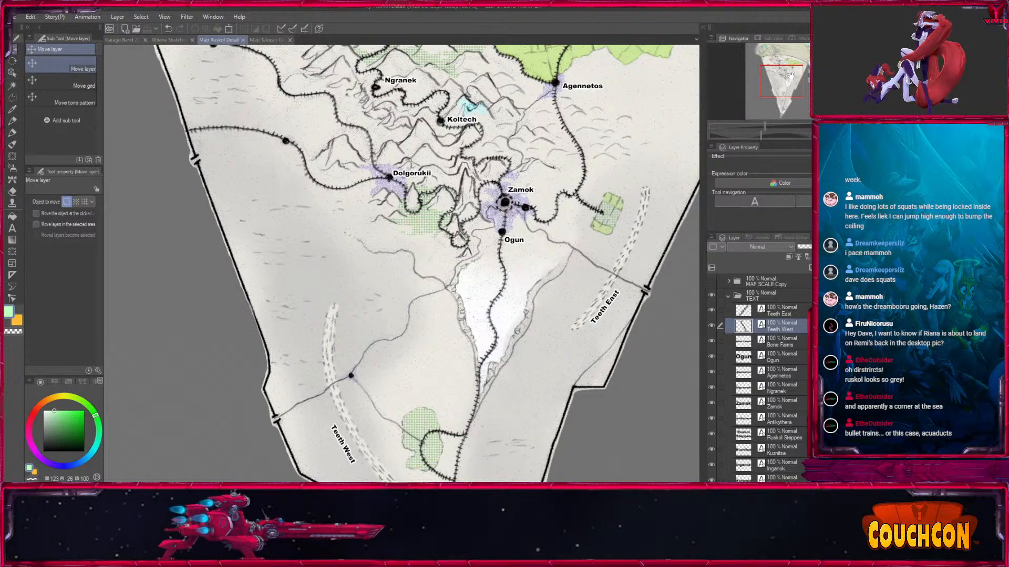
{"action": "left_click_drag", "start_coordinate": [791, 77], "coordinate": [796, 76]}
{"action": "key", "text": "ctrl+plus"}
{"action": "key", "text": "minus"}
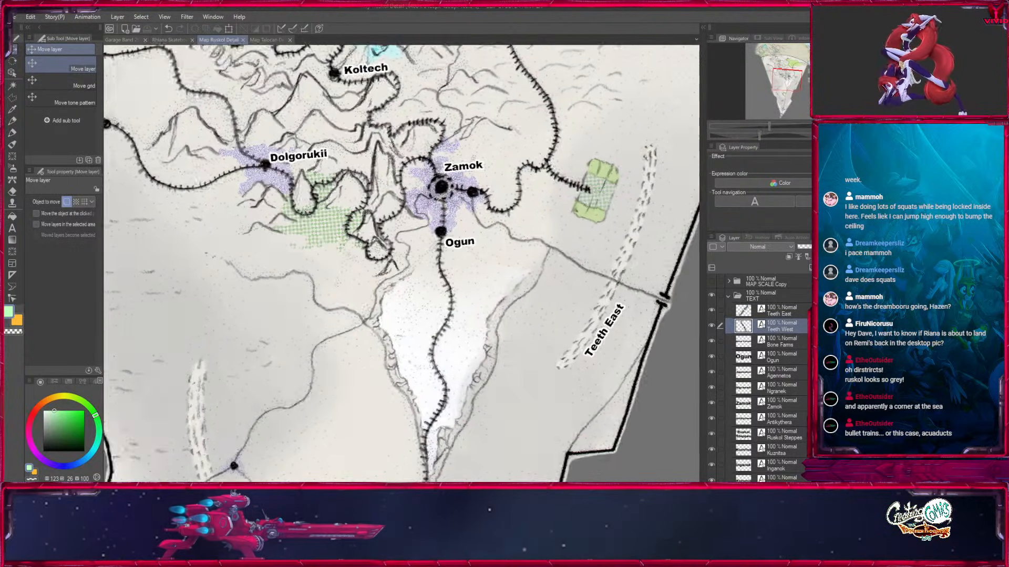
{"action": "key", "text": "ctrl+minus"}
{"action": "key", "text": "asciicircum"}
{"action": "key", "text": "ctrl+minus"}
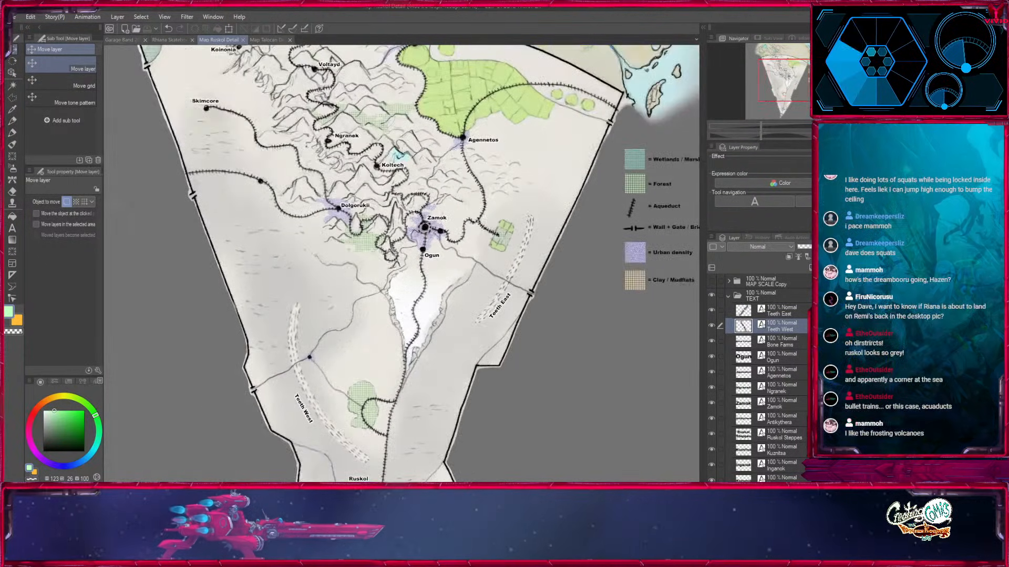
{"action": "key", "text": "ctrl+minus"}
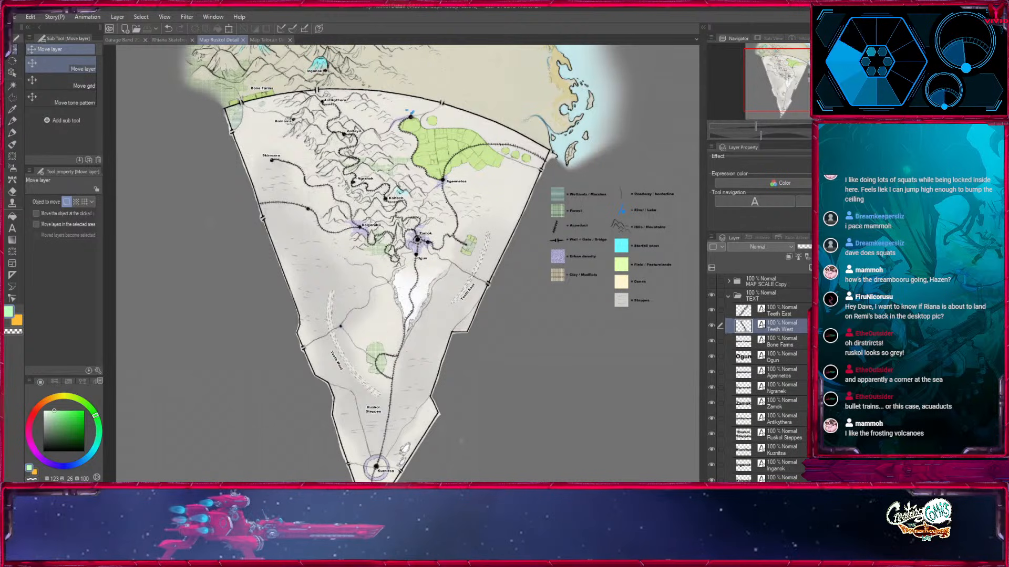
Examine the aqueduct lines linking Skimcore, Dolgorukii, Koltech, Zamok and Agennetos.
{"action": "key", "text": "ctrl+plus"}
{"action": "key", "text": "ctrl+plus"}
{"action": "key", "text": "ctrl+plus"}
{"action": "key", "text": "ctrl+plus"}
{"action": "key", "text": "ctrl+minus"}
{"action": "key", "text": "ctrl+minus"}
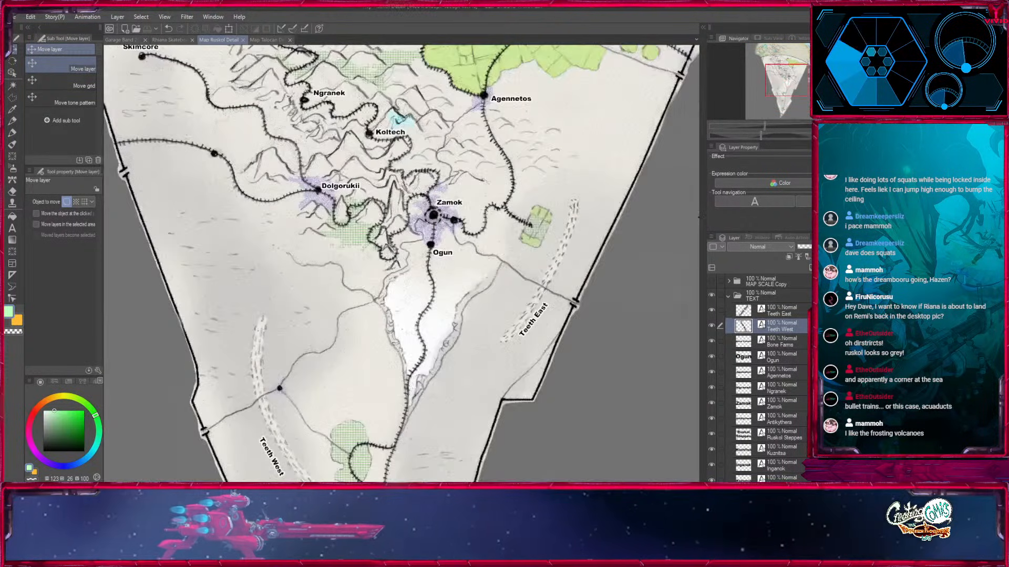
{"action": "left_click_drag", "start_coordinate": [155, 54], "coordinate": [136, 126]}
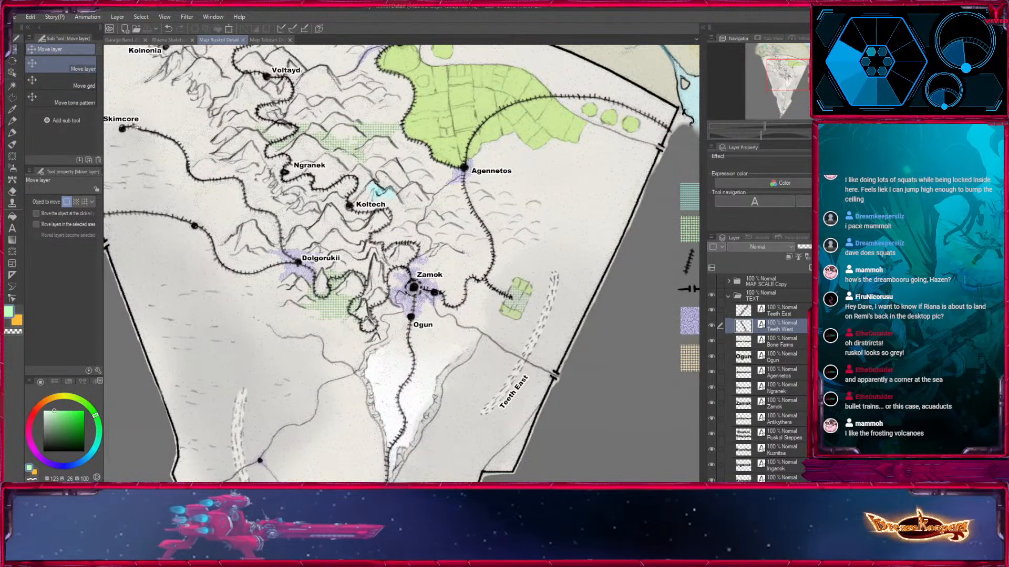
{"action": "key", "text": "ctrl+minus"}
{"action": "key", "text": "ctrl+minus"}
Inspect the Ruskol Steppes beside Teeth West, and compare them with the northern mountains and the whole wedge.
{"action": "left_click_drag", "start_coordinate": [376, 326], "coordinate": [426, 202]}
{"action": "key", "text": "ctrl+plus"}
{"action": "key", "text": "ctrl+plus"}
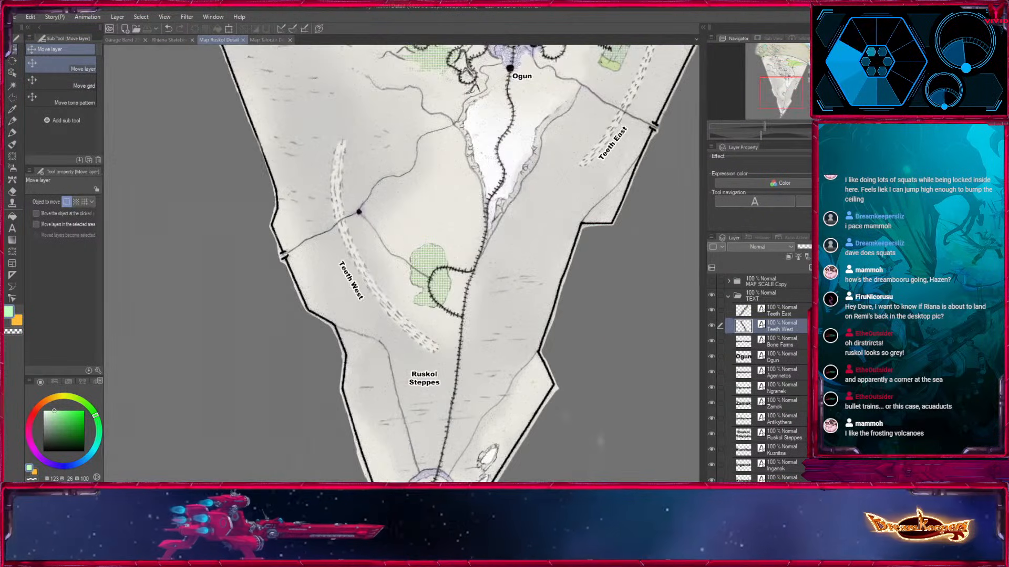
{"action": "left_click_drag", "start_coordinate": [436, 337], "coordinate": [389, 178]}
{"action": "key", "text": "ctrl+minus"}
{"action": "mouse_move", "coordinate": [802, 90]}
{"action": "left_mouse_down"}
{"action": "mouse_move", "coordinate": [802, 60]}
{"action": "mouse_move", "coordinate": [792, 74]}
{"action": "left_mouse_up"}
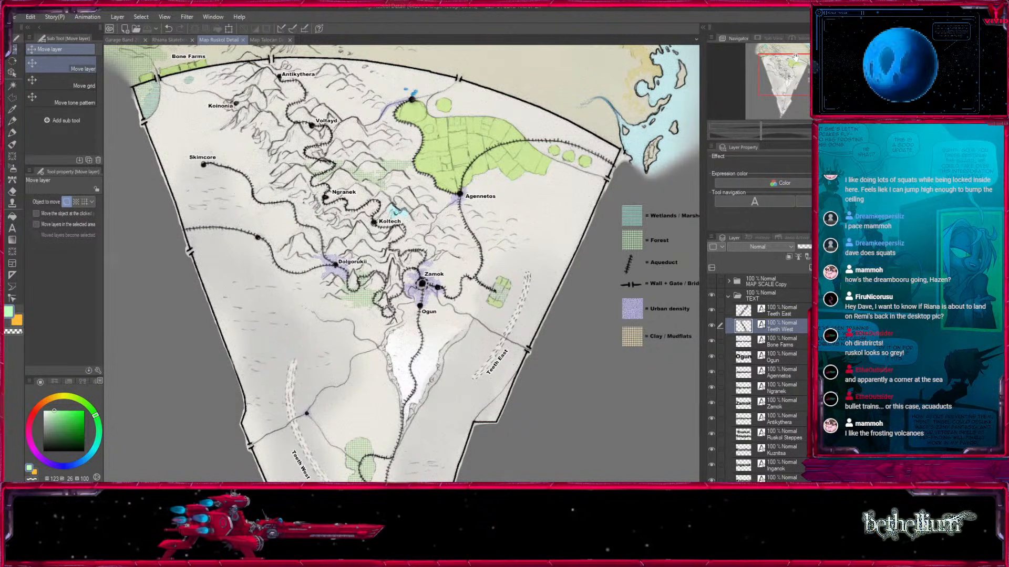
{"action": "left_click_drag", "start_coordinate": [795, 71], "coordinate": [797, 66]}
{"action": "key", "text": "ctrl+minus"}
{"action": "left_click_drag", "start_coordinate": [541, 365], "coordinate": [553, 269]}
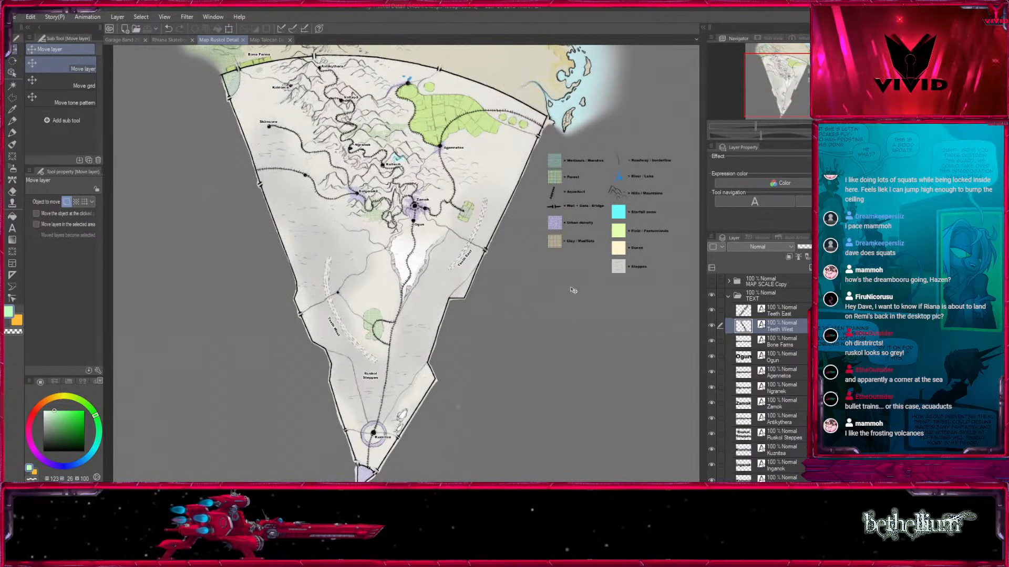
View Ruskol's northern half, and compare it with the Garage Band drawing and the Talocan map before returning to Map Ruskol Detail.
{"action": "key", "text": "ctrl+plus"}
{"action": "left_click_drag", "start_coordinate": [802, 88], "coordinate": [803, 77]}
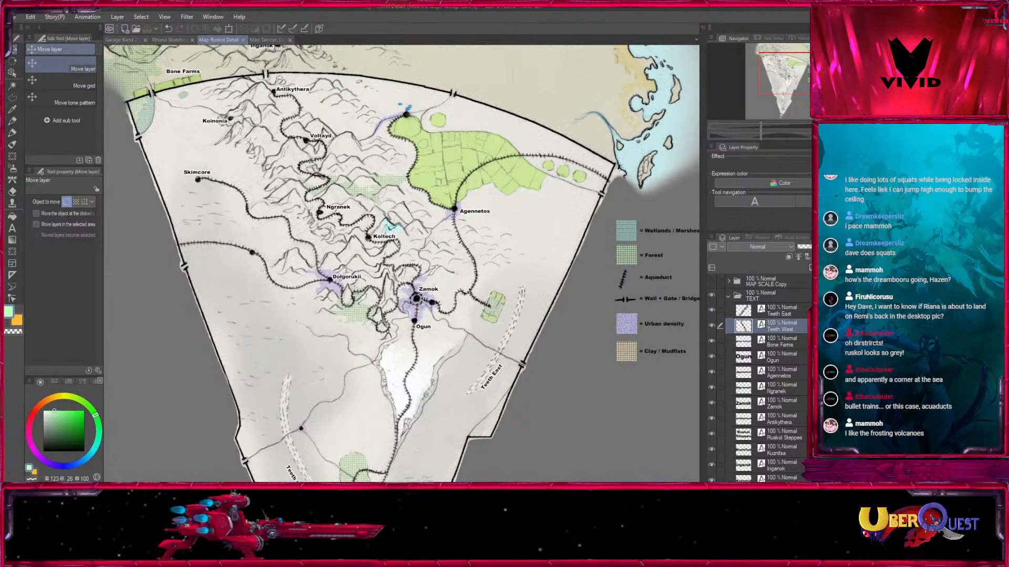
{"action": "left_click", "coordinate": [127, 39]}
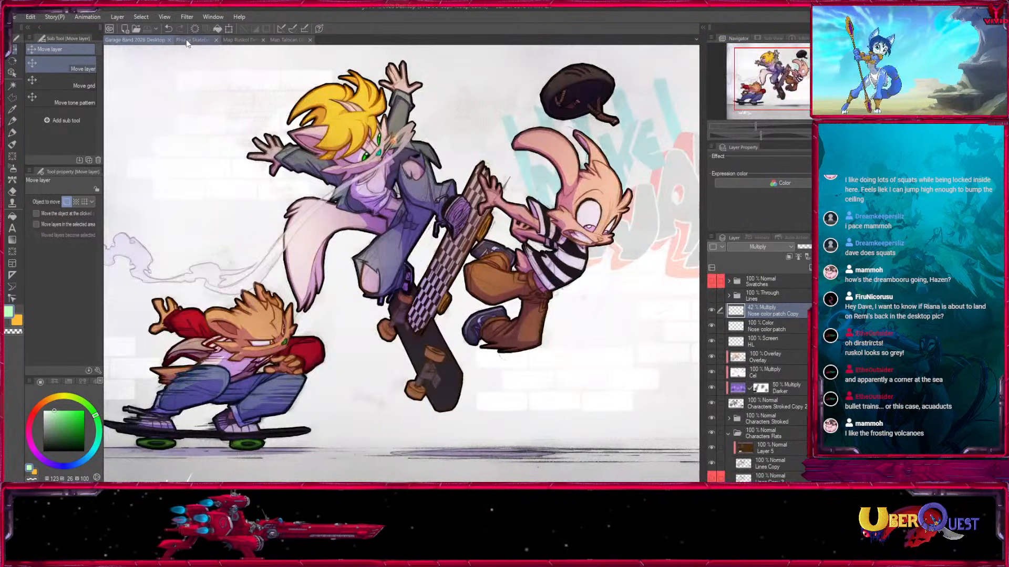
{"action": "left_click", "coordinate": [193, 40]}
{"action": "left_click", "coordinate": [221, 41]}
{"action": "left_click", "coordinate": [268, 40]}
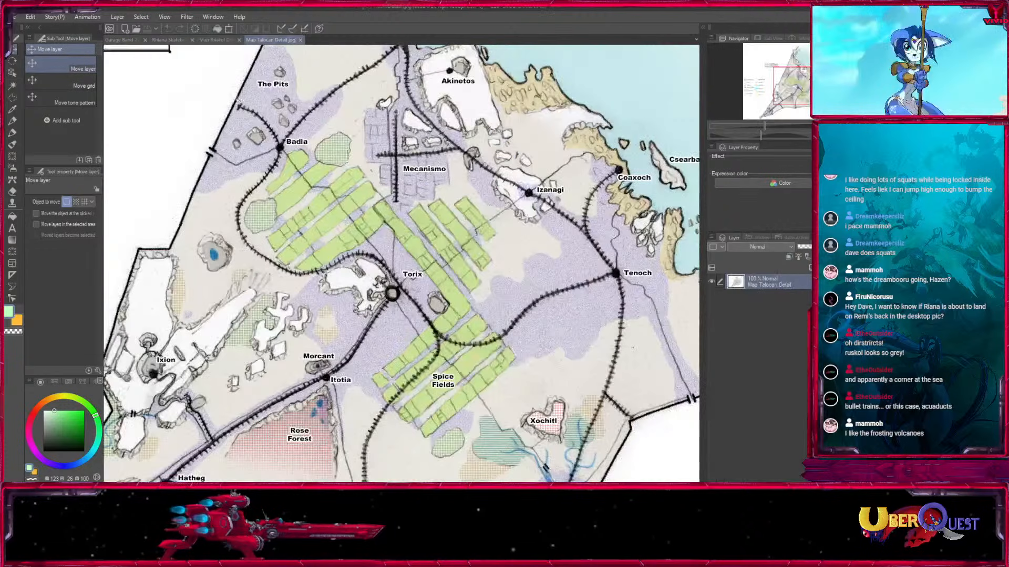
{"action": "left_click", "coordinate": [215, 41]}
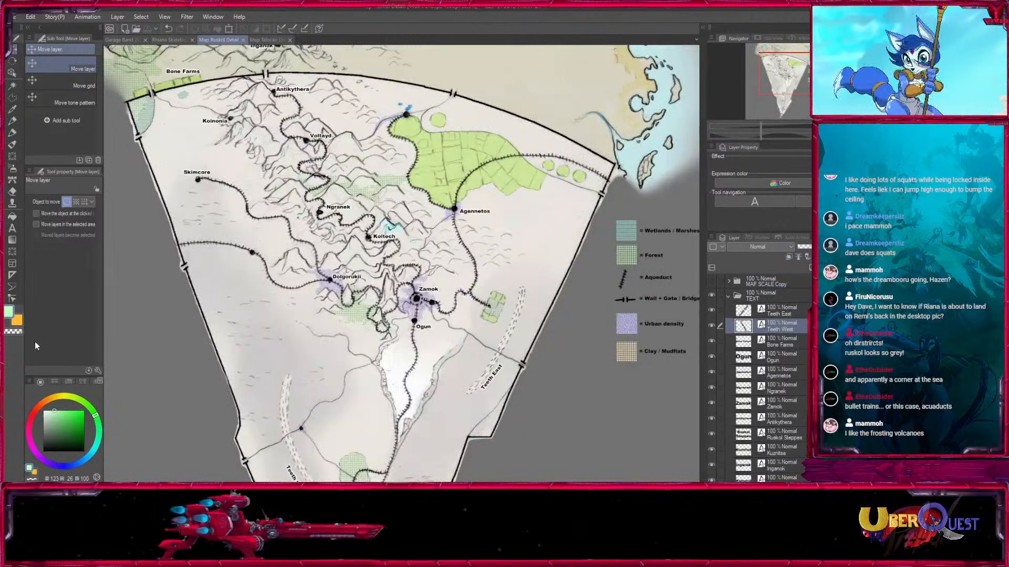
Survey Ruskol from the Antikythera mountain chain down to the tip below Kuznitsa and back to the northern border.
{"action": "key", "text": "ctrl+minus"}
{"action": "key", "text": "ctrl+plus"}
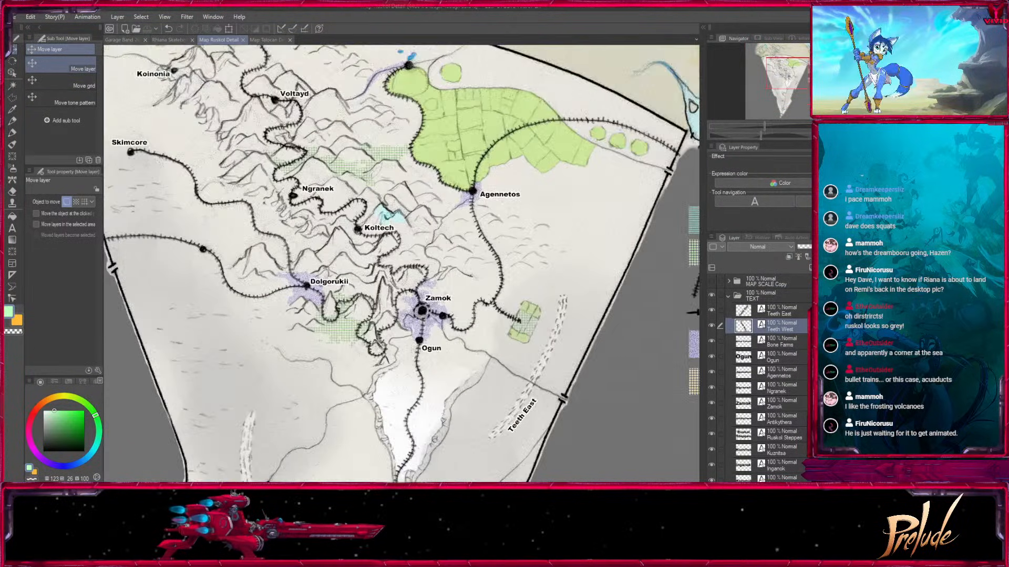
{"action": "left_click_drag", "start_coordinate": [387, 238], "coordinate": [440, 269]}
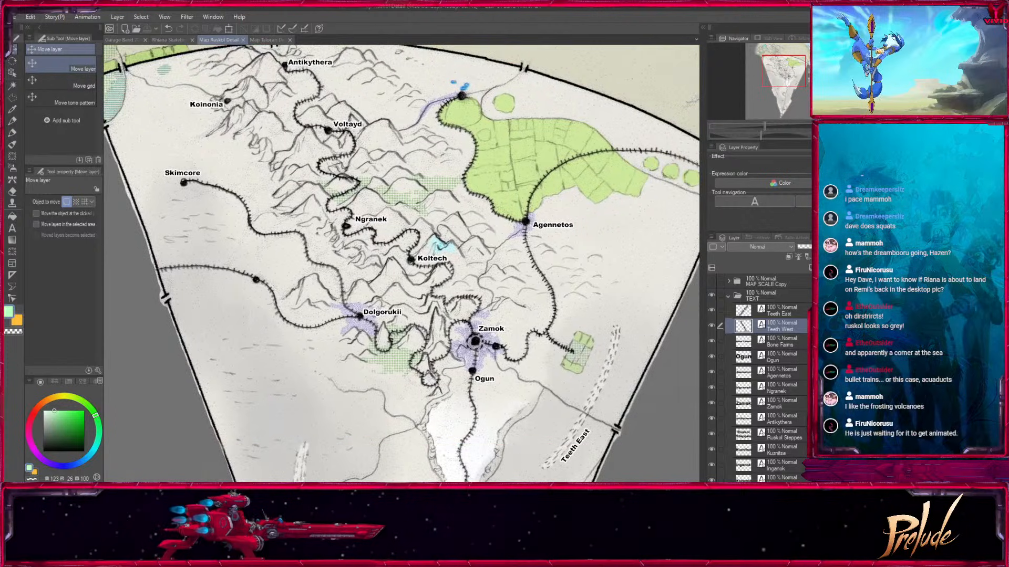
{"action": "key", "text": "ctrl+minus"}
{"action": "scroll", "coordinate": [550, 254], "scroll_direction": "down", "scroll_amount": 6}
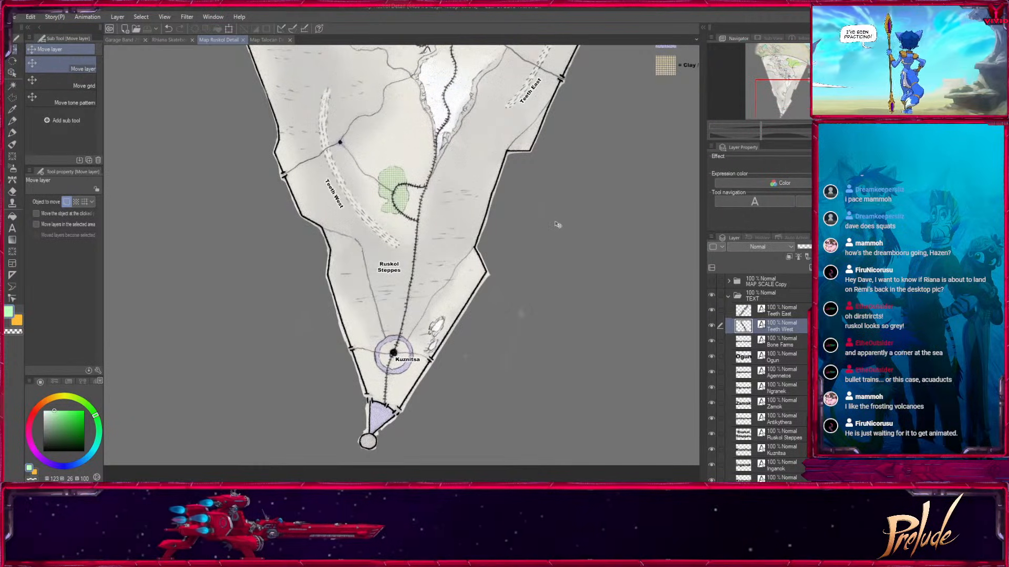
{"action": "scroll", "coordinate": [536, 258], "scroll_direction": "up", "scroll_amount": 5}
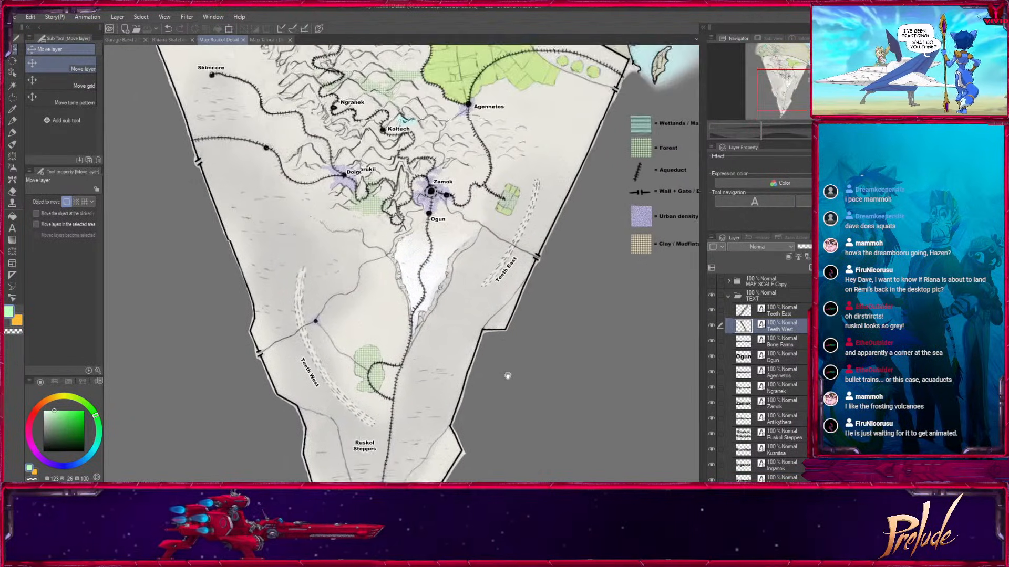
{"action": "left_click_drag", "start_coordinate": [496, 414], "coordinate": [511, 427]}
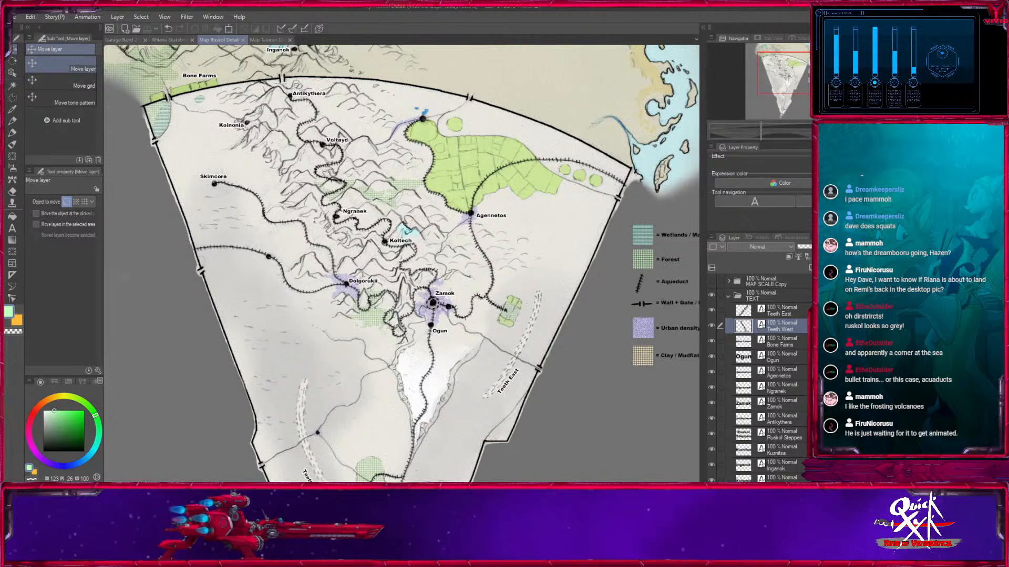
Examine Ruskol's northern border up close around Inganok, Bone Farms, Antikythera and Koinonia.
{"action": "key", "text": "ctrl+plus"}
{"action": "left_click_drag", "start_coordinate": [800, 71], "coordinate": [787, 63]}
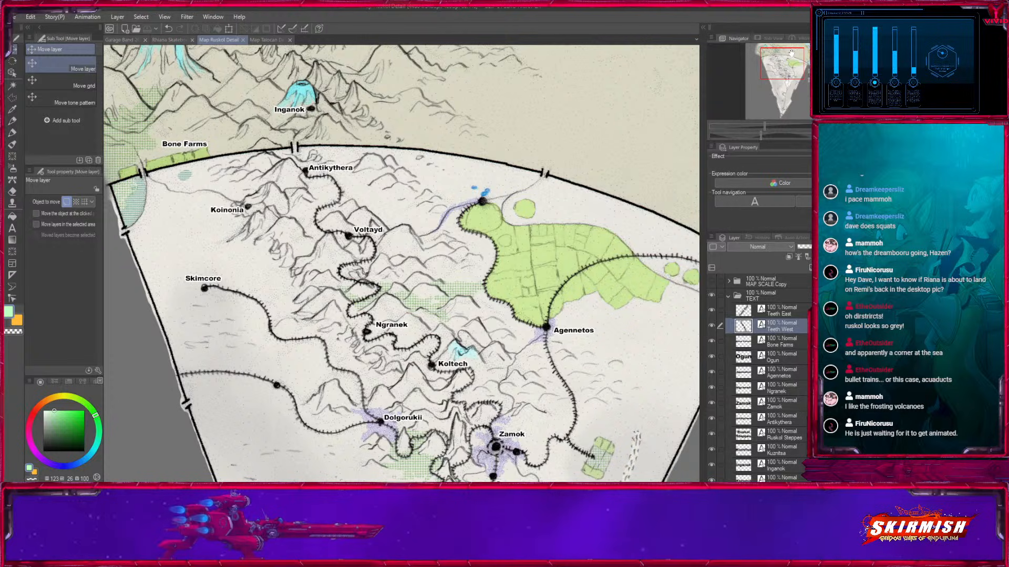
{"action": "mouse_move", "coordinate": [790, 60]}
{"action": "left_mouse_down"}
{"action": "mouse_move", "coordinate": [798, 72]}
{"action": "mouse_move", "coordinate": [788, 69]}
{"action": "left_mouse_up"}
{"action": "key", "text": "ctrl+minus"}
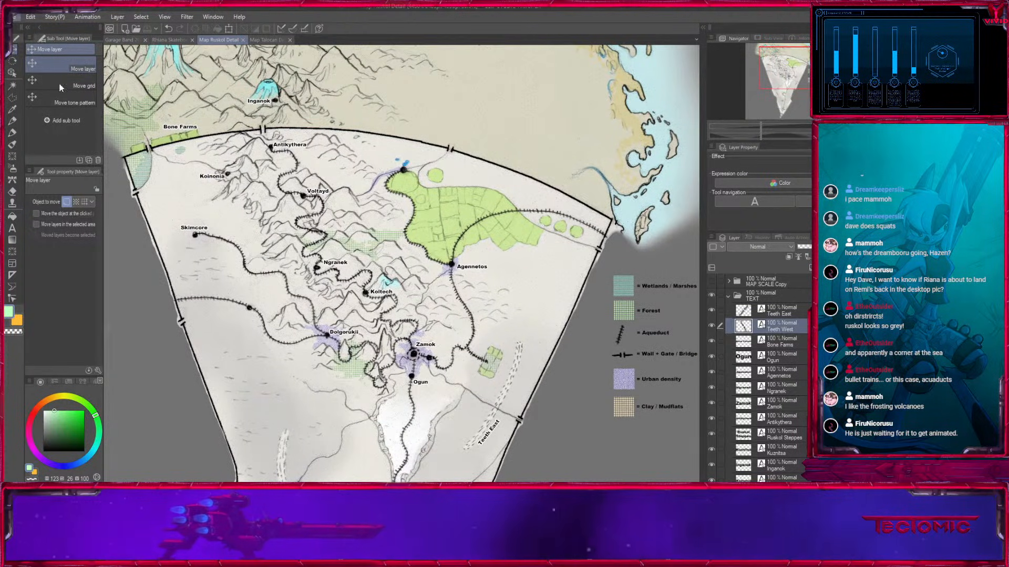
{"action": "left_click_drag", "start_coordinate": [794, 67], "coordinate": [780, 57]}
{"action": "key", "text": "ctrl+plus"}
{"action": "key", "text": "ctrl+plus"}
{"action": "key", "text": "ctrl+plus"}
{"action": "key", "text": "ctrl+minus"}
{"action": "key", "text": "ctrl+minus"}
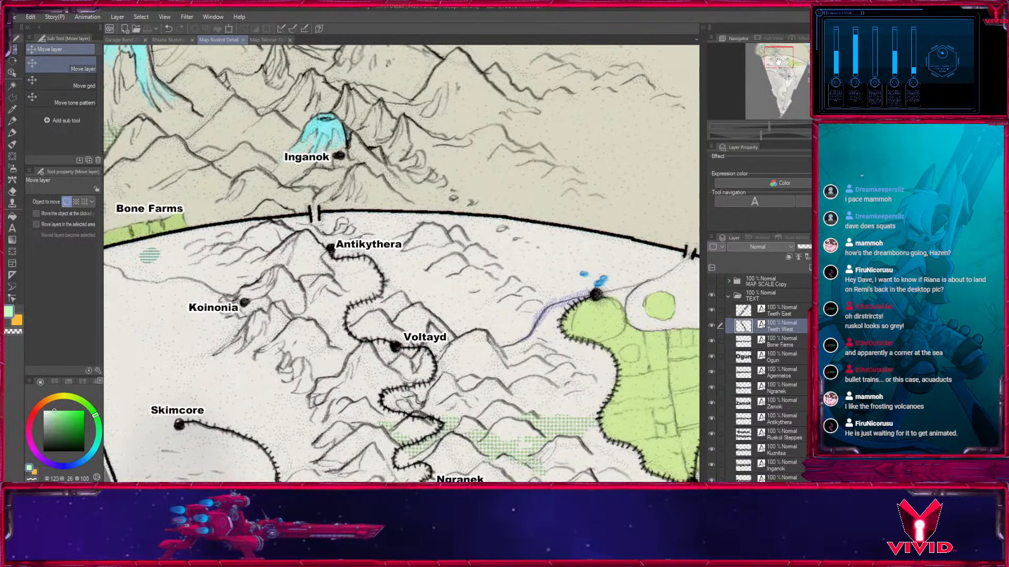
Switch to the Map Talocan Detail document and survey its territory from the eastern coast to the tip beyond Izzat.
{"action": "left_click", "coordinate": [265, 39]}
{"action": "mouse_move", "coordinate": [803, 88]}
{"action": "left_mouse_down"}
{"action": "mouse_move", "coordinate": [803, 65]}
{"action": "mouse_move", "coordinate": [782, 101]}
{"action": "mouse_move", "coordinate": [807, 84]}
{"action": "mouse_move", "coordinate": [798, 70]}
{"action": "mouse_move", "coordinate": [808, 92]}
{"action": "mouse_move", "coordinate": [799, 86]}
{"action": "mouse_move", "coordinate": [790, 101]}
{"action": "mouse_move", "coordinate": [807, 84]}
{"action": "left_mouse_up"}
{"action": "key", "text": "ctrl+minus"}
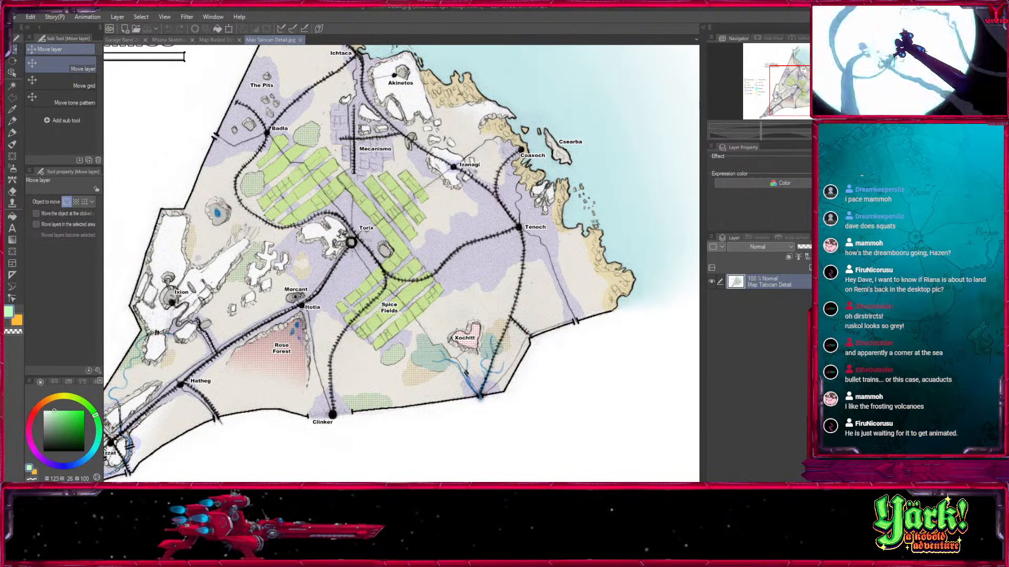
{"action": "left_click_drag", "start_coordinate": [806, 92], "coordinate": [806, 89]}
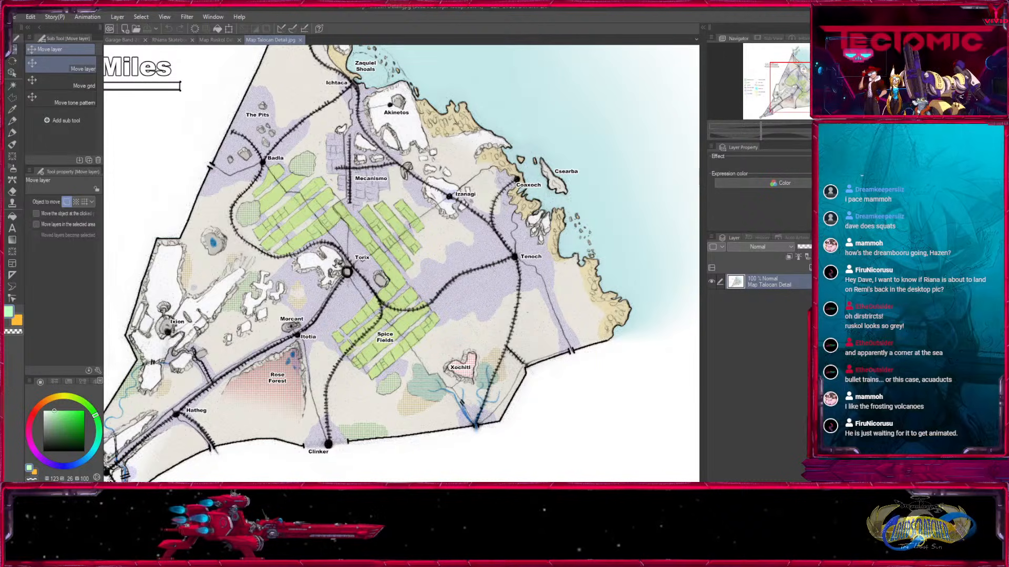
{"action": "left_click_drag", "start_coordinate": [326, 321], "coordinate": [489, 201]}
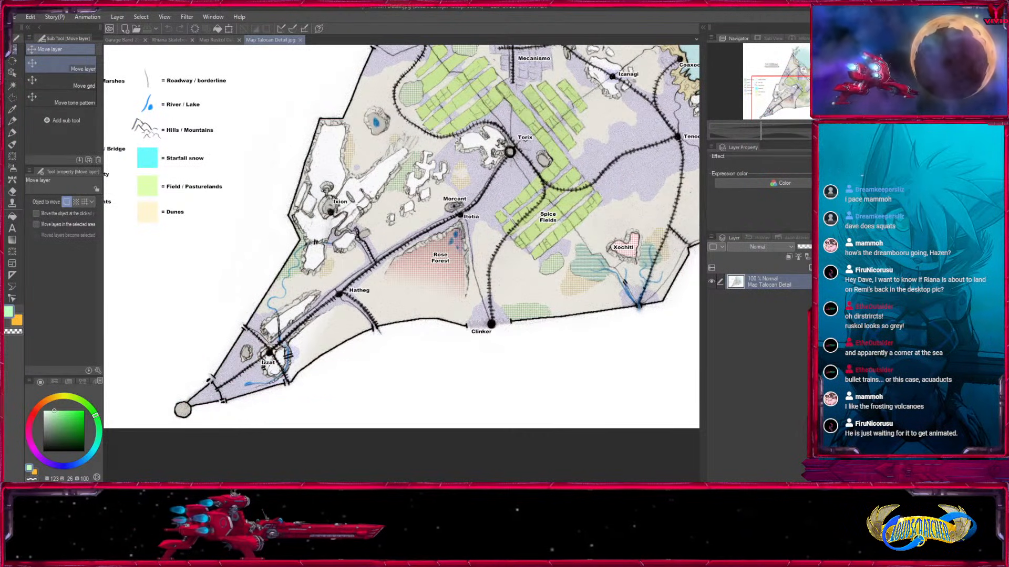
{"action": "scroll", "coordinate": [168, 399], "scroll_direction": "up", "scroll_amount": 3}
{"action": "left_click_drag", "start_coordinate": [784, 99], "coordinate": [800, 77]}
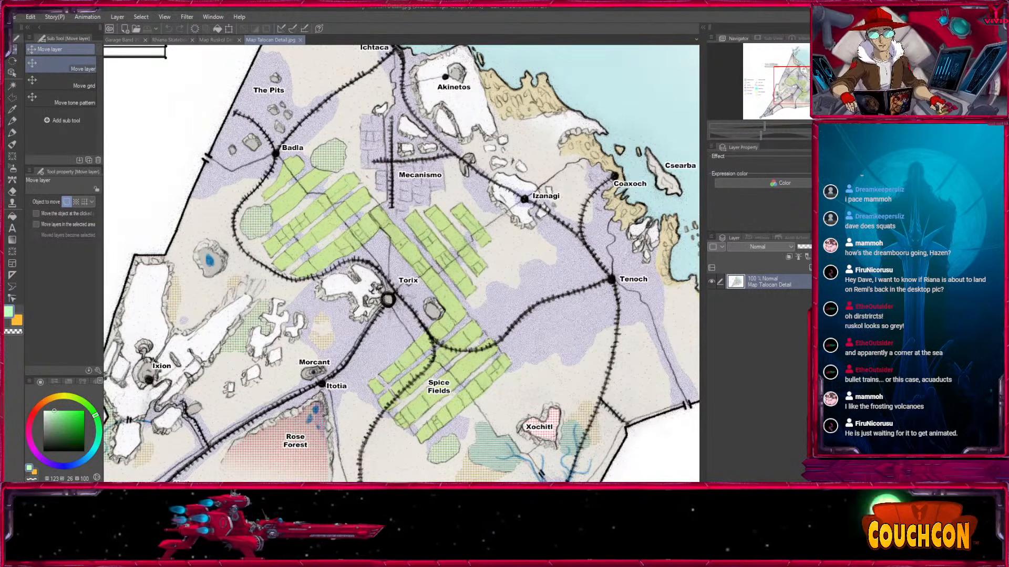
{"action": "key", "text": "ctrl+minus"}
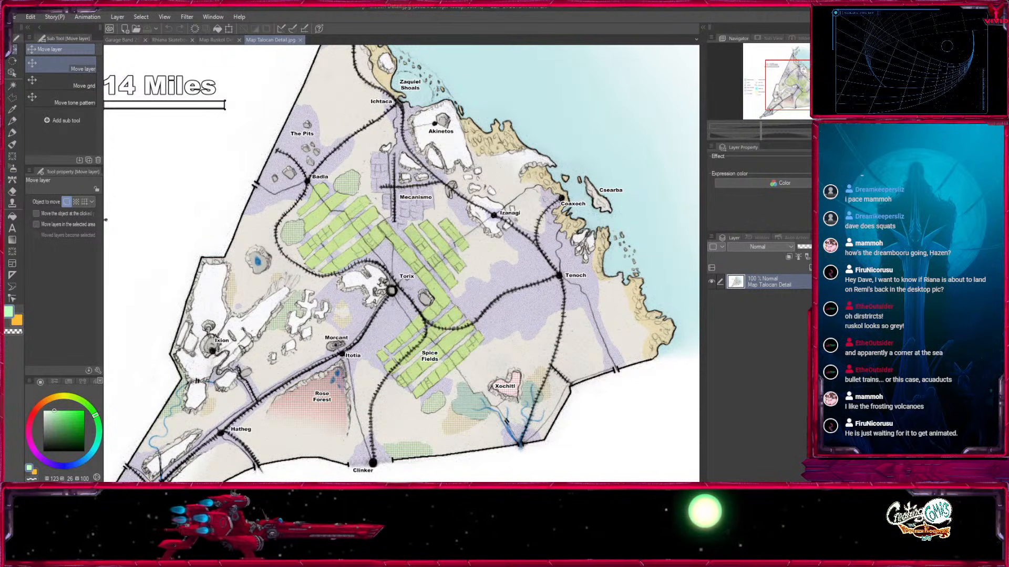
Flip through the open Garage Band, character and map documents, ending on Map Ruskol Detail.
{"action": "left_click", "coordinate": [120, 40]}
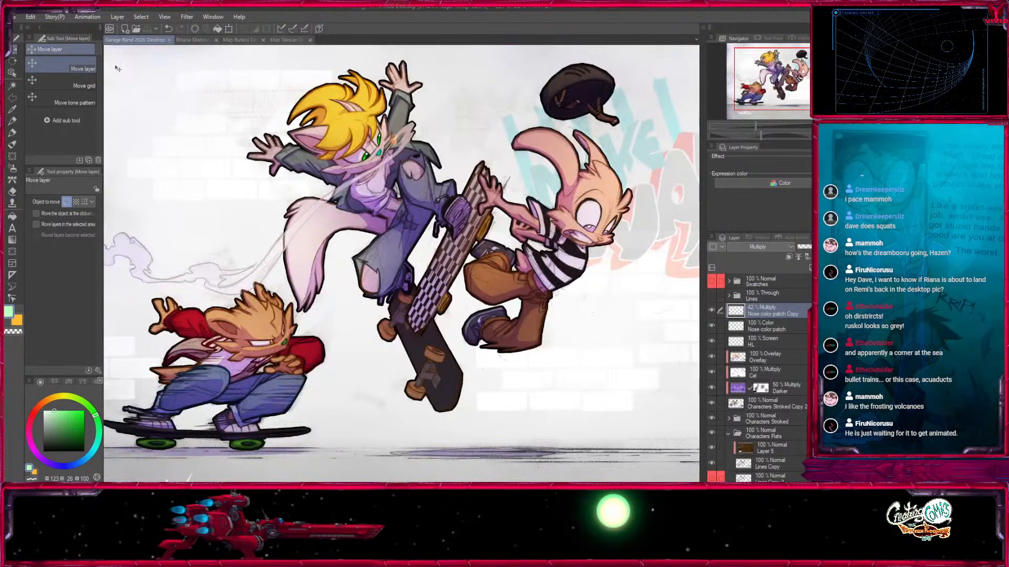
{"action": "left_click", "coordinate": [195, 42]}
{"action": "left_click", "coordinate": [226, 41]}
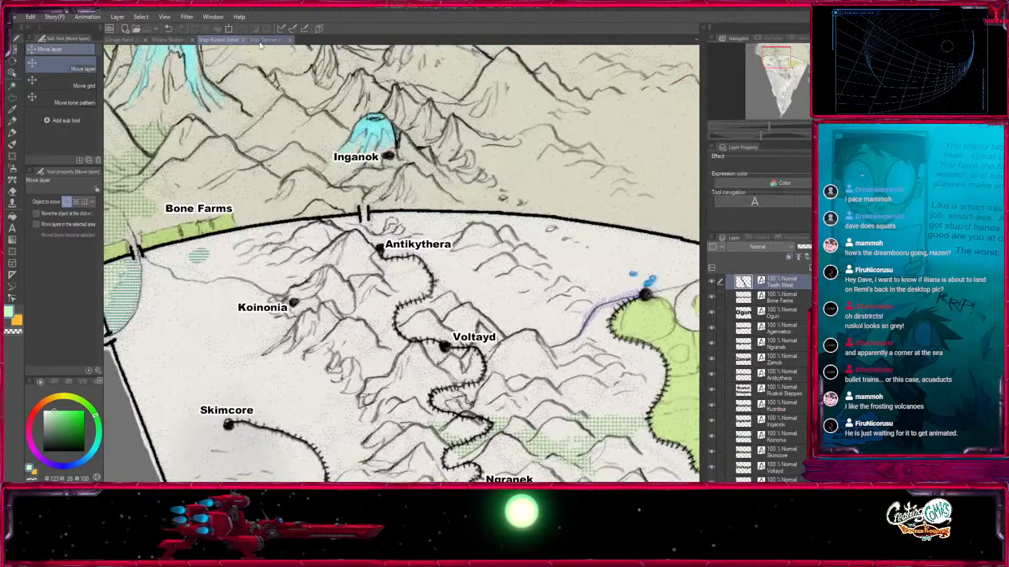
{"action": "left_click", "coordinate": [263, 41]}
{"action": "left_click", "coordinate": [218, 41]}
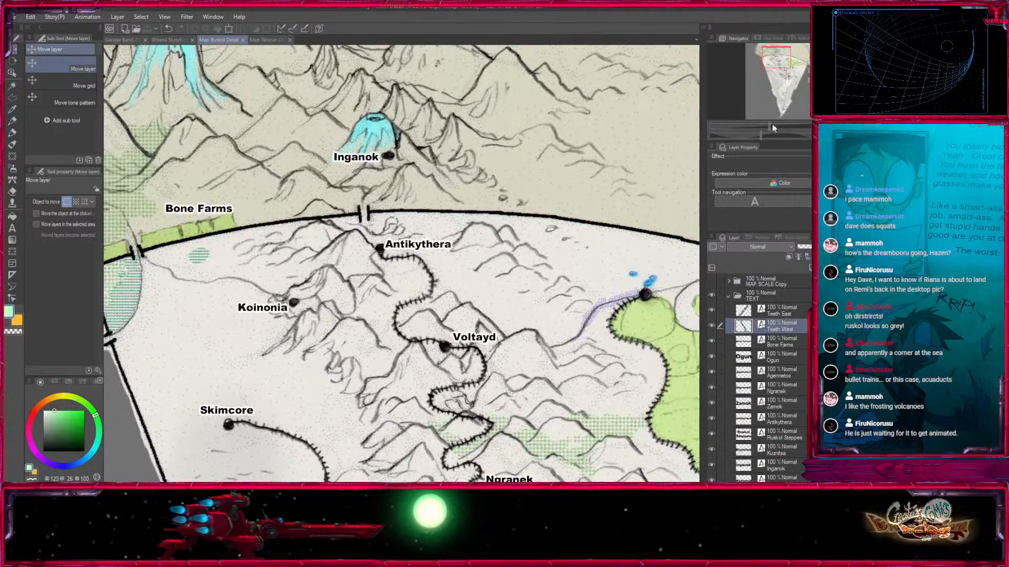
Inspect the southern steppes between Teeth West, Teeth East and Kuznitsa, and bring Ruskol's northern mountains back into view.
{"action": "key", "text": "ctrl+minus"}
{"action": "left_click_drag", "start_coordinate": [671, 479], "coordinate": [535, 240]}
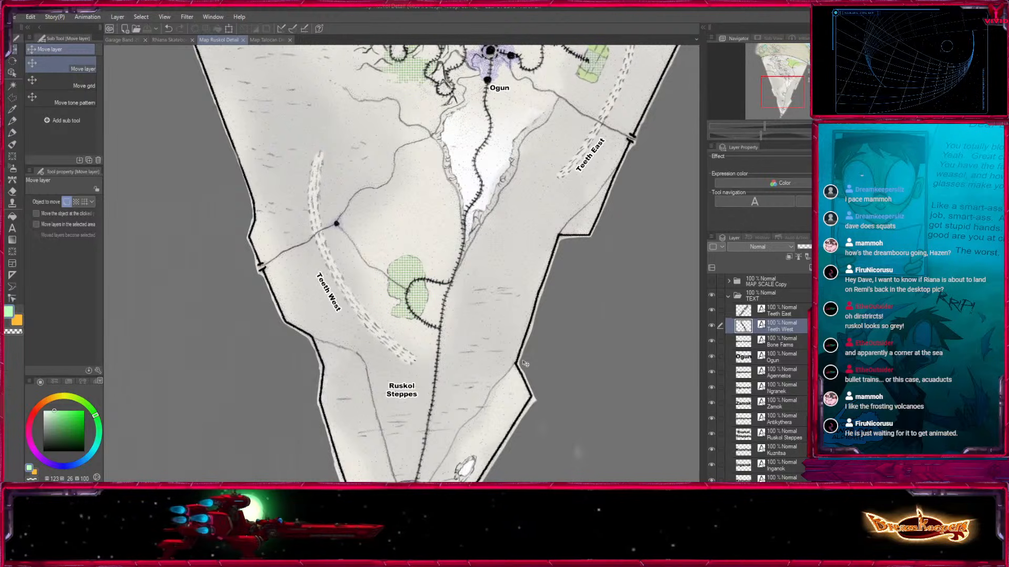
{"action": "scroll", "coordinate": [539, 278], "scroll_direction": "down", "scroll_amount": 3}
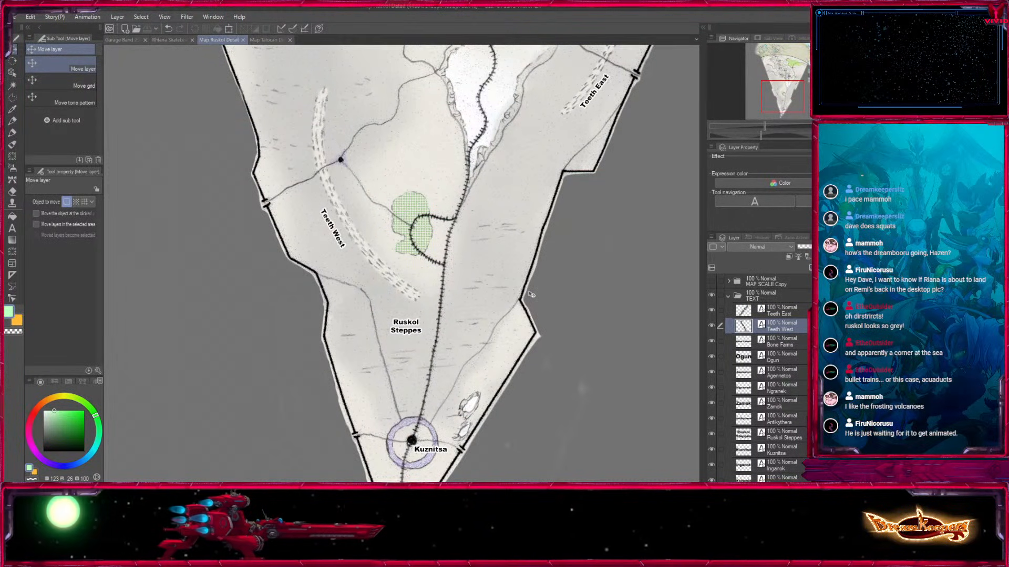
{"action": "left_click_drag", "start_coordinate": [530, 293], "coordinate": [534, 154]}
{"action": "left_click_drag", "start_coordinate": [534, 69], "coordinate": [468, 556]}
{"action": "key", "text": "ctrl+minus"}
{"action": "mouse_move", "coordinate": [515, 287]}
{"action": "left_mouse_down"}
{"action": "mouse_move", "coordinate": [513, 377]}
{"action": "mouse_move", "coordinate": [526, 276]}
{"action": "left_mouse_up"}
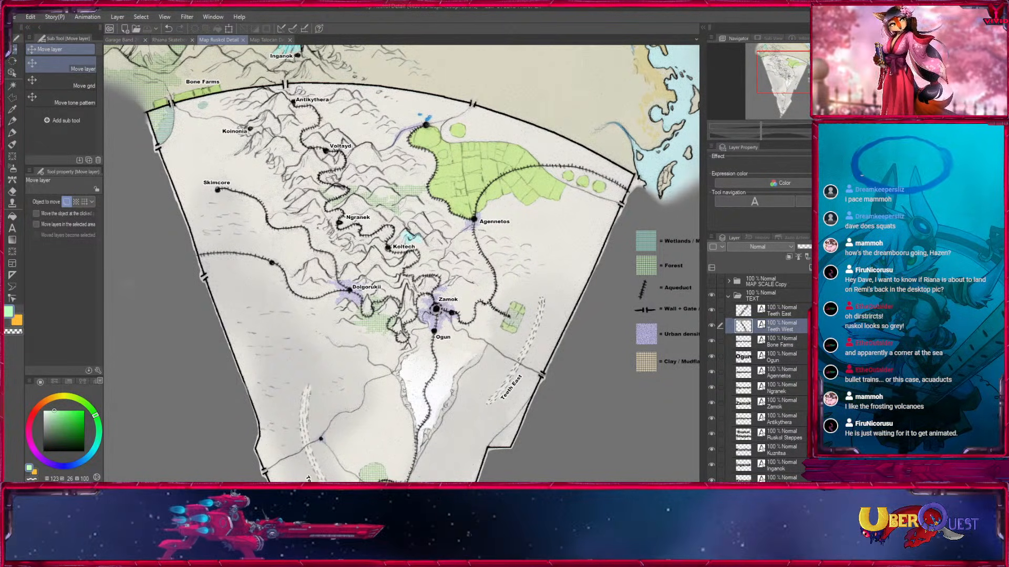
Review the Ruskol wedge once more at different scales, and switch to the Map Talocan Detail document.
{"action": "key", "text": "ctrl+minus"}
{"action": "left_click_drag", "start_coordinate": [808, 77], "coordinate": [785, 73]}
{"action": "key", "text": "ctrl+plus"}
{"action": "left_click", "coordinate": [267, 40]}
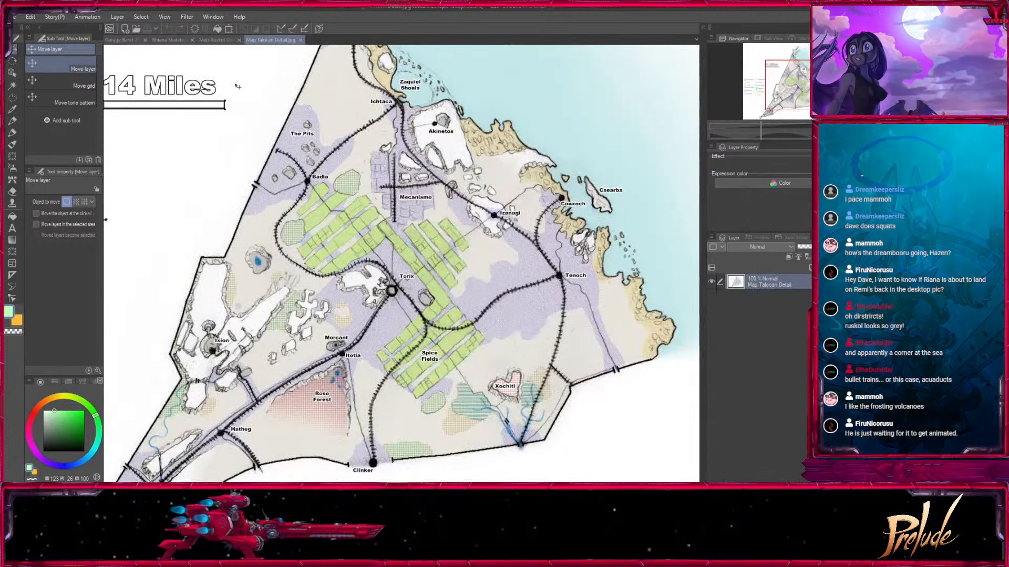
Survey the Talocan map at a closer scale, covering the northeastern coast around Aquinas and Tenoch, the central fields and the tip beyond Izzat.
{"action": "key", "text": "ctrl+plus"}
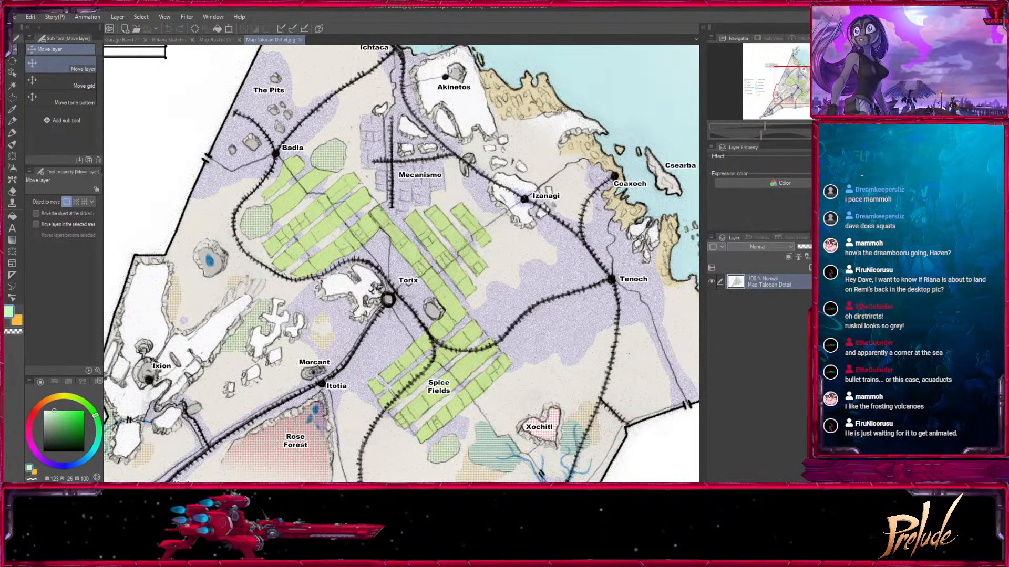
{"action": "mouse_move", "coordinate": [801, 82]}
{"action": "left_mouse_down"}
{"action": "mouse_move", "coordinate": [804, 92]}
{"action": "mouse_move", "coordinate": [785, 100]}
{"action": "mouse_move", "coordinate": [797, 68]}
{"action": "mouse_move", "coordinate": [806, 79]}
{"action": "left_mouse_up"}
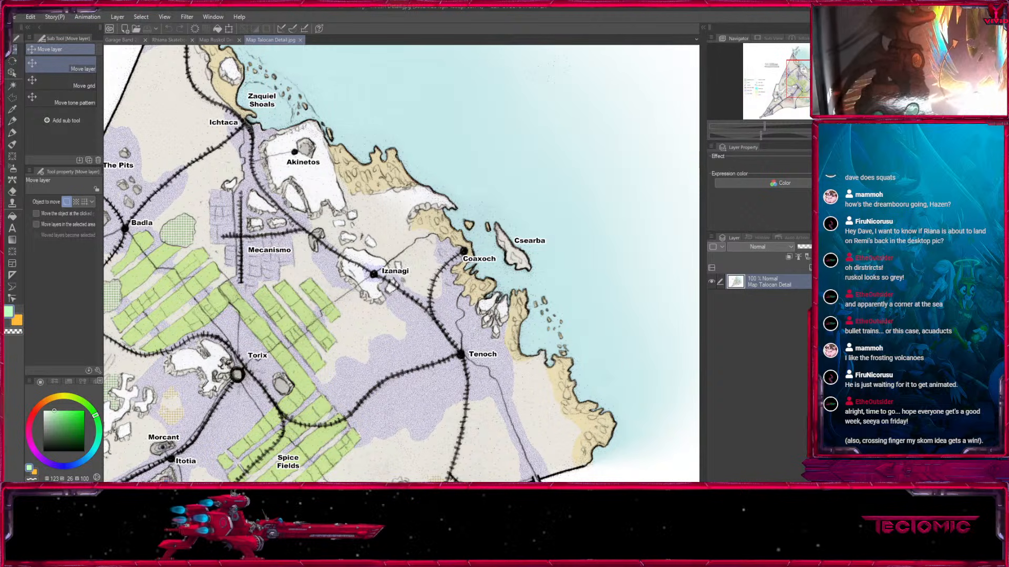
{"action": "left_click_drag", "start_coordinate": [804, 78], "coordinate": [795, 68]}
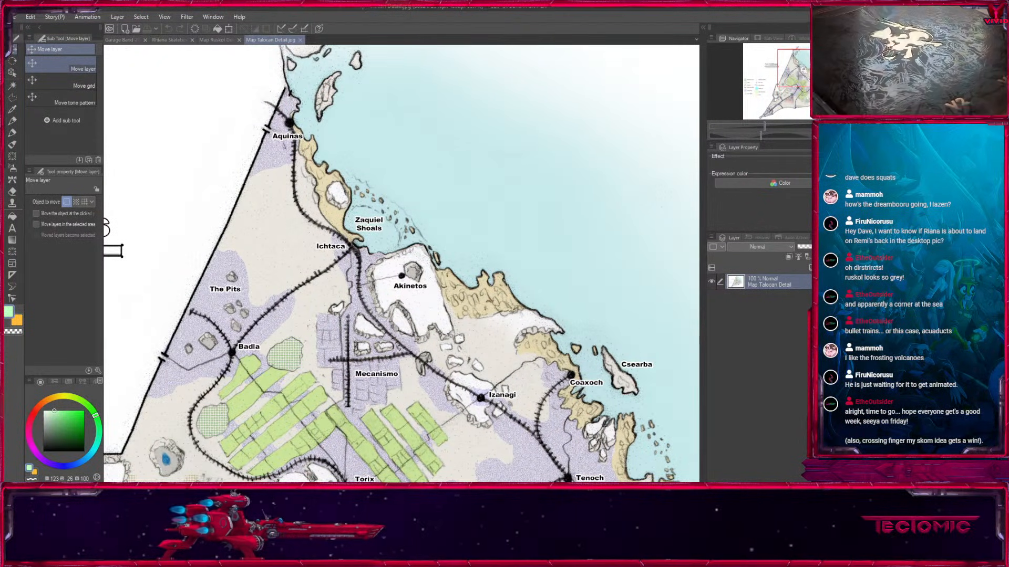
{"action": "left_click_drag", "start_coordinate": [803, 69], "coordinate": [803, 89]}
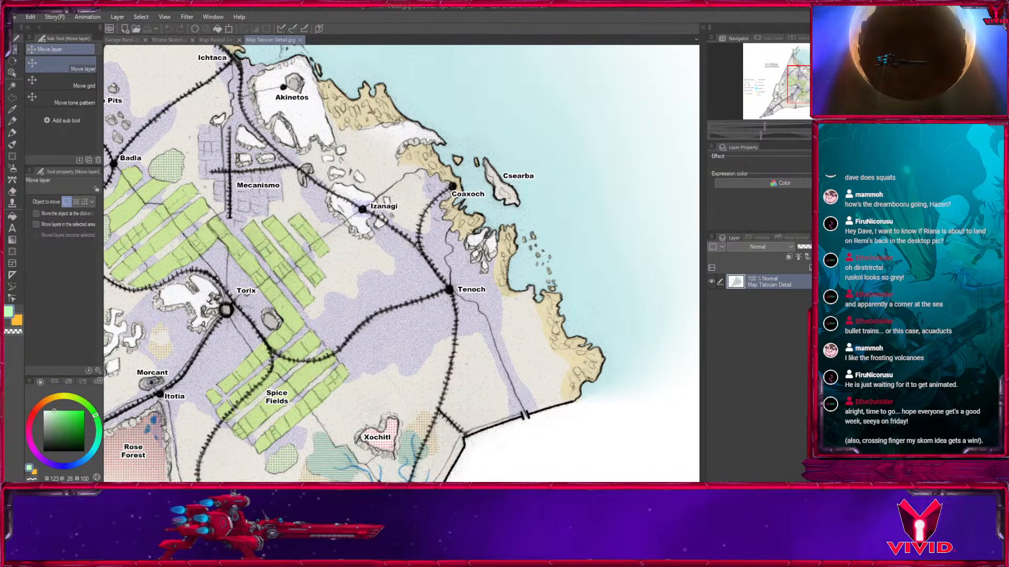
{"action": "left_click_drag", "start_coordinate": [810, 84], "coordinate": [803, 81]}
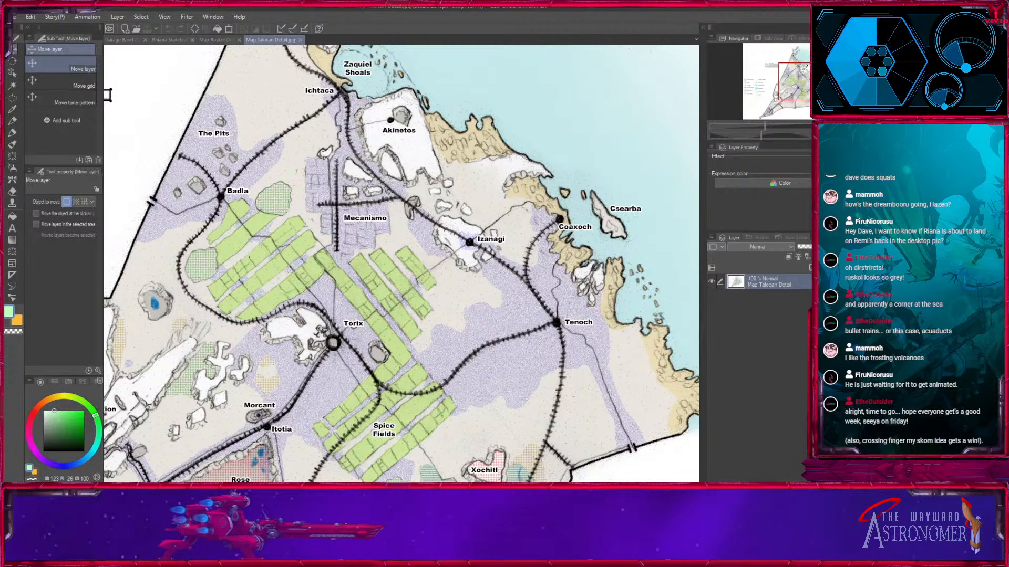
{"action": "left_click_drag", "start_coordinate": [809, 85], "coordinate": [794, 104]}
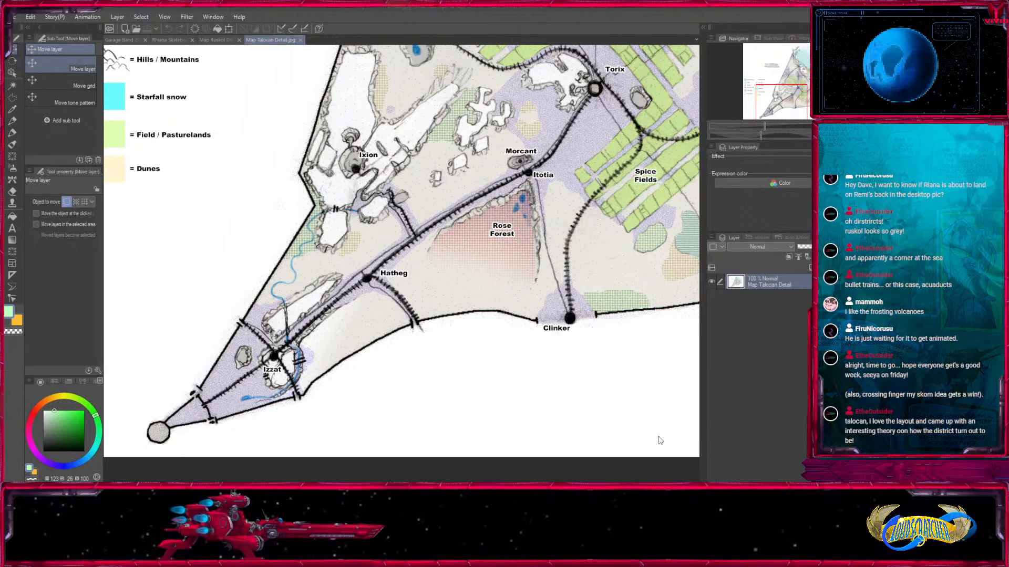
Open the Starfall Forest Cliffs small, Harmonic Reefs Landscape 01 and Golden Shores images as separate documents.
{"action": "left_click", "coordinate": [635, 421]}
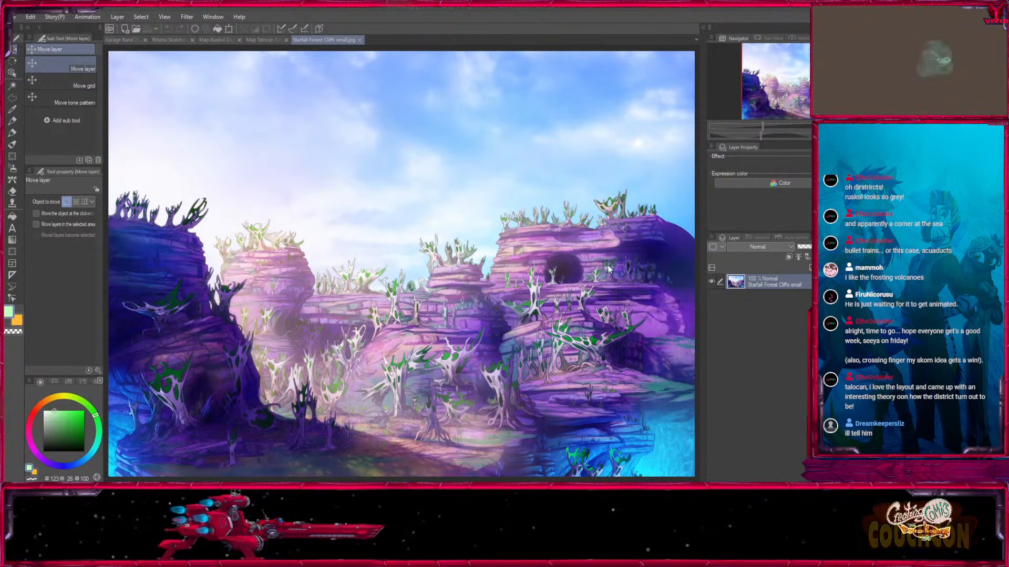
{"action": "left_click", "coordinate": [634, 421]}
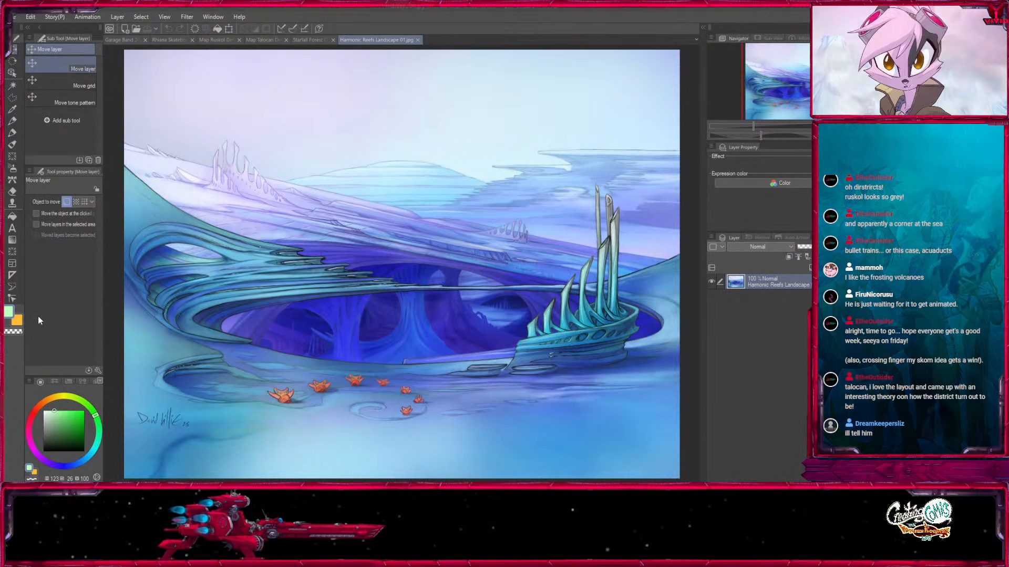
{"action": "left_click", "coordinate": [630, 420]}
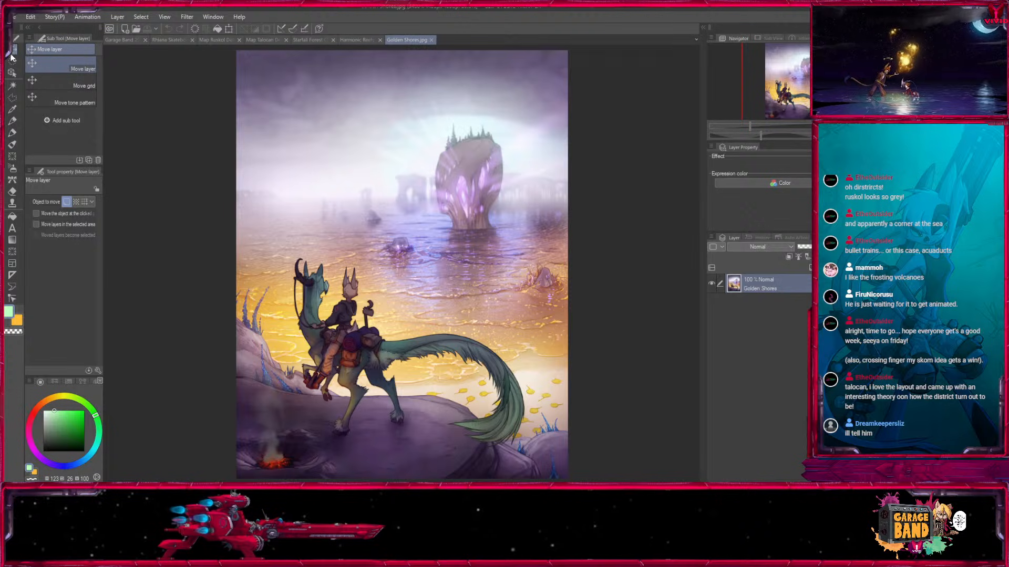
Flip through all open documents in order, from Garage Band through the character, maps and landscapes to Golden Shores.
{"action": "left_click", "coordinate": [123, 39]}
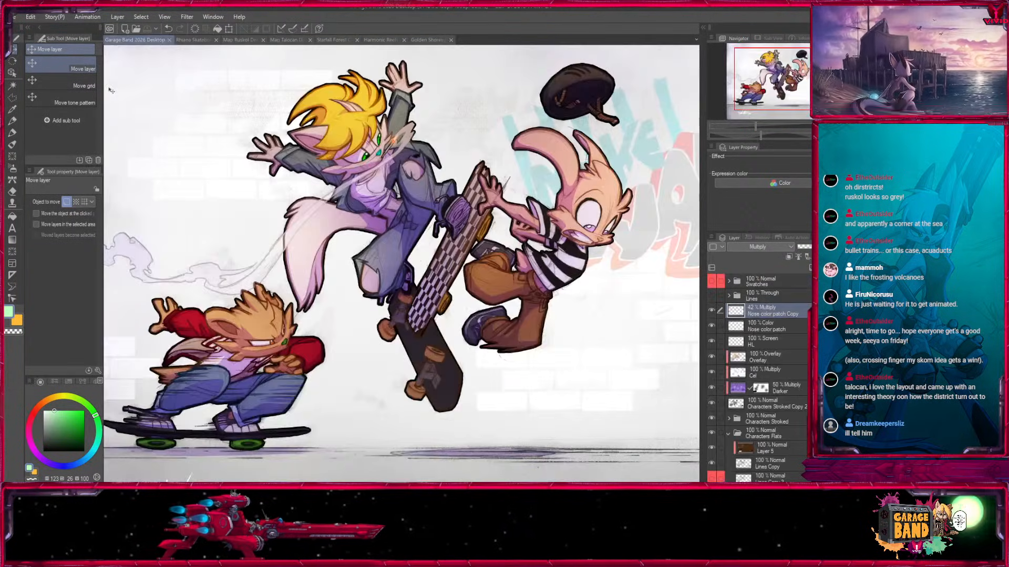
{"action": "left_click", "coordinate": [205, 40]}
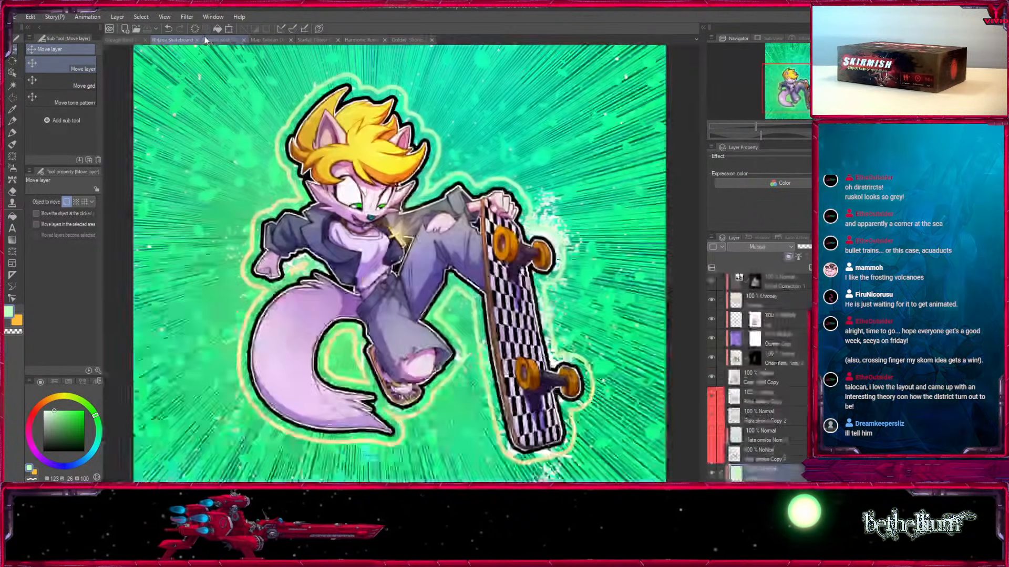
{"action": "left_click", "coordinate": [218, 41]}
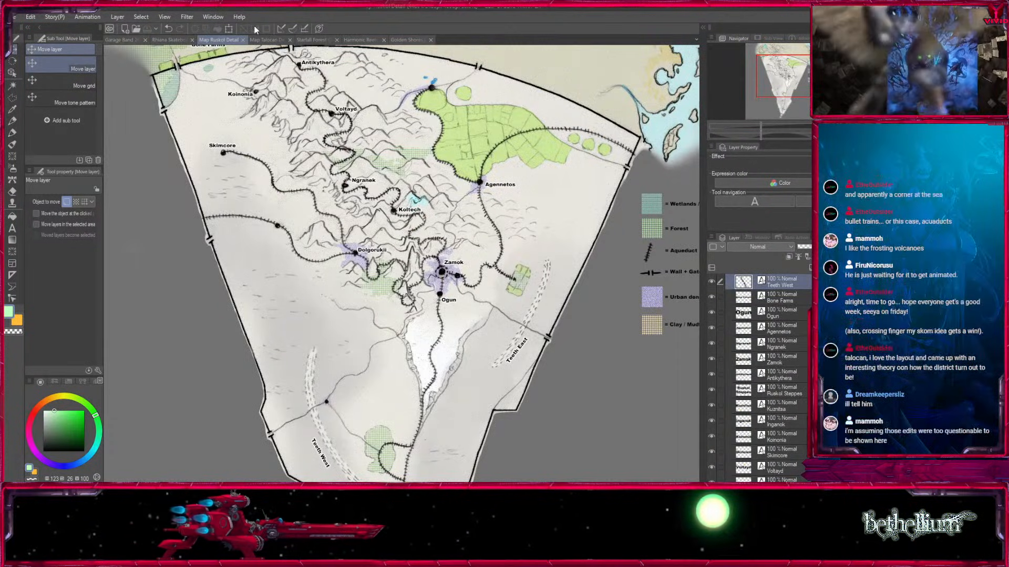
{"action": "left_click", "coordinate": [266, 40]}
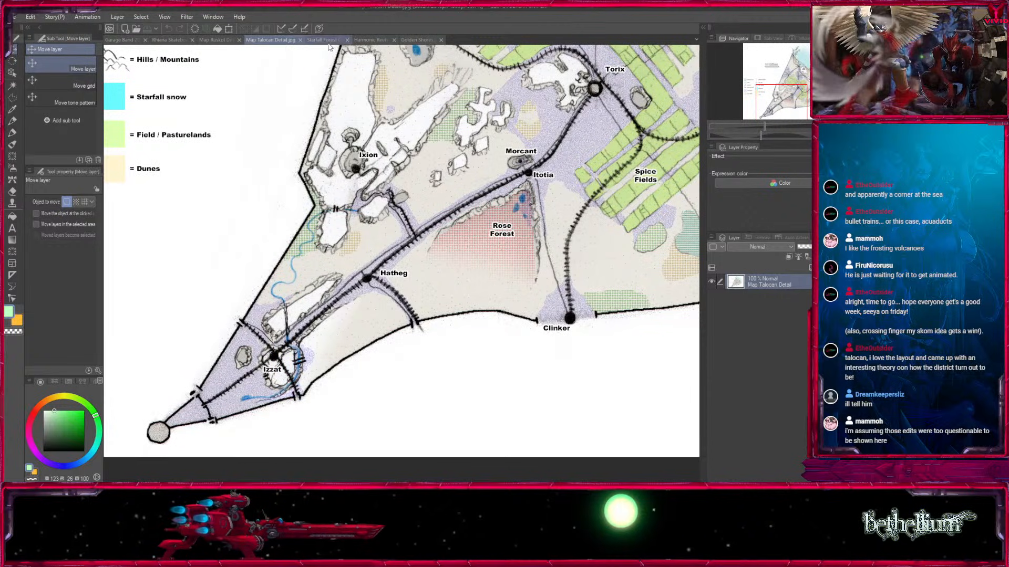
{"action": "left_click", "coordinate": [327, 41]}
{"action": "left_click", "coordinate": [381, 40]}
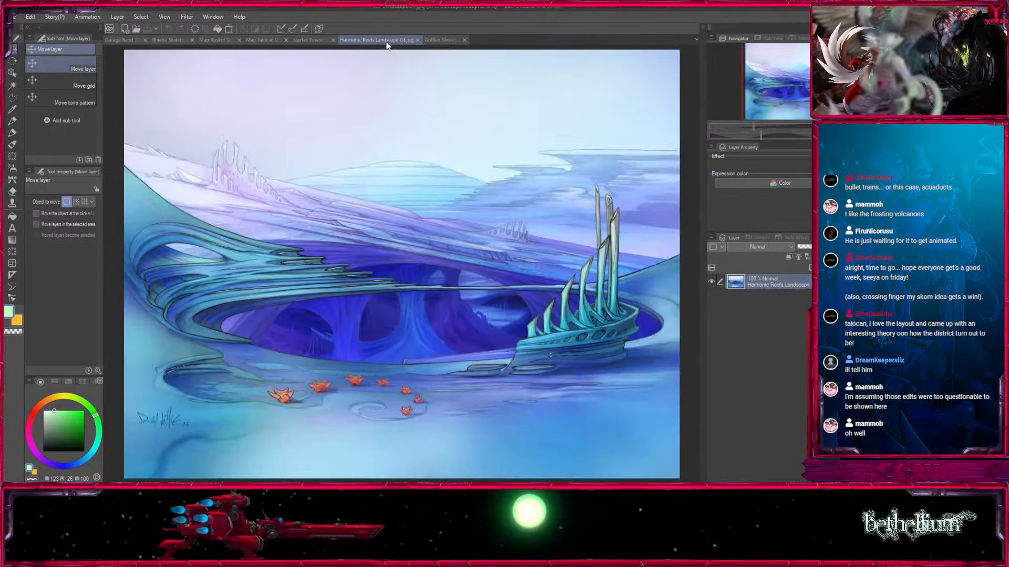
{"action": "left_click", "coordinate": [437, 40]}
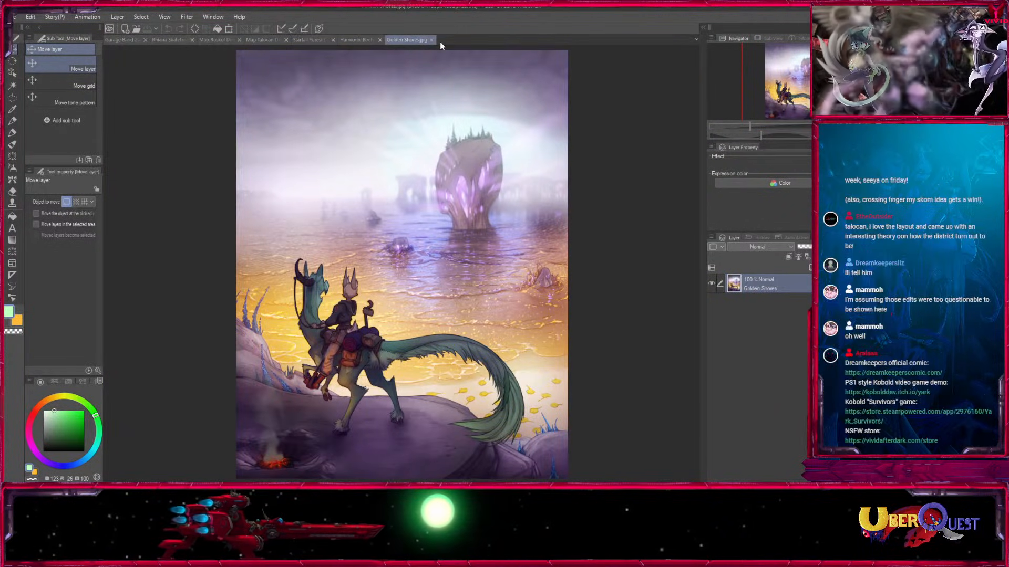
Compare the Garage Band drawing with the skateboarding character and Golden Shores, ending on the skateboarding character.
{"action": "left_click", "coordinate": [123, 41]}
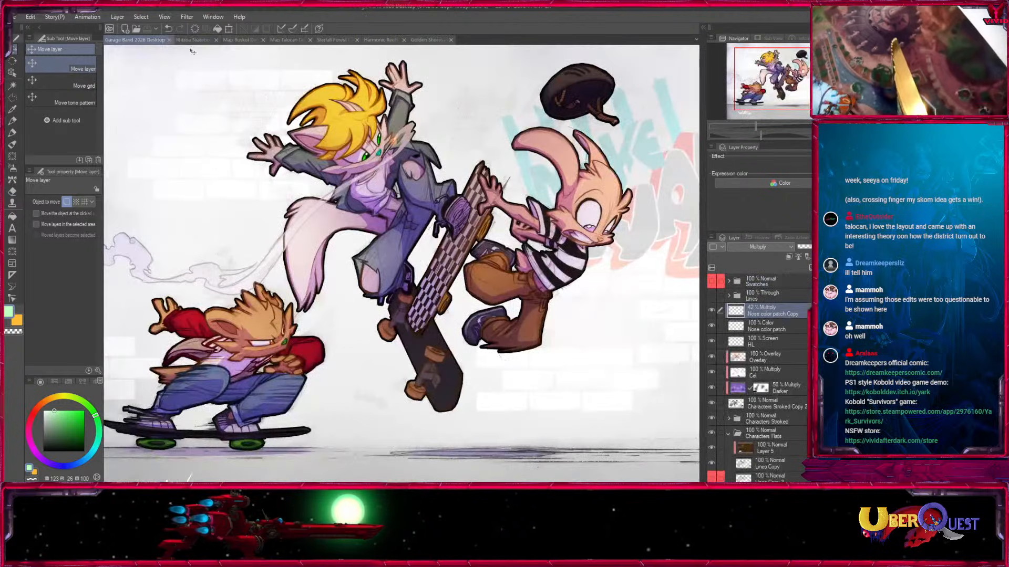
{"action": "left_click", "coordinate": [189, 40]}
{"action": "left_click", "coordinate": [128, 41]}
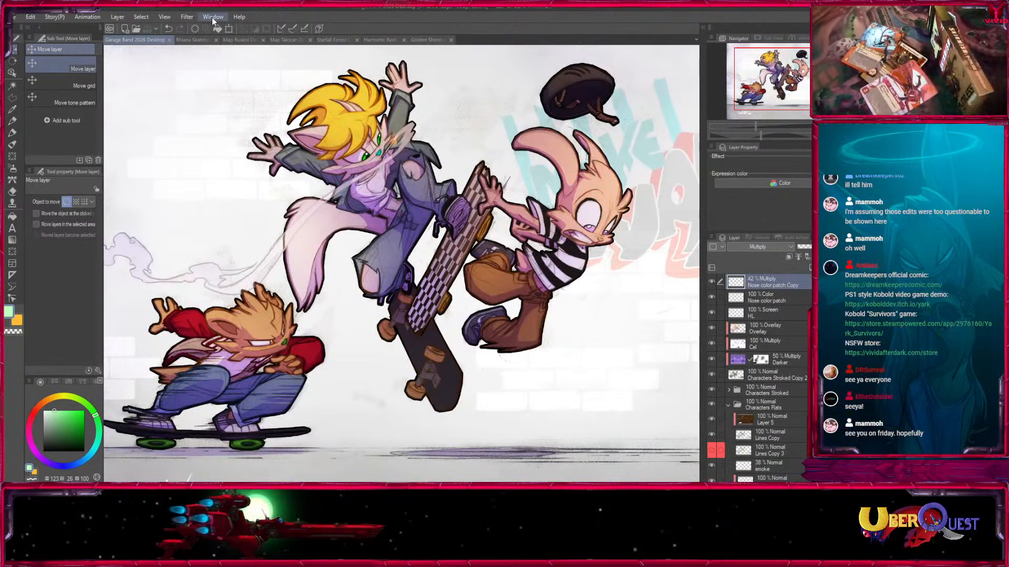
{"action": "left_click", "coordinate": [430, 40]}
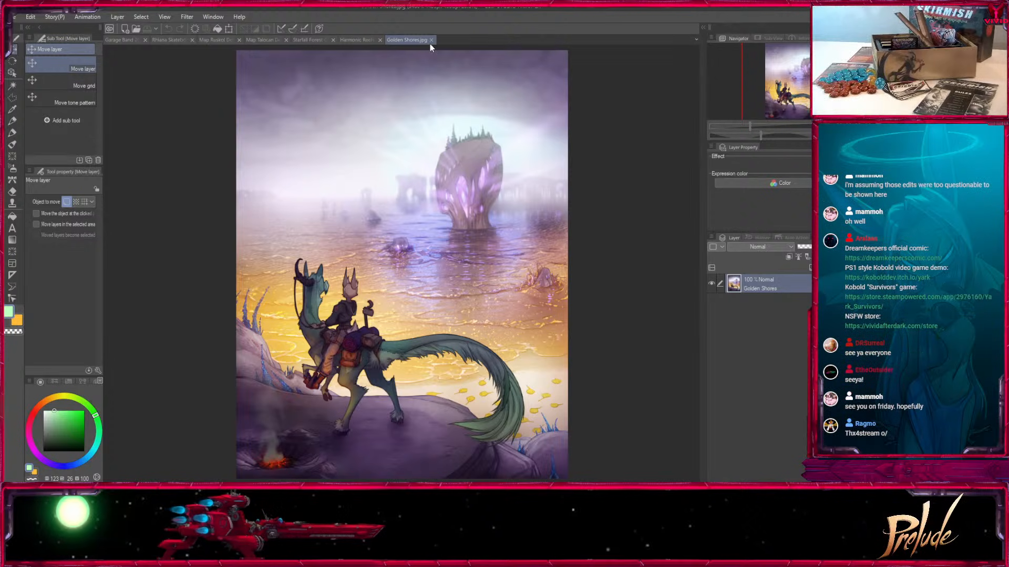
{"action": "left_click", "coordinate": [124, 41]}
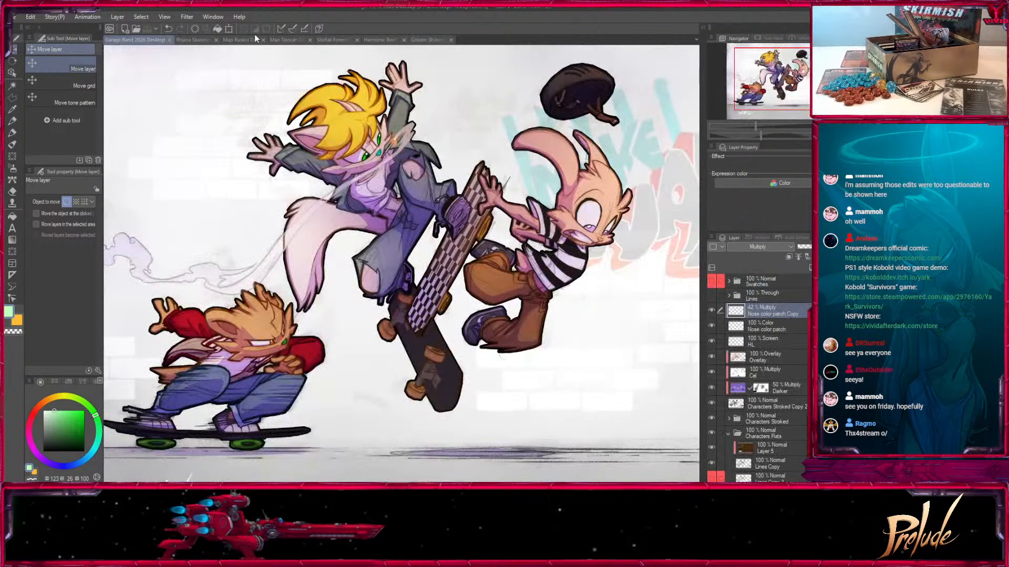
{"action": "left_click", "coordinate": [193, 40]}
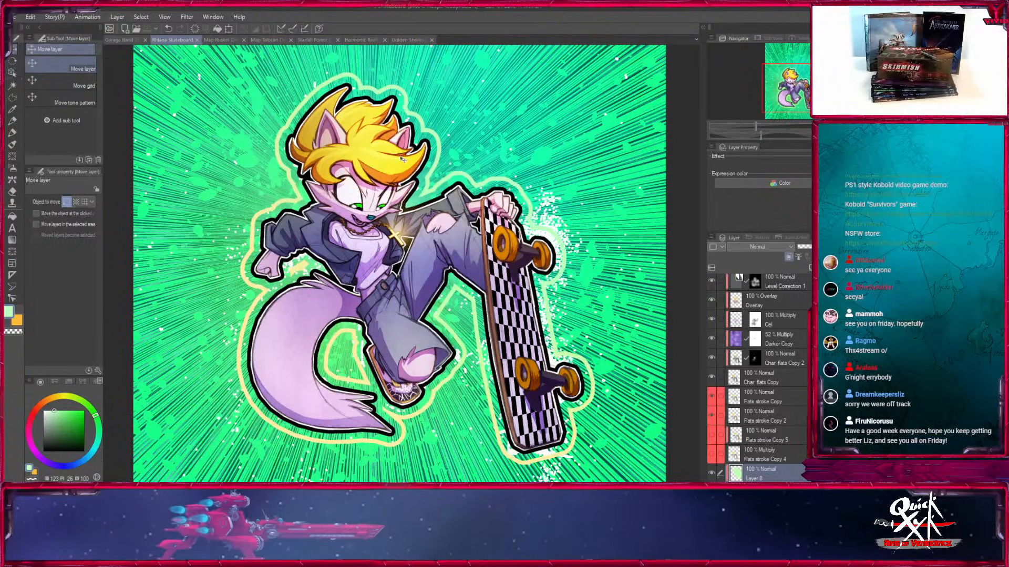
Review the Golden Shores, Harmonic Reefs and Starfall Forest Cliffs paintings once more in that order.
{"action": "left_click", "coordinate": [405, 40]}
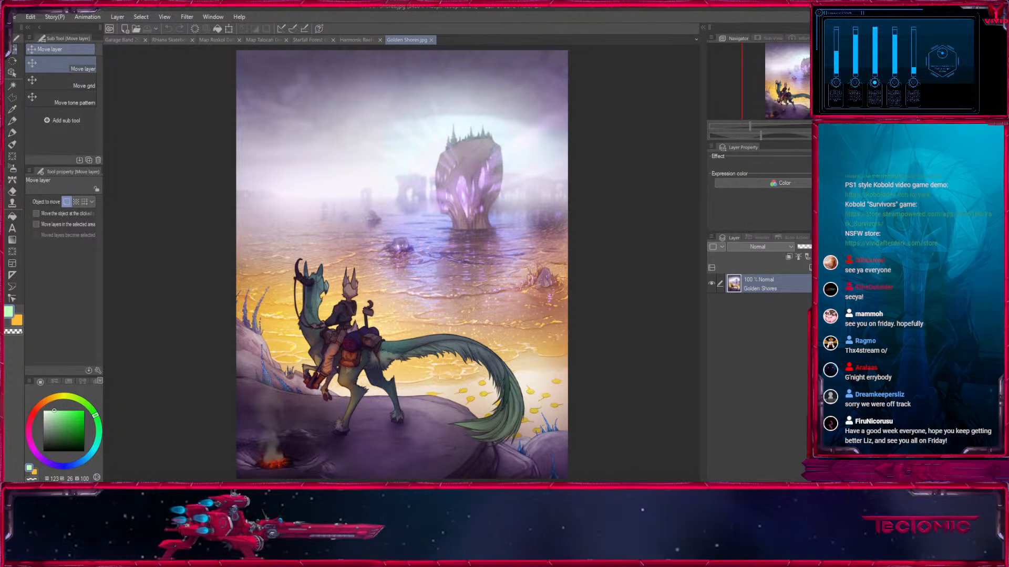
{"action": "left_click", "coordinate": [356, 40]}
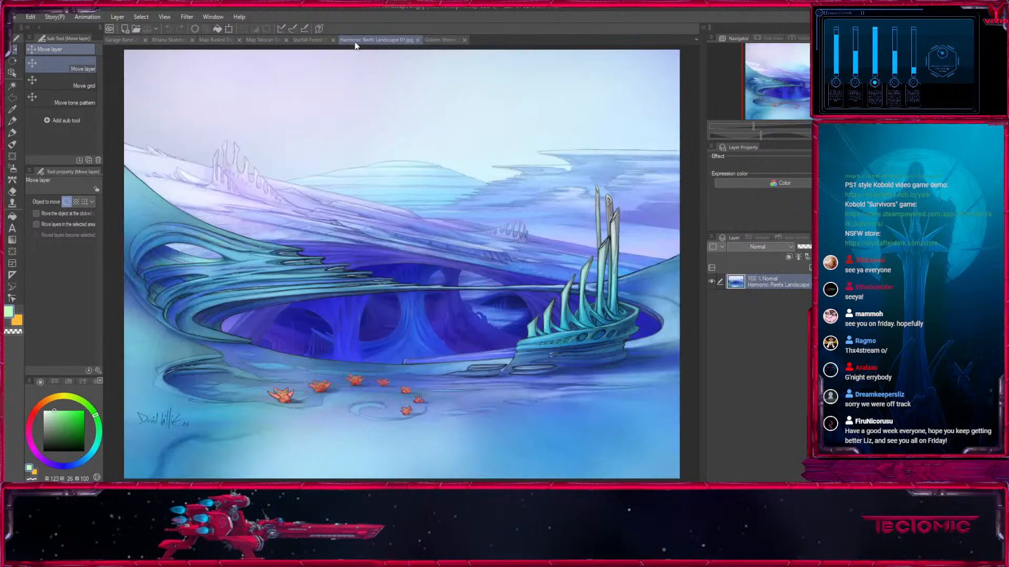
{"action": "left_click", "coordinate": [311, 41]}
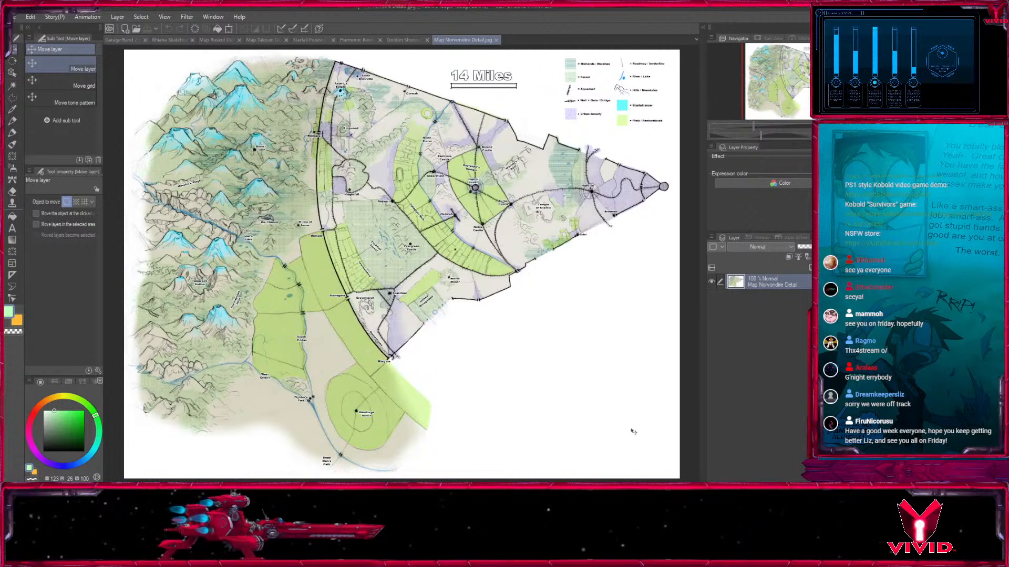
Examine the Map Norvondire Detail document up close, from Capitol Tower and Hubville across to Wildgate and the mountains around Banter Town.
{"action": "key", "text": "ctrl+plus"}
{"action": "key", "text": "ctrl+plus"}
{"action": "mouse_move", "coordinate": [804, 78]}
{"action": "left_mouse_down"}
{"action": "mouse_move", "coordinate": [823, 71]}
{"action": "mouse_move", "coordinate": [812, 72]}
{"action": "left_mouse_up"}
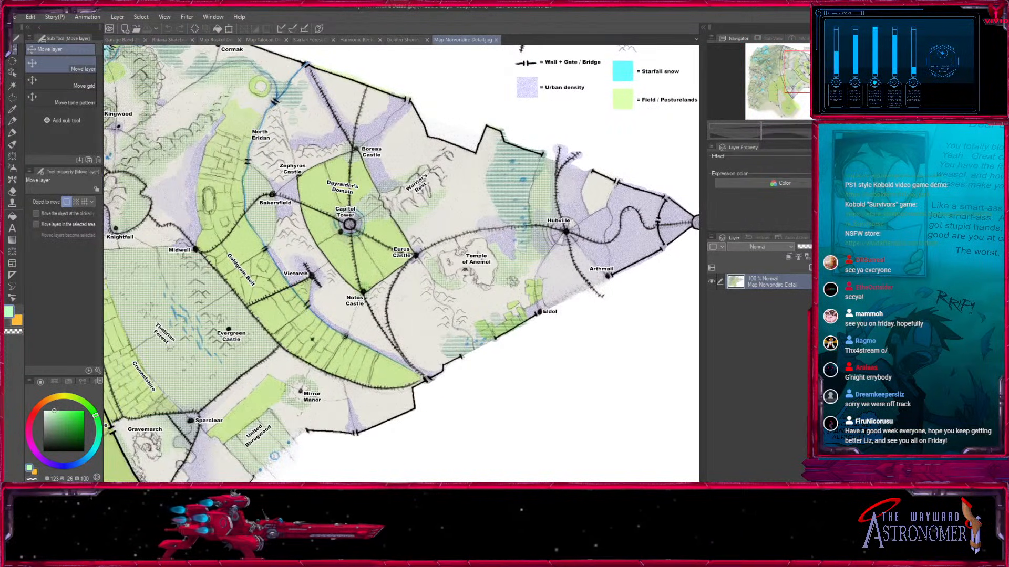
{"action": "left_click_drag", "start_coordinate": [814, 71], "coordinate": [784, 54]}
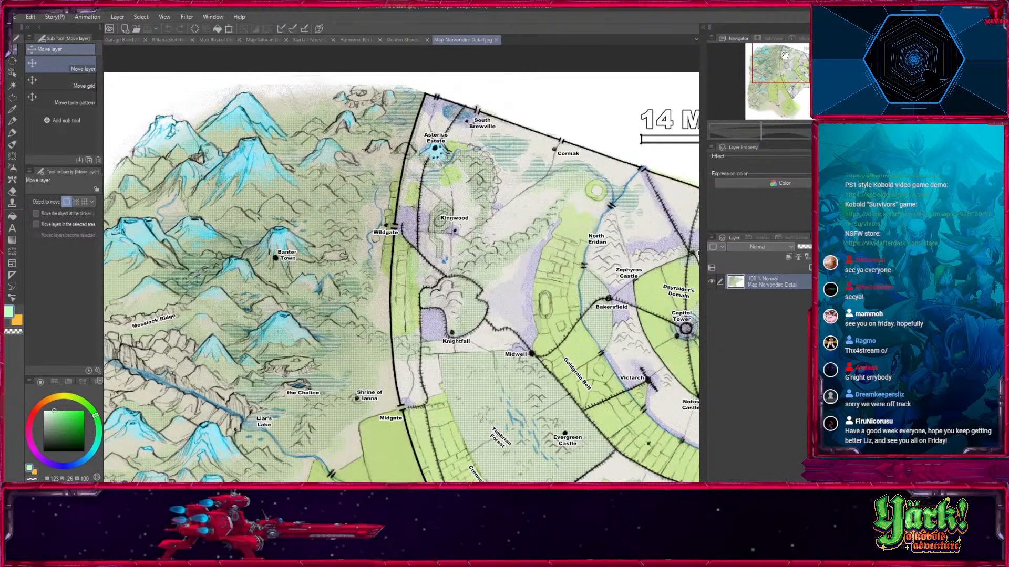